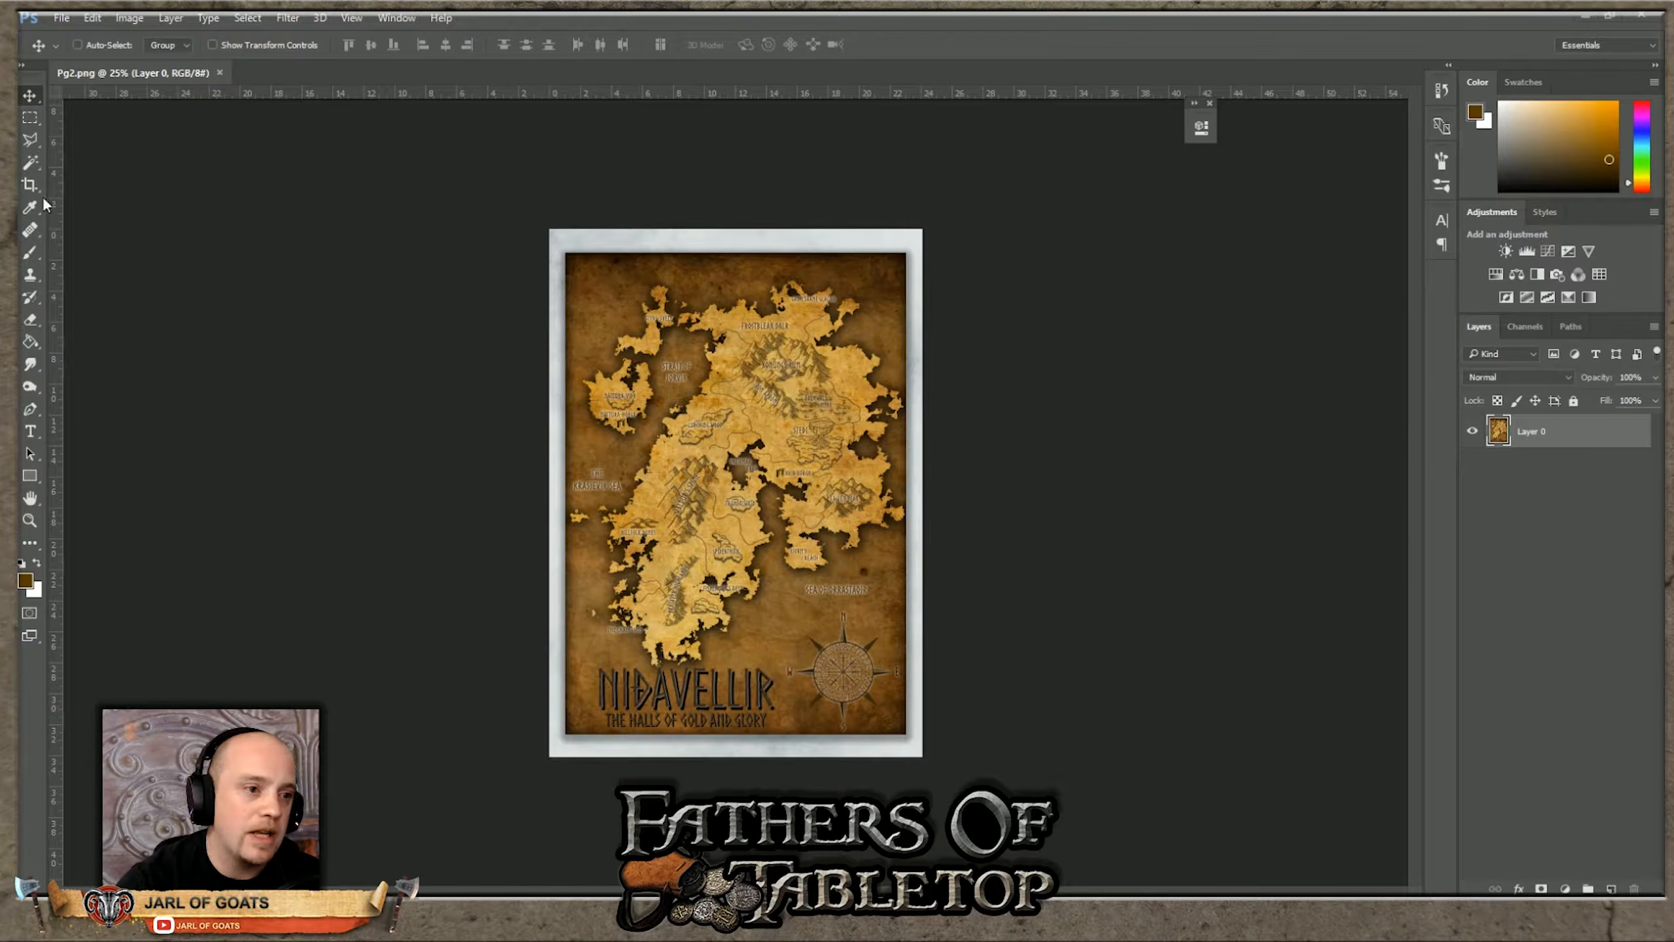
Step: Activate the Brush tool and look through the map-symbol presets in its brush library
click(31, 254)
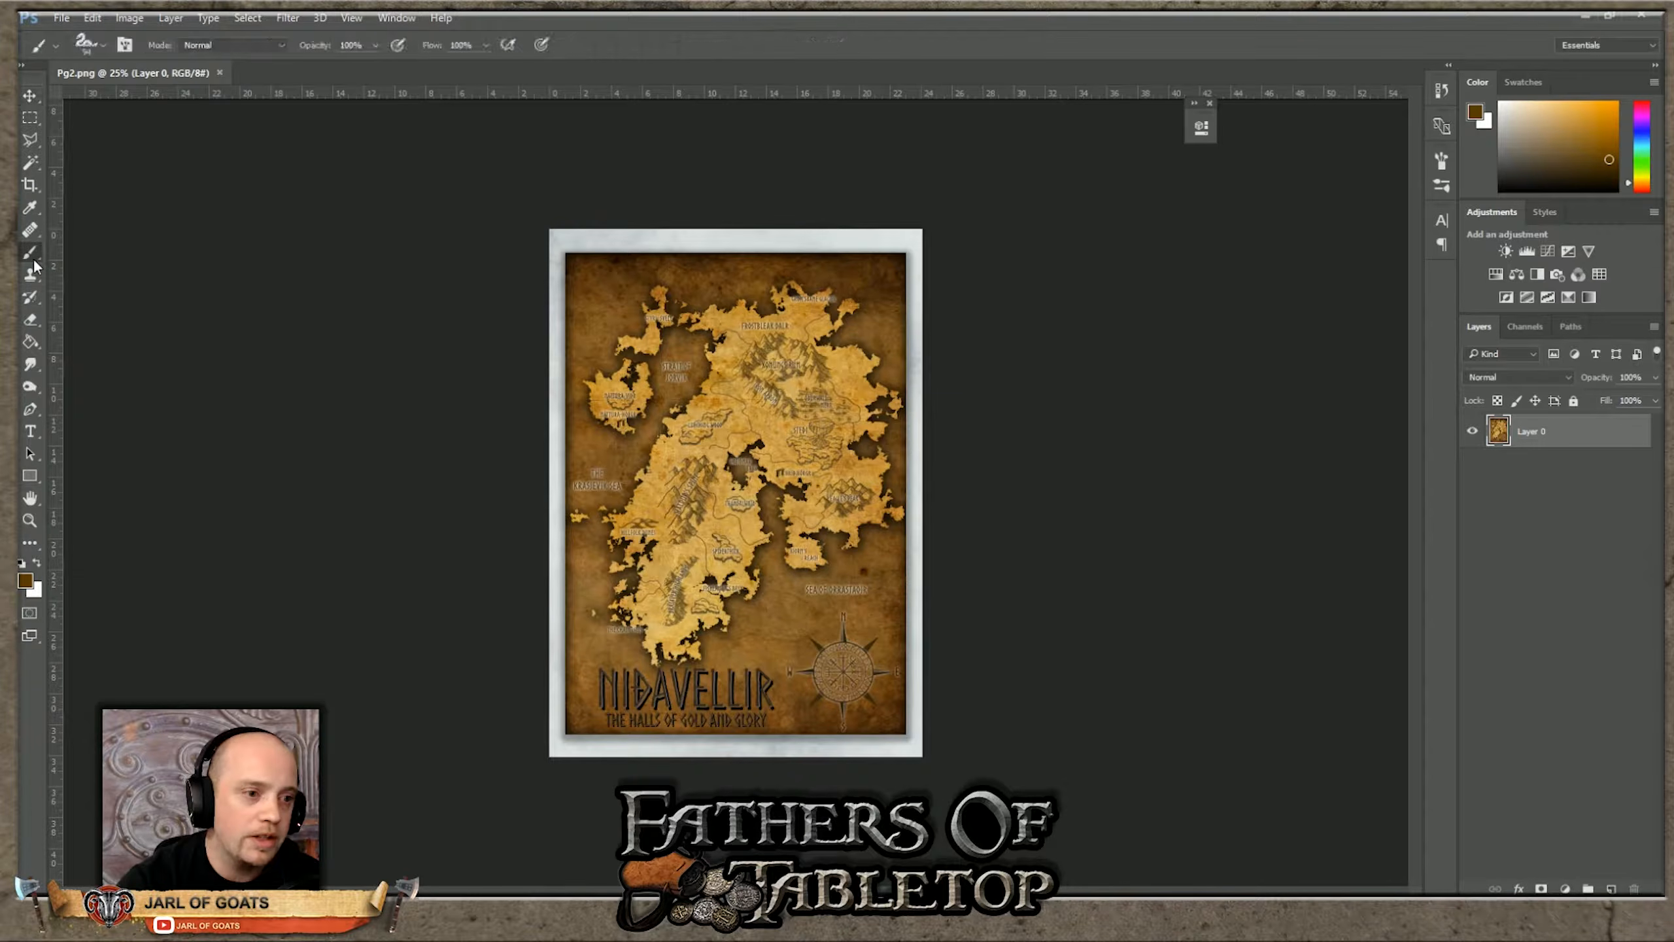
click(106, 44)
mouse_move(225, 239)
mouse_down()
mouse_move(245, 341)
mouse_move(229, 309)
mouse_up()
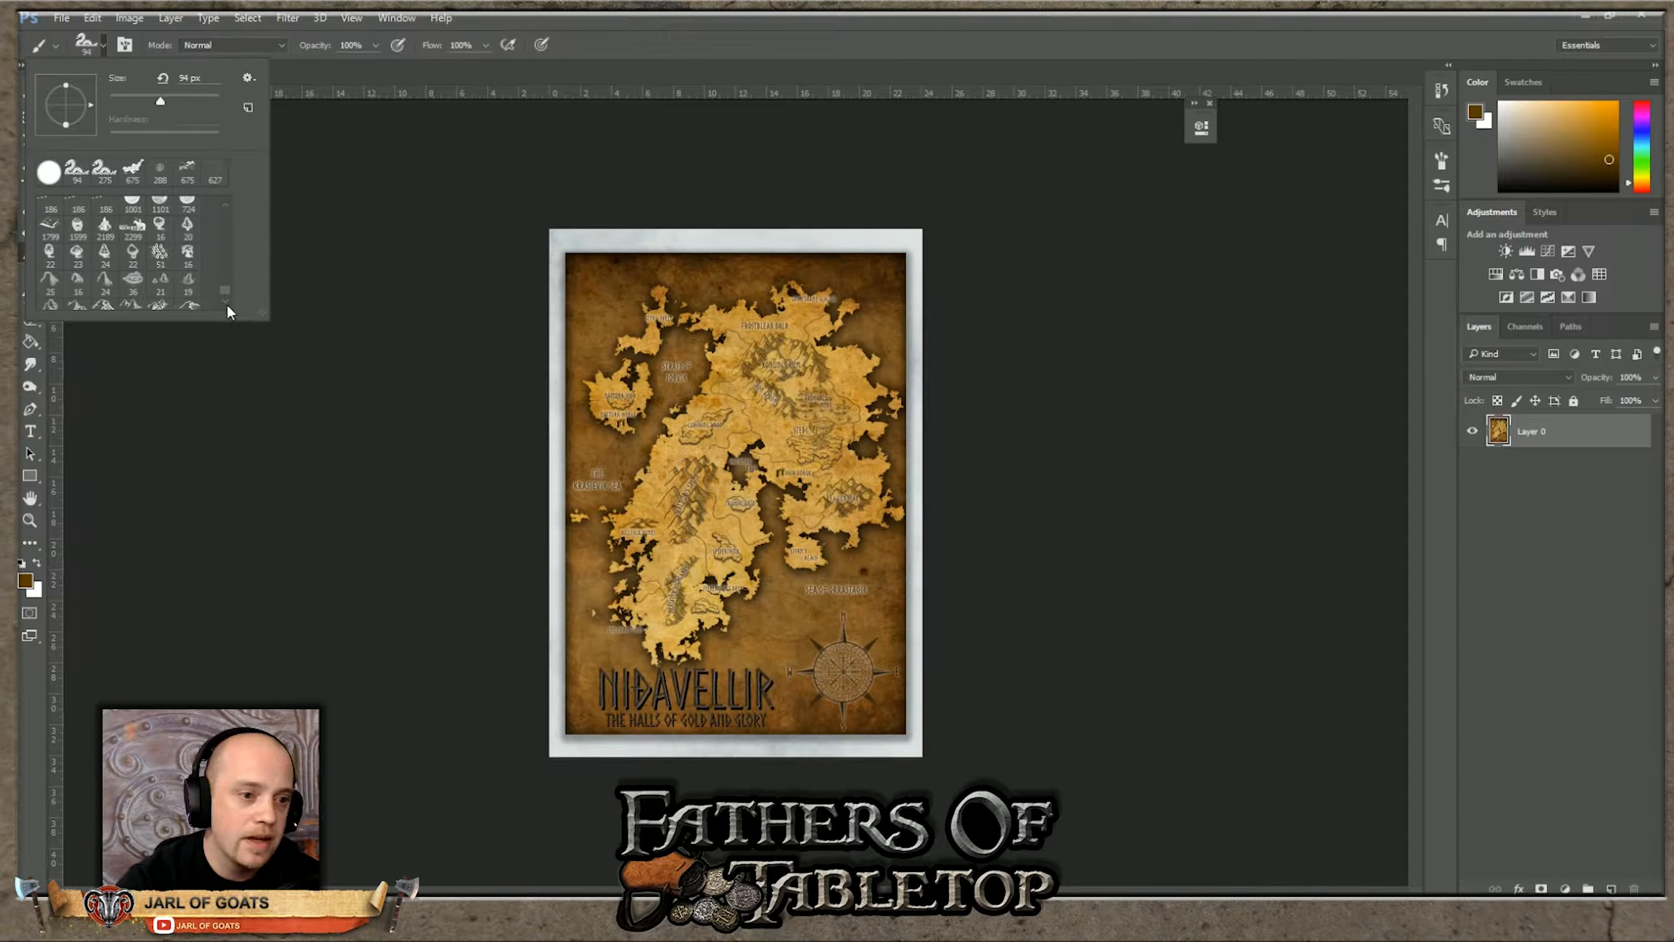
scroll(225, 298, down, 3)
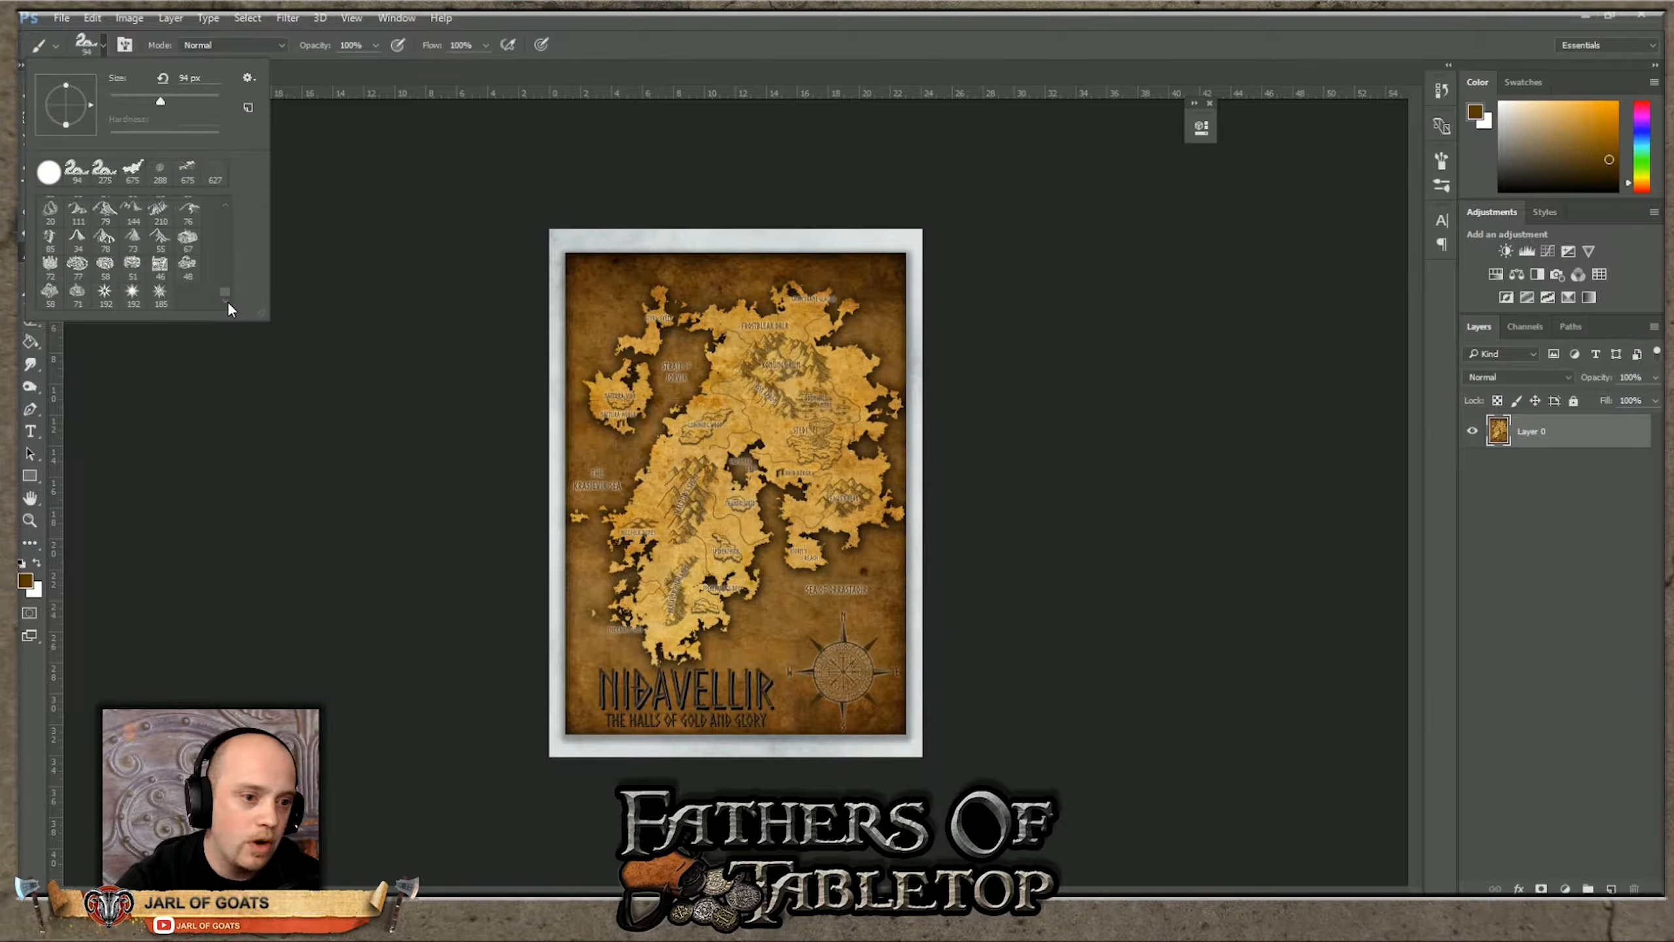
click(228, 202)
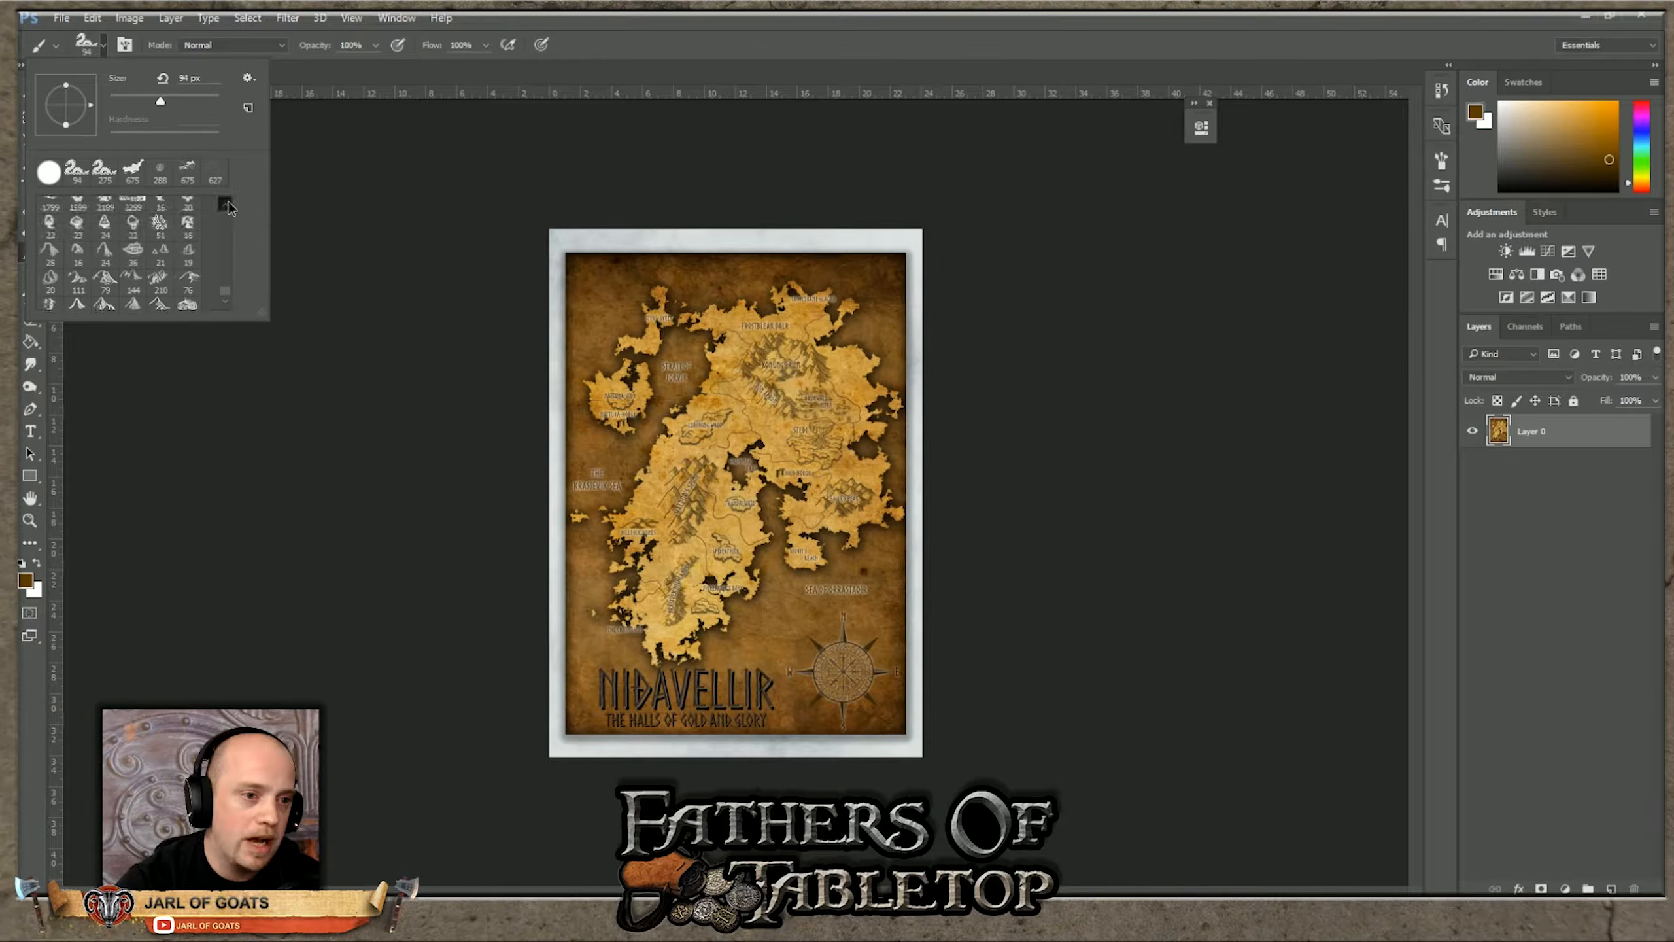
drag(228, 202, 229, 205)
drag(225, 289, 226, 287)
scroll(197, 284, down, 8)
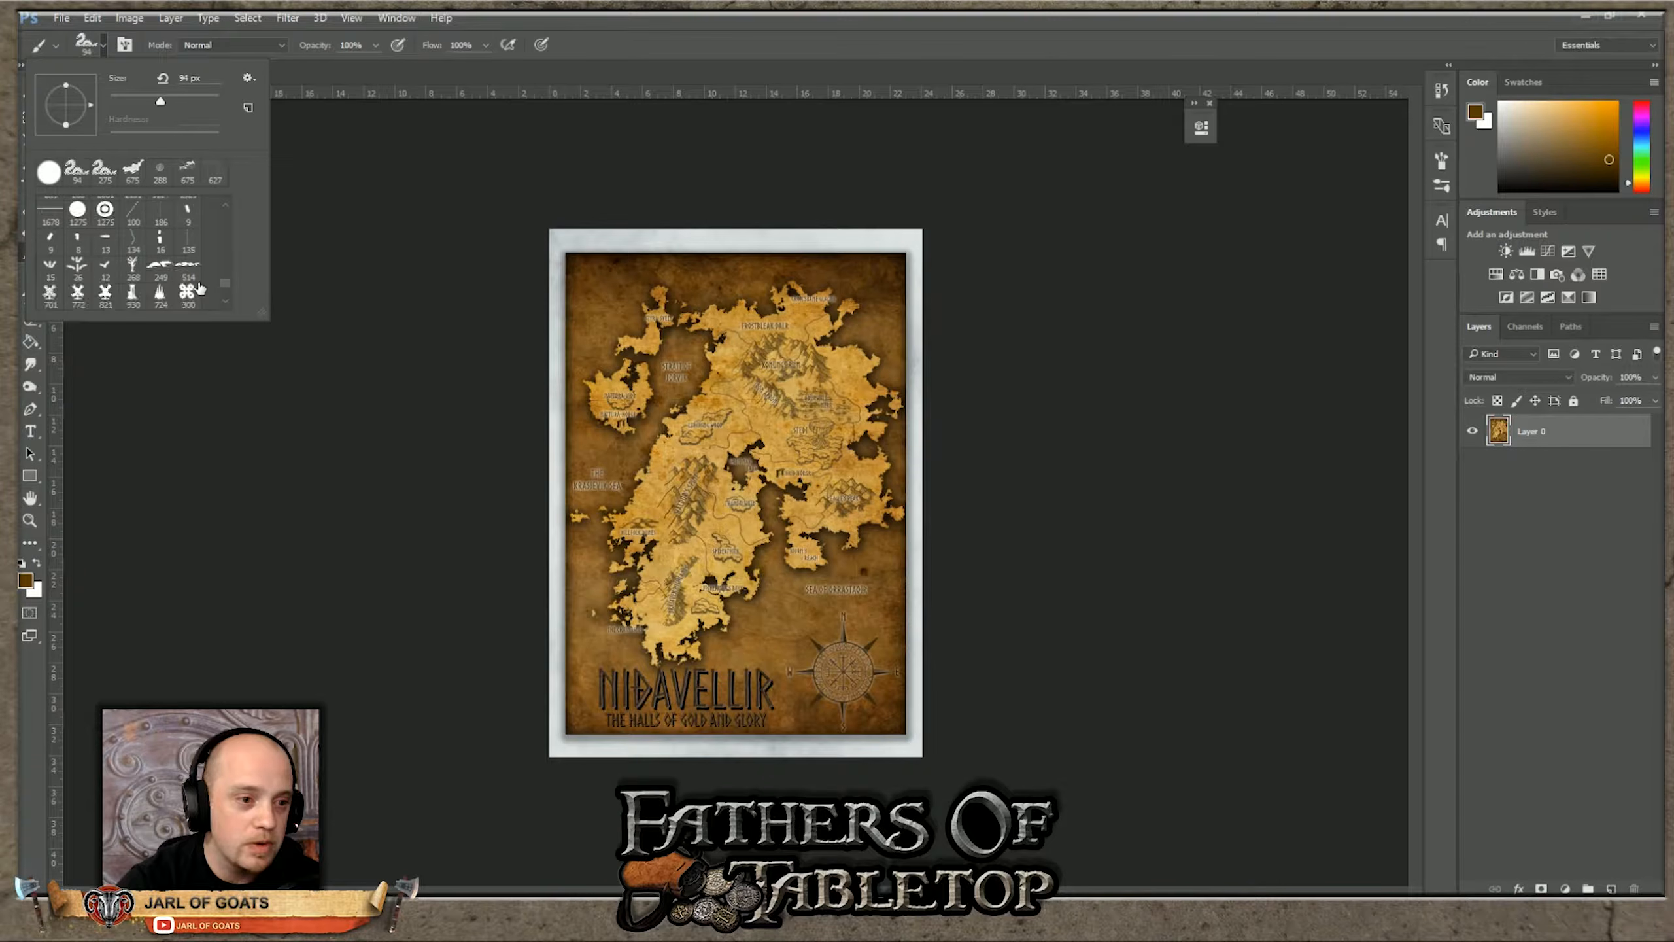
scroll(198, 284, down, 10)
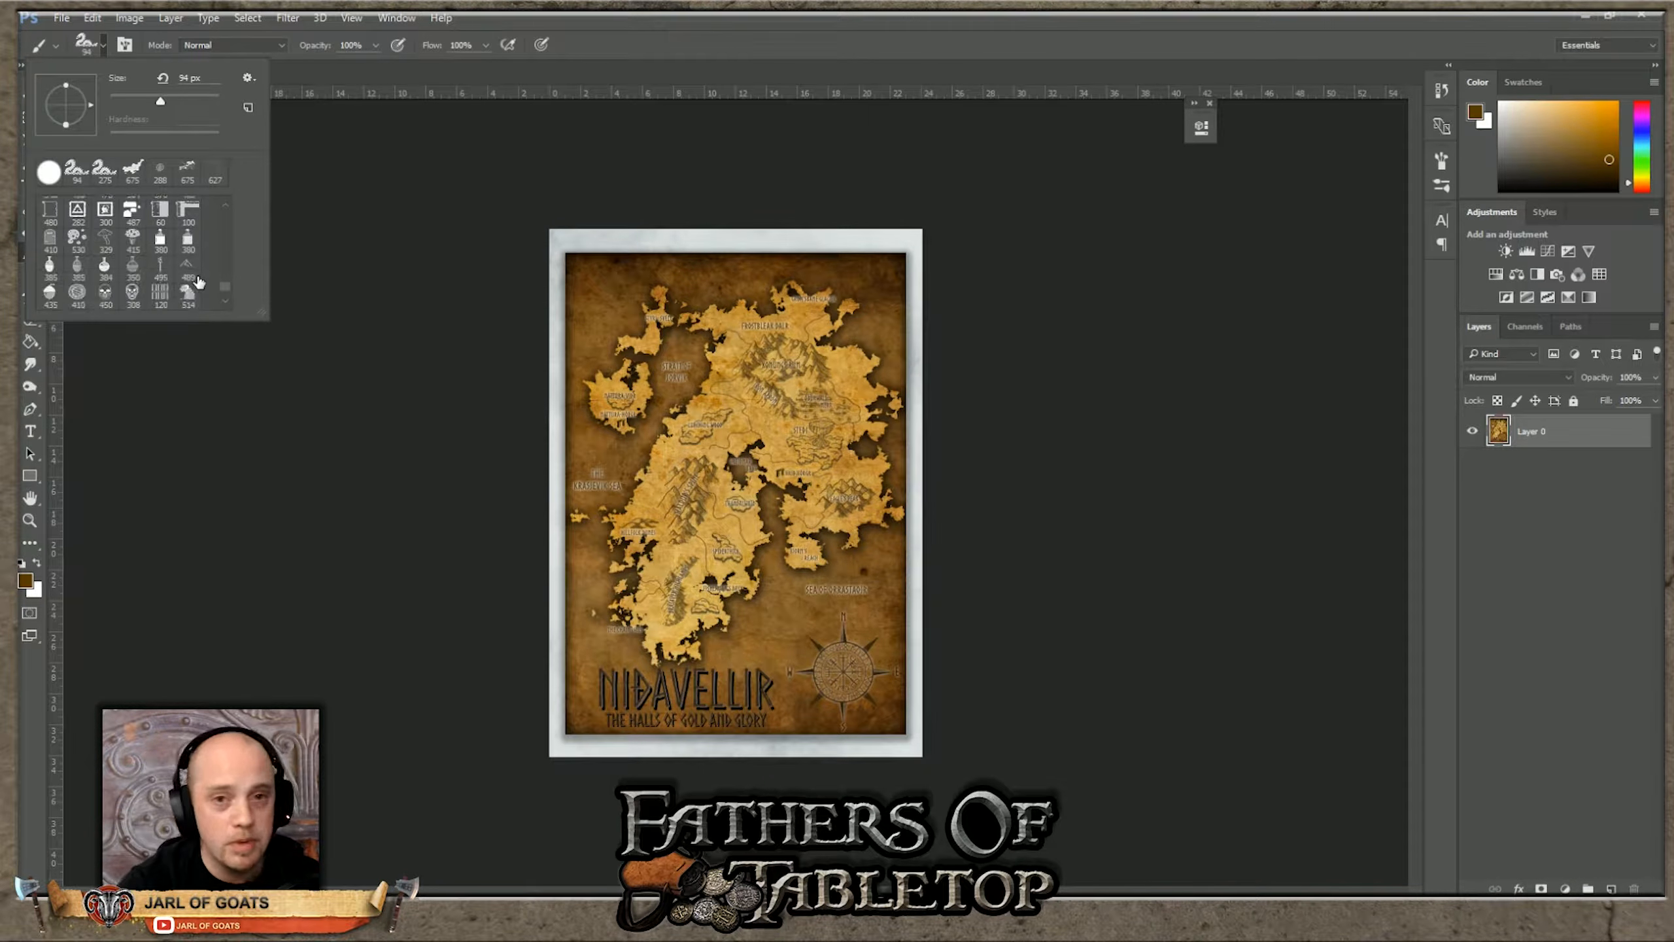
Step: Choose the 2189 px landmass-shaped brush preset from the brush library
scroll(204, 272, up, 10)
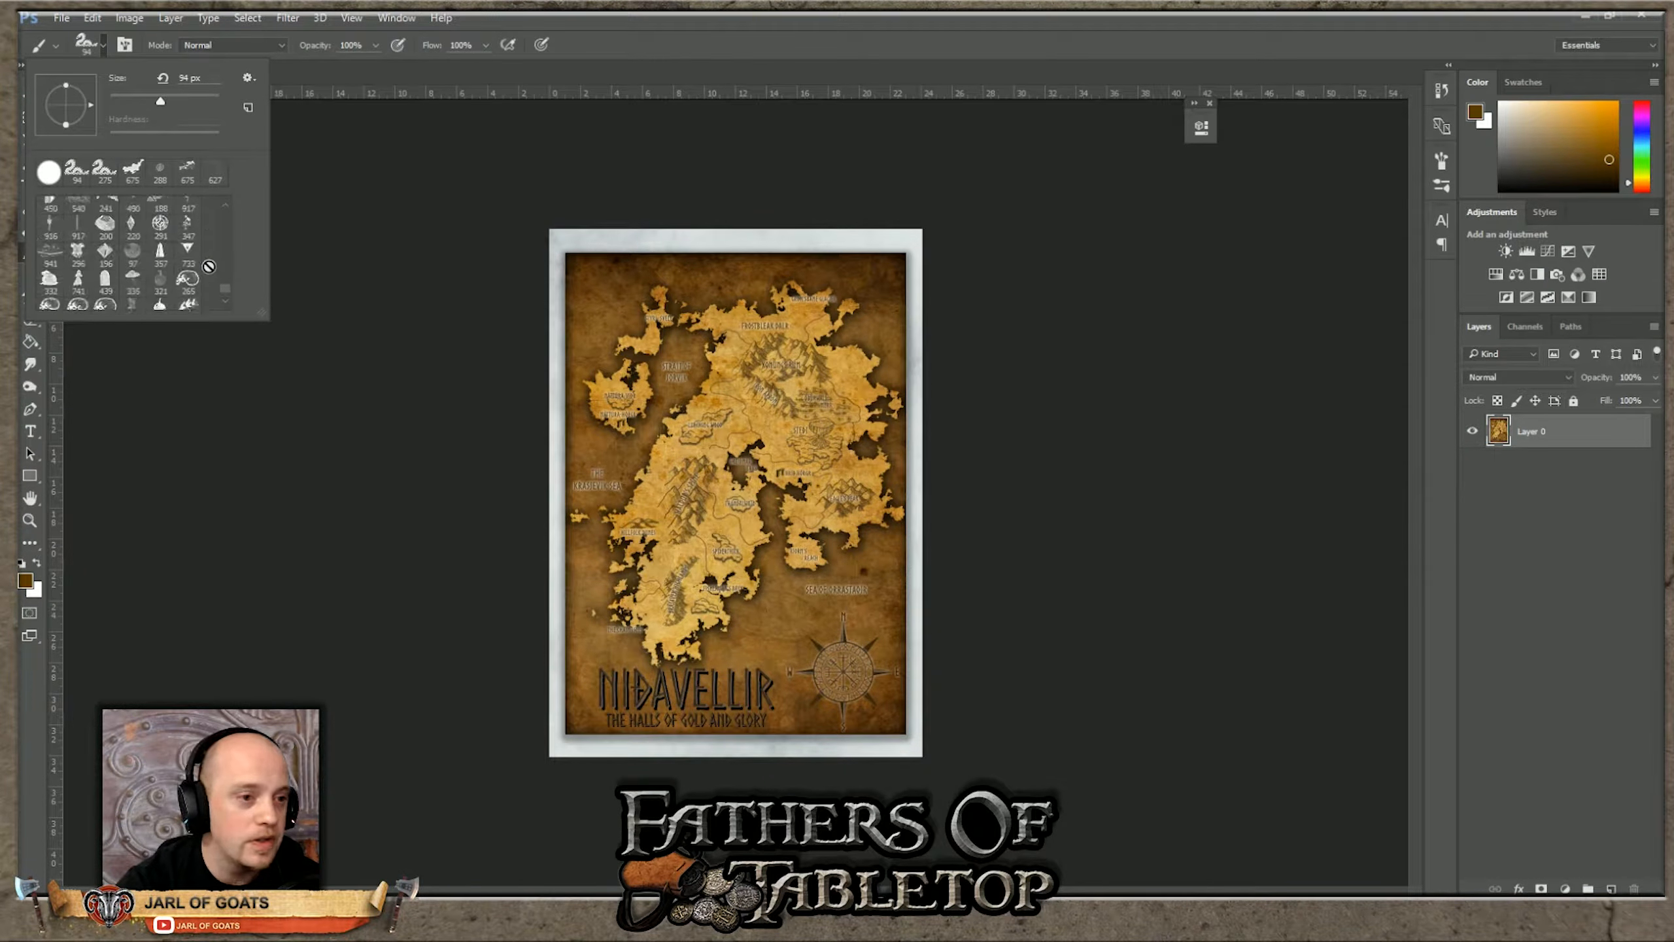
scroll(205, 277, up, 10)
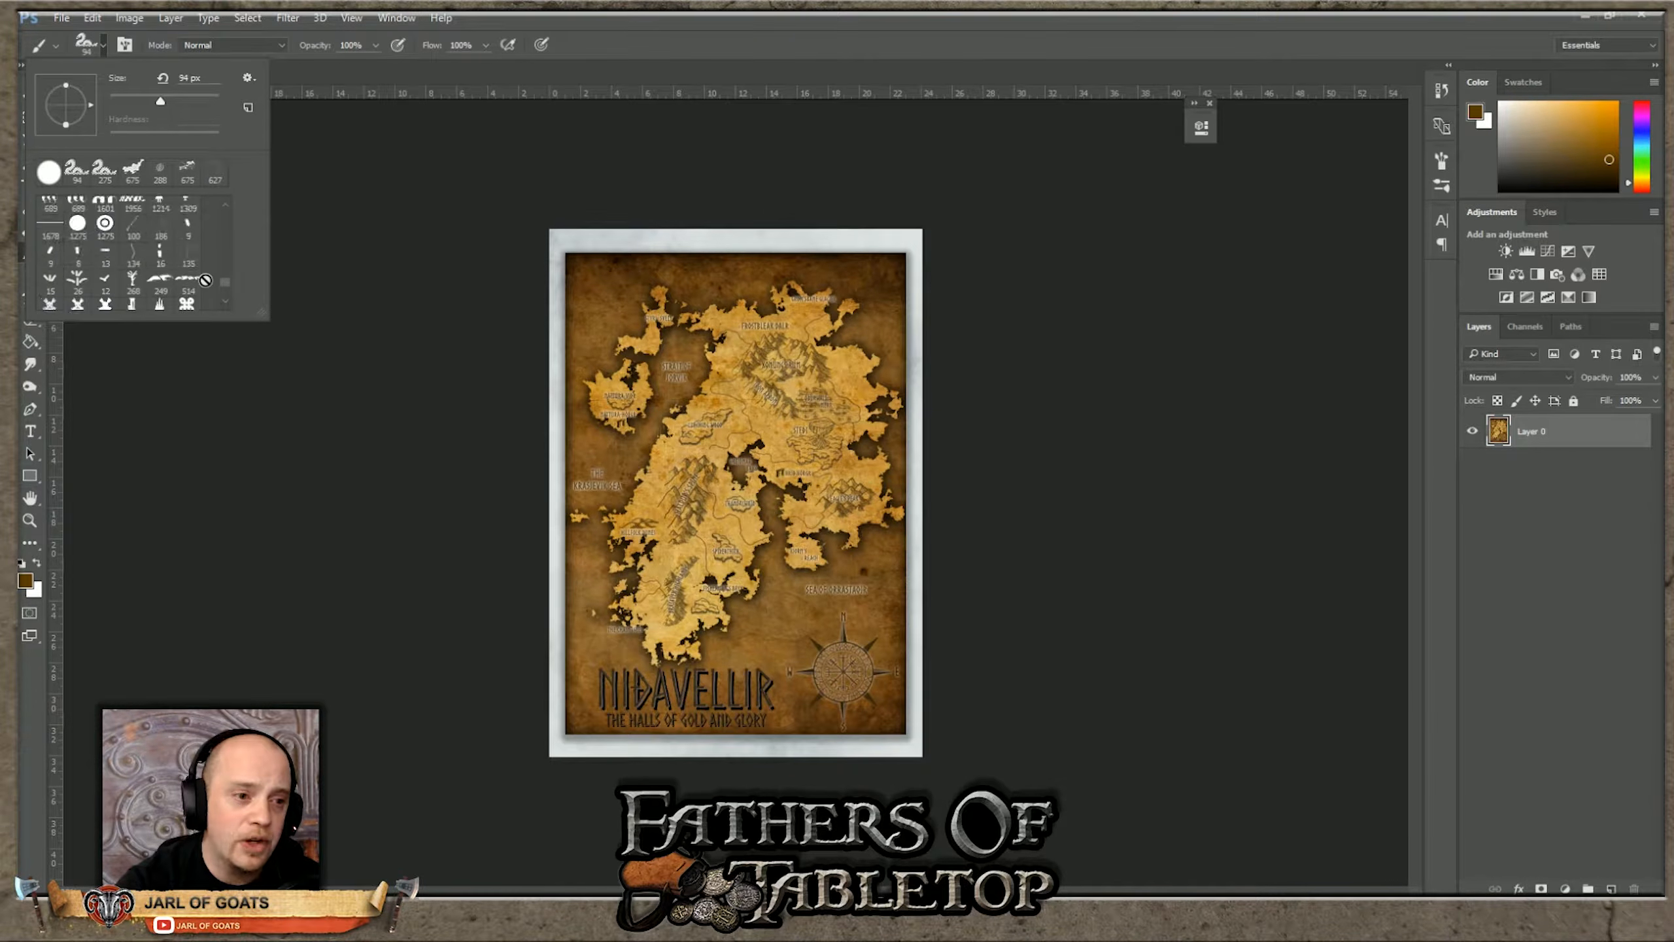
scroll(204, 282, up, 10)
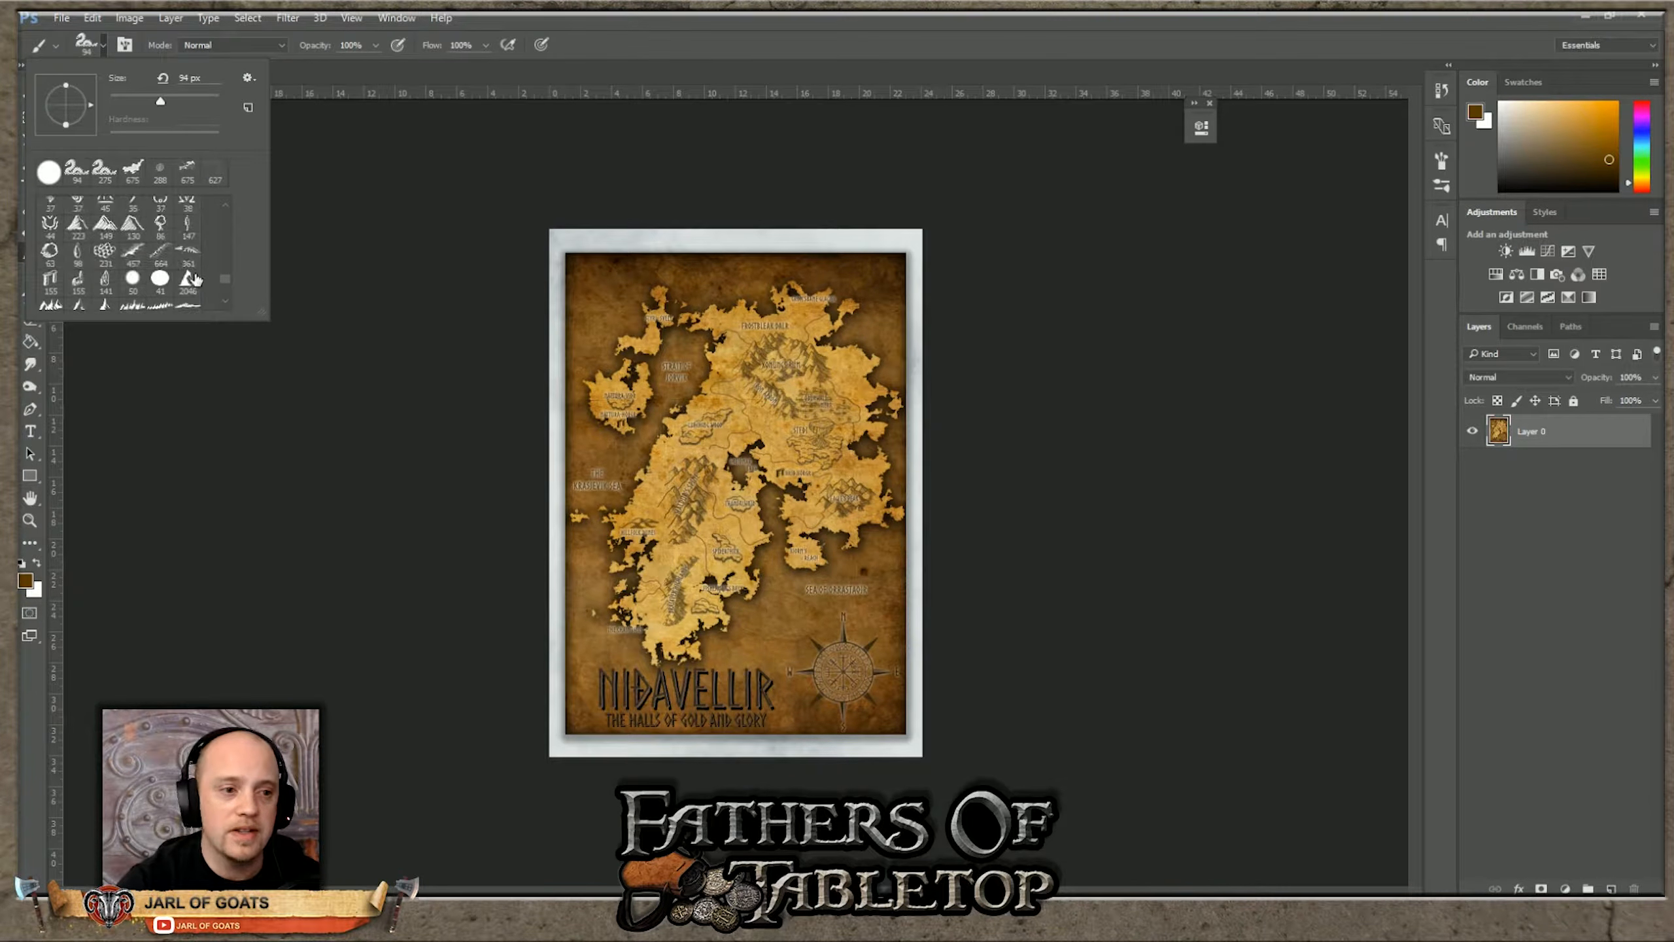
scroll(191, 282, up, 10)
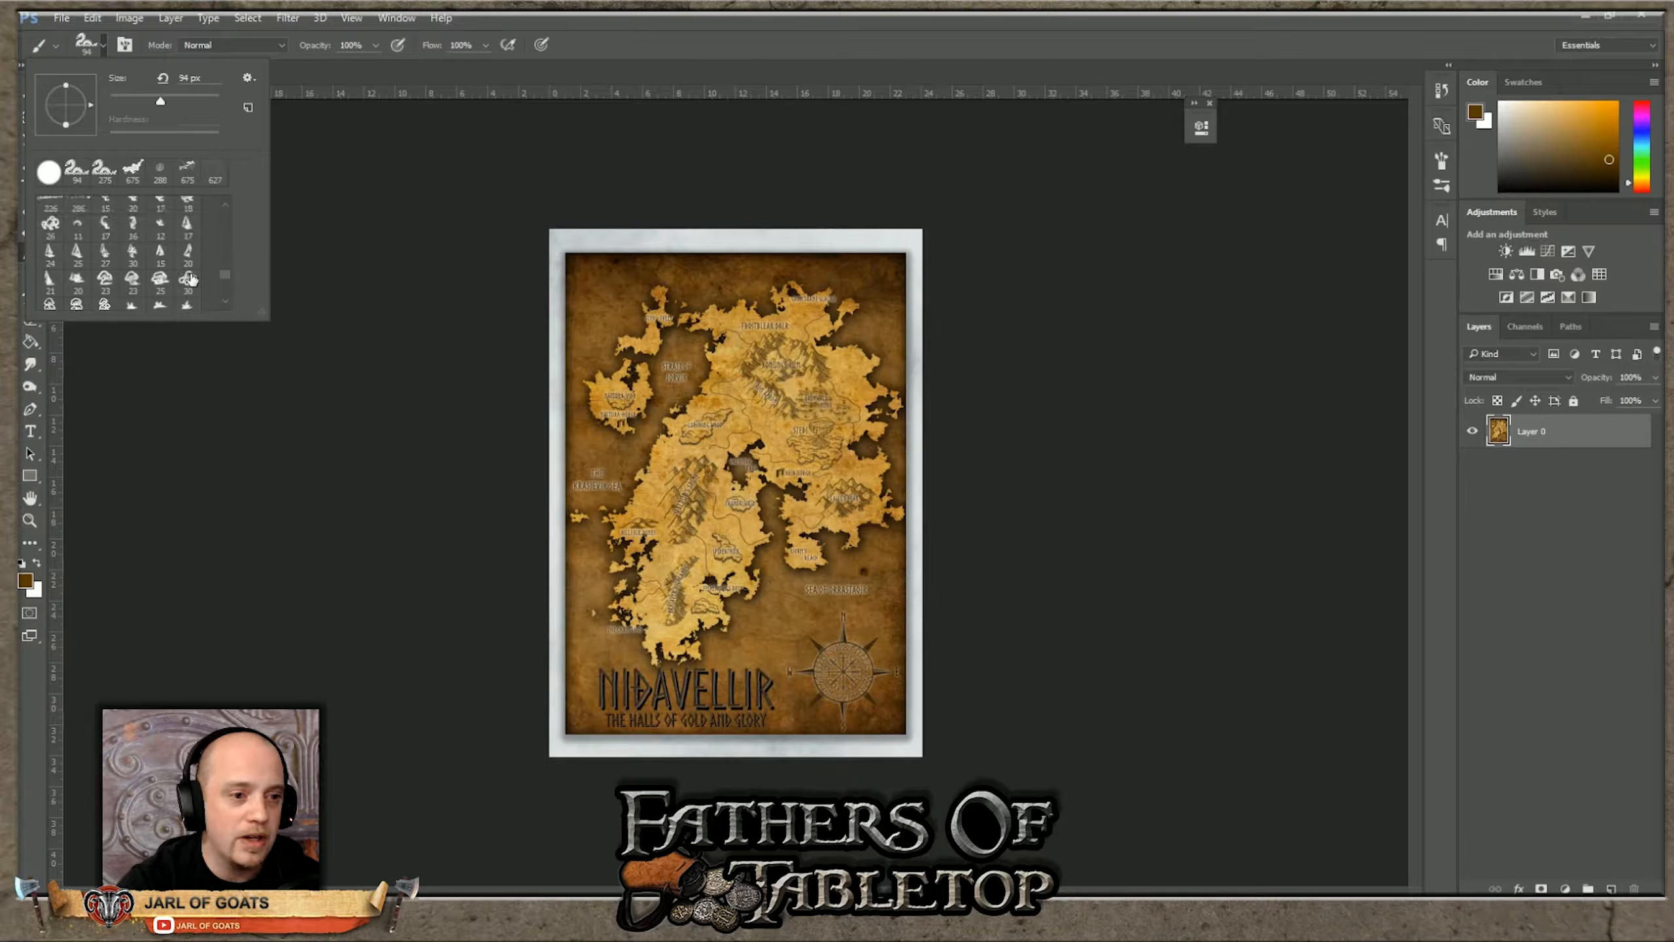
scroll(193, 270, up, 10)
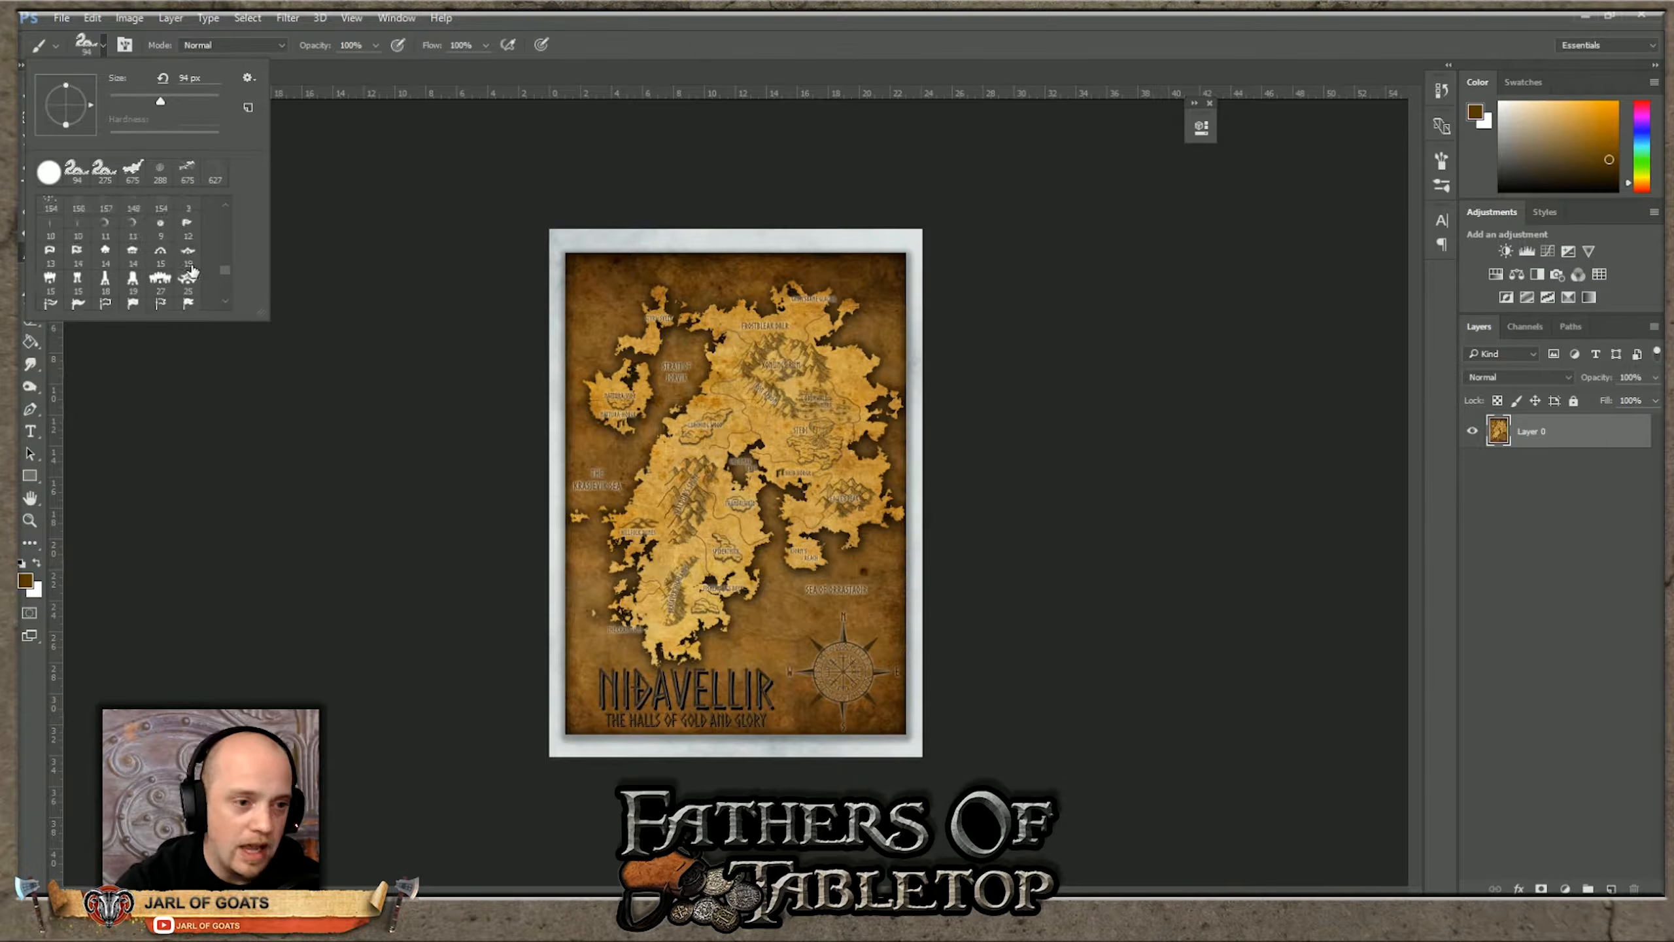
scroll(191, 270, up, 10)
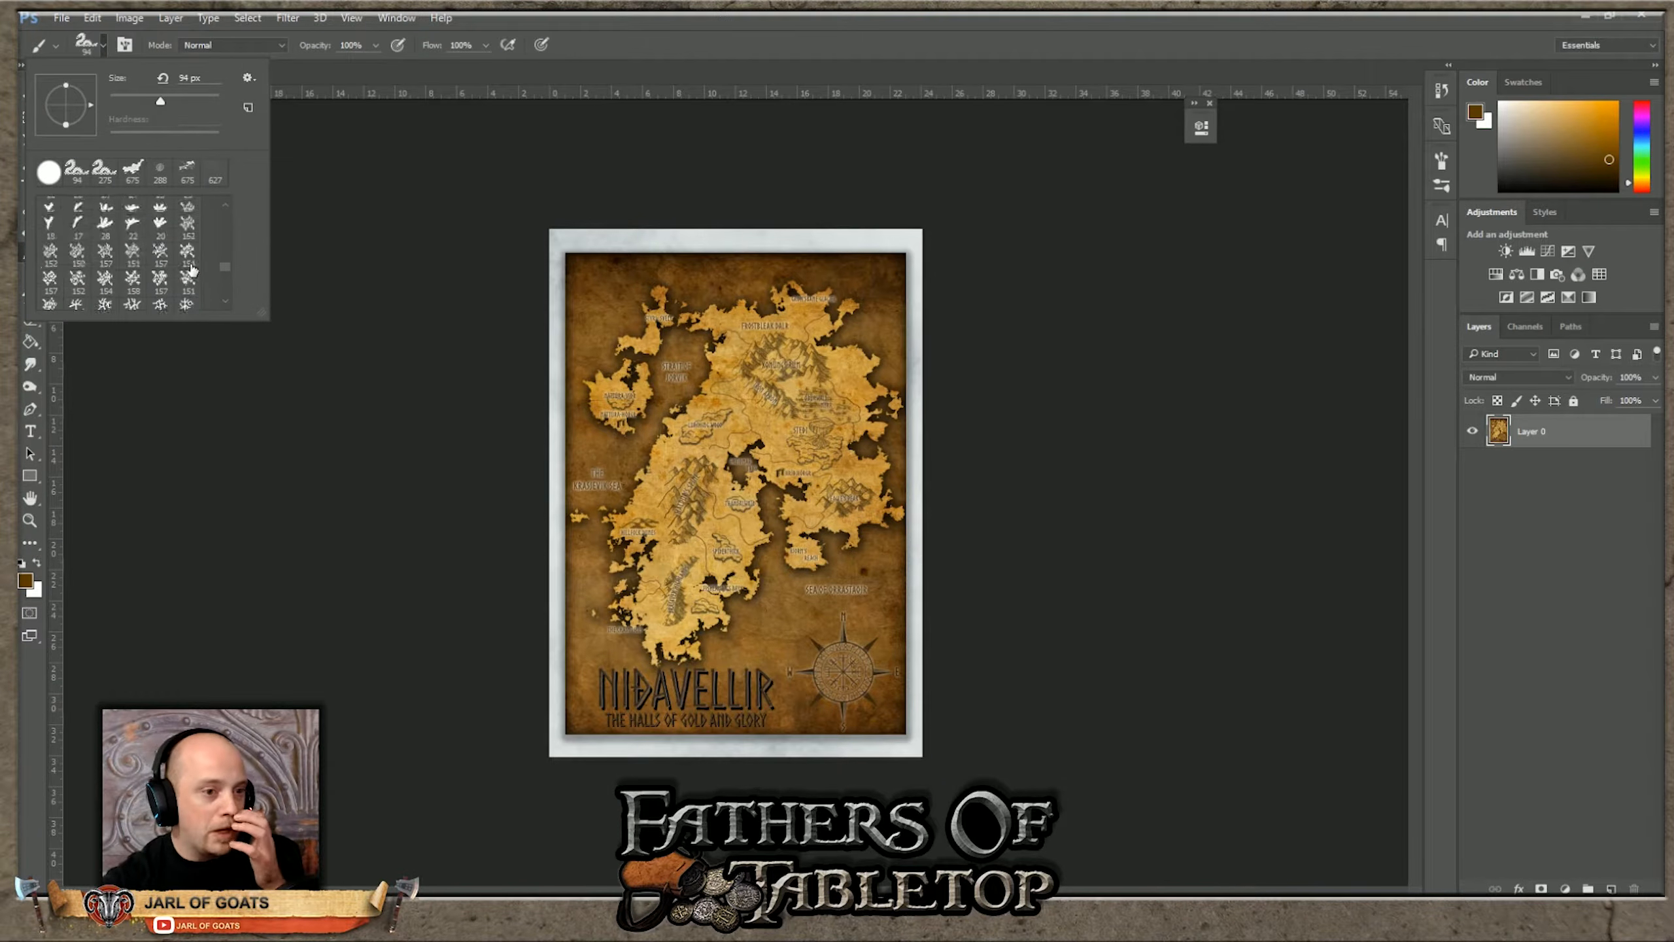
scroll(191, 268, up, 10)
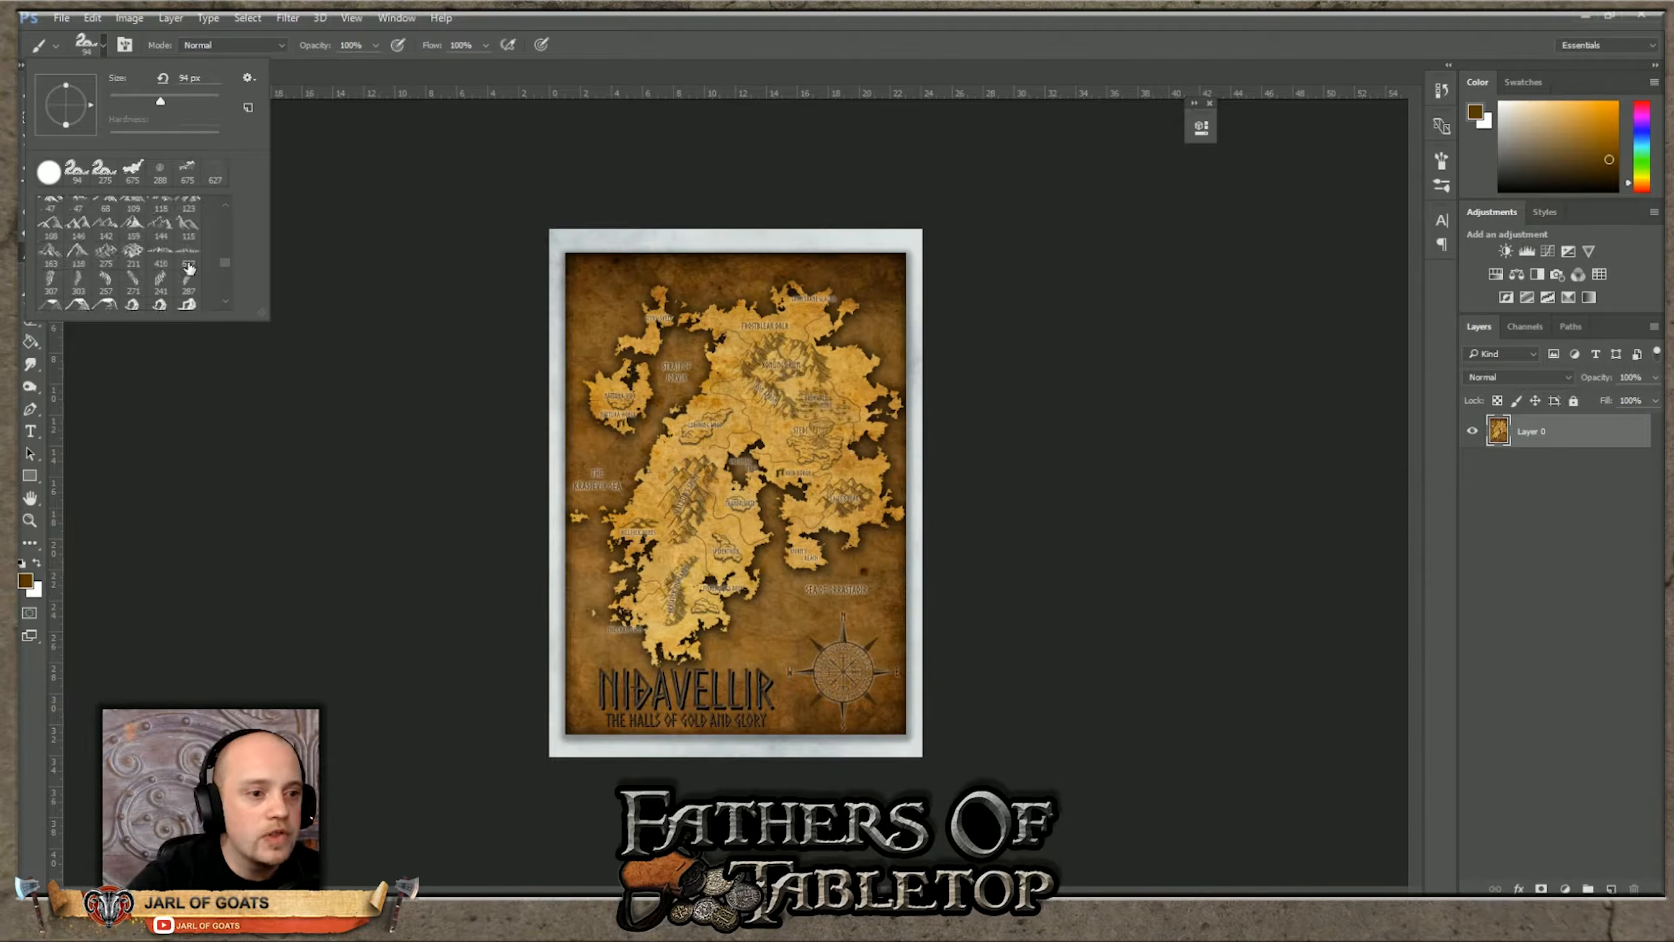
scroll(193, 267, up, 8)
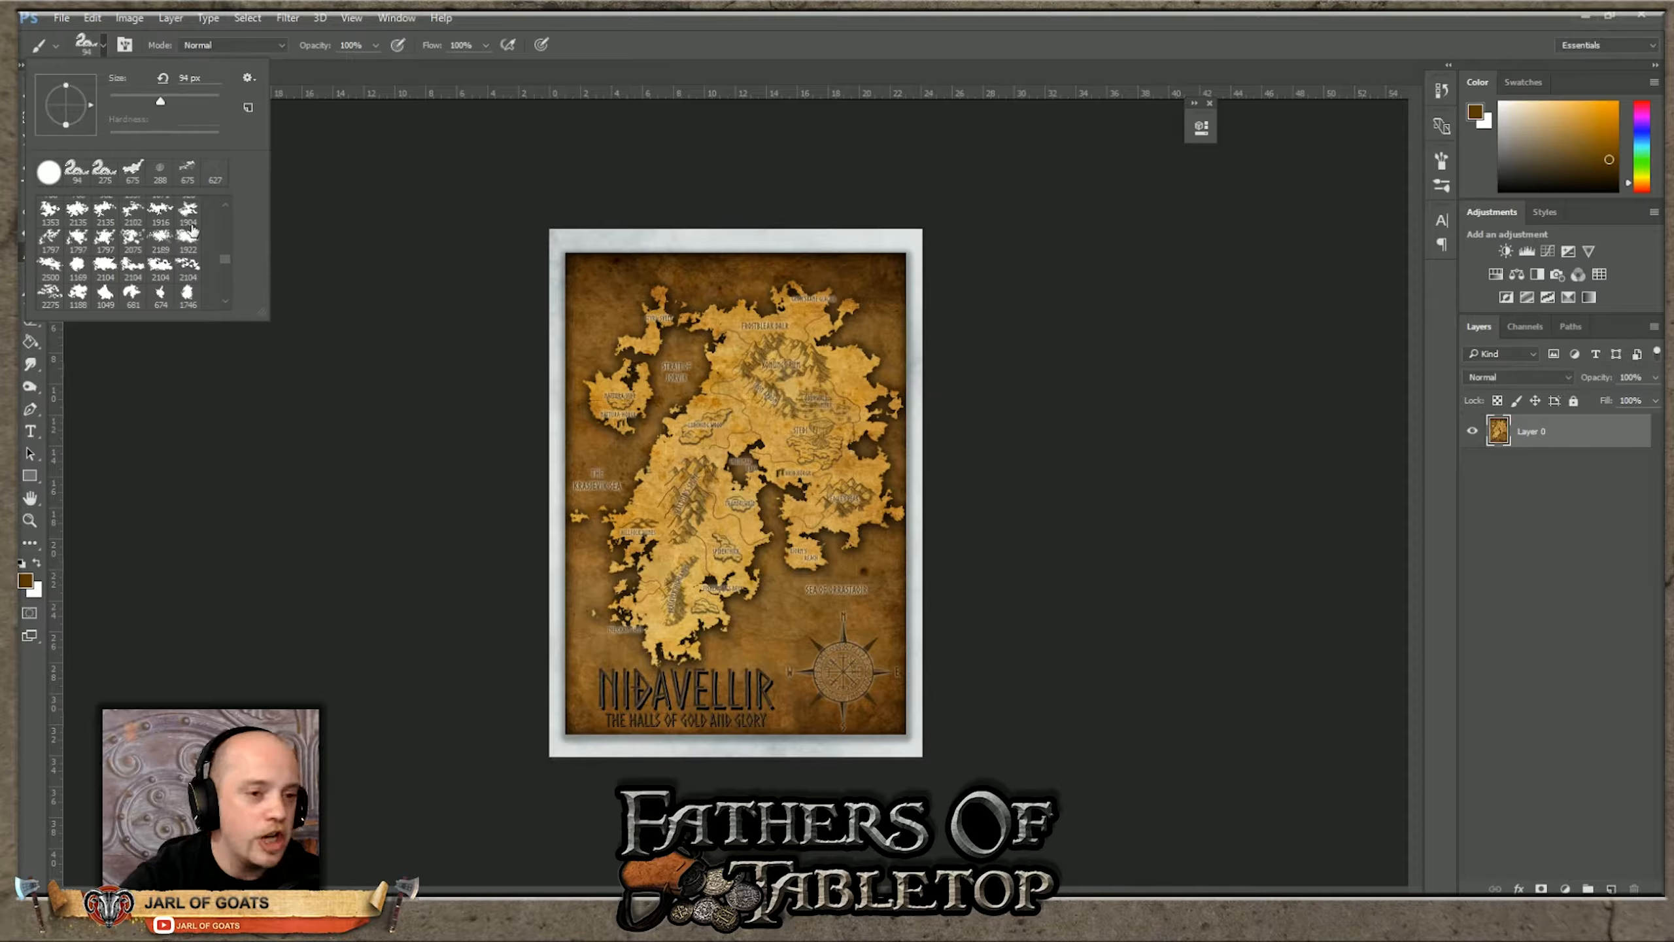
click(152, 243)
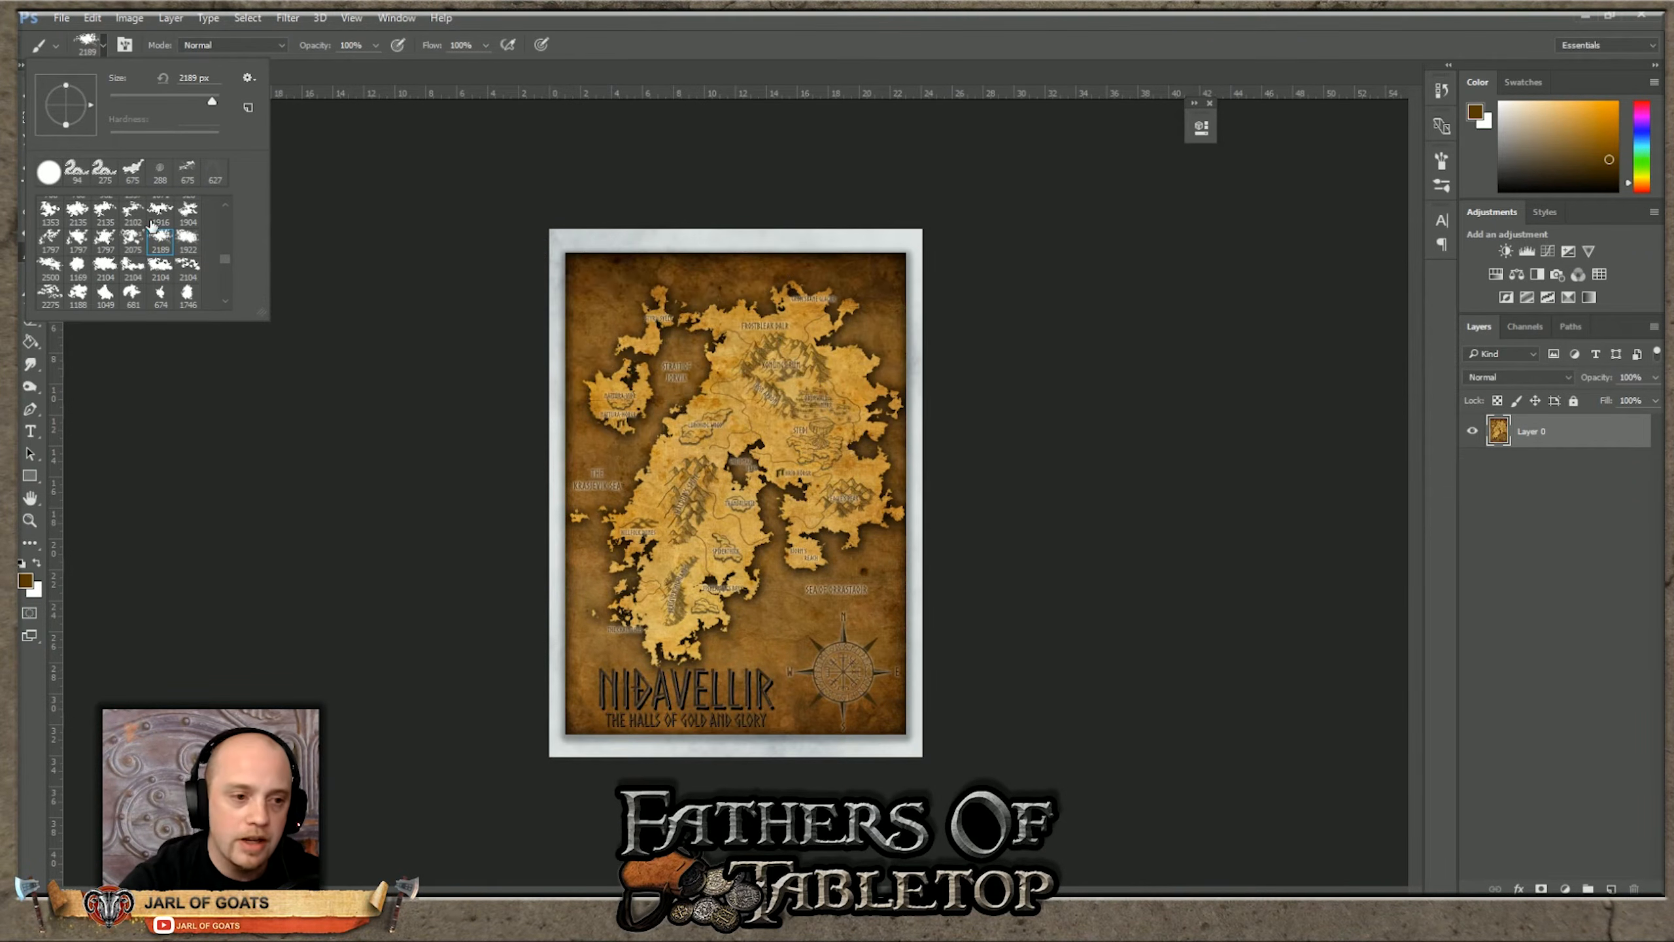
scroll(136, 256, up, 2)
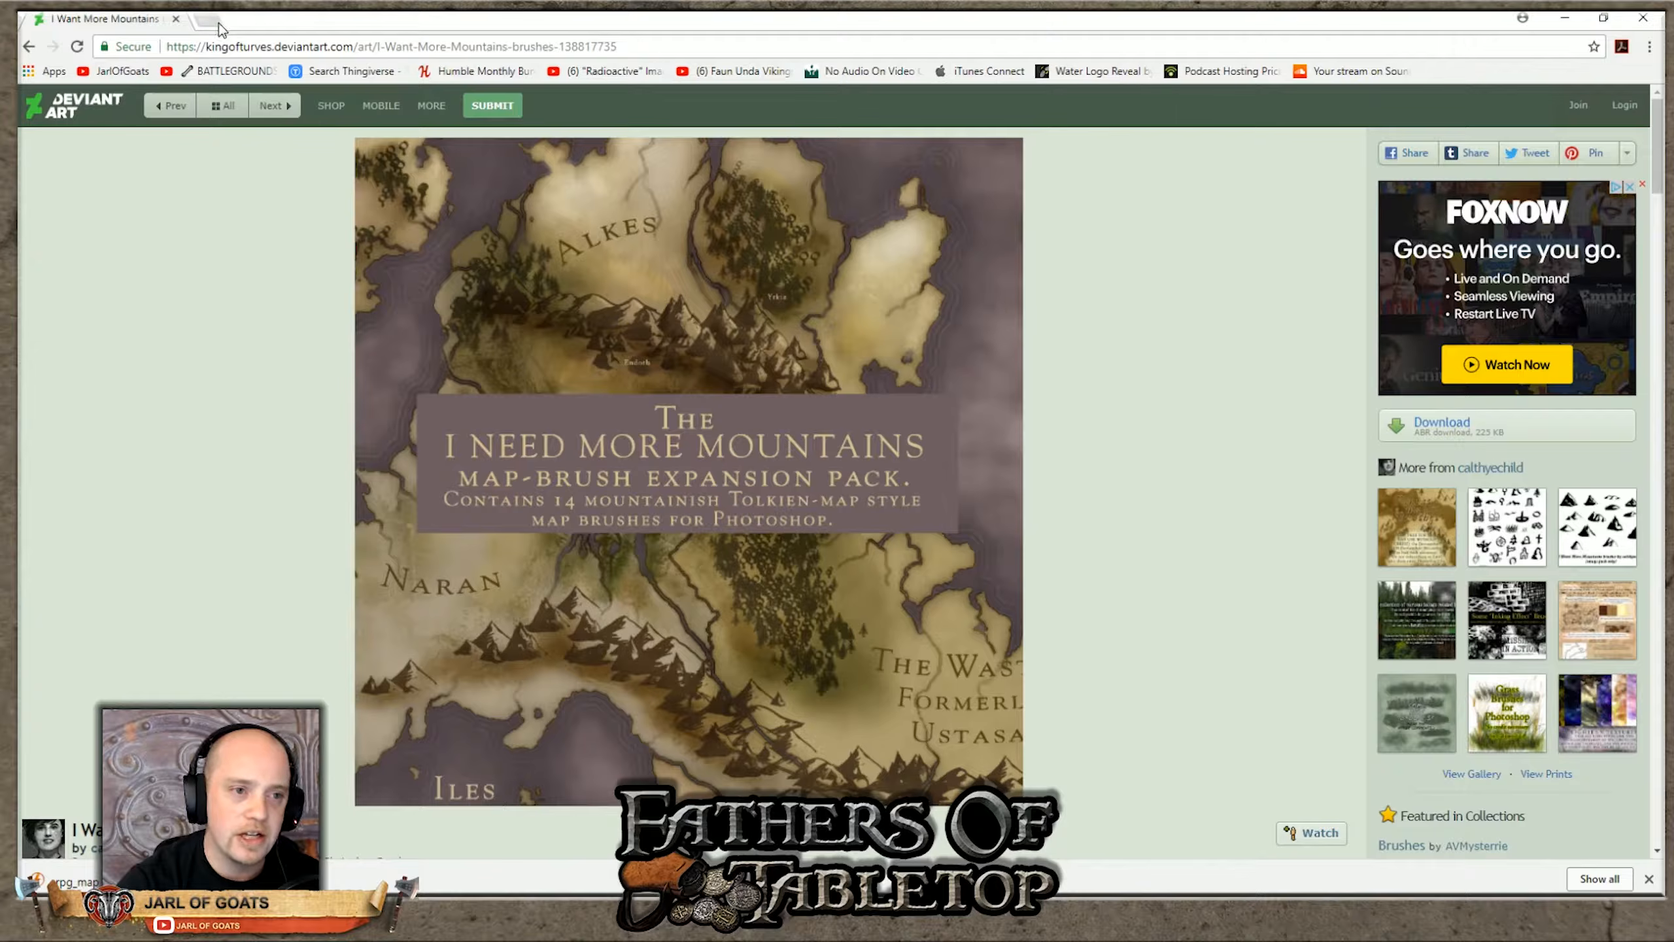
Step: In the Chrome browser, open a blank tab and close the DeviantArt mountain-brushes page
click(220, 24)
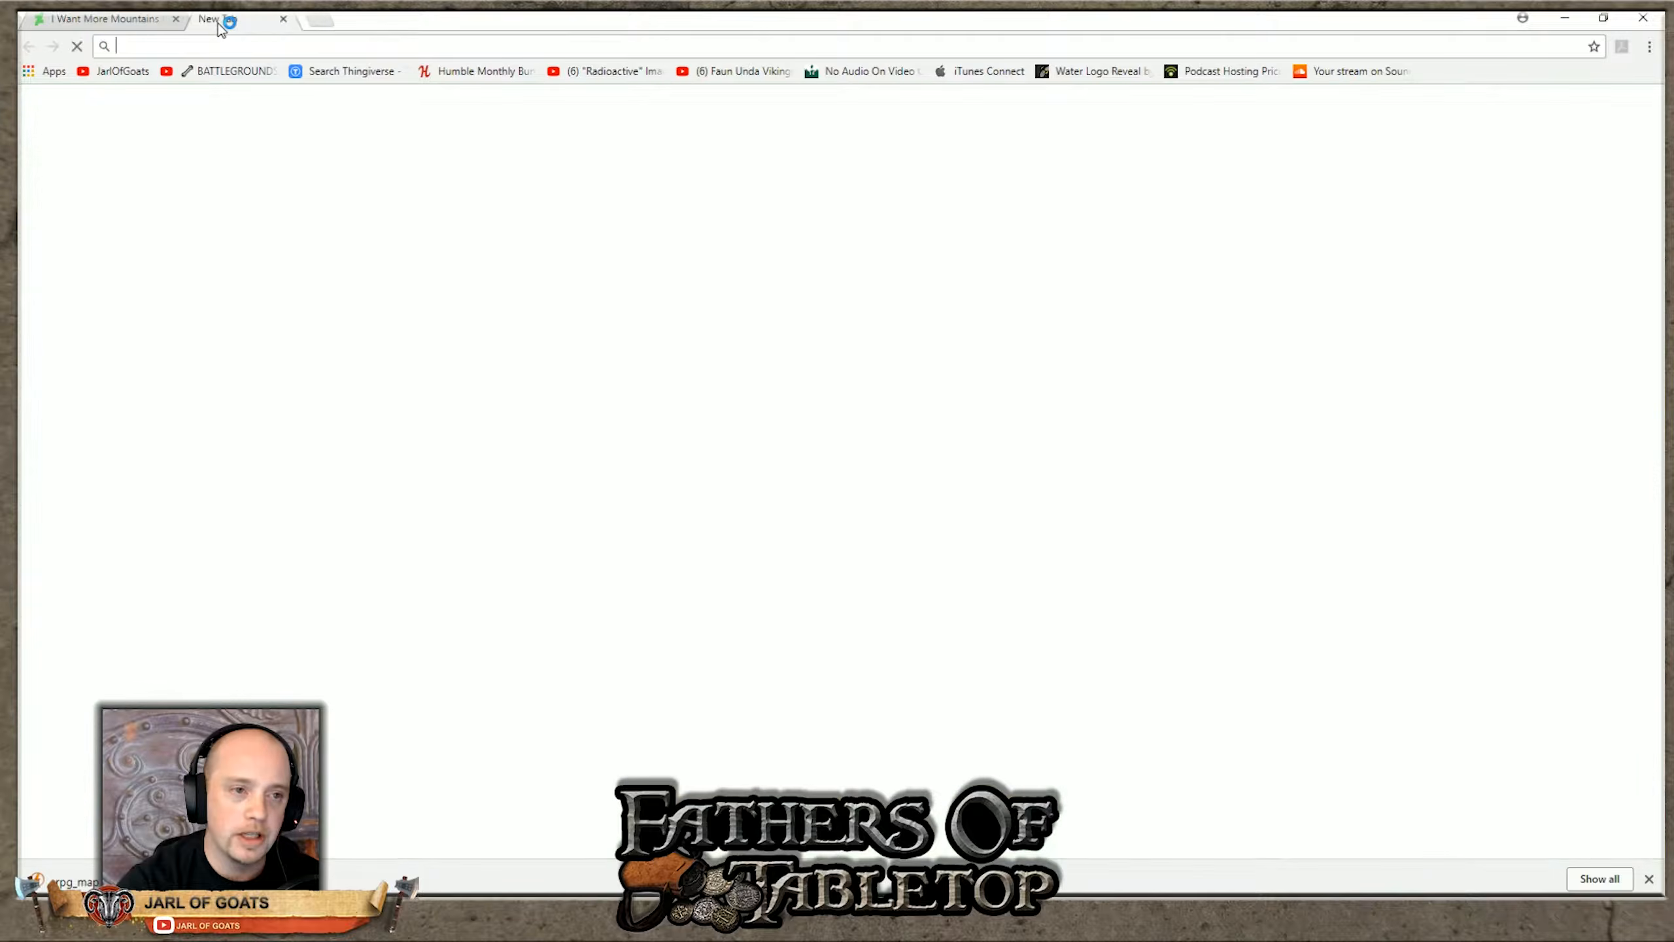
click(87, 16)
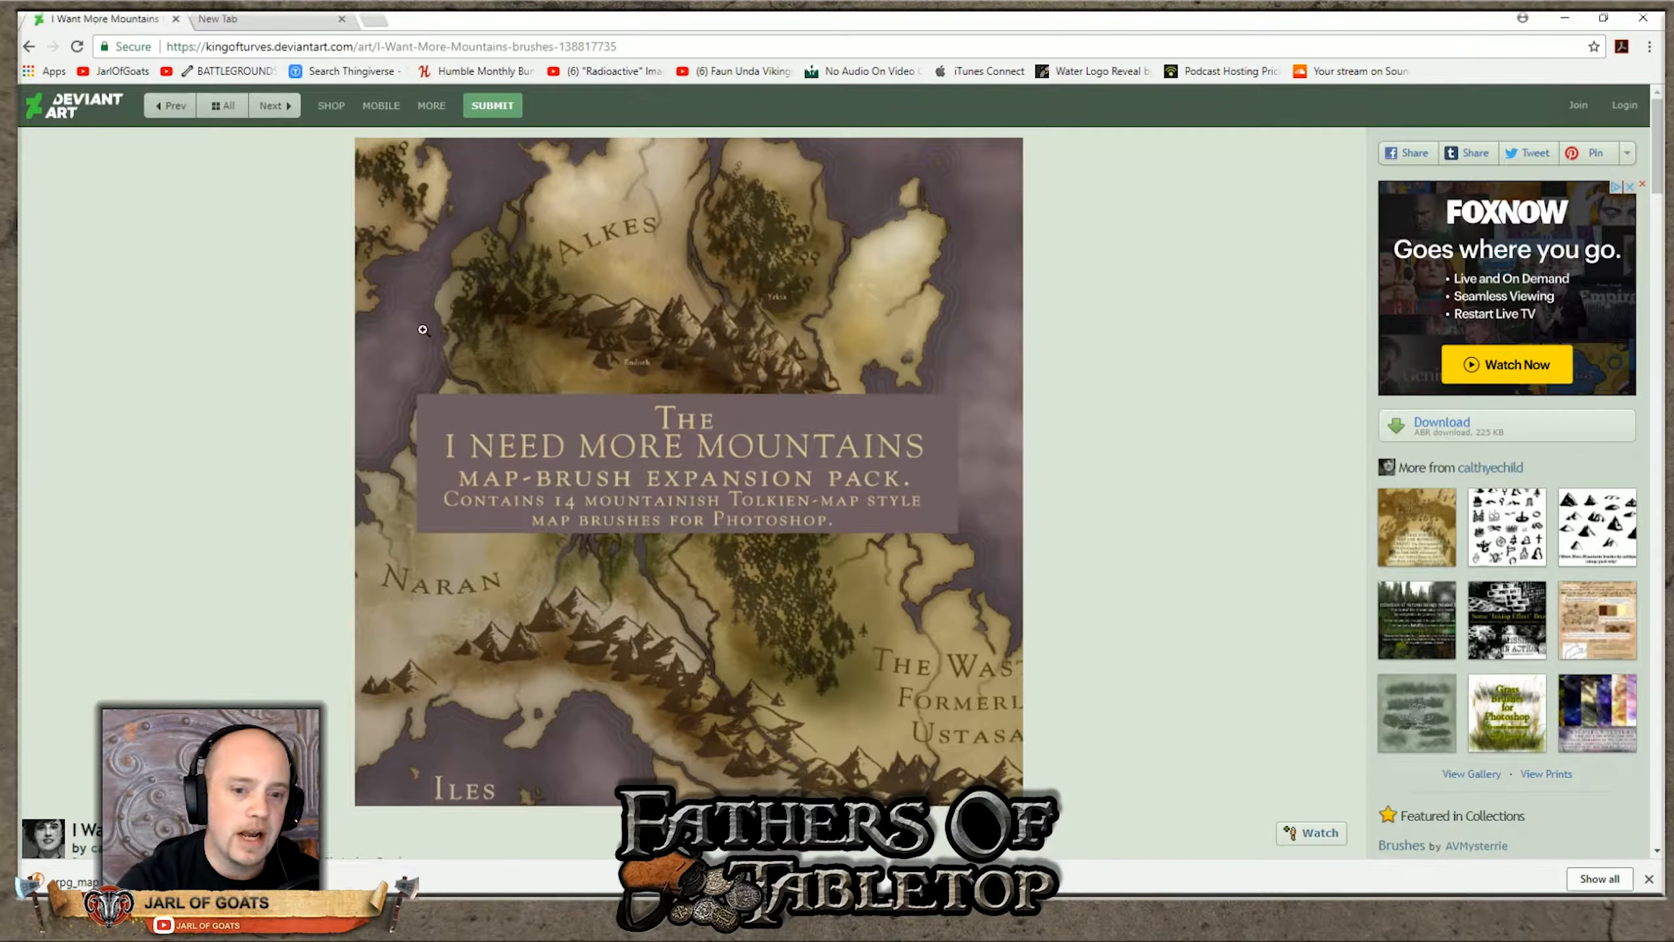
click(175, 18)
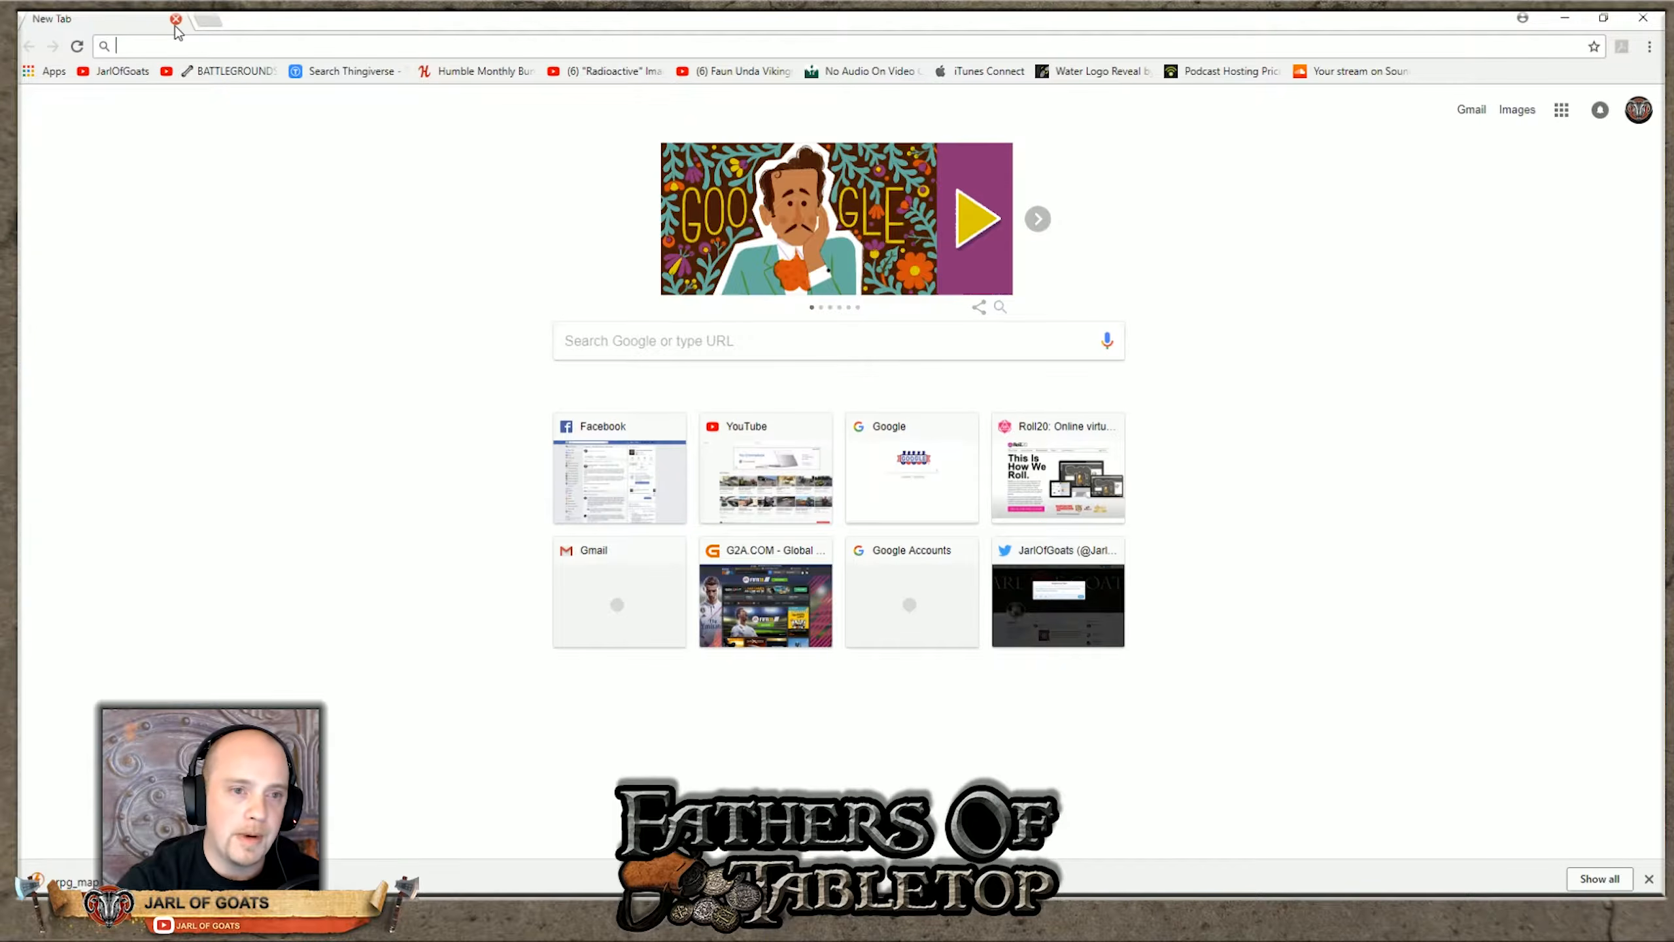
Step: Search Google for "jungle font"
click(898, 324)
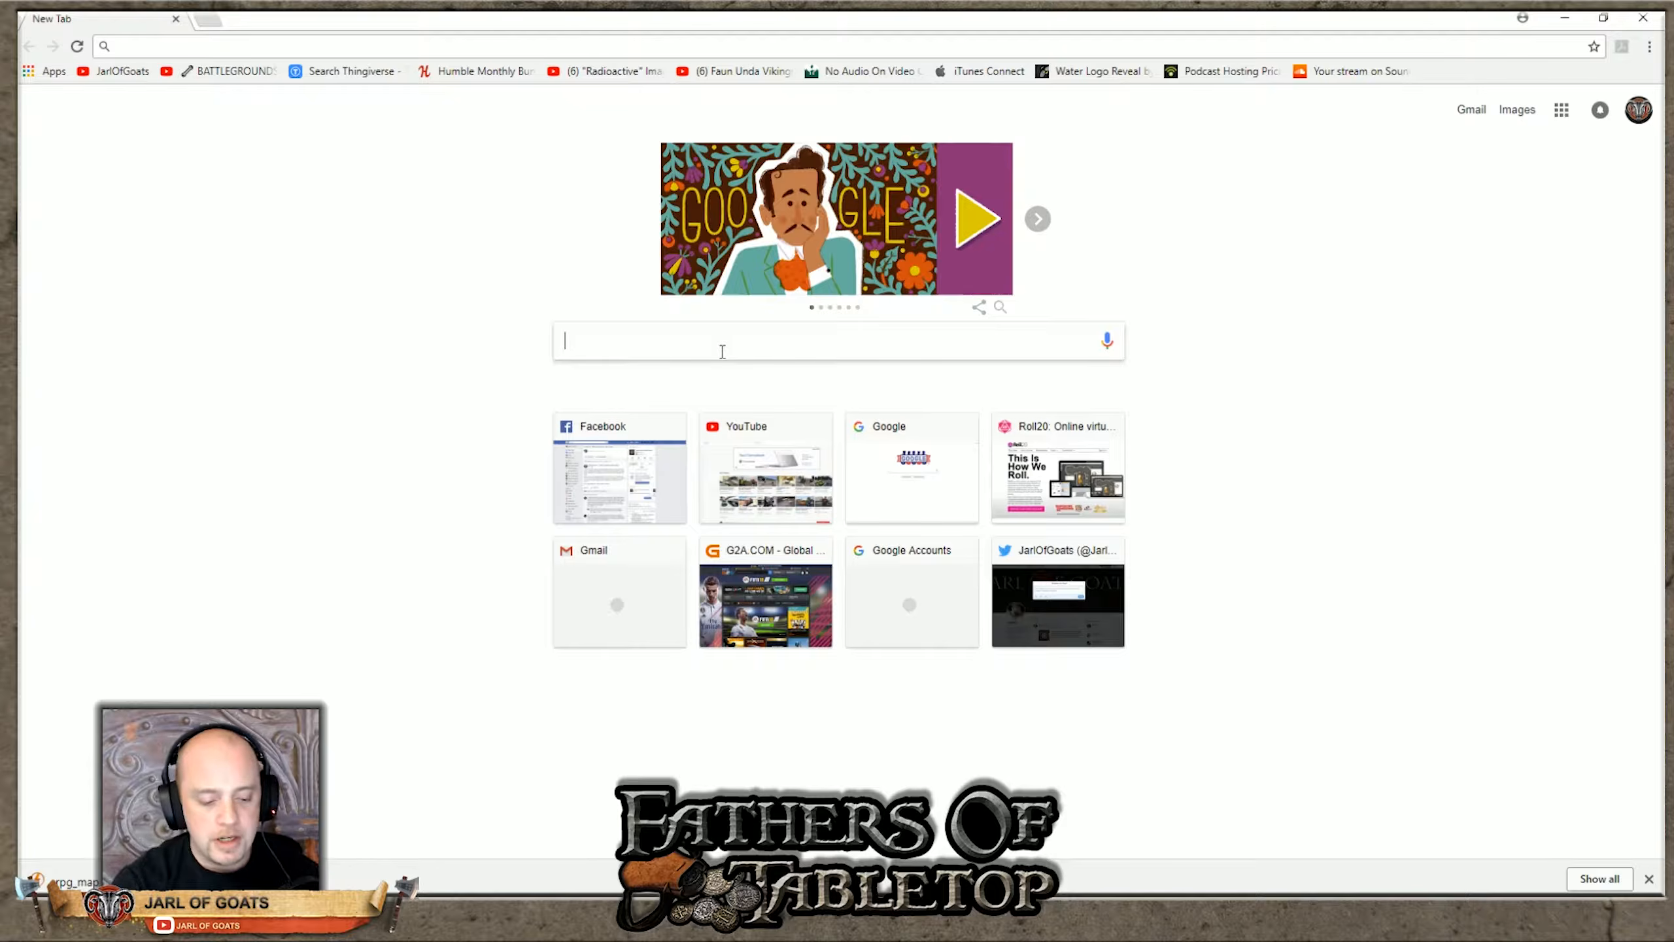
text(af)
key(BackSpace)
key(BackSpace)
text(jungle font)
key(Return)
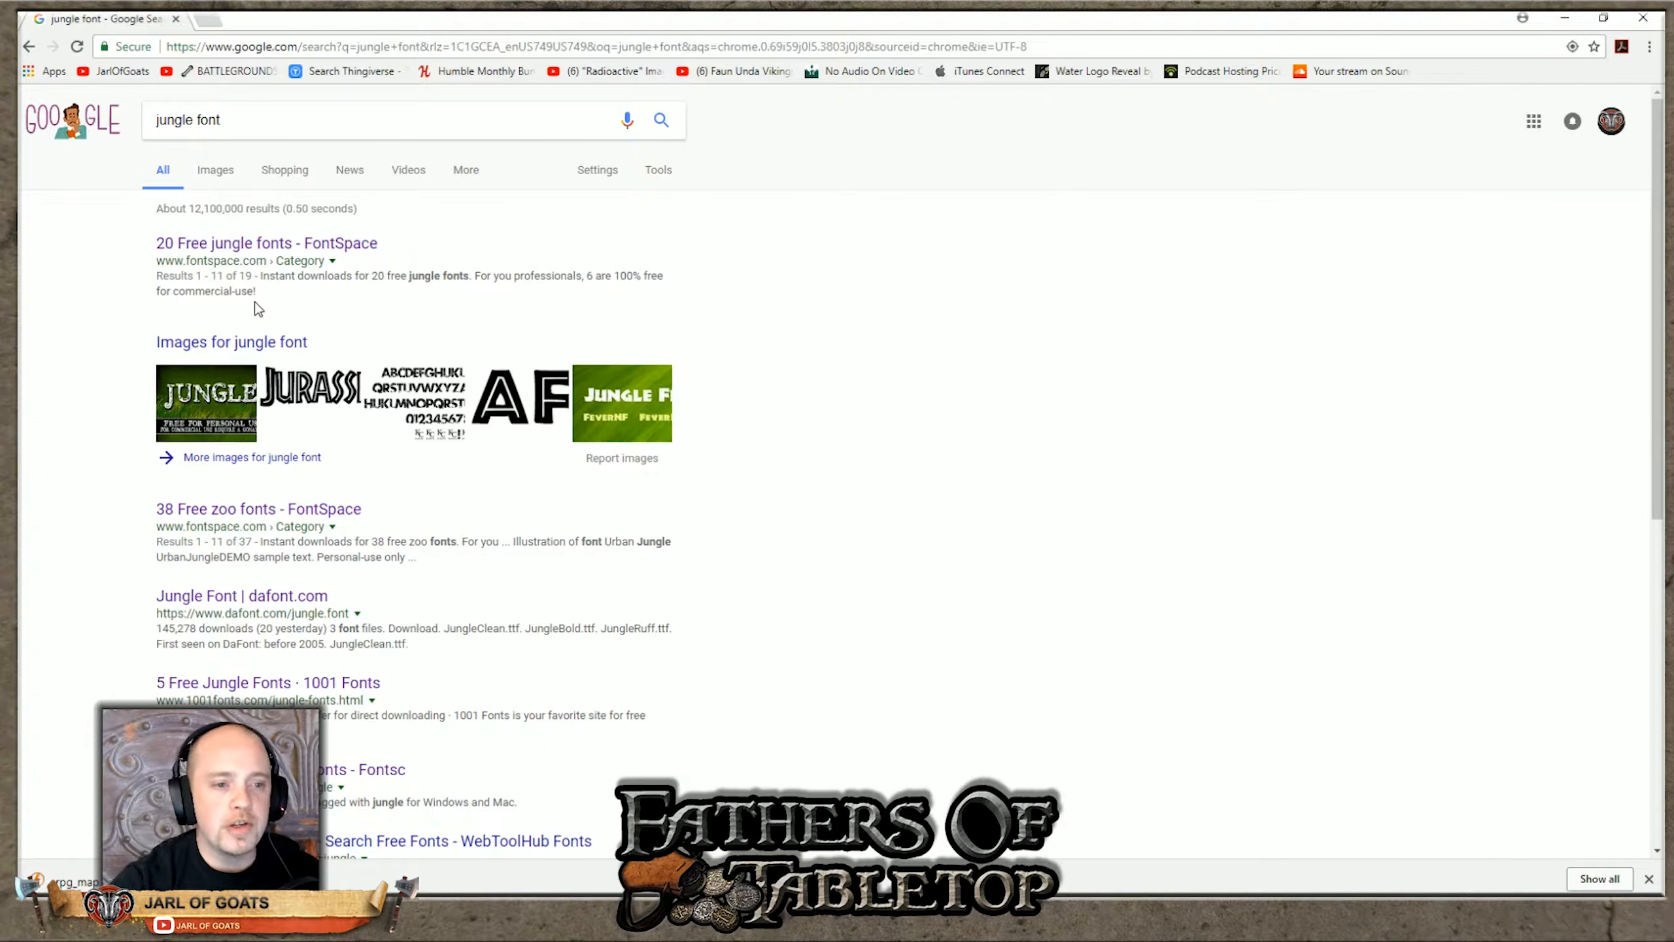
Step: Open the dafont.com result for the Jungle font and look over its character set
scroll(277, 521, down, 3)
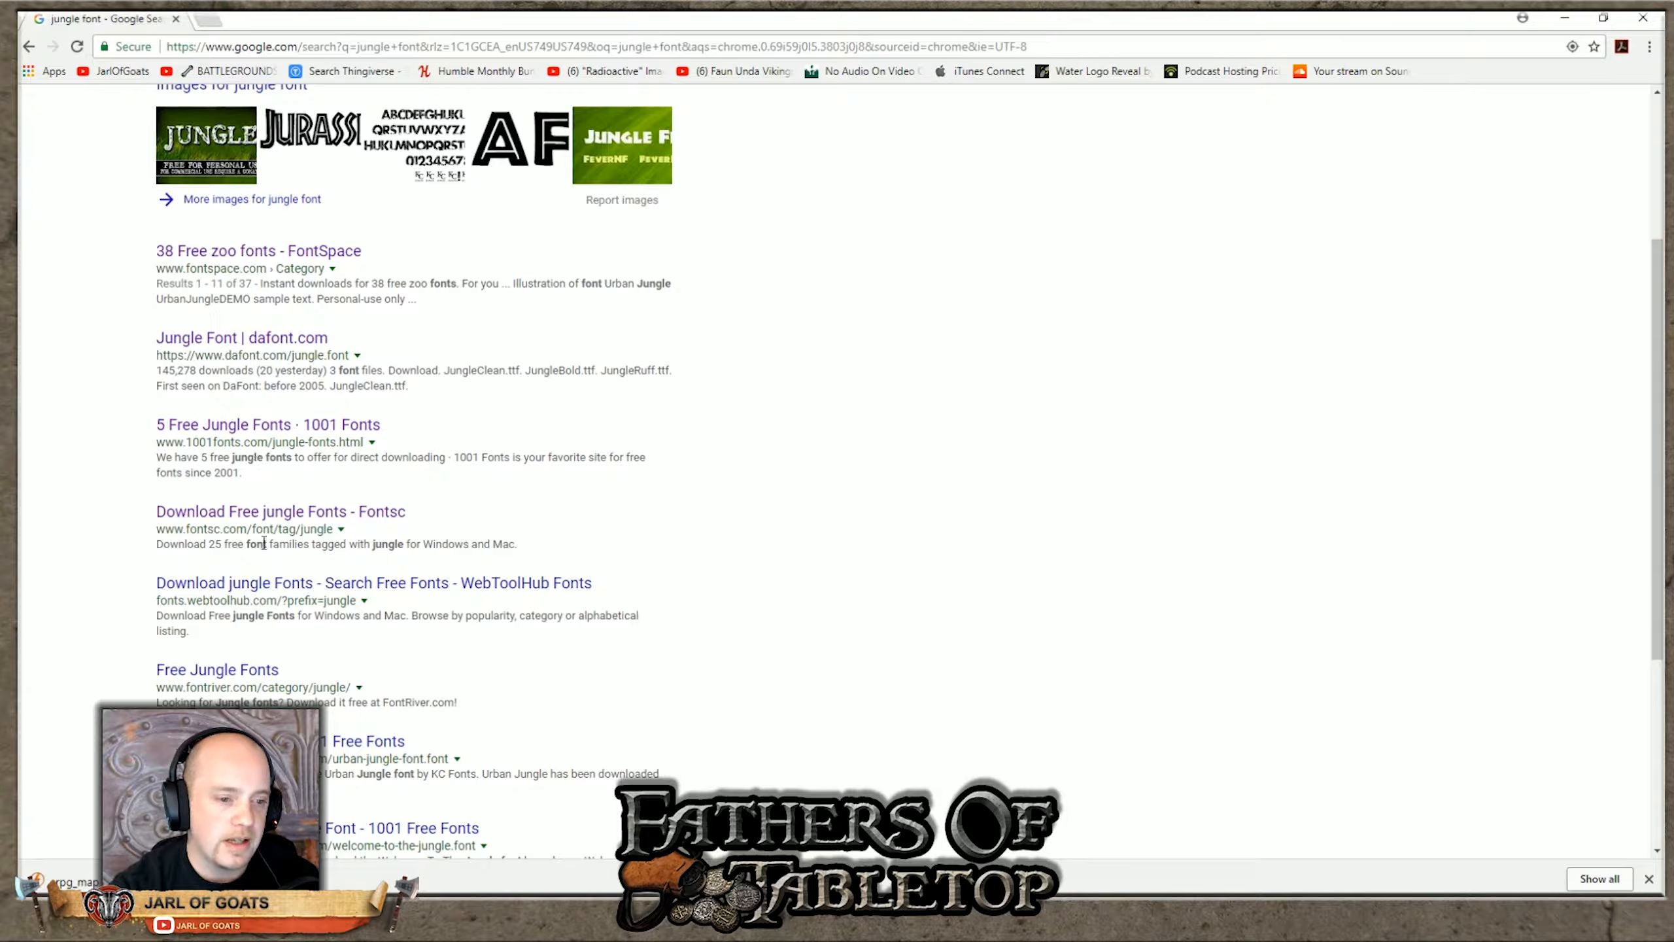
scroll(286, 521, up, 3)
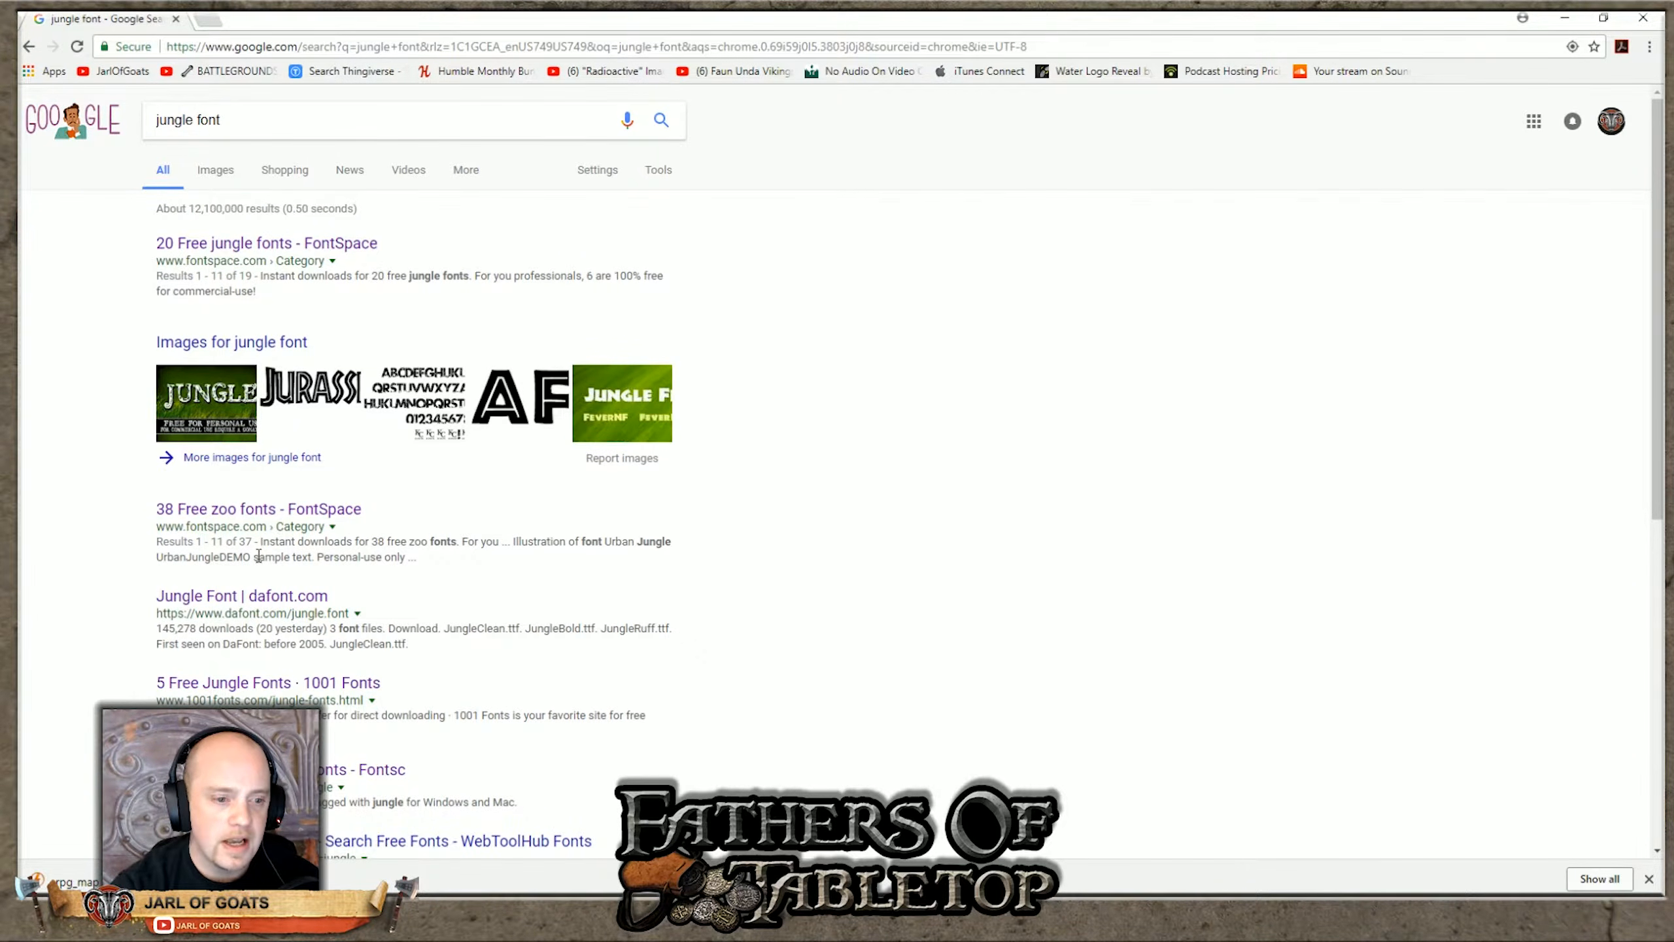
scroll(258, 556, down, 2)
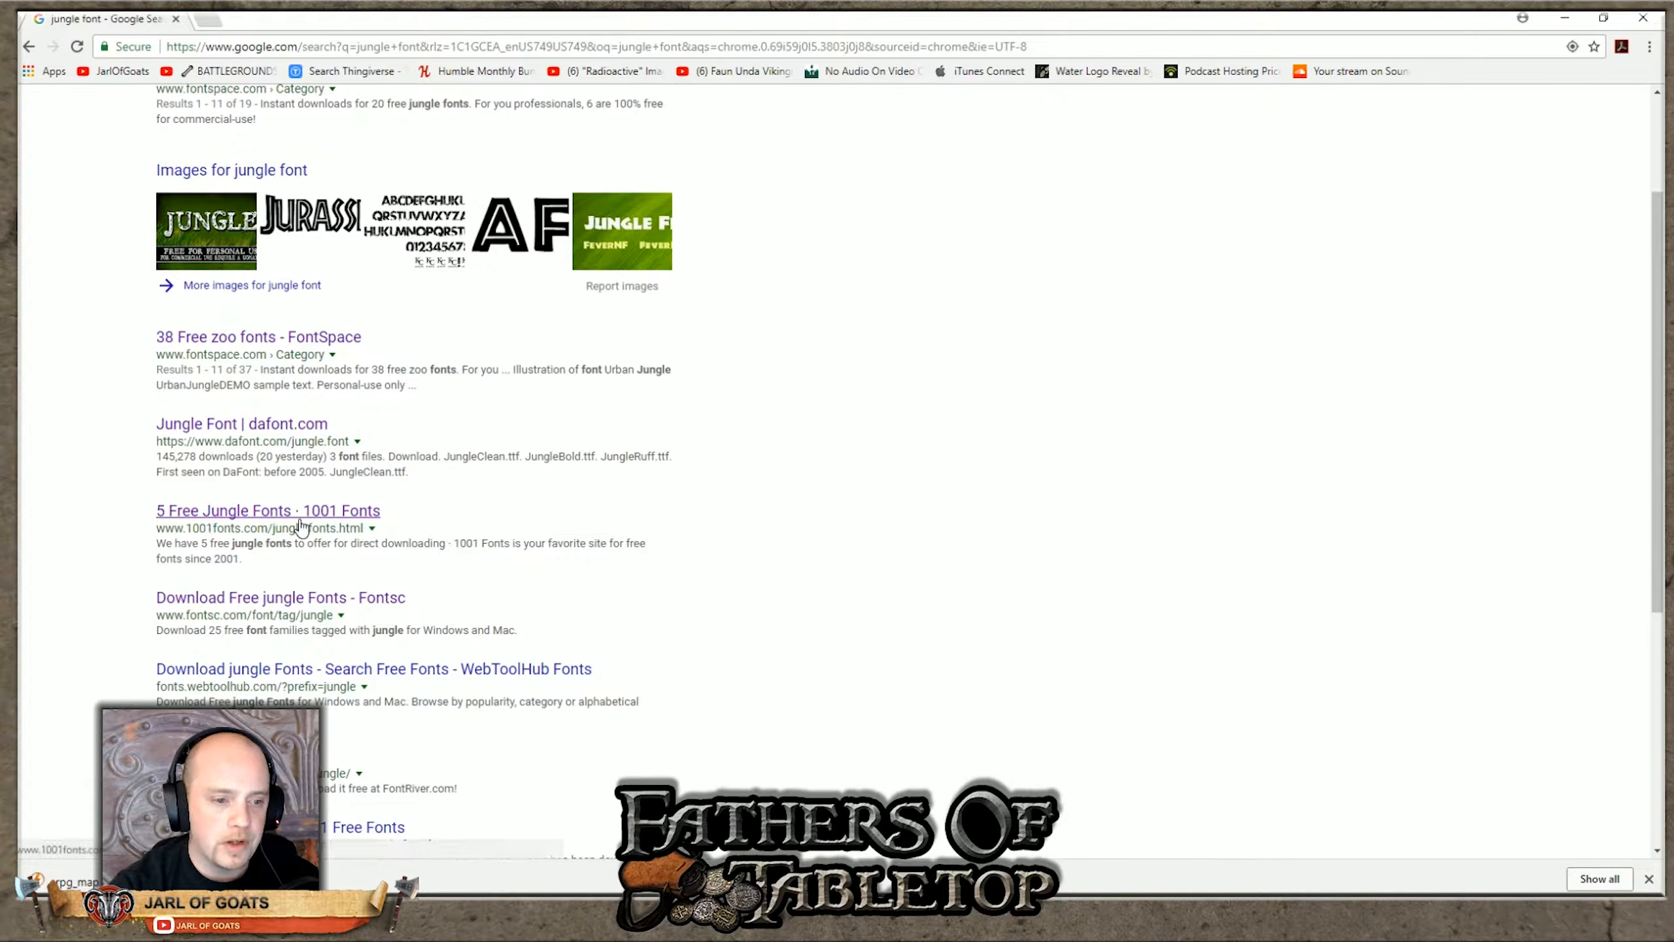
click(239, 425)
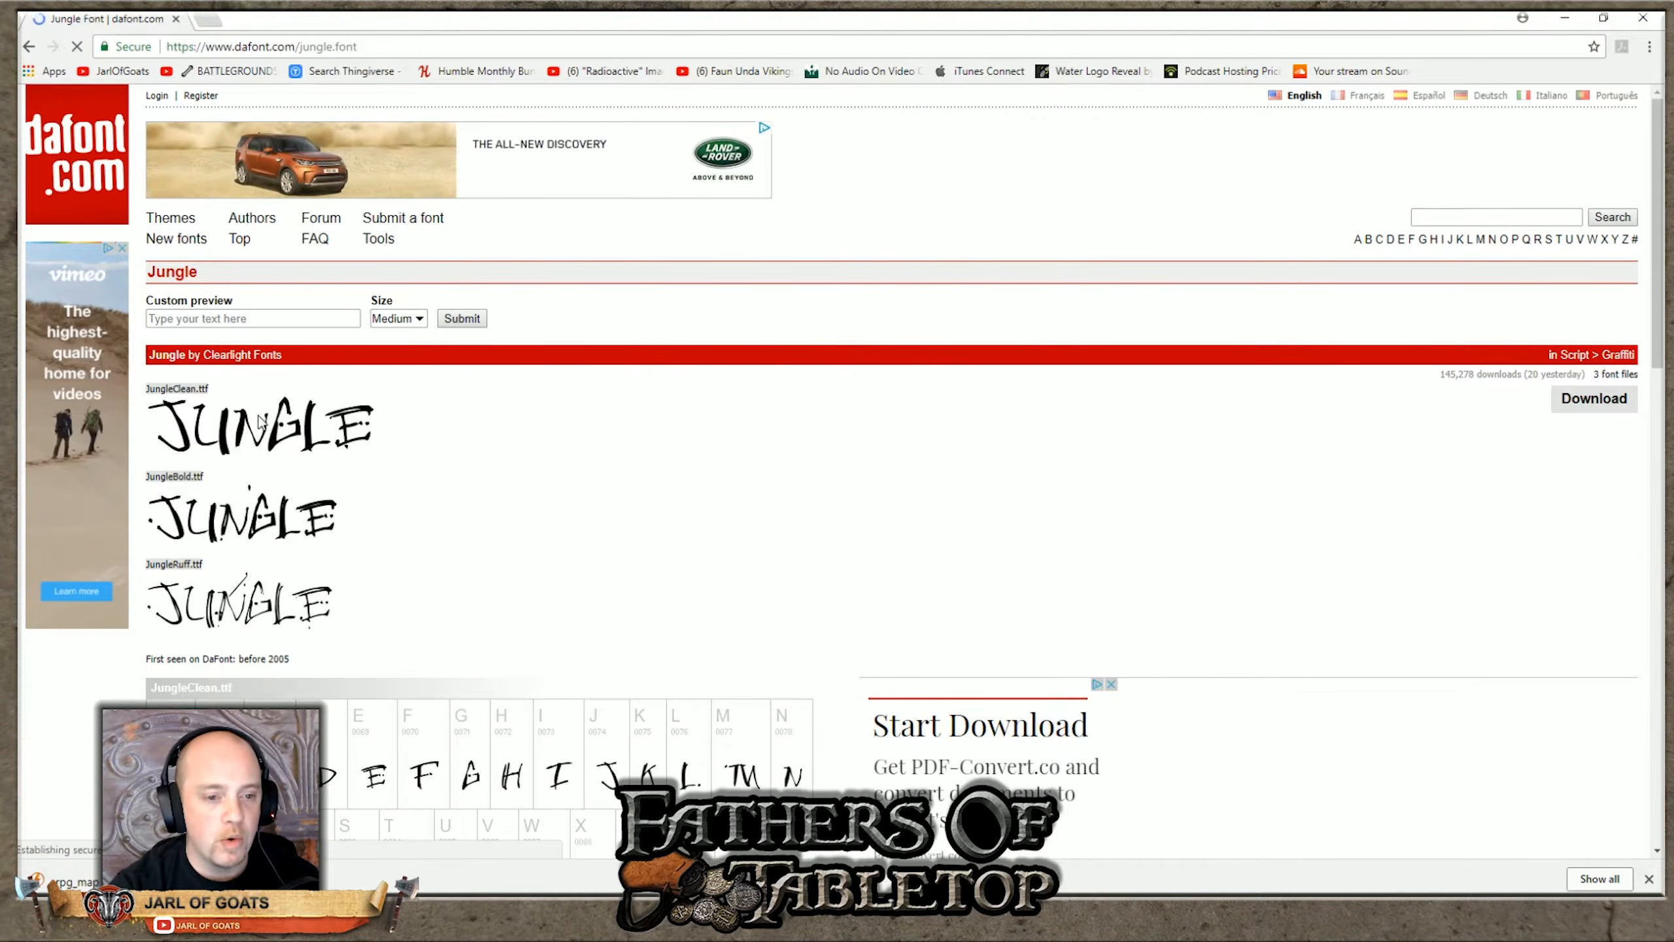
scroll(414, 428, down, 15)
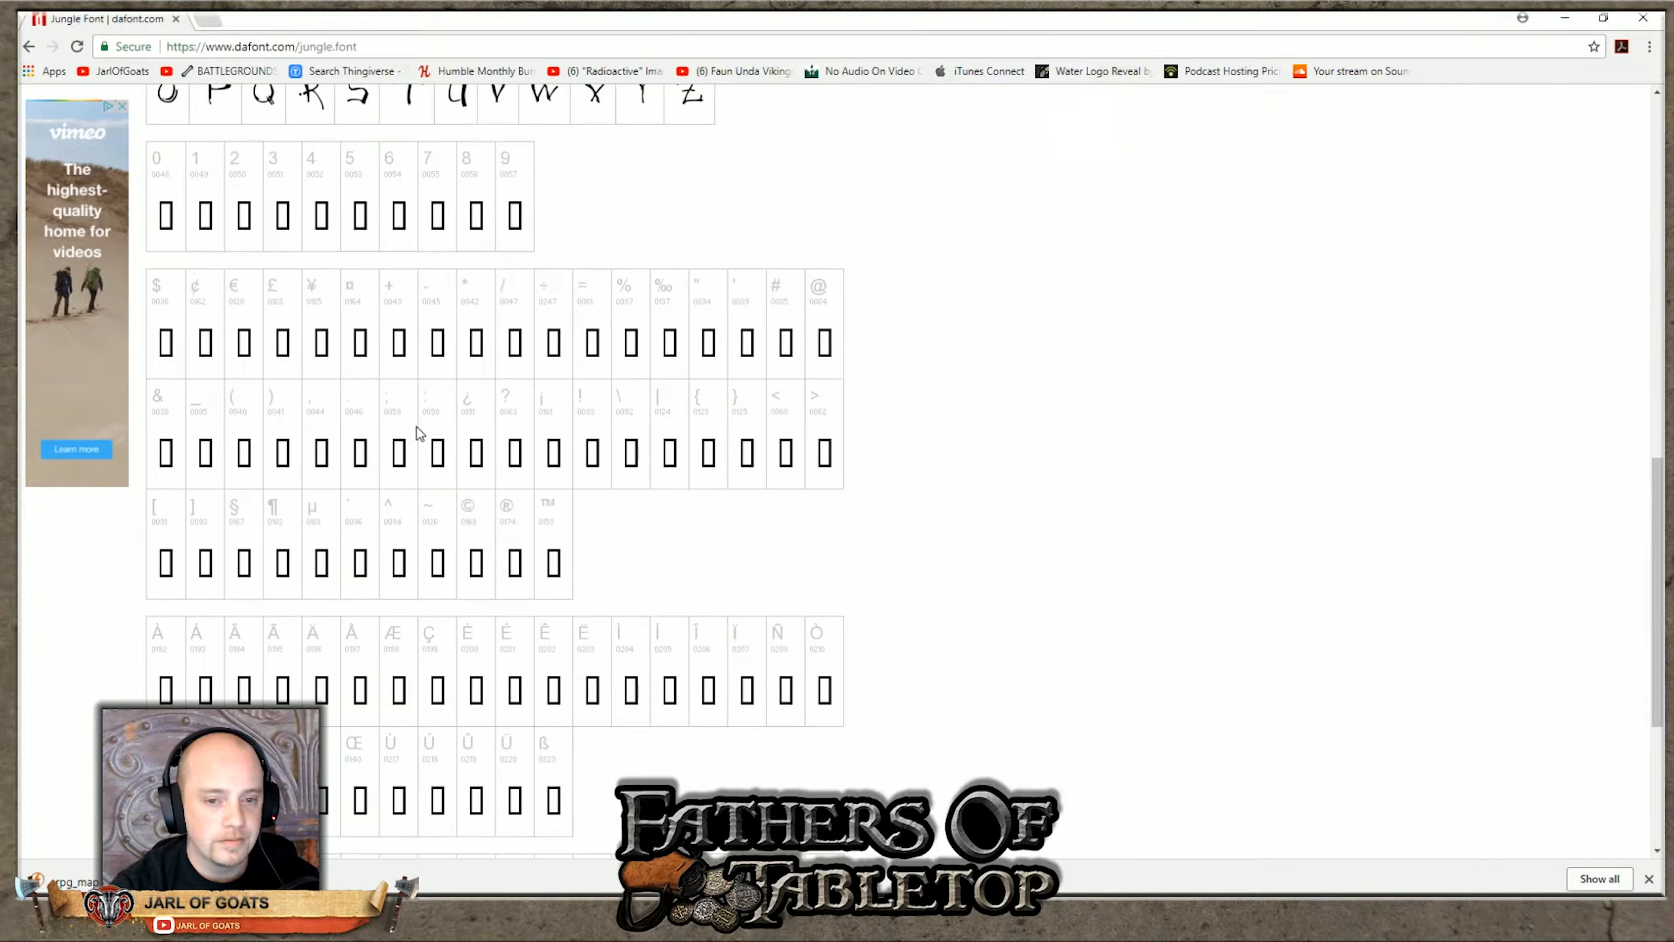
scroll(417, 432, up, 15)
click(244, 318)
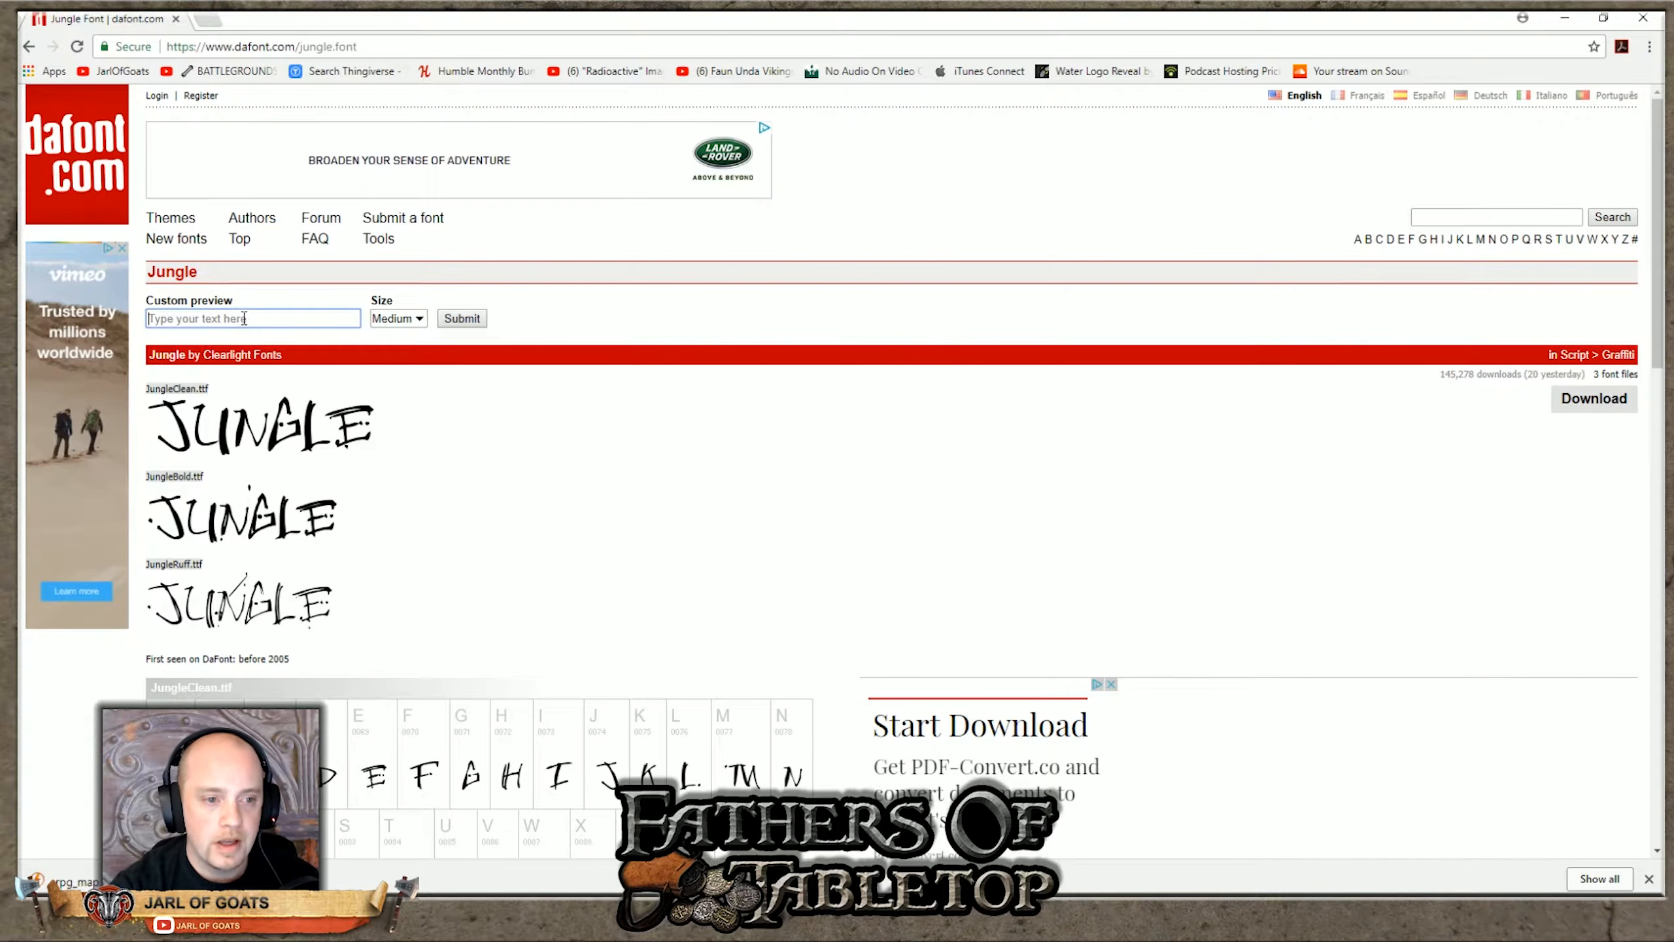
Step: Search the DaFont site for "jungle"
click(1461, 217)
text(ajun)
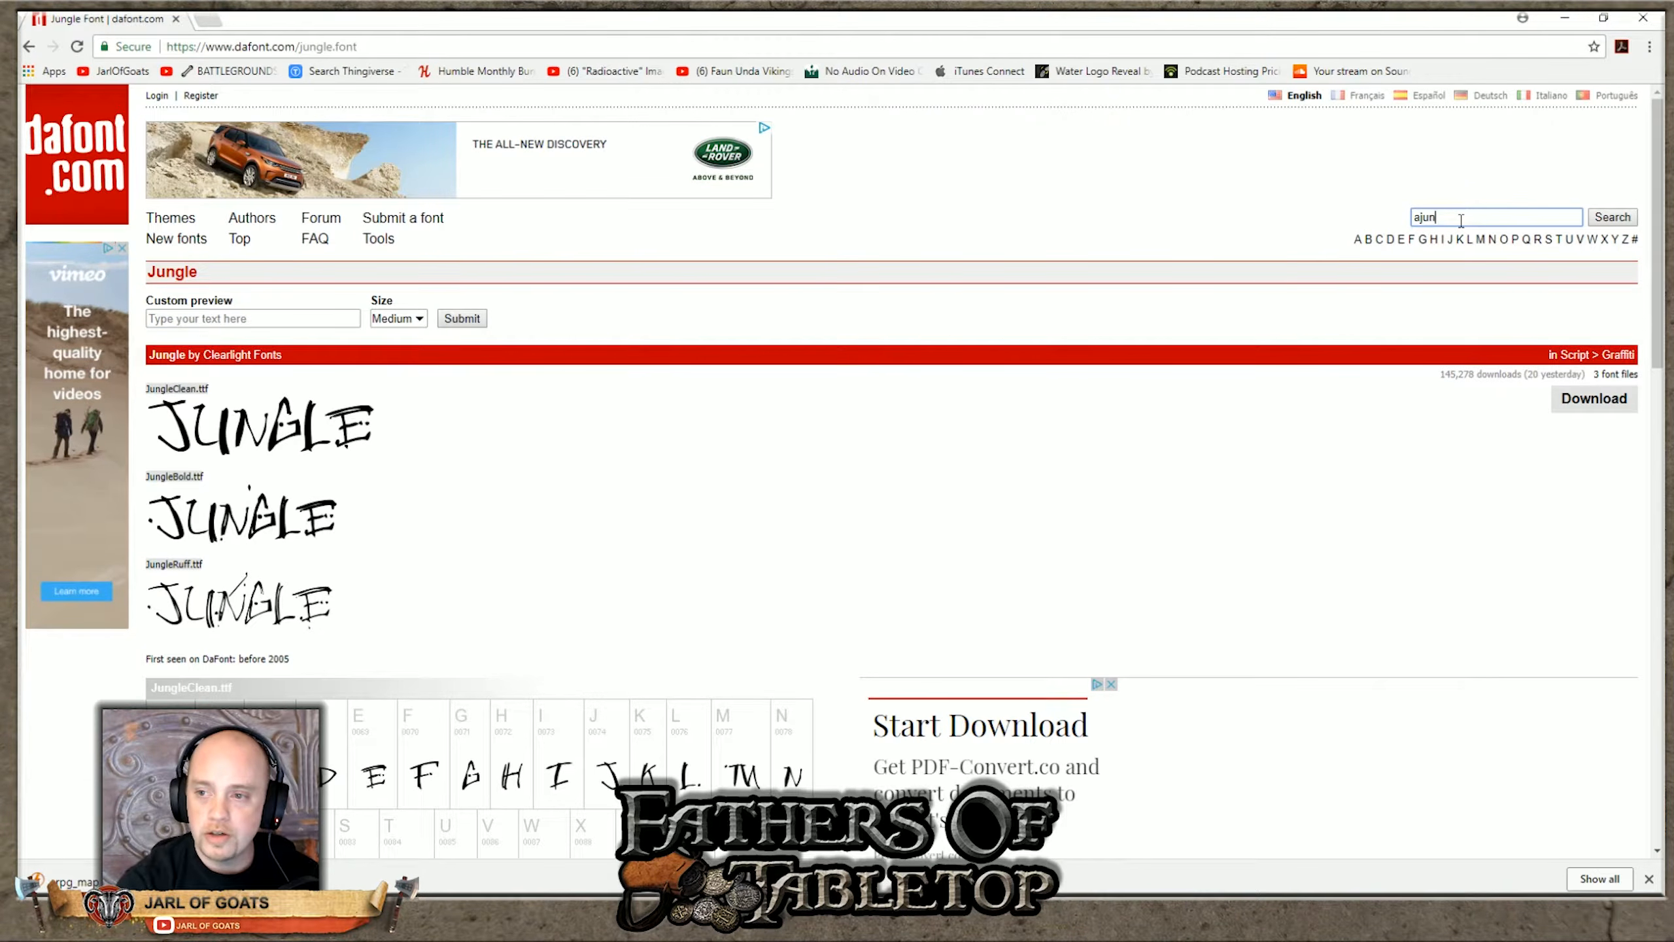
key(BackSpace)
key(BackSpace)
key(BackSpace)
key(BackSpace)
text(ju)
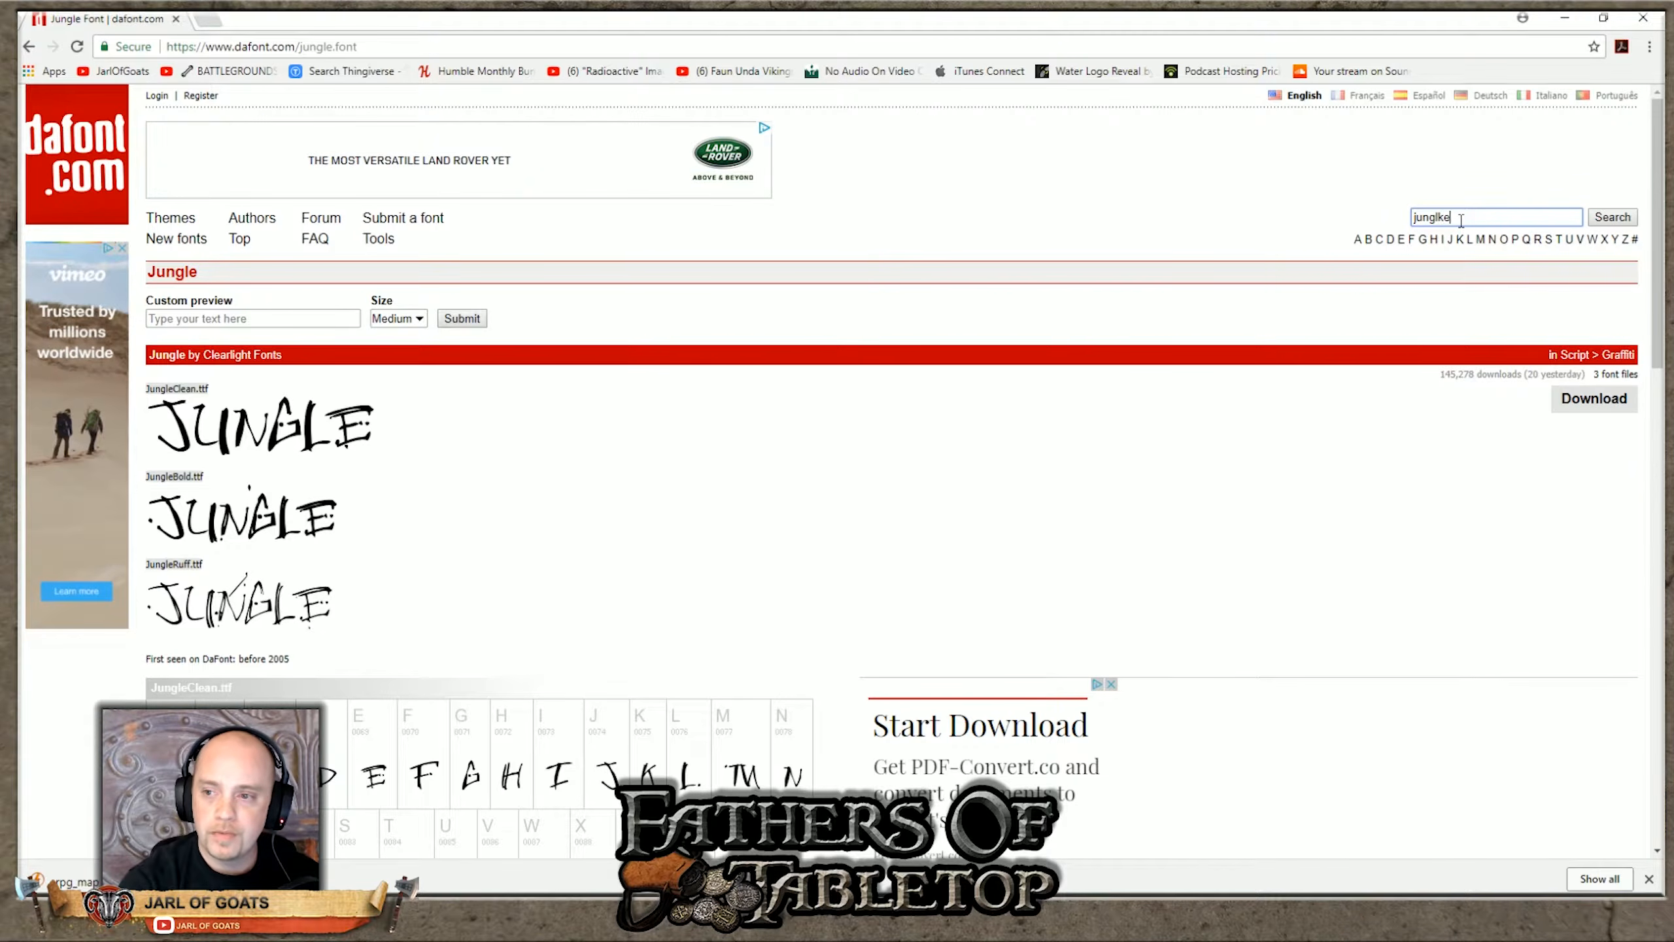
text(ngle d)
key(BackSpace)
key(BackSpace)
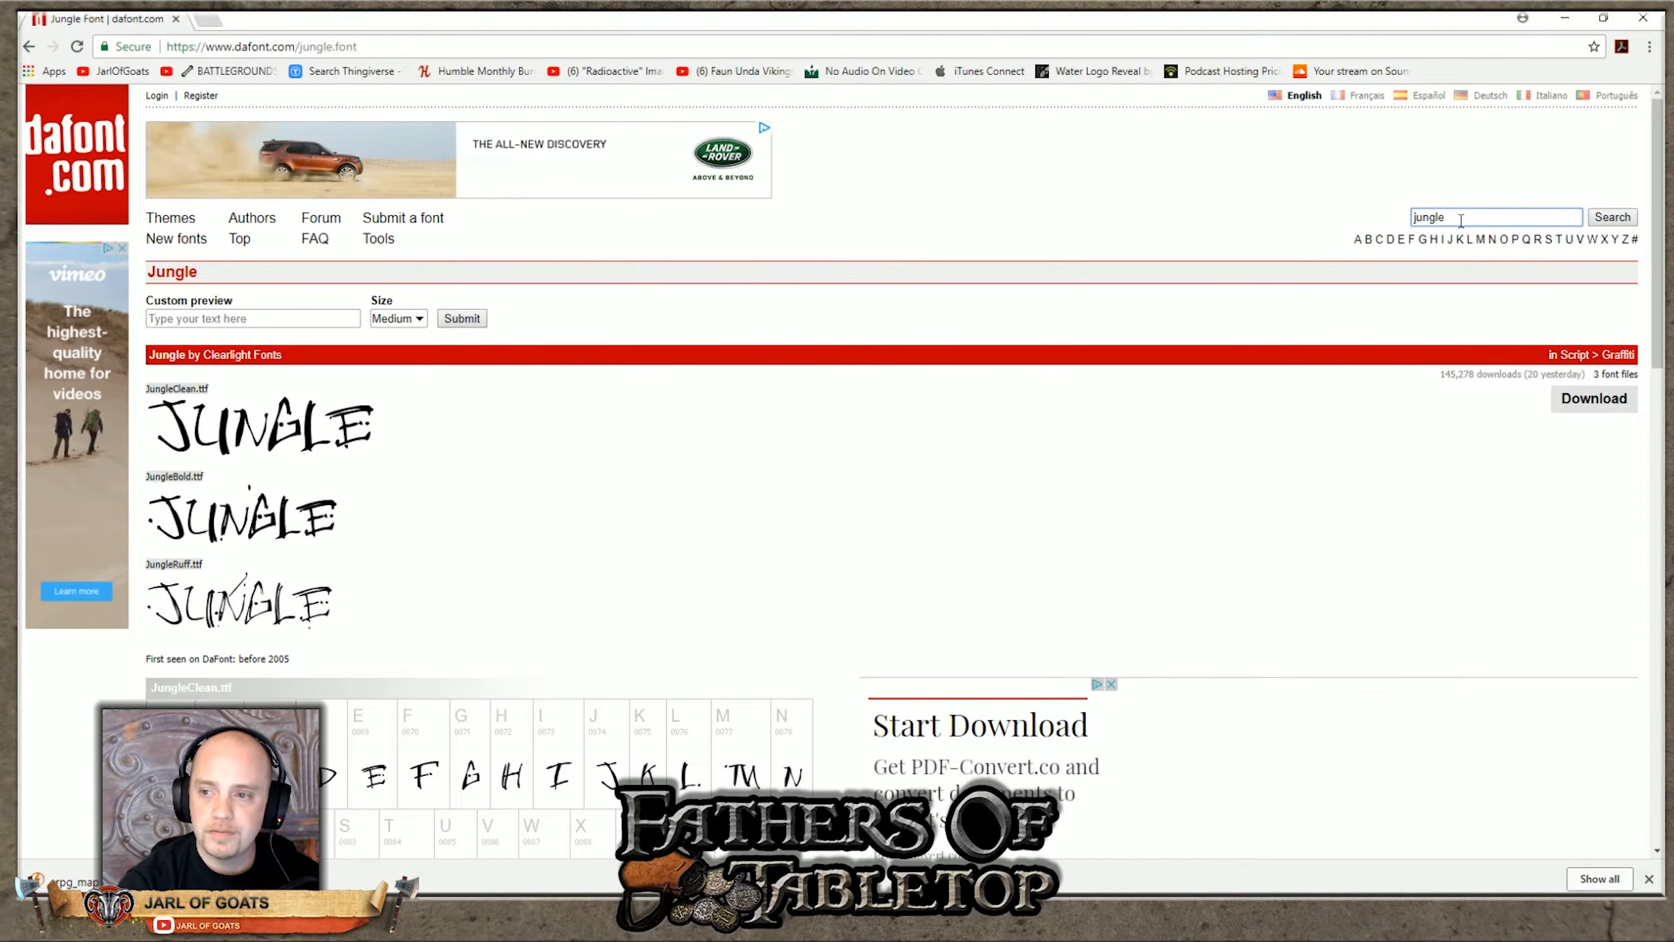
key(Return)
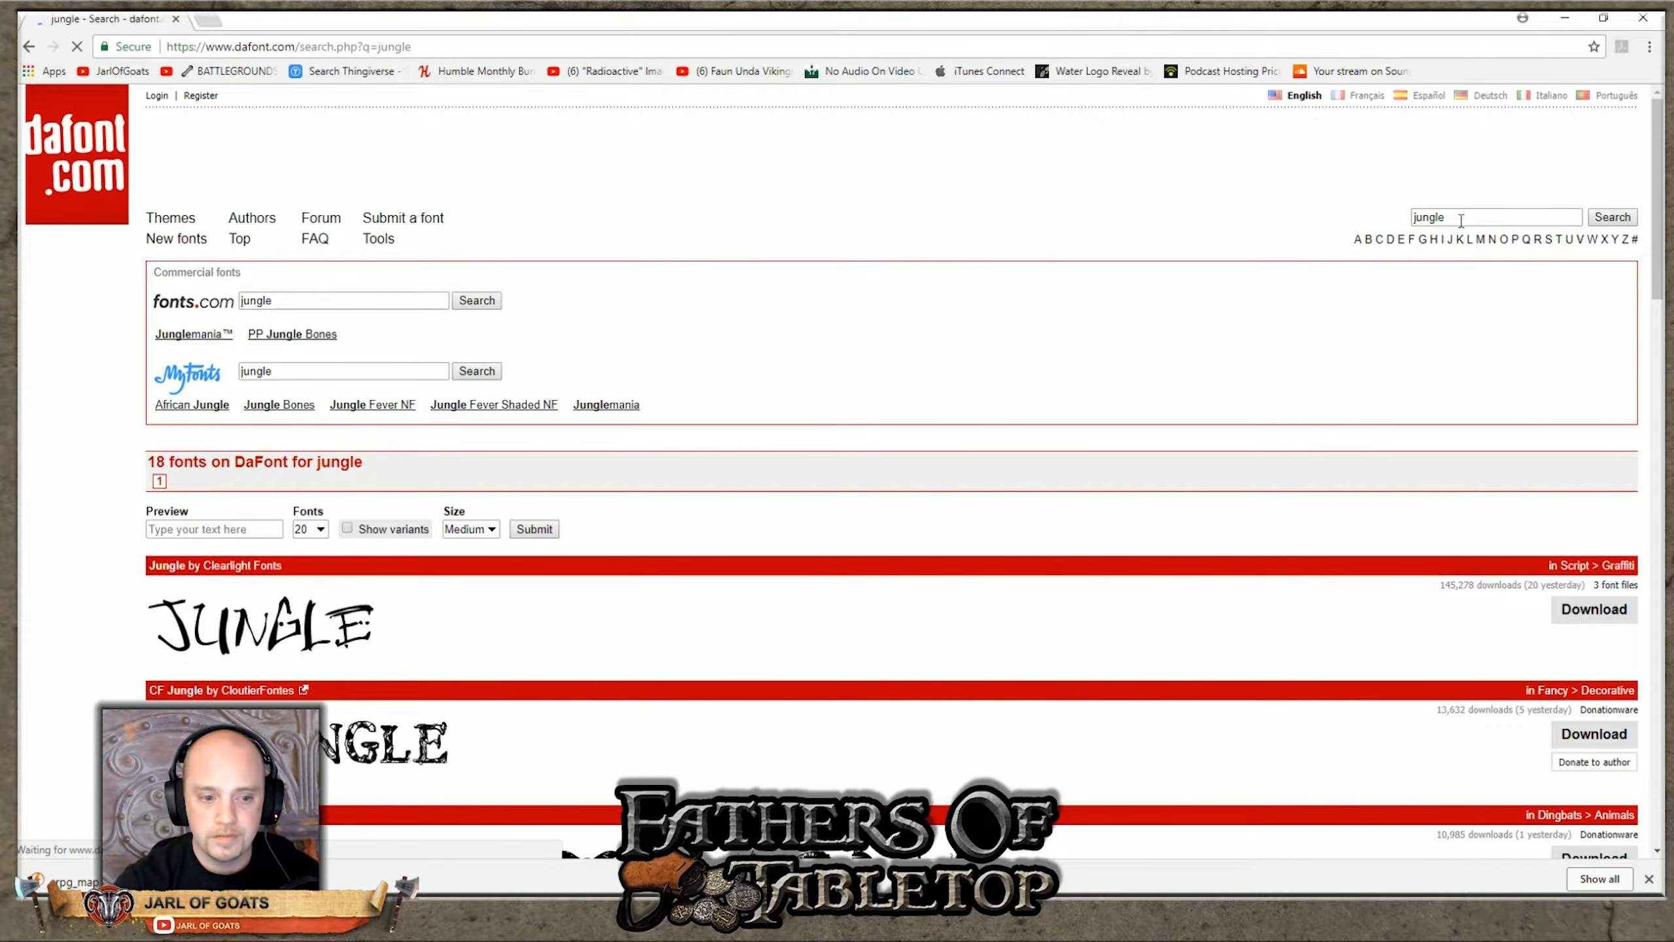
Step: Look through the previews of the jungle-themed fonts in the DaFont search results
scroll(806, 636, down, 3)
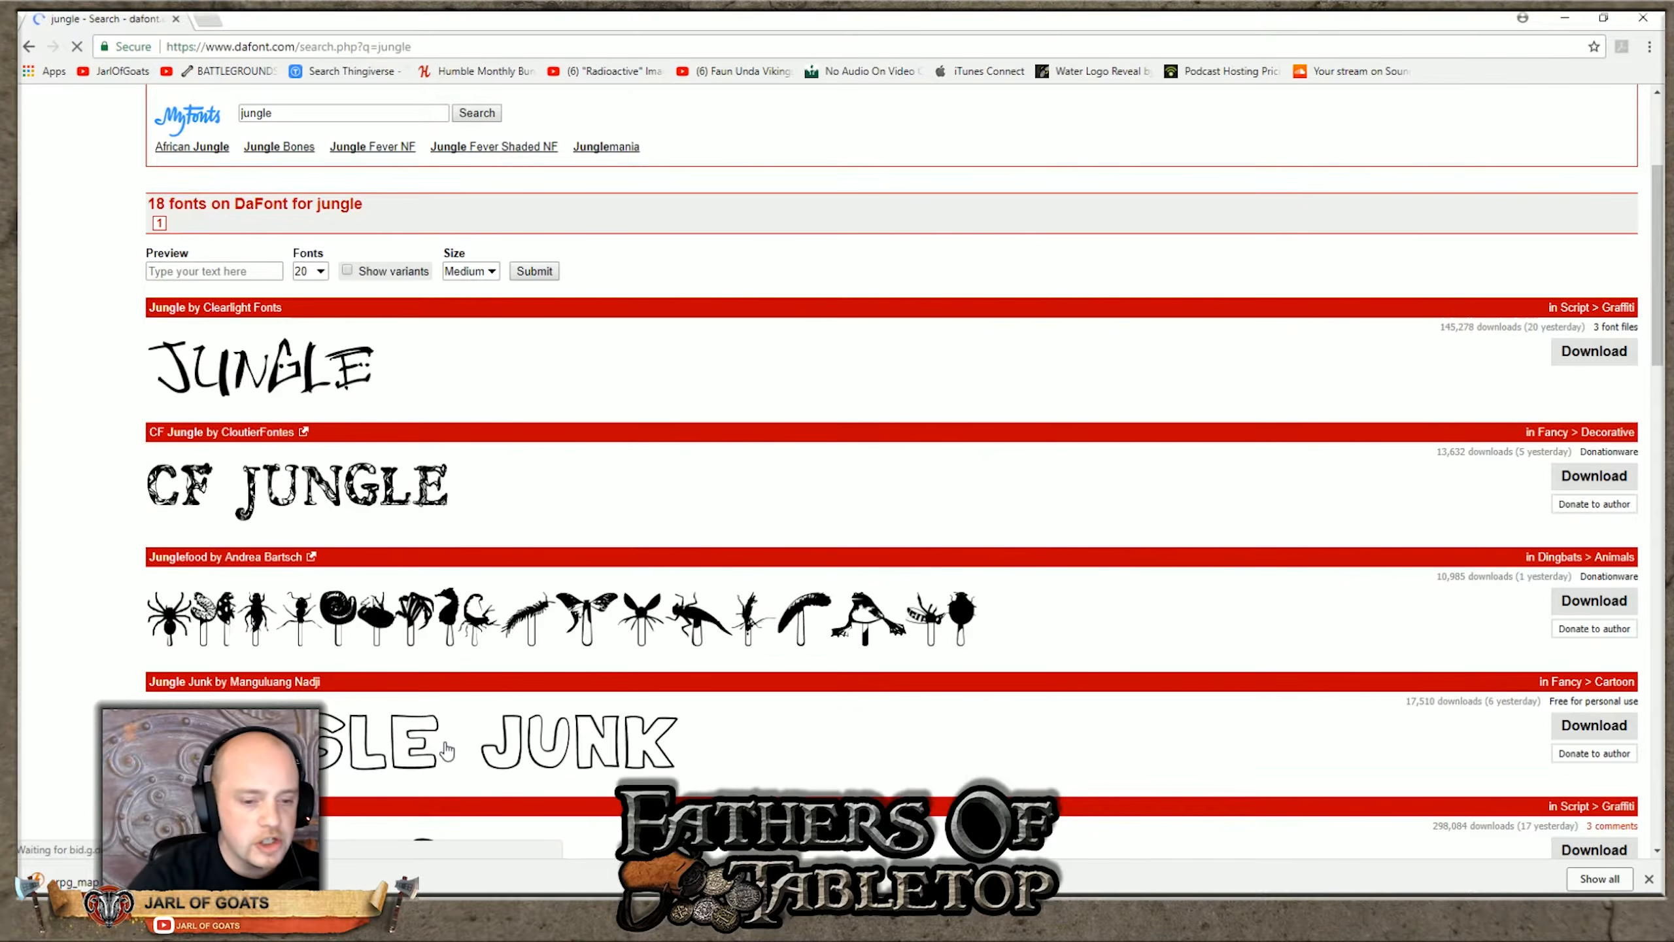
scroll(448, 752, down, 5)
scroll(393, 582, down, 4)
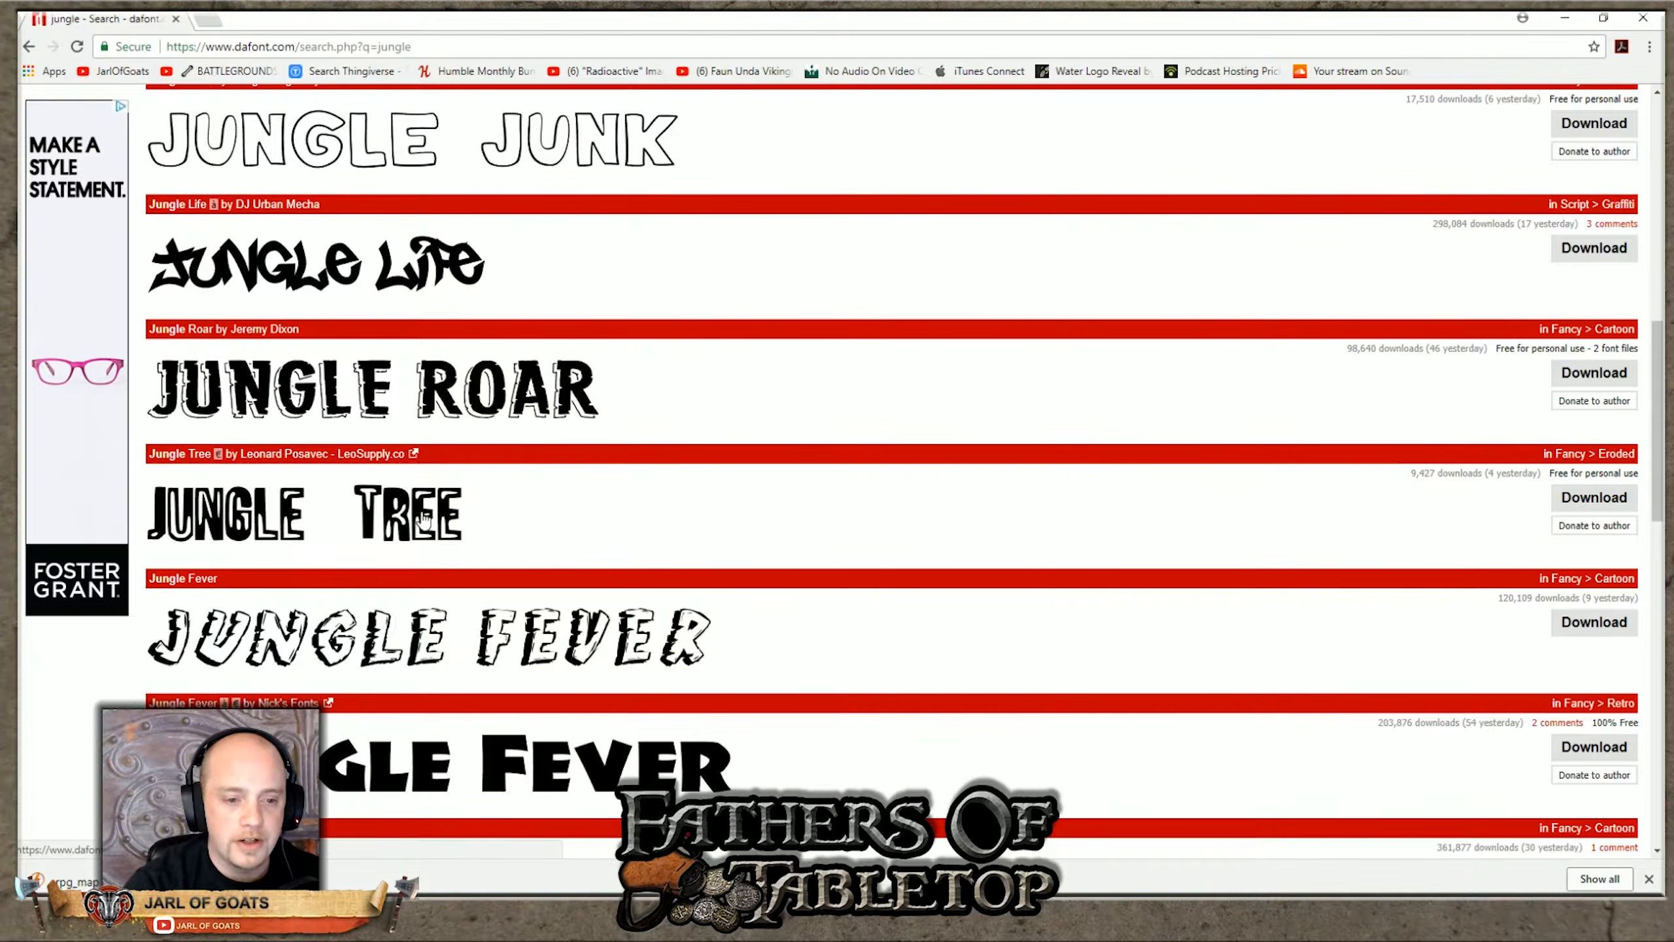
scroll(432, 512, down, 6)
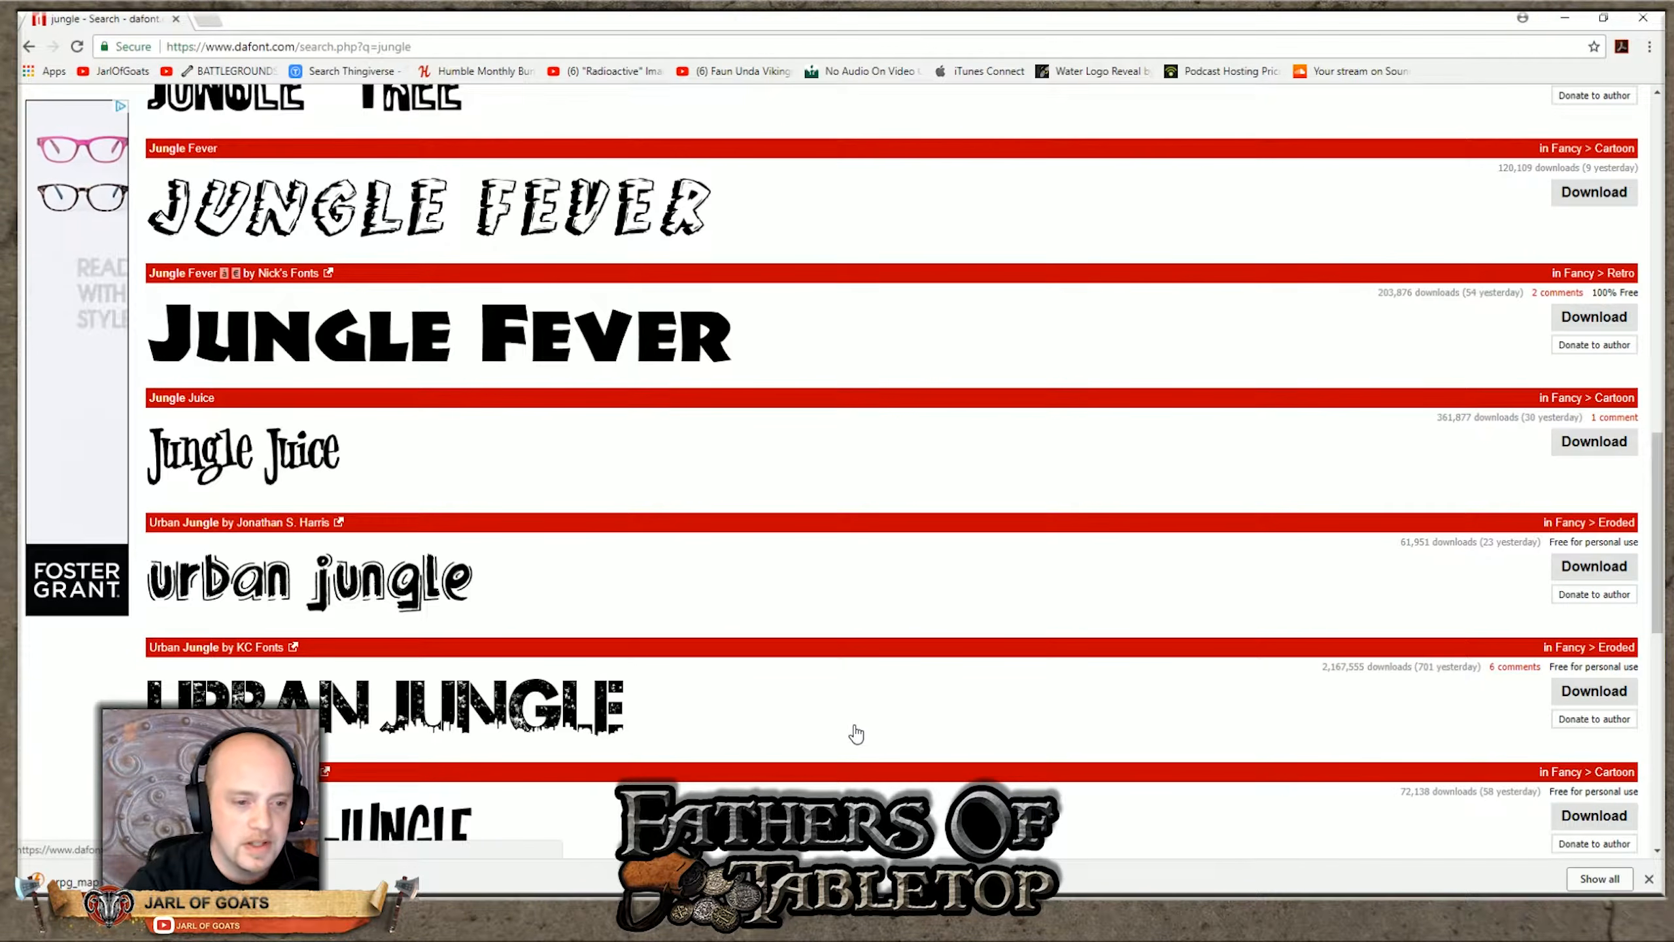
scroll(853, 735, down, 3)
scroll(852, 736, down, 2)
scroll(218, 214, up, 1)
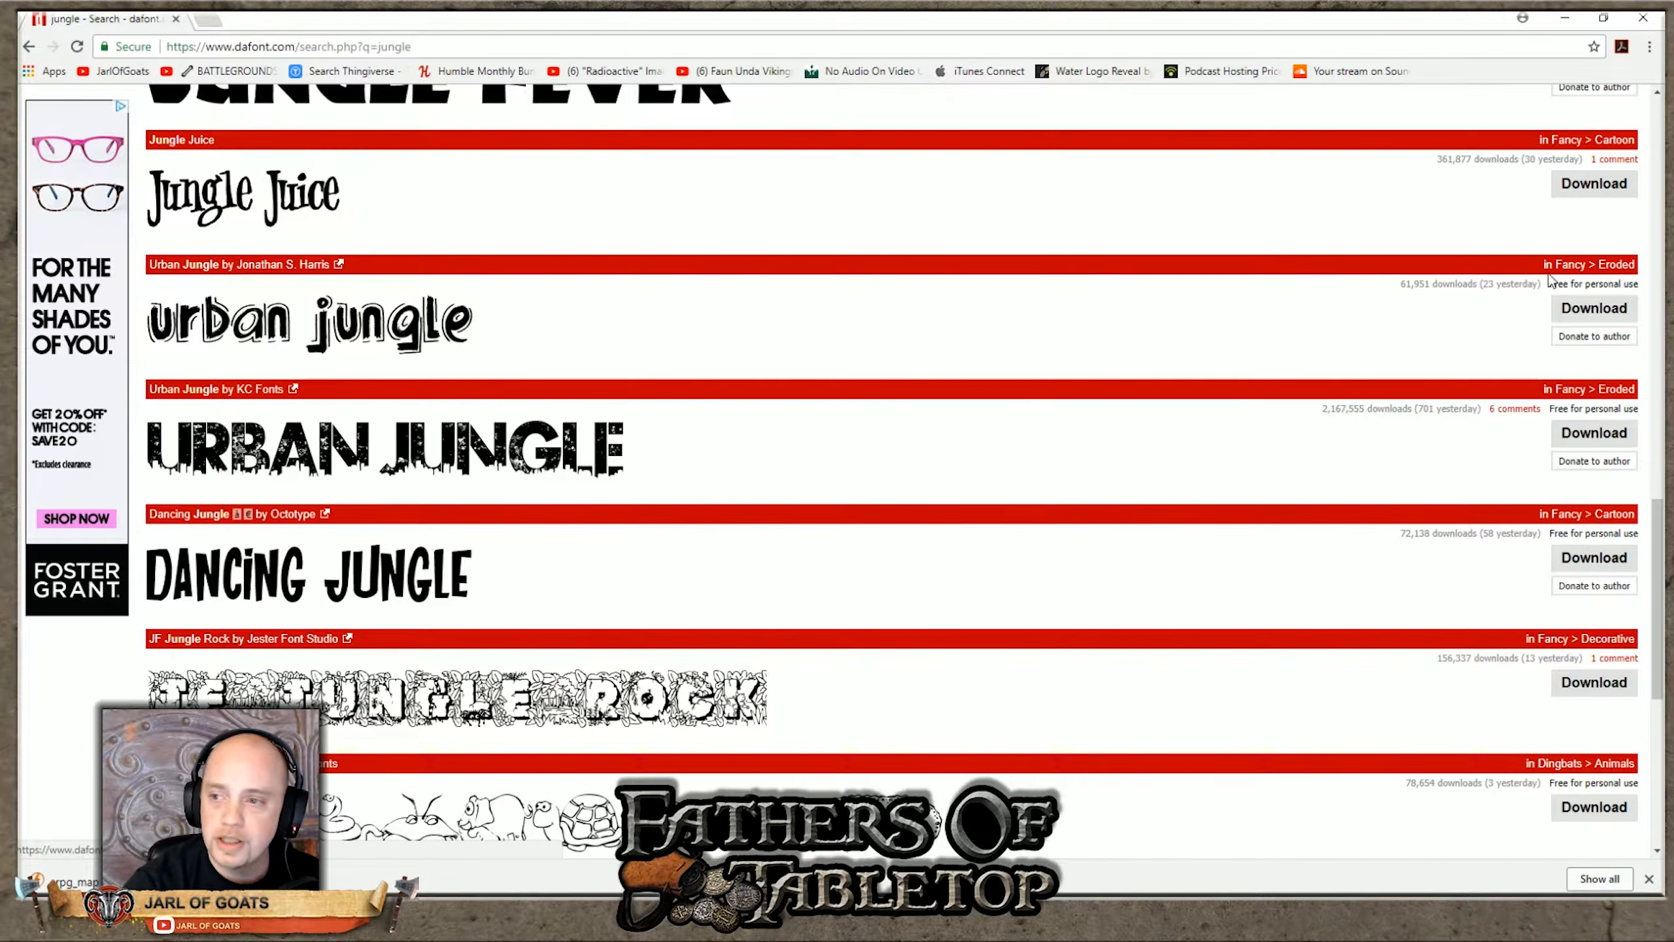
Step: Download the Jungle Juice font from the DaFont results and show the downloaded zip file in its folder
click(1598, 187)
scroll(876, 418, down, 3)
scroll(876, 419, down, 3)
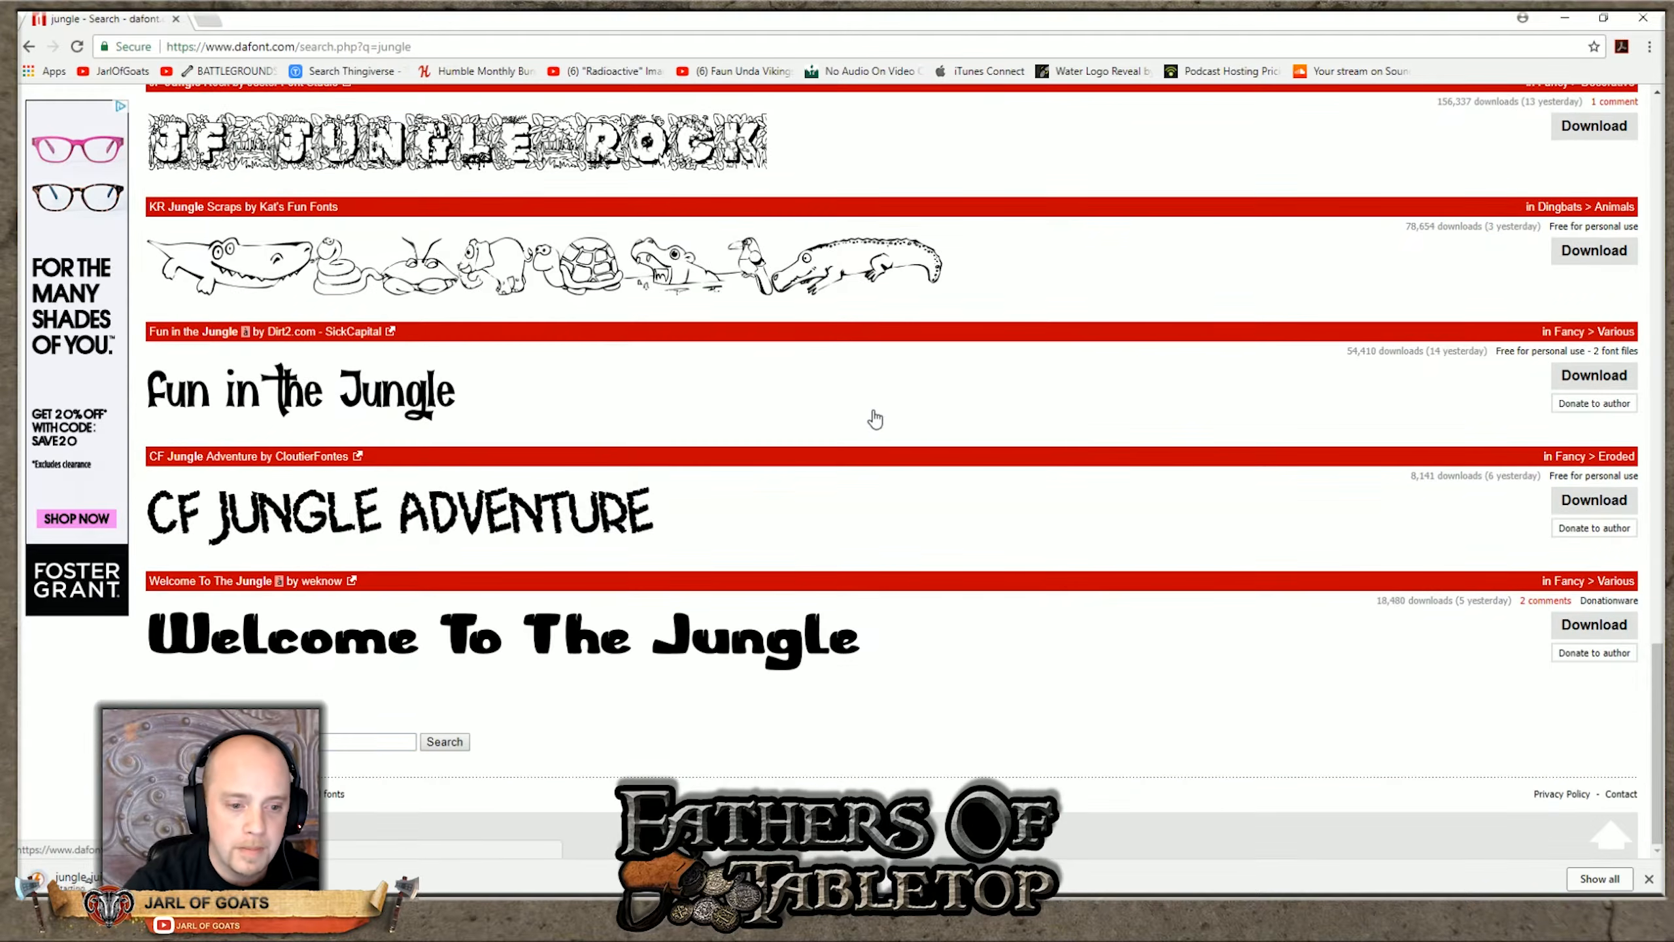
scroll(876, 419, up, 4)
scroll(875, 418, up, 9)
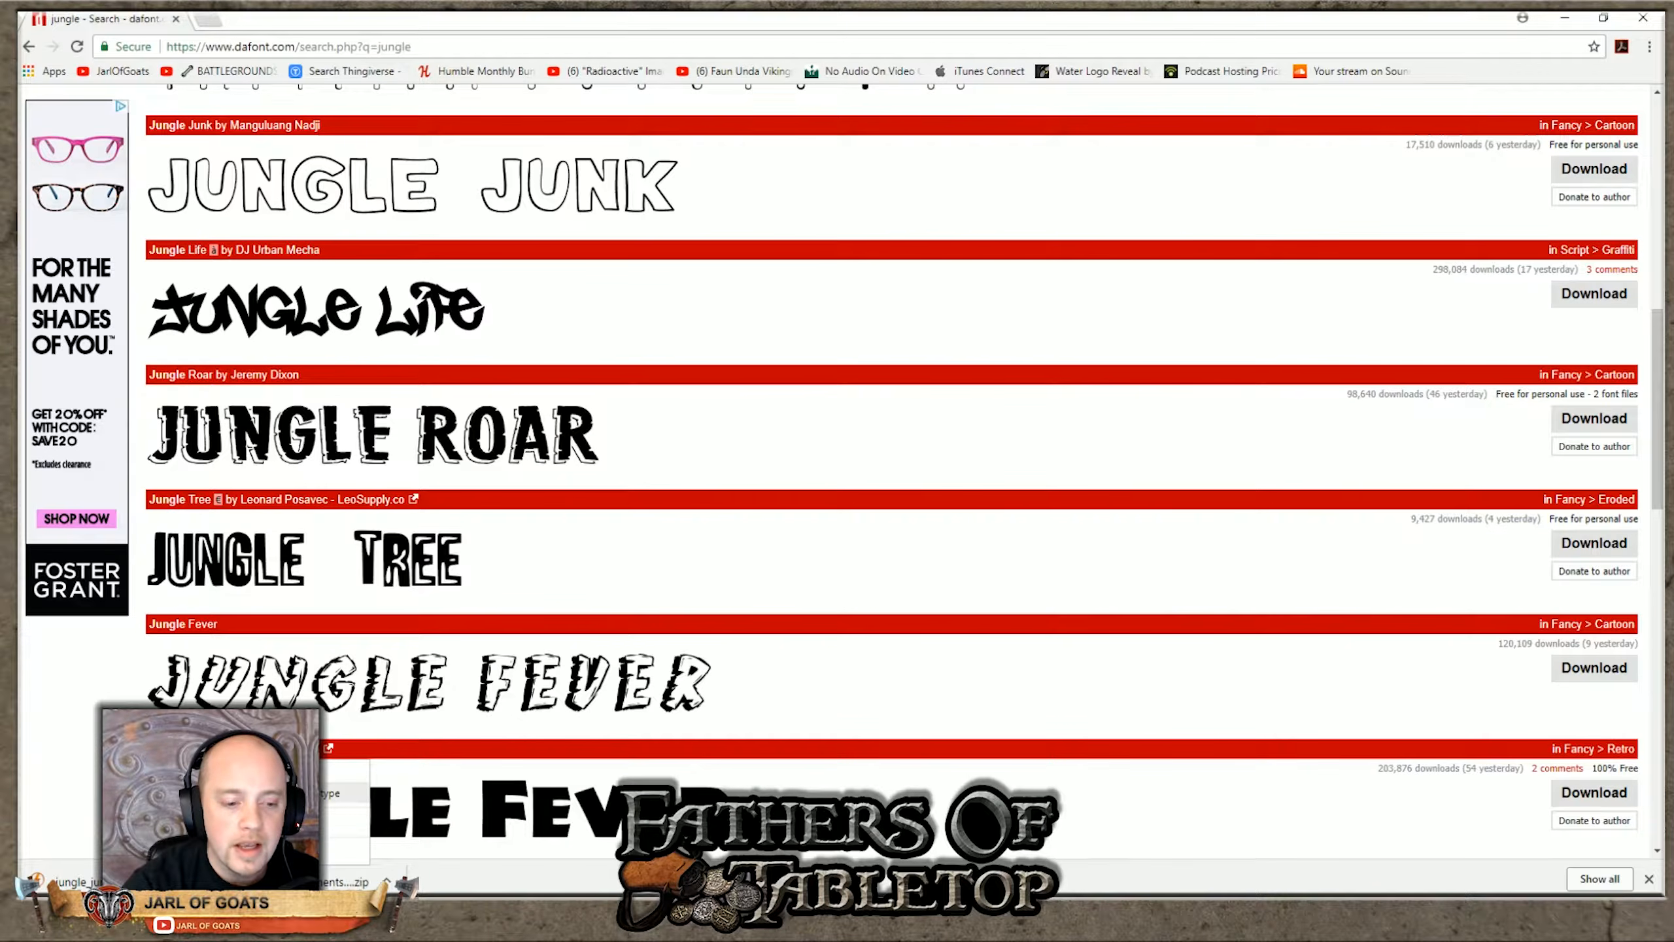
click(263, 821)
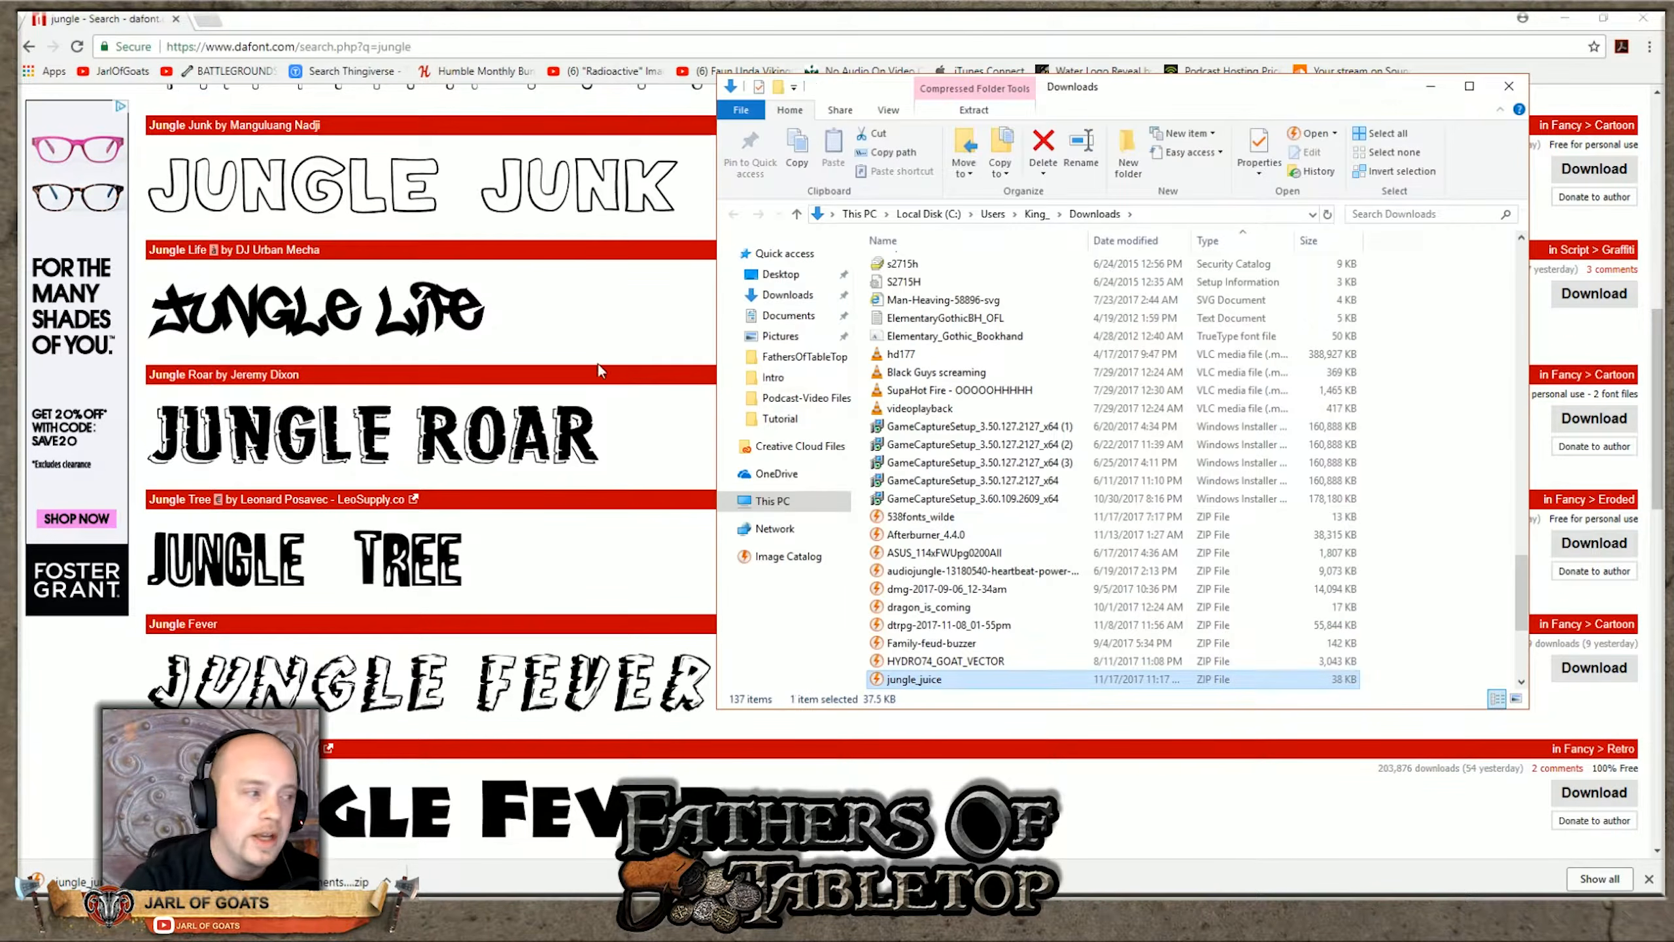
Step: Extract the jungle_juice archive with 7-Zip into its own jungle_juice folder and locate that folder in Downloads
right_click(981, 685)
mouse_move(1088, 303)
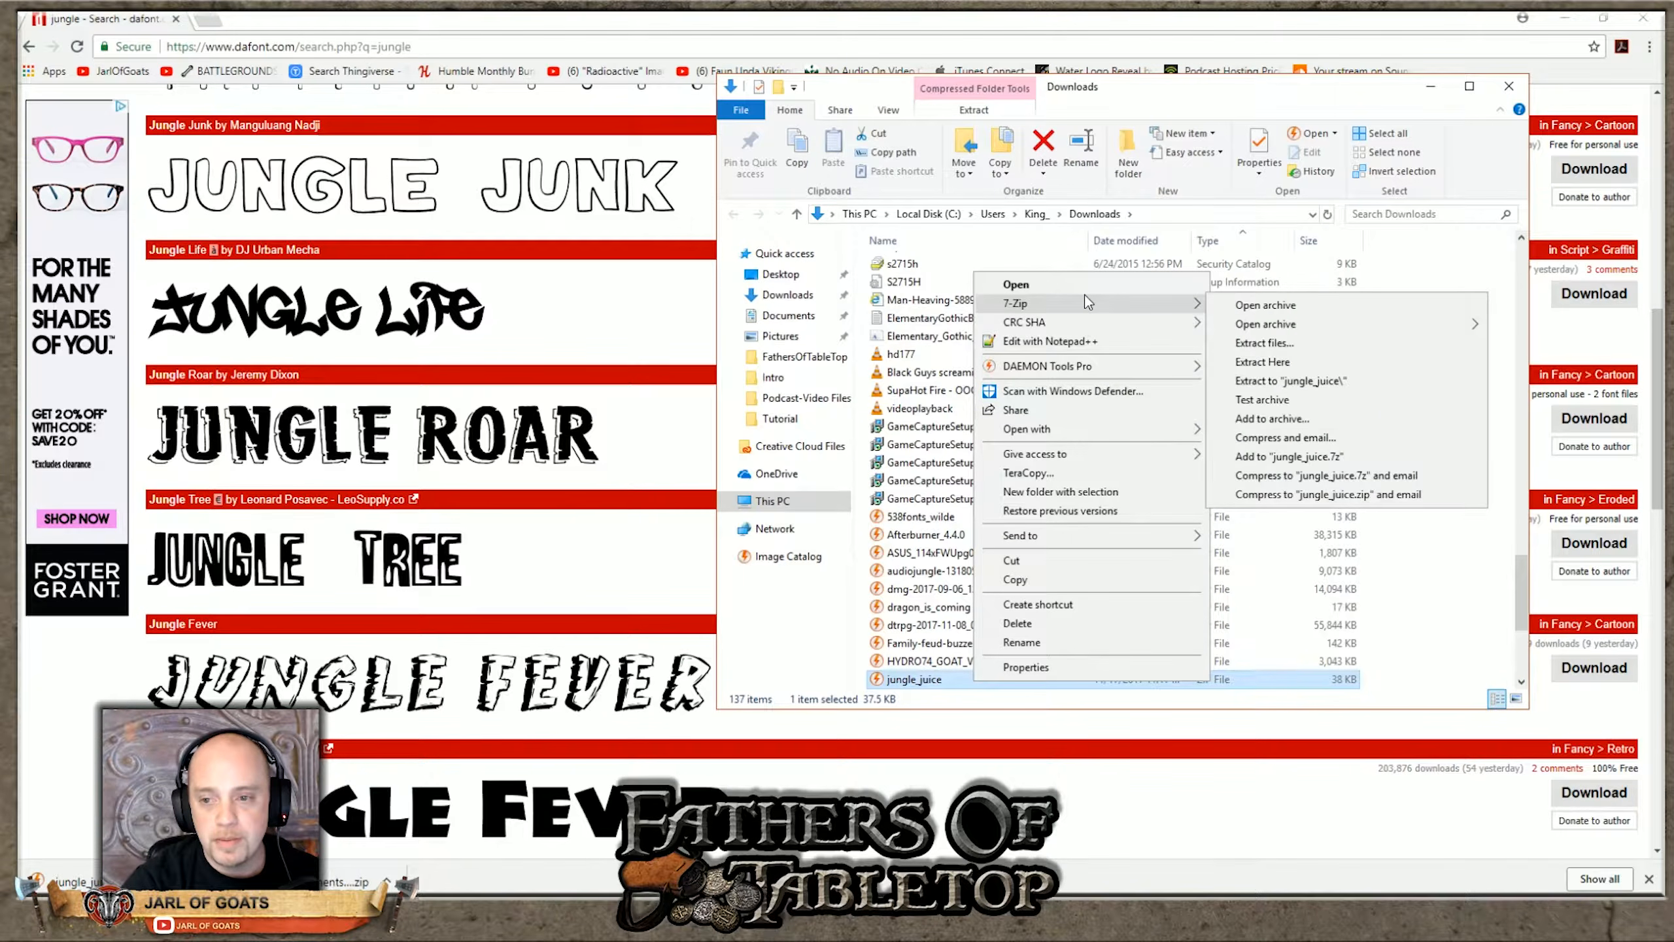
click(1331, 382)
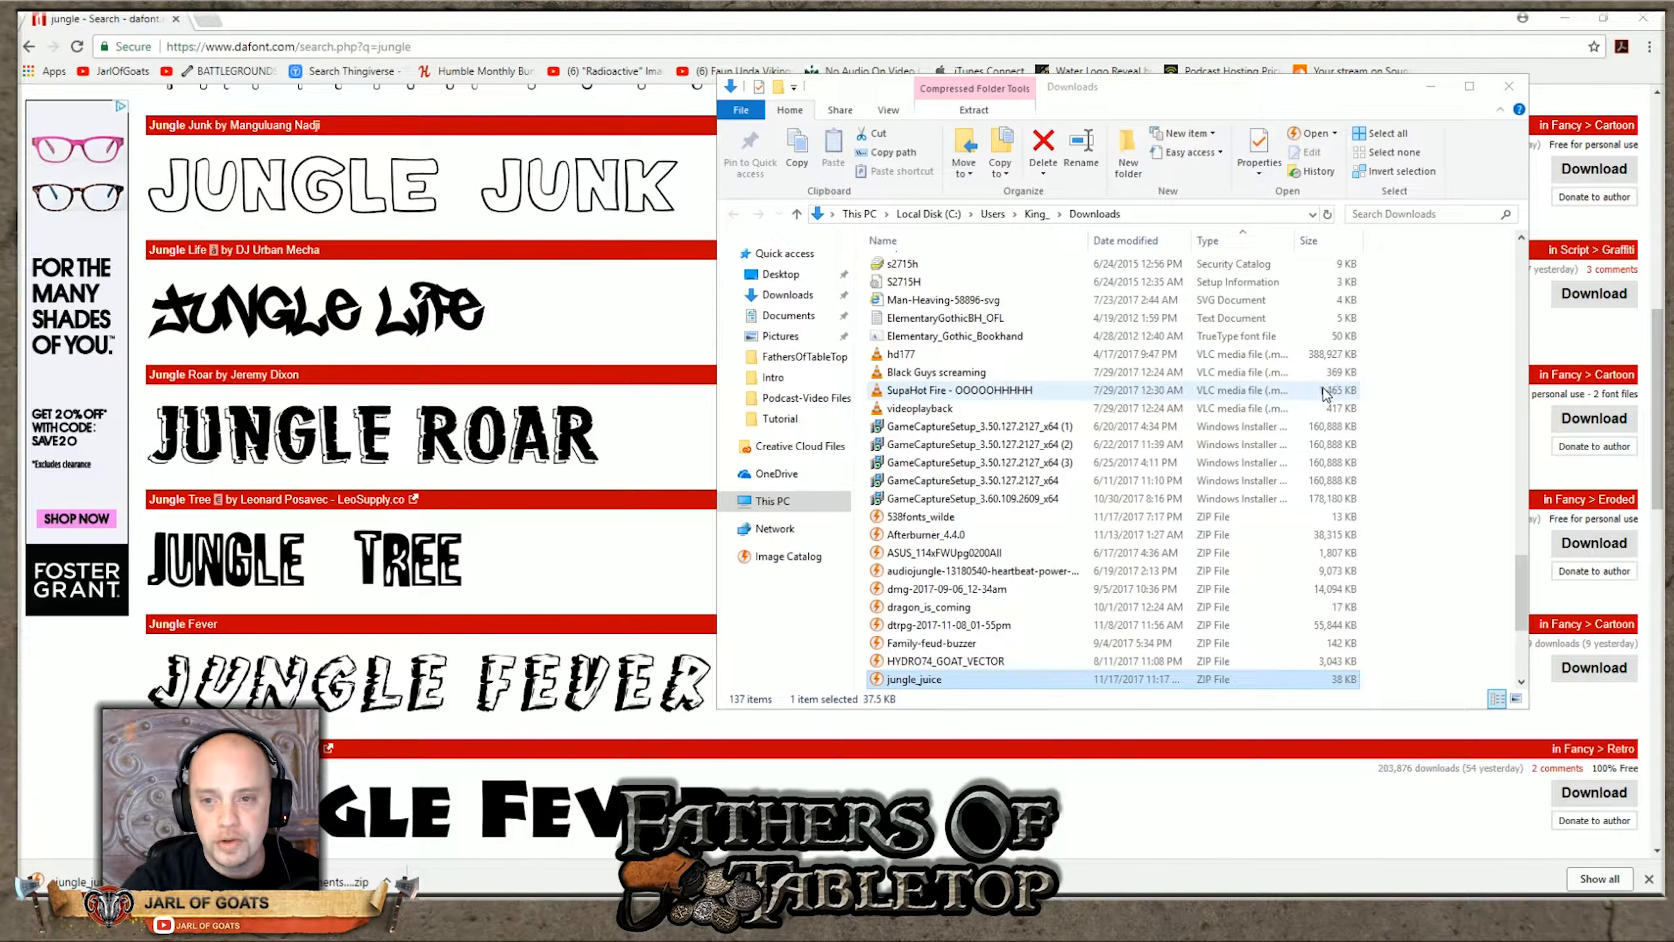
scroll(1323, 405, down, 5)
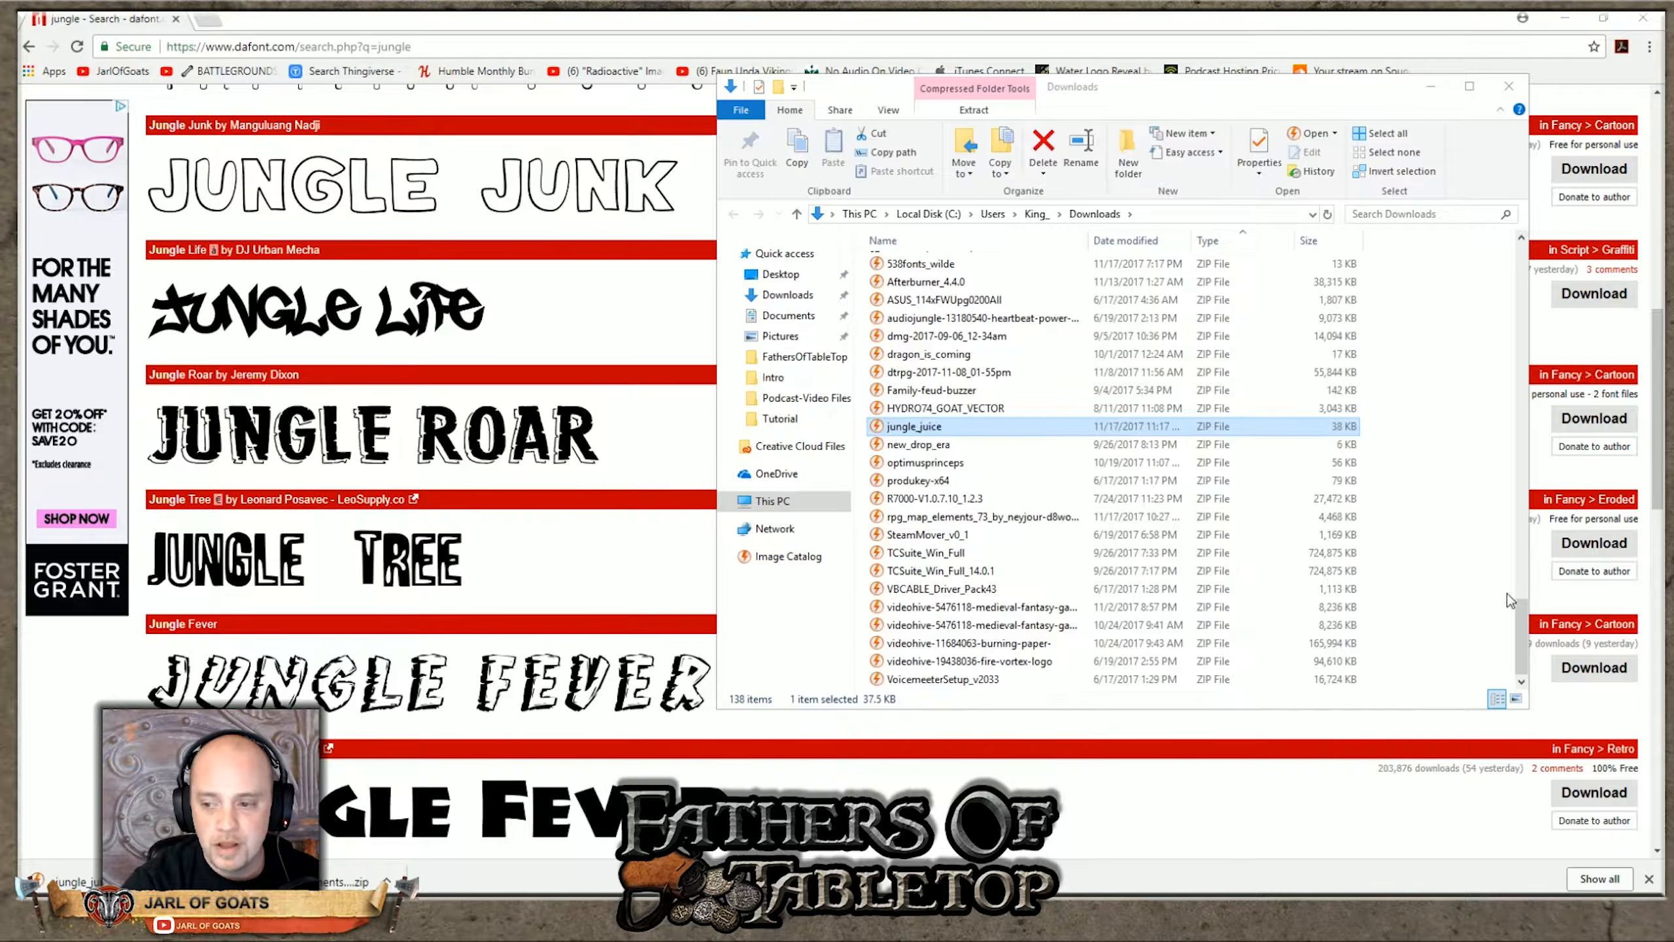
drag(1525, 623, 1564, 276)
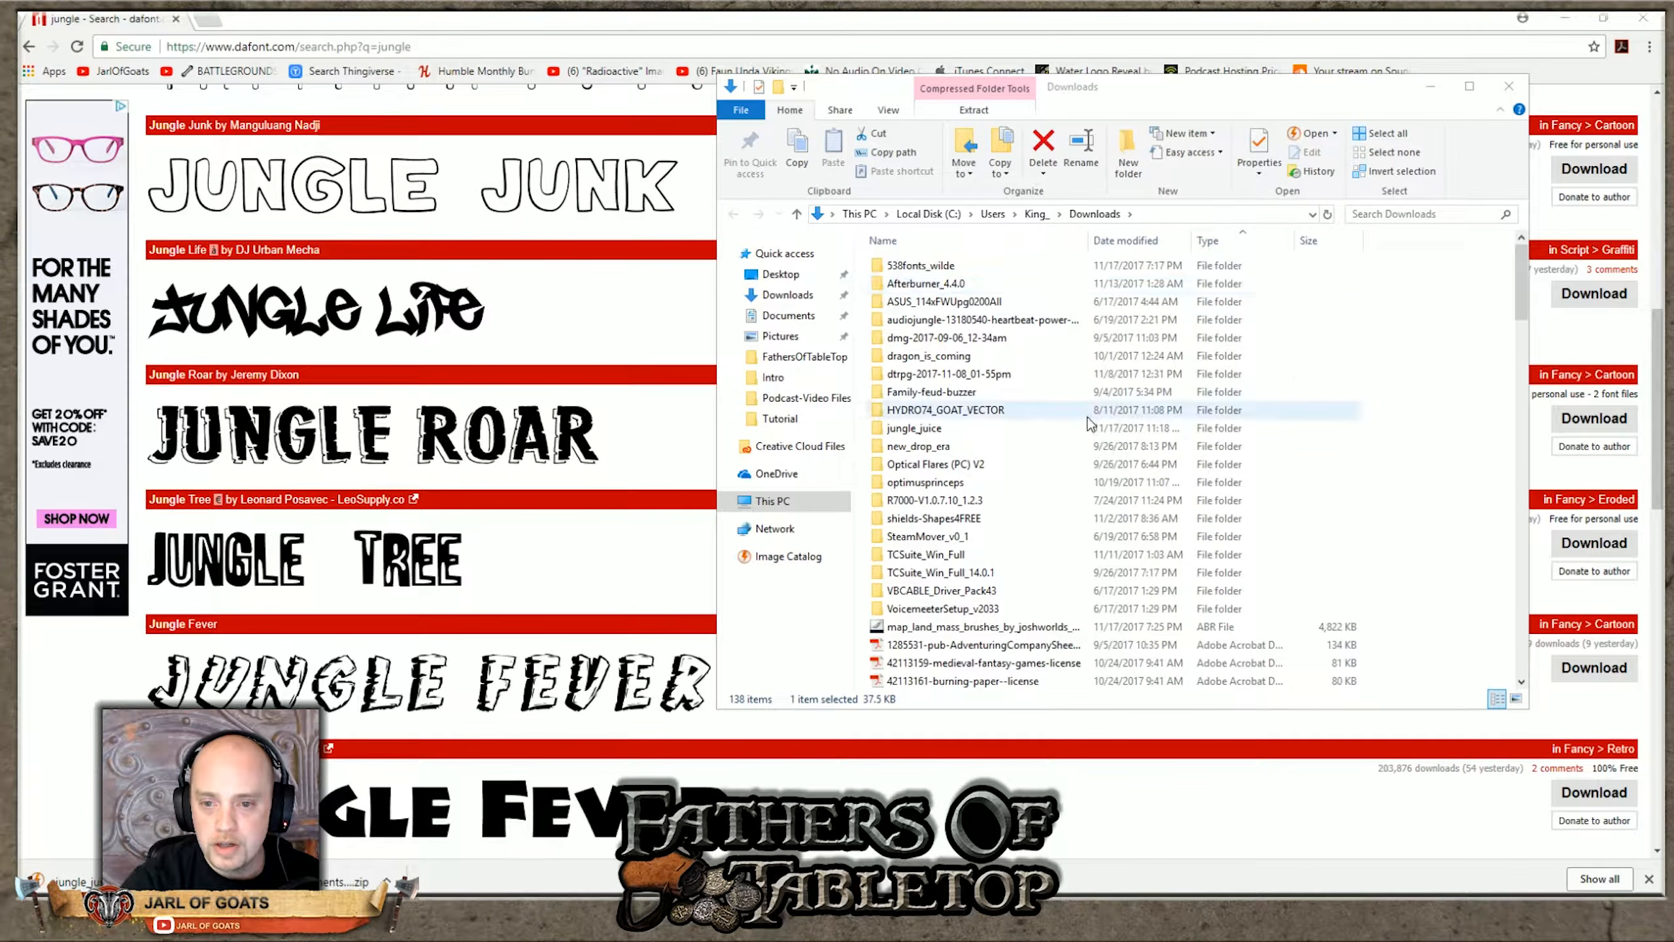
Step: Open the extracted jungle_juice folder and copy its TrueType font file
double_click(967, 430)
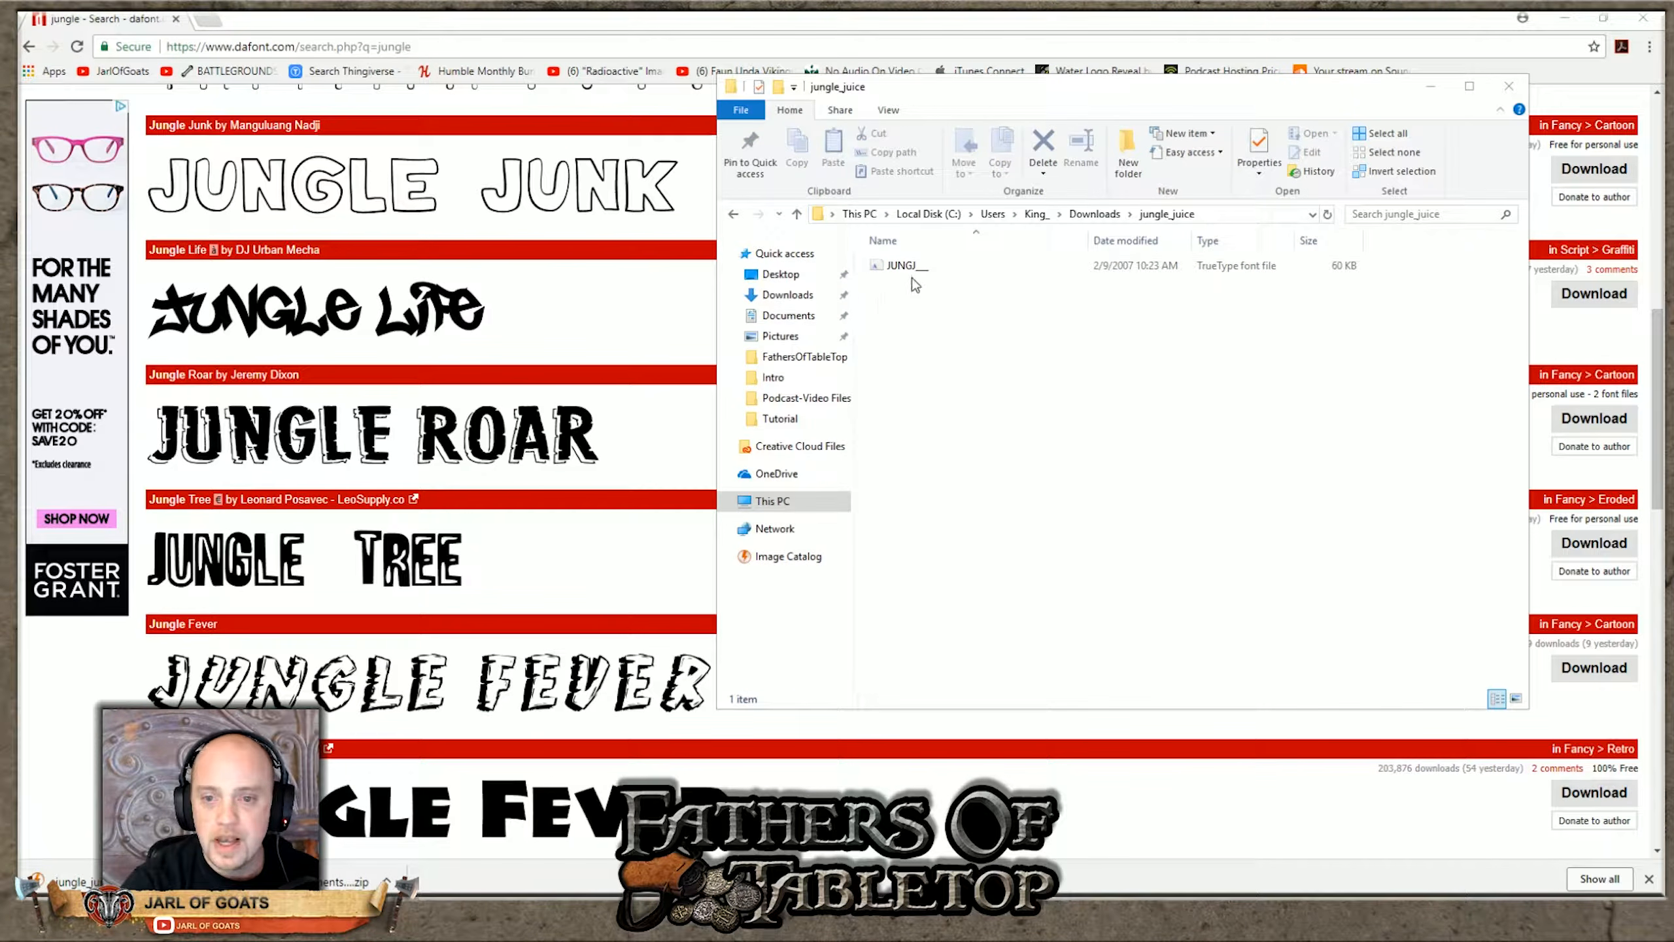
click(908, 271)
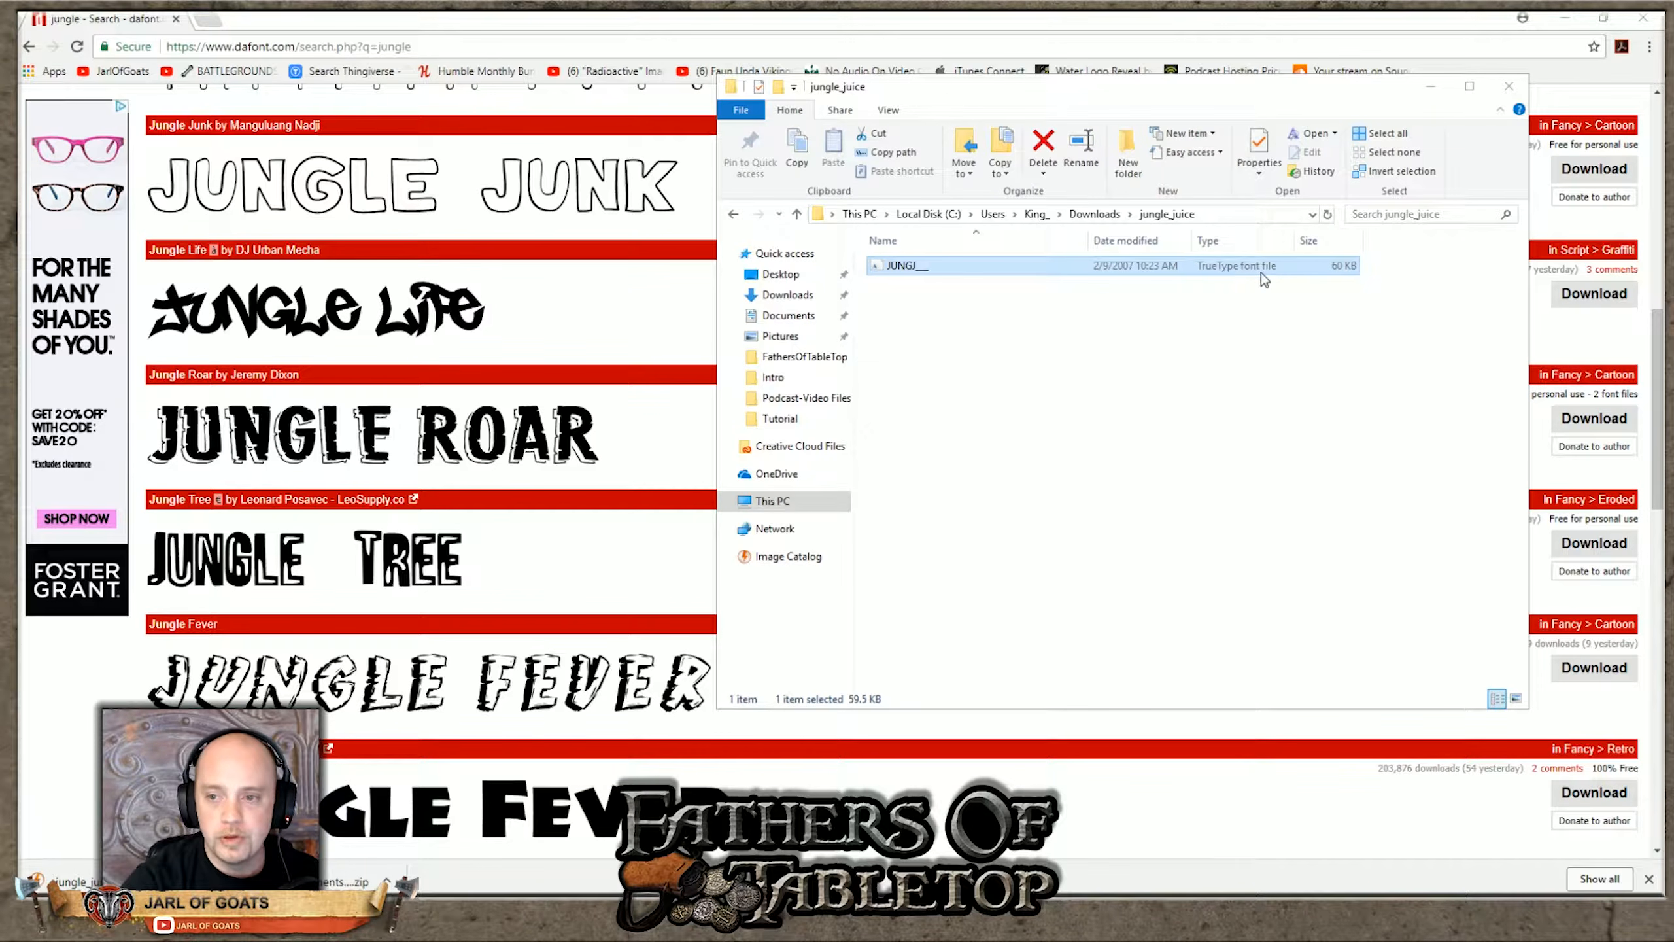
right_click(892, 281)
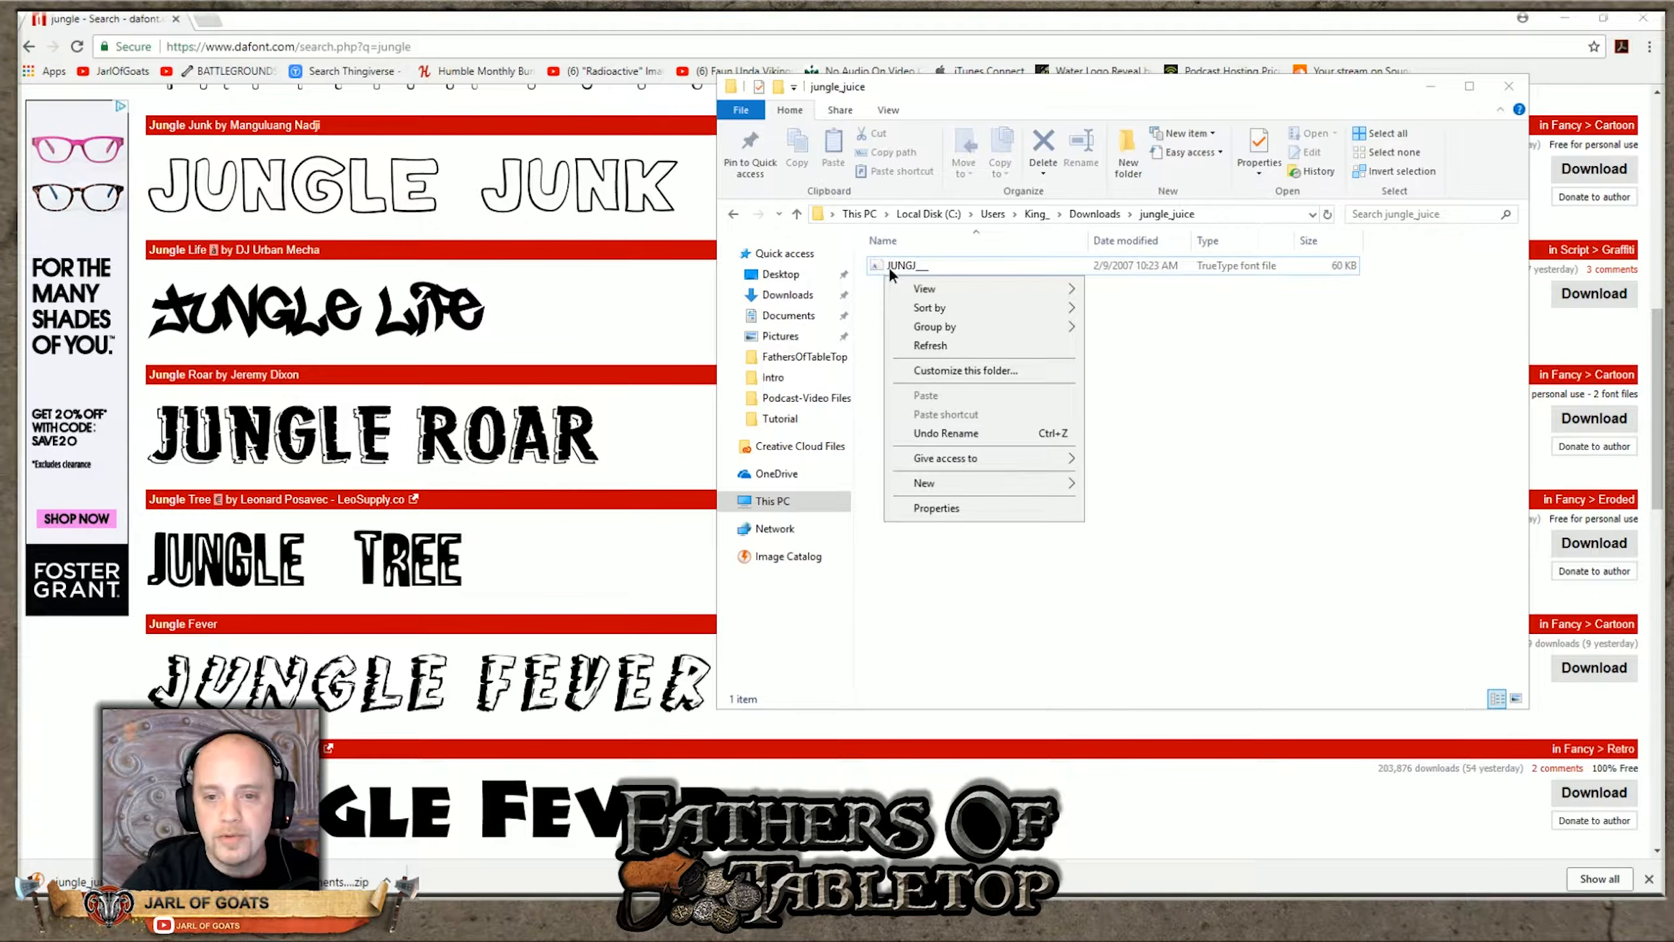
right_click(890, 267)
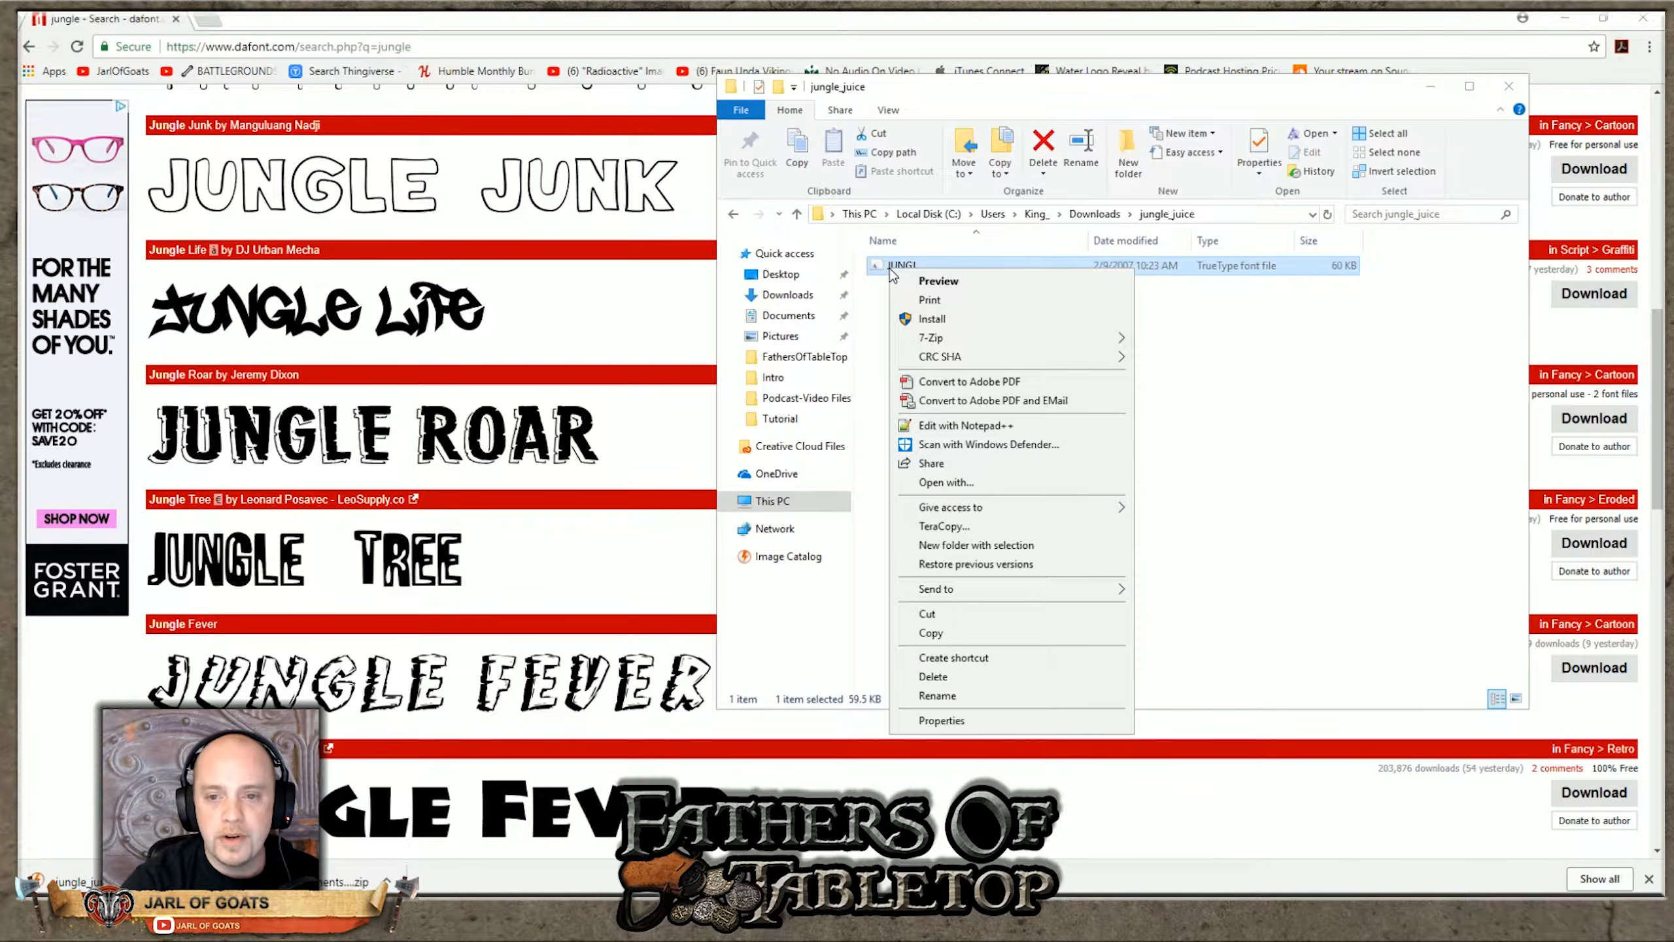
click(957, 633)
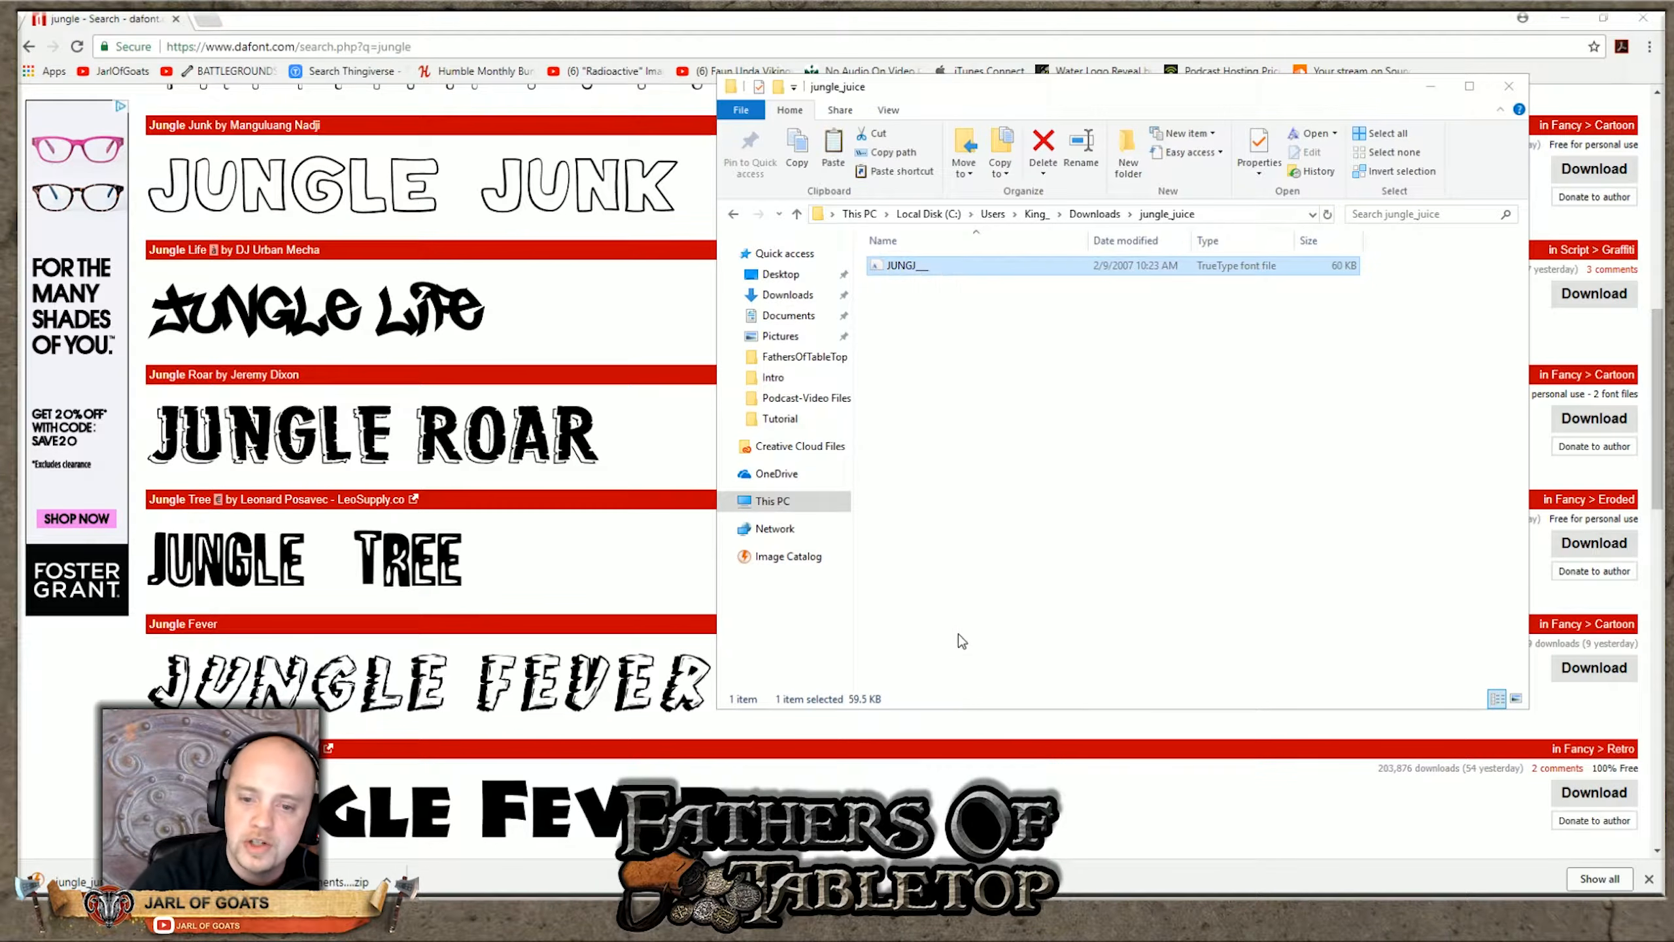
Step: Install the copied font by pasting it into the Fonts folder under C:\Windows, and close the folder window
click(774, 503)
double_click(989, 463)
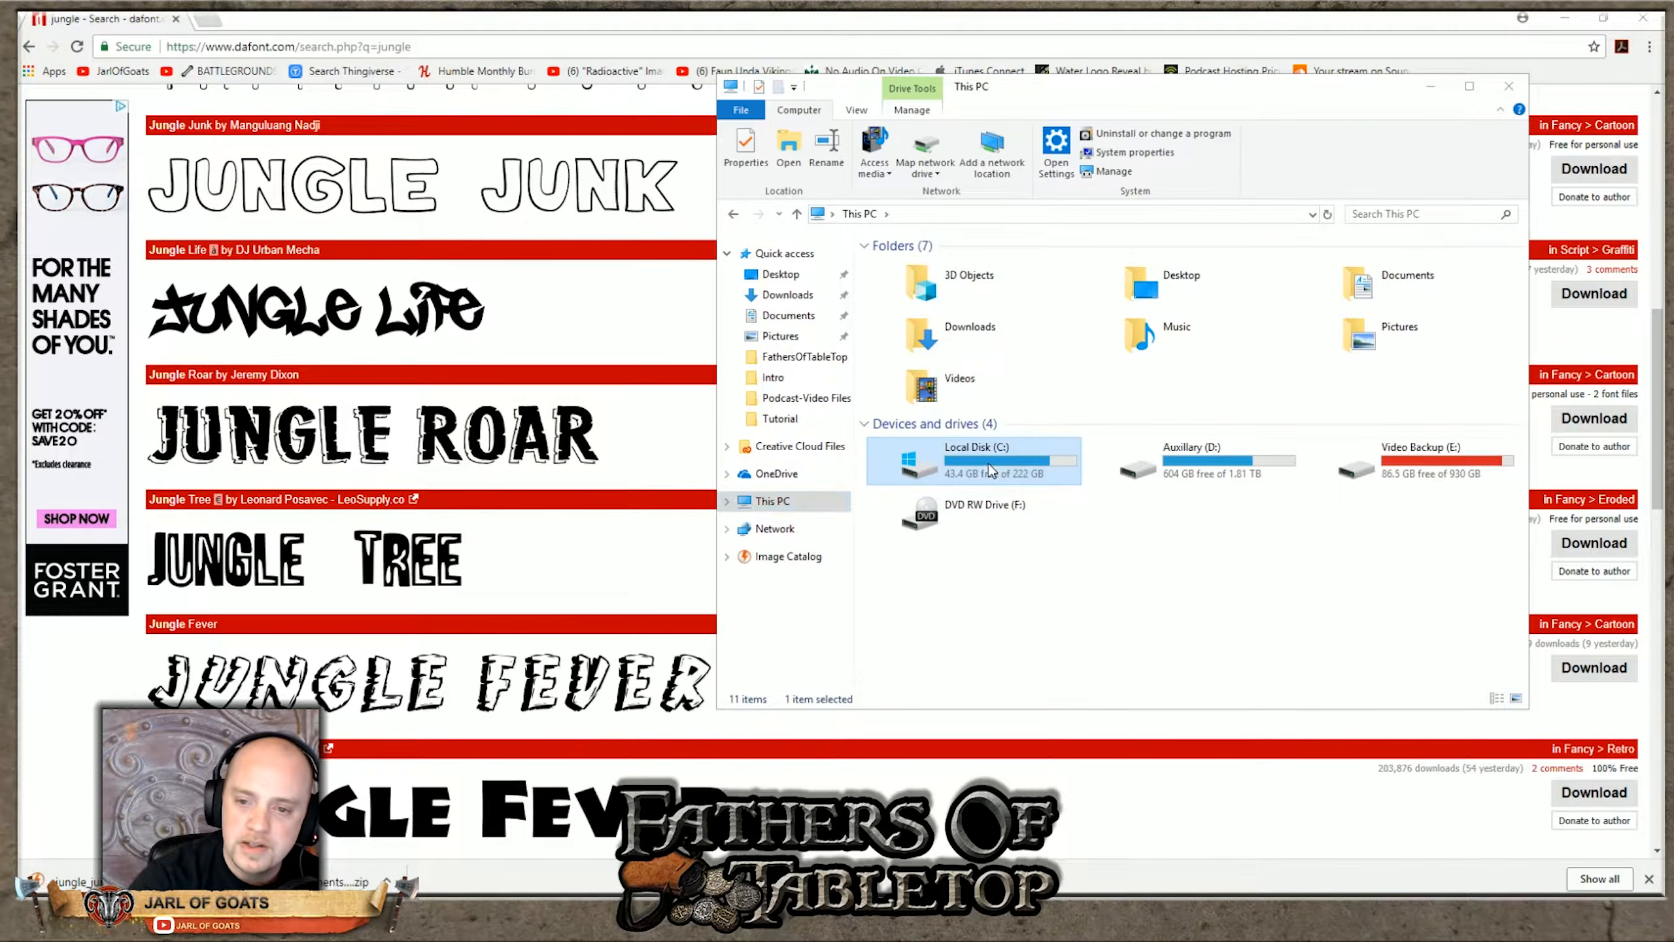
double_click(922, 415)
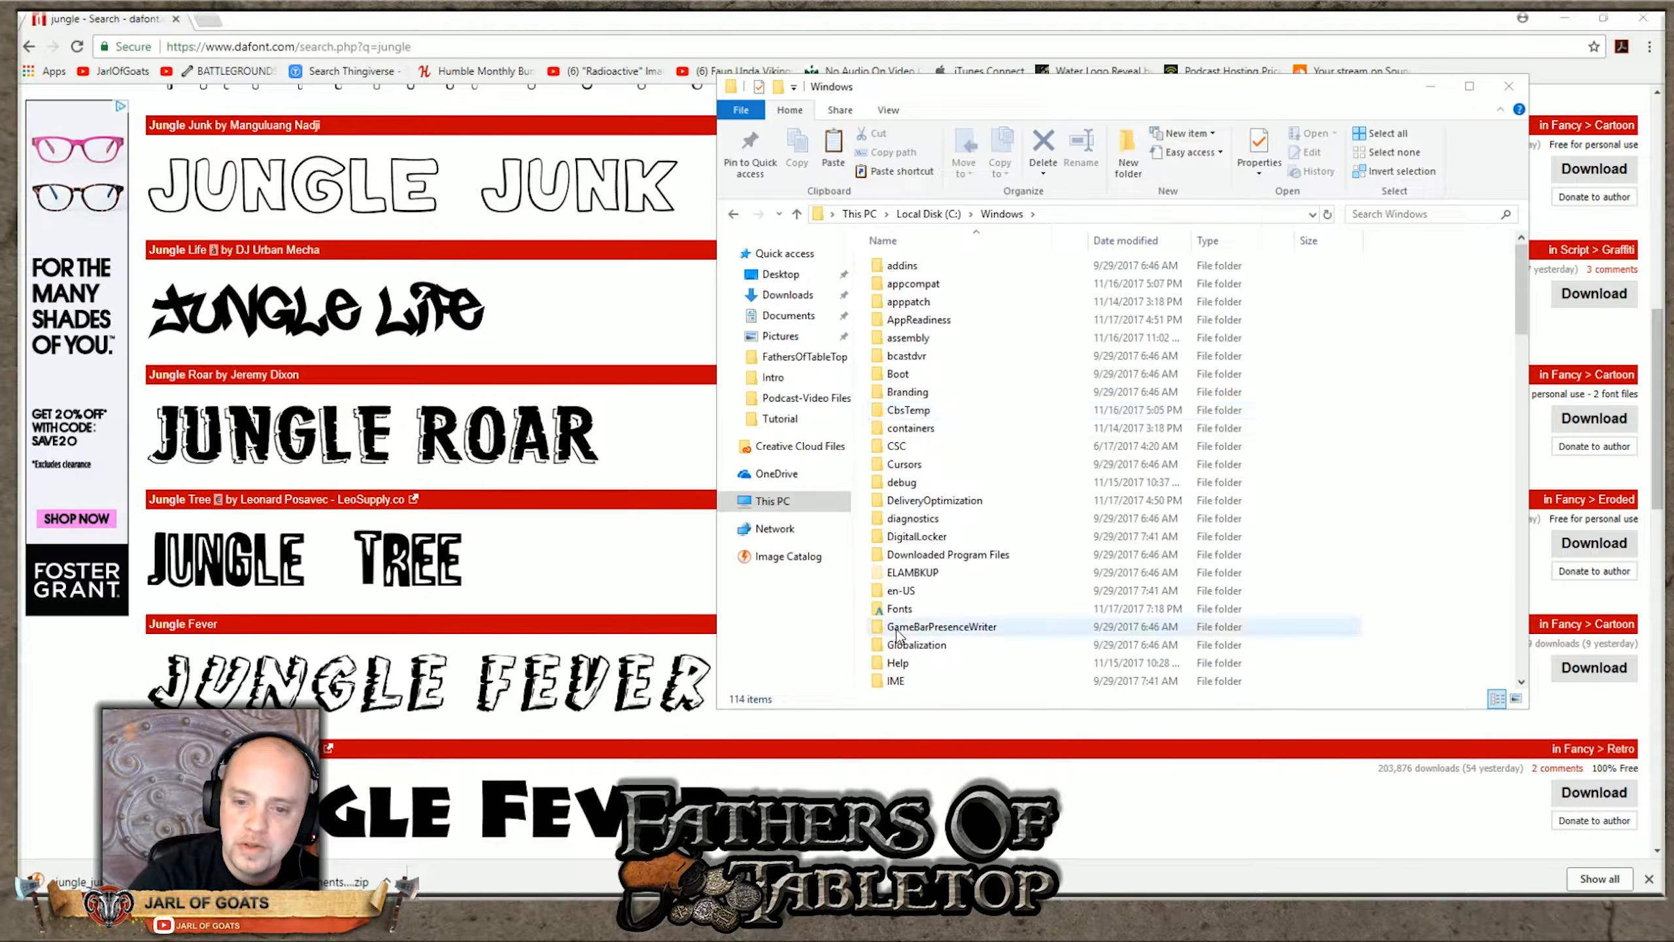
click(907, 610)
double_click(906, 610)
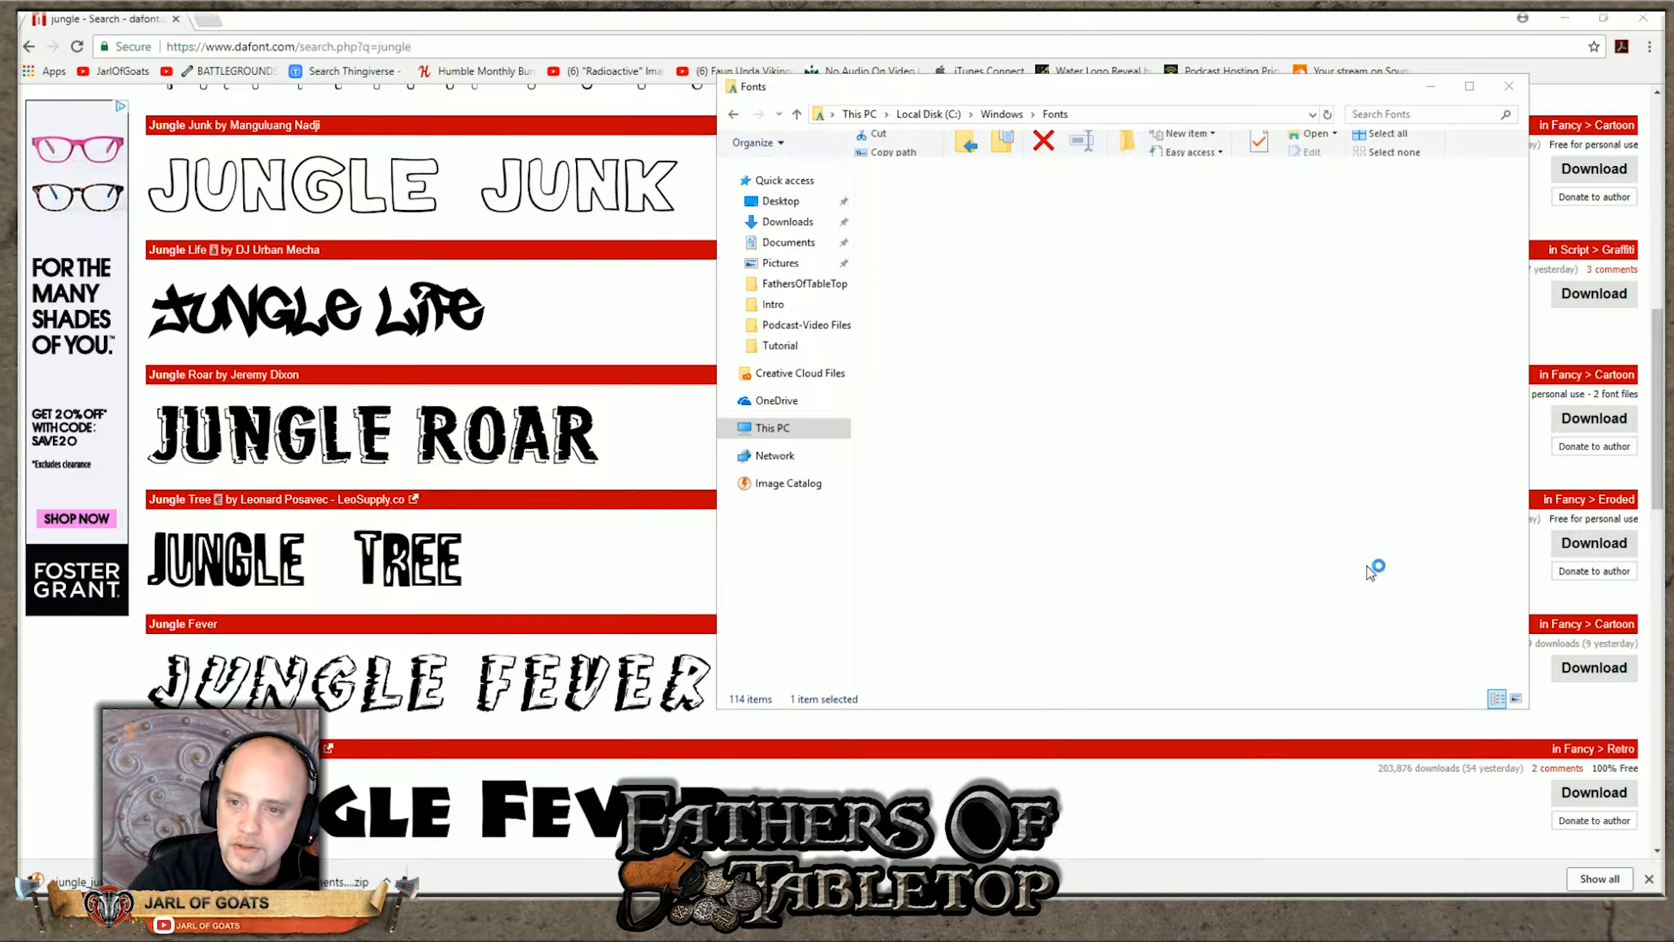
scroll(1377, 573, down, 5)
scroll(1382, 580, down, 20)
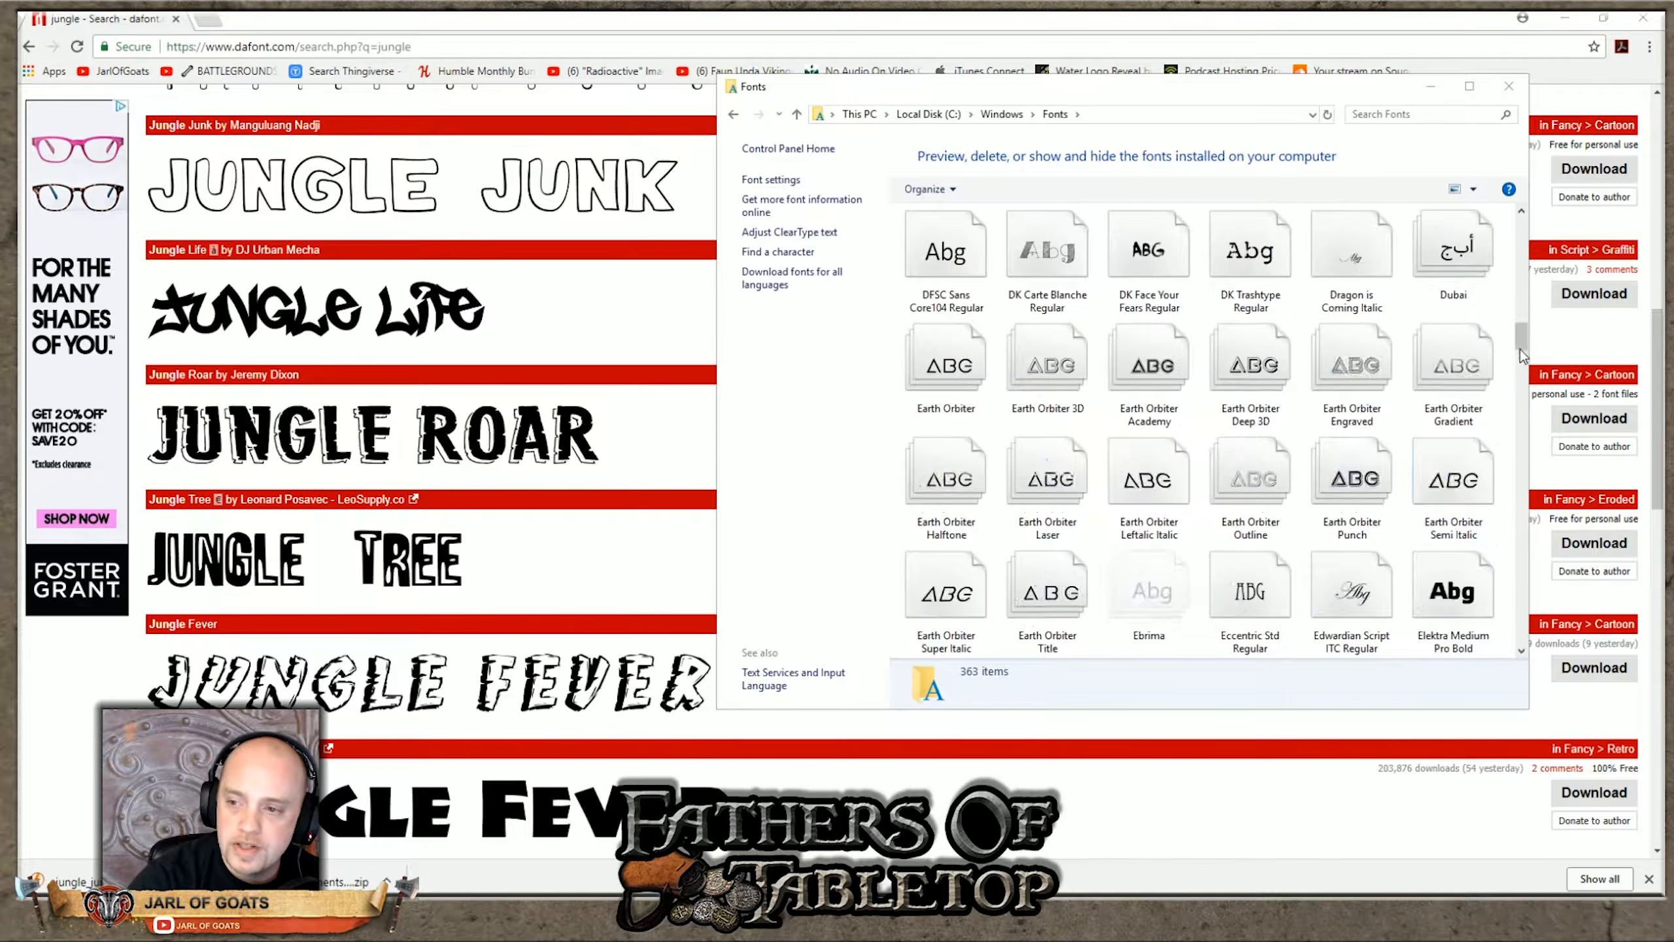
drag(1521, 552, 1524, 649)
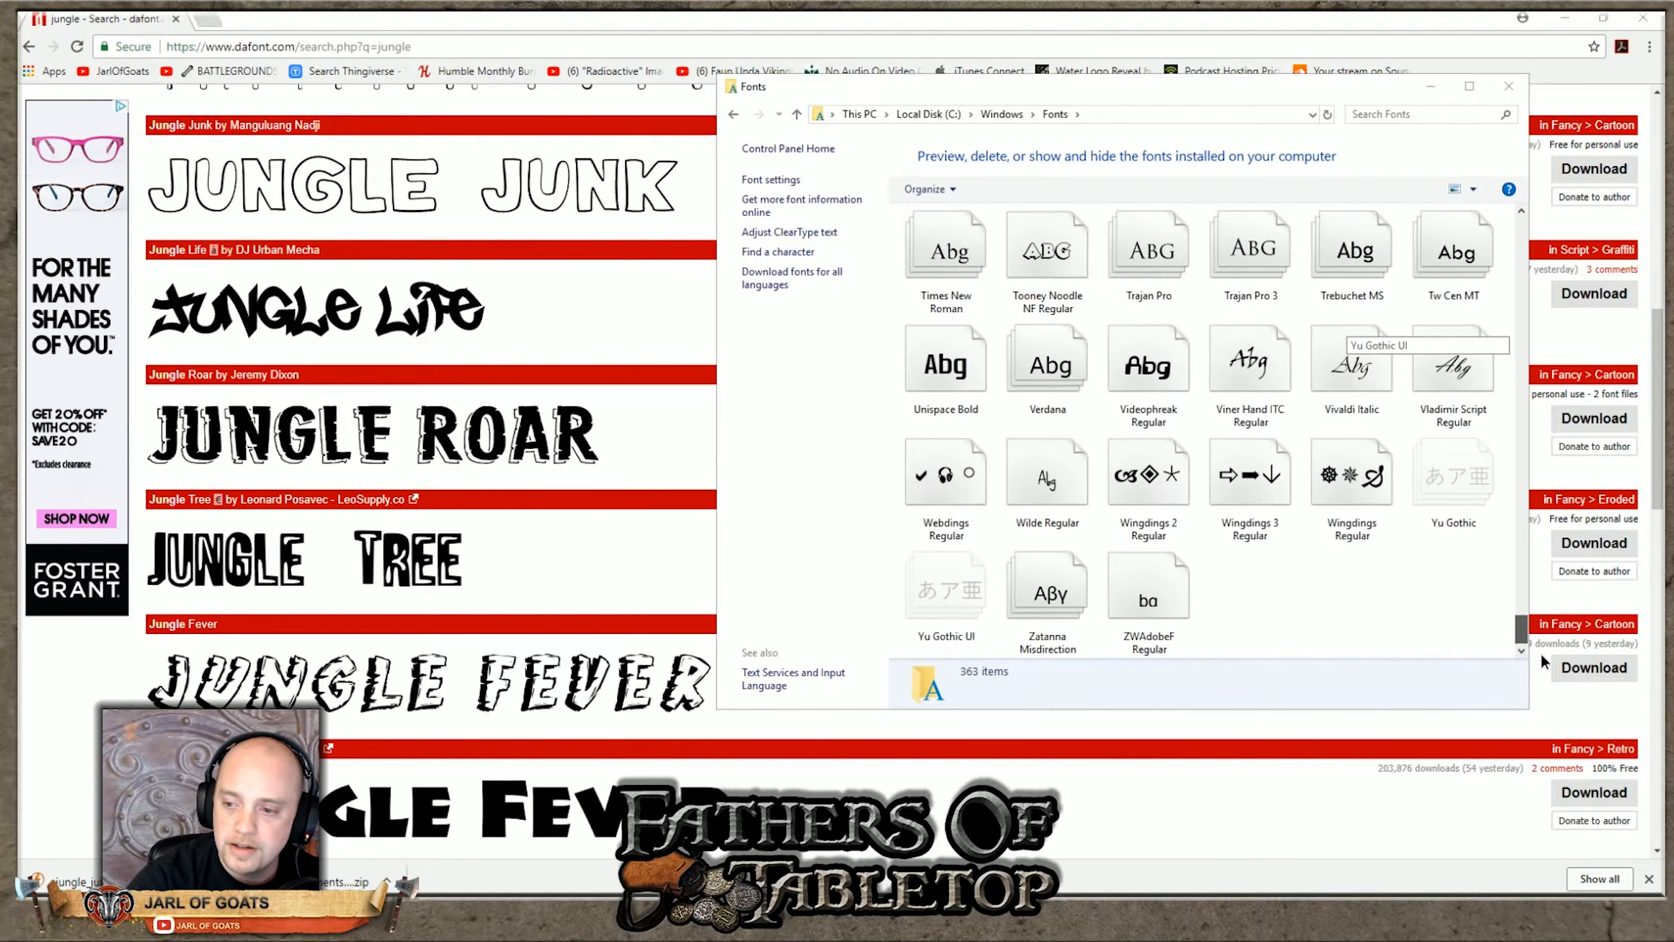
right_click(1281, 627)
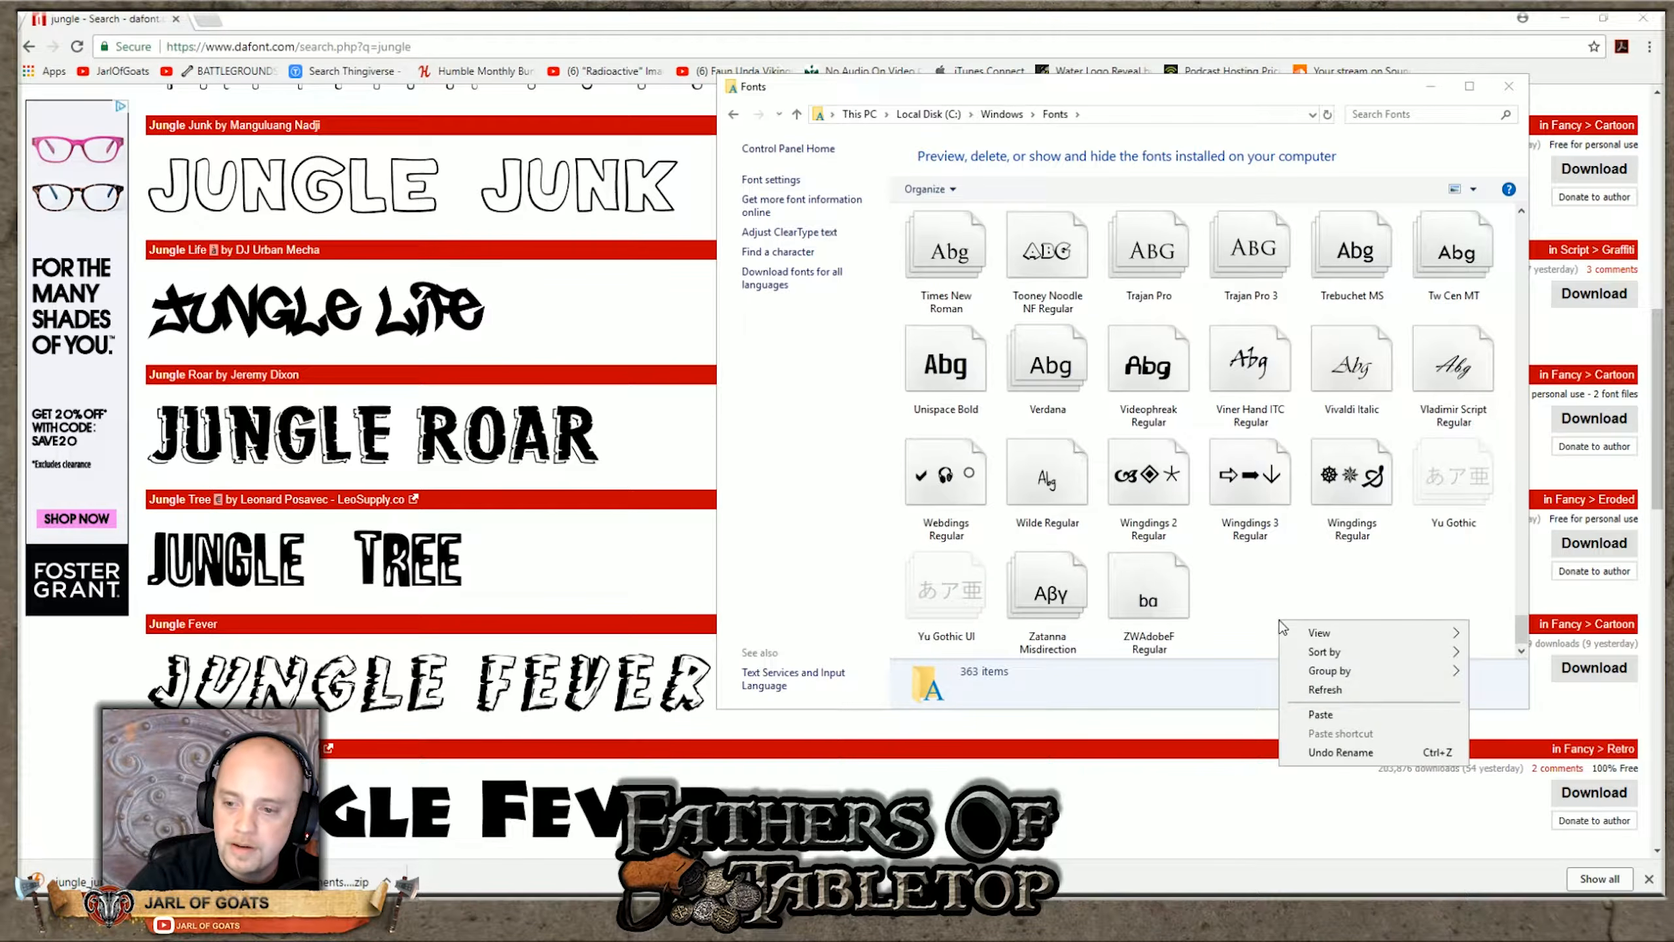
click(1338, 714)
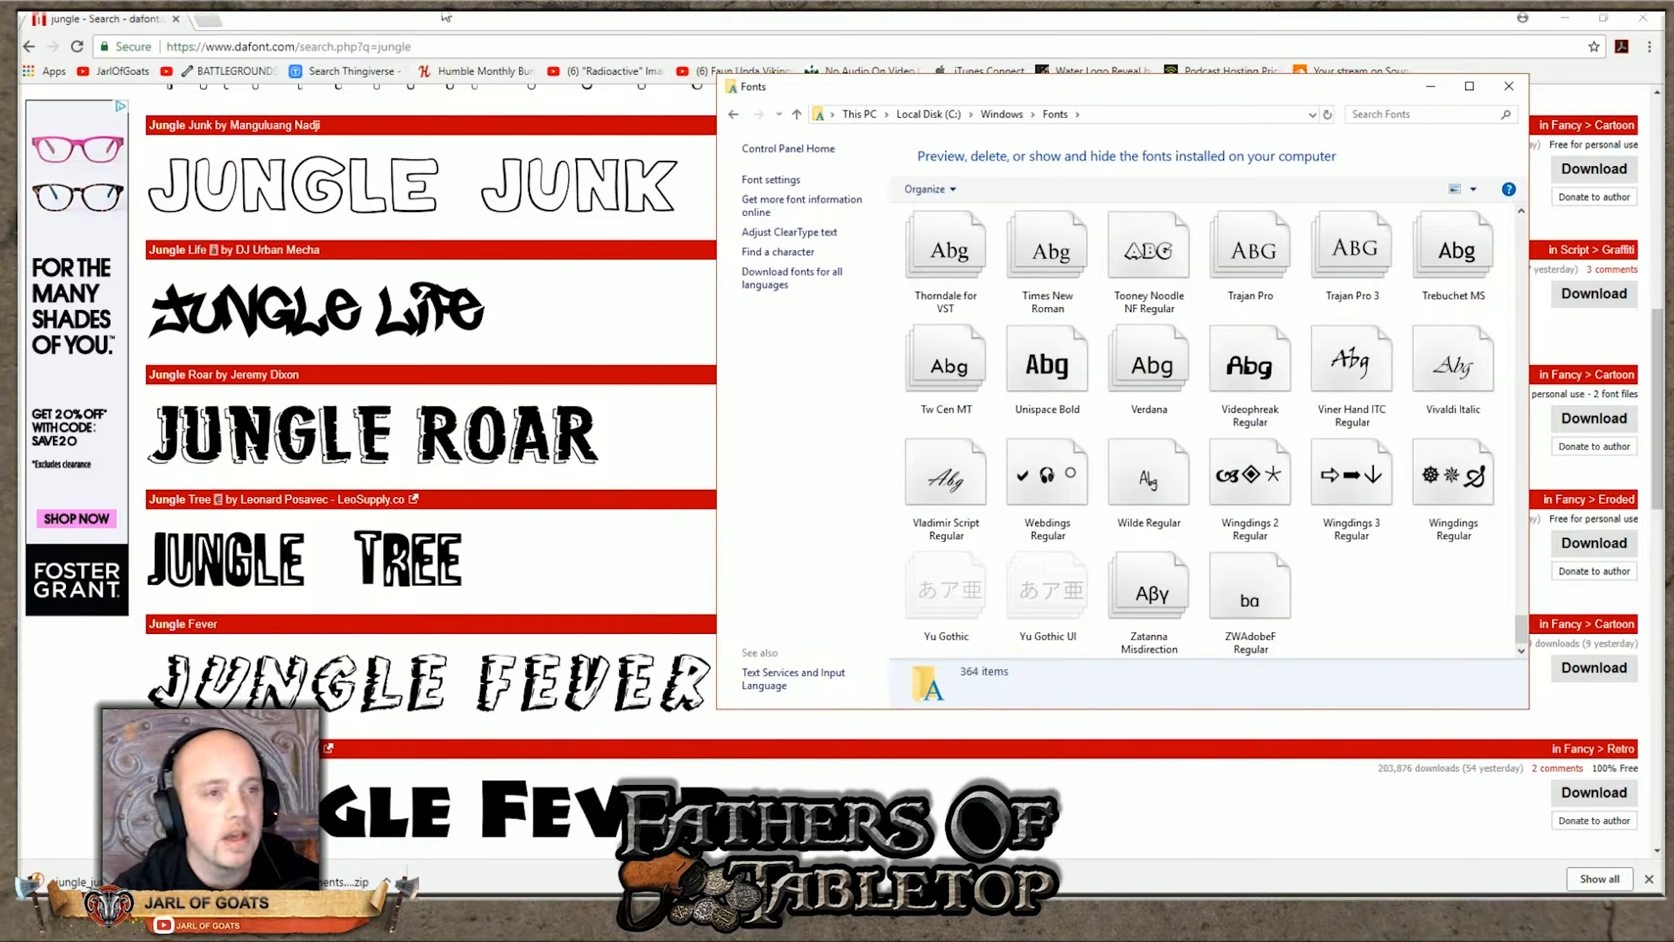
click(1508, 87)
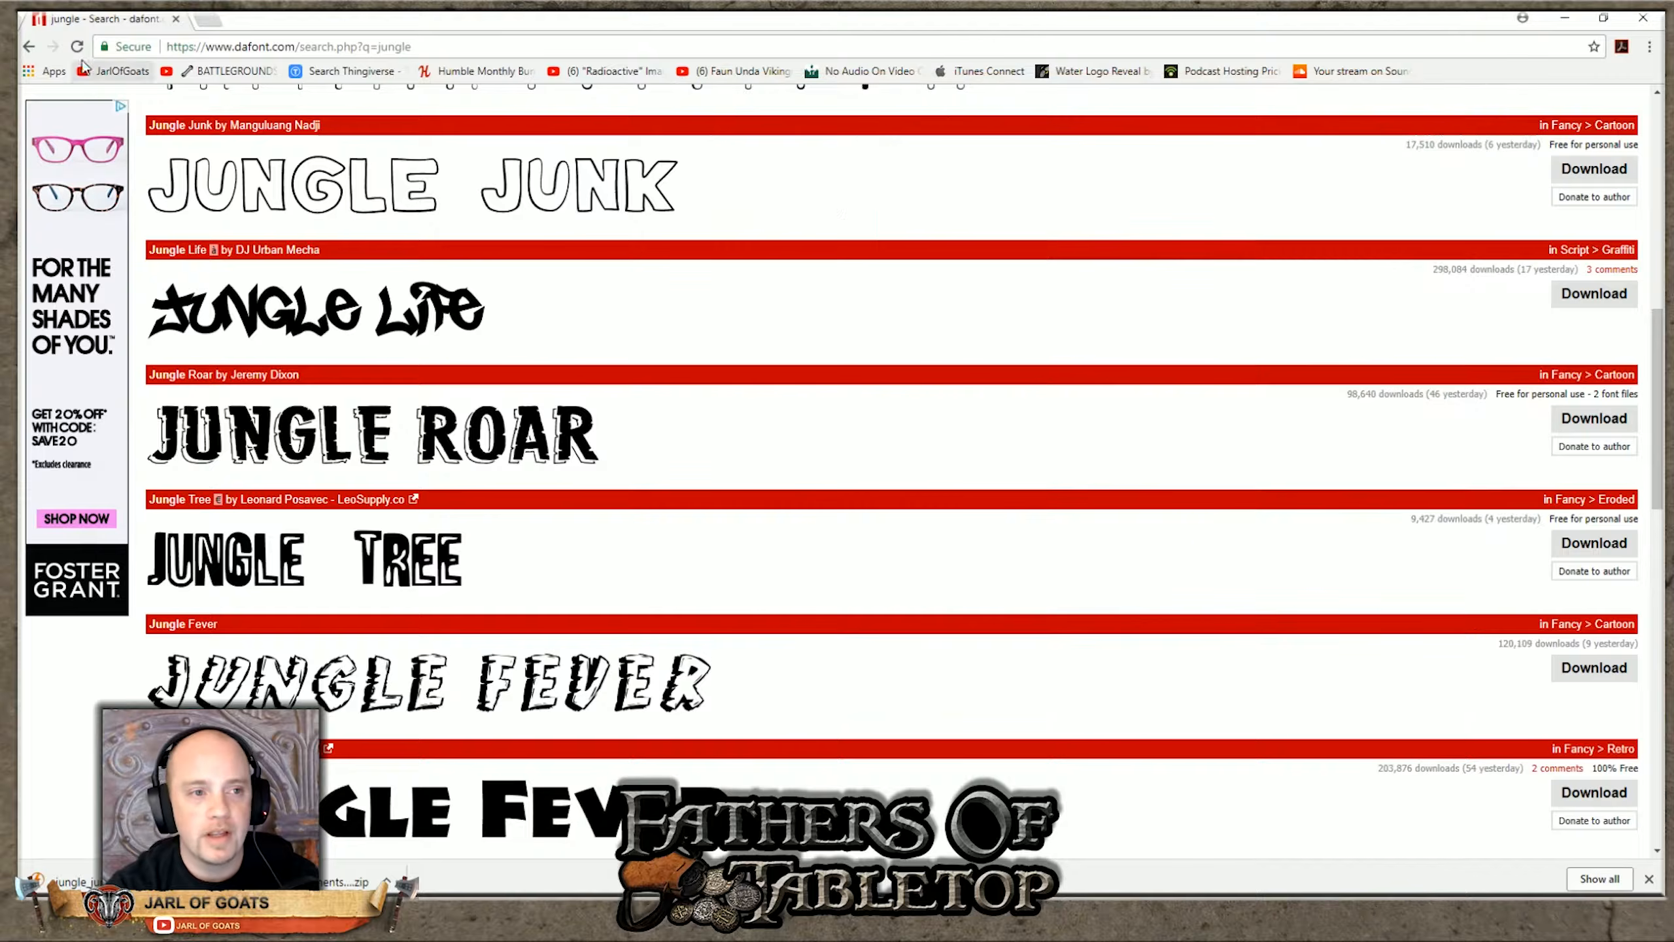
Step: Close the DaFont page, switch to Photoshop and create a 1920 x 1080 pixel RGB document at 600 pixels/inch with a transparent background
click(176, 20)
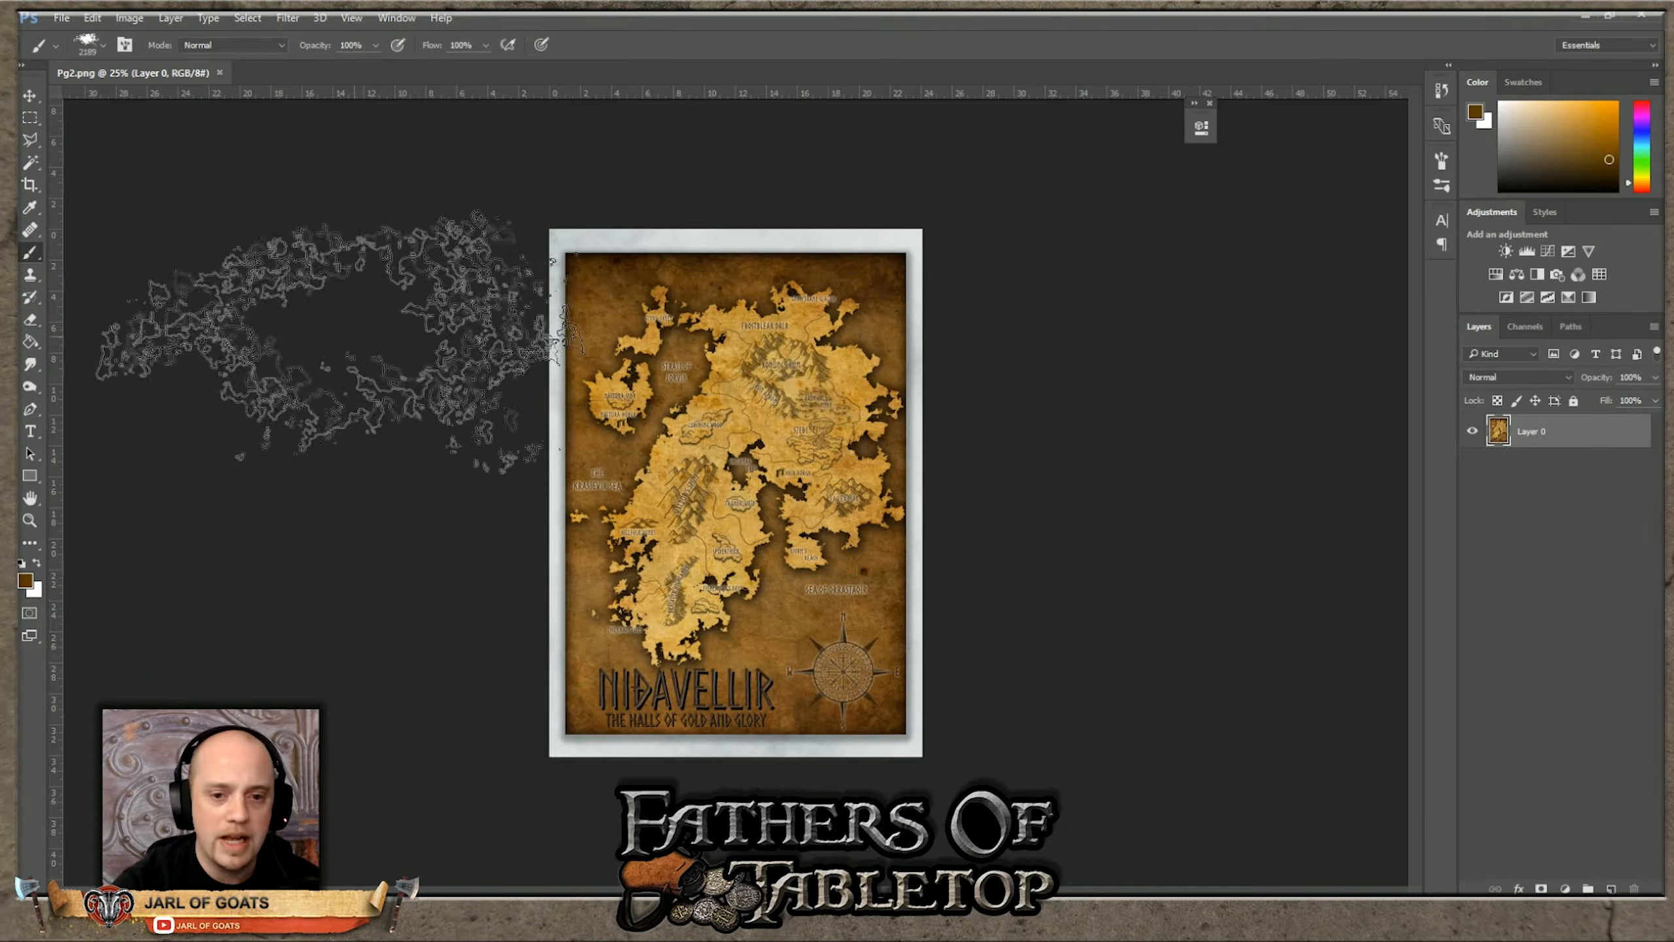
click(30, 96)
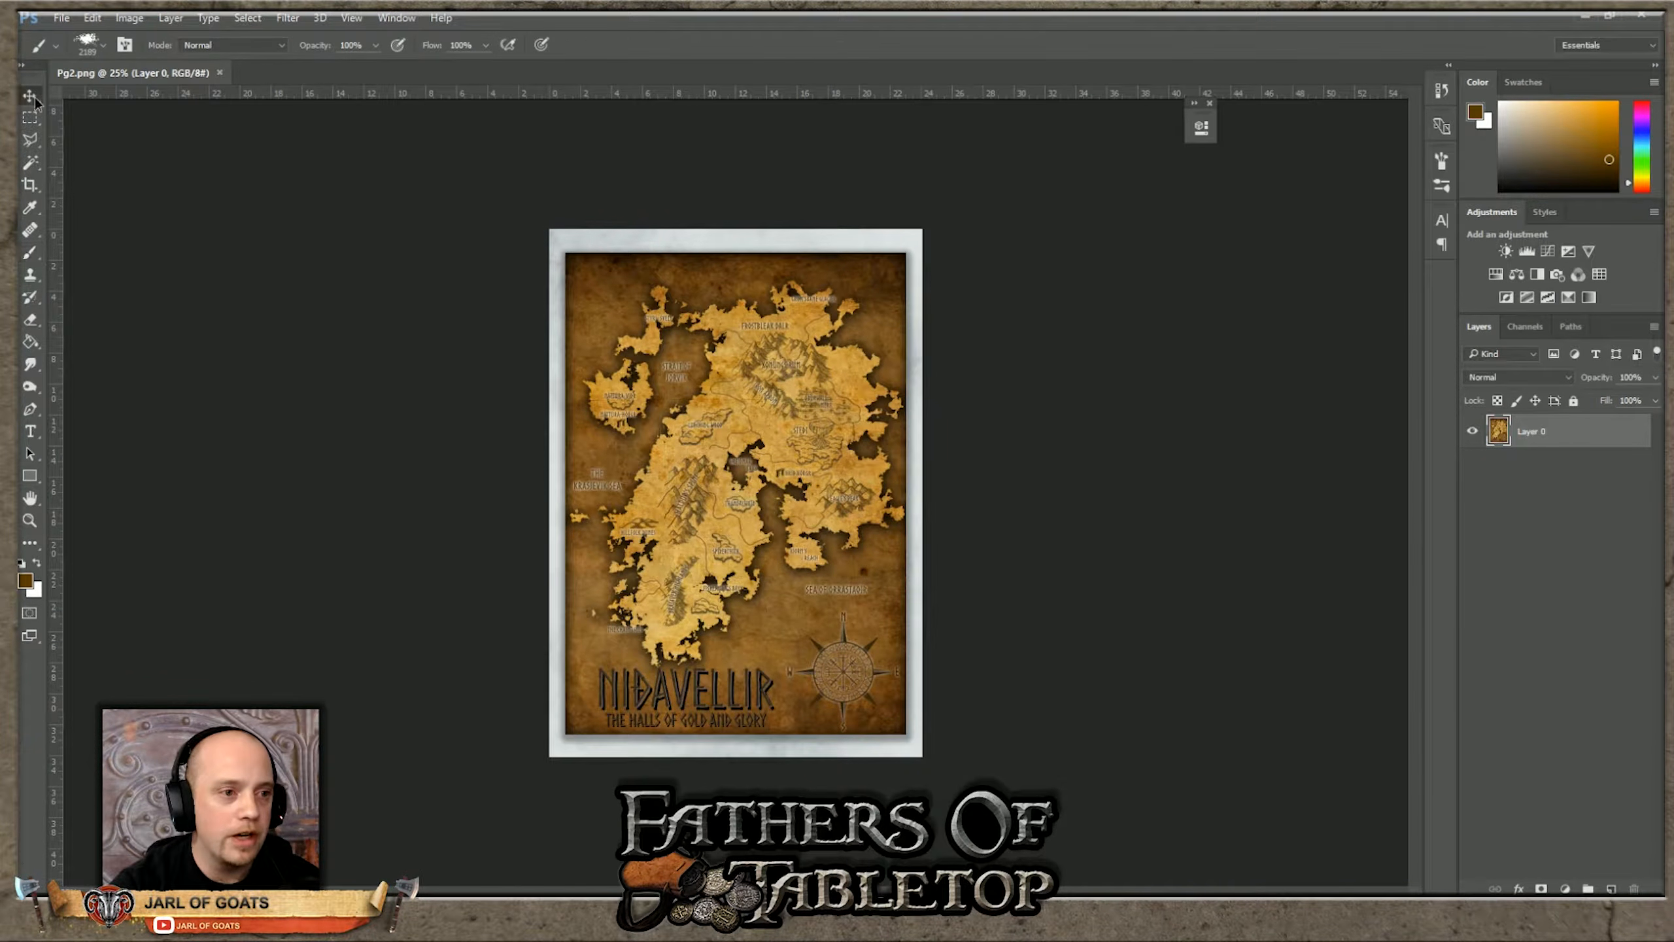
click(60, 17)
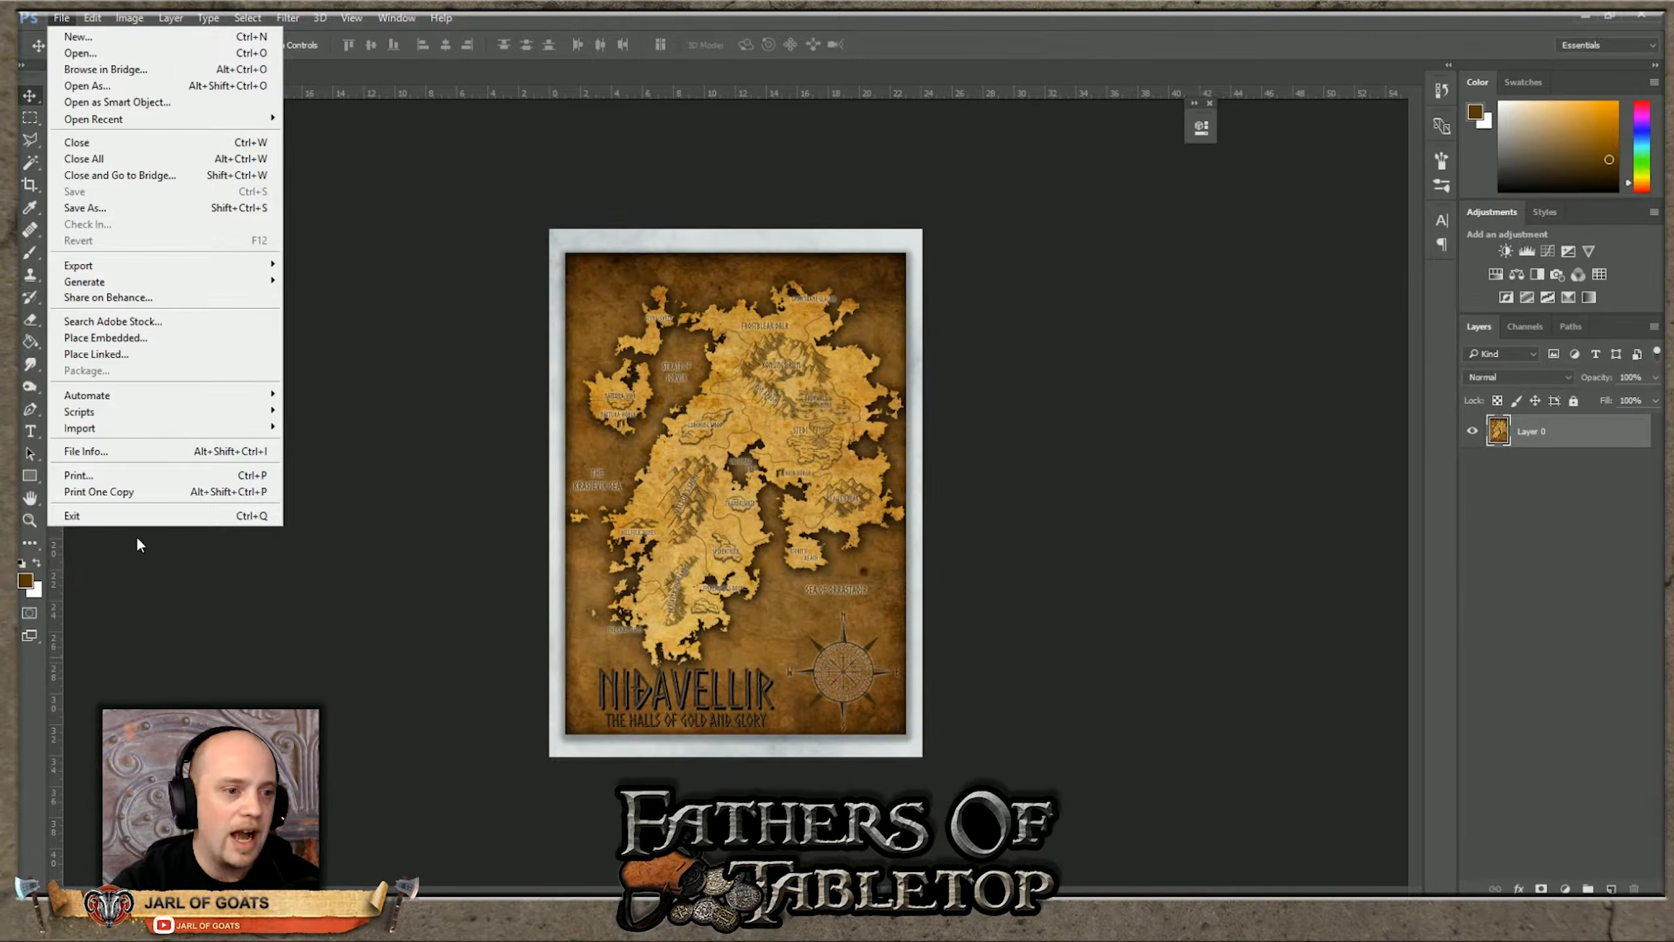
mouse_move(178, 274)
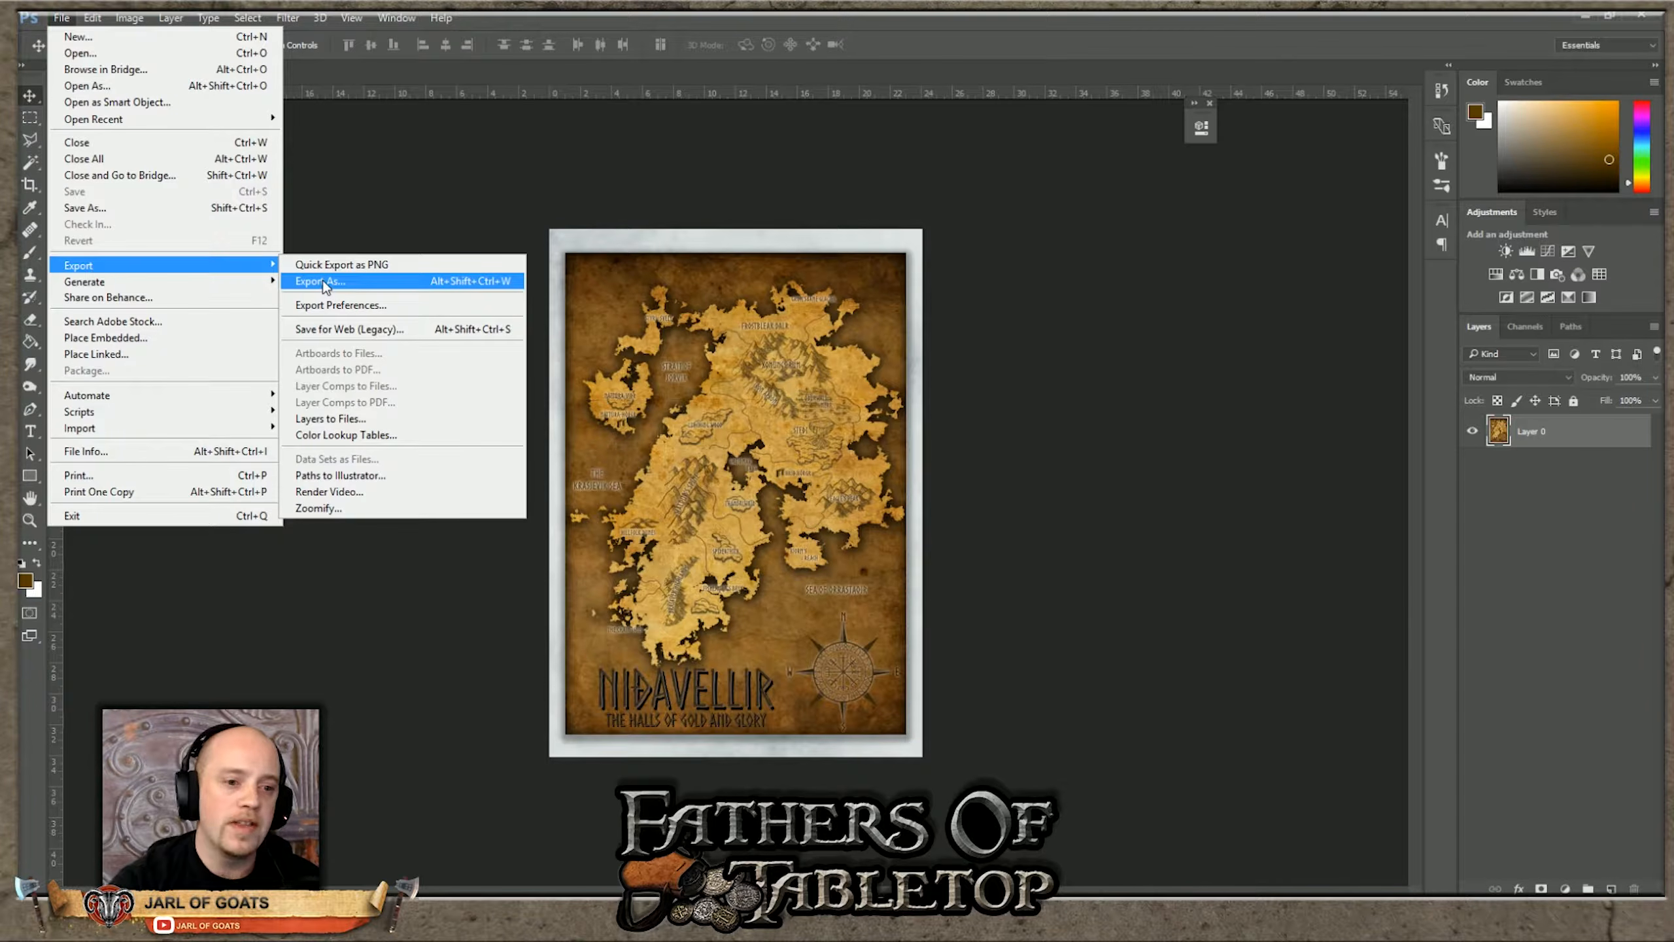
click(92, 37)
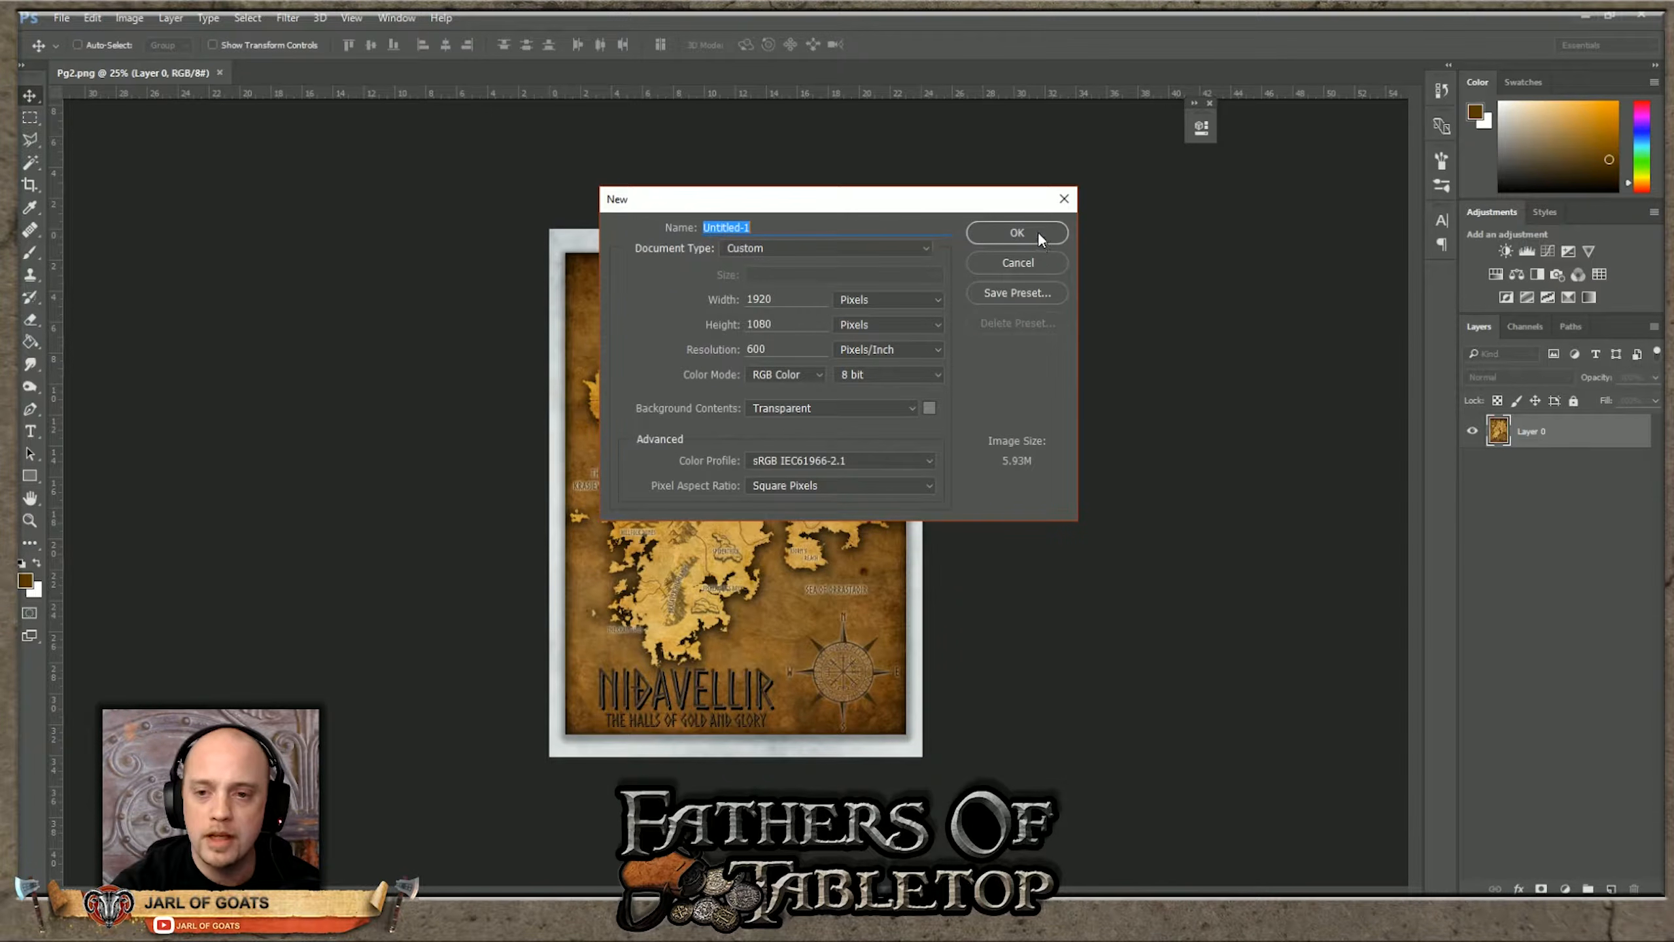
click(1005, 225)
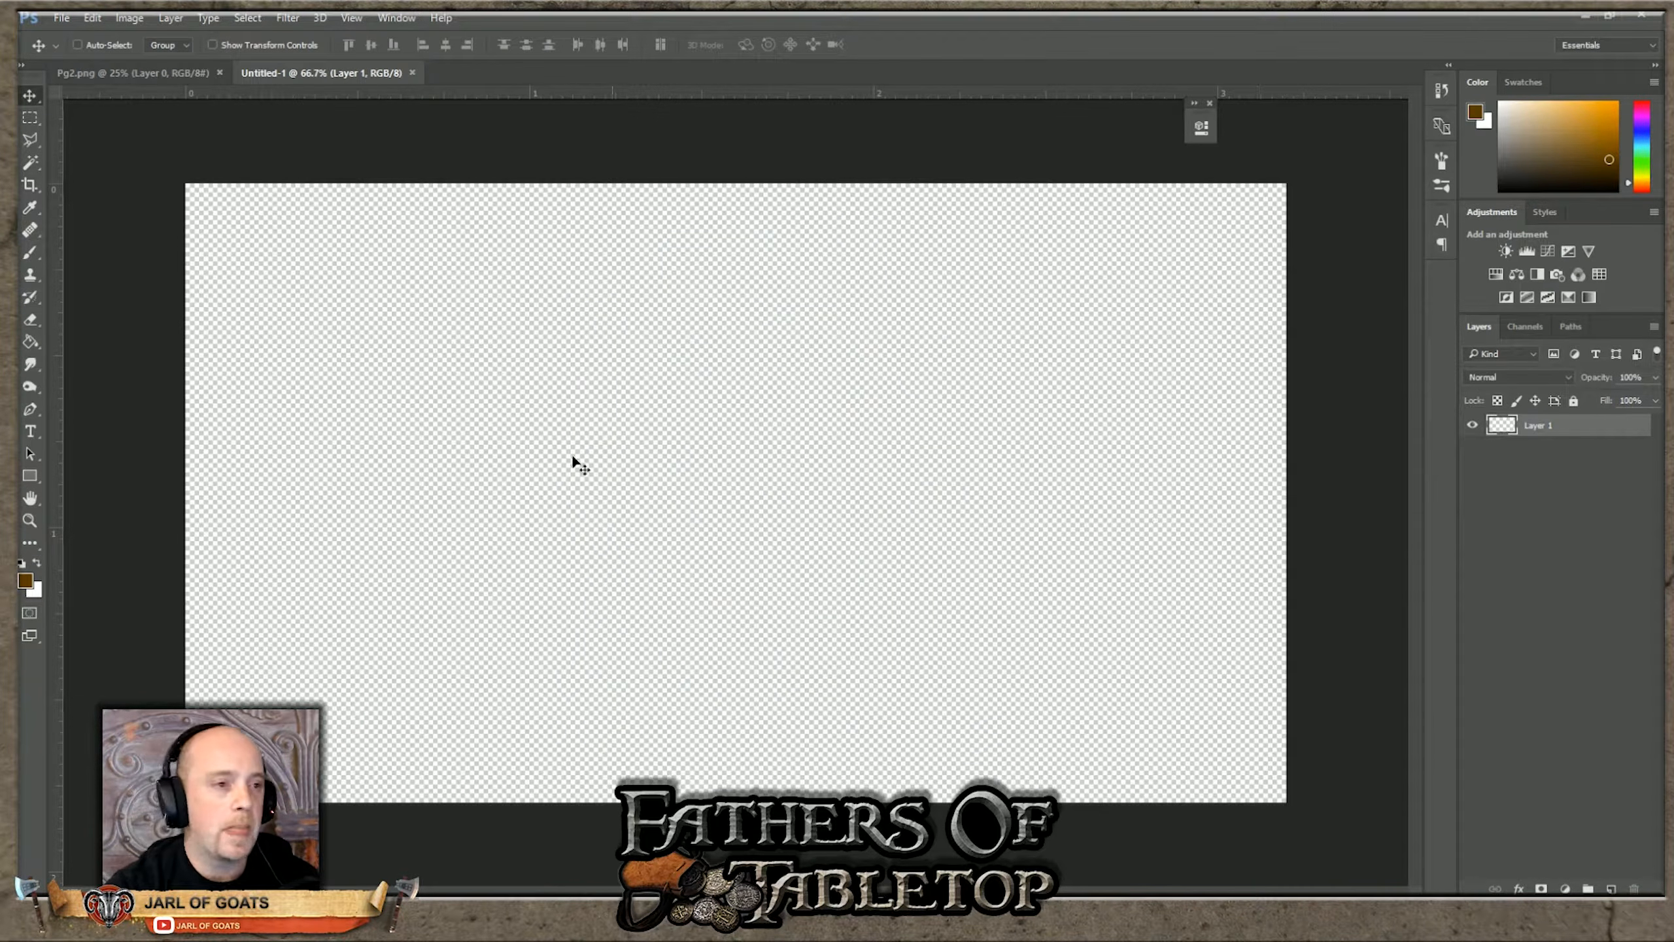
click(63, 18)
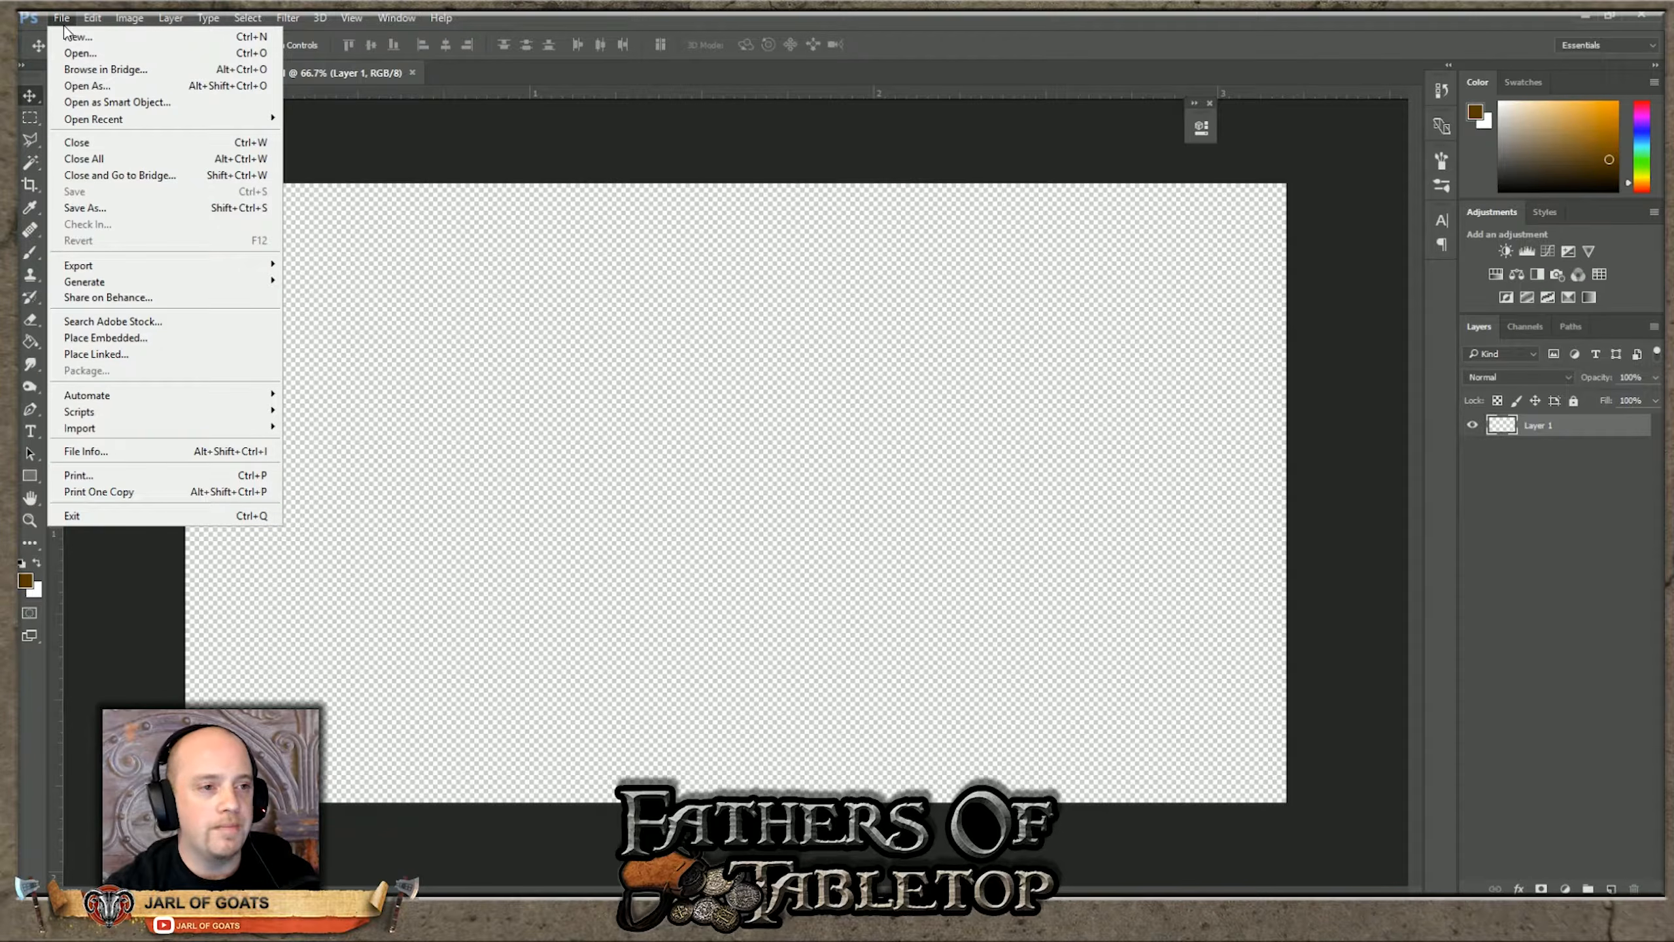
click(64, 19)
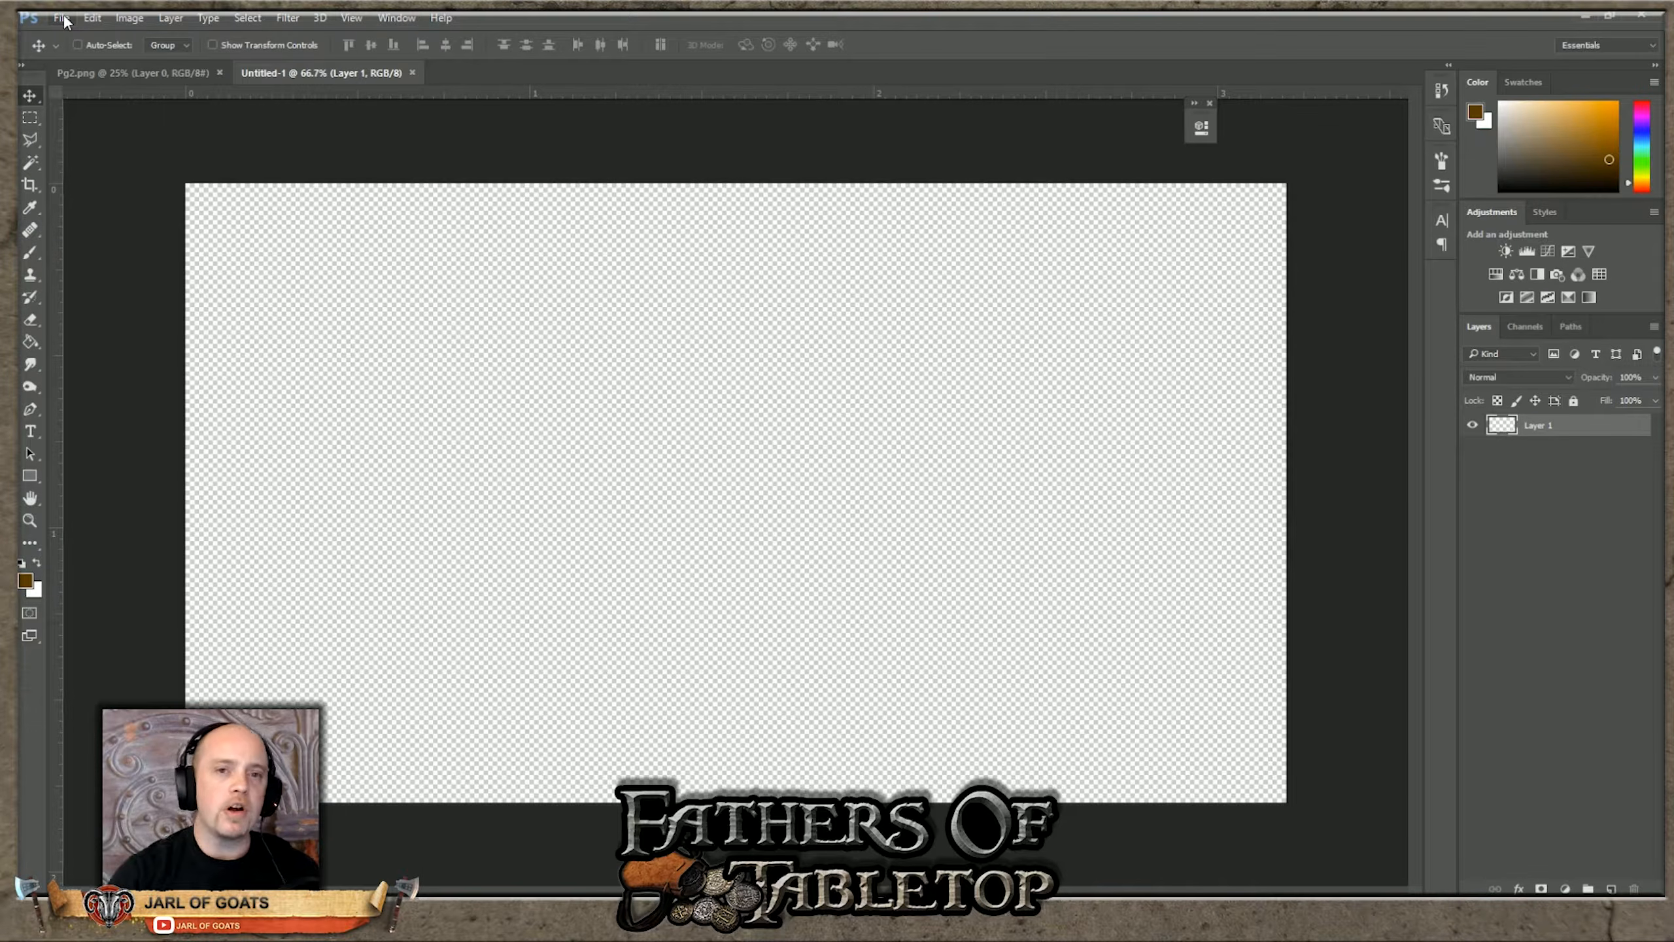
click(64, 20)
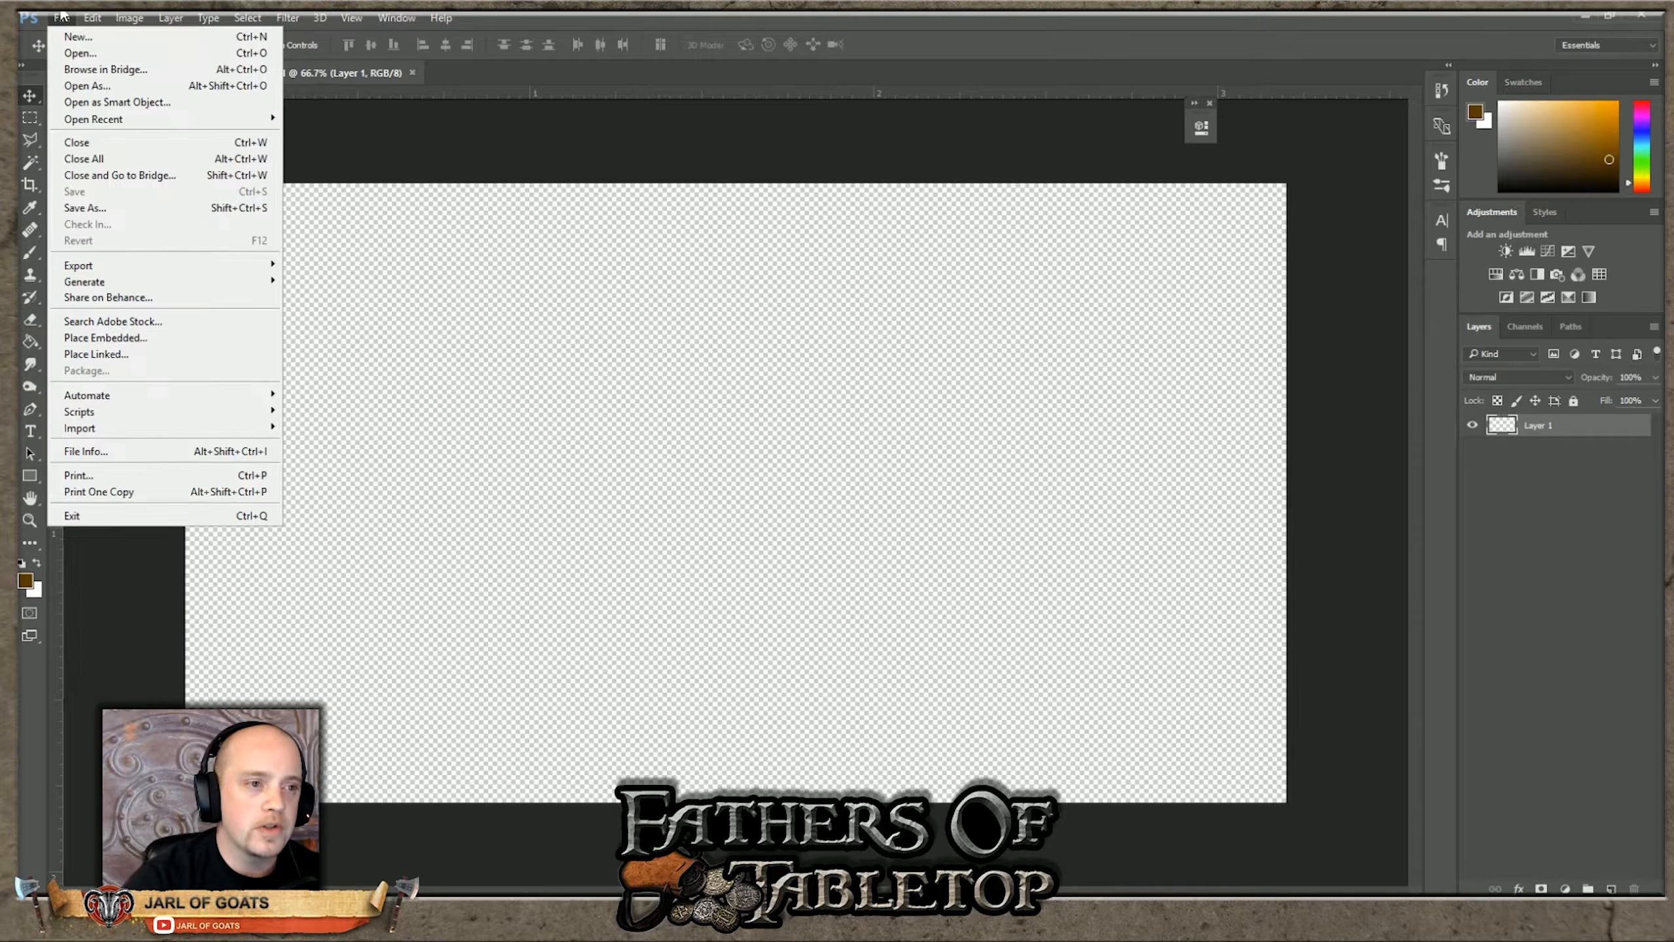
click(66, 54)
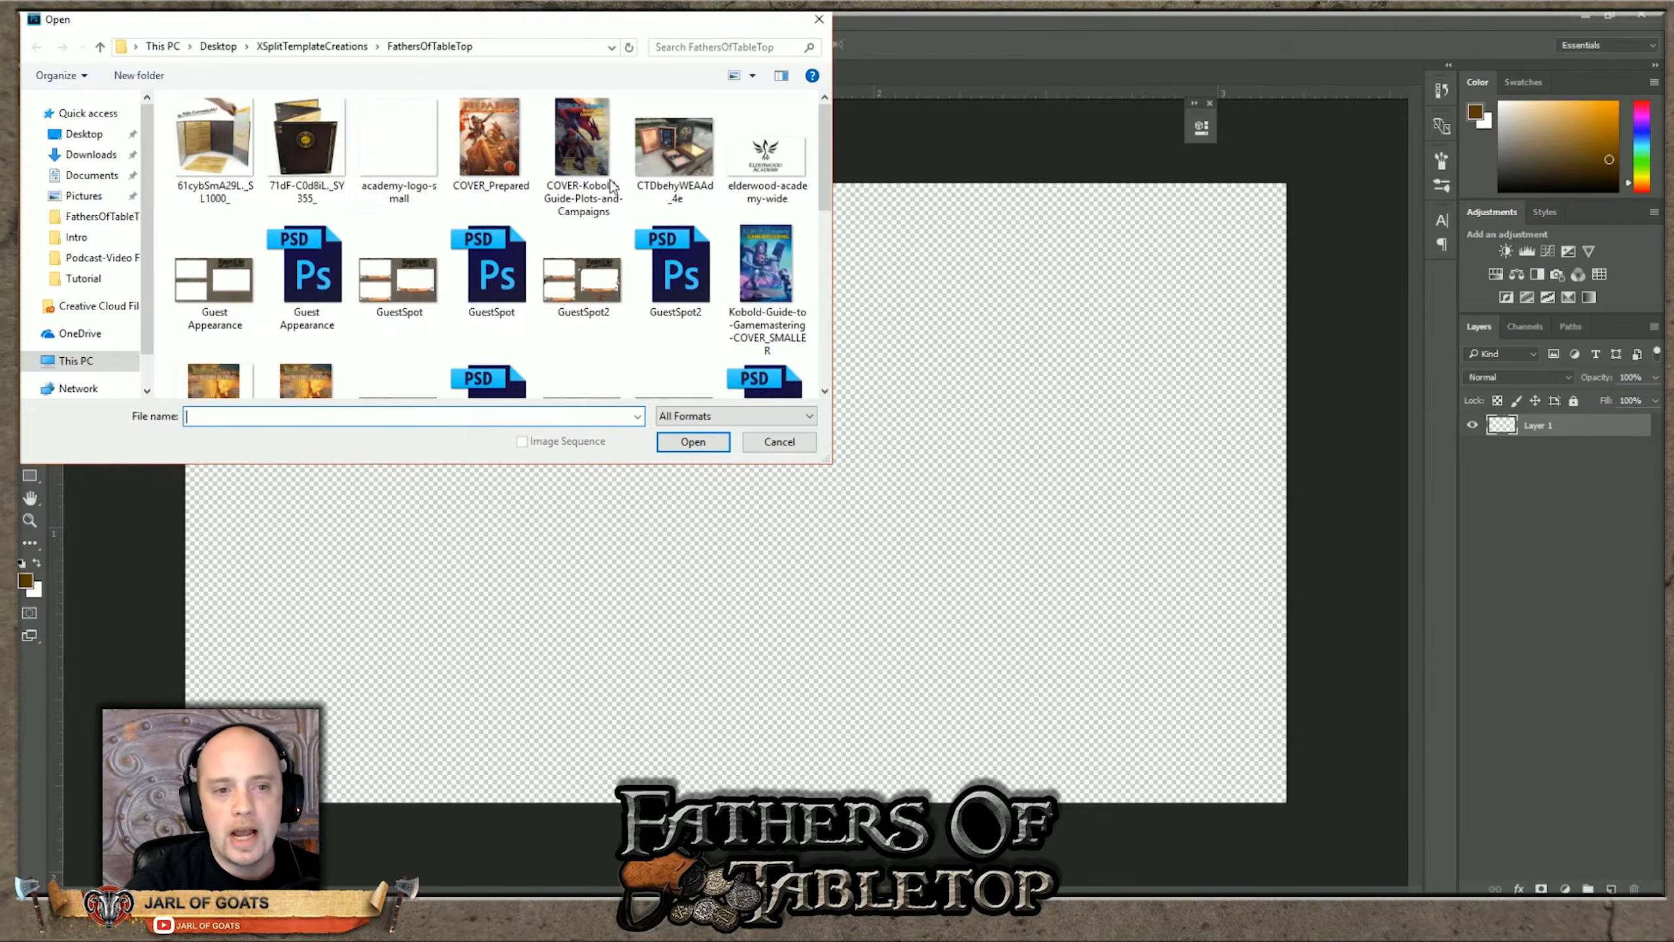
click(220, 47)
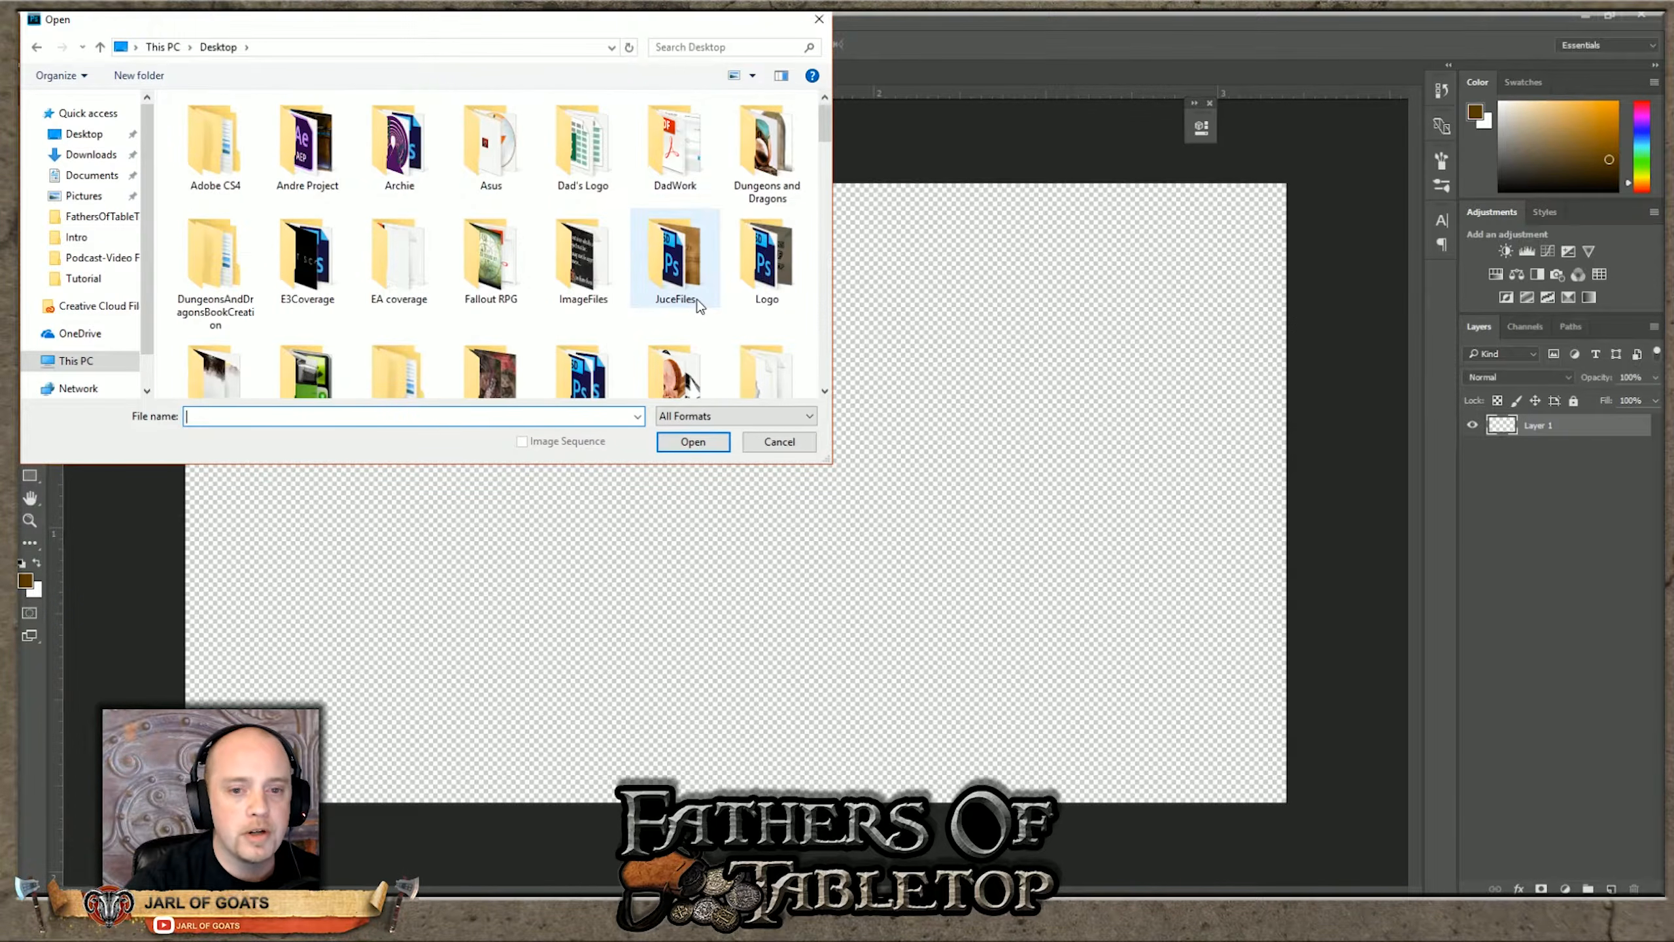
click(692, 302)
scroll(692, 306, down, 7)
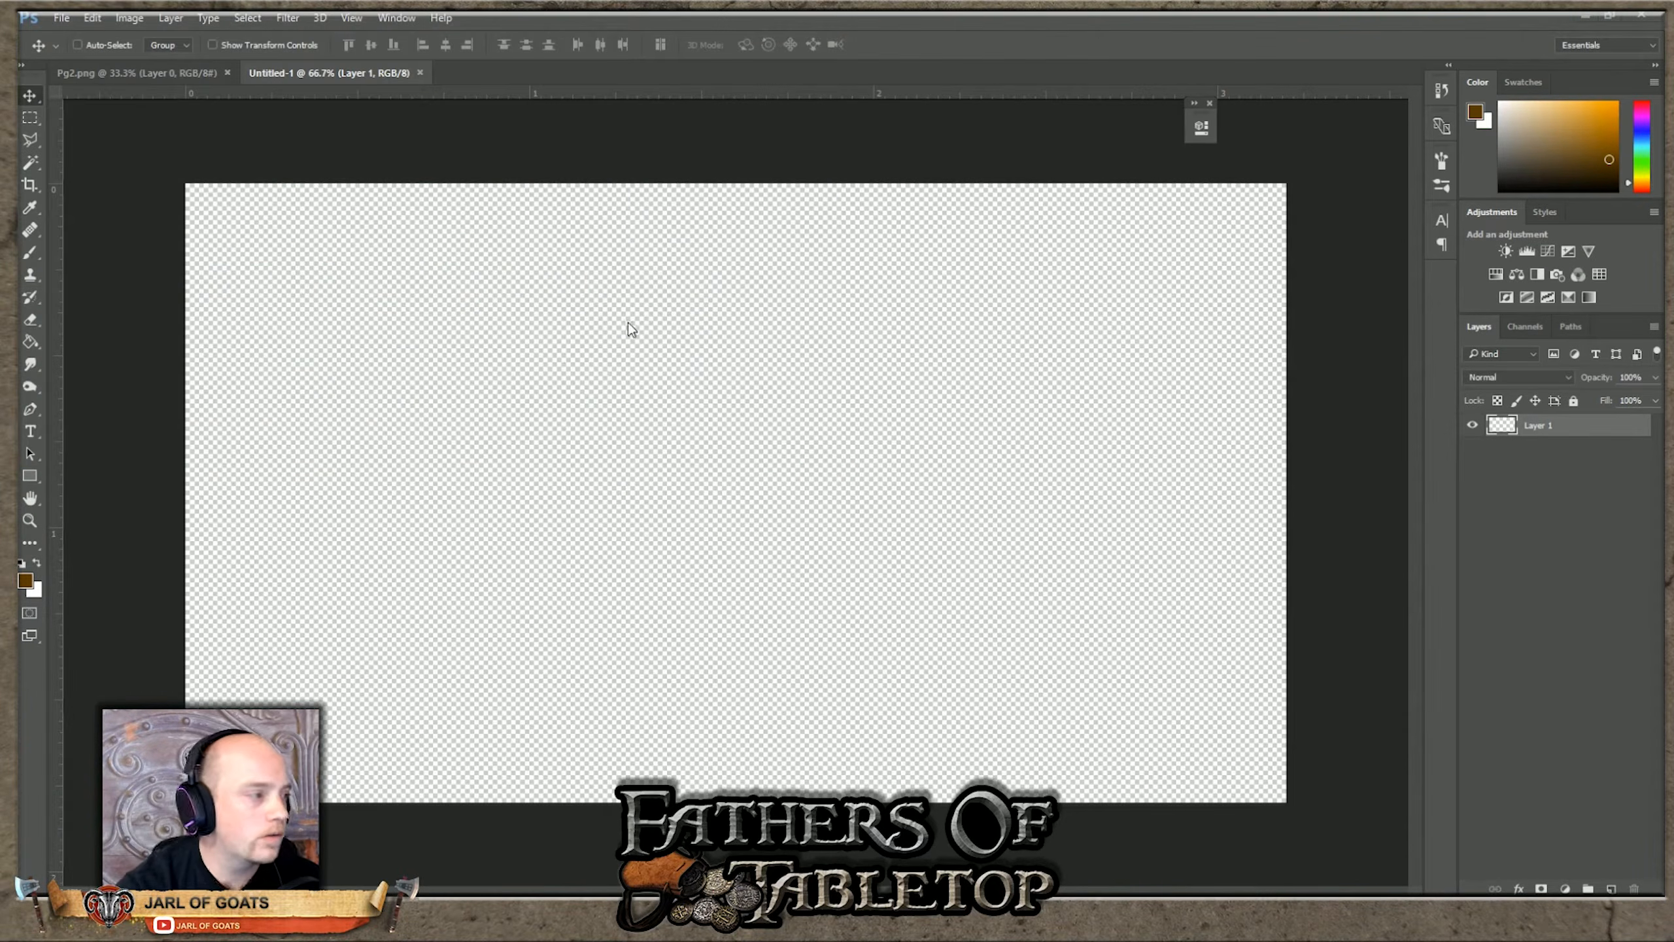
Step: Open the parchment image "Image from million-wallpapers.com 1920x1080" from the Tutorial folder in Pictures
click(61, 18)
click(67, 54)
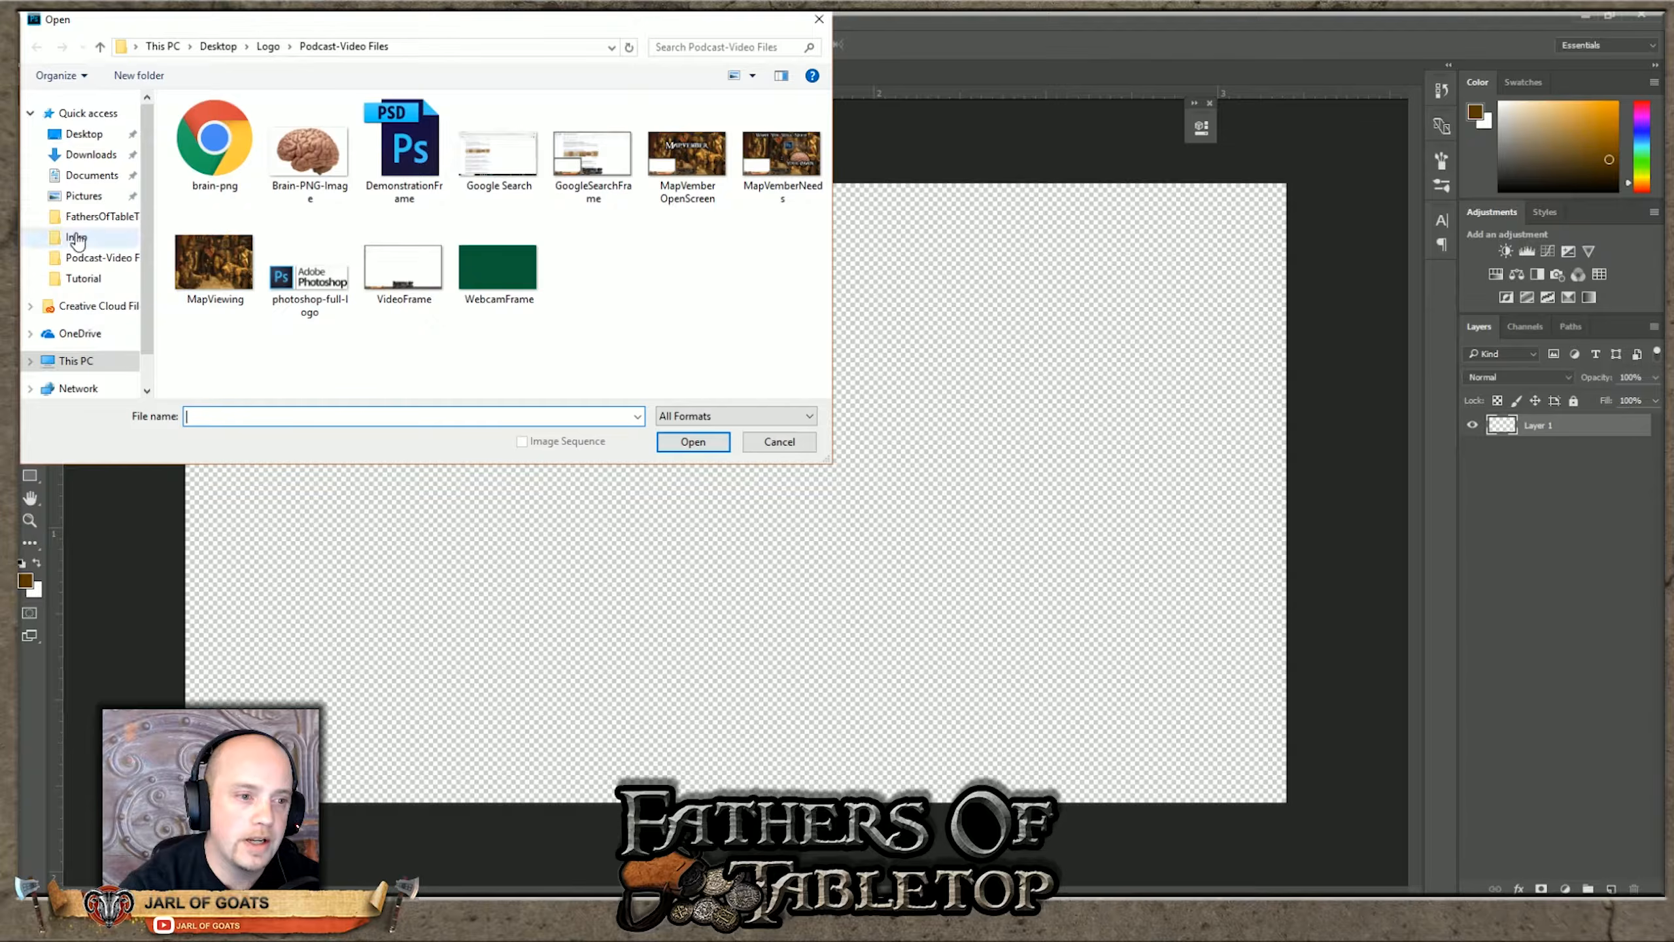
click(83, 196)
double_click(601, 146)
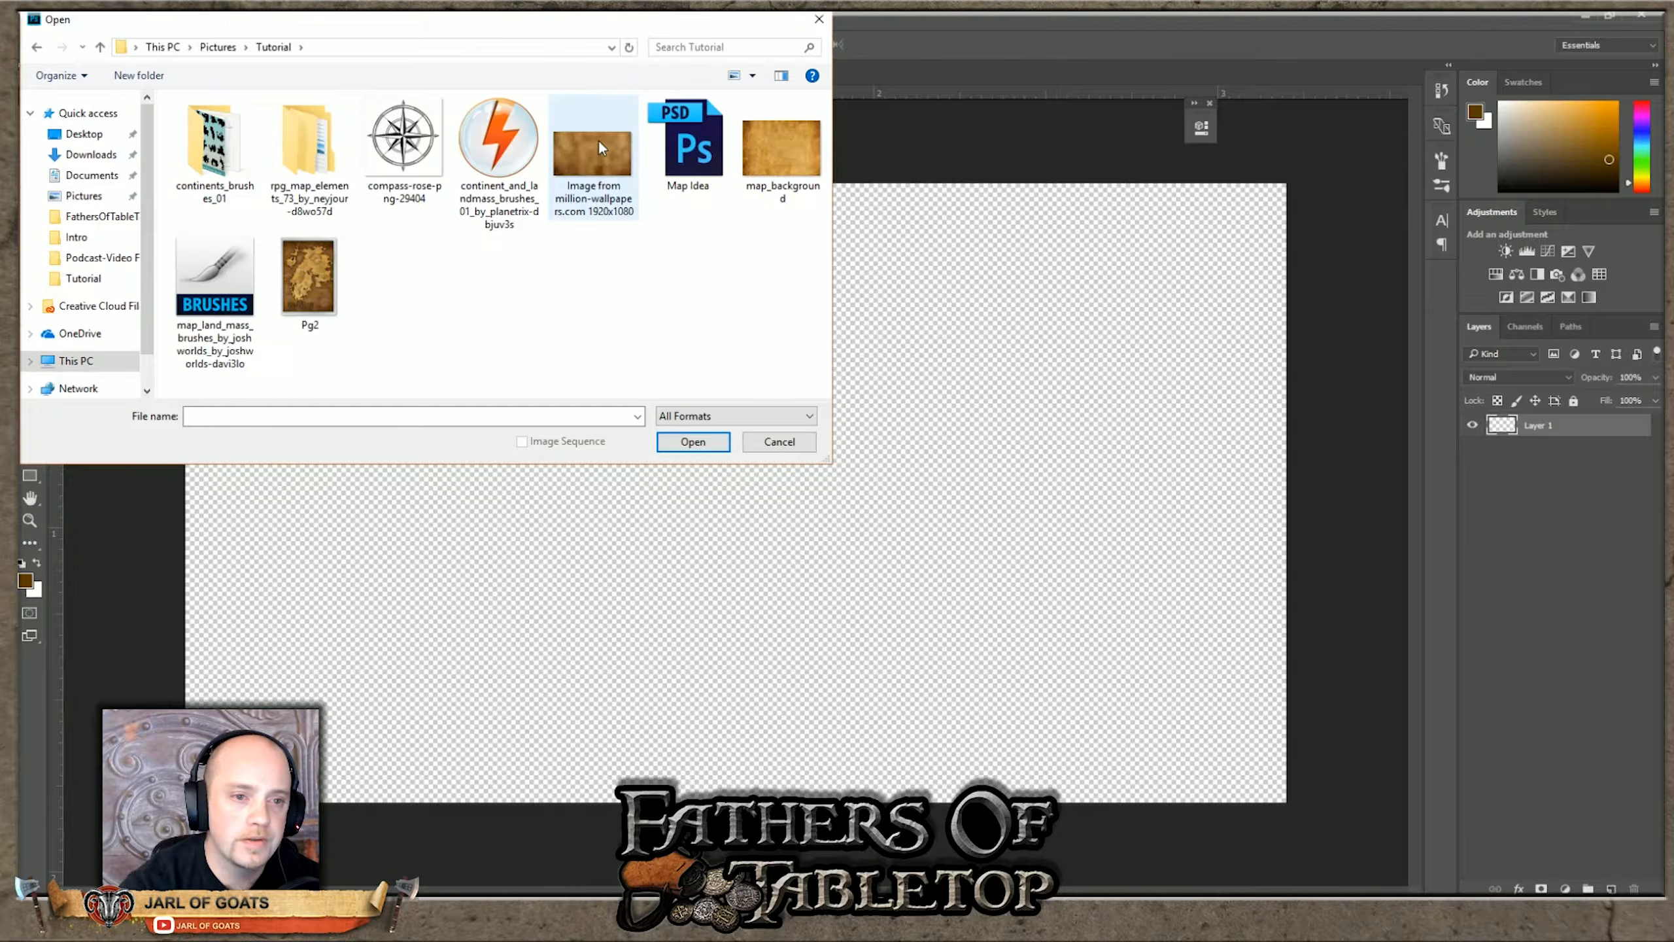
click(592, 158)
click(722, 442)
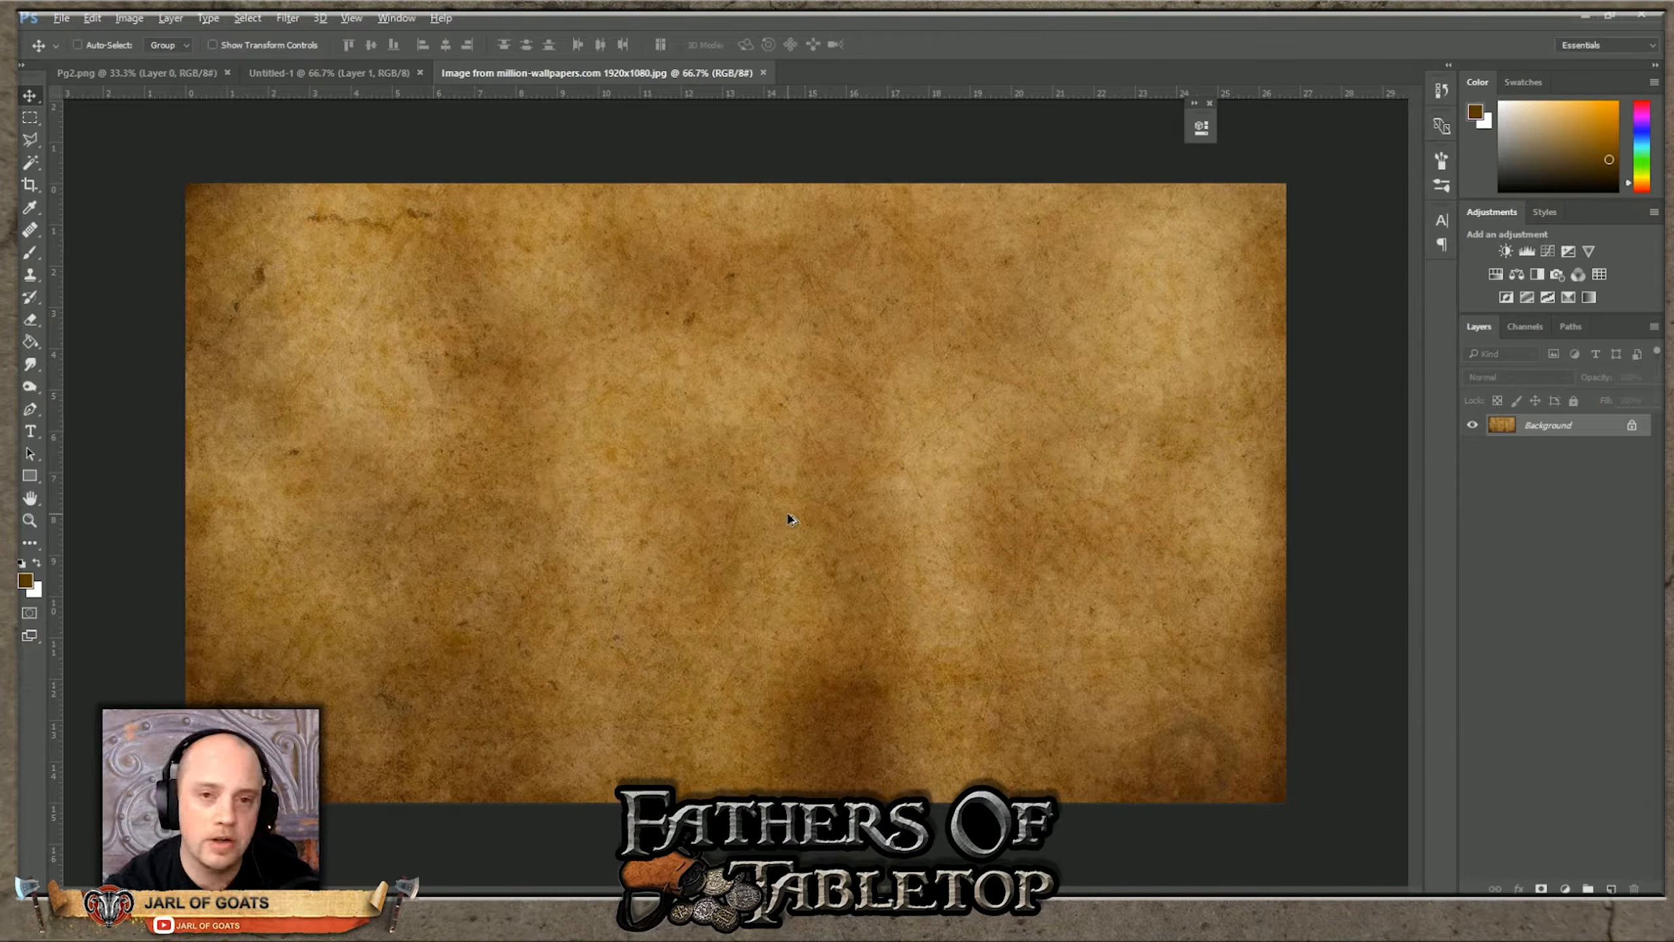
Step: Copy the parchment image into the Untitled-1 document as a new layer filling the canvas
drag(801, 521, 768, 413)
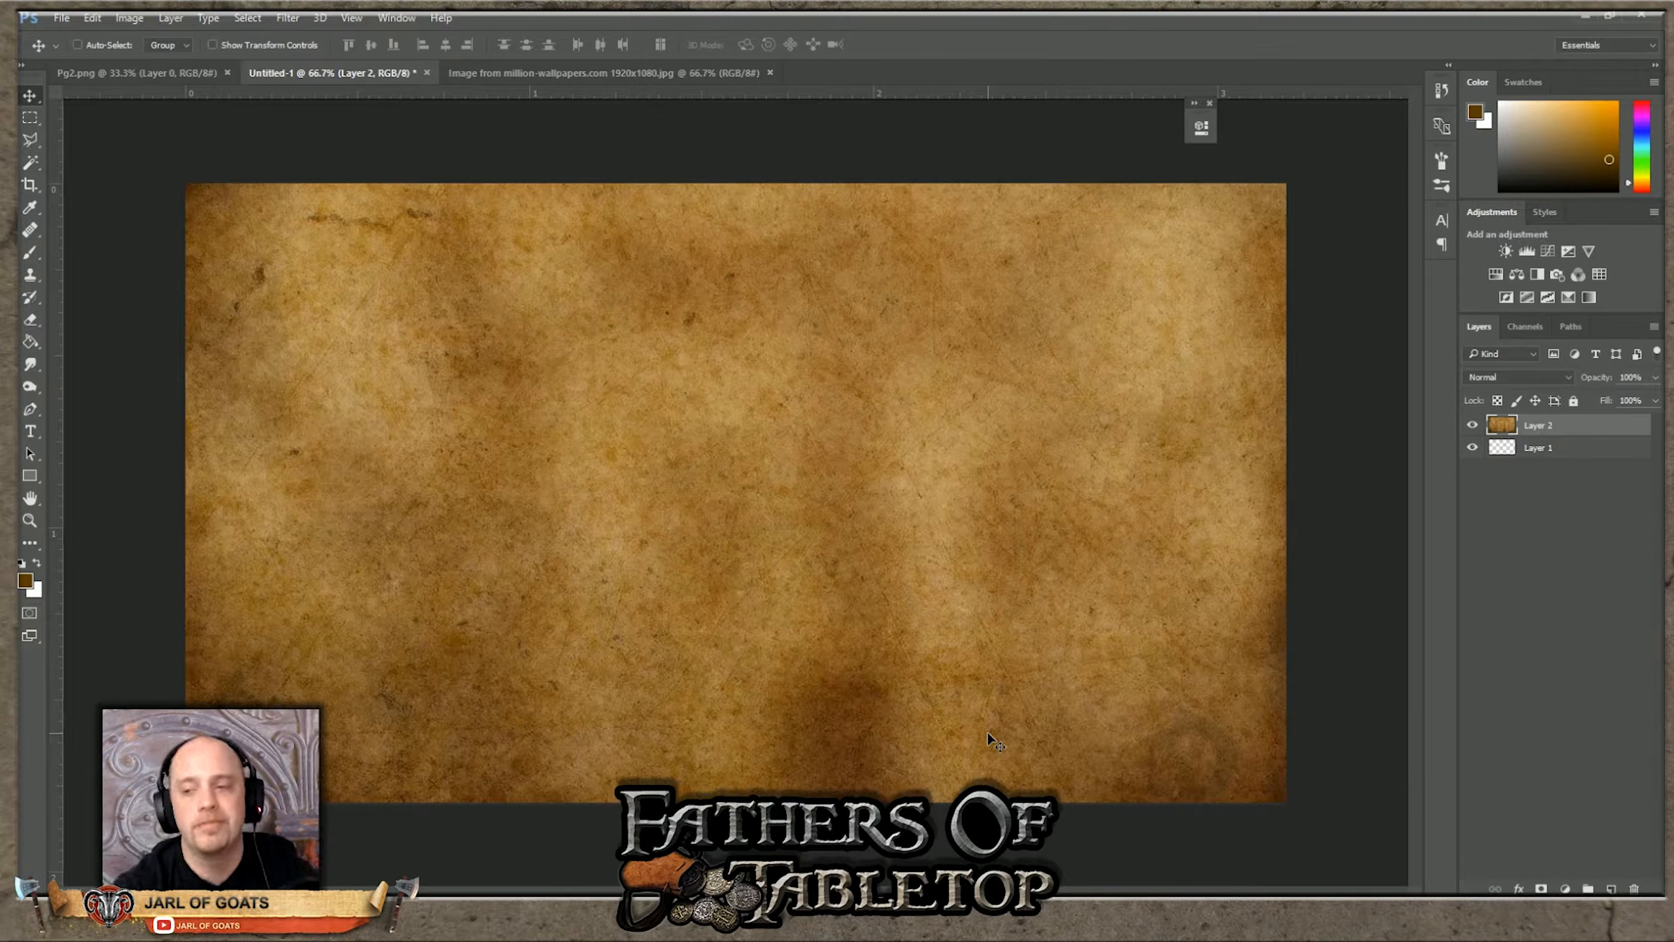
right_click(1544, 534)
click(1520, 646)
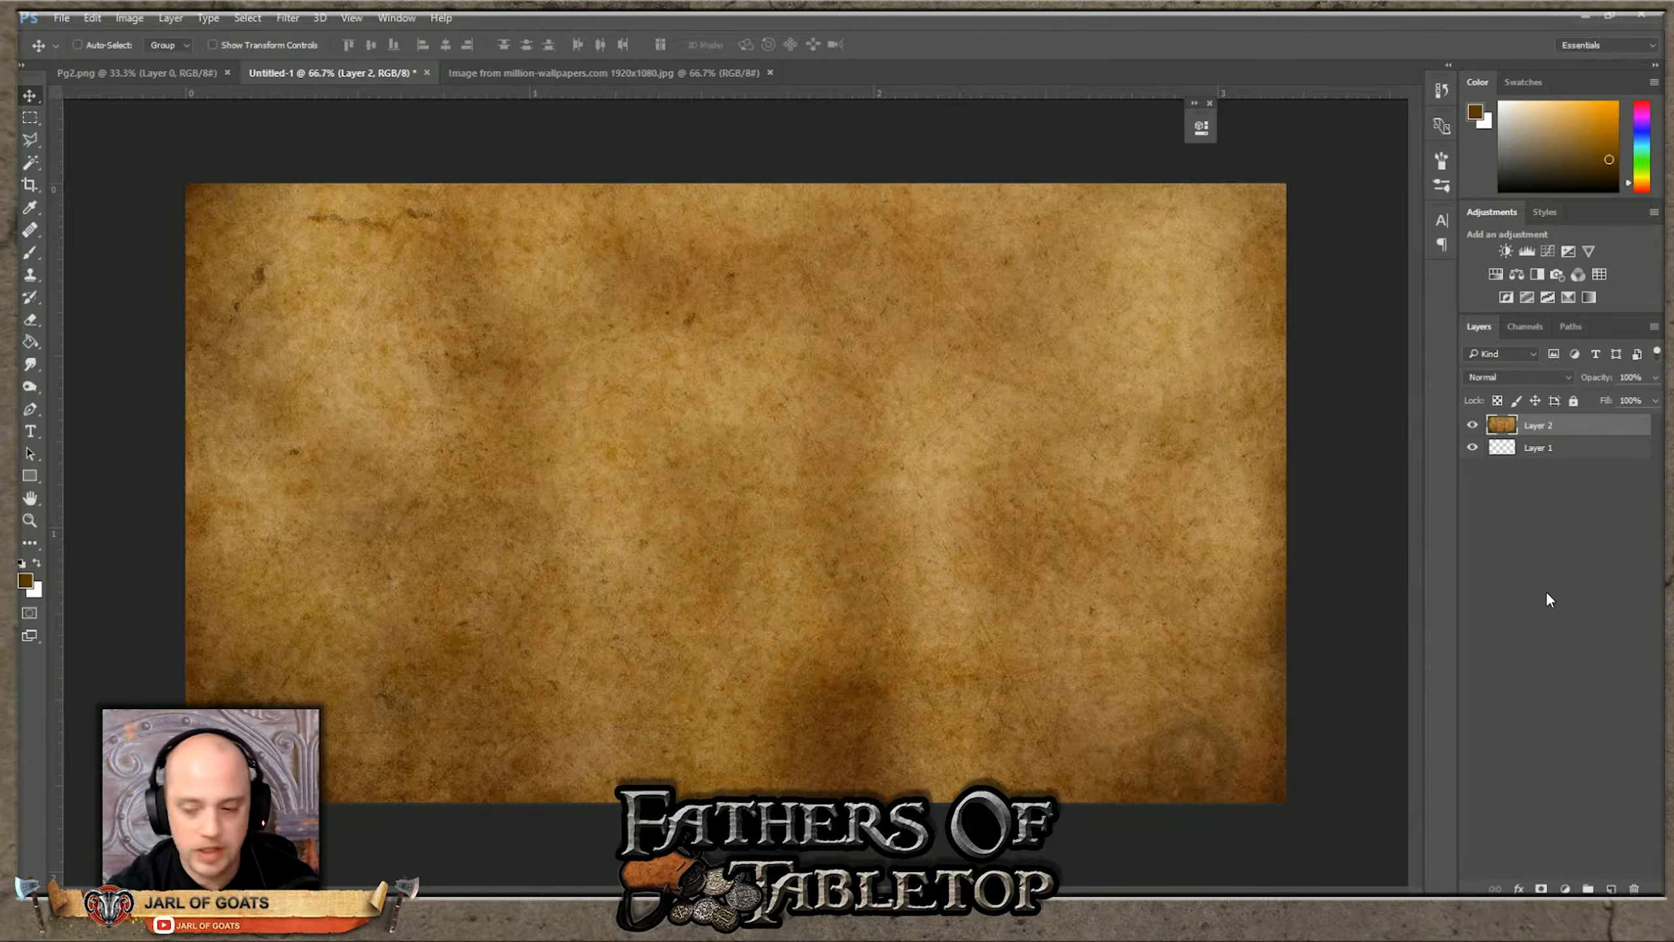
Step: Create a layer group above the parchment layer and name it World
click(1588, 888)
double_click(1538, 424)
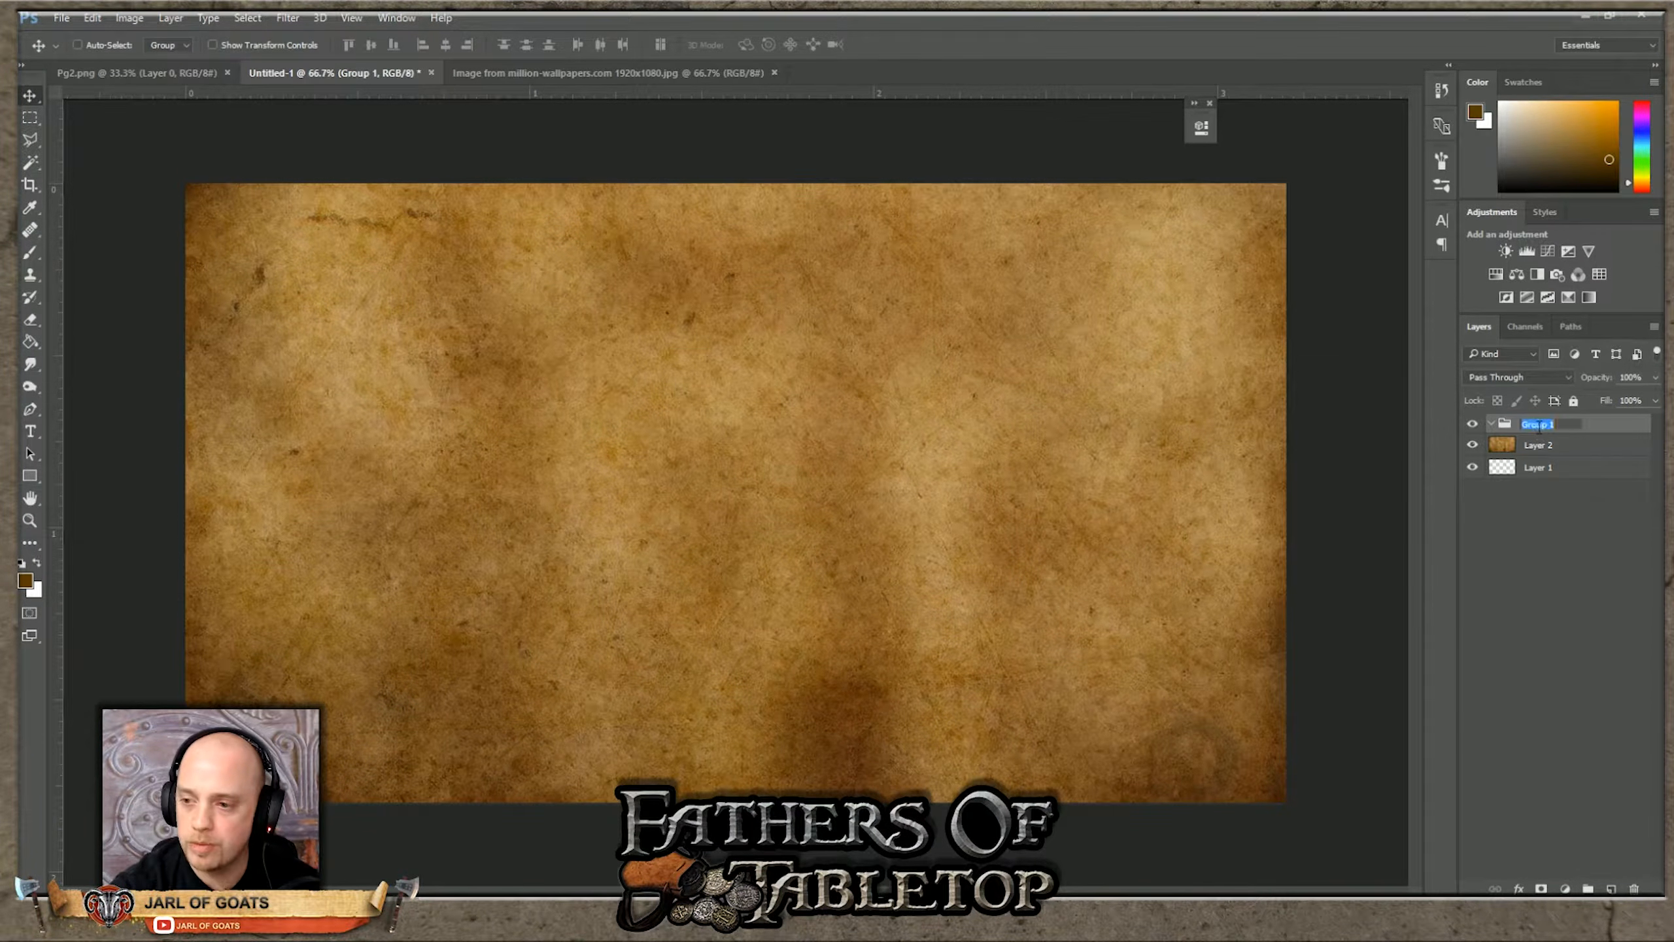
text(World)
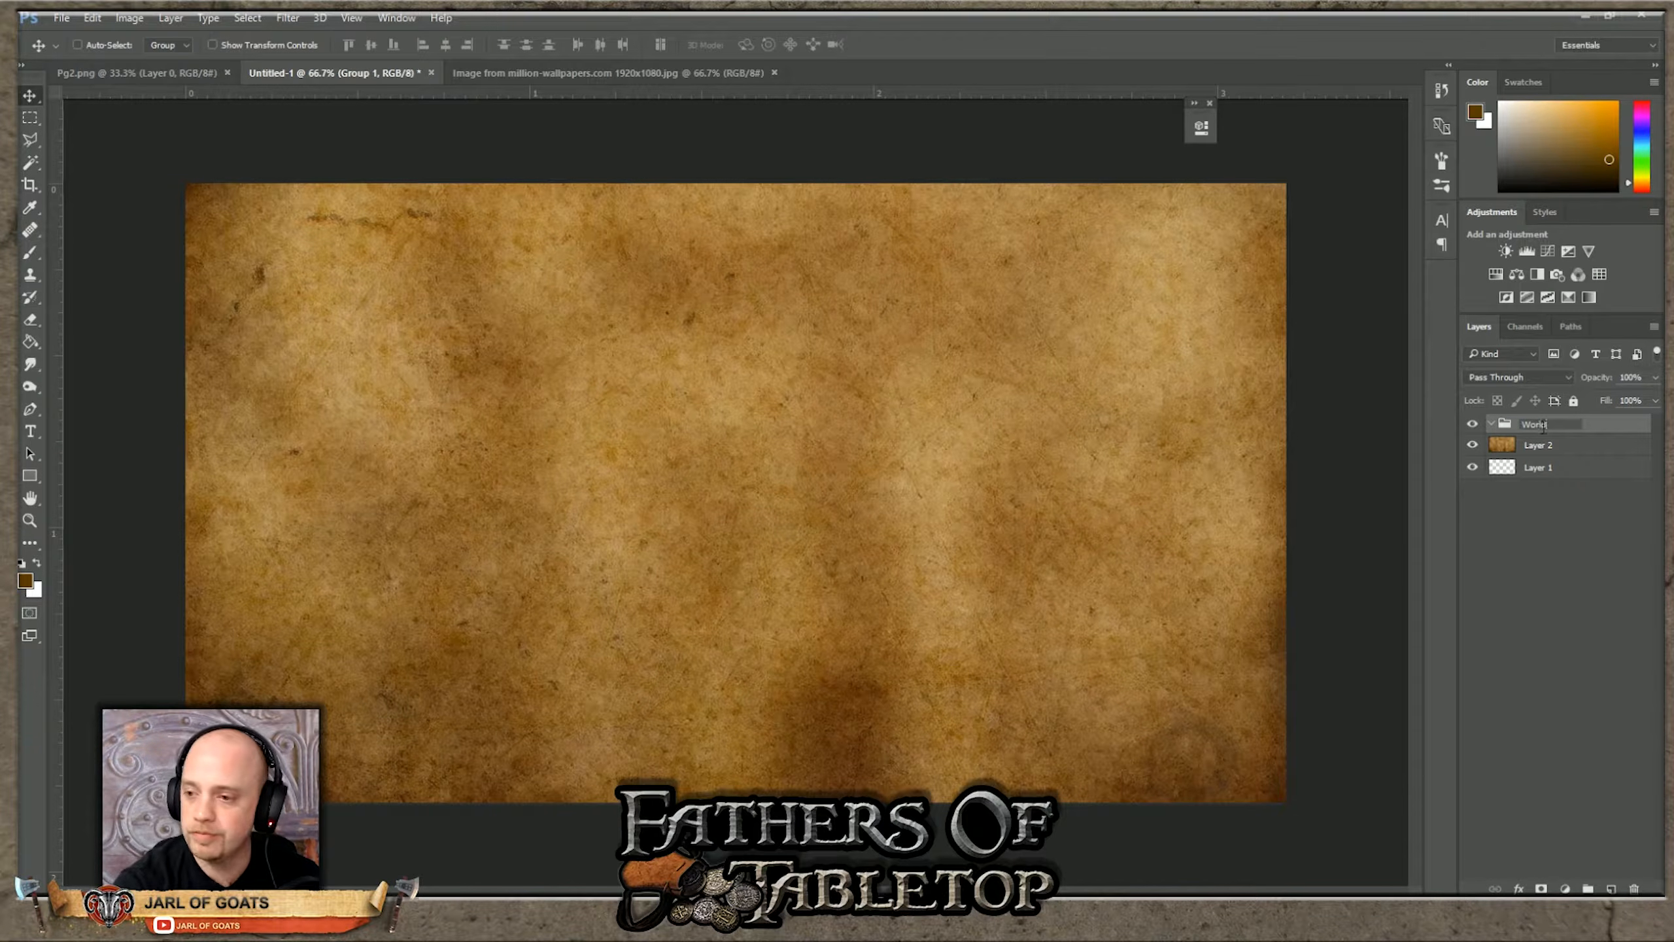
click(1575, 523)
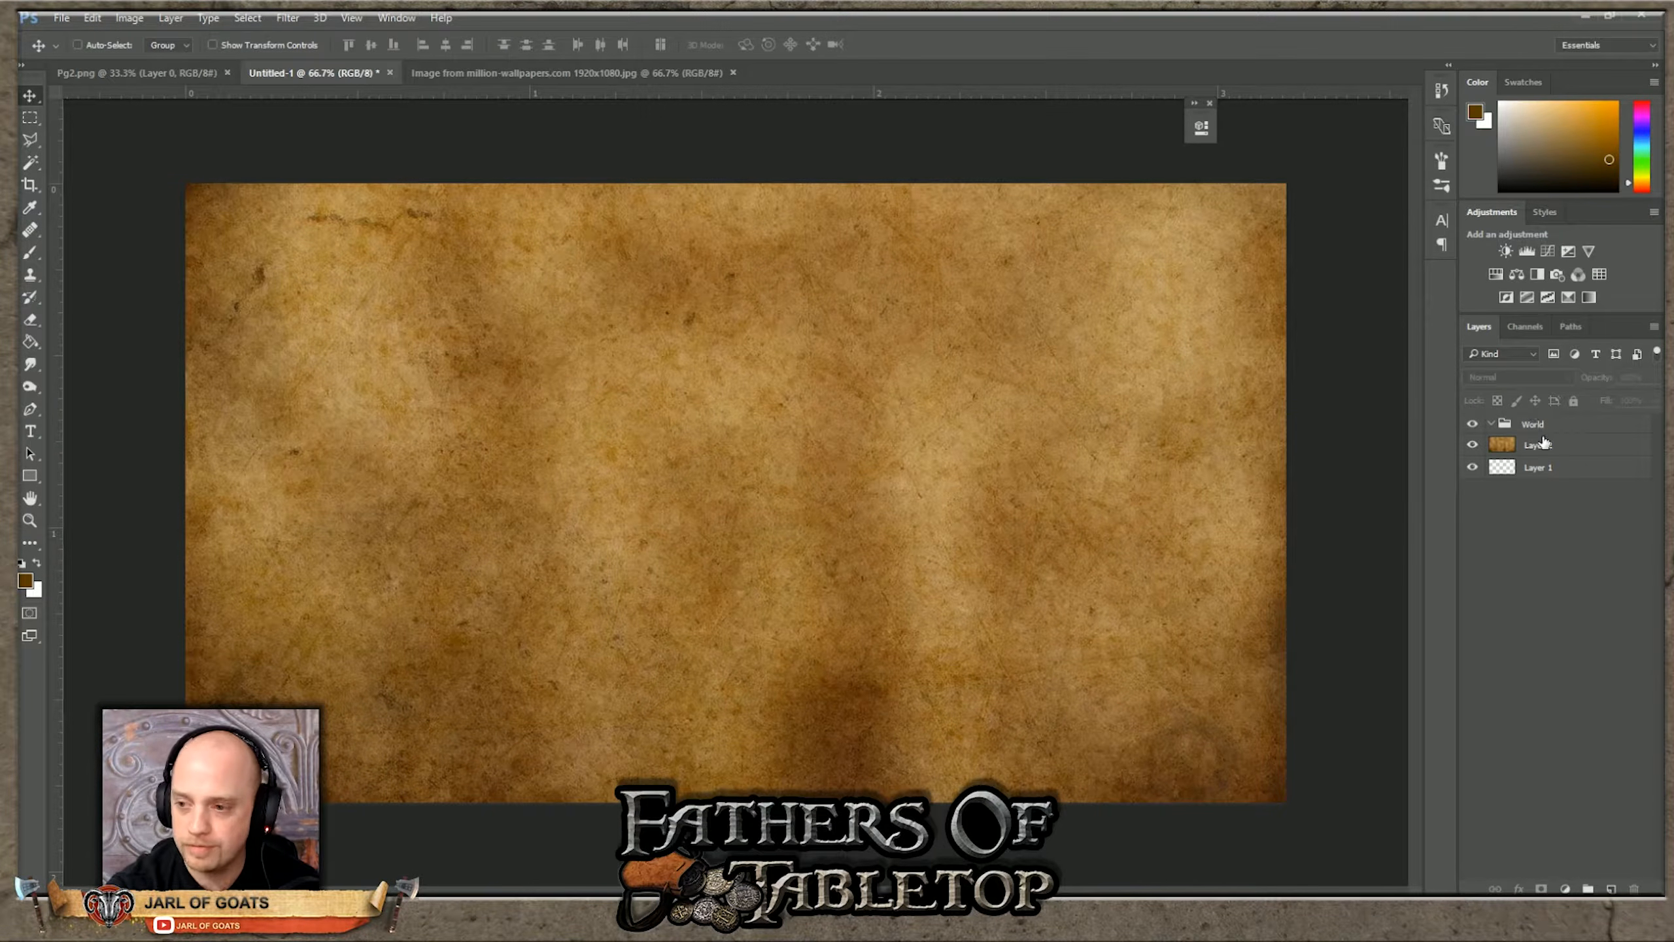
Step: Move the parchment layer into the World group and rename it Land
drag(1546, 452, 1536, 423)
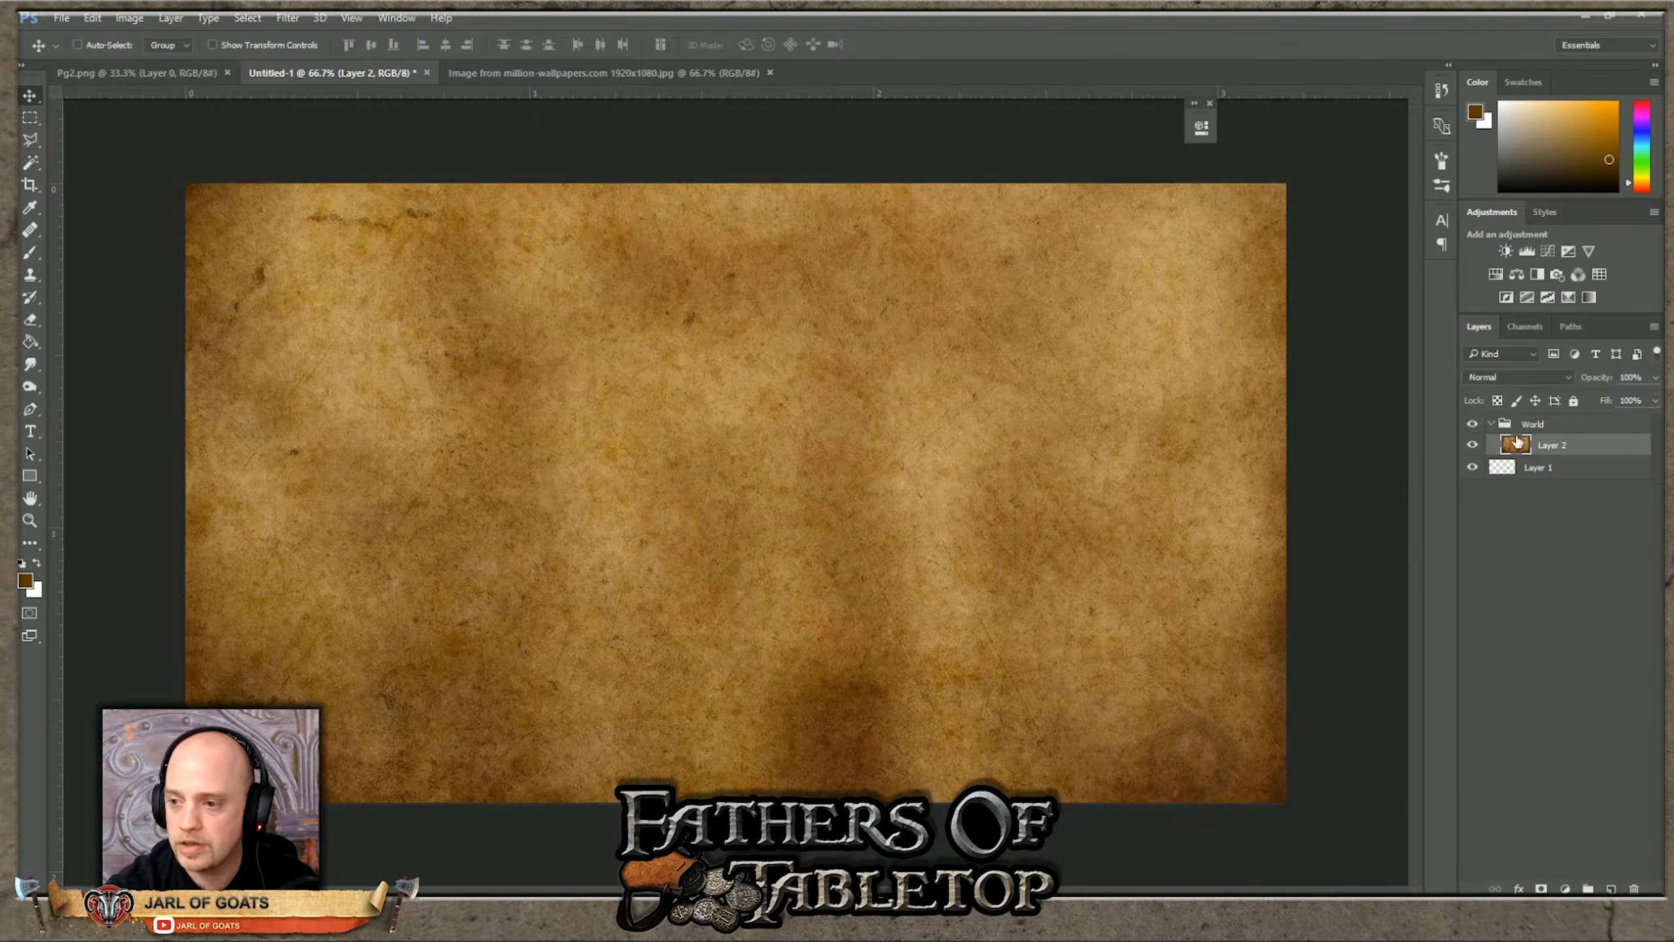
double_click(1545, 447)
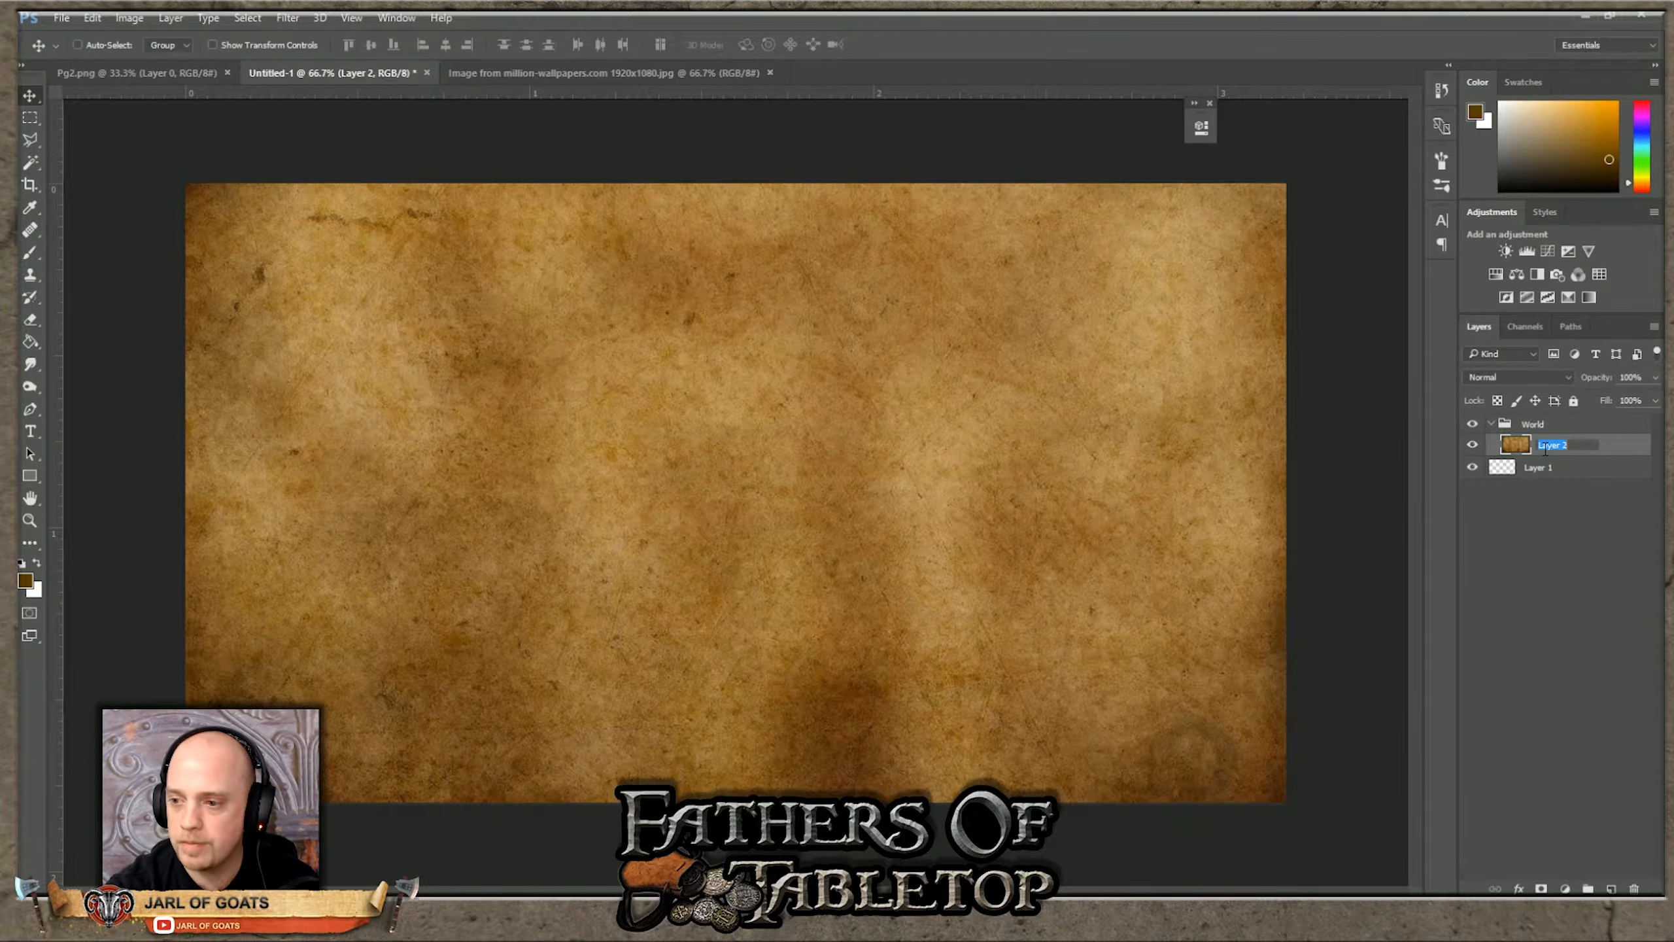
click(1580, 554)
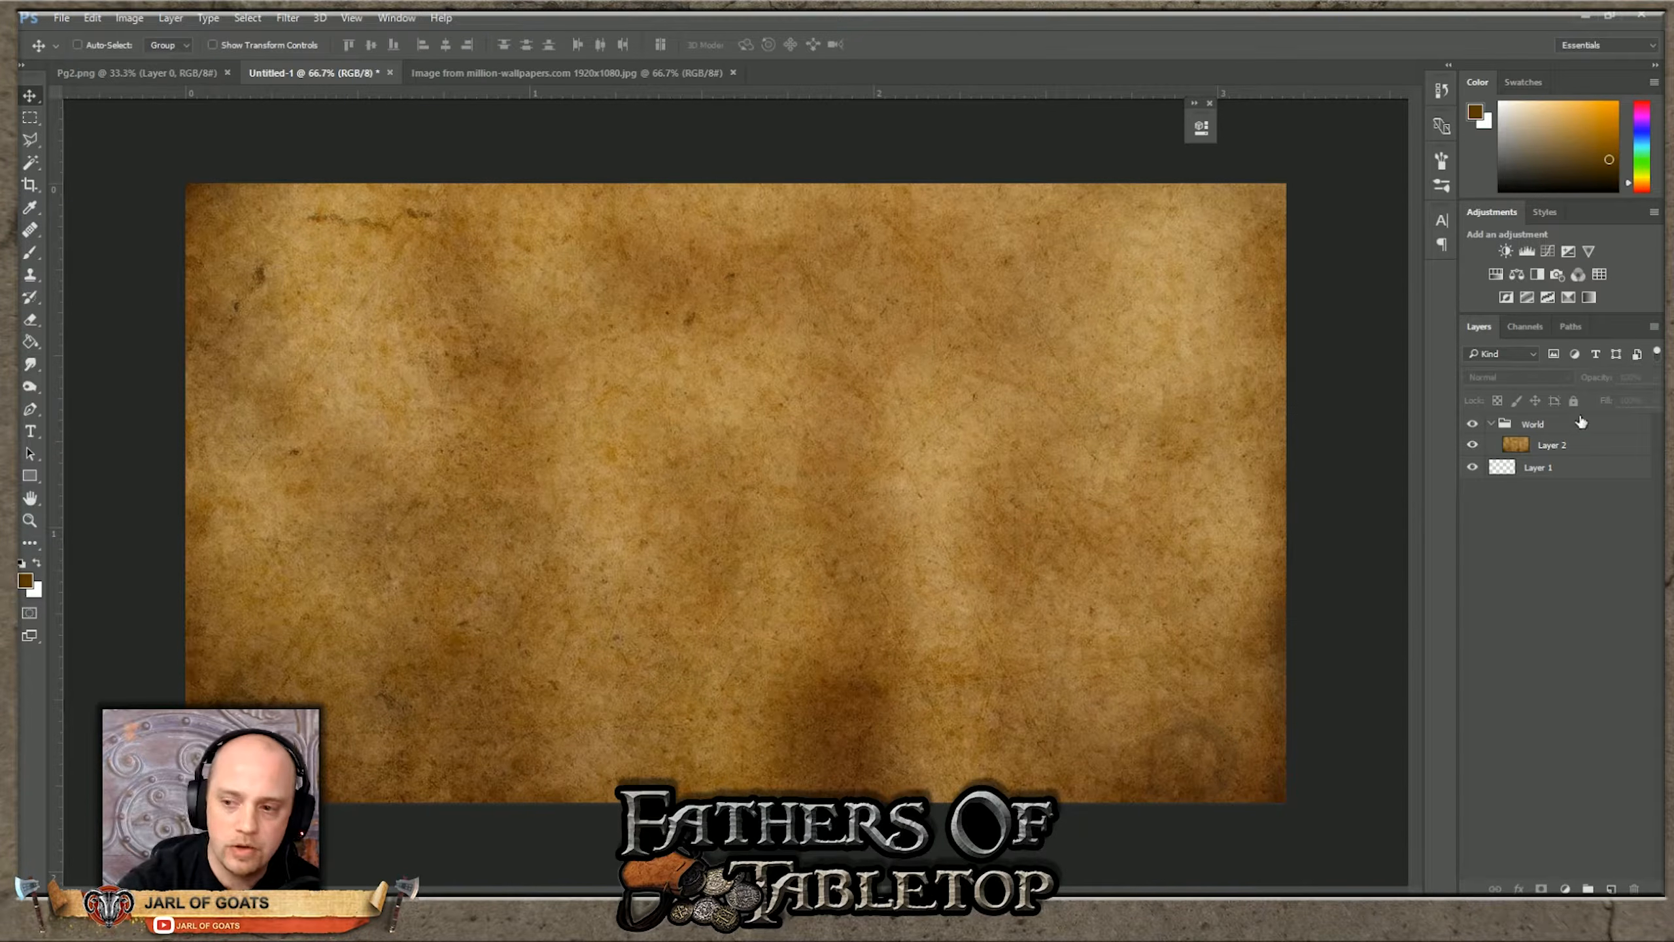
double_click(1554, 446)
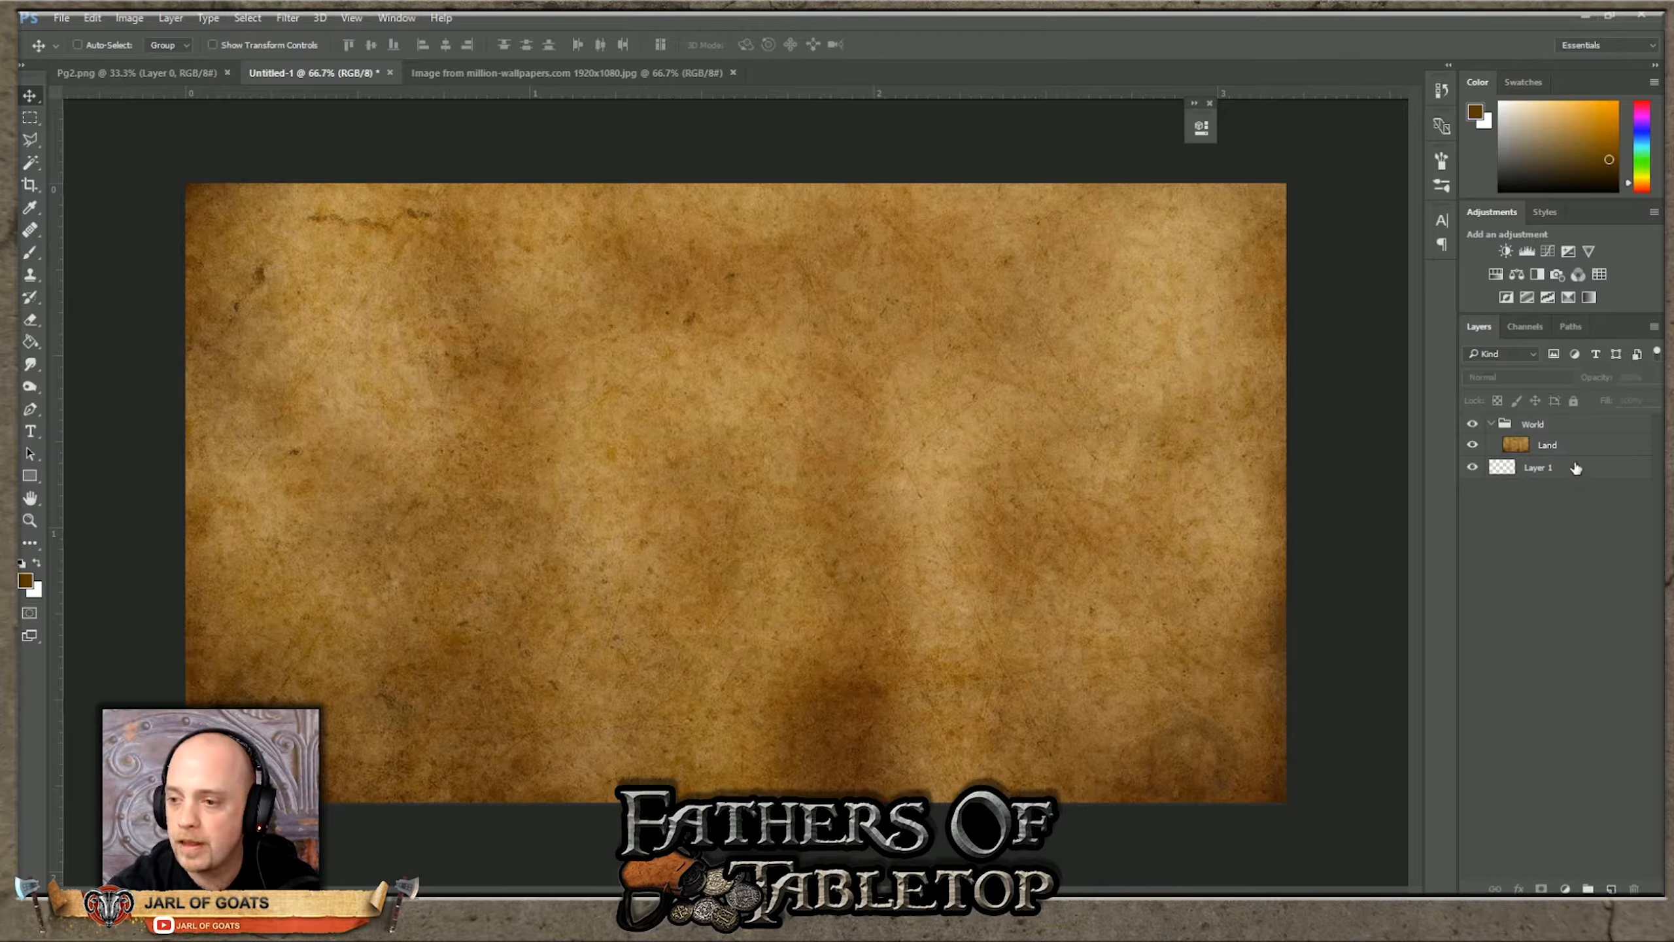
Step: Duplicate the Land layer, rename the copy Ocean, and leave the Ocean layer selected
click(1556, 457)
key(ctrl+j)
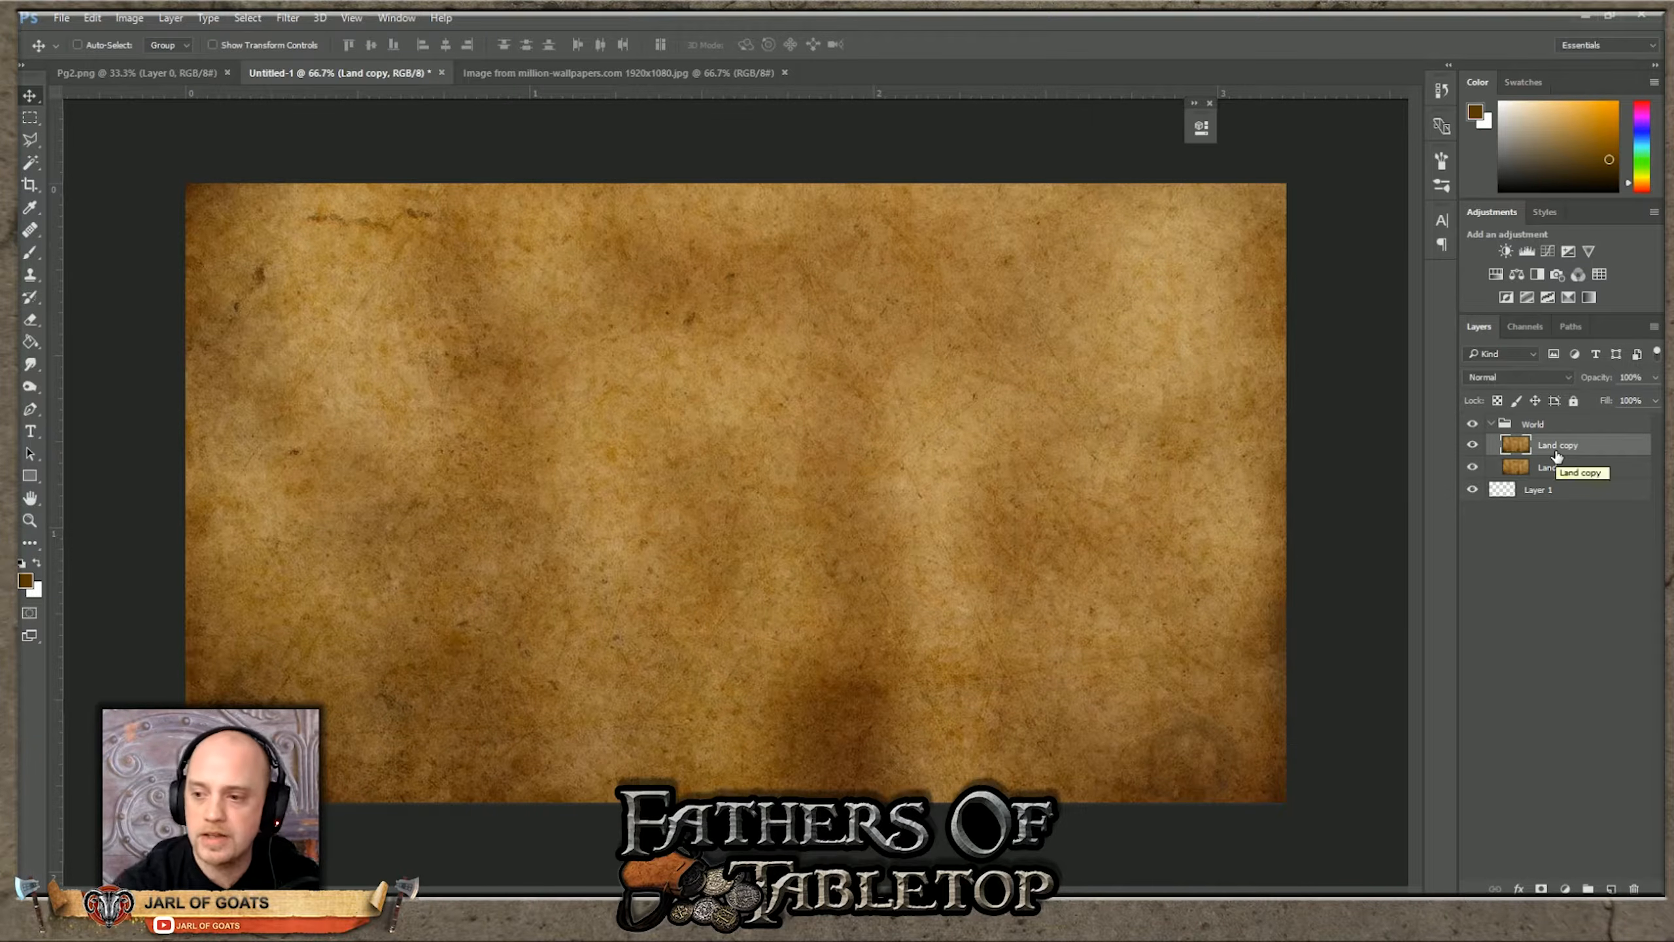
double_click(1557, 454)
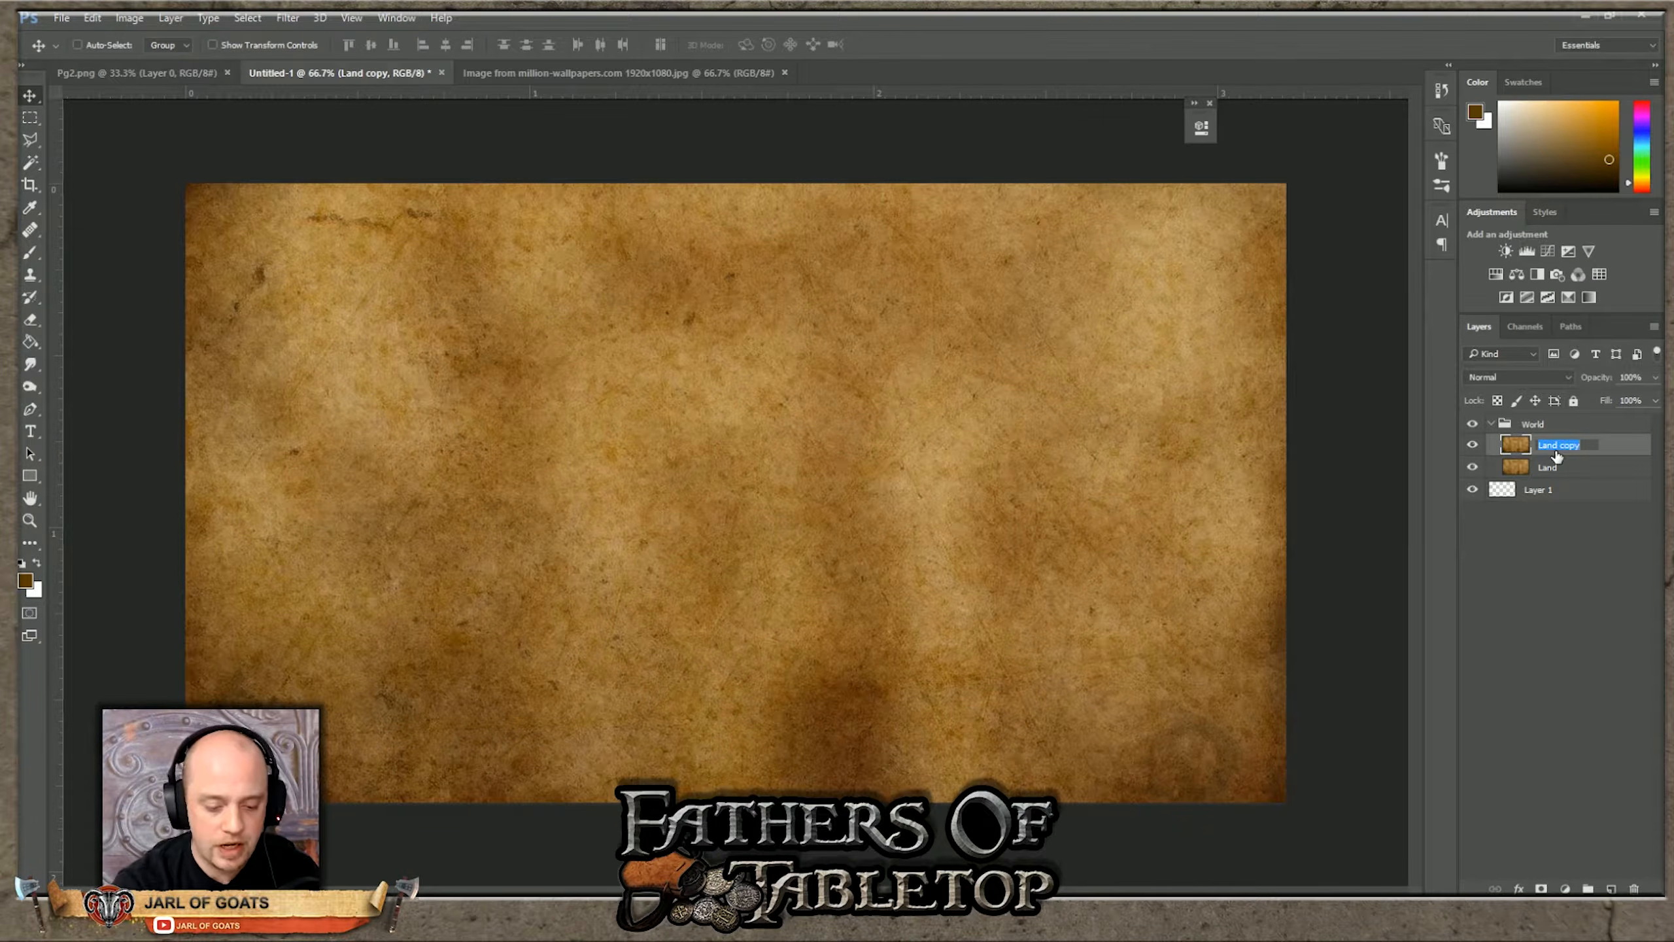
text(Ocean)
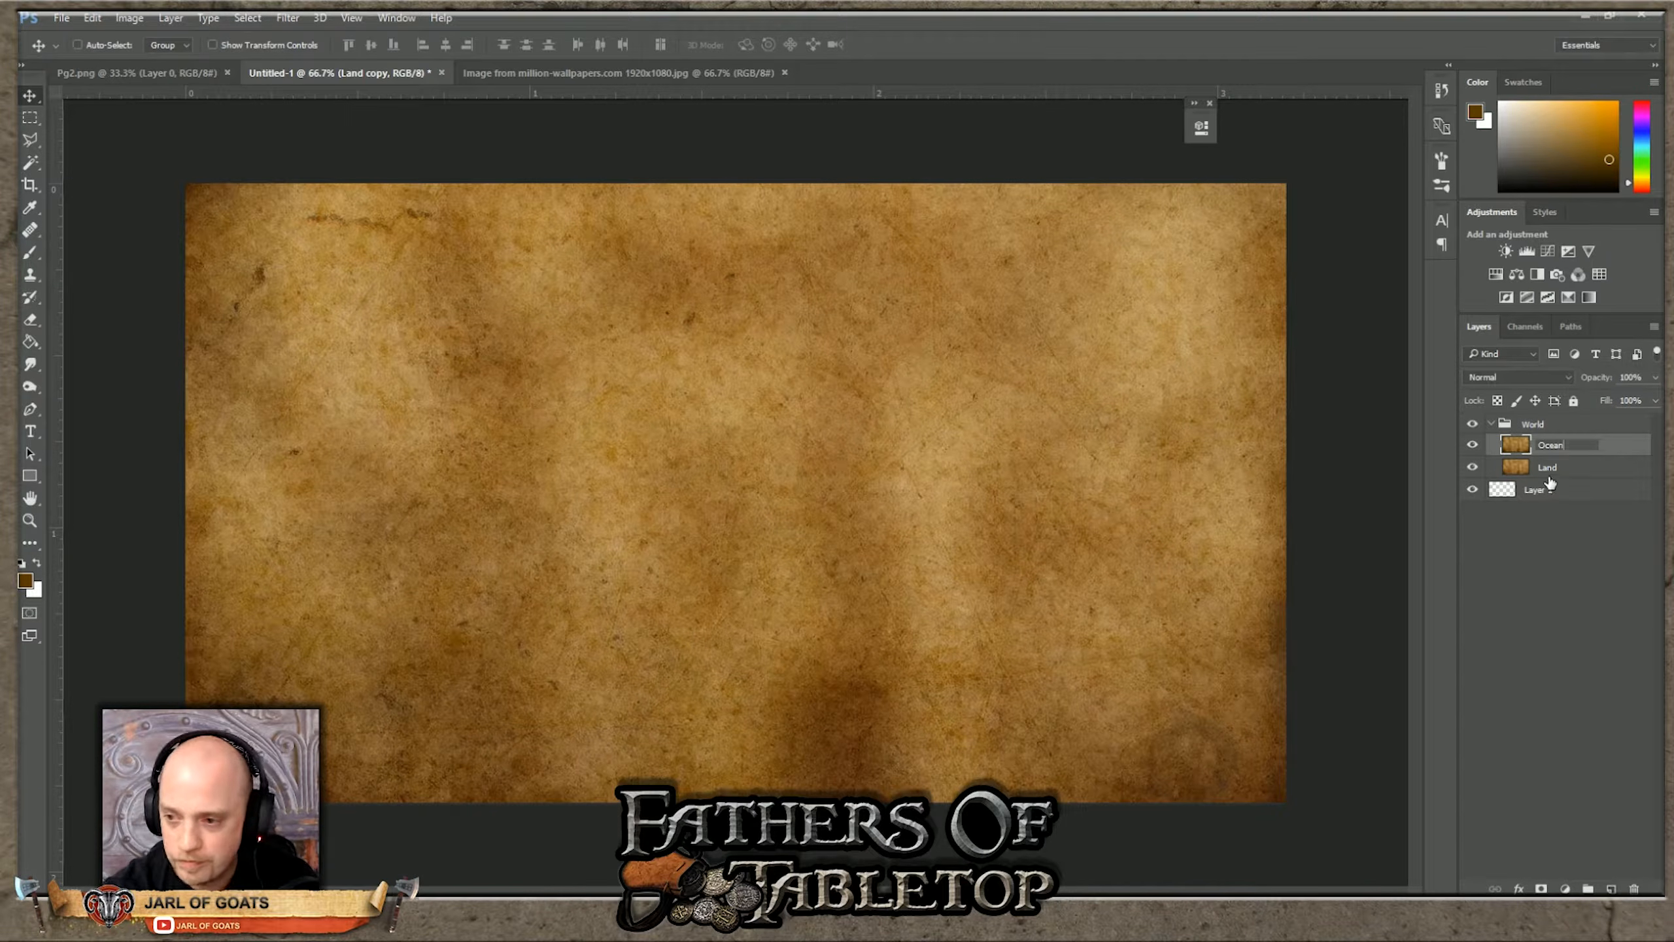
click(1550, 472)
click(1552, 445)
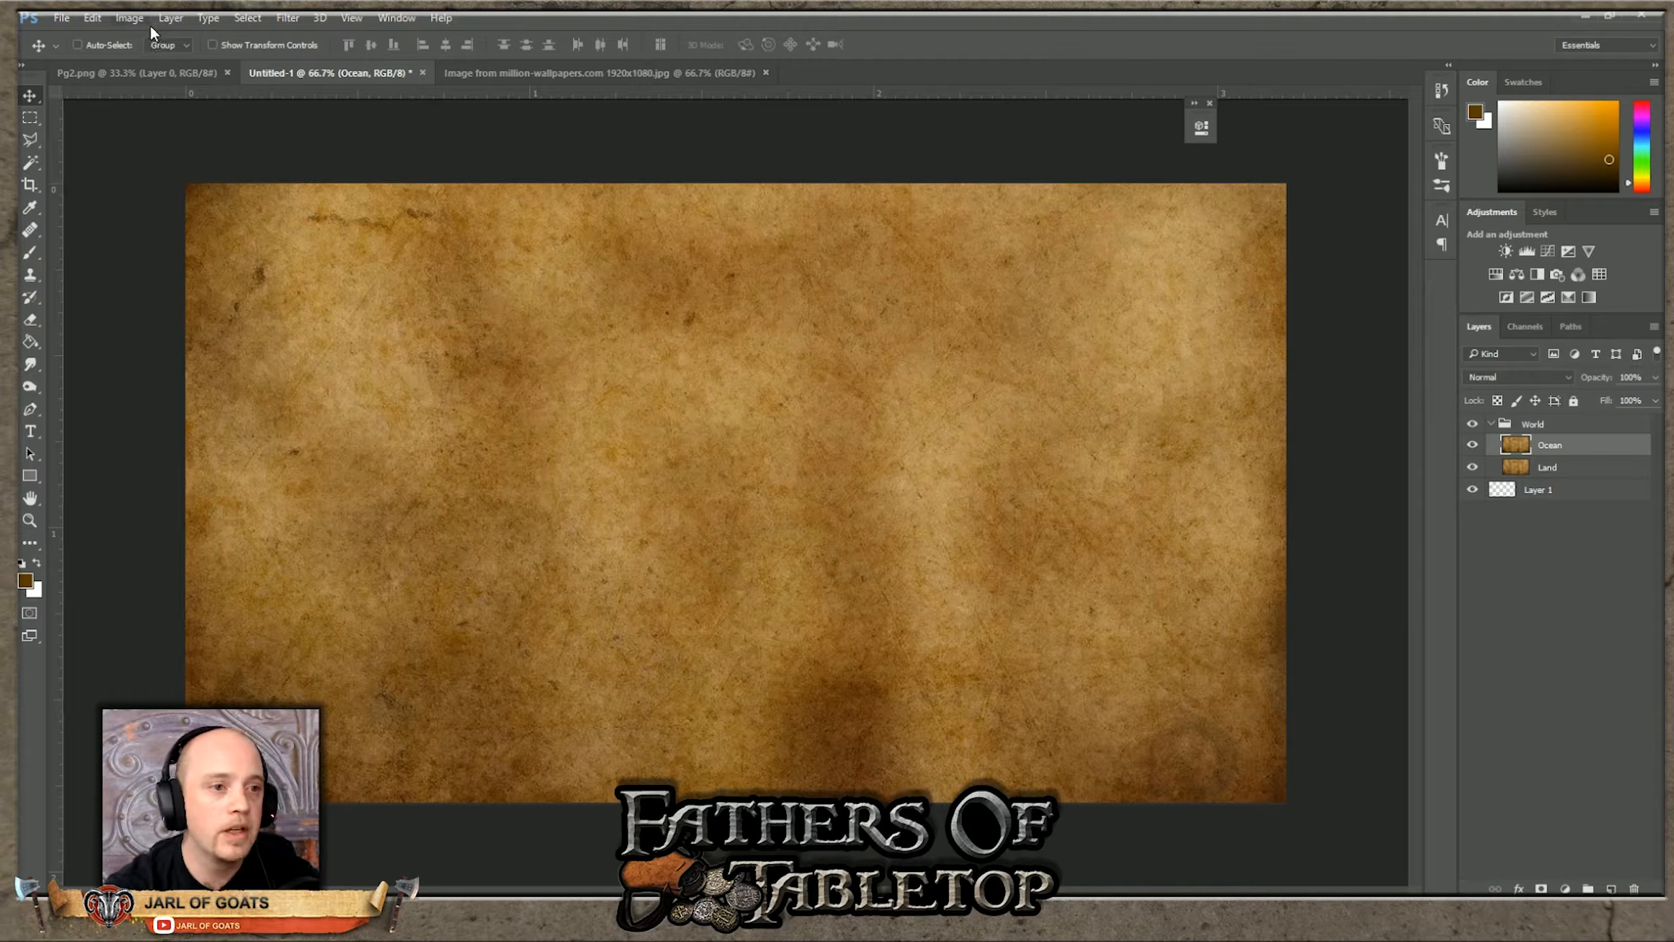
click(130, 19)
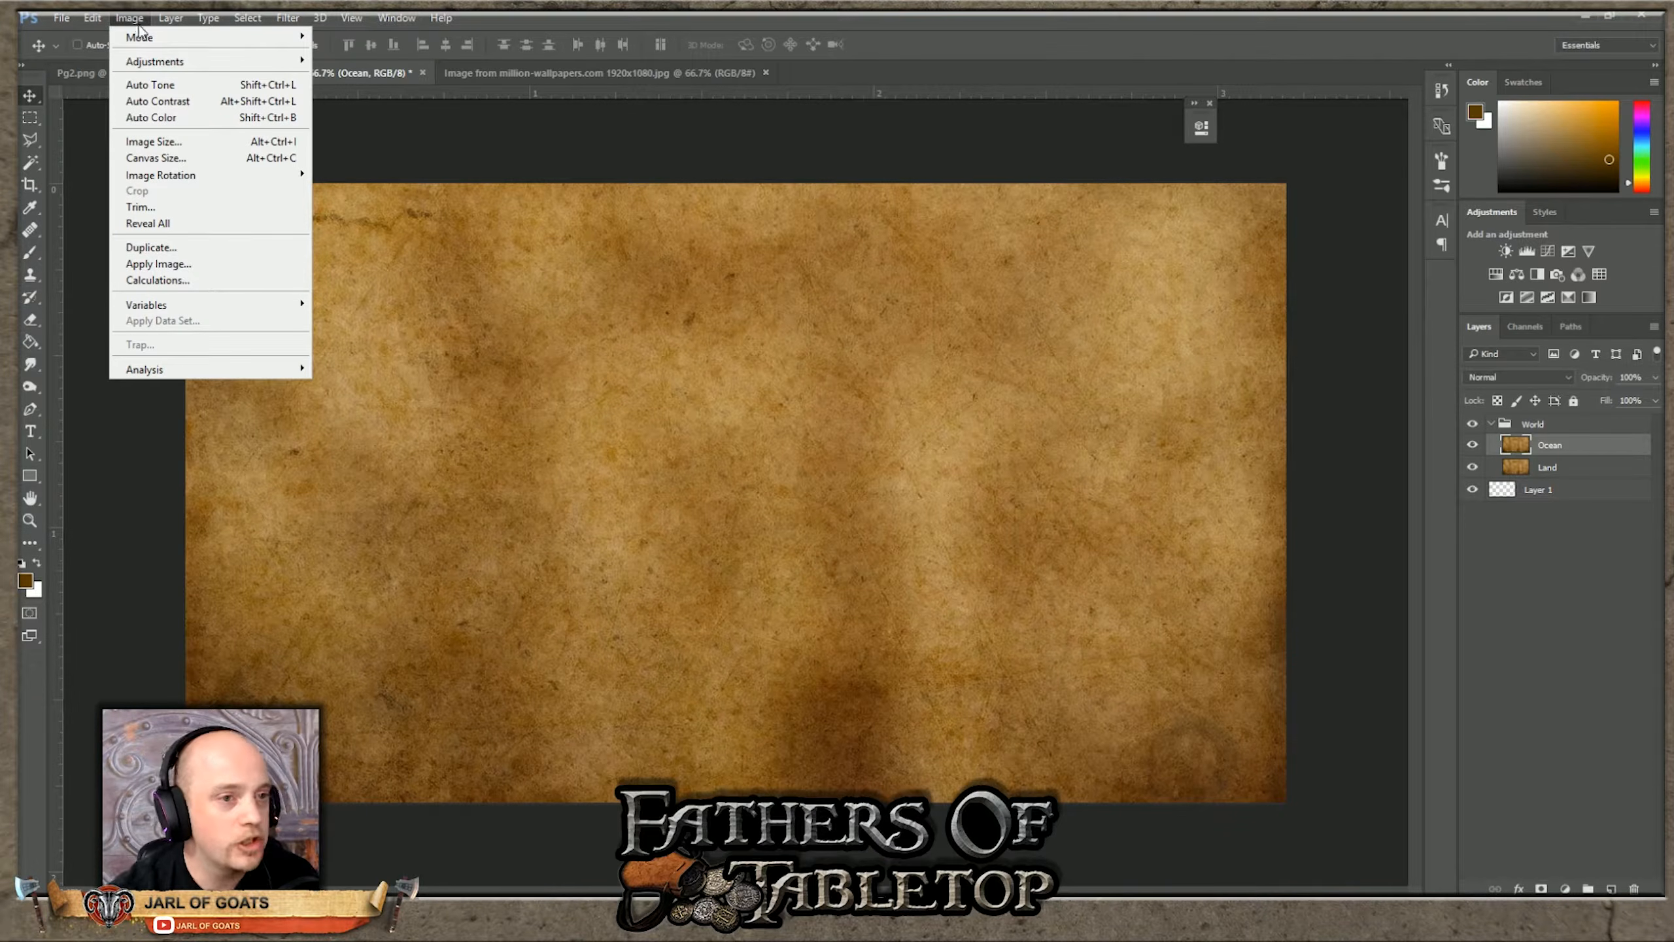
mouse_move(174, 62)
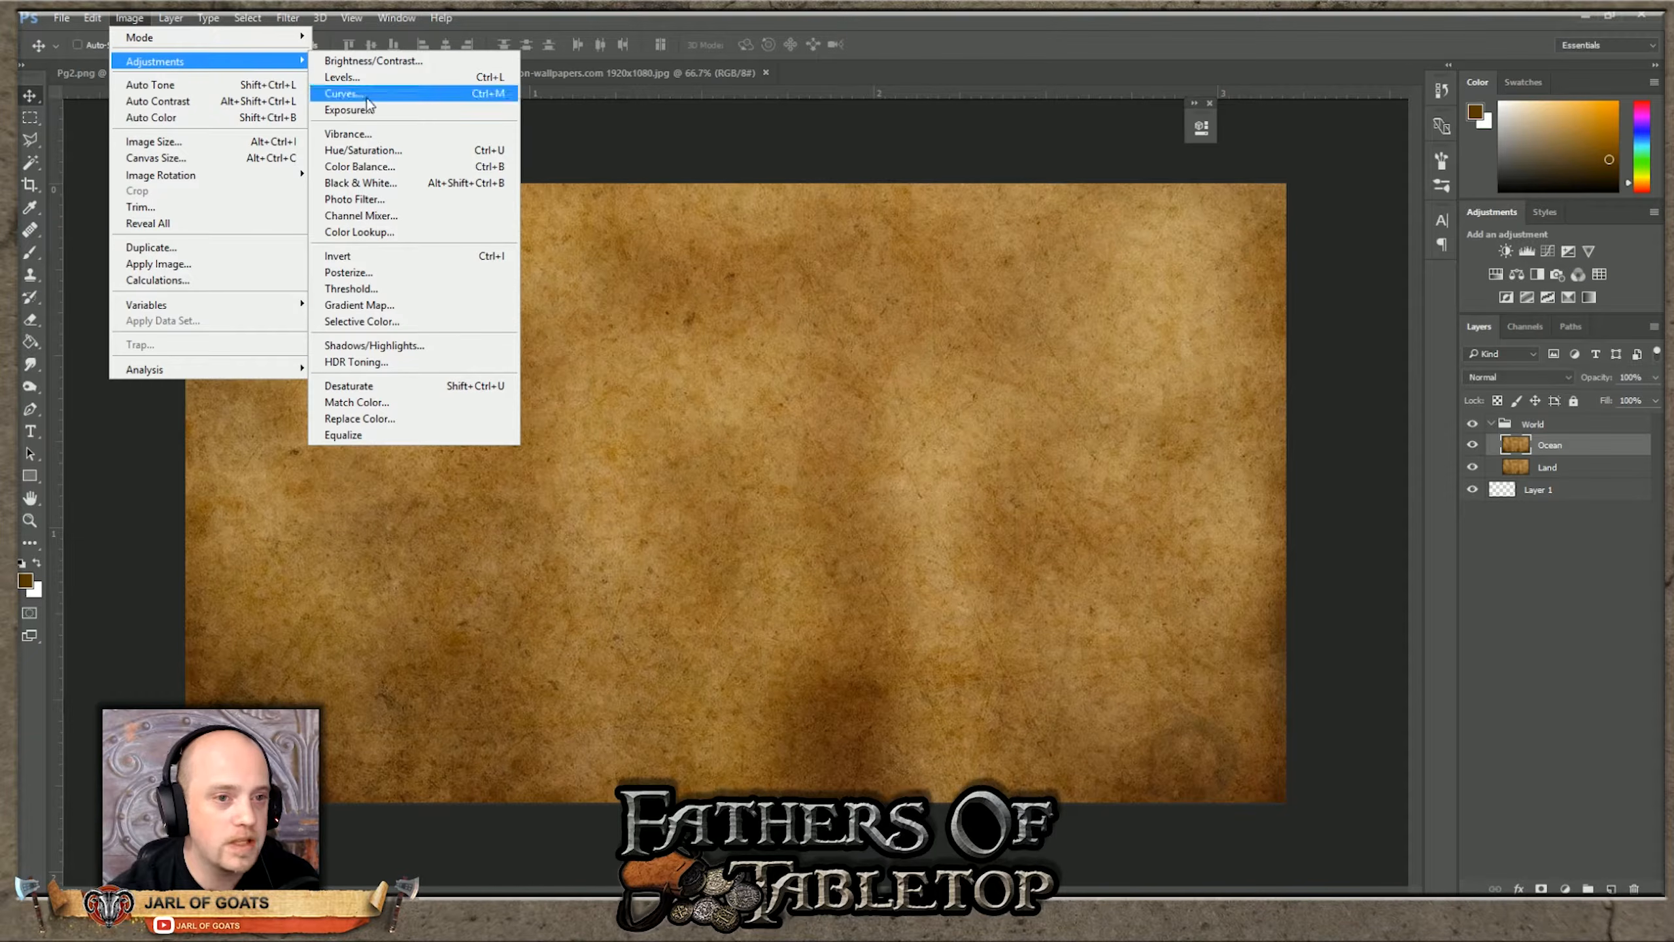
click(377, 152)
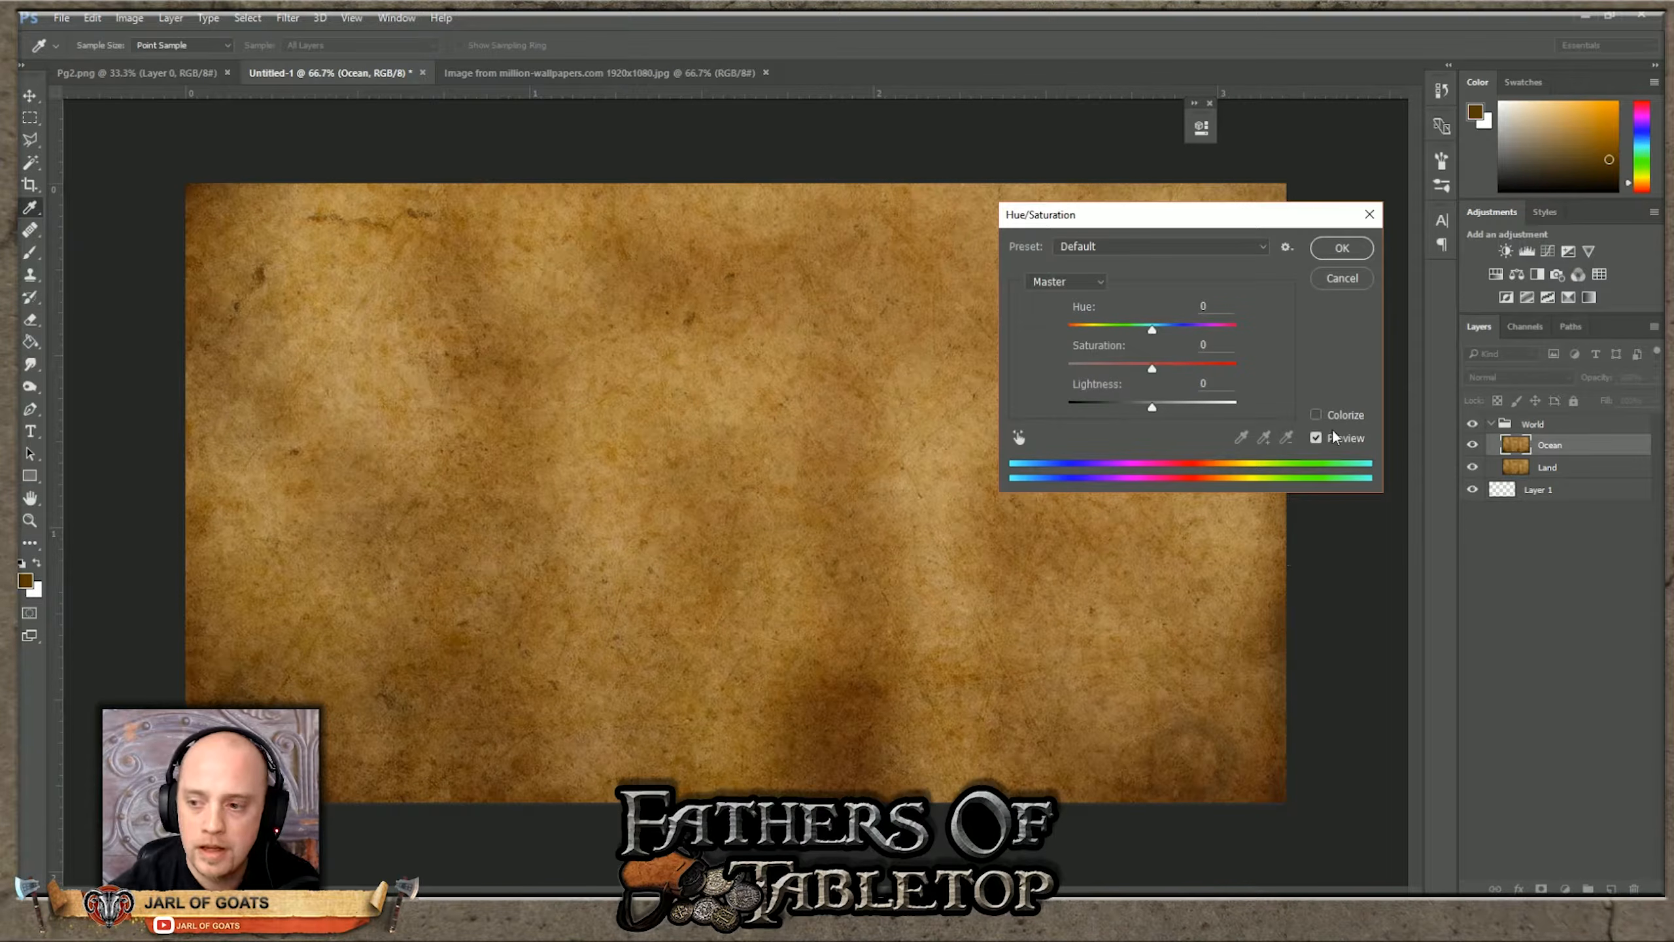
click(1316, 413)
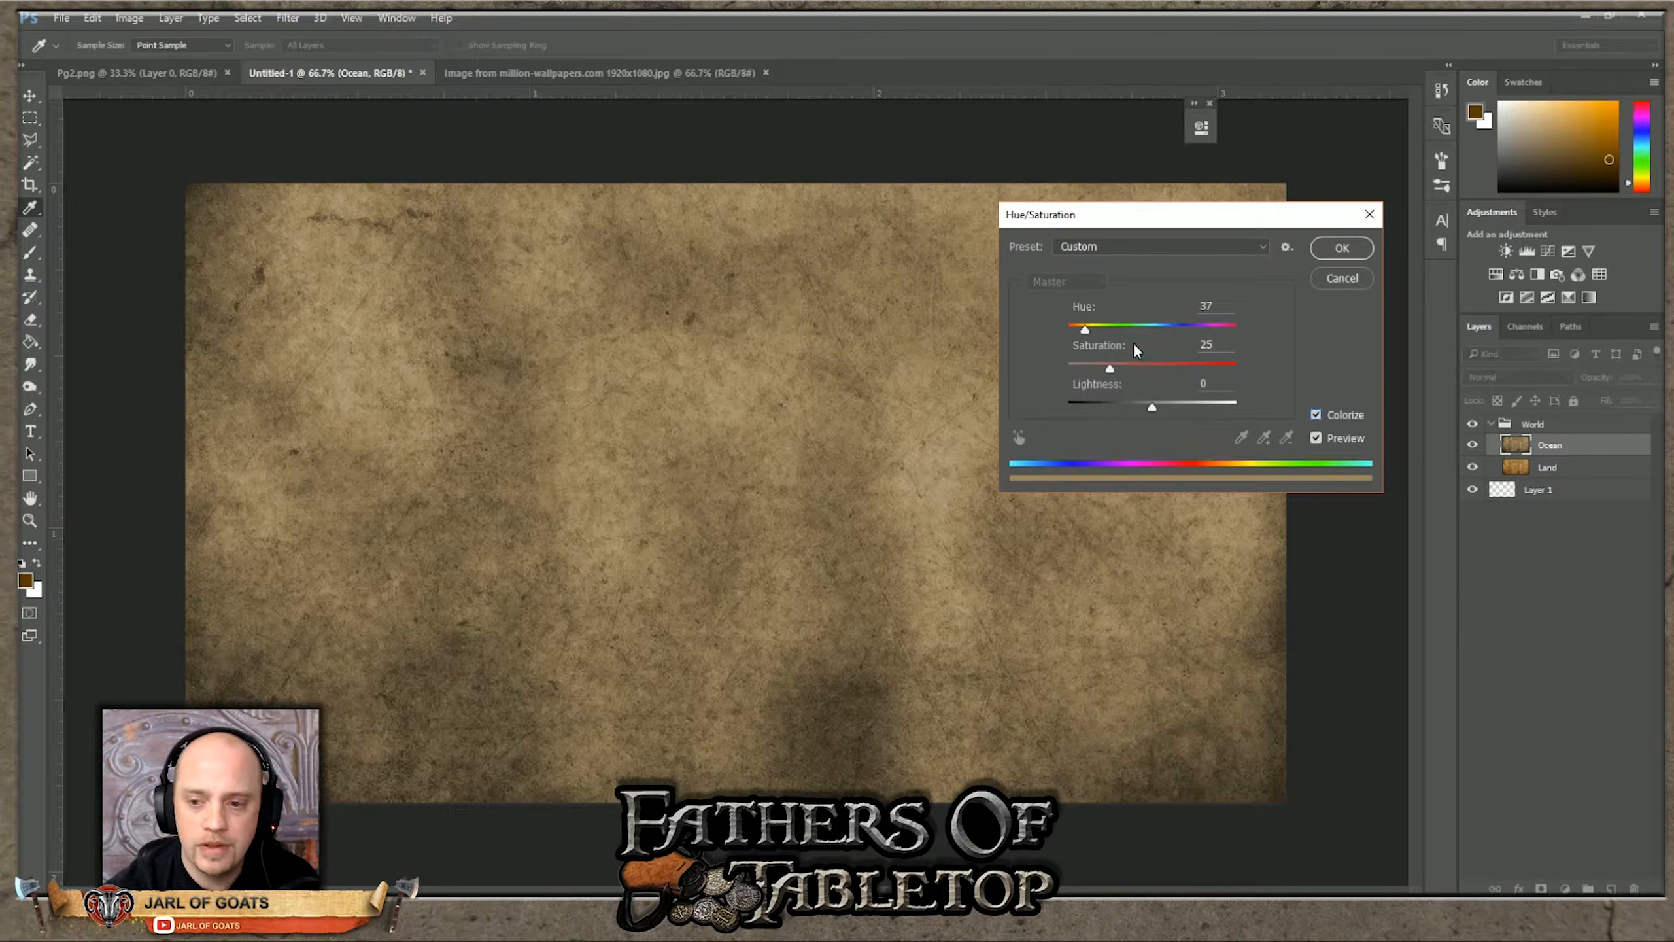
drag(1086, 329, 1163, 340)
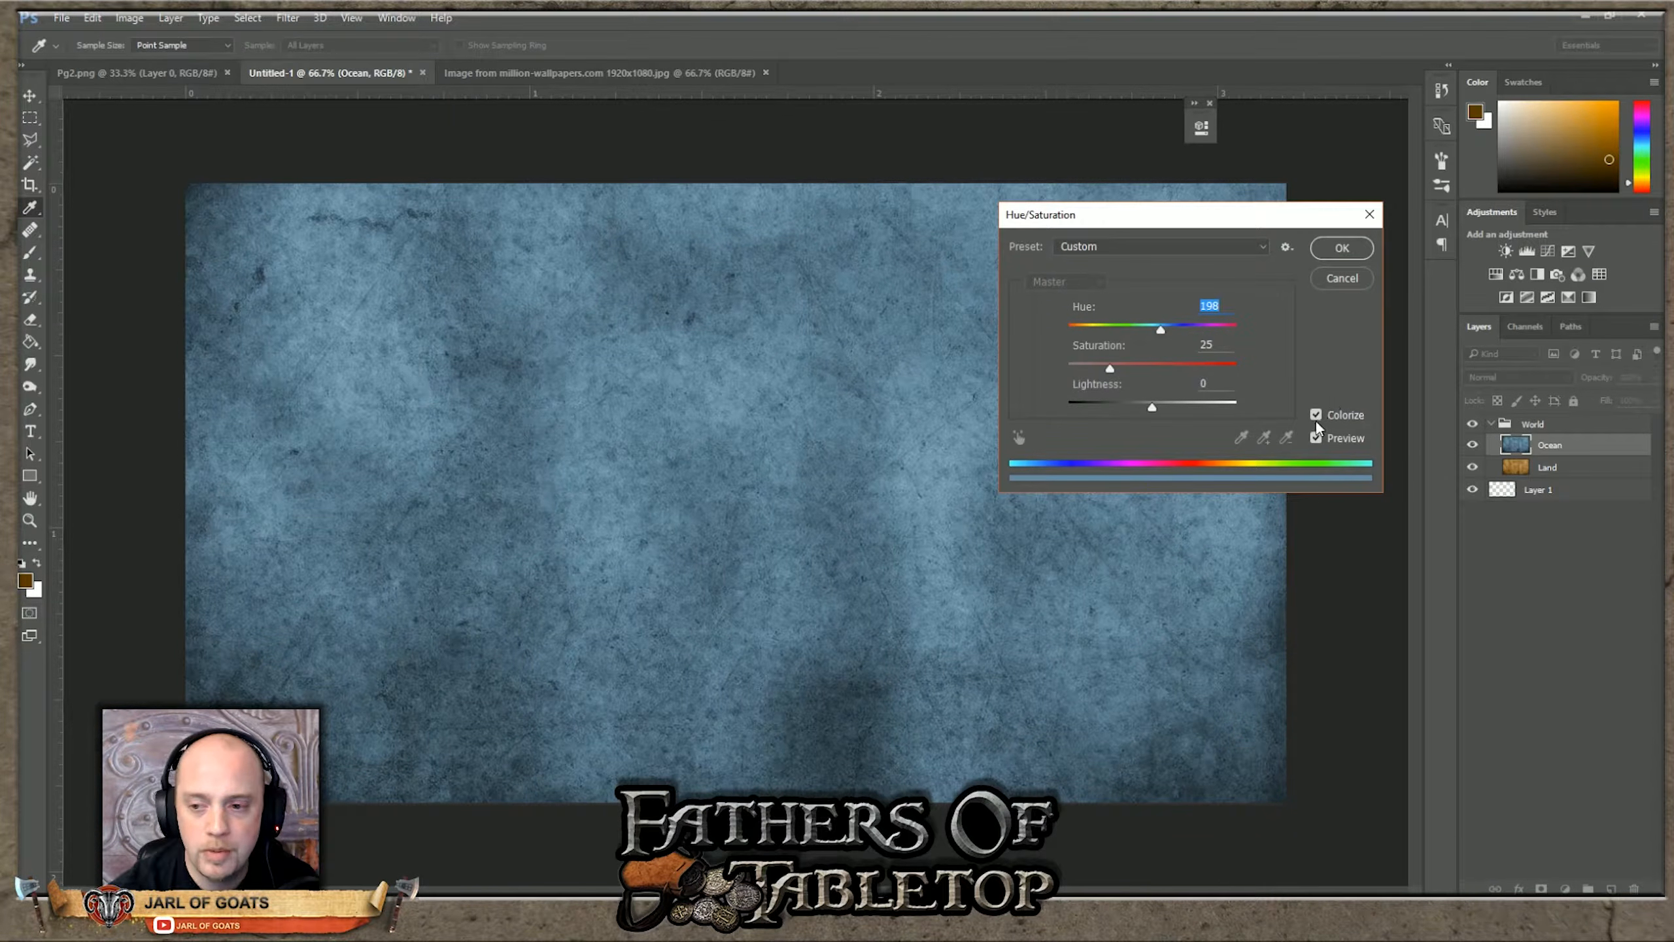
click(1343, 276)
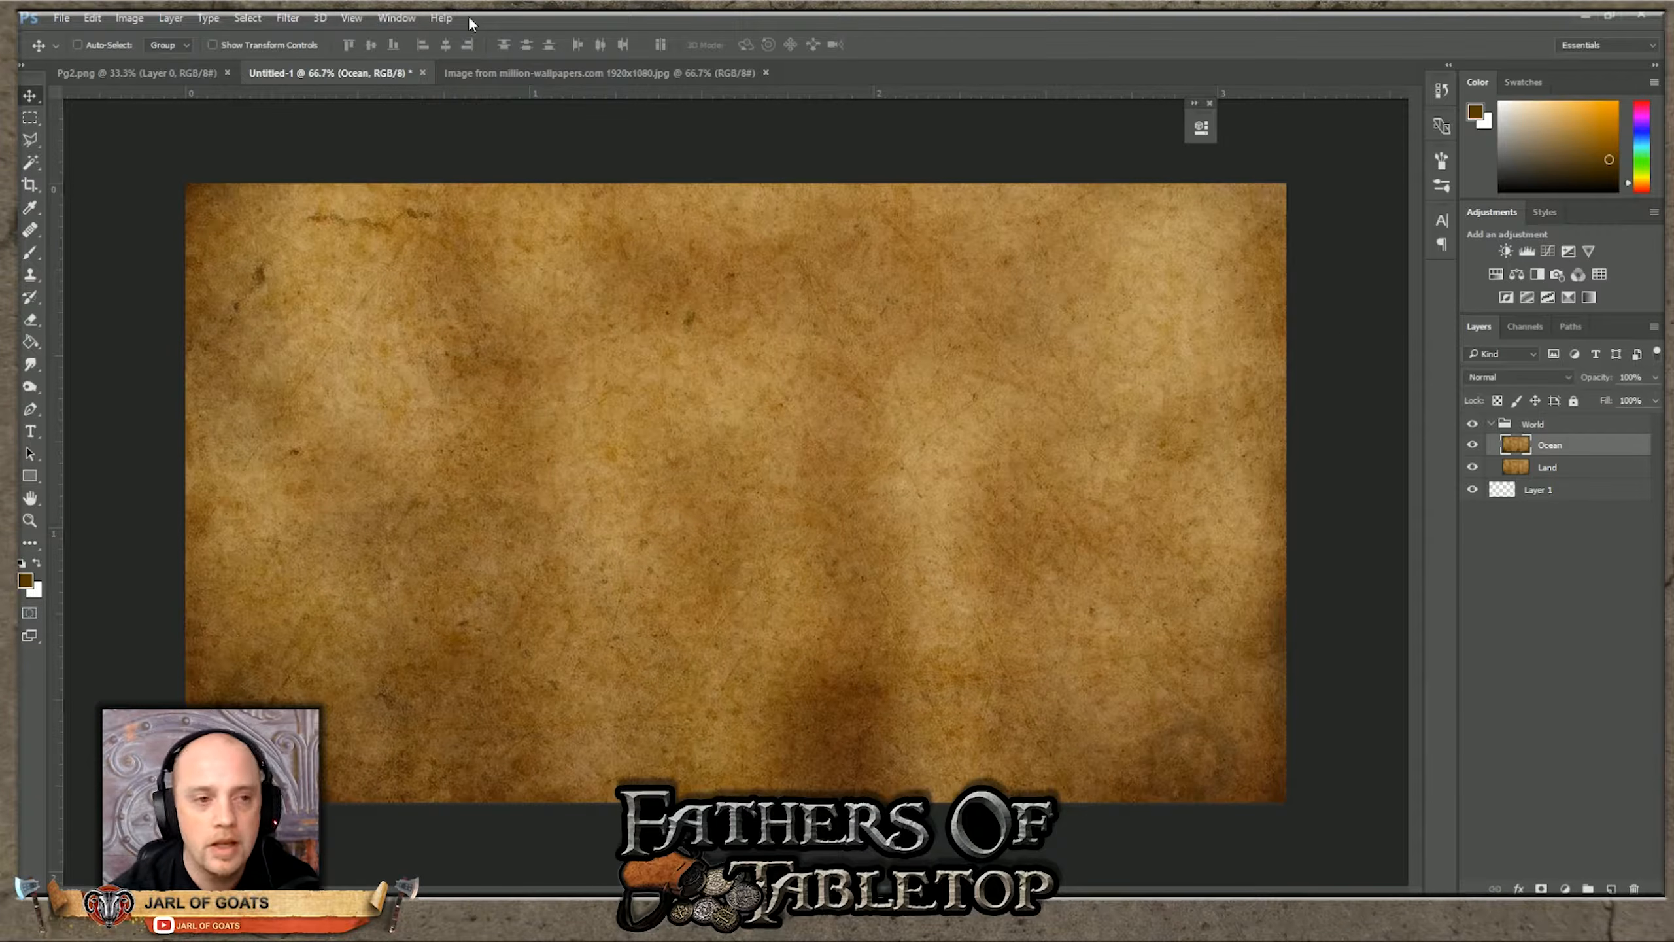
Step: Darken the Ocean layer with a Hue/Saturation lightness of -36 and place it below the Land layer
click(129, 20)
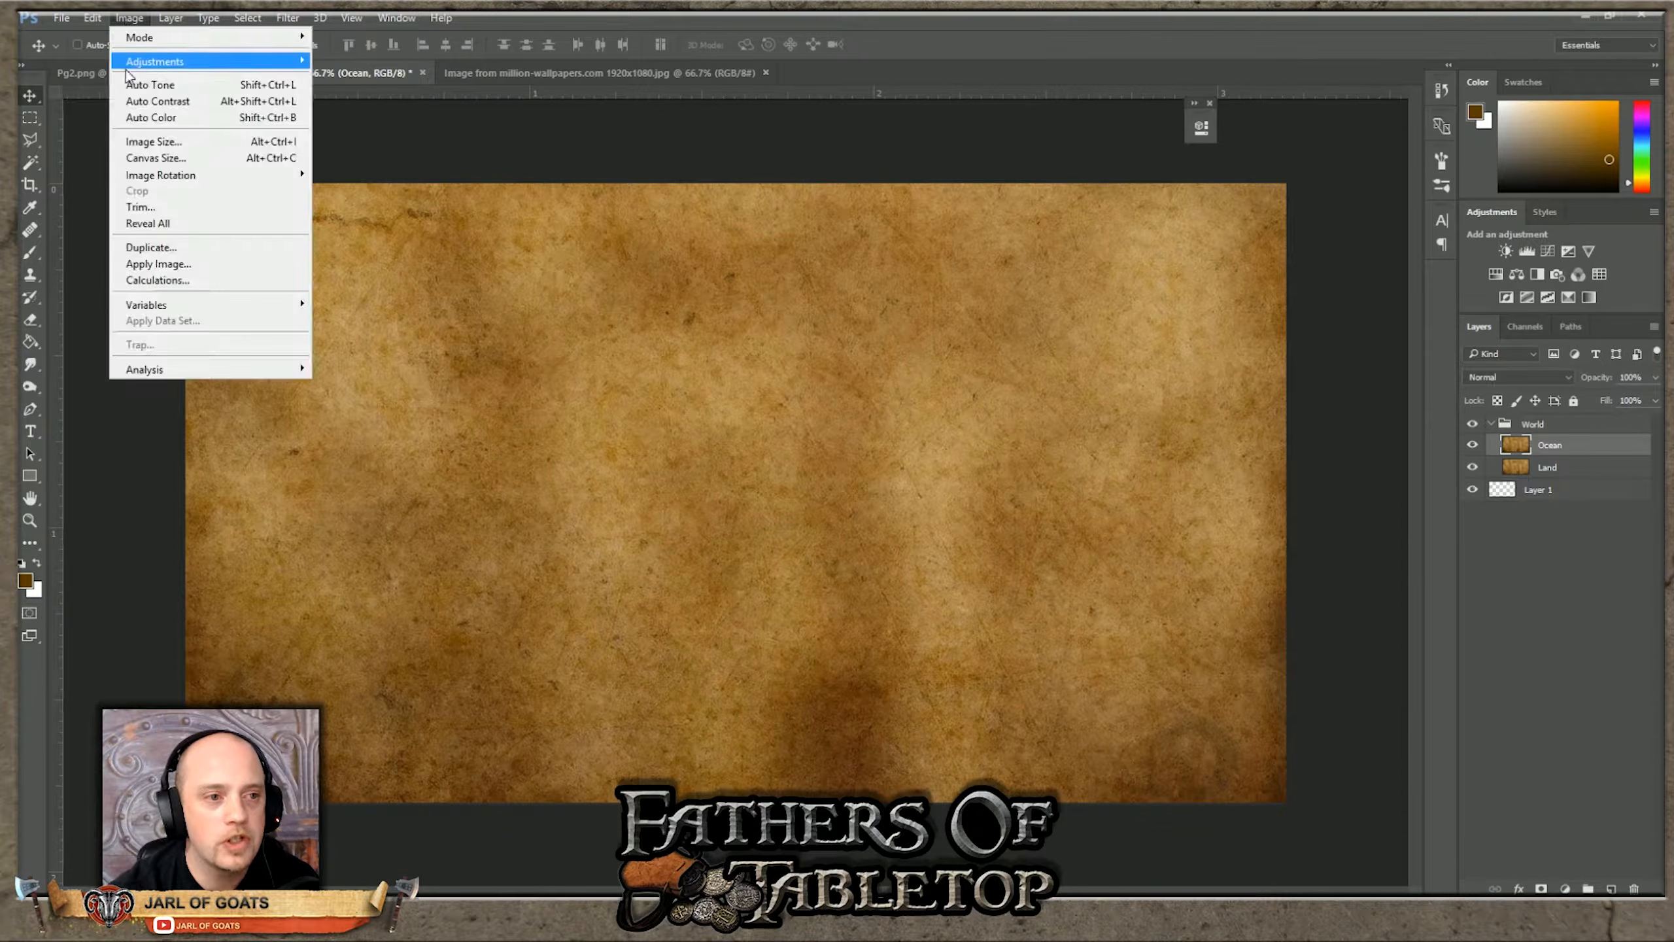
mouse_move(140, 67)
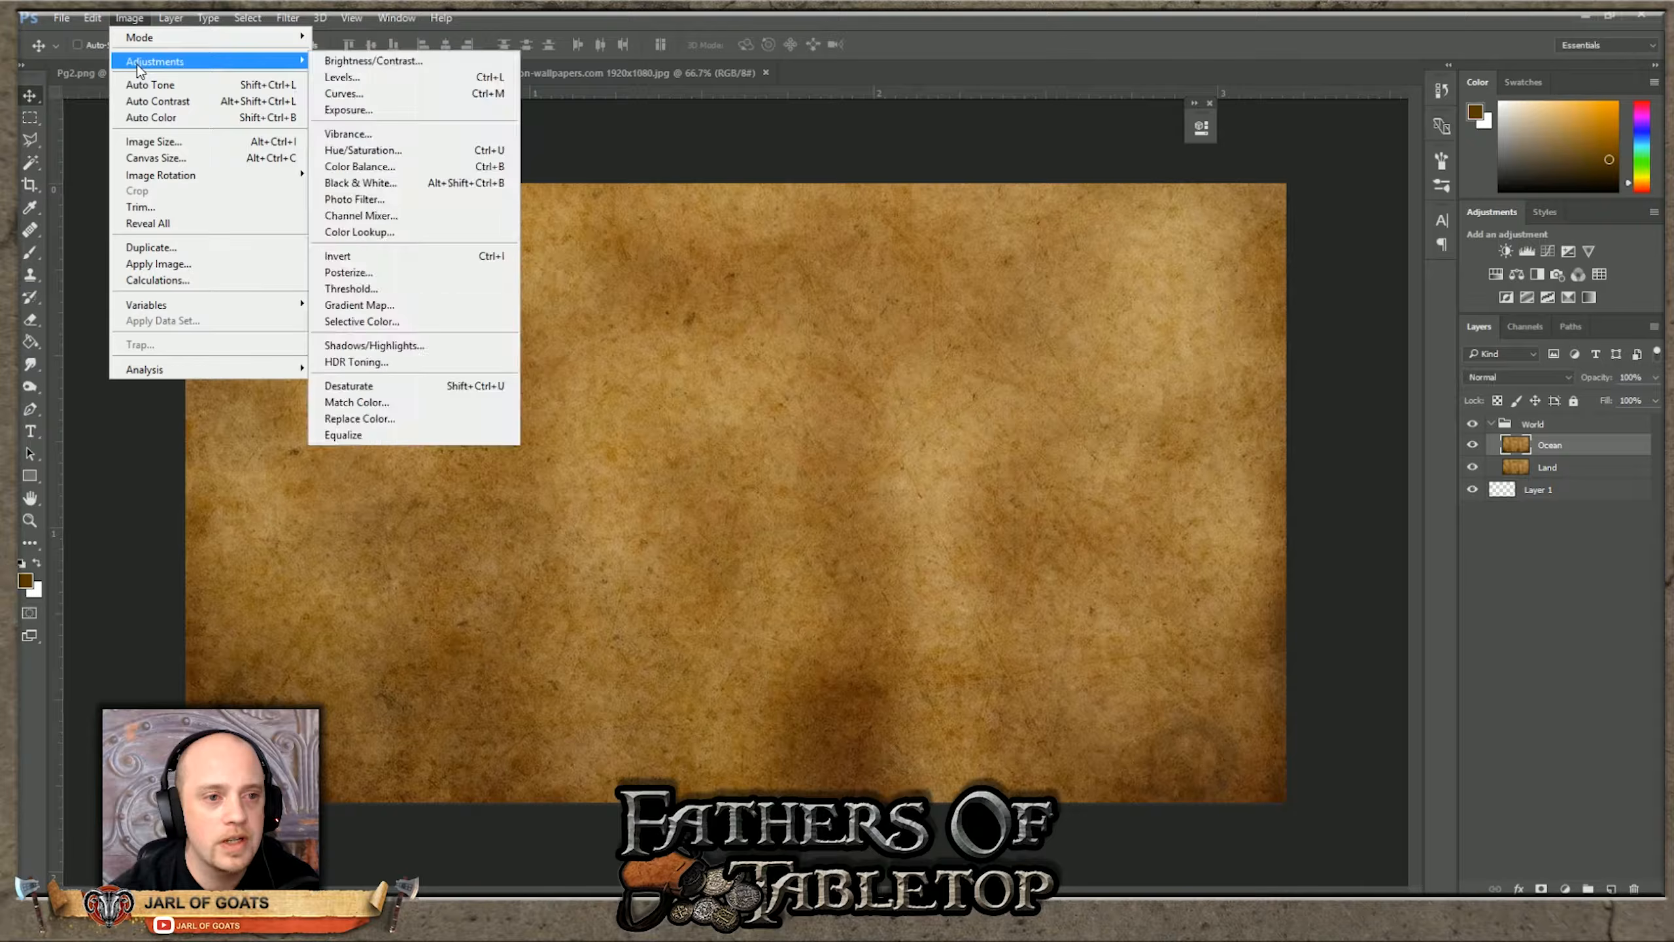
click(373, 149)
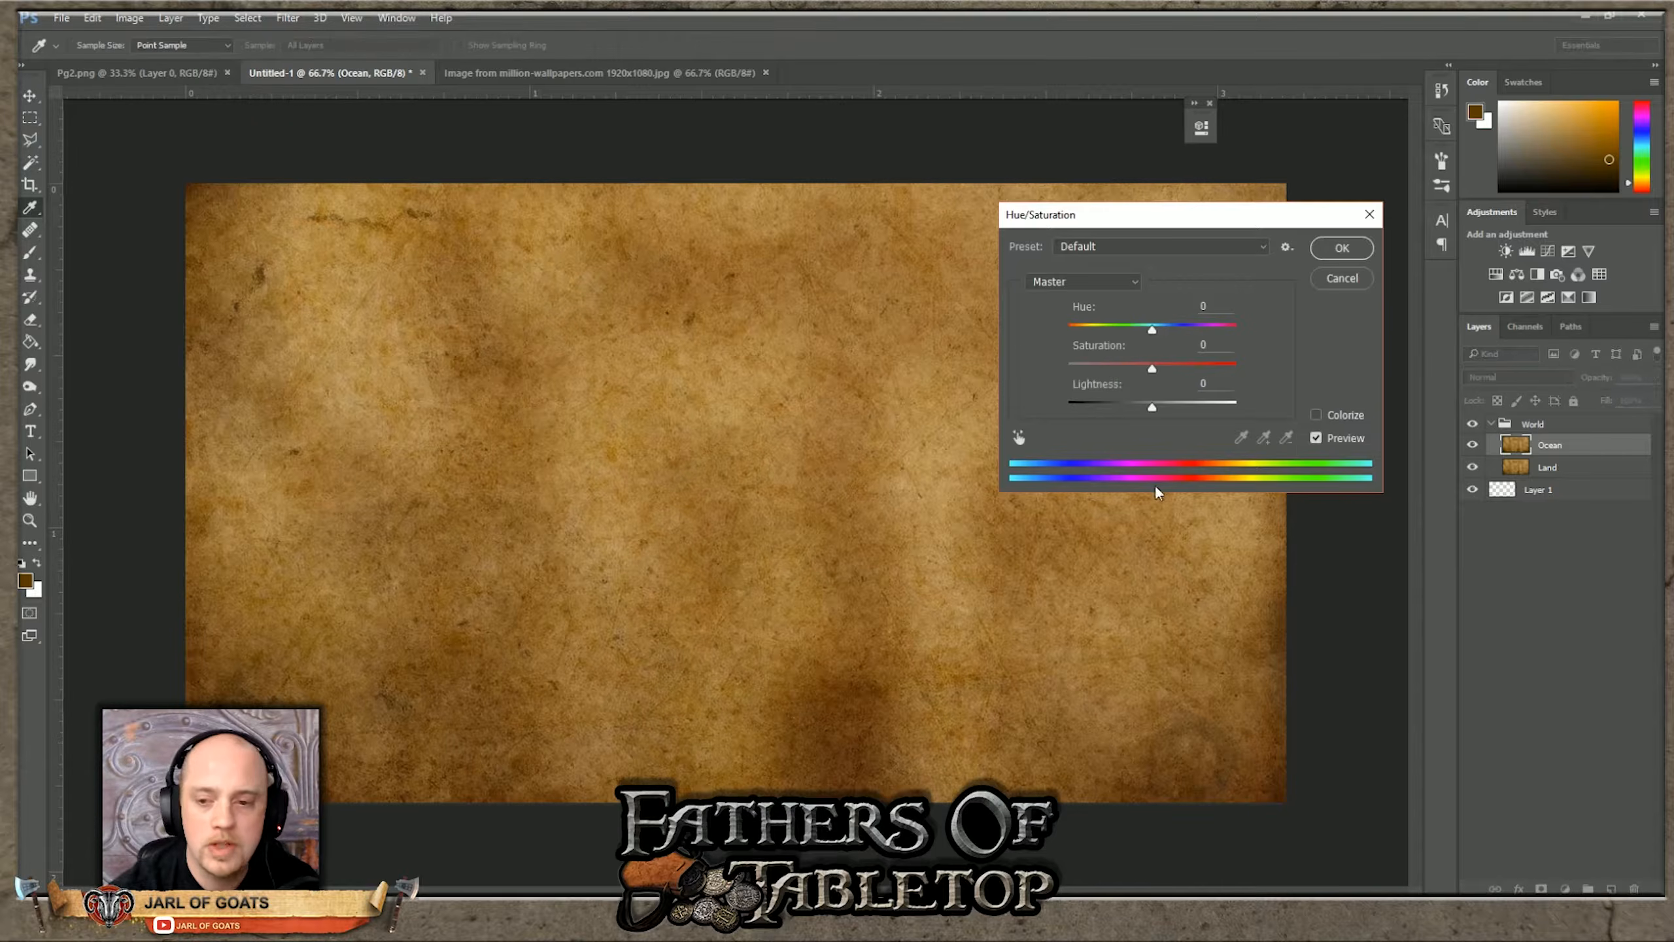
drag(1154, 404, 1123, 402)
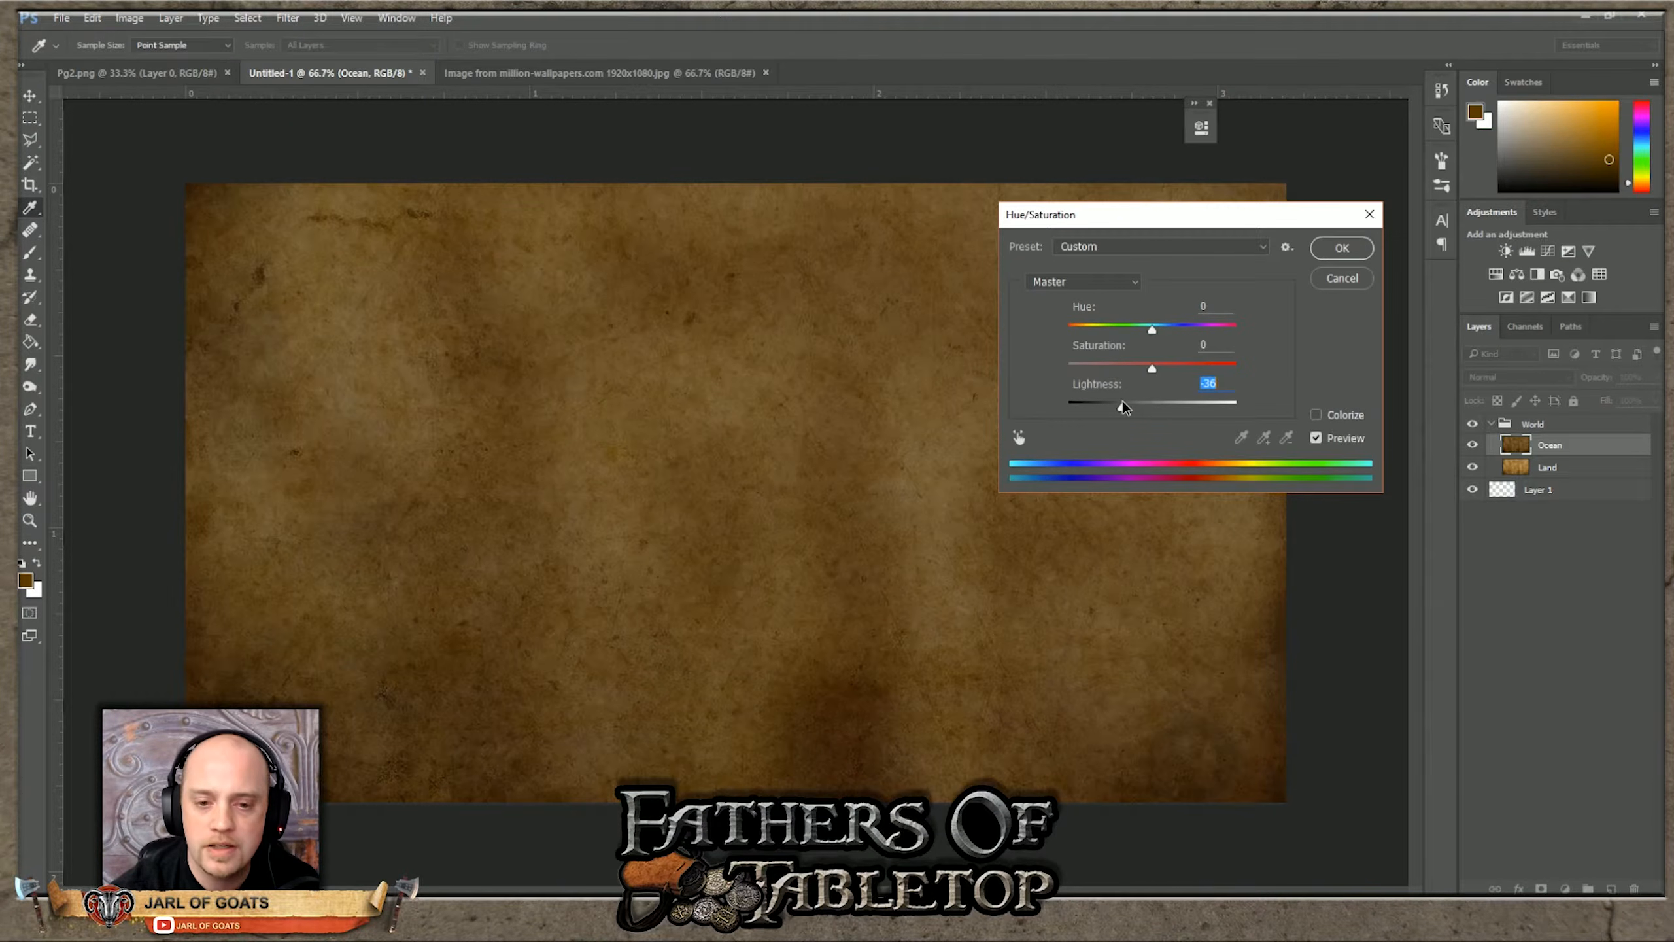
click(1342, 247)
key(v)
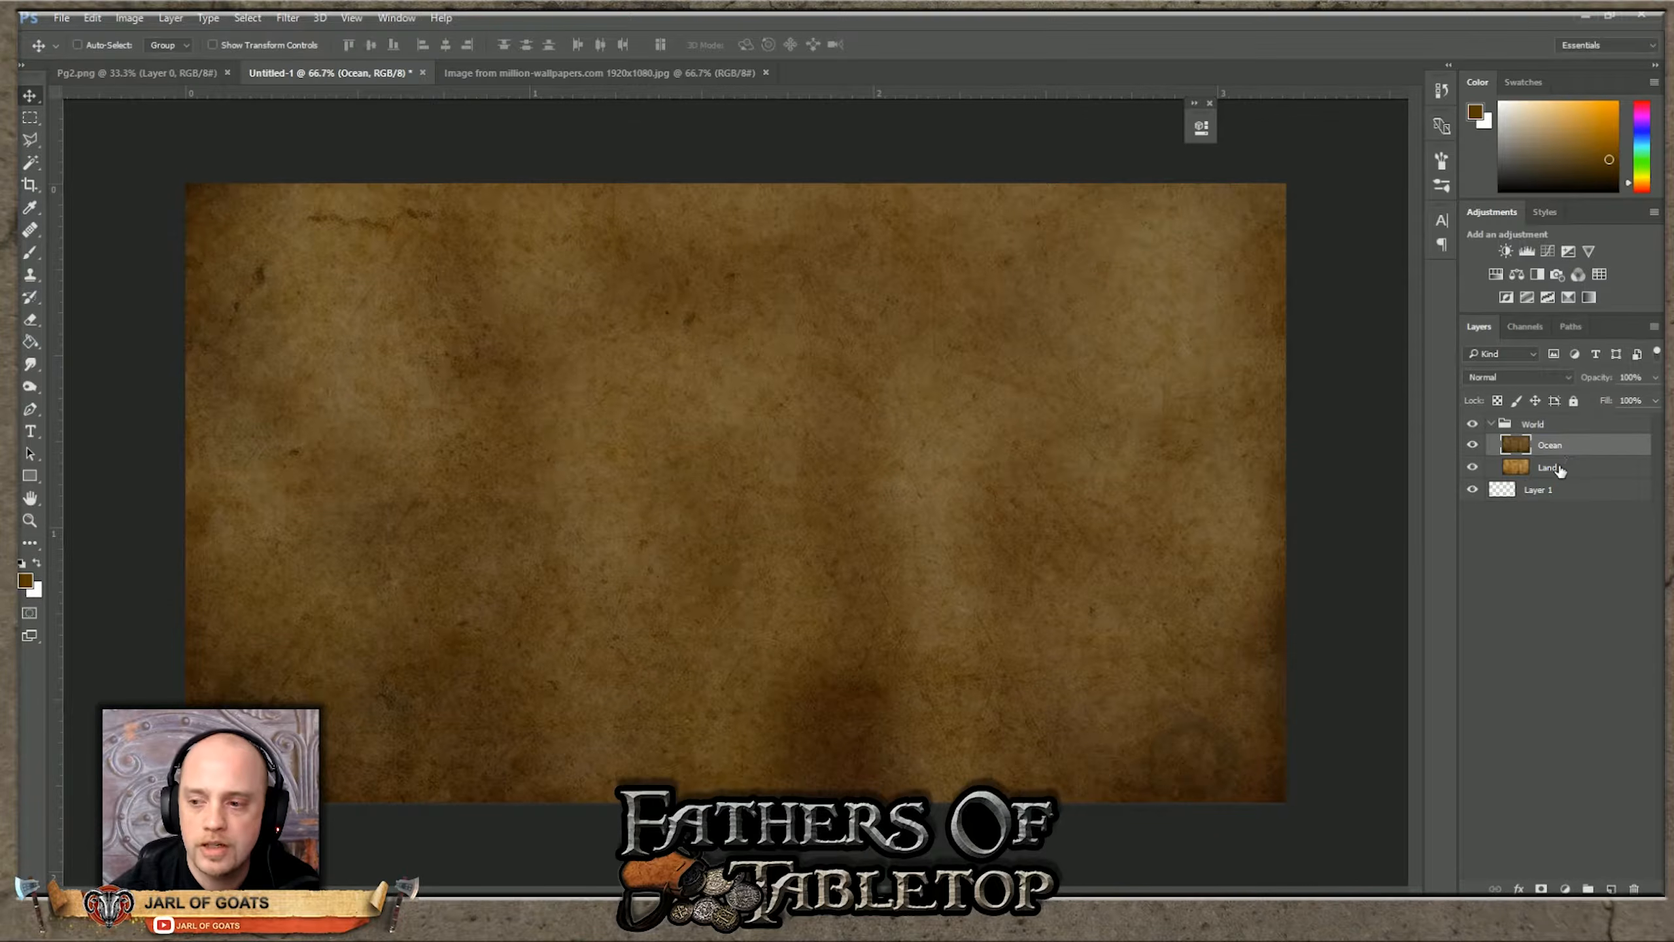
drag(1551, 447, 1549, 486)
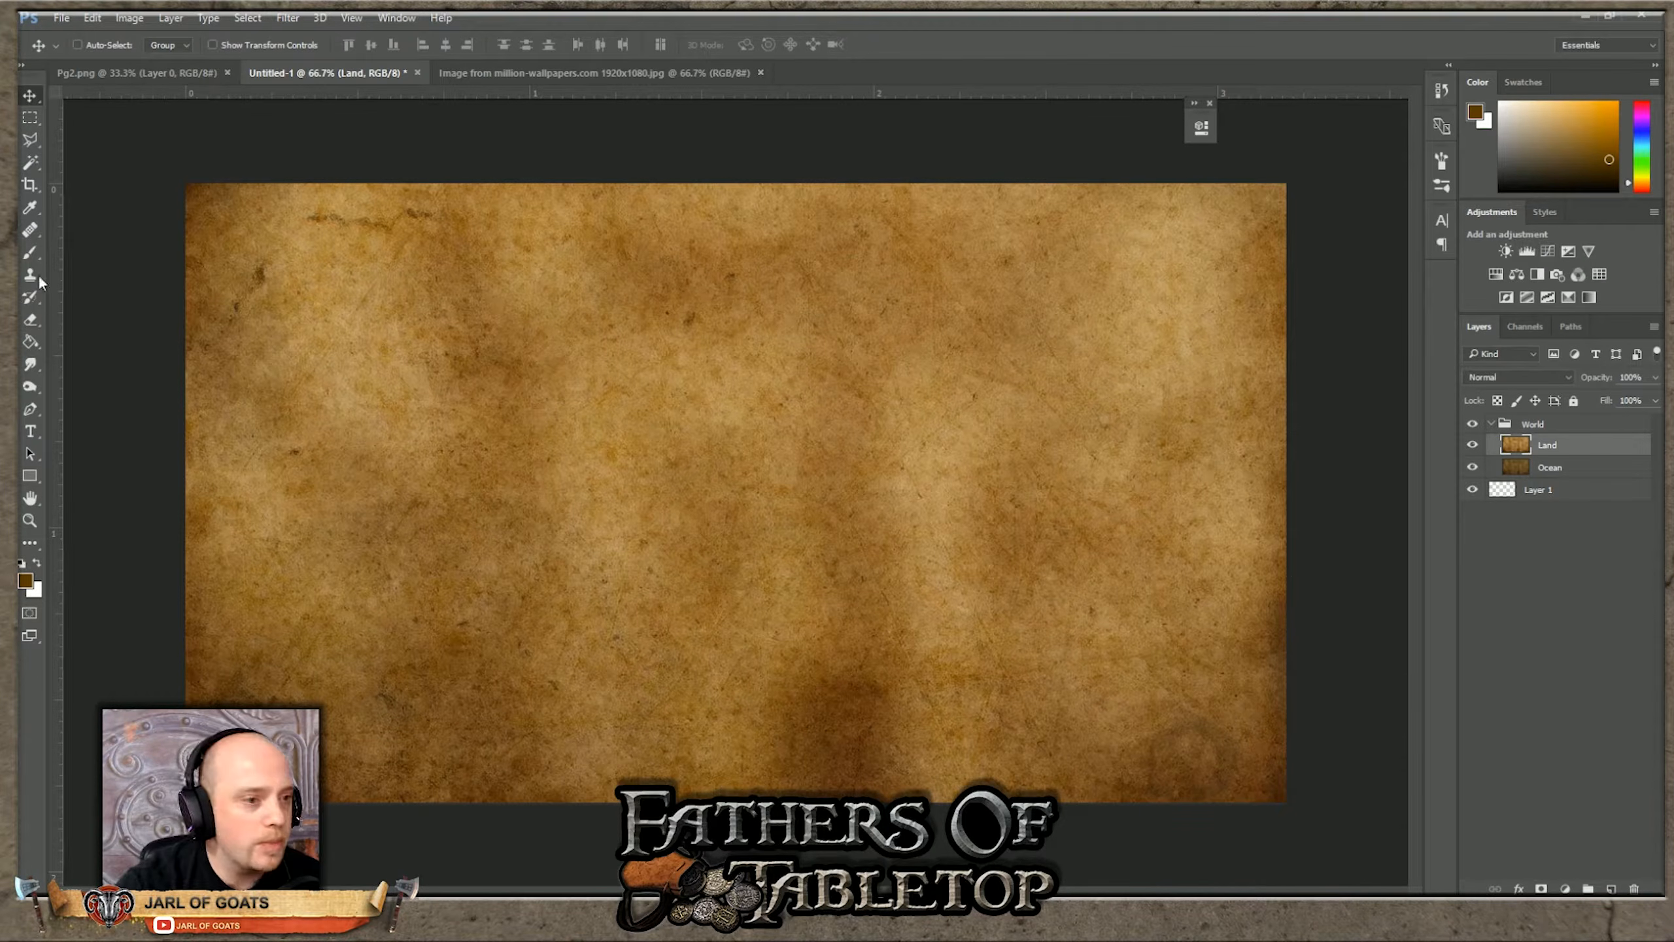
Step: Activate the Brush tool and set the foreground color to black (000000)
click(30, 253)
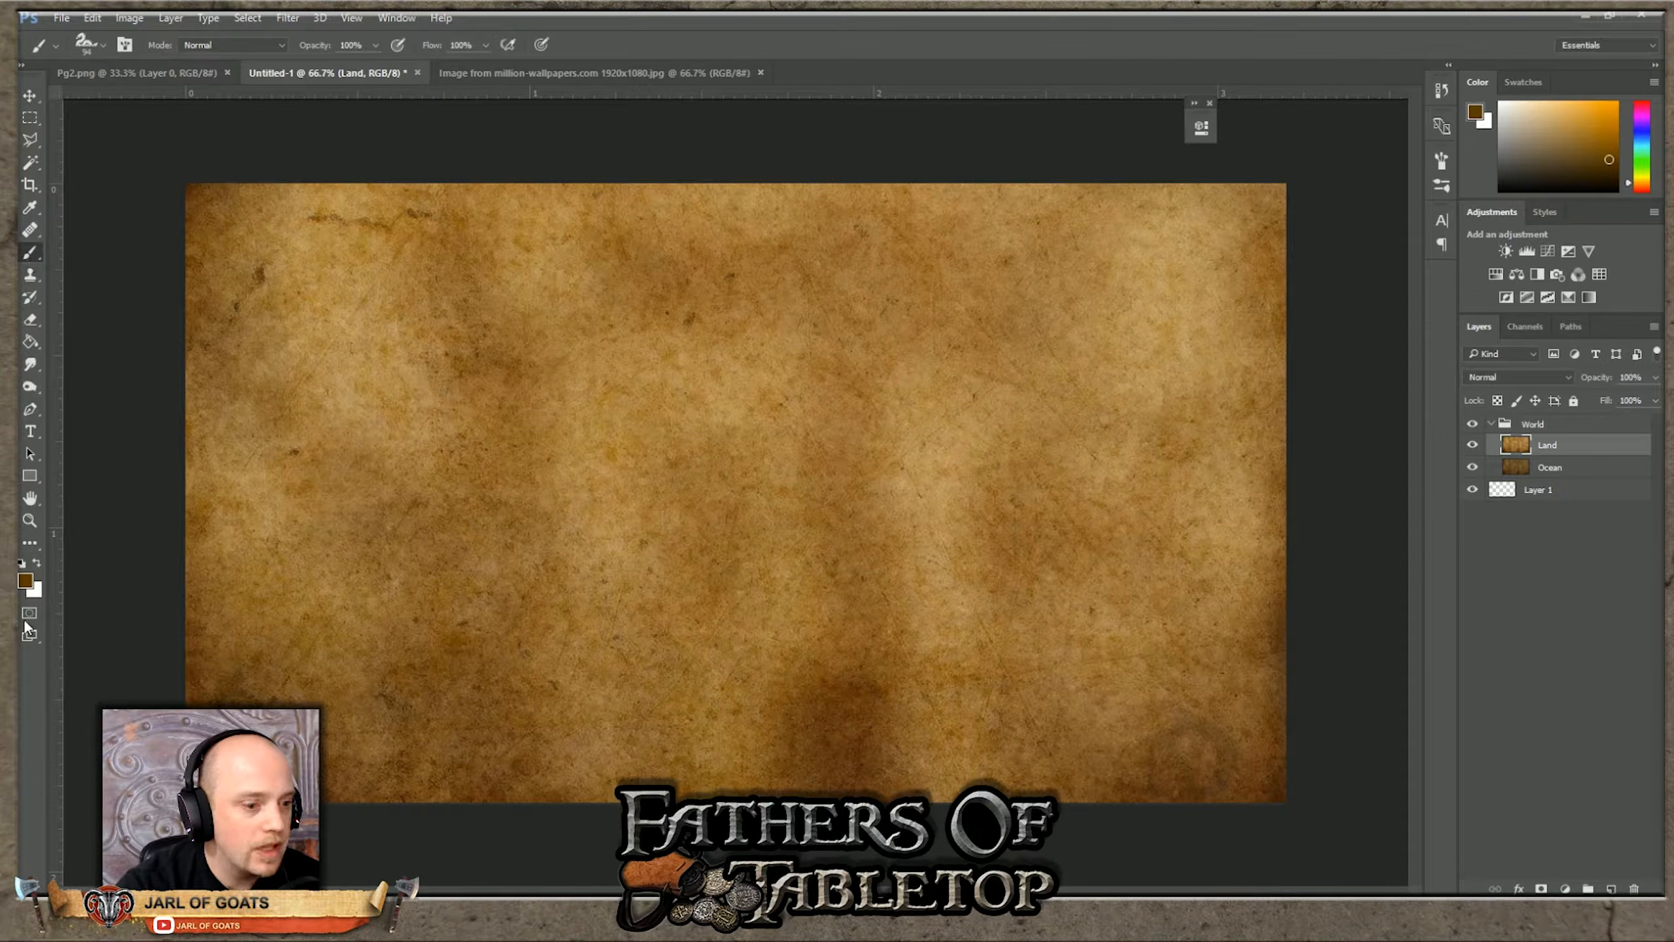
click(27, 585)
click(619, 463)
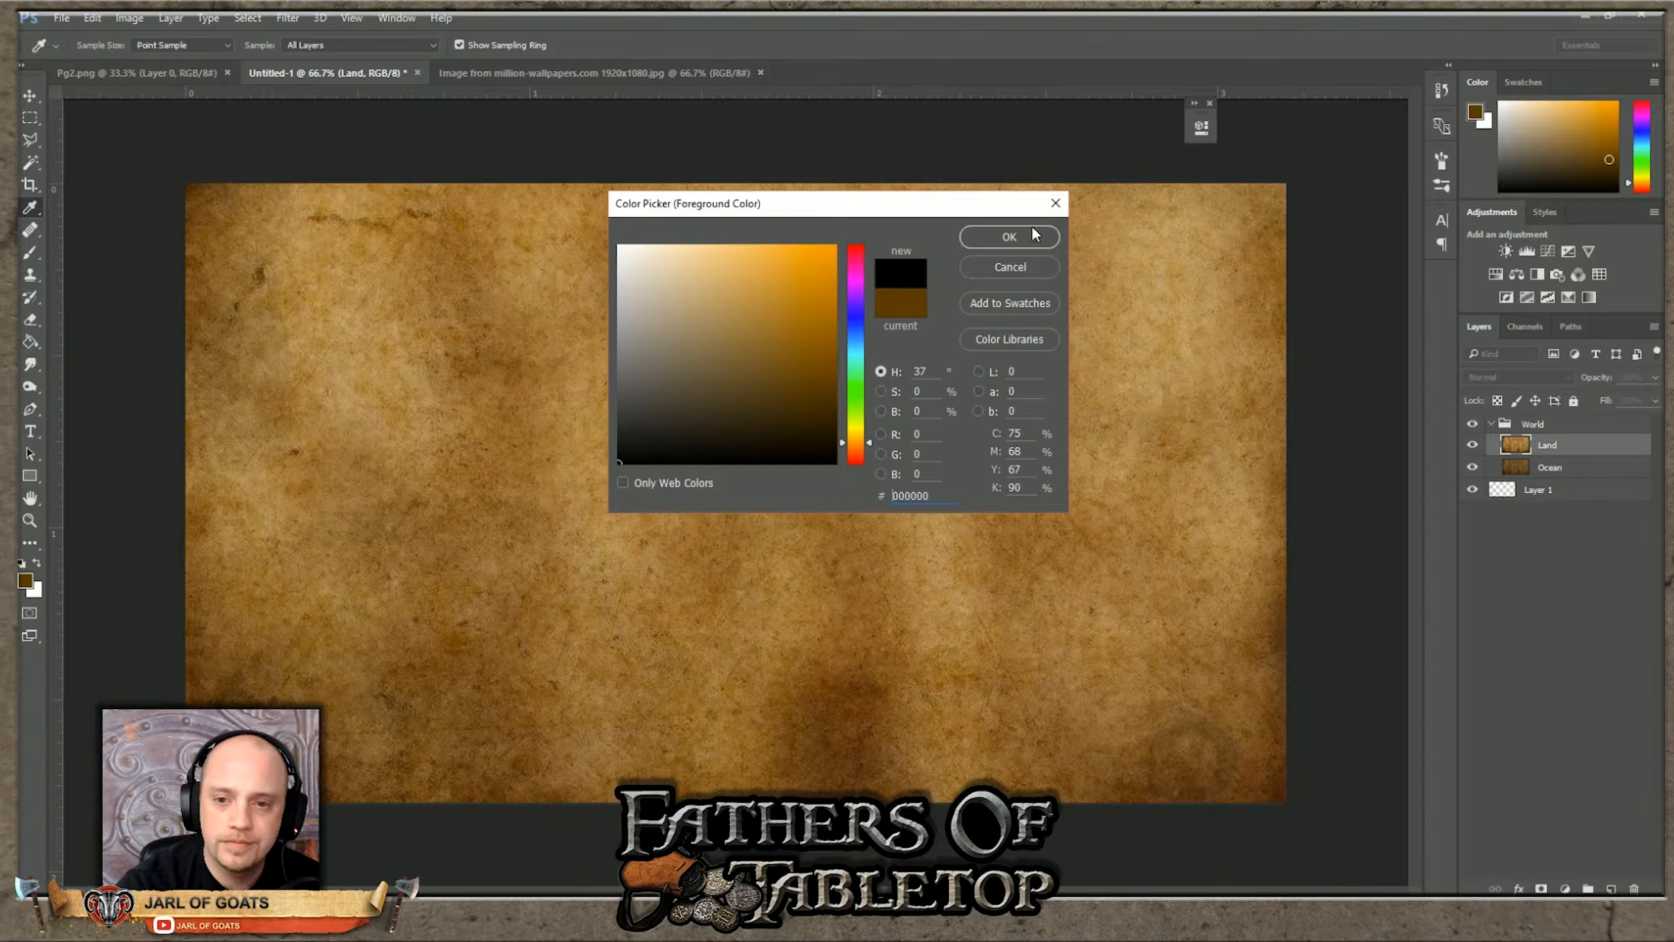
click(1033, 237)
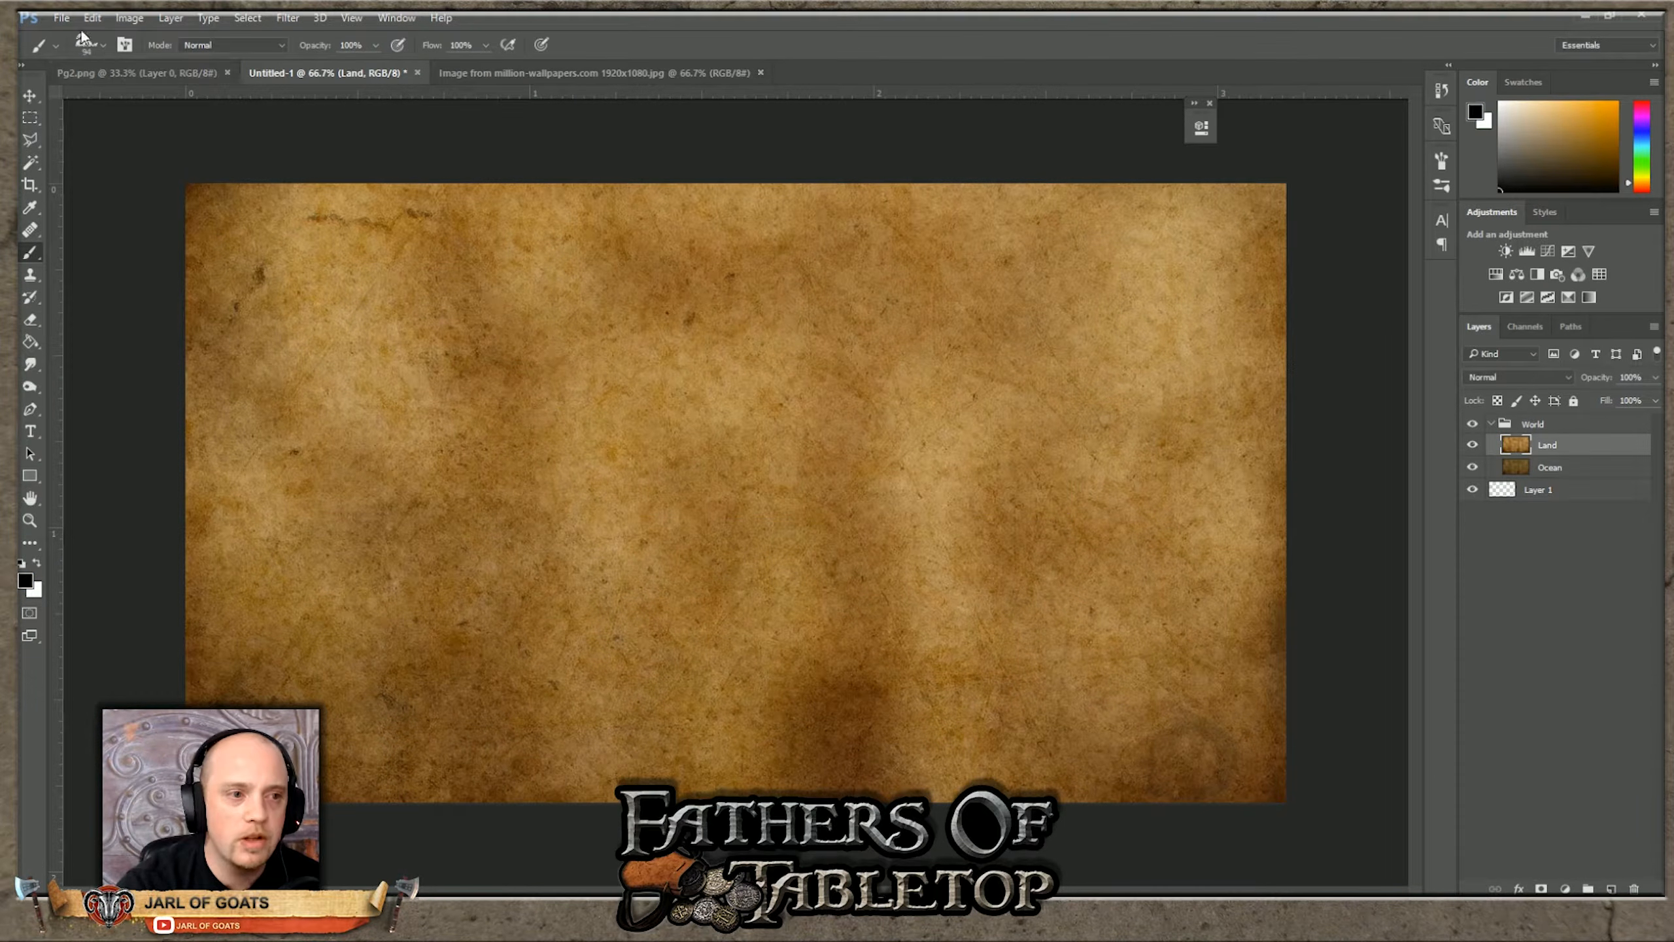
click(102, 44)
drag(226, 236, 233, 262)
scroll(187, 244, up, 3)
scroll(188, 247, up, 1)
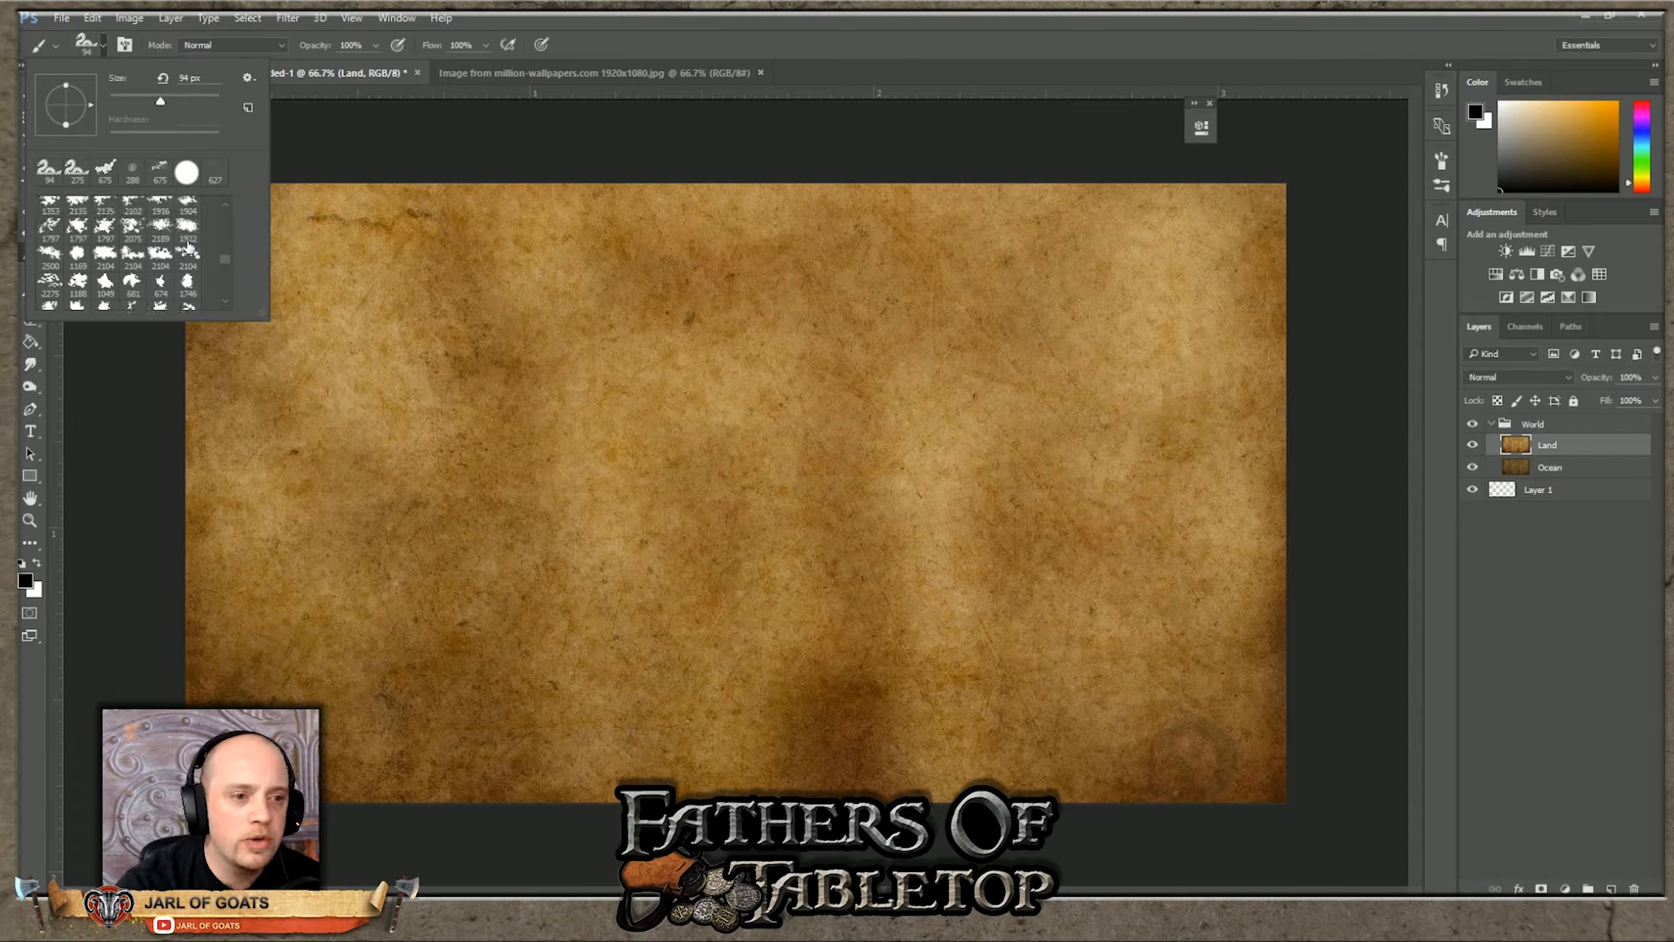
Step: Add a new empty layer above Land in the World group, name it IslandTemplate, and select it
click(1611, 888)
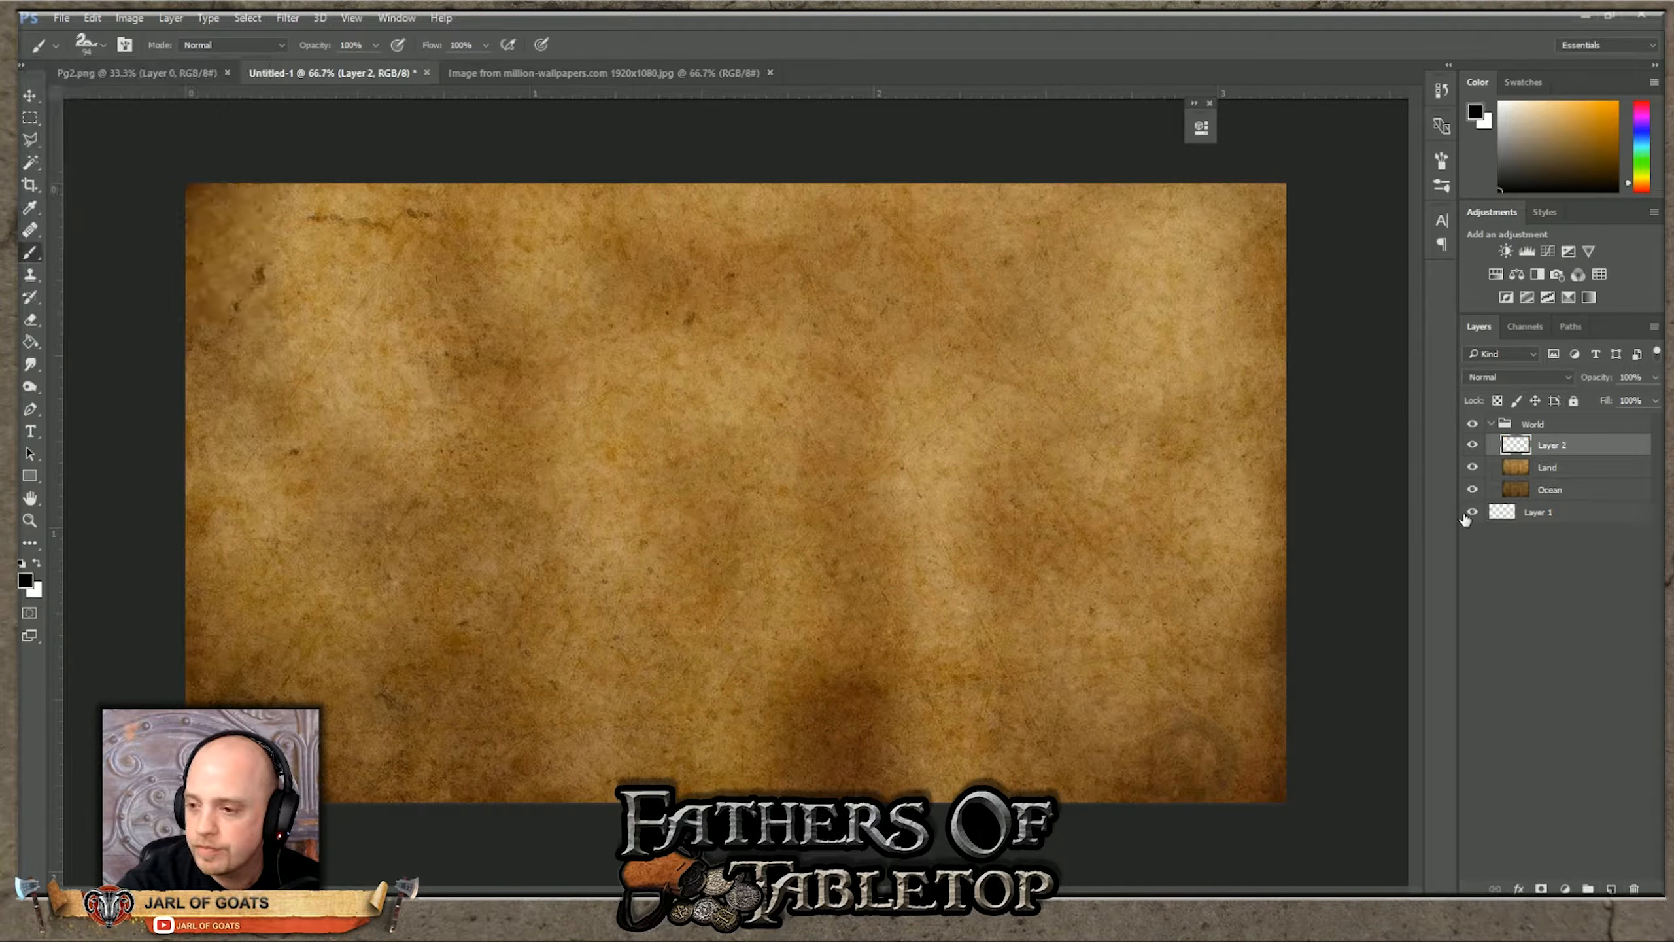
double_click(1554, 449)
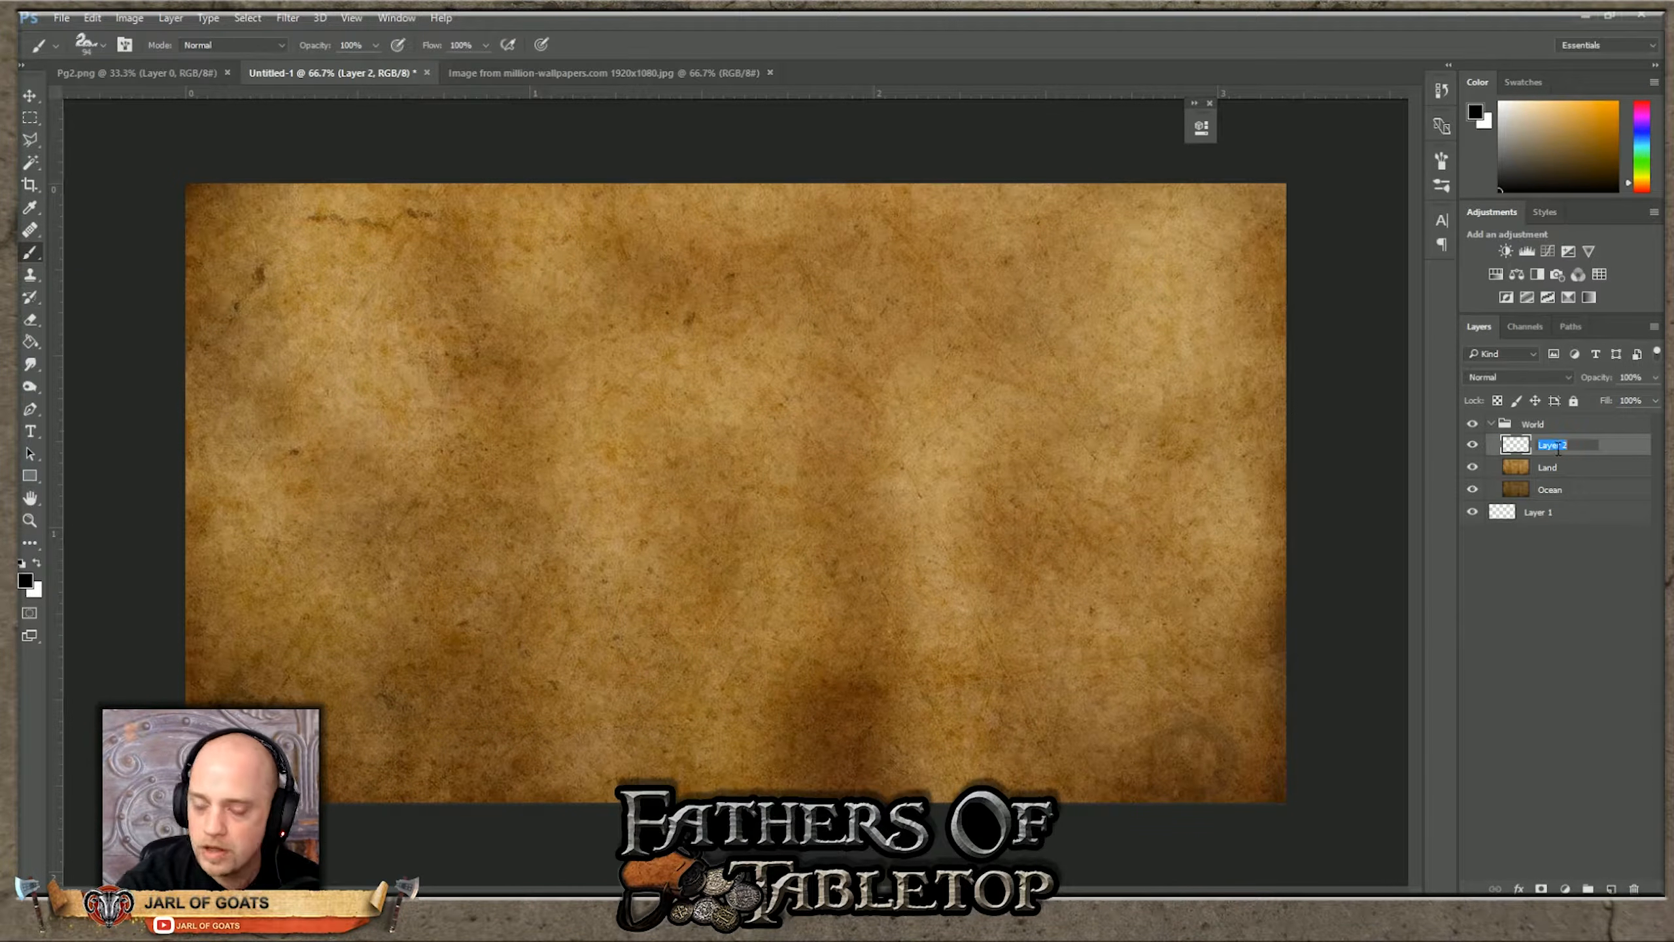
key(BackSpace)
text(Island)
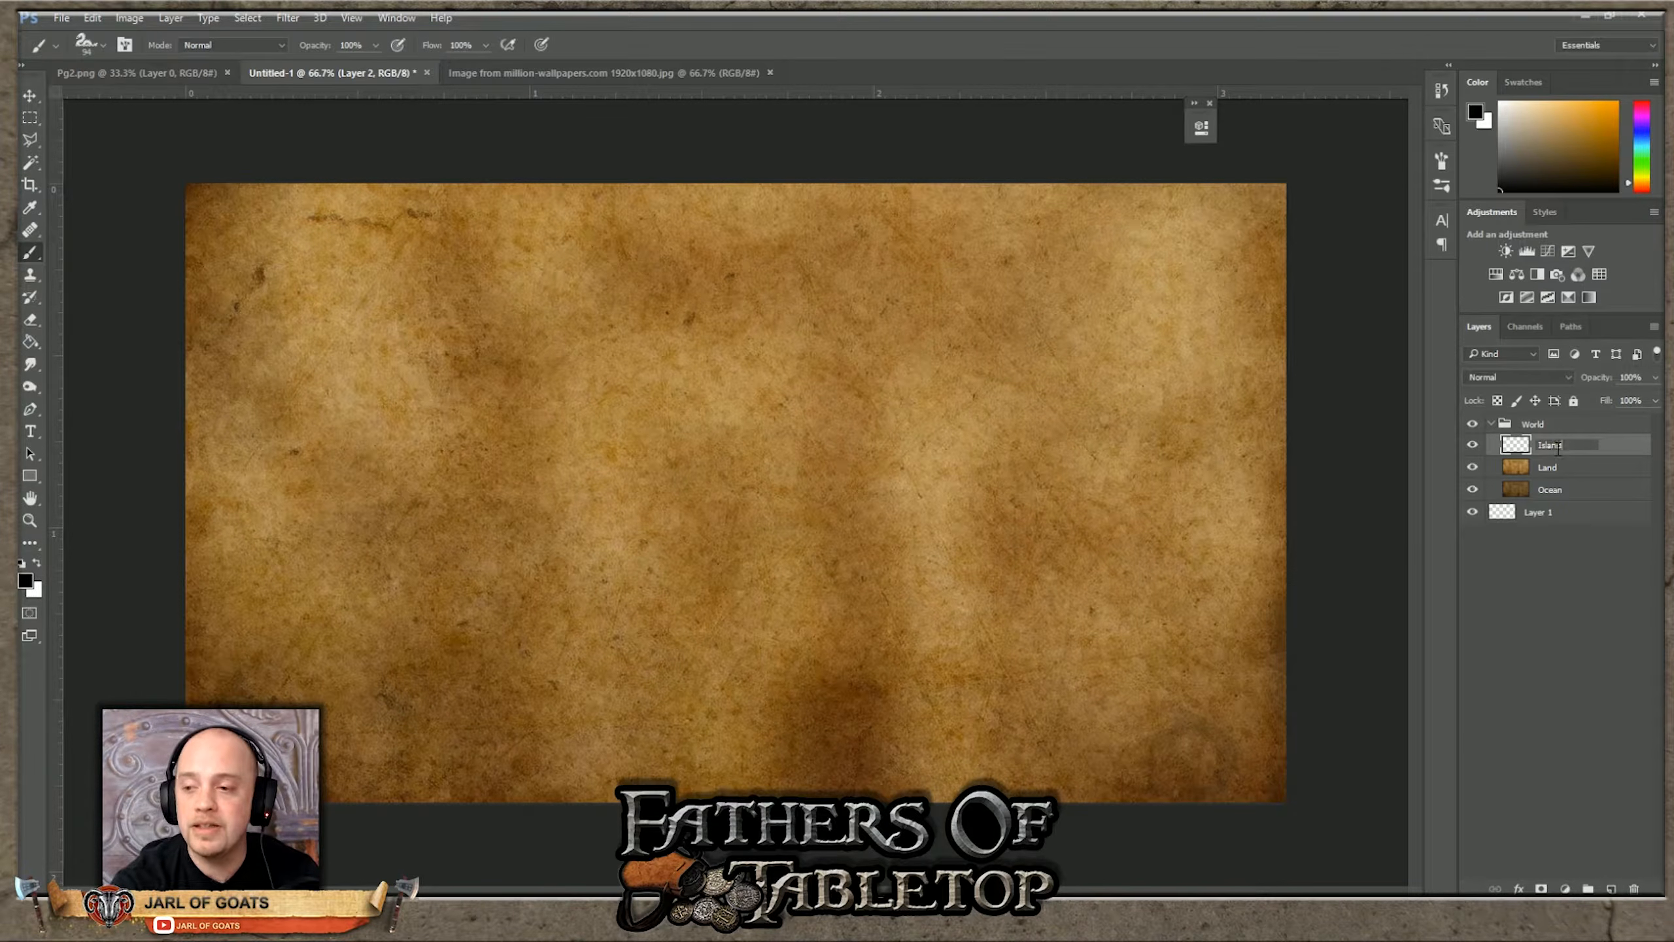
text(sTemplate)
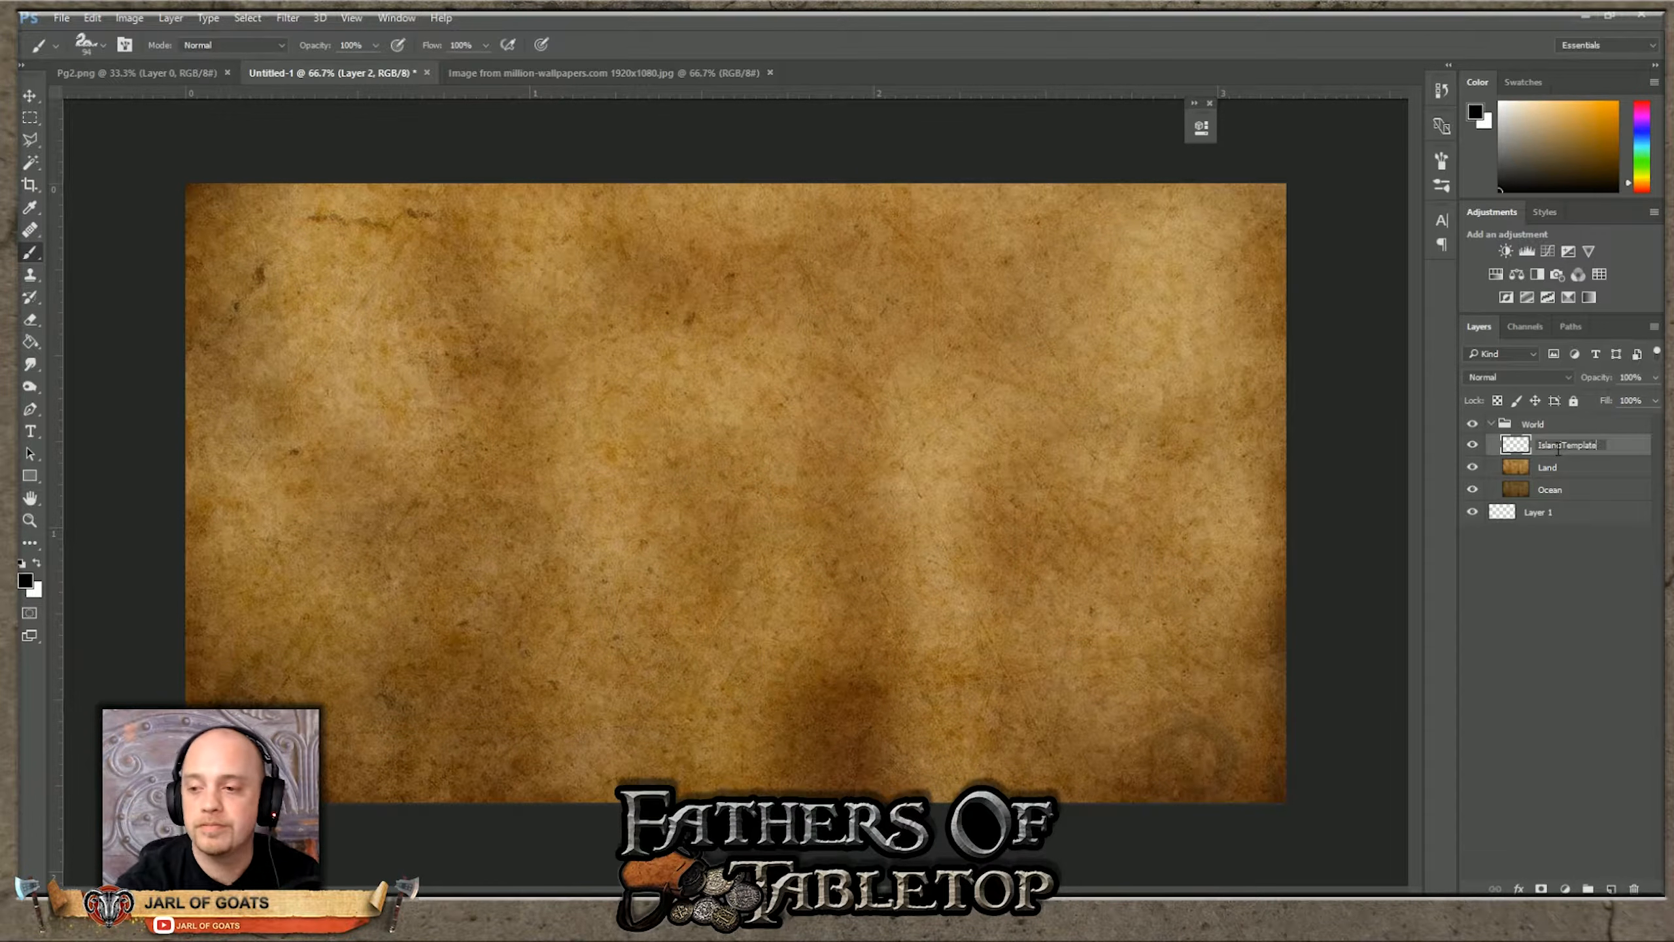
click(1613, 597)
click(1542, 454)
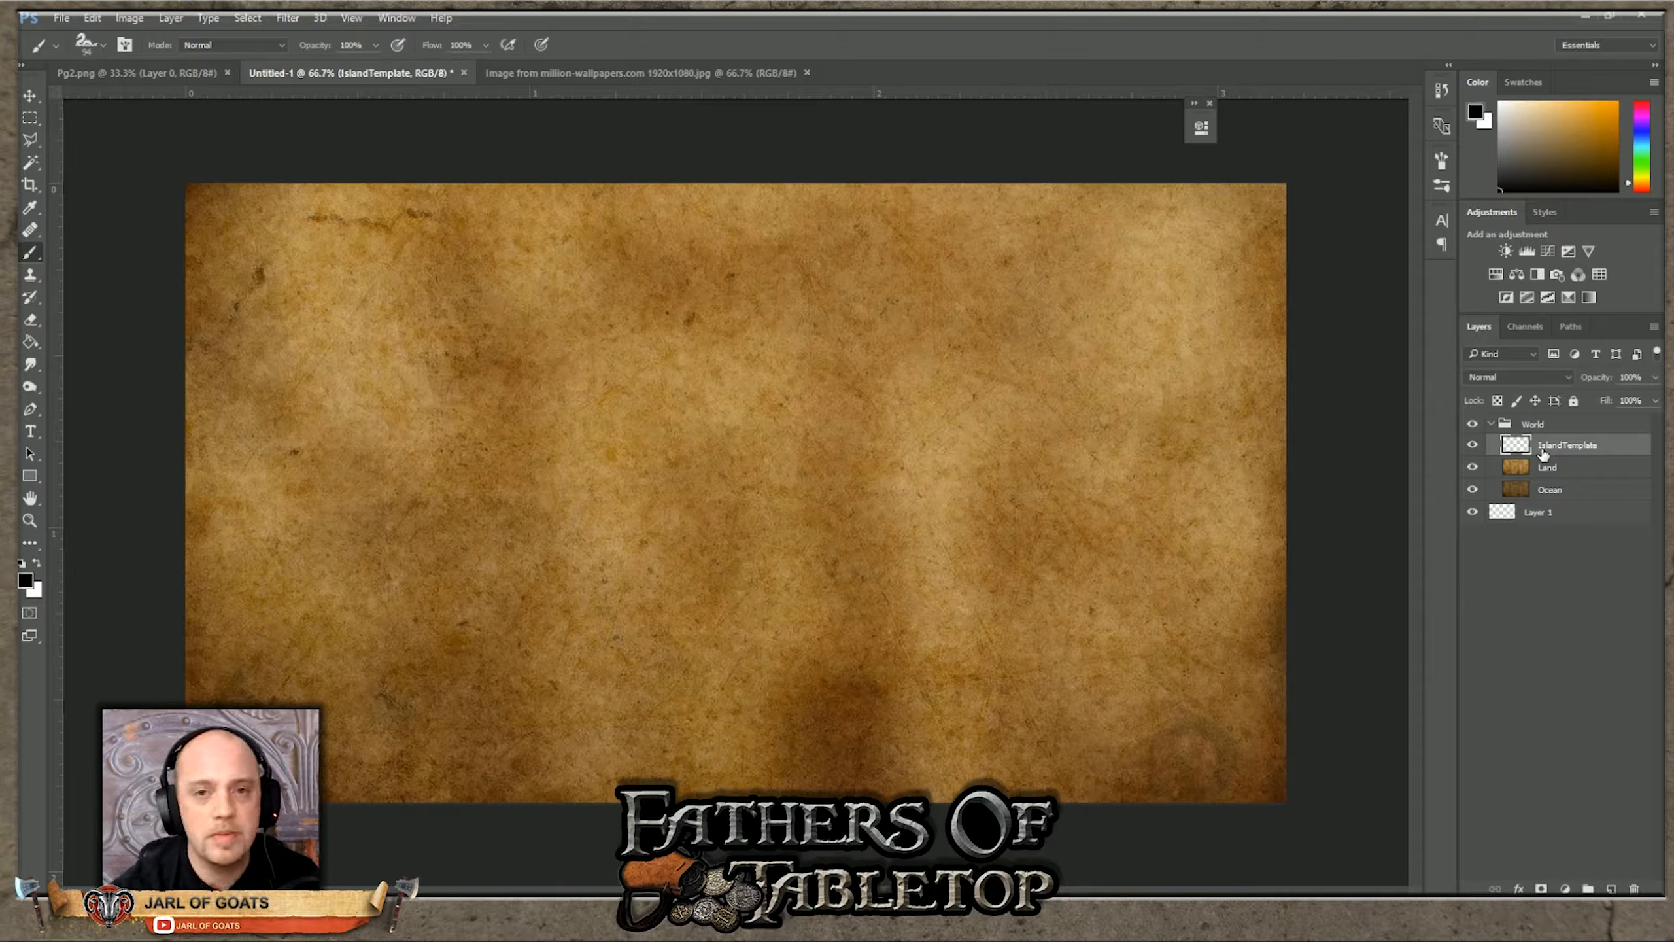
Step: Select the arch-shaped land brush with the 986 px default size from the brush presets
click(102, 45)
drag(226, 239, 230, 256)
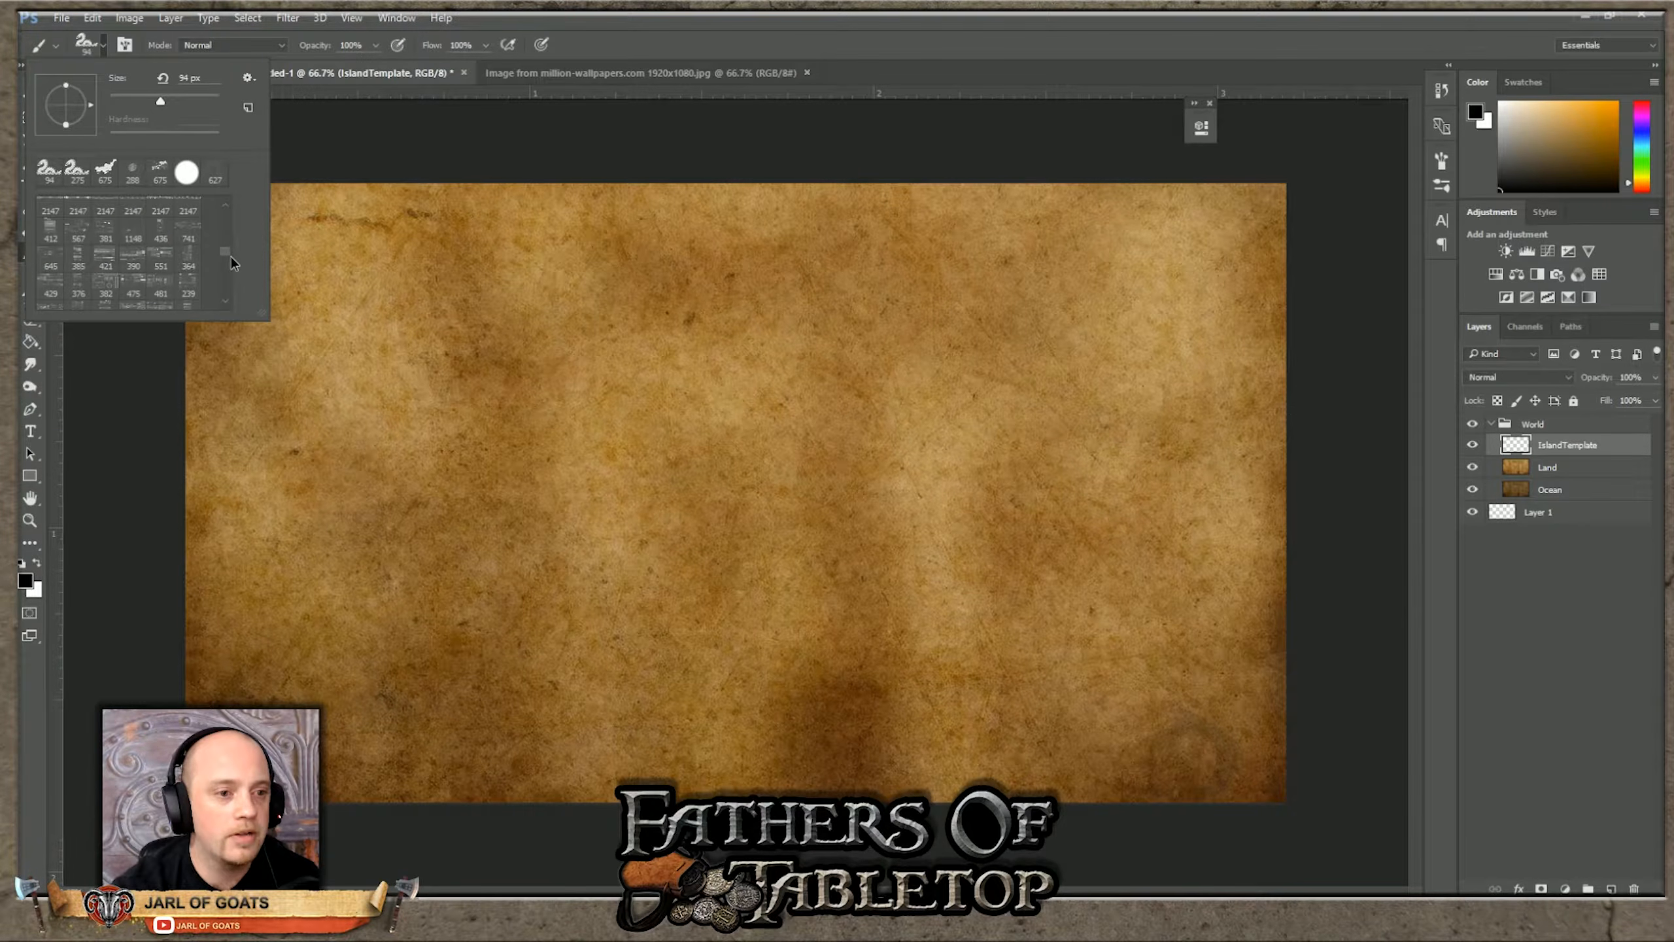
scroll(199, 287, down, 8)
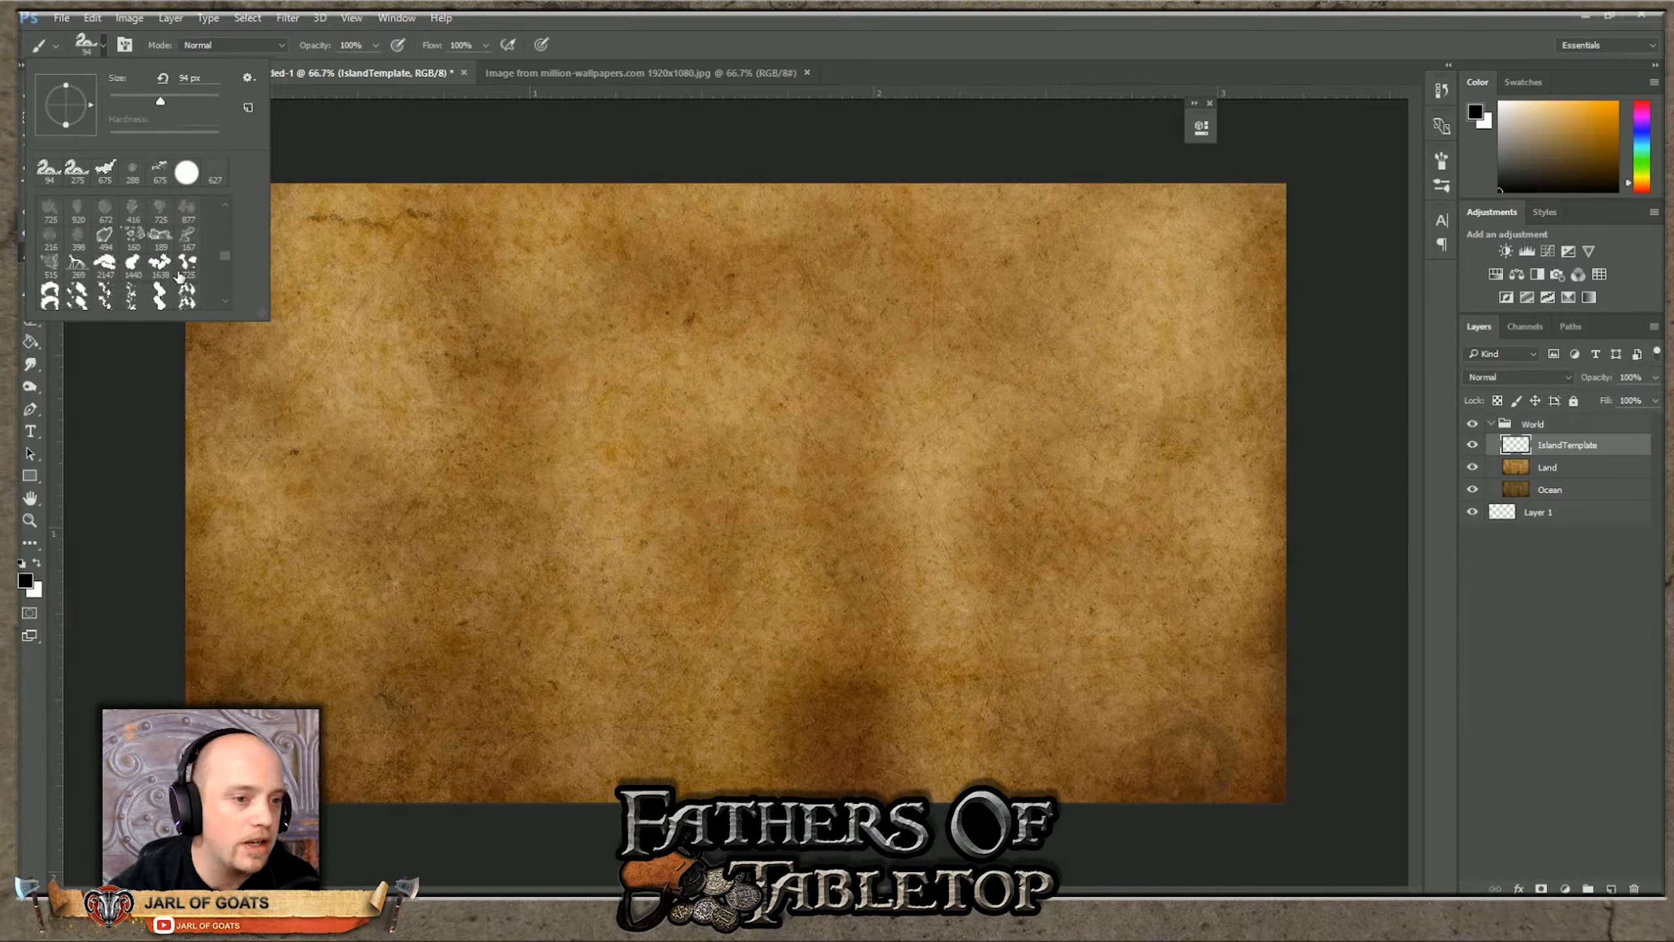
scroll(179, 276, up, 1)
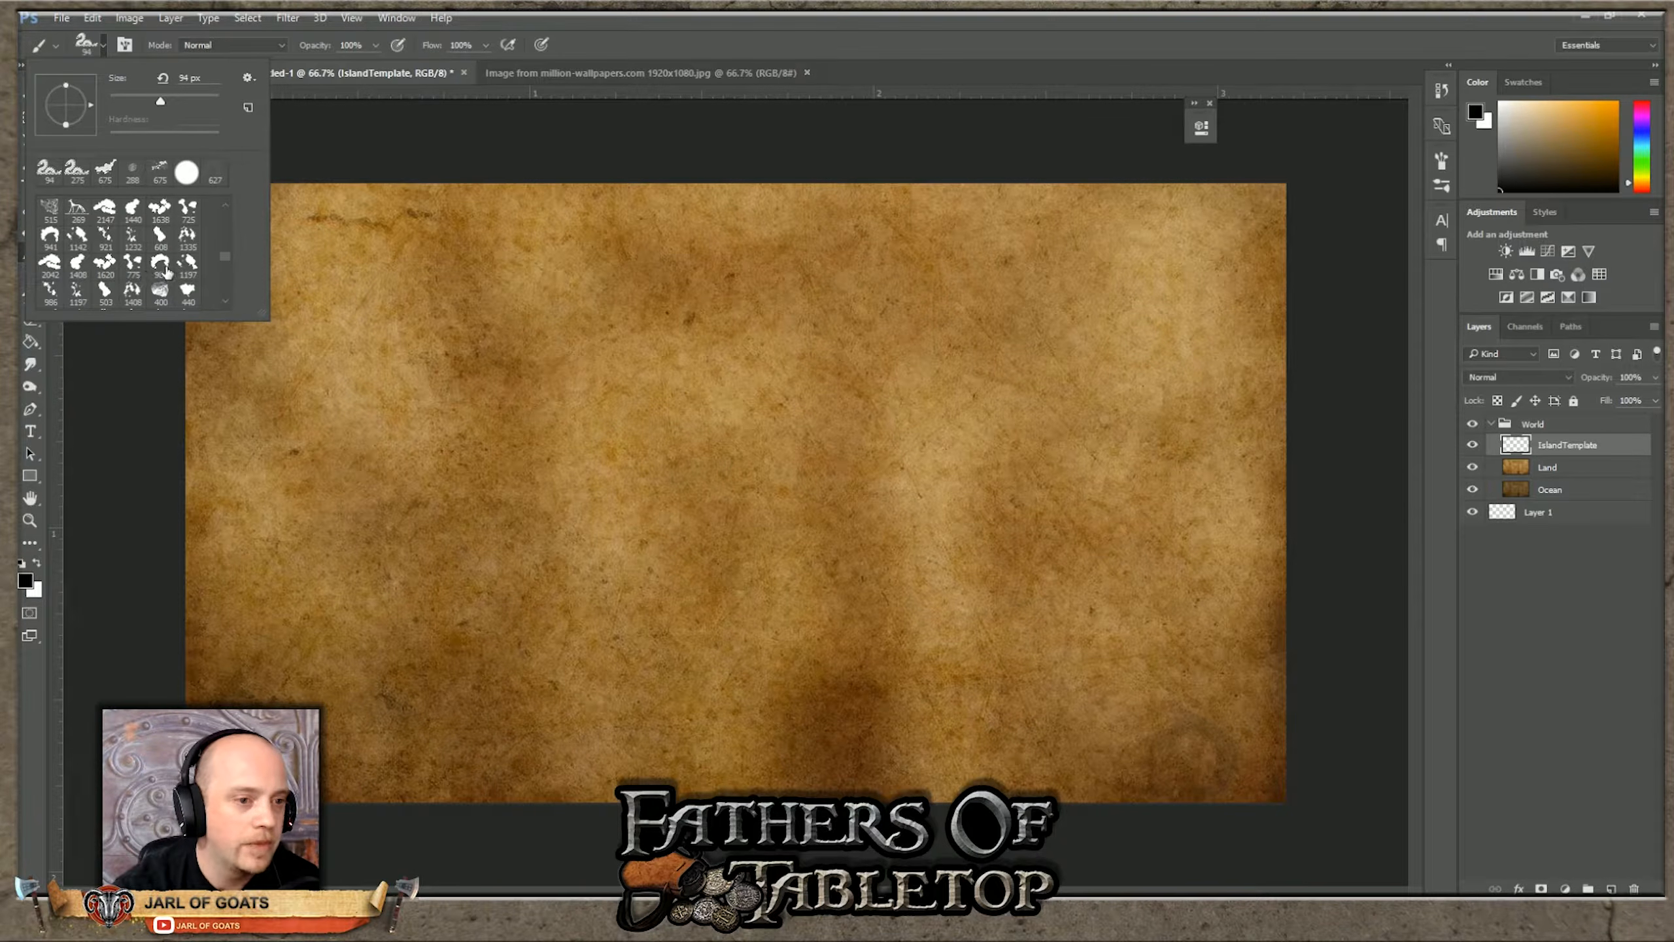
scroll(161, 269, down, 2)
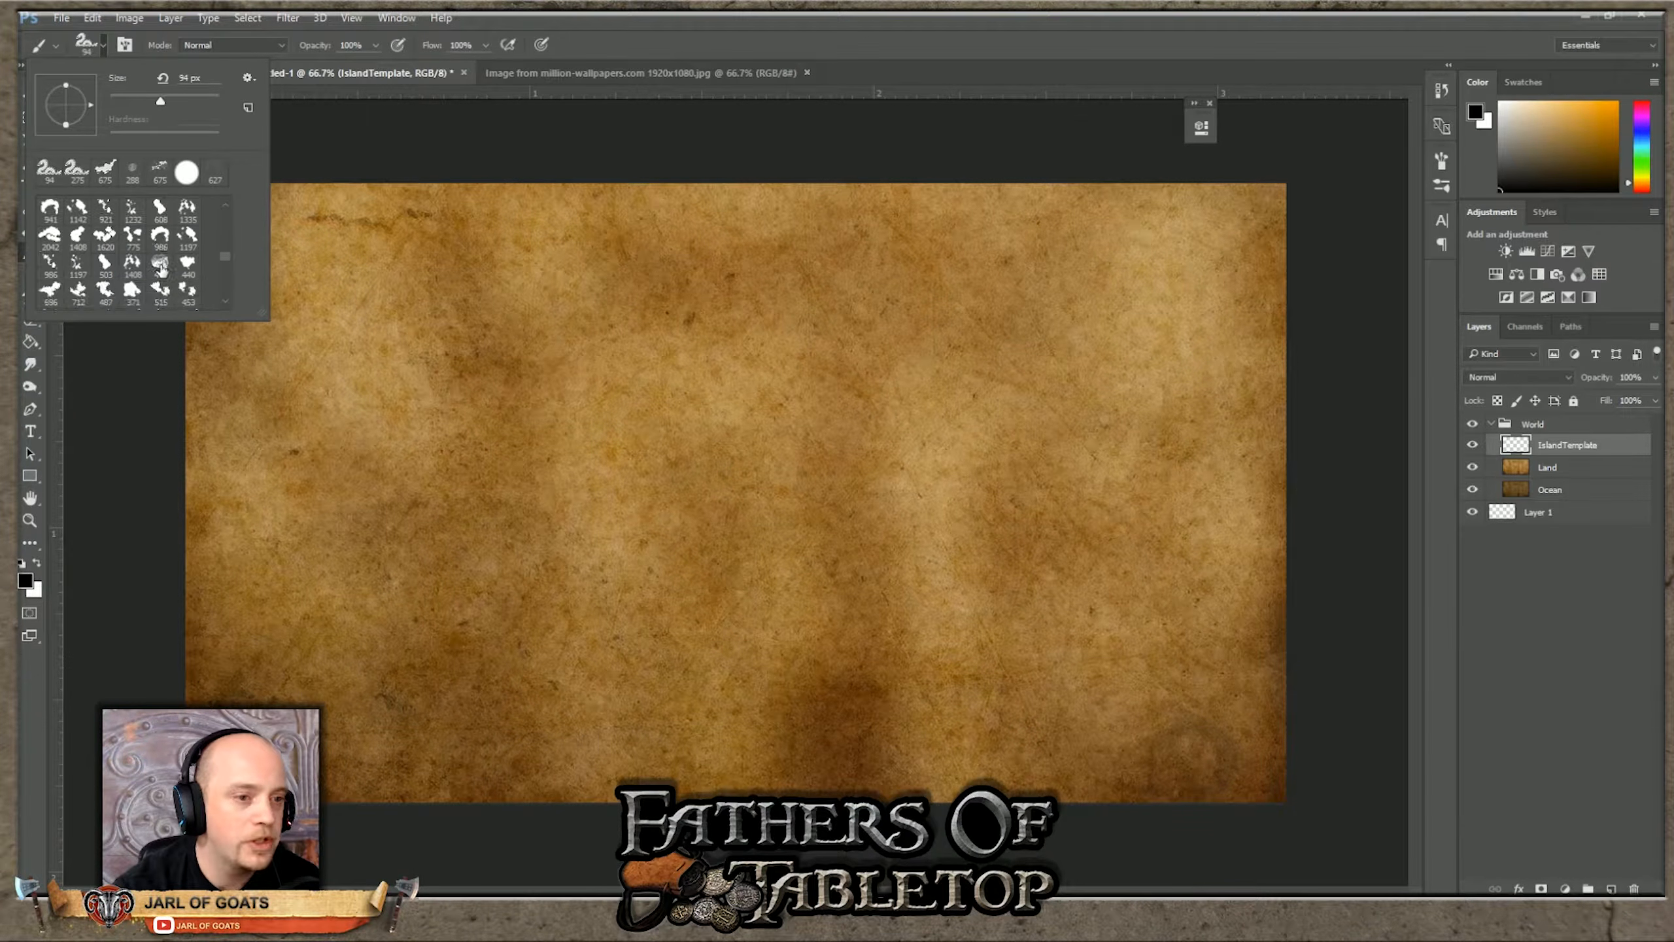
scroll(161, 269, up, 1)
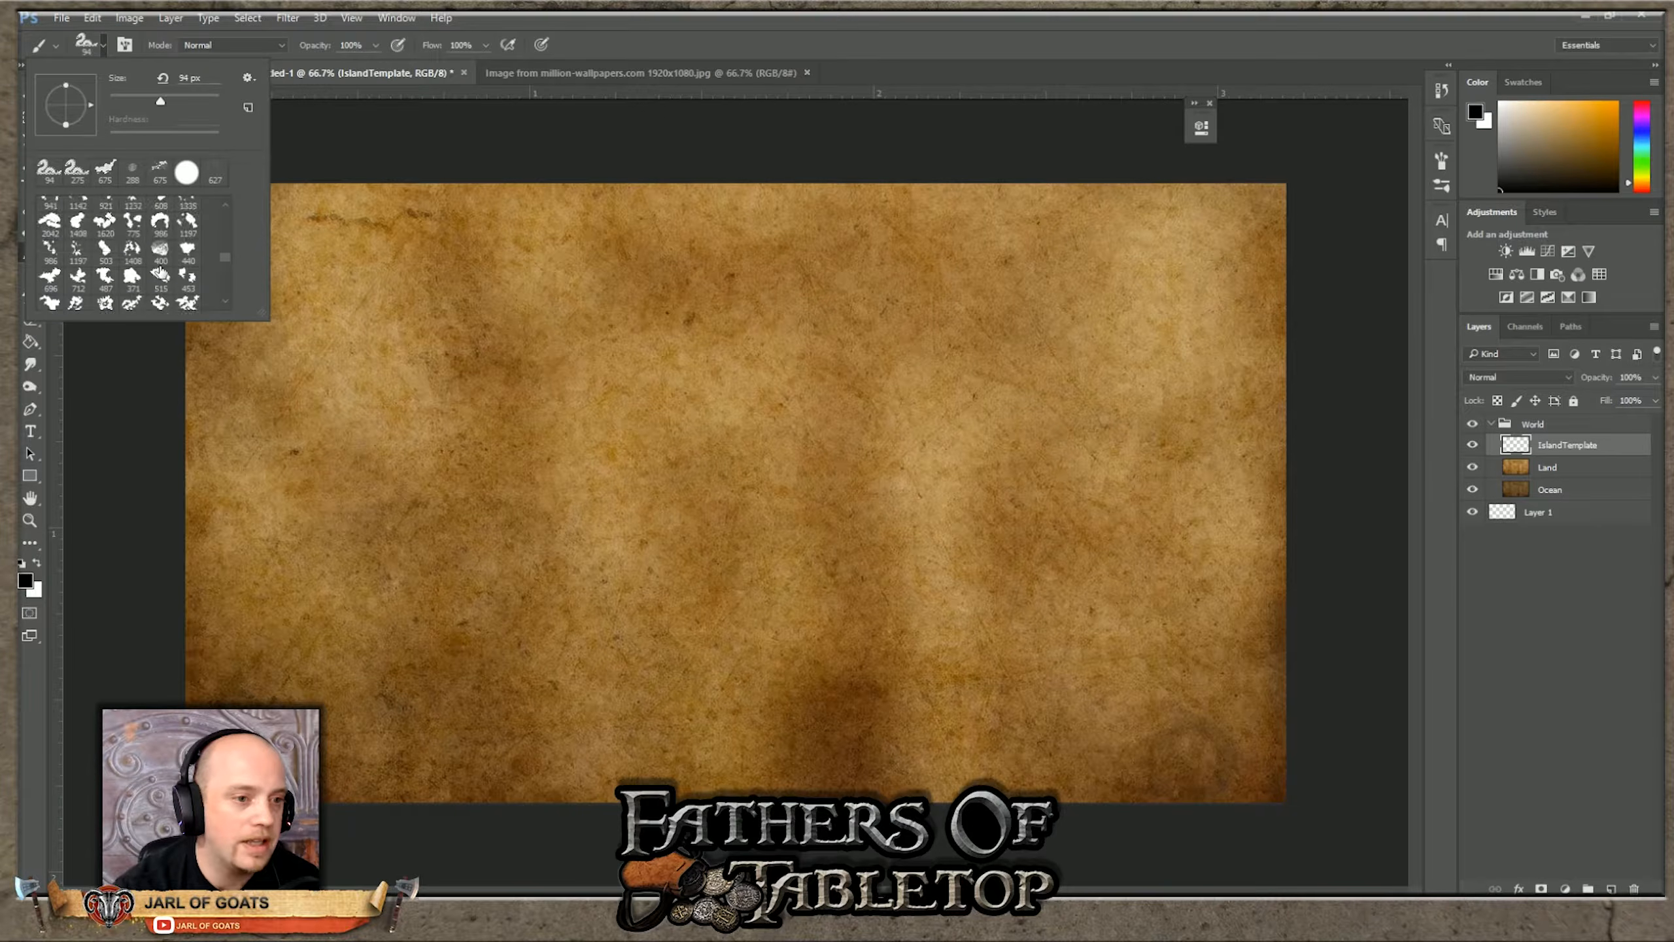
click(161, 226)
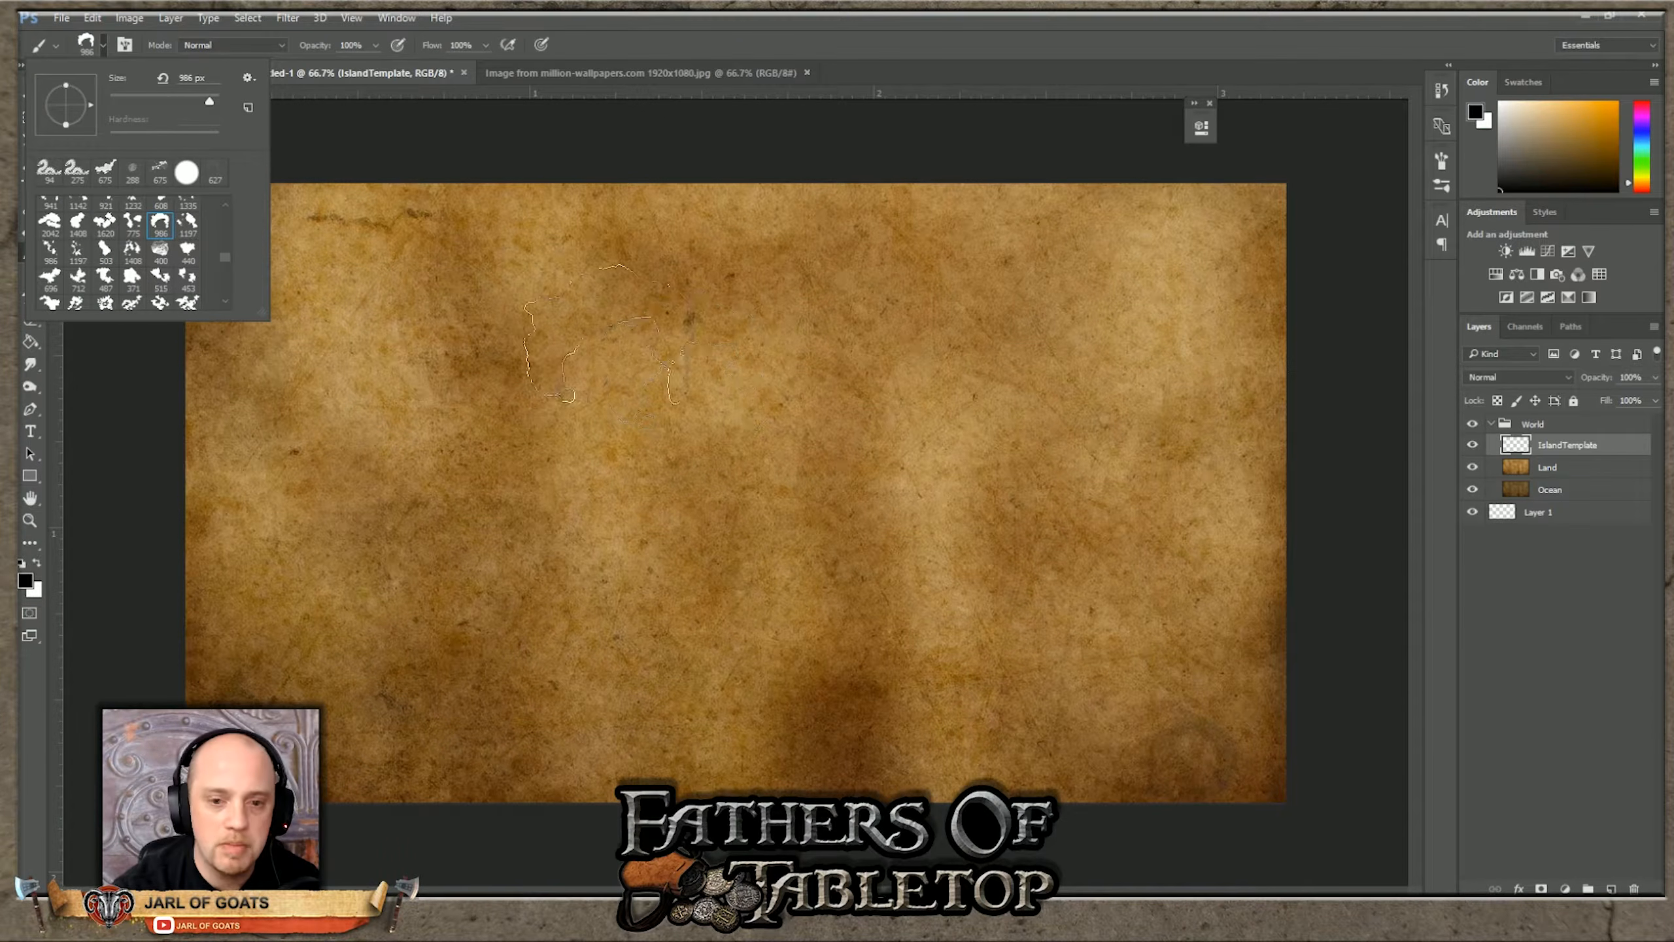
Step: Try different sizes for the arch-shaped land brush, including 3200 px and 300 px
drag(208, 102, 212, 100)
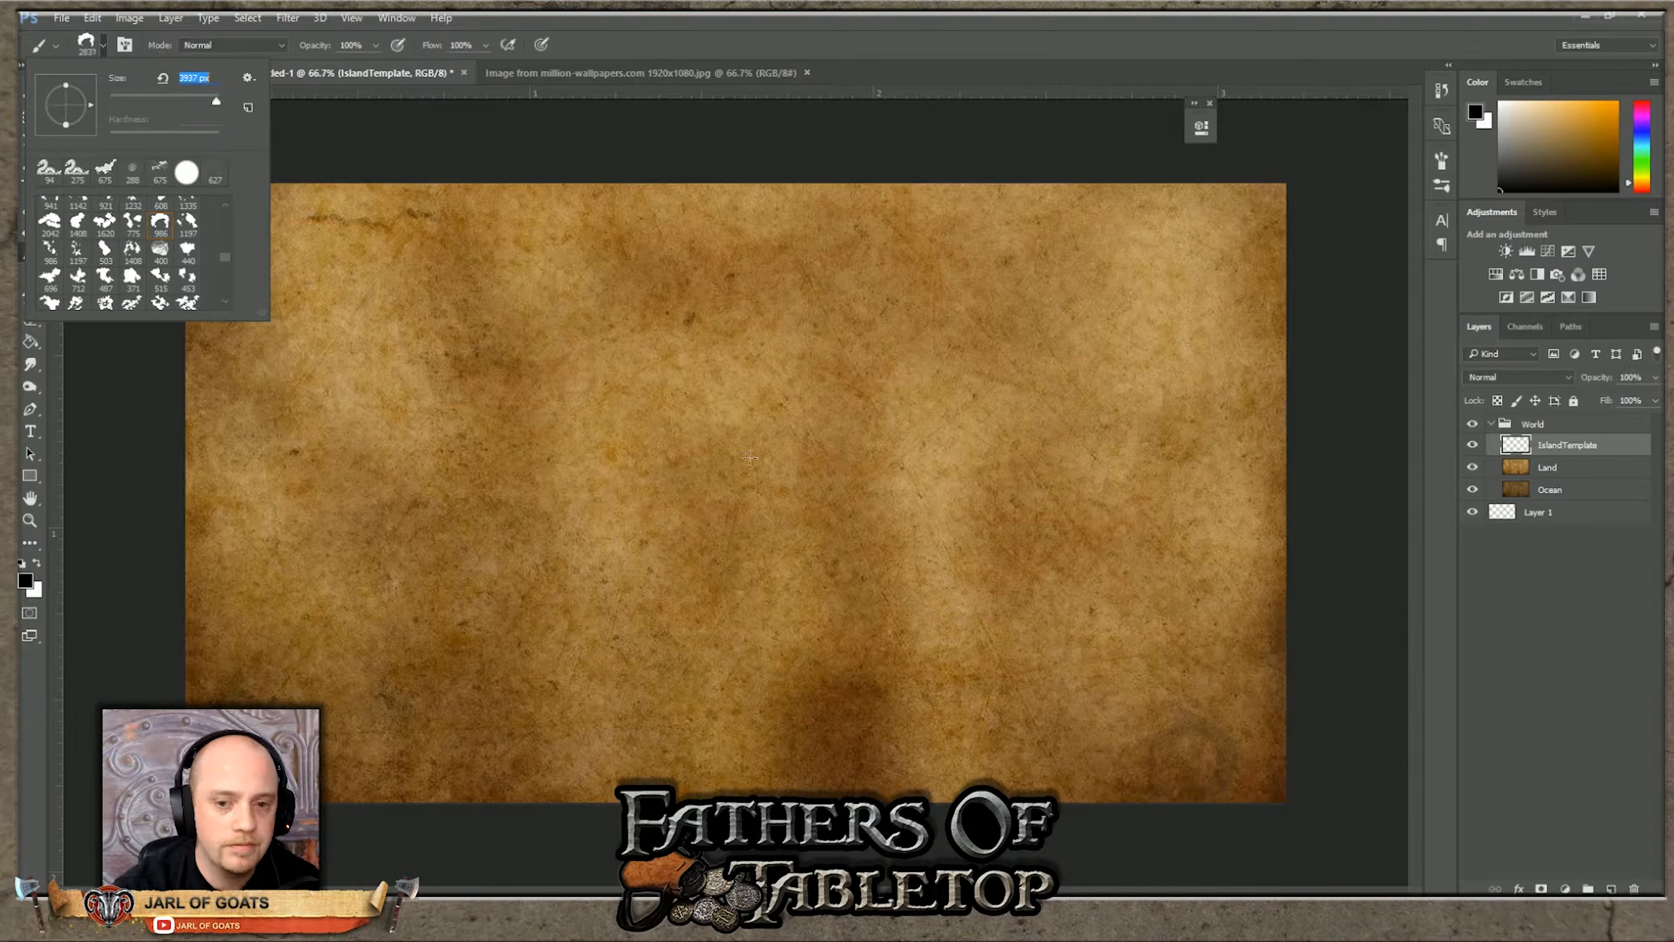
drag(214, 100, 212, 100)
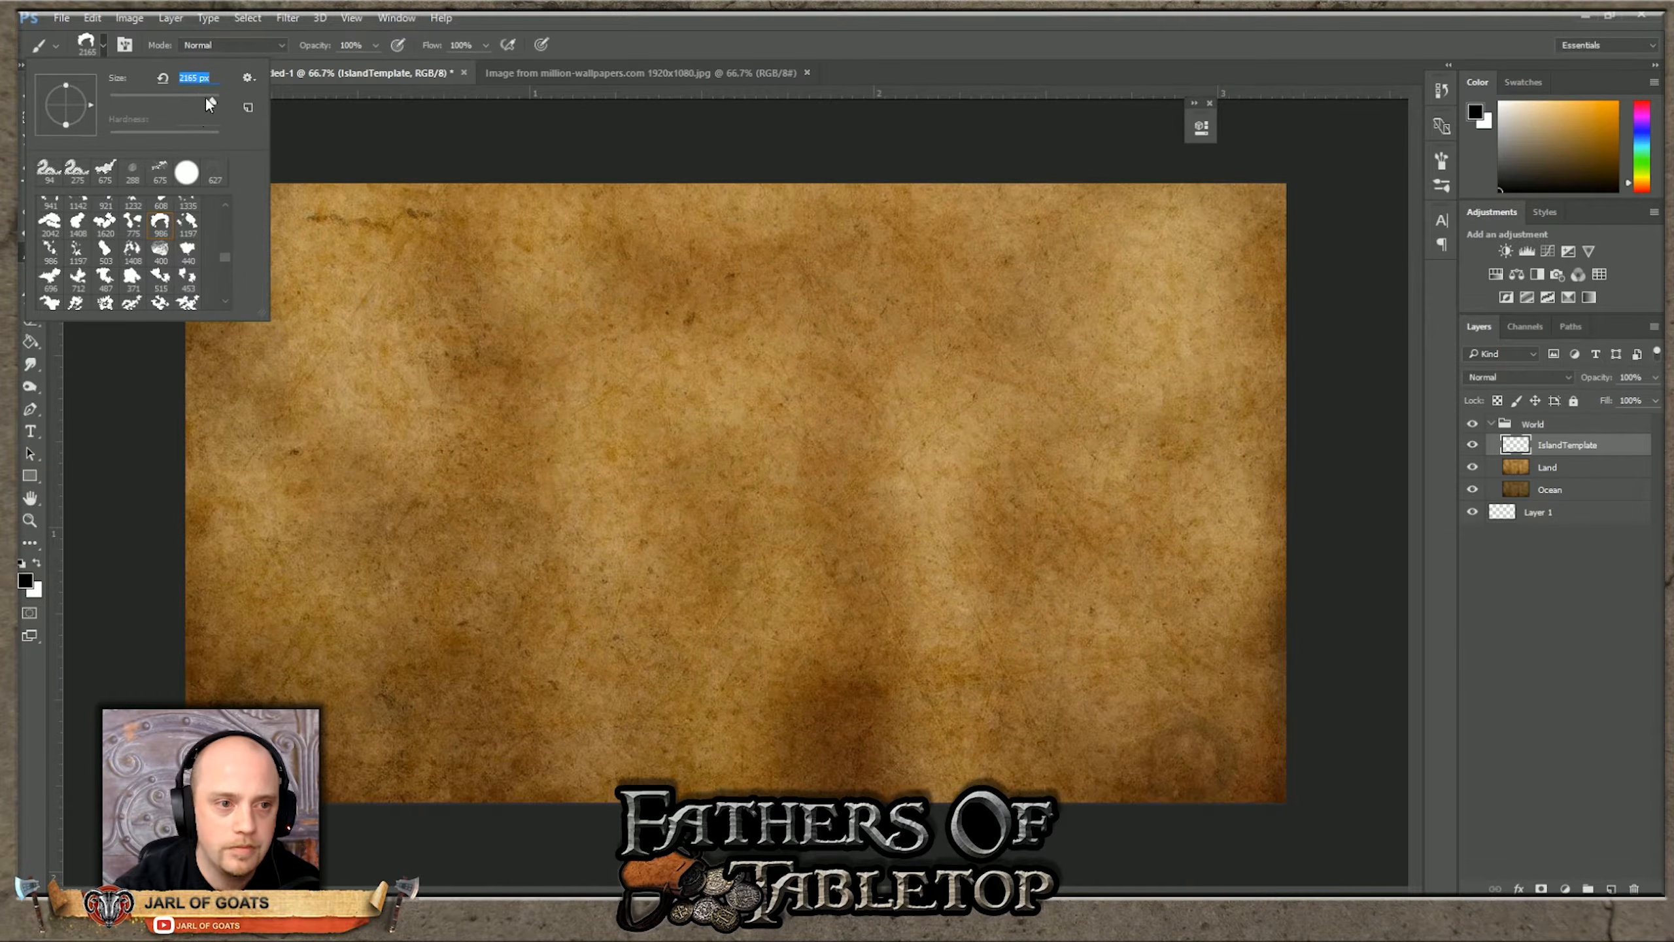
drag(214, 100, 213, 99)
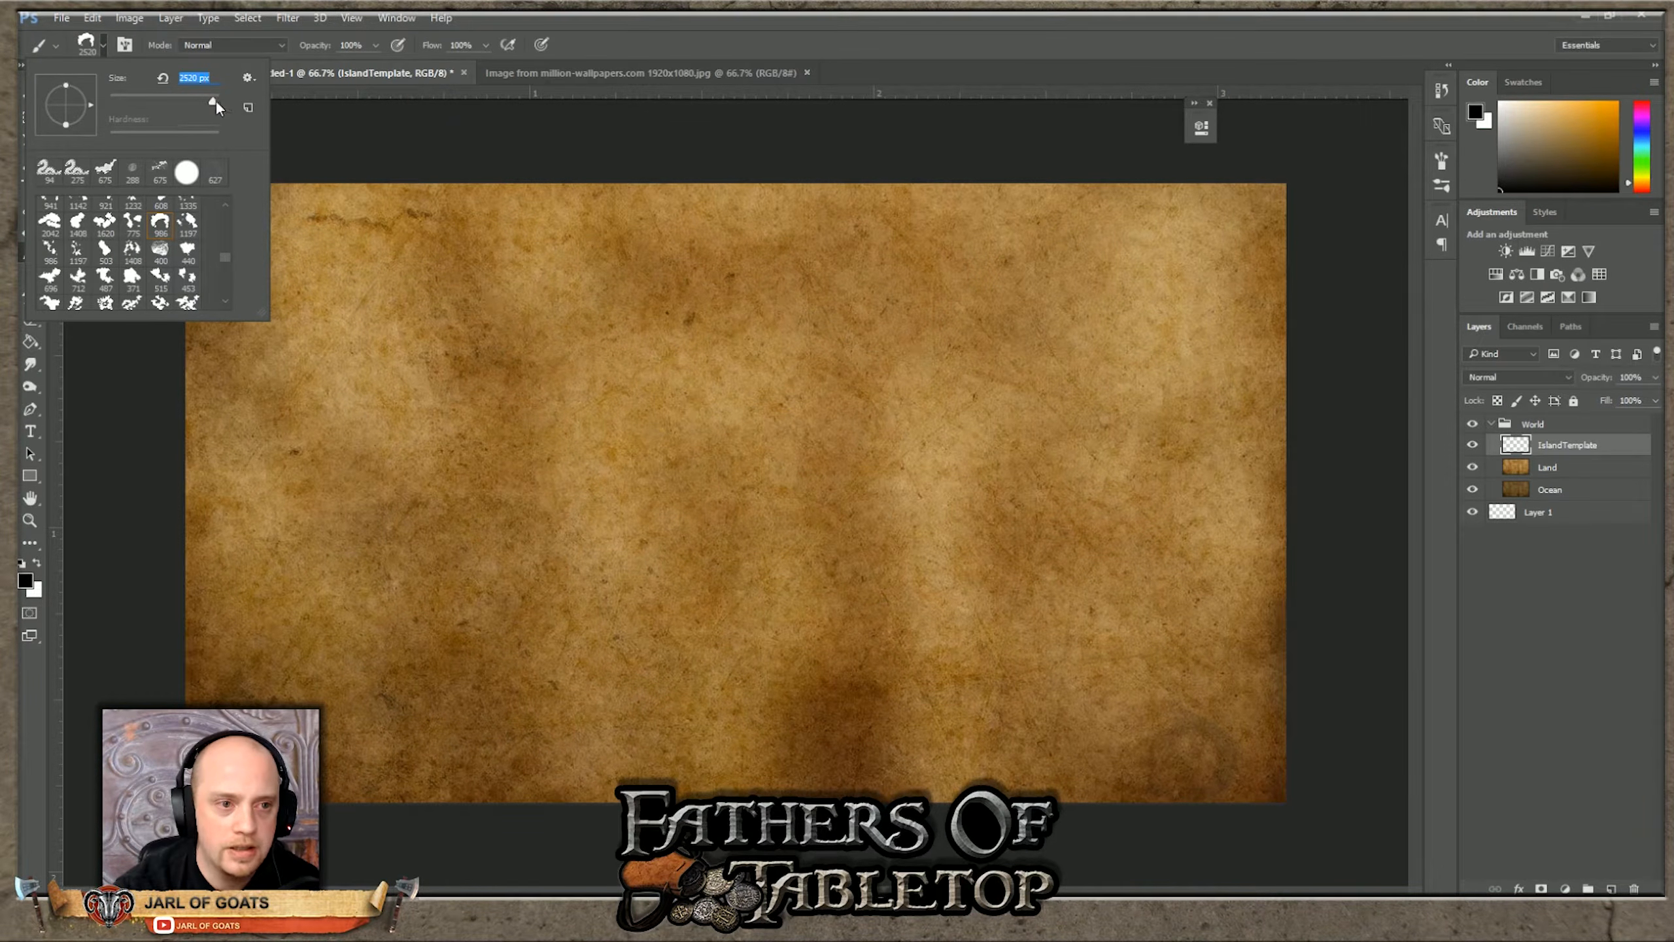
drag(219, 105, 217, 102)
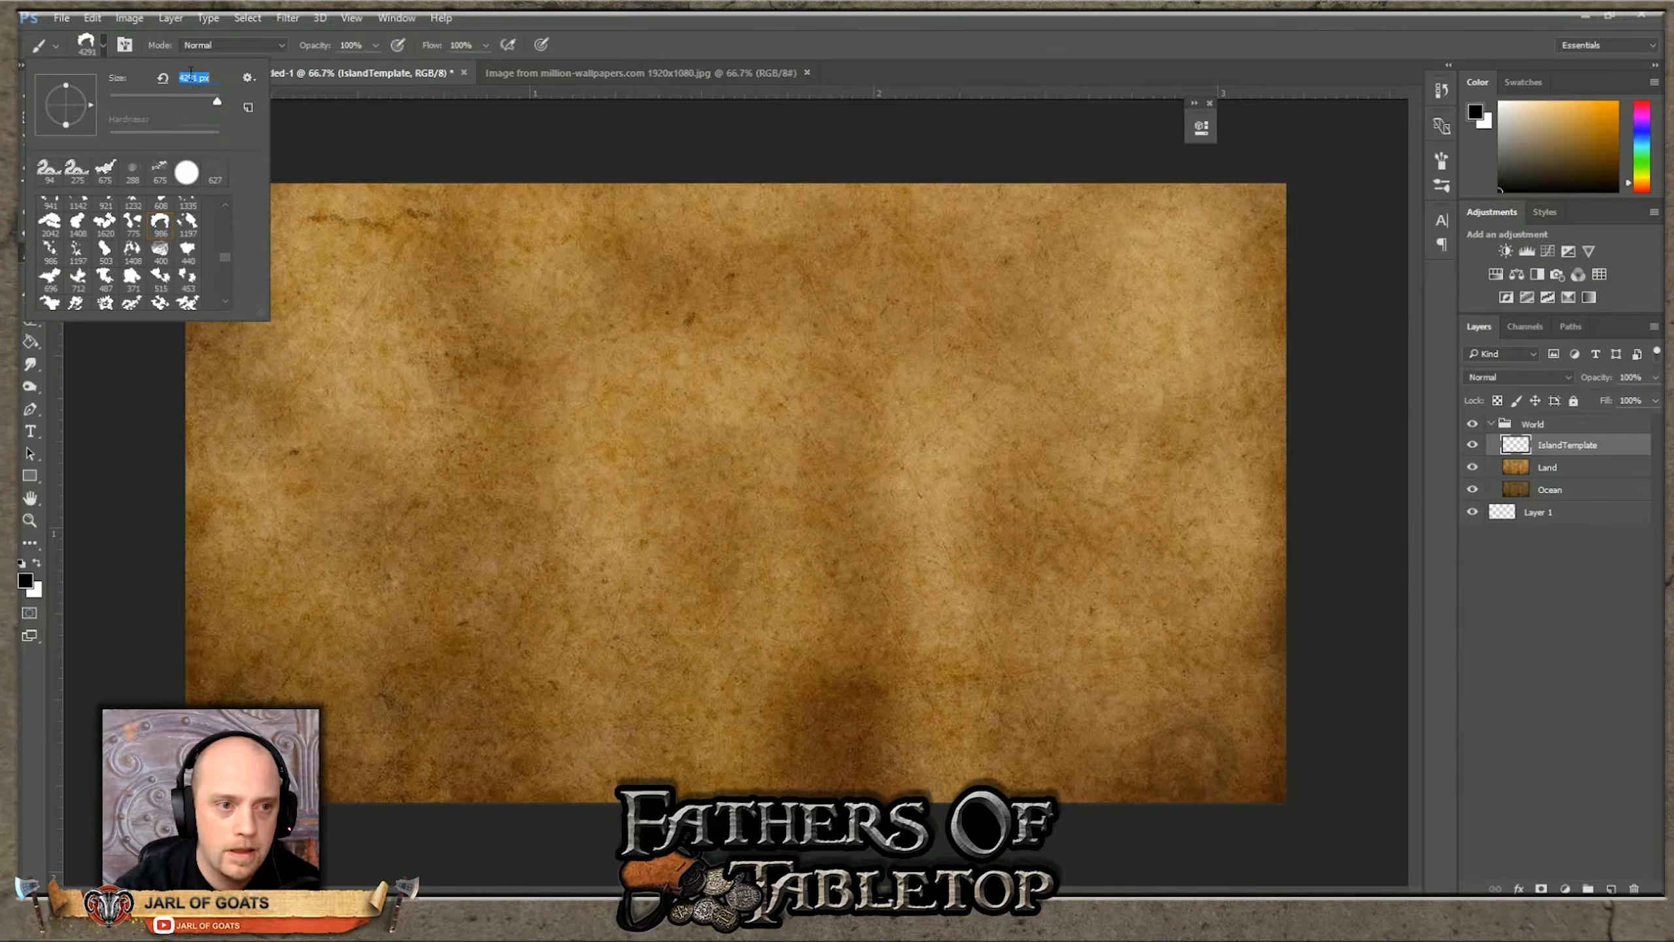
text(2900)
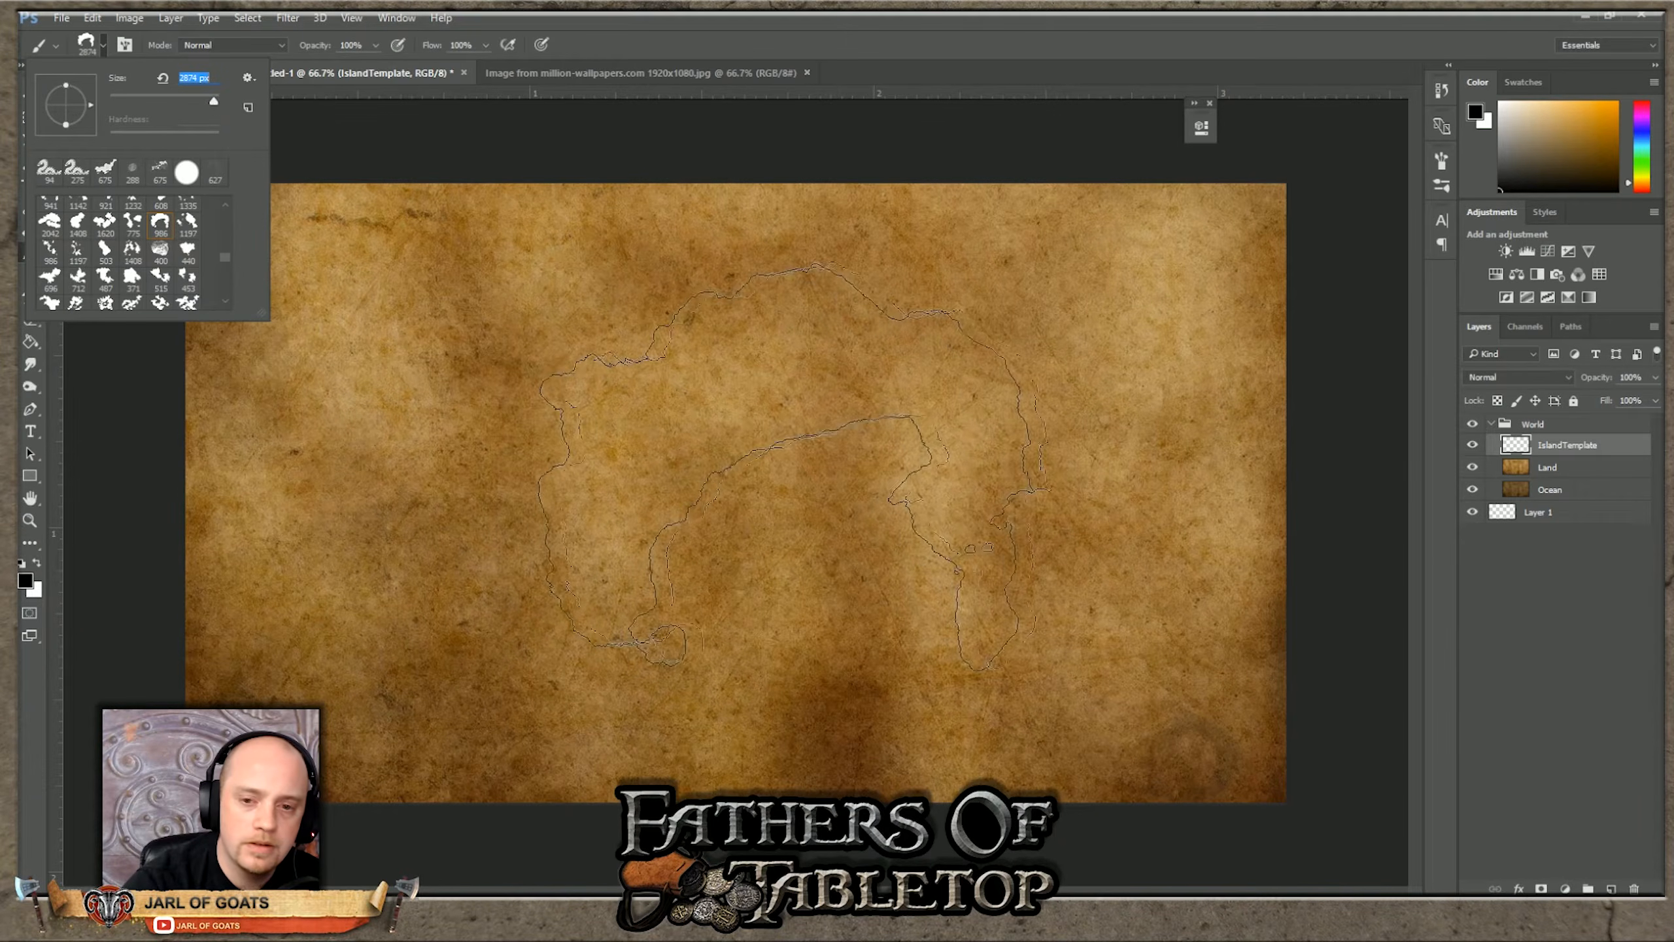
text(3200)
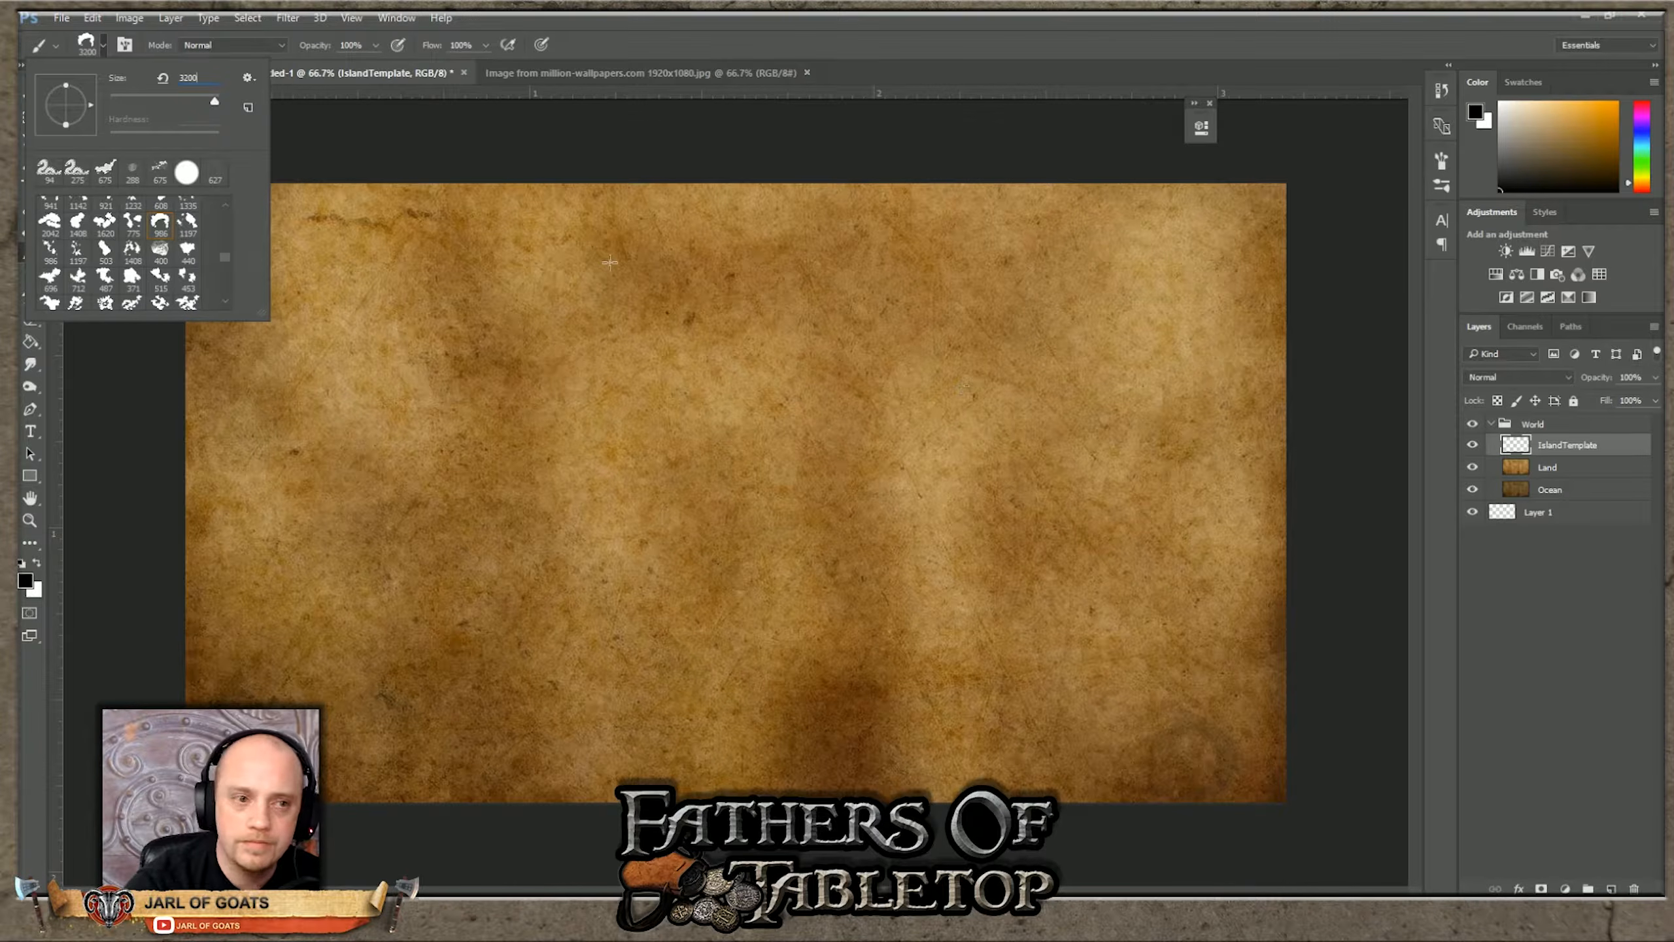
key(Return)
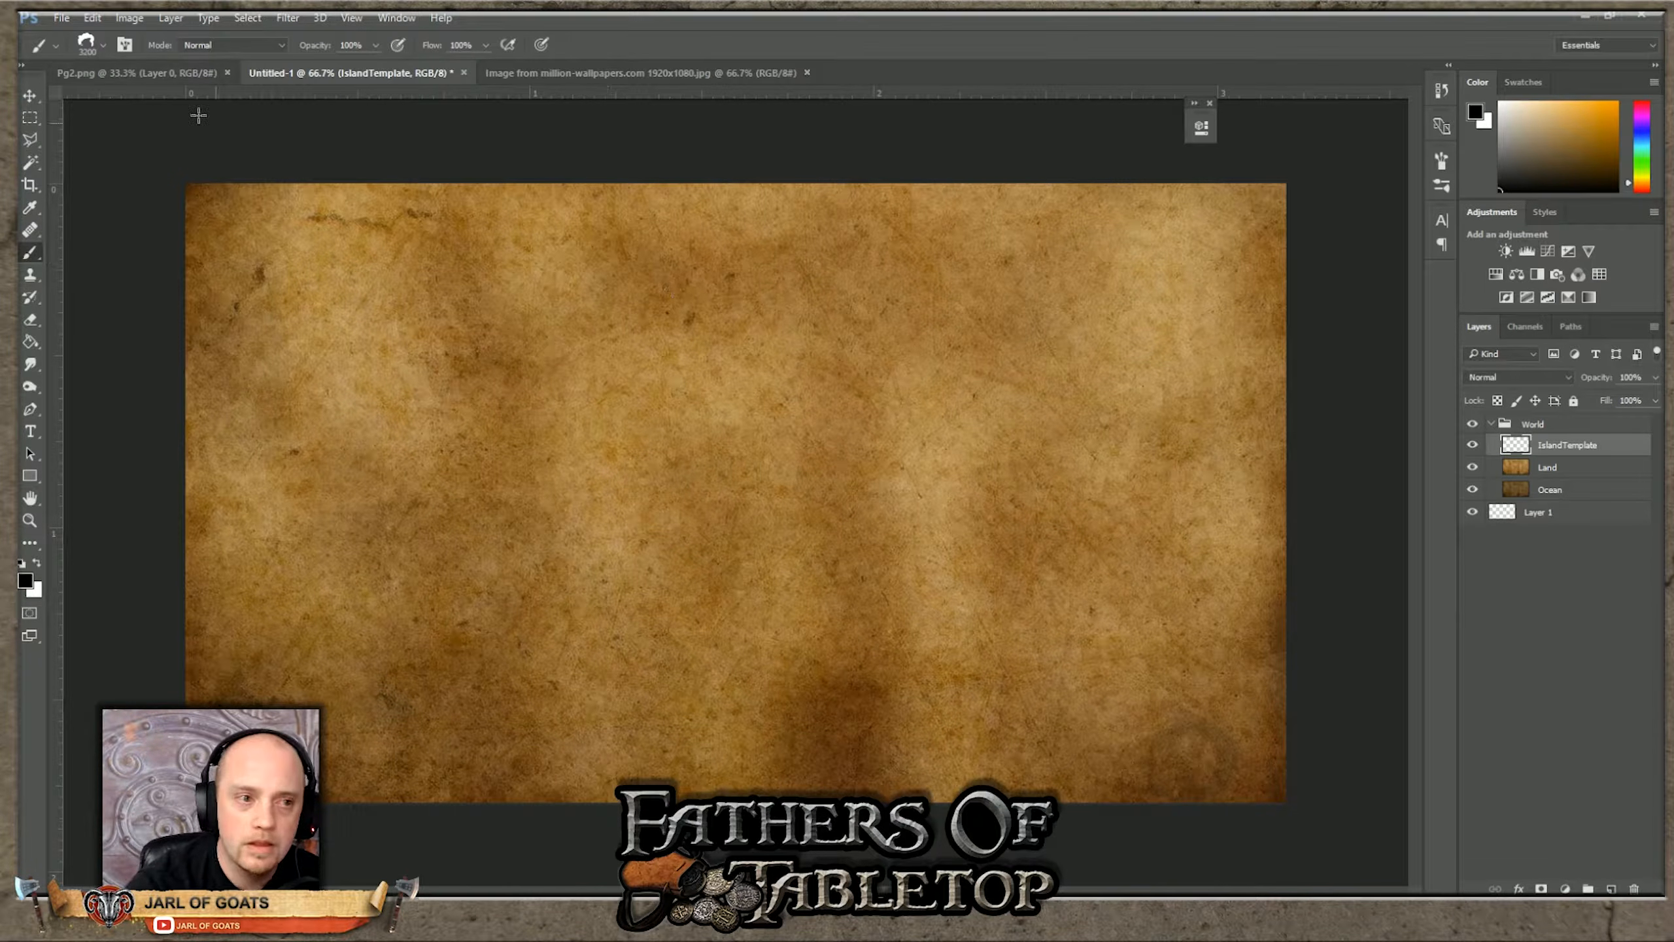
click(97, 47)
click(181, 78)
text(941)
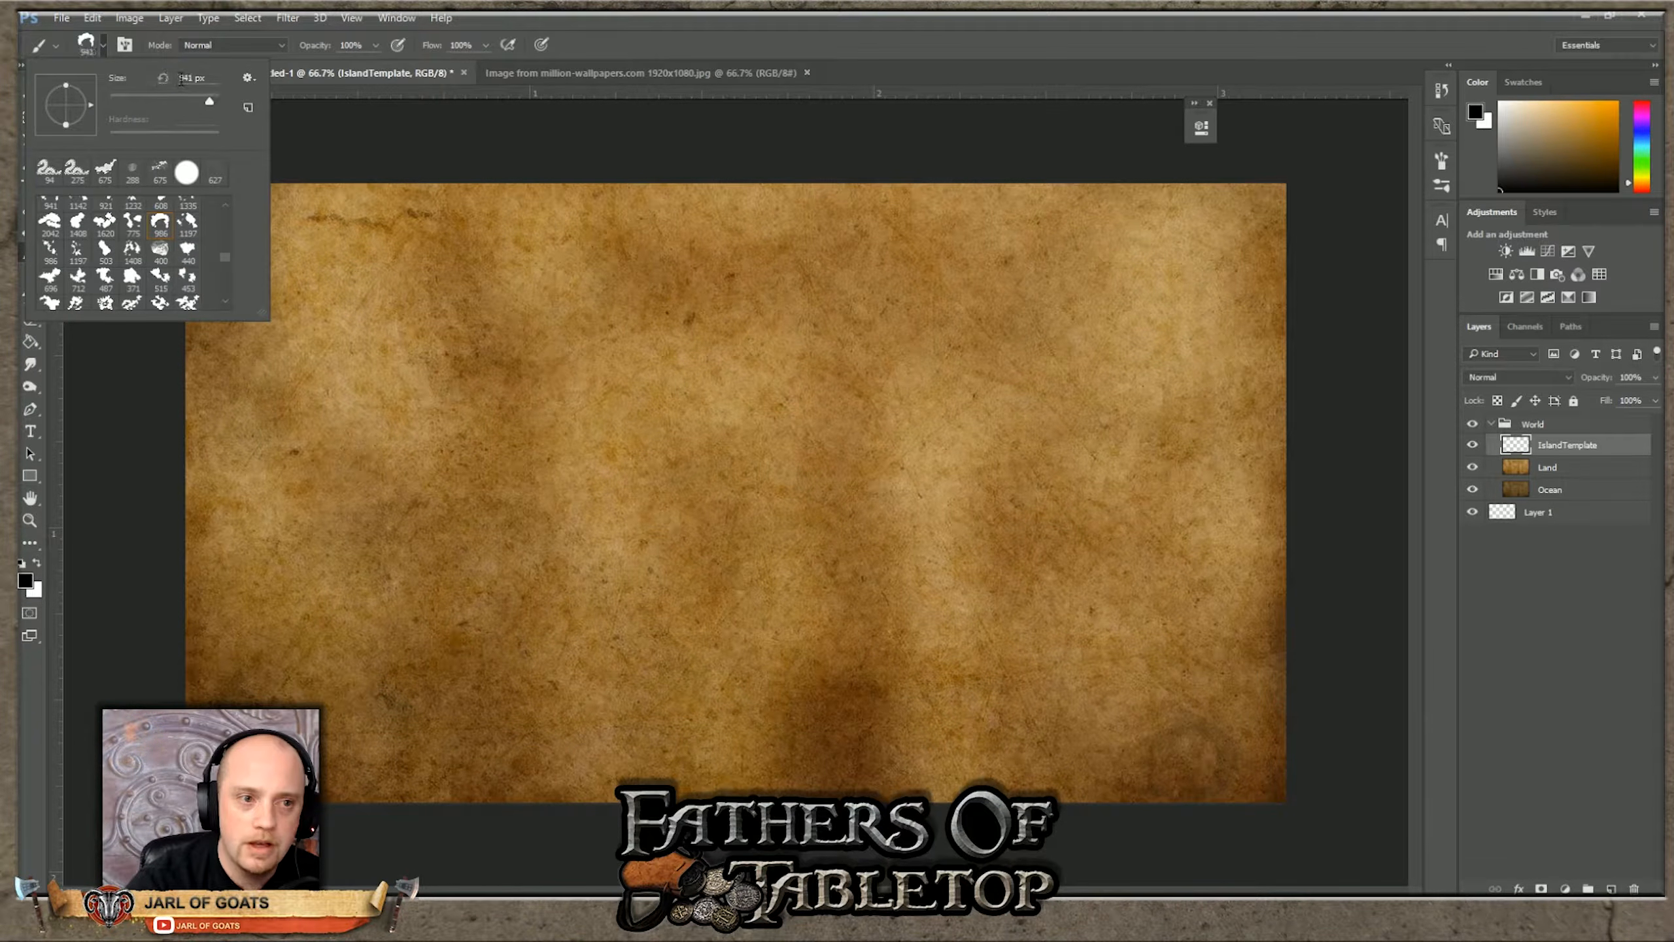
text(300)
key(Return)
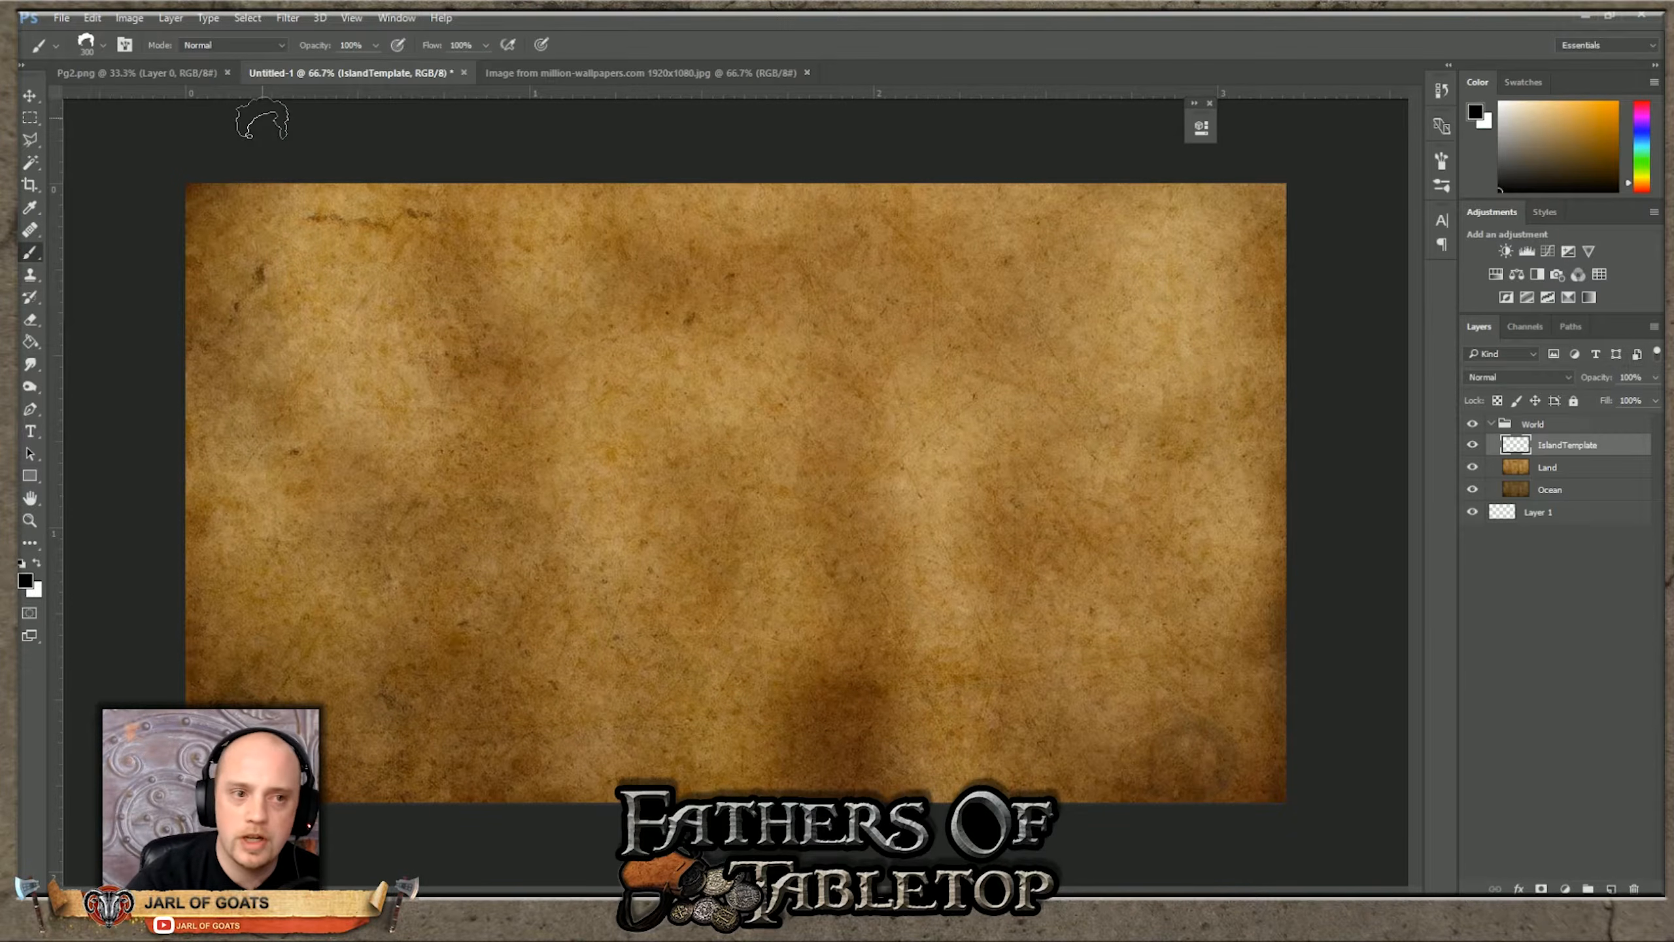
Step: Set the arch-shaped land brush to 3000 px and stamp it once on the eastern half of the map
click(105, 42)
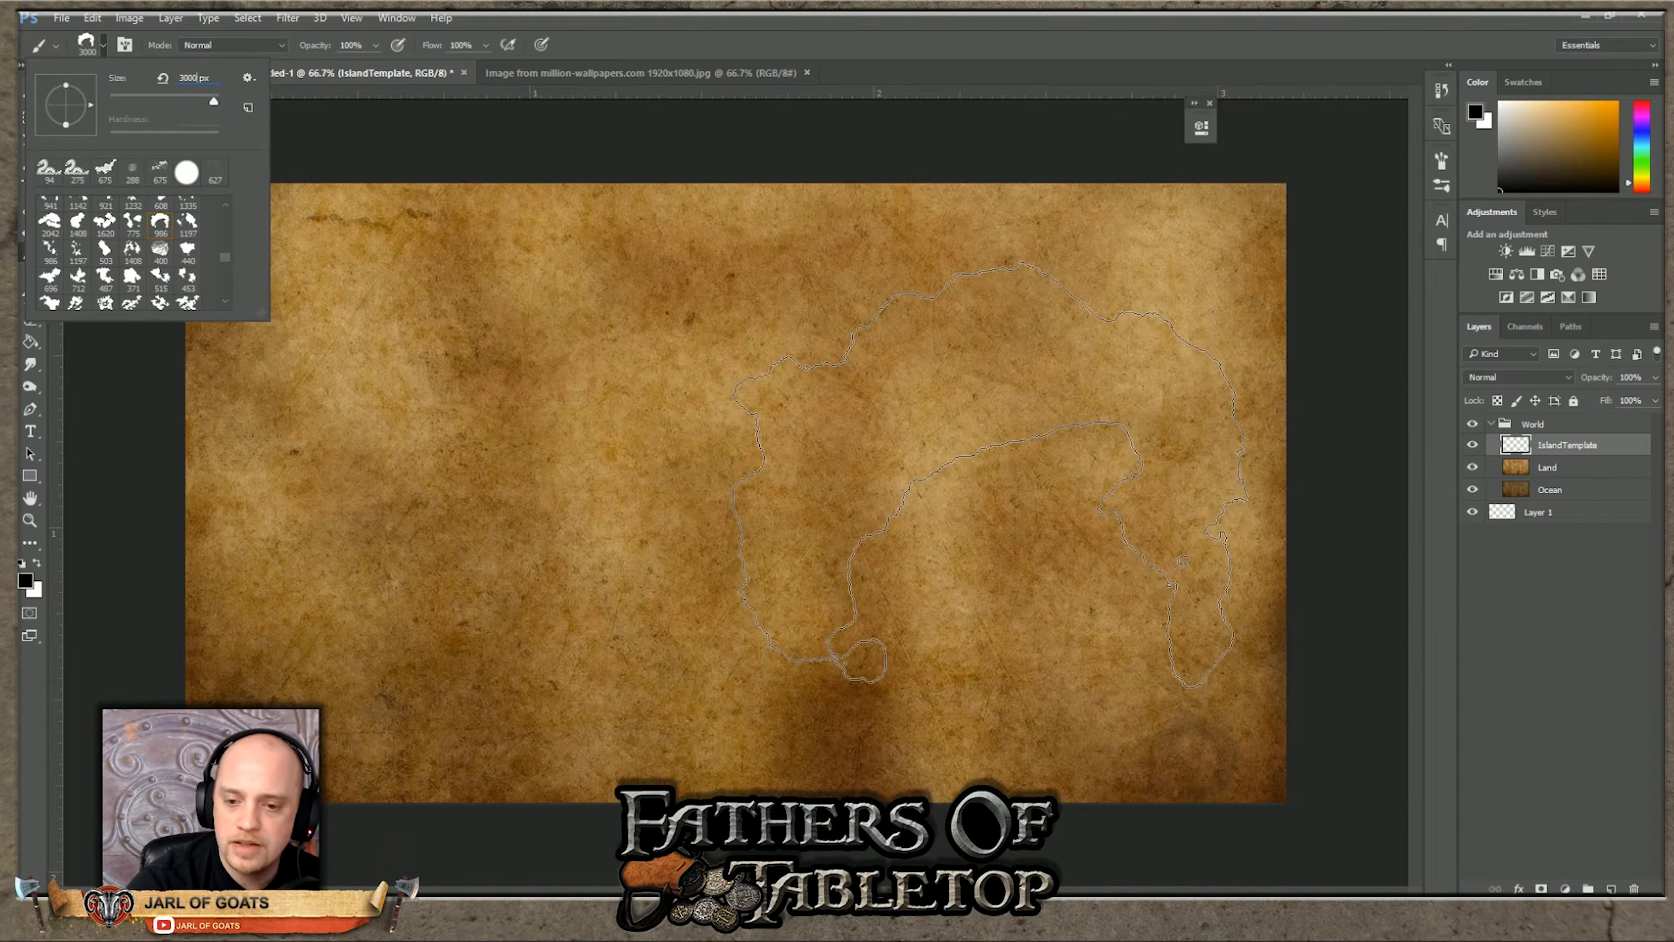
click(975, 506)
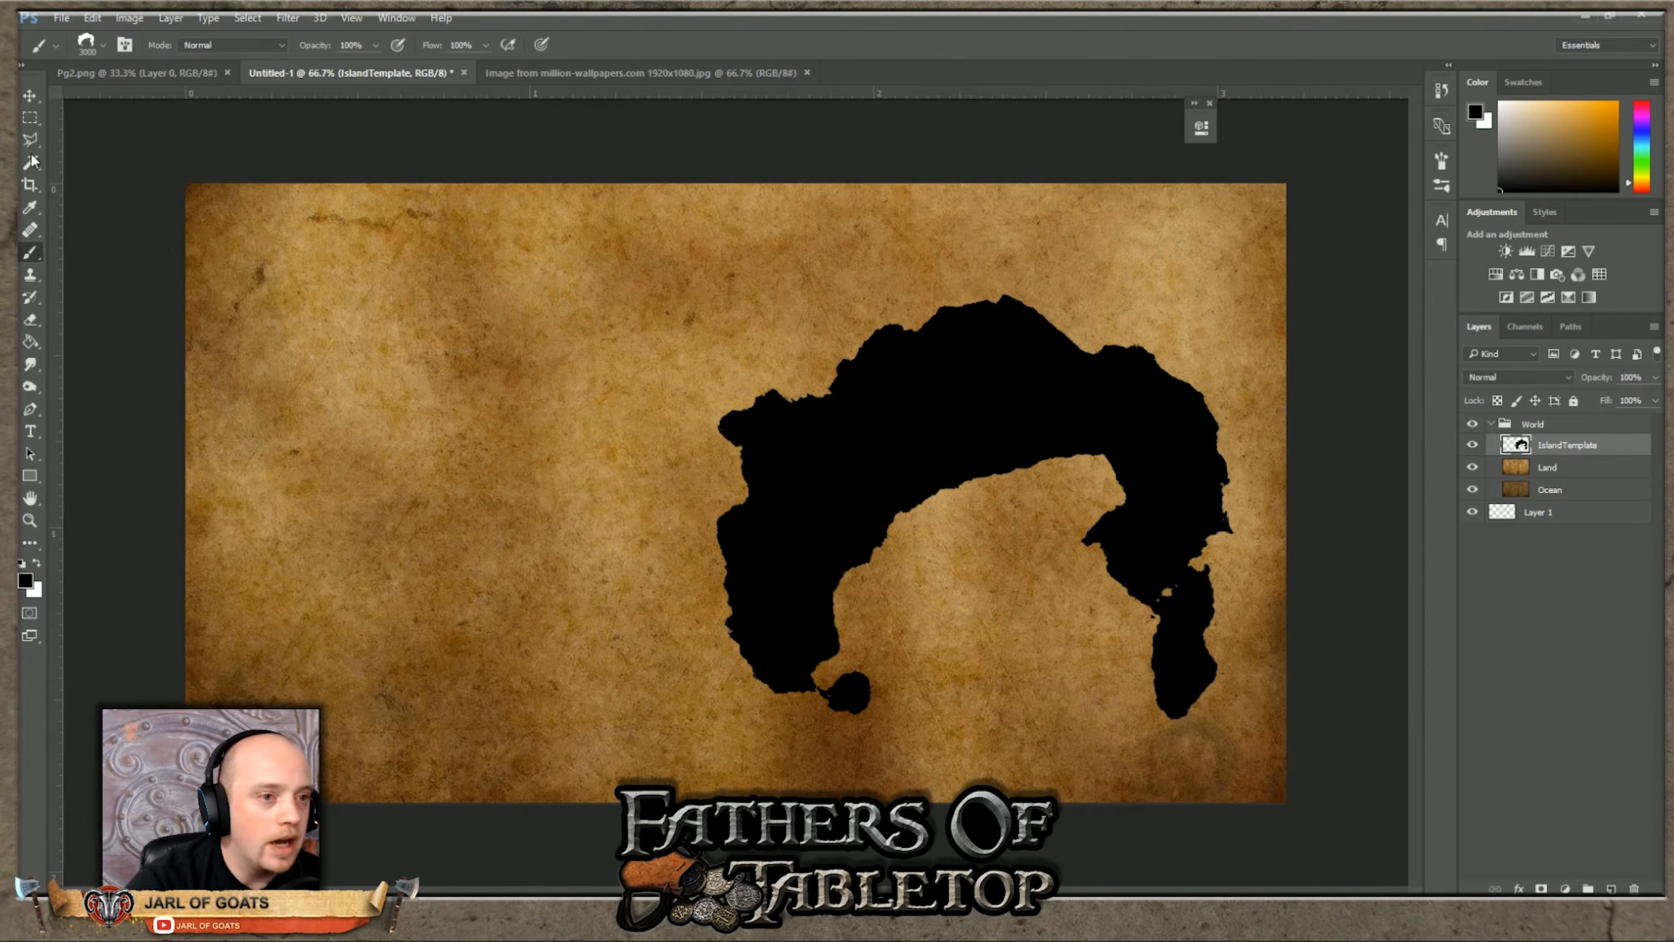
Step: Select the 577 px land brush preset, set its size to 900 px, and stamp it overlapping the western side of the arch-shaped landmass
click(103, 53)
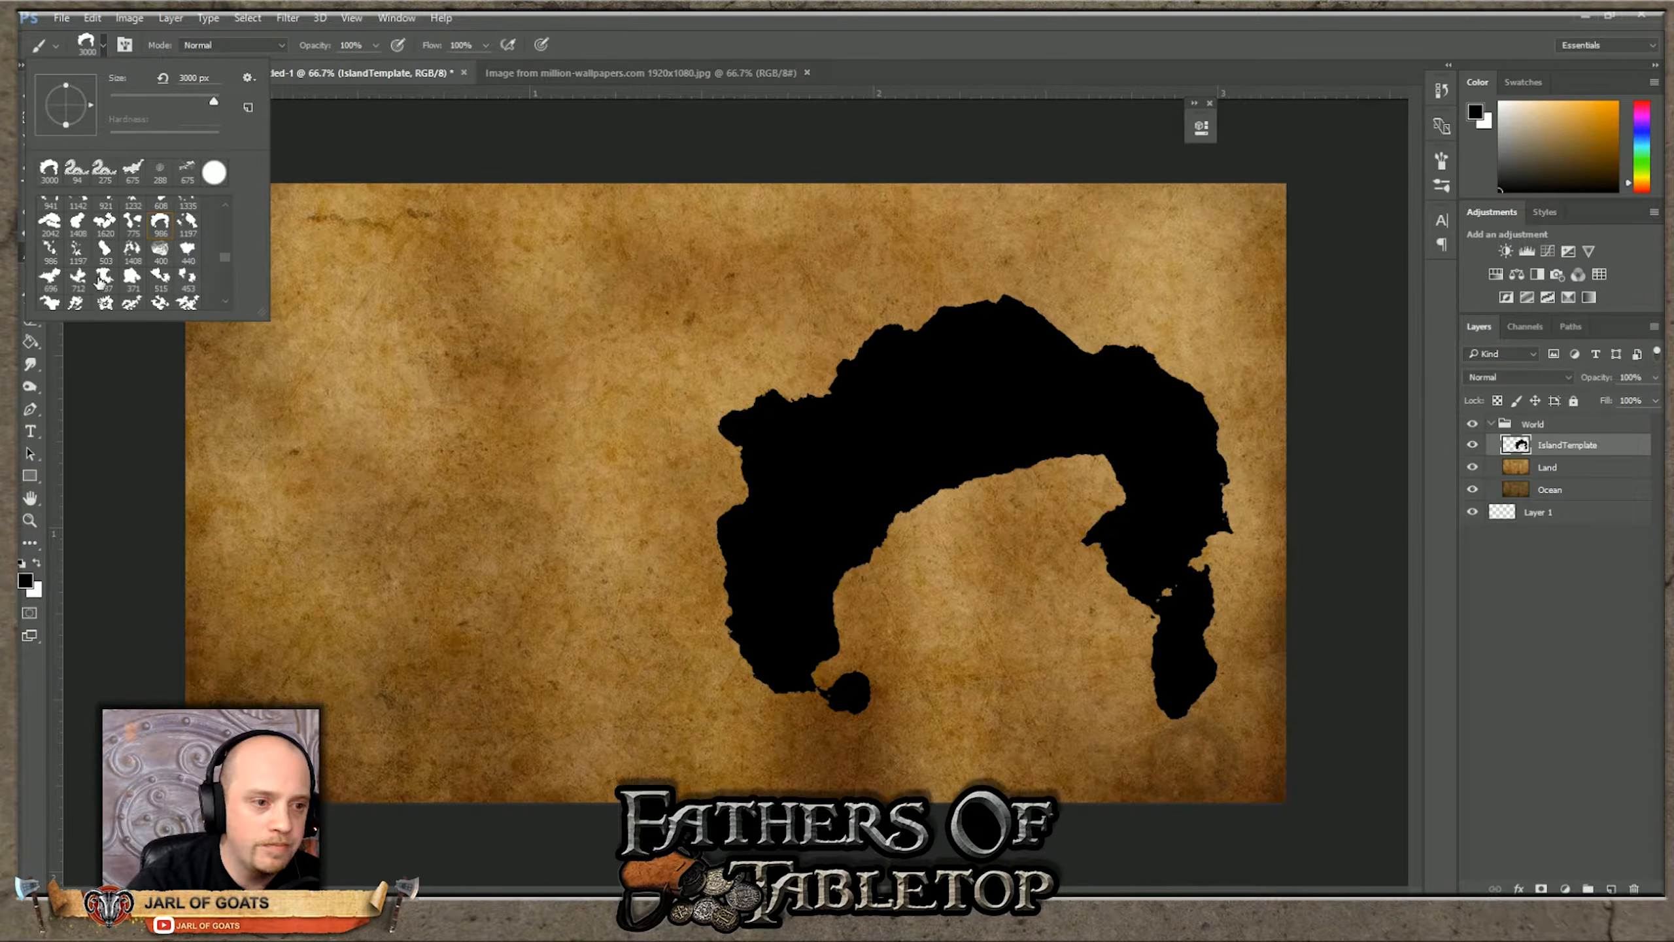
scroll(99, 281, down, 1)
scroll(104, 282, down, 1)
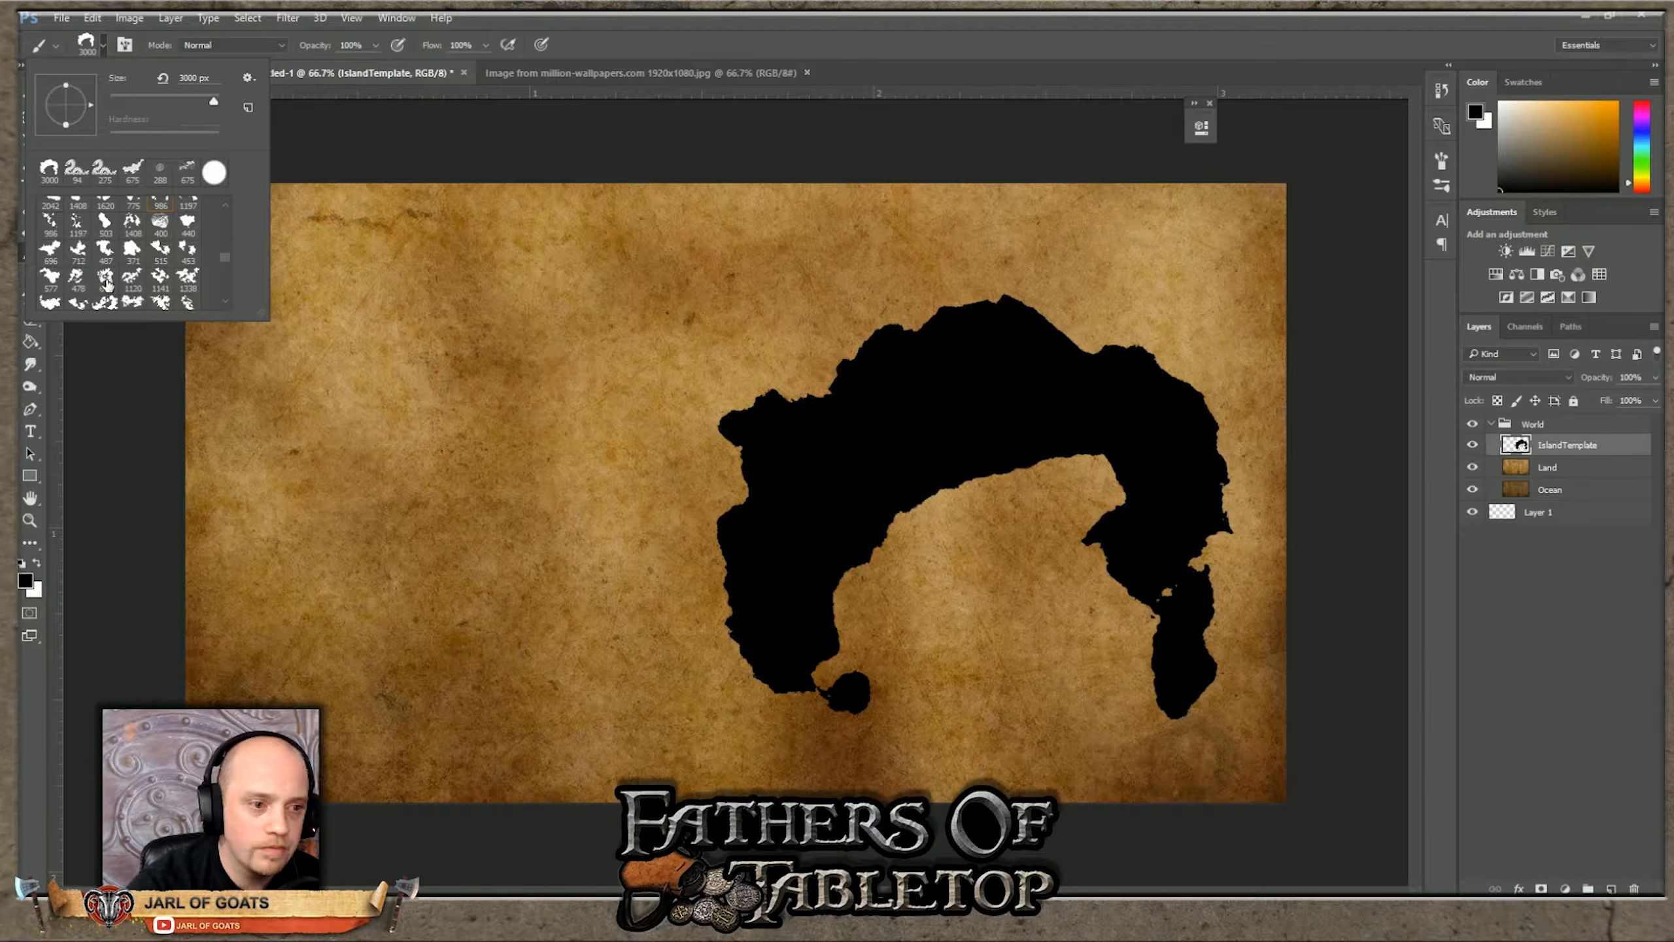
click(49, 280)
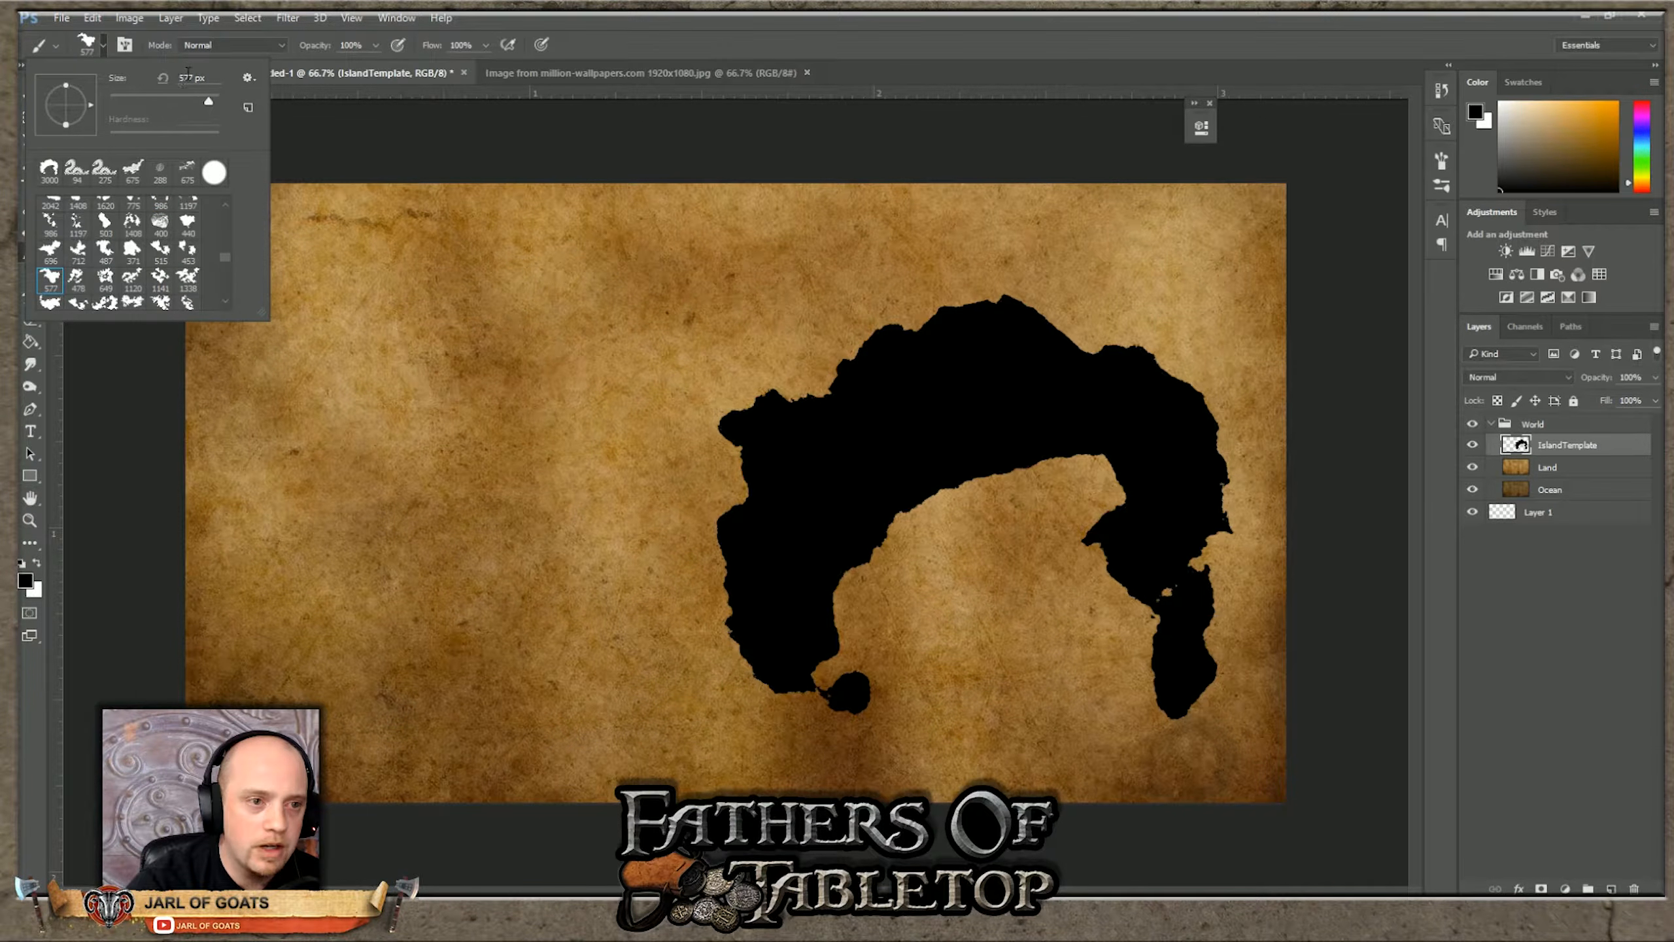
text(900)
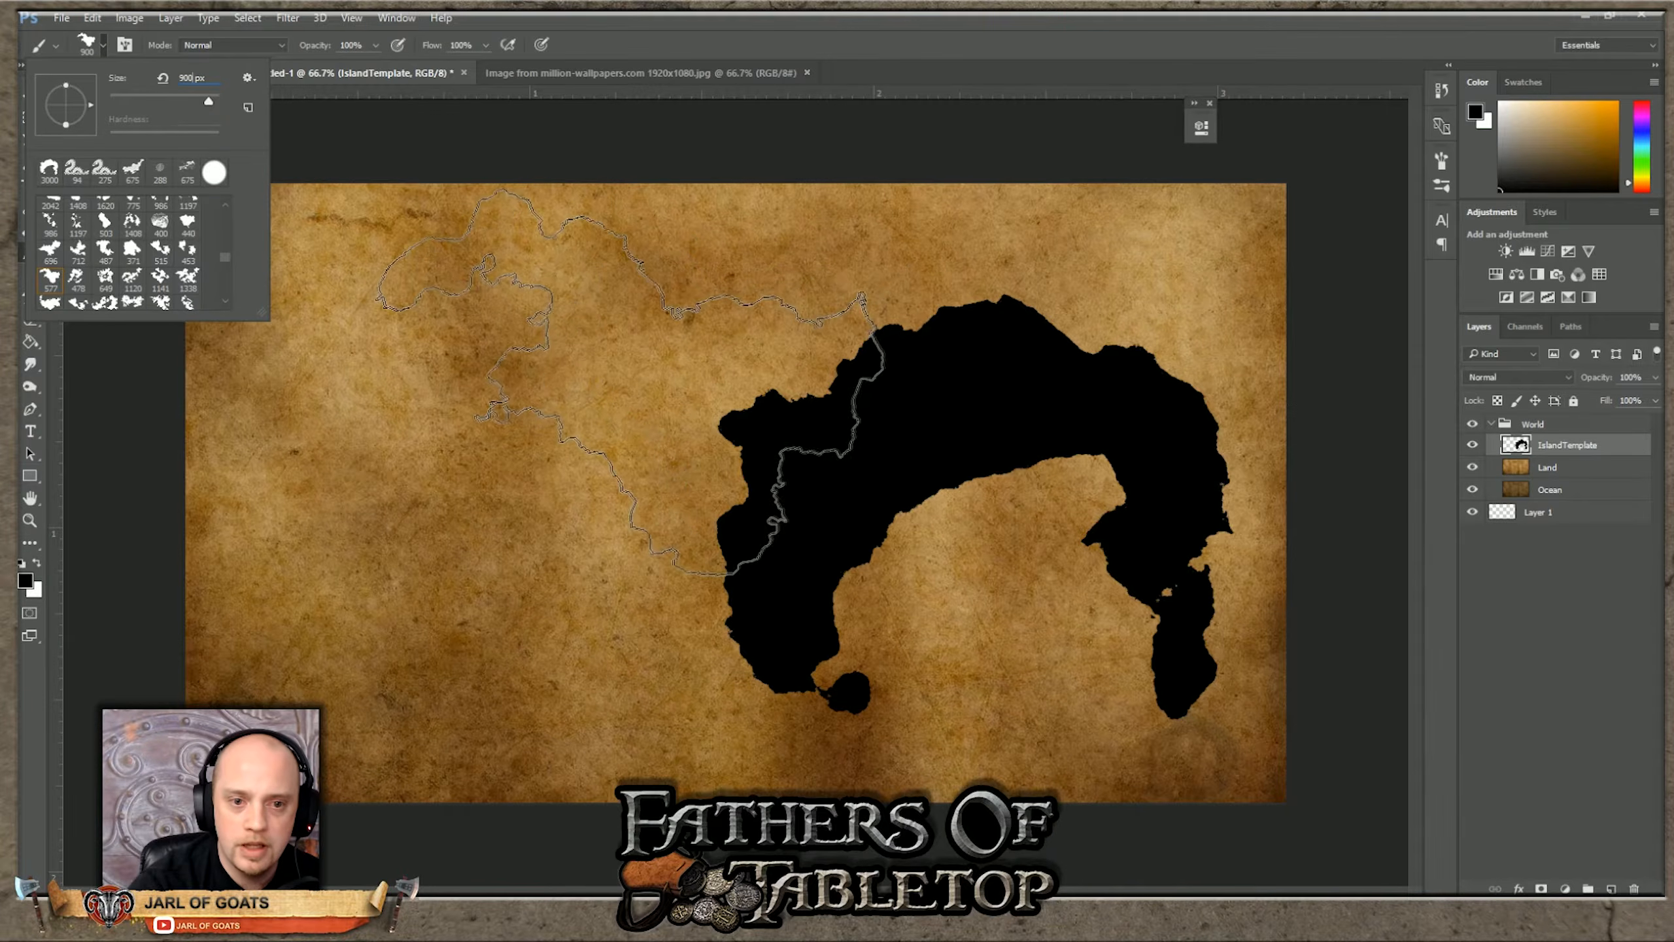
click(646, 399)
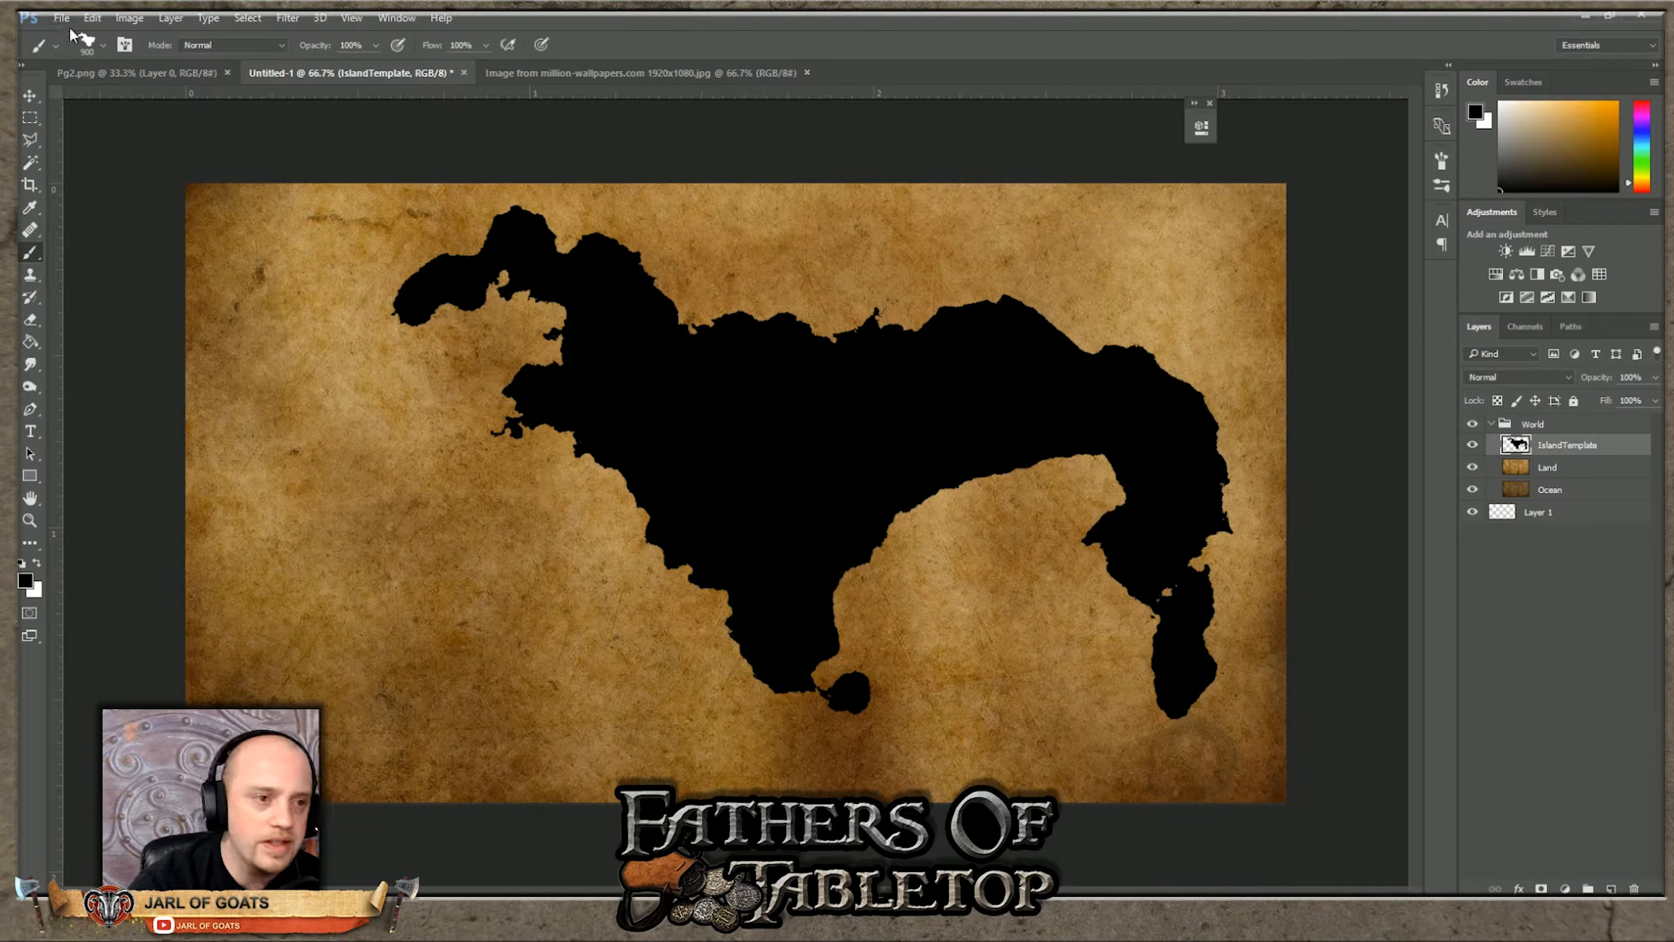
Step: Select the second of the two adjacent 708 px land brush presets for adding a small island chain
click(104, 44)
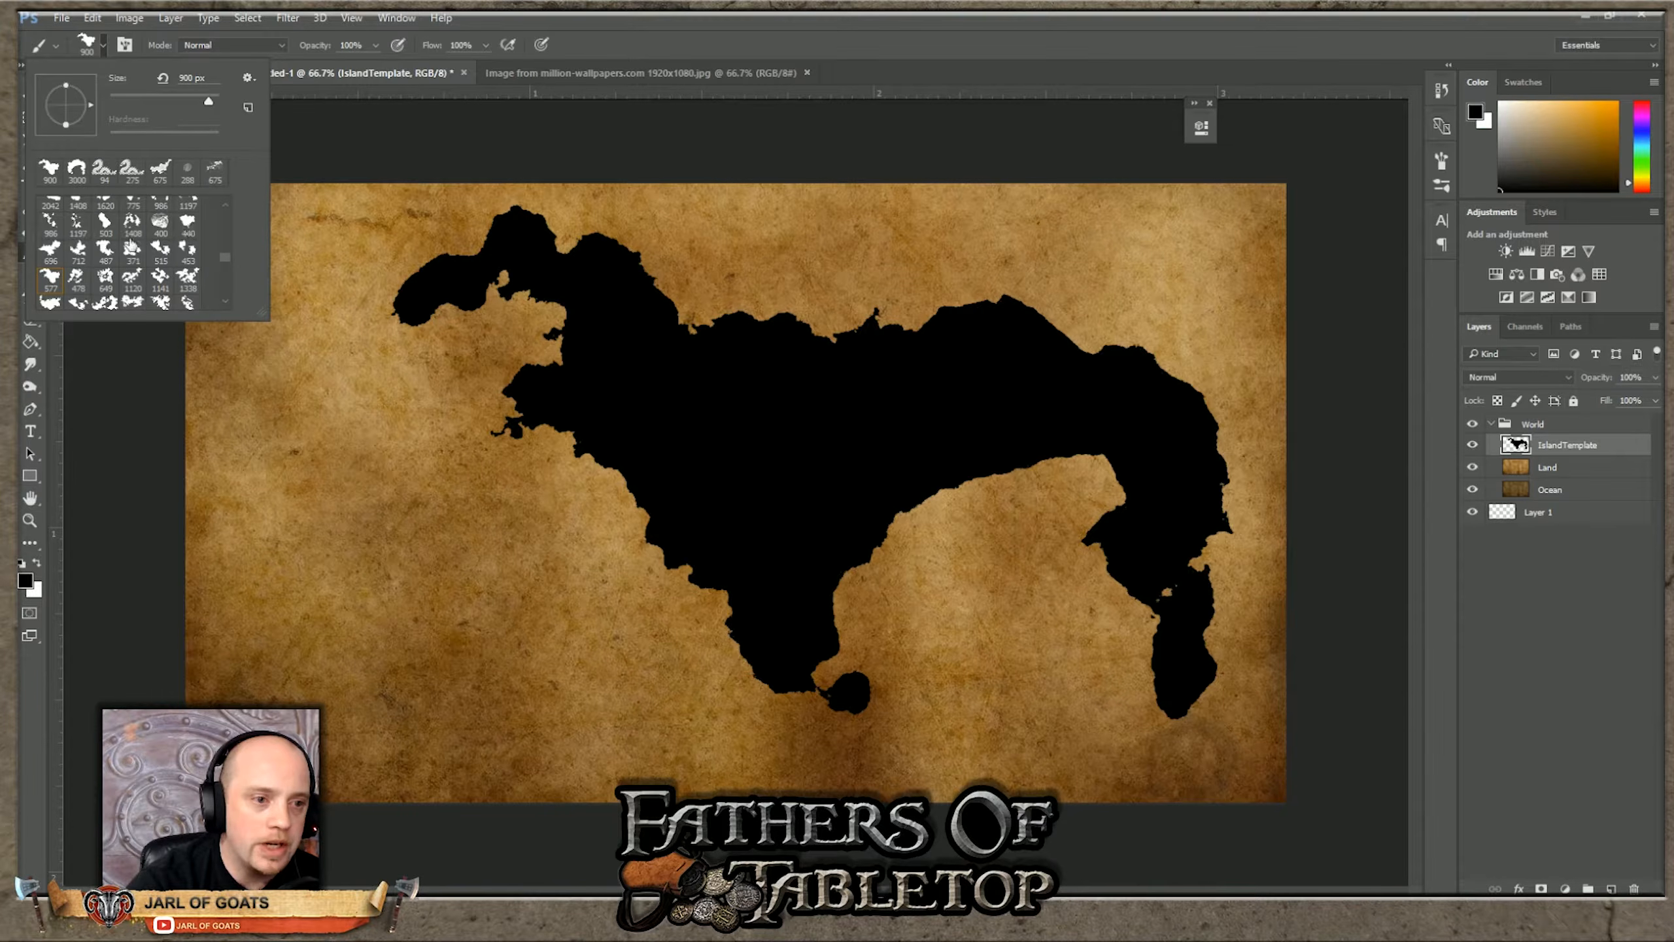
scroll(115, 262, down, 1)
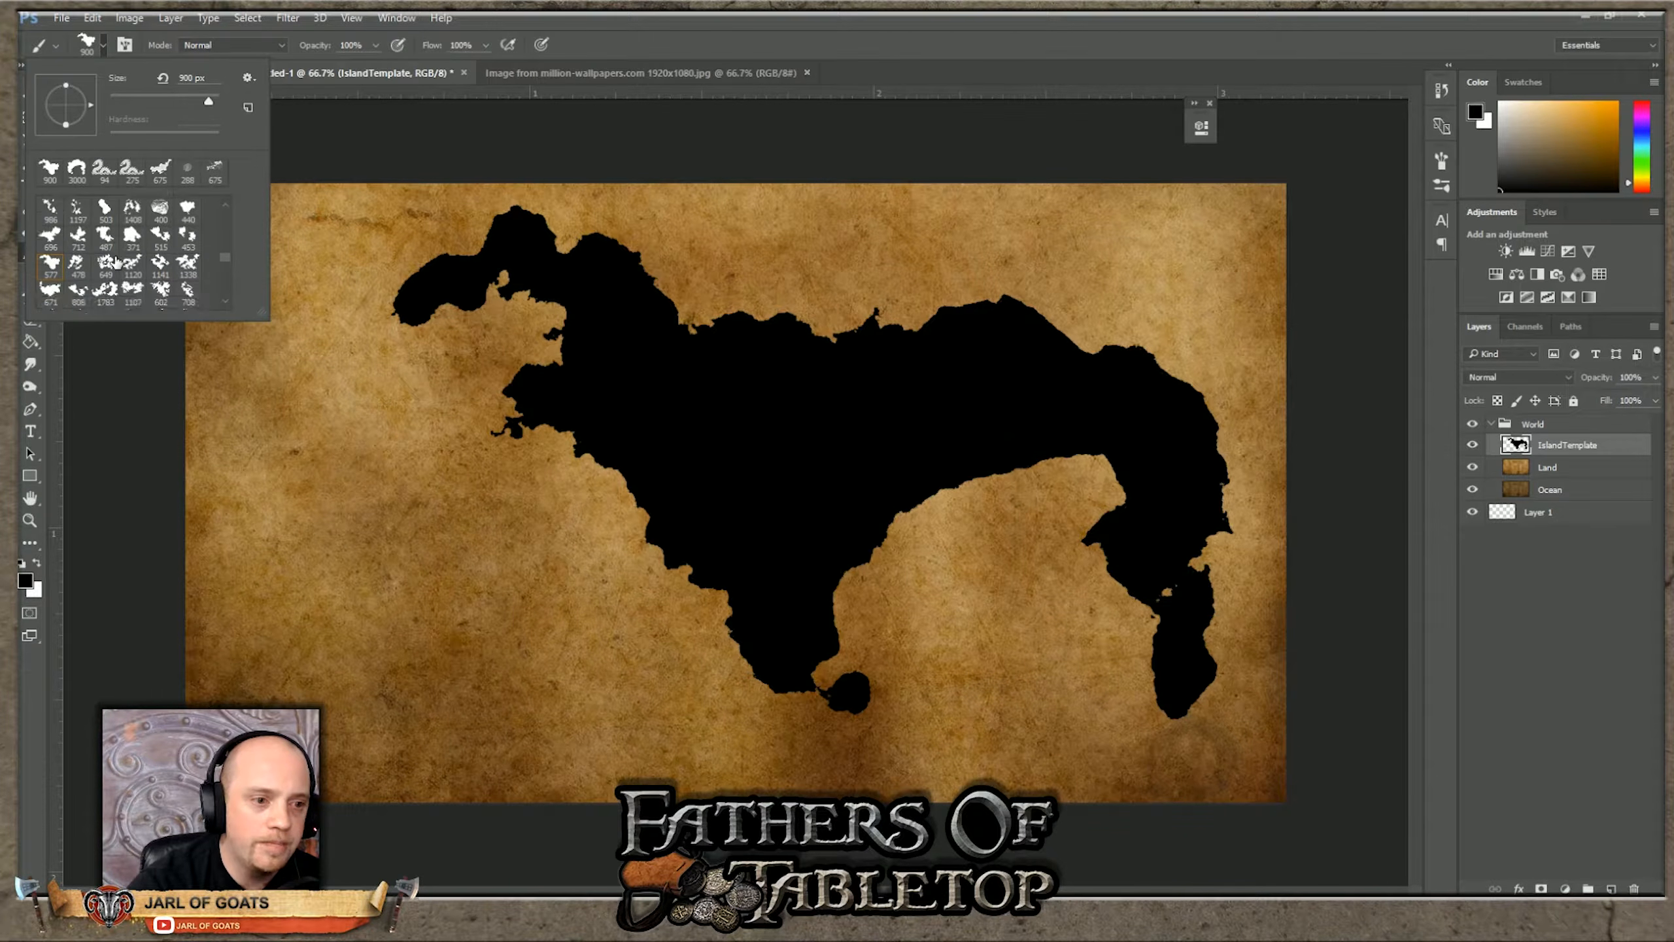
scroll(193, 293, down, 1)
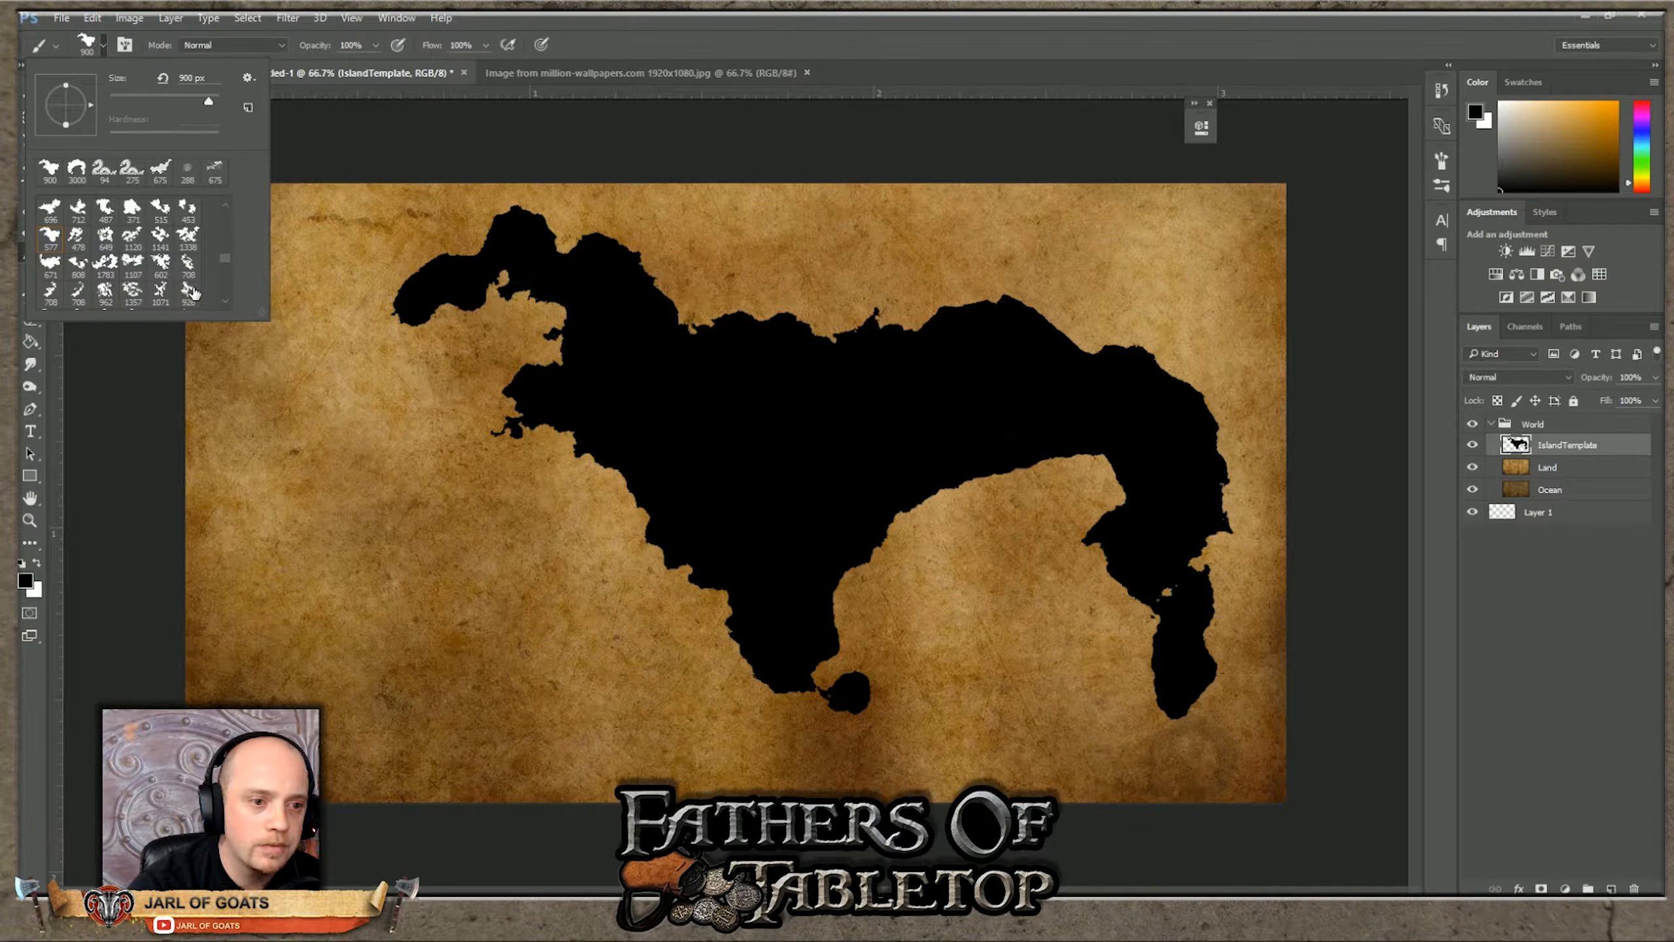
scroll(175, 296, down, 1)
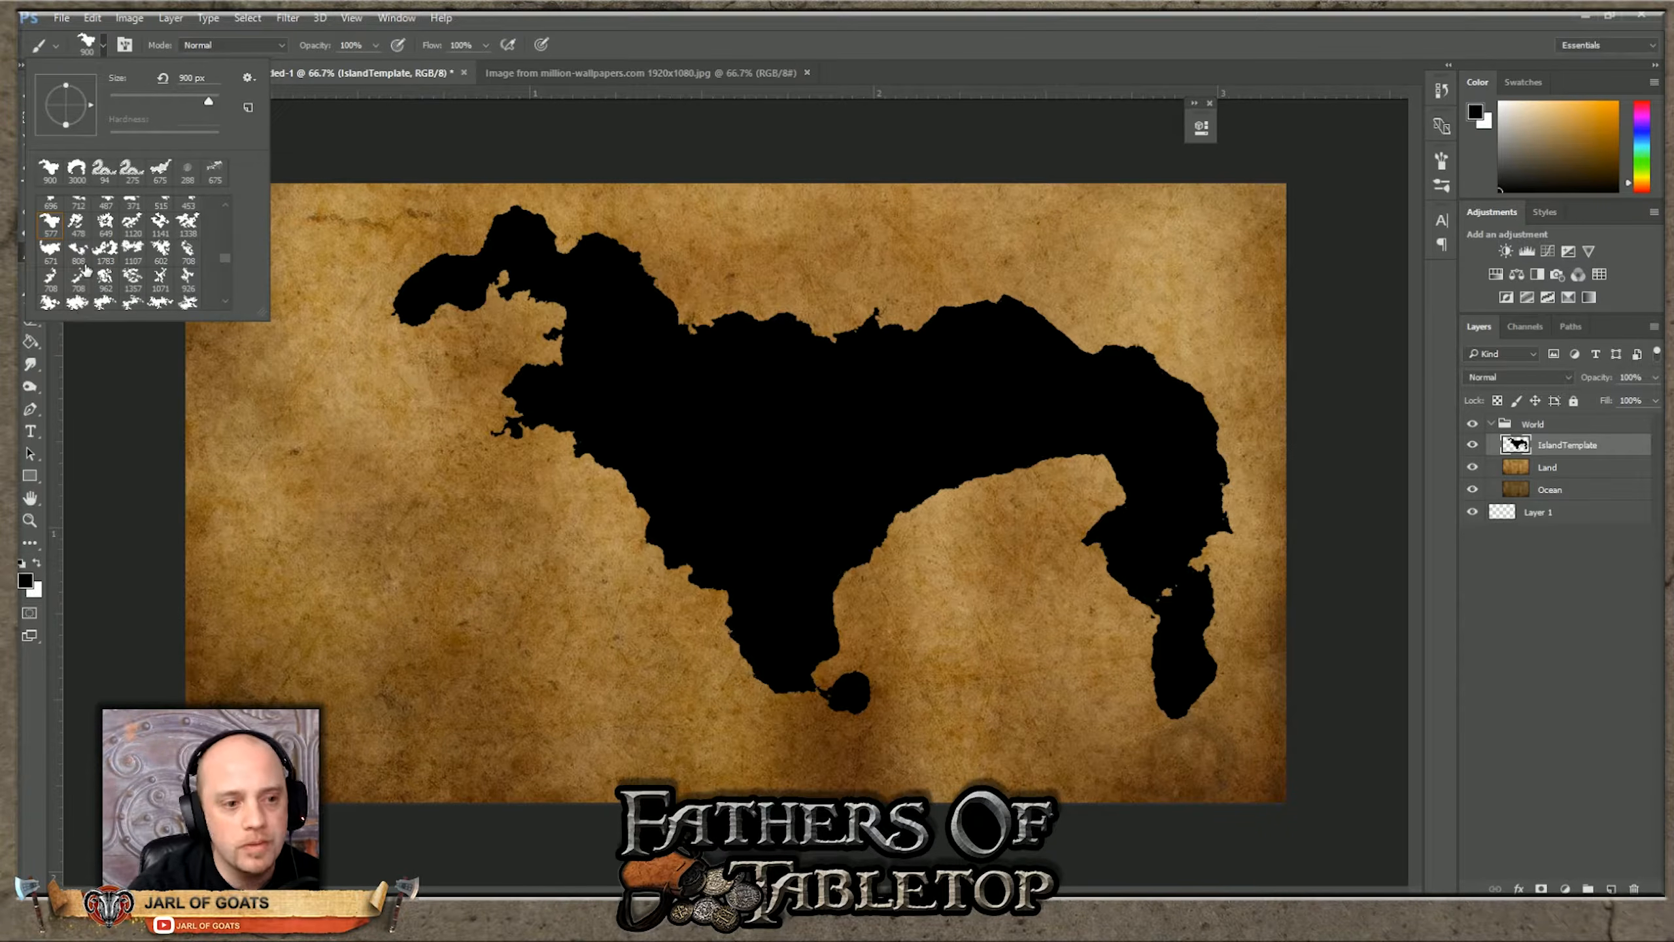
scroll(110, 266, down, 2)
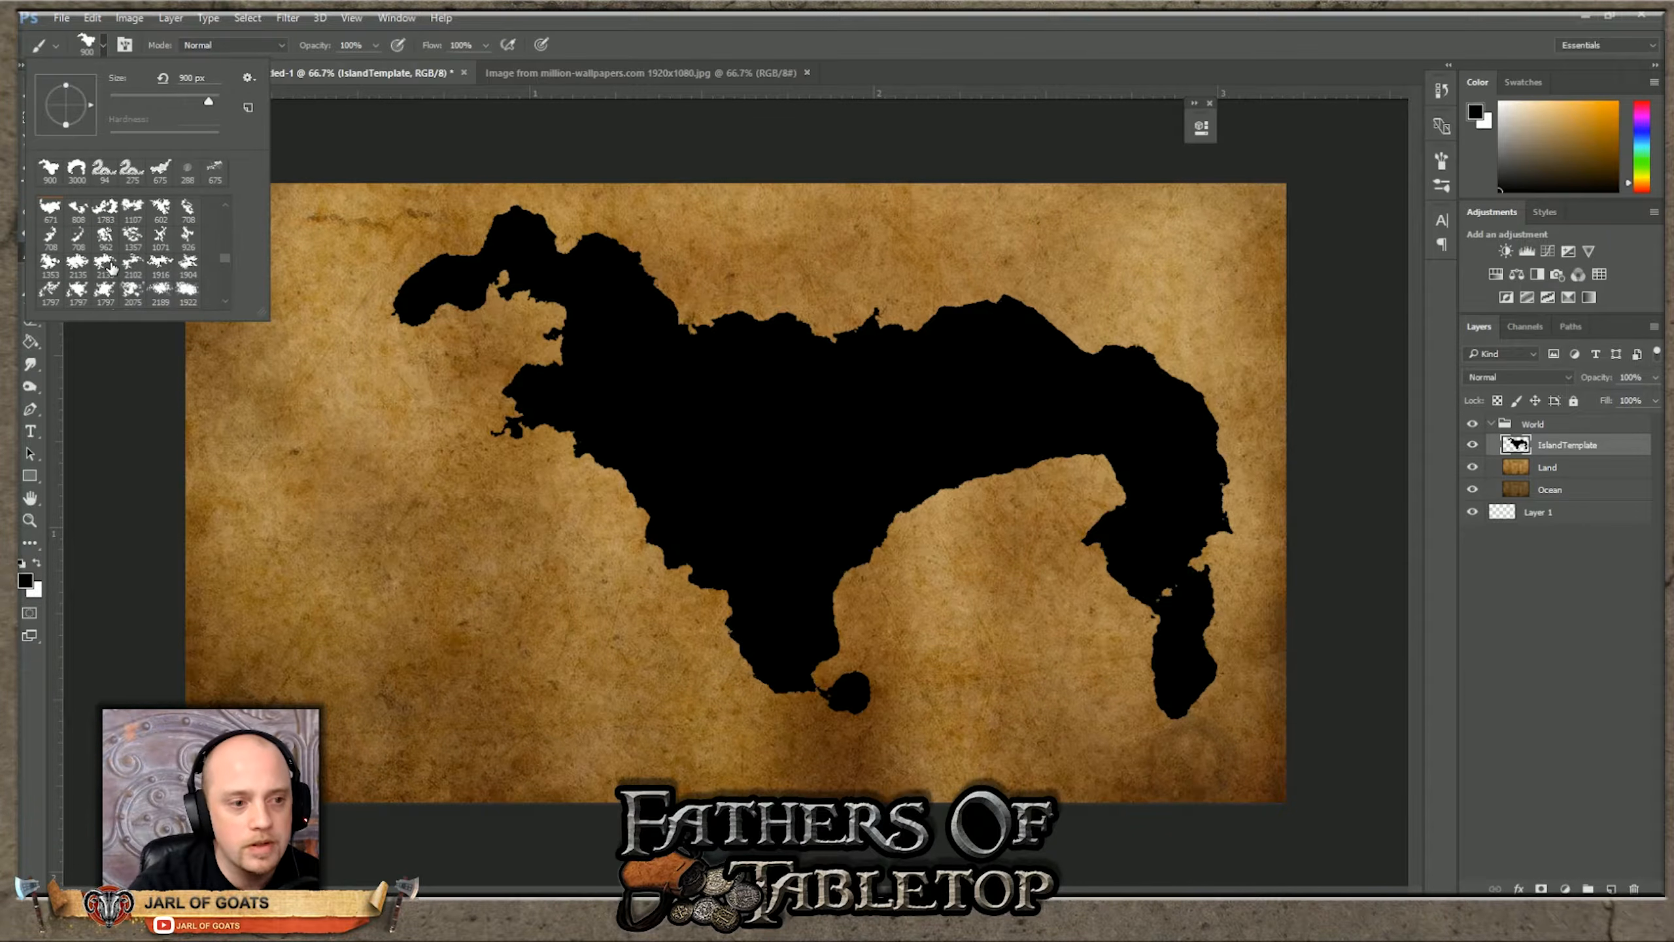
click(168, 242)
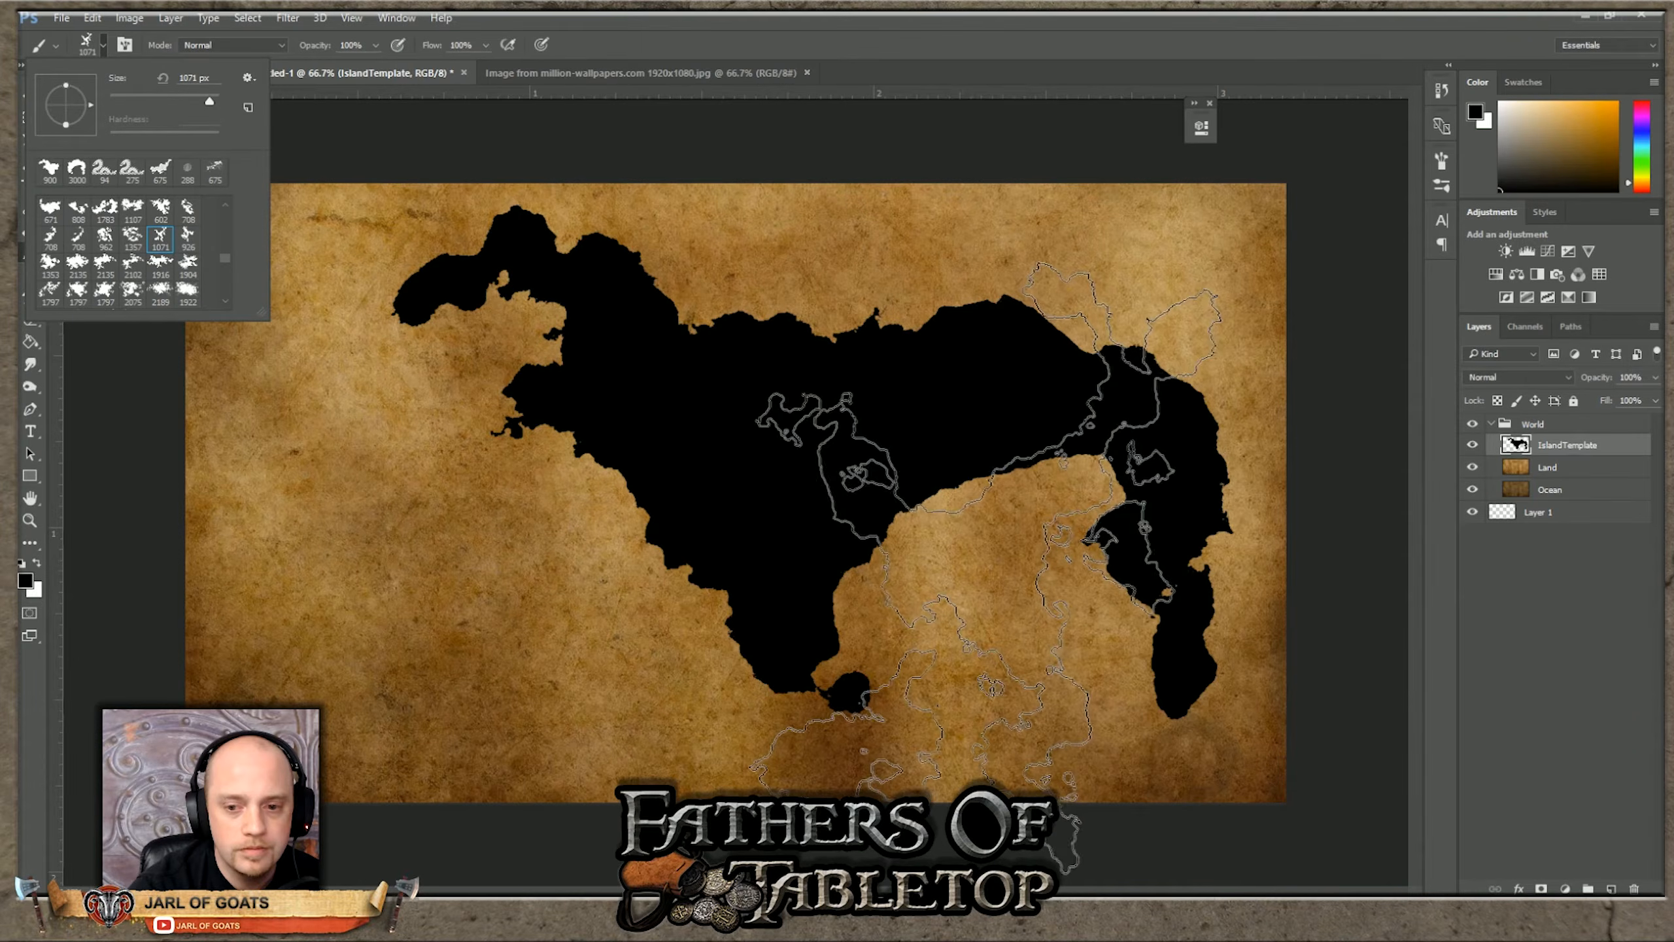
scroll(119, 257, up, 1)
click(79, 253)
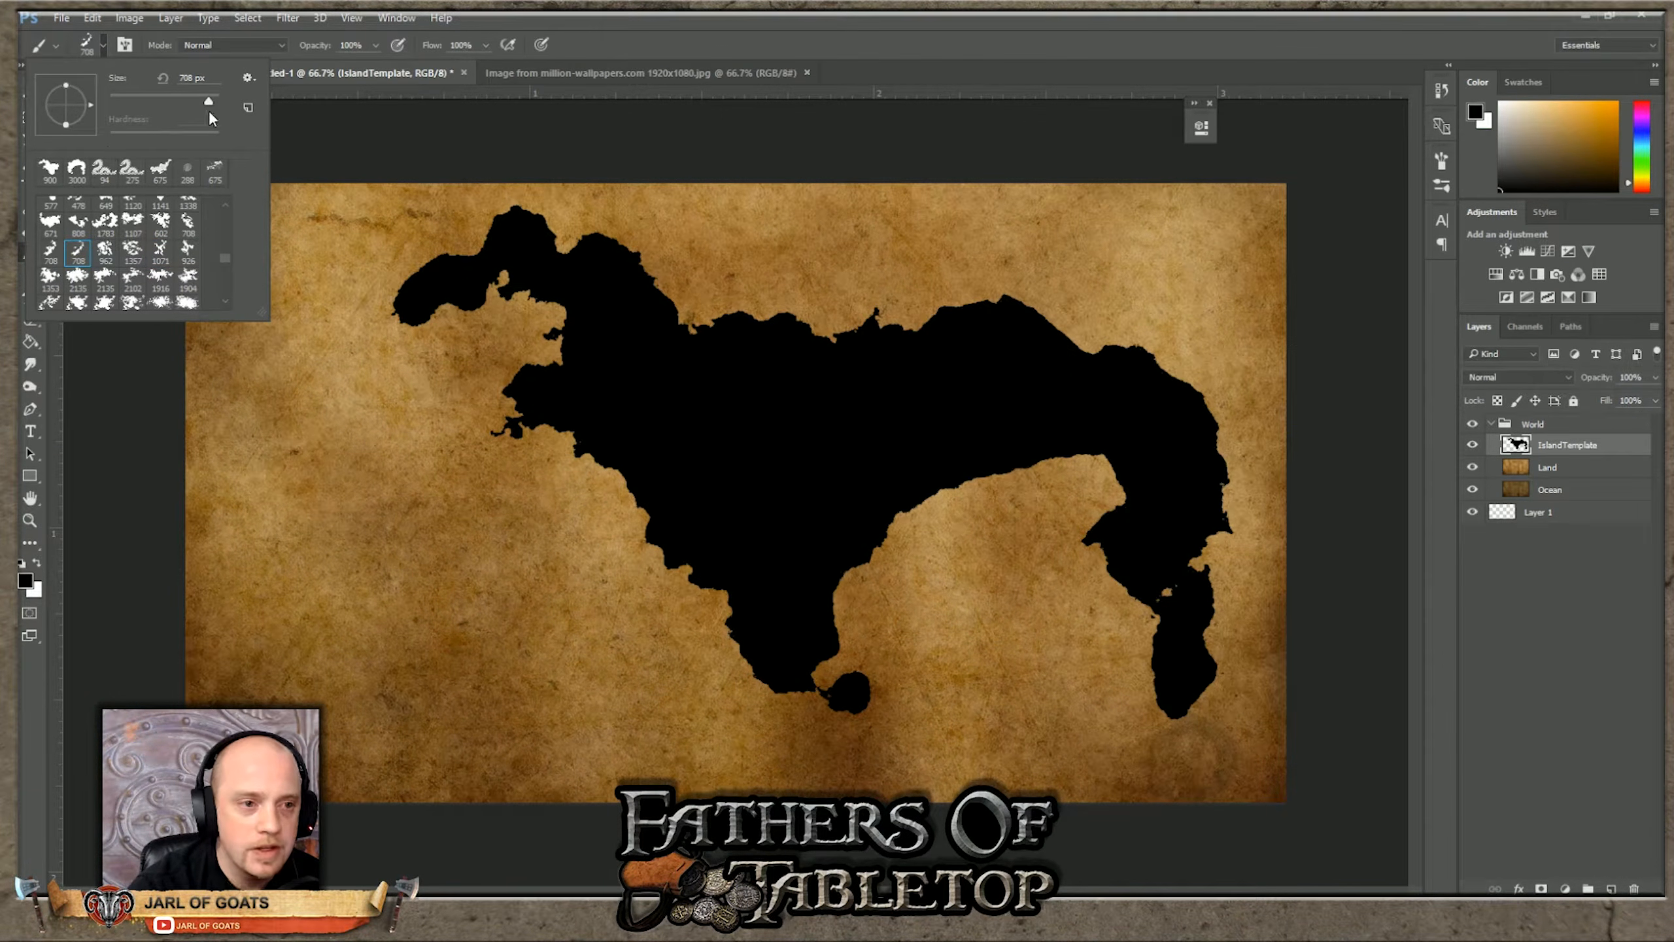
Step: Reduce the brush size to 291 px, rotate the brush tip, and stamp a small island chain off the landmass's northwest coast
click(204, 99)
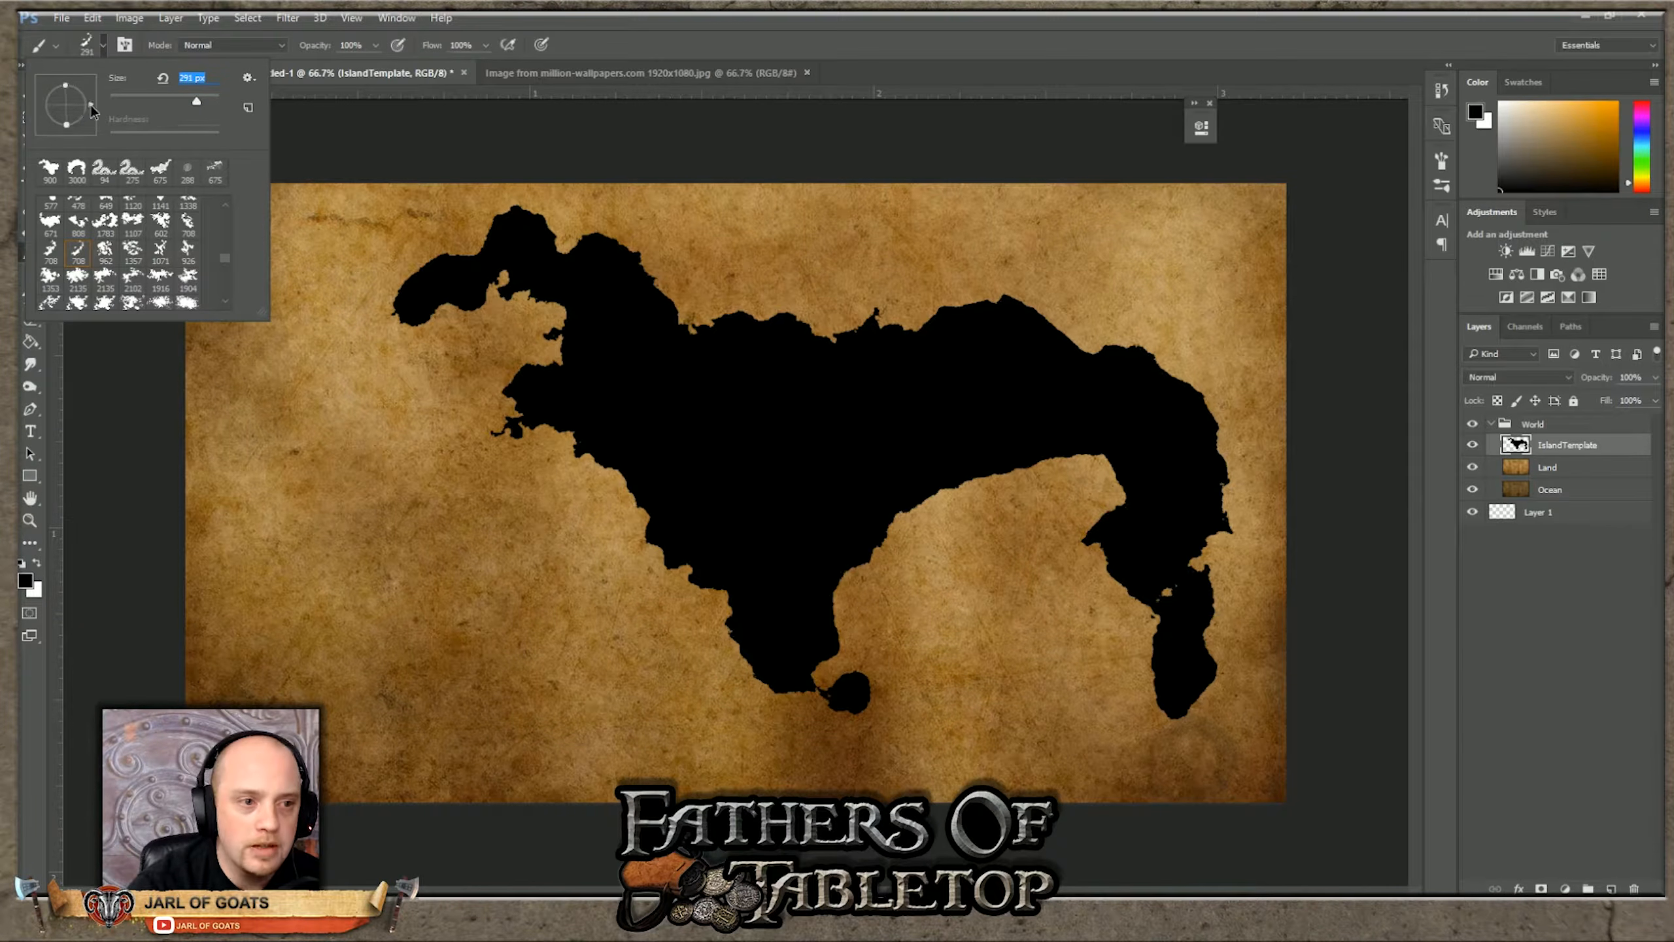
drag(94, 112, 91, 106)
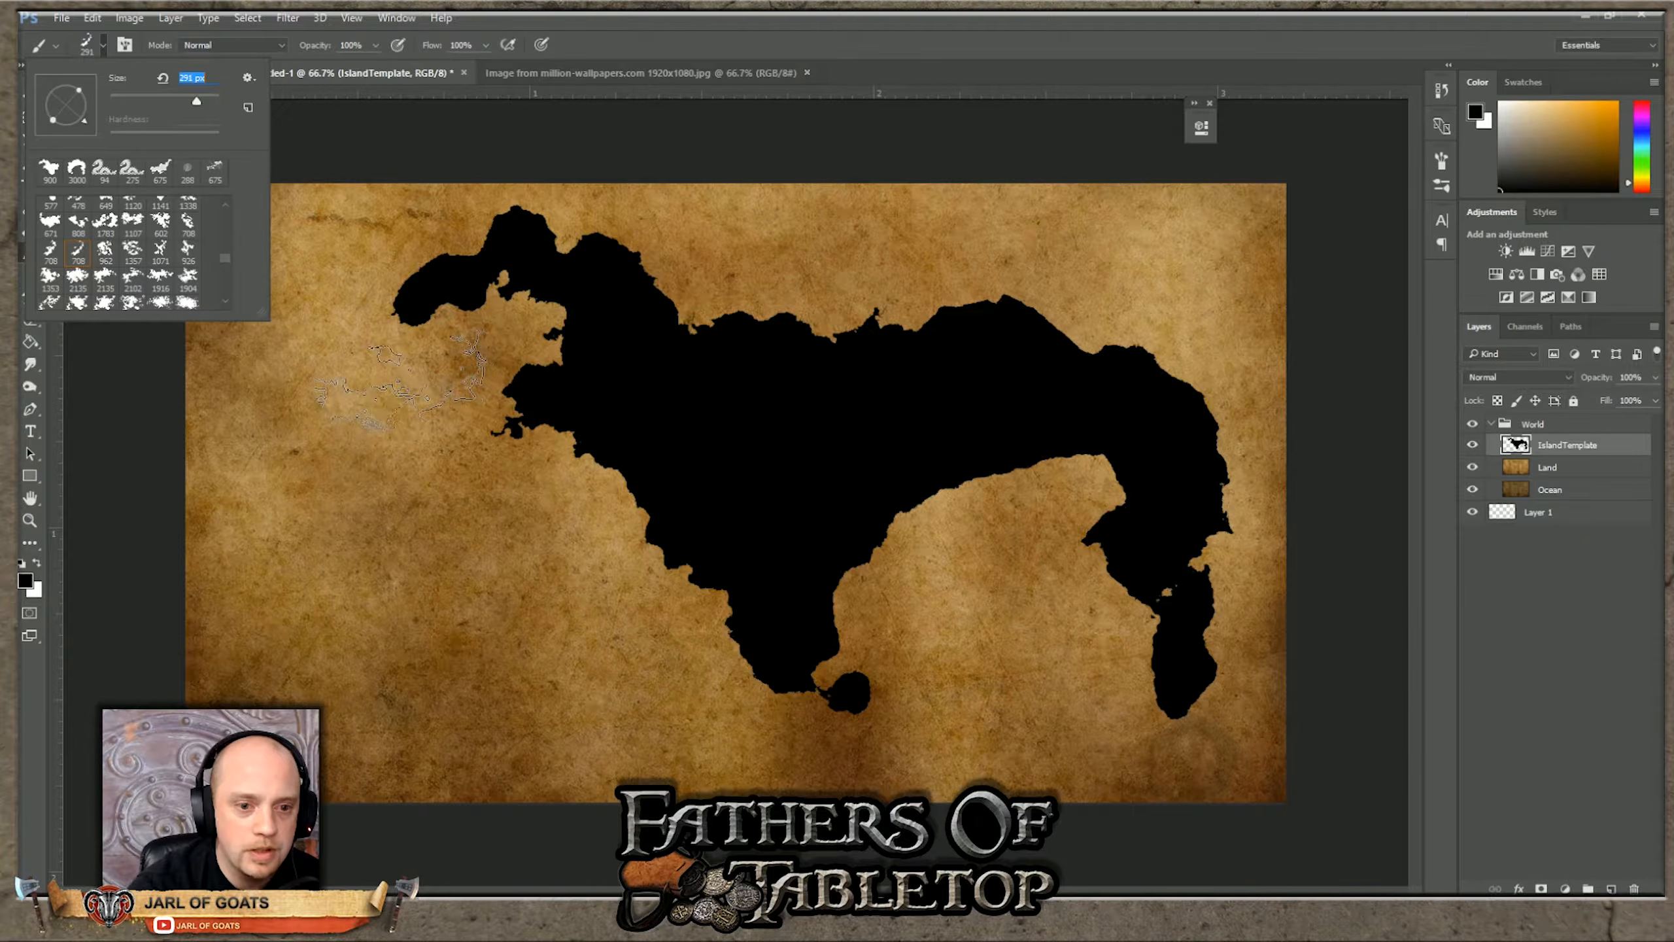
click(399, 381)
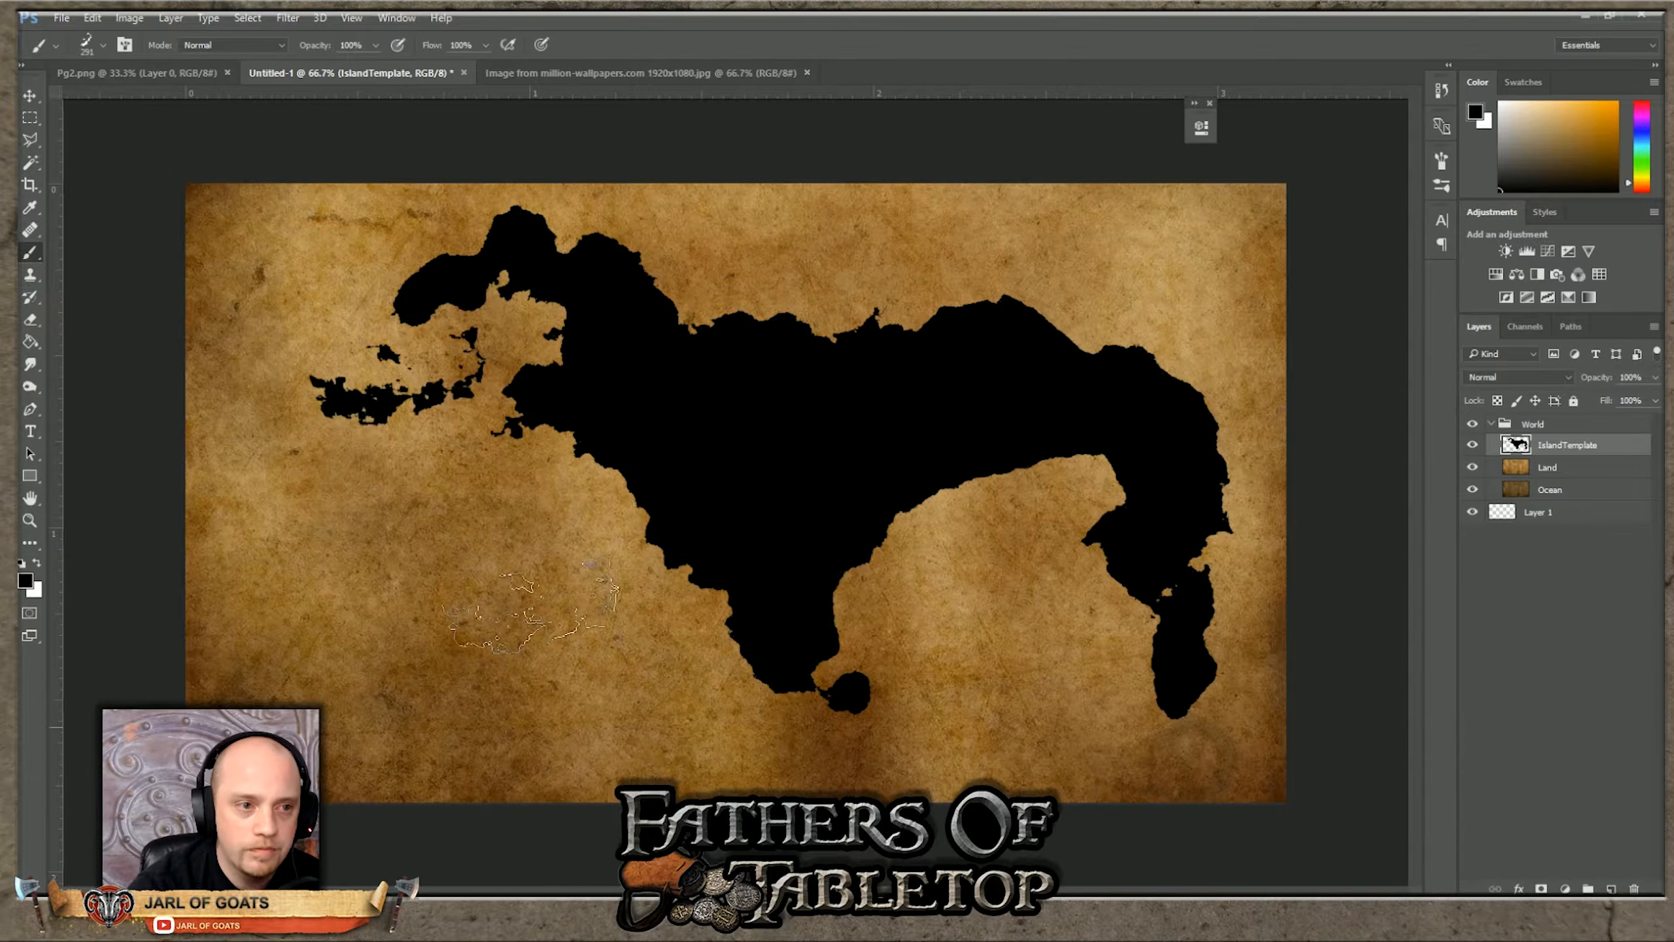
Step: Try out the 1916 px, 1783 px and 712 px land brush presets for the next coastline stamp
click(103, 44)
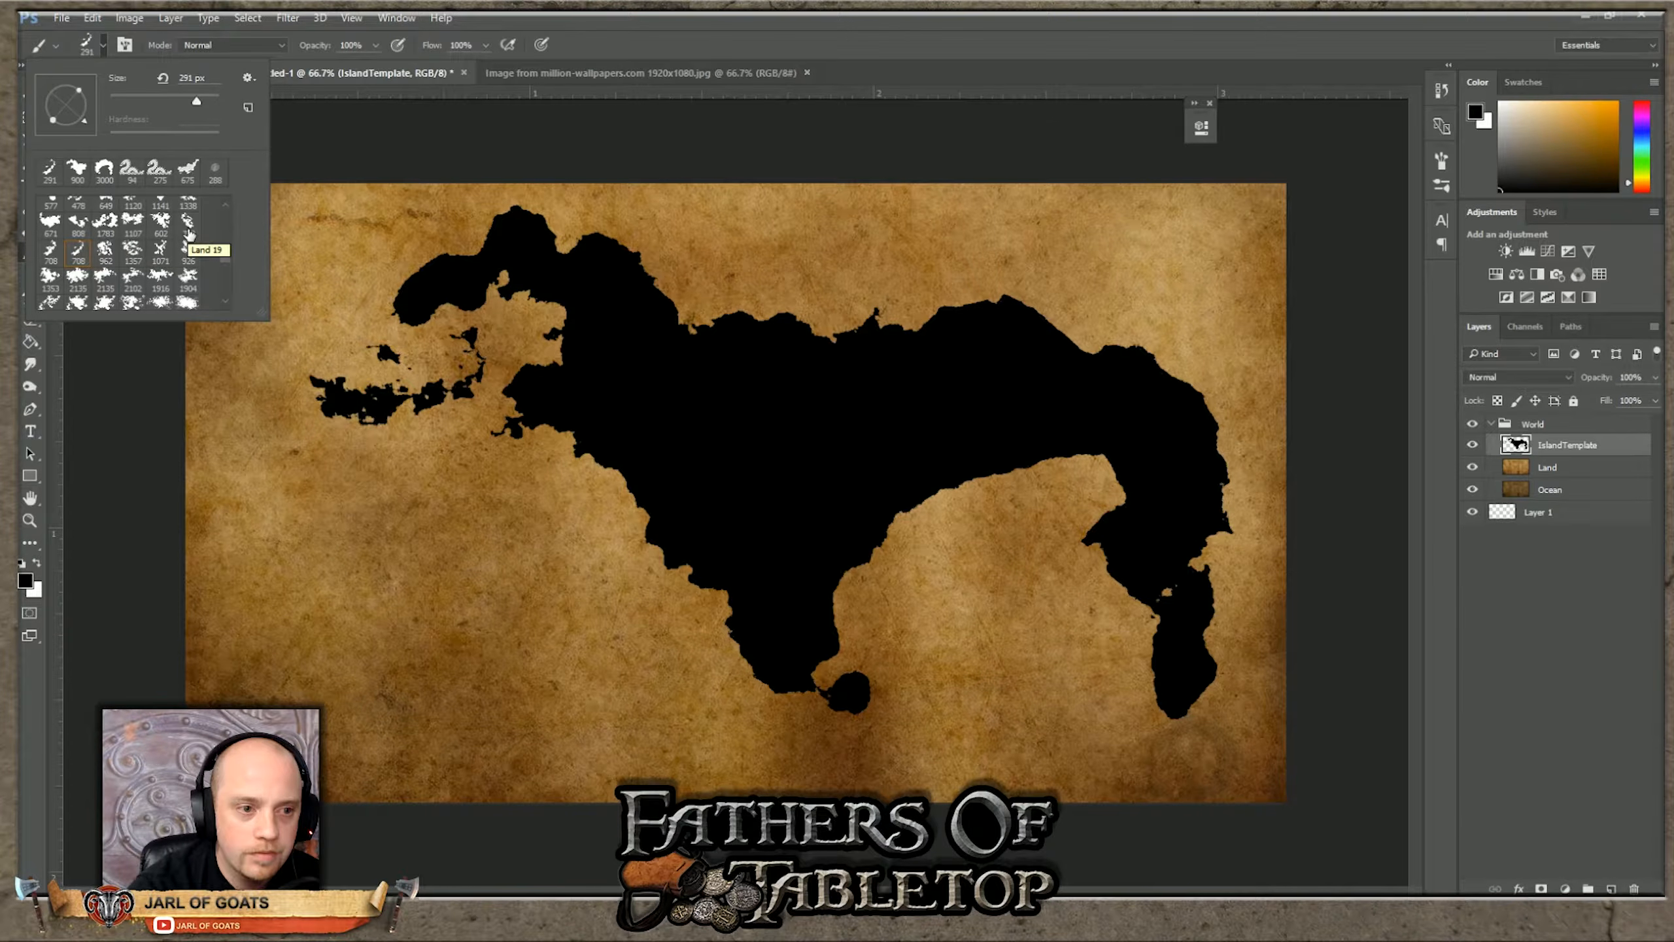
scroll(188, 234, down, 1)
click(165, 271)
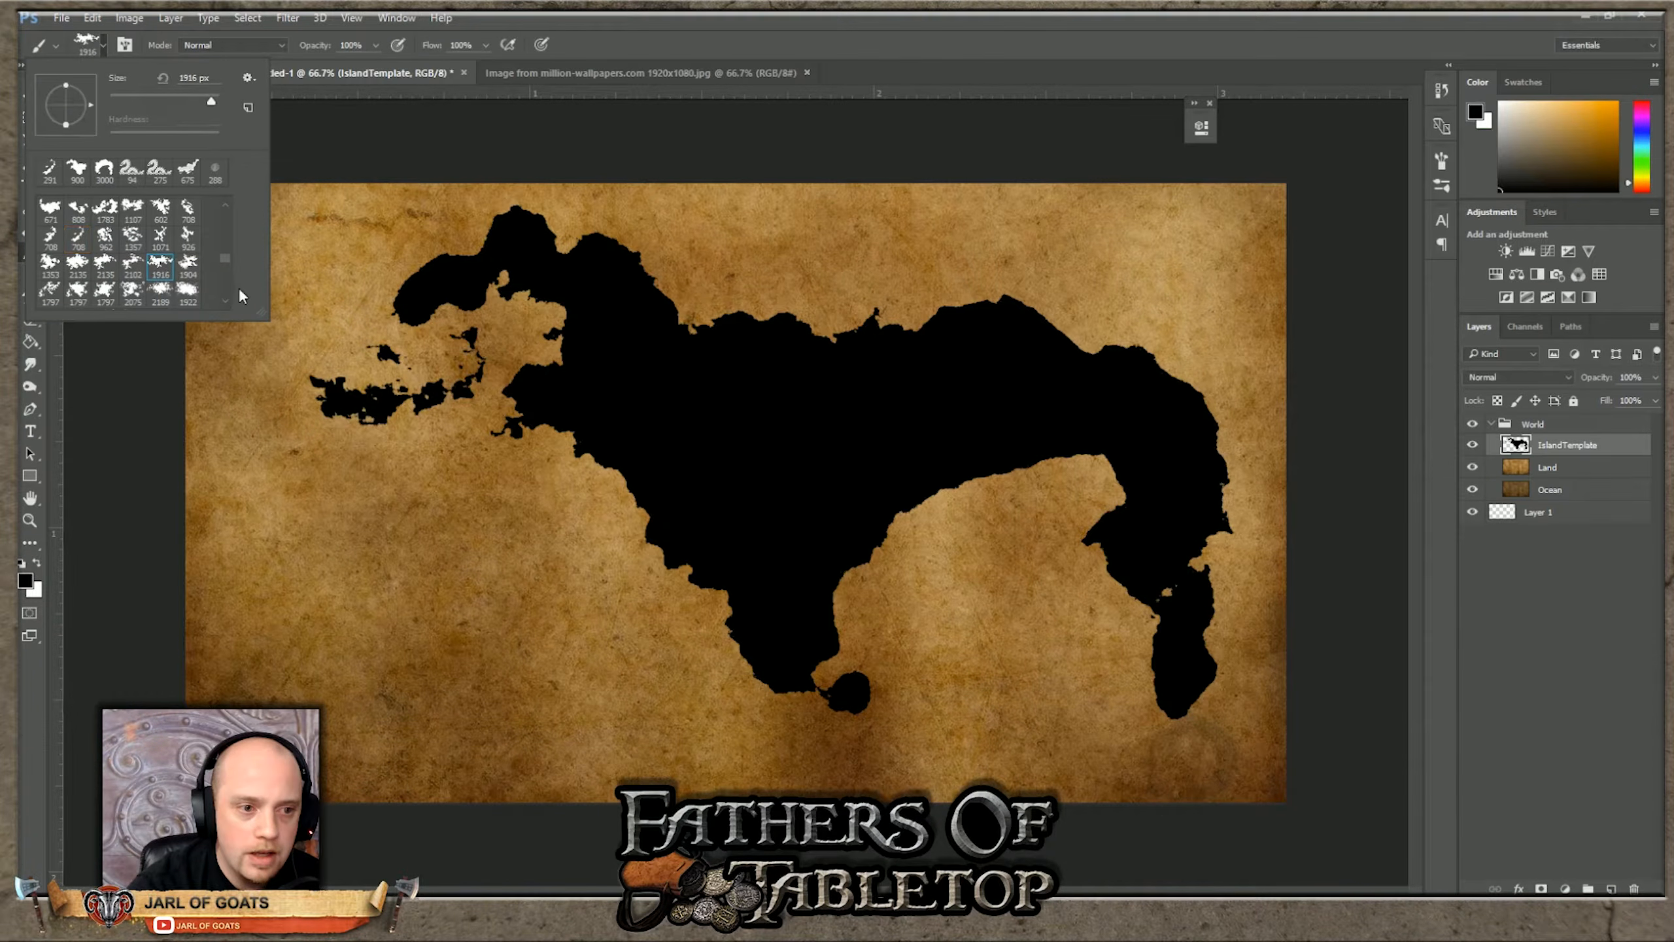
click(112, 213)
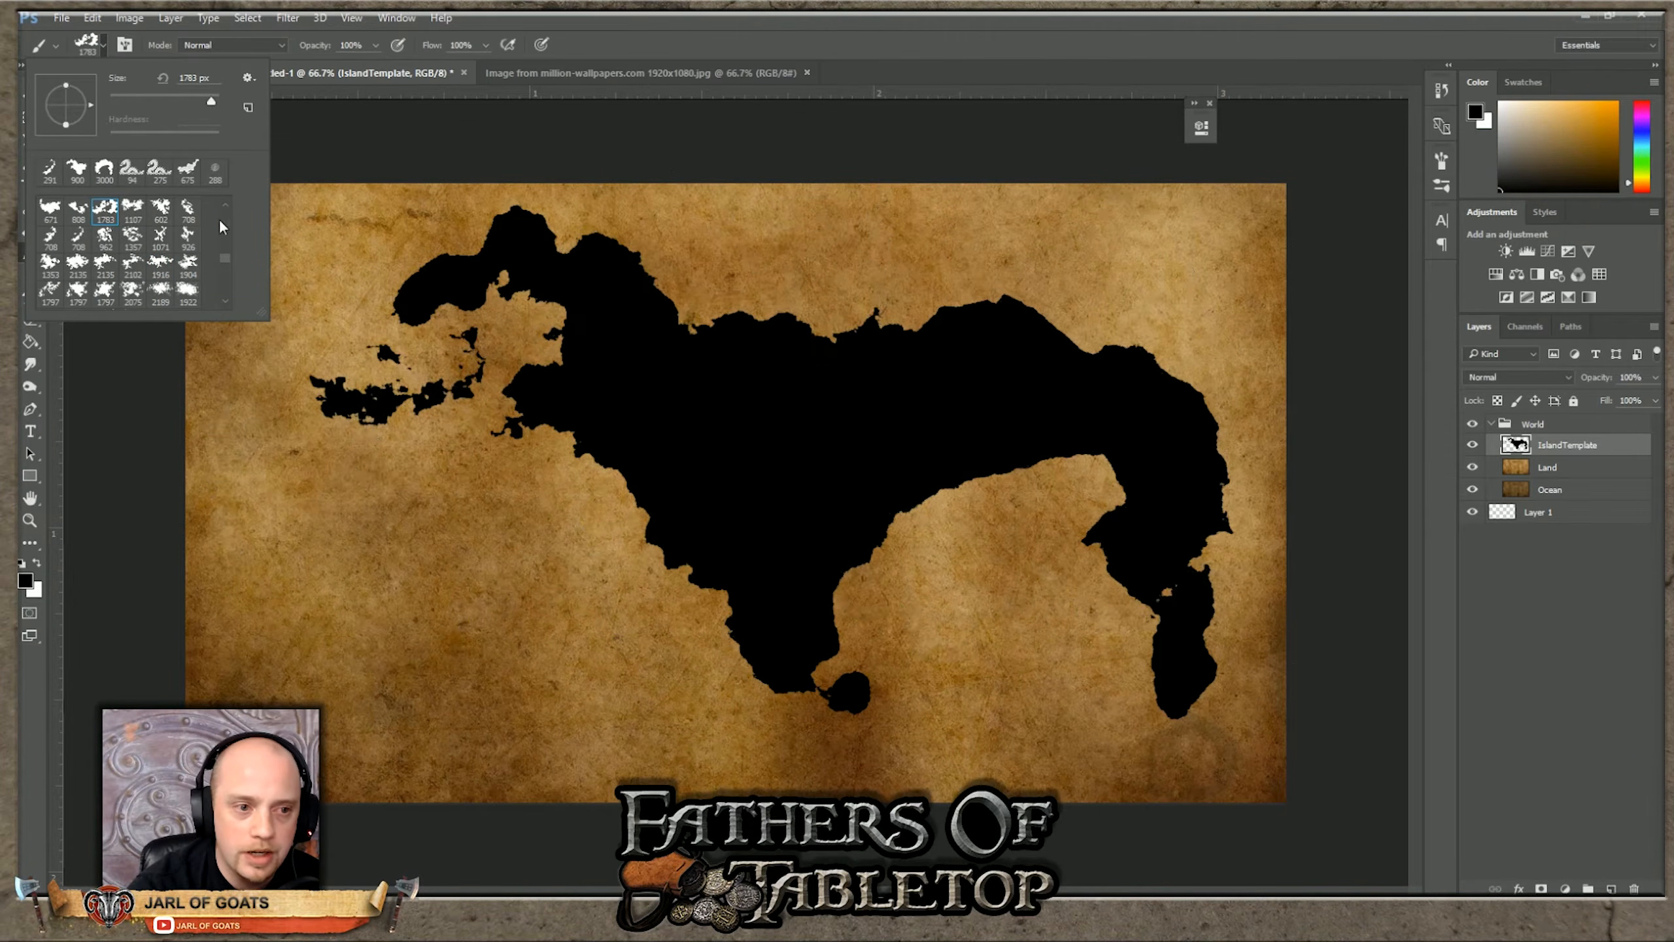
scroll(115, 249, up, 3)
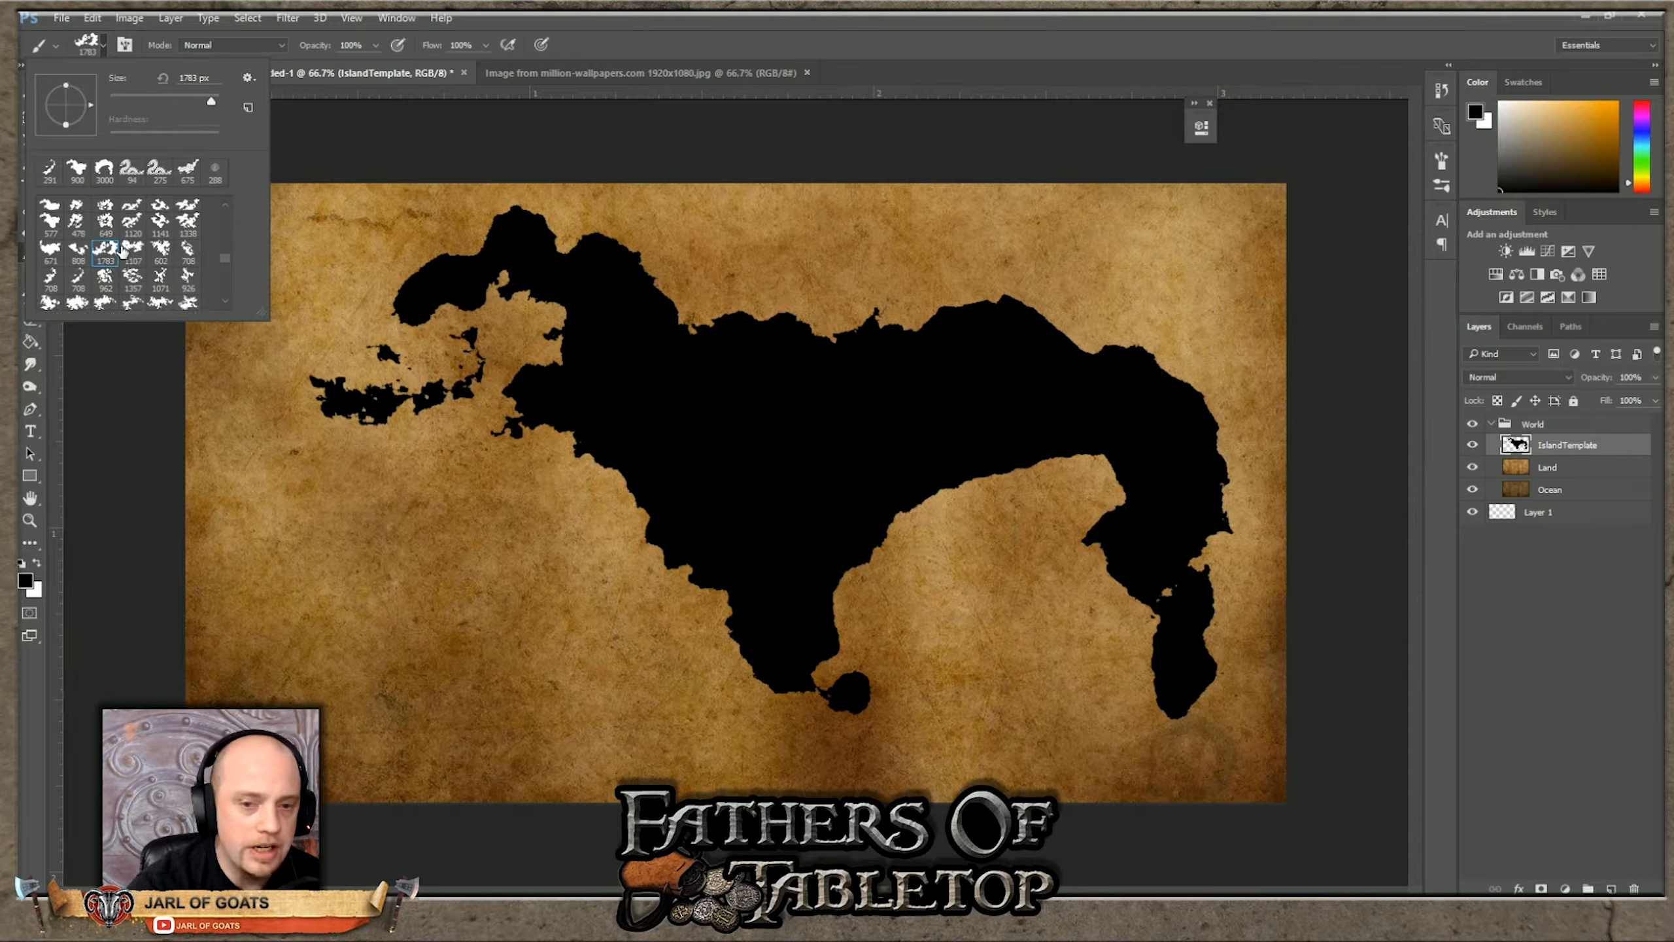
scroll(166, 238, up, 3)
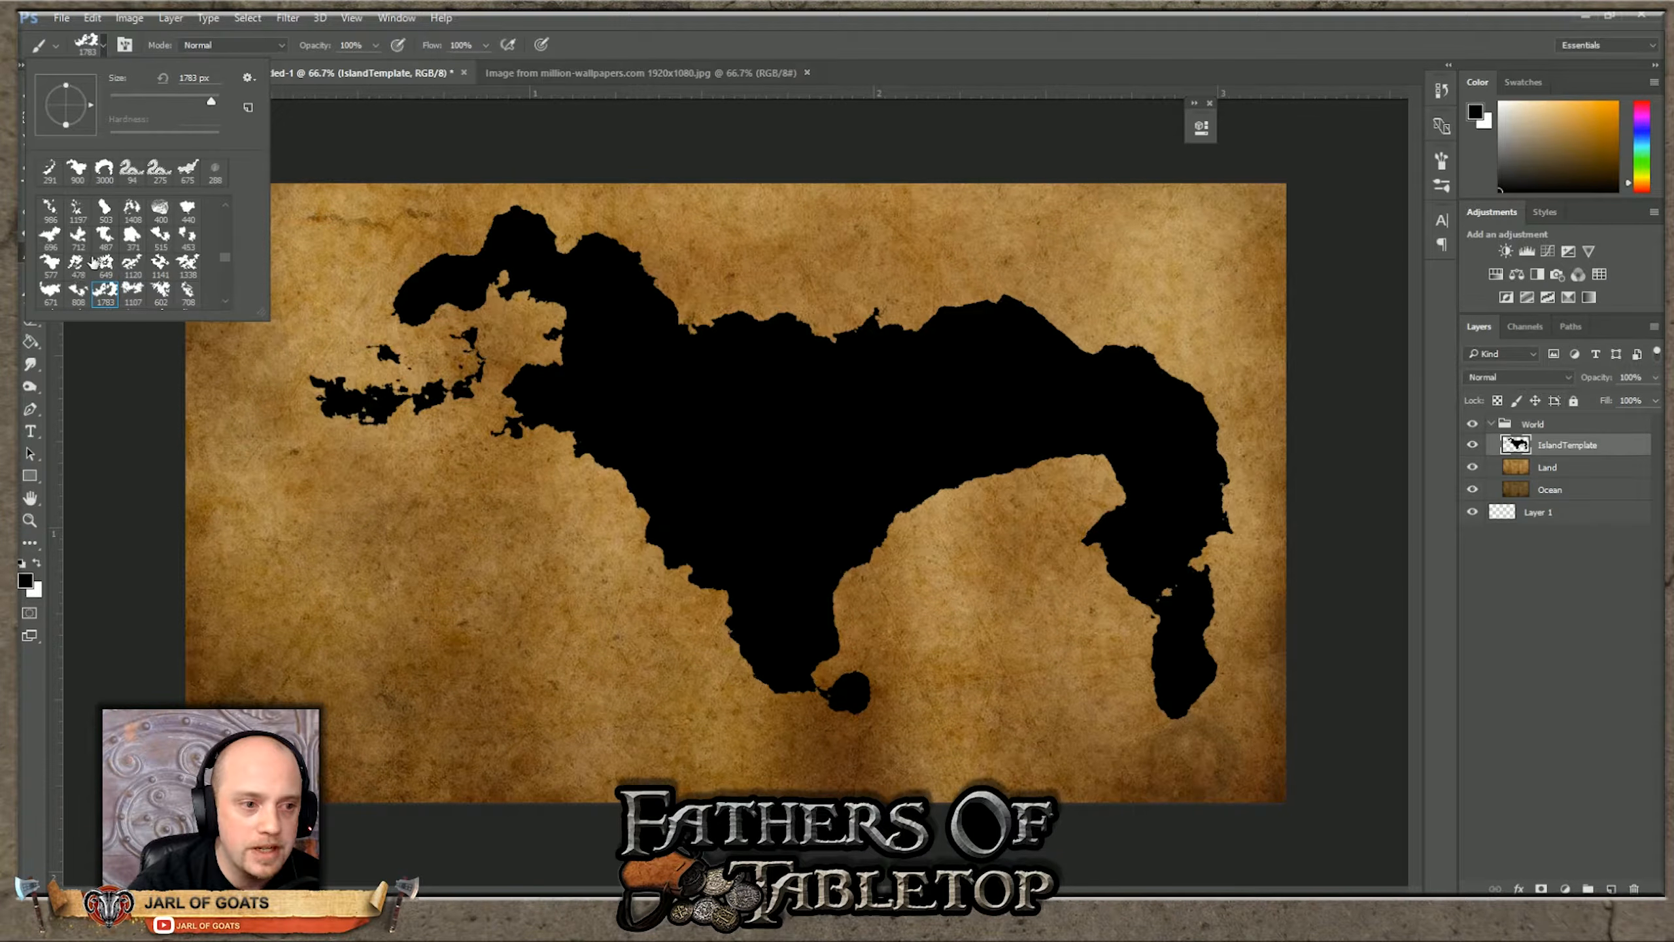
click(79, 240)
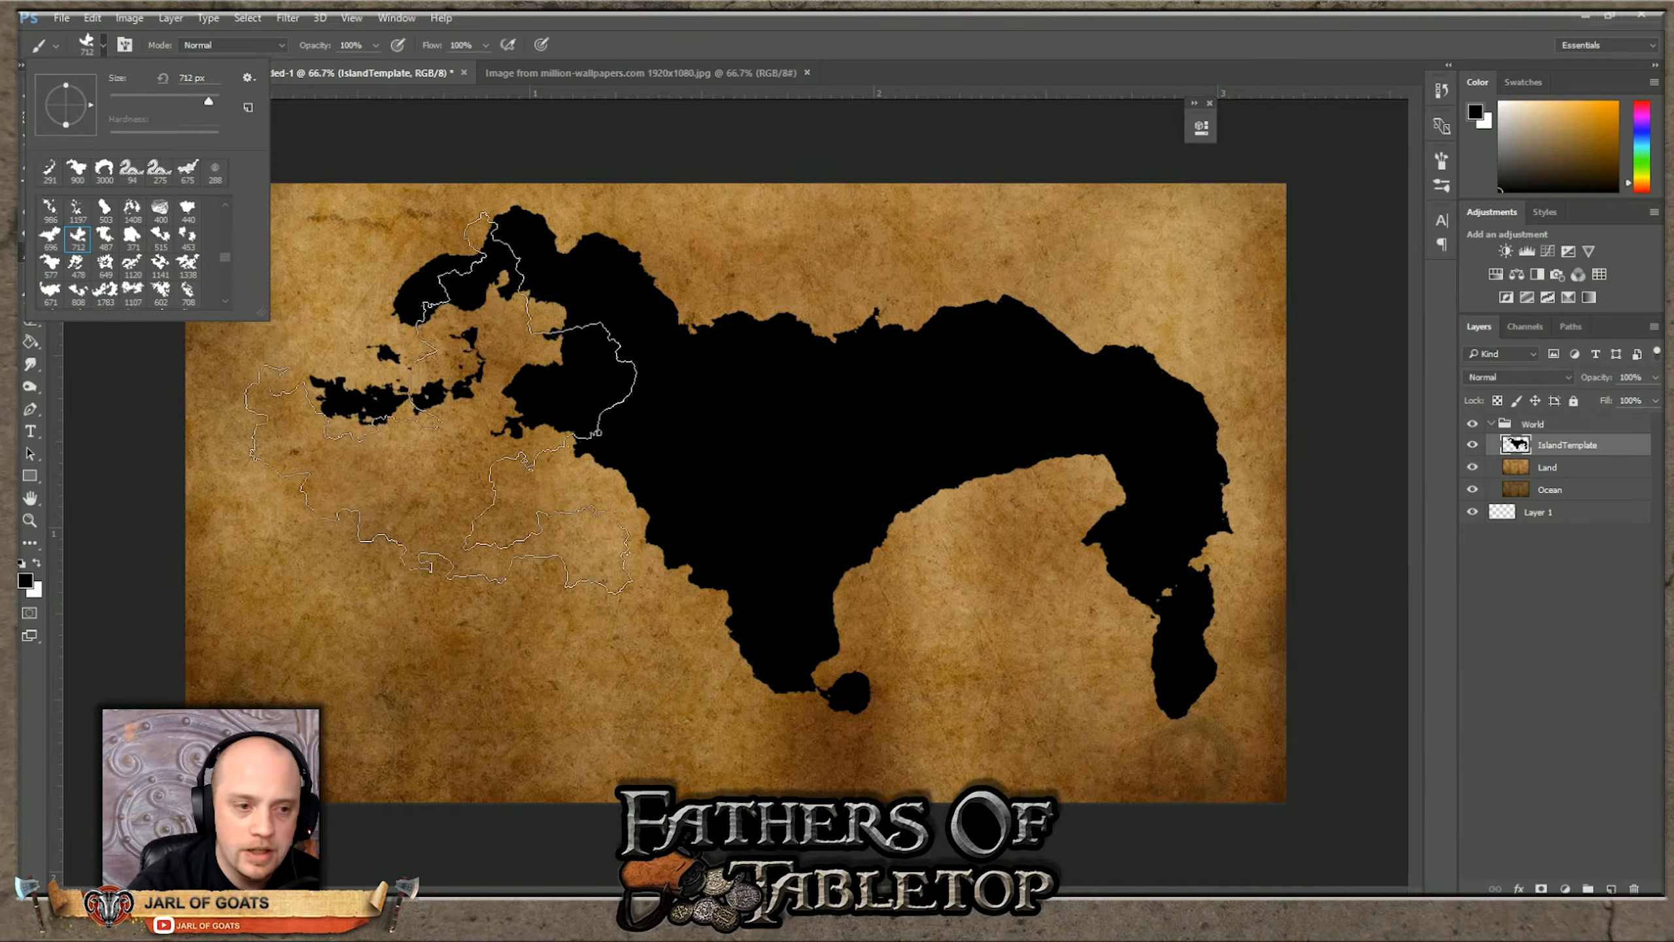
Step: Try stamping the 1408 px land brush with a rotated tip over the landmass's northeastern part, and undo that stamp
click(128, 212)
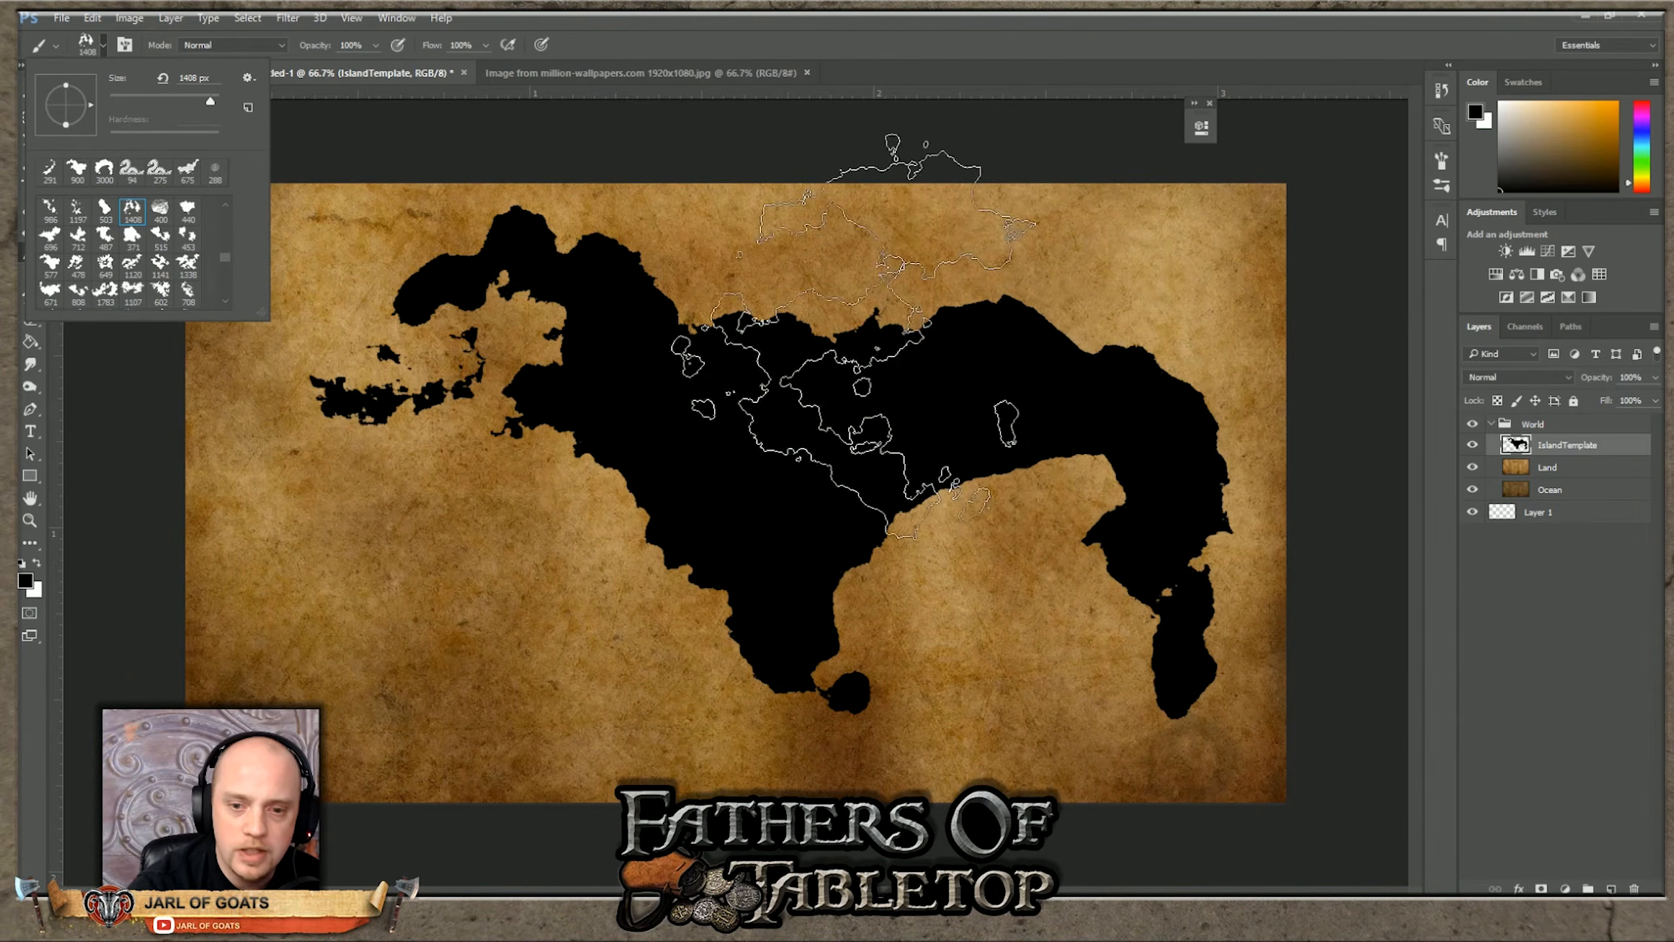
drag(86, 121, 59, 128)
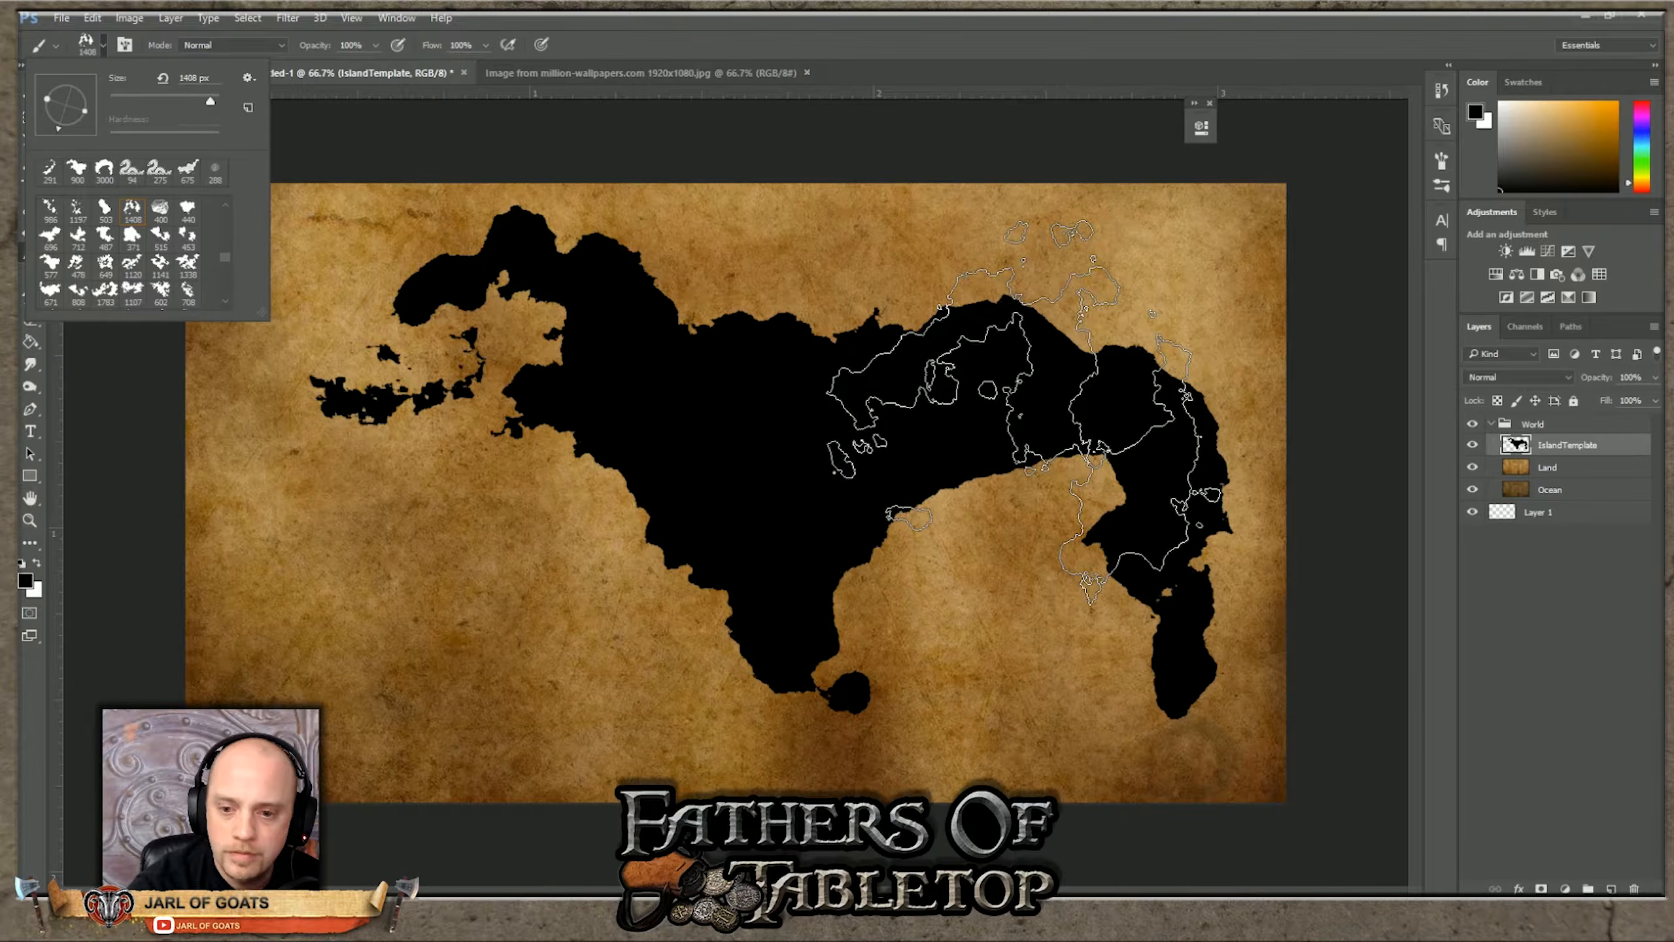
click(1027, 413)
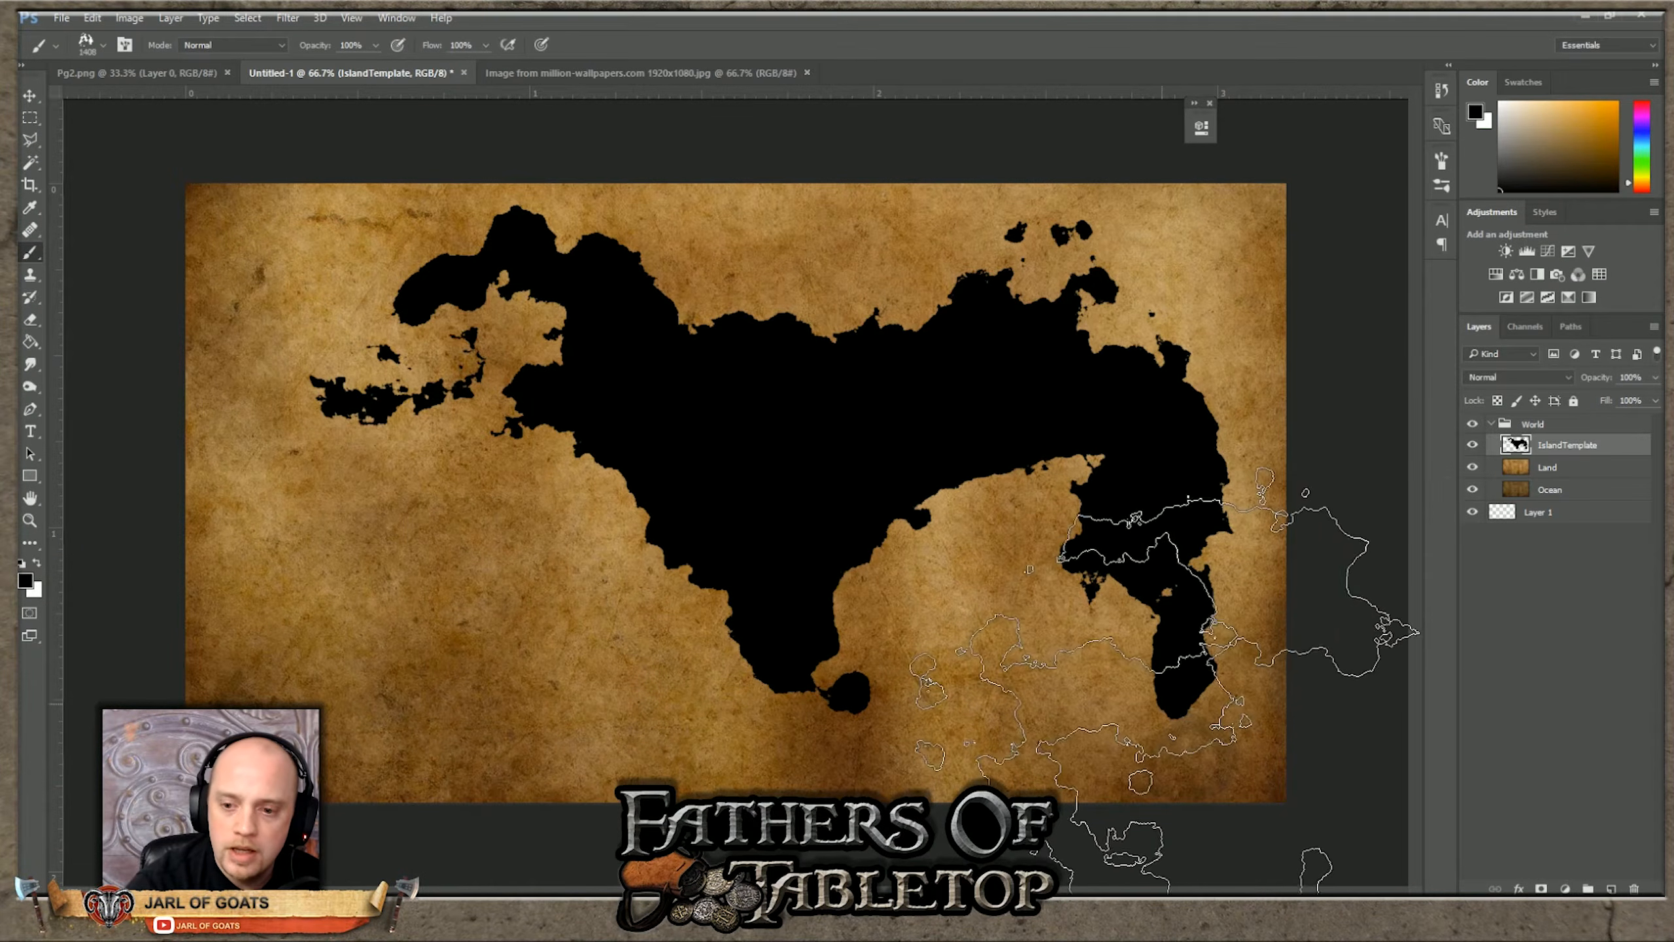
click(102, 17)
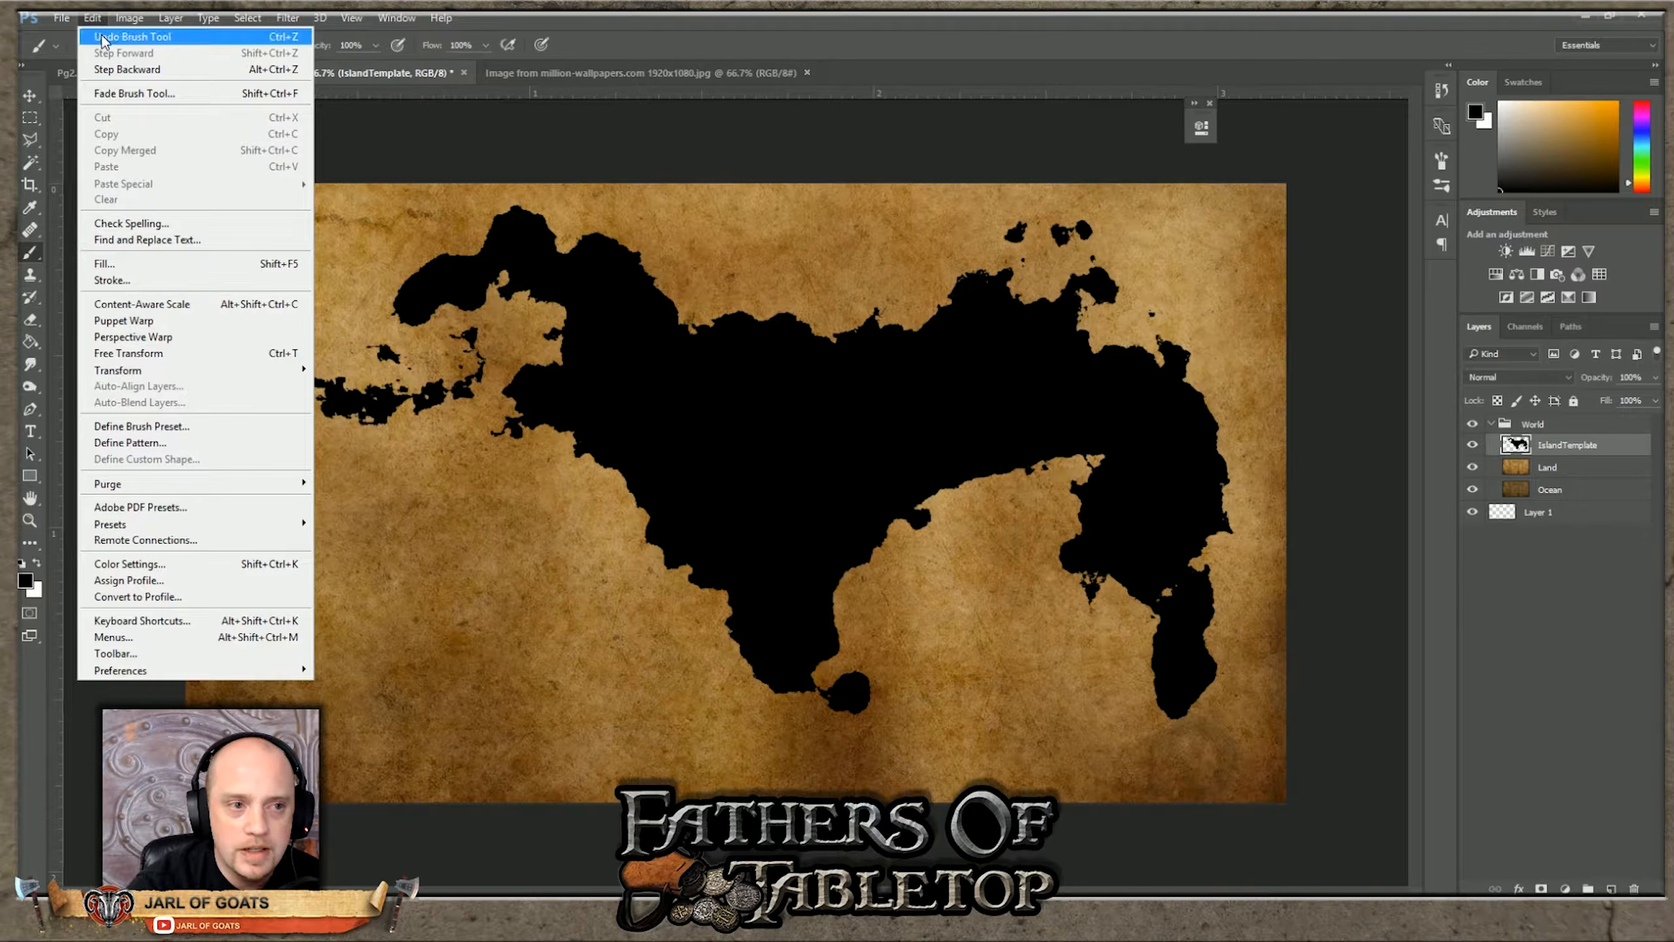
click(106, 38)
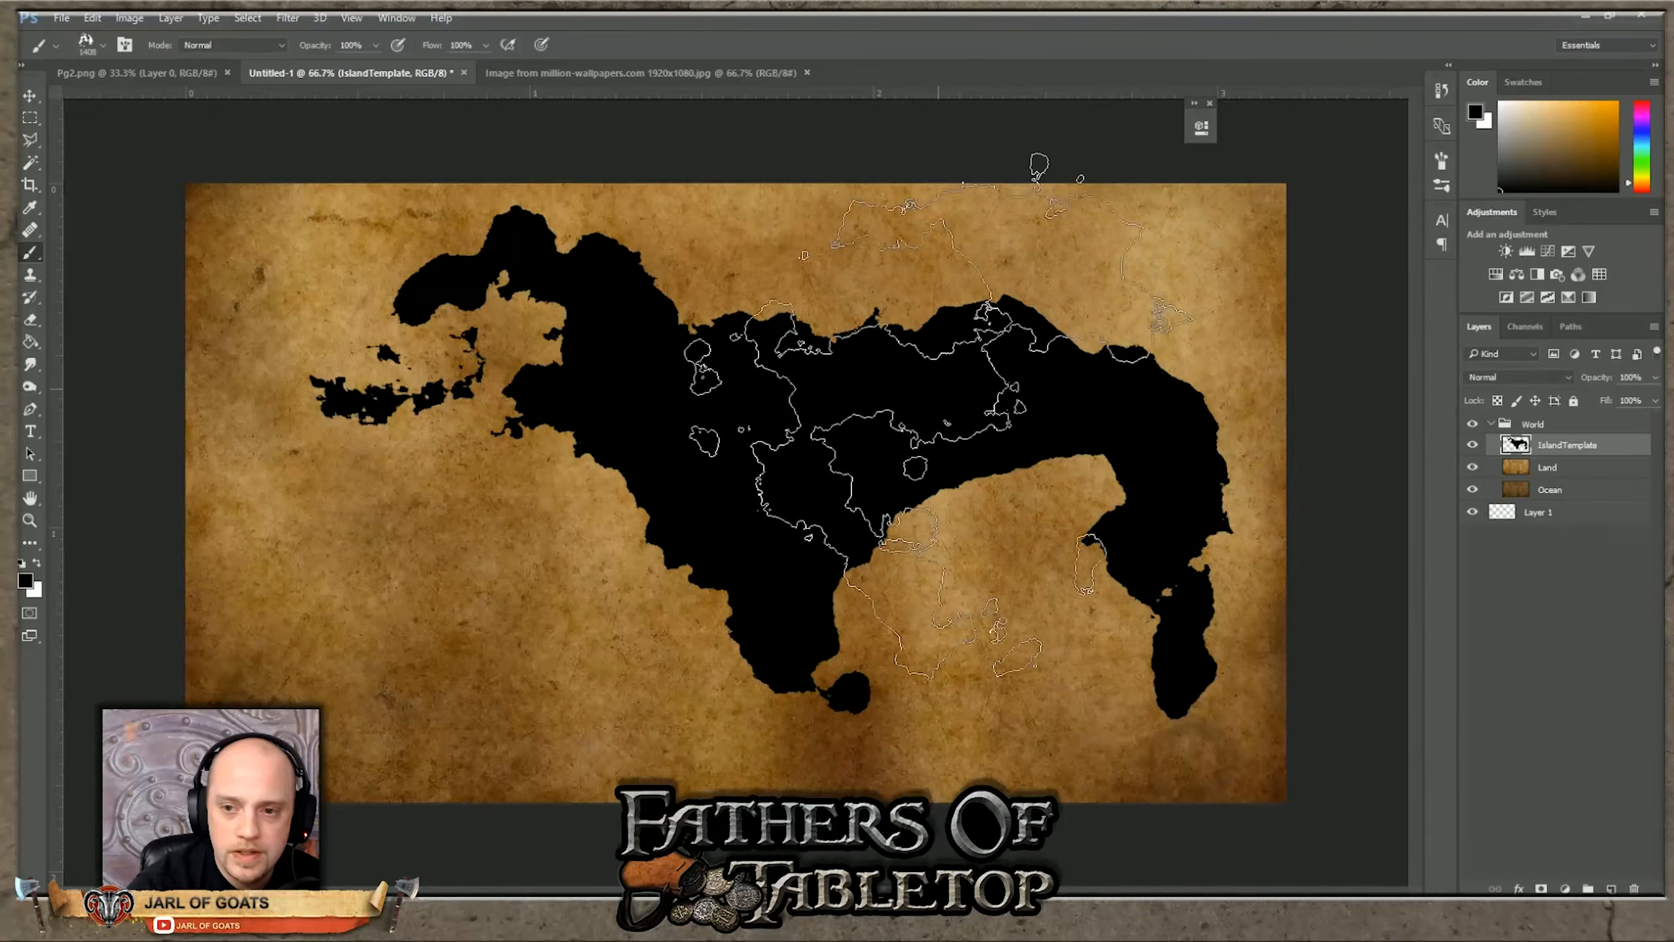
Step: Select the 986 px land brush preset, rotate its tip, and stamp it once across the landmass's northeast coast
click(93, 42)
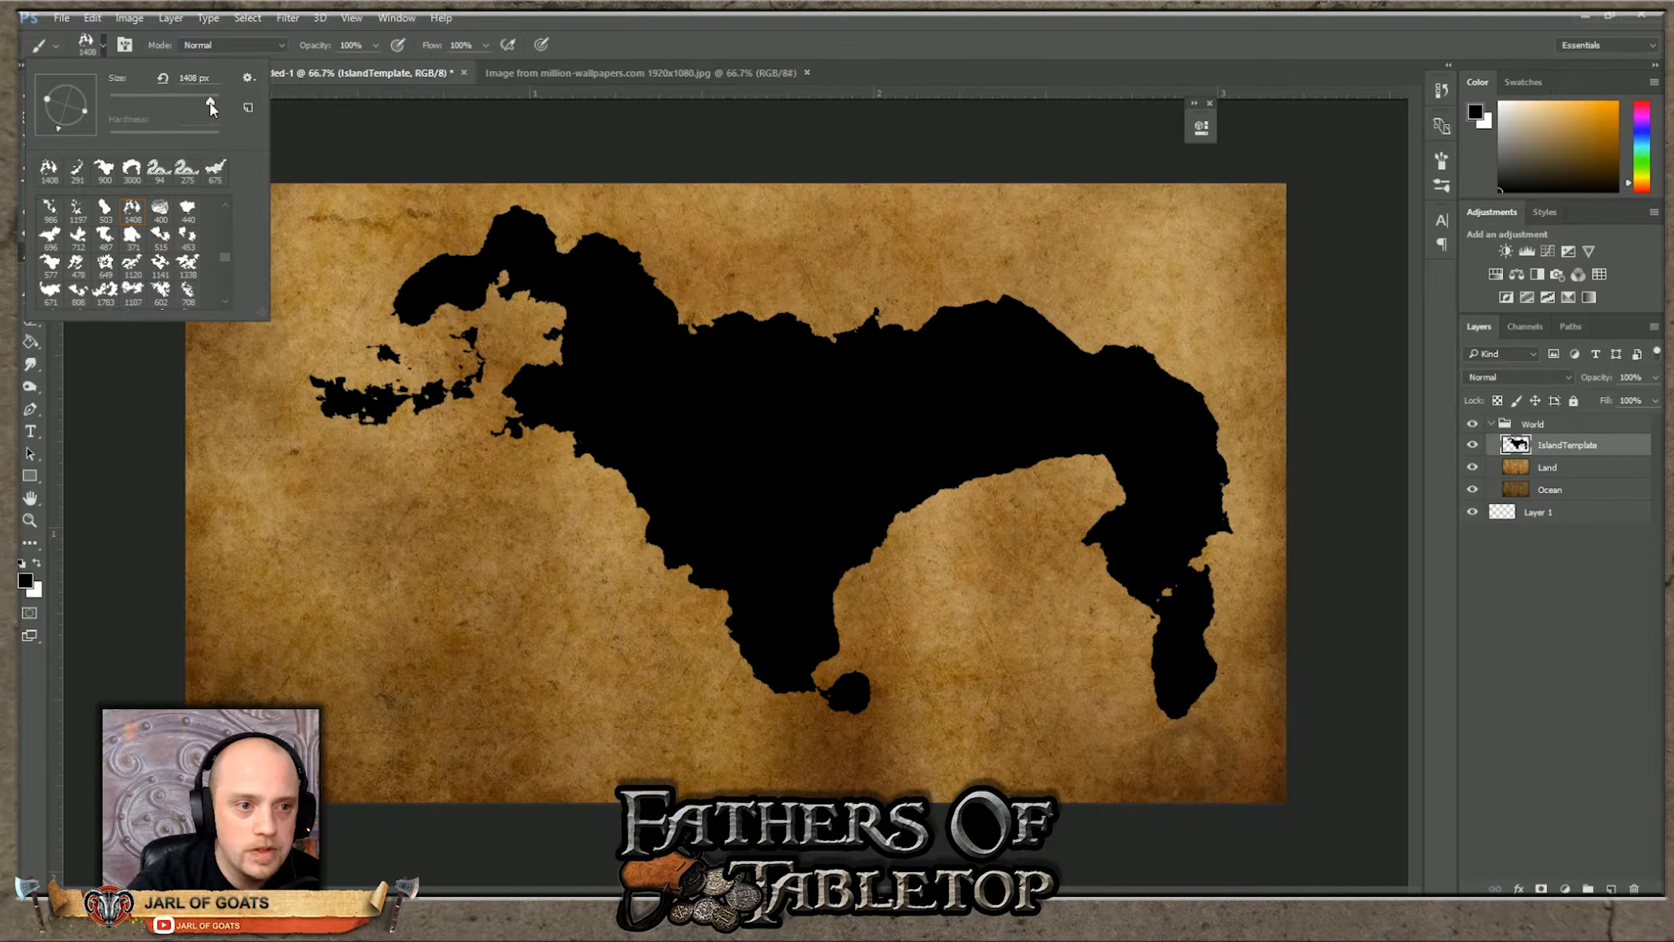
drag(209, 102, 212, 102)
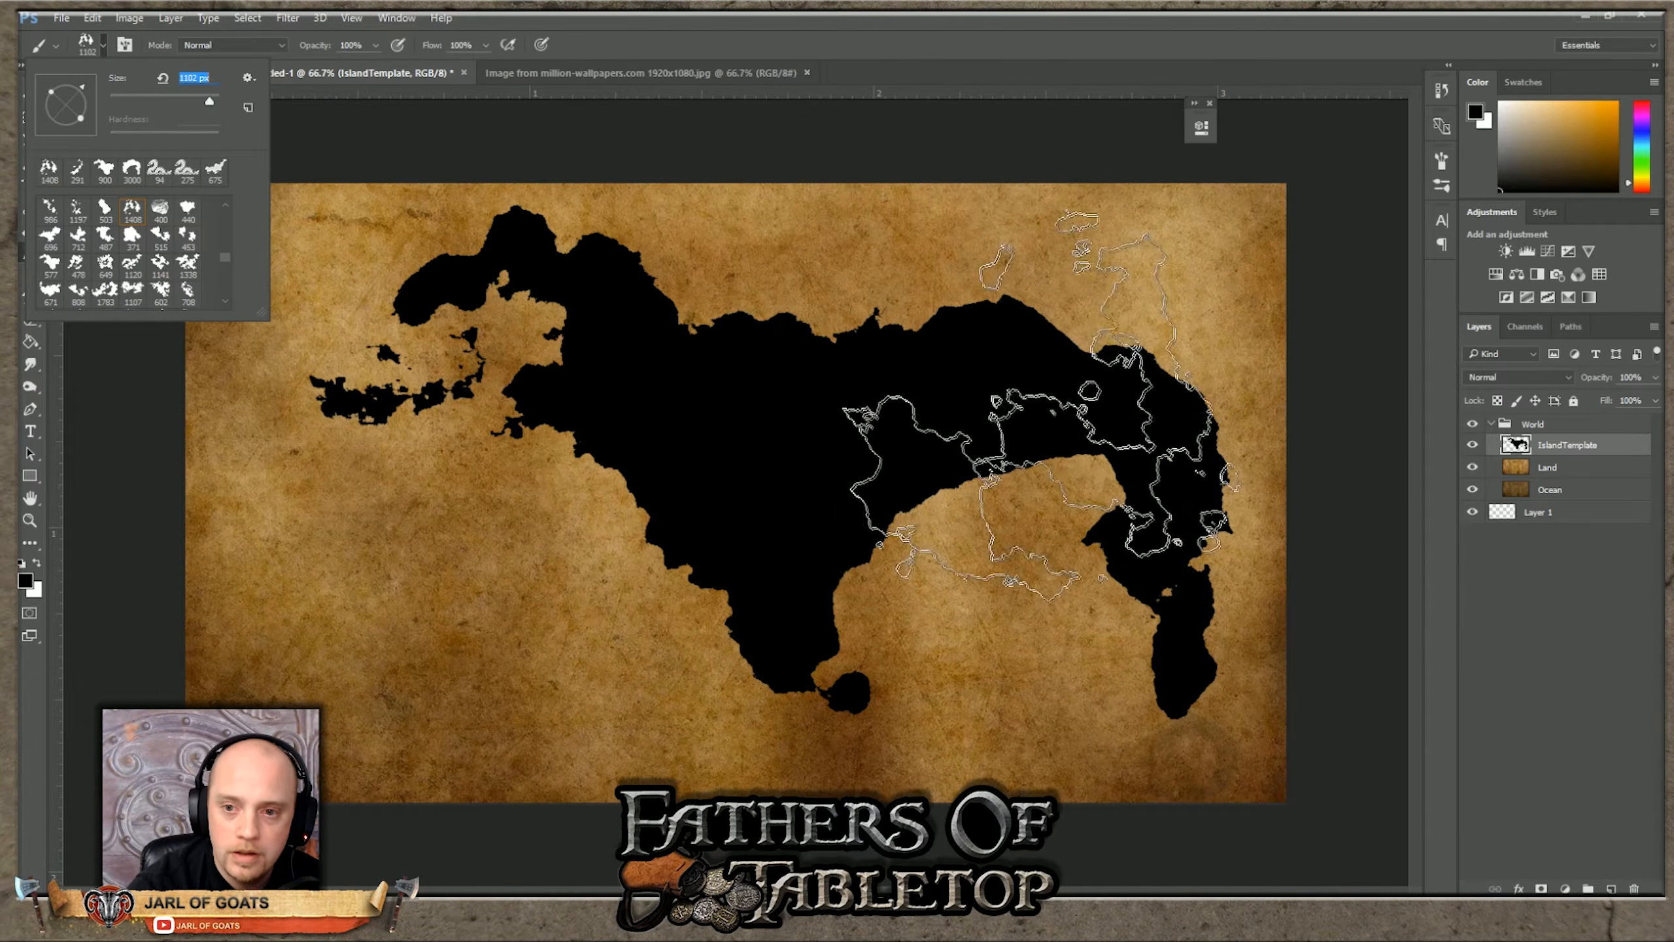
drag(88, 98, 91, 106)
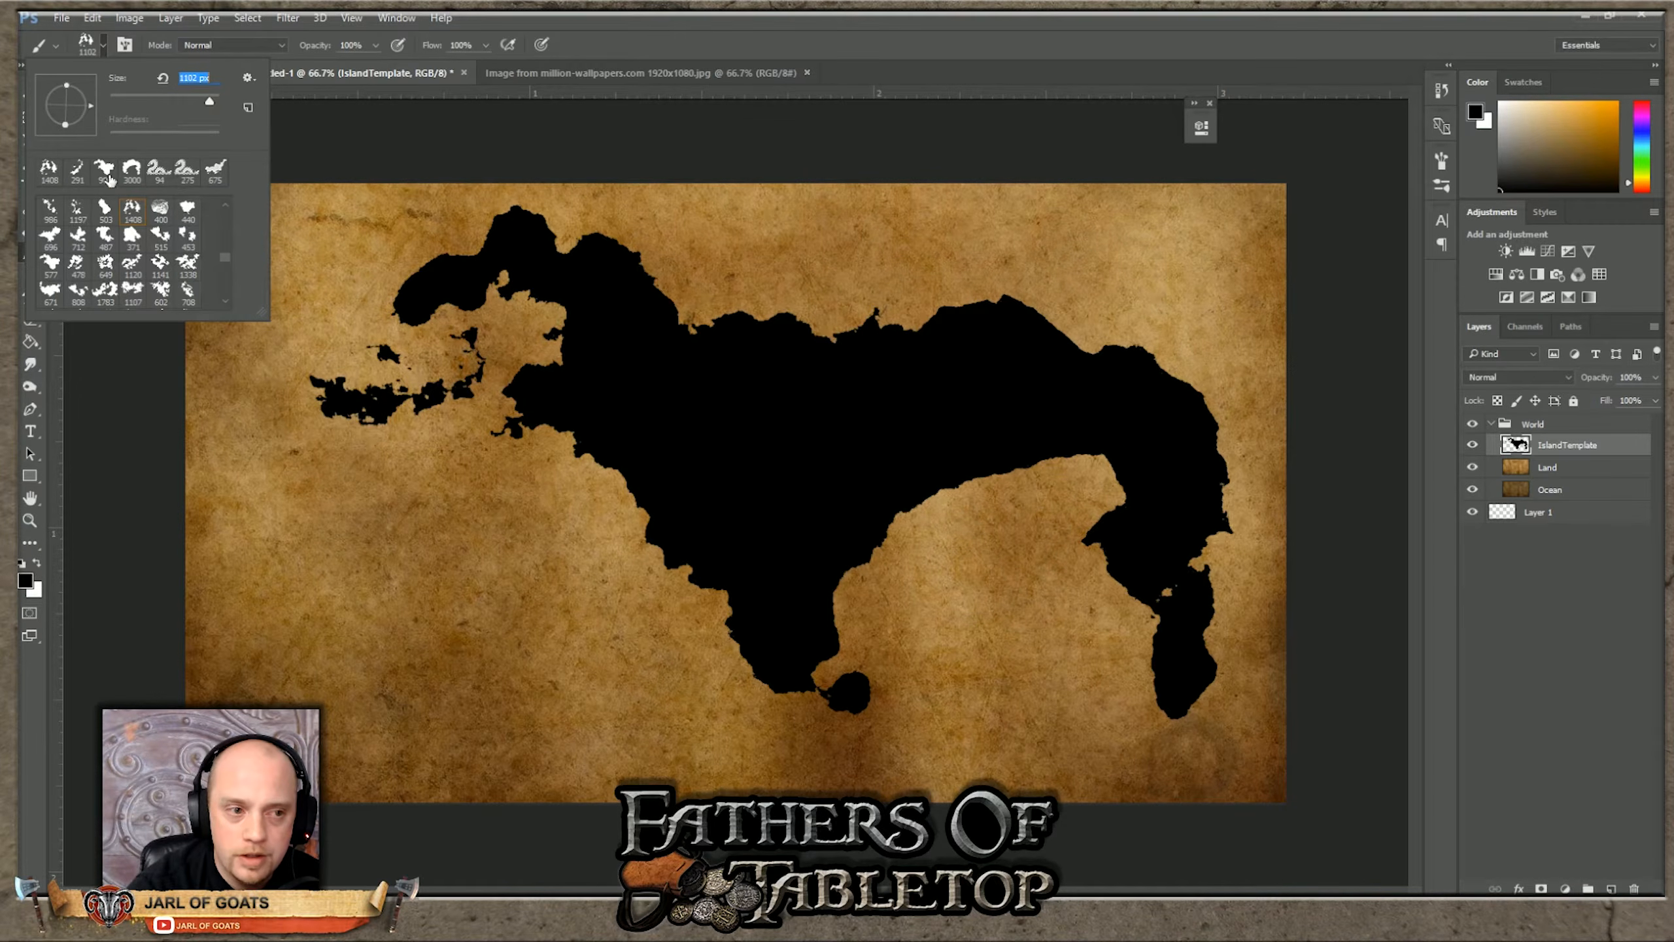
click(53, 210)
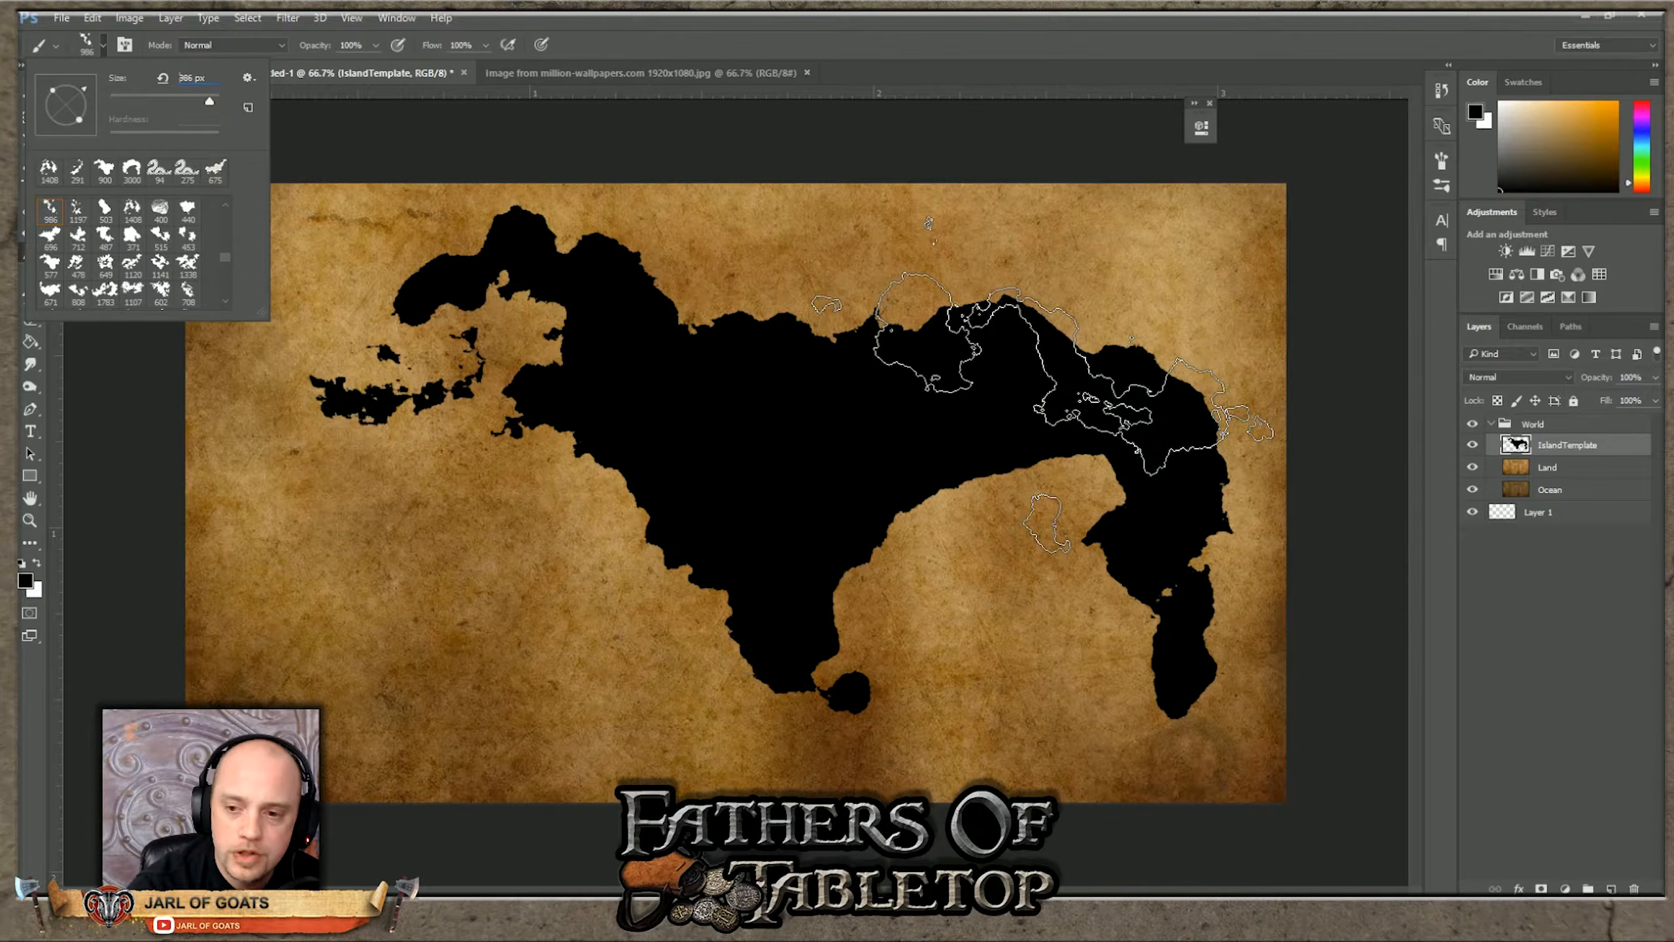
click(1043, 386)
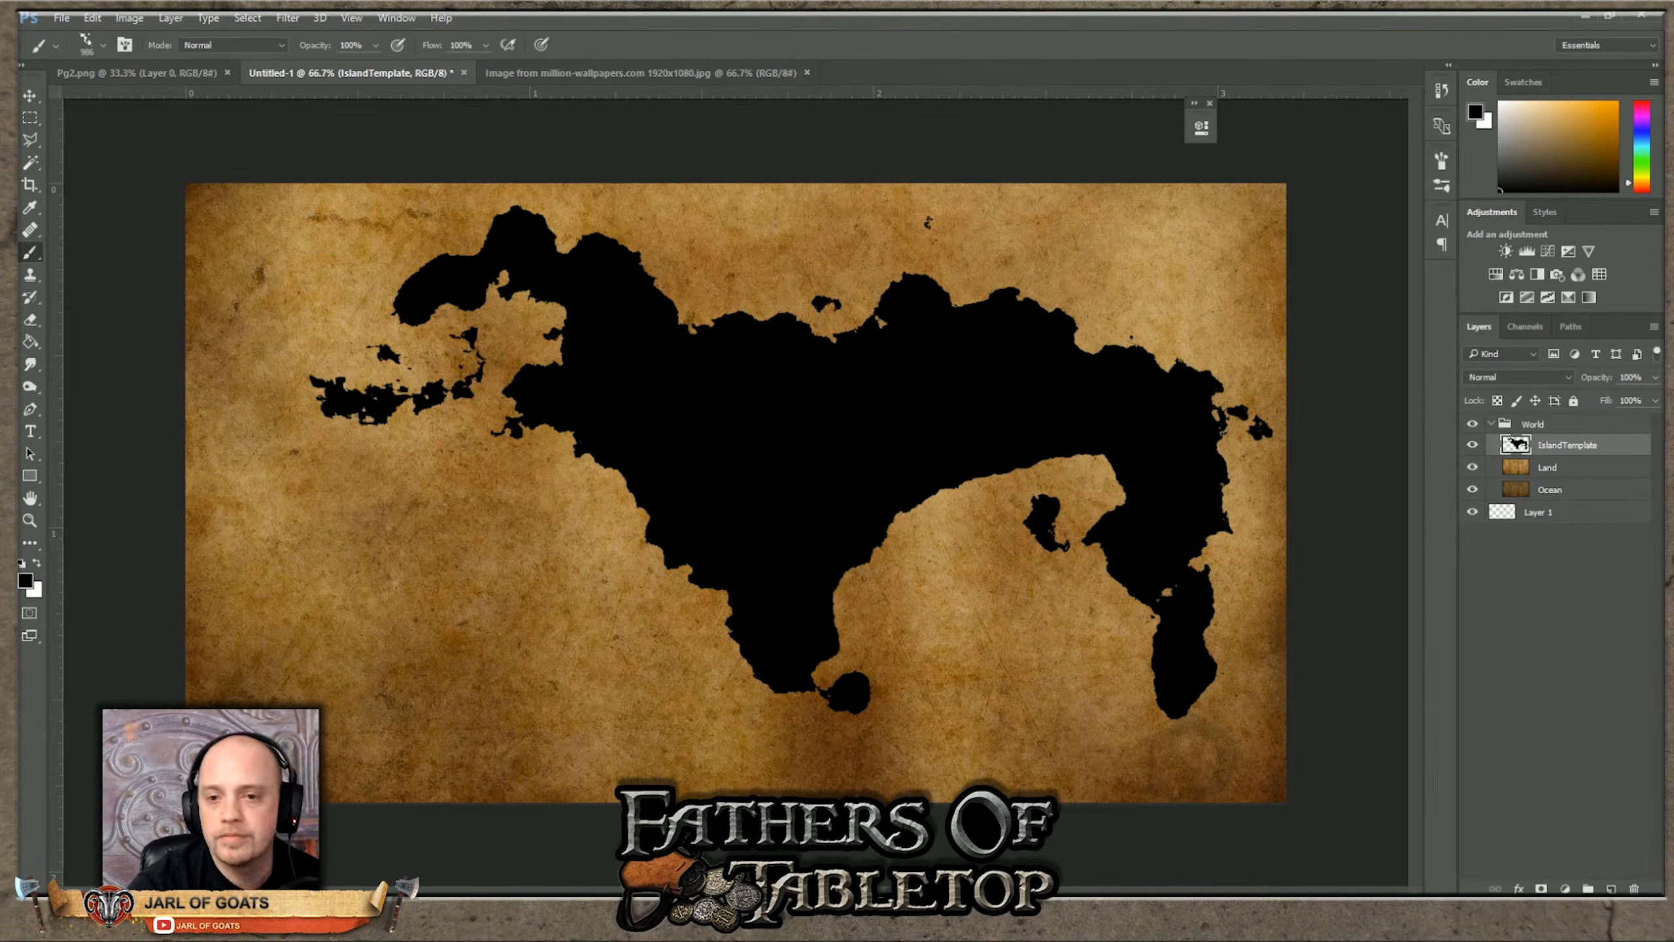
Step: Select the main landmass with the Magic Wand and add the island in the southeastern bay to the selection
mouse_move(525, 940)
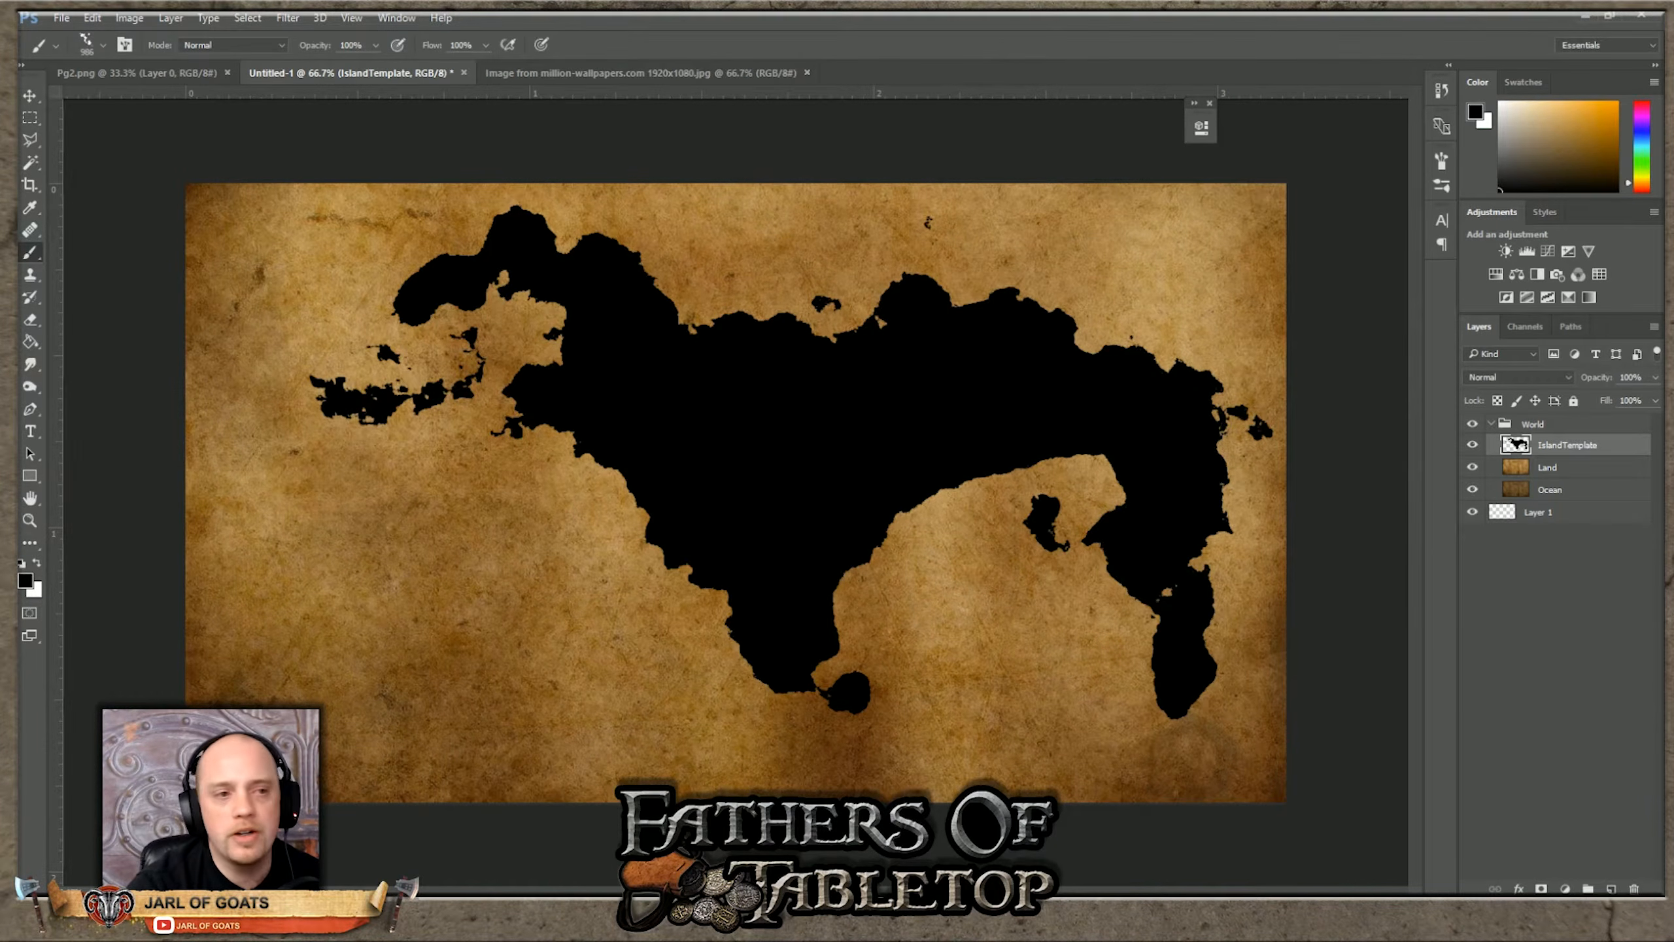
key(v)
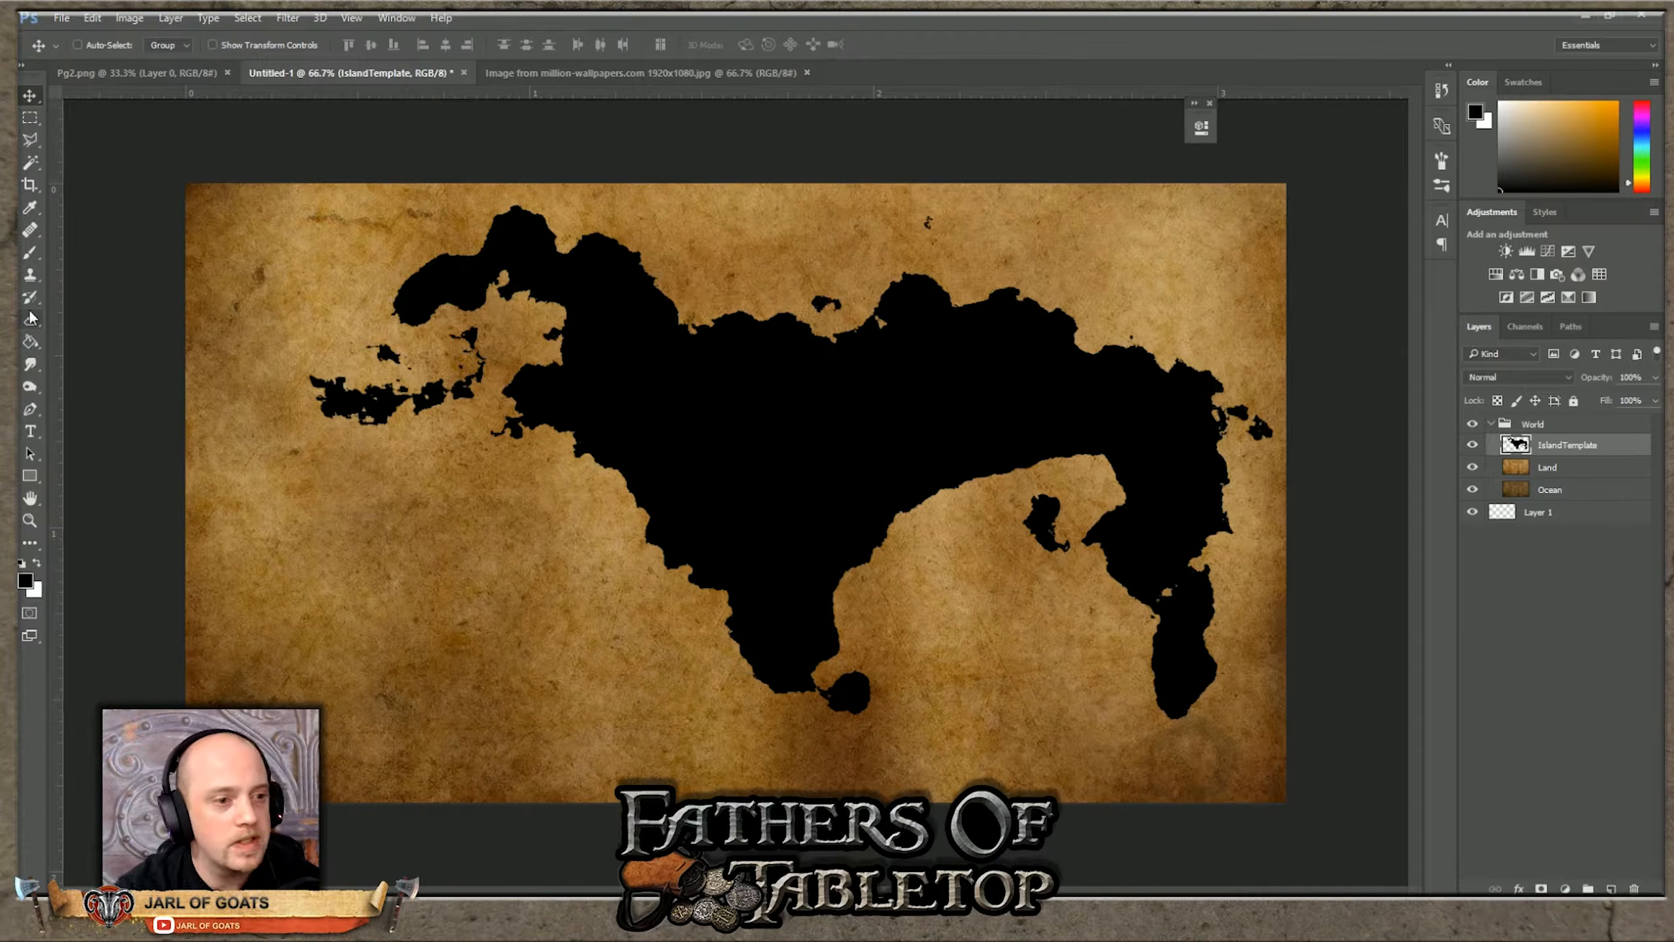
click(30, 162)
click(849, 397)
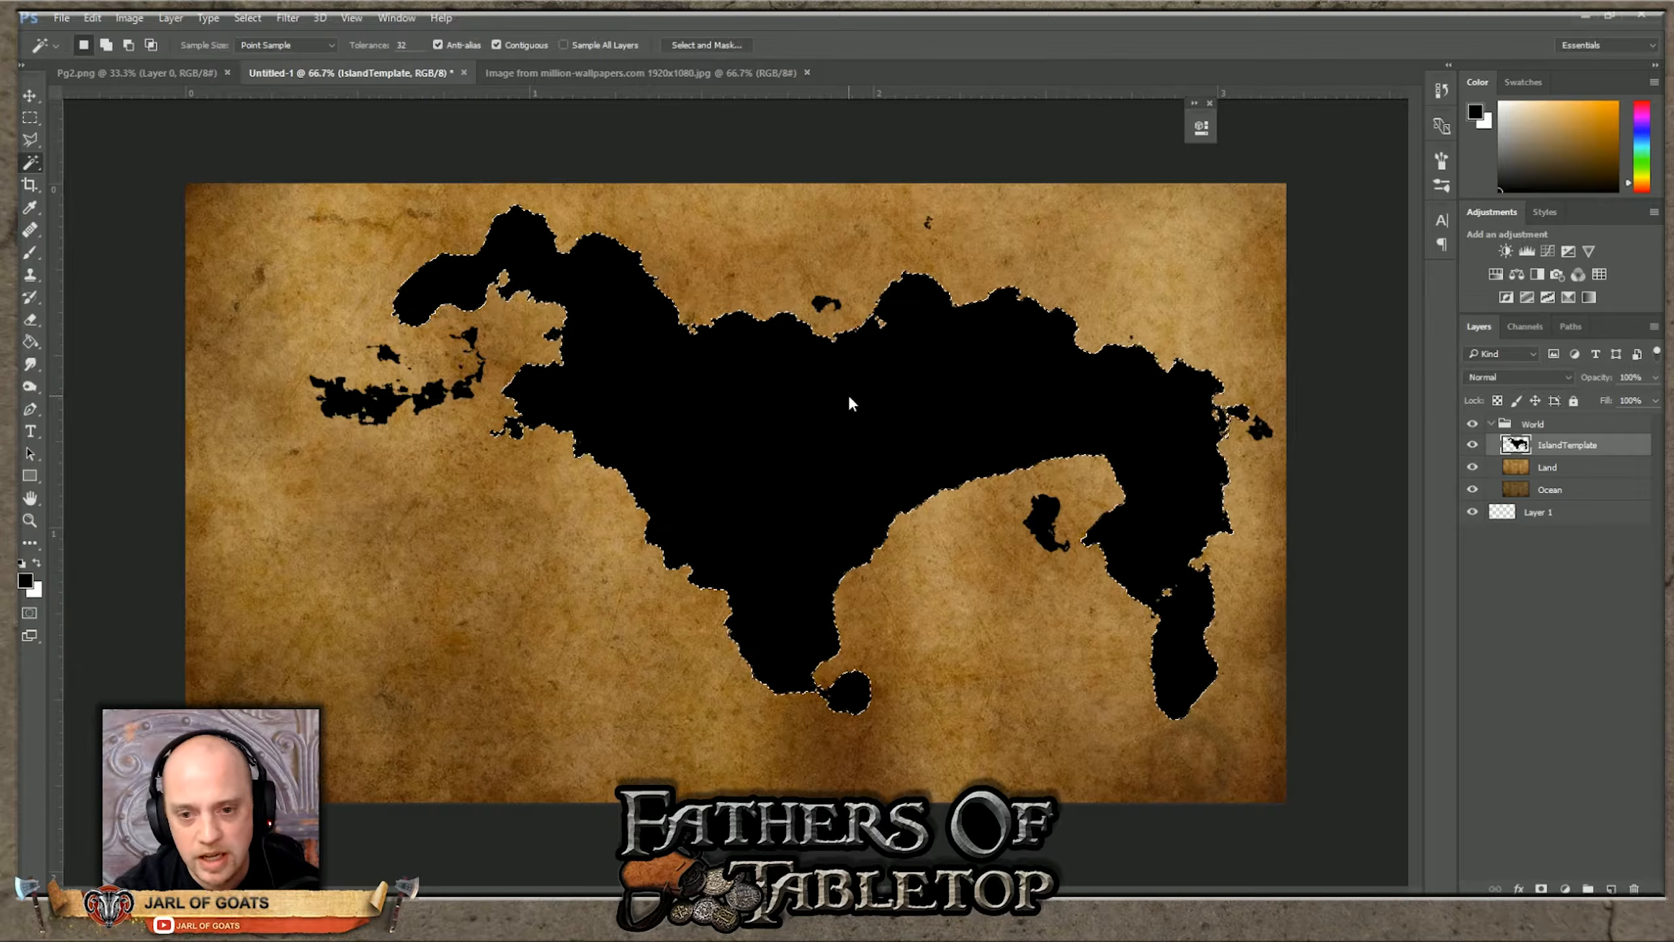
shift+click(1052, 518)
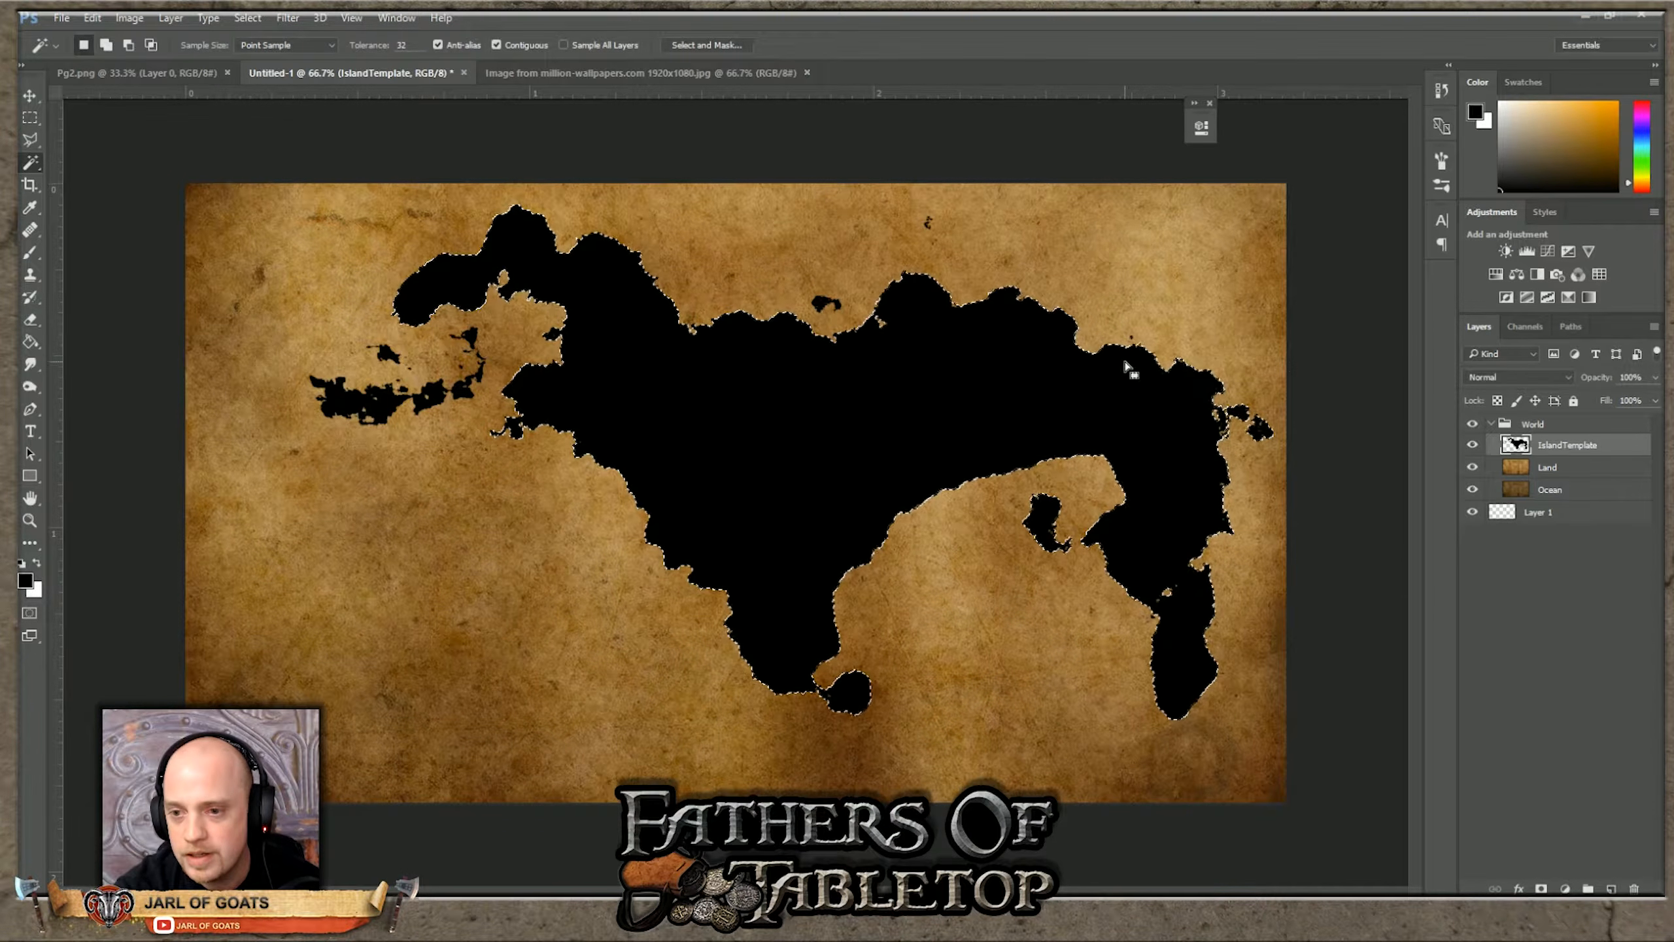
Step: Add the small island off the north coast, the northwestern island chain and the islet above it to the selection
click(348, 16)
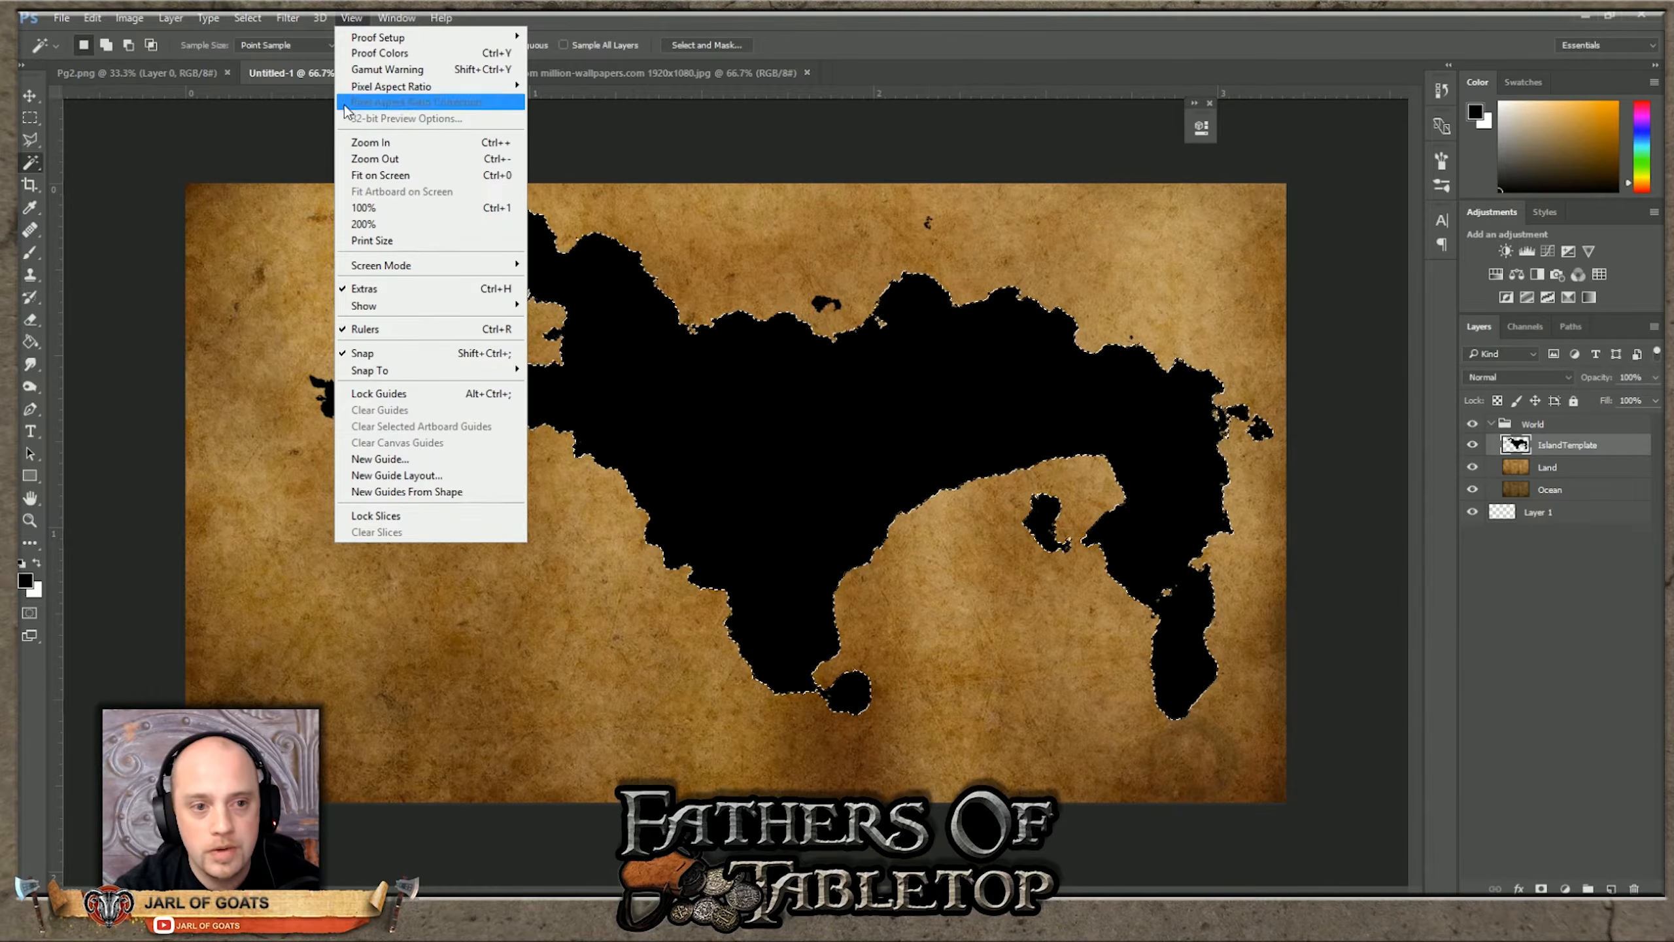
click(376, 142)
scroll(400, 181, up, 5)
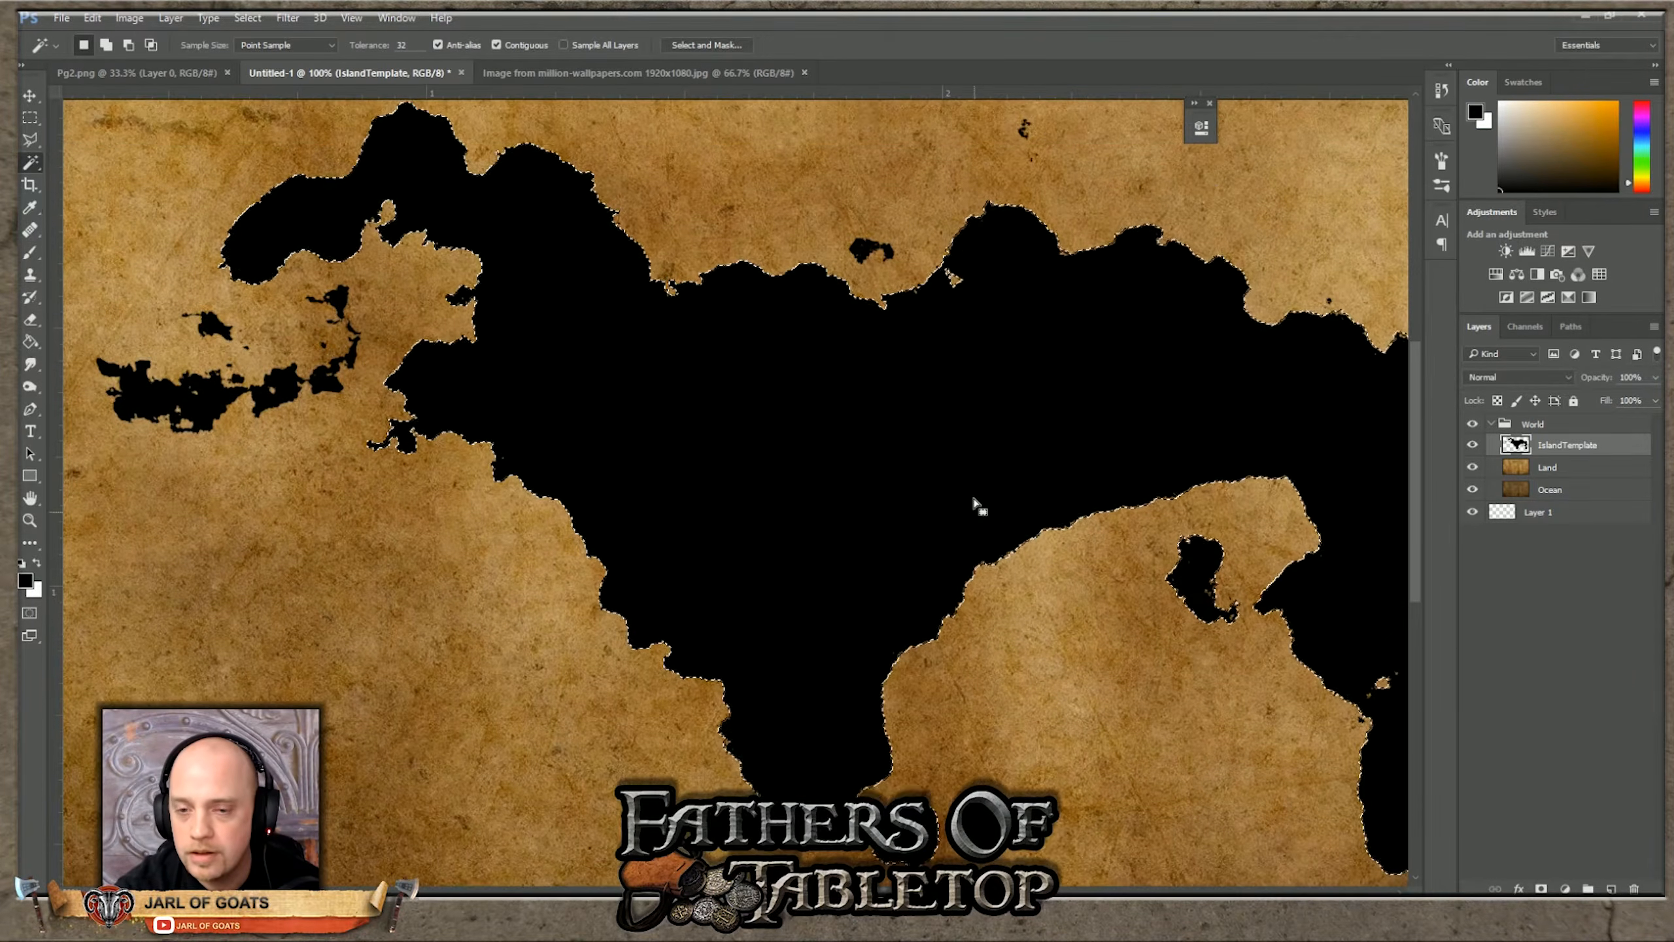
shift+click(871, 401)
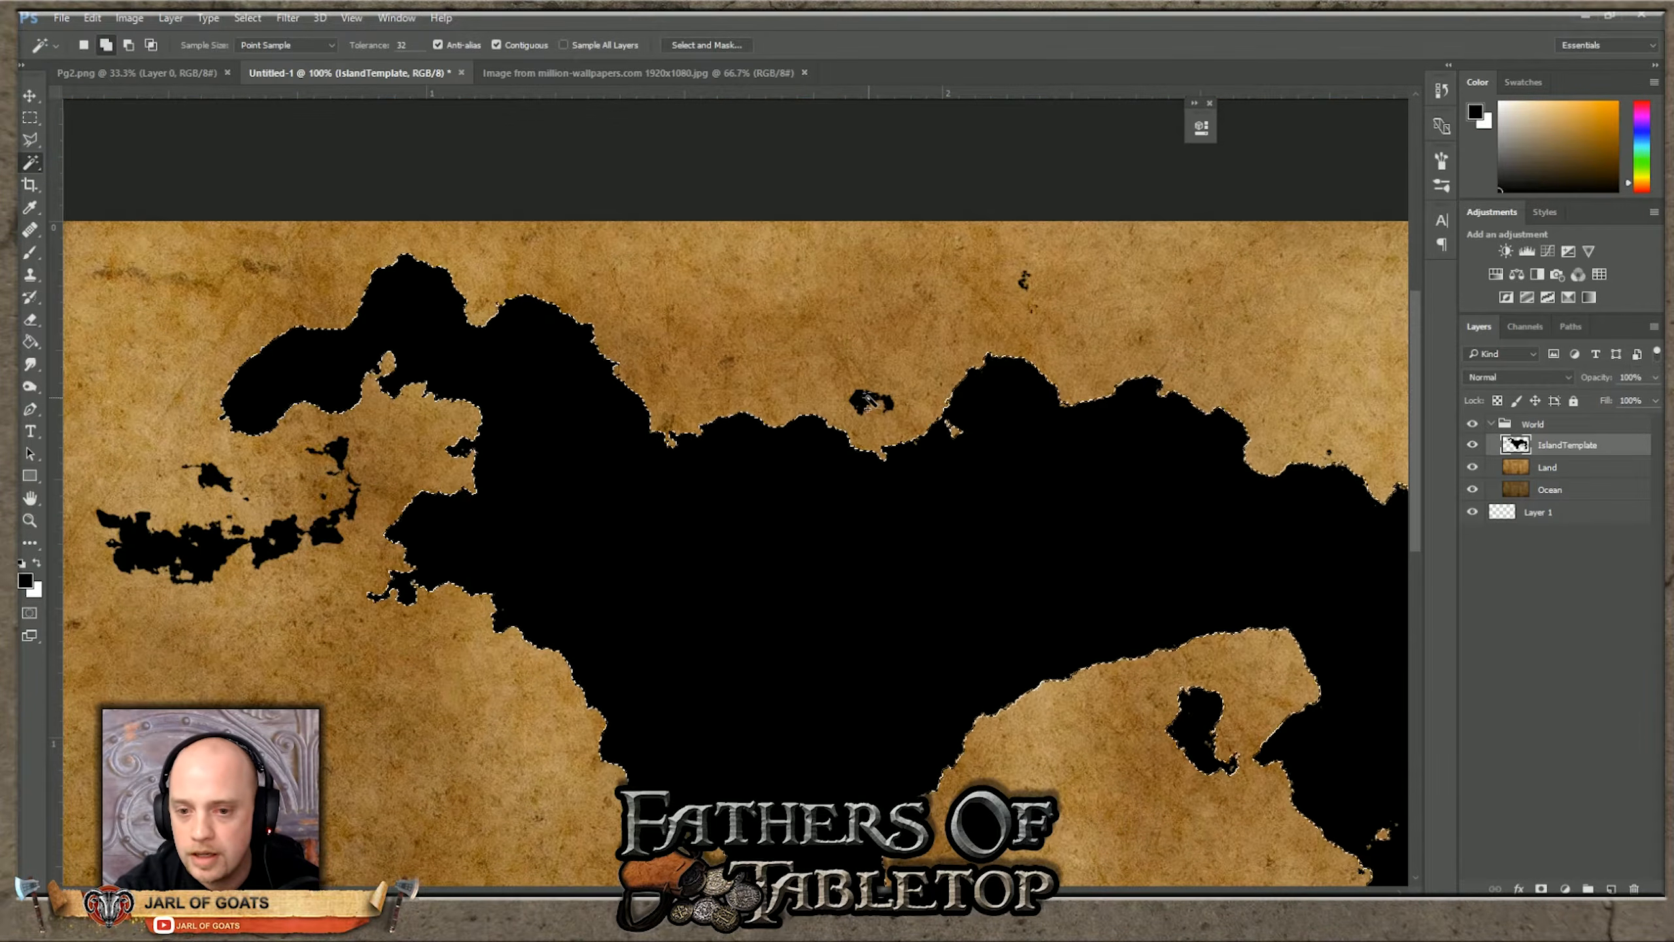
shift+click(141, 548)
shift+click(217, 476)
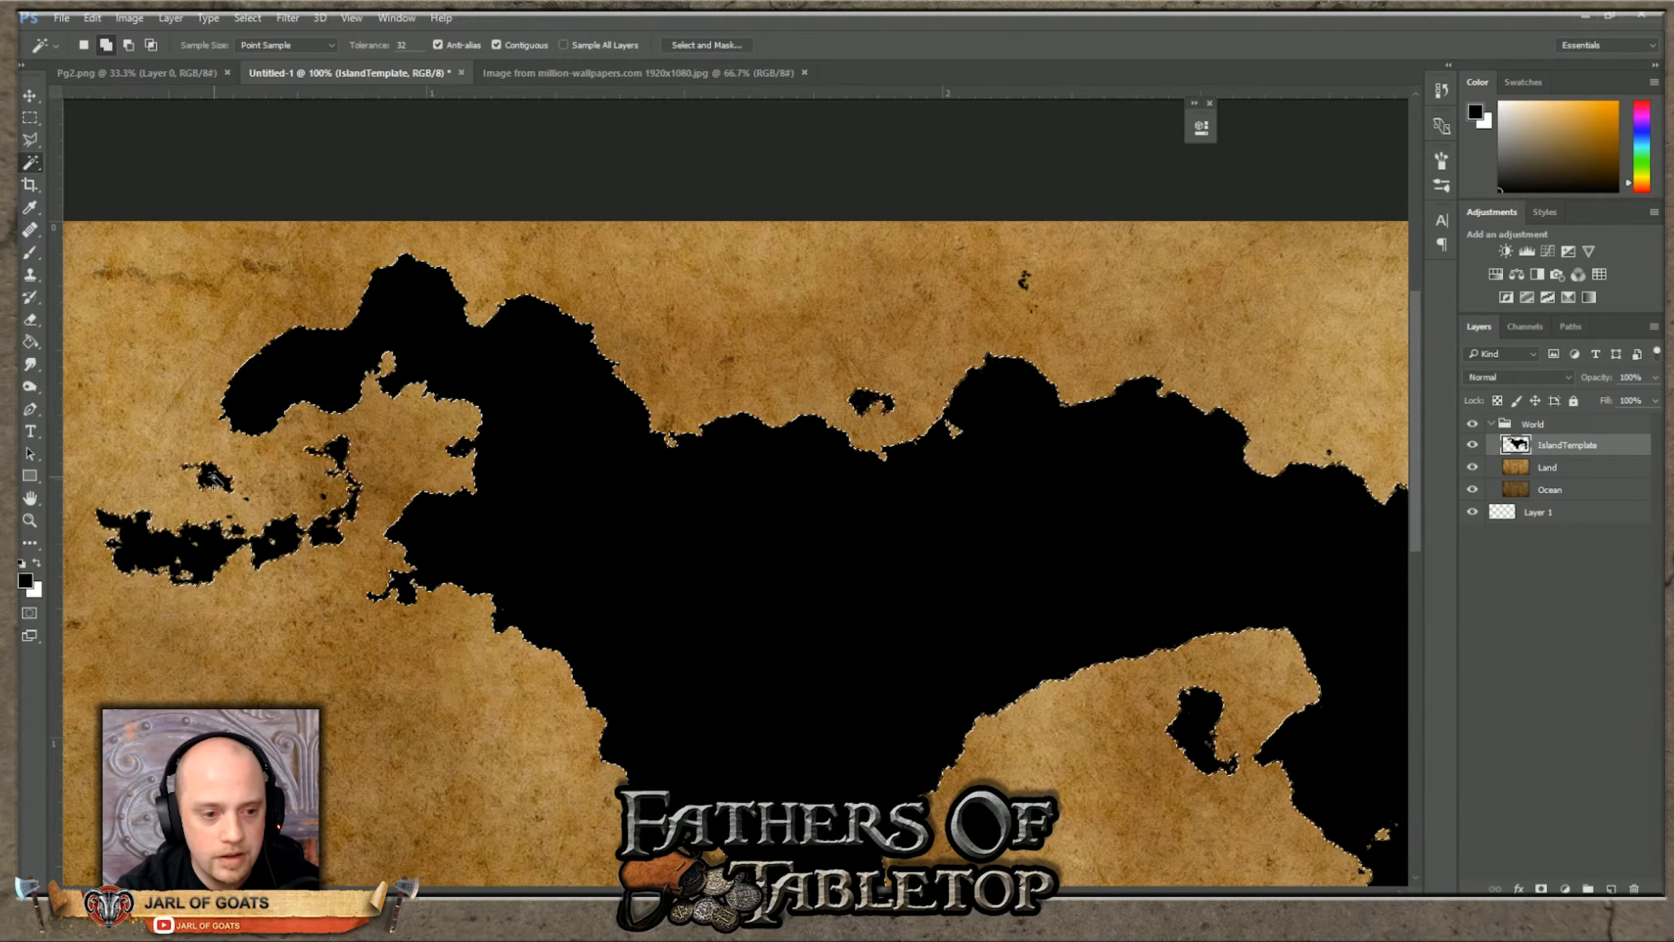
Step: Examine the selection outline around the landmass and its surrounding islands across the whole map
scroll(700, 550, down, 1)
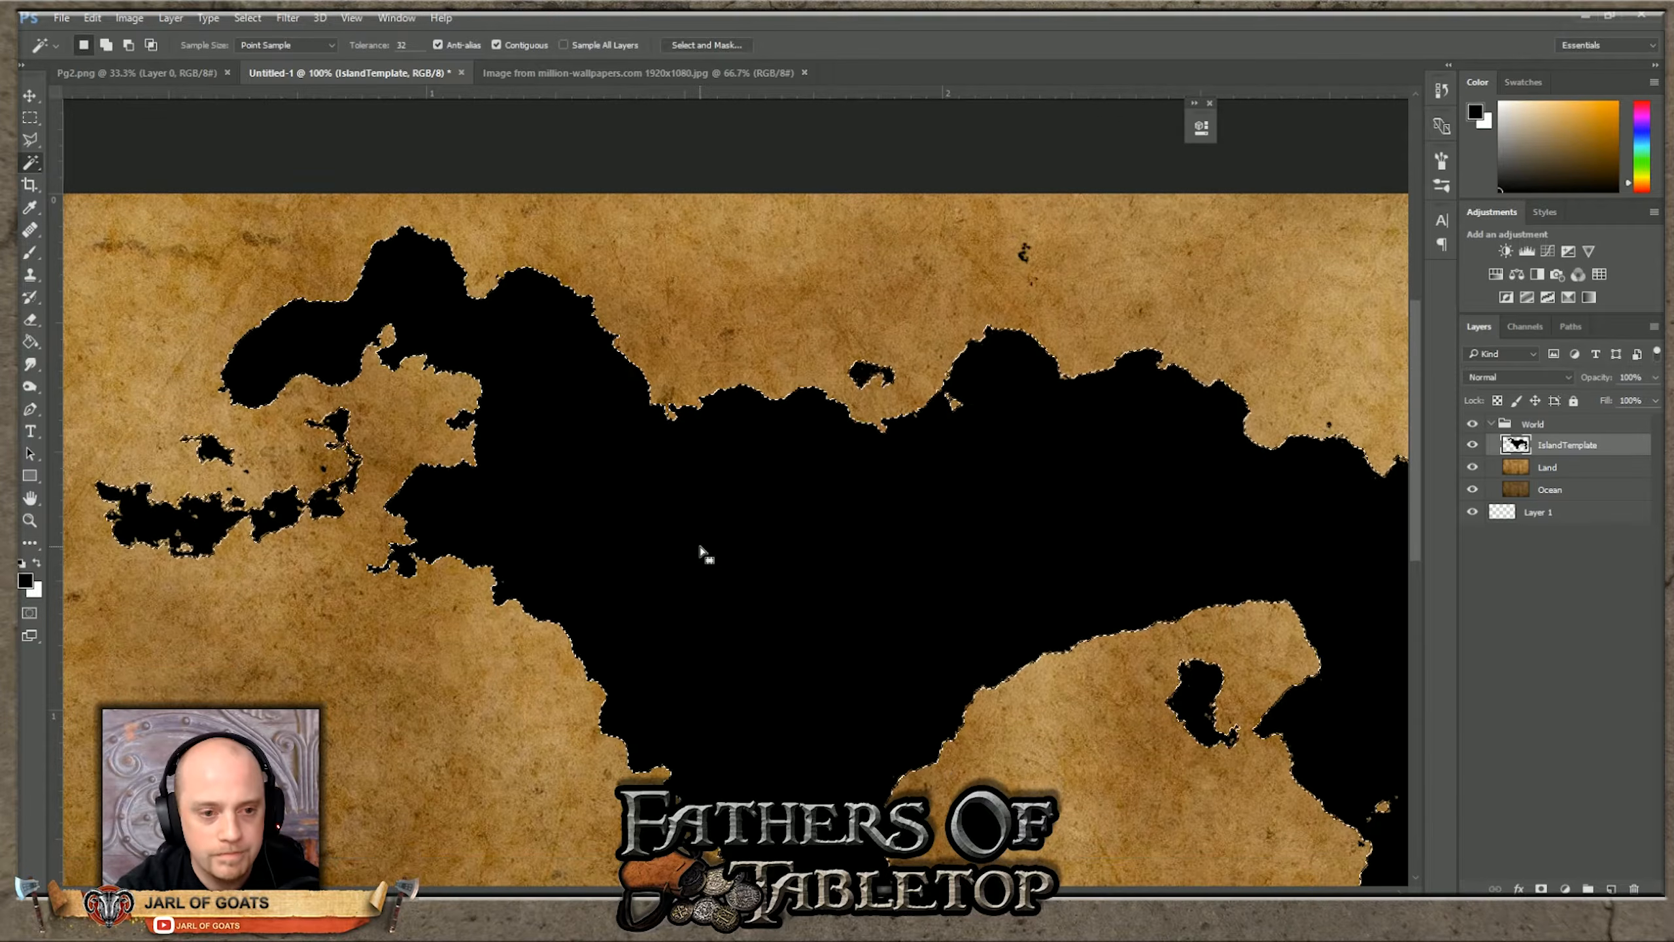
drag(577, 892, 638, 892)
drag(771, 891, 711, 891)
scroll(823, 579, down, 8)
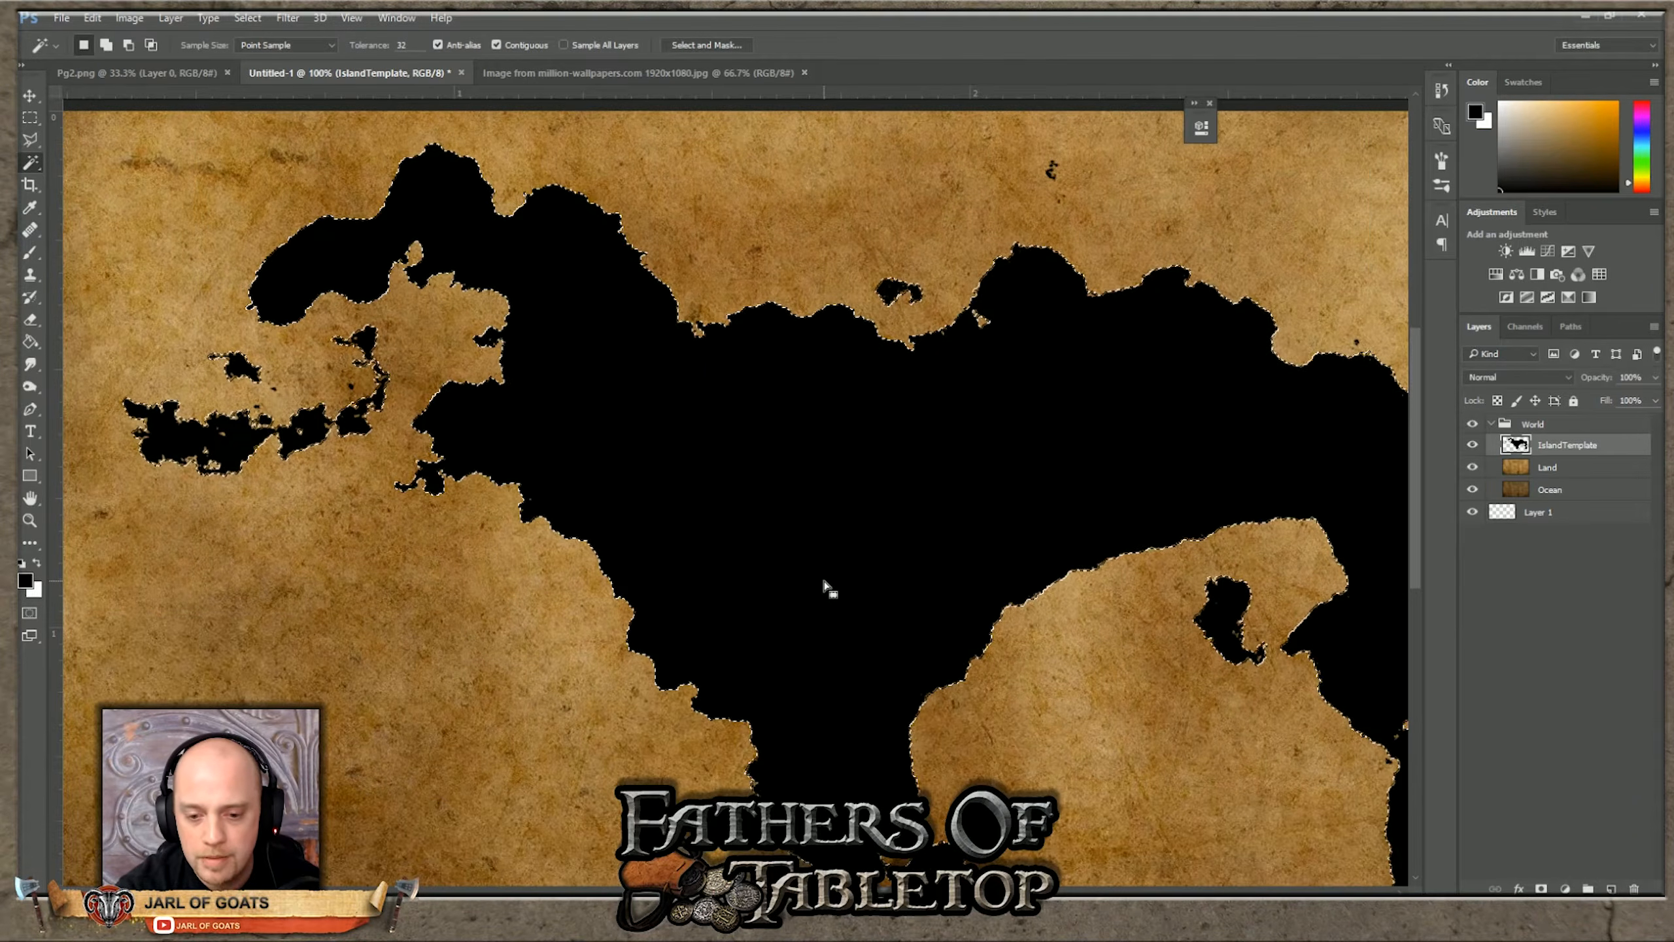
scroll(857, 591, up, 6)
scroll(861, 601, up, 6)
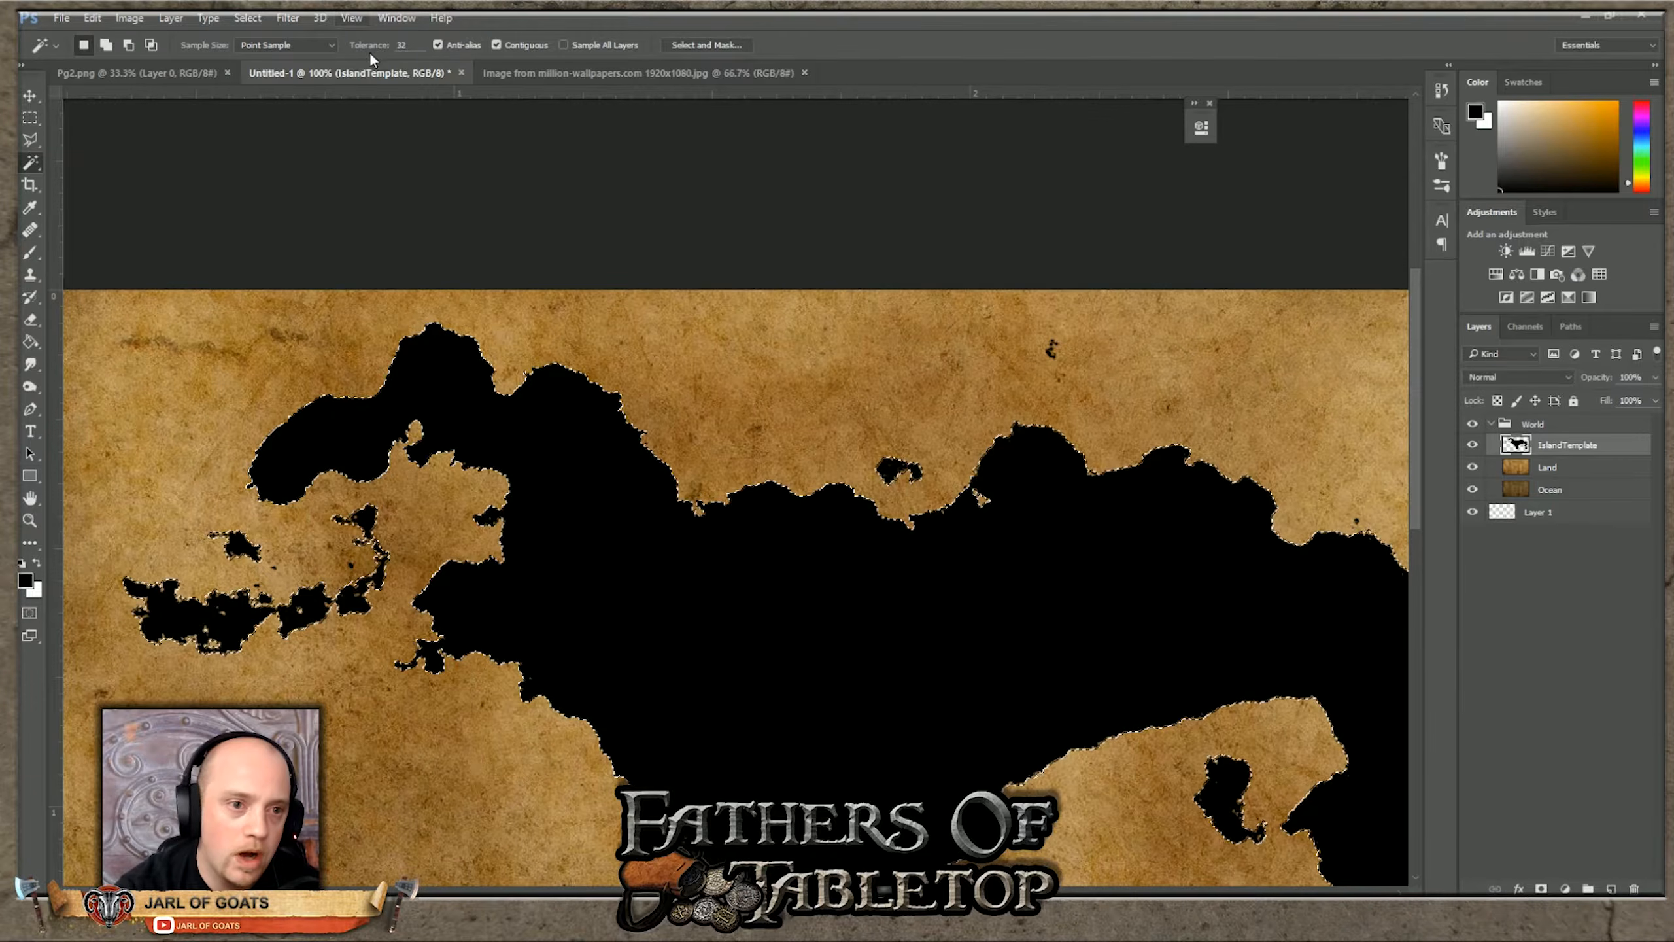
click(351, 18)
click(385, 174)
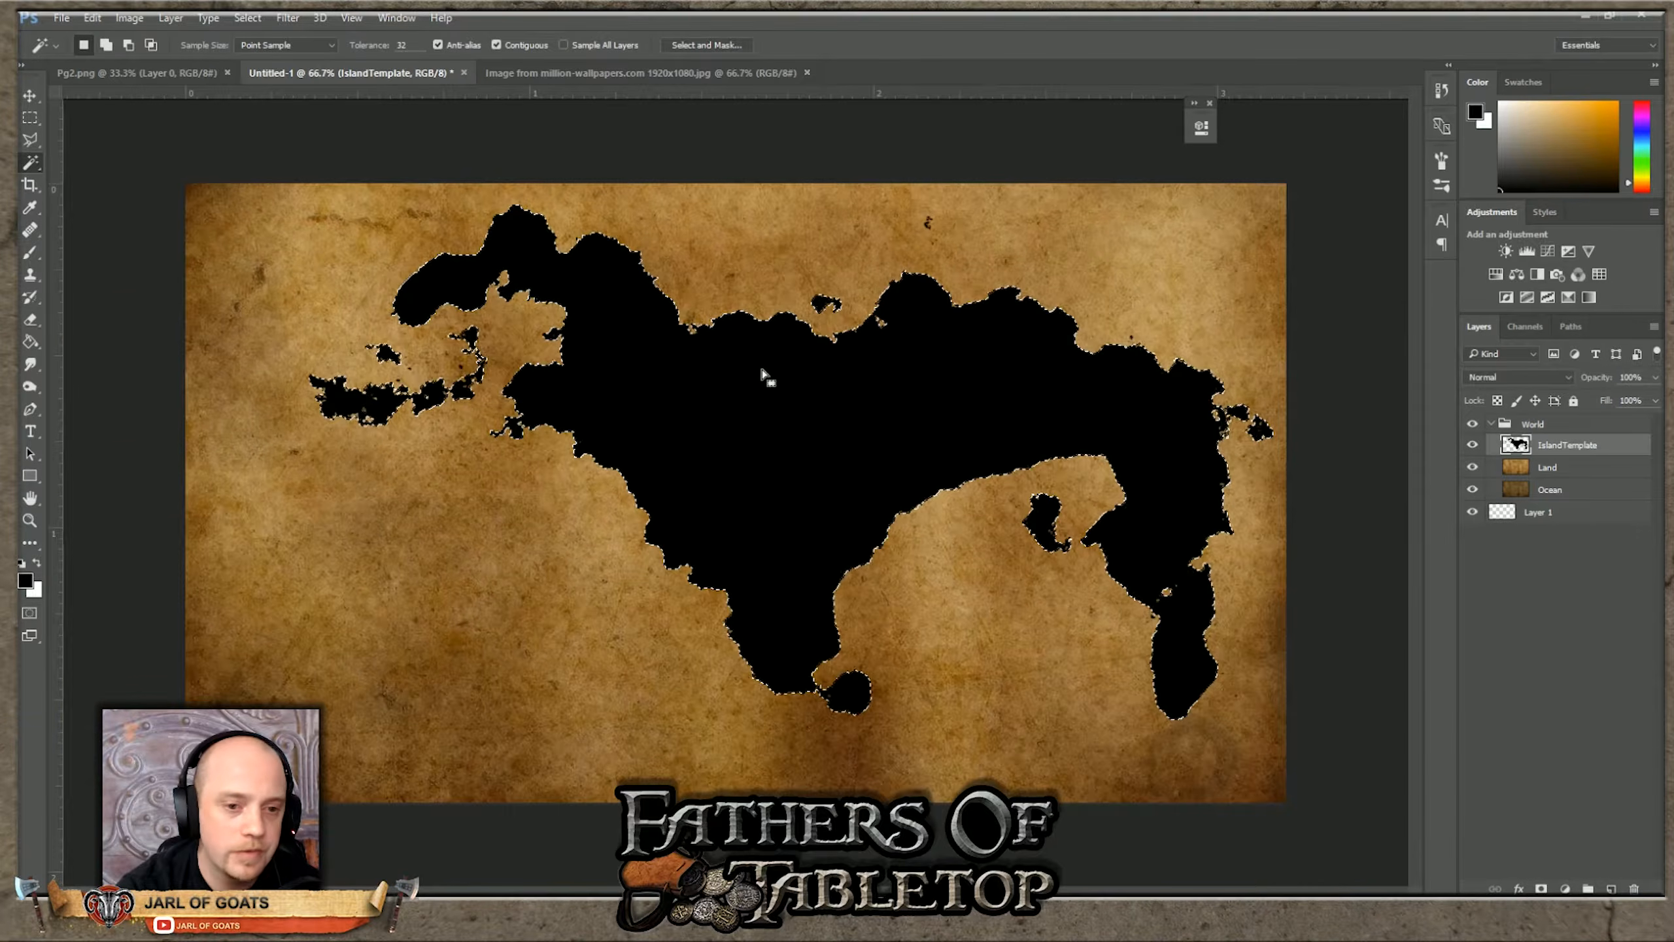
Step: Cut the selected landmass and island shapes out of the Land layer
click(1586, 473)
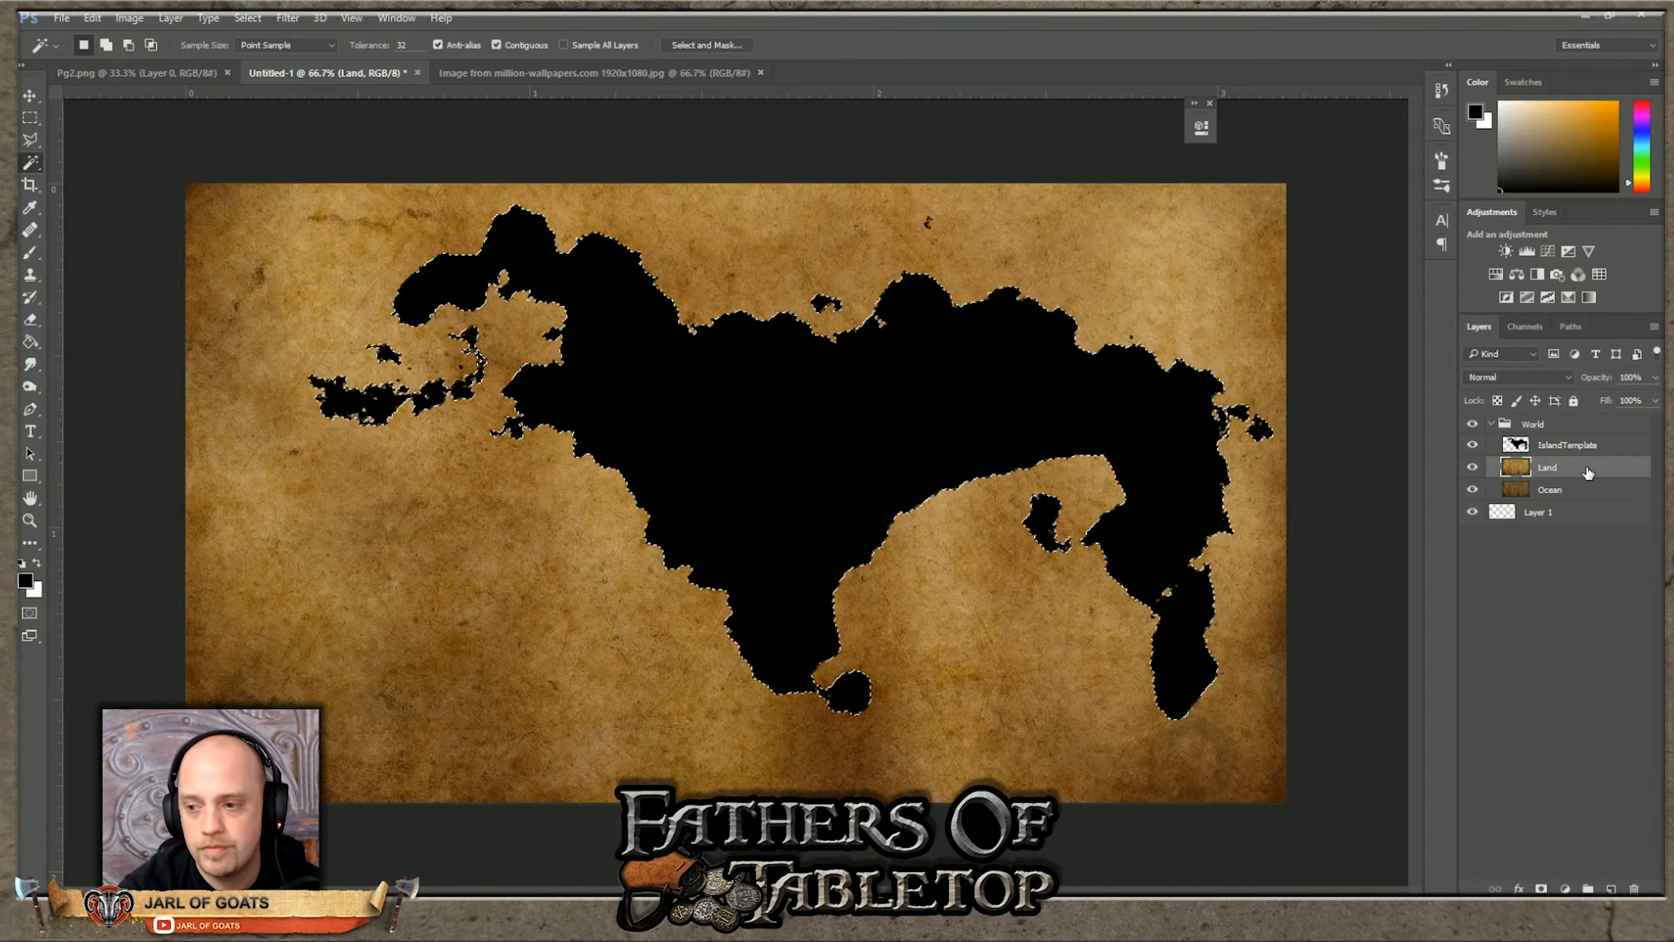
click(92, 17)
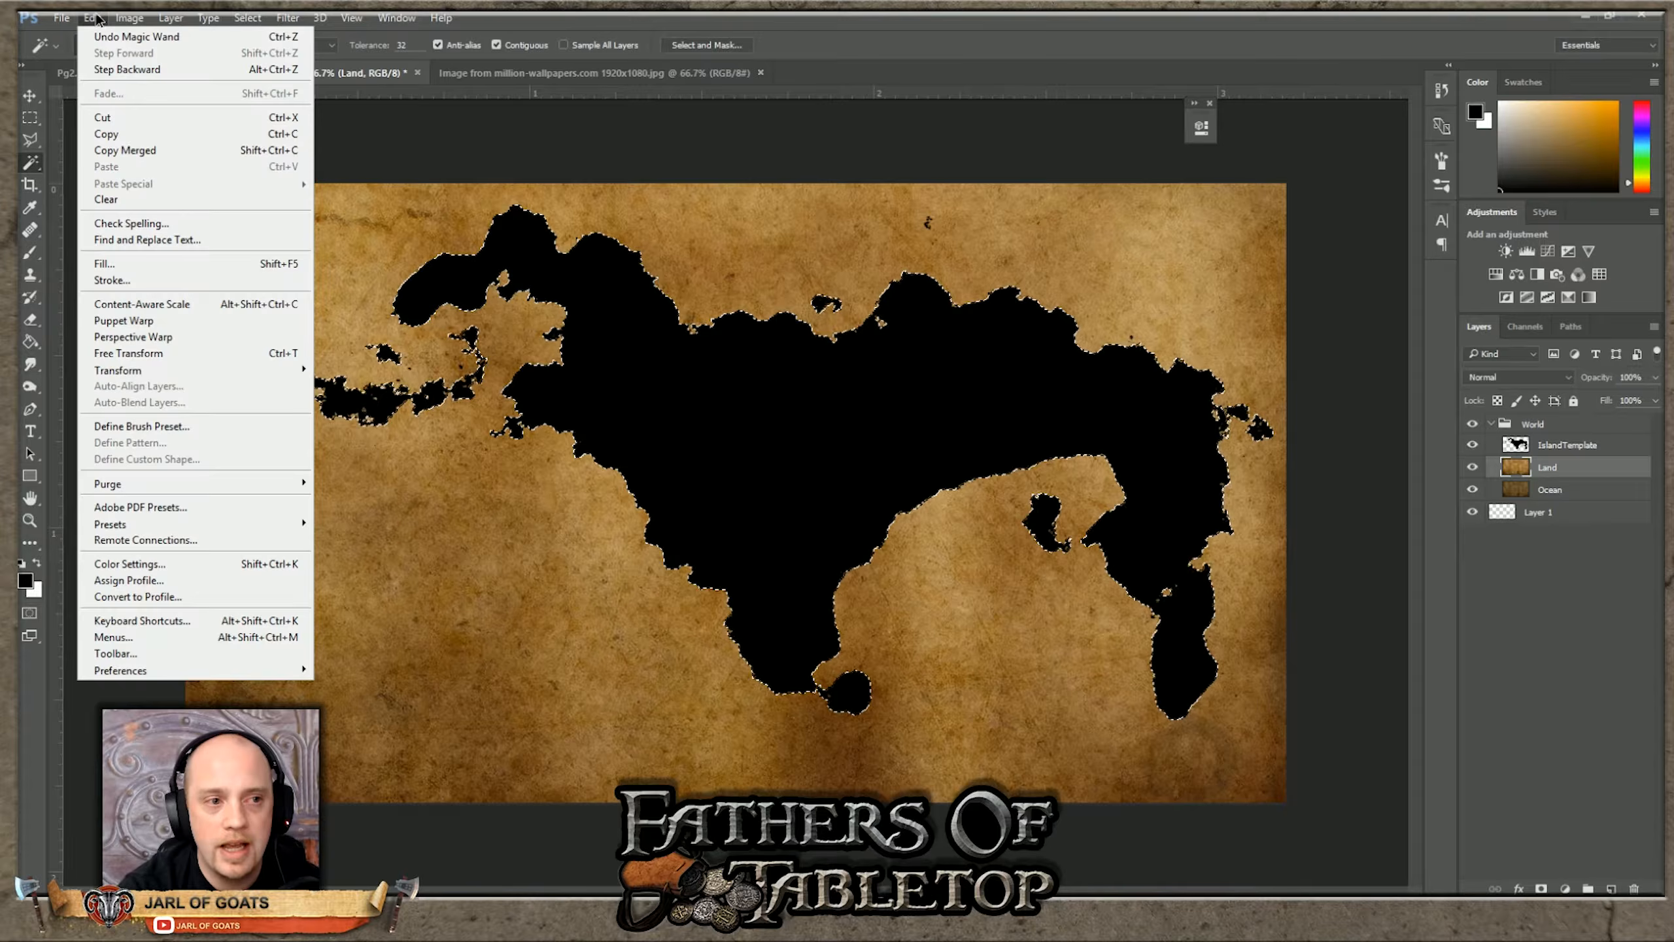
click(104, 119)
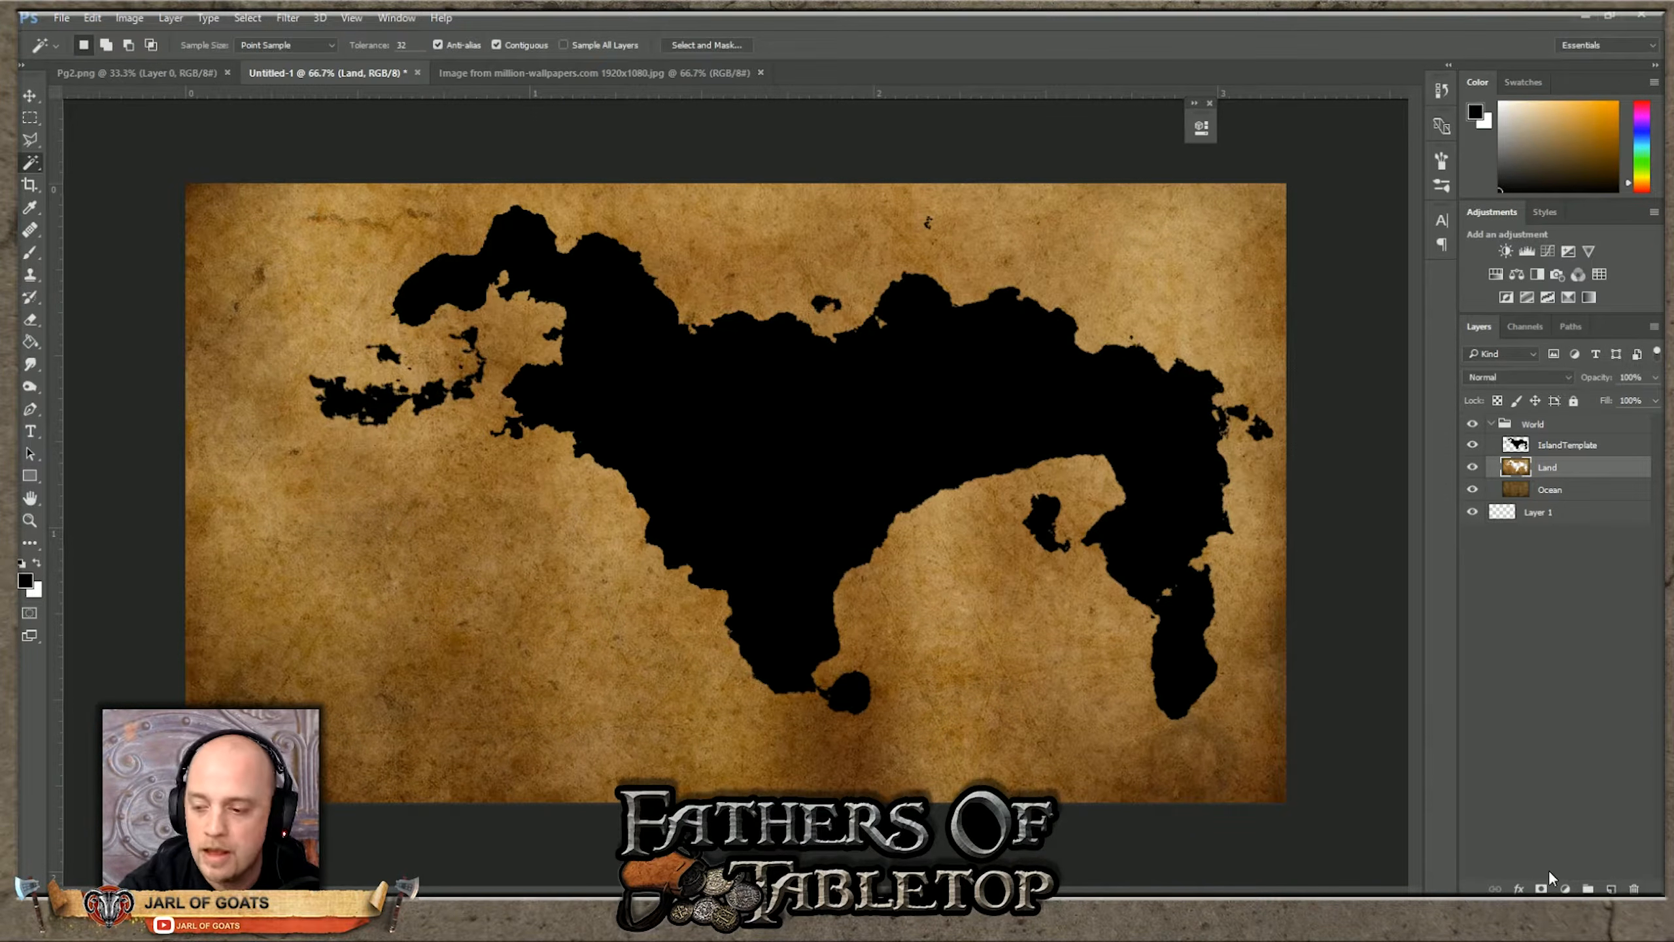
Step: Create a new layer above Land, paste the cut parchment land into it, and move that layer above IslandTemplate
click(1610, 888)
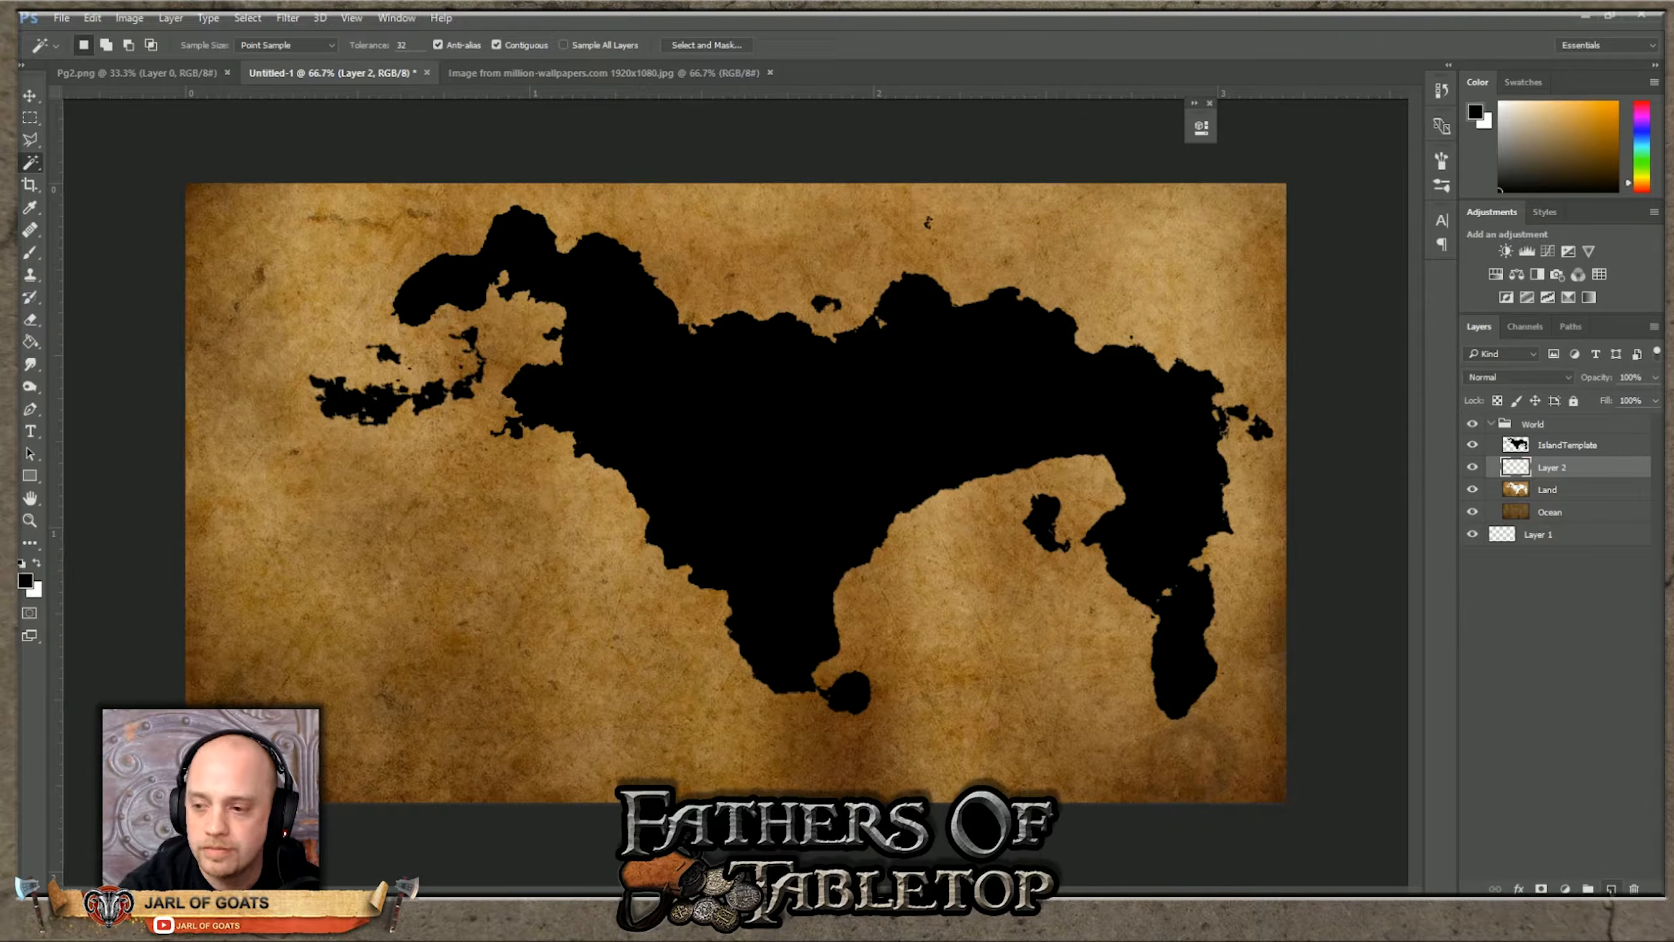
click(92, 18)
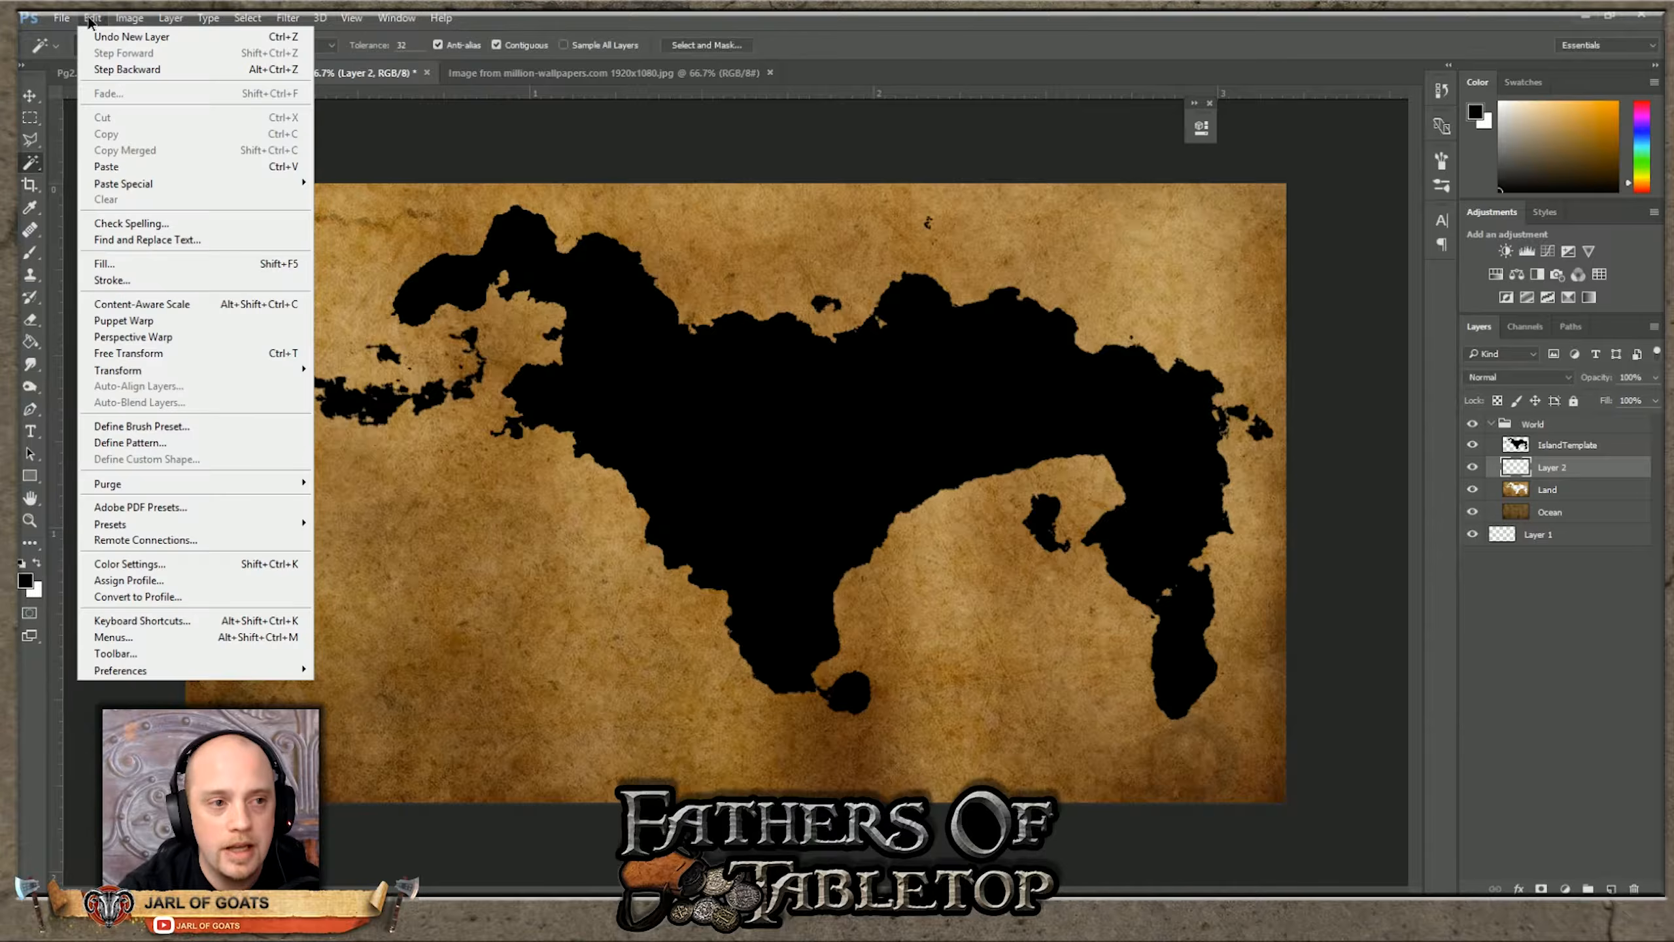
click(104, 167)
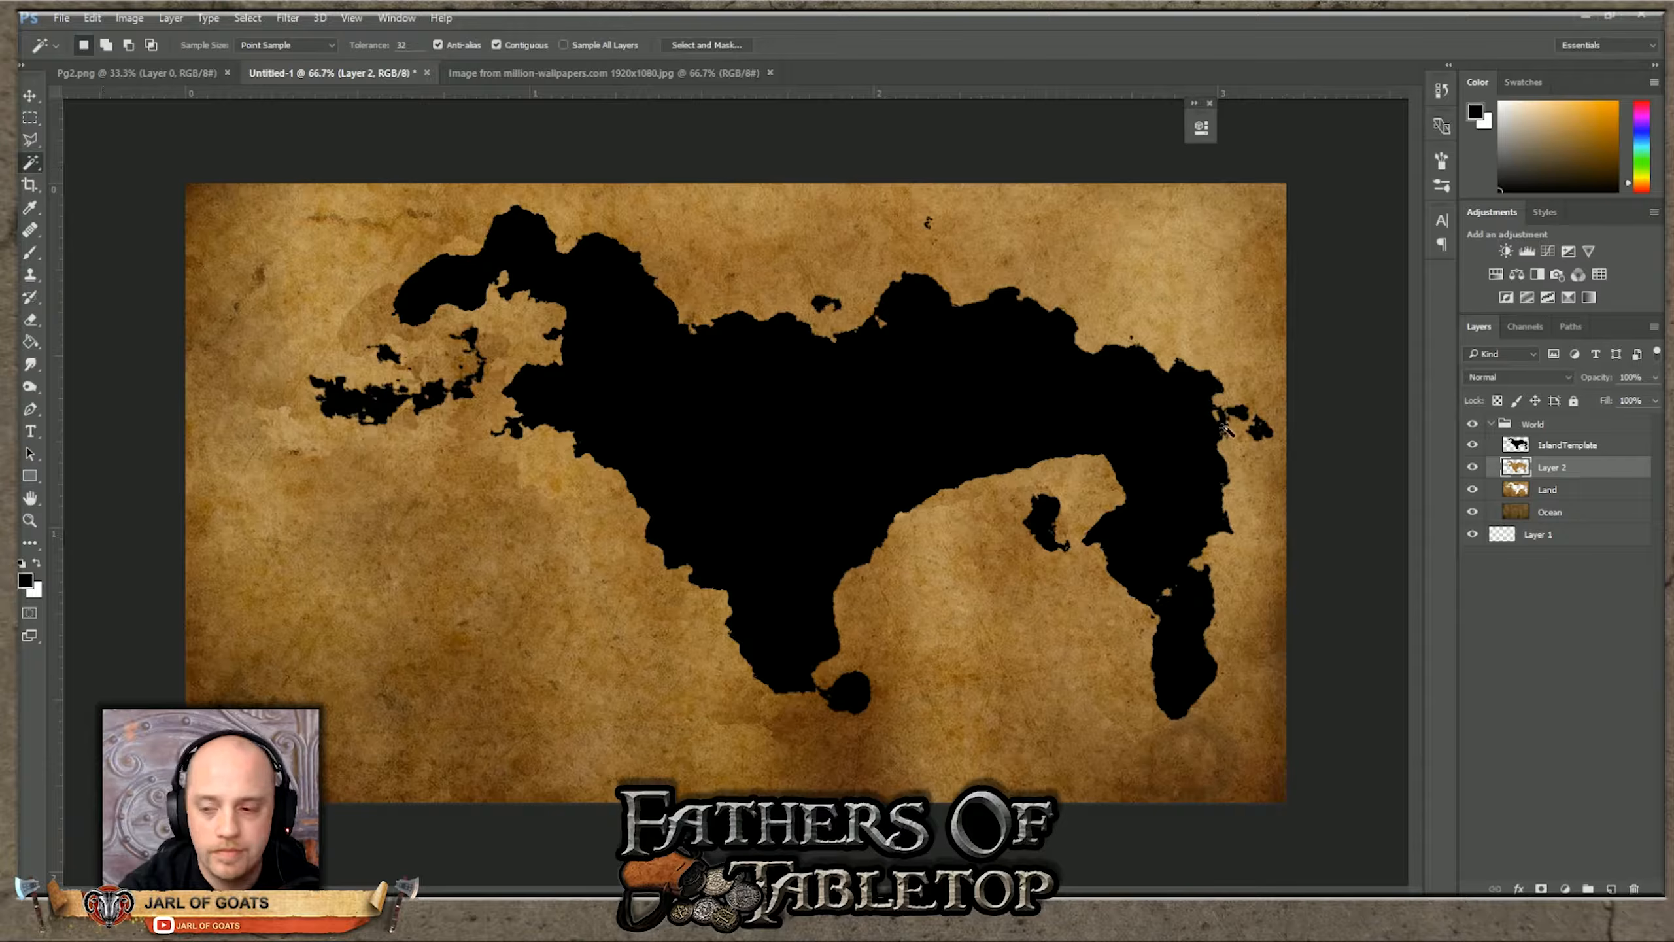
drag(1556, 470, 1549, 441)
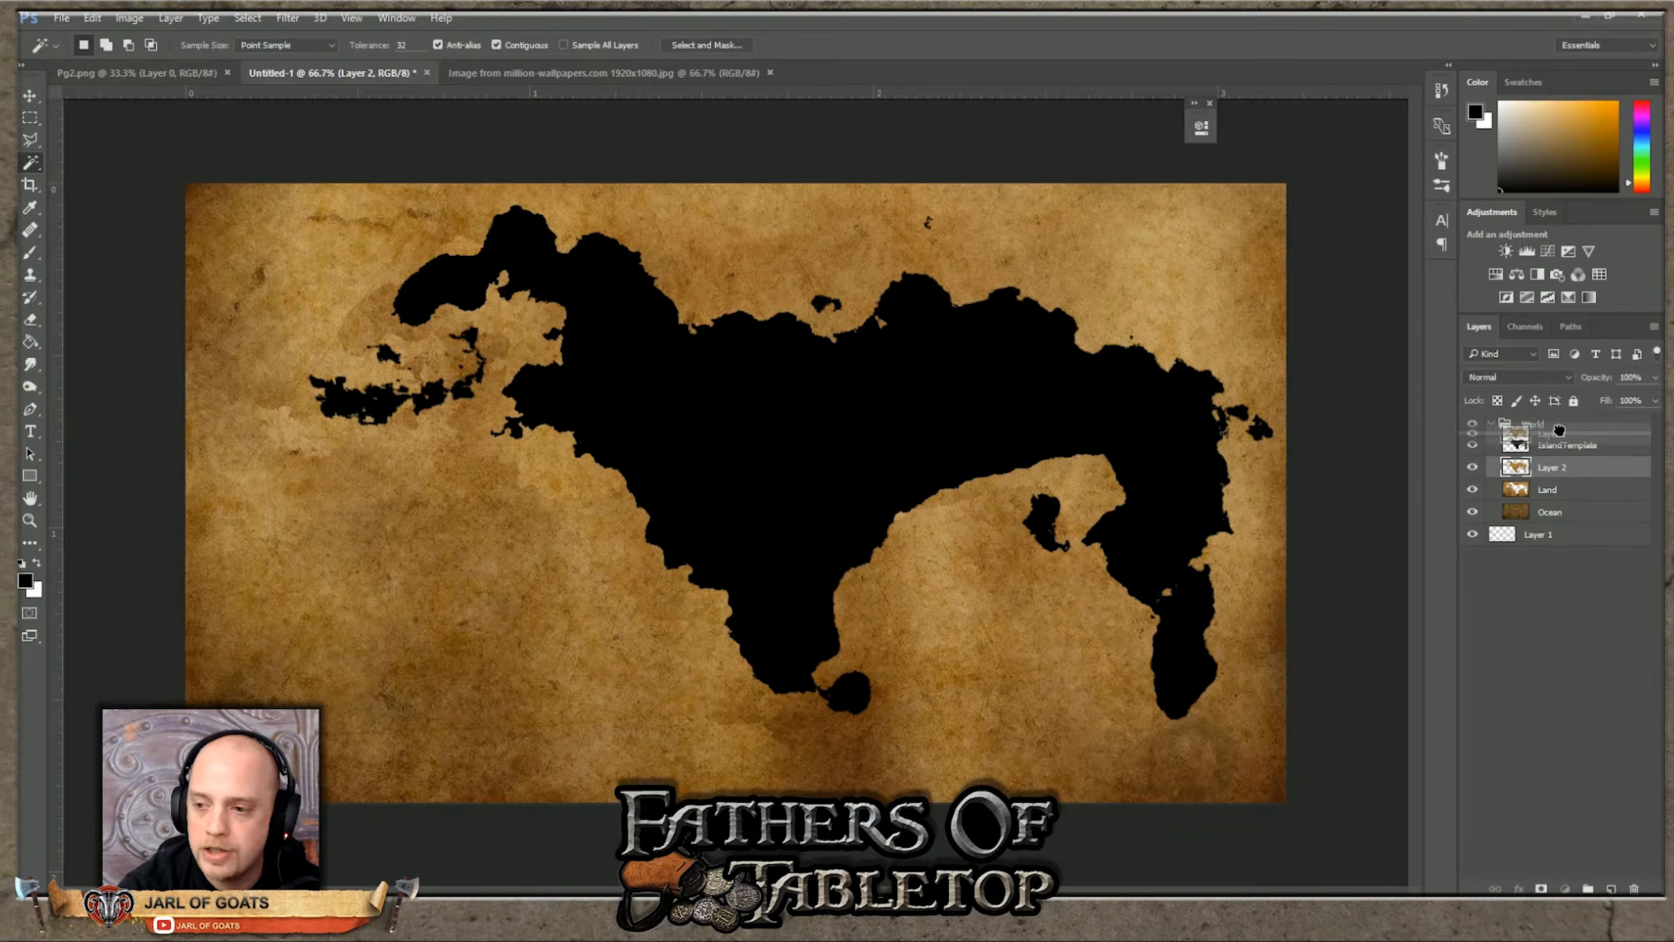
Step: Move the pasted parchment land until it covers the black landmass template, and rename its layer Island
click(35, 102)
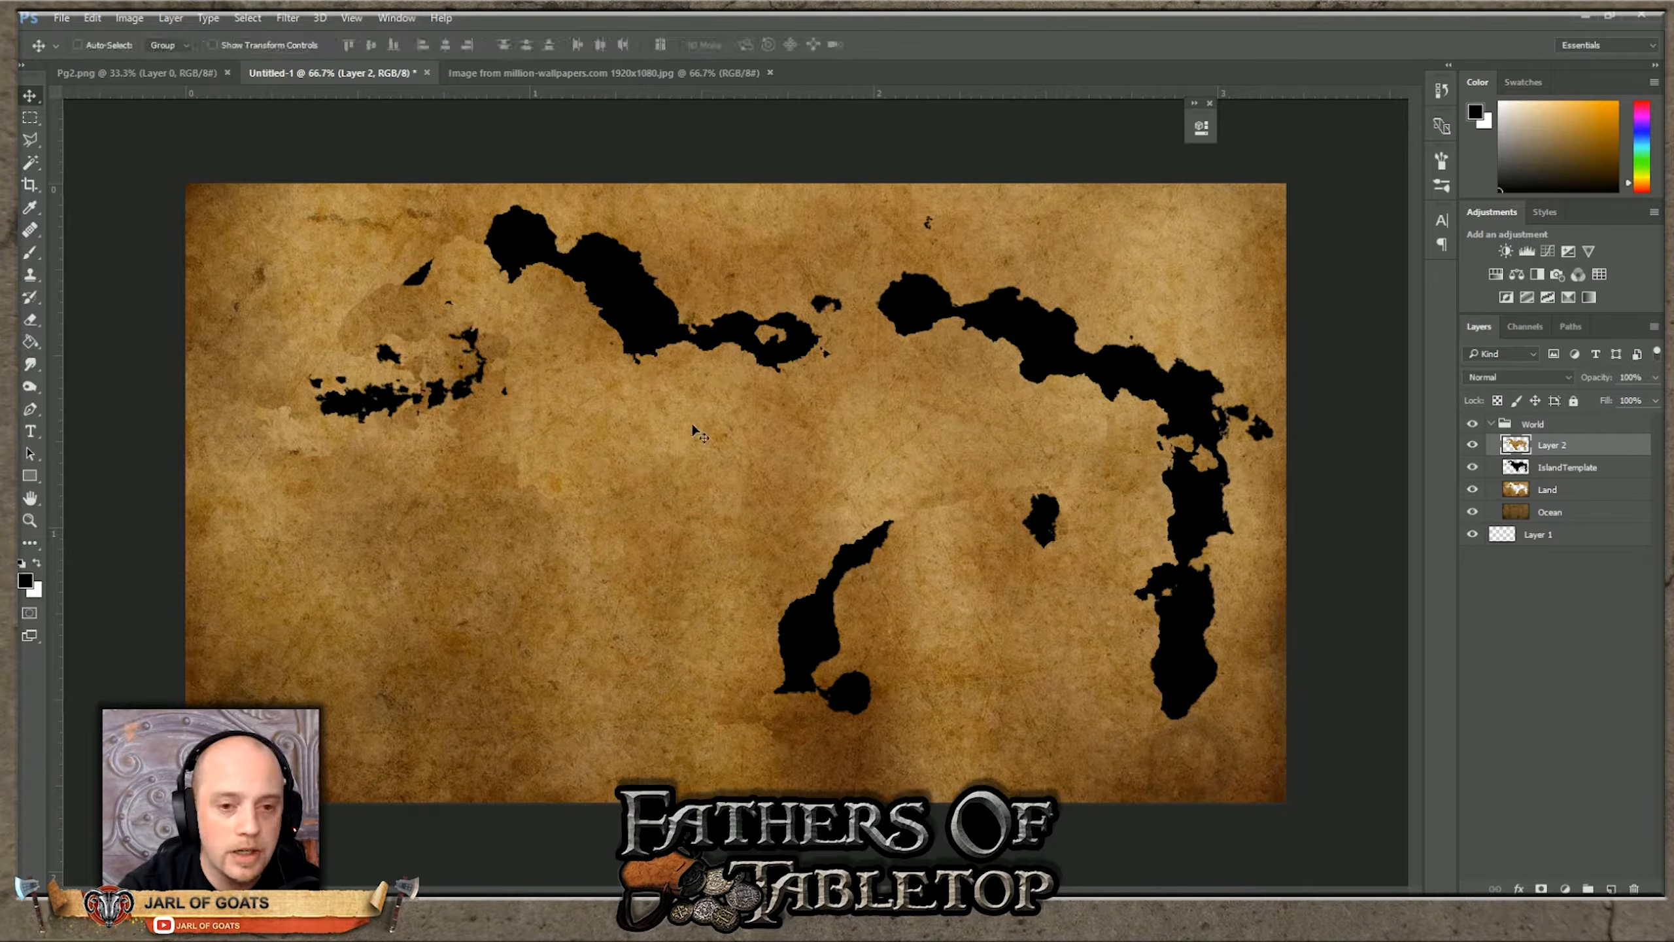
drag(732, 495, 782, 468)
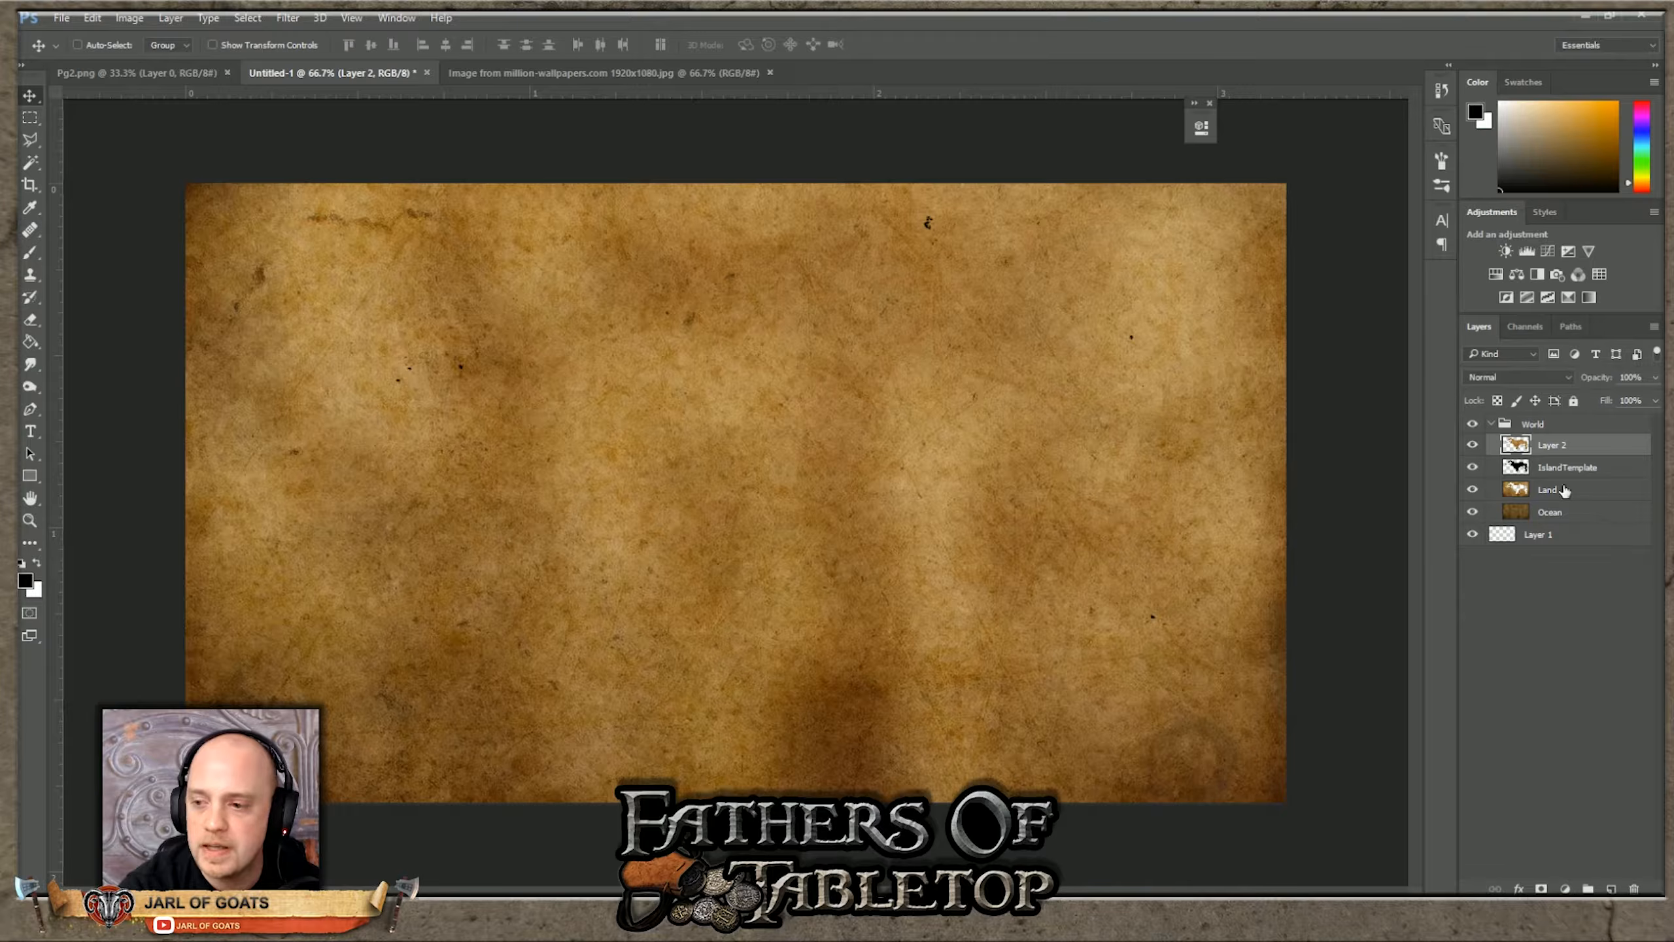
double_click(1552, 444)
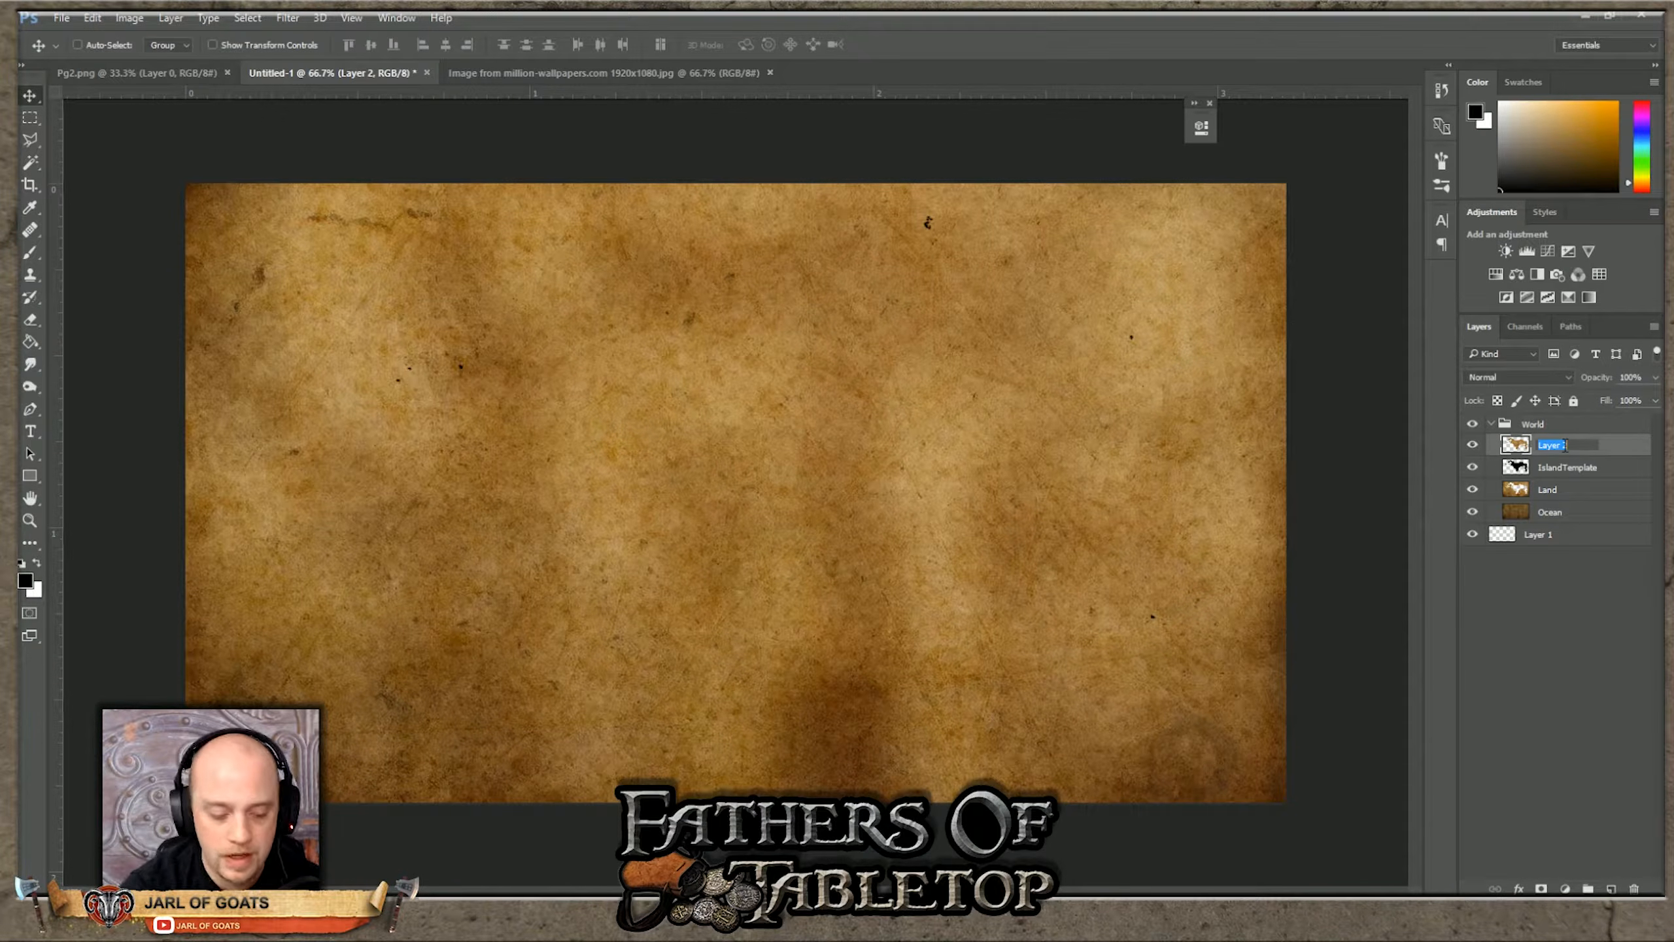
text(Island)
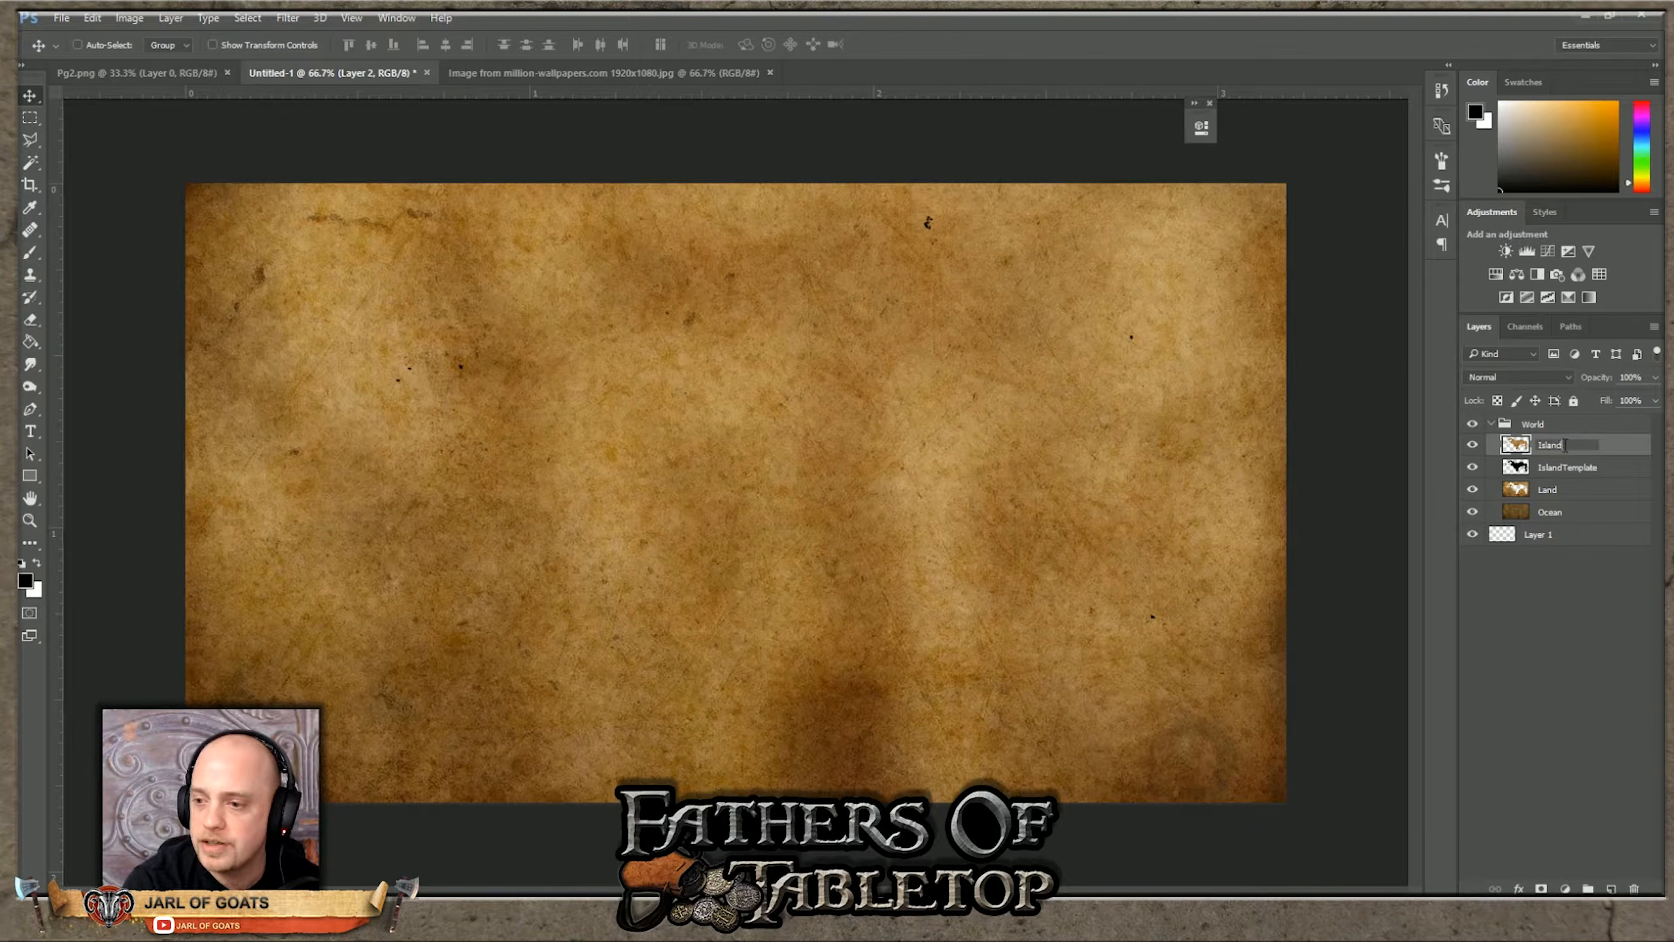
Step: Delete the IslandTemplate and Land layers, keeping Island directly above Ocean
click(1567, 468)
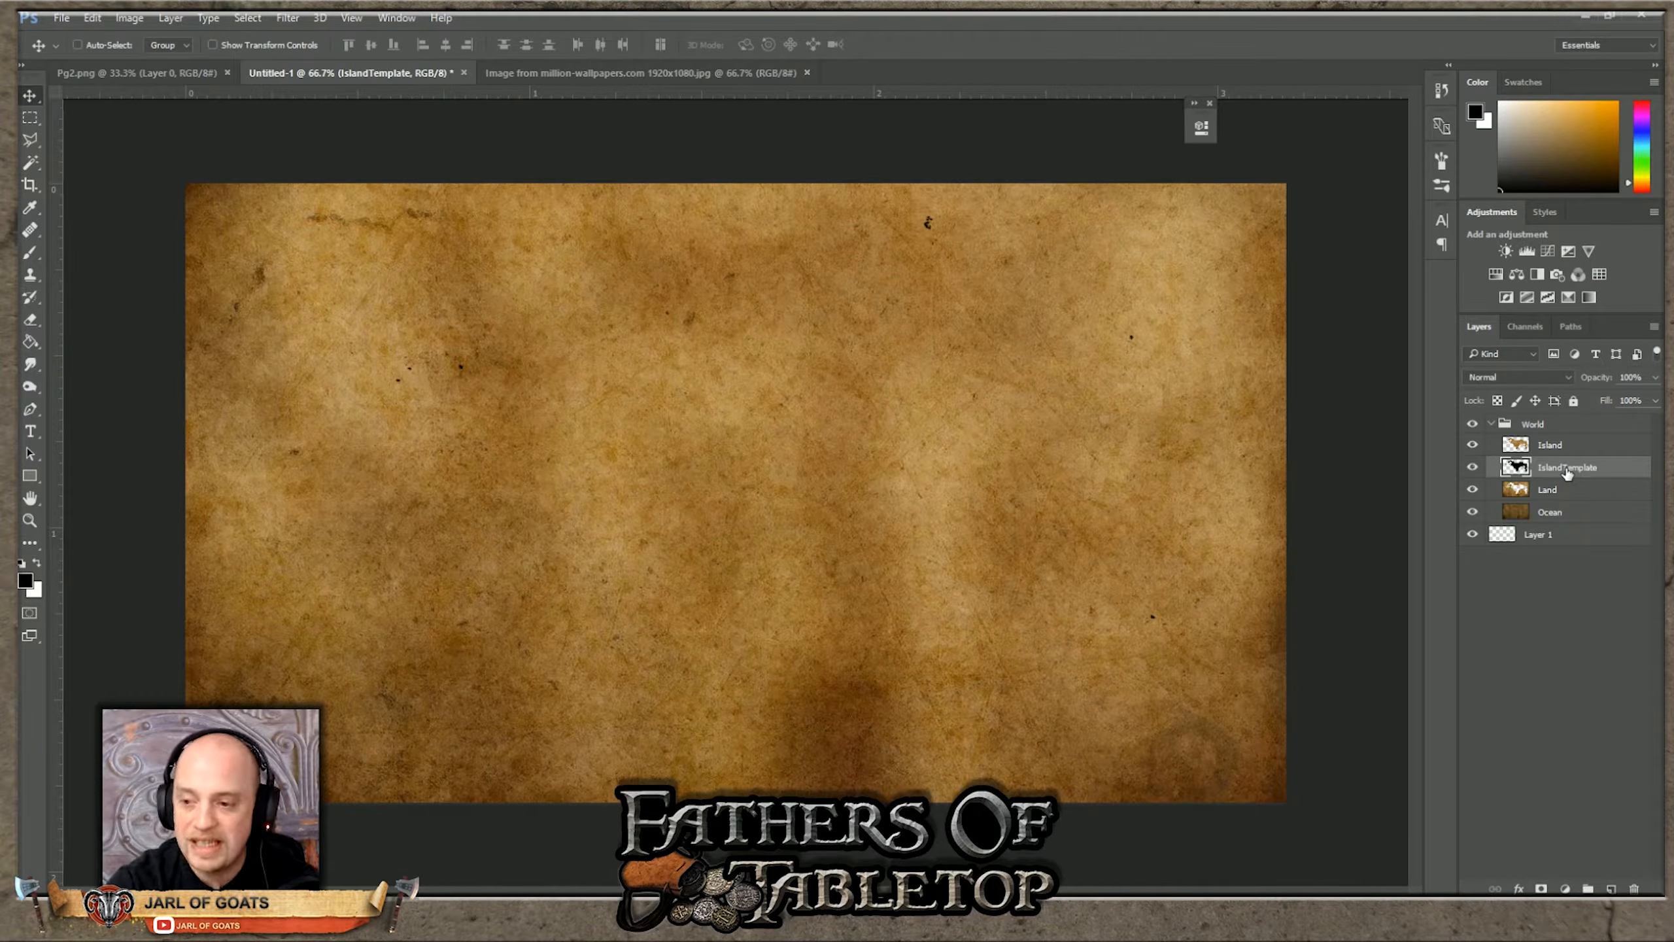
key(Delete)
key(Delete)
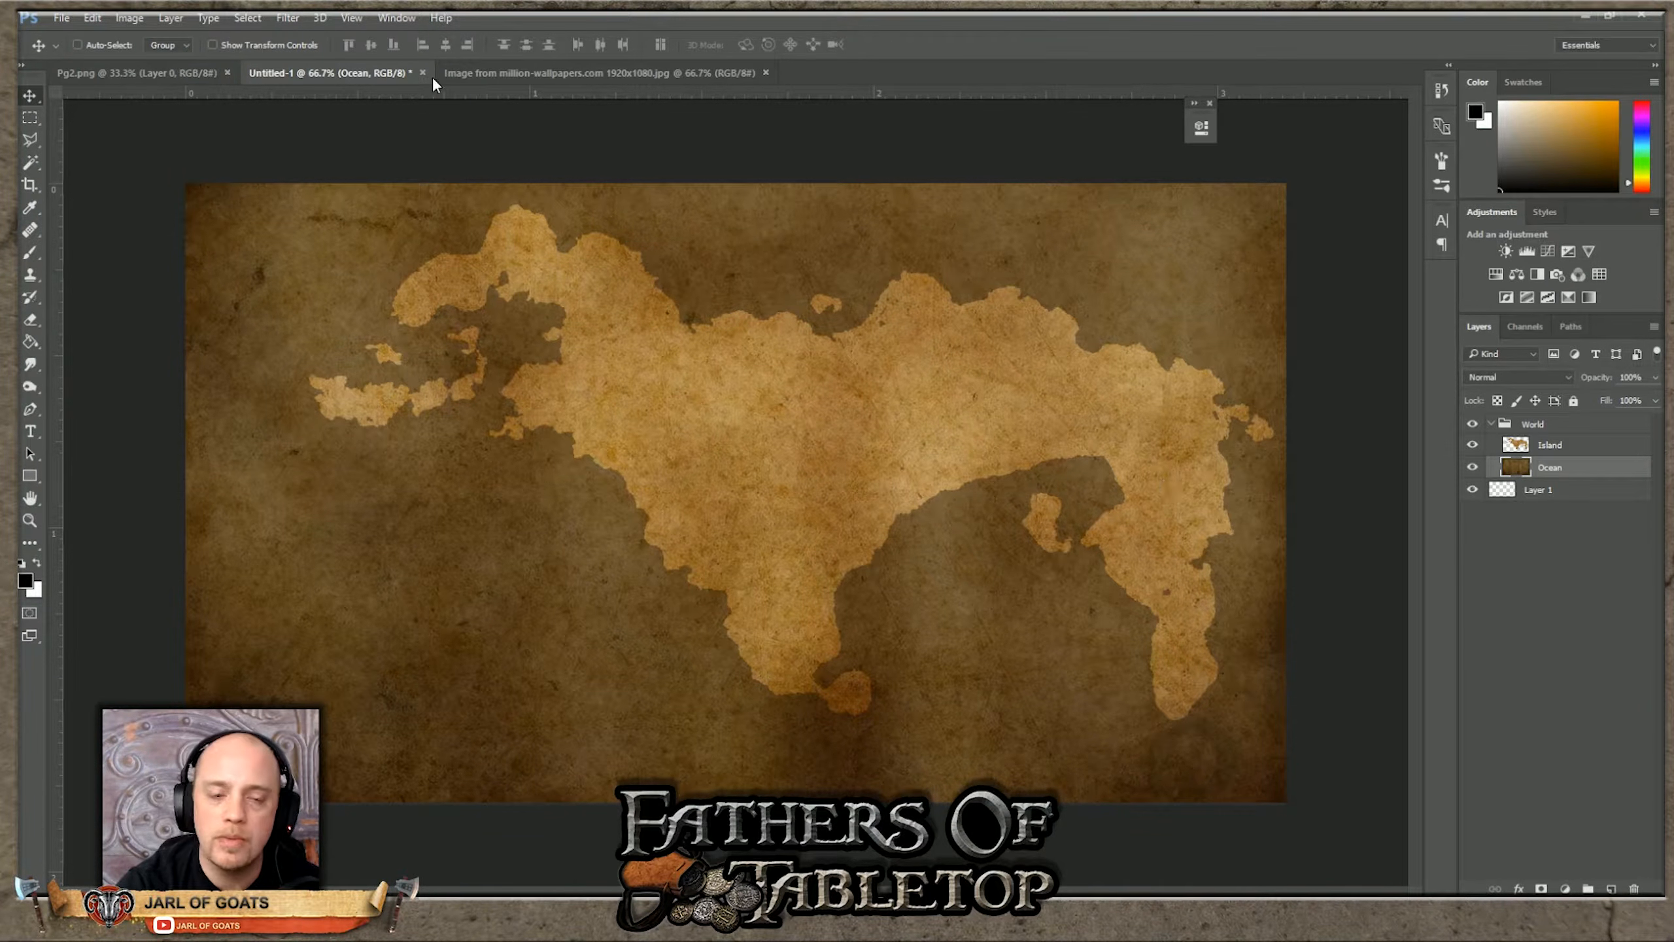
Step: Colorize the Ocean layer blue with Hue/Saturation, using hue 193 and saturation 47
click(171, 18)
mouse_move(127, 20)
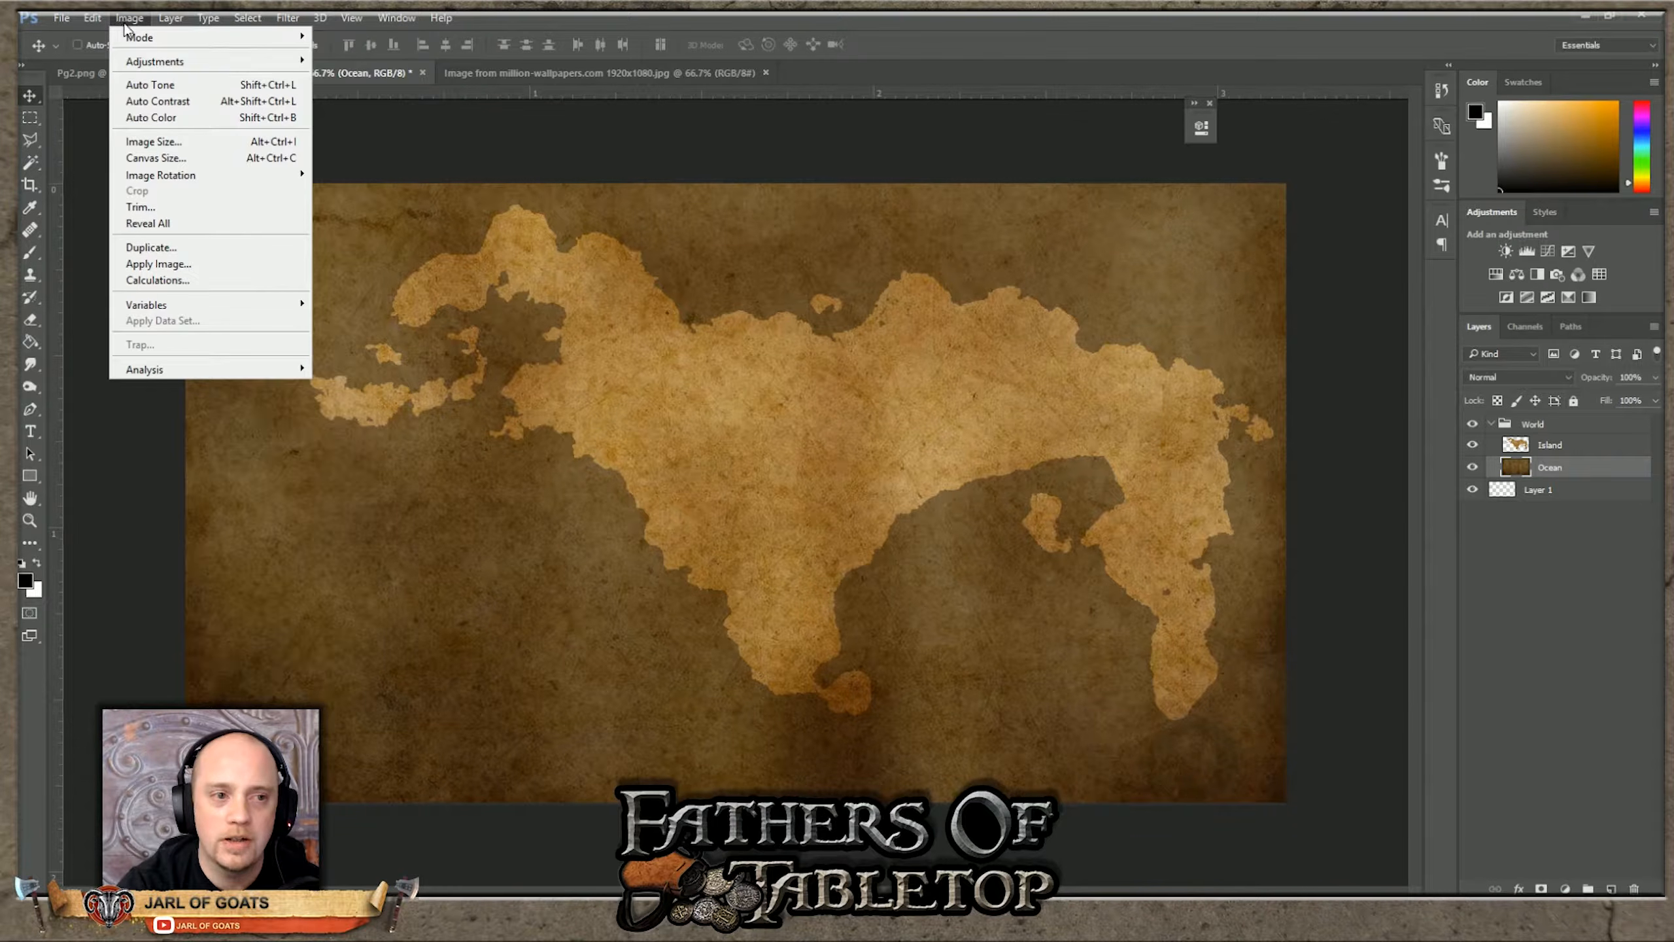
mouse_move(211, 61)
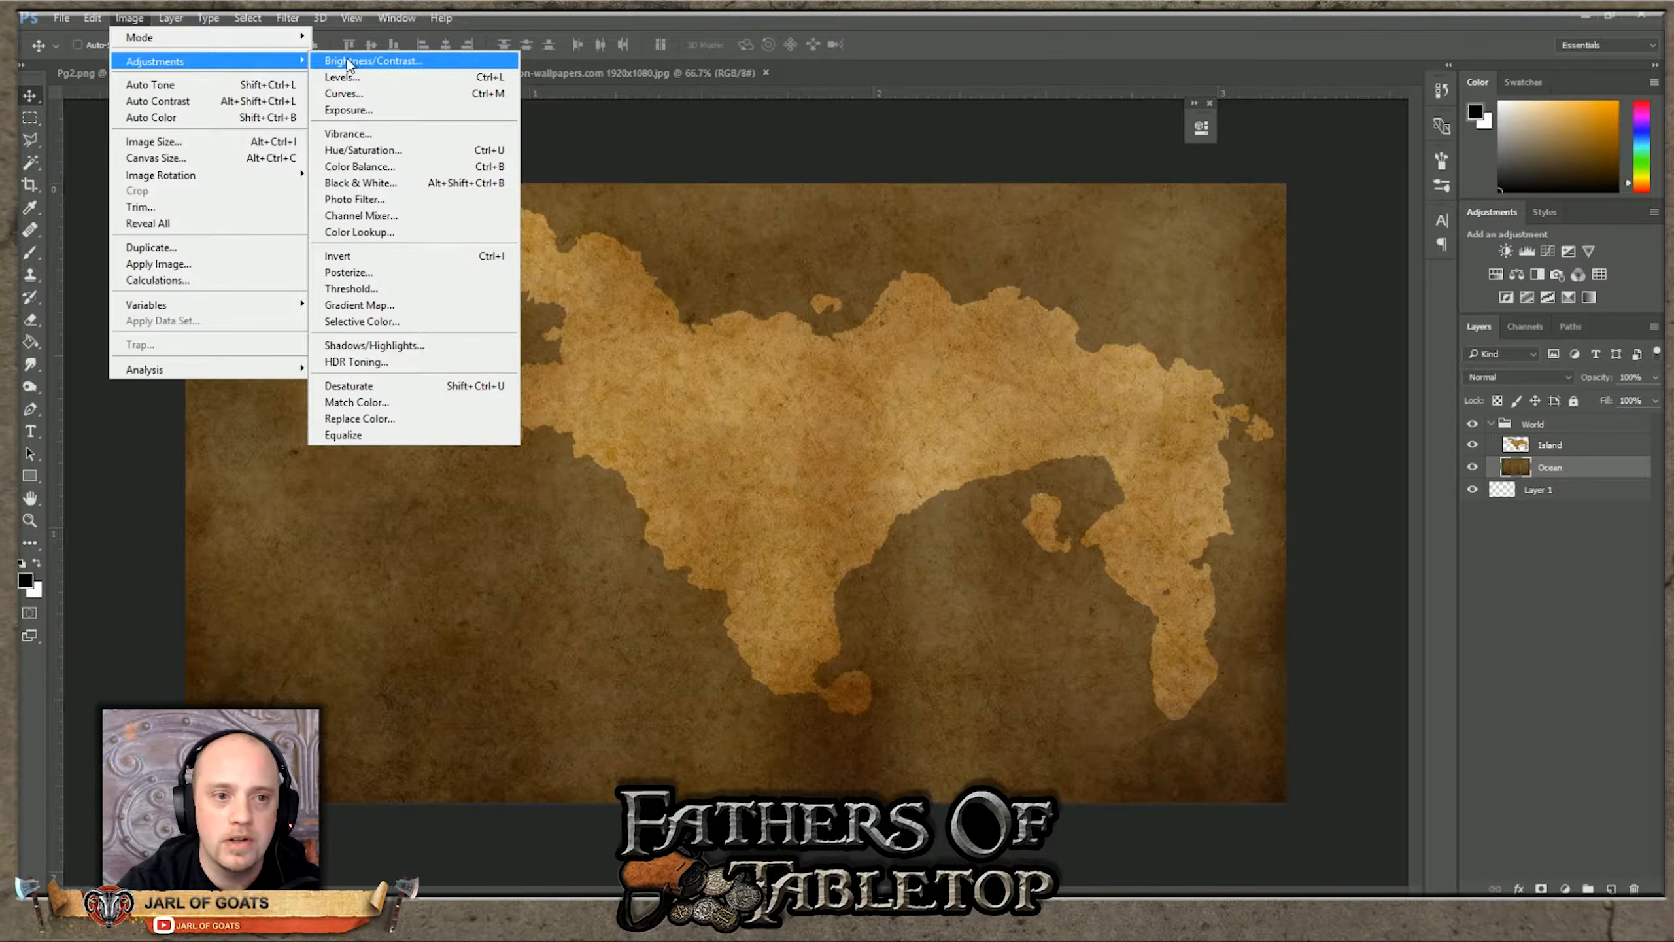
click(364, 150)
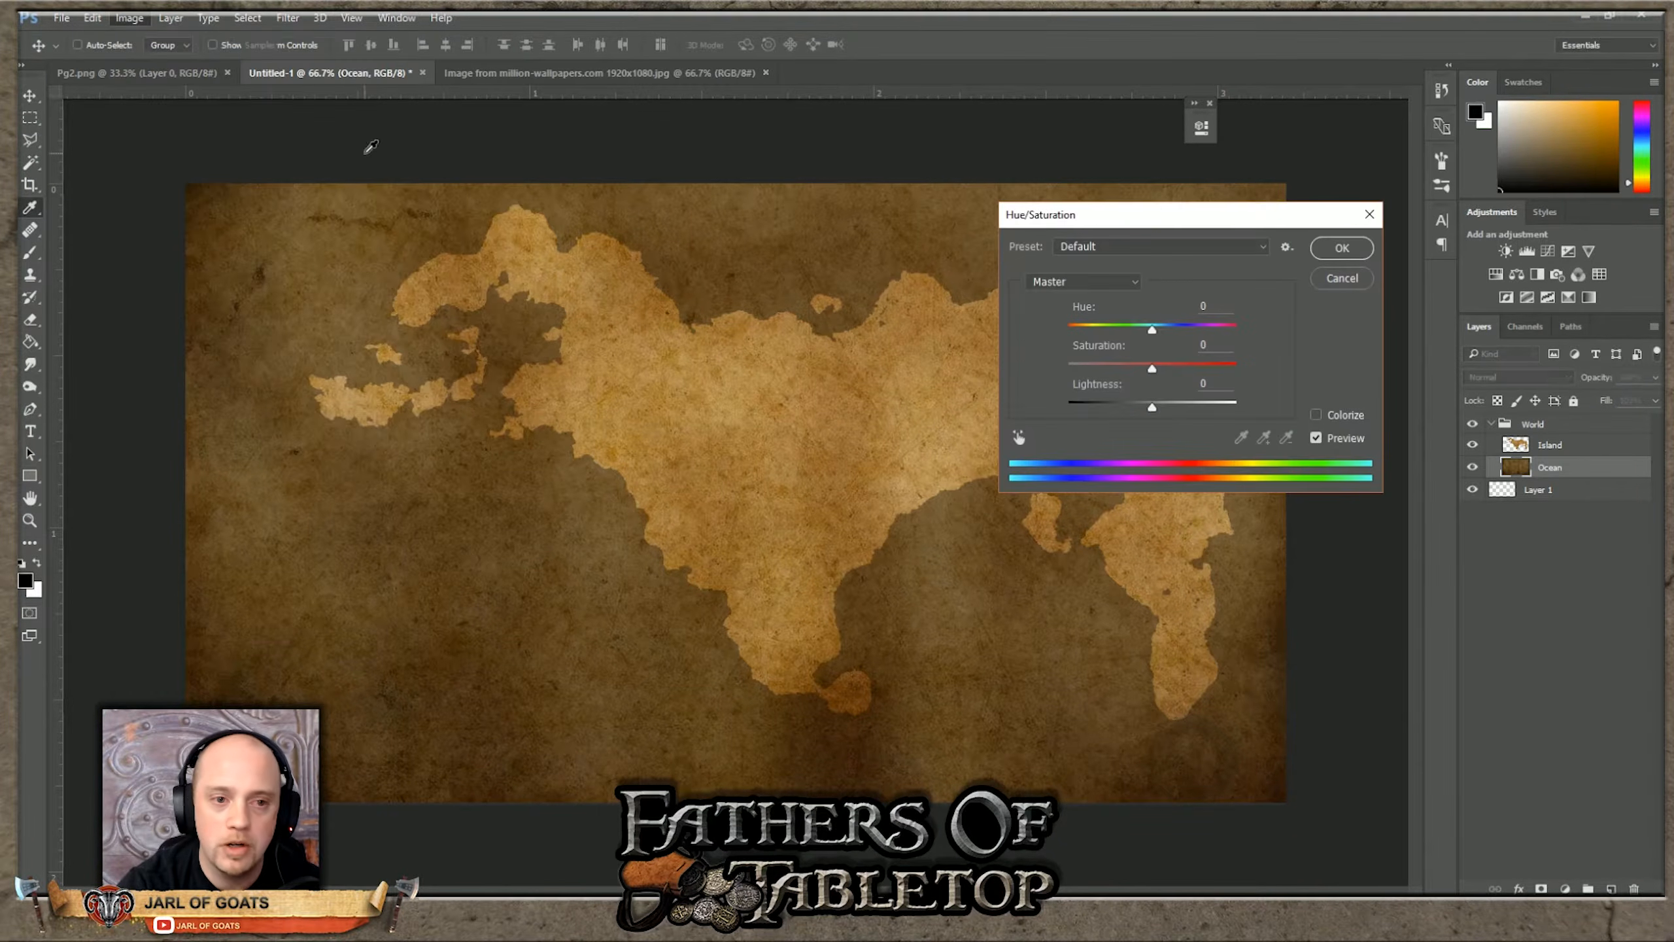
click(1316, 415)
drag(1092, 330, 1171, 327)
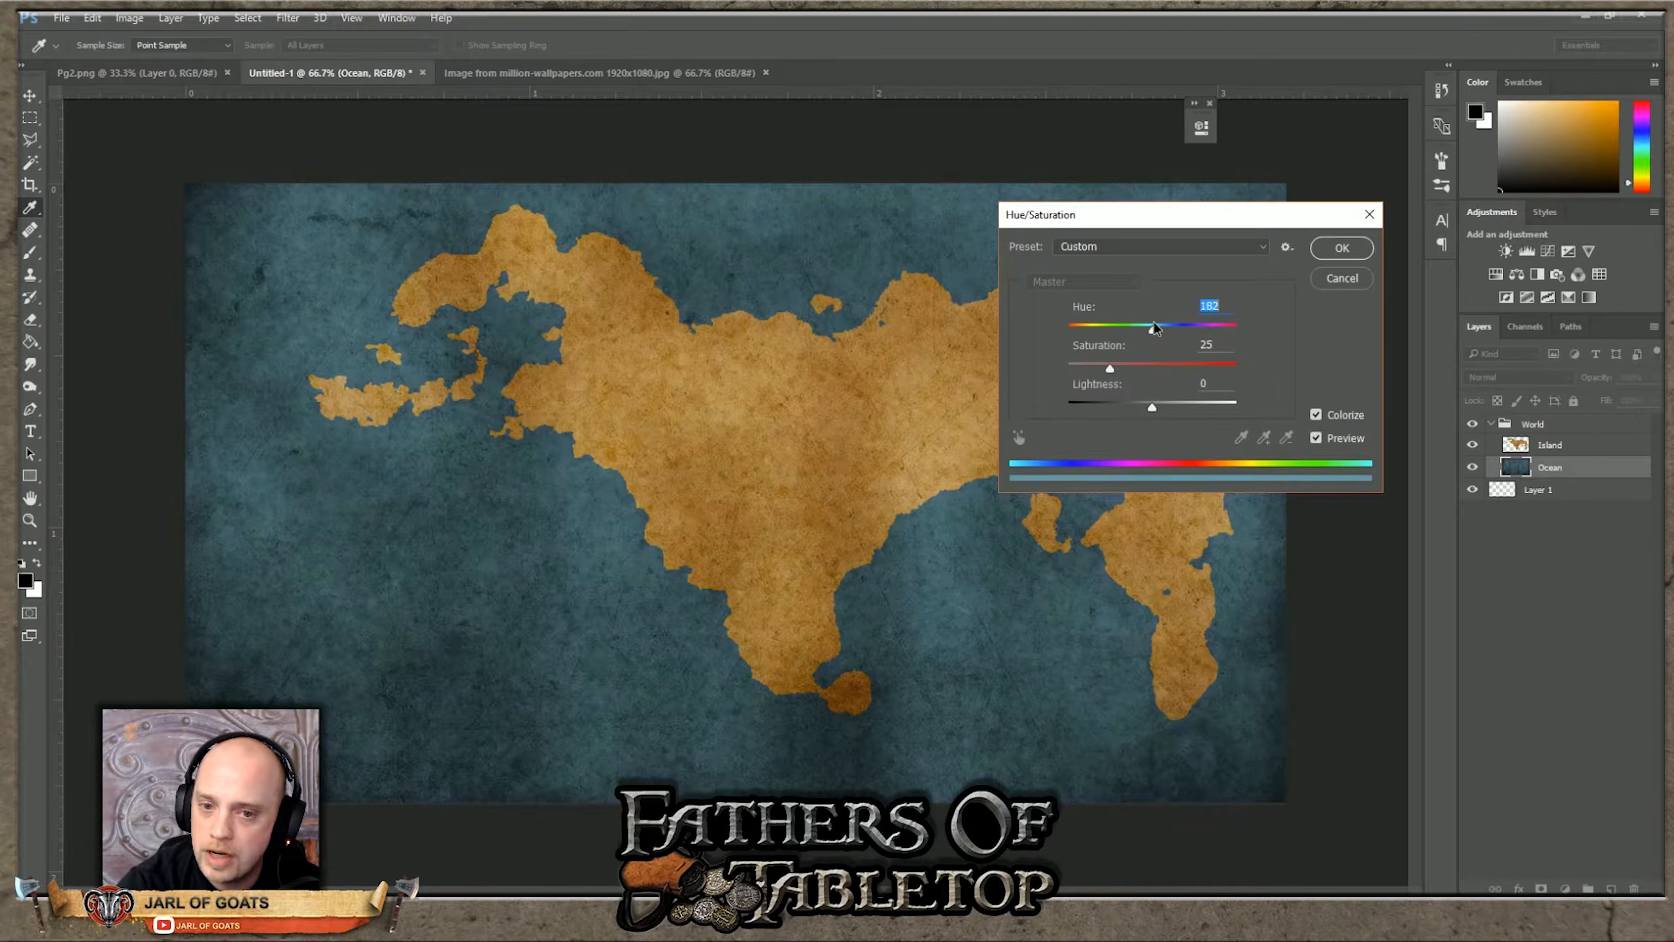
drag(1157, 323, 1198, 367)
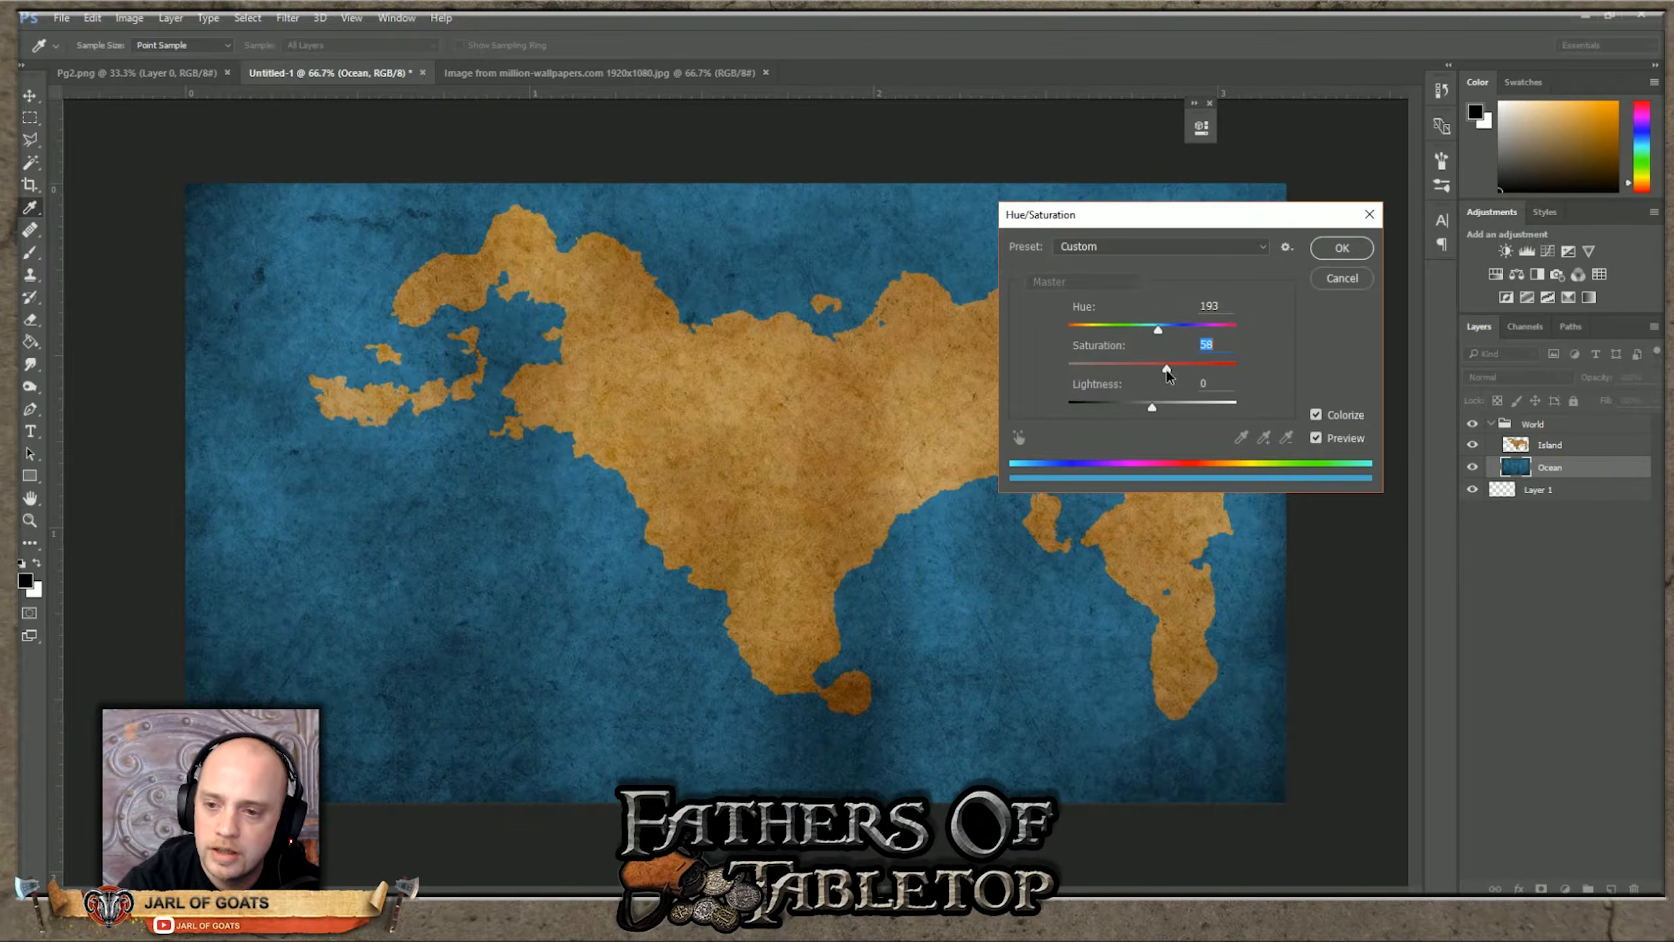
drag(1174, 369, 1151, 370)
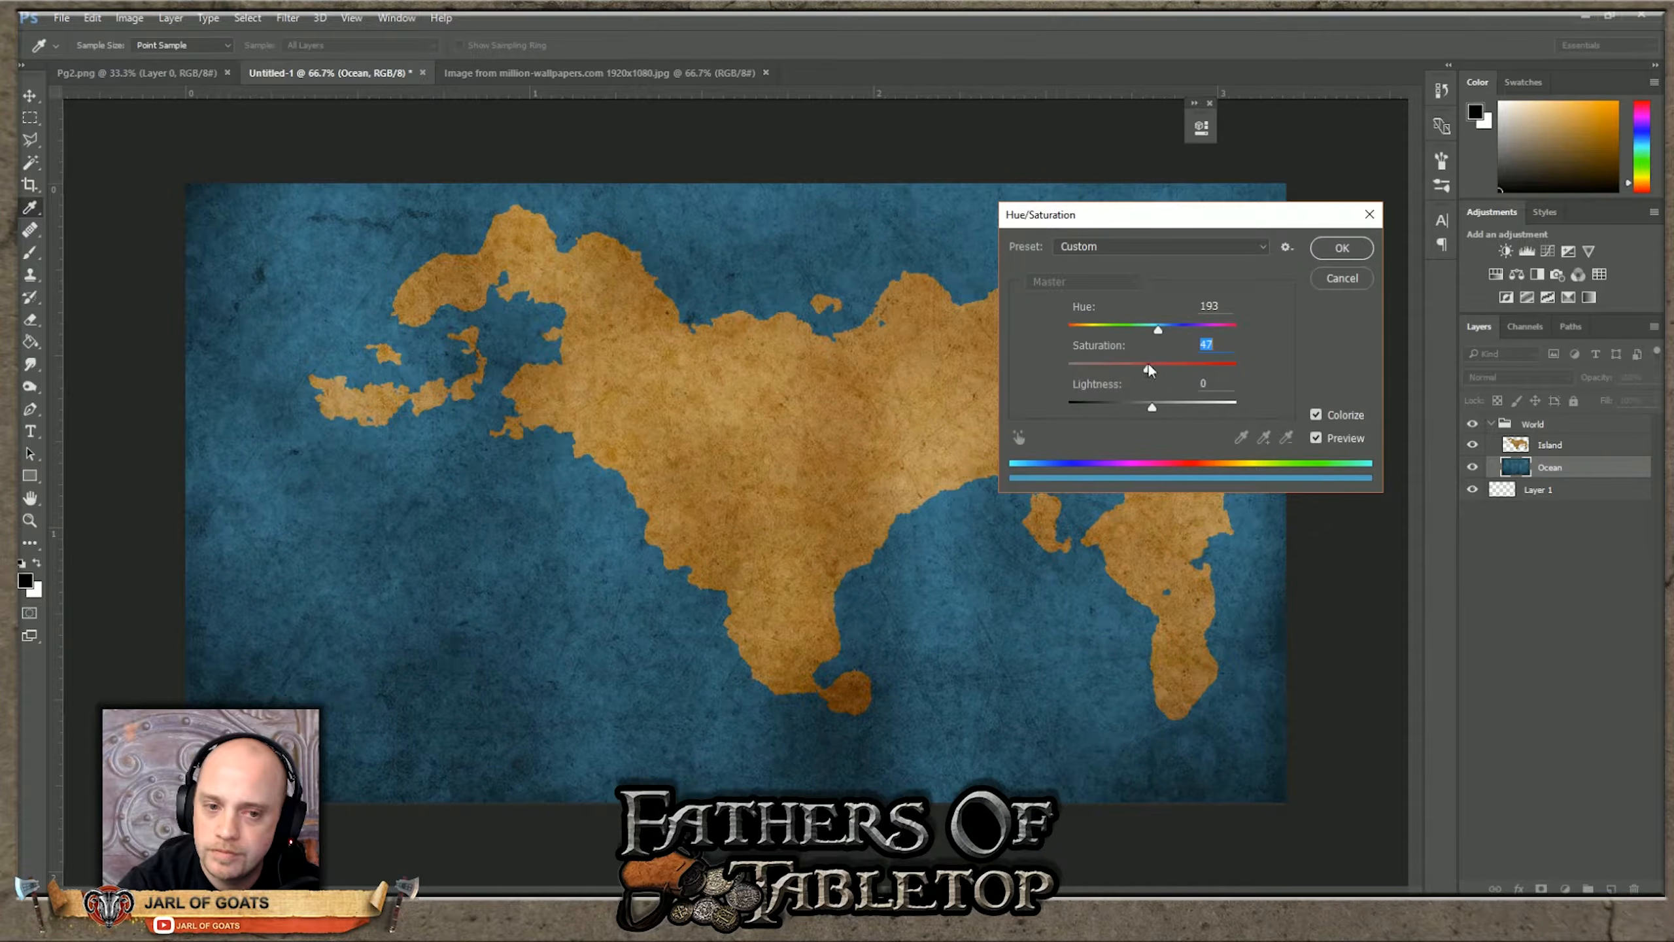
click(1338, 249)
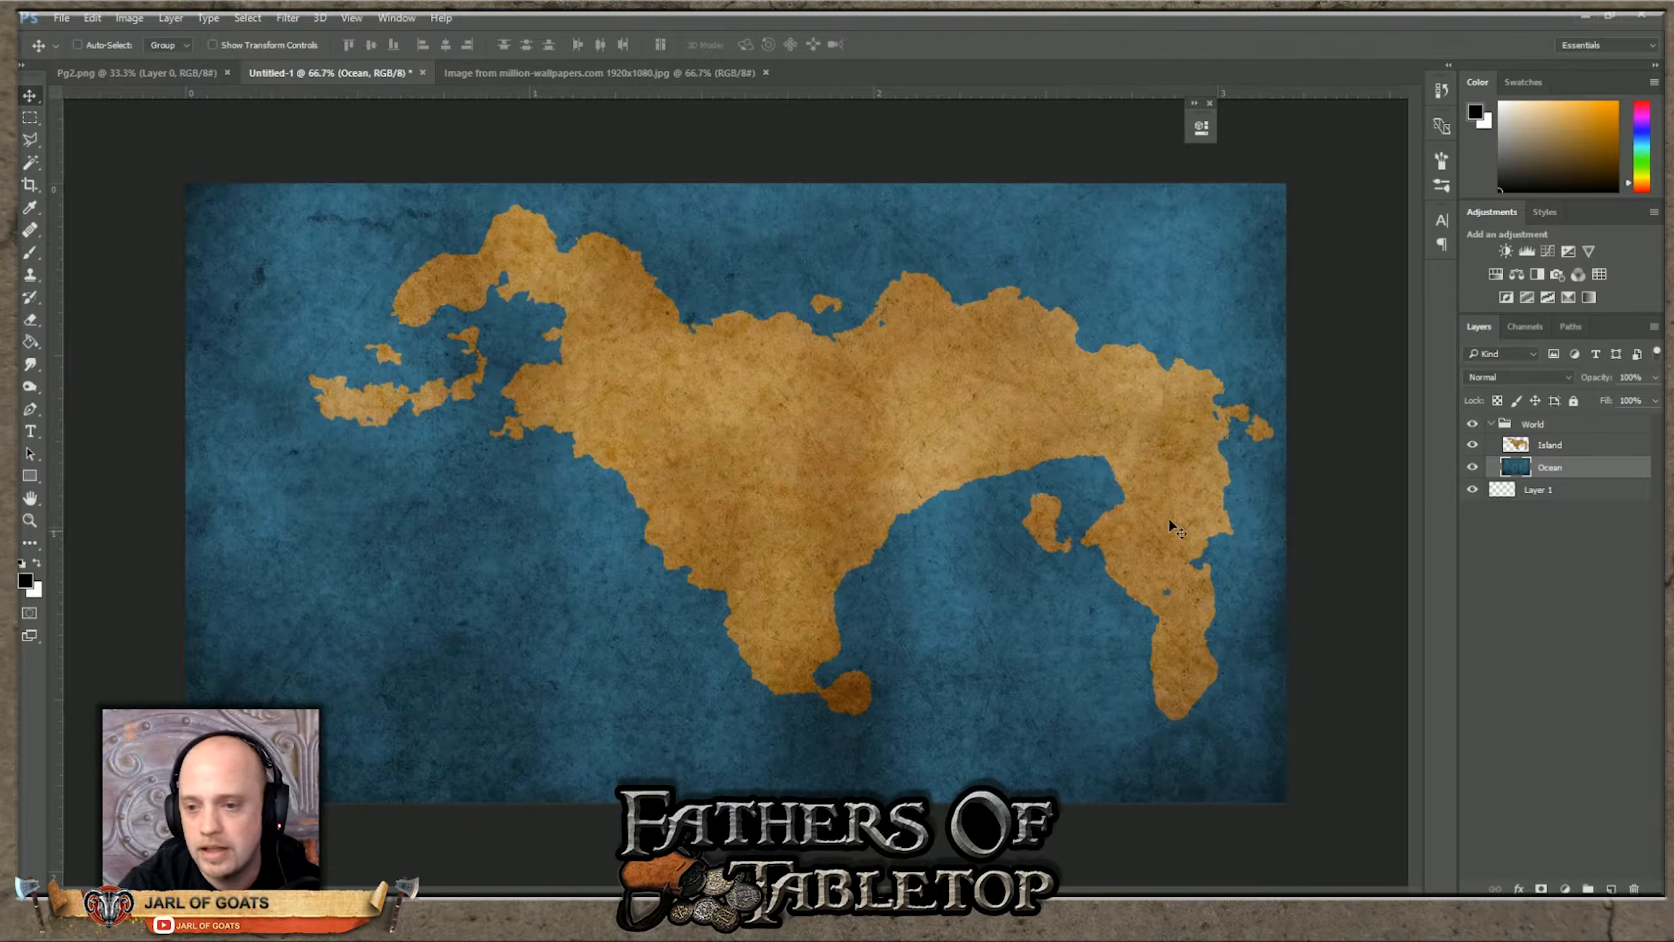
Step: Colorize the Island layer green with Hue/Saturation, using hue 114 and lightness -23
click(1596, 454)
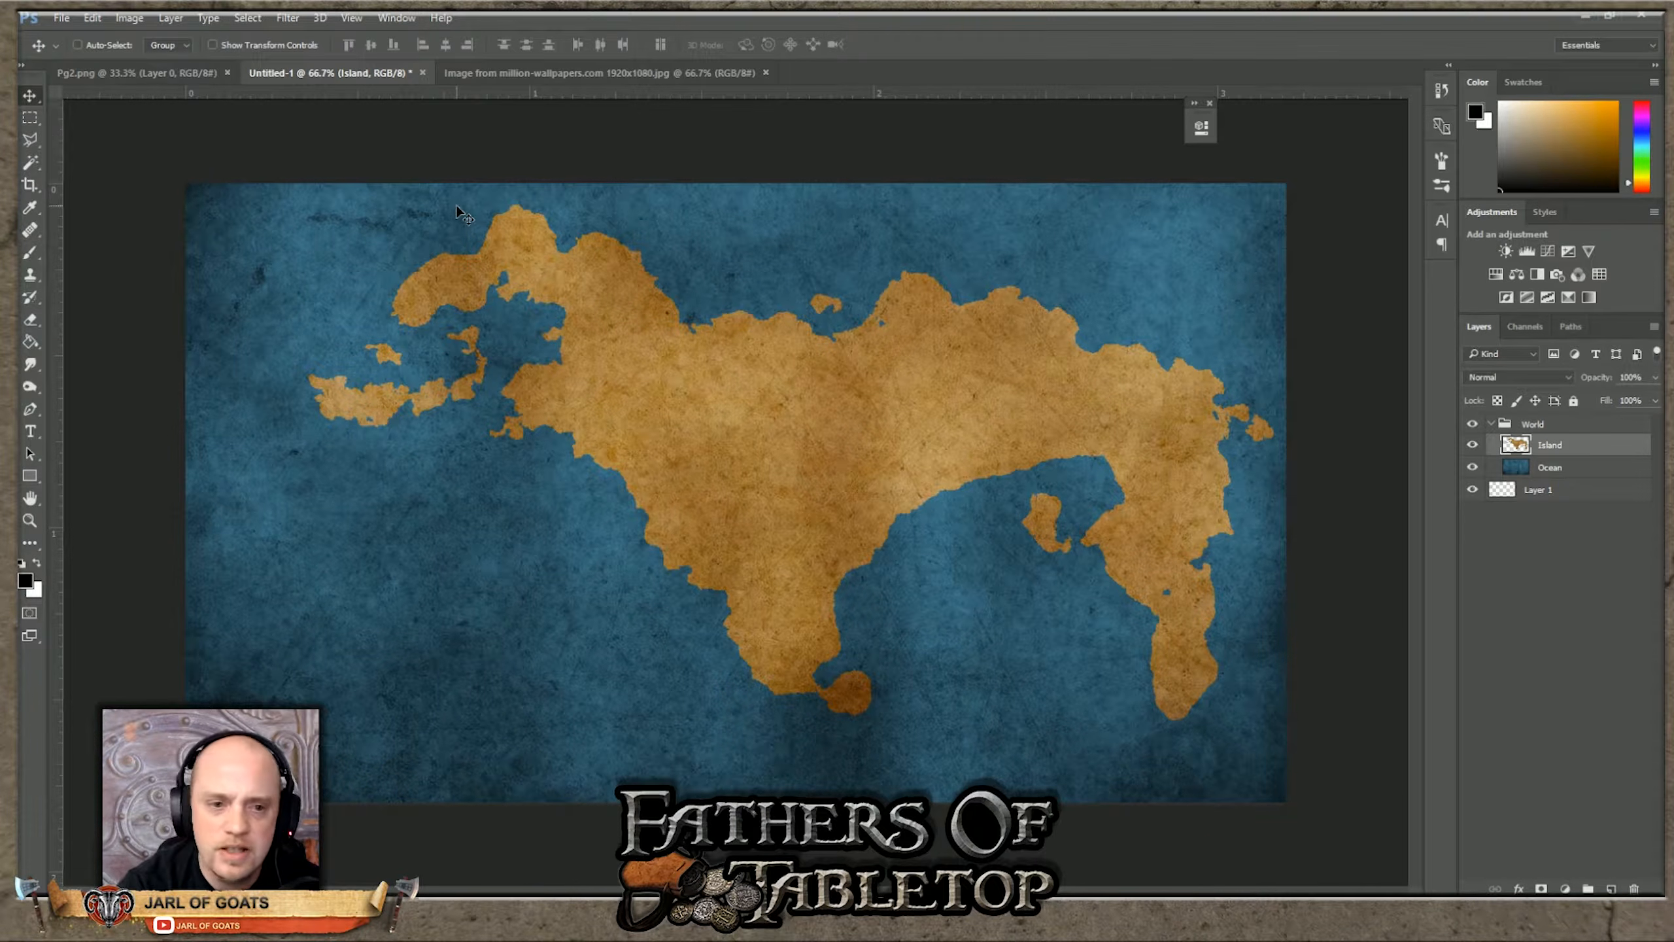
click(142, 20)
mouse_move(211, 61)
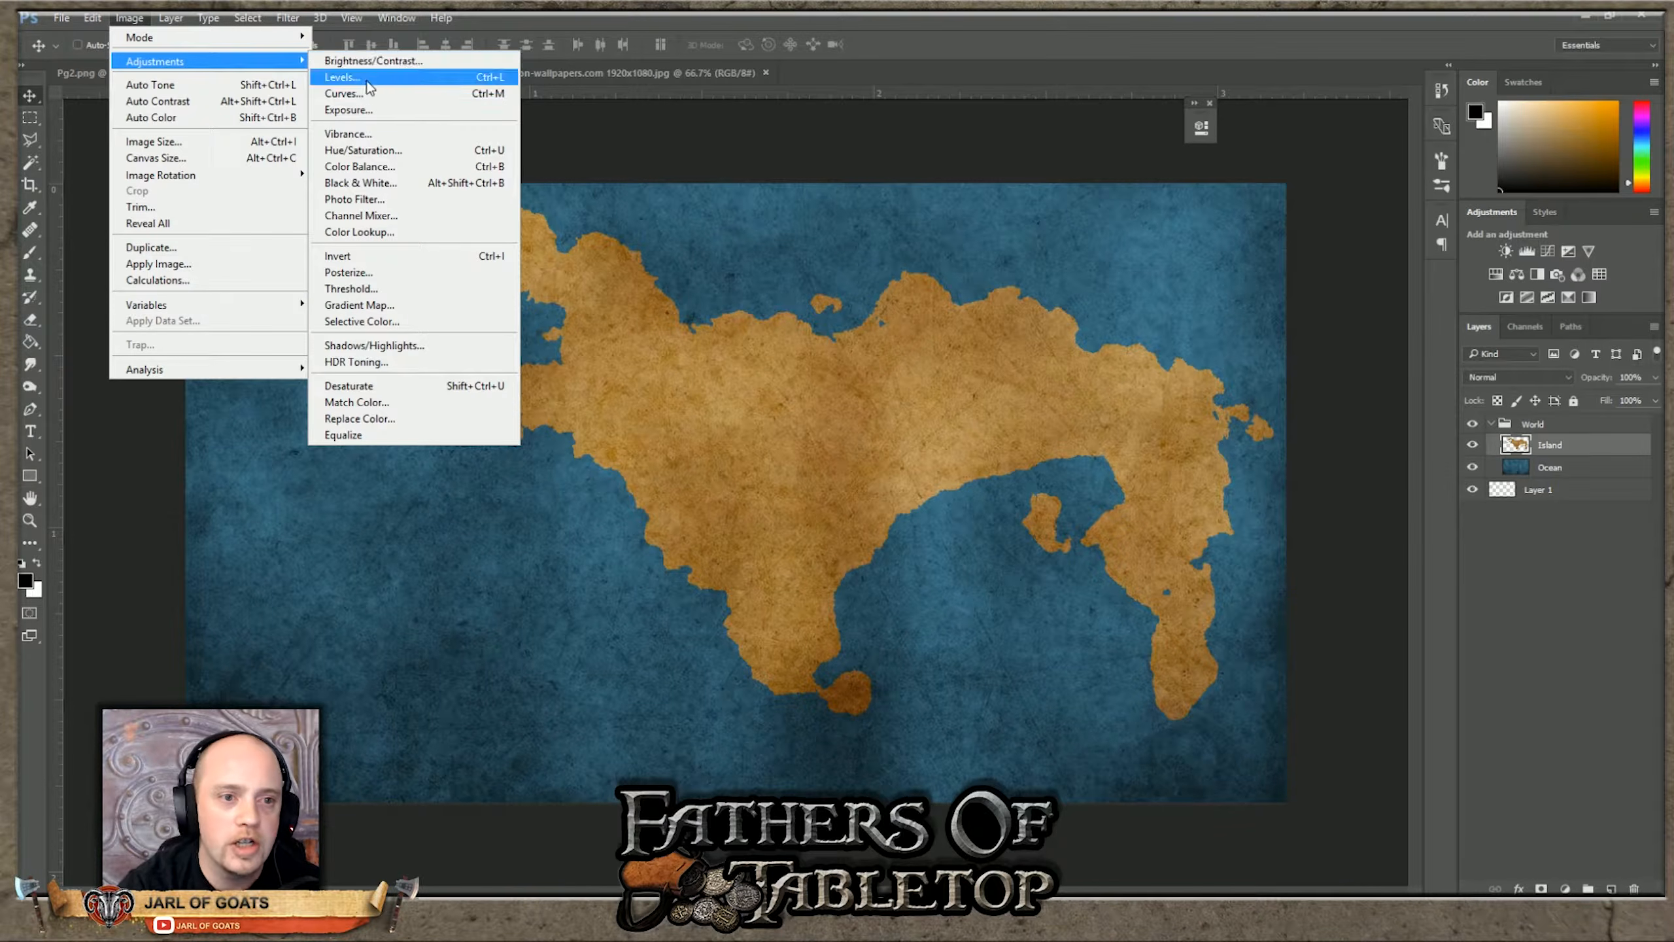
click(363, 150)
click(1318, 416)
mouse_move(1119, 329)
mouse_down()
mouse_move(1092, 329)
mouse_move(1120, 331)
mouse_up()
drag(1153, 408, 1099, 404)
text(1)
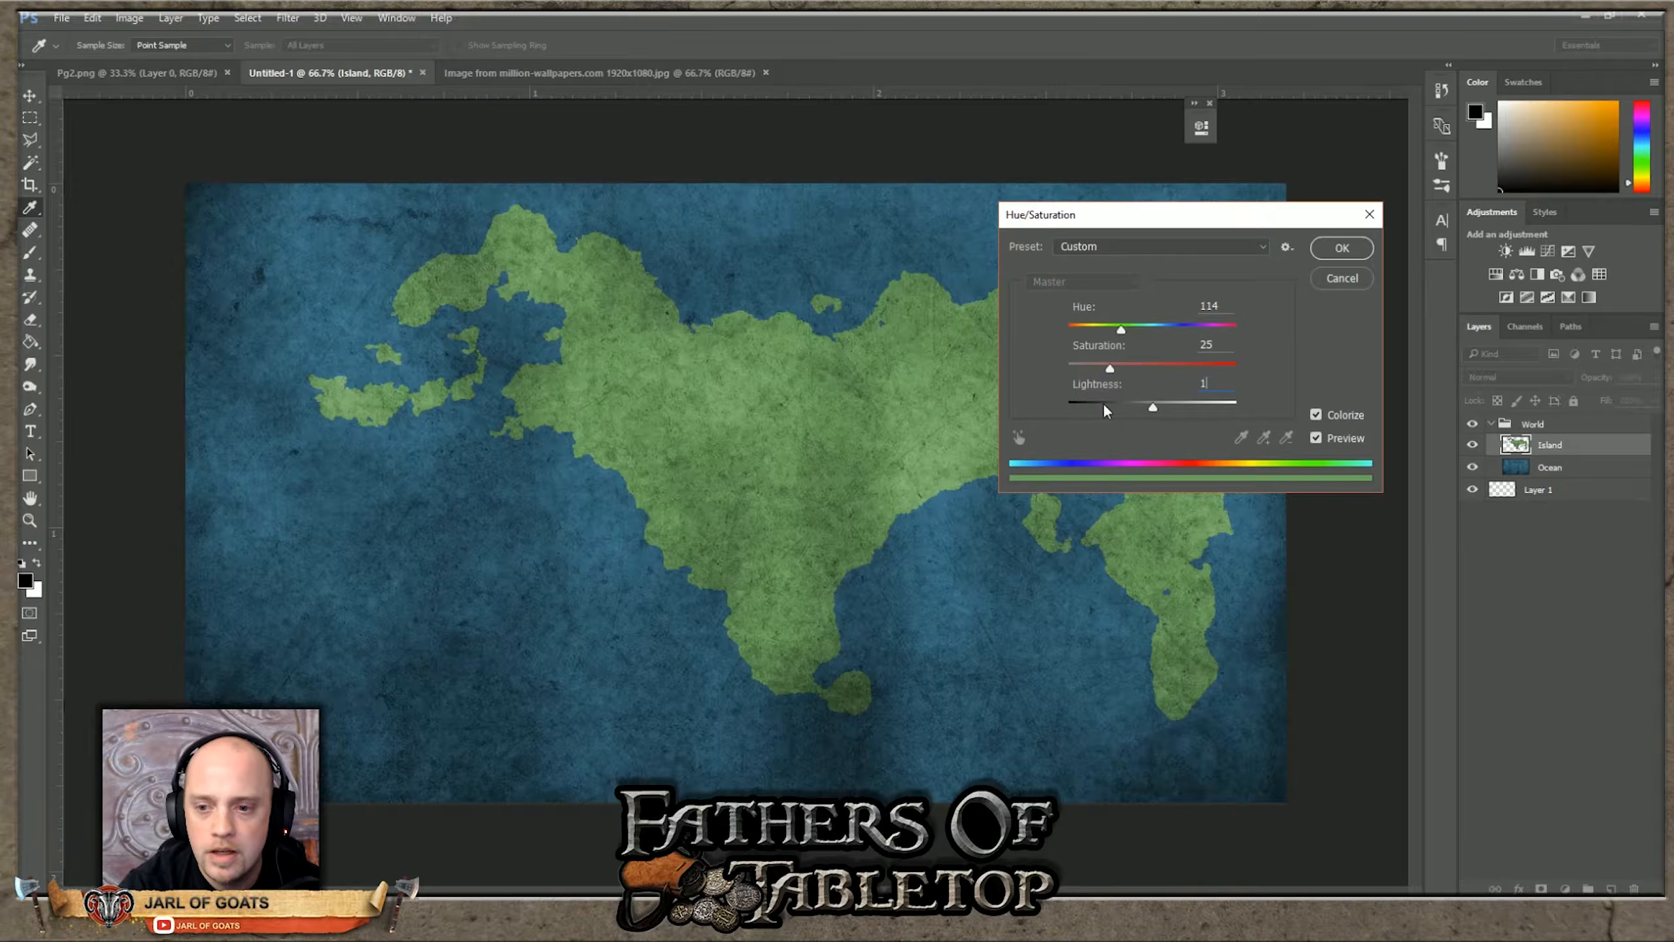
drag(1156, 404, 1104, 407)
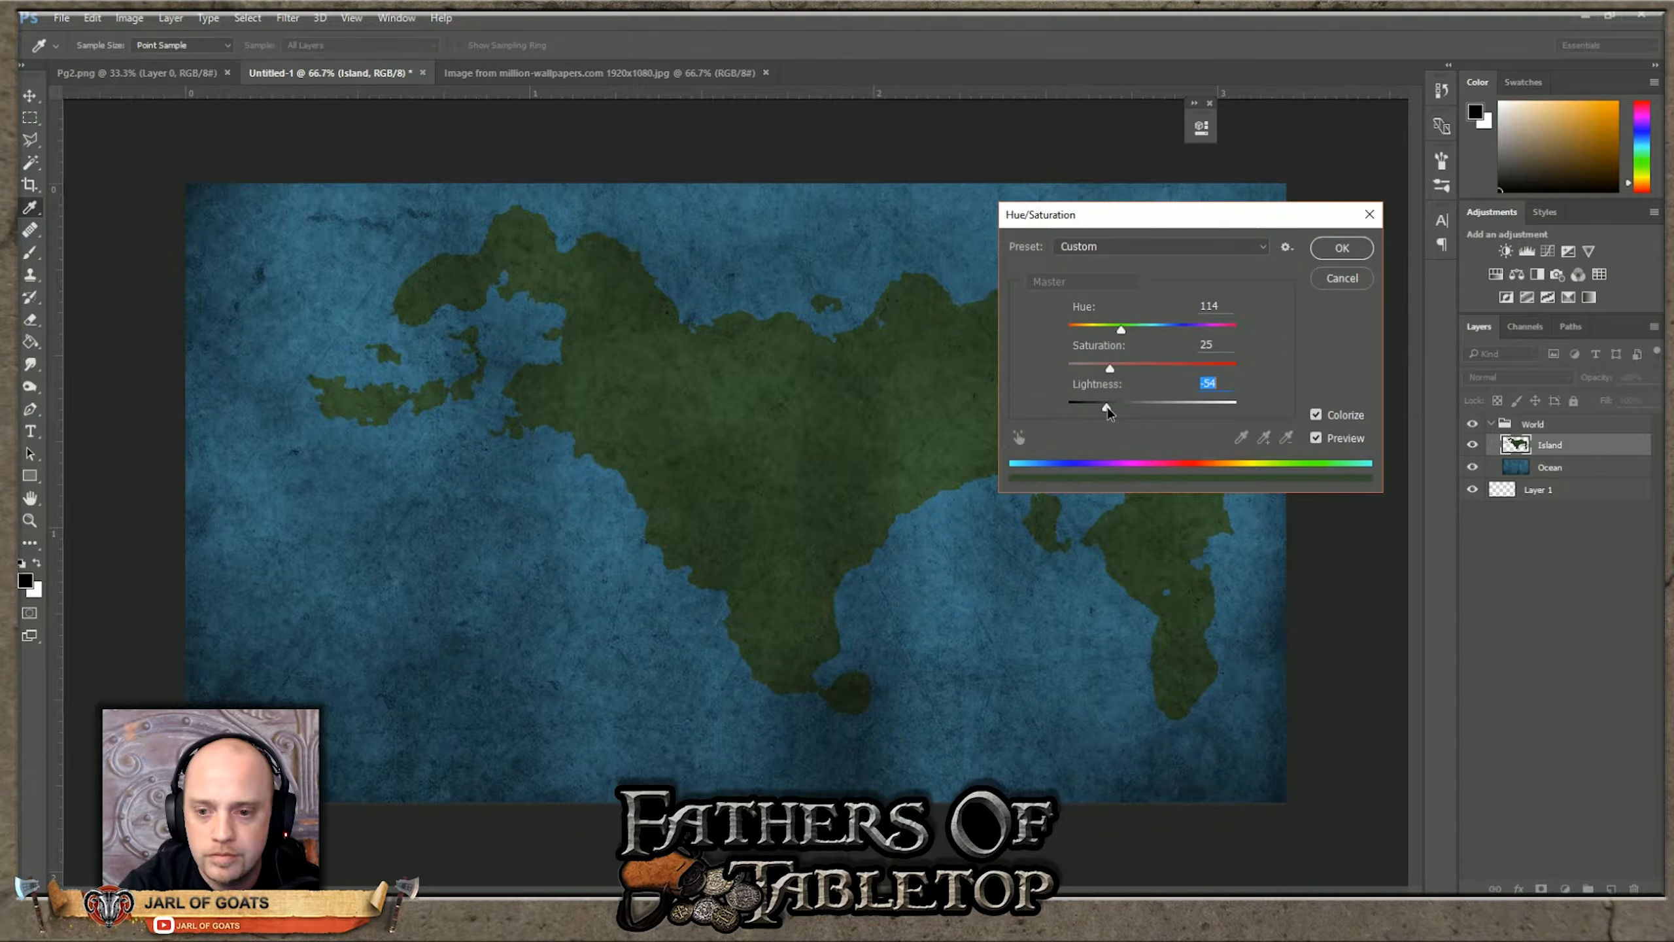
drag(1107, 406, 1135, 408)
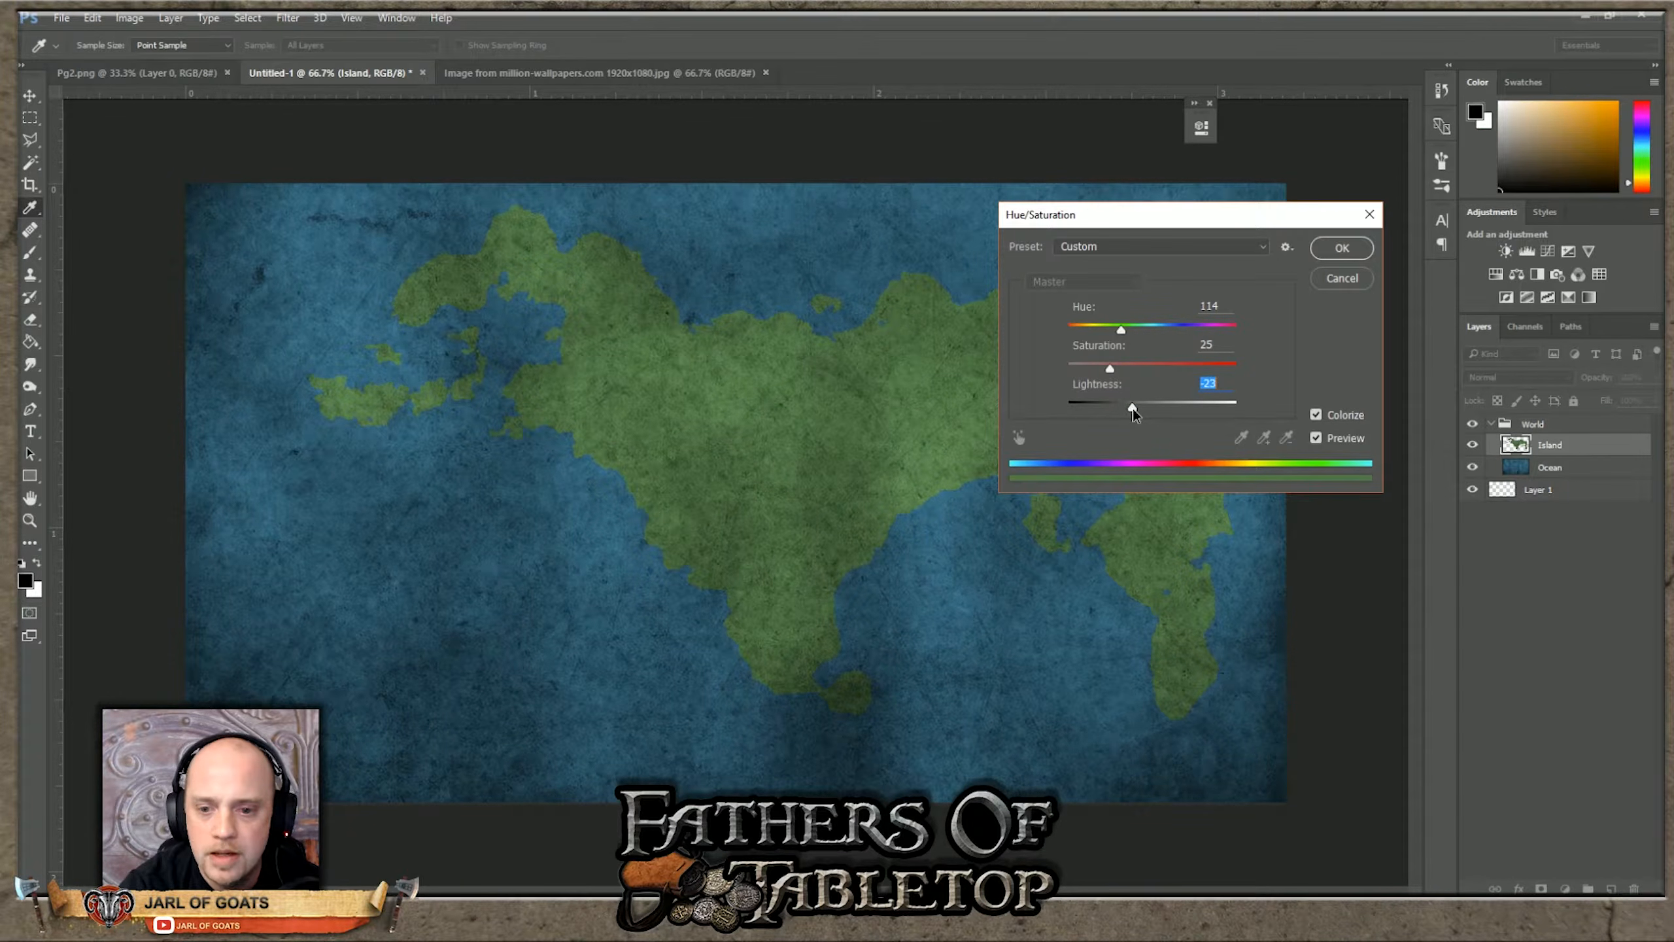
click(1342, 247)
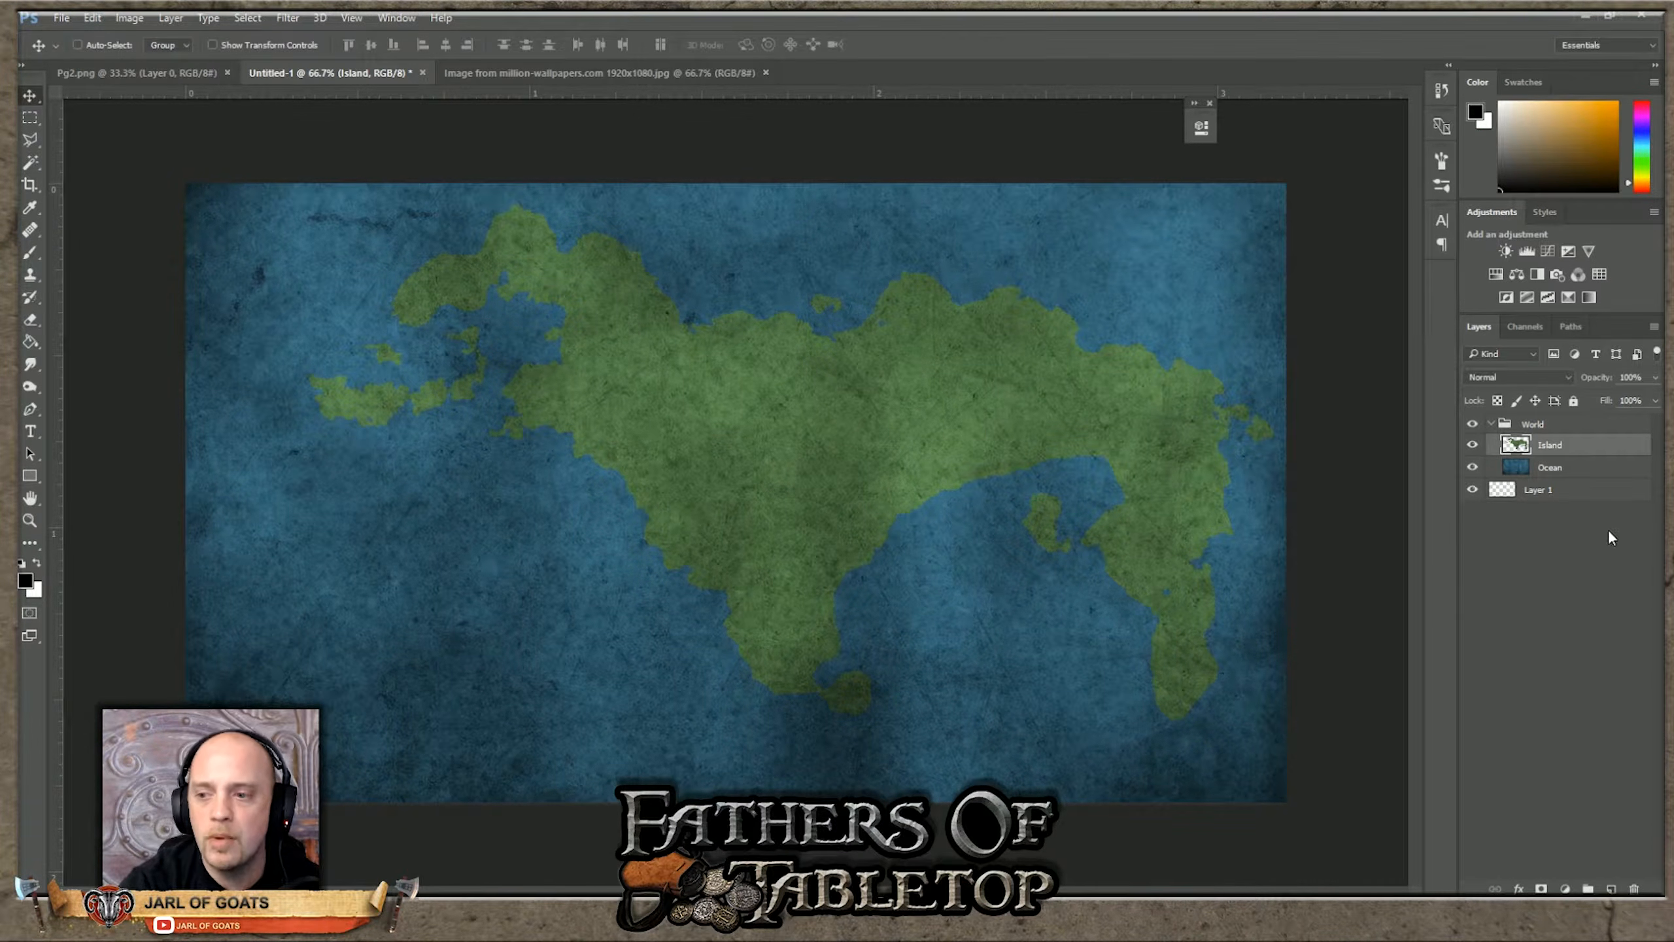
Step: On the Island layer, select the western island chain, its nearby islets, the mainland and the southern tip with the Magic Wand
click(1613, 569)
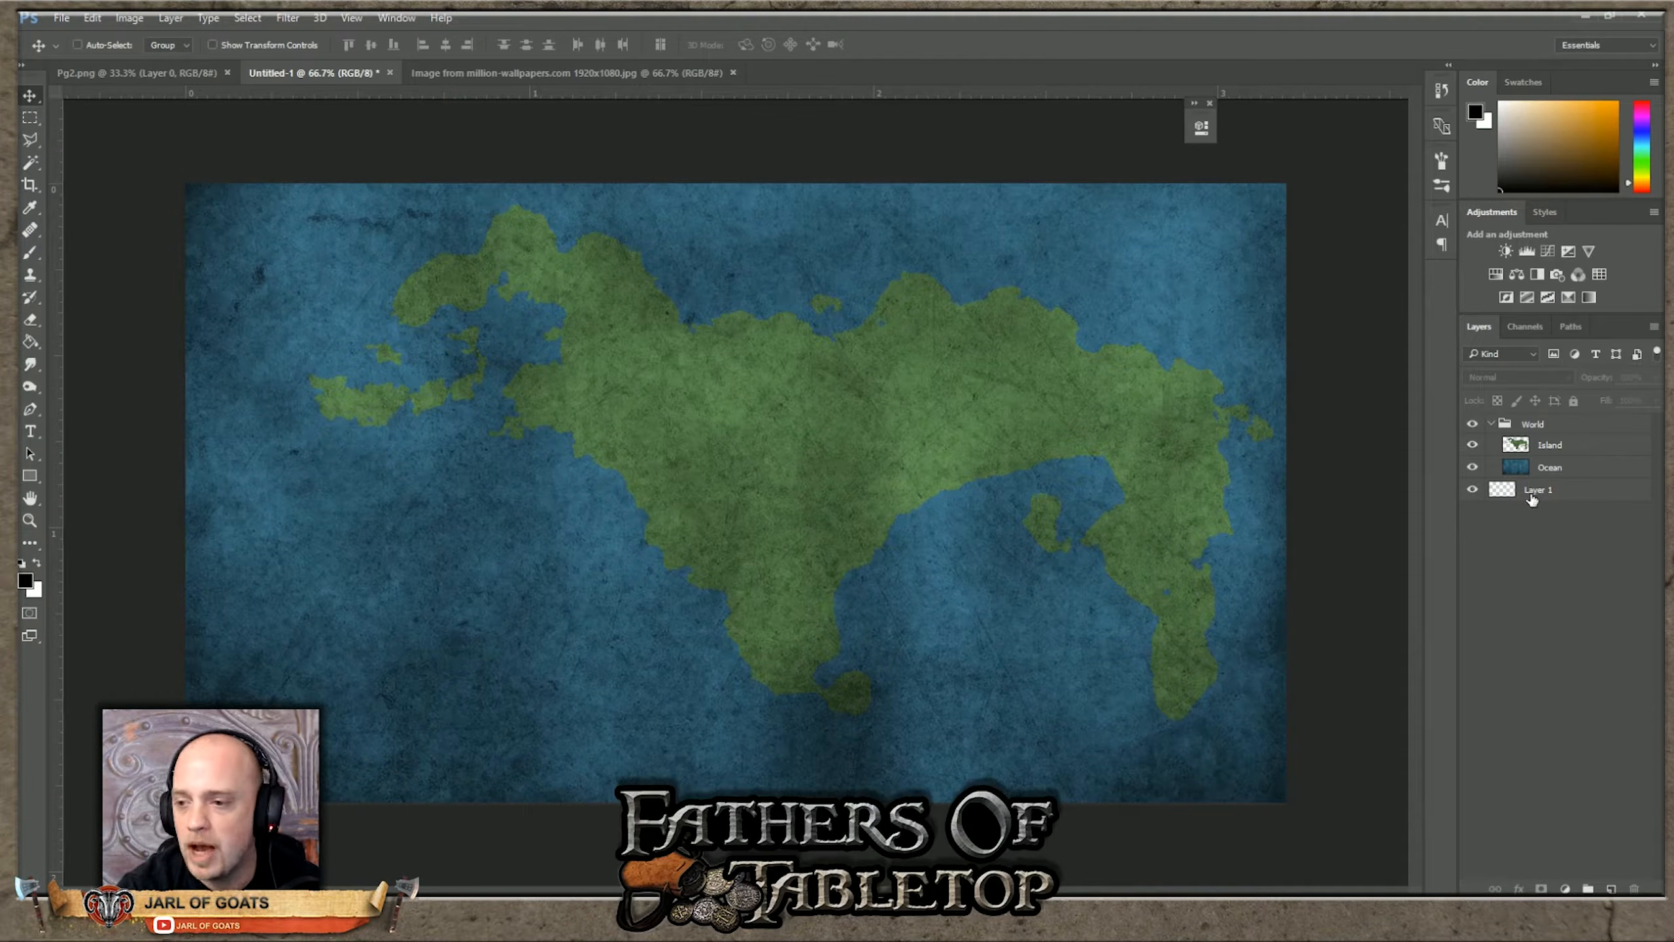
click(1565, 474)
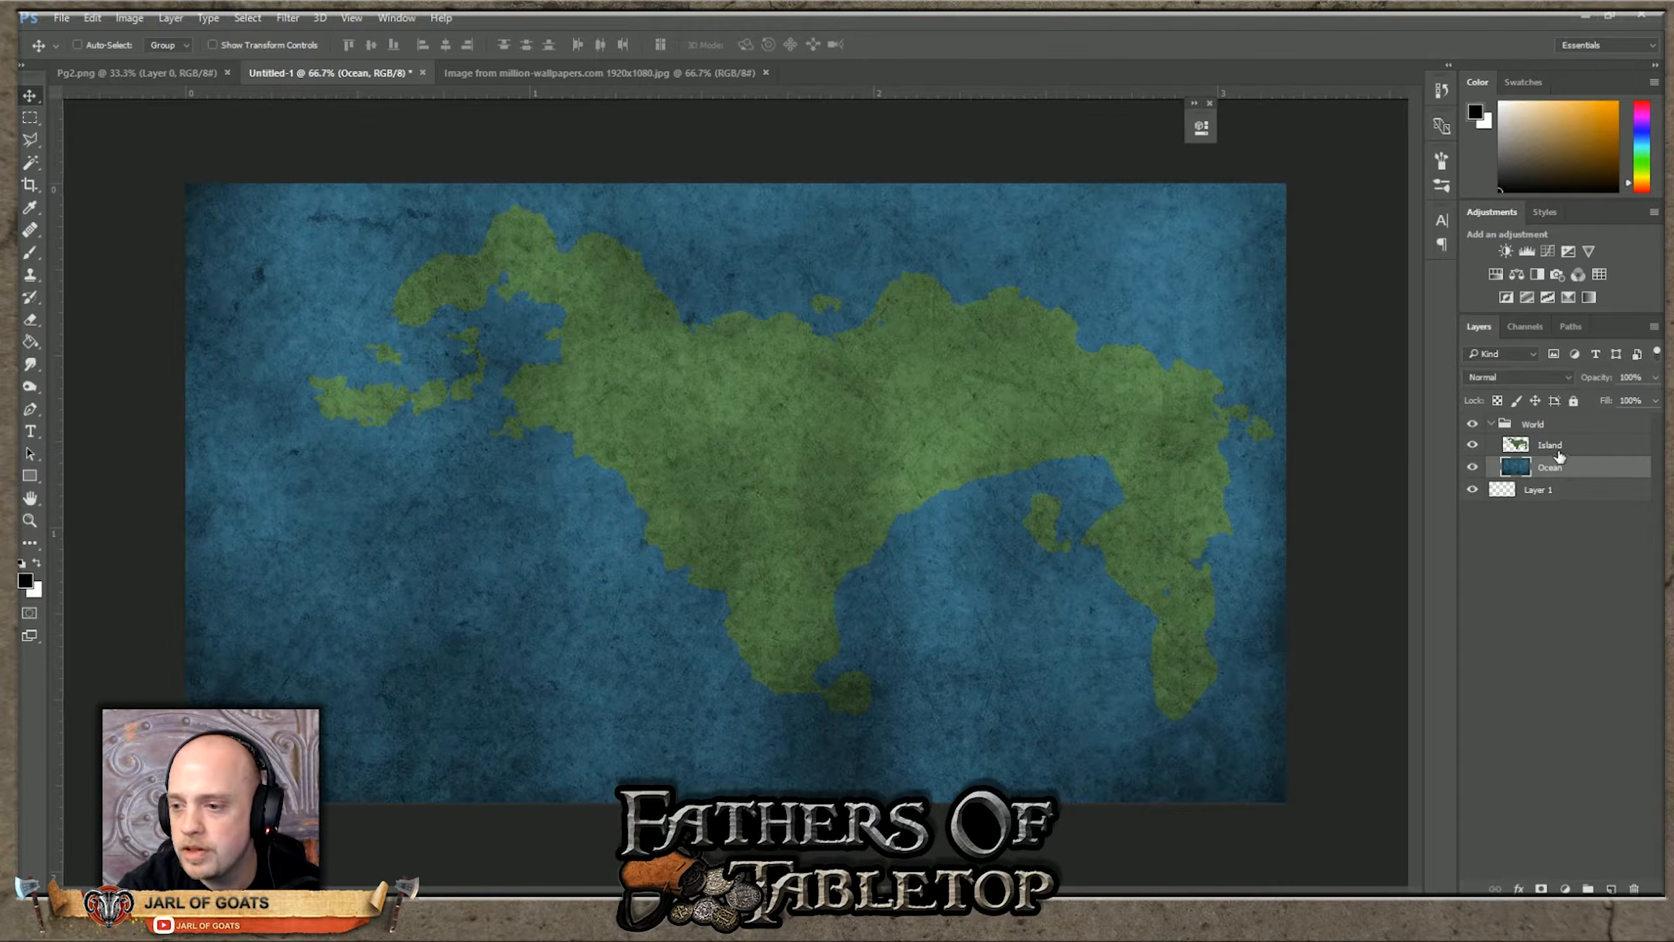
click(1559, 454)
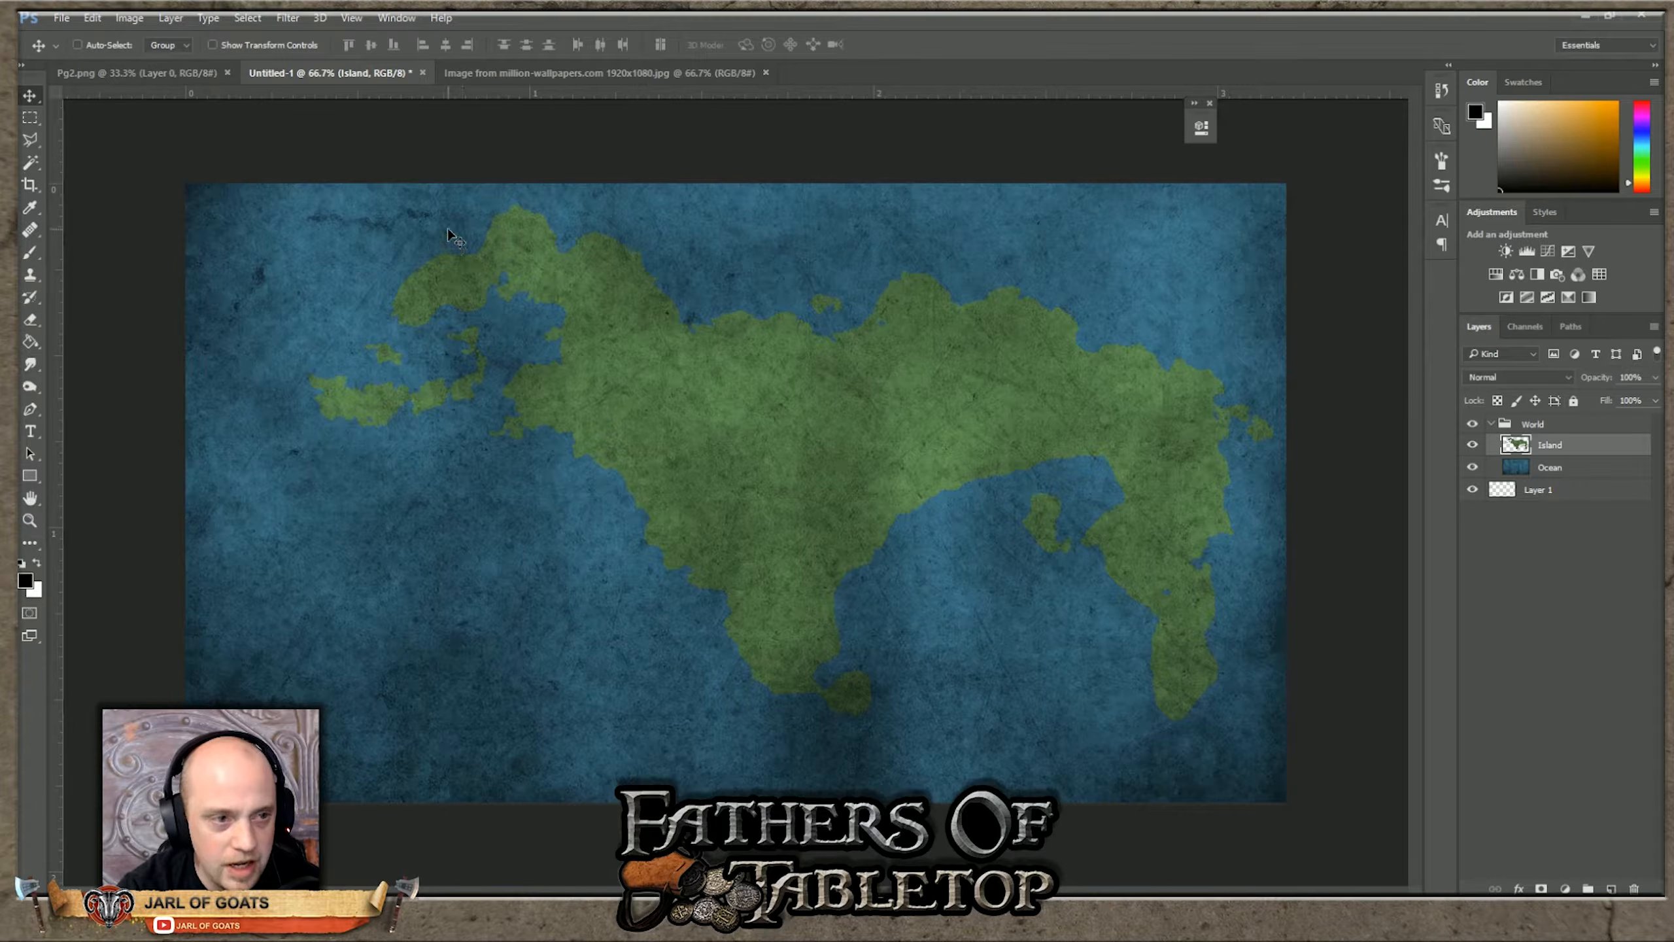
key(ctrl+a)
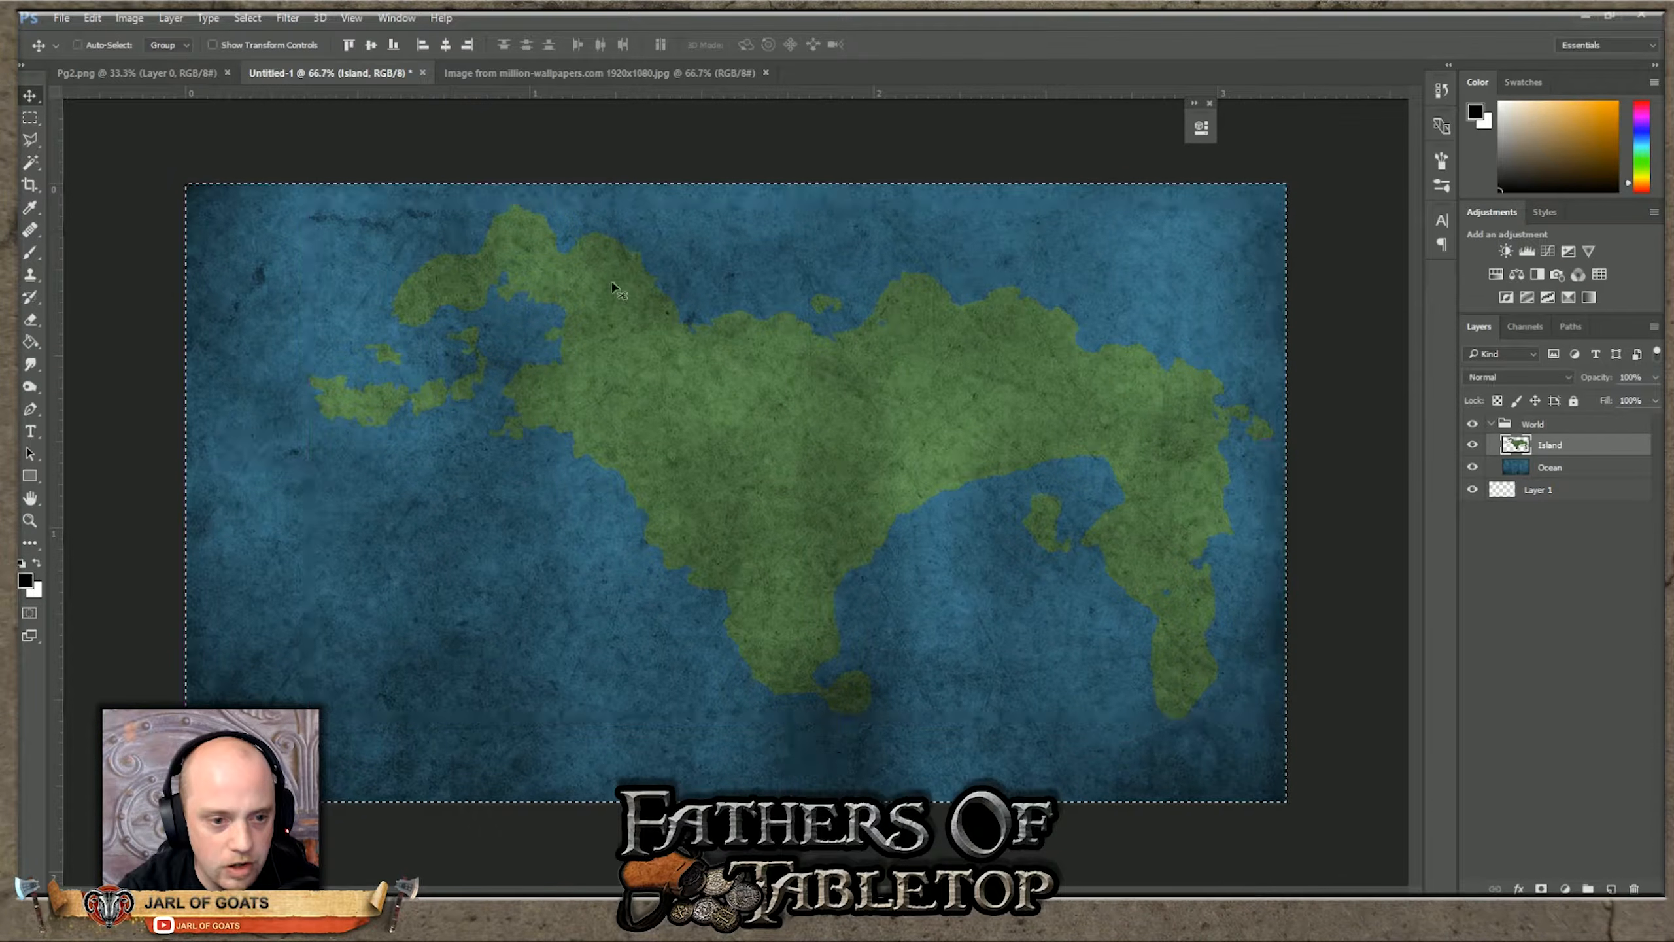
click(30, 162)
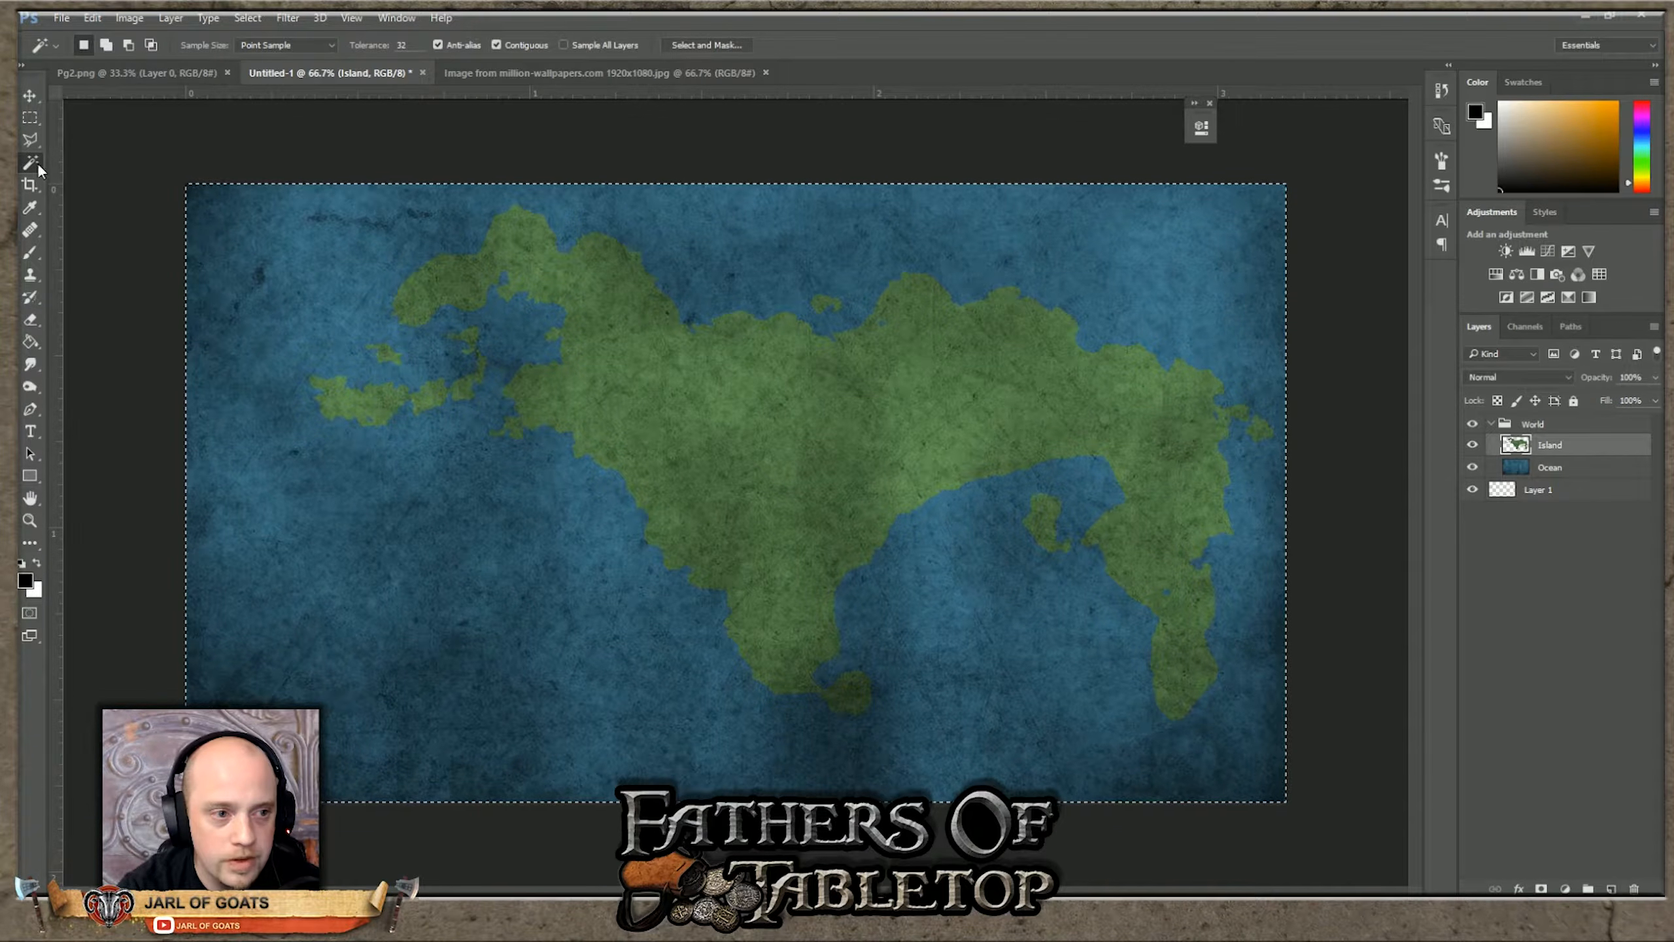
click(394, 405)
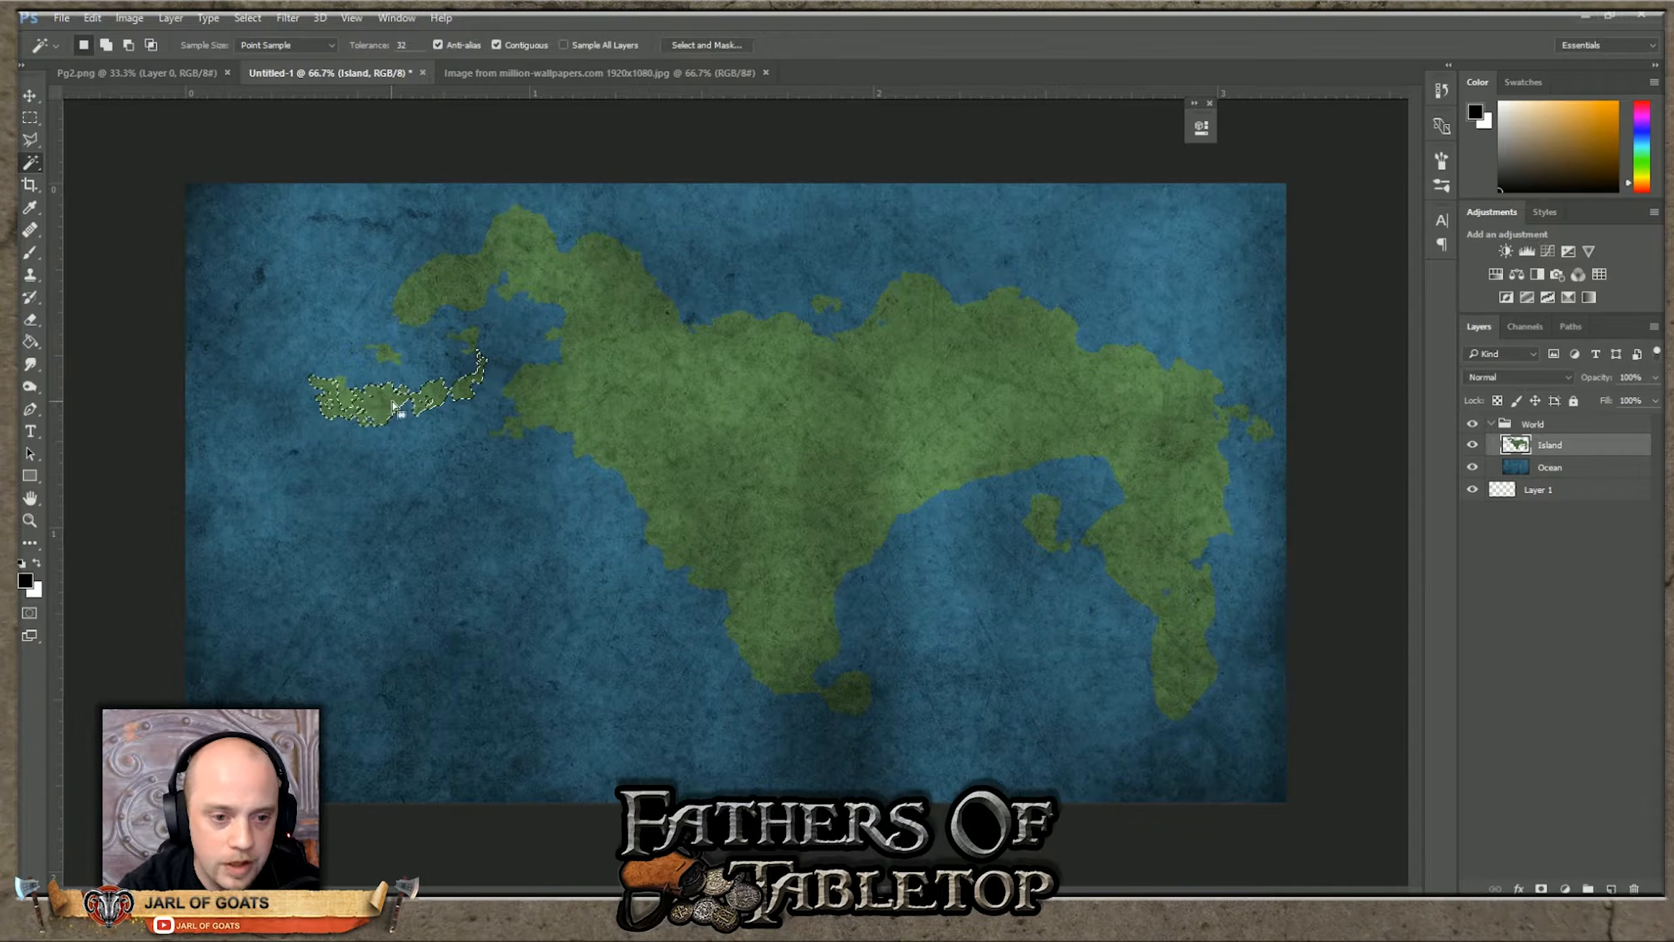
shift+click(475, 337)
shift+click(387, 354)
shift+click(436, 302)
shift+click(811, 690)
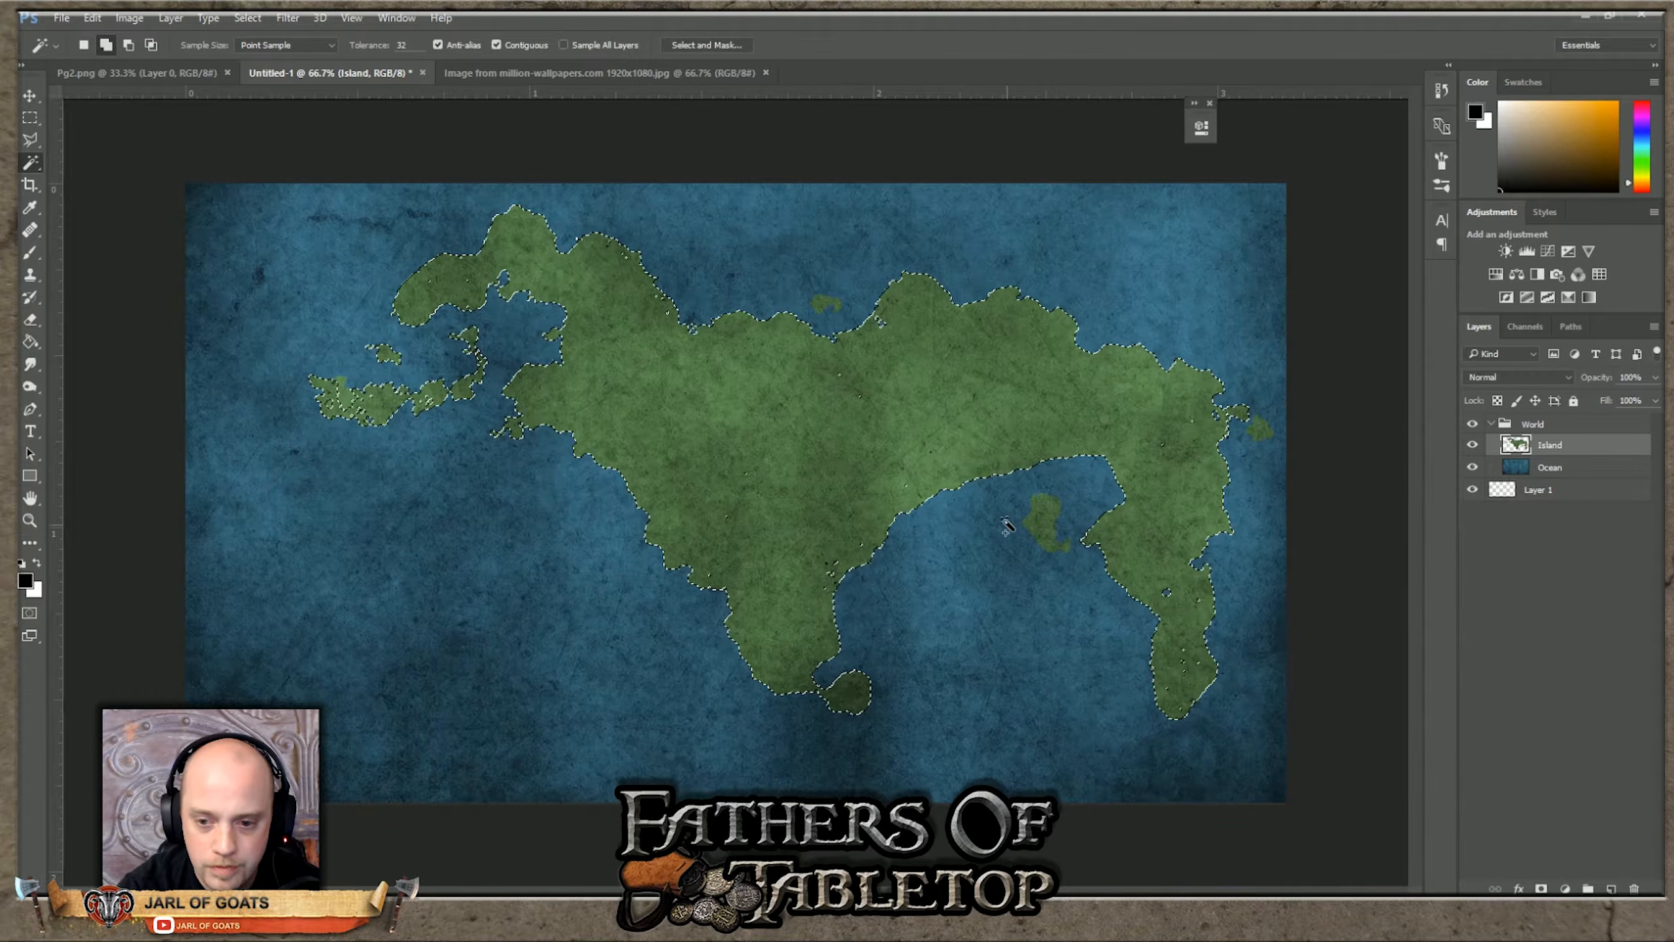
Step: Add the island in the southeastern bay, the islet off the east coast and the islet off the north coast to the selection
shift+click(1038, 527)
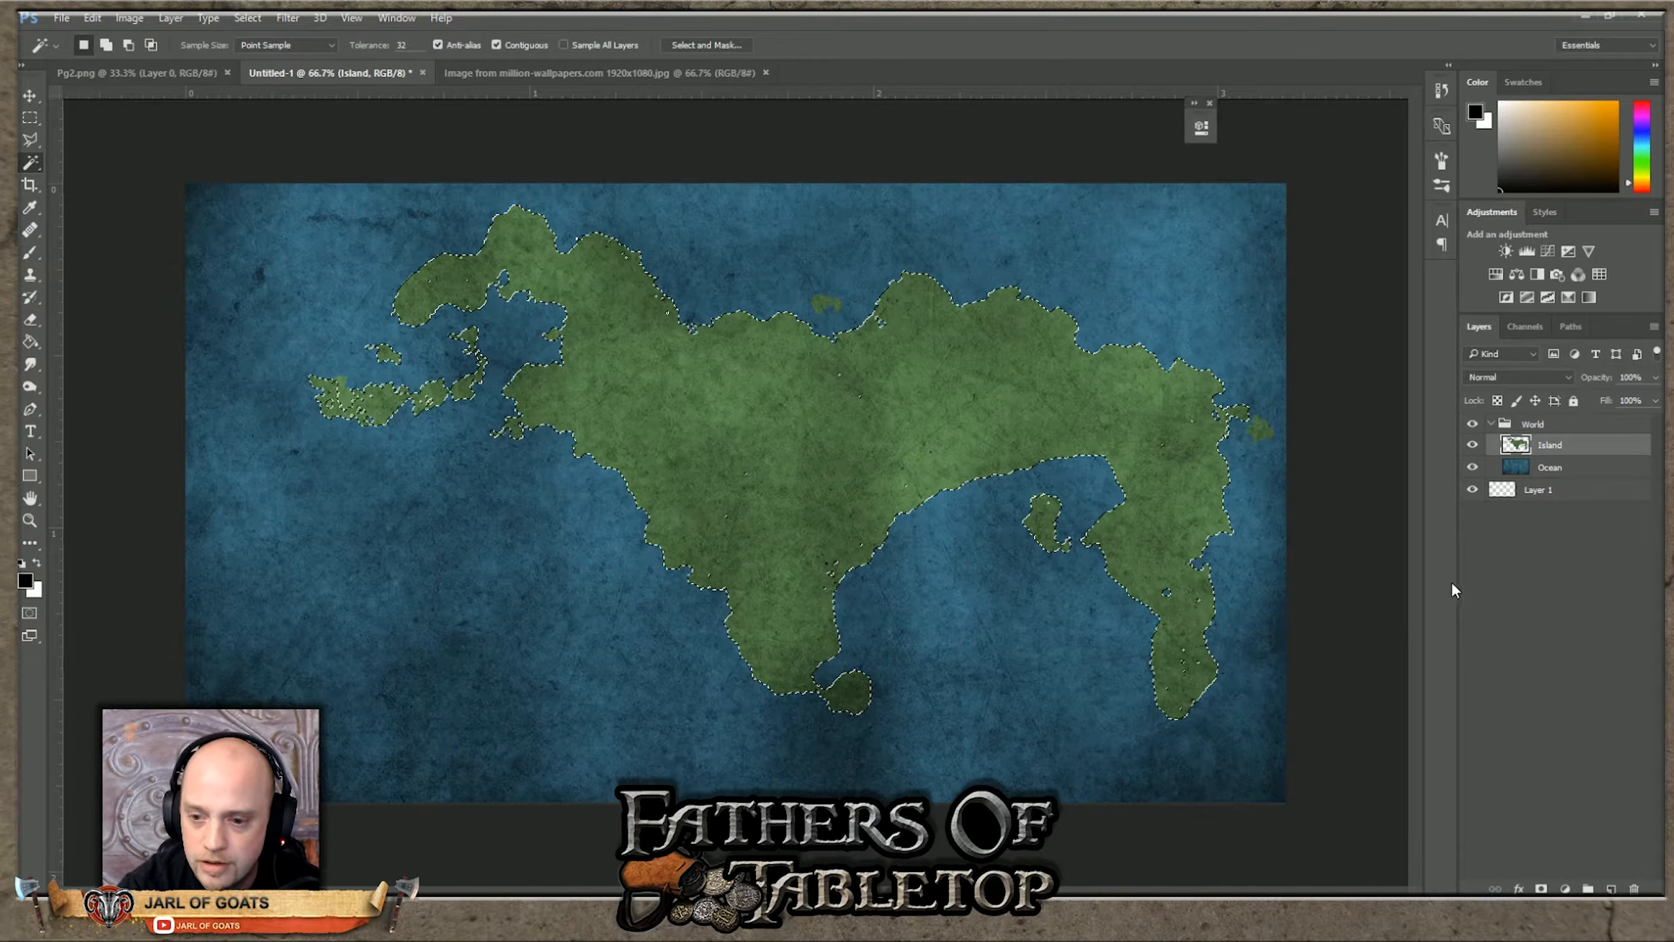
shift+click(1269, 429)
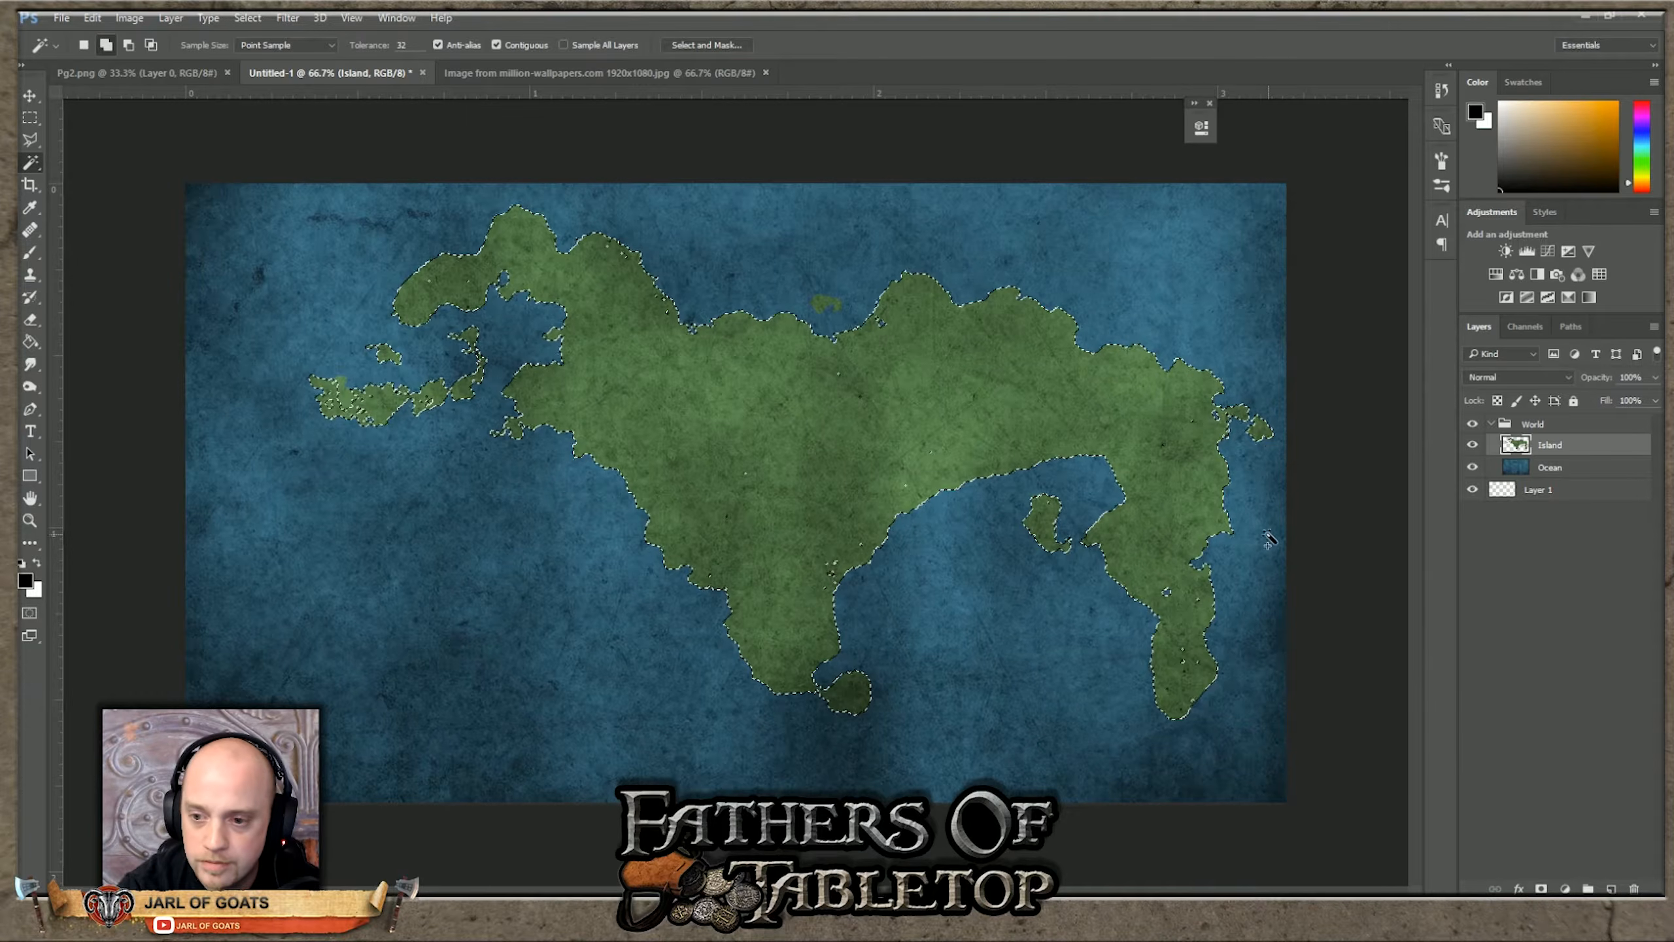
shift+click(827, 303)
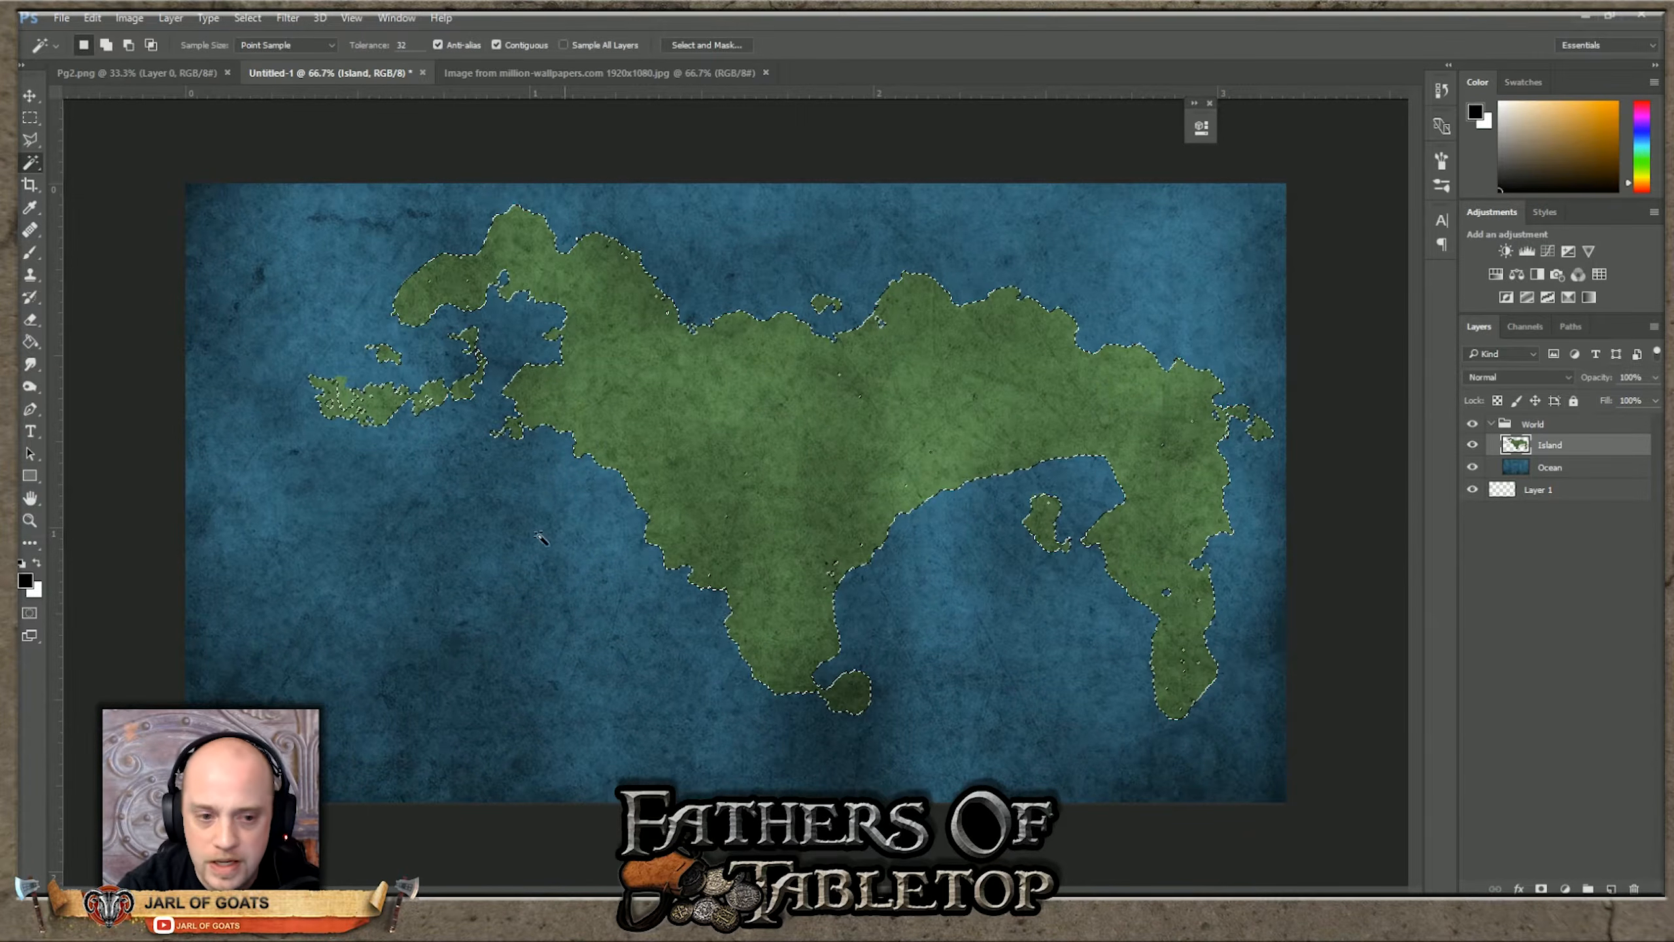
key(shift)
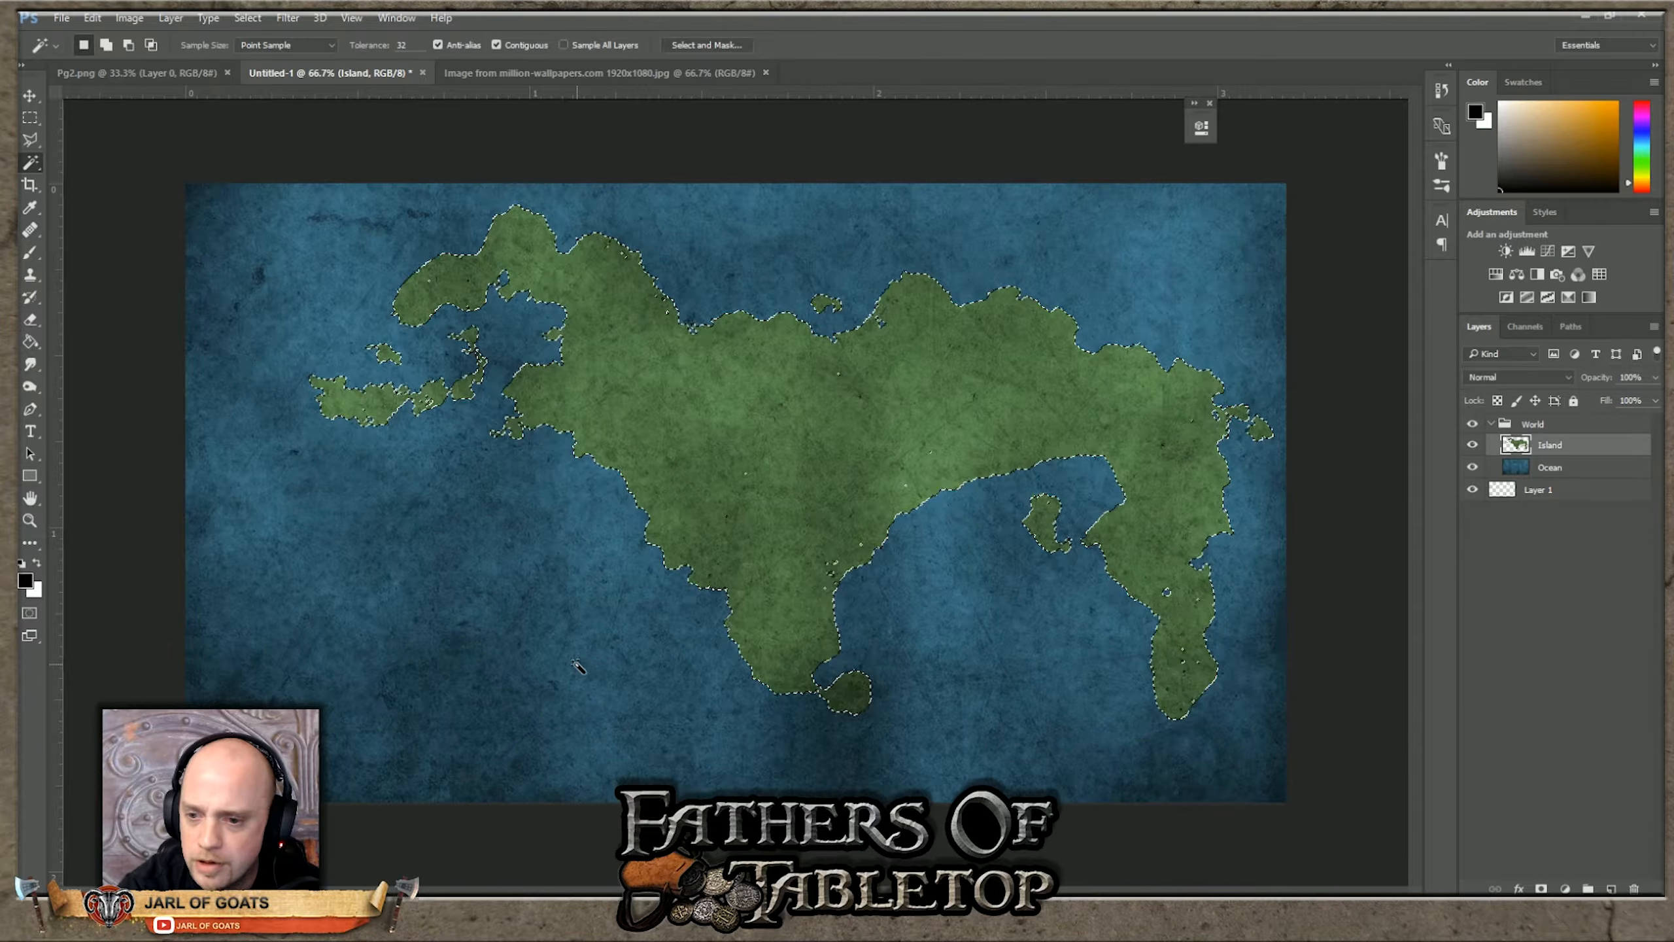
Step: Cut the selected landmass and island shapes out of the Ocean layer
click(1551, 469)
click(92, 19)
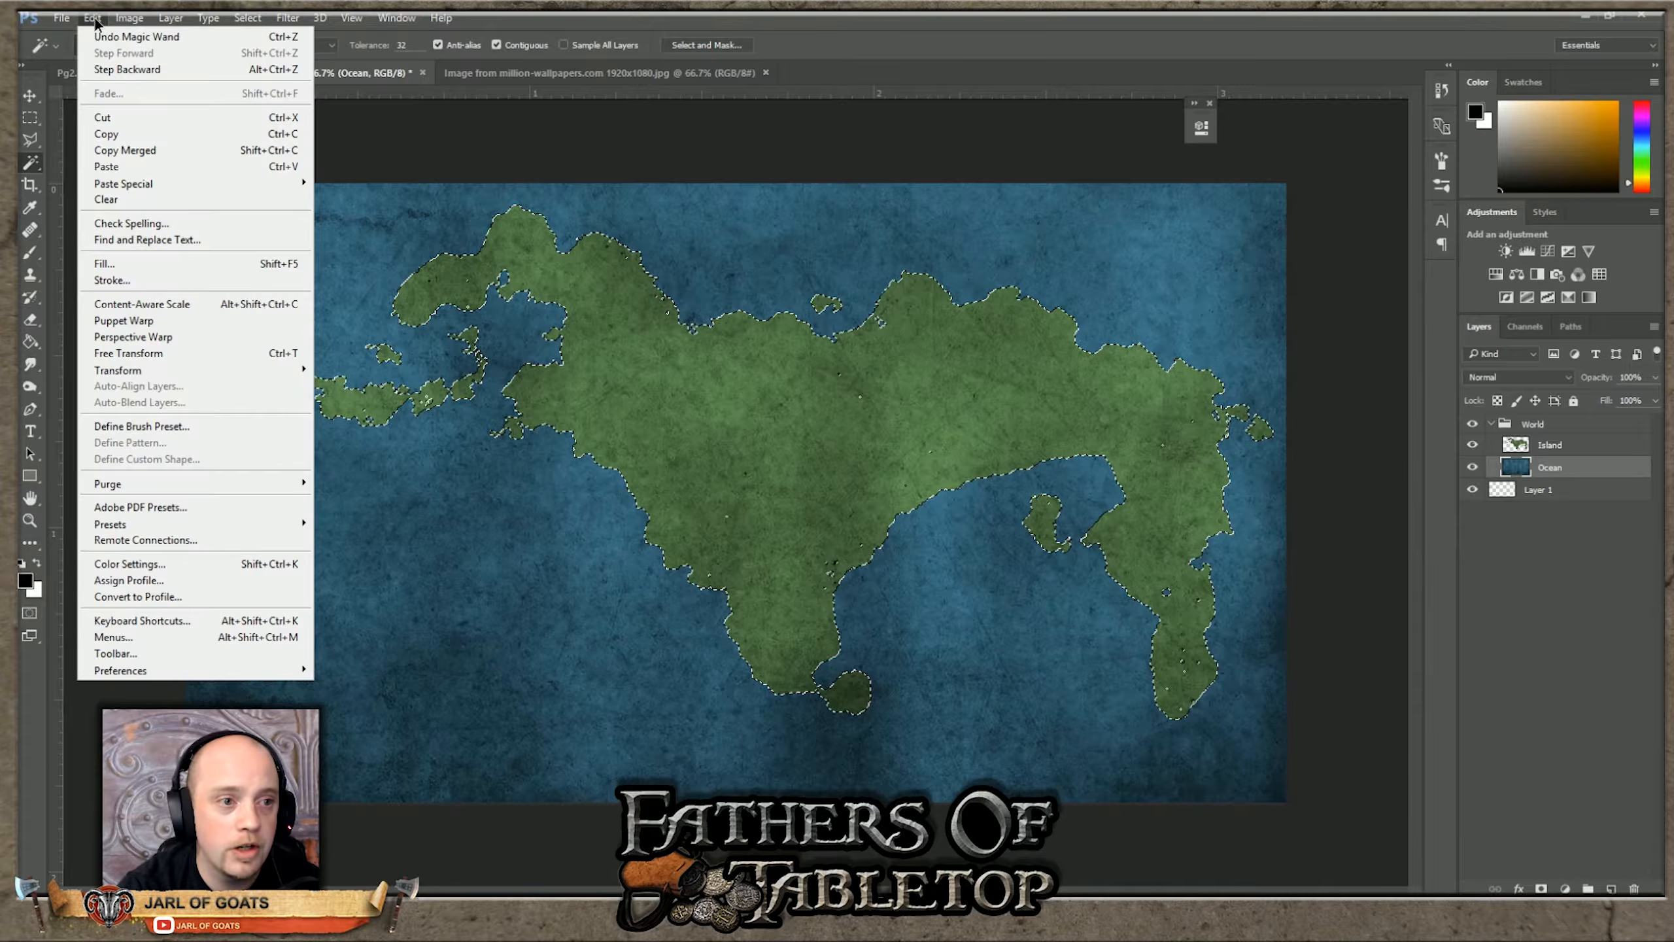
click(103, 119)
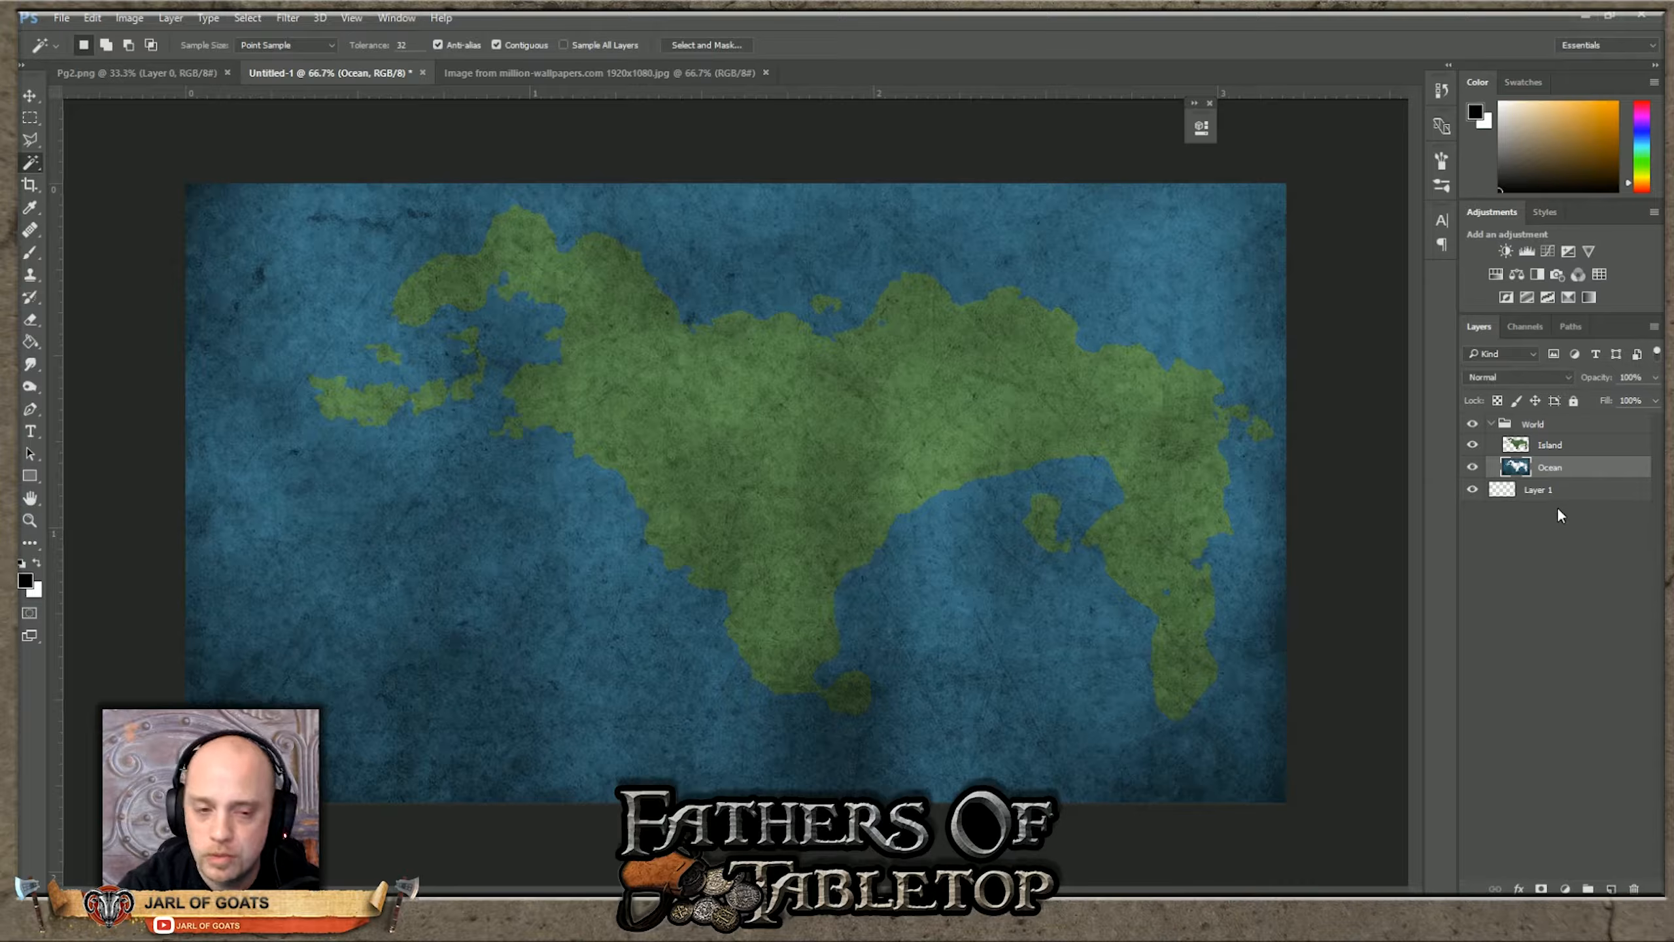
Step: Add an Inner Shadow to the Ocean layer with angle -162°, distance 10 px, choke 11% and size 51 px
click(30, 95)
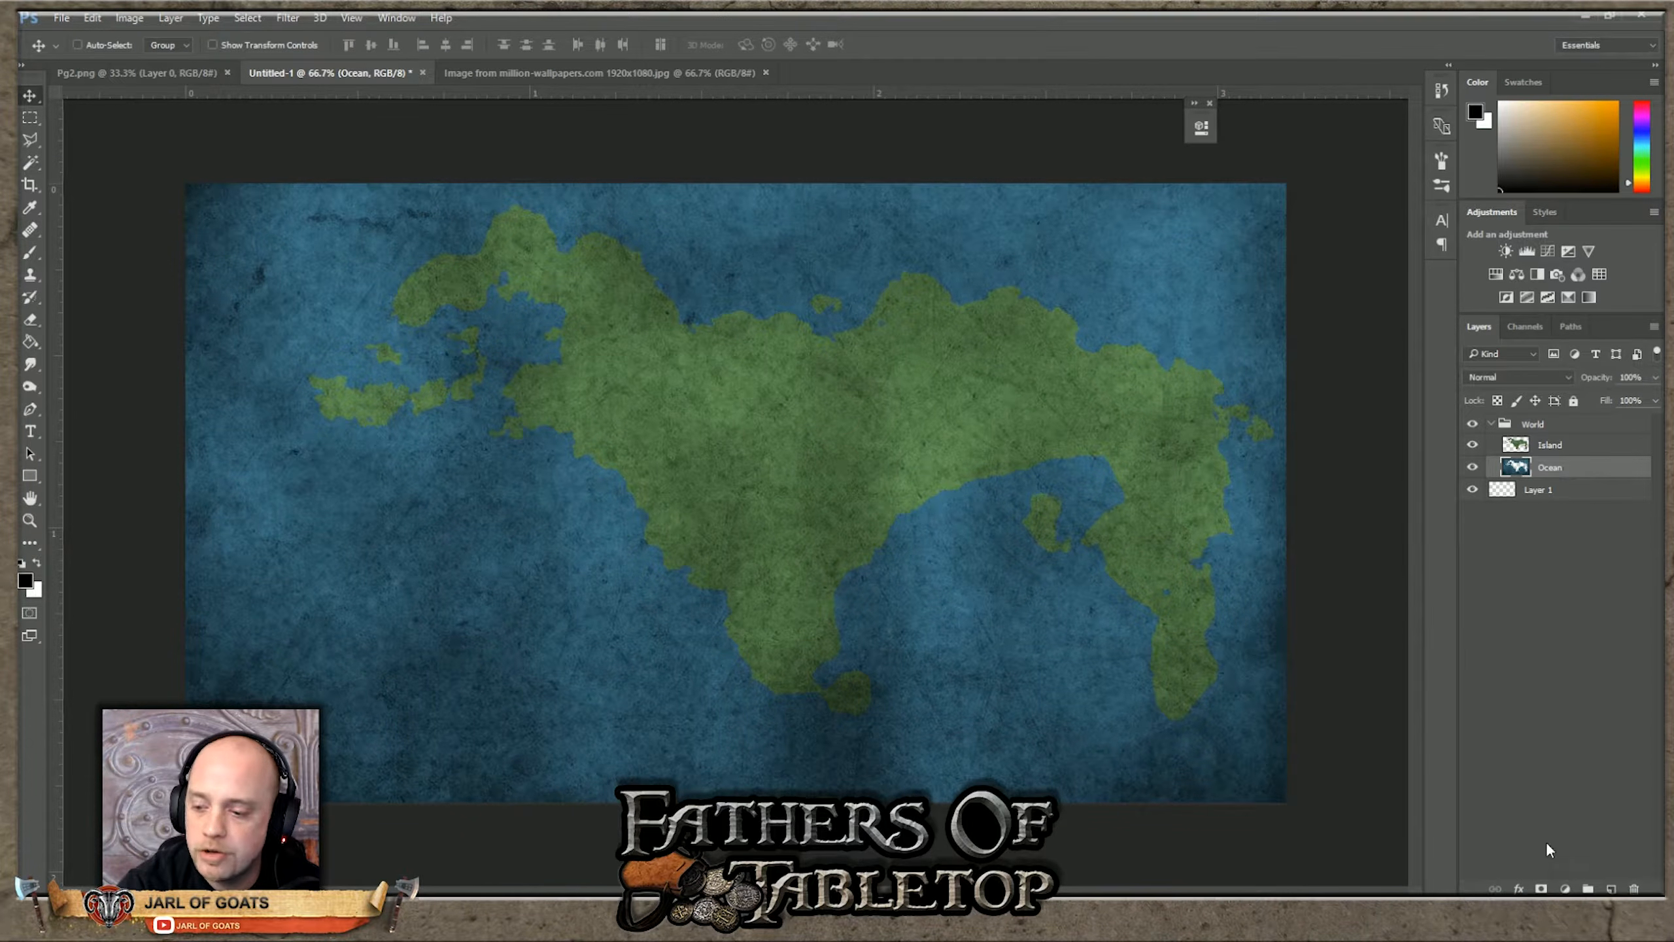
click(1520, 889)
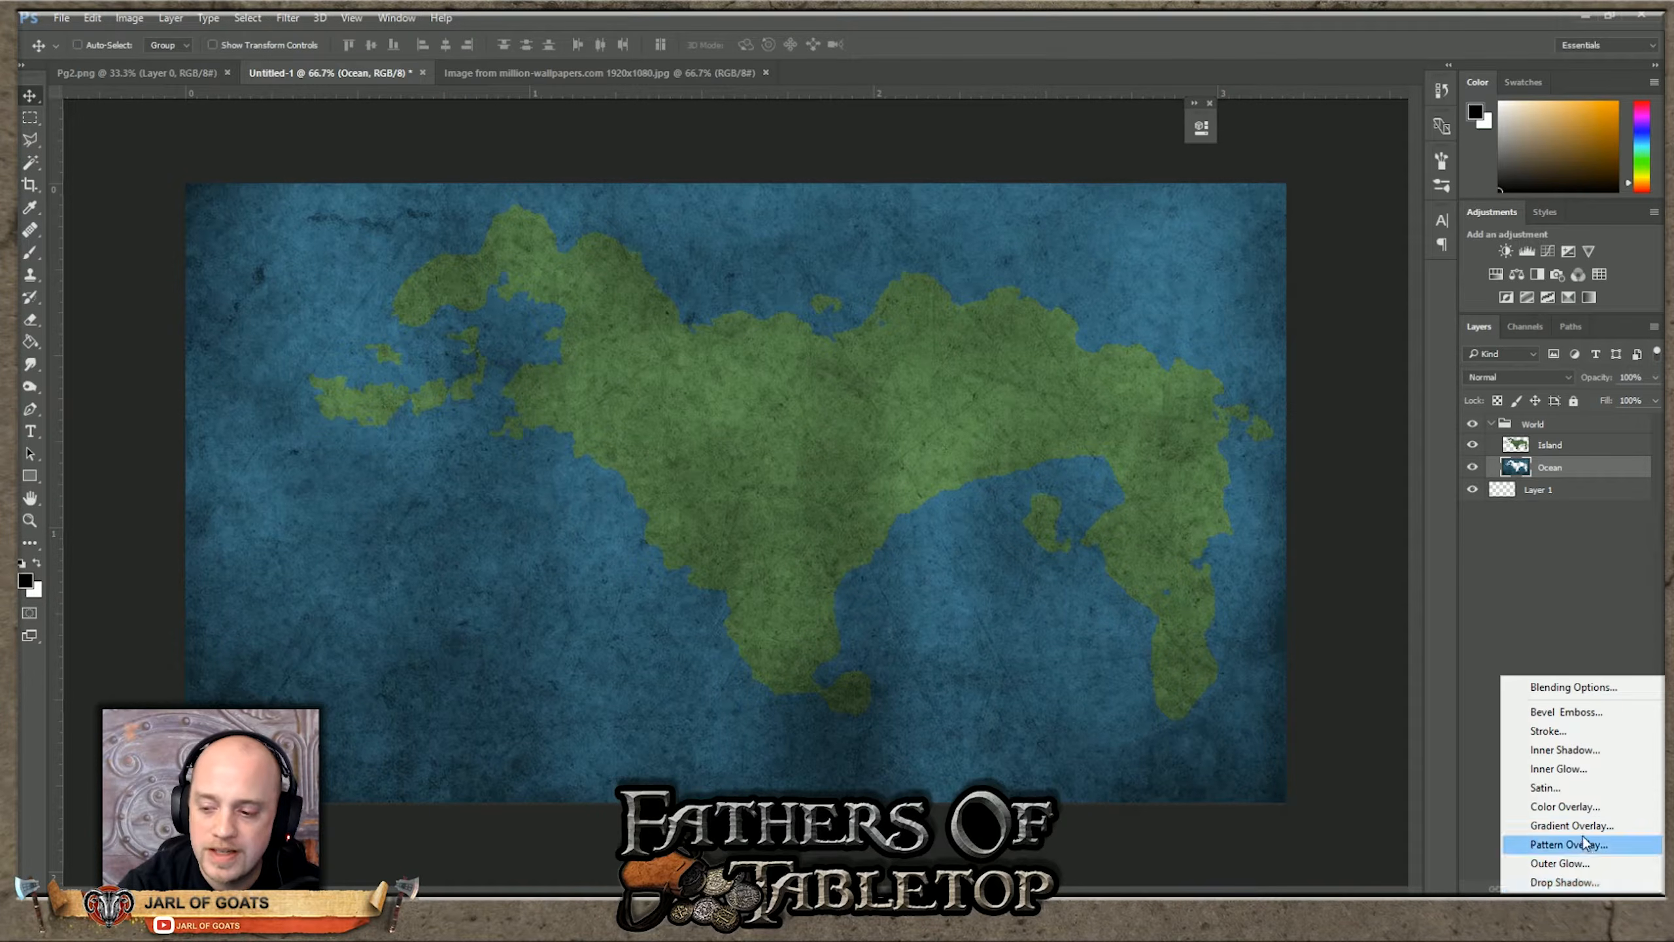
click(1580, 750)
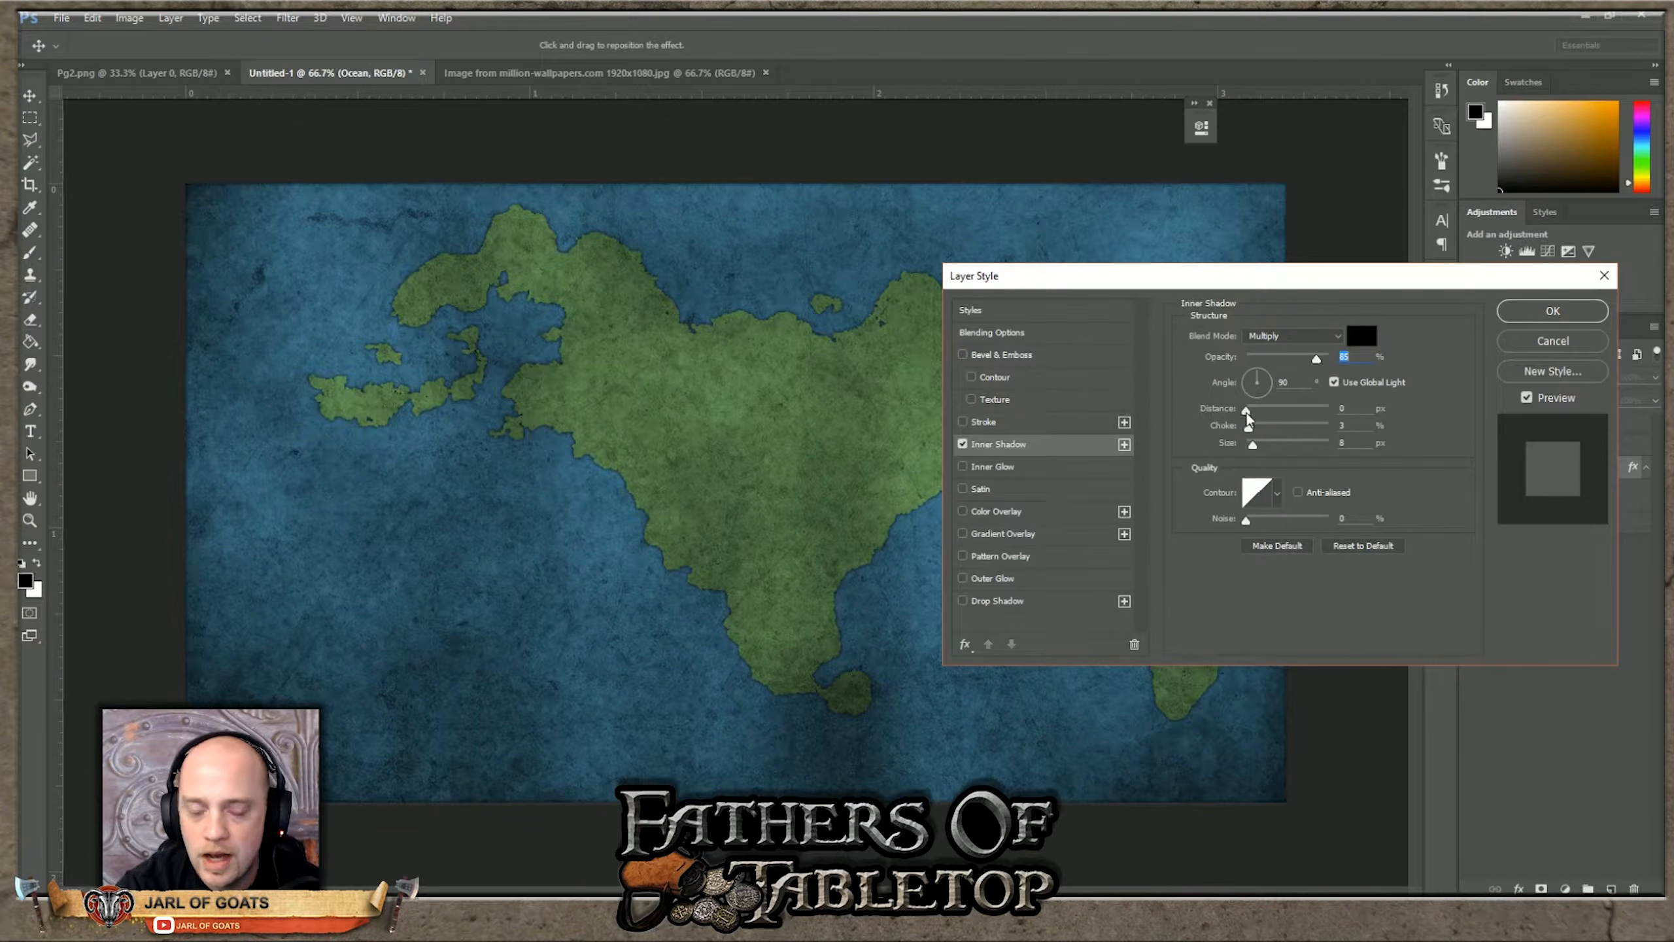
drag(1247, 411, 1254, 390)
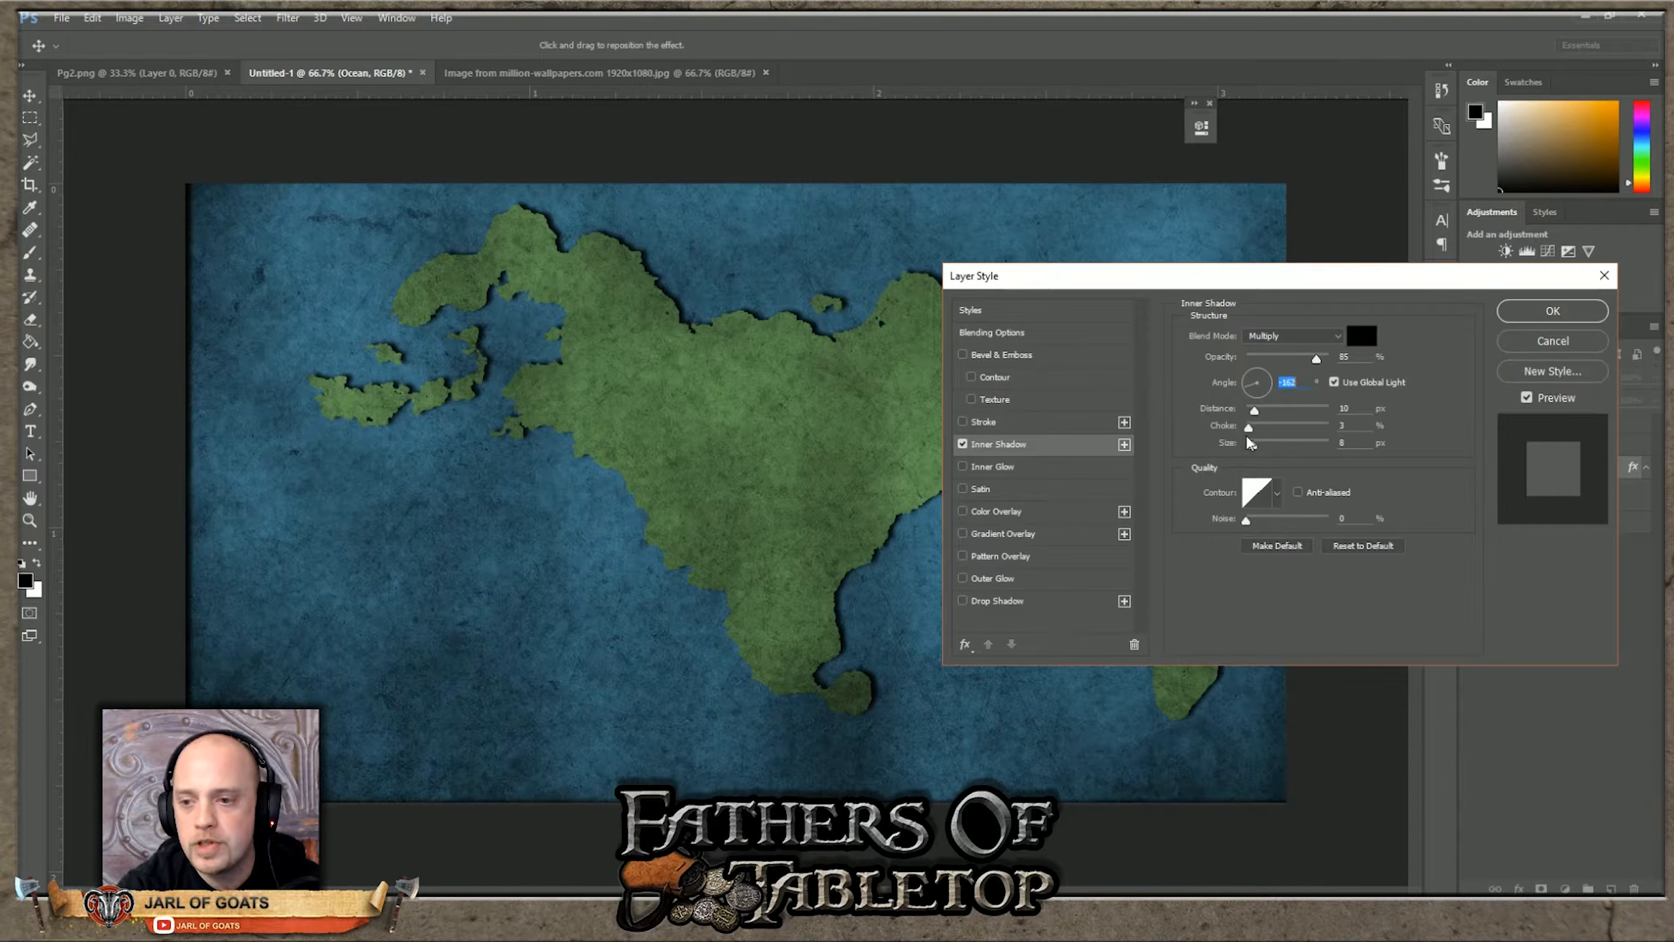
drag(1248, 427, 1269, 448)
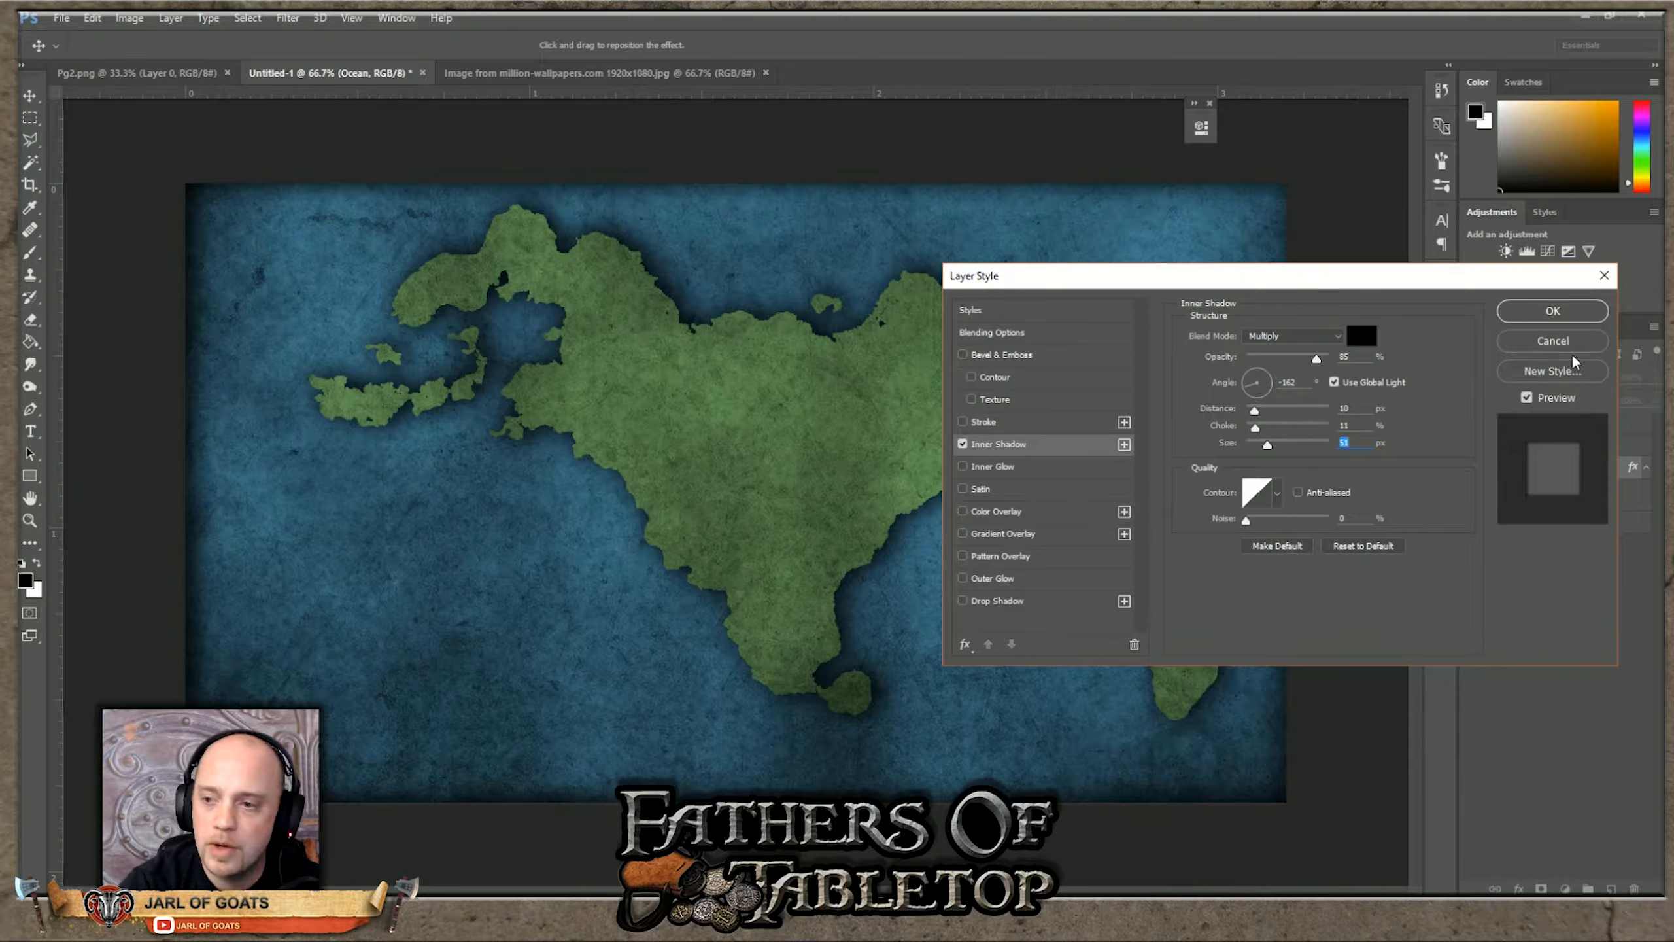
click(1550, 312)
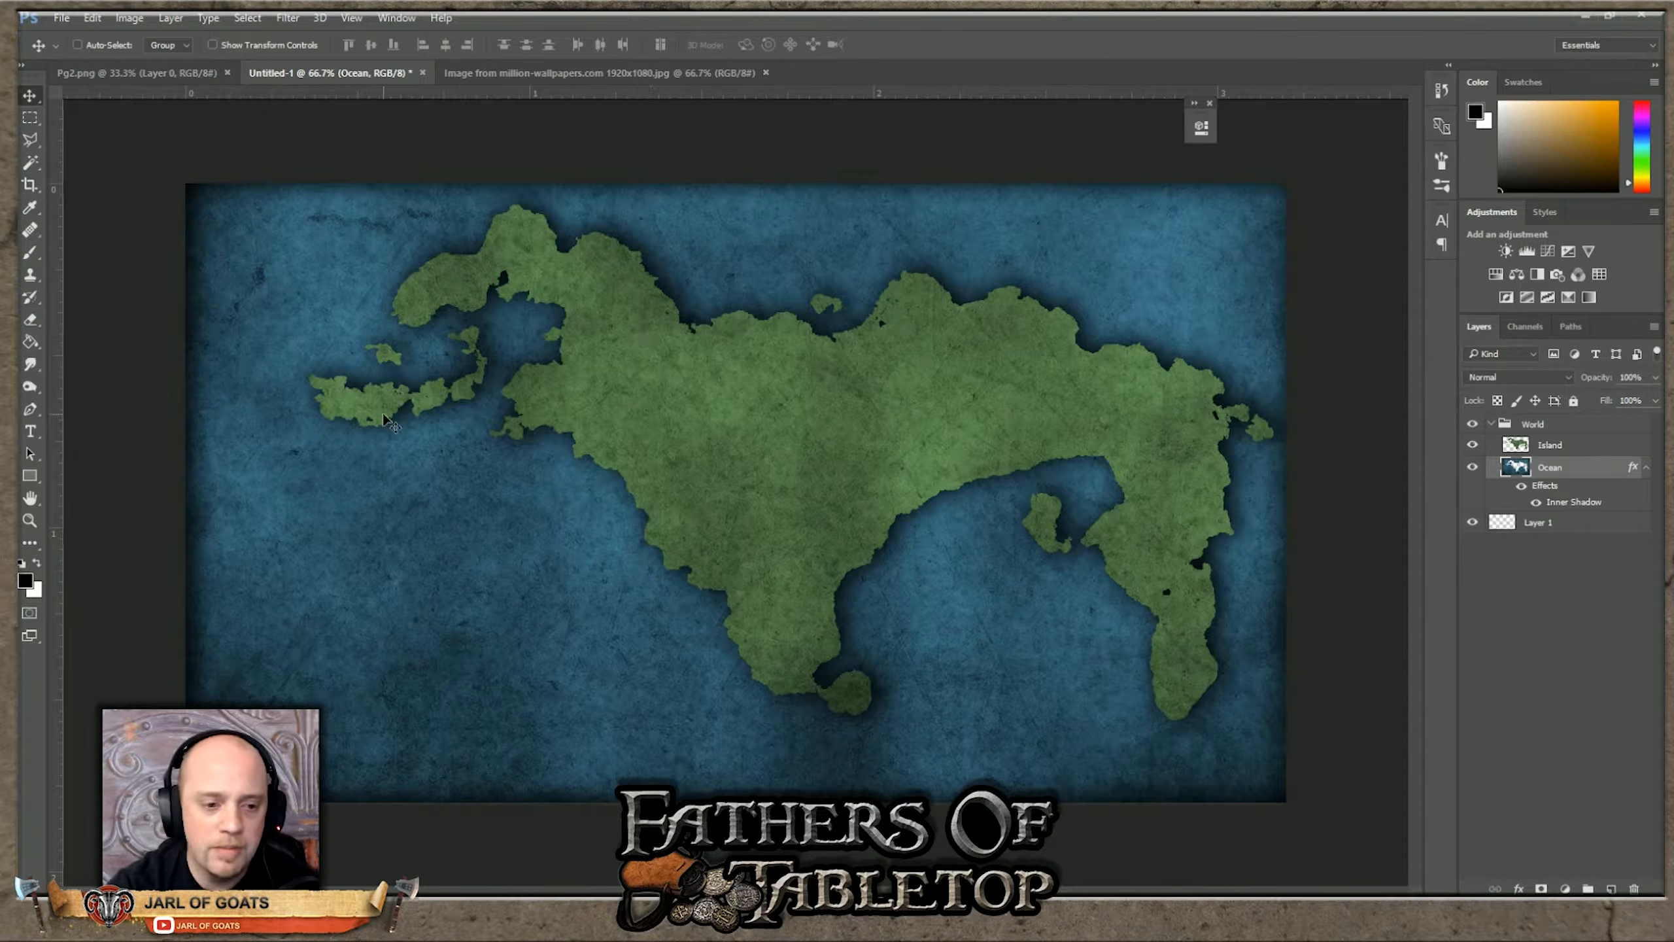
Step: Open the compass-rose-png-29404 image from the Tutorial folder
click(74, 19)
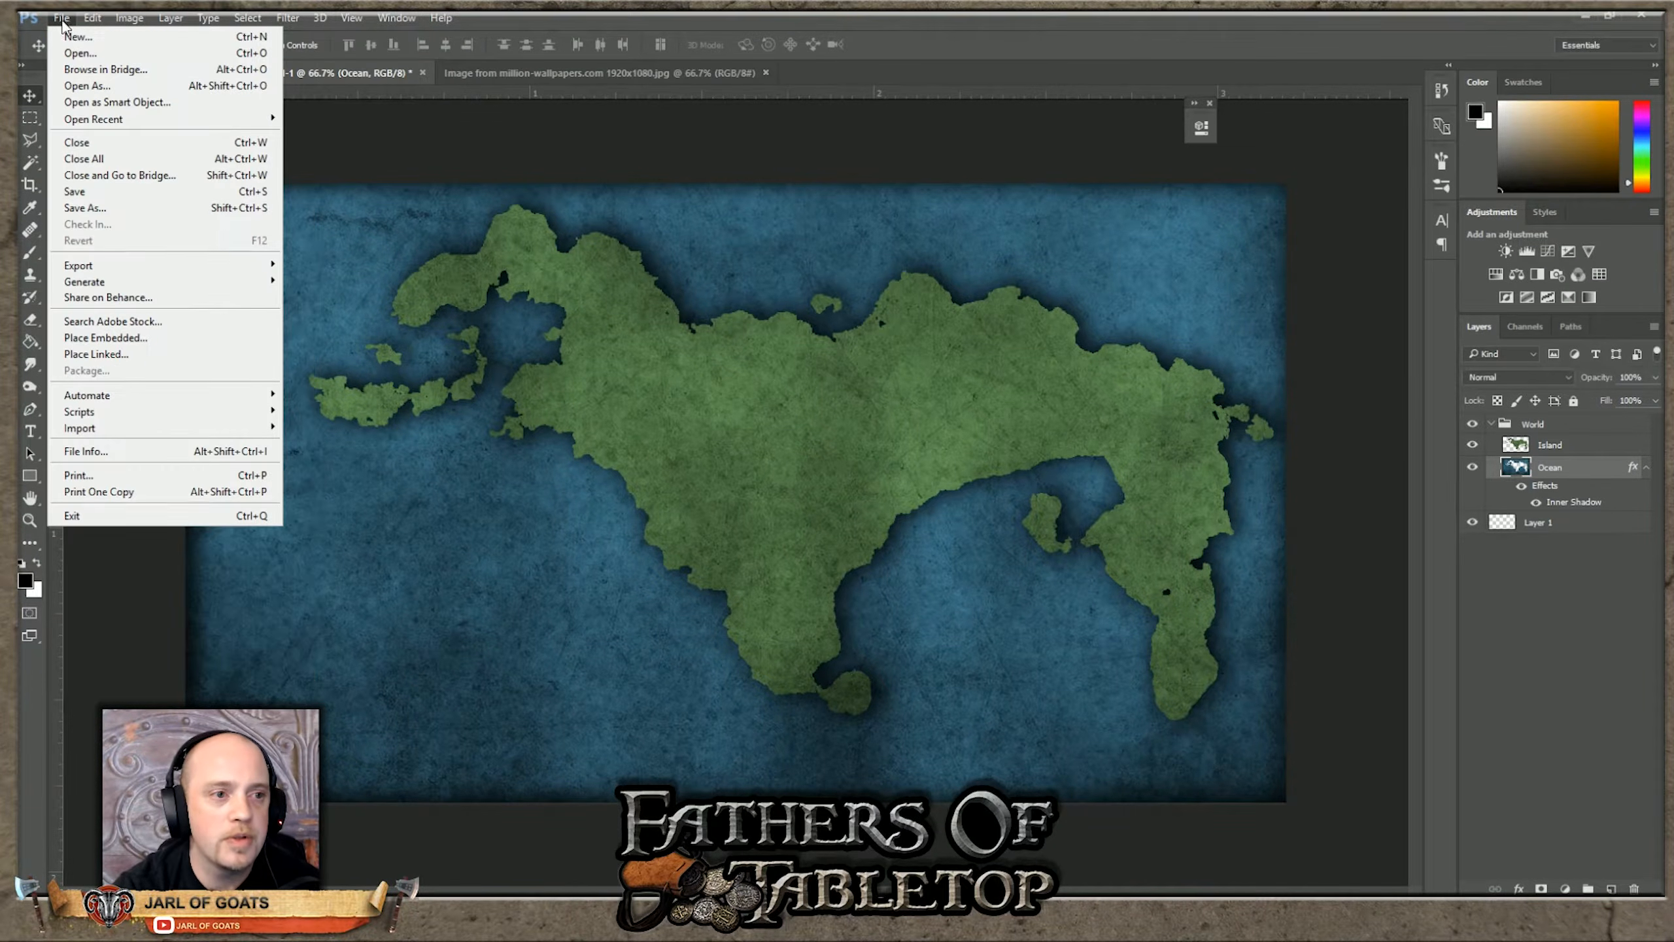
click(79, 53)
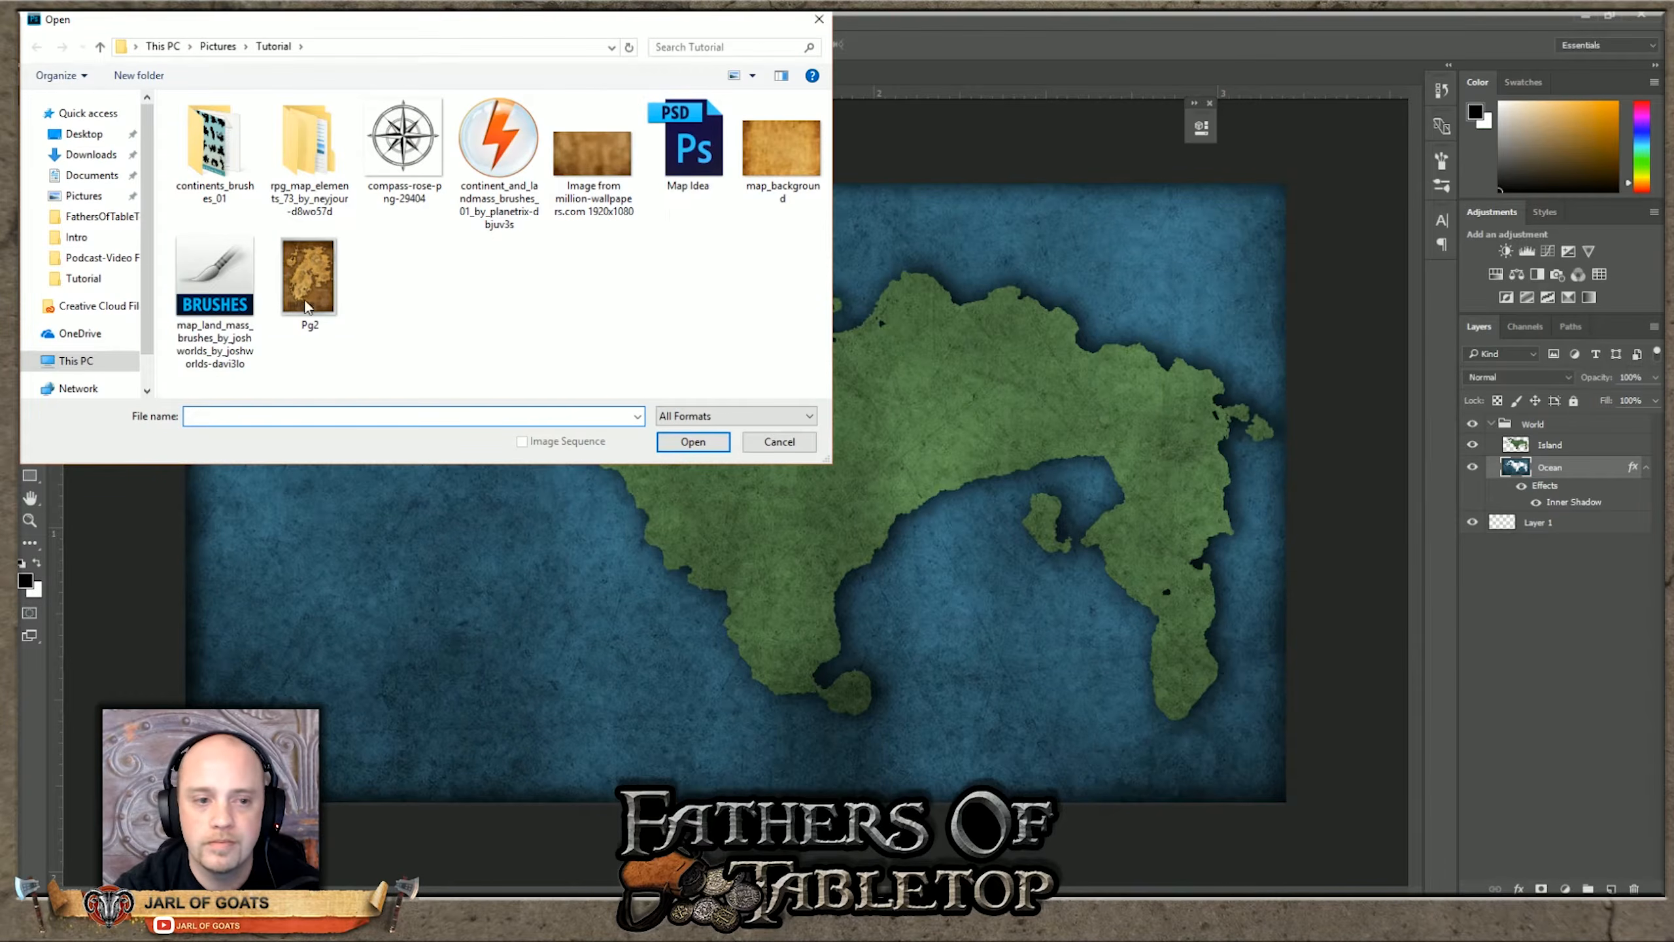
click(404, 139)
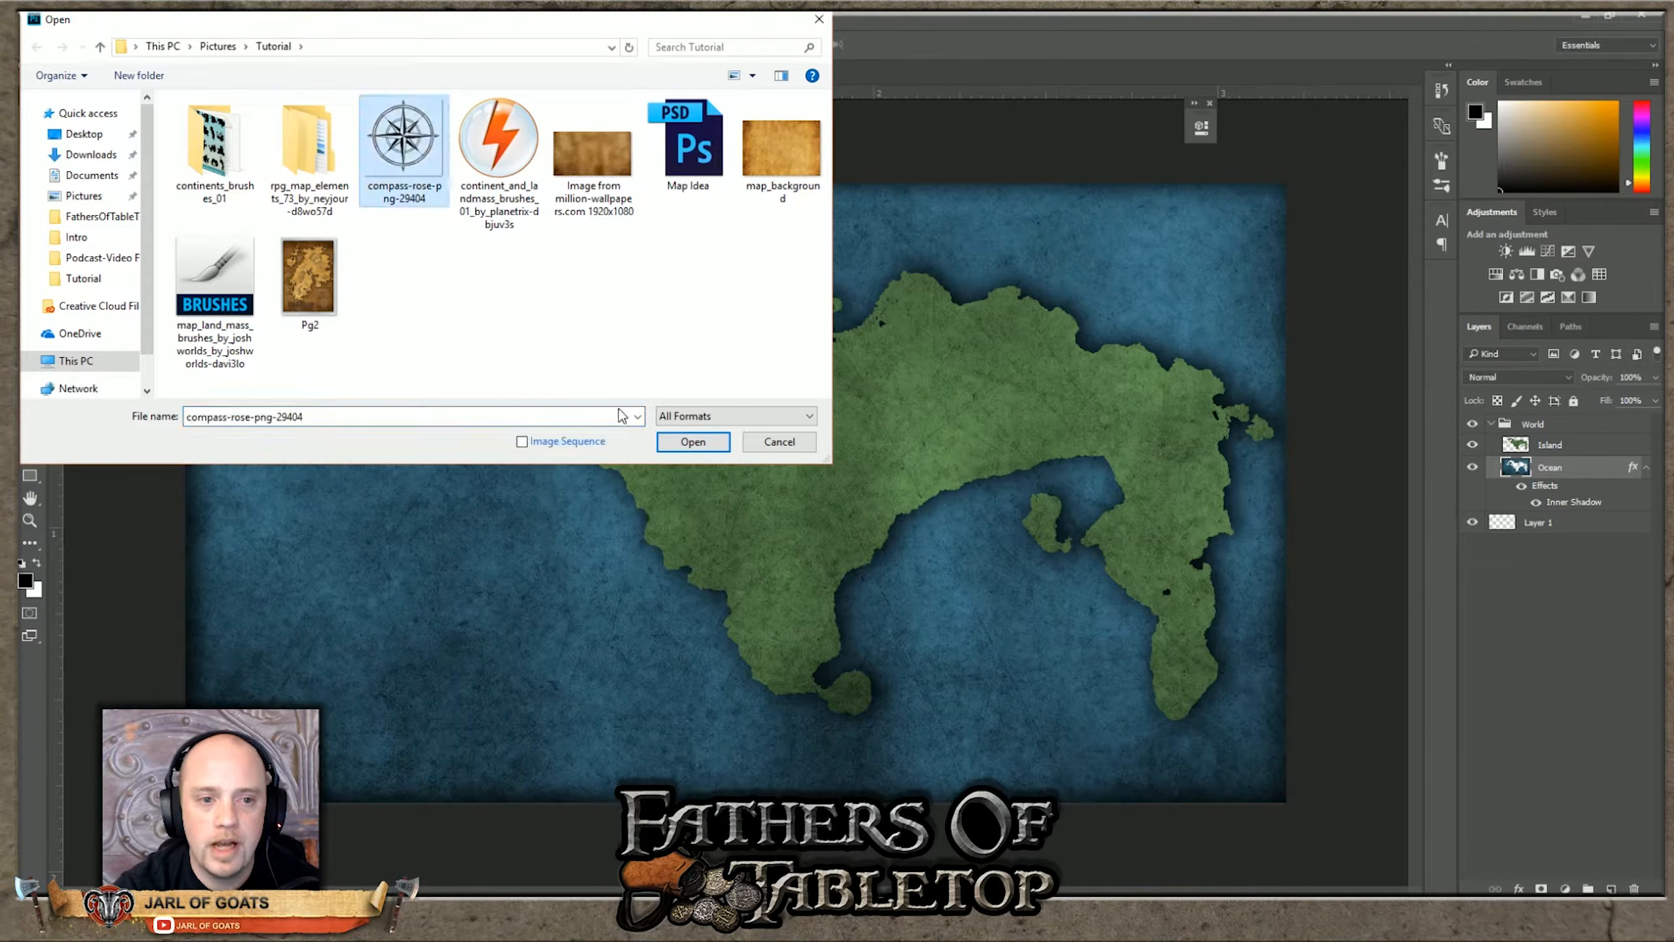
click(693, 441)
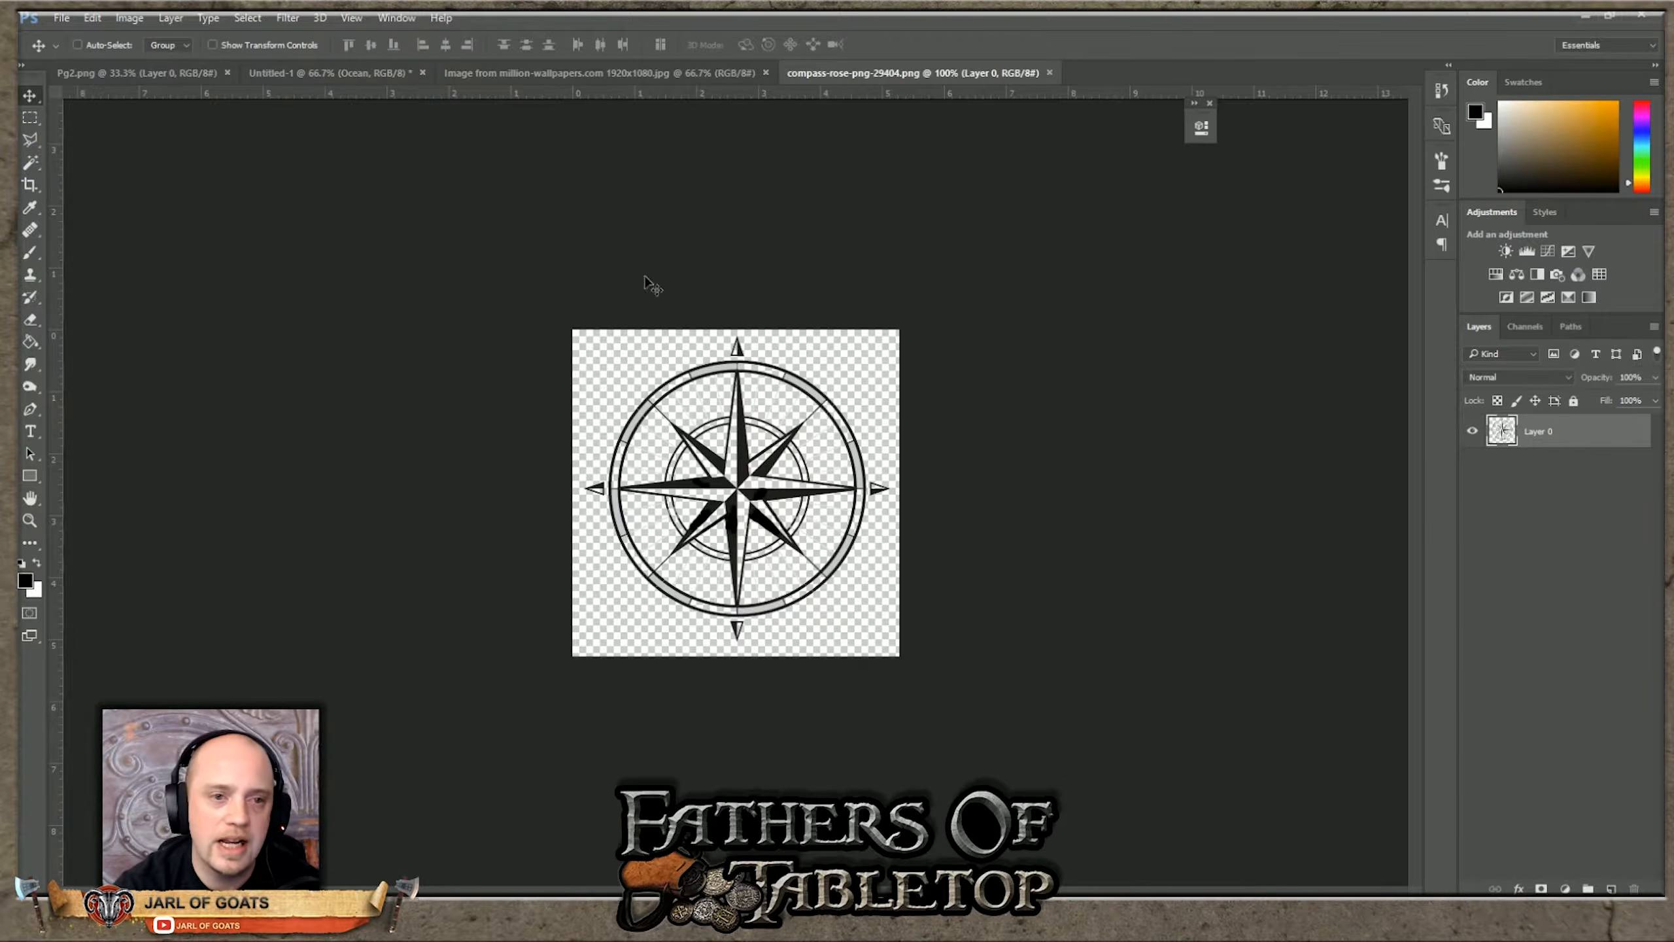
Step: Bring the compass rose into the Untitled-1 map document and place its layer above the World group
drag(778, 532, 683, 435)
drag(688, 370, 446, 616)
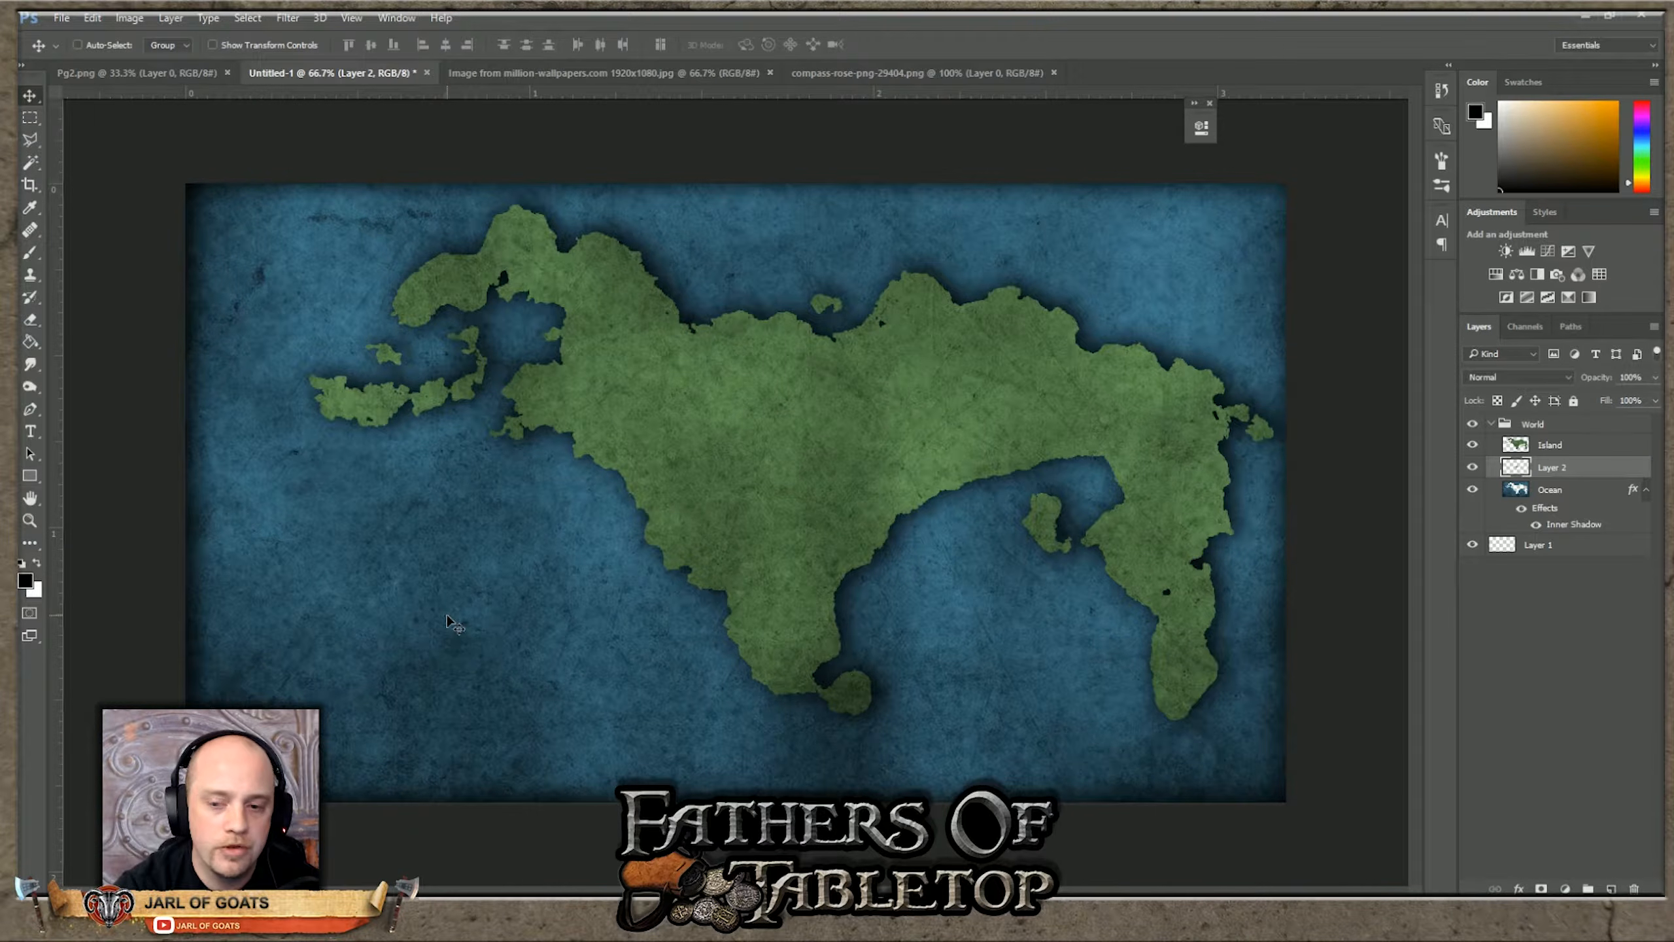
drag(1546, 470, 1544, 419)
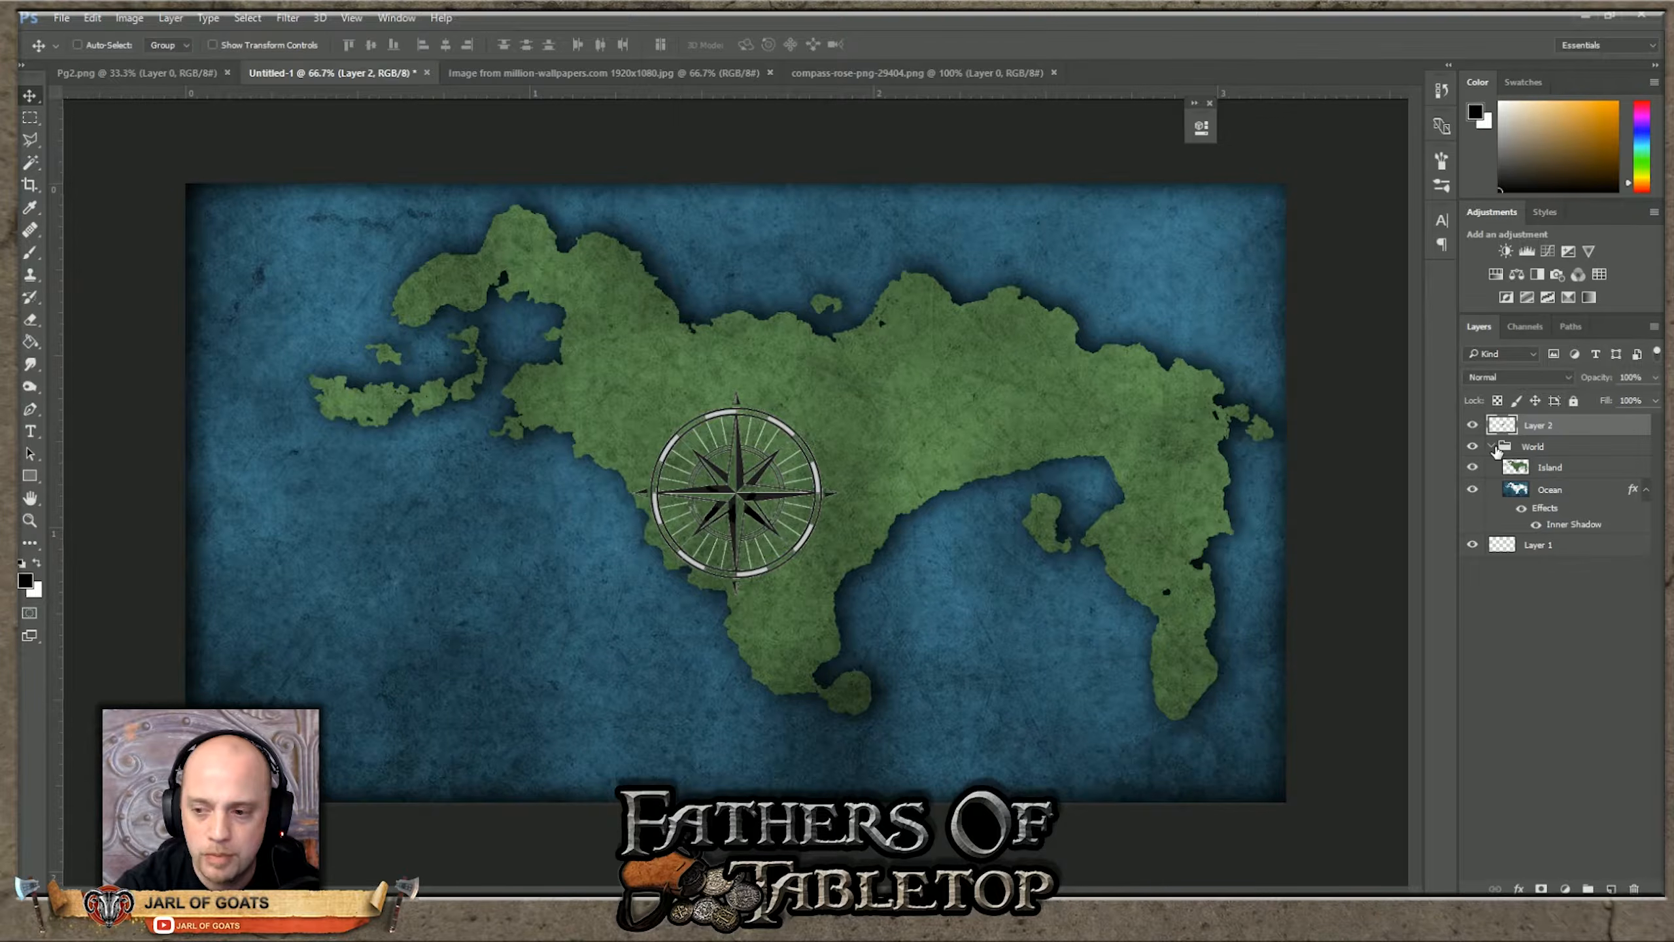
click(1550, 470)
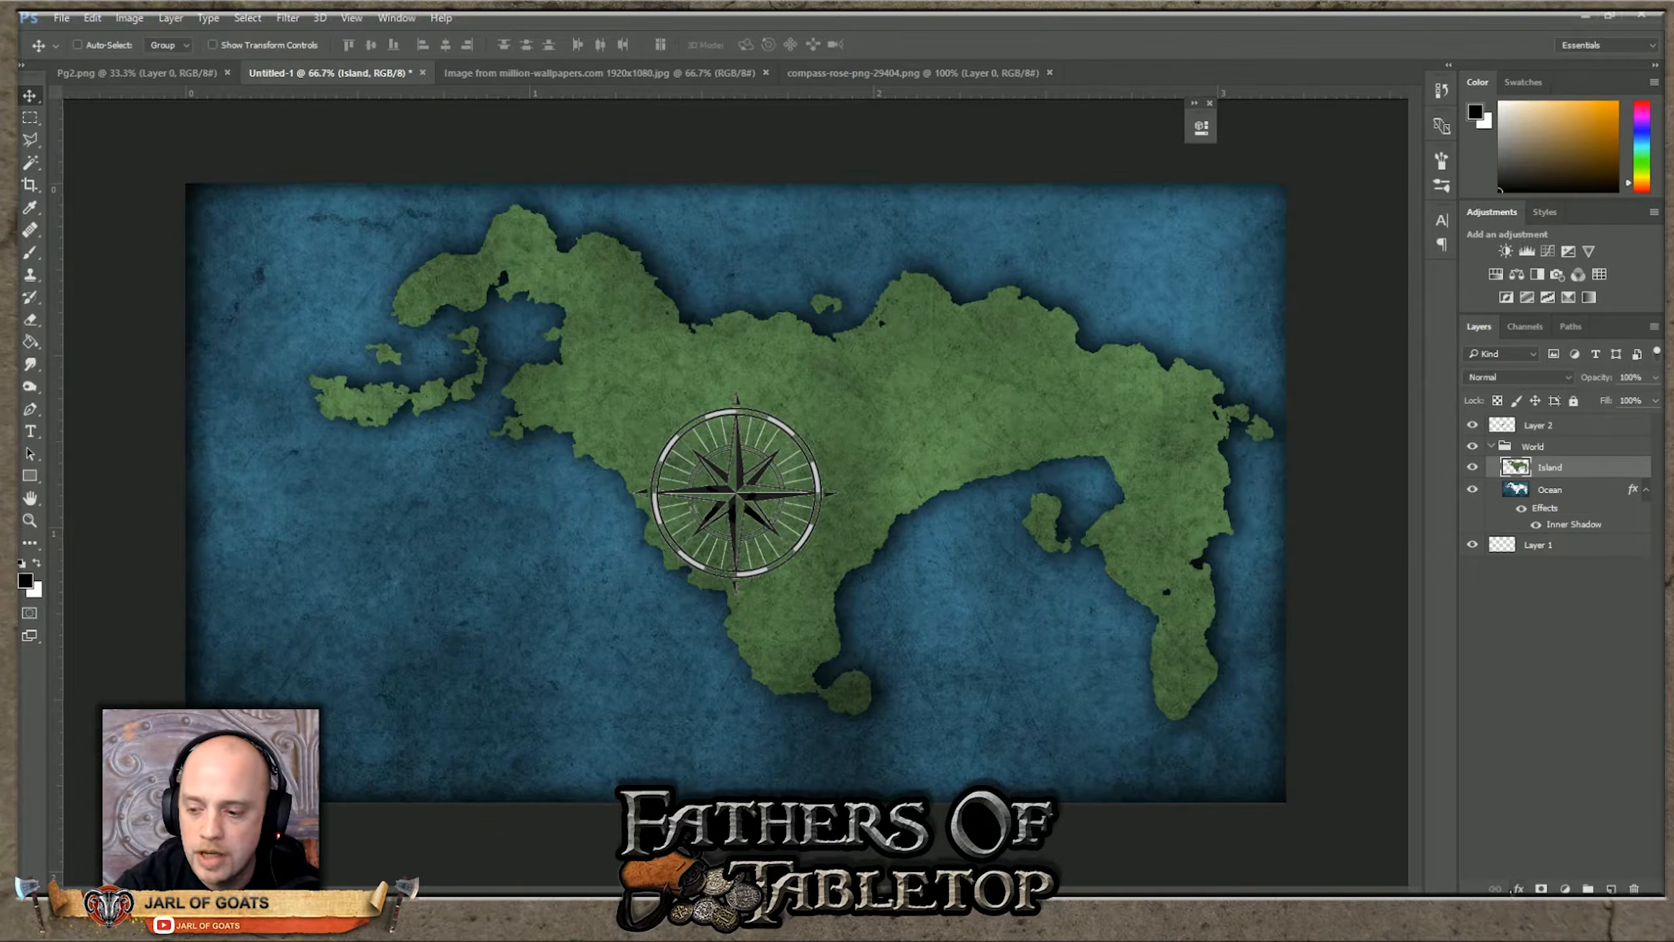
click(1514, 890)
click(1563, 749)
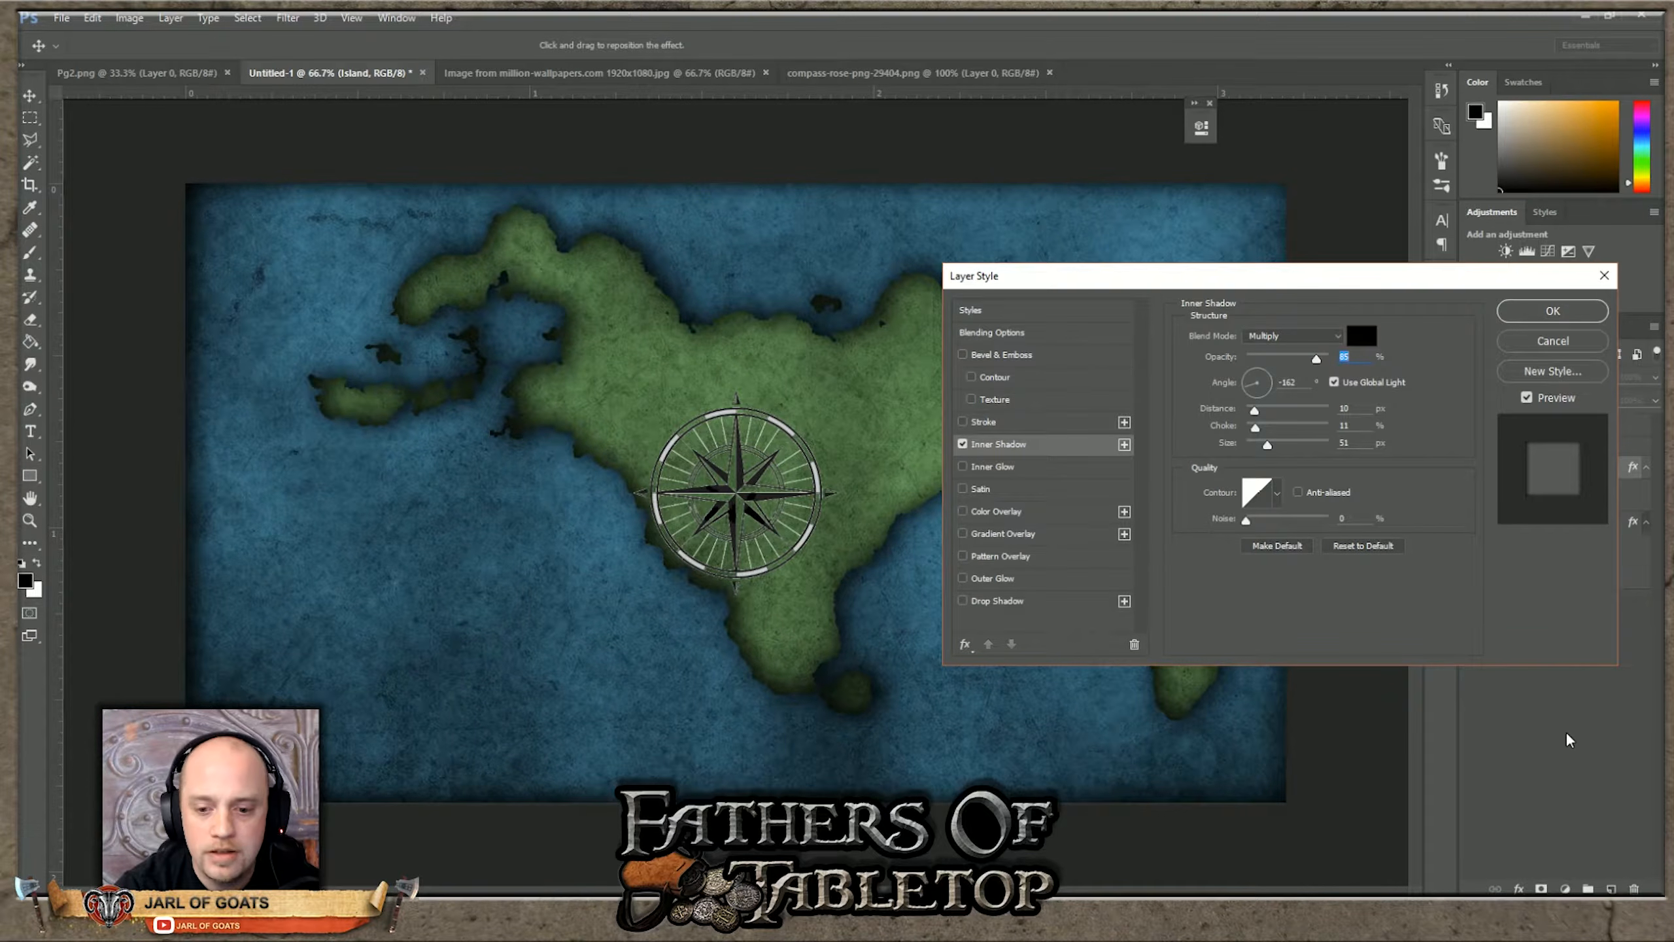
click(1556, 340)
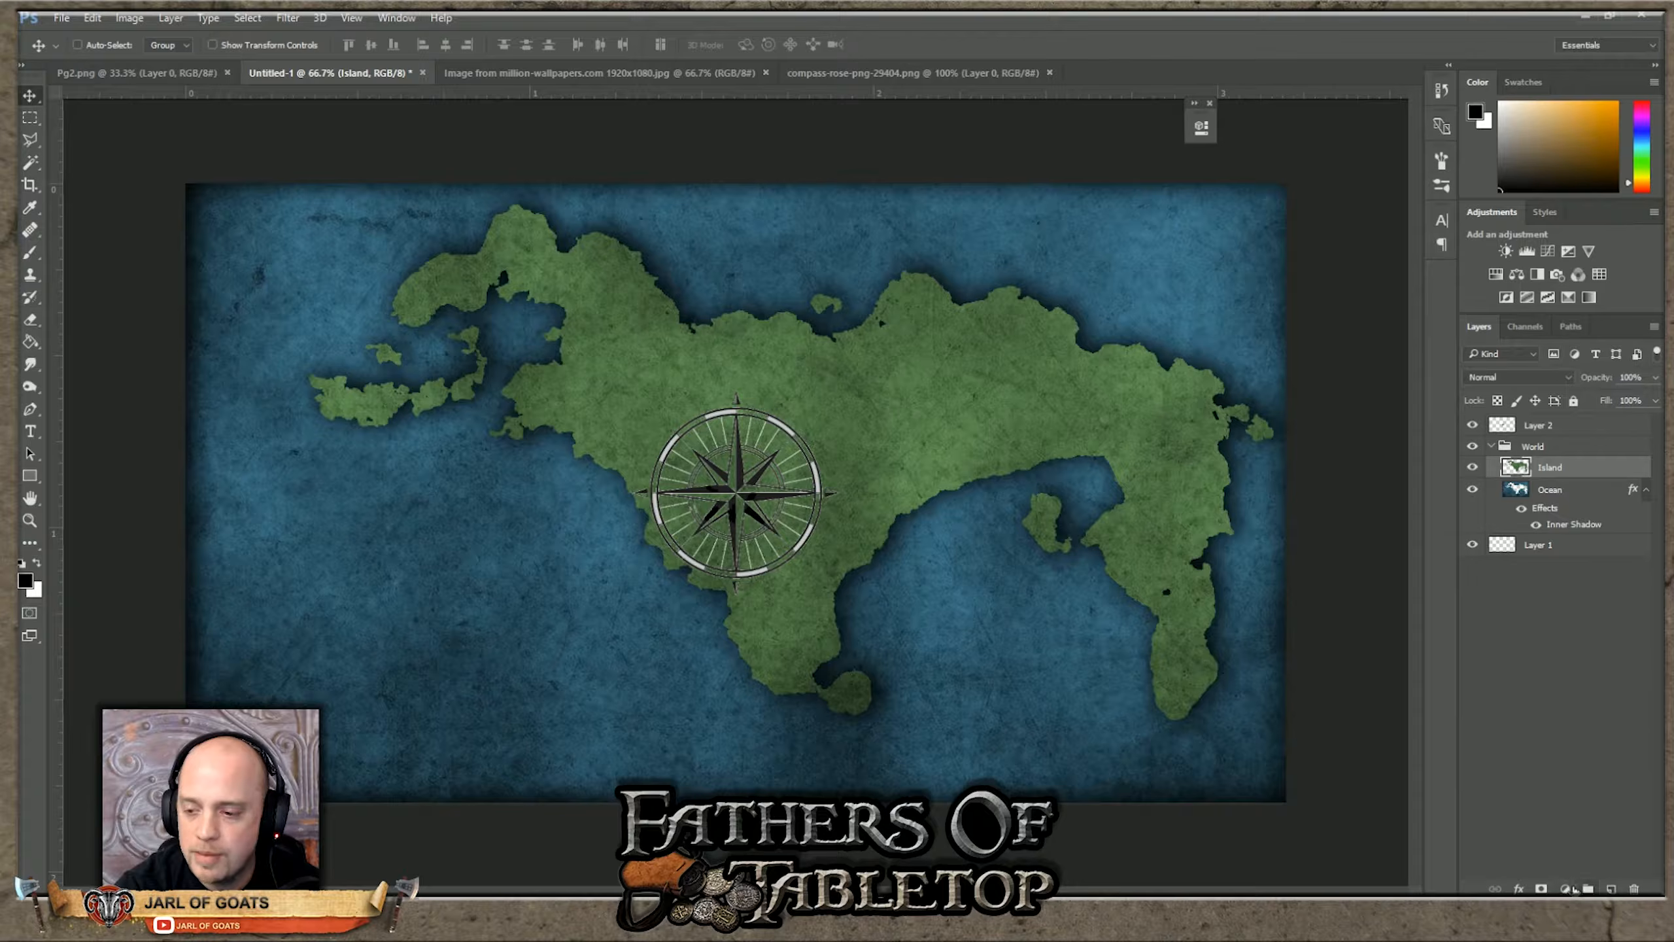
Step: Add a Drop Shadow to the Island layer with Use Global Light off and a separately adjusted light angle
click(1518, 889)
click(1543, 886)
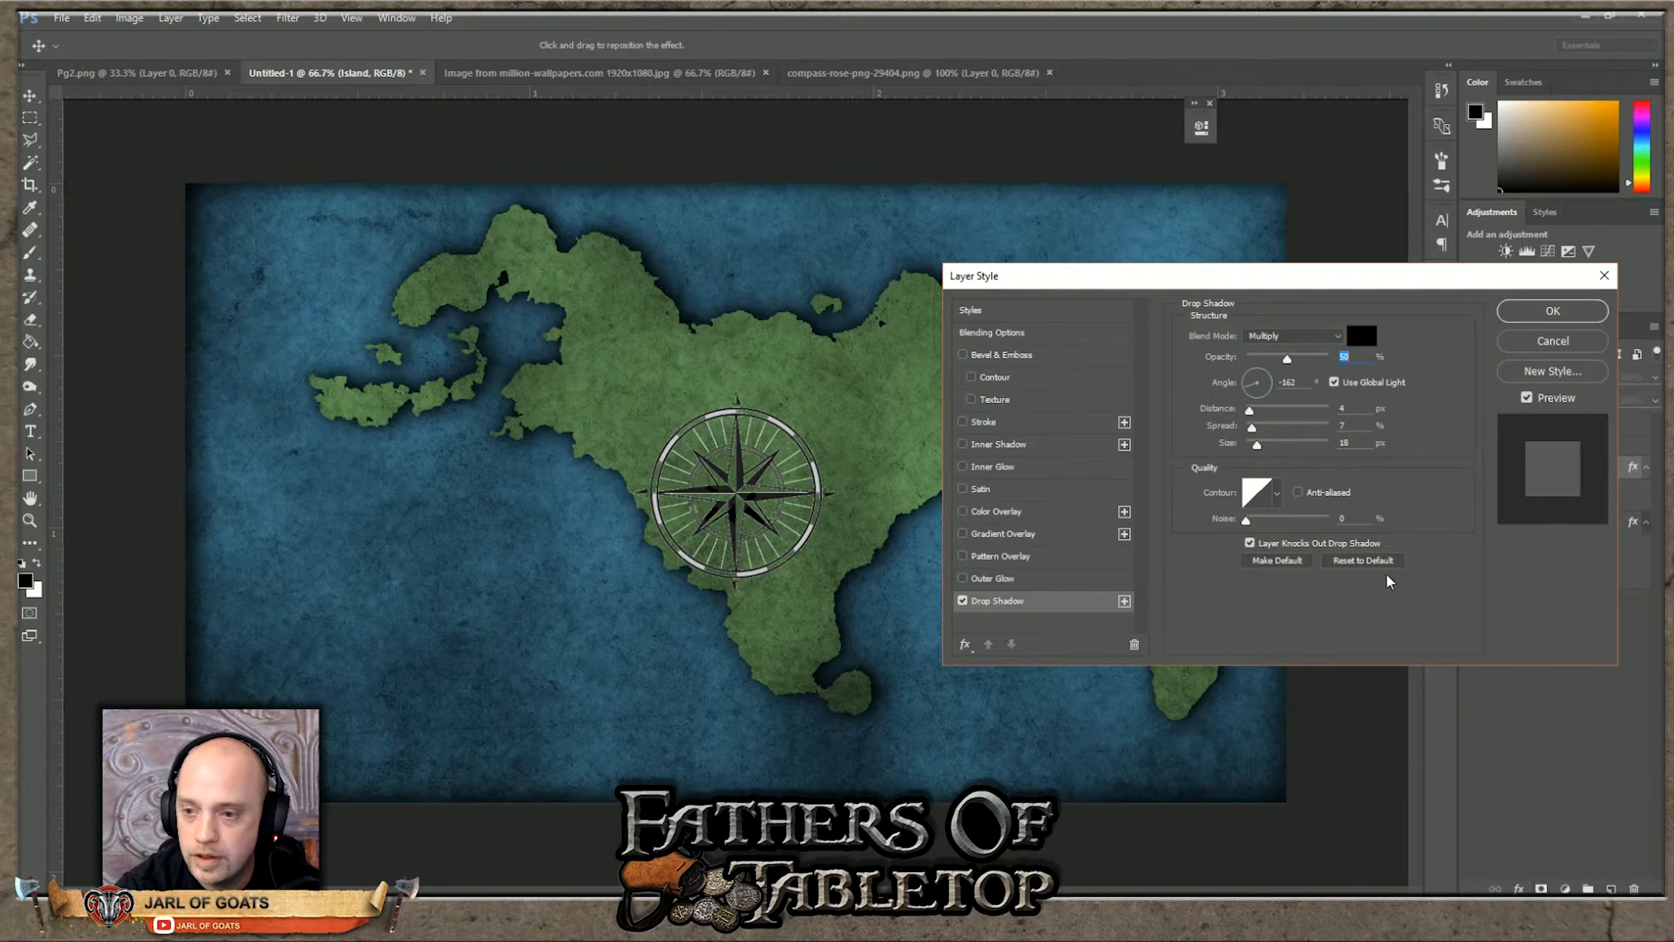
click(1262, 378)
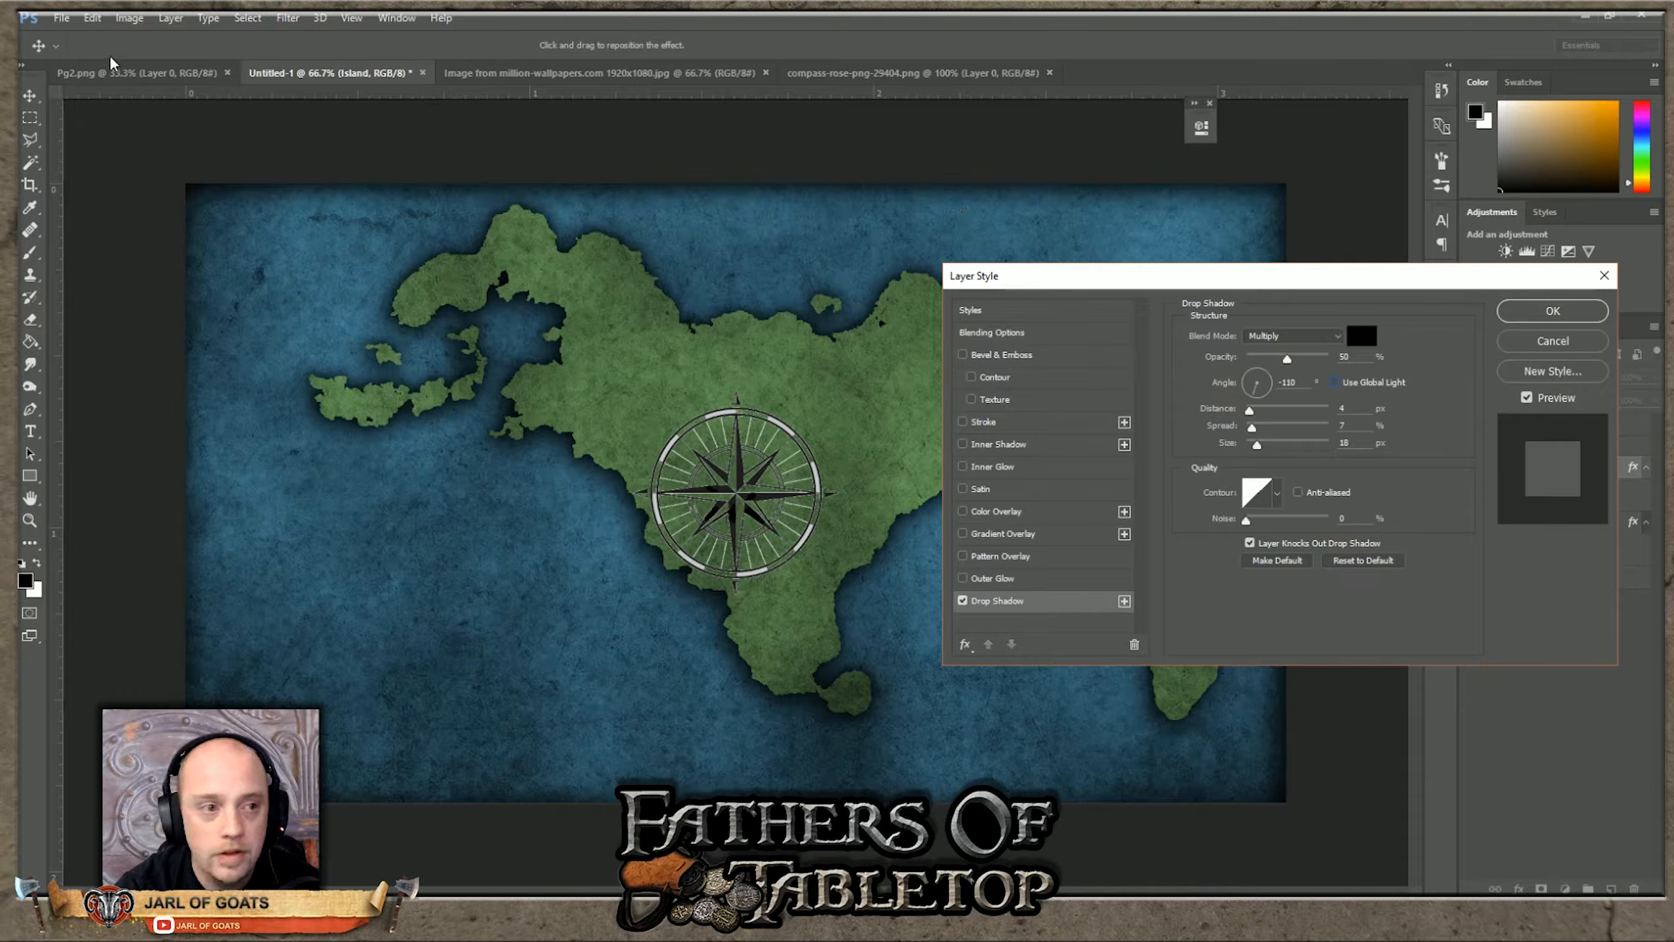
click(100, 18)
click(101, 33)
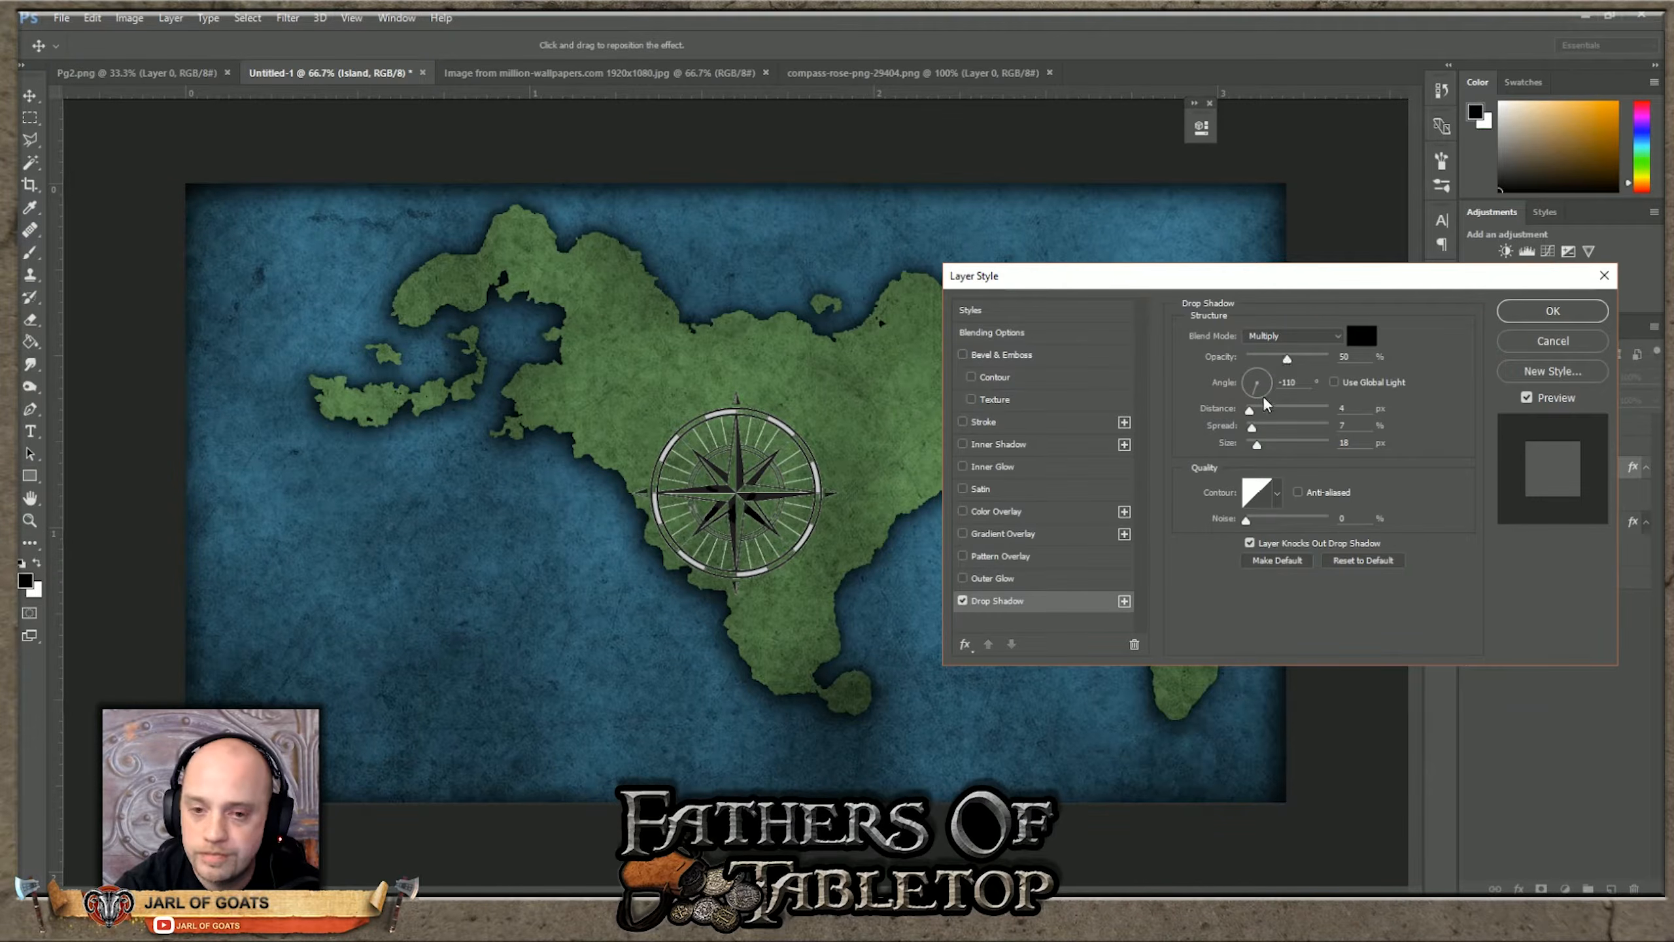
click(1253, 378)
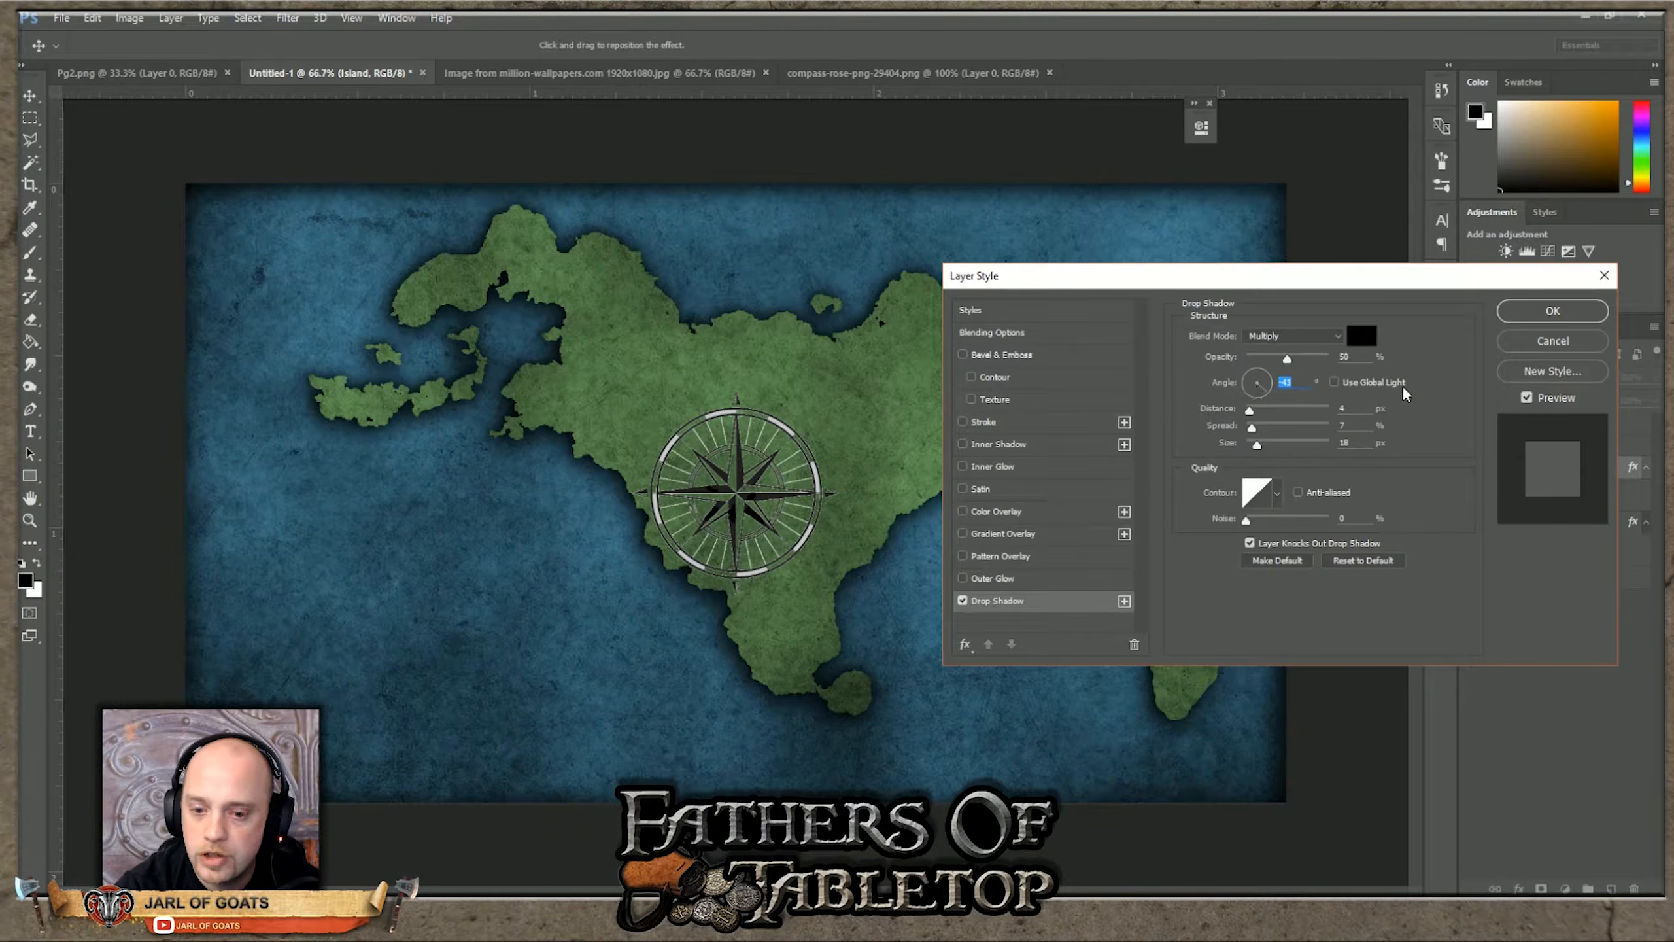
click(1554, 311)
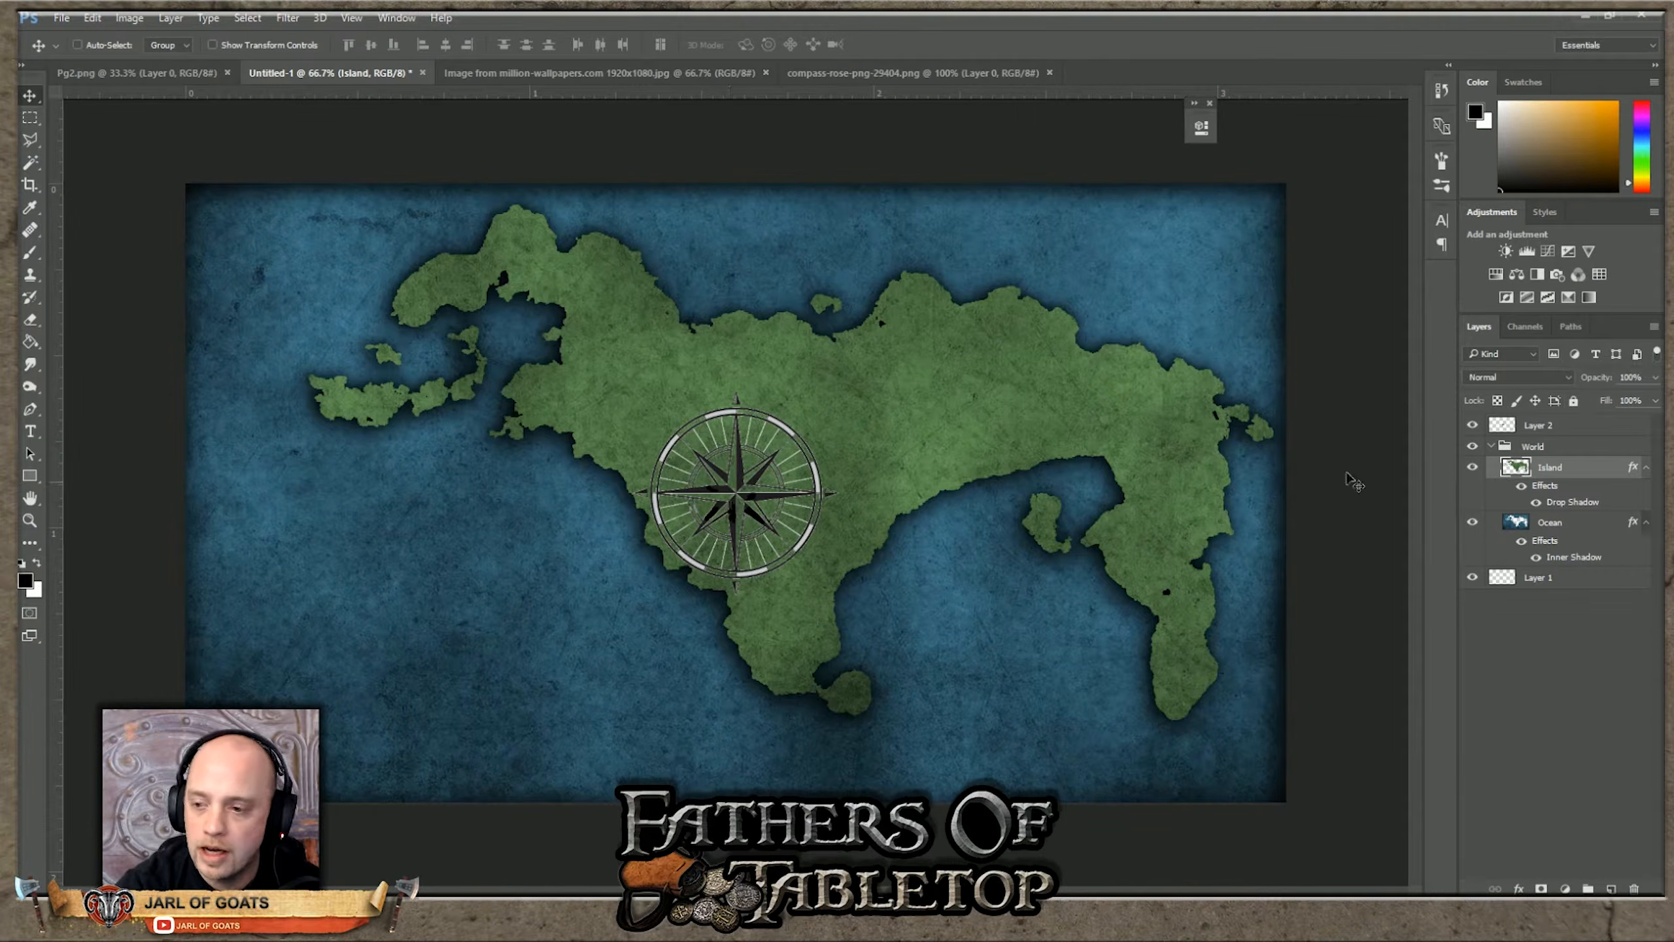
Step: Move the compass rose into the southwestern ocean and colorize it orange with Hue/Saturation: hue 26, saturation 73, lightness -15
click(1538, 425)
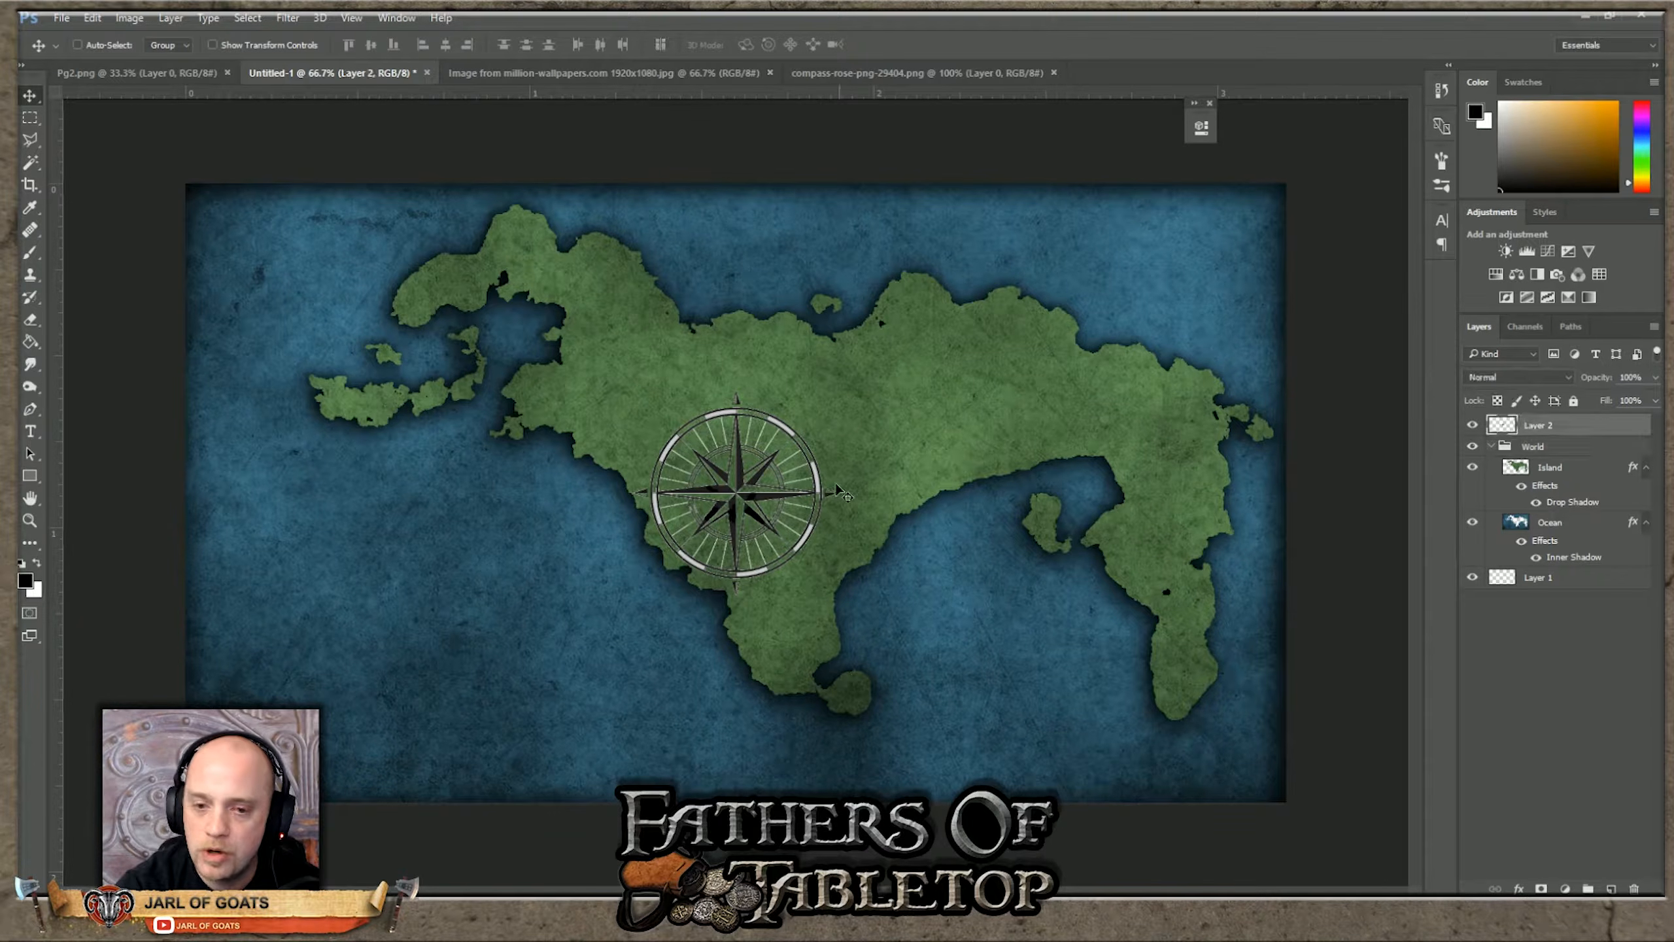
drag(738, 493, 371, 646)
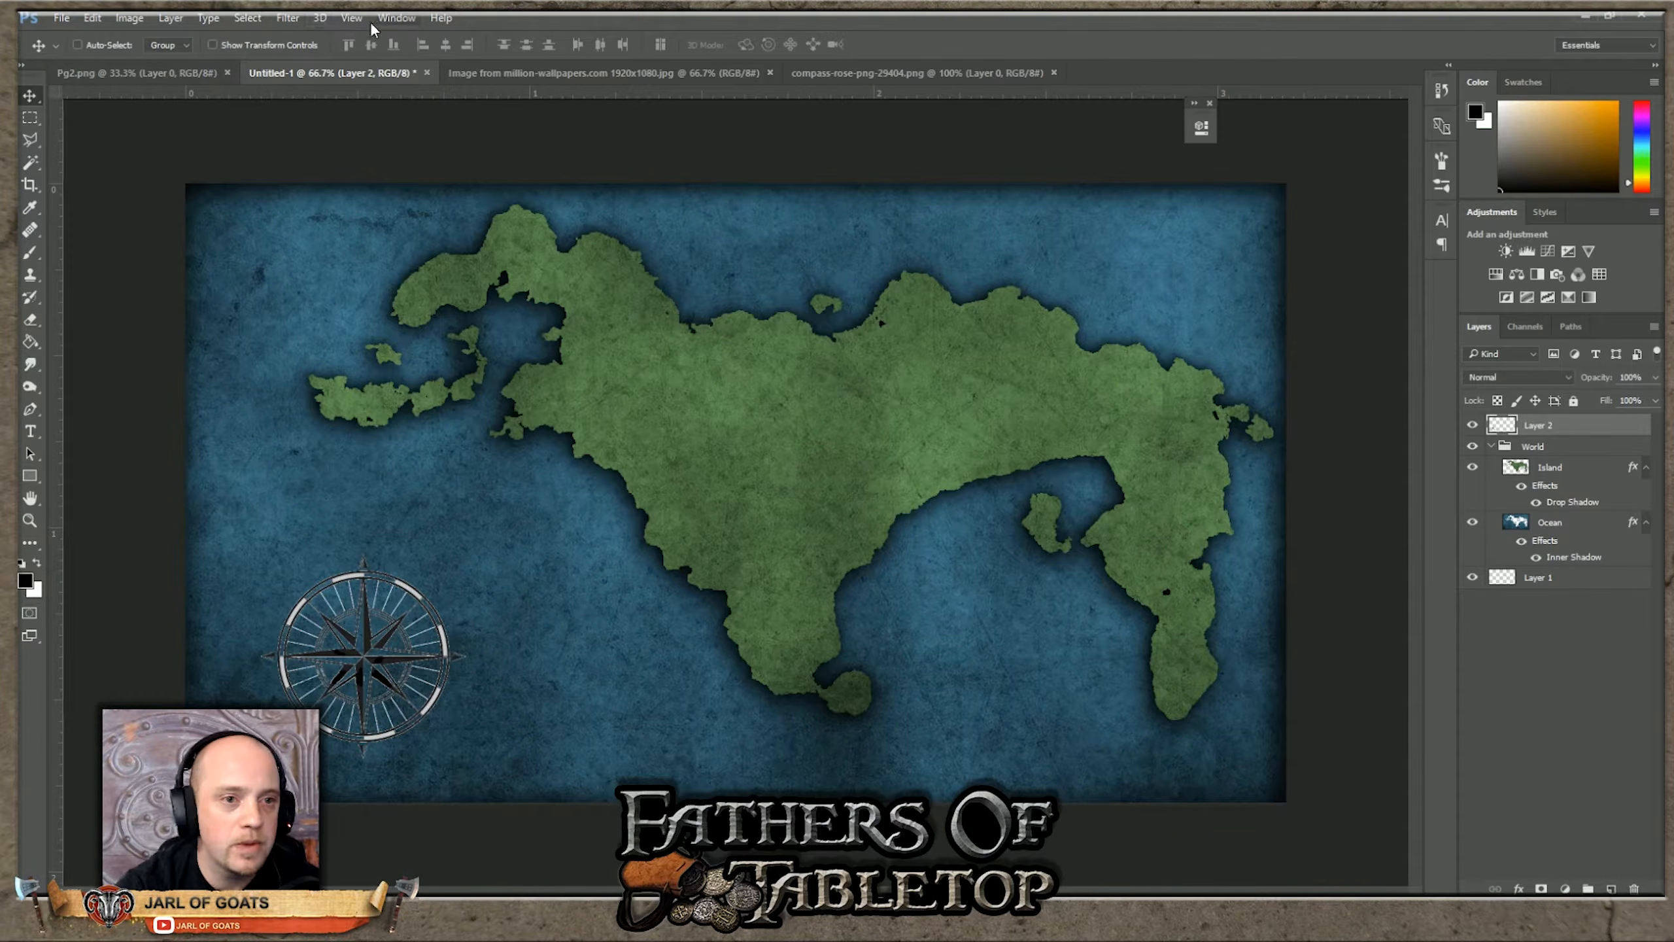
click(351, 19)
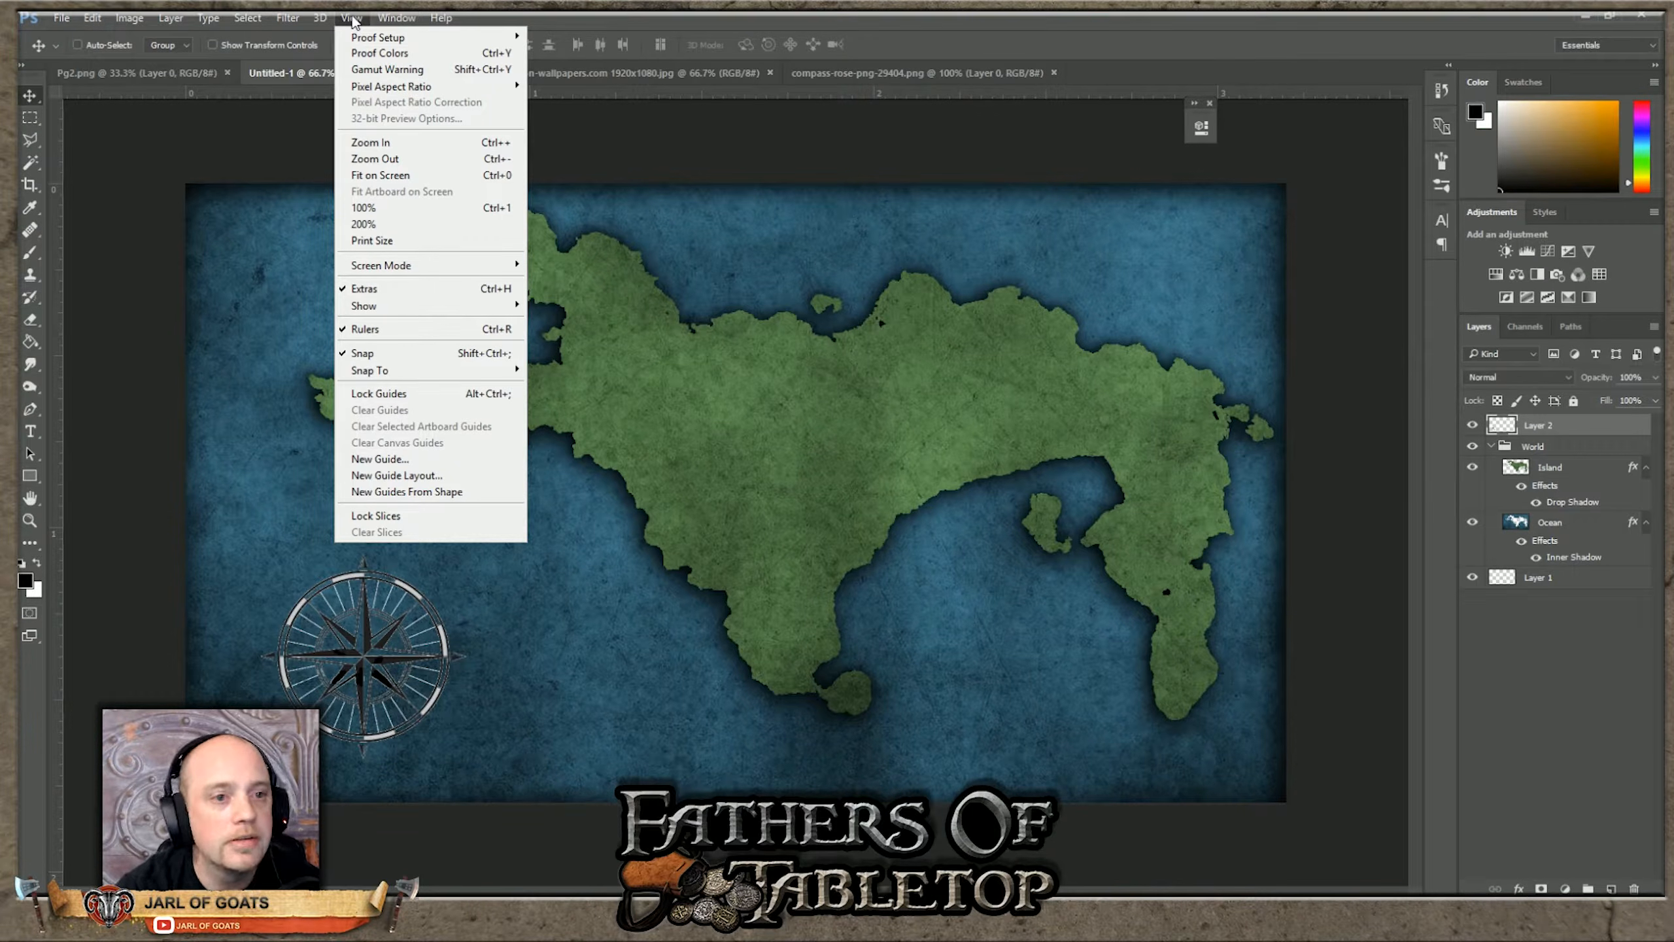
mouse_move(129, 18)
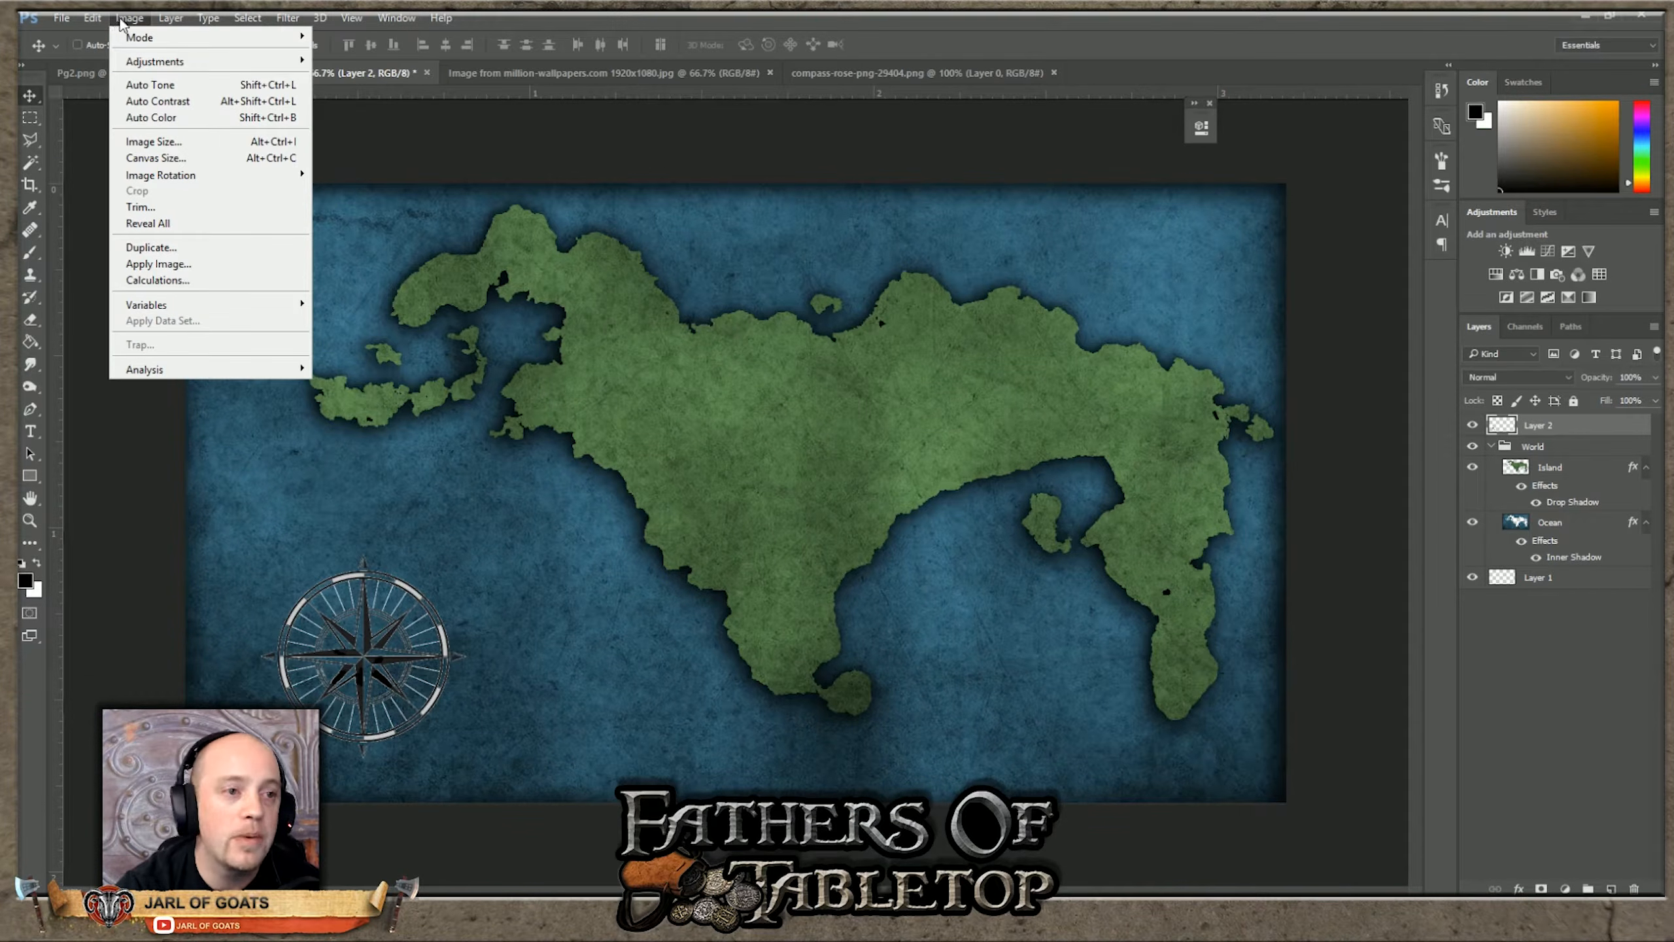
mouse_move(146, 63)
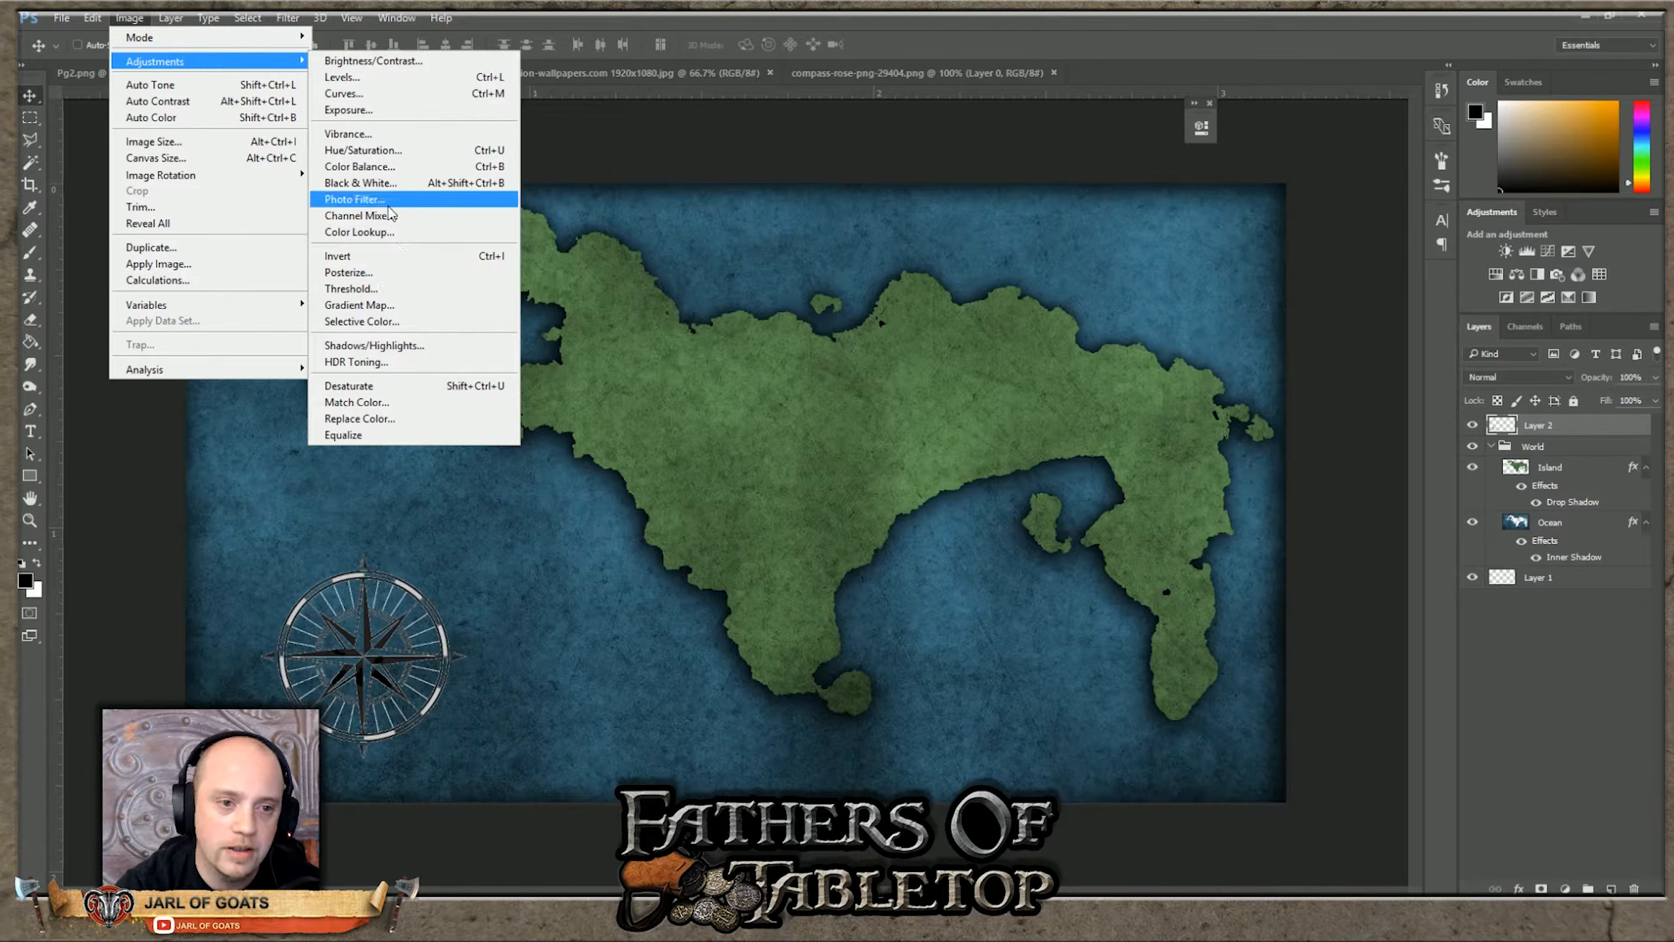
click(370, 151)
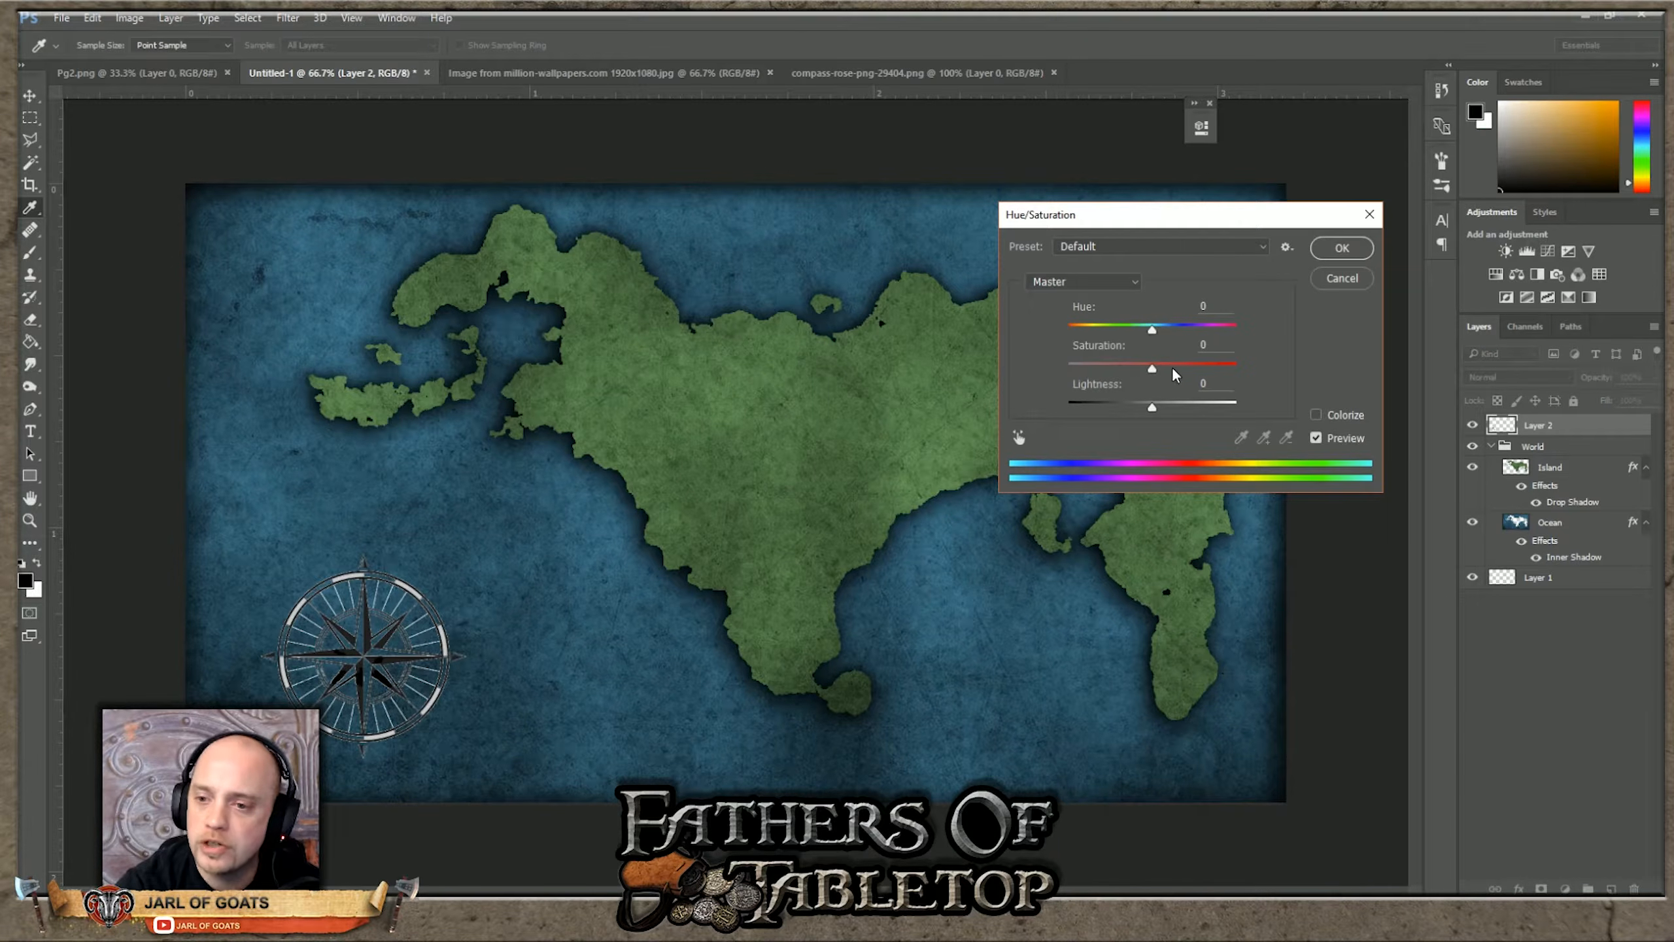
click(1316, 414)
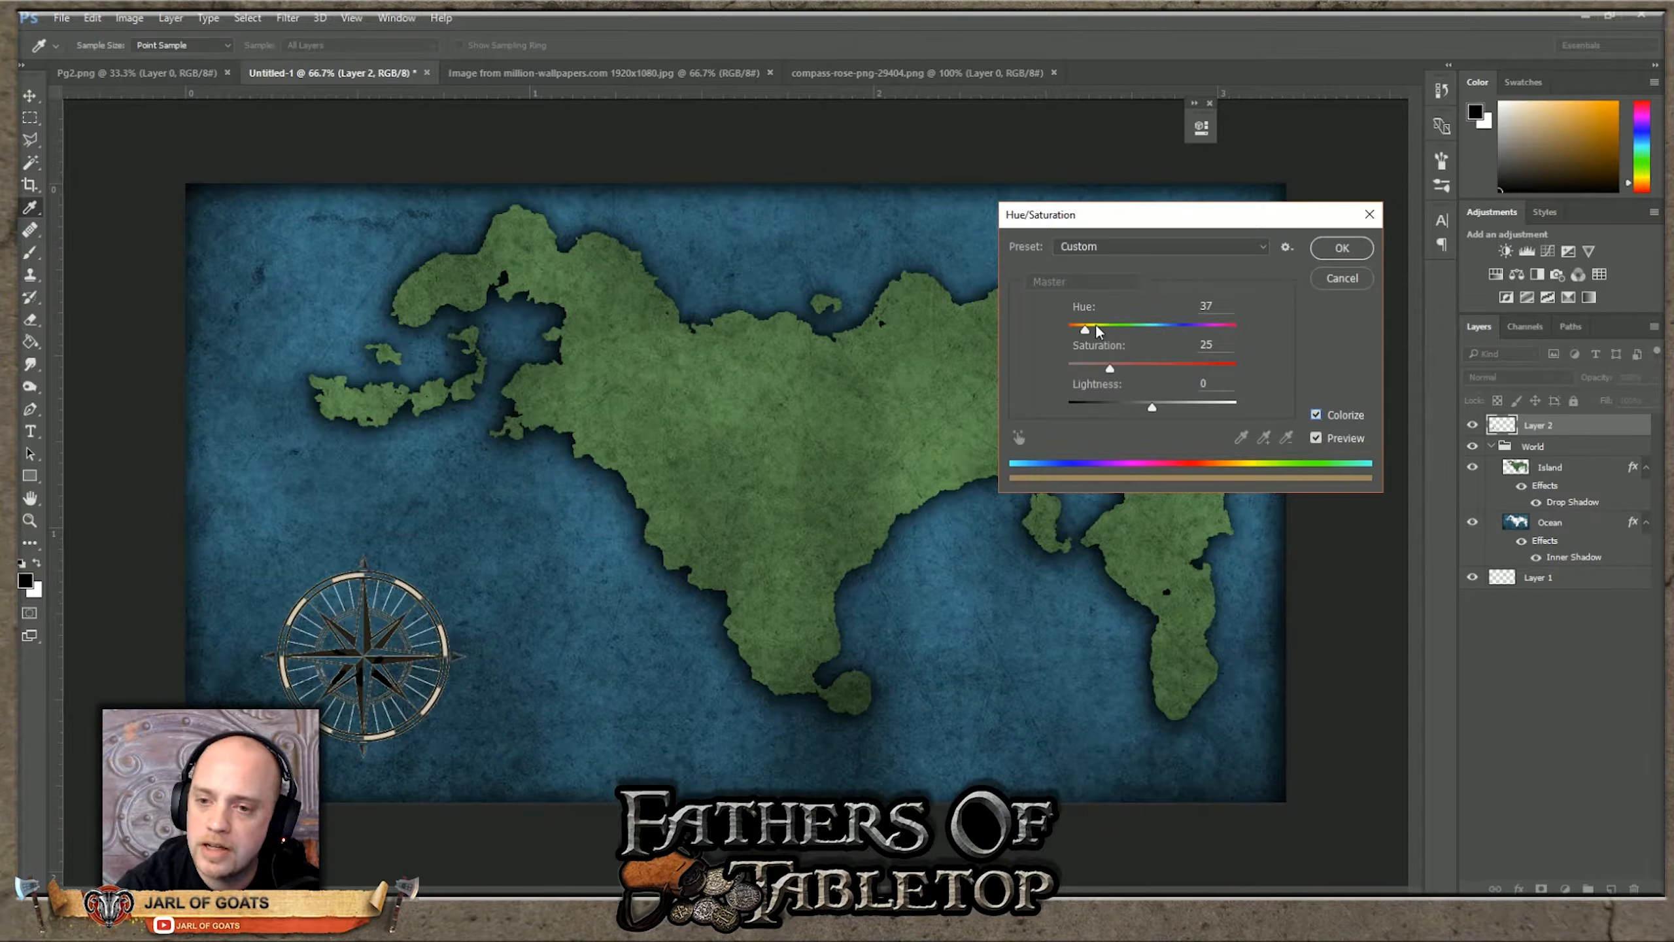
drag(1086, 330, 1186, 371)
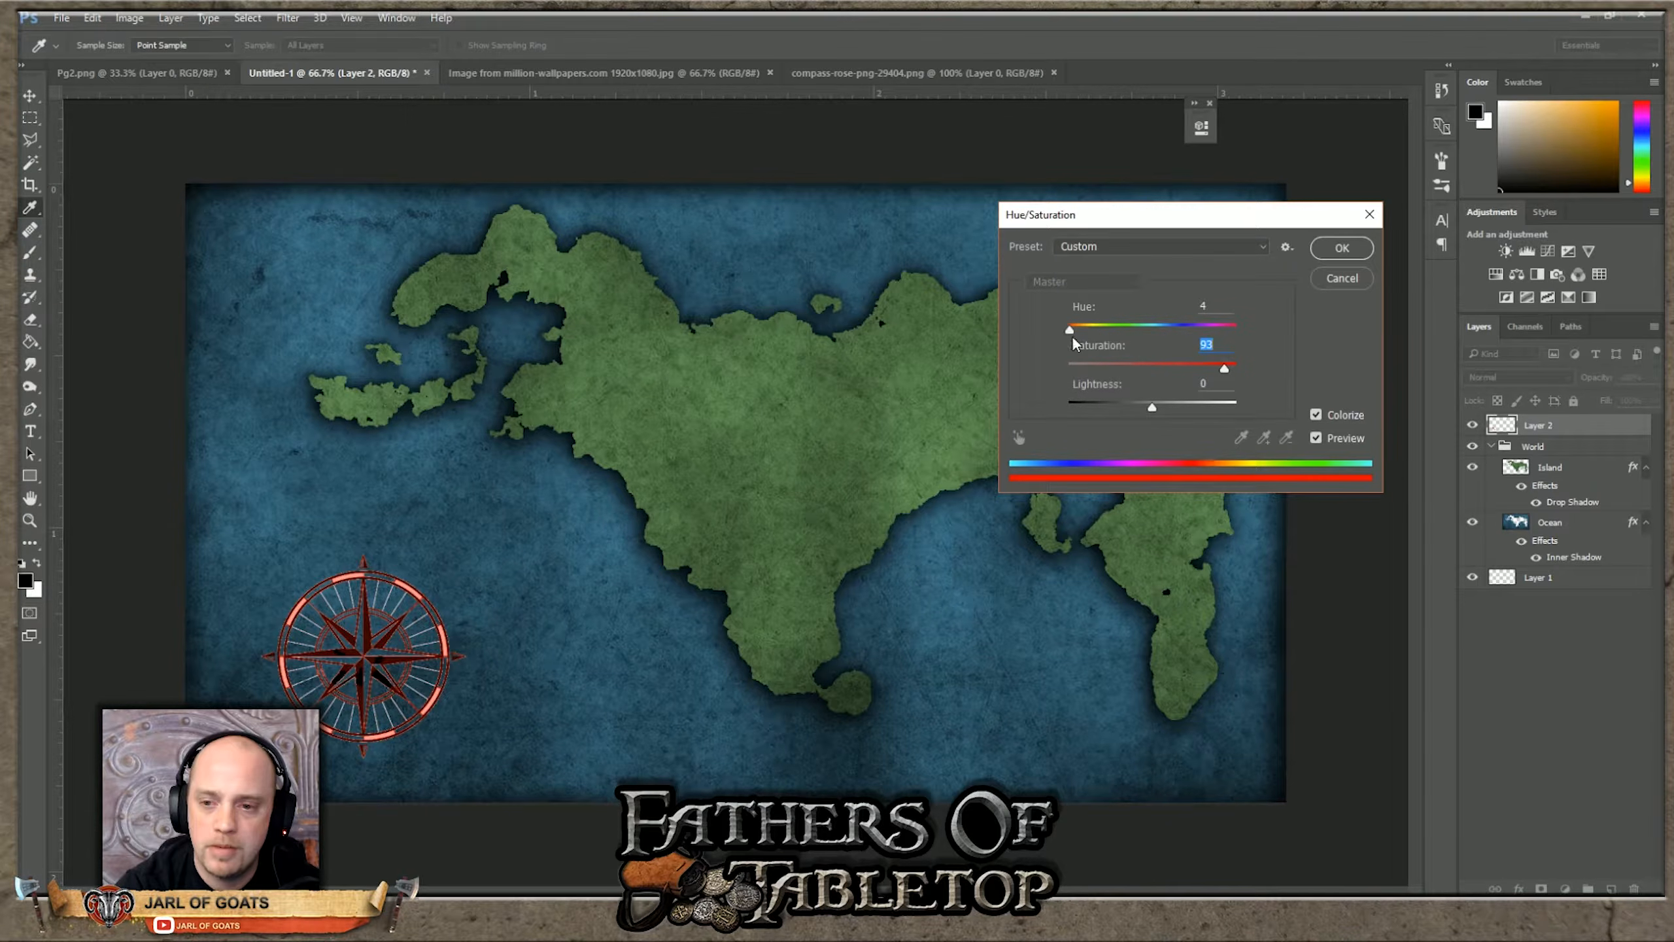
drag(1070, 330, 1079, 332)
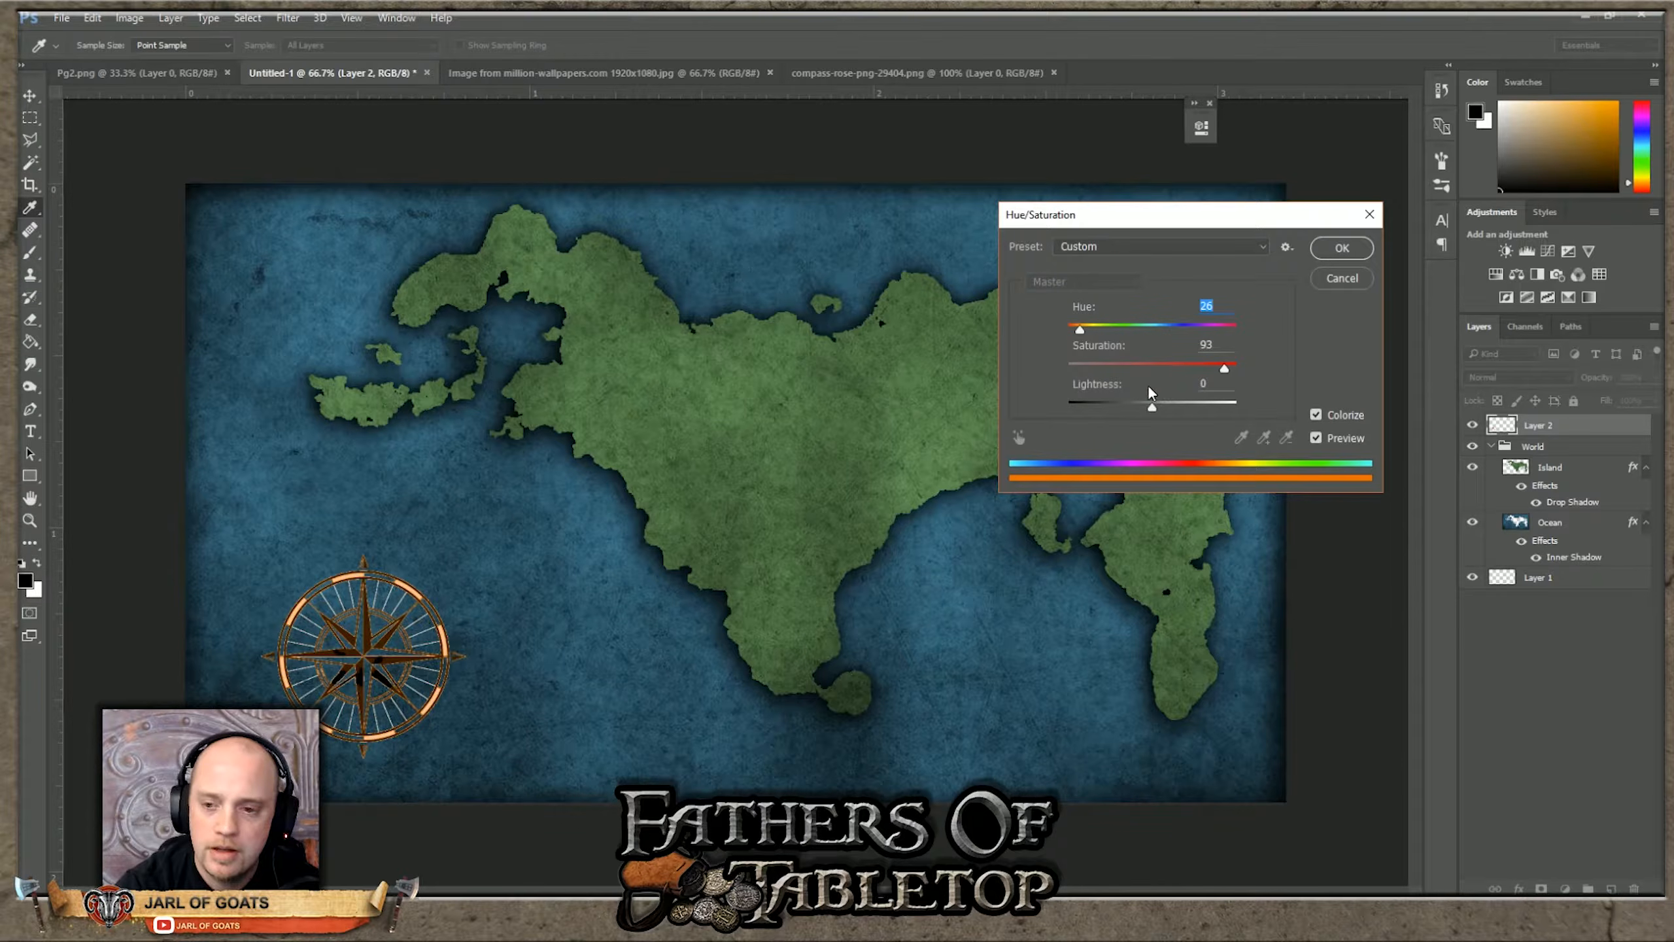
drag(1152, 406, 1139, 407)
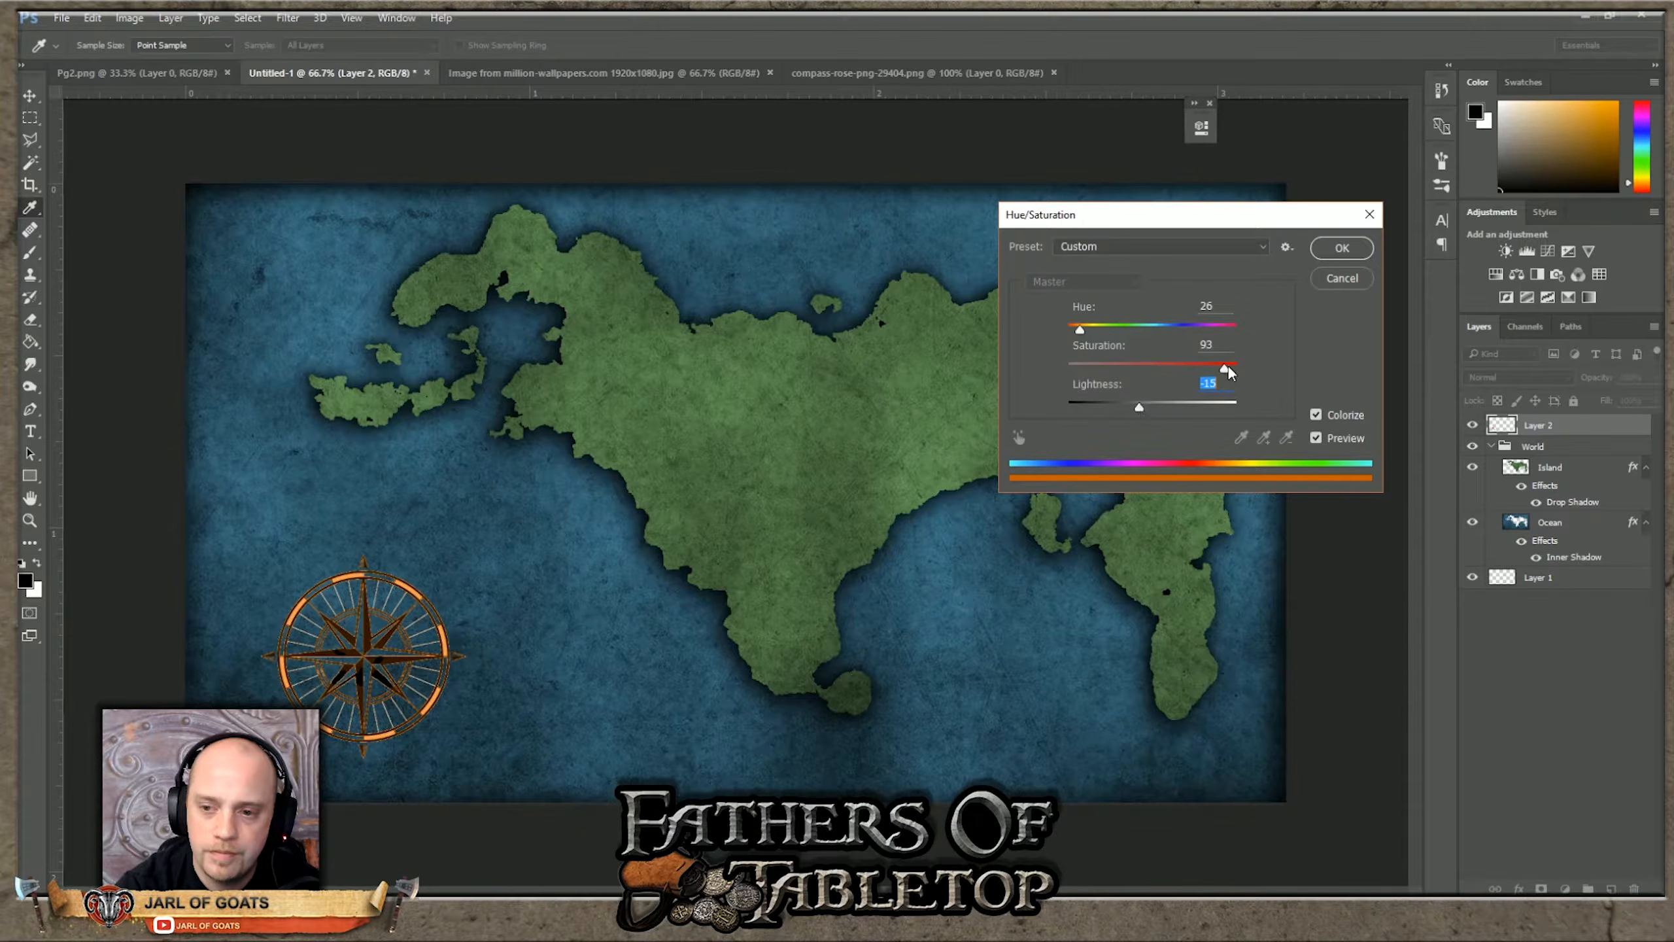
drag(1224, 369, 1206, 370)
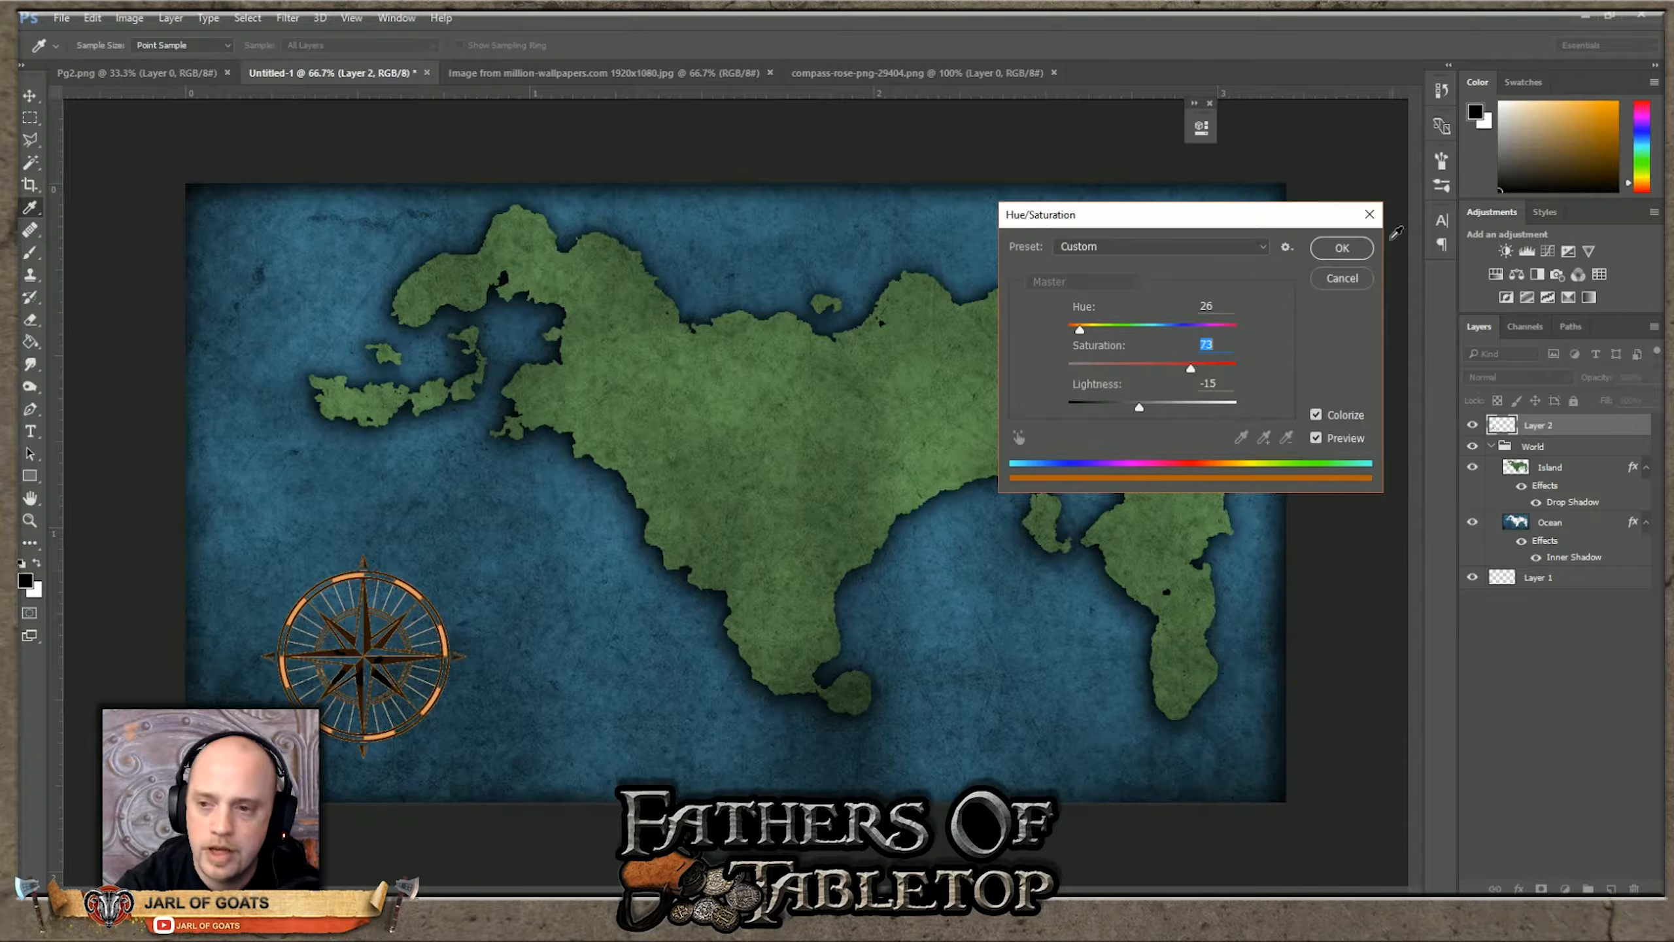
click(1358, 248)
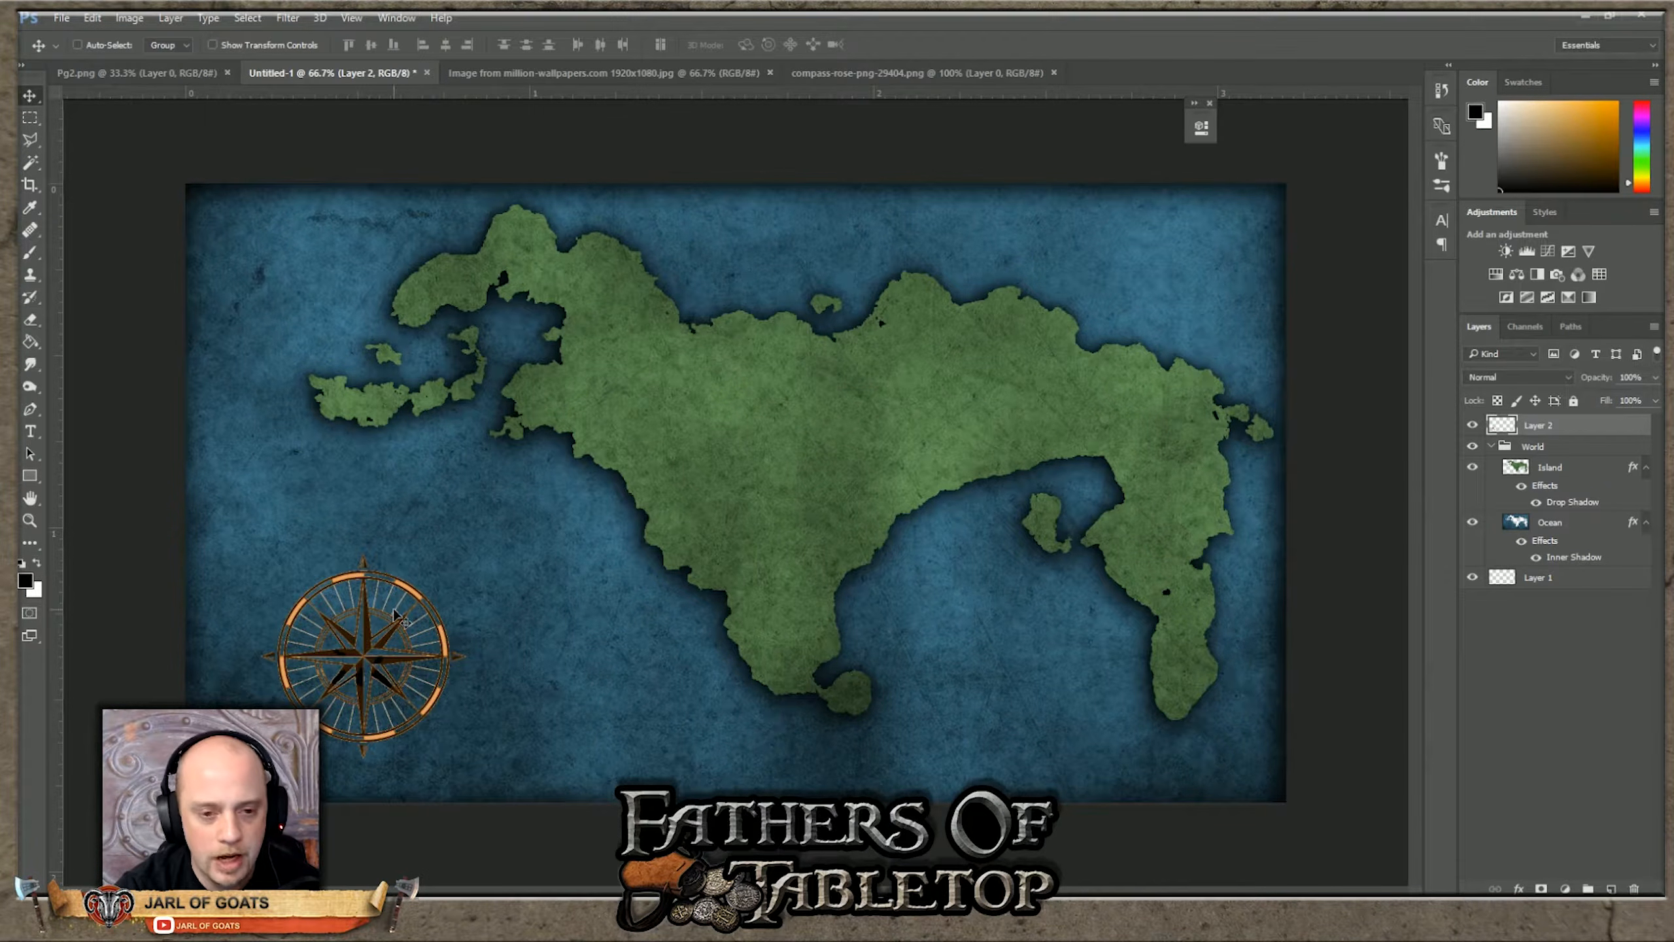
click(352, 18)
click(383, 213)
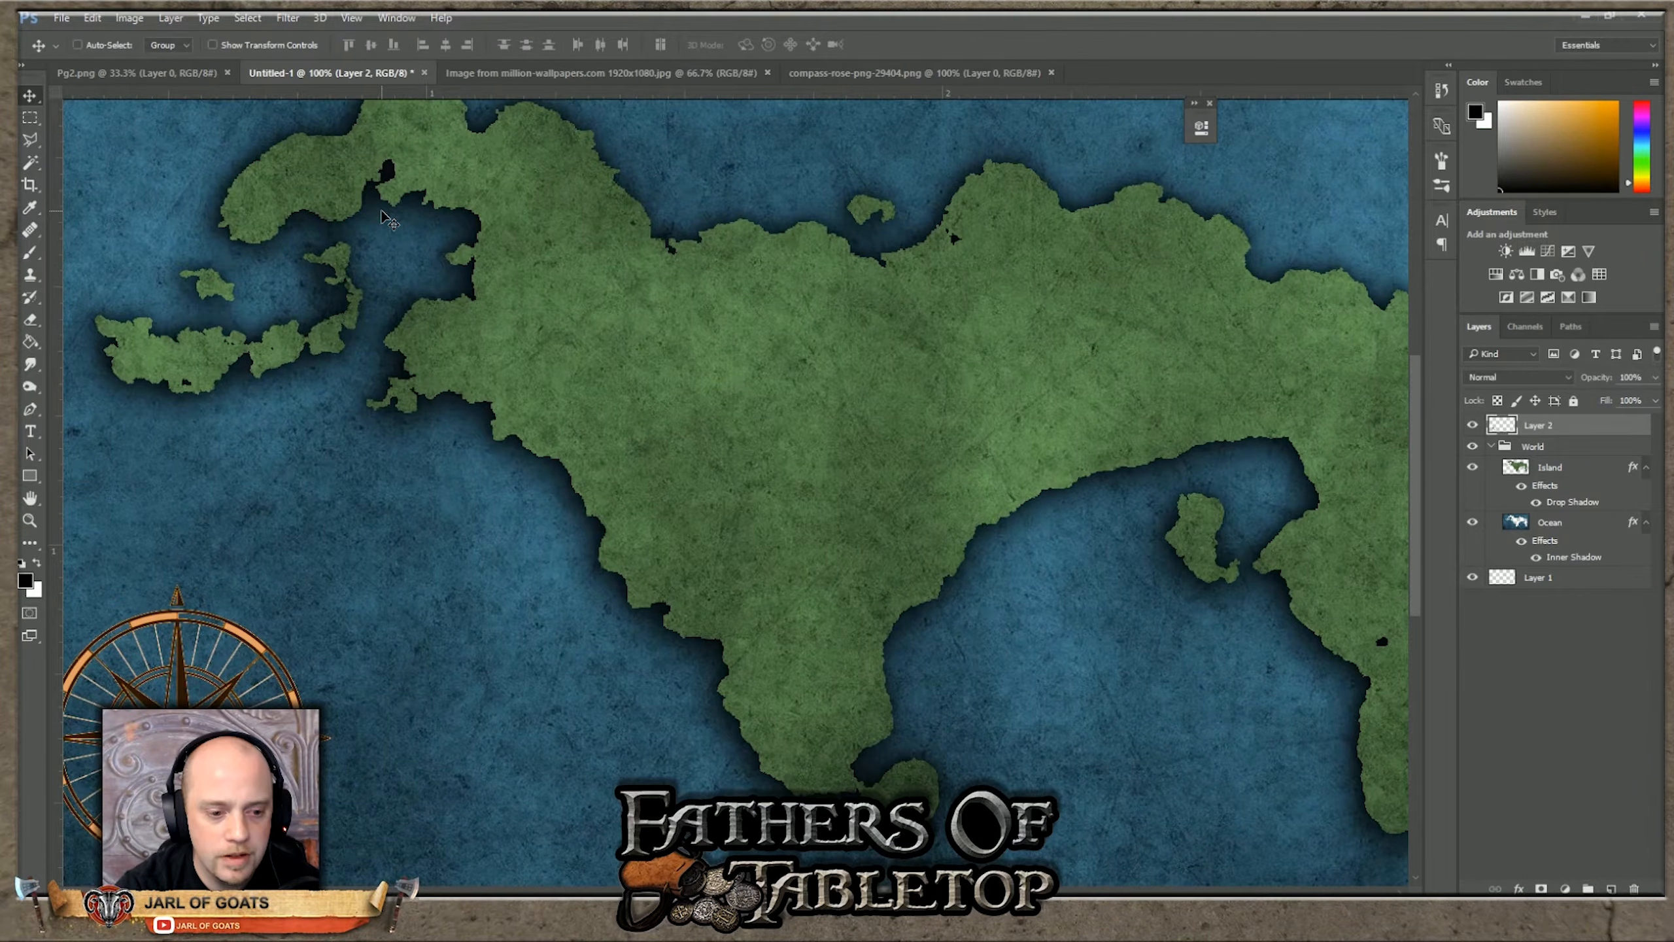
click(351, 17)
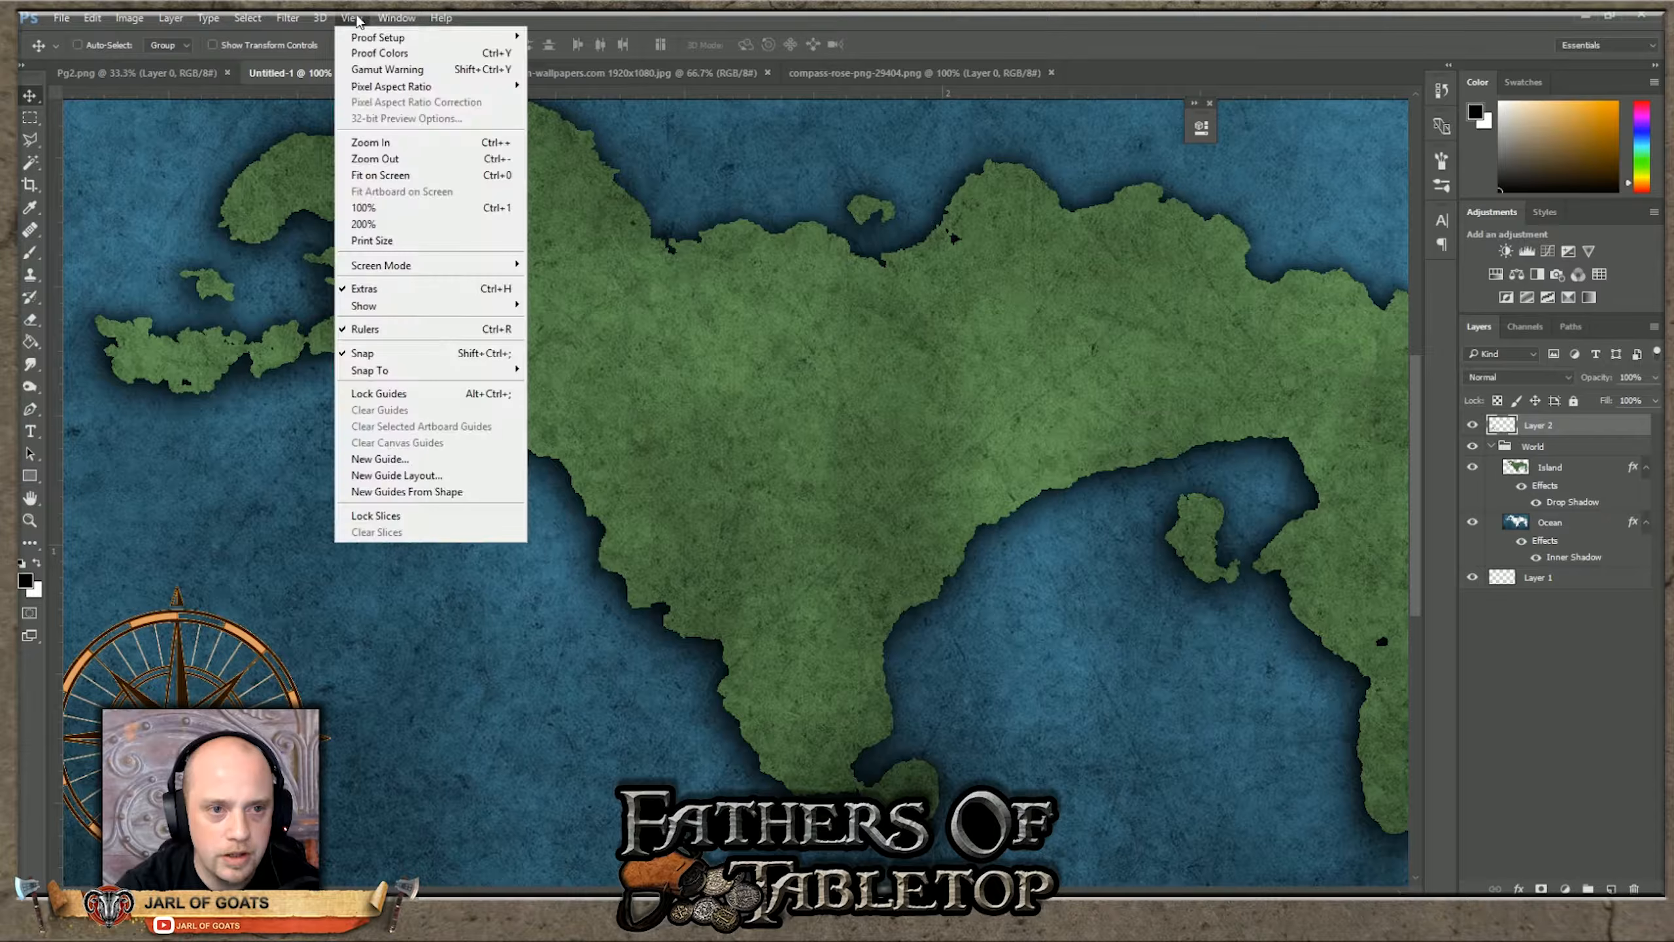
click(354, 17)
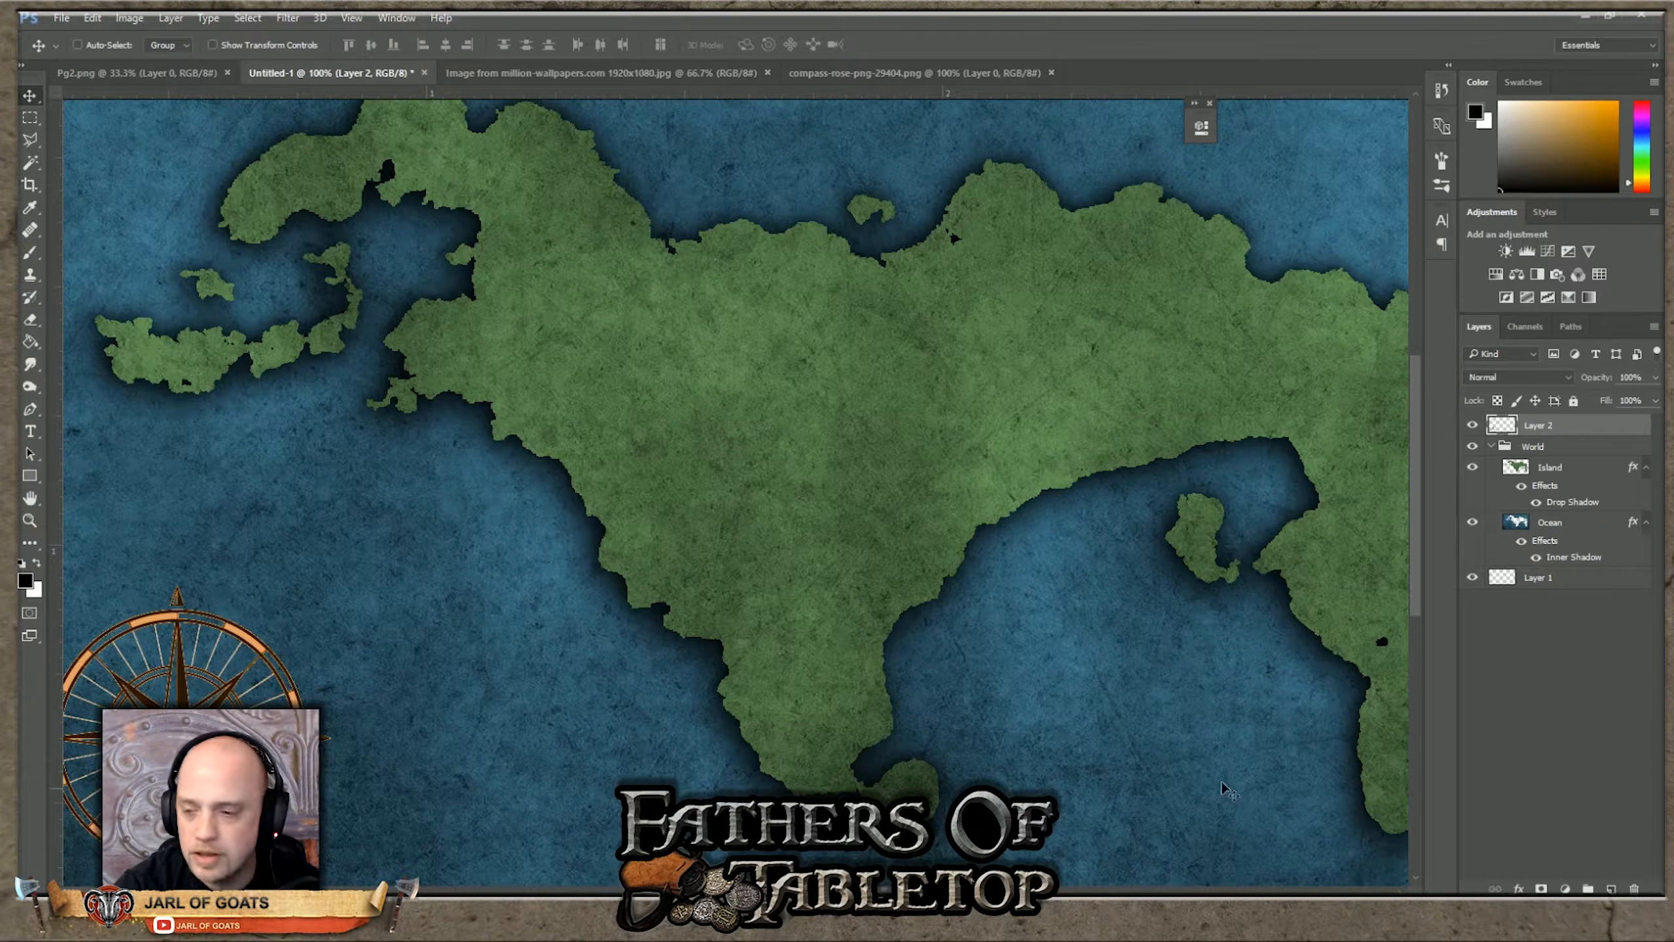
Step: Try Outer Glow, Drop Shadow and Inner Glow effects on the compass rose layer
click(1520, 889)
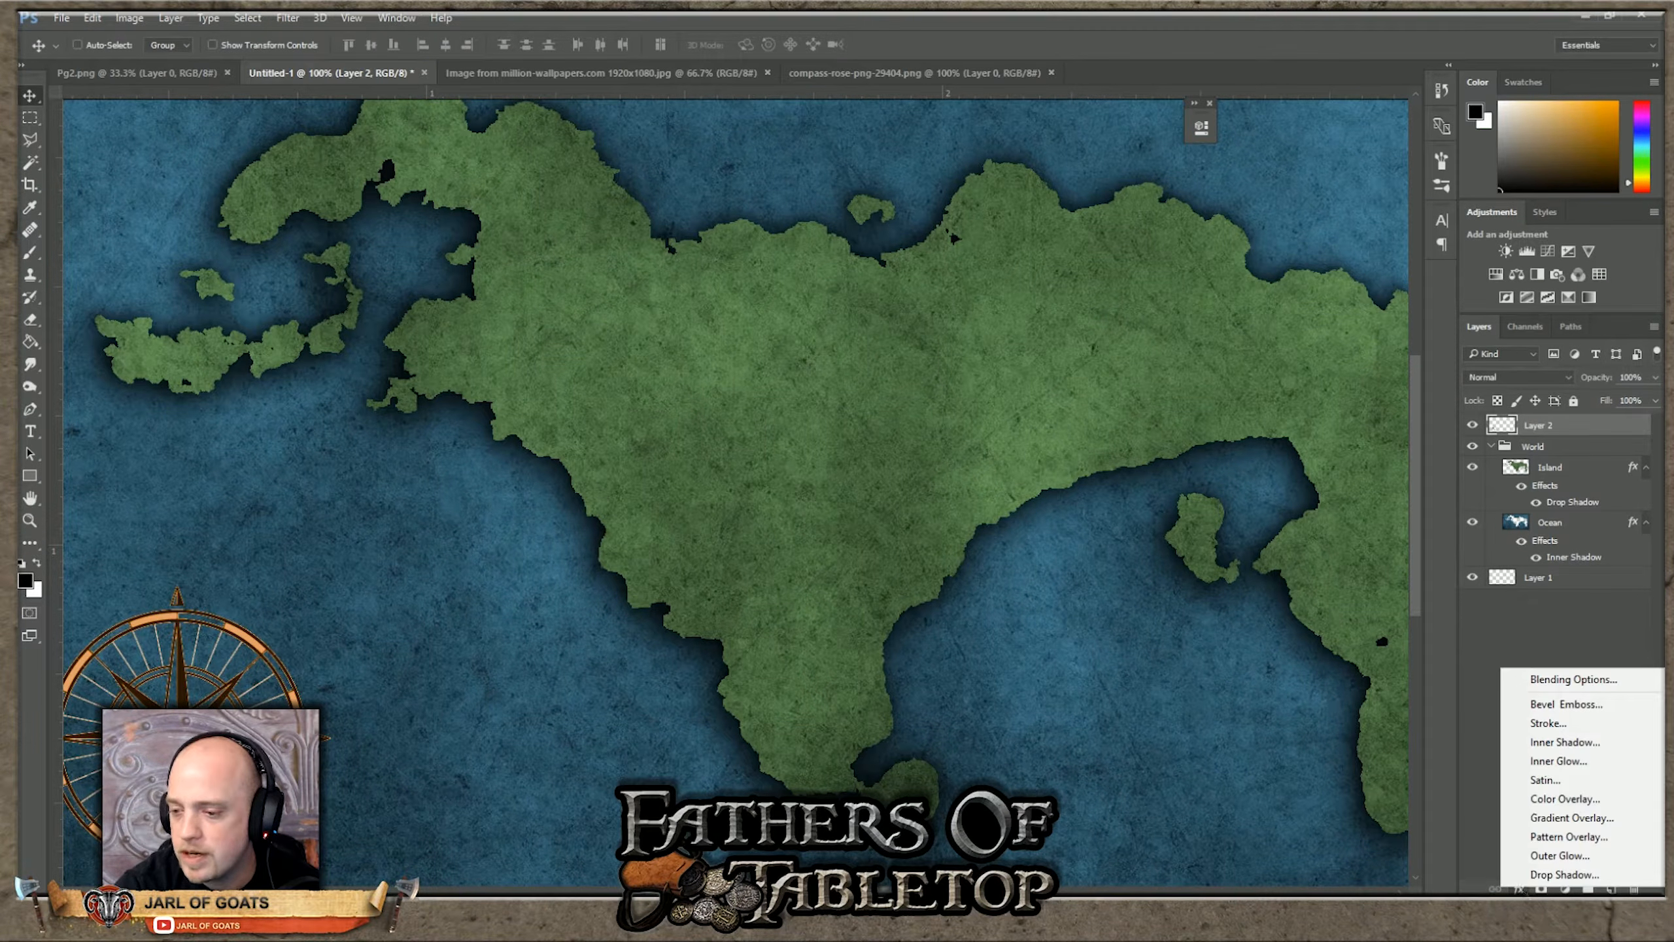
click(1559, 856)
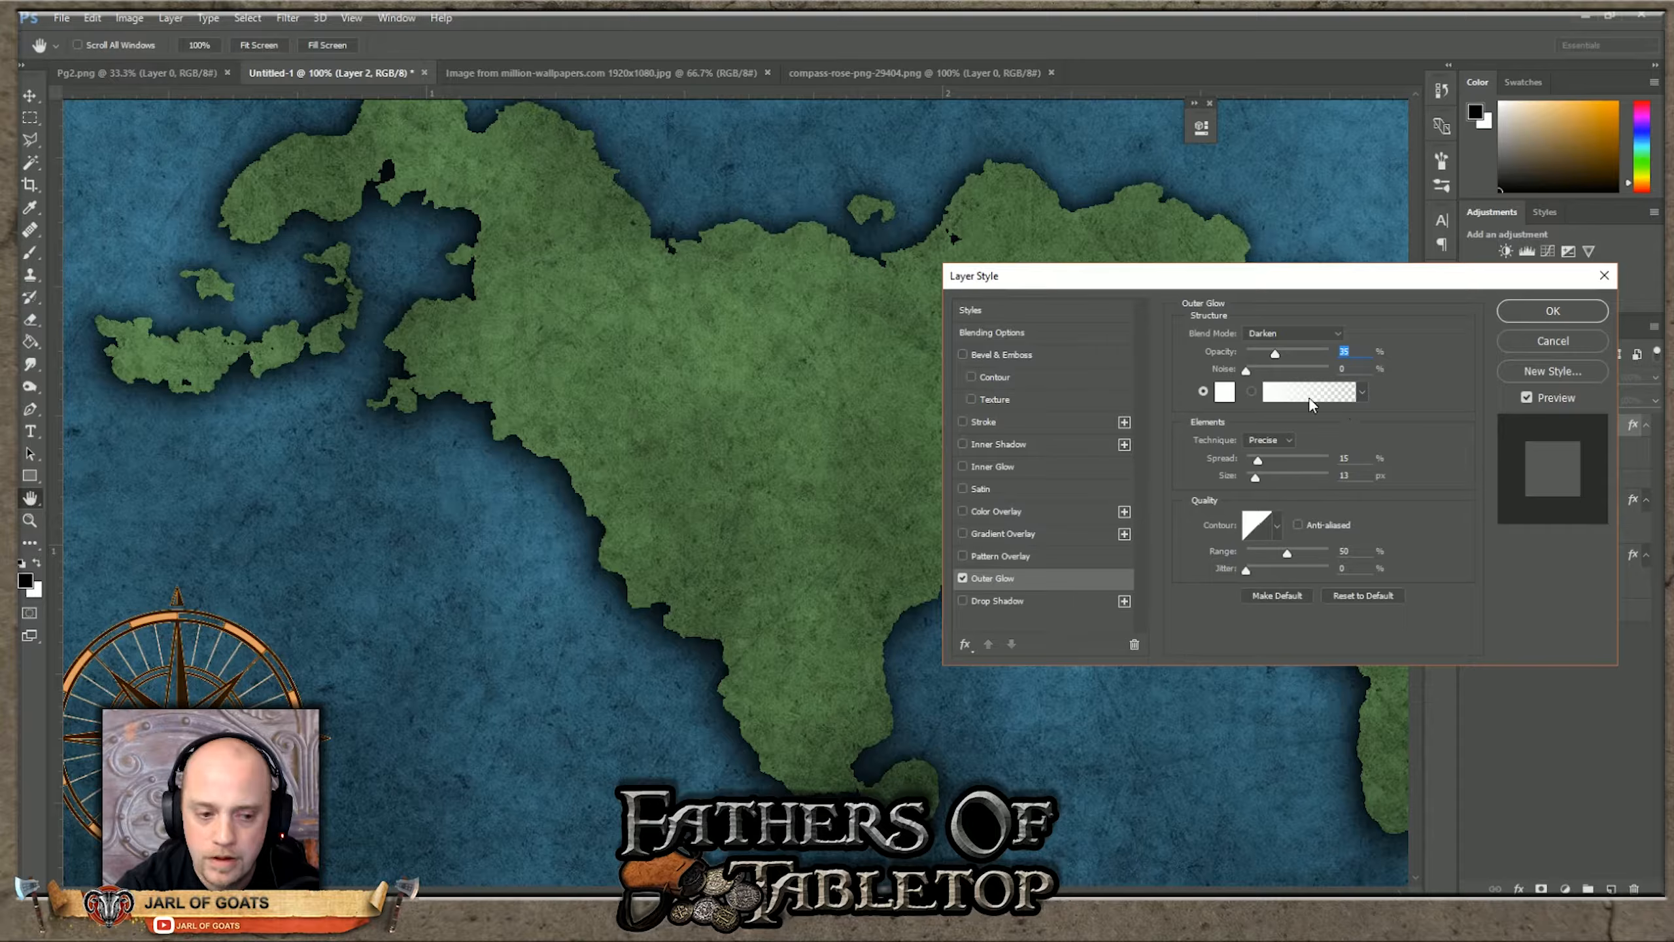
click(1565, 348)
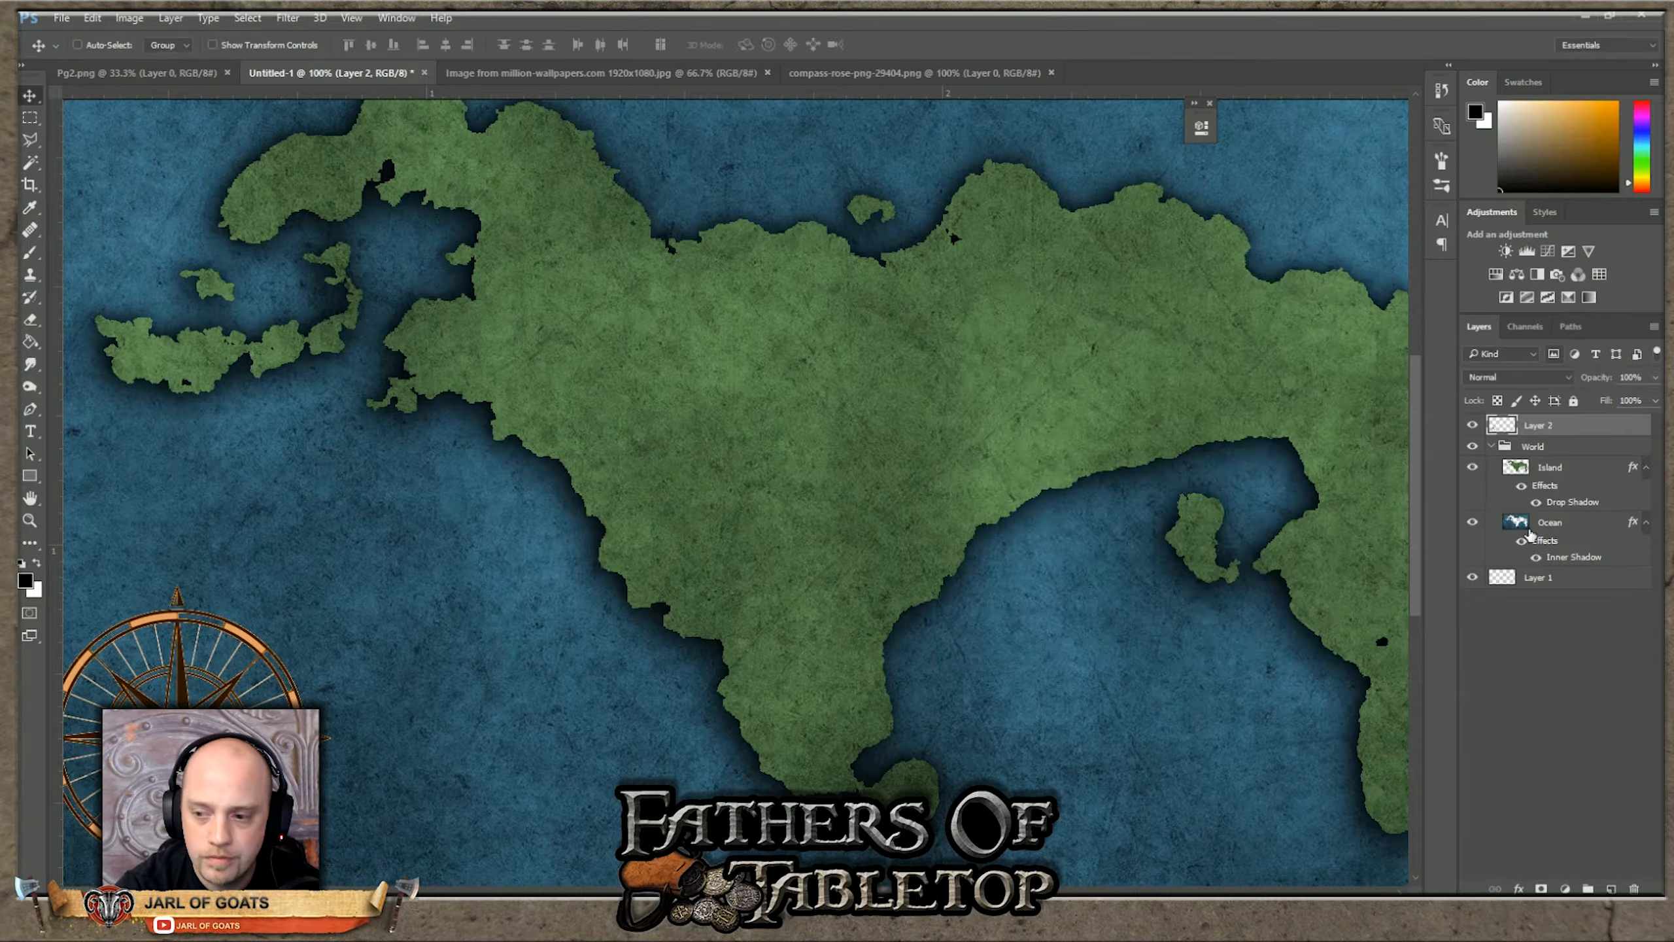
click(1518, 888)
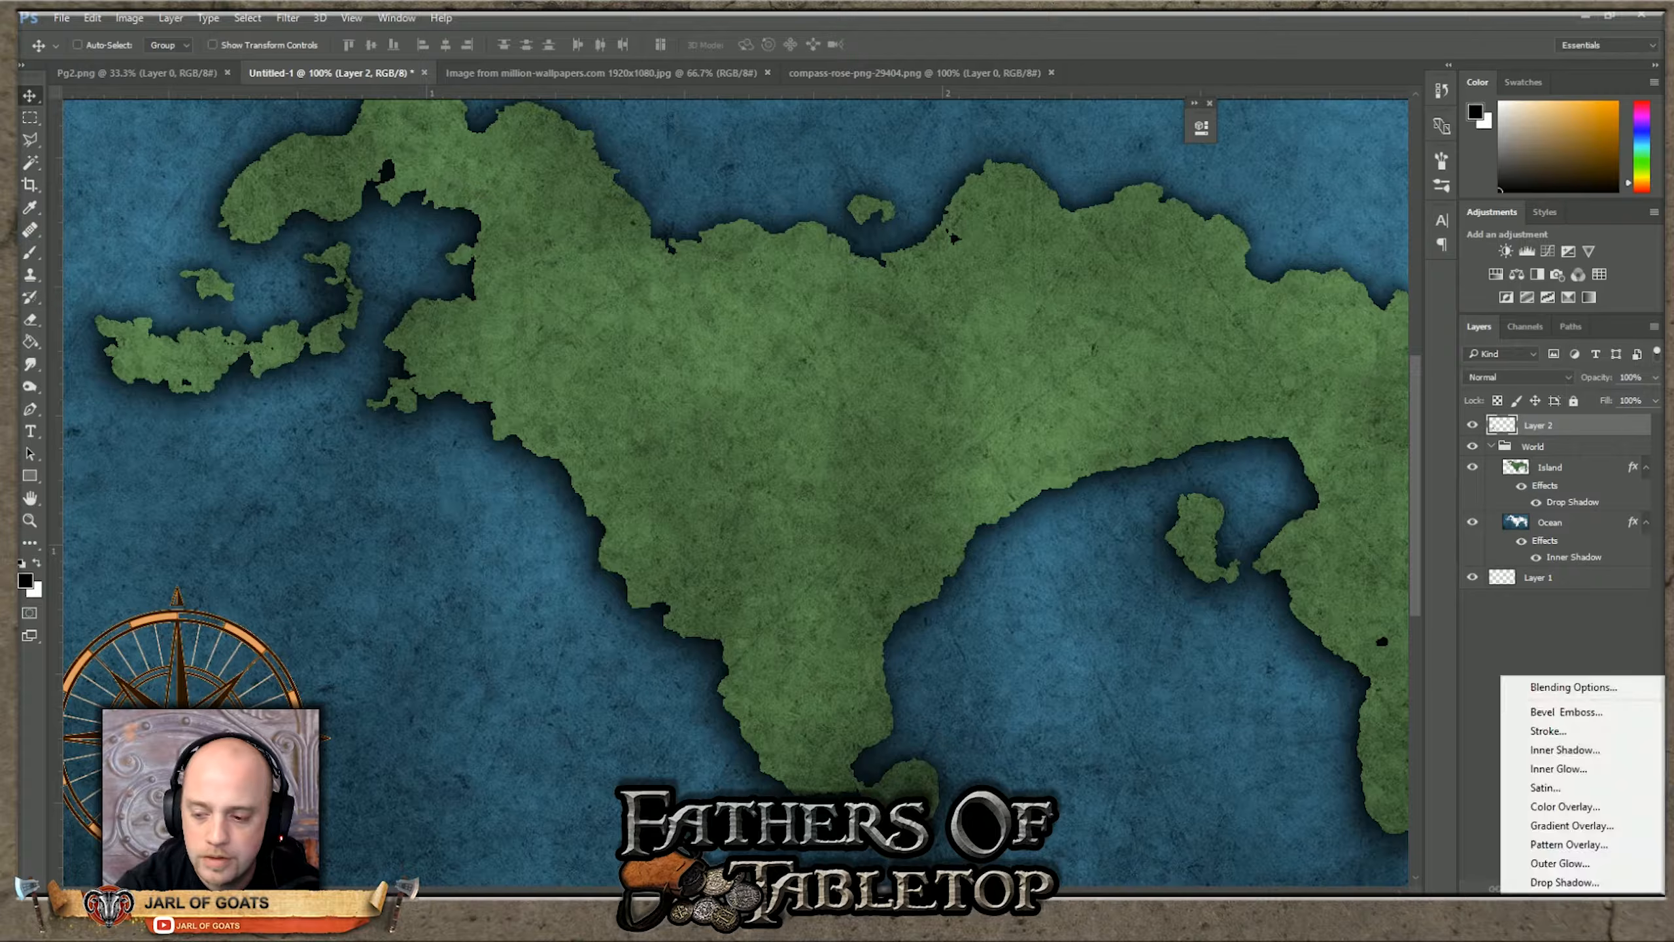
click(1560, 884)
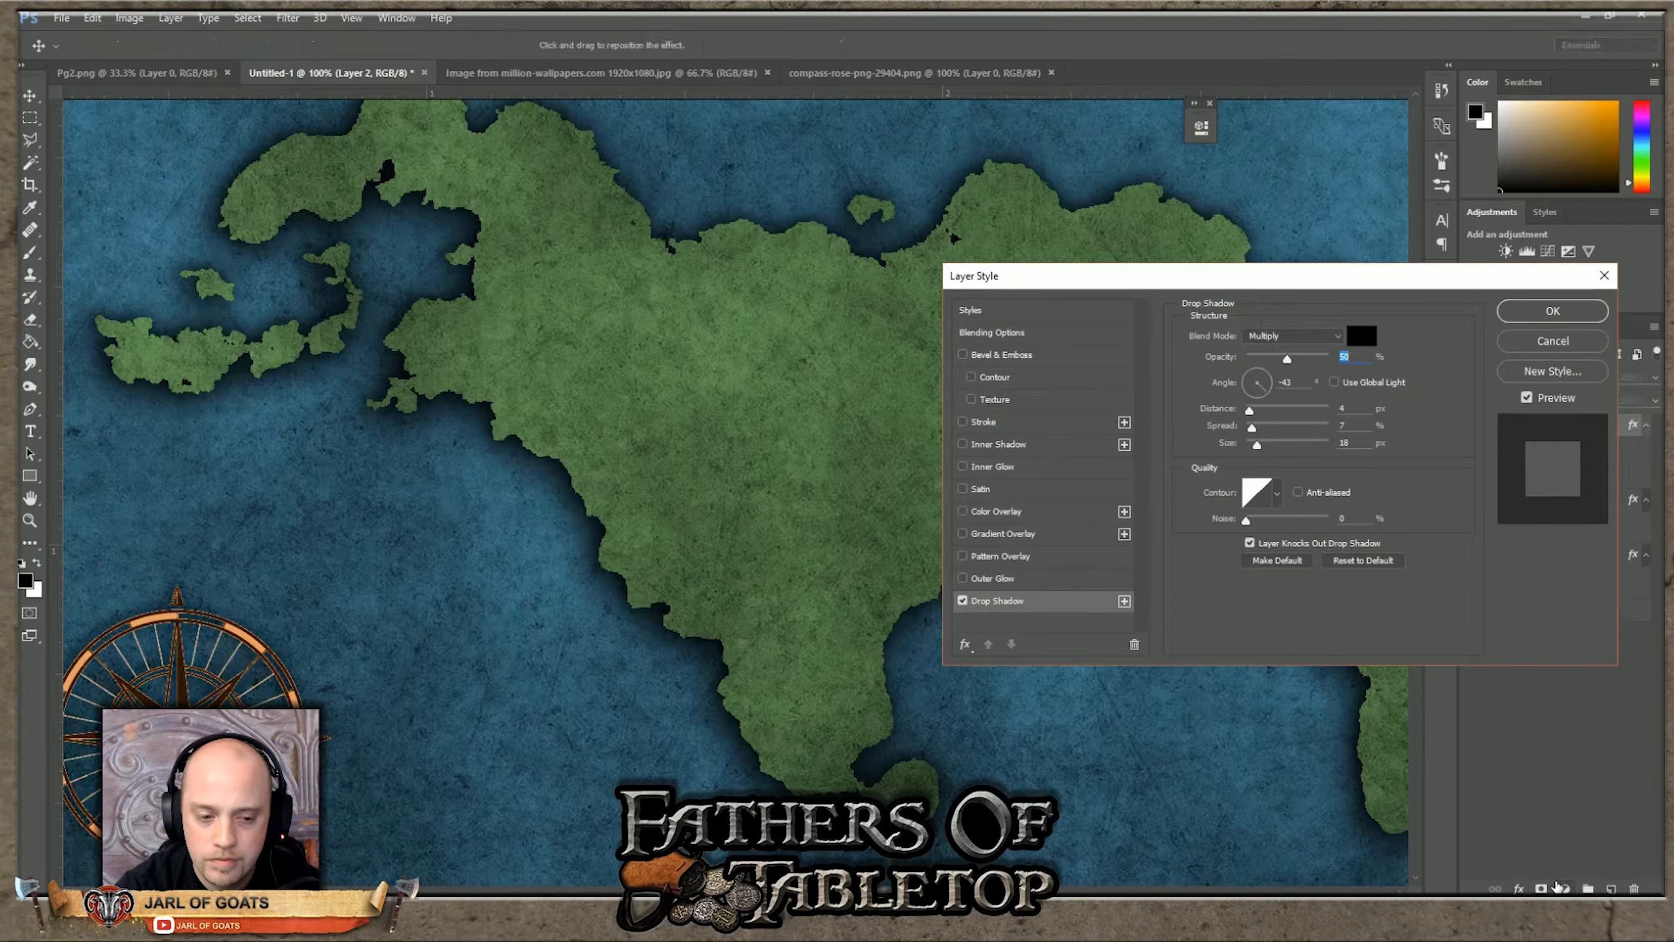
click(1539, 336)
click(1518, 889)
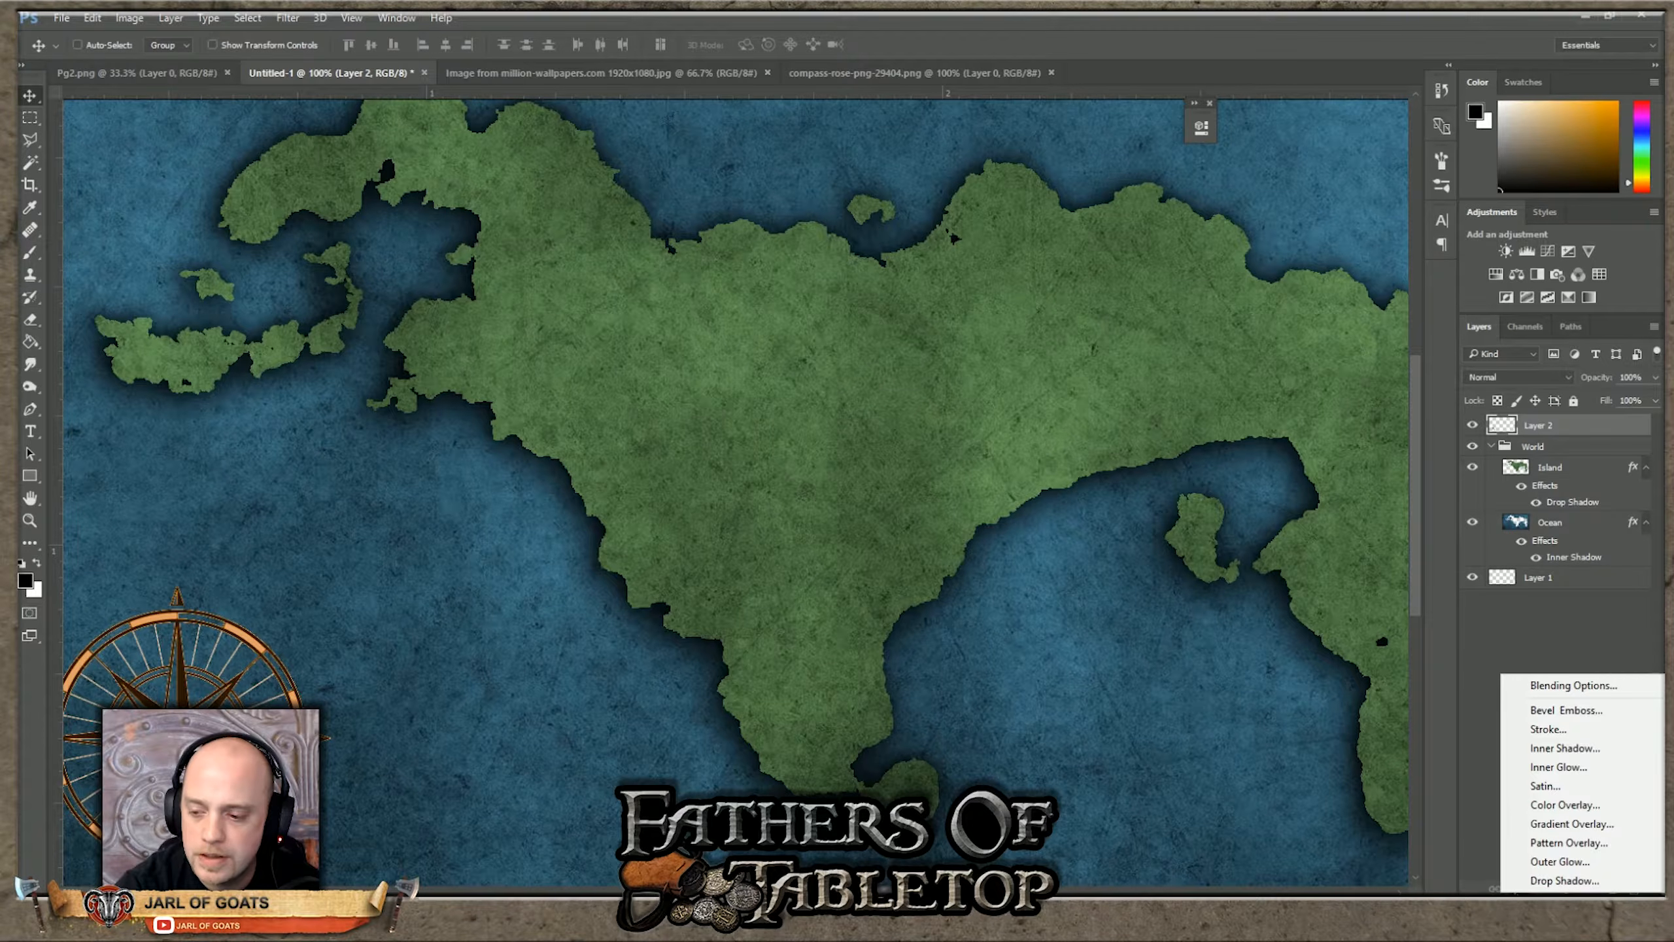
click(1572, 766)
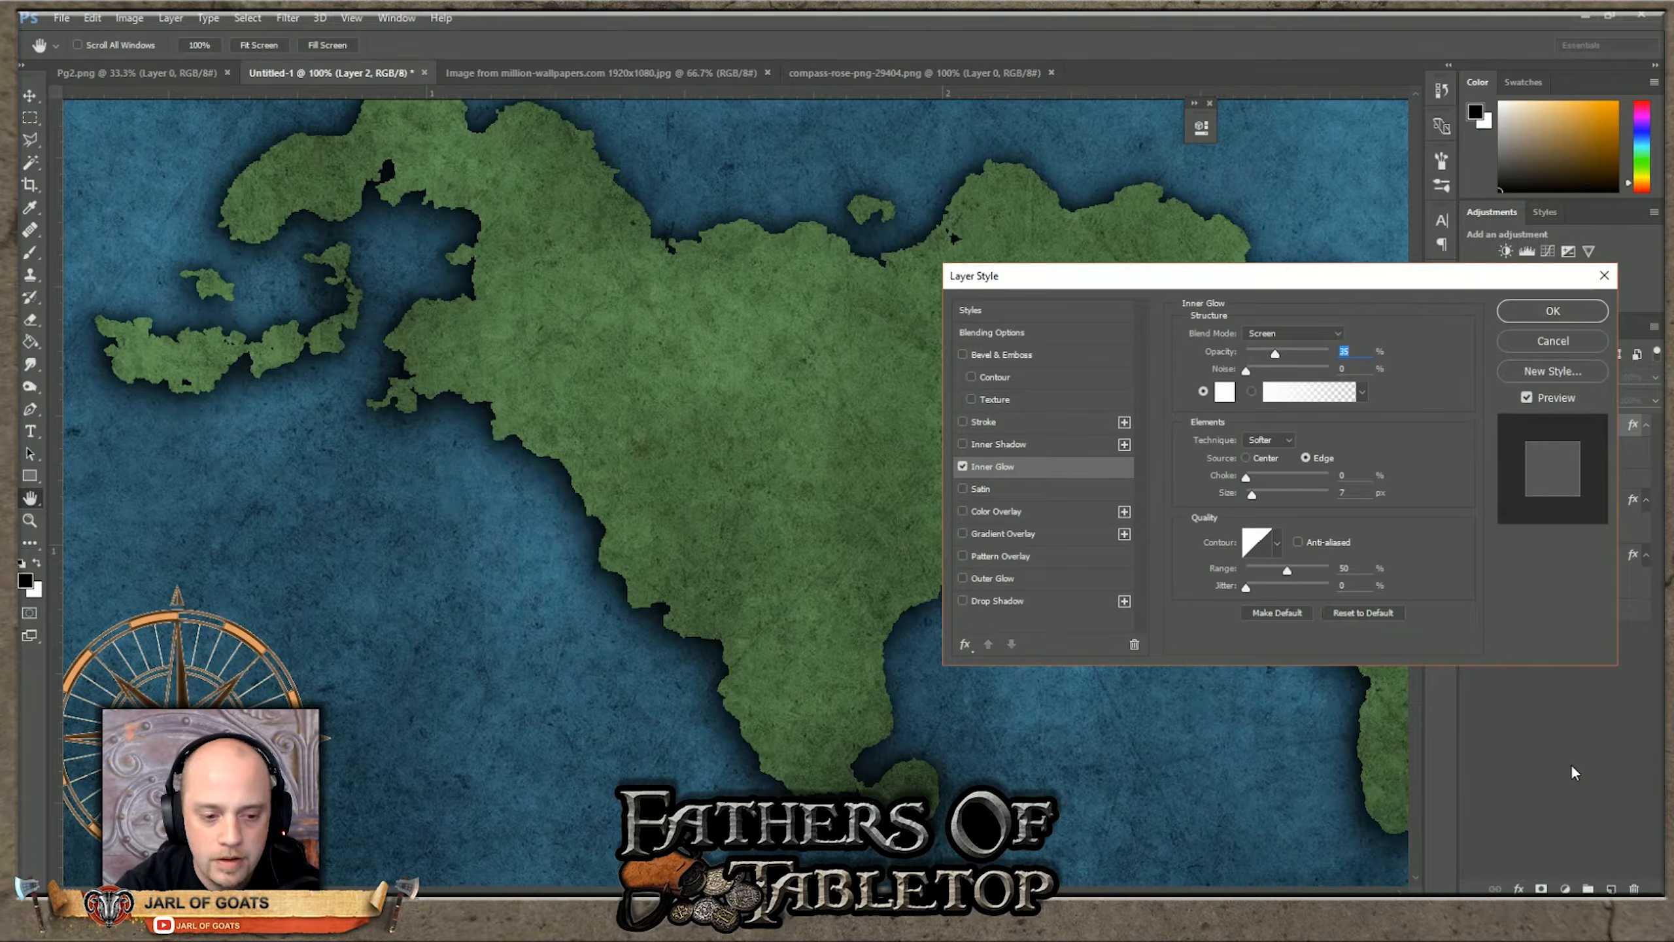
click(1546, 348)
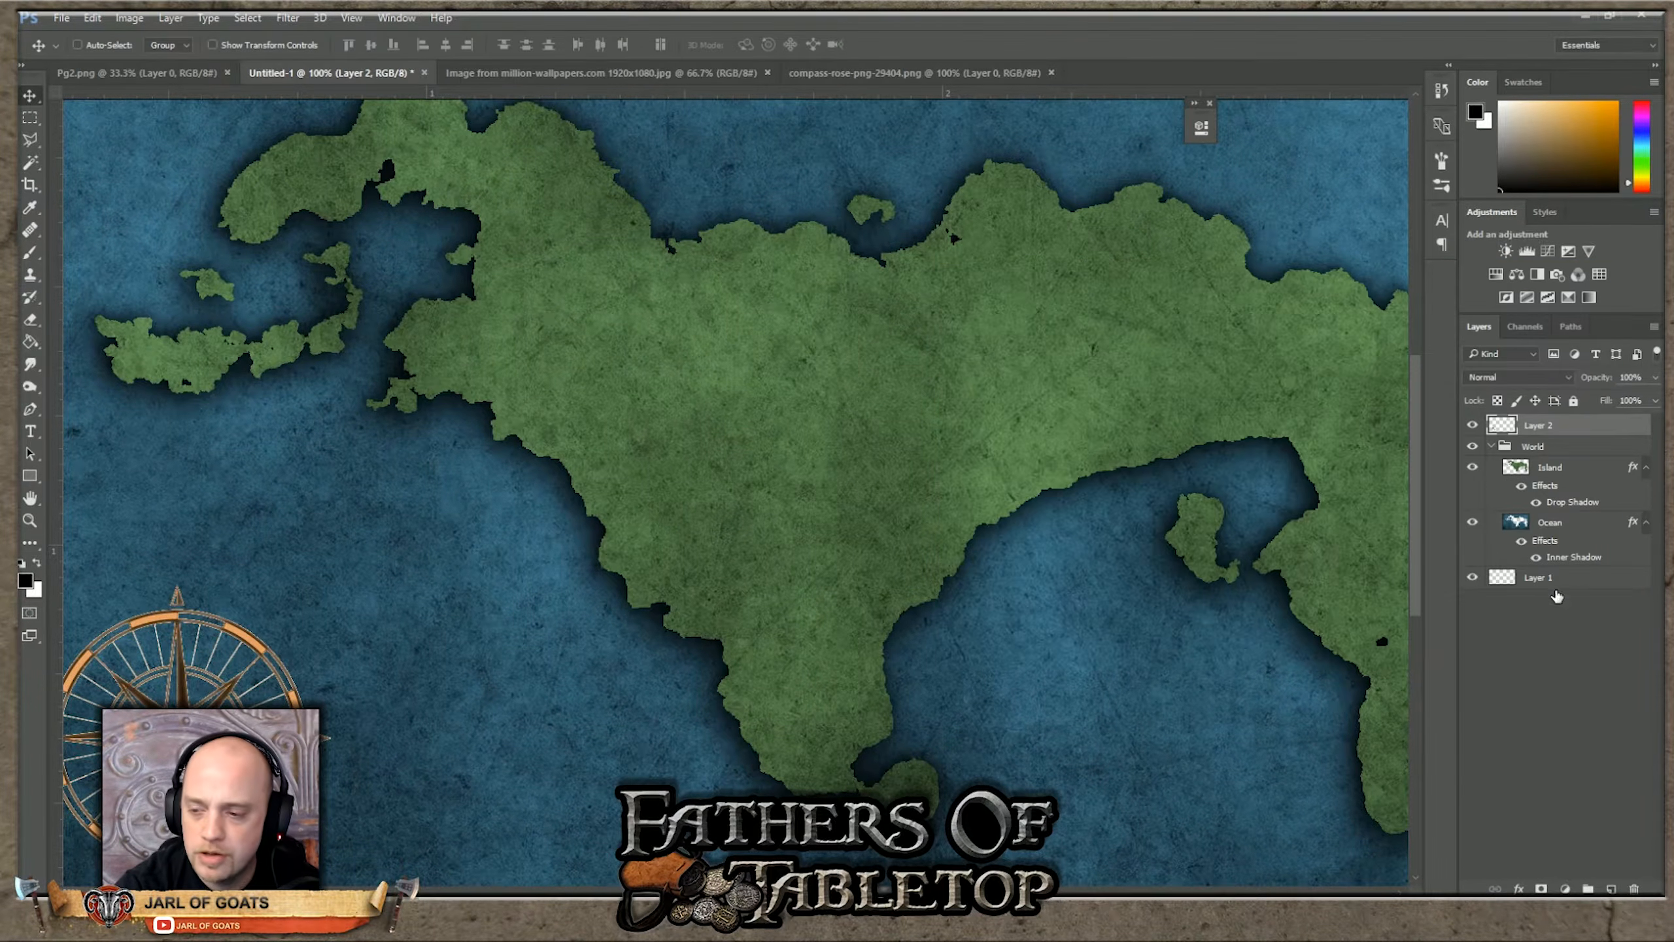
Step: Try a 2 px black outside Stroke on the compass rose layer, testing Multiply and Normal blend modes and 0% opacity
click(1516, 888)
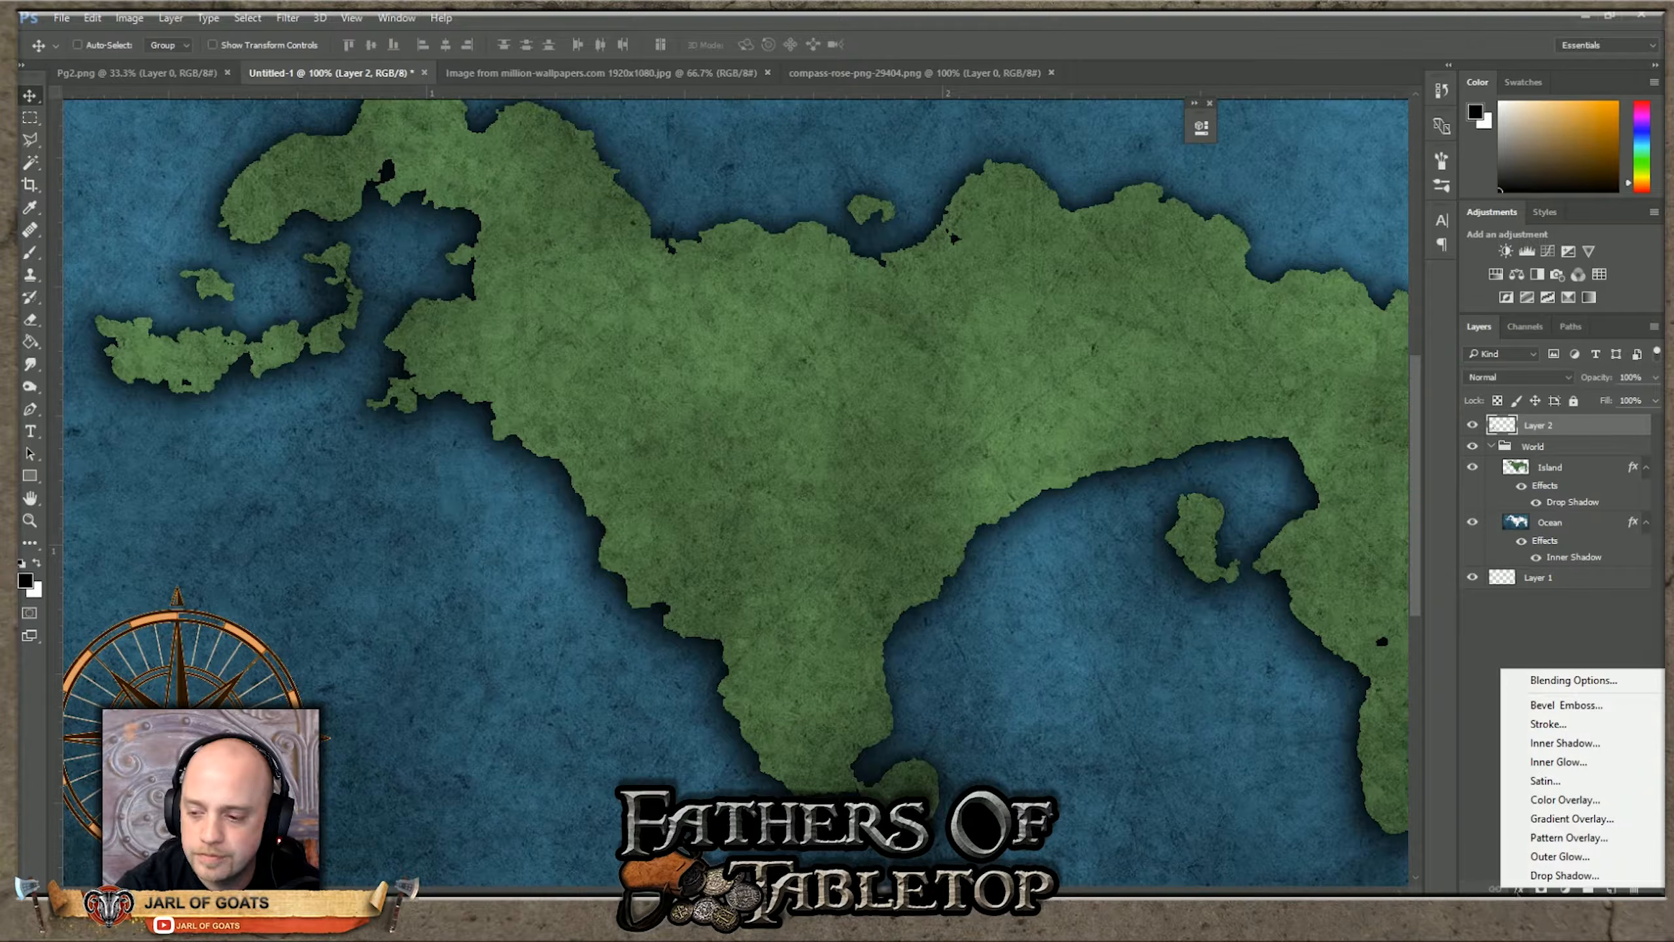
click(1572, 725)
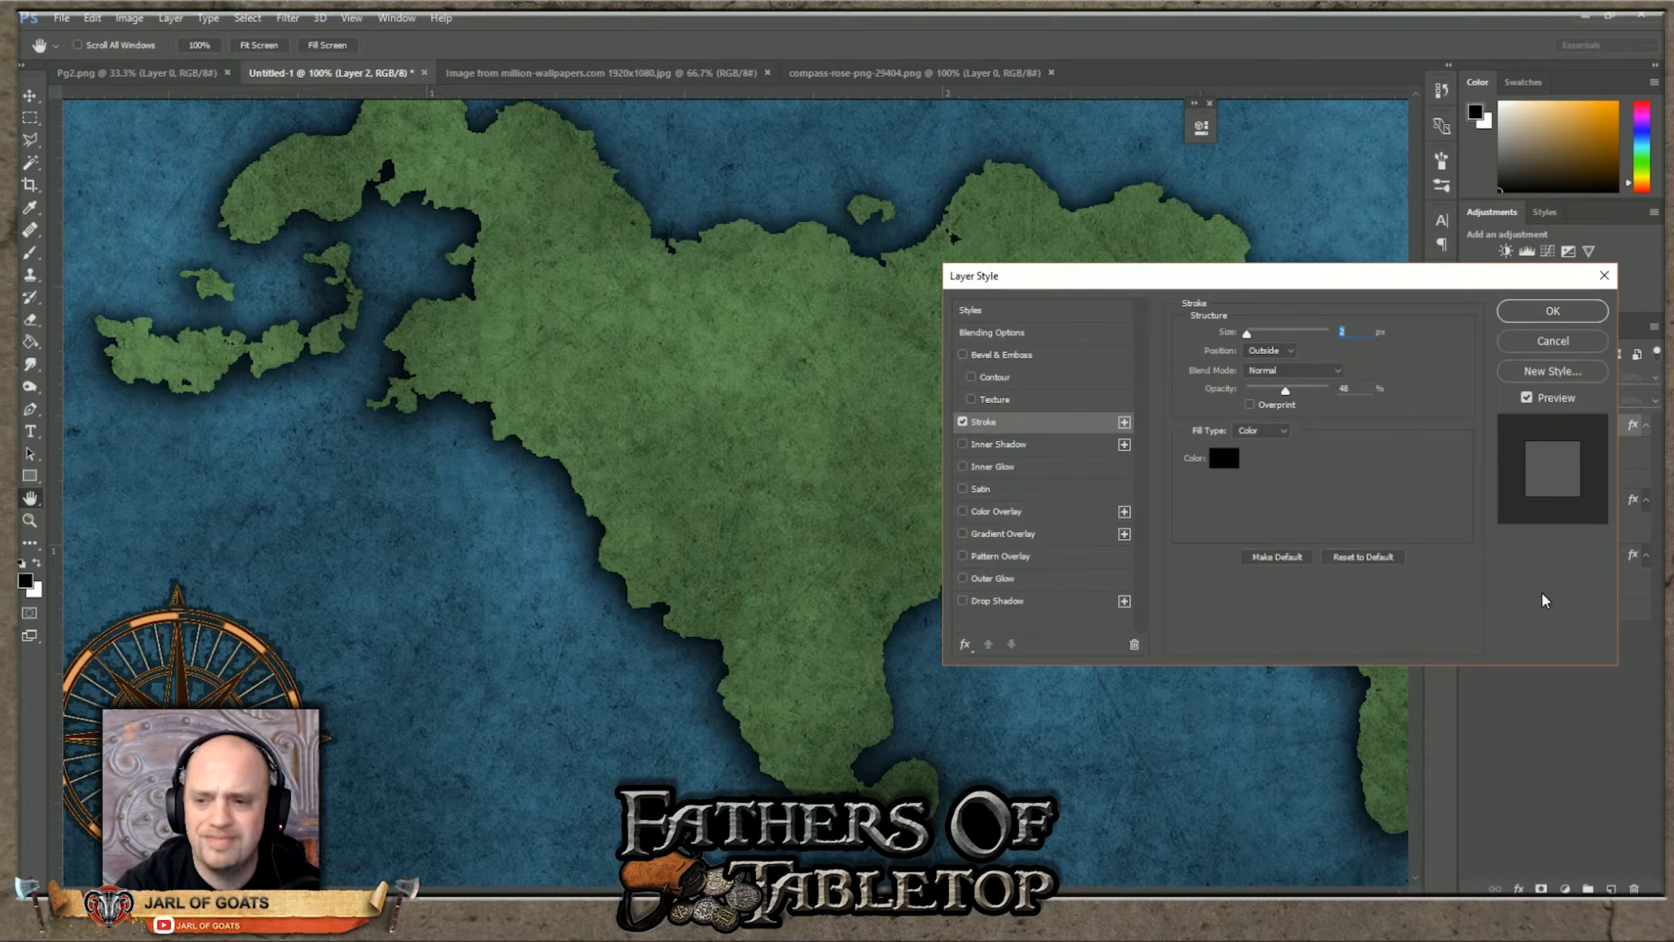
click(1301, 371)
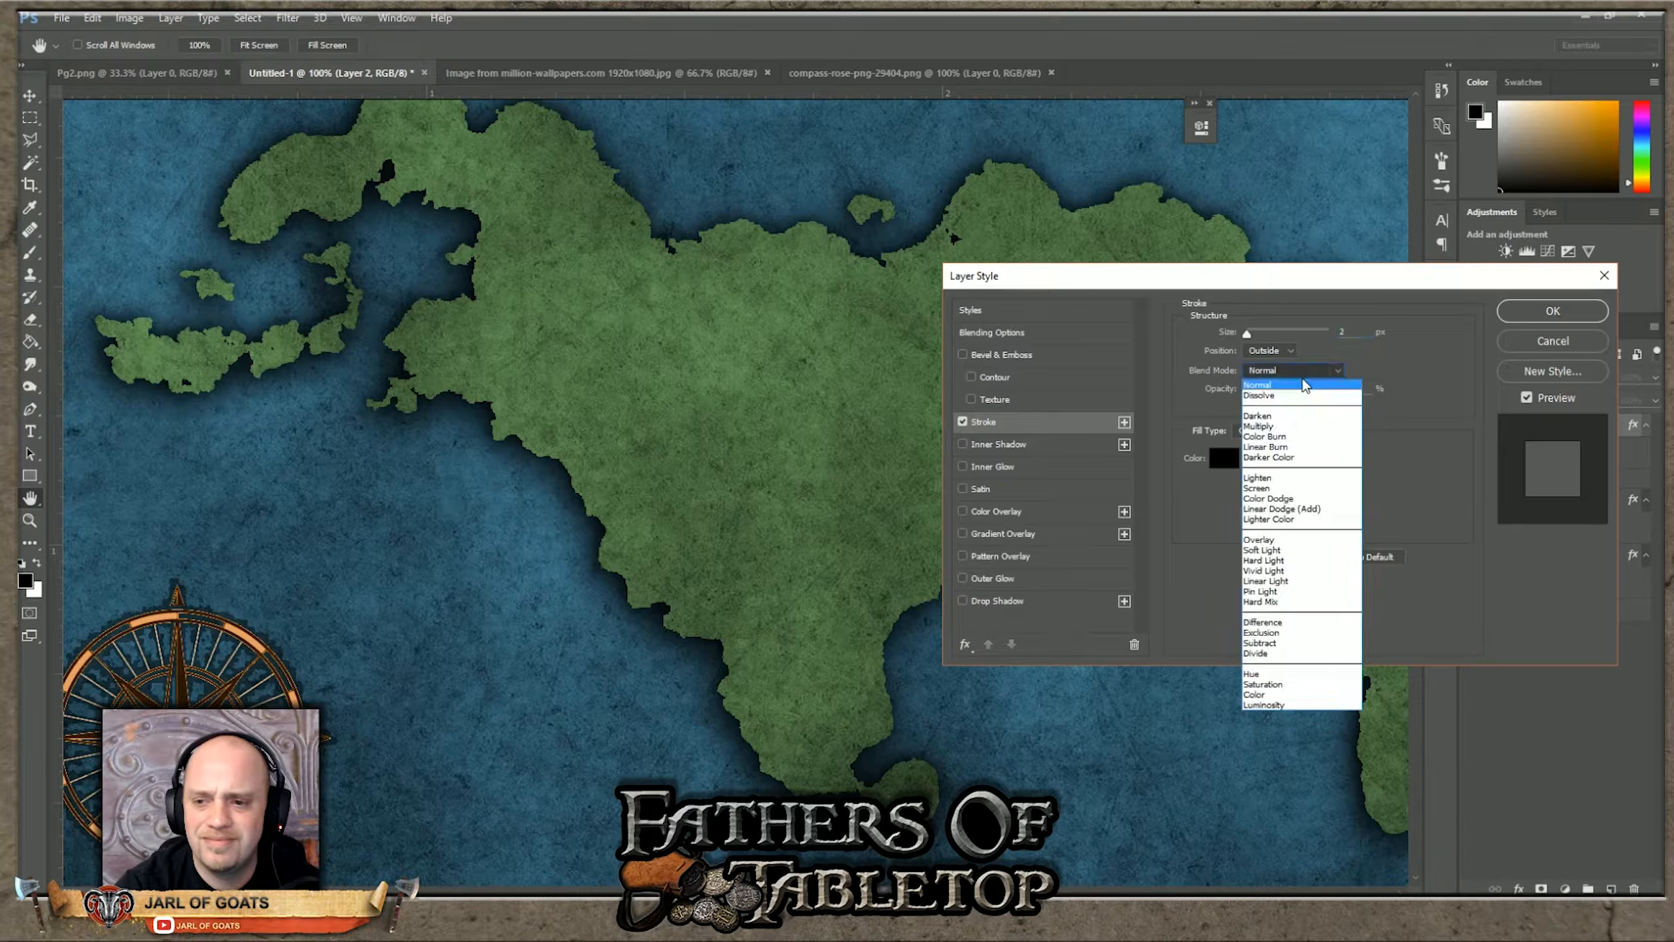
click(1268, 425)
click(1274, 371)
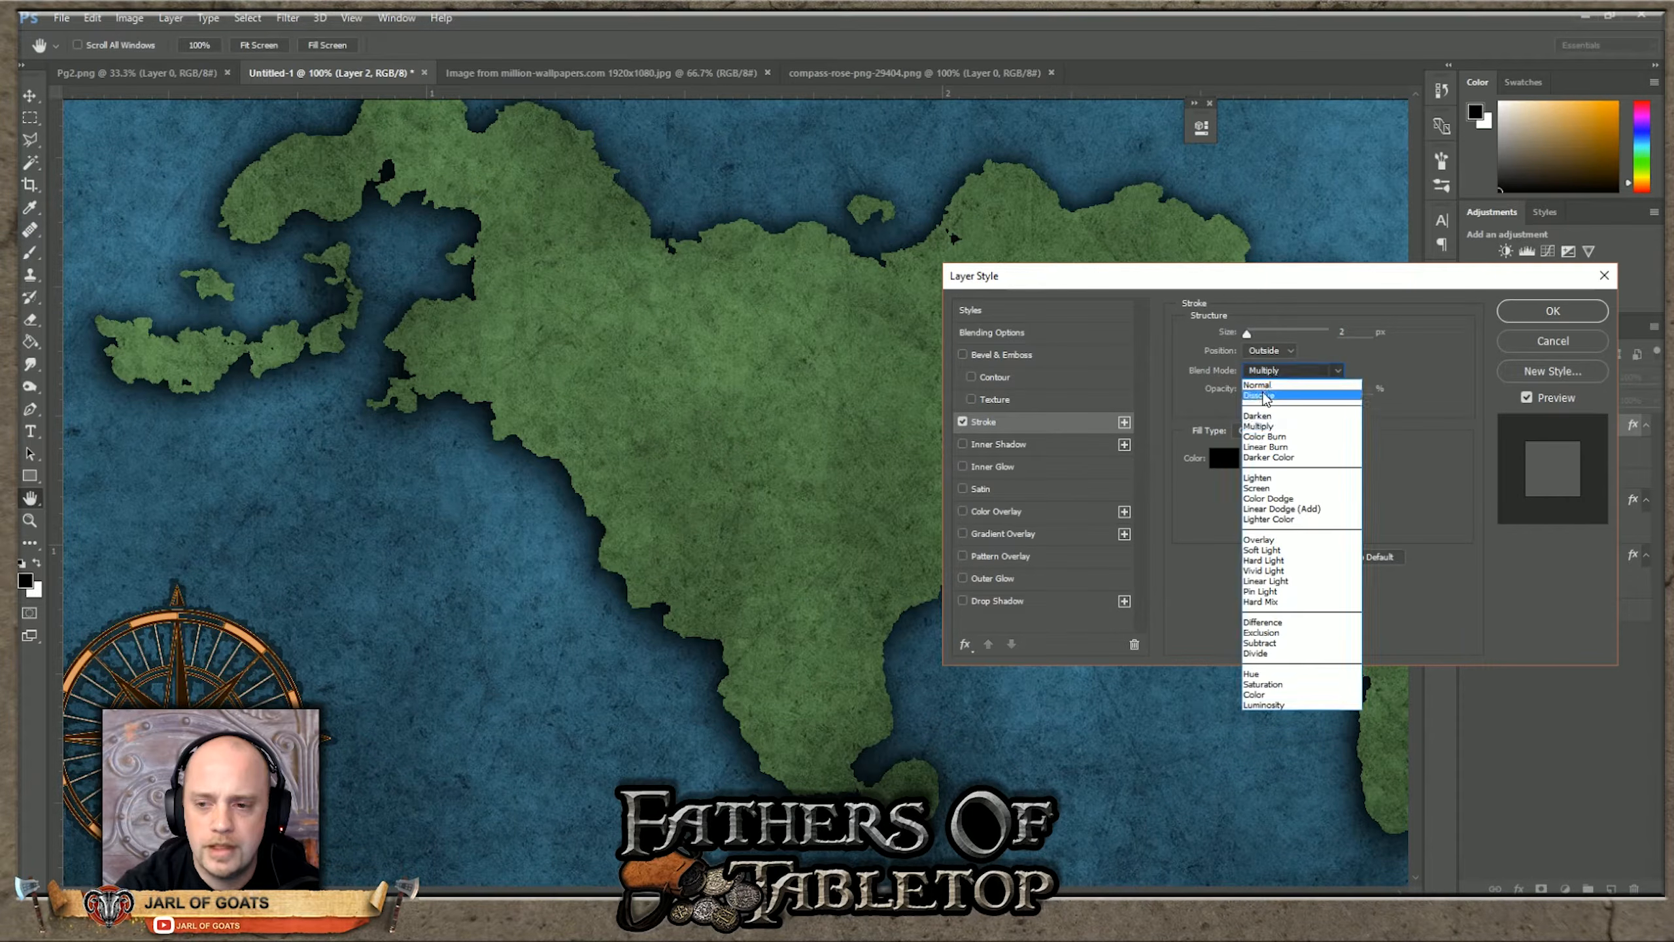
click(1282, 381)
mouse_move(1285, 391)
mouse_down()
mouse_move(1330, 391)
mouse_move(1234, 393)
mouse_up()
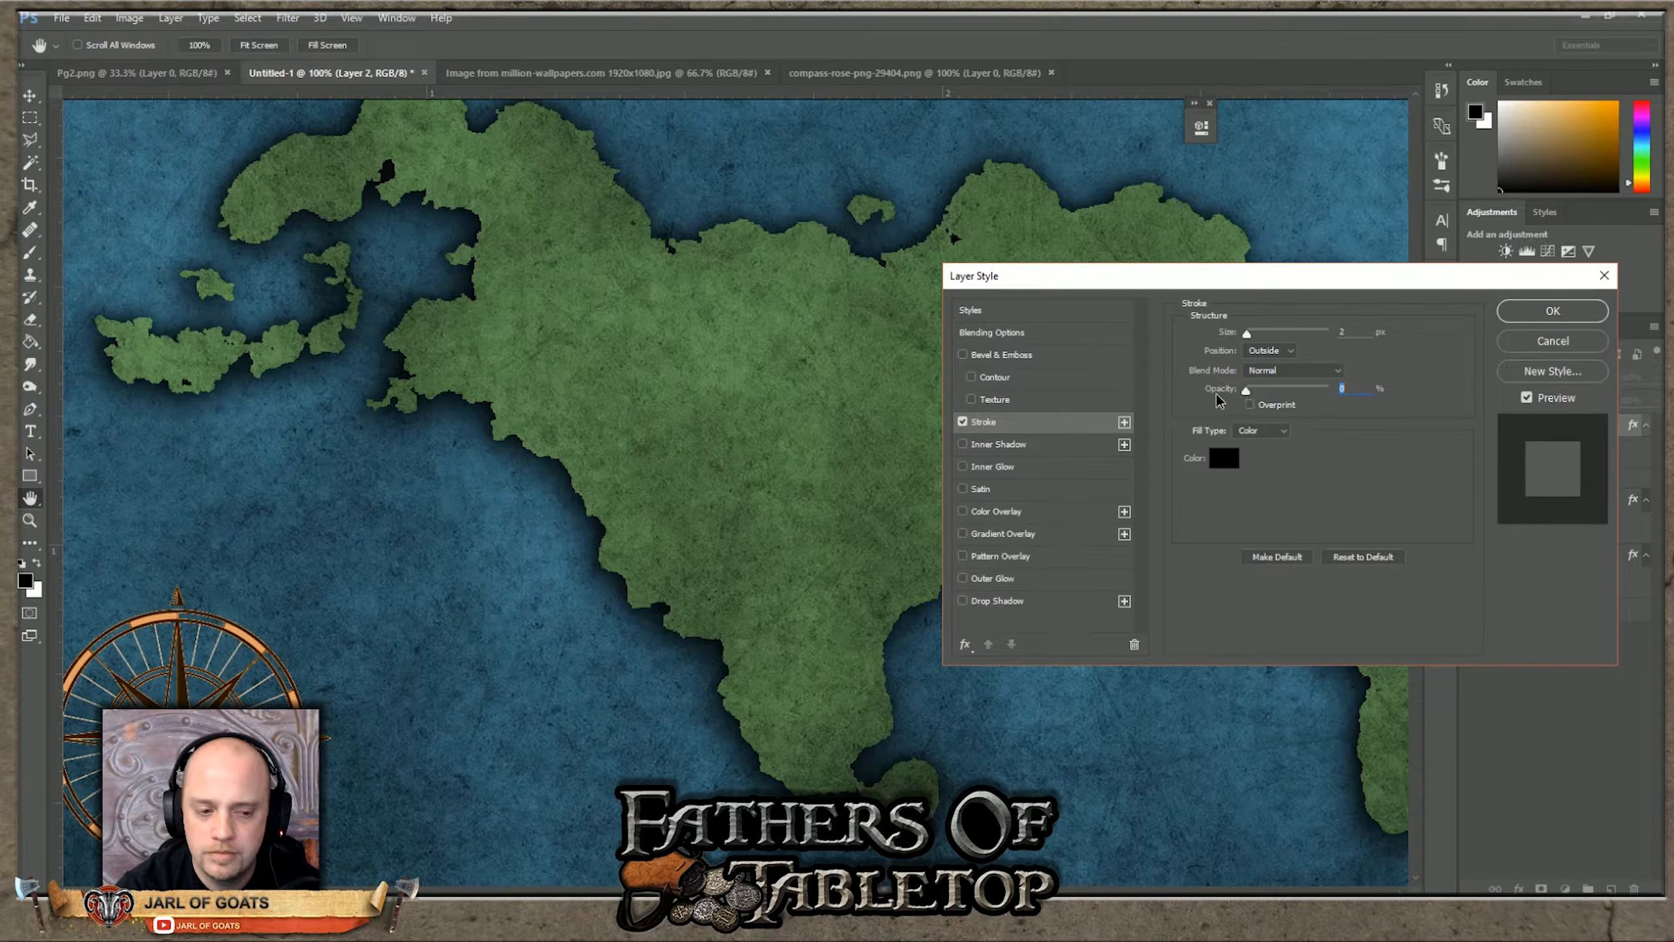
click(1572, 344)
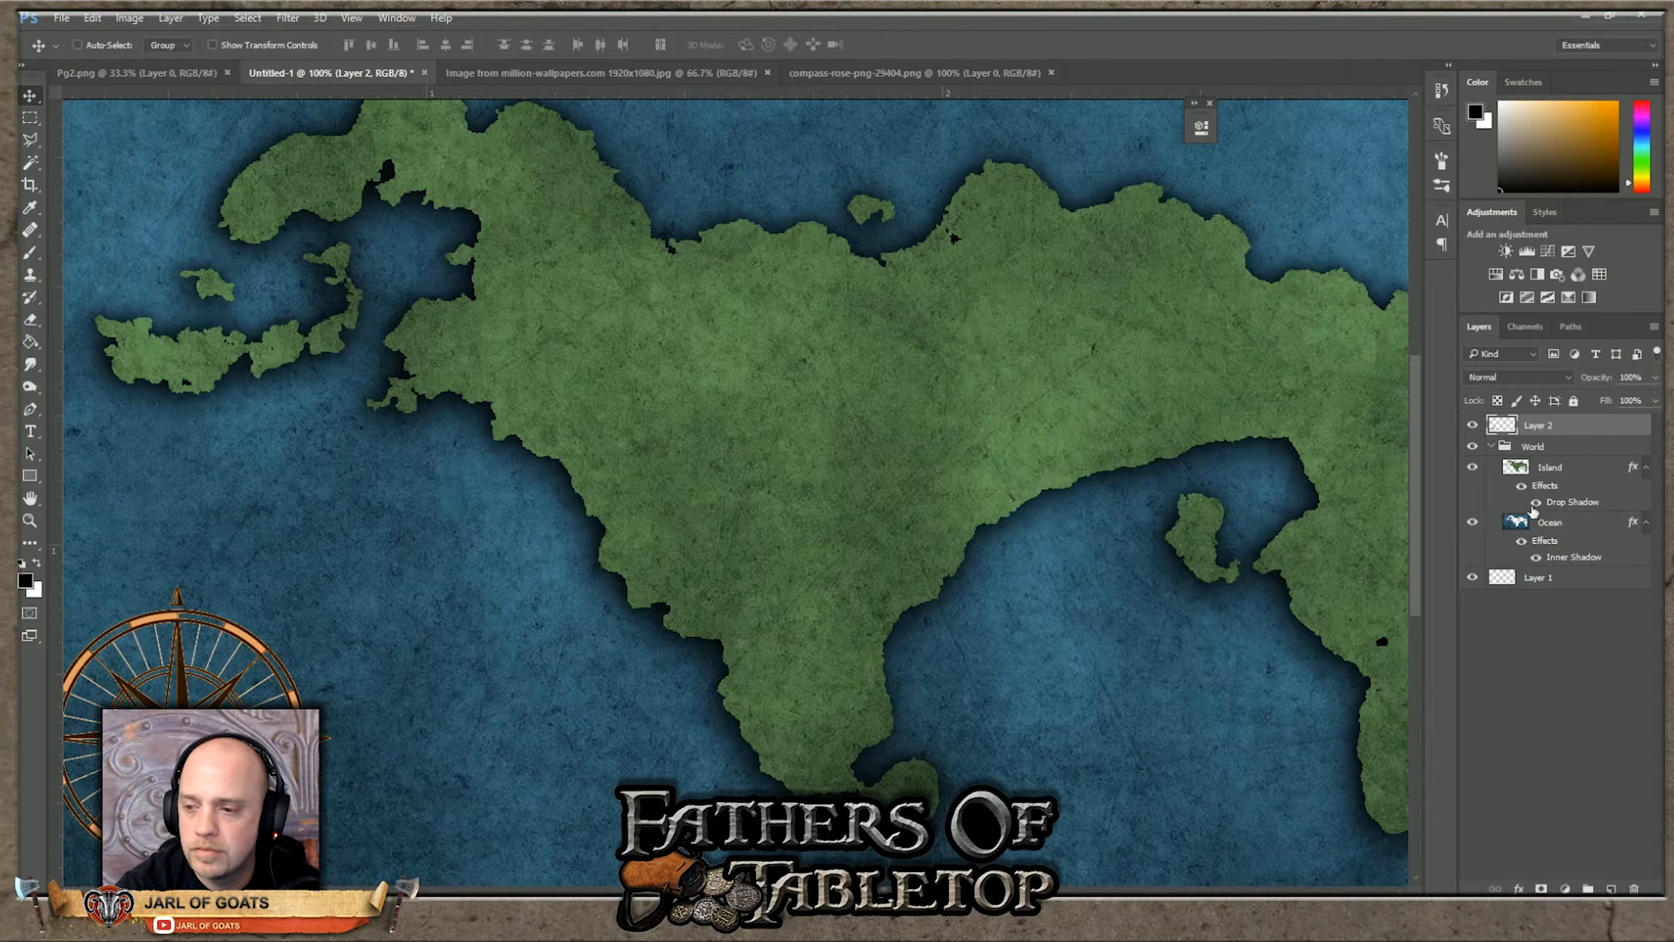
Step: Try Bevel & Emboss on the compass rose layer, comparing the Pillow Emboss, Stroke Emboss, Inner Bevel and Outer Bevel styles
click(1520, 889)
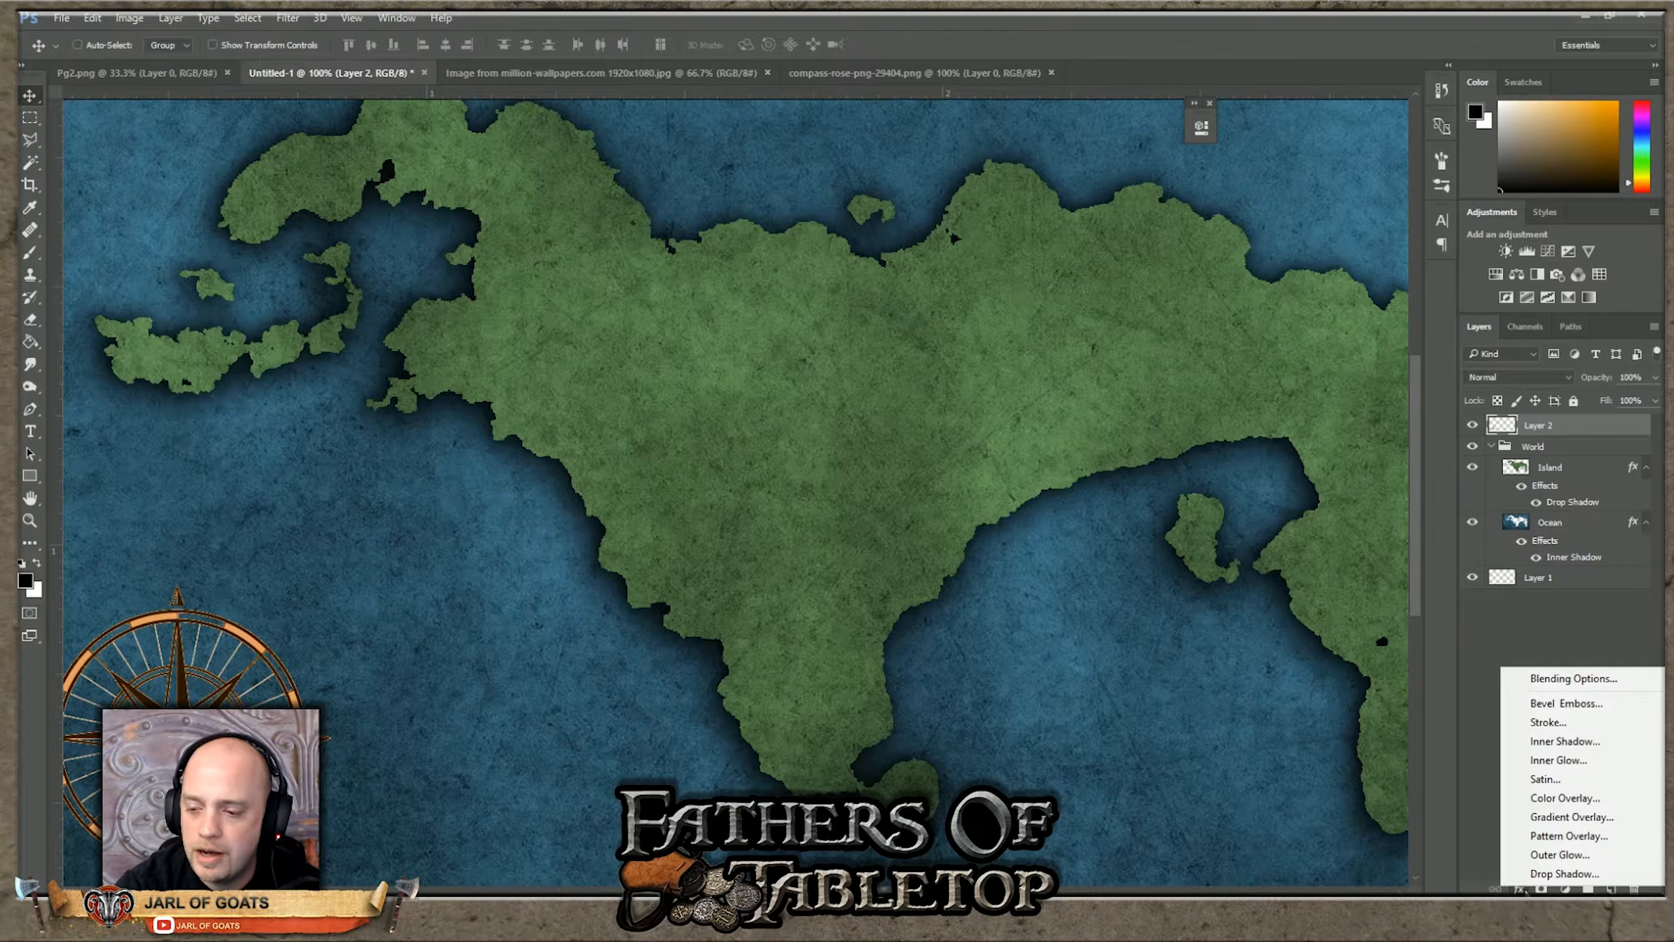
click(1574, 702)
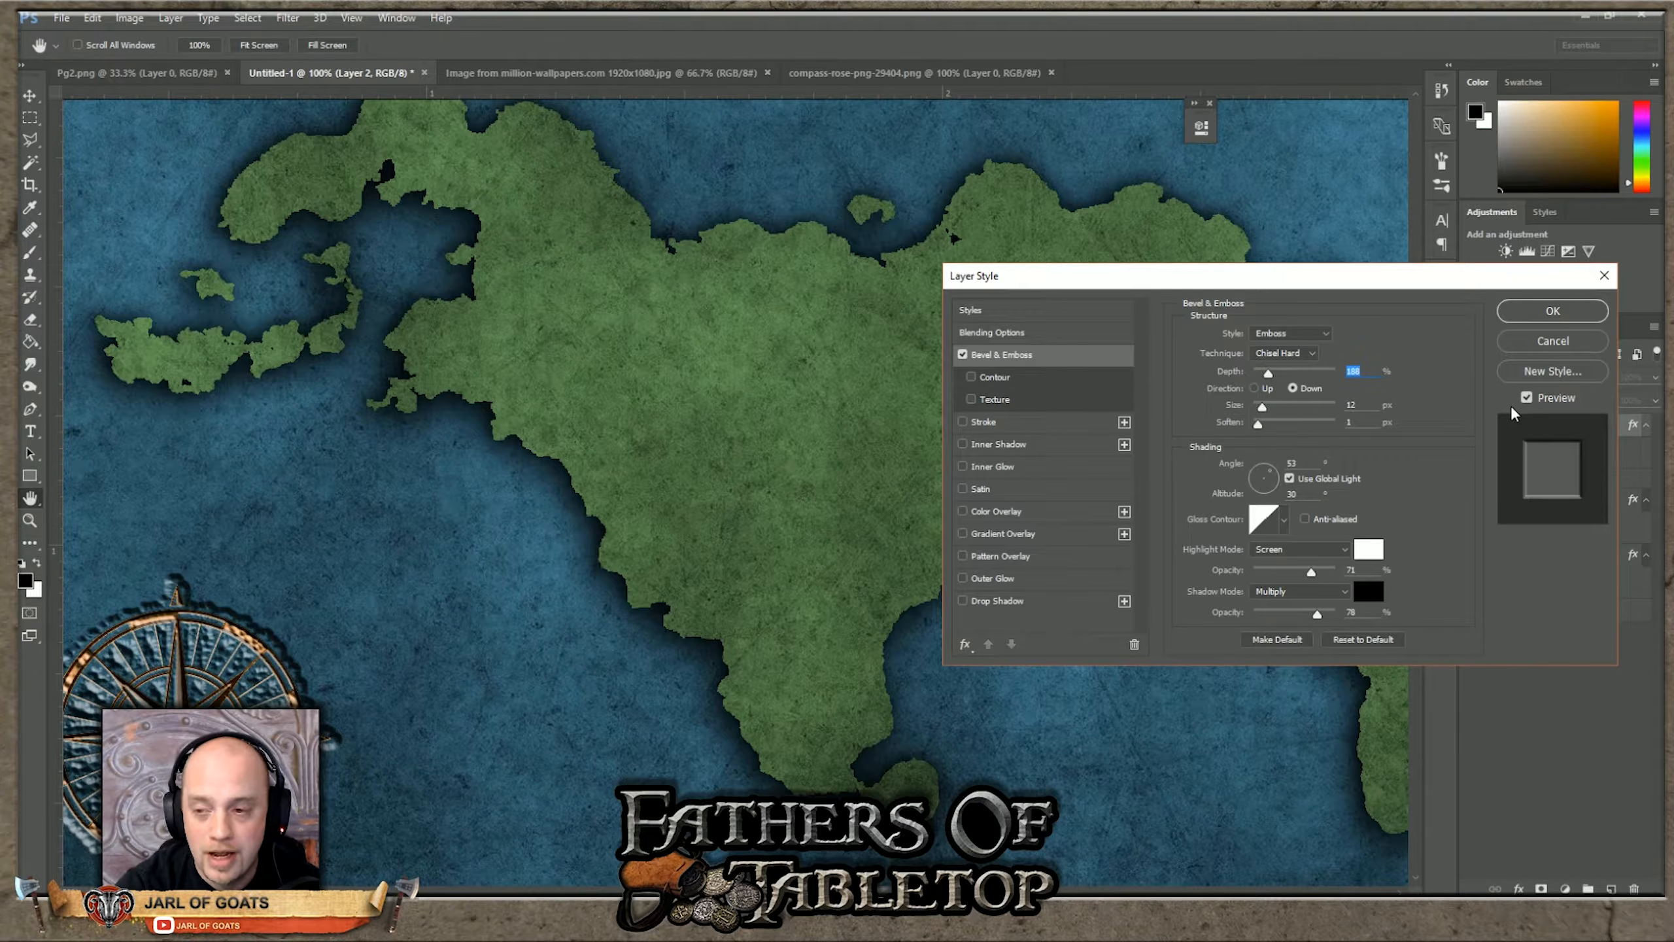
click(1326, 335)
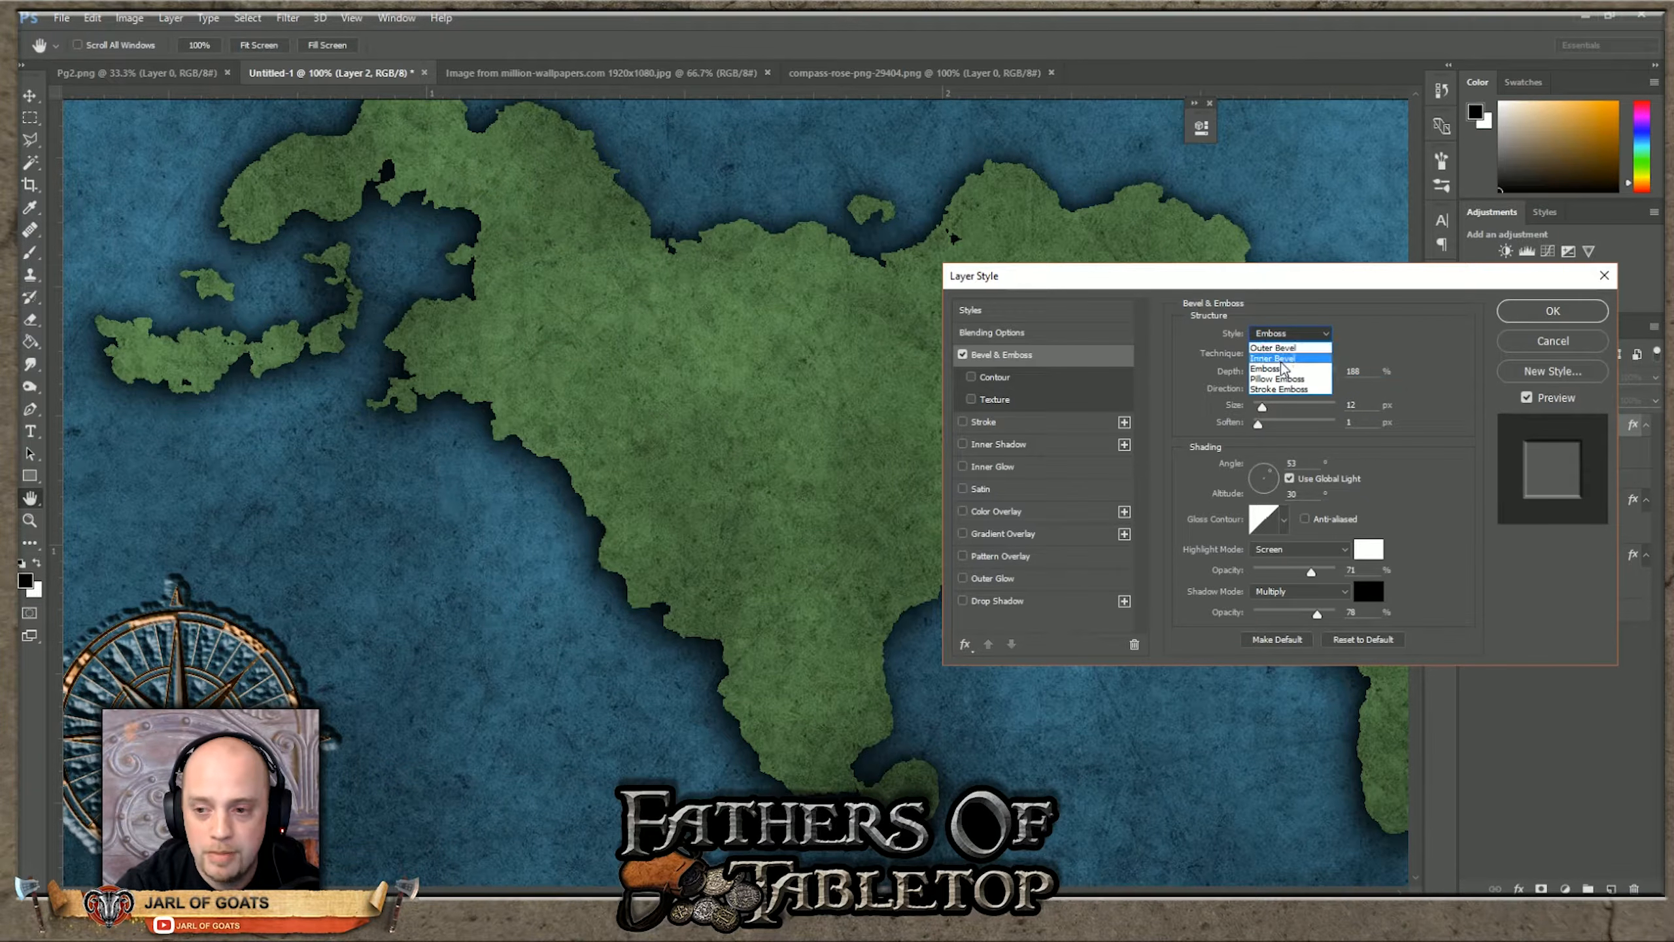
click(1290, 379)
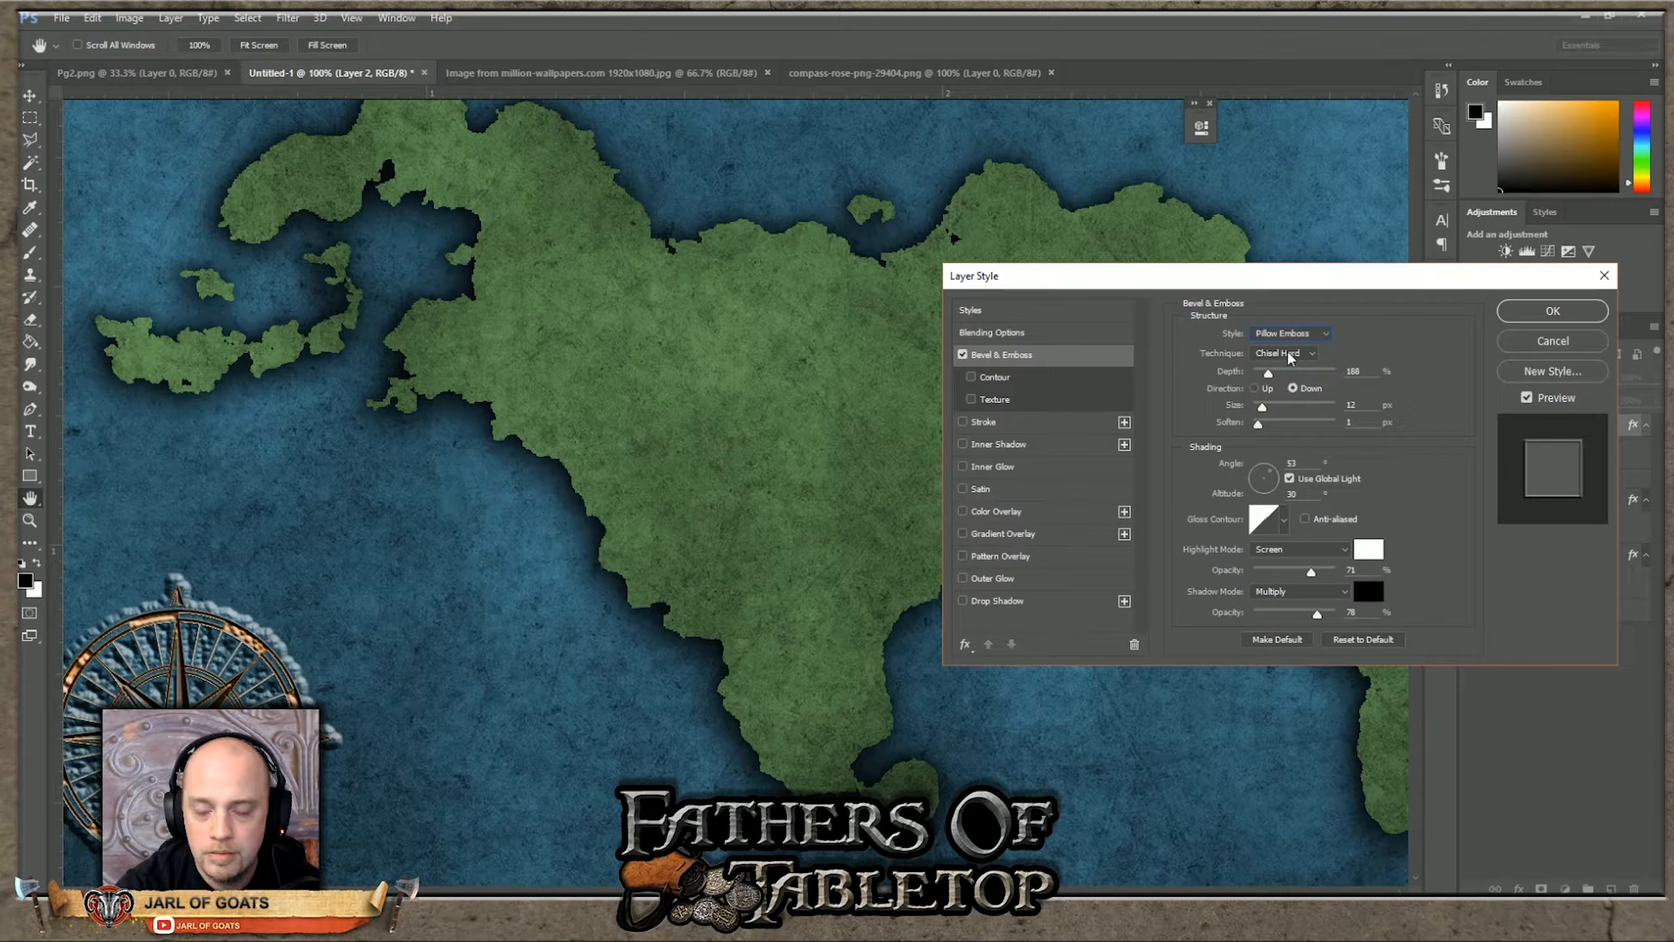
click(1294, 338)
click(1285, 389)
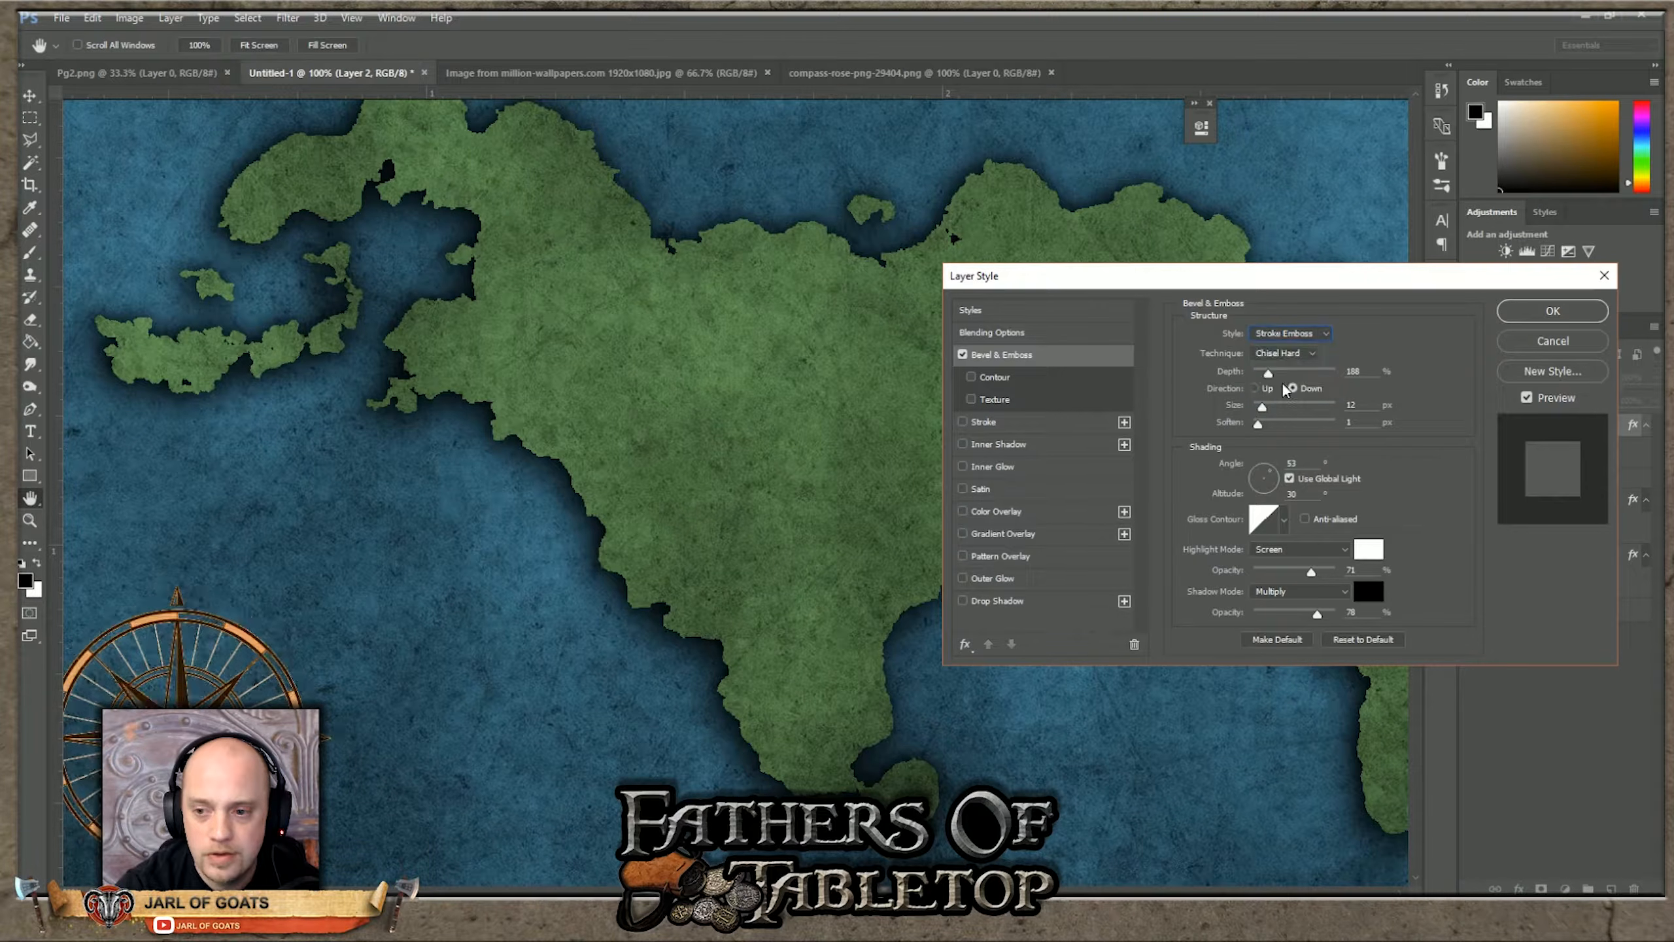
click(1285, 336)
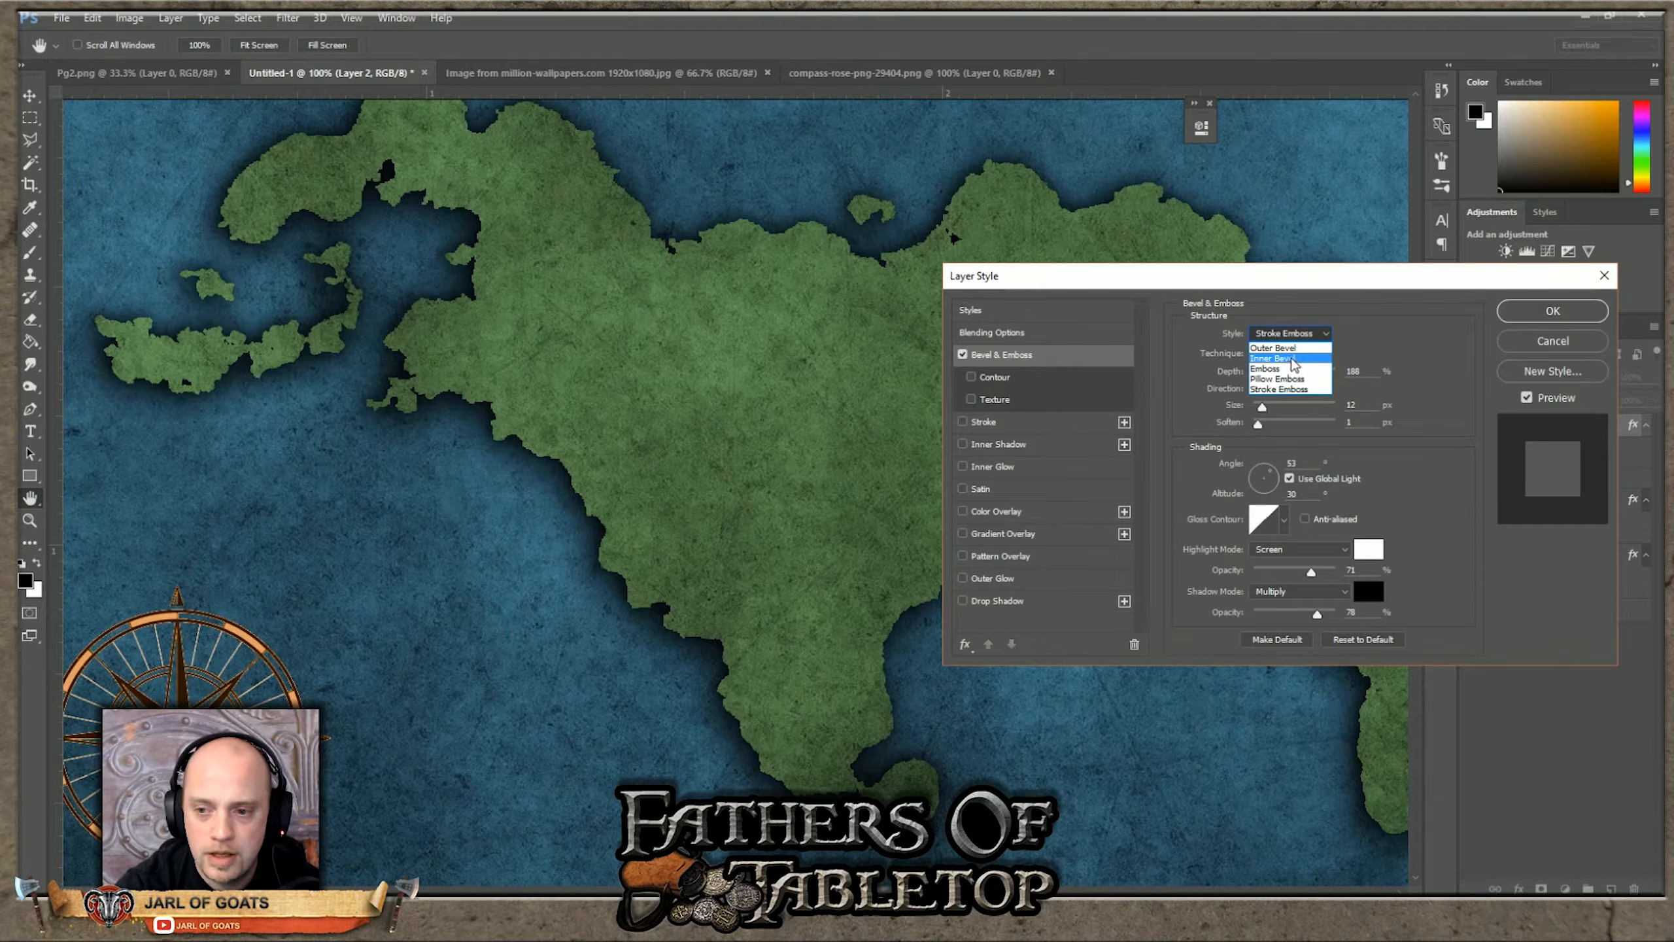
click(1293, 359)
click(1295, 335)
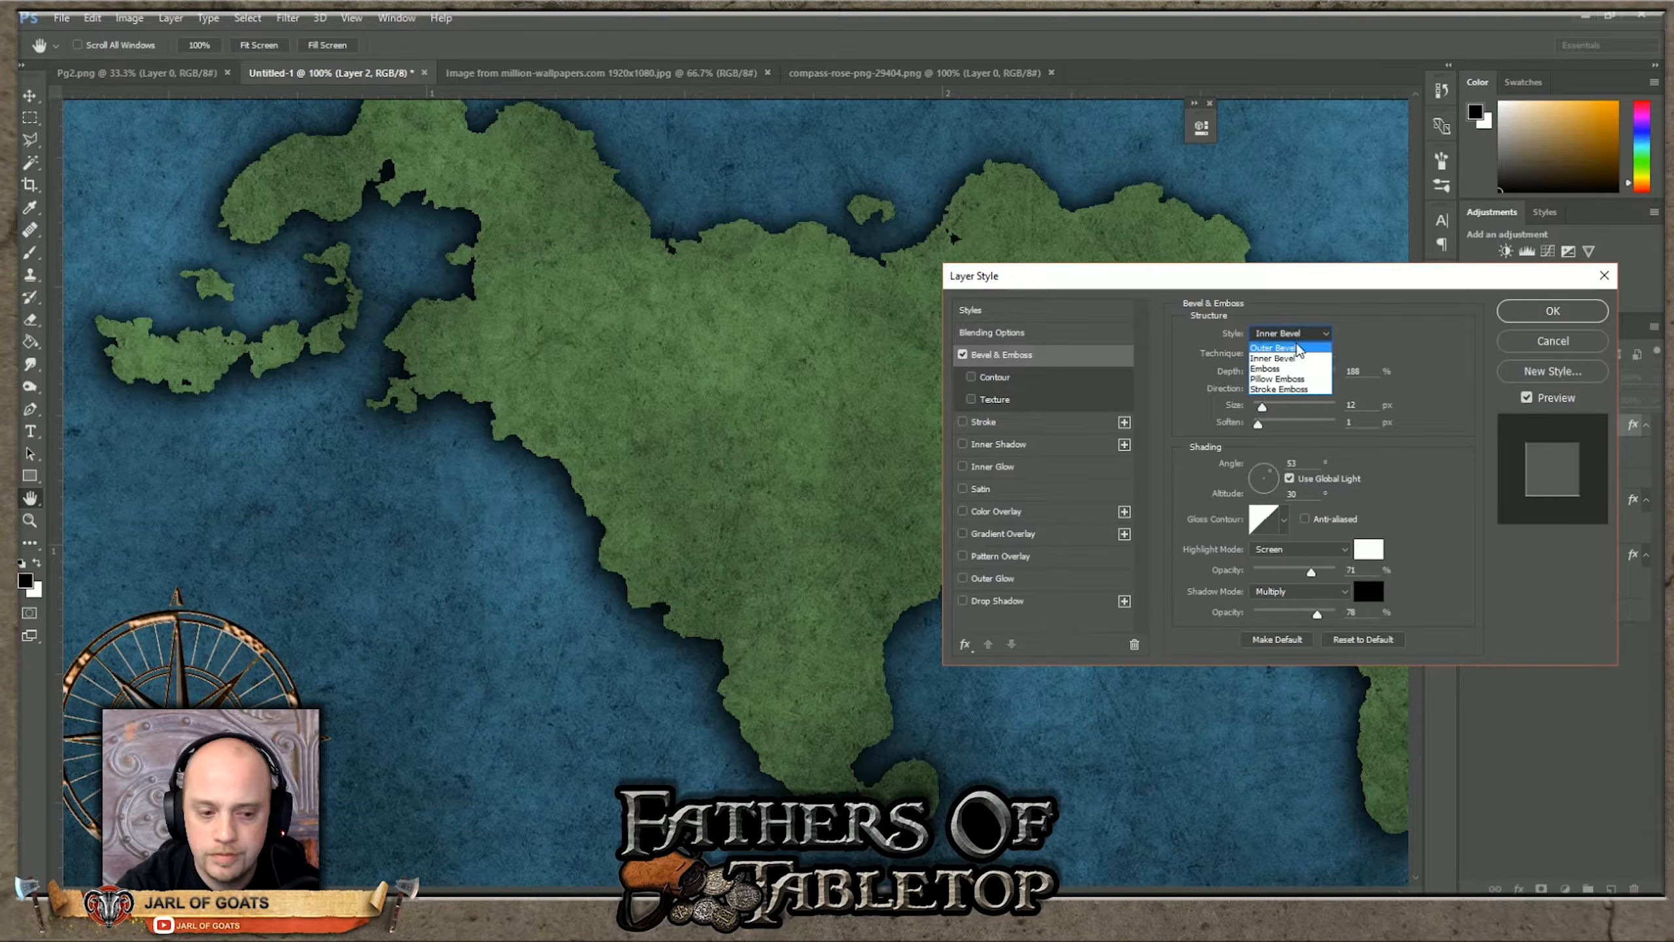
click(1290, 347)
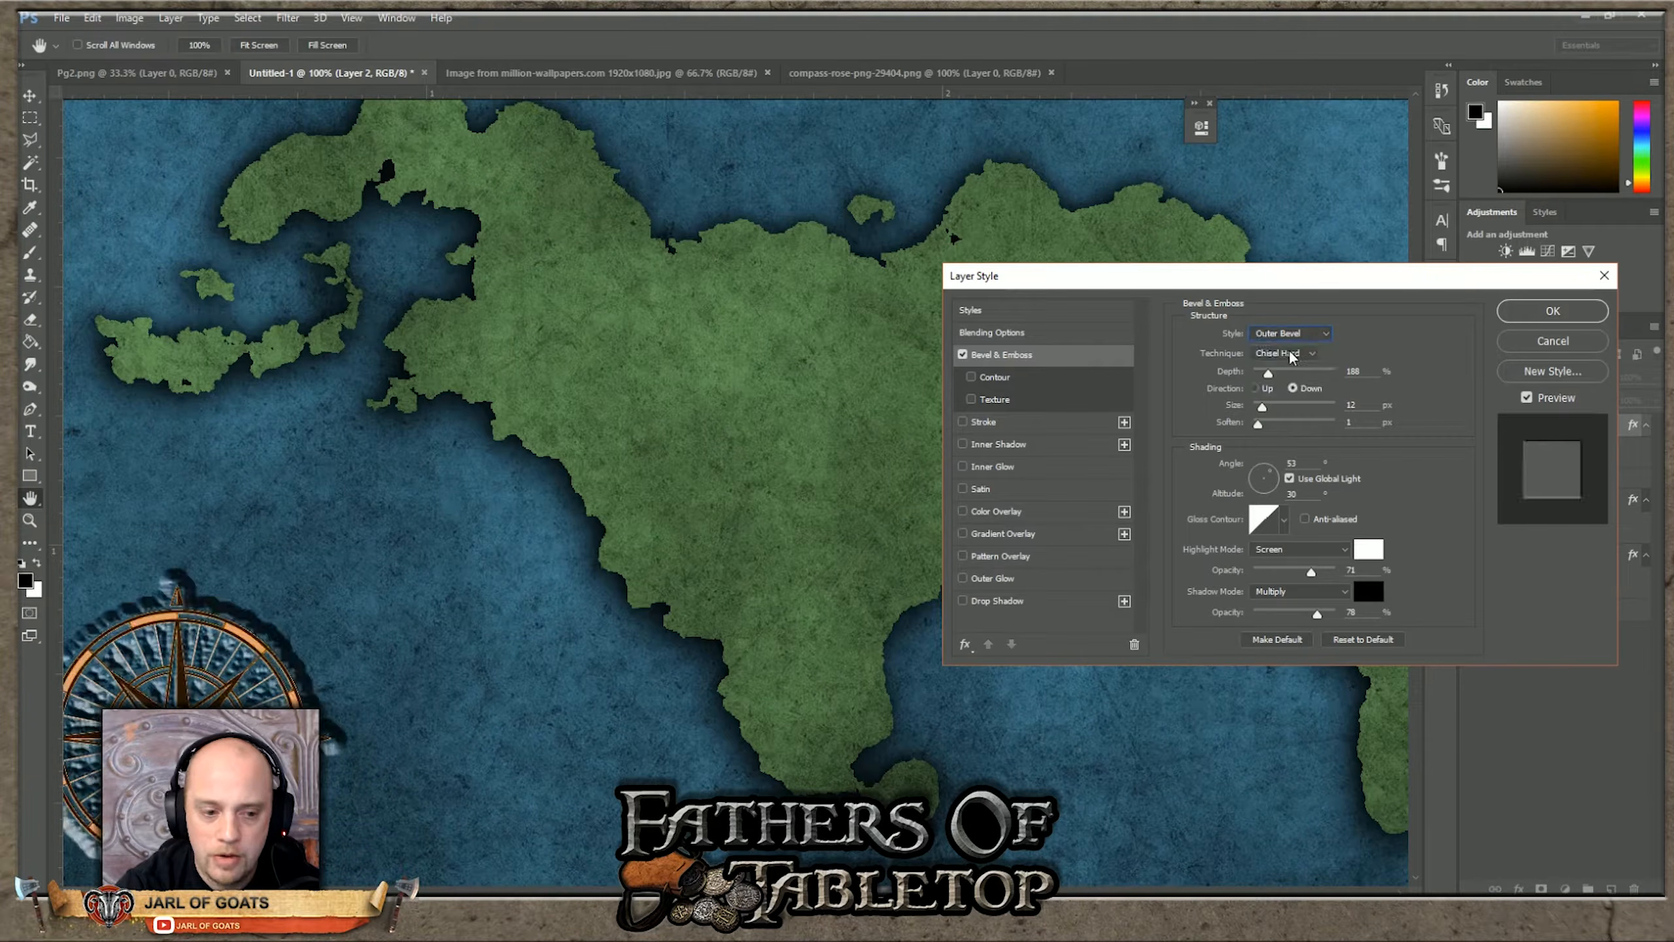
Step: Try a Smooth Inner Bevel with direction Up on the compass rose layer, testing blue and red highlight colors
click(1297, 335)
click(1292, 360)
click(1286, 352)
click(1285, 367)
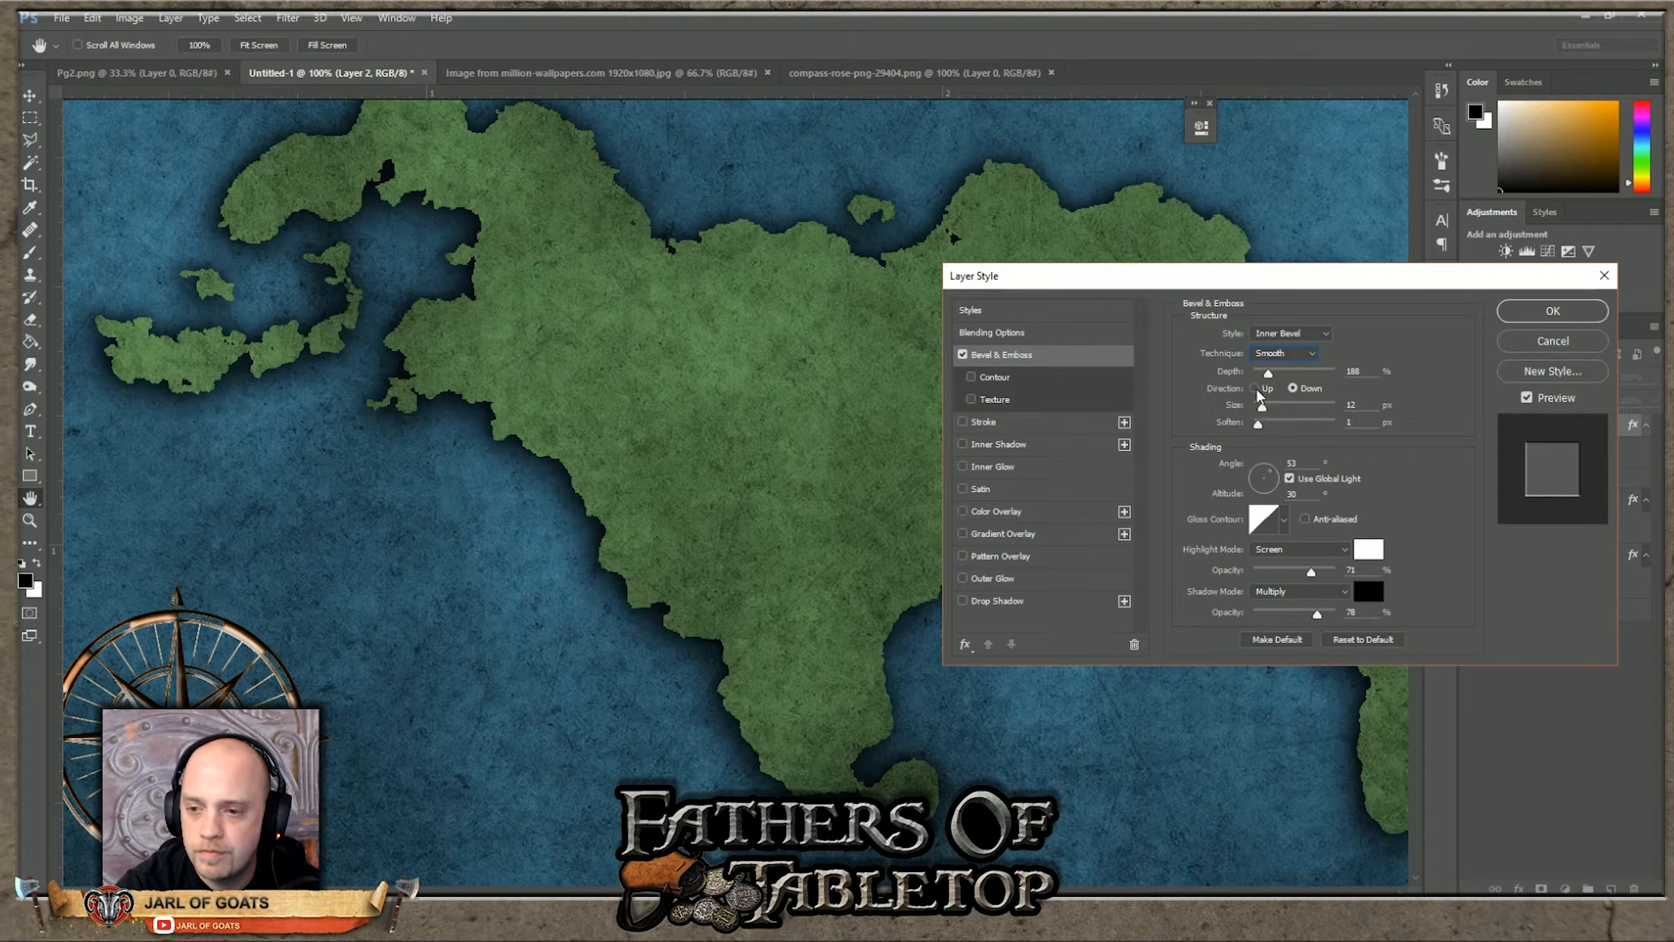
click(1254, 388)
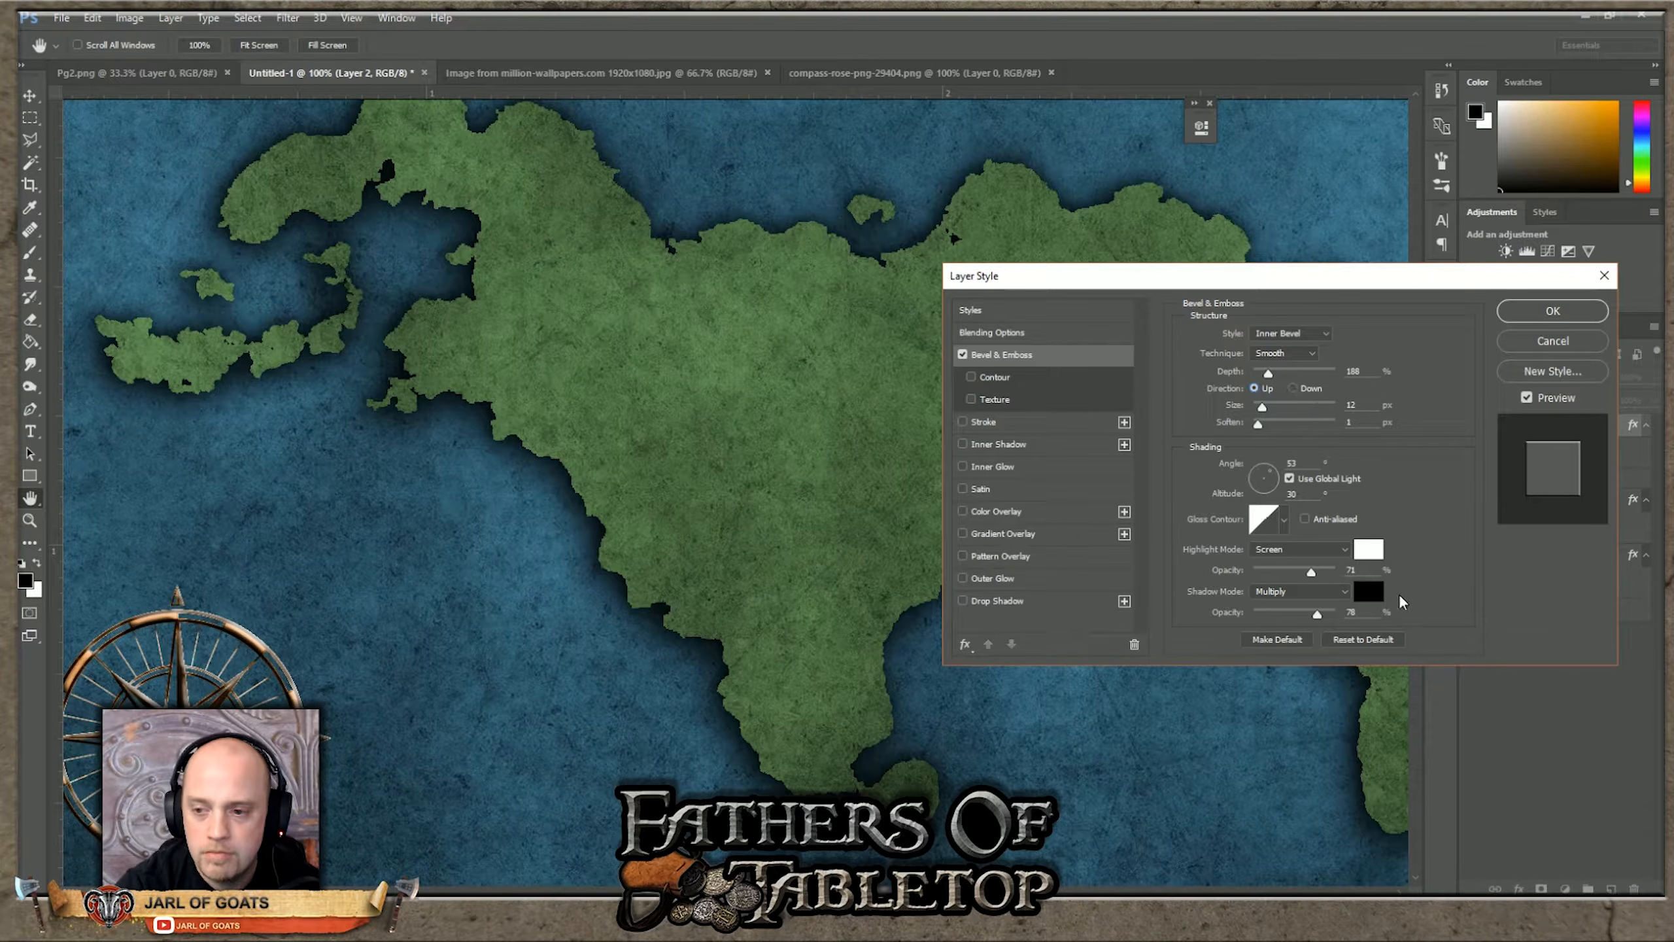
click(1368, 549)
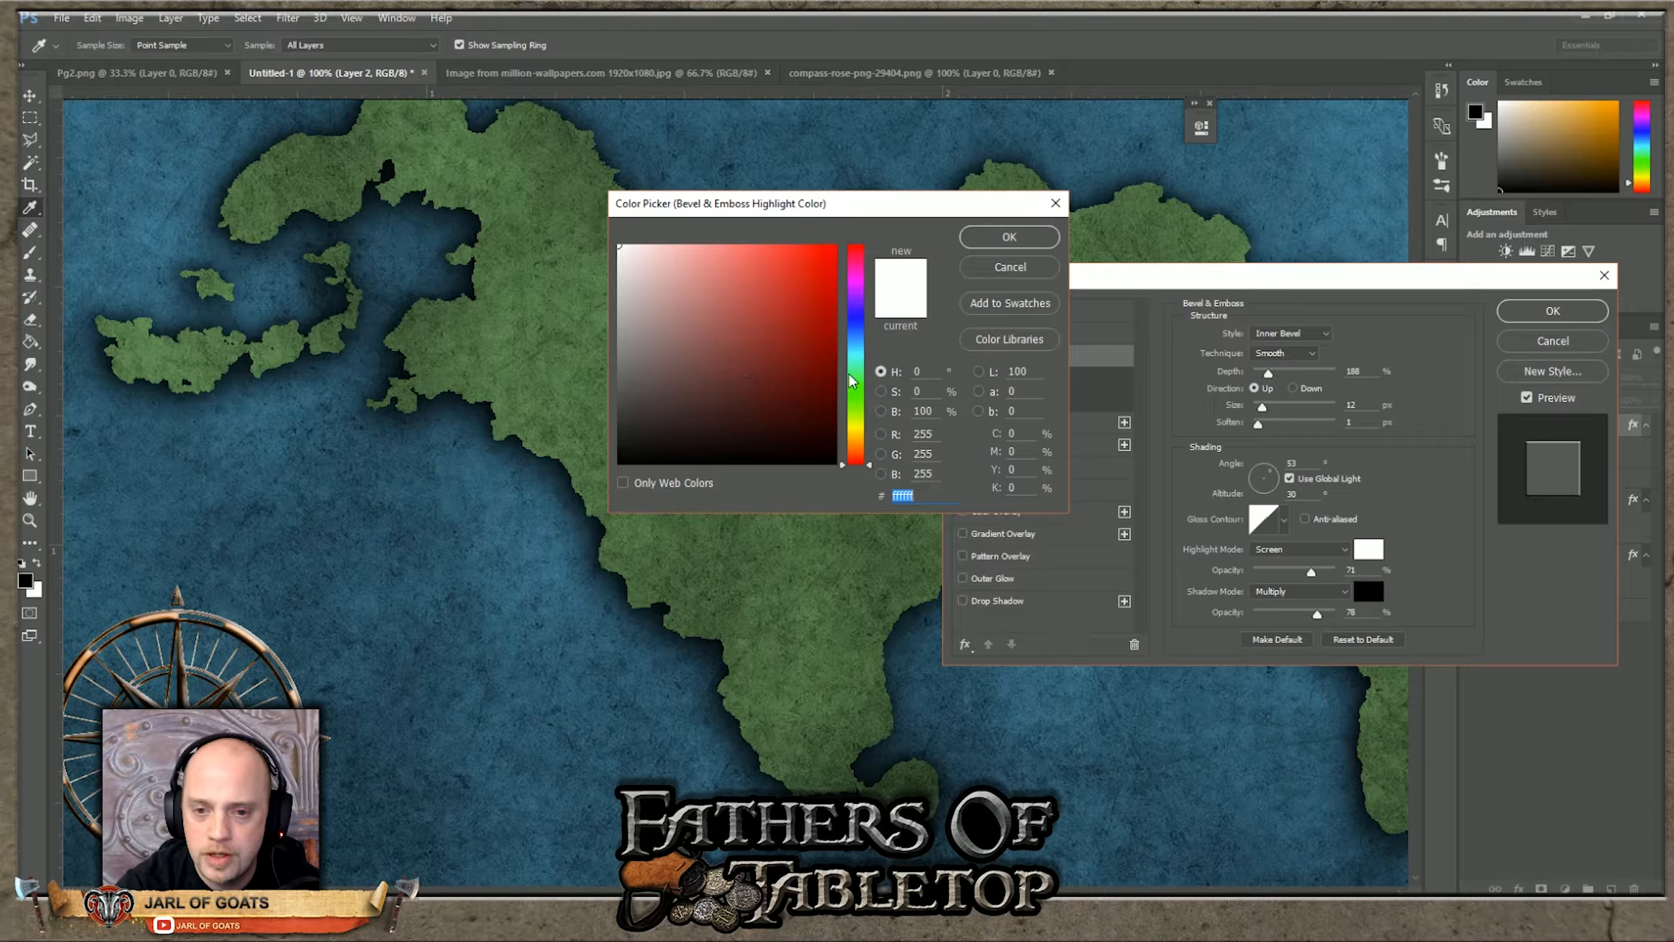
click(855, 317)
click(698, 349)
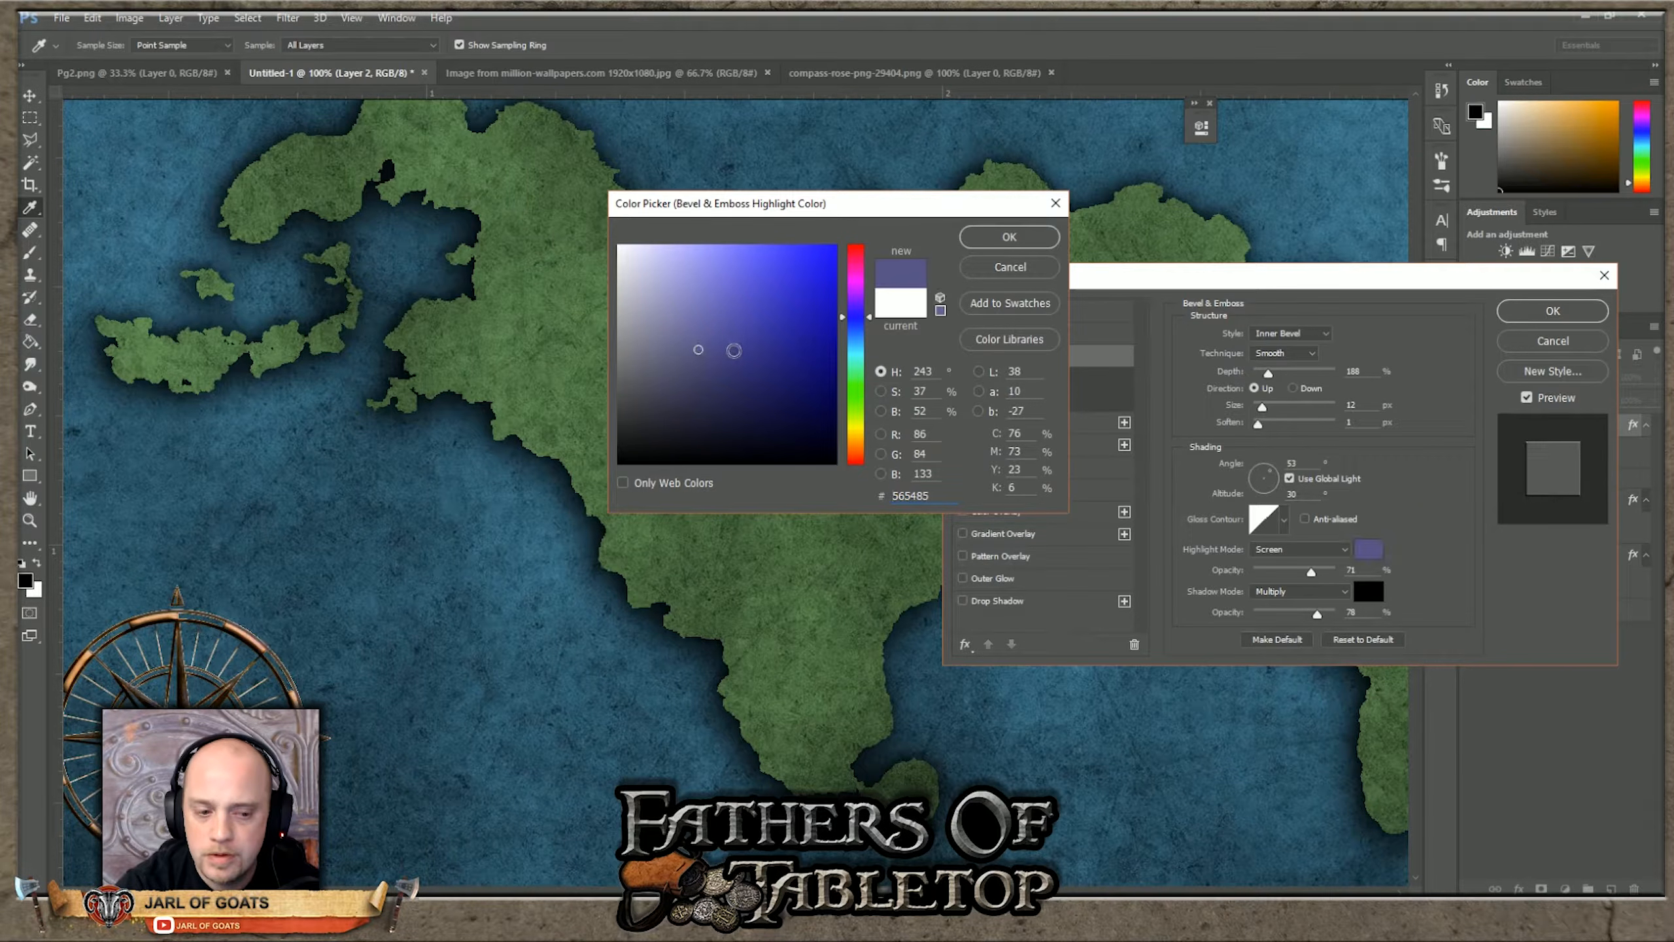
click(856, 251)
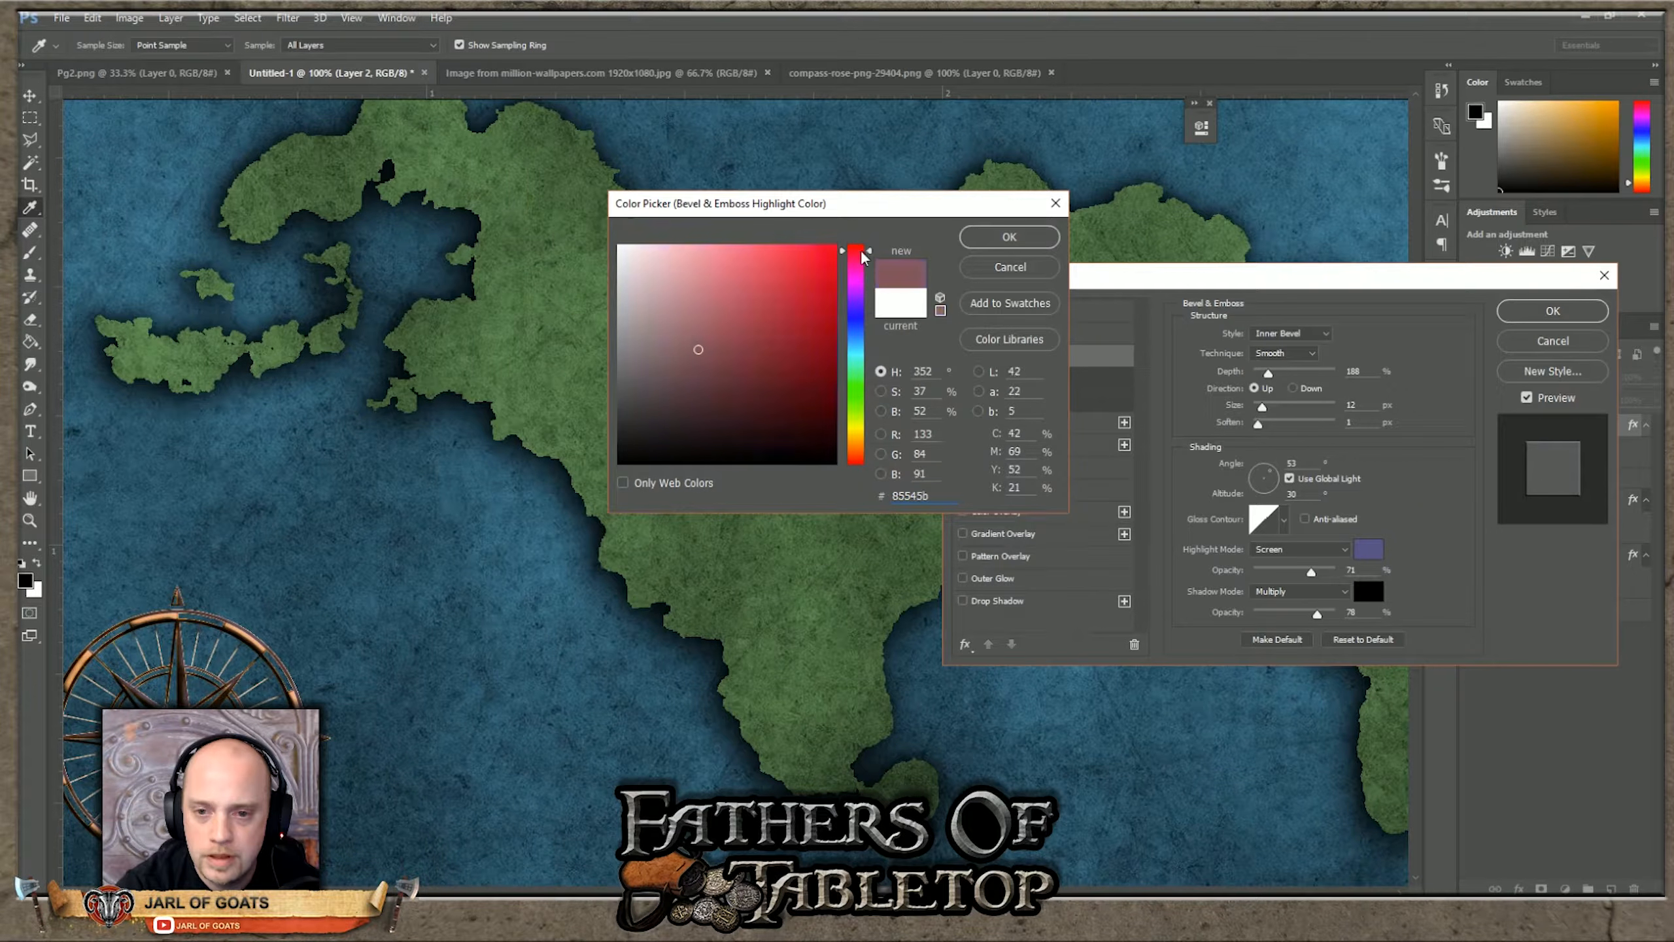
click(1019, 267)
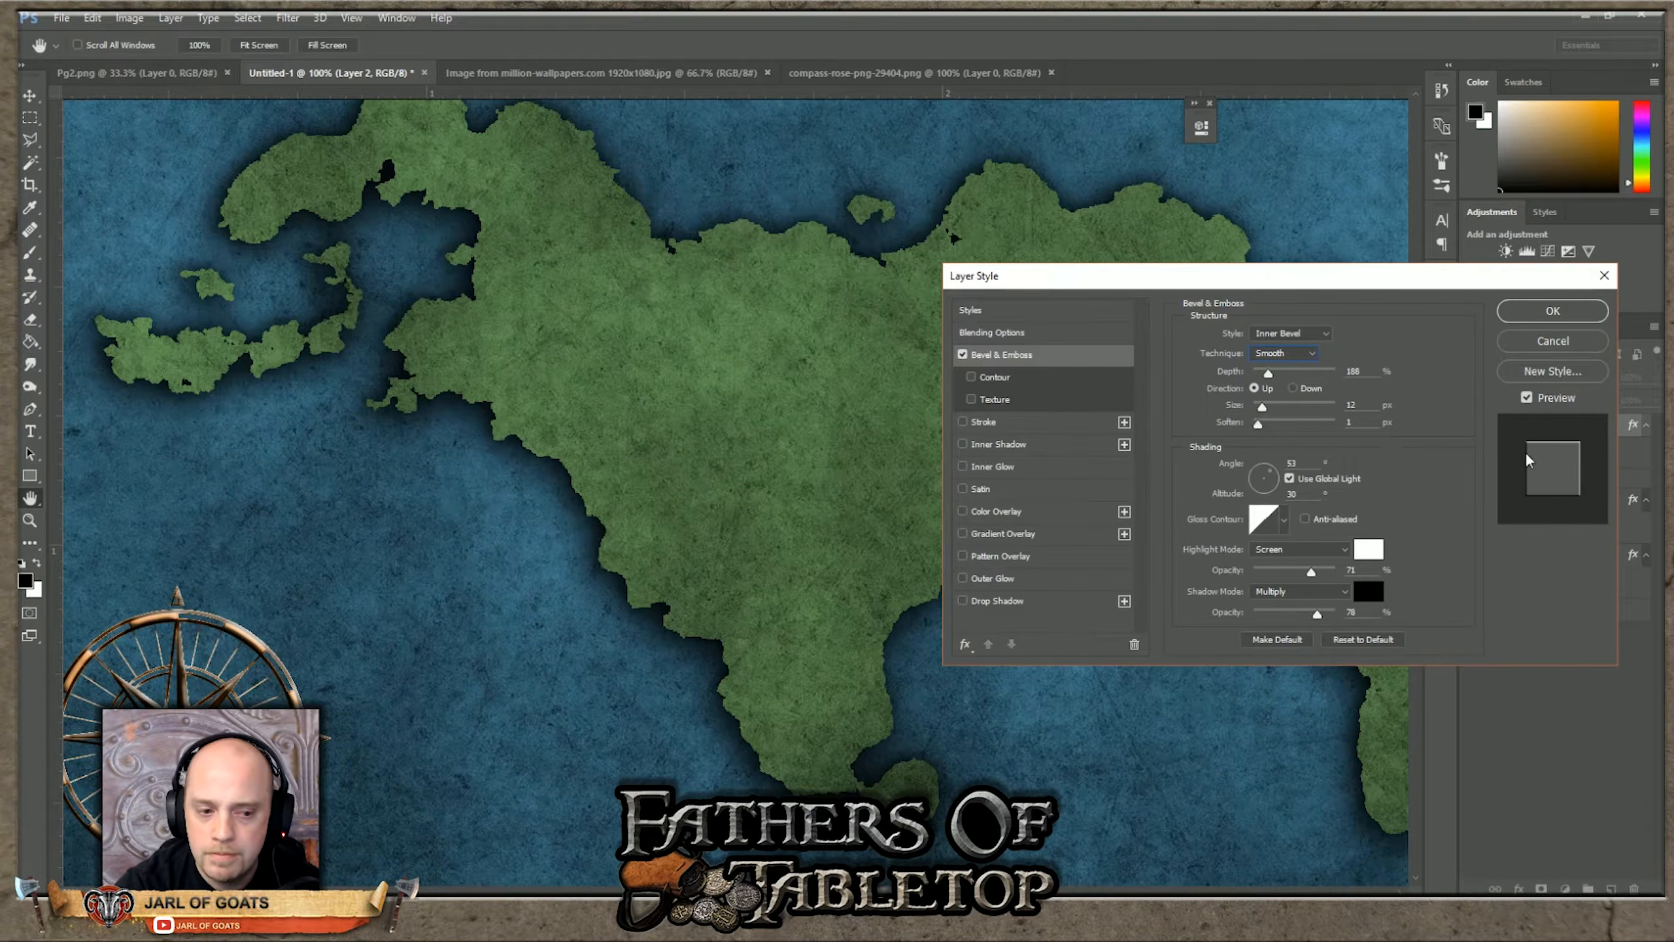
click(1542, 341)
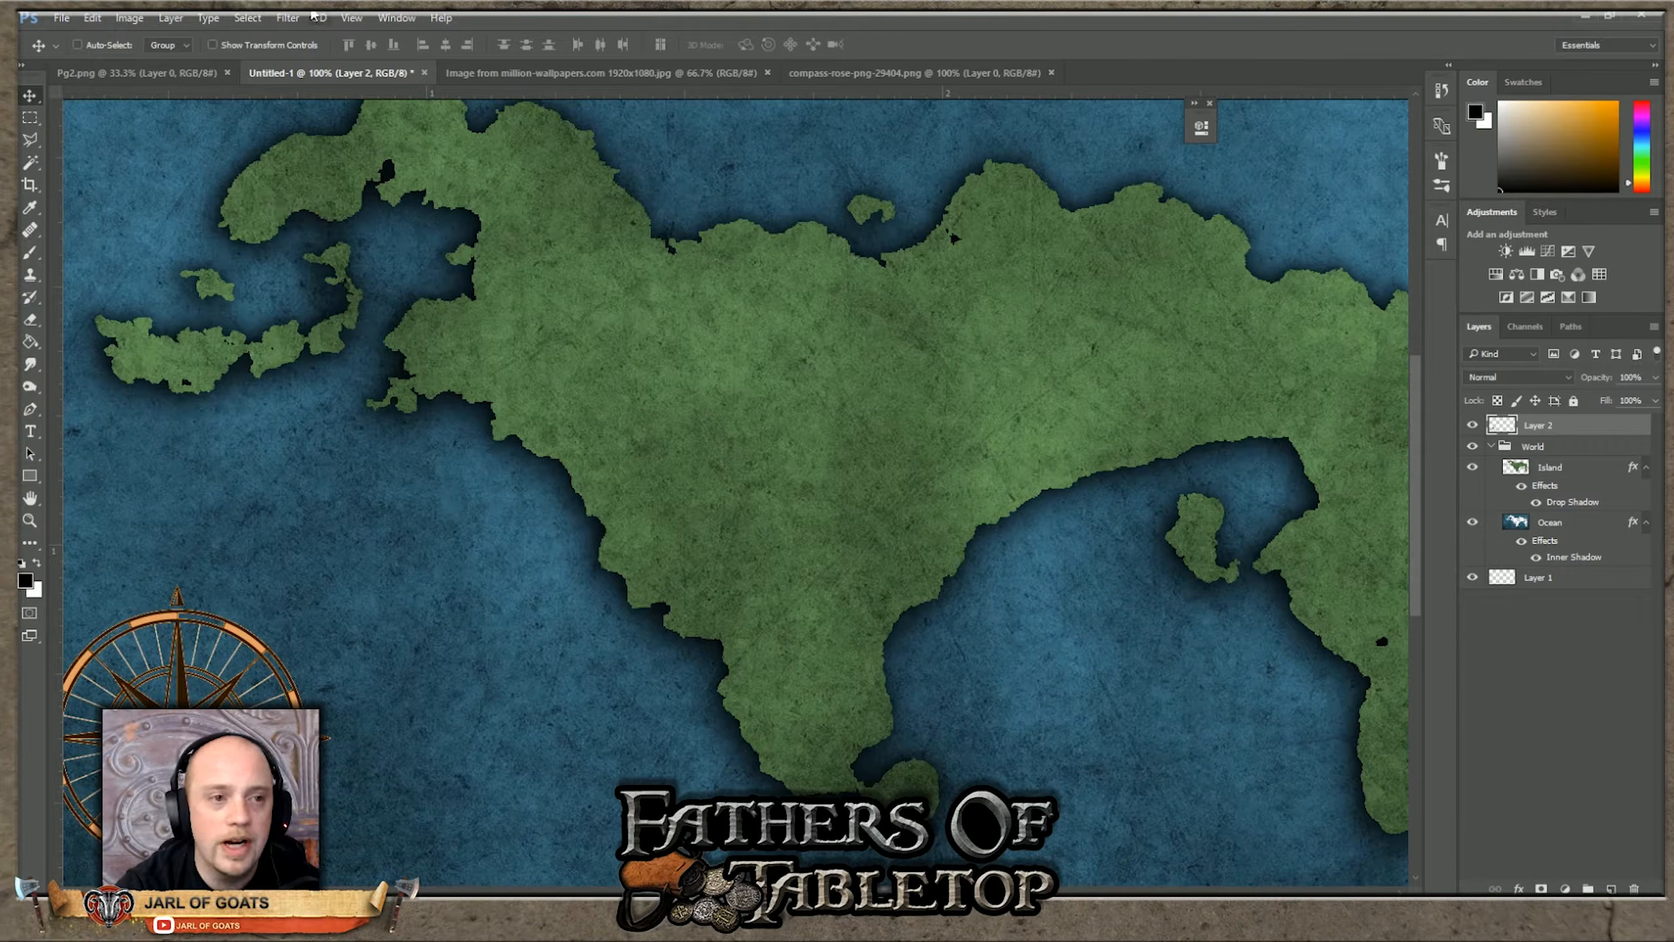
Step: Browse the Eraser tool's brush presets for a rough, irregular tip to wear down the compass rose
click(352, 18)
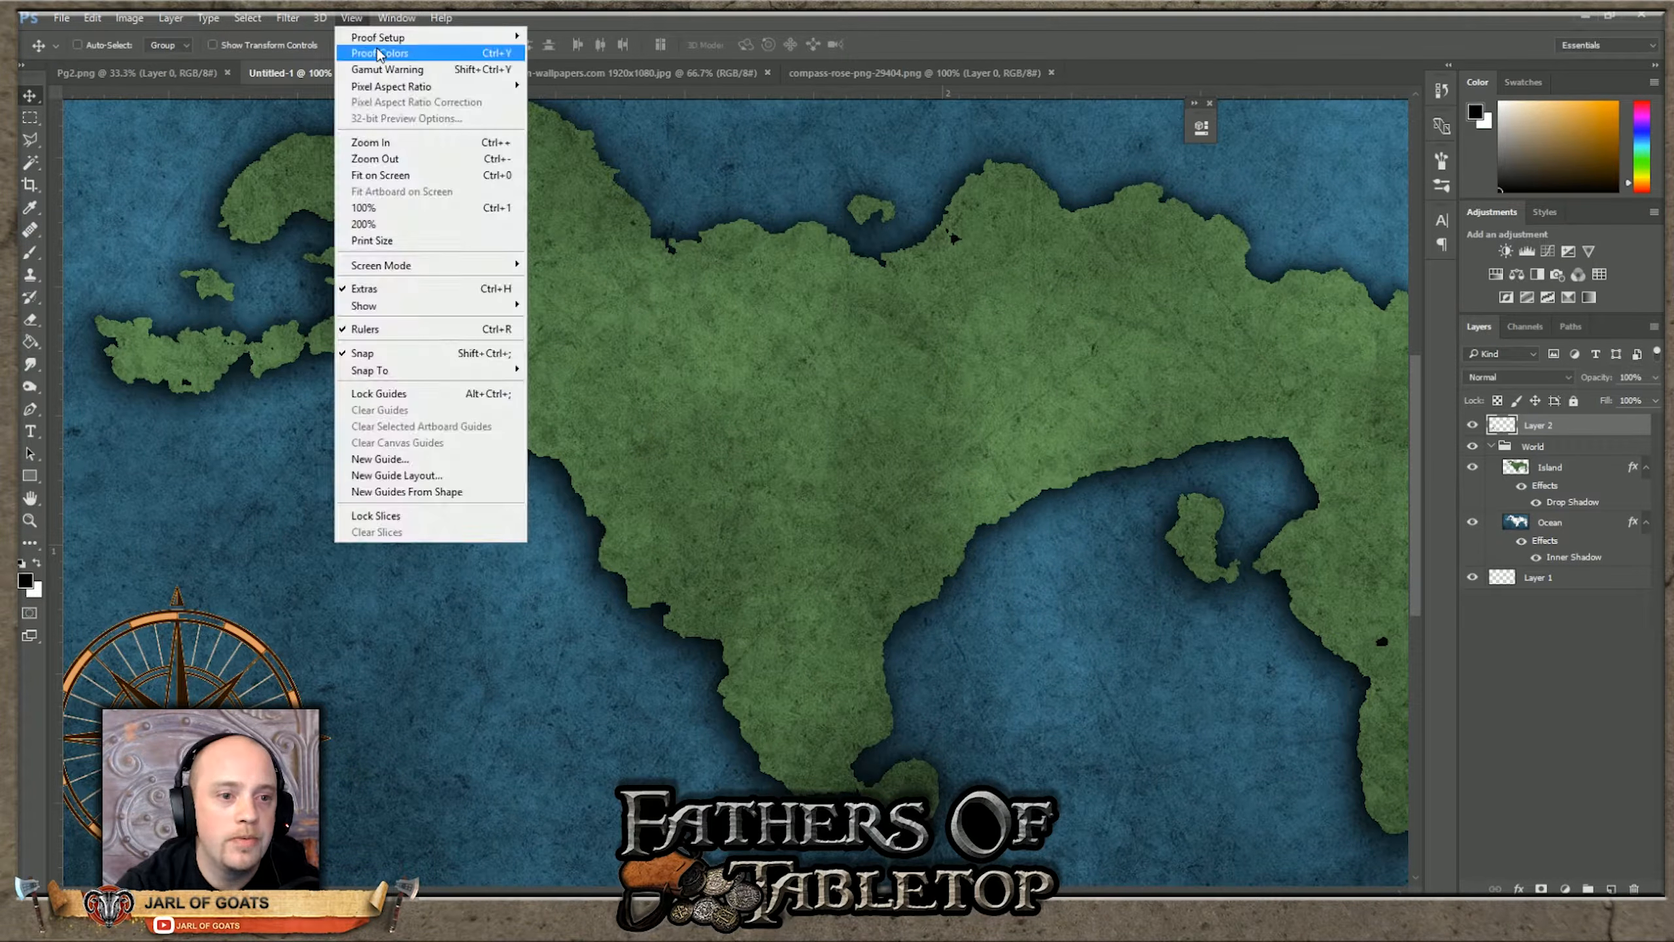
click(389, 177)
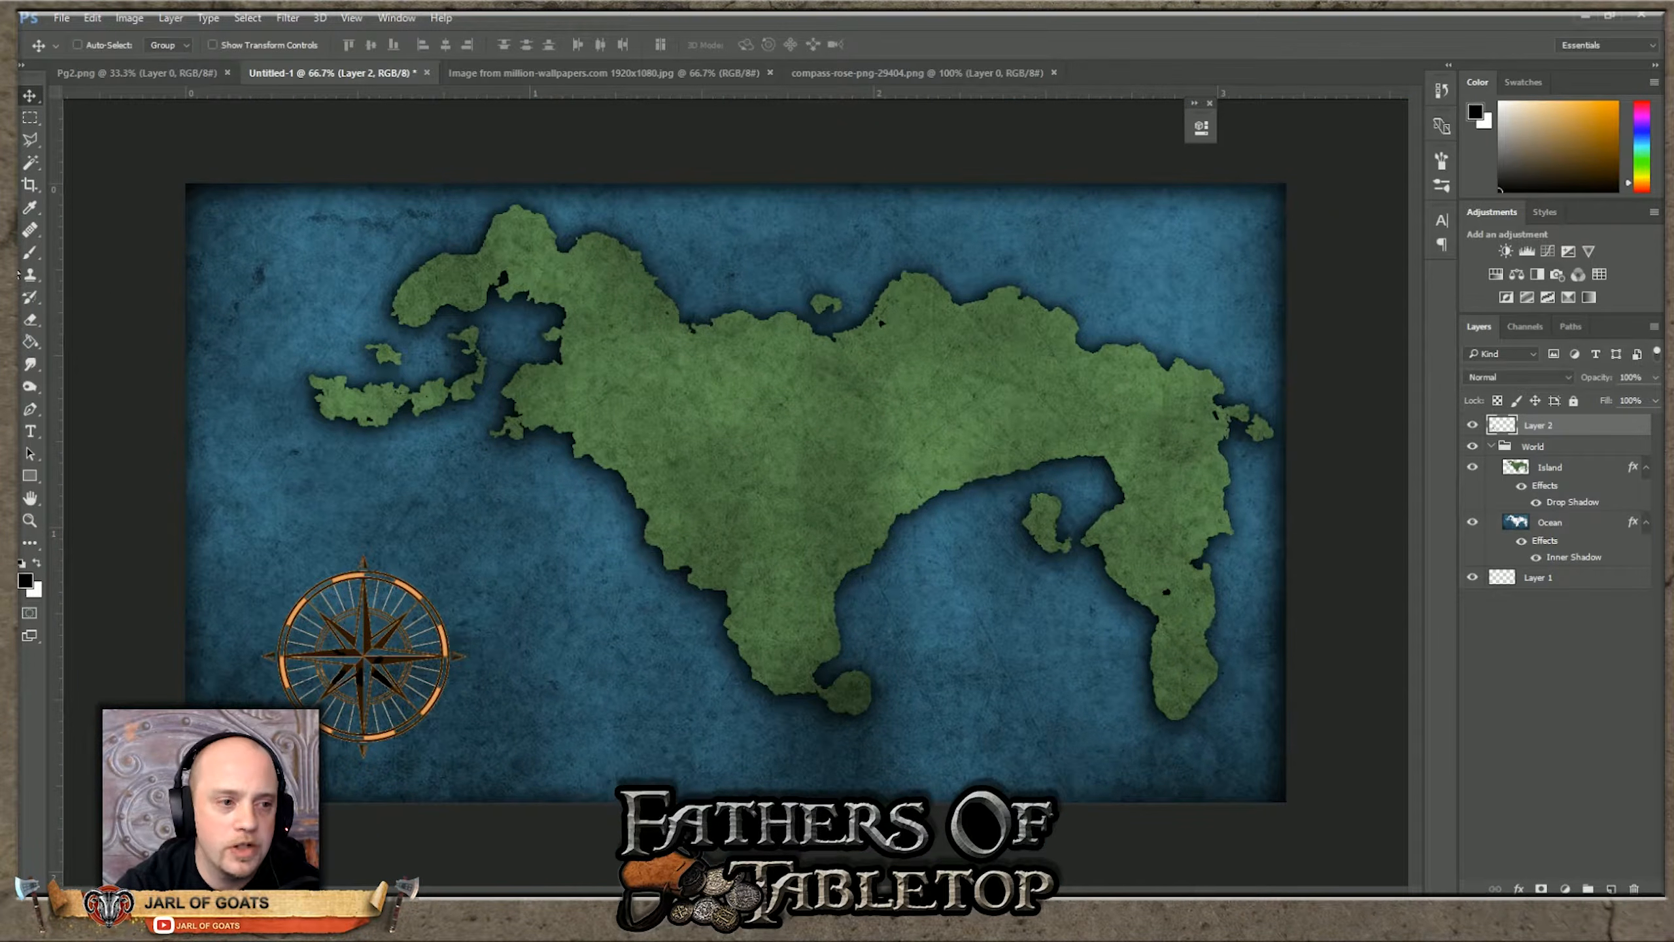
click(38, 321)
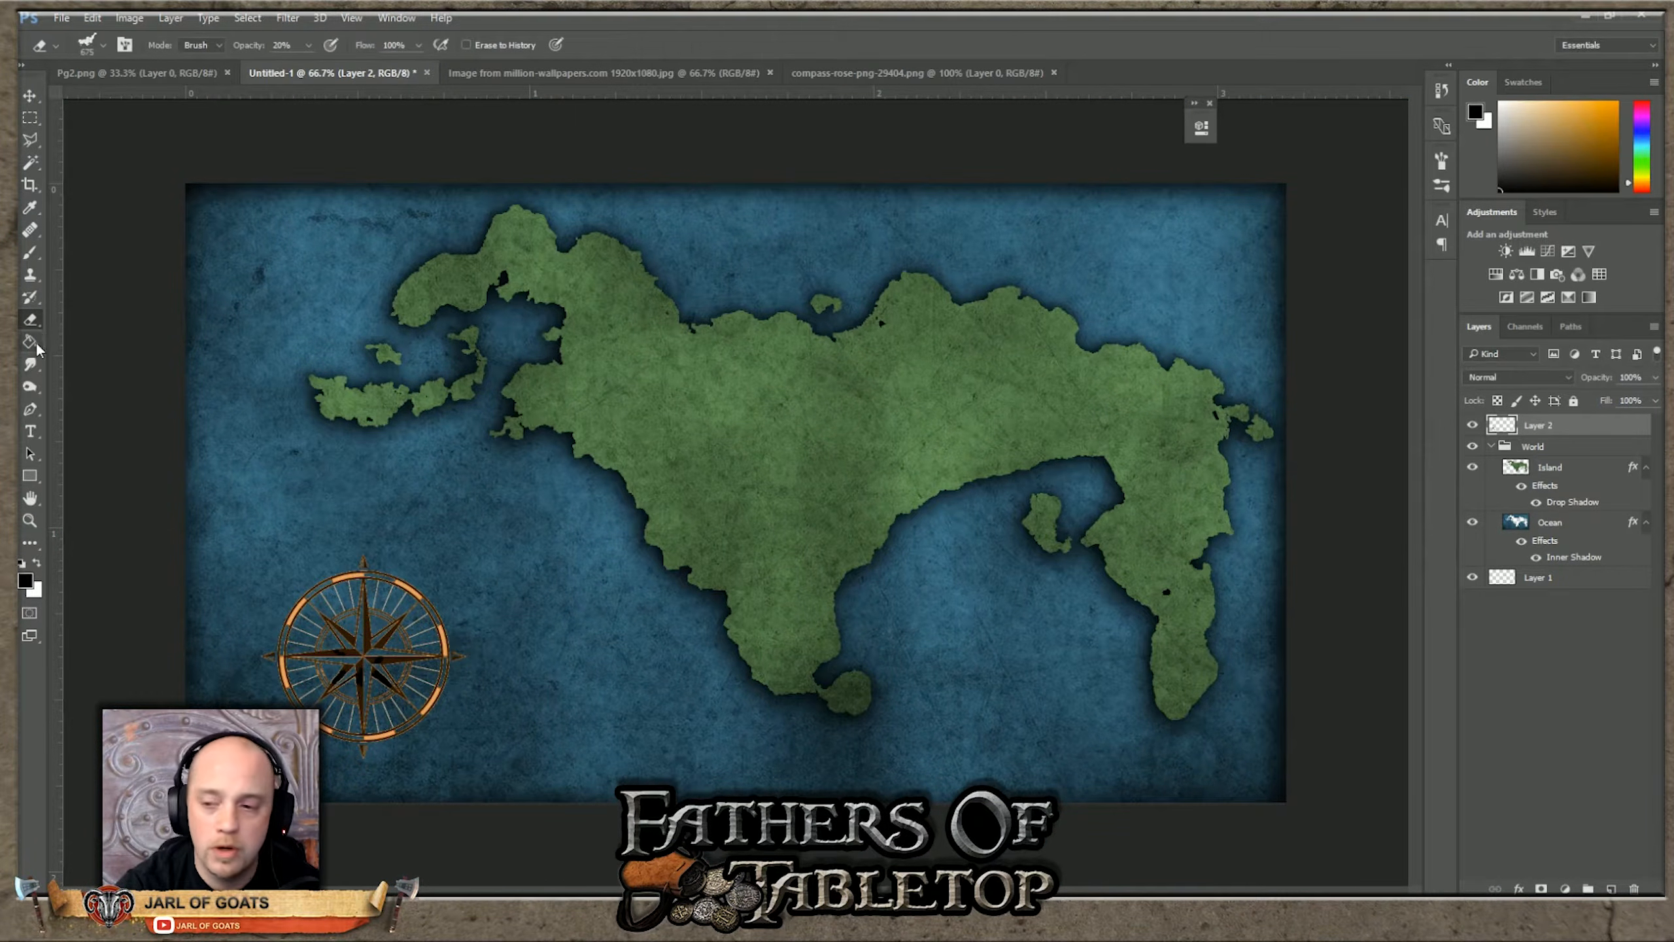
click(103, 46)
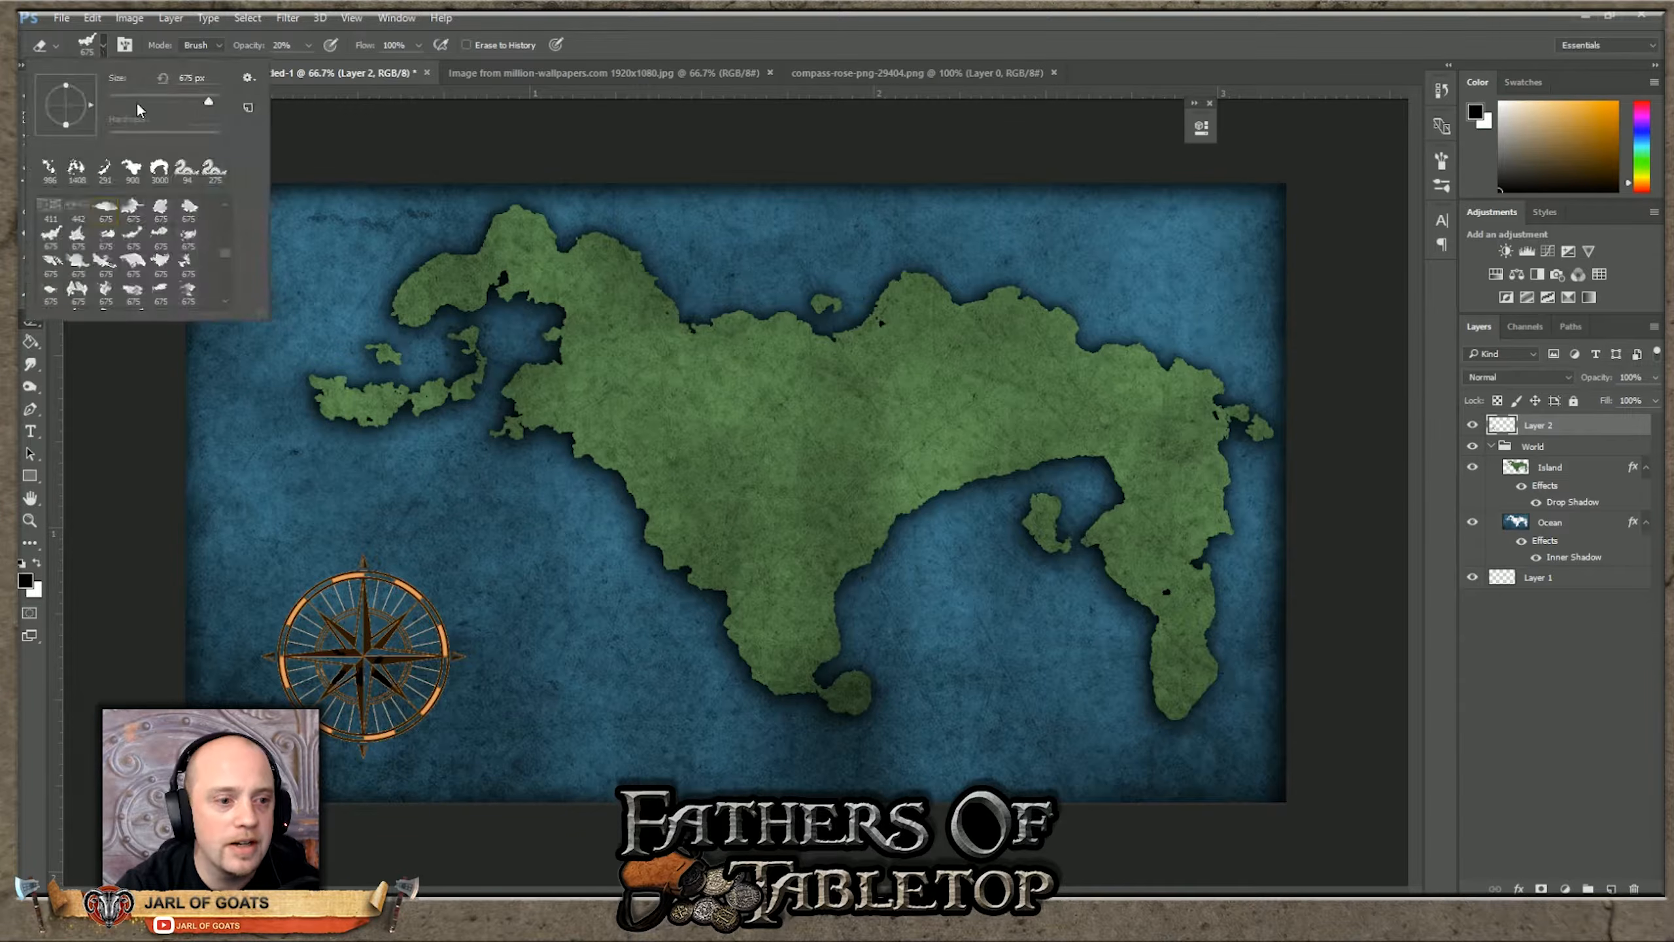
drag(223, 253, 227, 214)
scroll(184, 259, down, 5)
scroll(183, 257, down, 6)
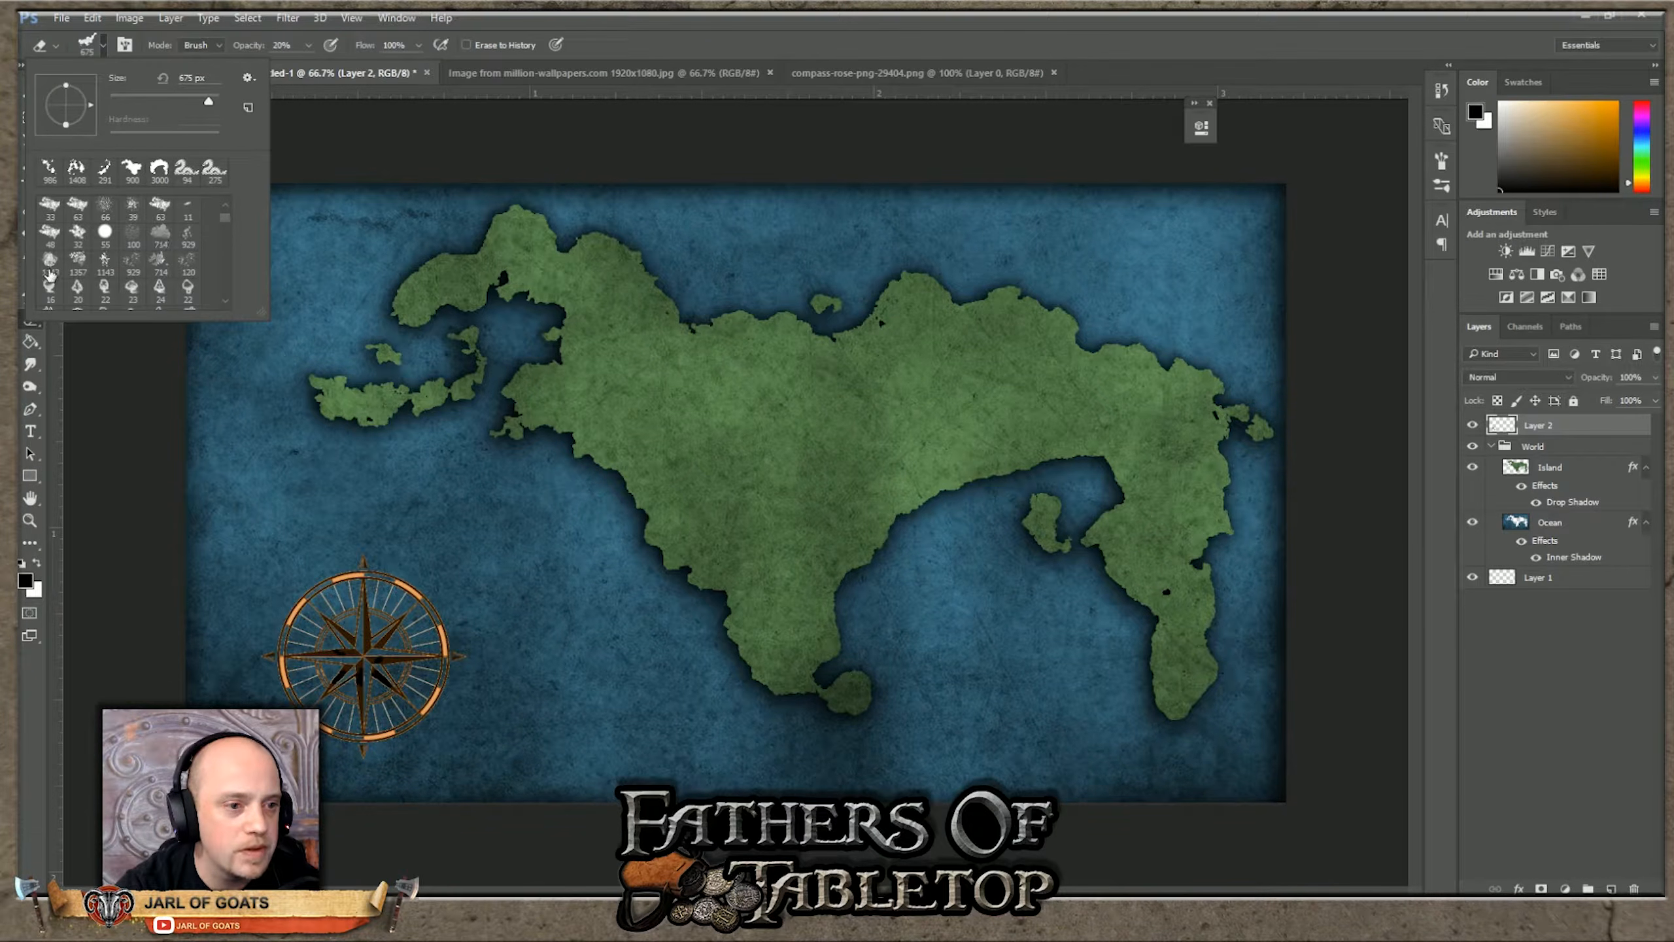
scroll(112, 254, down, 6)
scroll(113, 253, down, 8)
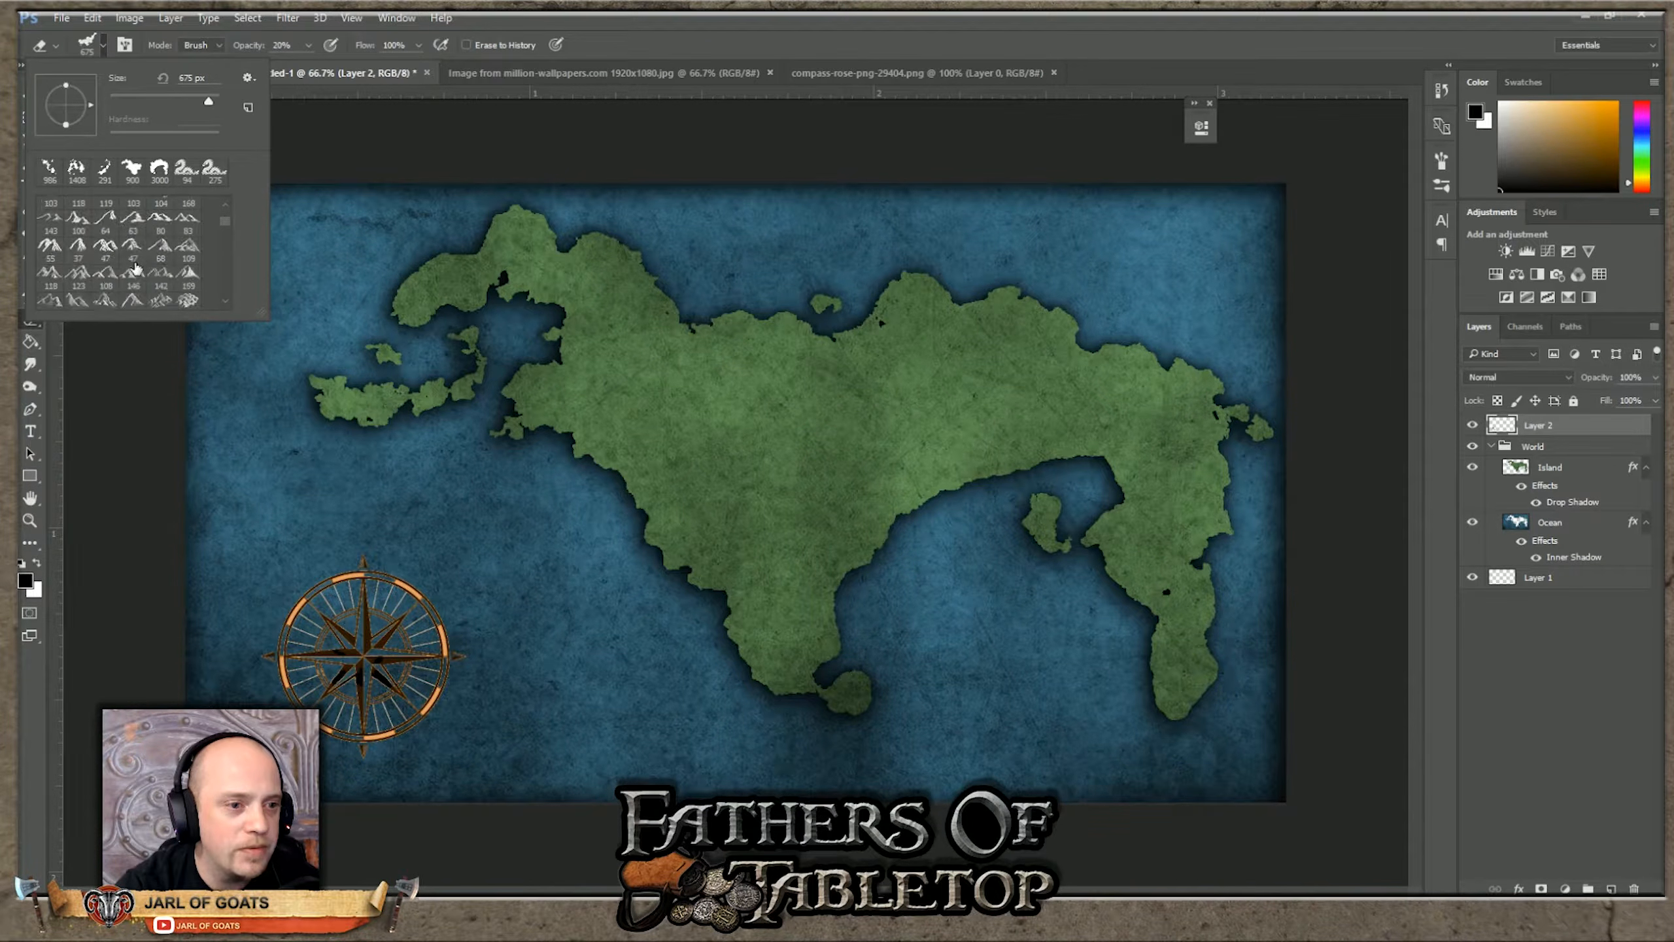
scroll(158, 271, down, 8)
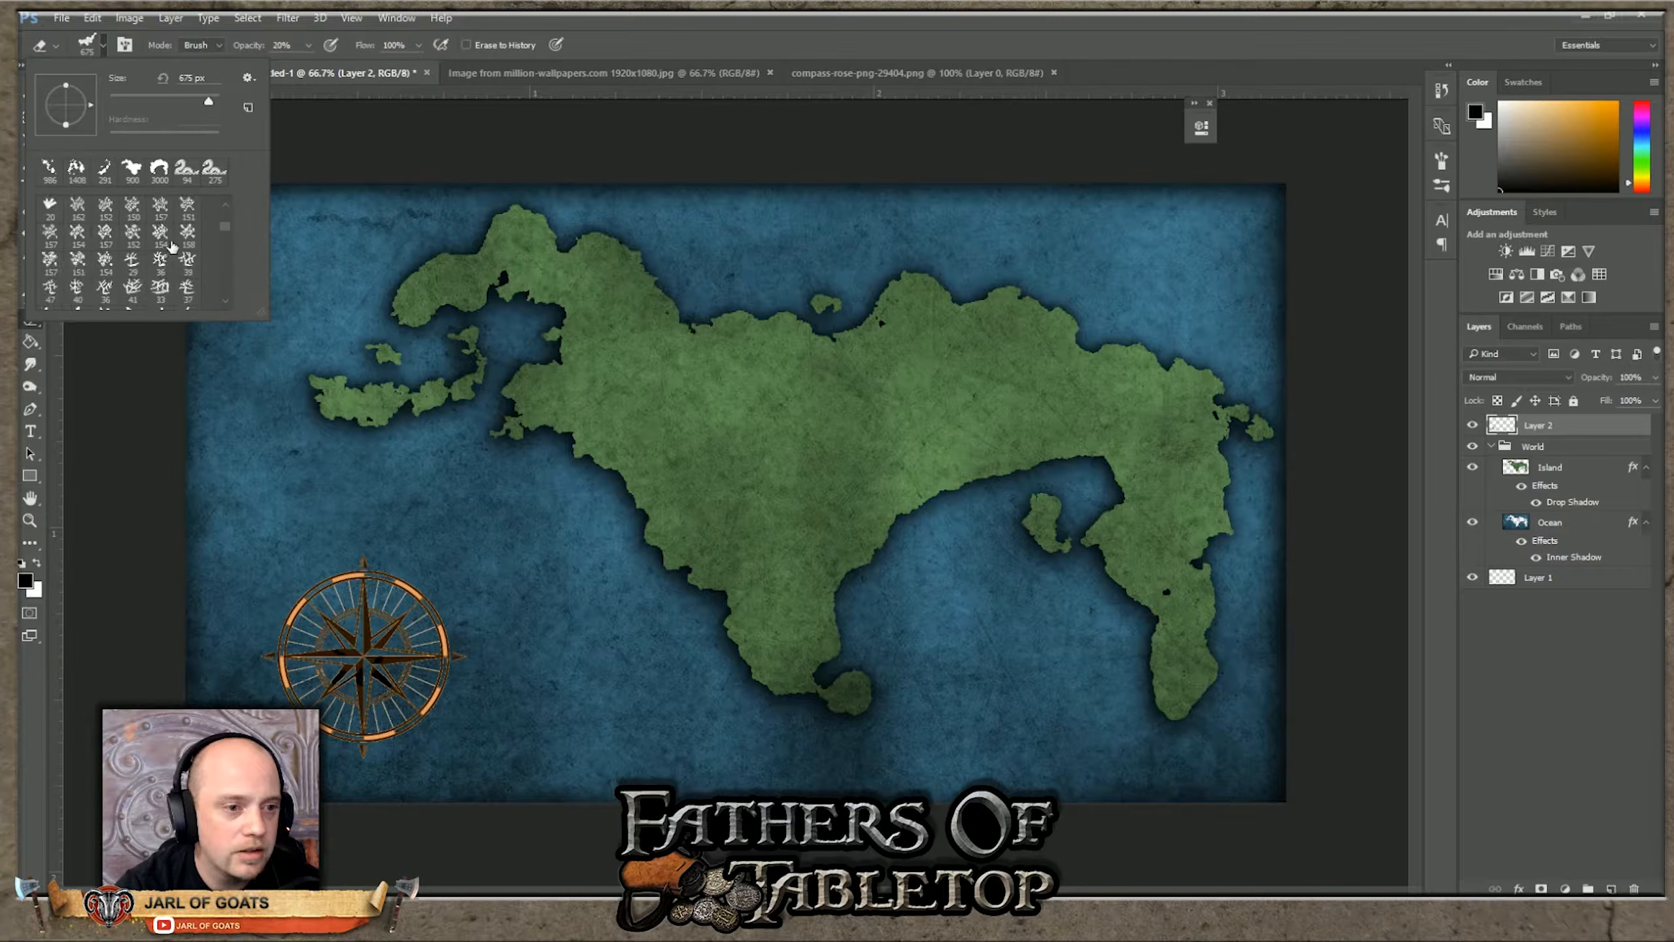
scroll(184, 245, down, 6)
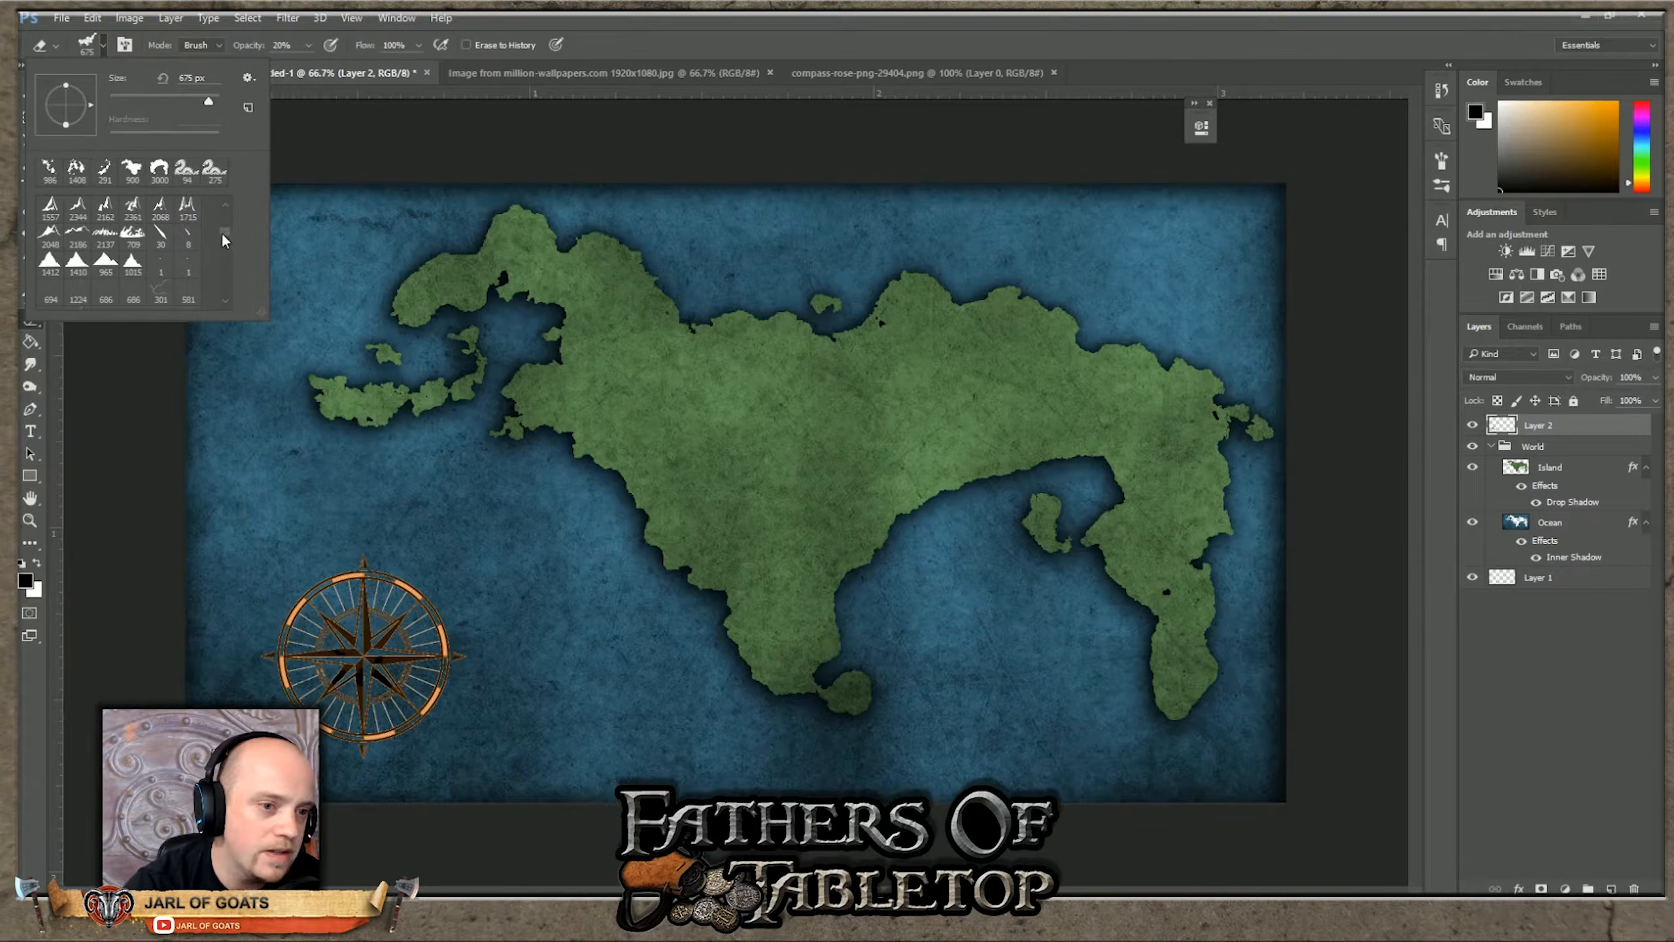
scroll(223, 237, down, 8)
scroll(184, 257, down, 10)
scroll(189, 284, down, 8)
scroll(192, 281, down, 5)
click(226, 302)
scroll(225, 300, down, 8)
scroll(225, 301, down, 8)
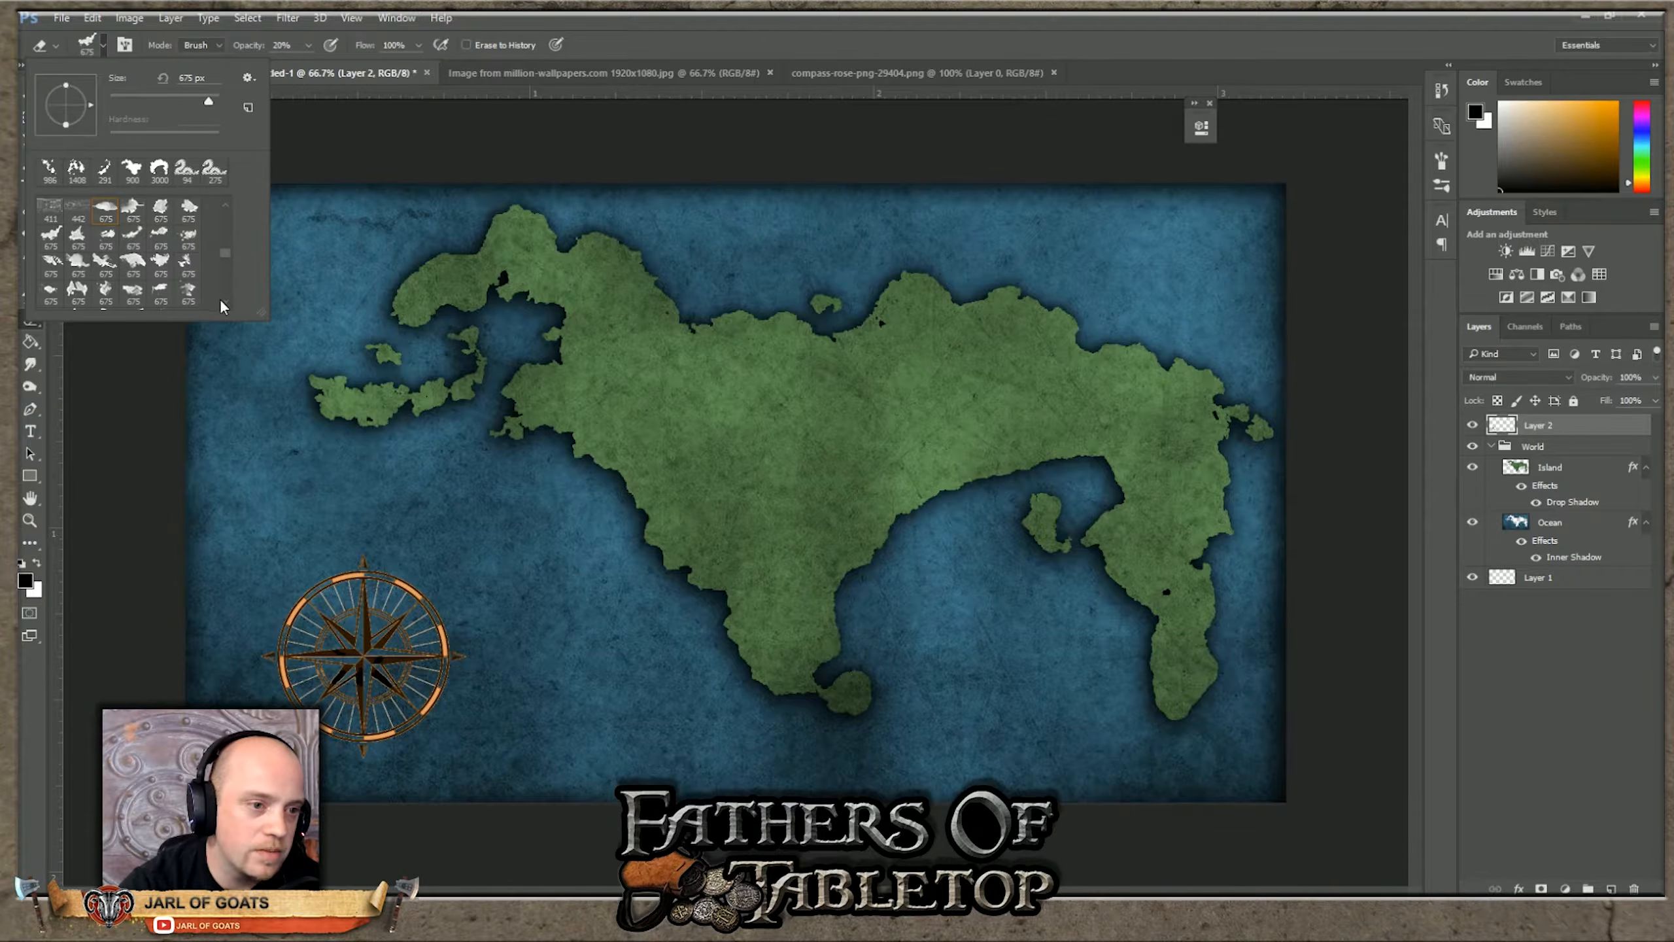
Step: Fade parts of the compass rose using irregular 675 px Eraser tips at 33% opacity
click(51, 263)
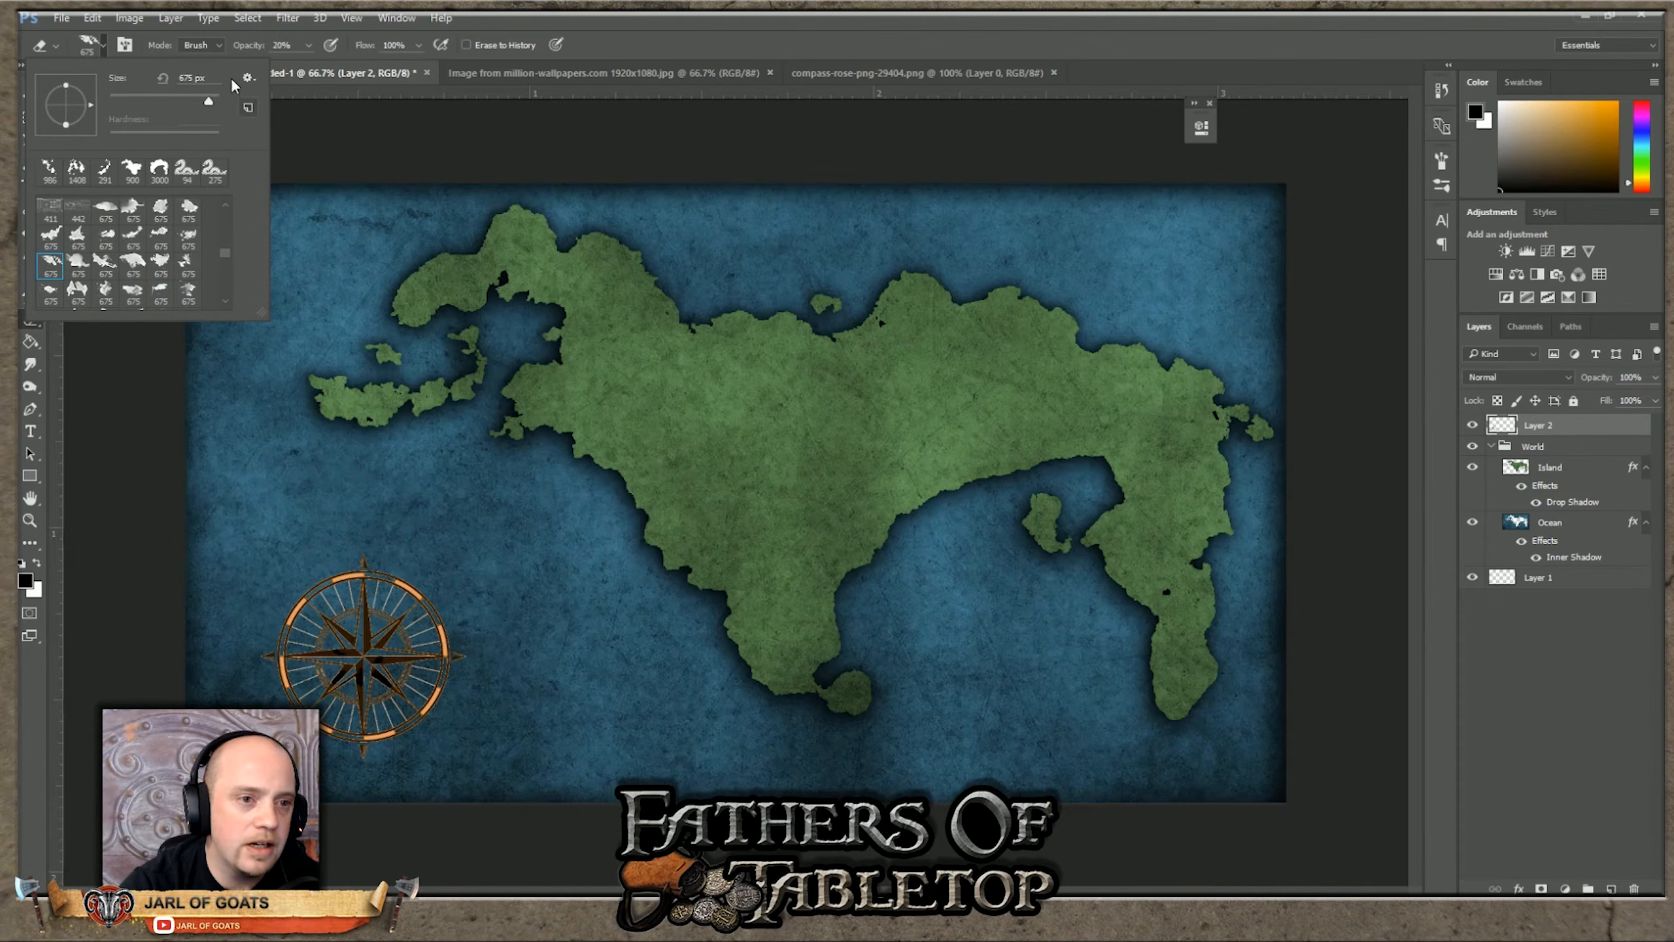
click(275, 45)
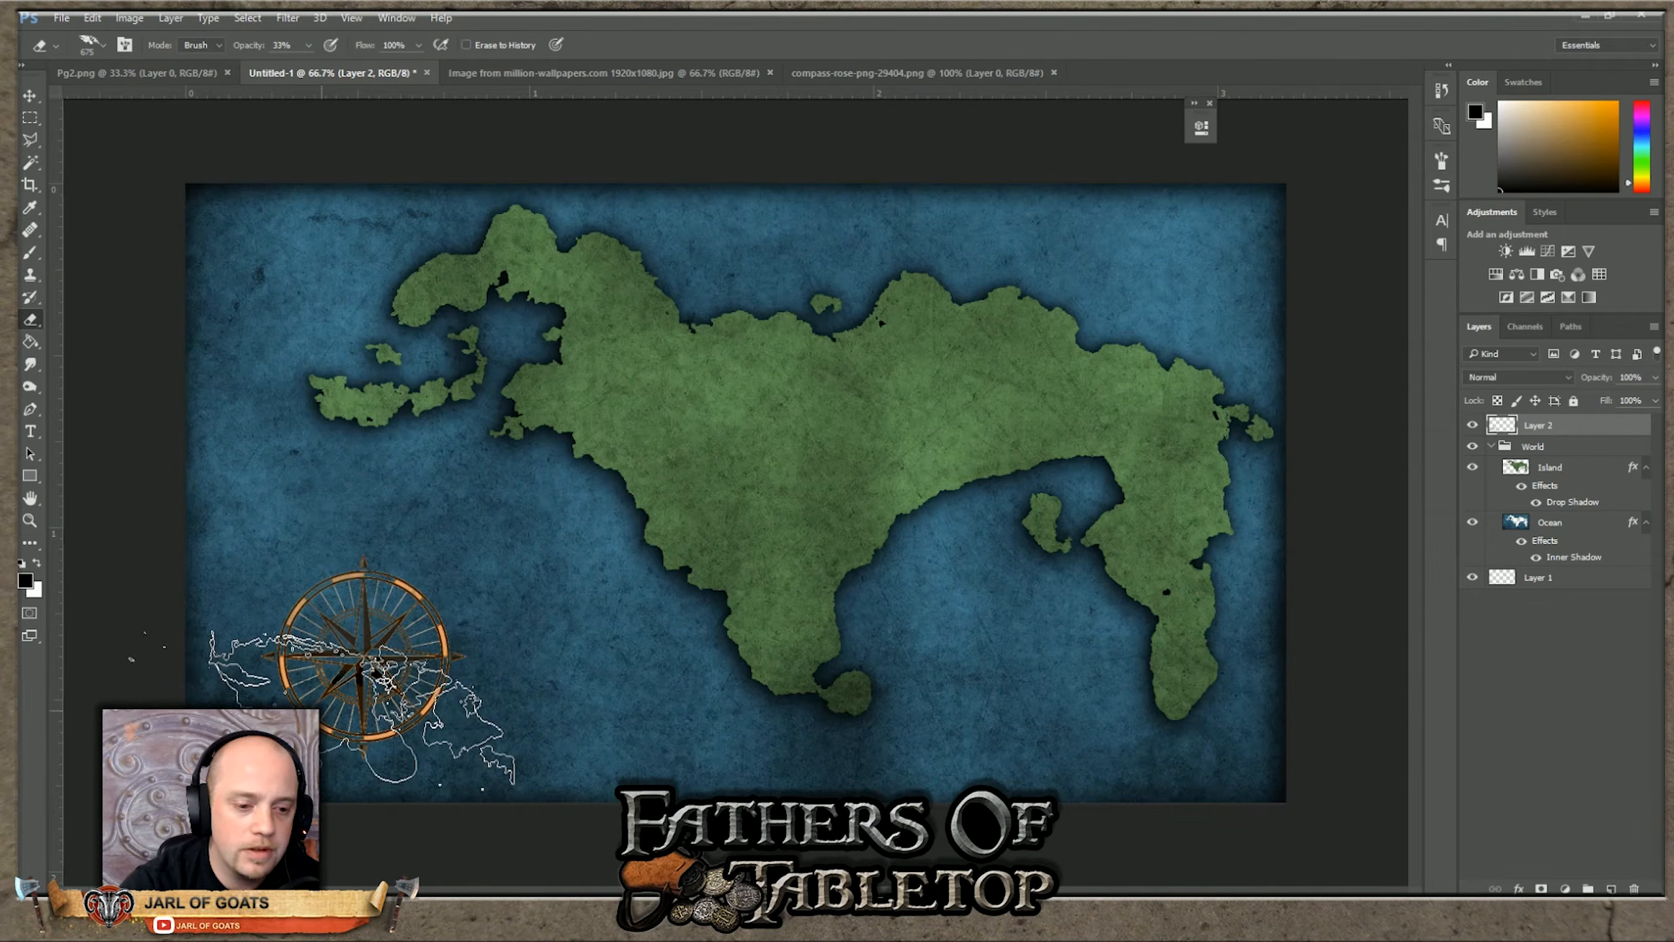
click(102, 44)
click(57, 241)
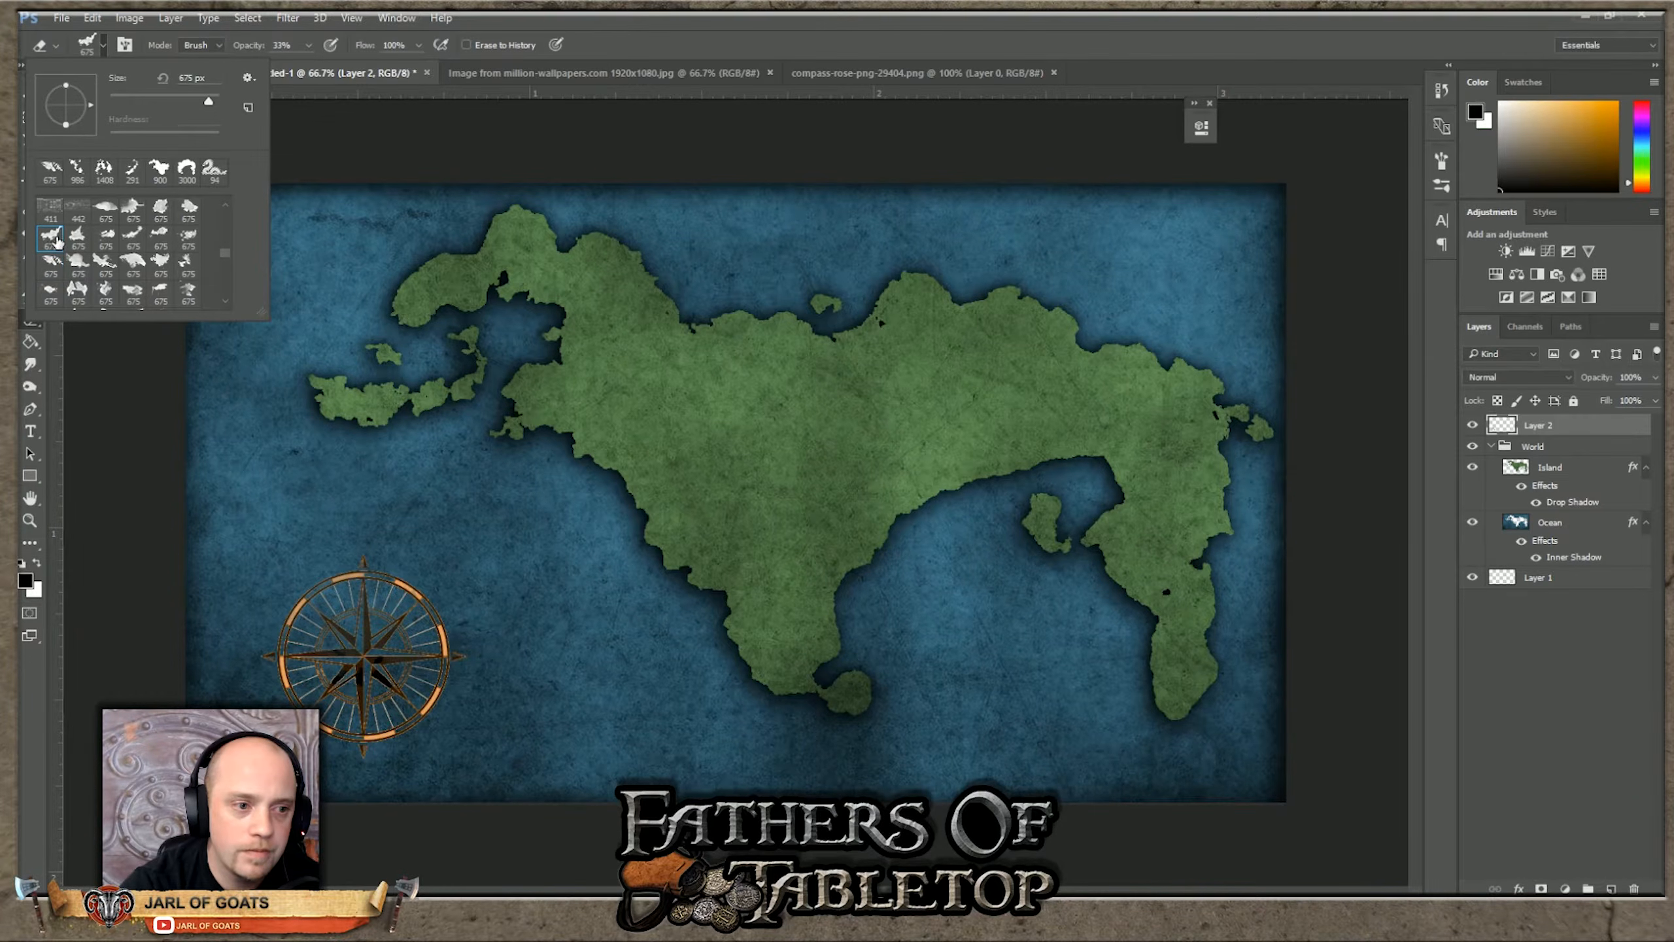
click(314, 678)
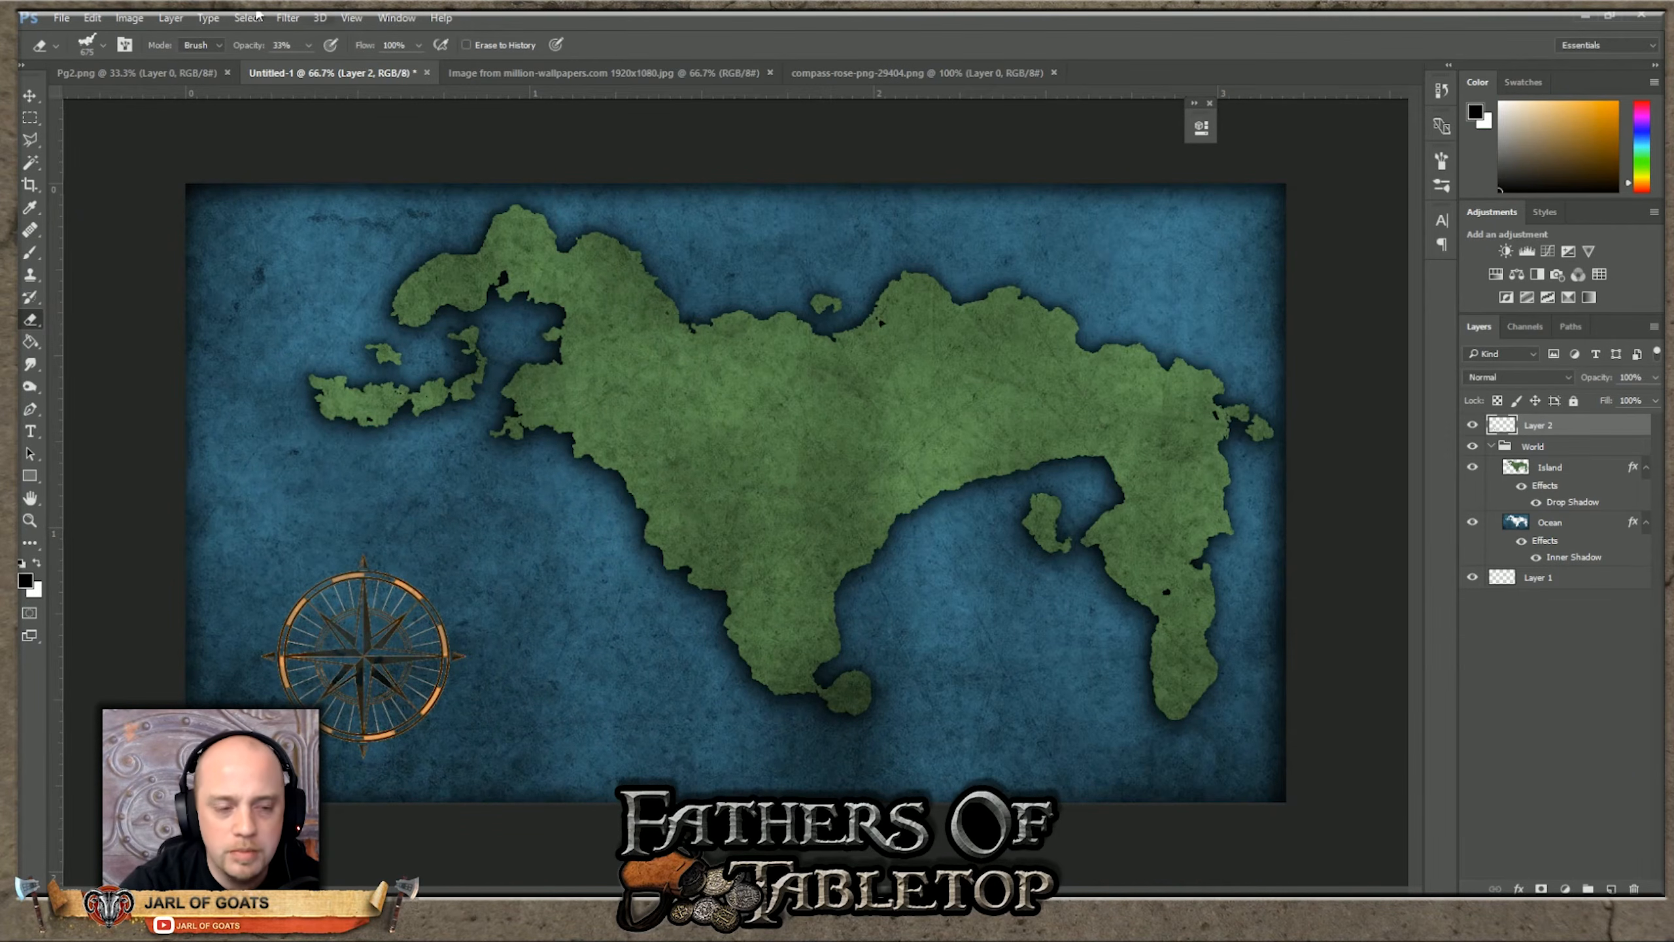
Step: Examine the worn texture of the compass rose at 100% zoom against the whole map
click(352, 18)
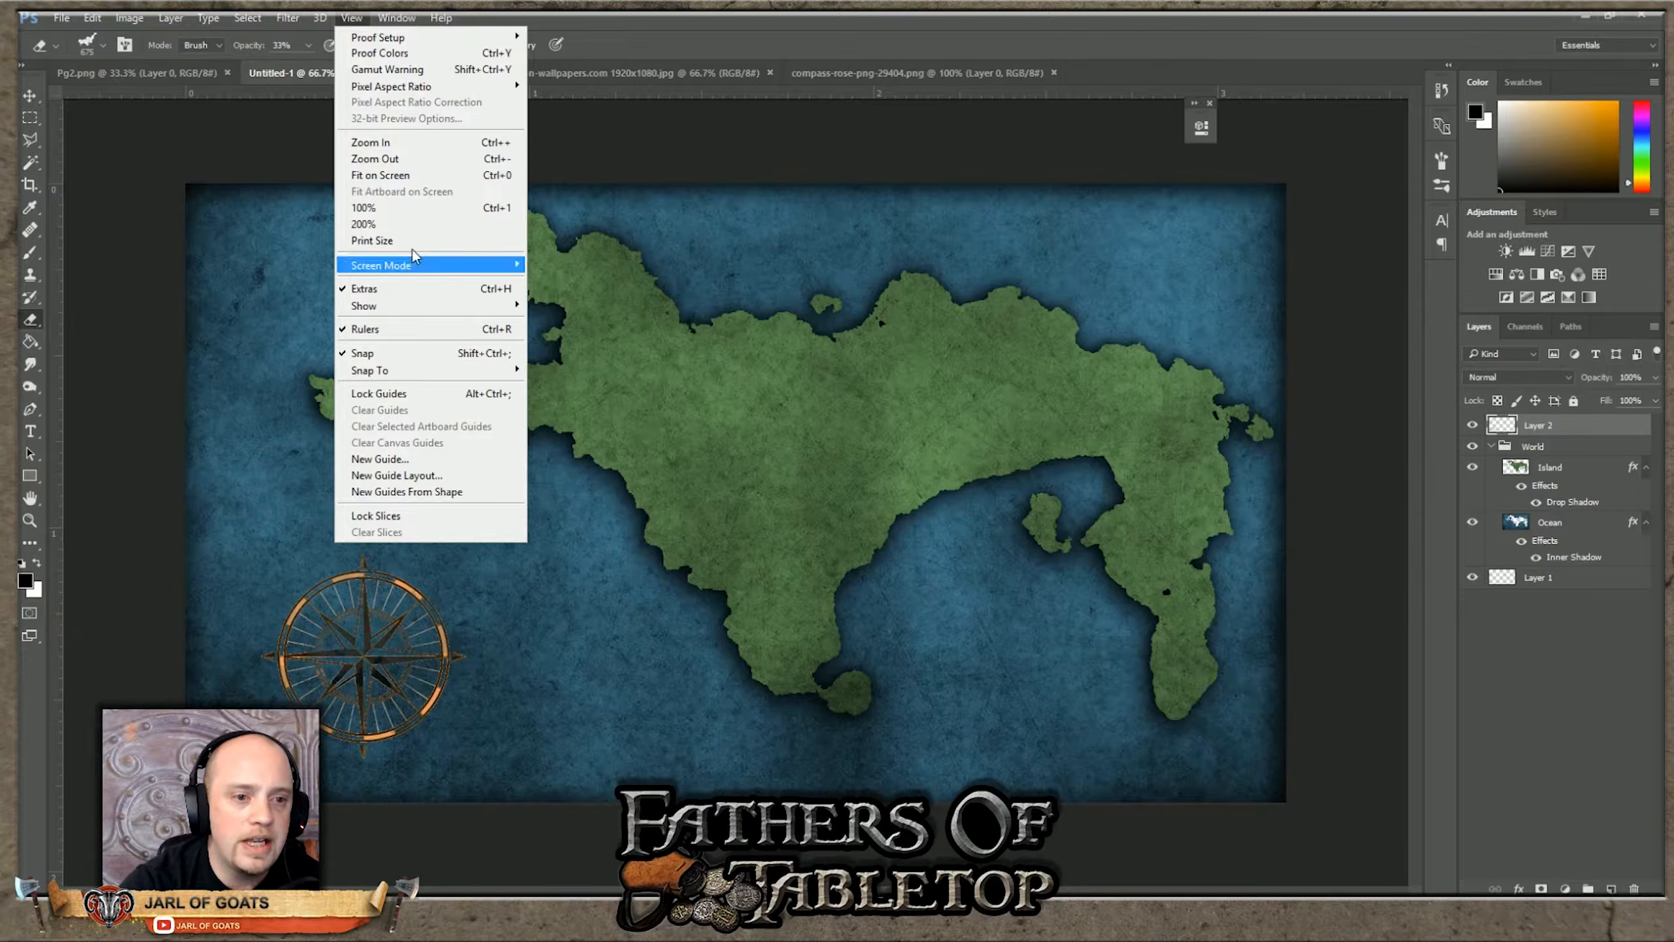
click(398, 223)
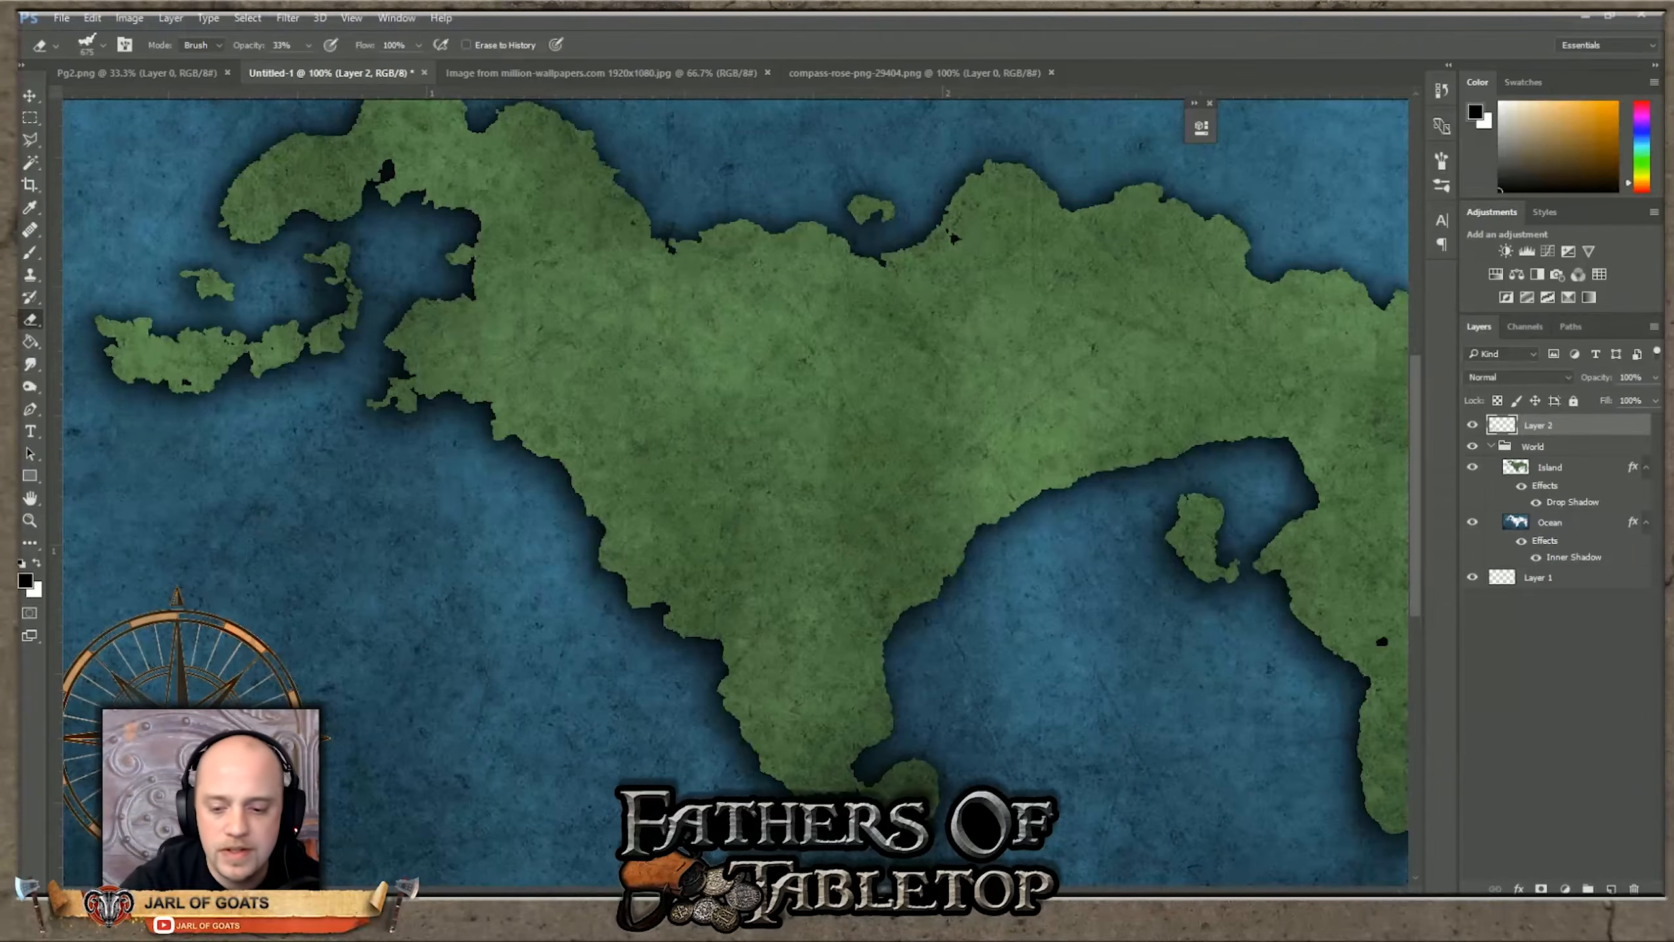
drag(864, 890, 732, 890)
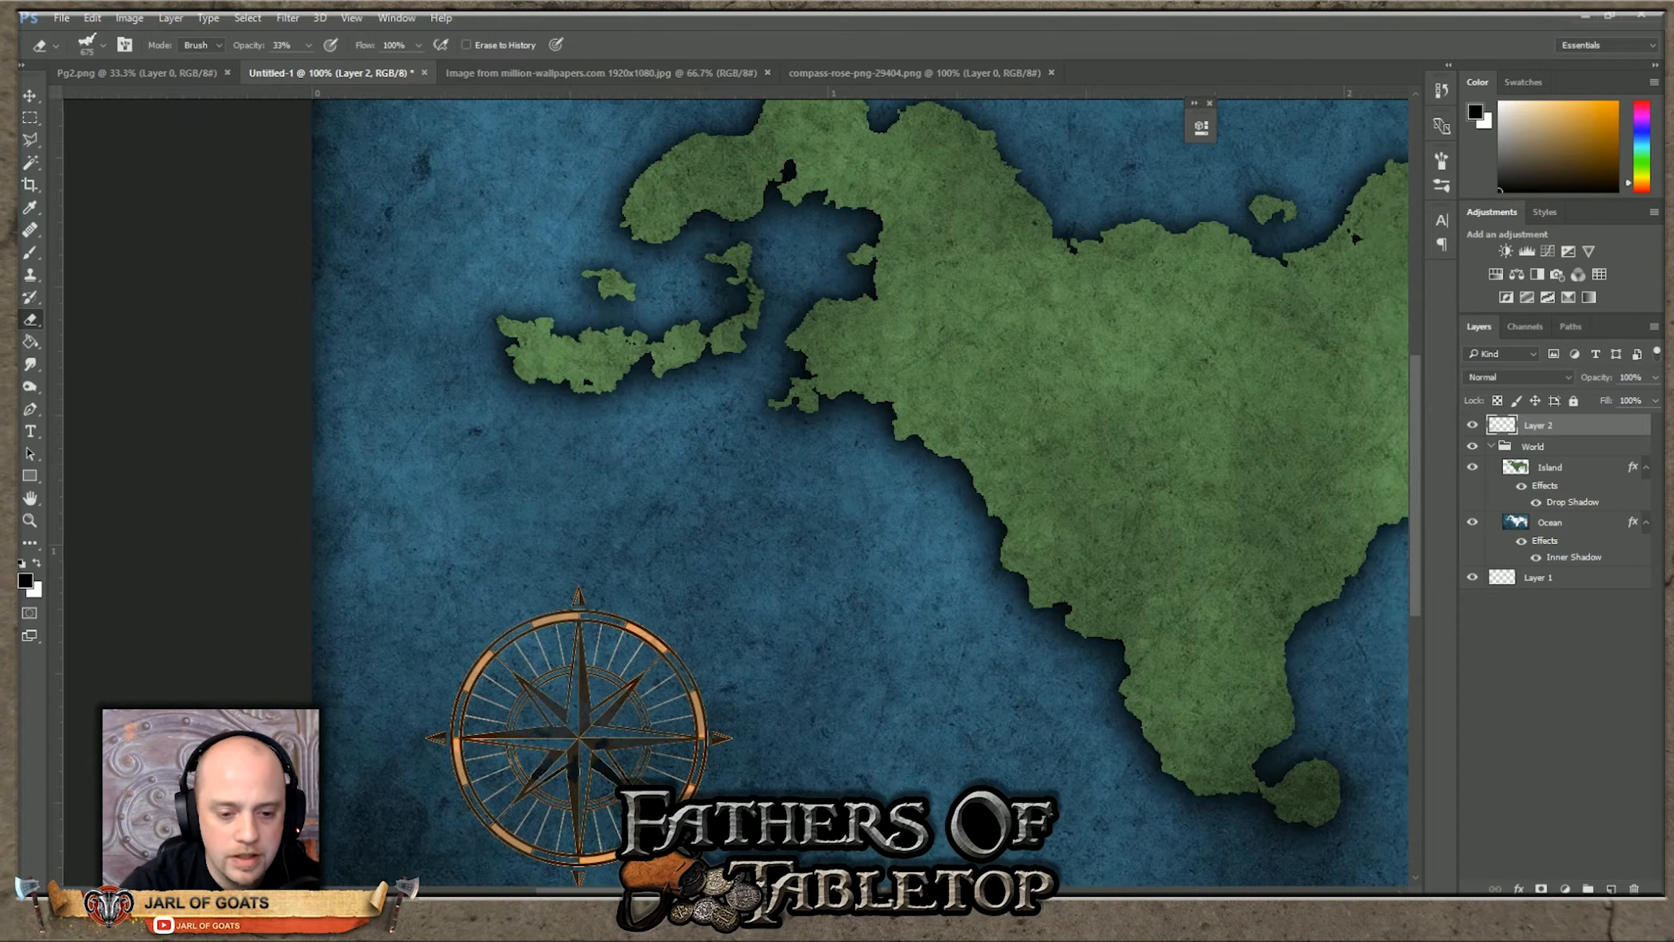
click(29, 96)
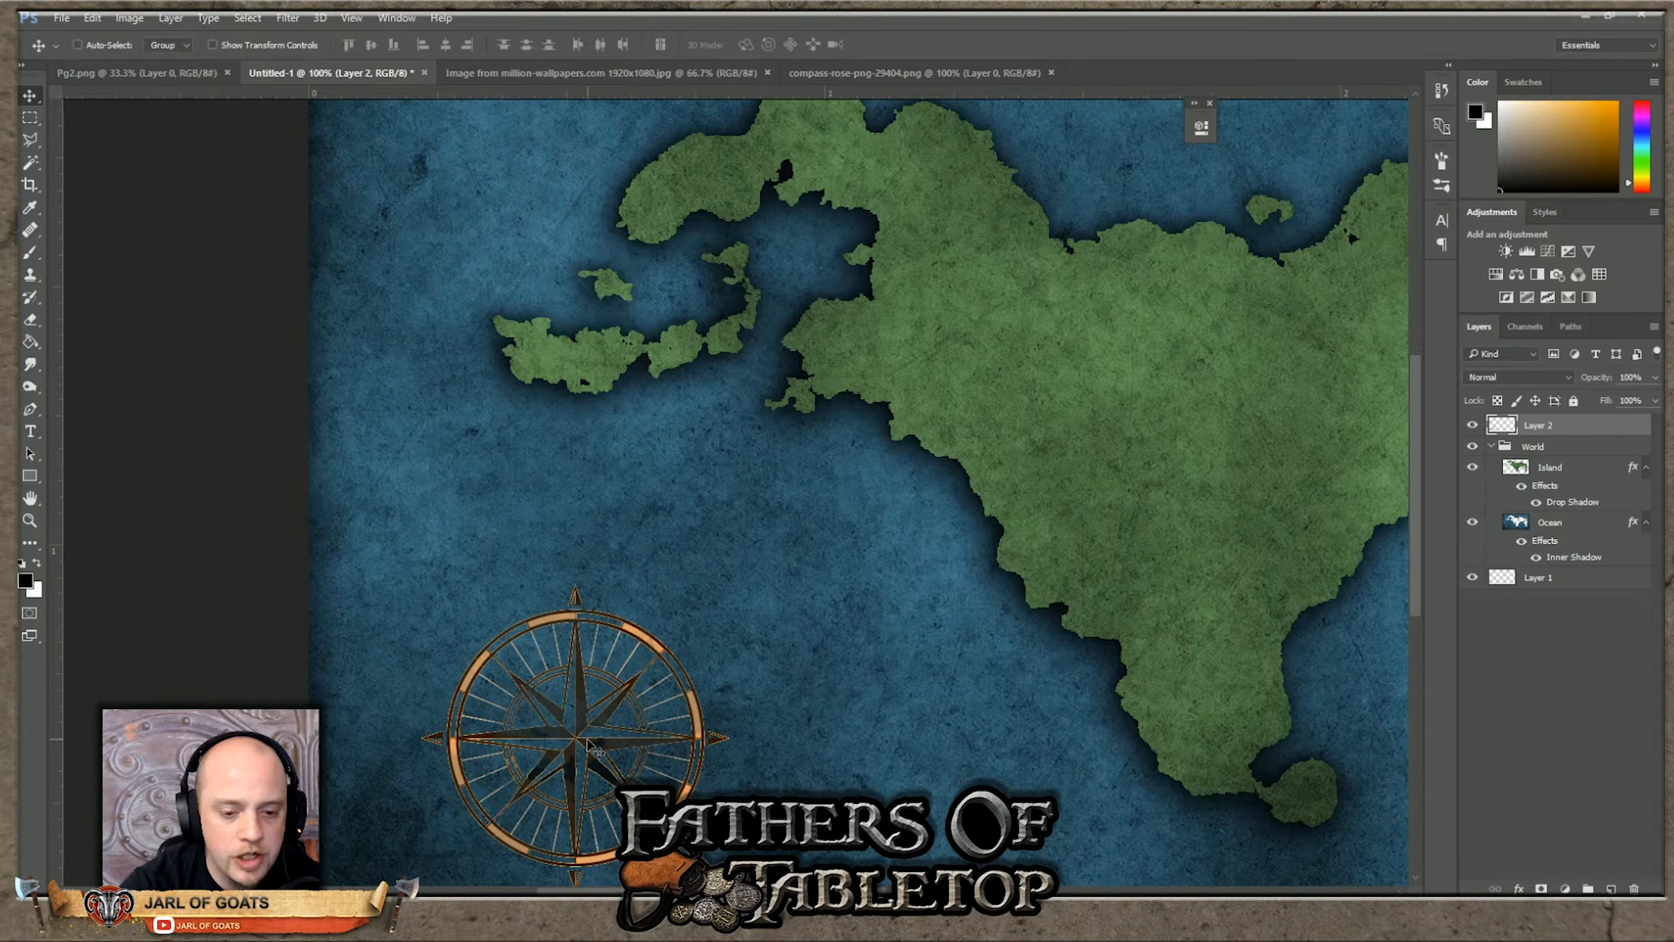
click(351, 18)
click(351, 18)
click(351, 18)
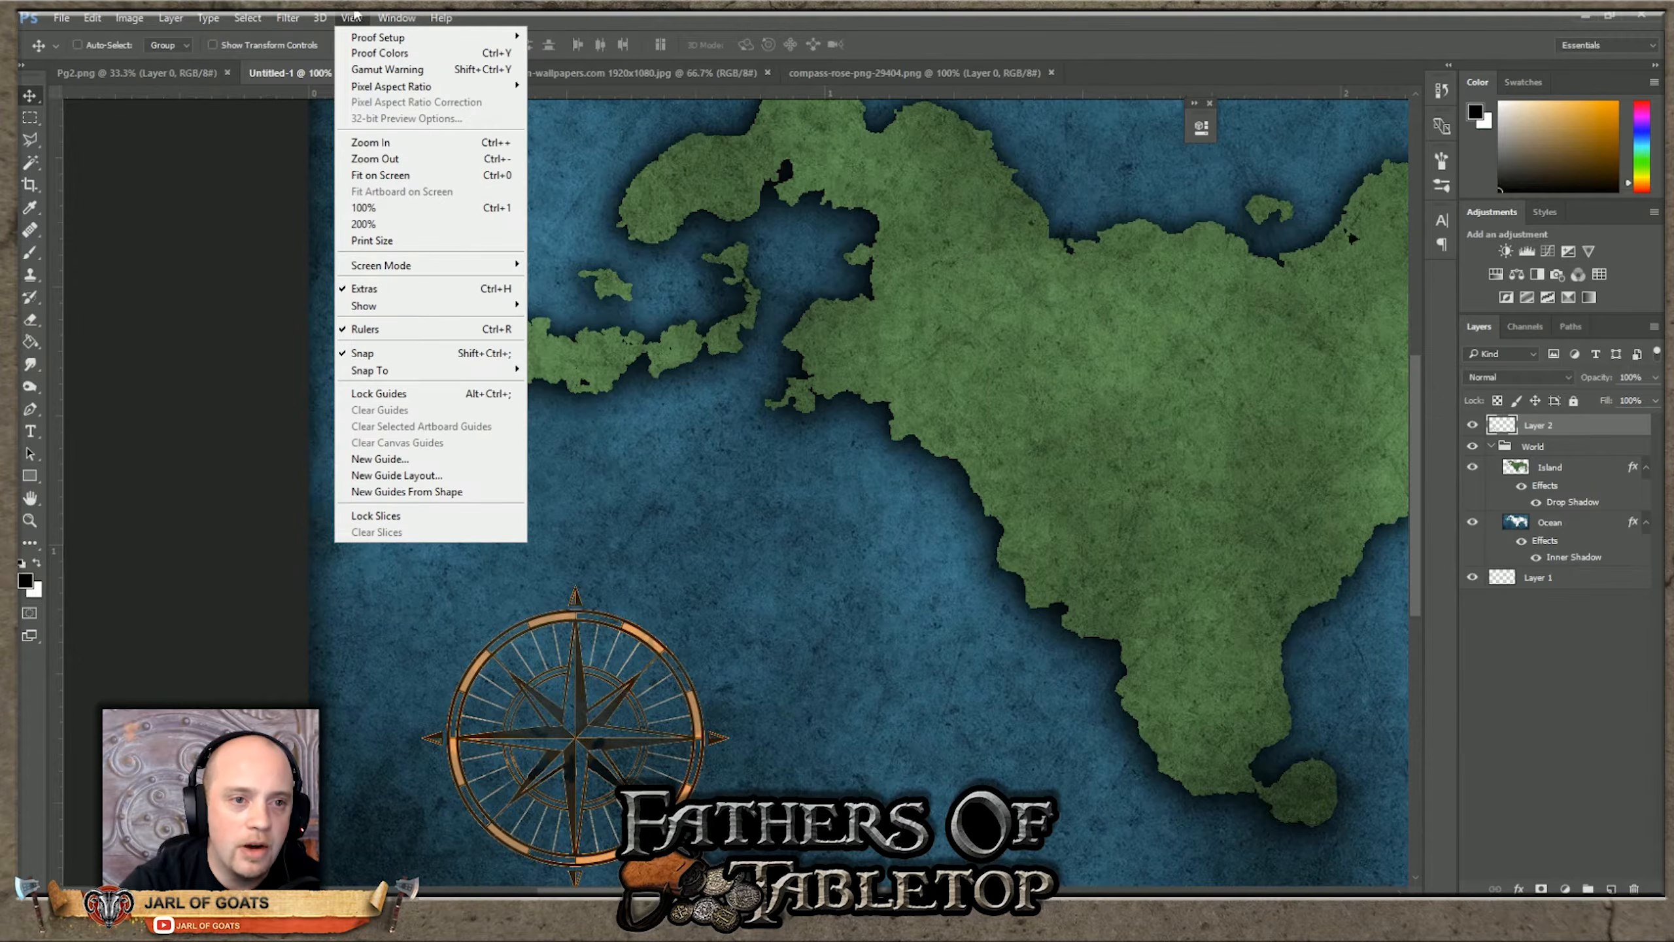
click(392, 174)
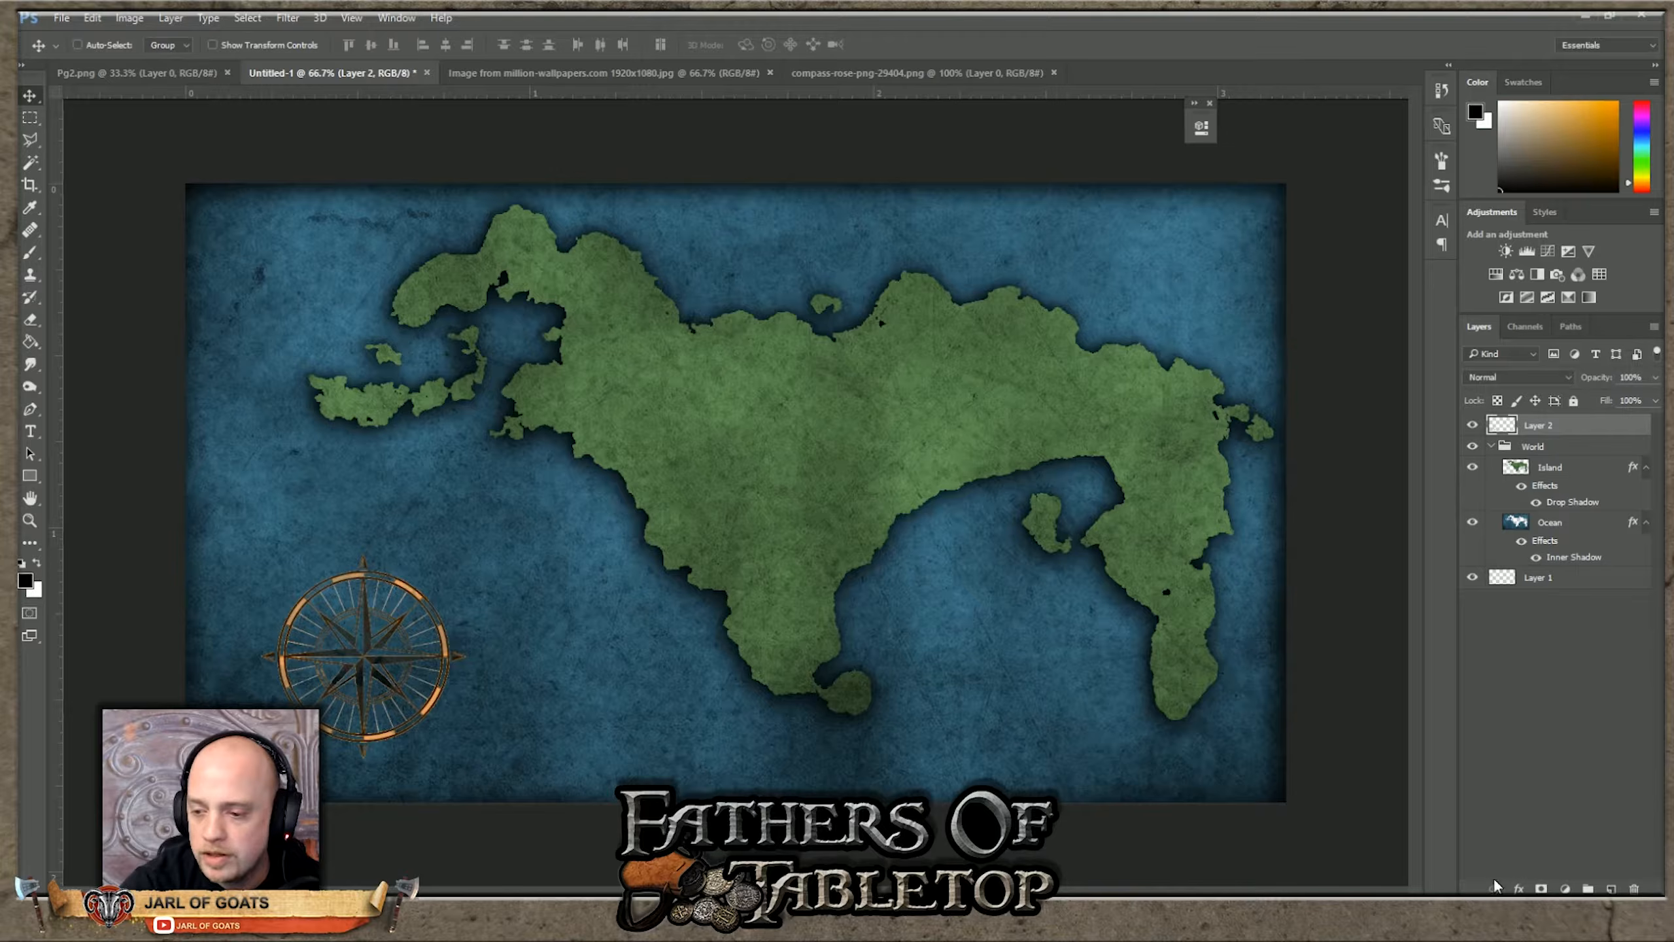
Step: Add a Multiply Drop Shadow to the compass rose layer with 50% opacity, 4 px distance, 7% spread and 8 px size
click(1519, 888)
click(1538, 887)
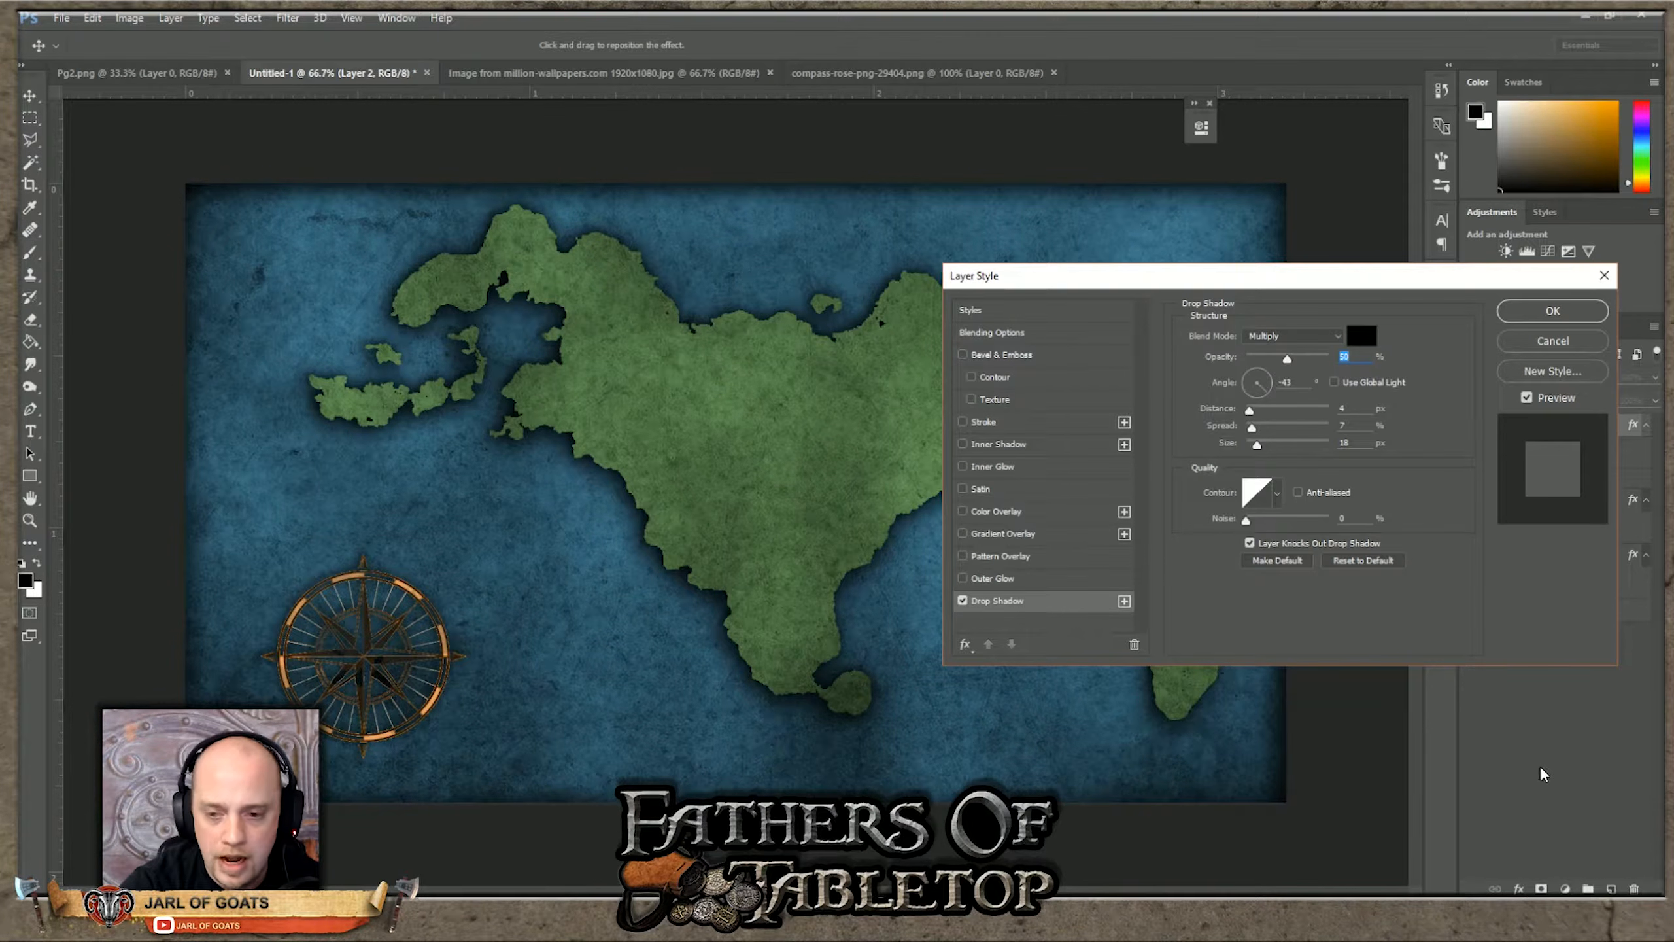
click(1253, 440)
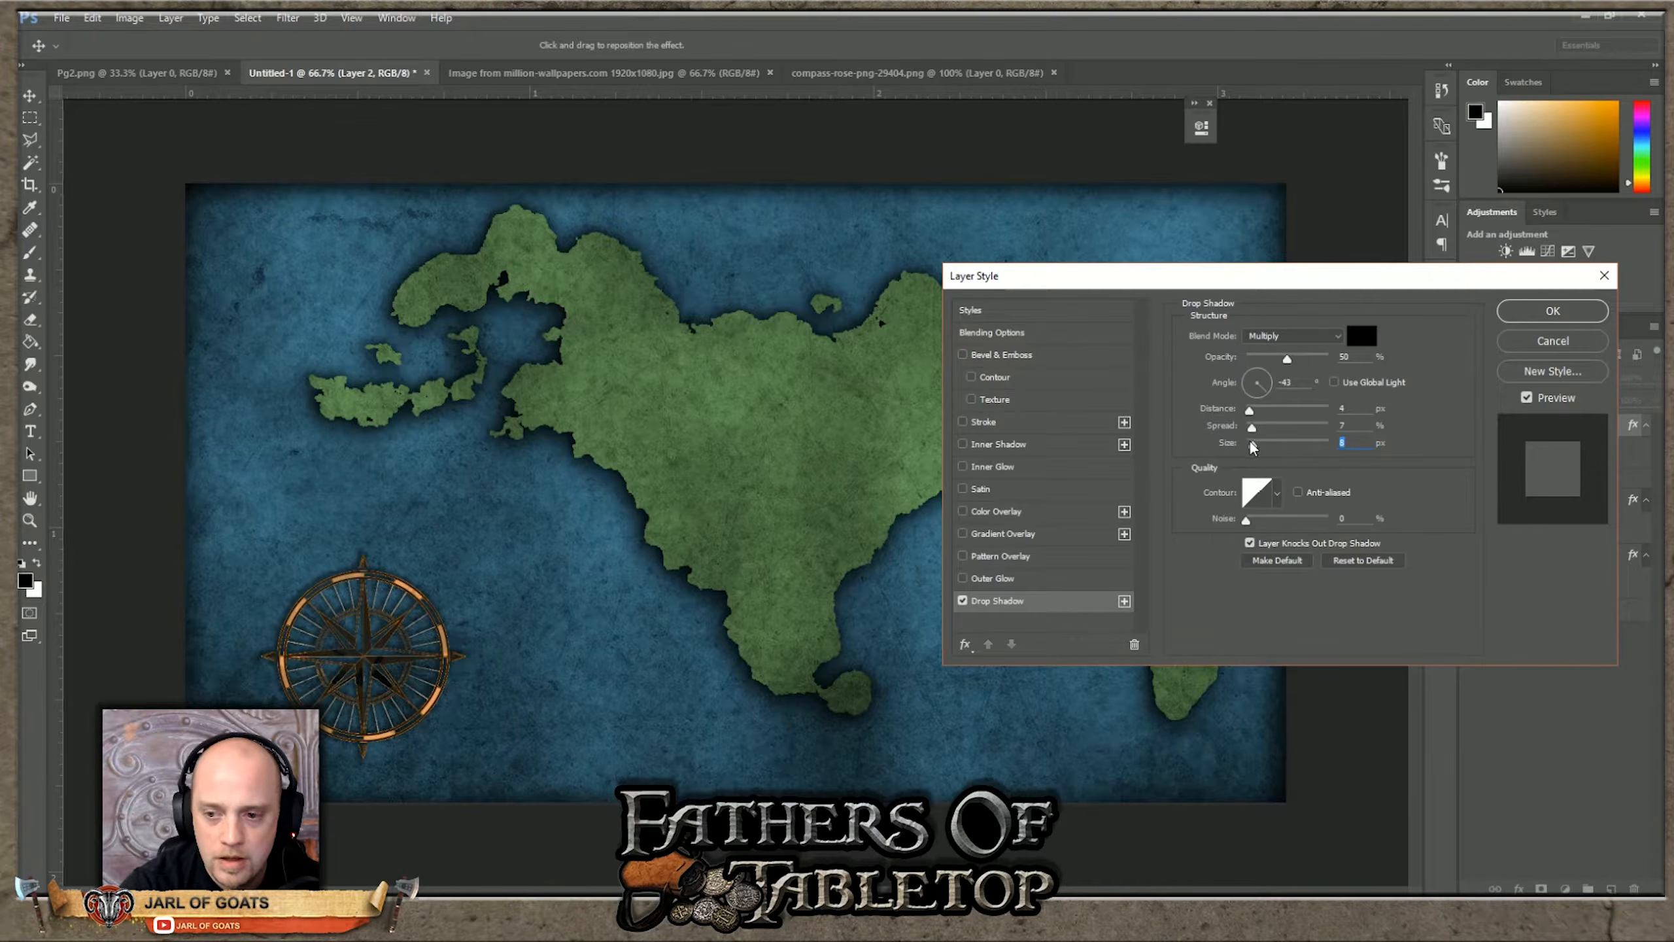
drag(1252, 441, 1250, 441)
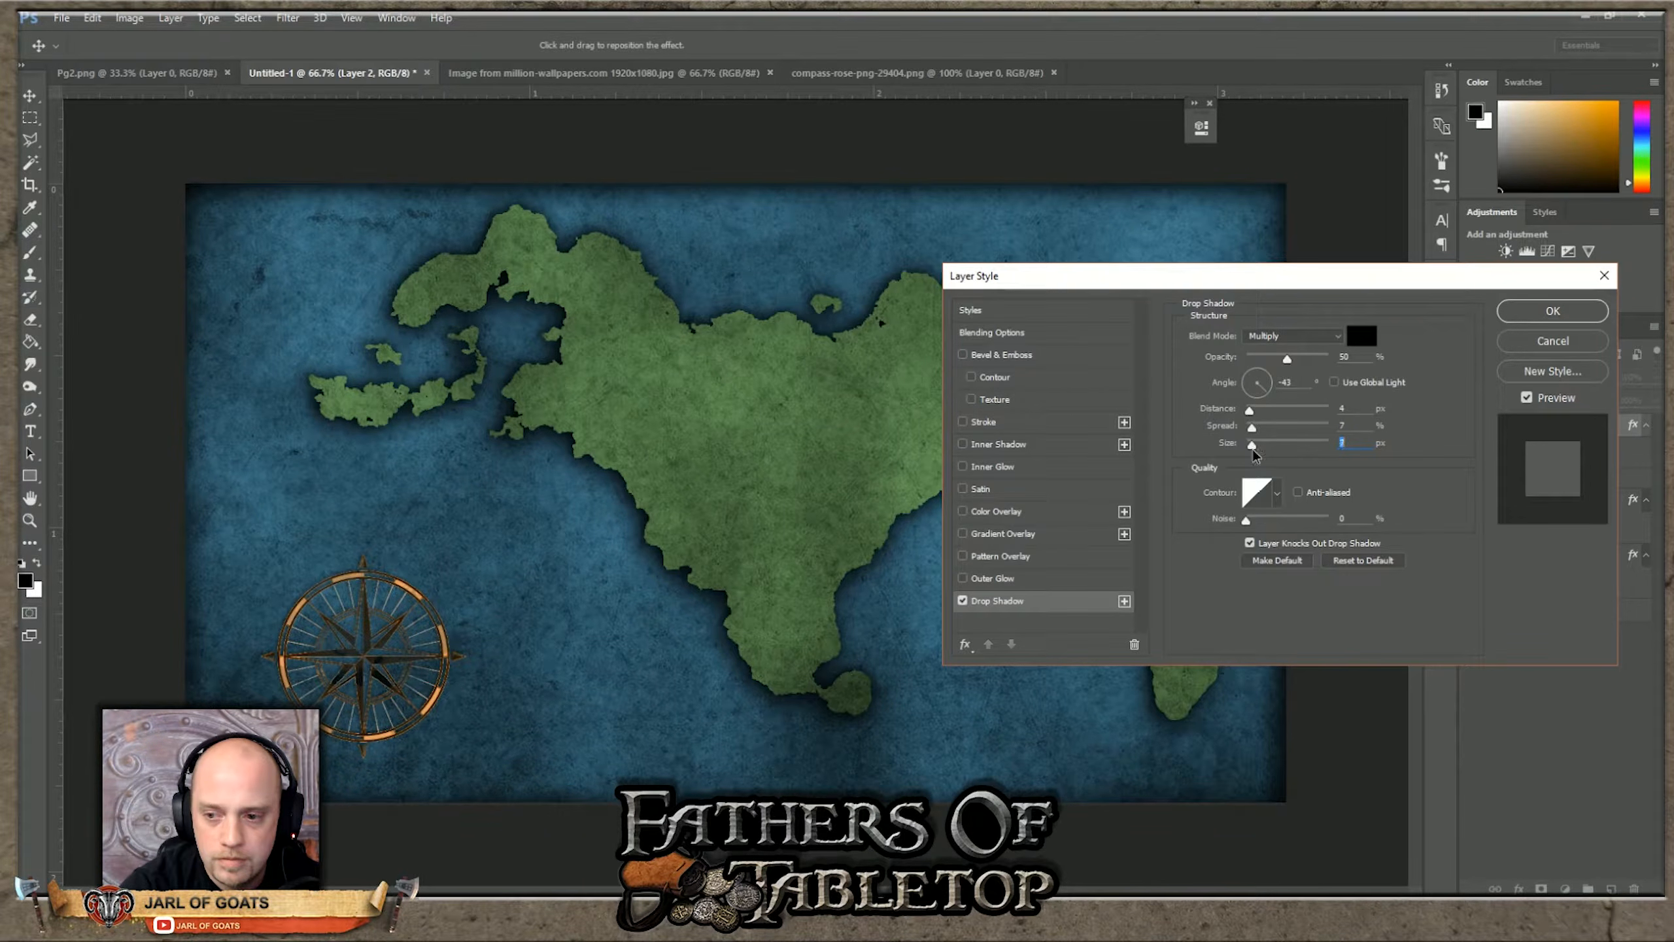
drag(1253, 449, 1254, 450)
click(1252, 427)
mouse_move(1253, 430)
mouse_down()
mouse_move(1252, 409)
mouse_move(1271, 413)
mouse_move(1239, 408)
mouse_move(1317, 411)
mouse_move(1253, 412)
mouse_up()
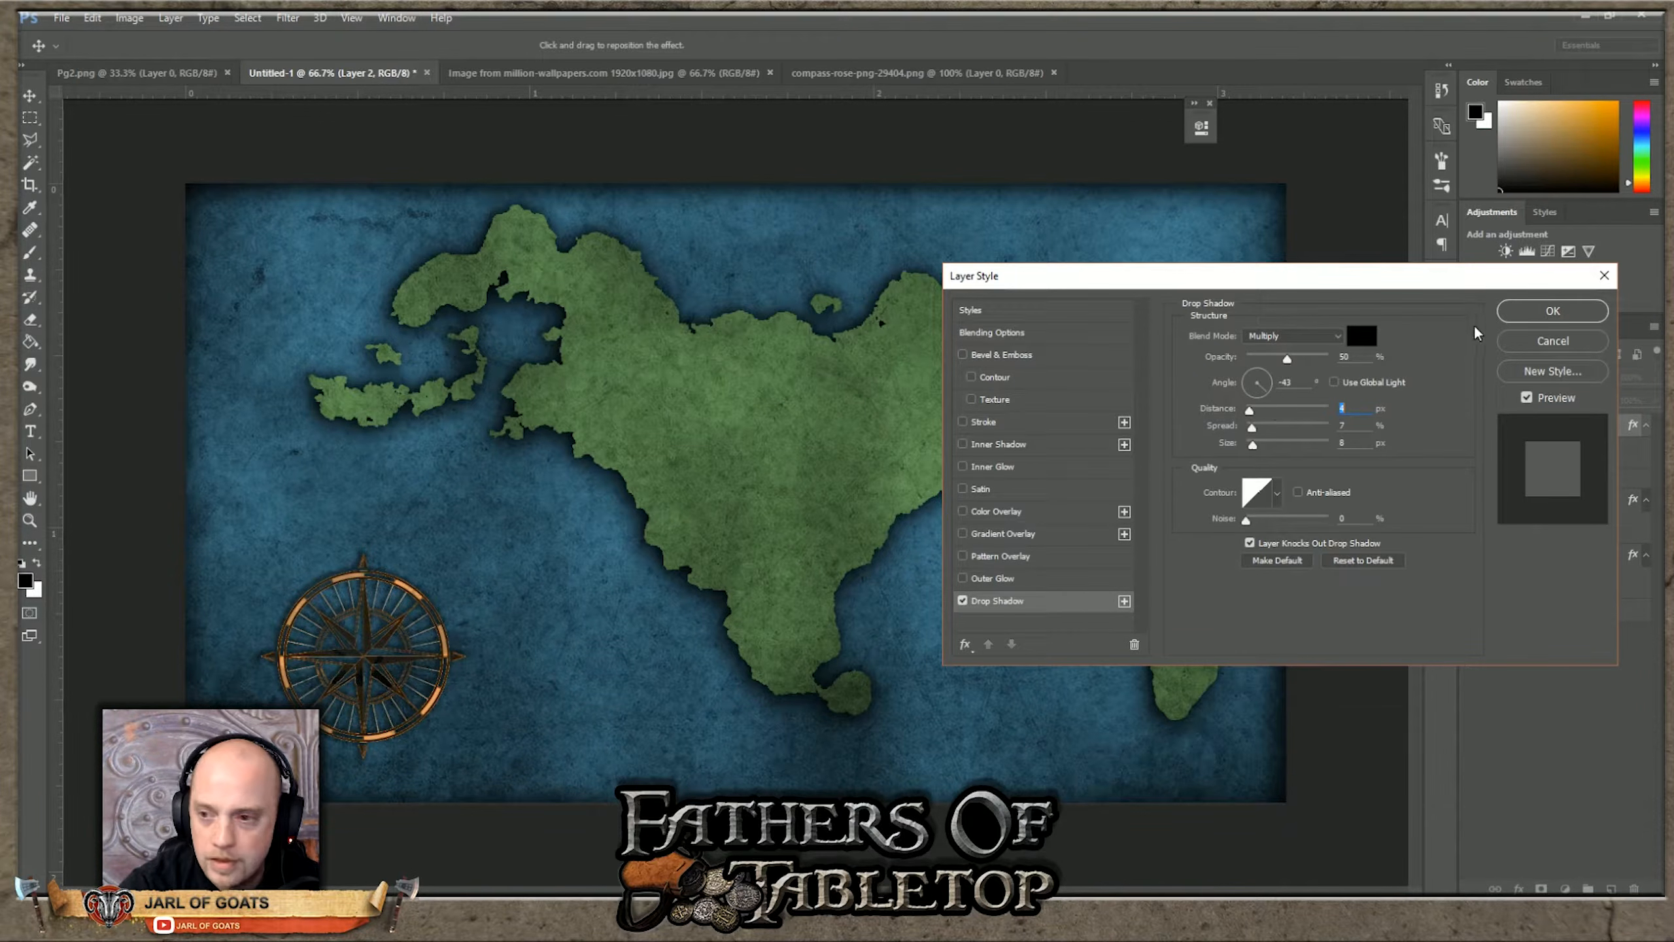
click(1522, 317)
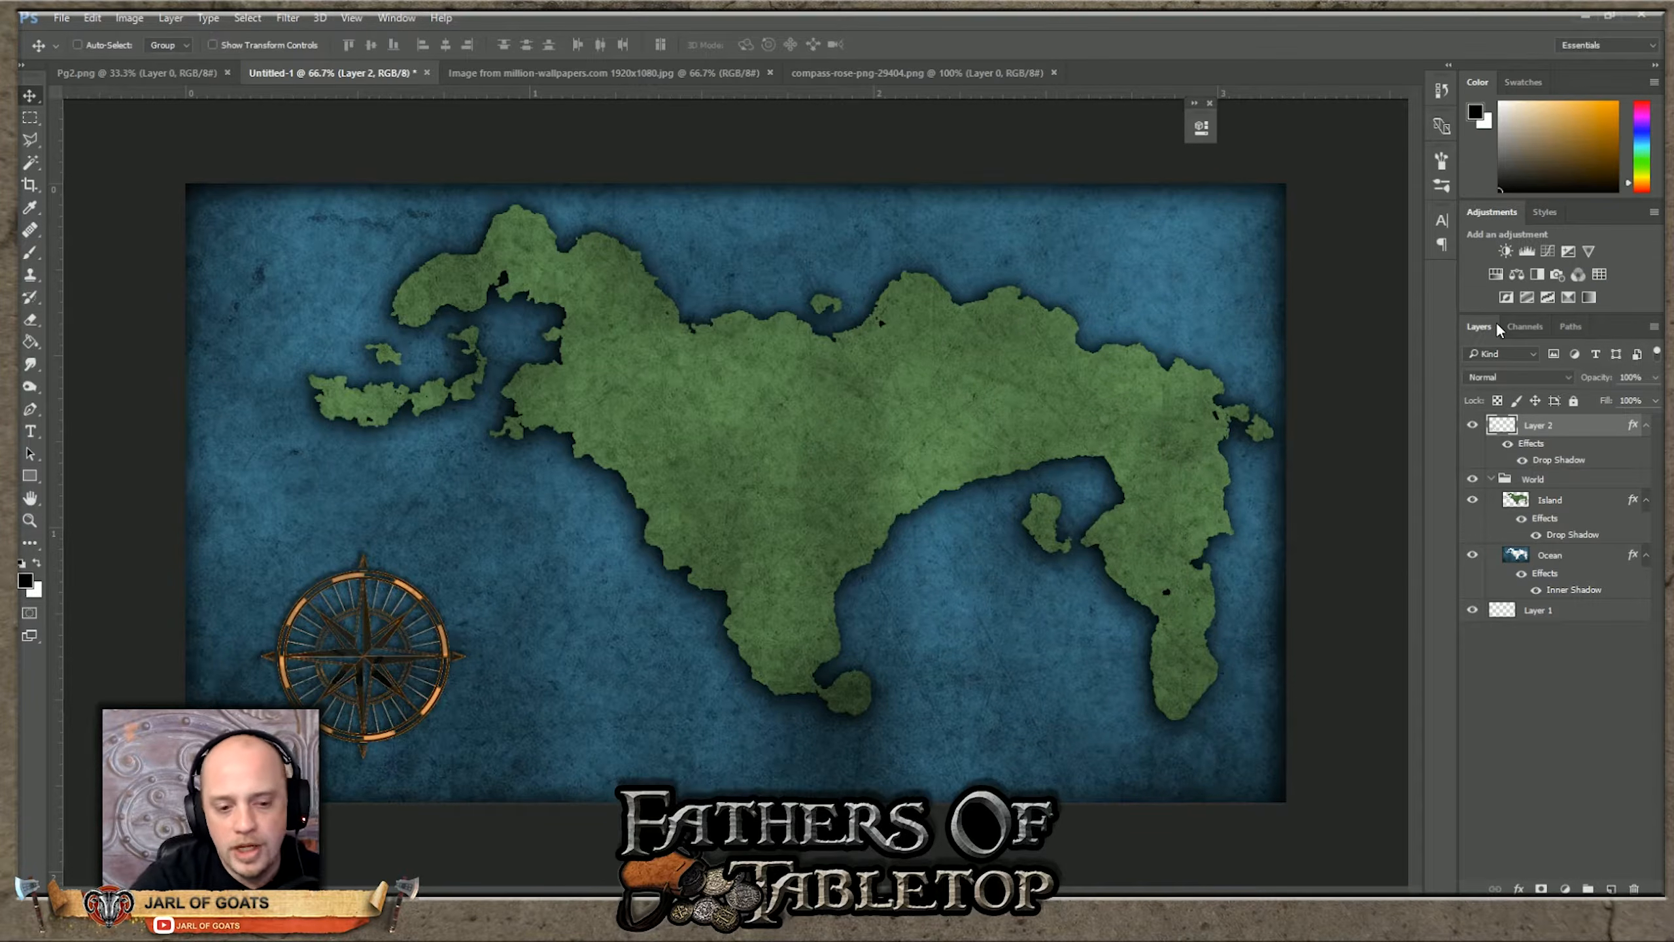
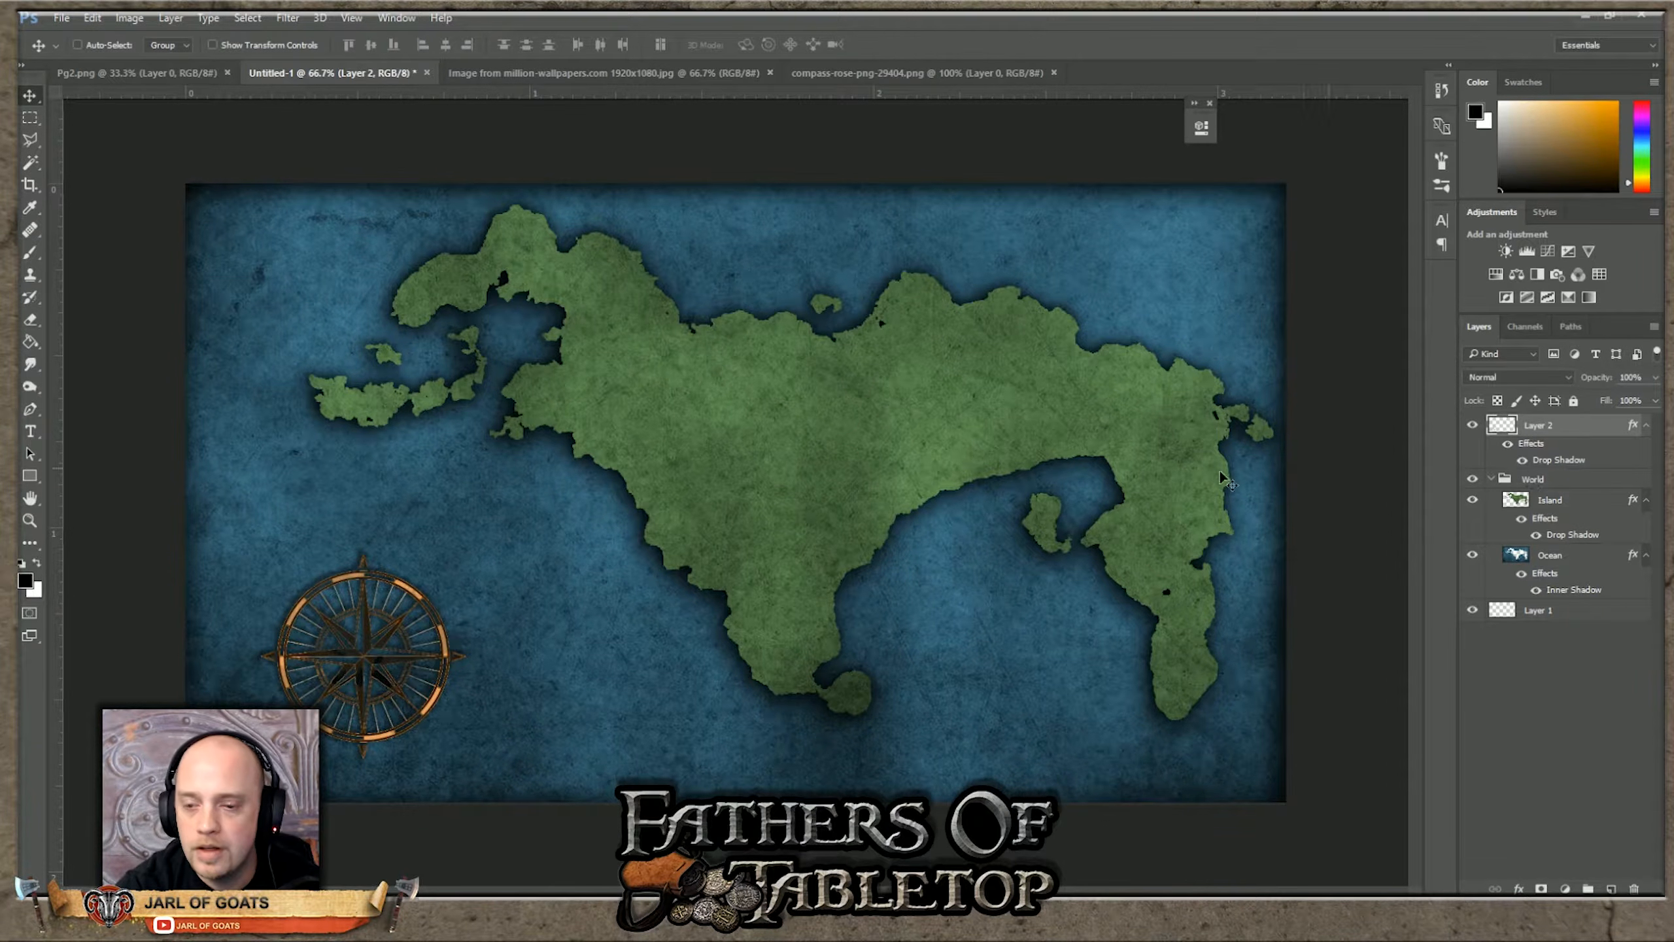
Step: Scale the compass rose to about 78% and place it in the ocean at the map's northeast corner
drag(366, 653, 1002, 744)
key(ctrl+t)
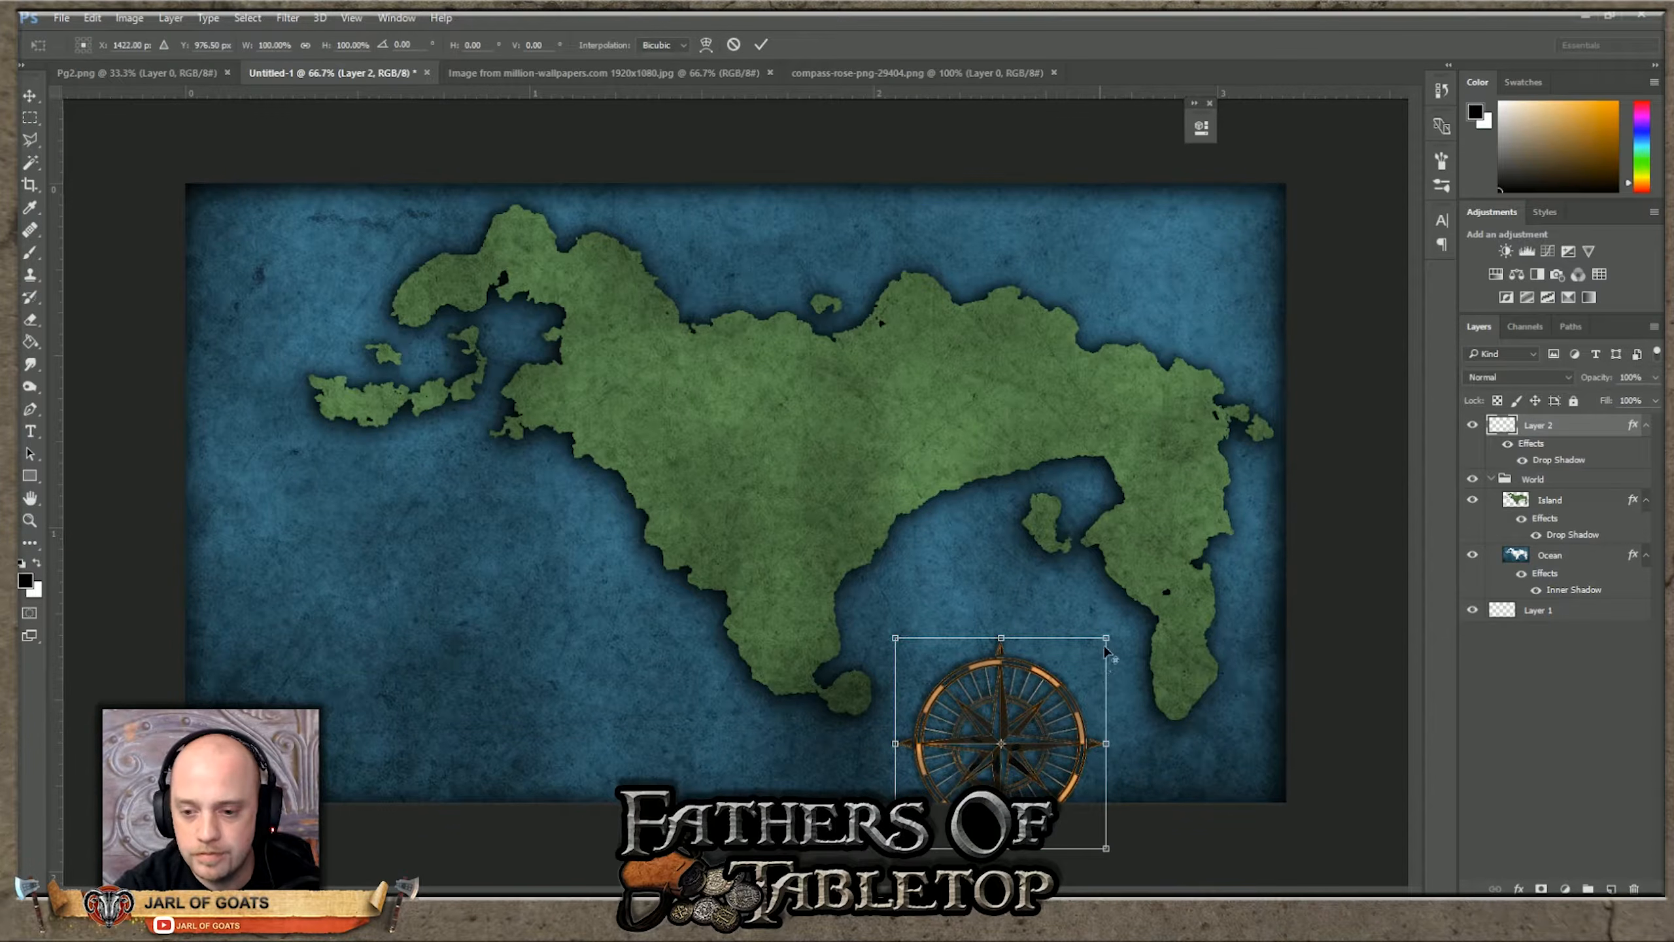
drag(1102, 646, 1097, 667)
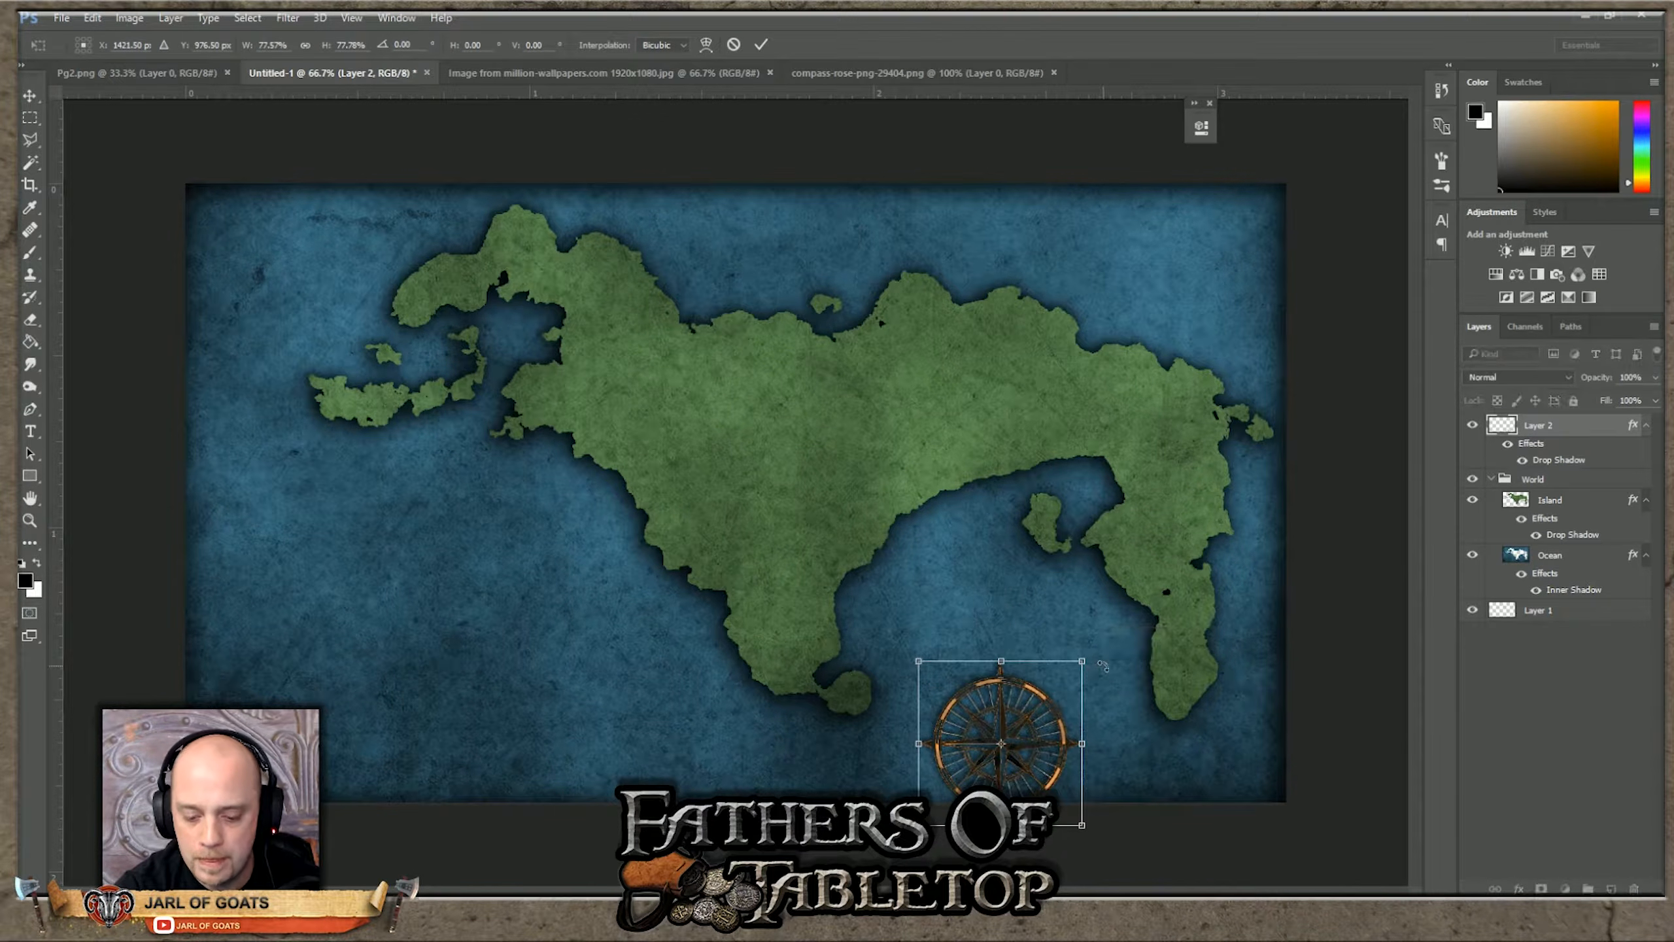
key(Return)
drag(1015, 752, 1210, 269)
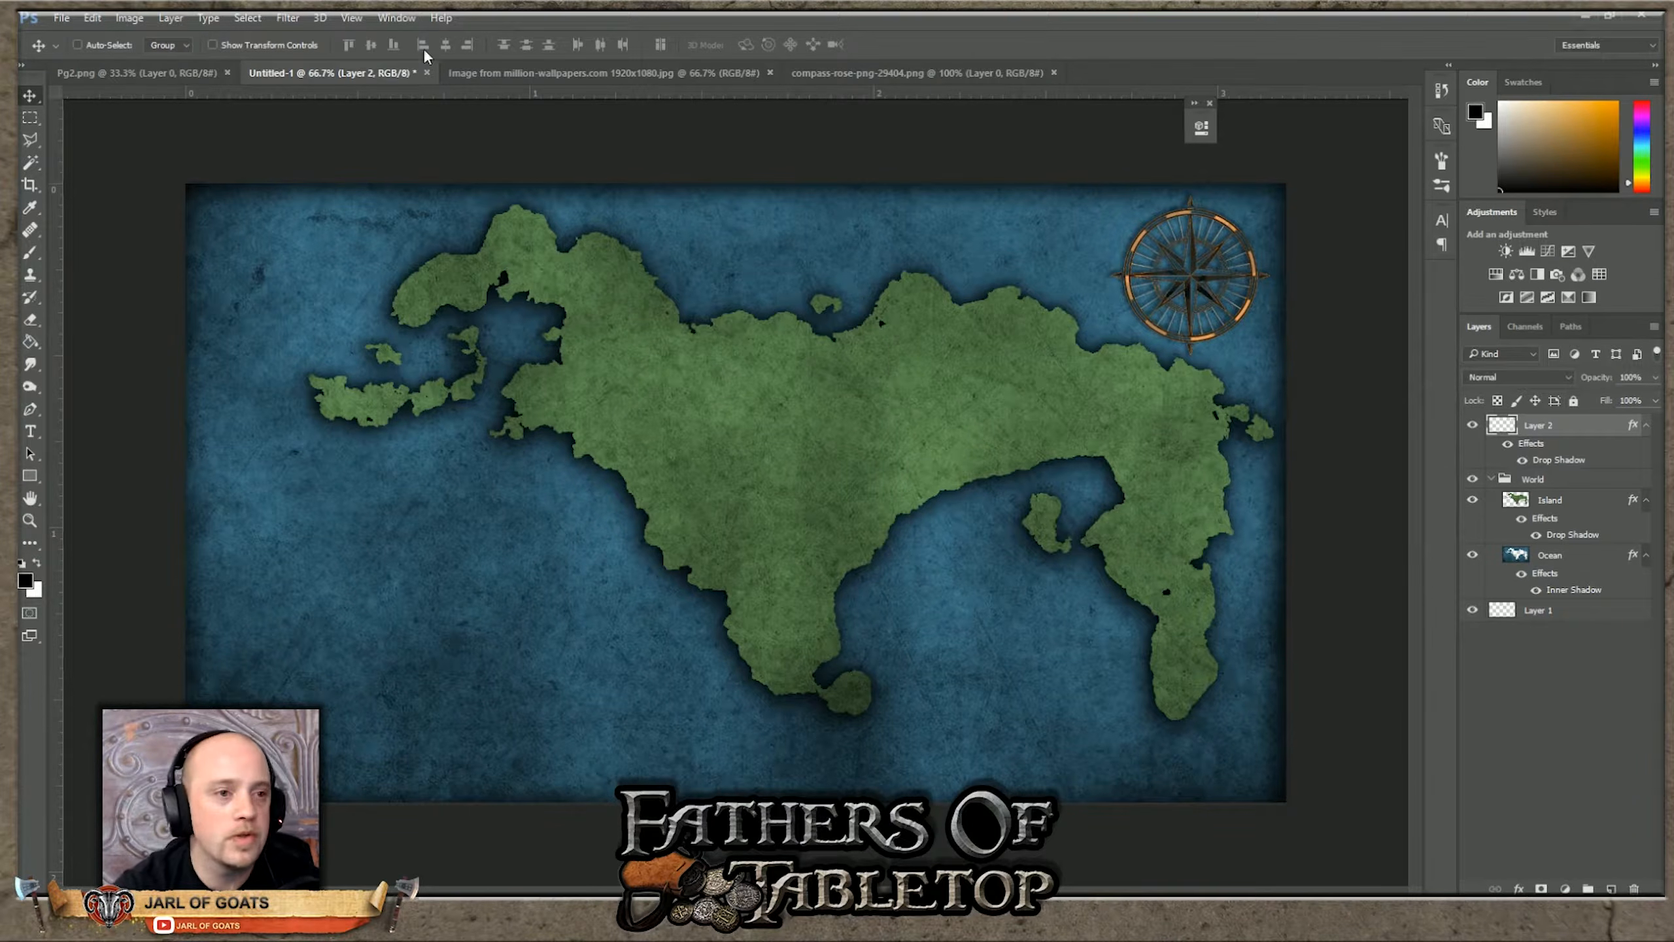
Step: Create a text box in the ocean southwest of the island and choose the Jungle Juice font
click(30, 429)
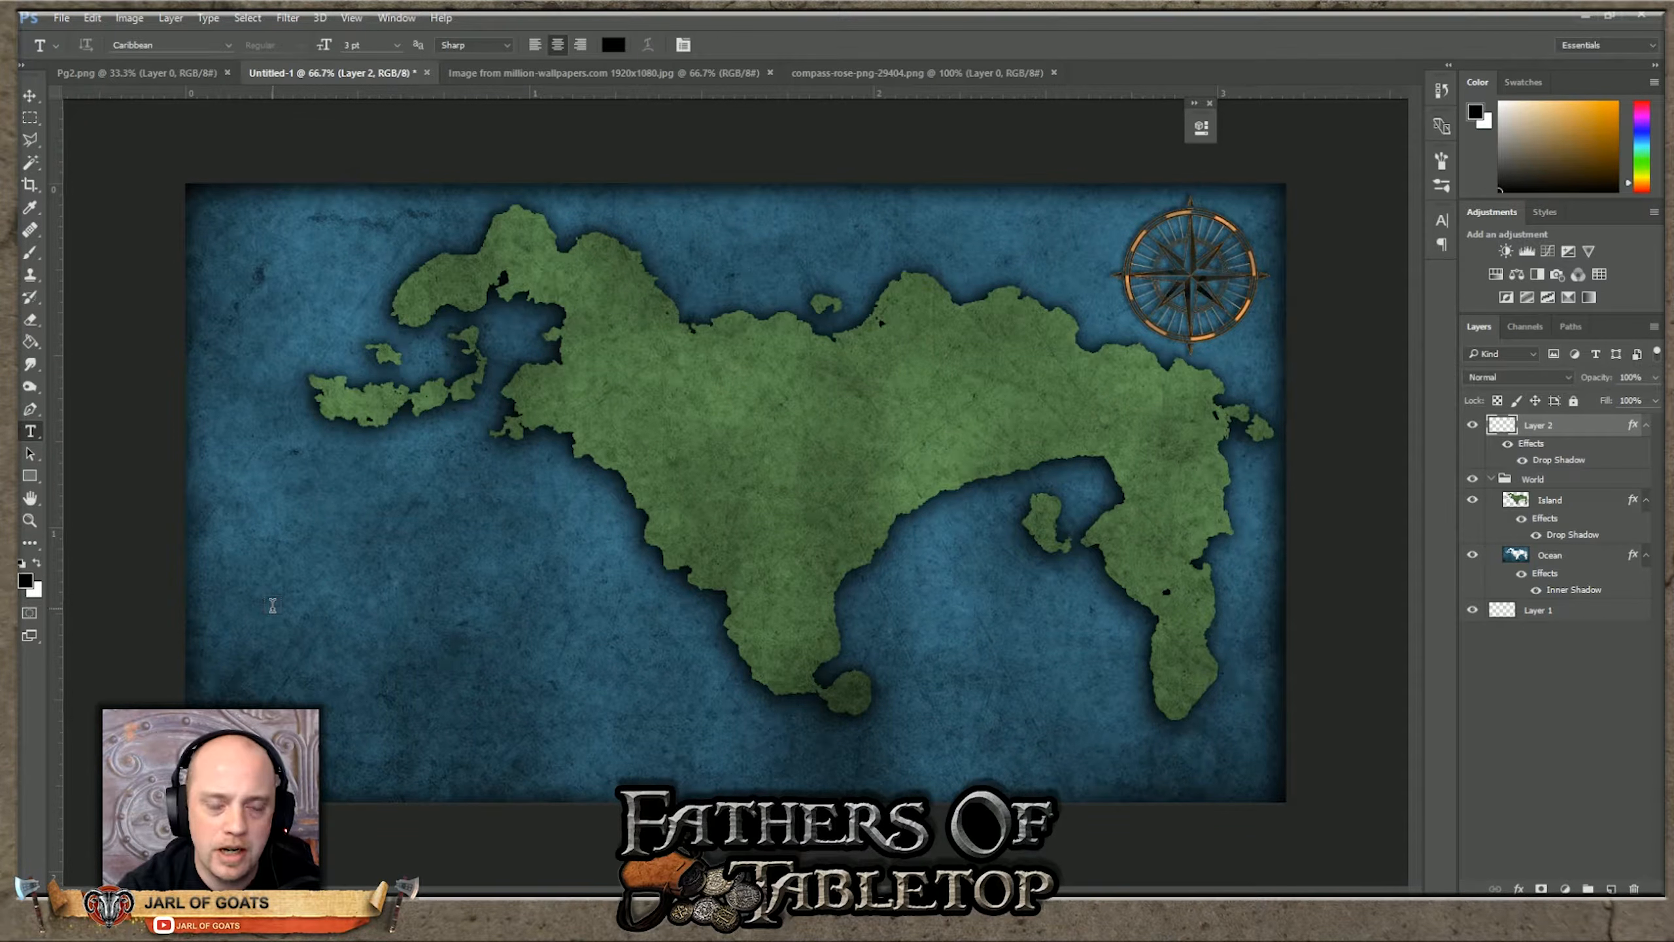
drag(227, 558, 661, 700)
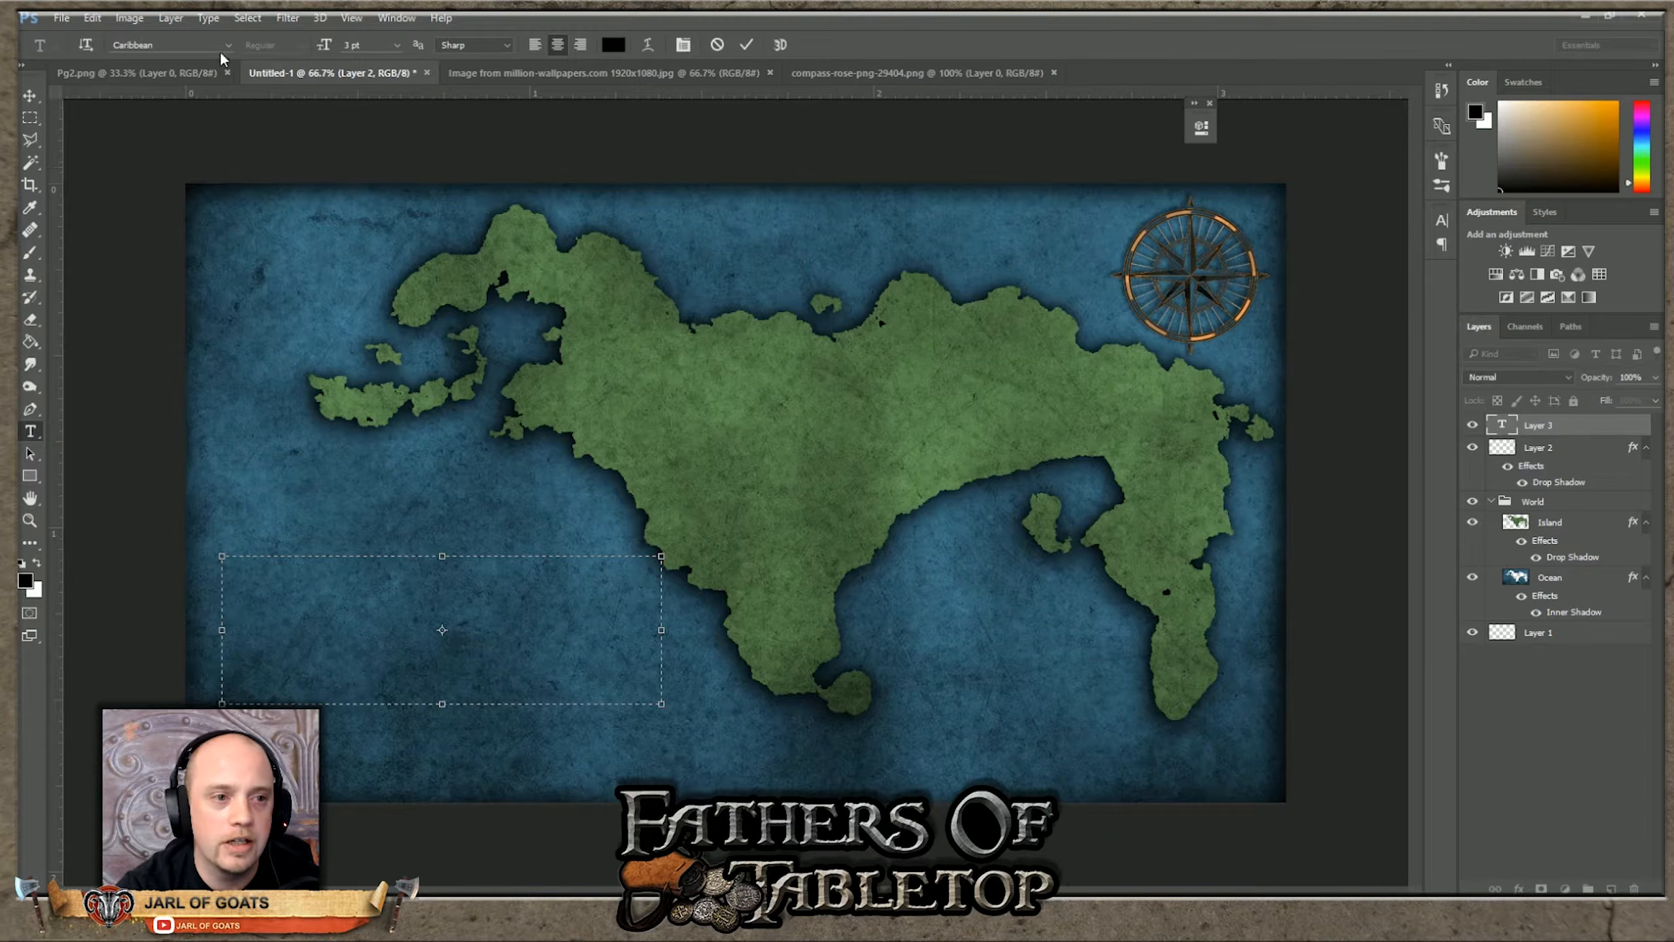
click(228, 45)
scroll(301, 443, down, 10)
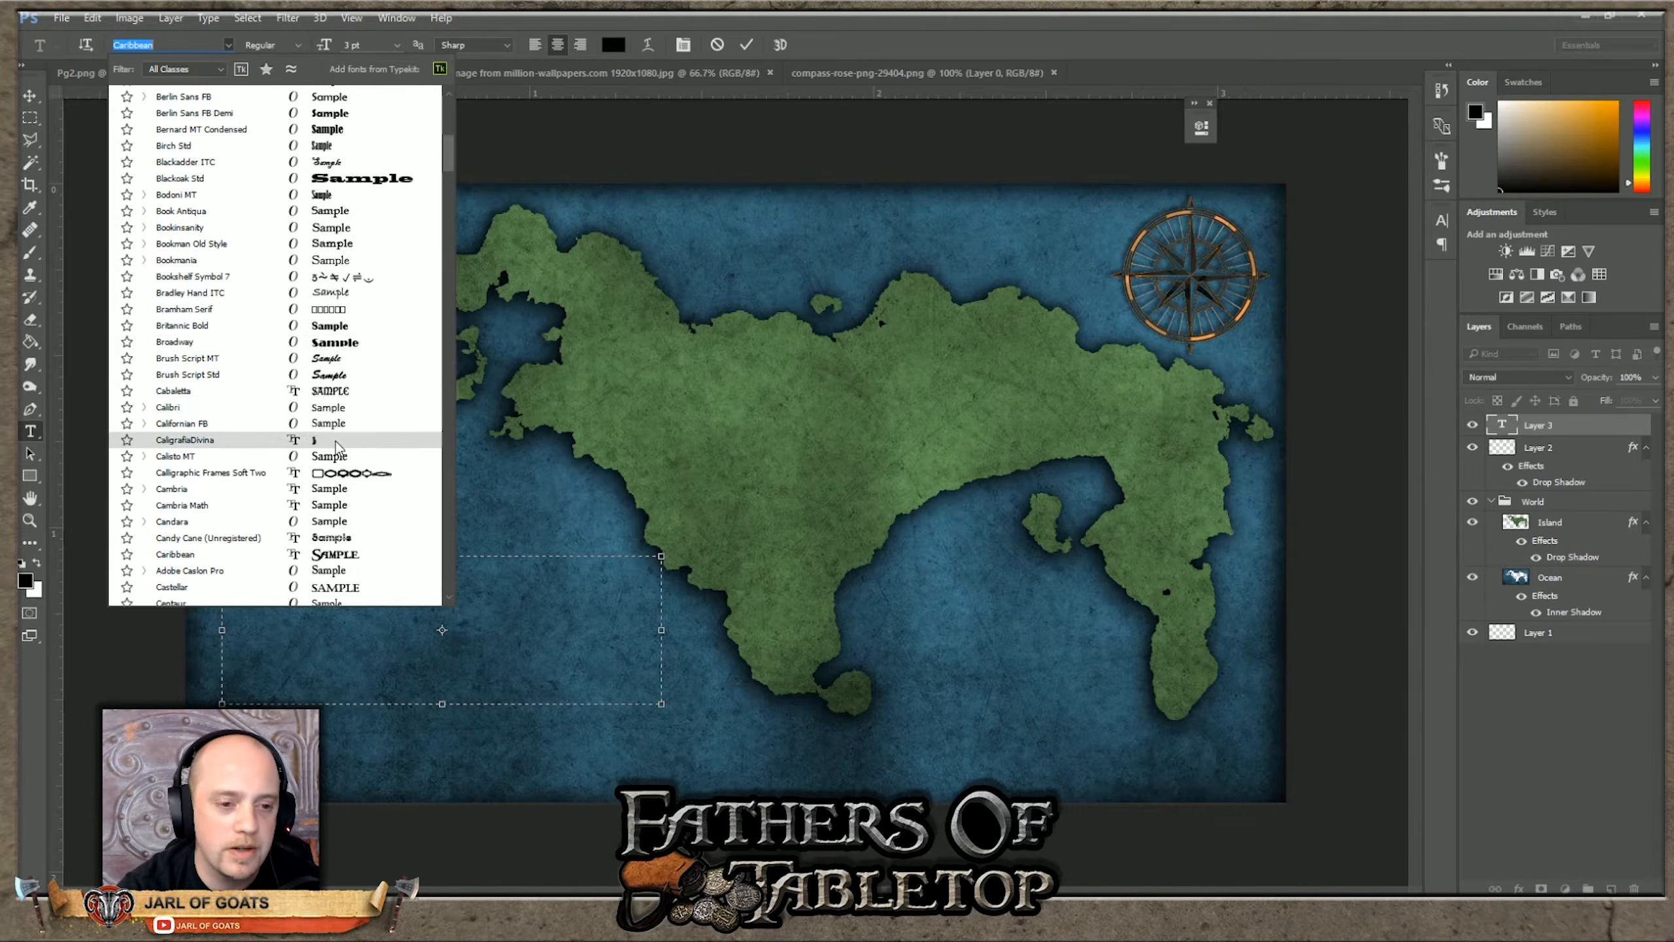
scroll(334, 443, down, 5)
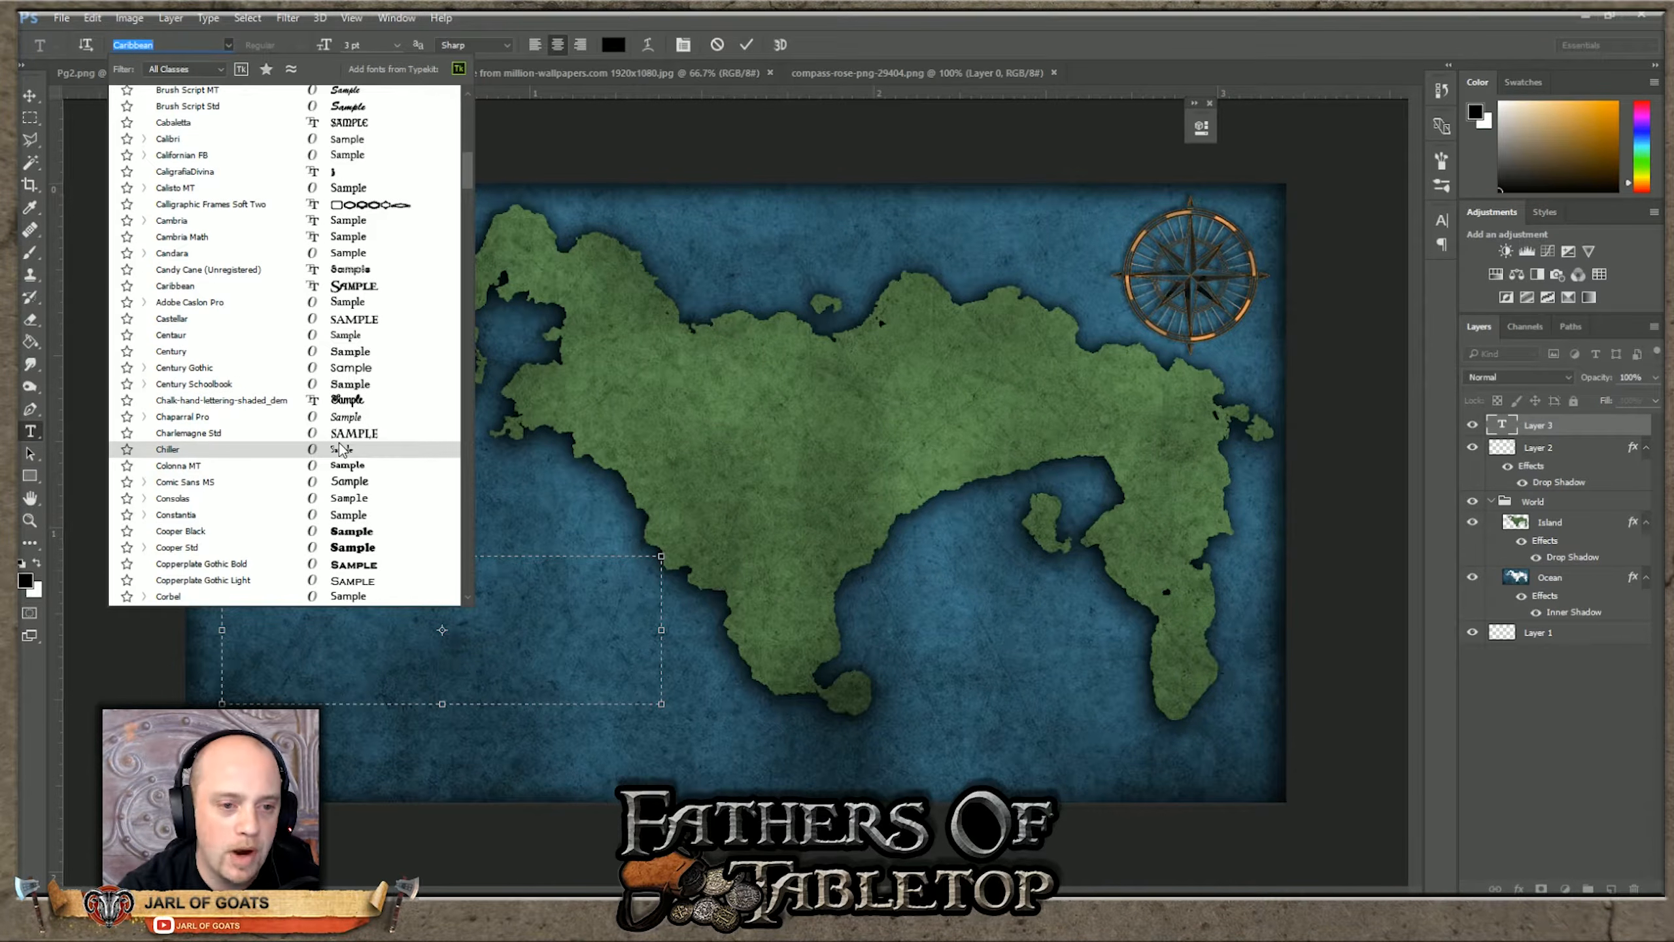
scroll(349, 443, down, 1)
scroll(349, 444, down, 3)
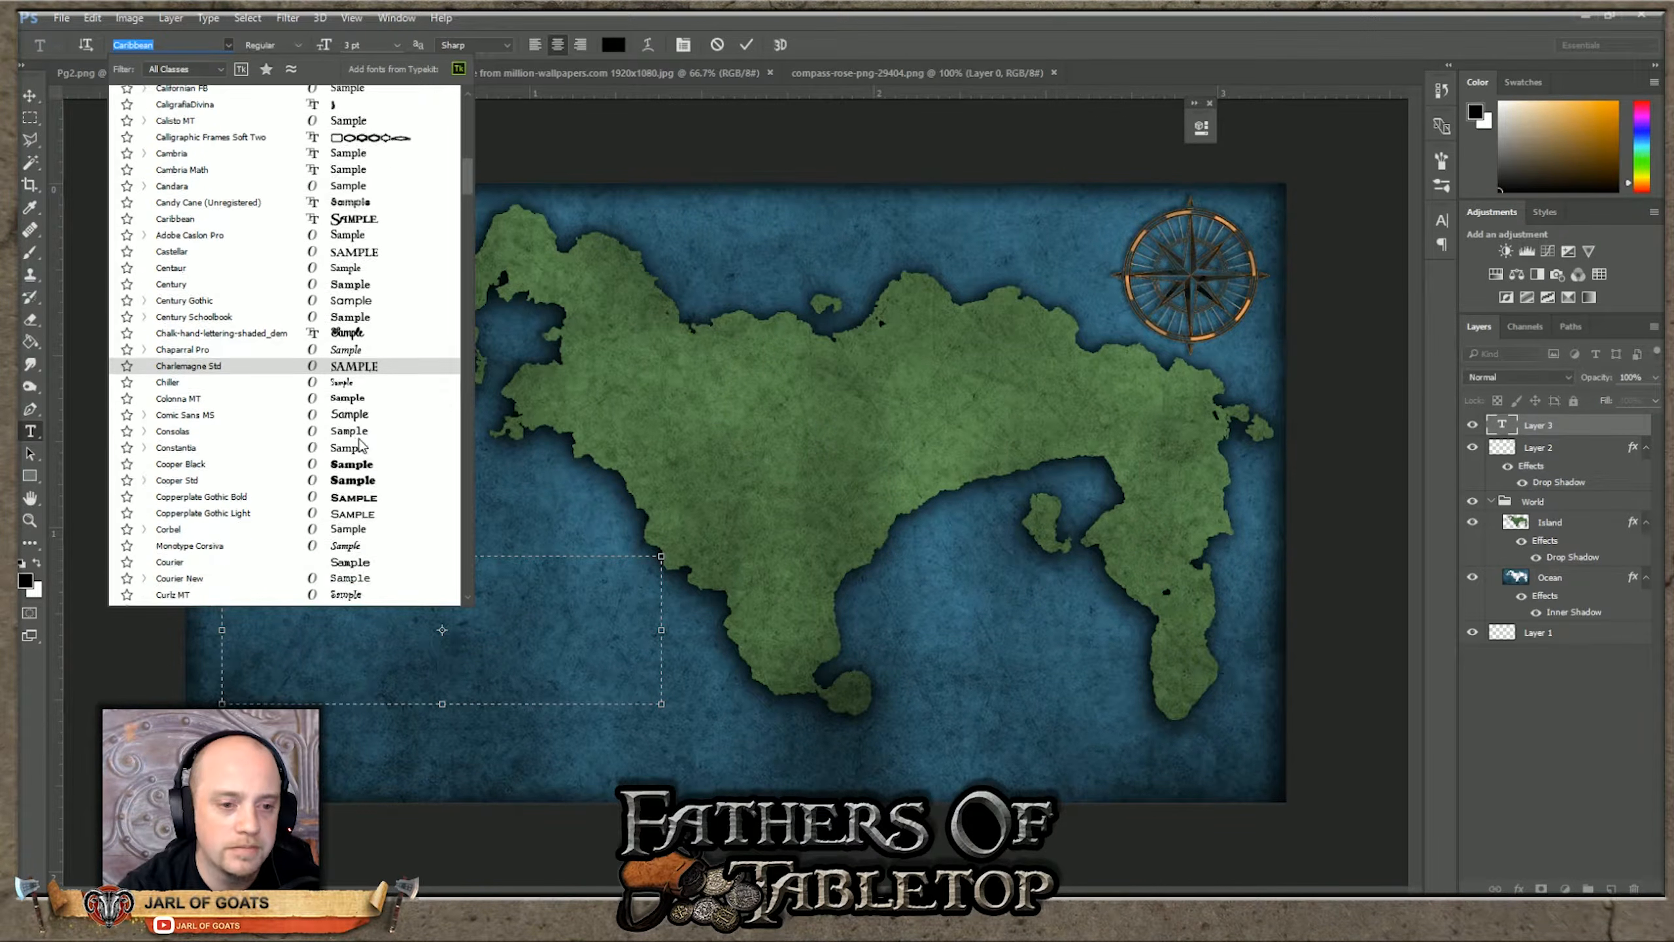
scroll(362, 446, down, 1)
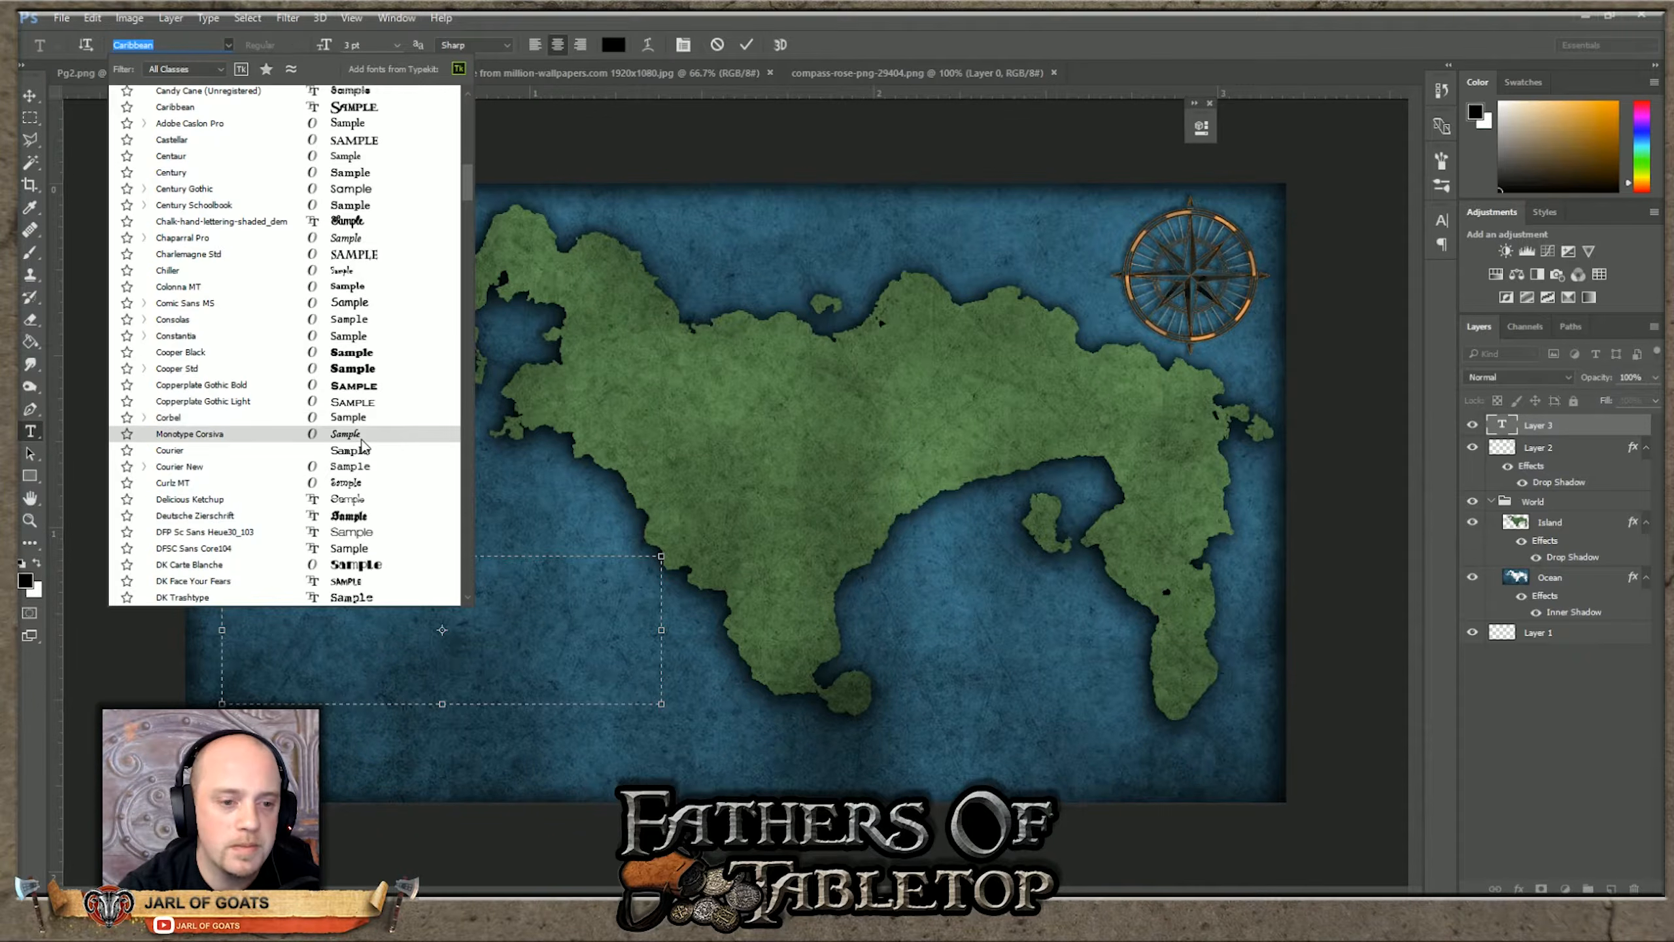
scroll(362, 445, down, 7)
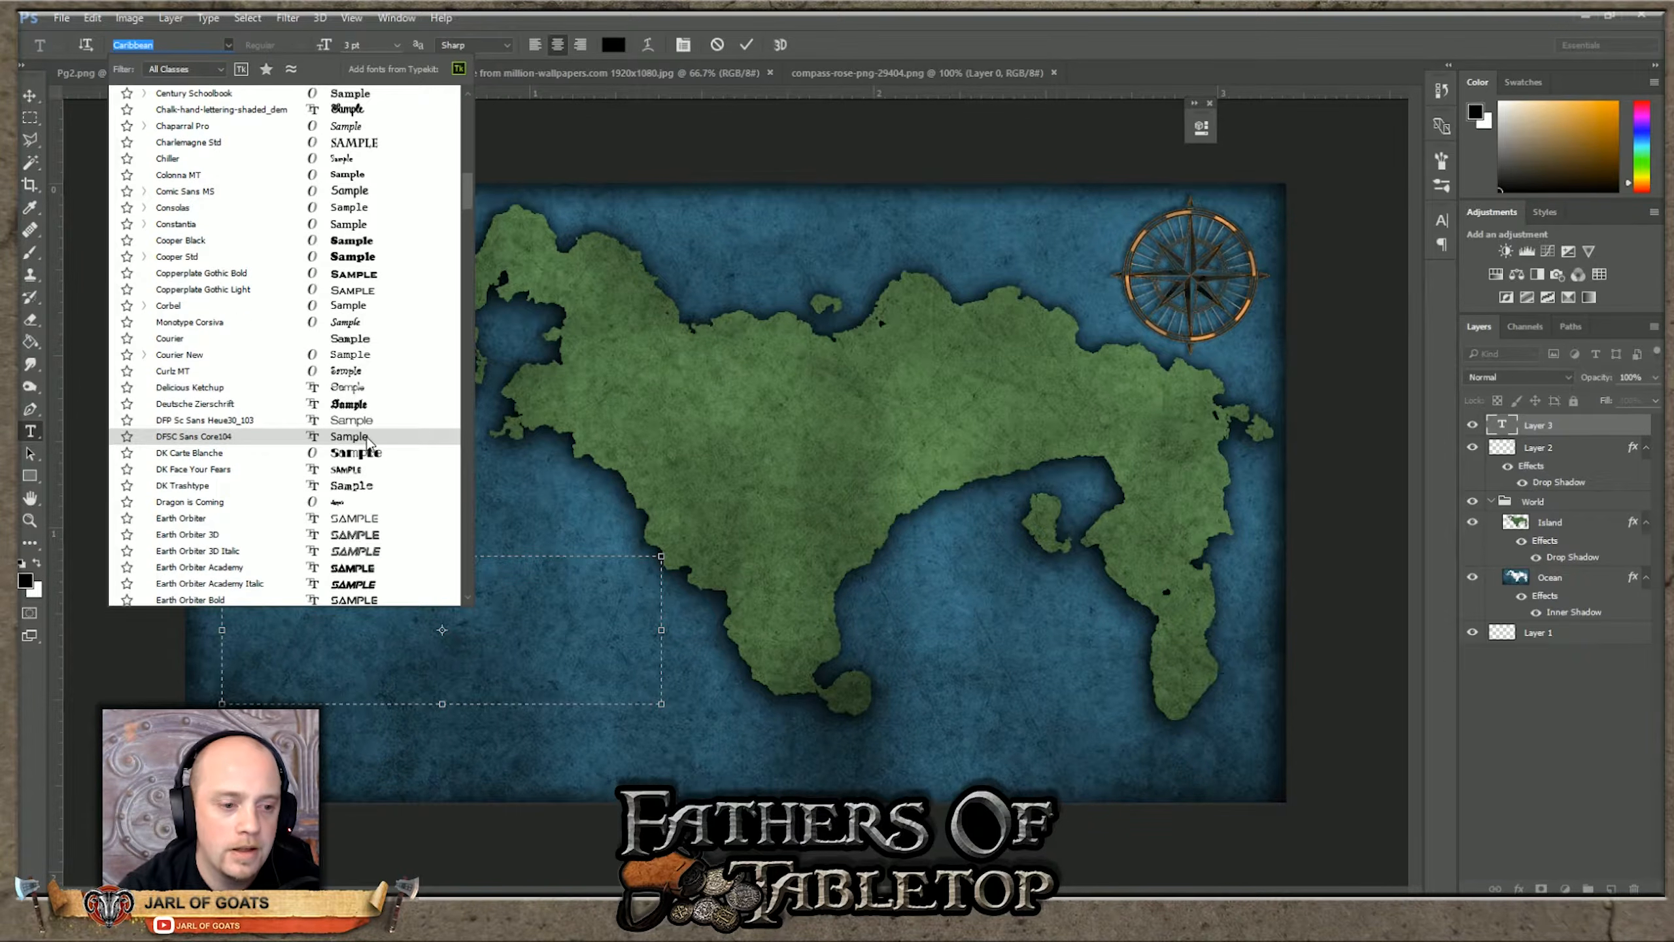
scroll(382, 463, down, 3)
drag(466, 222, 473, 329)
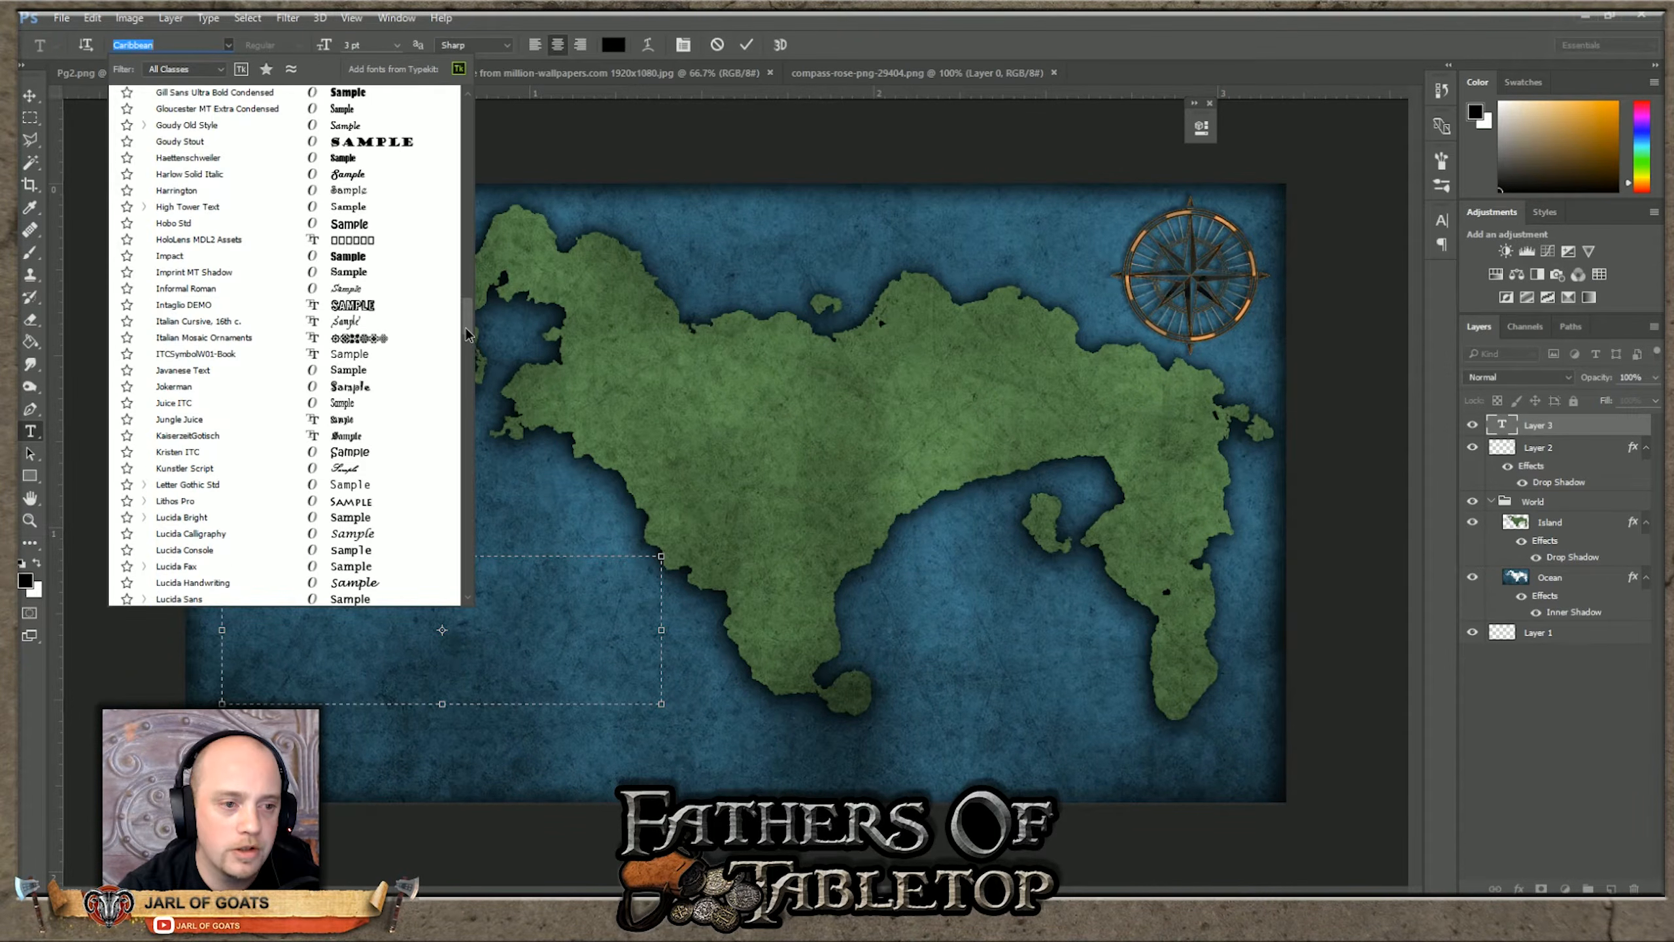
click(201, 418)
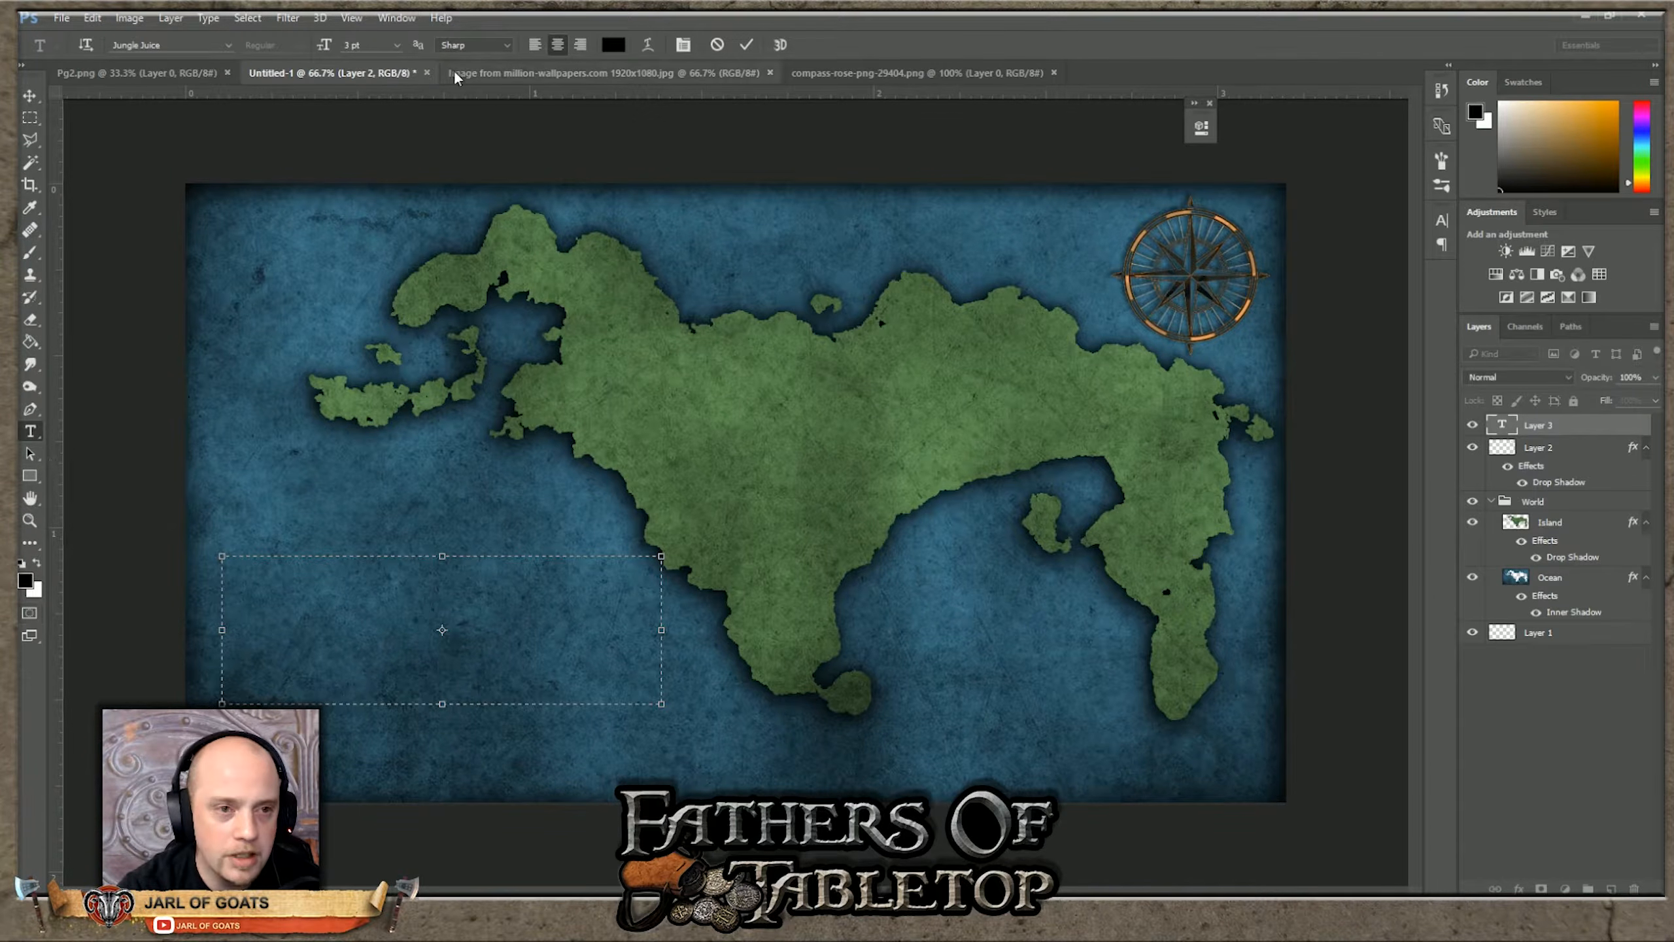
Step: Set the text size to 16 pt and the text colour to white
click(396, 45)
click(392, 284)
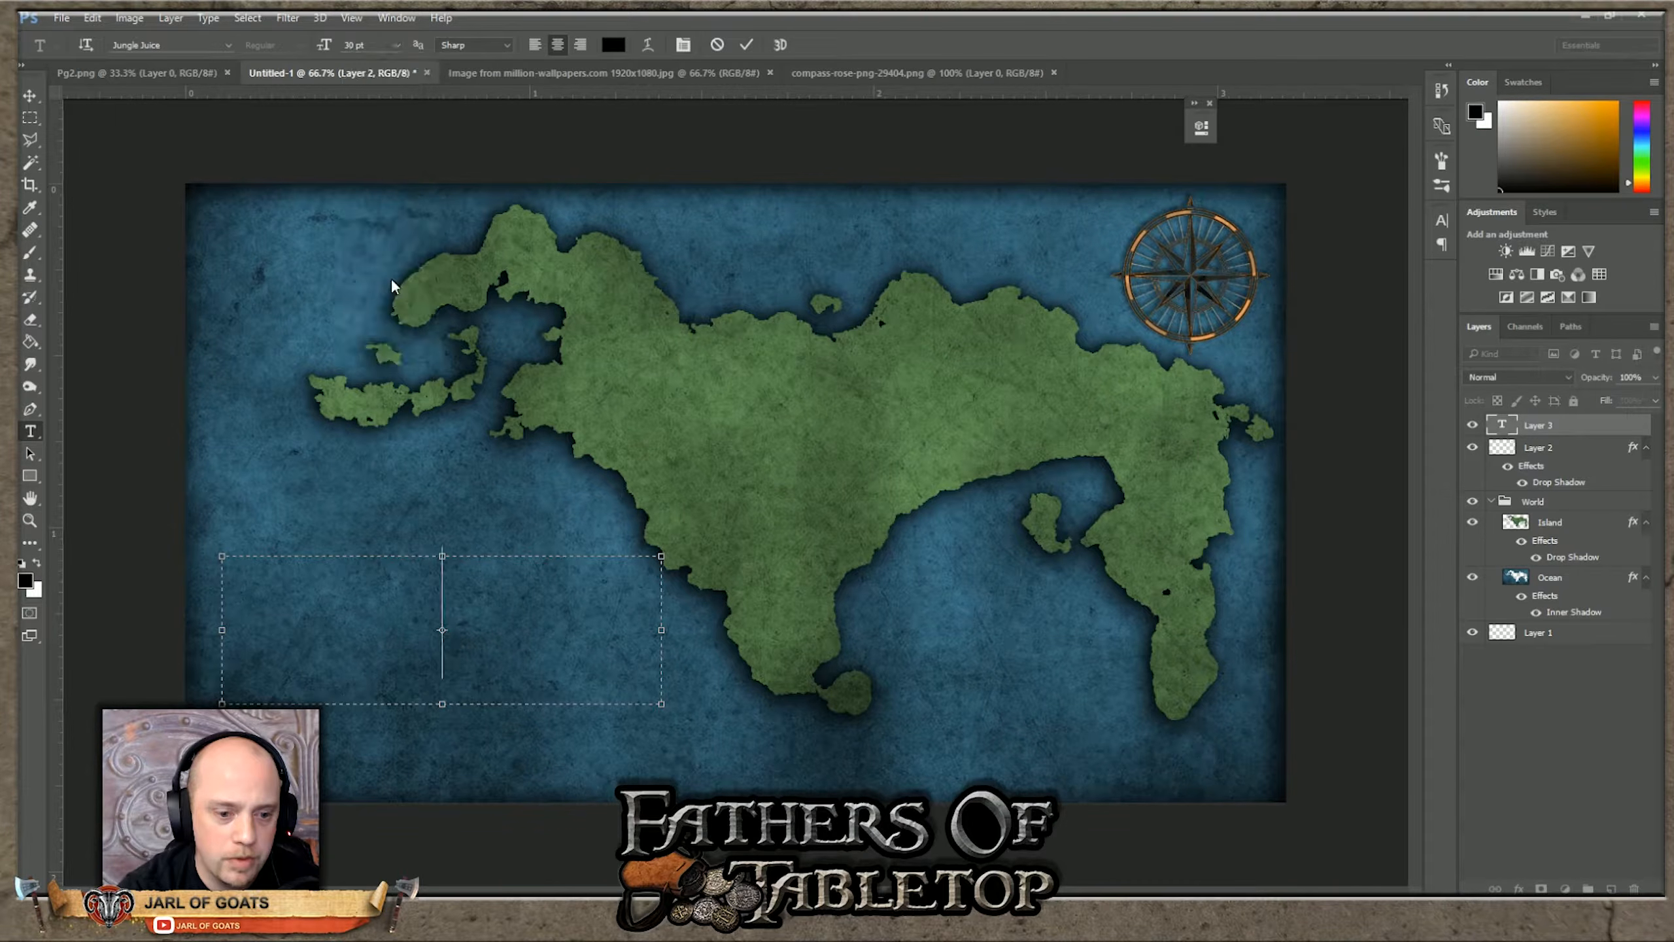
click(396, 45)
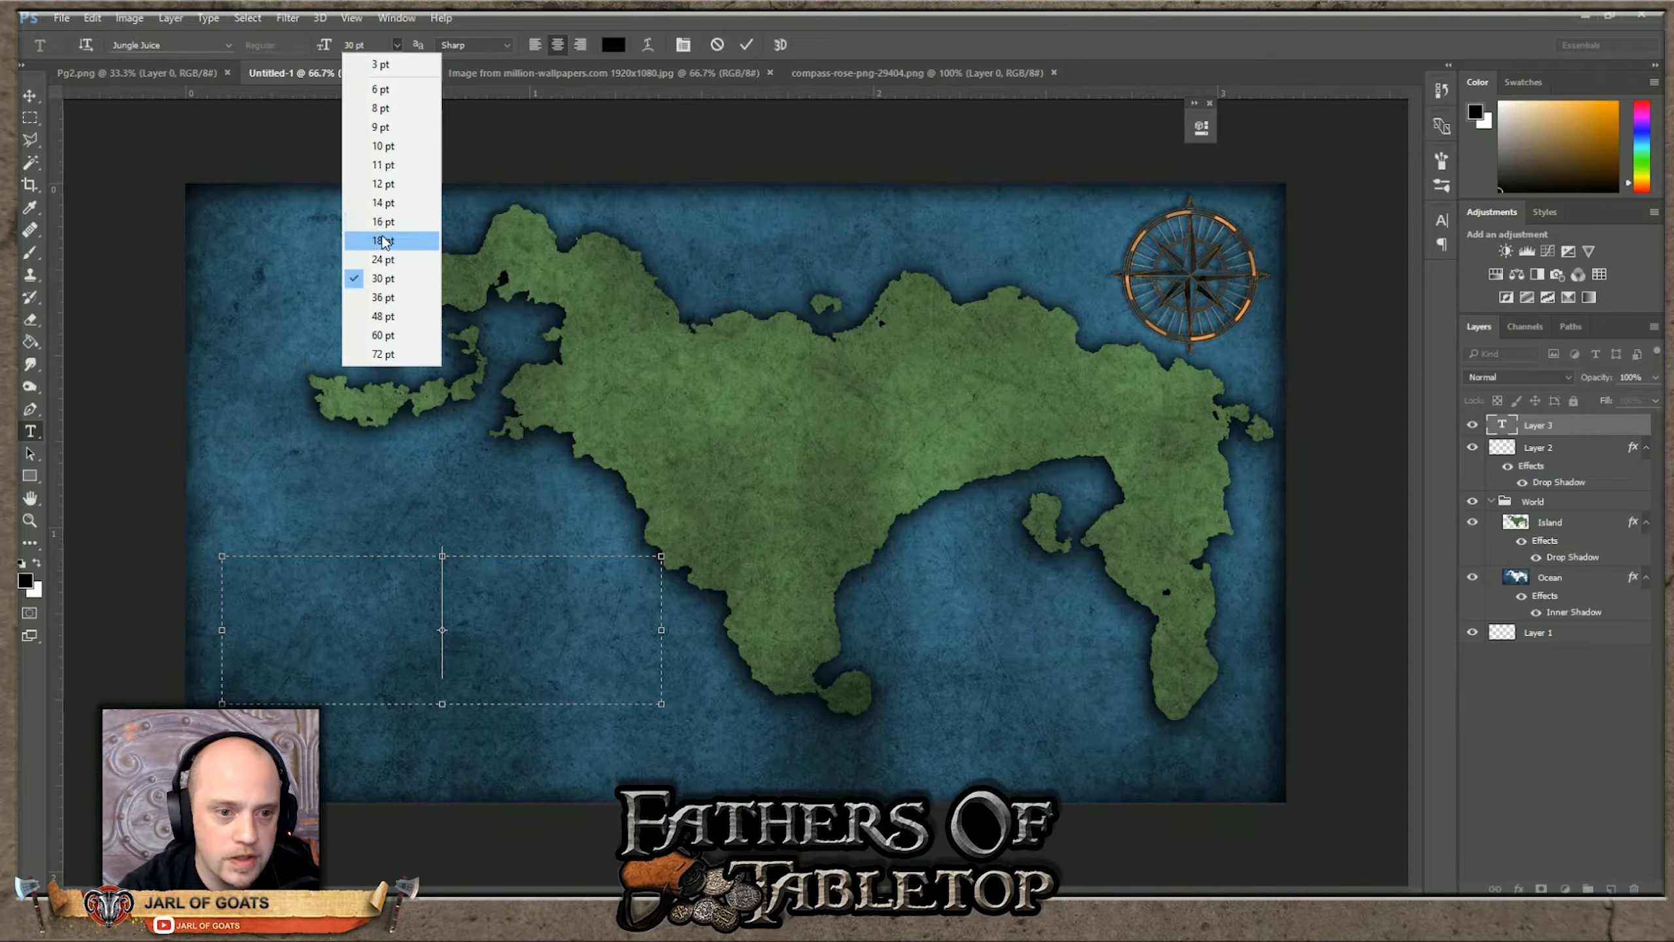
click(382, 224)
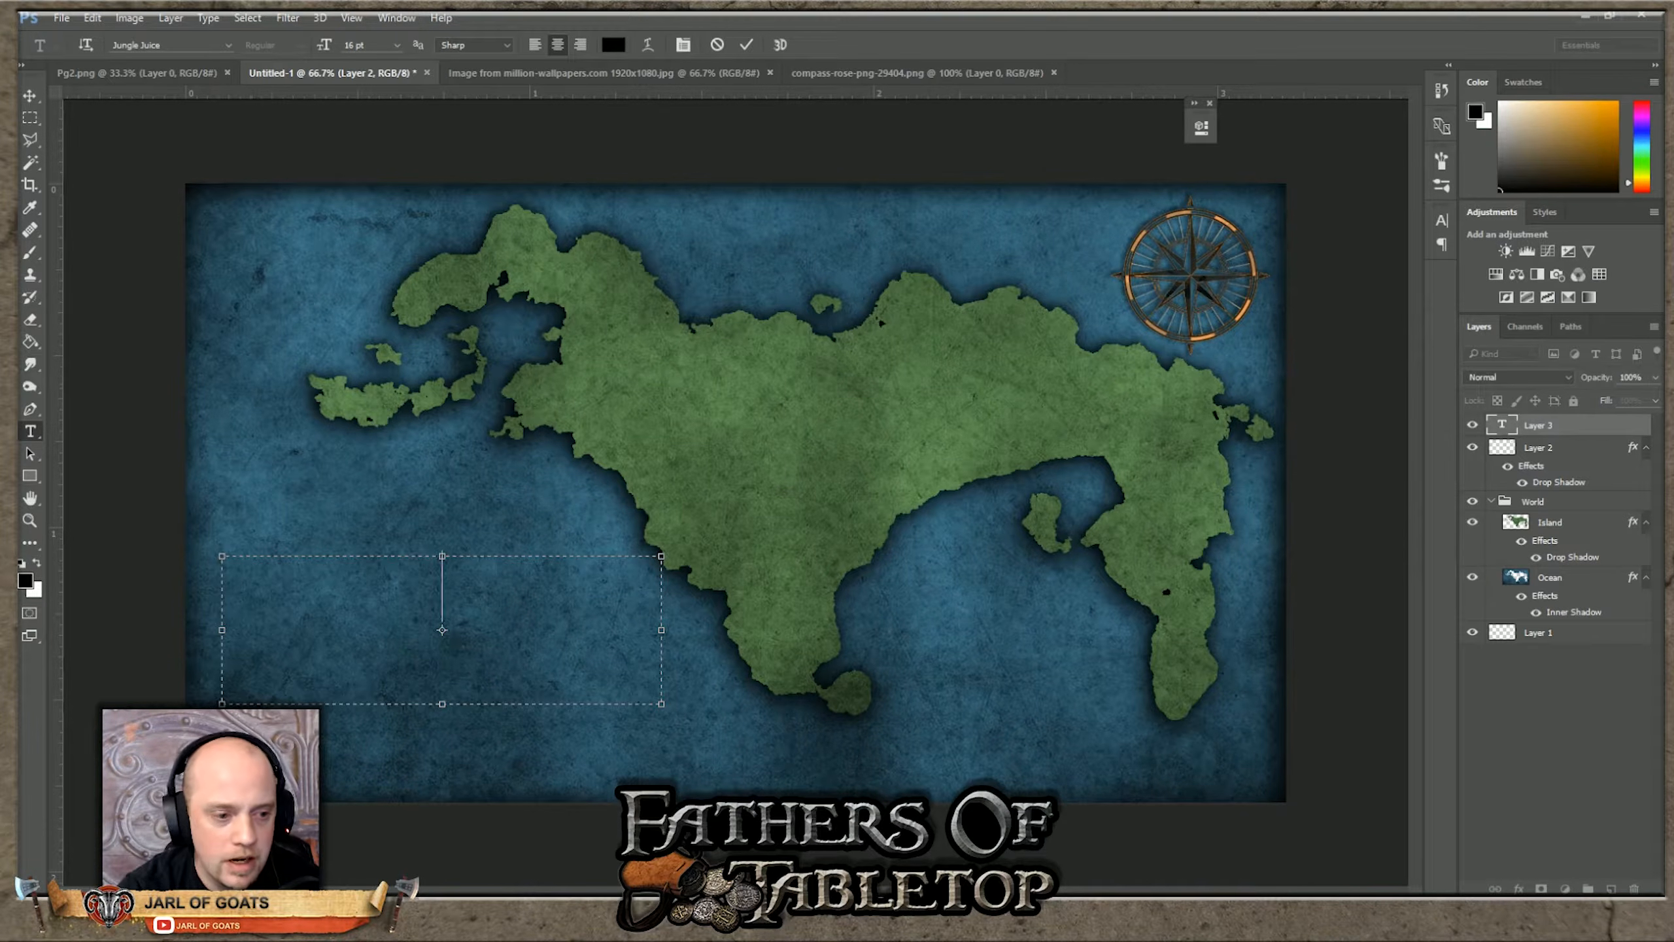
click(36, 560)
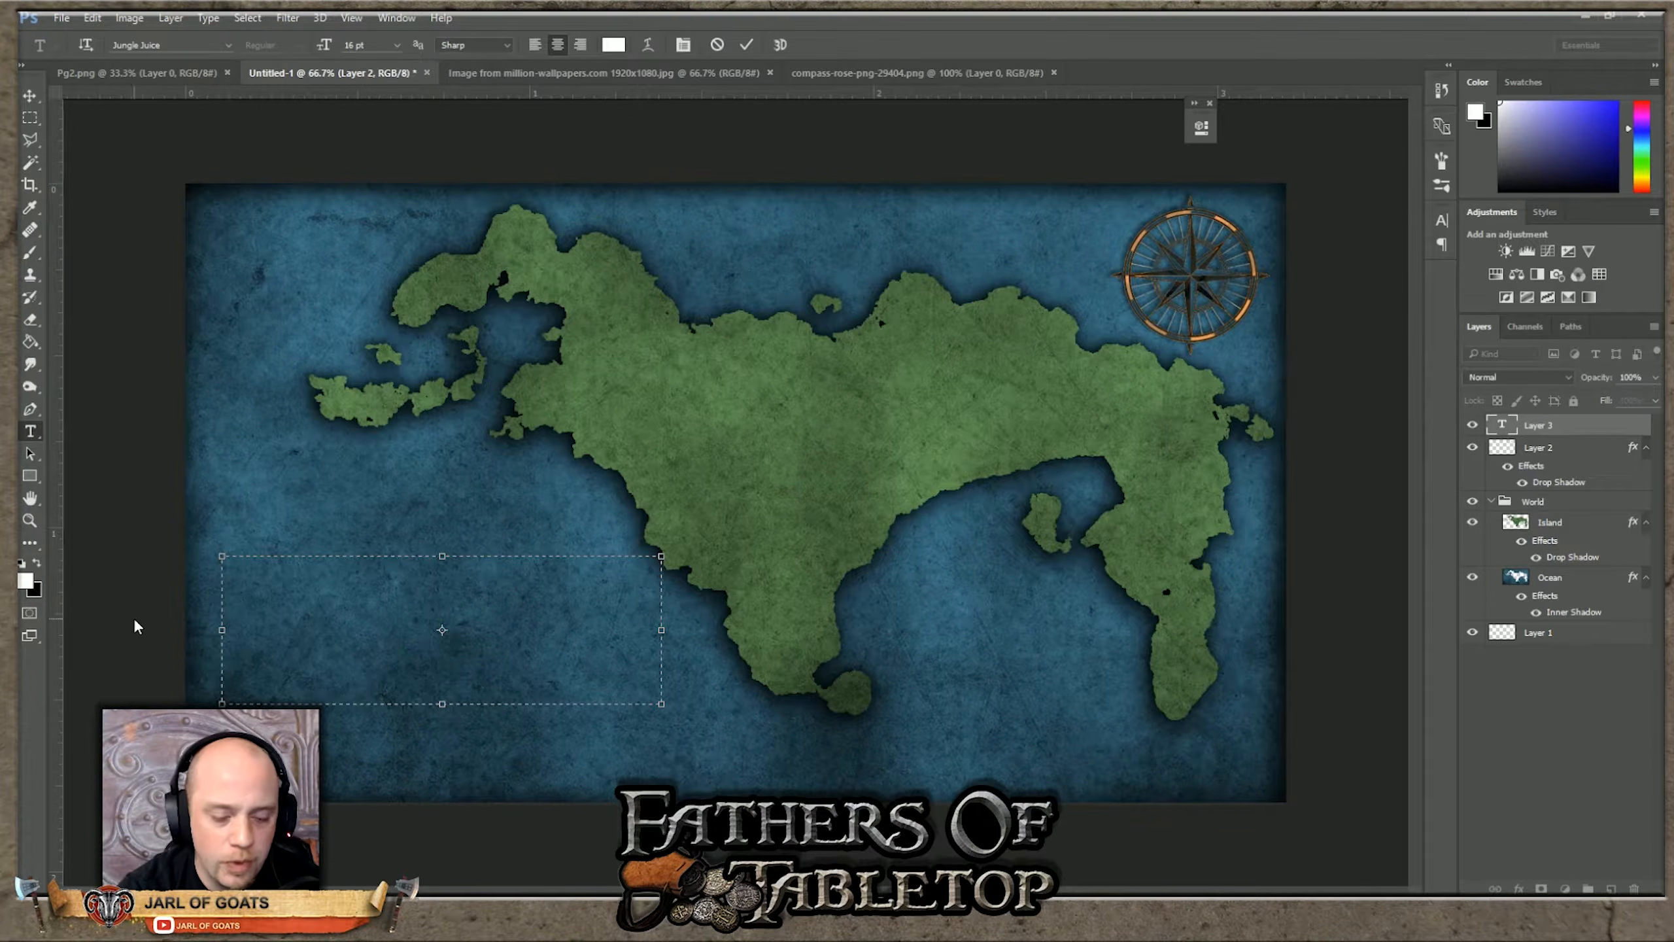
text(He)
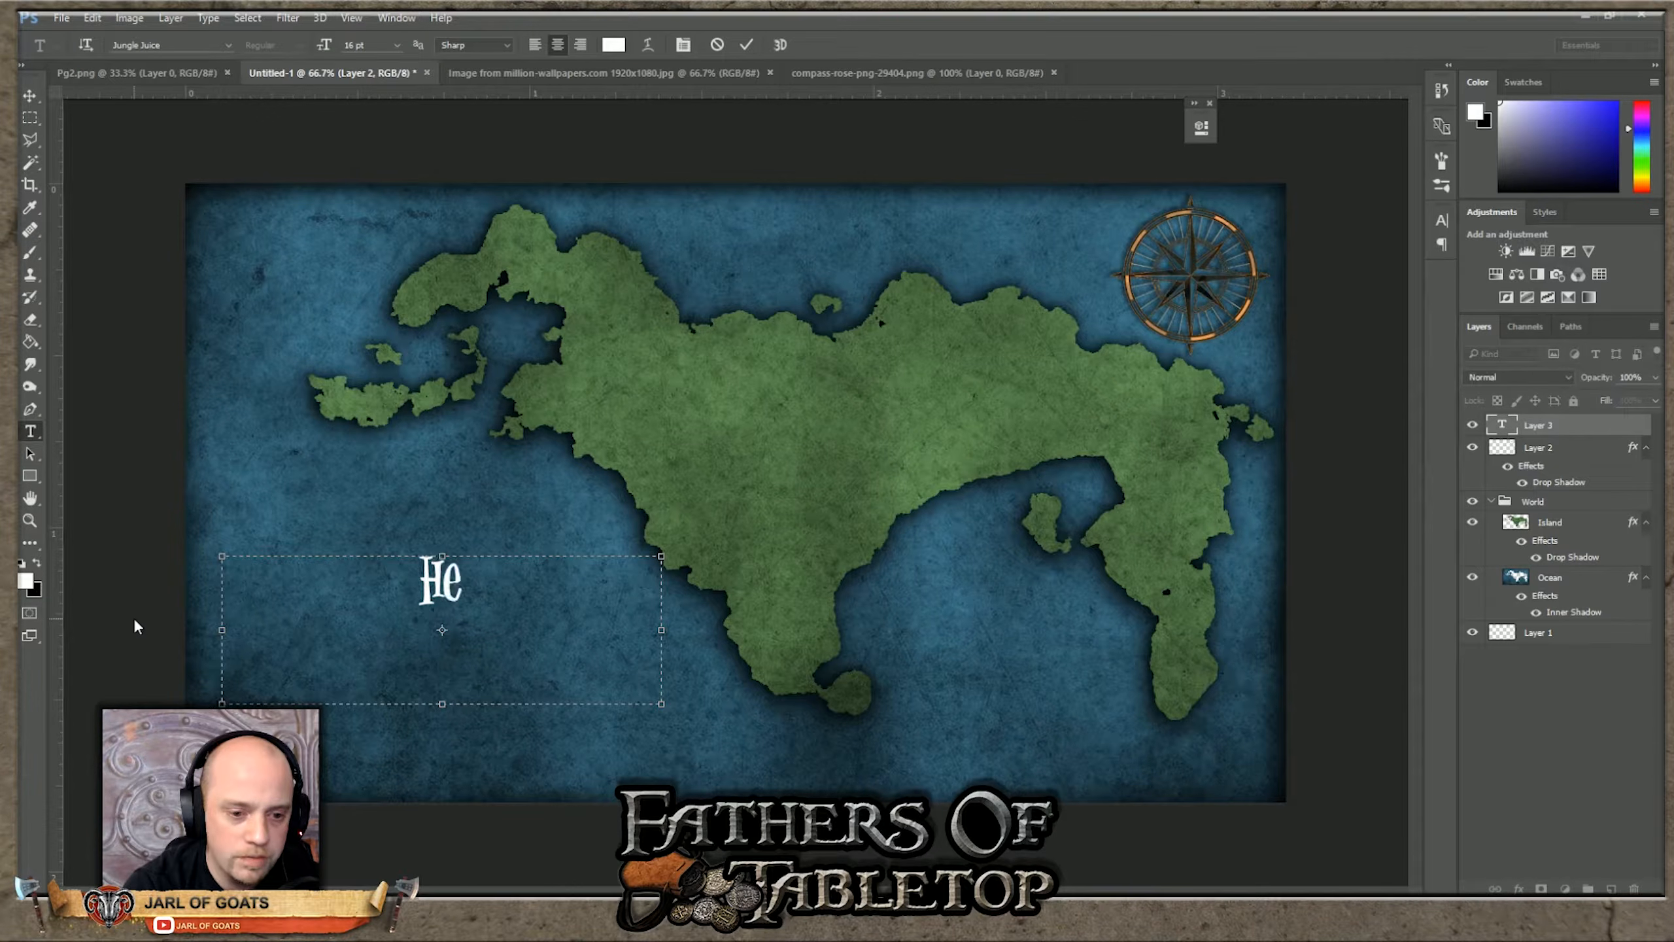
text(llo)
key(BackSpace)
key(BackSpace)
key(BackSpace)
key(BackSpace)
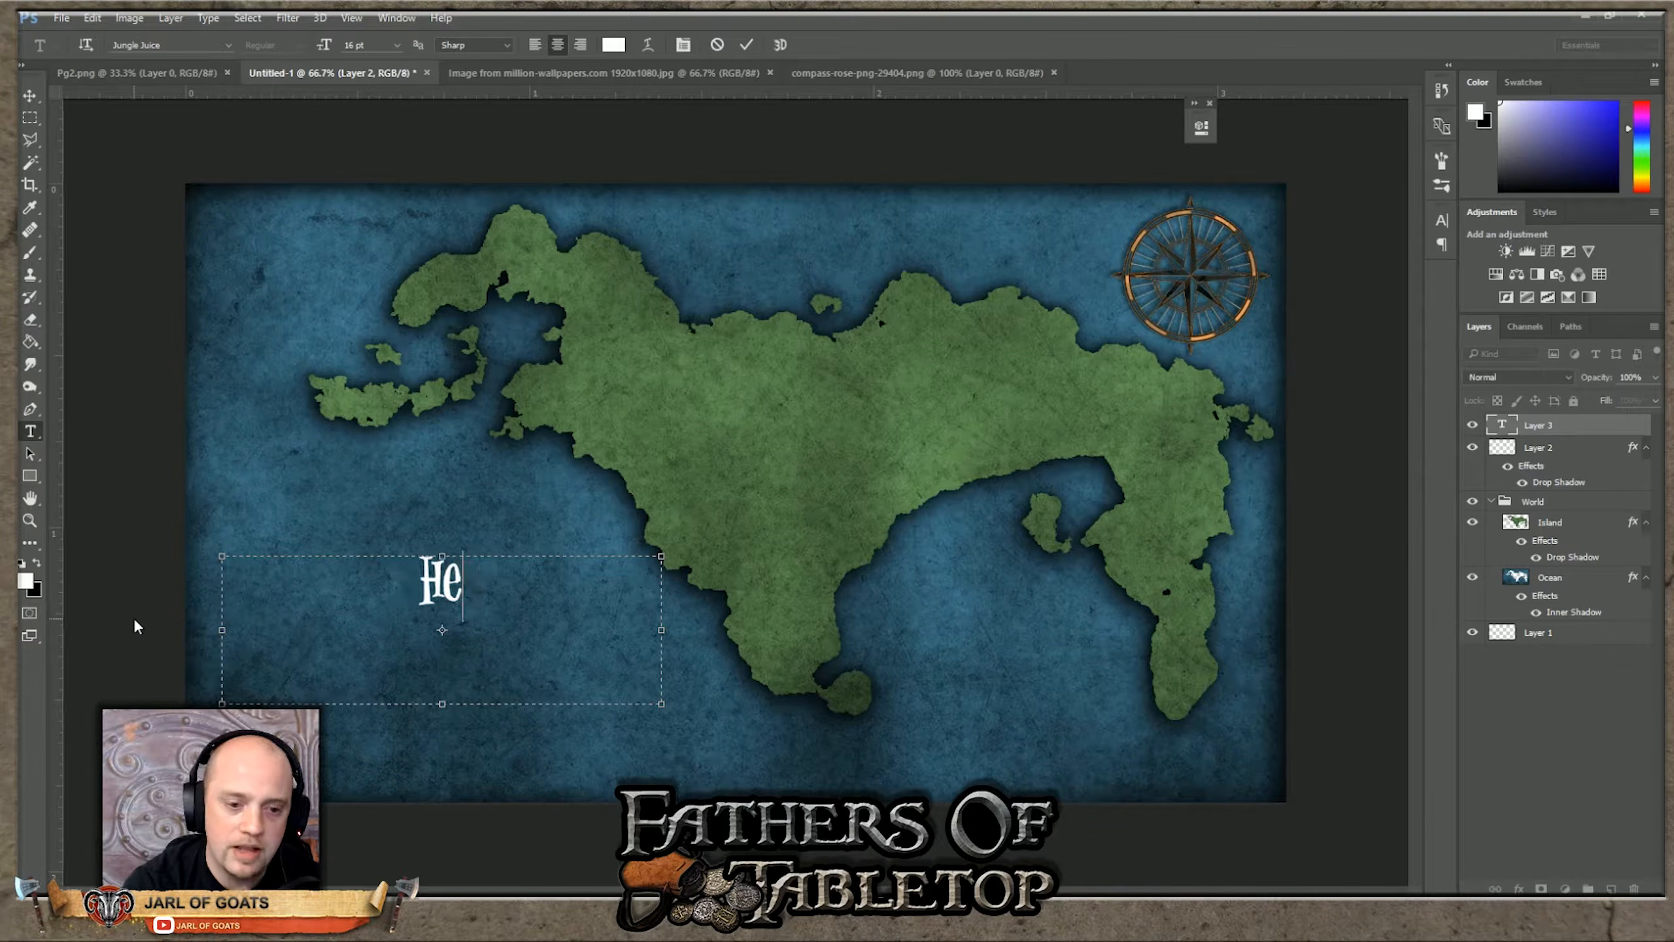
key(BackSpace)
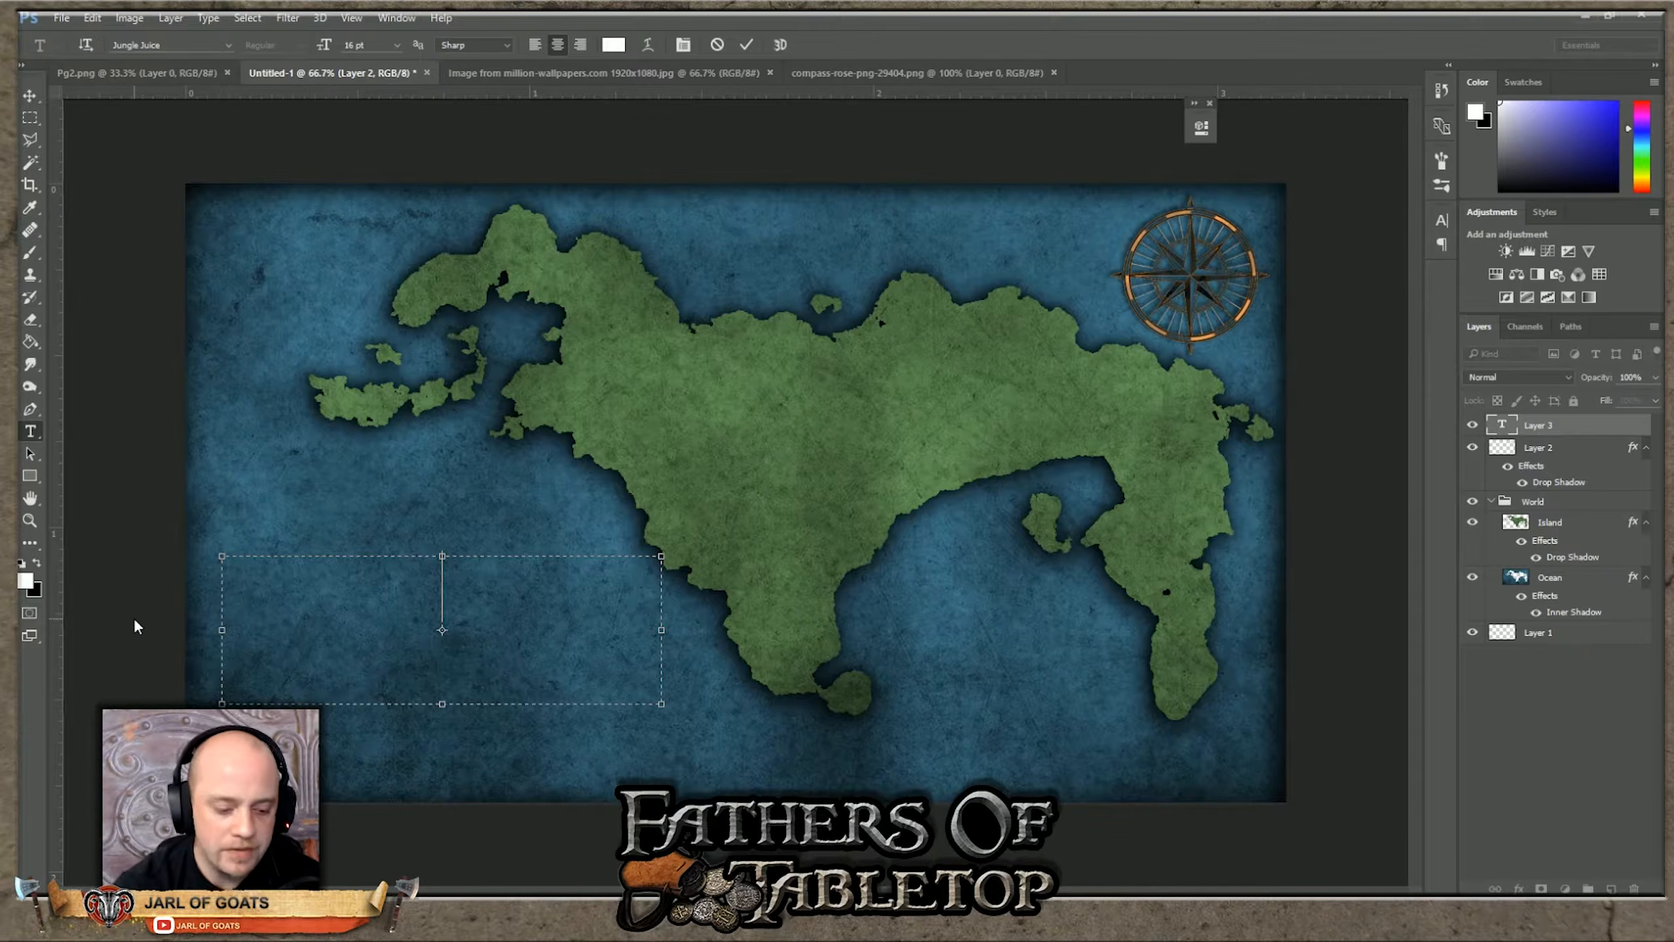
Step: Enter "Island Title" as the map title in the text box
text(Map)
key(BackSpace)
key(BackSpace)
key(BackSpace)
text(Isl)
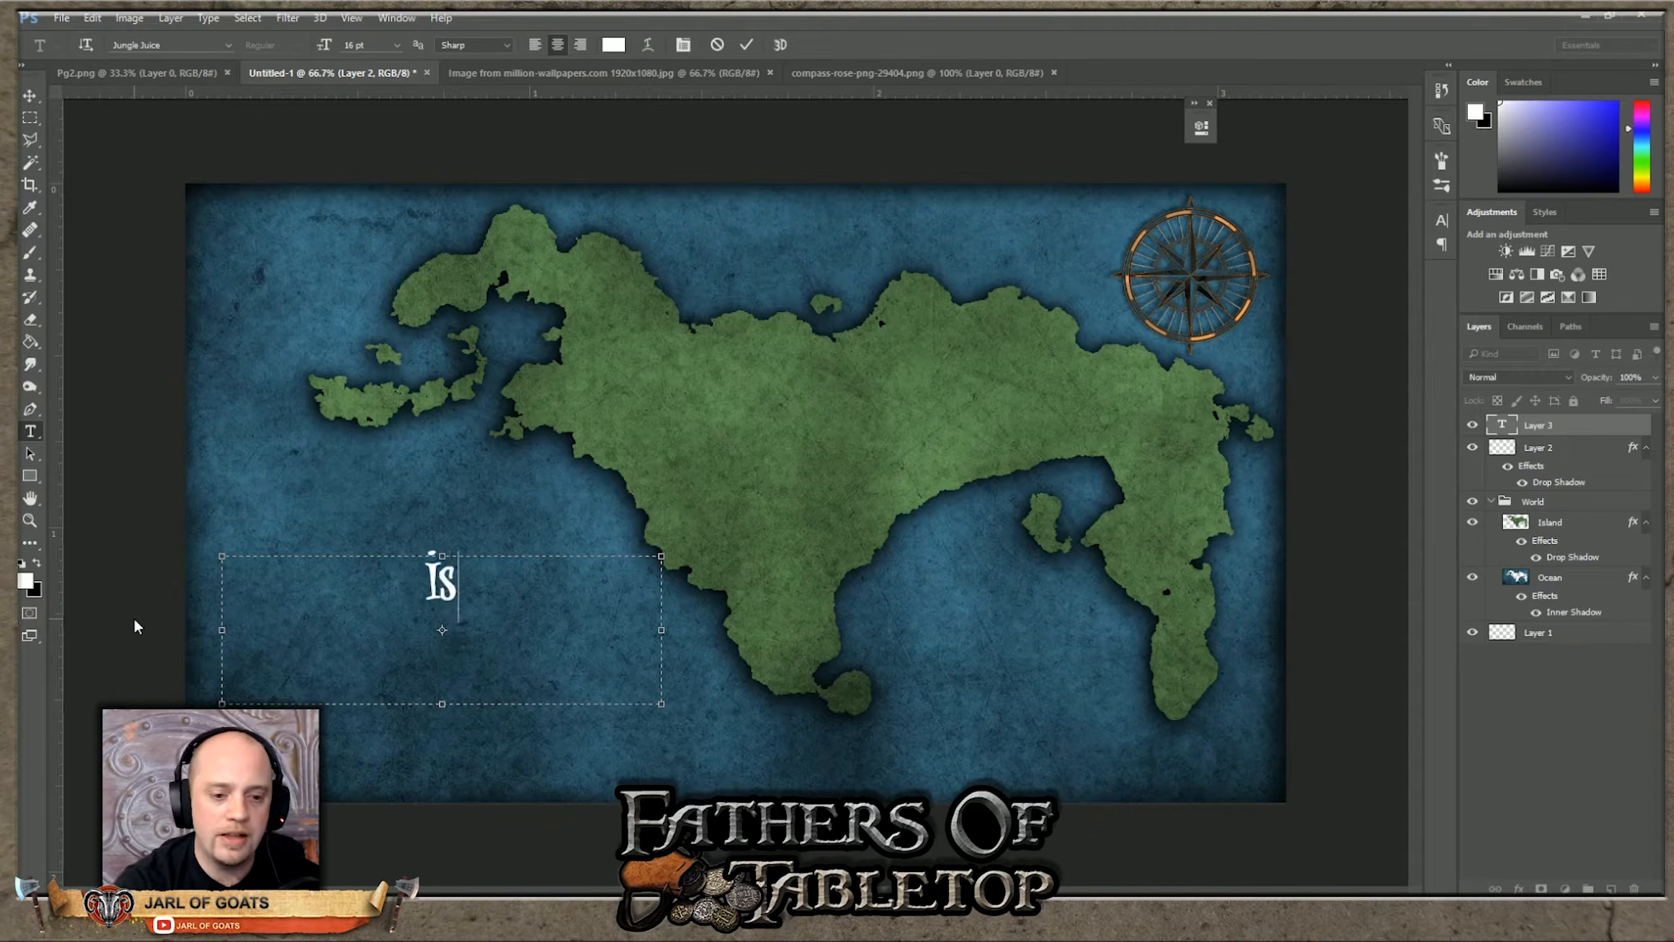
key(BackSpace)
key(BackSpace)
key(BackSpace)
text(sland)
text( Title)
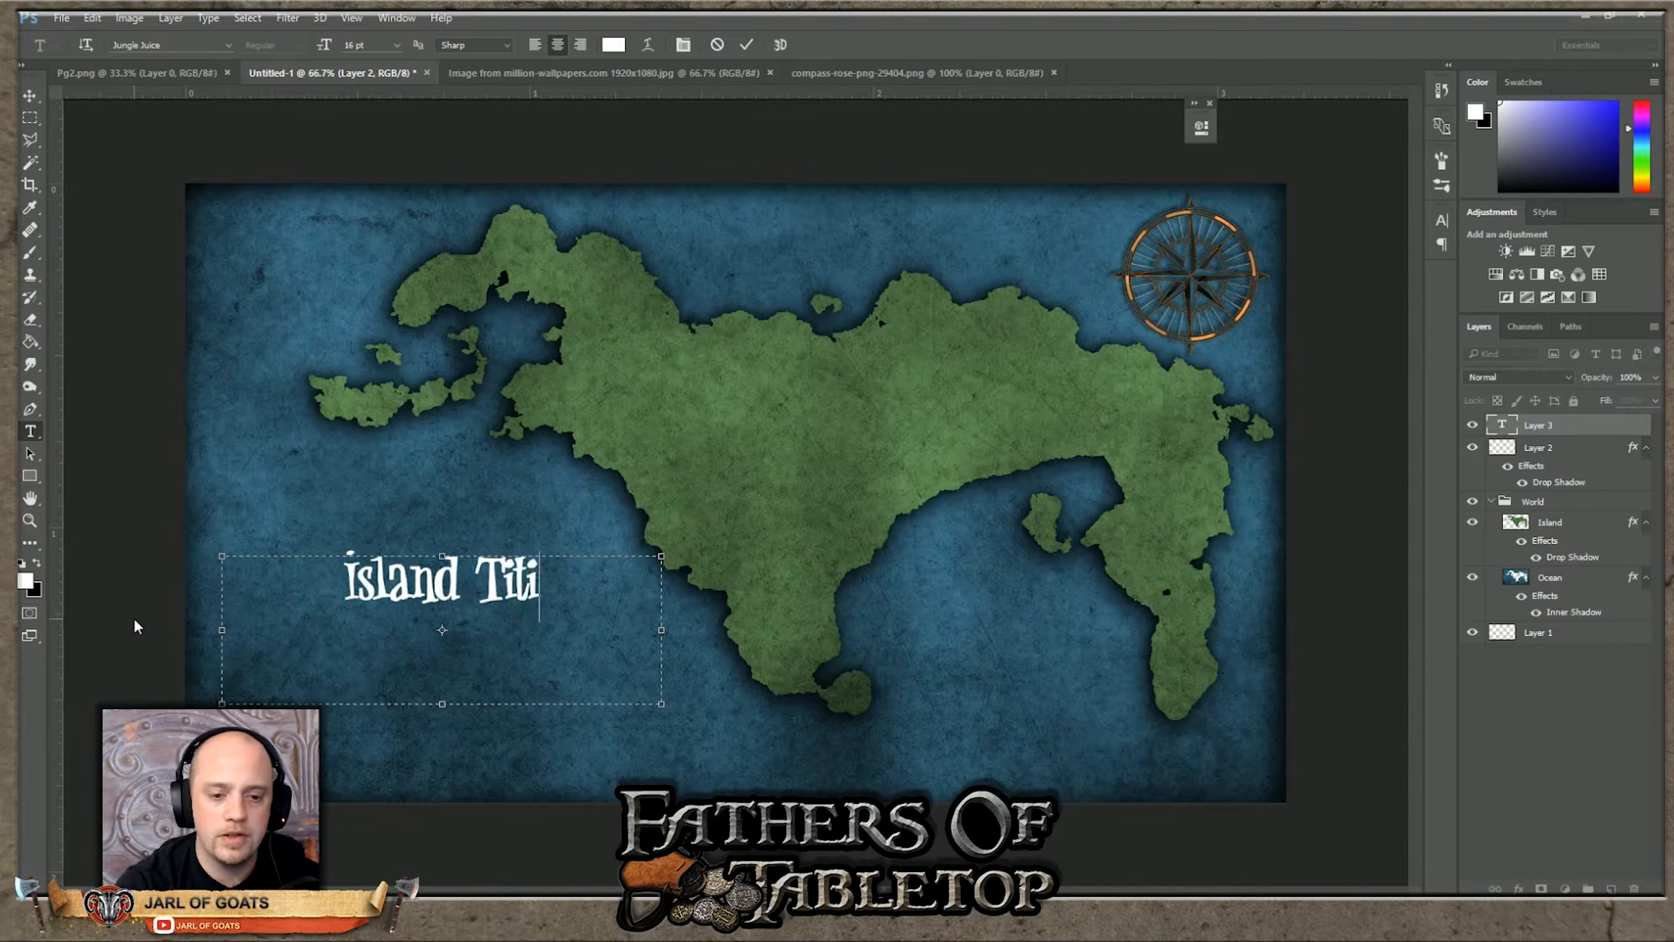
key(BackSpace)
key(BackSpace)
text(le)
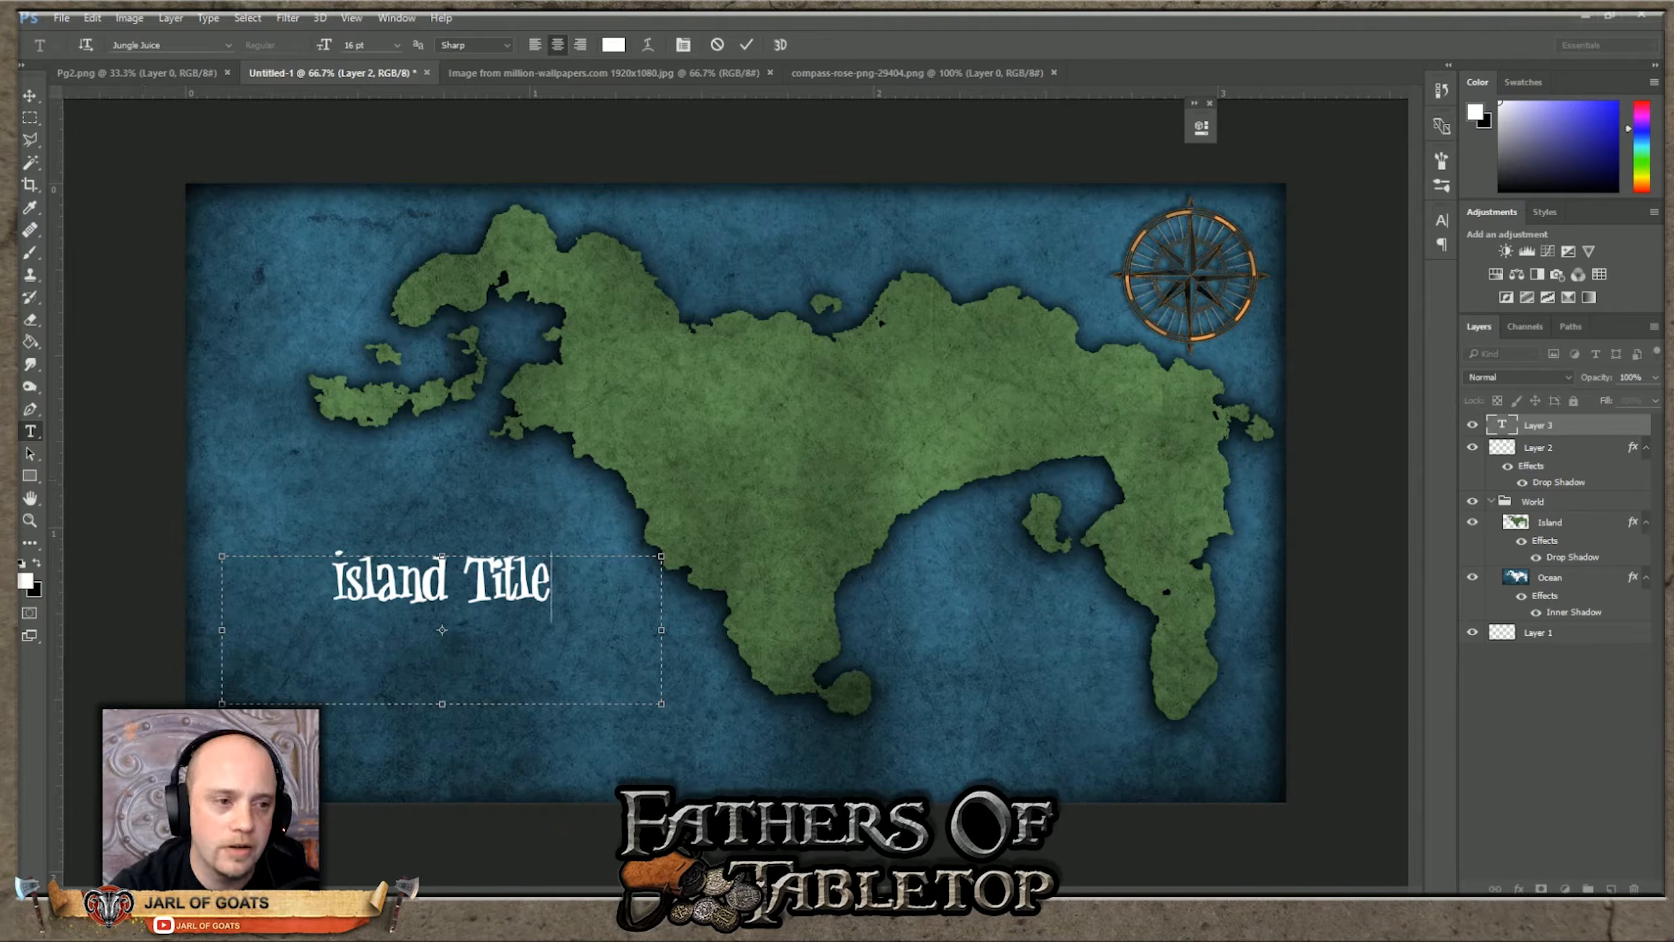
Step: Enlarge the title text to about 20.6 pt and place it lower in the ocean southwest of the island
click(30, 95)
drag(467, 560, 419, 630)
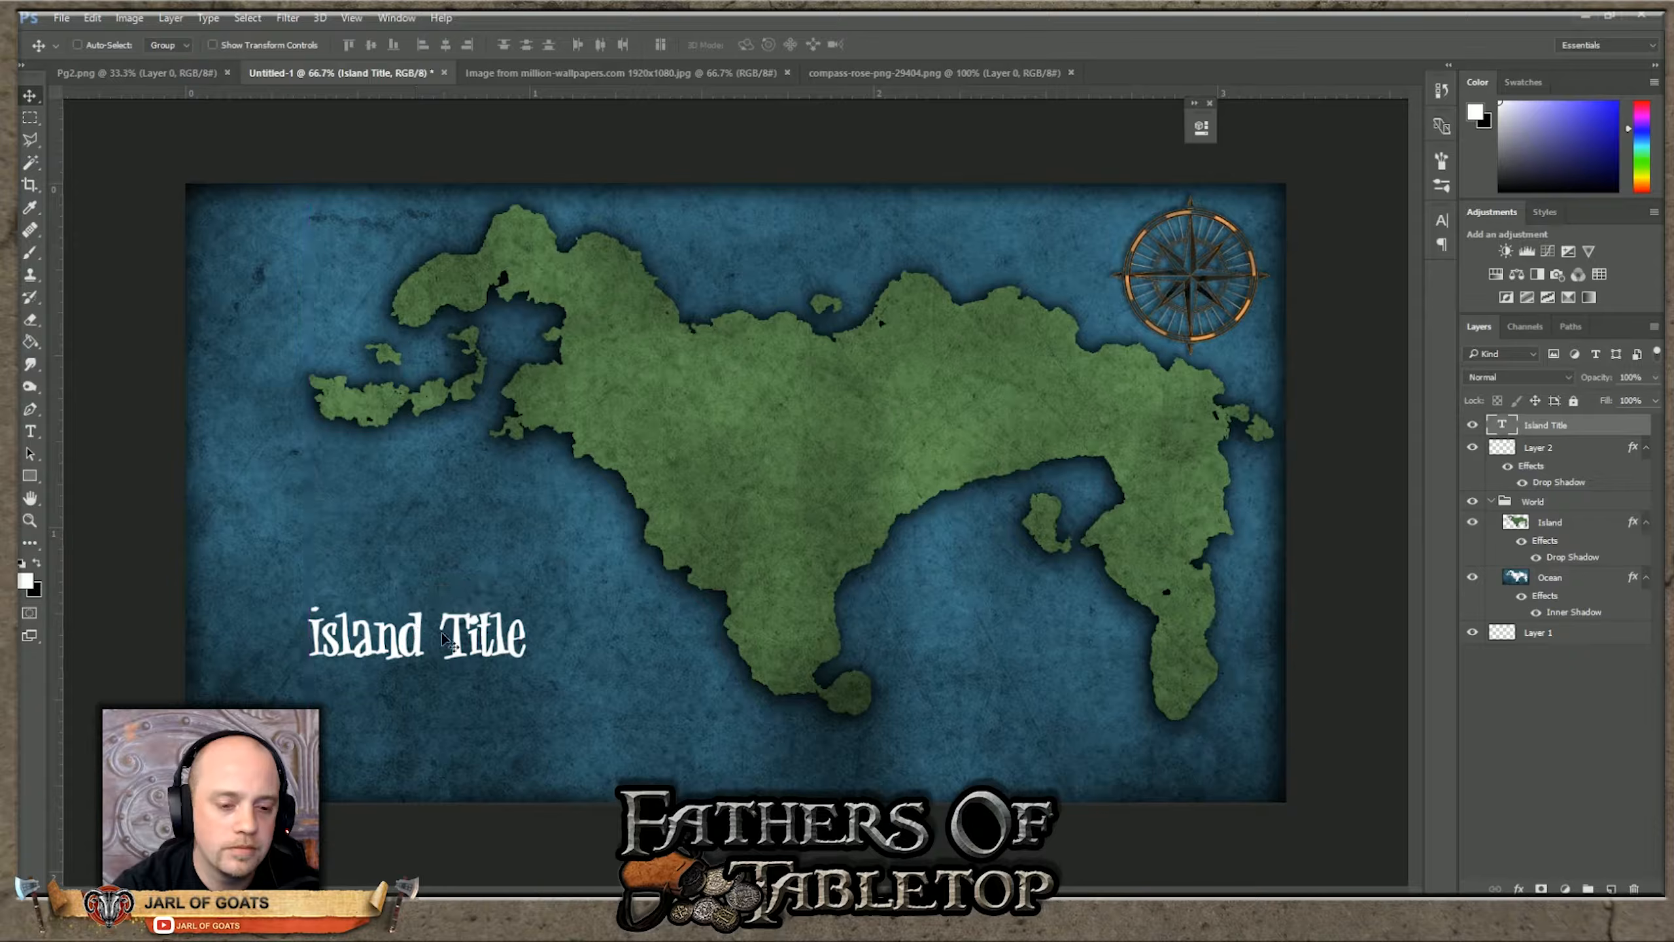
key(ctrl+t)
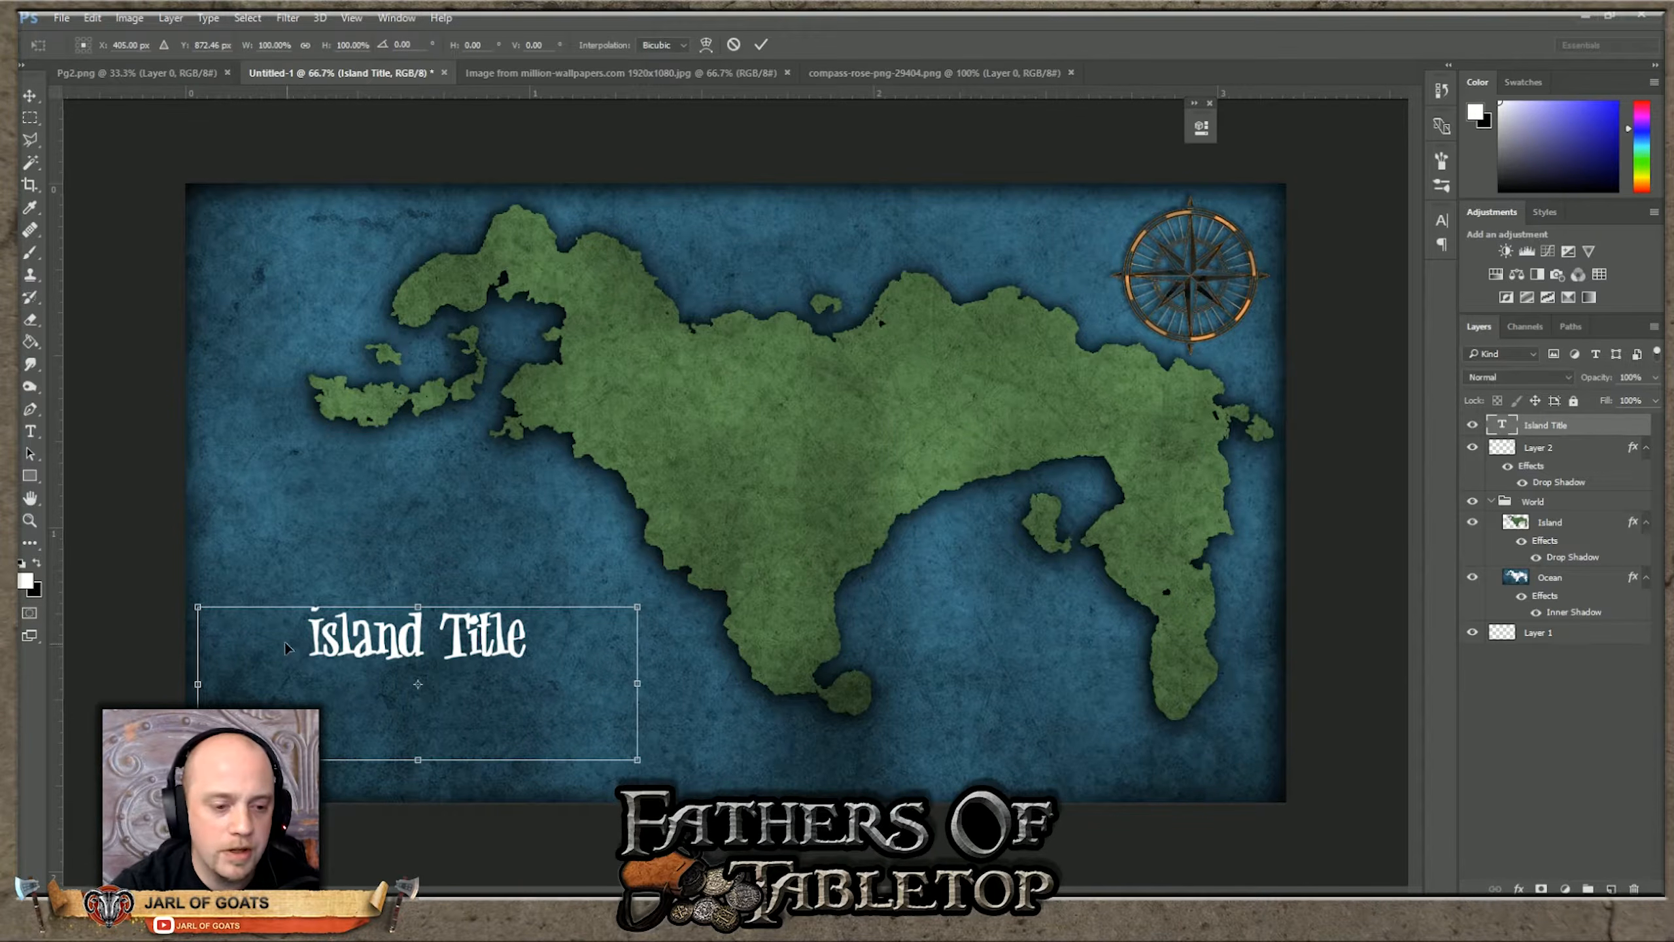
drag(637, 607, 702, 579)
key(Return)
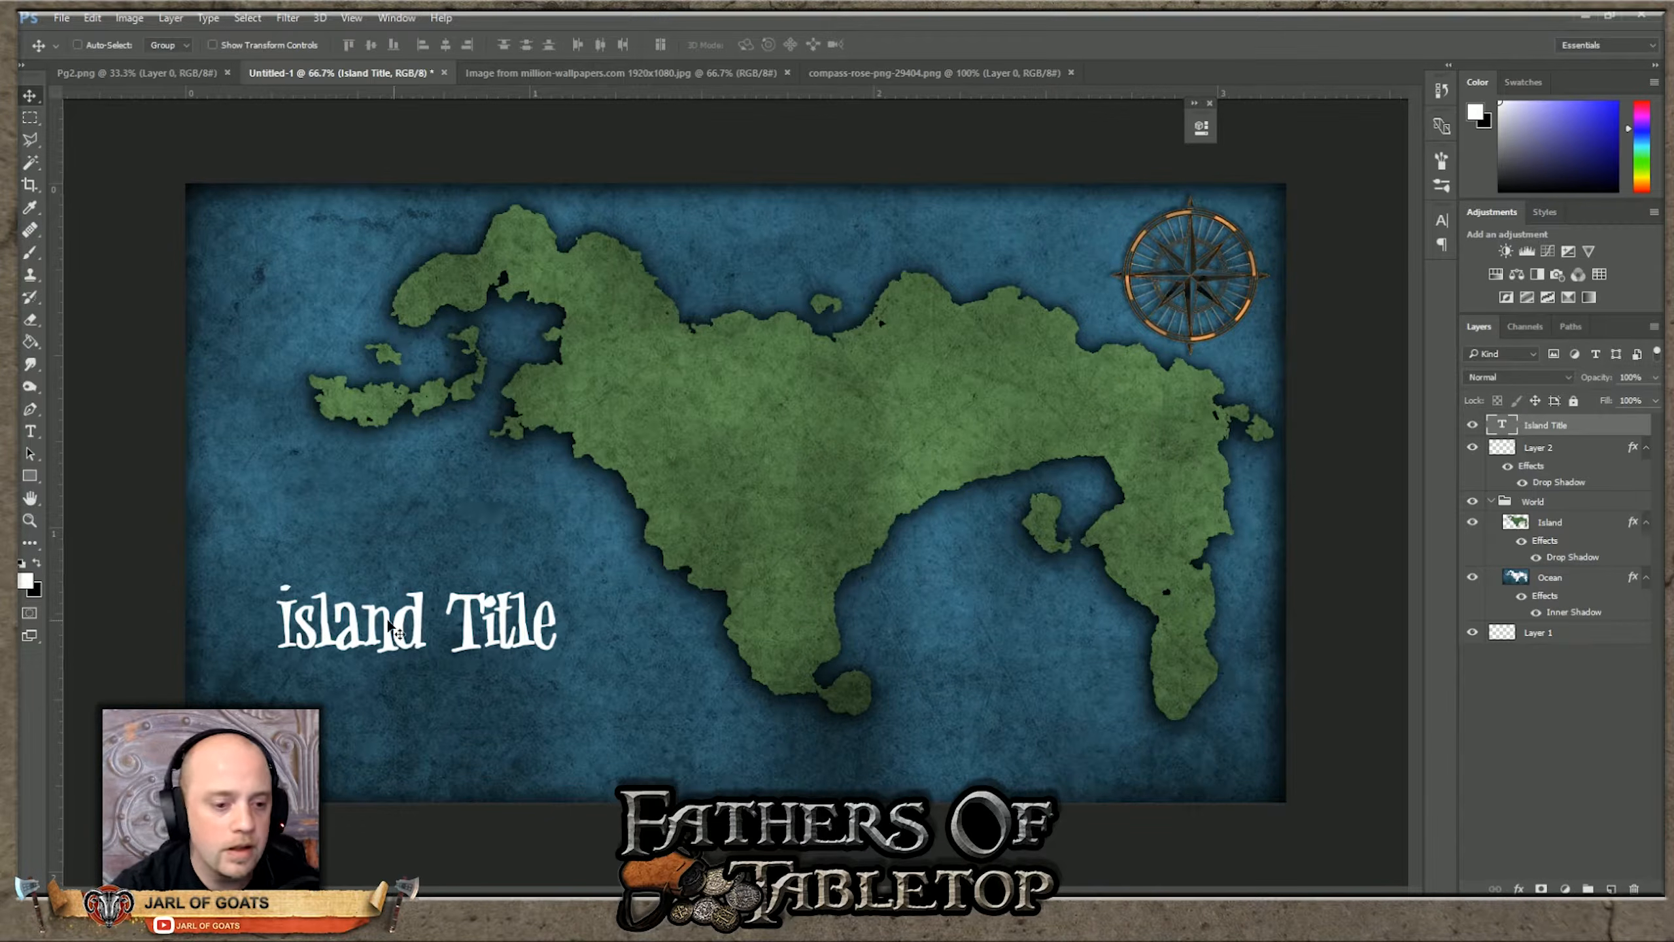
mouse_move(376, 631)
mouse_down()
mouse_move(350, 632)
mouse_move(363, 653)
mouse_up()
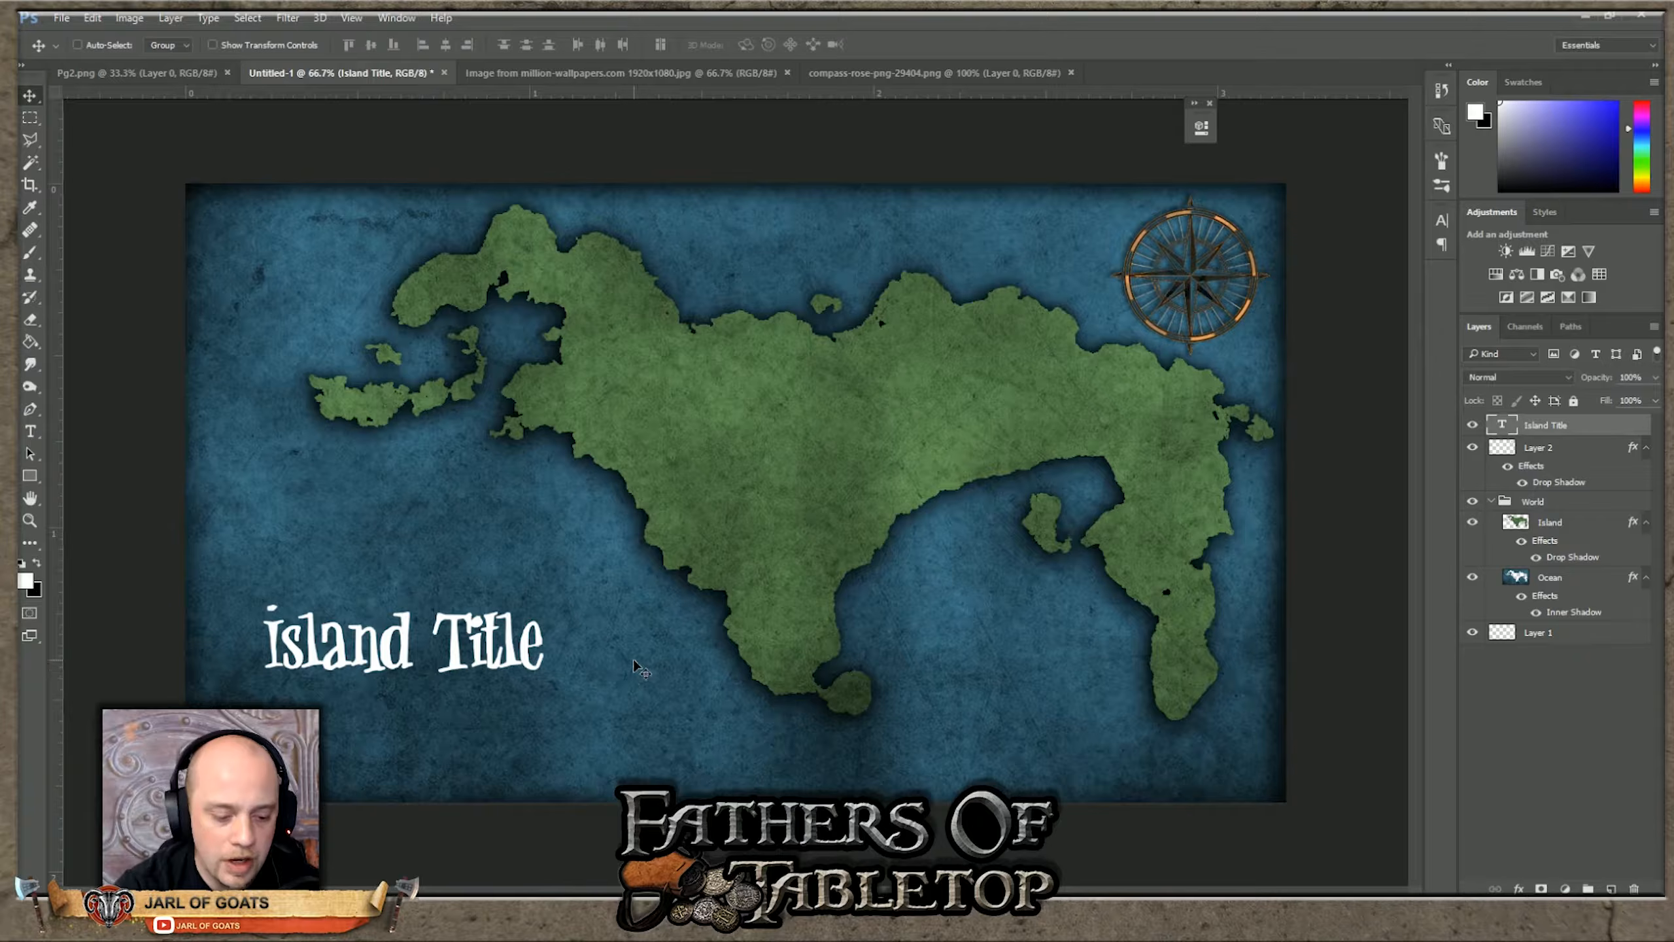
key(ctrl+t)
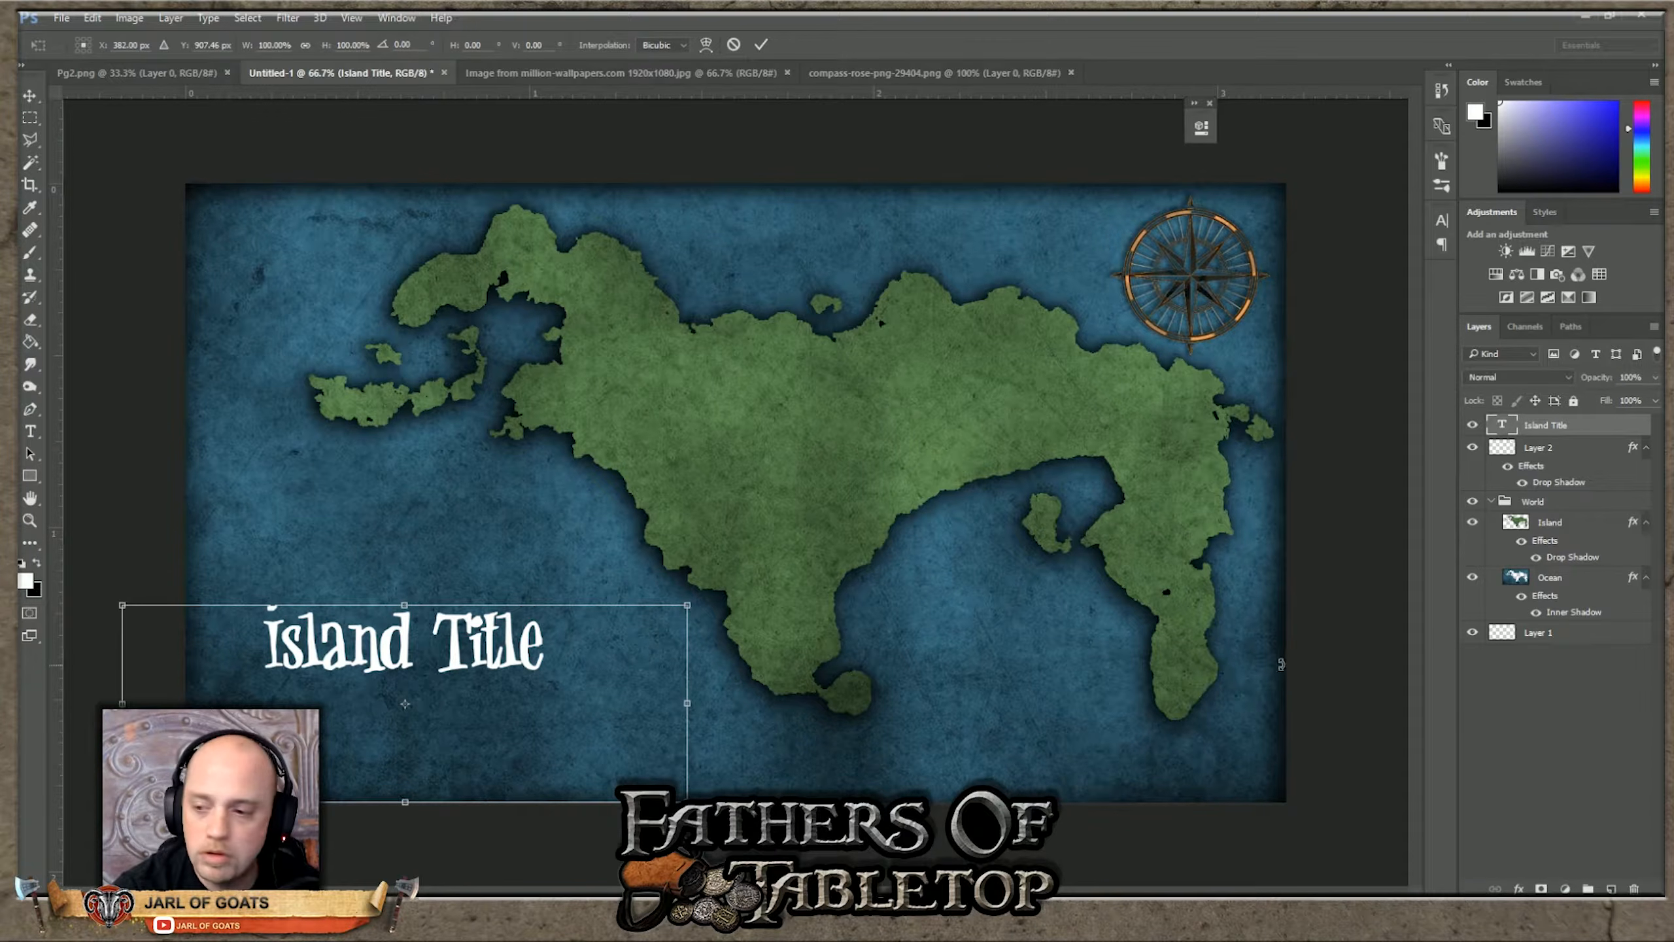
right_click(1586, 755)
click(1566, 747)
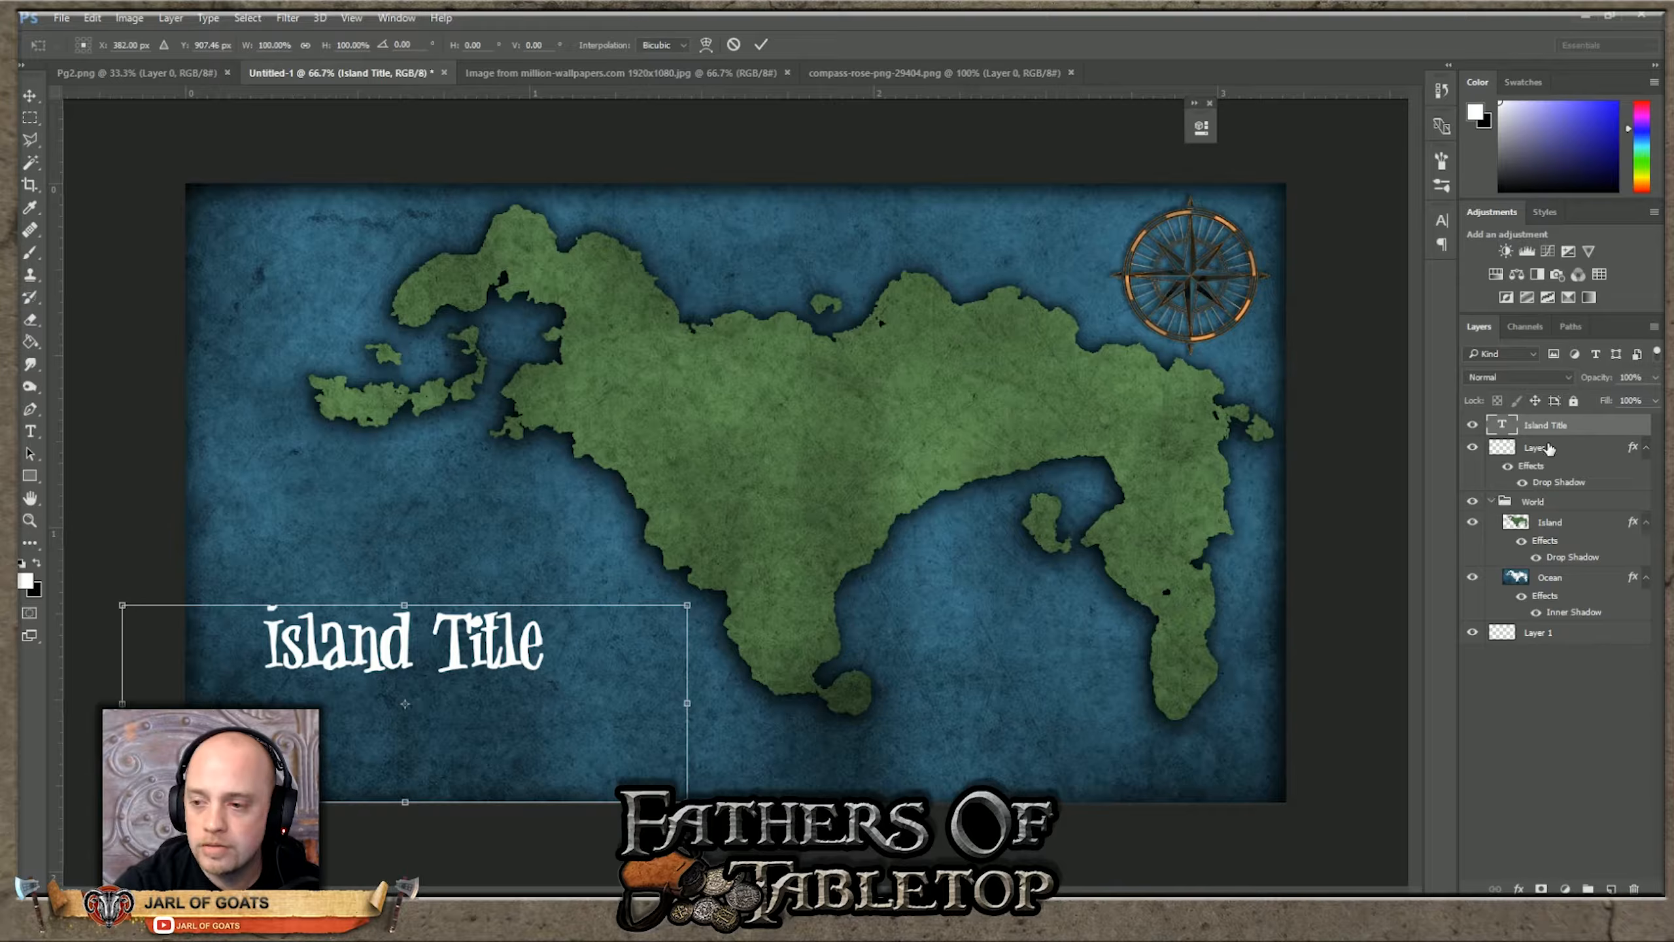
key(Return)
click(1622, 737)
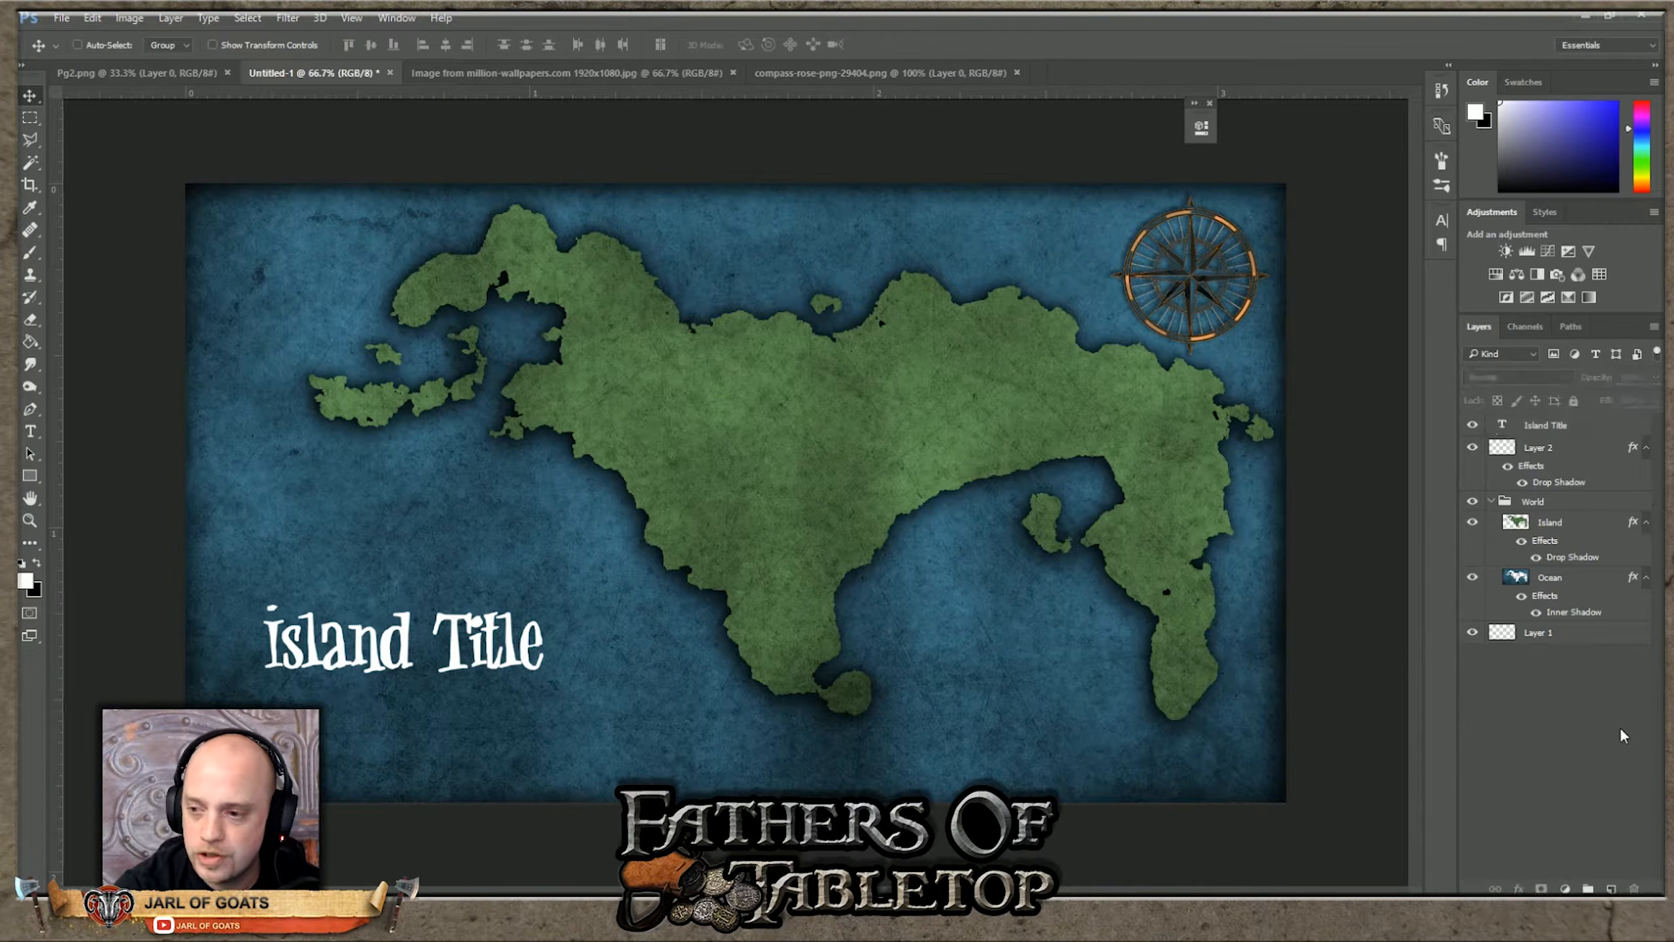
Step: Duplicate the Island Title text layer and set the foreground colour to dark red 7a1616
click(1548, 427)
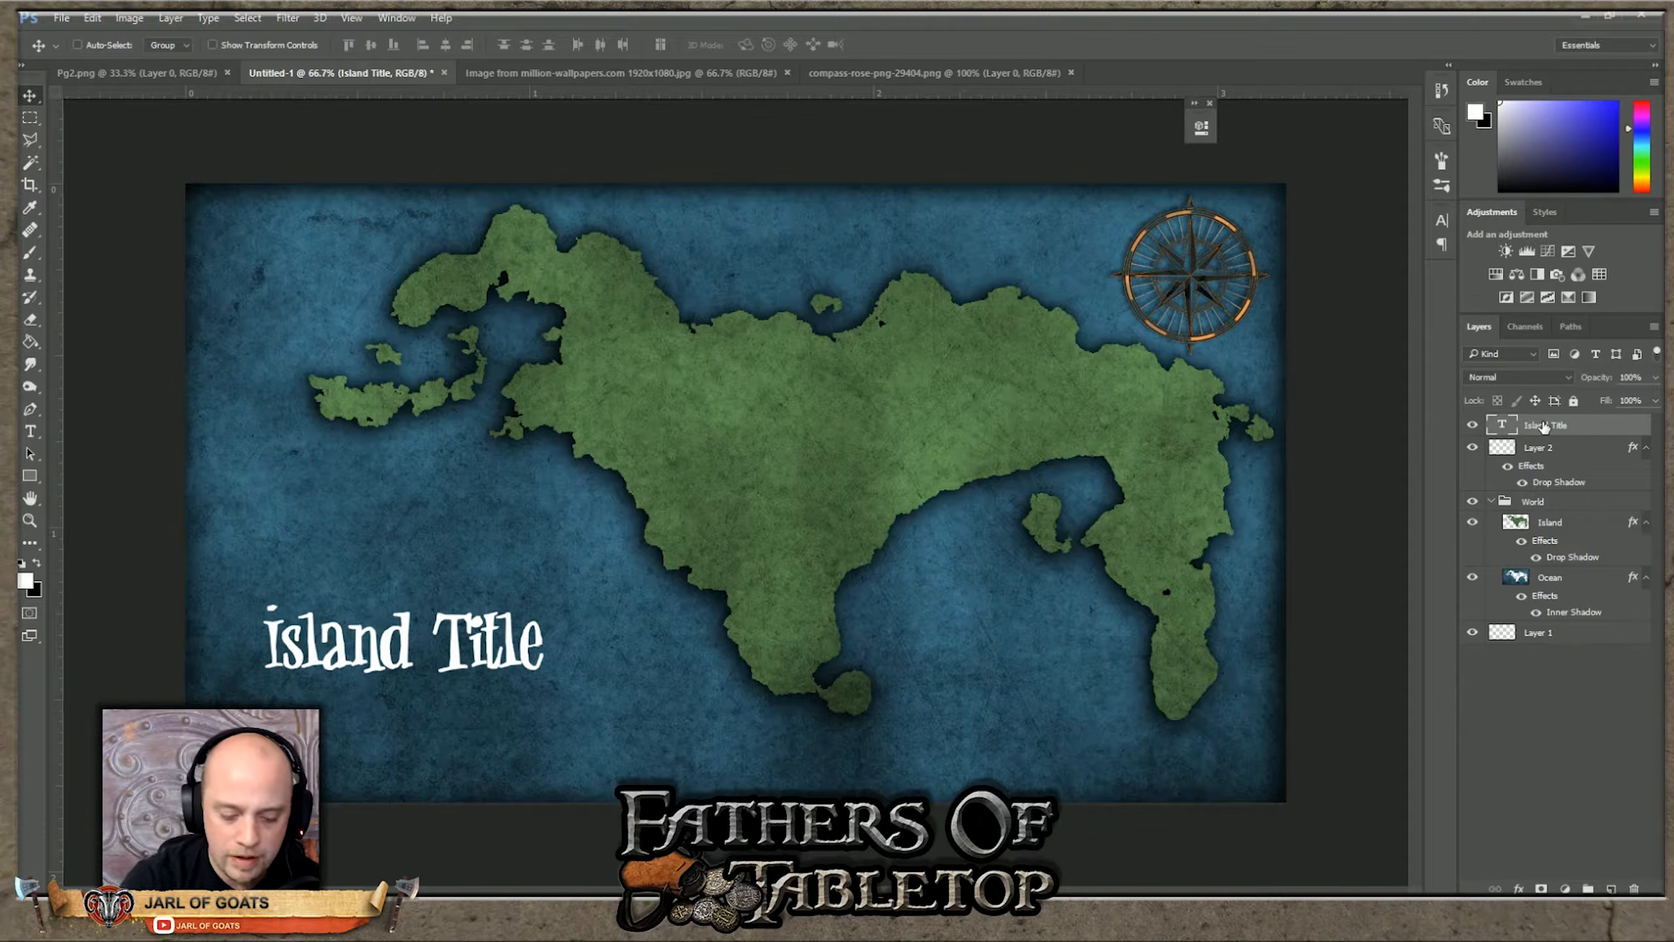
key(ctrl+j)
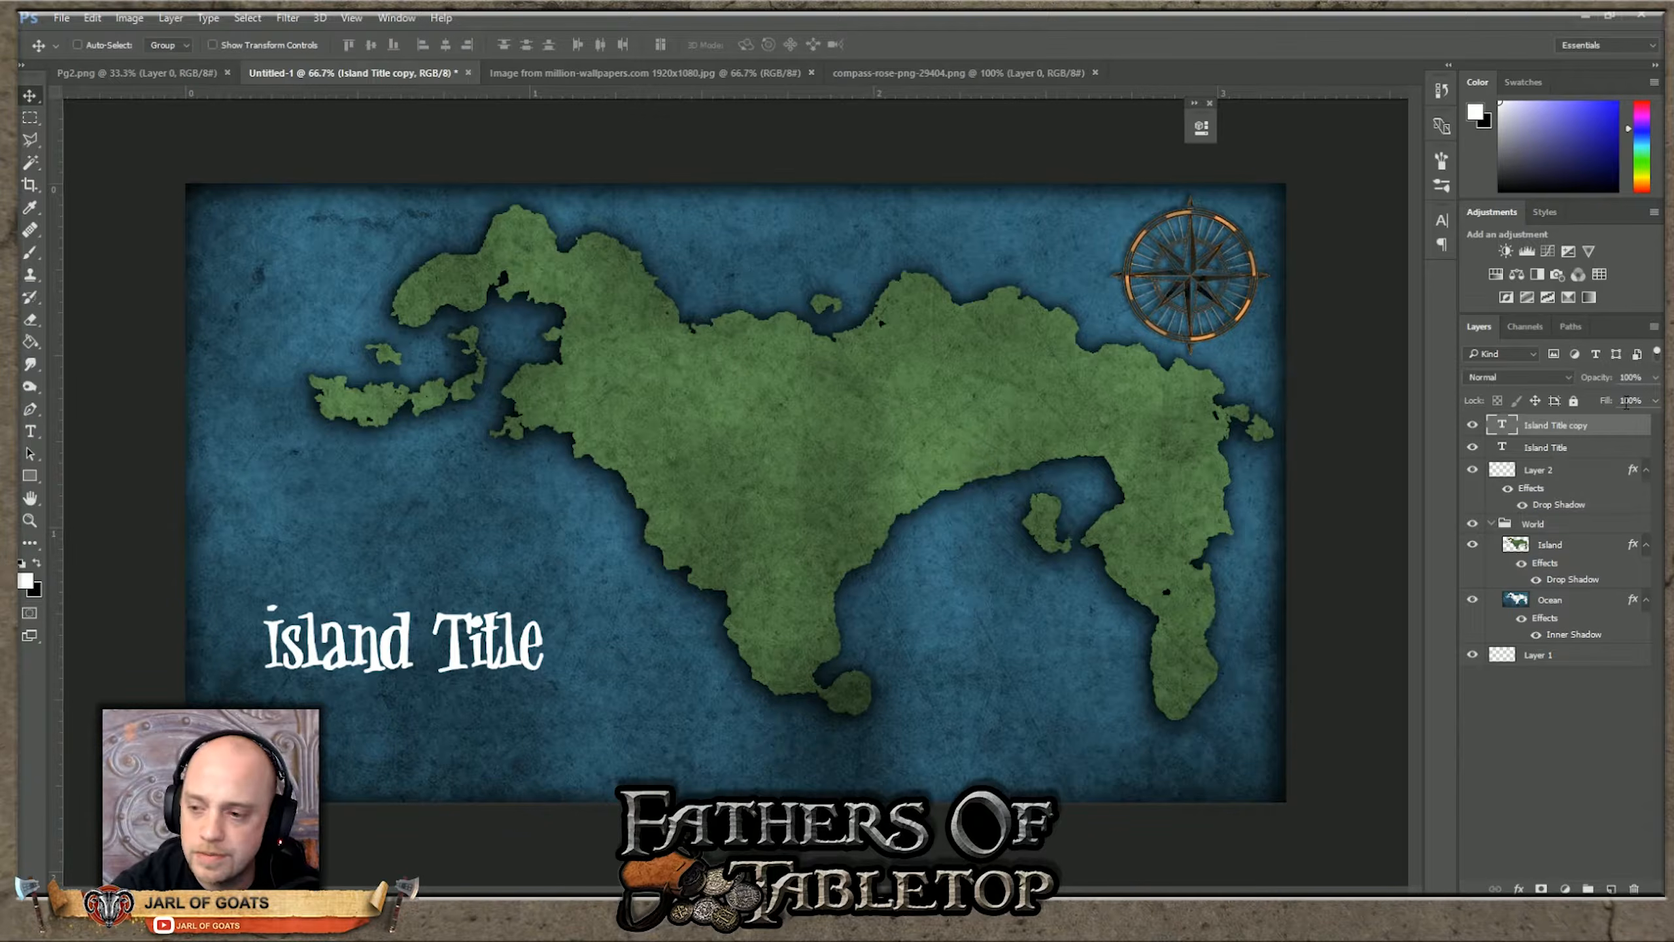
click(36, 561)
click(28, 581)
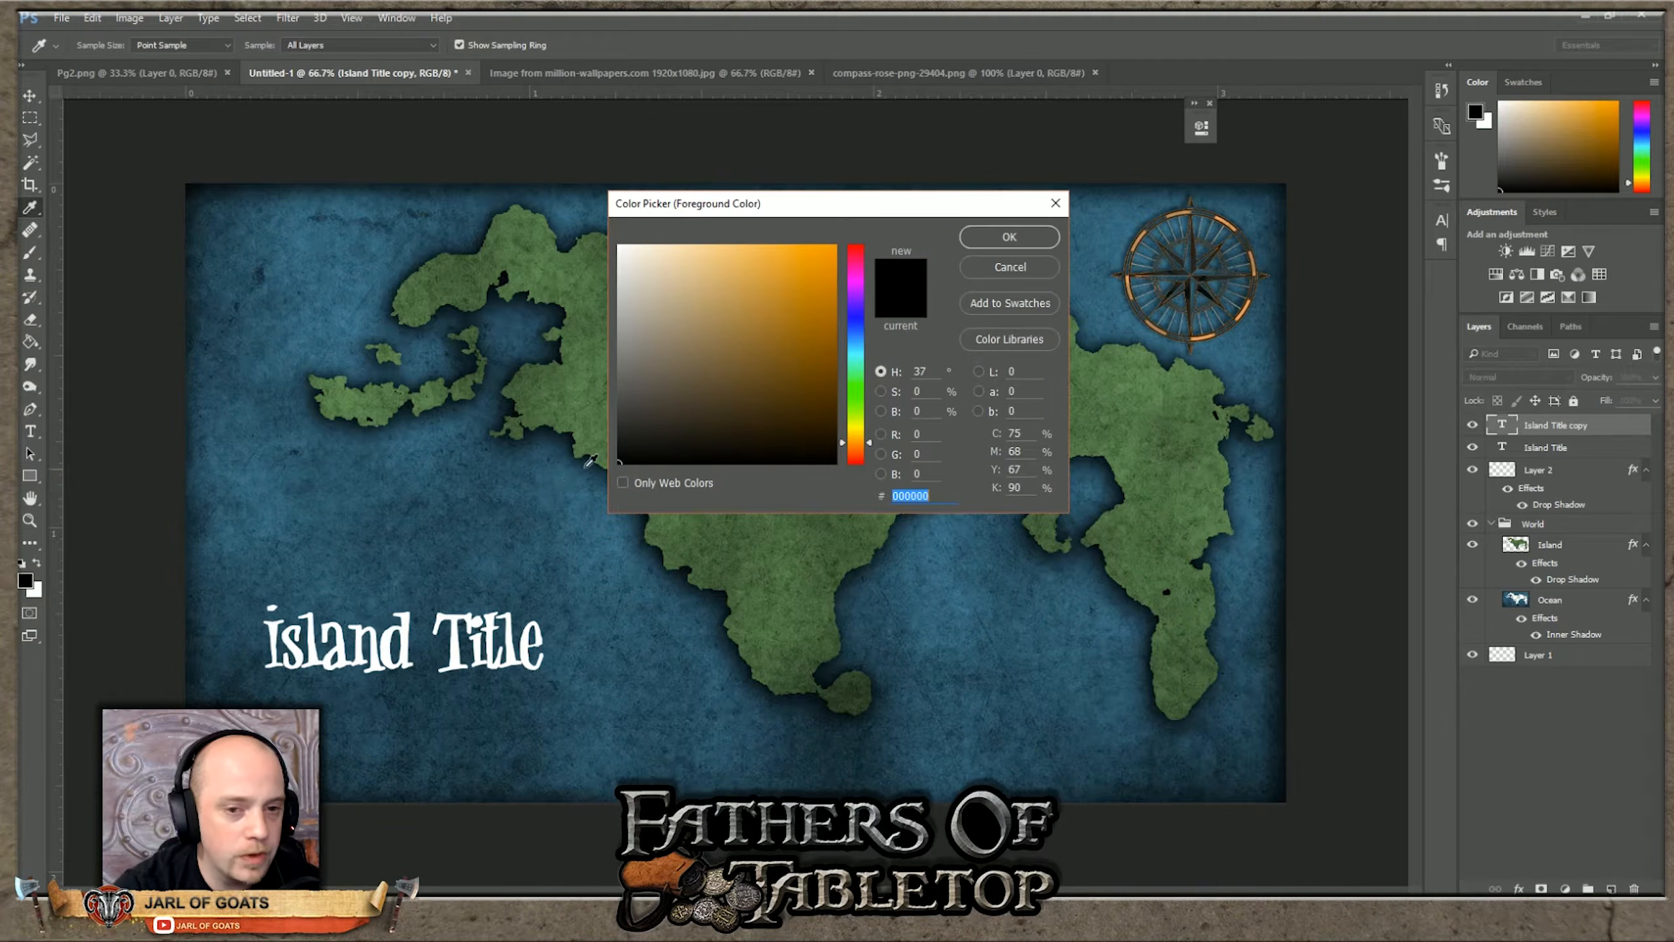
click(857, 258)
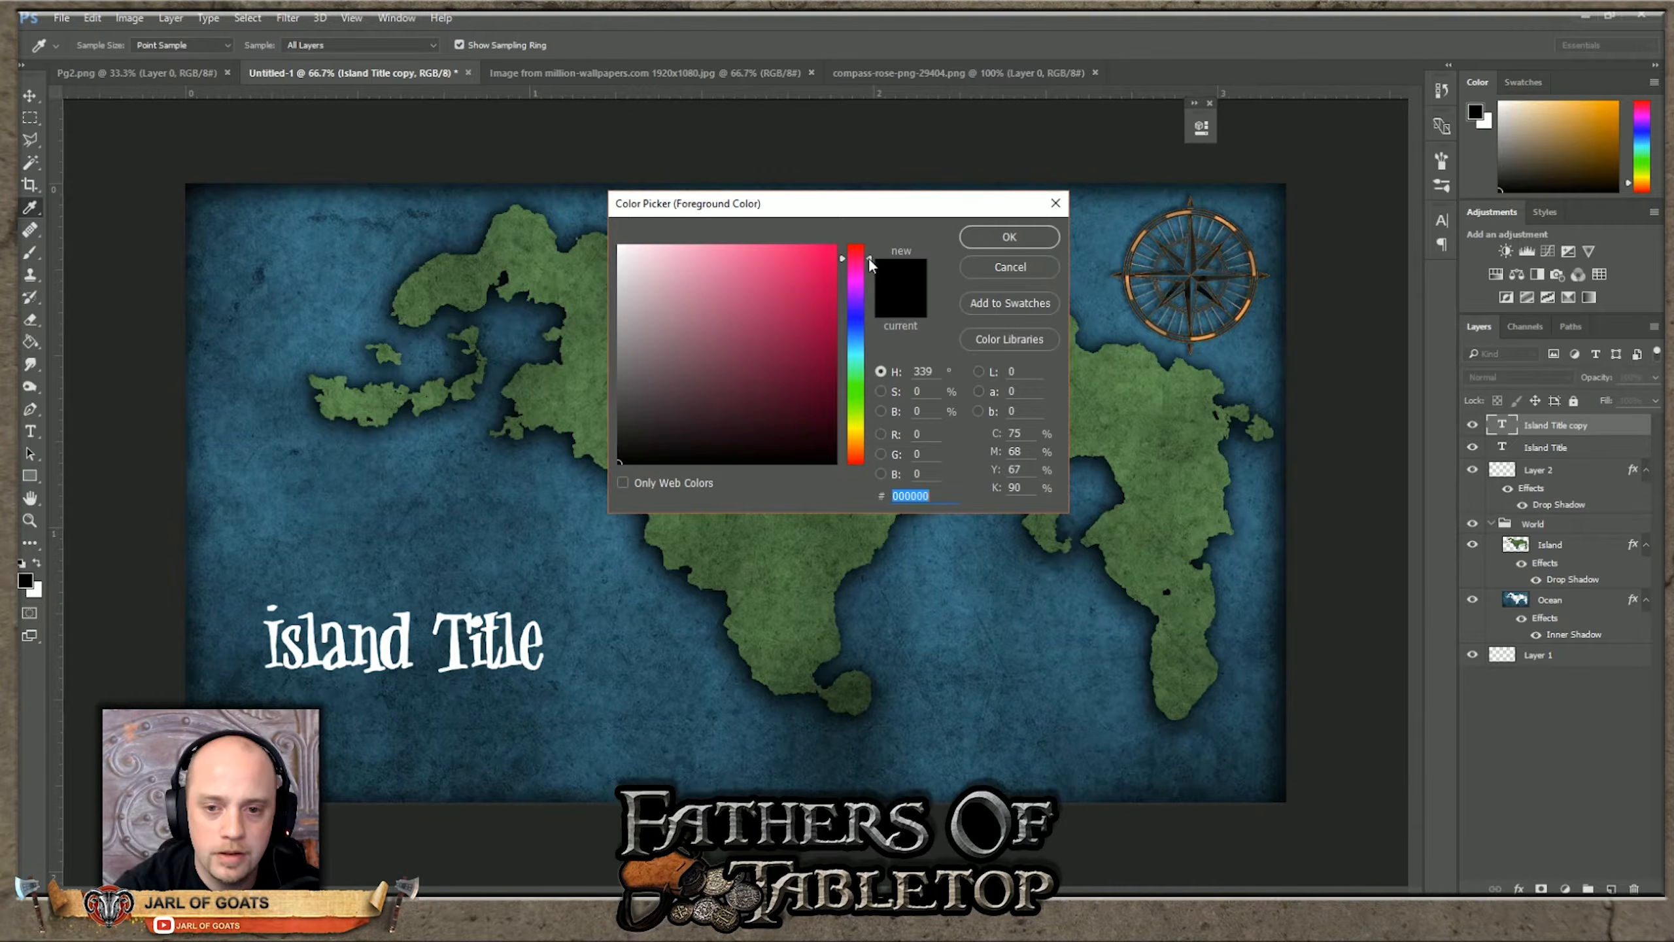
mouse_move(793, 321)
mouse_down()
mouse_move(770, 352)
mouse_move(761, 304)
mouse_move(797, 359)
mouse_up()
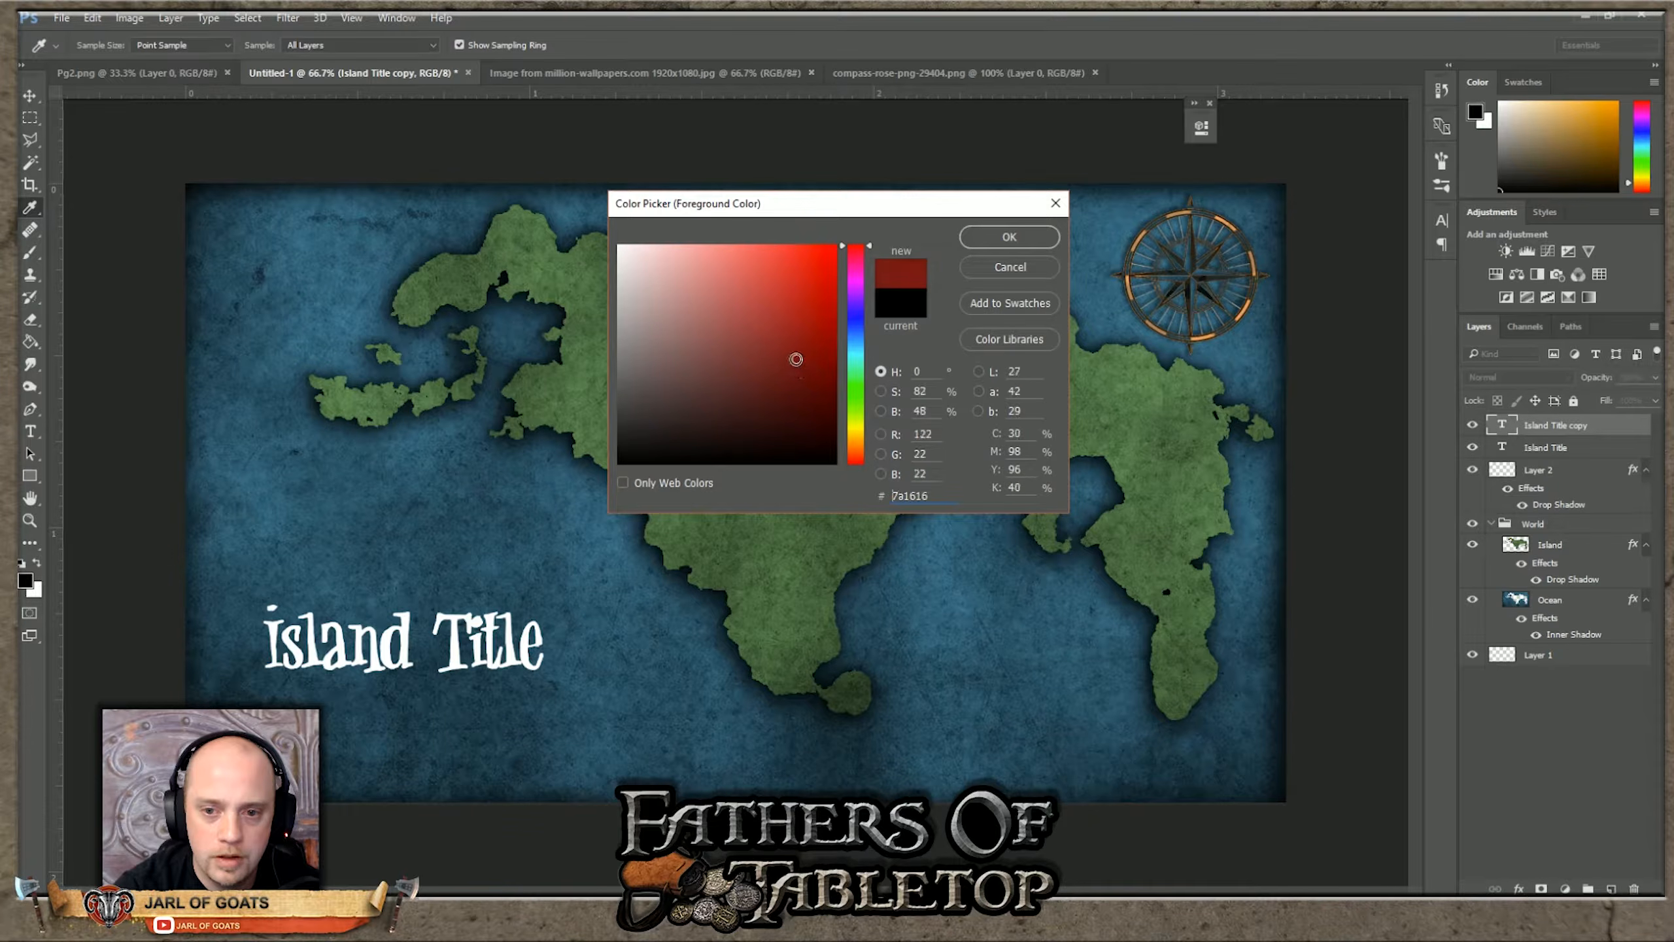
click(1009, 237)
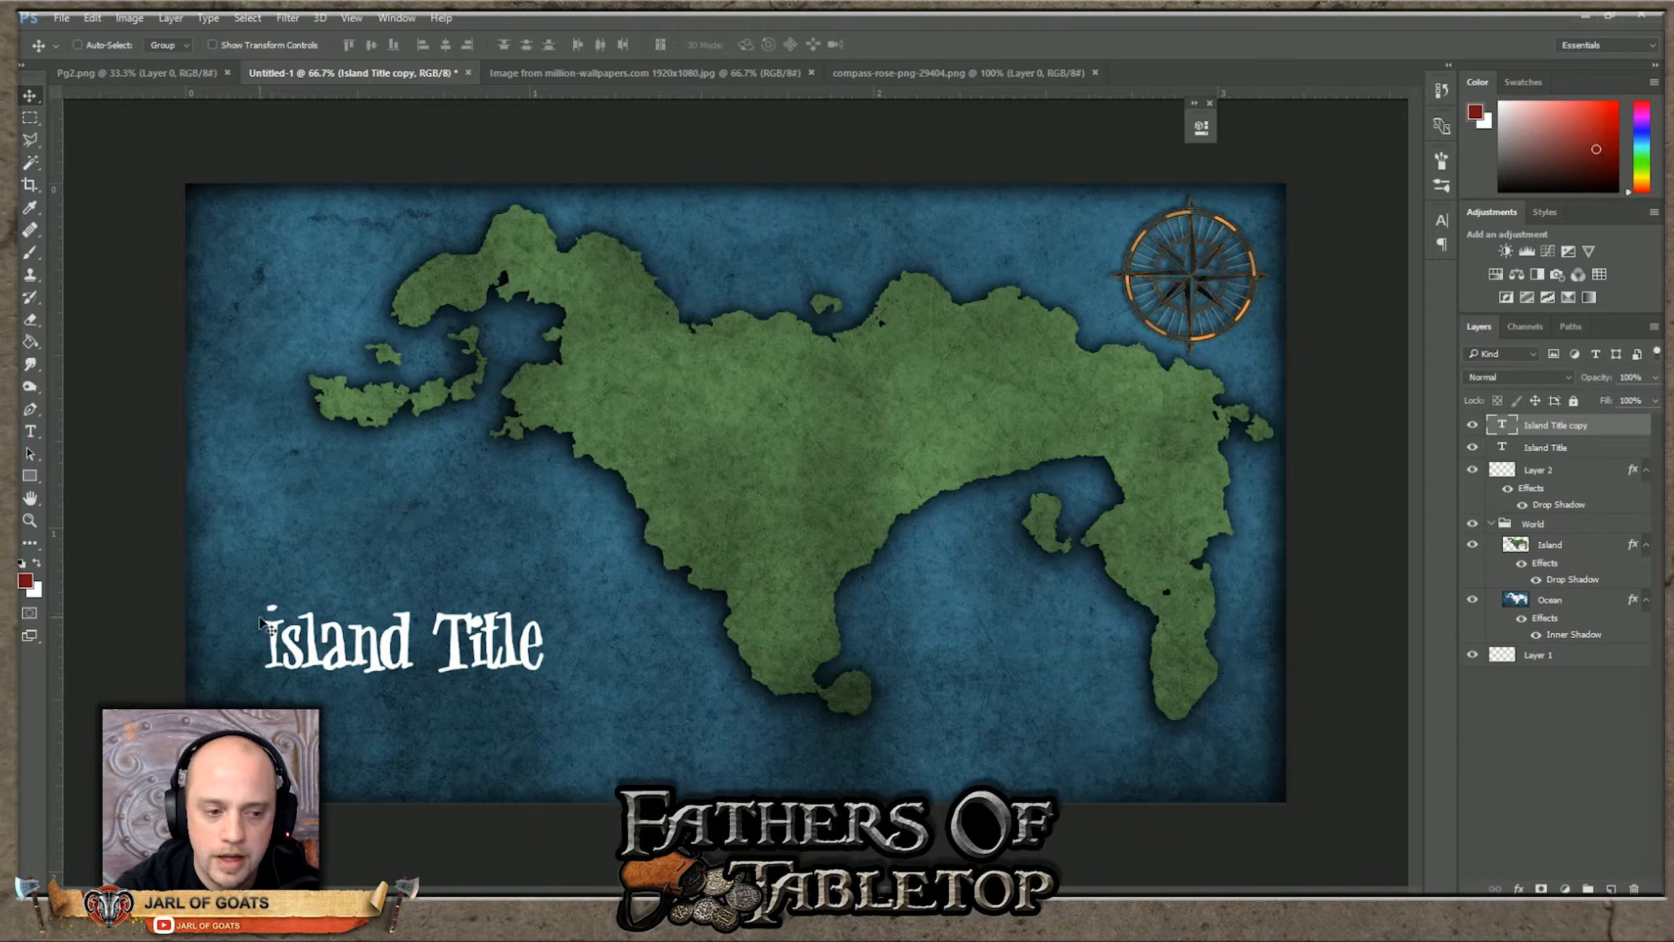
Step: Recolour all the text of the duplicated title layer with the dark red foreground colour
key(v)
click(31, 432)
drag(269, 639, 547, 643)
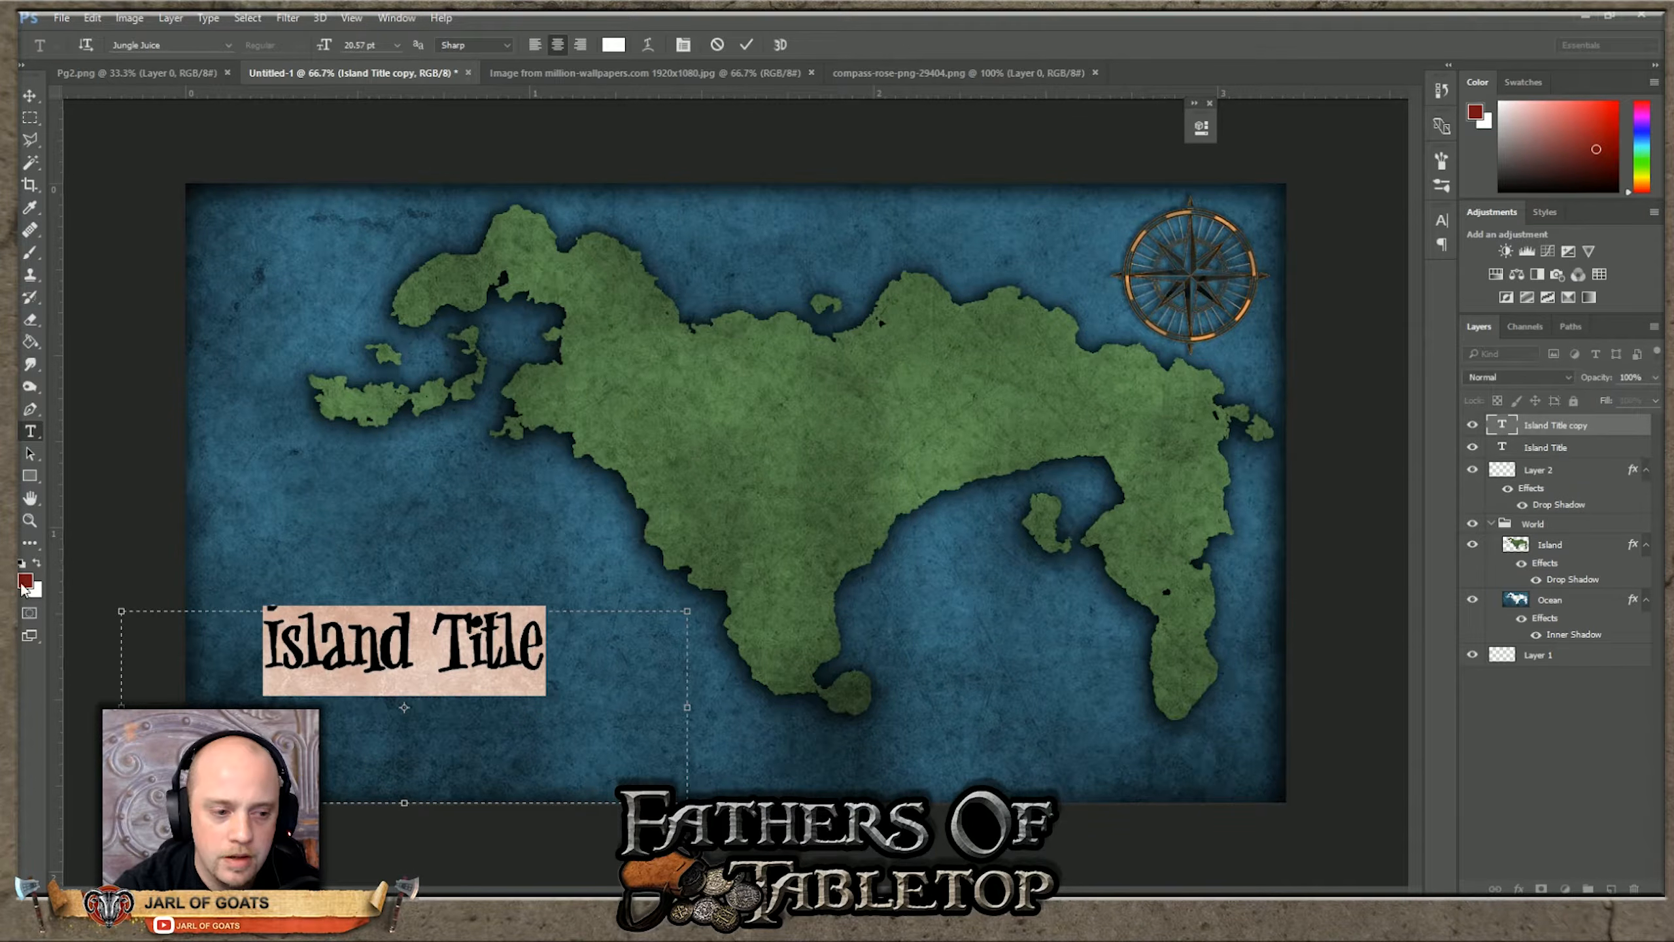
click(23, 584)
click(1009, 237)
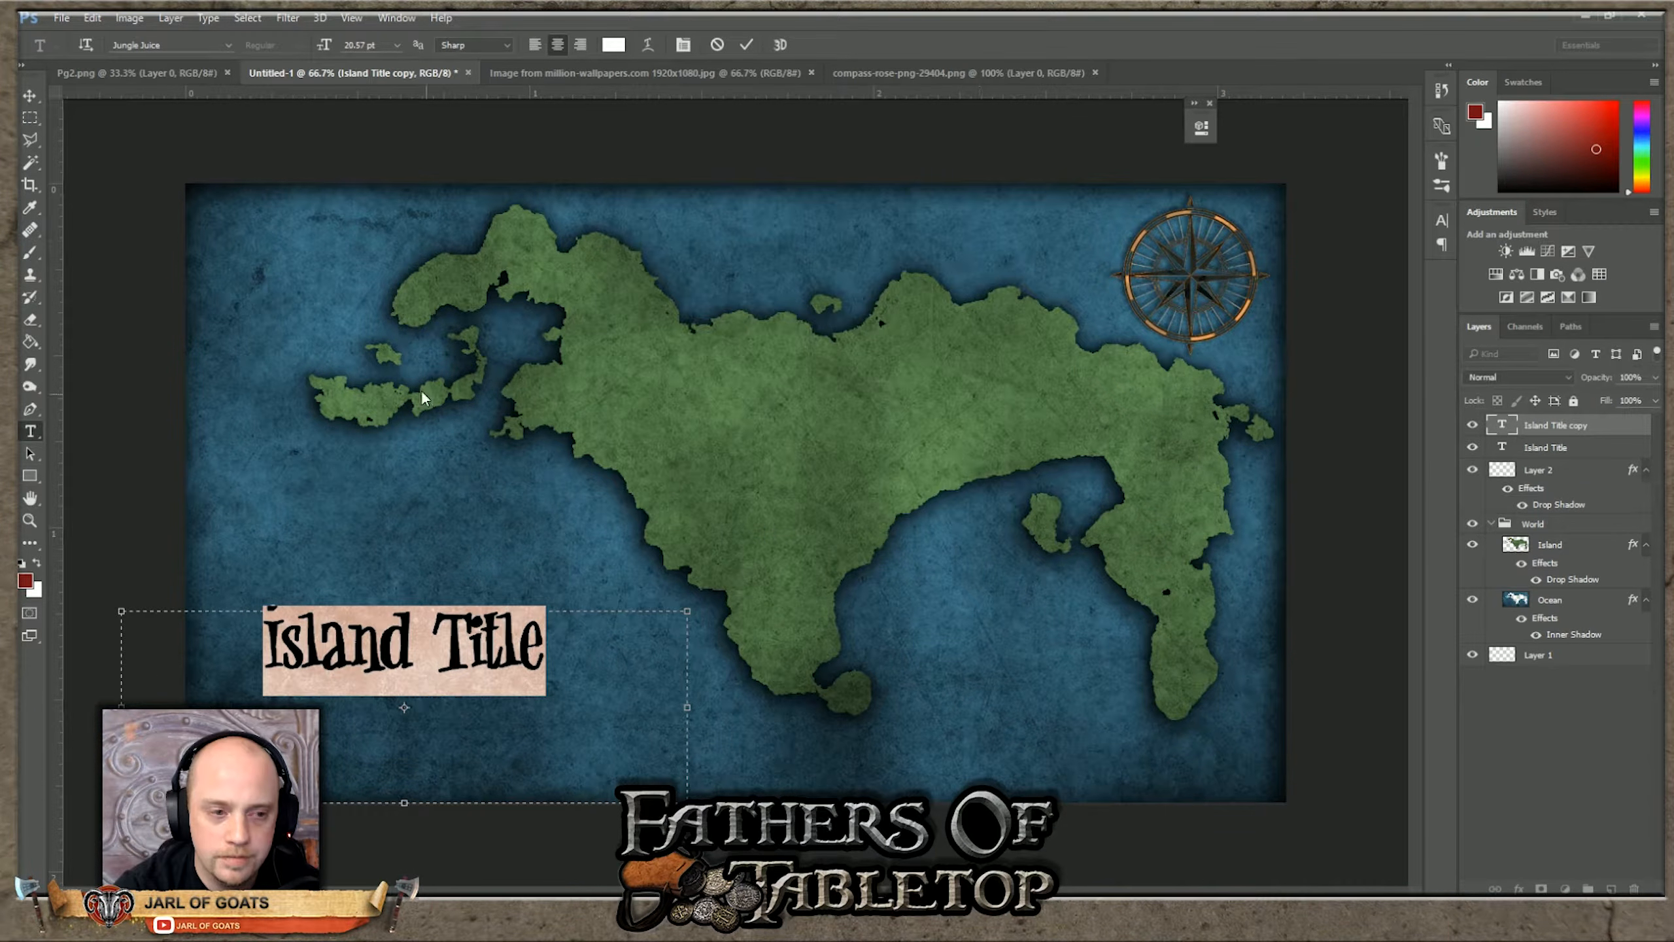
click(30, 96)
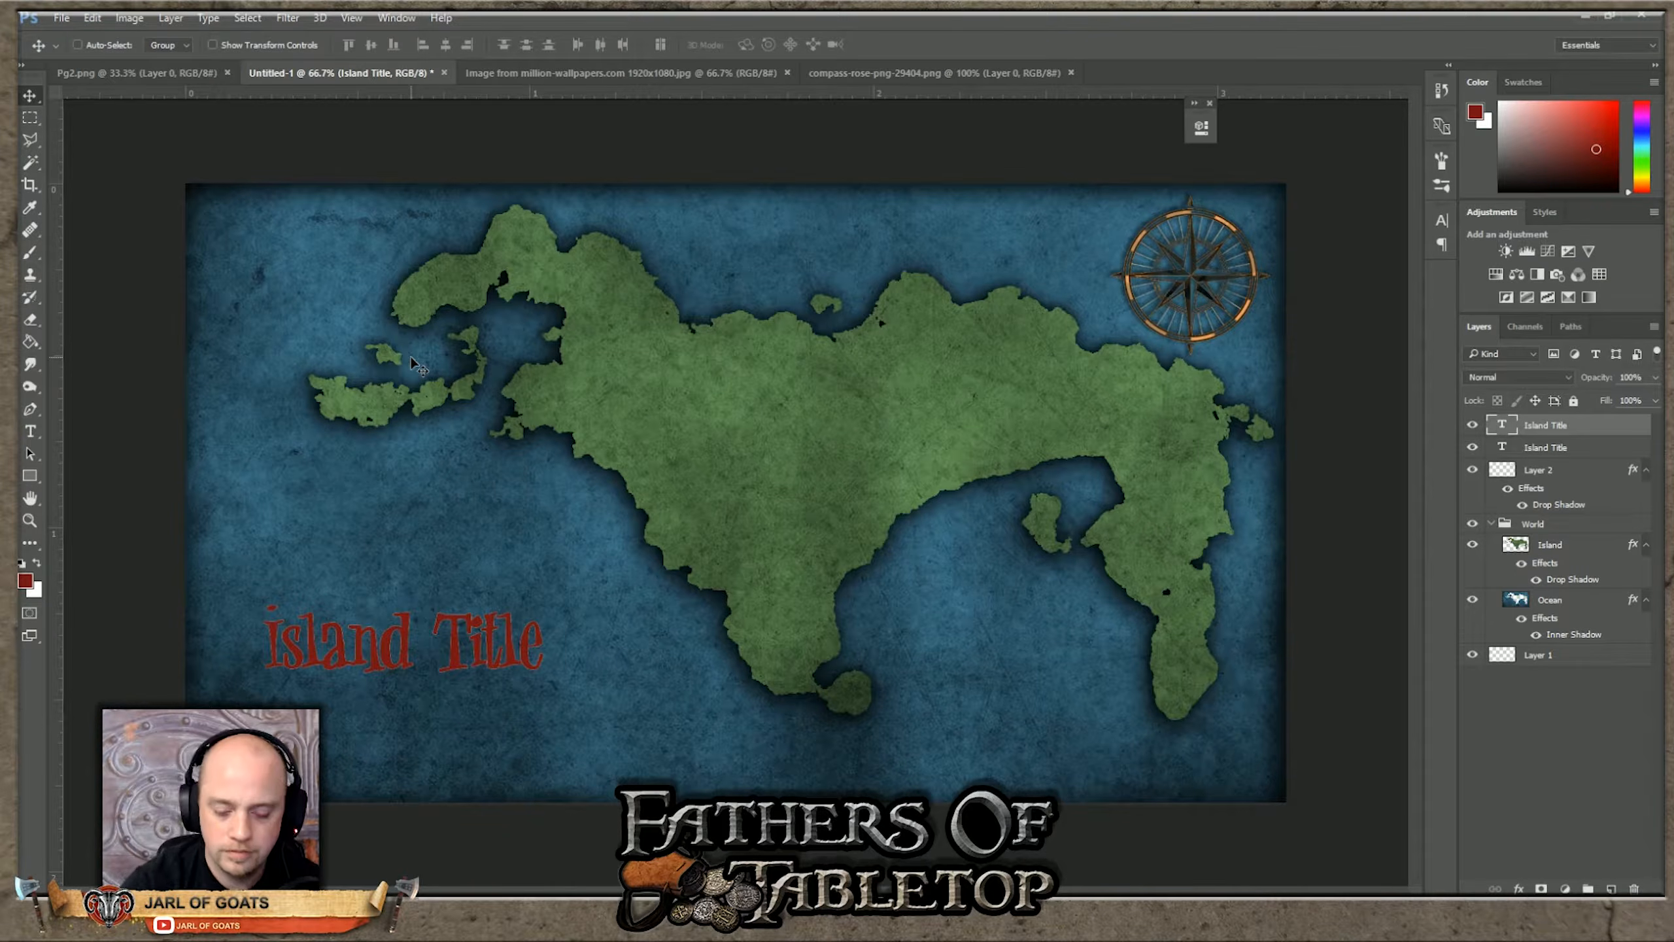
Step: Nudge the dark red title copy slightly up and to the left so the original title text shows behind it
key(Left)
key(Left)
key(Up)
key(Up)
key(Up)
key(Up)
key(Left)
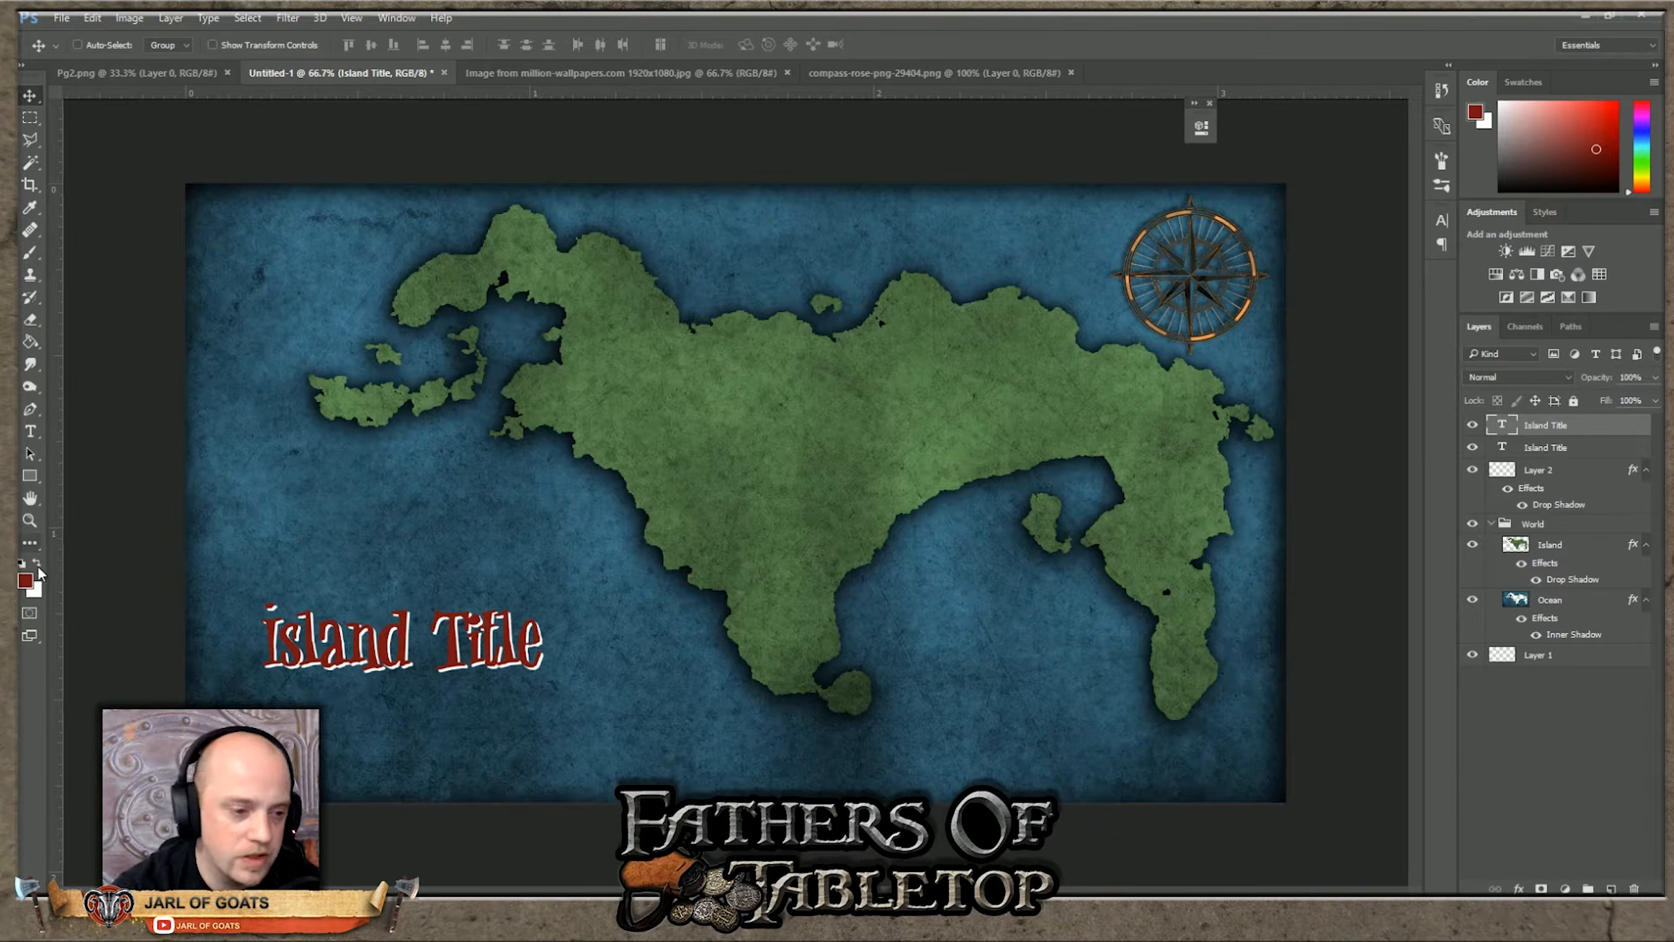
Step: Add a drop shadow to the lower Island Title text layer and set its angle to -137°
click(1547, 451)
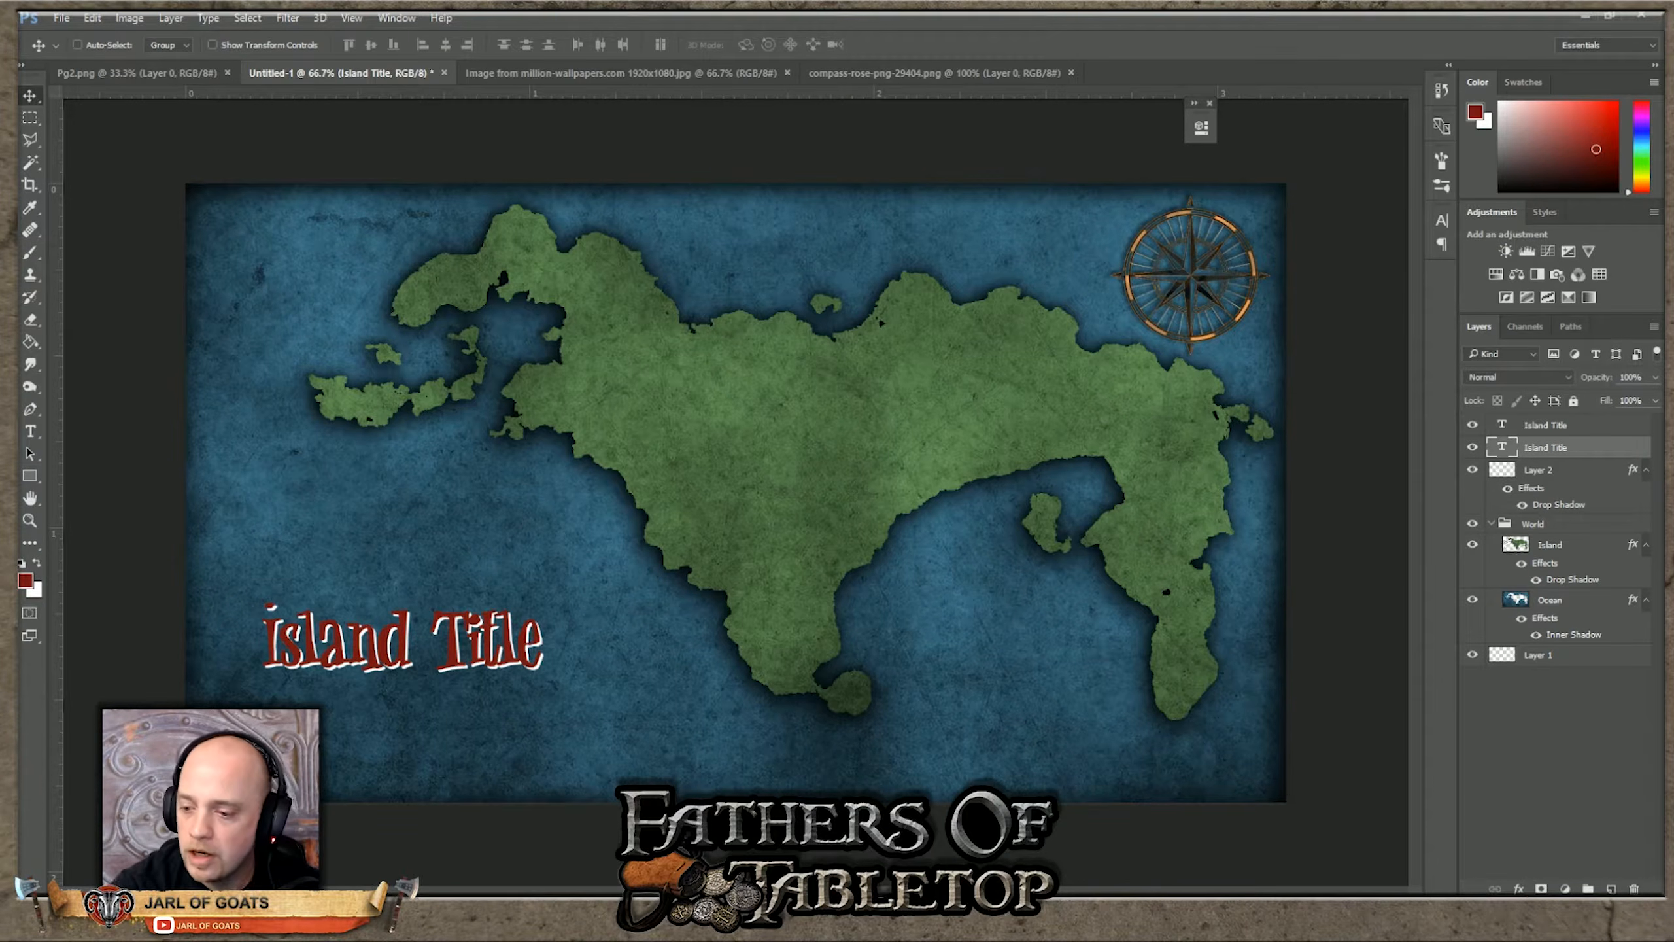
click(1519, 888)
click(1551, 869)
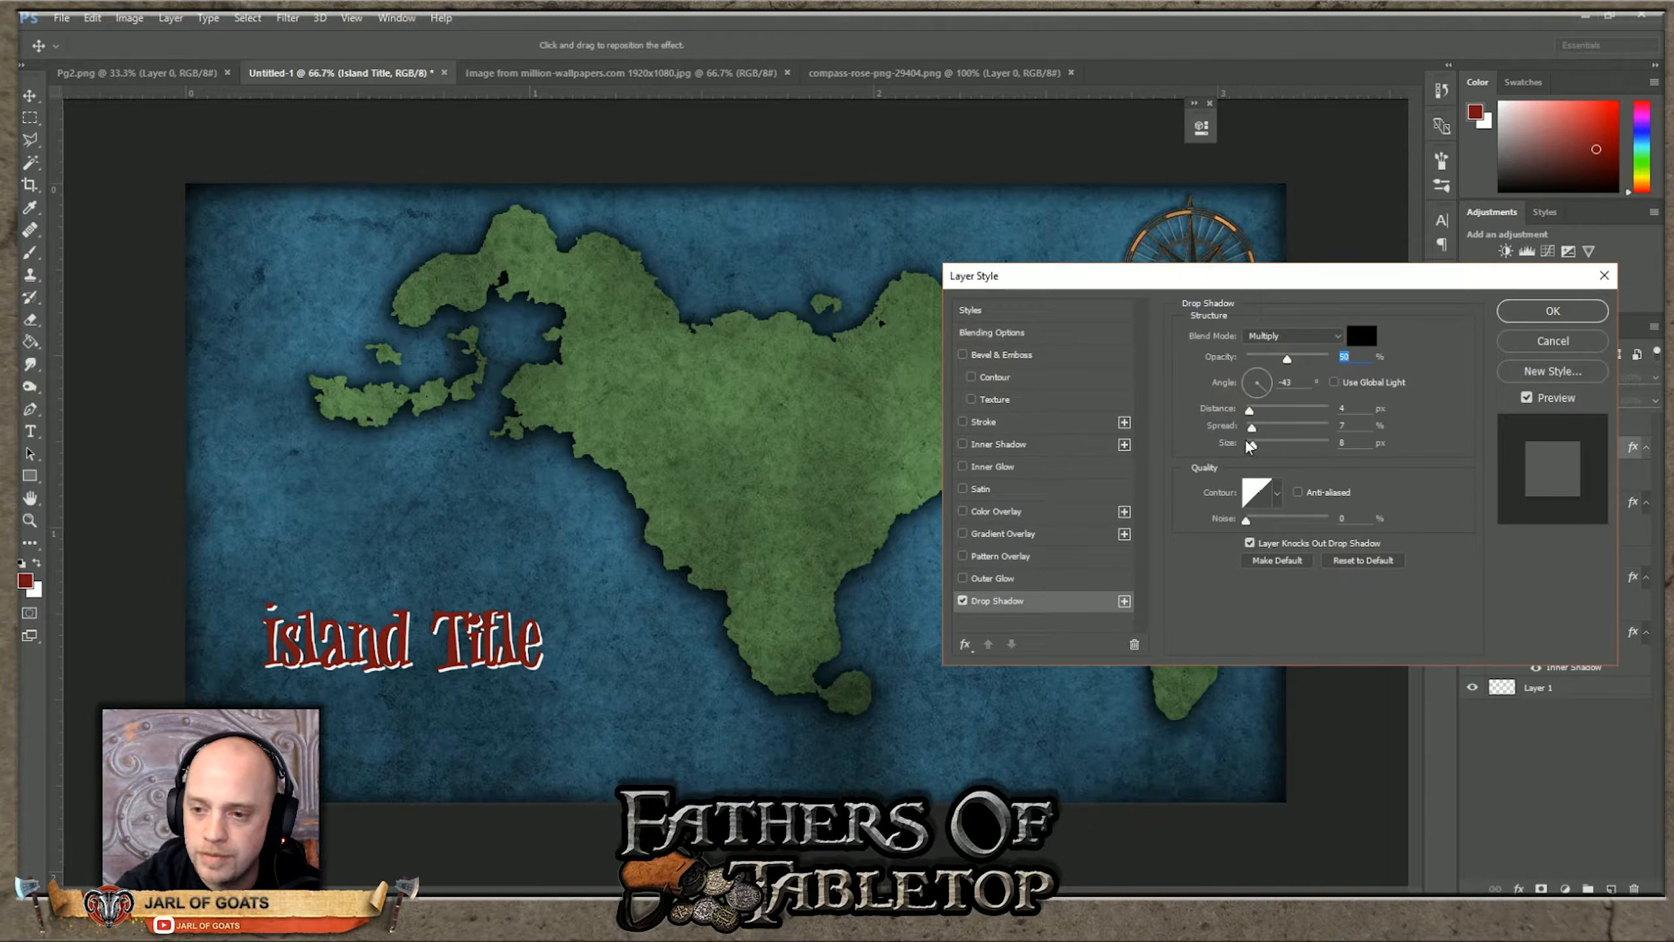
drag(1267, 381, 1244, 388)
key(Tab)
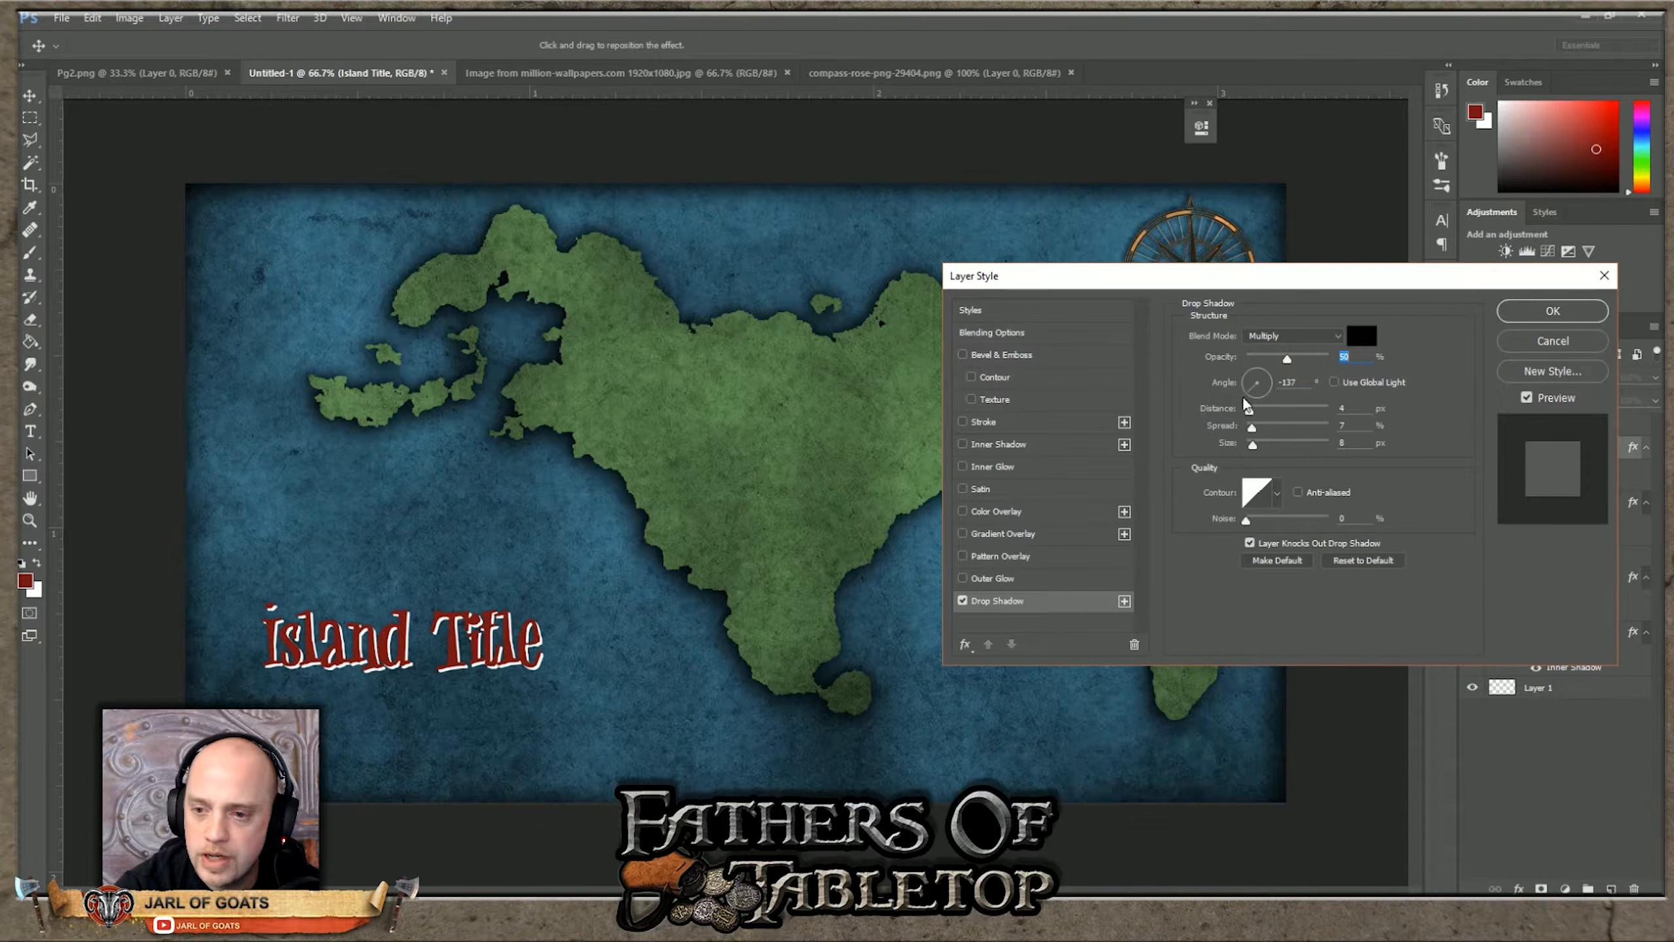
key(Tab)
key(Up)
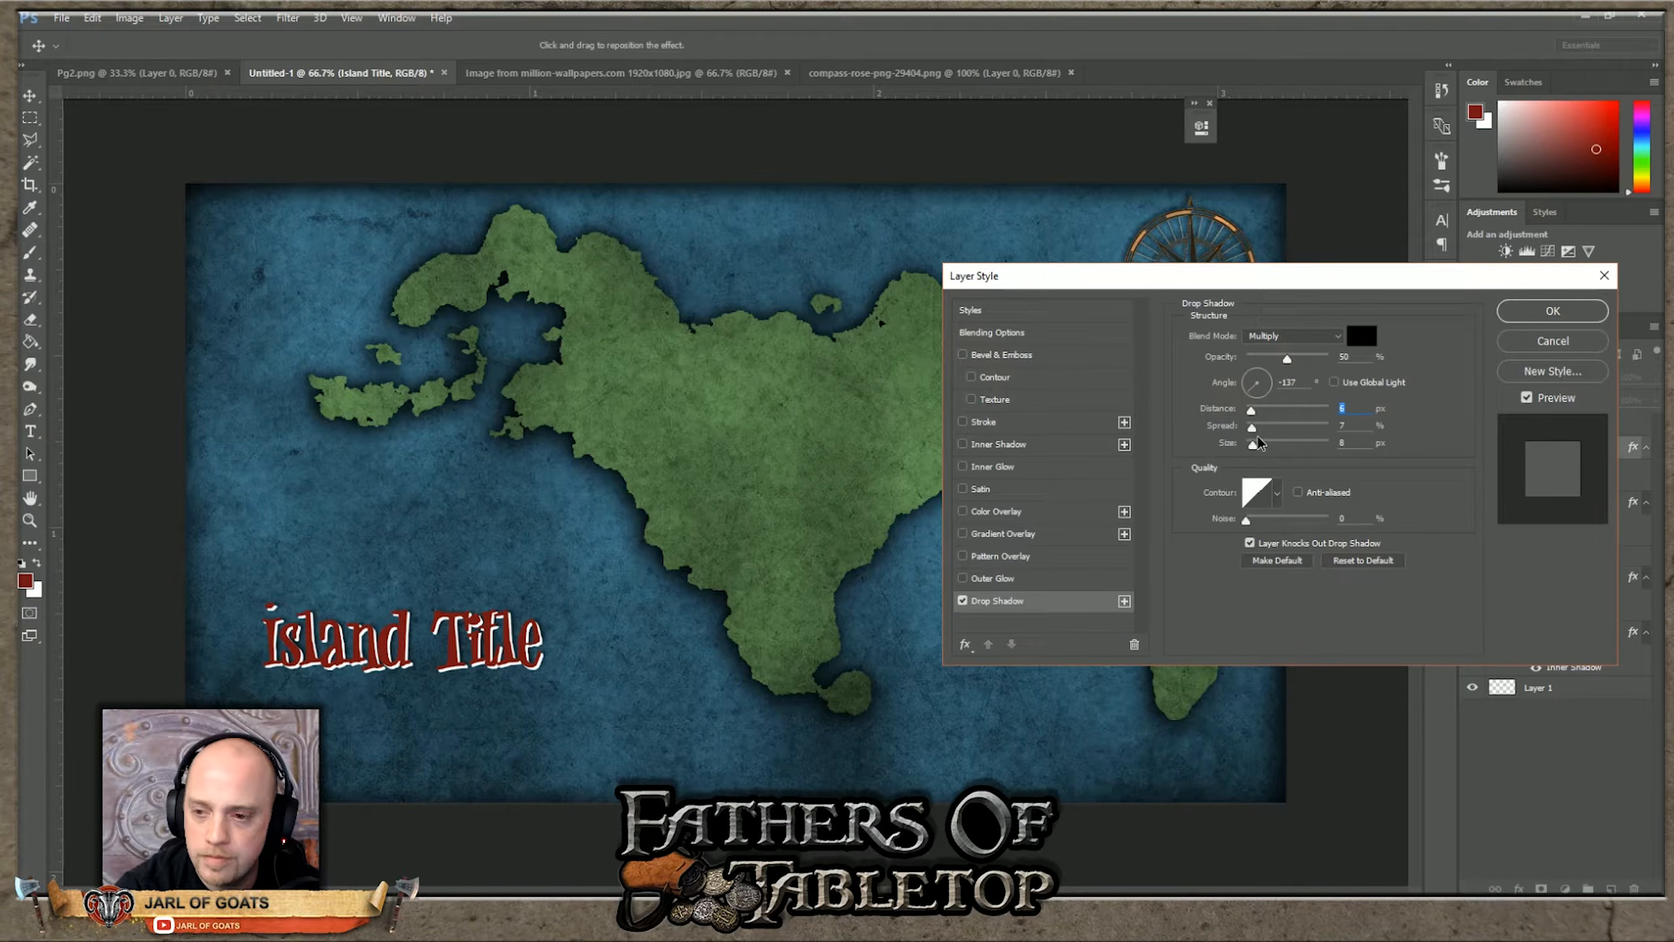
Step: Set the title's drop shadow to 100% opacity, 8 px distance, 20% spread and 18 px size, and apply it
key(Tab)
key(Up)
mouse_move(1254, 446)
mouse_down()
mouse_move(1262, 409)
mouse_move(1250, 427)
mouse_up()
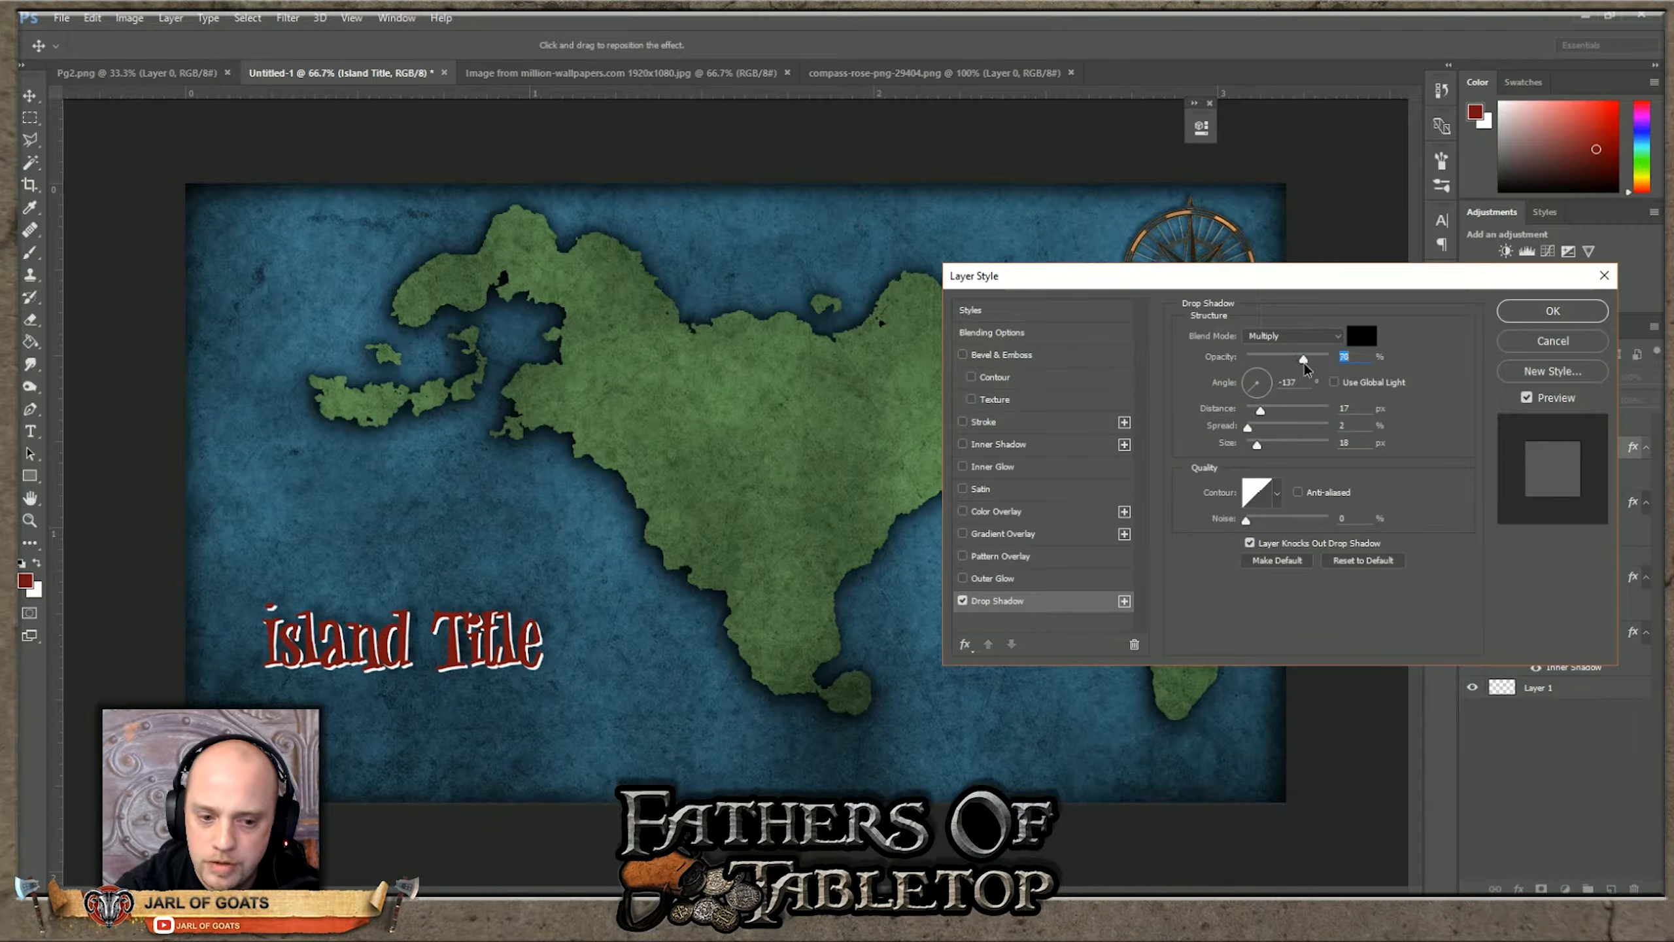
drag(1326, 361, 1344, 362)
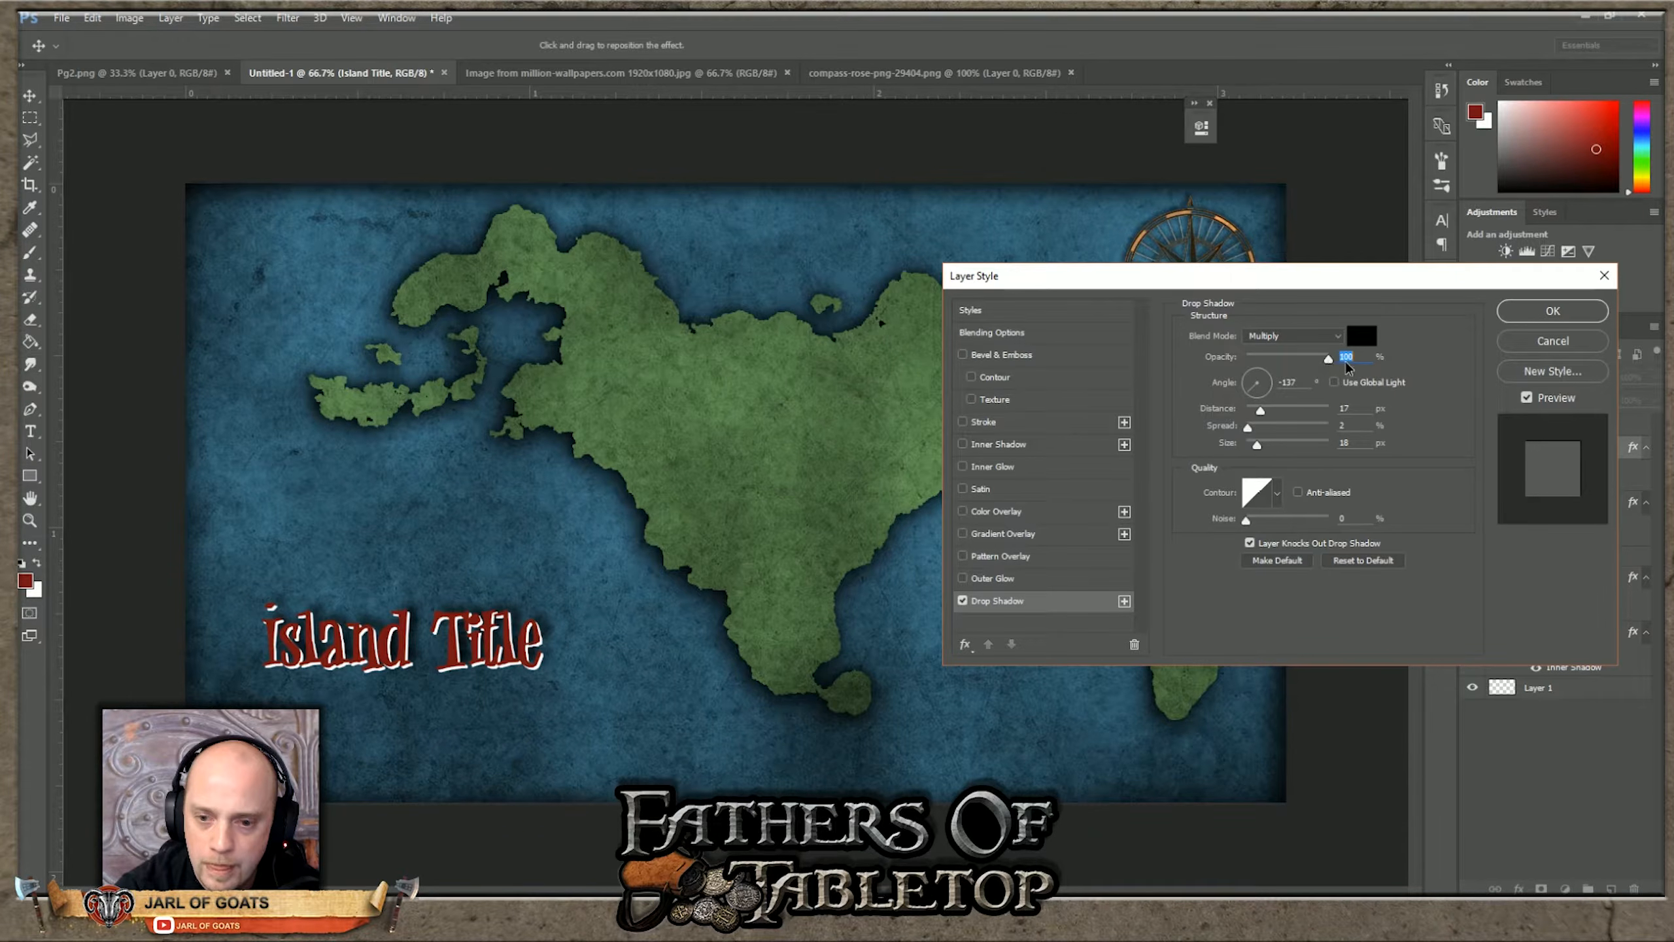
mouse_move(1248, 429)
mouse_down()
mouse_move(1262, 434)
mouse_move(1253, 417)
mouse_up()
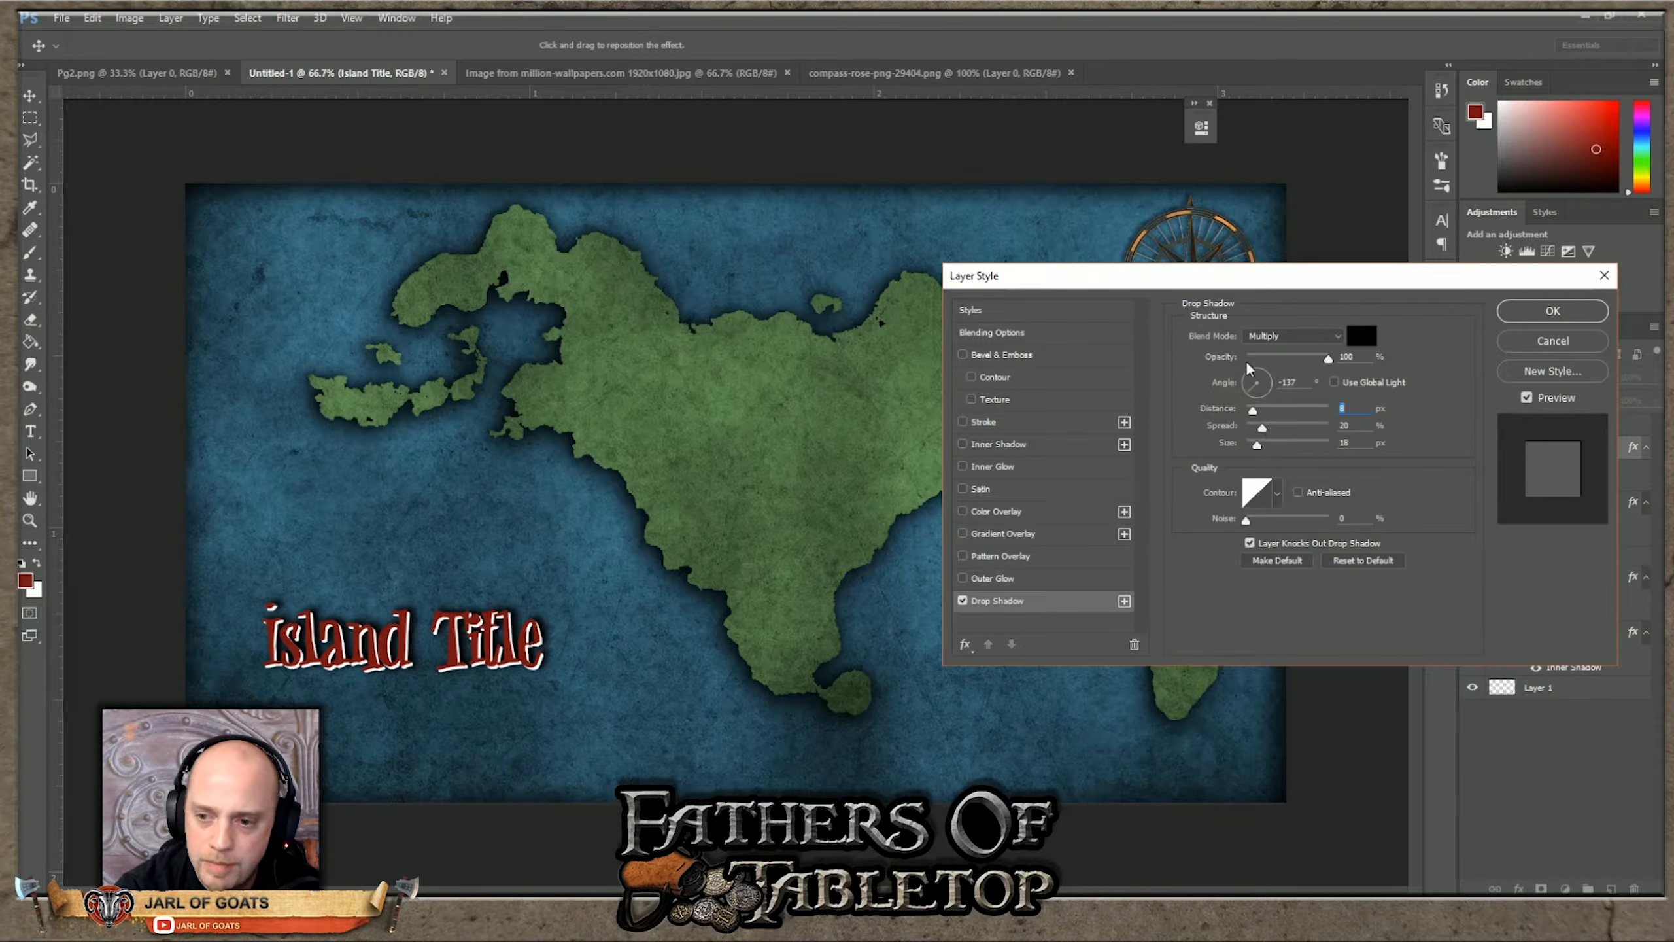
click(1258, 447)
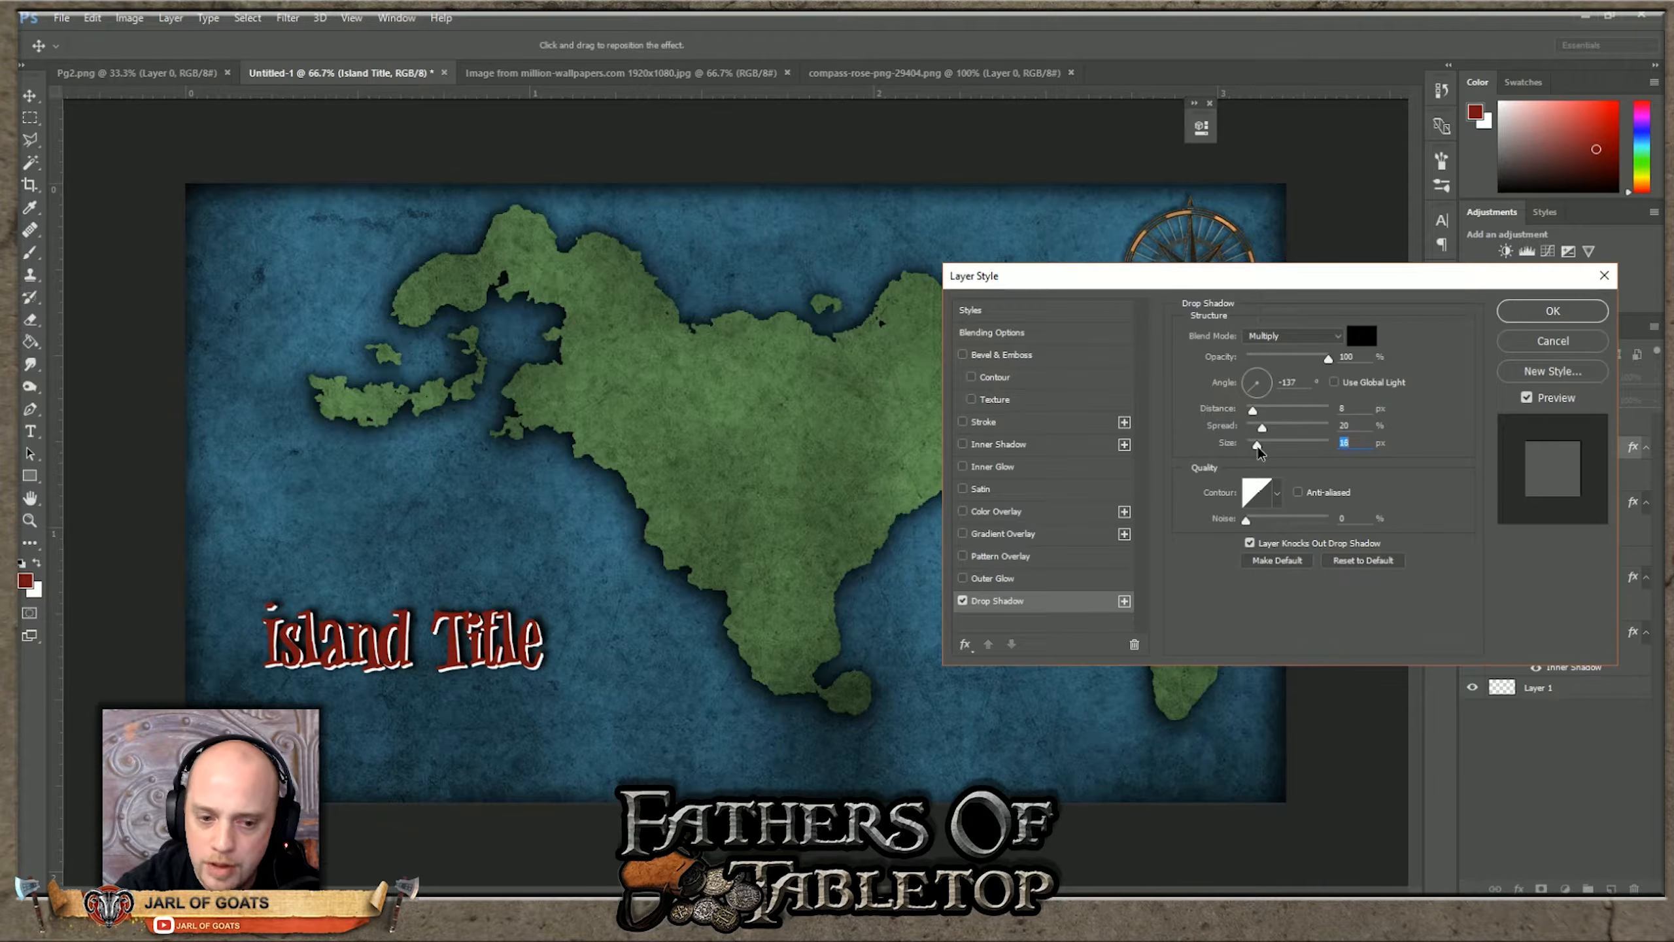
click(1553, 312)
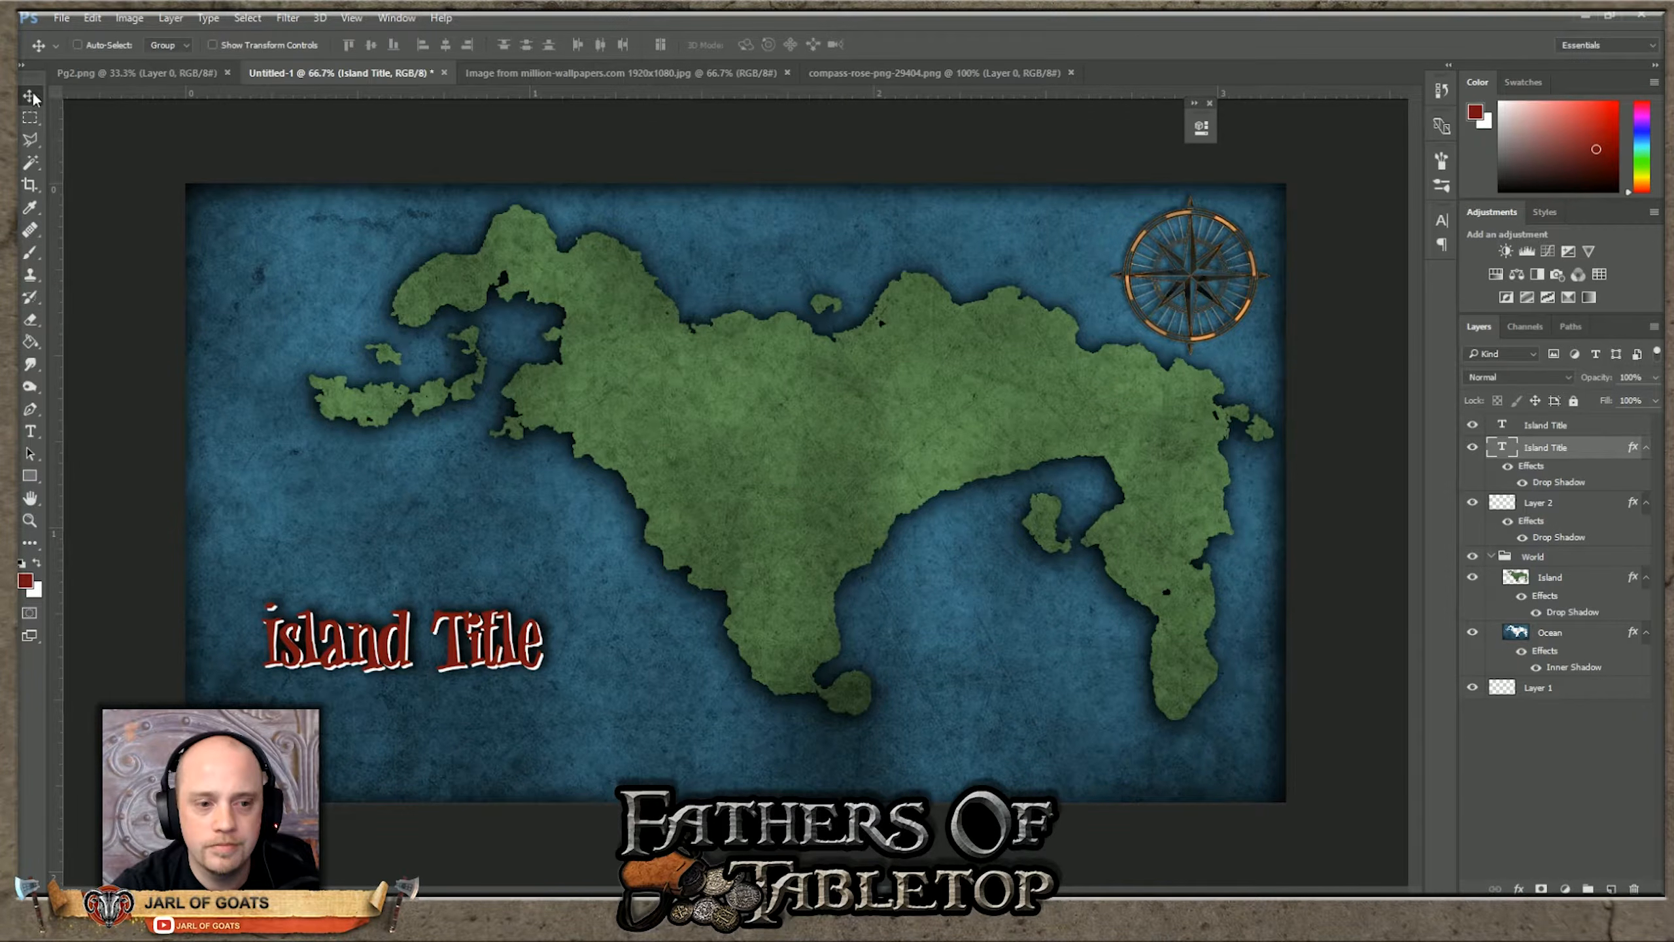
Step: Rasterize both Island Title text layers, merge them into one layer and deselect it
shift+click(1569, 427)
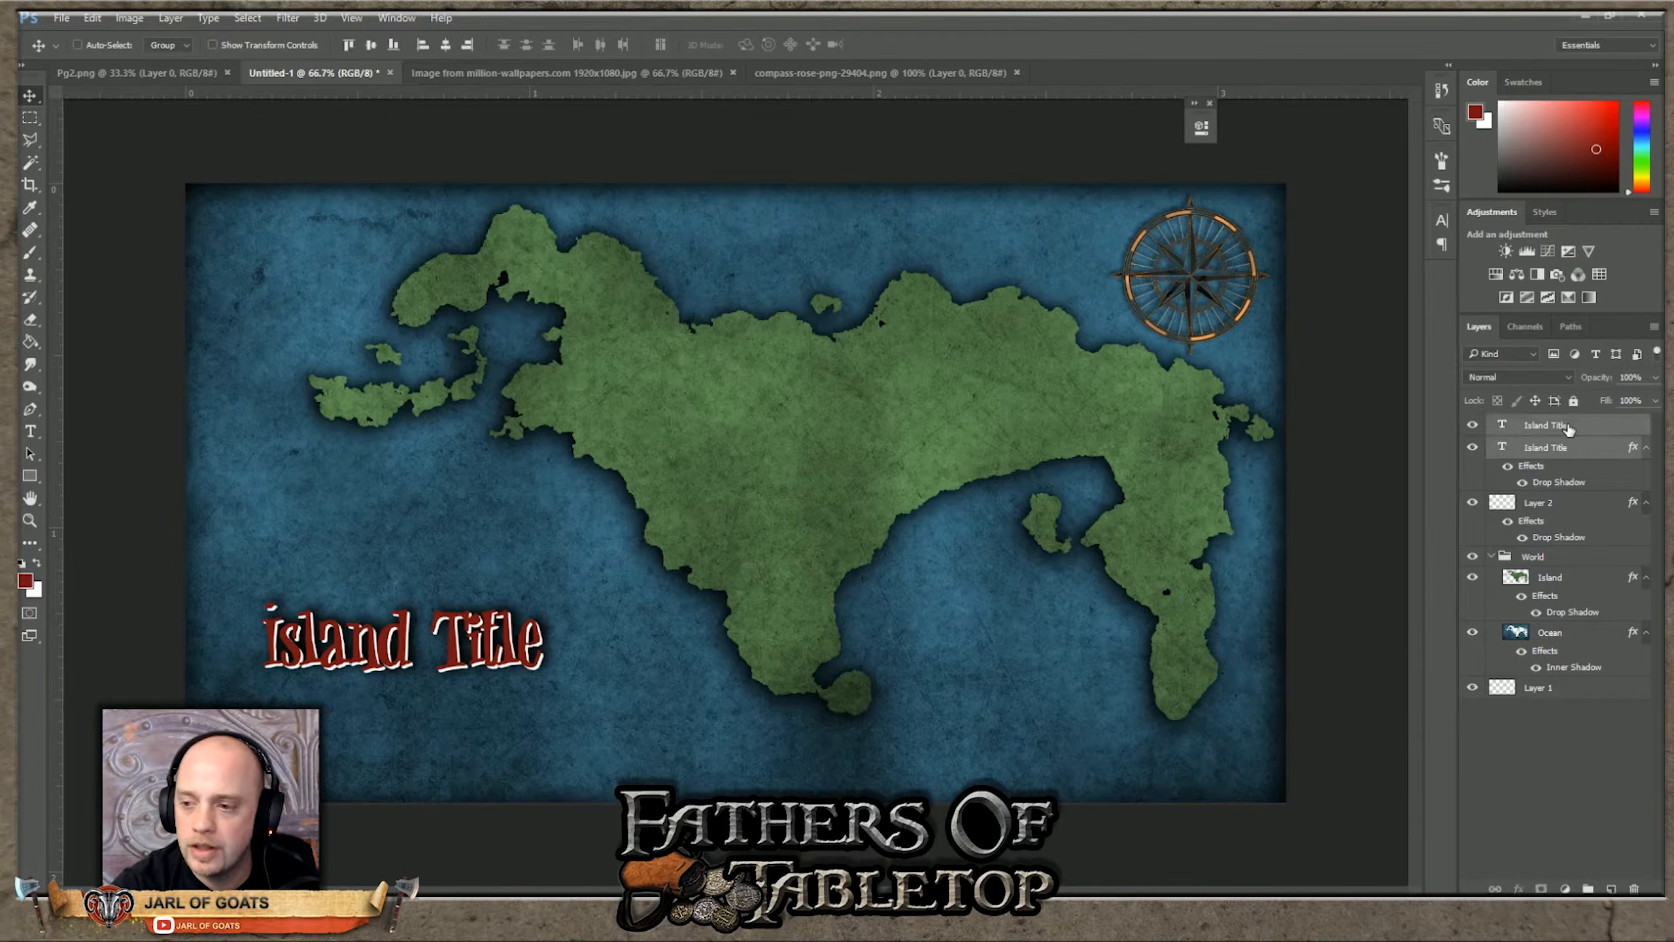
right_click(1569, 427)
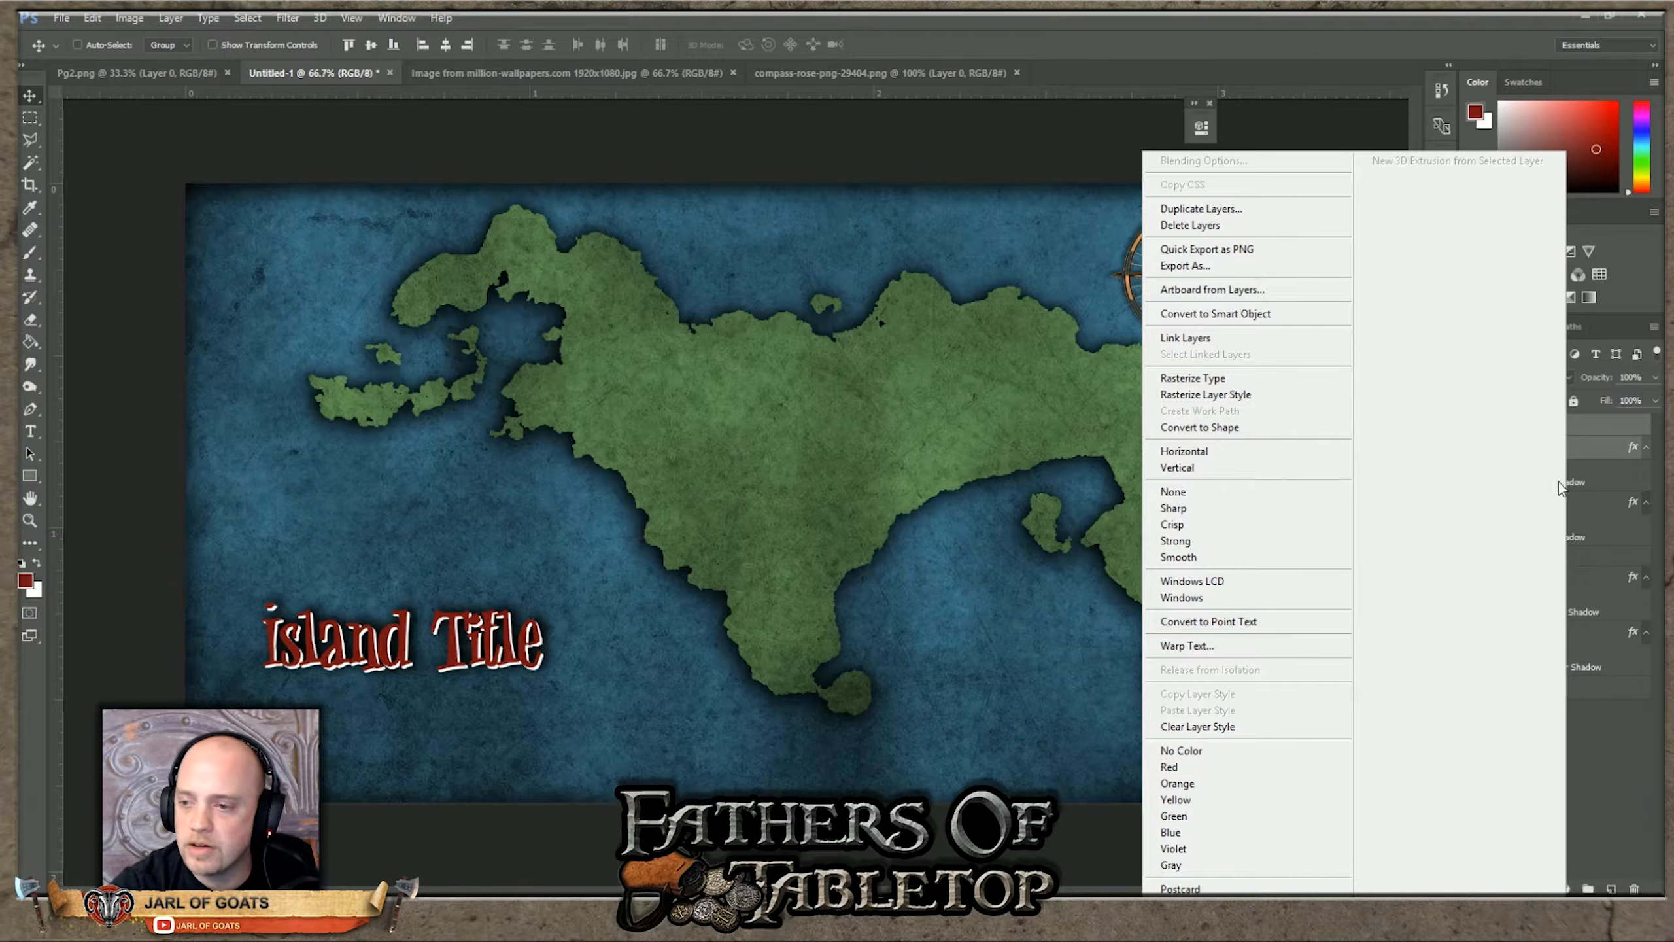
right_click(1596, 448)
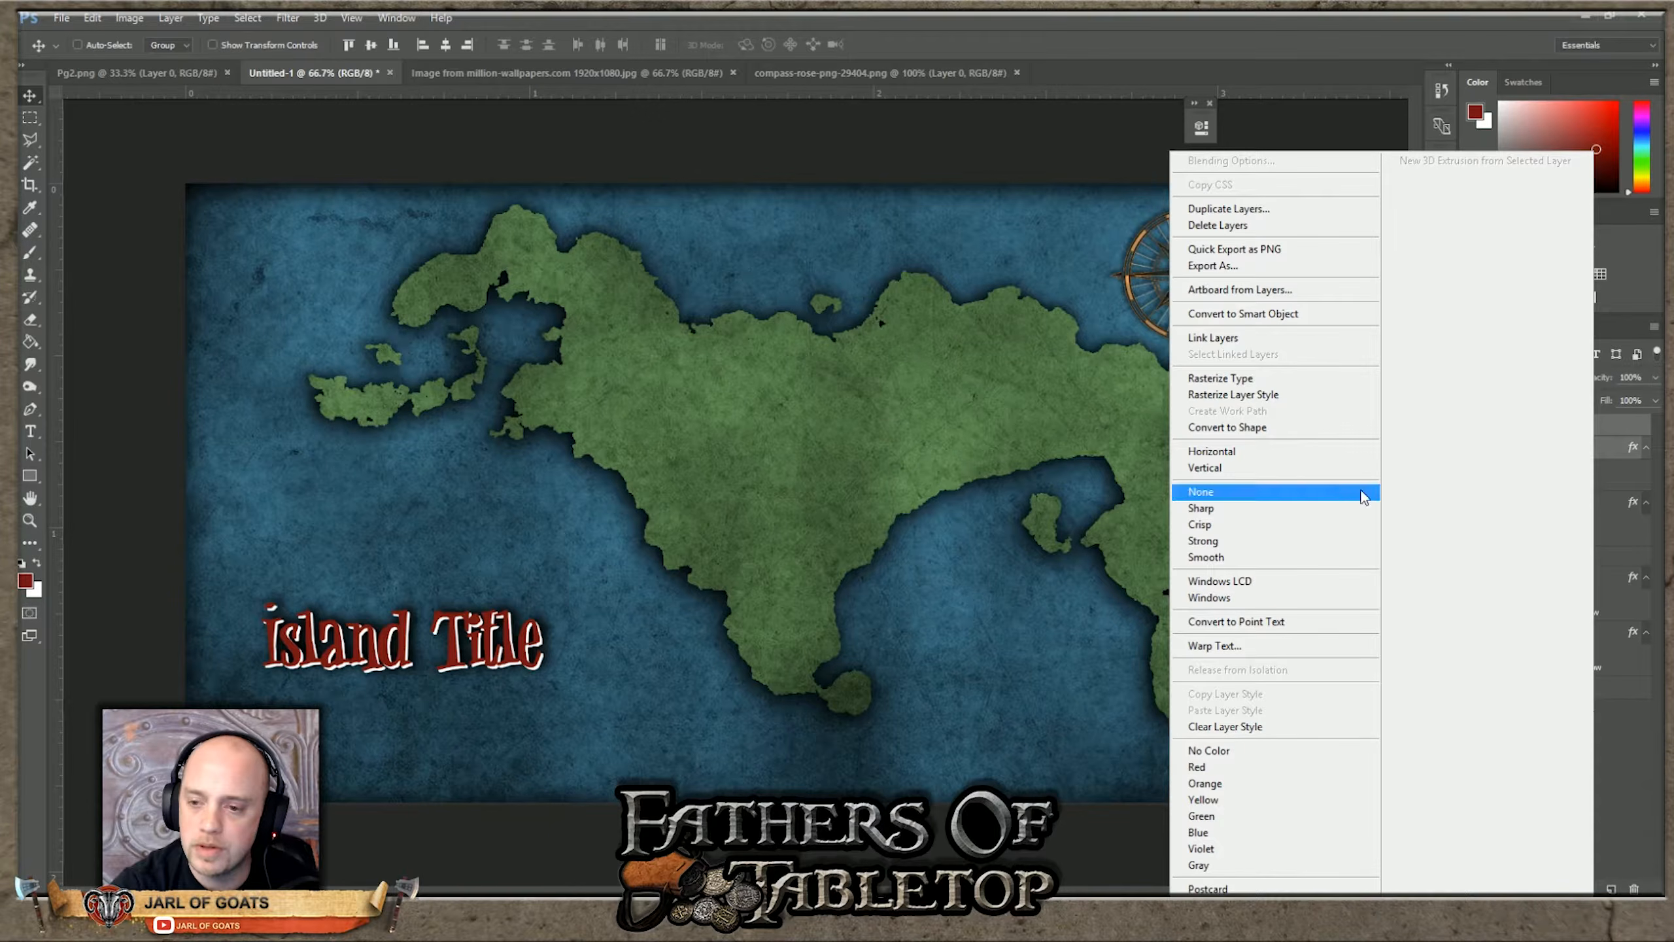
click(1630, 783)
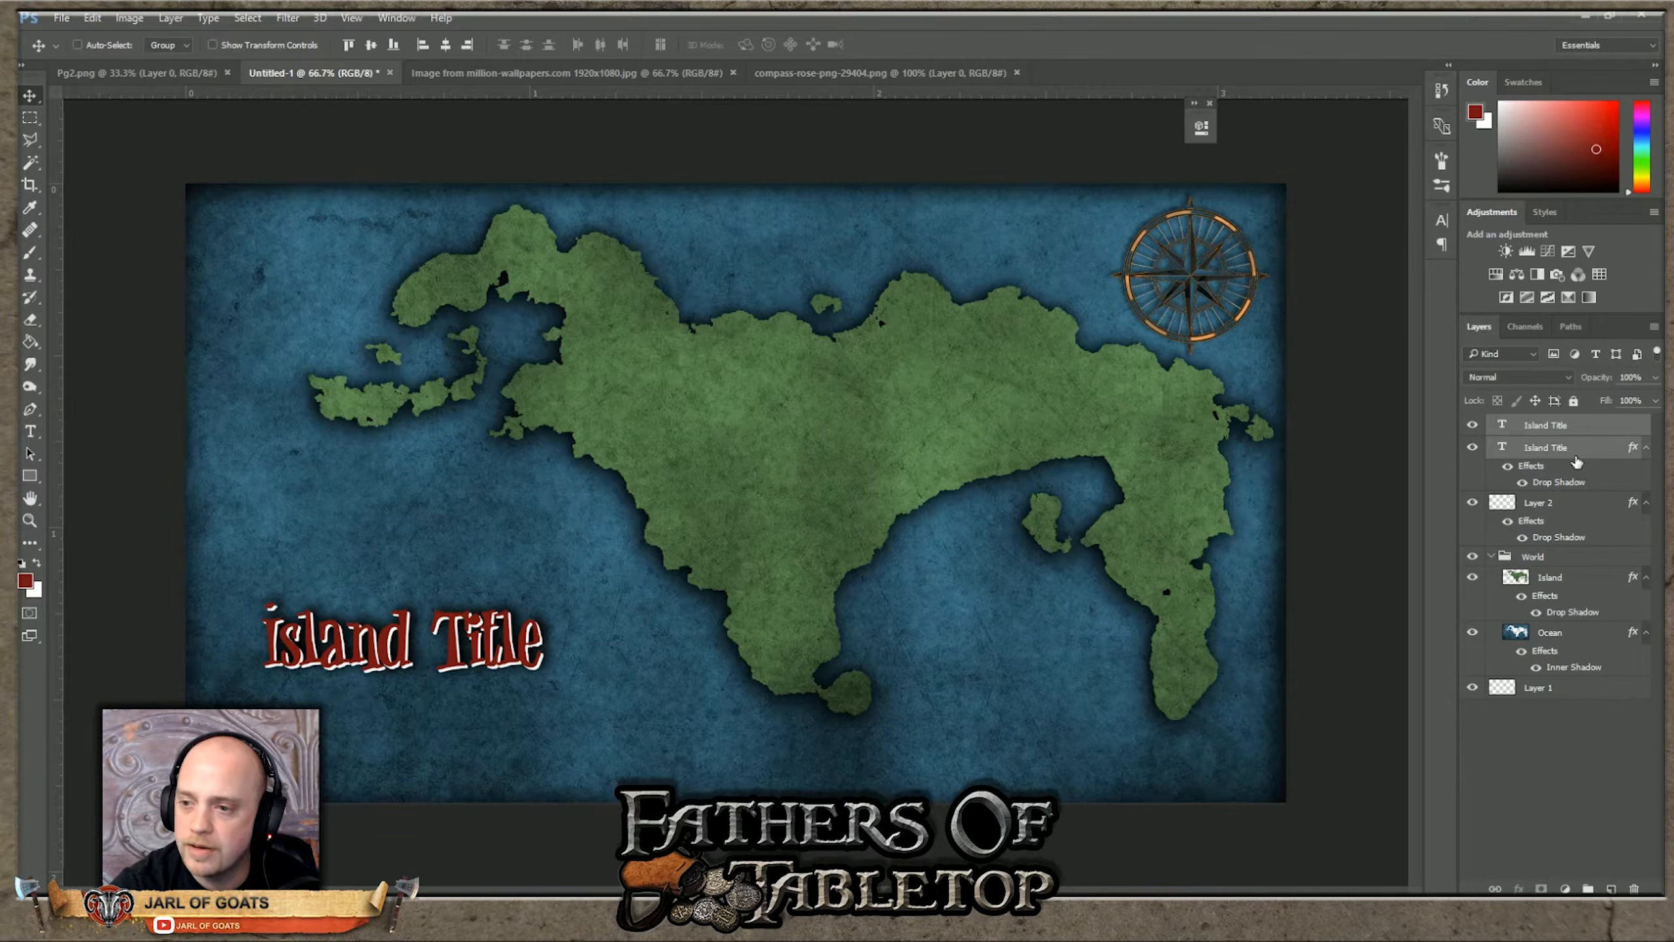
right_click(1565, 430)
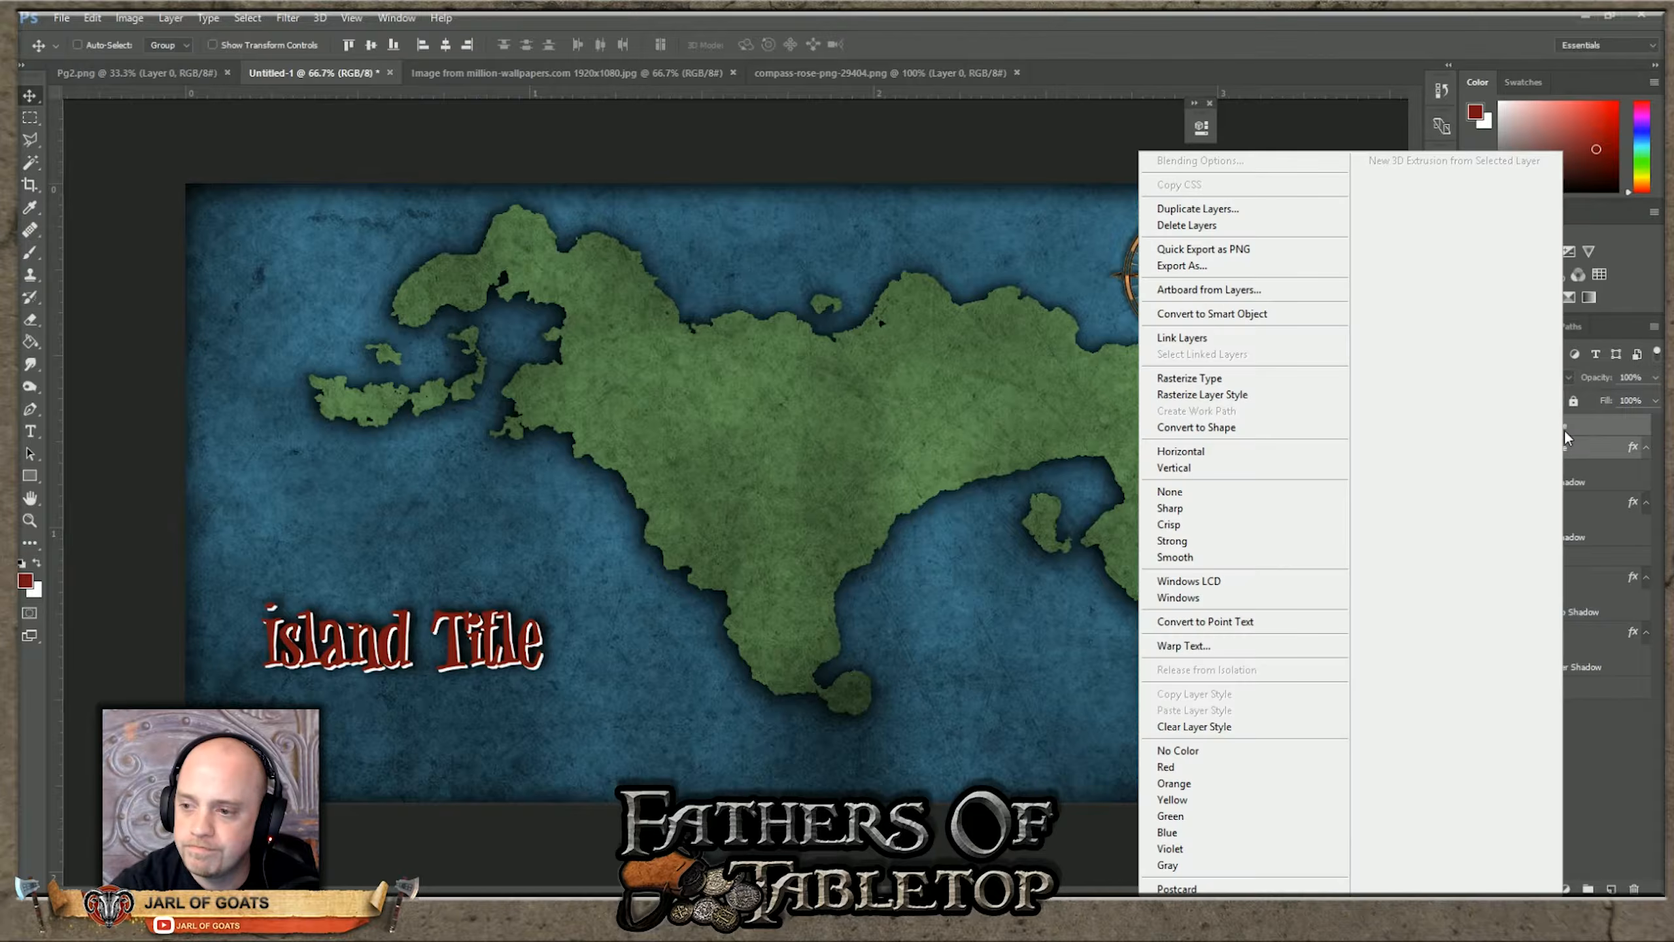
click(1220, 378)
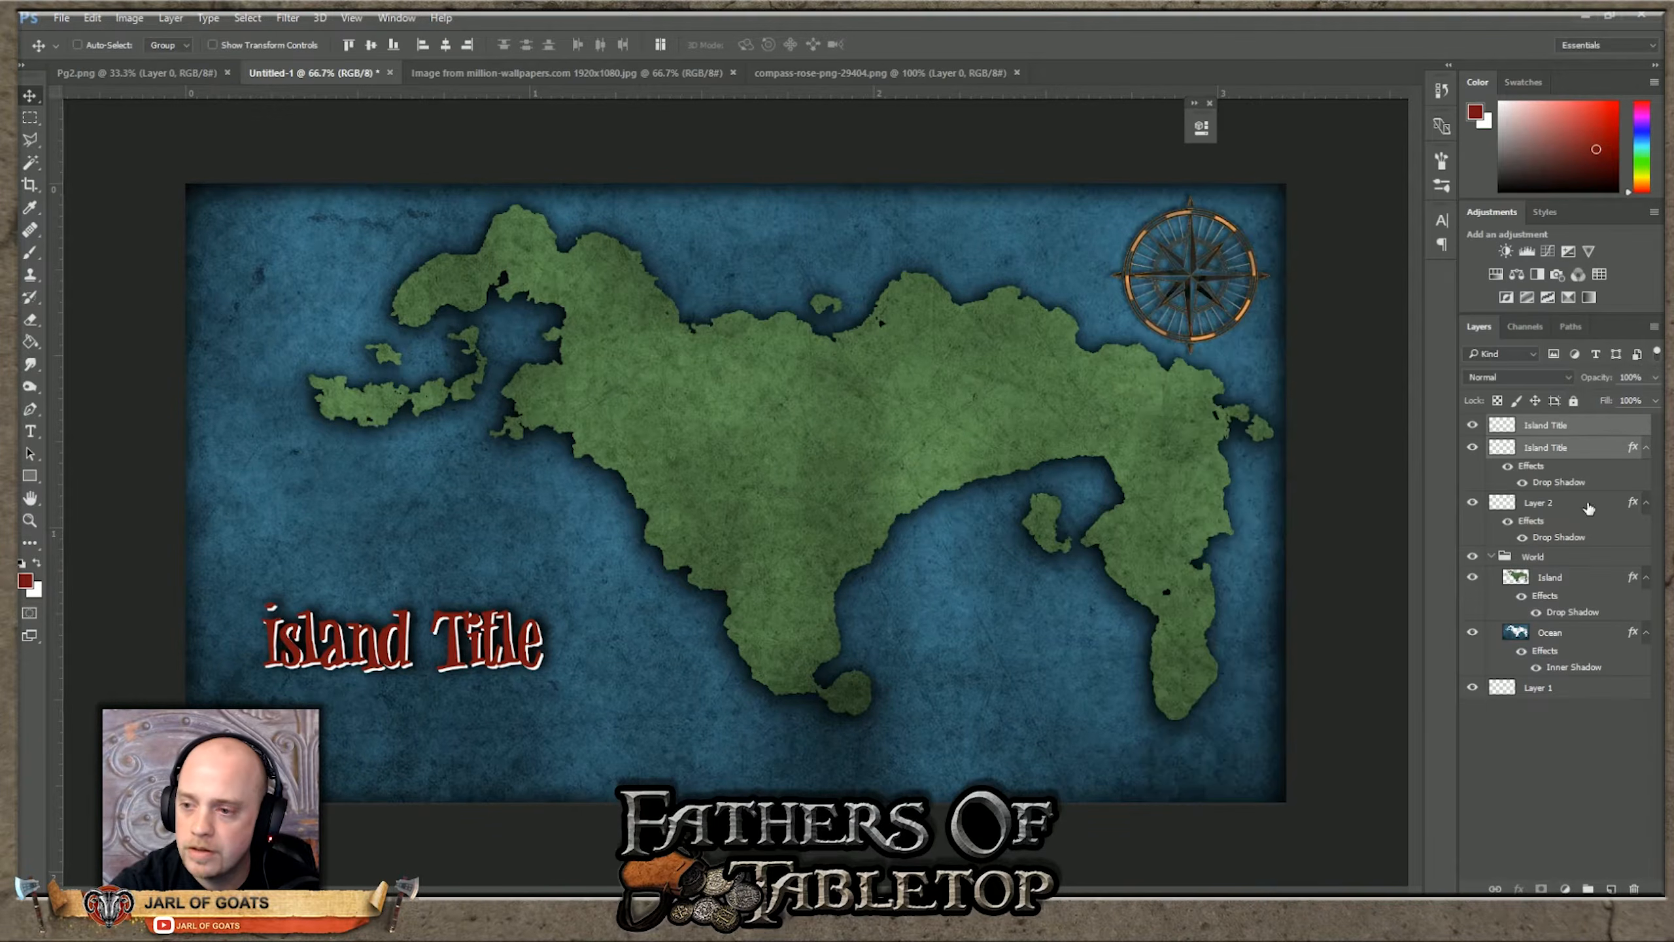
right_click(1536, 433)
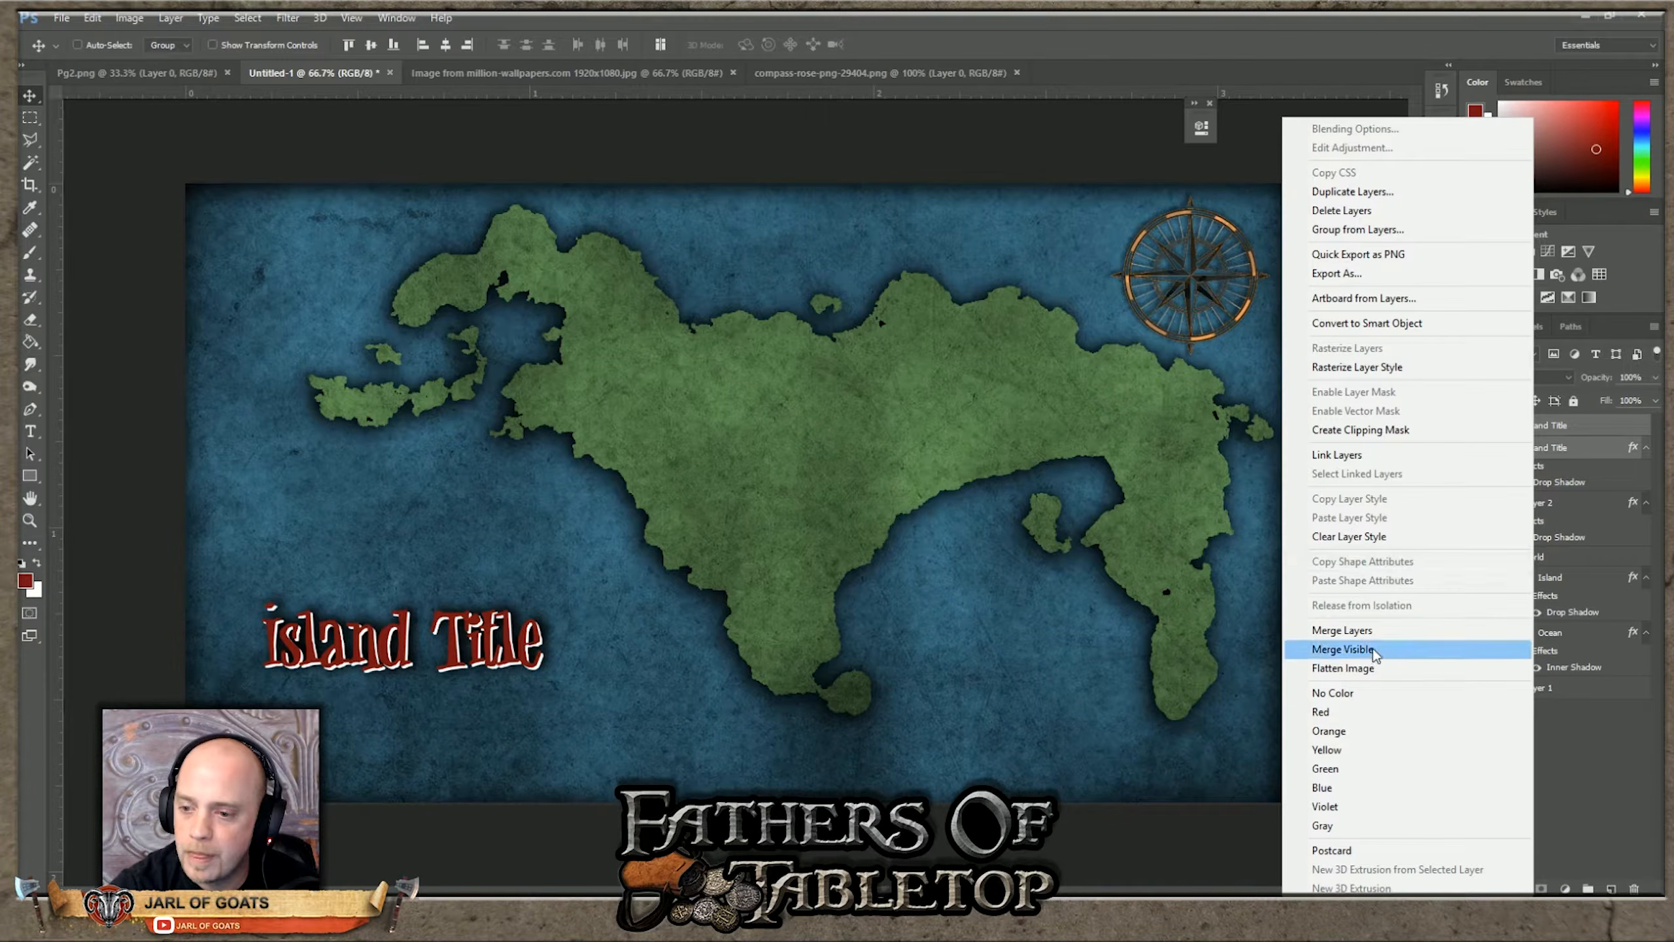
click(1342, 630)
click(1489, 717)
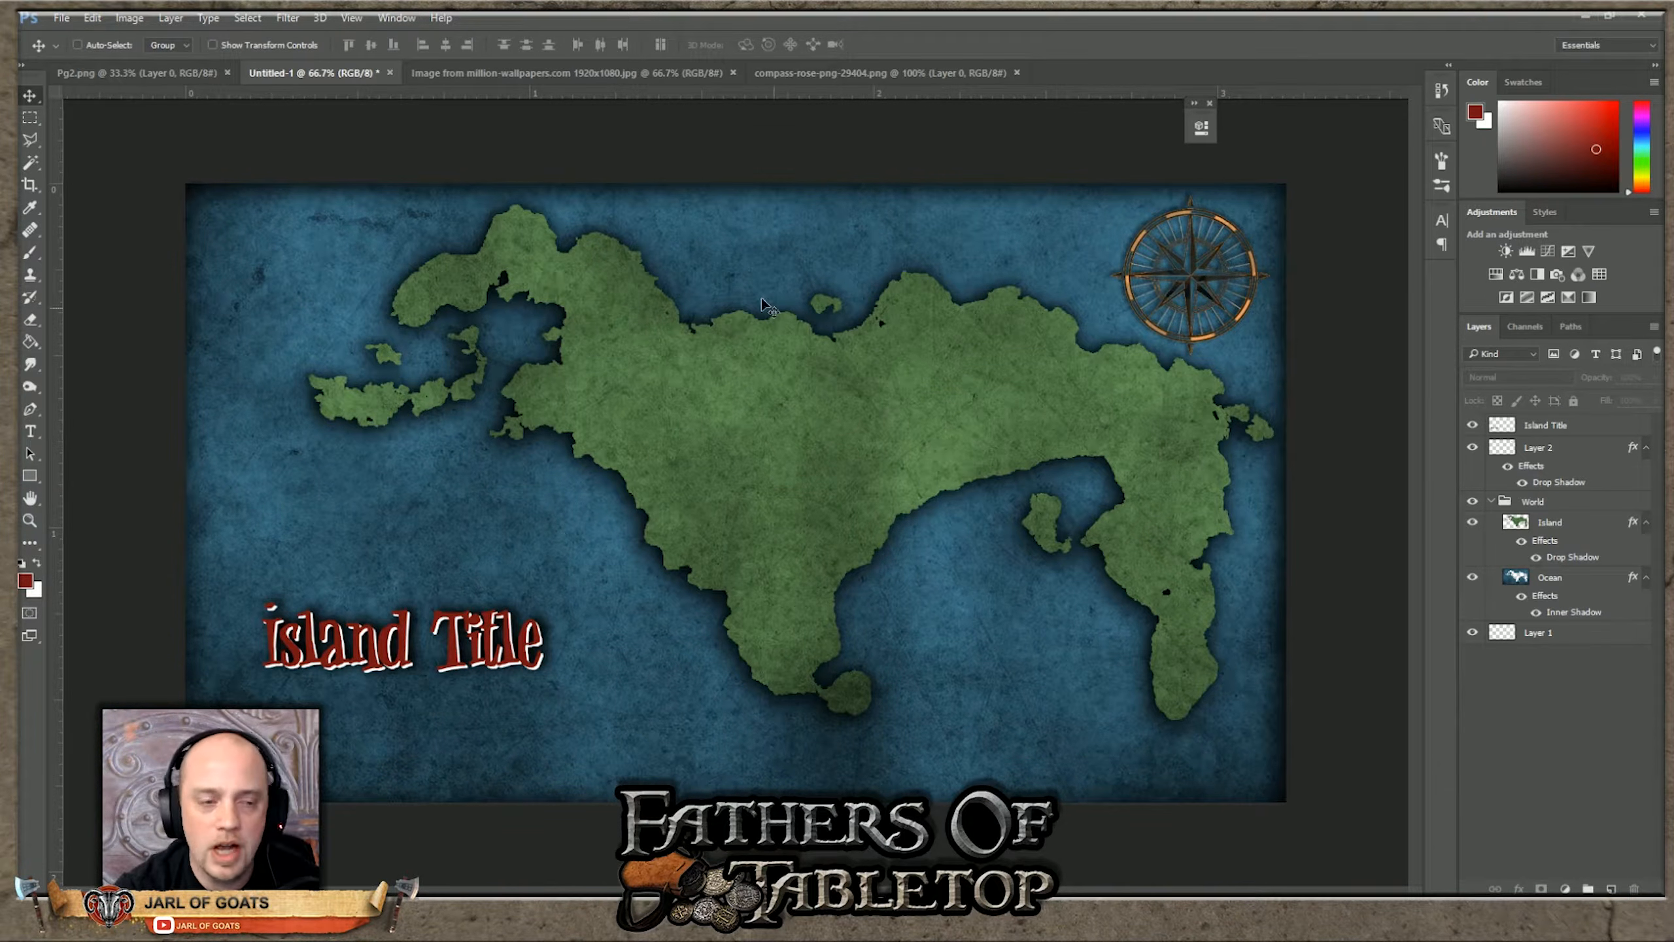
click(819, 78)
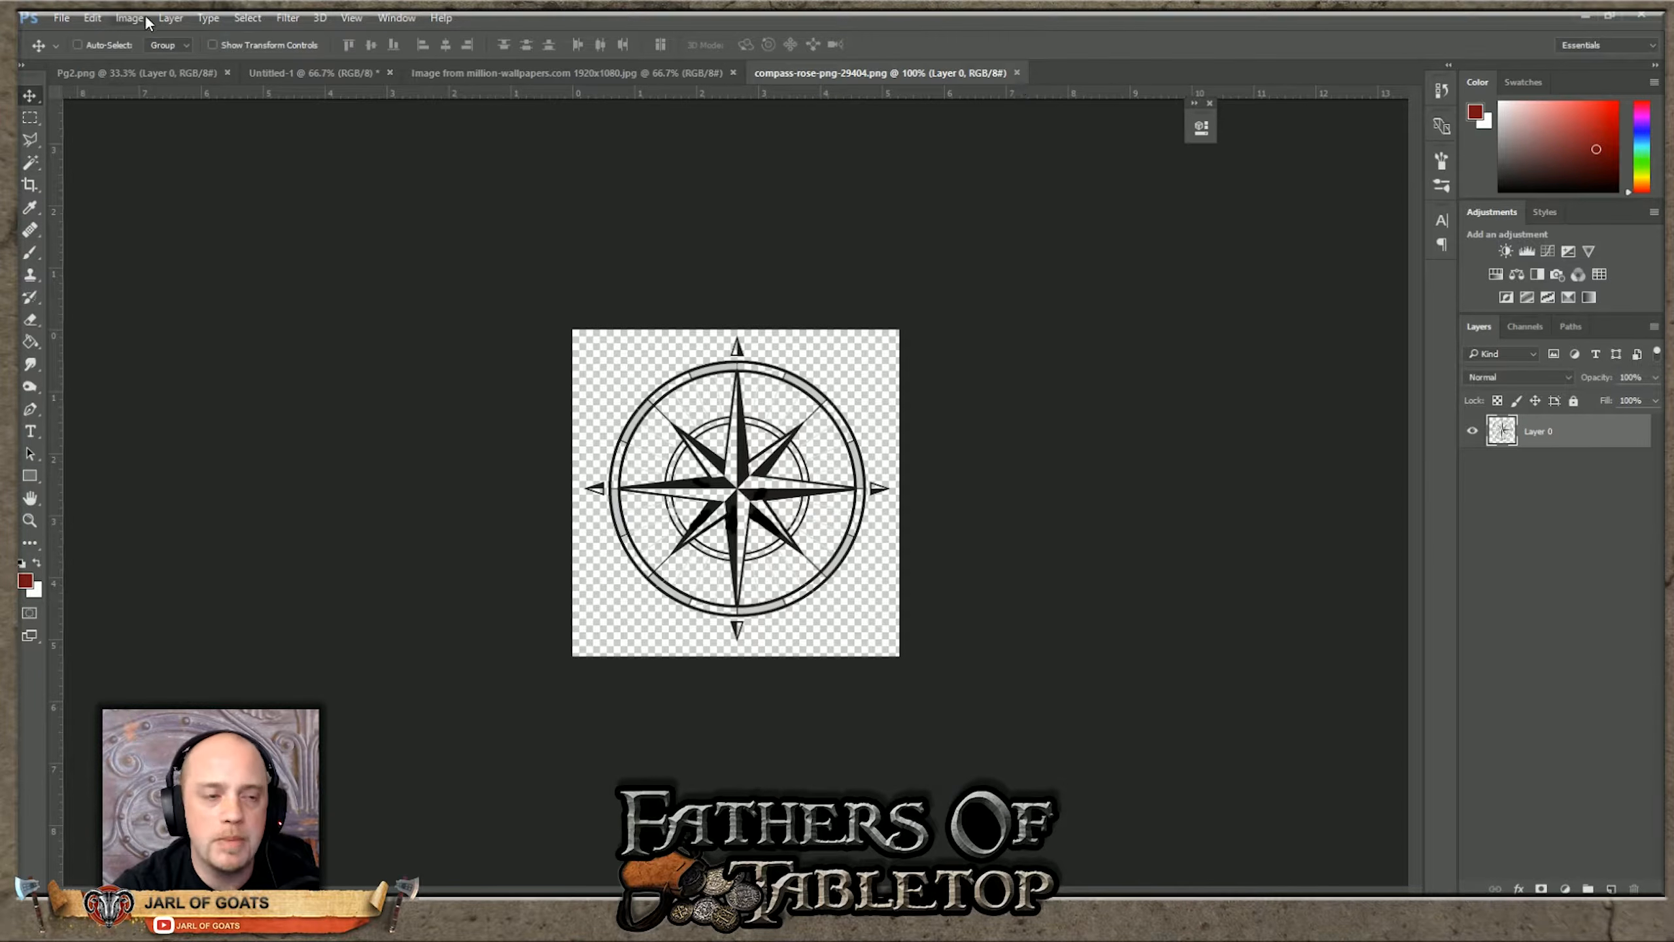
click(292, 73)
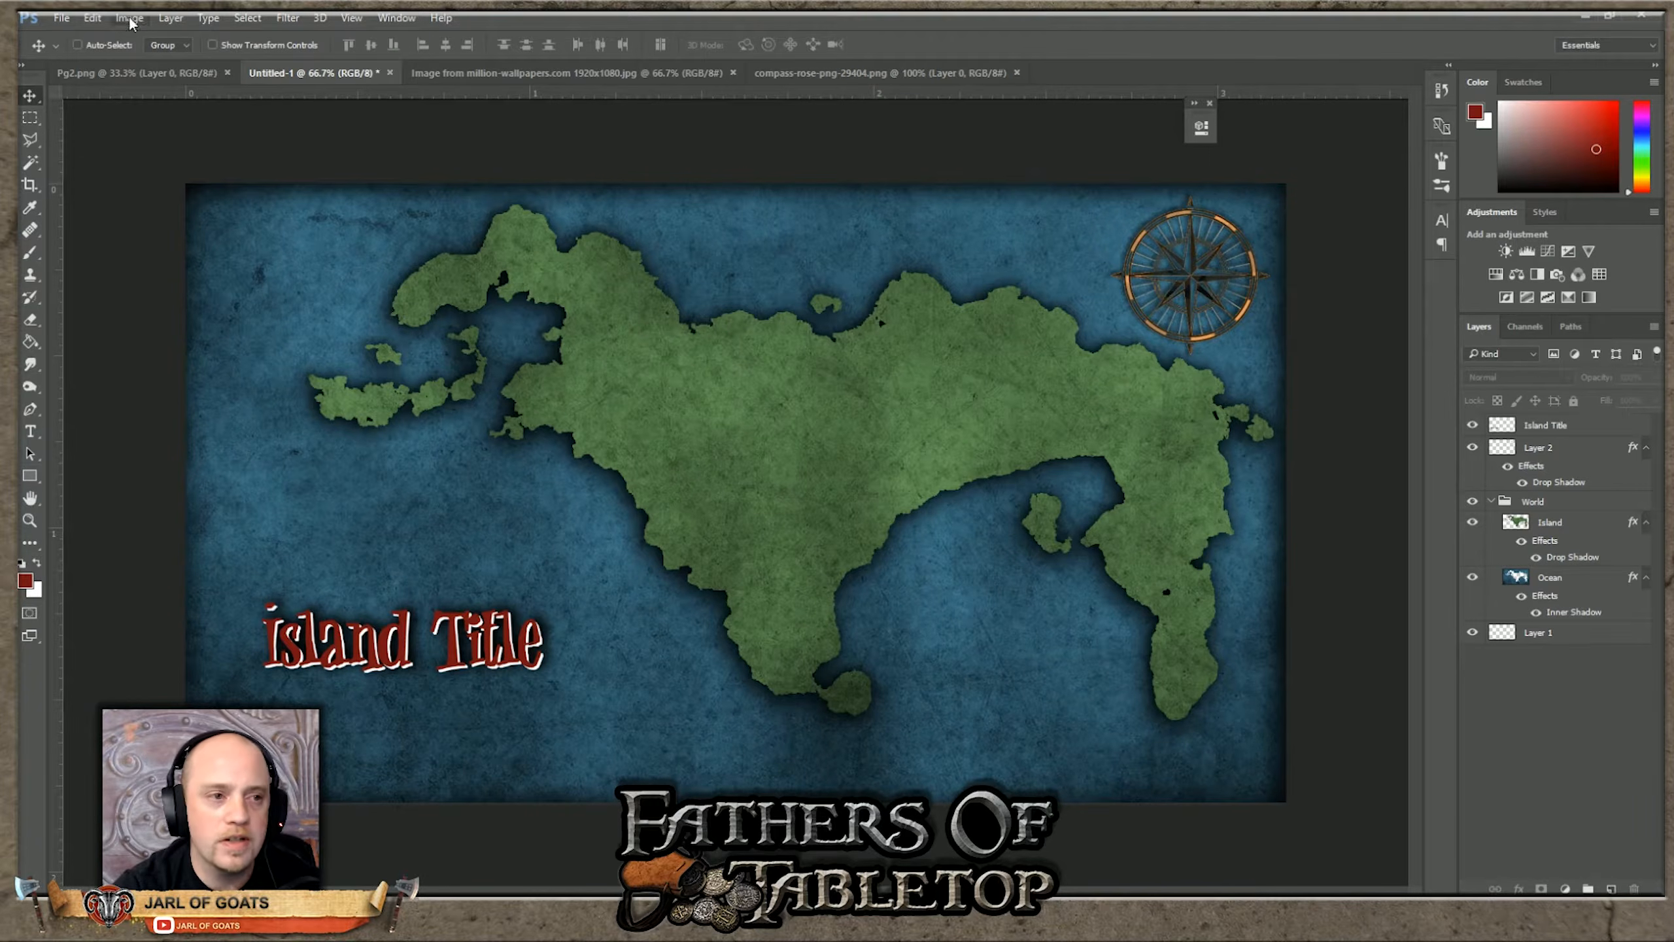
click(62, 17)
click(78, 56)
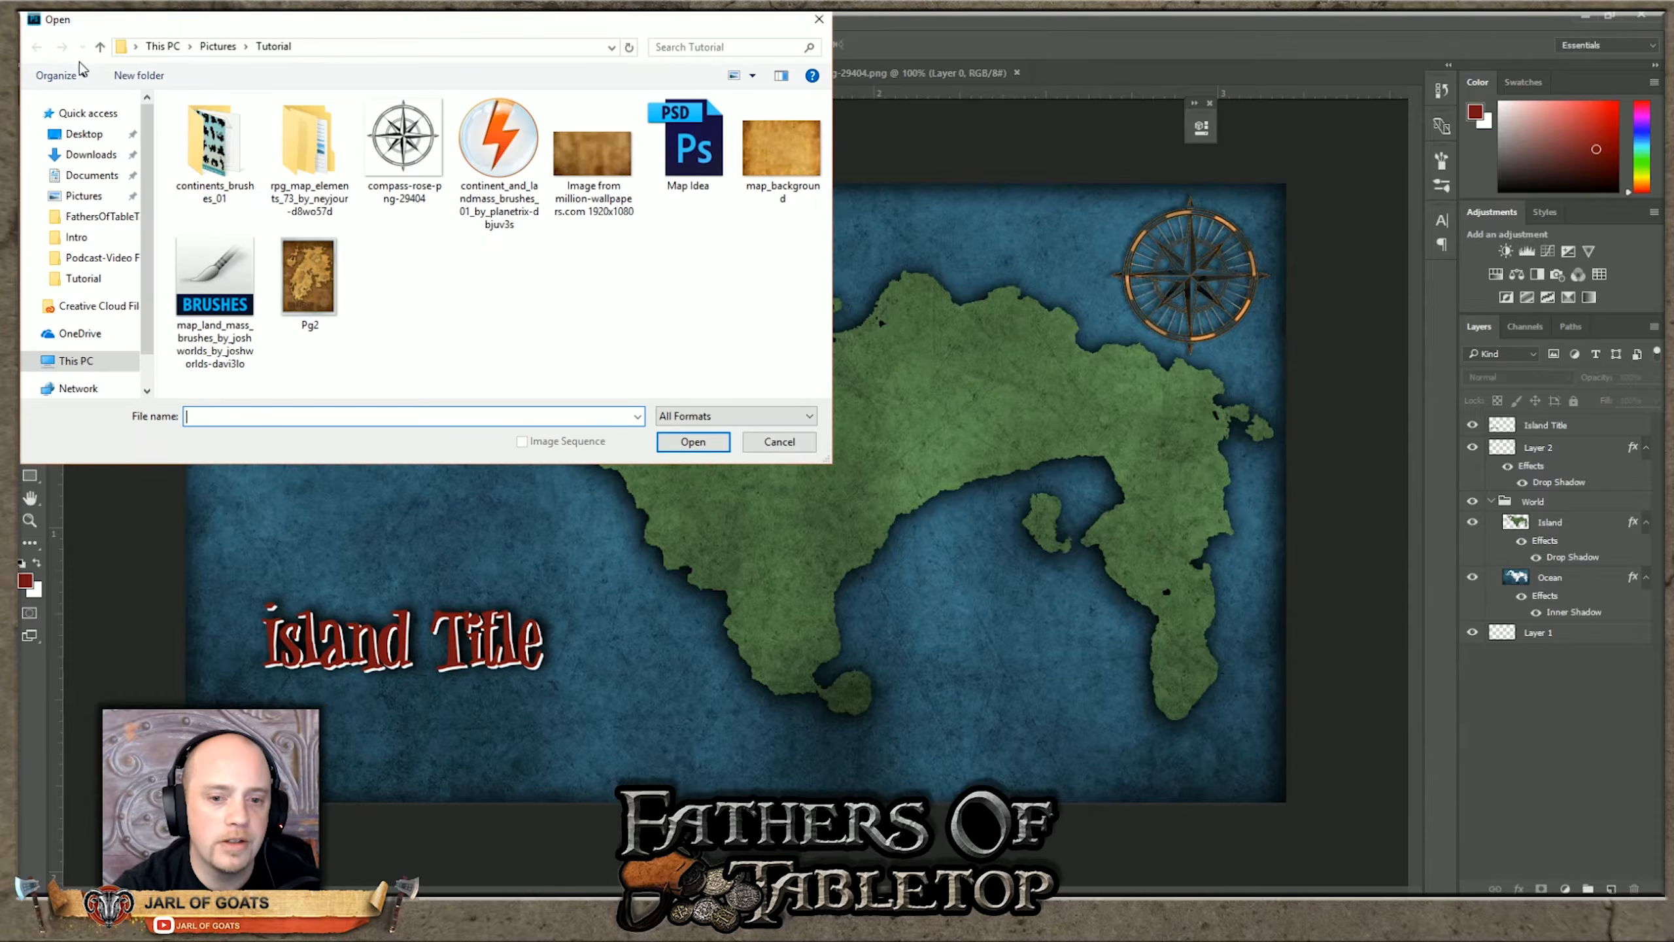
click(780, 442)
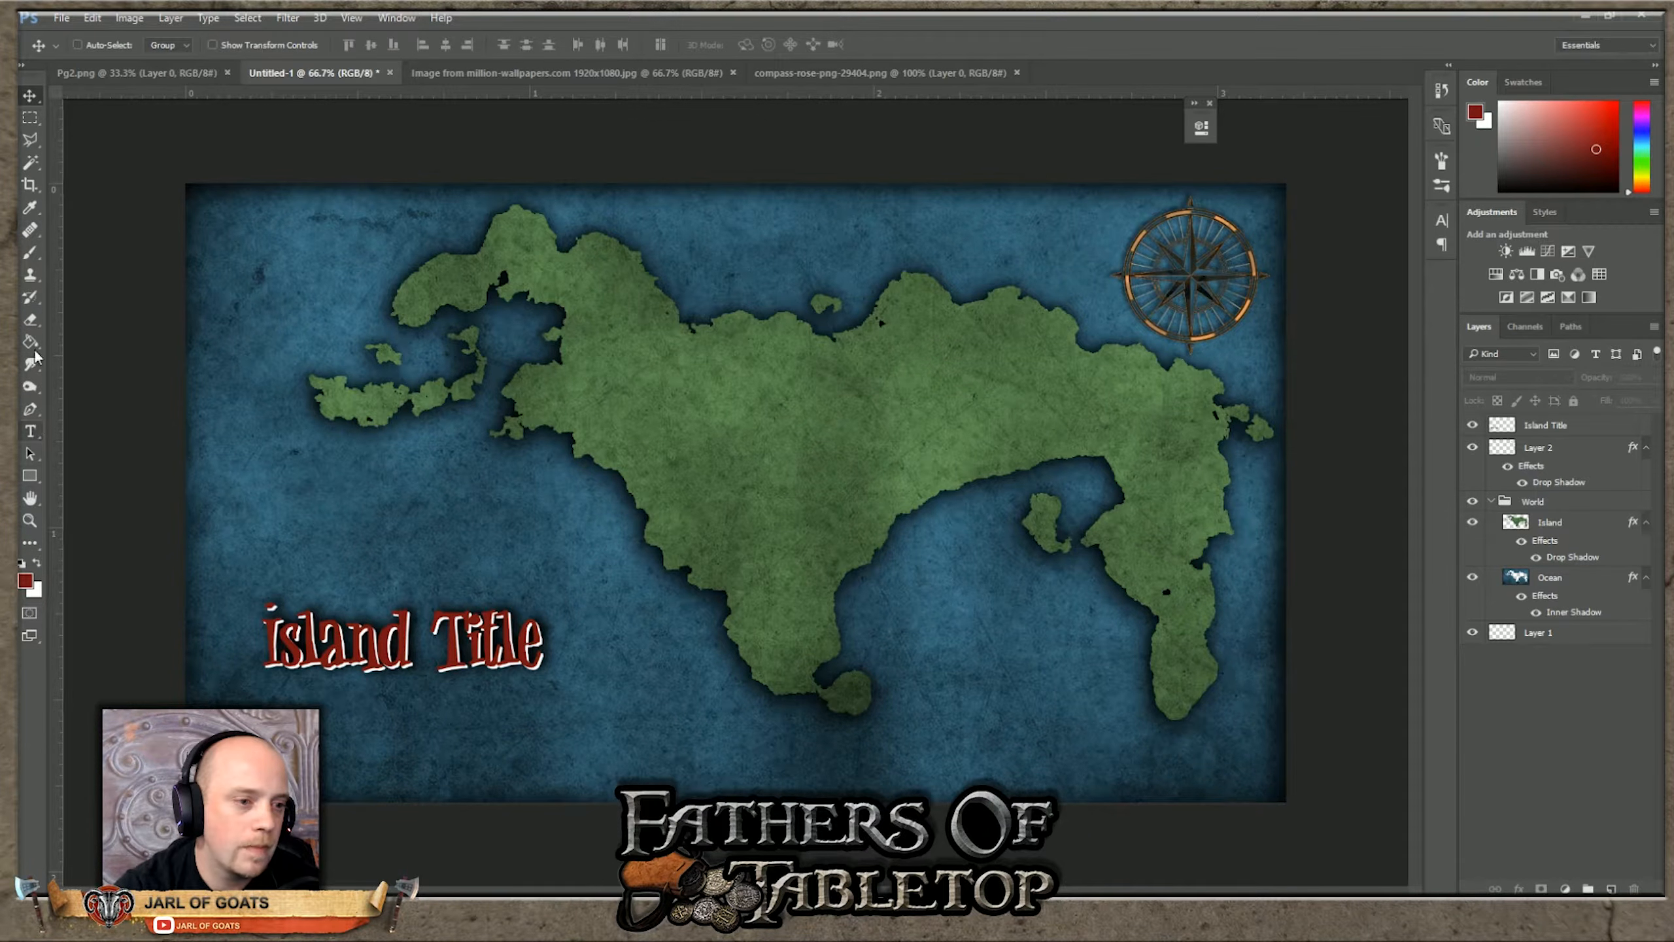
Step: Choose the 400 px landmass brush preset for the Brush tool and reduce its size to 275 px
click(32, 257)
click(104, 44)
scroll(187, 237, down, 5)
scroll(185, 257, down, 10)
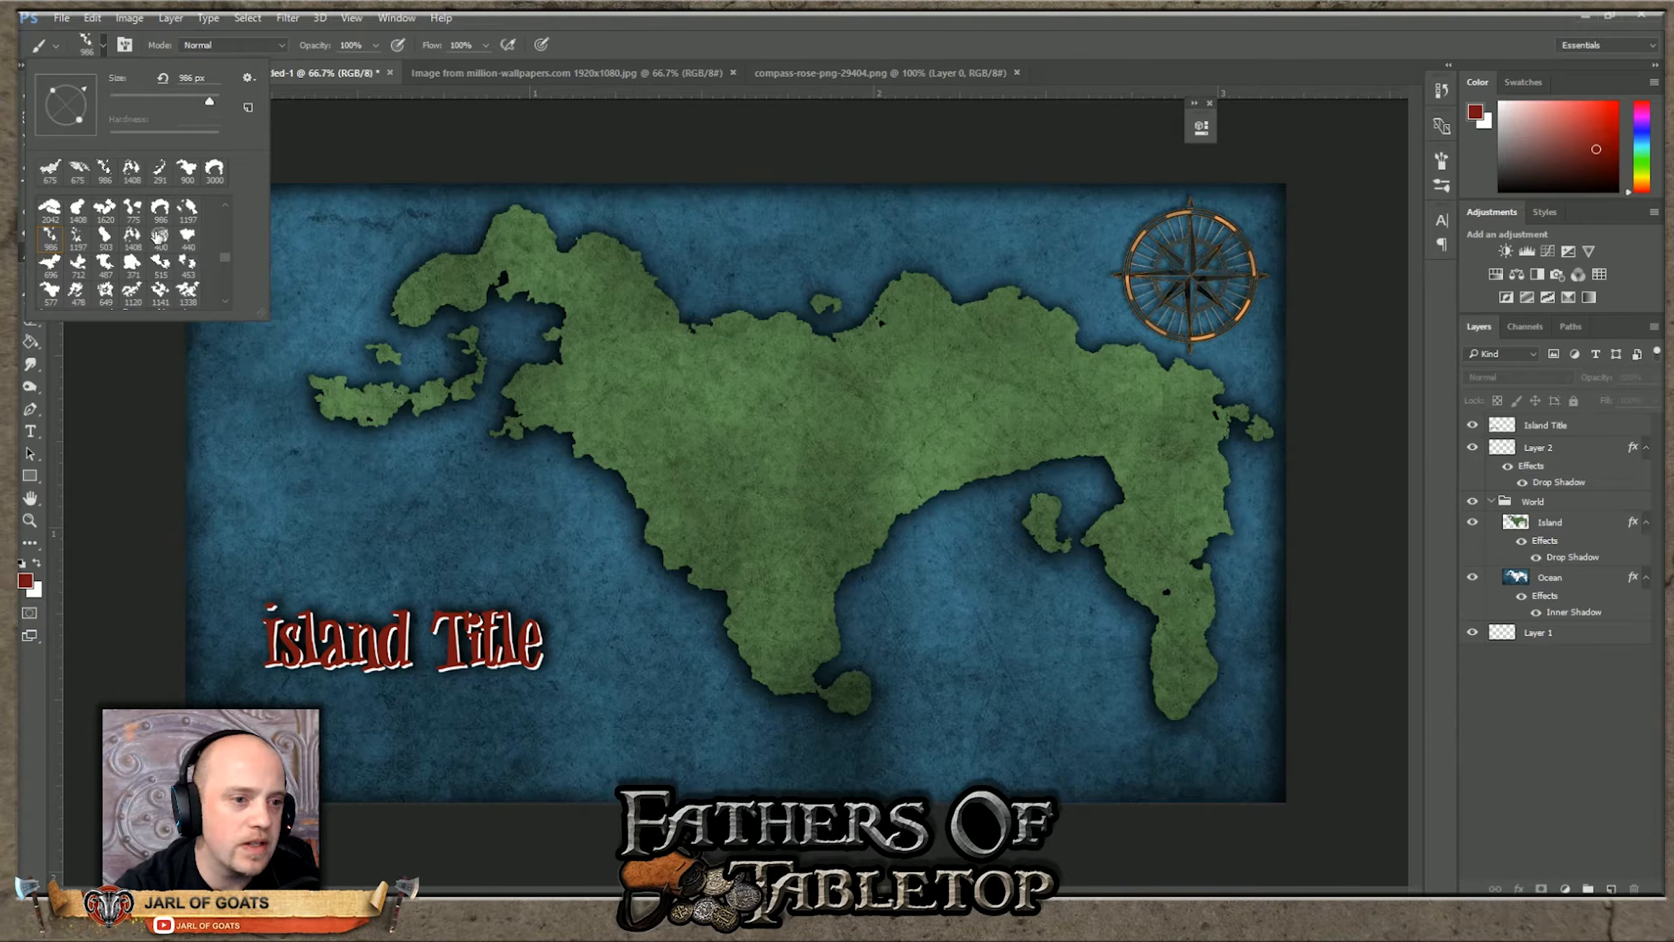
click(158, 238)
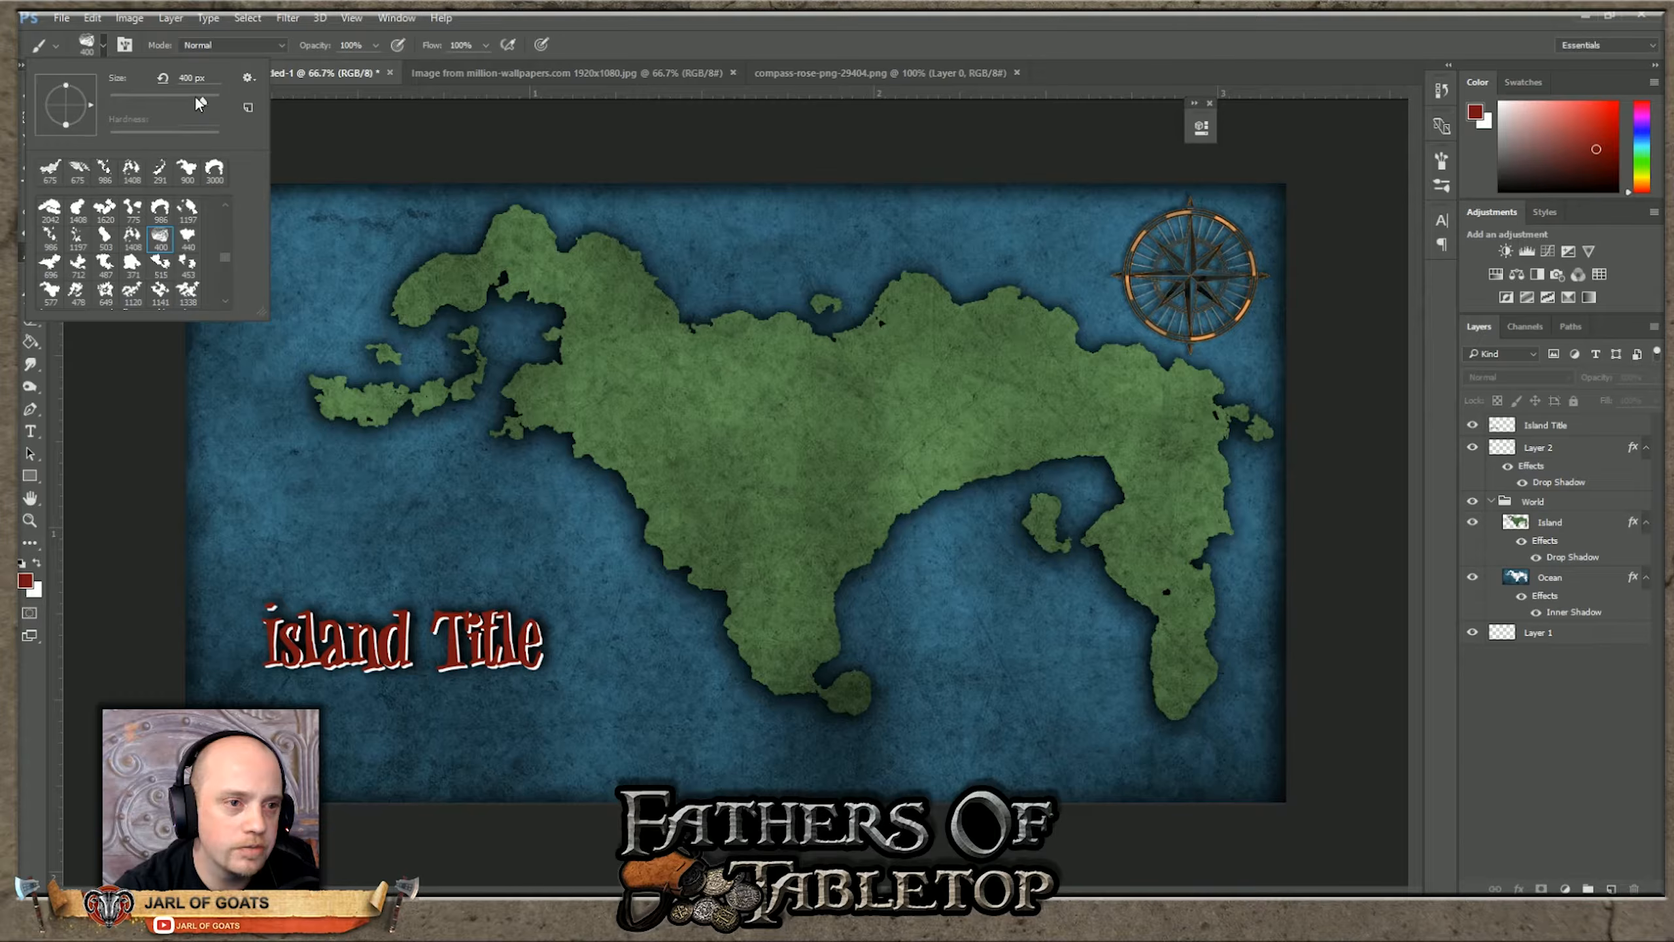
drag(201, 102, 191, 104)
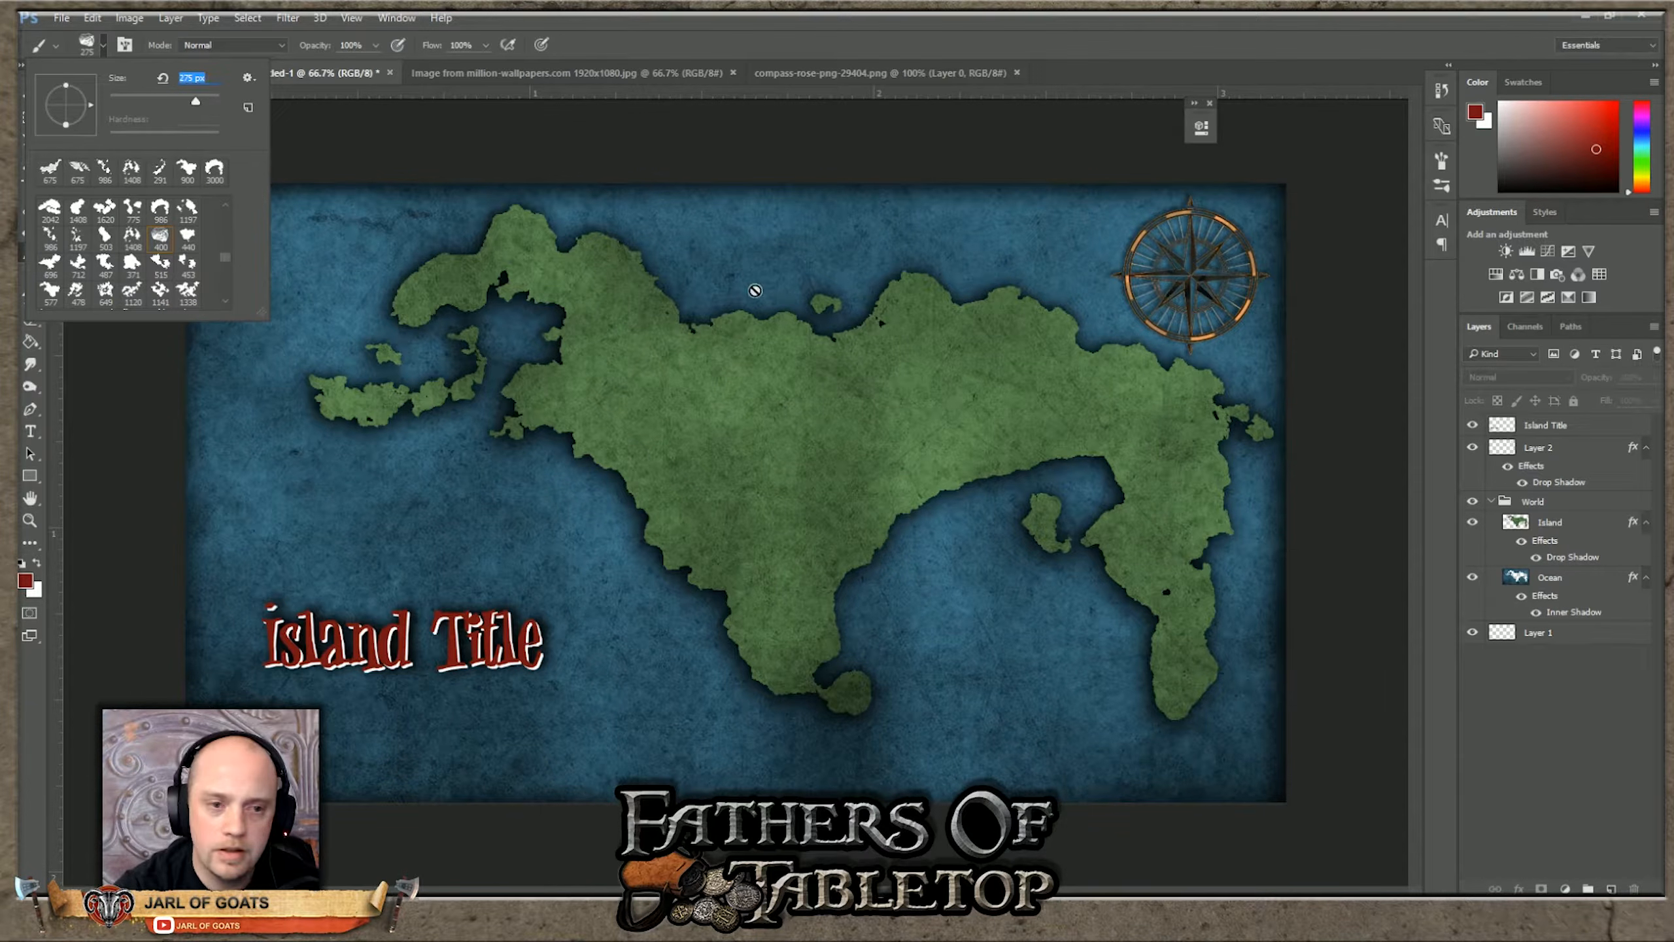
click(780, 305)
click(836, 352)
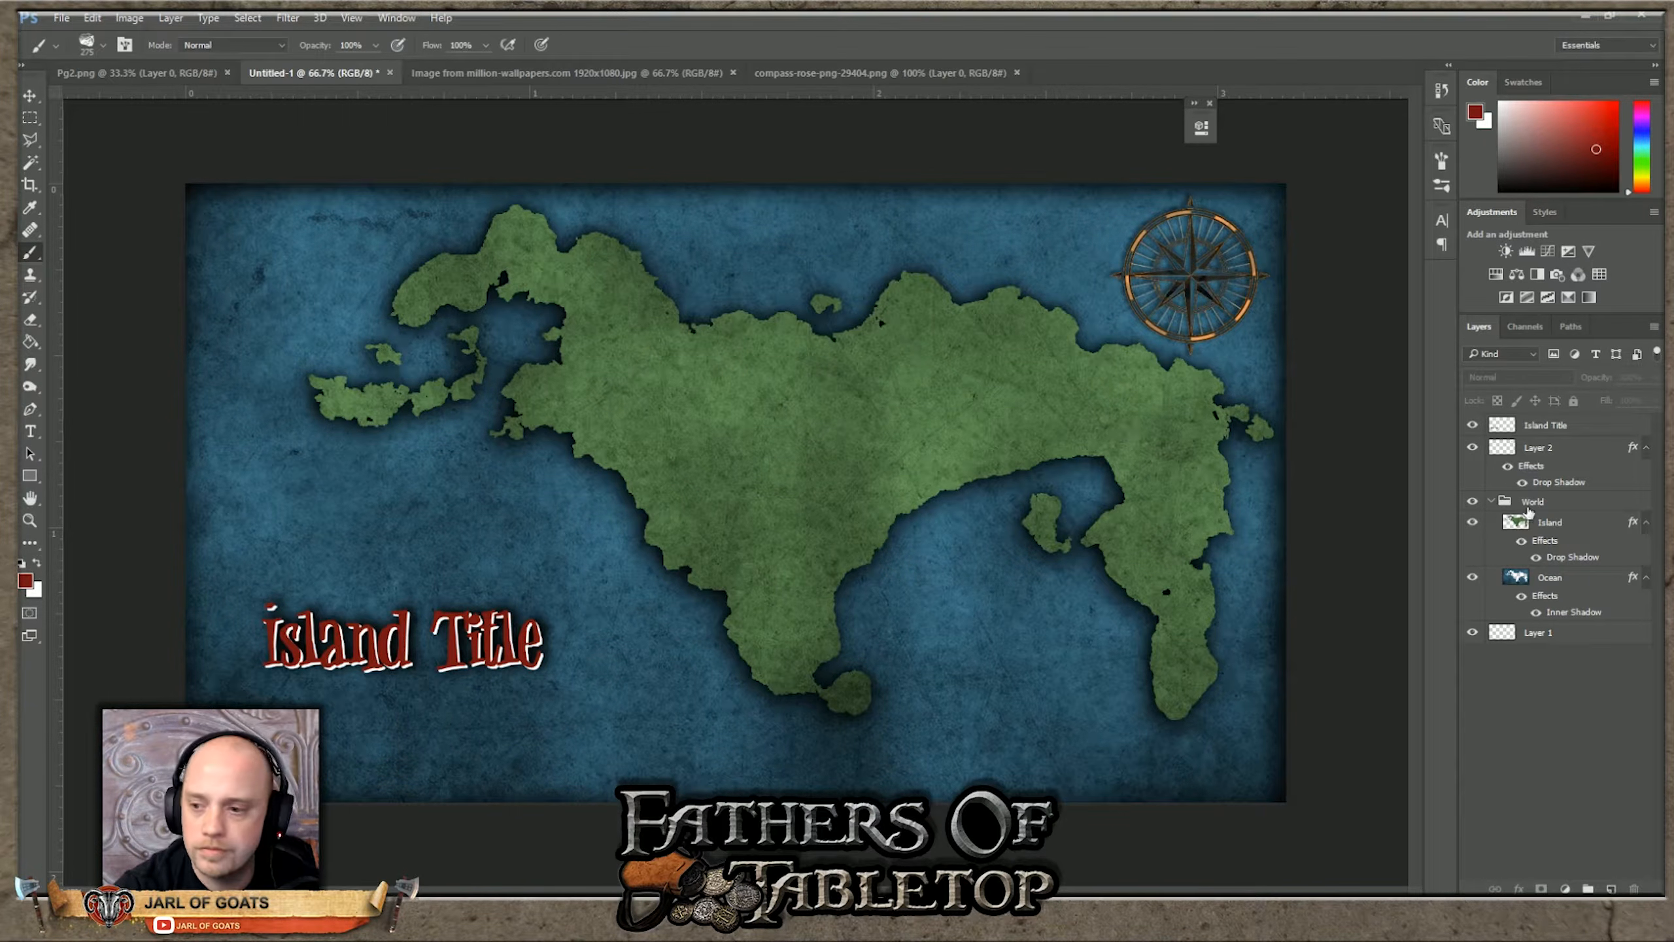
Step: Select the Island layer and change the foreground colour to a dark grey
click(1547, 537)
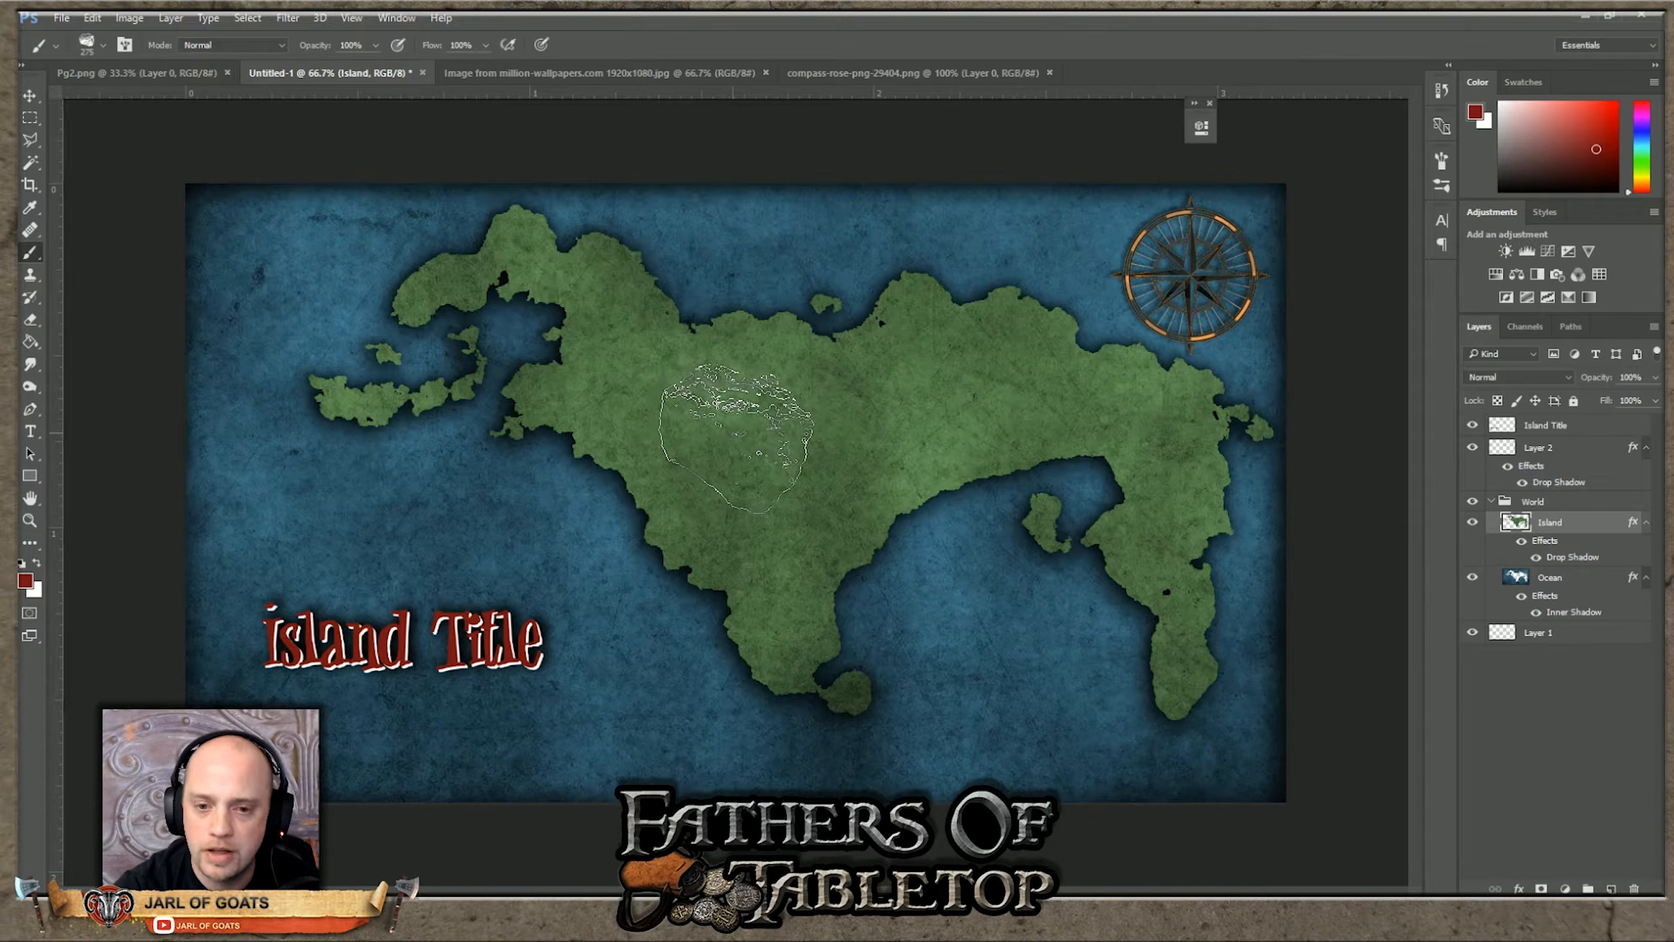
click(26, 580)
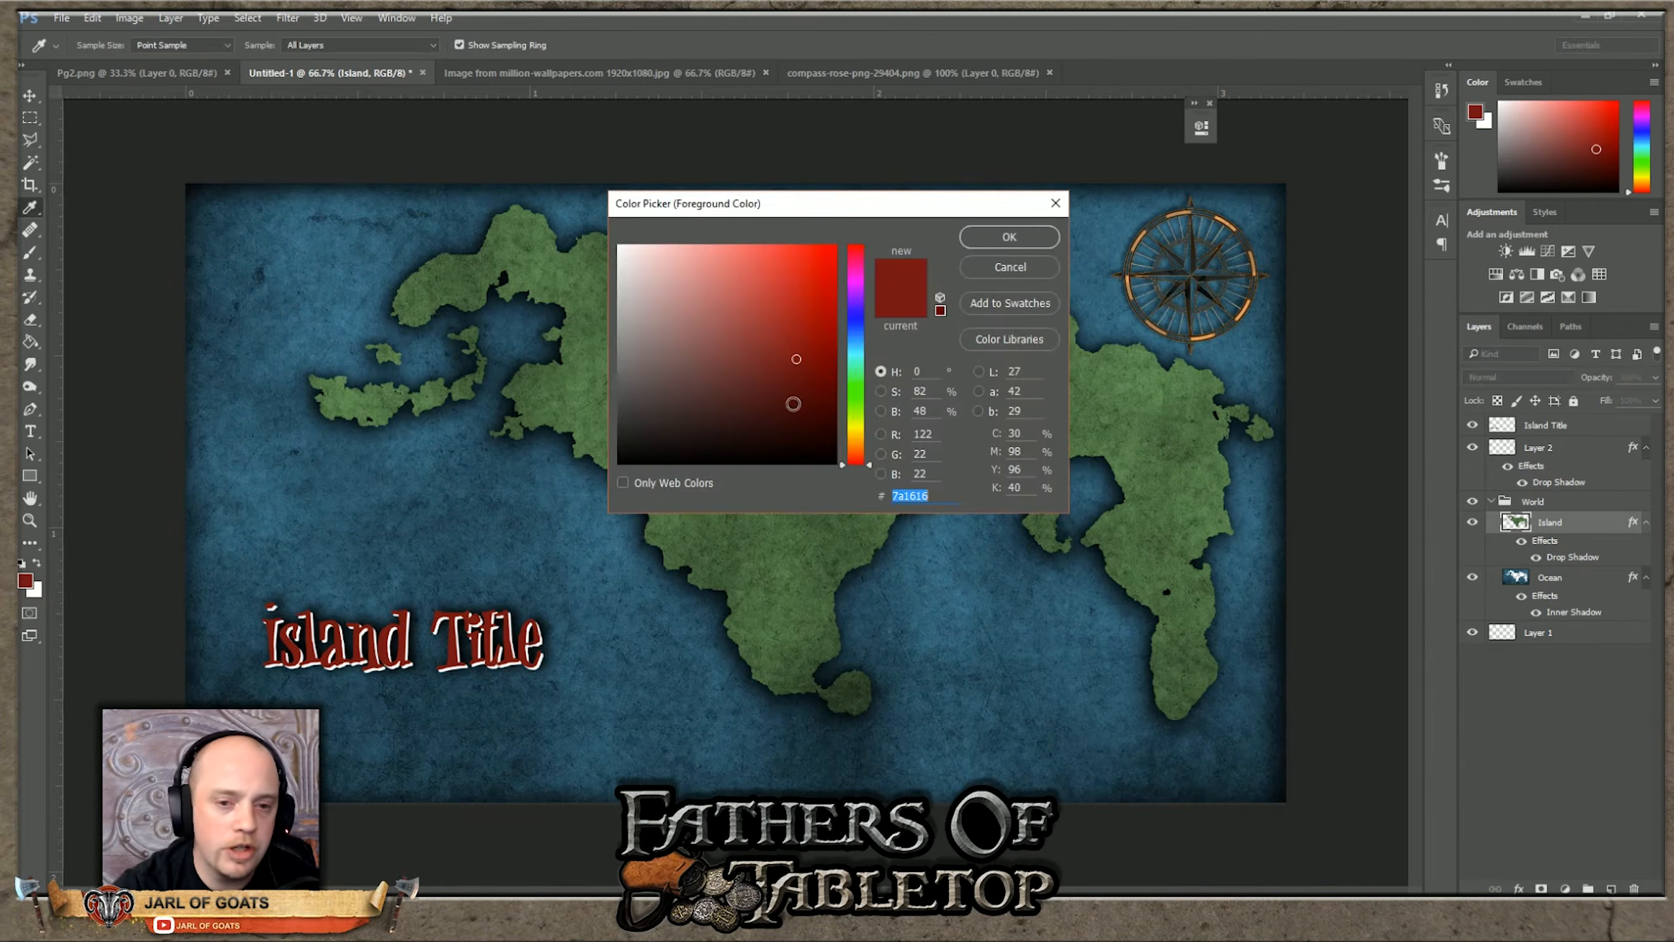
mouse_move(796, 364)
mouse_down()
mouse_move(796, 423)
mouse_move(719, 427)
mouse_move(759, 359)
mouse_up()
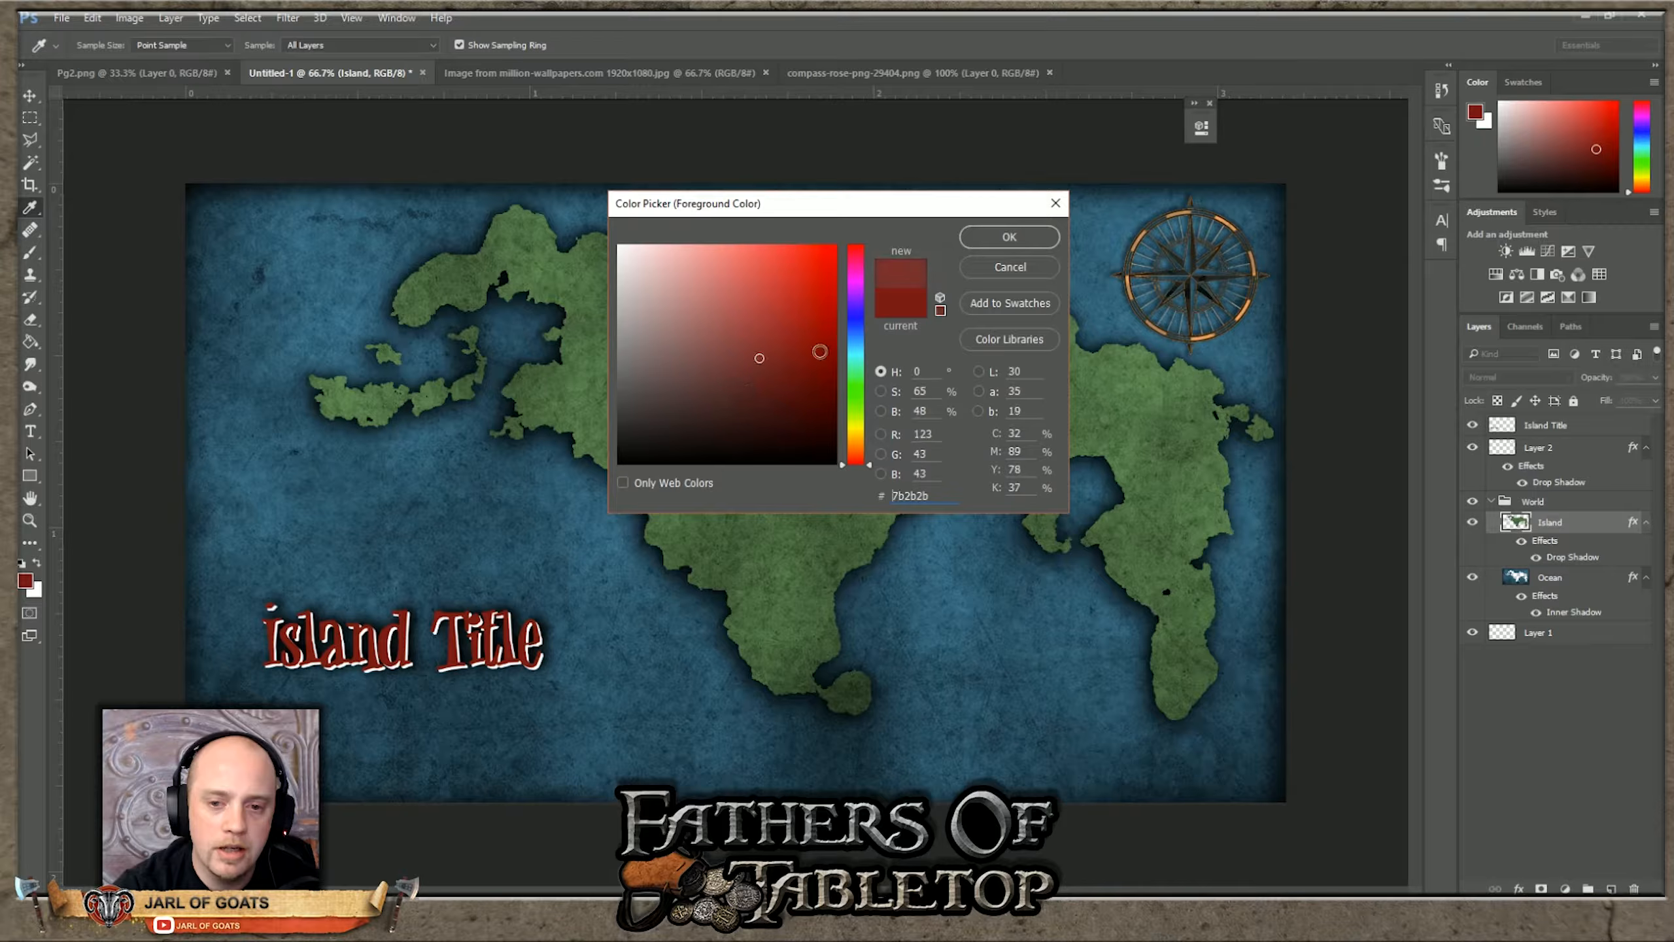
mouse_move(859, 441)
mouse_down()
mouse_move(859, 366)
mouse_move(859, 404)
mouse_up()
drag(695, 363, 626, 392)
click(1047, 242)
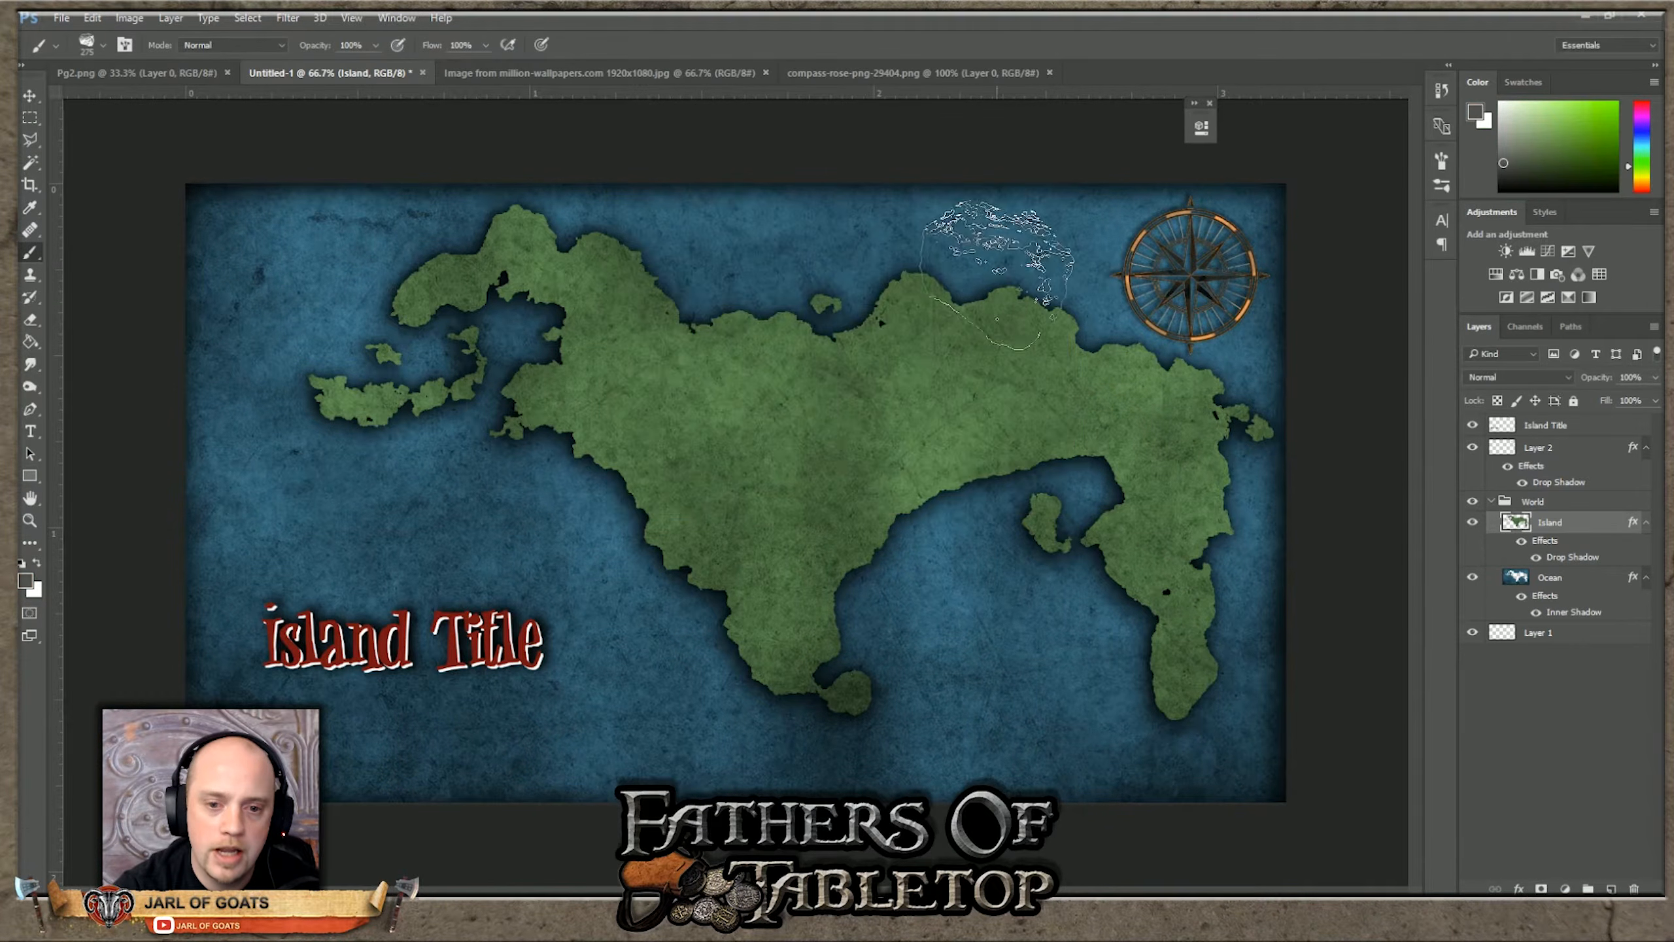
Step: Try the dark grey 275 px brush on the central and eastern parts of the island
mouse_move(744, 424)
mouse_down()
mouse_move(870, 433)
mouse_move(741, 422)
mouse_move(746, 465)
mouse_move(775, 470)
mouse_move(780, 509)
mouse_move(636, 392)
mouse_move(673, 356)
mouse_up()
mouse_move(976, 382)
mouse_down()
mouse_move(982, 359)
mouse_move(969, 395)
mouse_move(966, 363)
mouse_up()
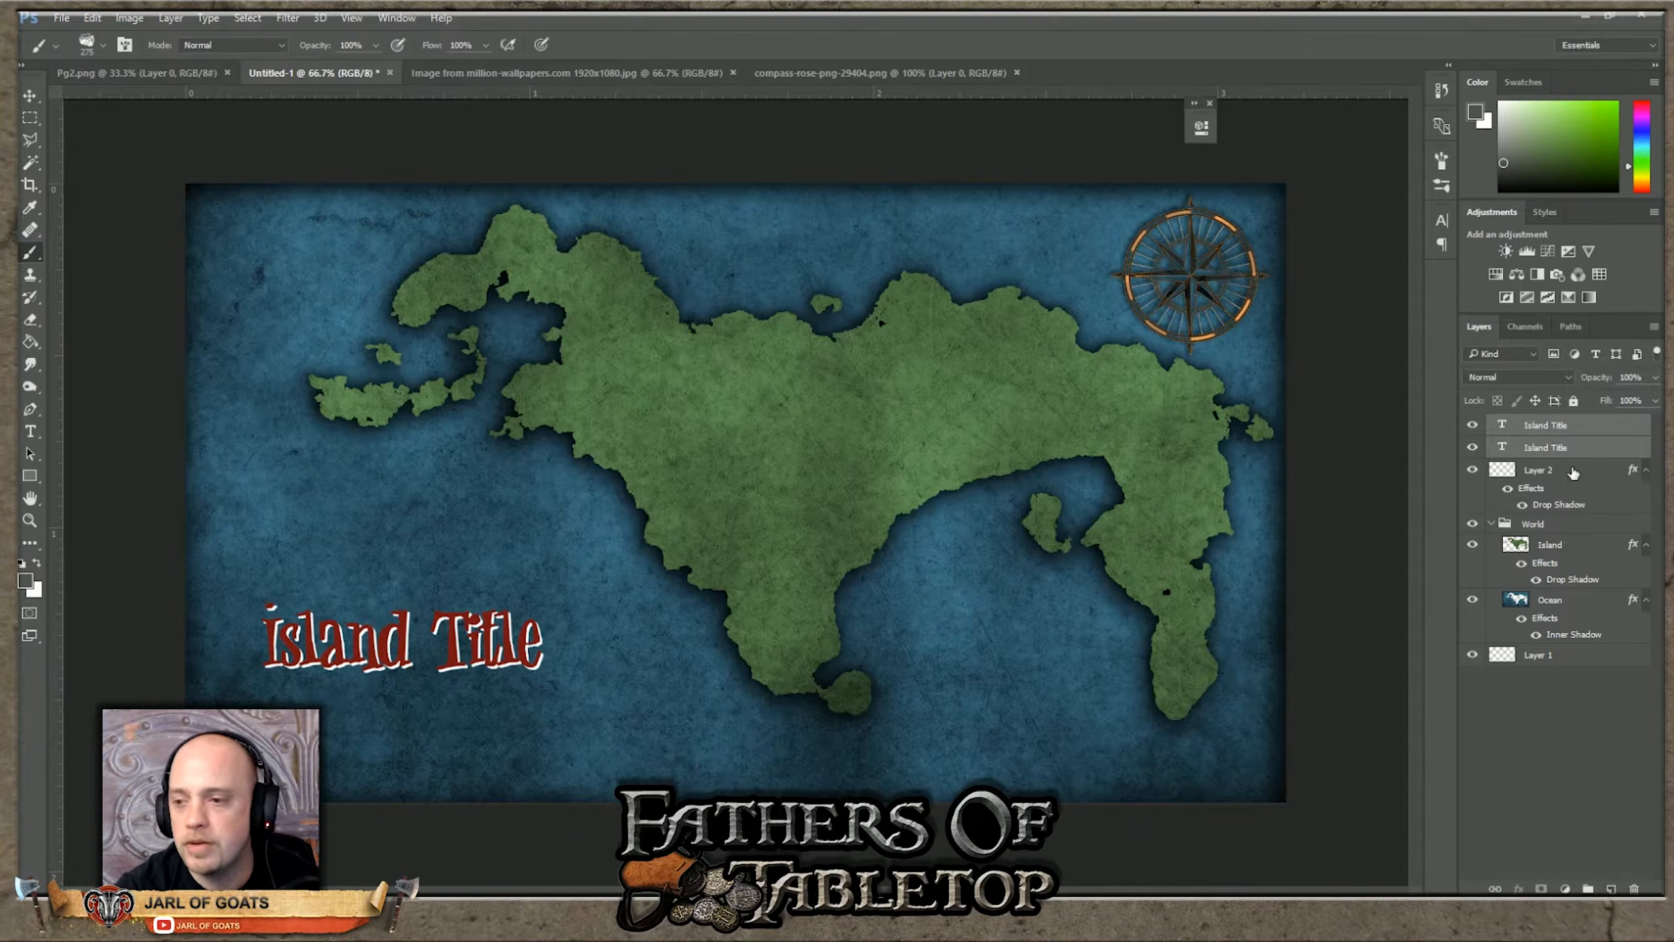
Step: Rasterize the two selected Island Title text layers and merge them into a single layer
right_click(1565, 440)
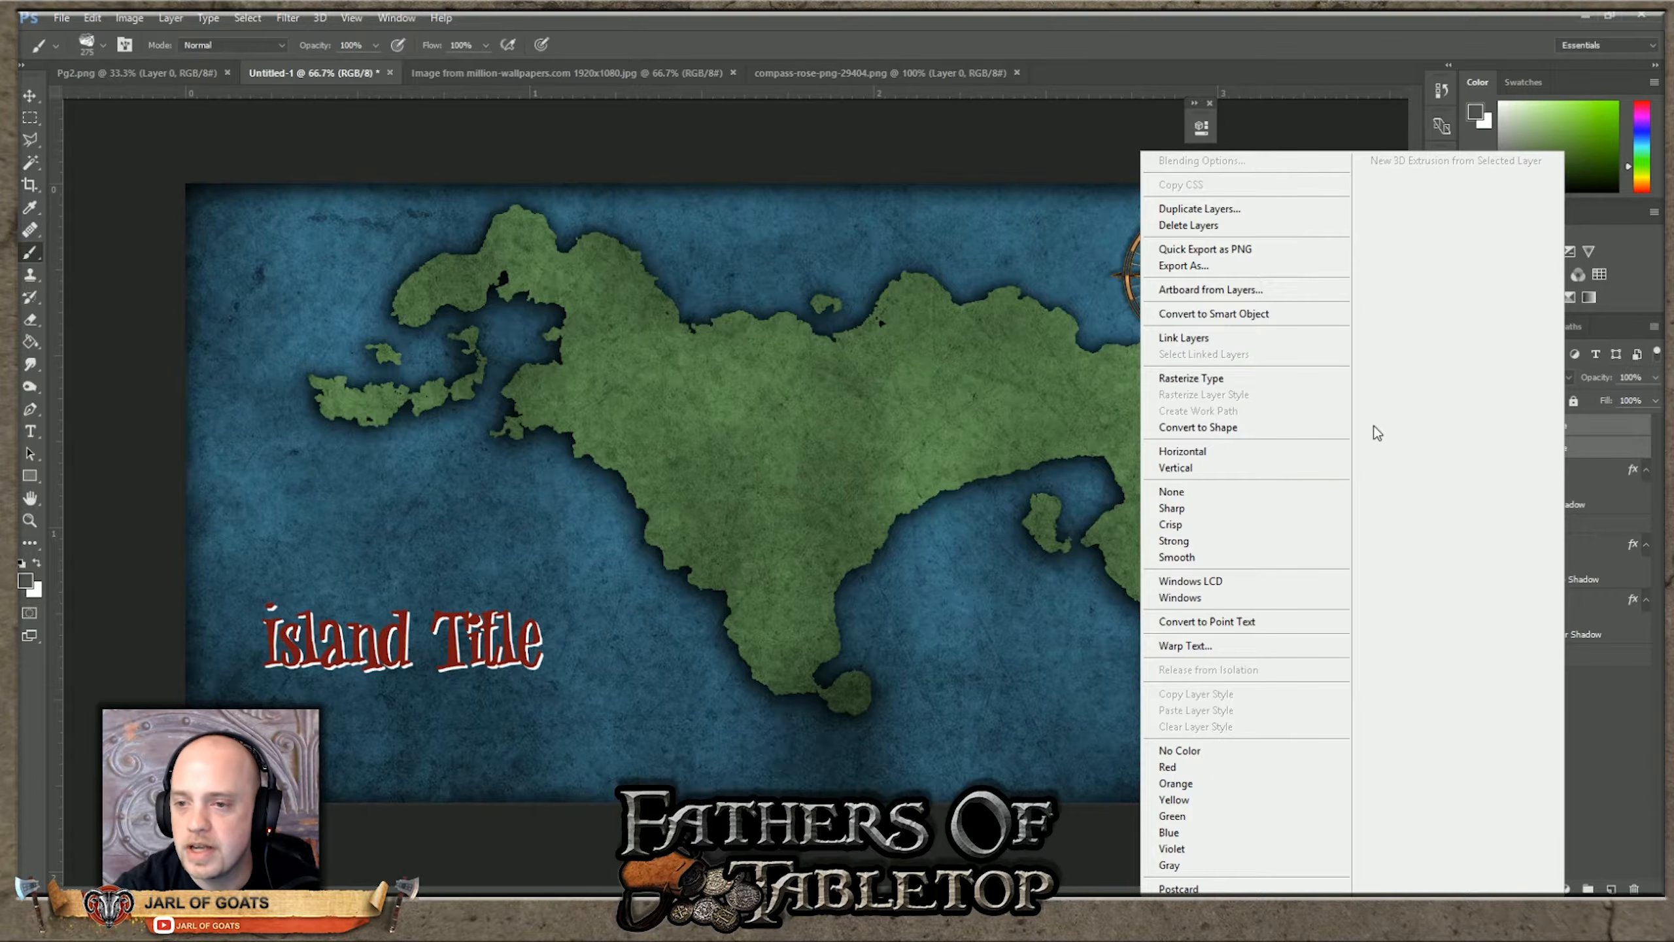
click(1241, 377)
right_click(1561, 448)
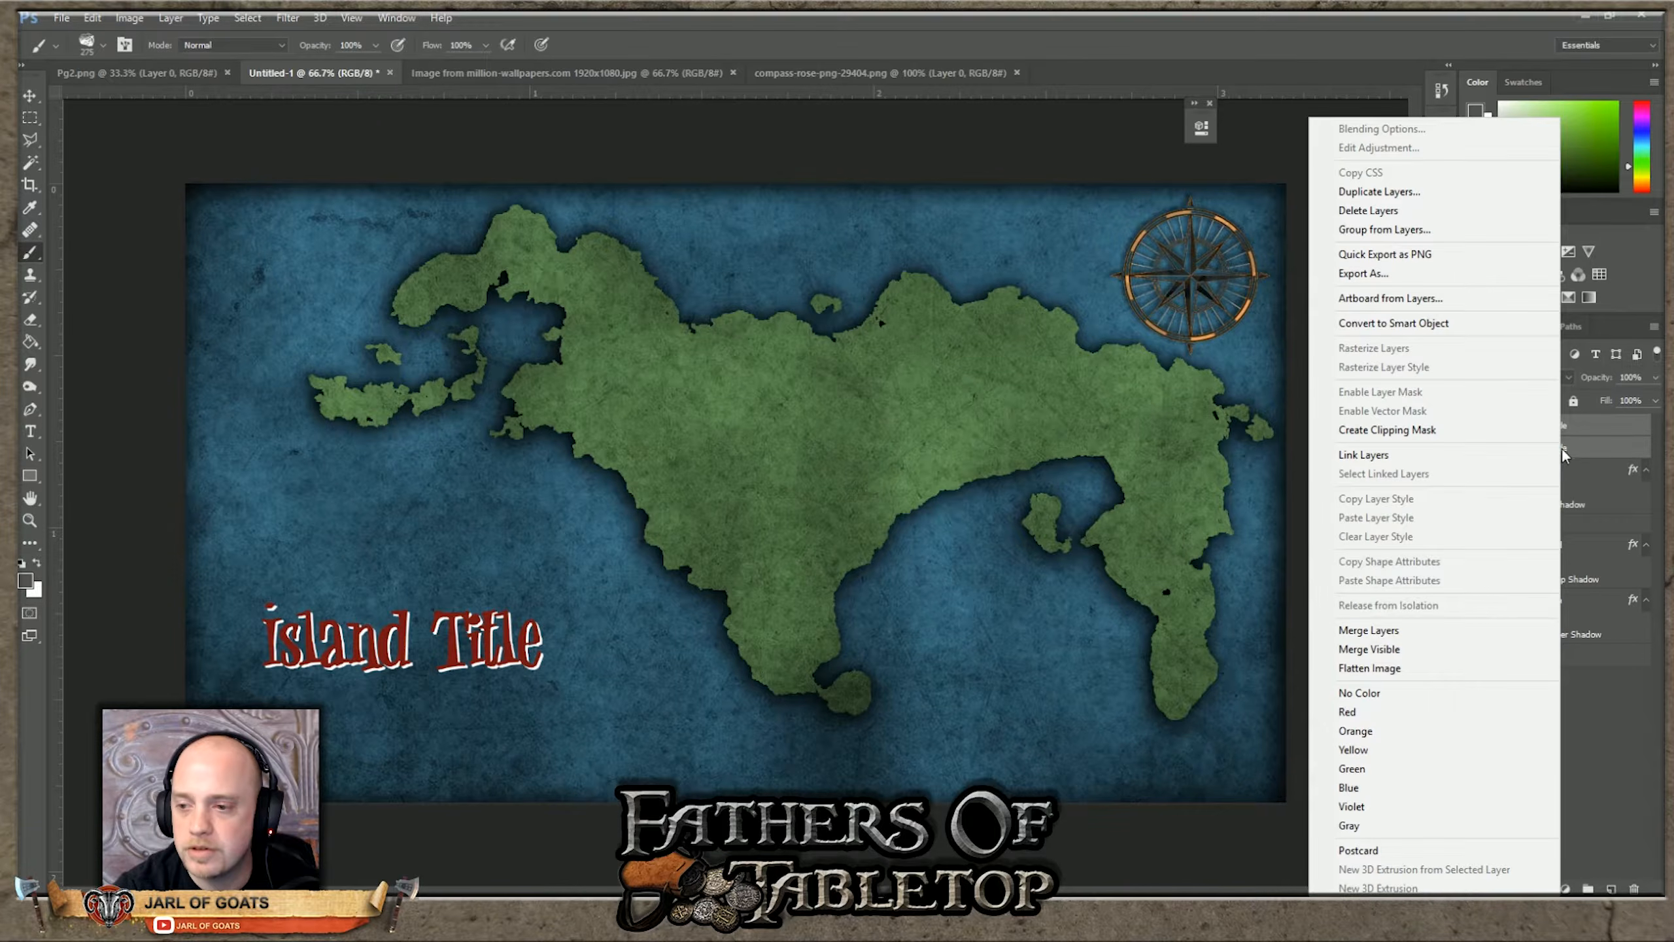
click(1364, 634)
Step: Choose the 1834 px mountain peak brush preset for the Brush tool and reduce its size to 196 px
click(102, 42)
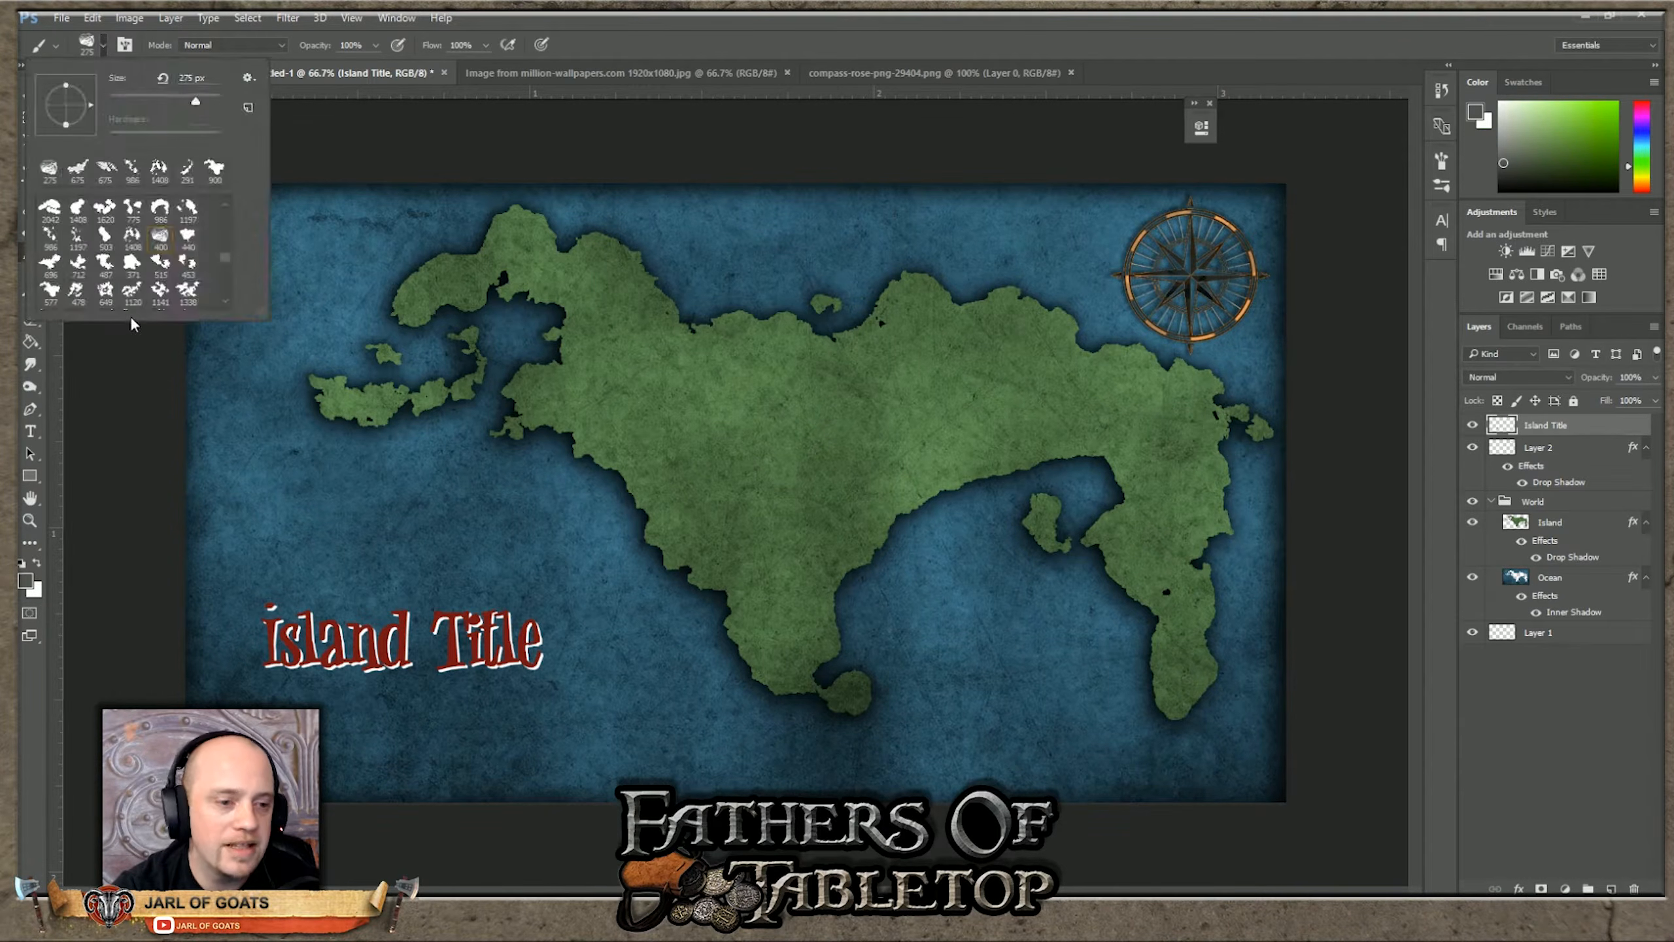
scroll(165, 261, down, 10)
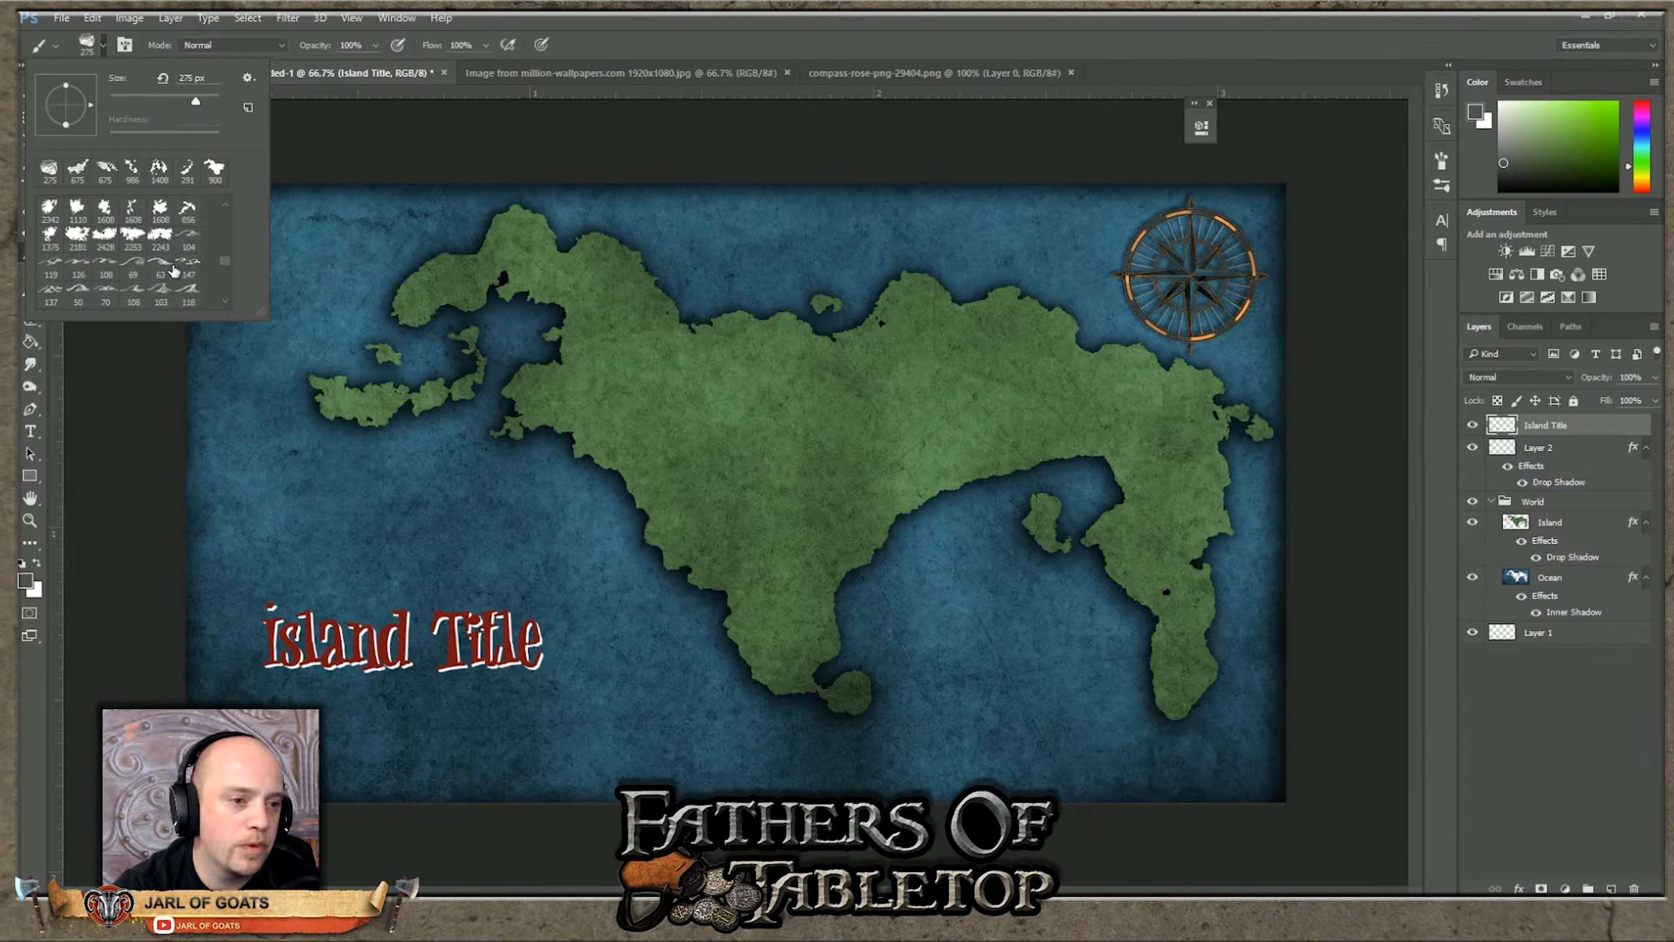
scroll(171, 257, down, 2)
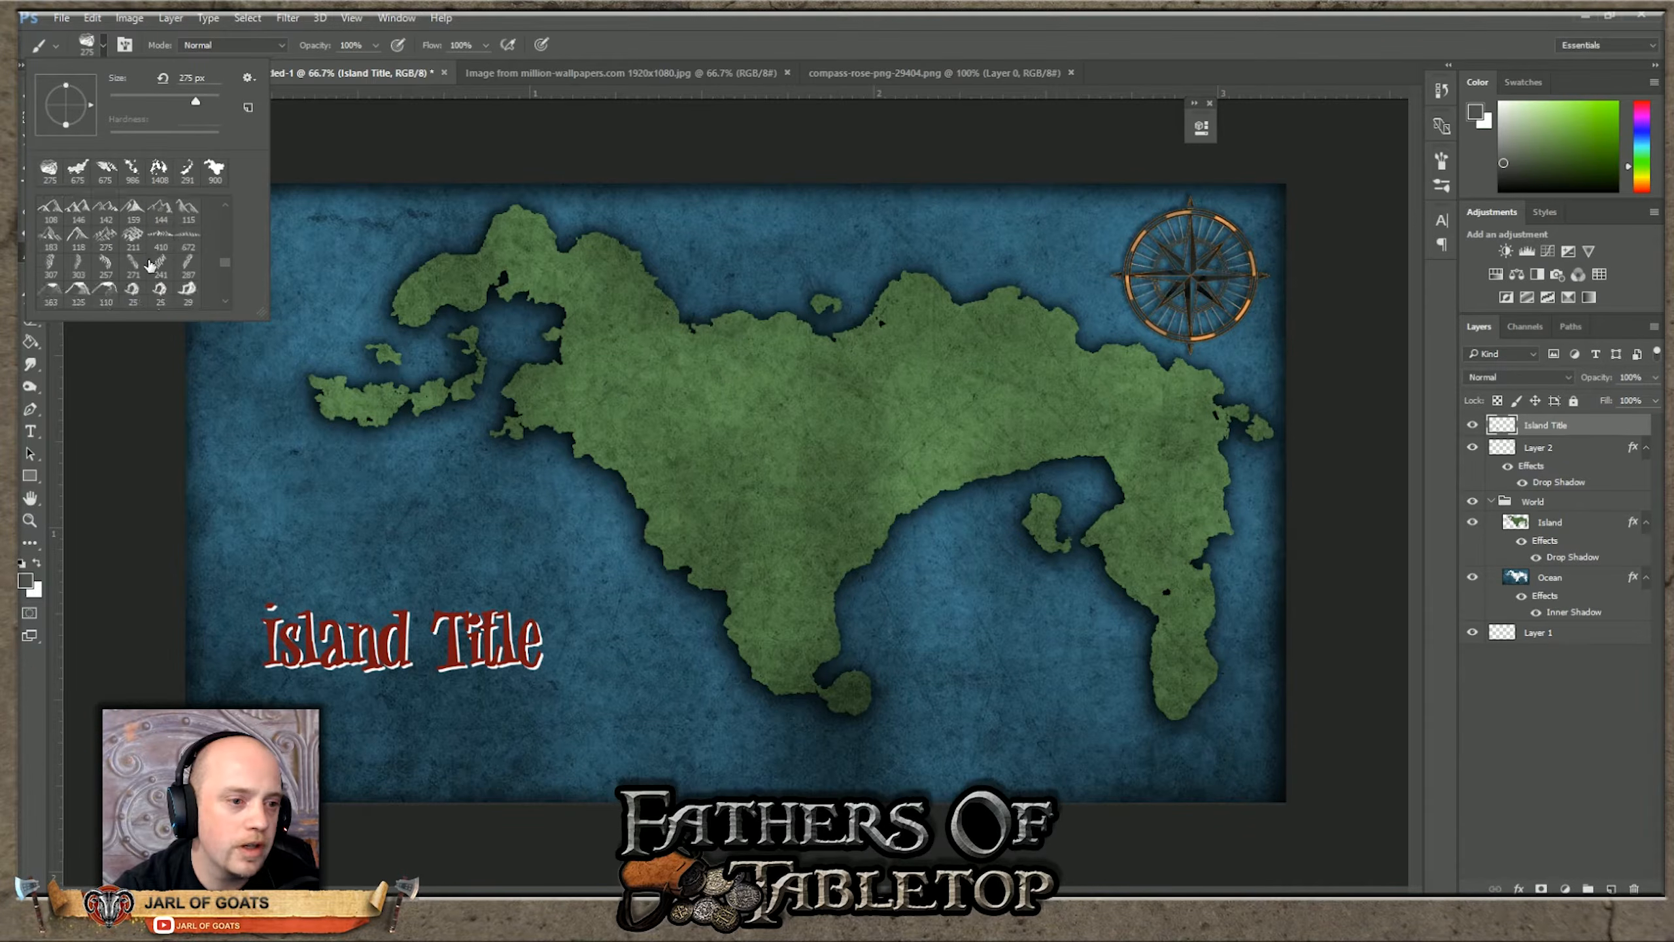
scroll(88, 260, down, 2)
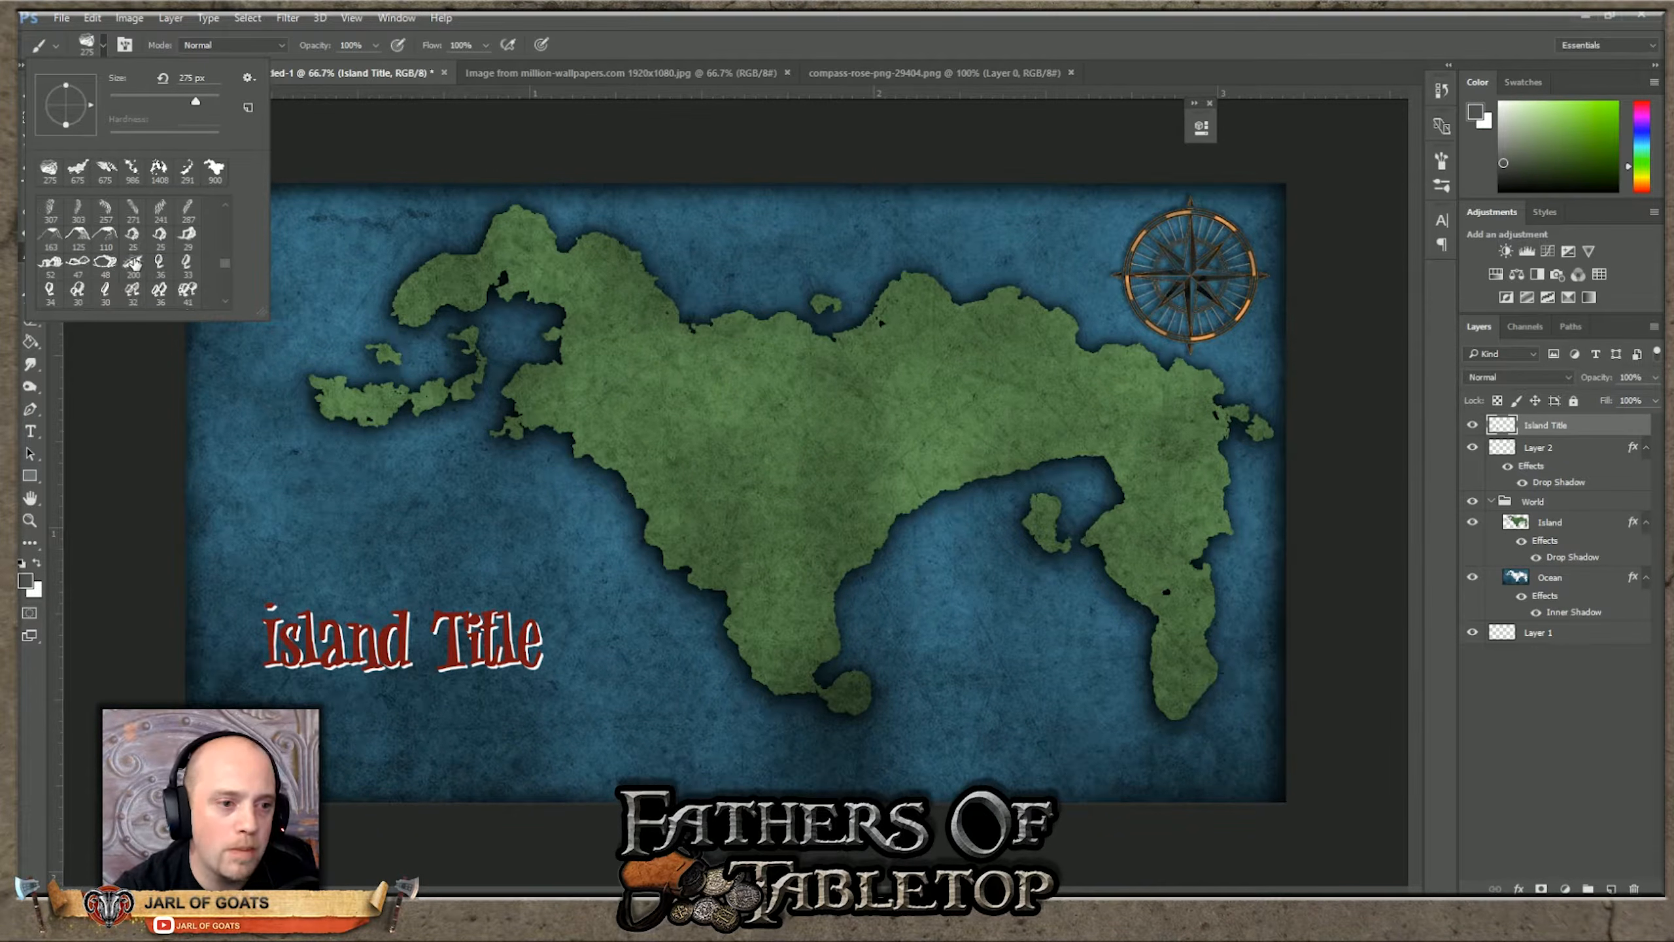
scroll(134, 263, up, 3)
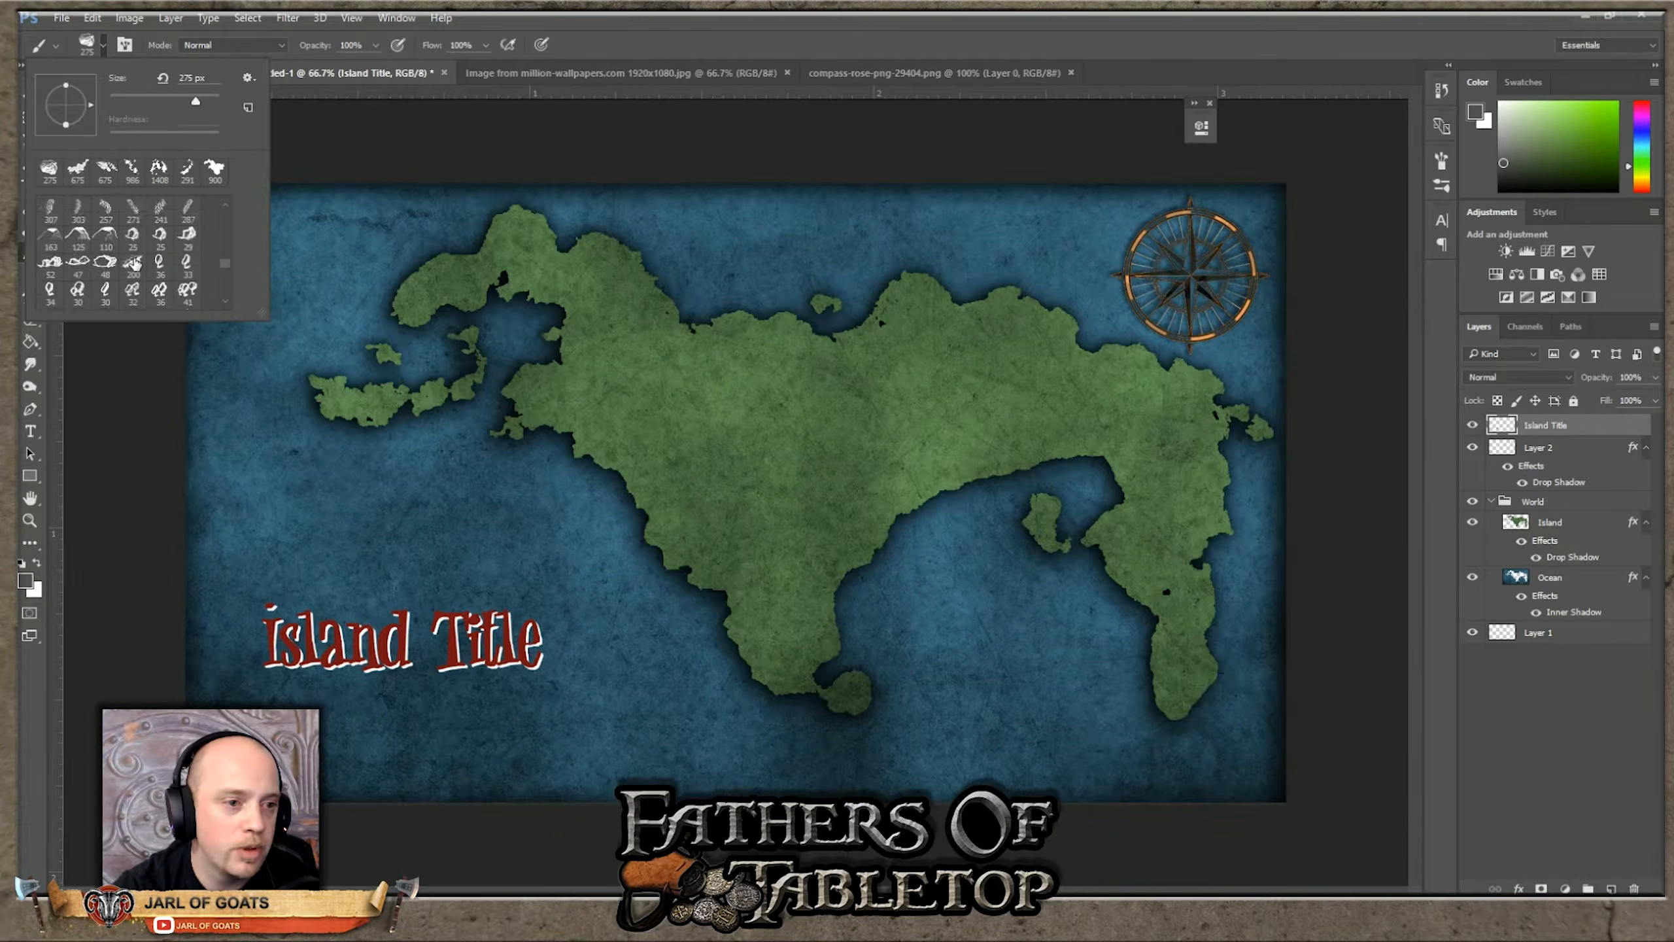
scroll(135, 264, up, 1)
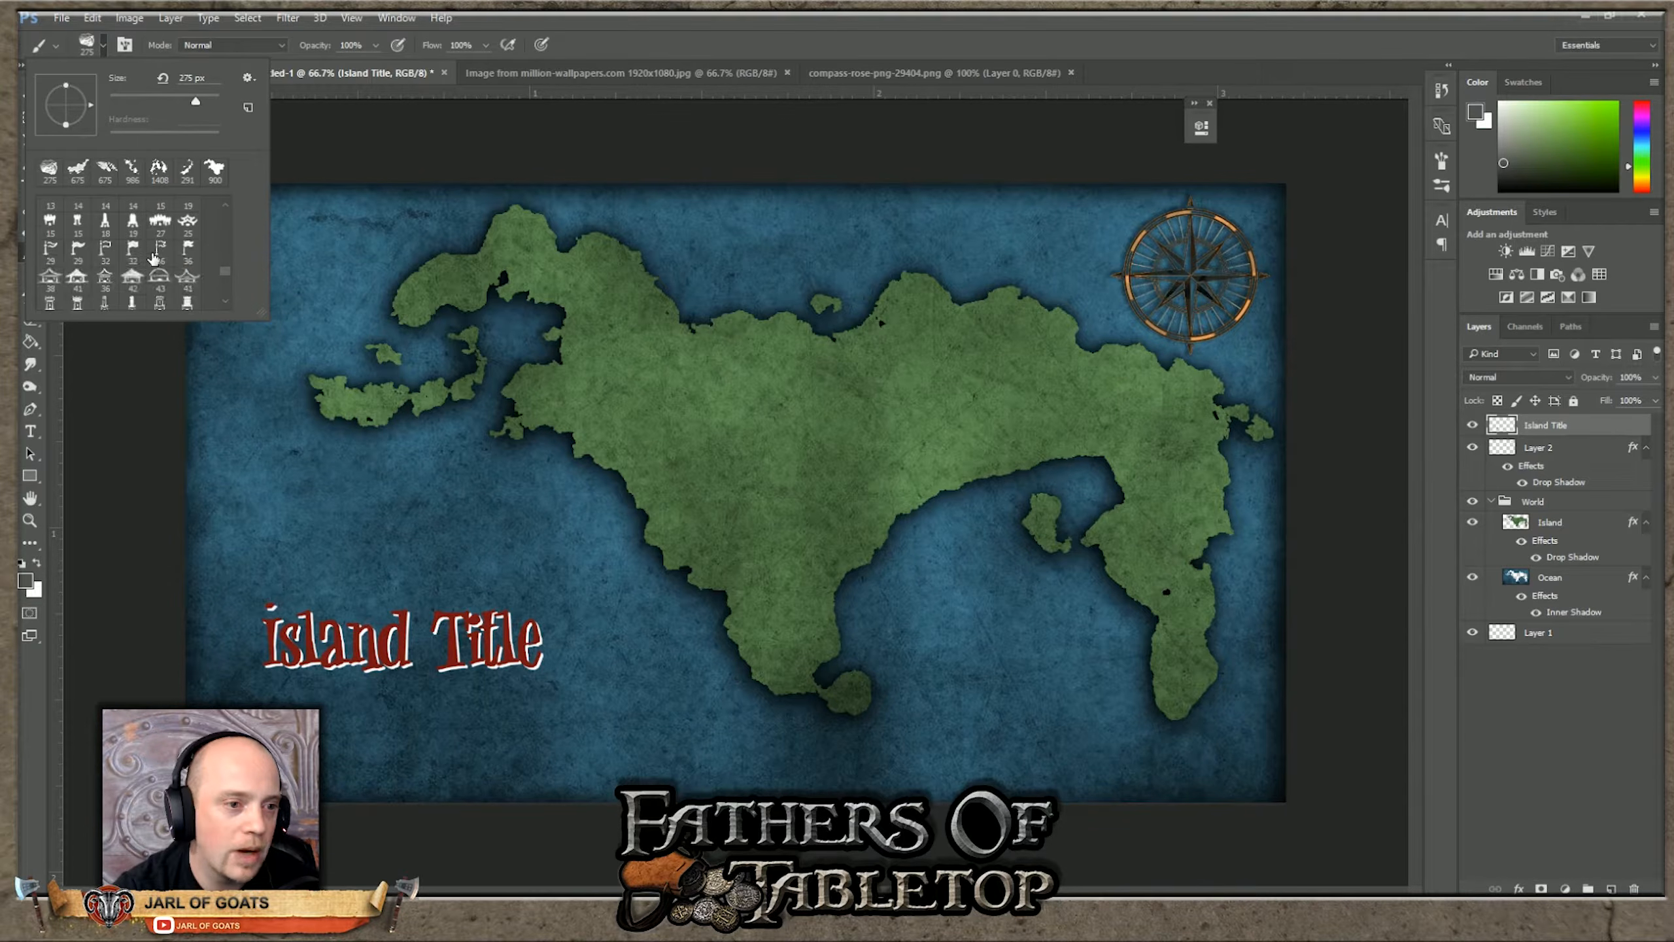
scroll(145, 263, down, 6)
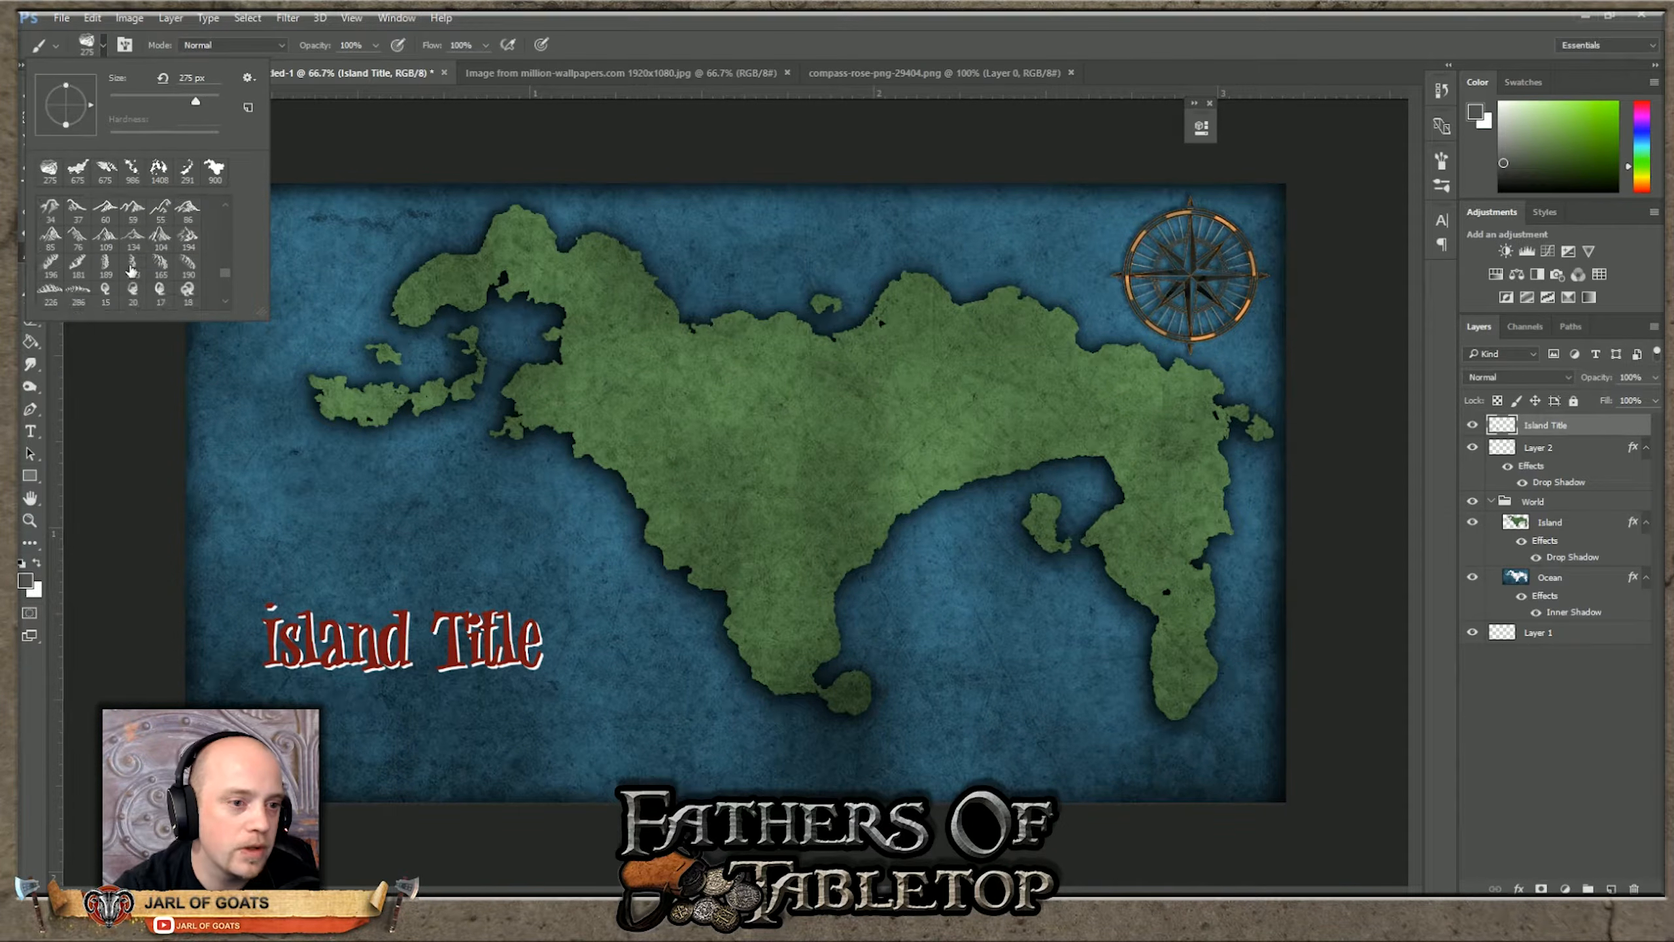
scroll(132, 270, down, 6)
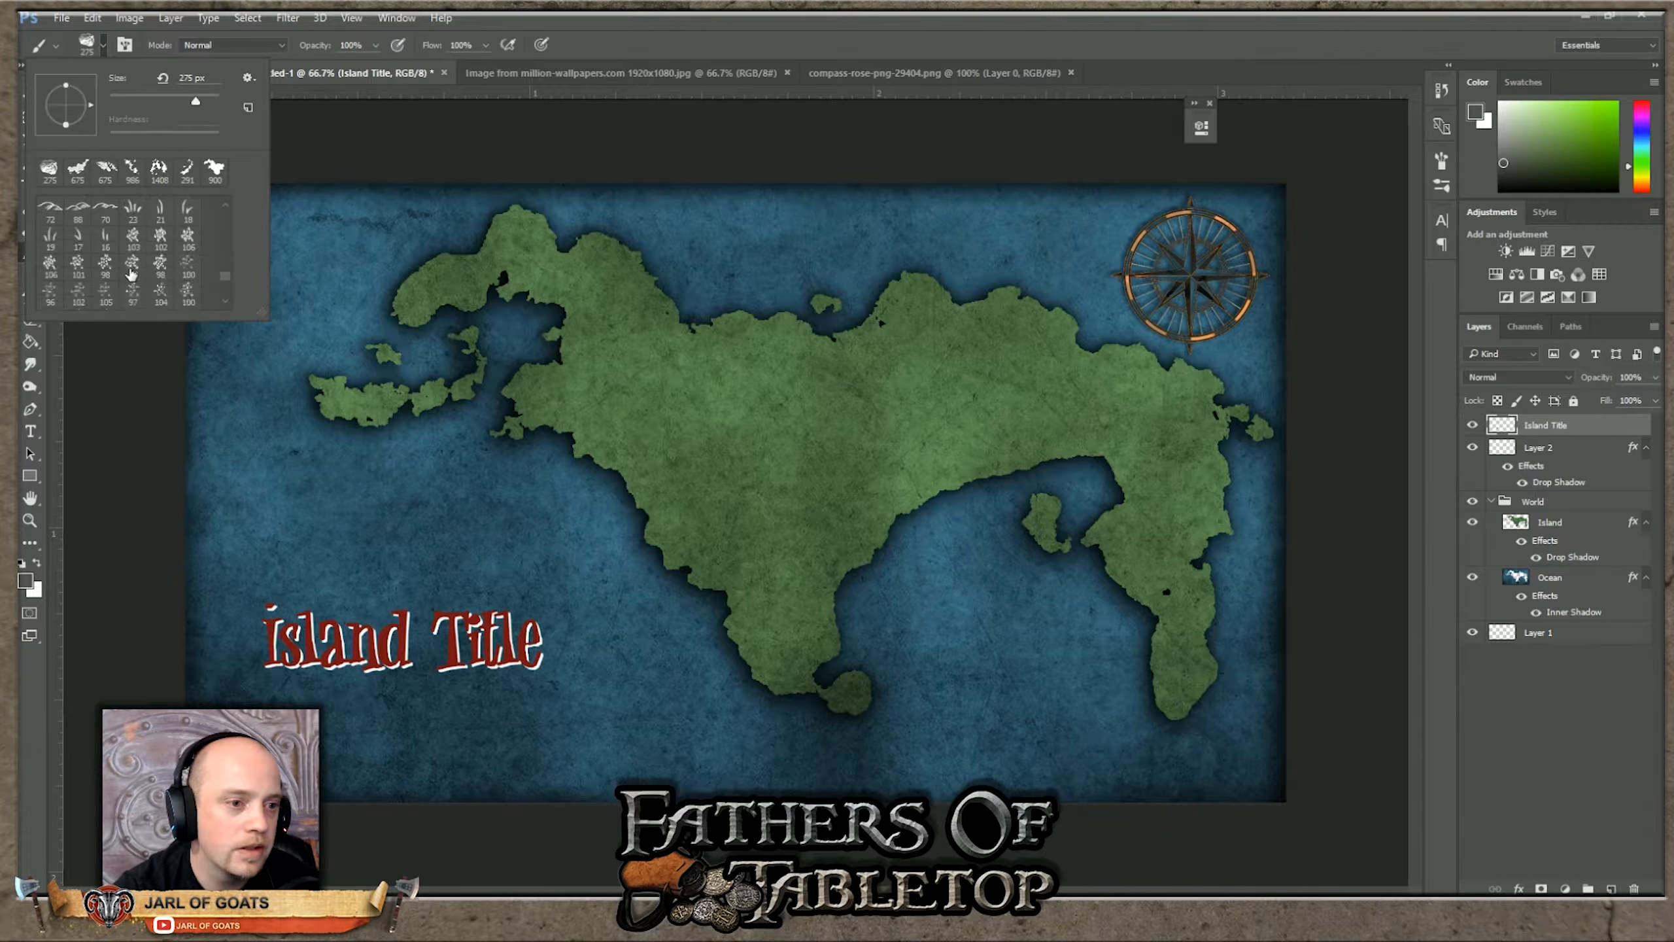
scroll(162, 286, down, 2)
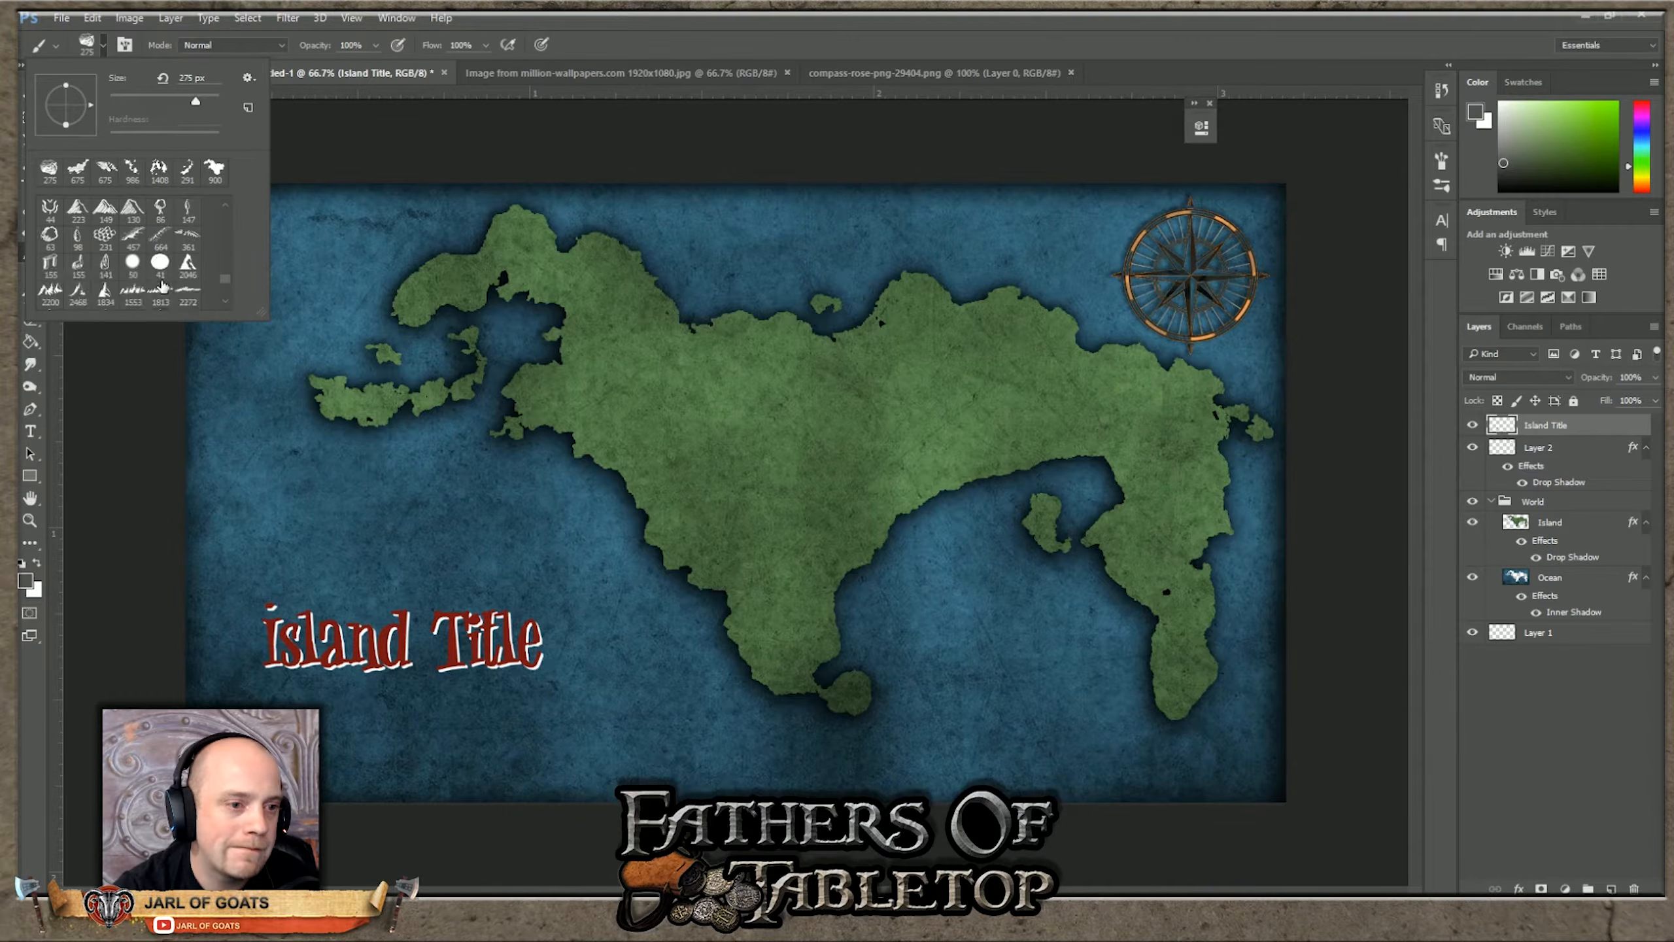
scroll(162, 286, down, 2)
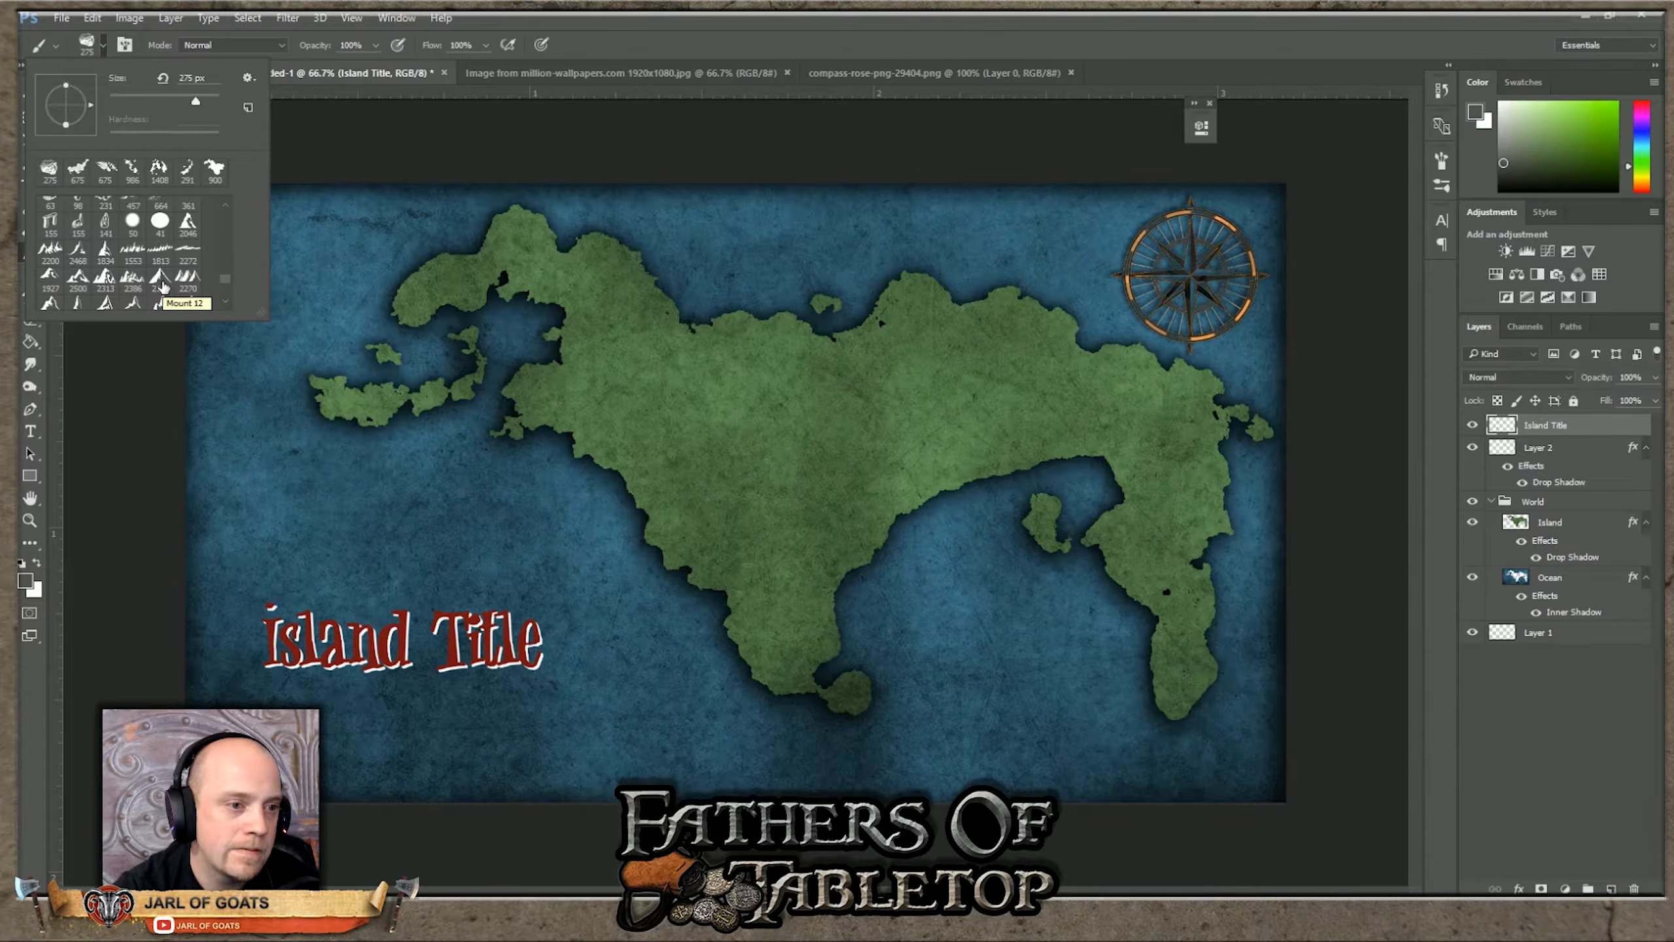
scroll(164, 285, down, 2)
scroll(164, 286, down, 4)
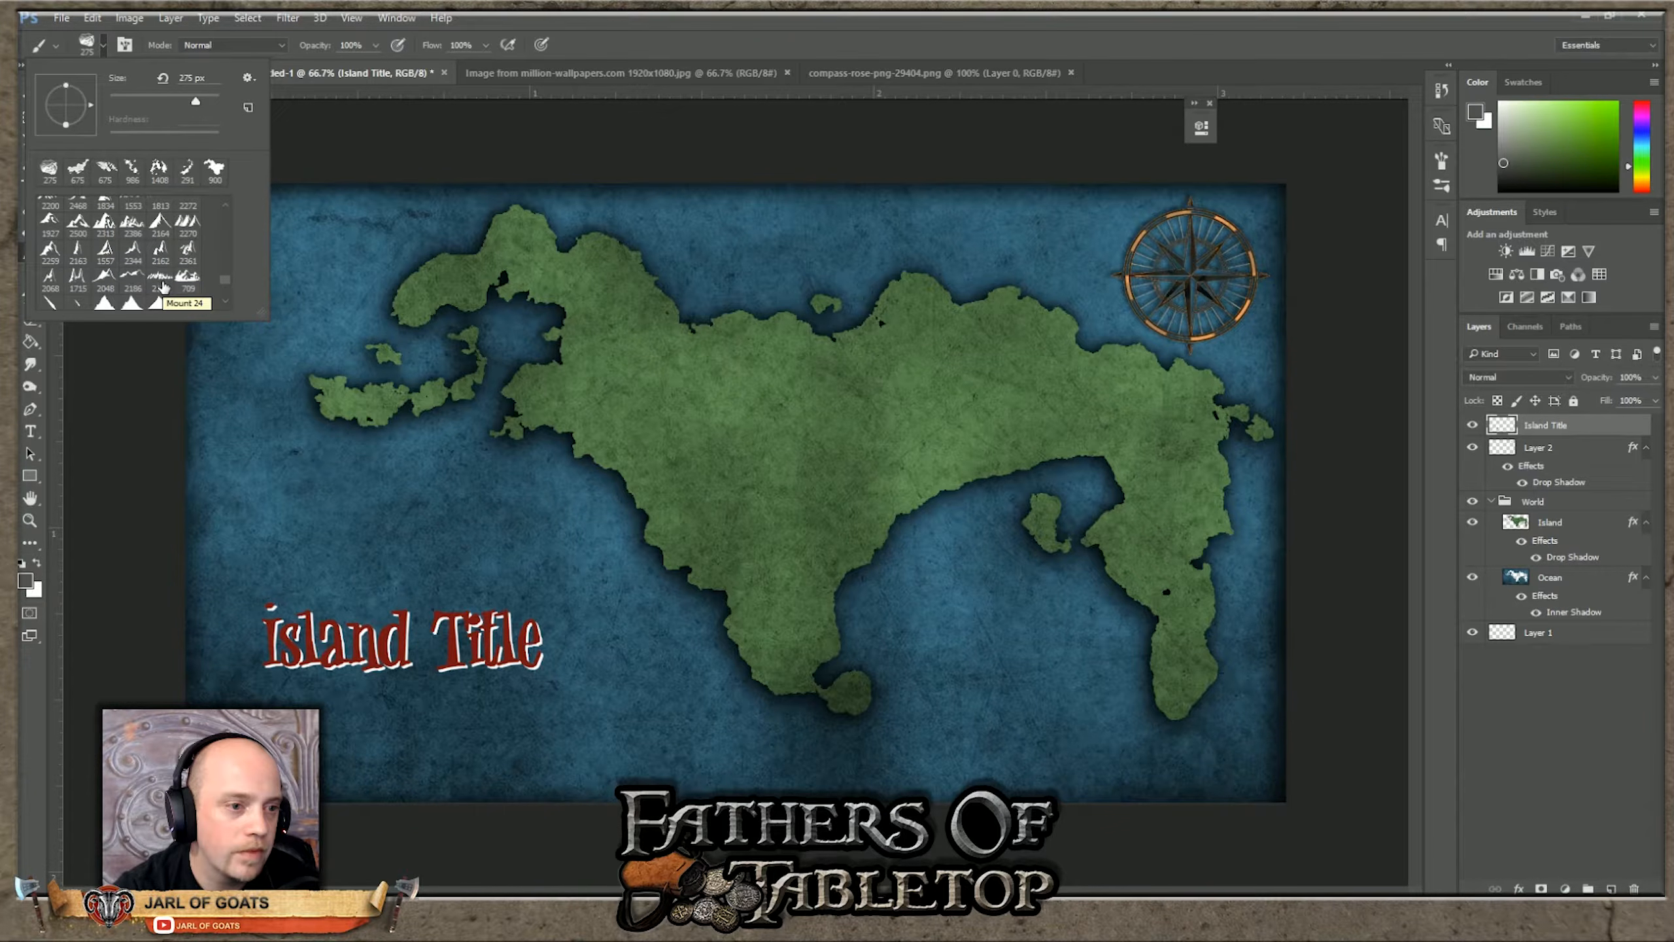
scroll(163, 286, up, 4)
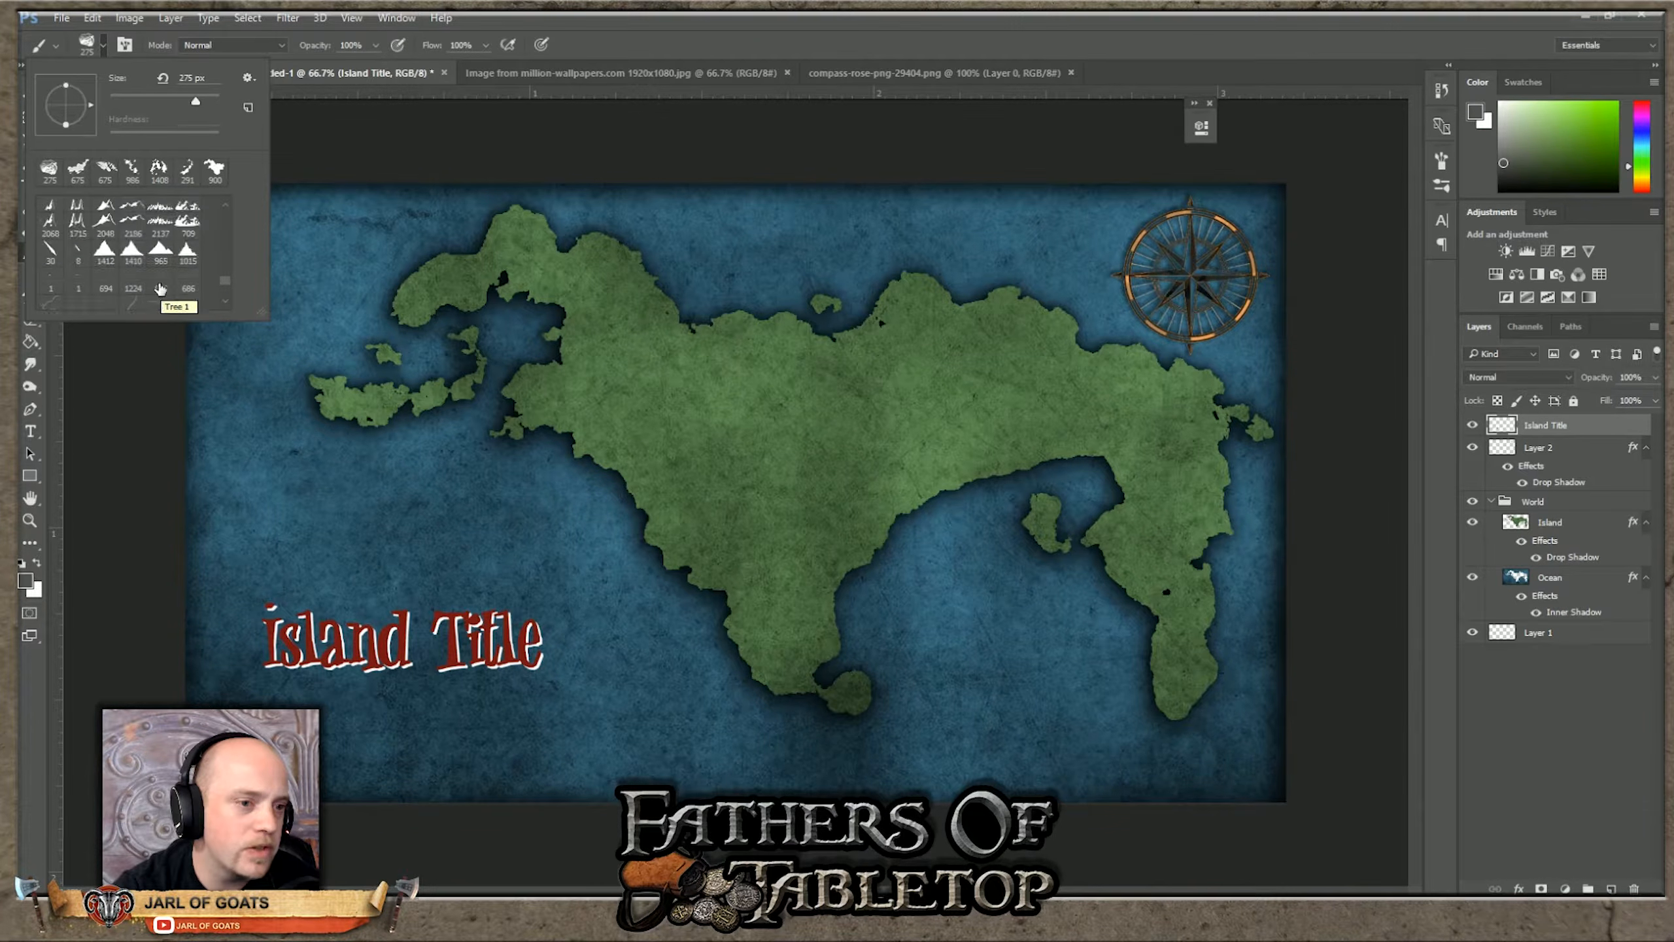
scroll(109, 290, up, 1)
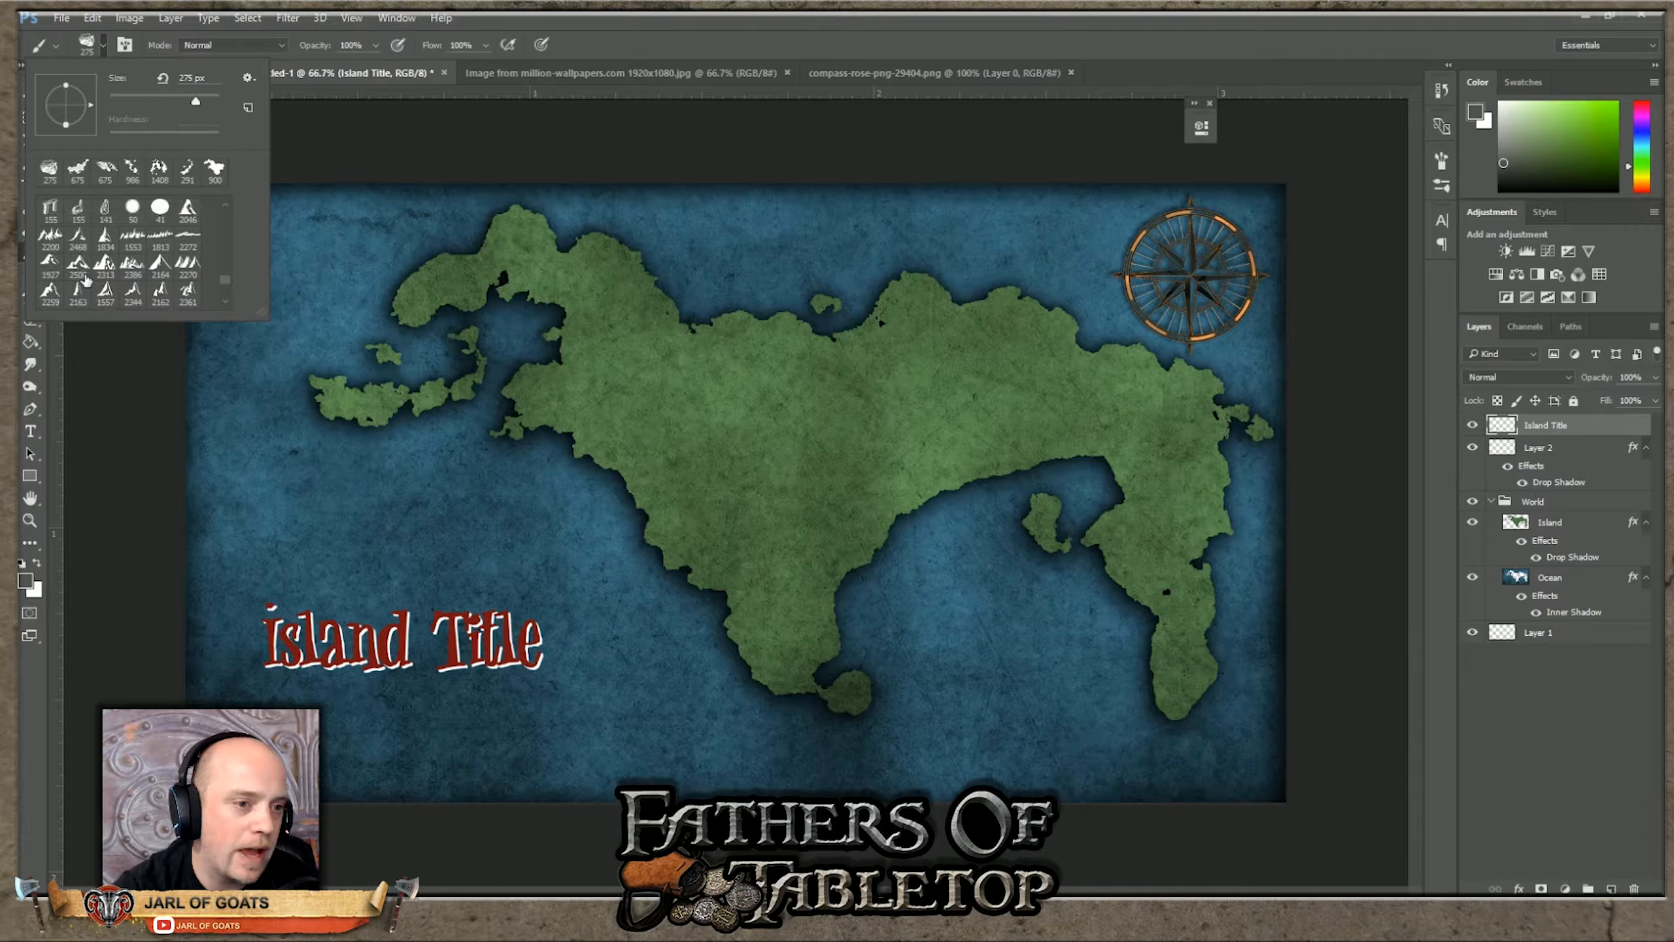
click(103, 236)
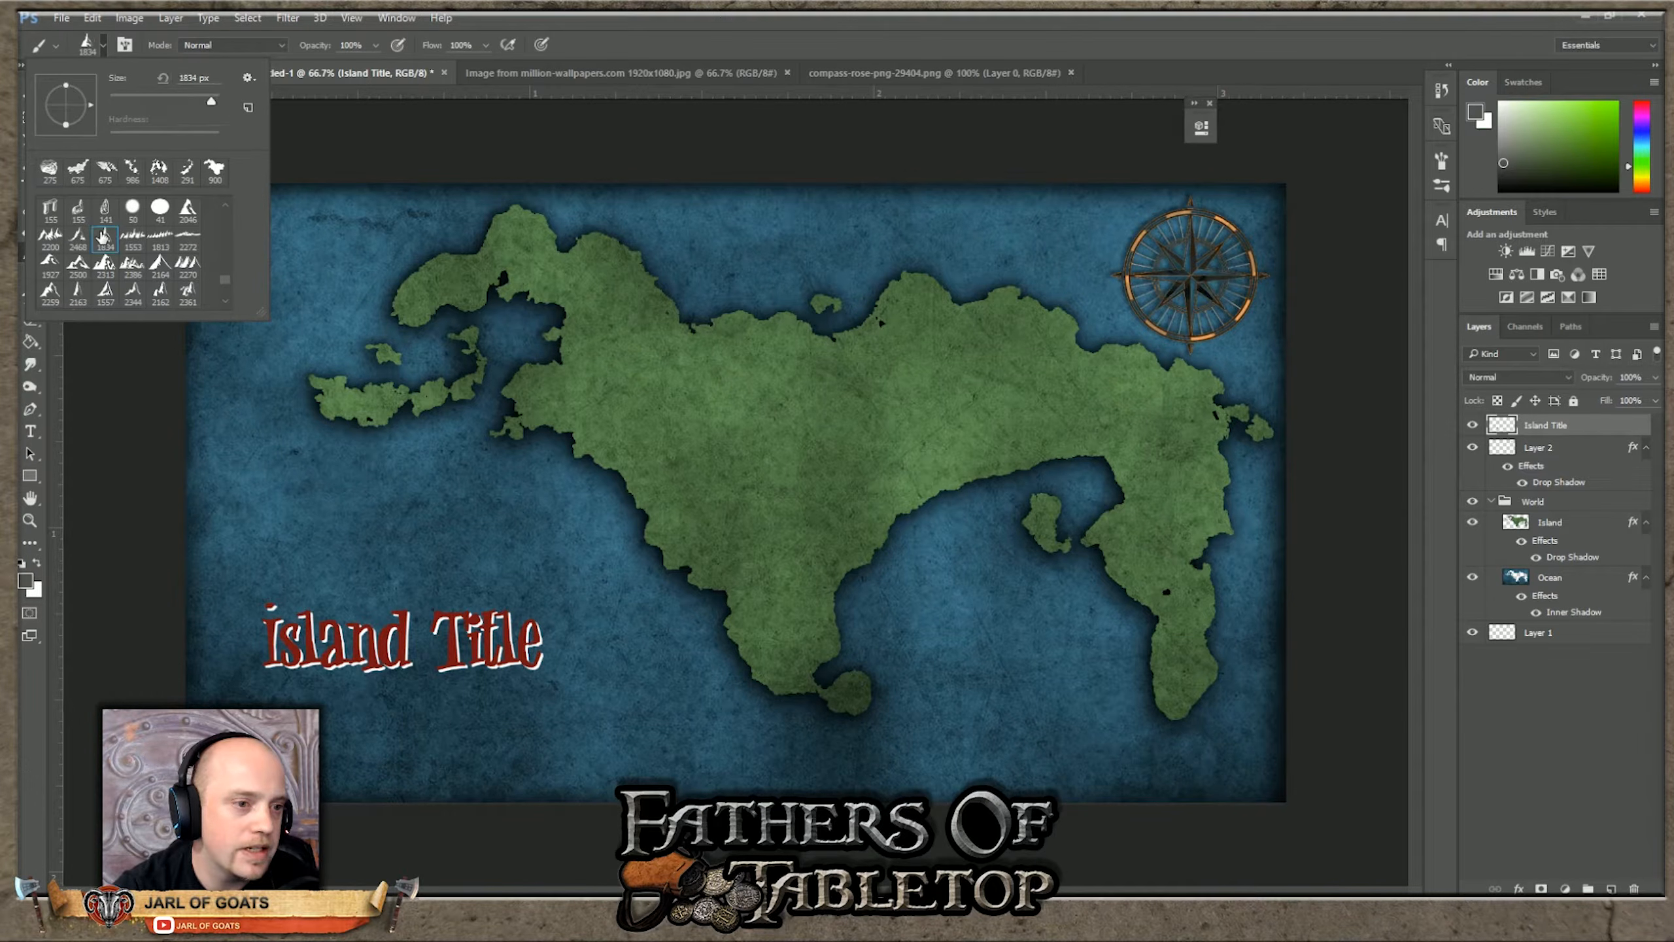
click(195, 96)
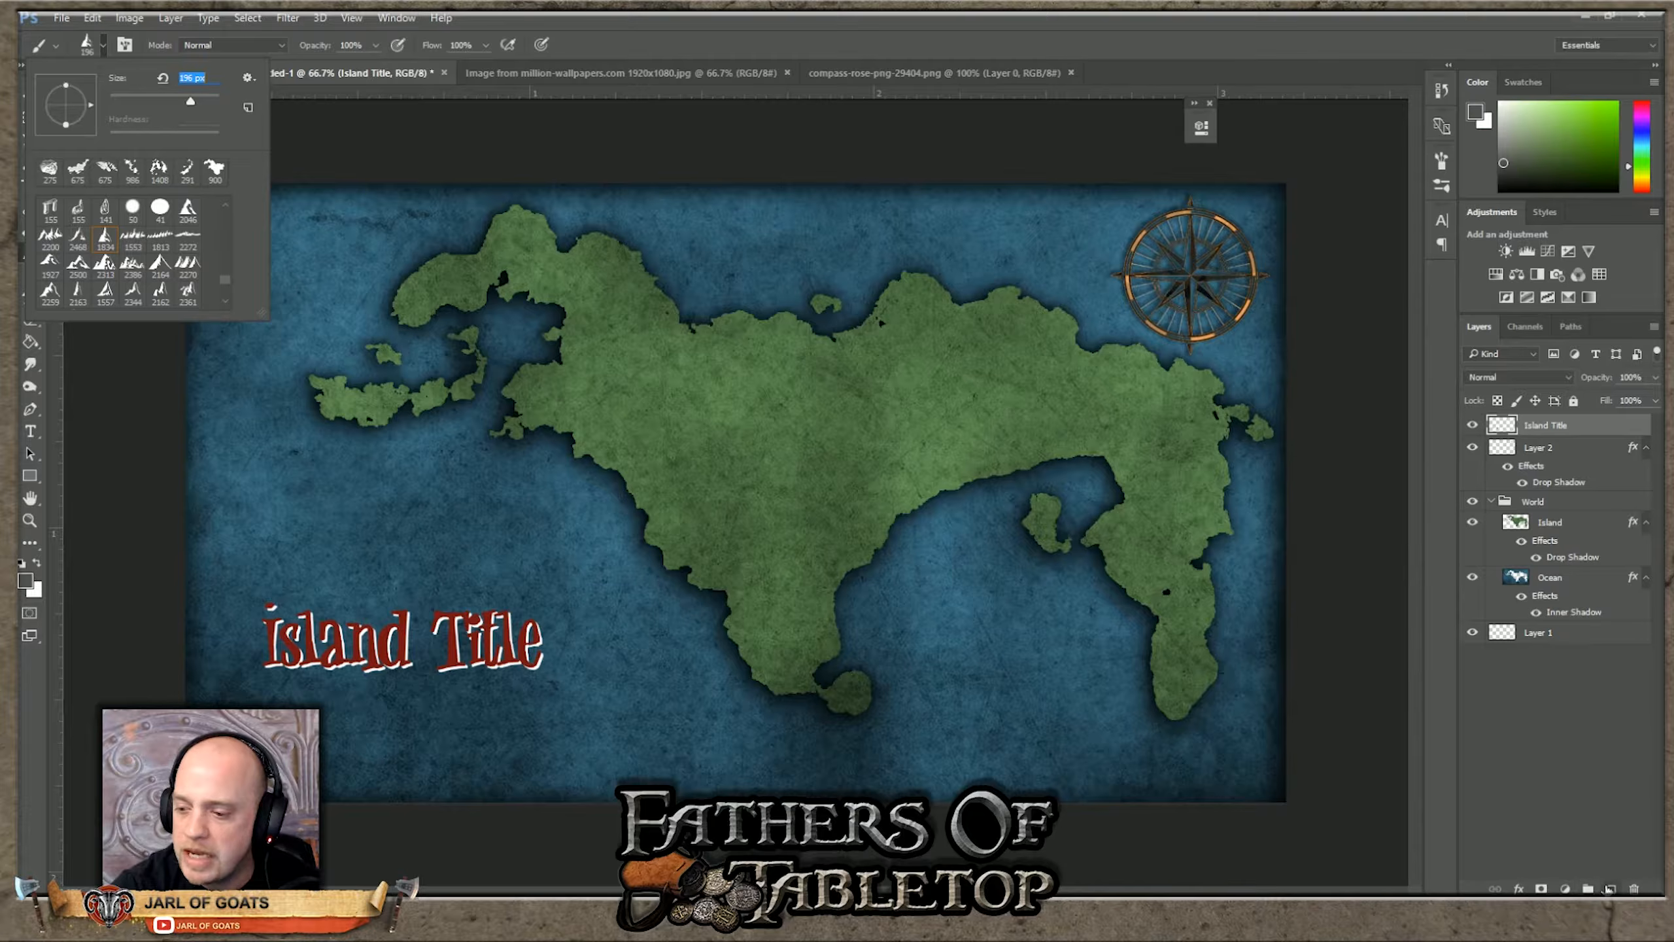
Step: Add a new layer above the Island Title layer and name it Spire
click(1611, 887)
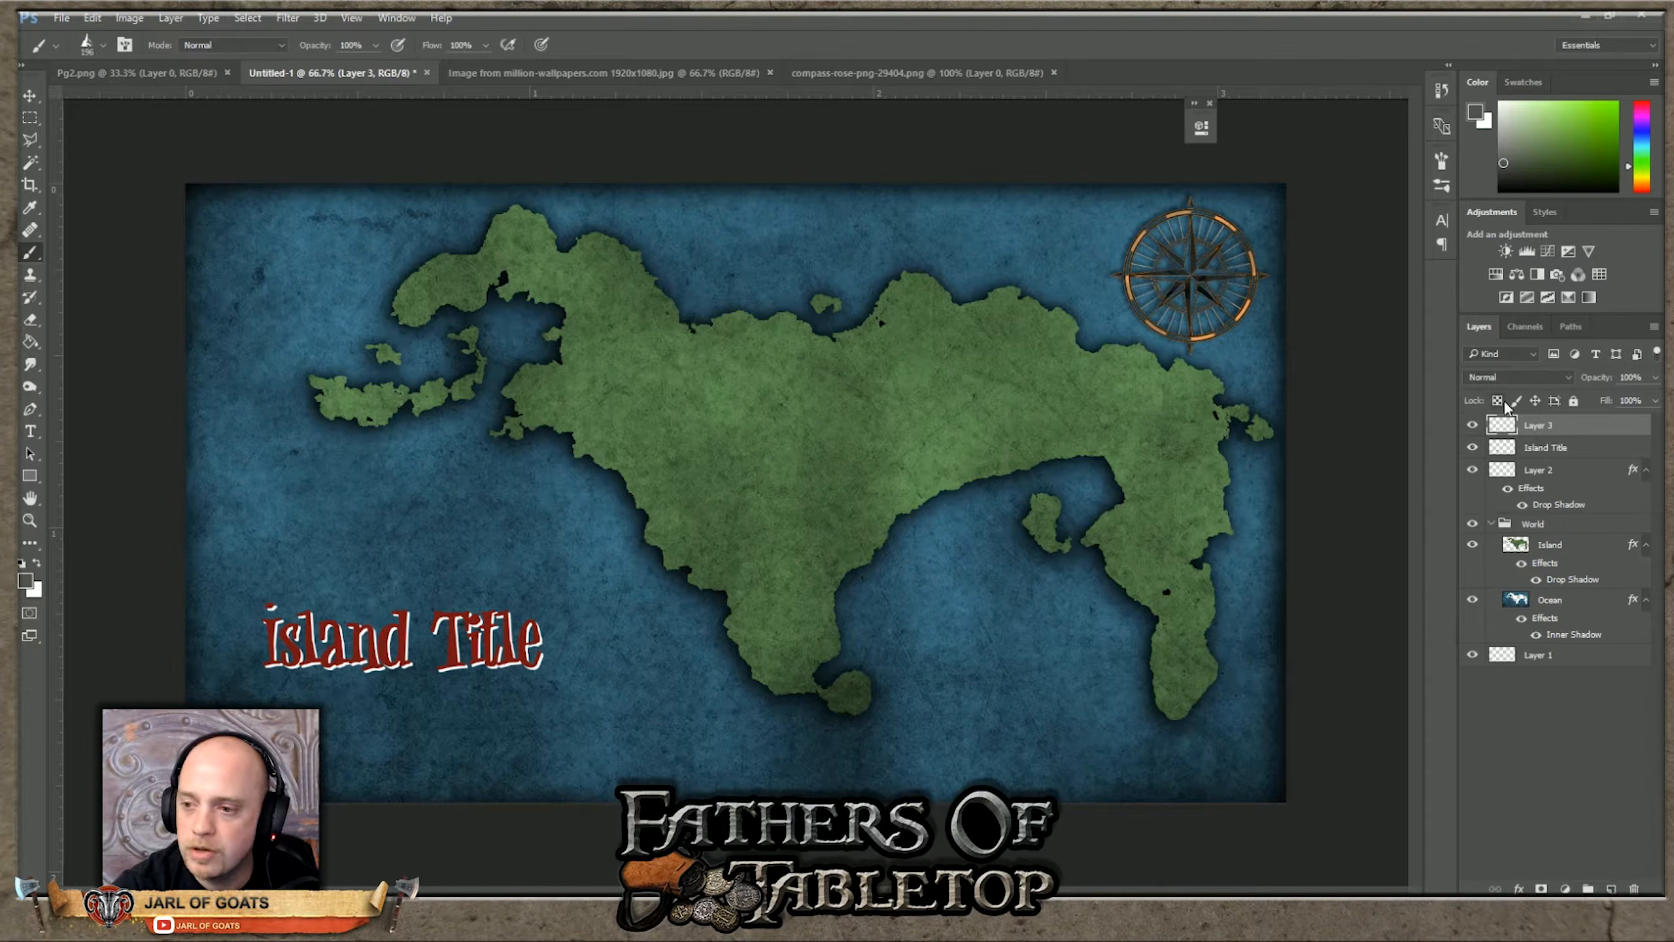
double_click(1538, 424)
text(Spire)
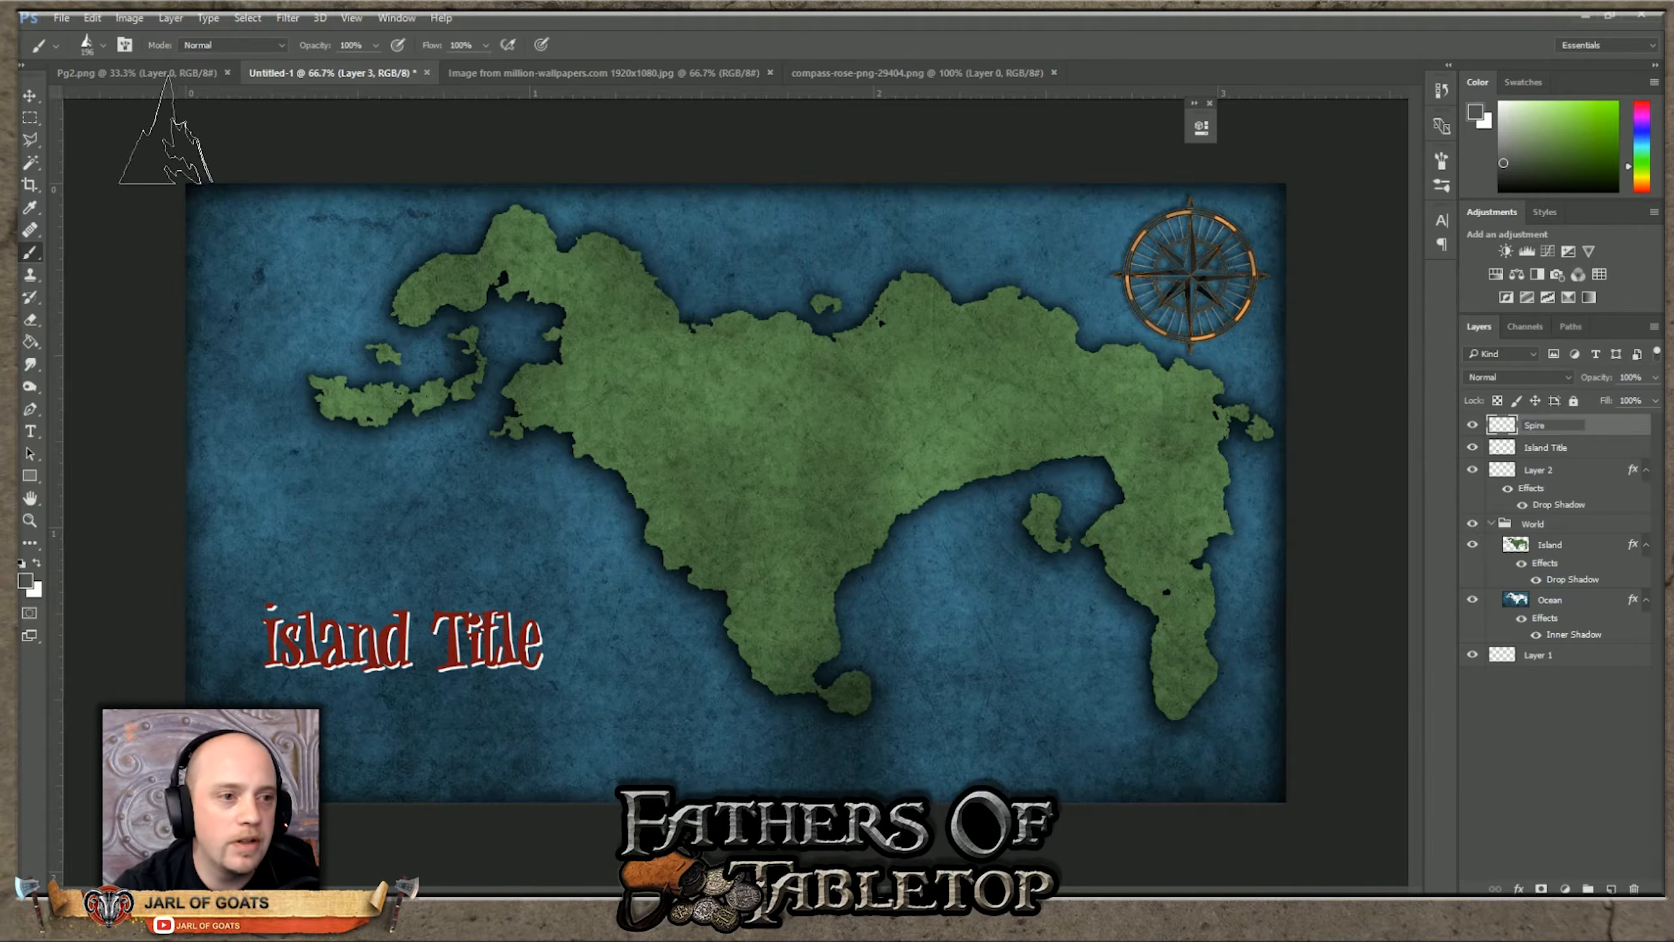
Step: Set the foreground colour to black (000000) and stamp one mountain peak in the middle of the island
click(26, 580)
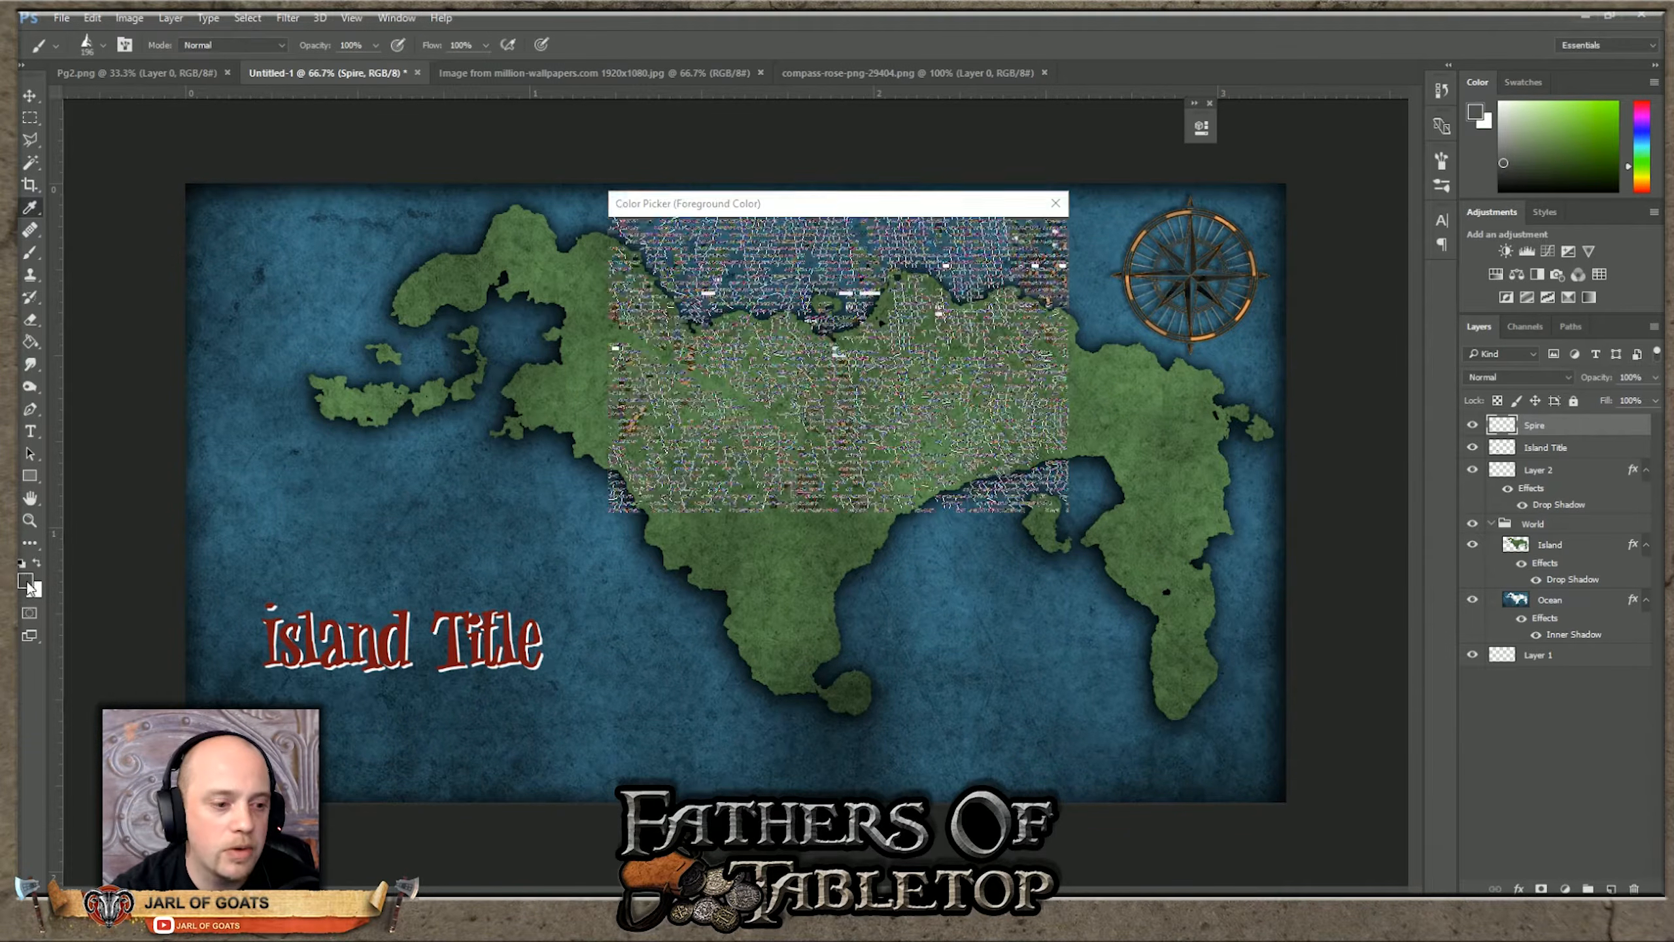
drag(629, 454, 616, 465)
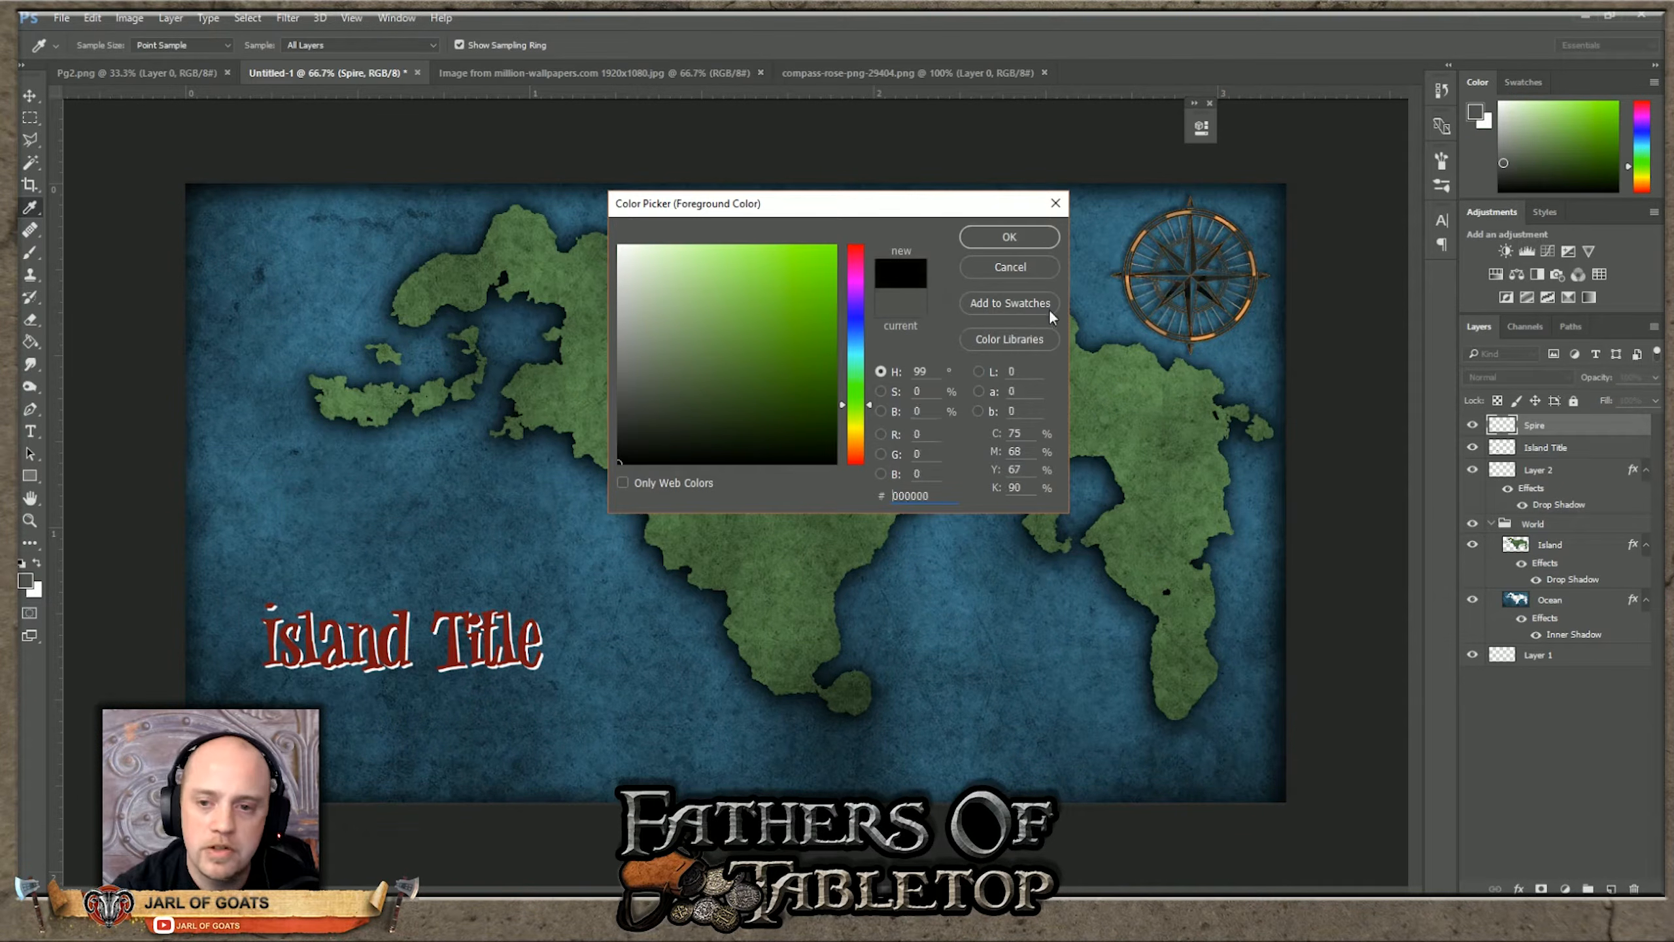
click(1038, 239)
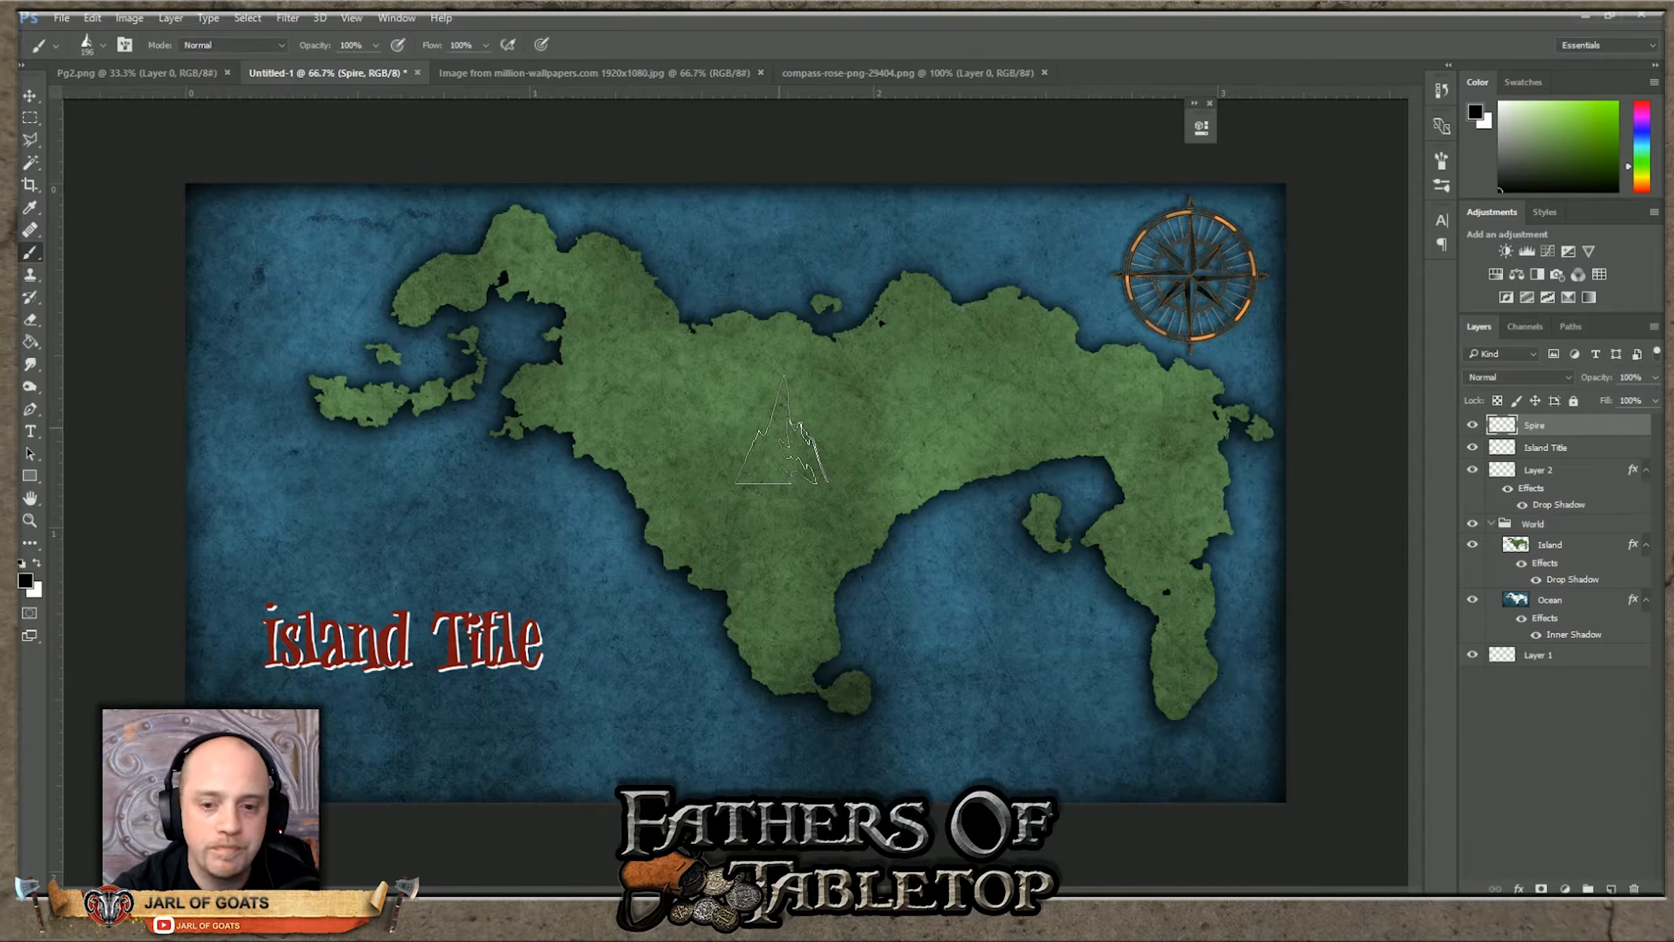
click(771, 416)
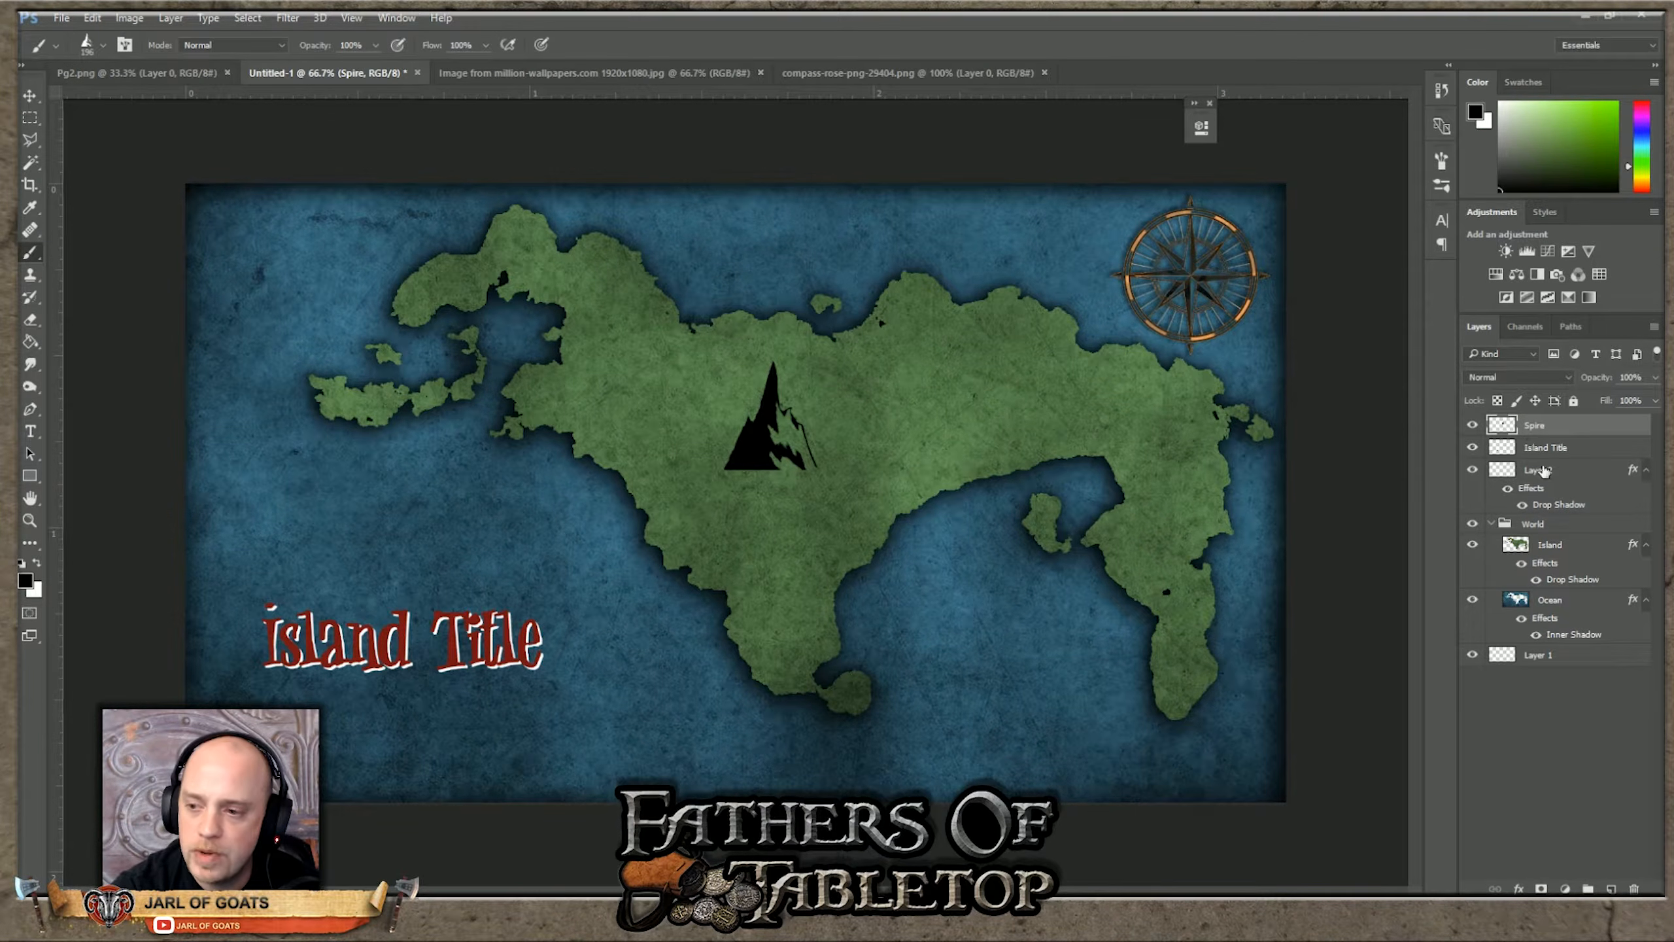
Step: Add a new layer above the Spire layer and name it Mountains
click(1589, 889)
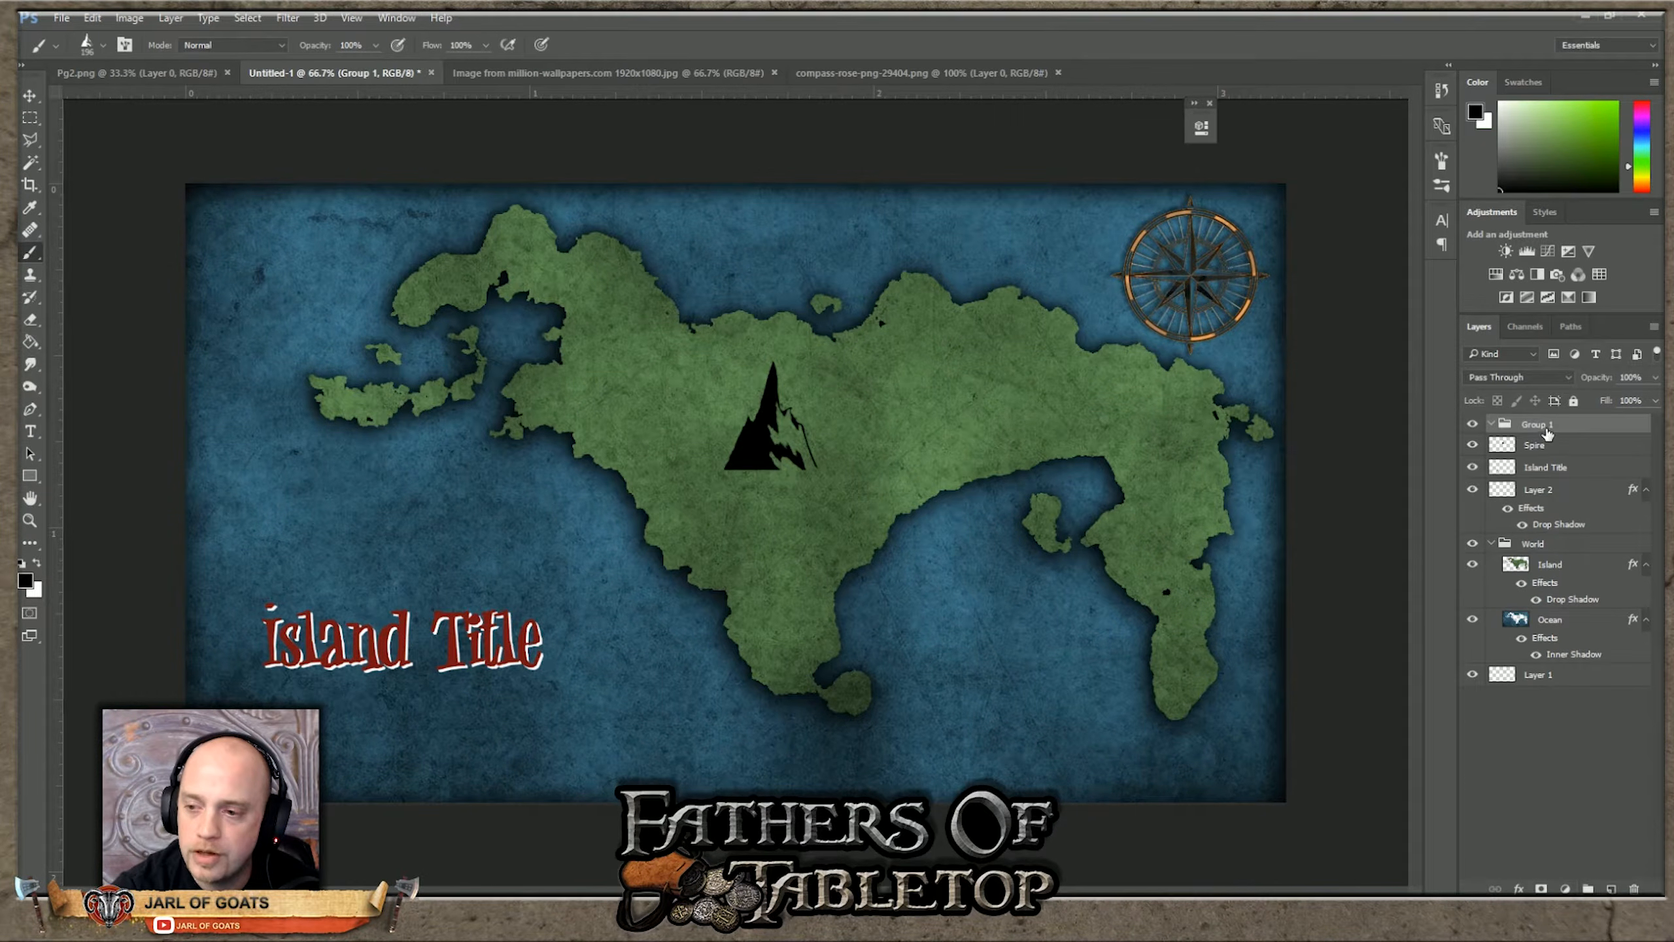
key(ctrl+z)
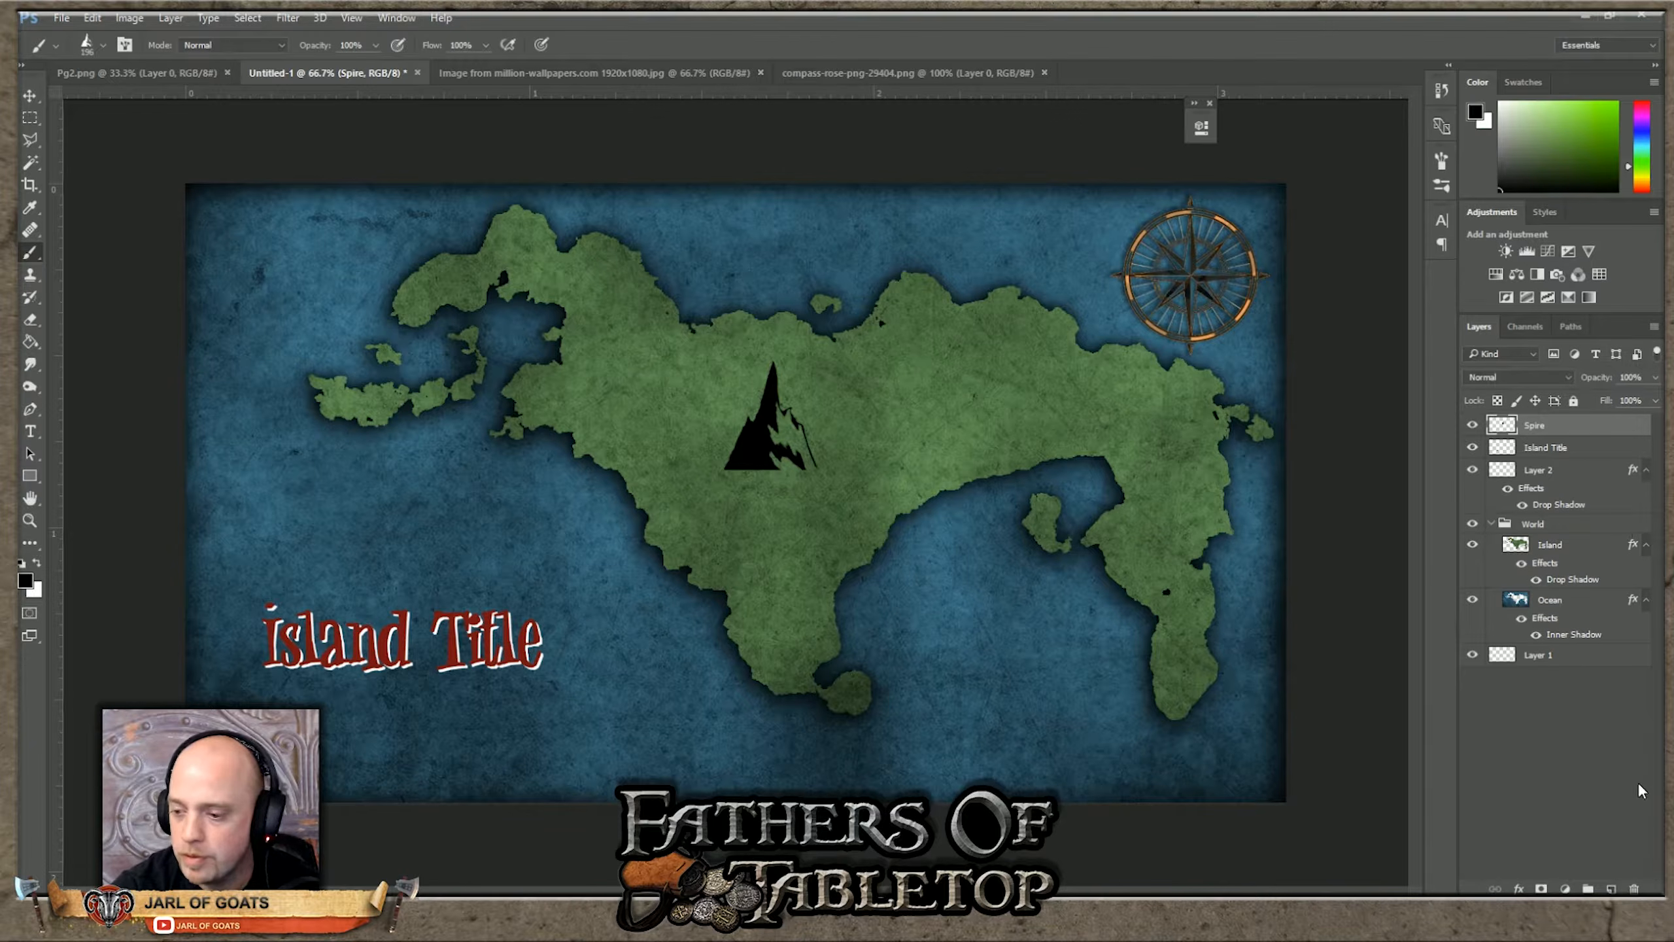
click(1611, 889)
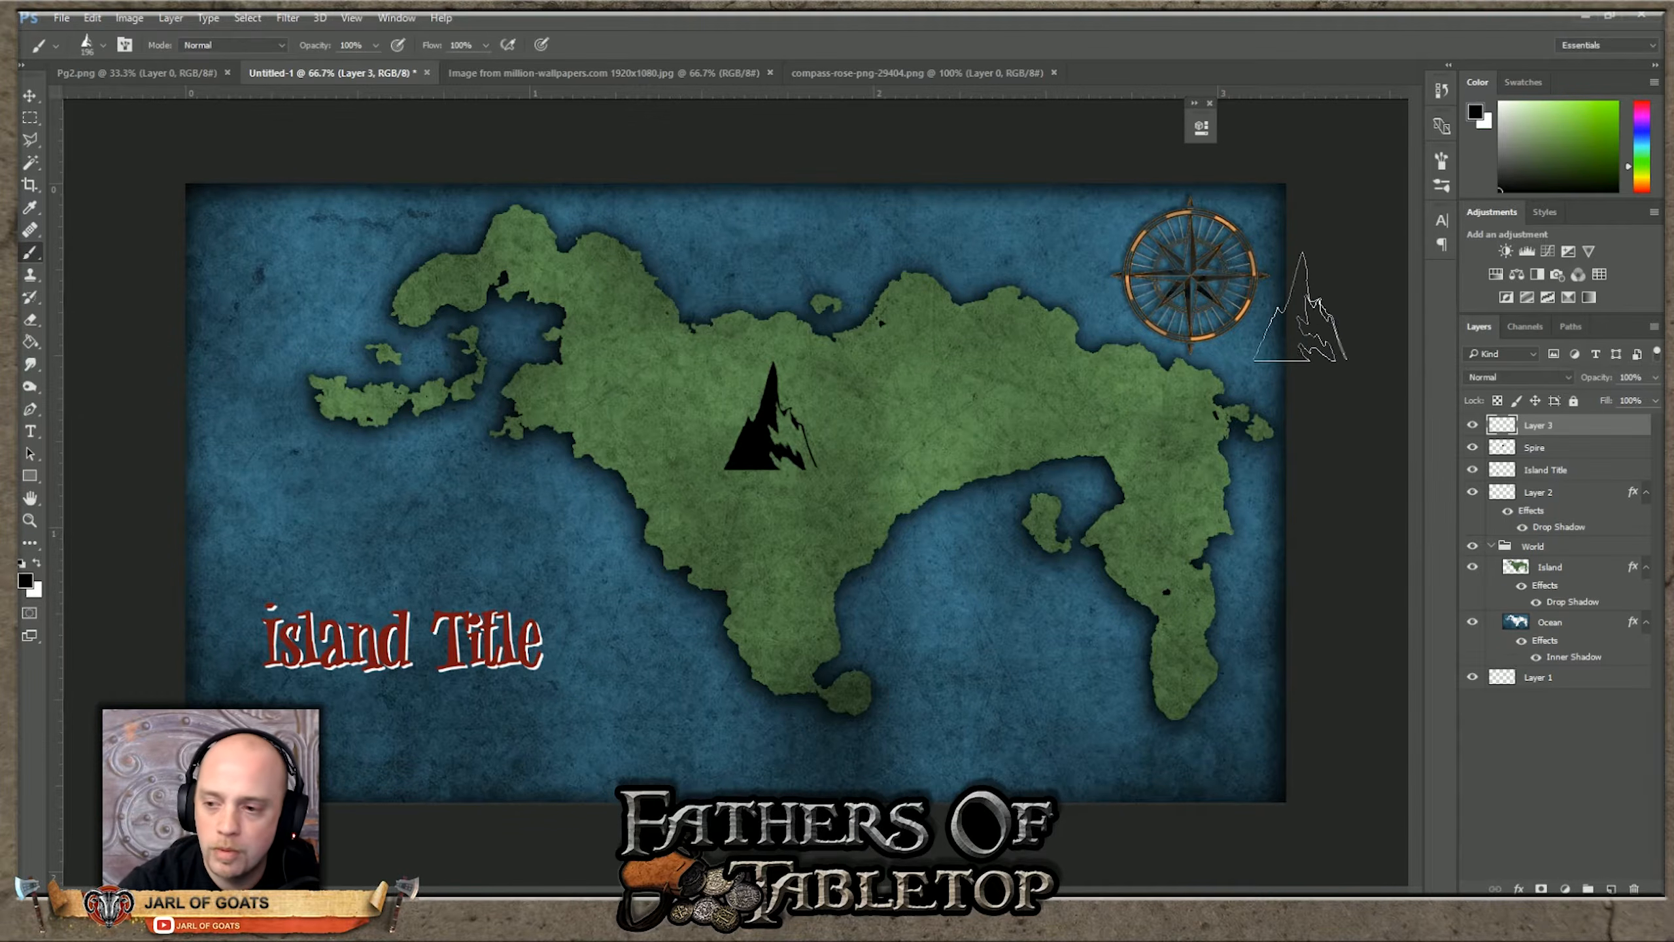
double_click(1547, 427)
text(Mountains)
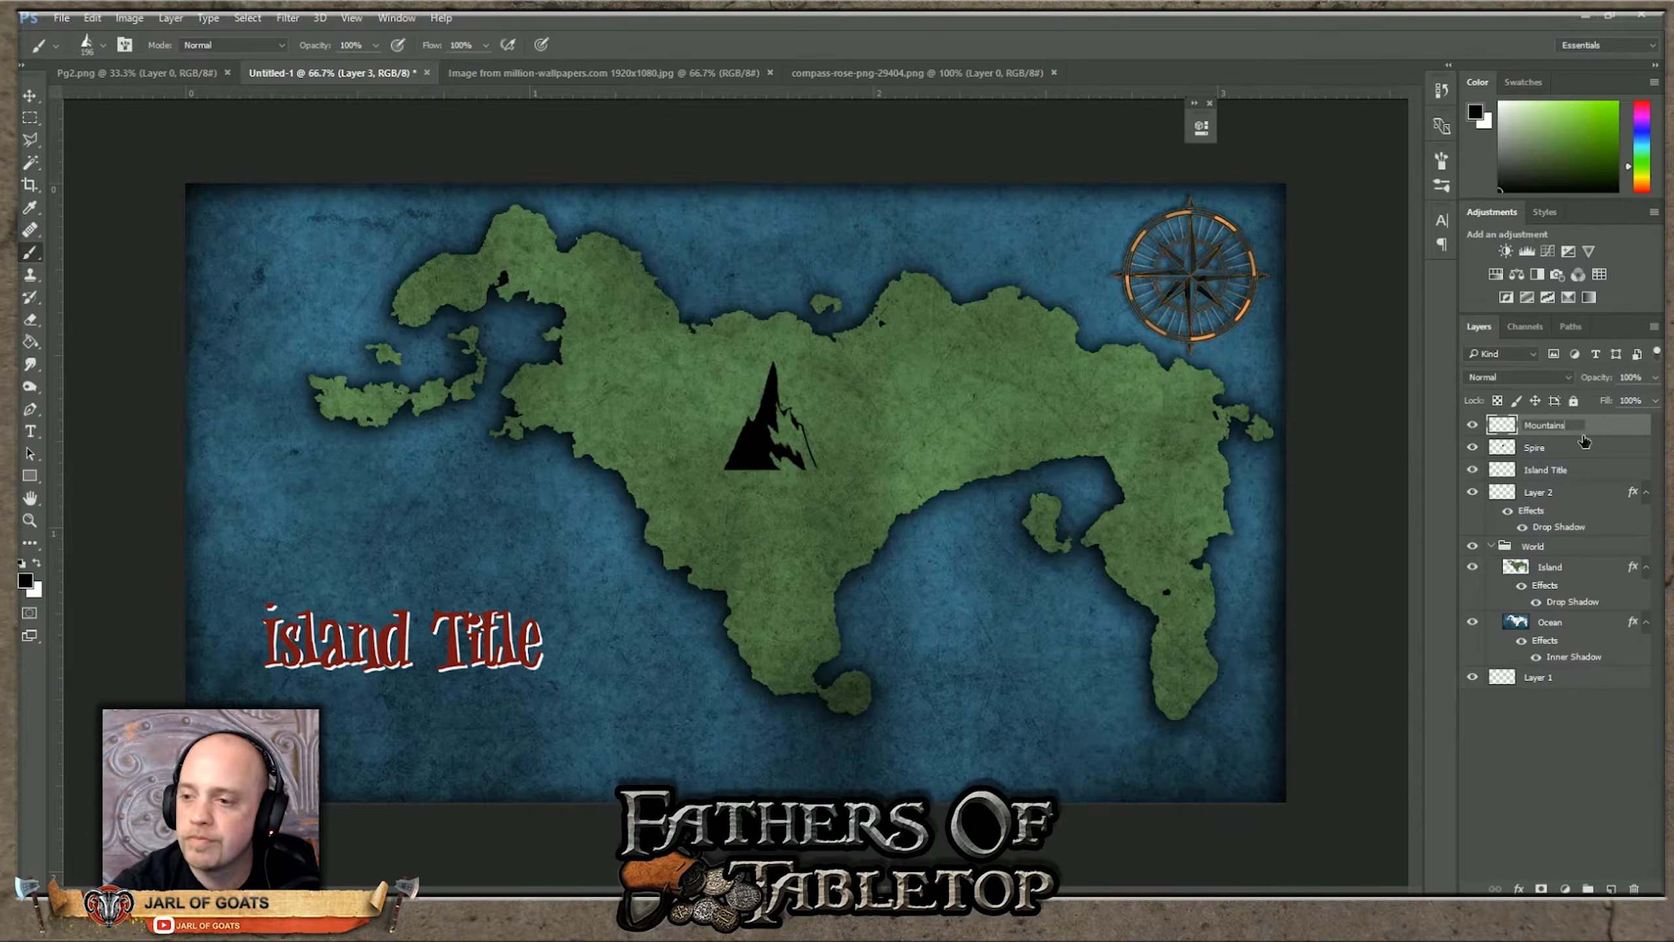
key(Return)
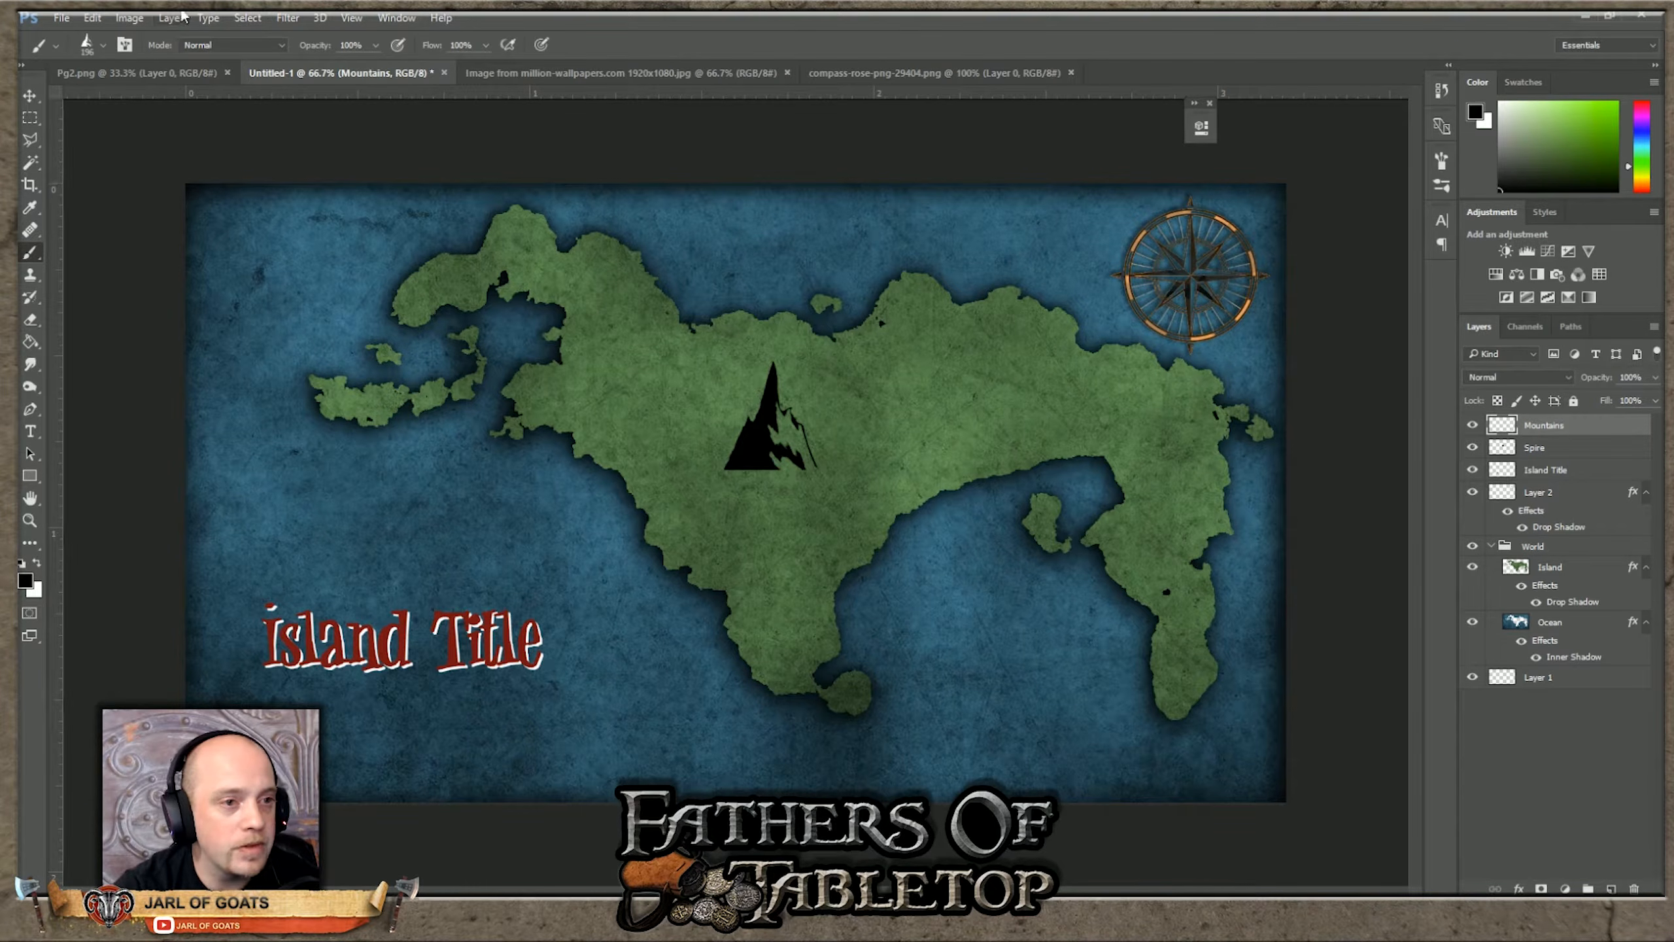
Step: Choose the 257 px curved mountain range brush preset for the Mountains layer
click(101, 44)
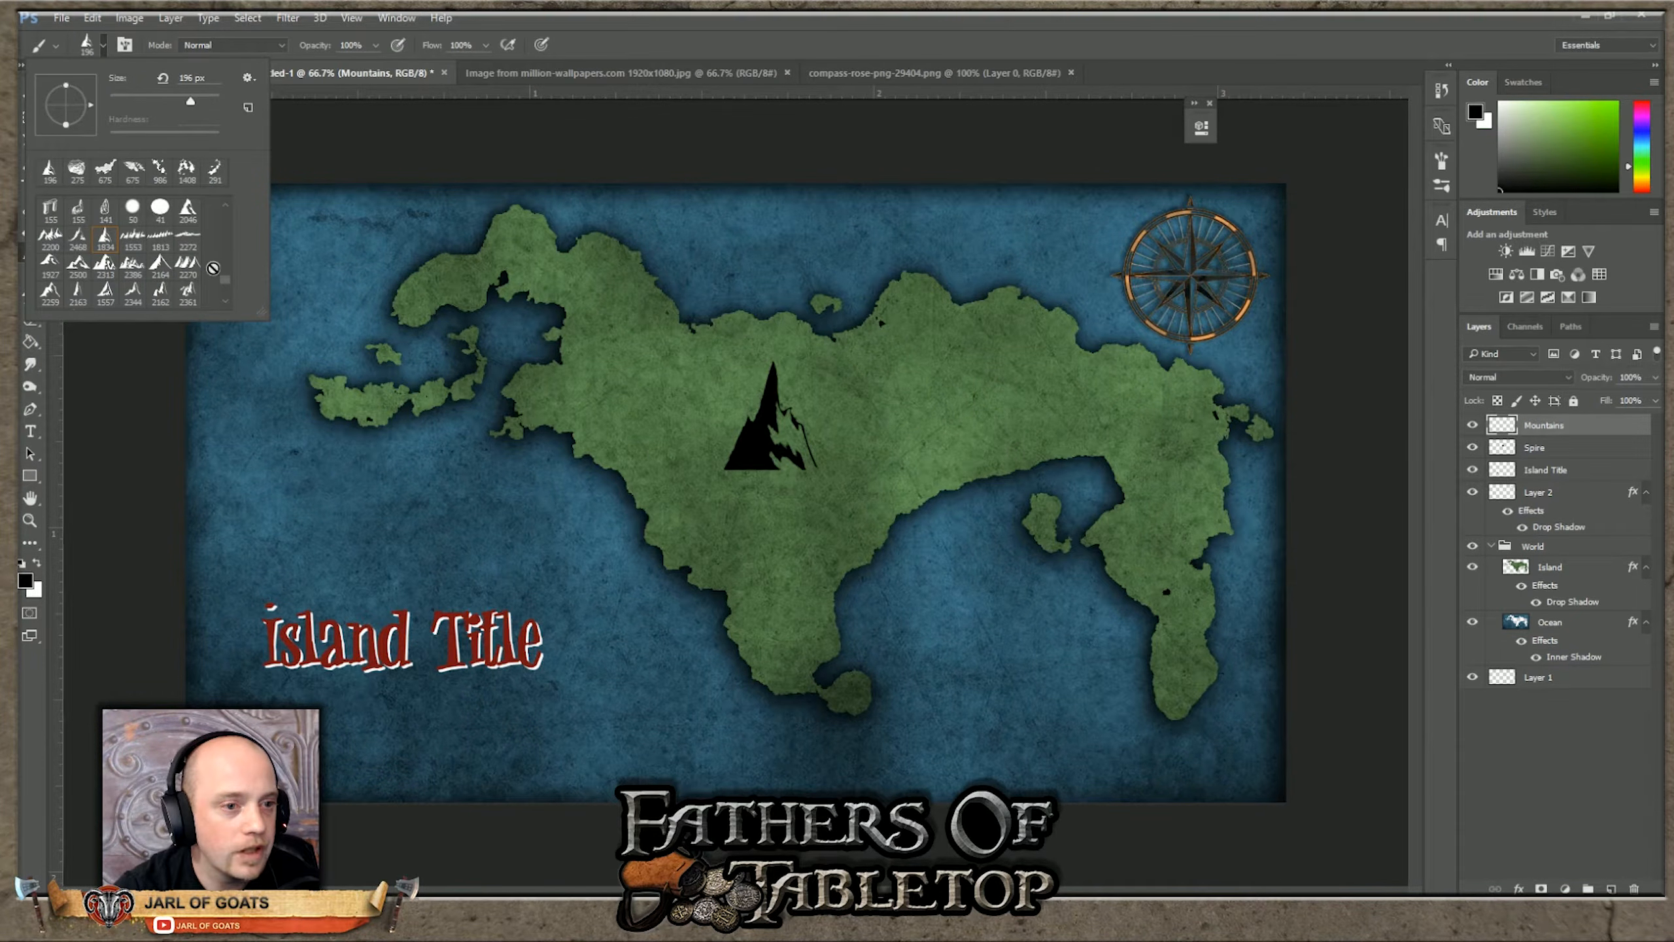
scroll(228, 210, up, 1)
drag(230, 278, 232, 267)
scroll(153, 285, up, 5)
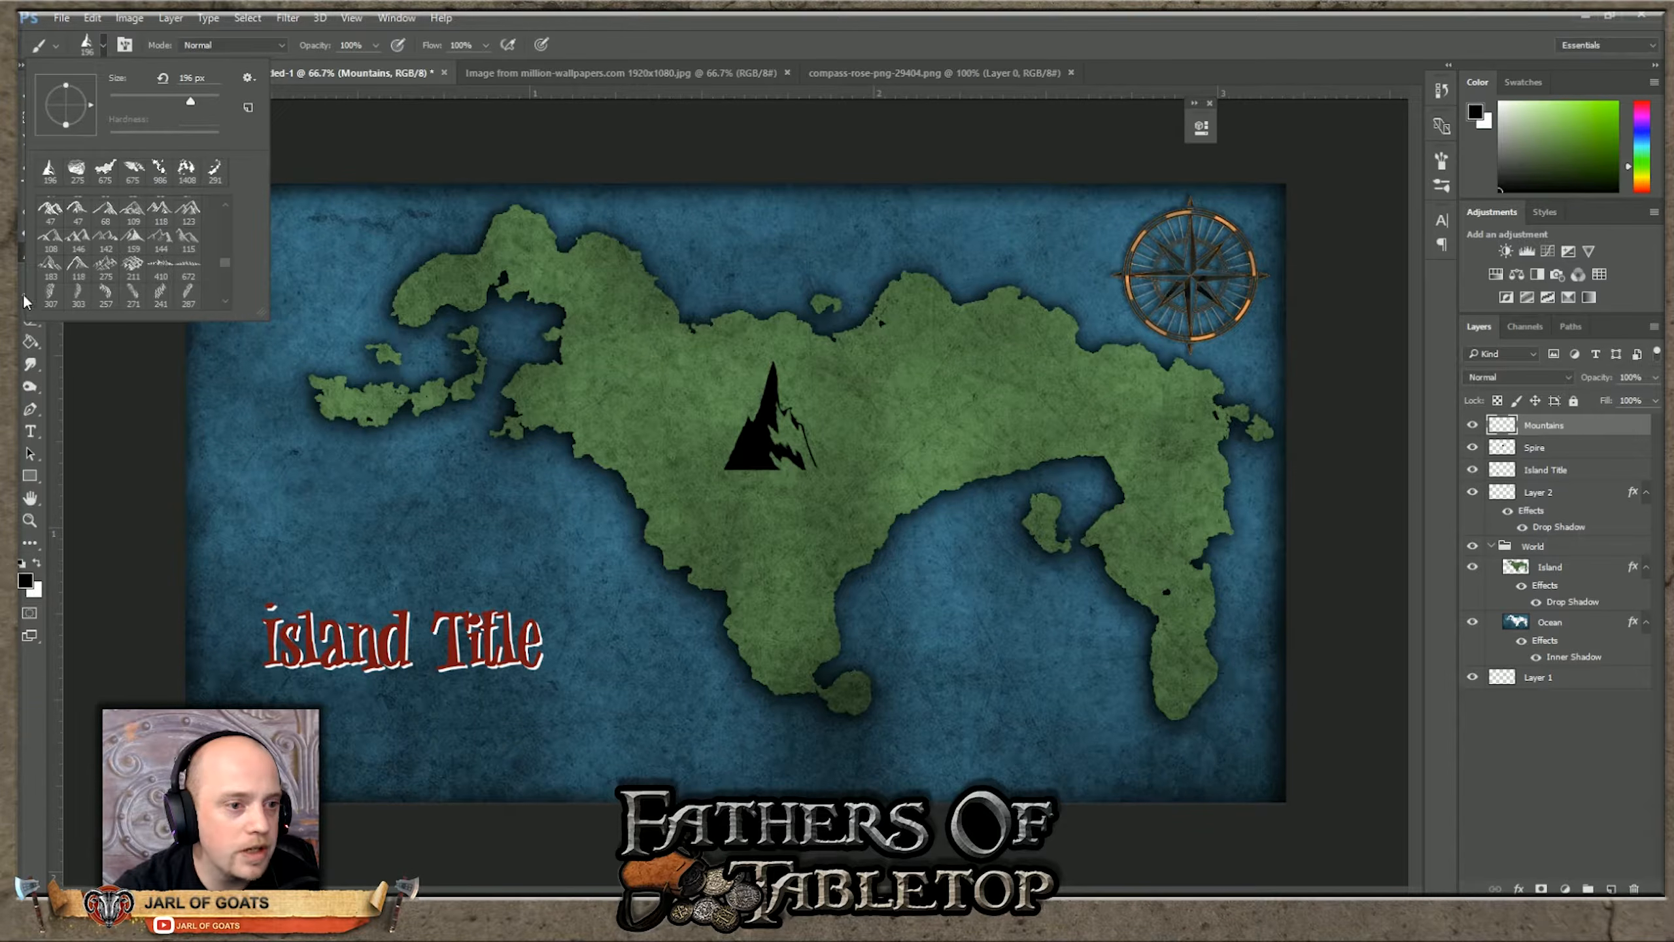
scroll(96, 290, down, 1)
click(104, 282)
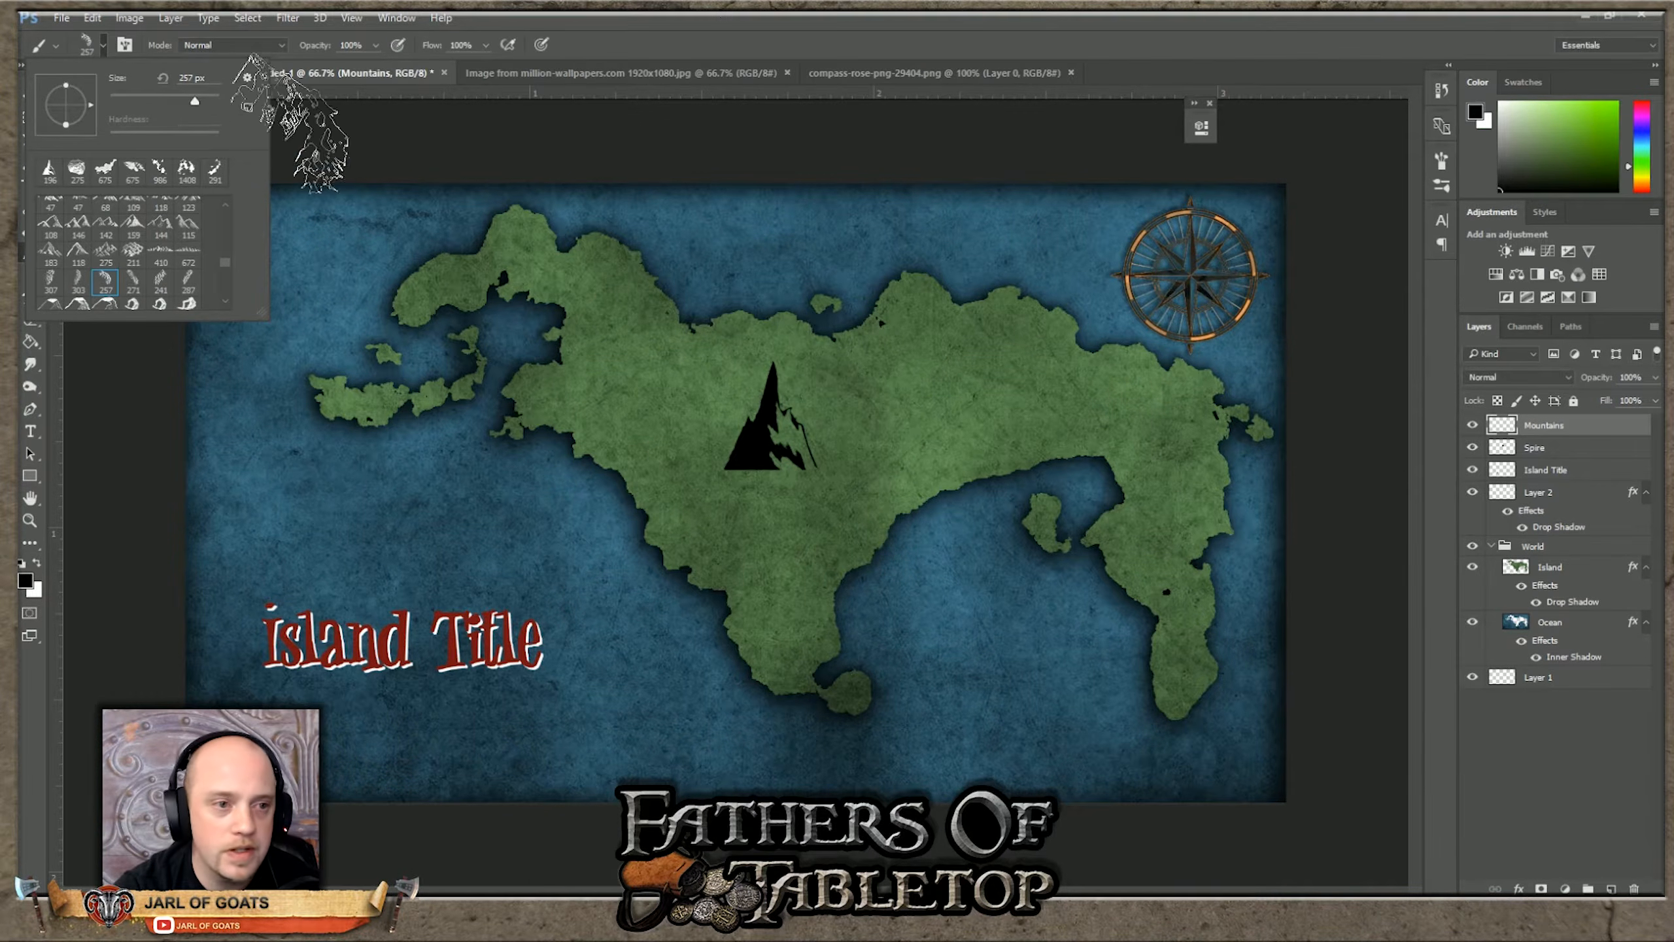
Step: Stamp a 187 px mountain range beside the black spire's right slope and a 211 px mountain cluster above its left side
drag(191, 100, 188, 100)
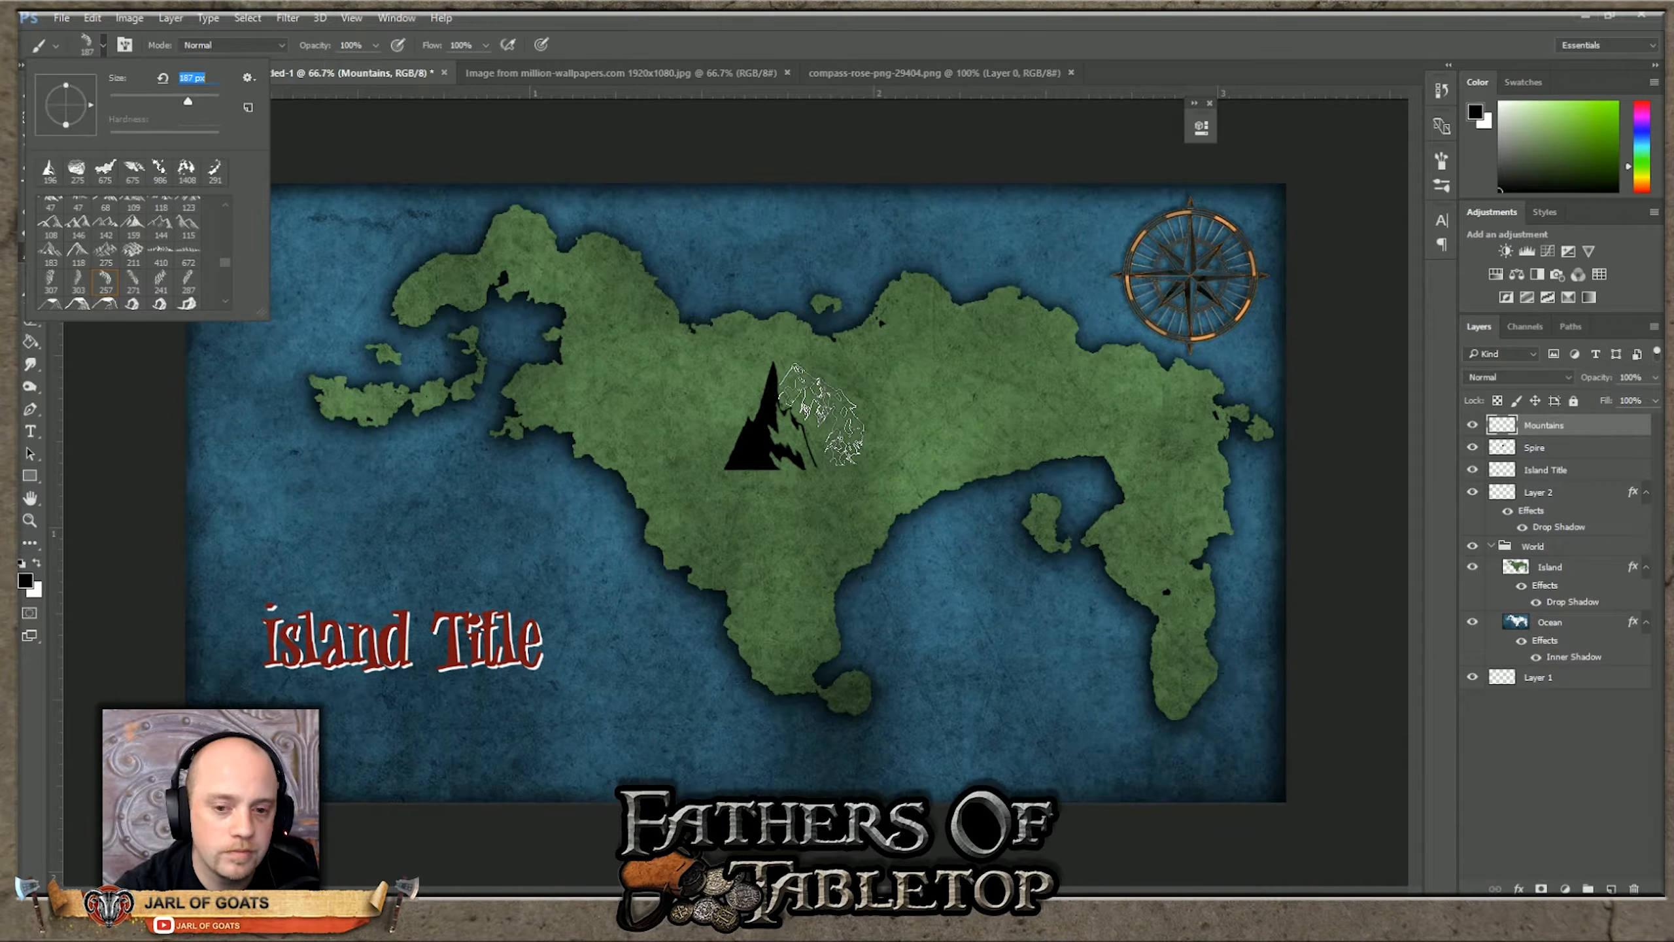
click(821, 414)
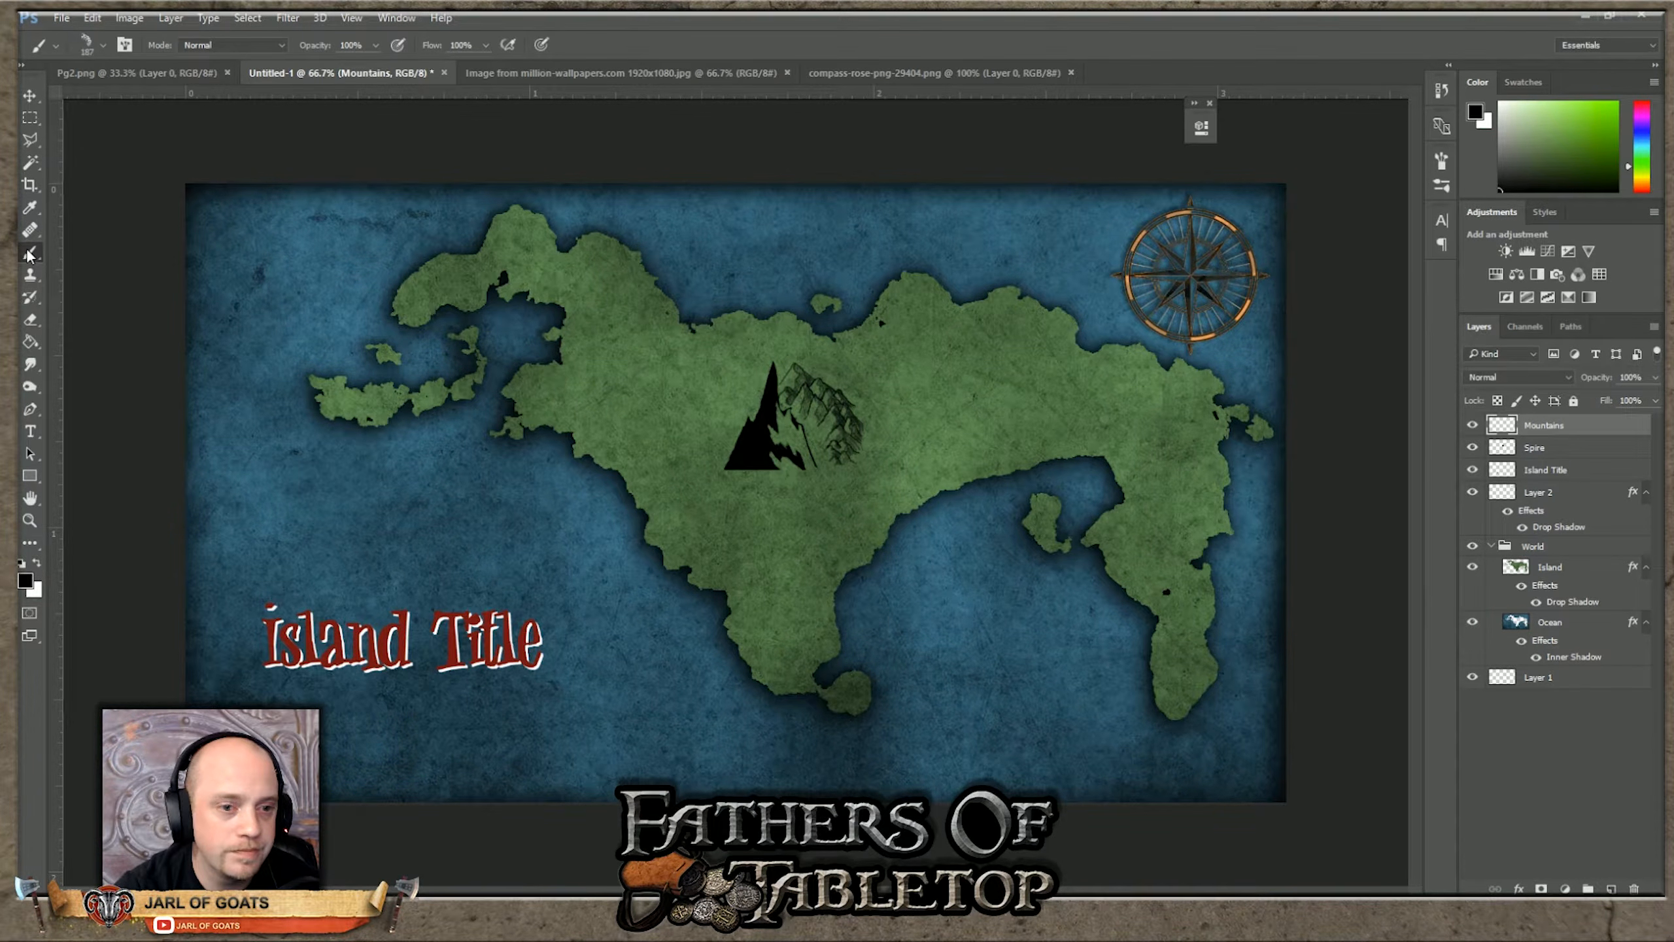
click(104, 46)
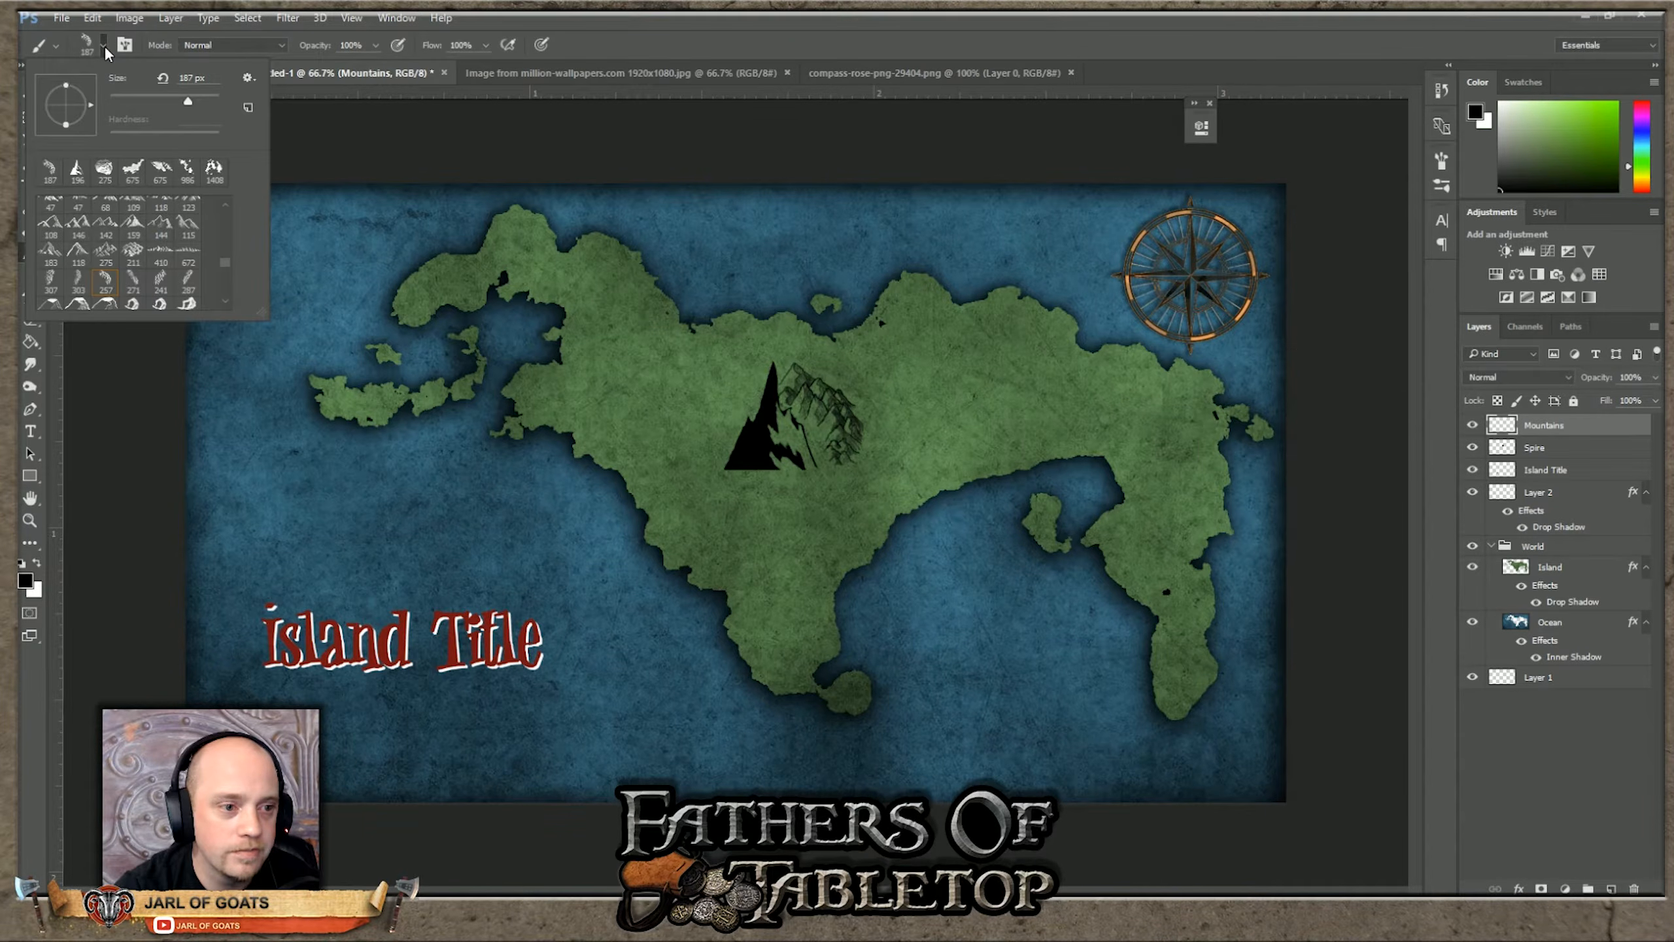
click(51, 283)
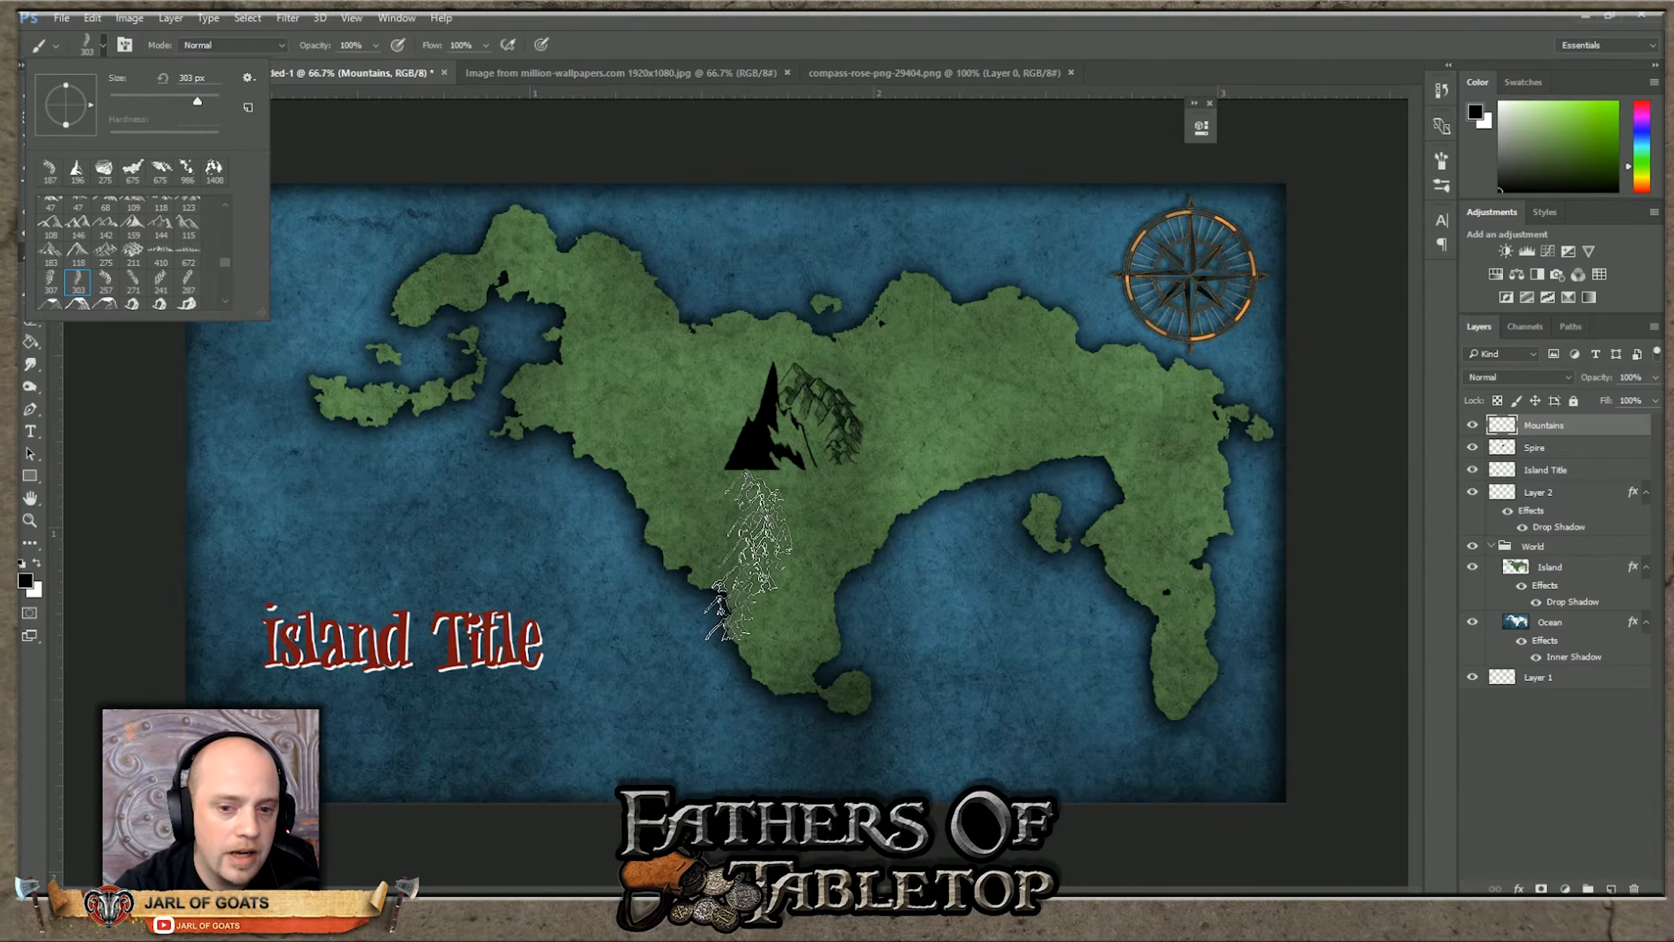
click(134, 283)
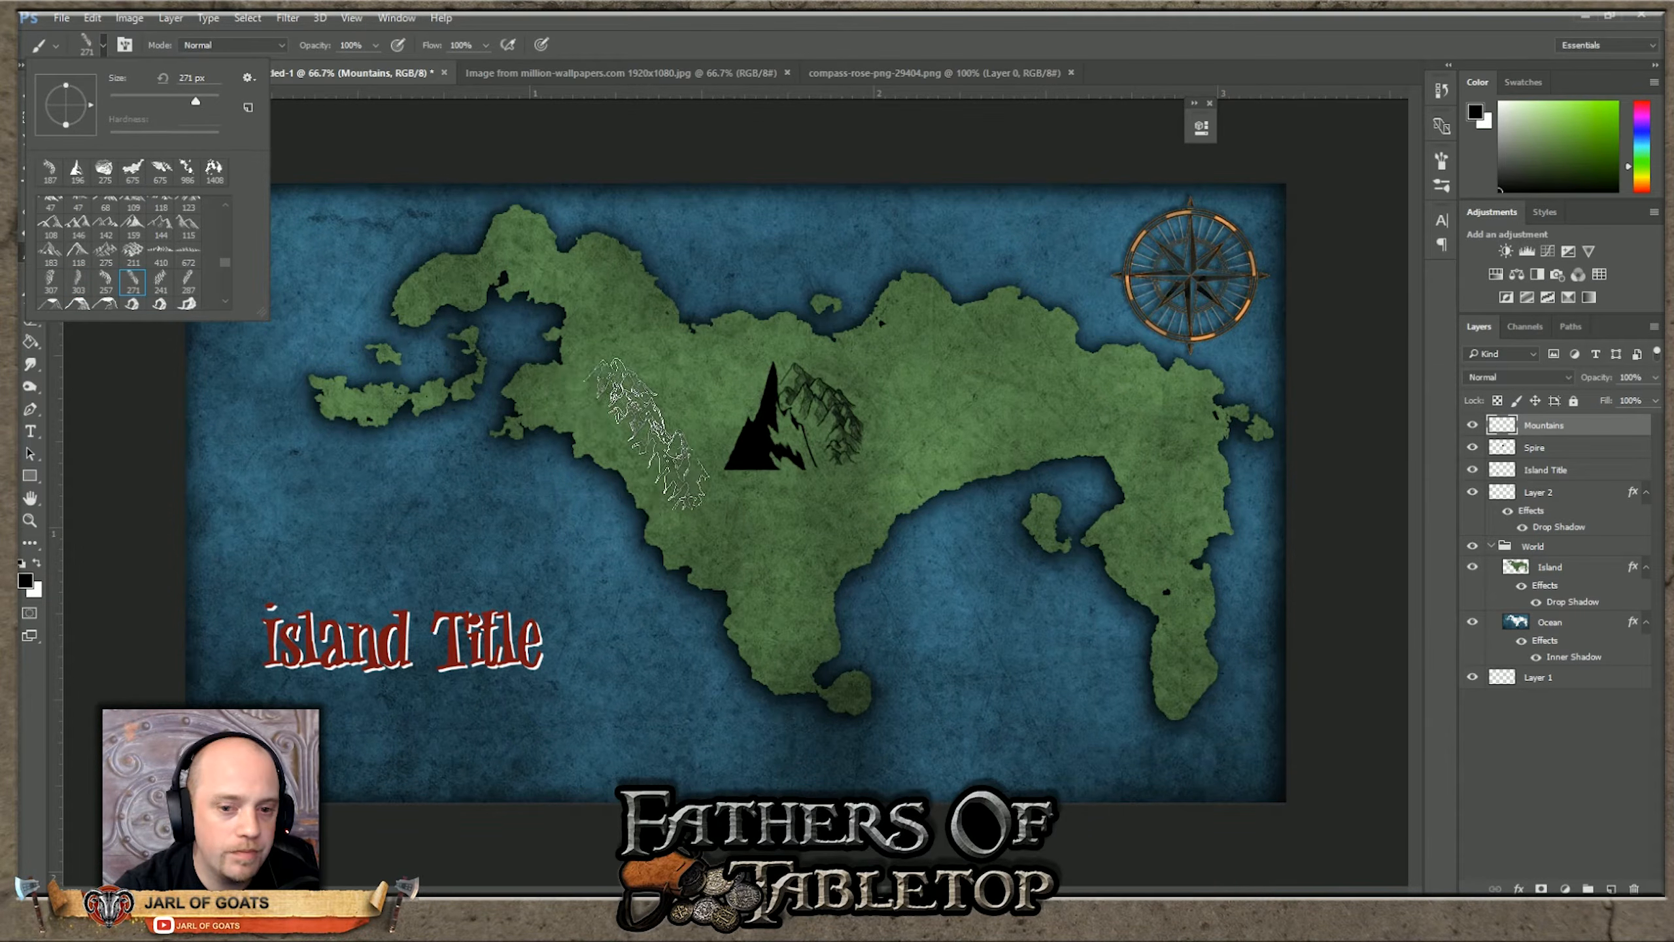
click(160, 282)
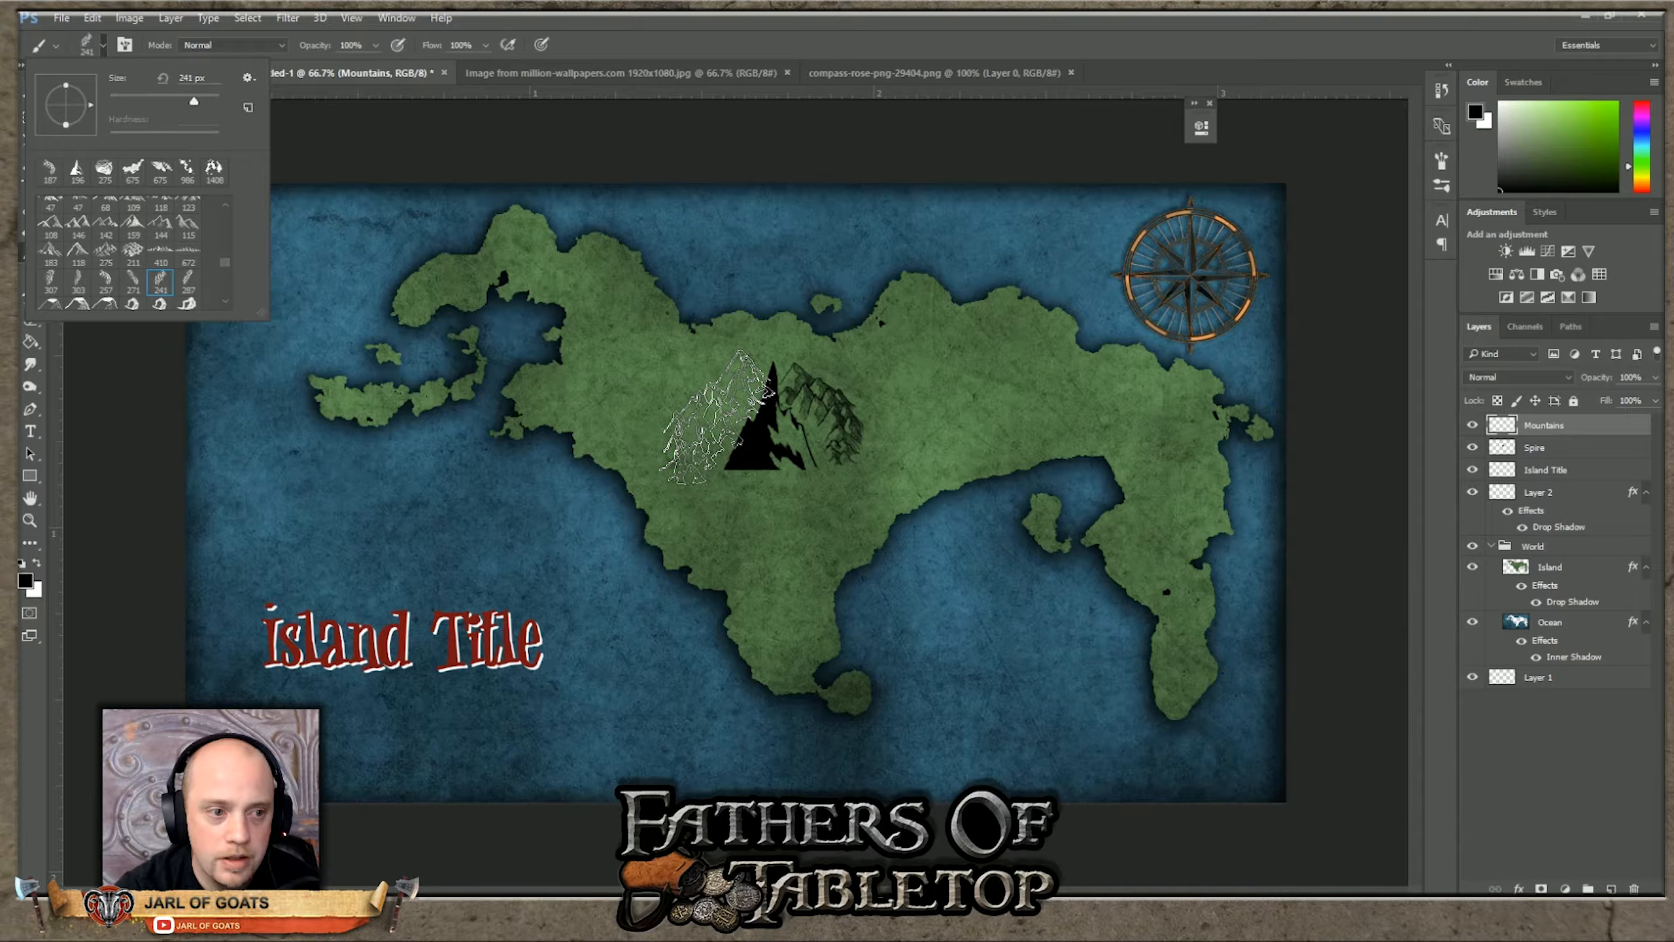
click(132, 253)
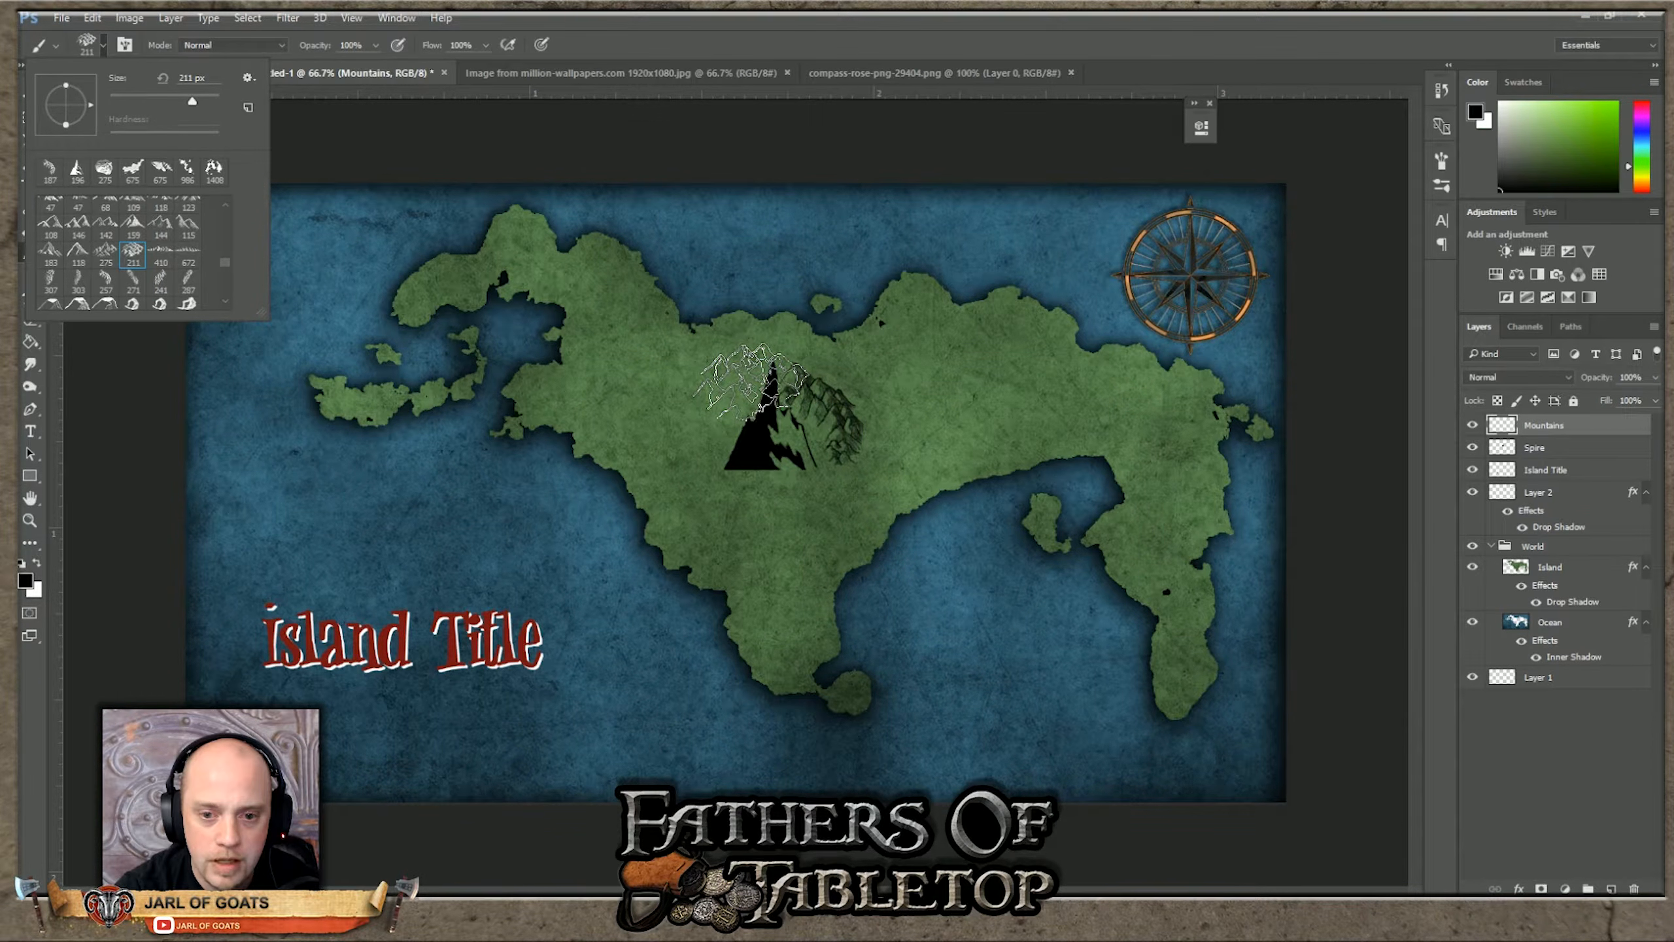
click(750, 382)
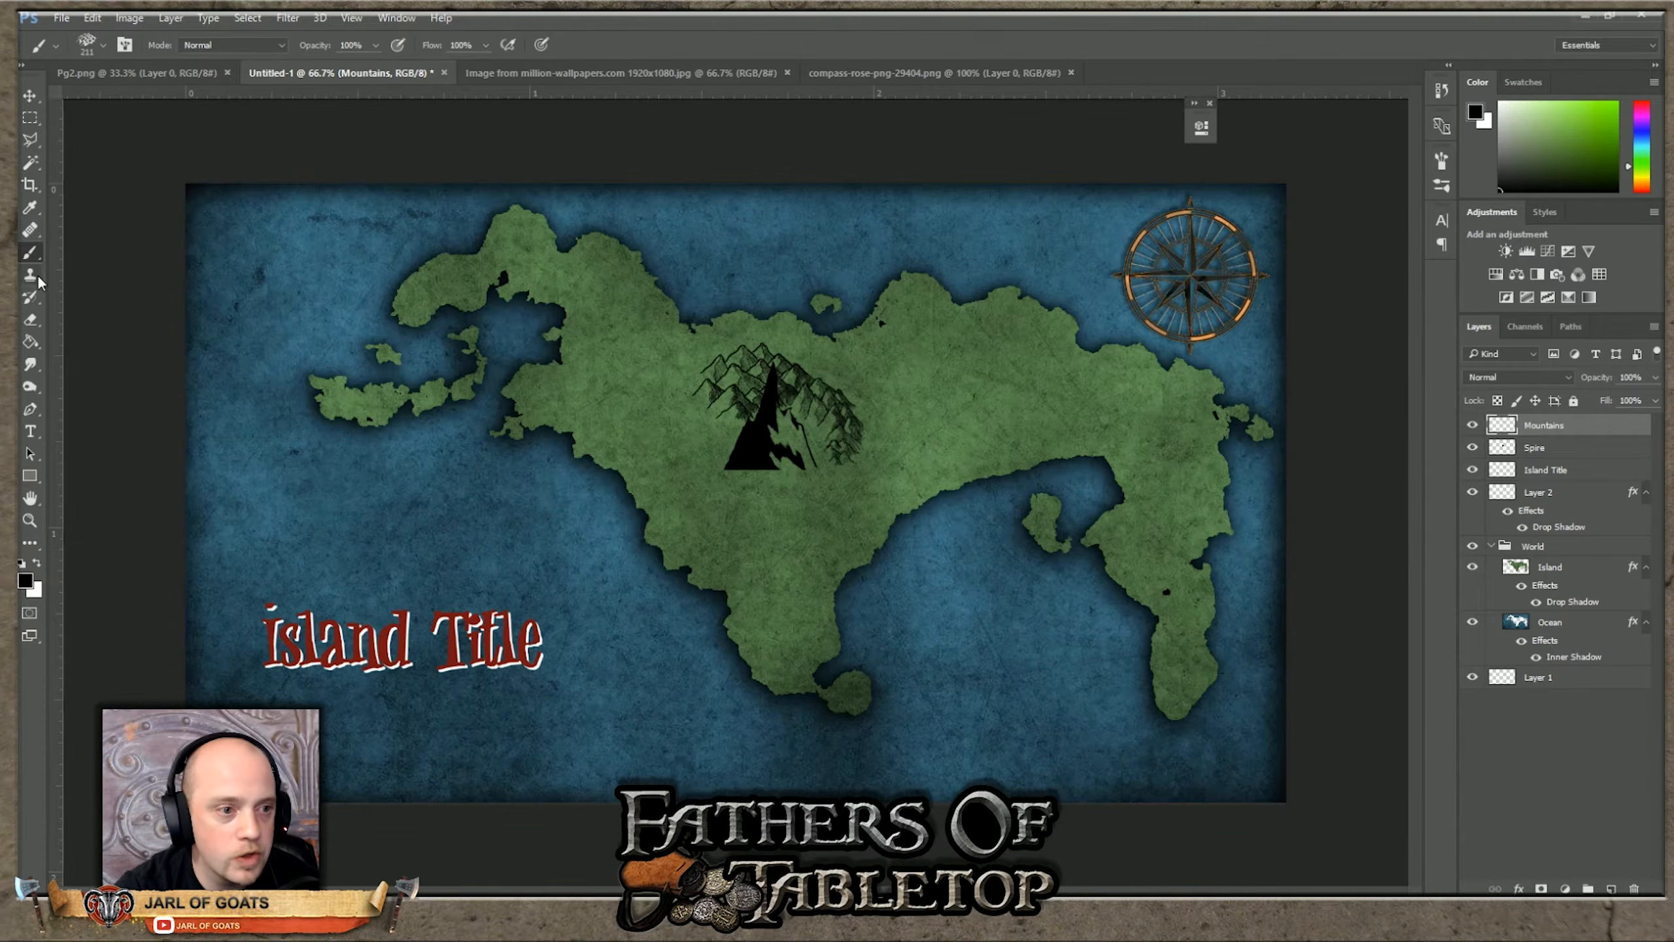
Step: Compare the remaining mountain-range brushes and choose the 241 px one that slopes down to the left
click(103, 45)
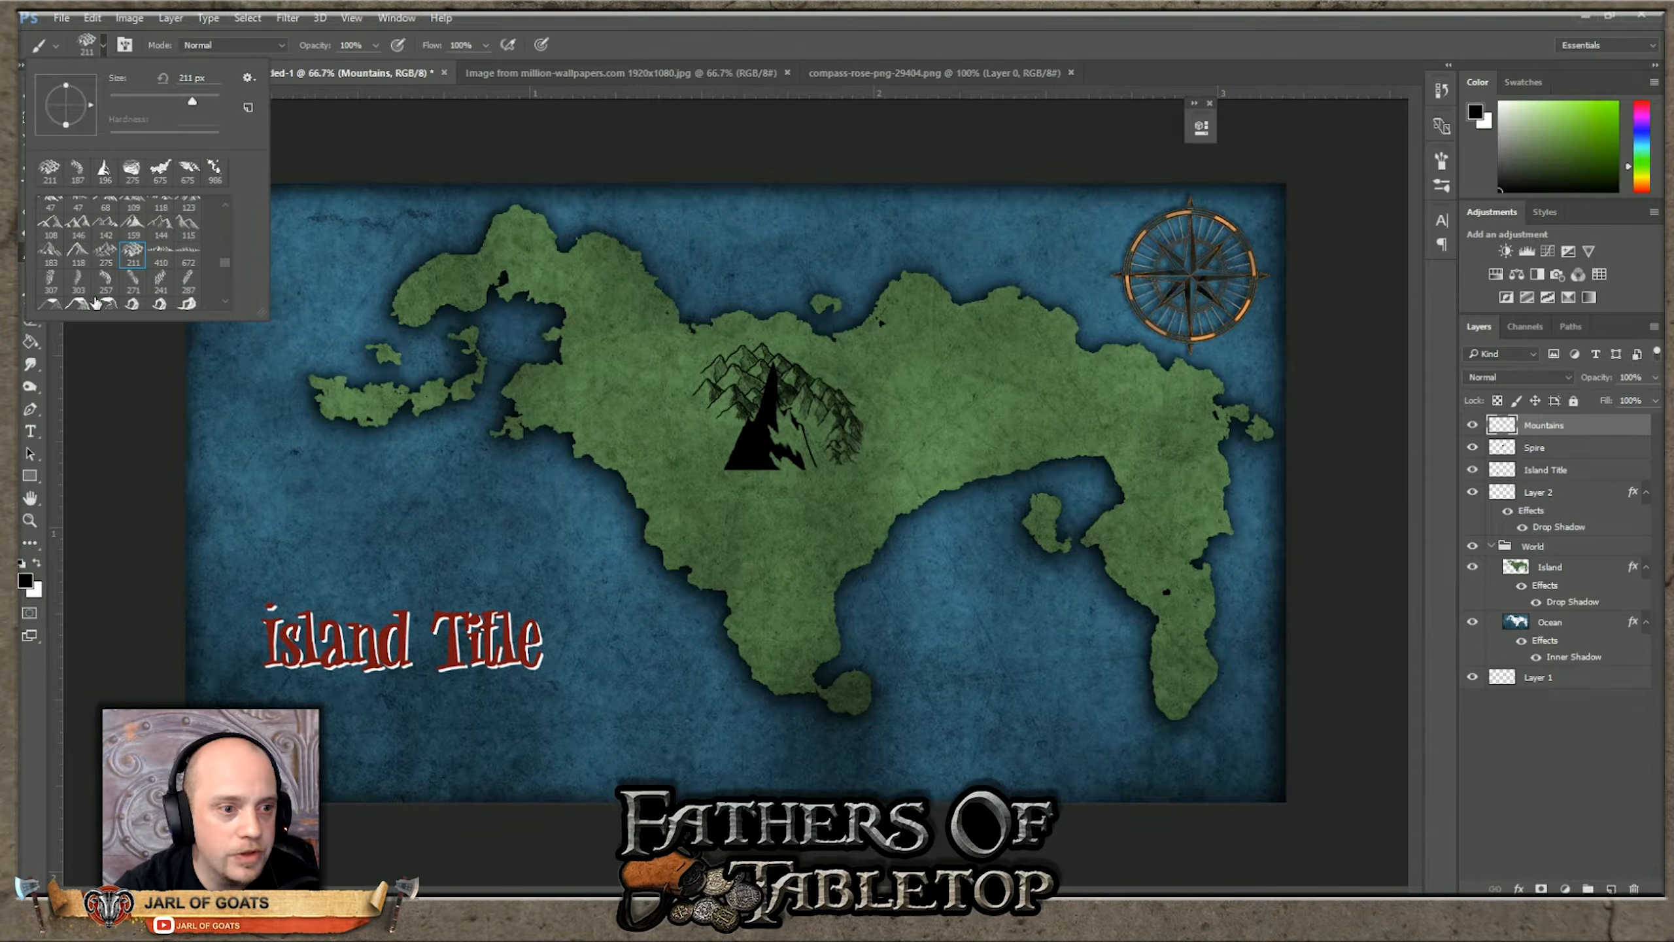
click(130, 283)
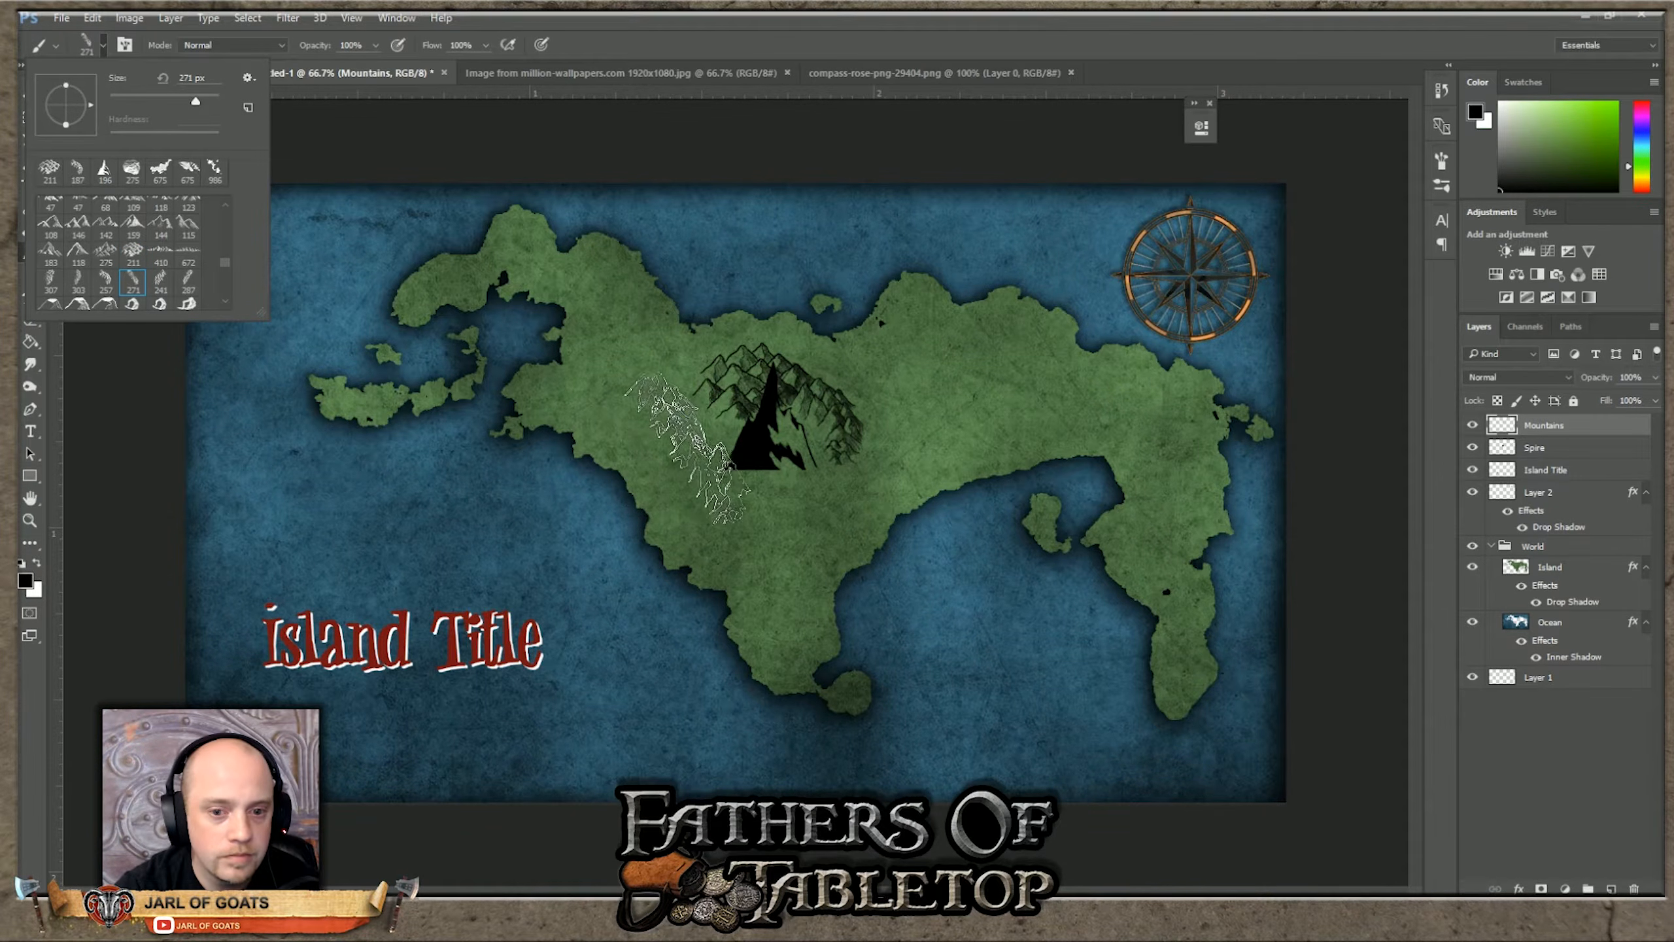
click(78, 283)
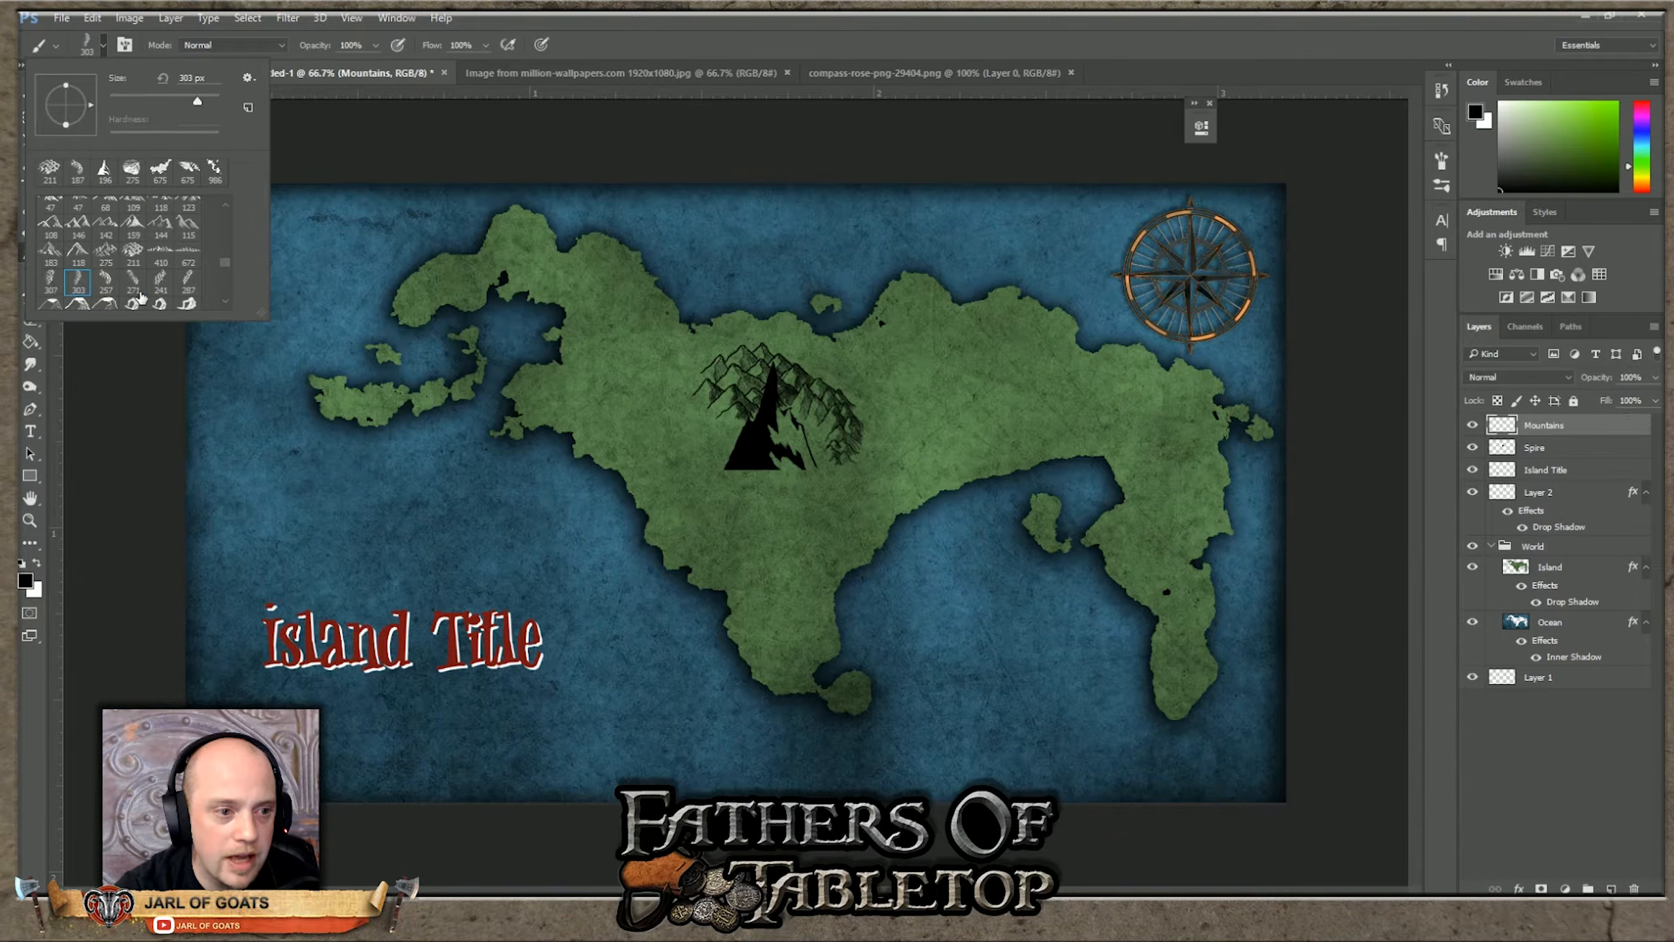
click(161, 282)
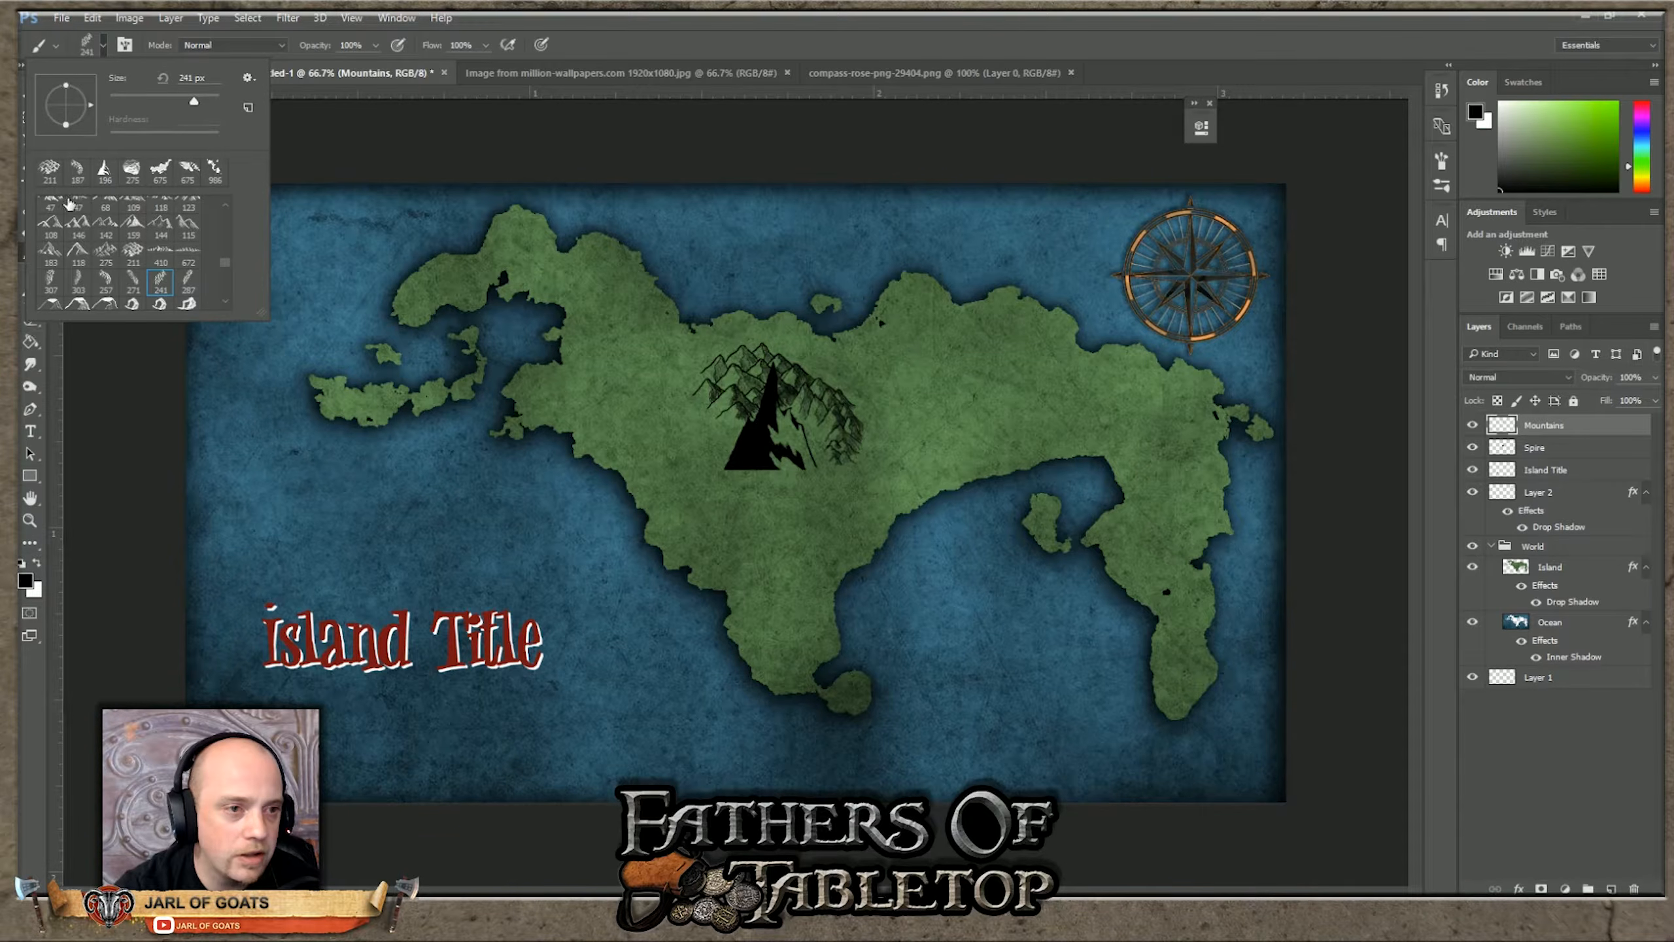
click(517, 19)
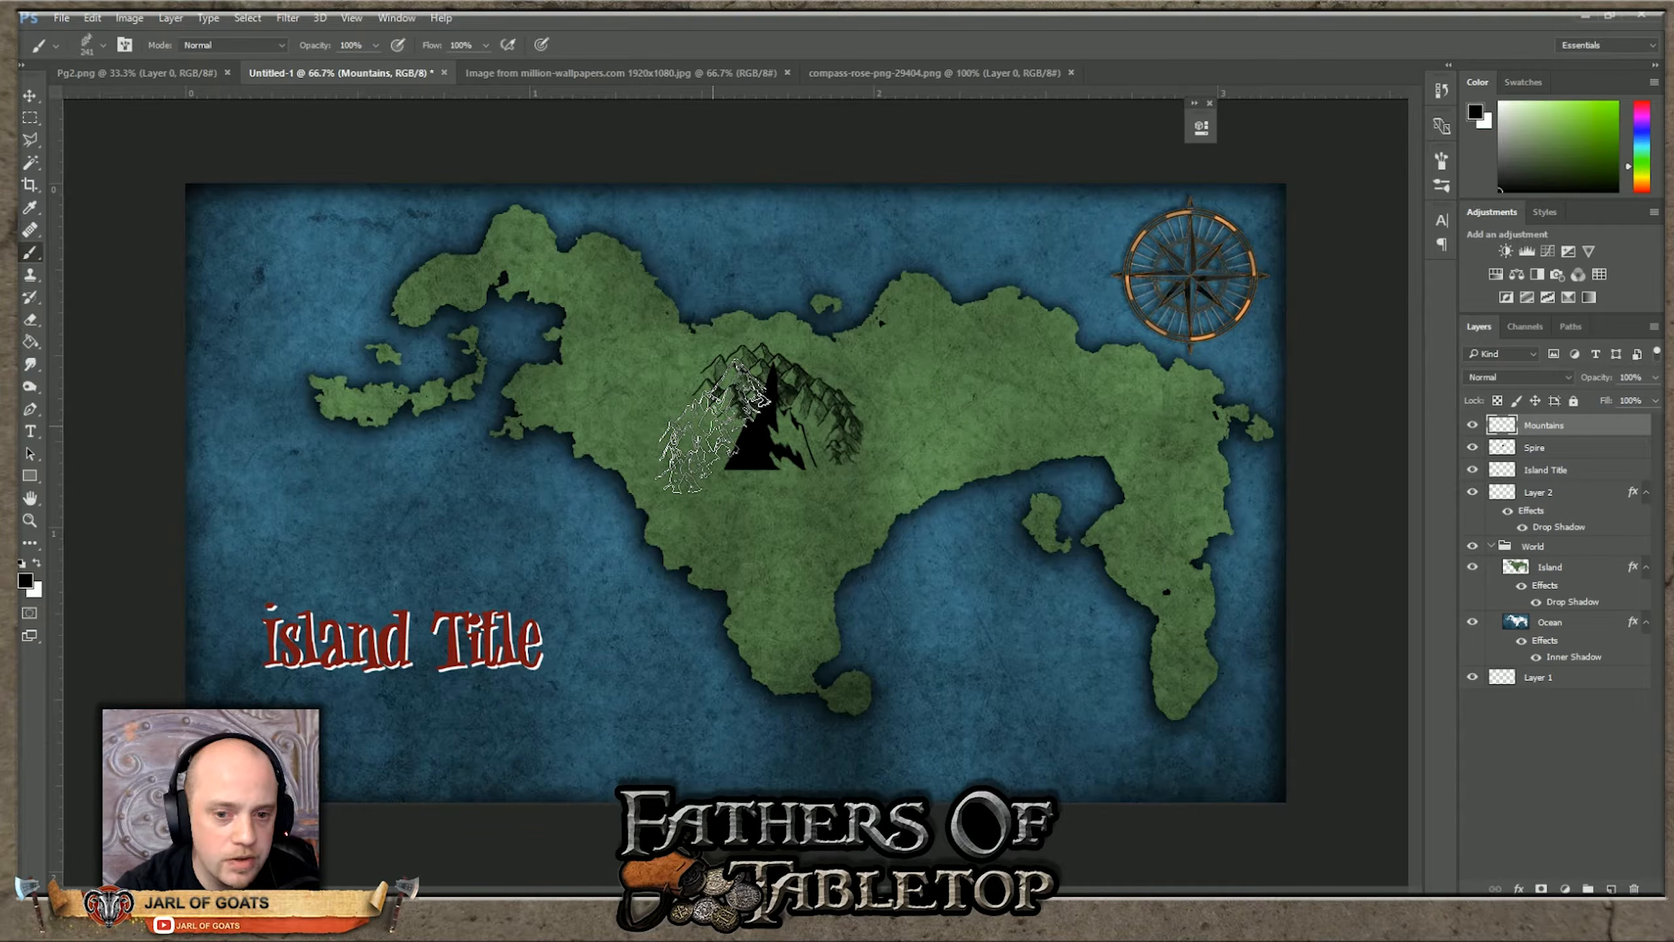
Step: Erase the cluster's lower-left peaks with a hard 25 px eraser at 100% opacity, and stamp the 241 px range along the spire's left side
click(30, 319)
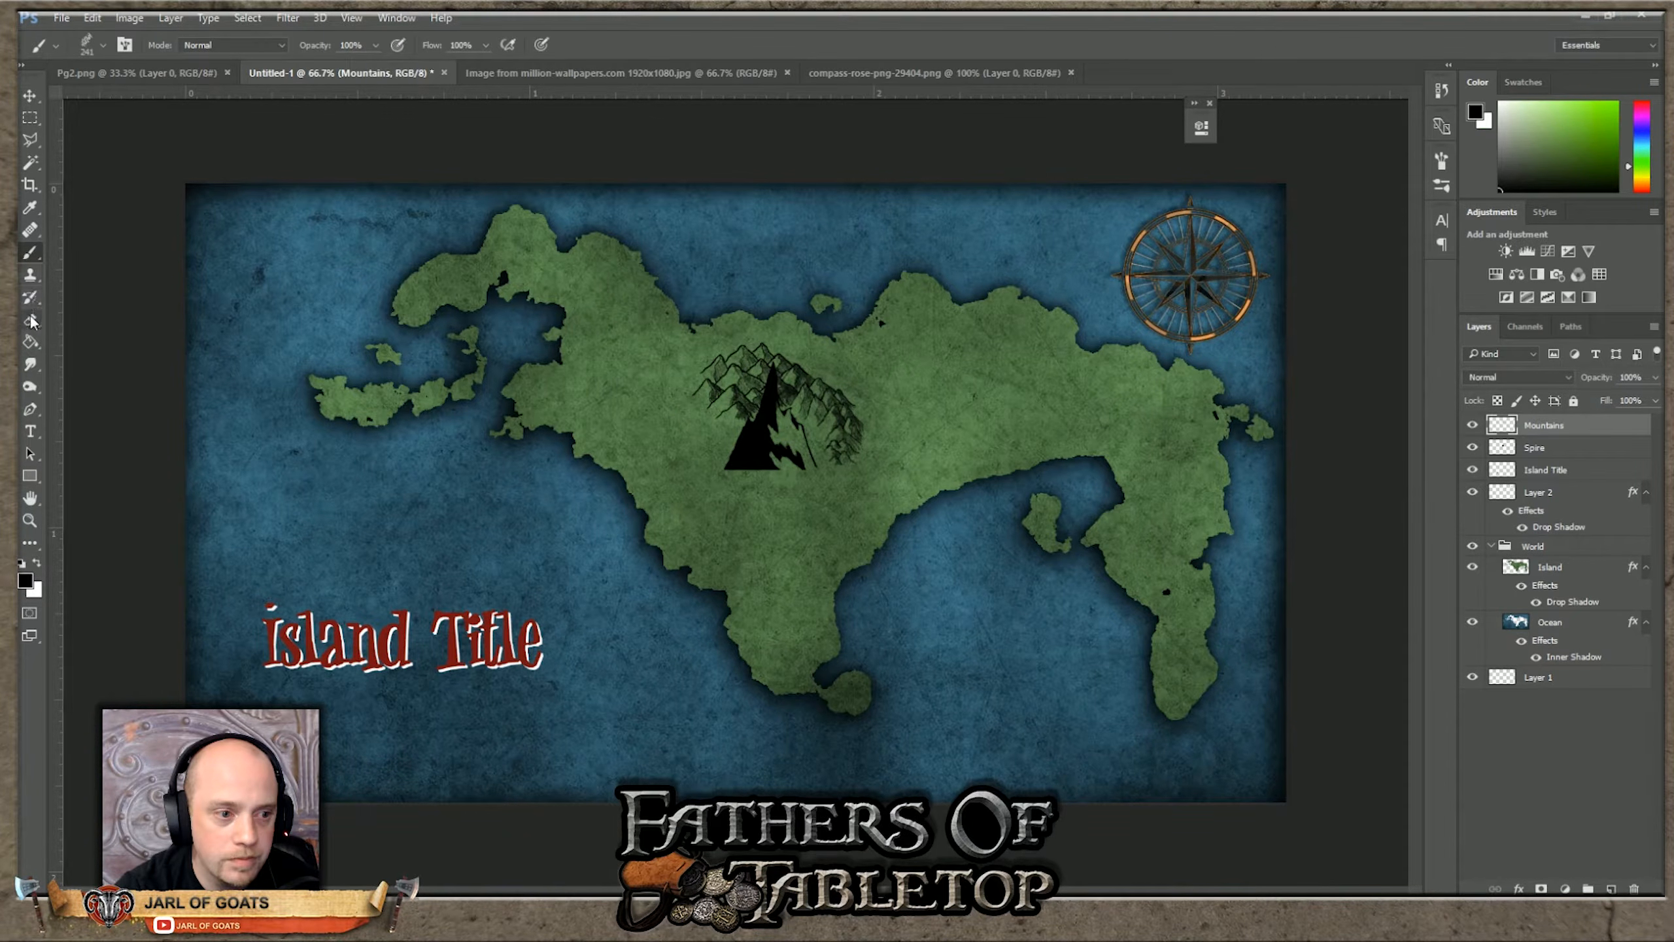
click(103, 44)
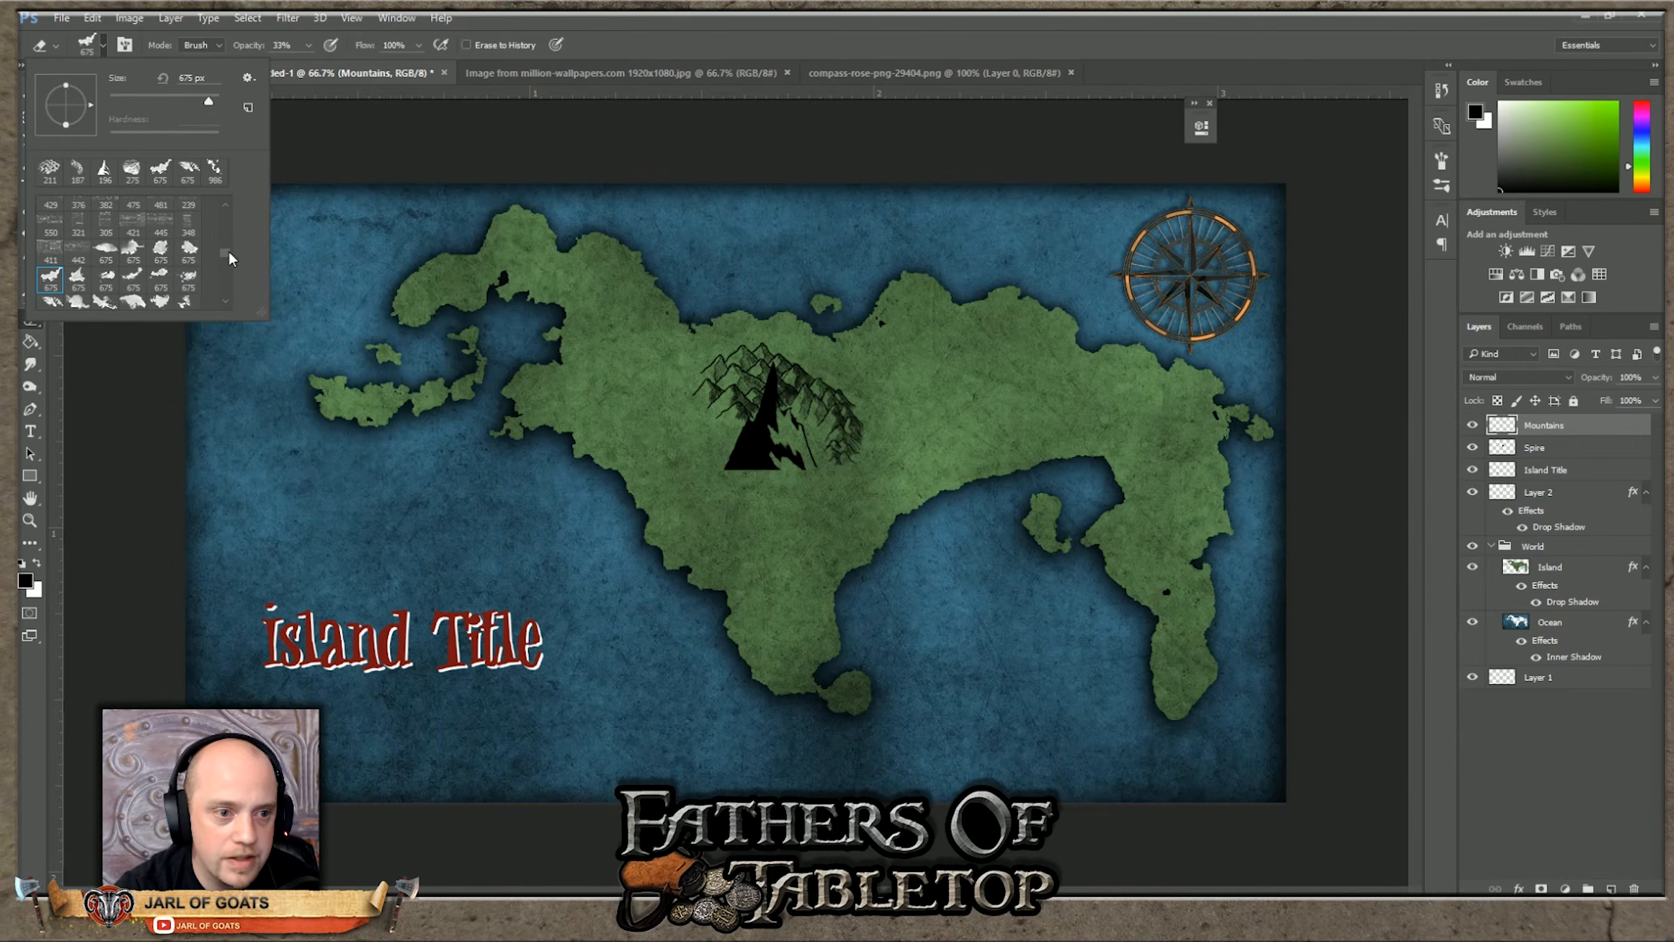
drag(225, 254, 219, 195)
click(132, 209)
drag(122, 93, 122, 99)
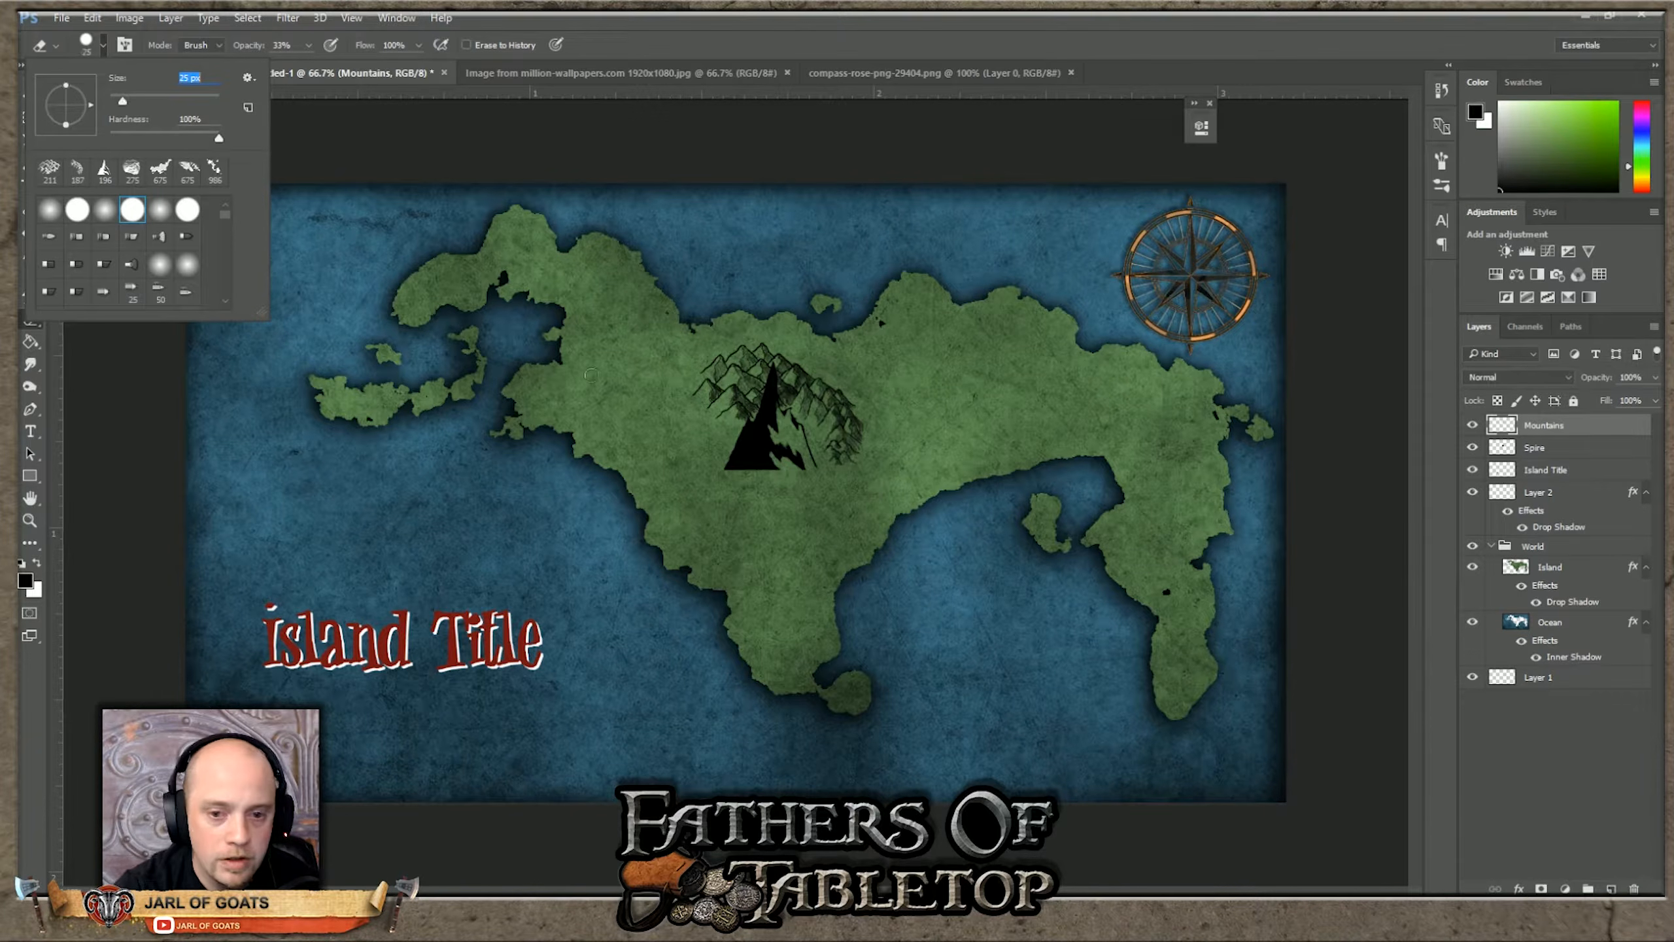
click(717, 429)
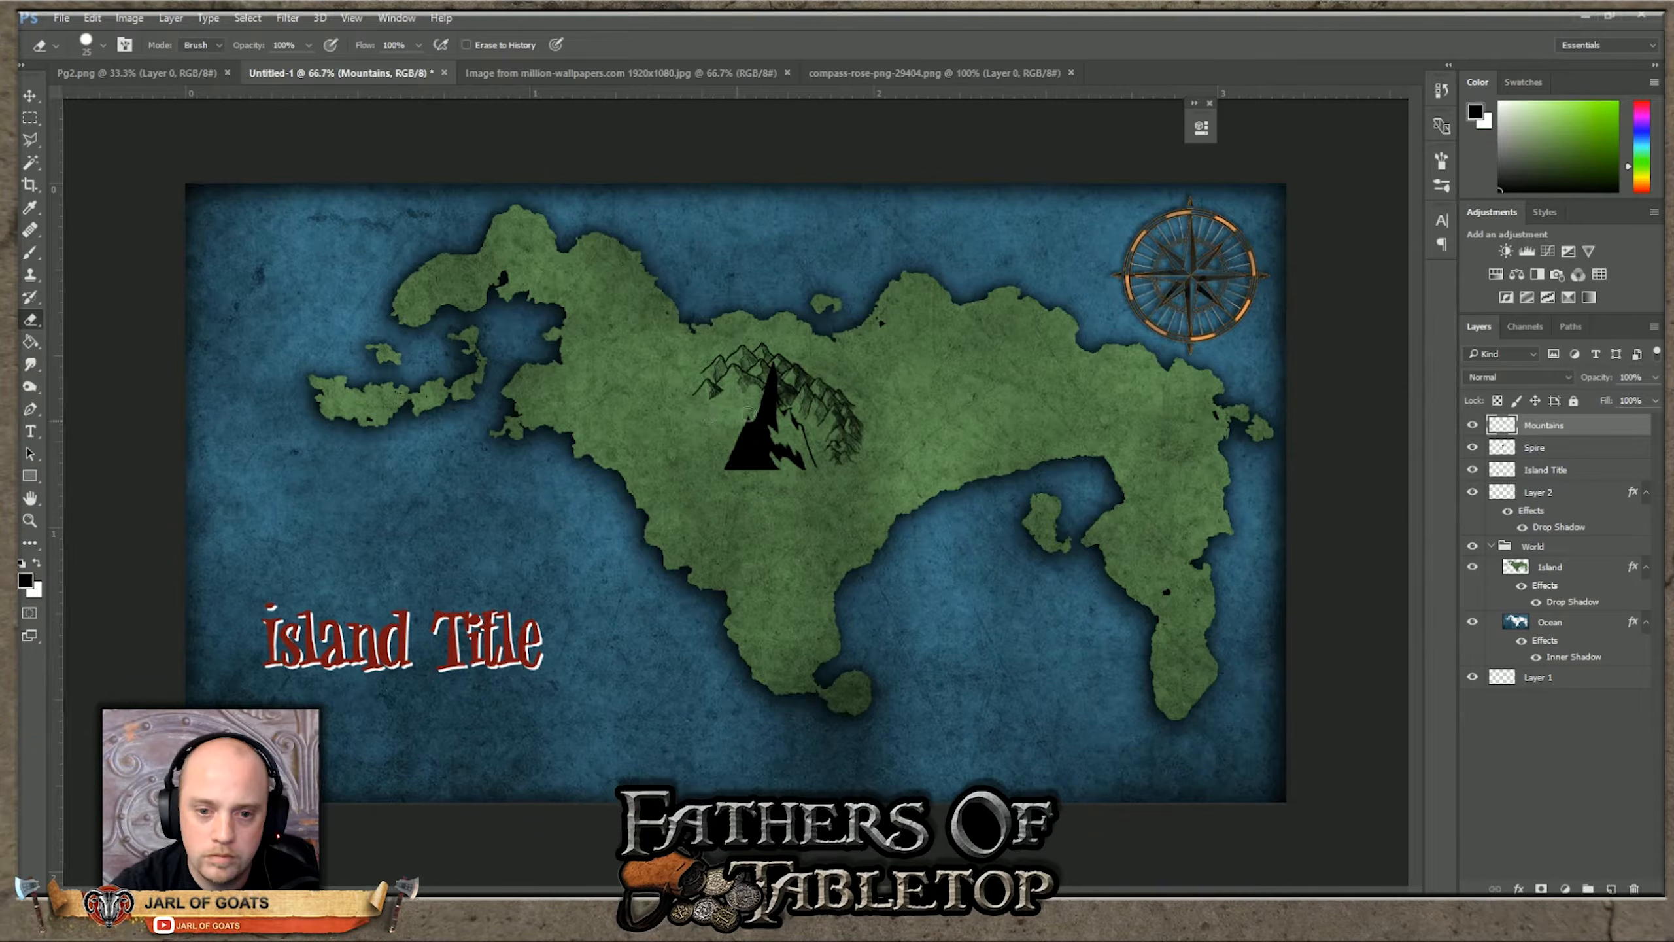
click(30, 253)
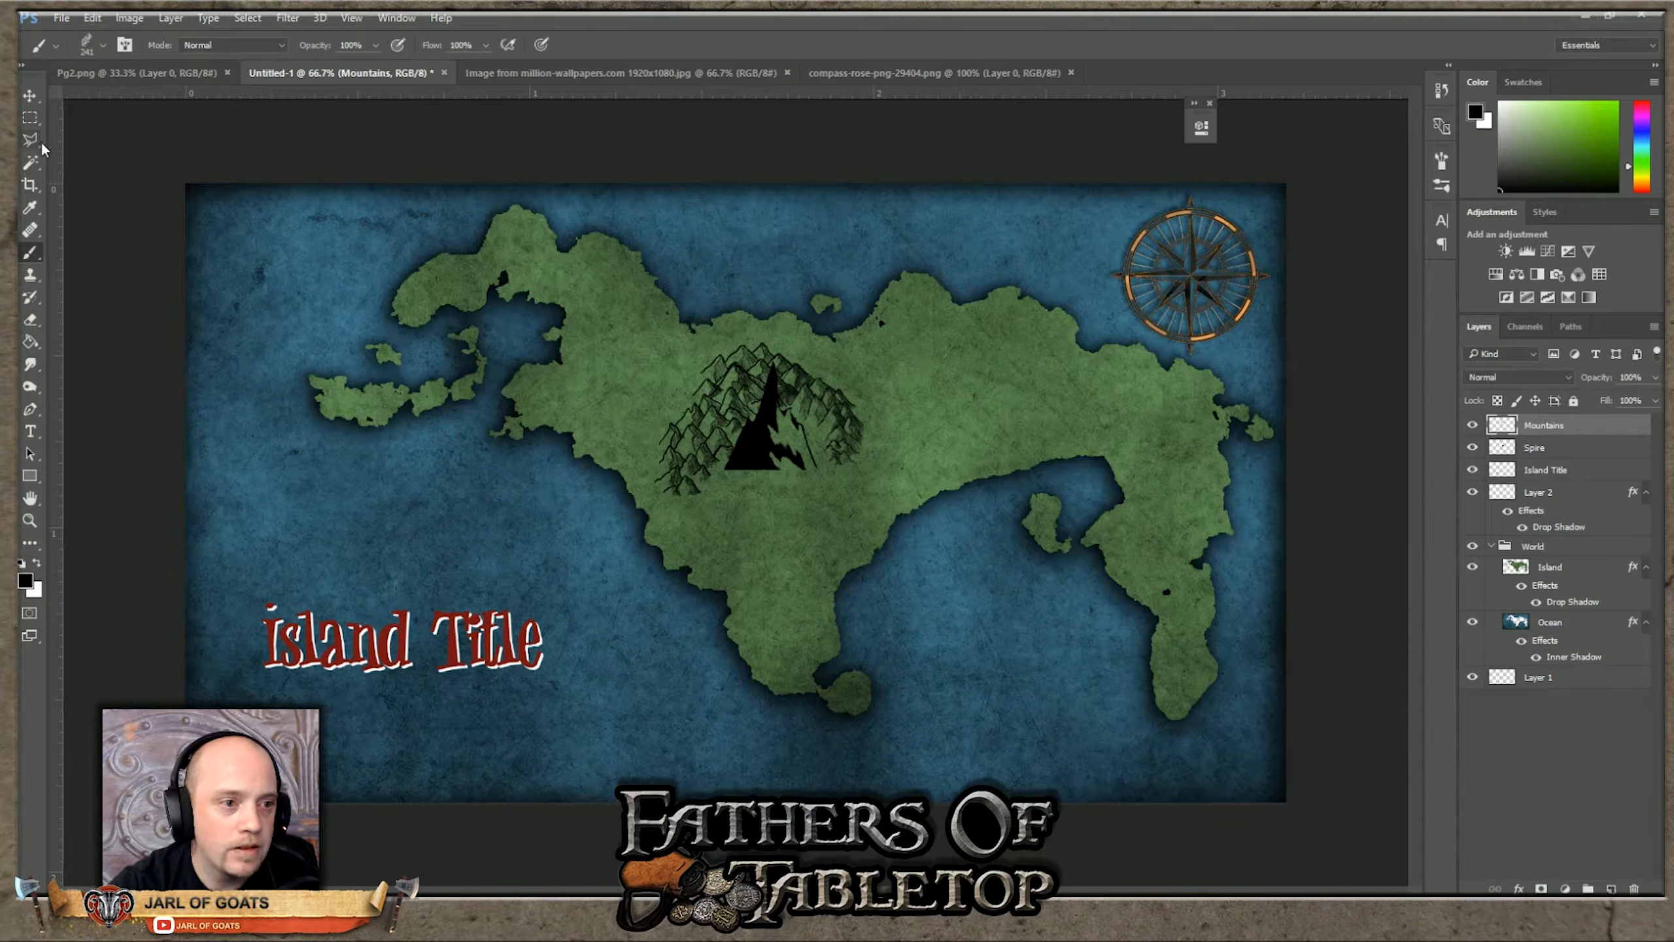
Step: Move the Spire layer's black peak slightly down so it sits inside the arc of mountains
click(34, 95)
click(1562, 449)
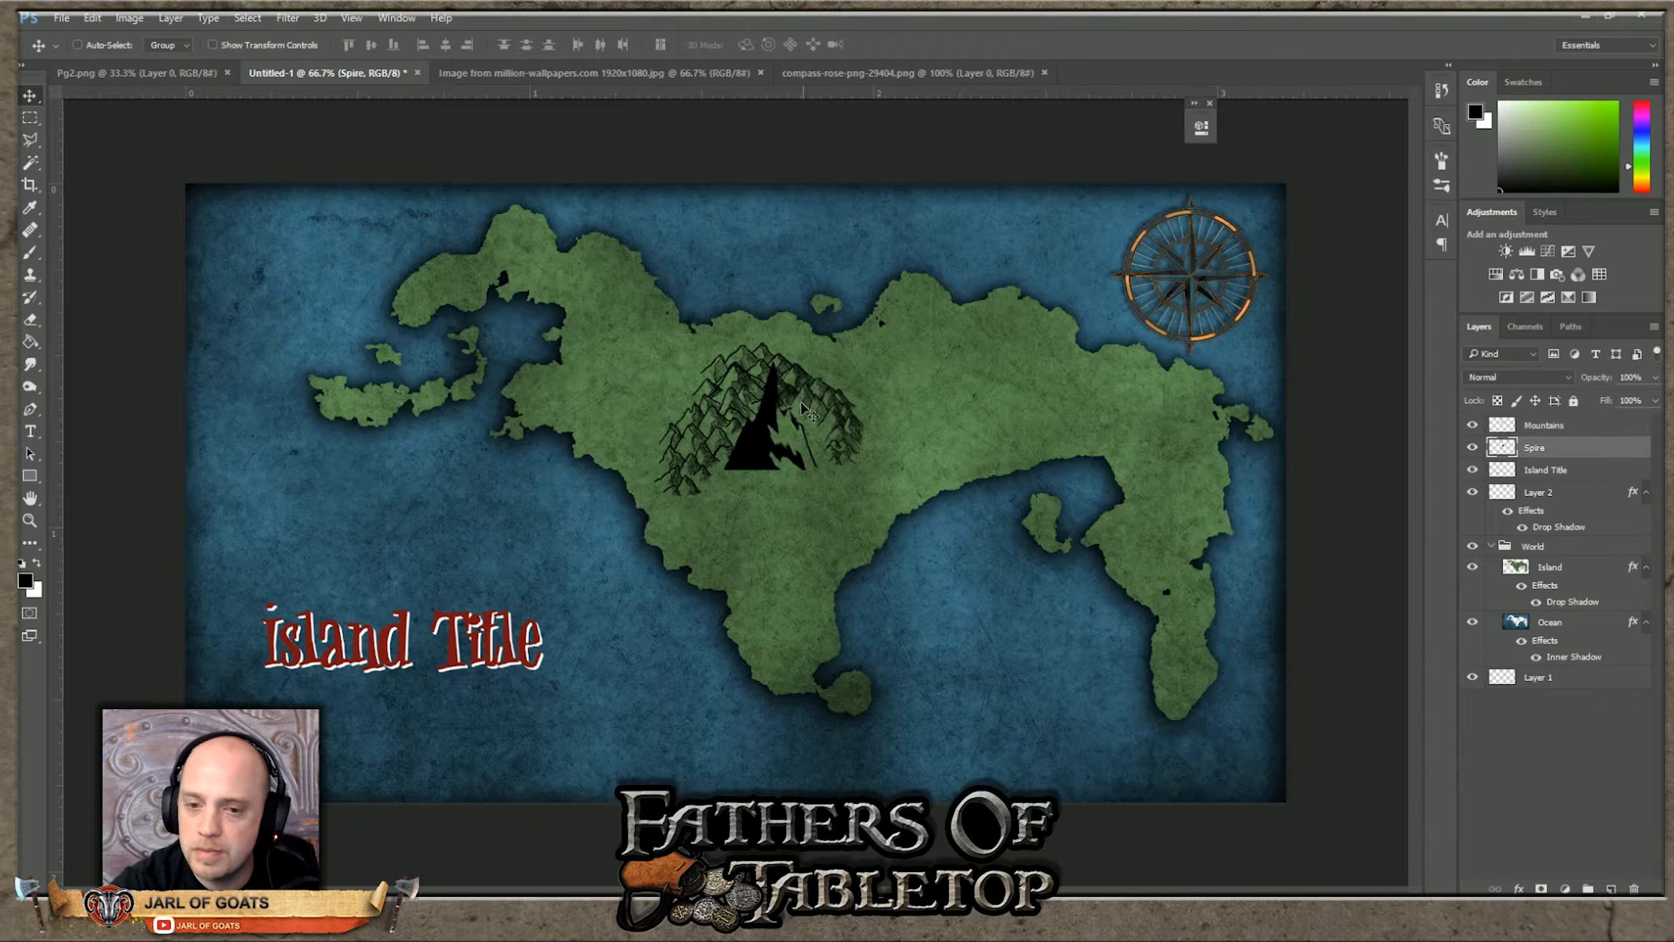
drag(781, 446, 789, 469)
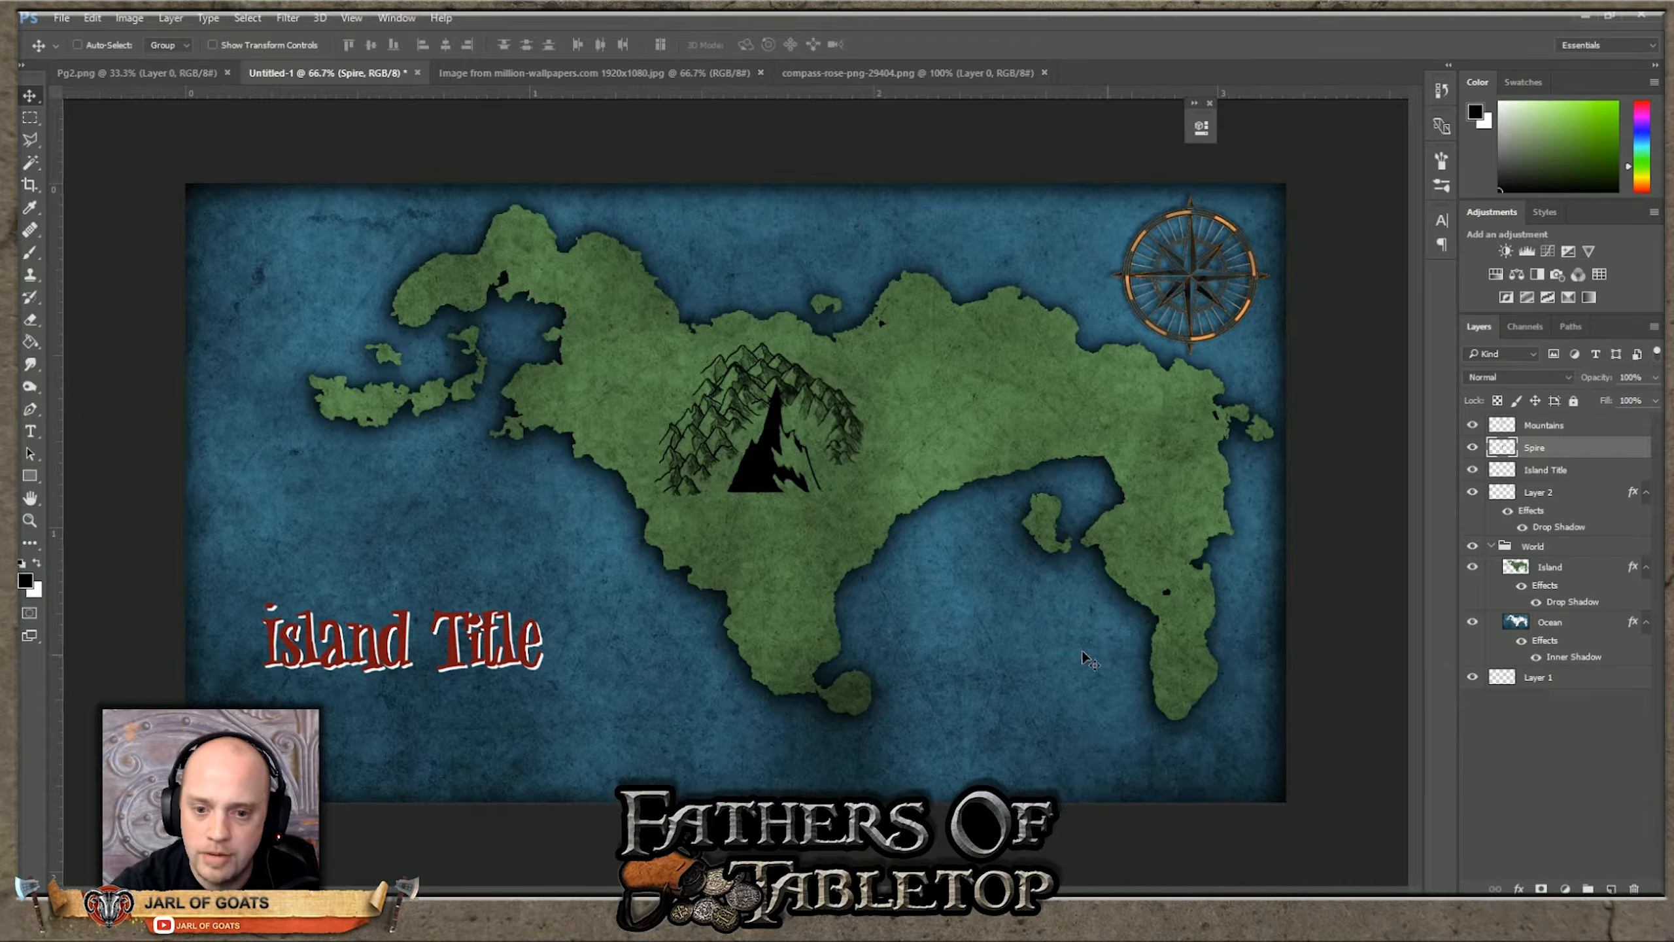
Step: Soften the bottom edge of the black spire by erasing along its base with a soft 25 px eraser at 0% hardness
click(34, 323)
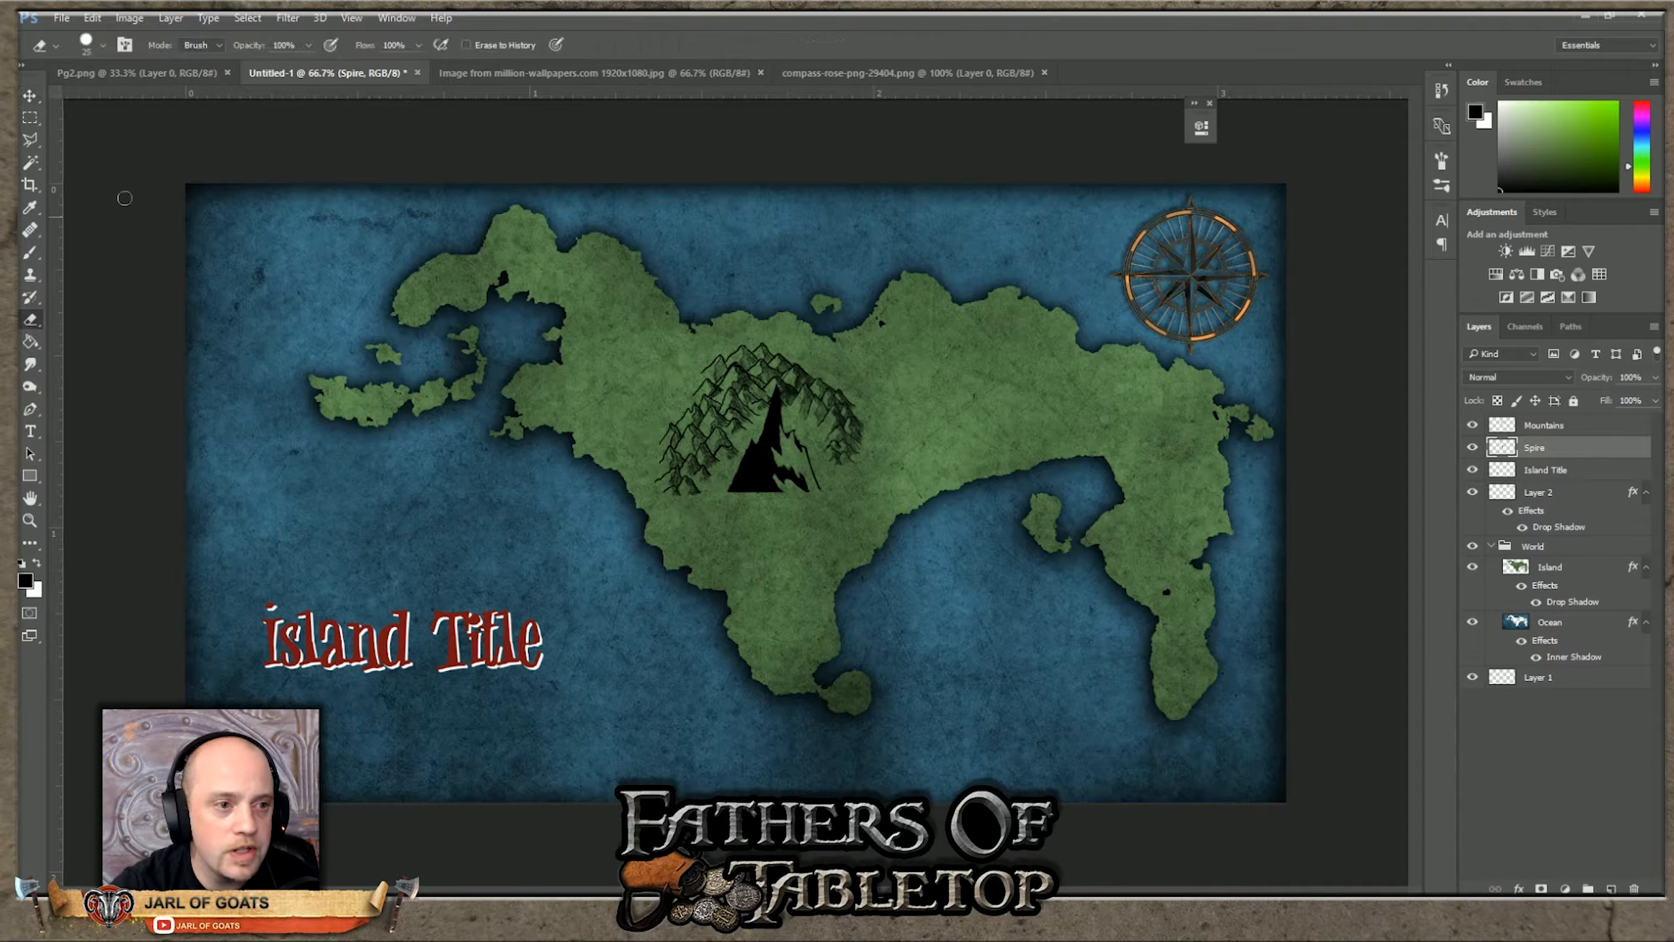
click(92, 44)
click(110, 212)
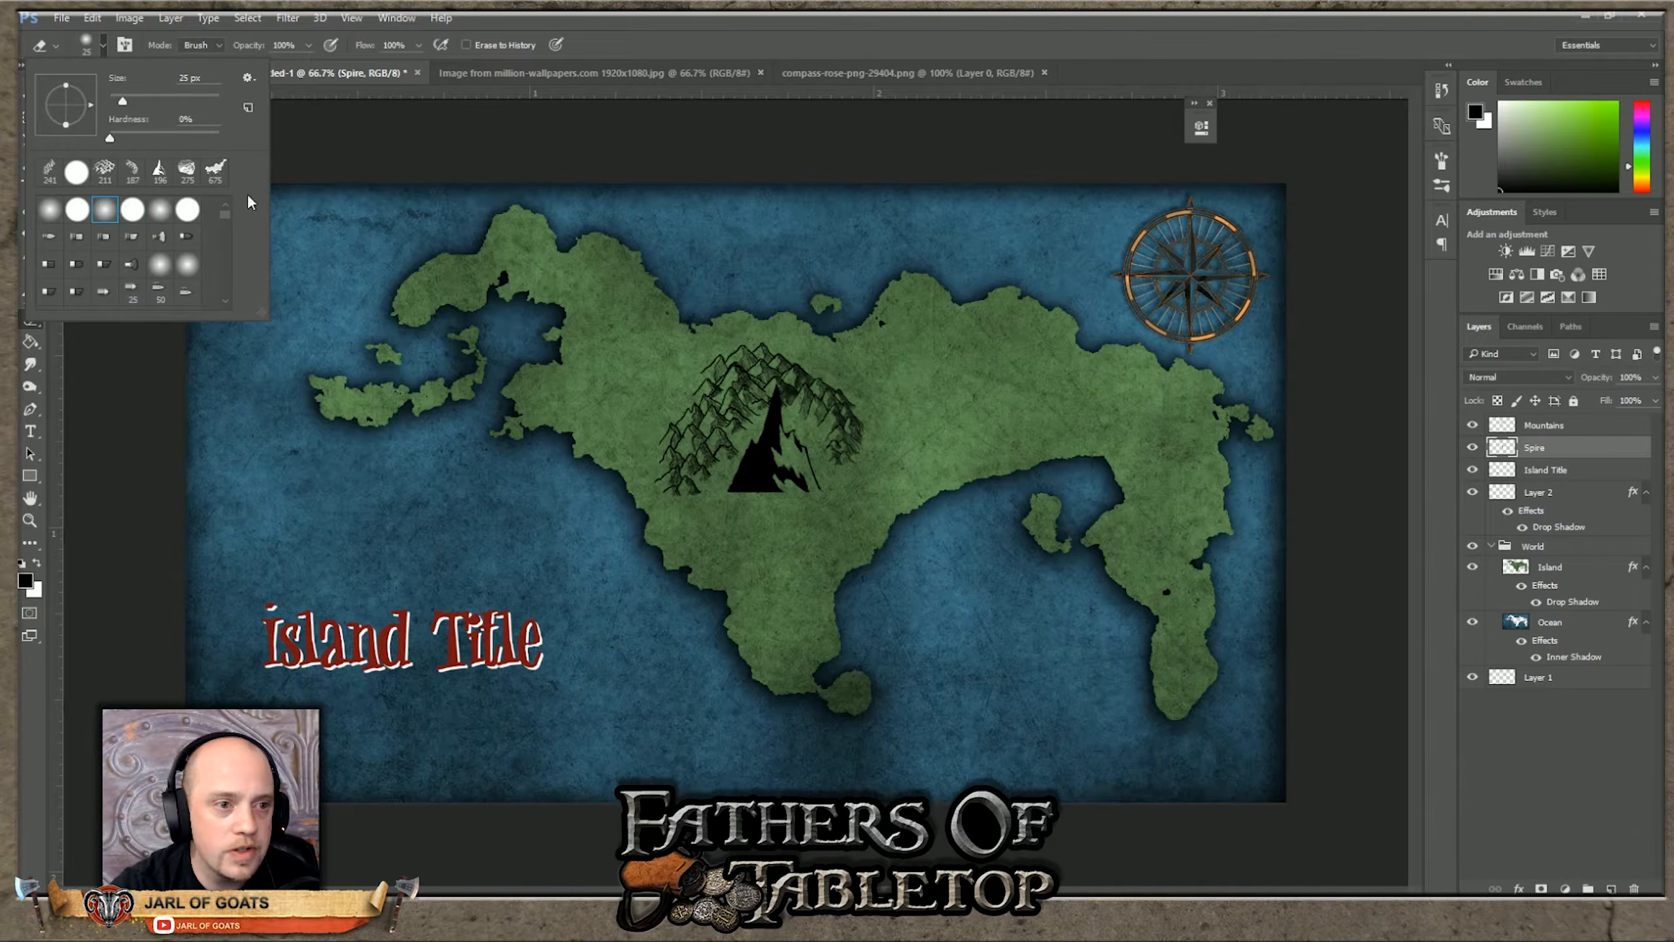
click(737, 564)
mouse_move(777, 545)
mouse_down()
mouse_move(707, 486)
mouse_move(822, 536)
mouse_move(682, 482)
mouse_move(854, 513)
mouse_move(753, 504)
mouse_move(898, 492)
mouse_move(753, 512)
mouse_move(856, 482)
mouse_move(703, 497)
mouse_move(822, 511)
mouse_move(722, 484)
mouse_move(801, 505)
mouse_up()
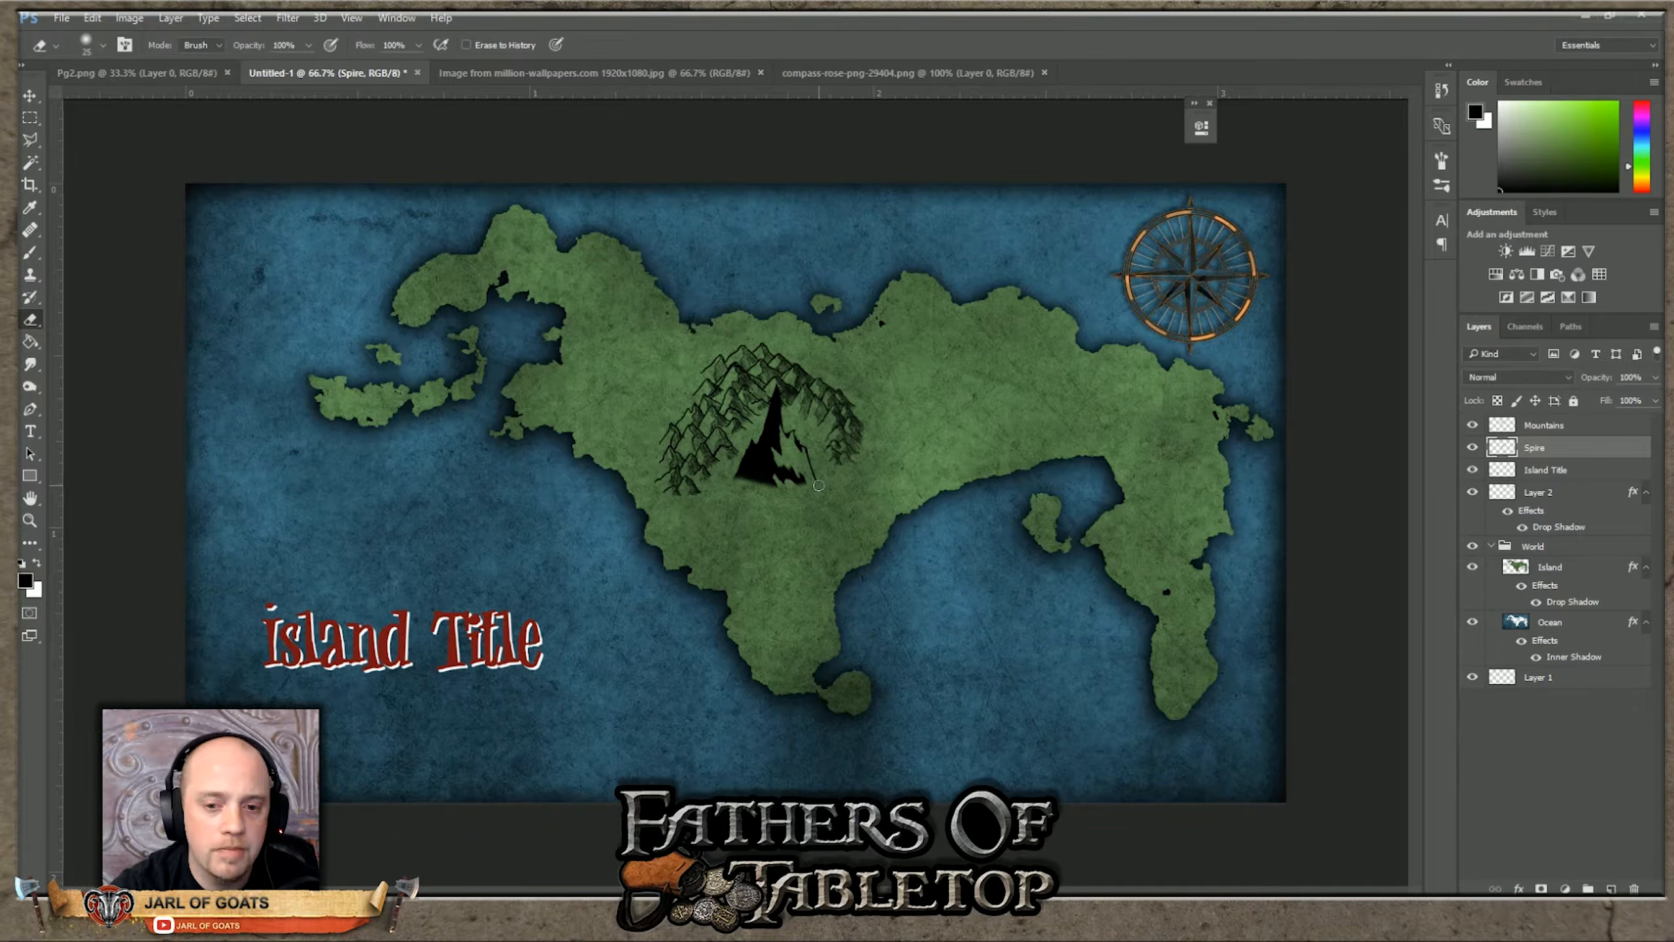
Step: Open the Hand-Drawn Forest 39 image from the RPG Map Elements 73 folder inside the Tutorial pictures folder
click(62, 18)
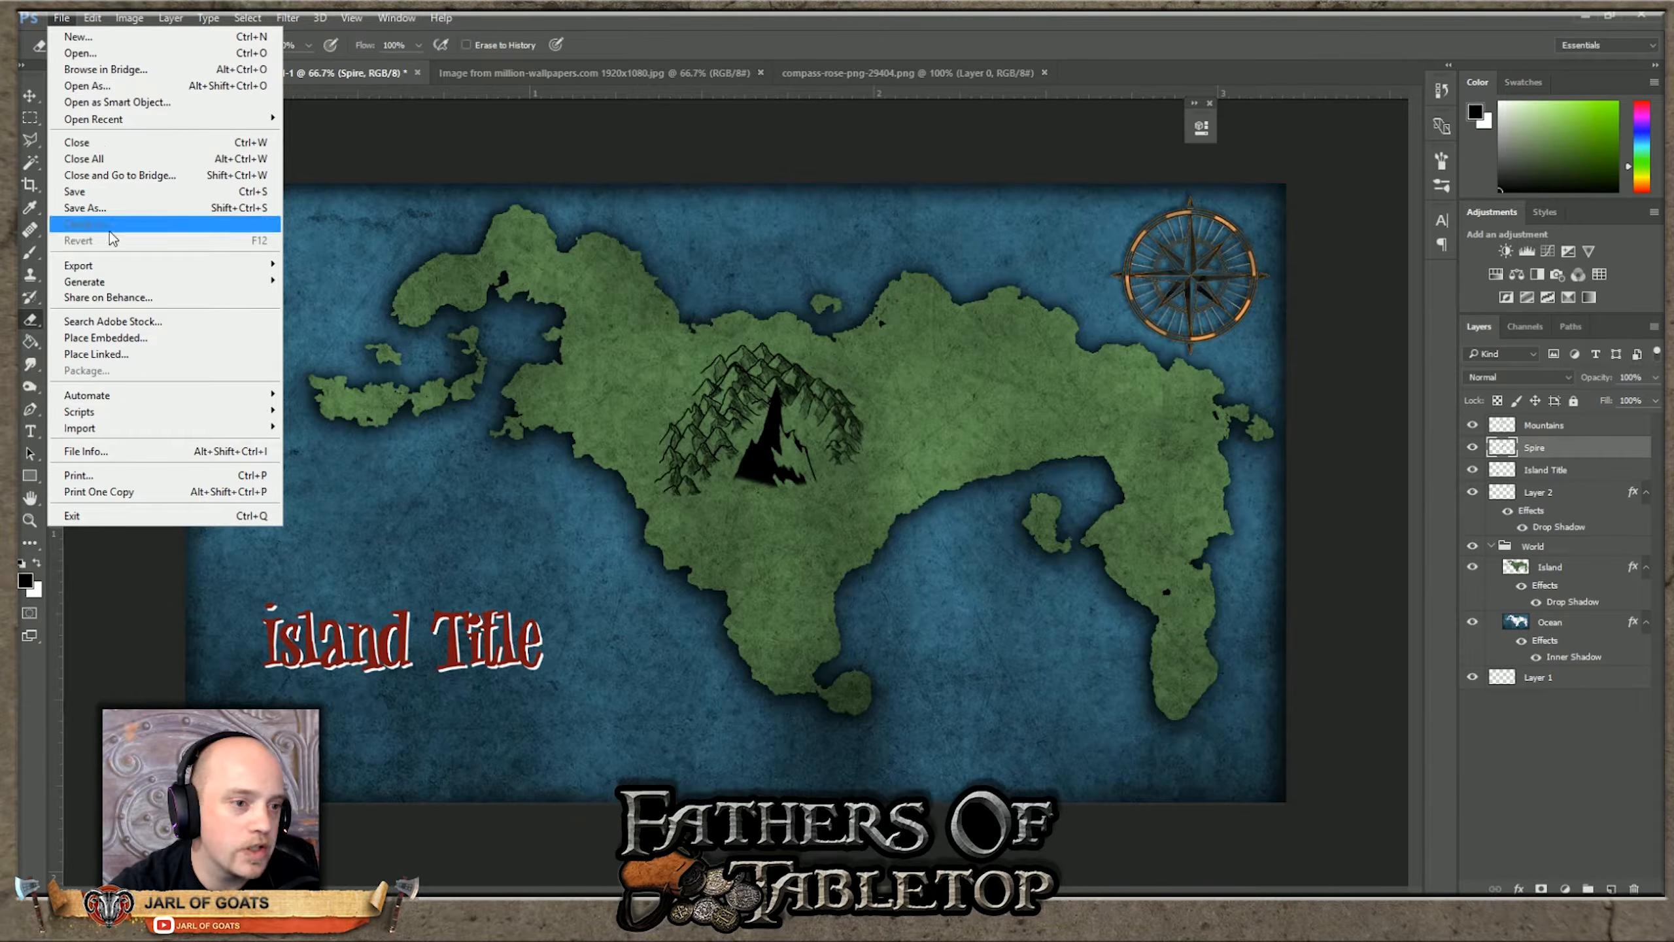
click(79, 53)
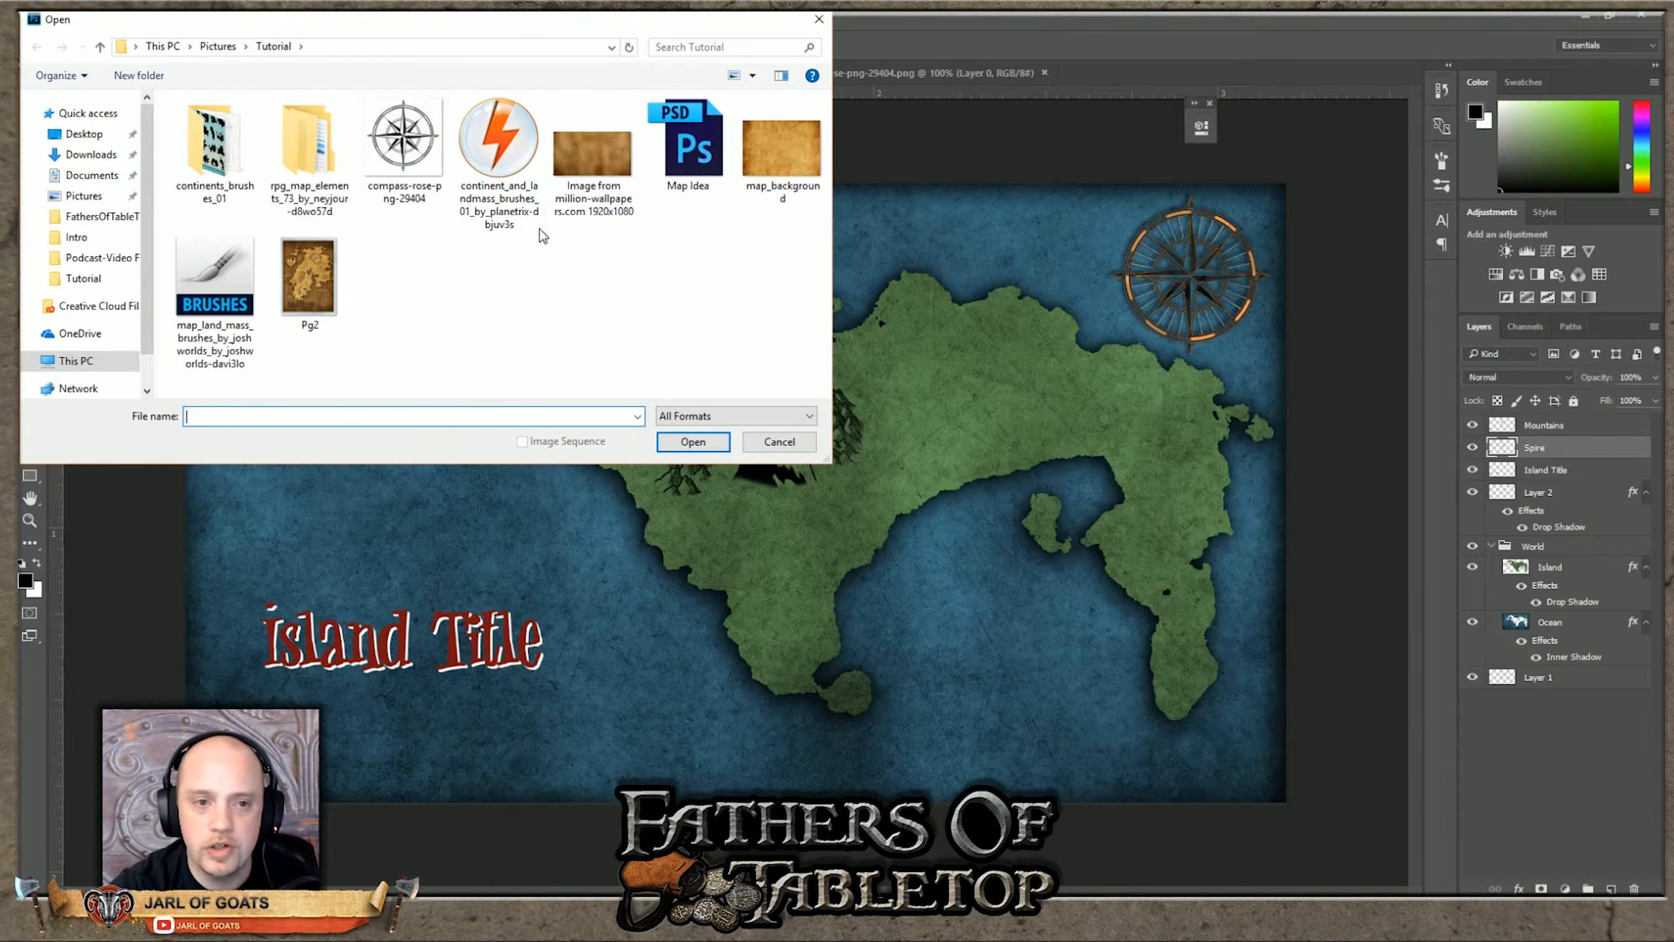
double_click(329, 153)
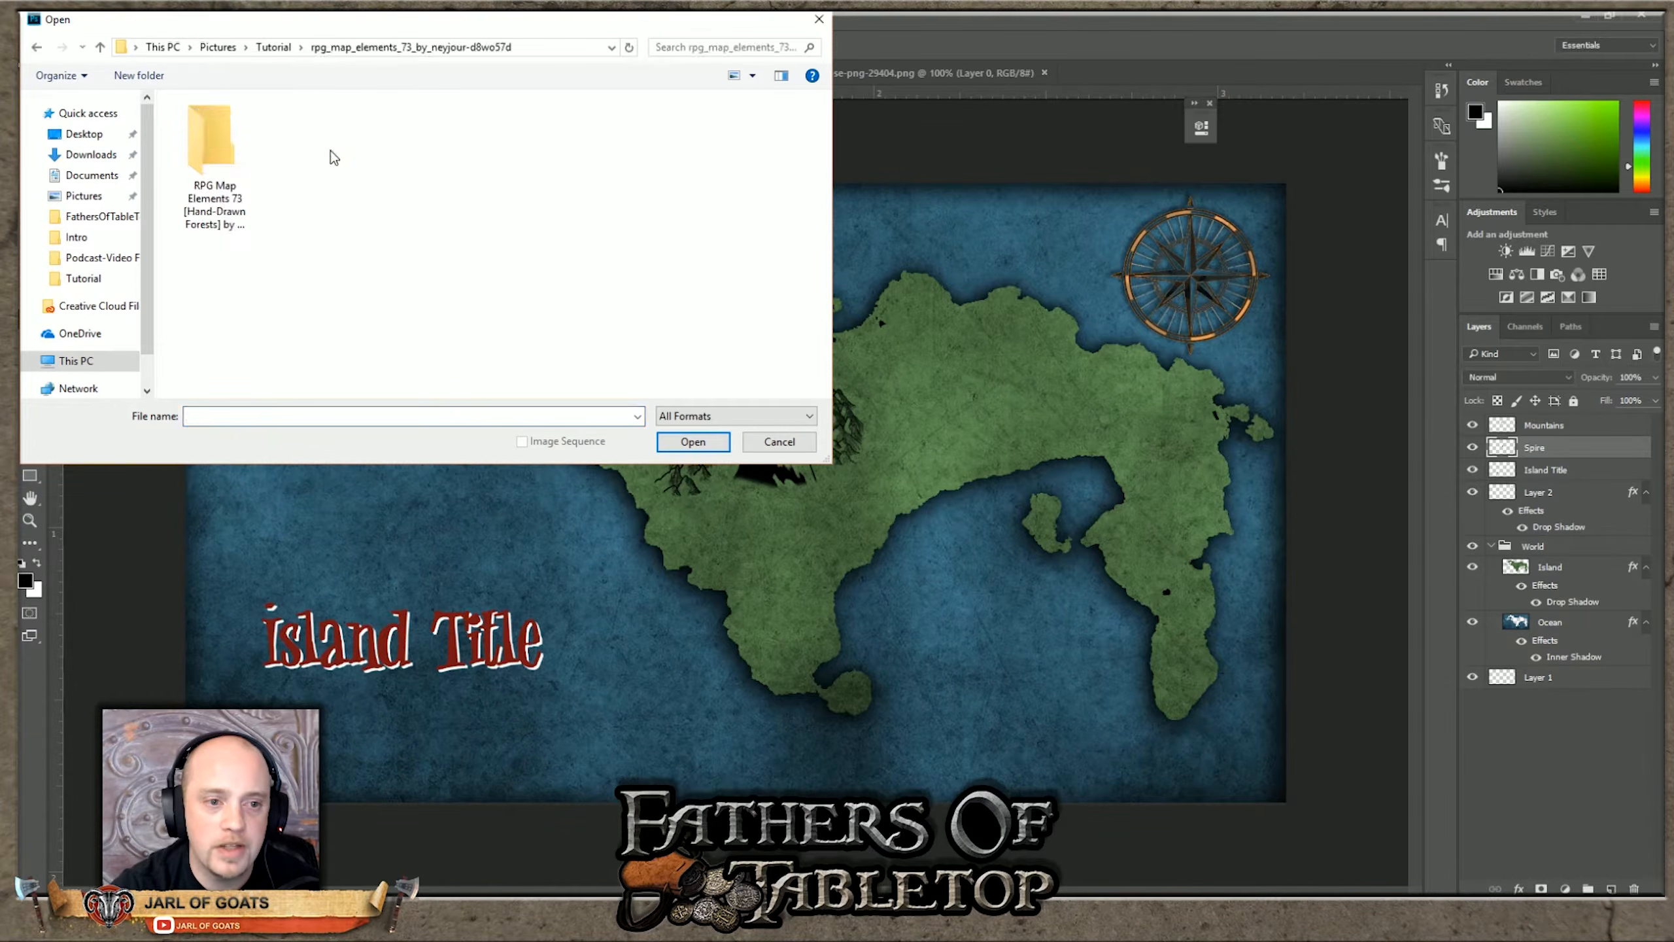
double_click(245, 150)
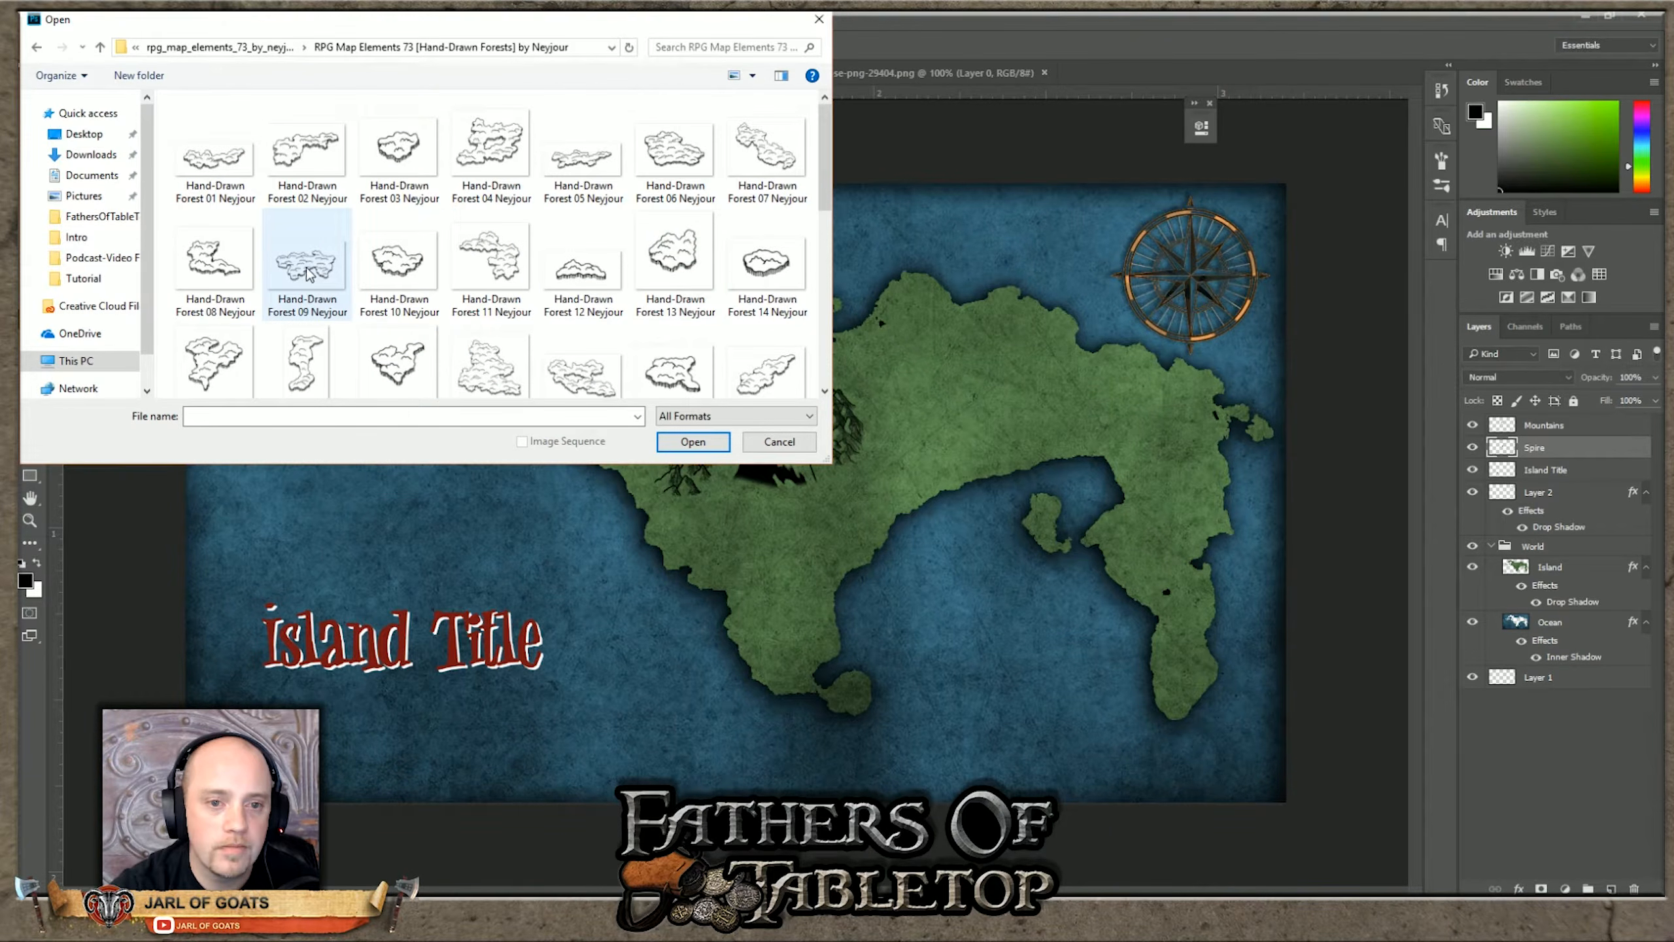
scroll(308, 272, down, 3)
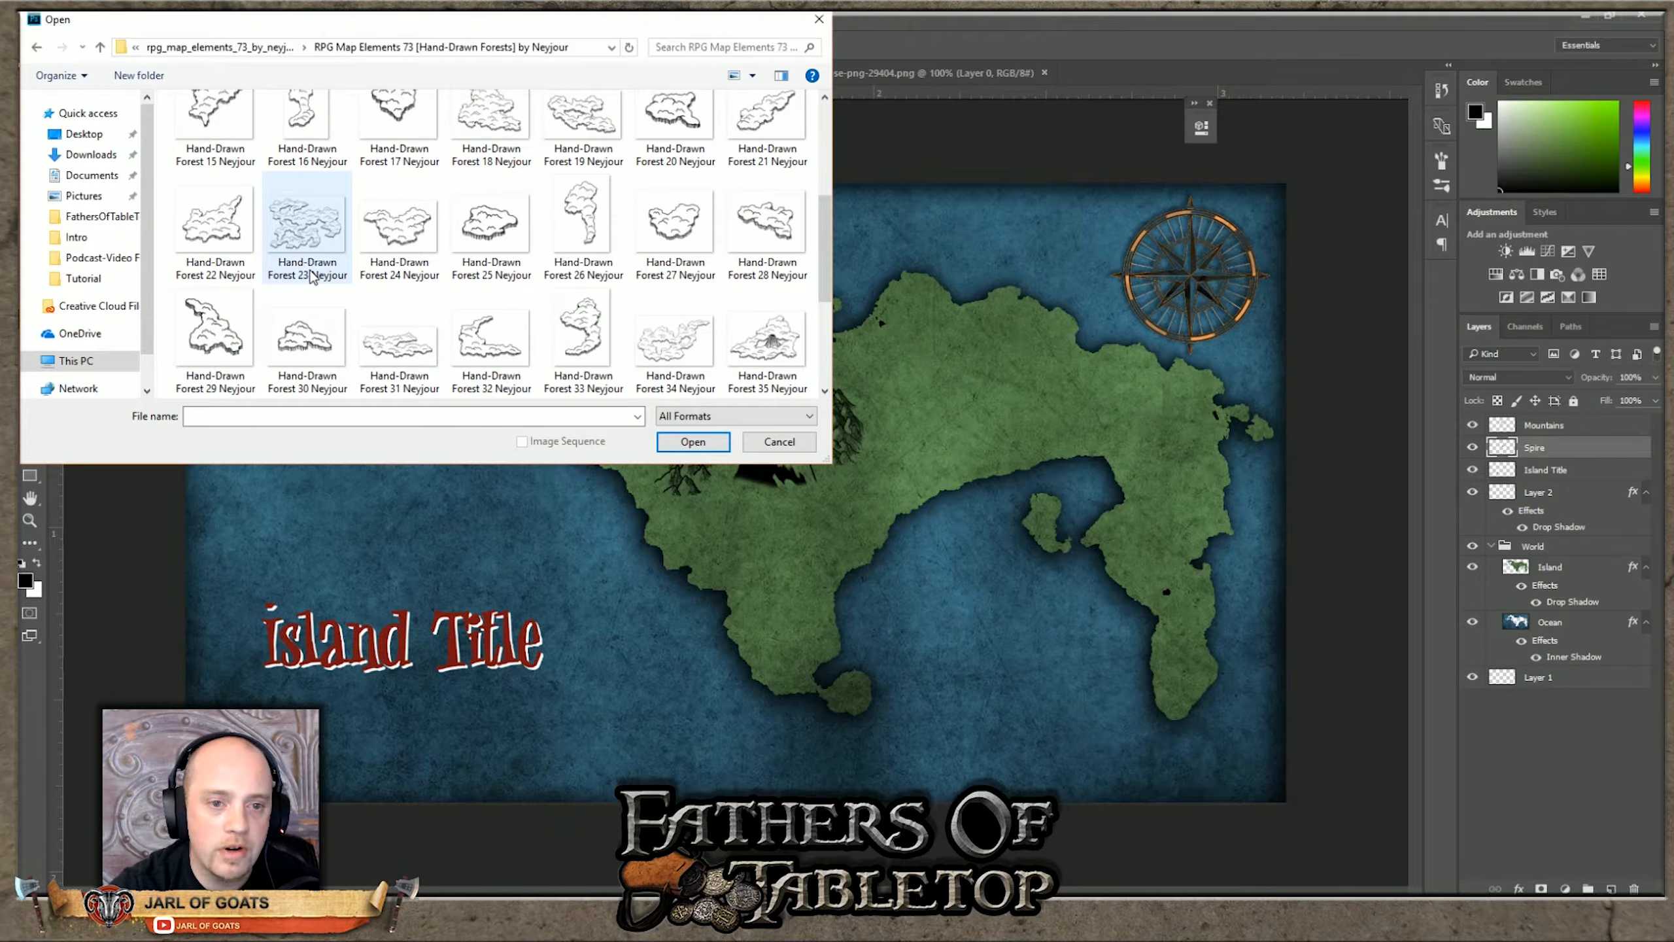
scroll(311, 278, up, 3)
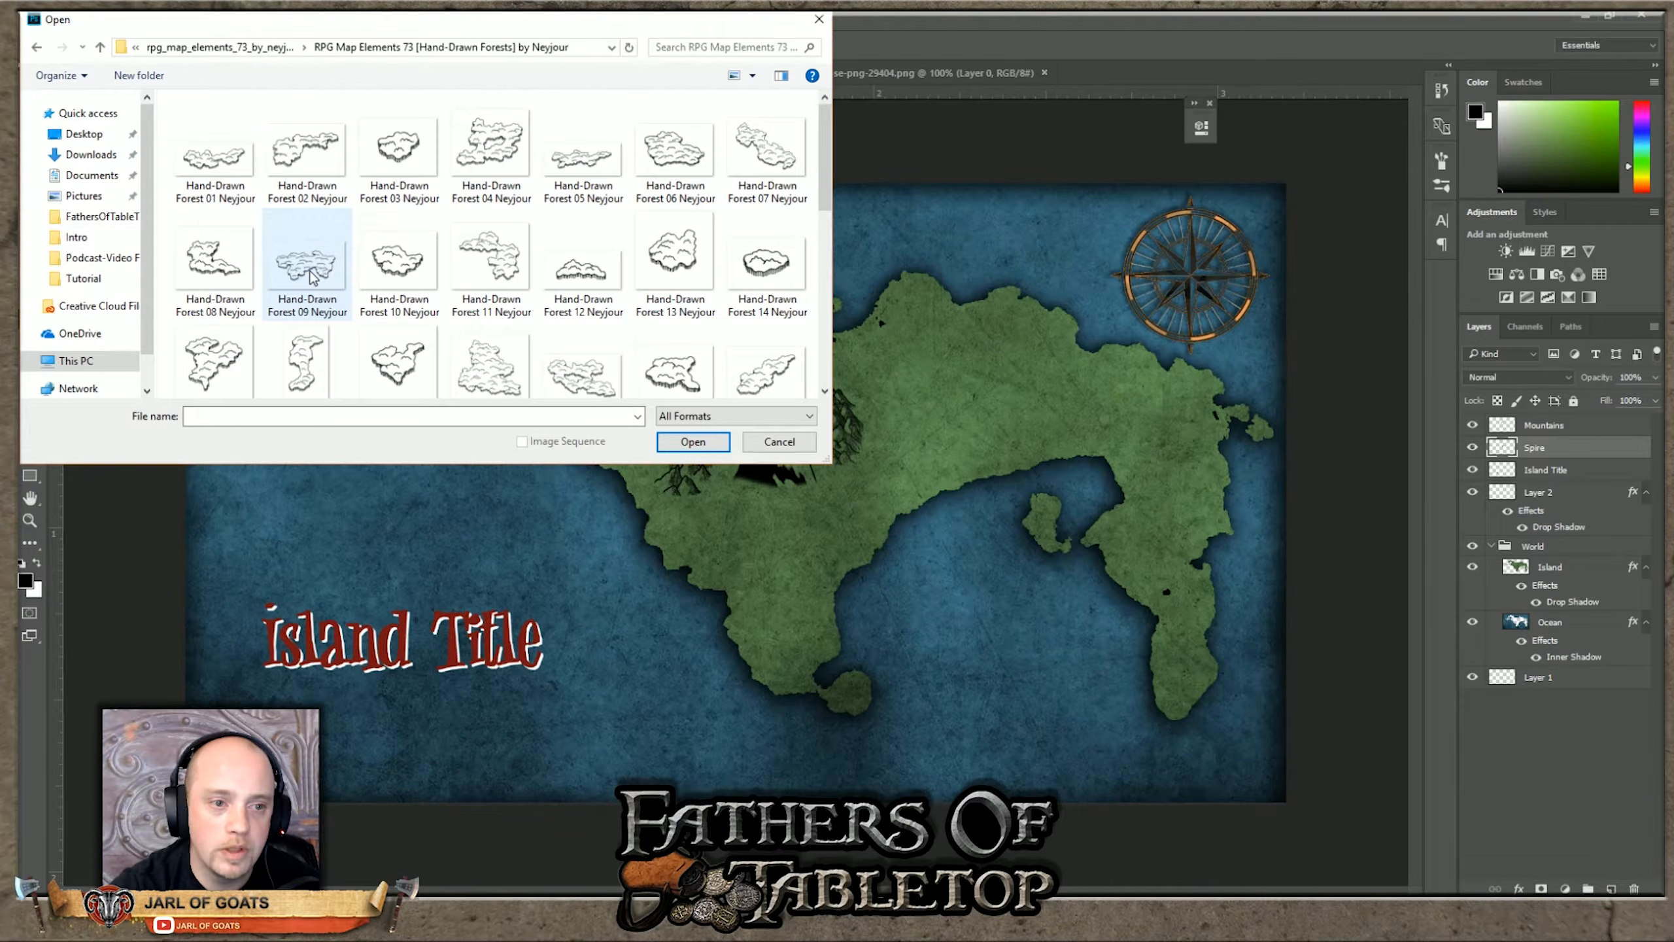
scroll(311, 278, down, 3)
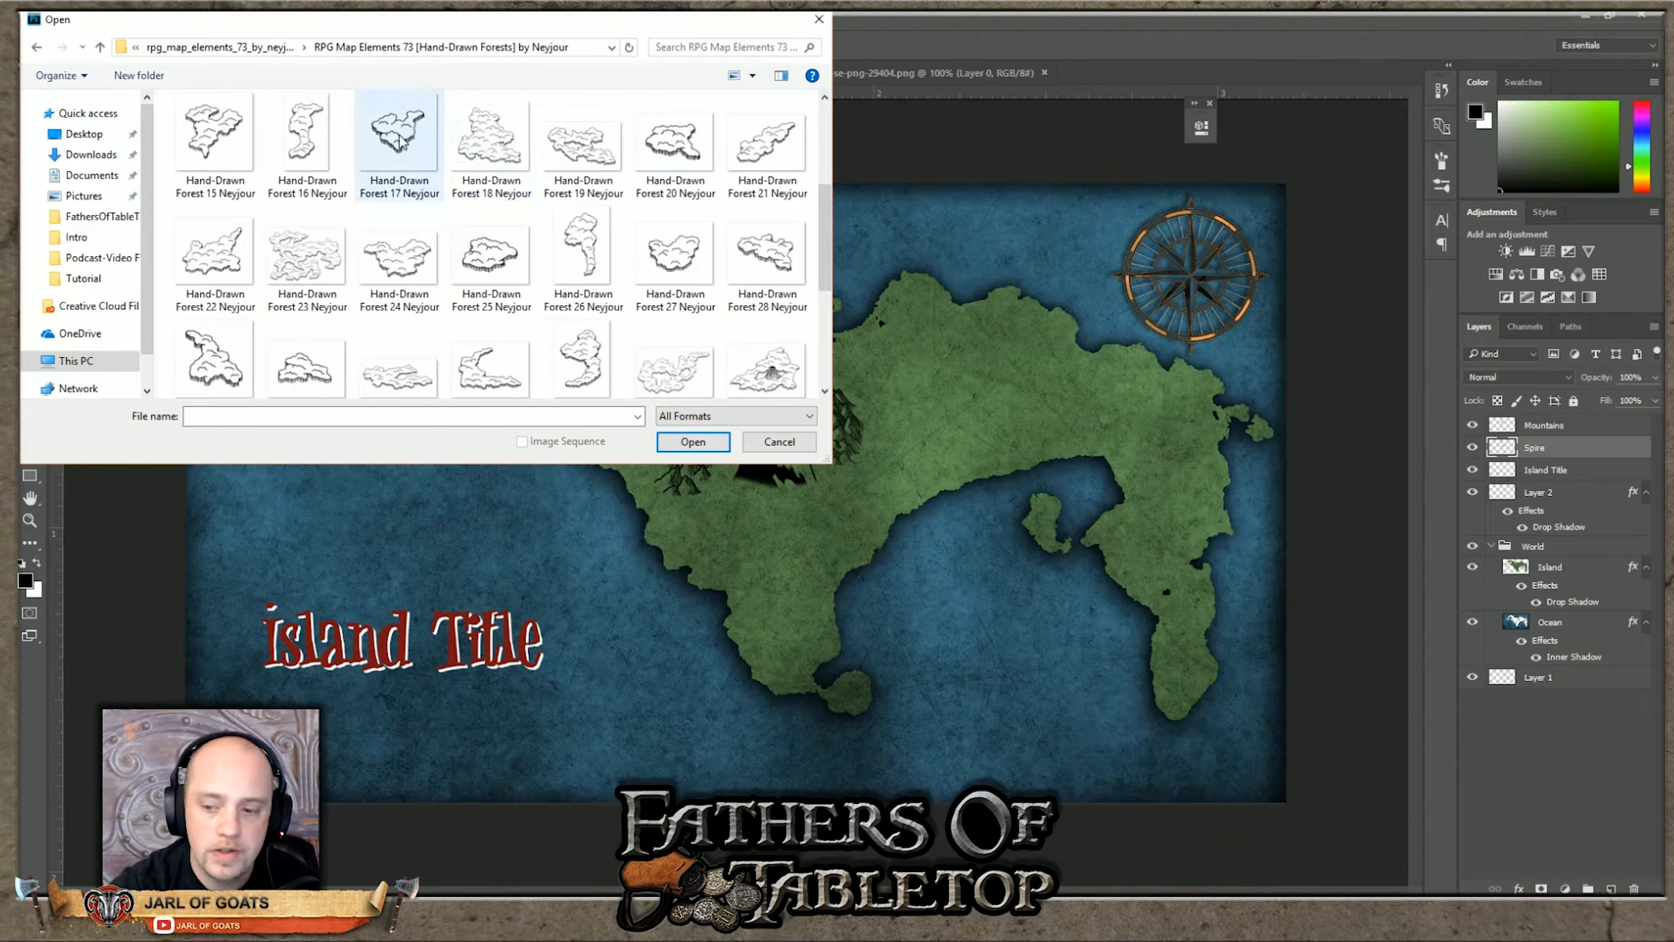
scroll(607, 271, down, 3)
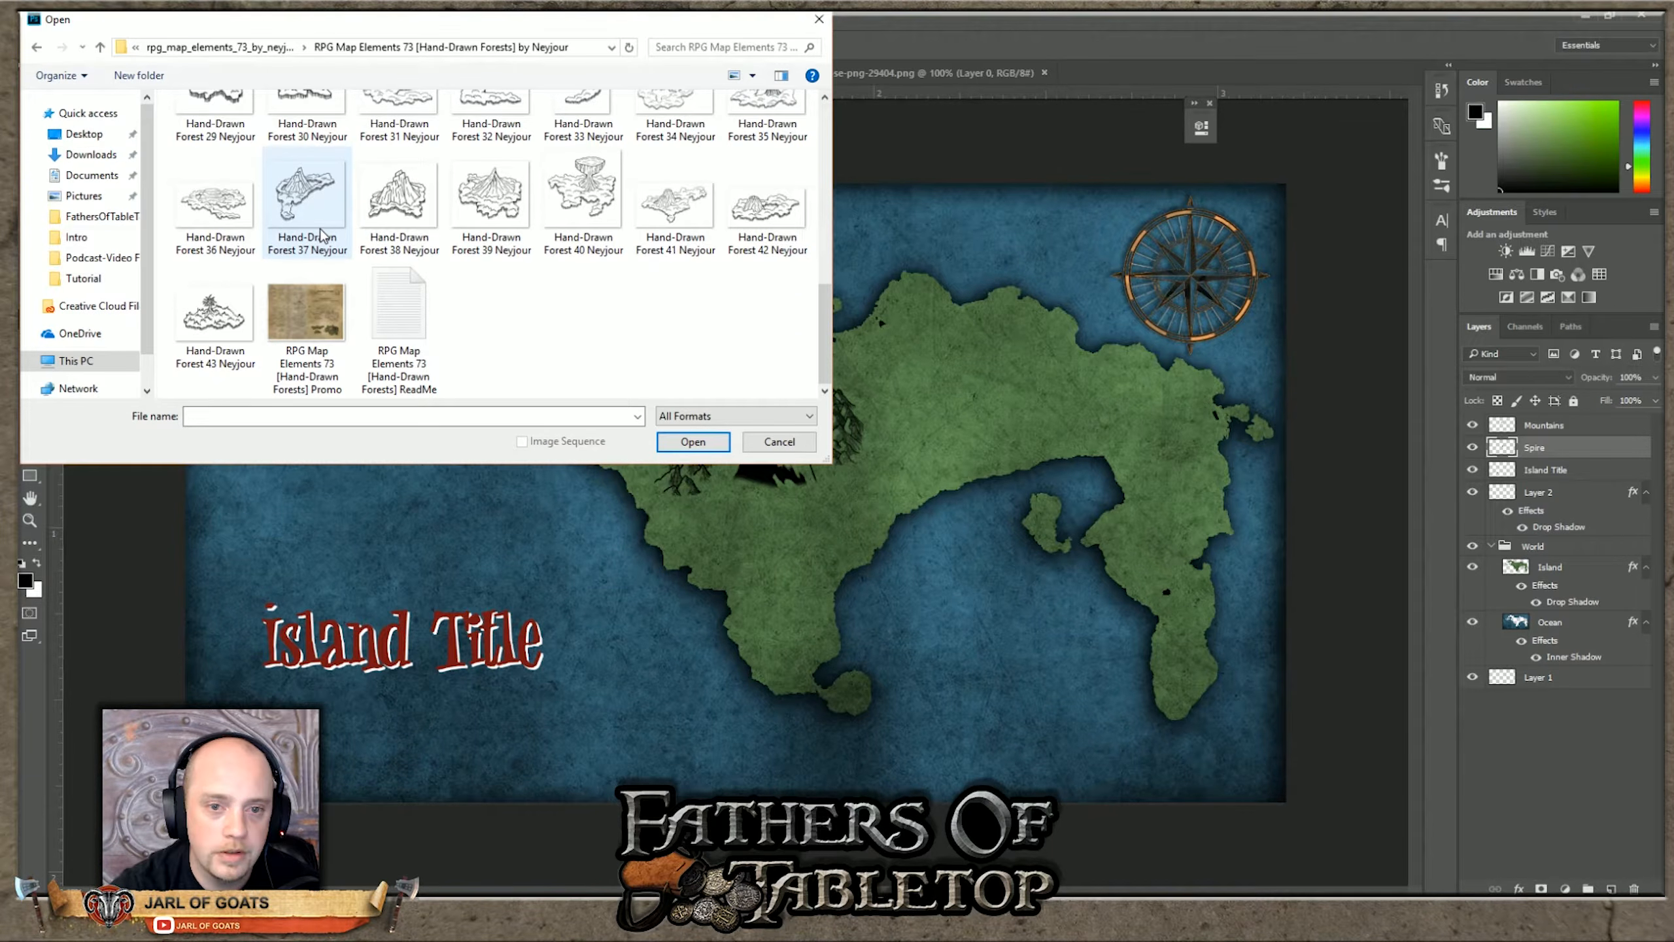
click(677, 218)
click(502, 209)
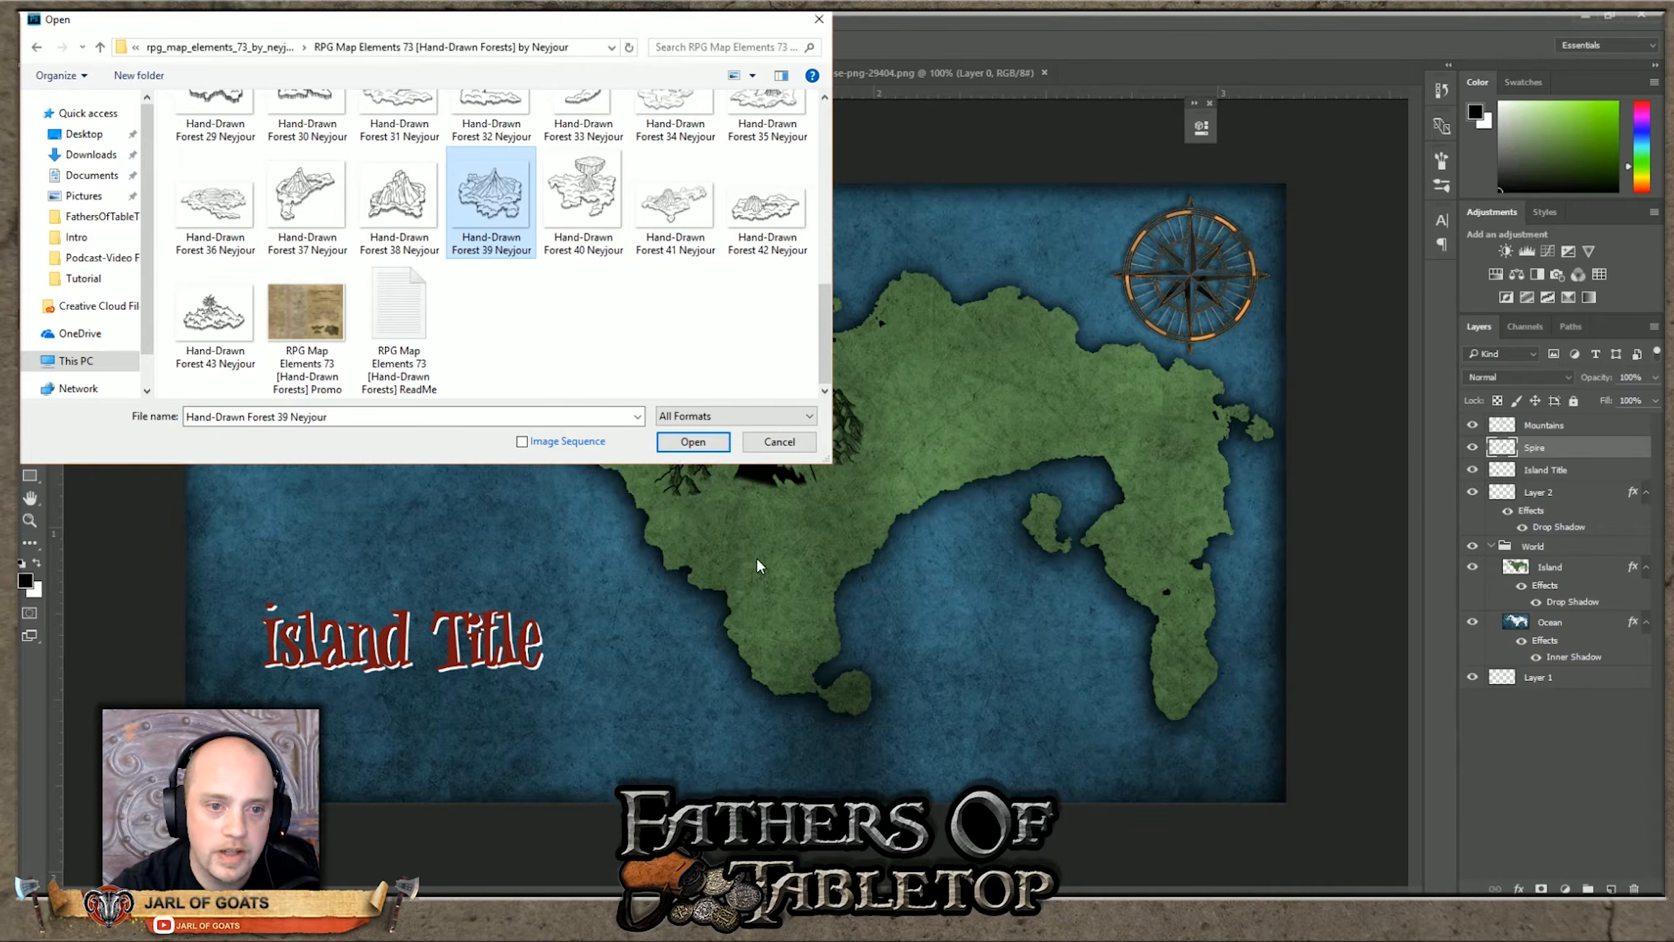
click(693, 442)
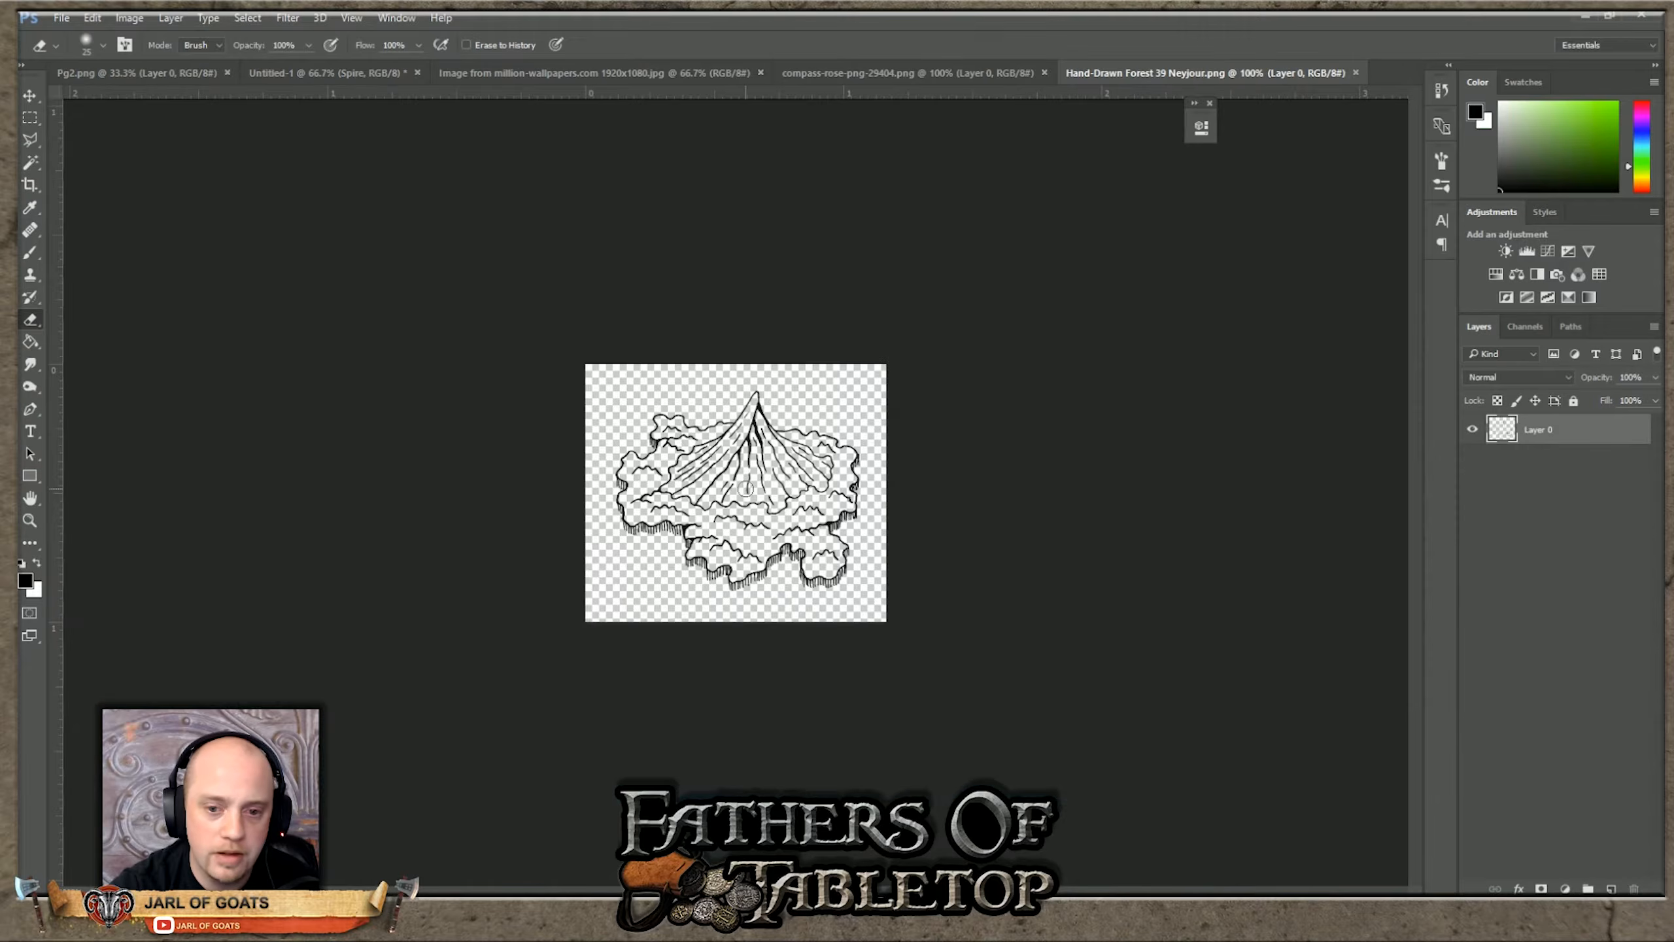
Step: Return to the Untitled-1 map document and delete the Spire layer
click(374, 74)
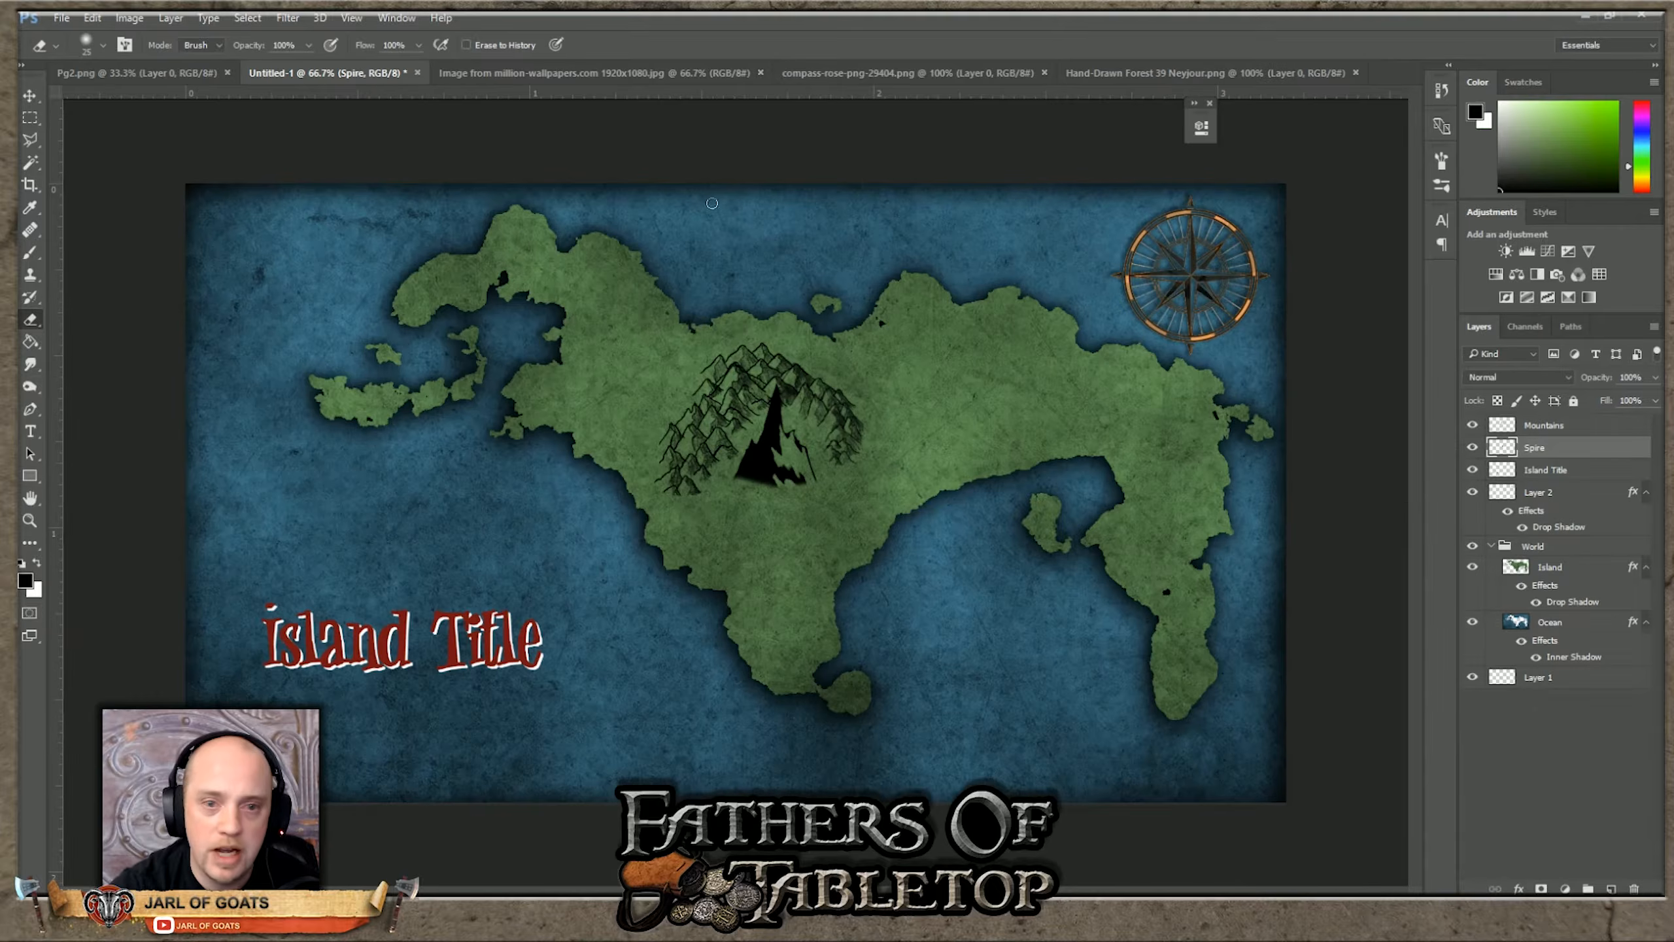
key(Delete)
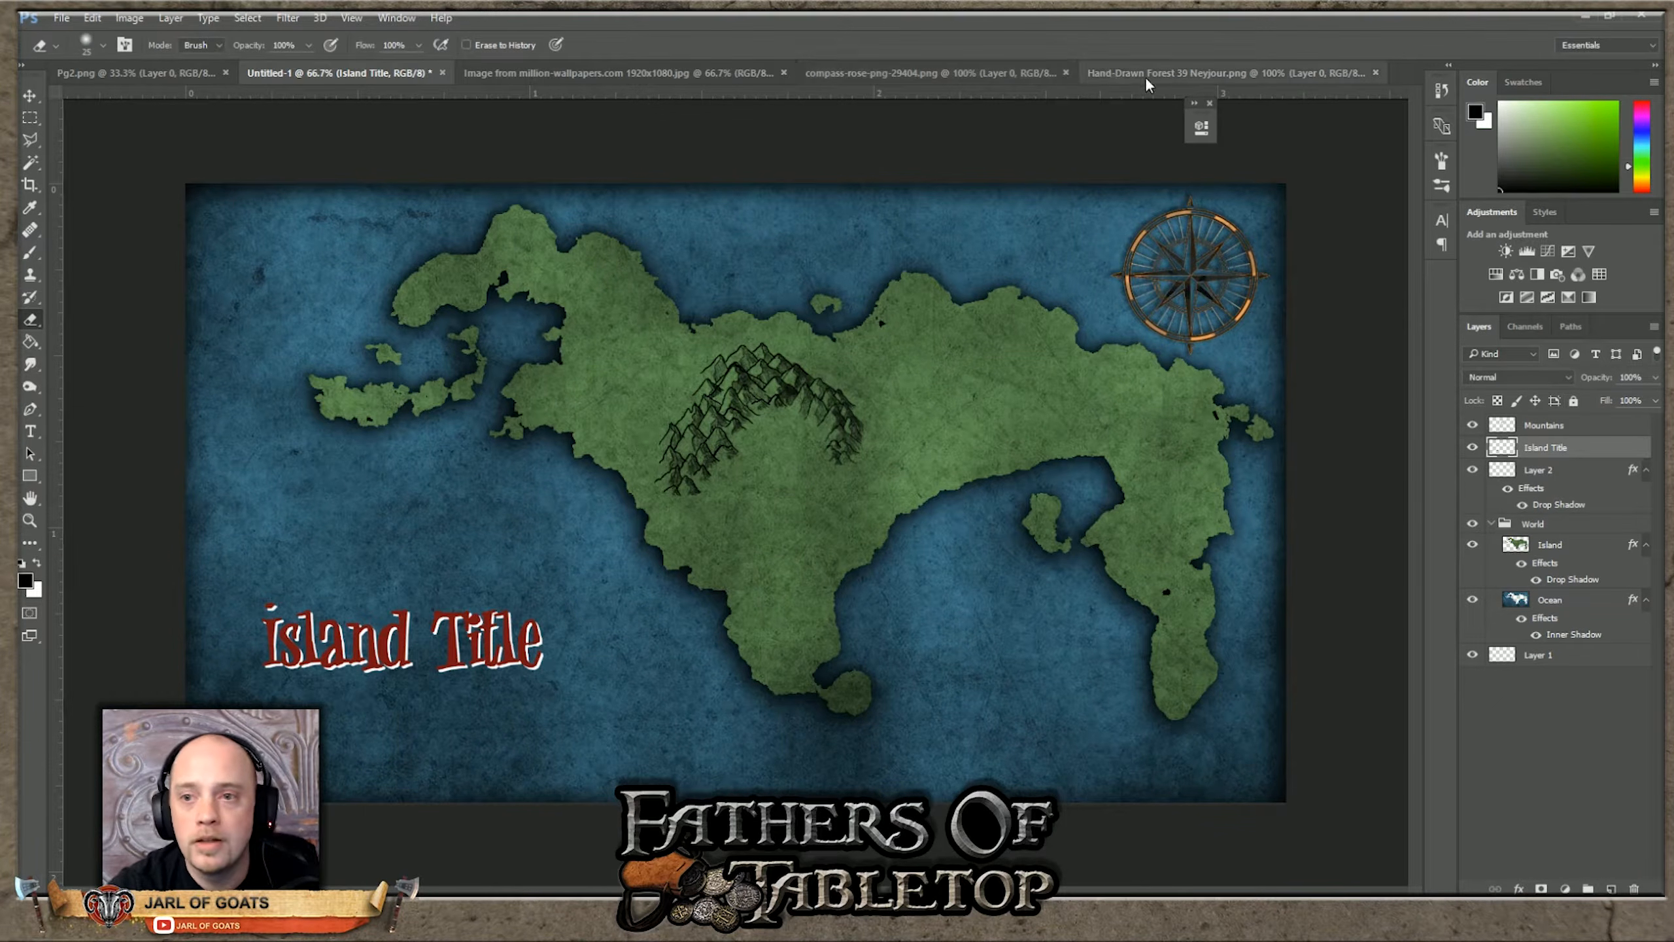
Step: Copy the drawing from the Hand-Drawn Forest 39 image into the Untitled-1 map, placing it over the arc of mountains
click(1115, 73)
click(30, 95)
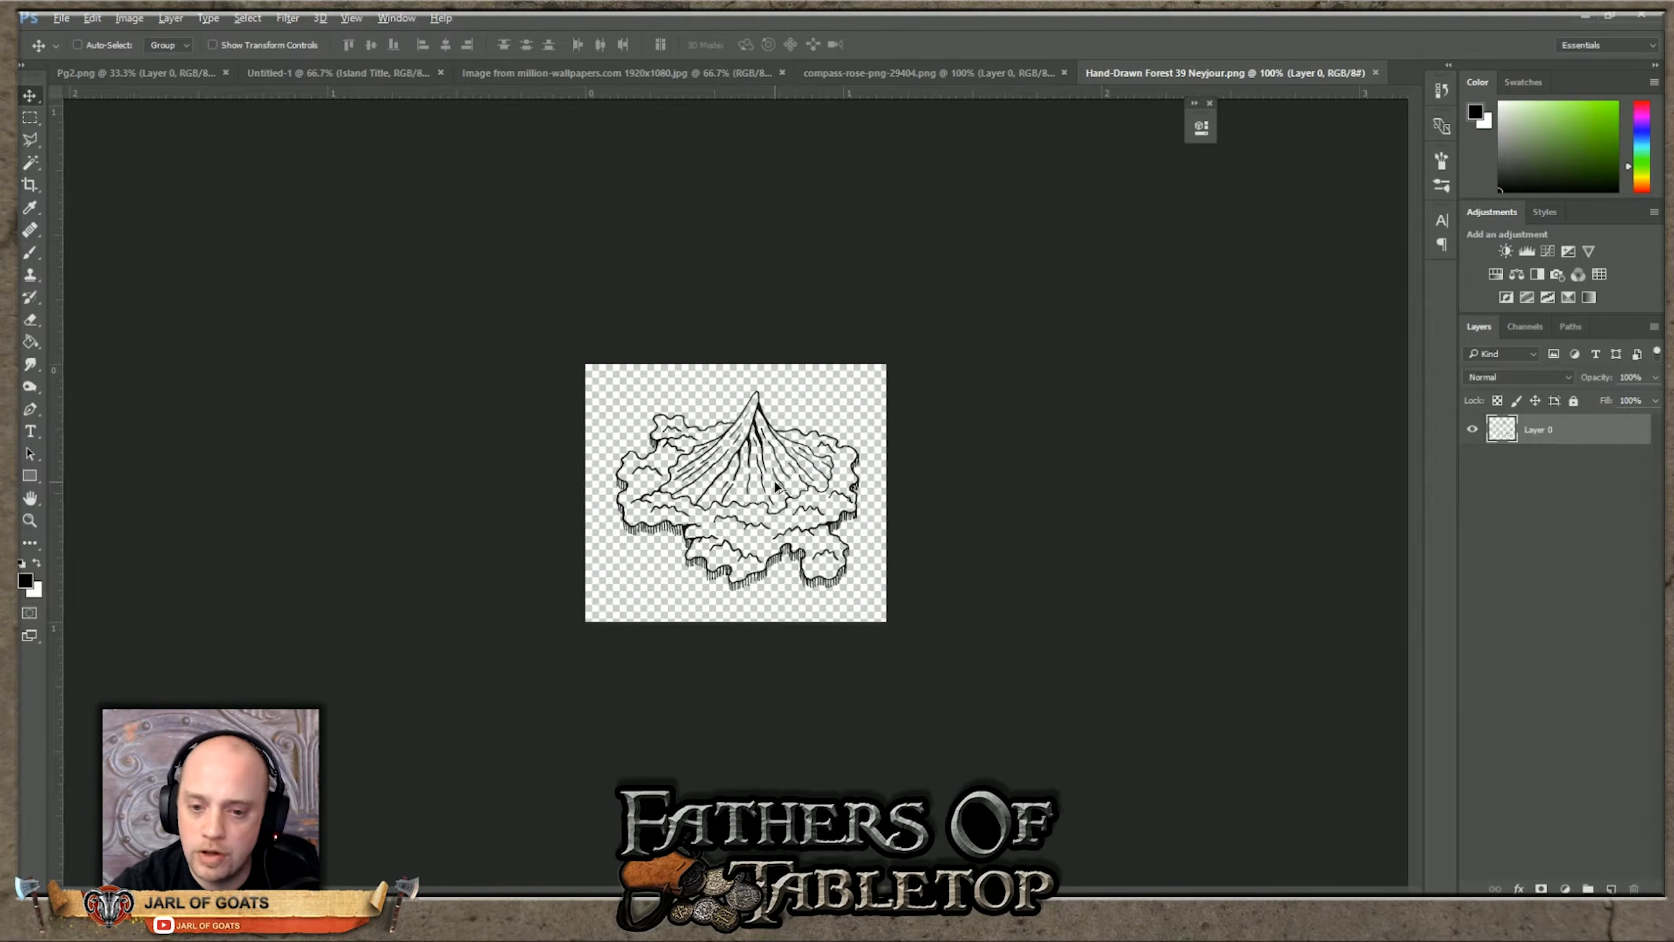
mouse_move(775, 488)
mouse_down()
mouse_move(553, 235)
mouse_move(361, 66)
mouse_move(724, 486)
mouse_move(806, 481)
mouse_up()
Step: Scale the imported peak drawing down to fit inside the mountain arc and move its layer above Mountains
key(ctrl+t)
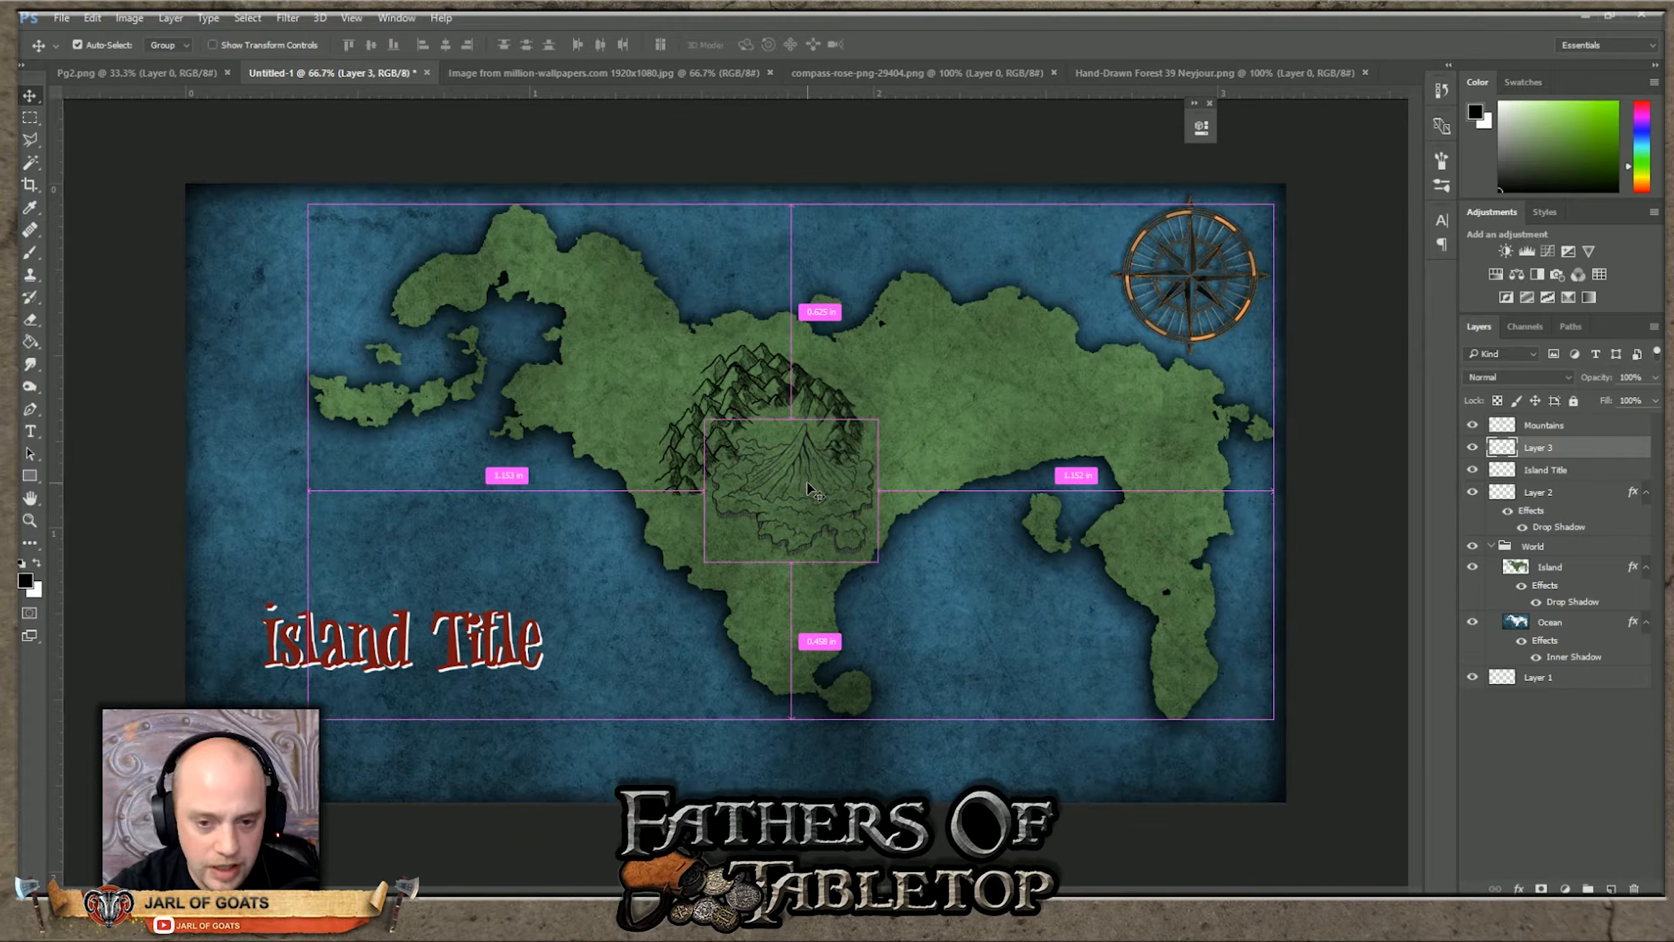
mouse_move(878, 419)
mouse_down()
mouse_move(866, 448)
mouse_move(777, 456)
mouse_move(780, 442)
mouse_up()
key(Return)
drag(1556, 452, 1555, 422)
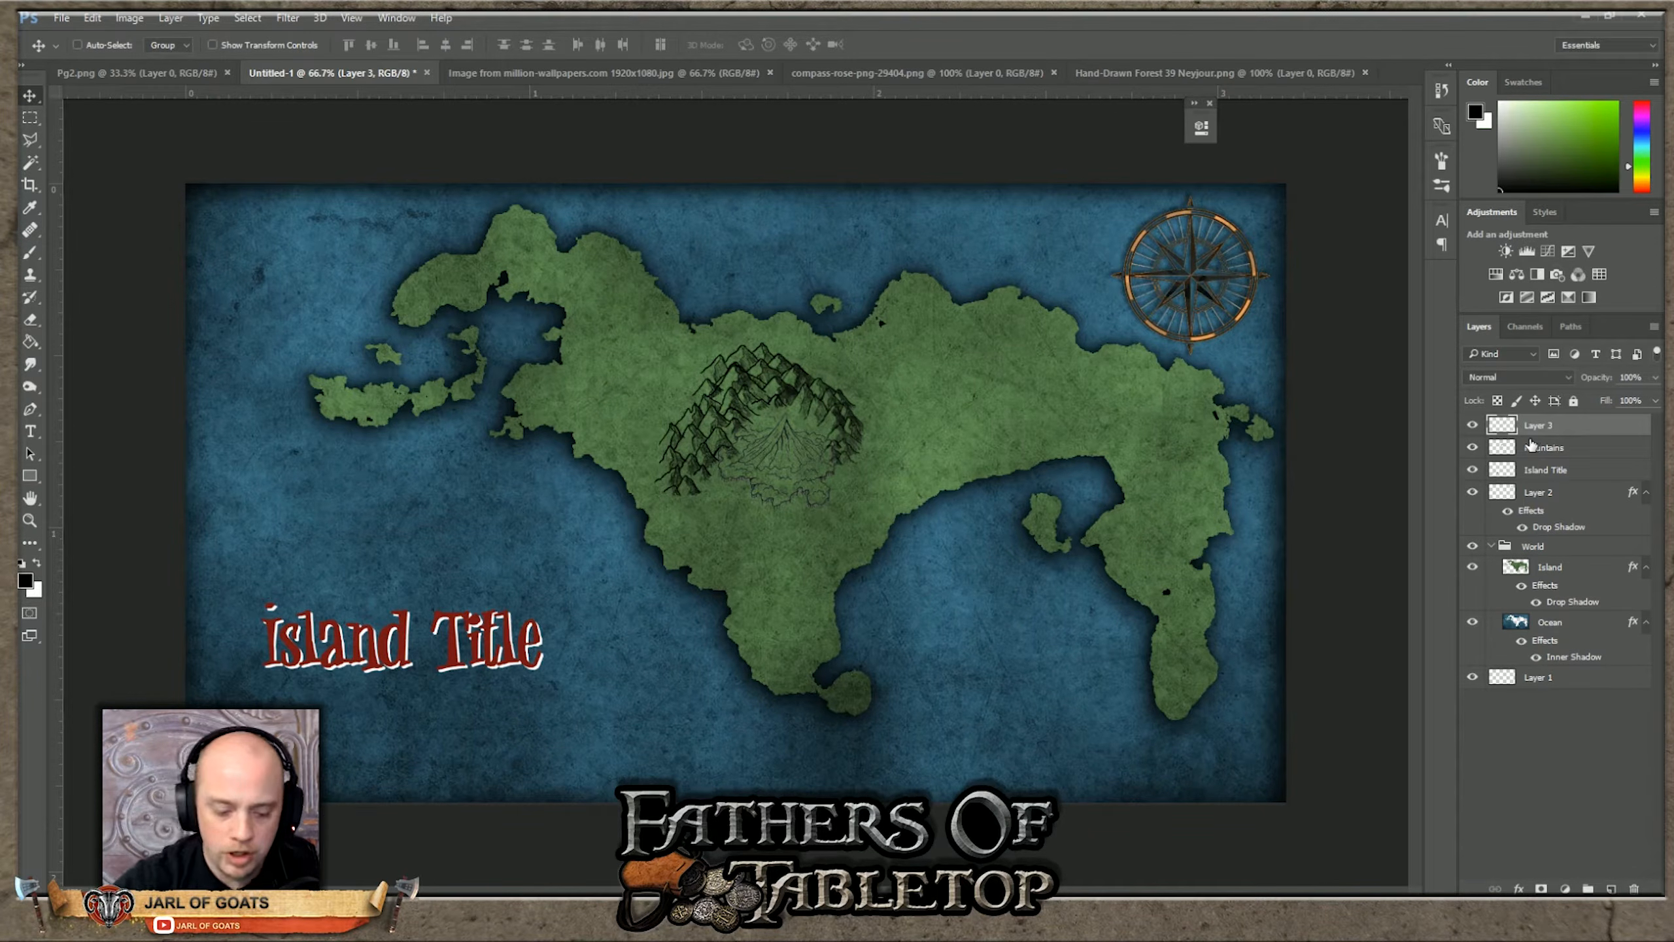
Step: Try to darken the peak drawing by stacking five duplicates of Layer 3, and delete the copies
key(ctrl+j)
key(ctrl+j)
key(ctrl+j)
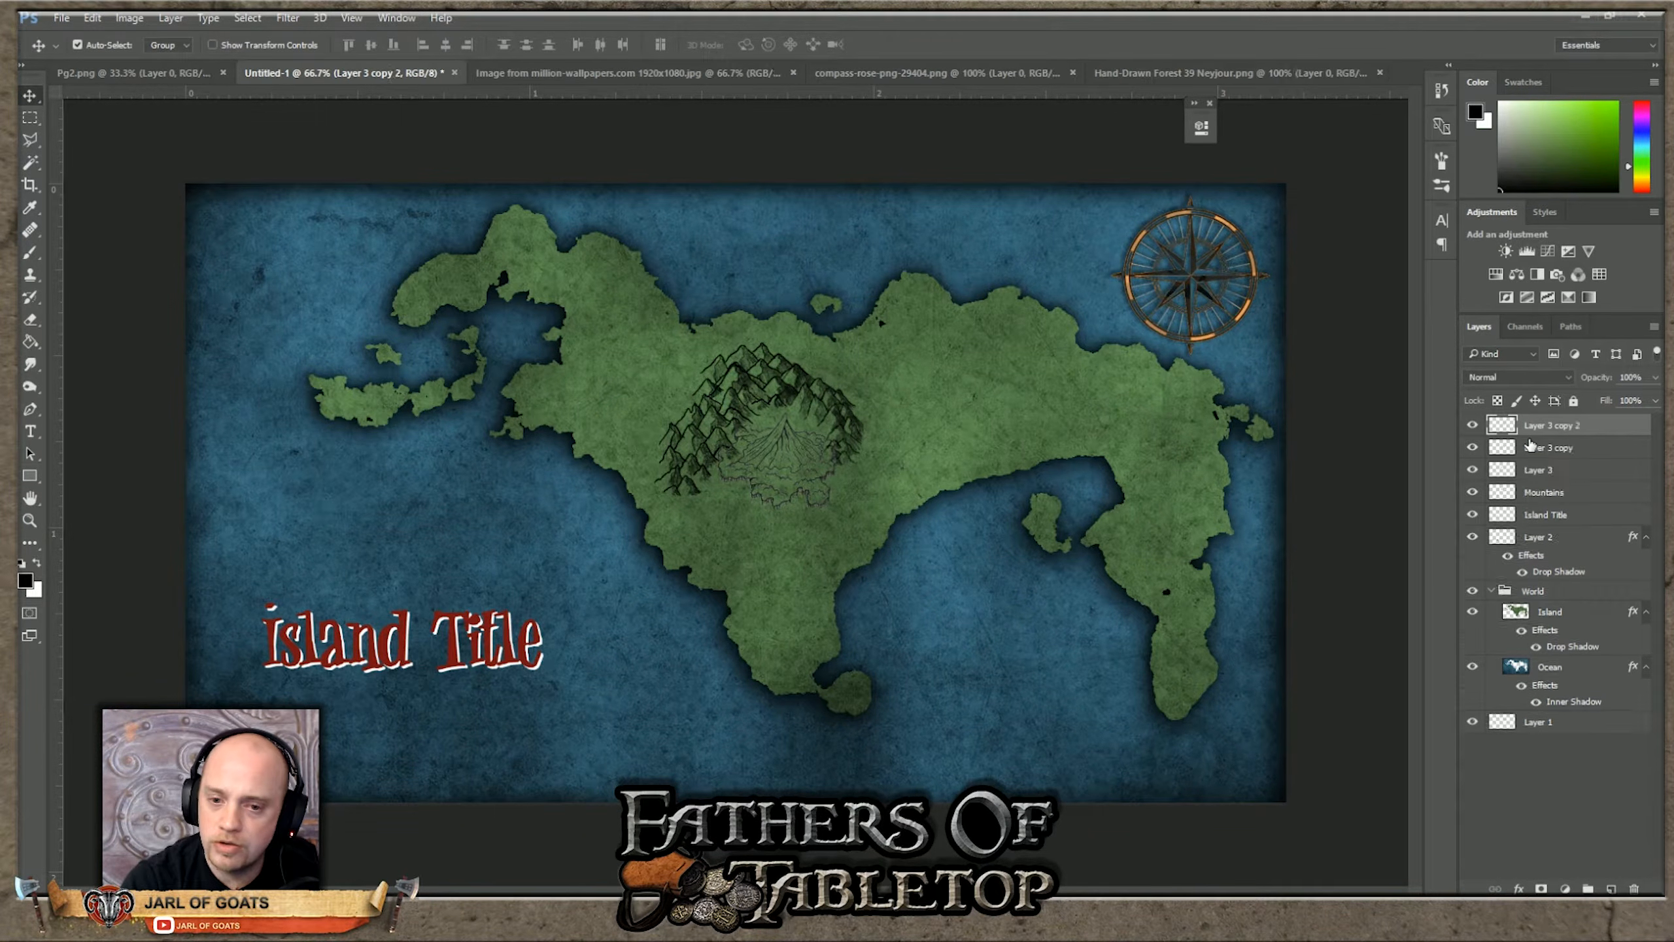
key(ctrl+j)
key(ctrl+j)
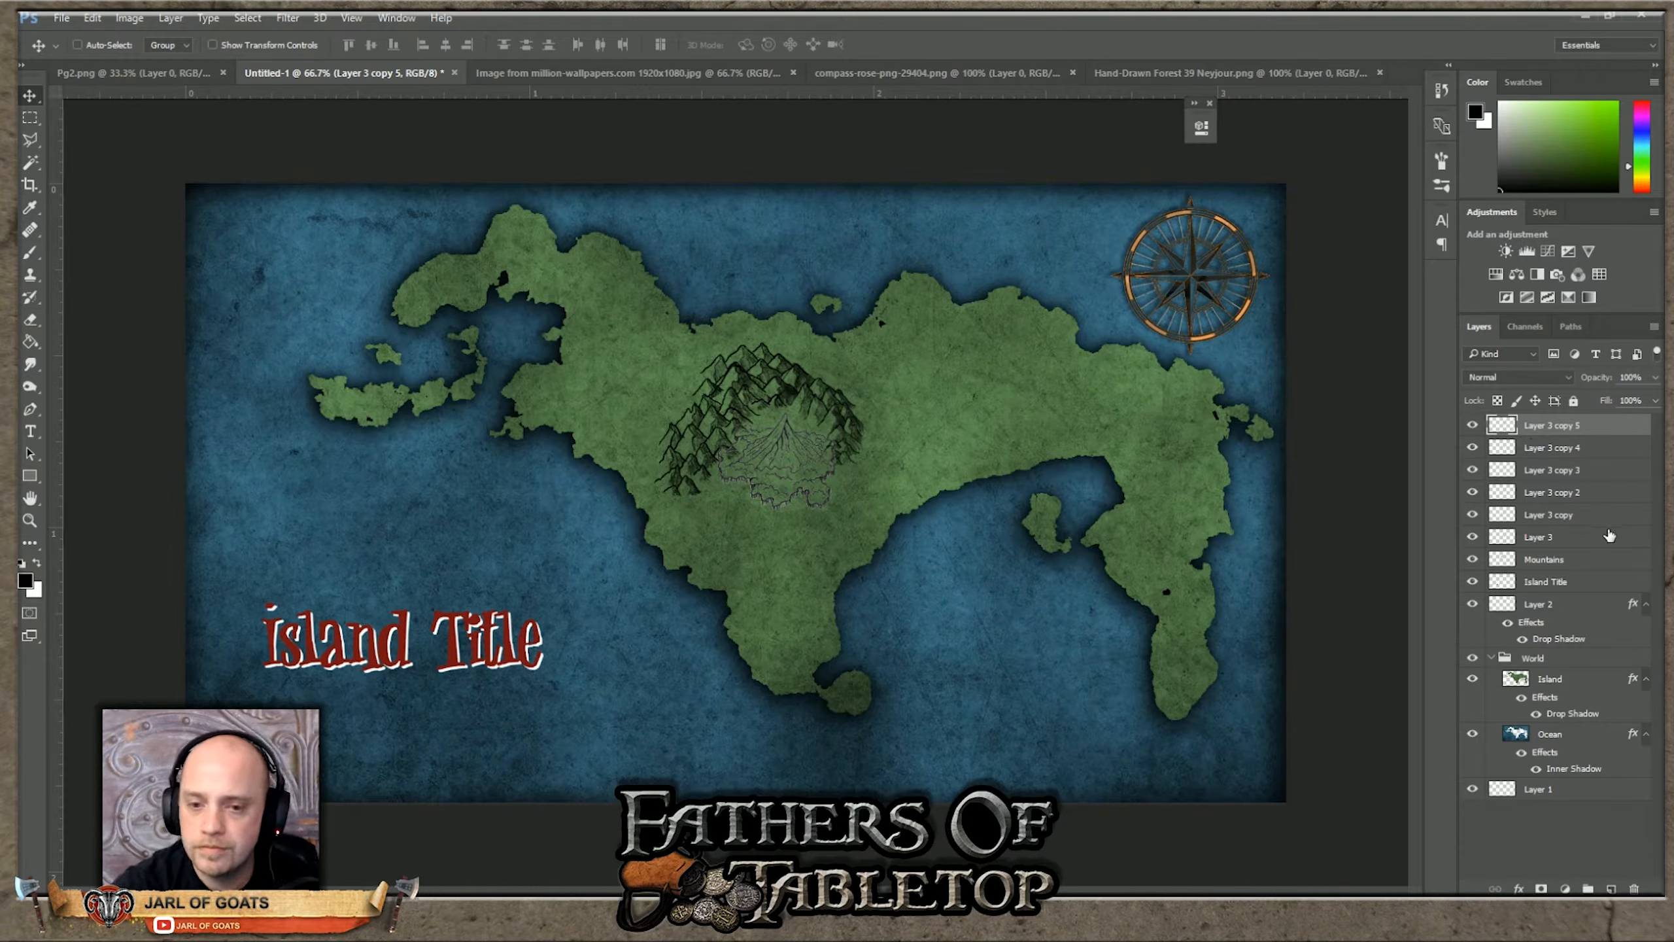
click(1573, 523)
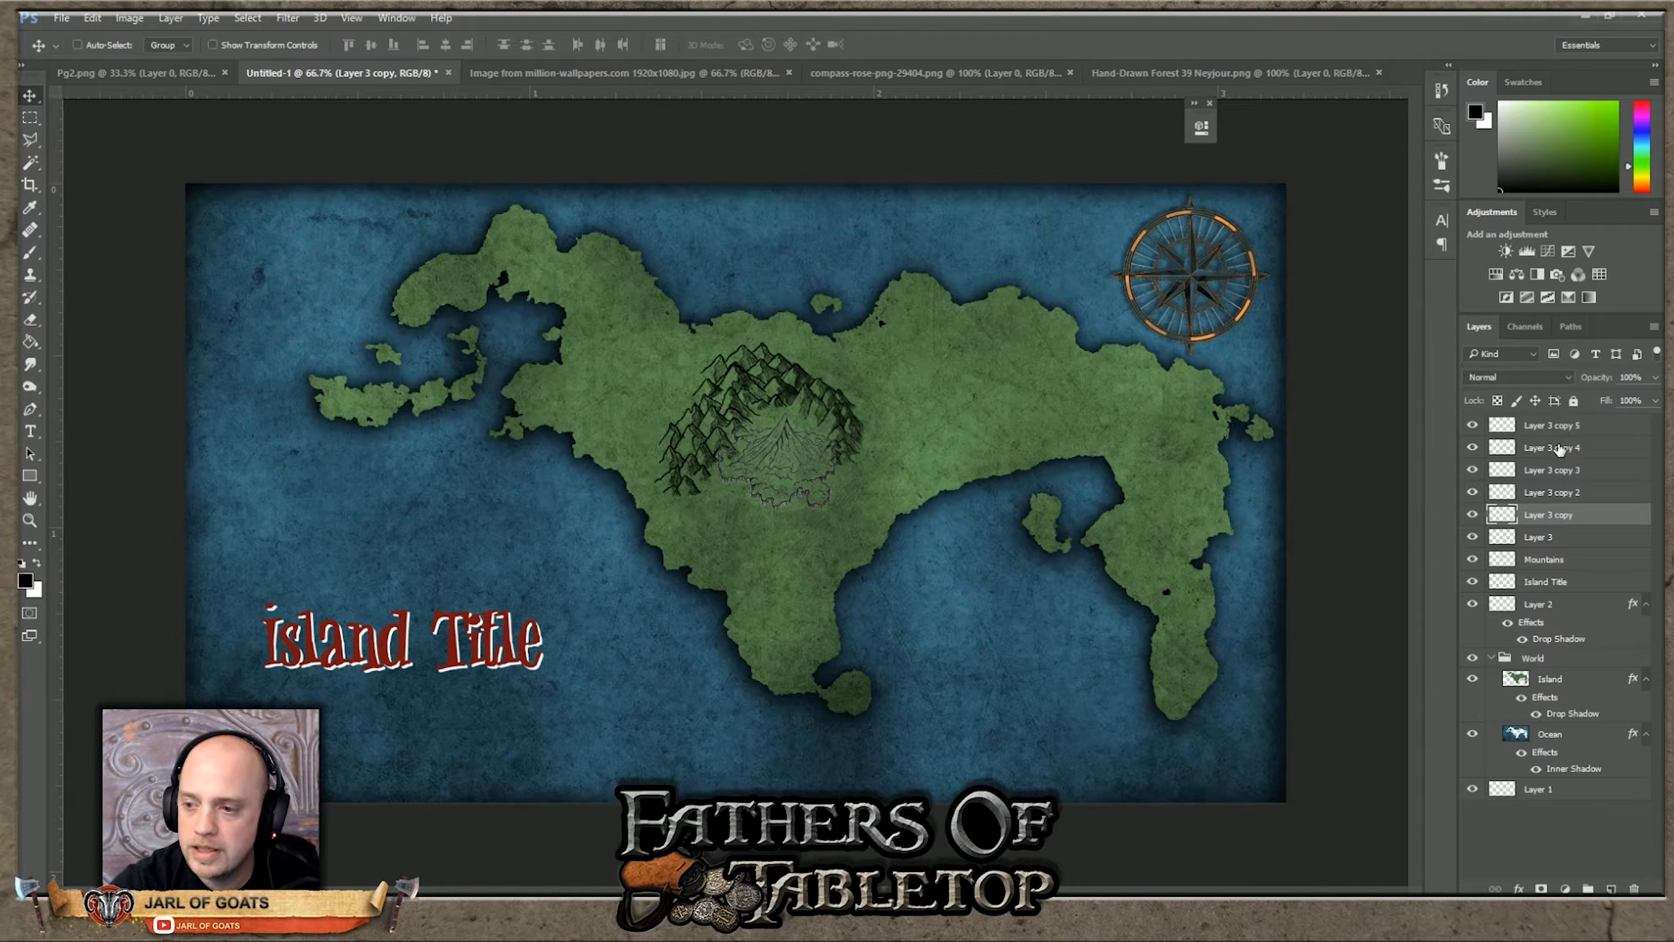
shift+click(1577, 427)
key(Delete)
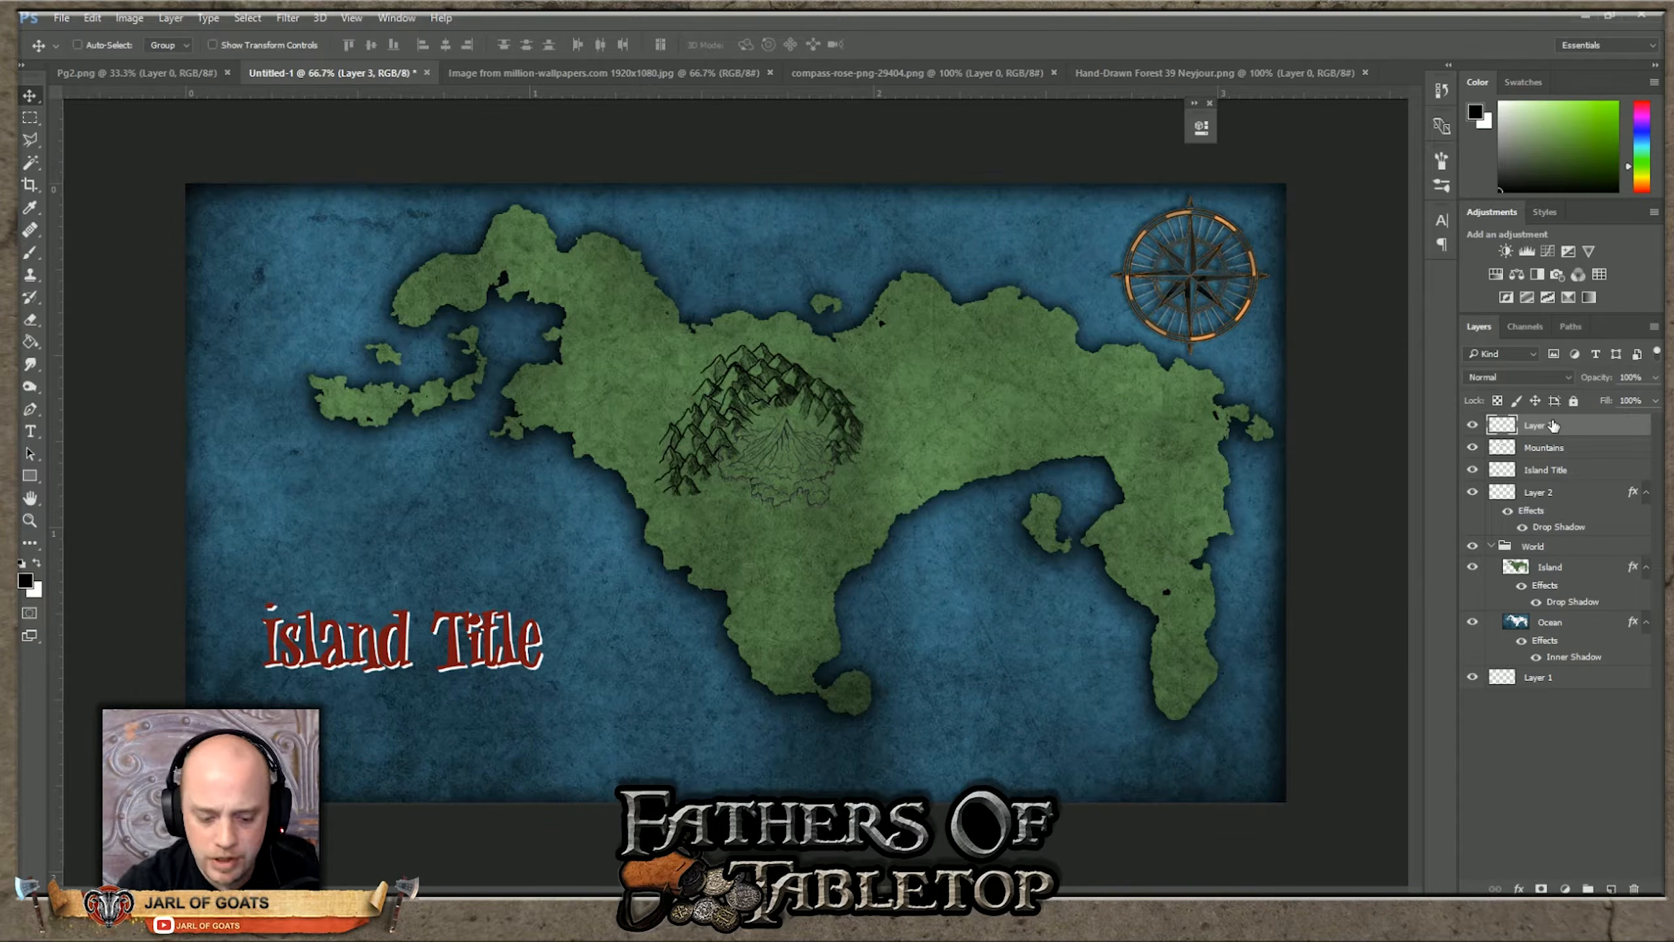
Step: Duplicate Layer 3 twice and remove both copies, keeping only the original
key(ctrl+j)
key(ctrl+j)
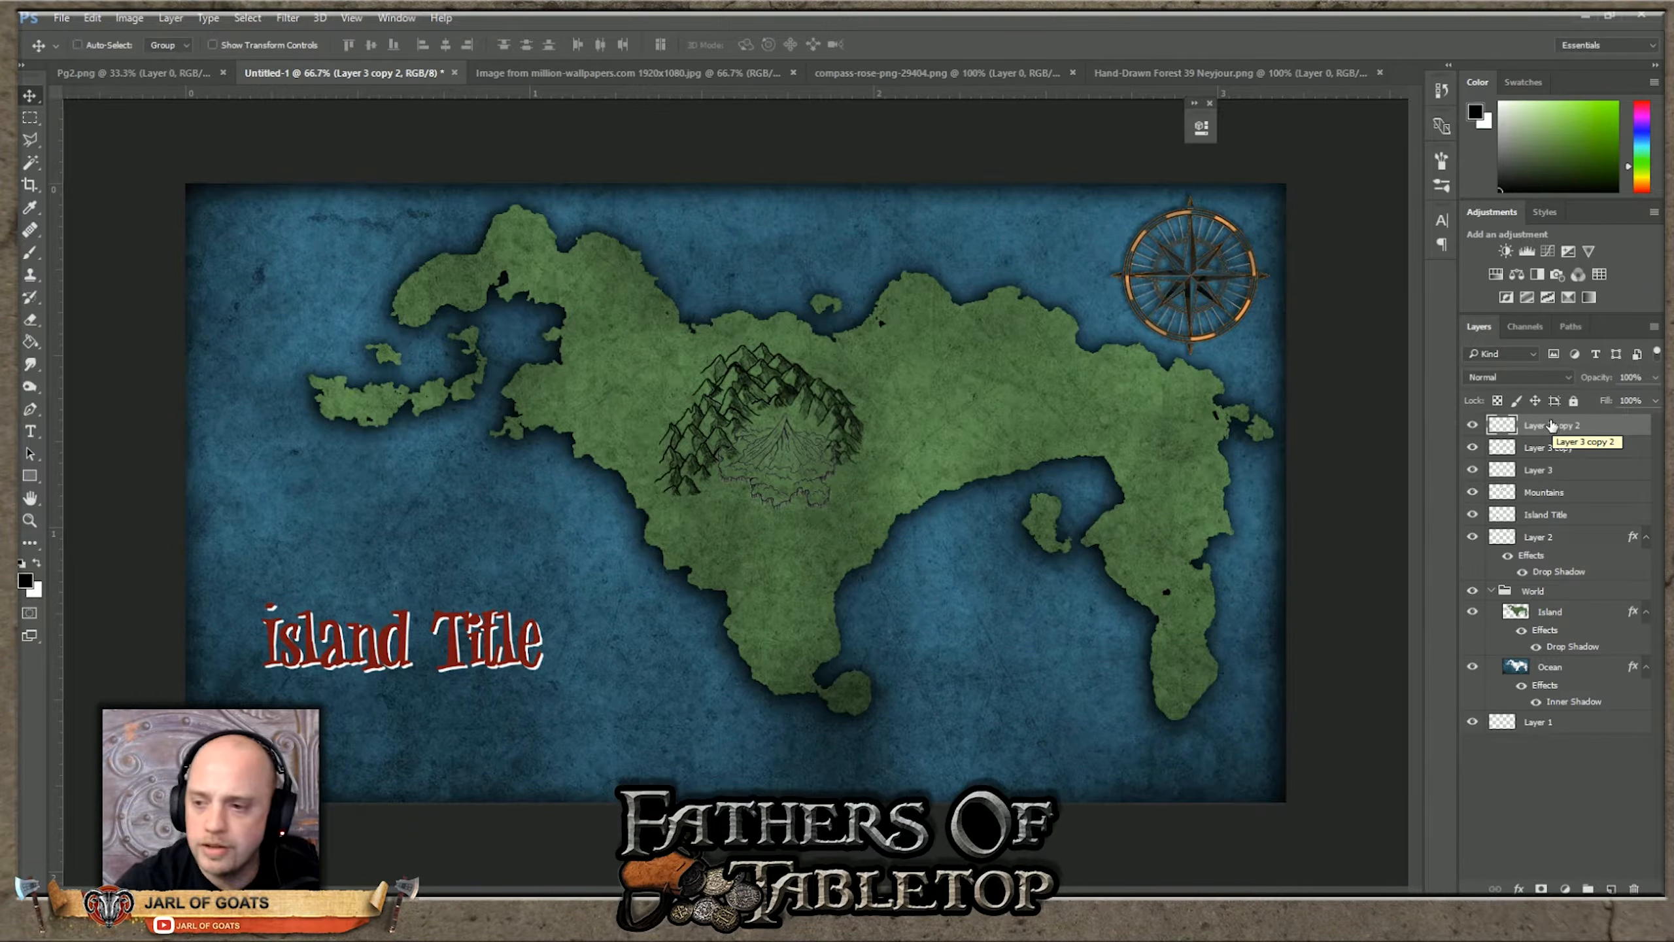
click(1568, 450)
key(Delete)
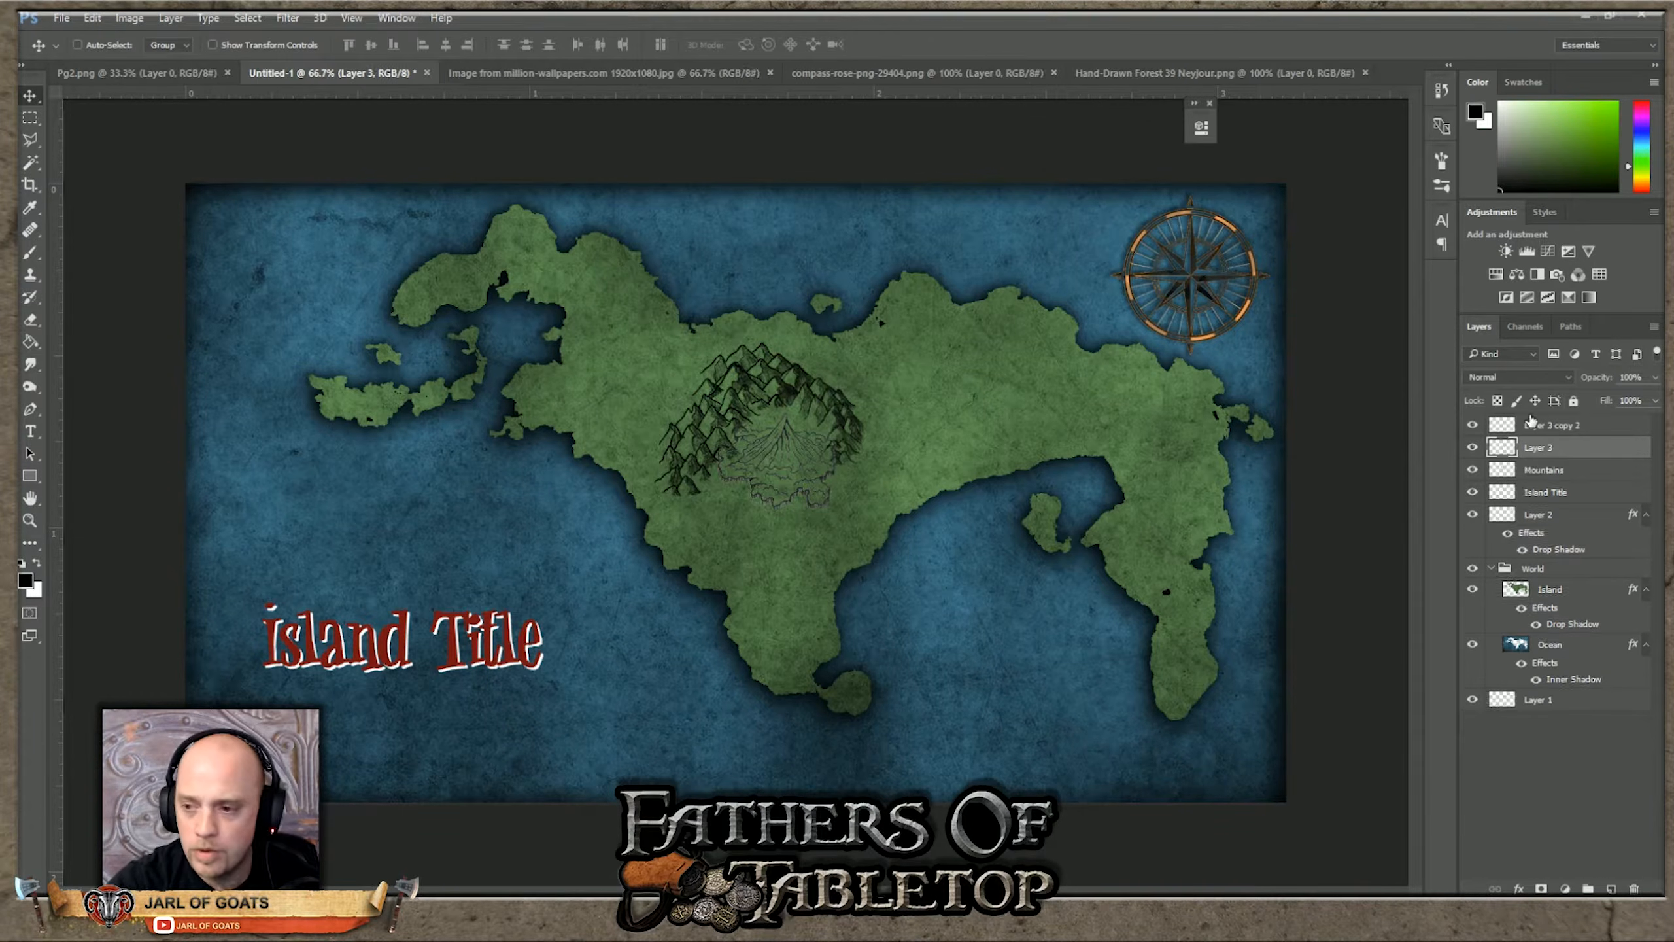
click(1536, 425)
key(Delete)
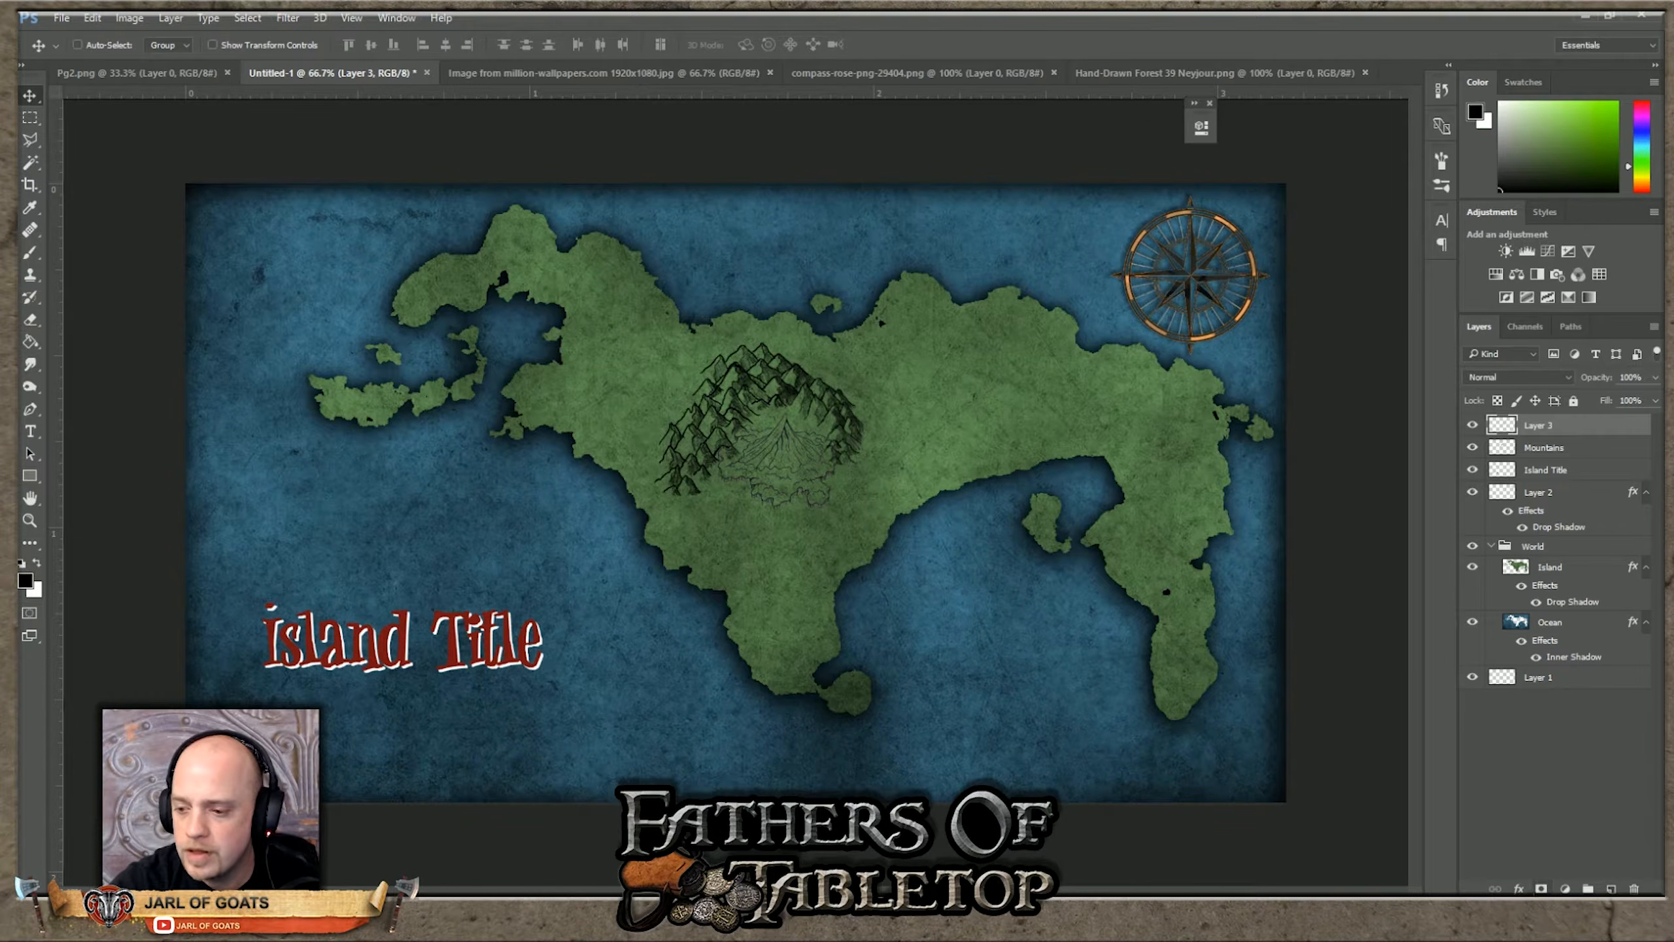
Step: Add a black 2 px stroke to Layer 3, positioned Inside with 100% opacity
click(1519, 889)
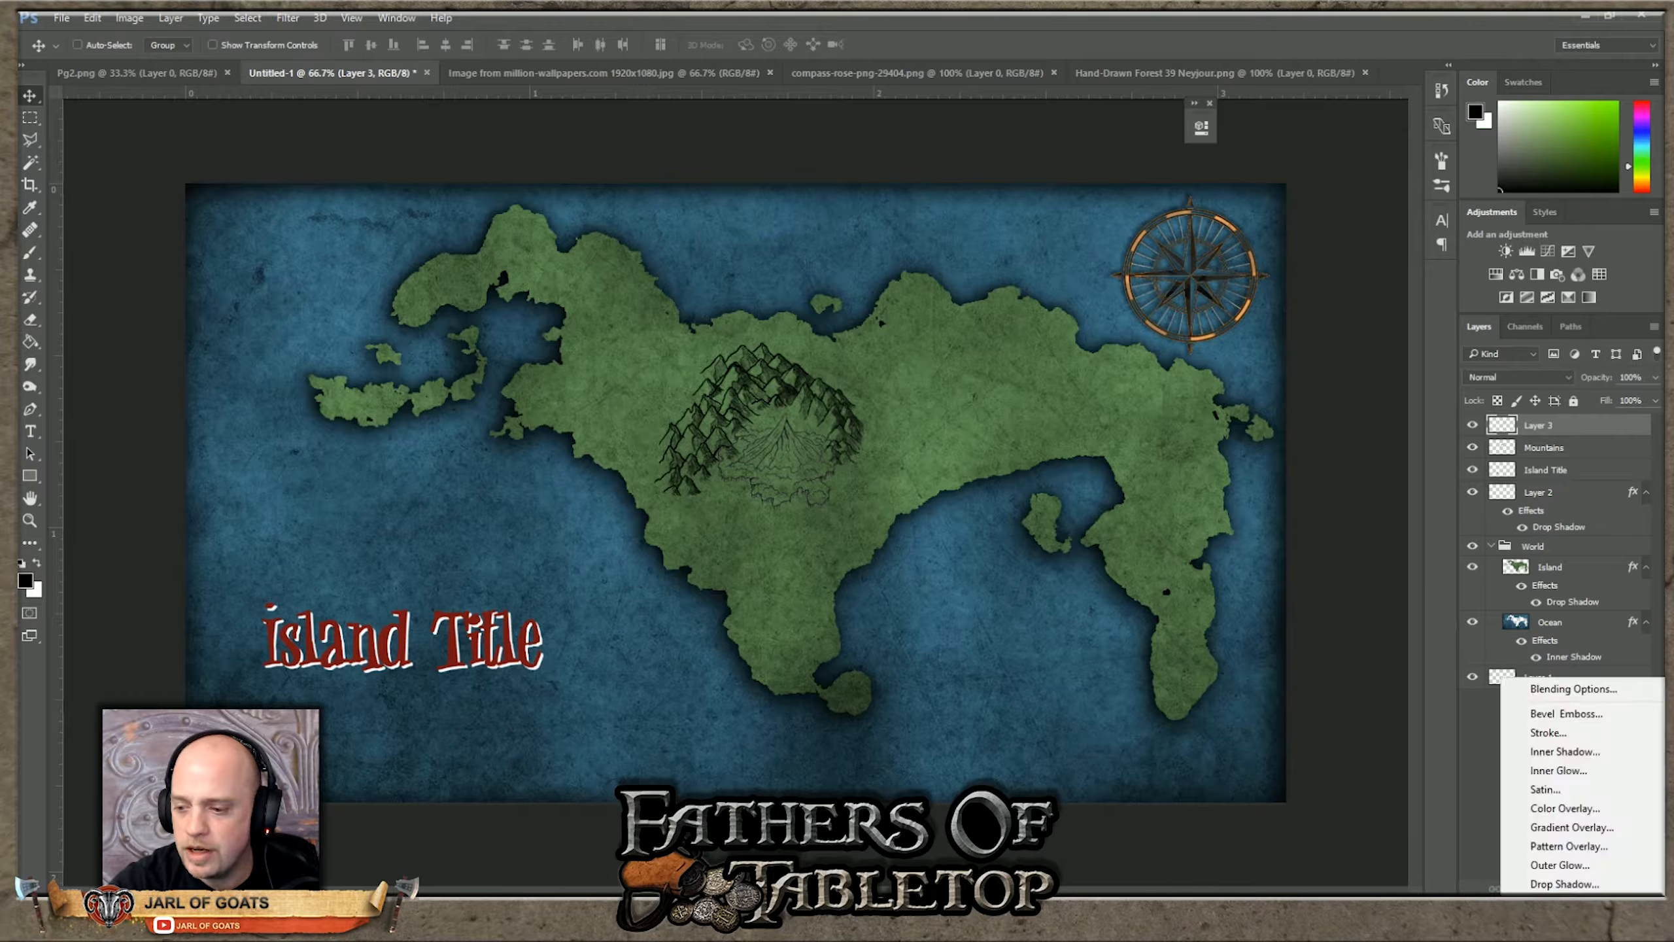
click(1577, 732)
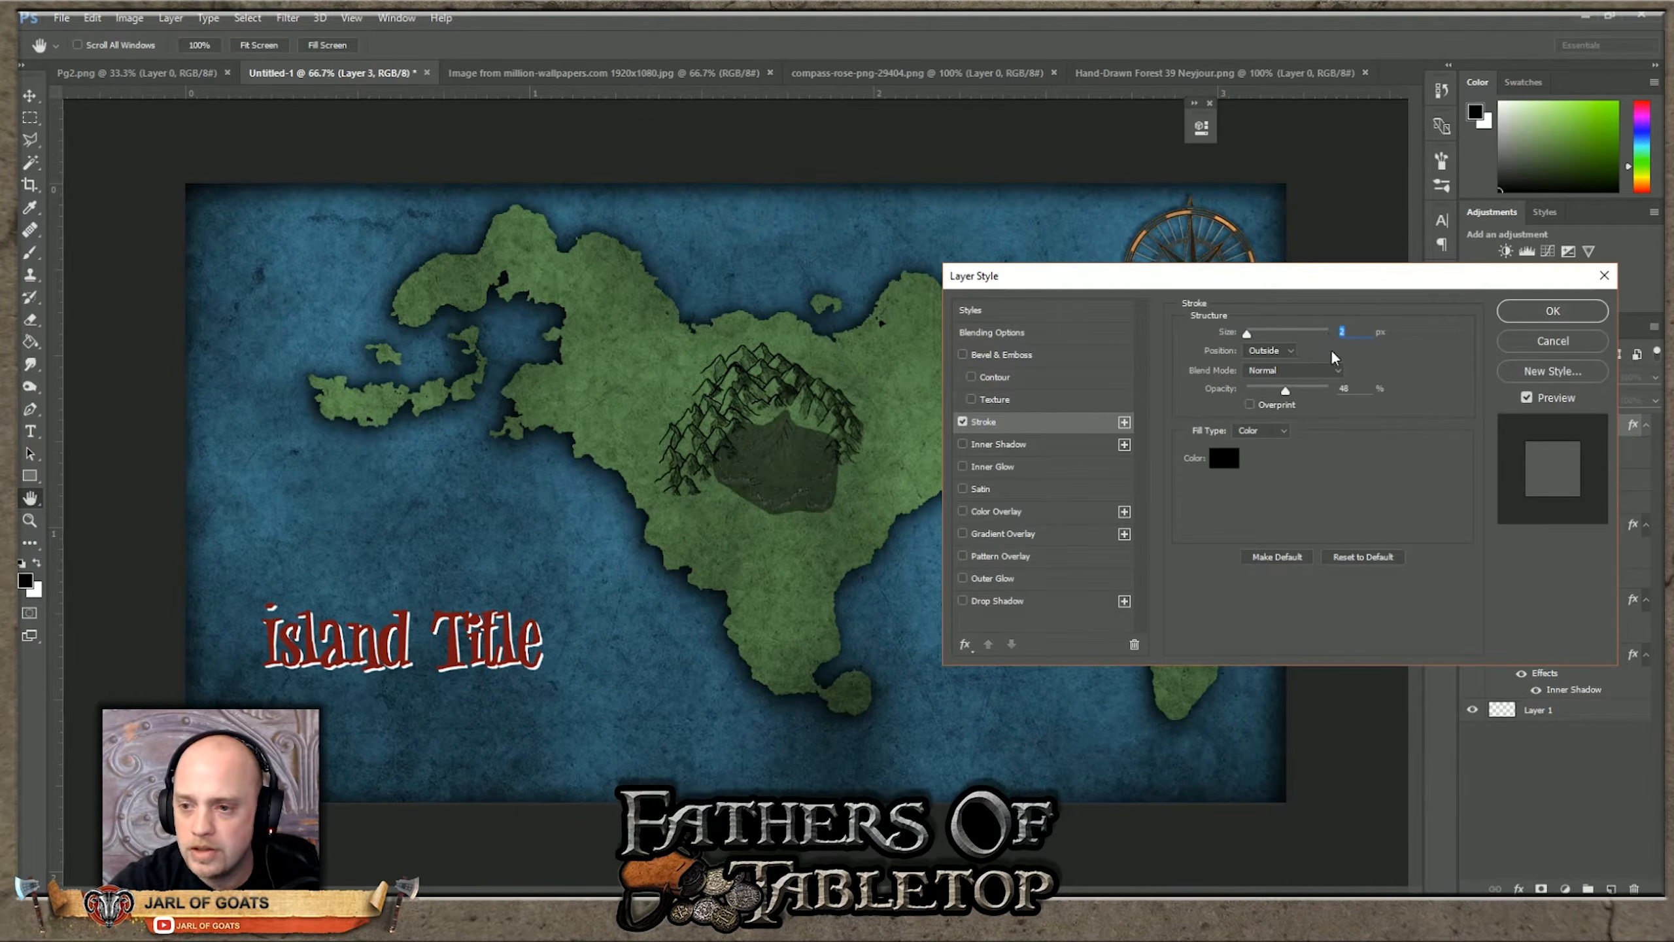
click(1268, 350)
click(1270, 373)
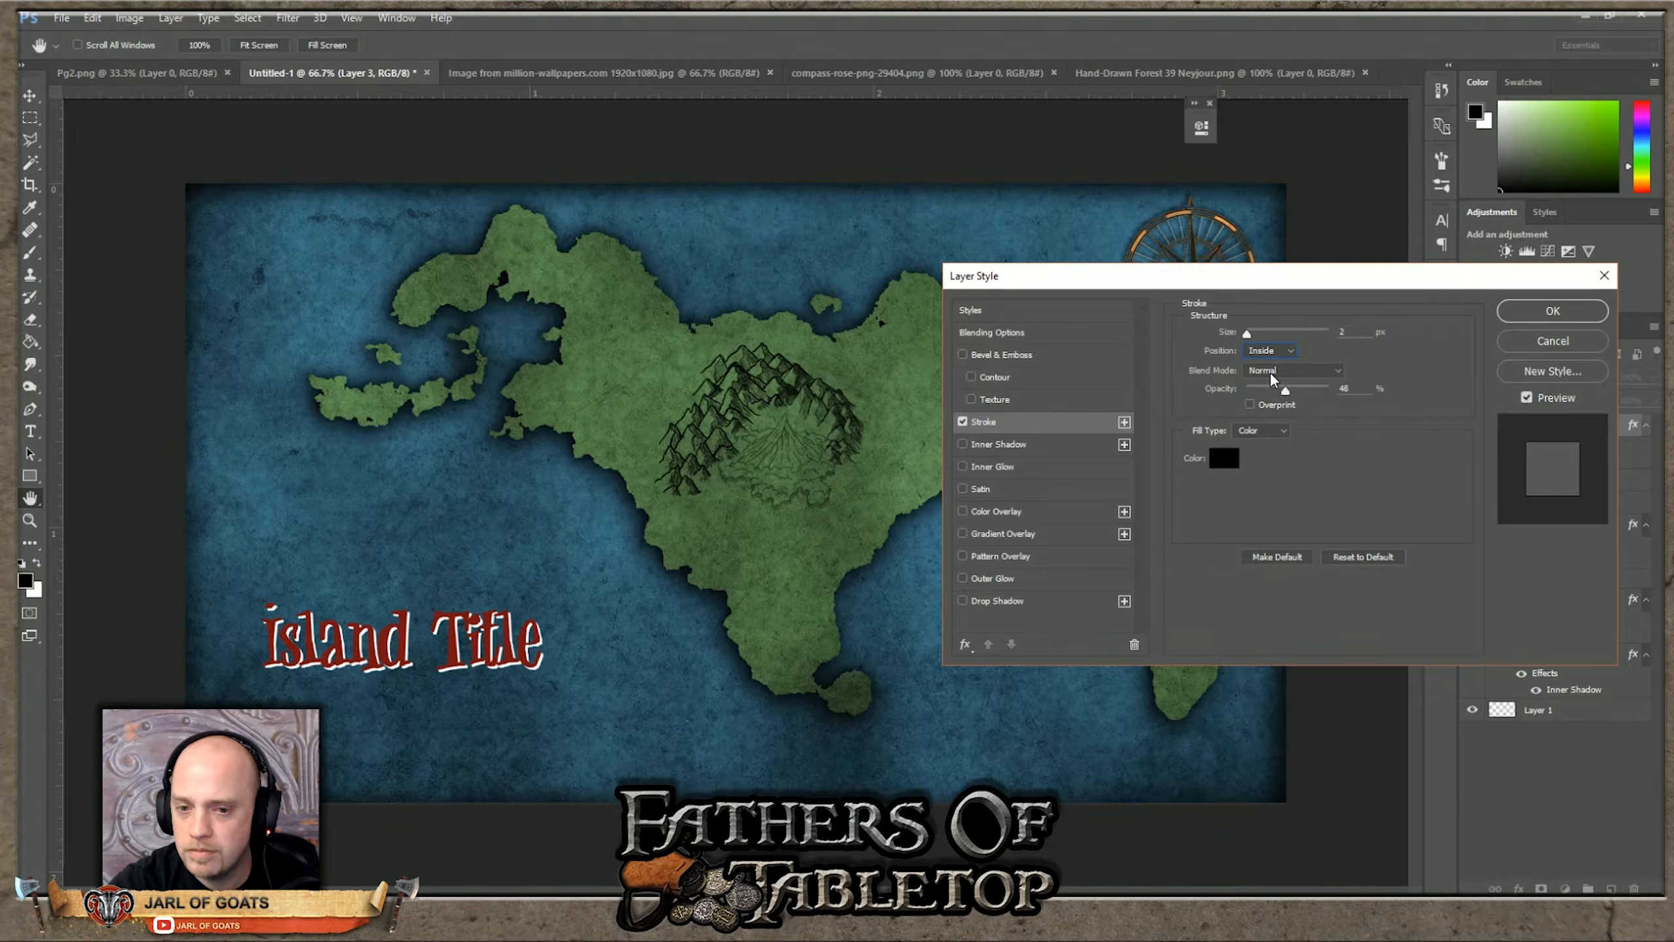
drag(1335, 401, 1367, 412)
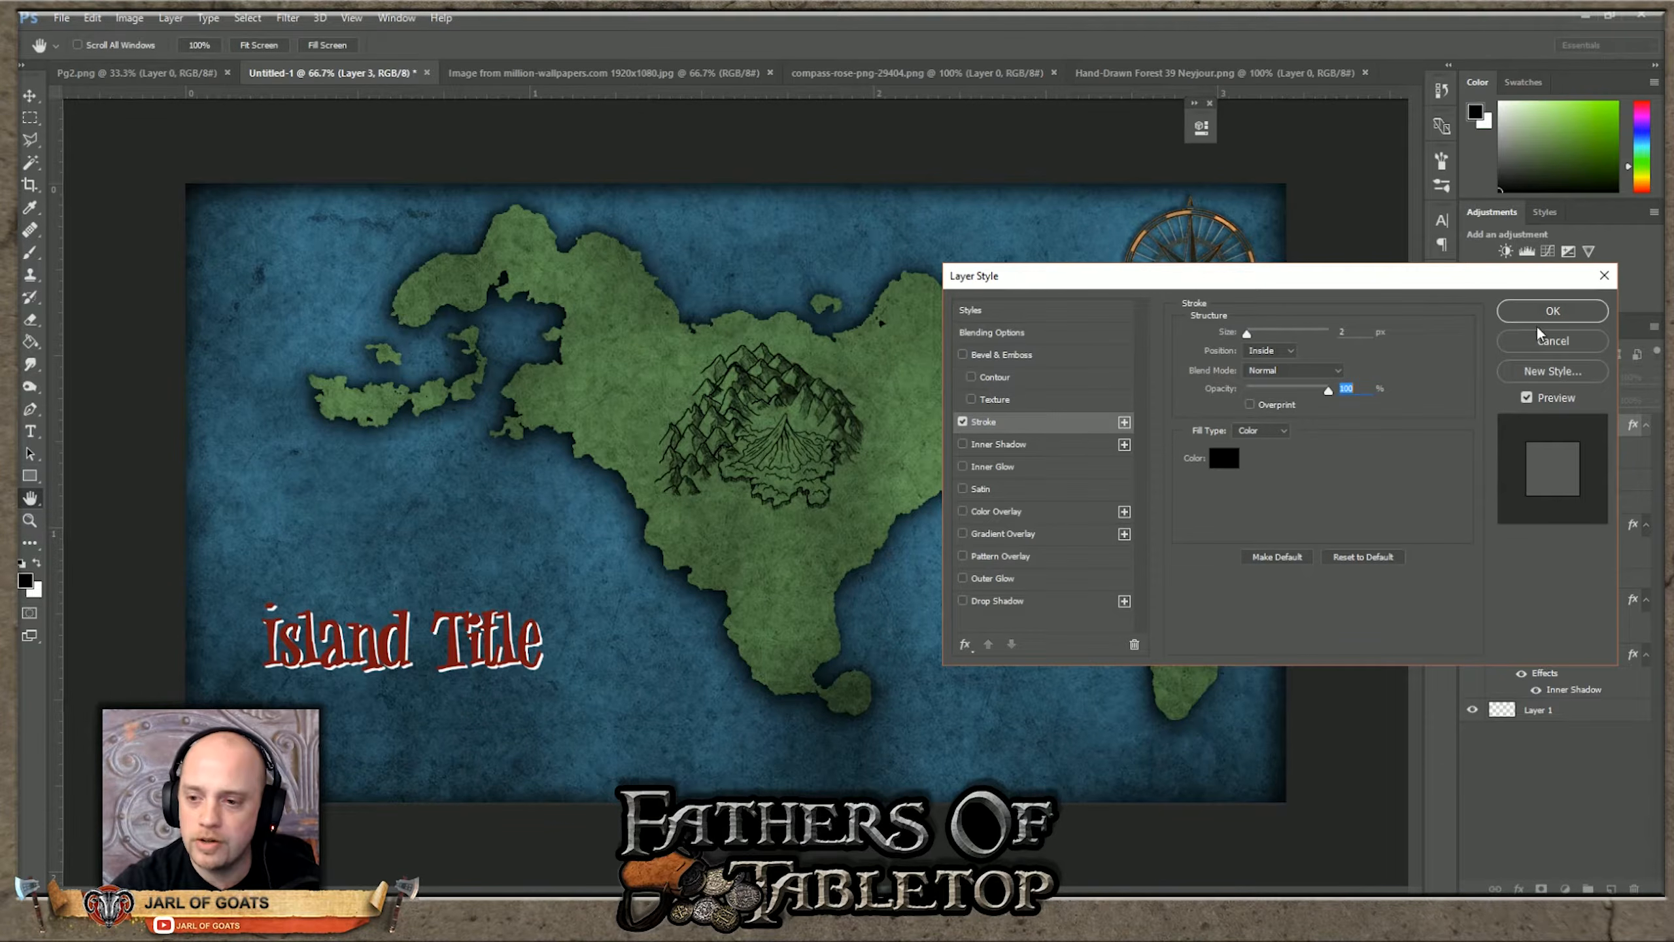
click(1553, 312)
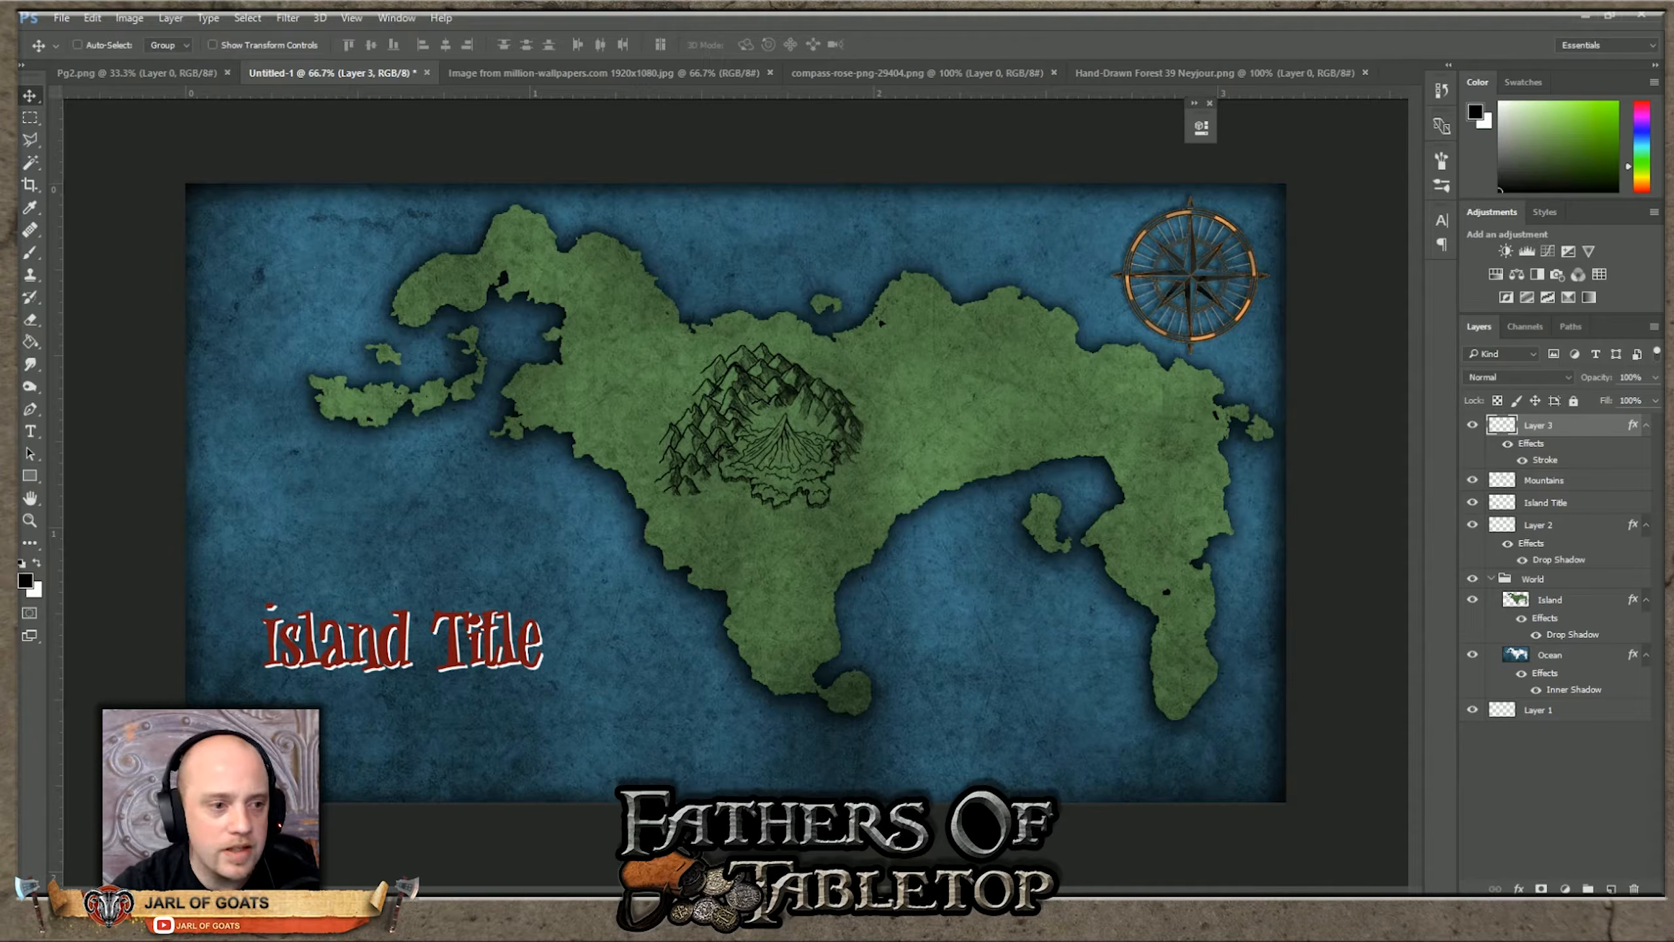
Step: Enlarge the peak drawing on Layer 3 to about 128% so it fills the arc of mountains
click(37, 325)
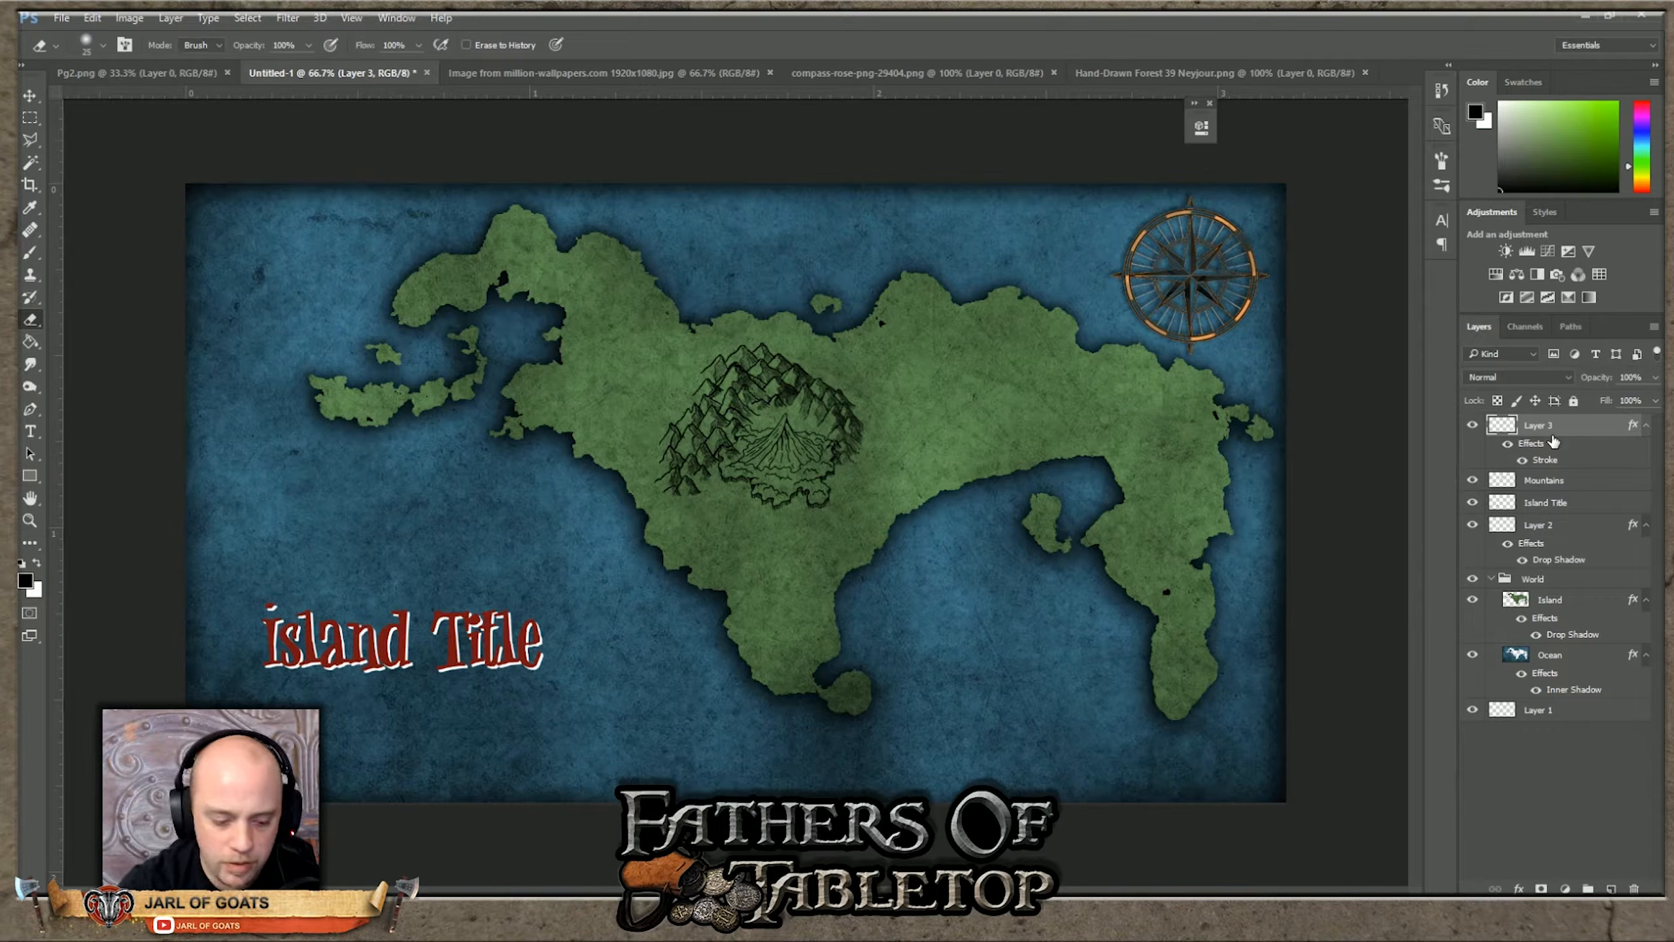
key(ctrl+t)
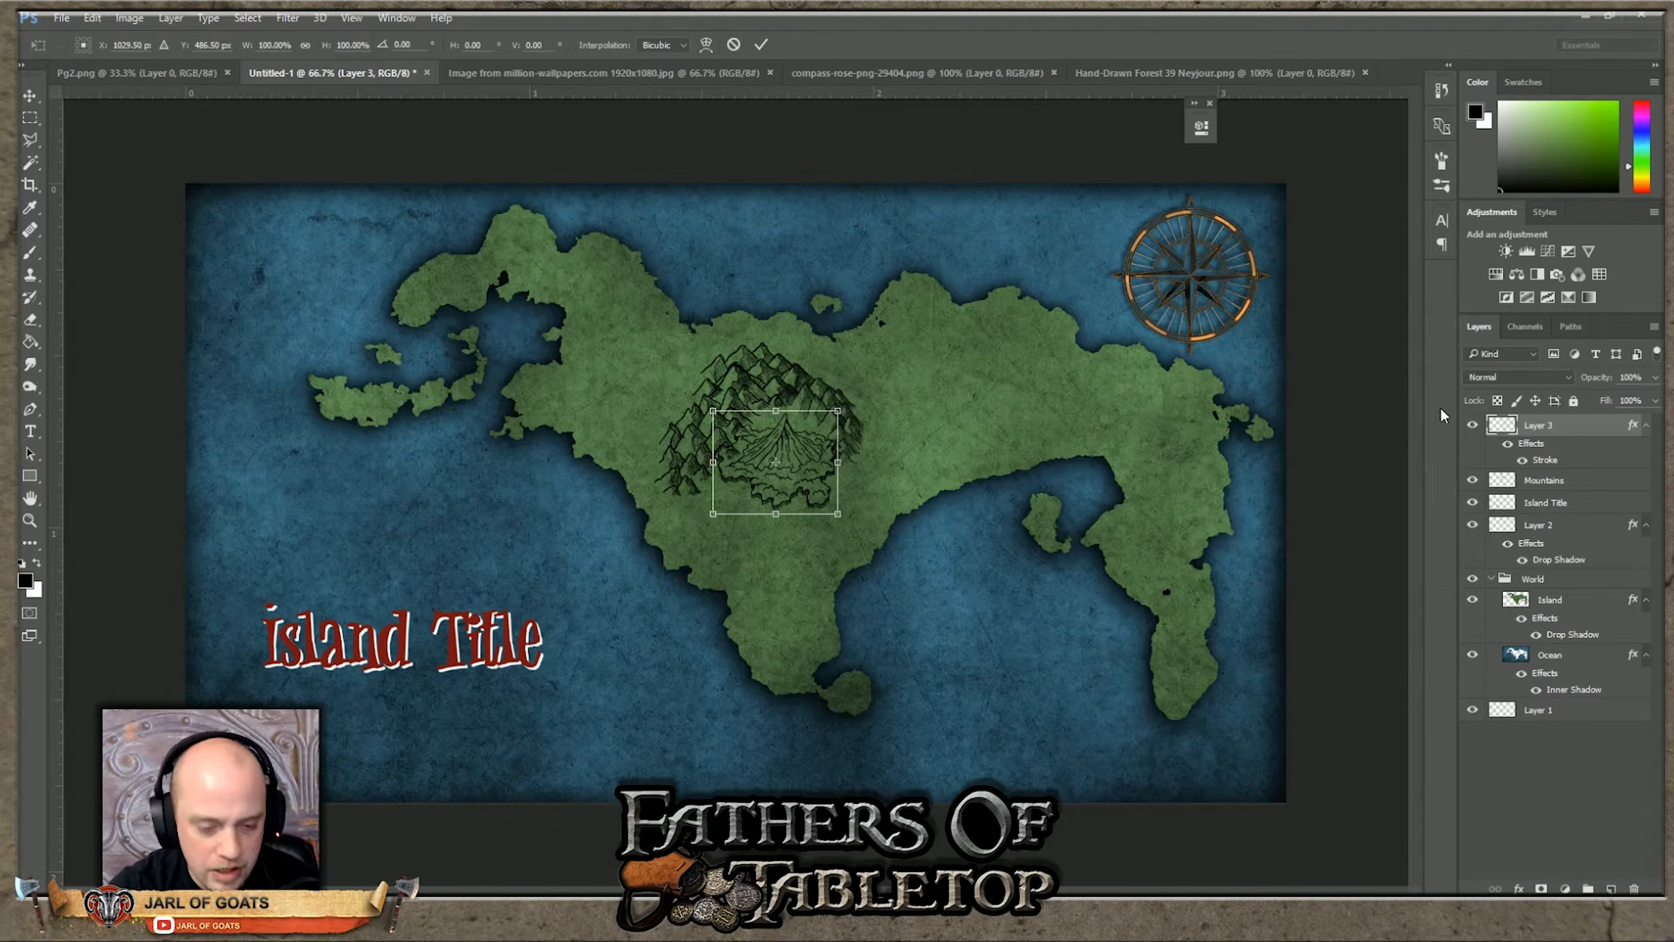
drag(839, 411, 856, 396)
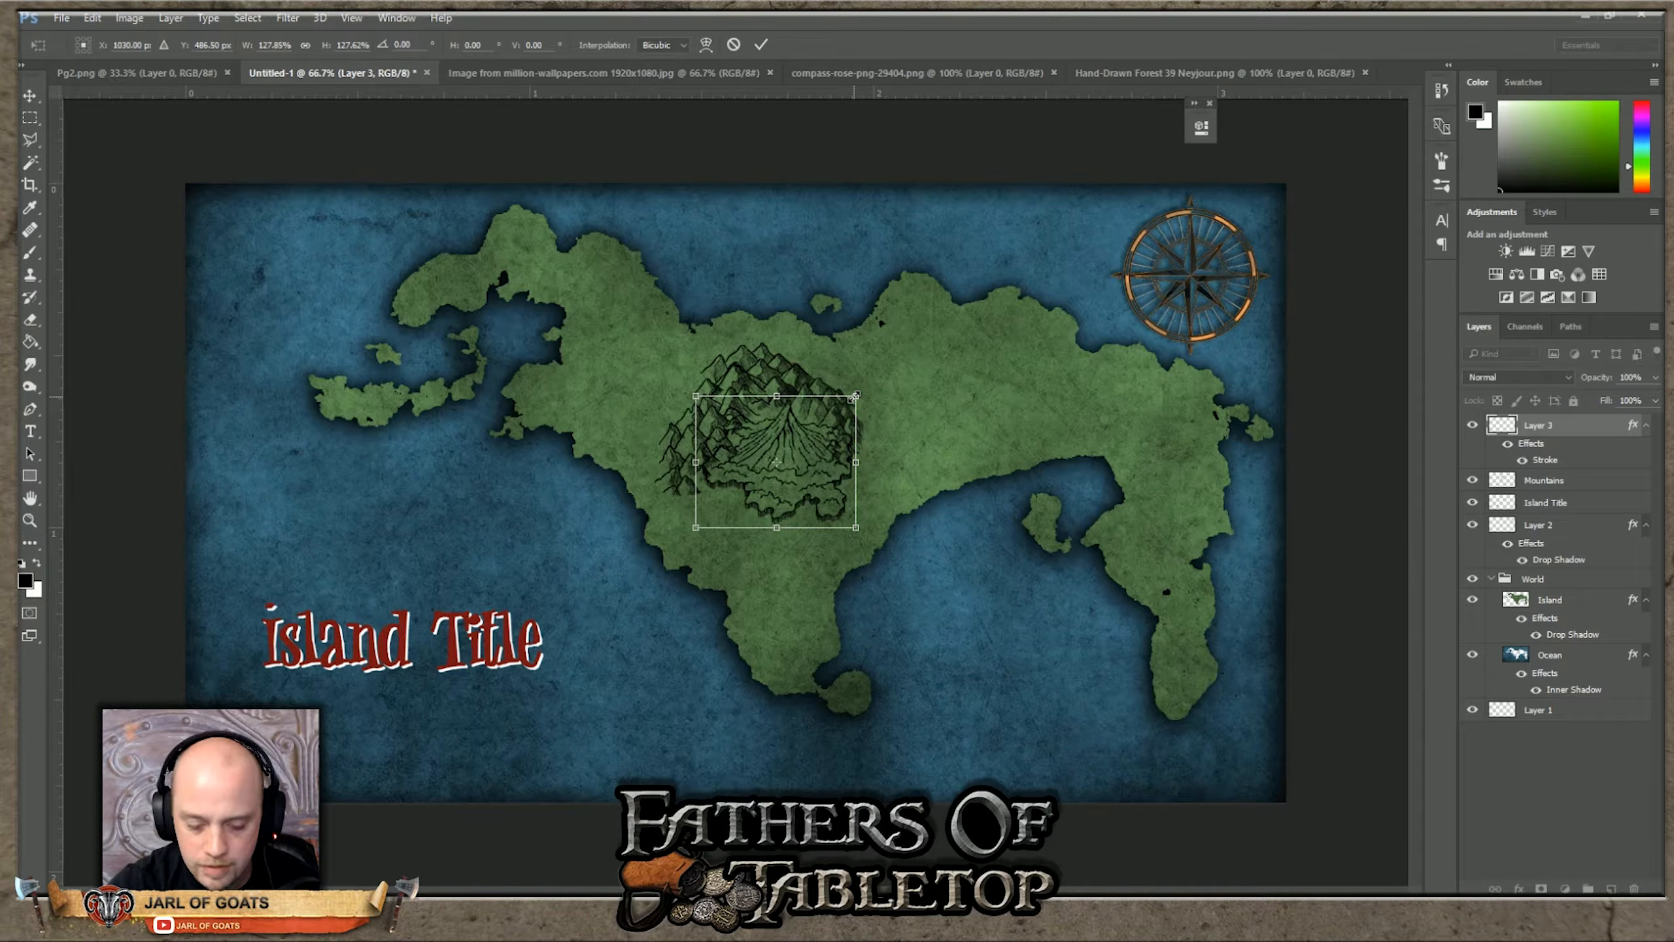
key(Return)
key(e)
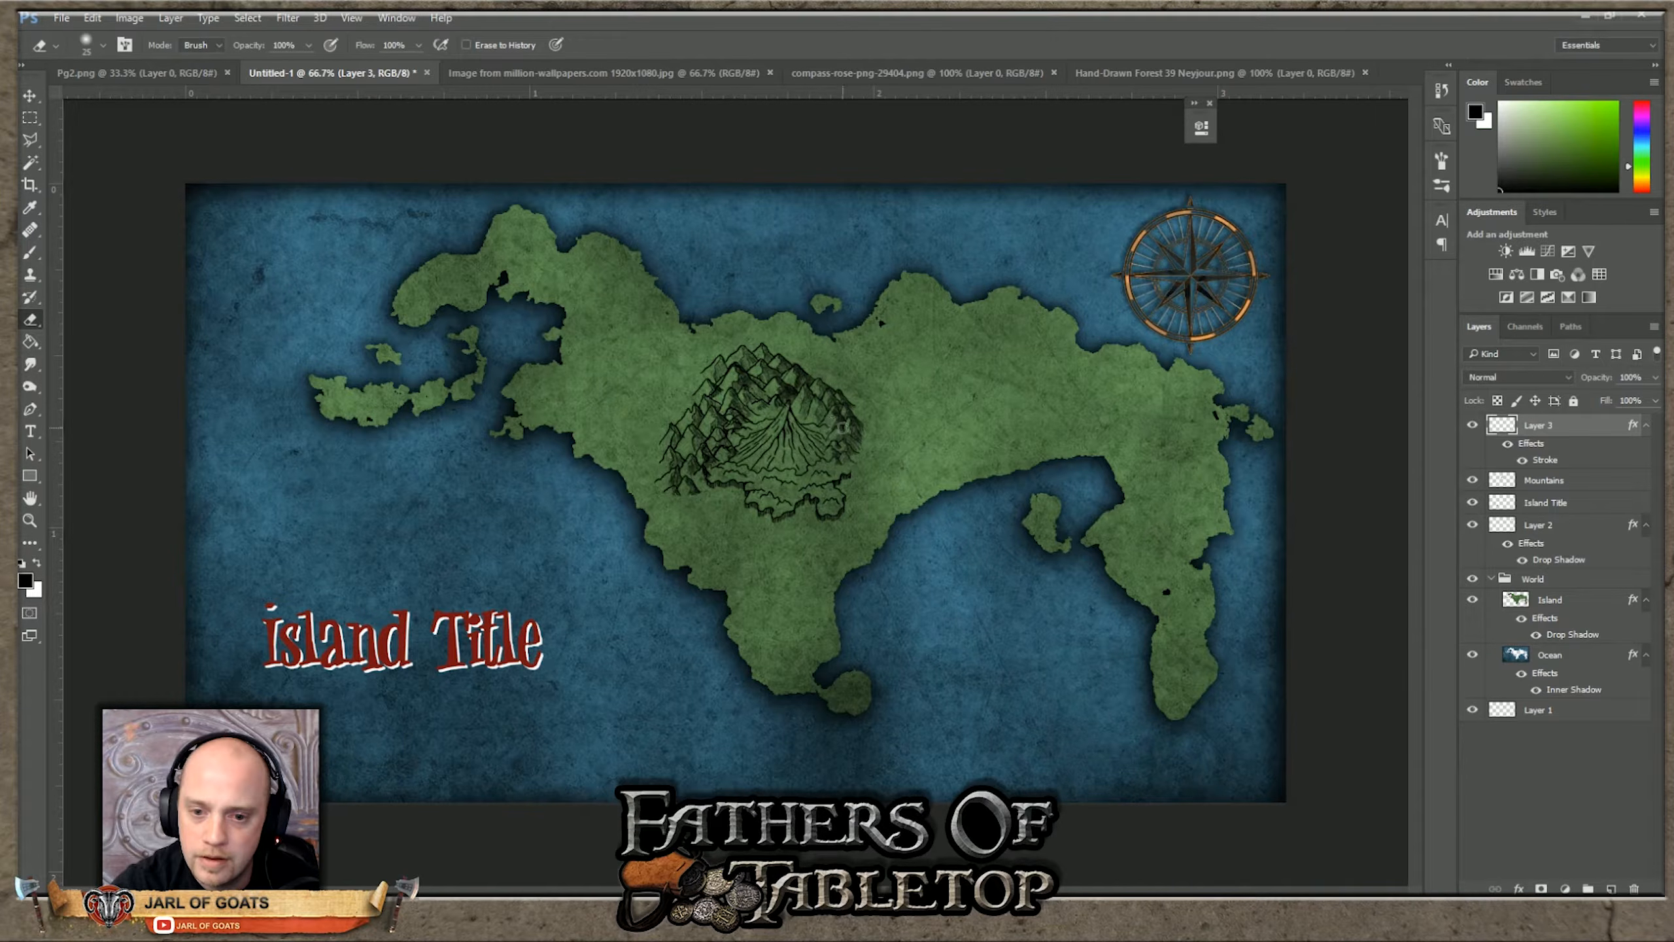
Step: Close the Hand-Drawn Forest 39 image, leaving the map document open with Layer 3 selected
click(1498, 489)
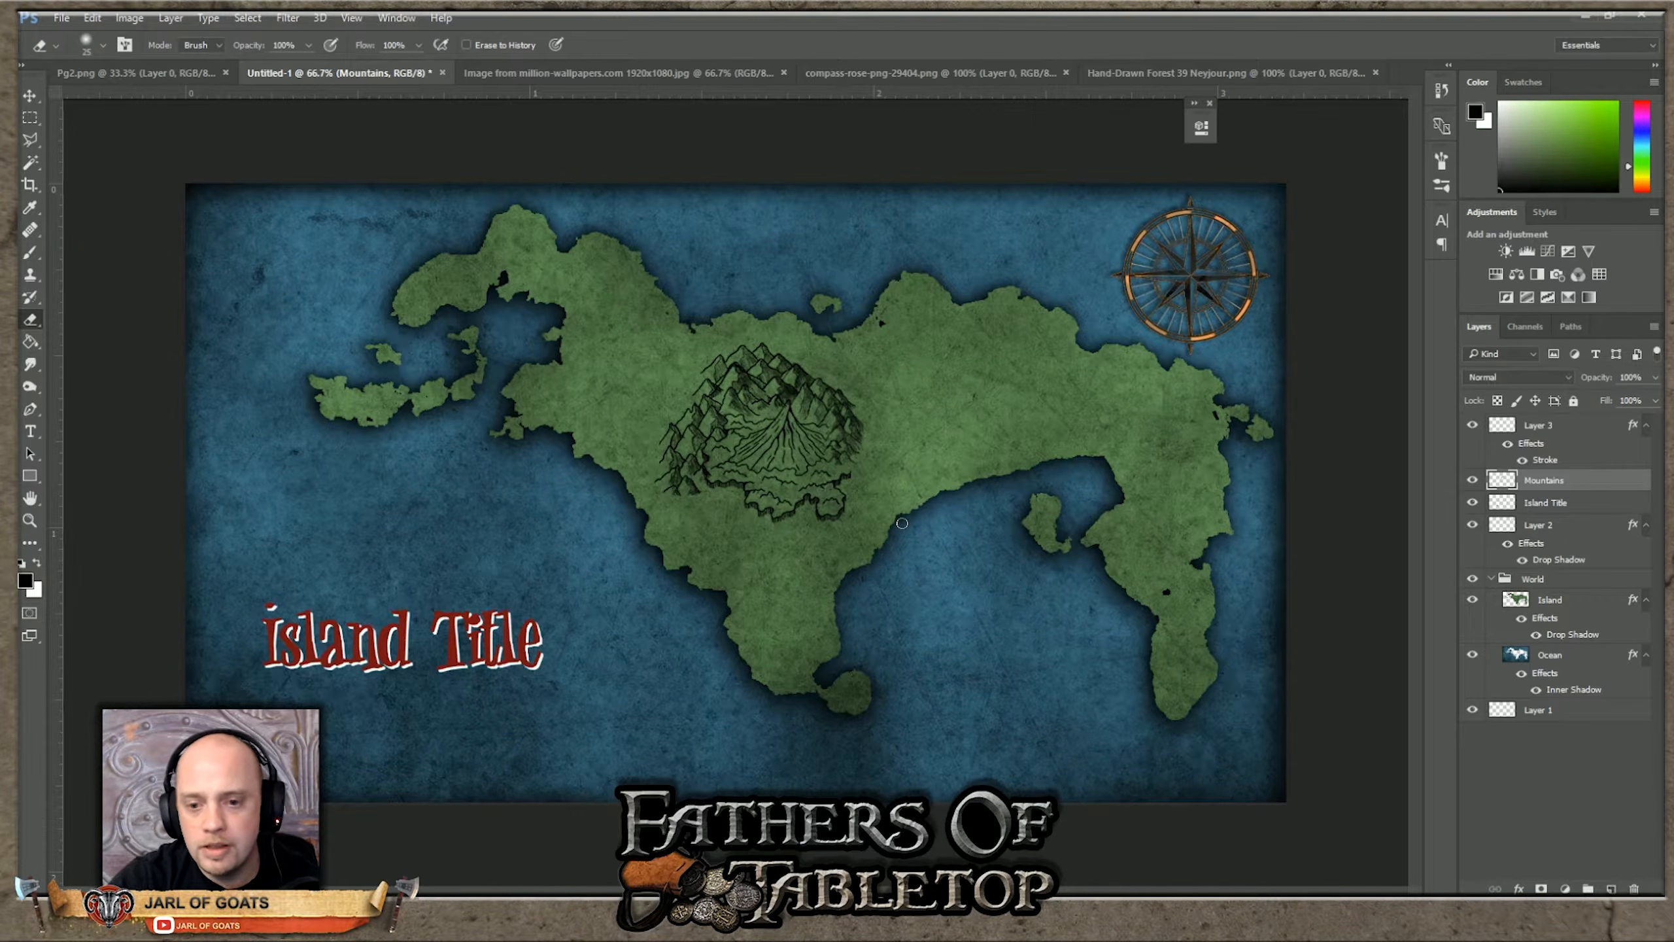
click(1582, 433)
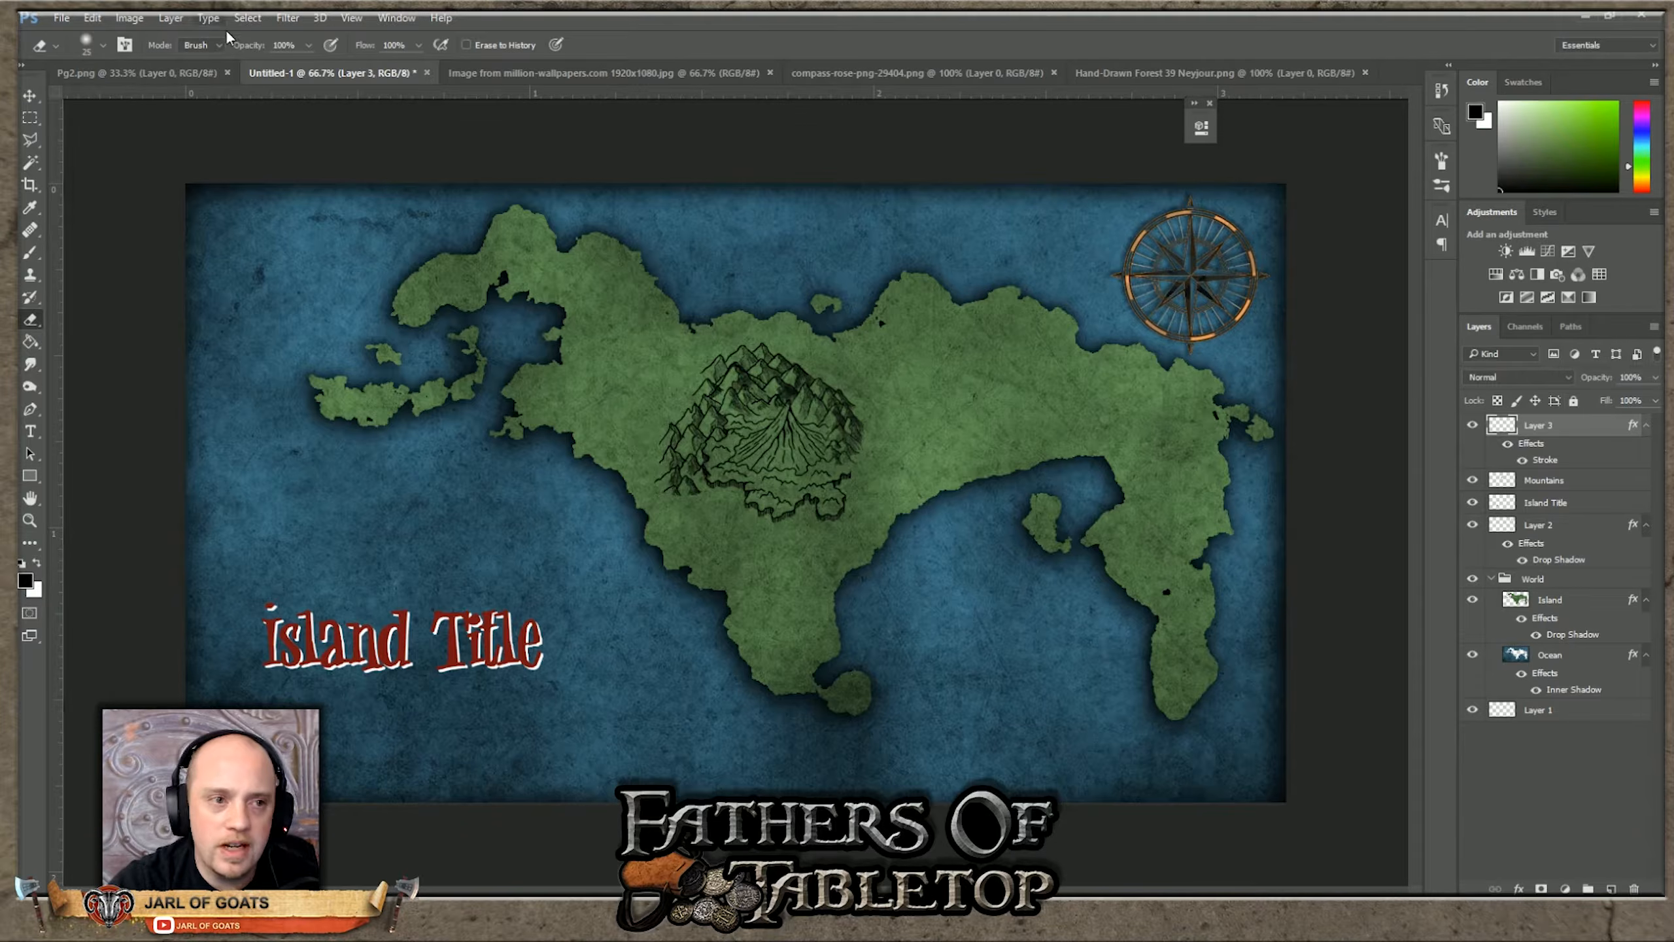
click(1282, 75)
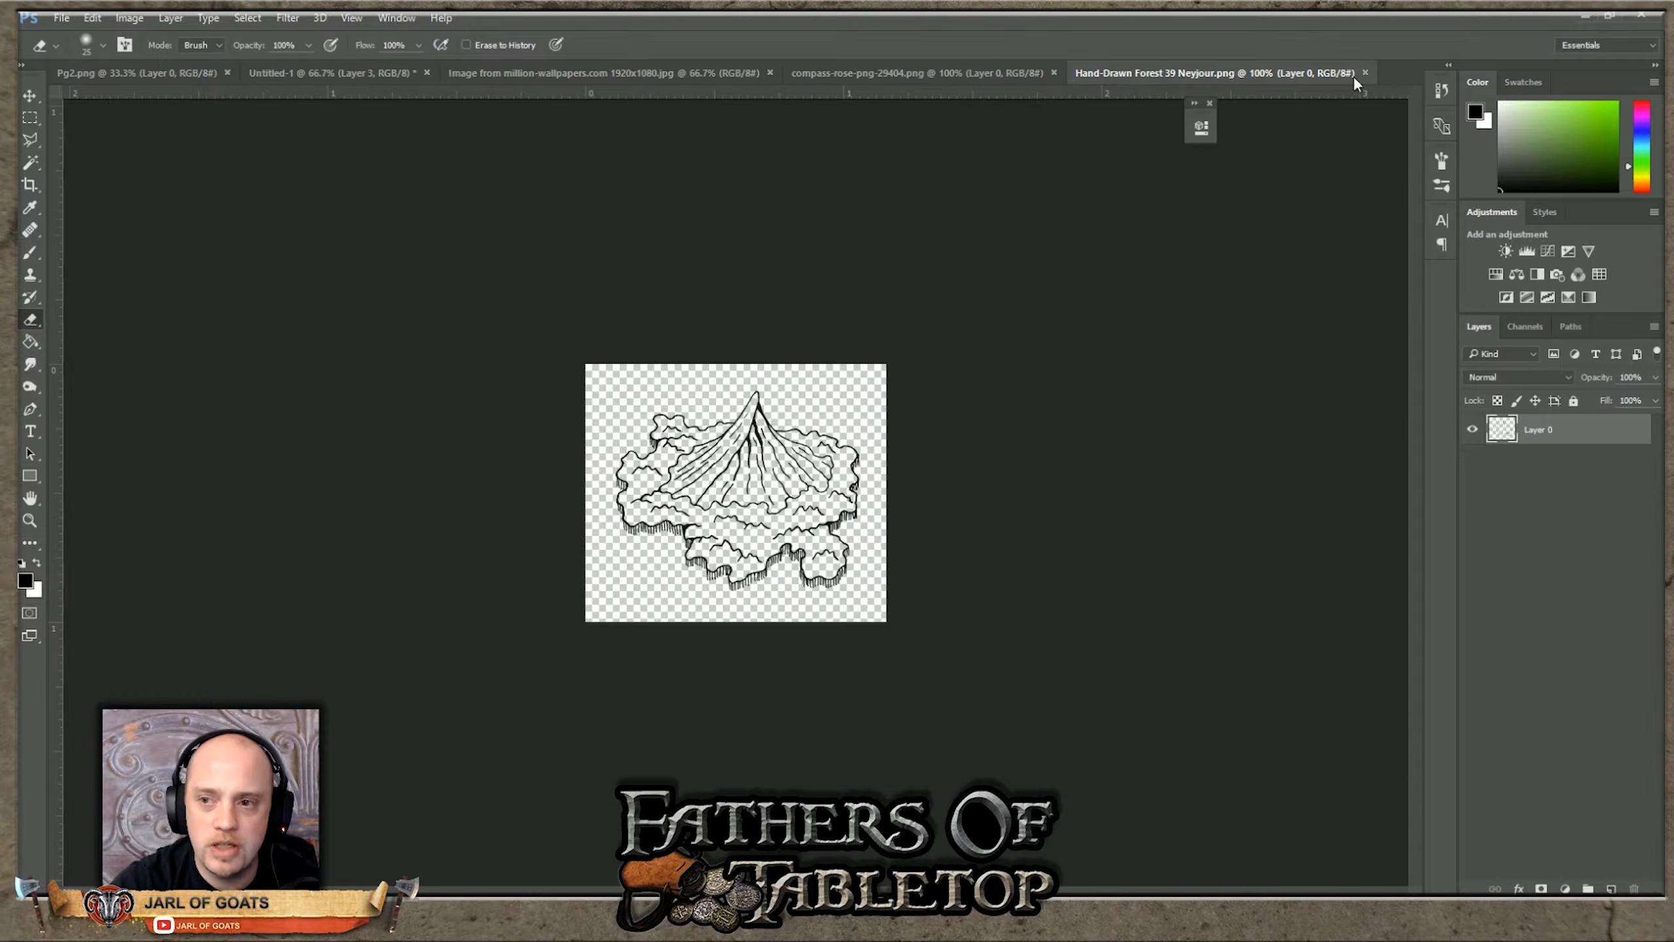
click(1367, 73)
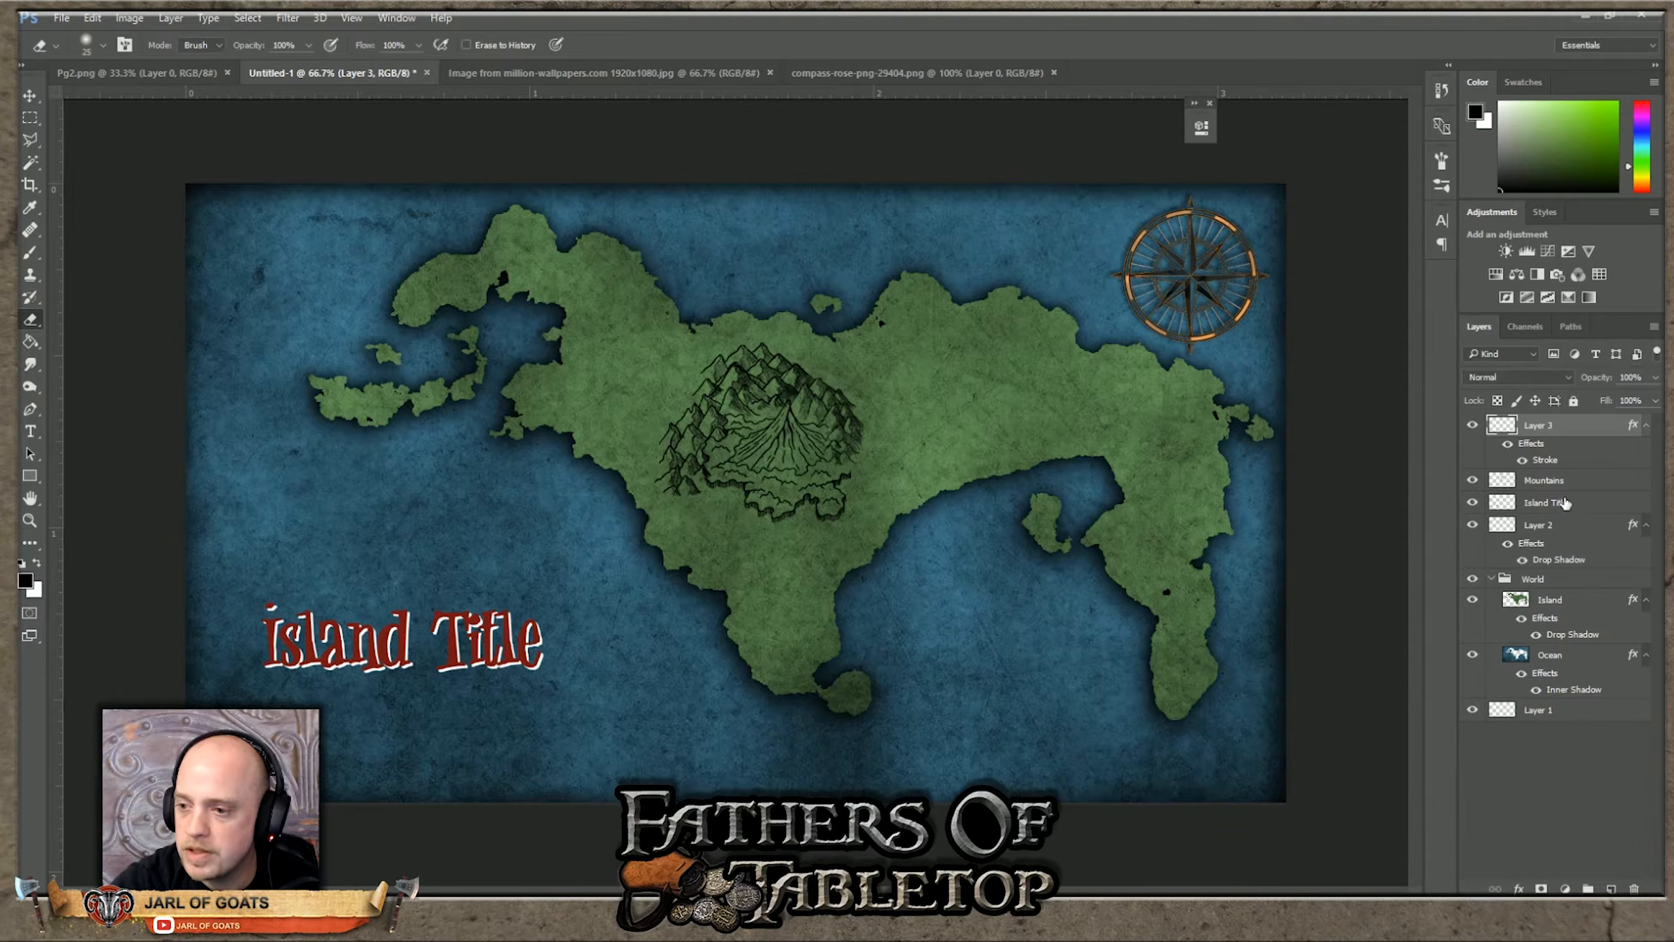
click(1563, 606)
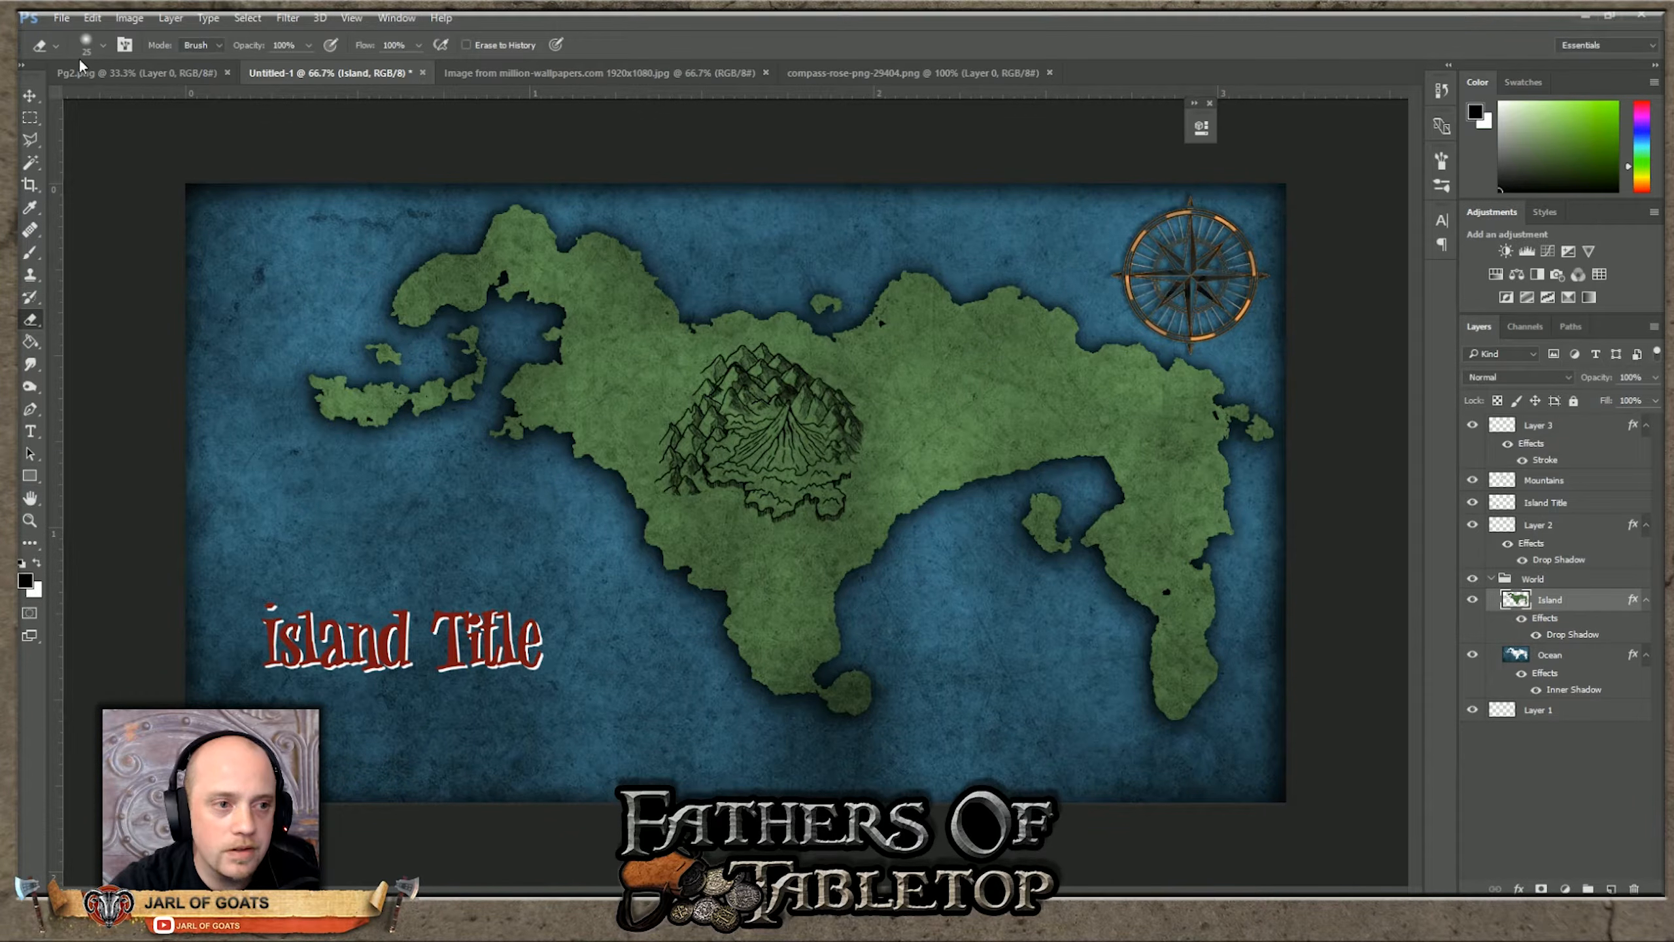
click(34, 249)
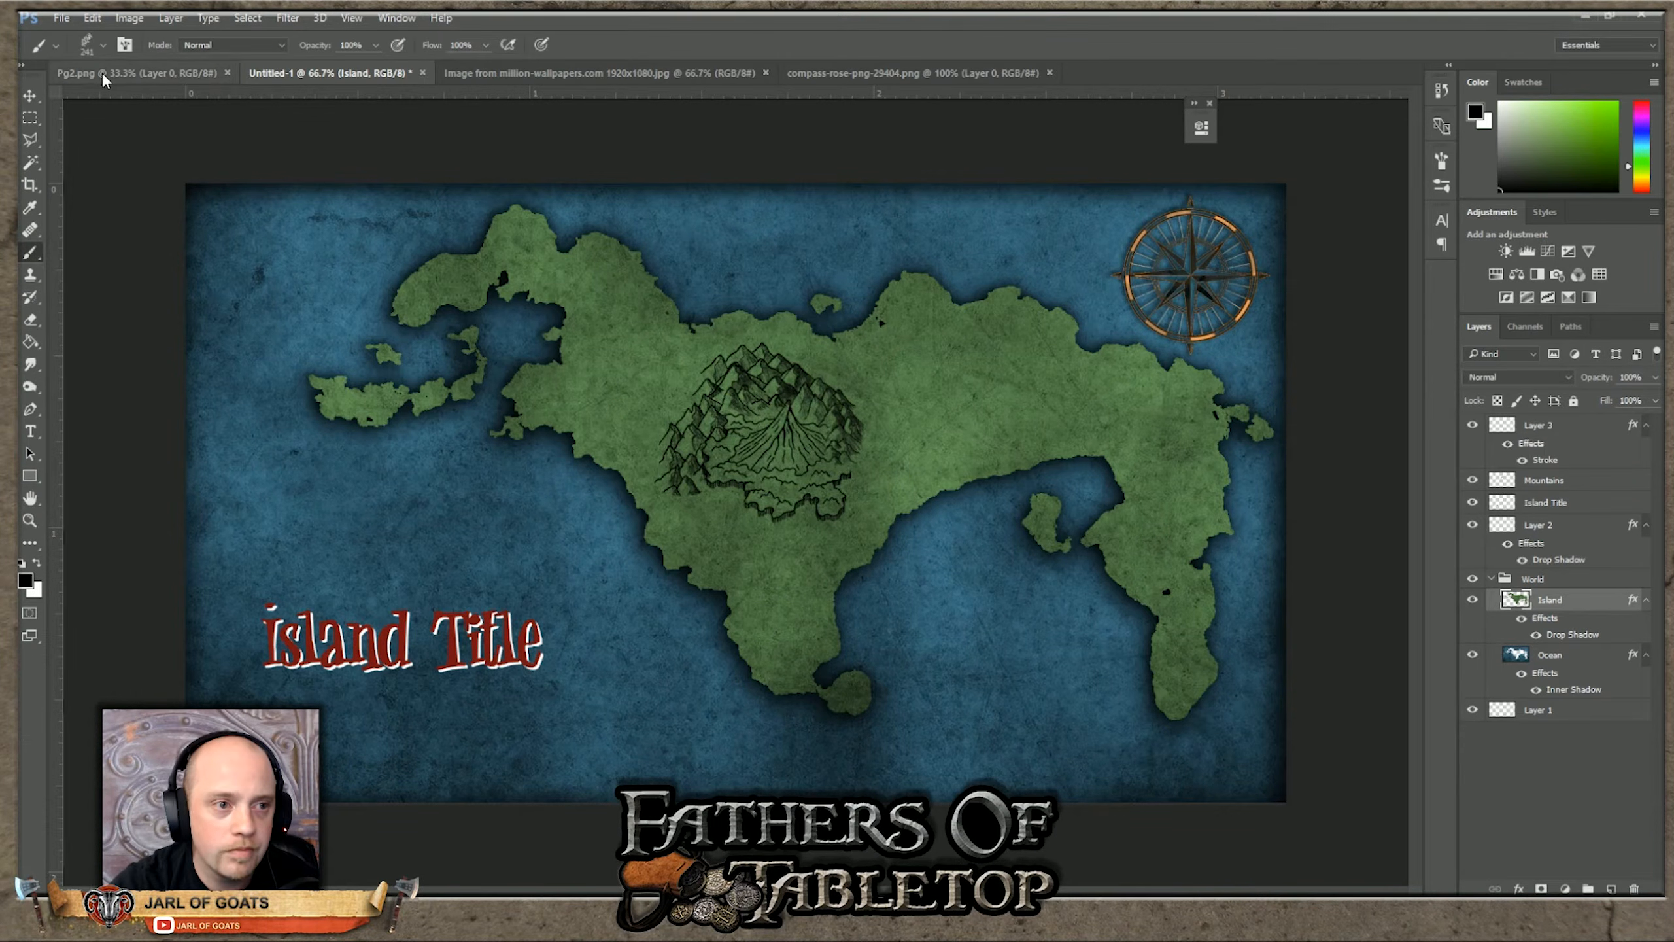
click(29, 320)
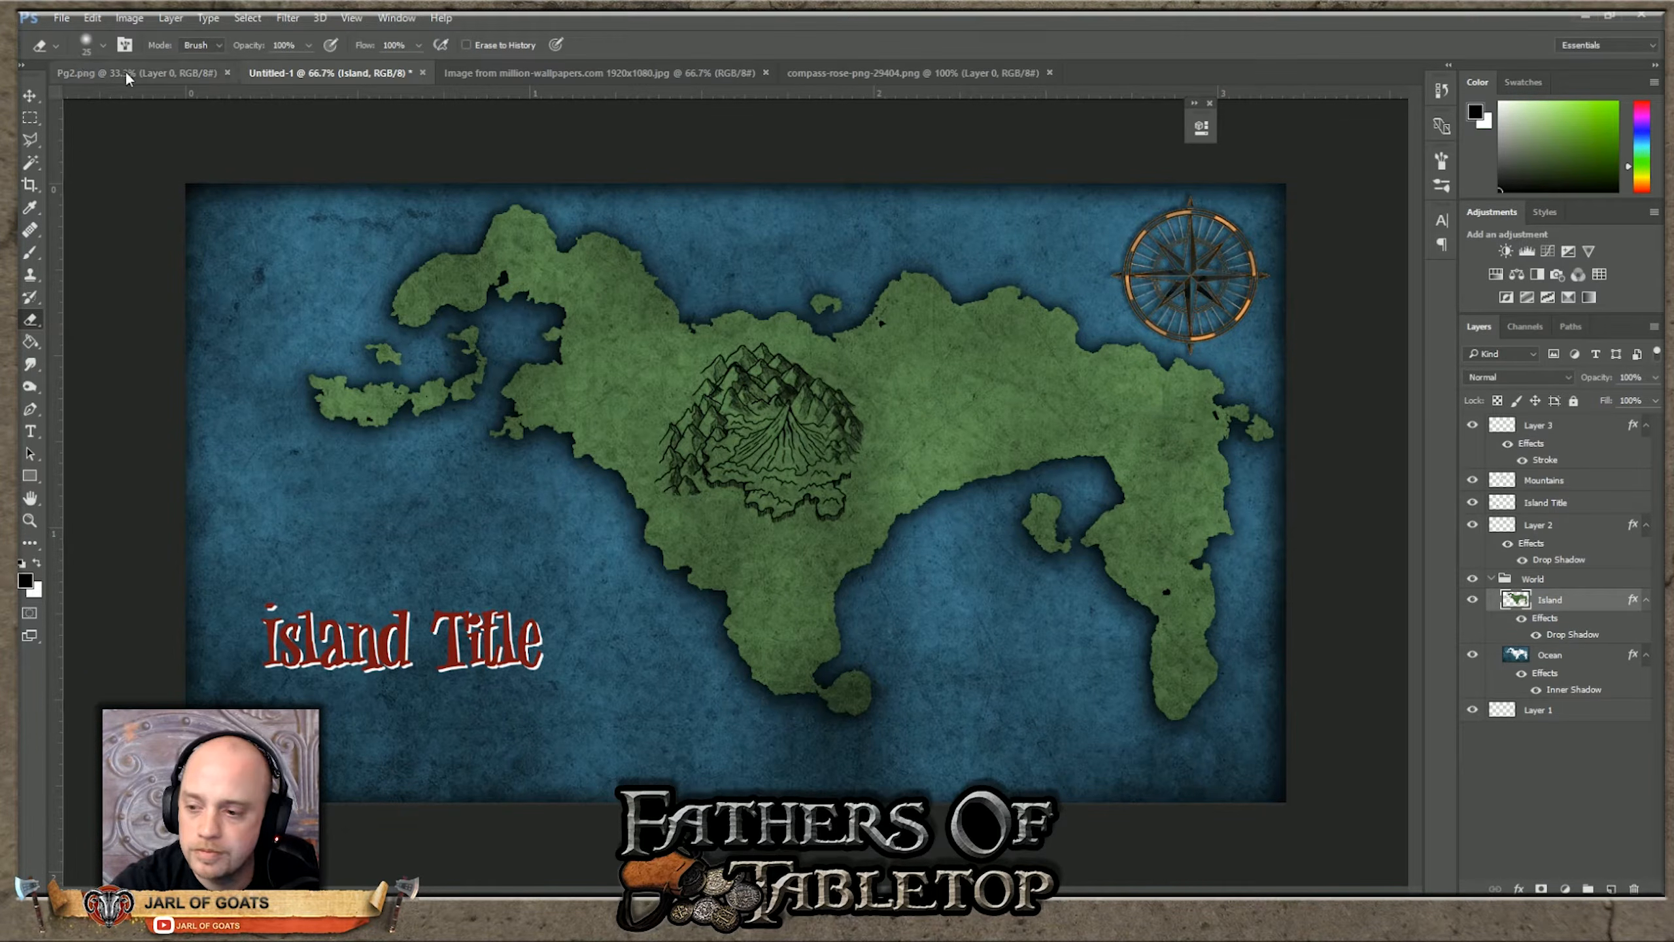
click(1564, 661)
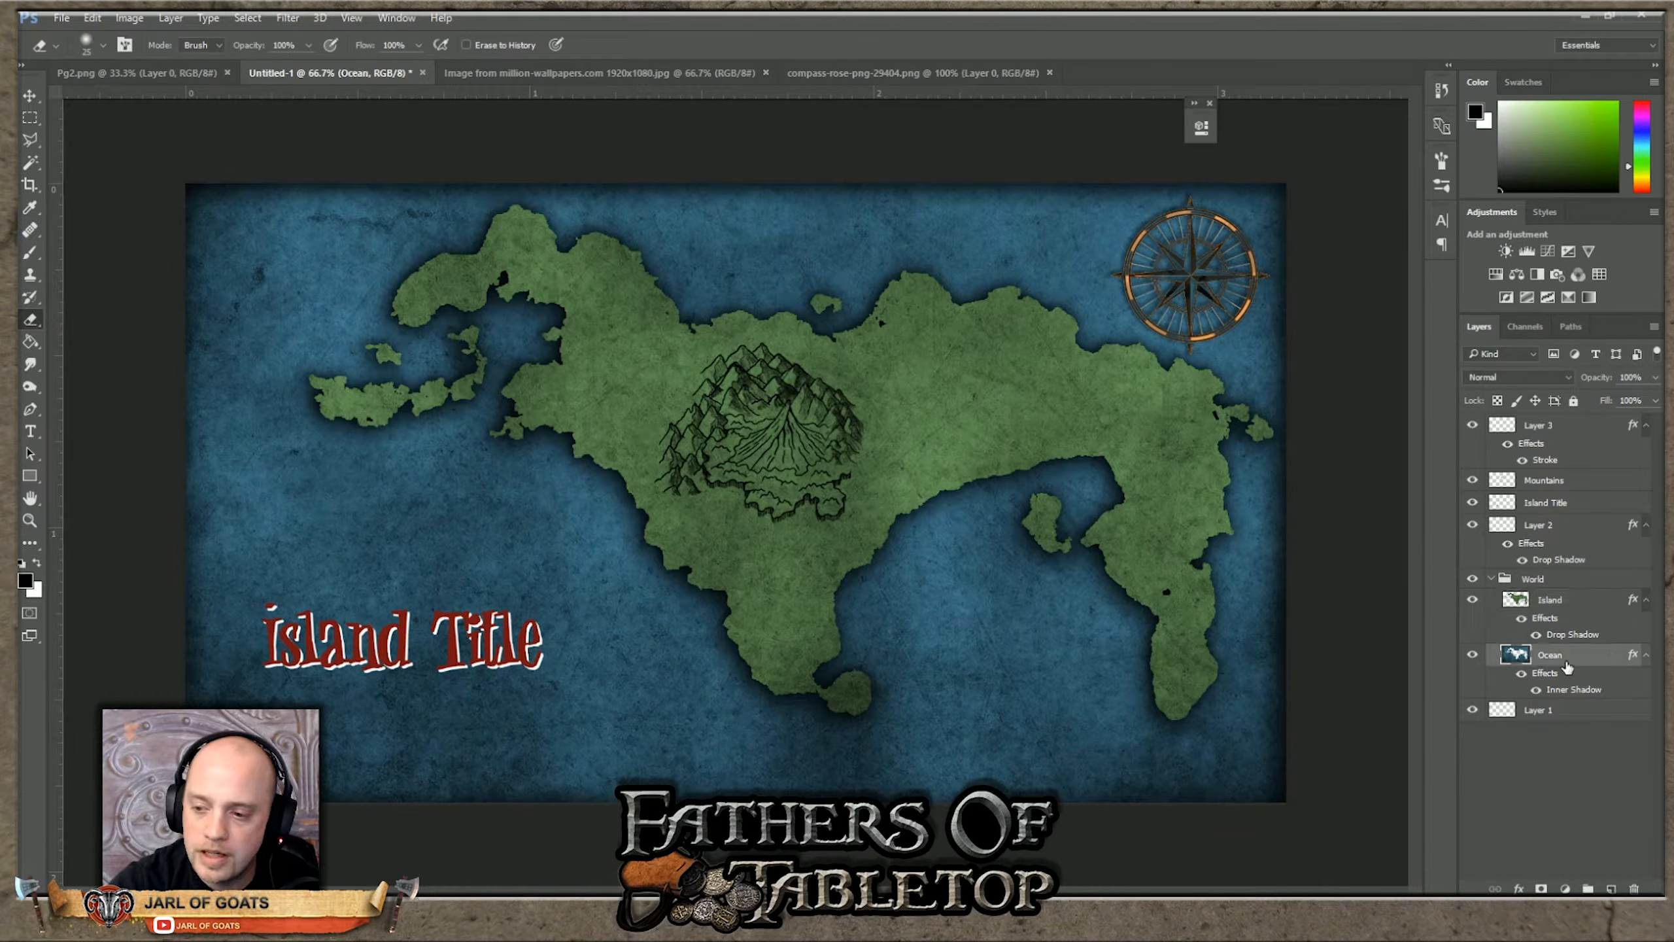
click(1573, 602)
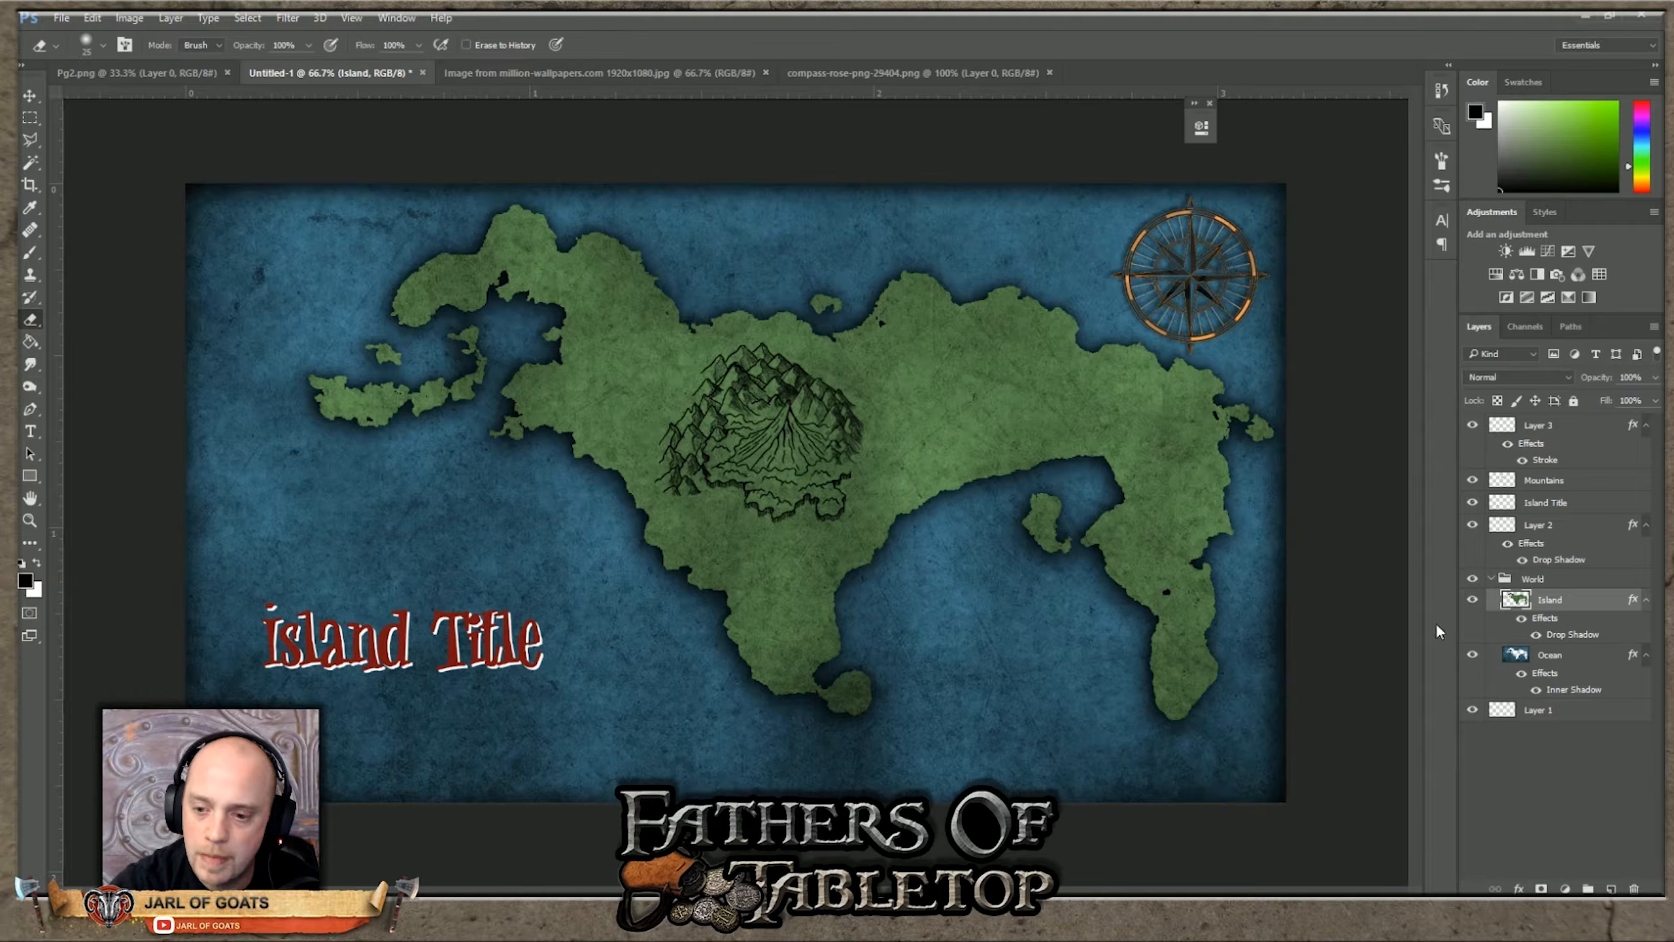
Step: Duplicate the Ocean layer and hide the layer effects on the original Ocean layer
click(1558, 656)
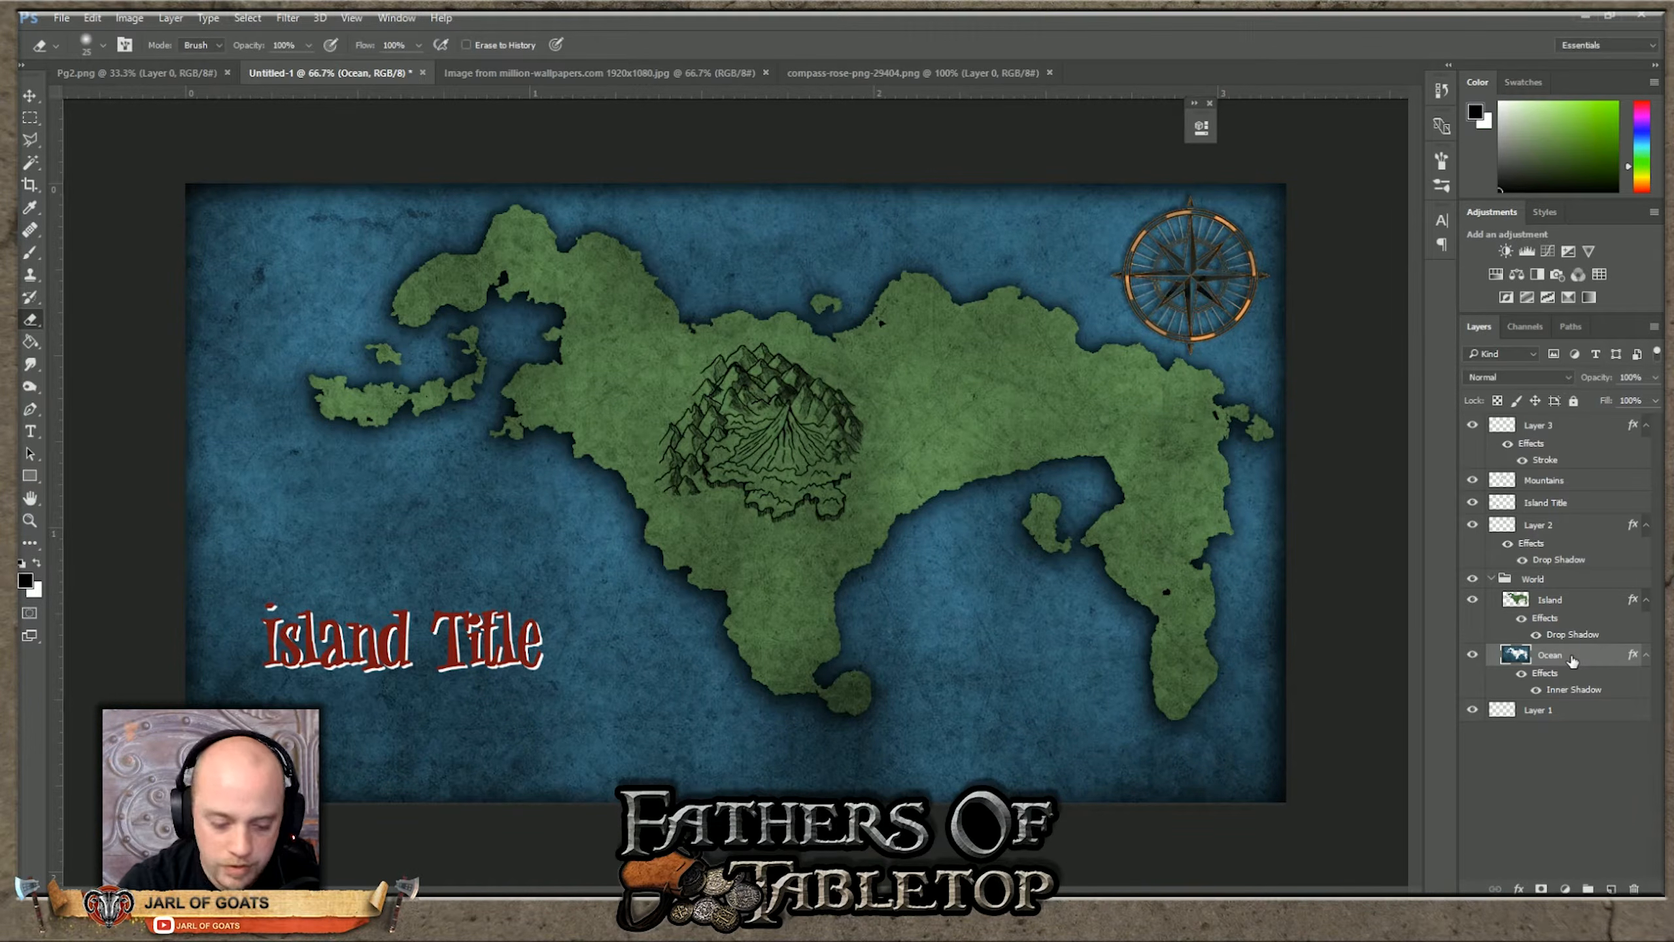
key(ctrl+j)
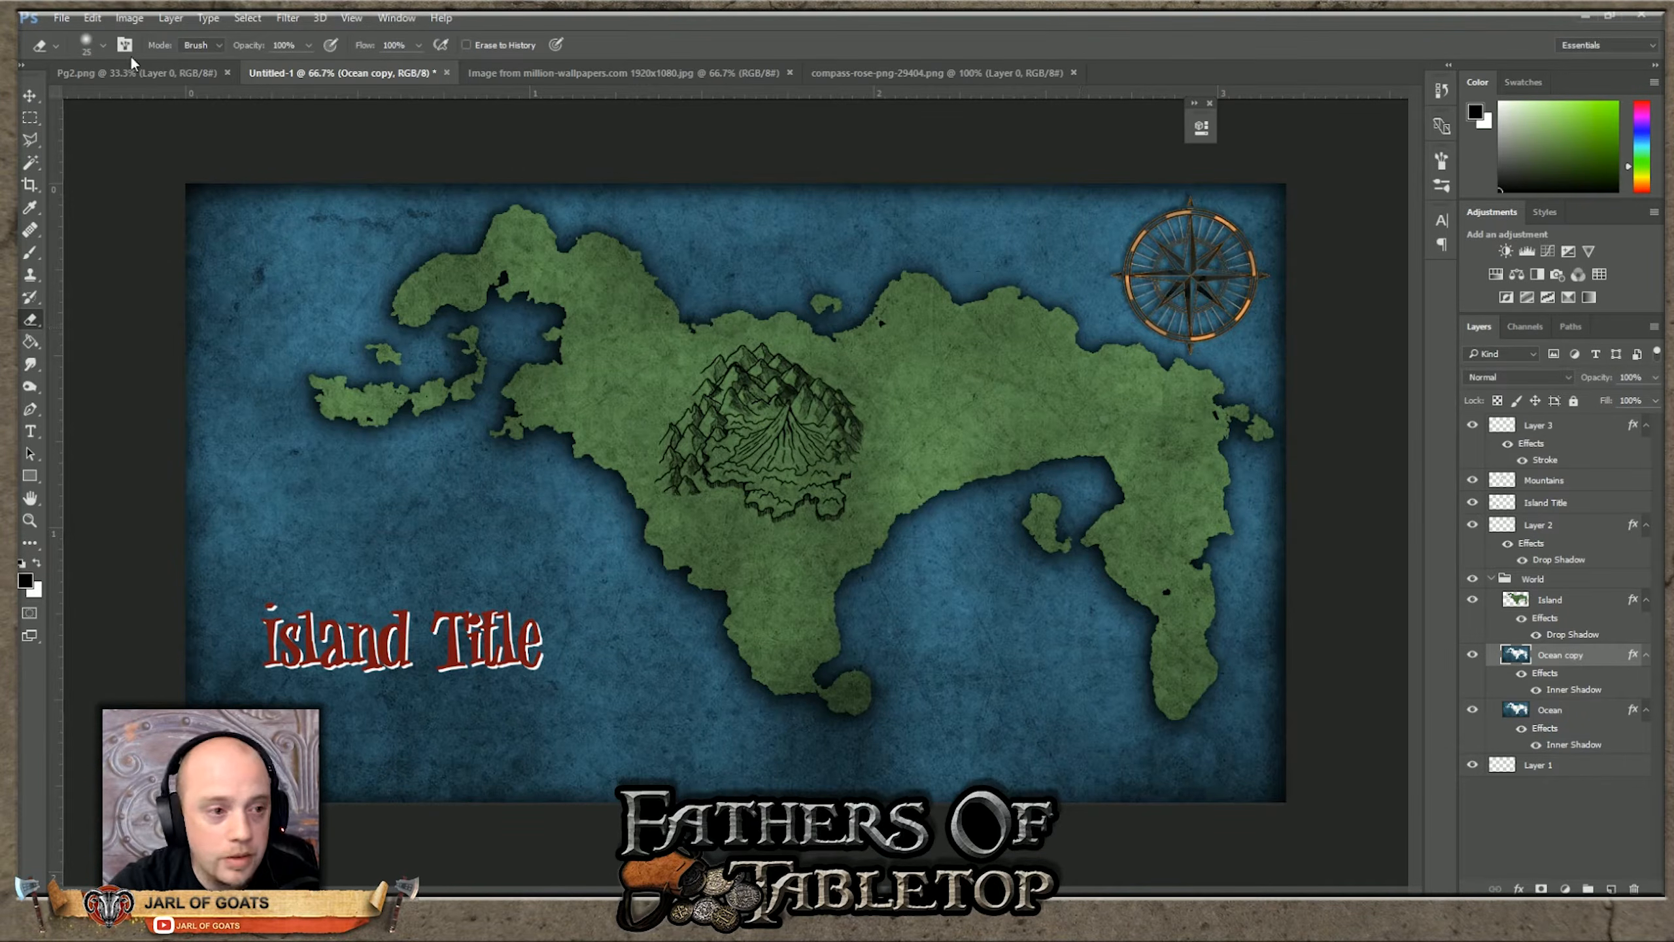
click(27, 92)
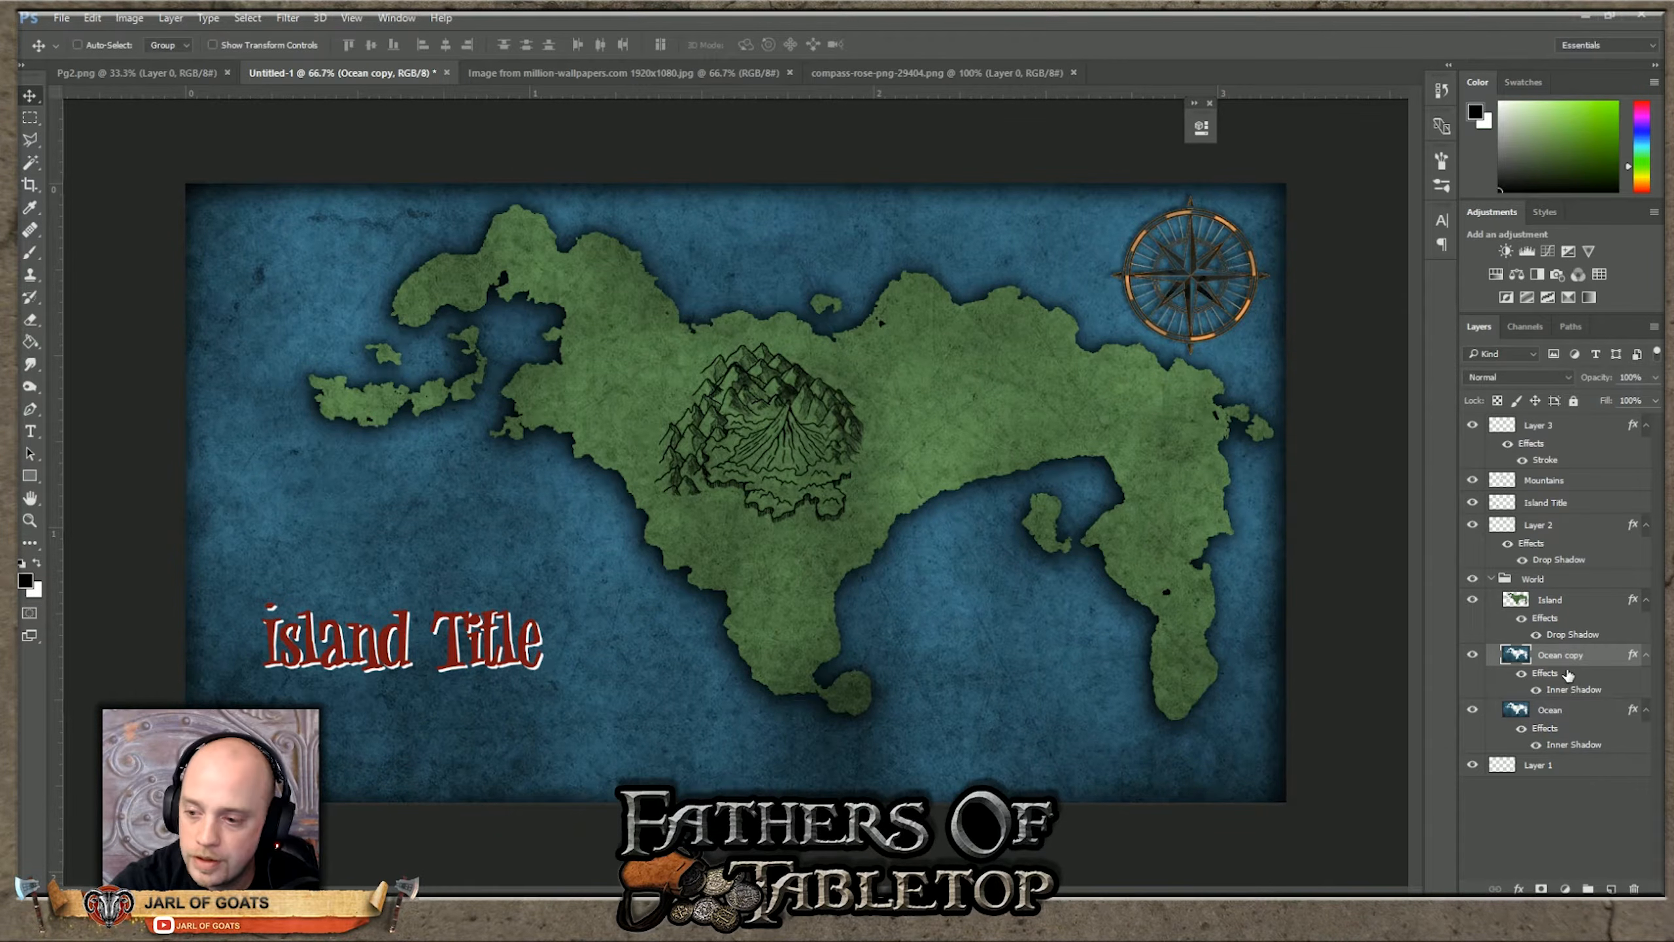
click(1521, 673)
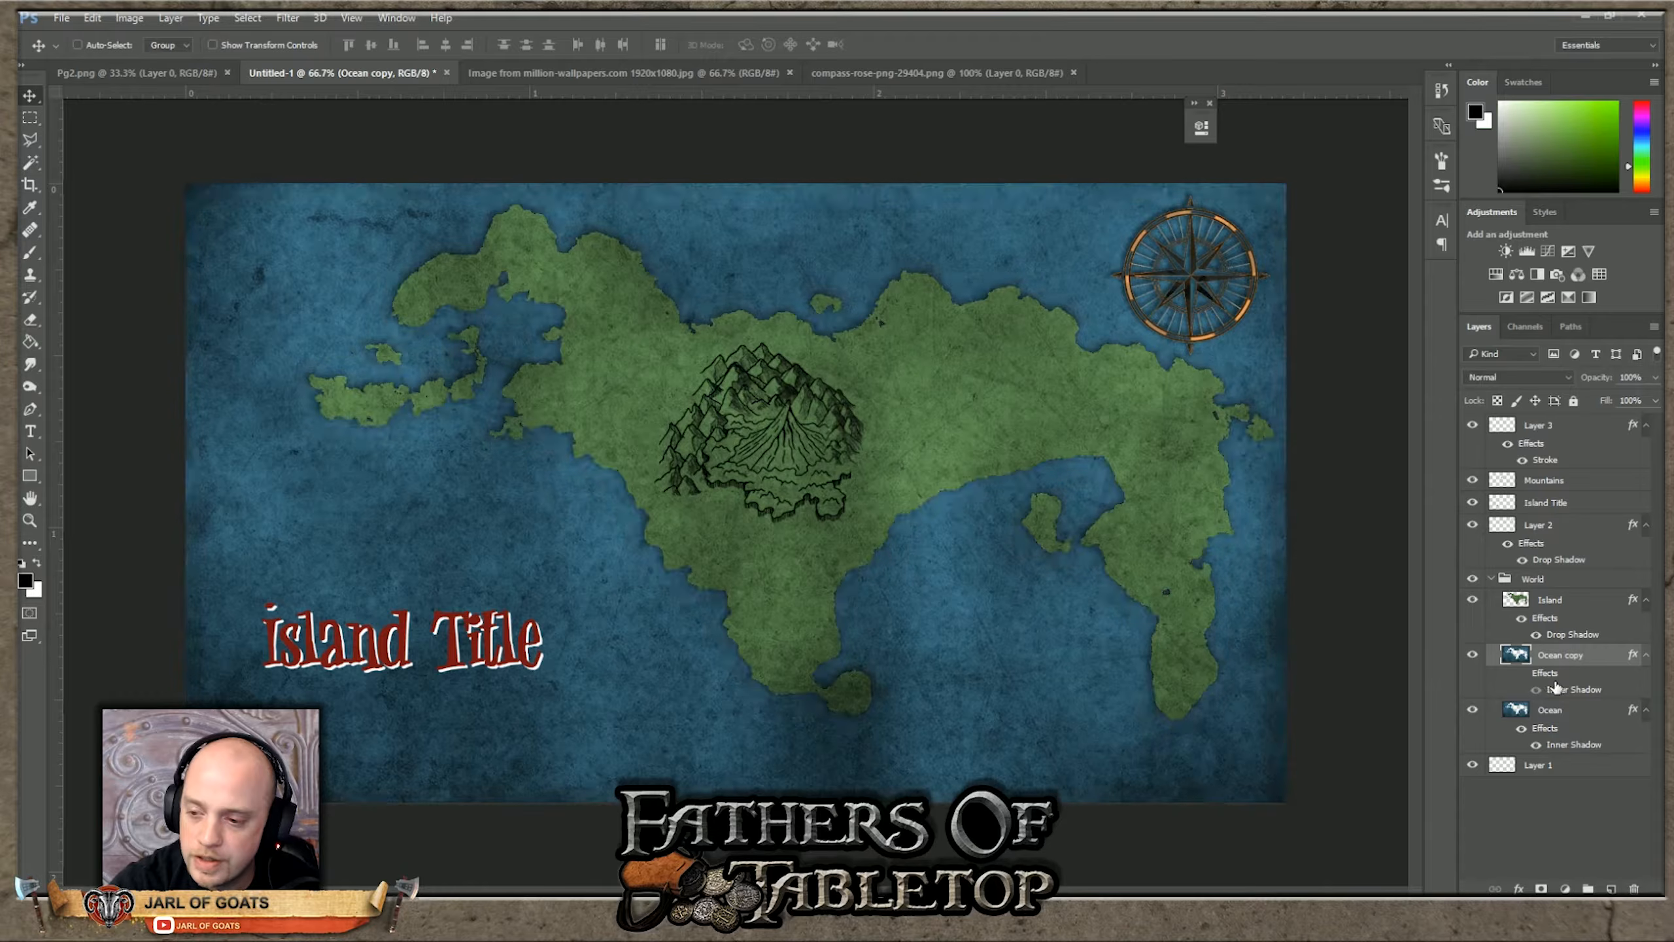
click(1521, 673)
click(1523, 729)
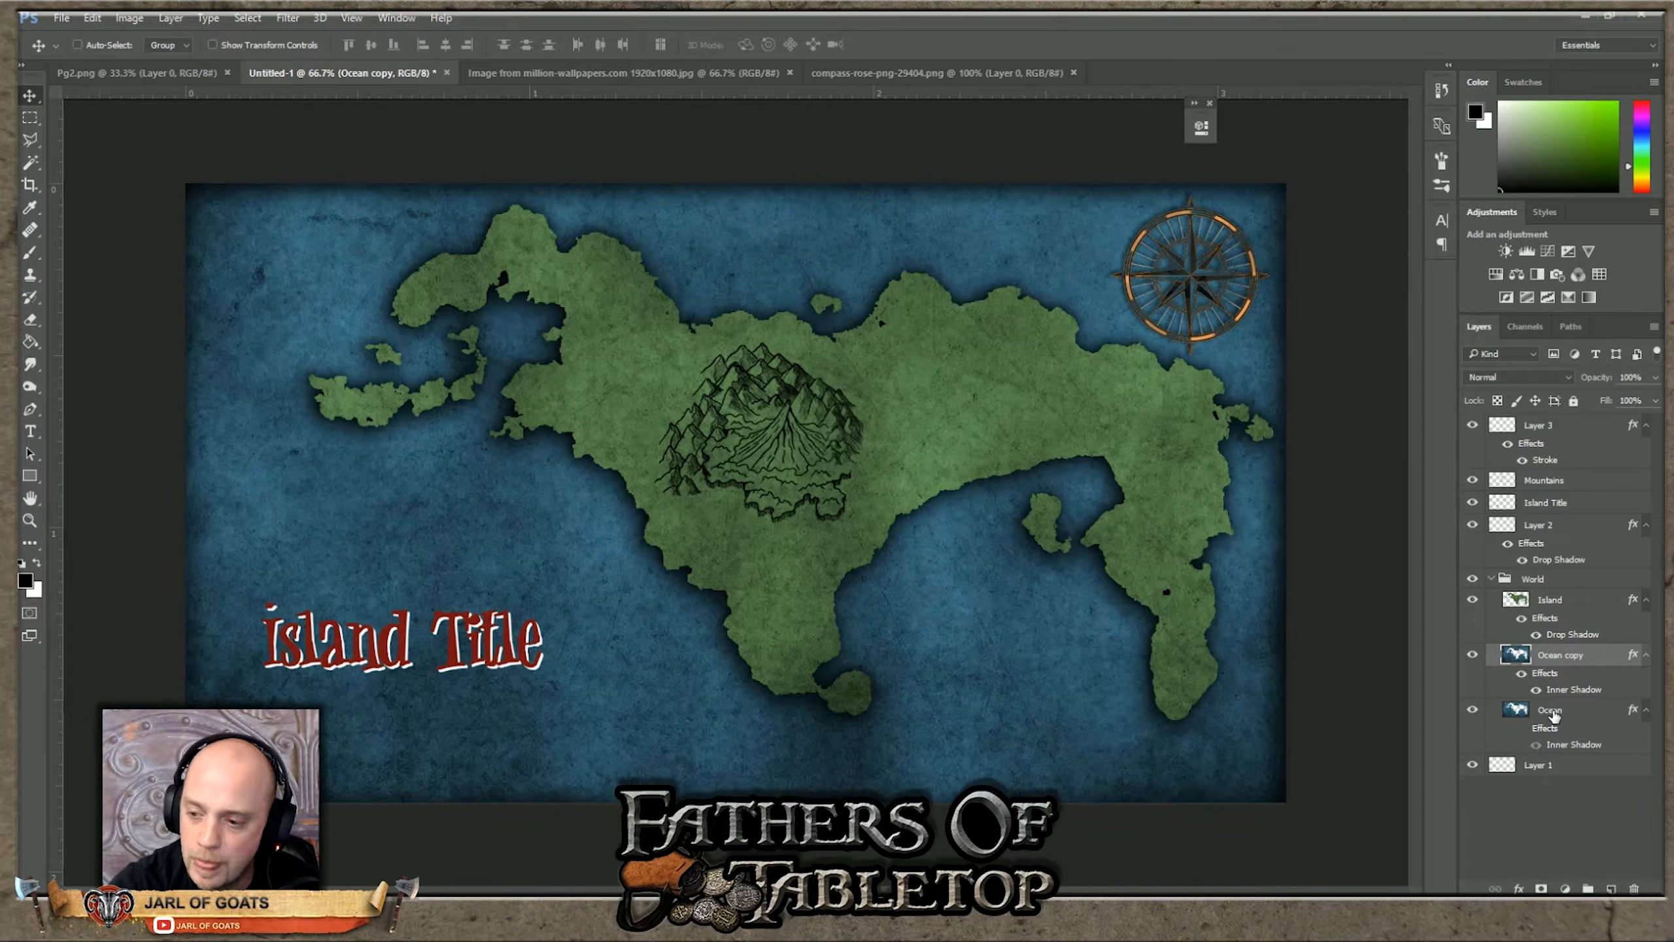
Step: Hide the Island layer and shift the original Ocean layer upward to cover part of the island-shaped gap
click(1552, 711)
click(1473, 599)
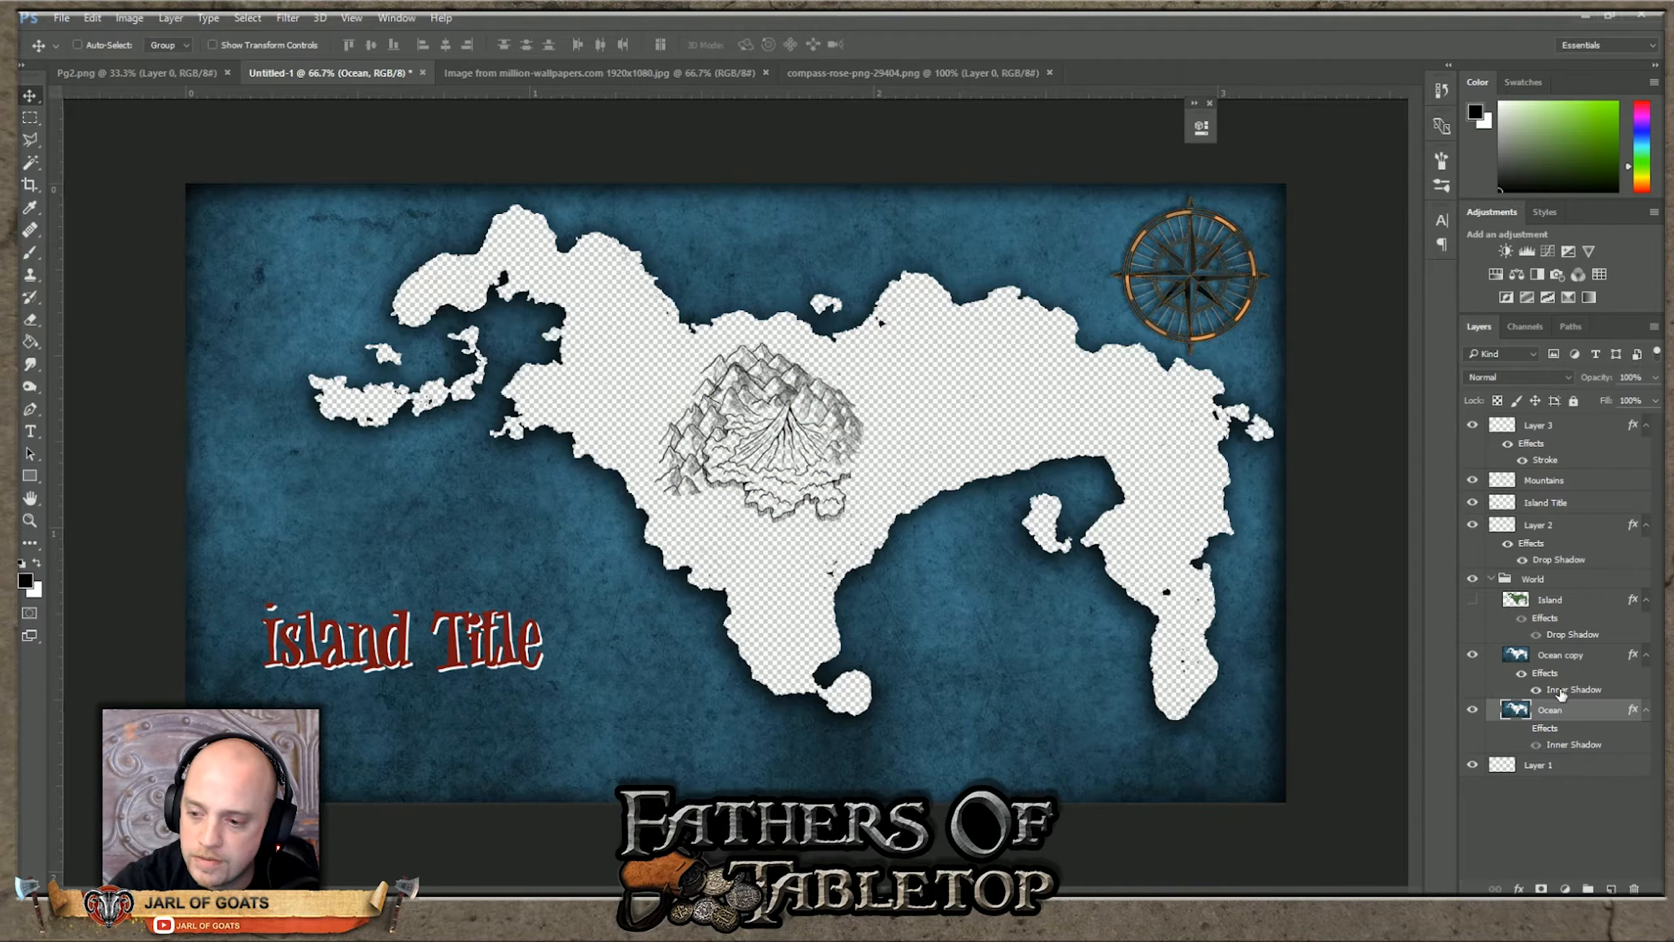
drag(603, 628, 701, 343)
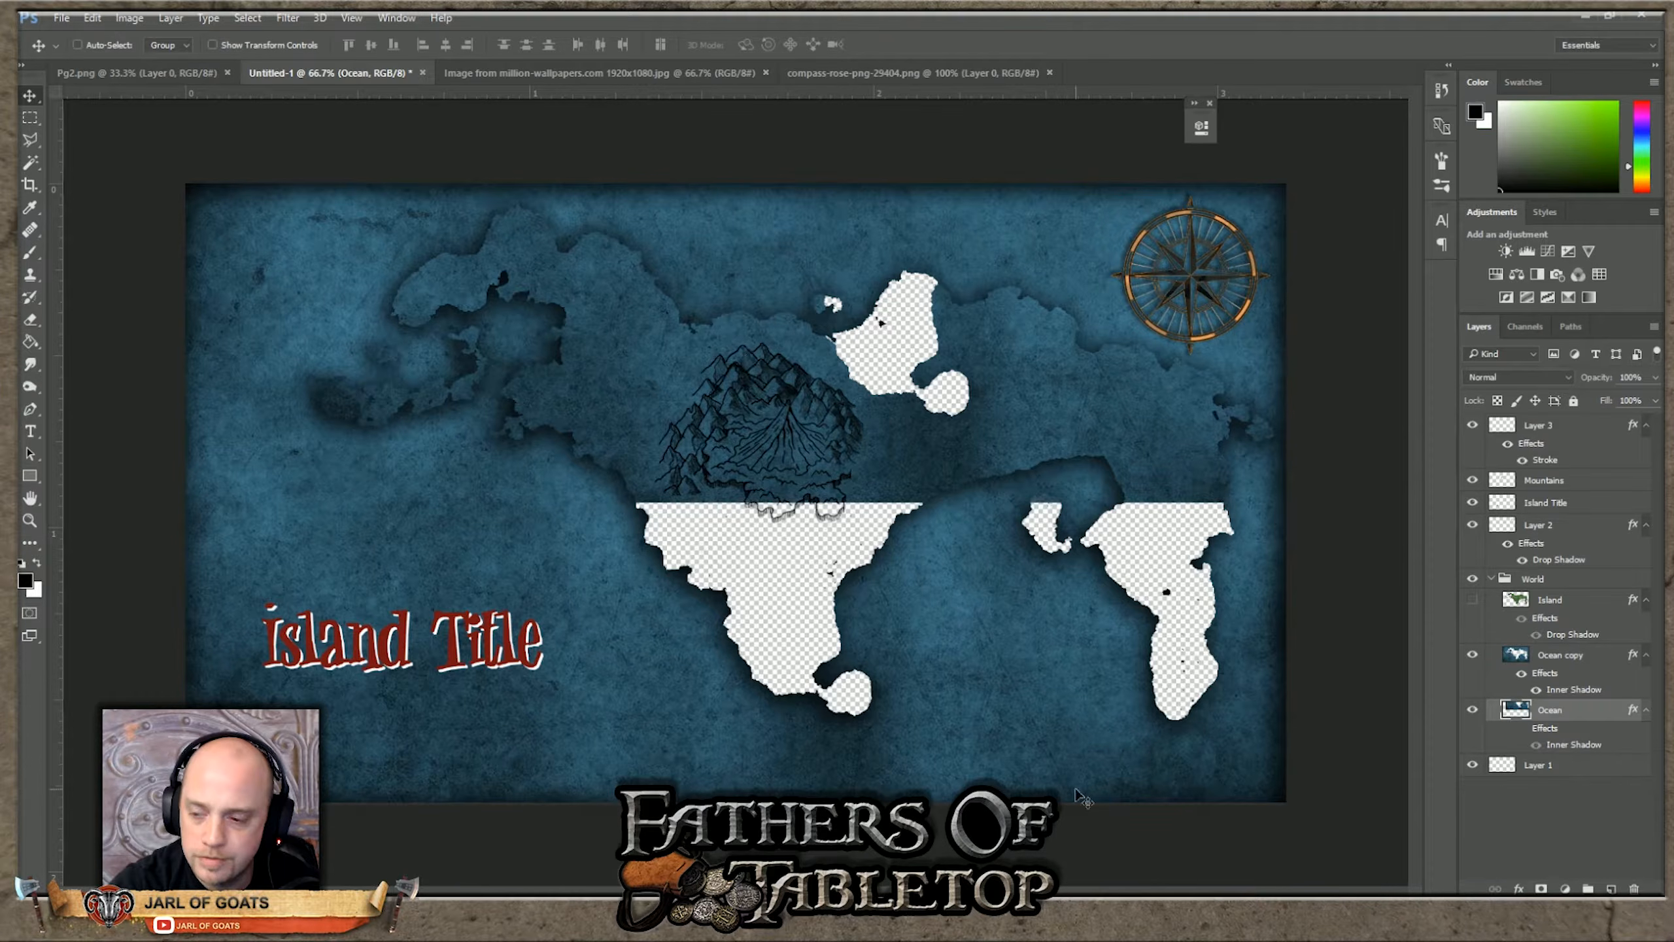
Step: Show the Island layer again and set the Eraser to the 1197 island-cluster brush at 183 px
click(1473, 600)
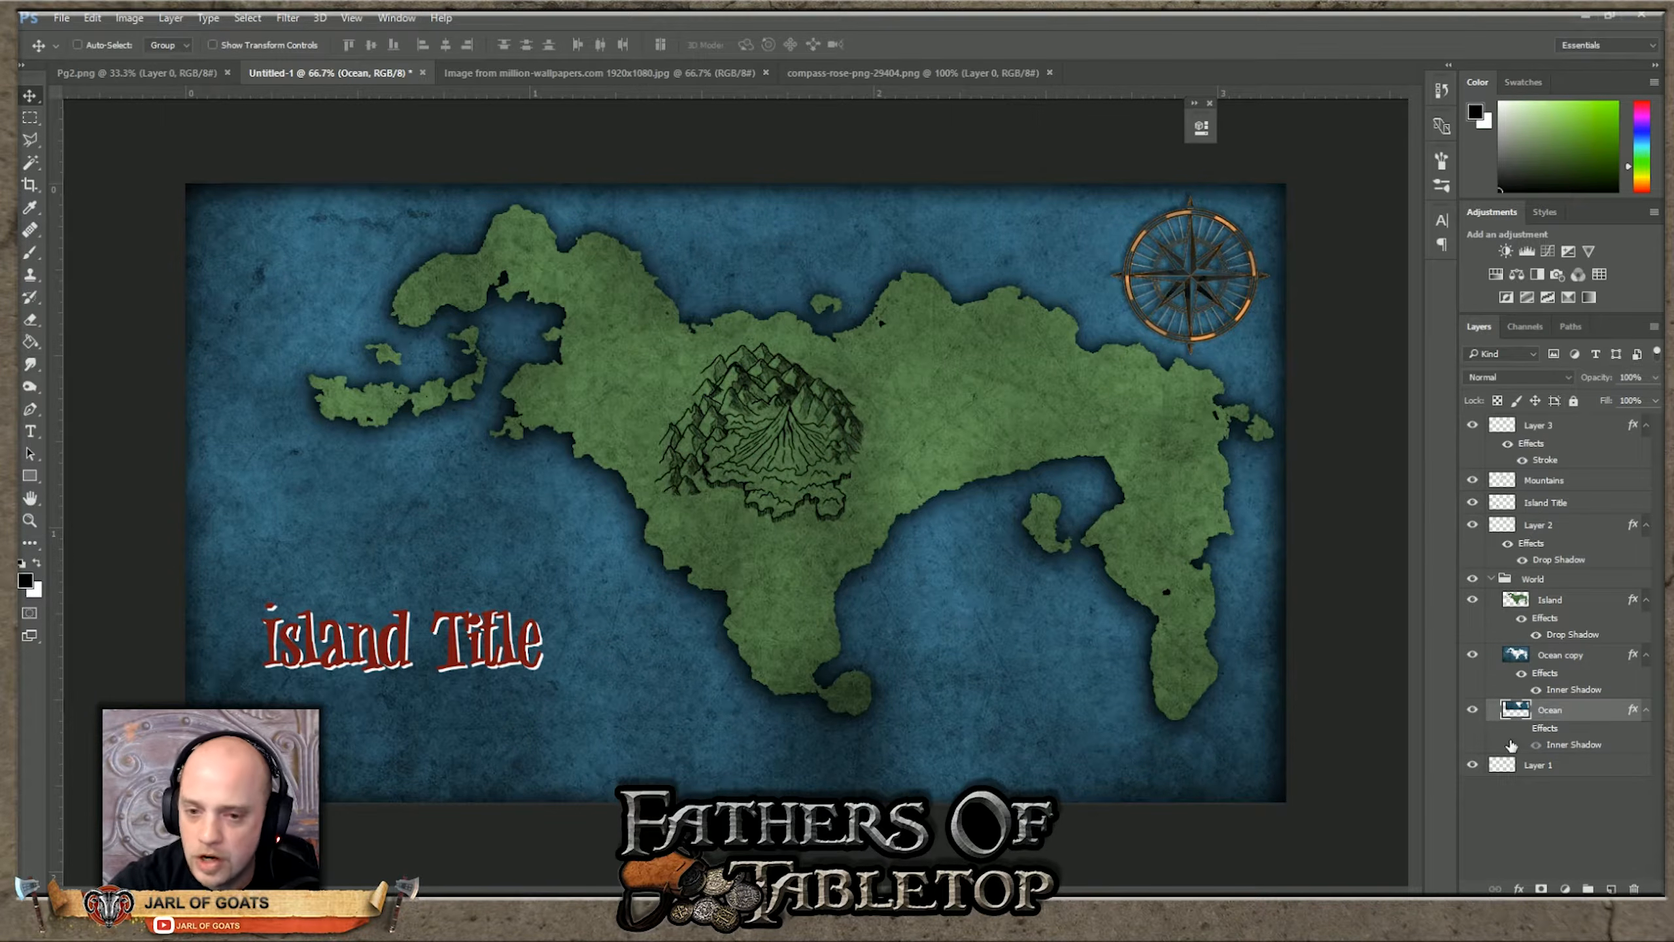
click(34, 319)
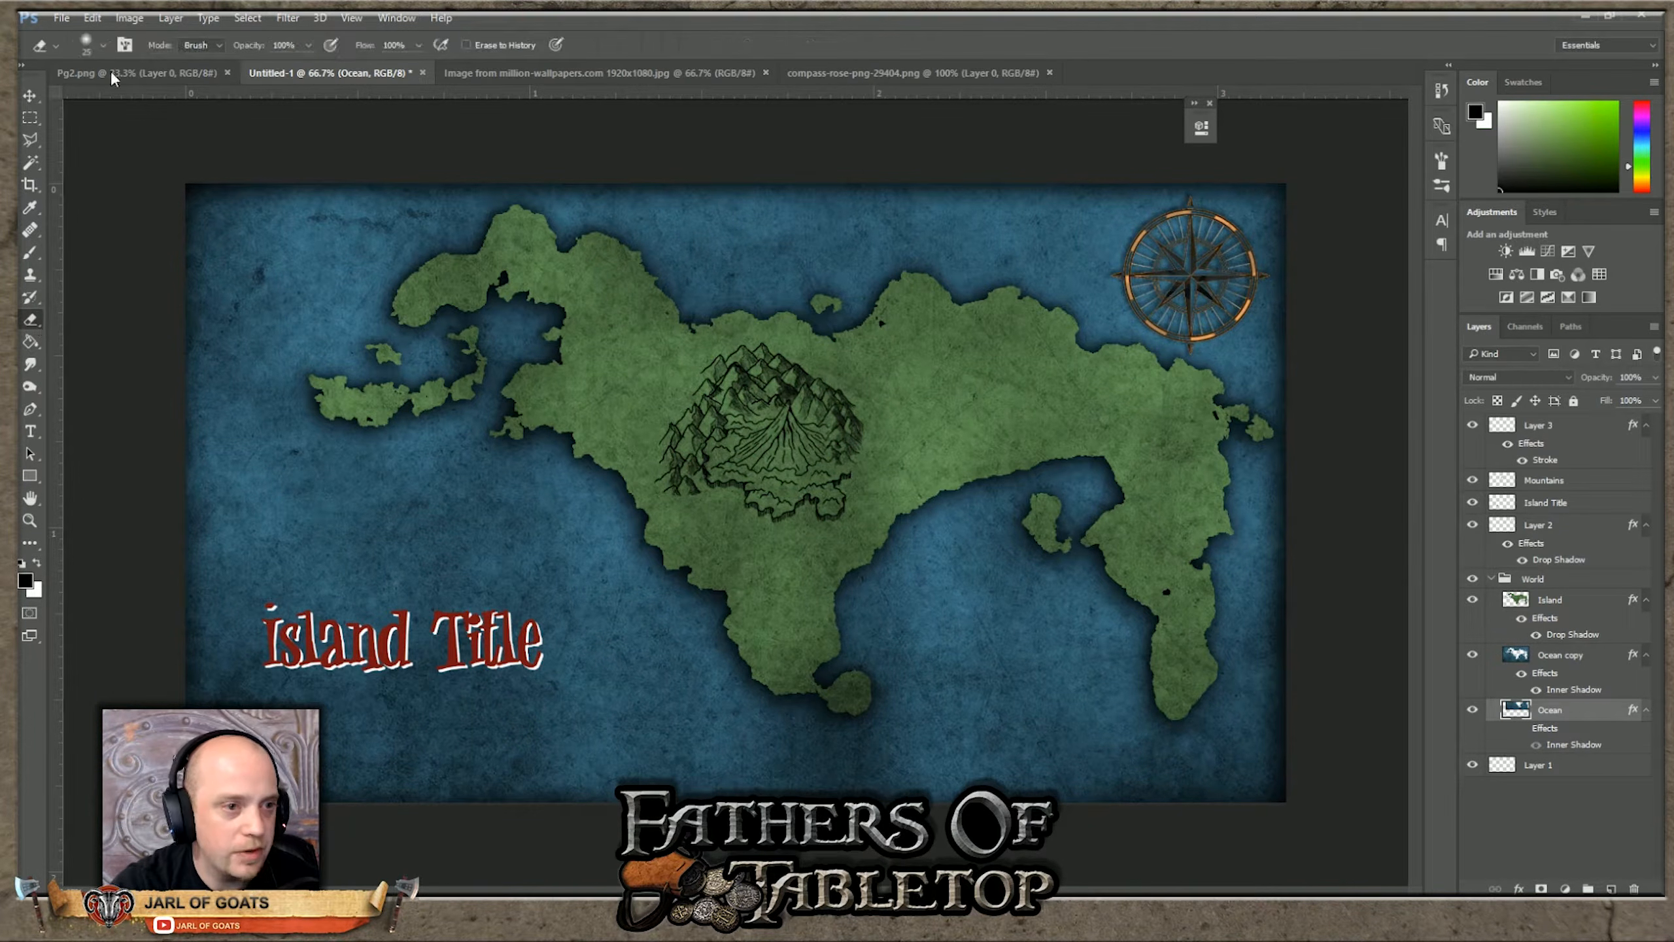
click(102, 44)
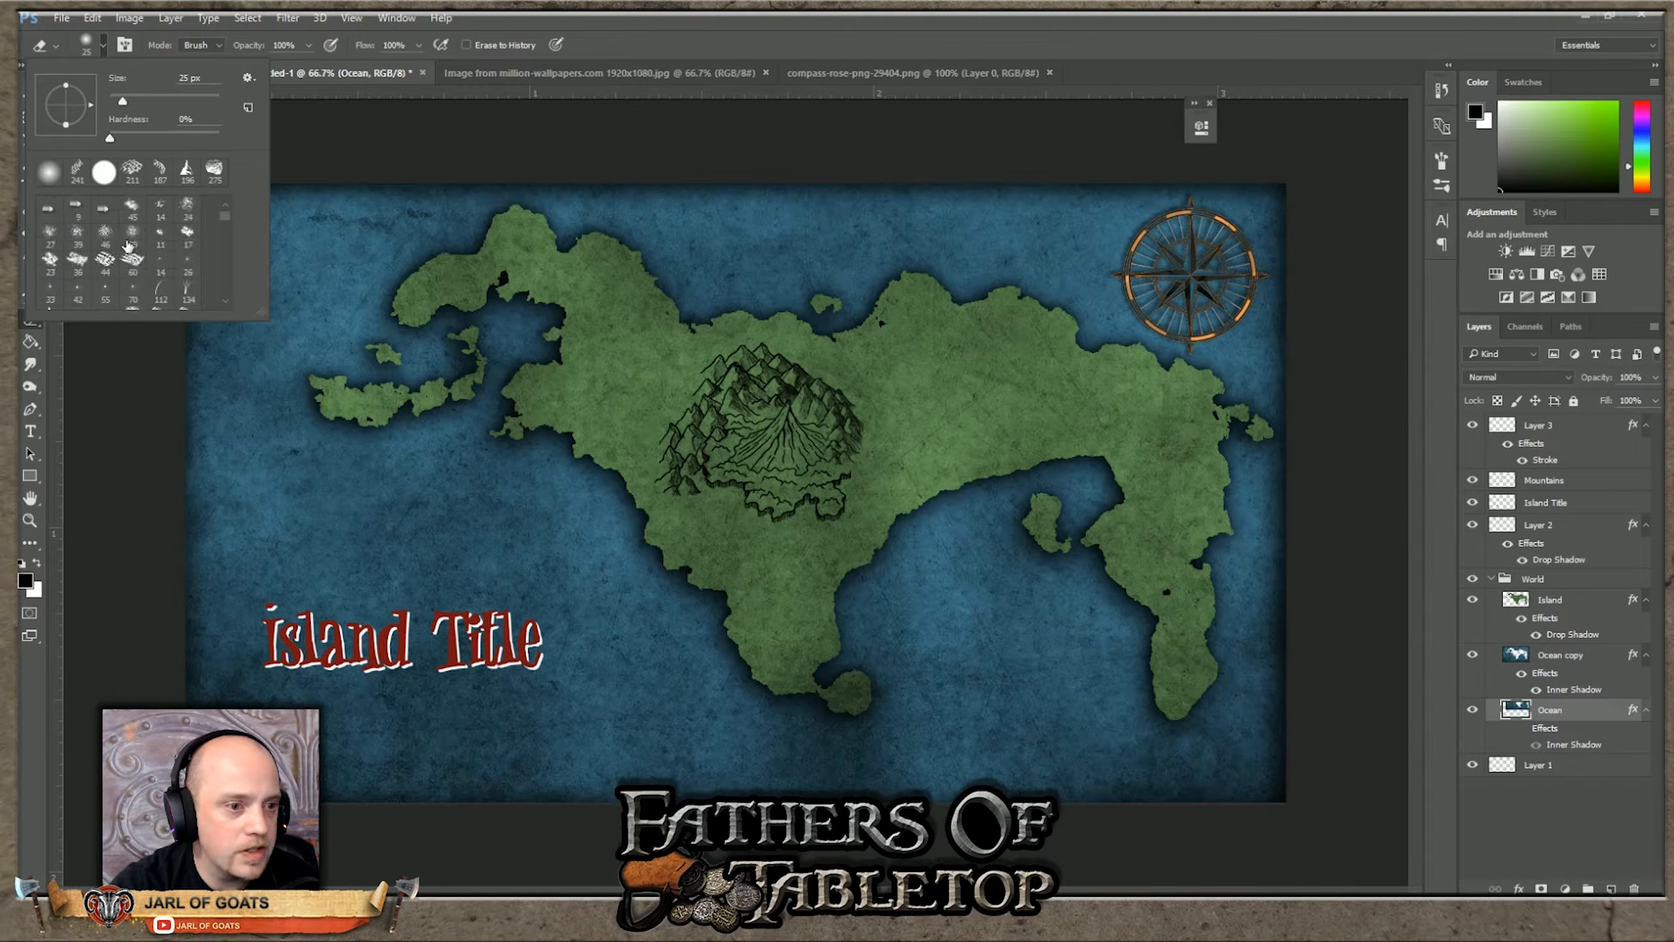
scroll(130, 247, down, 10)
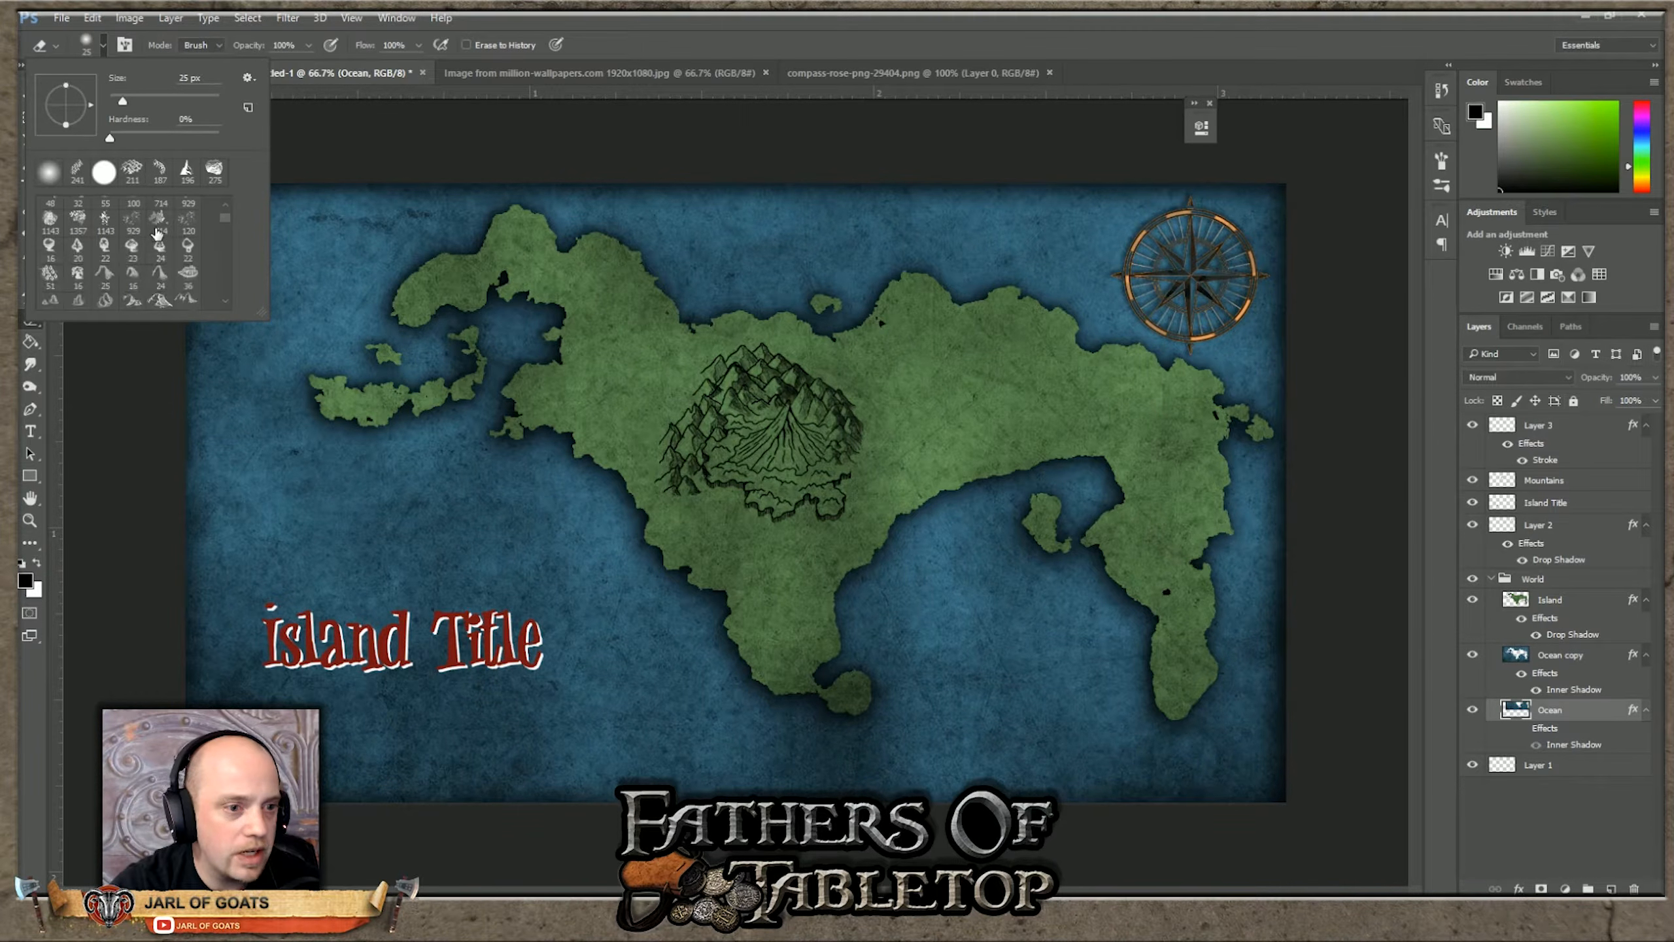
scroll(189, 290, down, 6)
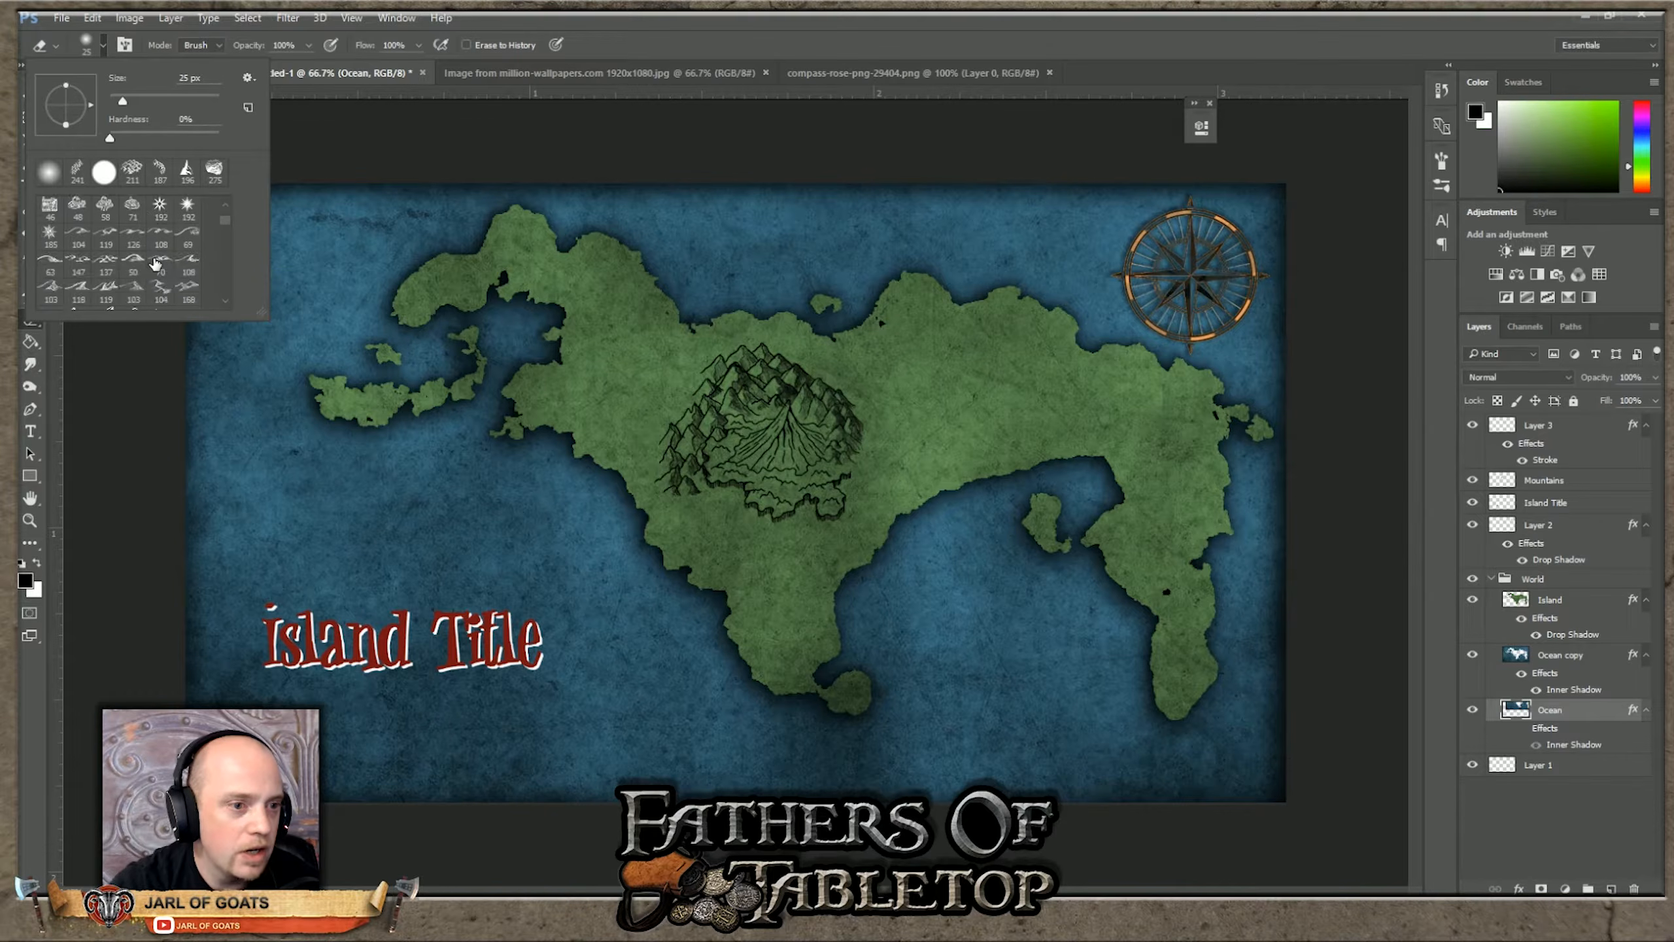
mouse_move(224, 229)
mouse_down()
mouse_move(221, 308)
mouse_move(224, 258)
mouse_up()
scroll(153, 255, up, 2)
click(132, 257)
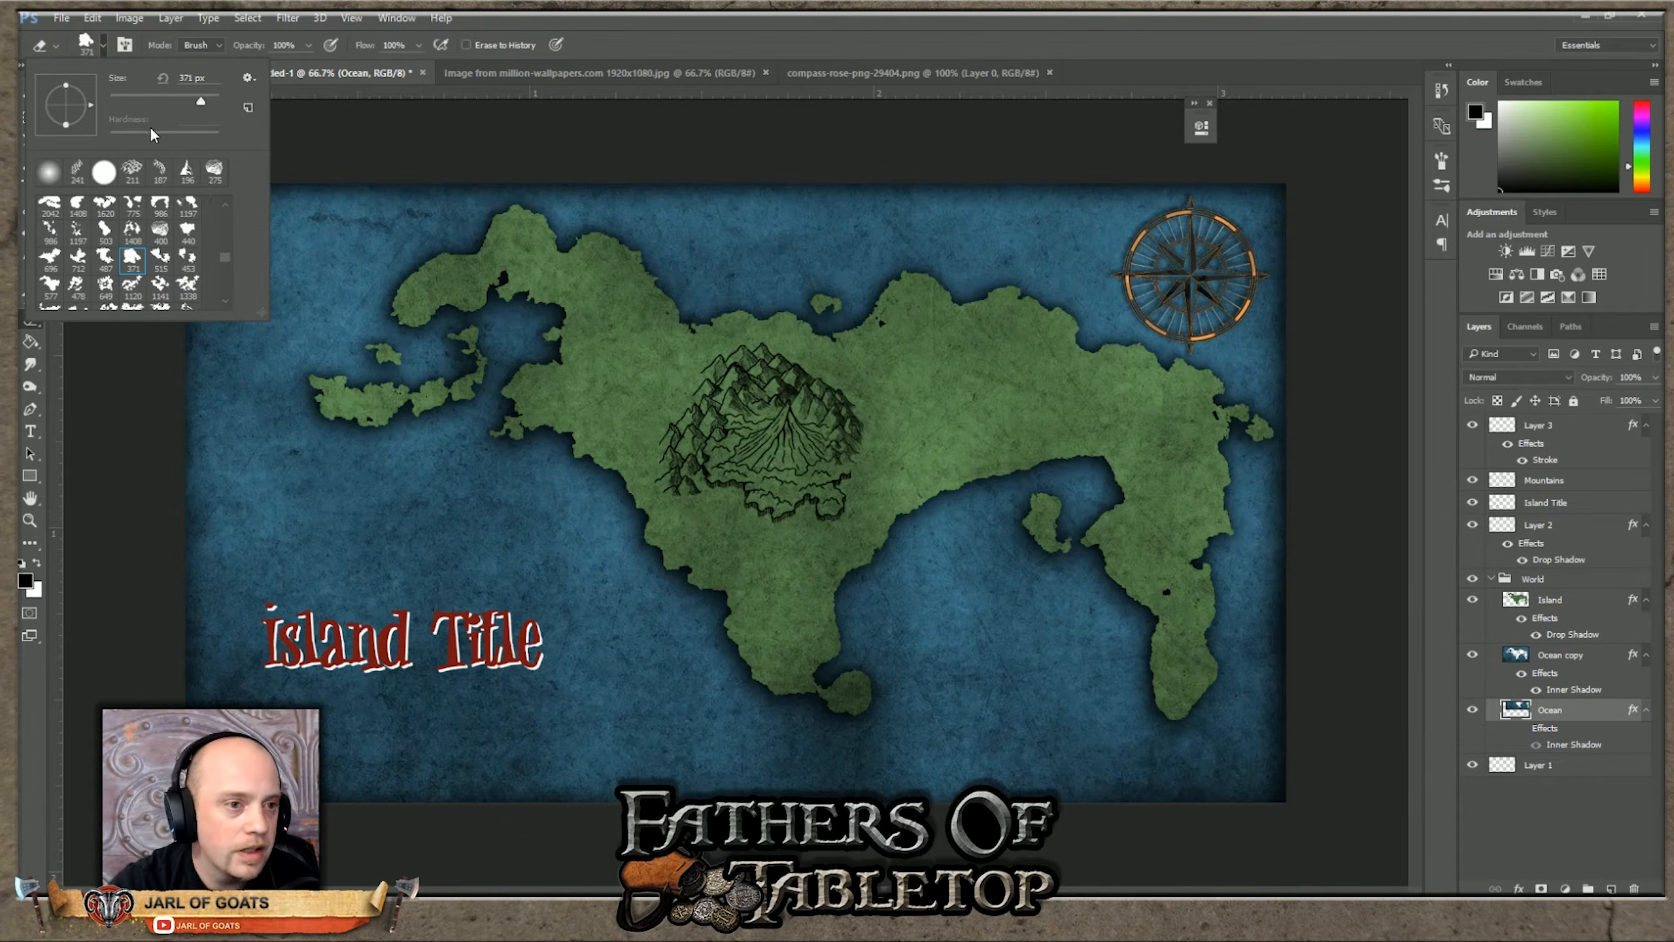
click(76, 232)
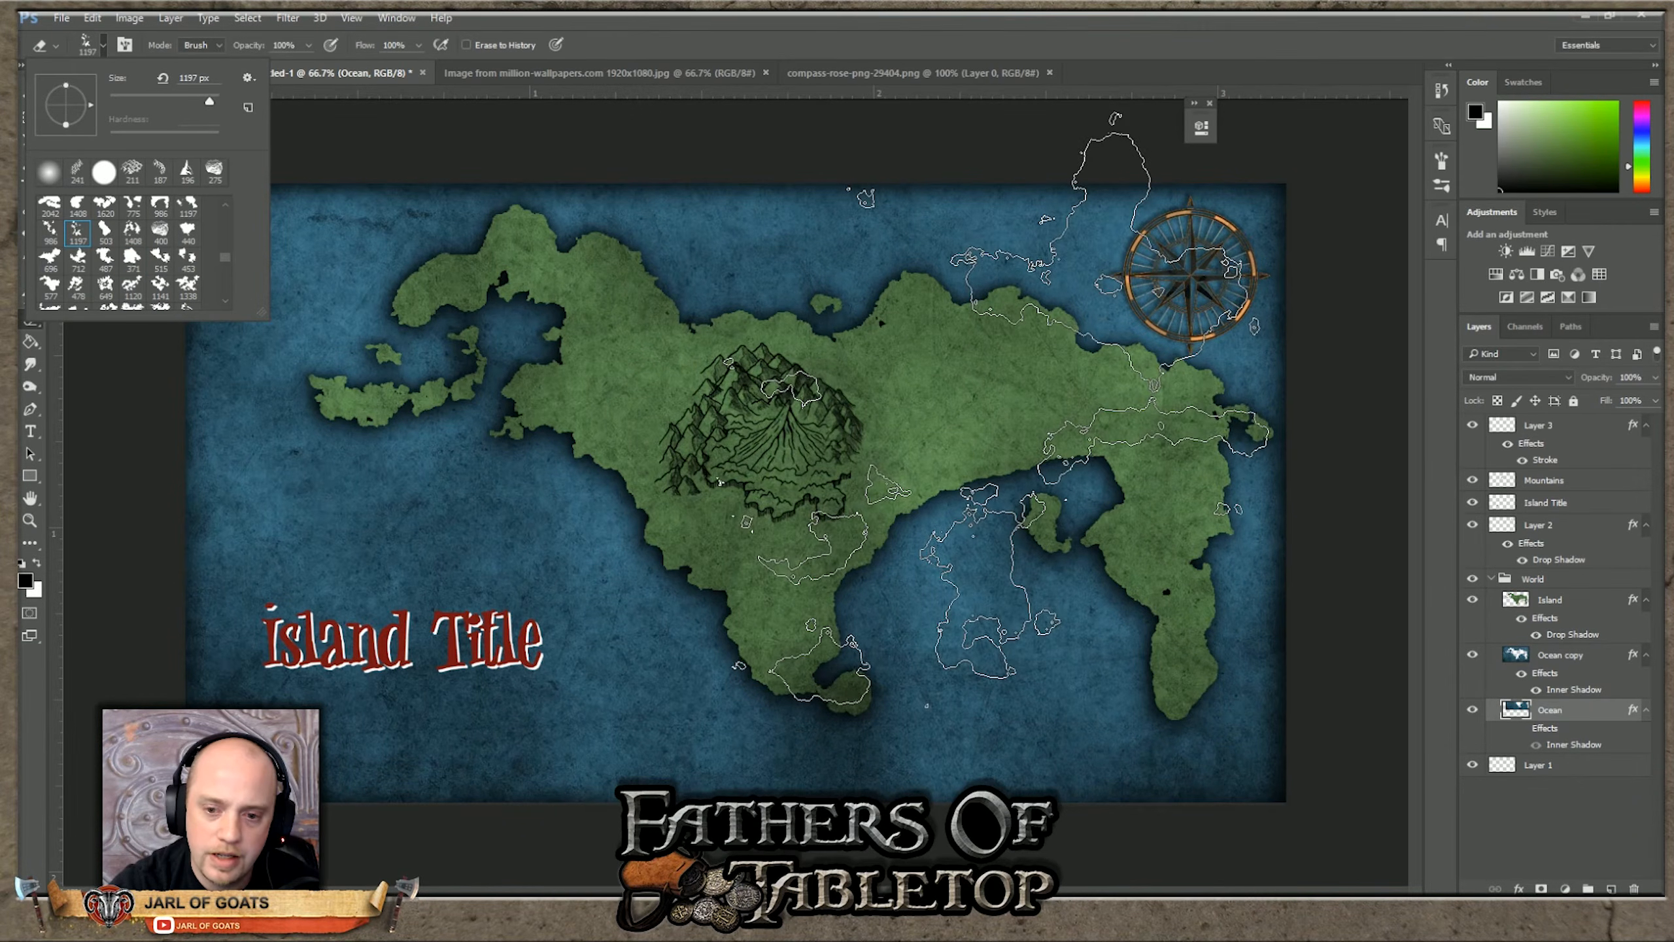
drag(210, 105, 188, 100)
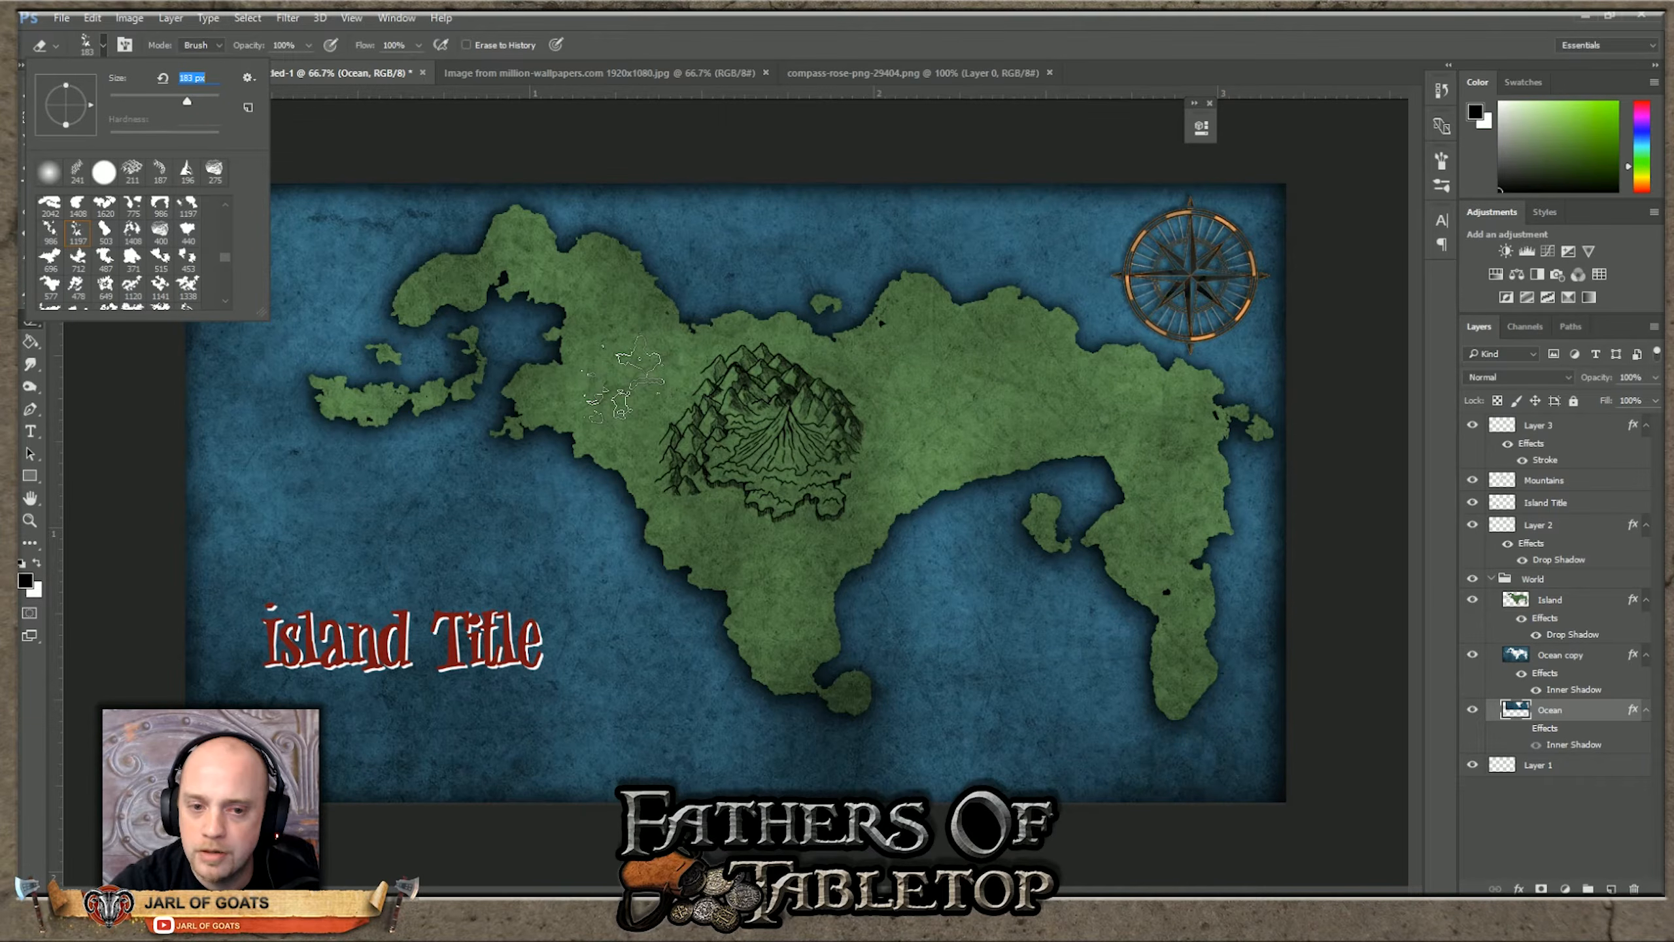
Step: Try to erase an island-cluster shape west of the mountains on the Ocean layer, and undo the erasure
click(635, 381)
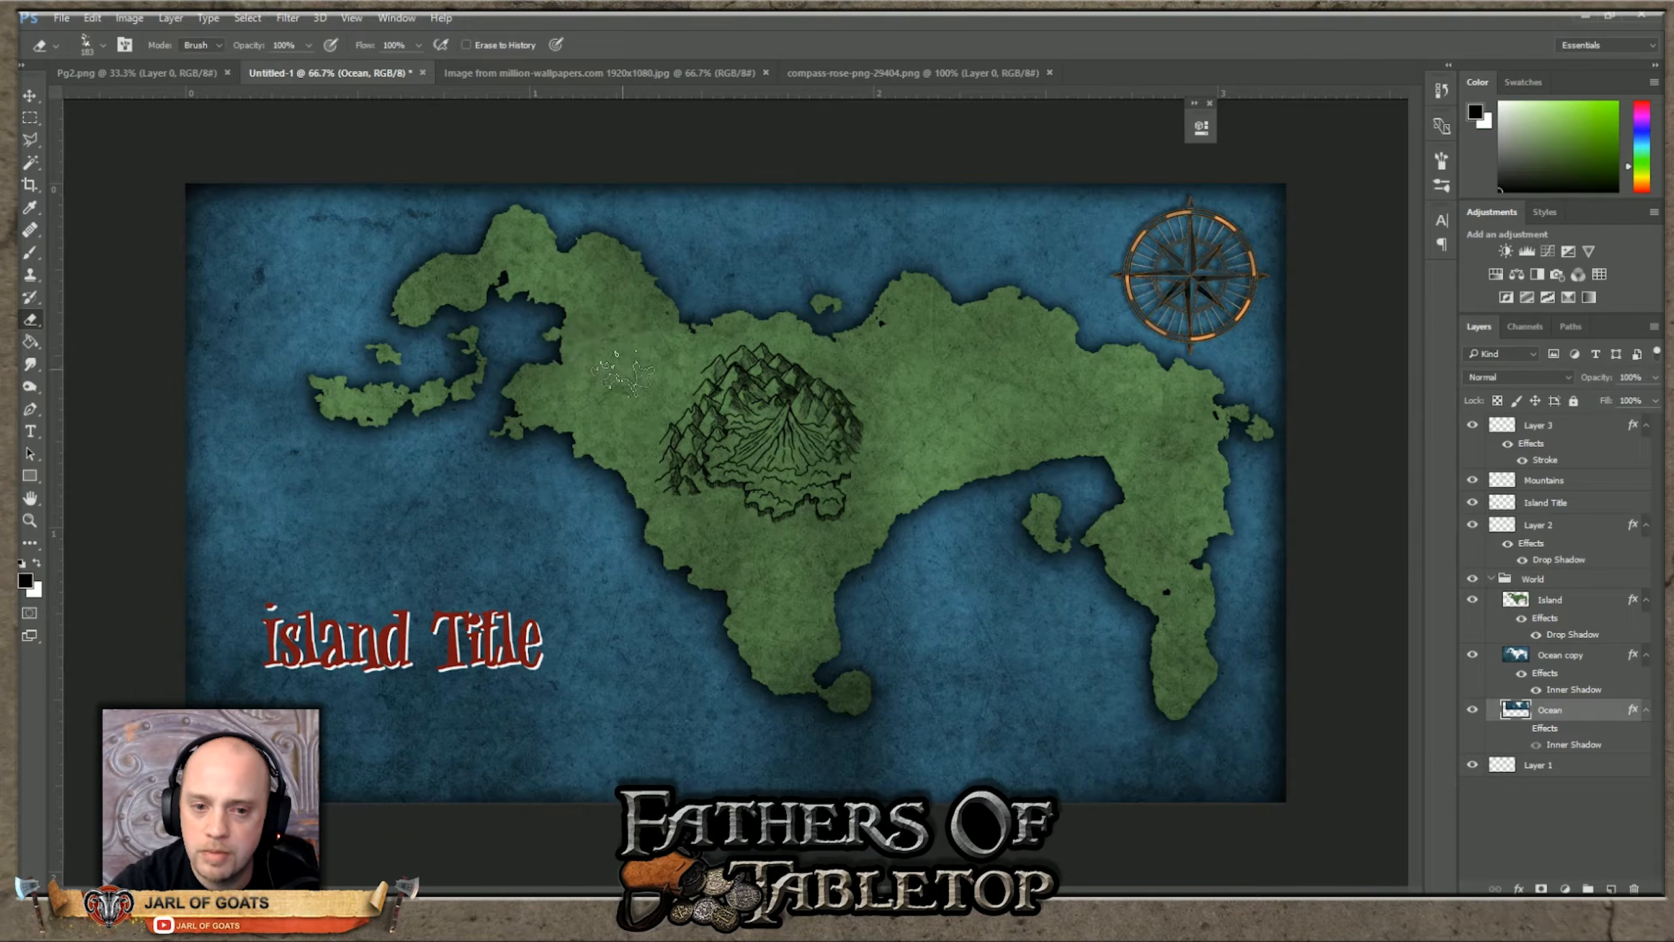
right_click(624, 369)
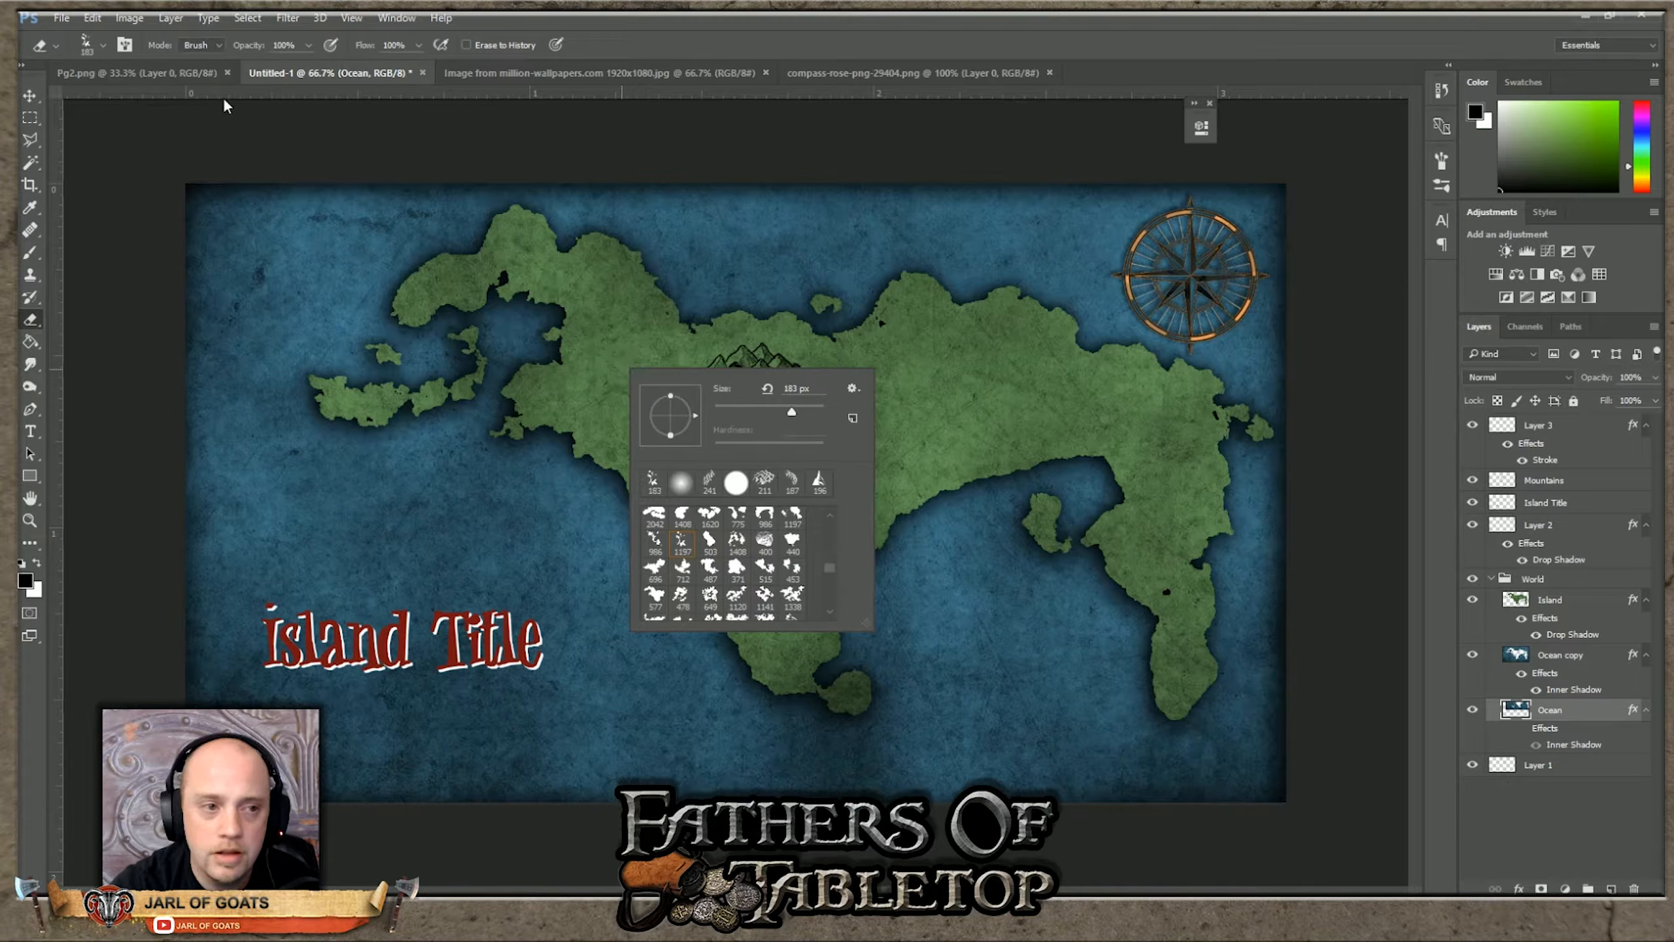
click(103, 45)
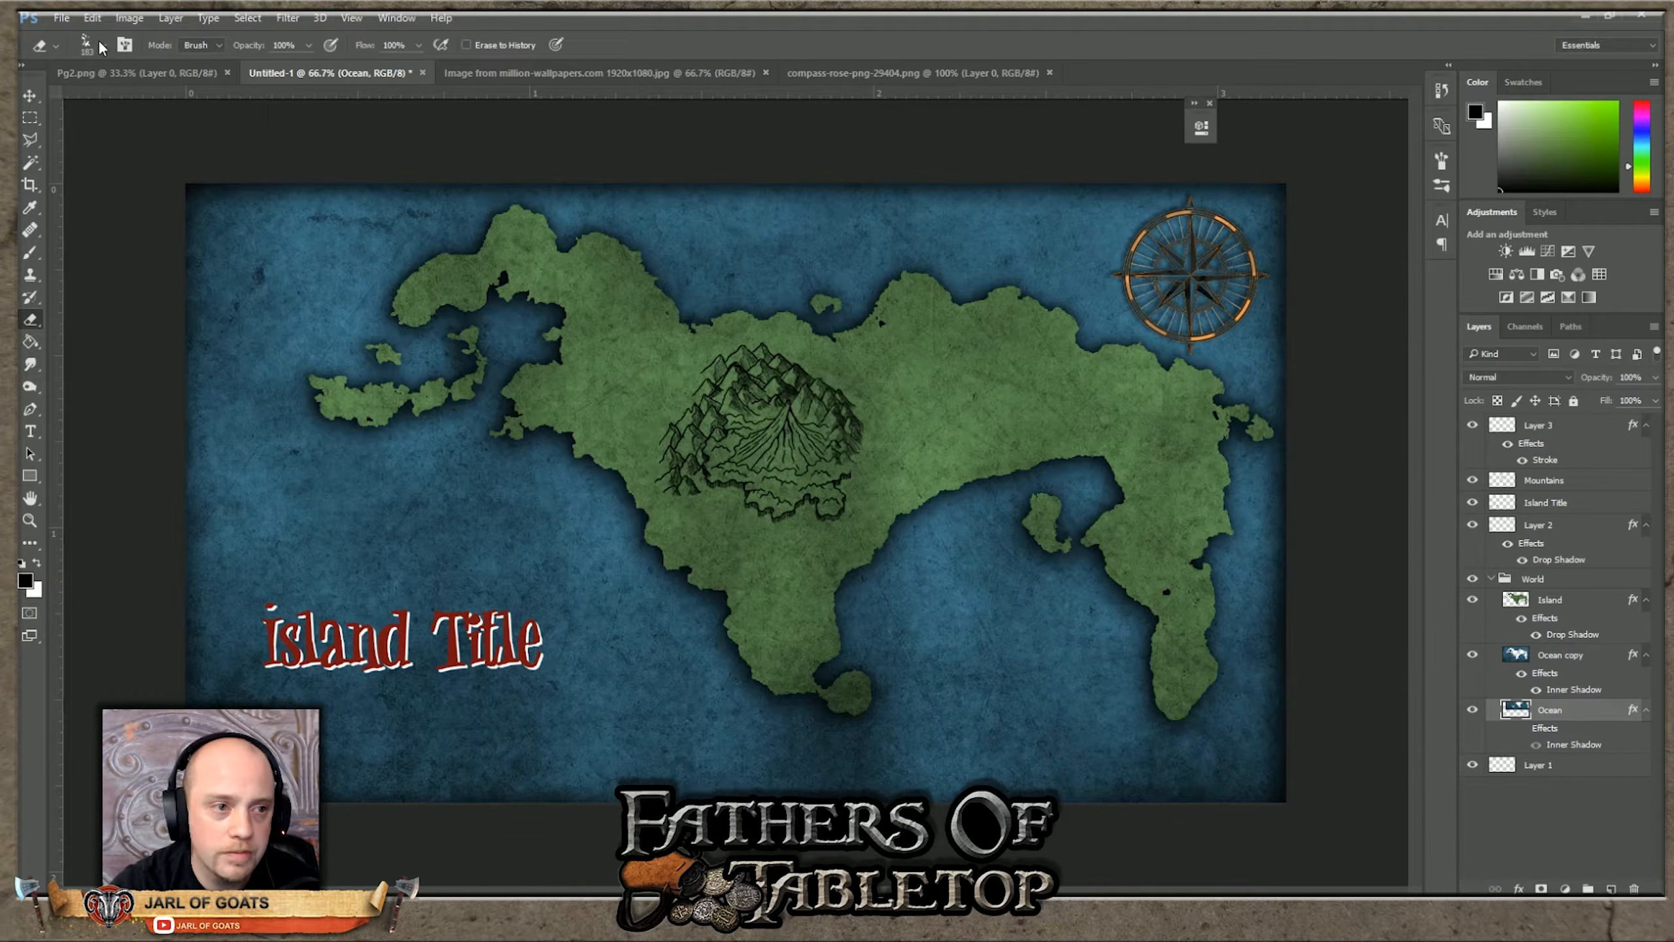
click(103, 45)
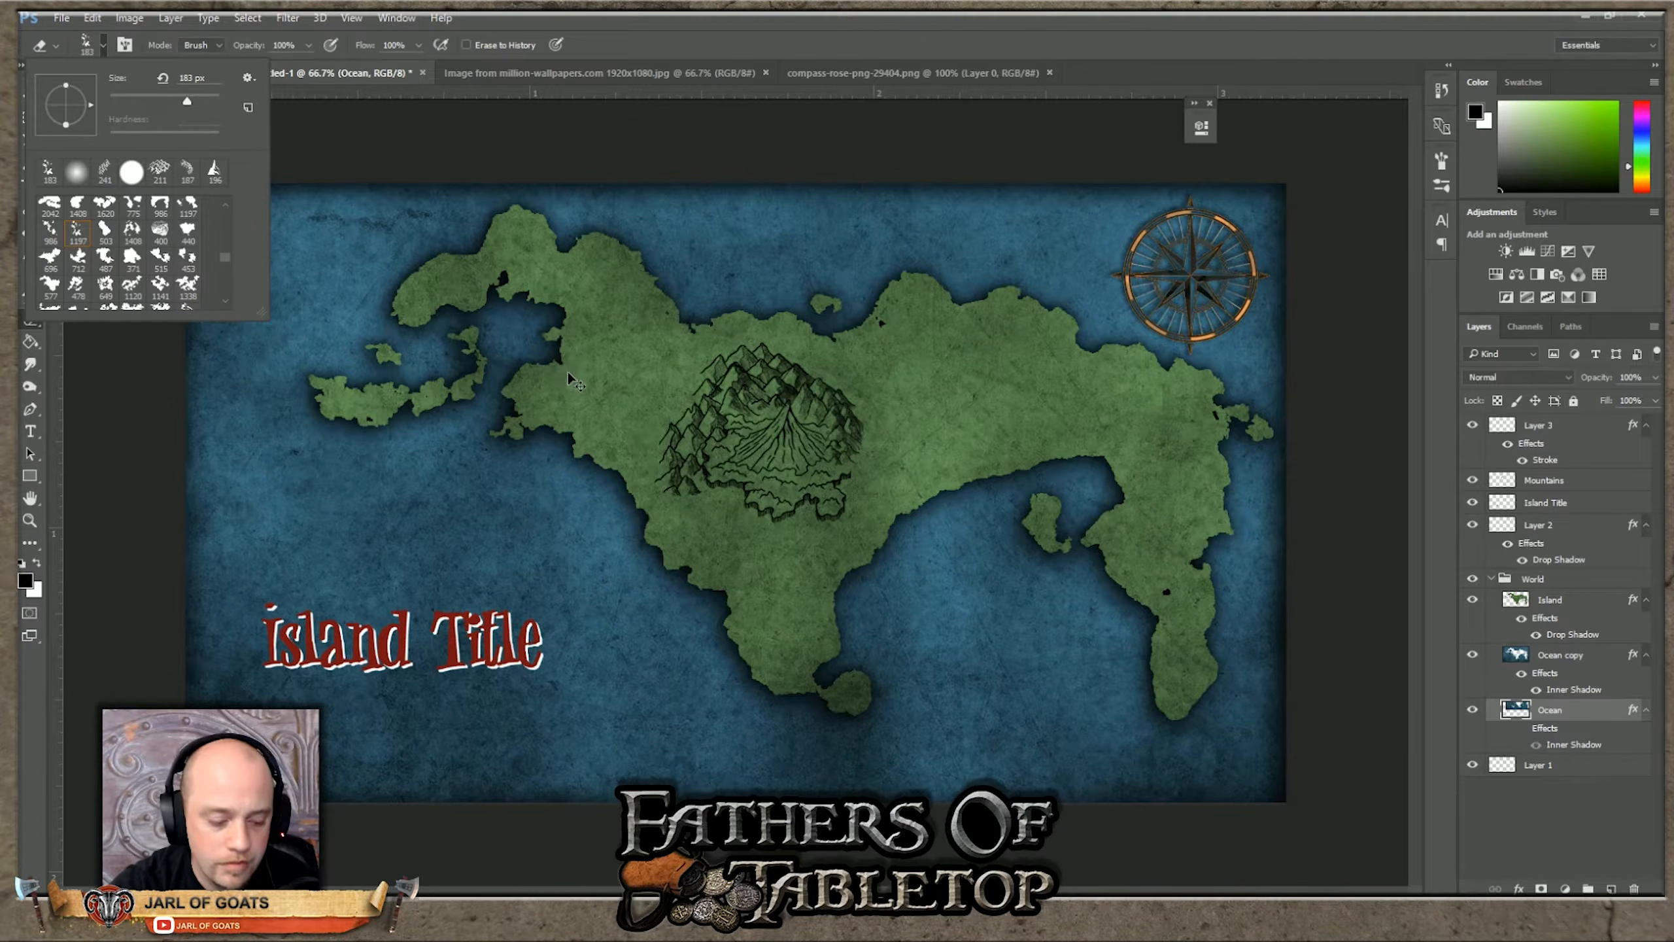
key(ctrl+z)
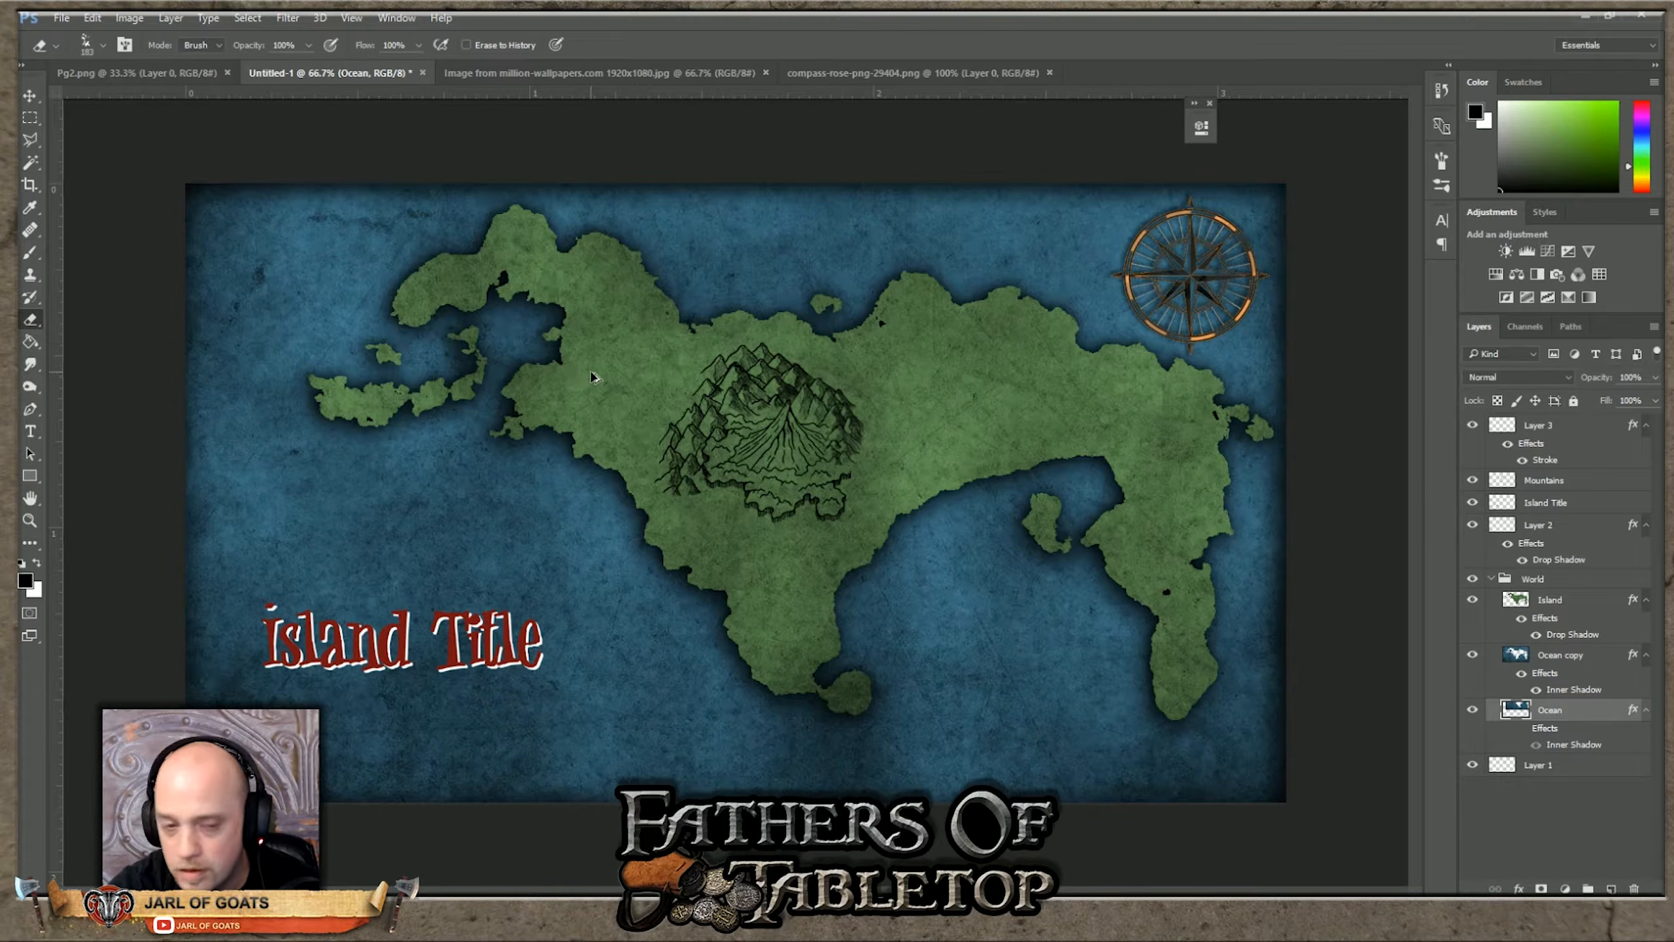
Step: Switch the Eraser to the 1232 island-cluster brush, size it to 187 px and rotate its tip diagonally
click(104, 45)
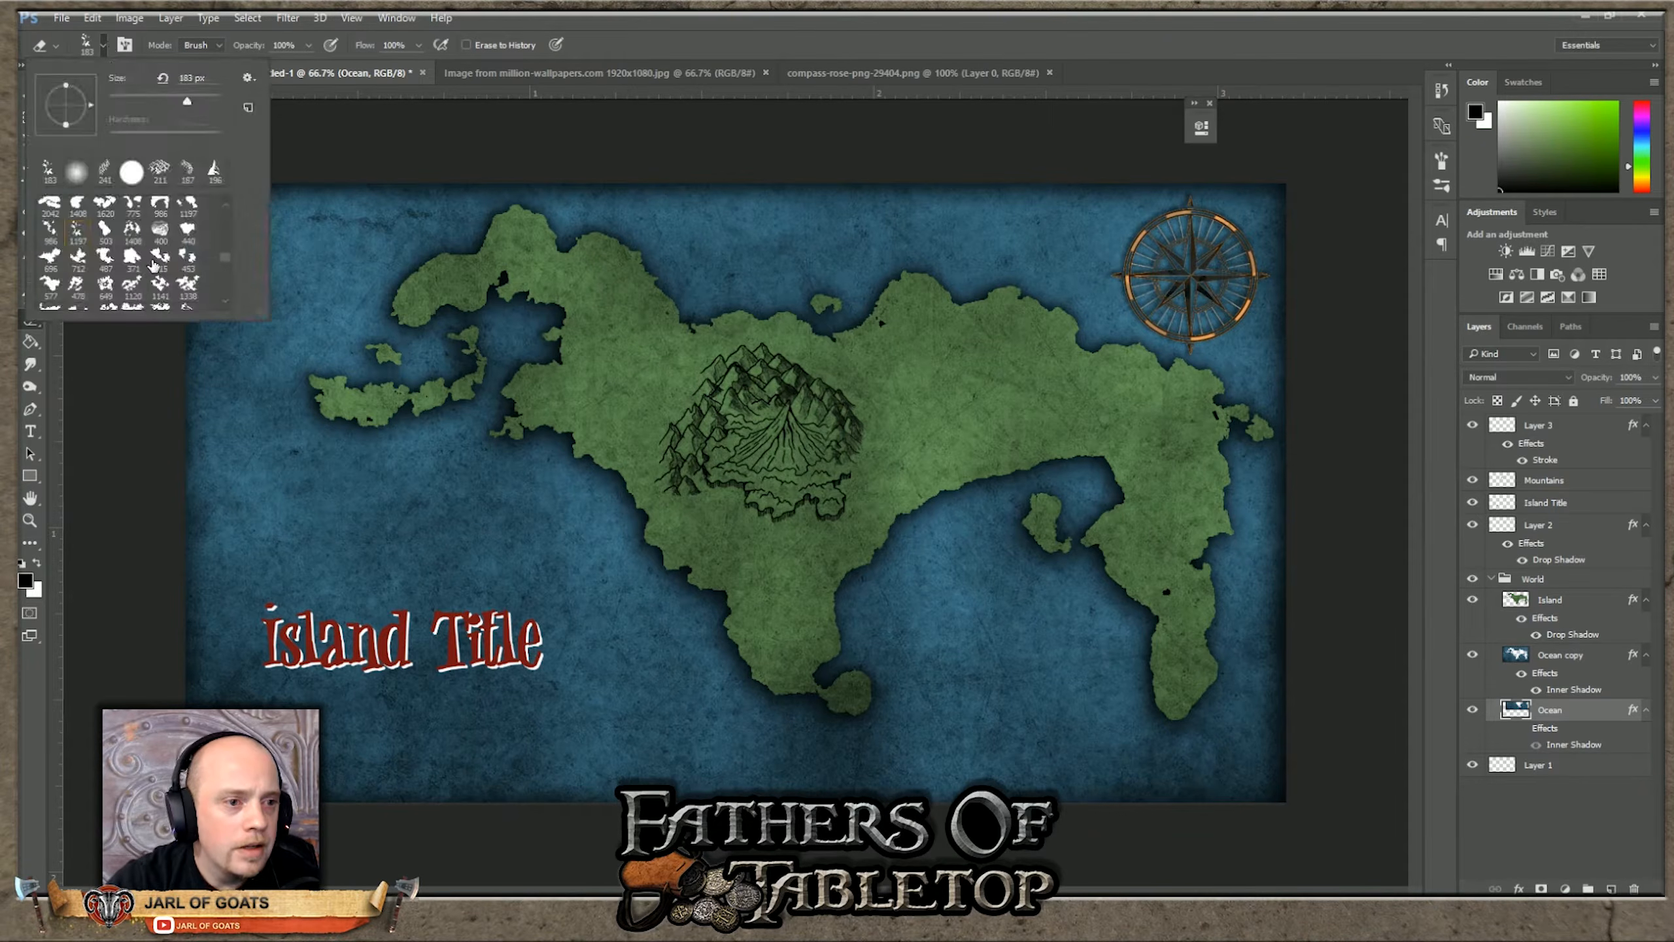
scroll(89, 248, up, 1)
click(133, 231)
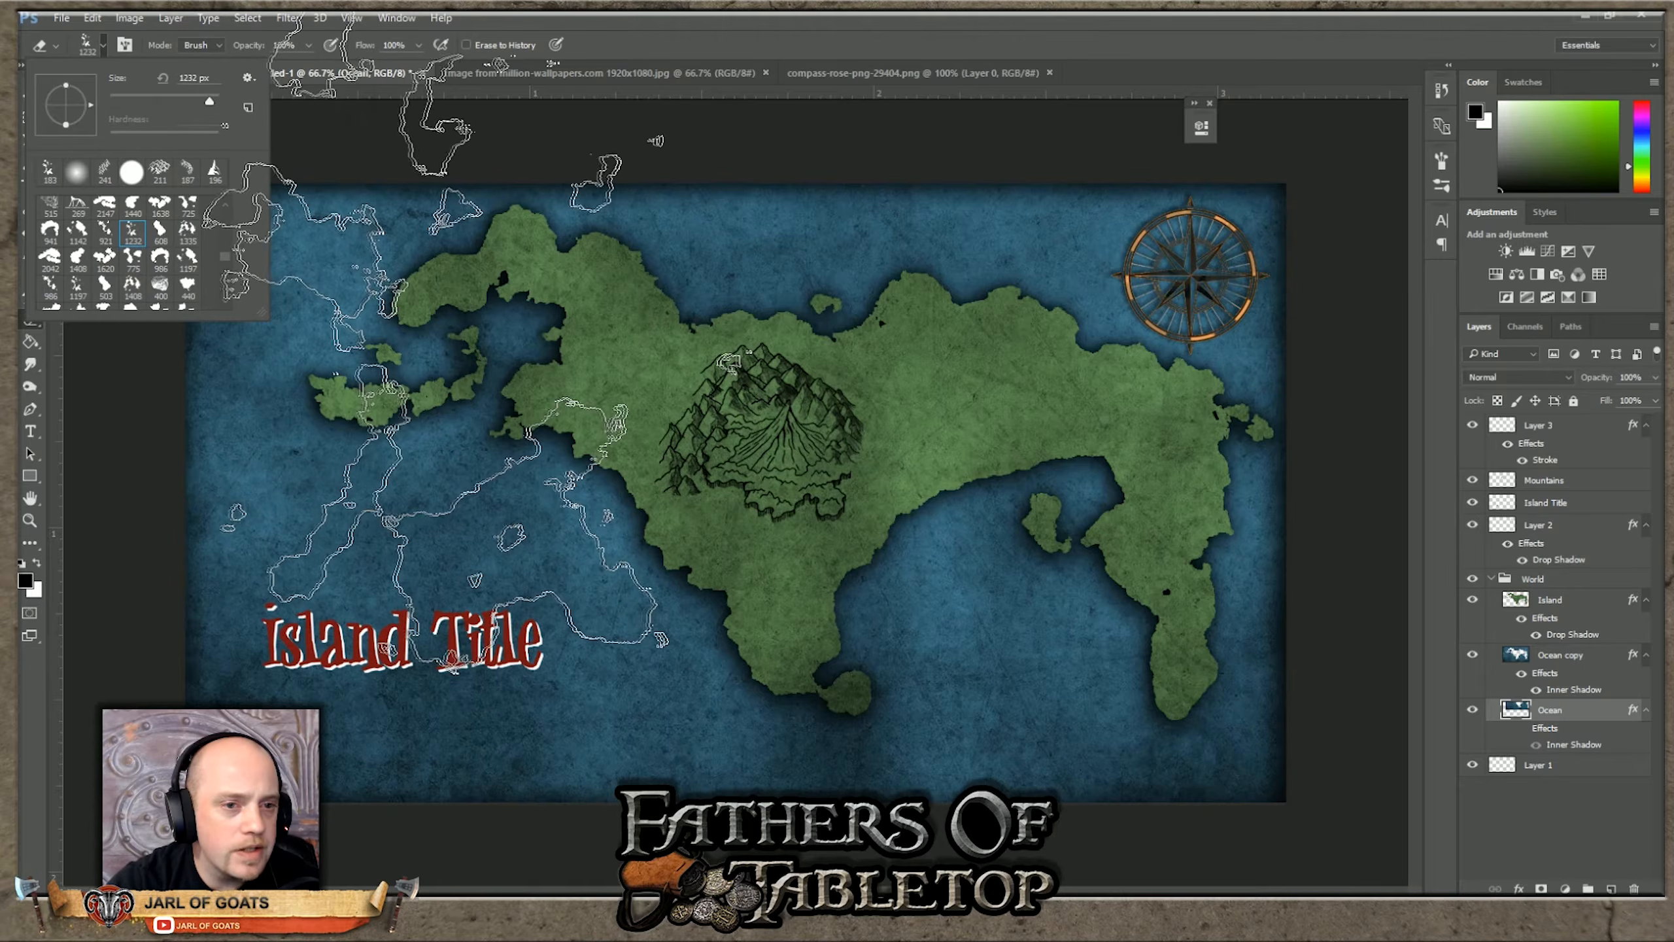
drag(191, 102, 171, 101)
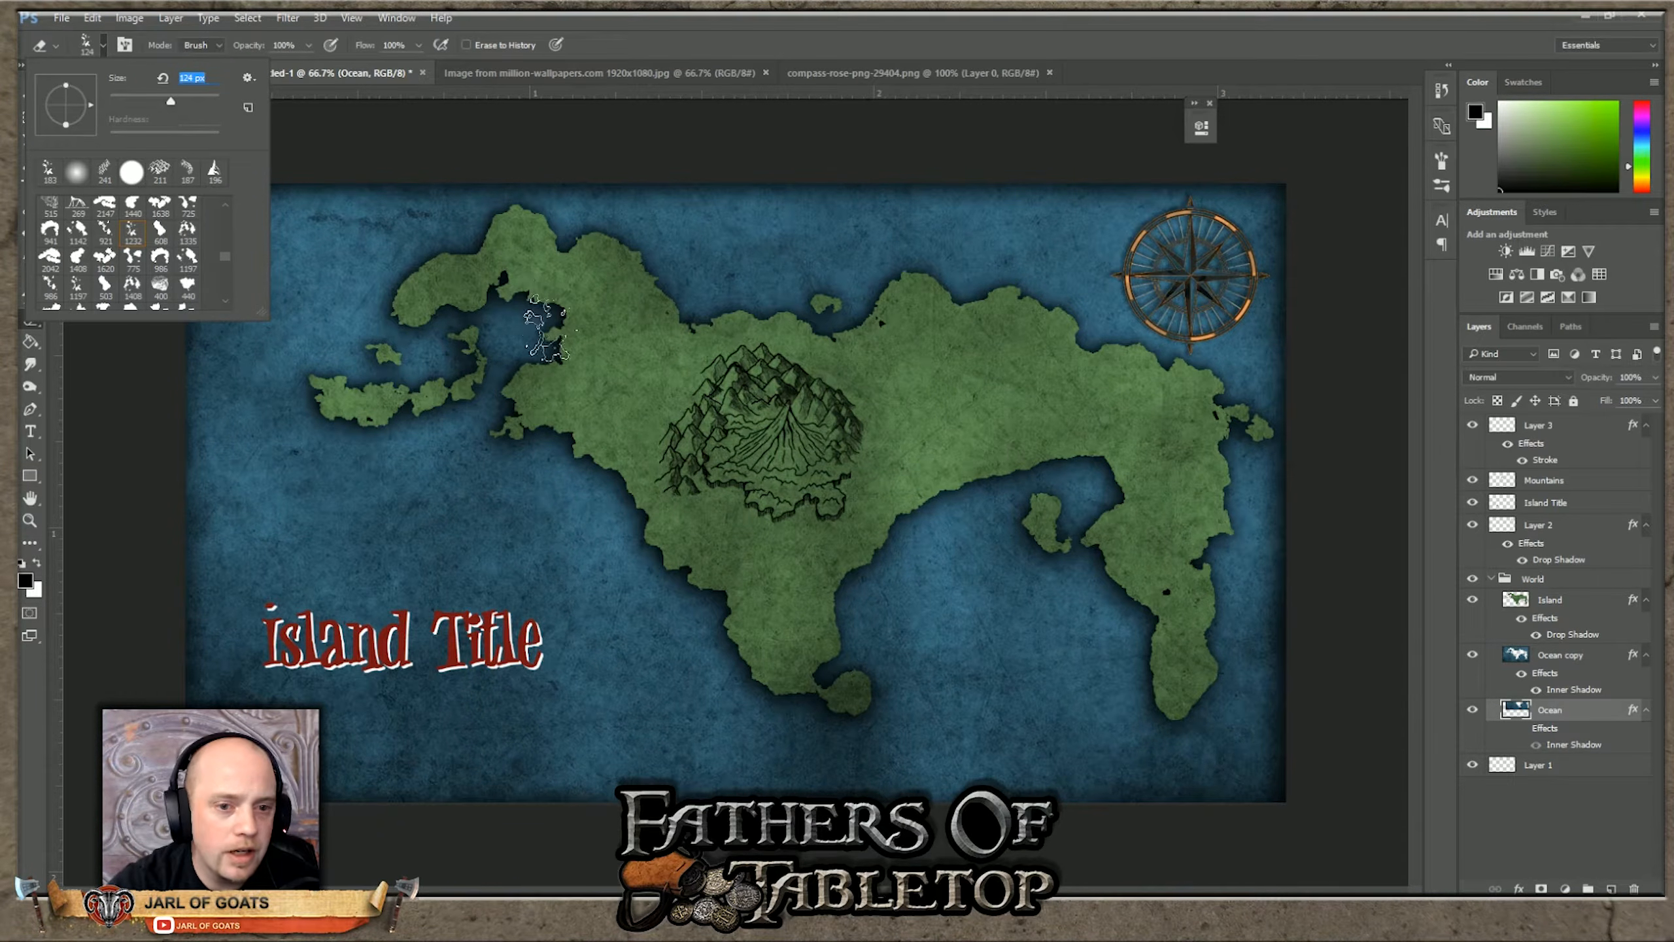
drag(183, 105, 184, 104)
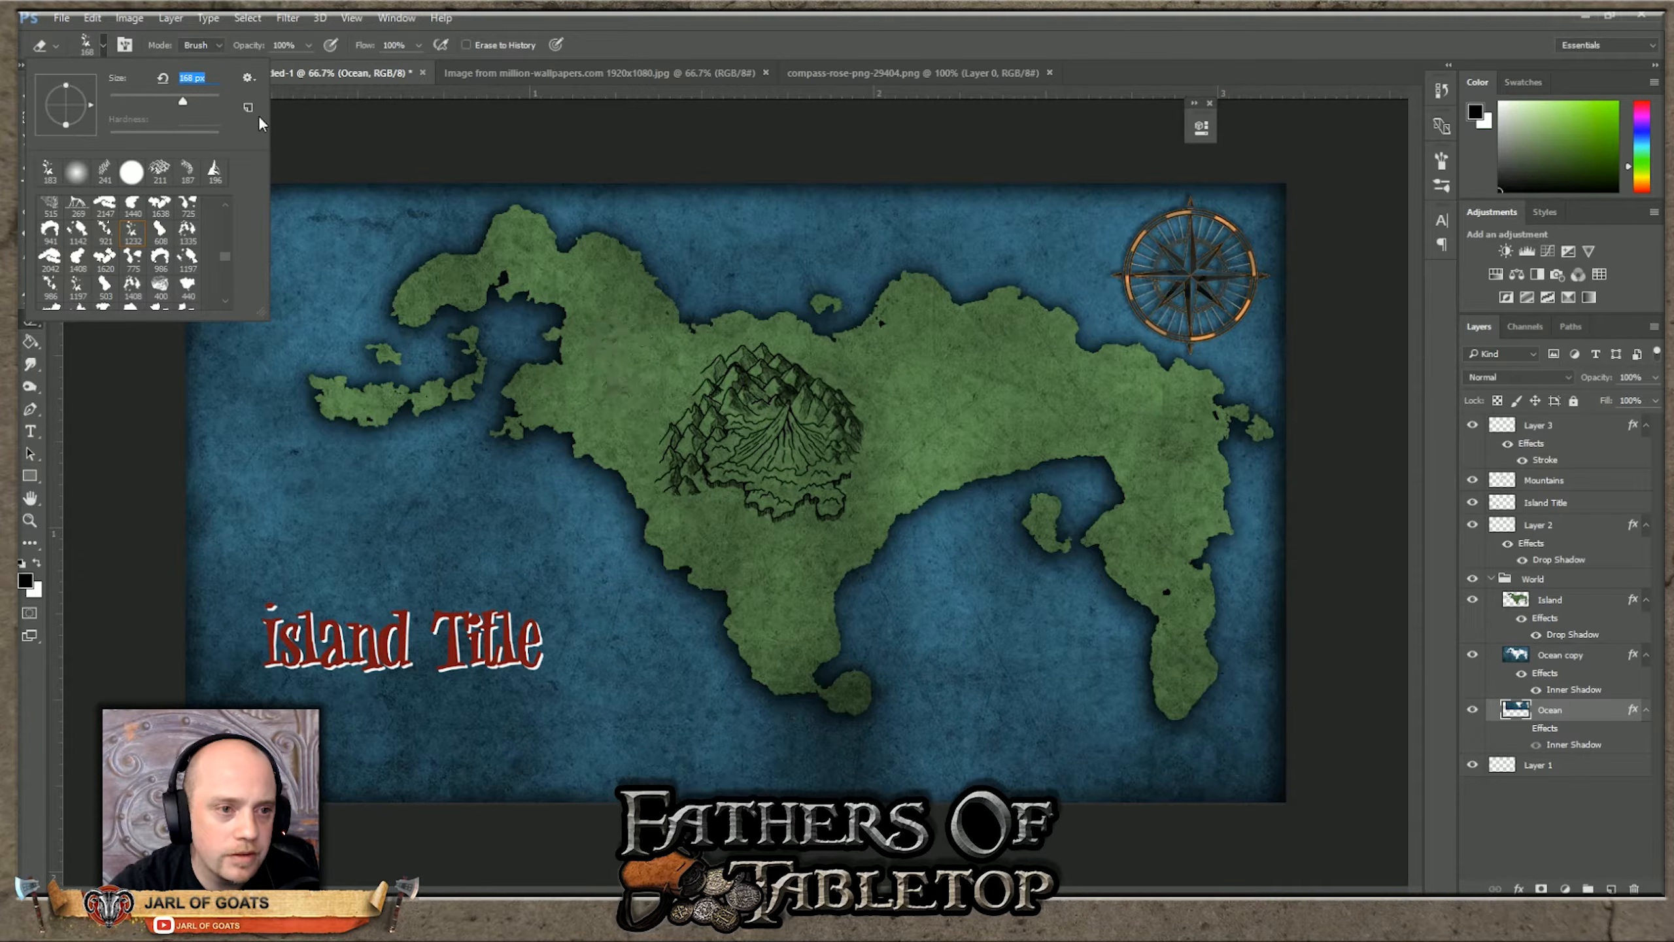
drag(185, 102, 187, 102)
drag(85, 109, 78, 118)
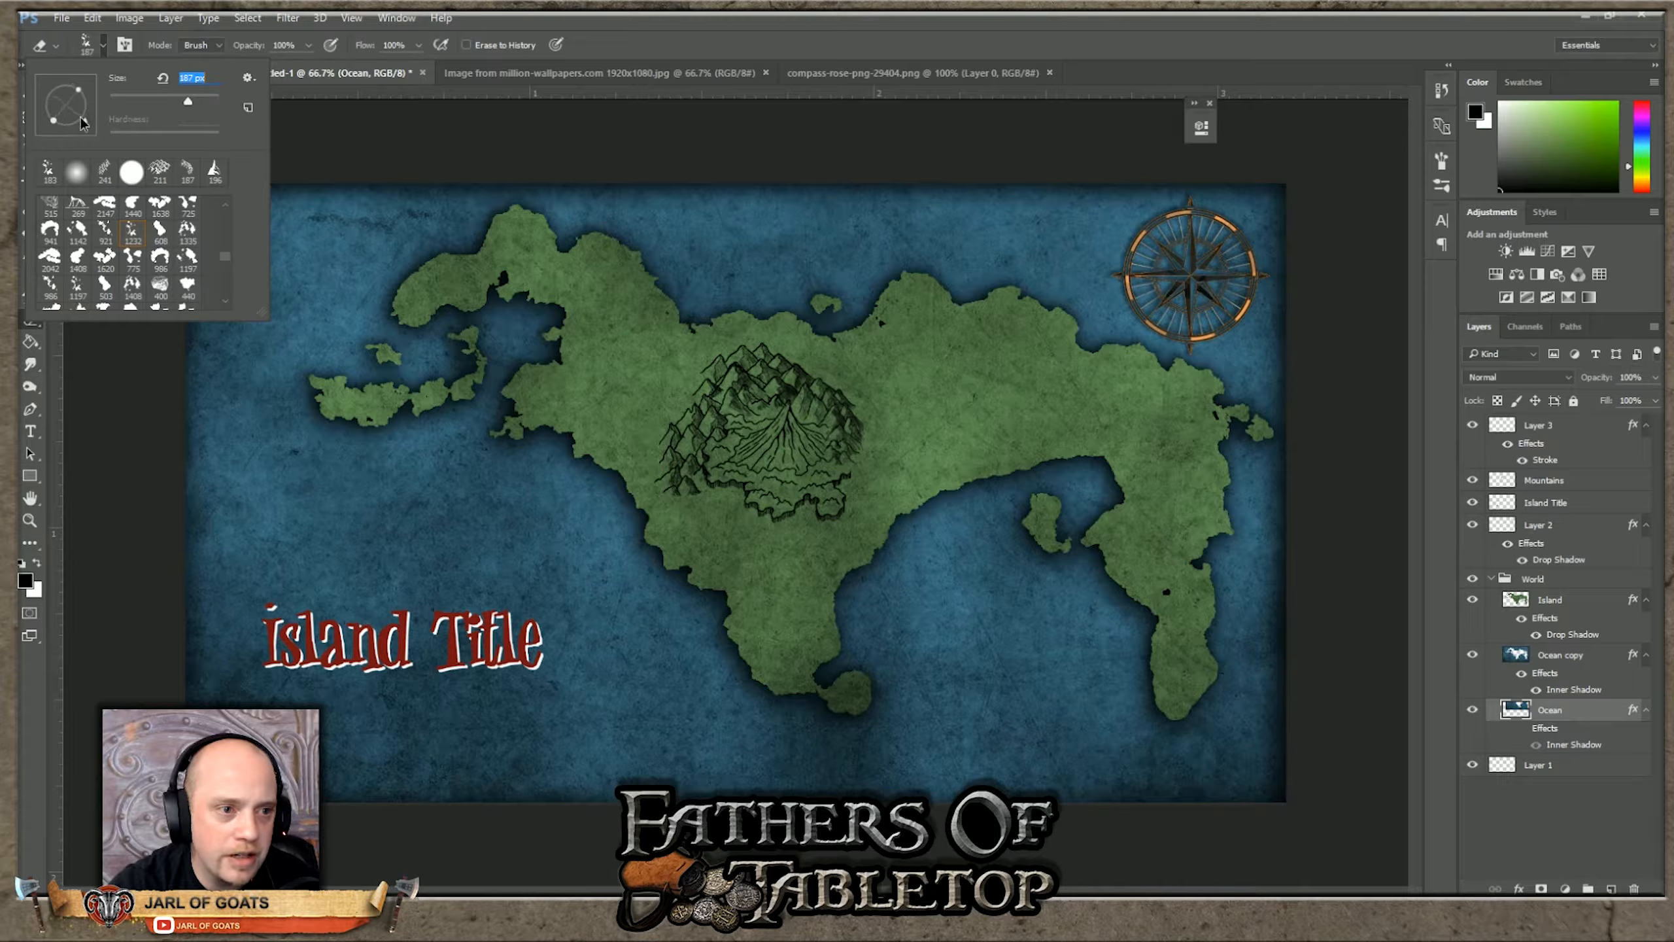
Step: Try the rotated Eraser brush west of the mountains on the Ocean layer, and undo the Eraser stroke
click(615, 395)
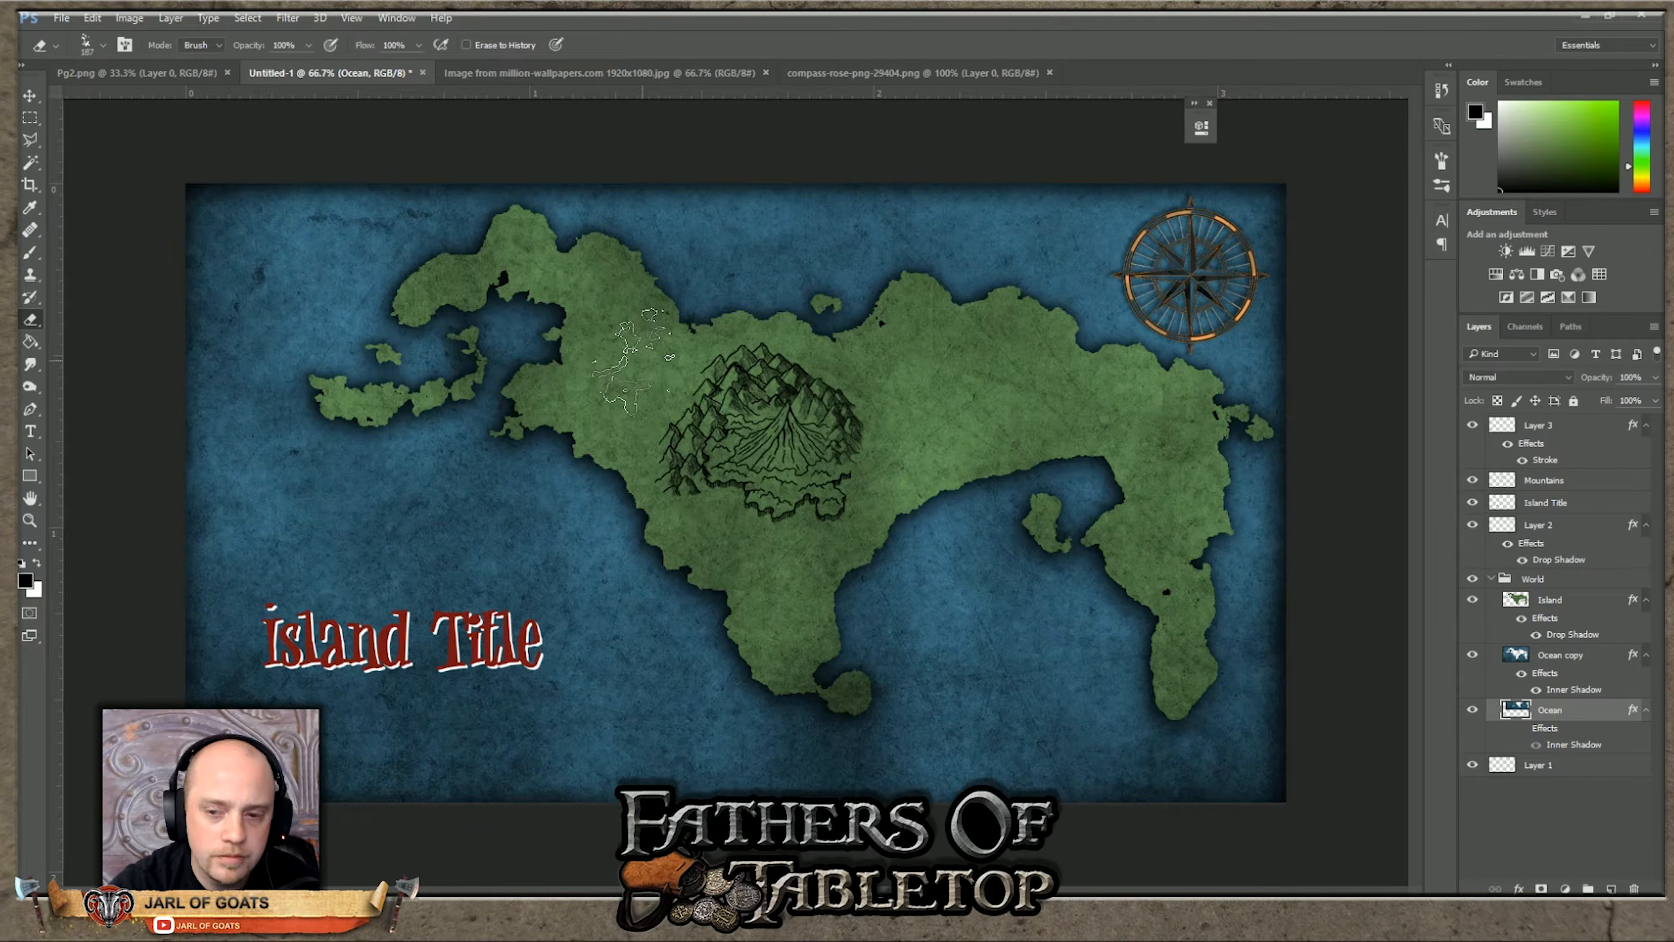
click(93, 17)
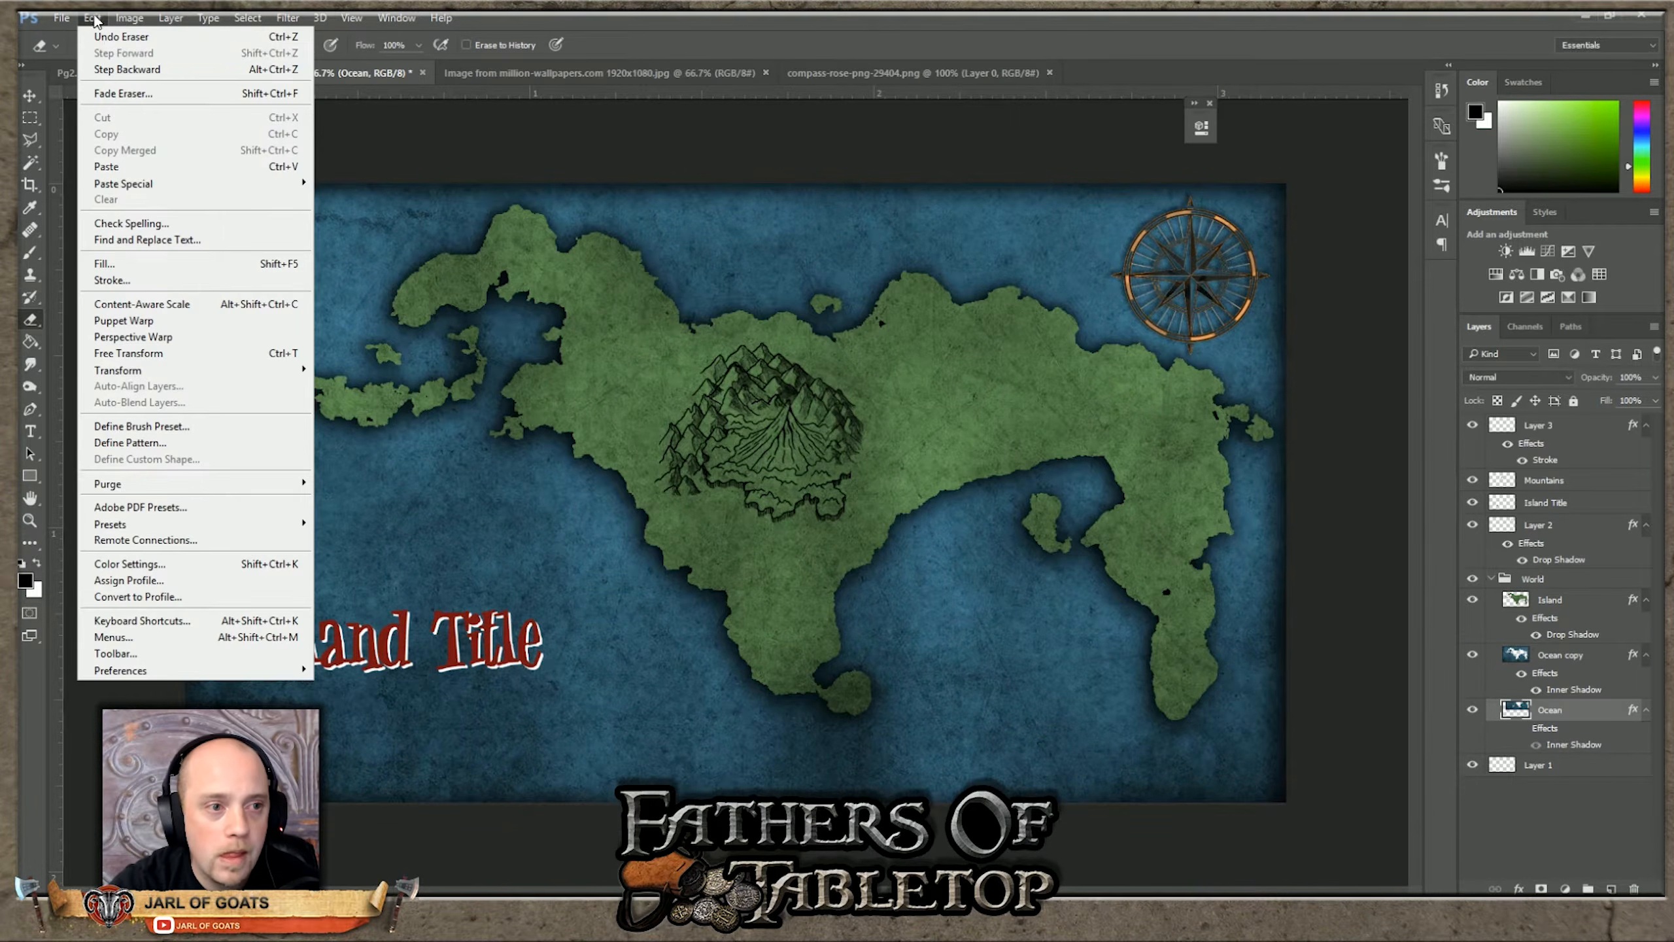
click(100, 40)
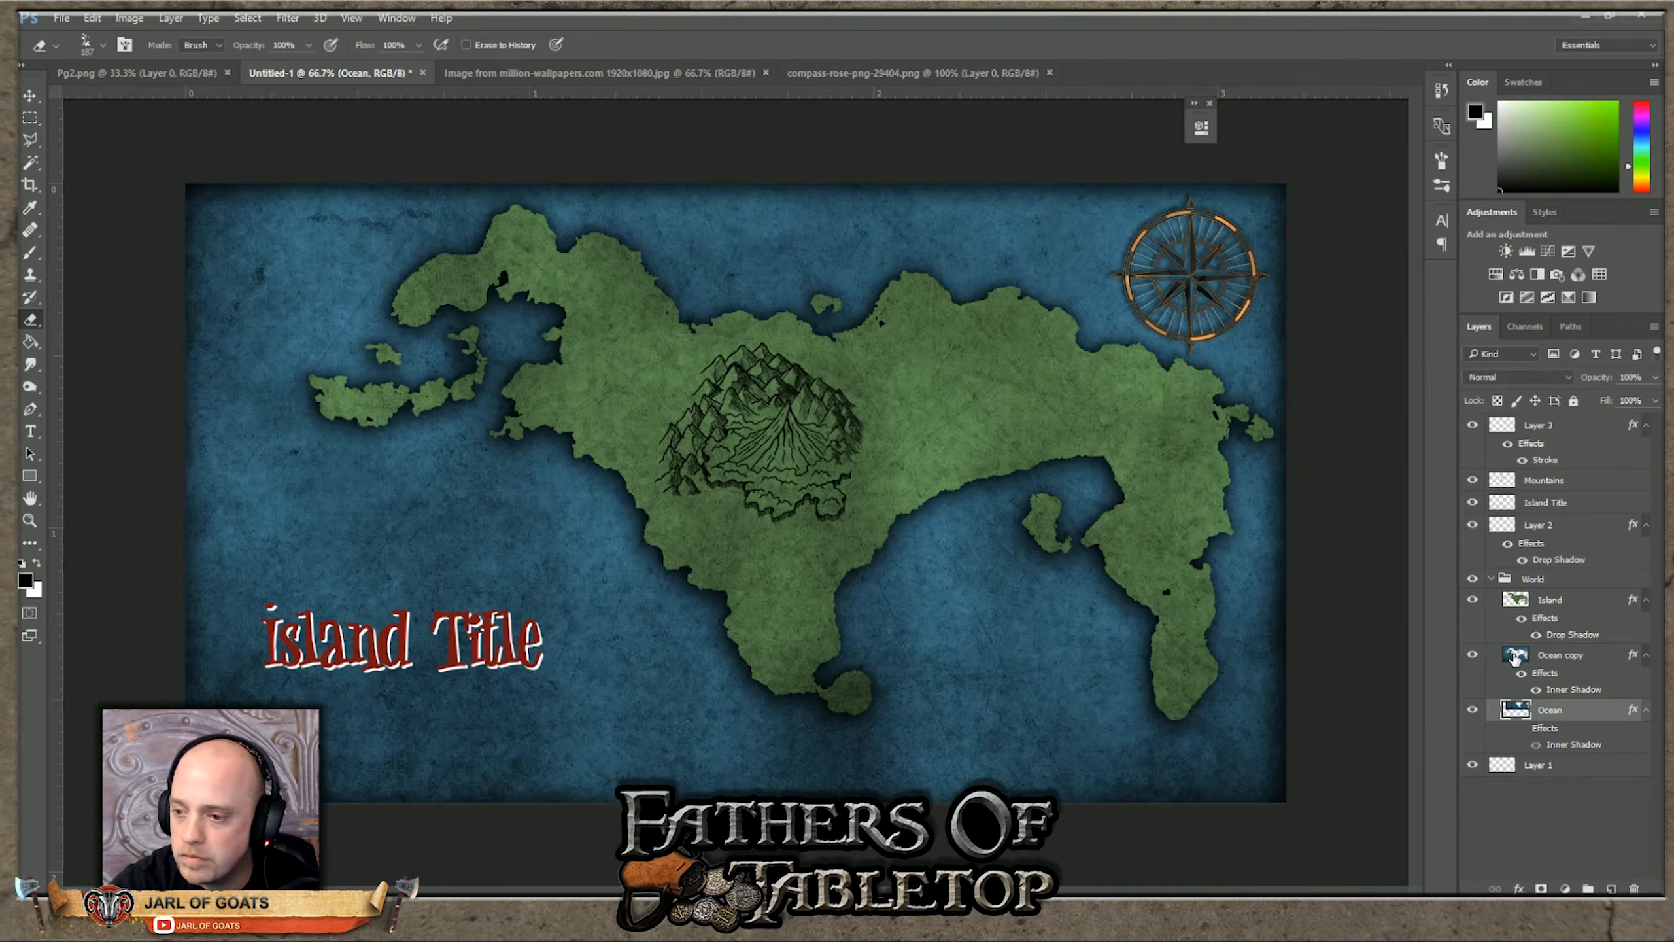
Step: Erase a cluster of lakes from the Island layer just west of the mountains using the rotated brush
click(1541, 604)
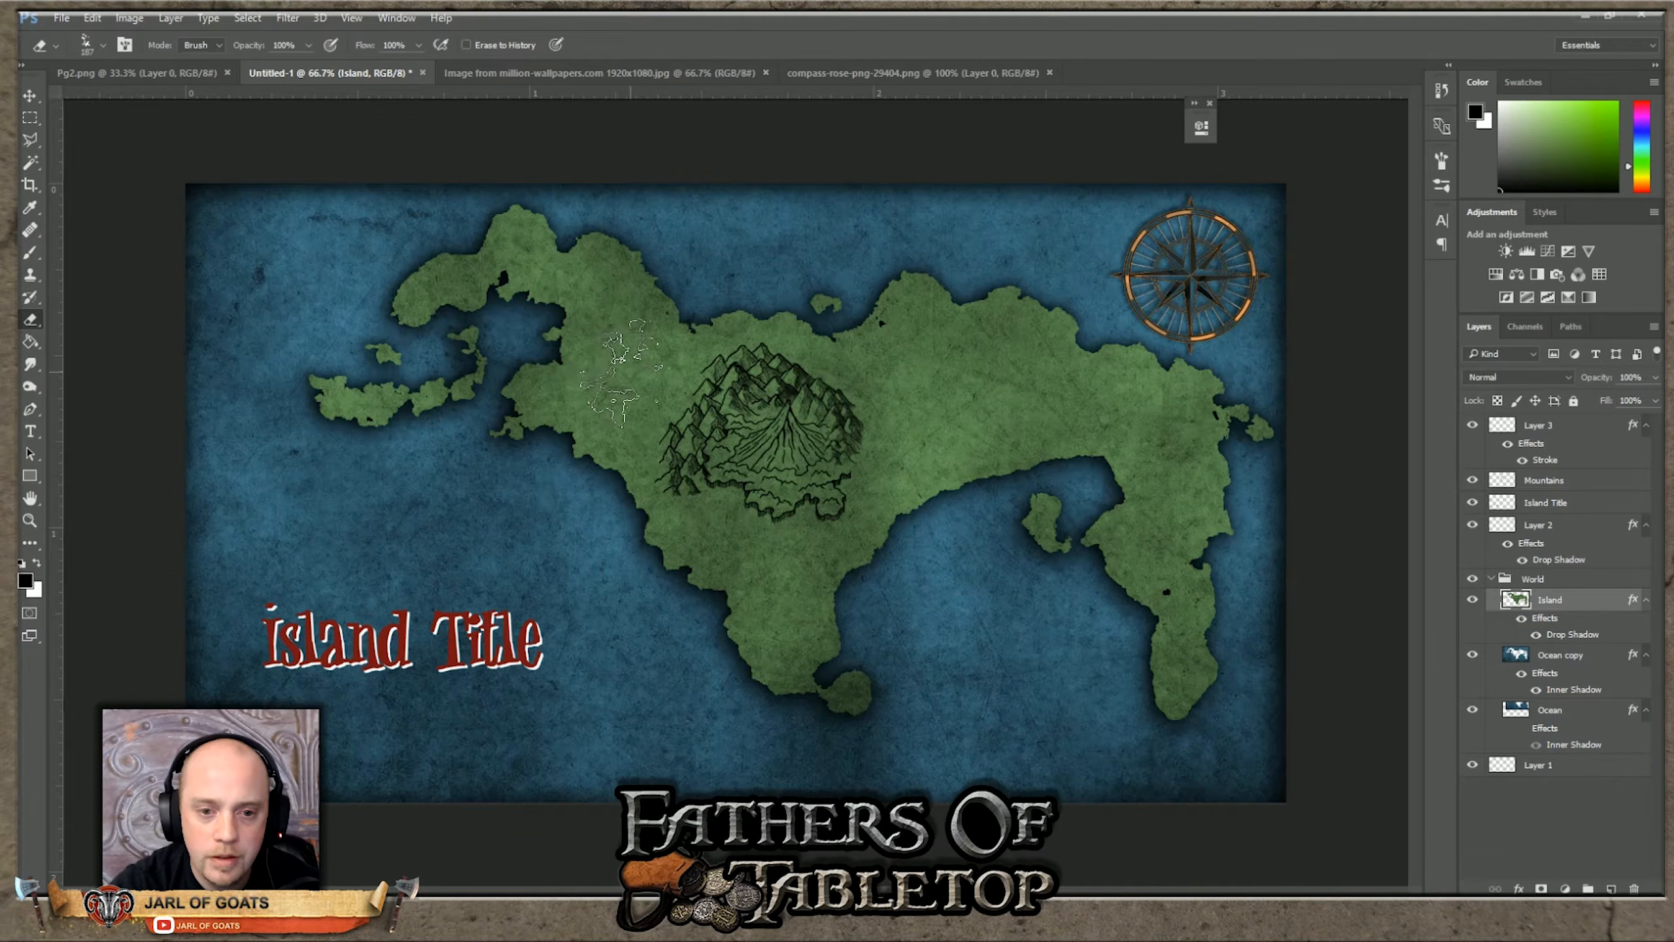
click(614, 366)
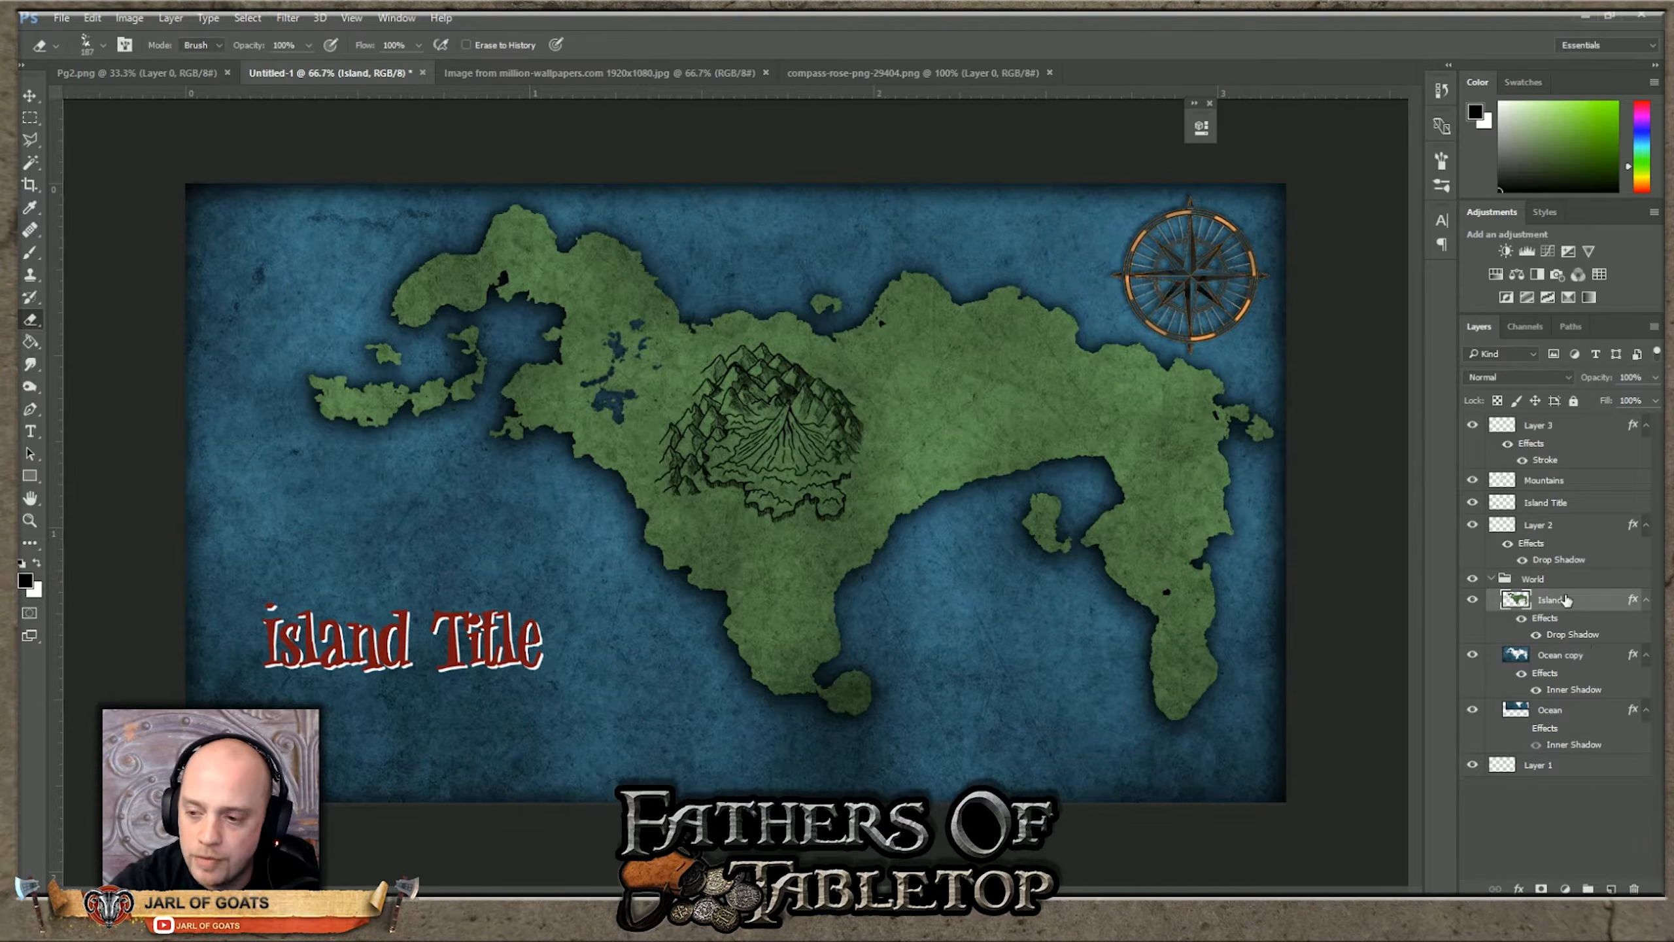
Step: Try an Inner Shadow effect with a size of 5 px on the Island layer, and discard it
click(1567, 717)
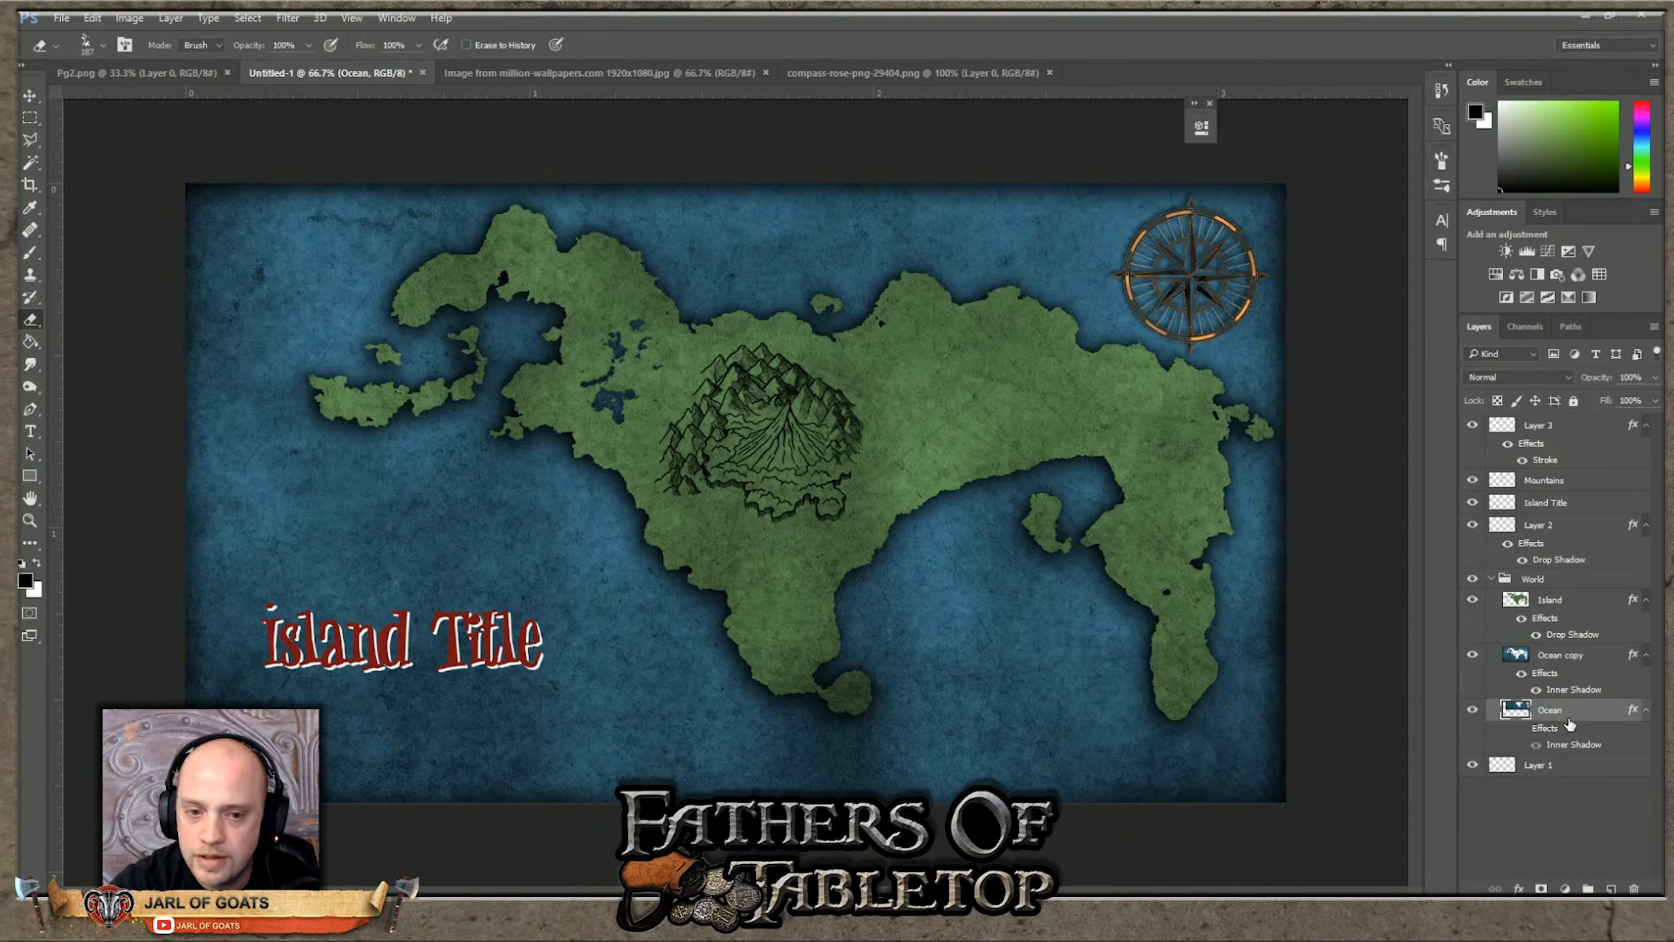
click(1556, 604)
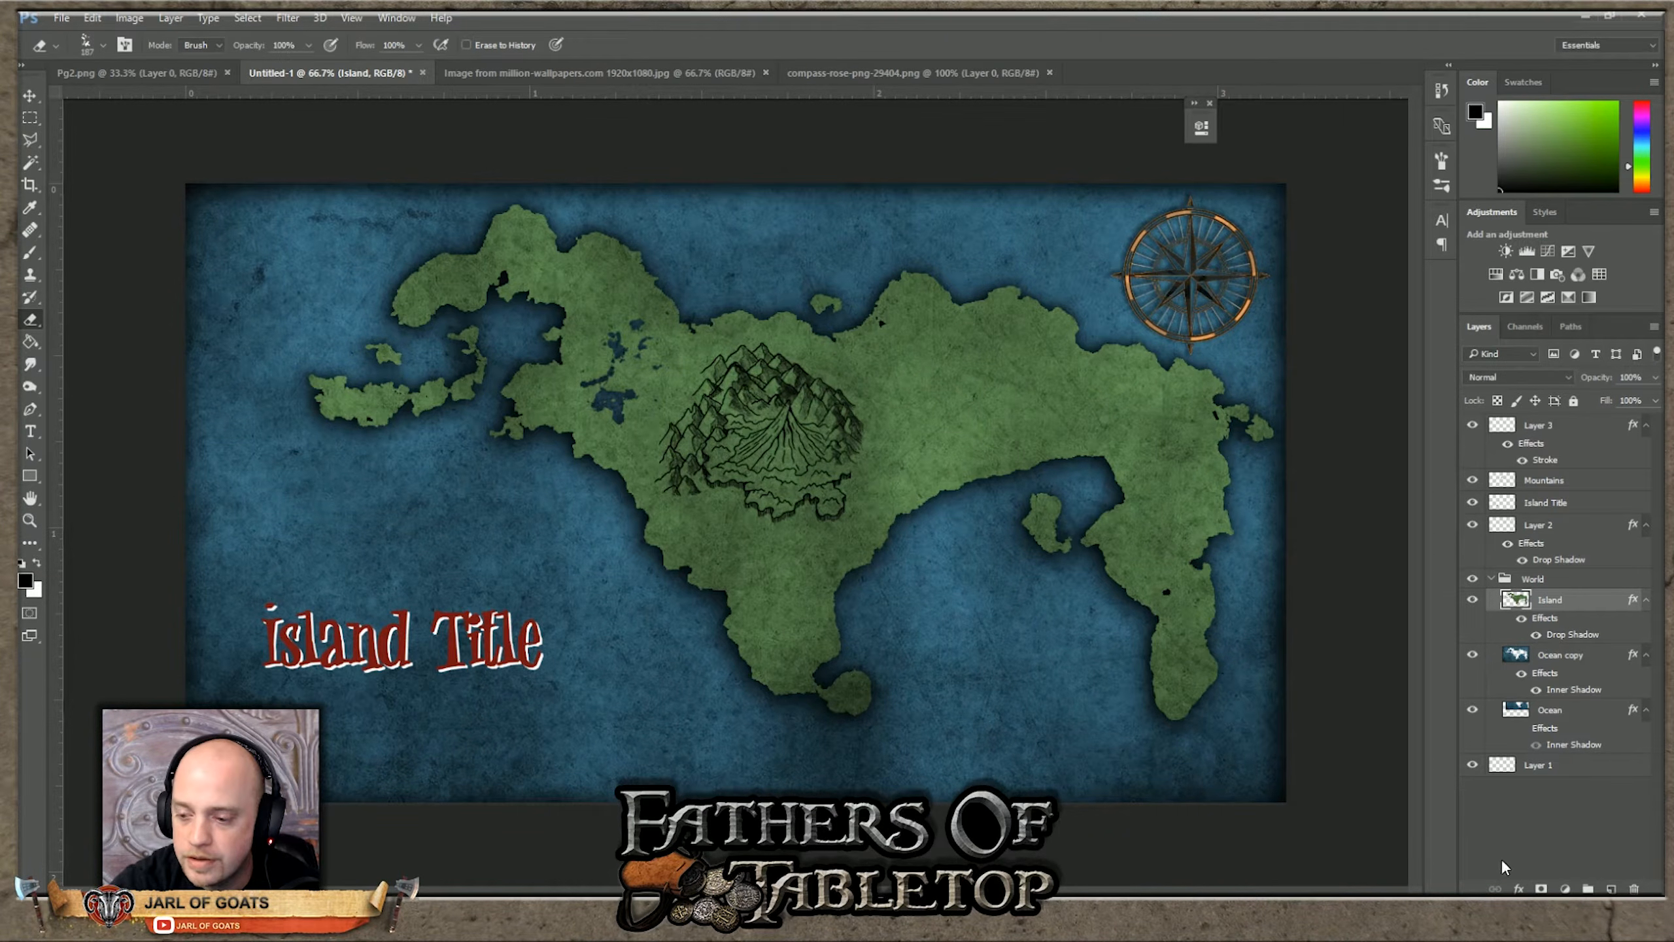
click(1520, 888)
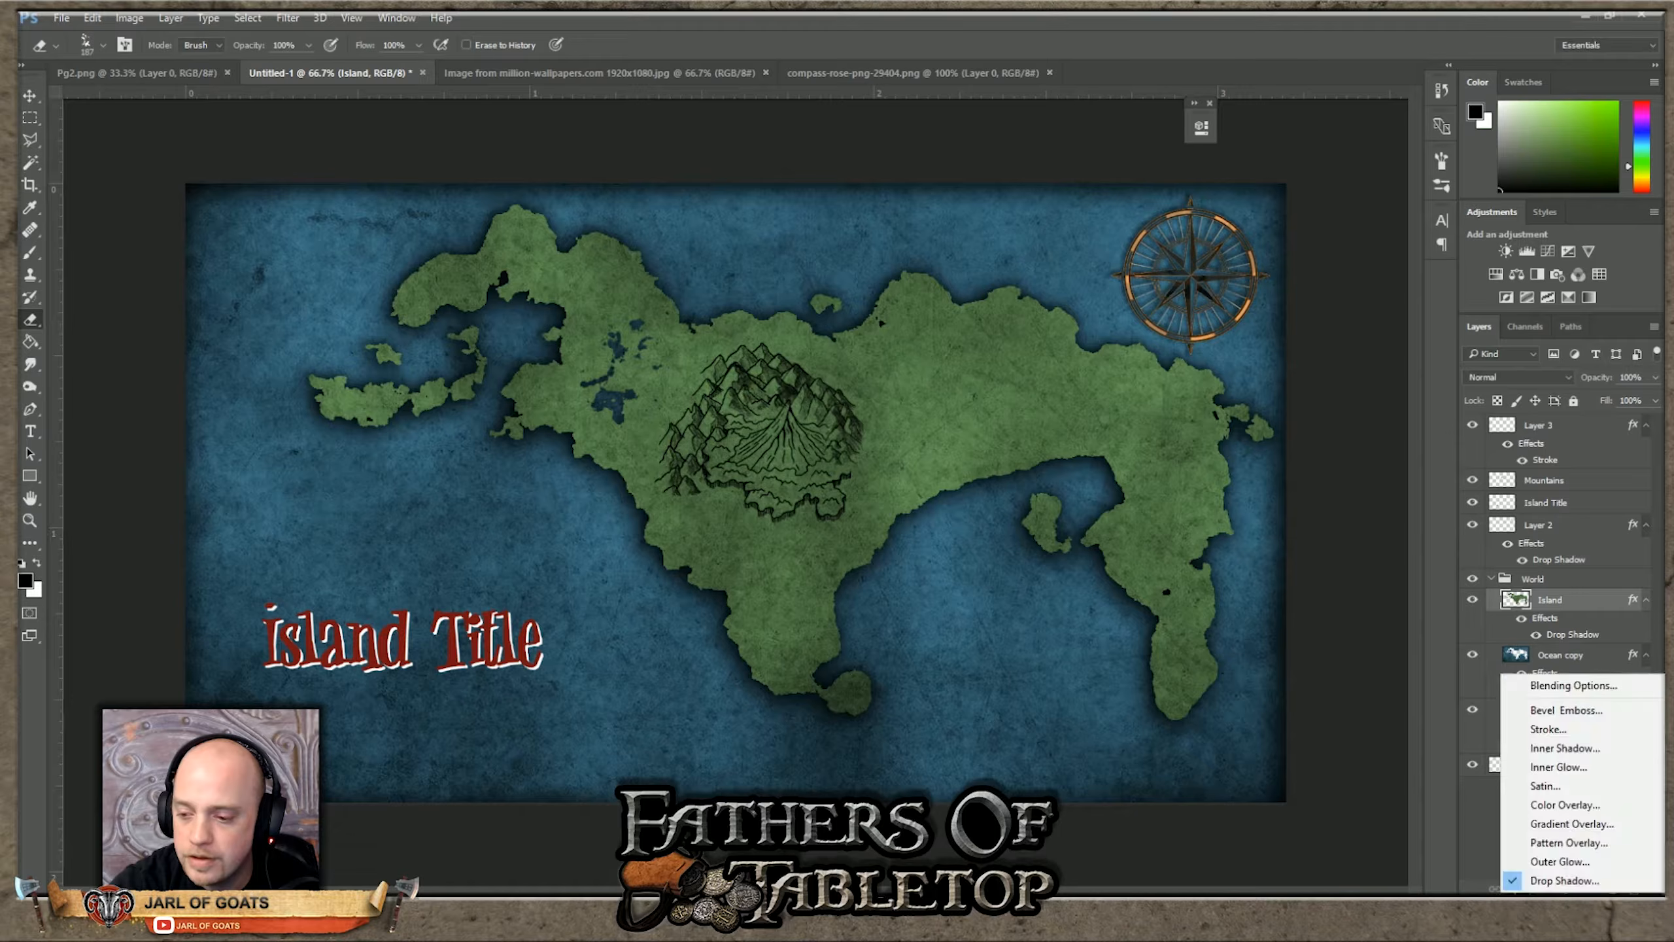
click(1555, 750)
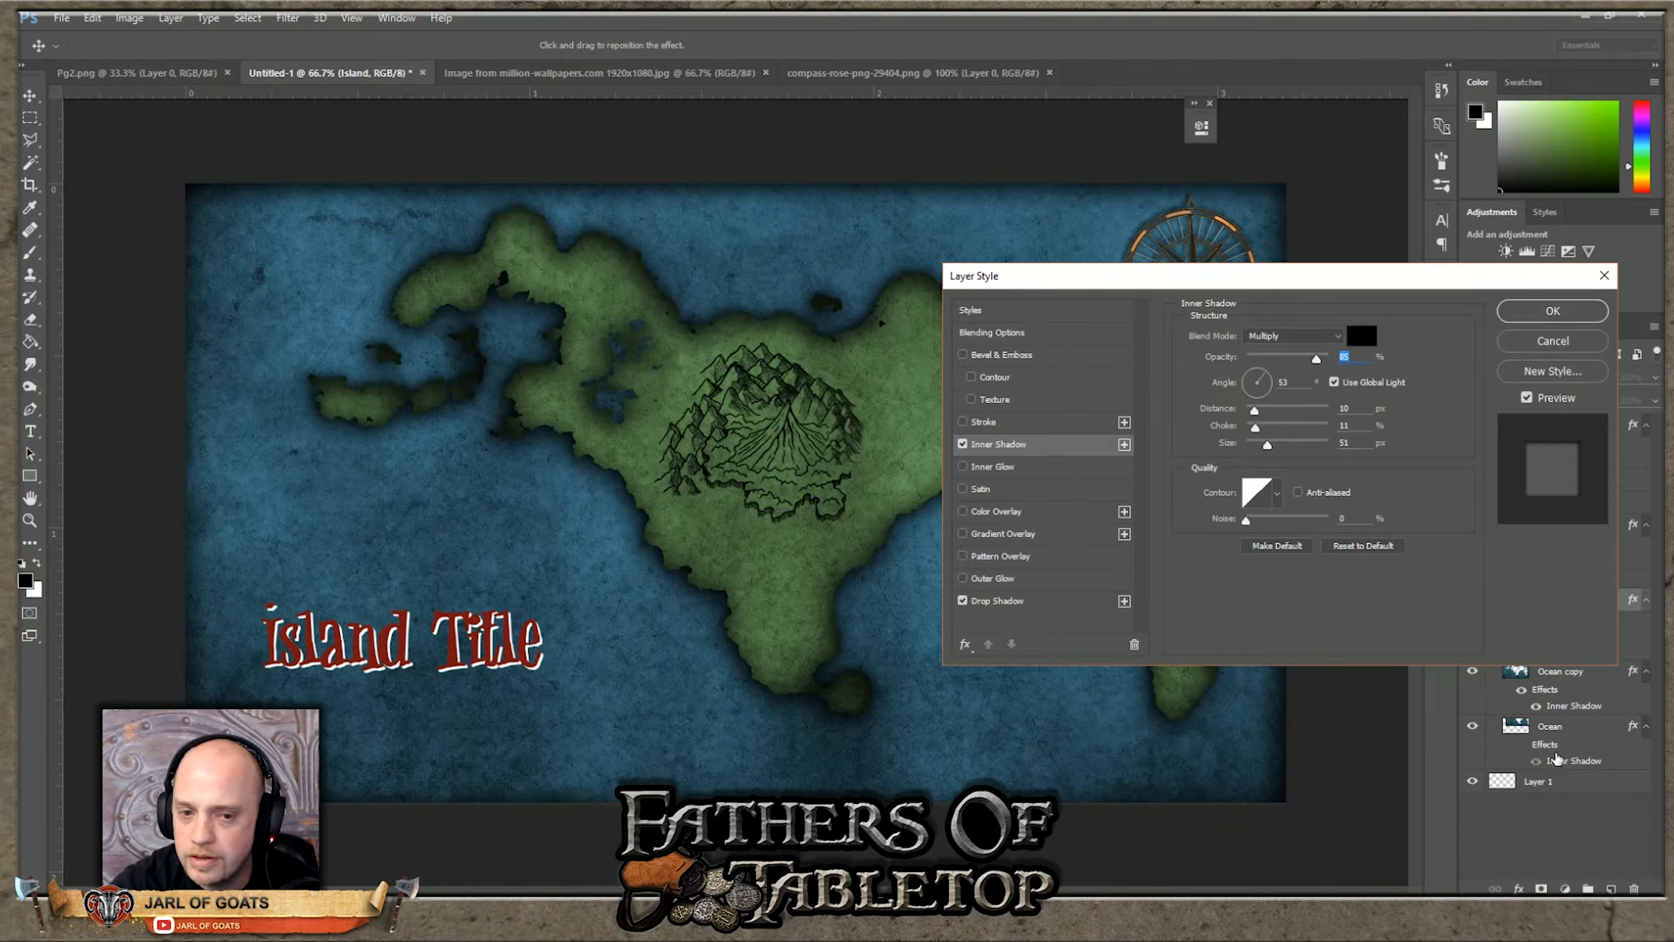
drag(1267, 449, 1256, 444)
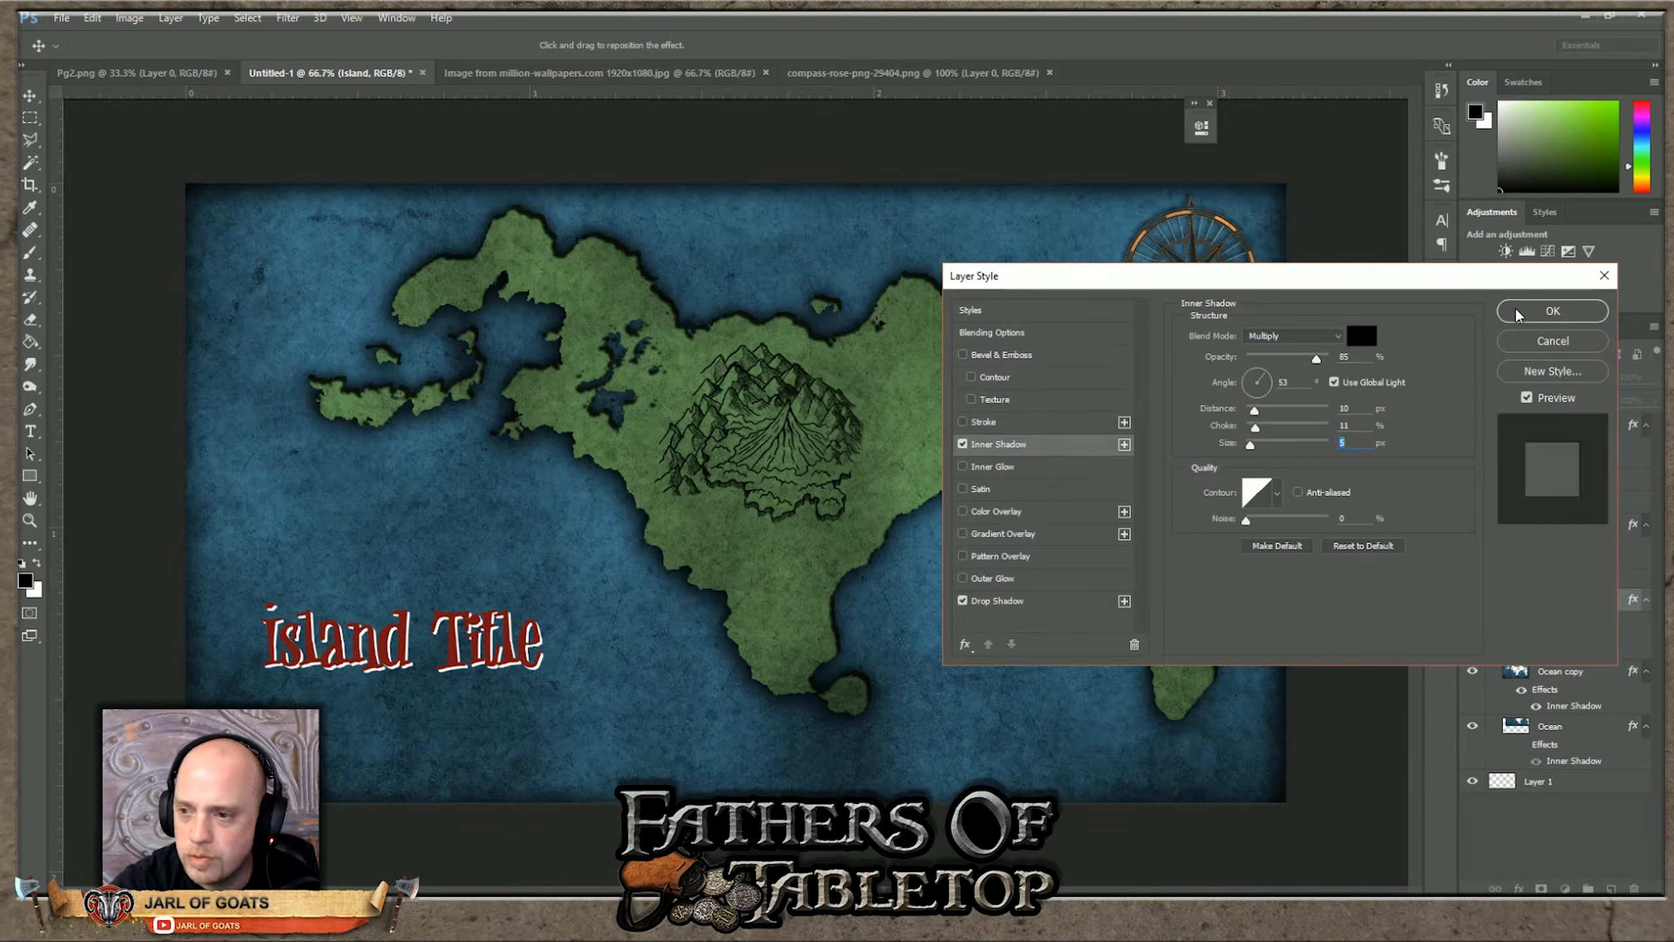
click(1549, 339)
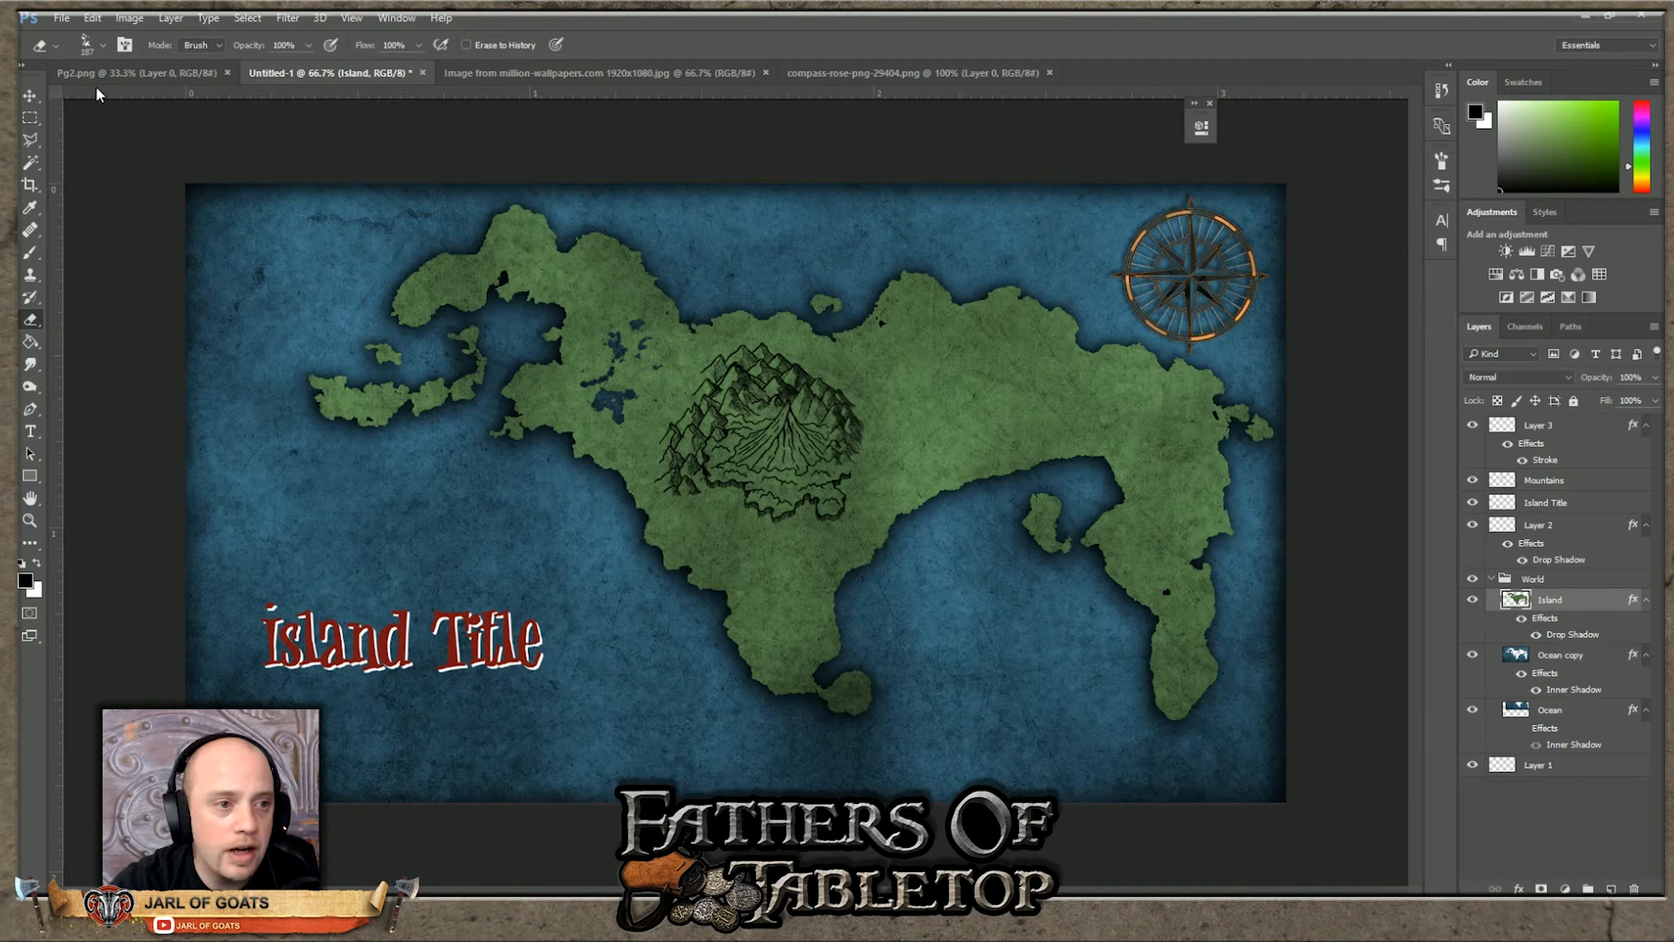
Step: Erase a second group of lakes from the island's northeastern part with the 725 brush at about 161 px
click(100, 45)
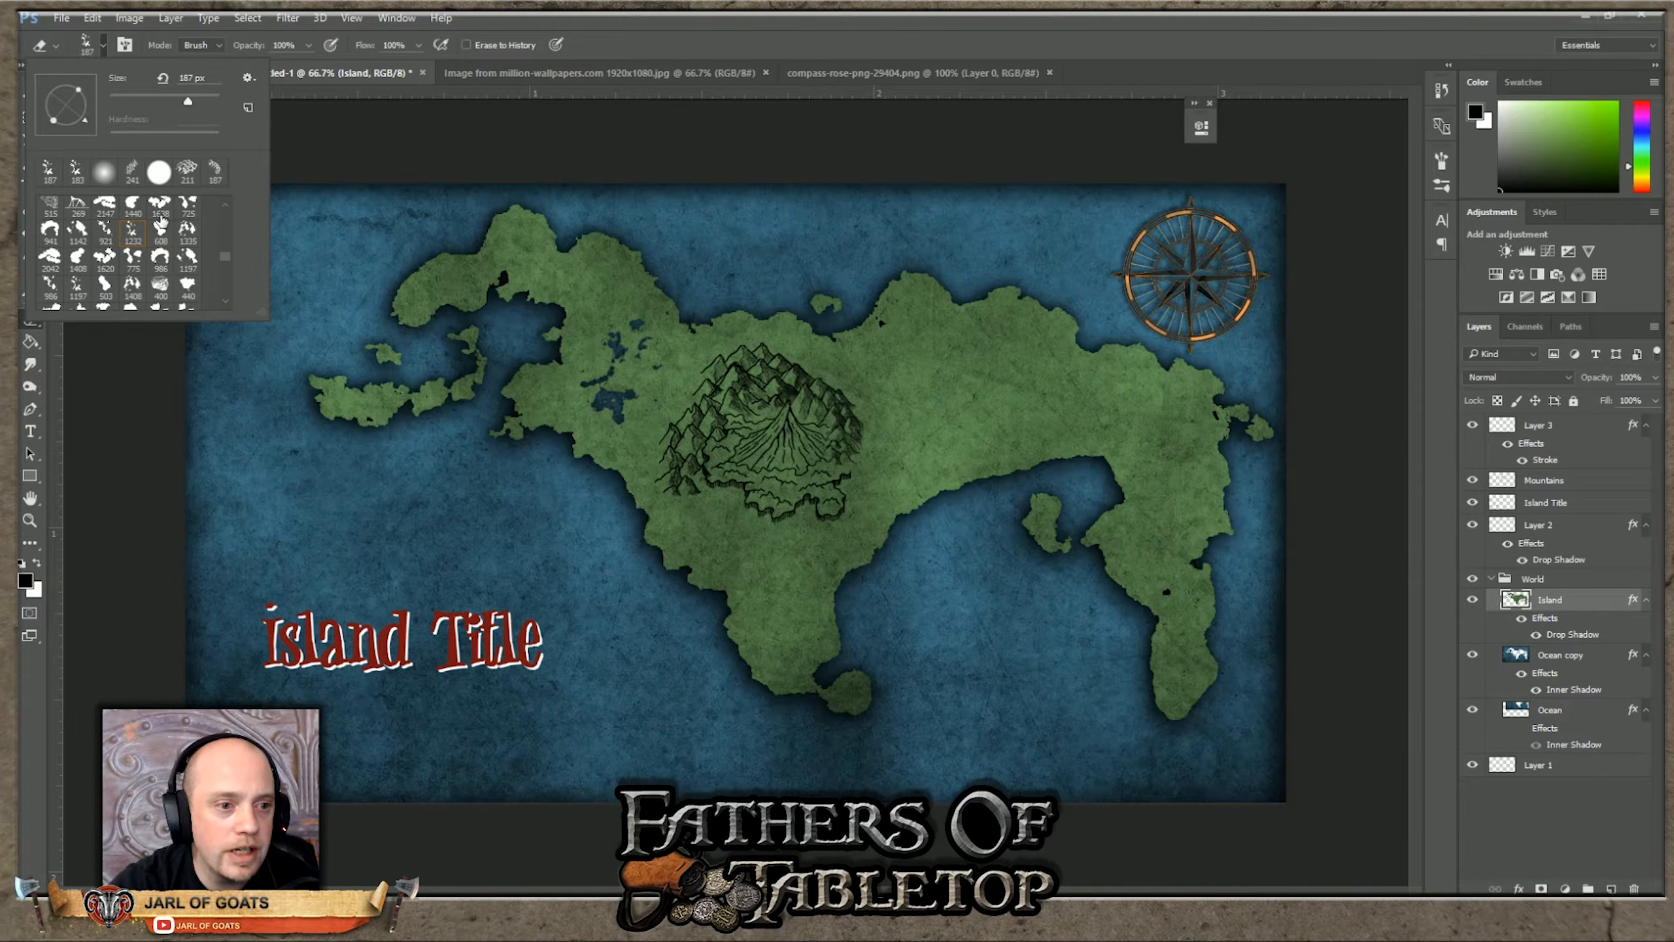
scroll(163, 220, up, 1)
click(188, 246)
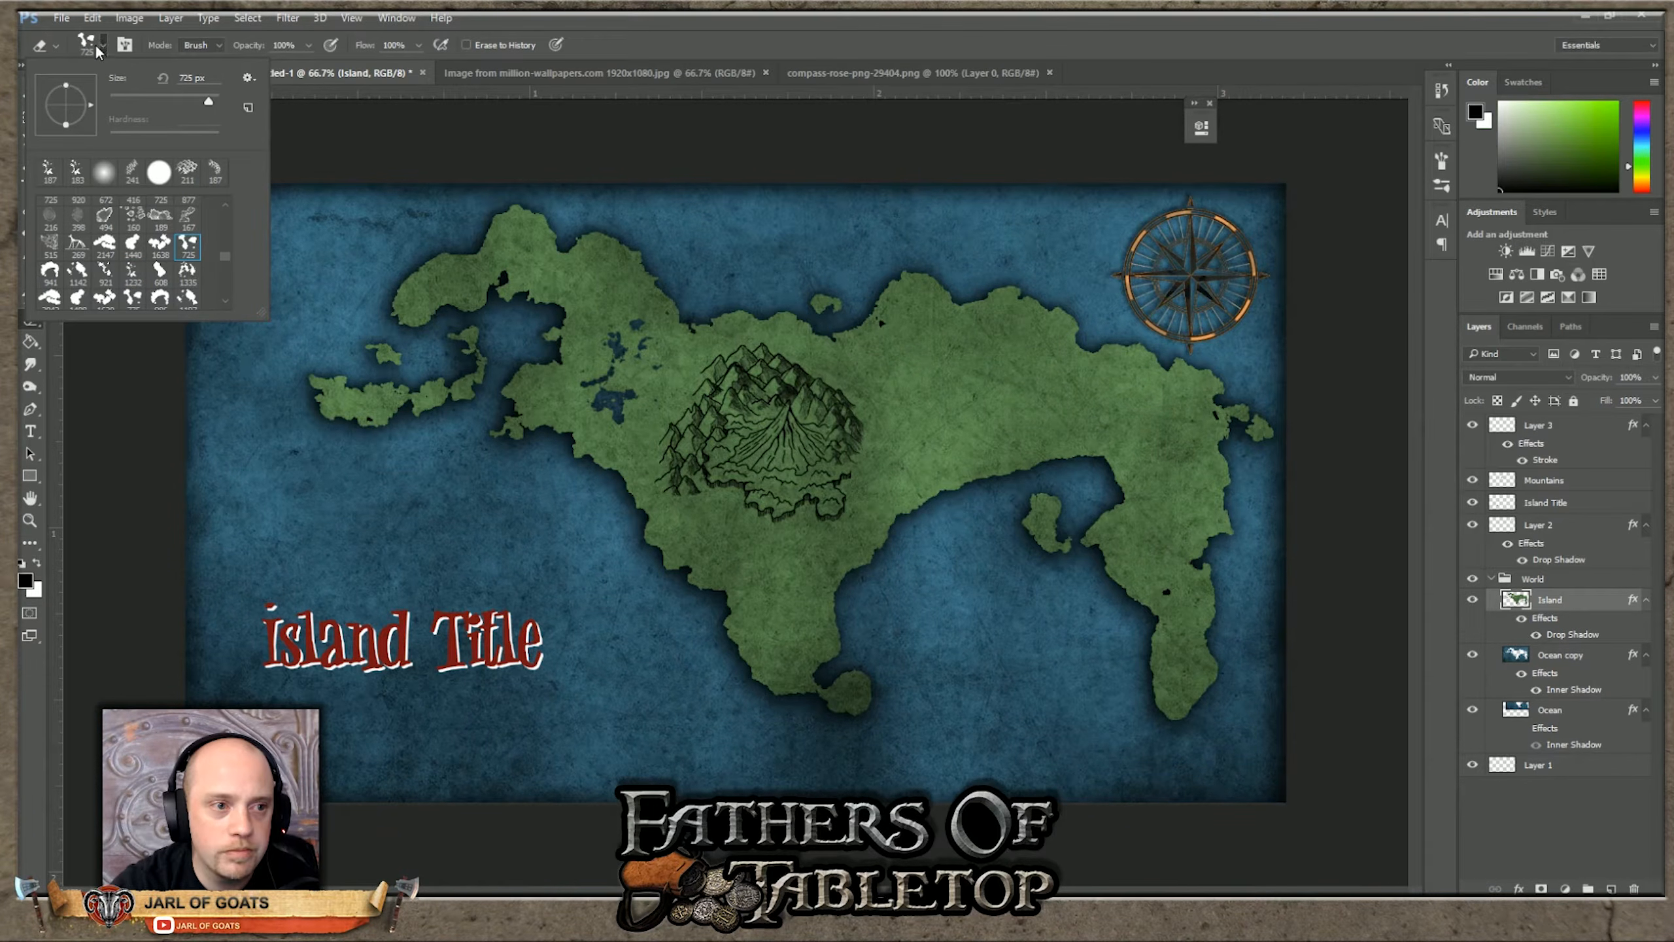
click(165, 95)
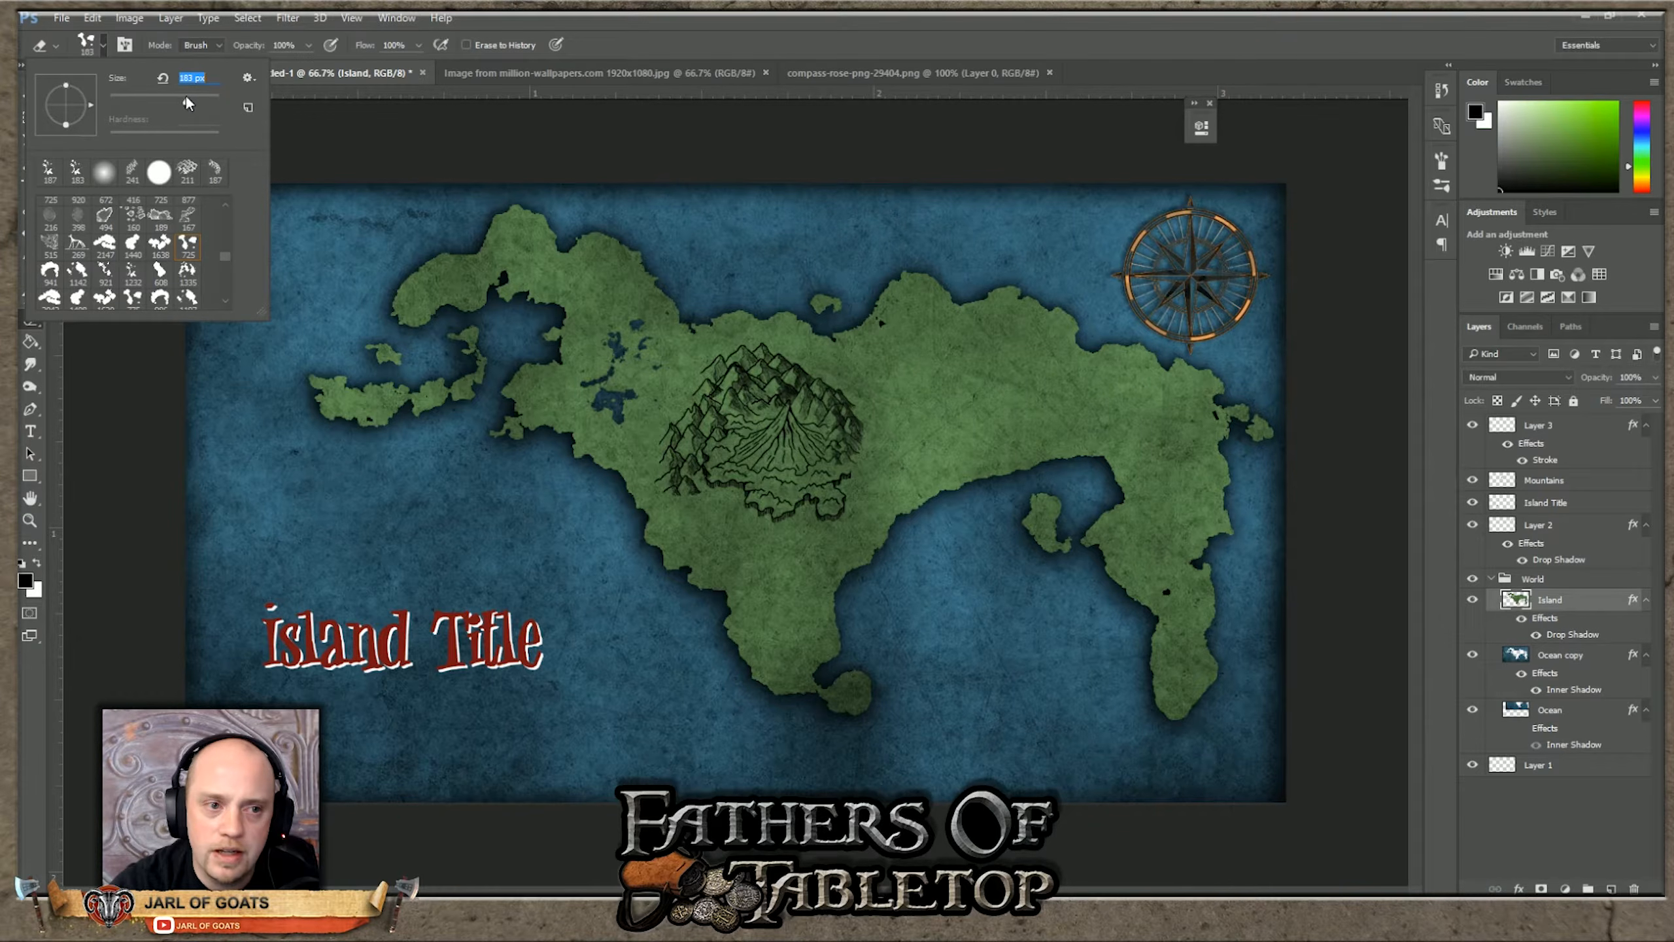
drag(181, 97, 182, 97)
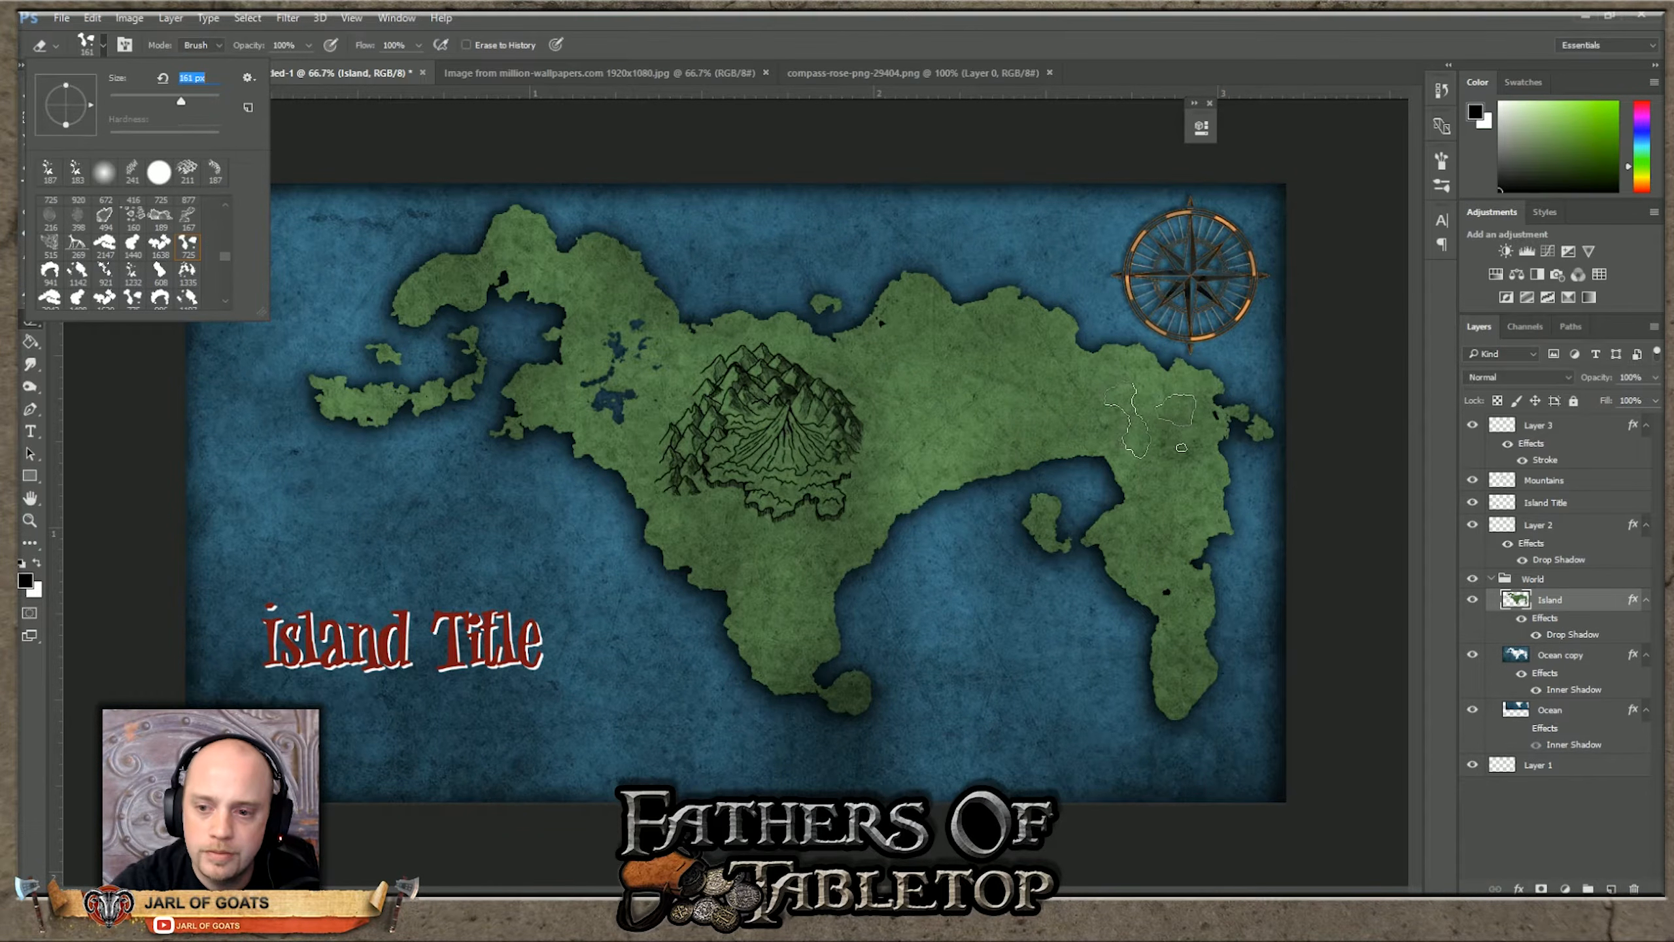
click(1149, 418)
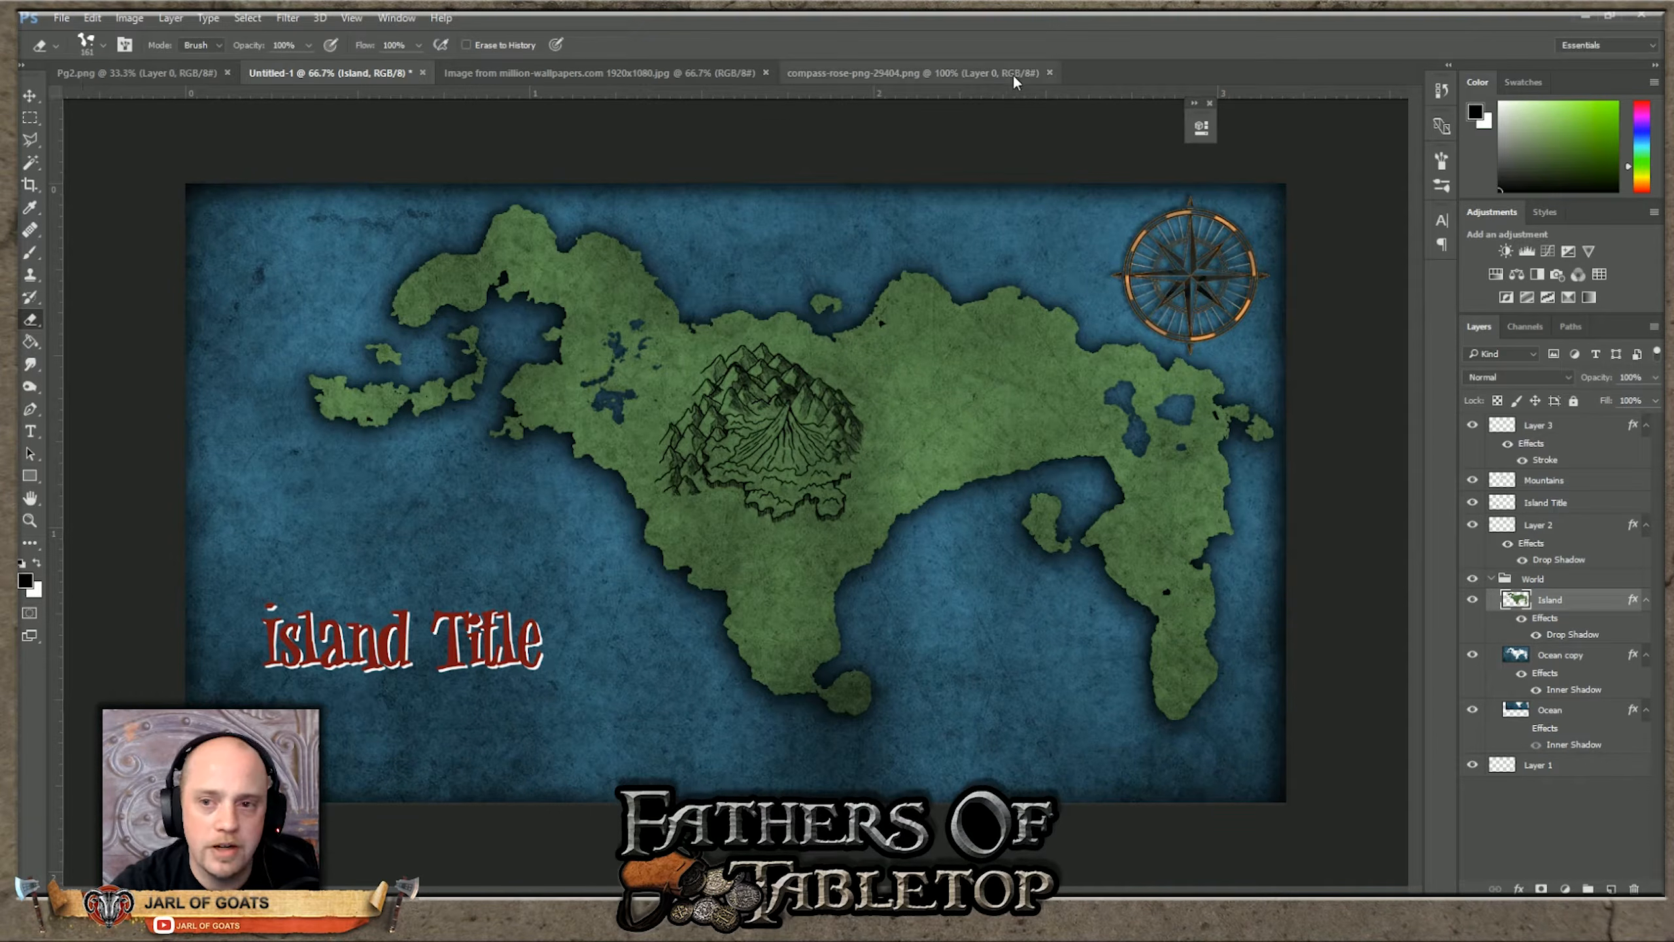
Step: Bring up the compass rose image document
click(875, 71)
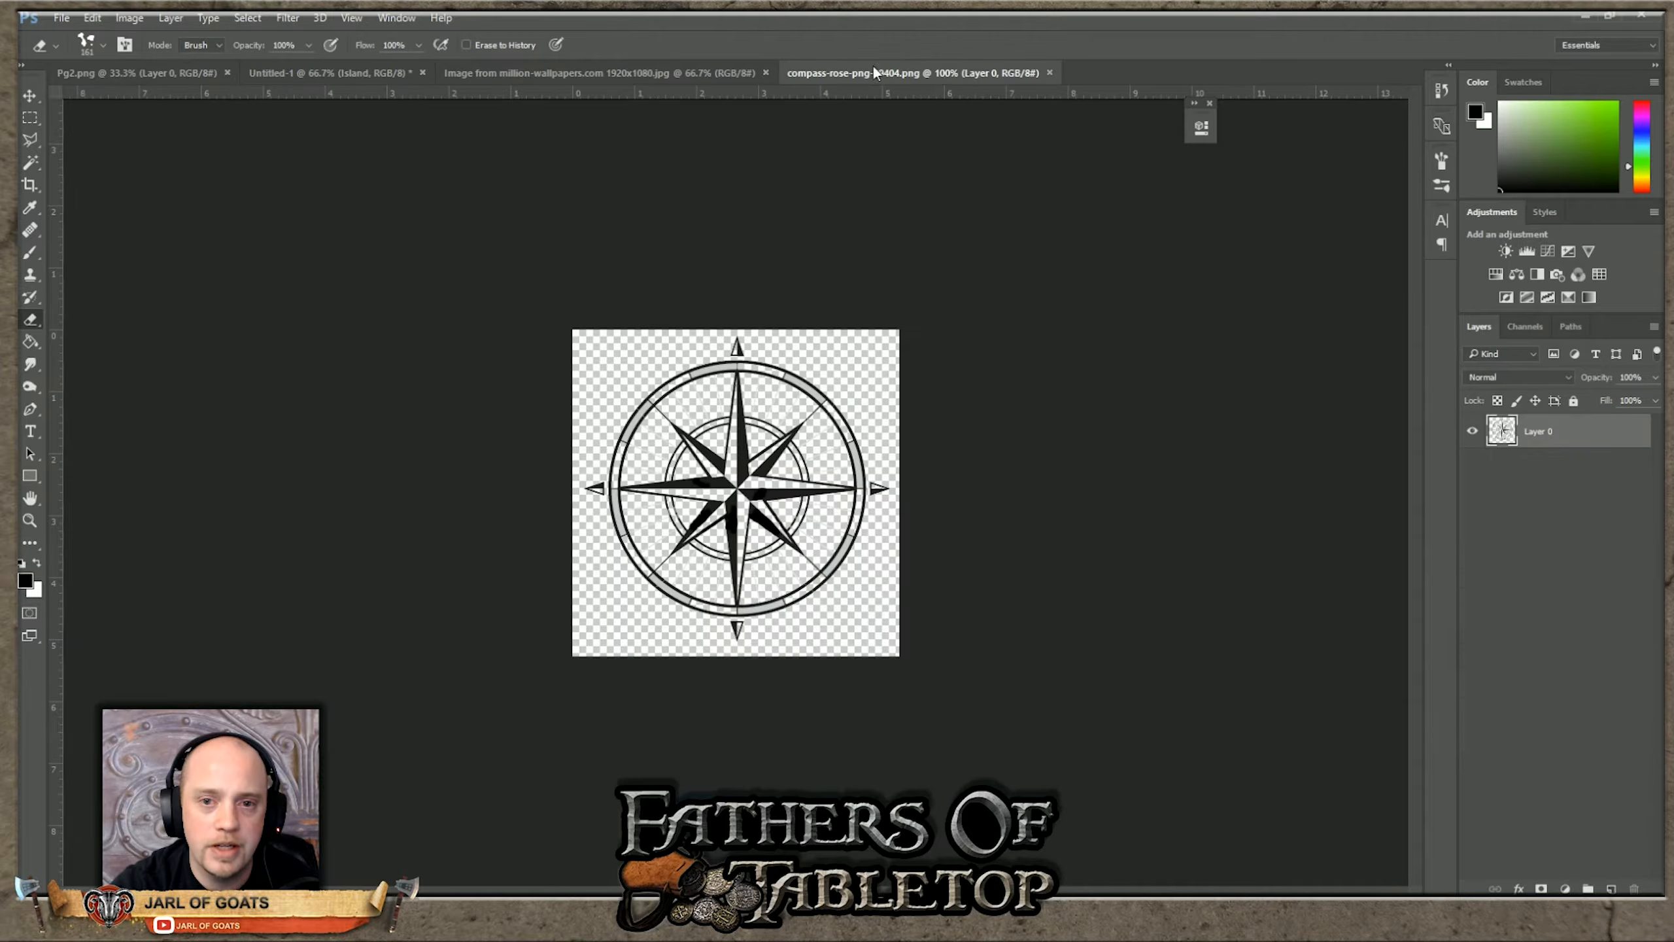
Step: Close the Pg2.png, compass rose and wallpaper image documents, keeping only the island map open
click(140, 72)
click(310, 68)
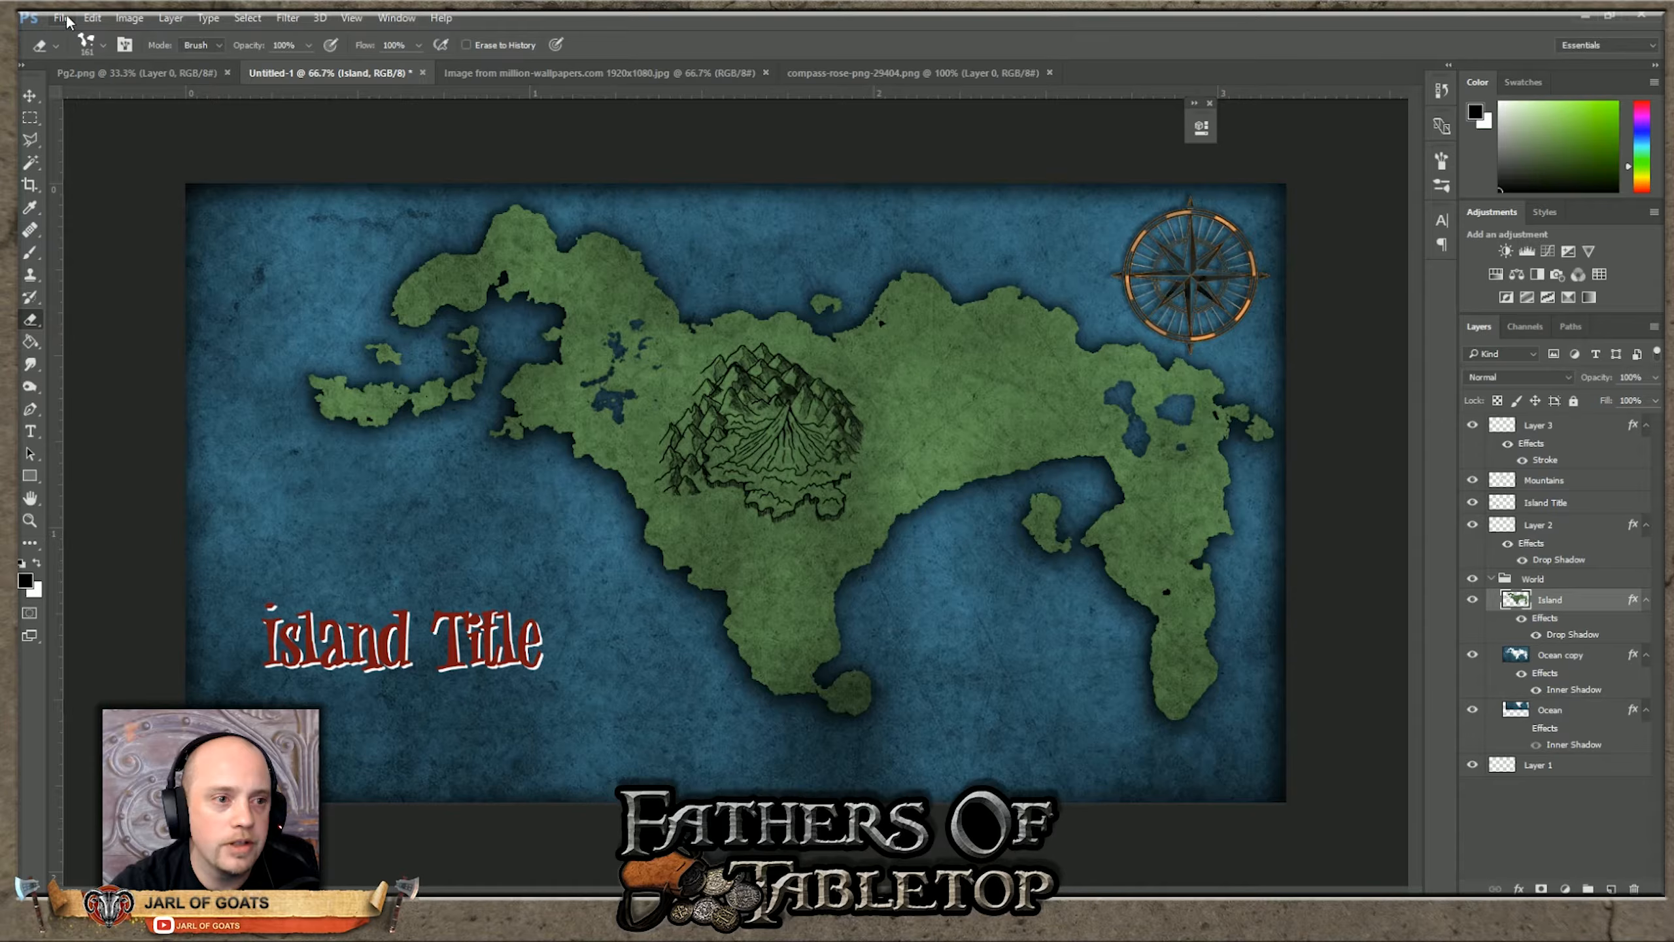
click(227, 72)
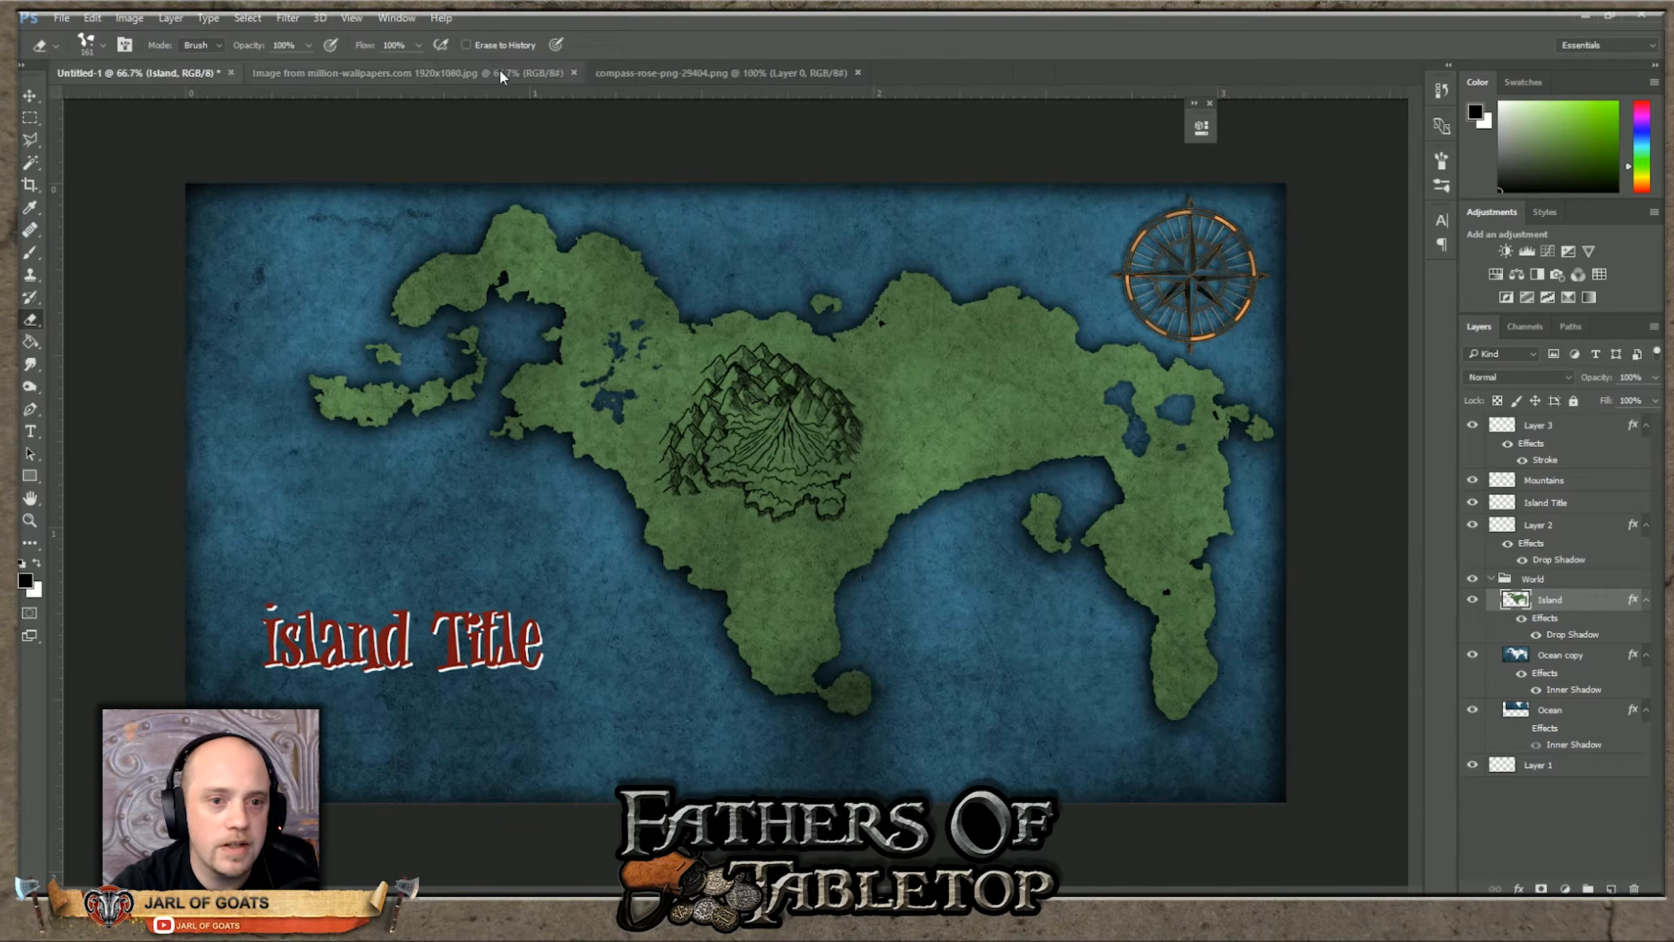
click(745, 73)
click(857, 73)
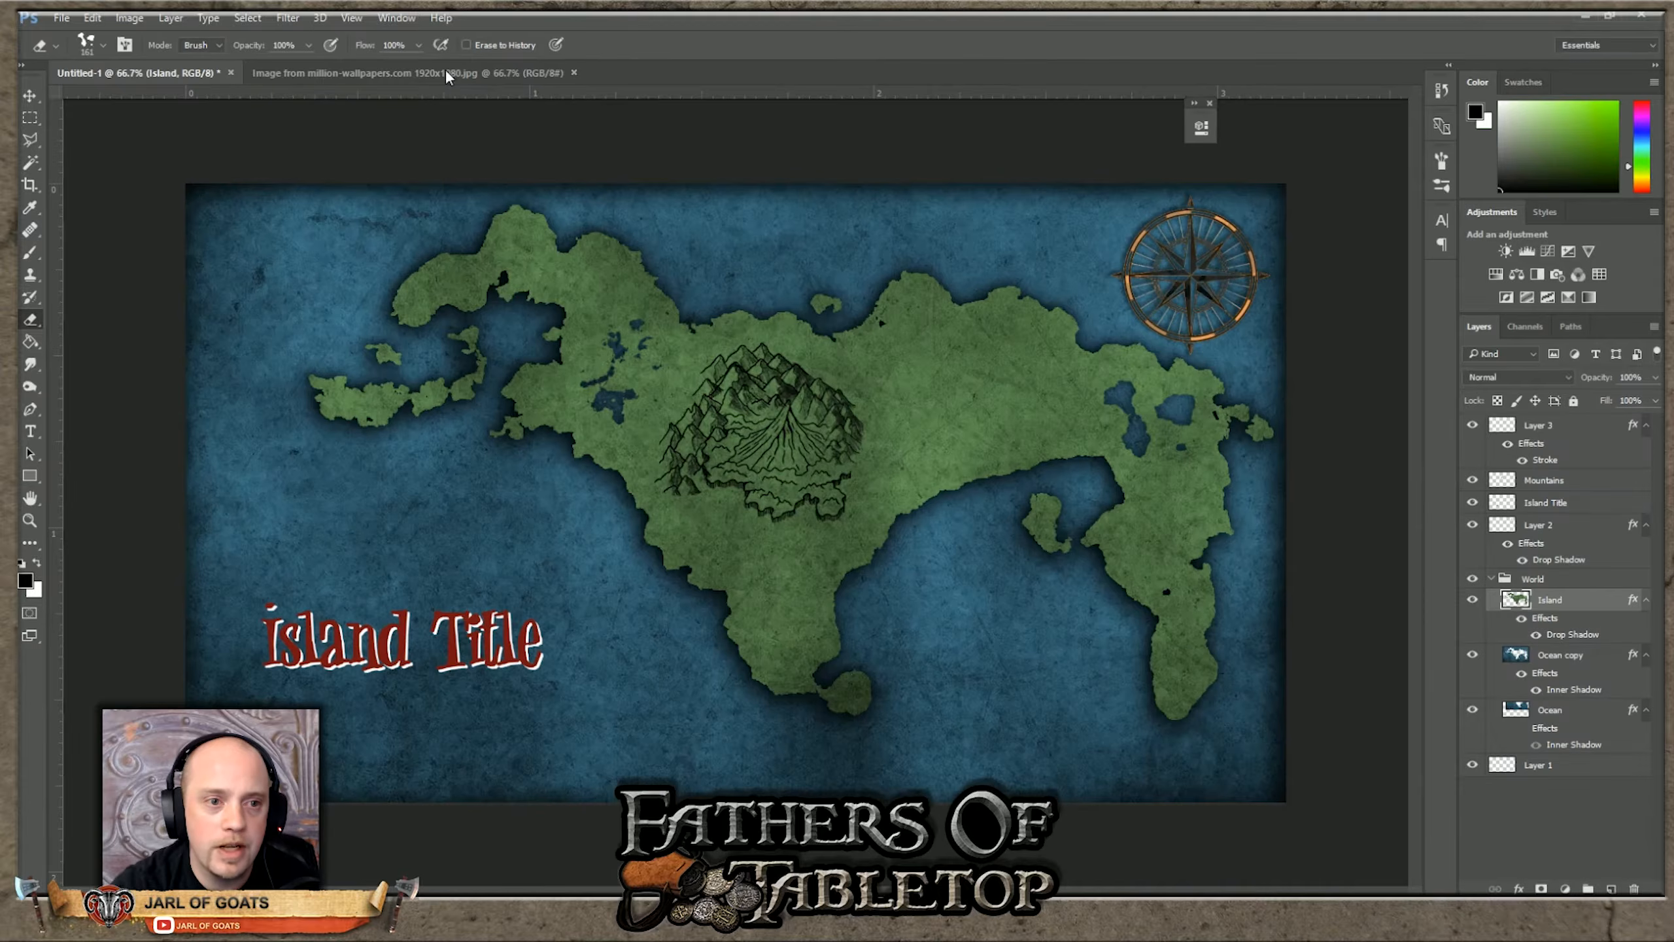
click(504, 74)
click(574, 72)
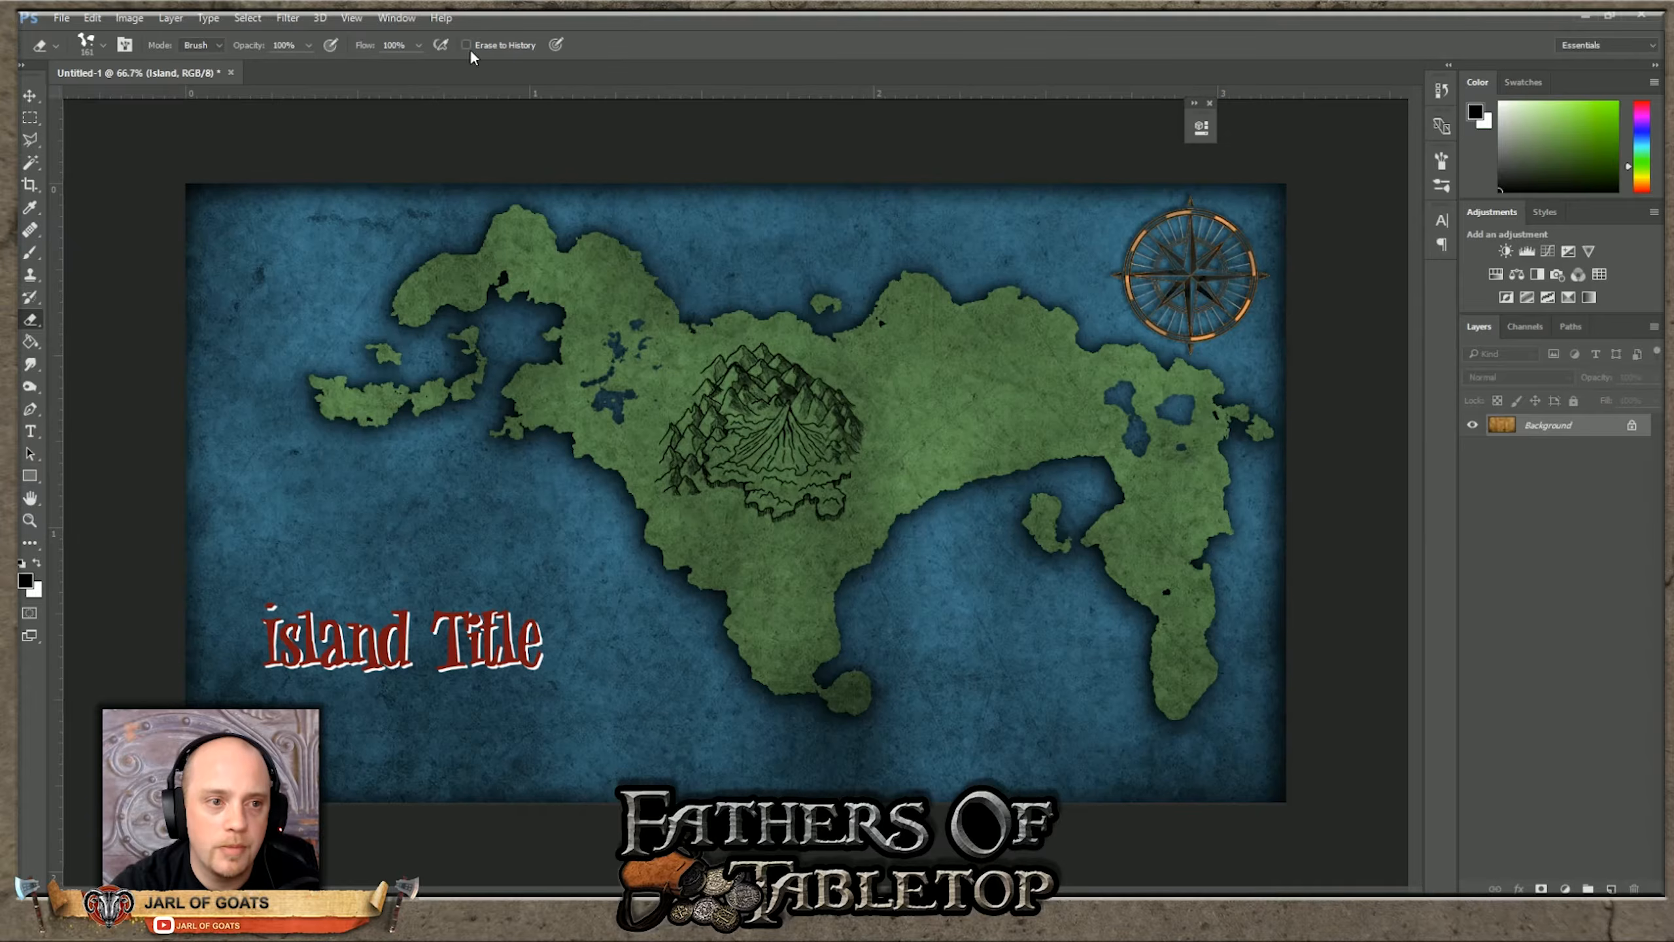
Step: Open the Hand-Drawn Forest 26 Neyjour image from the RPG Map Elements 73 folder
click(54, 17)
click(62, 49)
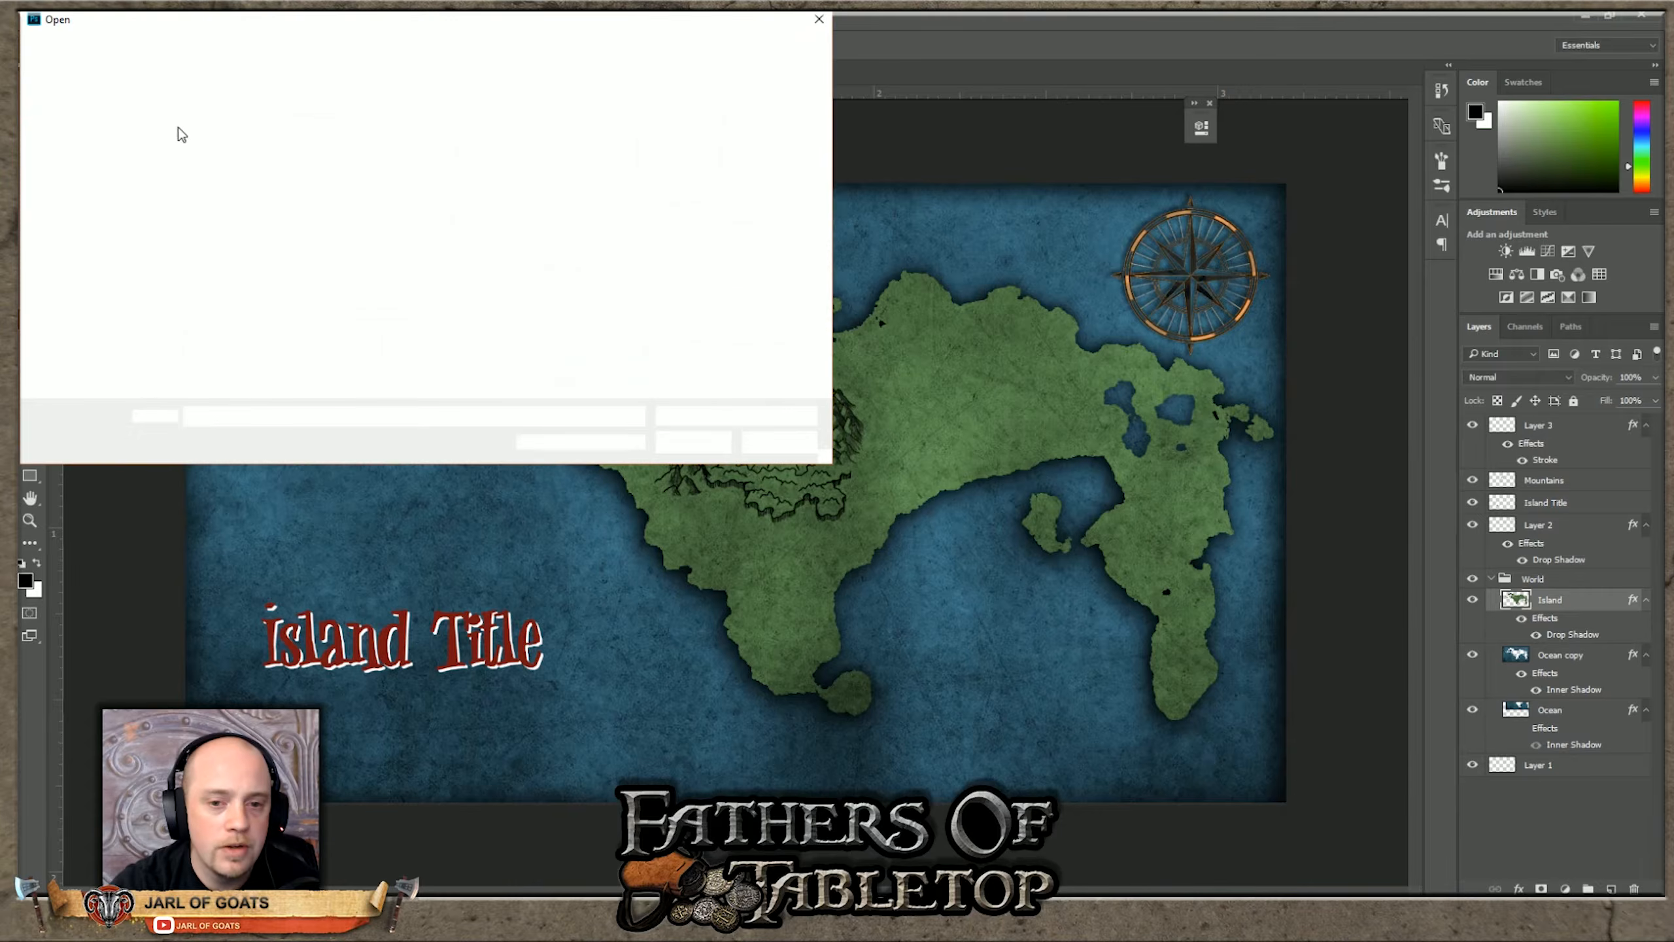
scroll(719, 330, down, 1)
scroll(719, 332, down, 5)
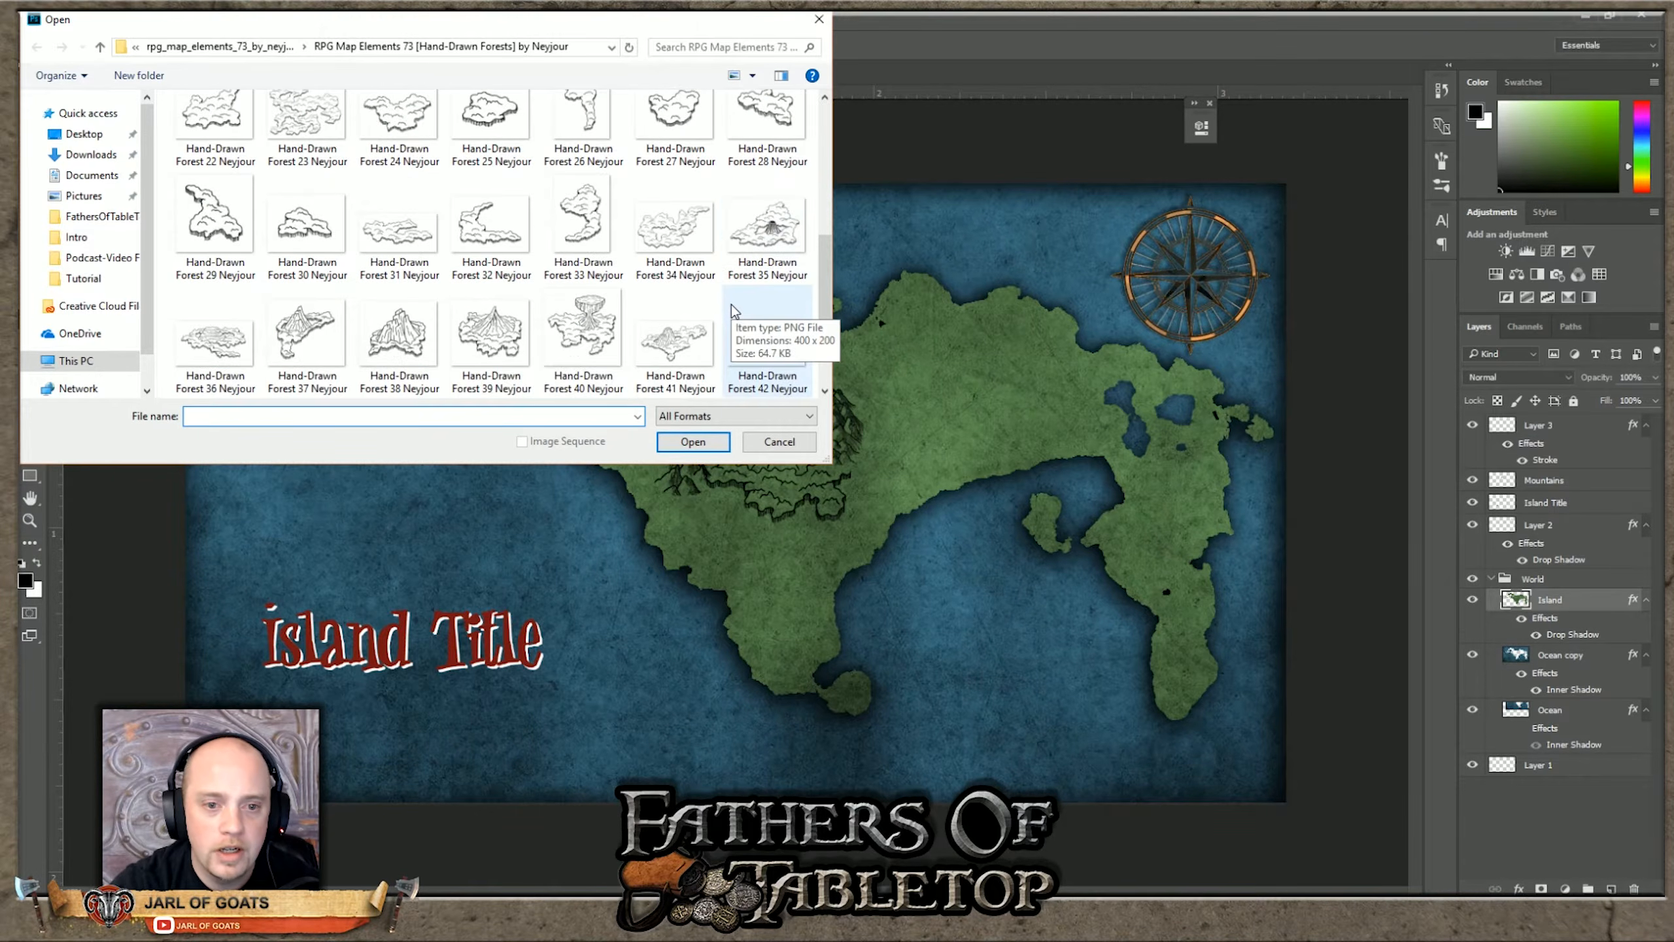
scroll(732, 304, up, 3)
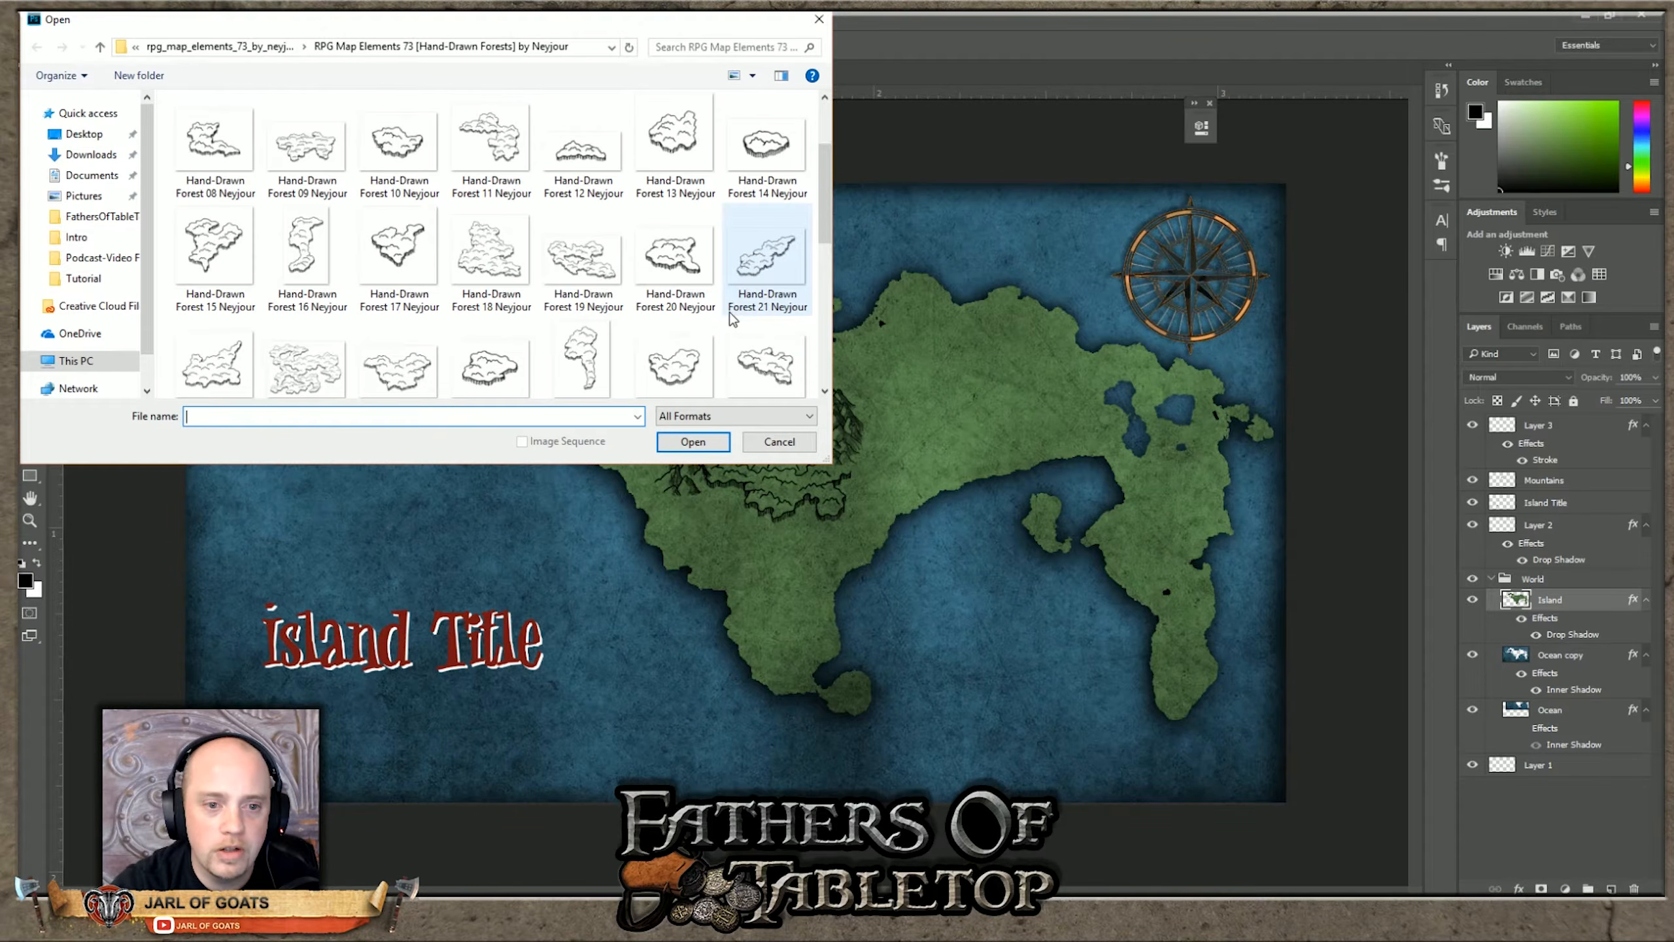
click(593, 360)
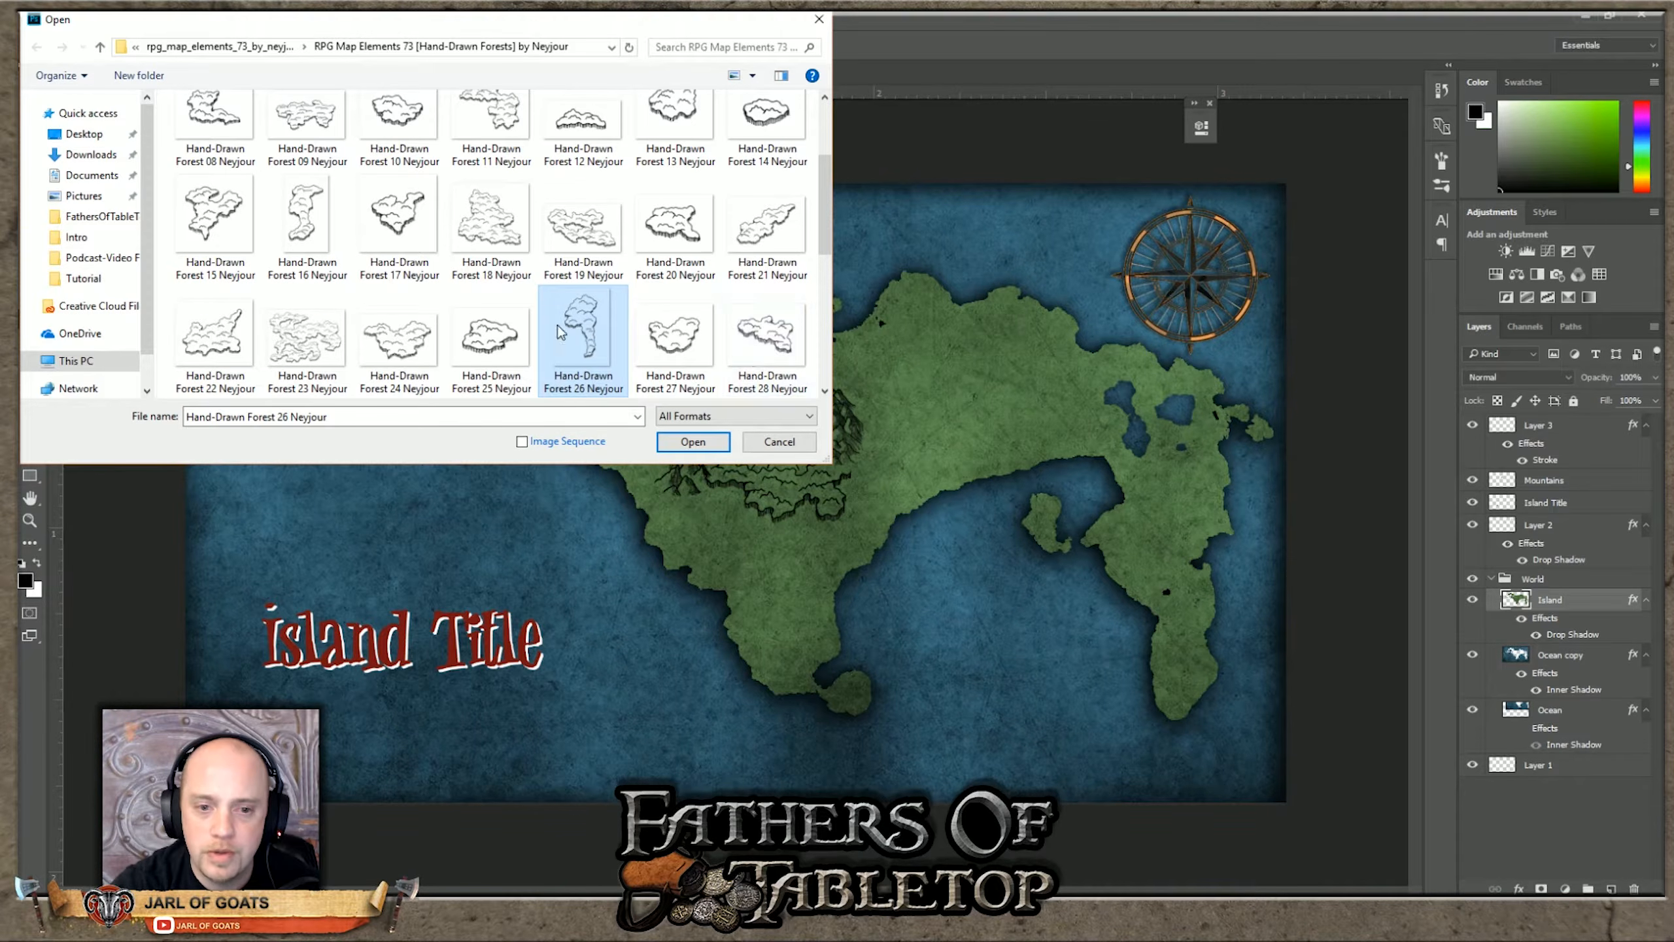
click(693, 442)
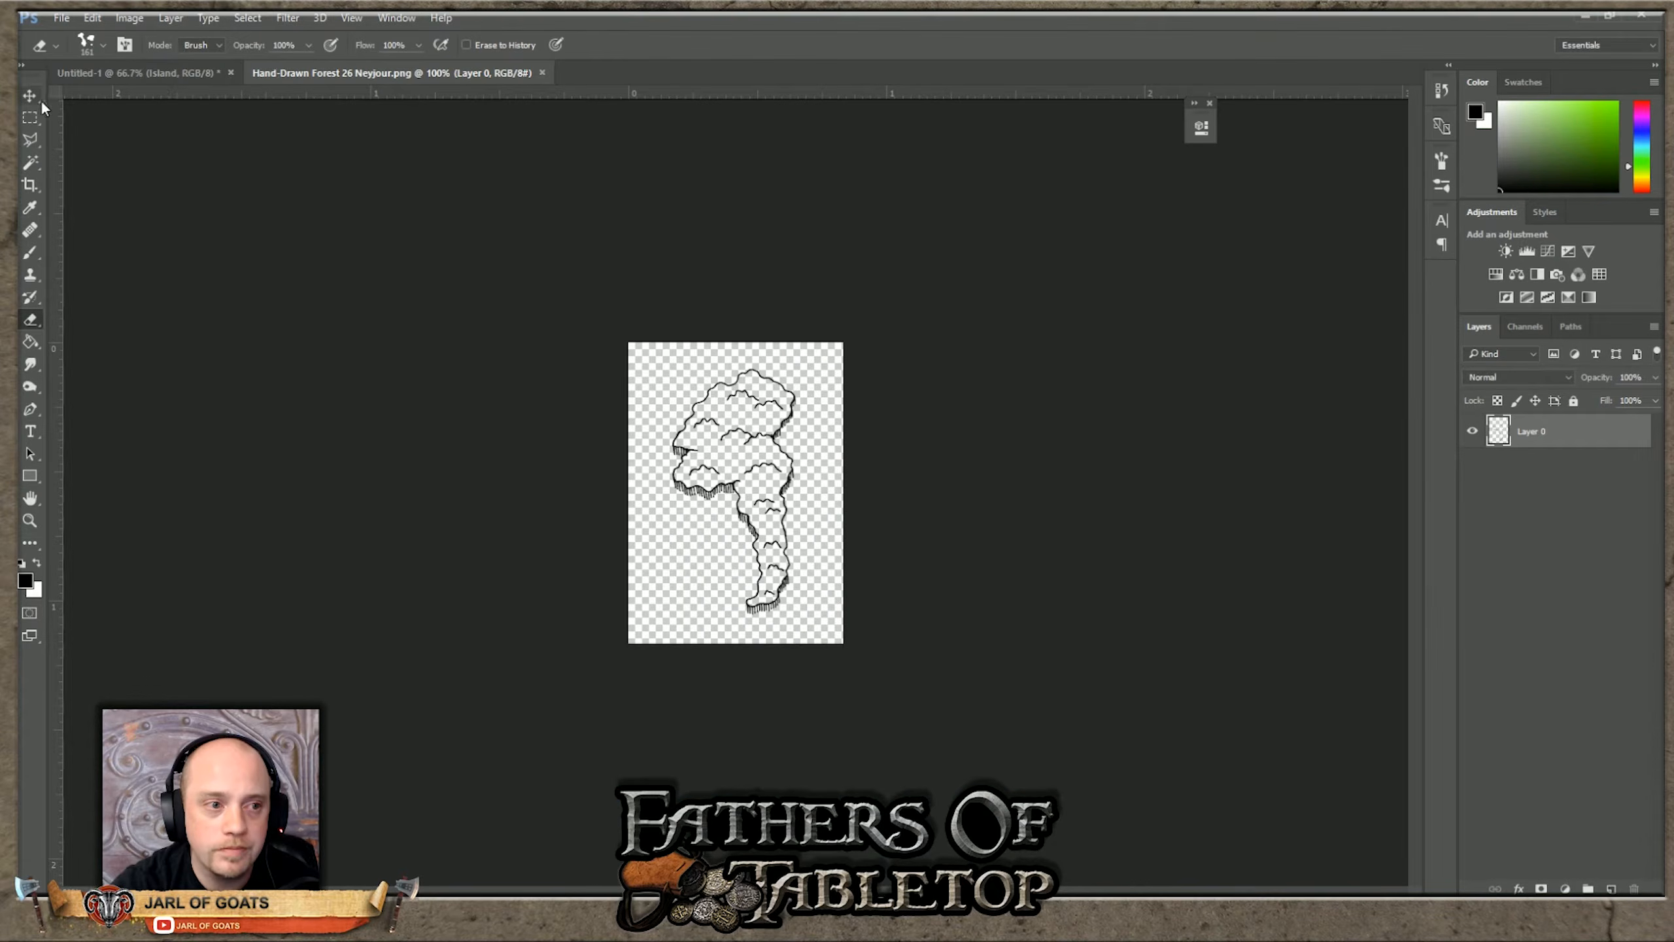
Step: Bring the forest drawing into the island map, move its layer to the top of the stack and place it on the southeastern peninsula
click(37, 98)
mouse_move(758, 439)
mouse_down()
mouse_move(142, 53)
mouse_move(1162, 553)
mouse_up()
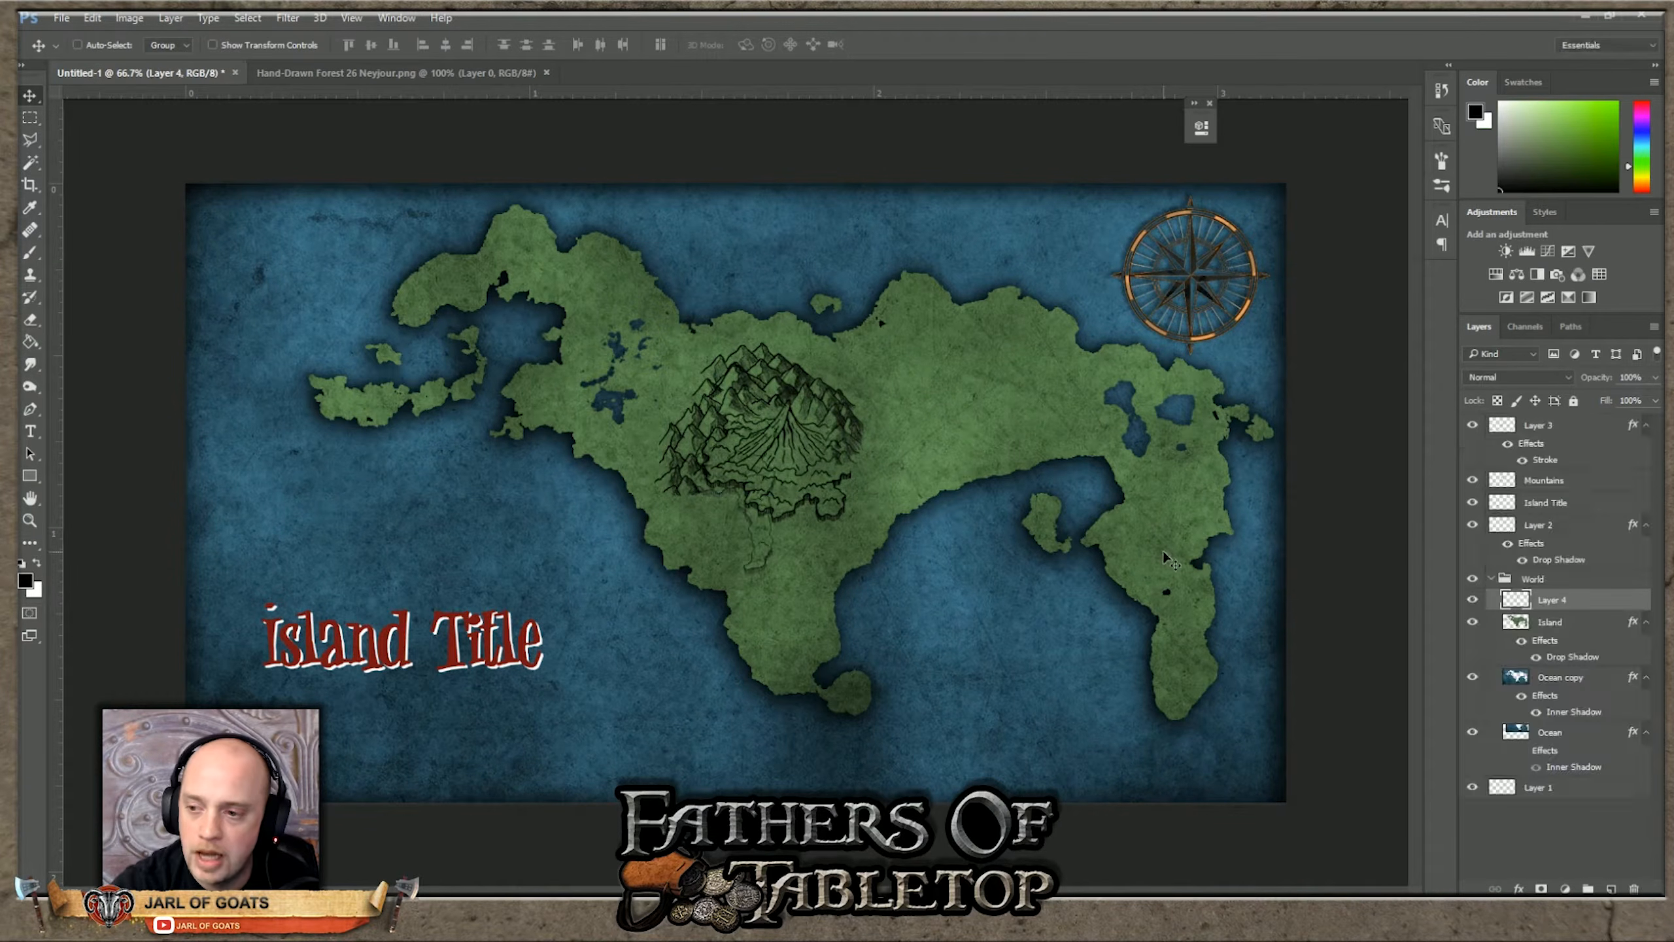
drag(1578, 603, 1559, 417)
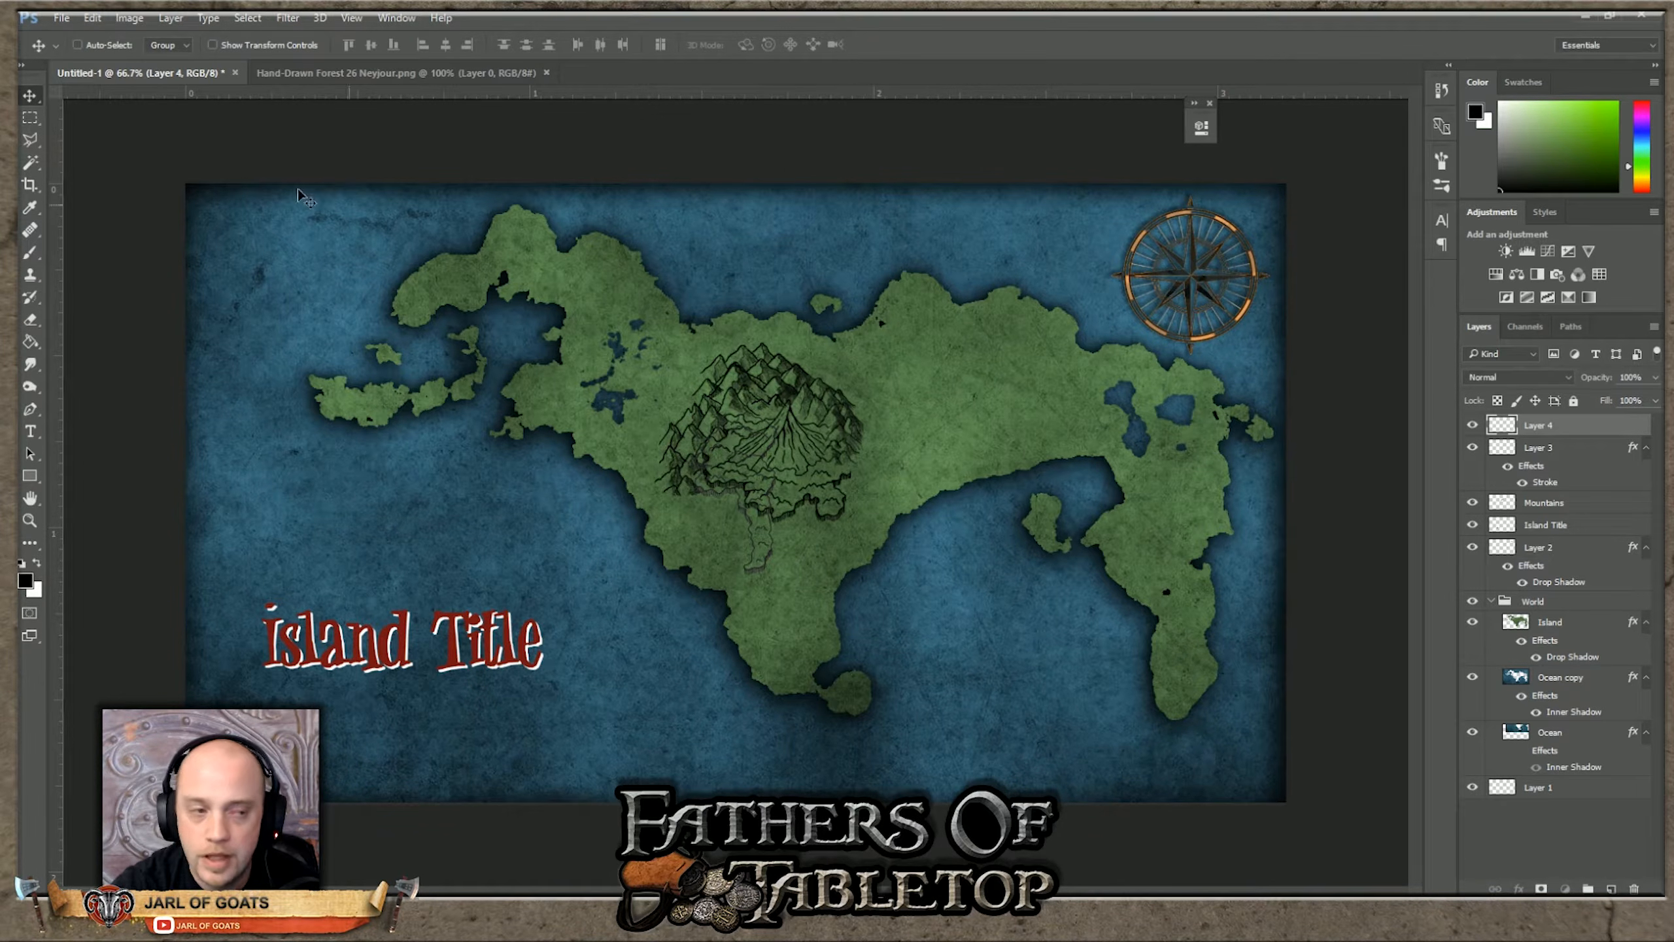
mouse_move(1078, 569)
mouse_down()
mouse_move(1147, 580)
mouse_move(1200, 628)
mouse_move(1197, 655)
mouse_move(1193, 559)
mouse_move(1195, 668)
mouse_up()
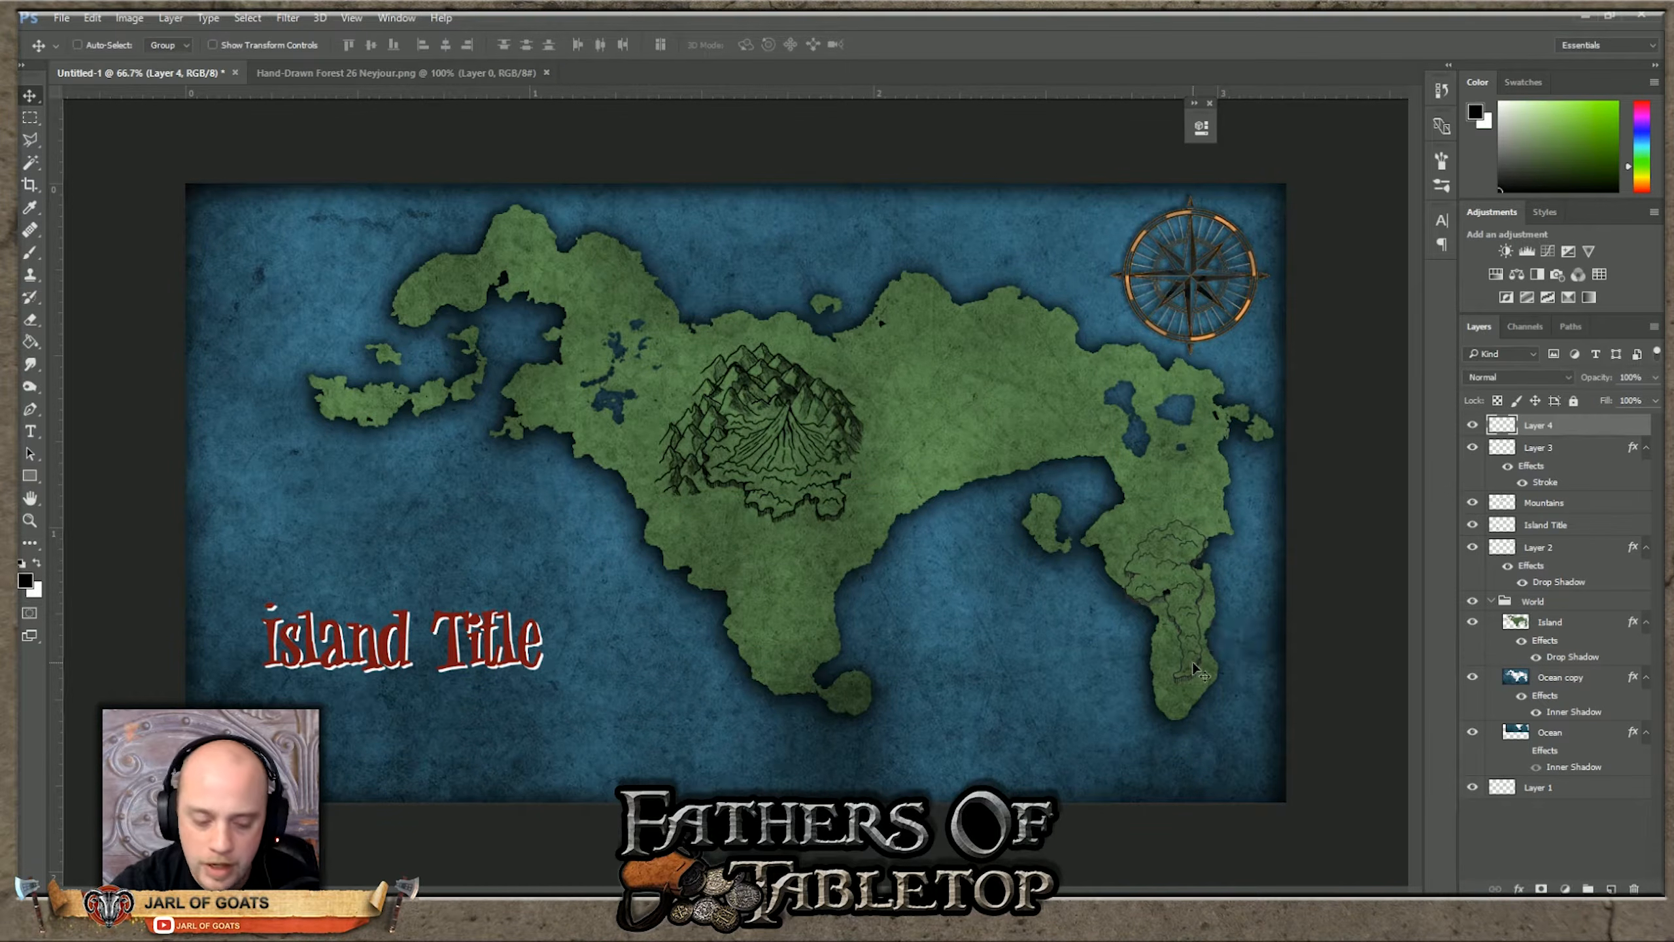
Step: Scale the forest down slightly with Free Transform and adjust its position to fit the southeastern peninsula
key(ctrl+t)
drag(1217, 516, 1209, 532)
key(Return)
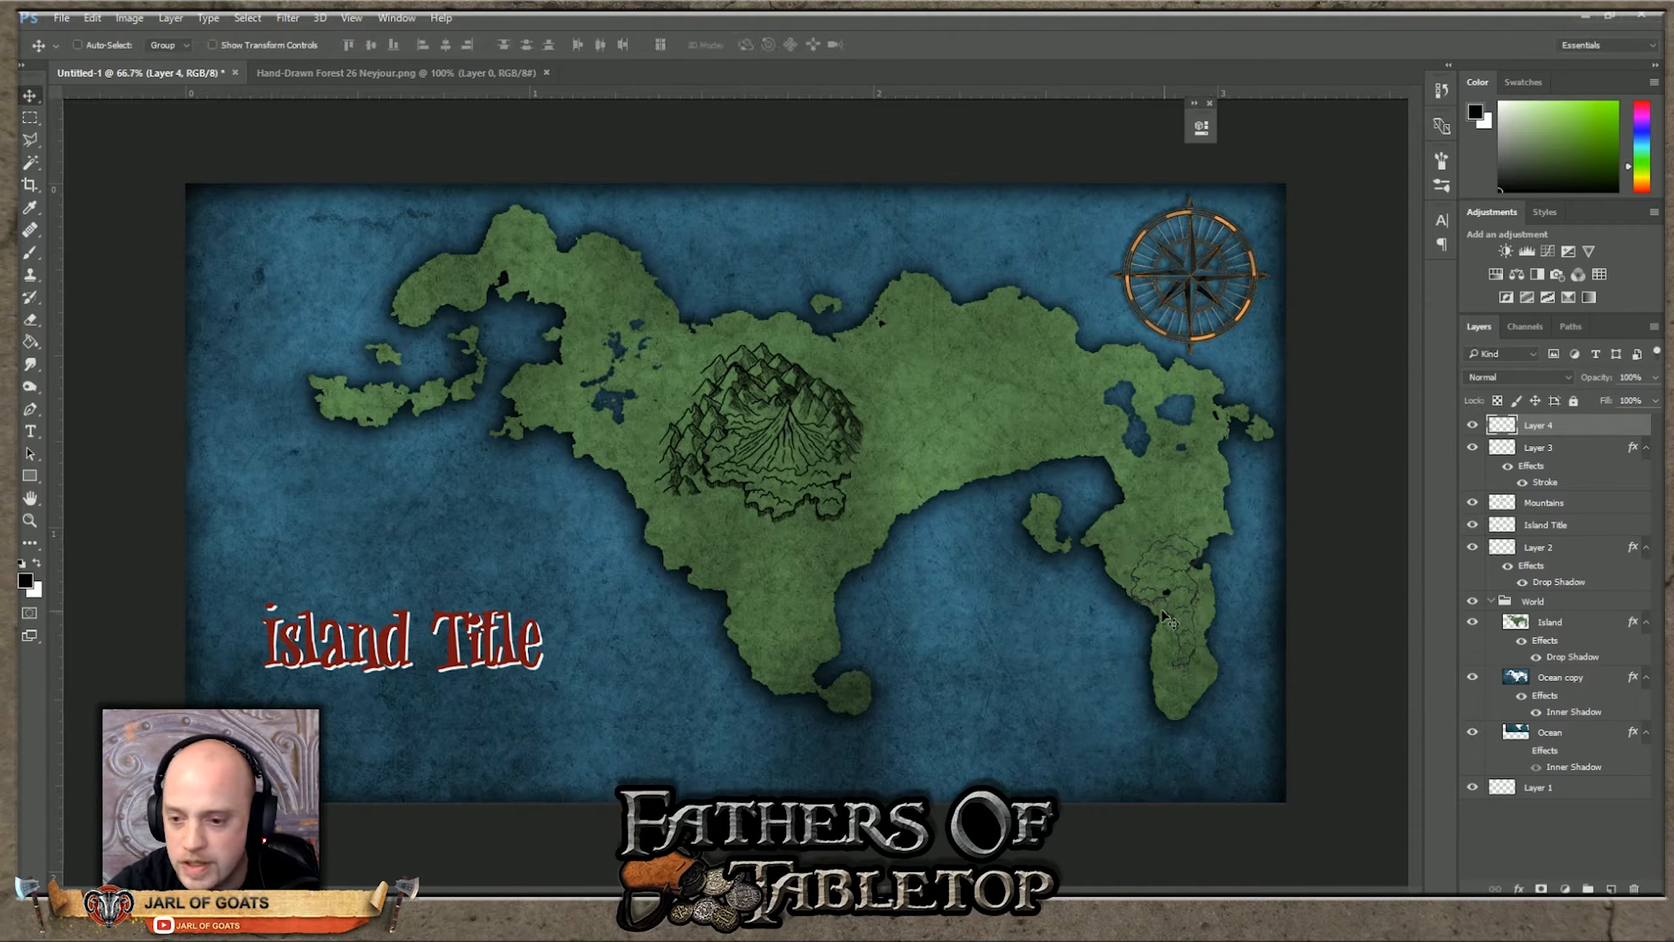
drag(1175, 612, 1173, 598)
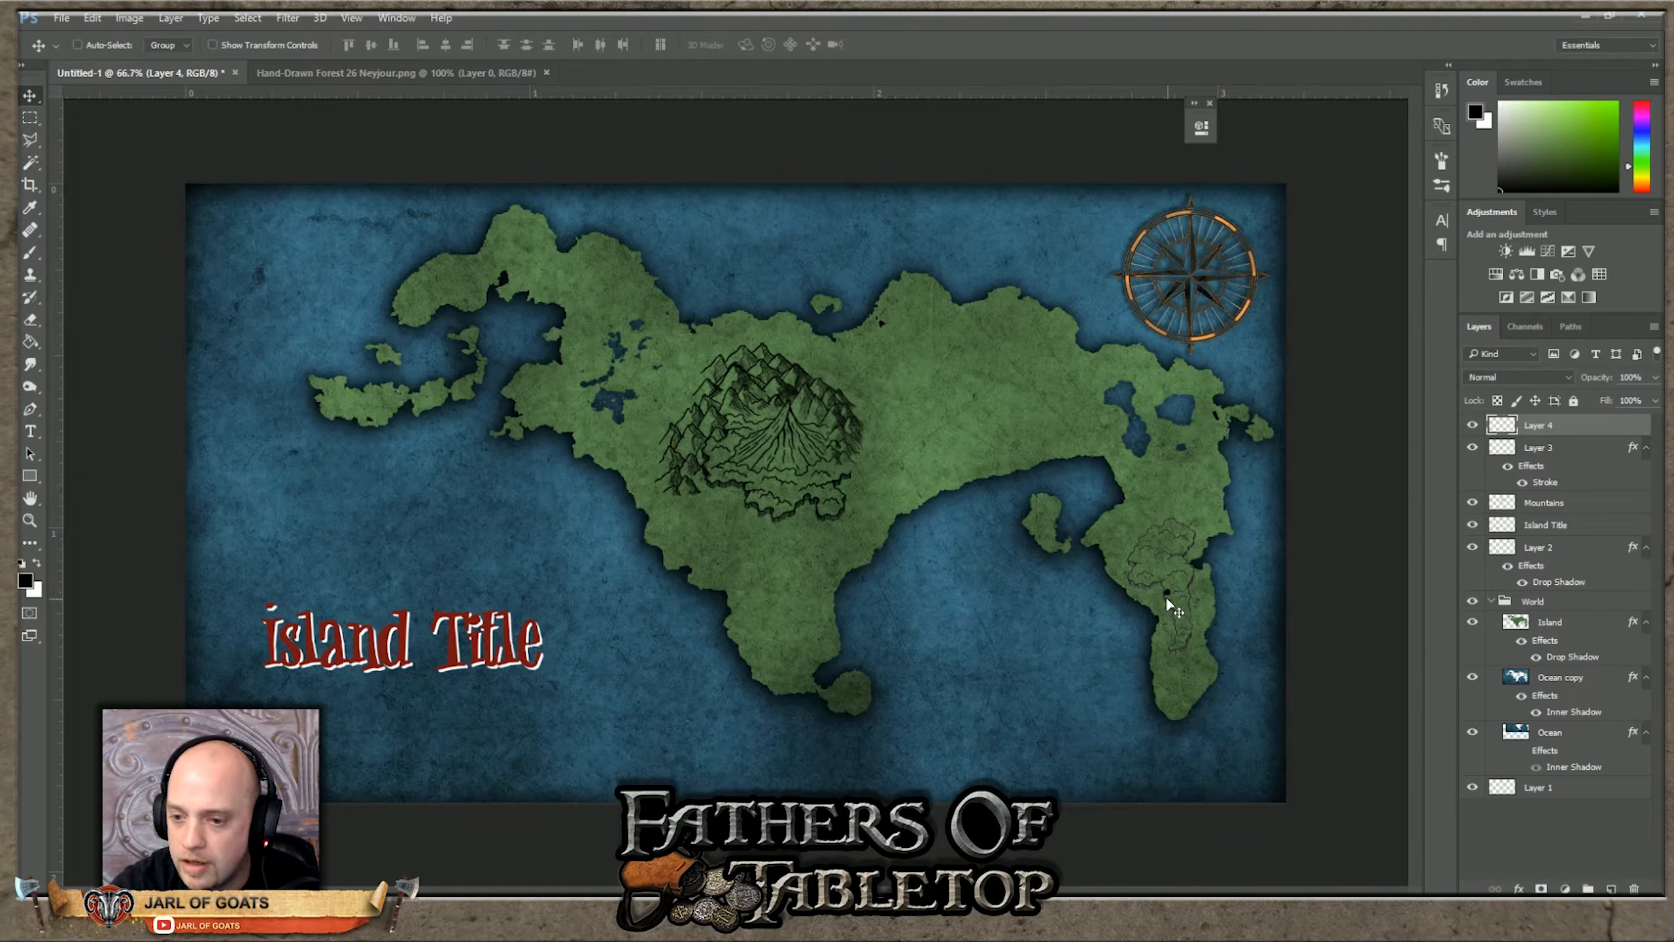
drag(1168, 581, 1164, 577)
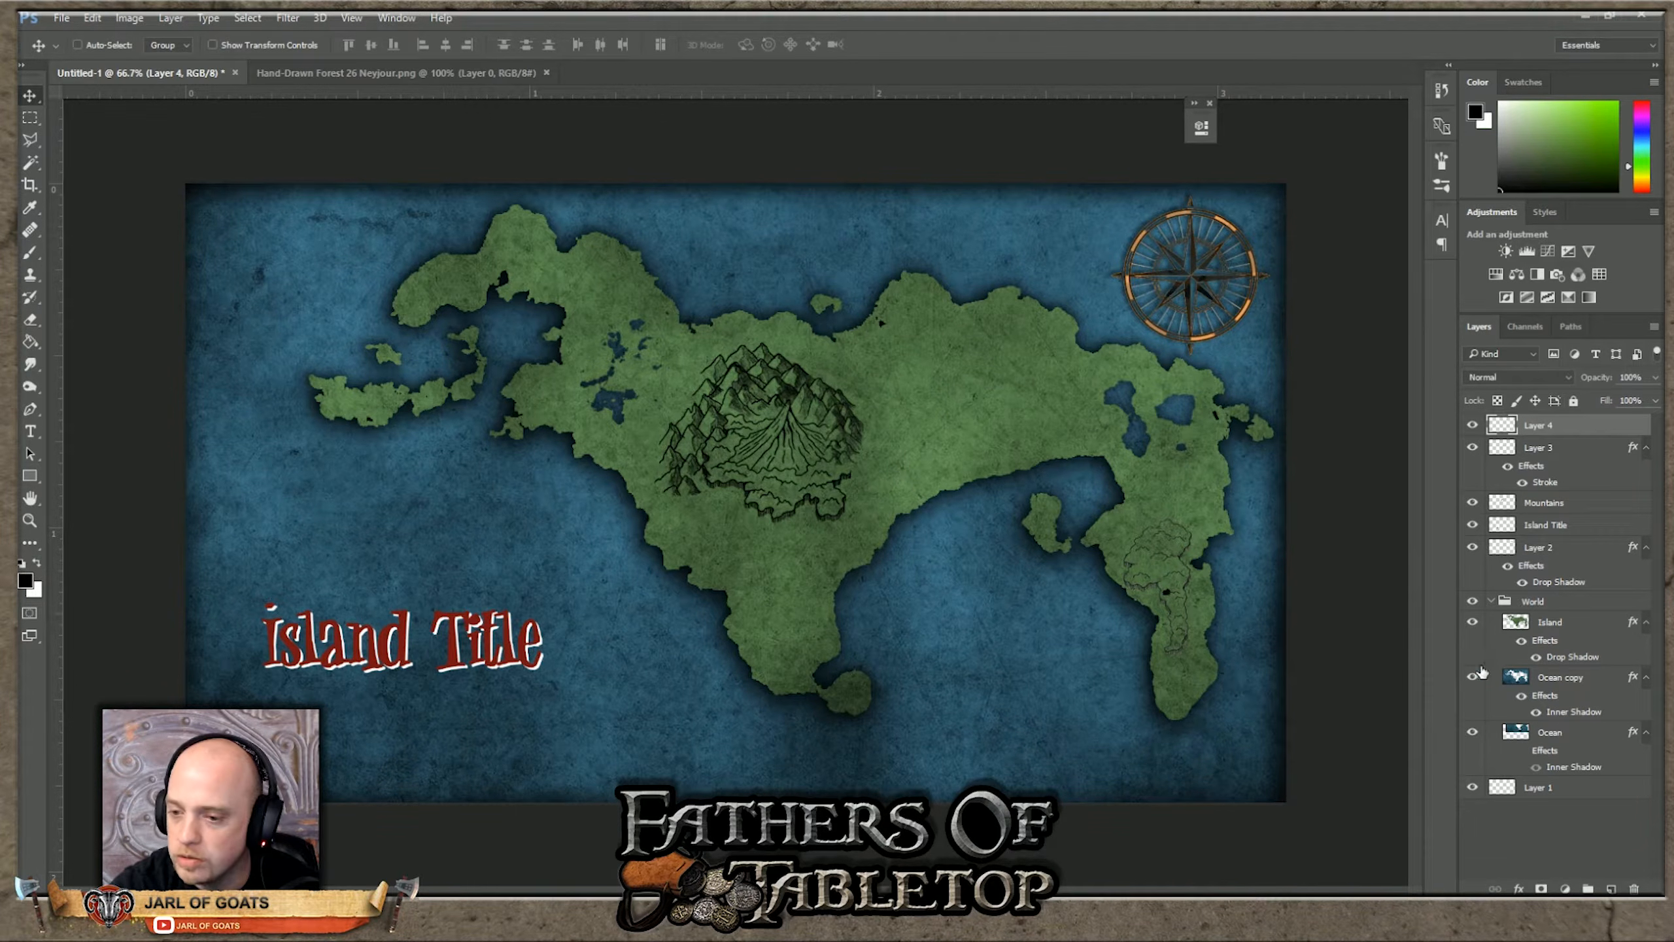
Step: Add a black 2 px inside Stroke effect to the forest on the southeastern peninsula
click(1521, 889)
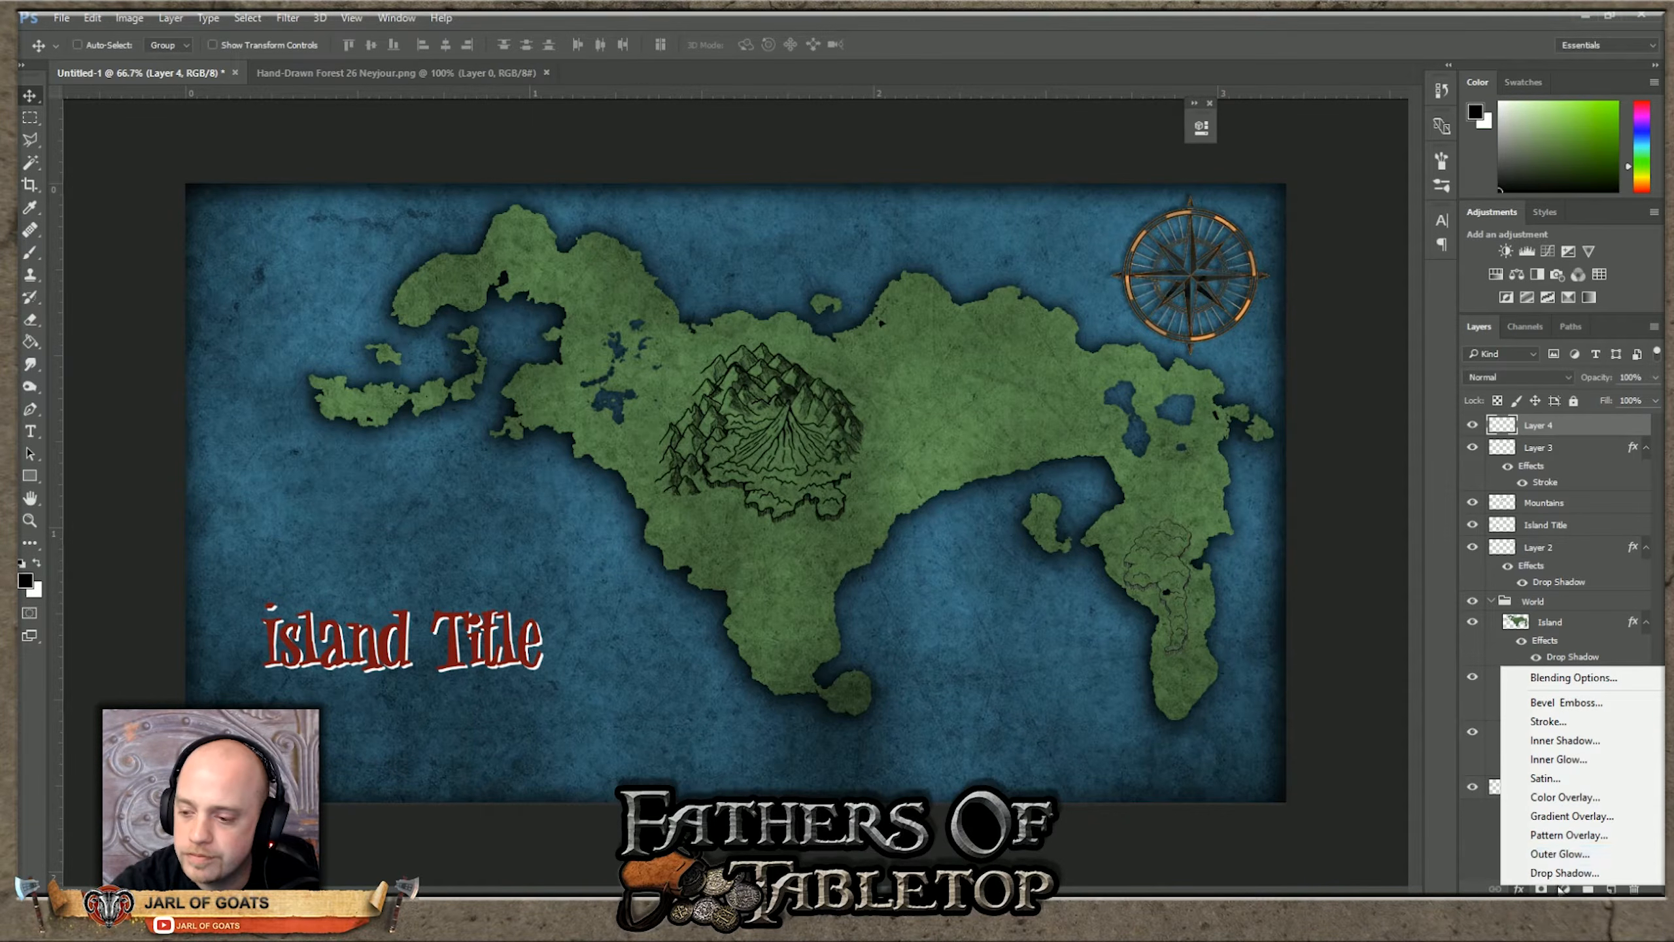
click(1559, 714)
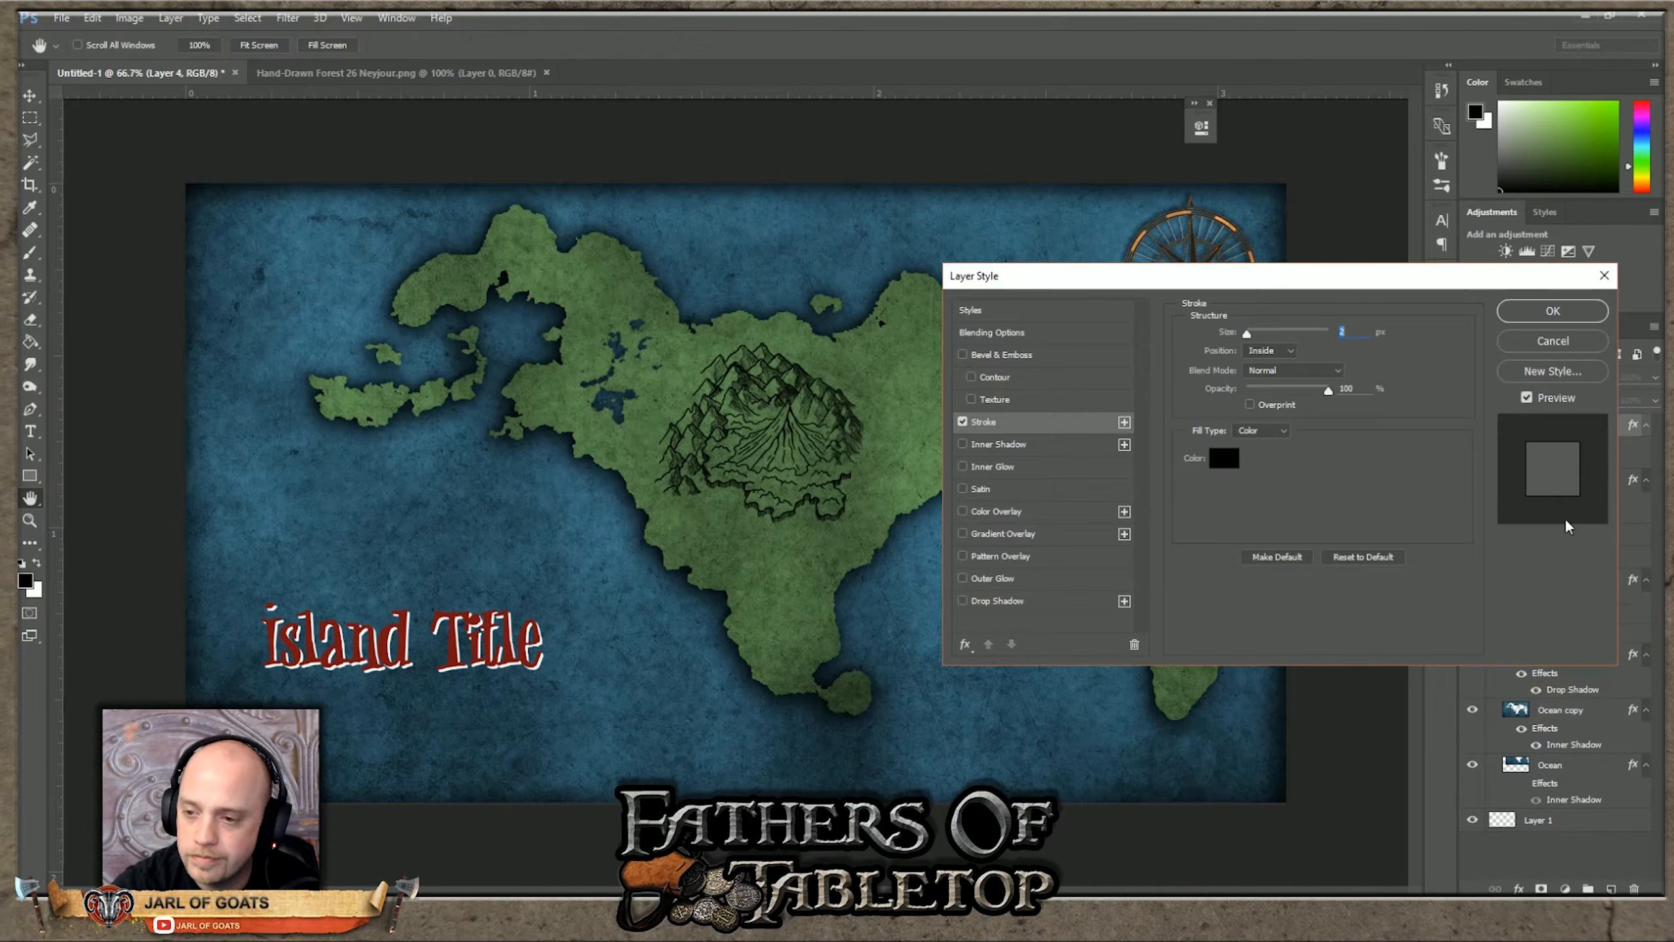
click(1549, 313)
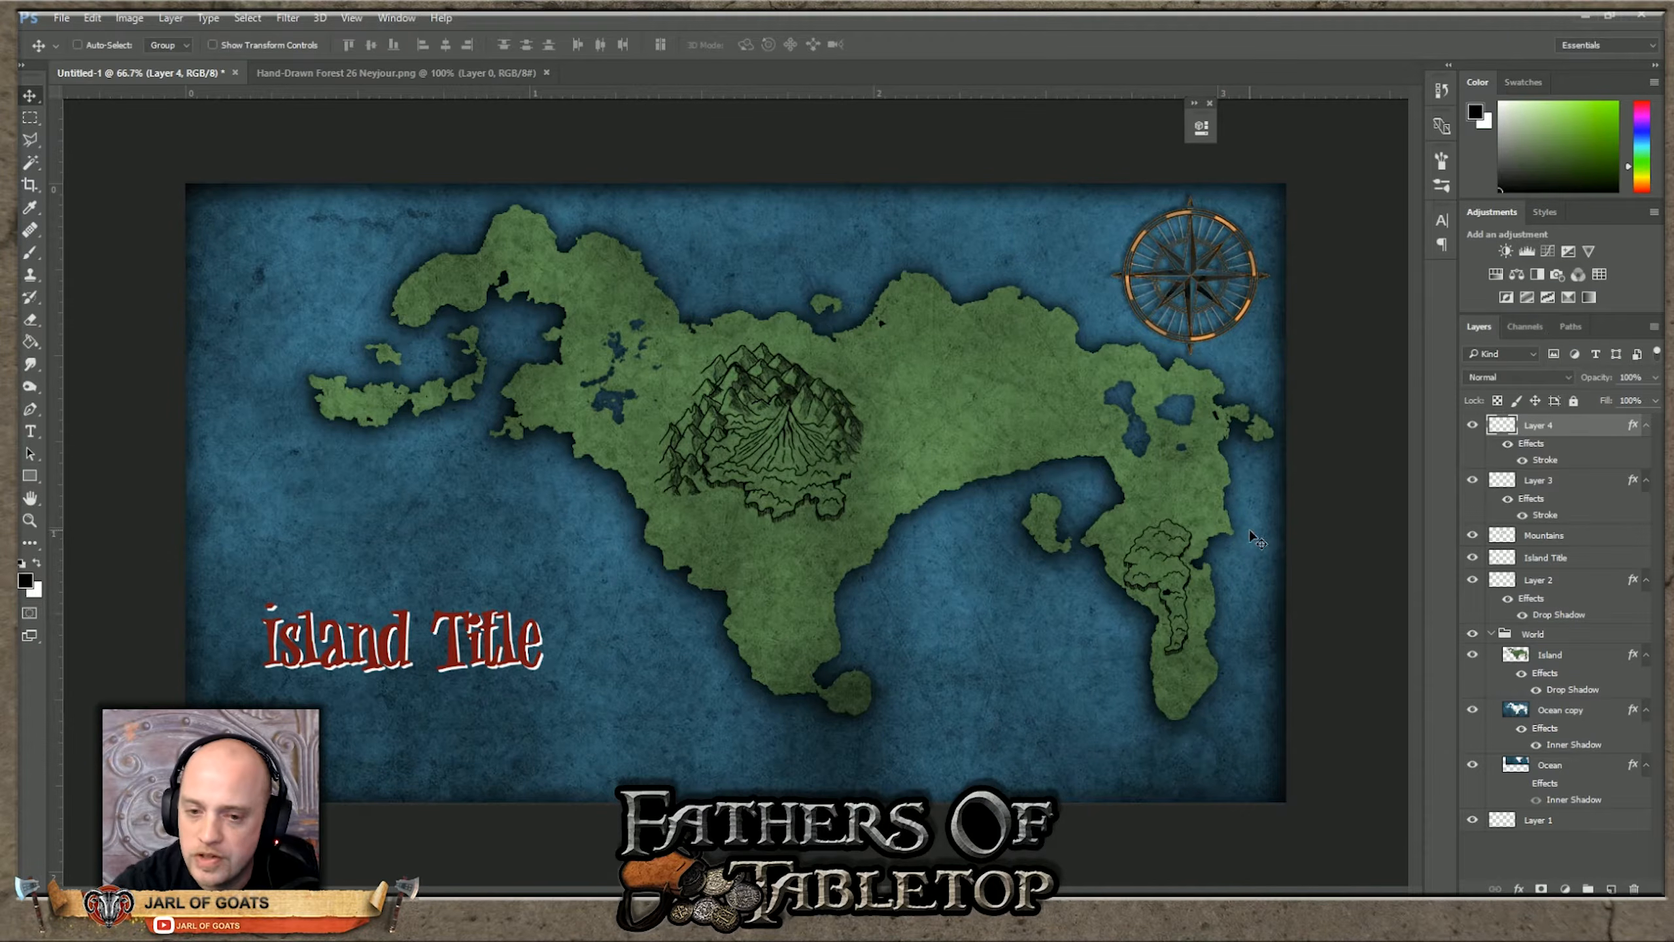
Step: Close the Hand-Drawn Forest 26 image and open Hand-Drawn Forest 23 Neyjour from the same folder
click(344, 68)
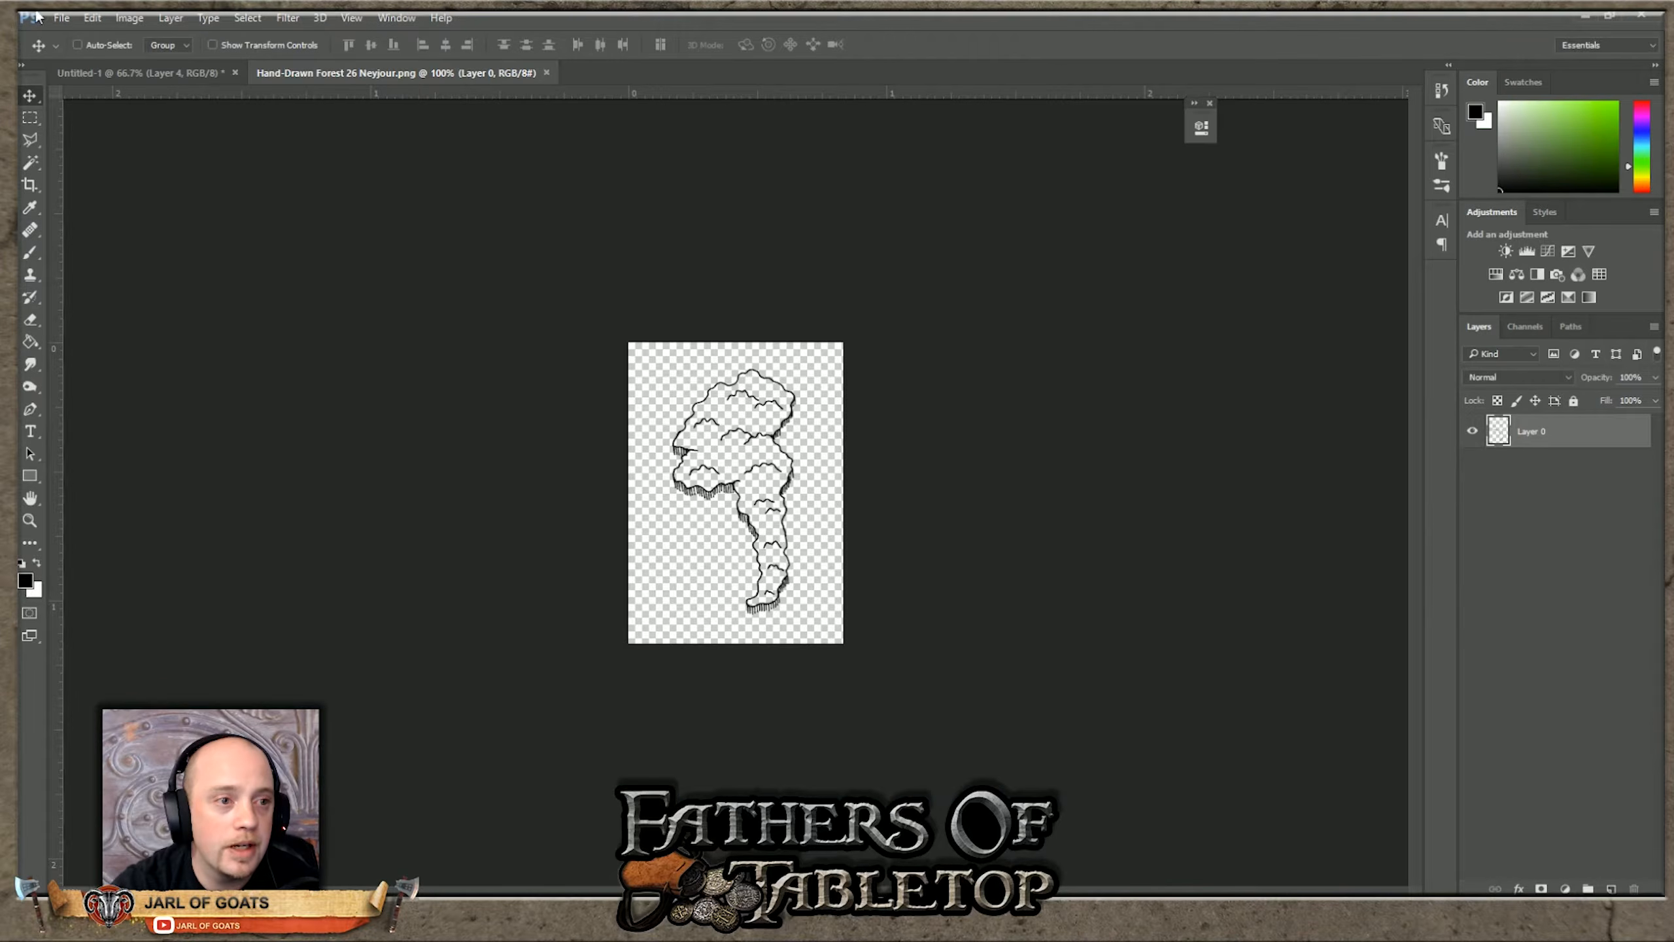
click(546, 73)
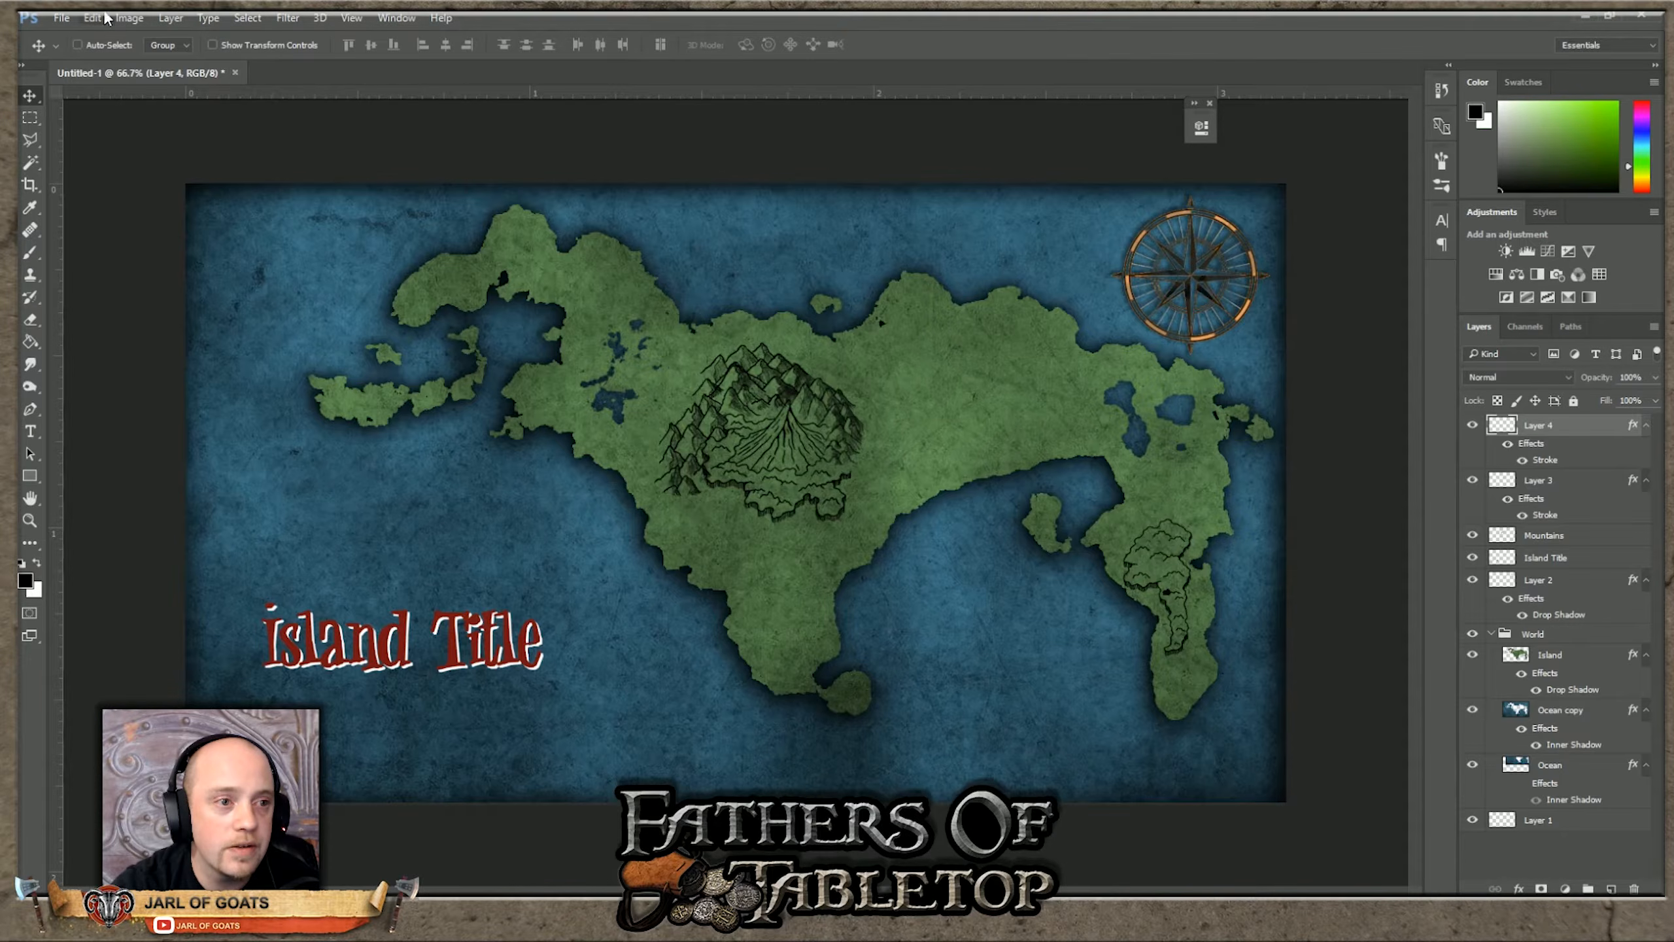
click(62, 18)
click(79, 53)
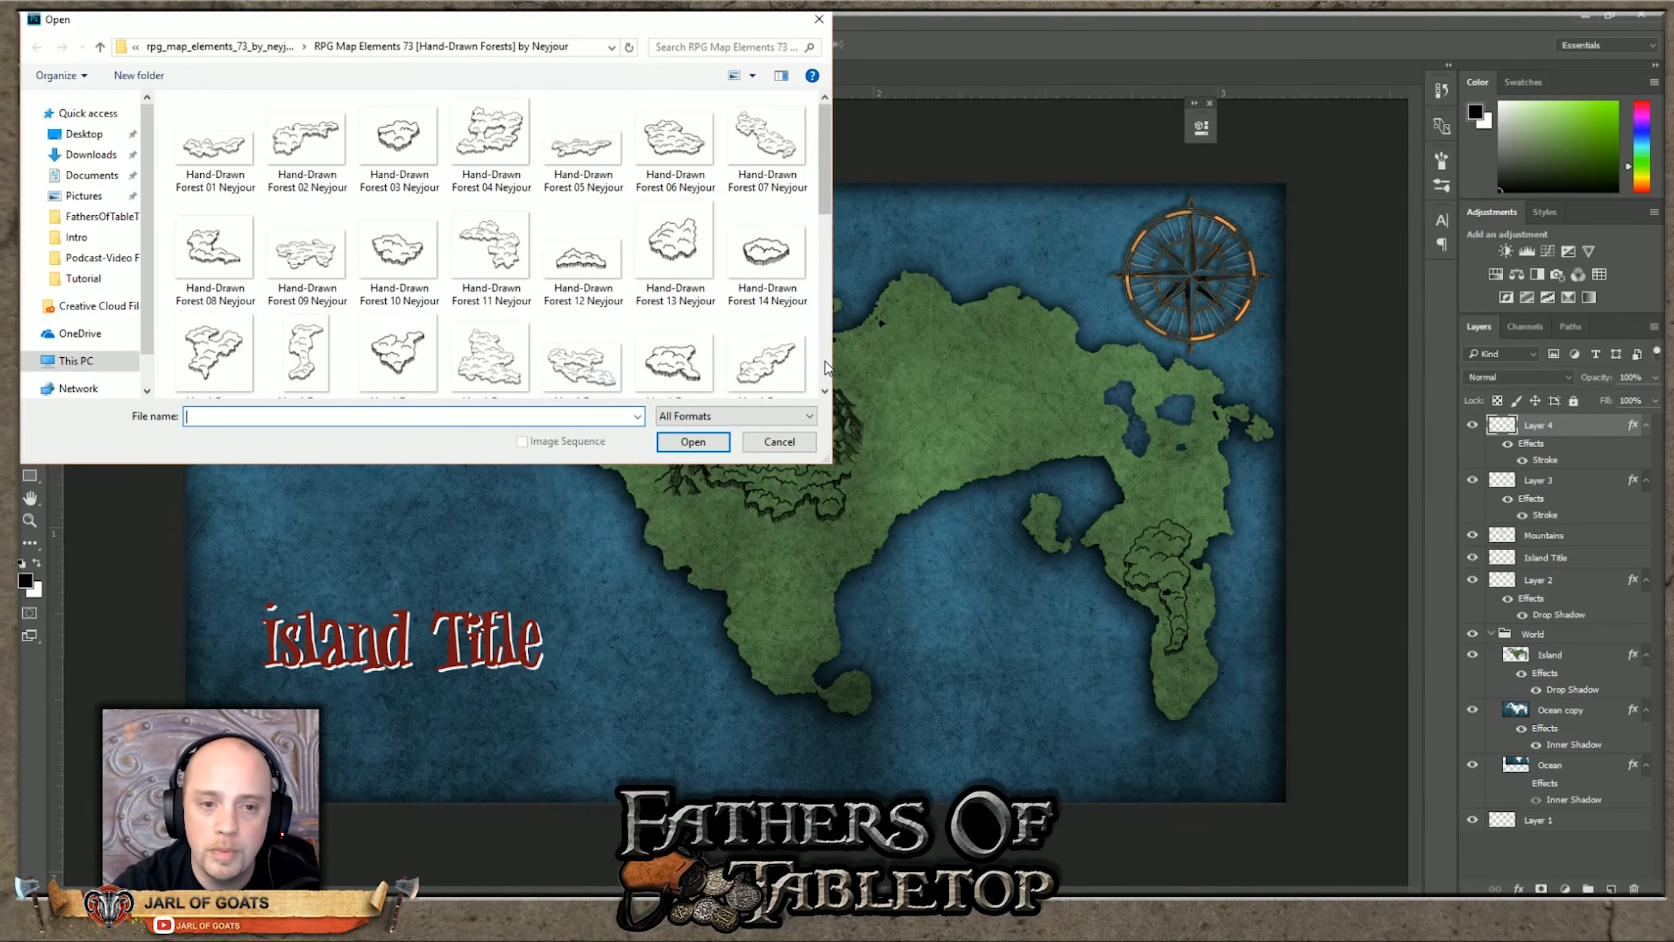
scroll(675, 278, down, 1)
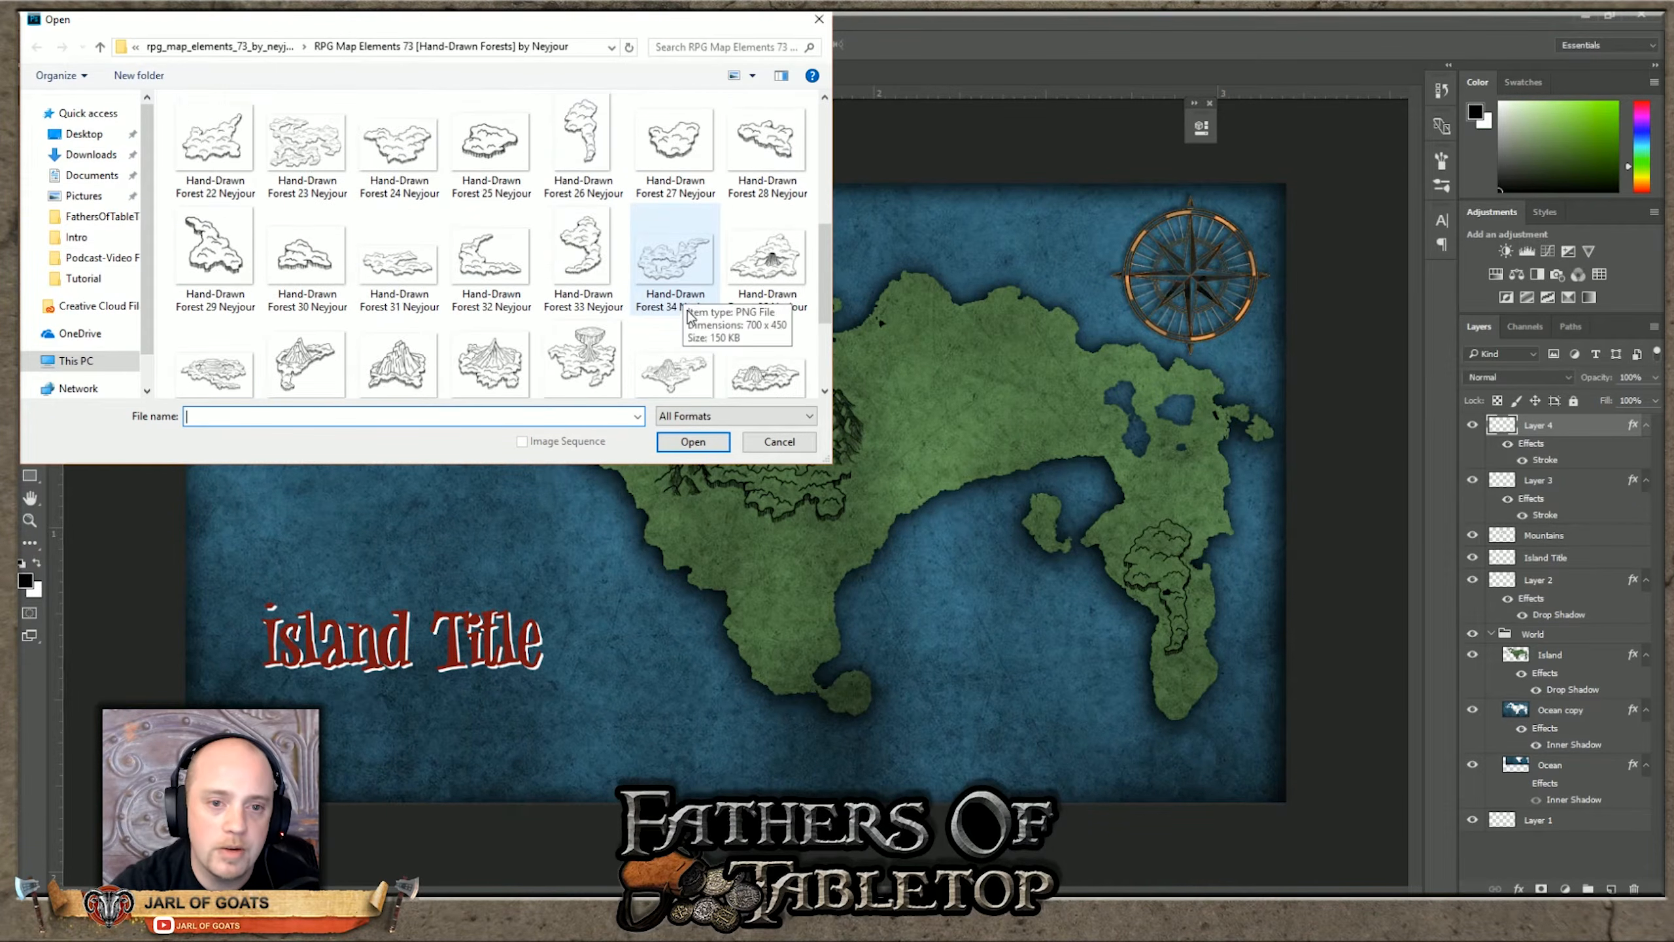
click(307, 259)
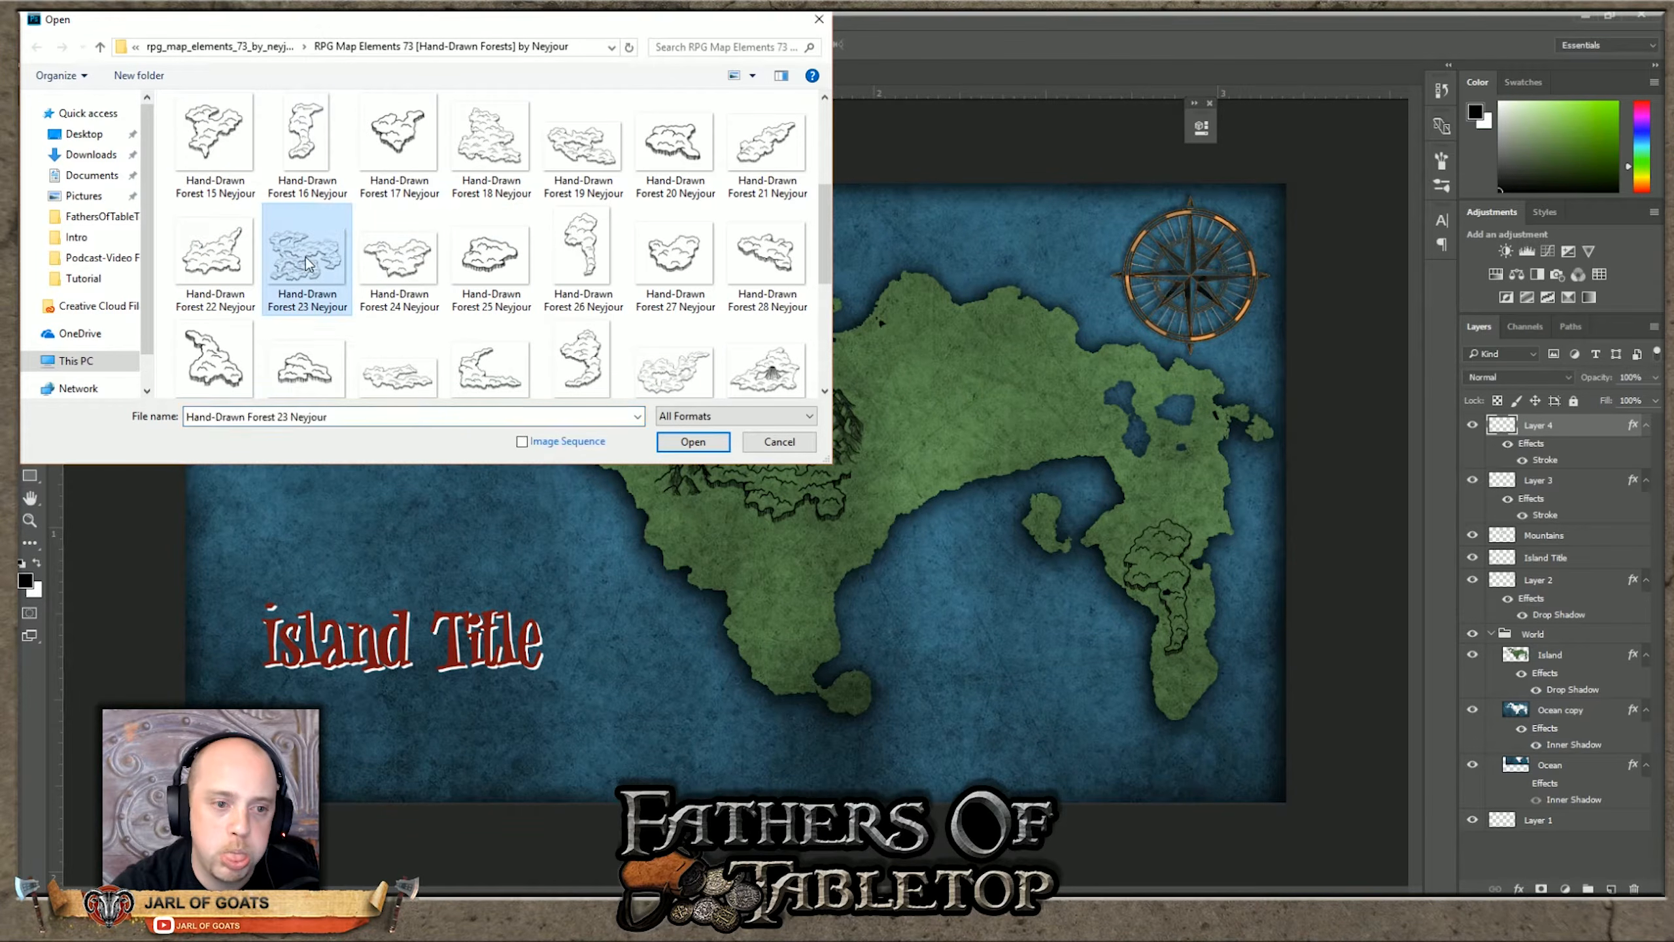
click(724, 441)
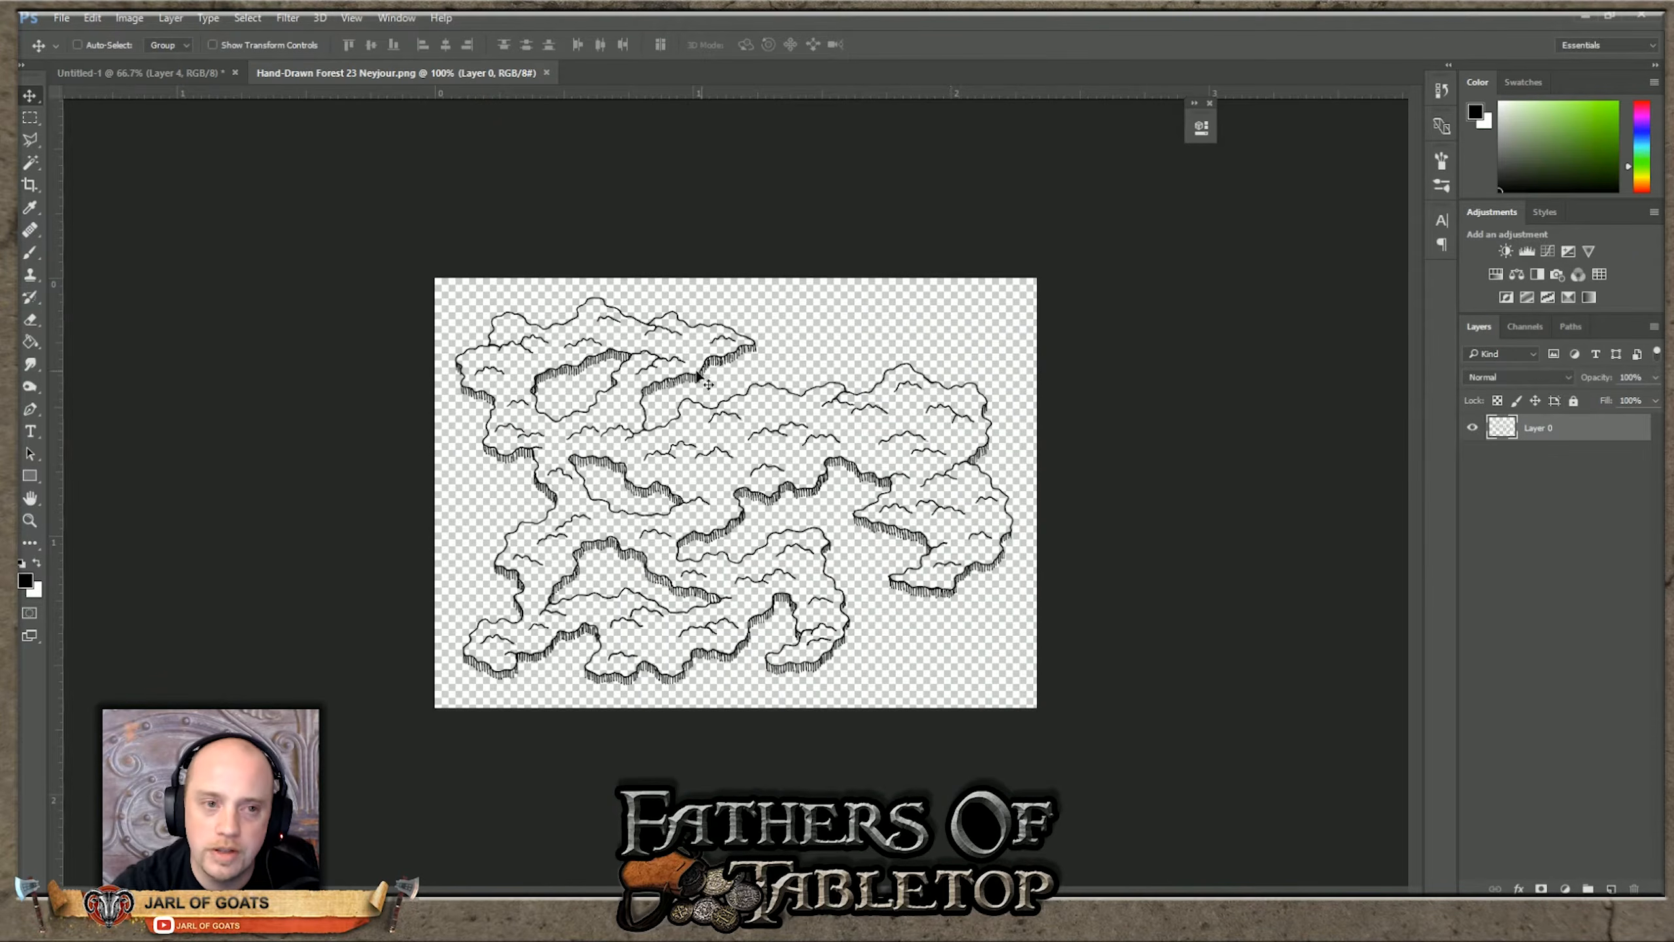
Step: Bring the Forest 23 drawing into the island map, scale it to about 50% and place it just east of the mountains
drag(739, 445, 917, 393)
drag(777, 548, 1048, 428)
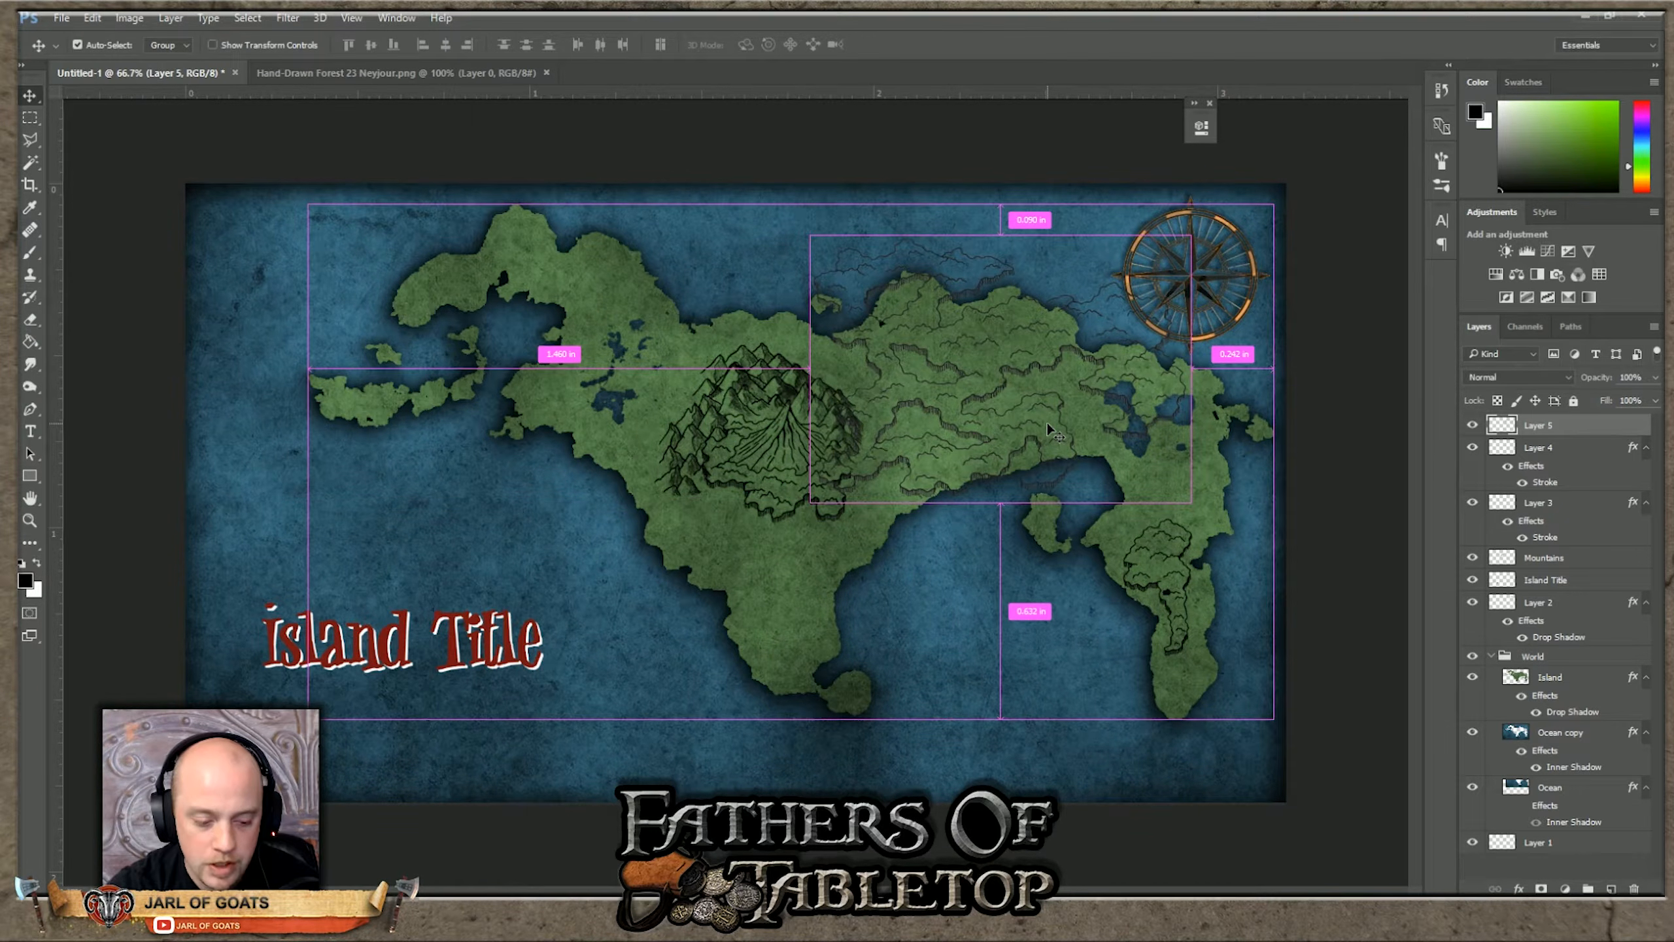
key(ctrl+t)
drag(1191, 235, 1112, 323)
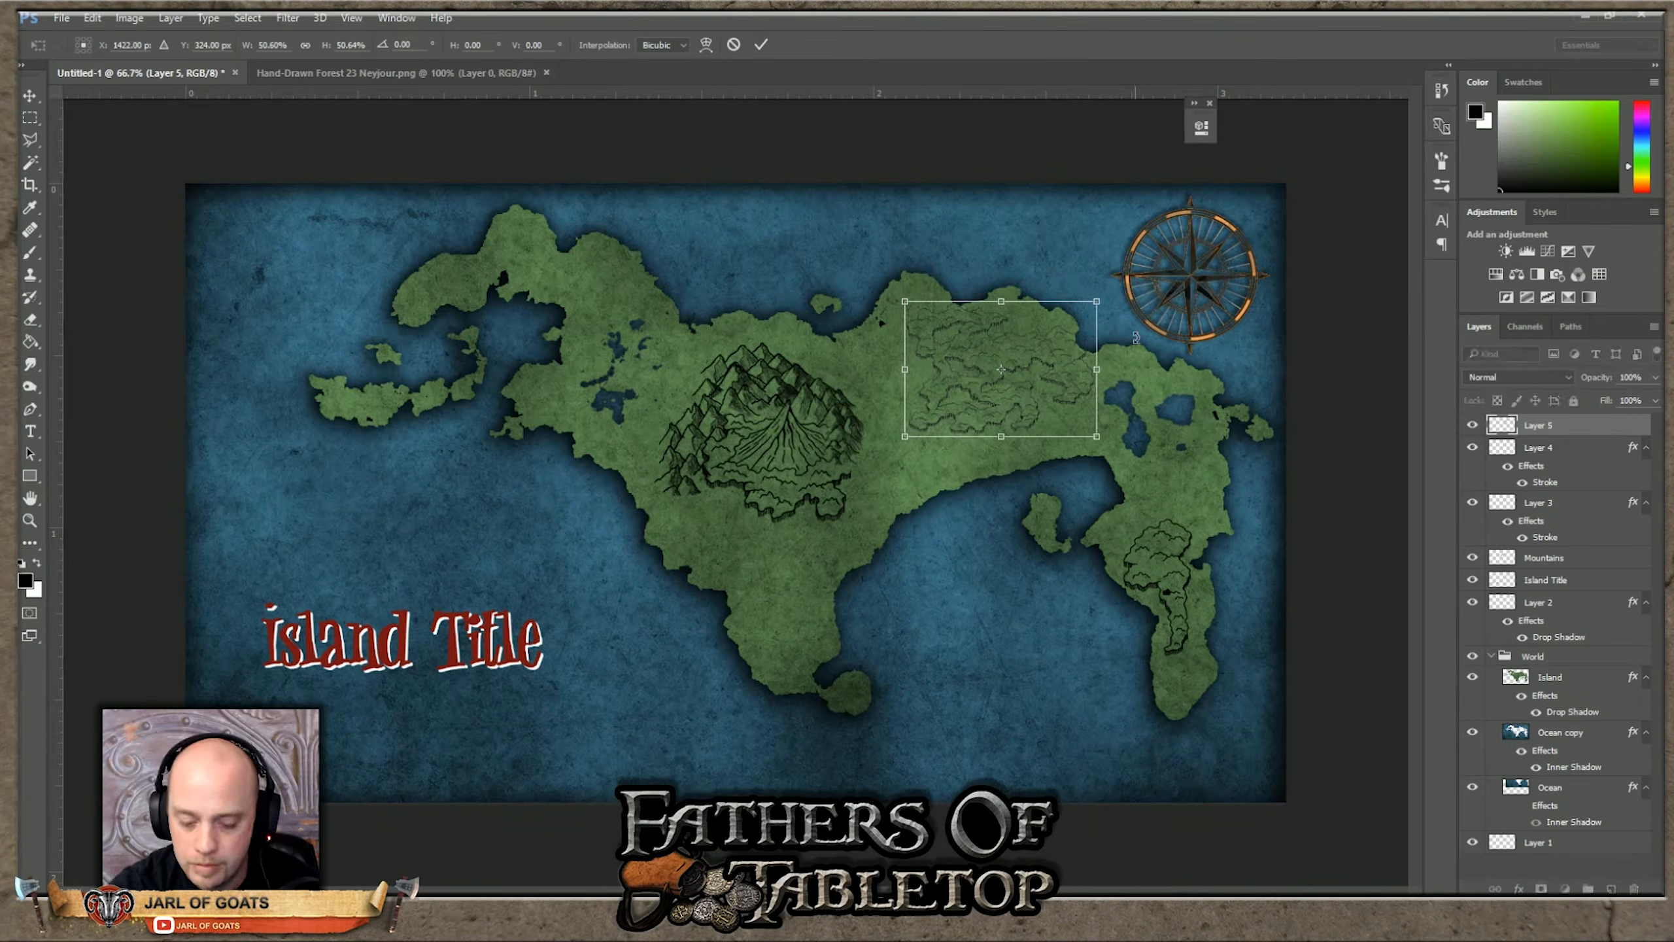
key(Return)
drag(1017, 376, 996, 391)
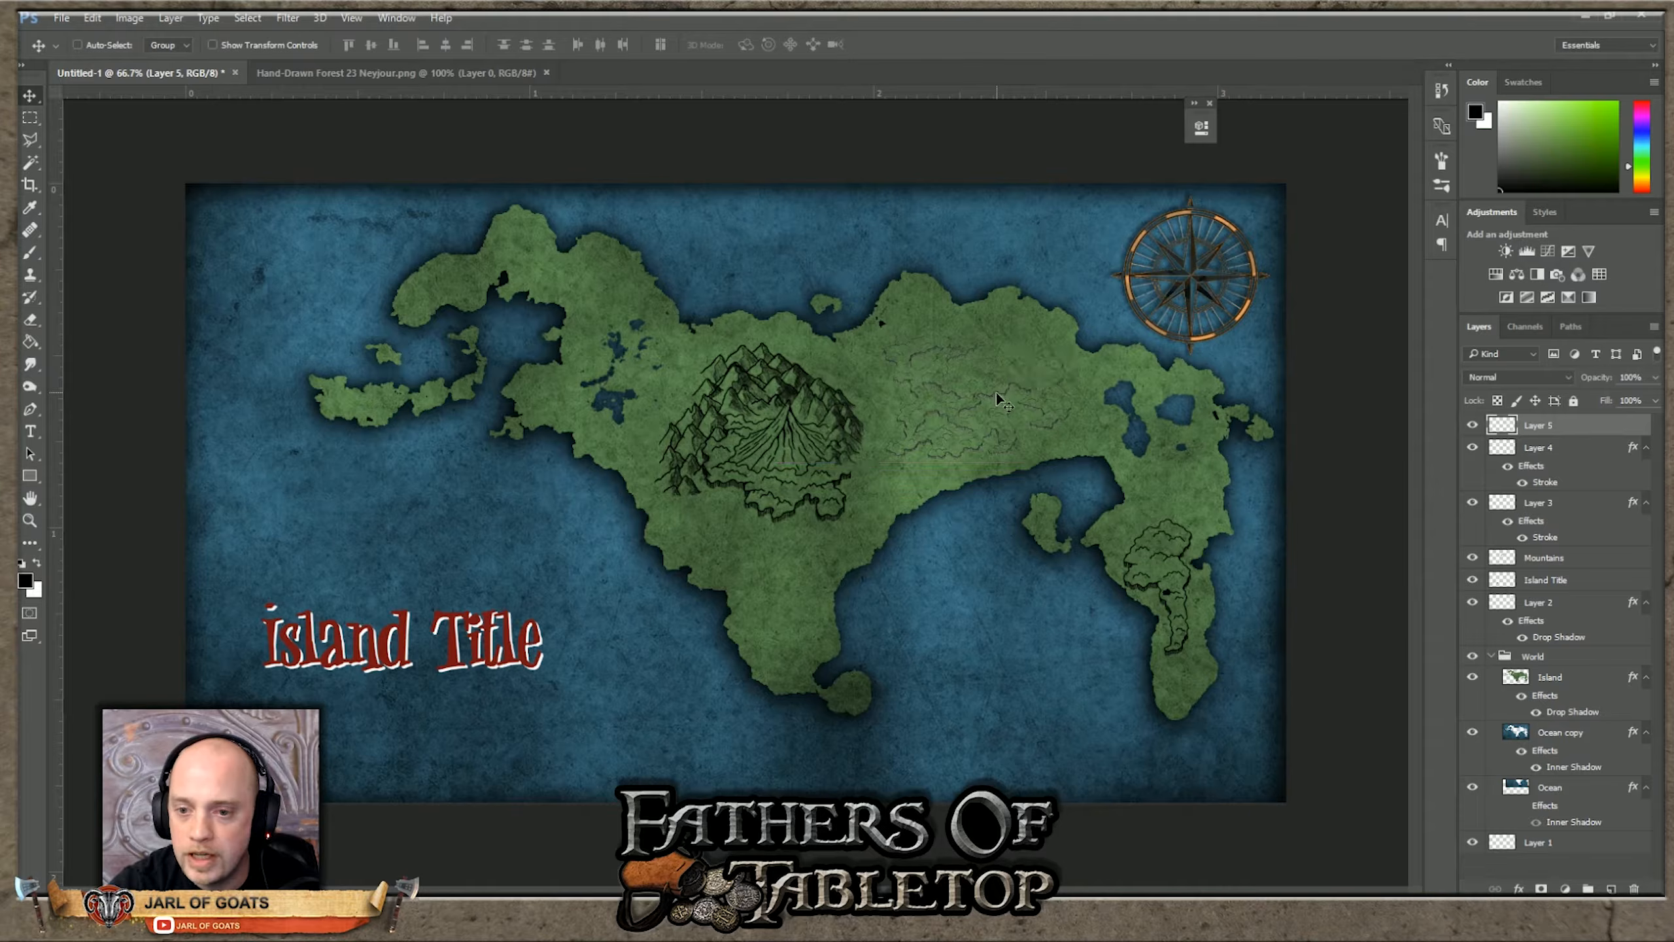
Step: Give the large forest east of the mountains a black 2 px inside Stroke effect
click(1523, 891)
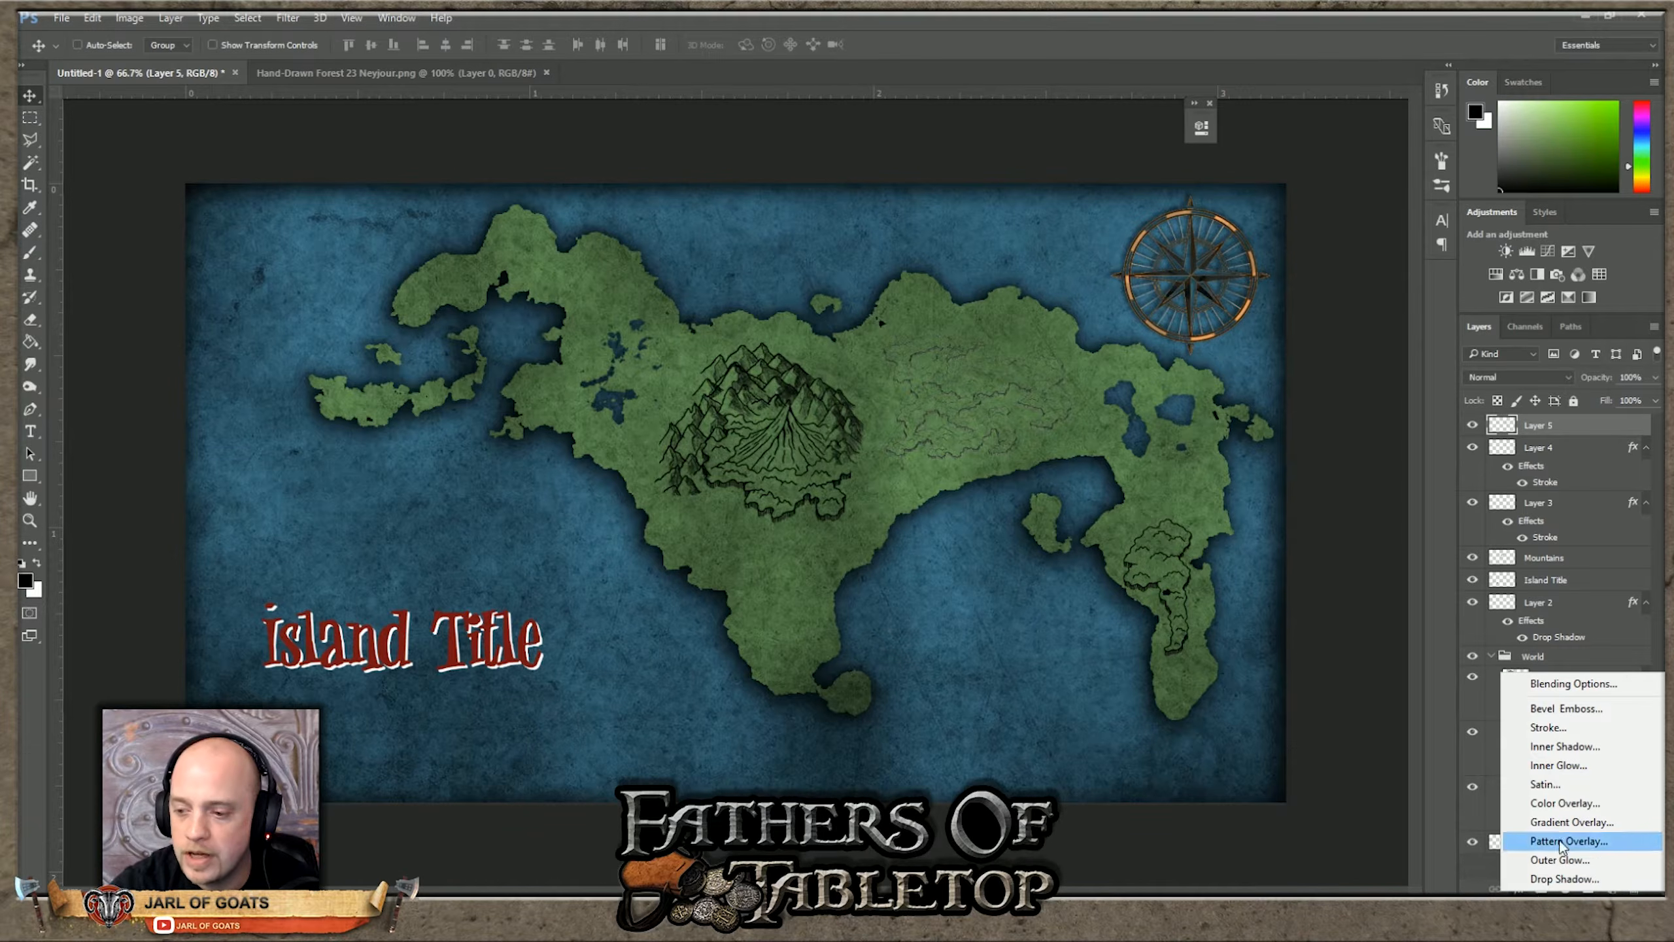
click(1561, 732)
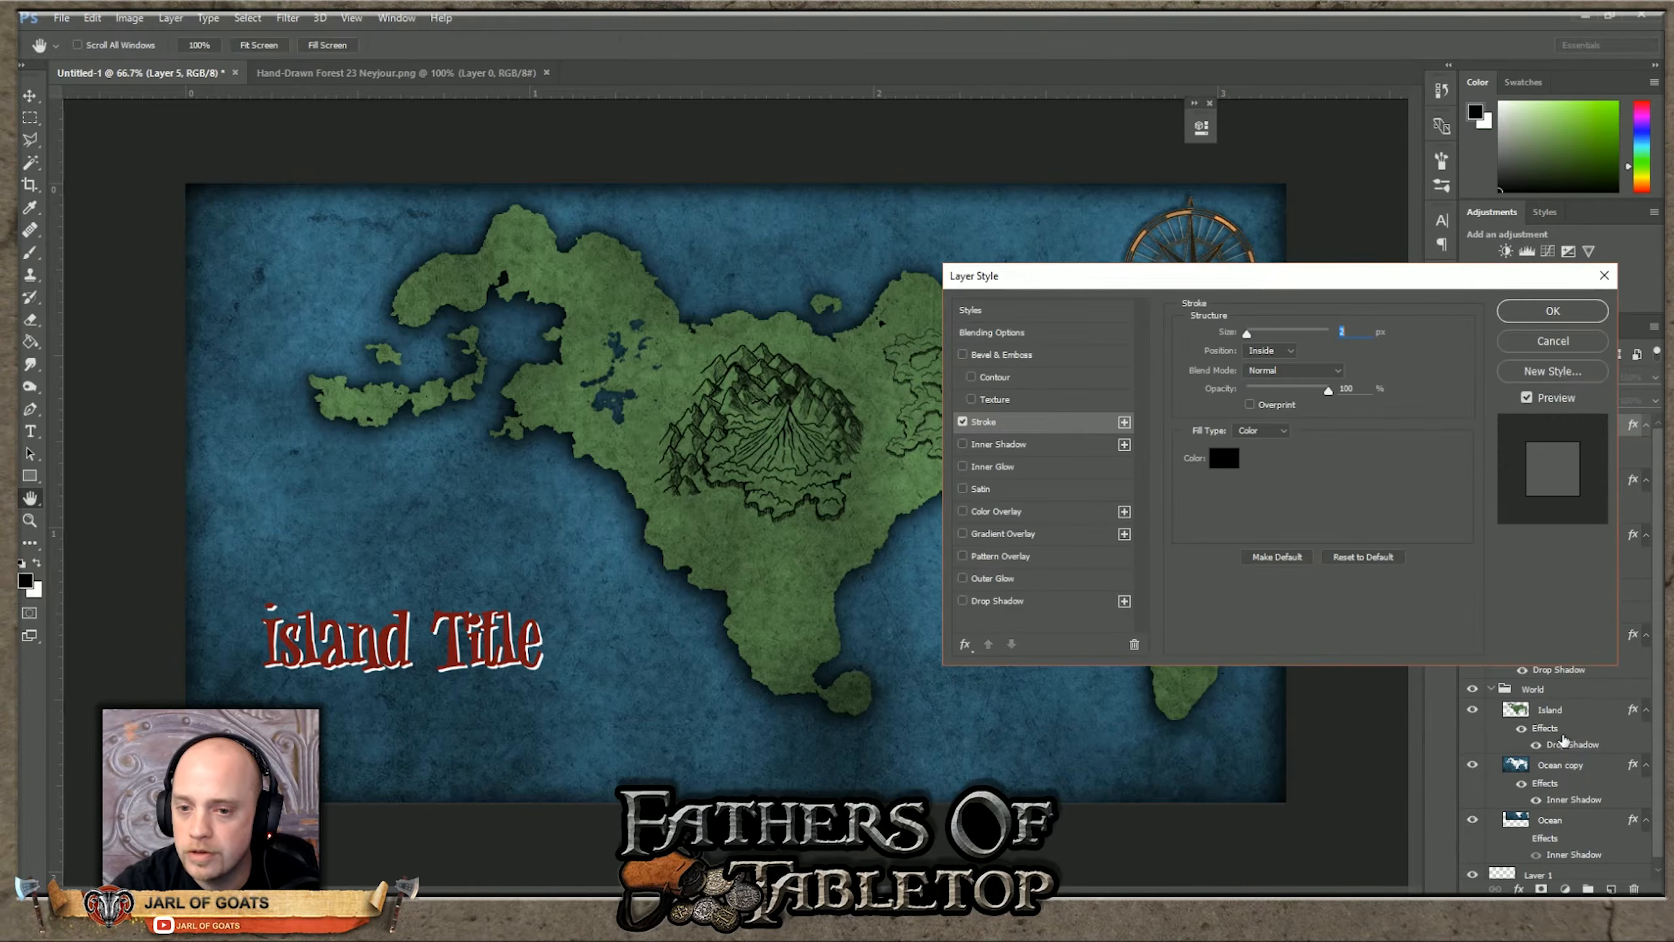
click(1540, 320)
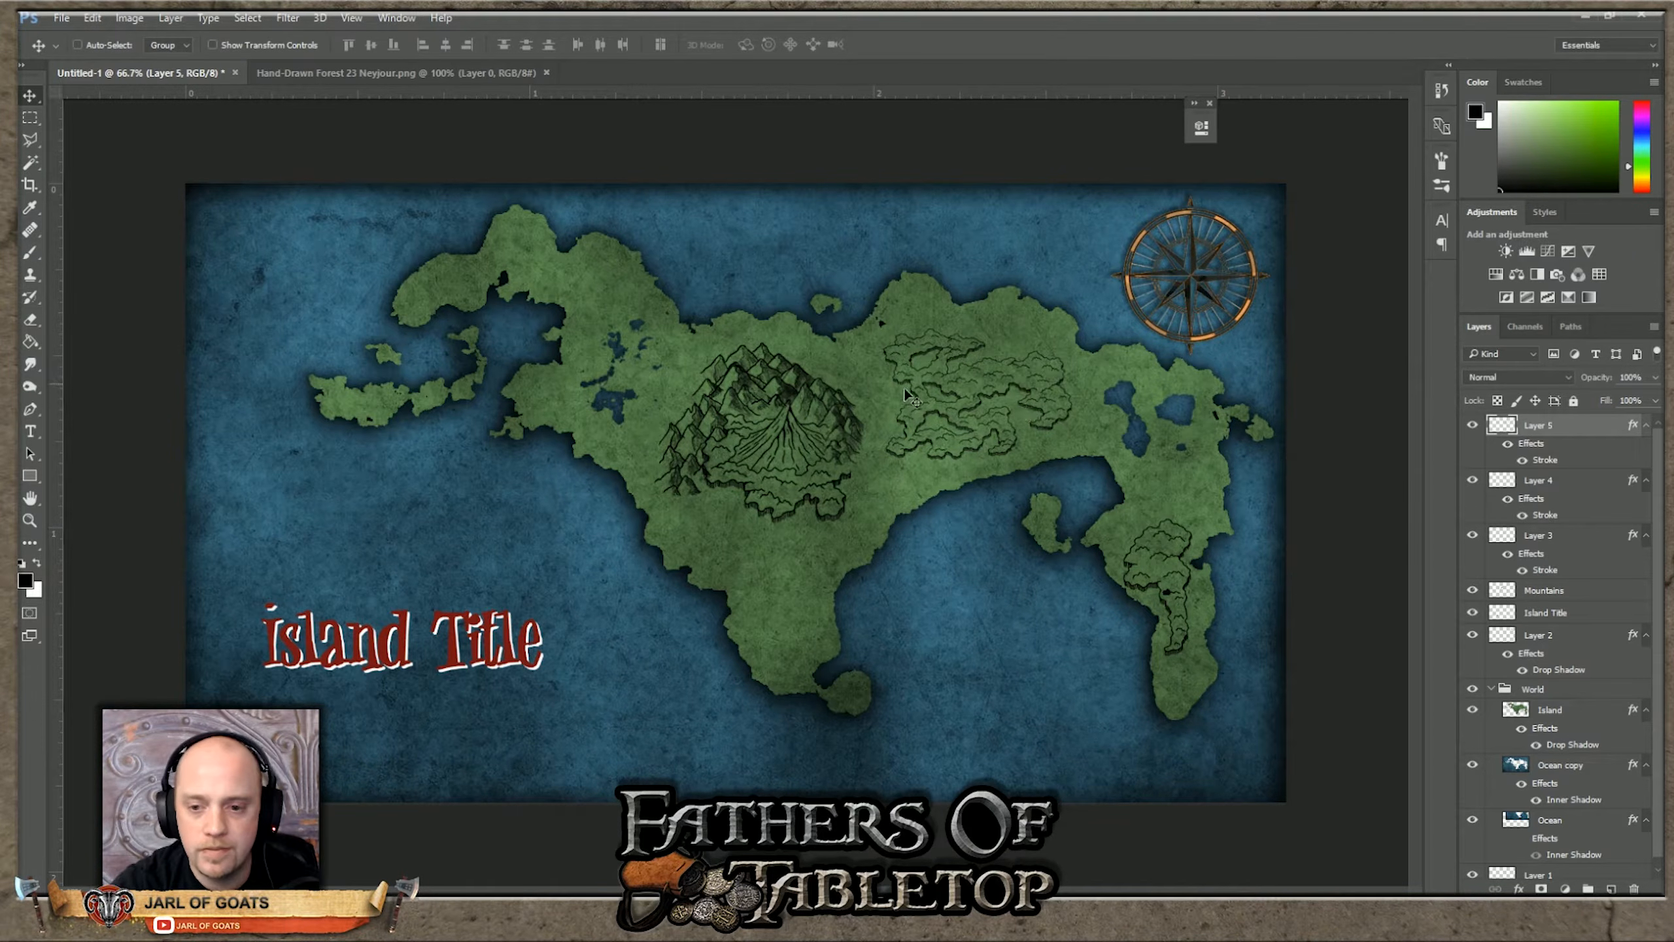
Step: Add a black Drop Shadow to the large forest east of the mountains, with 5 px distance, 5% spread and 7 px size
click(351, 17)
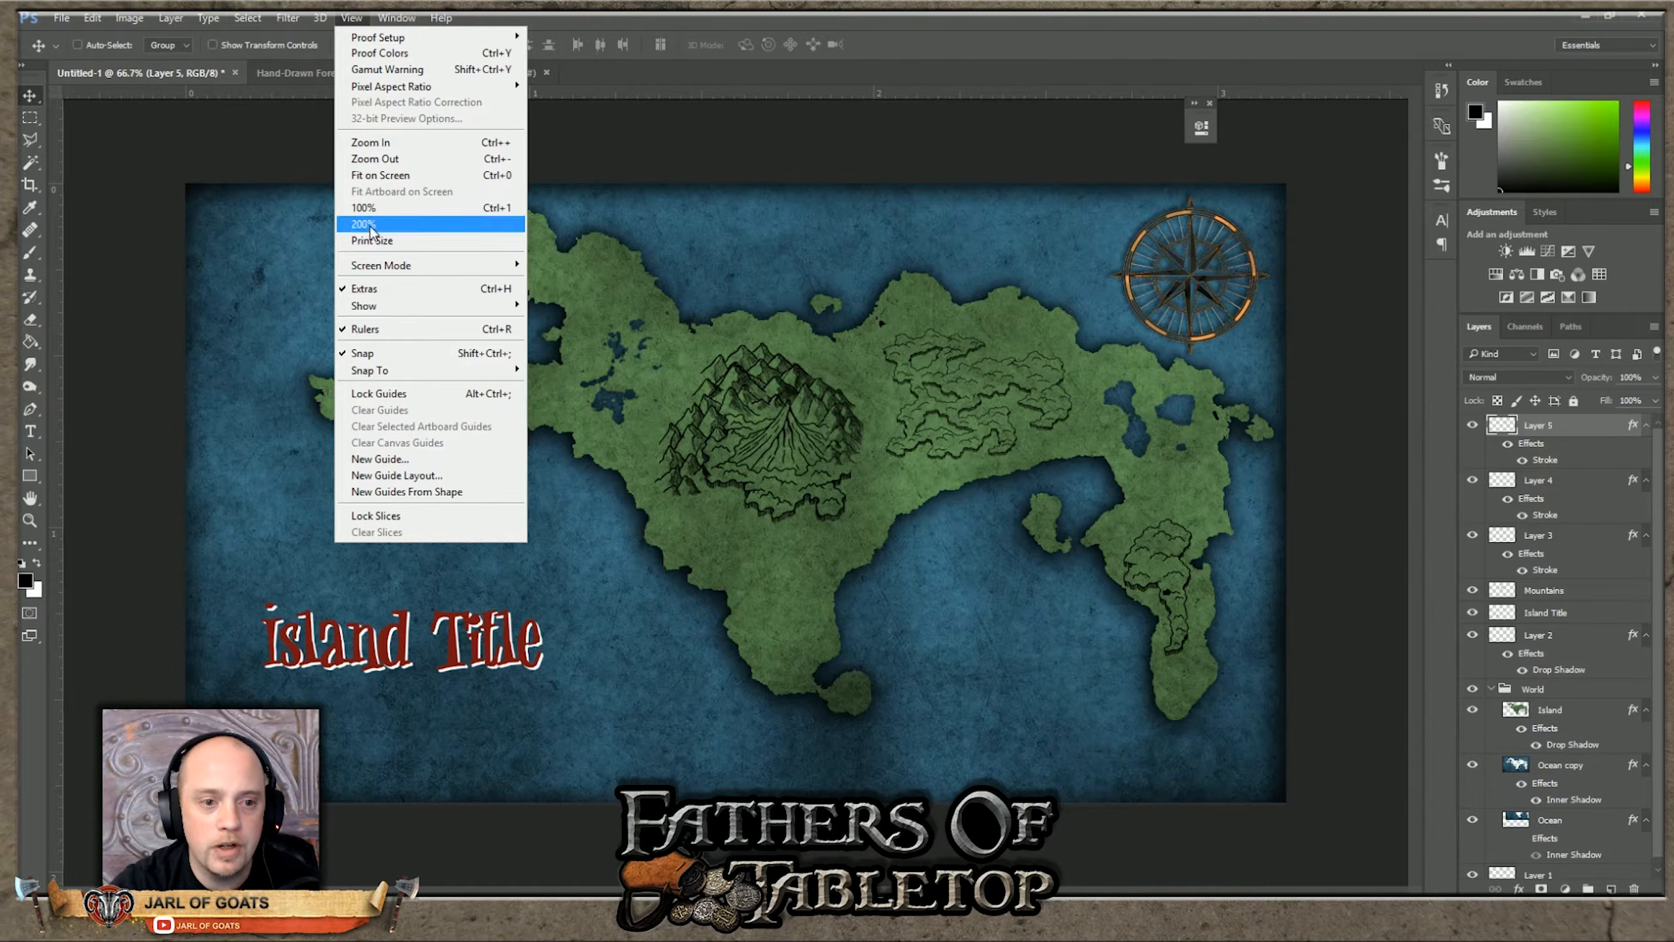
click(378, 218)
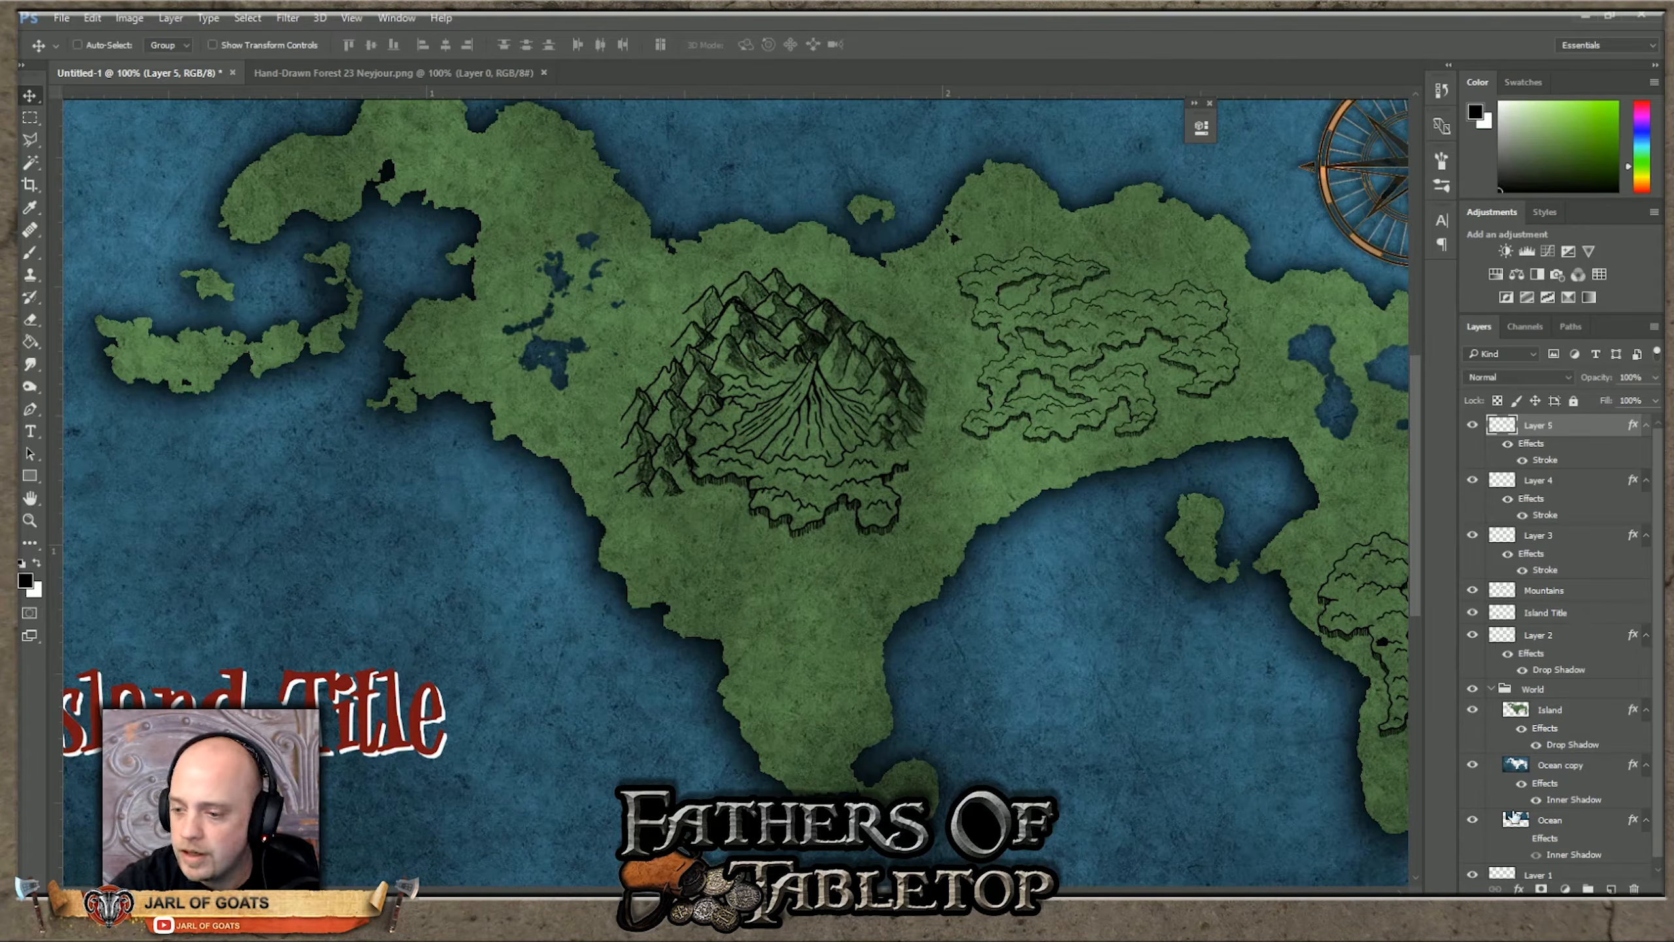
click(1519, 888)
click(1564, 885)
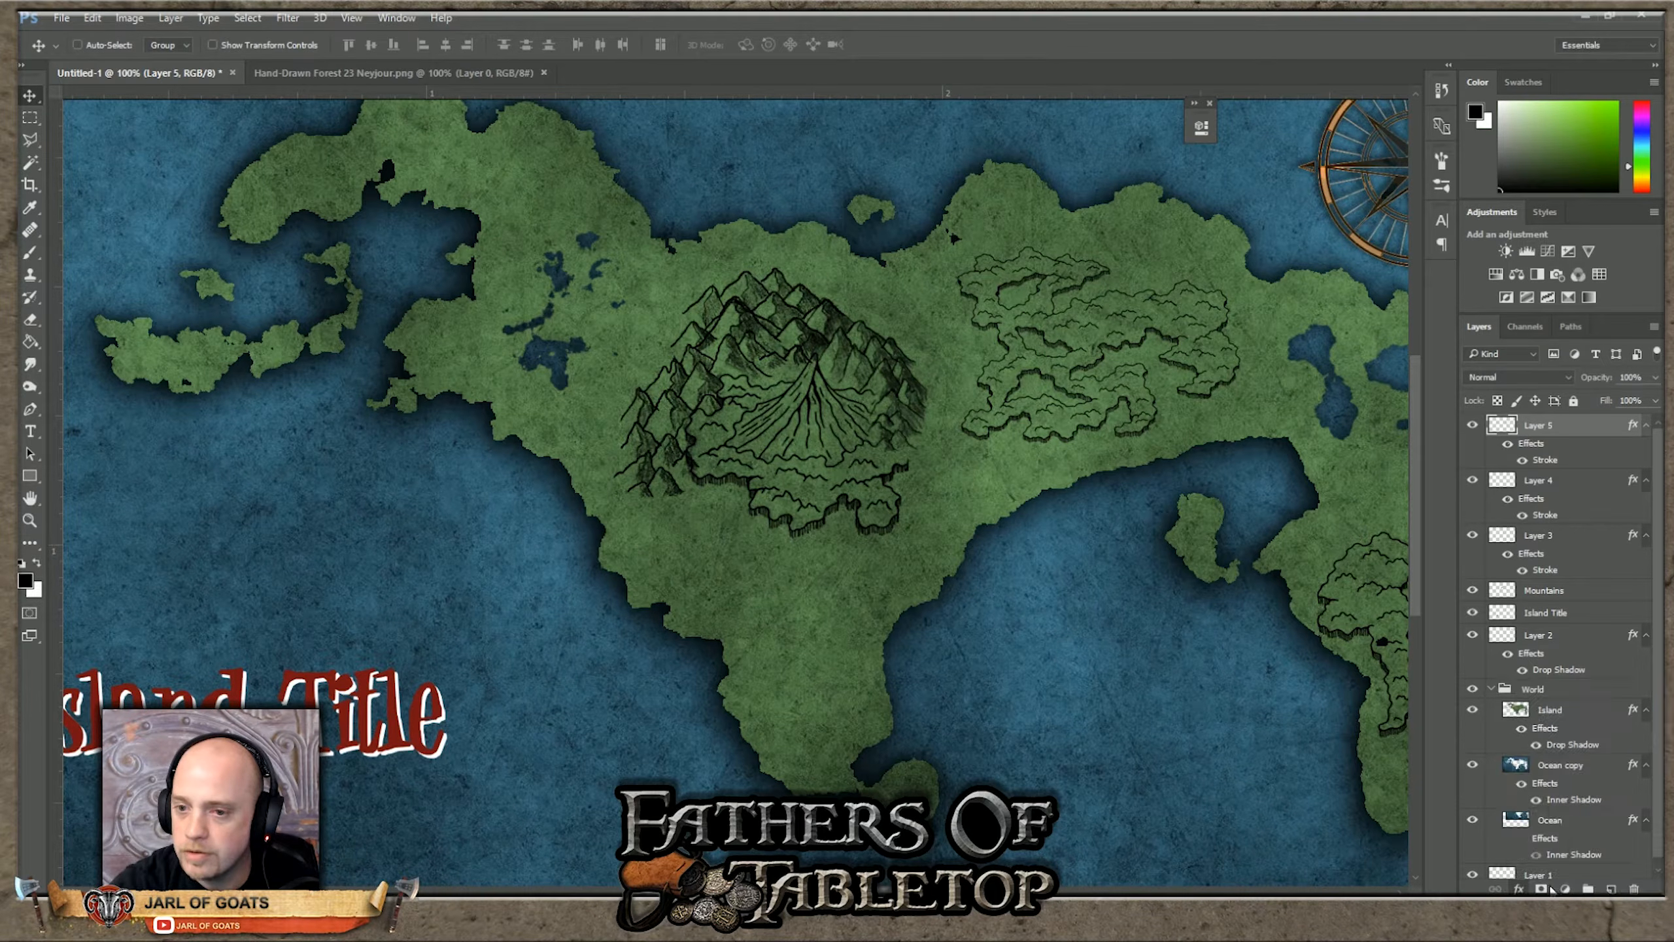
drag(1265, 285, 602, 318)
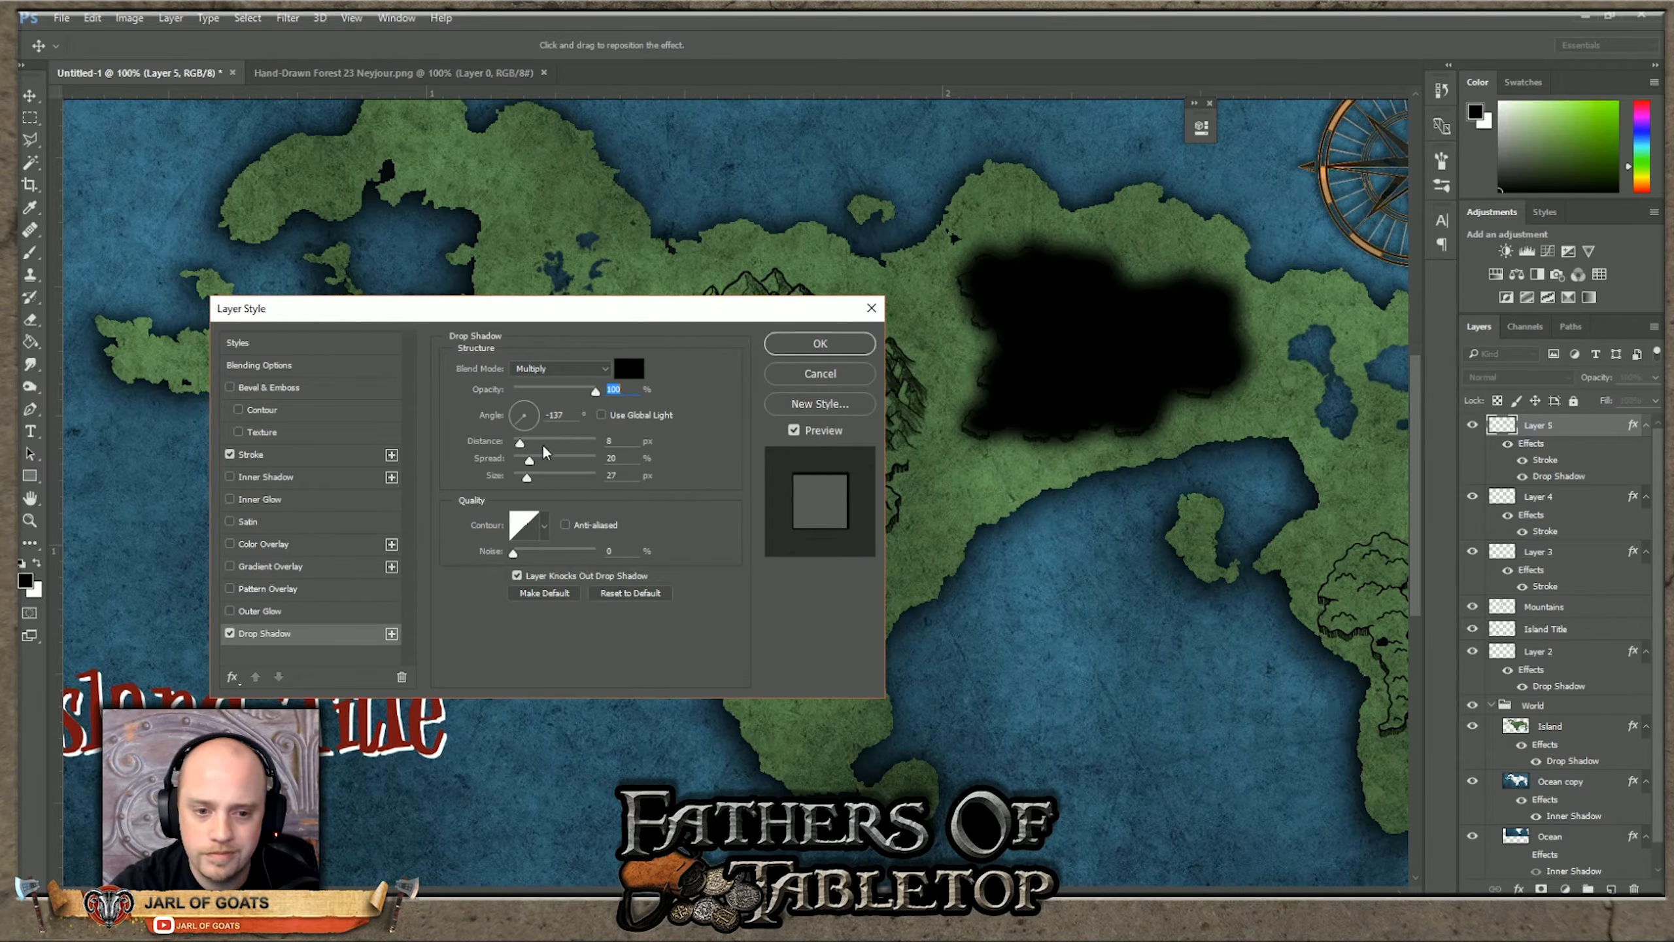
mouse_move(529, 460)
mouse_down()
mouse_move(511, 478)
mouse_move(518, 446)
mouse_up()
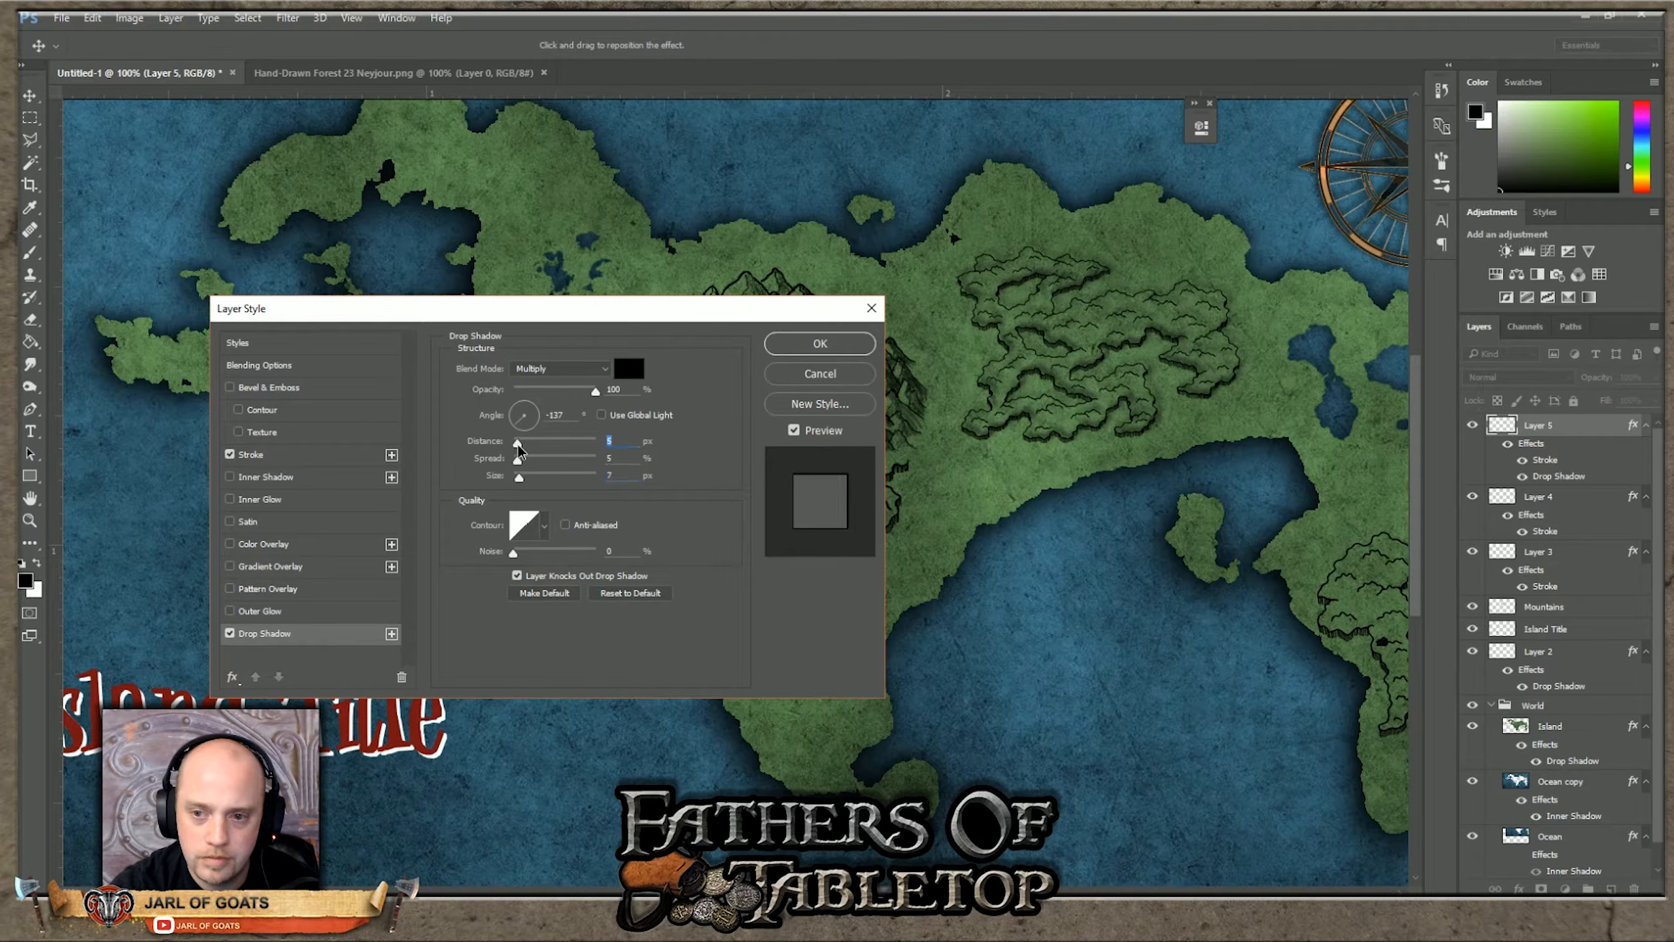
click(820, 343)
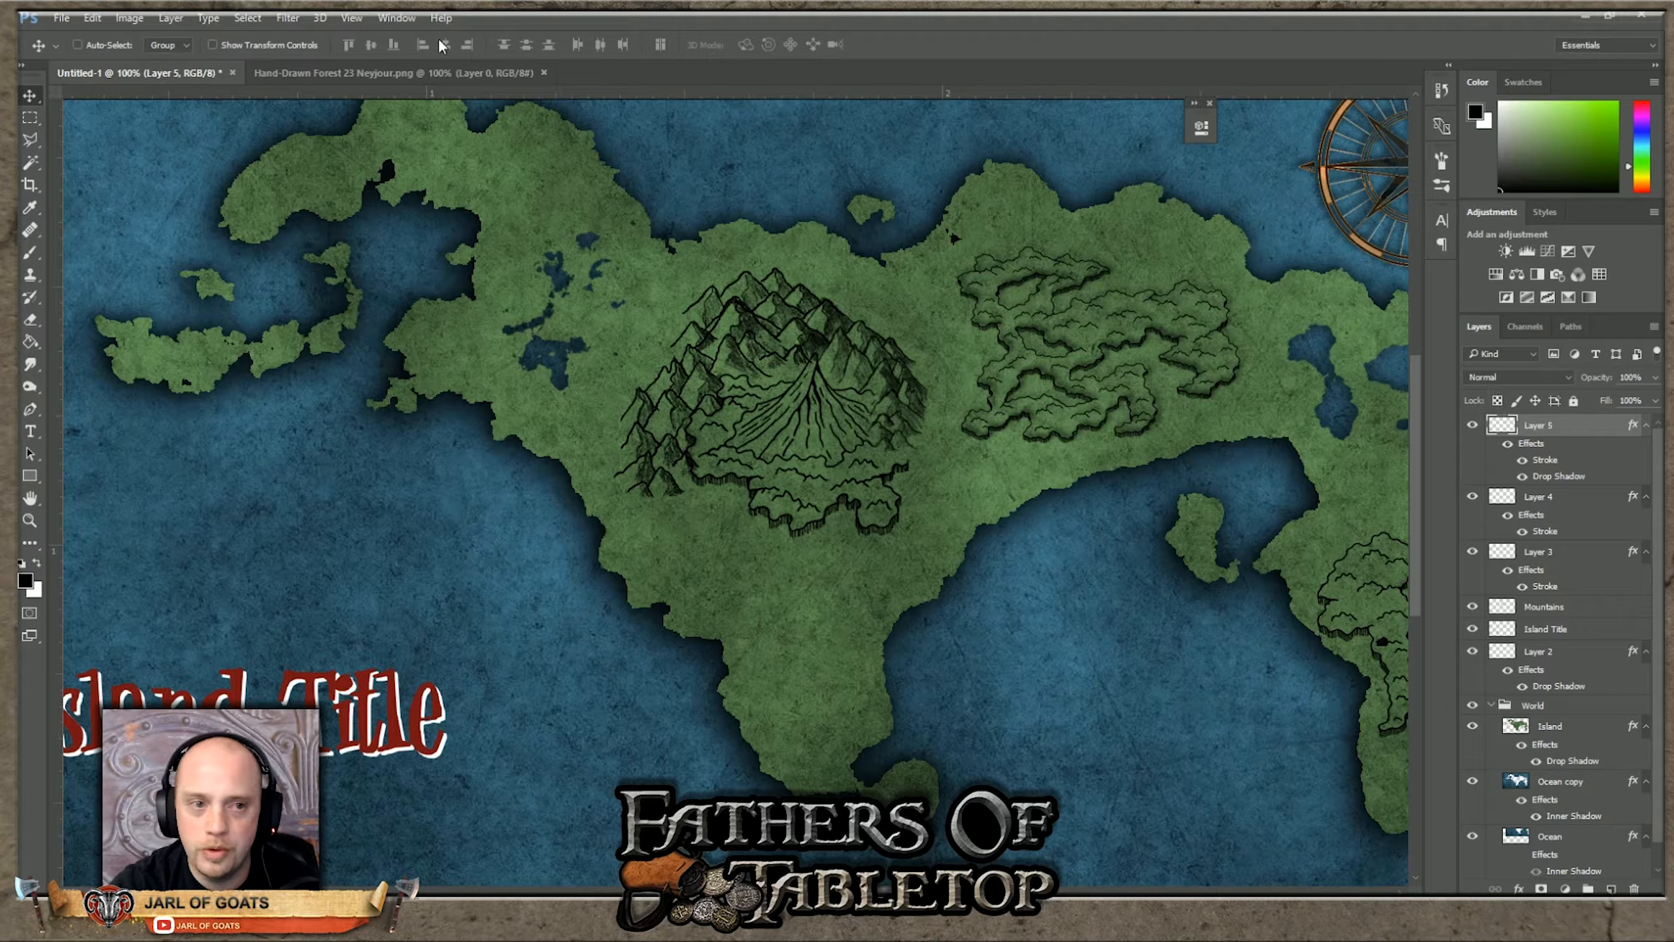
Step: Add a black Drop Shadow to the Mountains layer at 100% opacity with 5 px distance, 5% spread and 7 px size
click(359, 14)
click(382, 170)
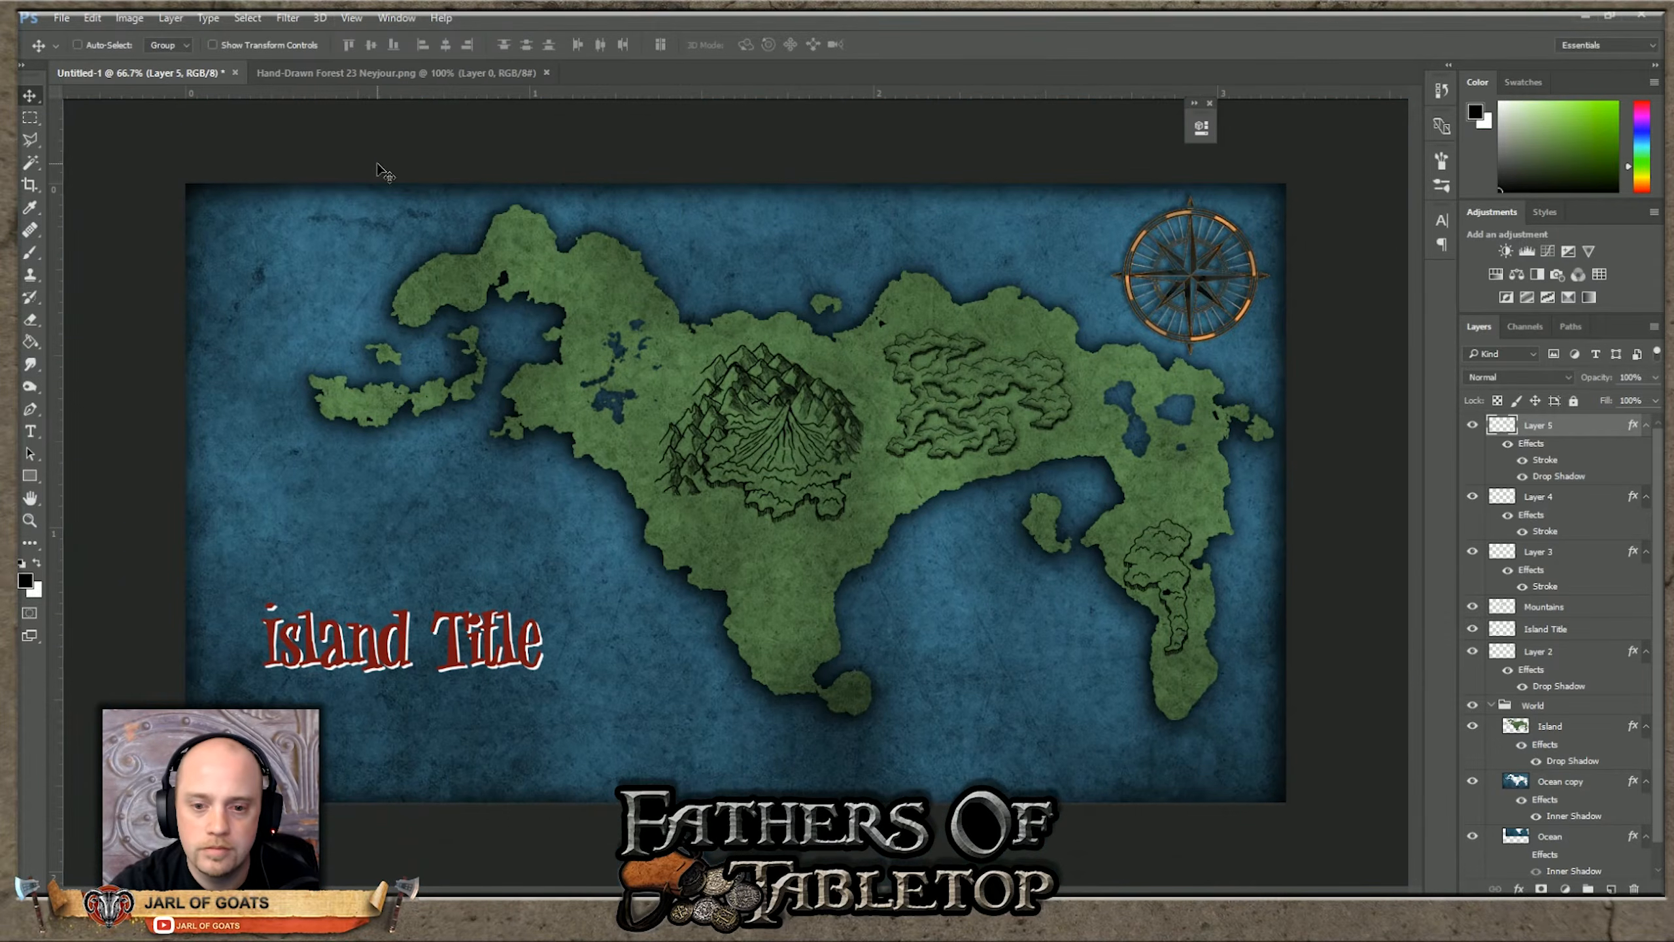
click(1548, 497)
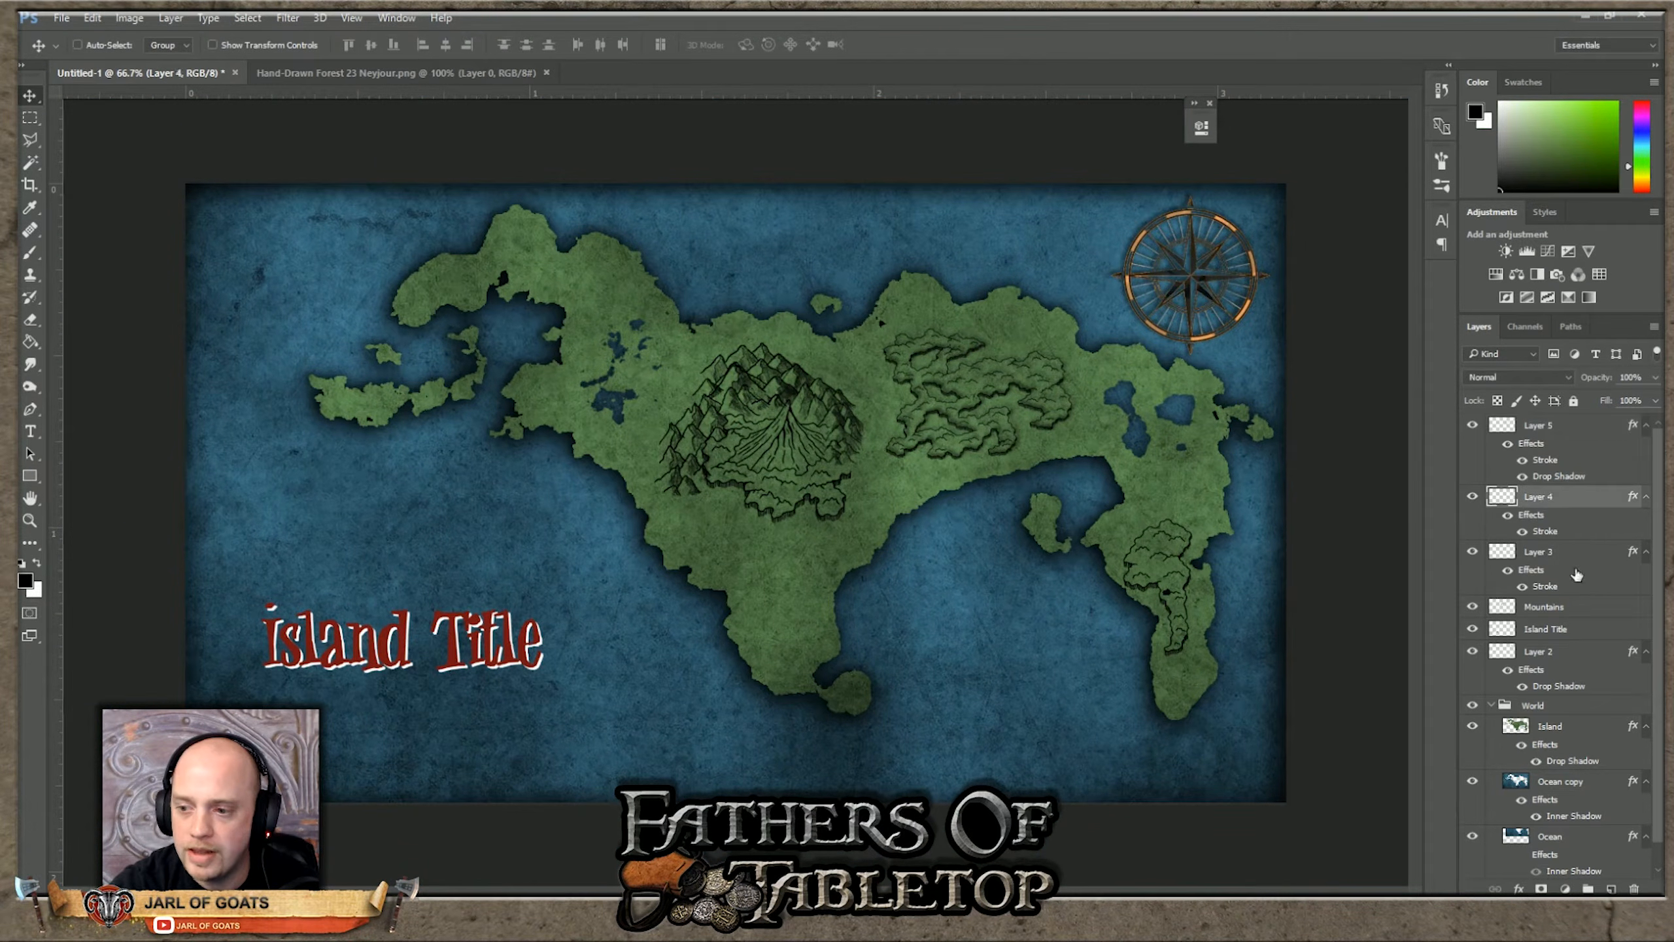
click(1559, 610)
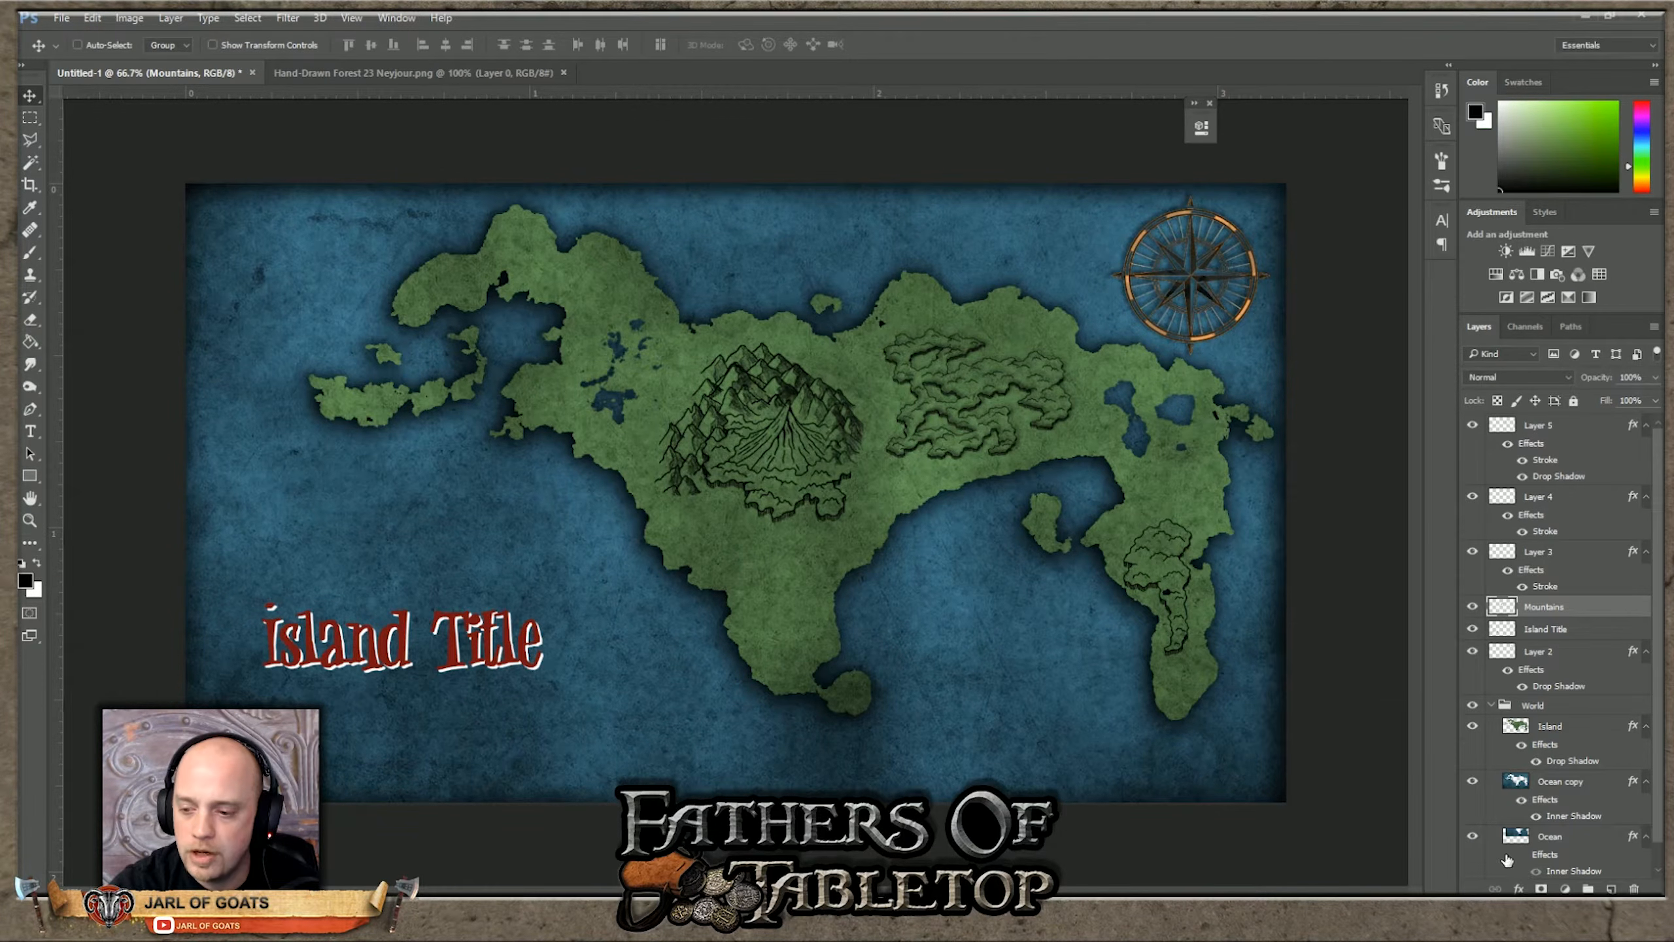
click(1522, 891)
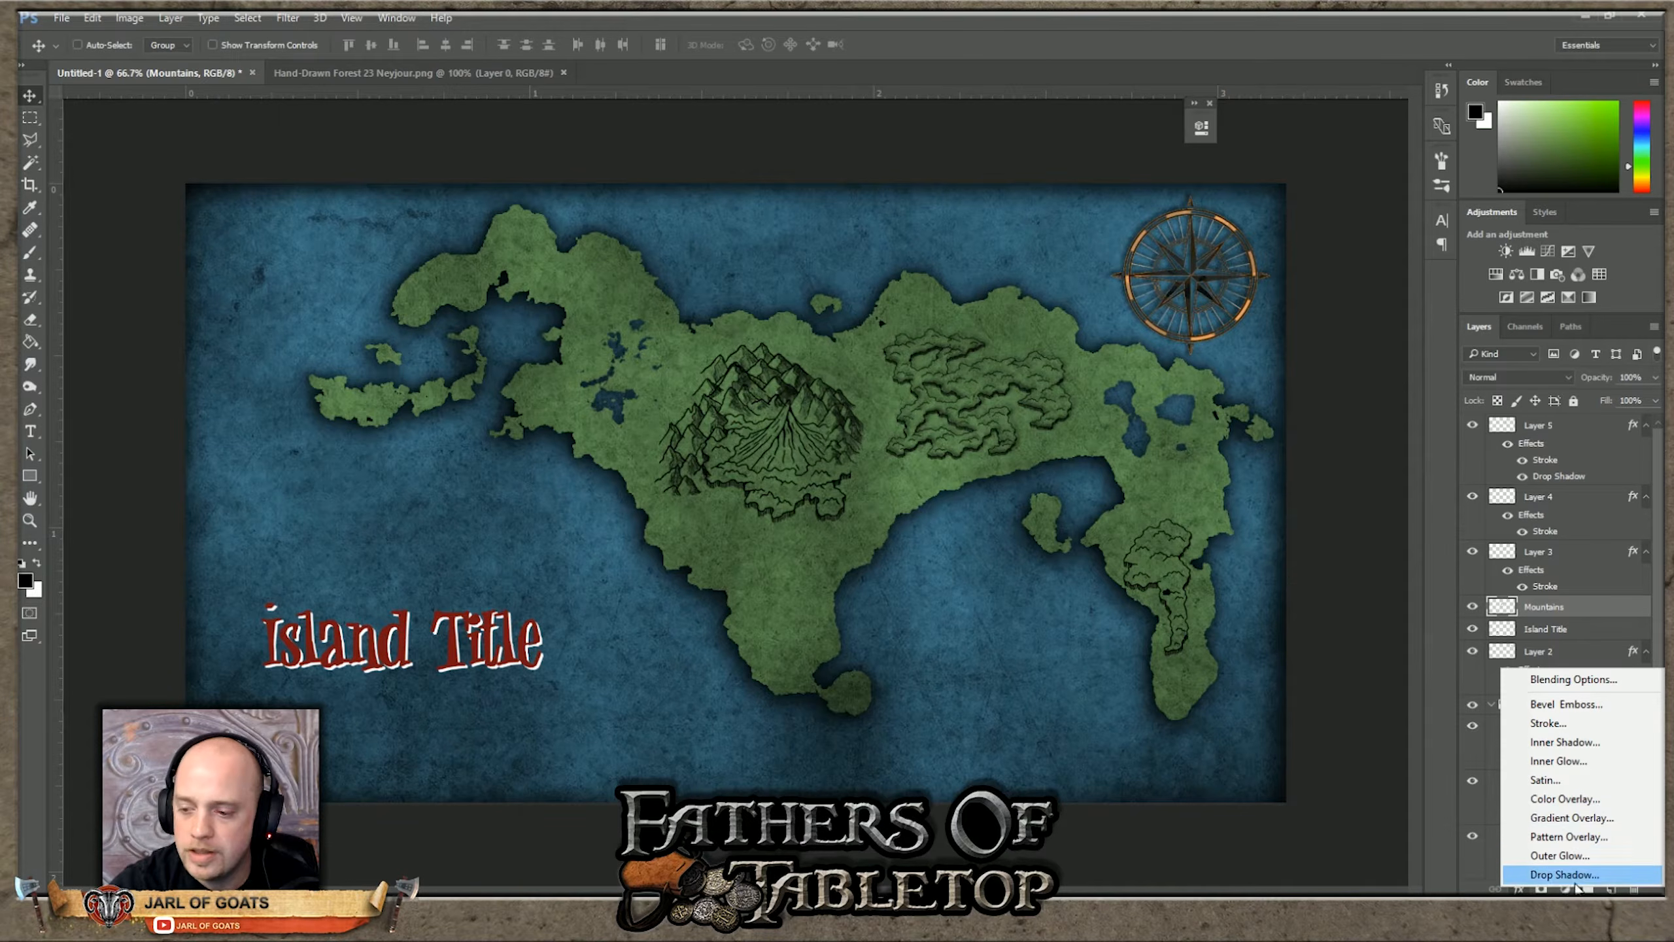
click(1571, 879)
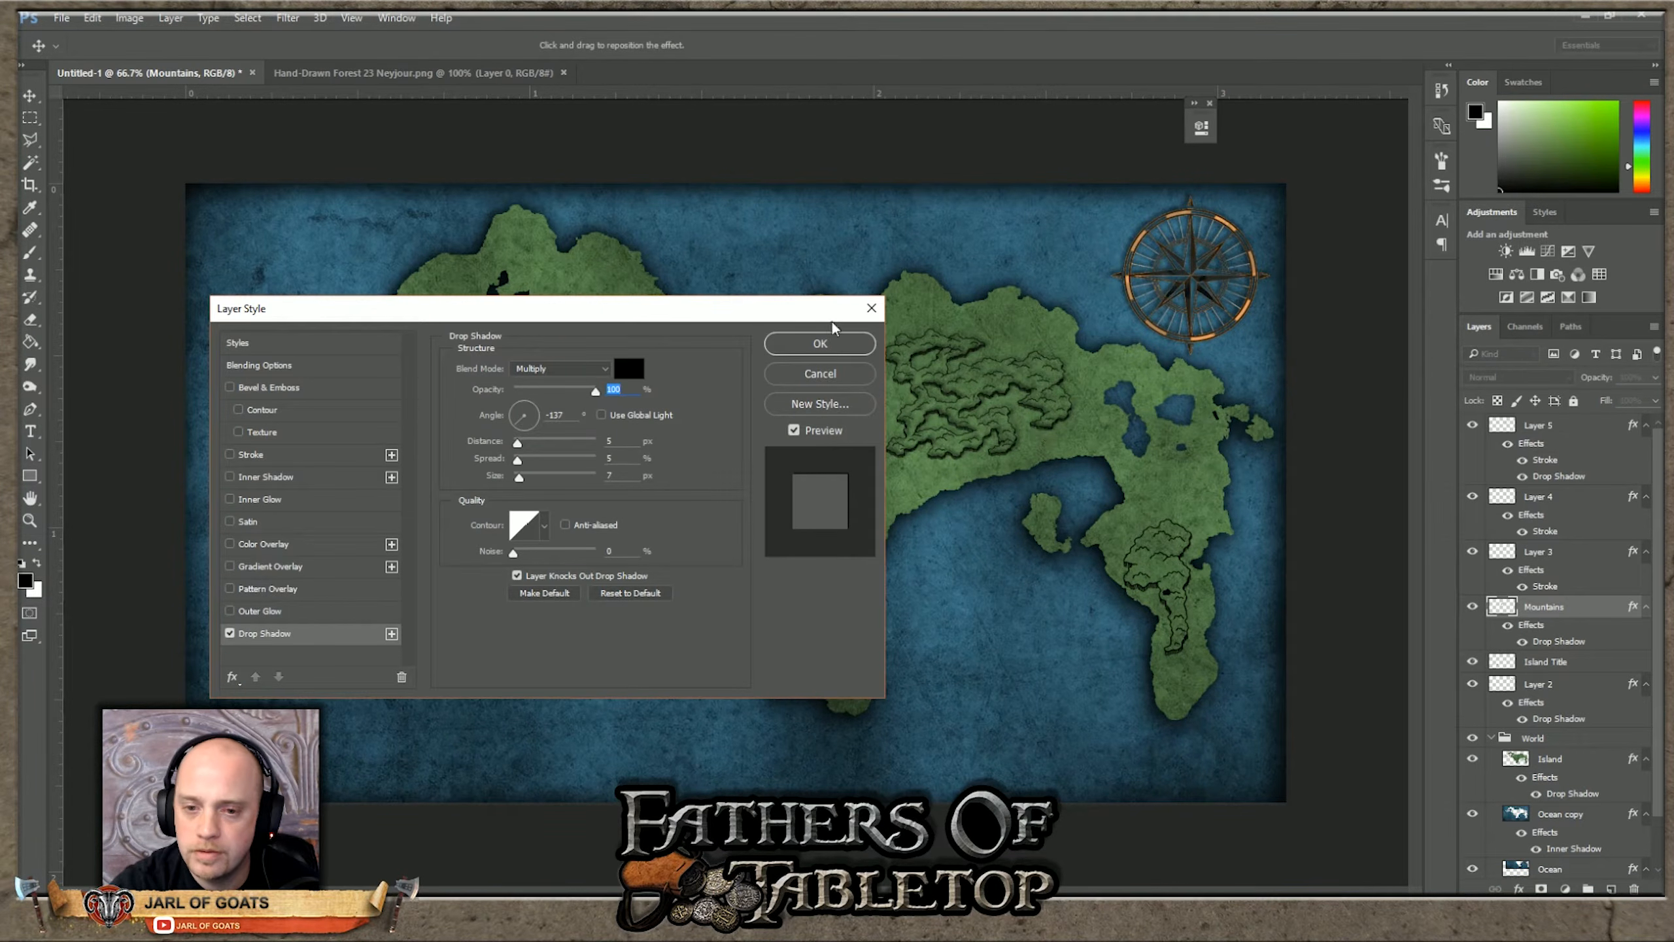
drag(904, 475, 991, 617)
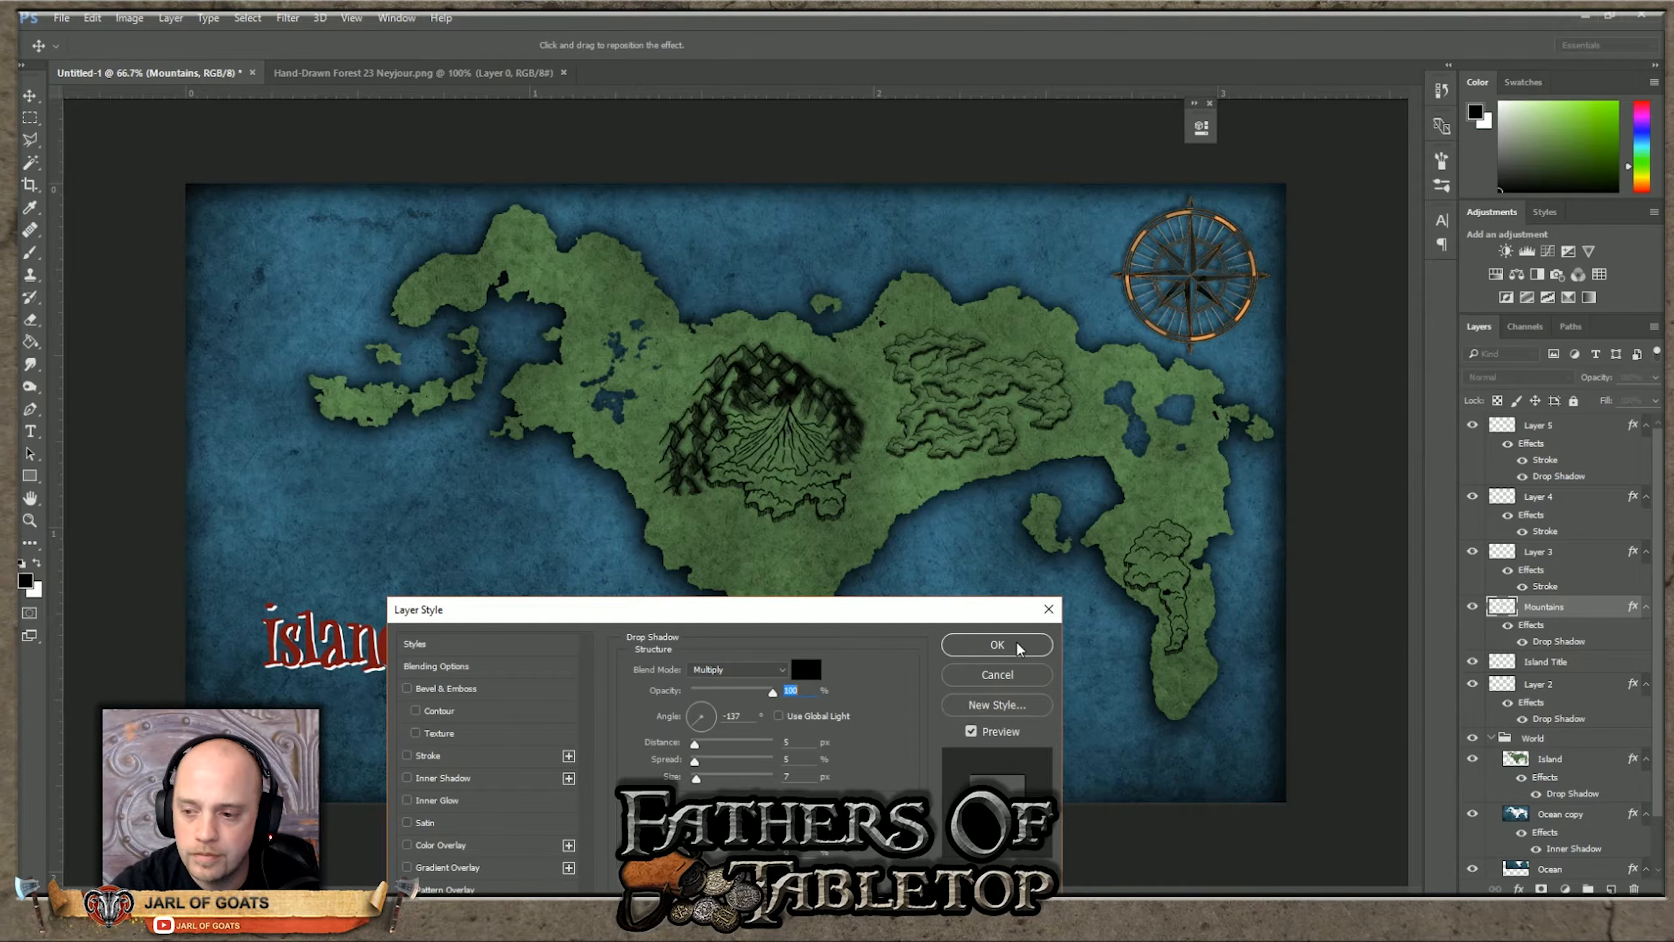
click(998, 644)
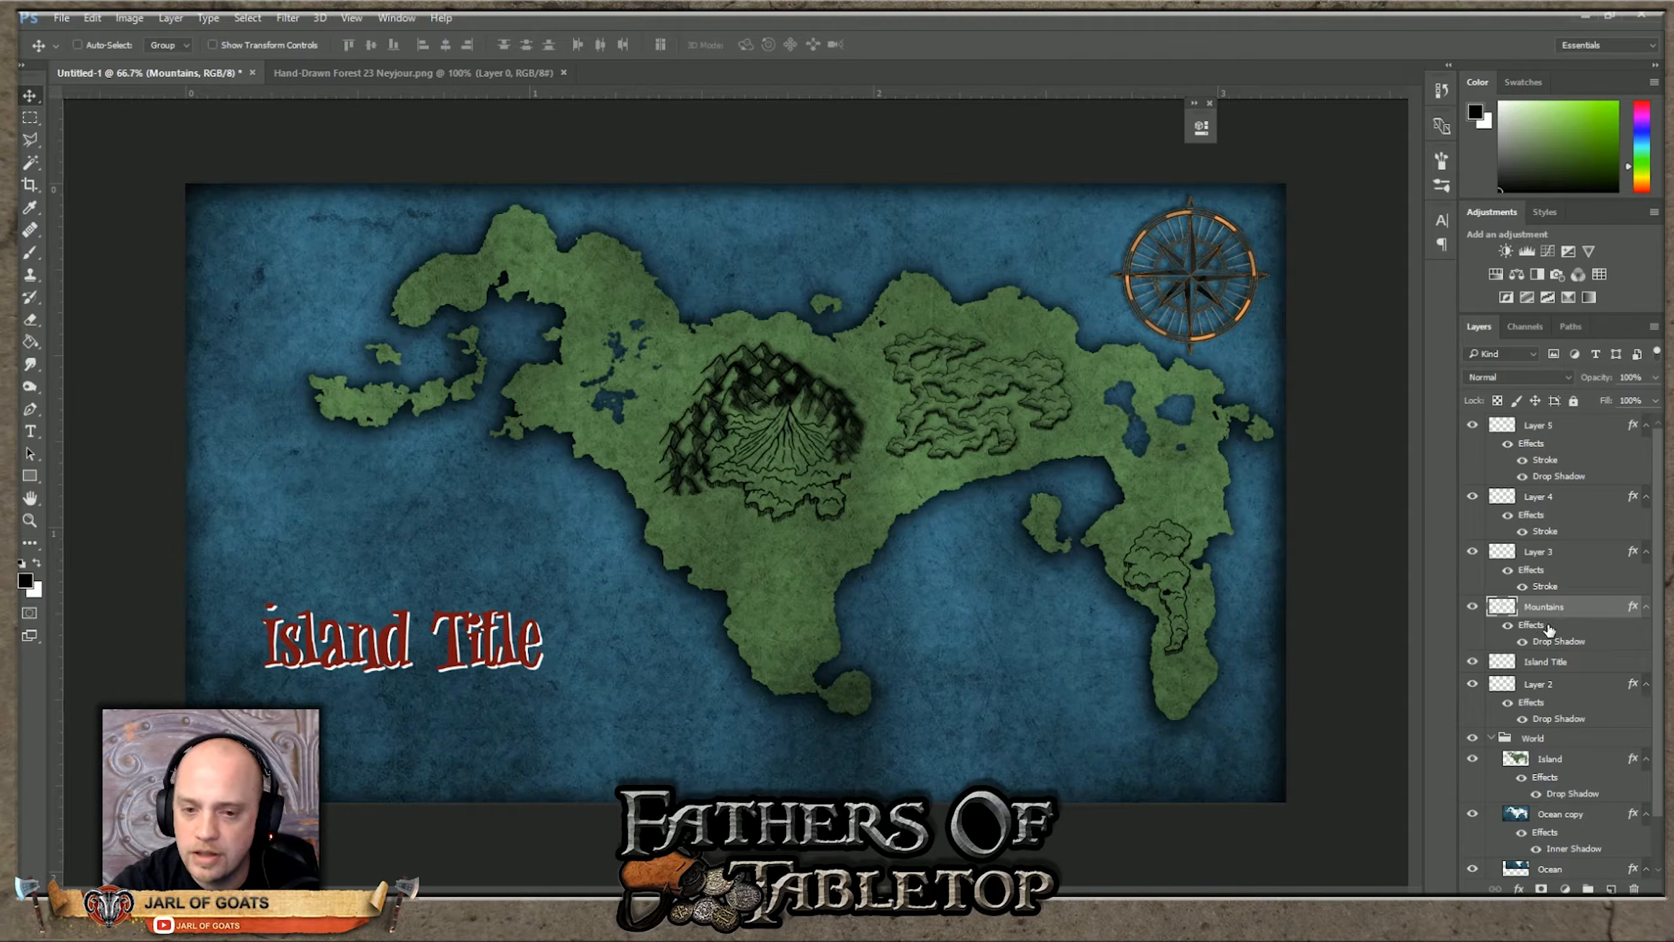
double_click(1554, 642)
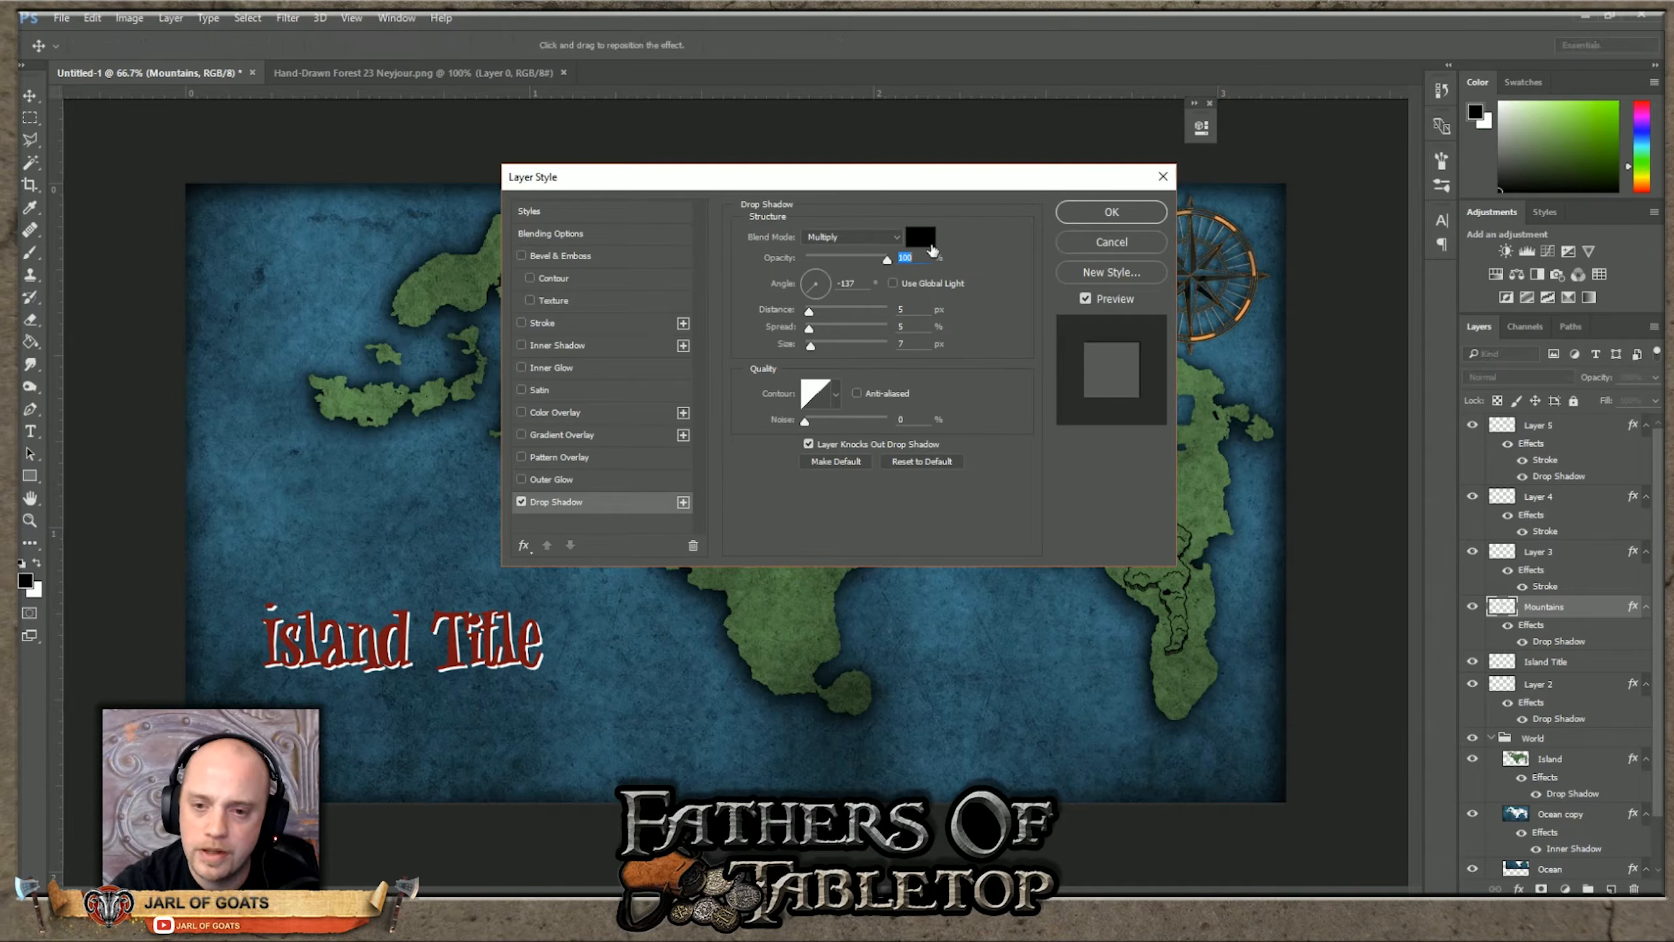
drag(942, 183, 1040, 581)
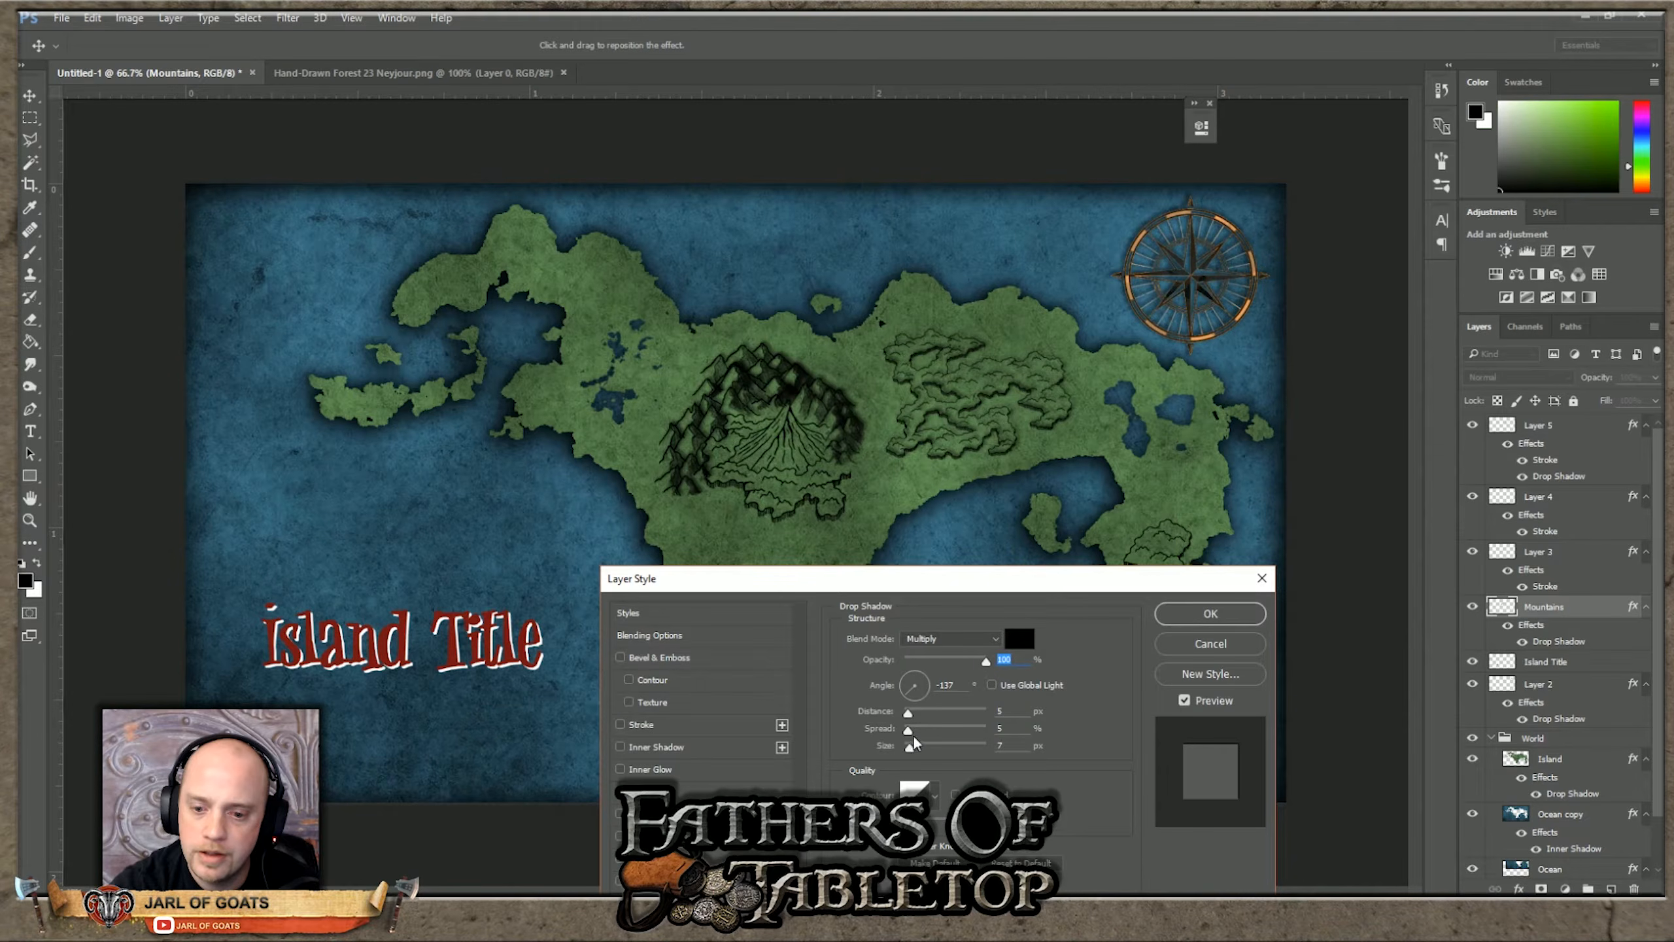
click(1226, 645)
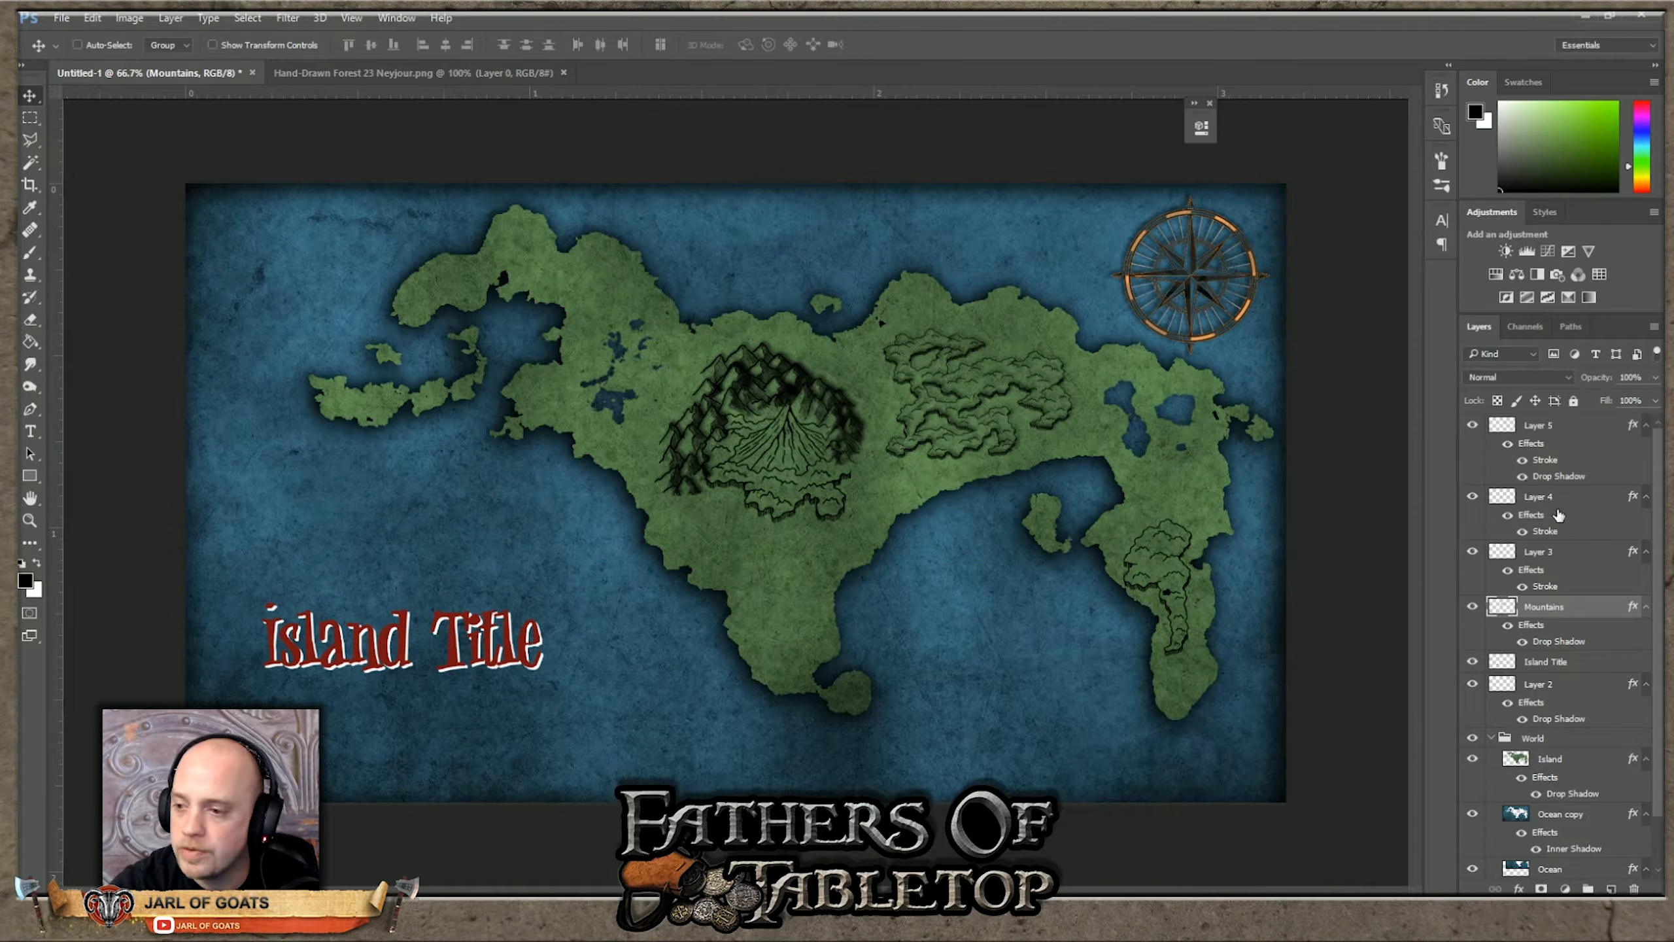
click(1537, 486)
click(1549, 501)
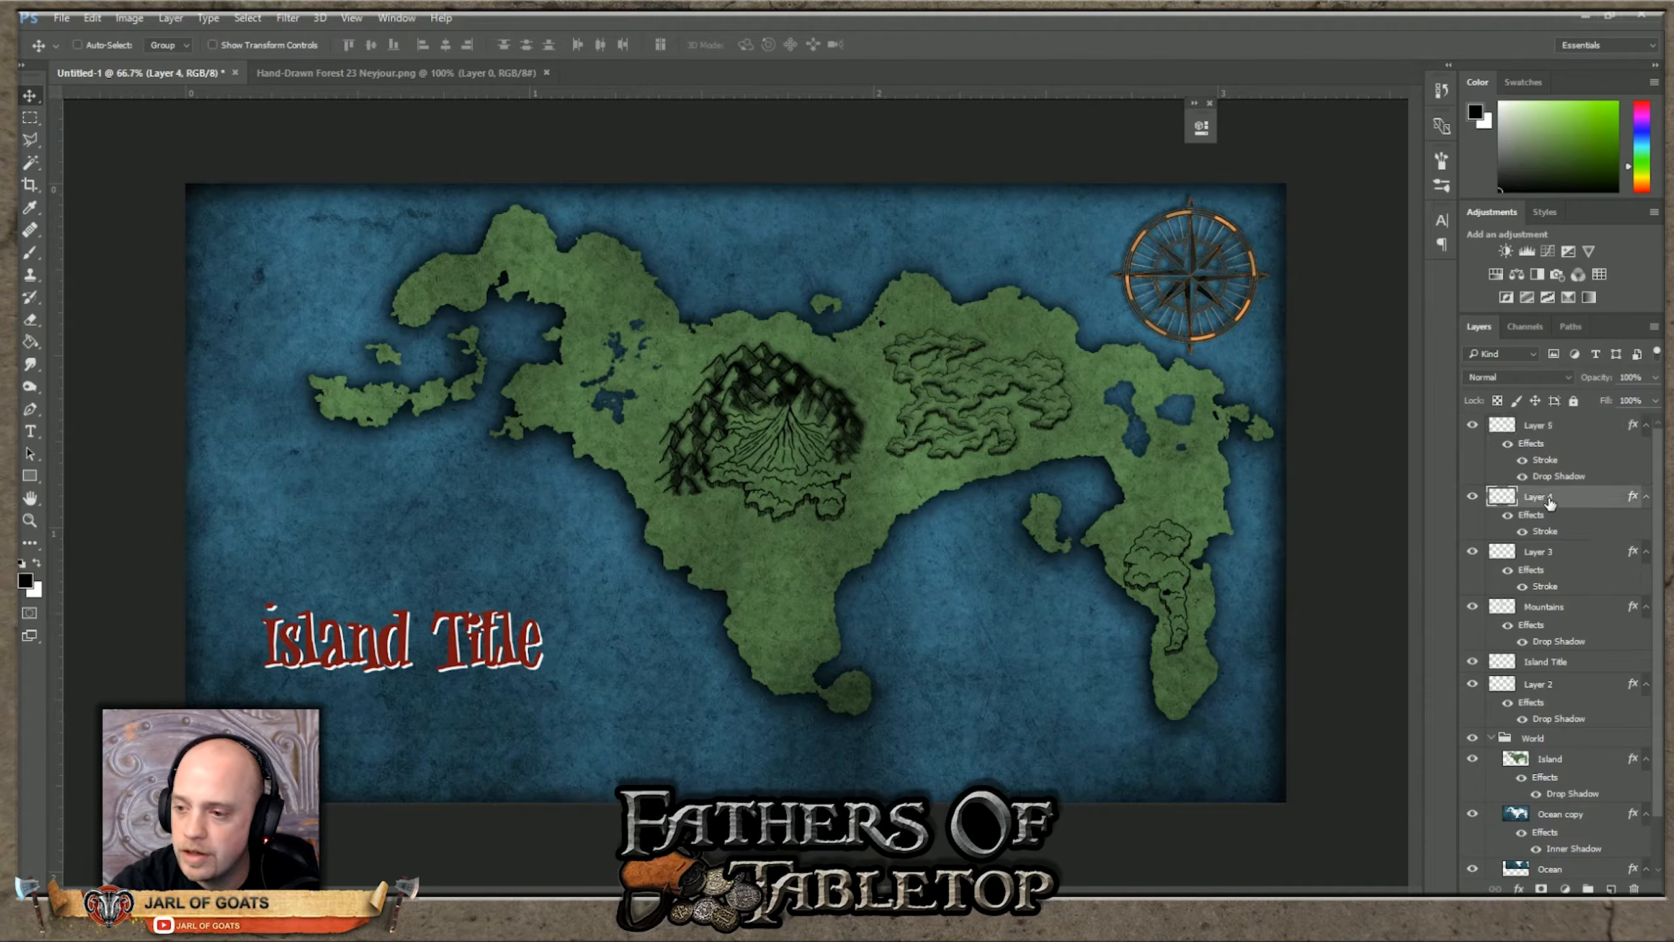
click(1519, 888)
click(1526, 867)
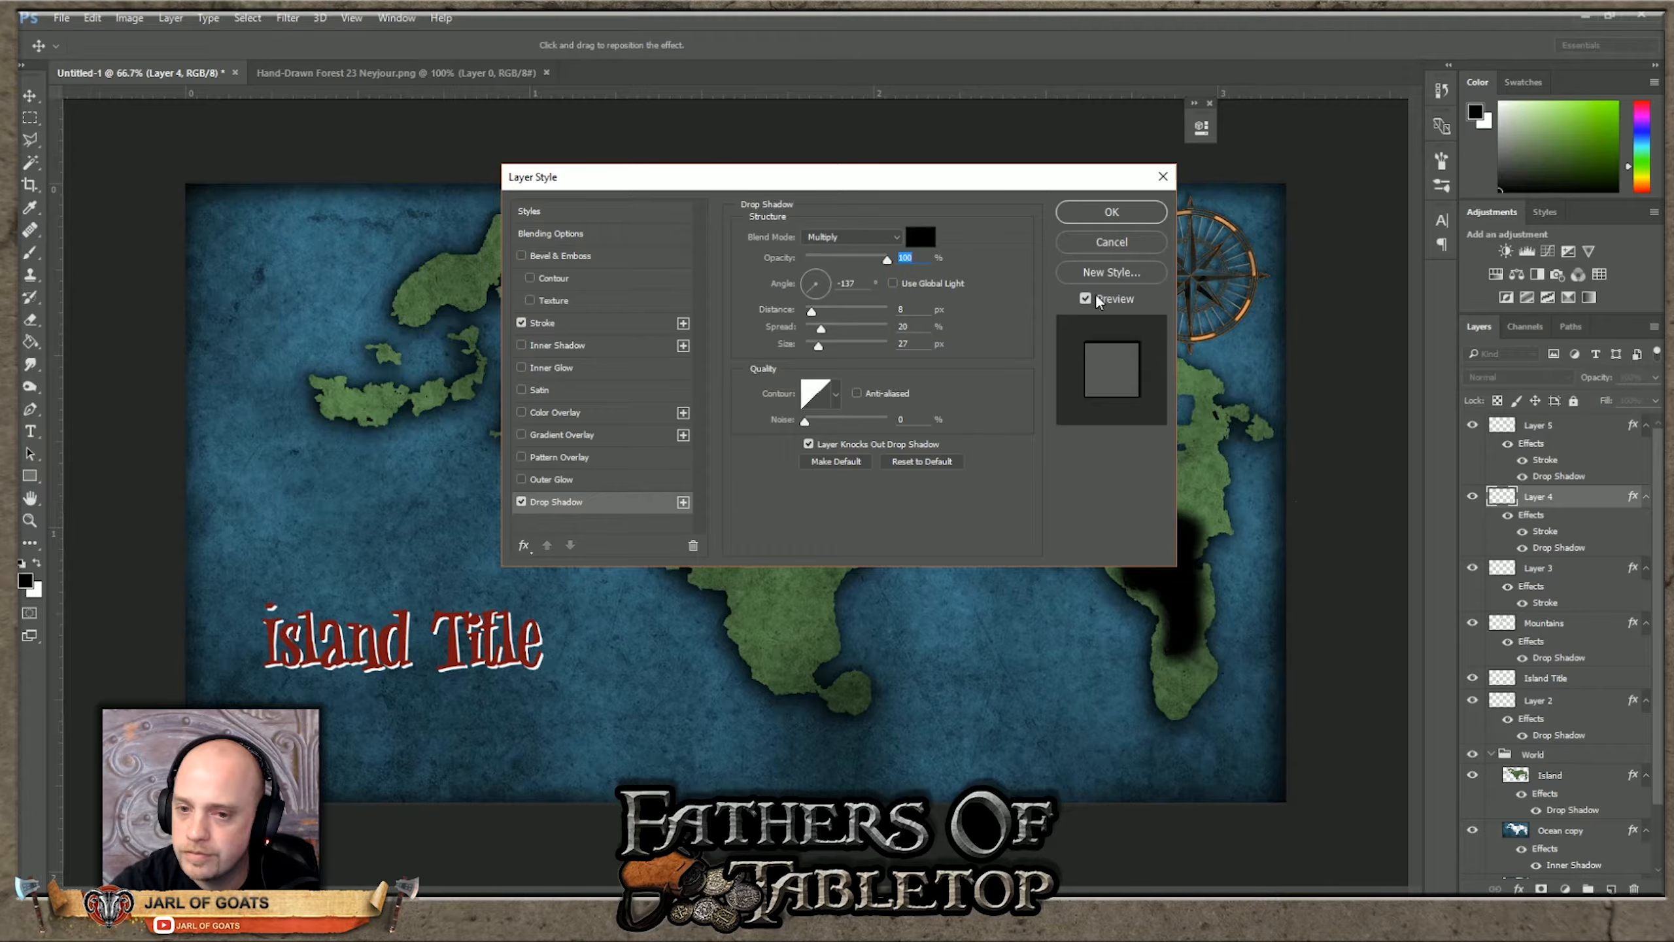
click(1095, 242)
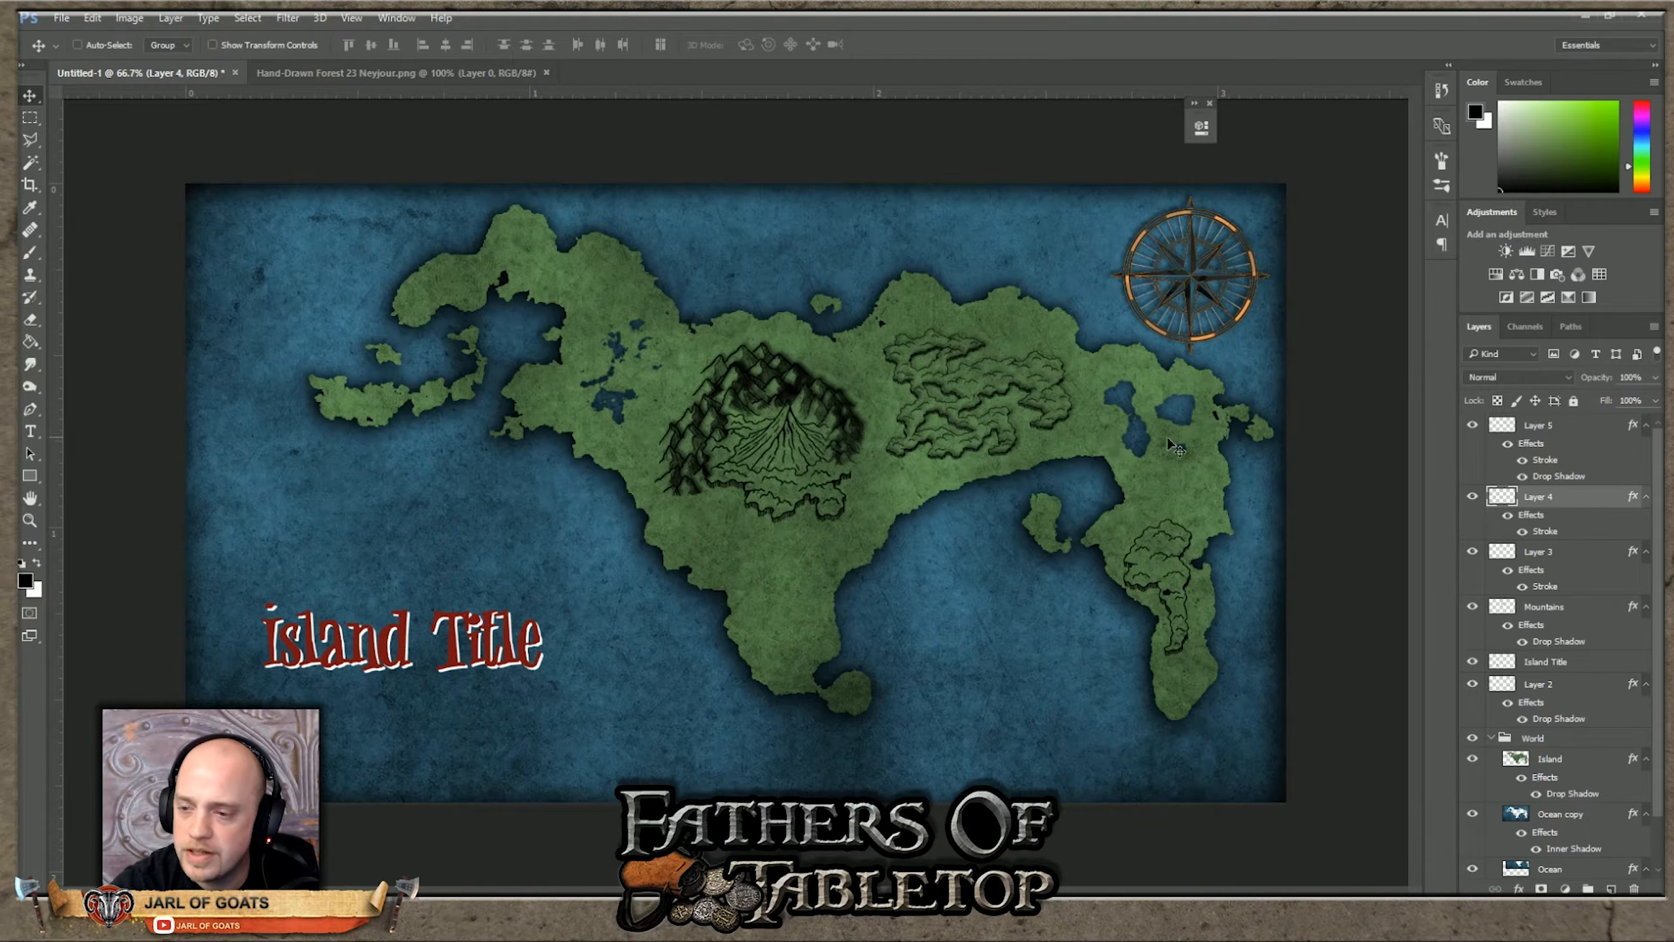
Step: Check the eastern forest's shadow settings and give the southeastern peninsula forest a Drop Shadow with 5 px distance, 5% spread and 7 px size
double_click(1569, 477)
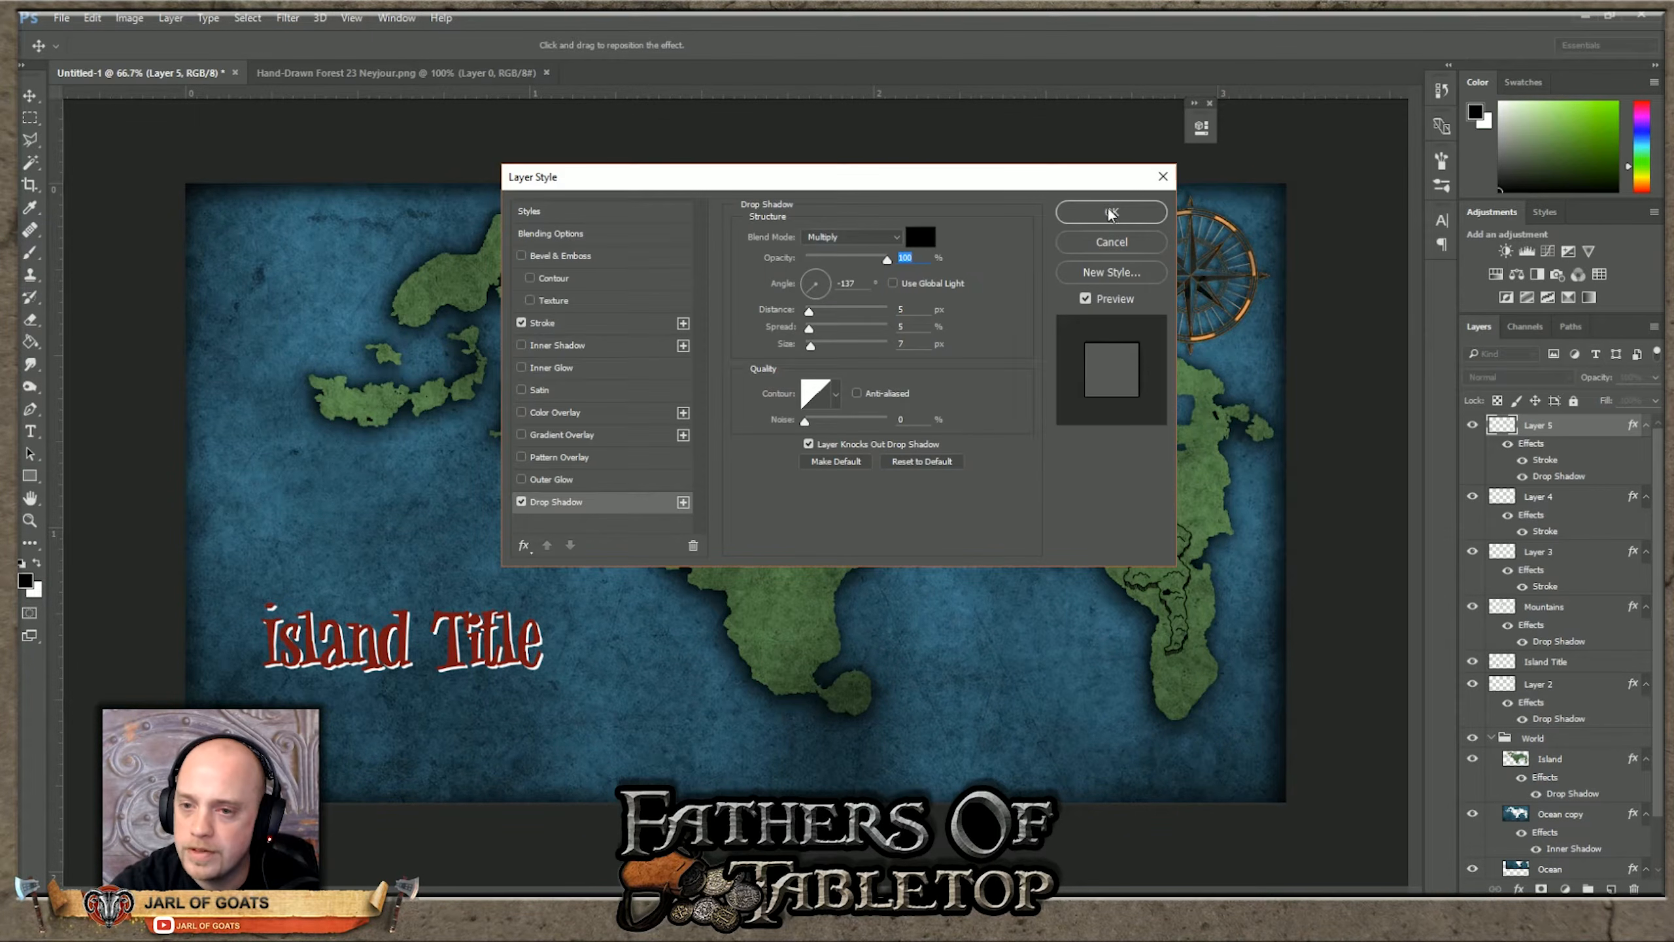
click(1137, 207)
click(1566, 502)
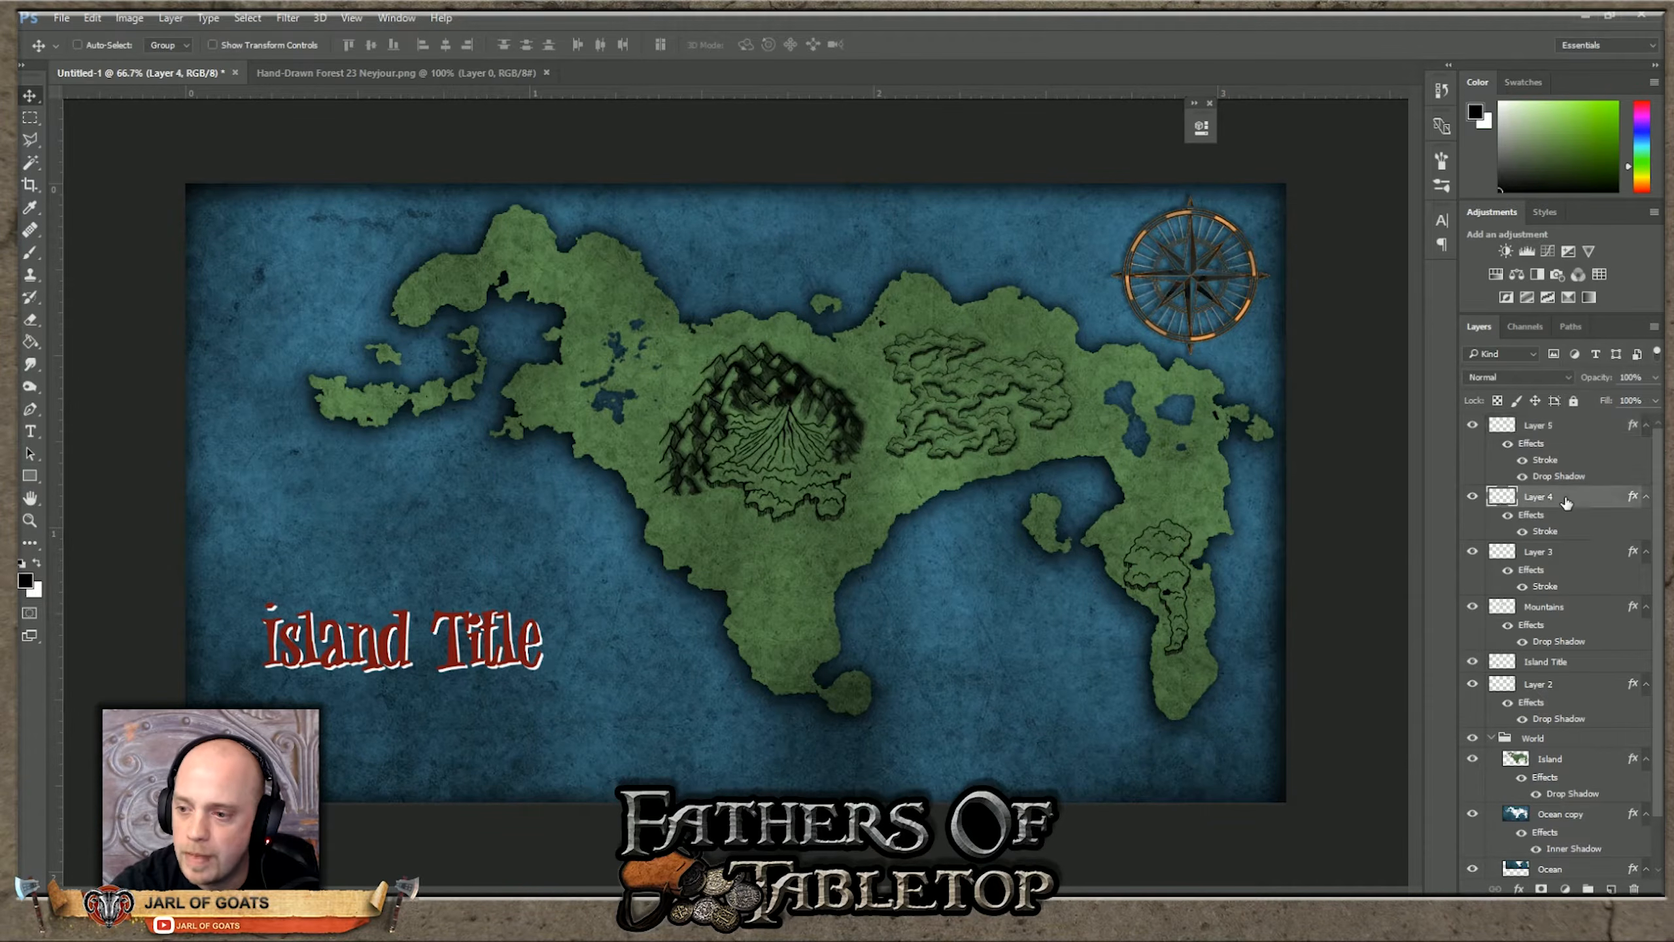
click(1520, 888)
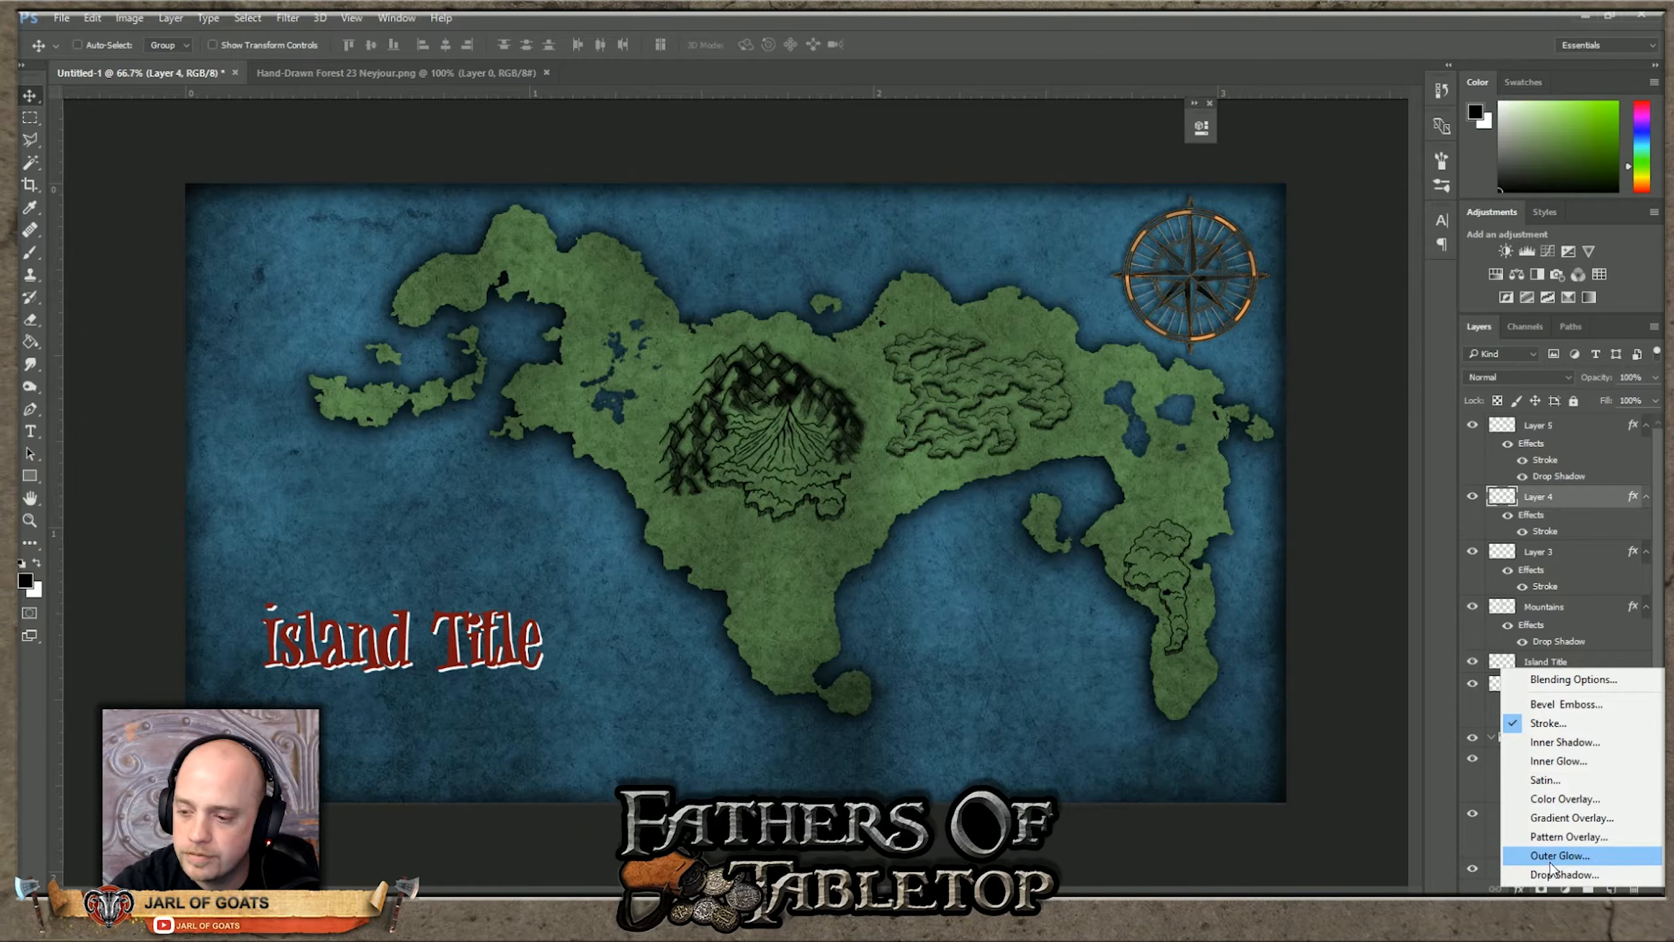
click(1546, 869)
double_click(900, 309)
text(5)
key(Tab)
text(5)
text(7)
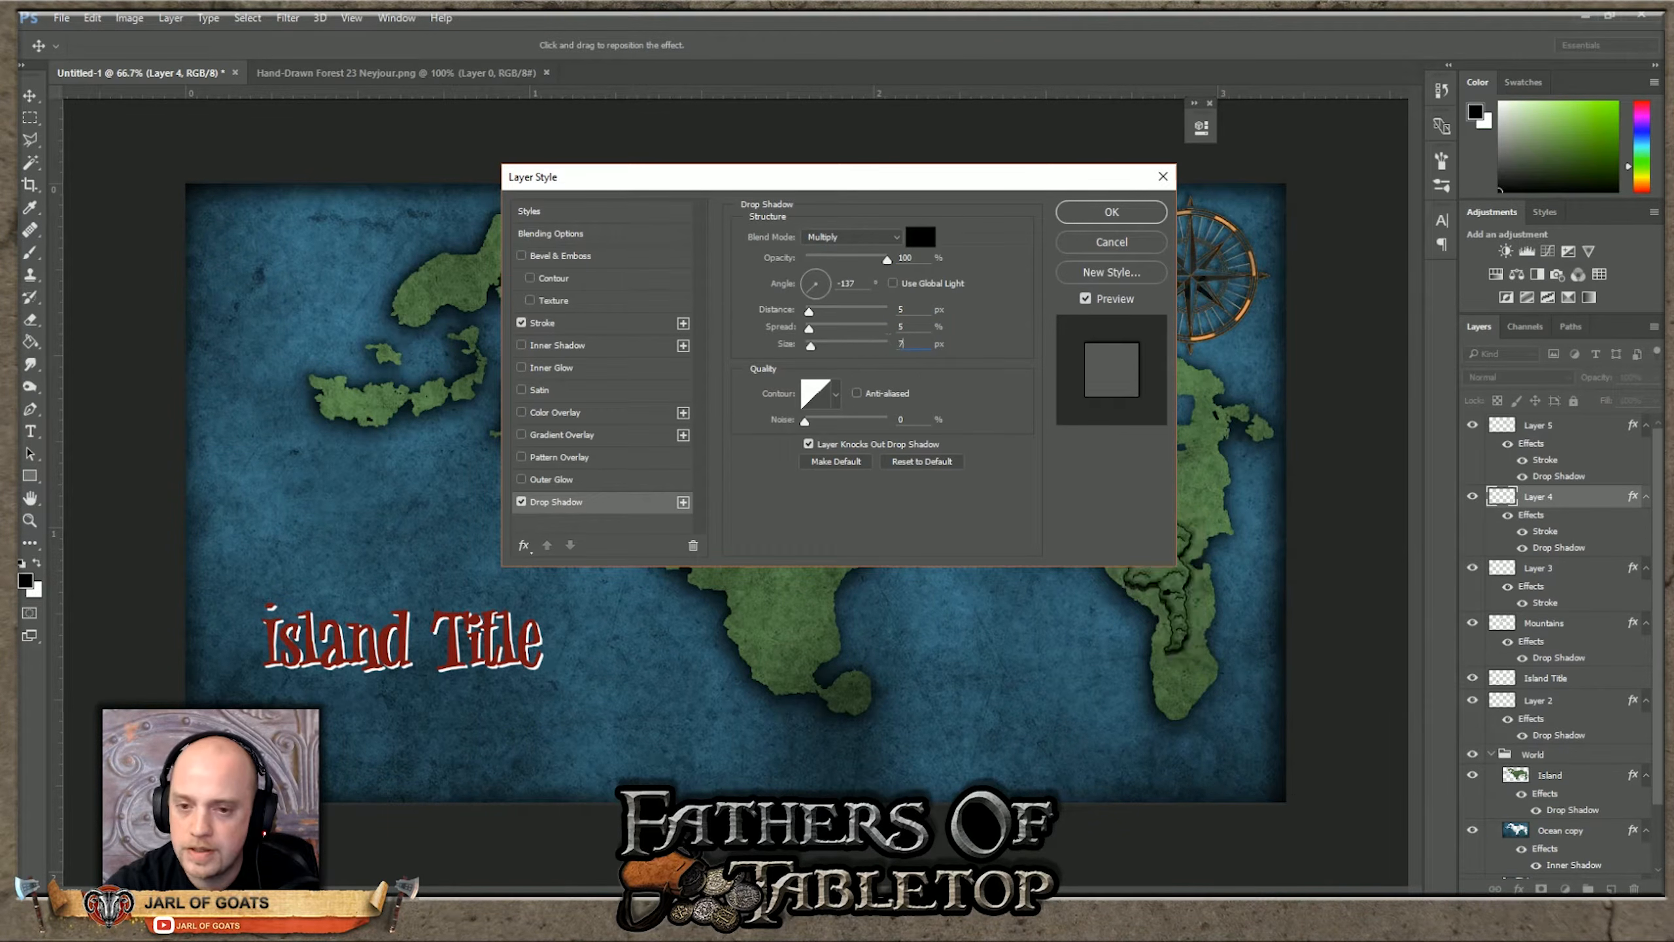
click(1127, 213)
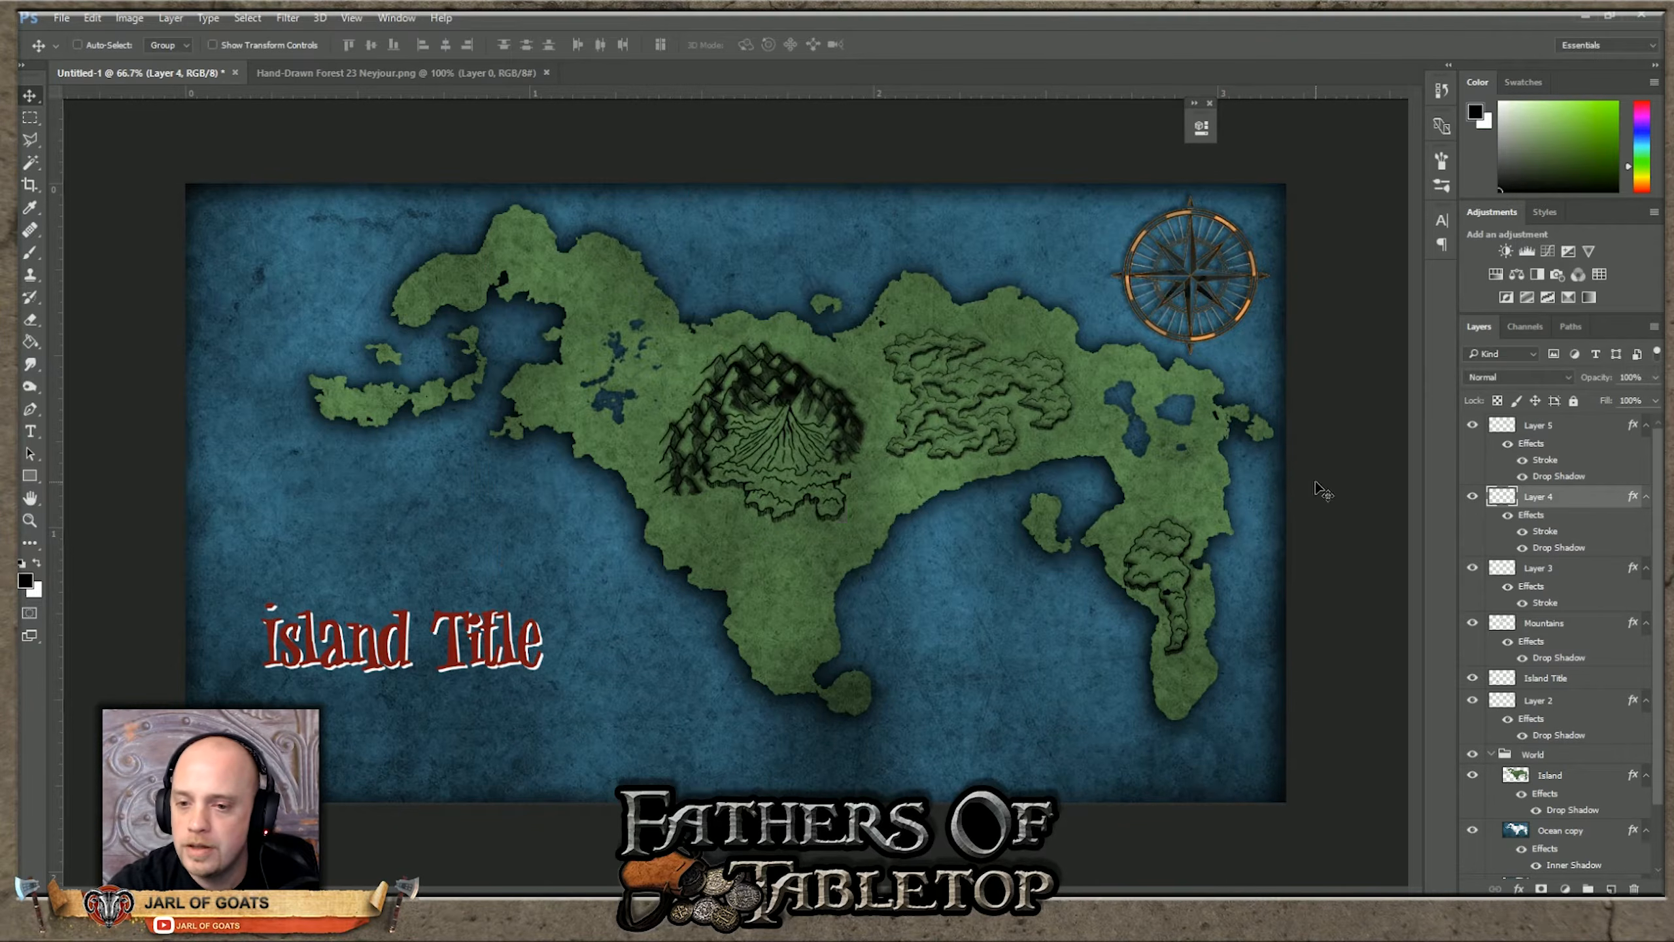
Step: Add a Drop Shadow to the forest at the southern foot of the mountains with 5 px distance and 7 px size
click(1553, 569)
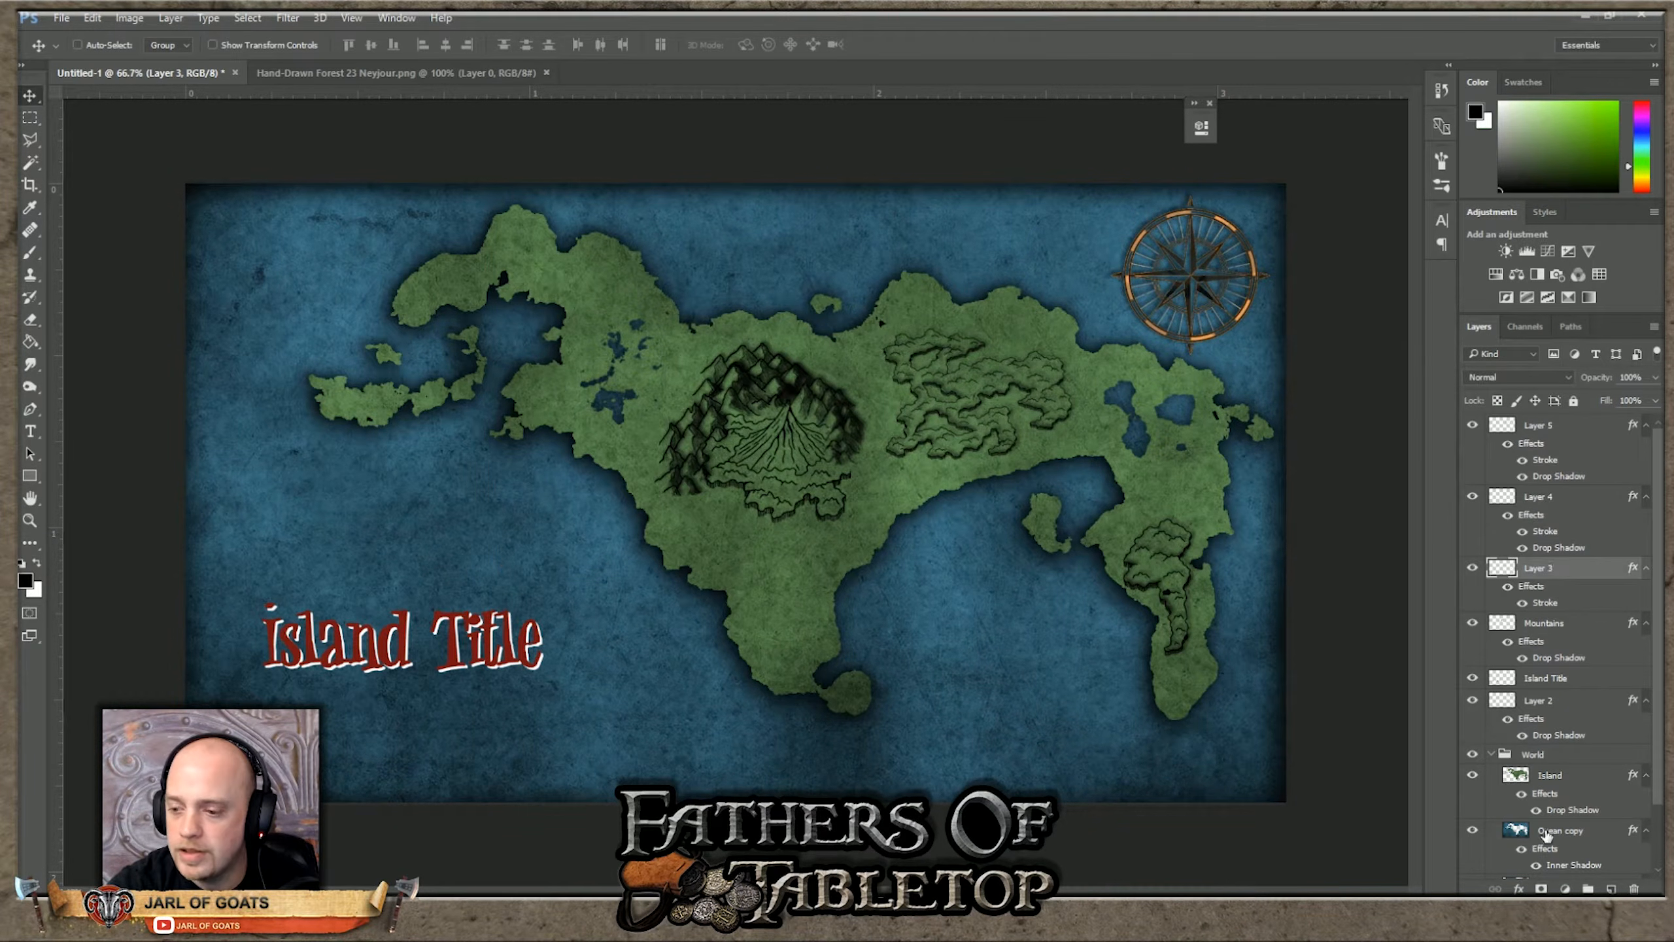
click(1520, 888)
click(1546, 882)
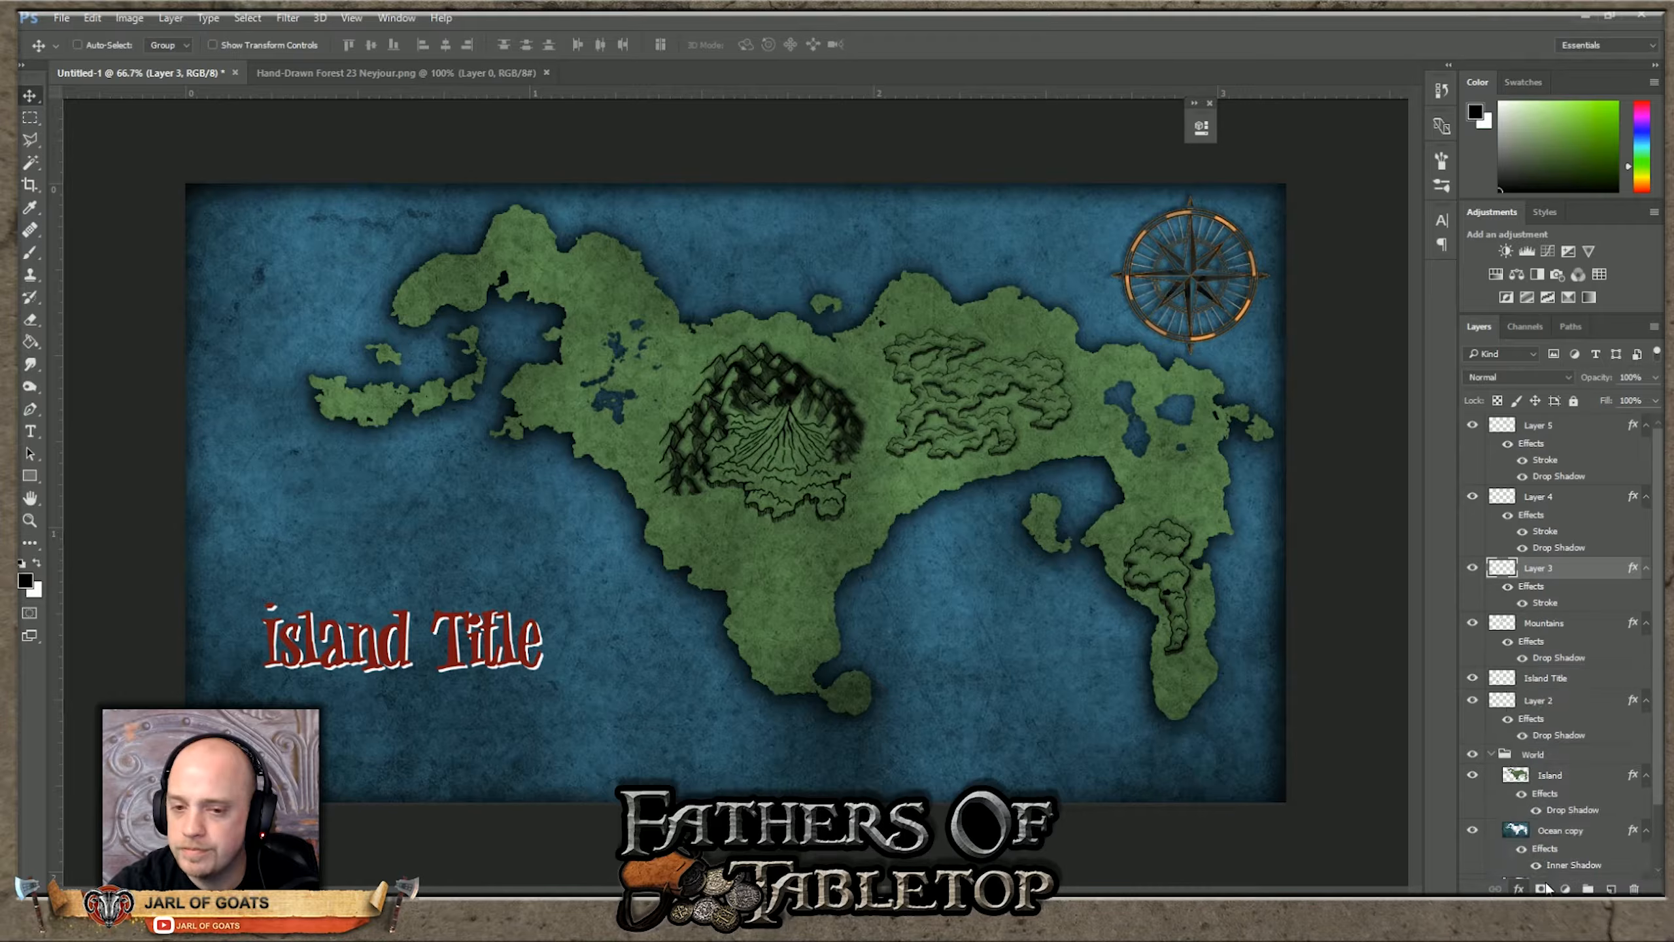
double_click(902, 308)
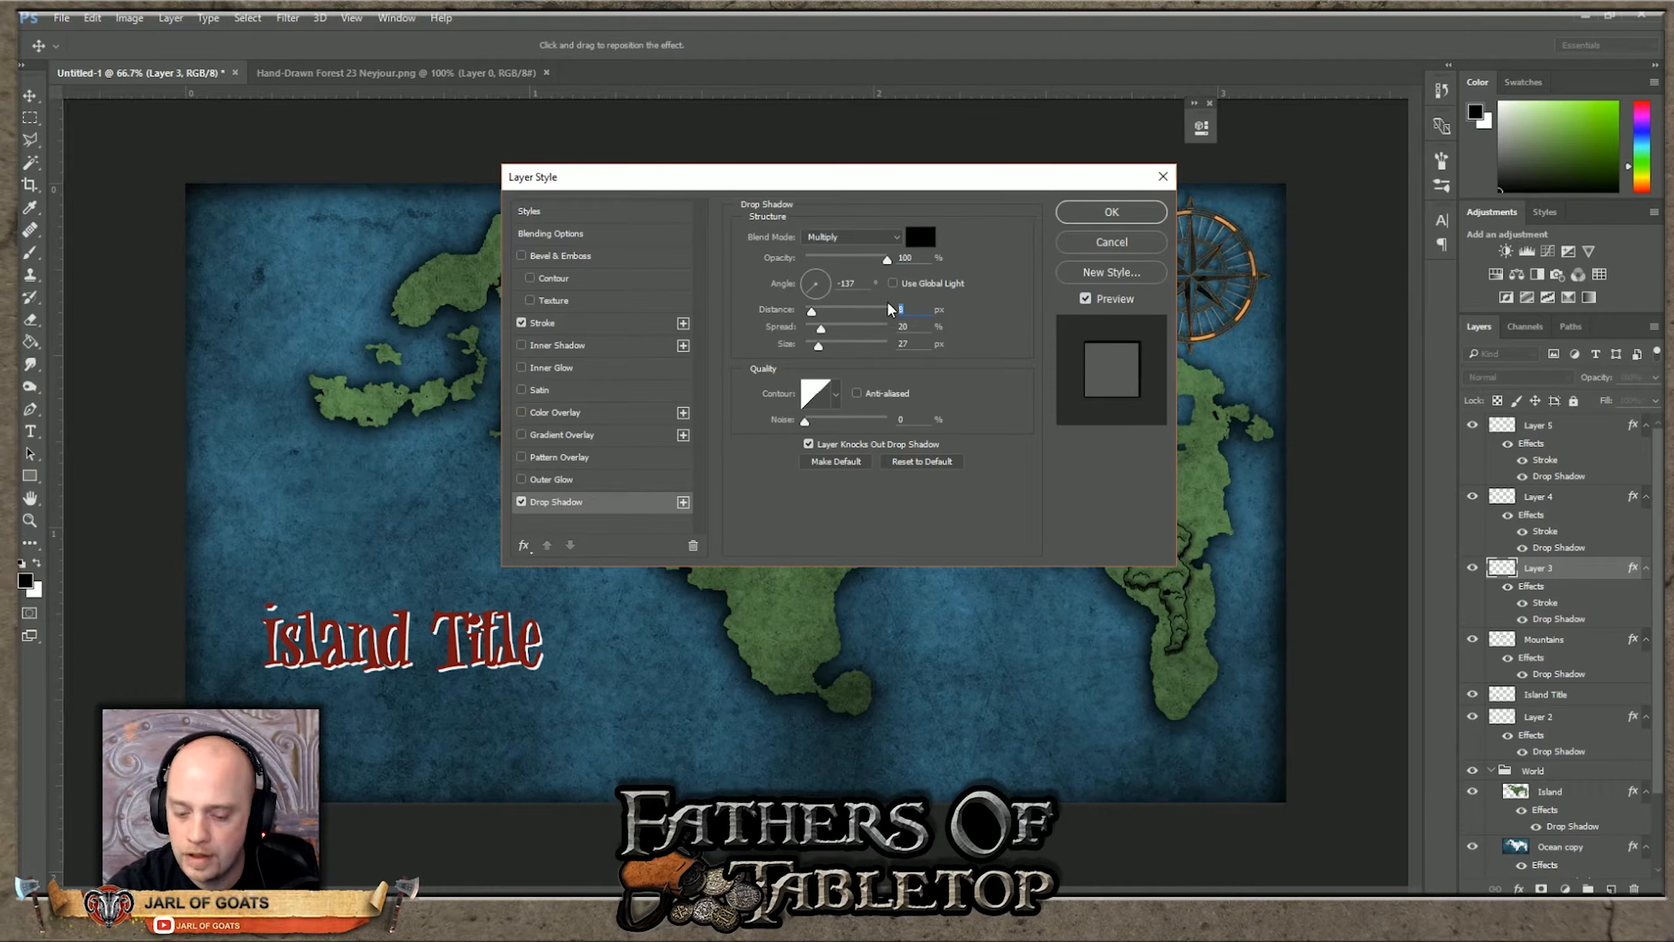
text(5)
click(922, 326)
text(7)
click(1100, 219)
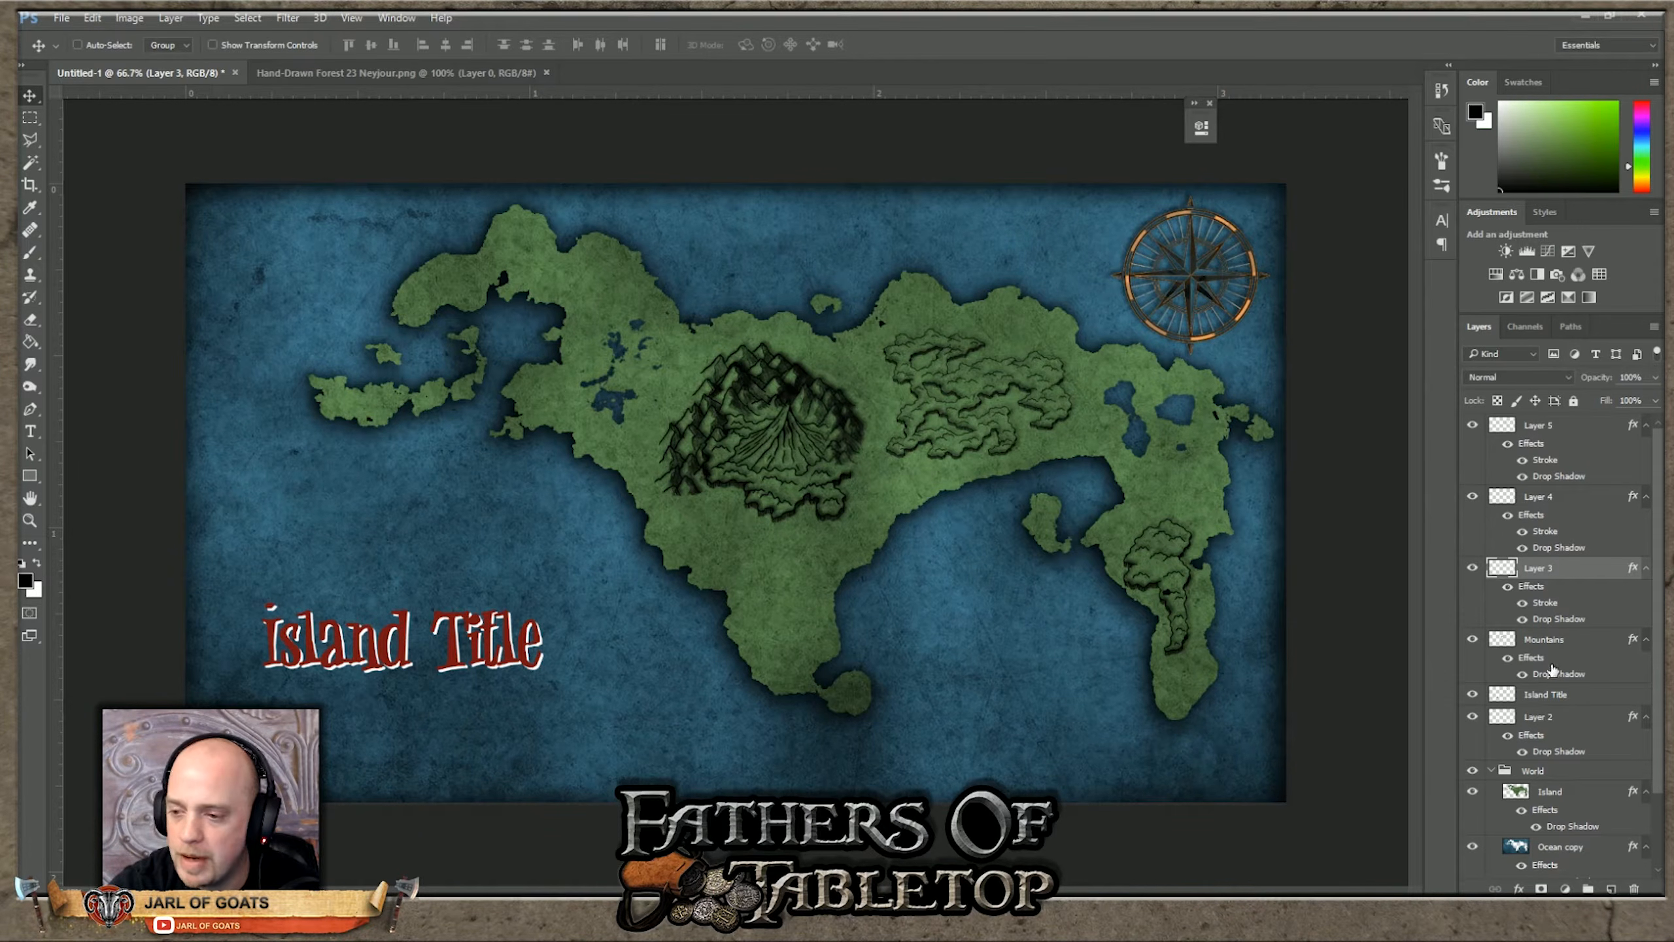
Step: Reduce the opacity of the Mountains layer's Drop Shadow to about 34%
click(1536, 679)
double_click(1535, 674)
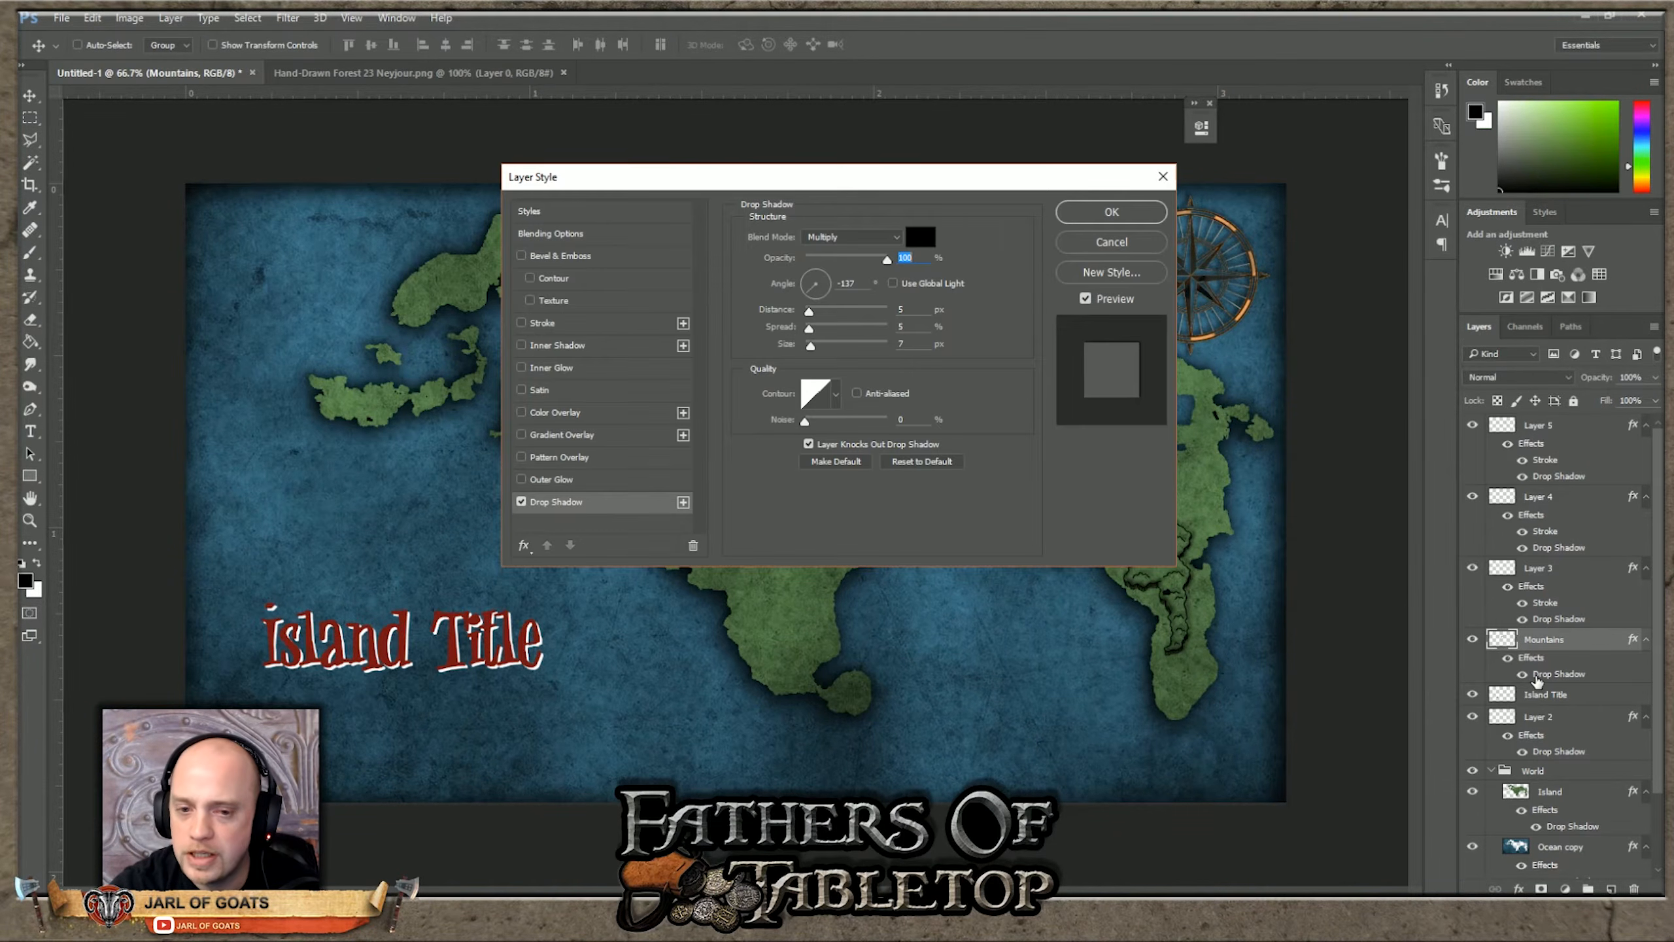
drag(958, 188, 1464, 232)
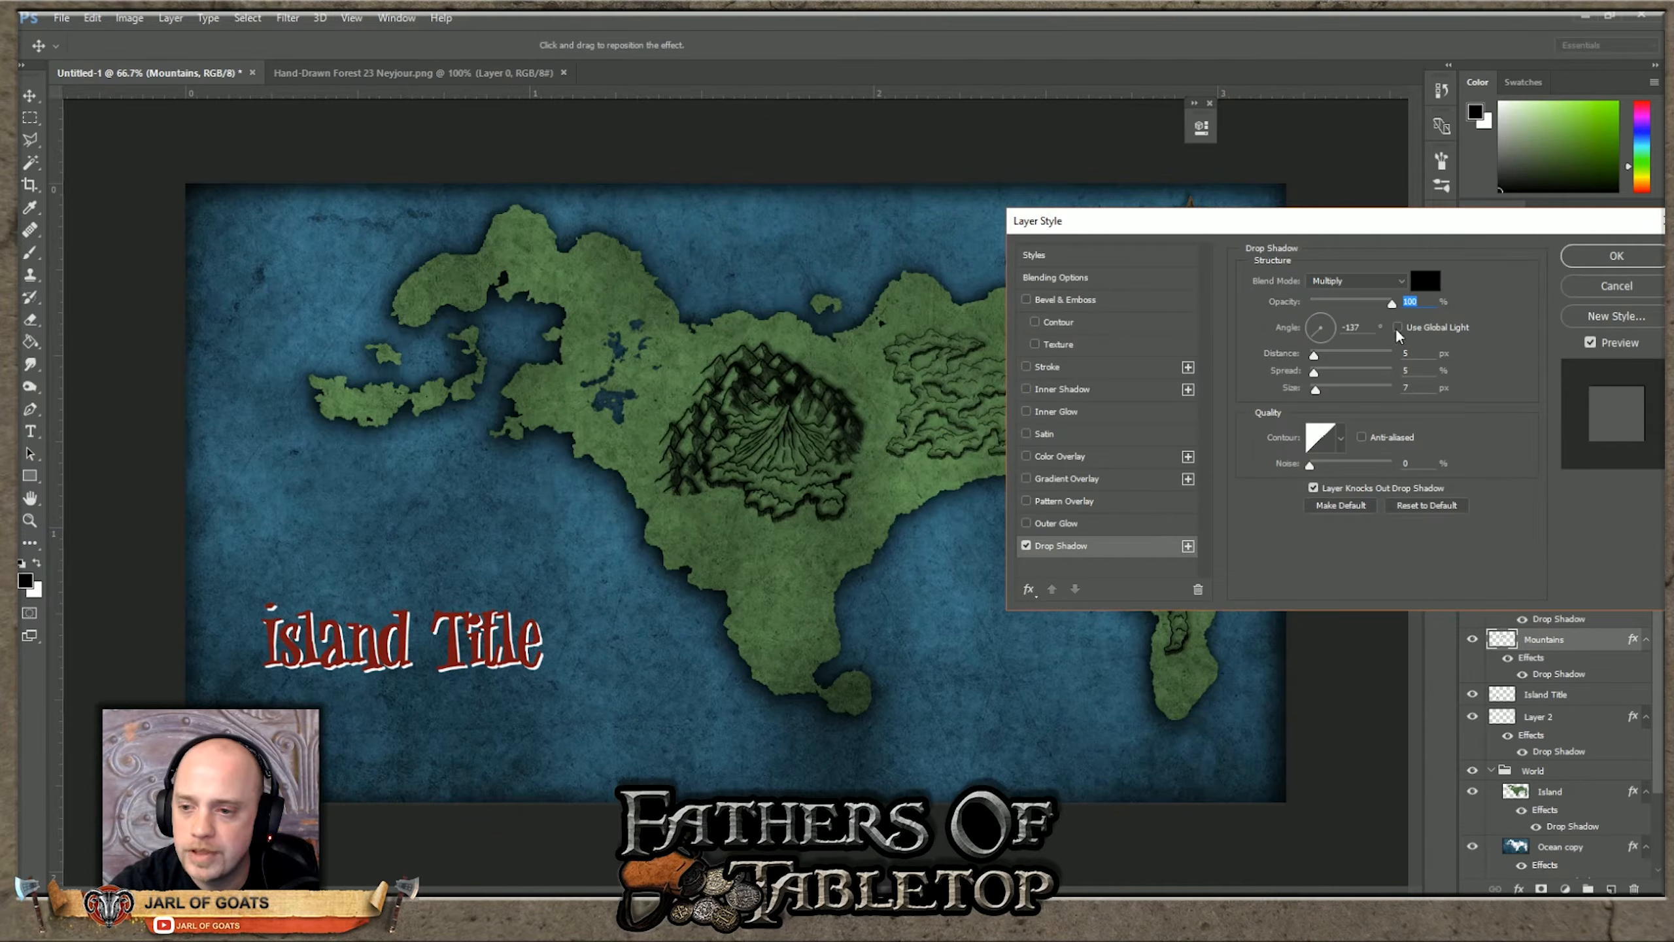
drag(1316, 390, 1319, 393)
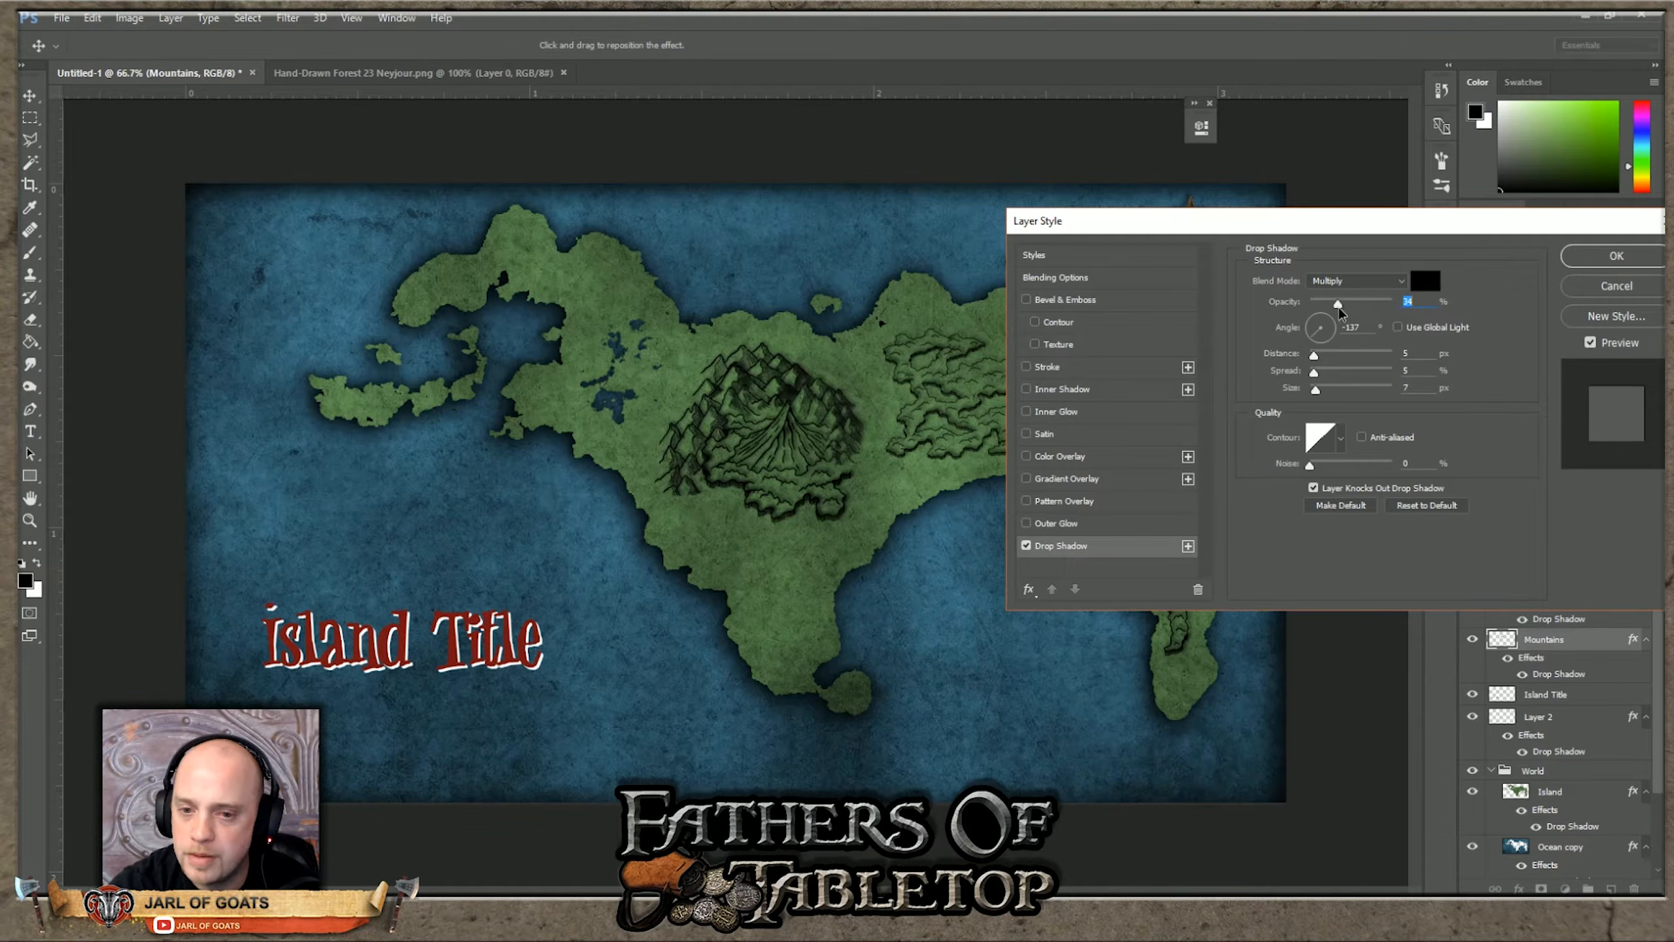
drag(1338, 310, 1339, 310)
click(1616, 255)
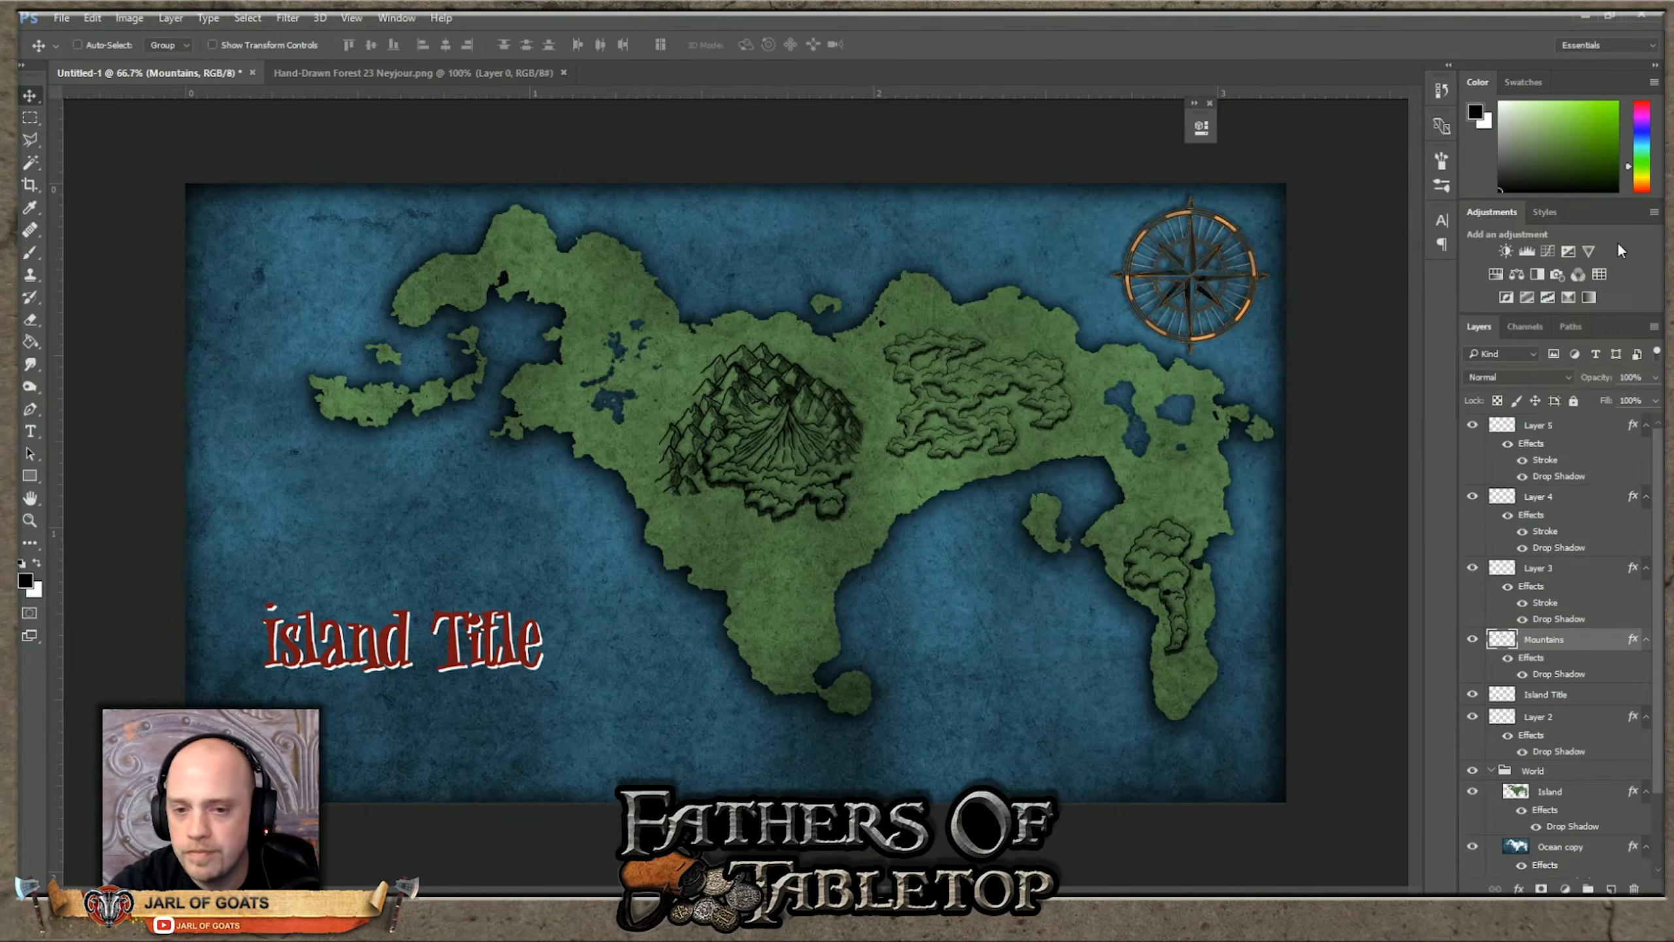
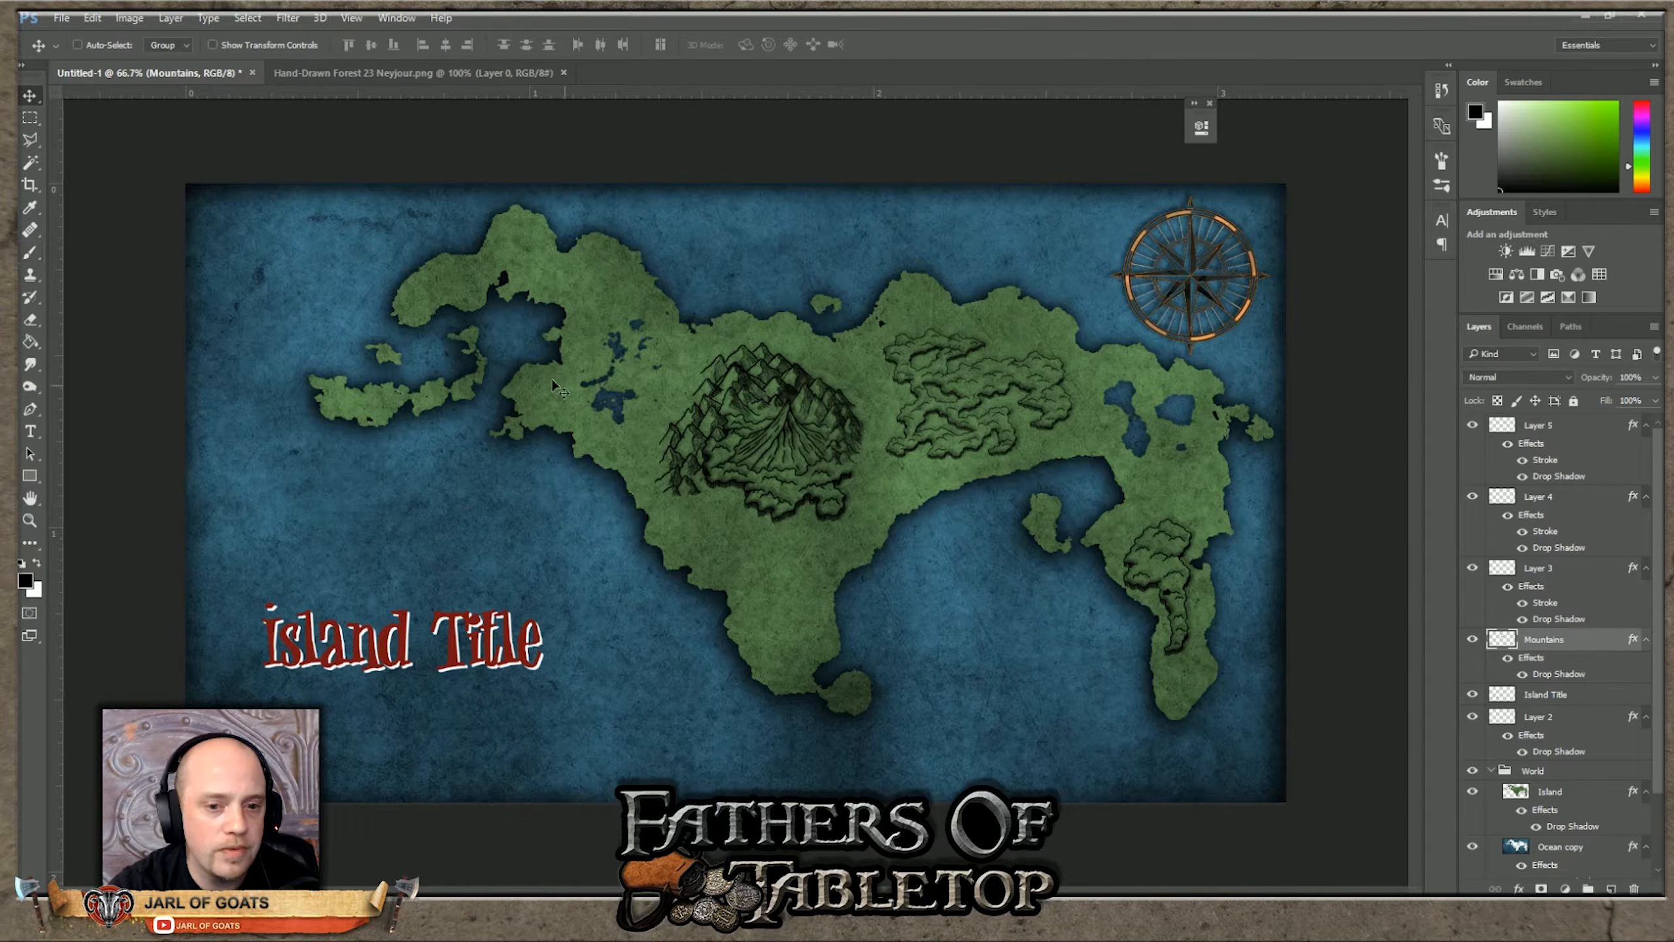
Step: Choose the 102 px scattered grass-tuft brush from the Brush tool's presets
click(28, 258)
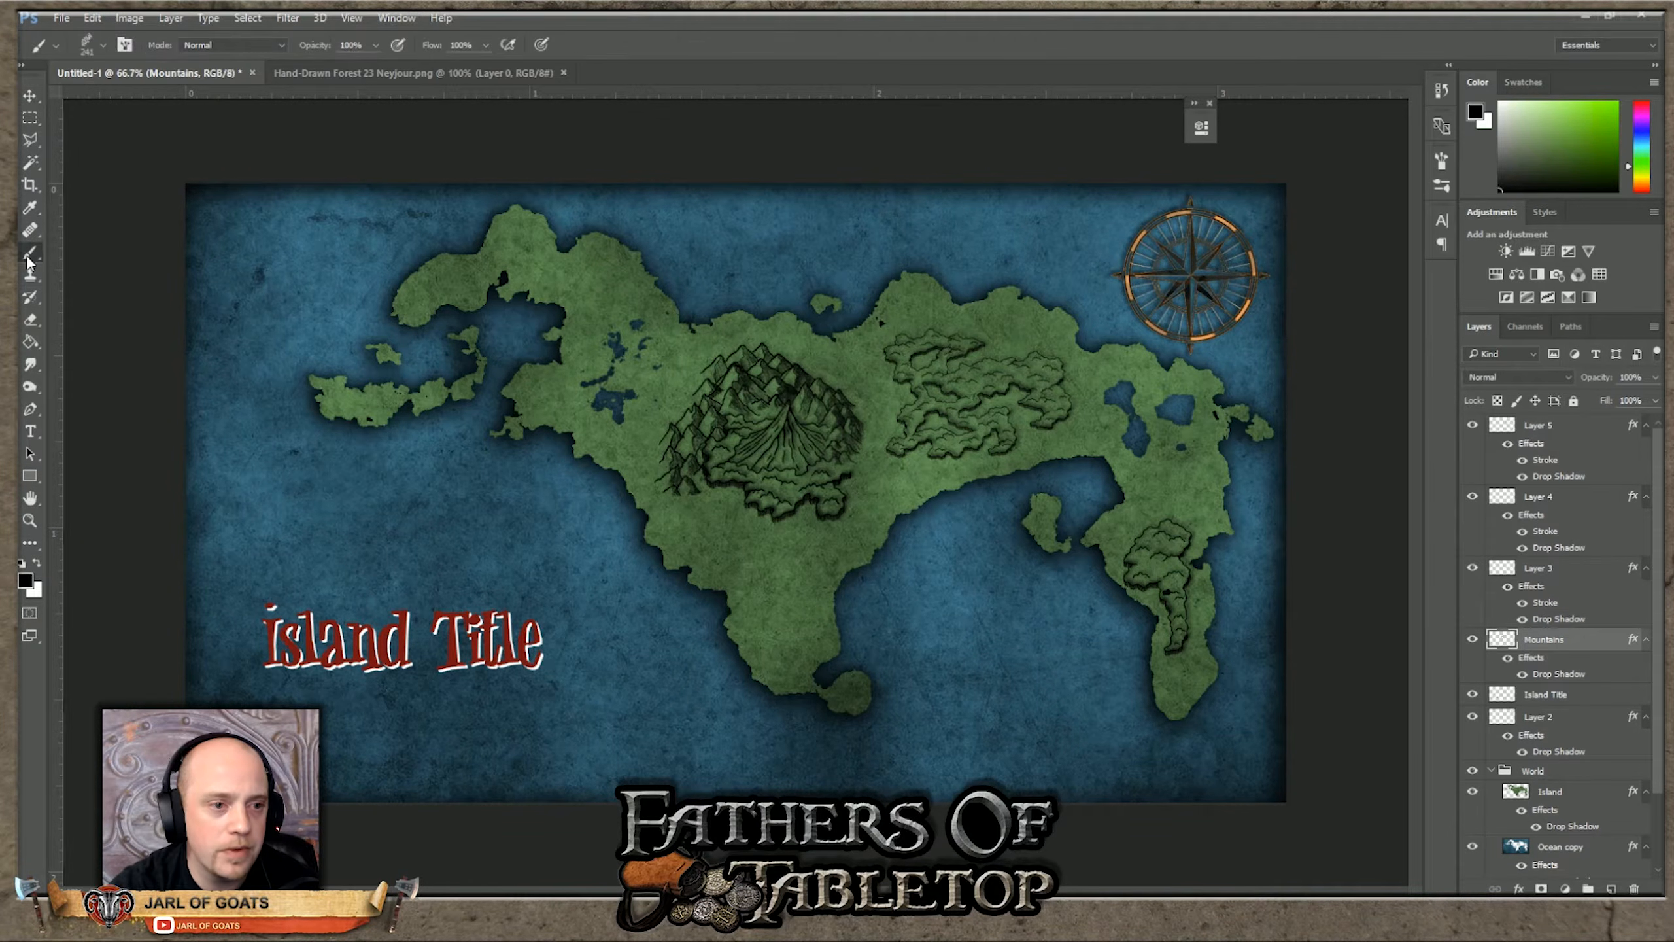
click(99, 45)
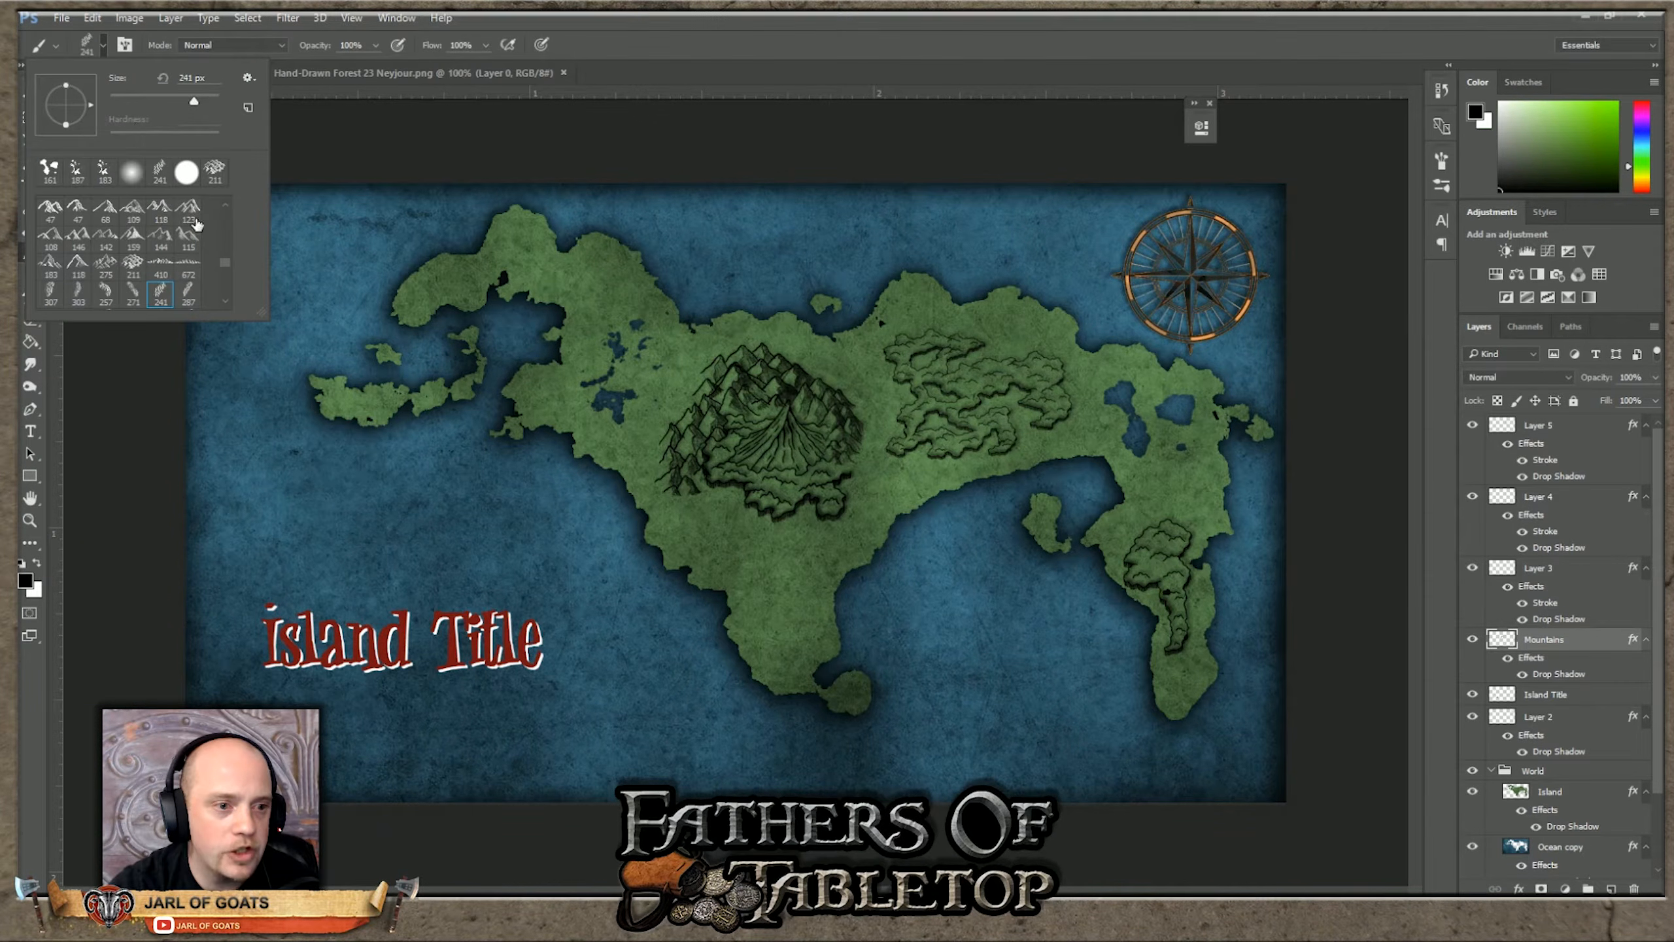
drag(225, 272, 223, 294)
scroll(186, 271, up, 5)
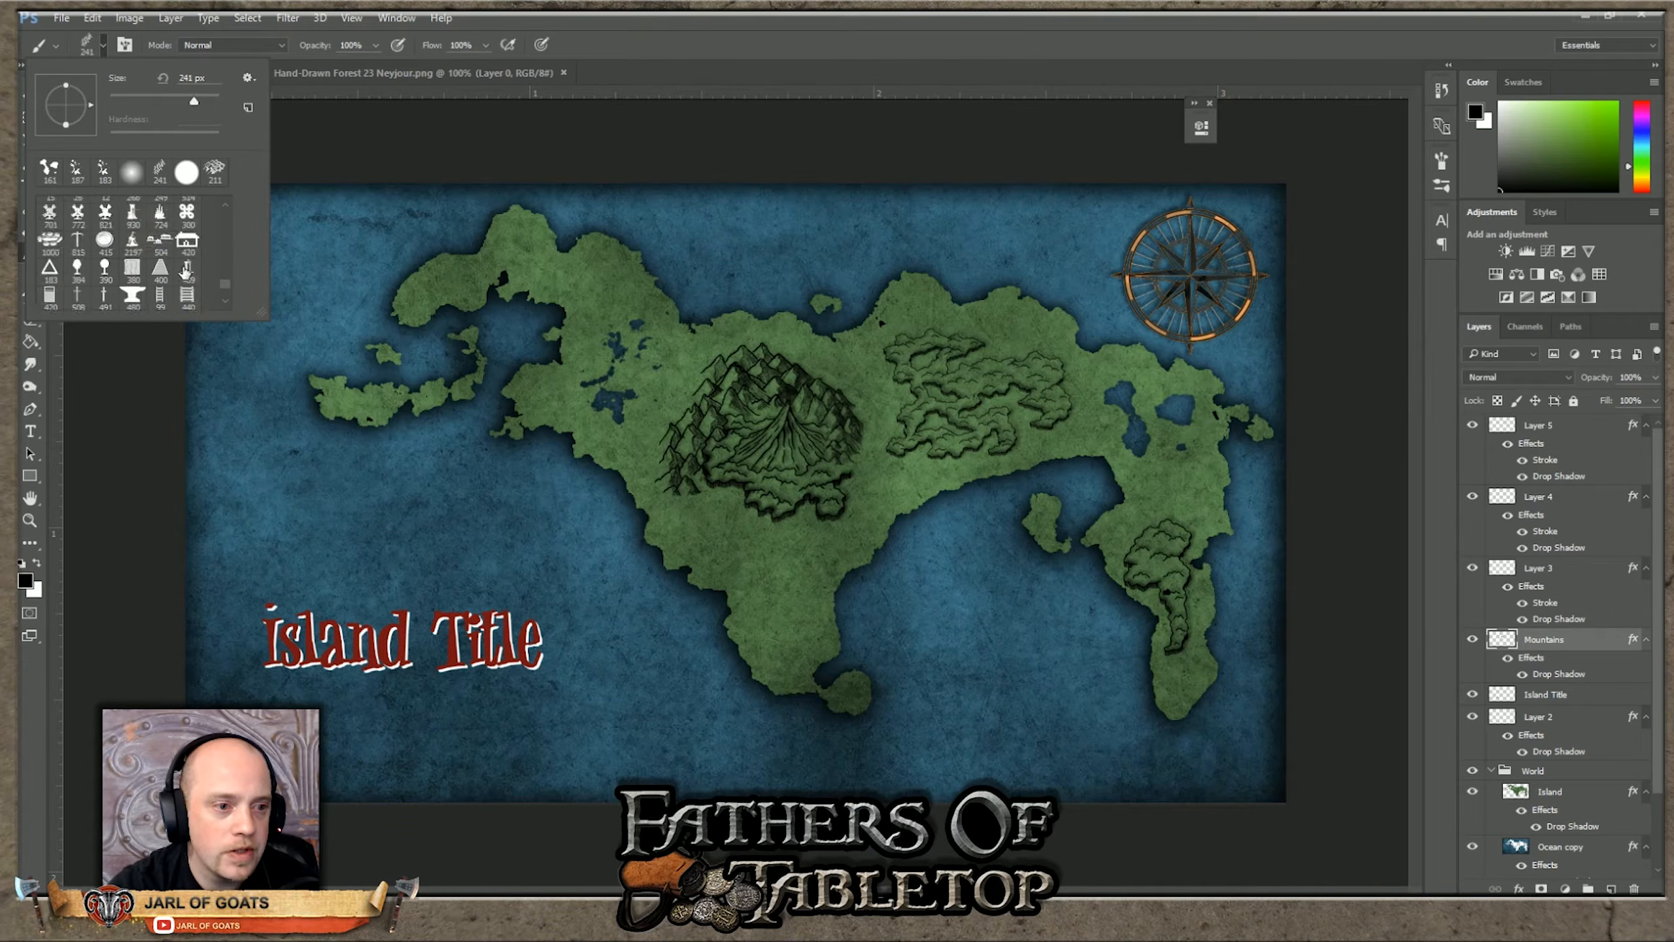
scroll(161, 267, up, 5)
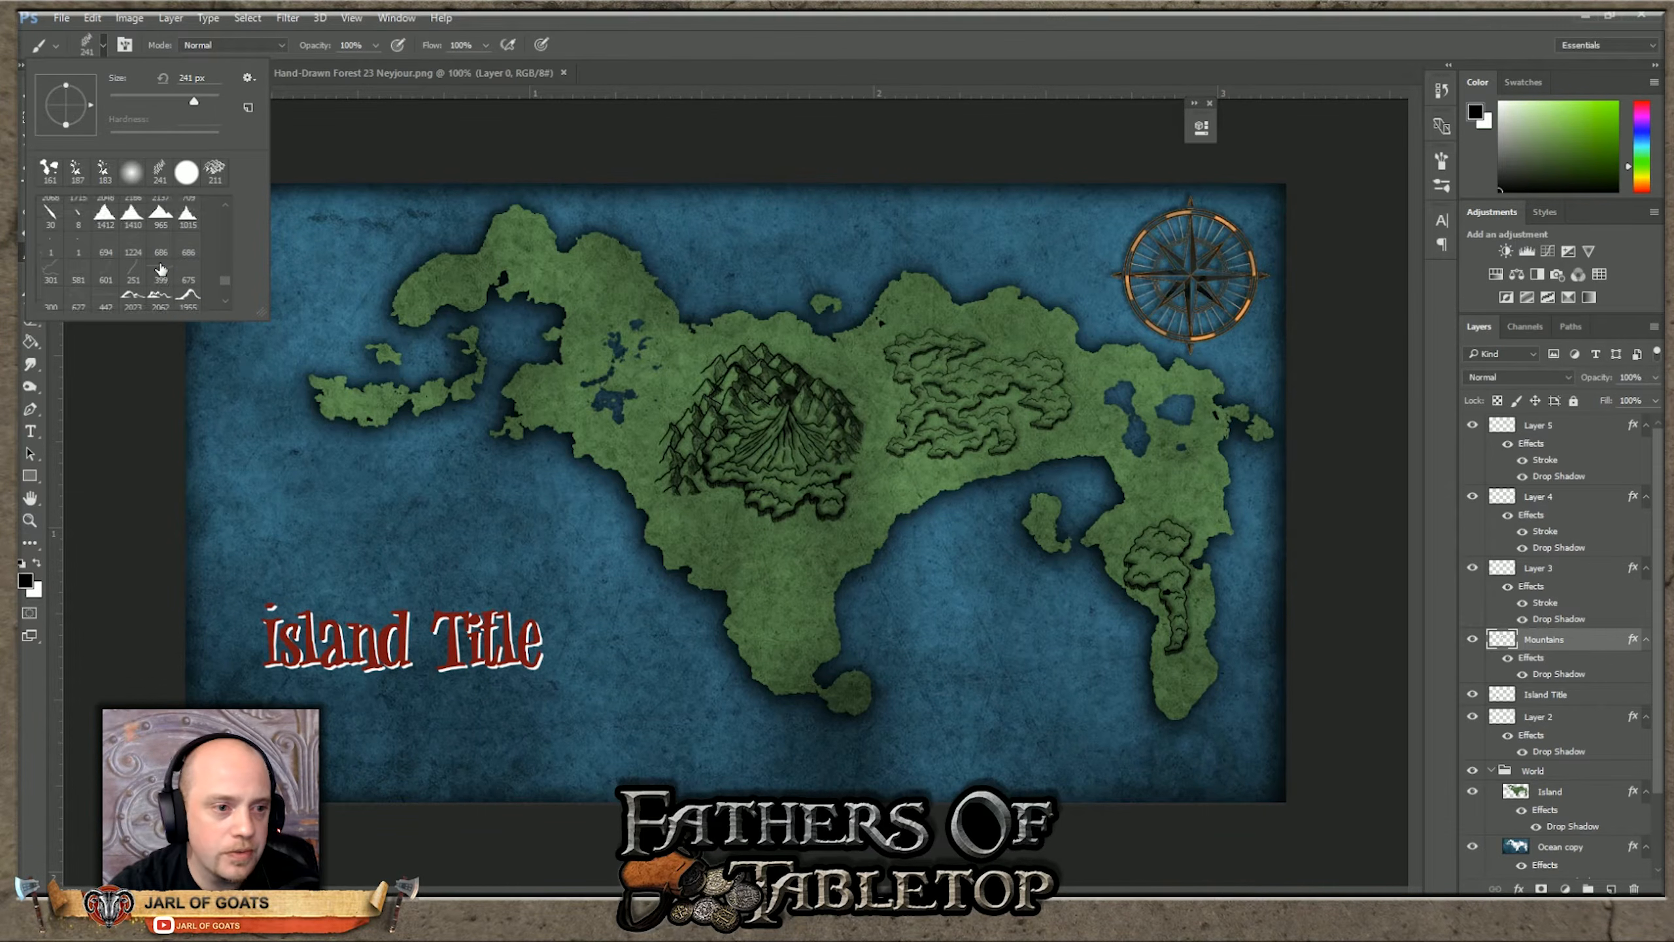
scroll(161, 267, up, 6)
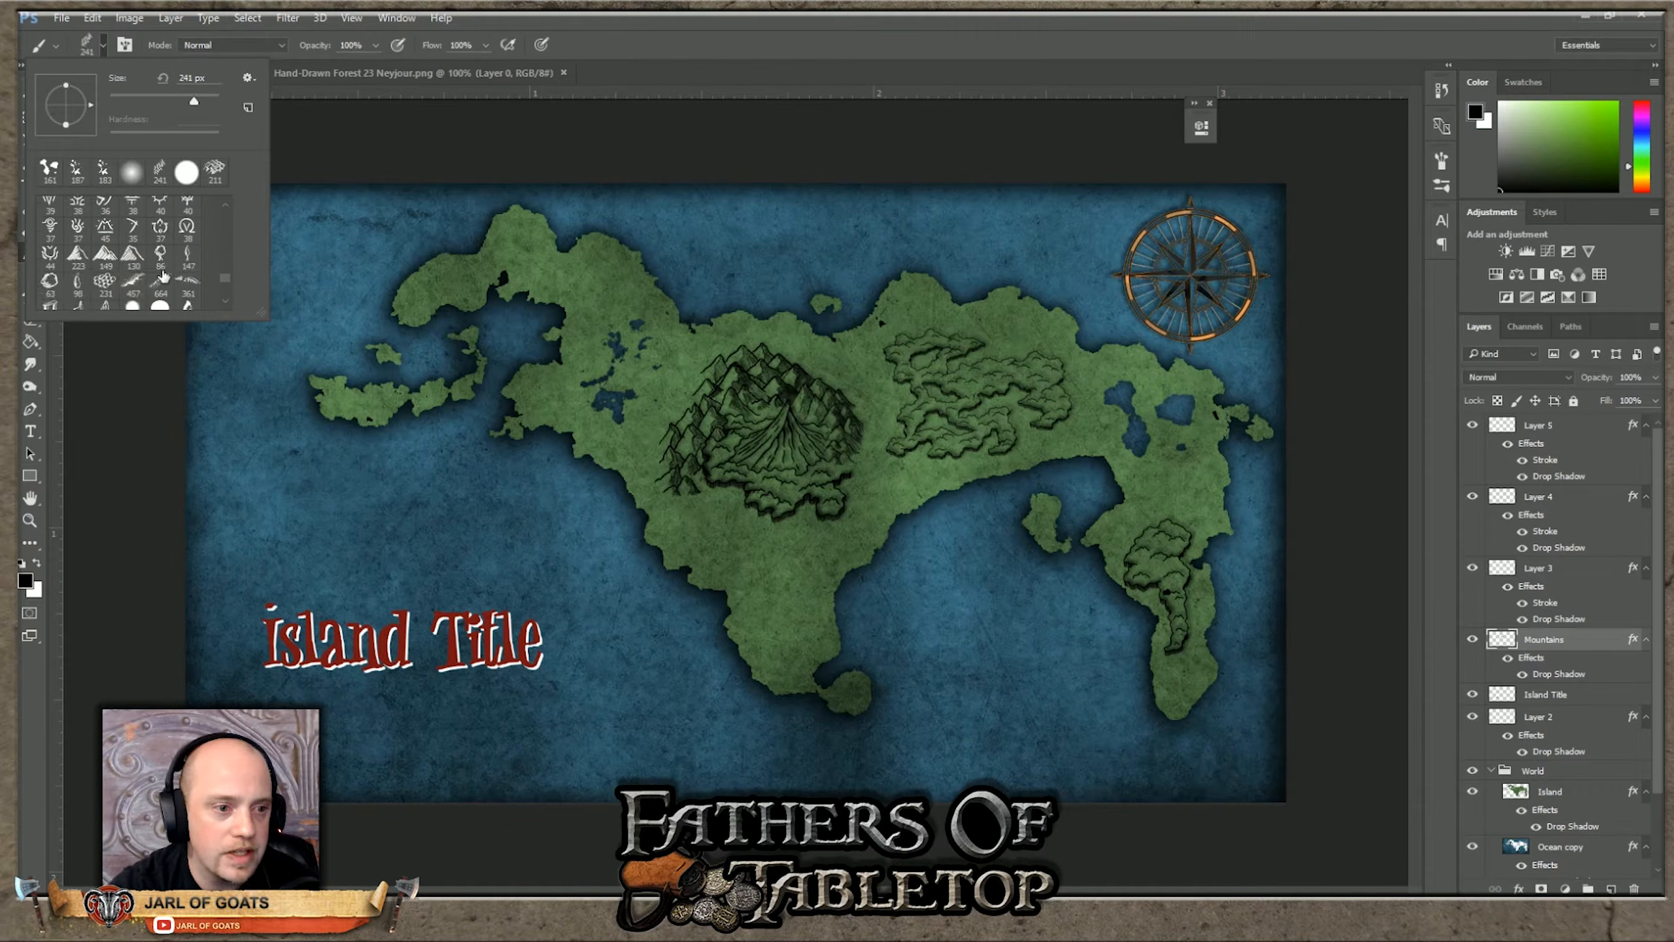
scroll(159, 278, up, 8)
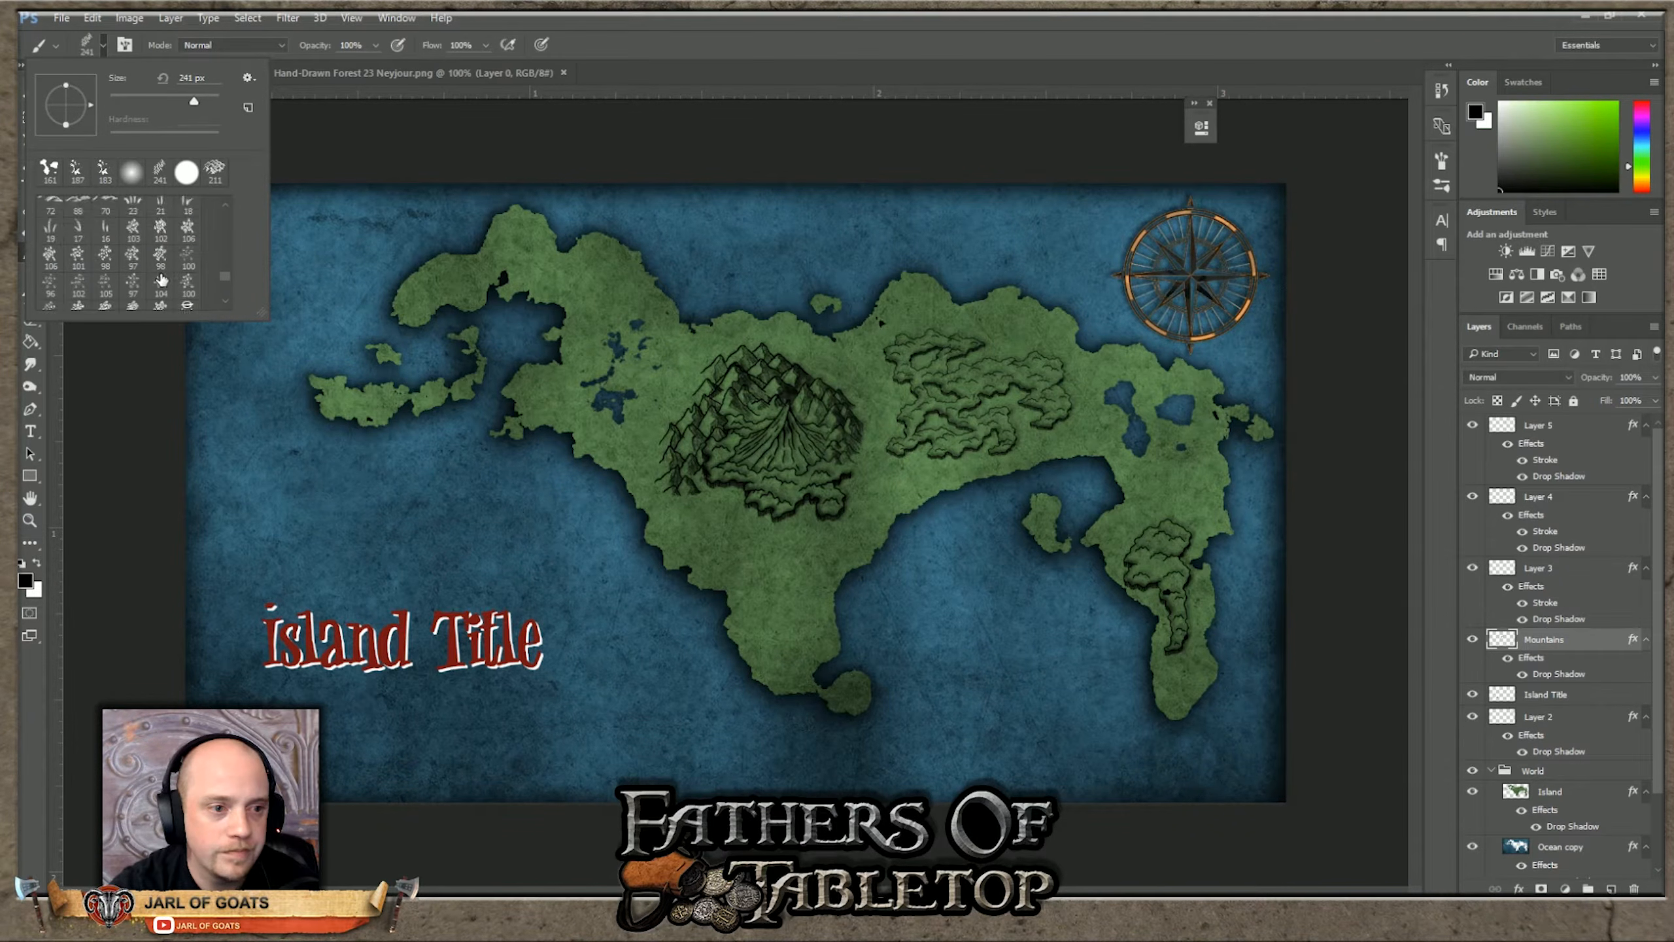
scroll(158, 276, down, 2)
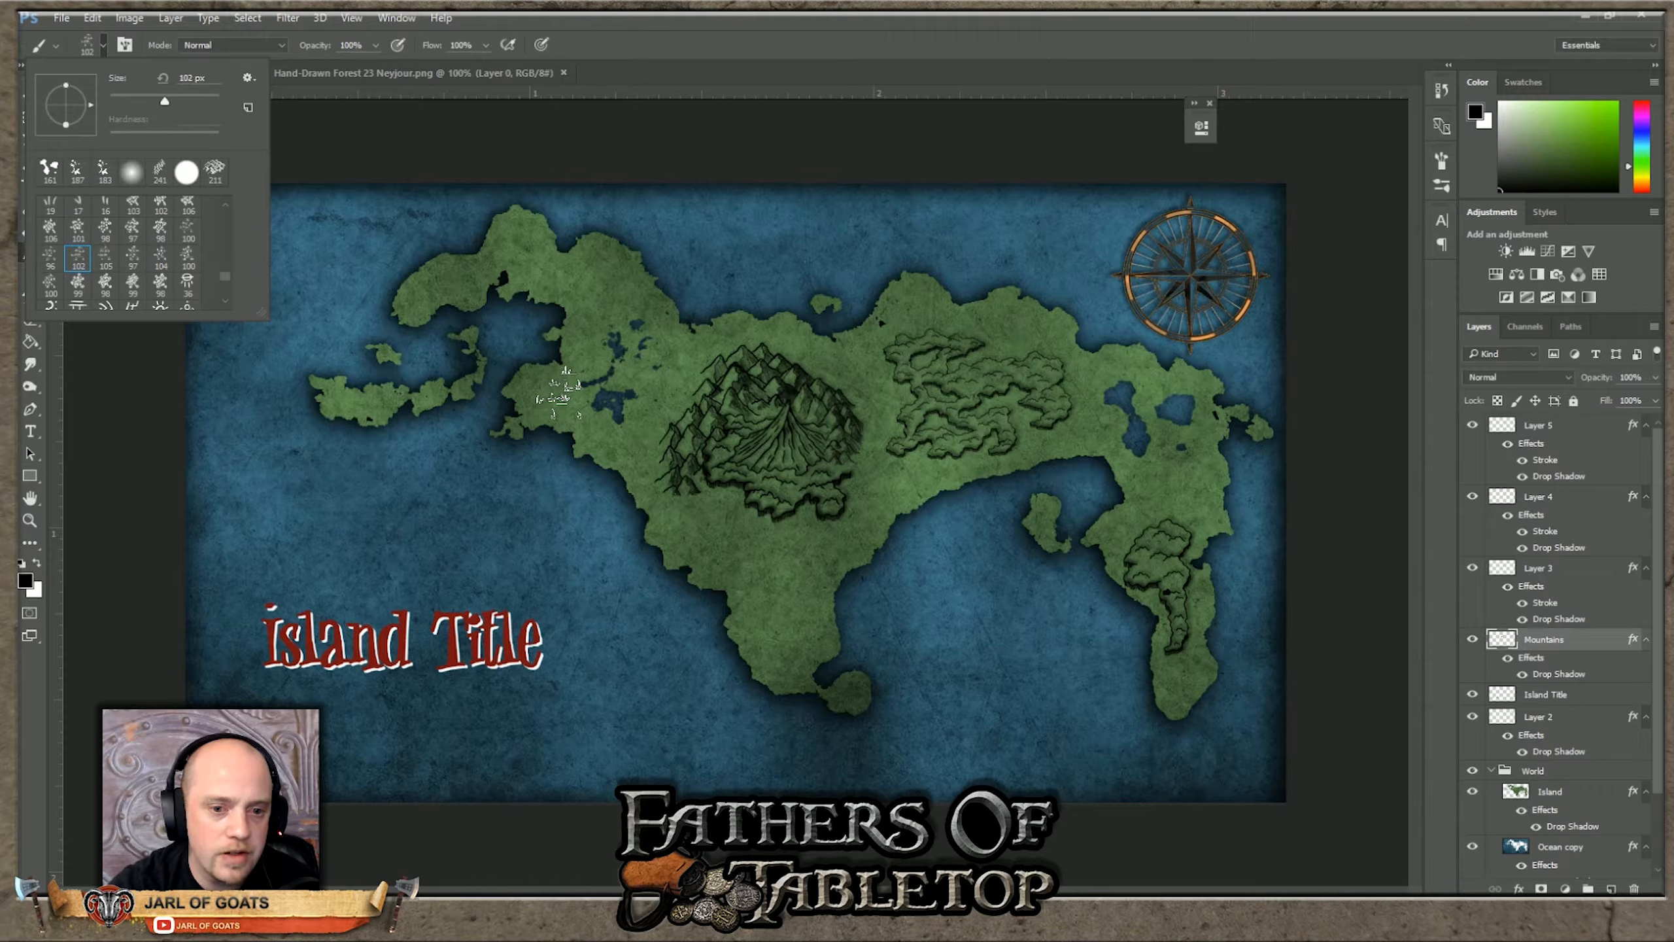
Step: Stamp clusters of scattered tufts around the western lakes on the Mountains layer
click(559, 393)
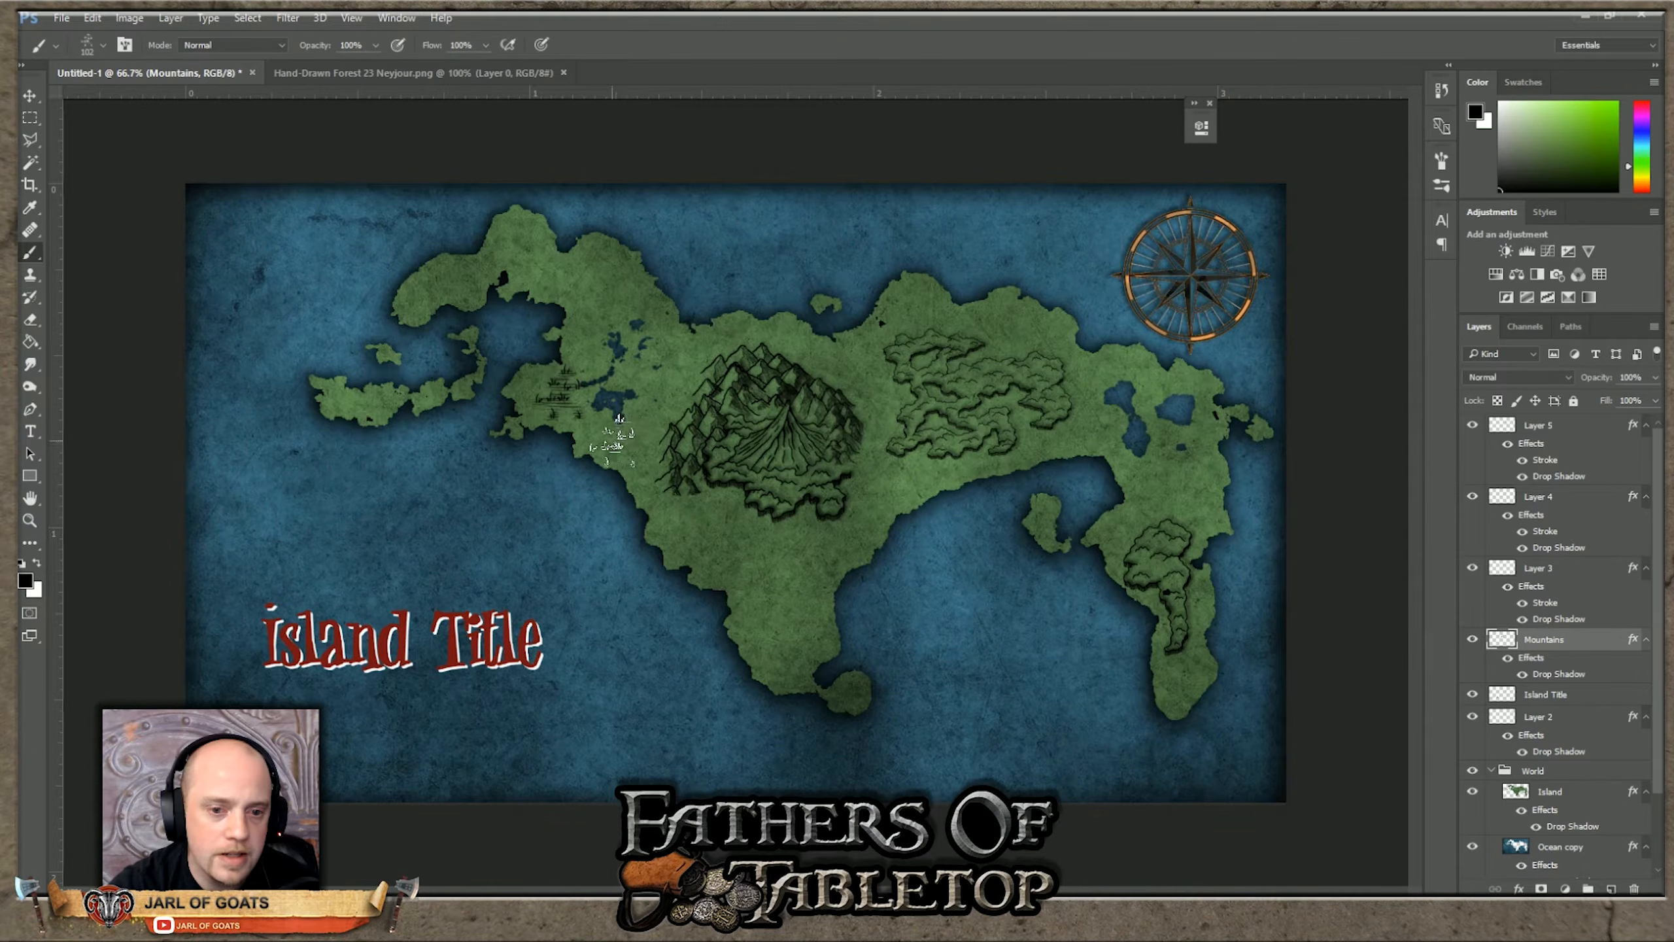
click(630, 366)
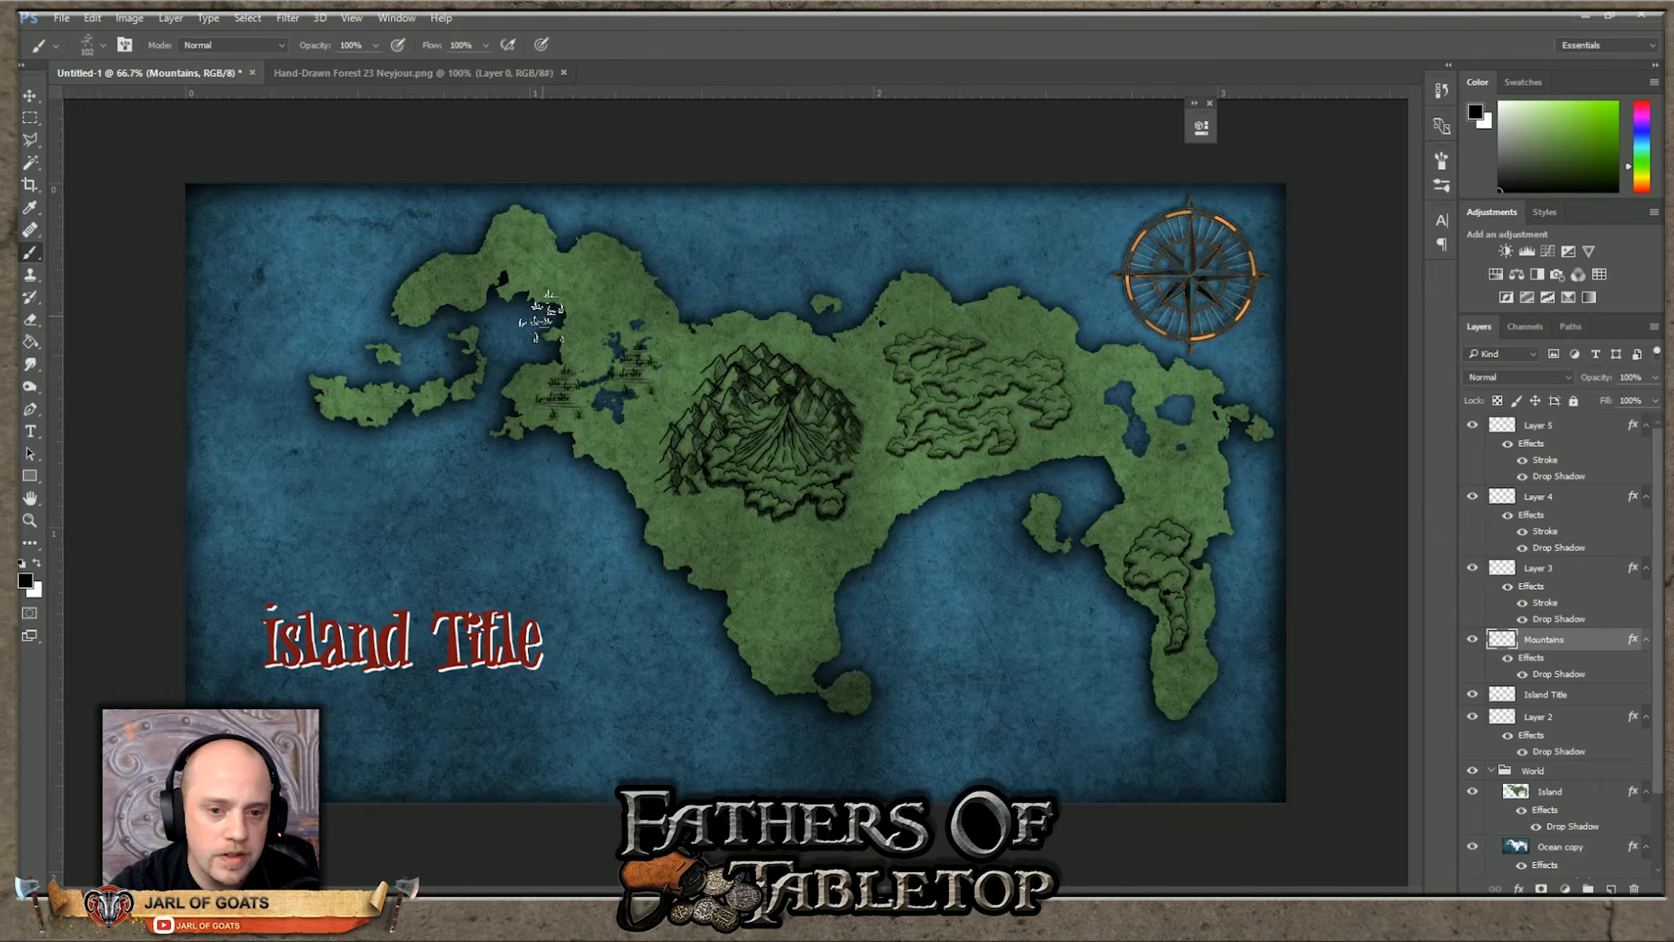
click(590, 349)
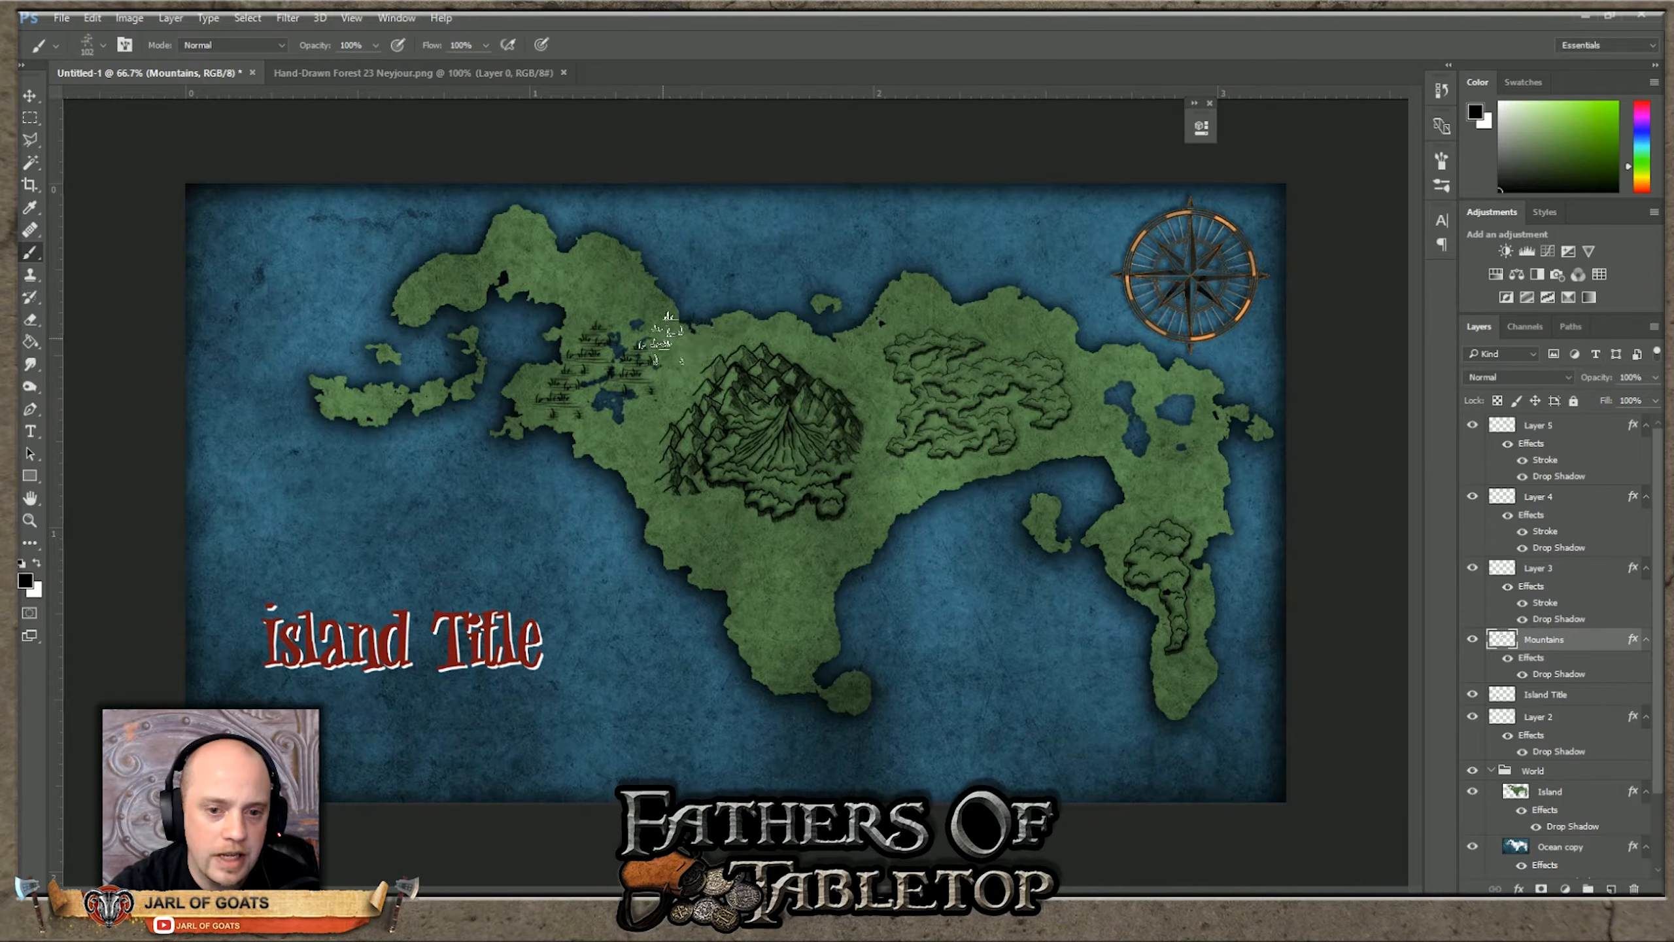
click(633, 312)
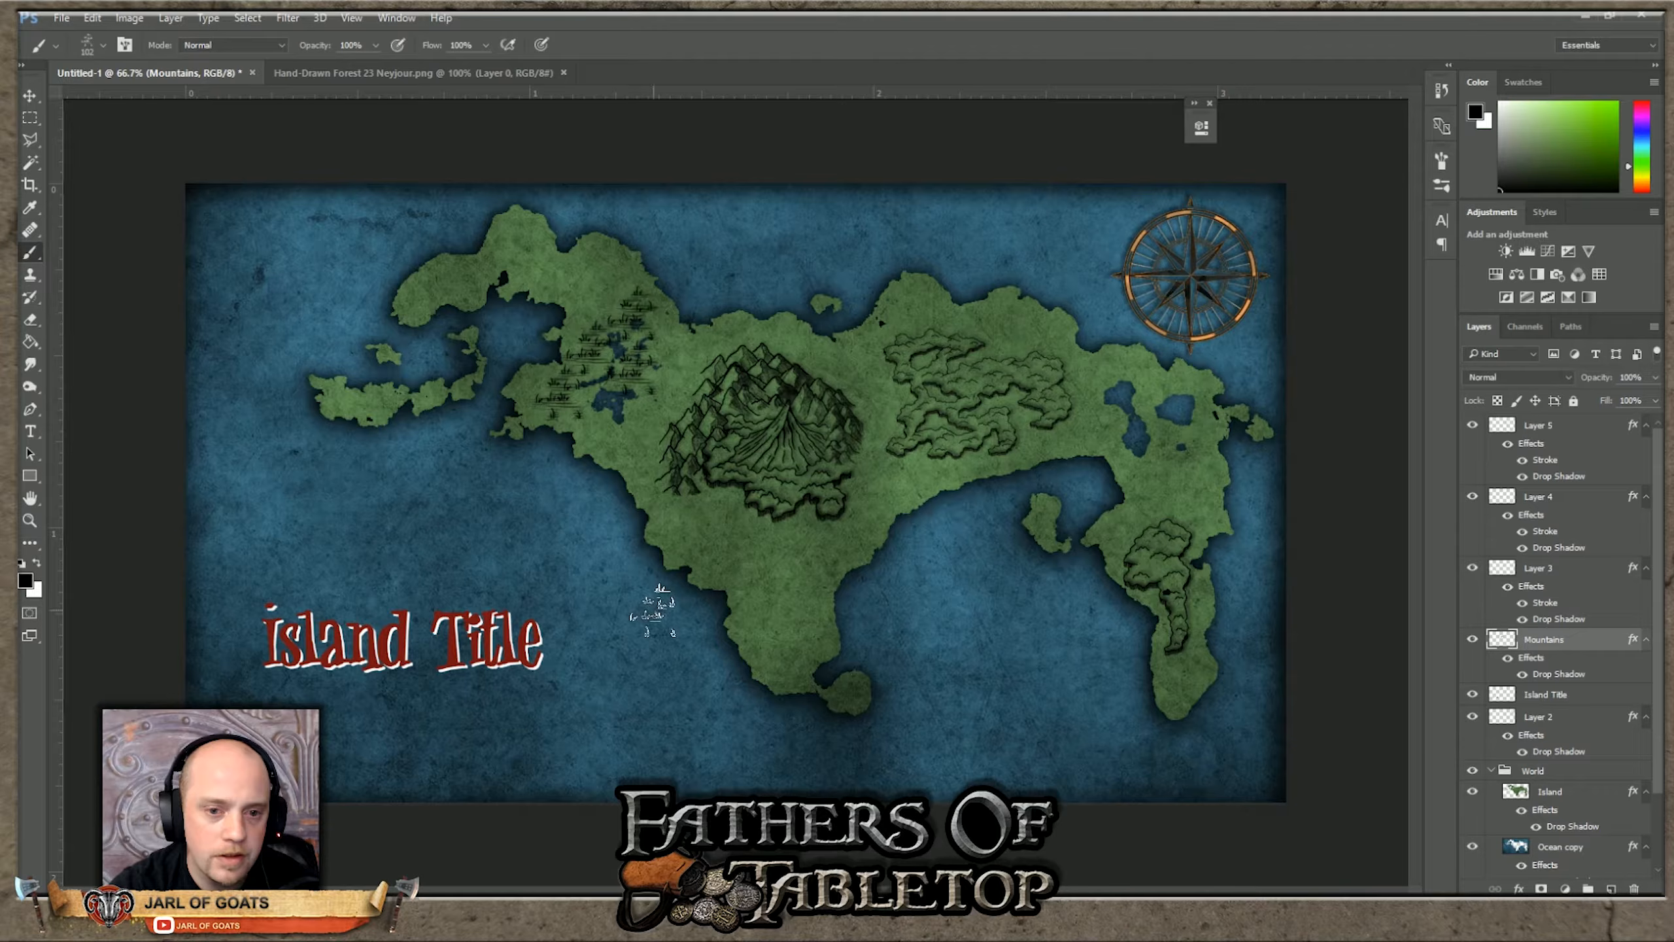
click(609, 427)
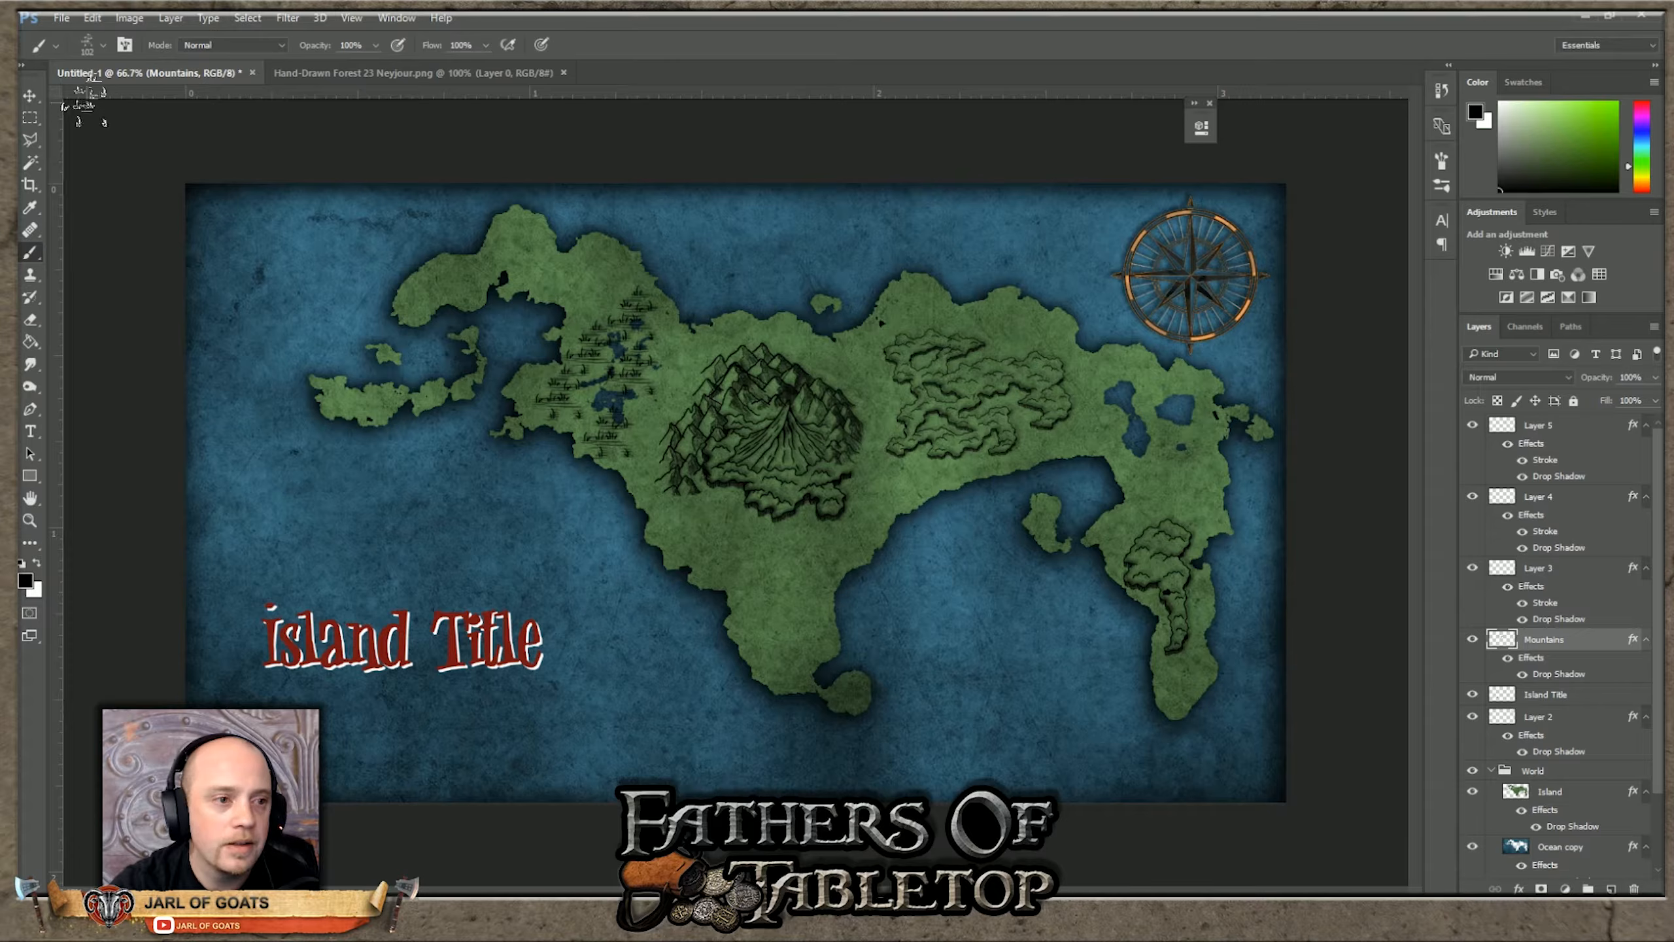
Step: Pick the 190 px diagonal mountain-ridge brush, reduce it to 146 px, tilt it and stamp a ridge across the northwestern peninsula
click(104, 45)
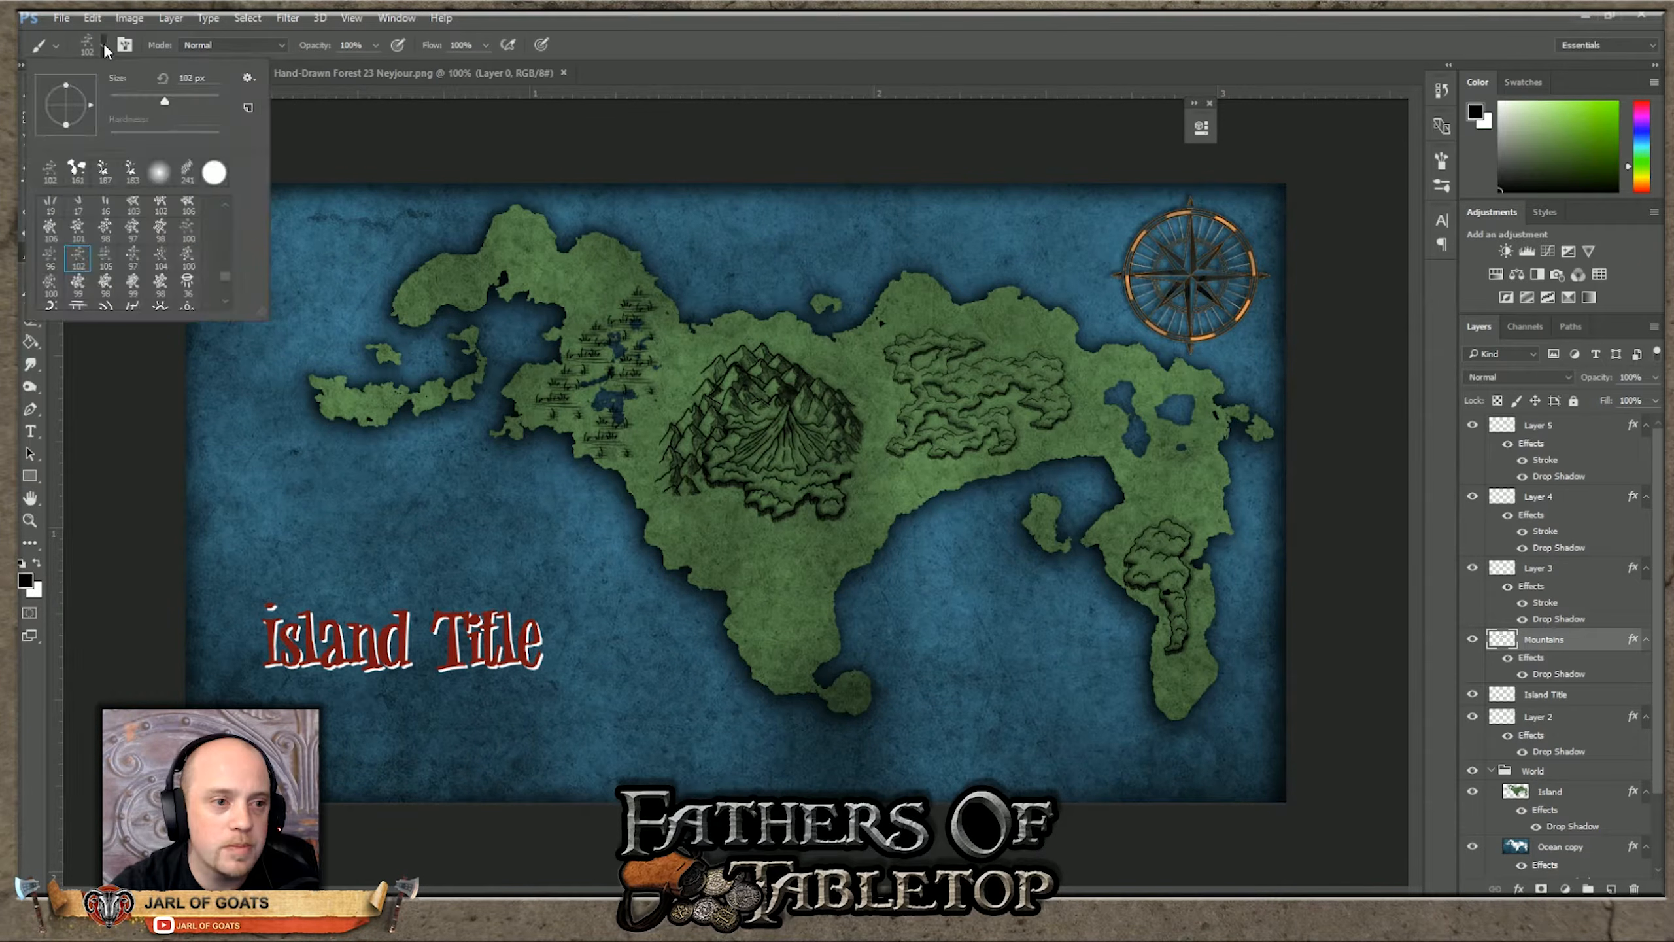
scroll(132, 257, up, 2)
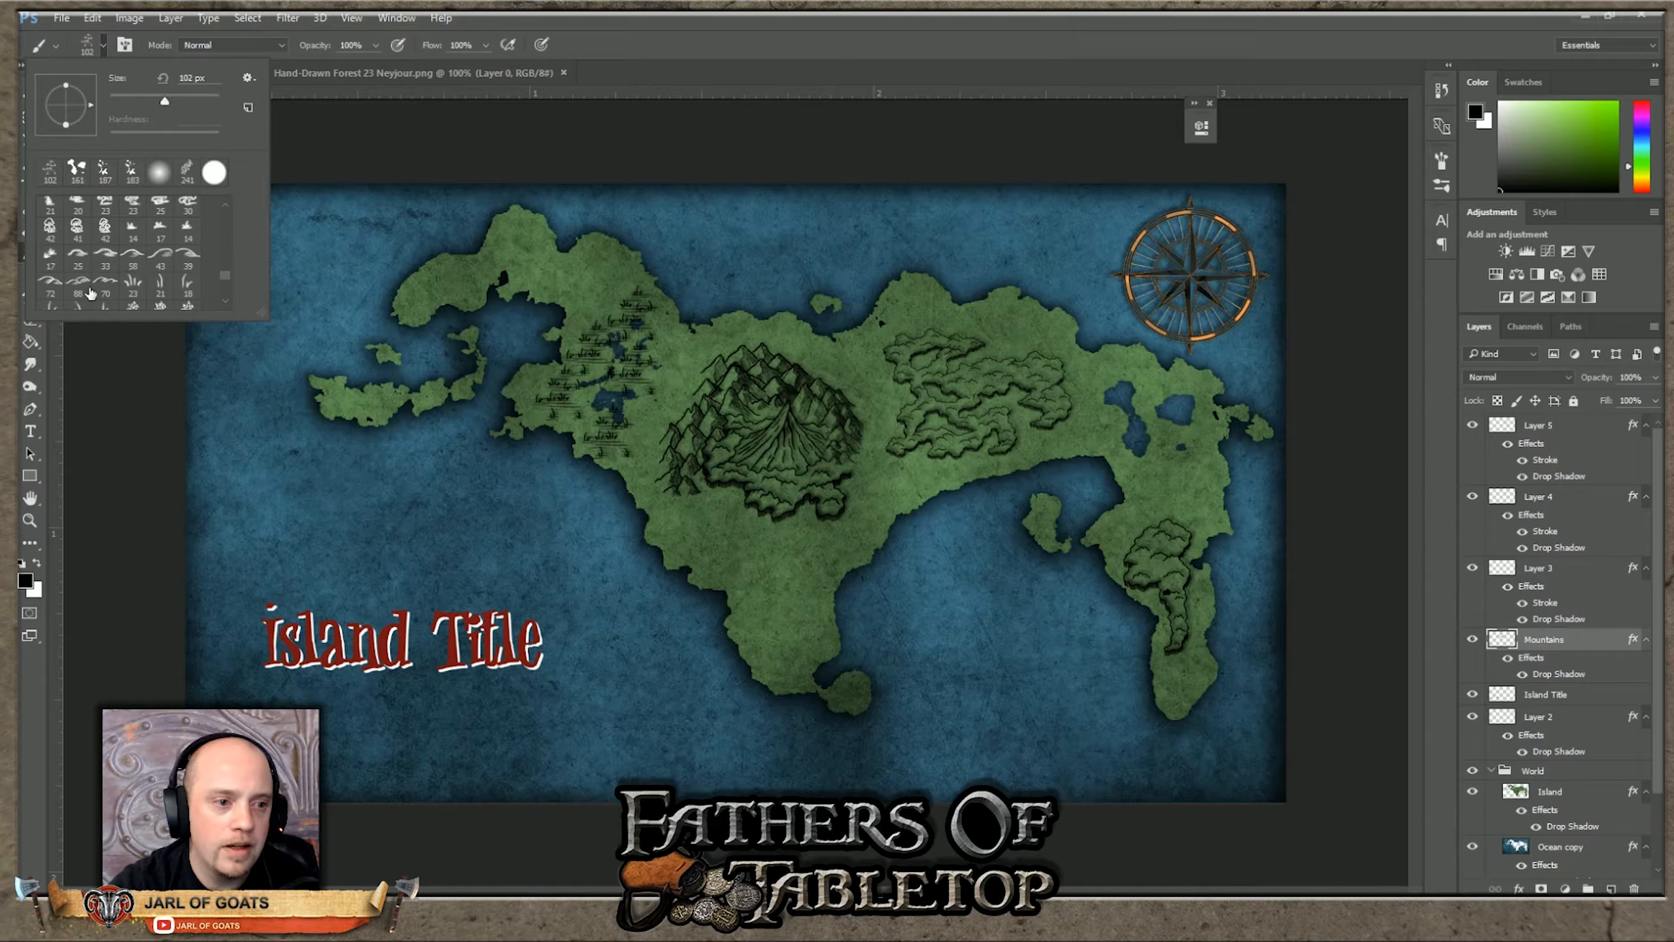
scroll(187, 265, up, 2)
scroll(120, 296, up, 4)
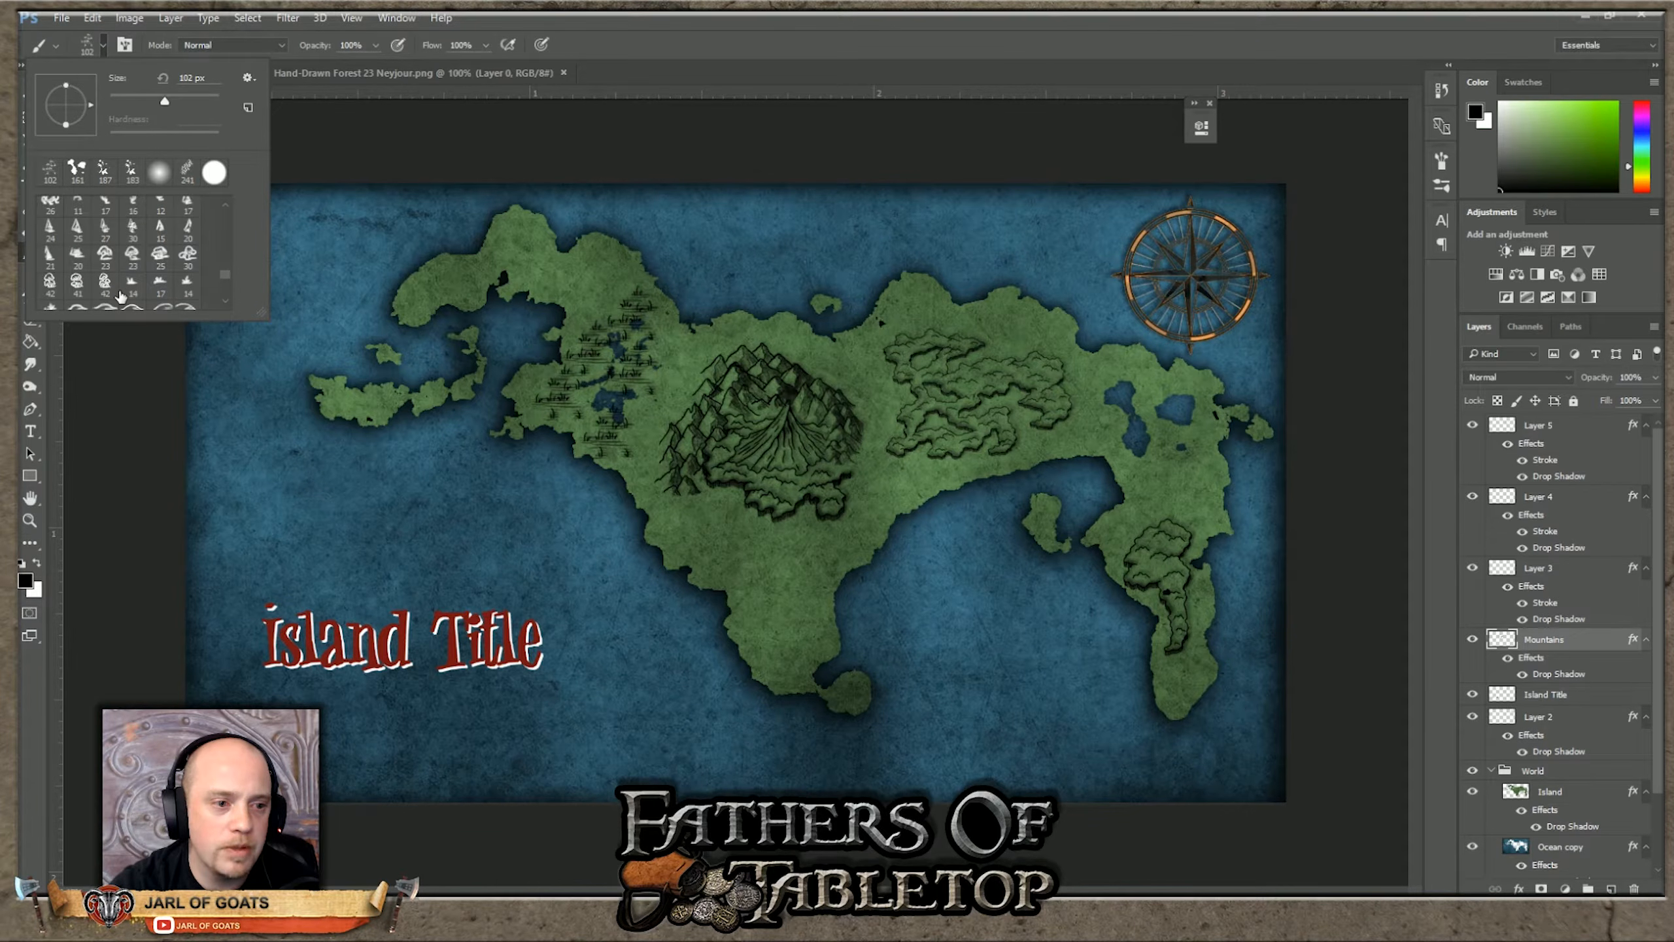
scroll(119, 297, up, 2)
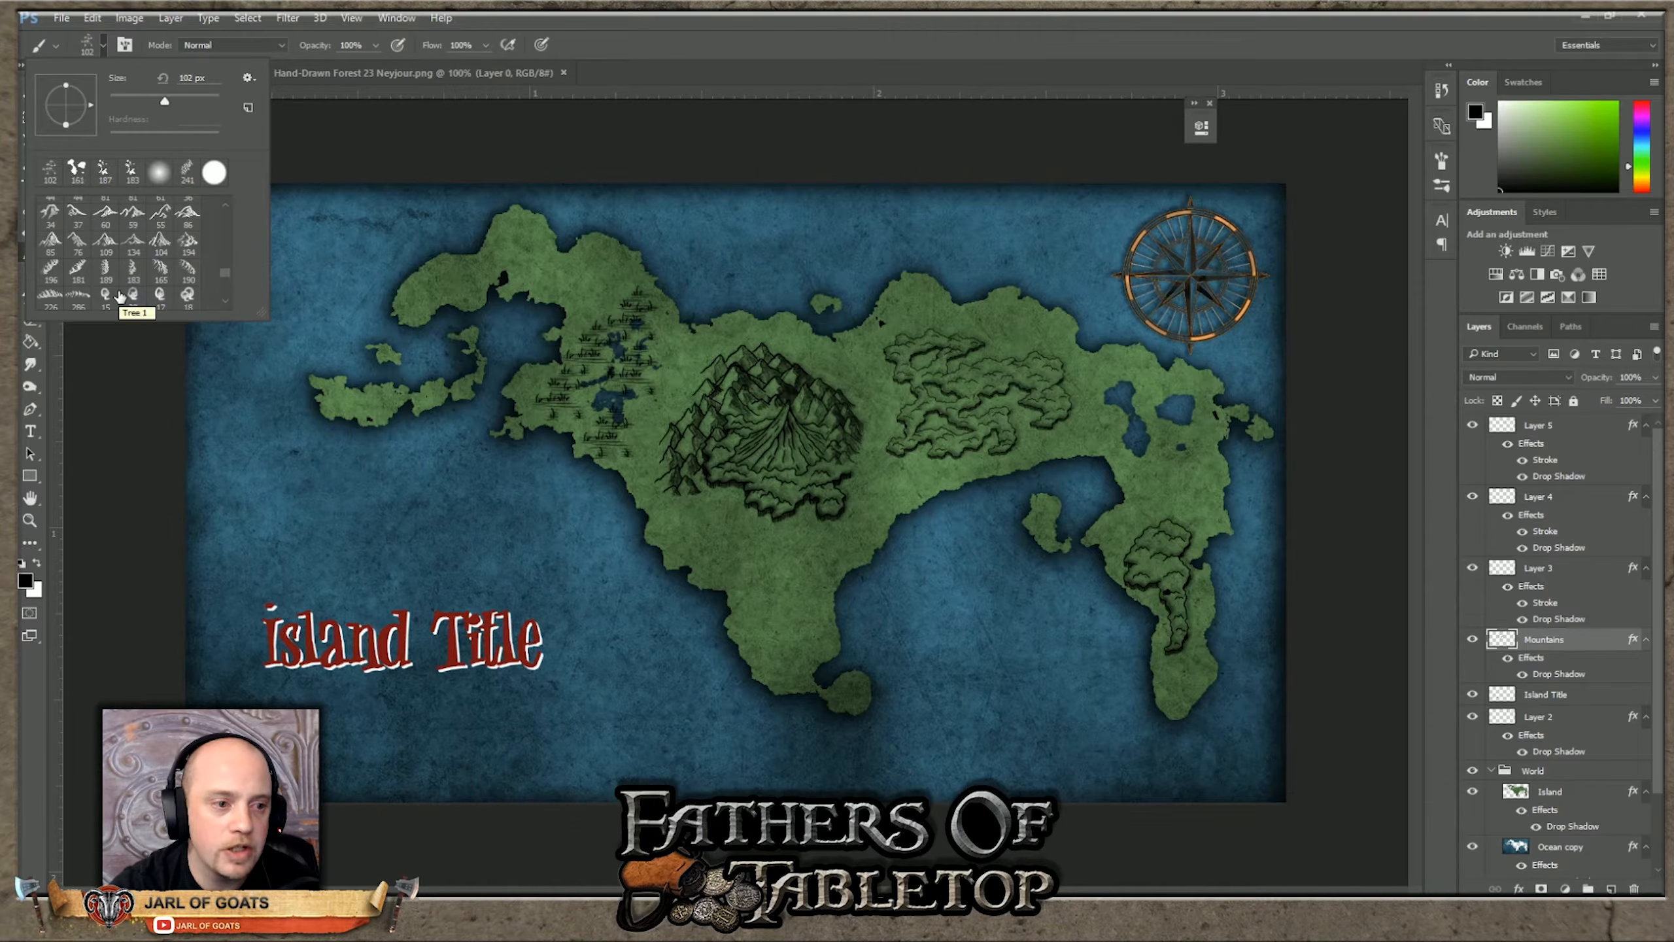
click(196, 271)
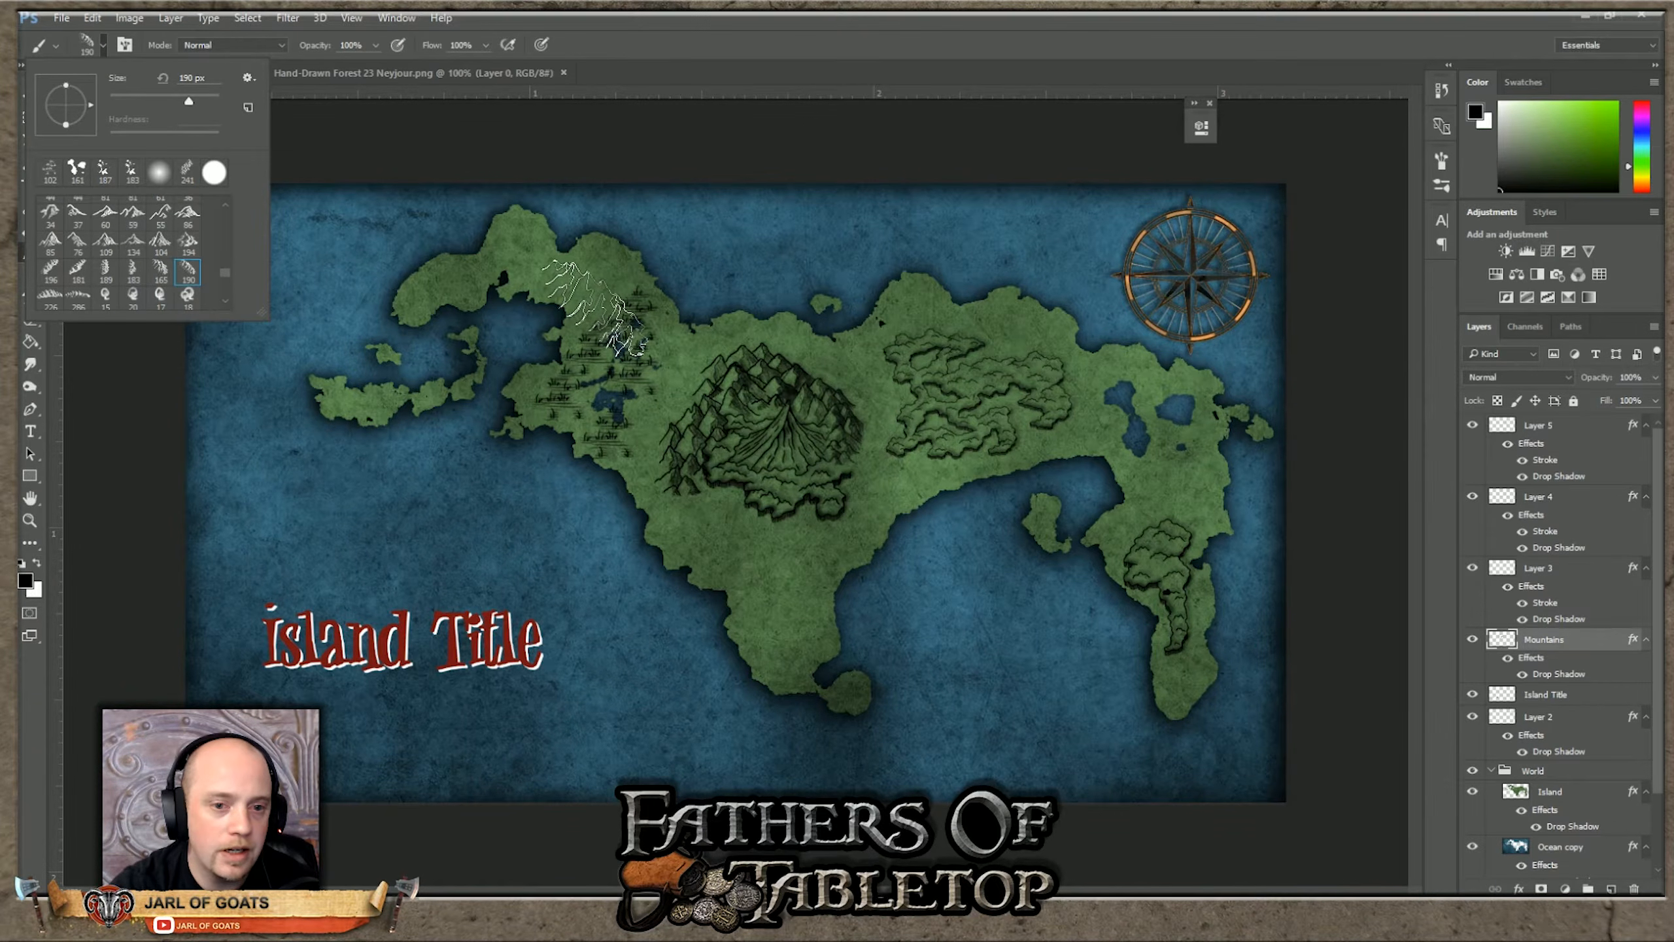
drag(184, 98, 90, 97)
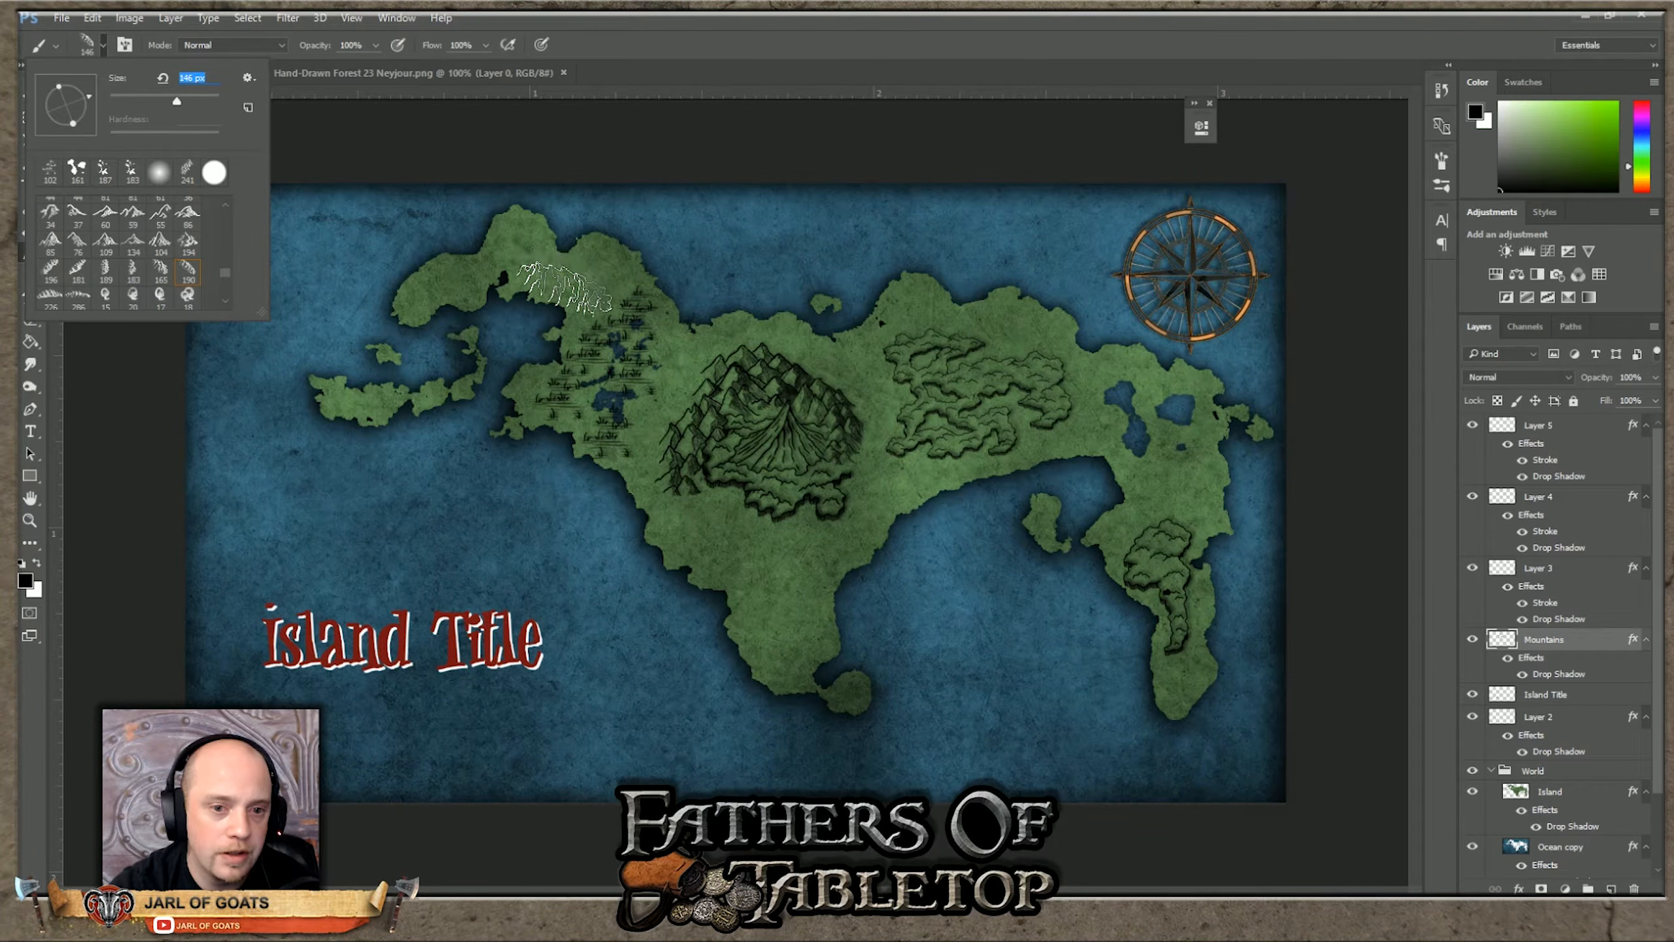
click(565, 278)
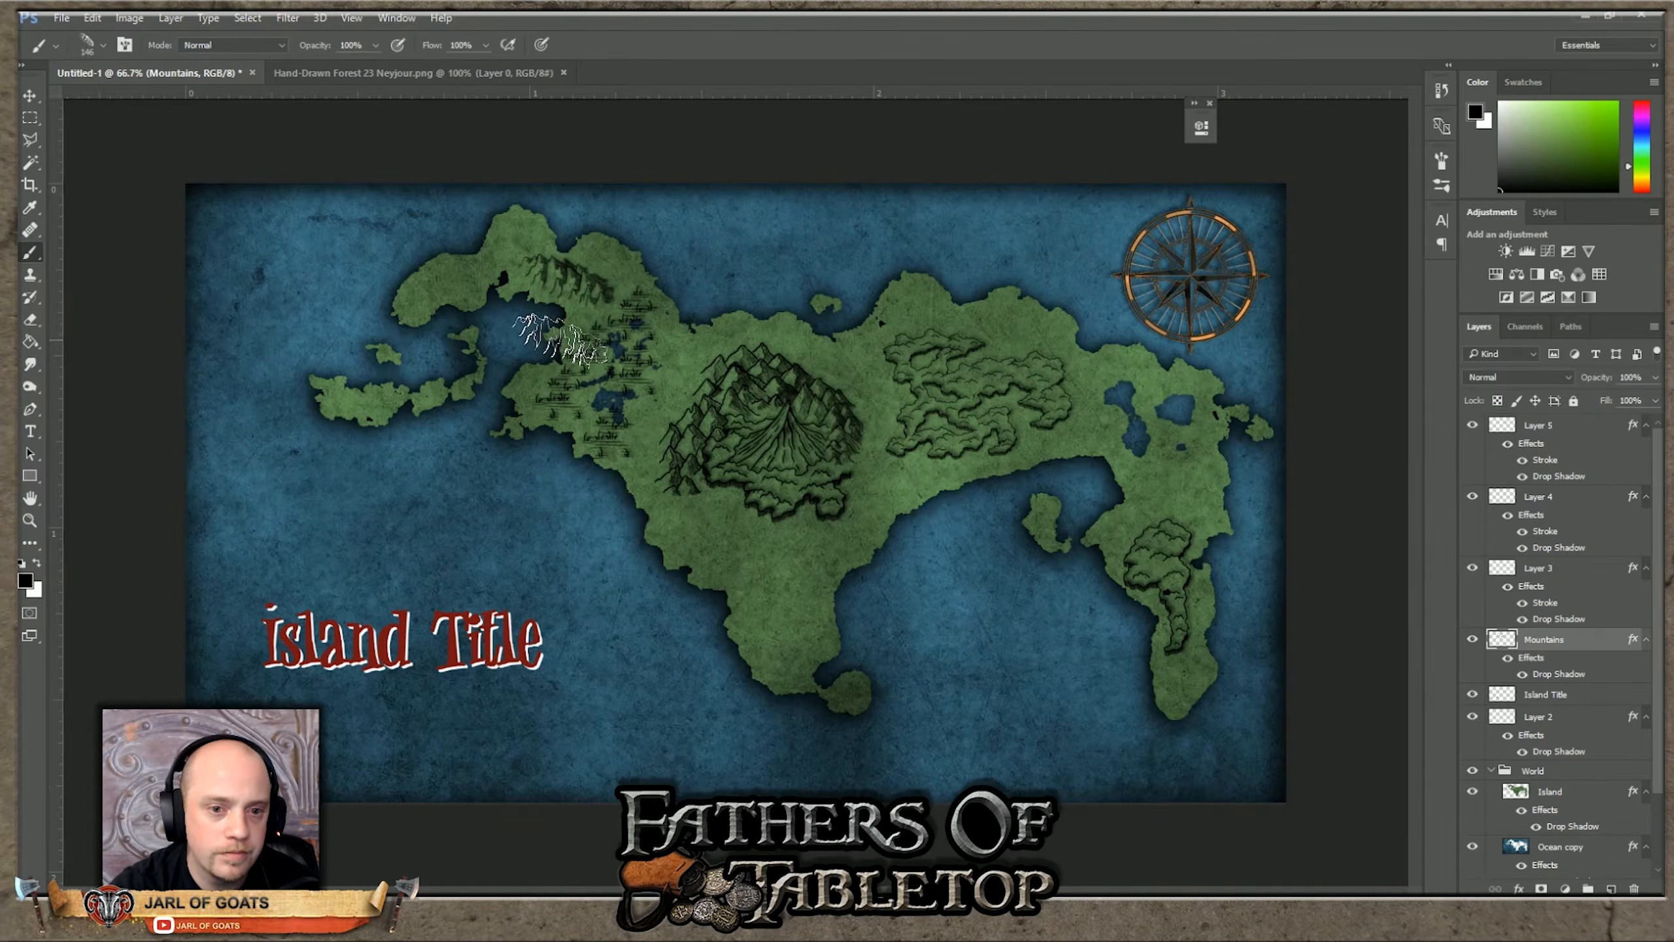
Step: Undo the repeated stamp over the northwestern mountain ridge
click(102, 18)
click(109, 37)
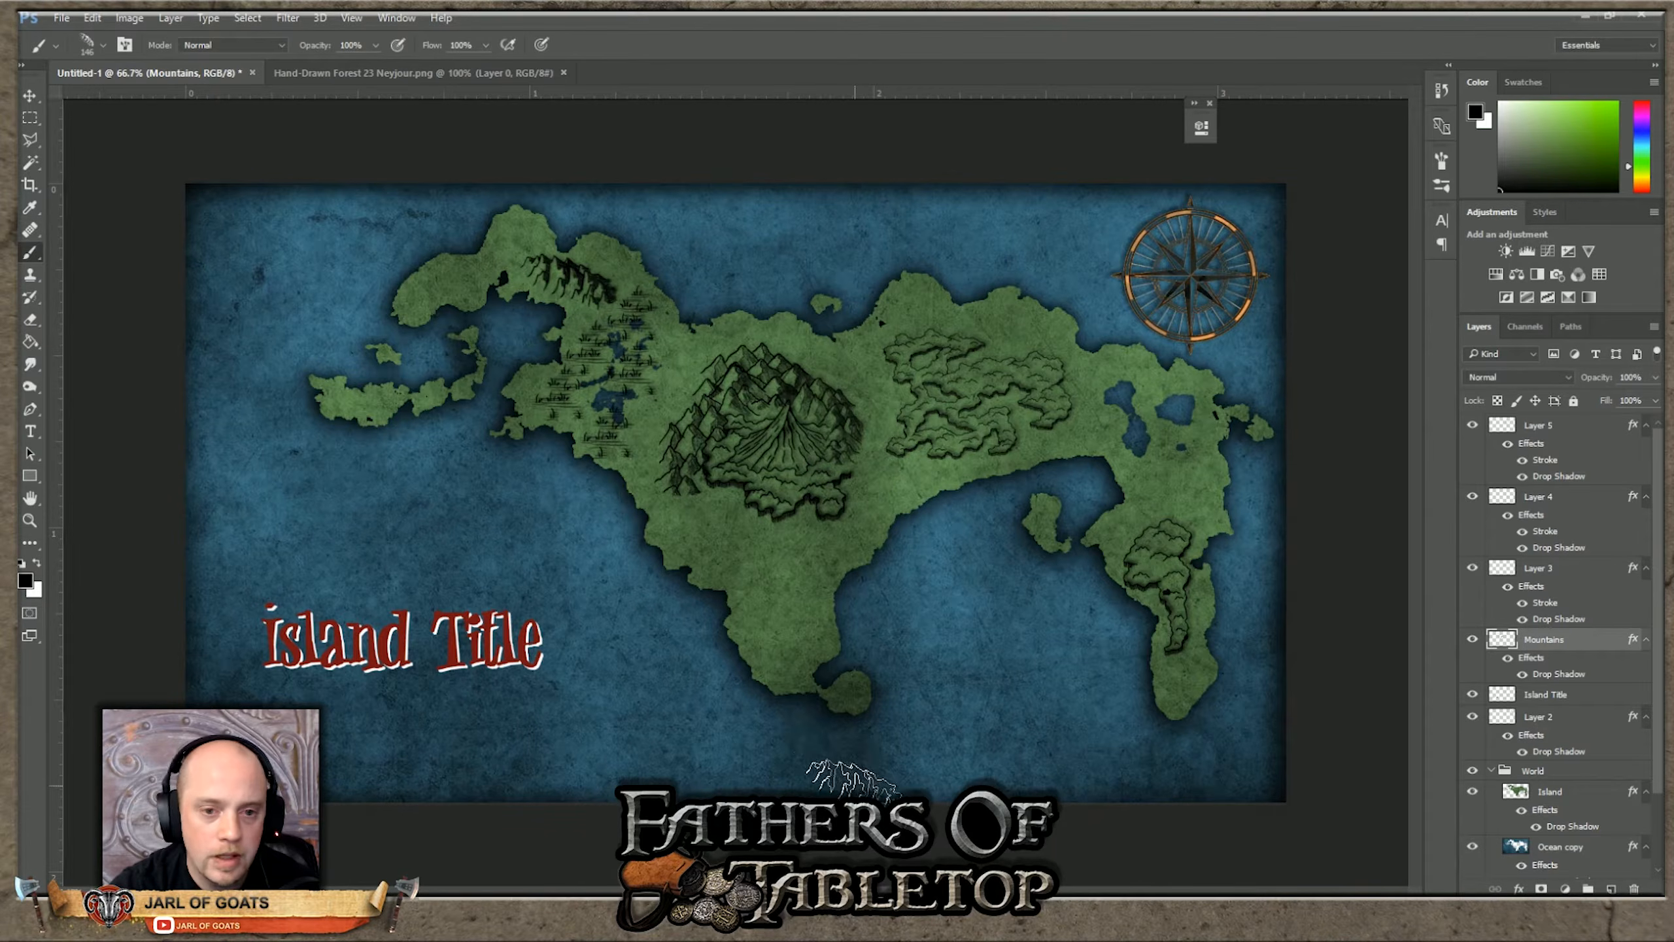
click(92, 18)
click(125, 49)
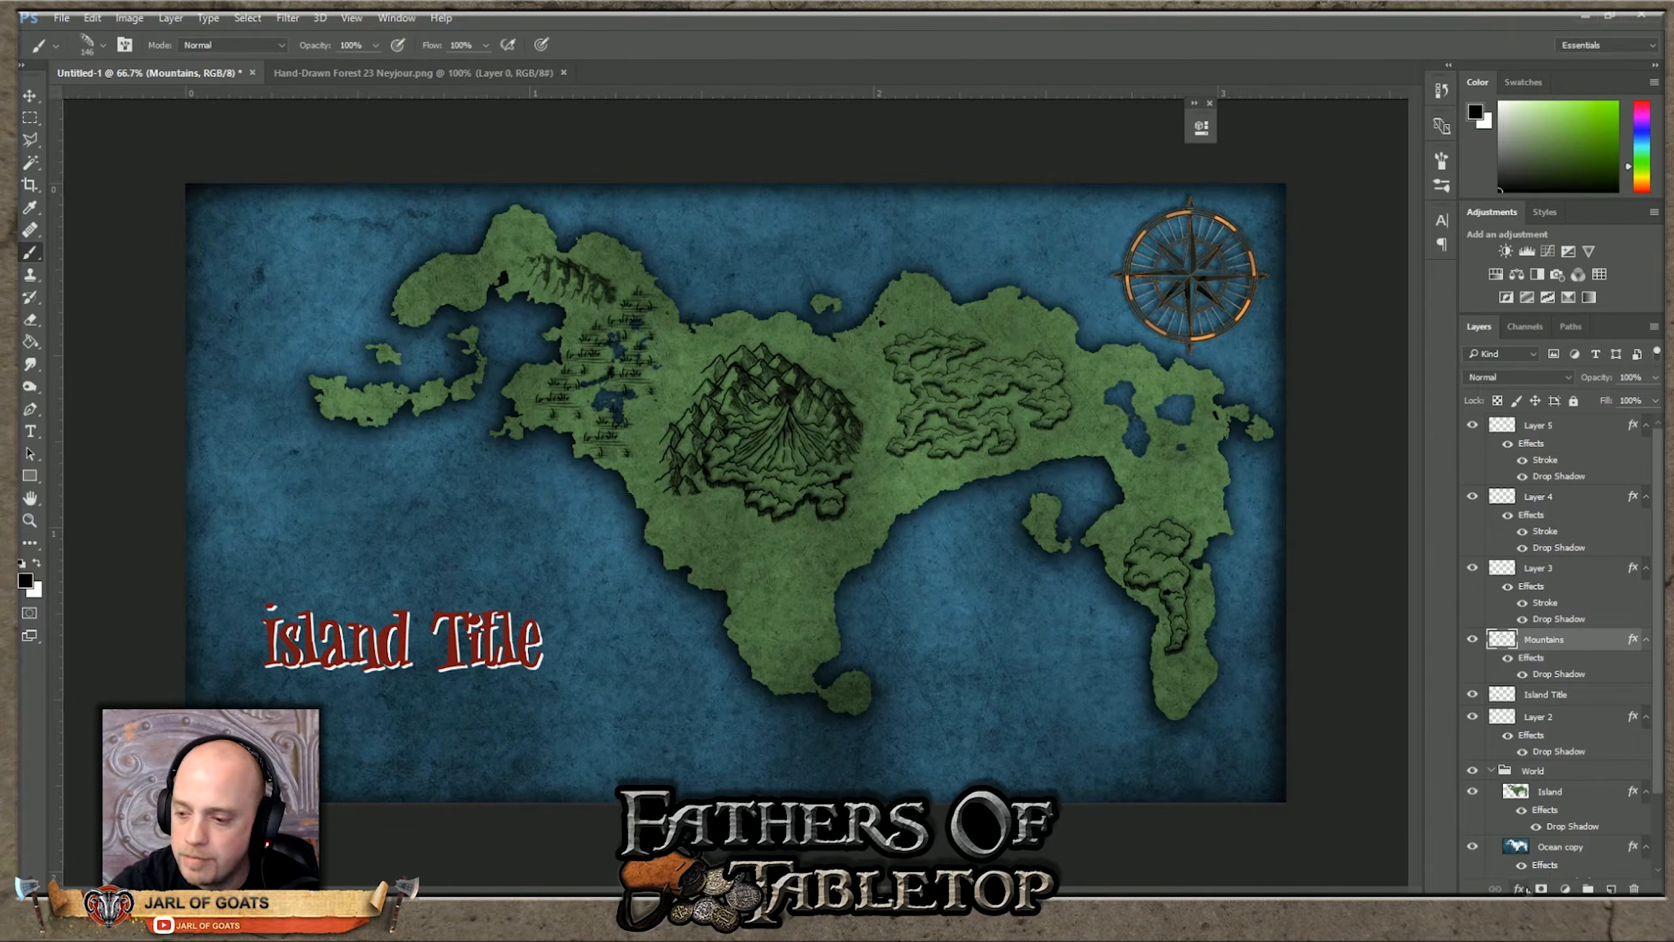
Step: Add a black 2 px Stroke to the Mountains layer, positioned inside at 100% opacity
click(1520, 888)
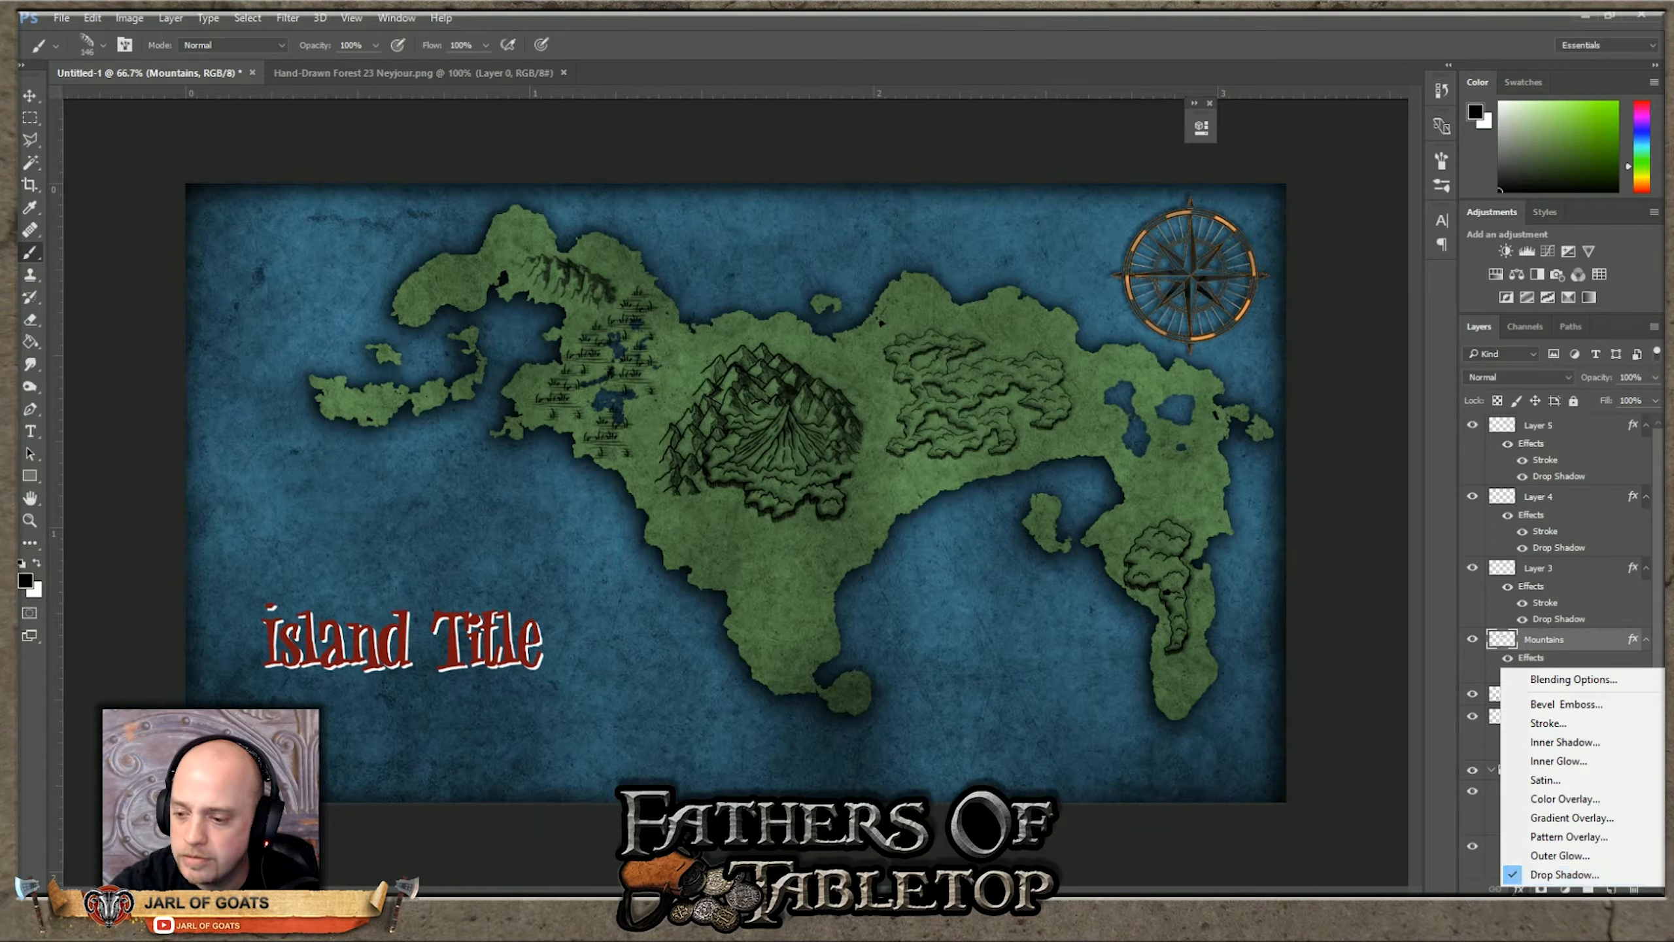
click(1600, 698)
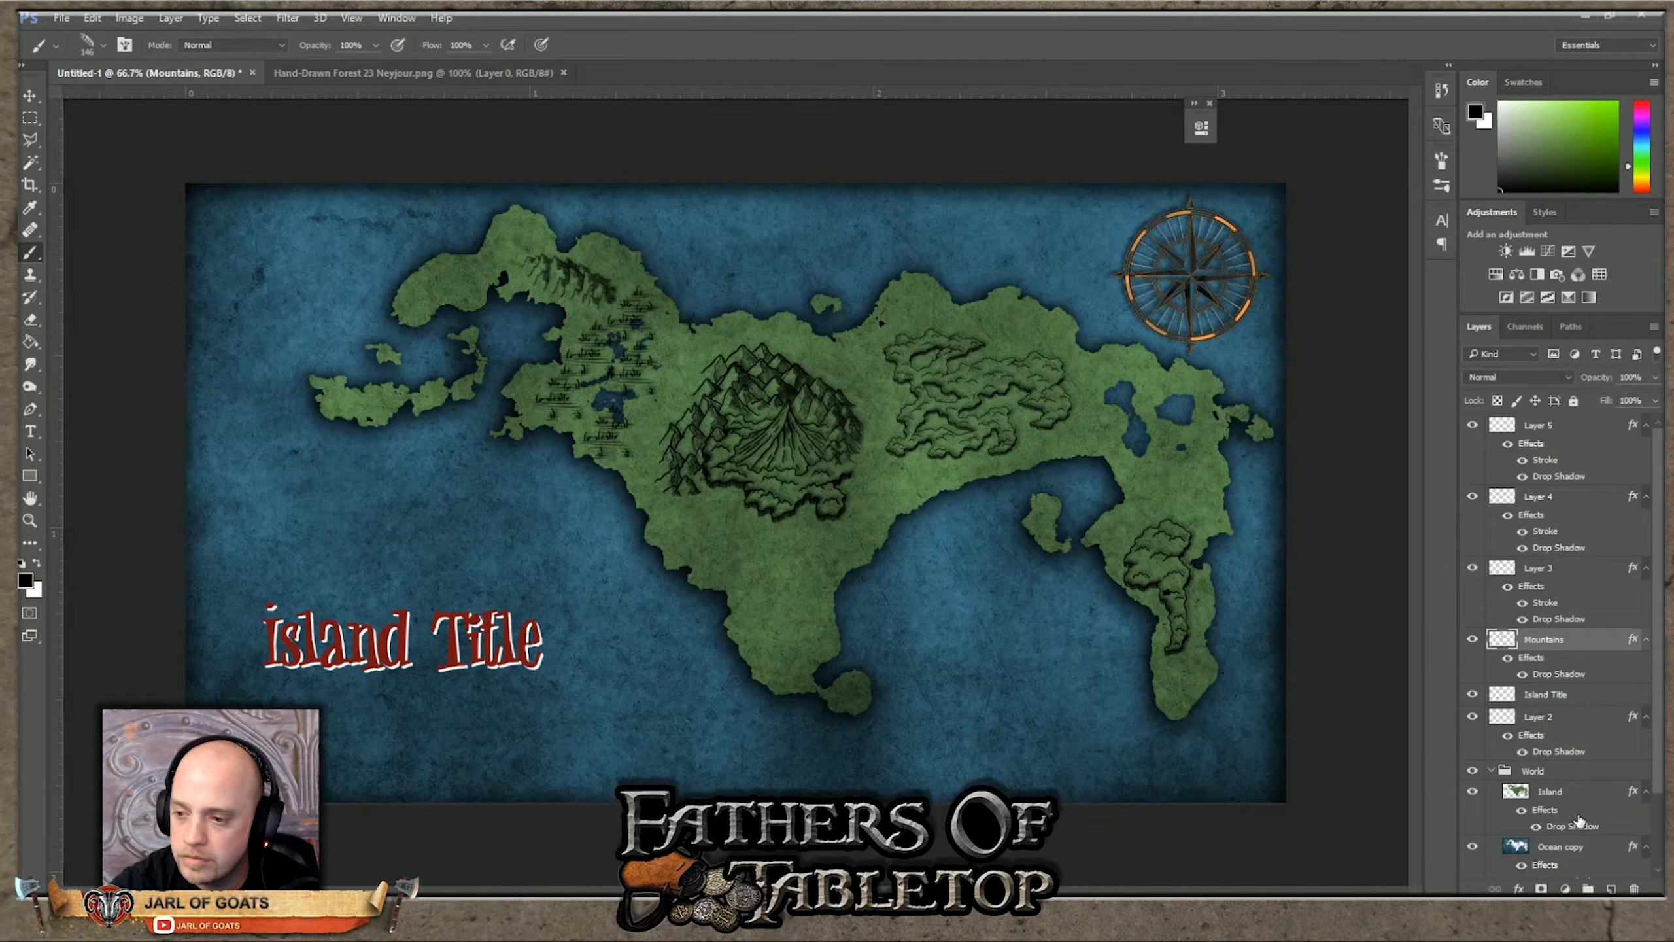
click(1520, 890)
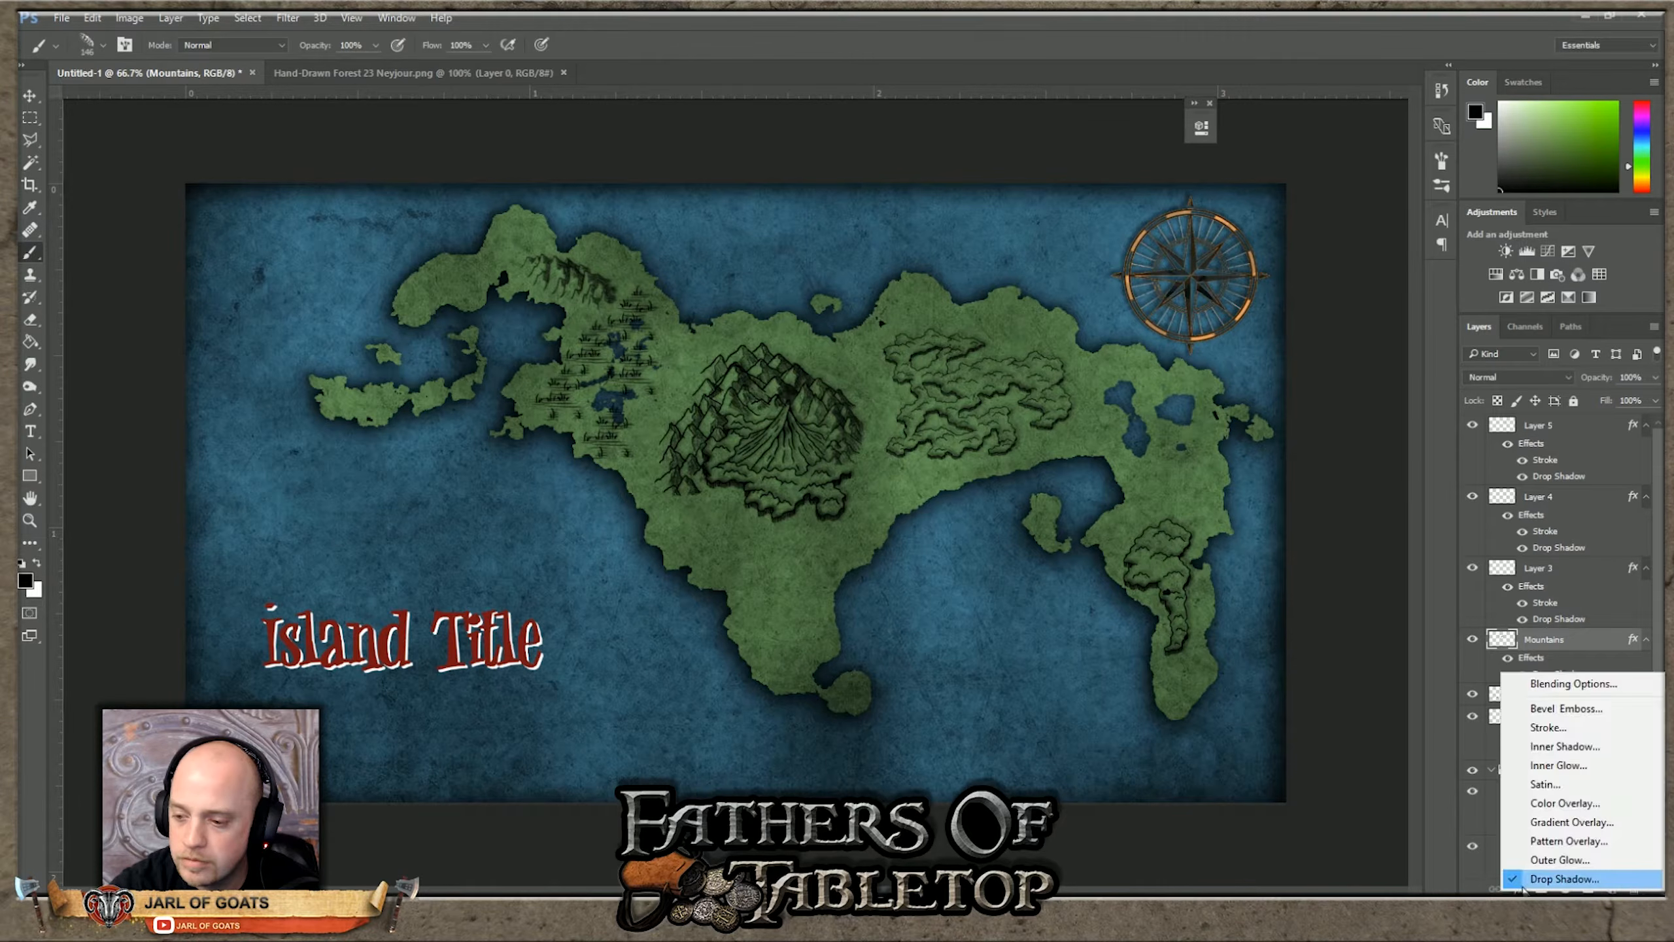
click(1538, 731)
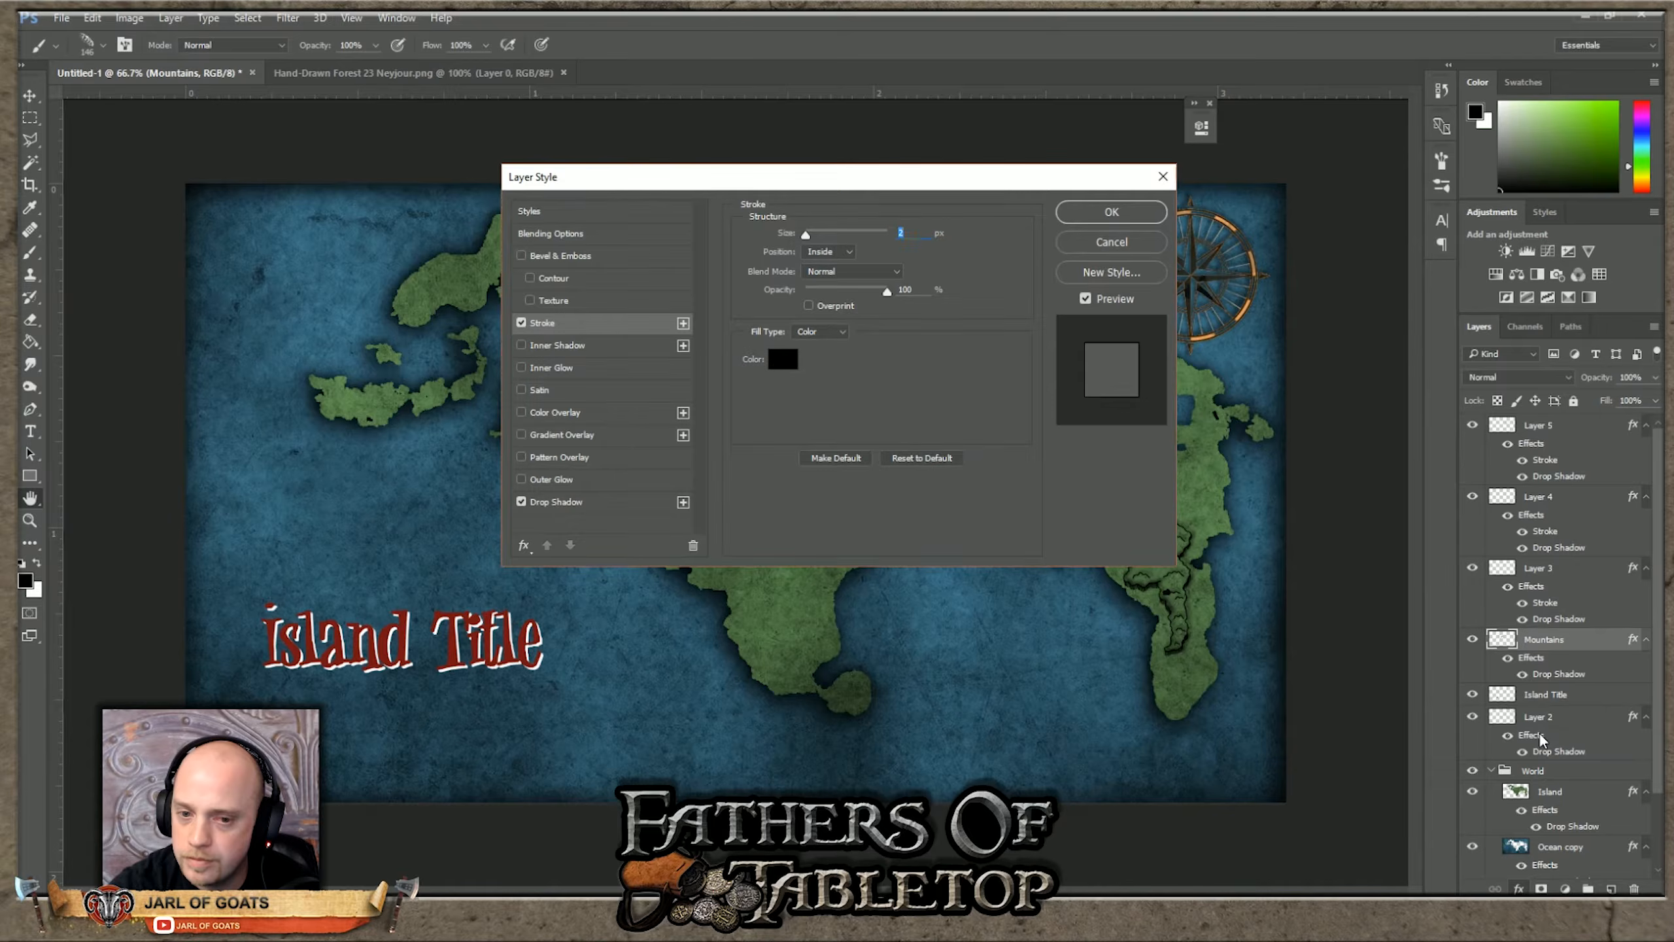
drag(1010, 183, 1047, 475)
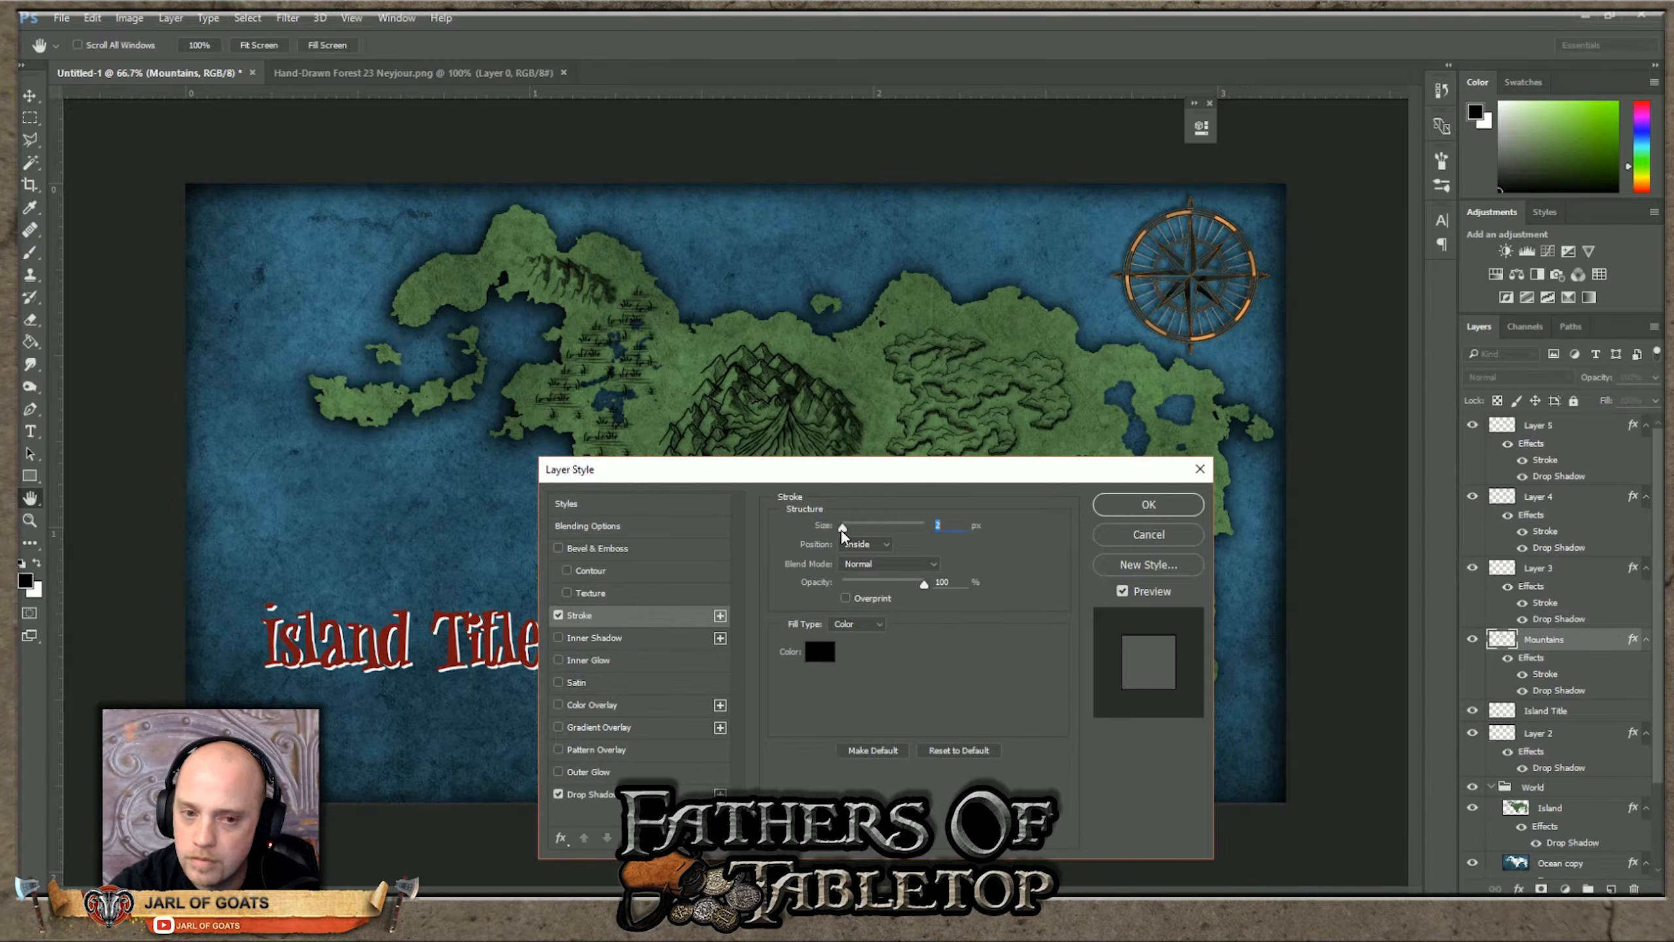
click(1149, 505)
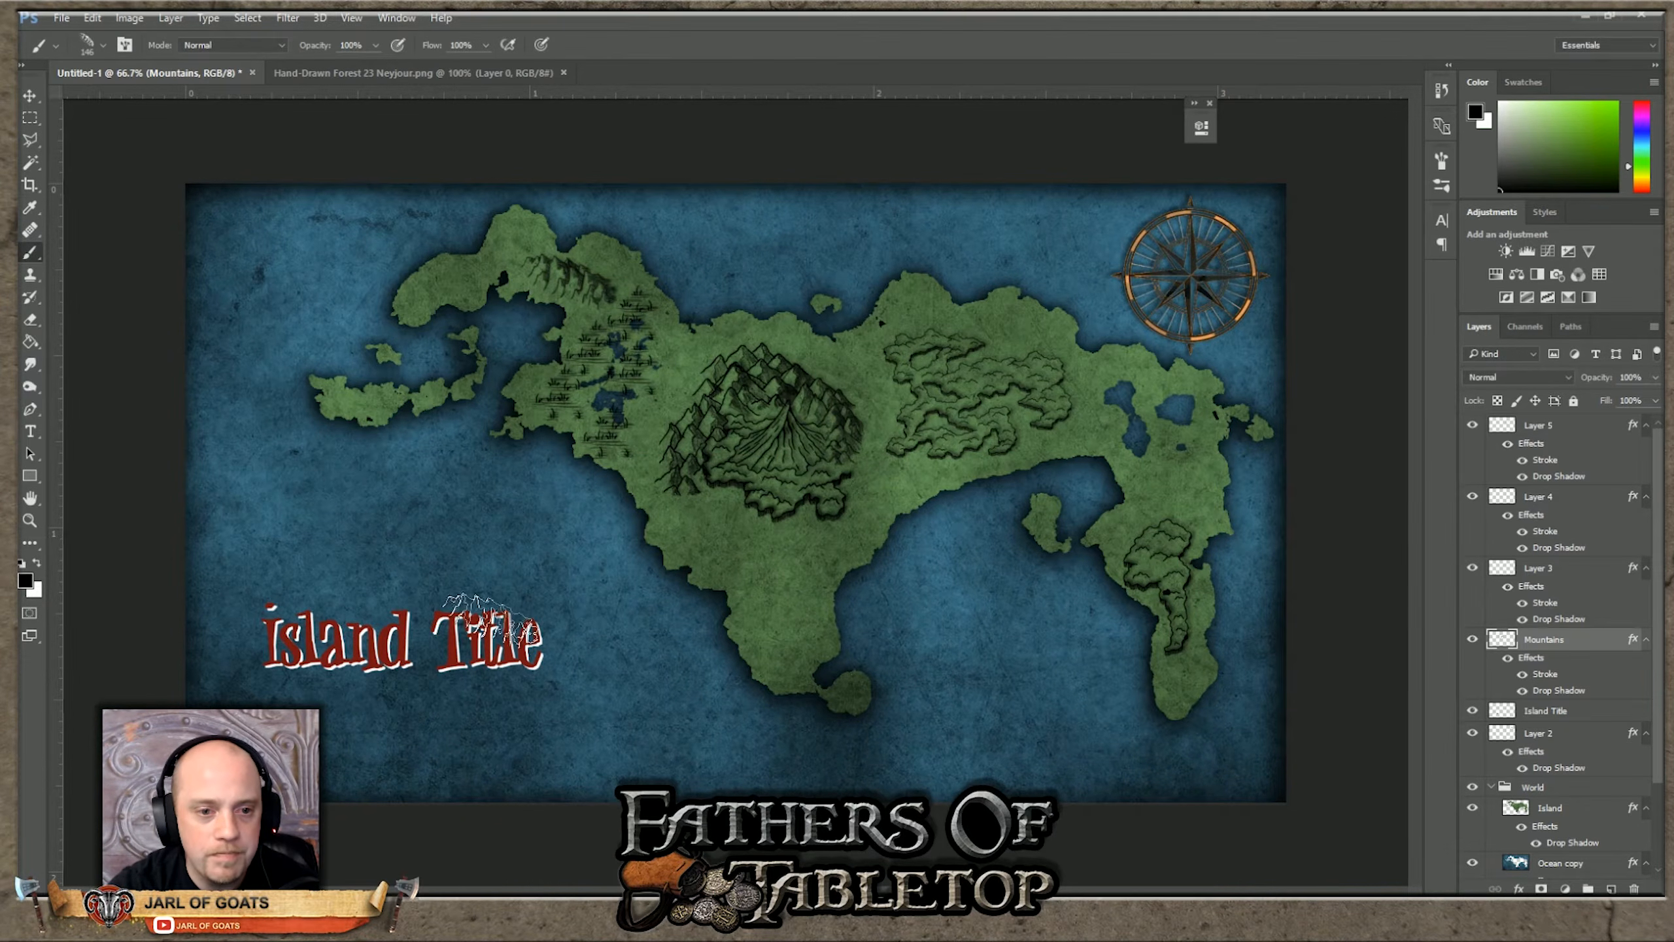
Step: Browse the brush presets for more terrain marks, trying the 154 px and 157 px scattered brushes
click(103, 46)
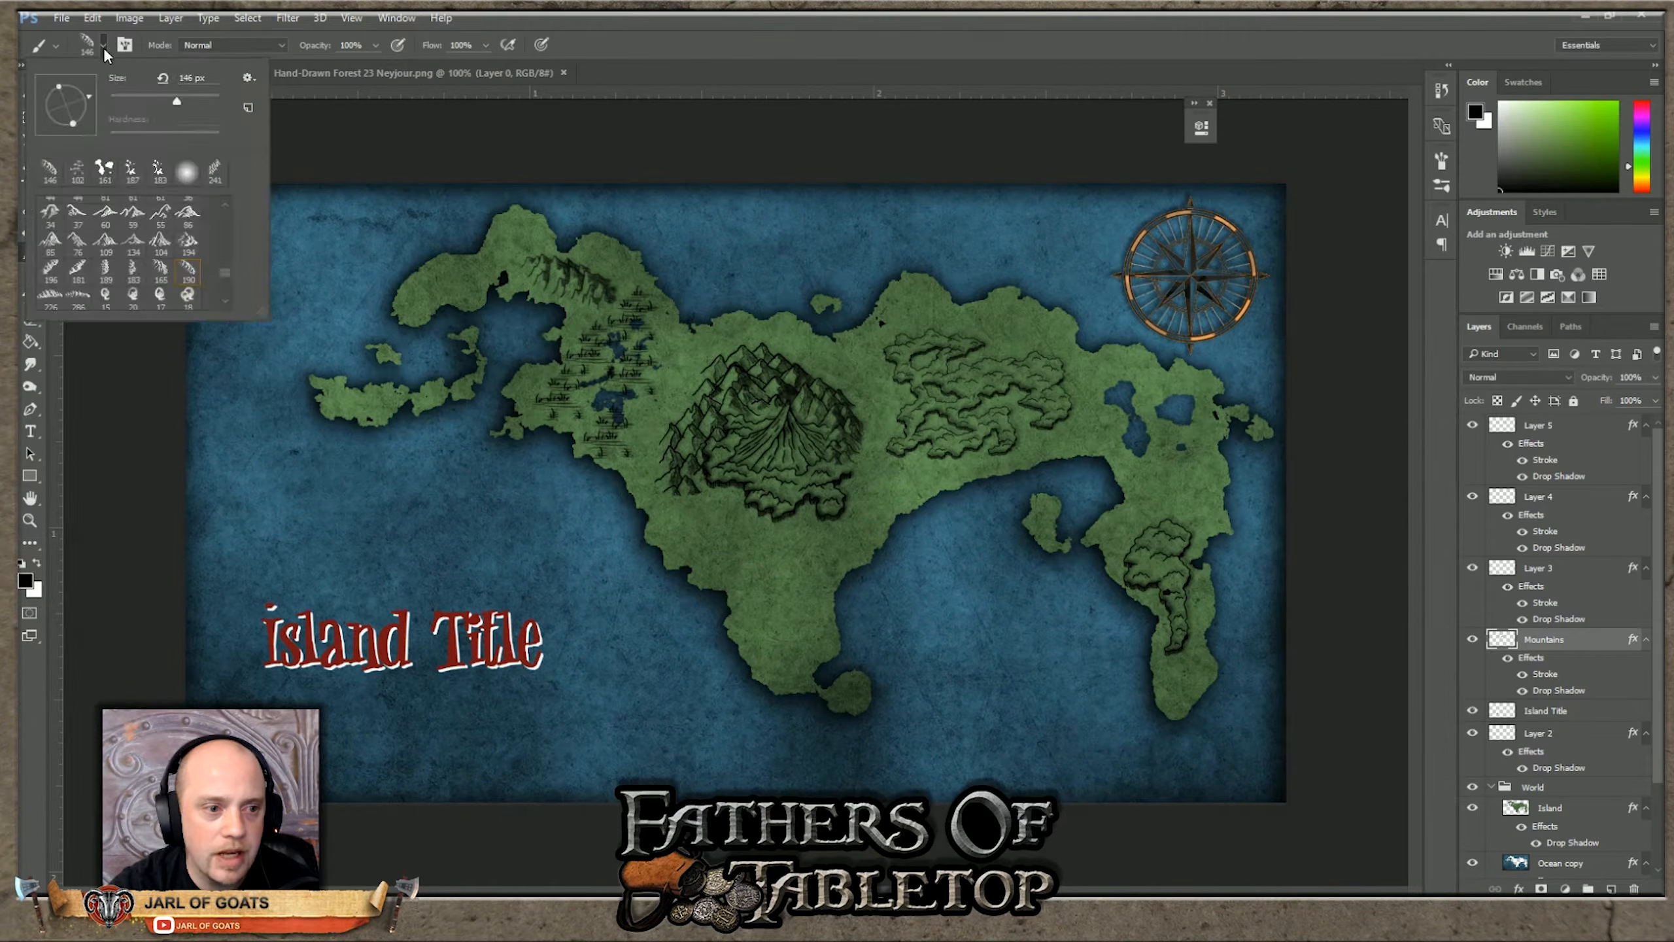
scroll(174, 253, up, 2)
scroll(191, 280, up, 5)
scroll(181, 276, up, 1)
click(53, 261)
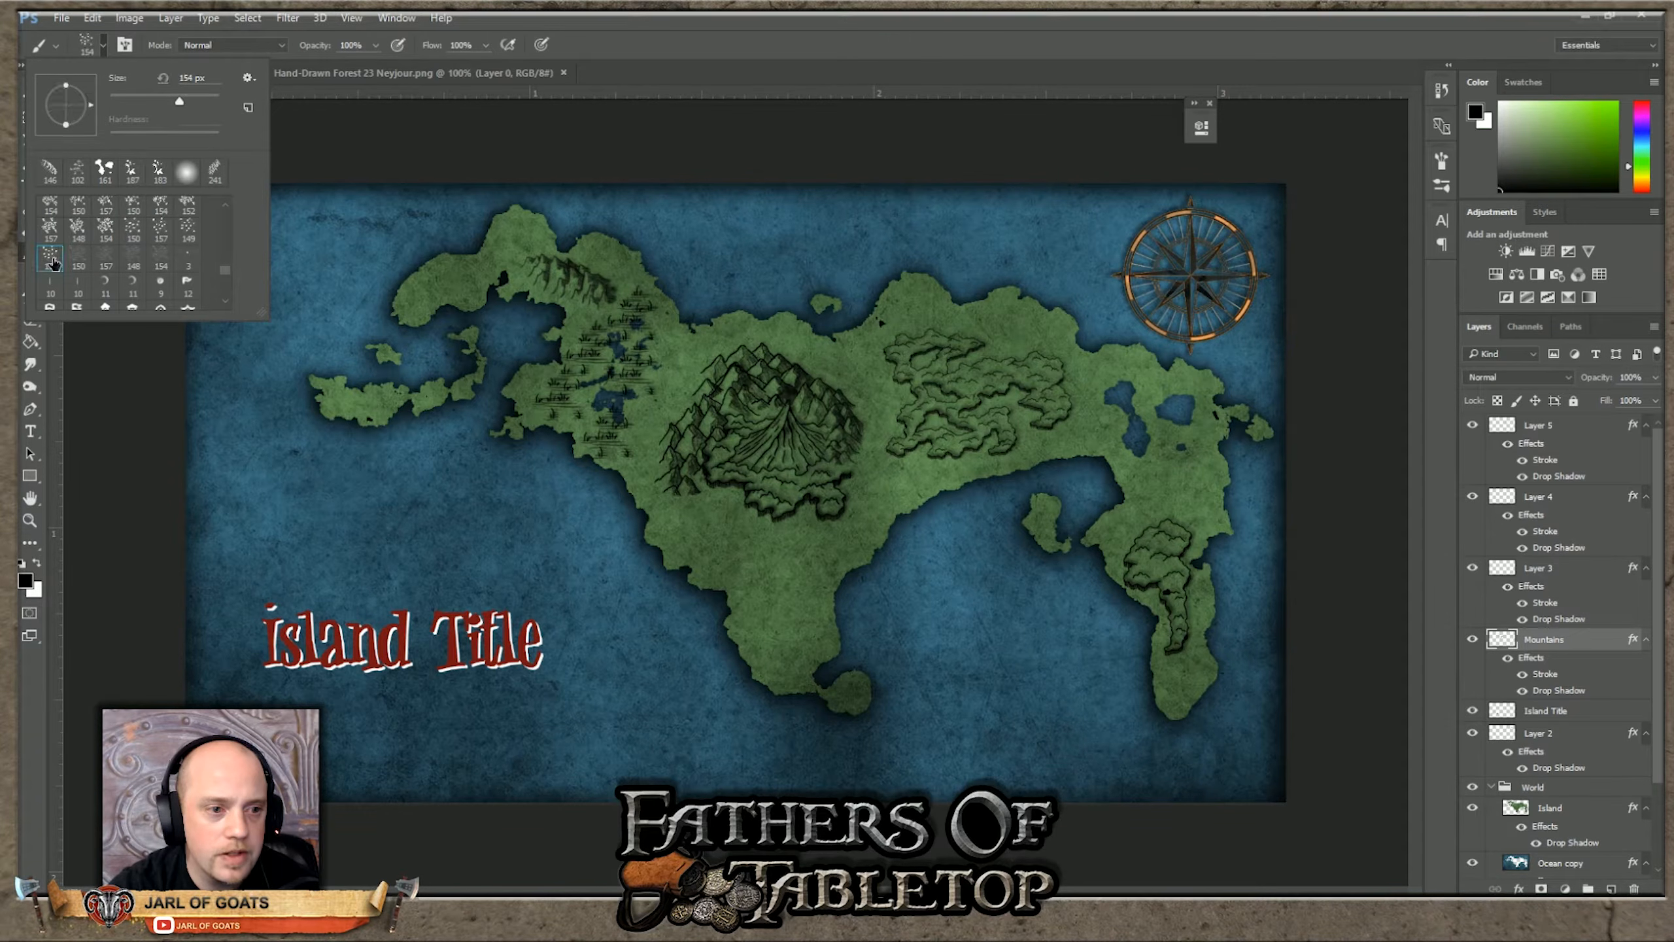
click(185, 234)
scroll(136, 237, up, 1)
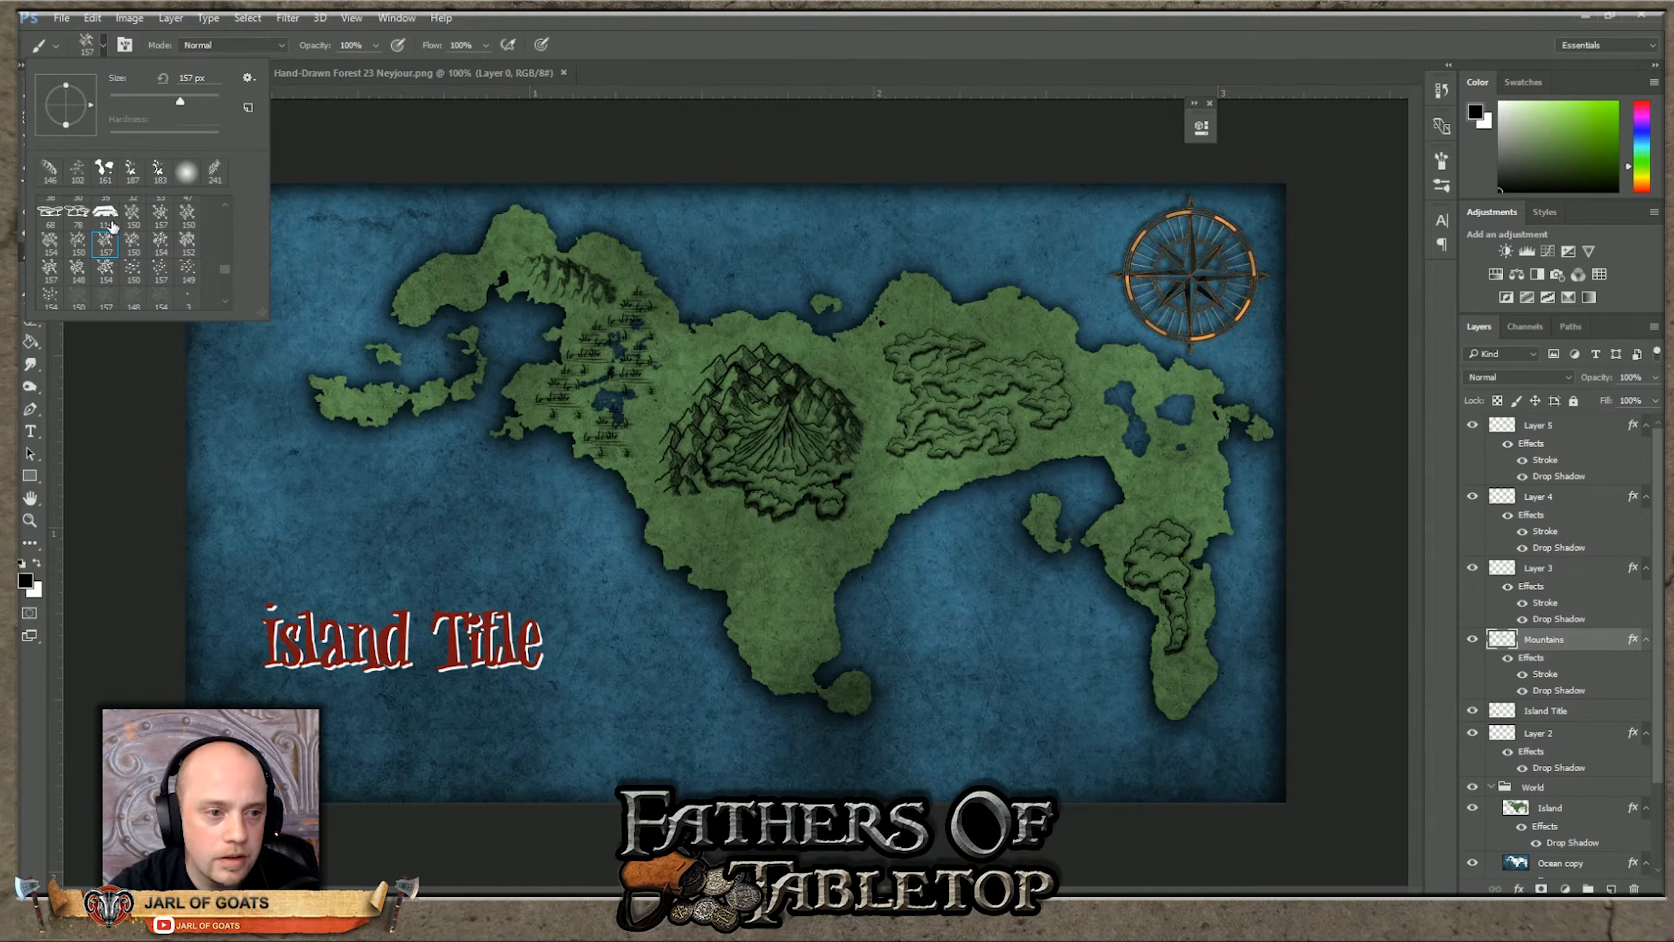
Step: Look through the mountain and terrain brushes in the rest of the presets and select the 301 px brush
scroll(174, 265, up, 2)
scroll(175, 265, up, 2)
scroll(174, 265, up, 6)
scroll(179, 277, up, 8)
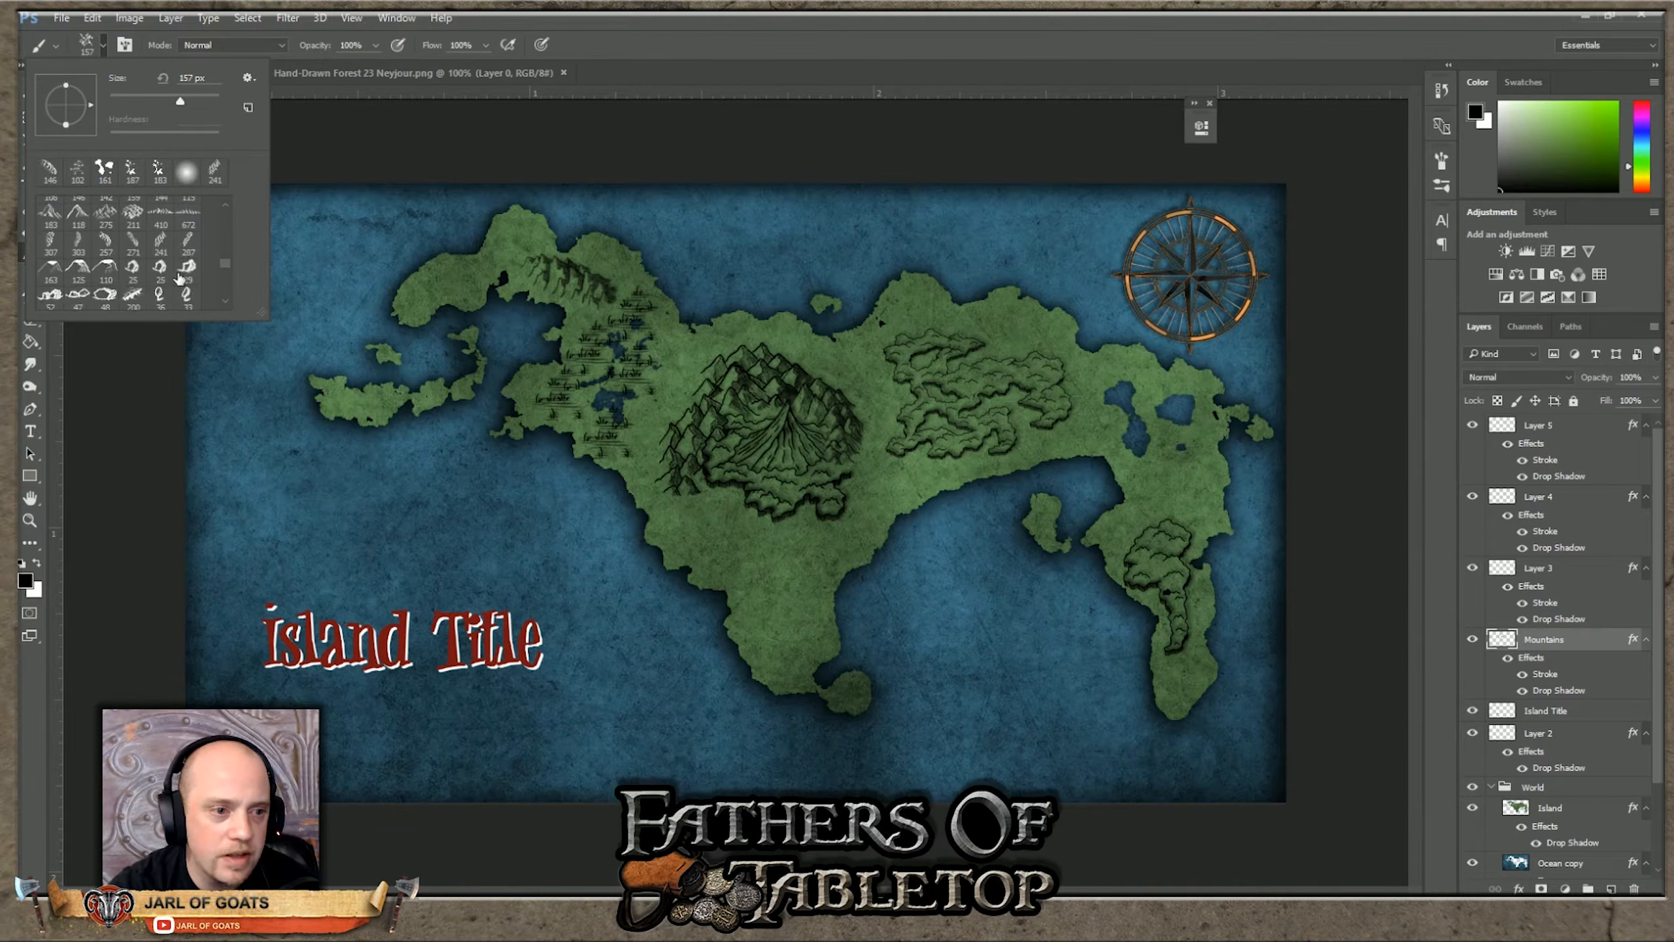
scroll(132, 283, up, 3)
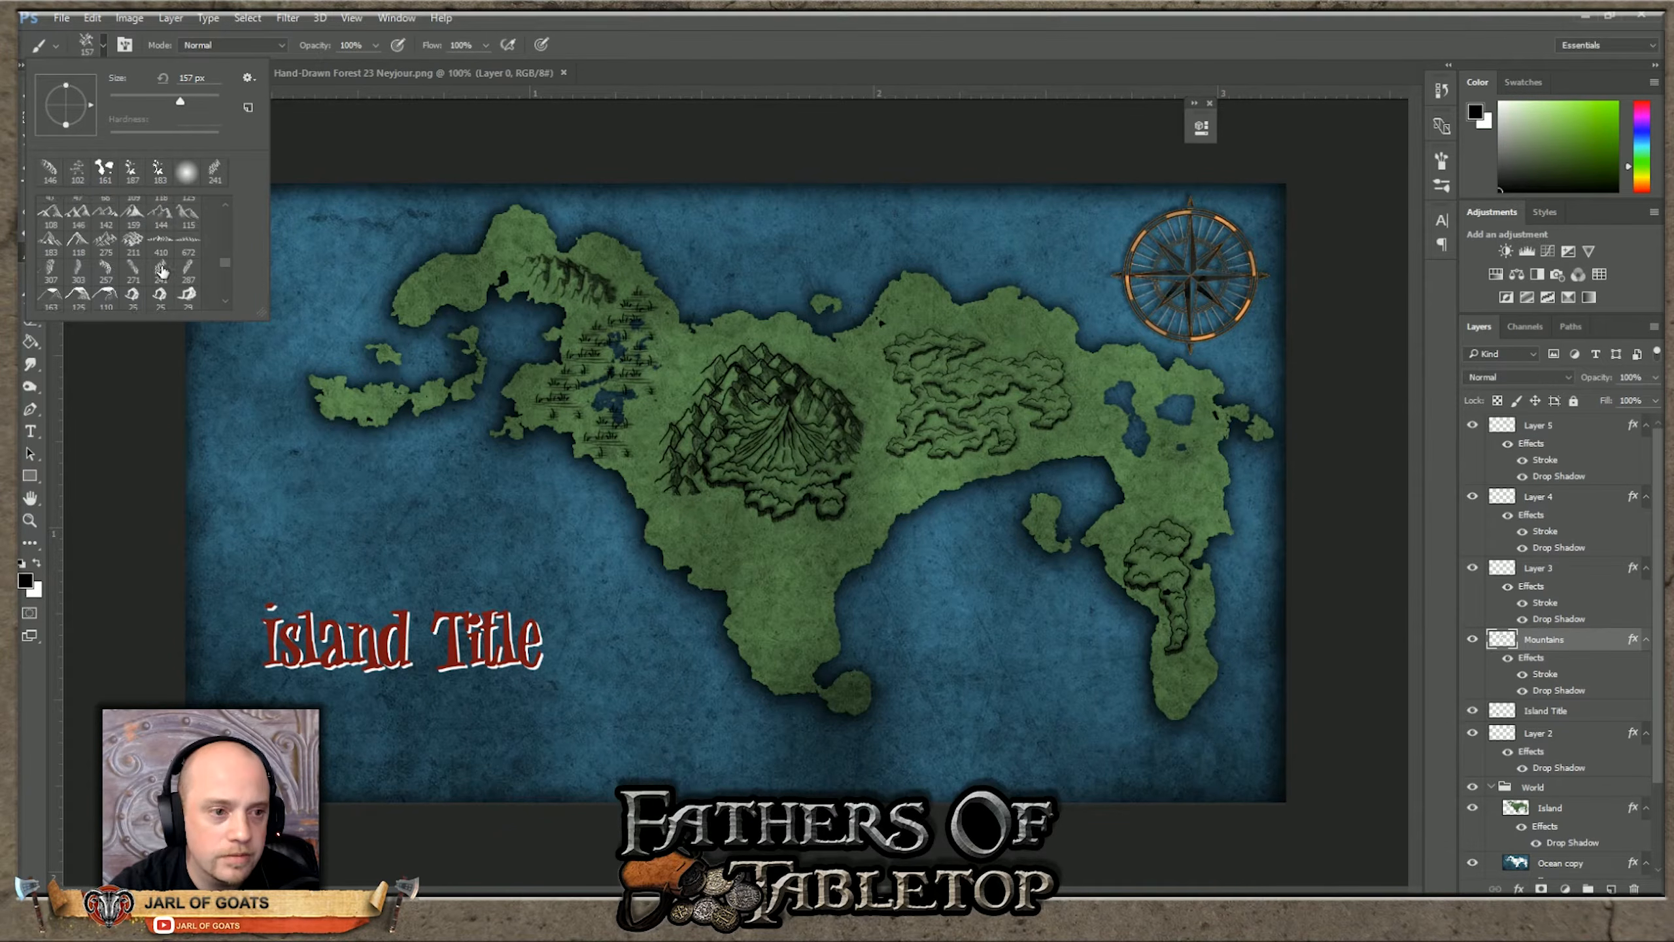
scroll(125, 267, up, 8)
scroll(132, 270, down, 10)
drag(219, 267, 225, 286)
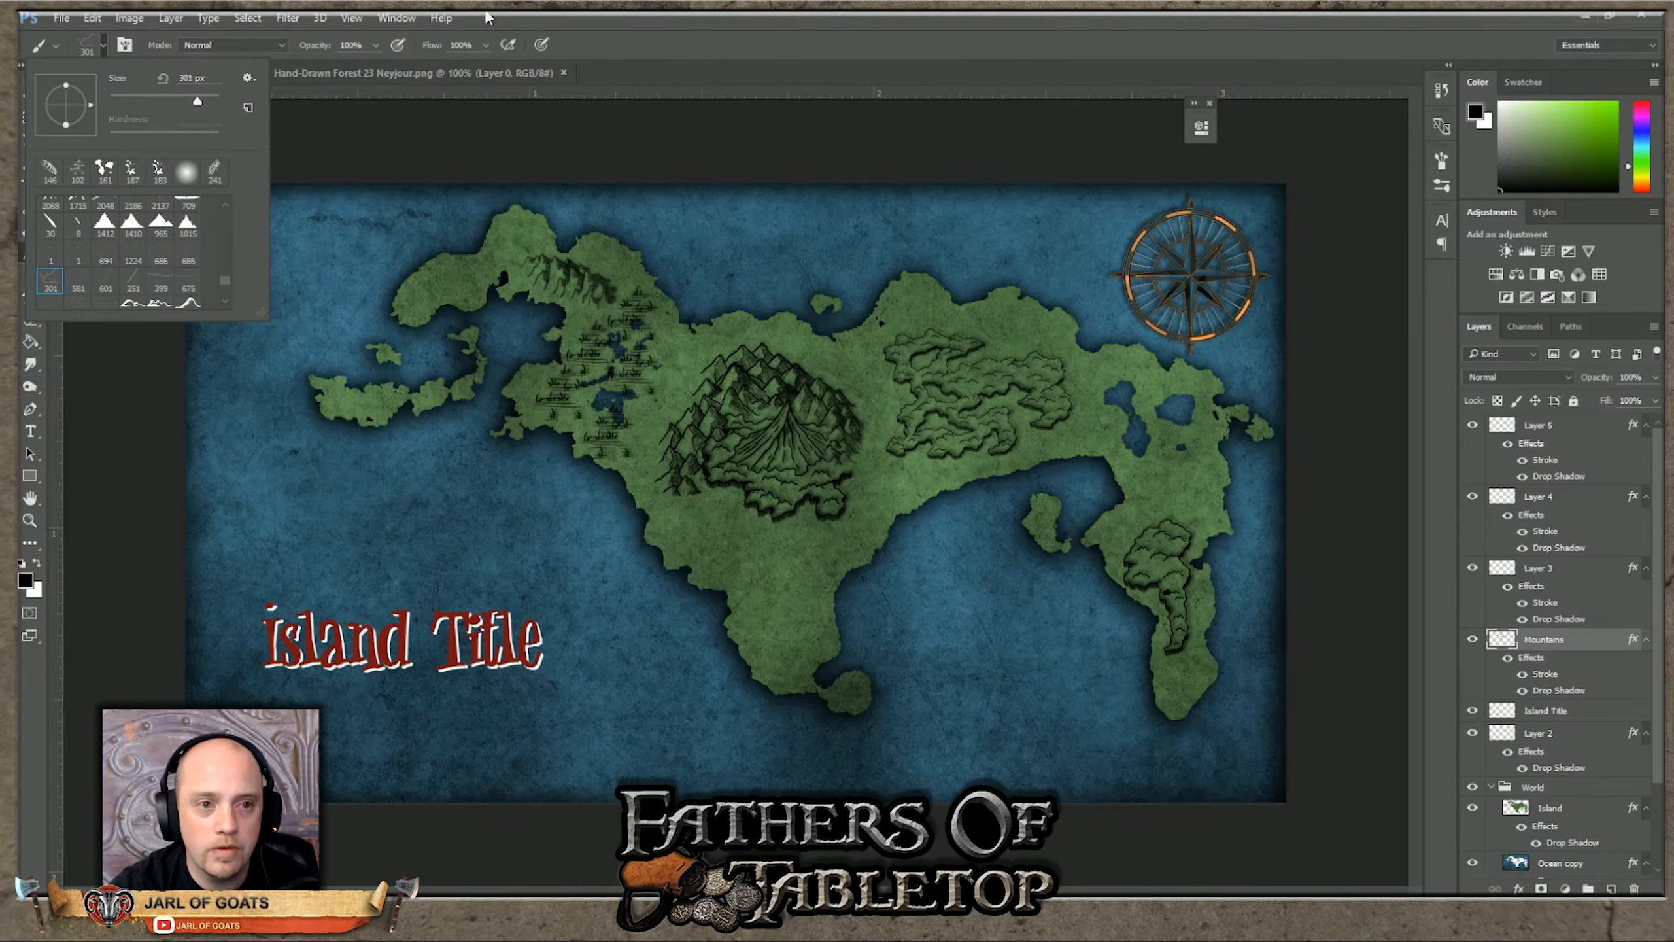
click(563, 48)
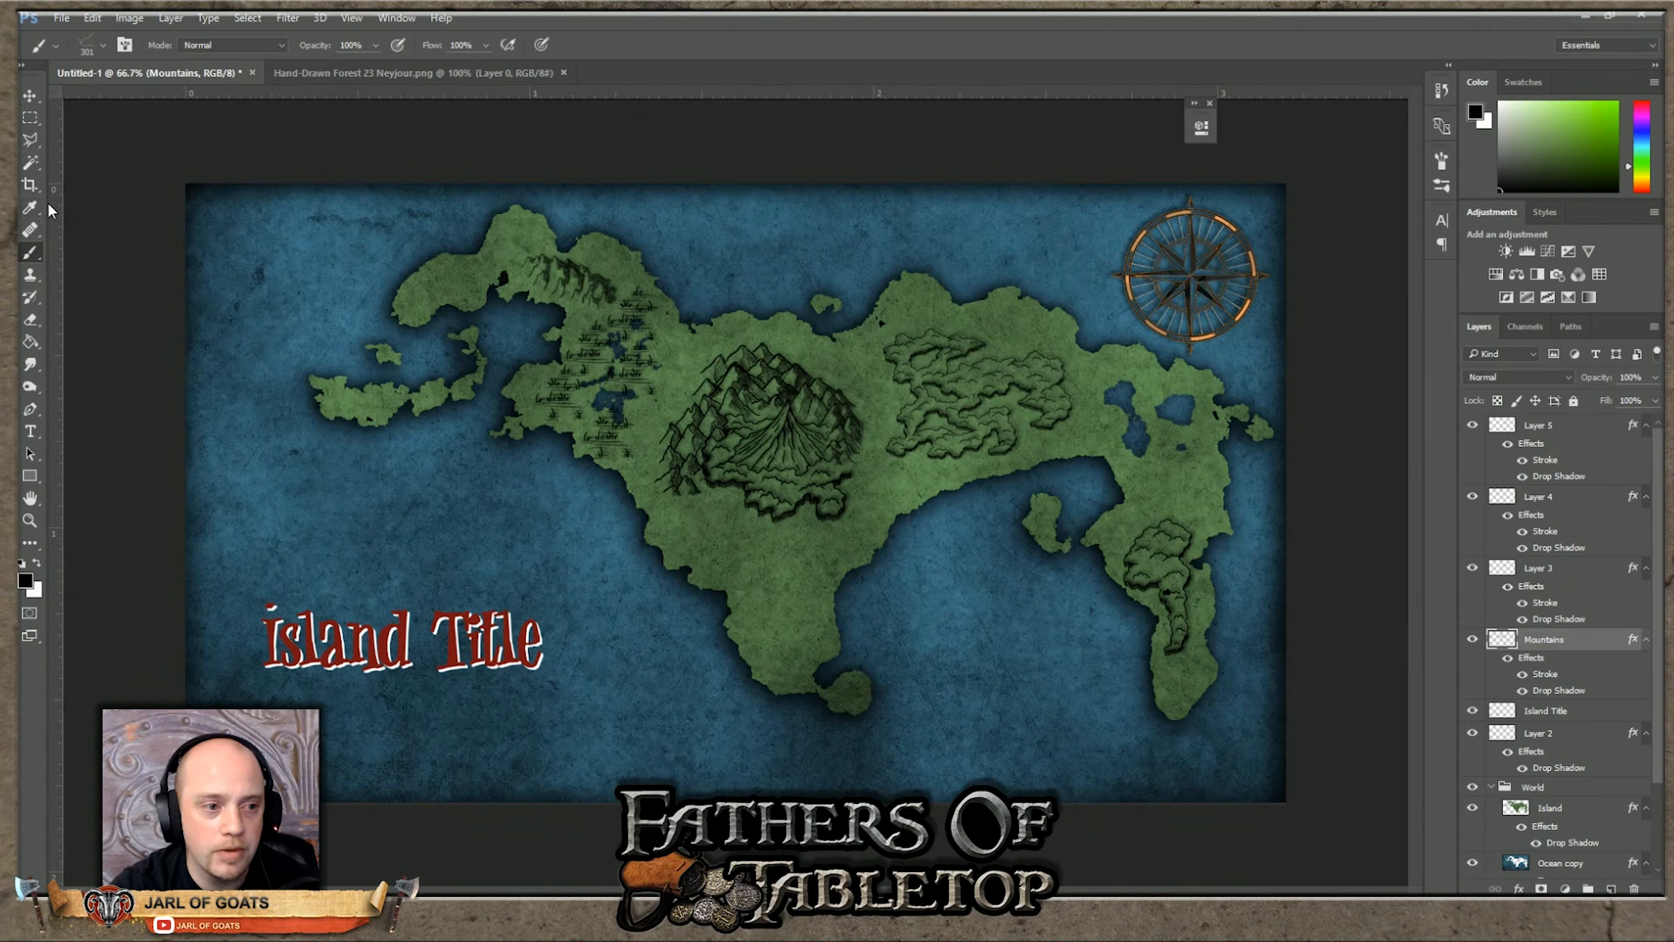
Step: Look through the brush presets for the Eraser tool and select the 301 px branching river brush
click(29, 317)
click(102, 46)
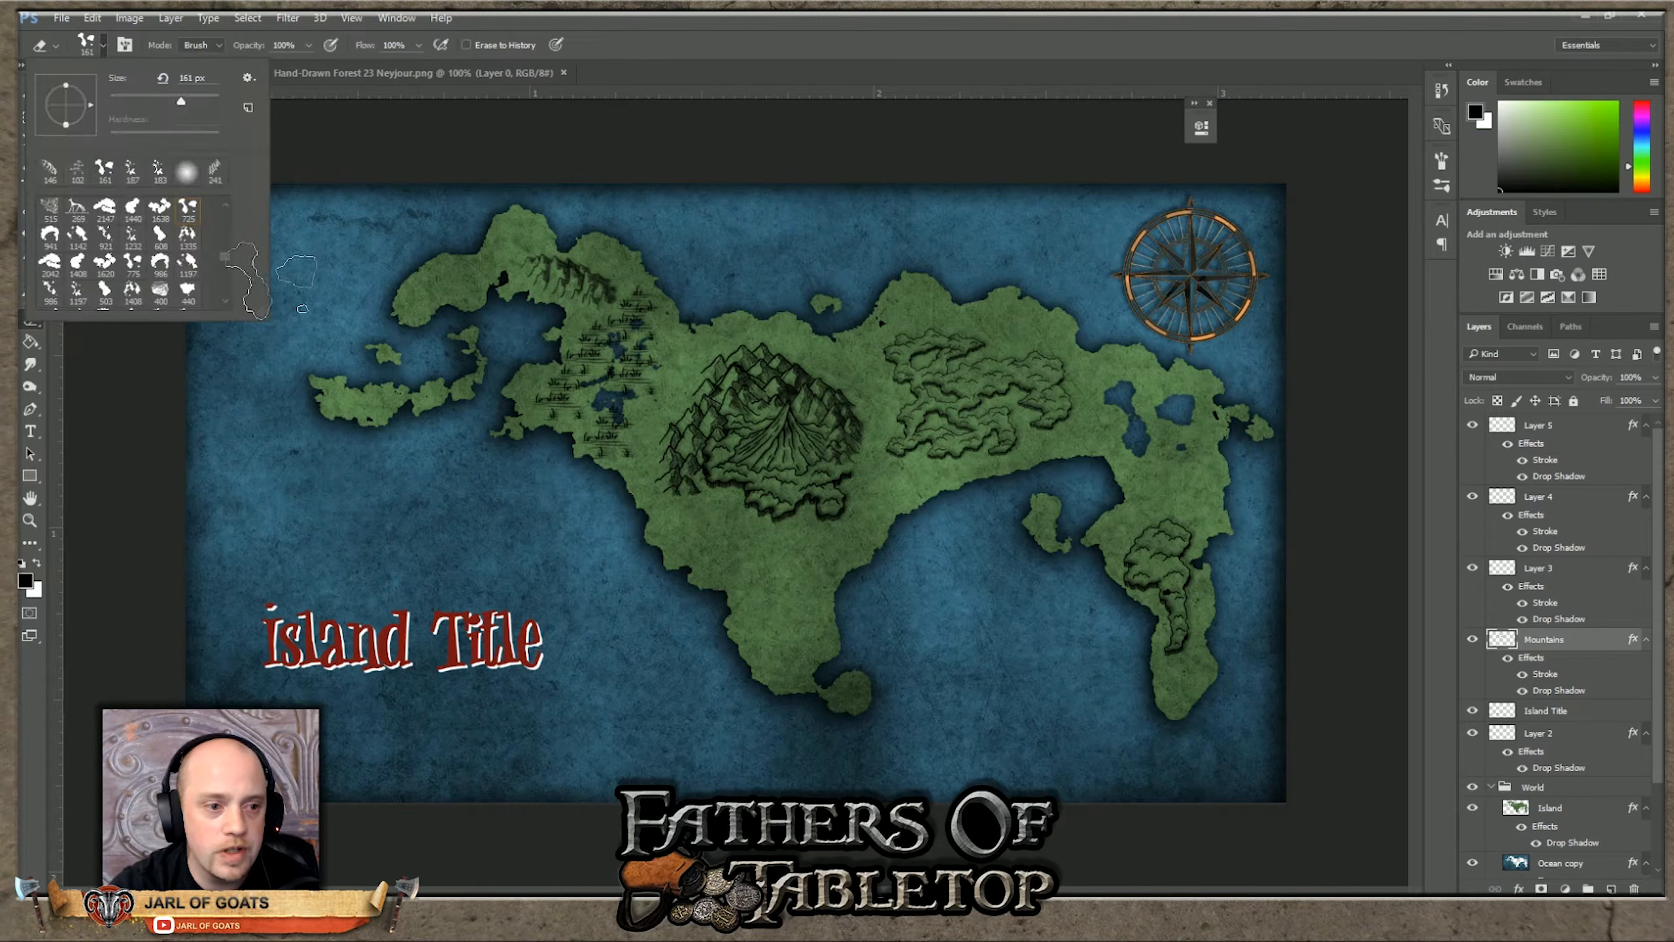
drag(220, 259, 219, 227)
scroll(98, 263, up, 6)
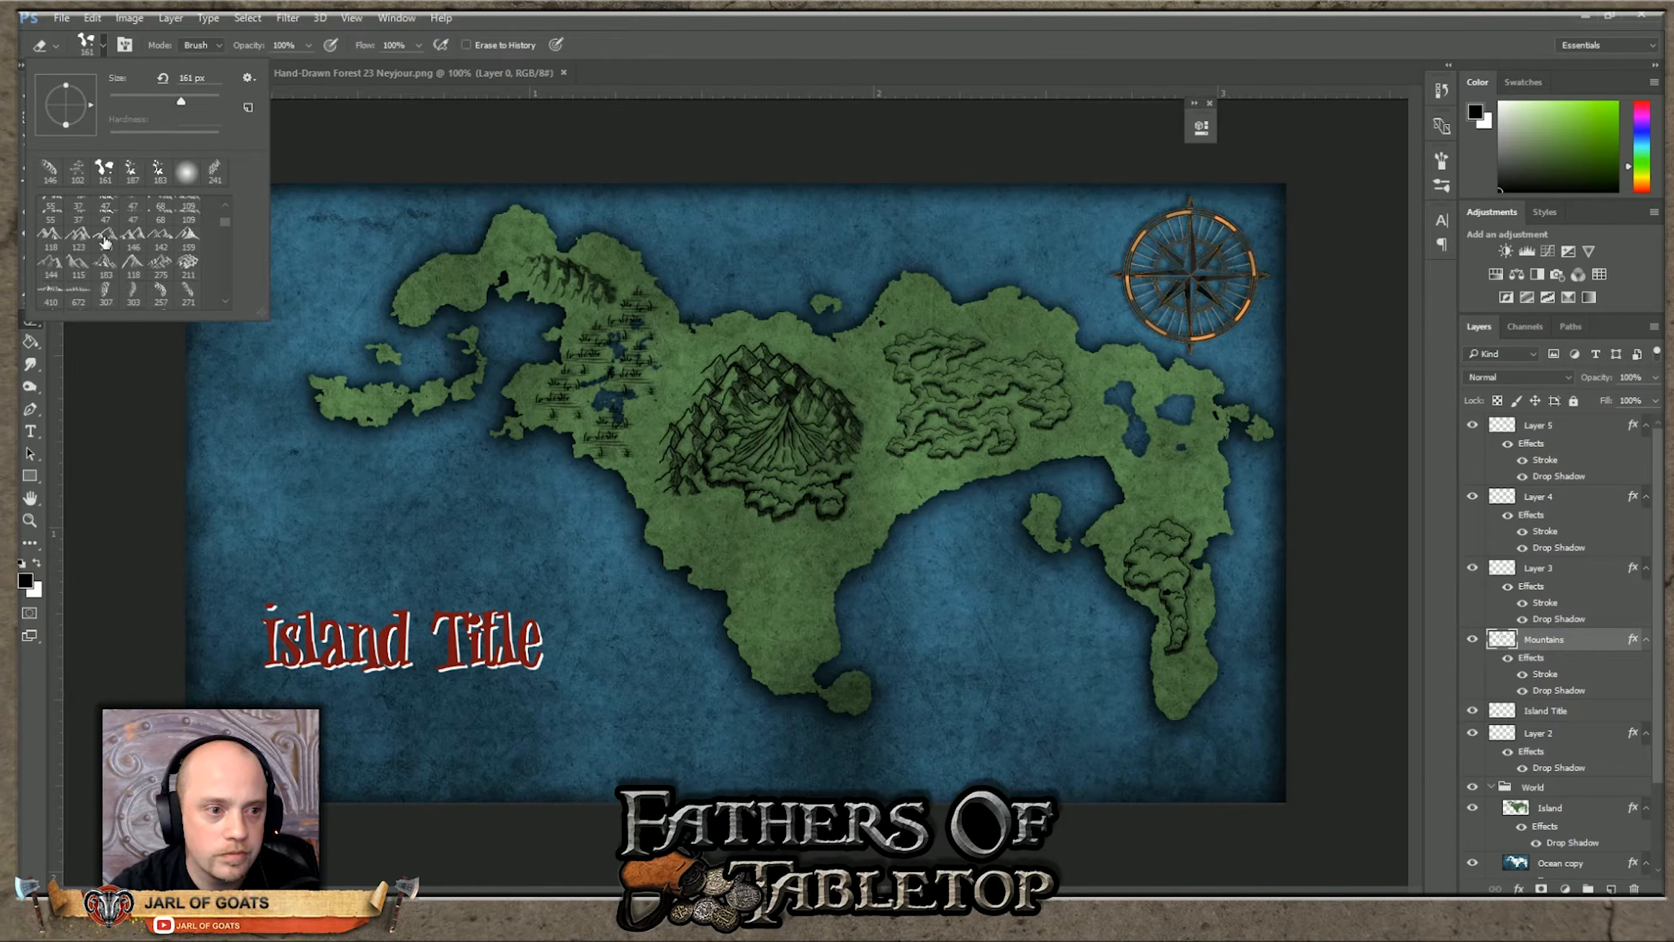
scroll(121, 248, up, 8)
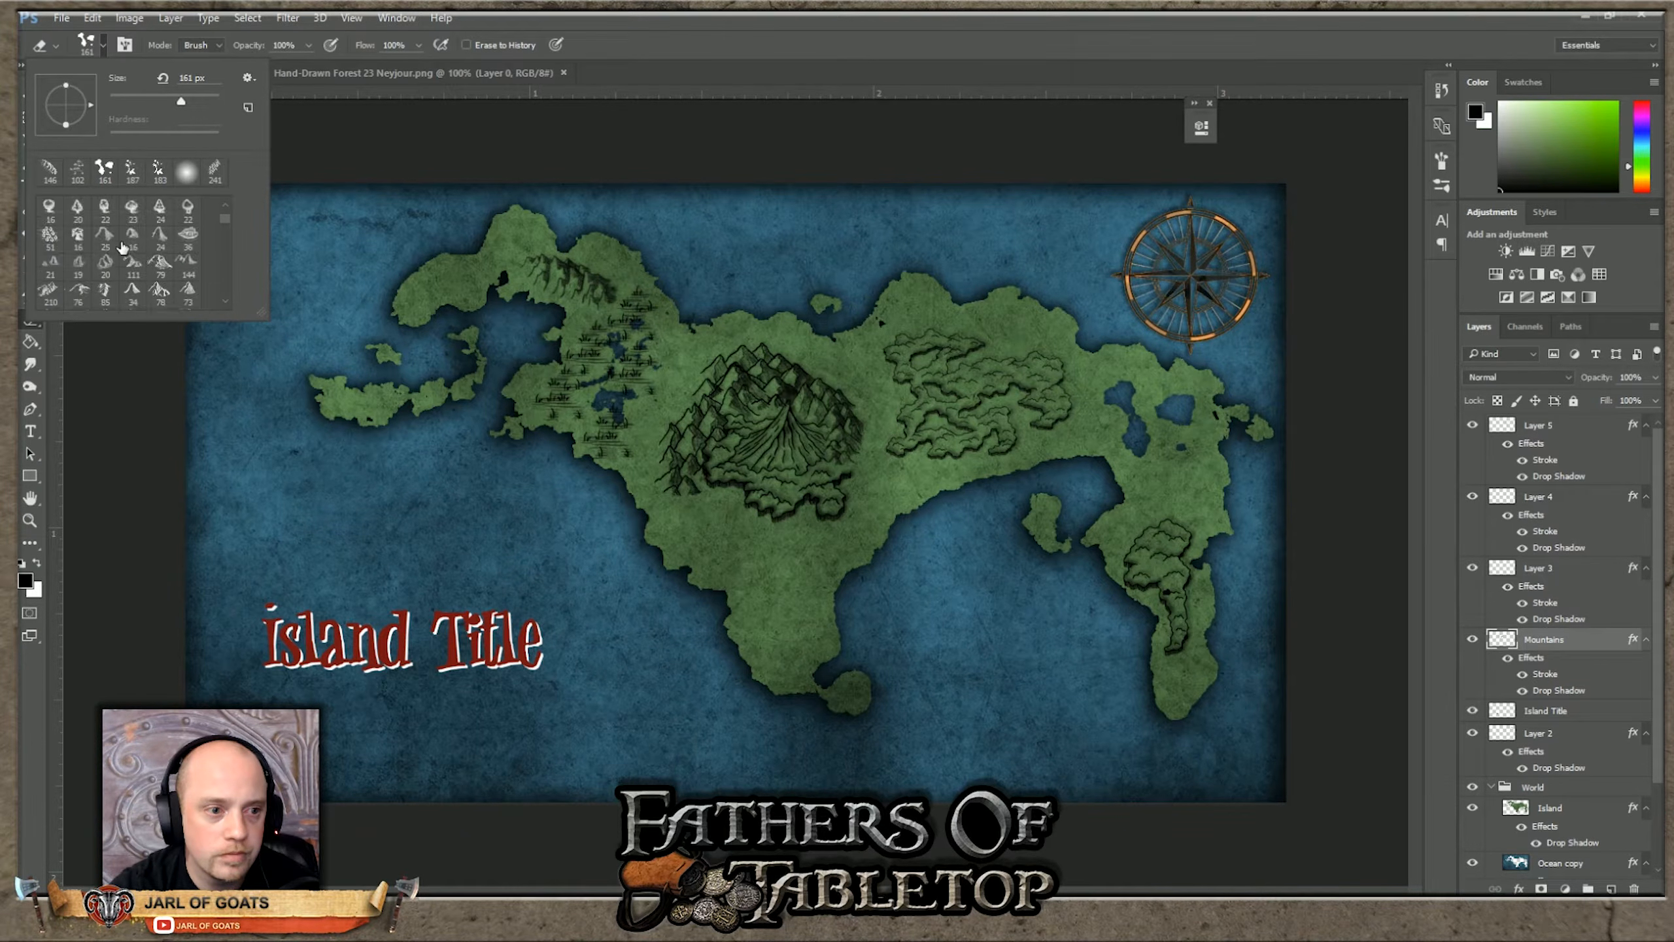
scroll(124, 247, down, 10)
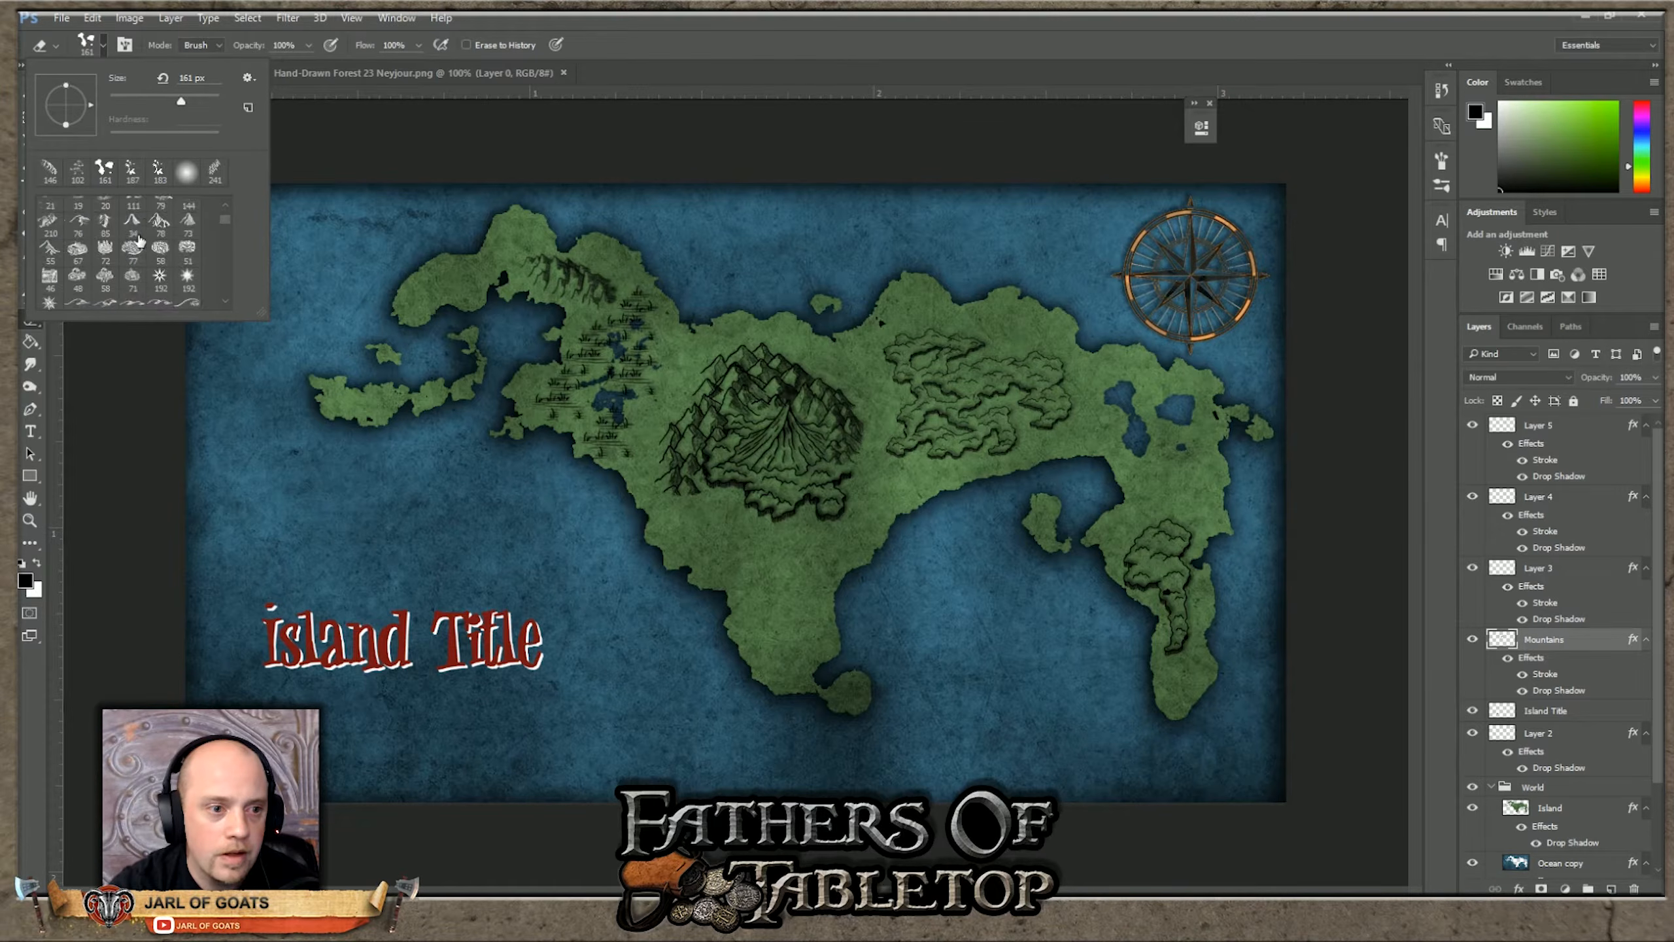
scroll(142, 240, down, 6)
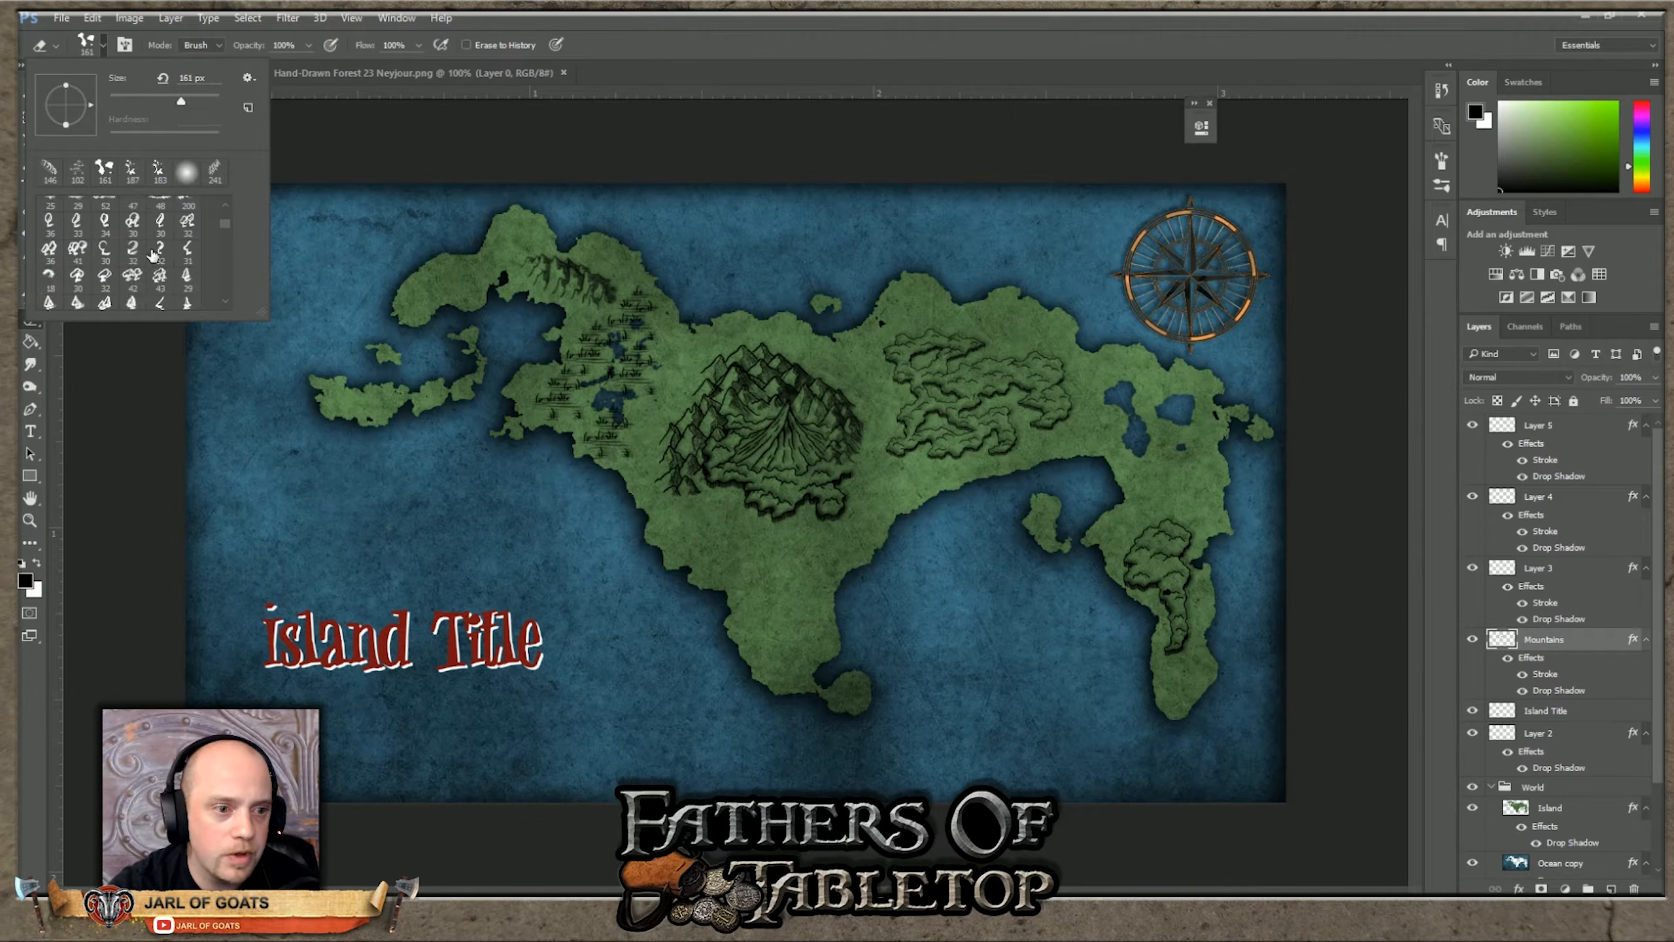
scroll(157, 246, down, 8)
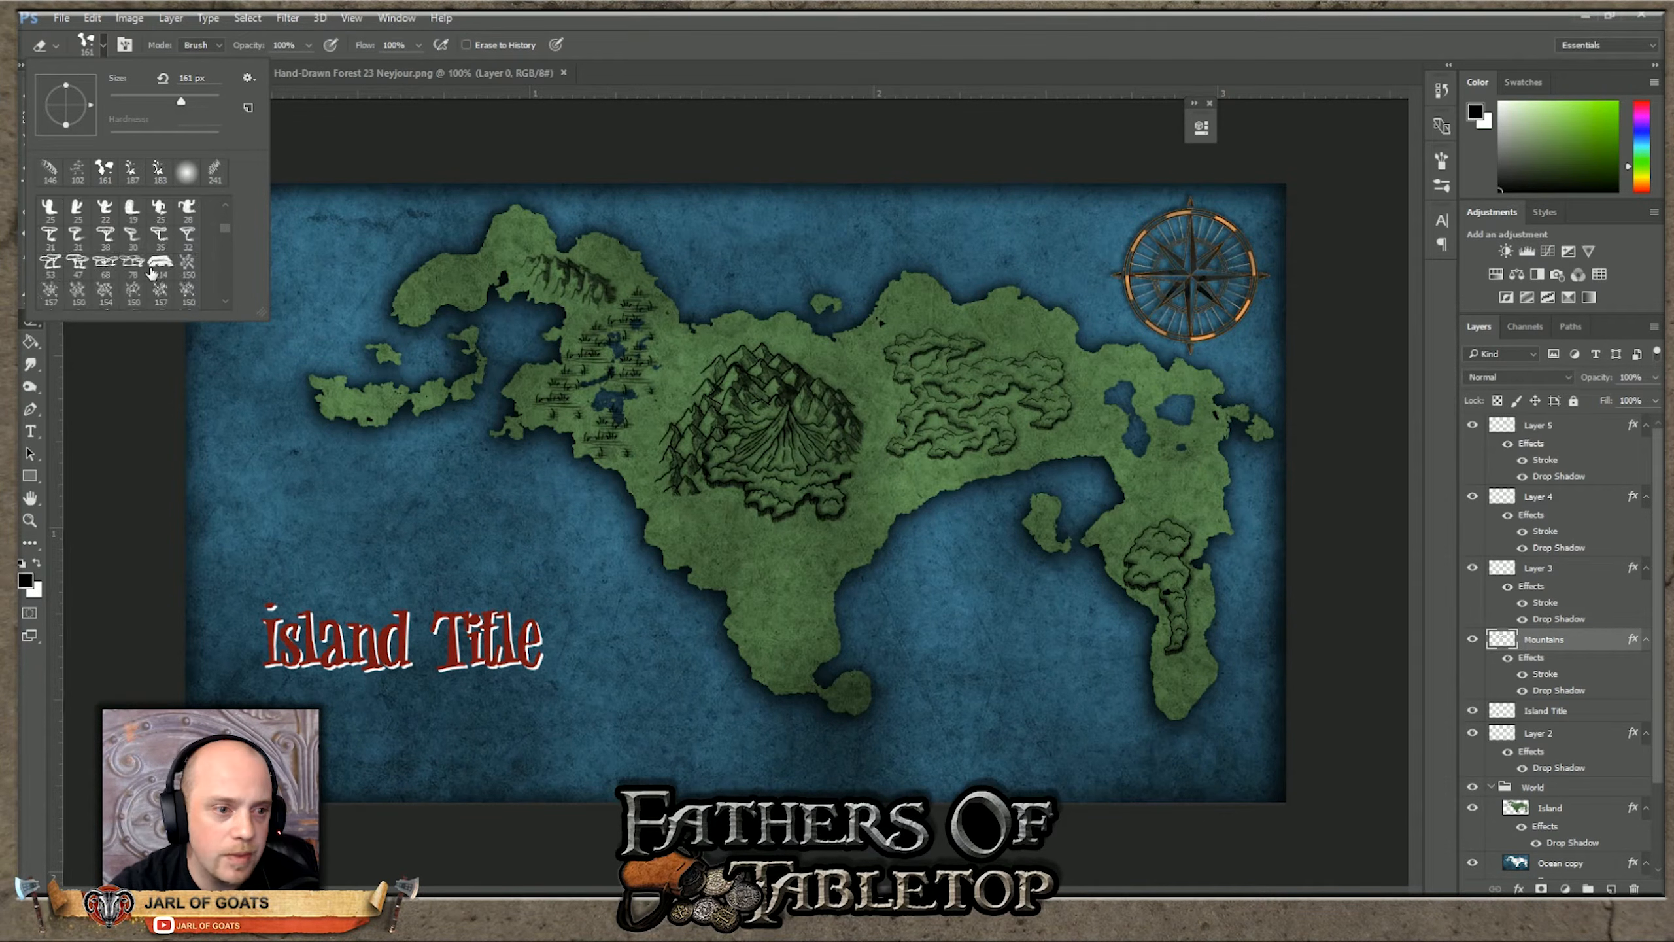
scroll(165, 274, down, 4)
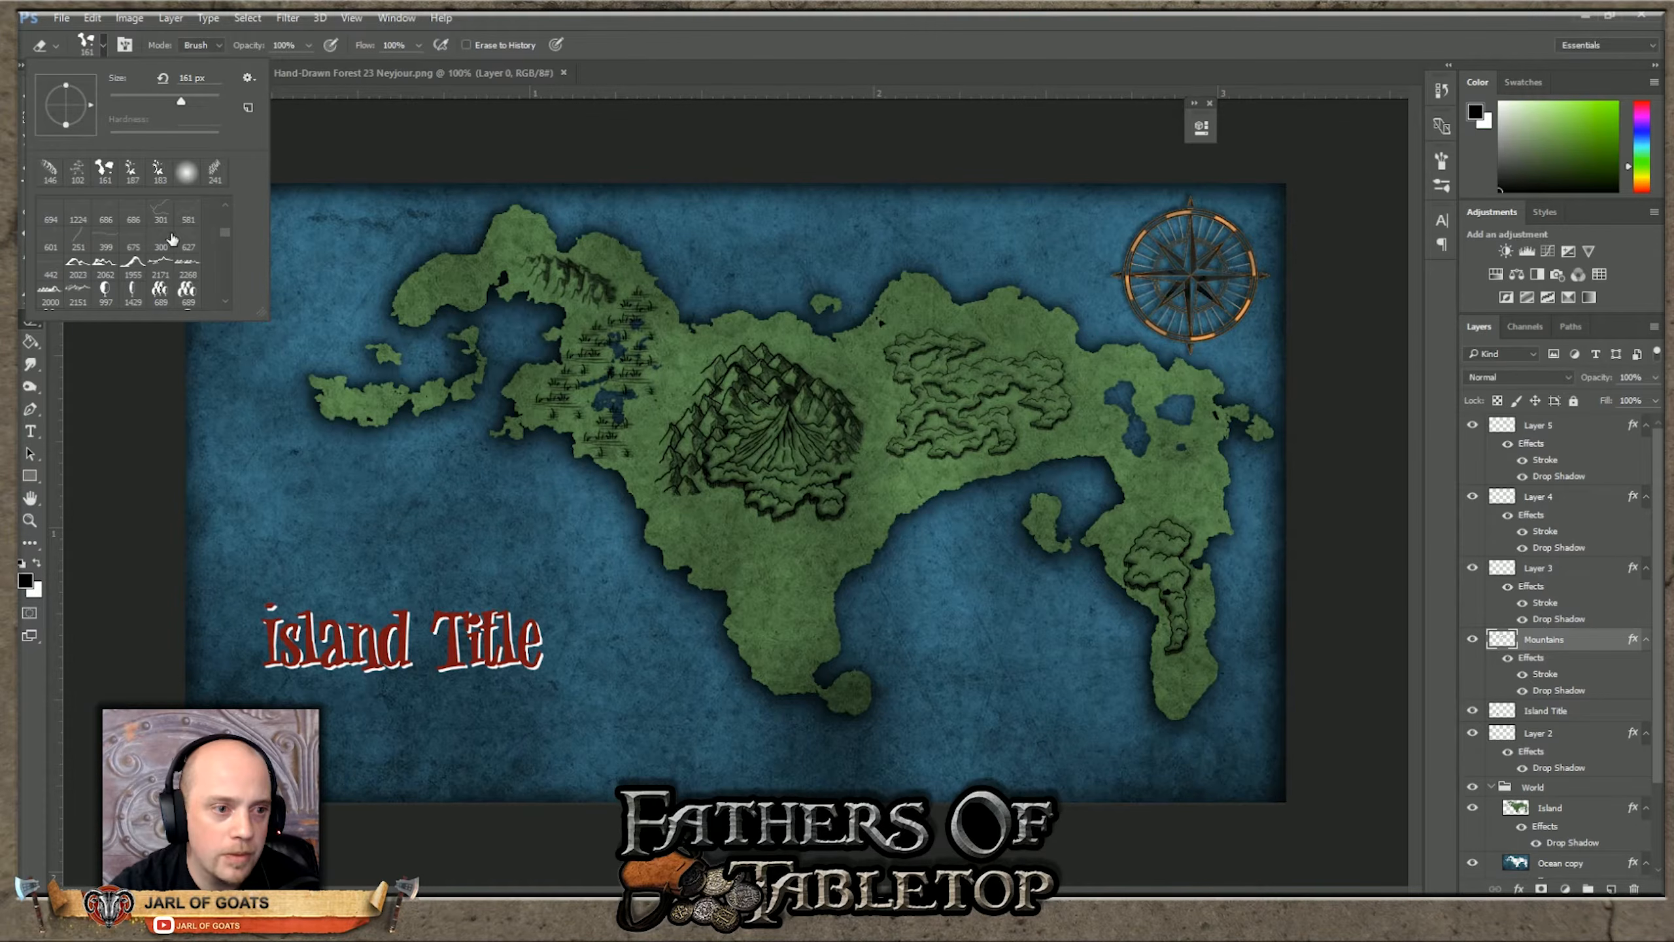
scroll(172, 248, up, 1)
click(162, 238)
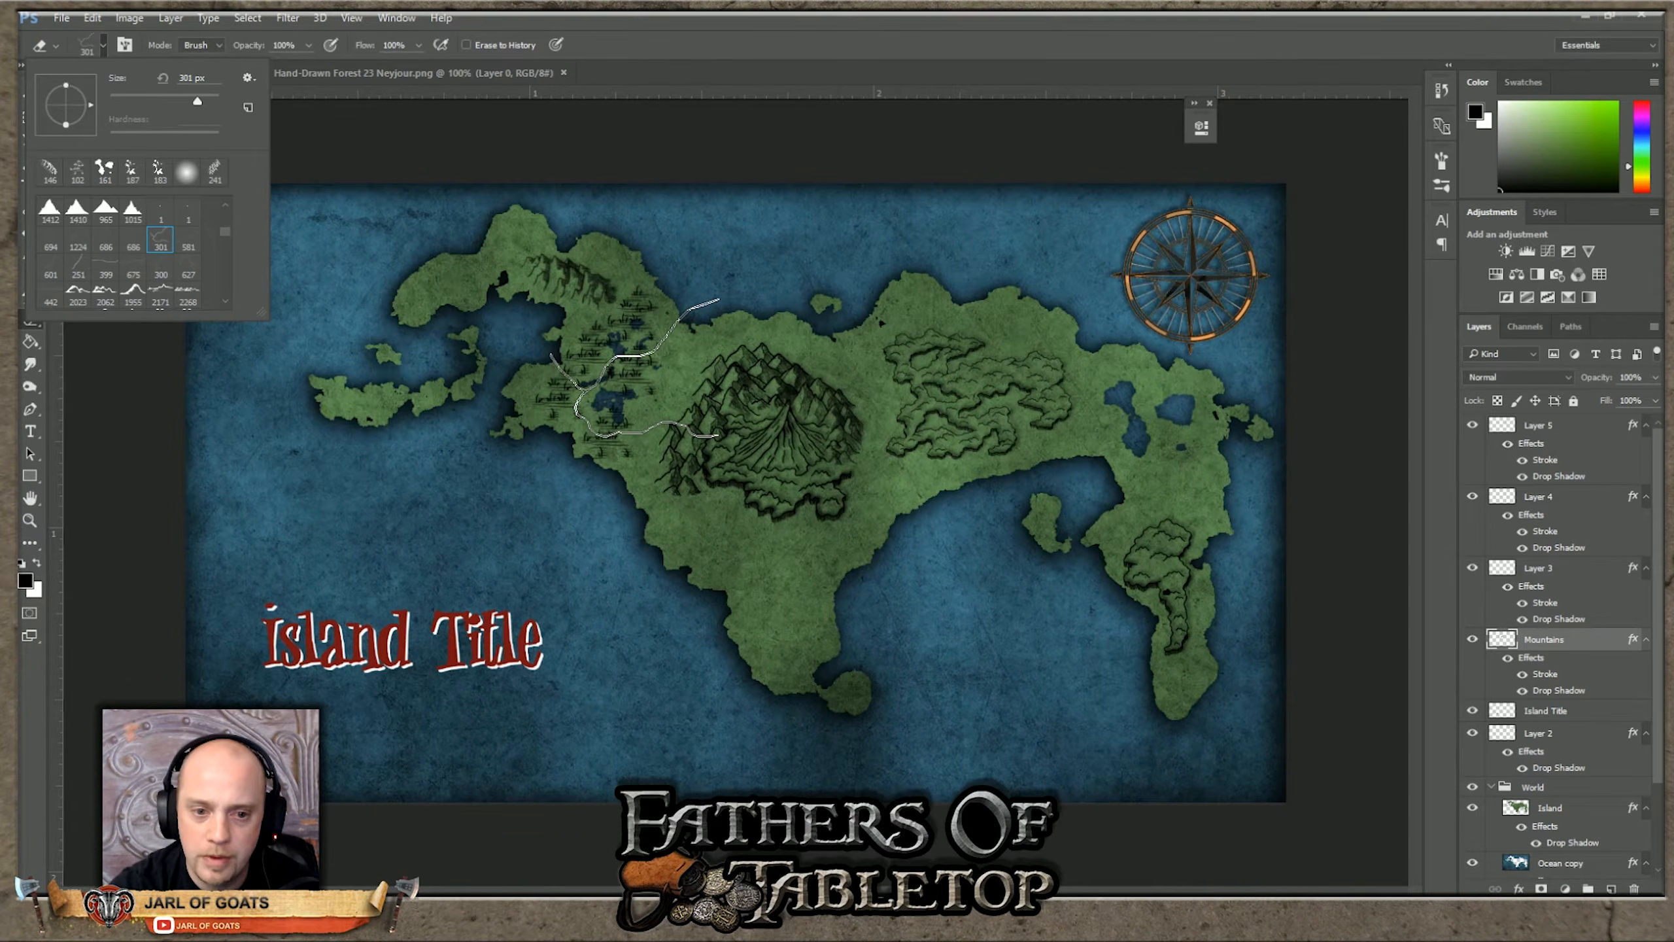
Step: Rotate the river eraser tip and enlarge it to 385 px, with the Island layer active
drag(65, 130, 42, 116)
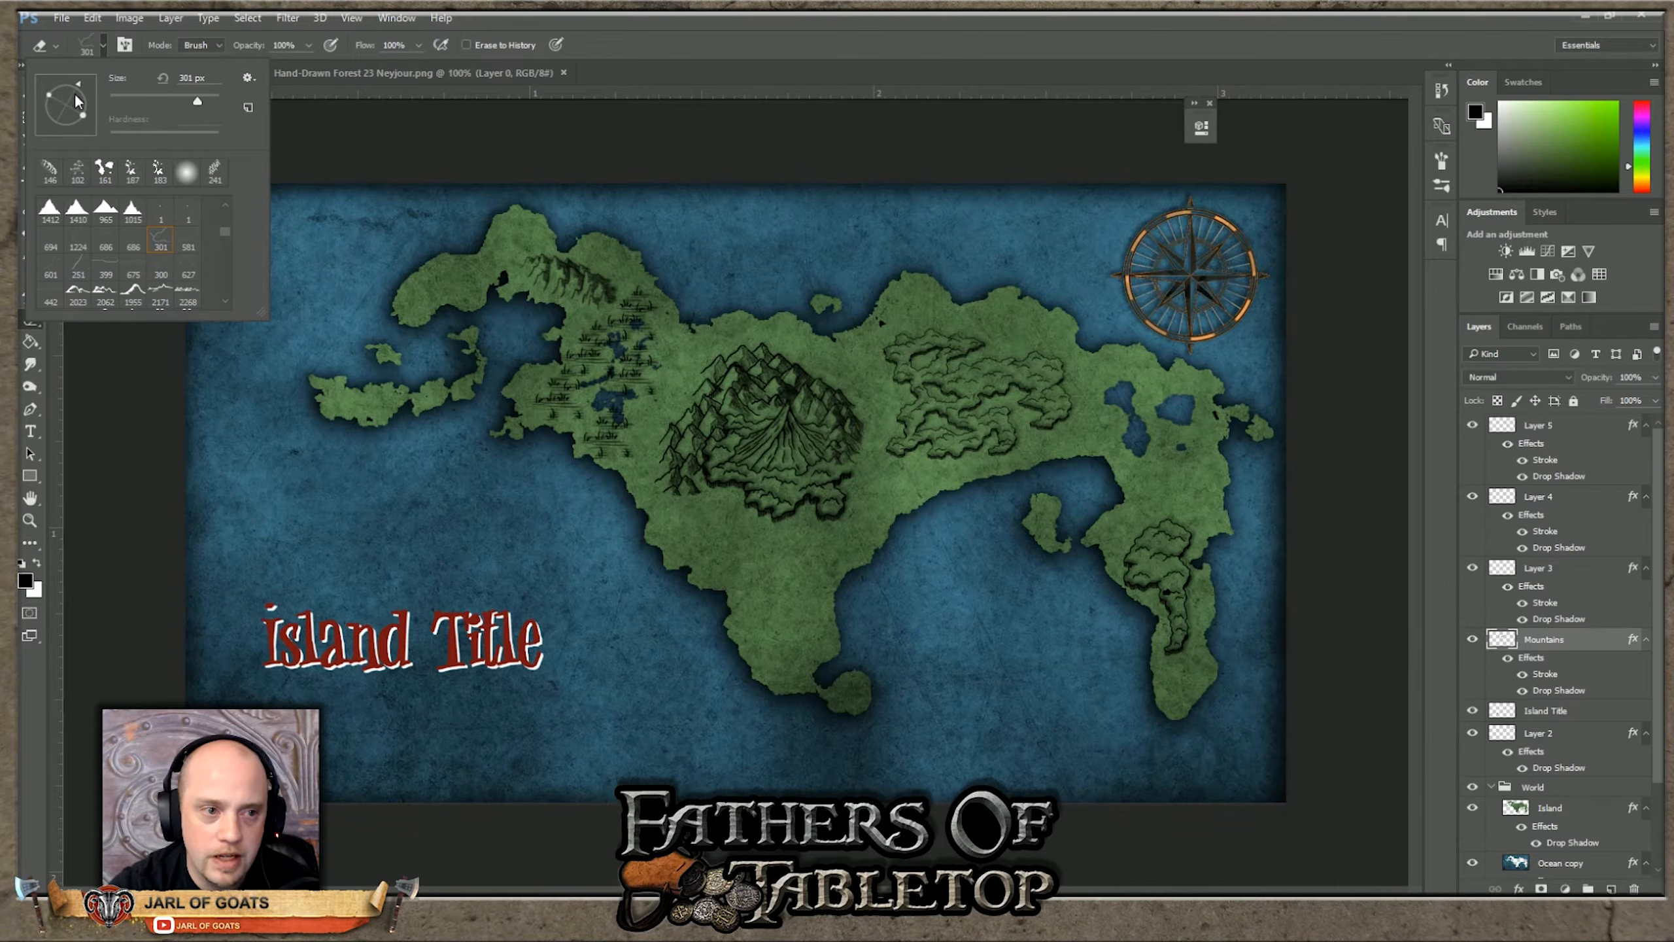
drag(63, 86, 44, 94)
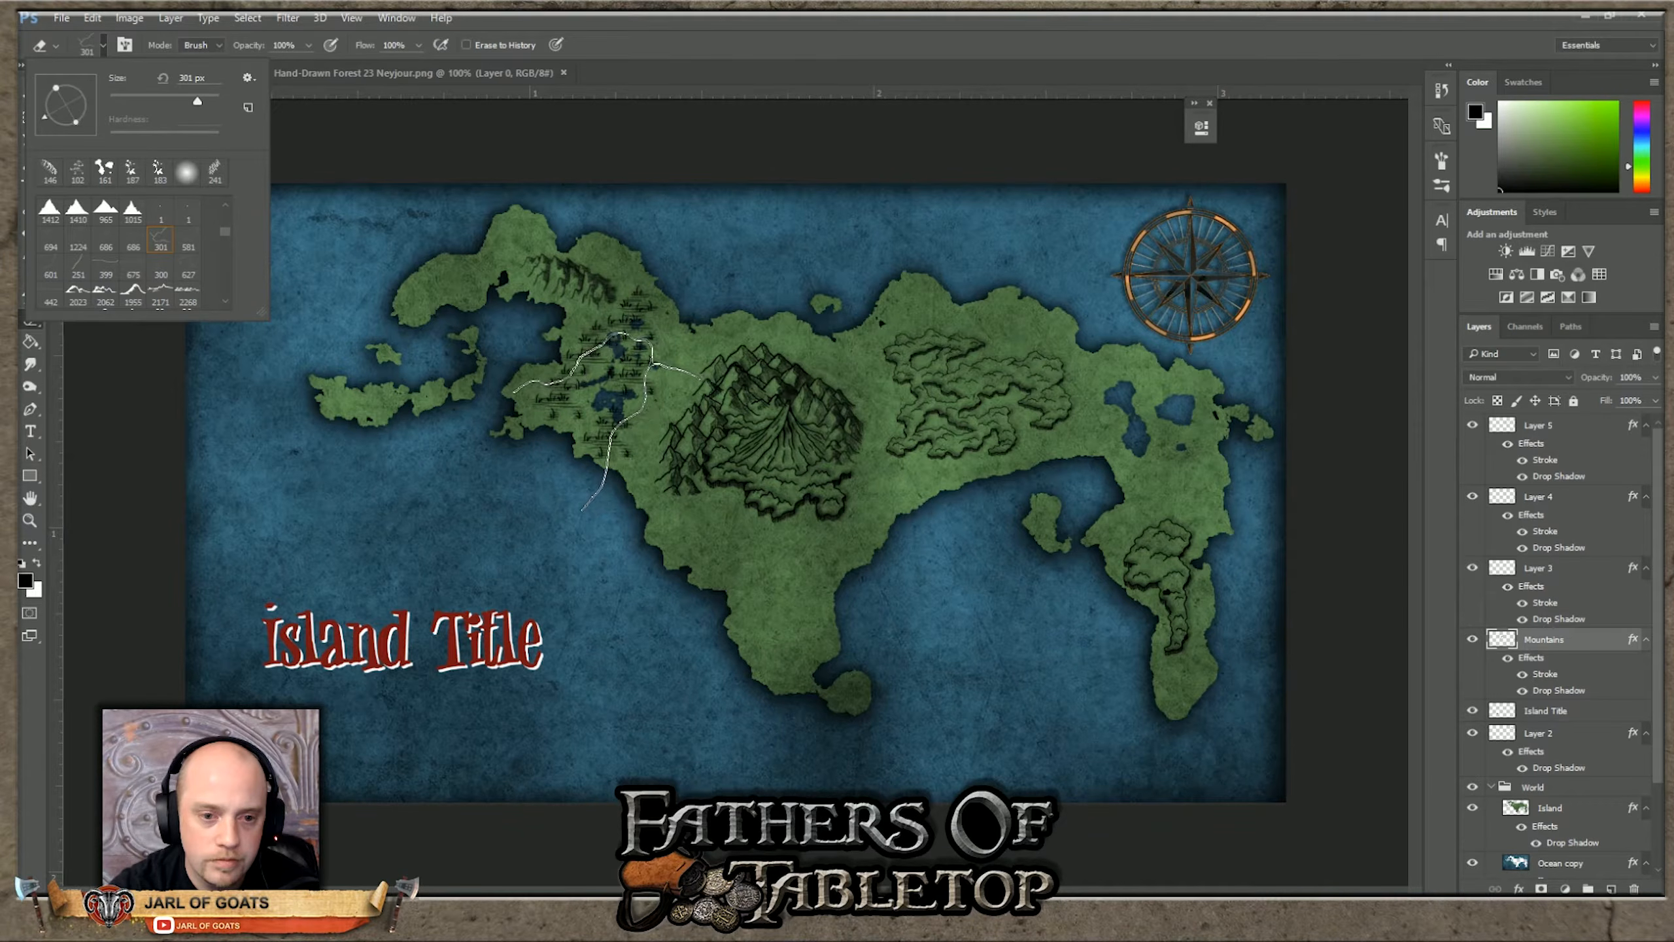
drag(198, 98, 200, 99)
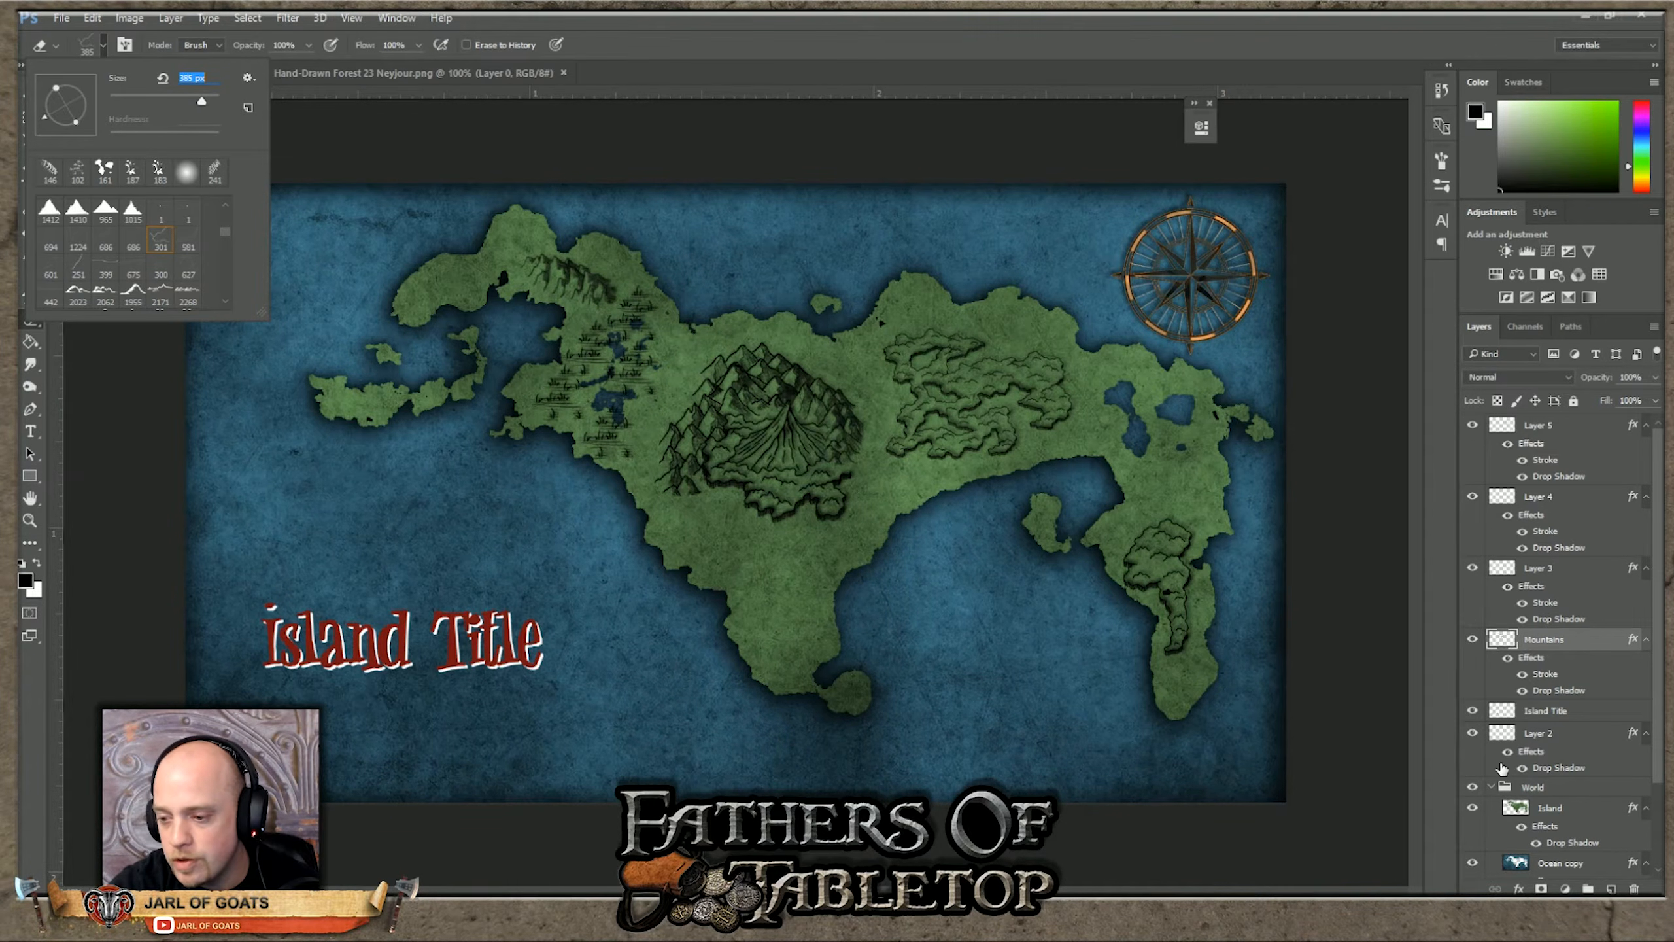
scroll(1616, 799, down, 2)
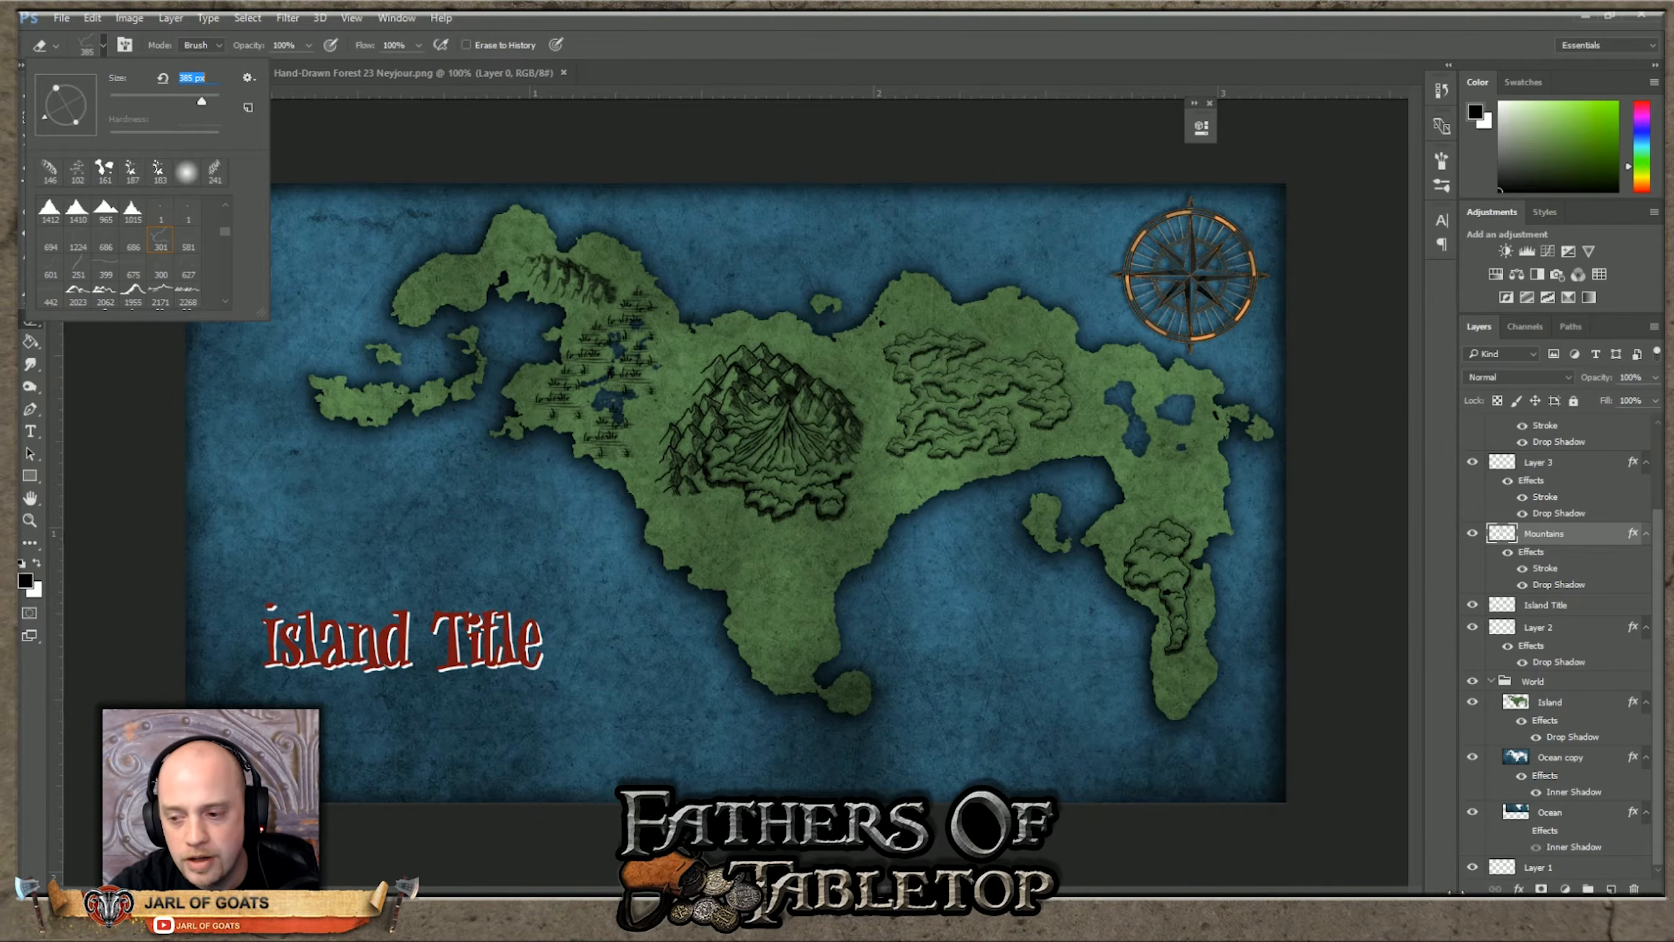
click(1554, 705)
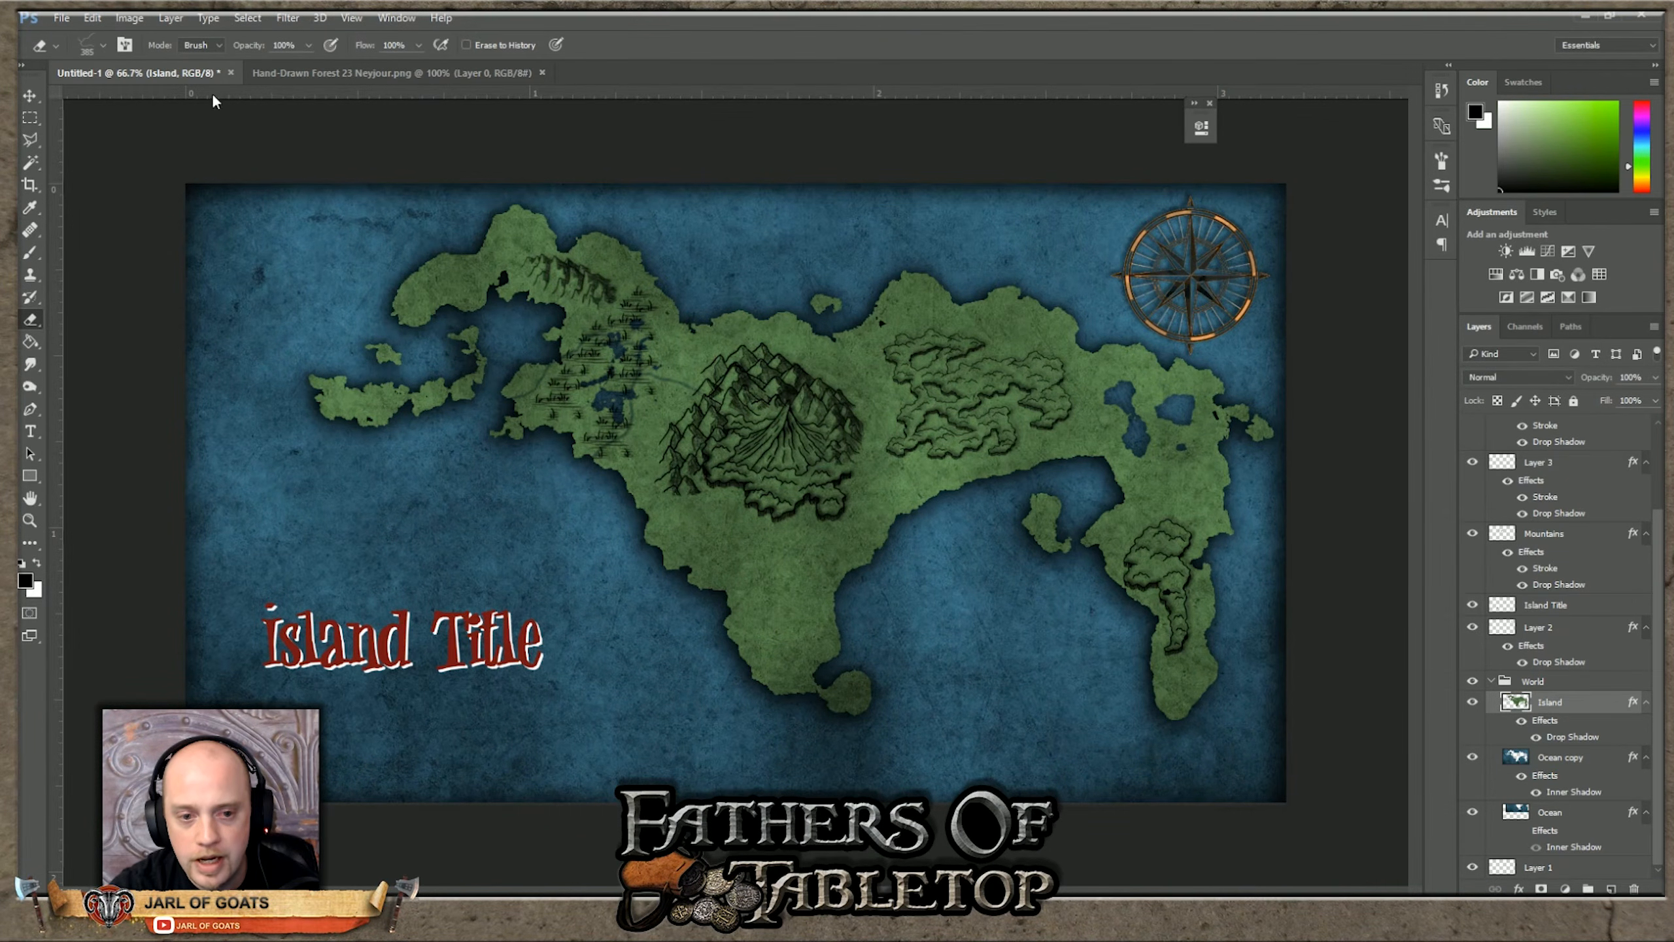
Step: Try erasing a branching river out of the Island layer between the western marsh and the central mountains
click(92, 19)
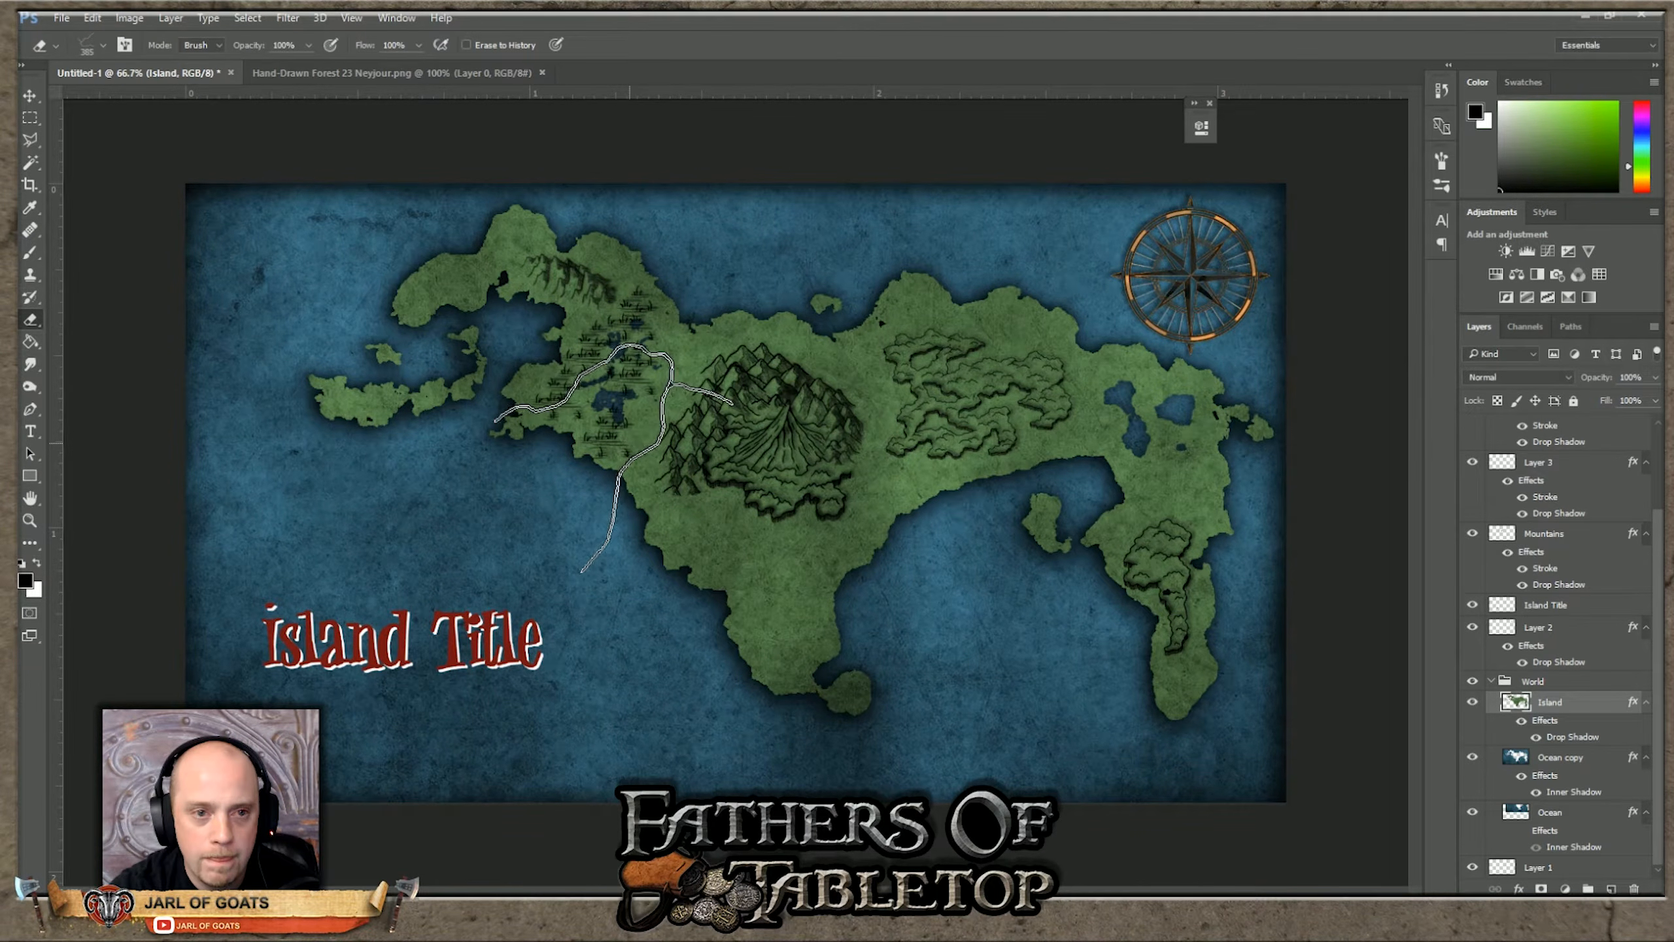
click(614, 458)
mouse_move(526, 909)
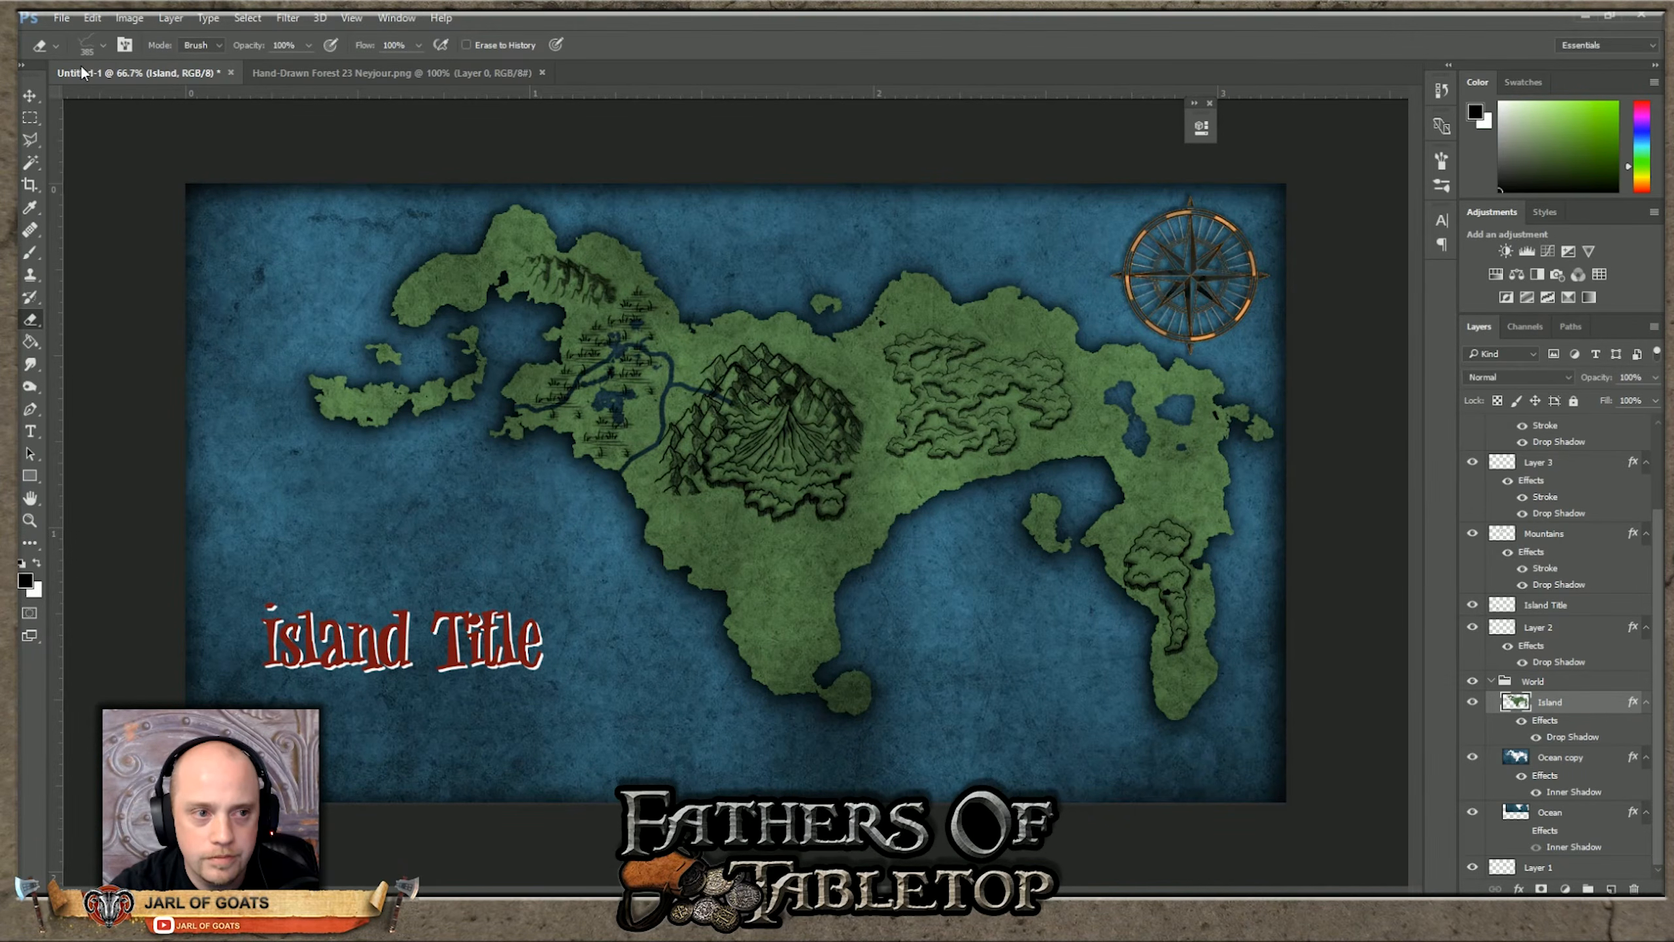
Step: Undo the river erased beside the western marsh
click(94, 19)
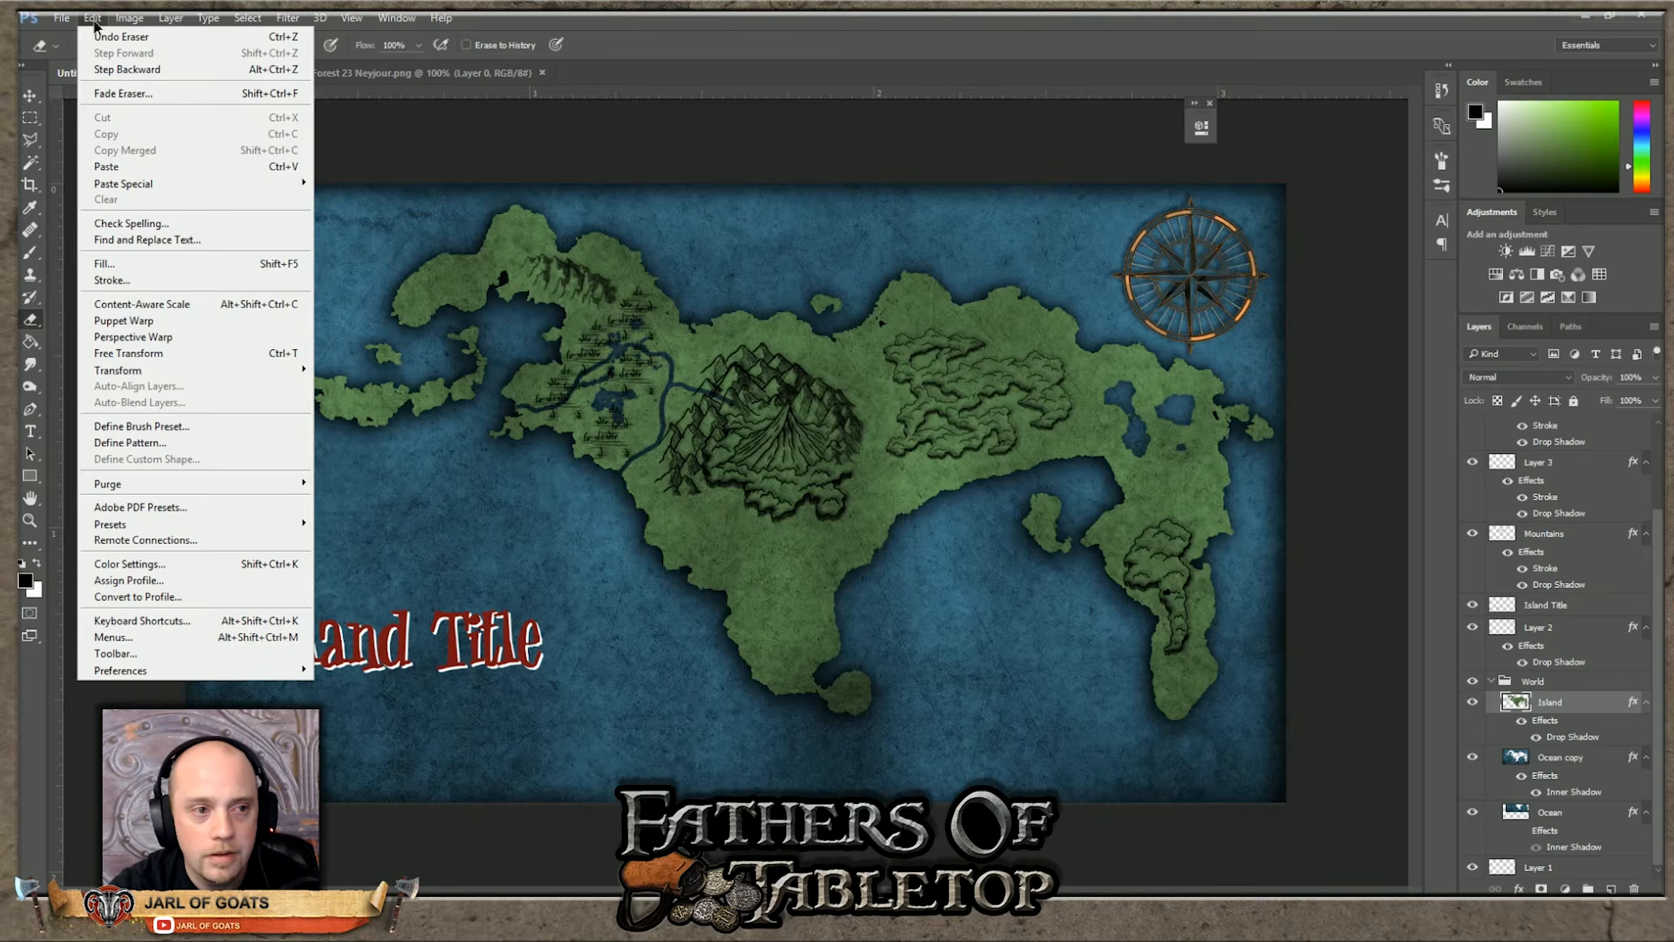
click(96, 19)
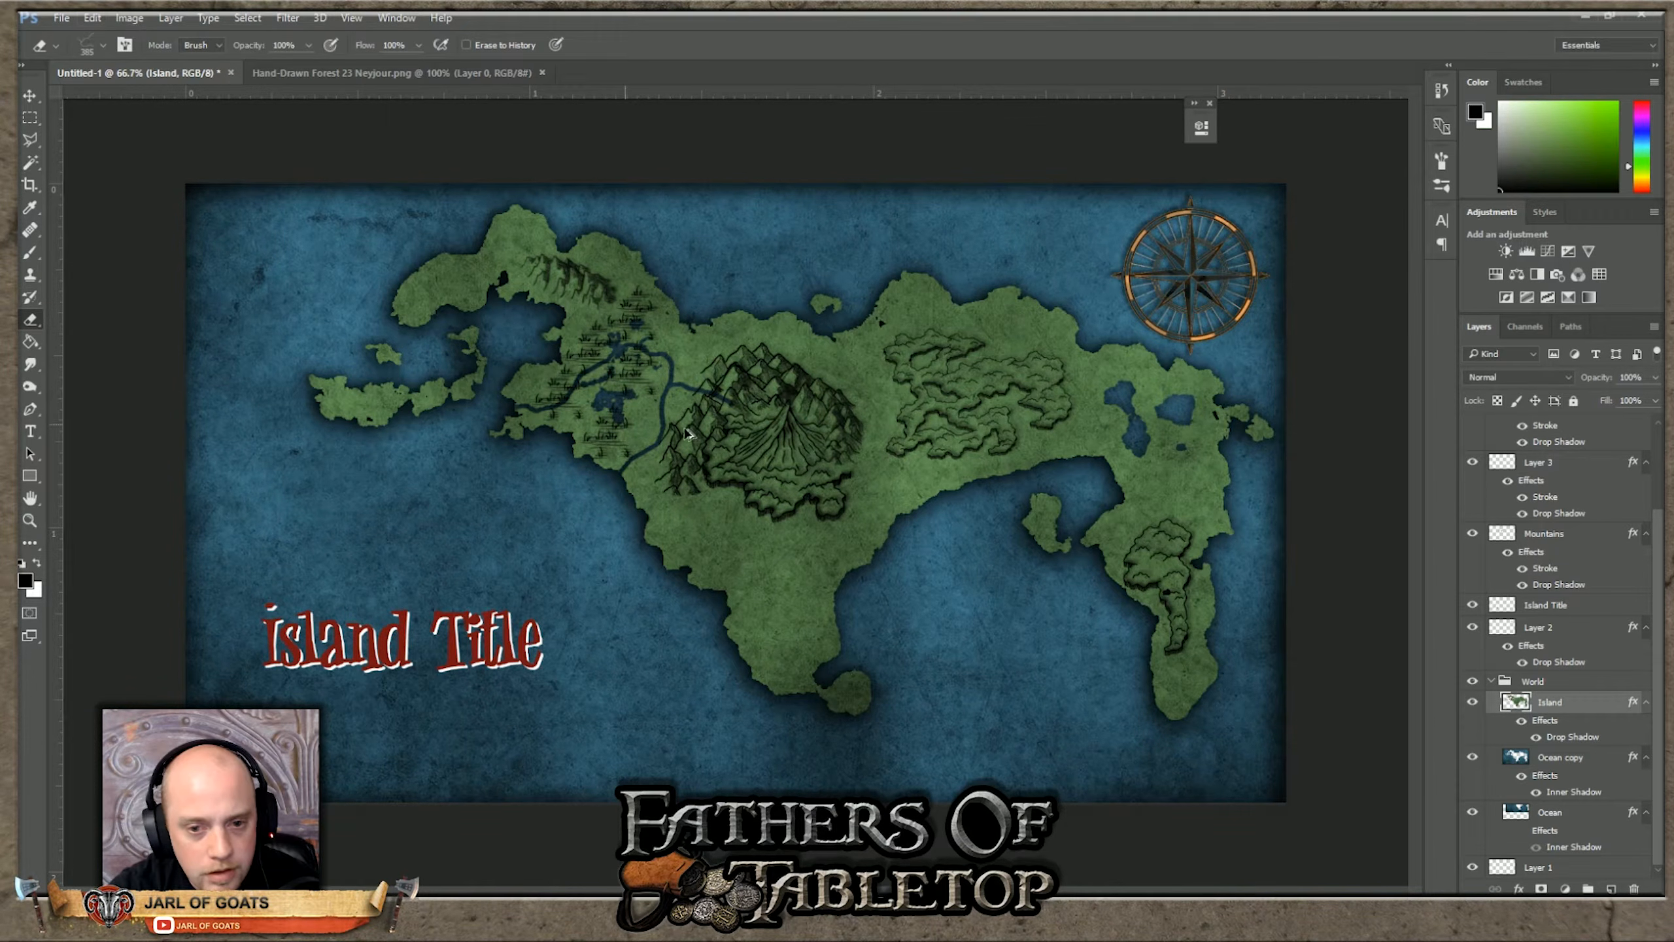
key(ctrl+alt+z)
key(ctrl+alt+z)
key(ctrl+alt+z)
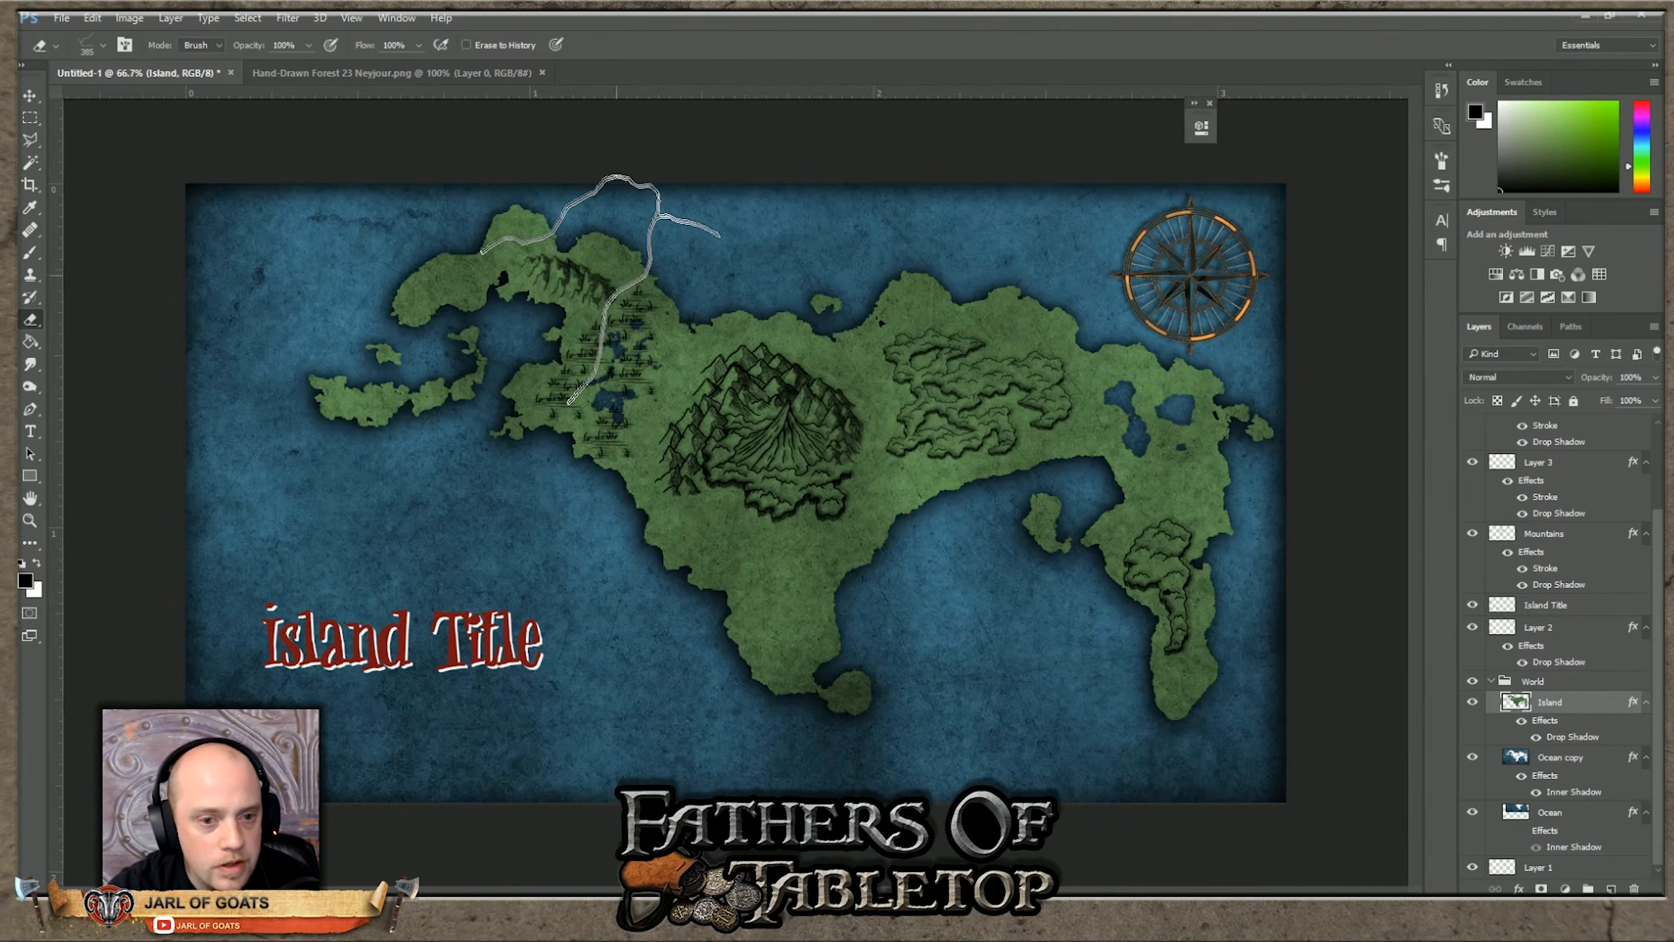
Step: Rotate the river eraser tip, enlarge it to 448 px and erase a branching river through the southern peninsula
click(103, 46)
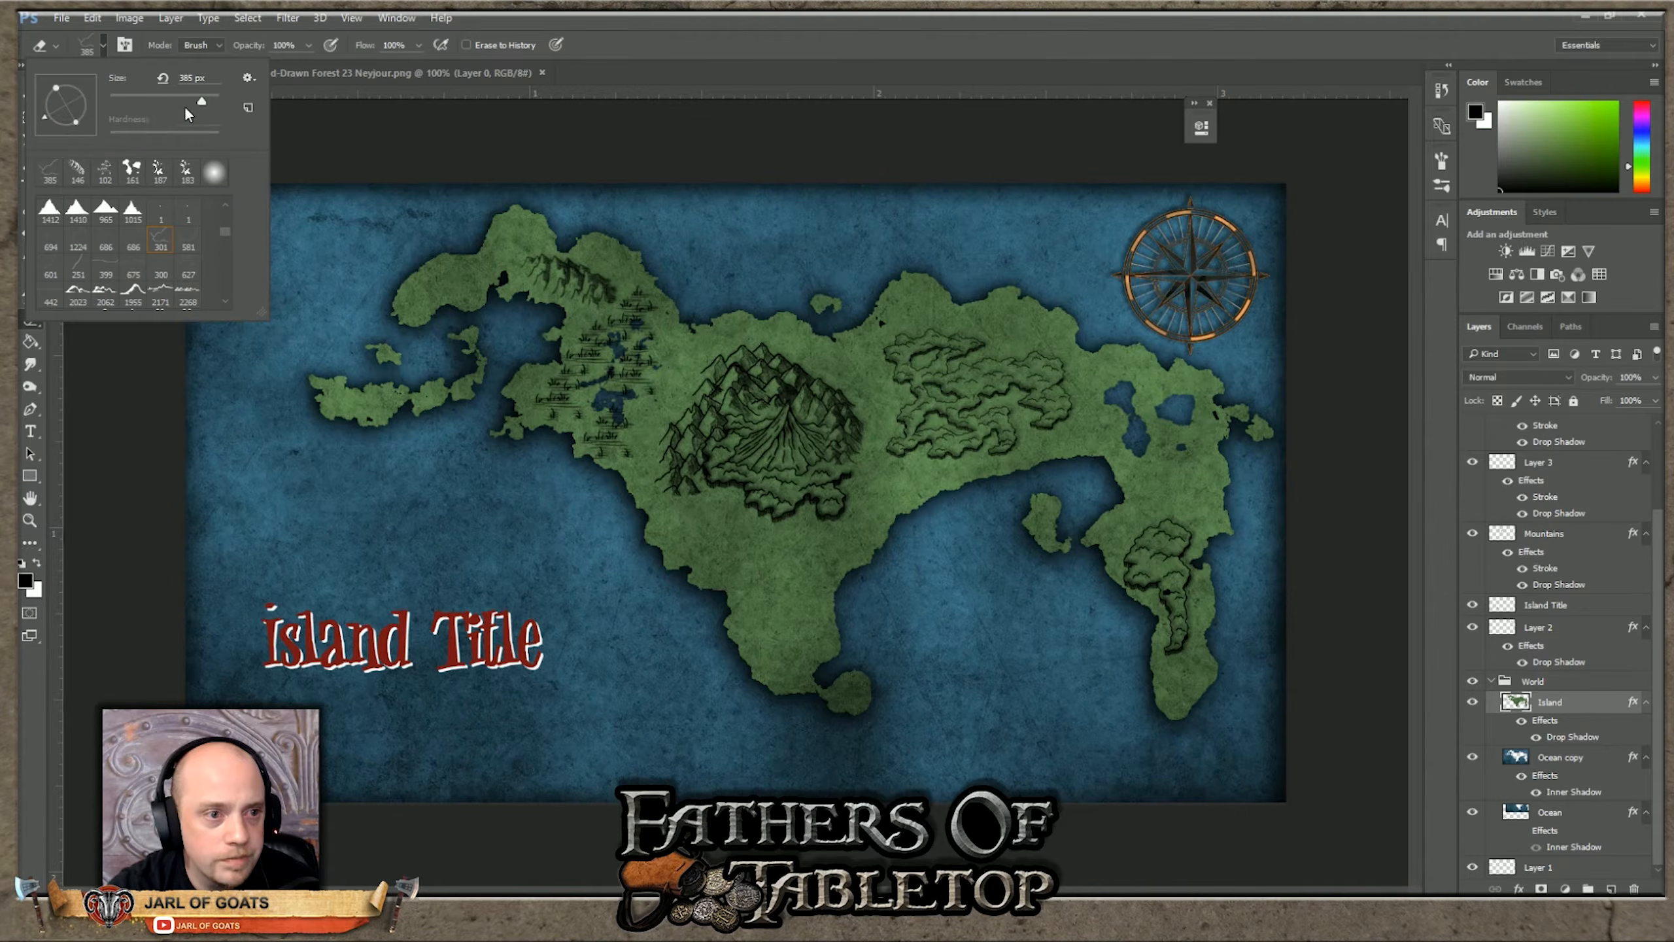
drag(196, 99, 194, 100)
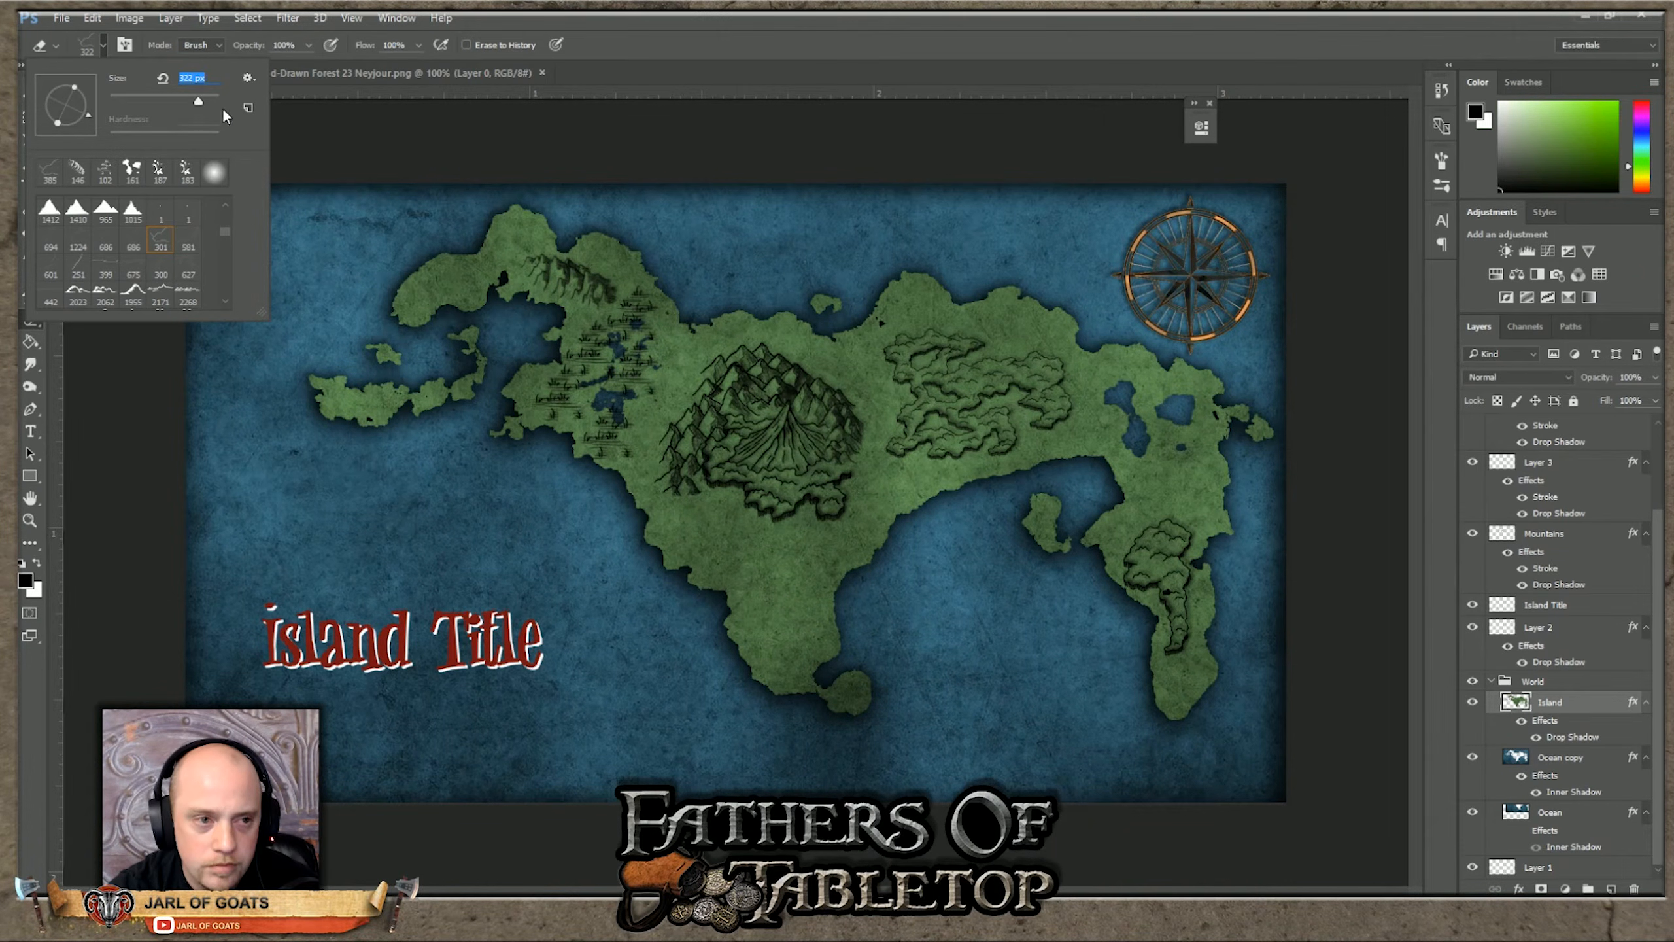
drag(199, 102, 205, 105)
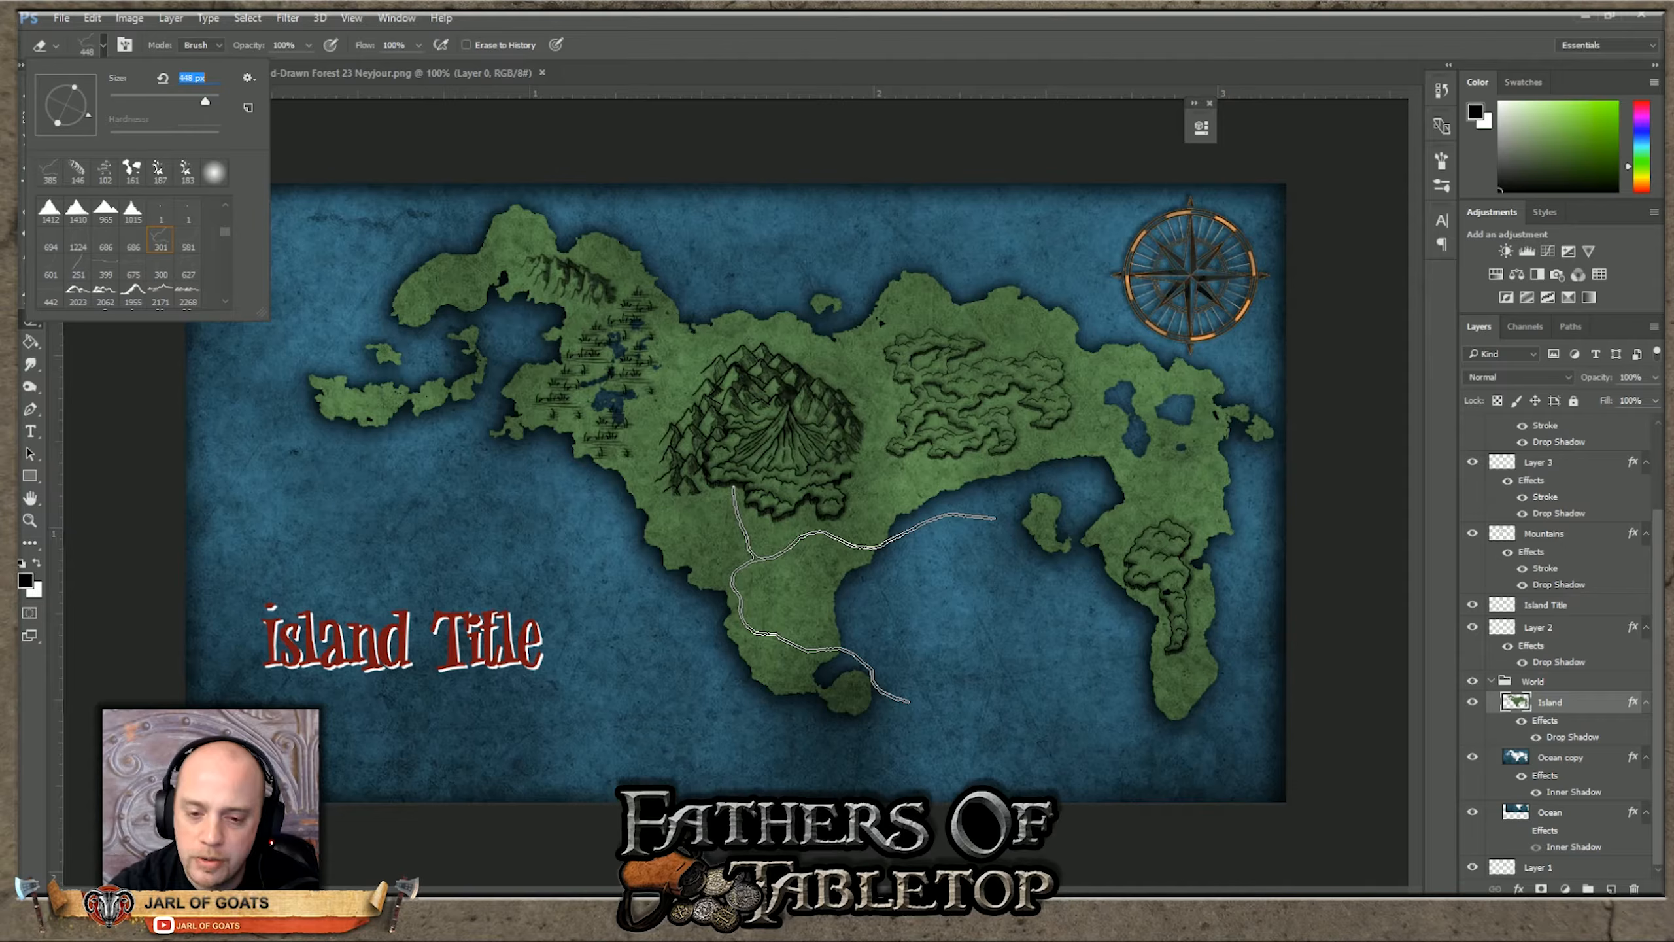
key(Return)
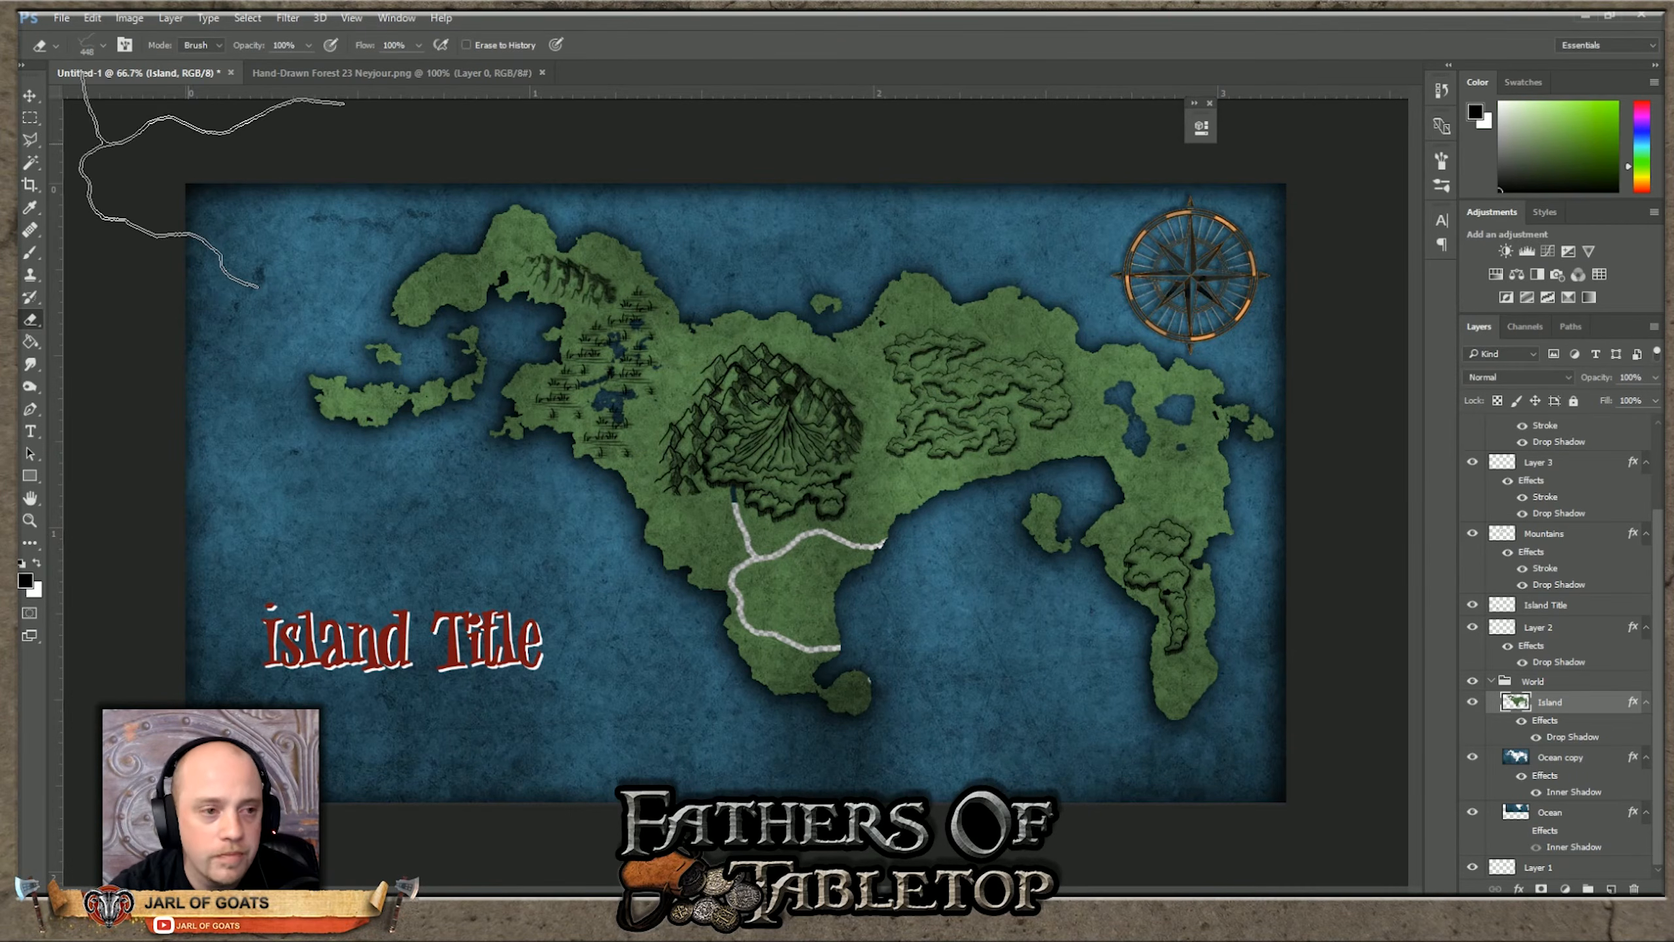
Step: Duplicate the Ocean layer and move the copy beneath the southern peninsula to fill the erased river
click(29, 96)
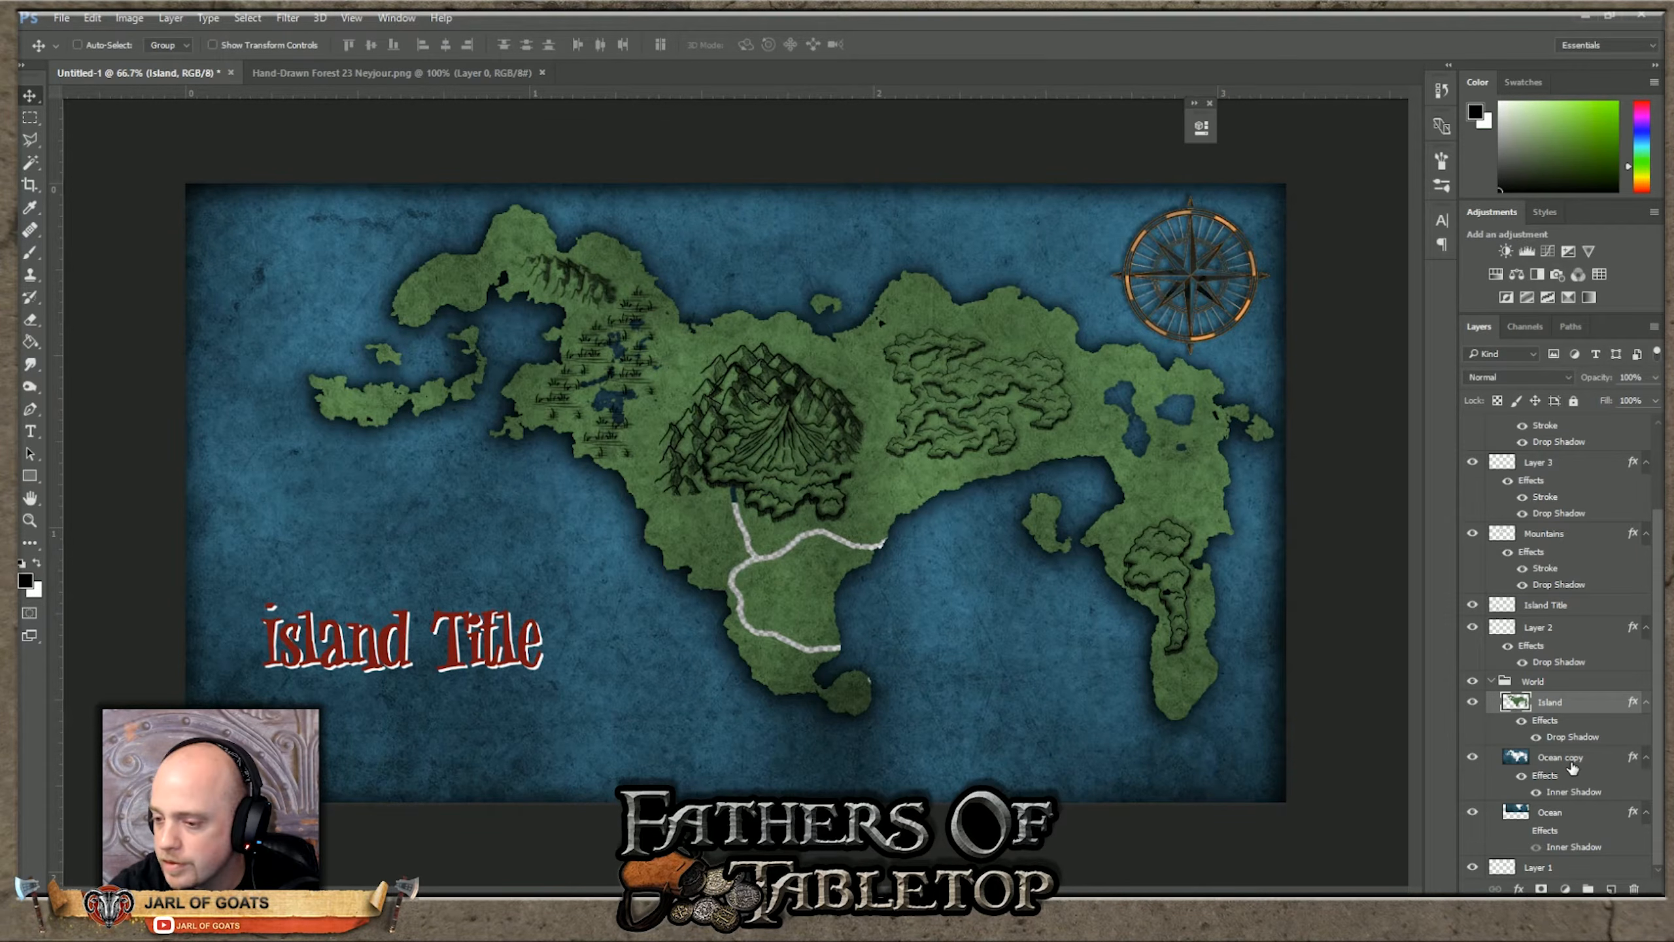
click(1558, 819)
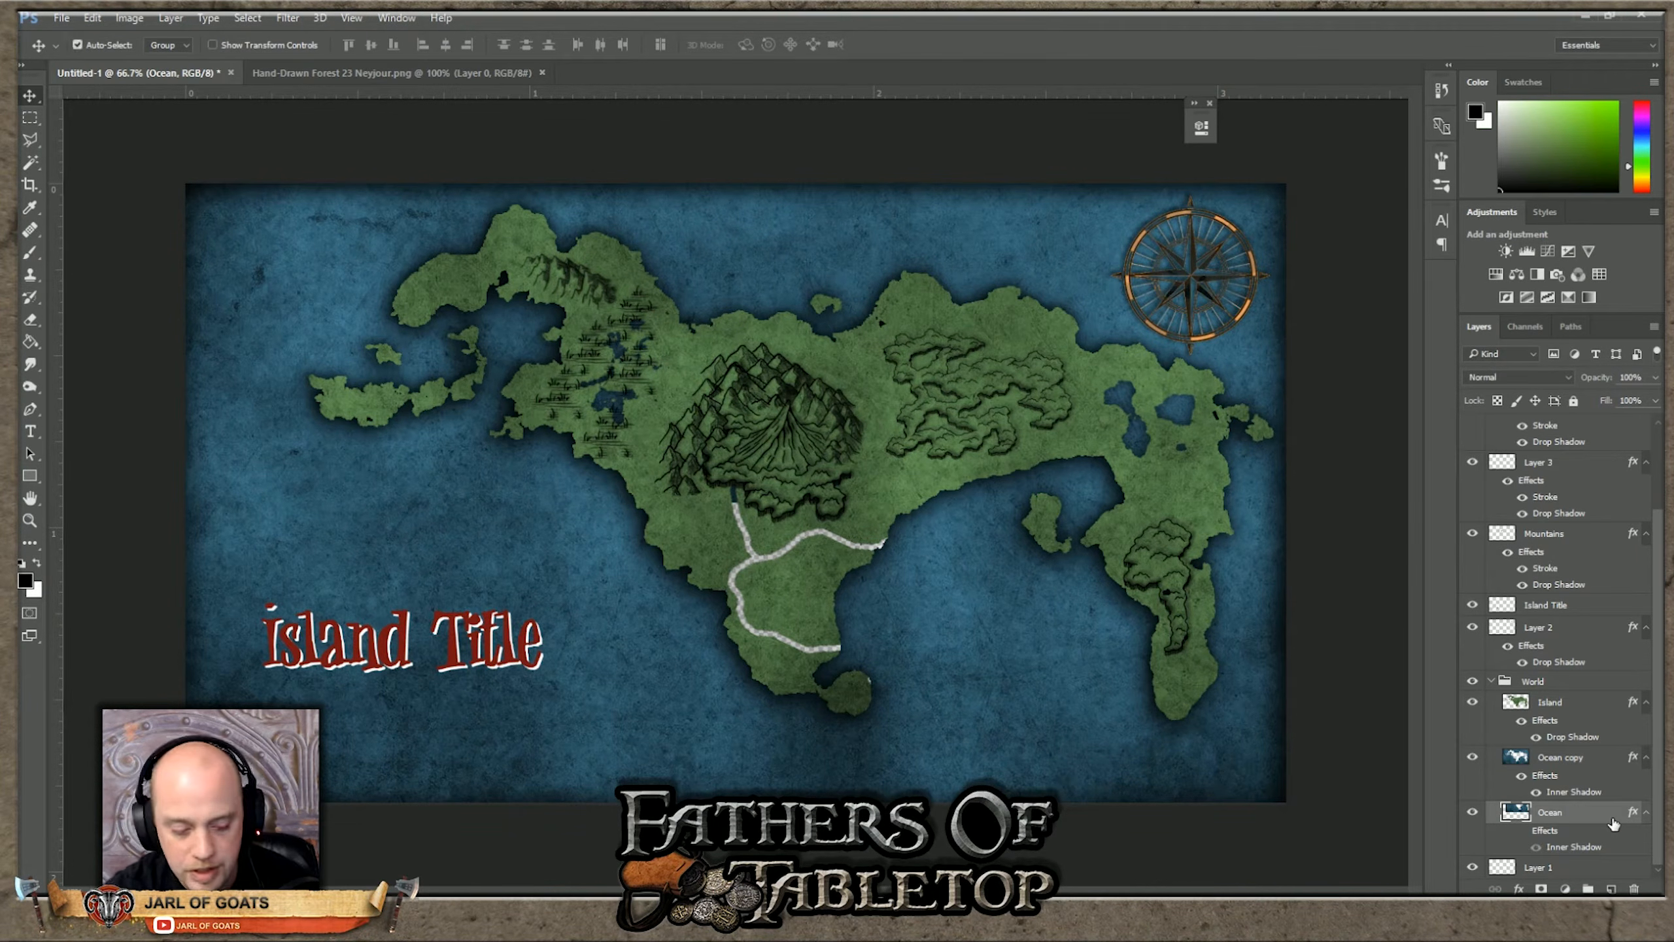
key(ctrl+j)
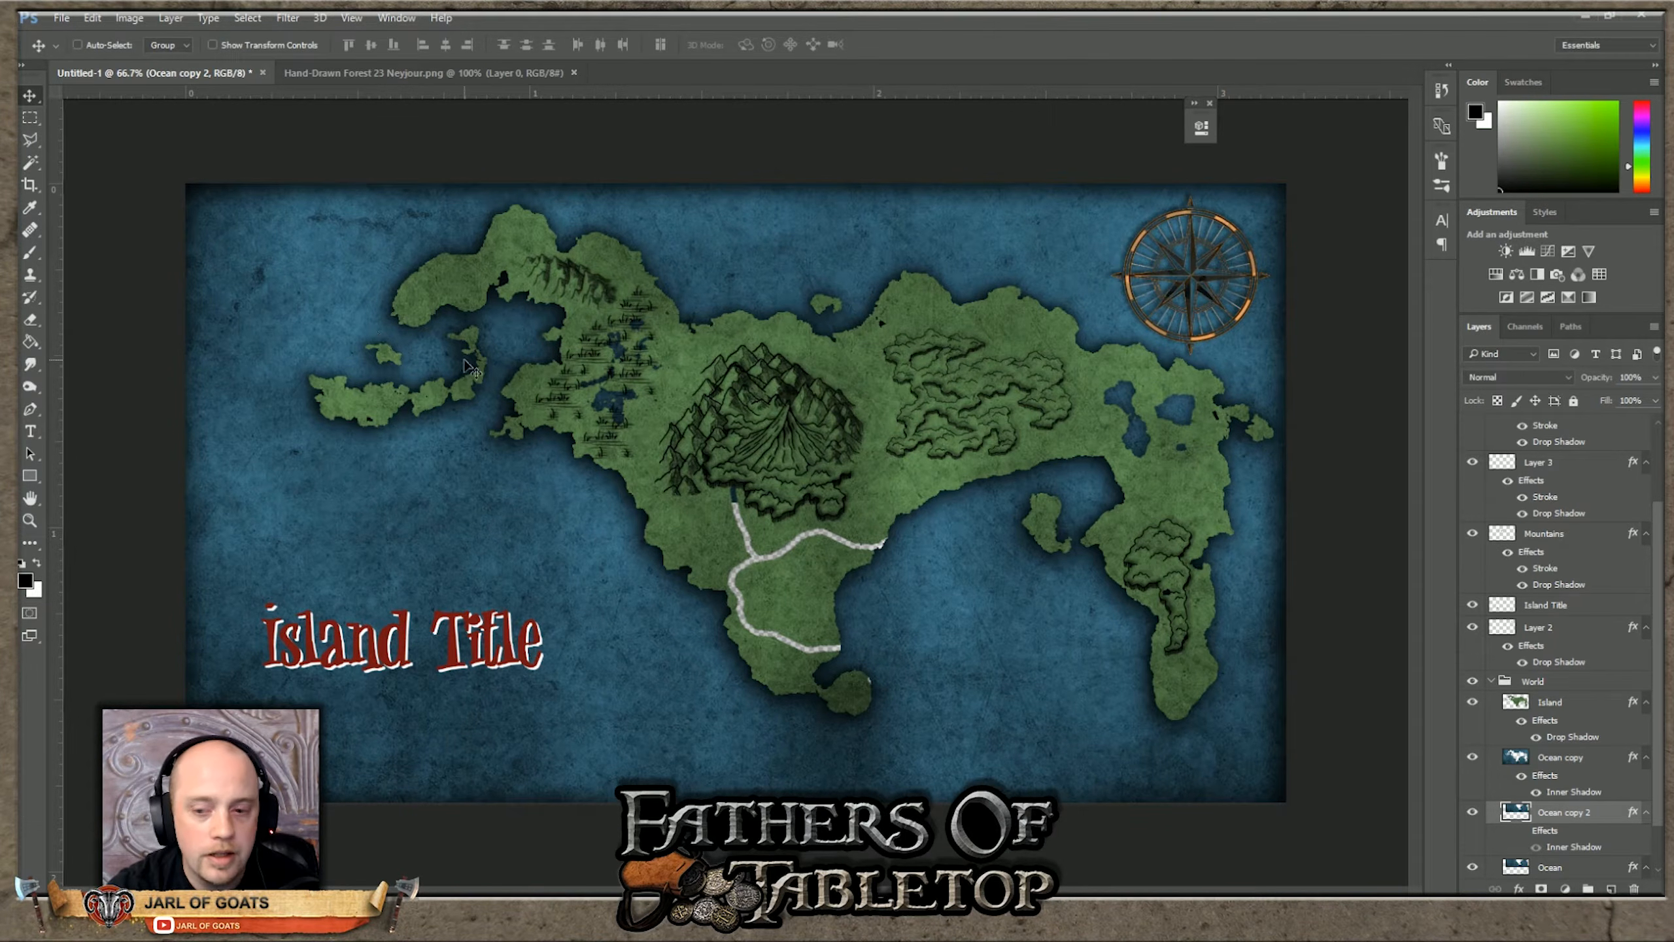
drag(561, 378, 845, 612)
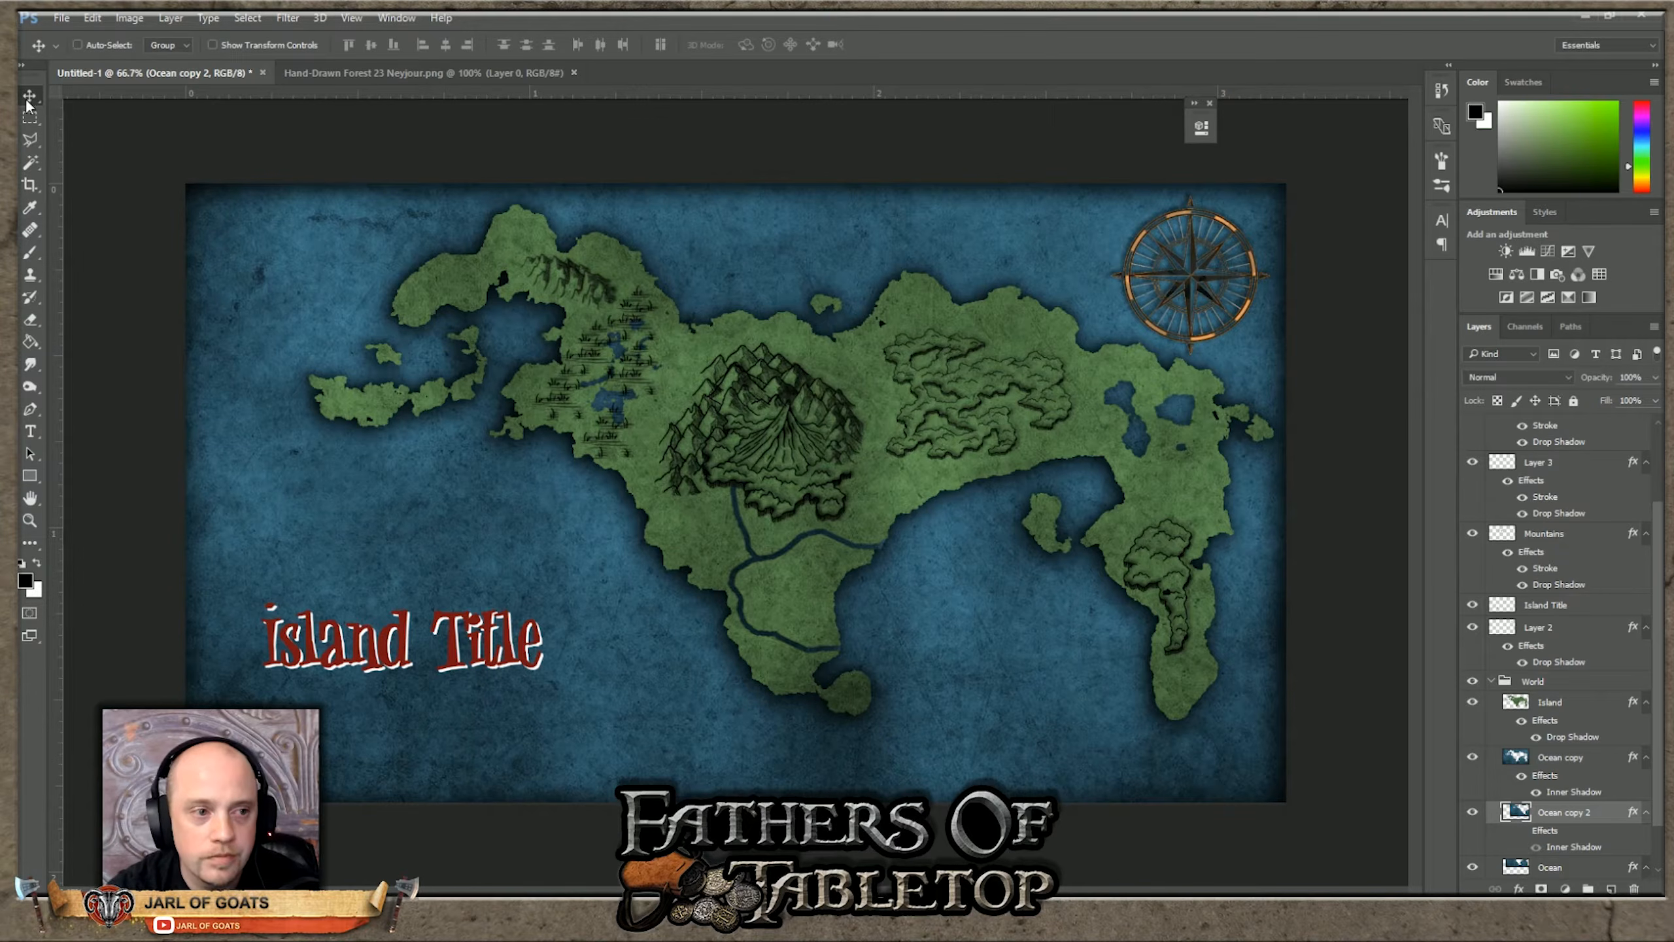
click(1553, 702)
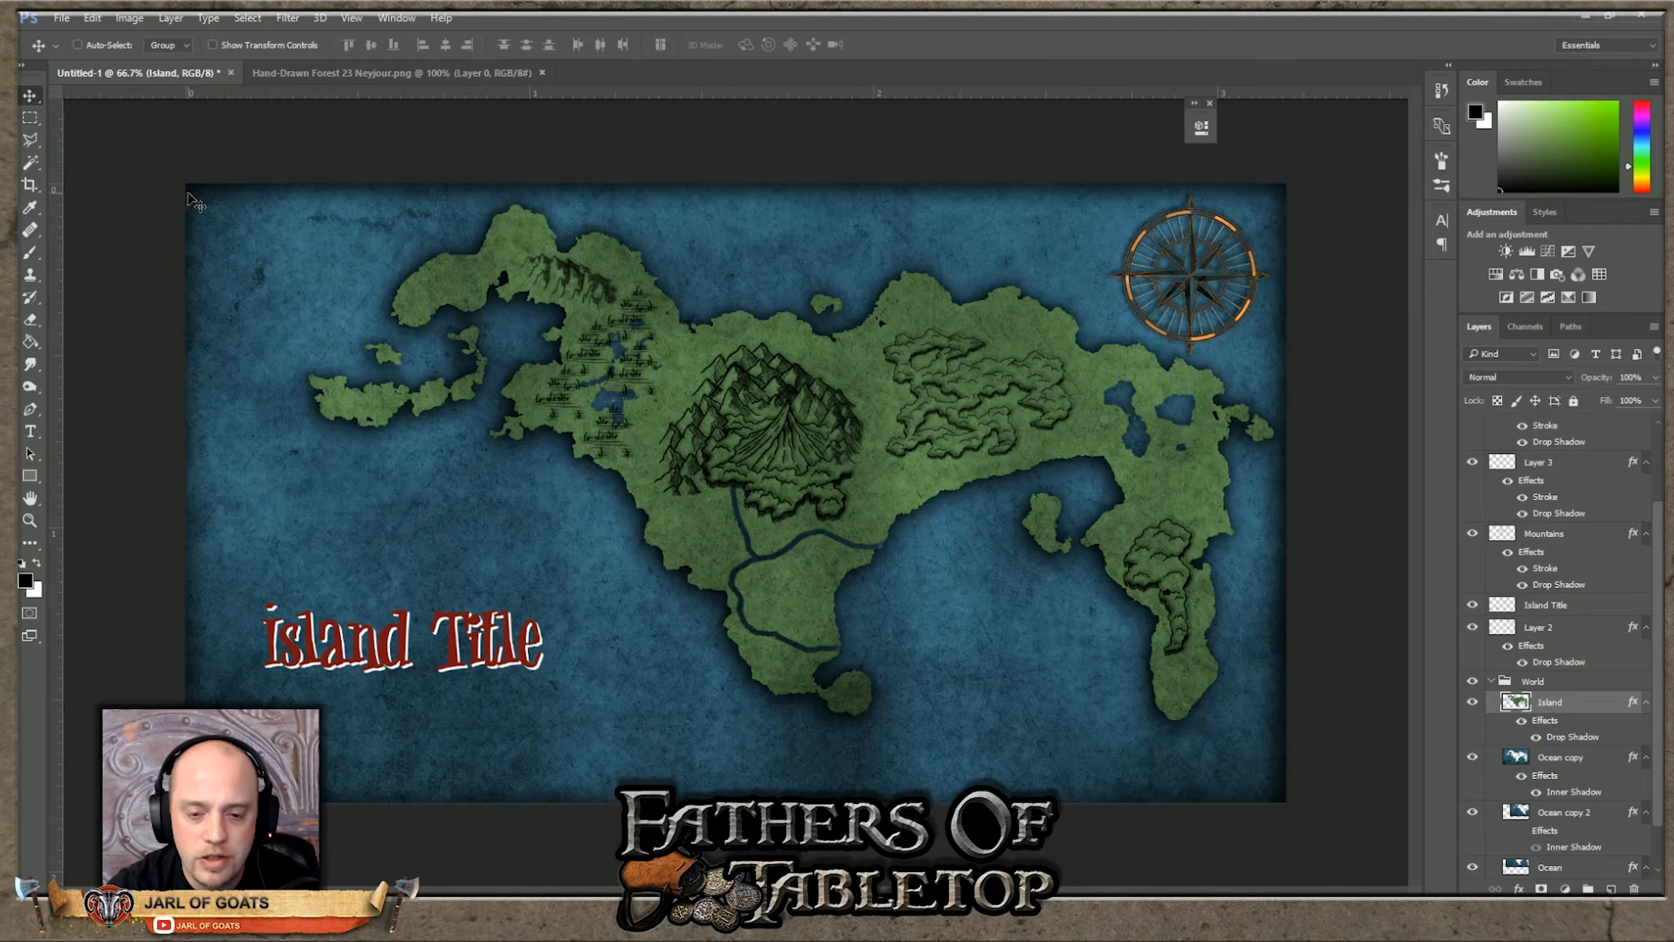
drag(191, 198, 192, 199)
key(ctrl+z)
key(ctrl+z)
key(ctrl+z)
key(ctrl+z)
key(ctrl+z)
key(ctrl+s)
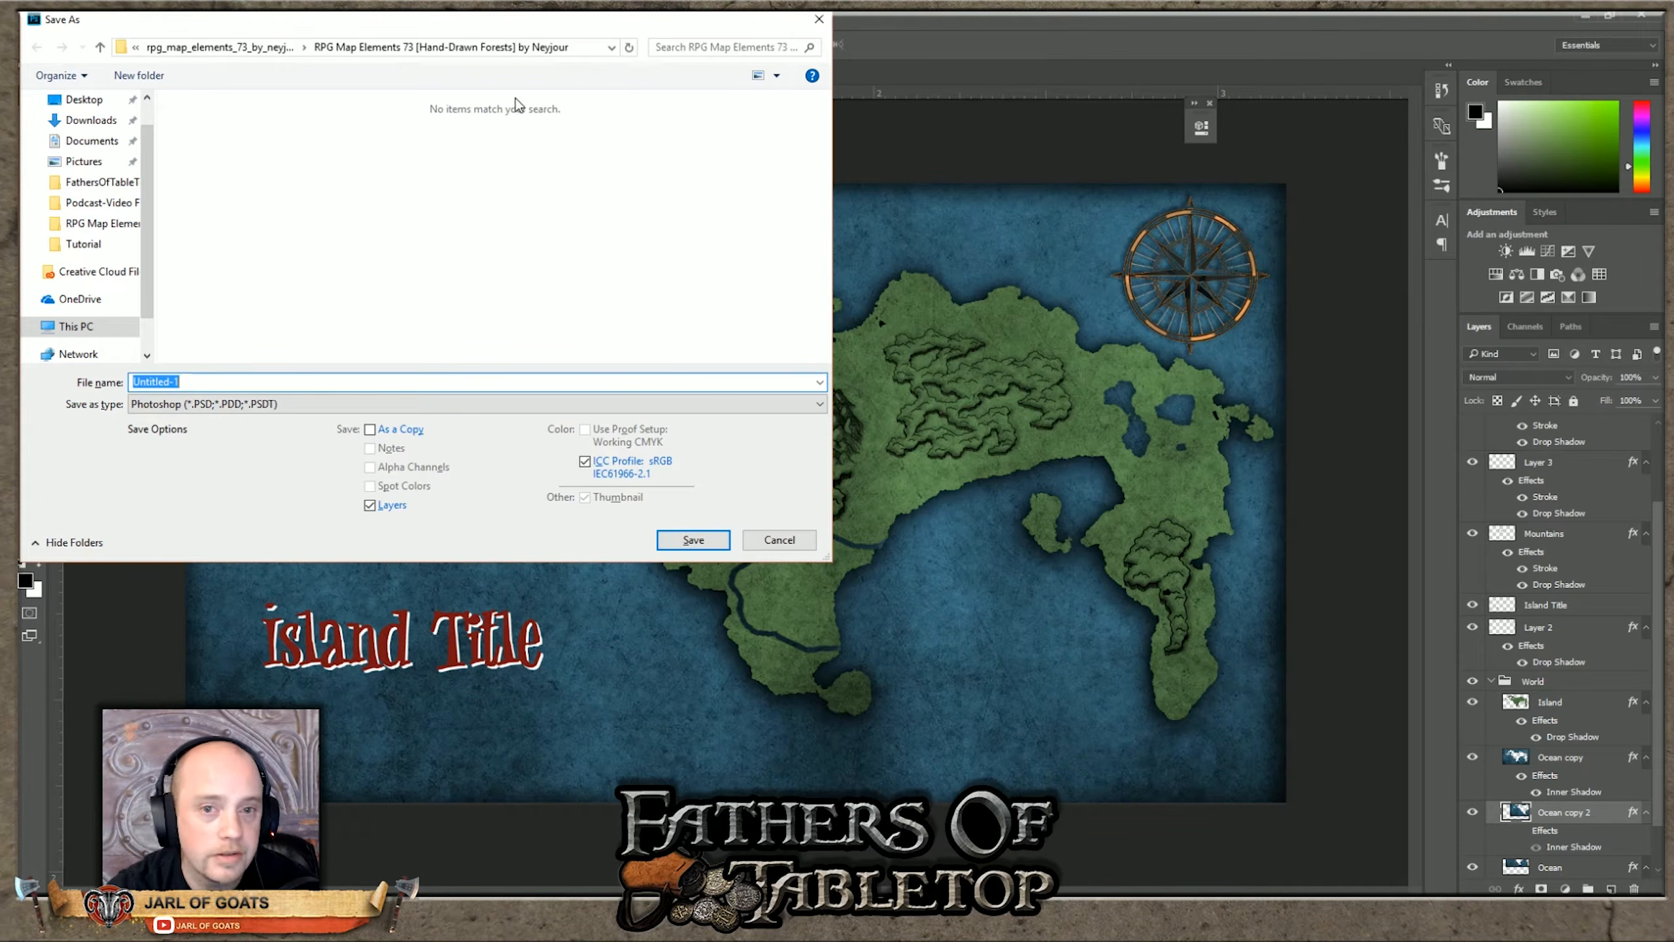
click(820, 19)
key(ctrl+z)
key(ctrl+z)
key(ctrl+z)
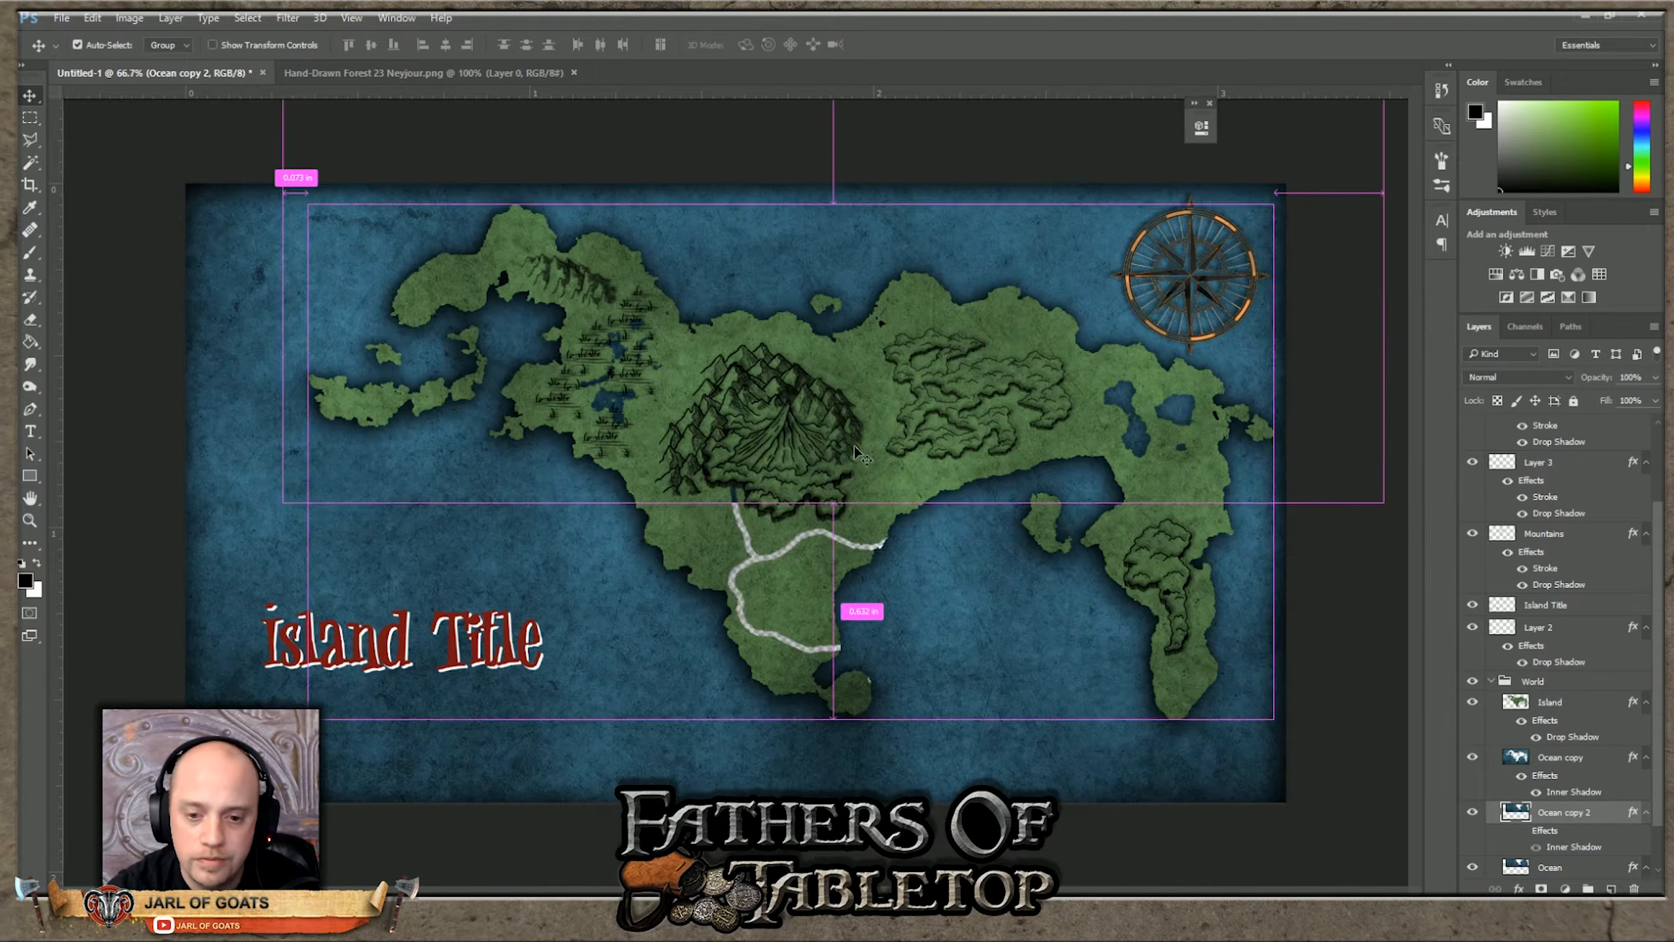
key(ctrl+z)
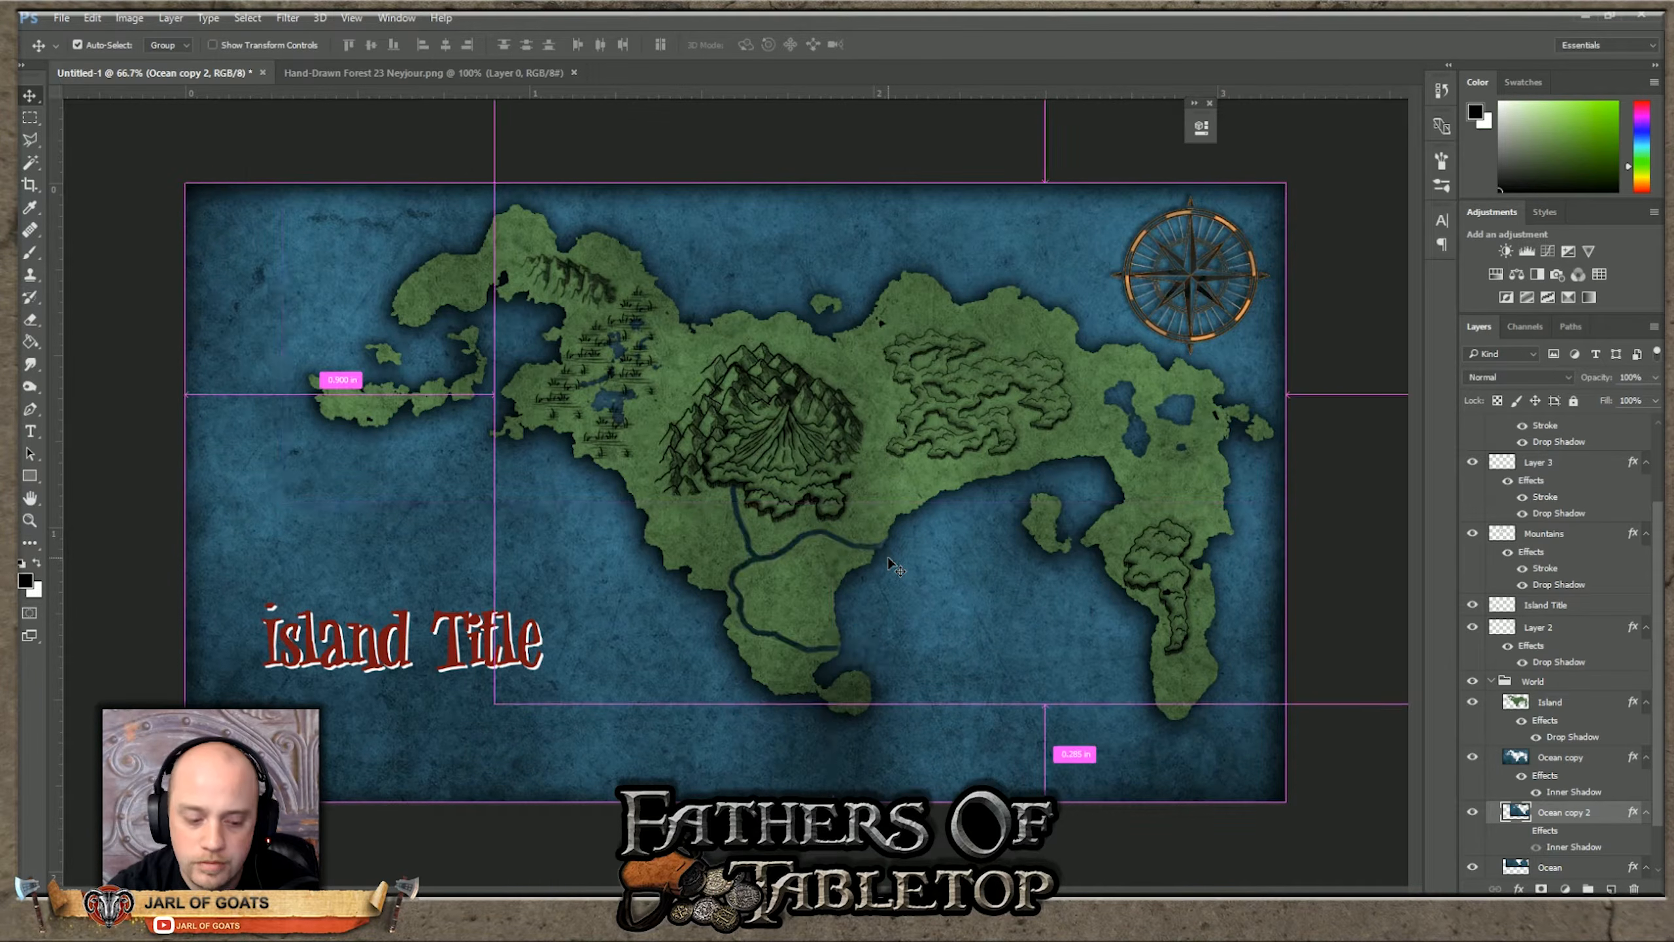
Step: Step back through the history to remove the Ocean layer copy and the erased southern river
key(ctrl+alt+z)
key(ctrl+alt+z)
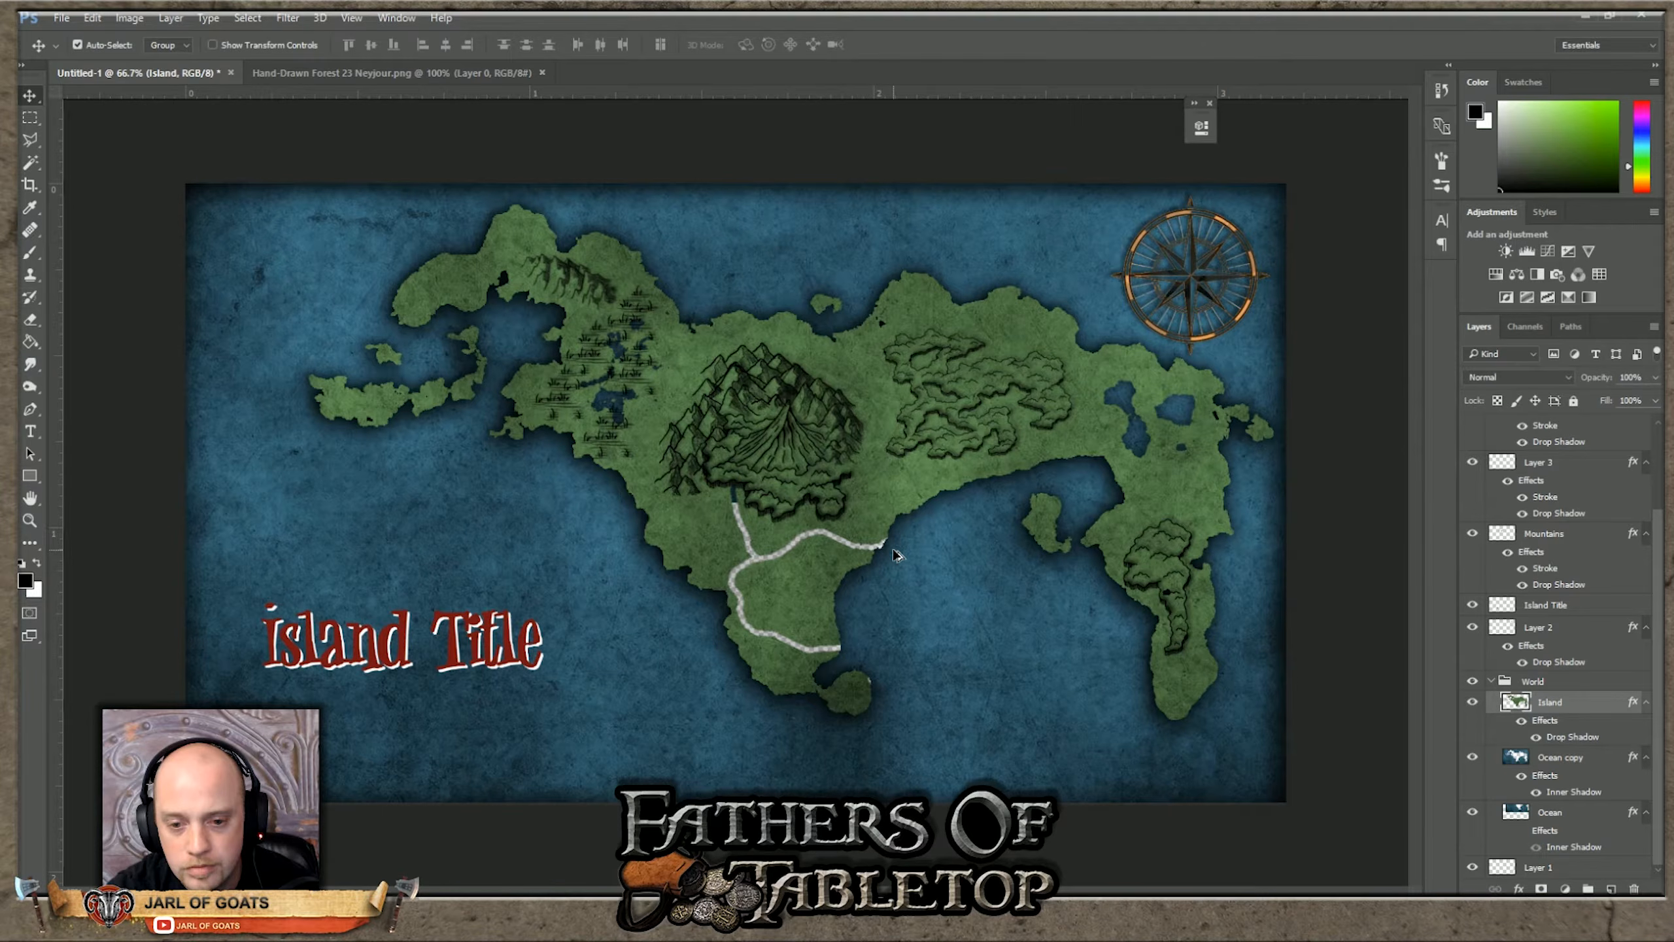
key(ctrl+alt+z)
key(ctrl+alt+z)
key(ctrl+alt+z)
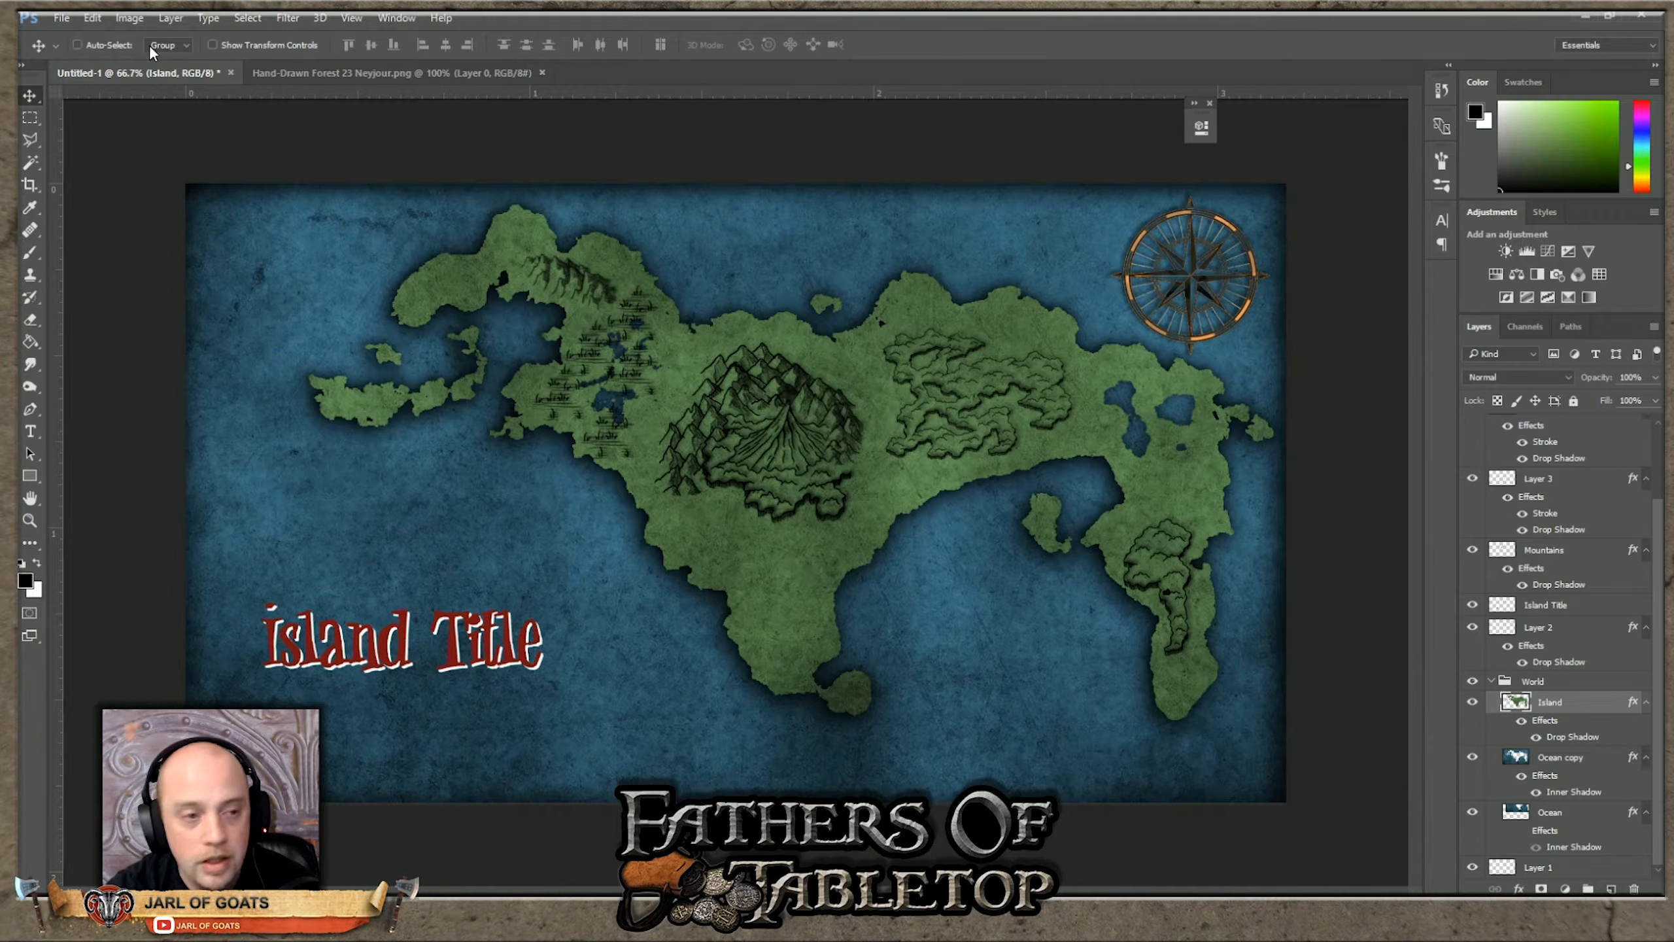
Step: Erase a fainter branching river through the southern peninsula on the Island layer
click(30, 319)
key(ctrl+shift+z)
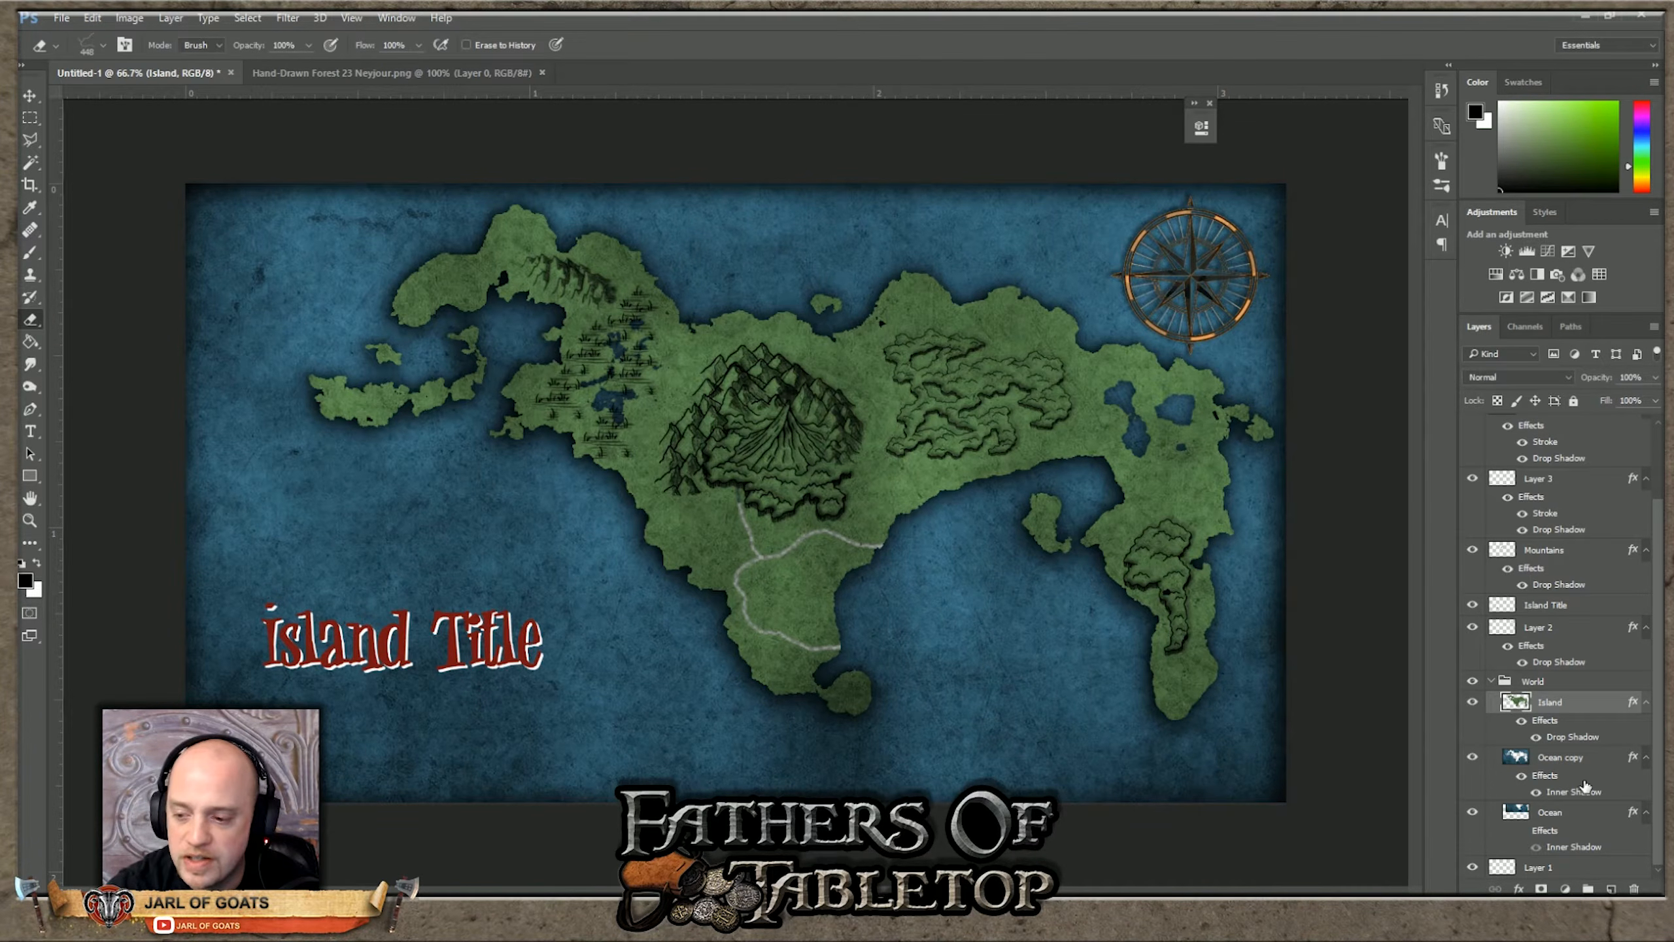
Step: Duplicate the Ocean layer and move the copy down so its blue texture shows through the faint river
click(1568, 816)
key(ctrl+j)
click(30, 96)
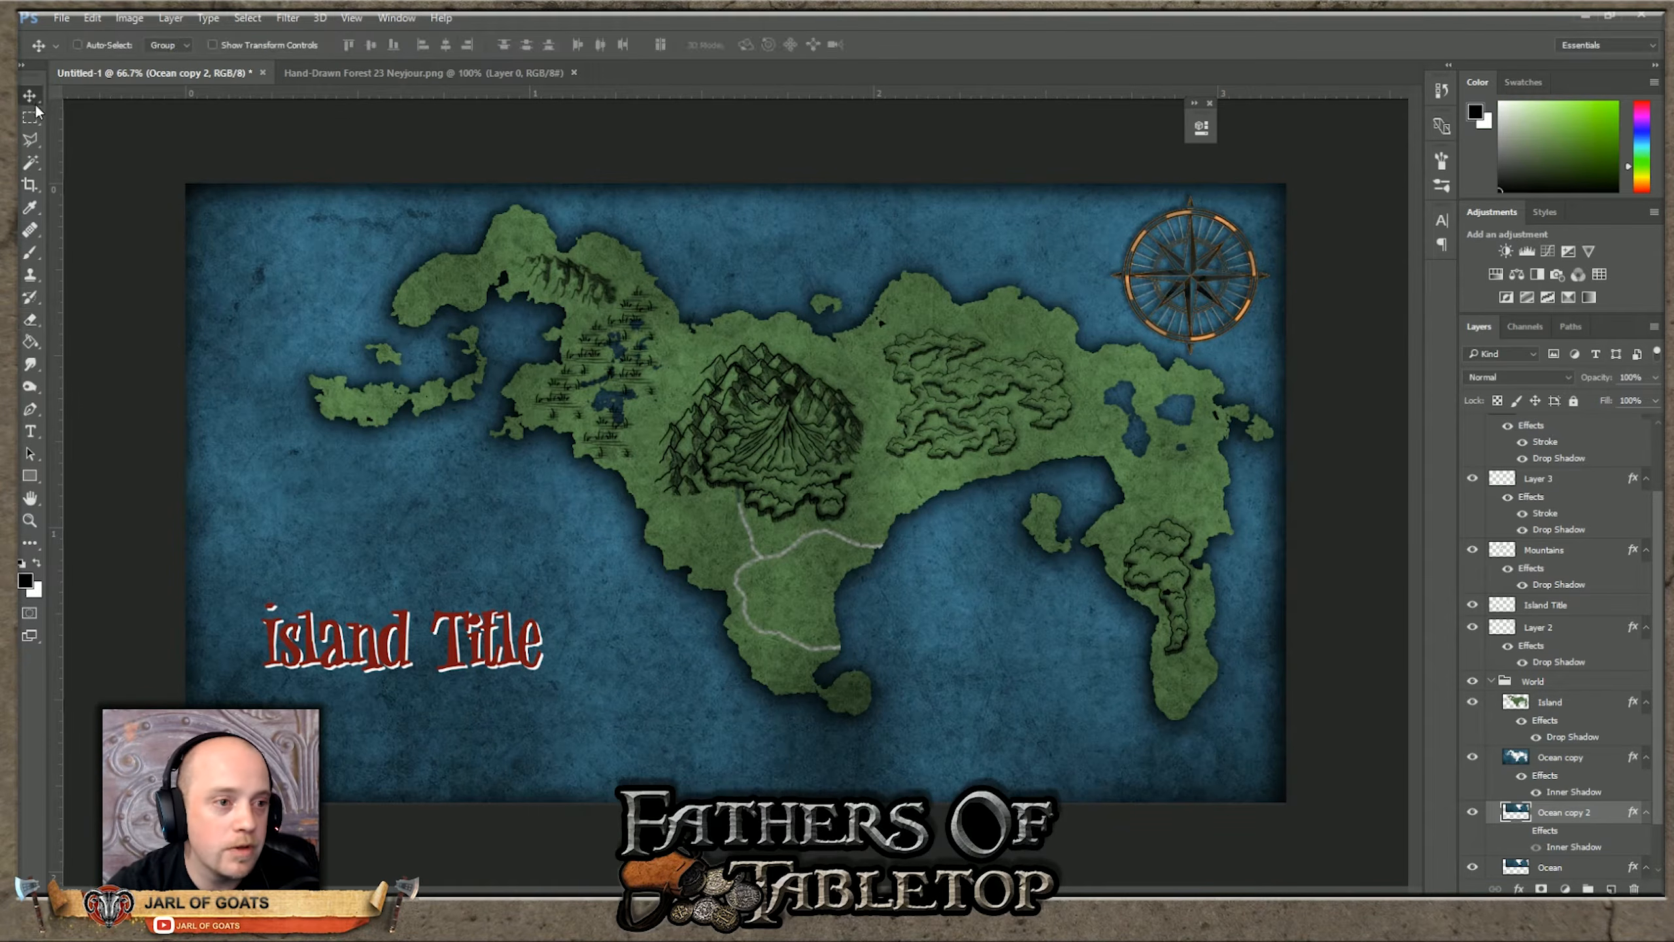
drag(830, 443, 885, 634)
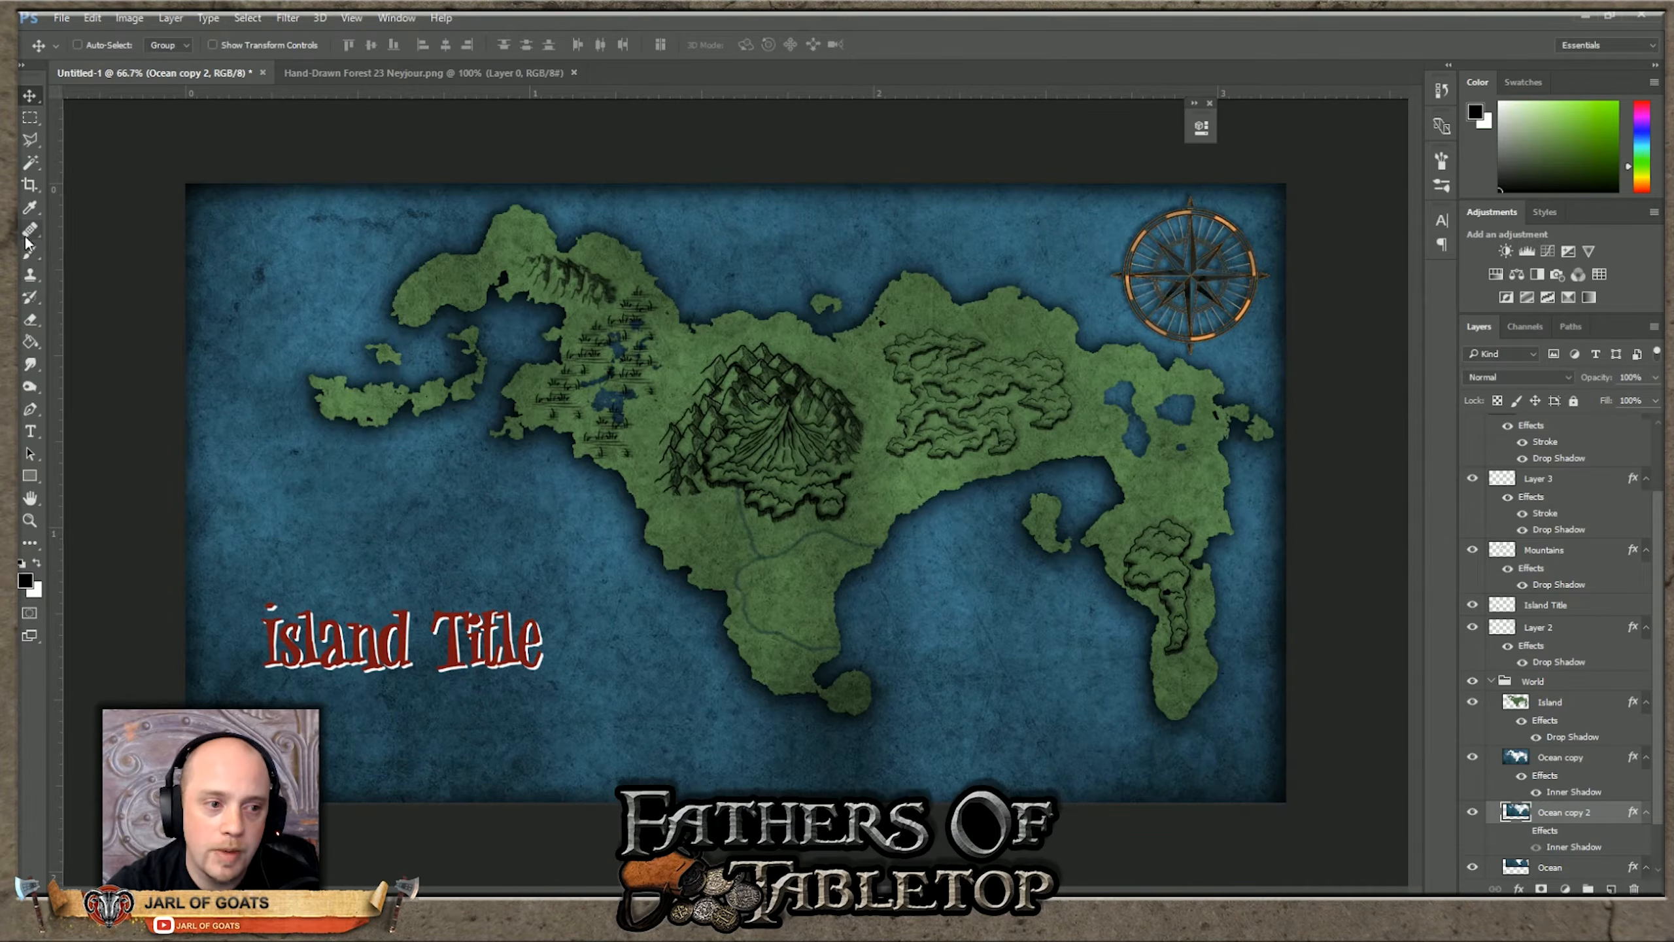
click(32, 321)
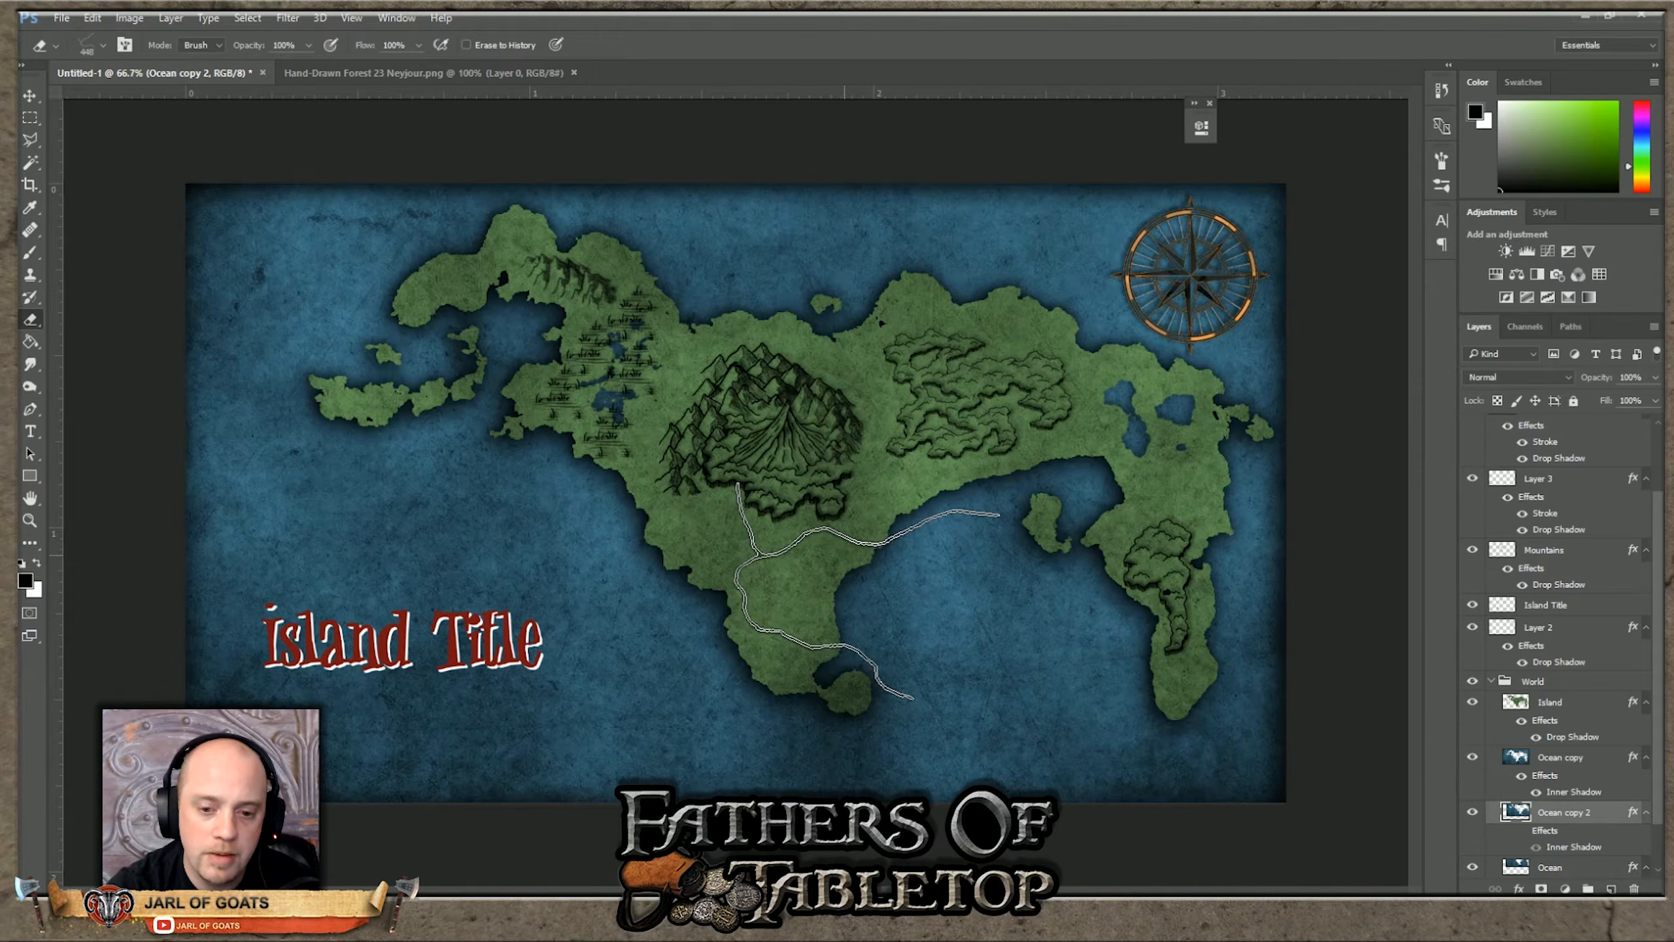
click(868, 592)
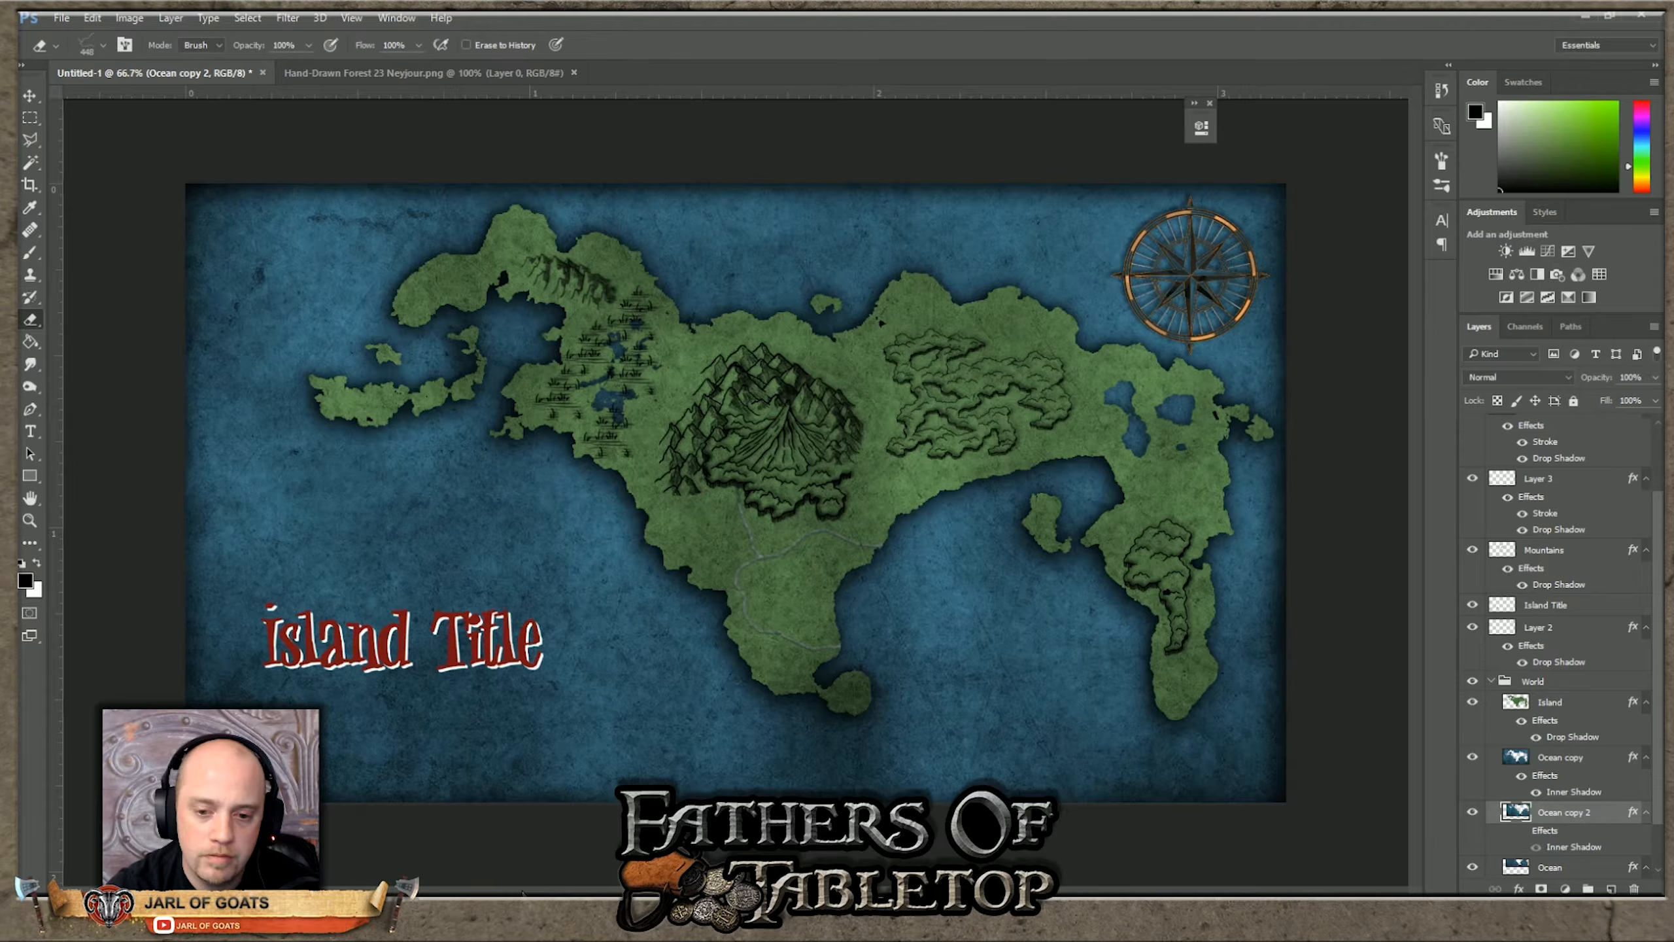
click(93, 18)
click(125, 35)
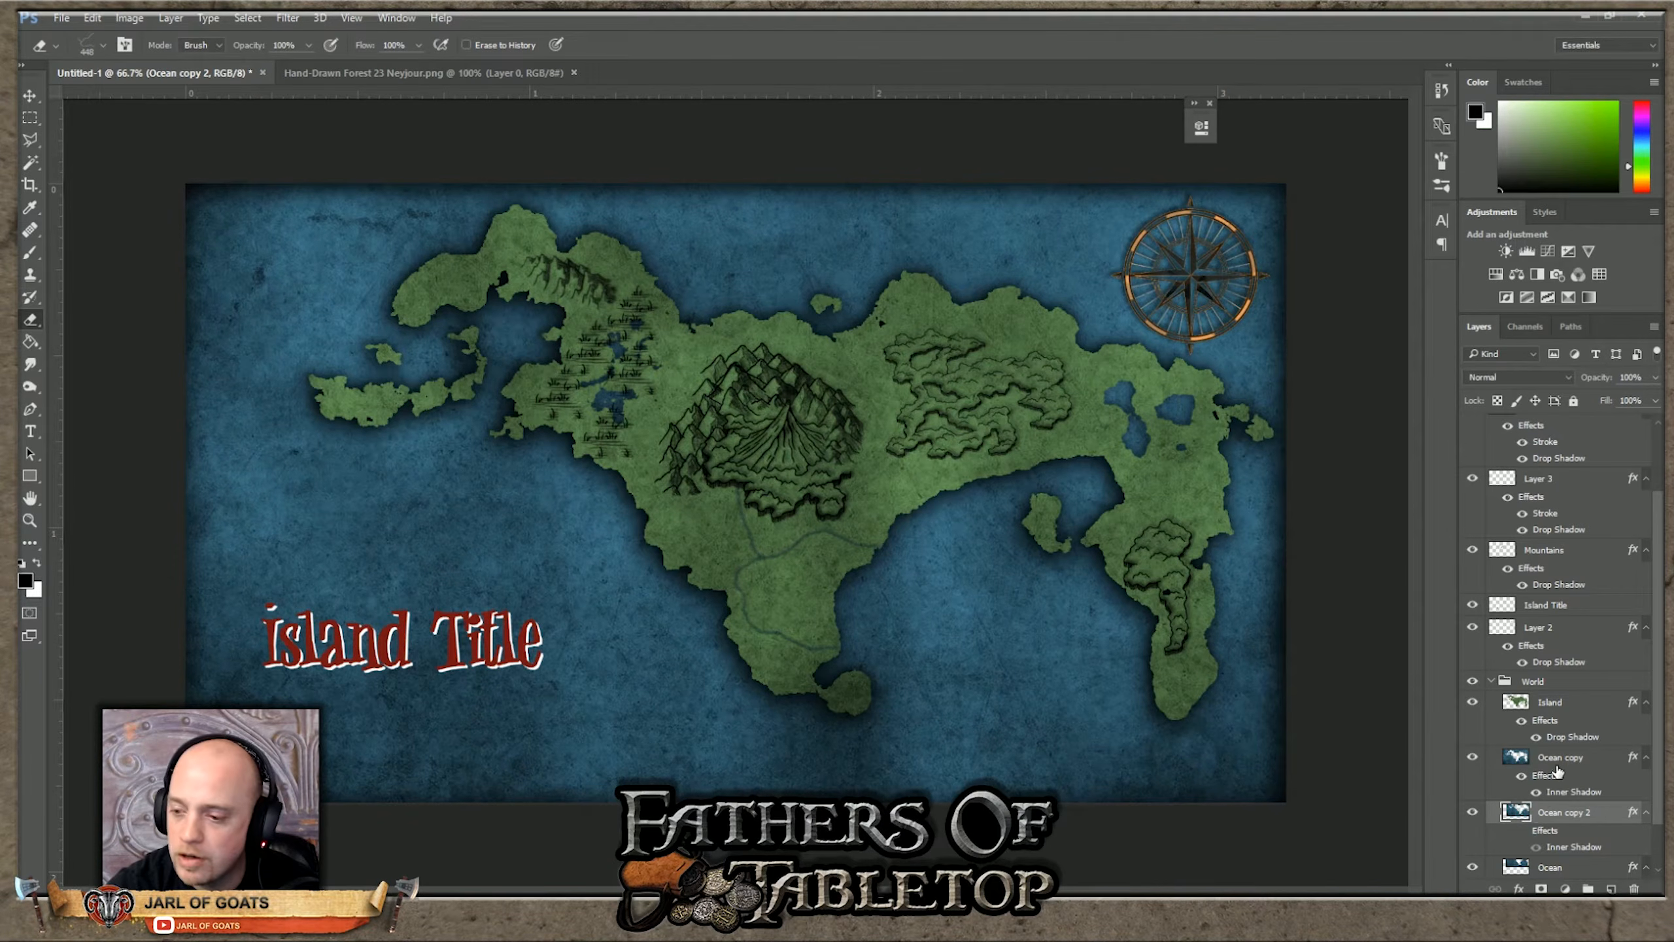
Step: Select the Island layer and choose the 1224 px river brush for the Eraser
click(1559, 703)
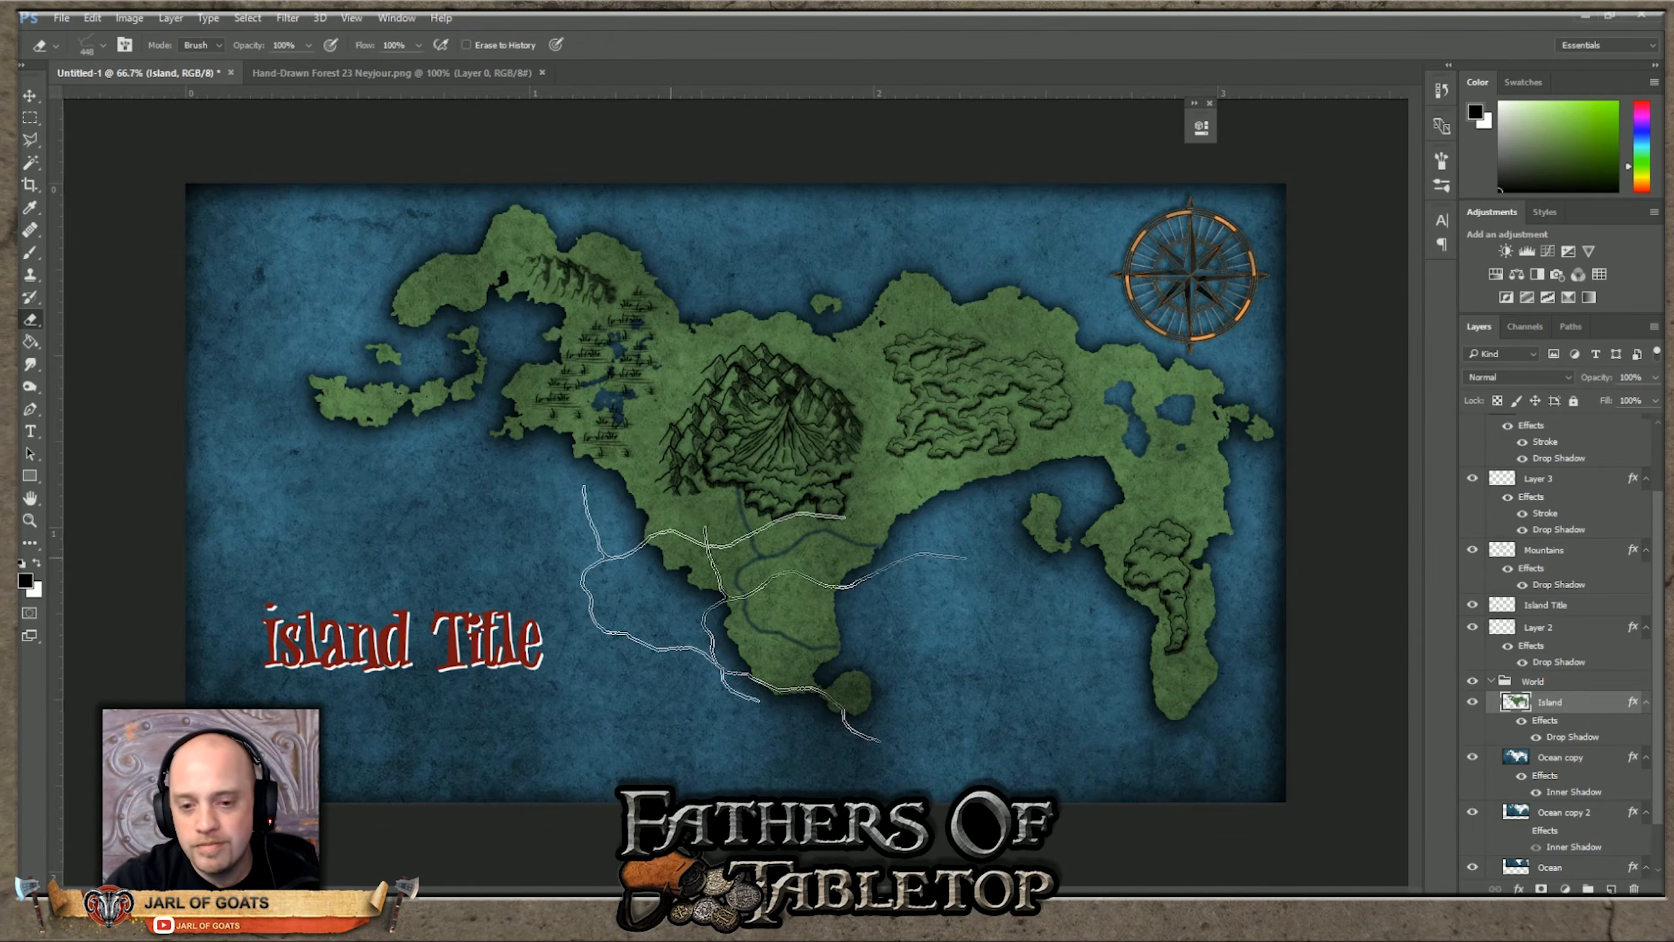
click(104, 42)
click(78, 240)
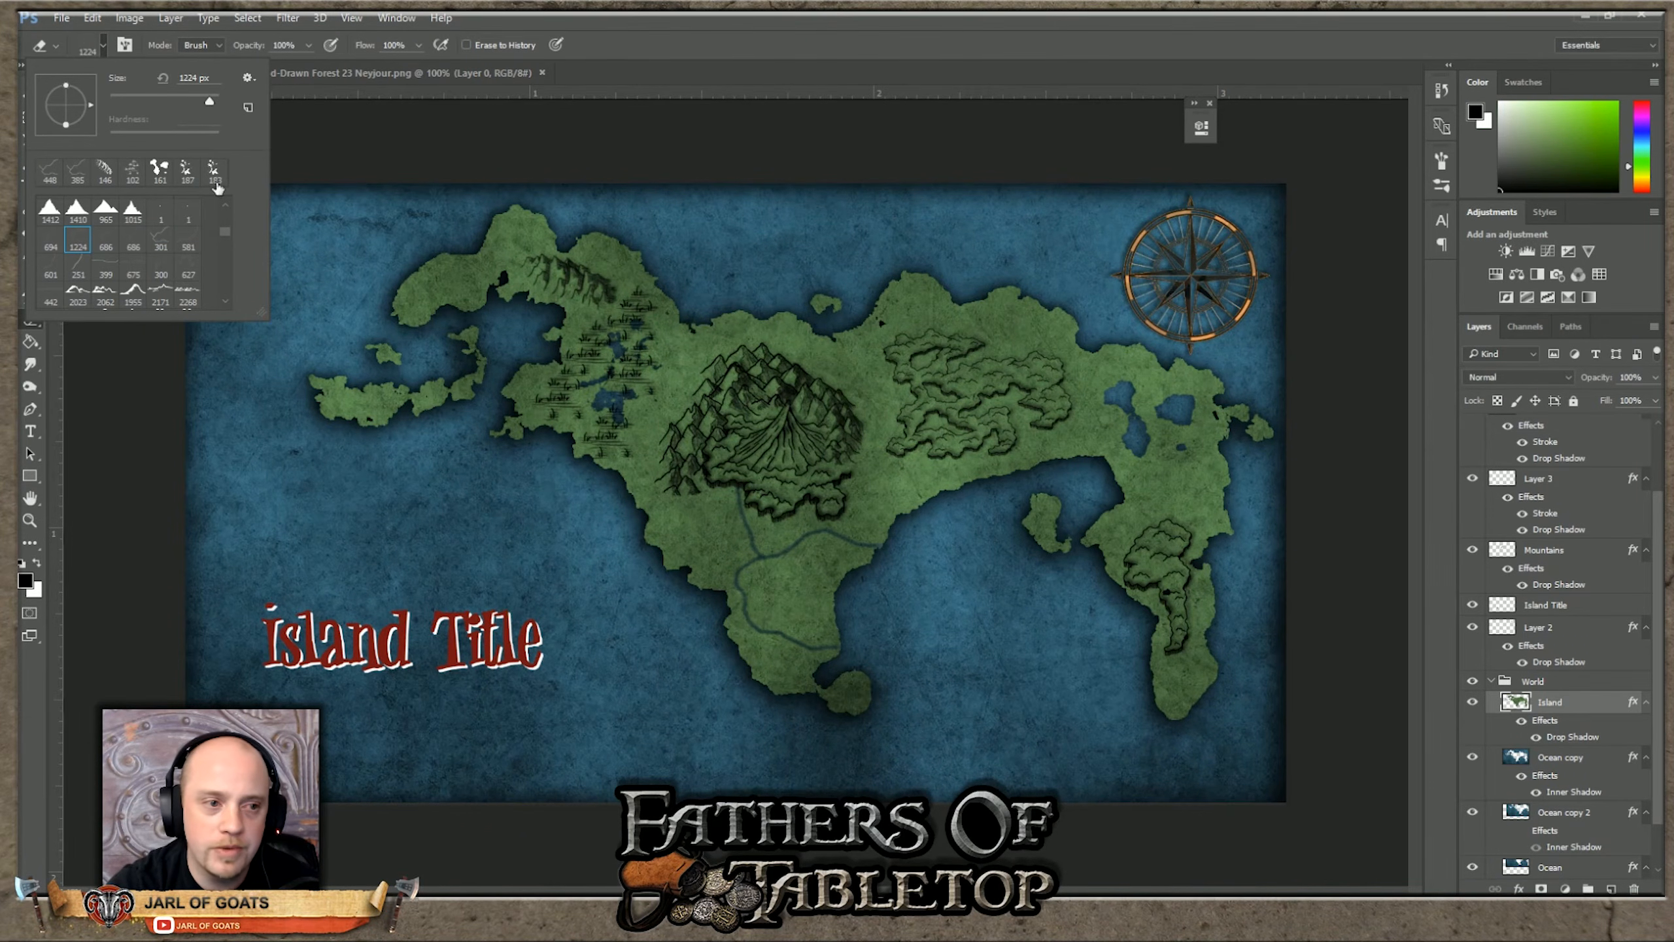
click(34, 720)
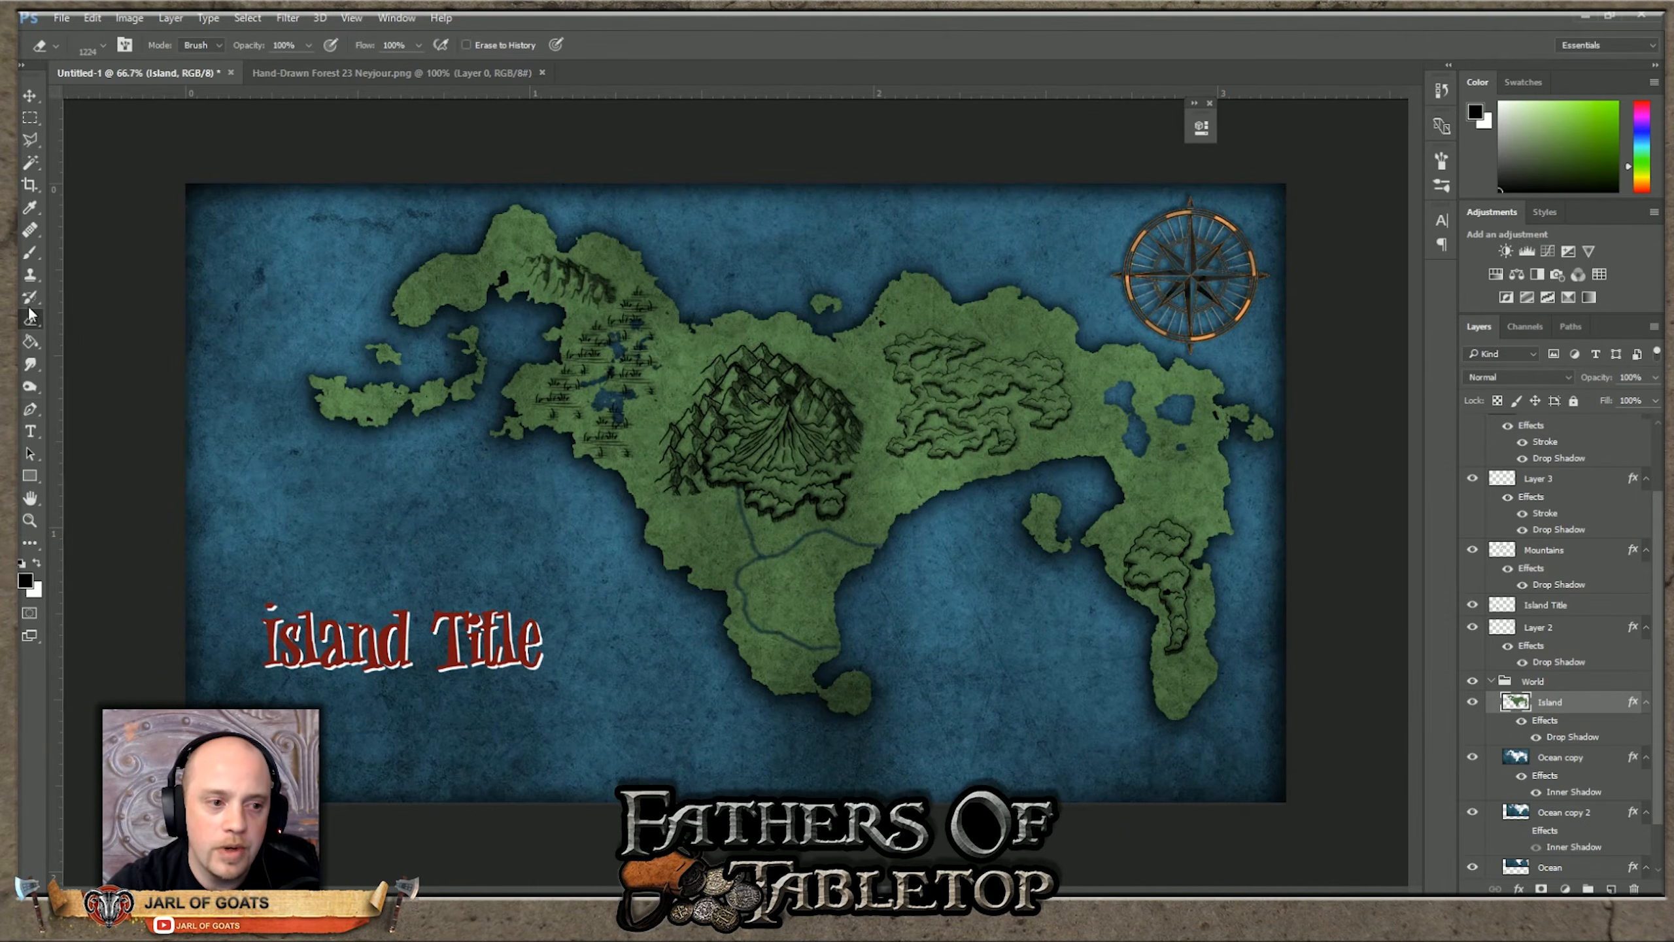
Step: Create a new layer, move it to the top of the layer stack, rename it Roads and make it active
click(29, 252)
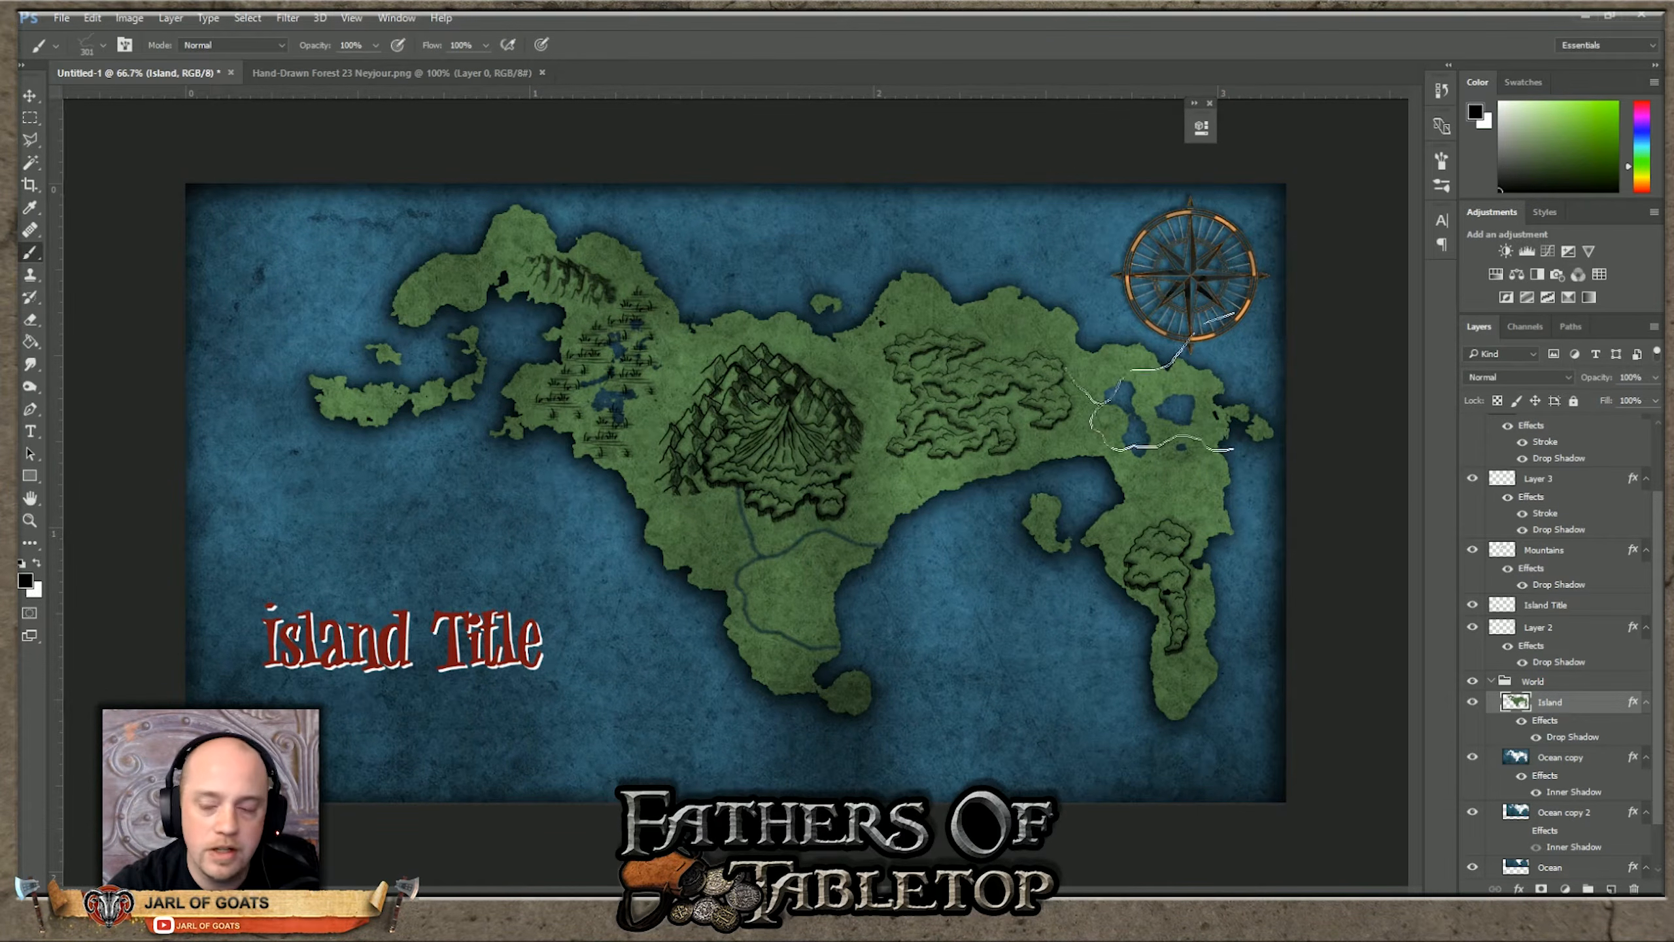
scroll(1569, 653, up, 3)
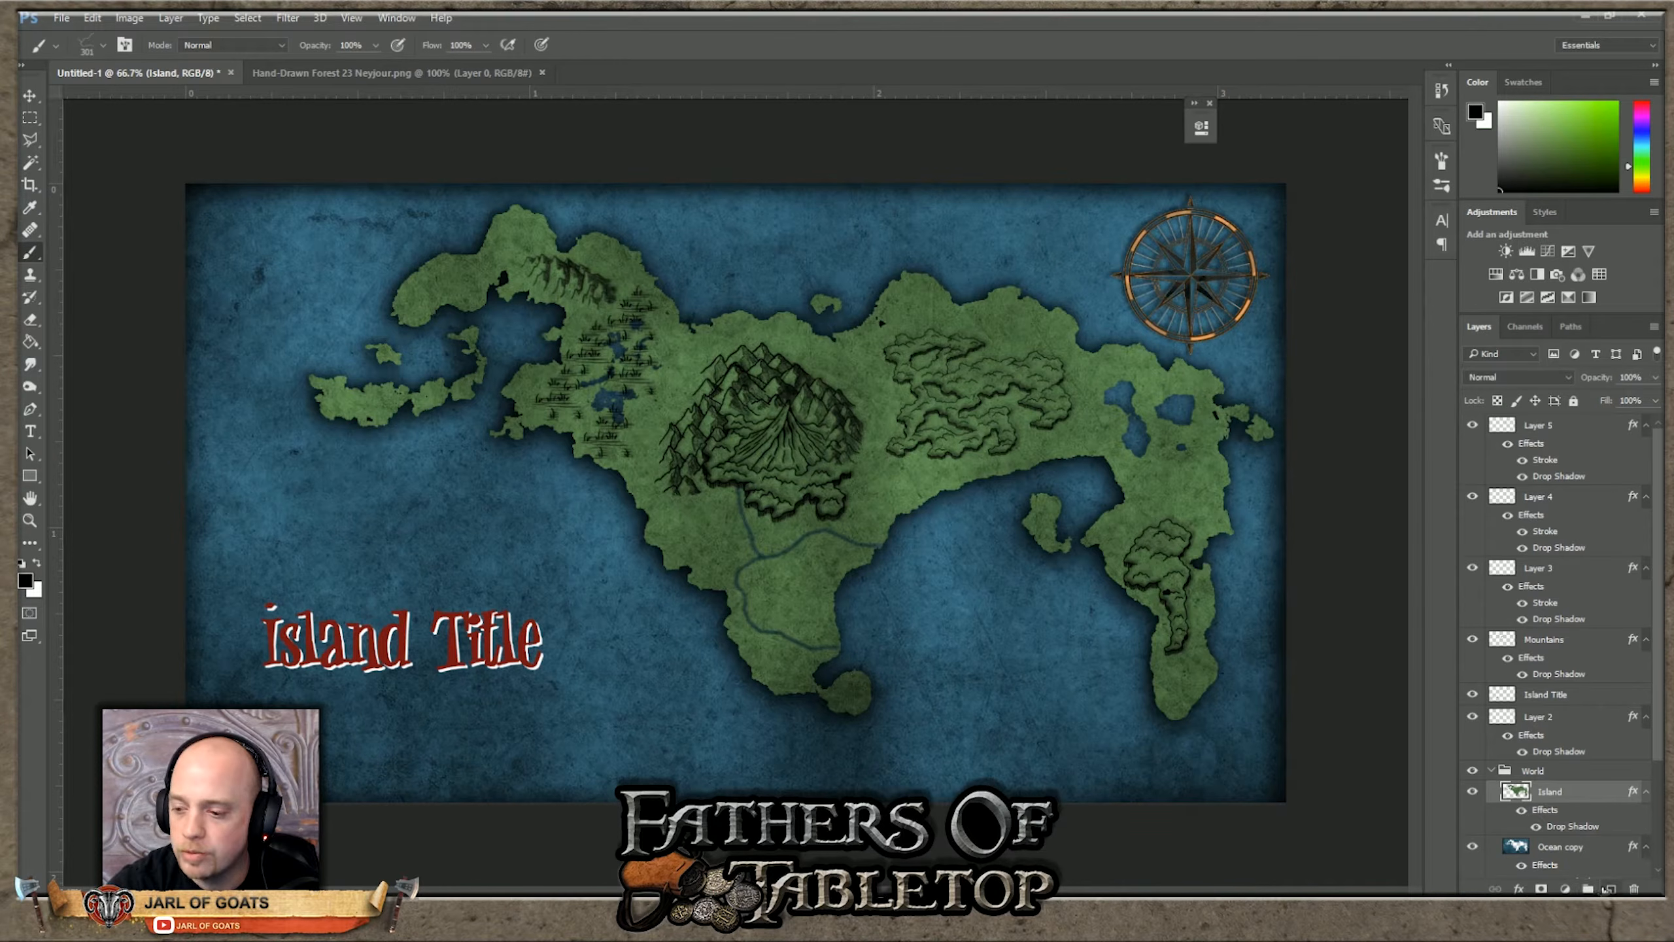
click(1611, 888)
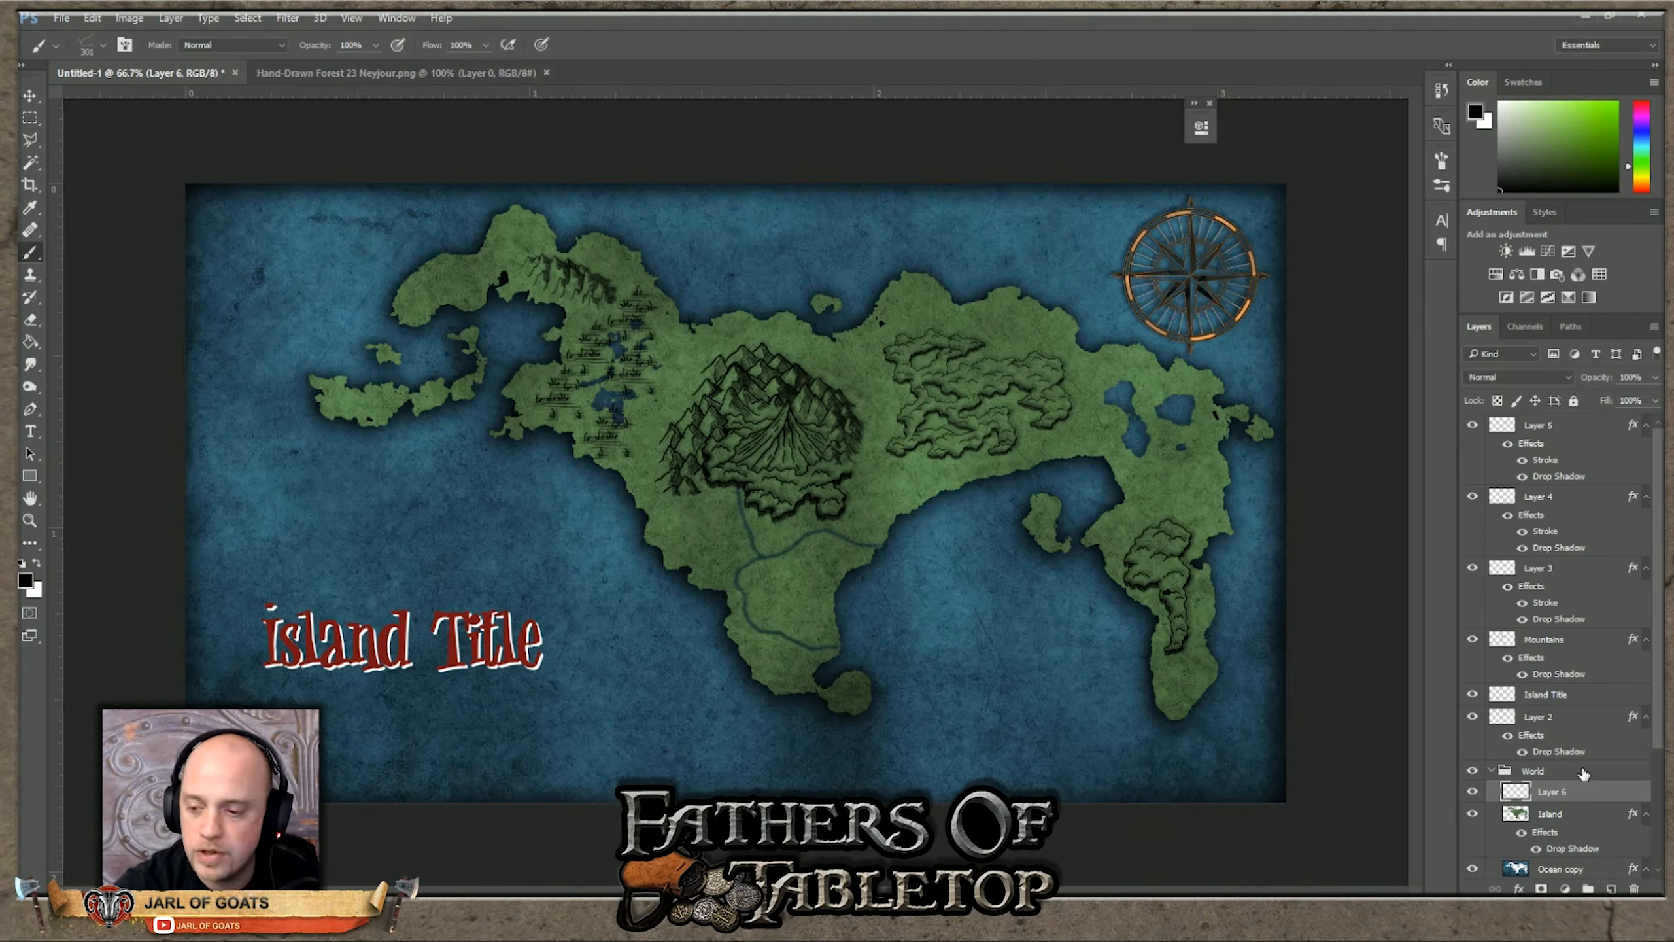
drag(1589, 782, 1551, 422)
double_click(1542, 425)
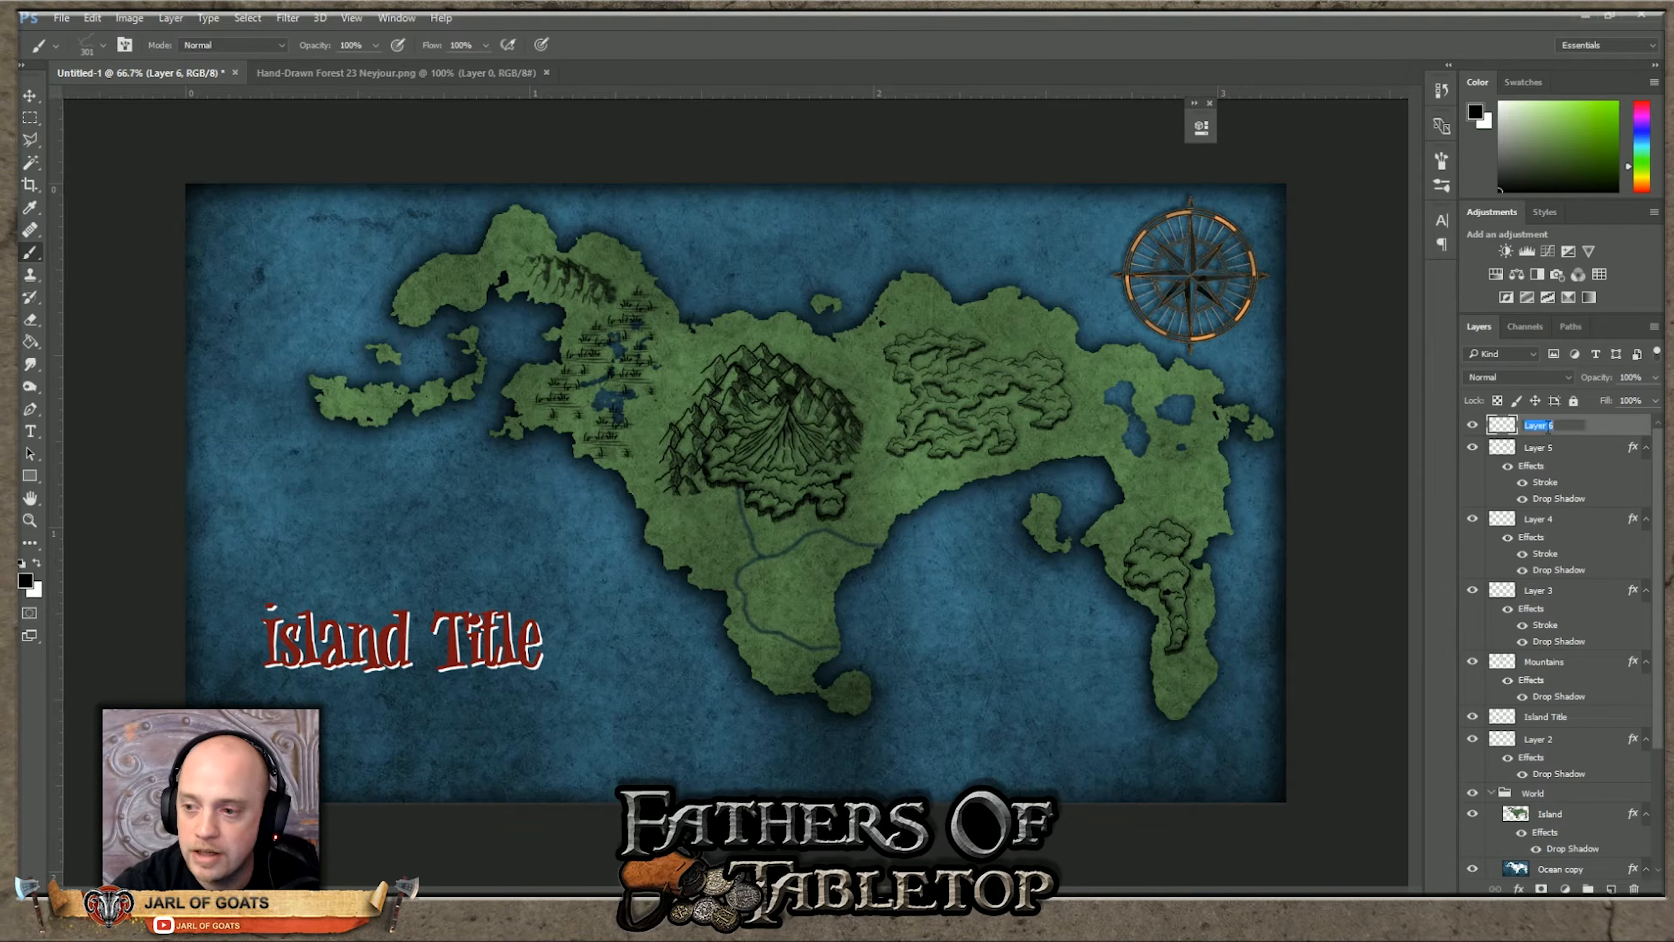
text(Roads)
click(1549, 452)
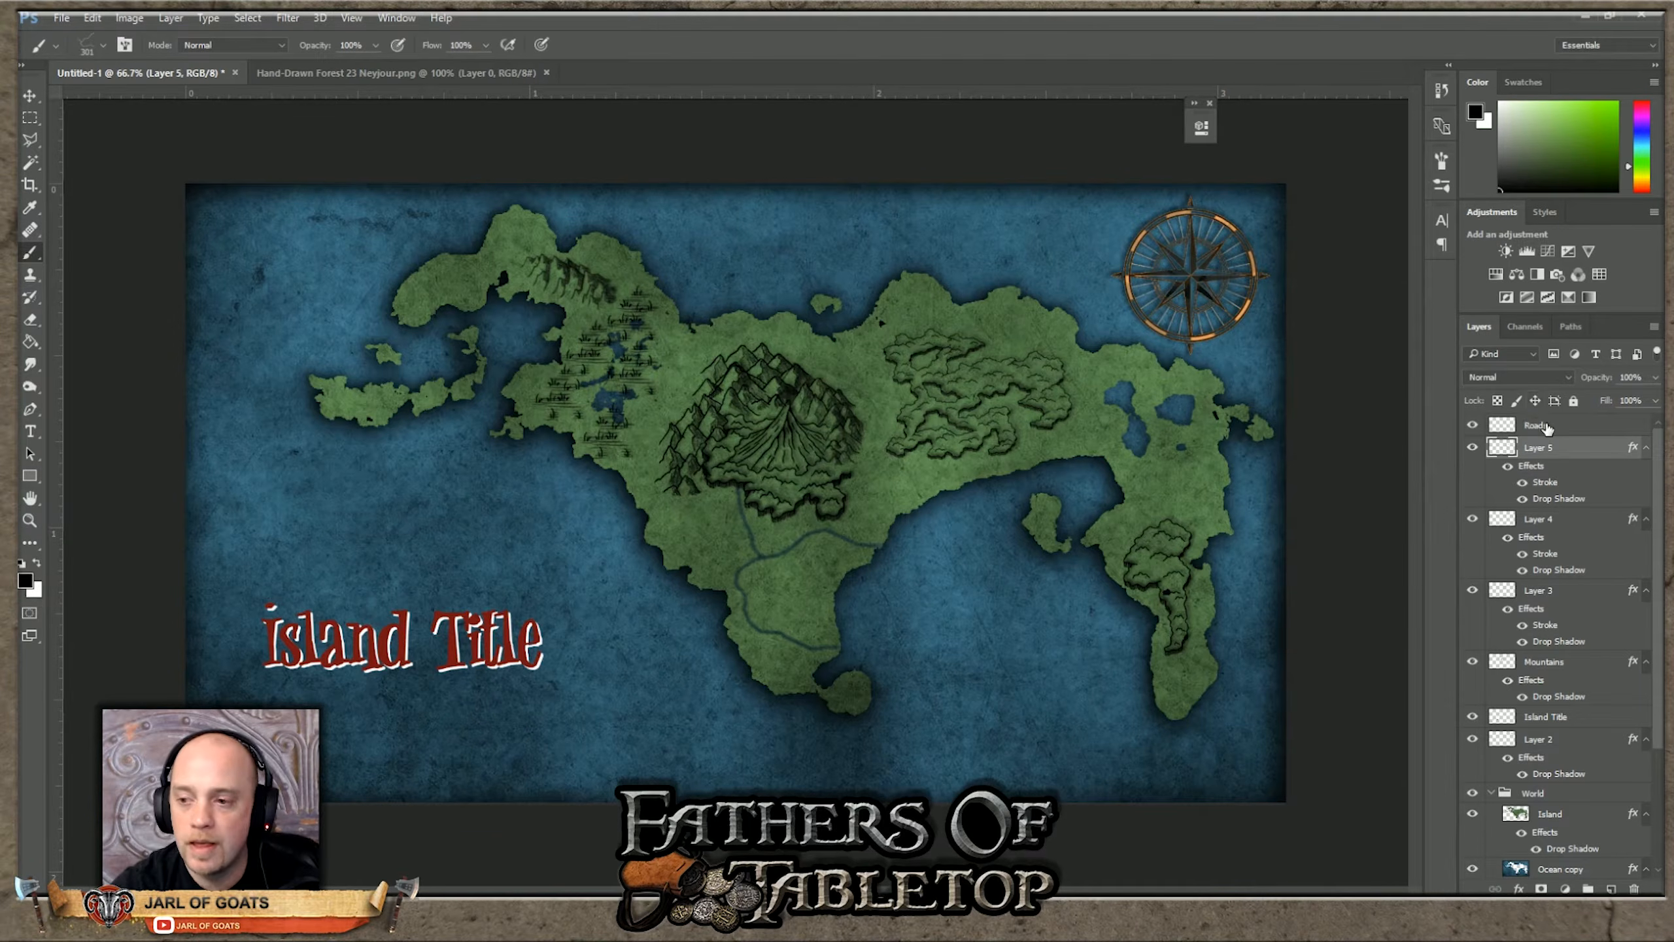
click(1536, 425)
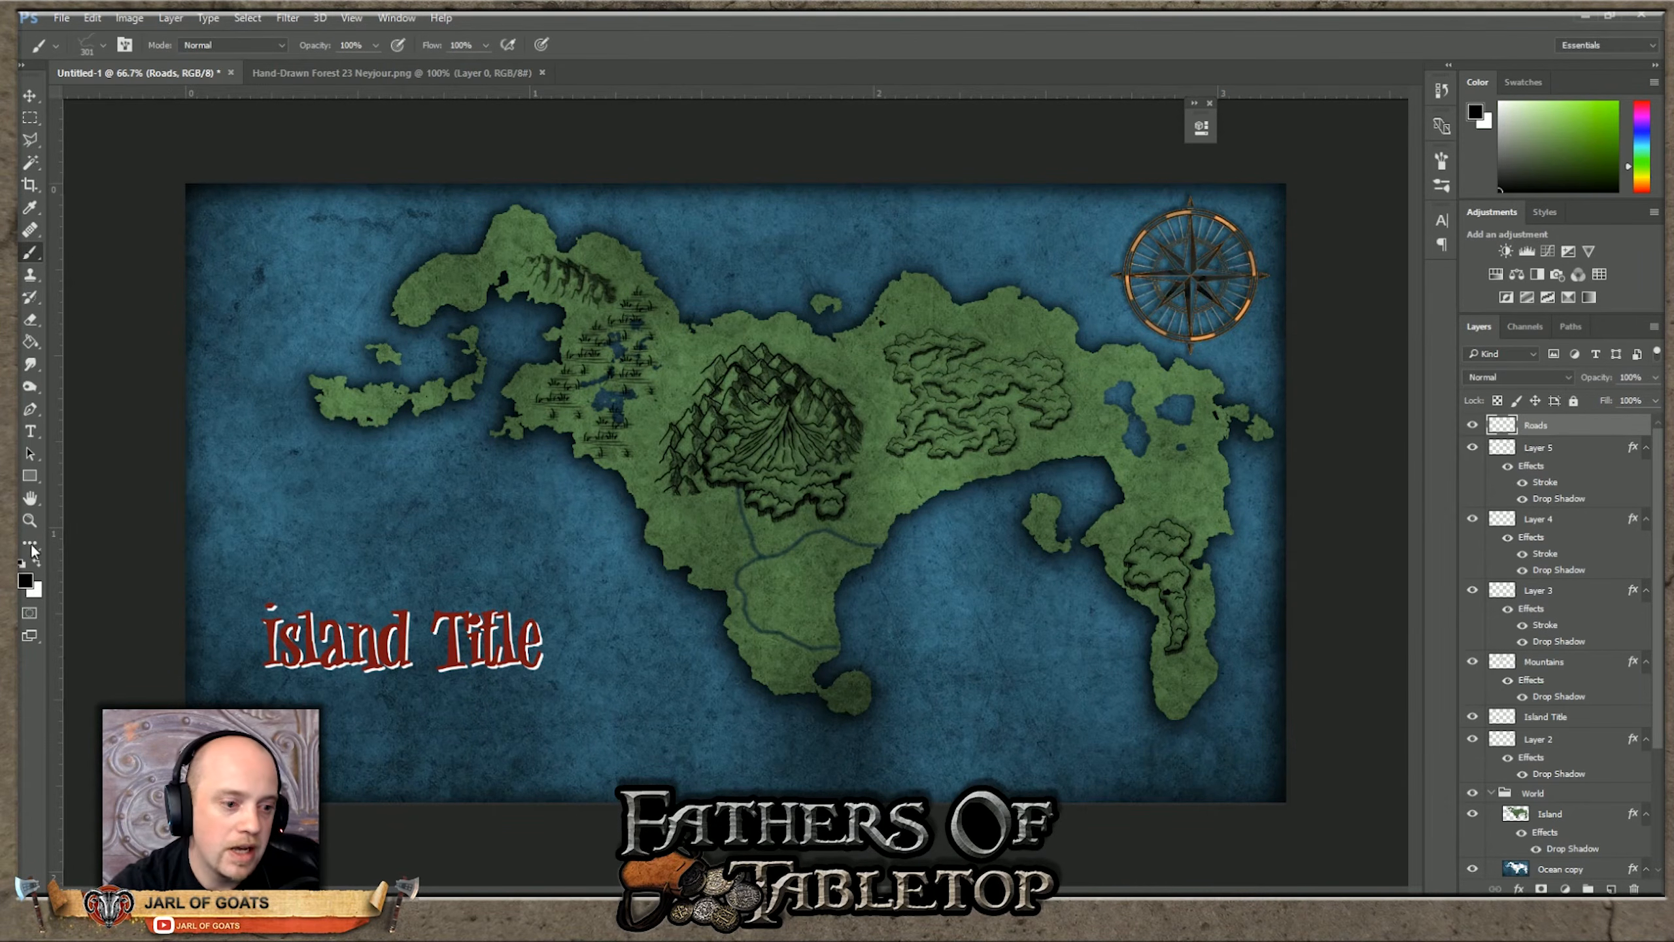
Step: Set the foreground color to a dark brown for the roads
click(24, 579)
drag(857, 398, 863, 452)
click(794, 397)
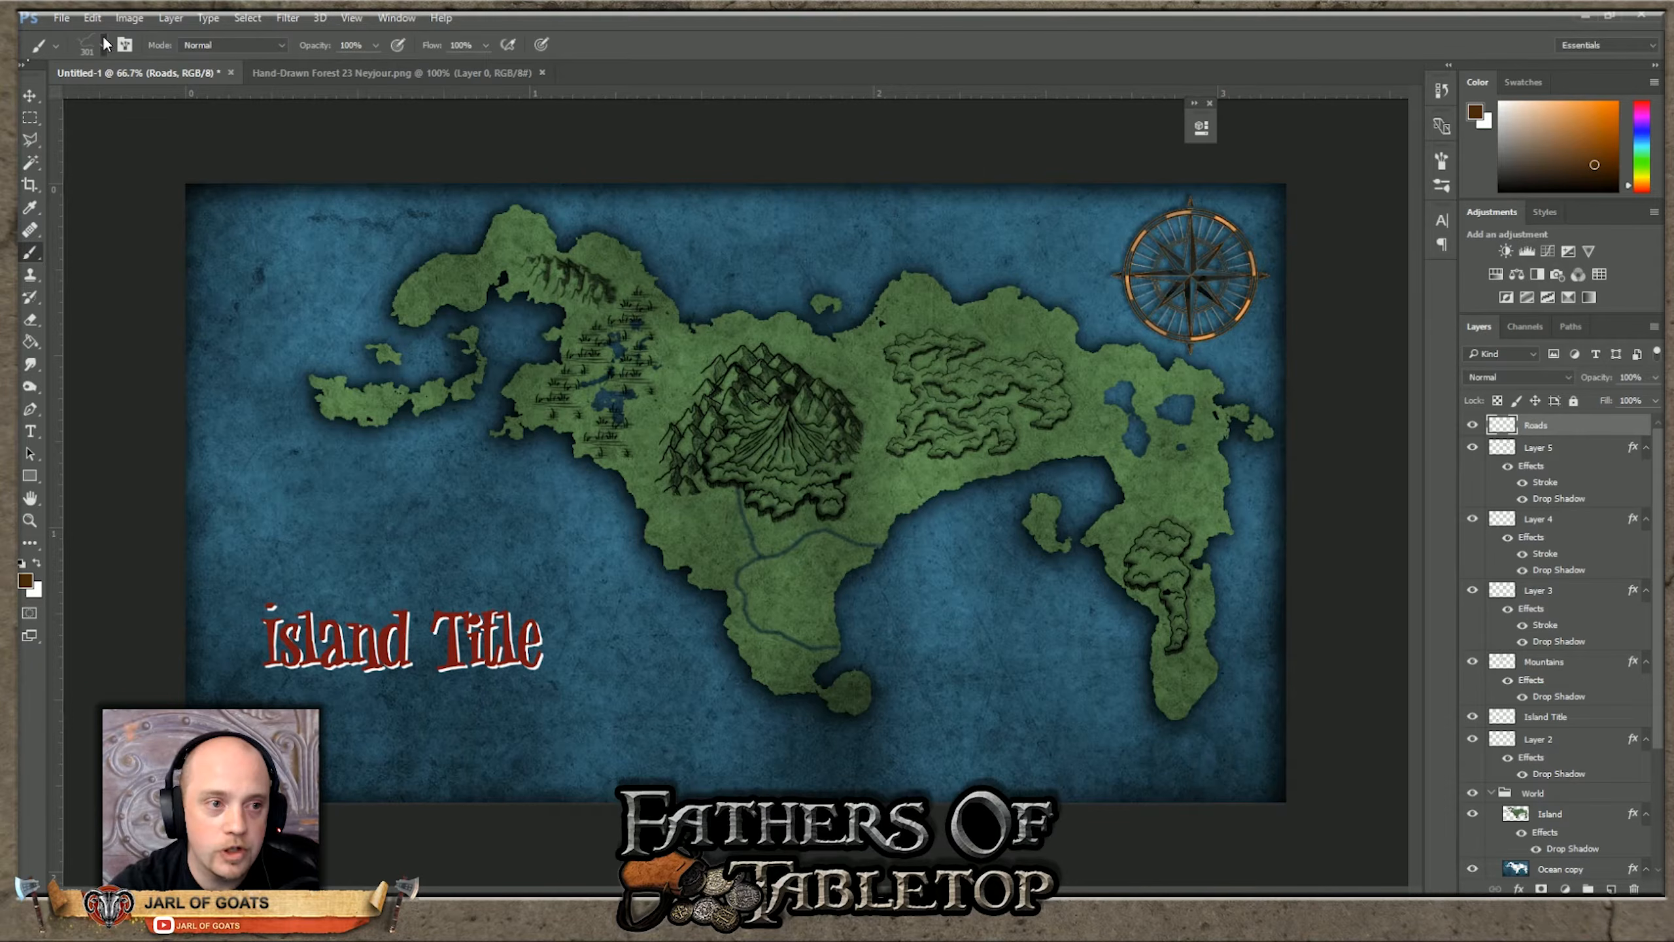
Step: Stamp a brown winding road network over the eastern part of the island using the 627 px path brush
click(105, 43)
click(132, 268)
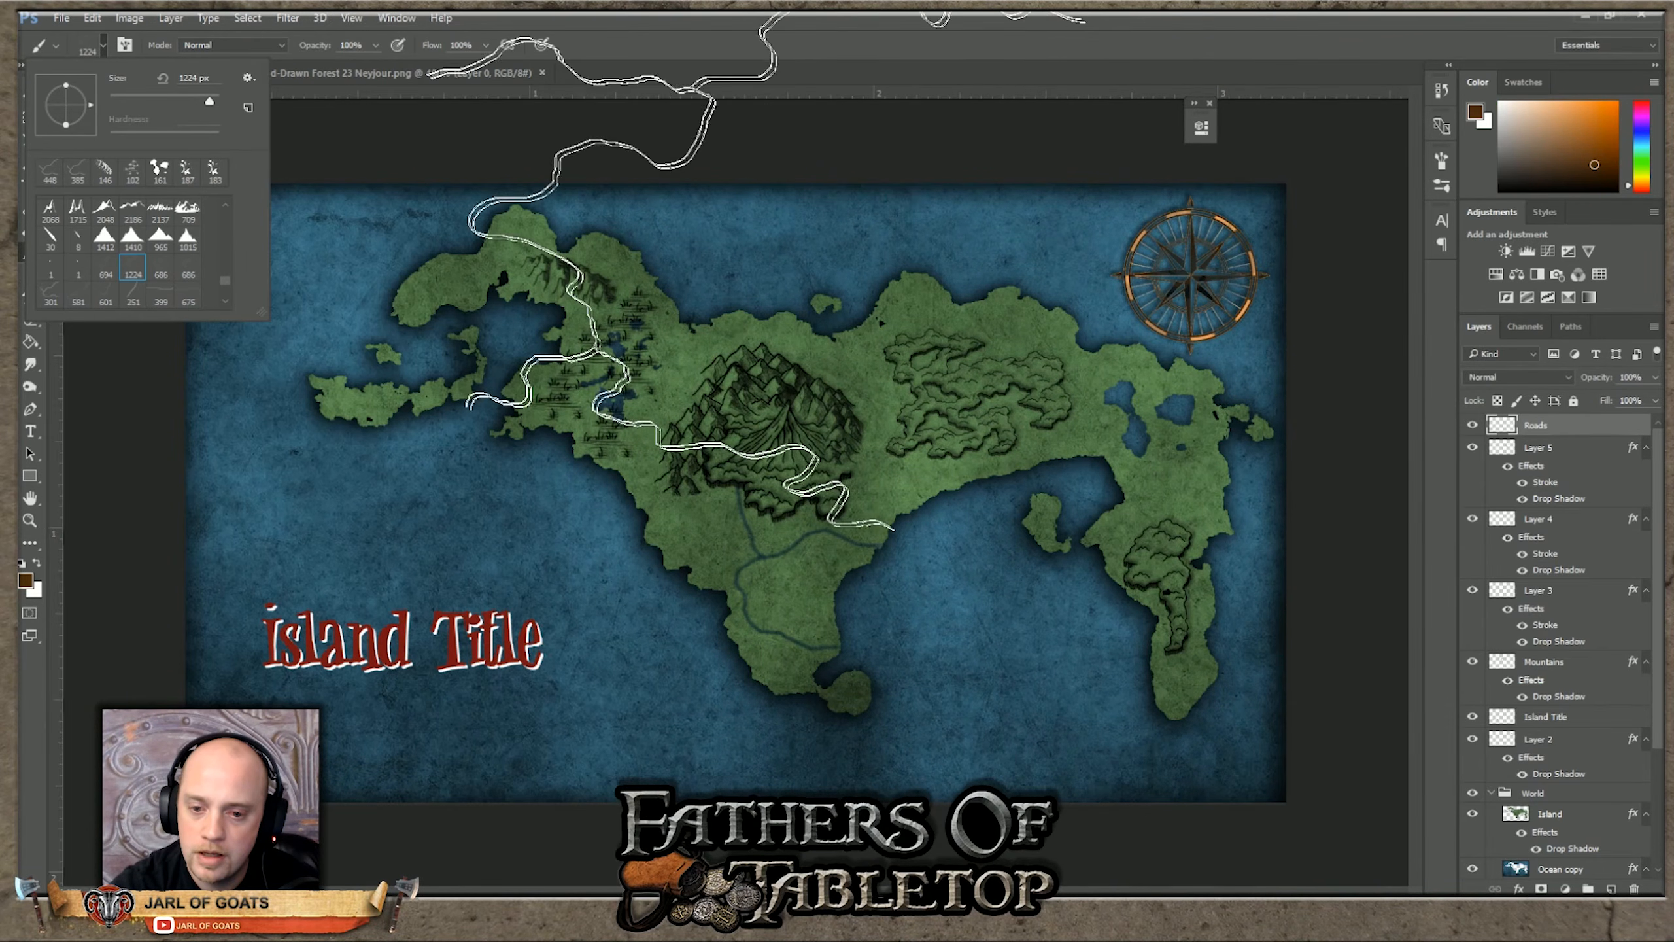
click(189, 270)
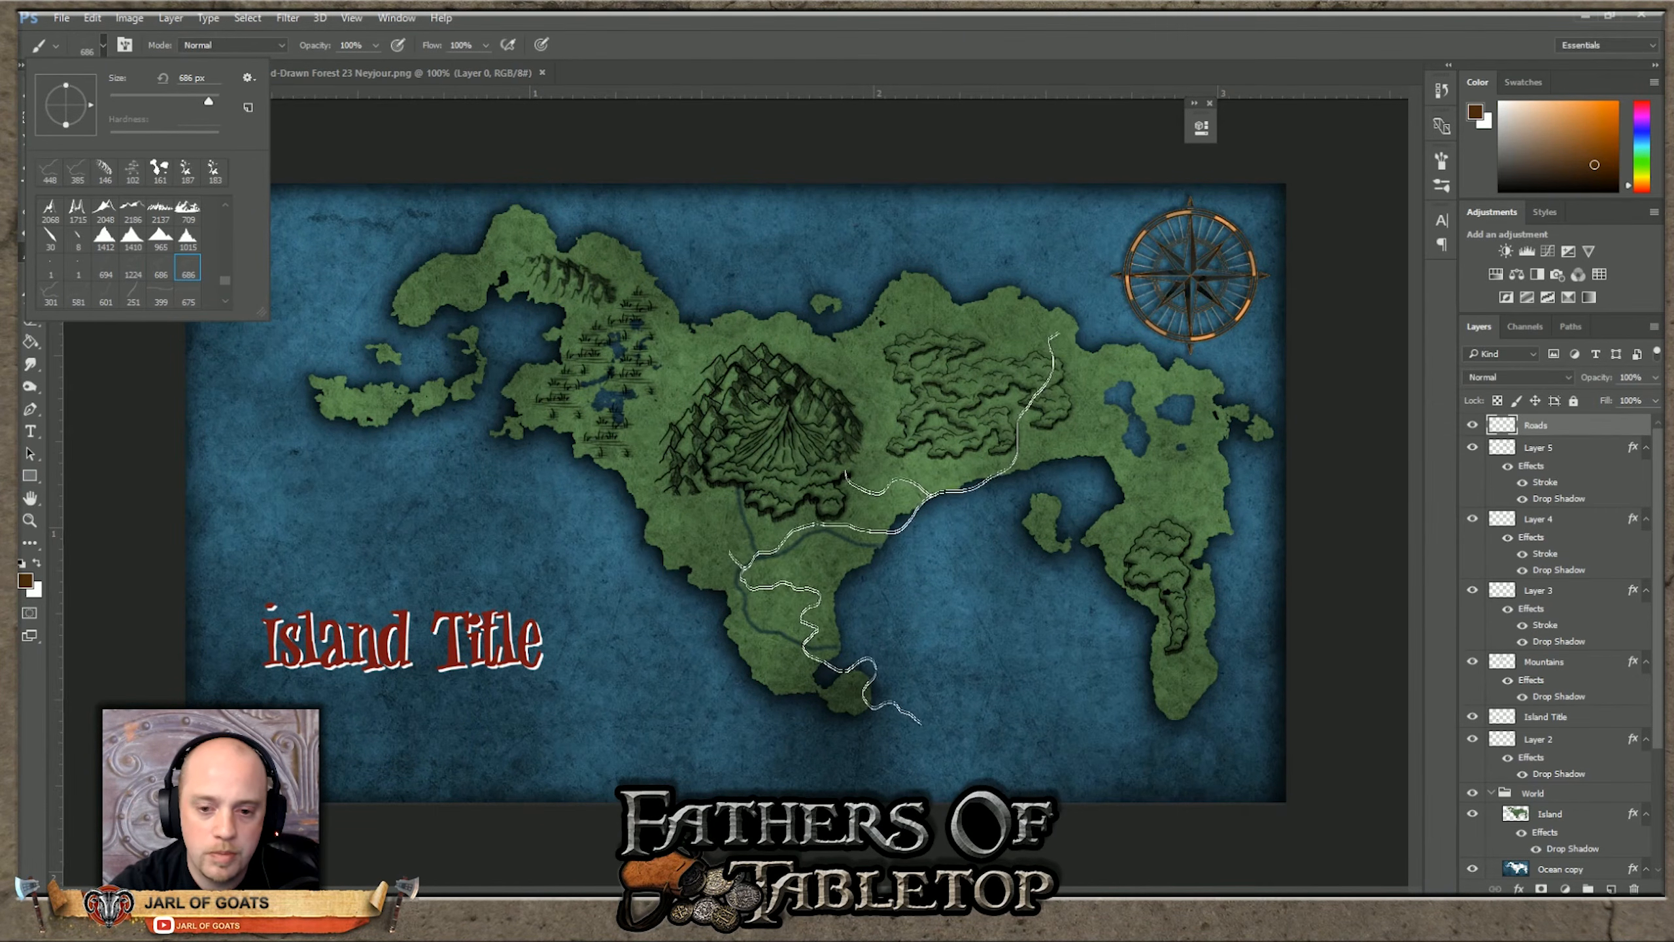
click(50, 295)
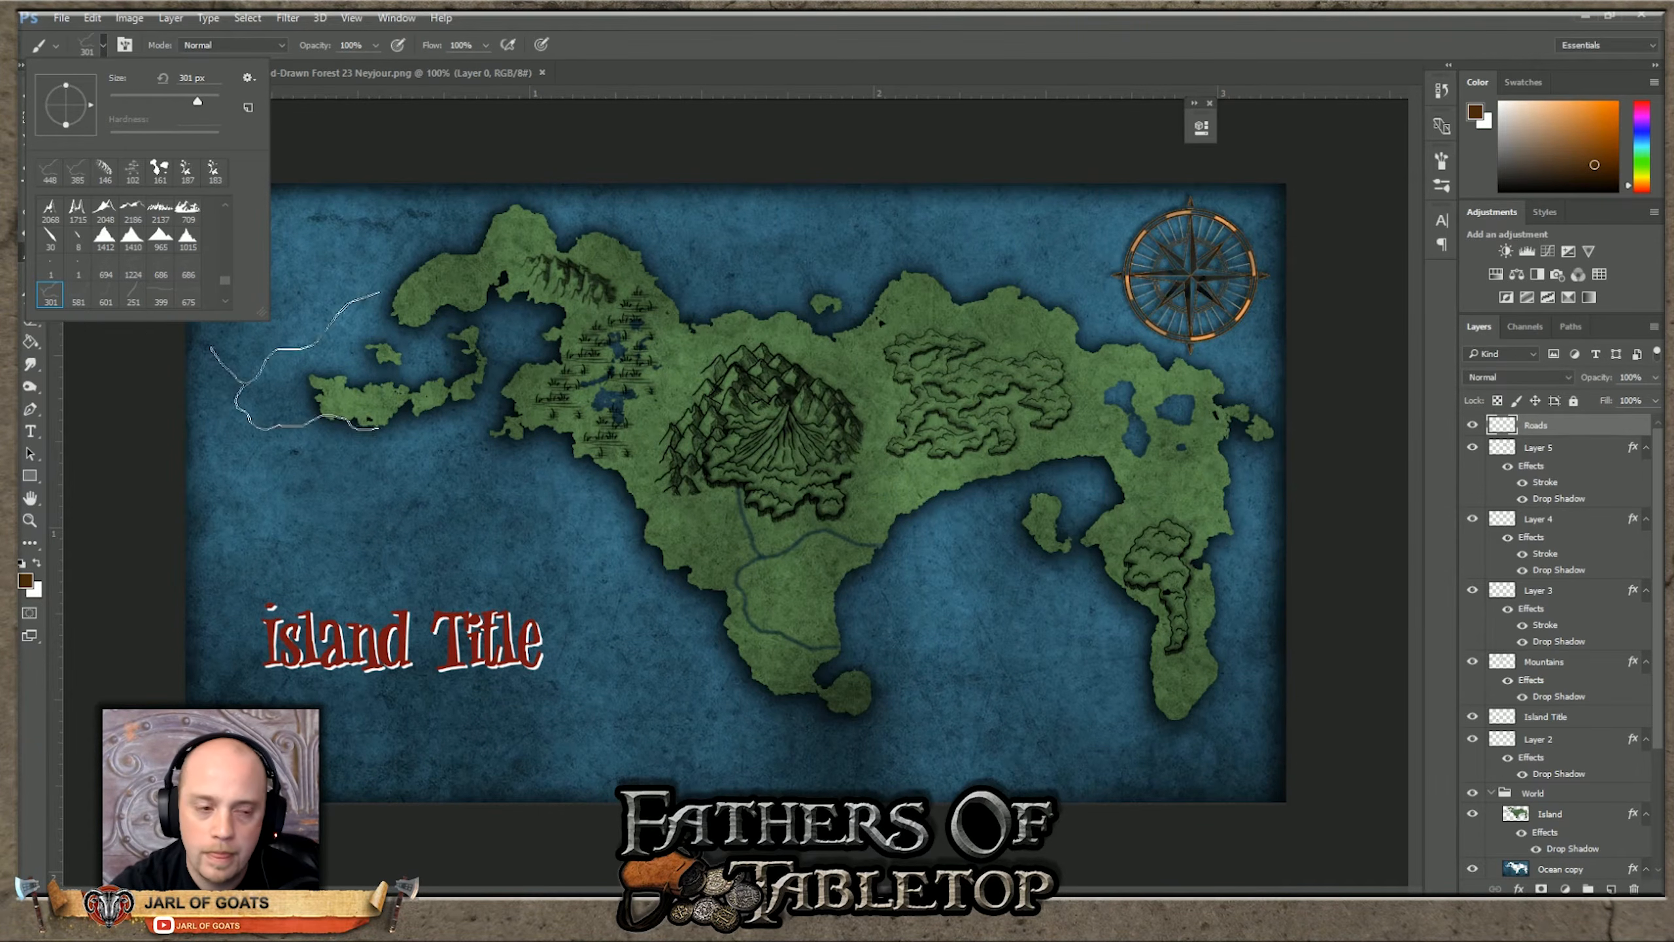
click(78, 295)
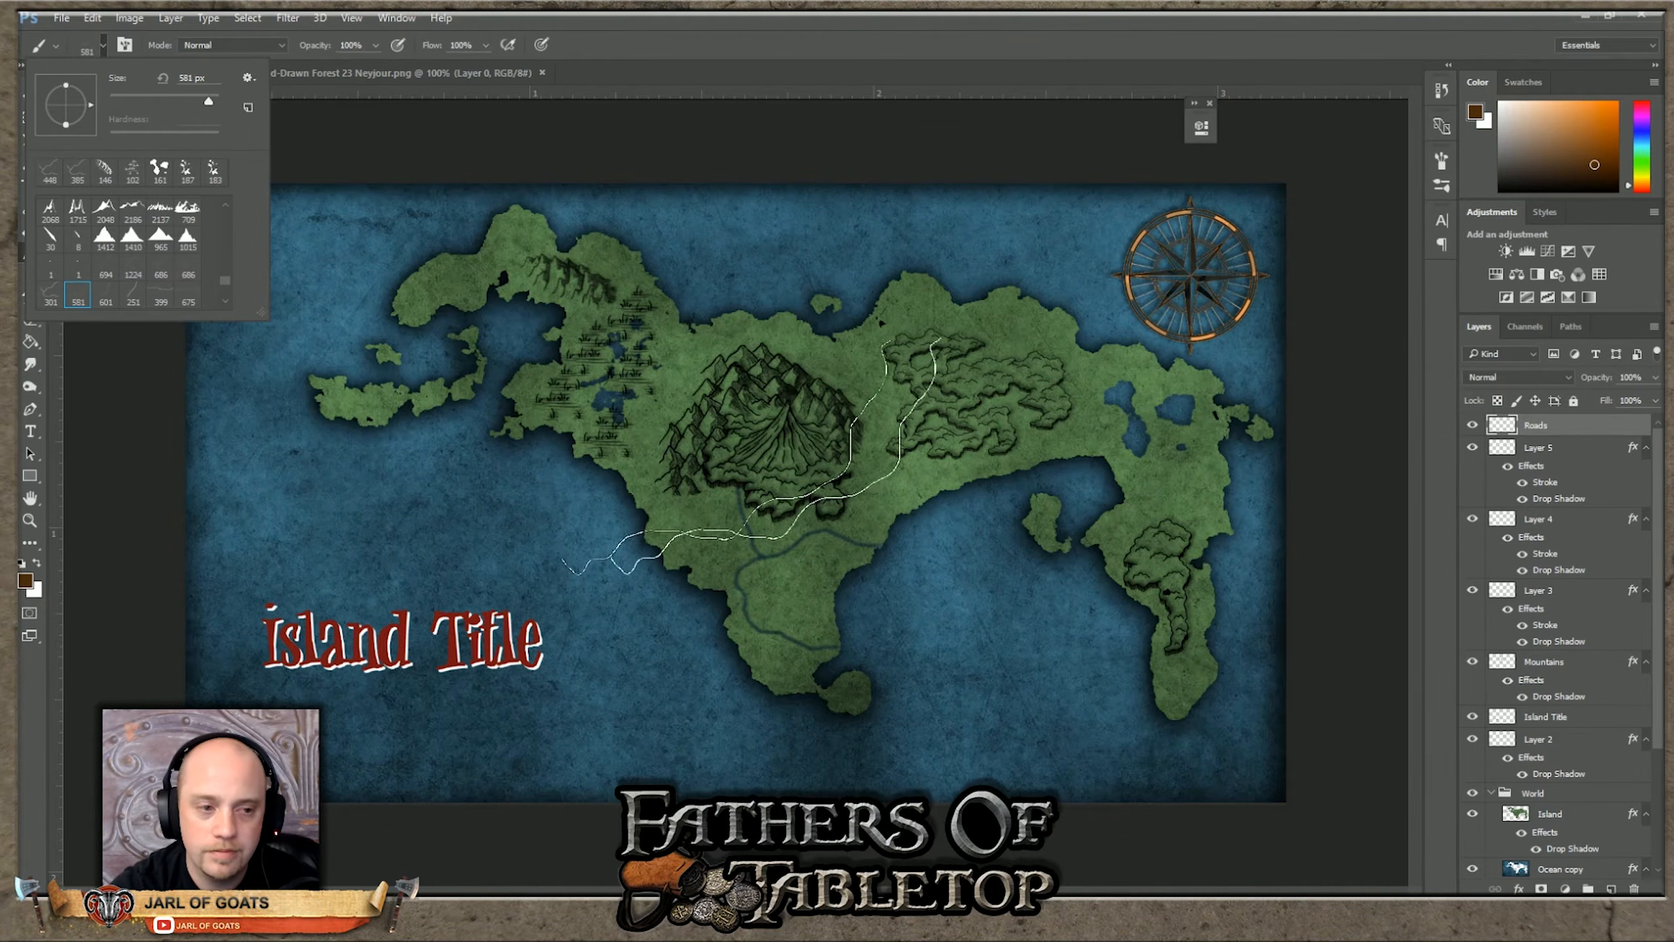
click(105, 295)
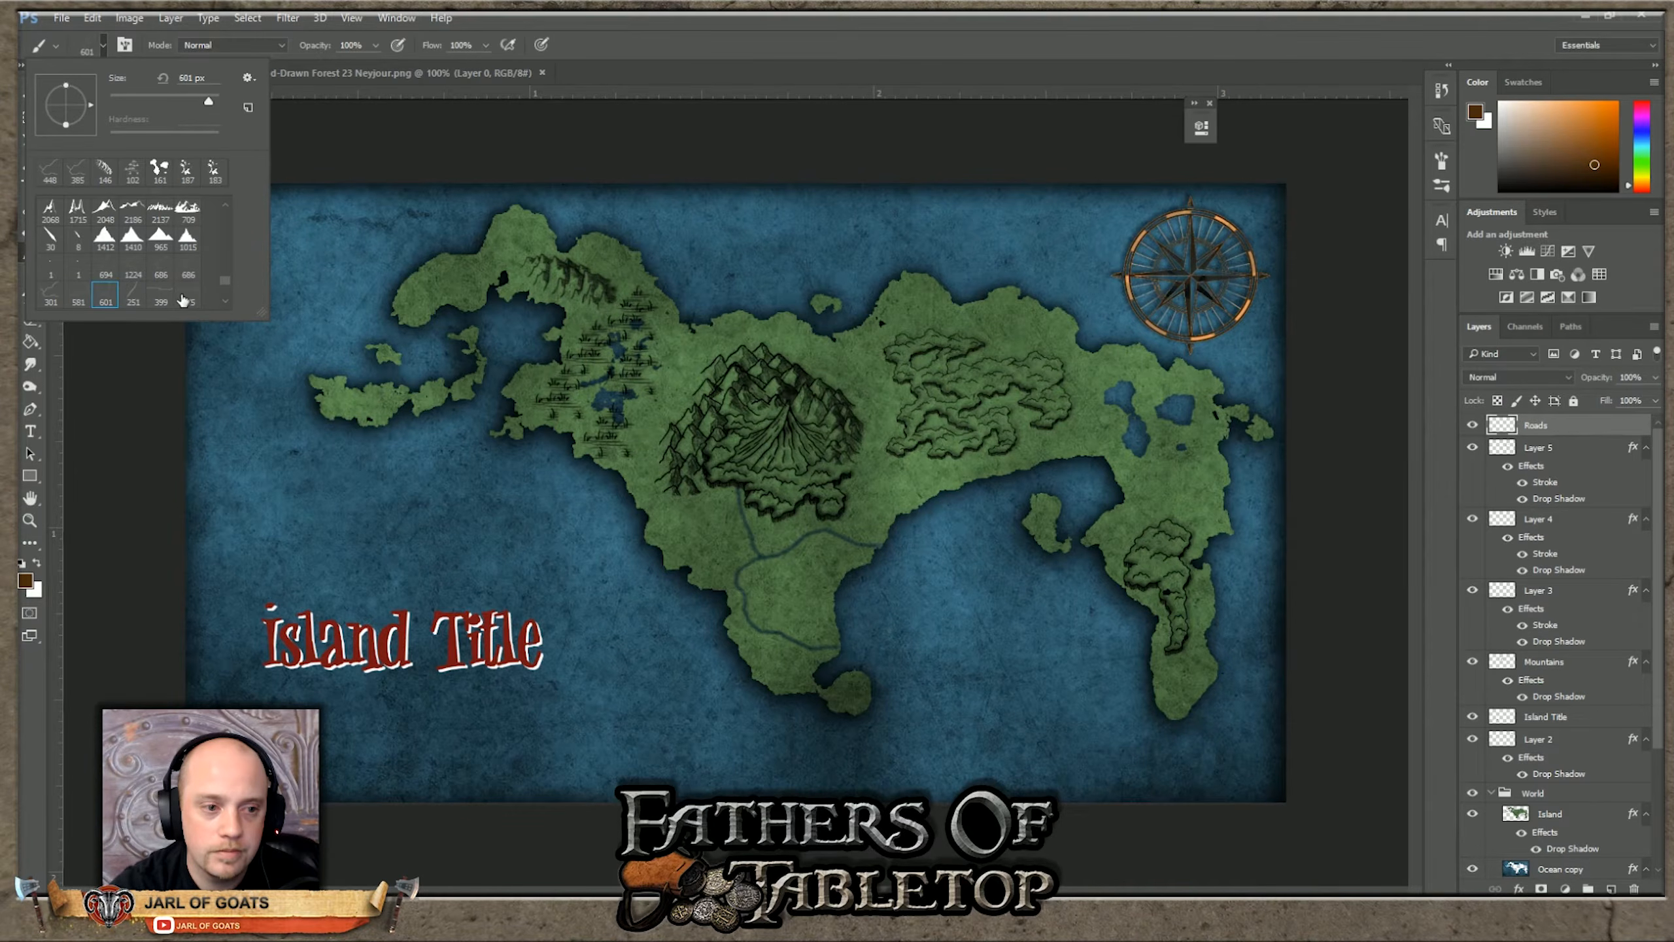
click(134, 295)
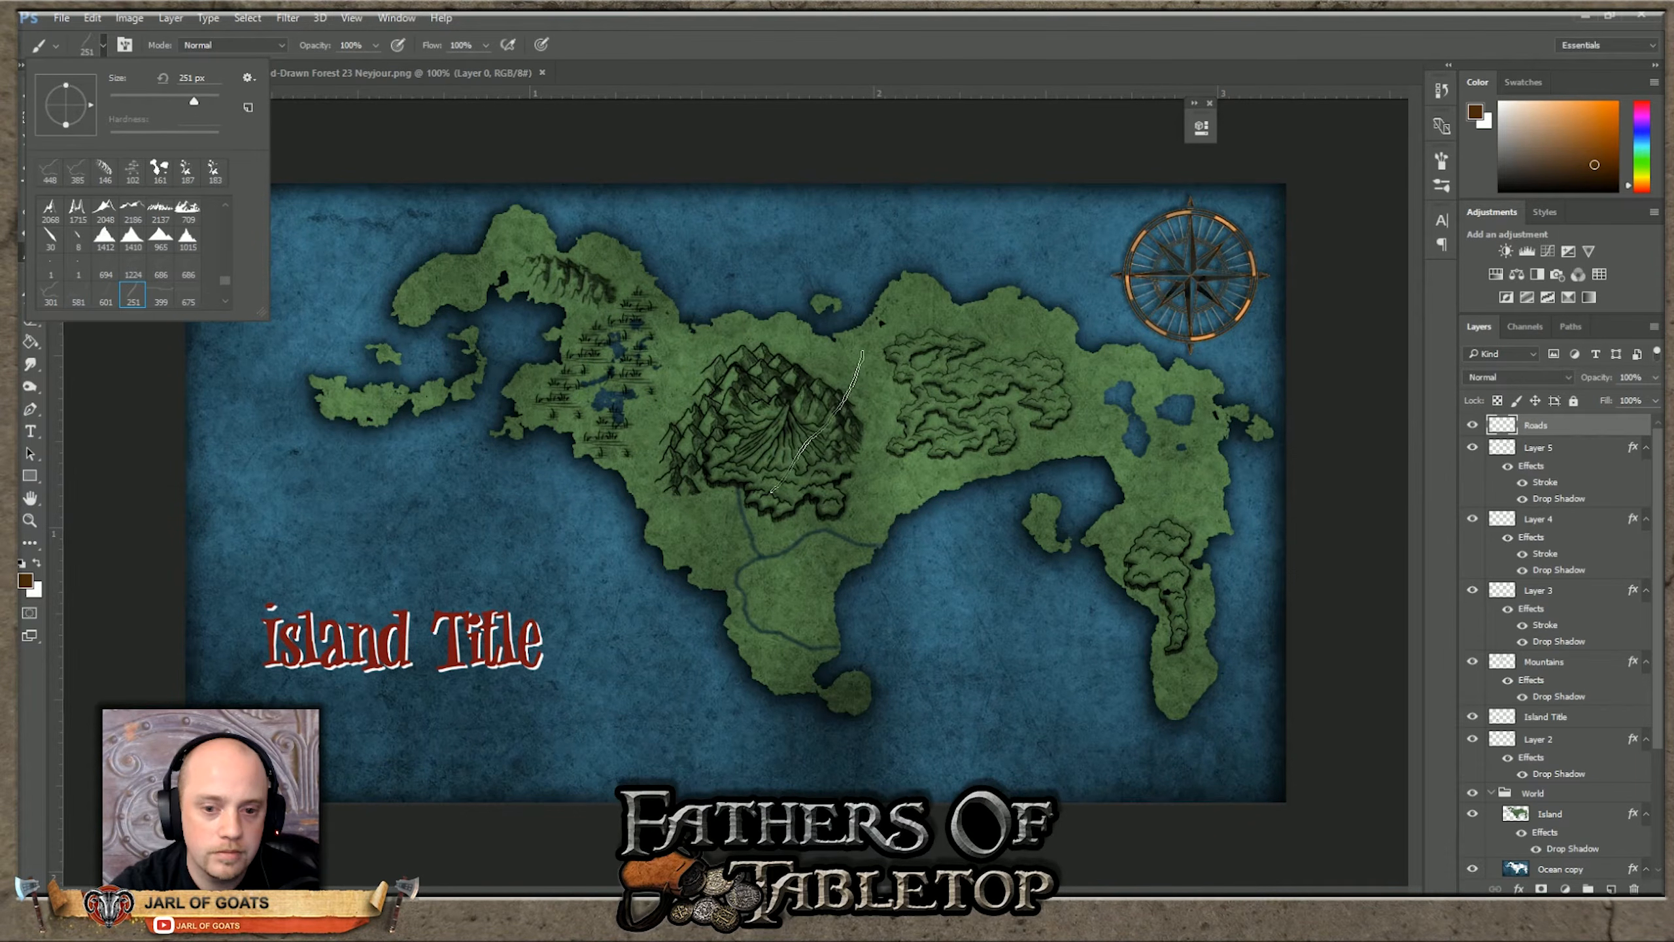
click(187, 295)
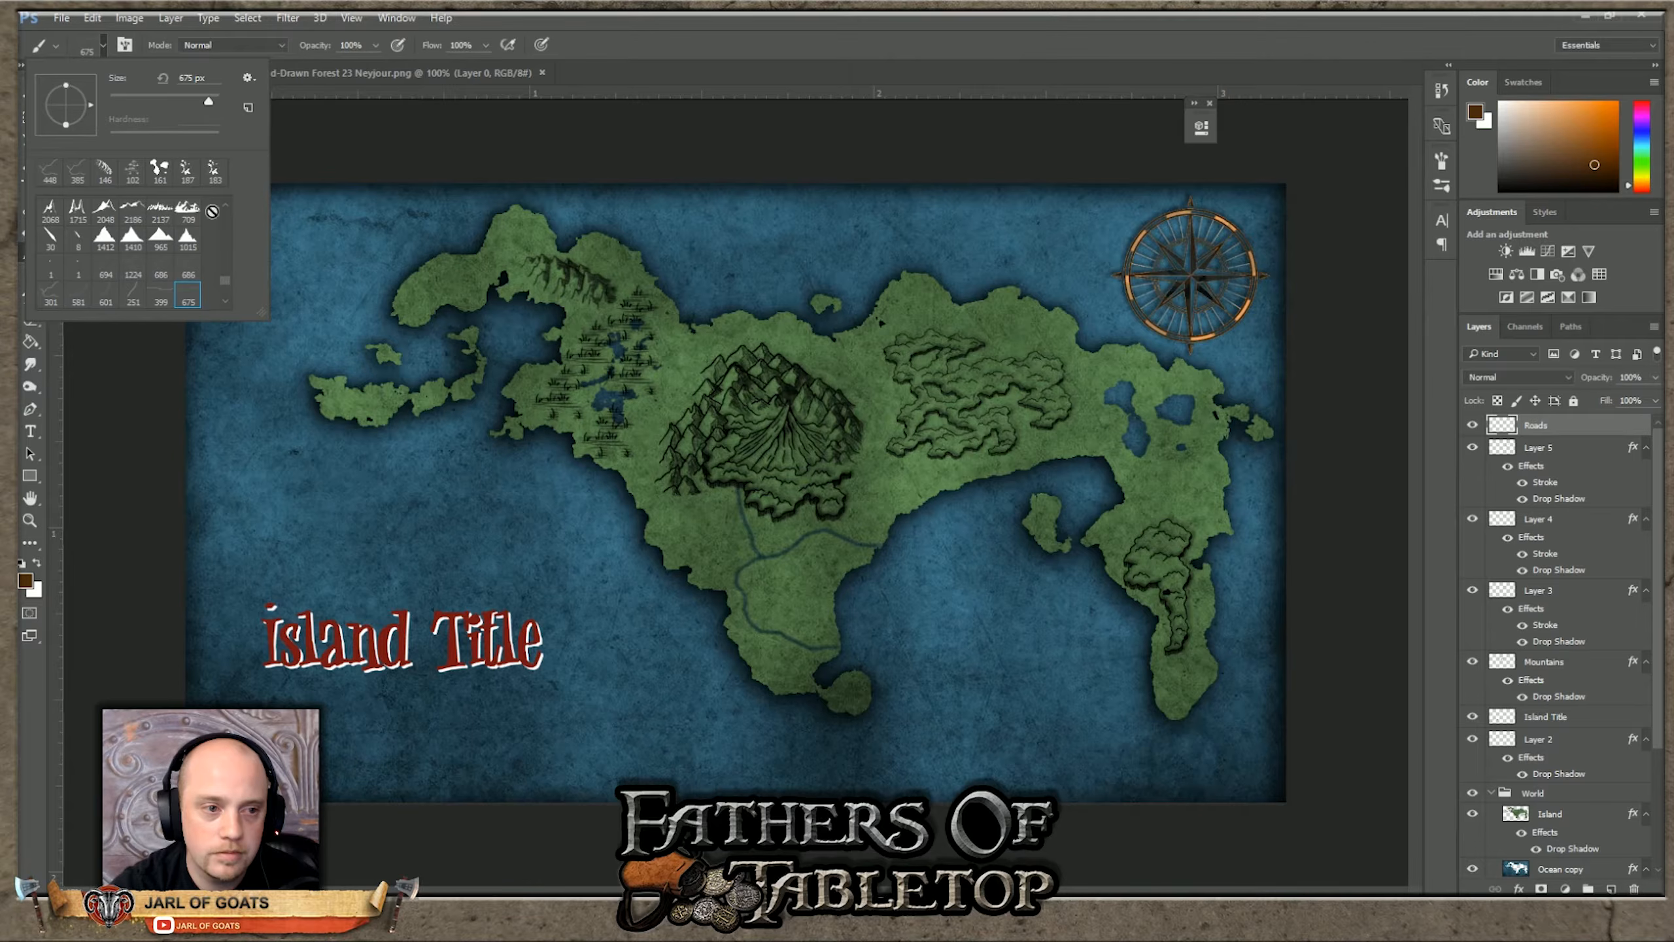
scroll(171, 280, down, 1)
click(78, 295)
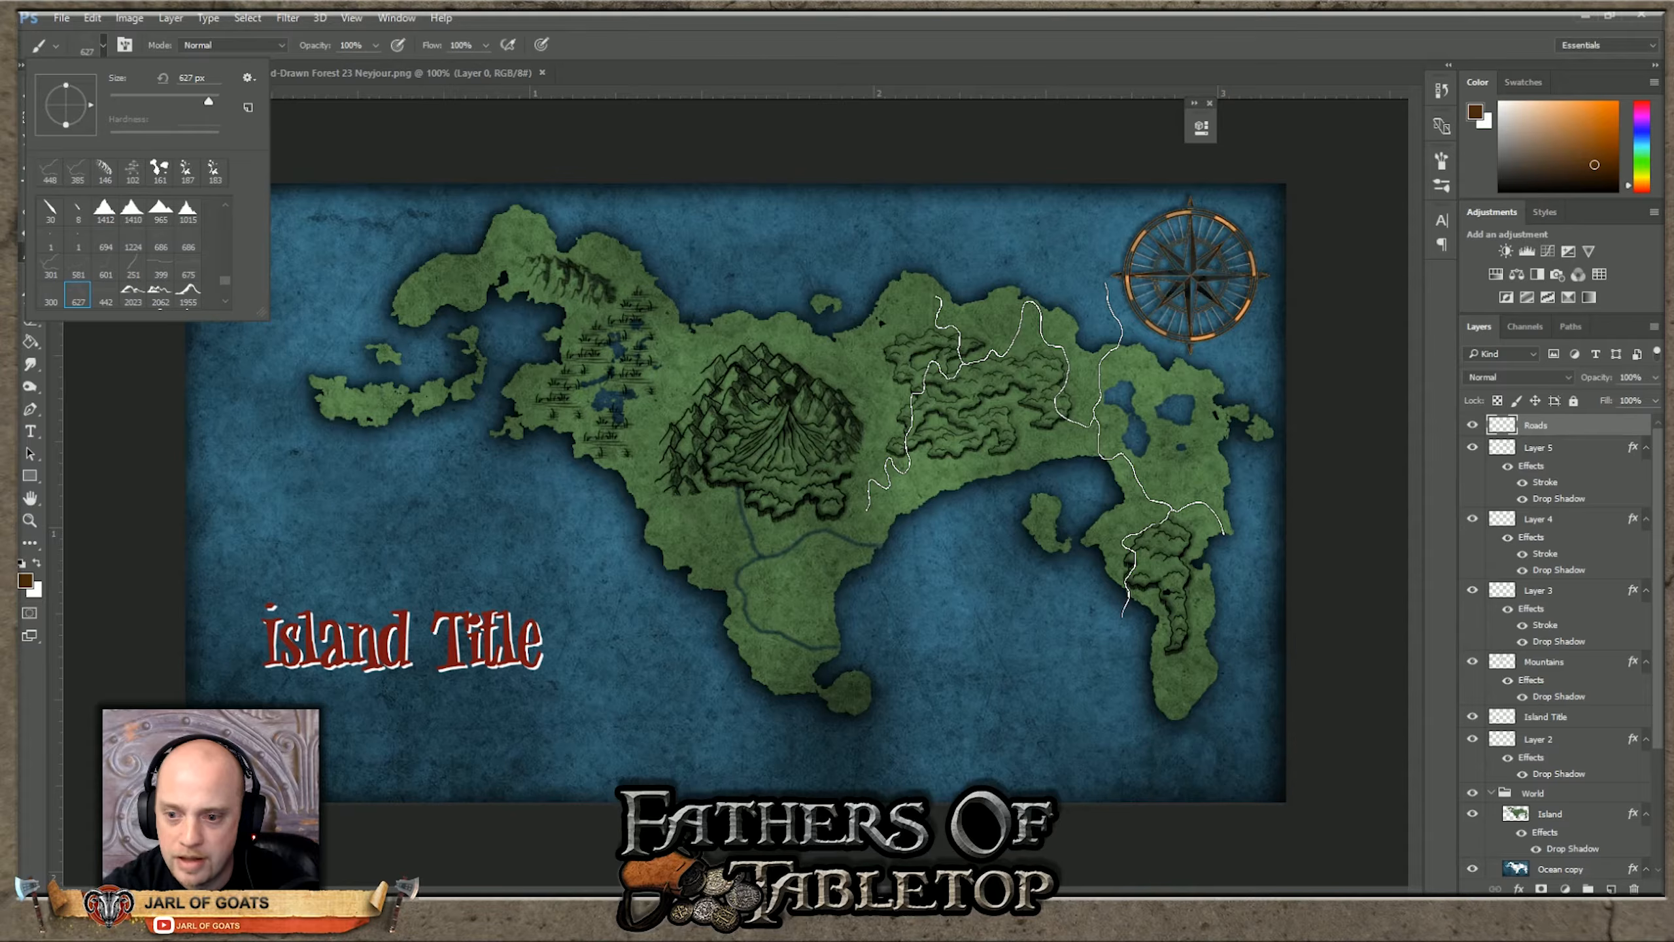
click(1045, 451)
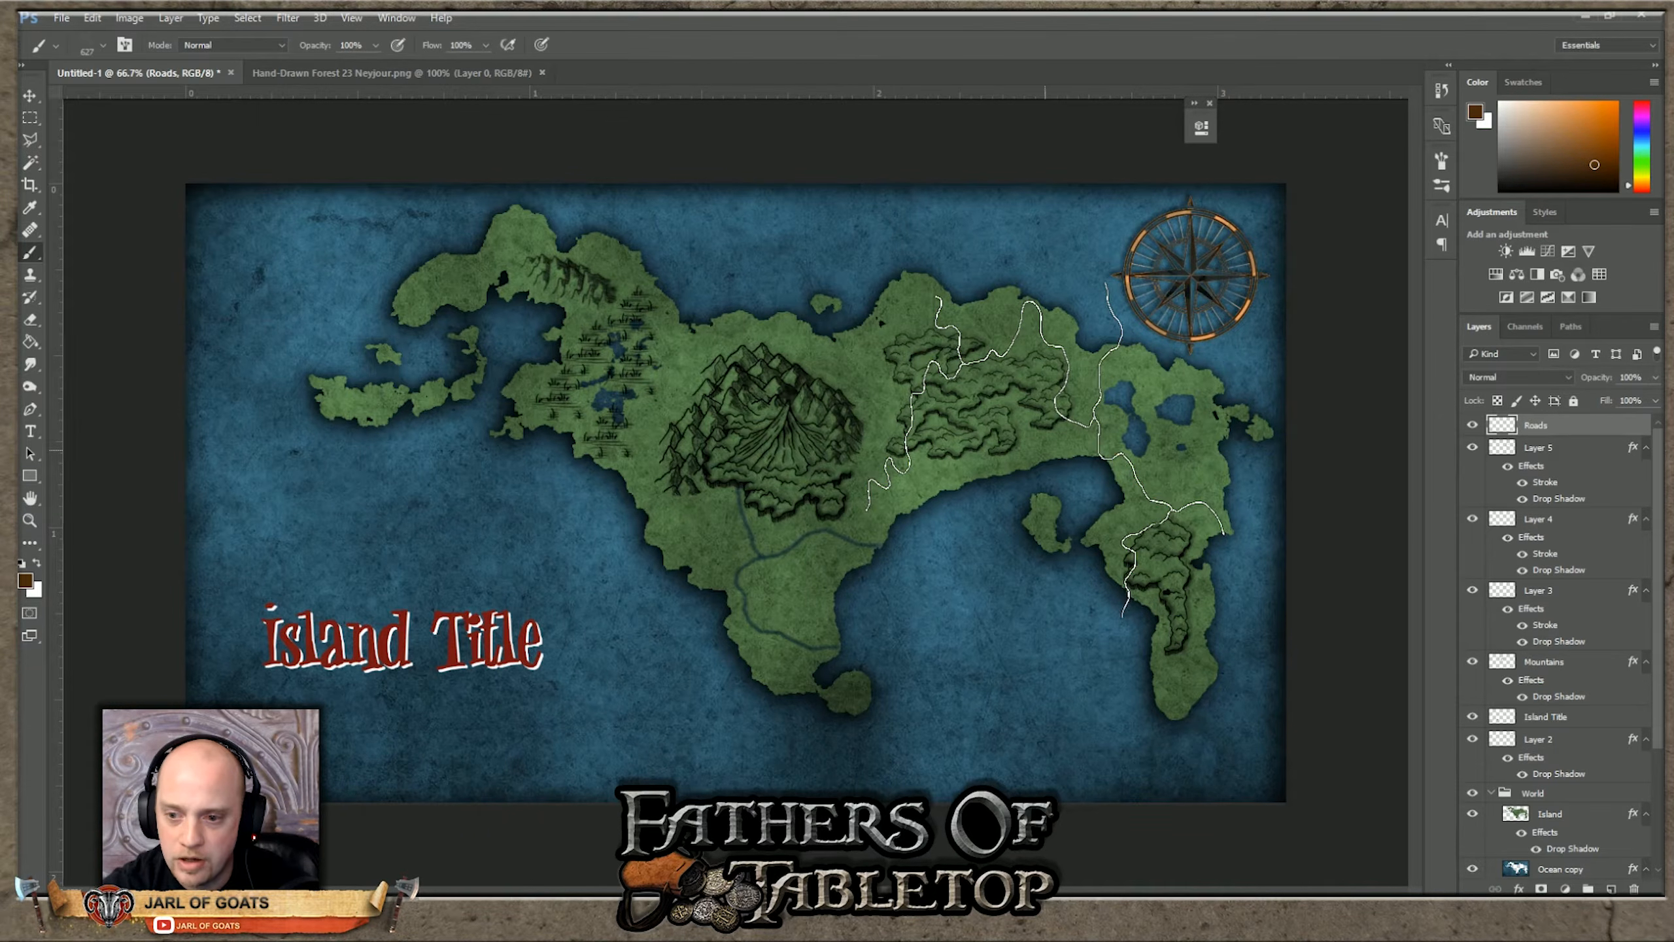
click(1045, 450)
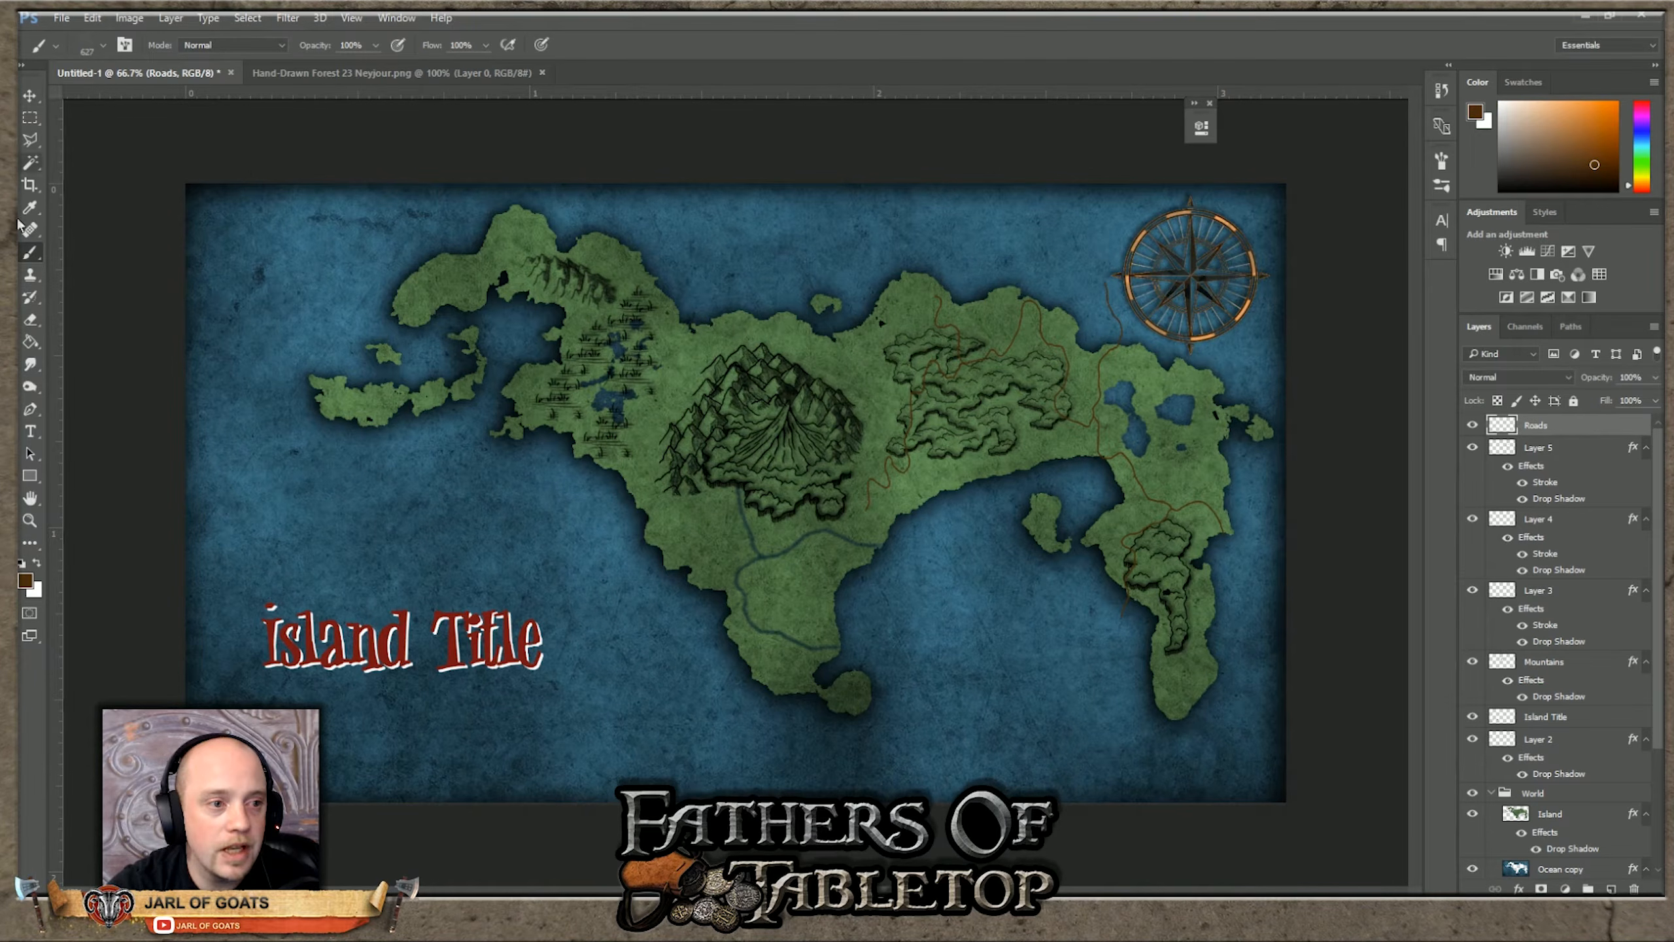
Step: Erase the road sections over the sea and the forests with a hard round 20 px eraser
click(31, 321)
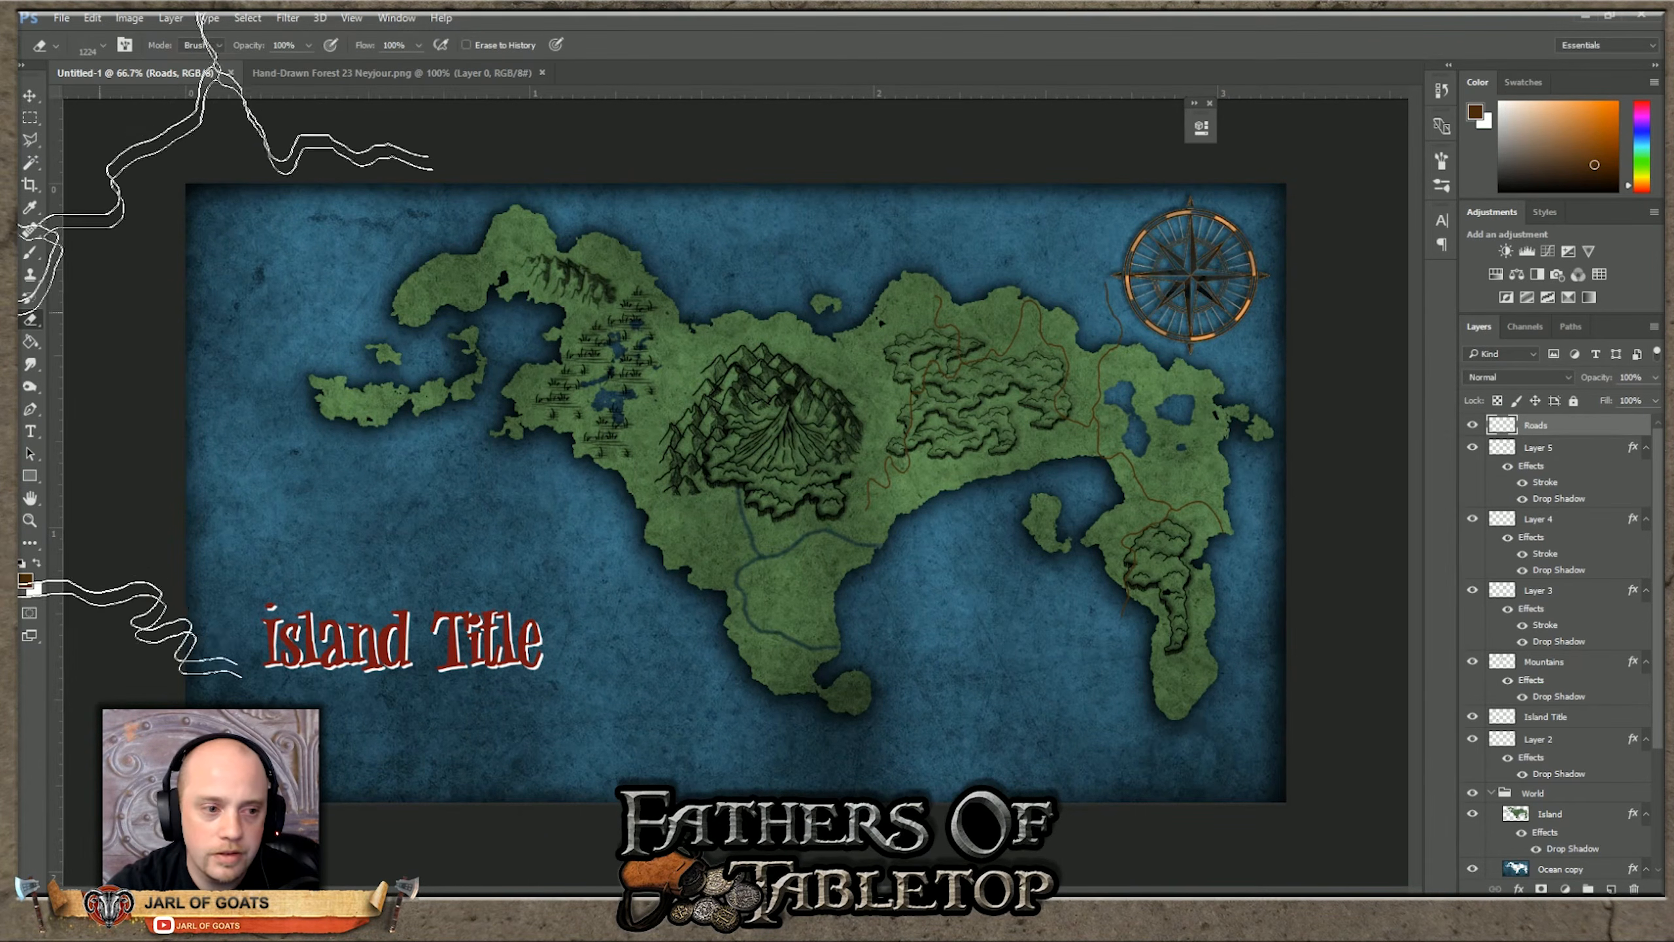
click(102, 44)
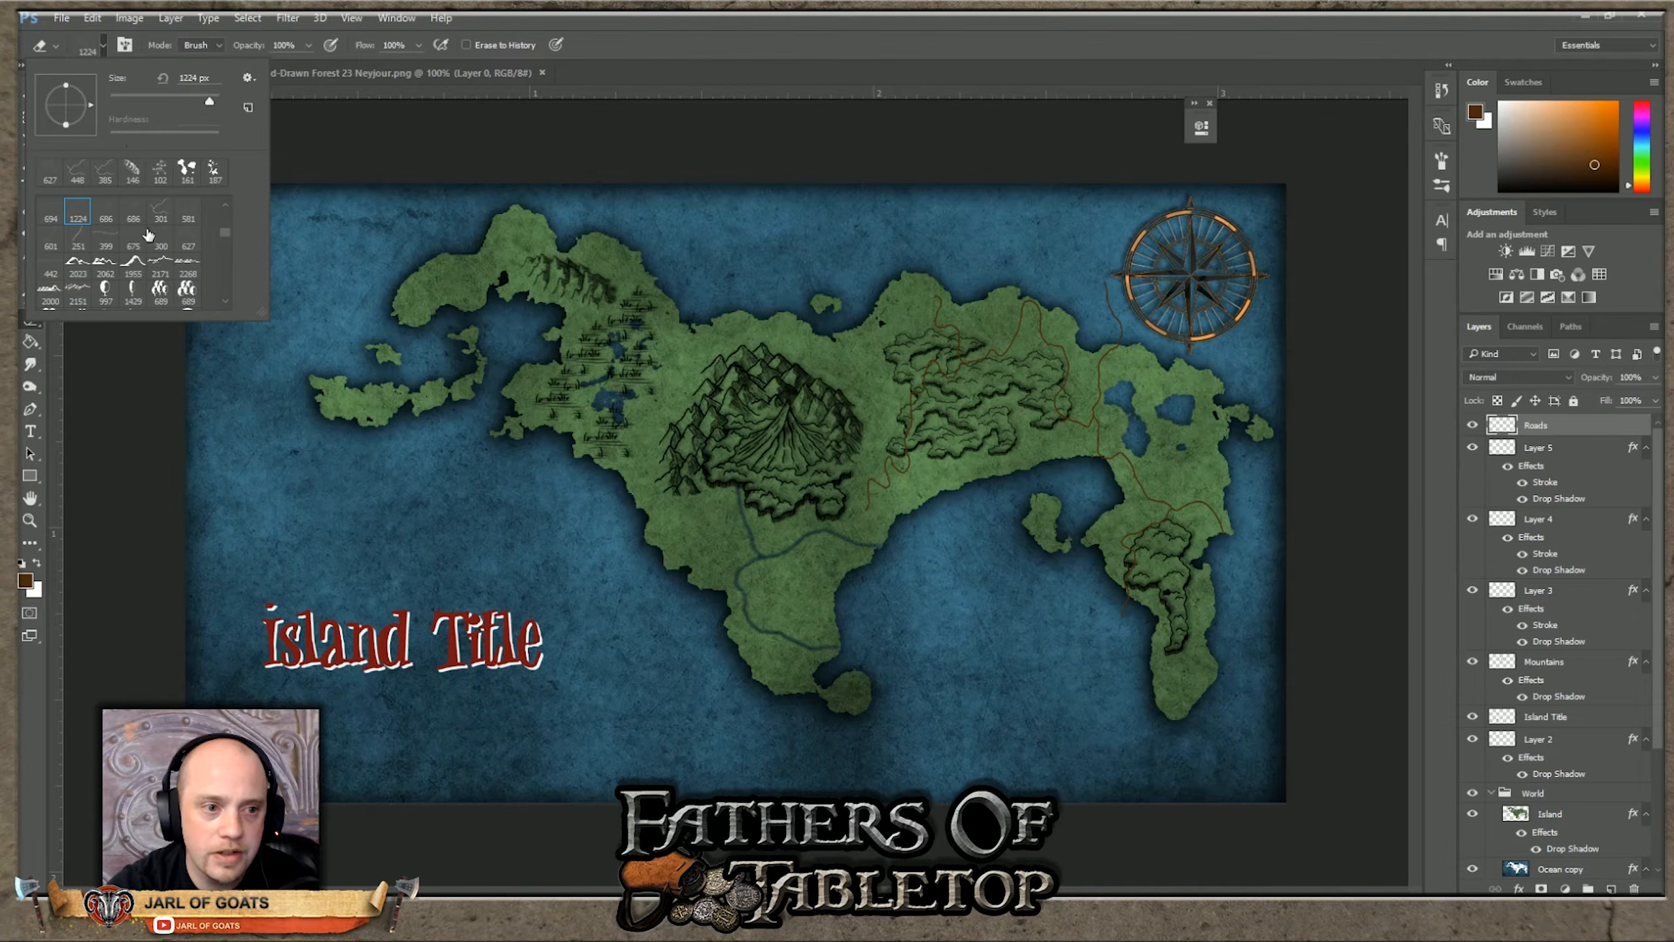
scroll(172, 241, up, 2)
drag(223, 235, 220, 193)
click(132, 209)
drag(134, 97, 112, 96)
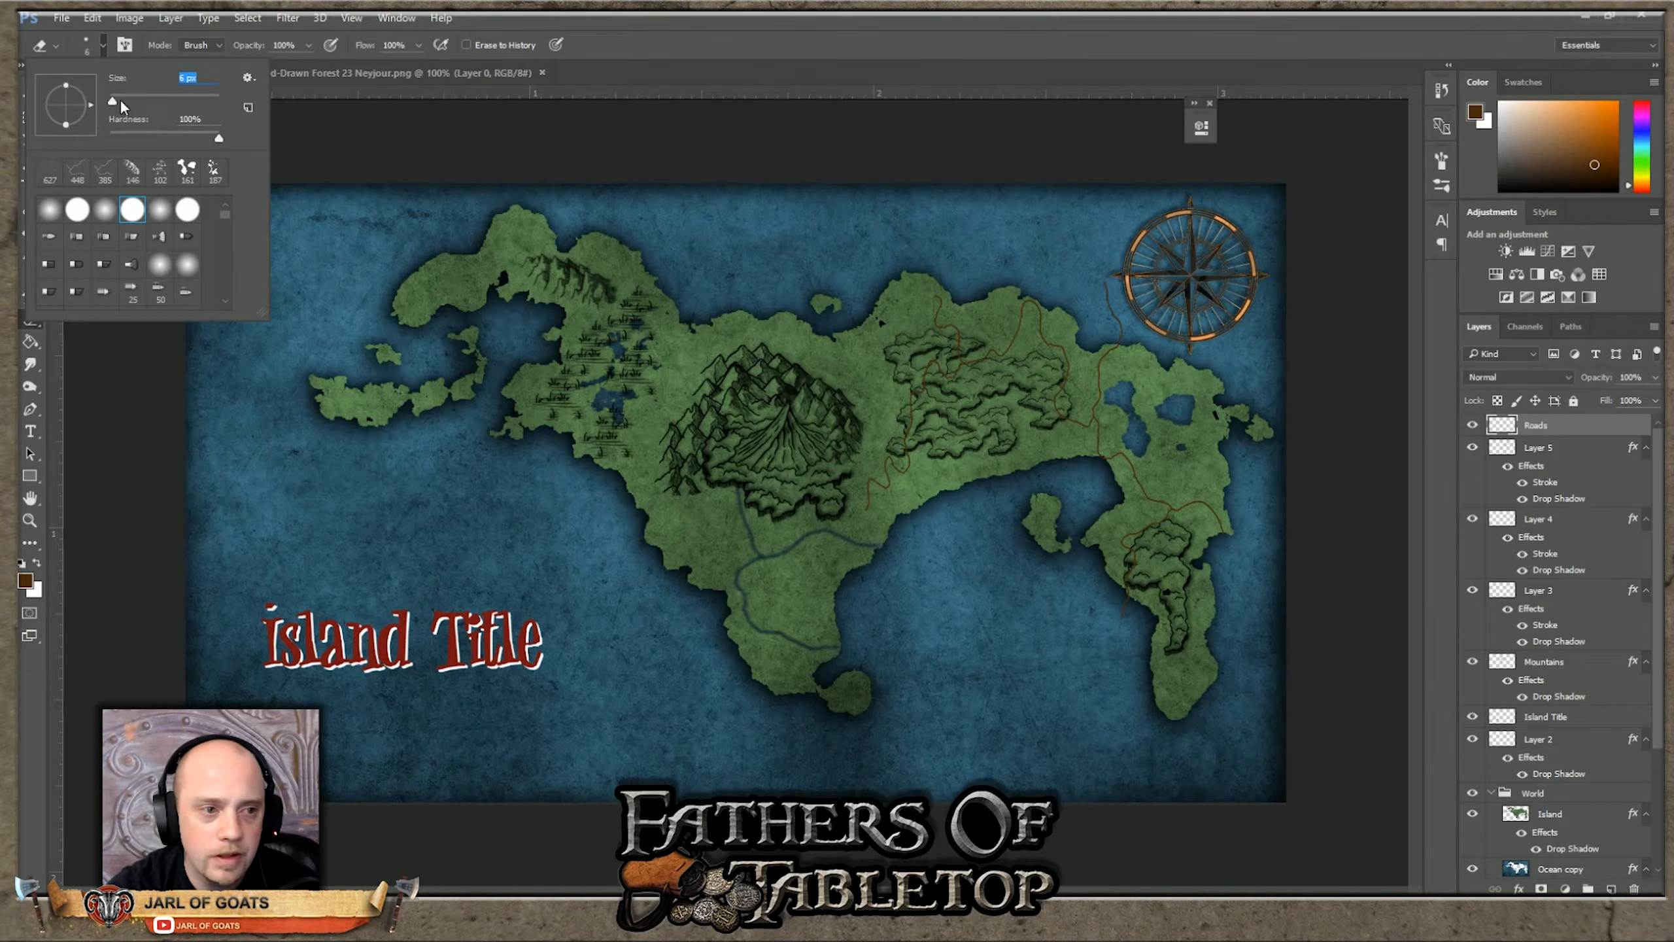
drag(115, 104, 121, 104)
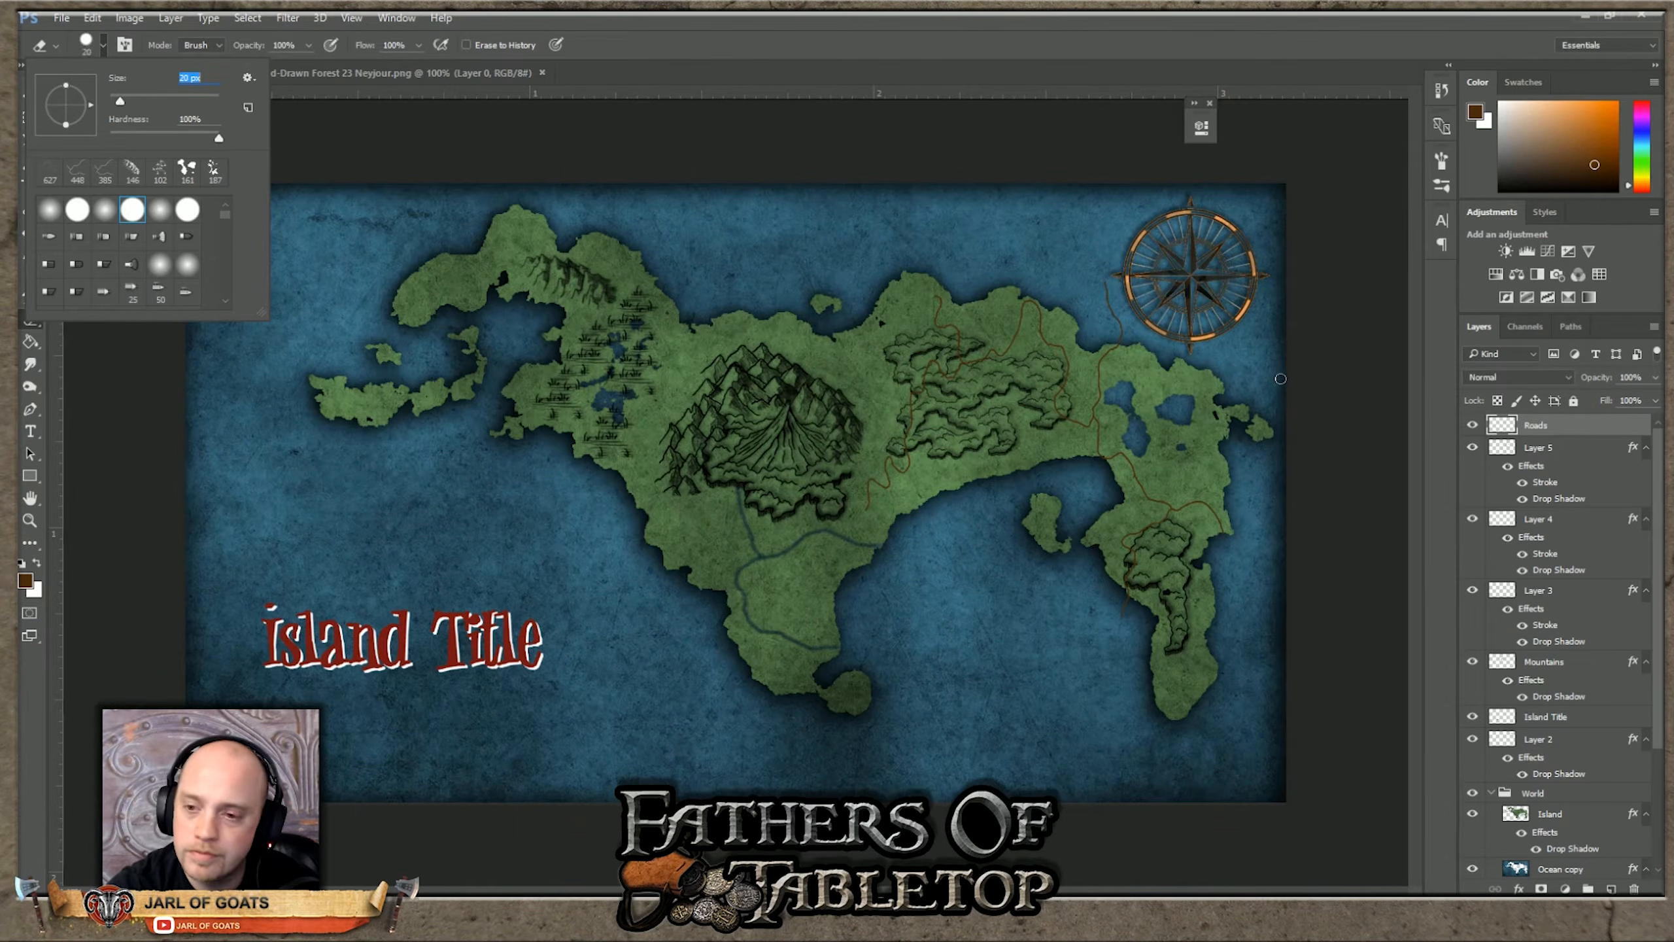
click(1108, 288)
mouse_move(1104, 293)
mouse_down()
mouse_move(1137, 323)
mouse_move(1121, 329)
mouse_up()
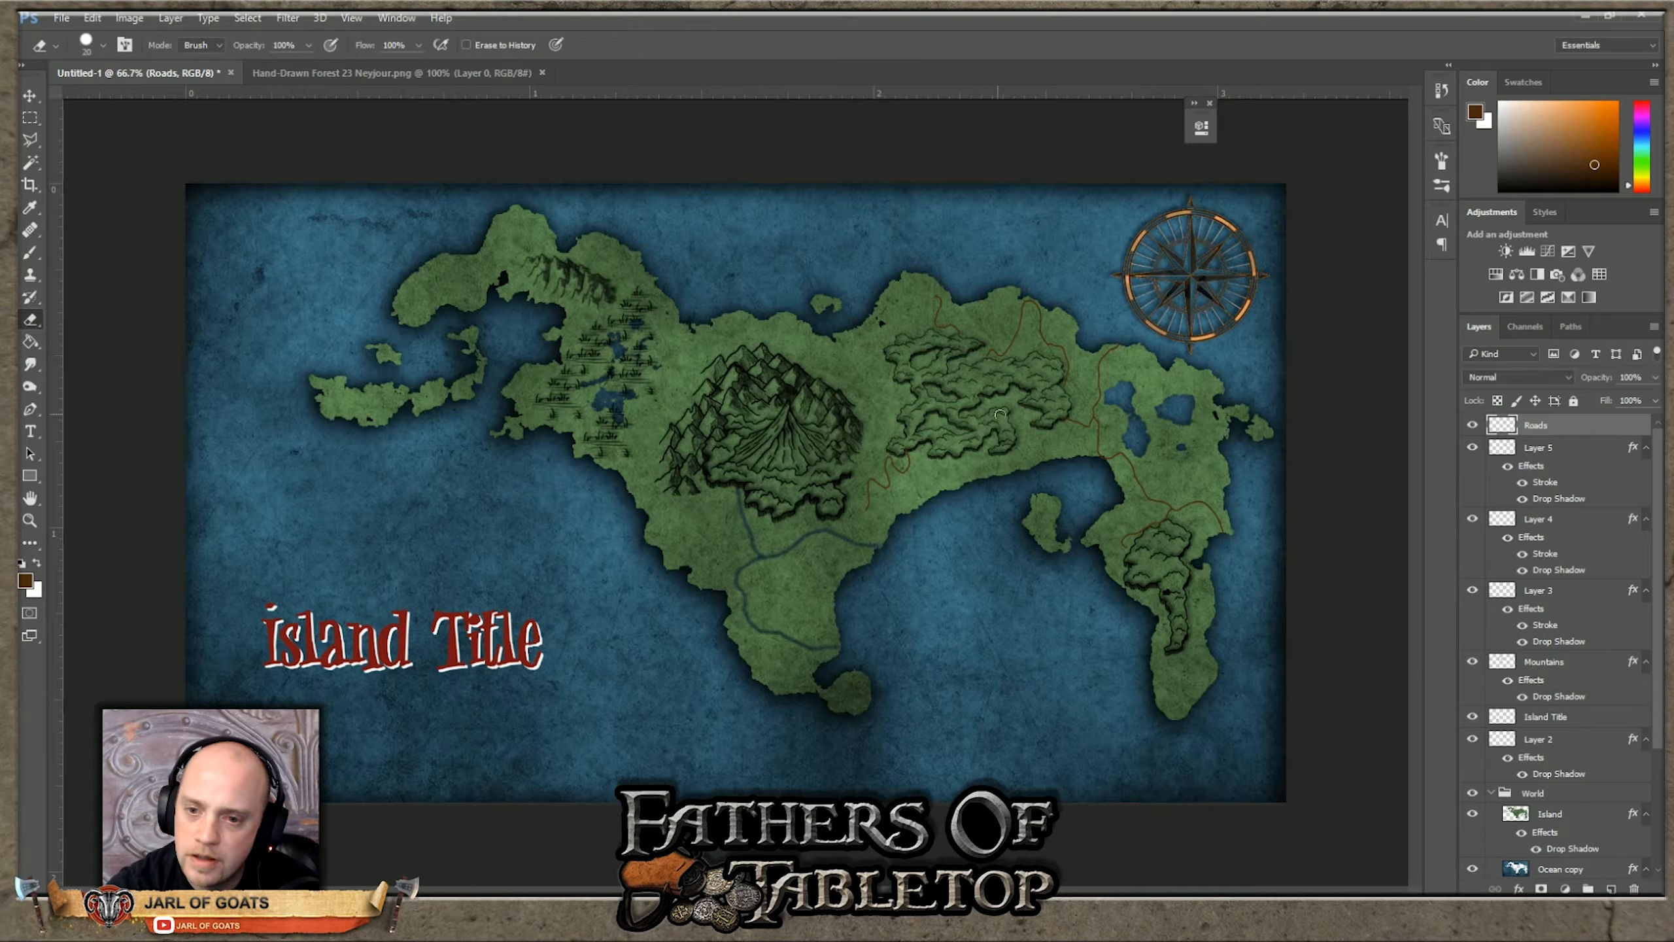
click(29, 95)
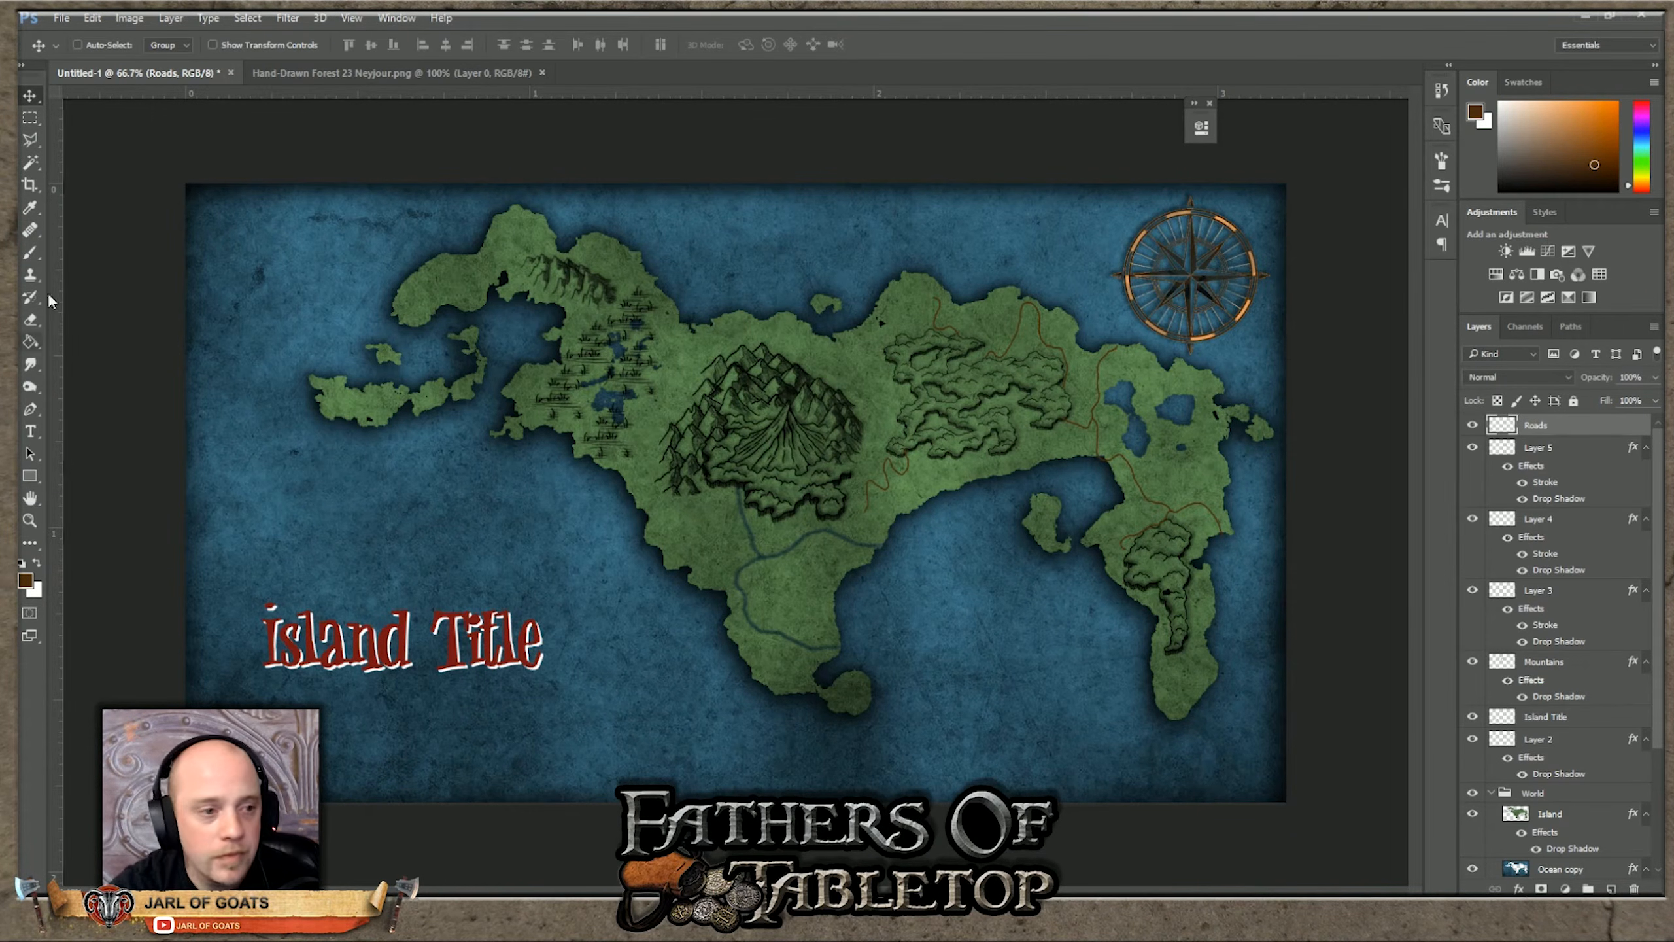
click(30, 319)
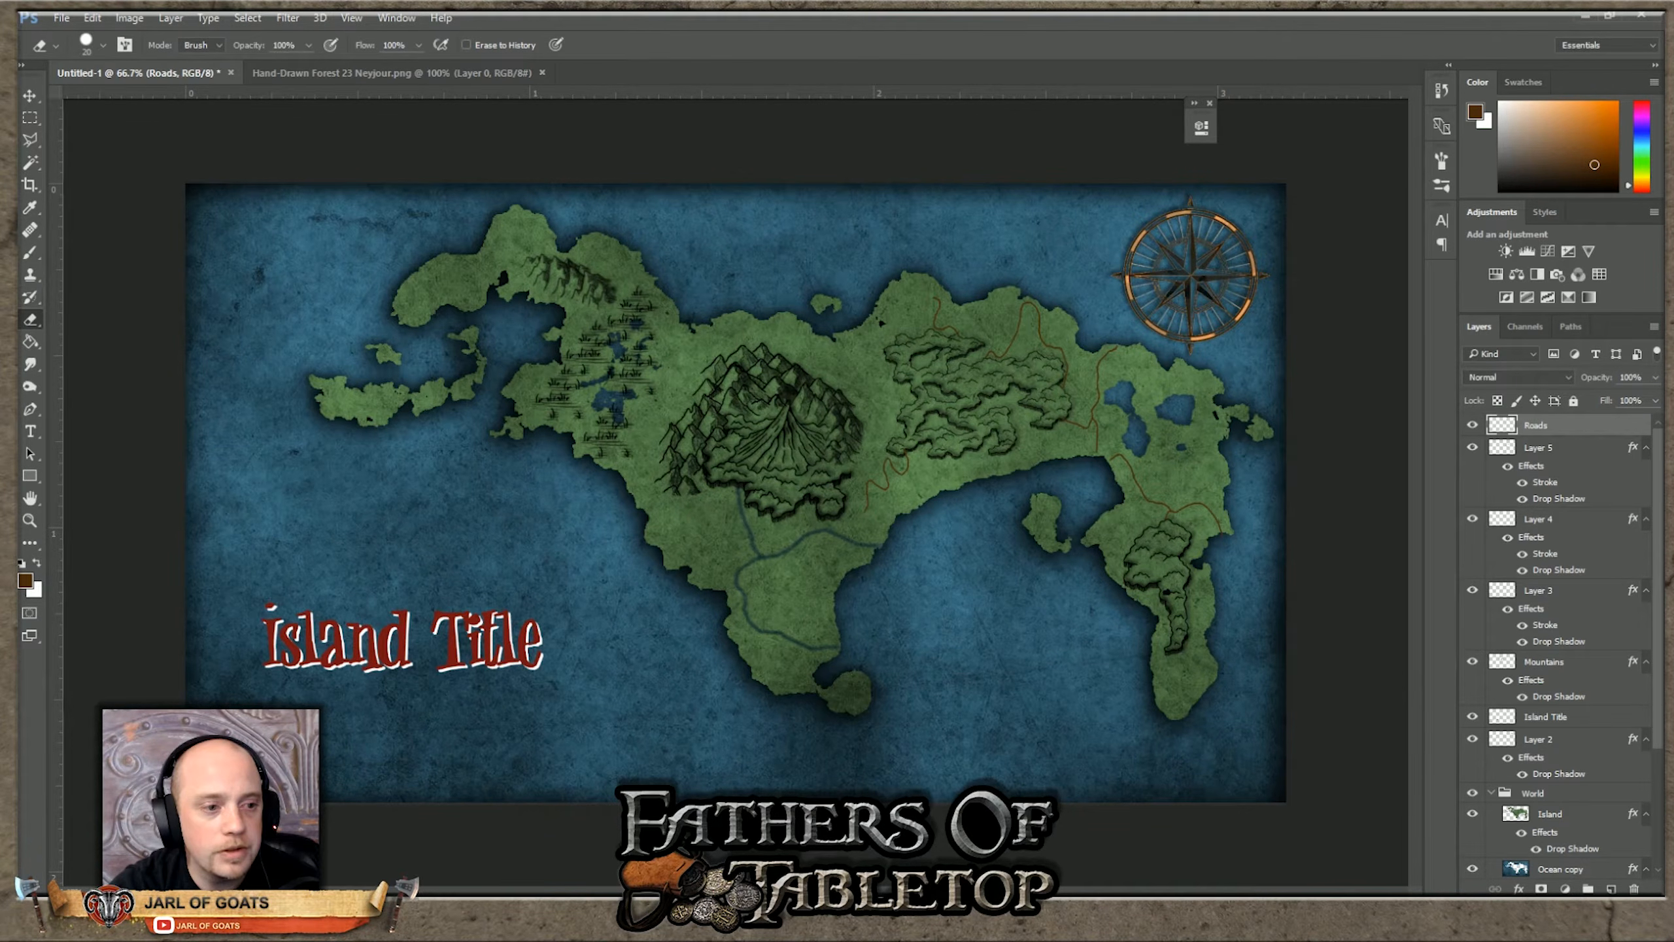
click(91, 19)
click(109, 33)
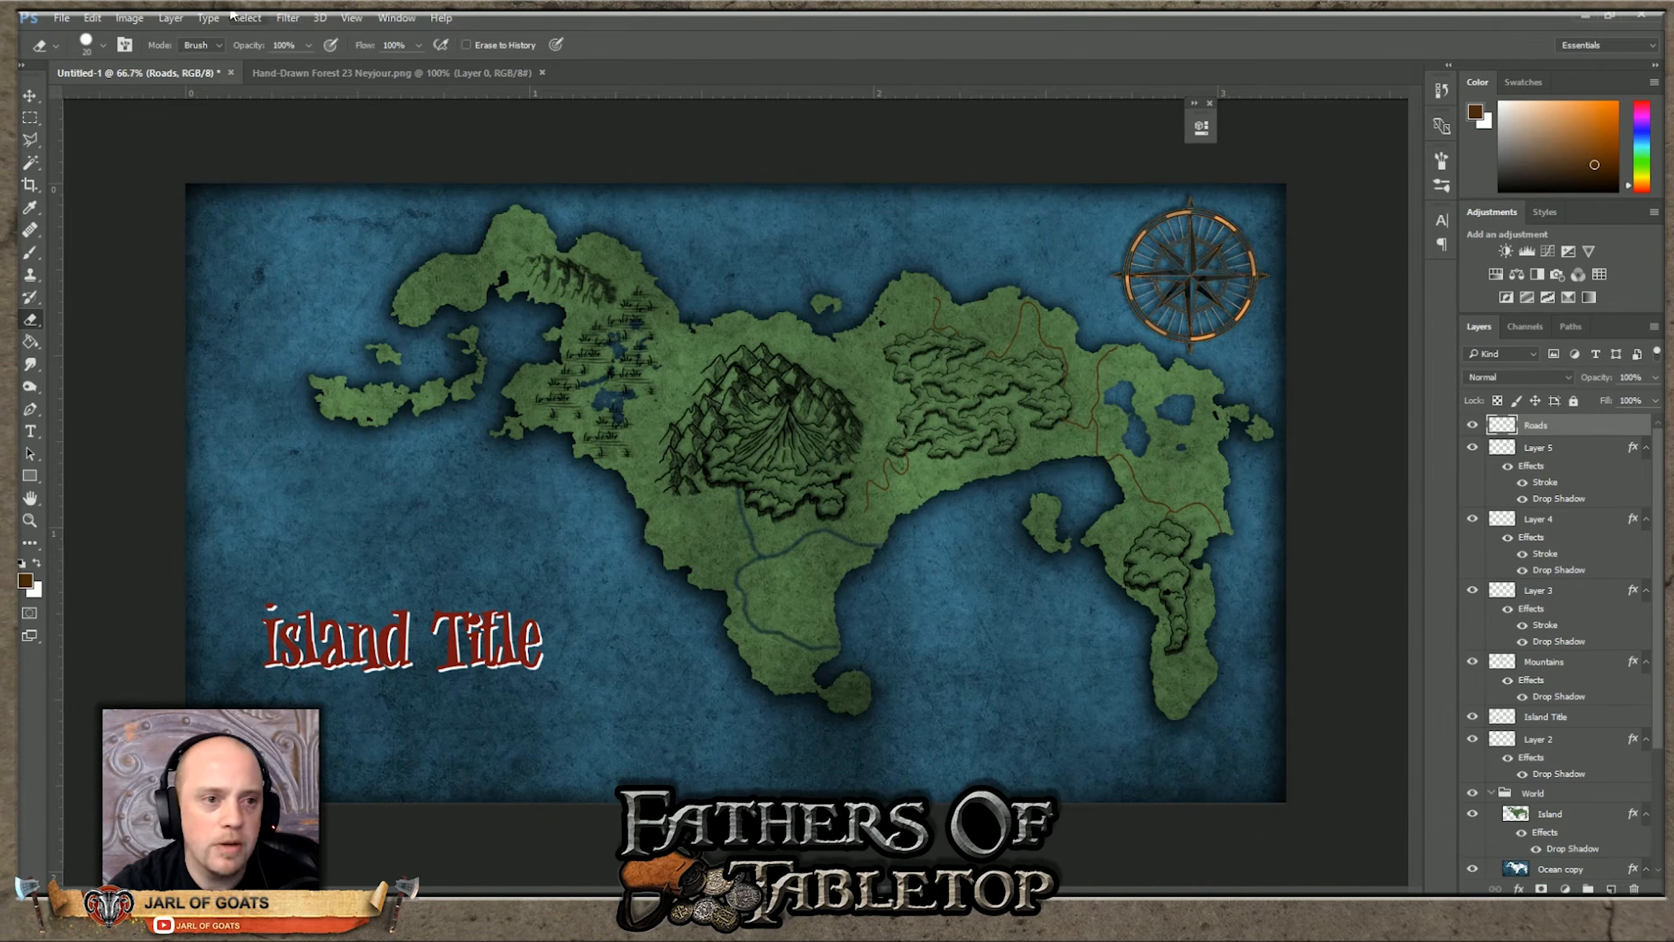
Step: Activate the Brush tool with the solid round 1275 px brush preset and reduce its size to 31 px
click(351, 18)
click(422, 138)
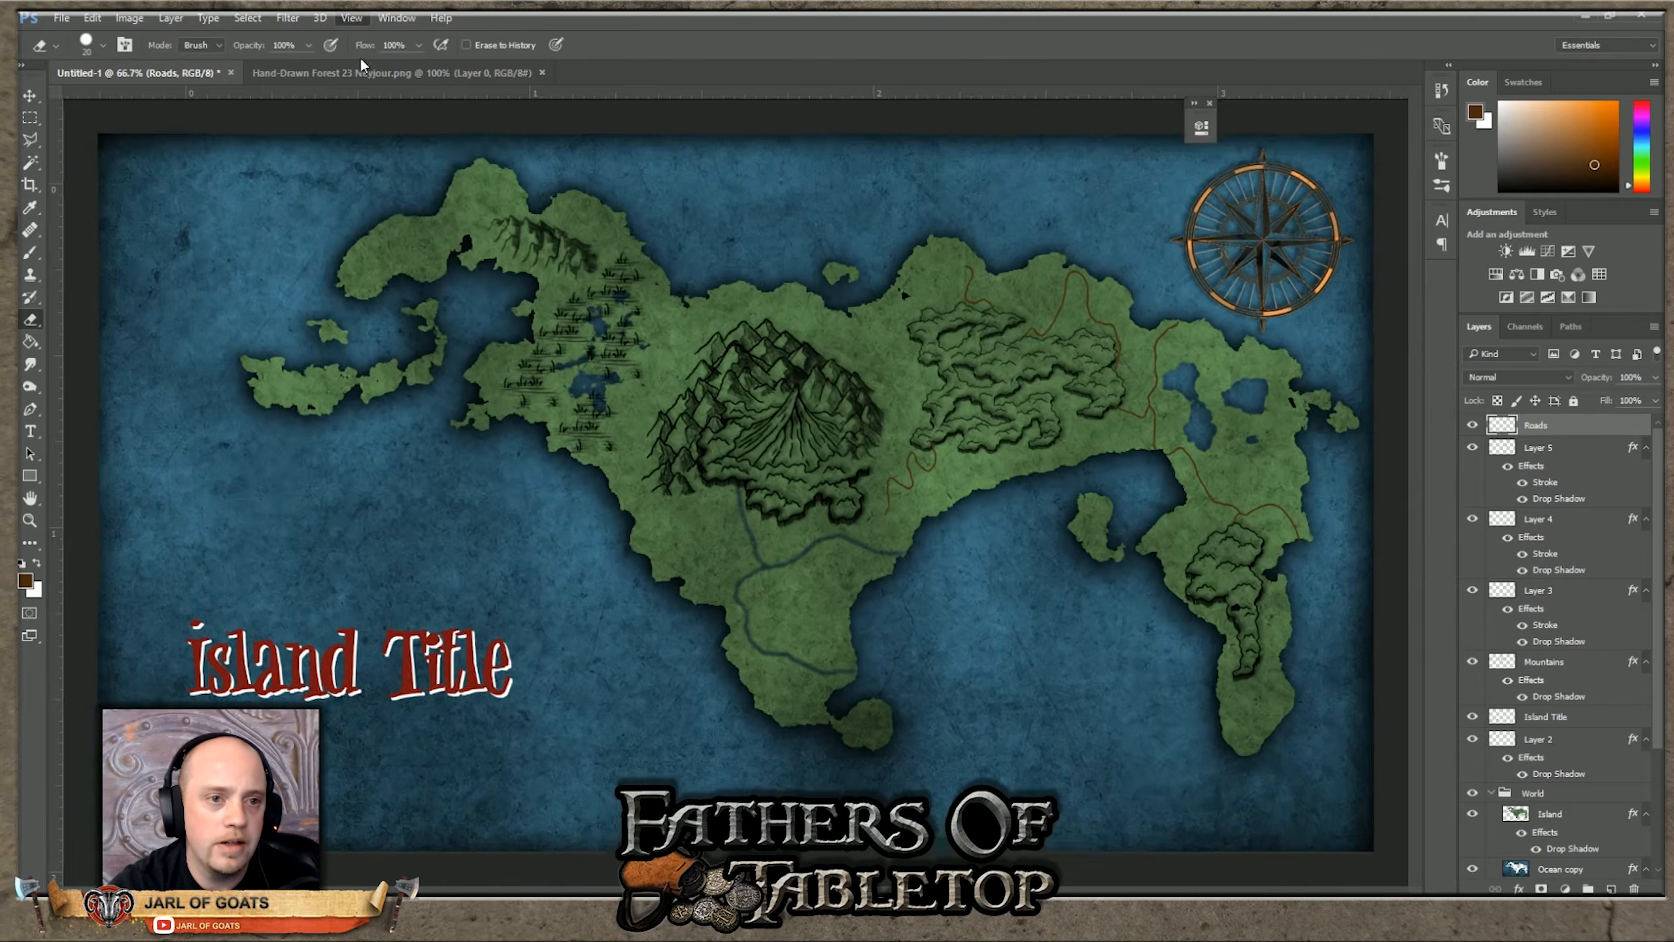
click(351, 17)
click(379, 135)
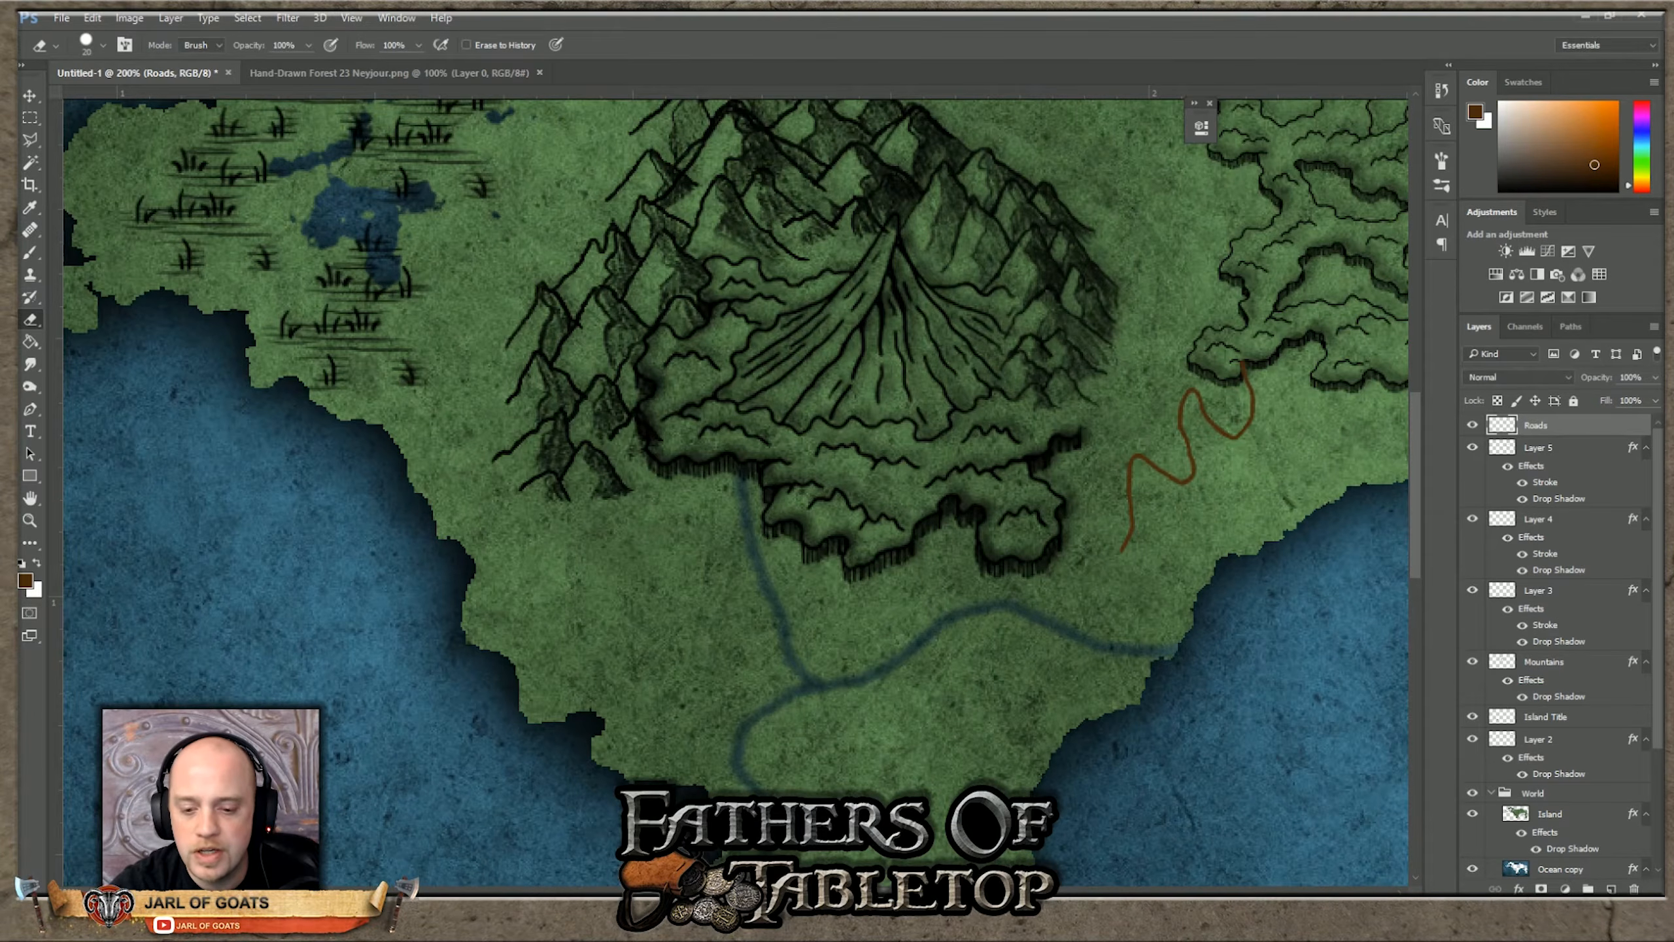
scroll(682, 446, right, 12)
scroll(681, 447, up, 4)
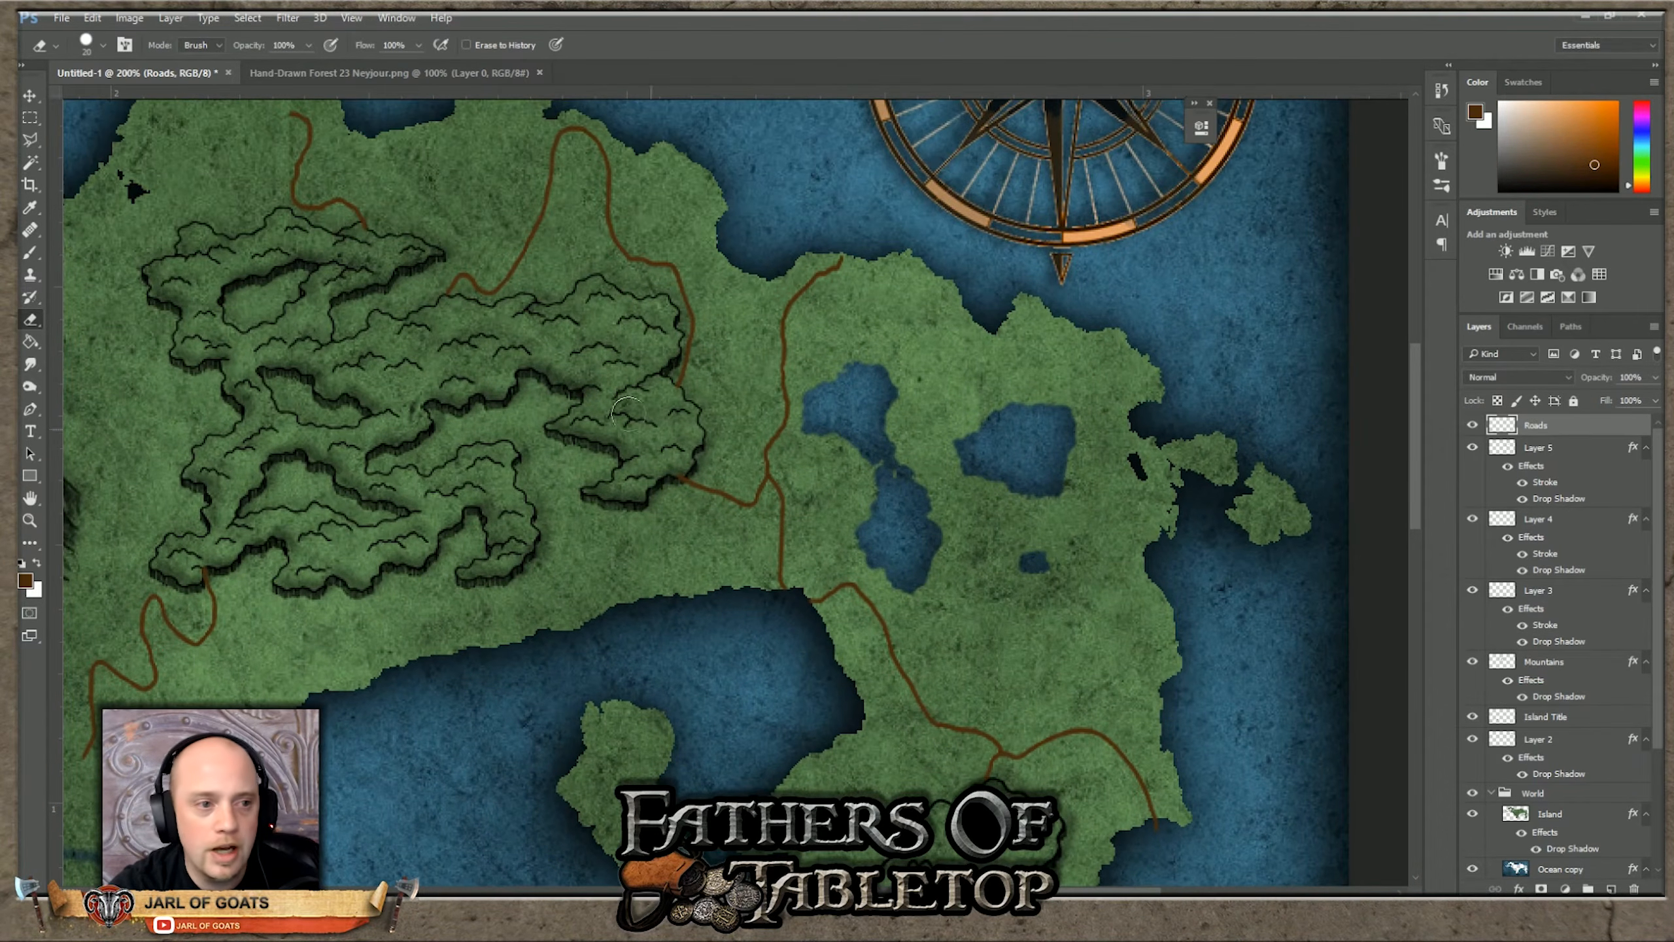
click(29, 253)
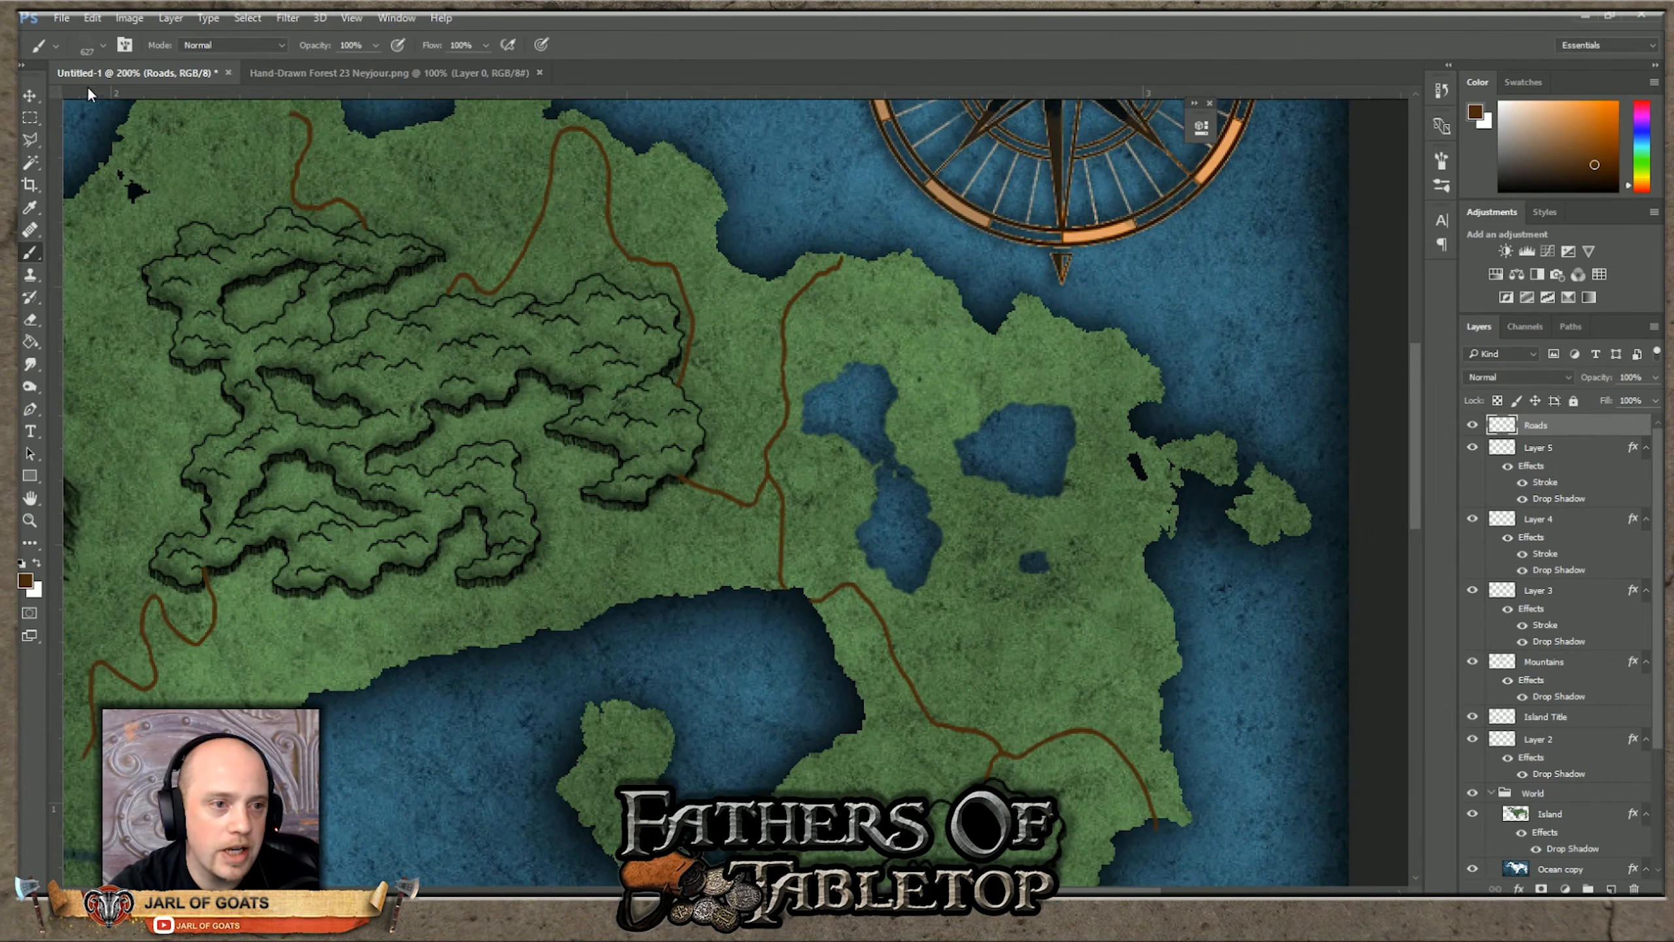
click(102, 45)
scroll(112, 179, down, 3)
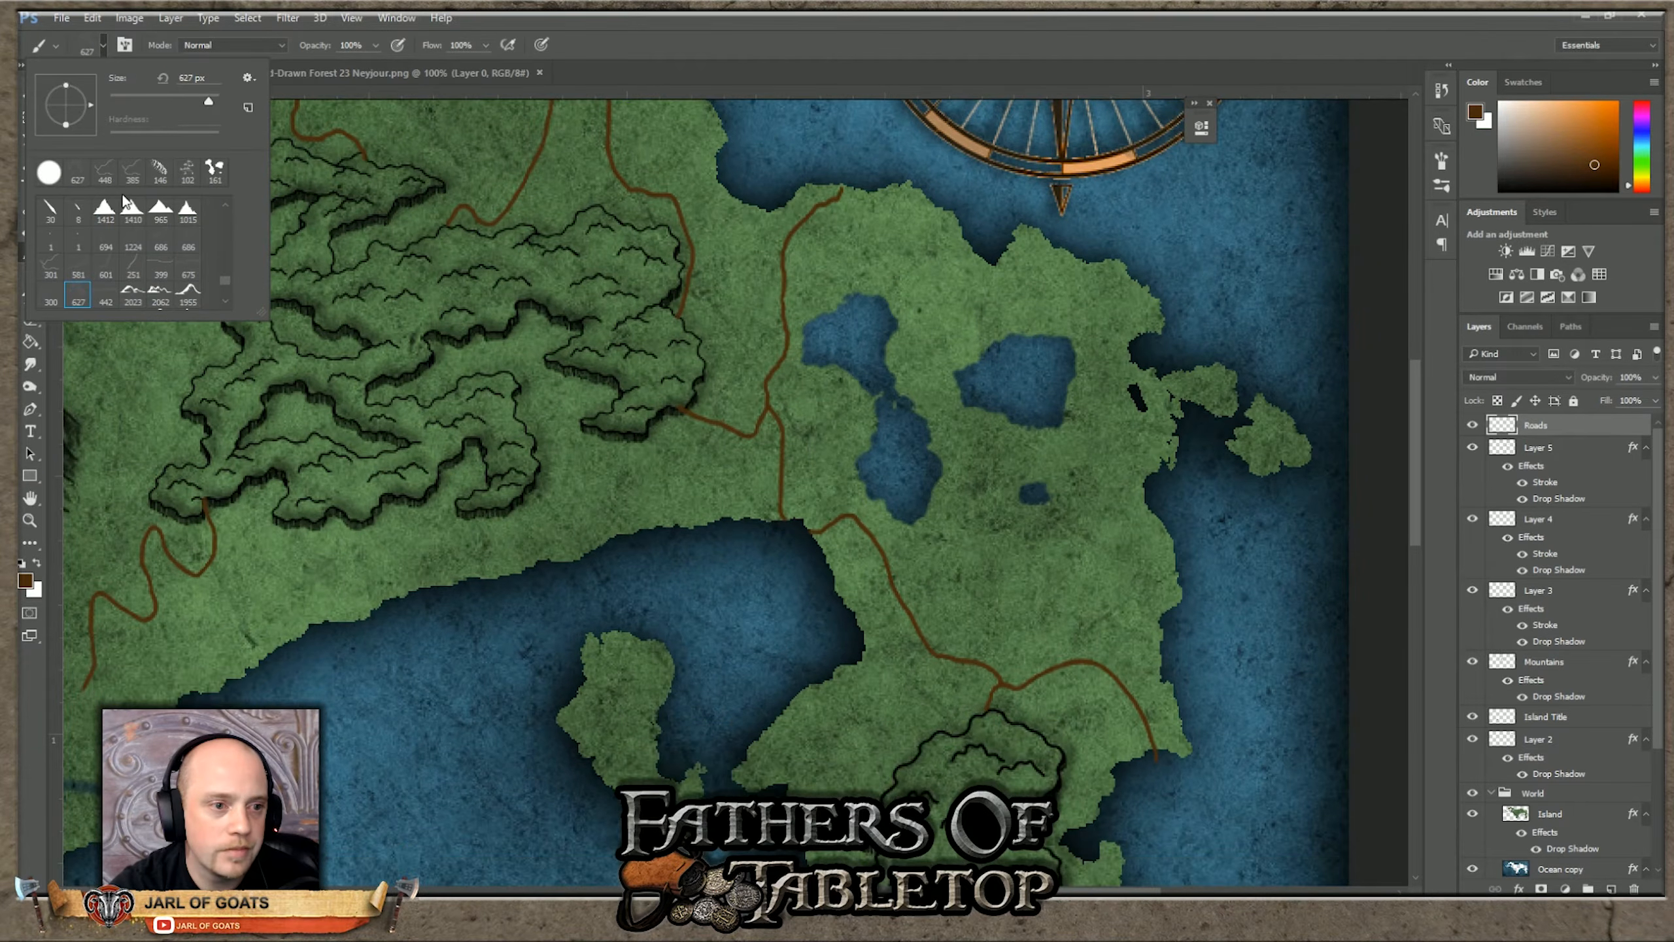
drag(227, 282, 229, 285)
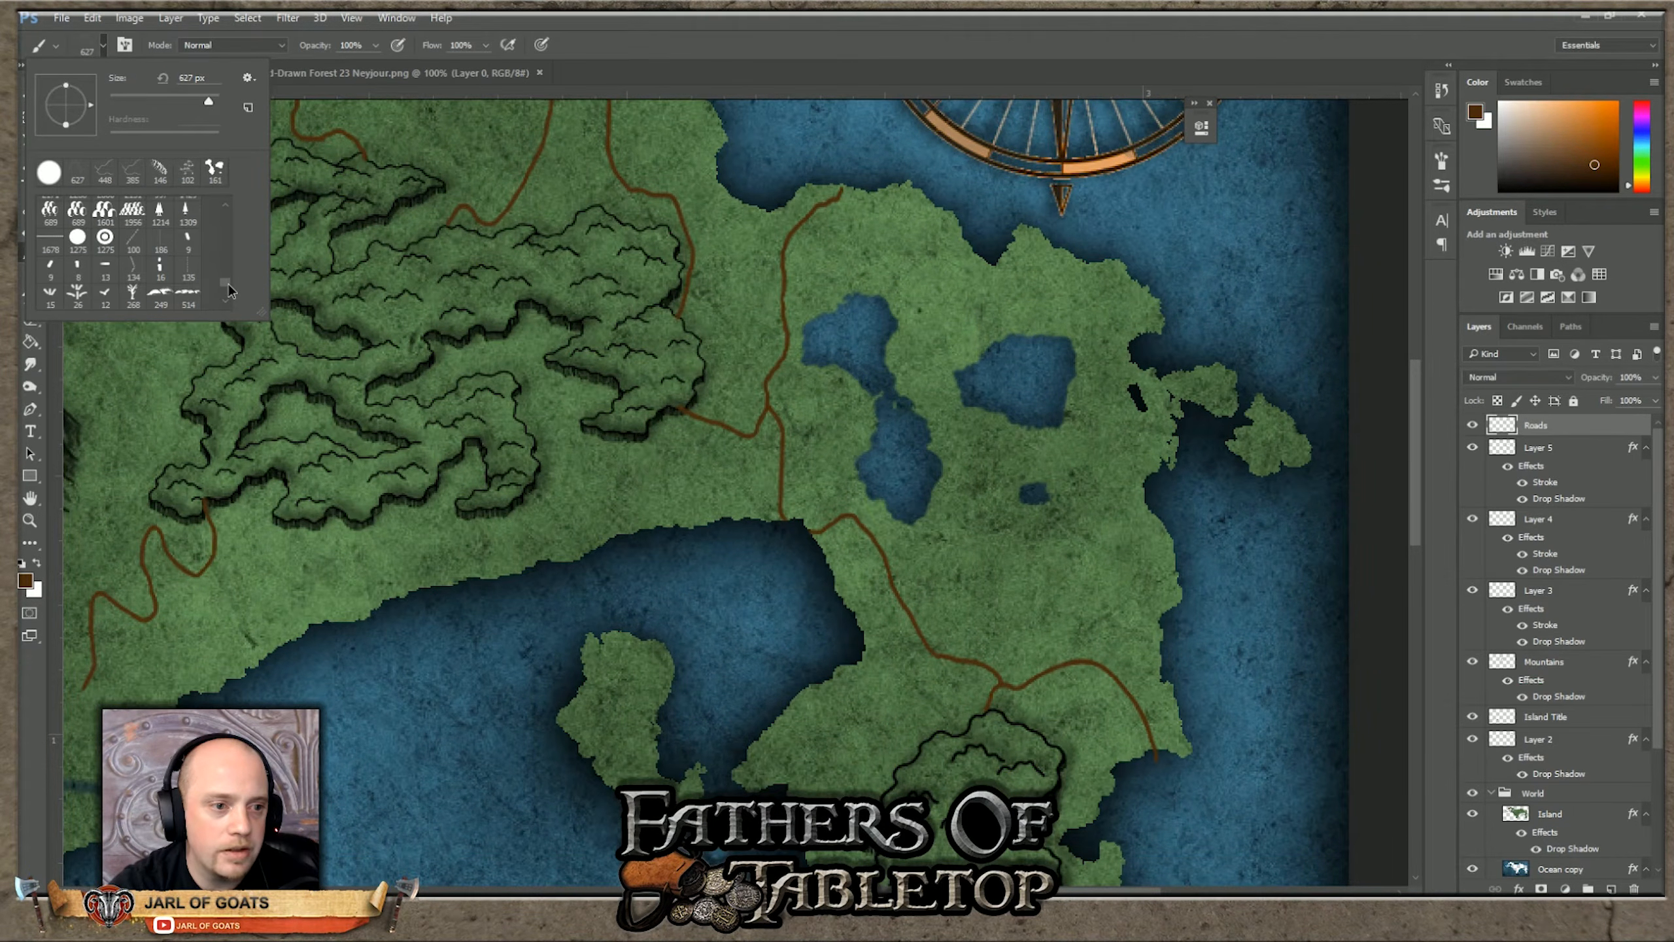
click(77, 238)
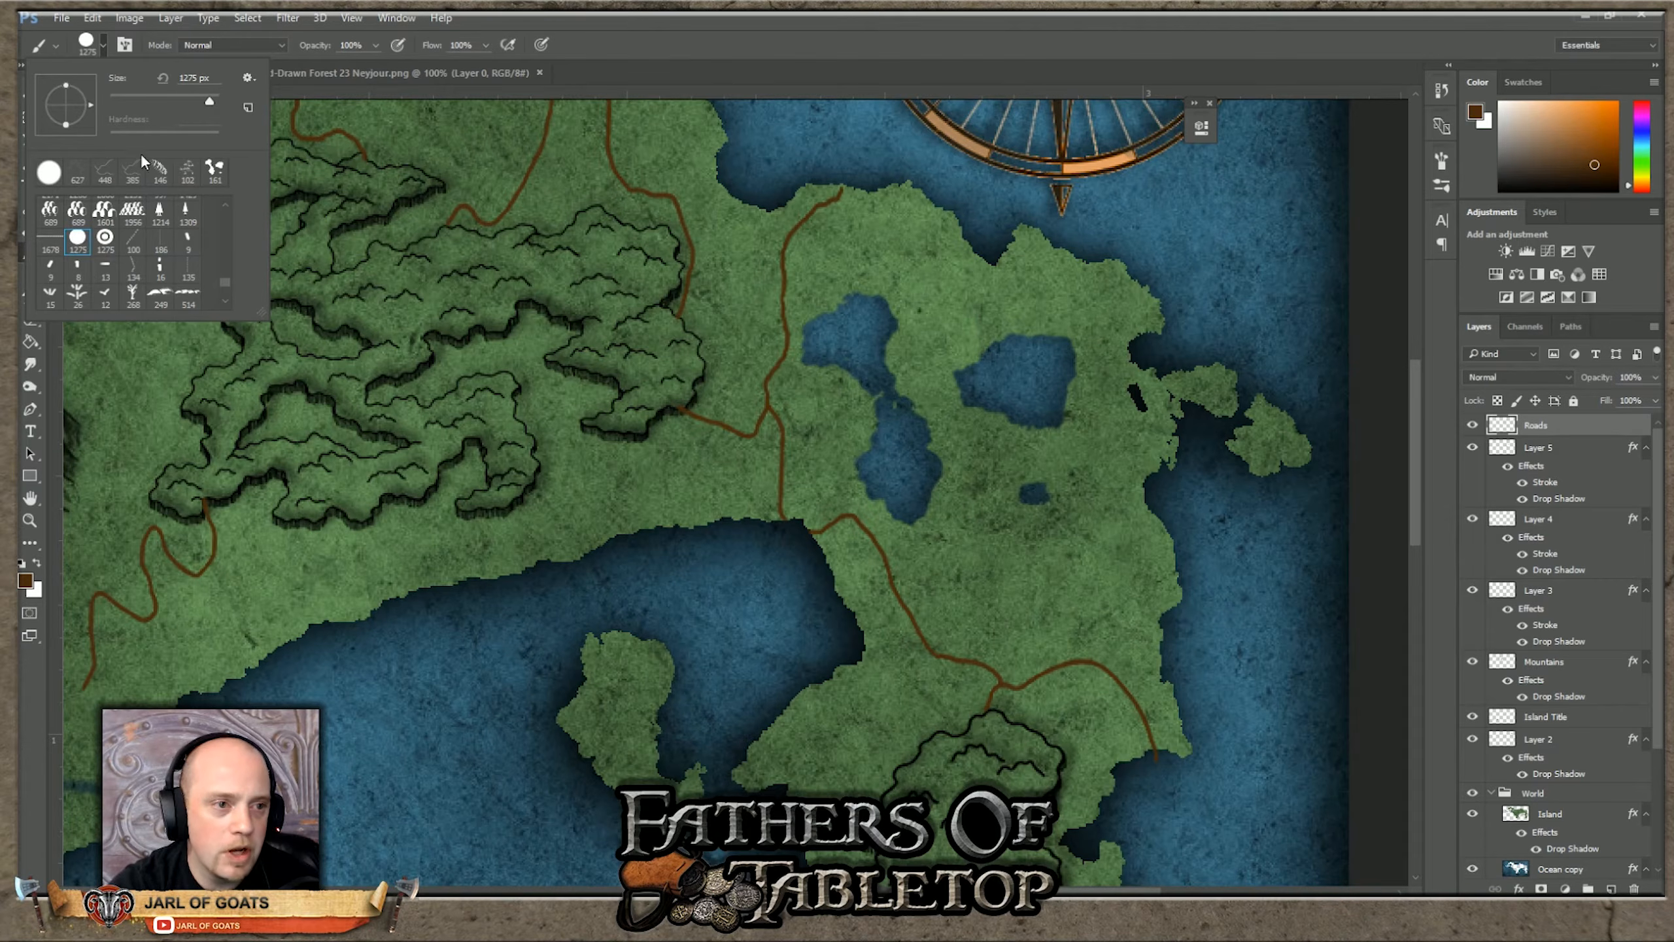
drag(204, 104, 152, 105)
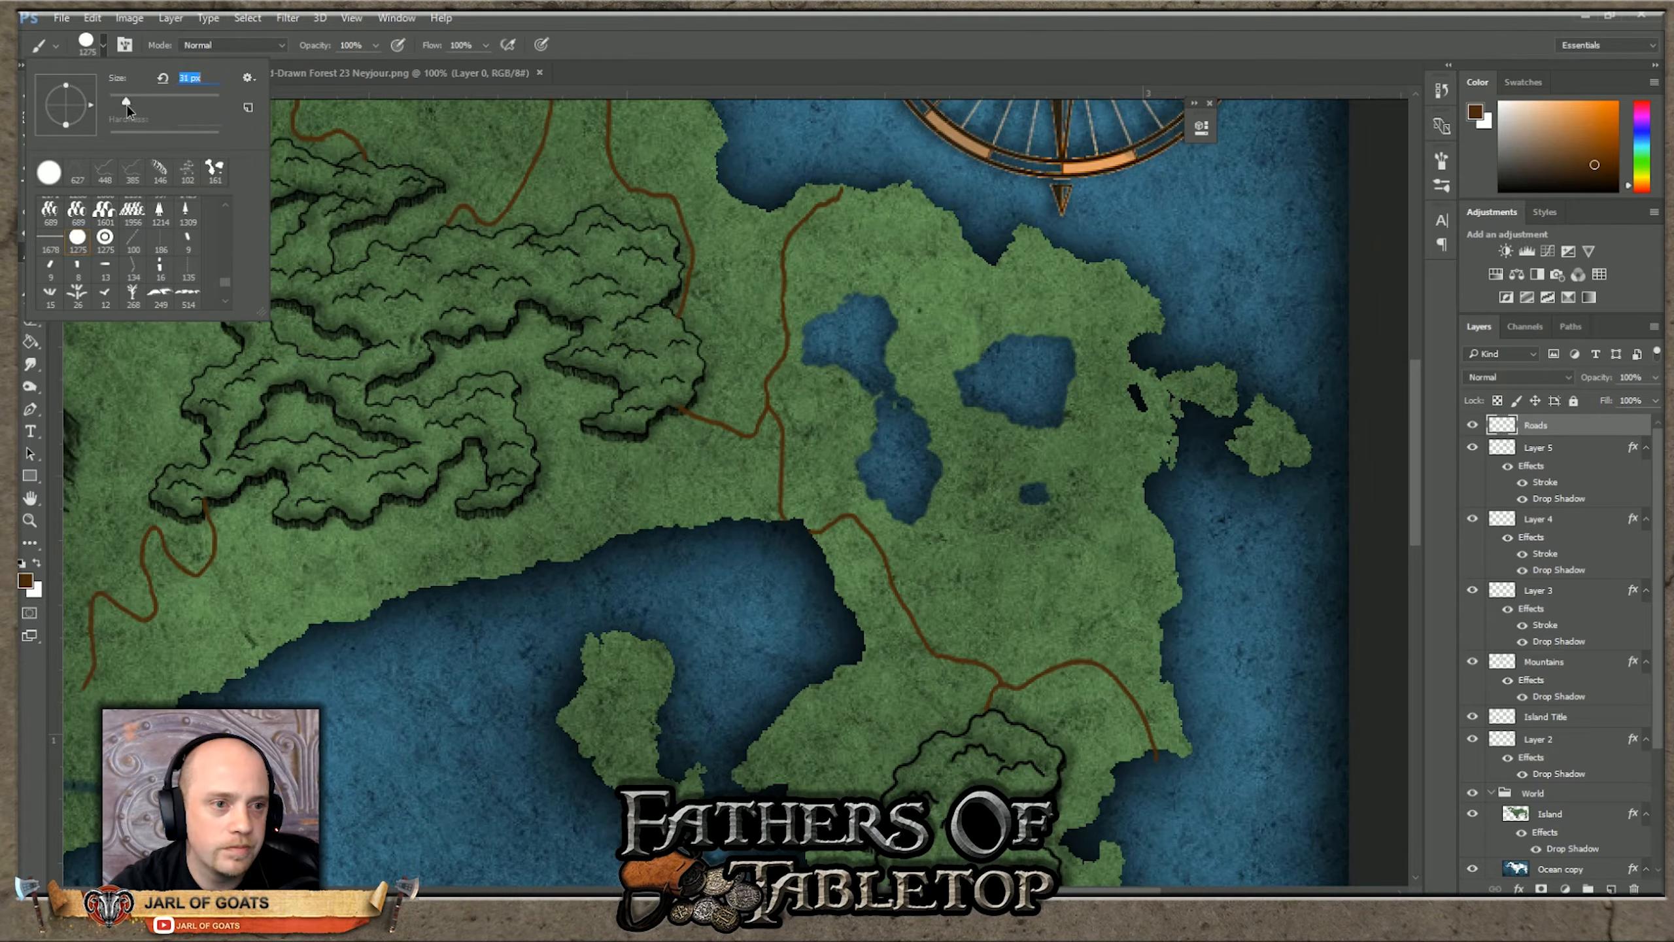
Step: Set the foreground color to white for the settlement markers
click(26, 582)
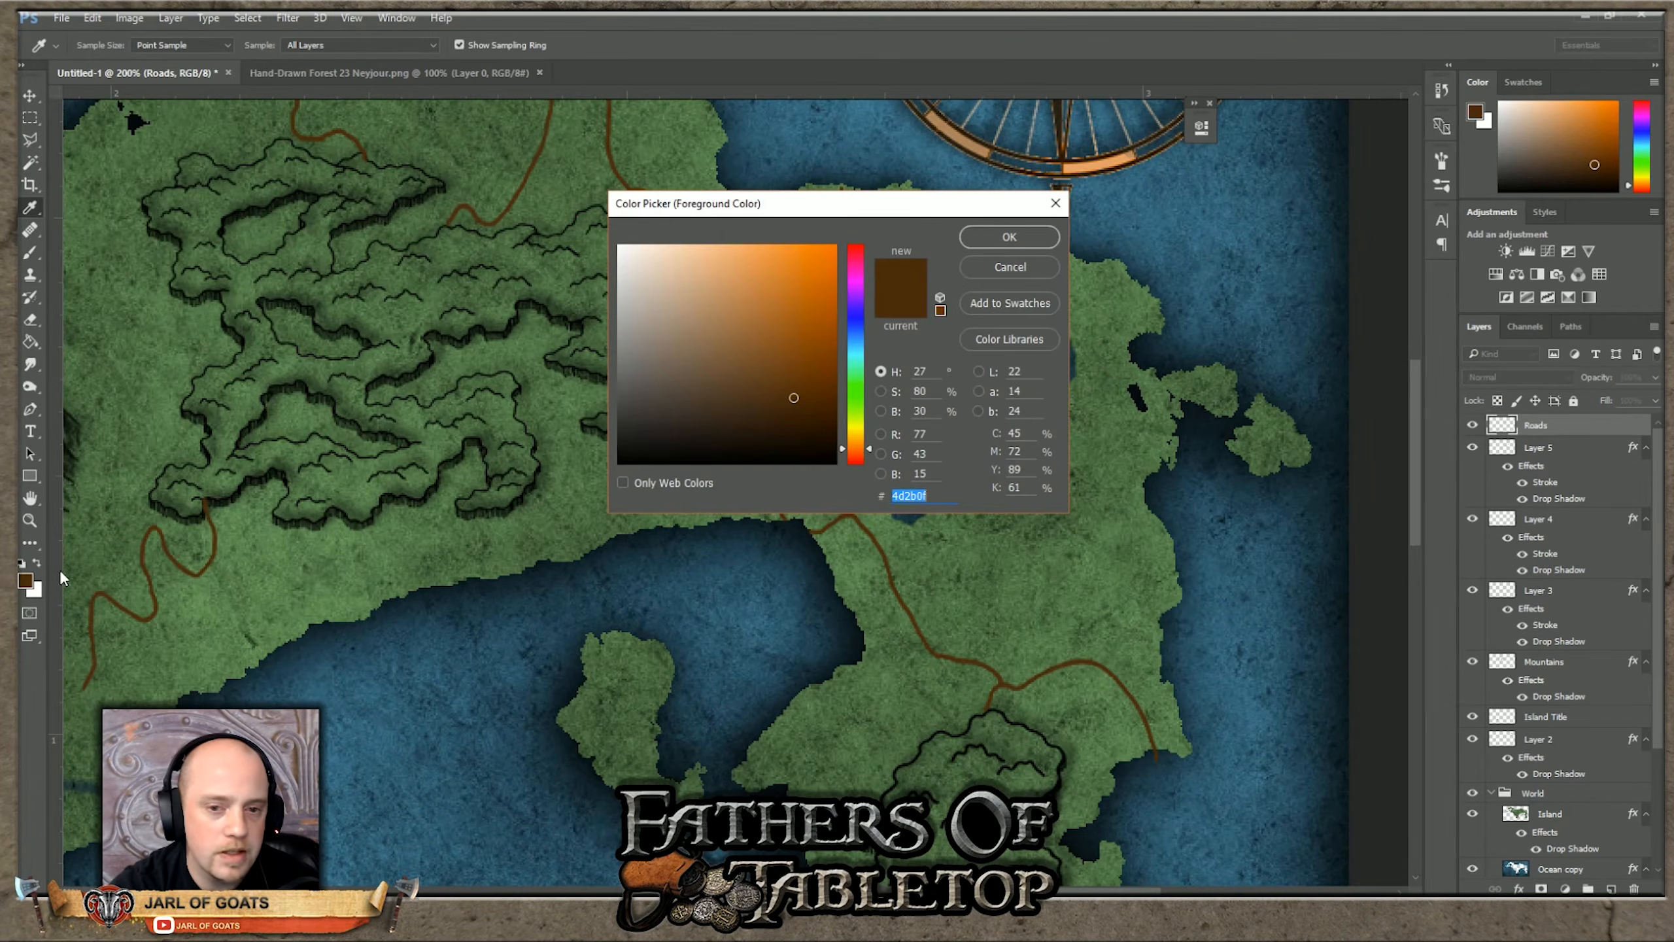
click(857, 305)
mouse_move(858, 305)
mouse_down()
mouse_move(847, 446)
mouse_move(832, 246)
mouse_move(853, 398)
mouse_up()
drag(718, 296, 617, 245)
click(996, 241)
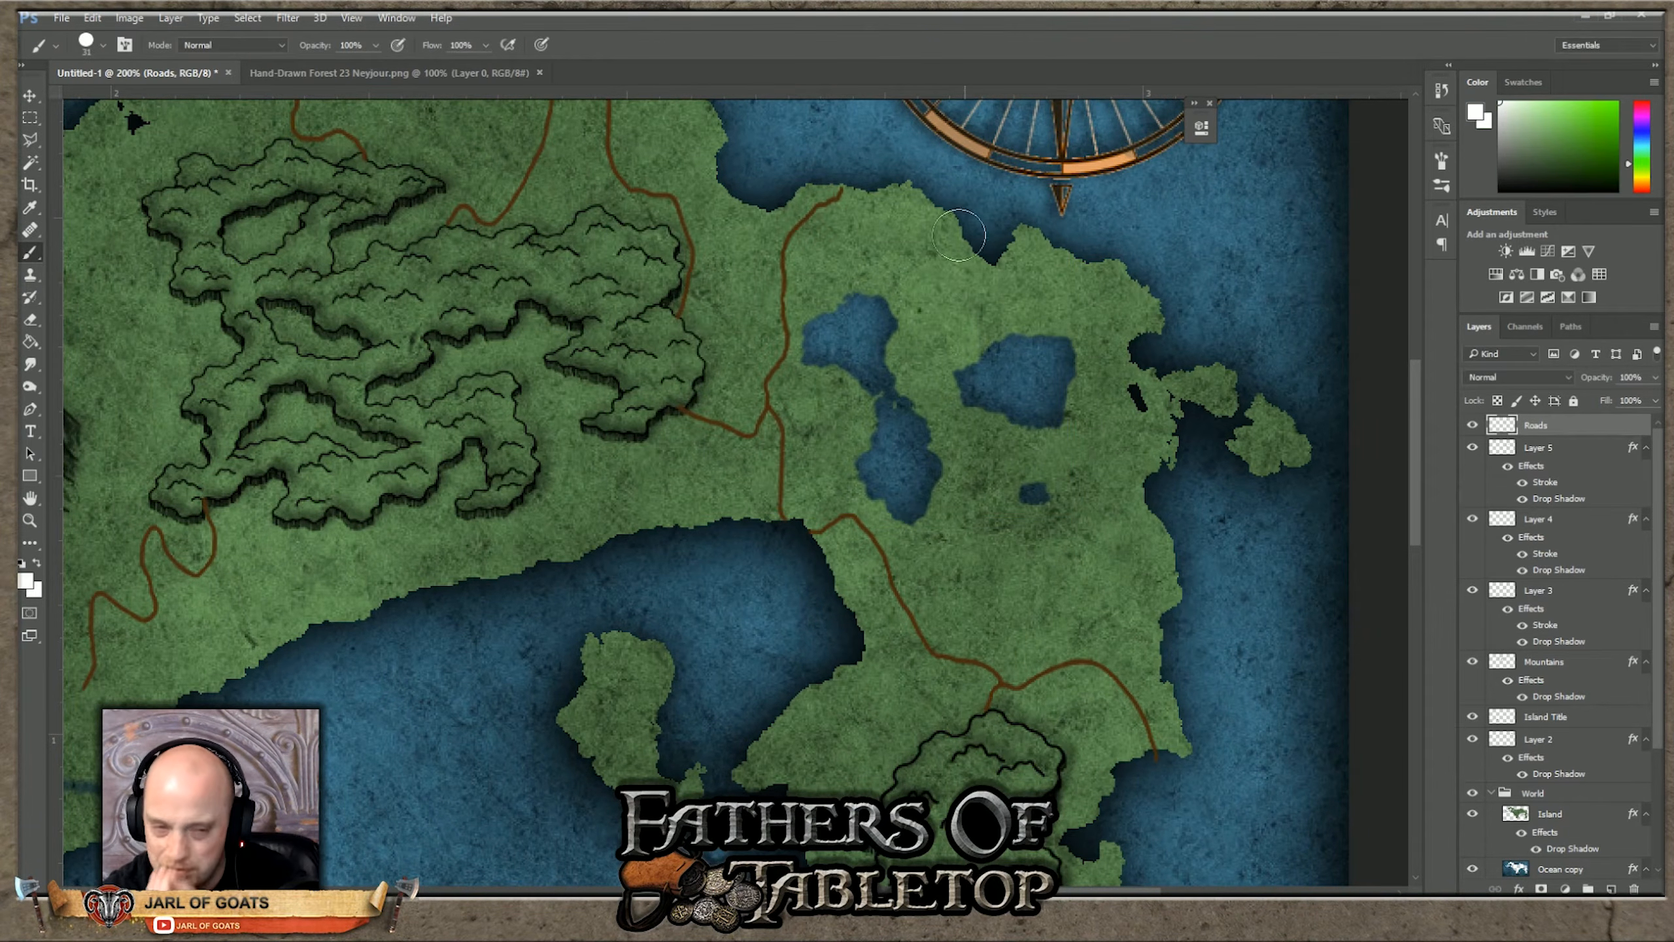
Step: Reduce the brush to 12 px and stamp white dots at the northern and southeastern coastal ends of the eastern road
click(99, 46)
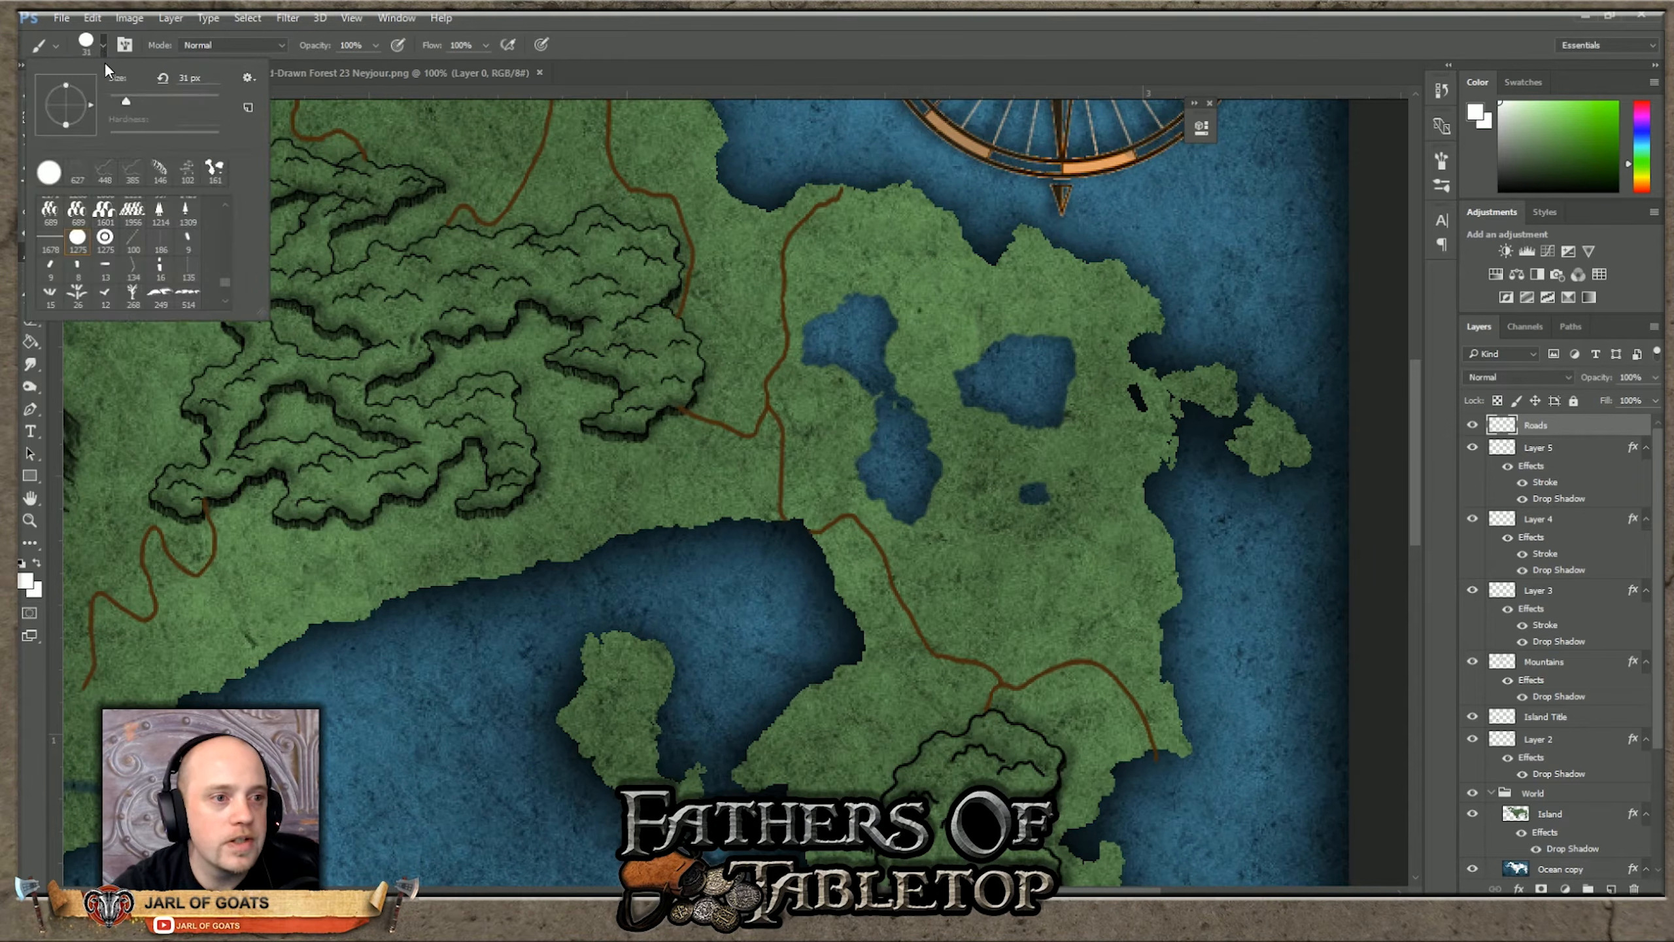
drag(126, 98, 116, 97)
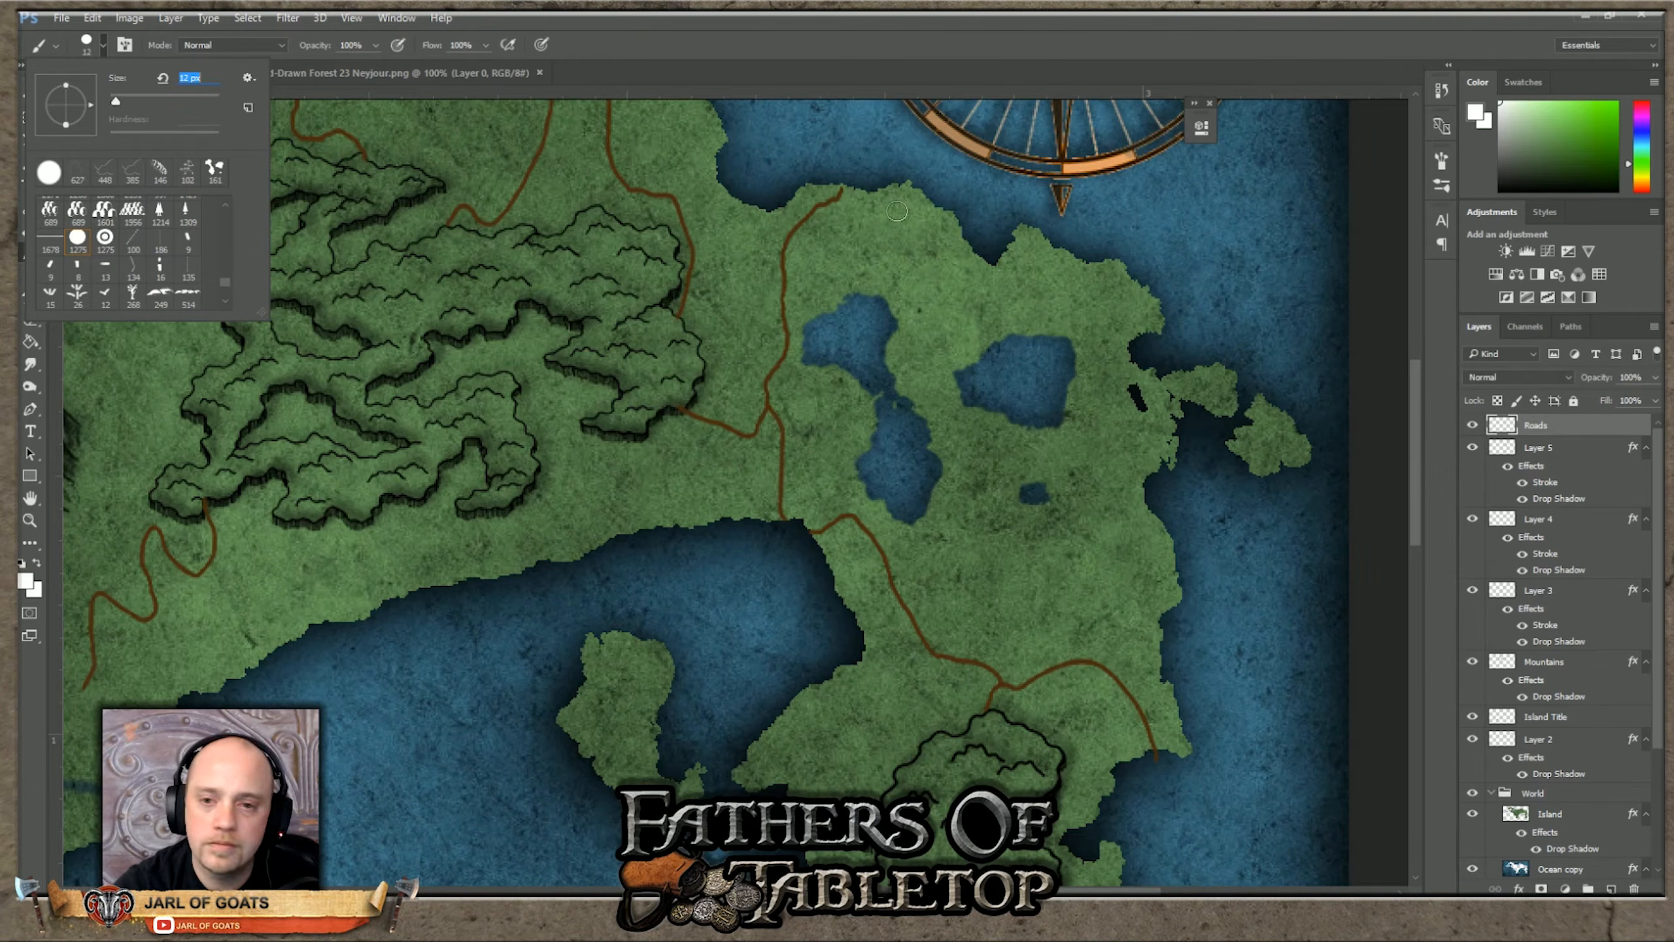
click(845, 183)
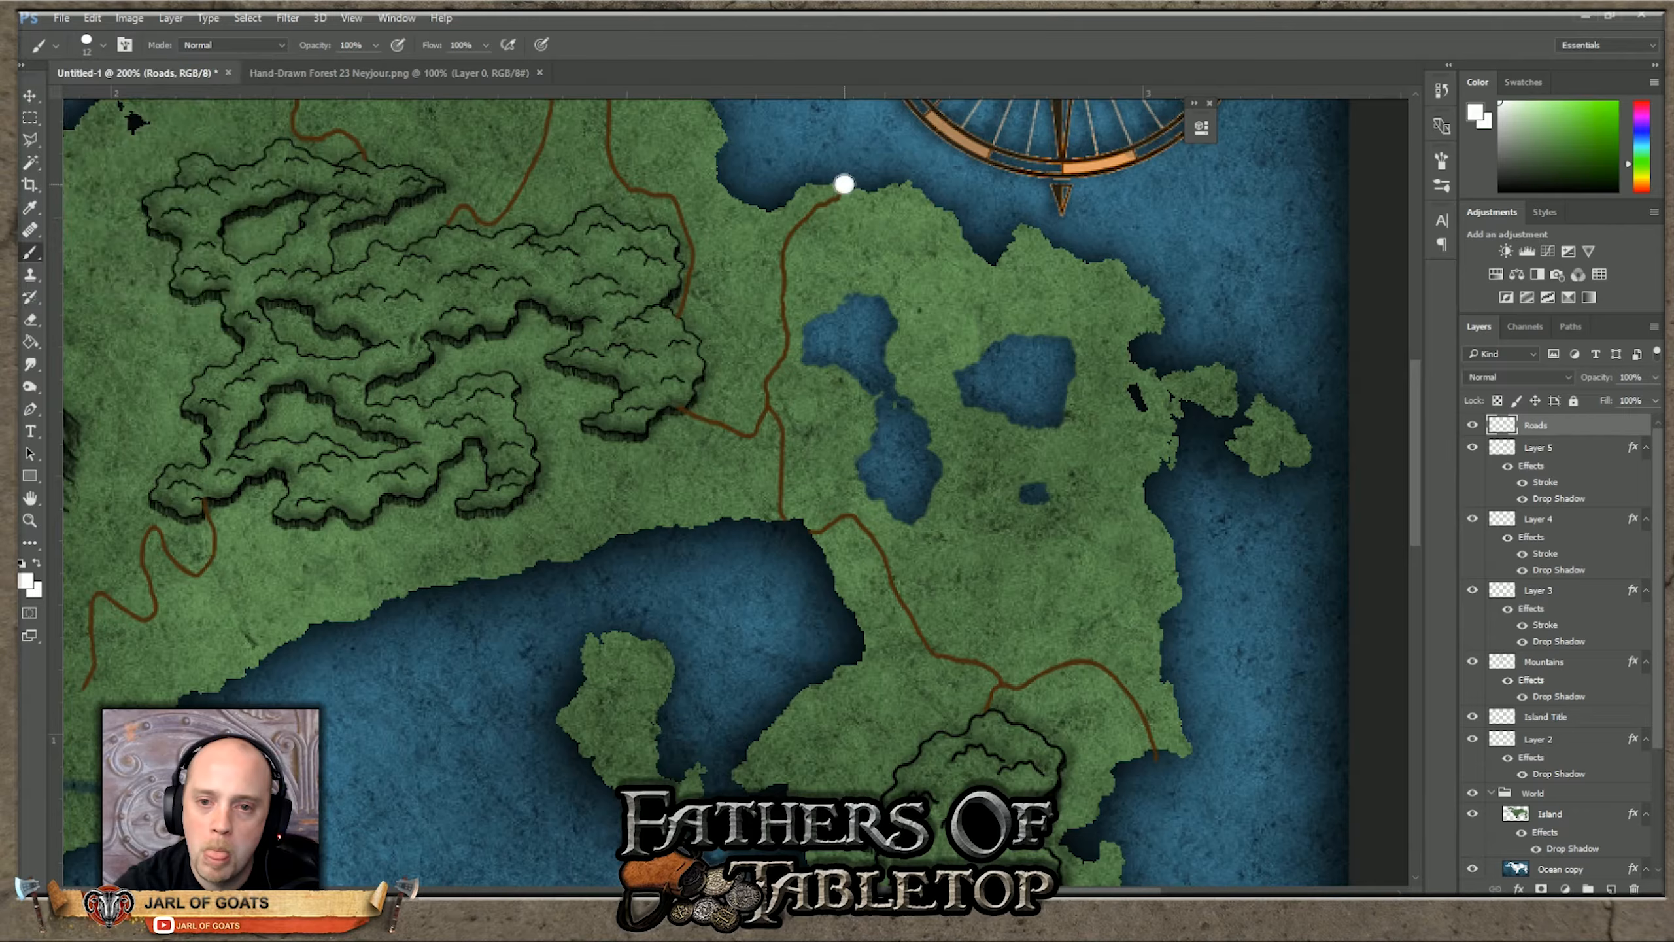
click(1153, 757)
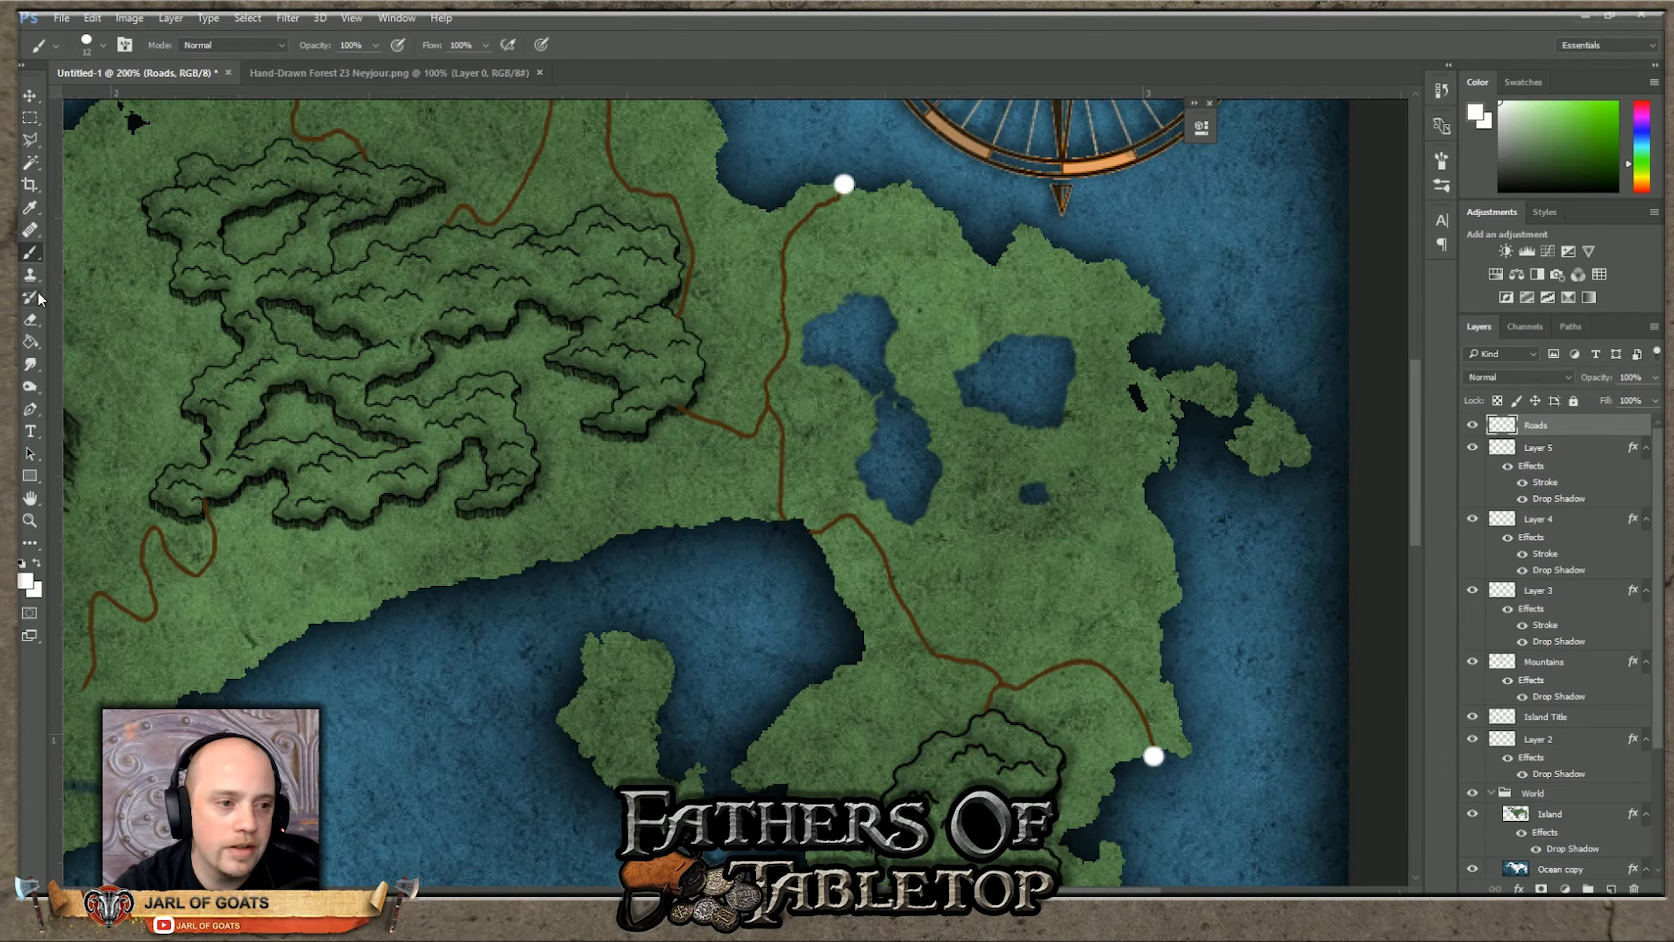
Step: Stamp white ringed-circle markers with the 1275 px ring brush at 26 px on the road's southern coastal bend and at the river fork
click(104, 46)
click(105, 239)
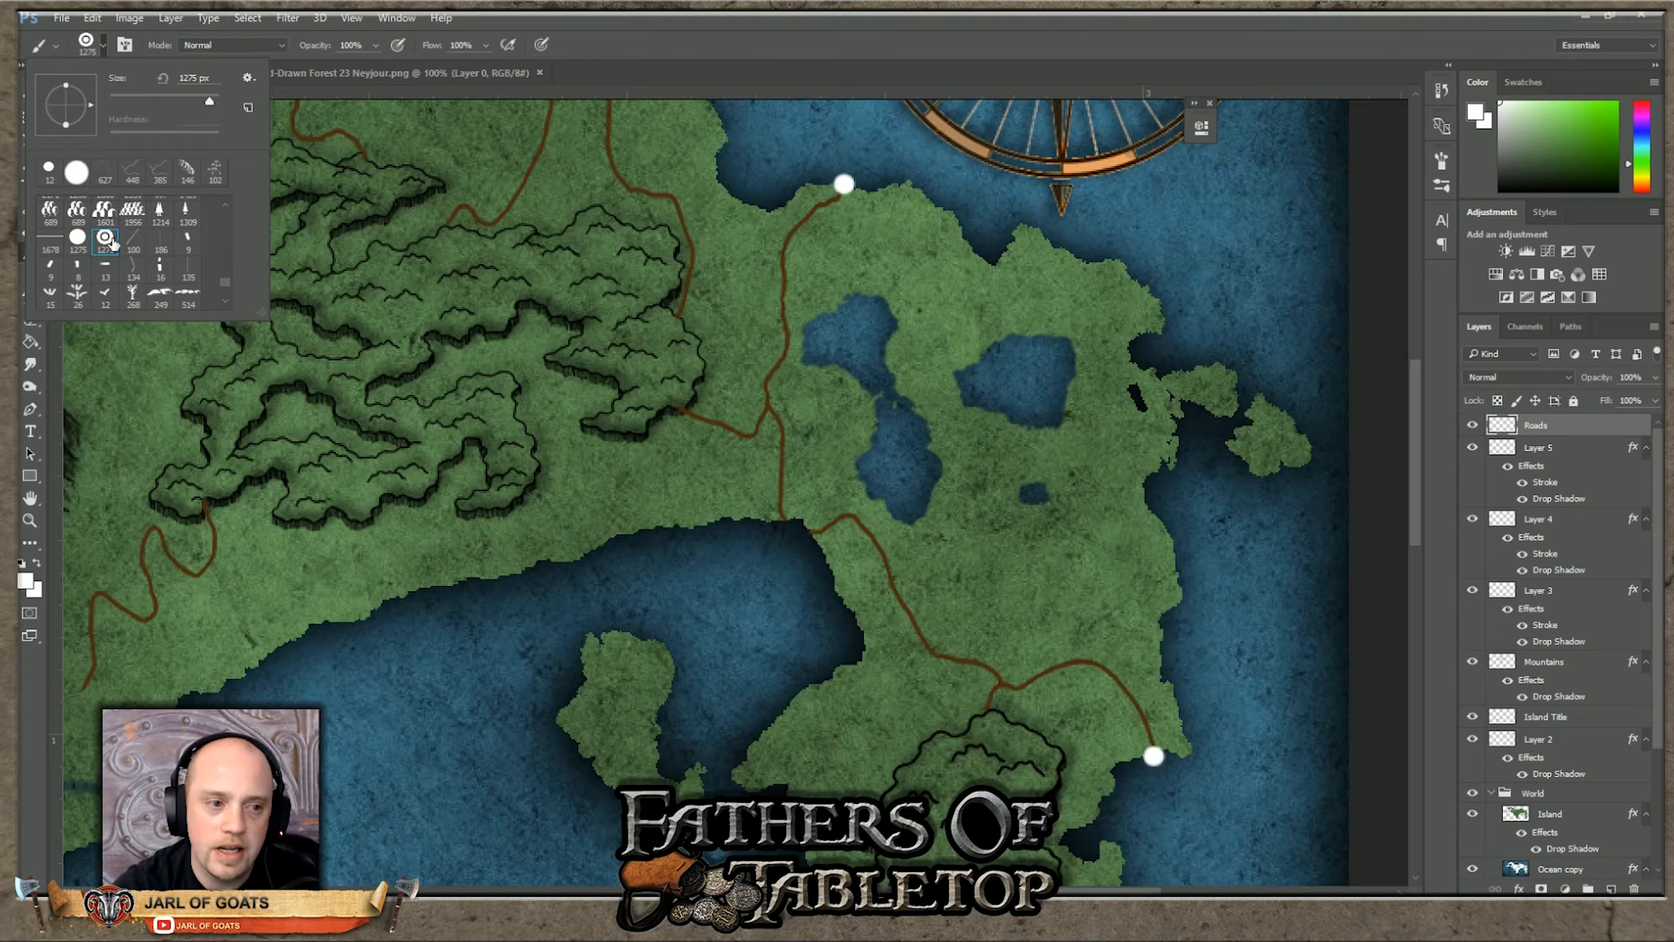
click(592, 45)
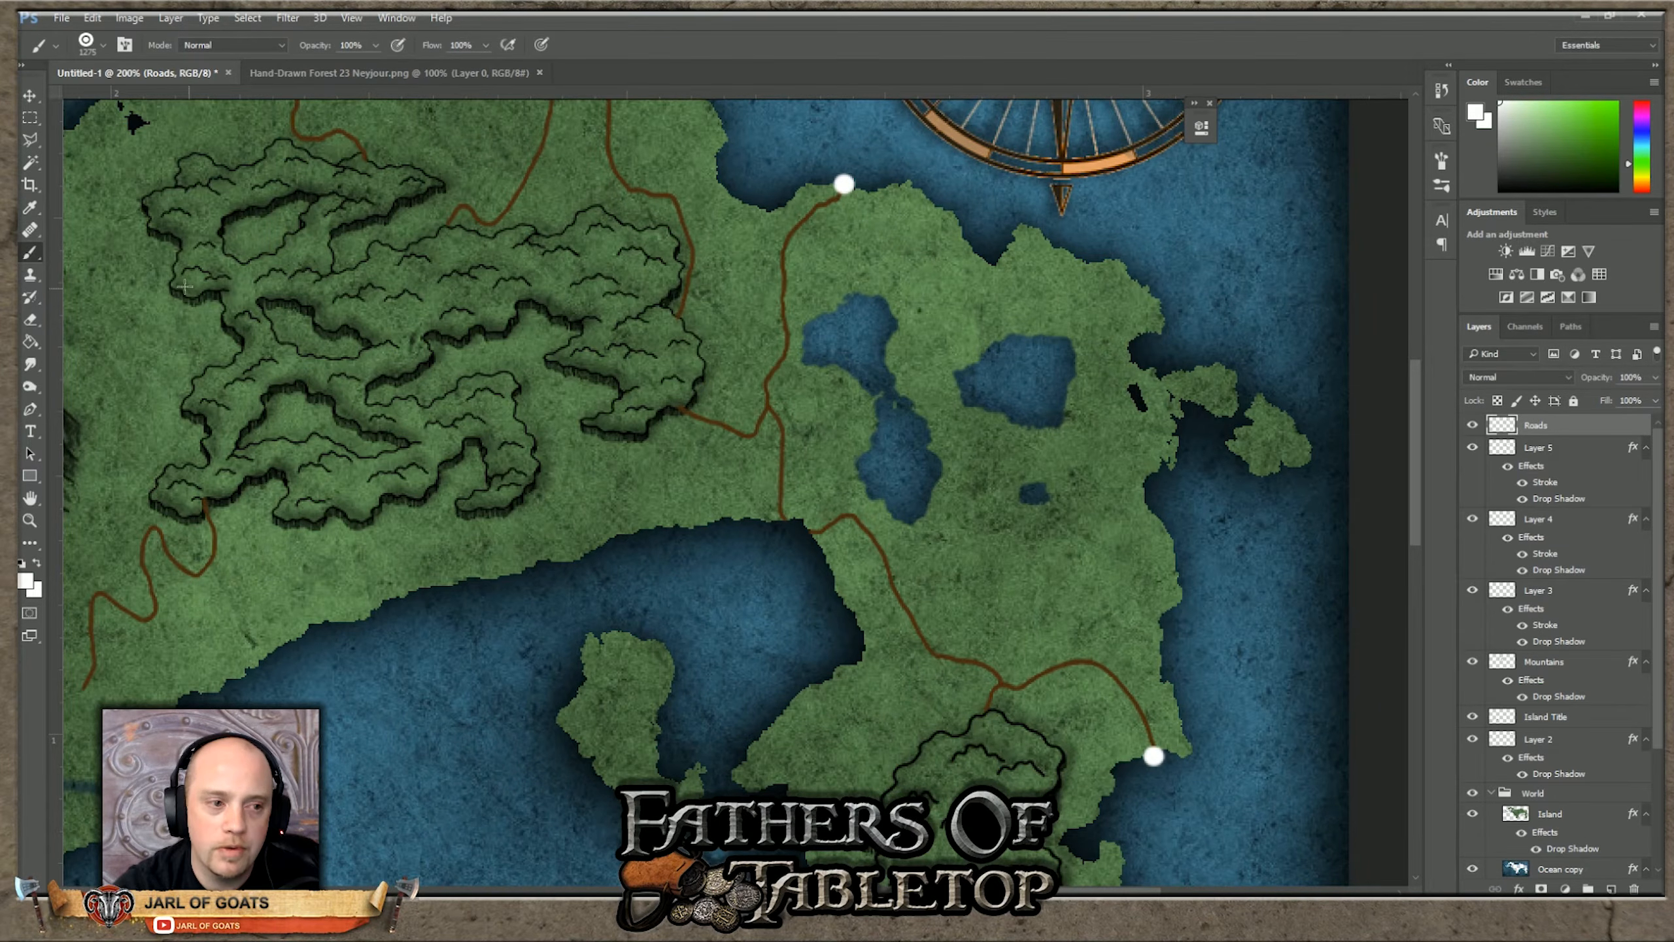
click(103, 46)
drag(165, 95, 130, 101)
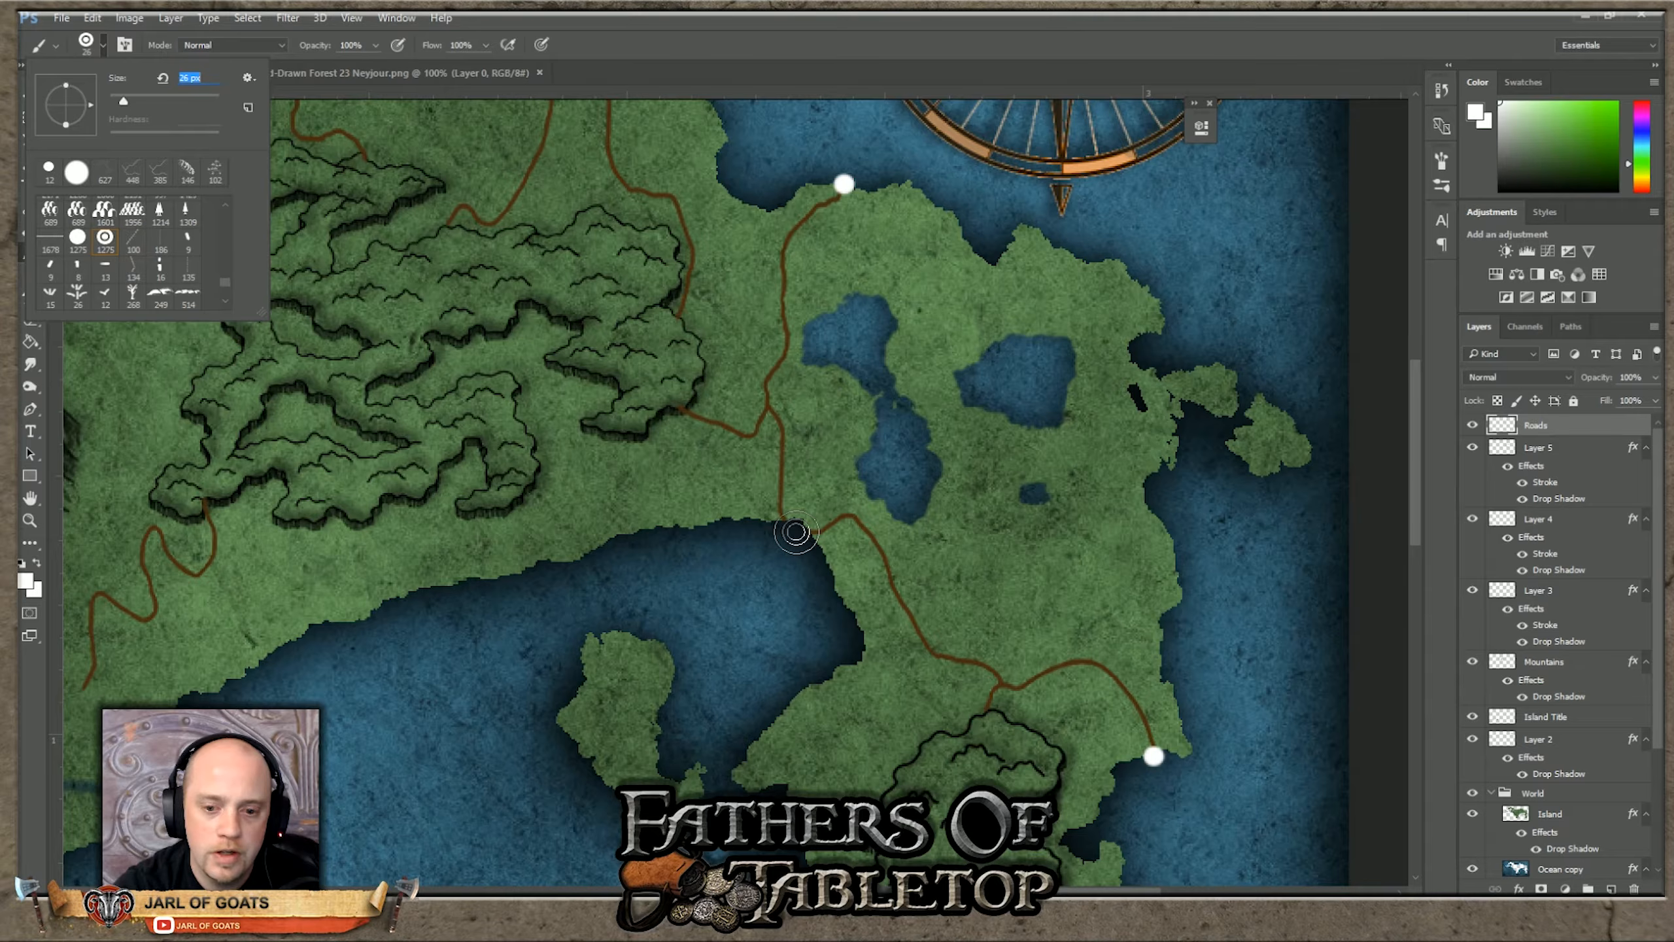
key(Return)
click(797, 532)
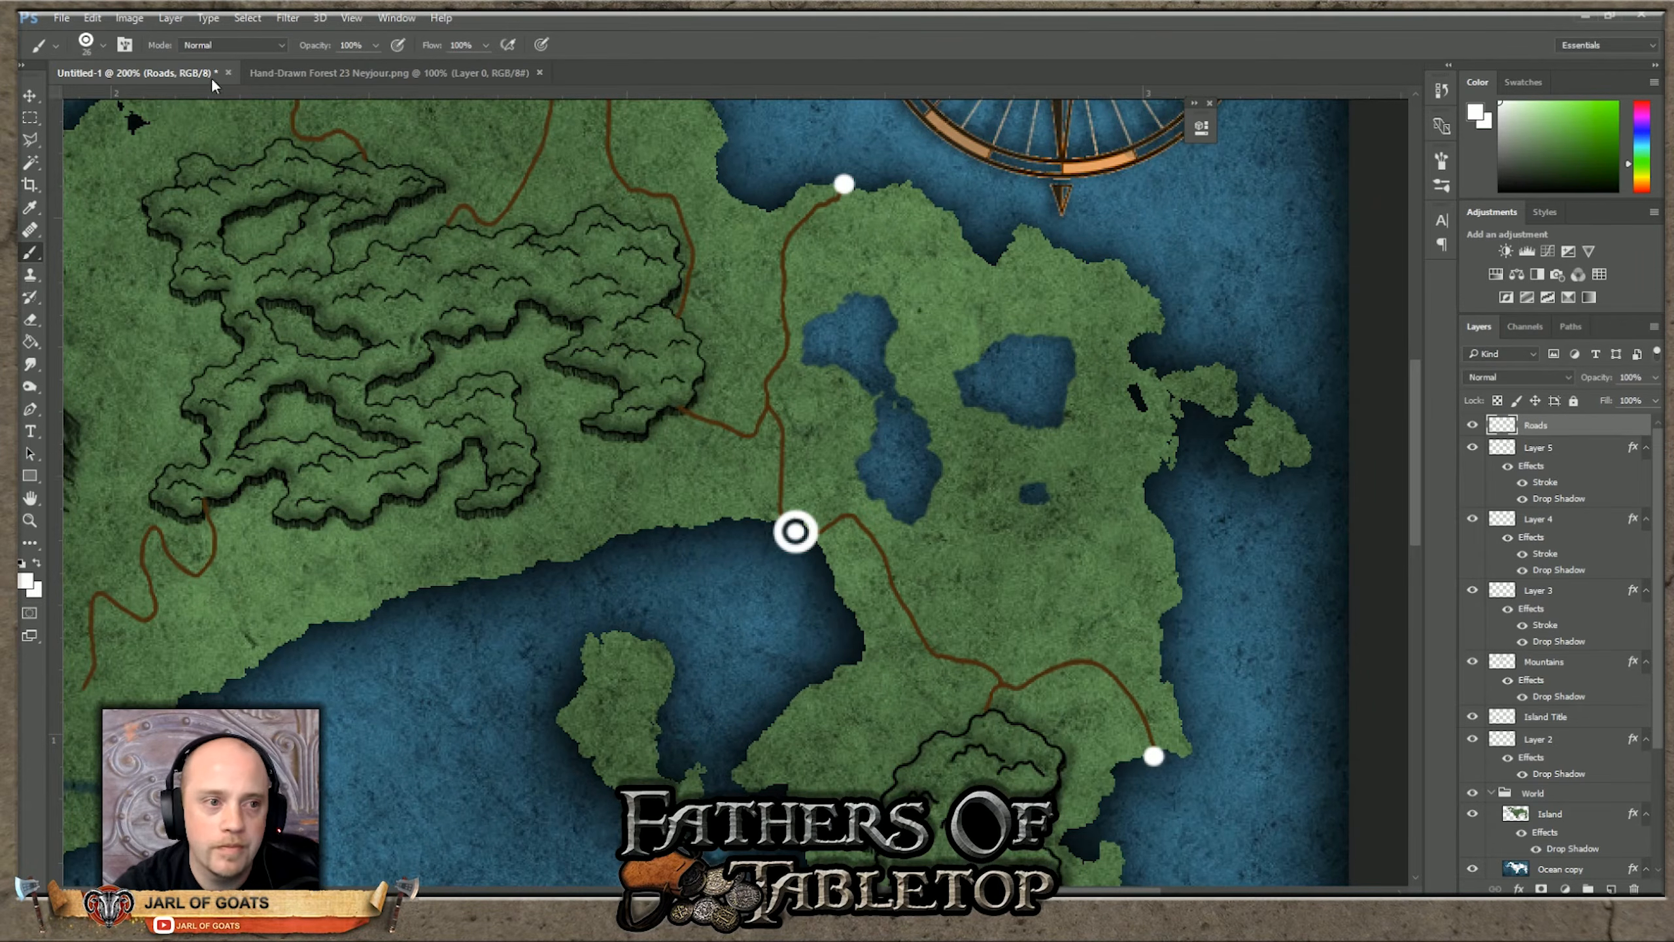
click(351, 17)
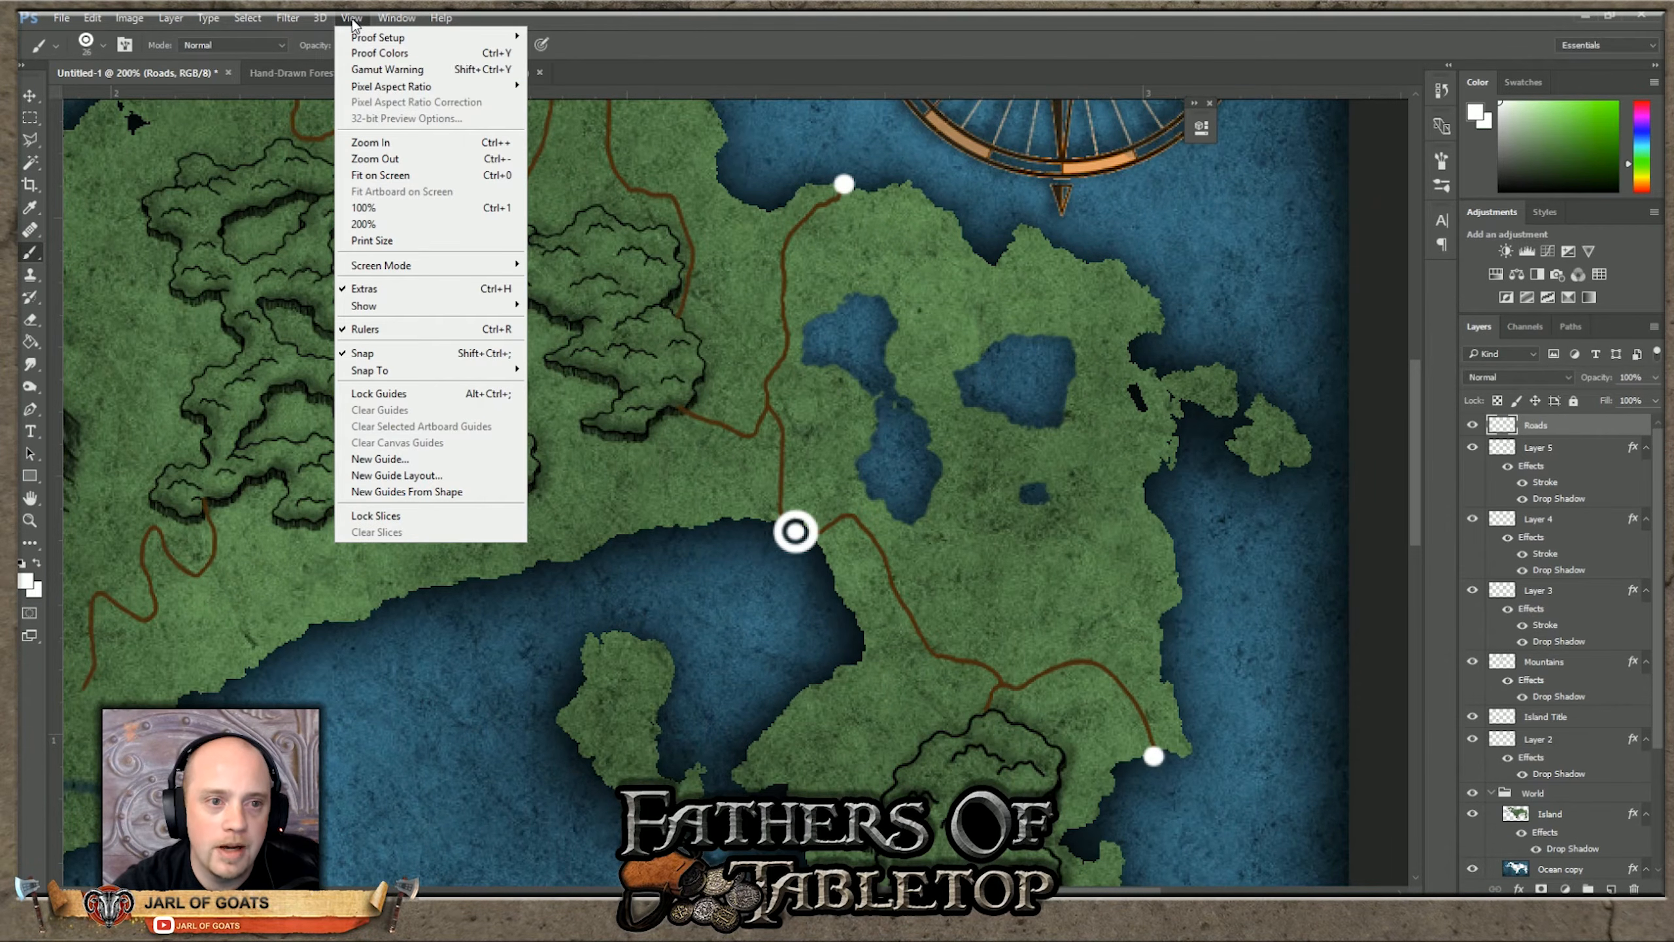
click(382, 208)
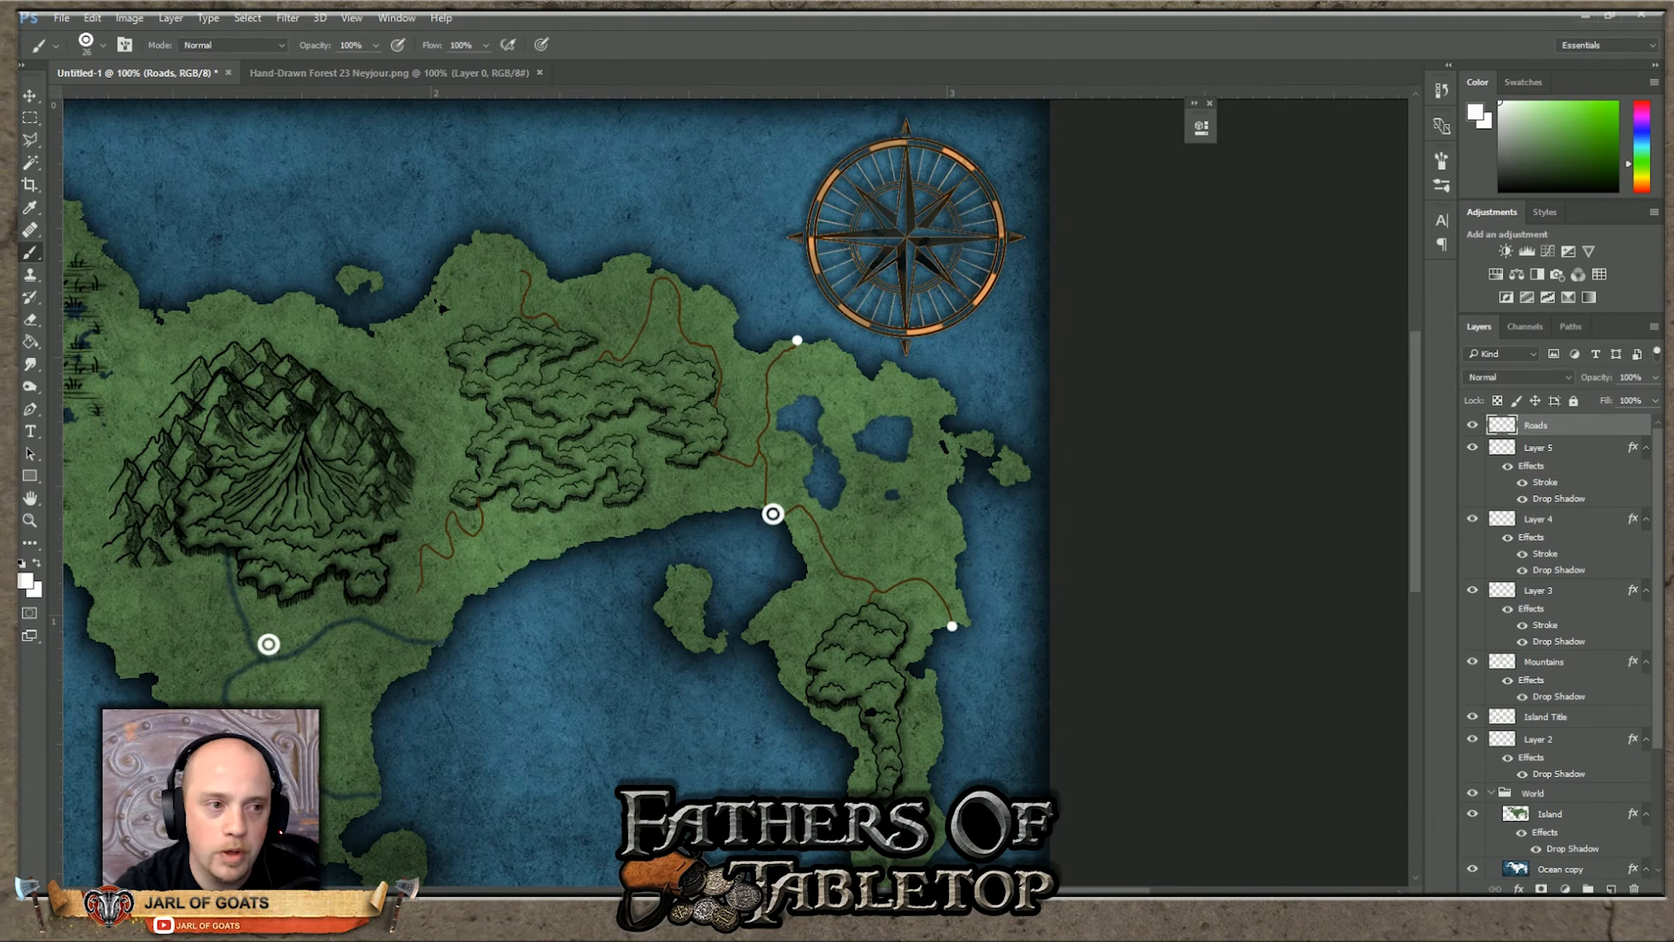
Step: Stamp a white dot with the 12 px round brush at the southern end of the winding road east of the mountains
click(103, 45)
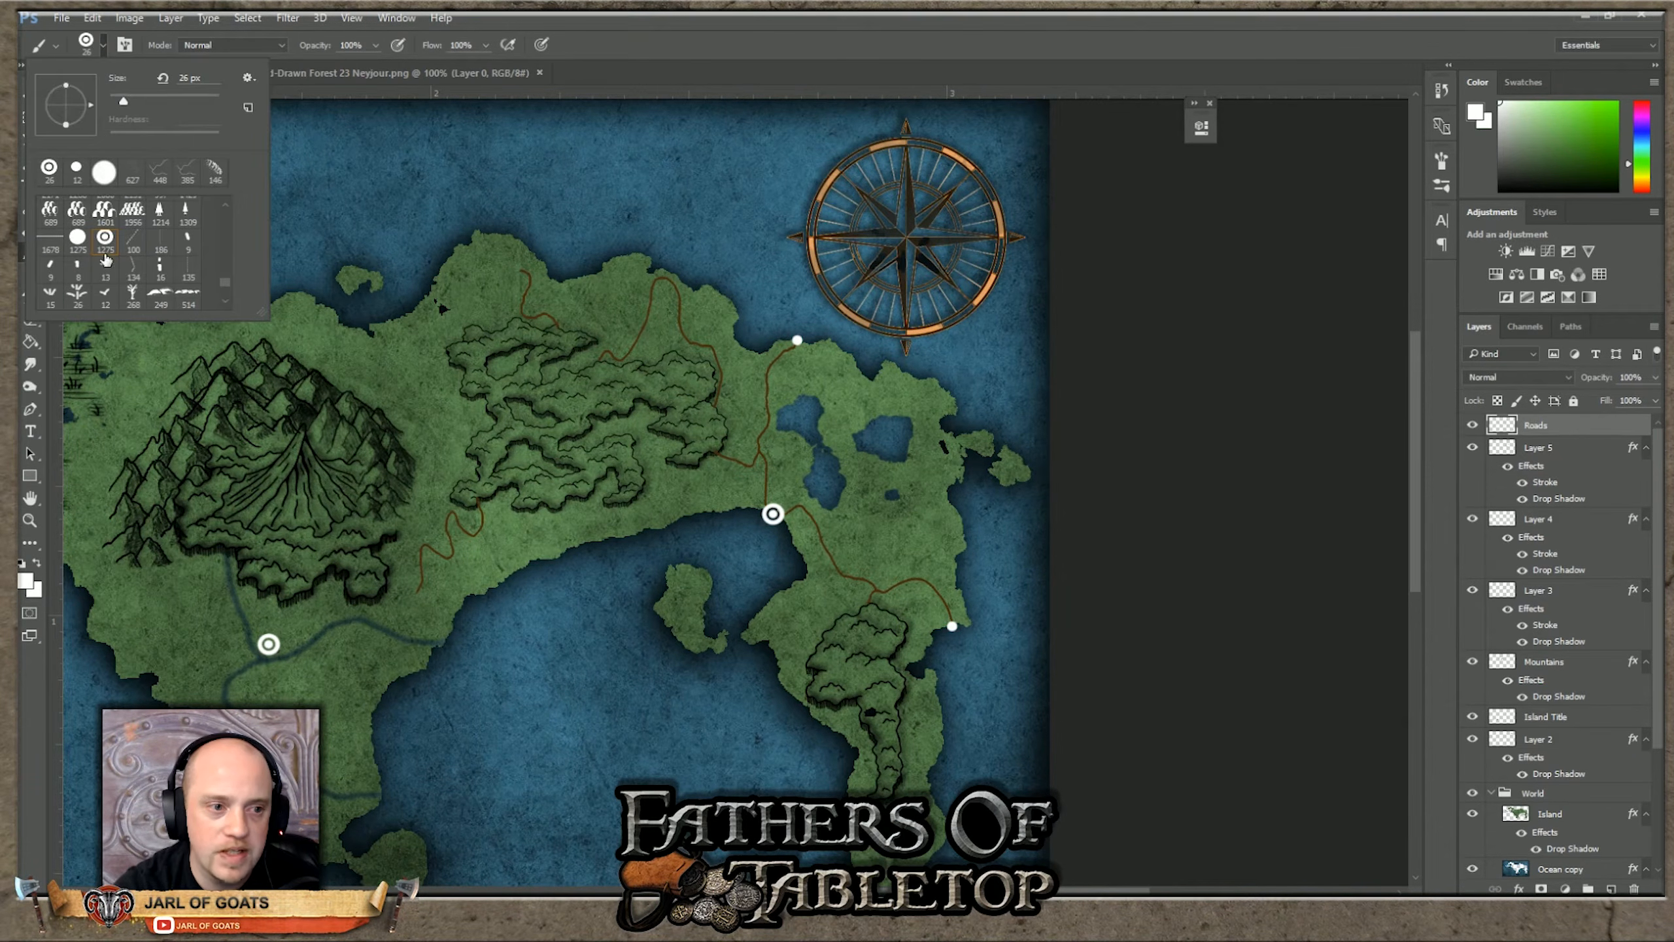
click(78, 236)
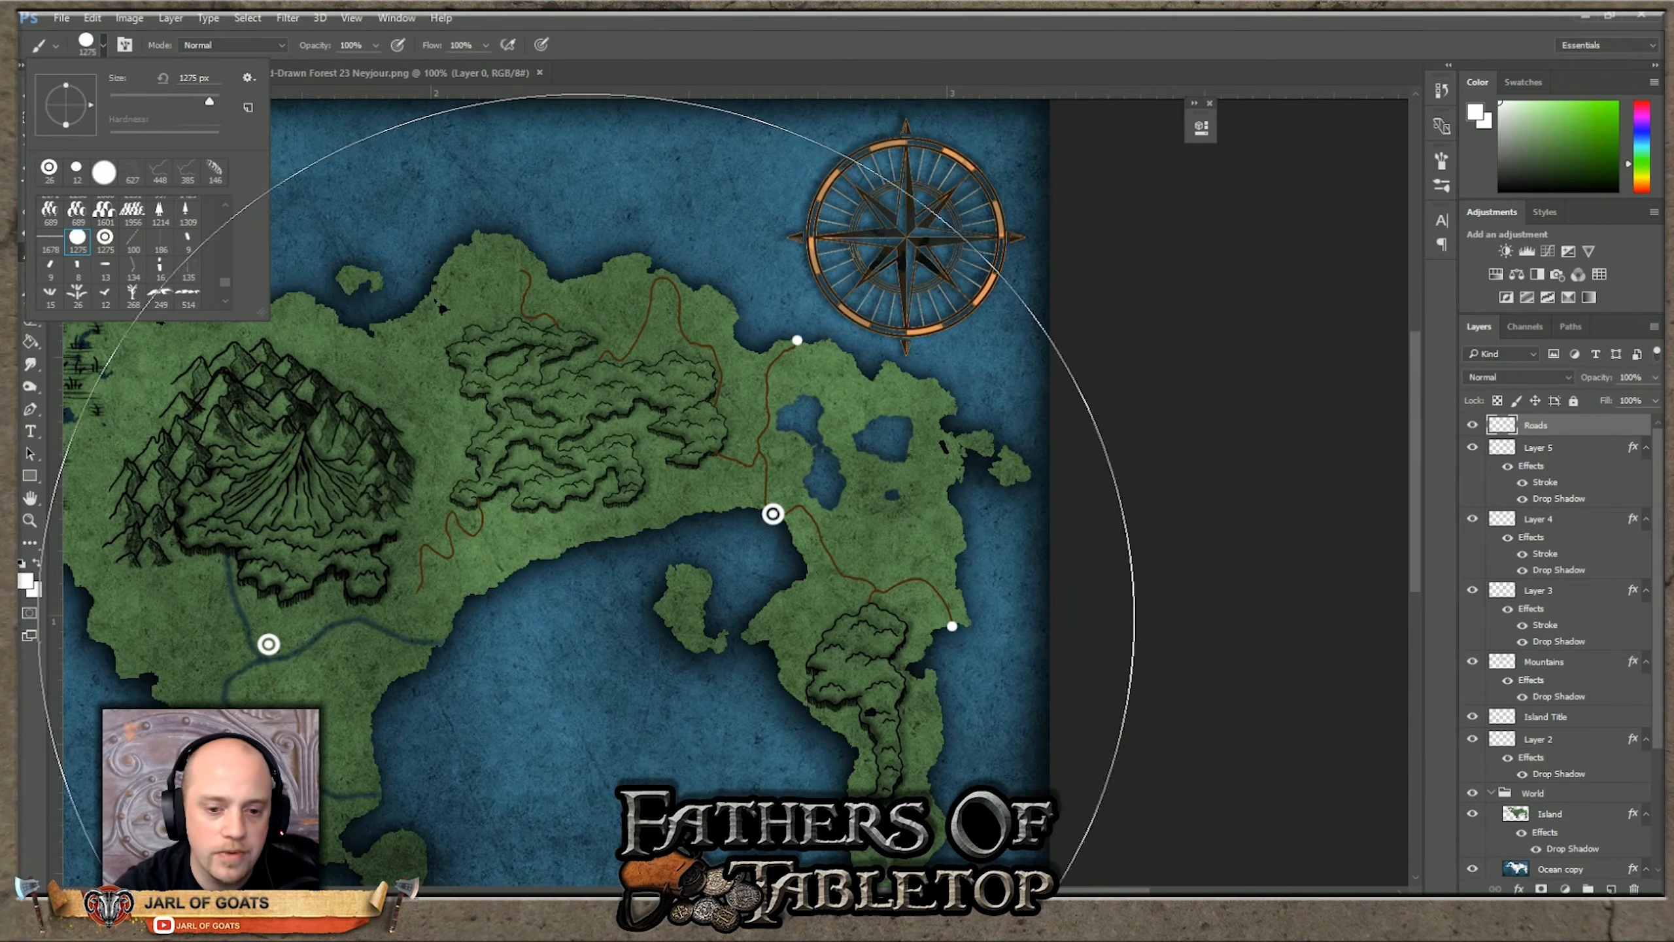
click(77, 170)
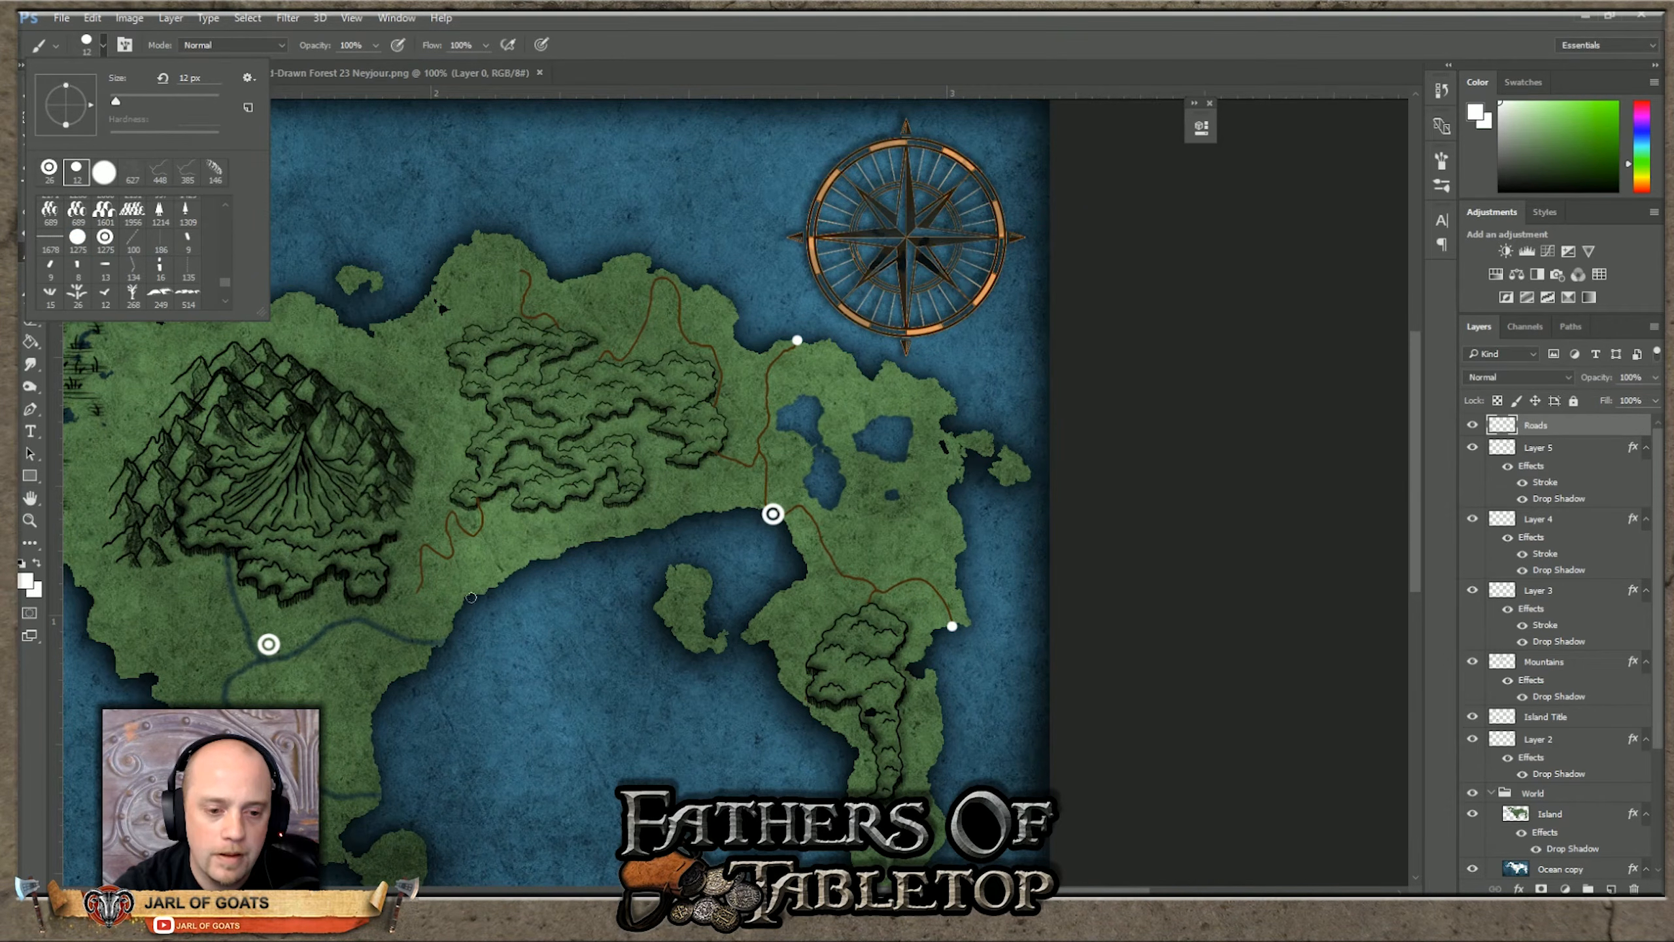
click(413, 596)
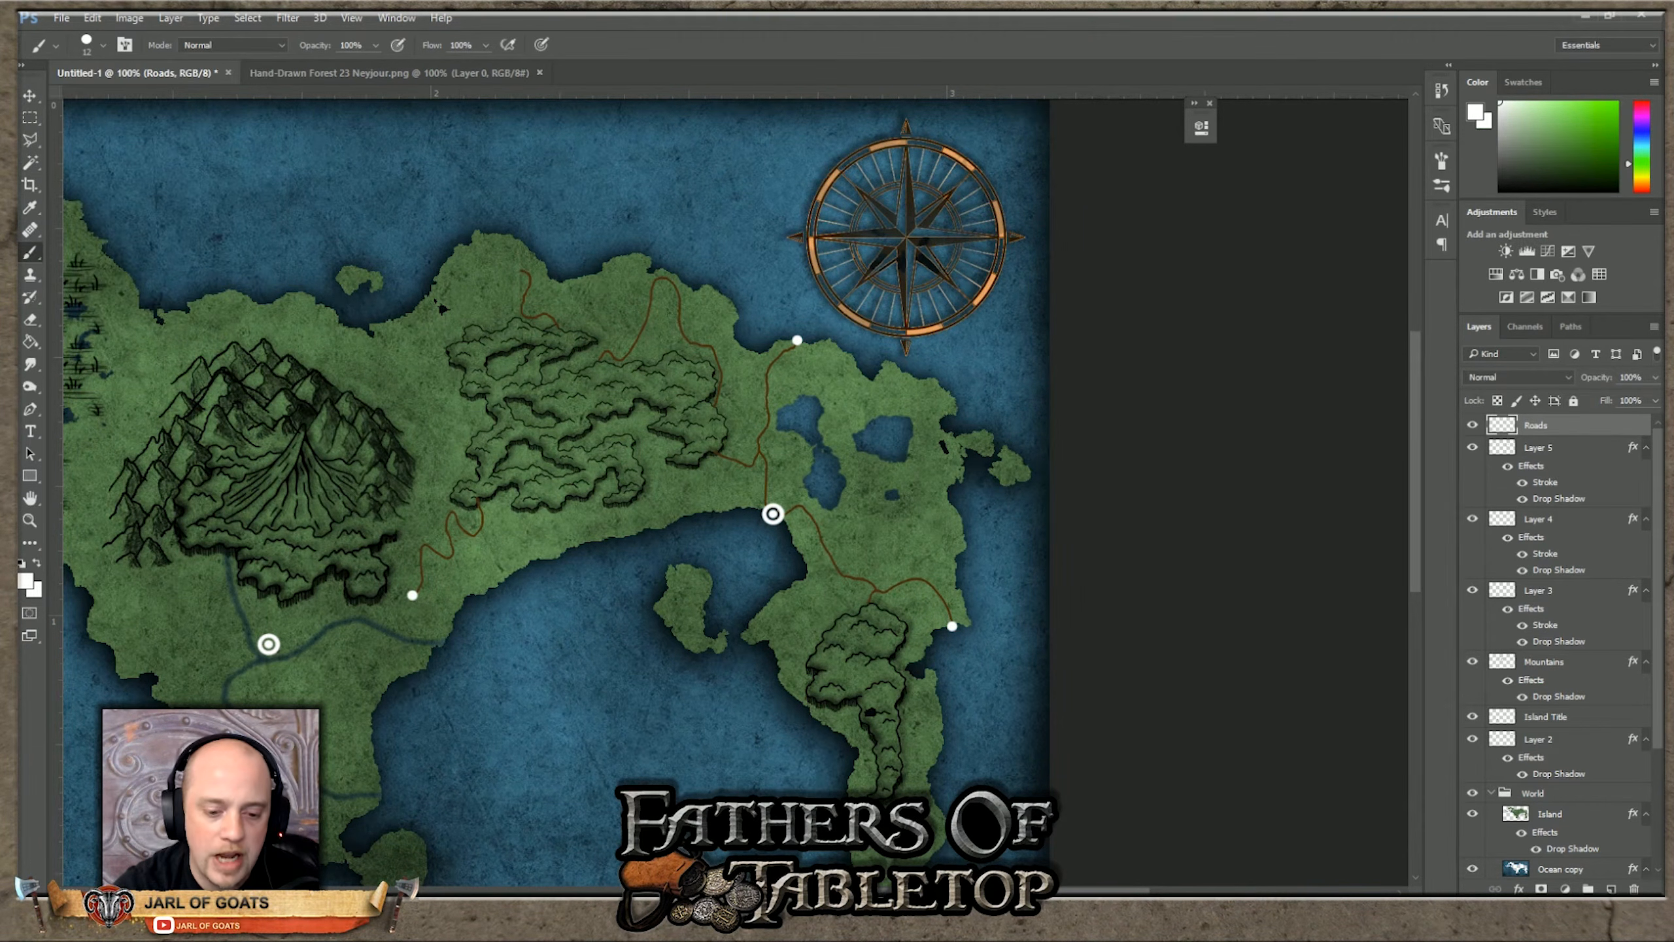
scroll(915, 676, left, 8)
scroll(915, 676, right, 4)
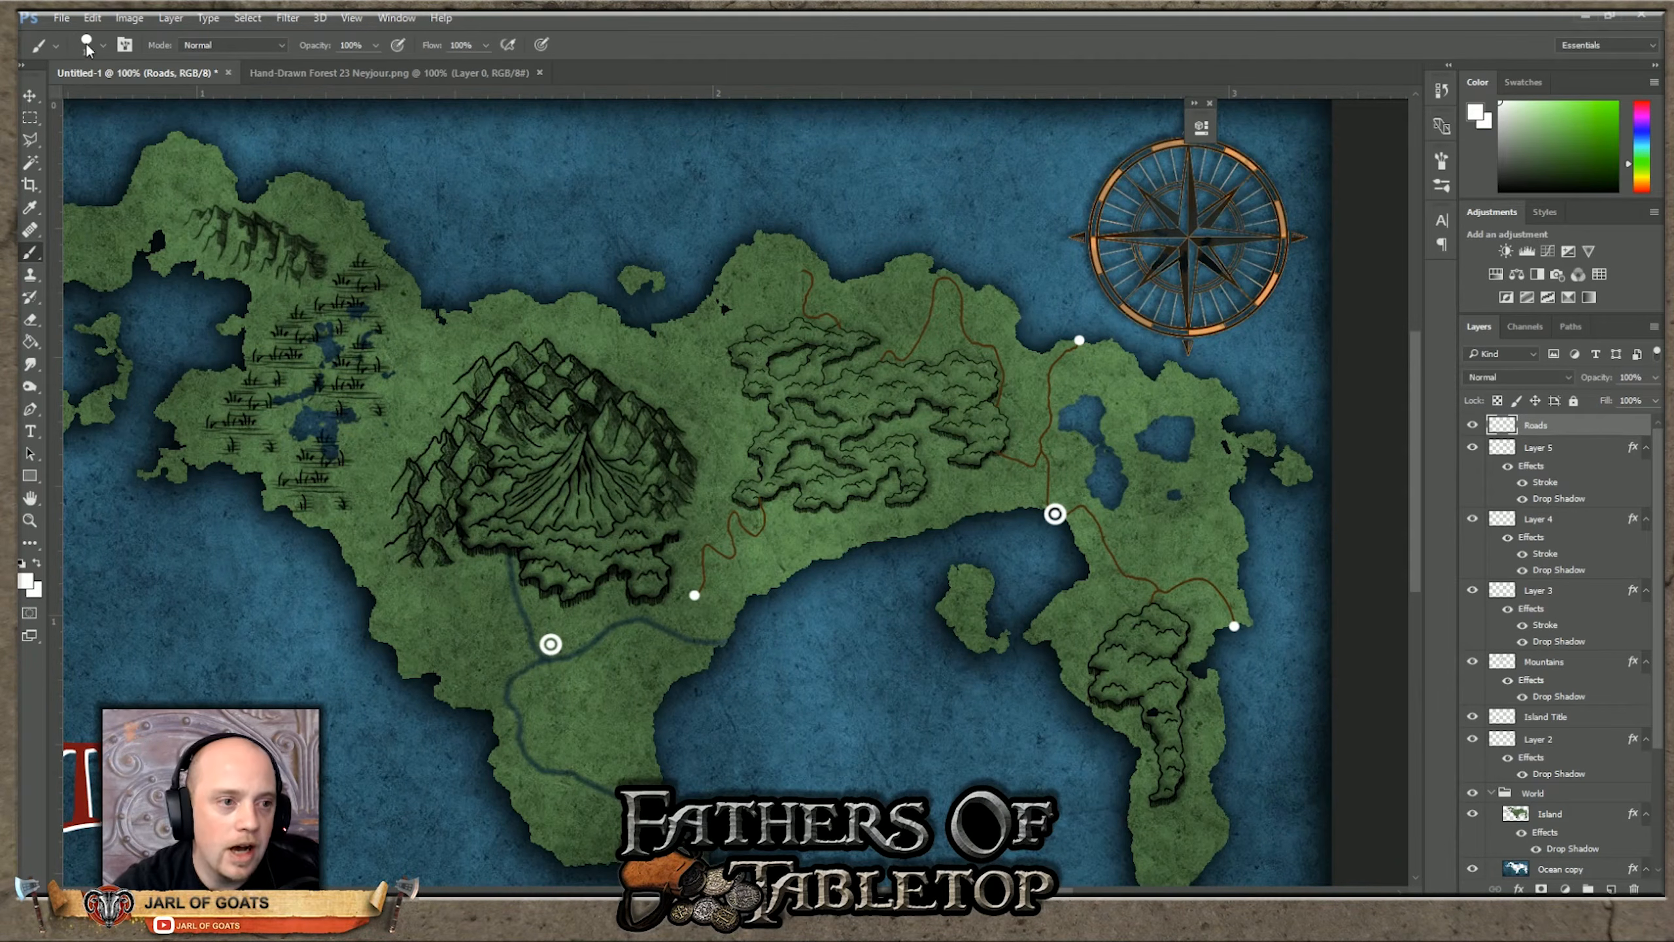
Step: Try a white tower stamp on the small island in the southern bay using the 930 px tower brush at 42 px
click(31, 300)
click(31, 254)
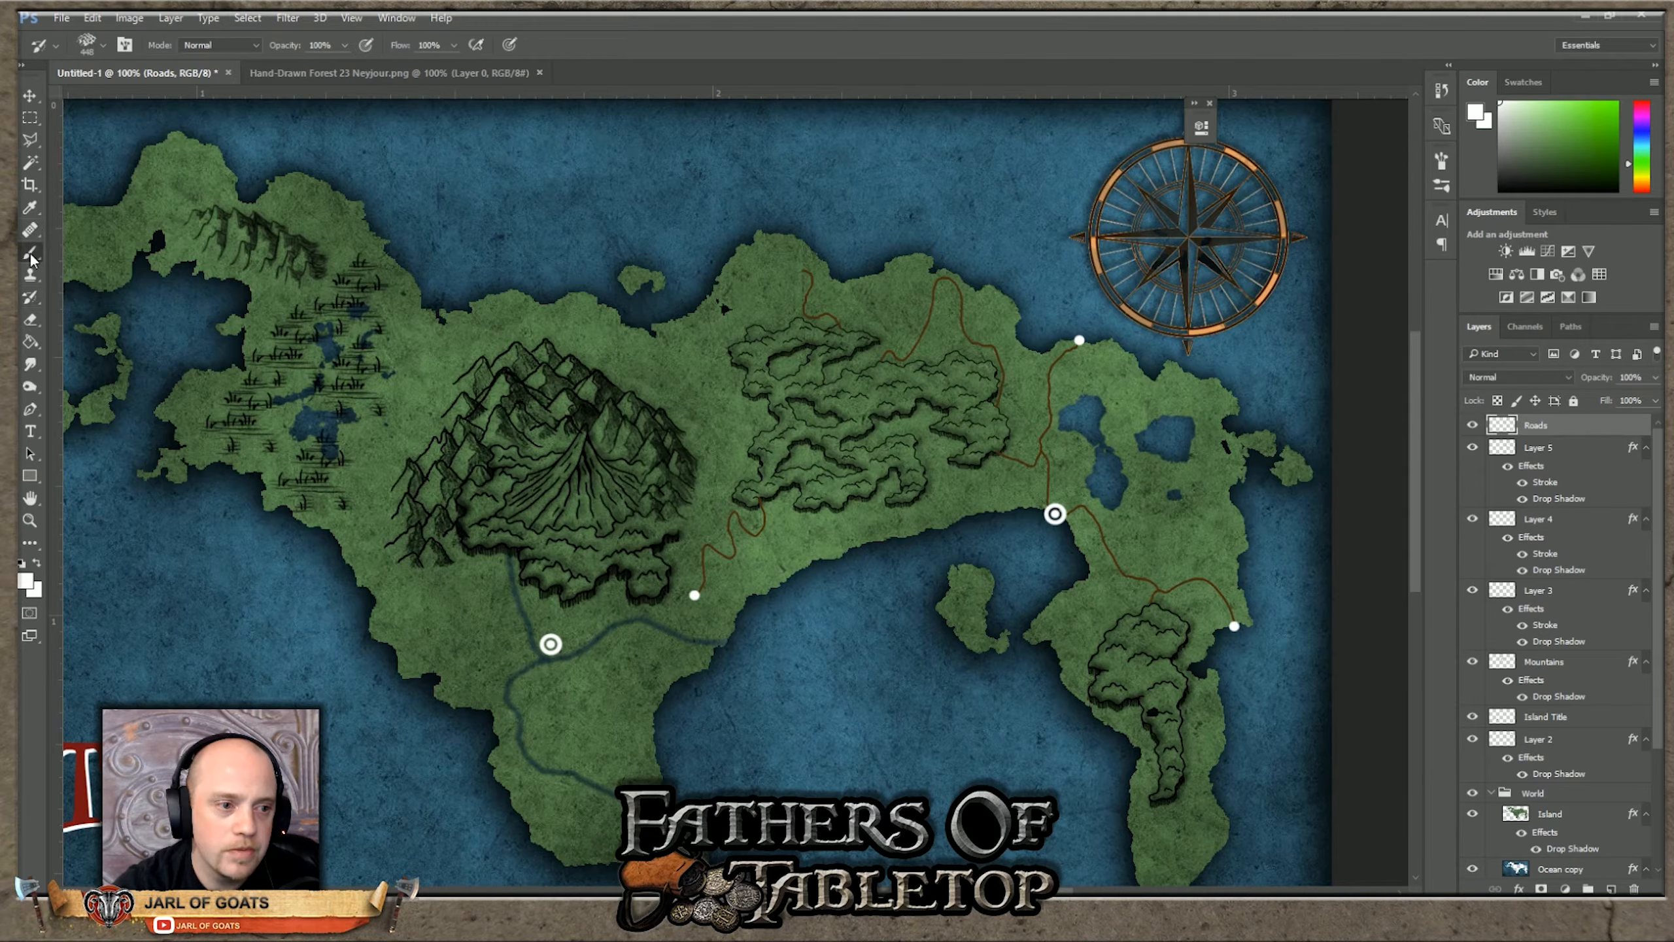
click(103, 49)
scroll(114, 274, down, 8)
scroll(144, 251, down, 6)
scroll(189, 269, down, 8)
scroll(187, 270, down, 8)
click(77, 249)
drag(165, 101, 126, 101)
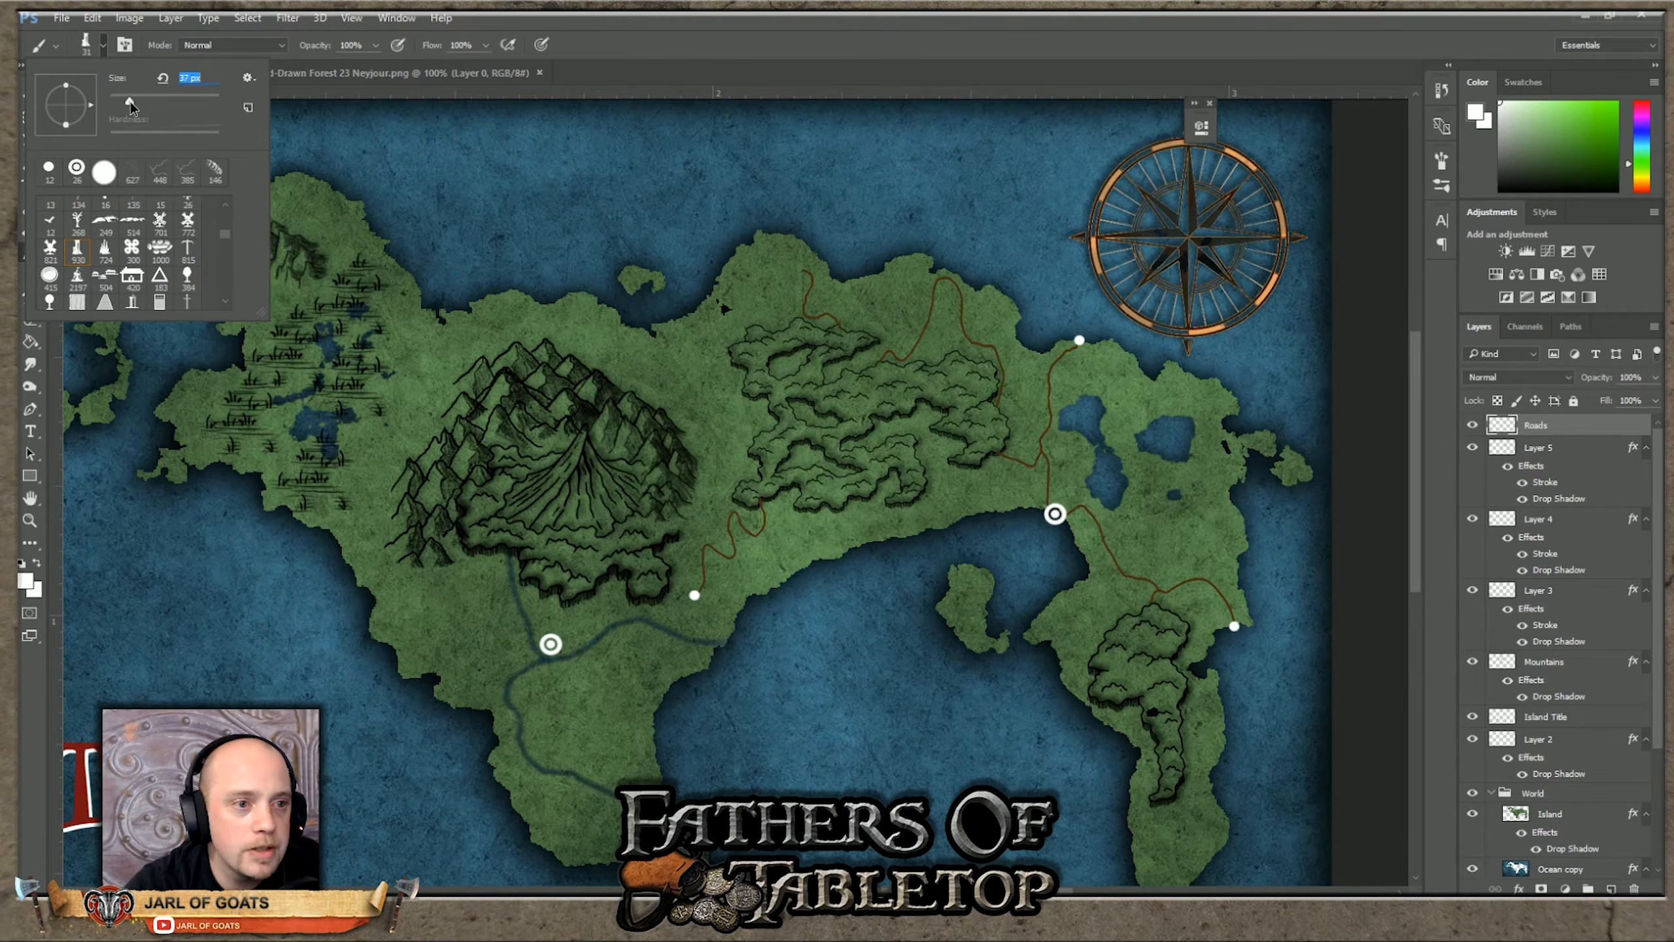
drag(132, 106, 133, 106)
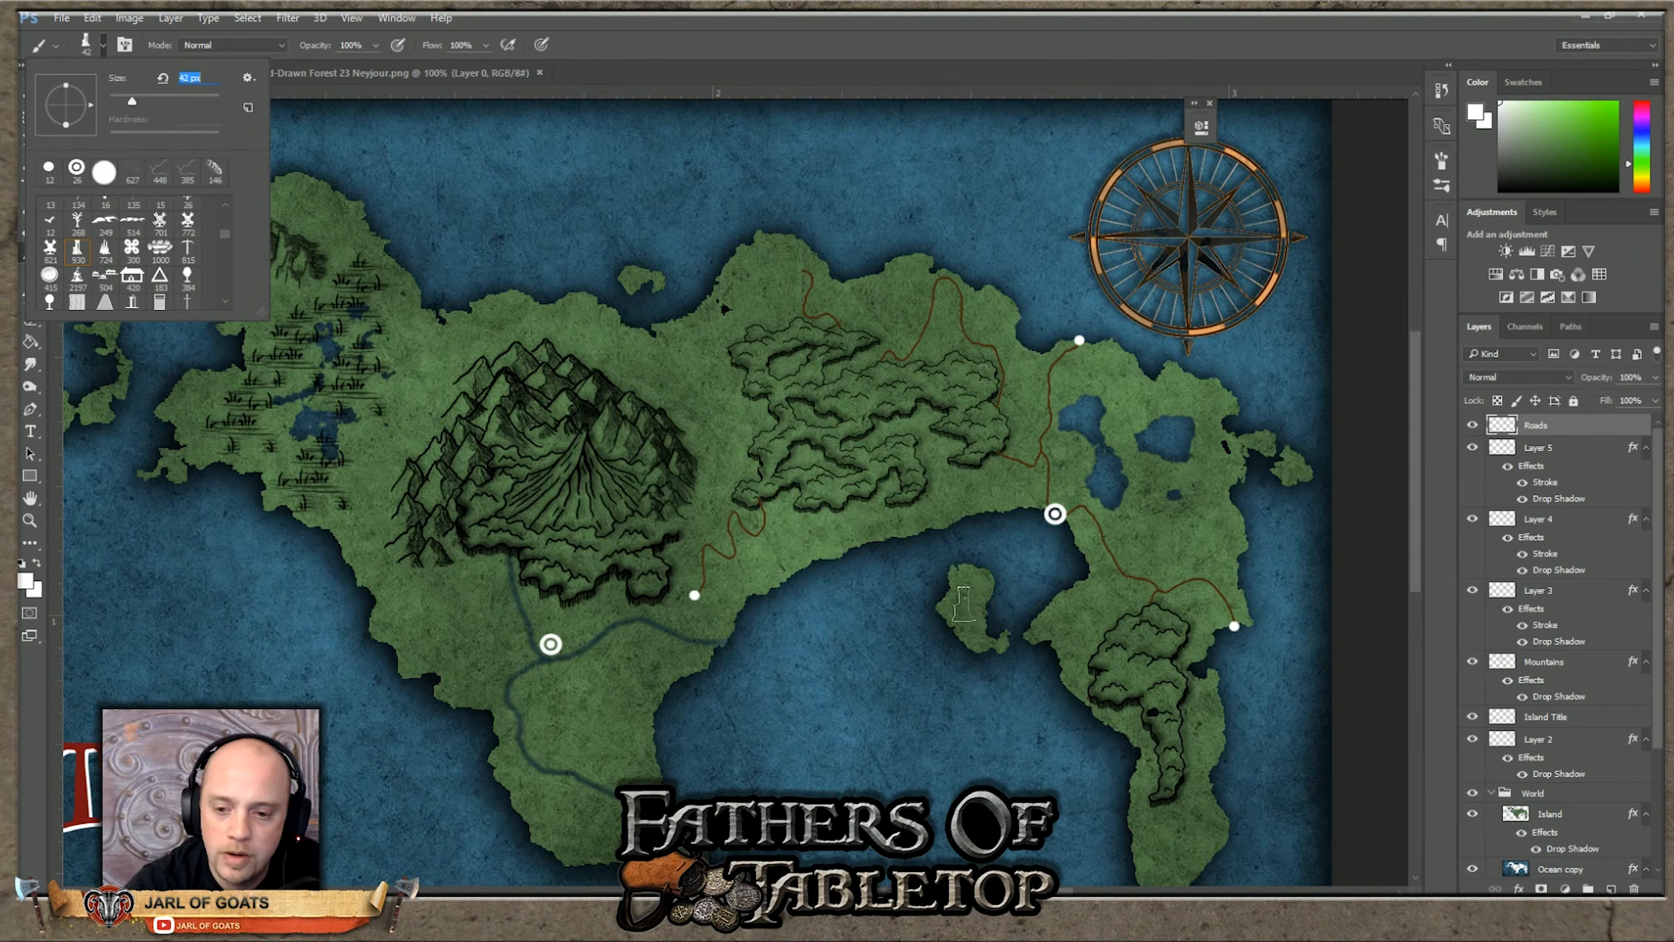
click(969, 598)
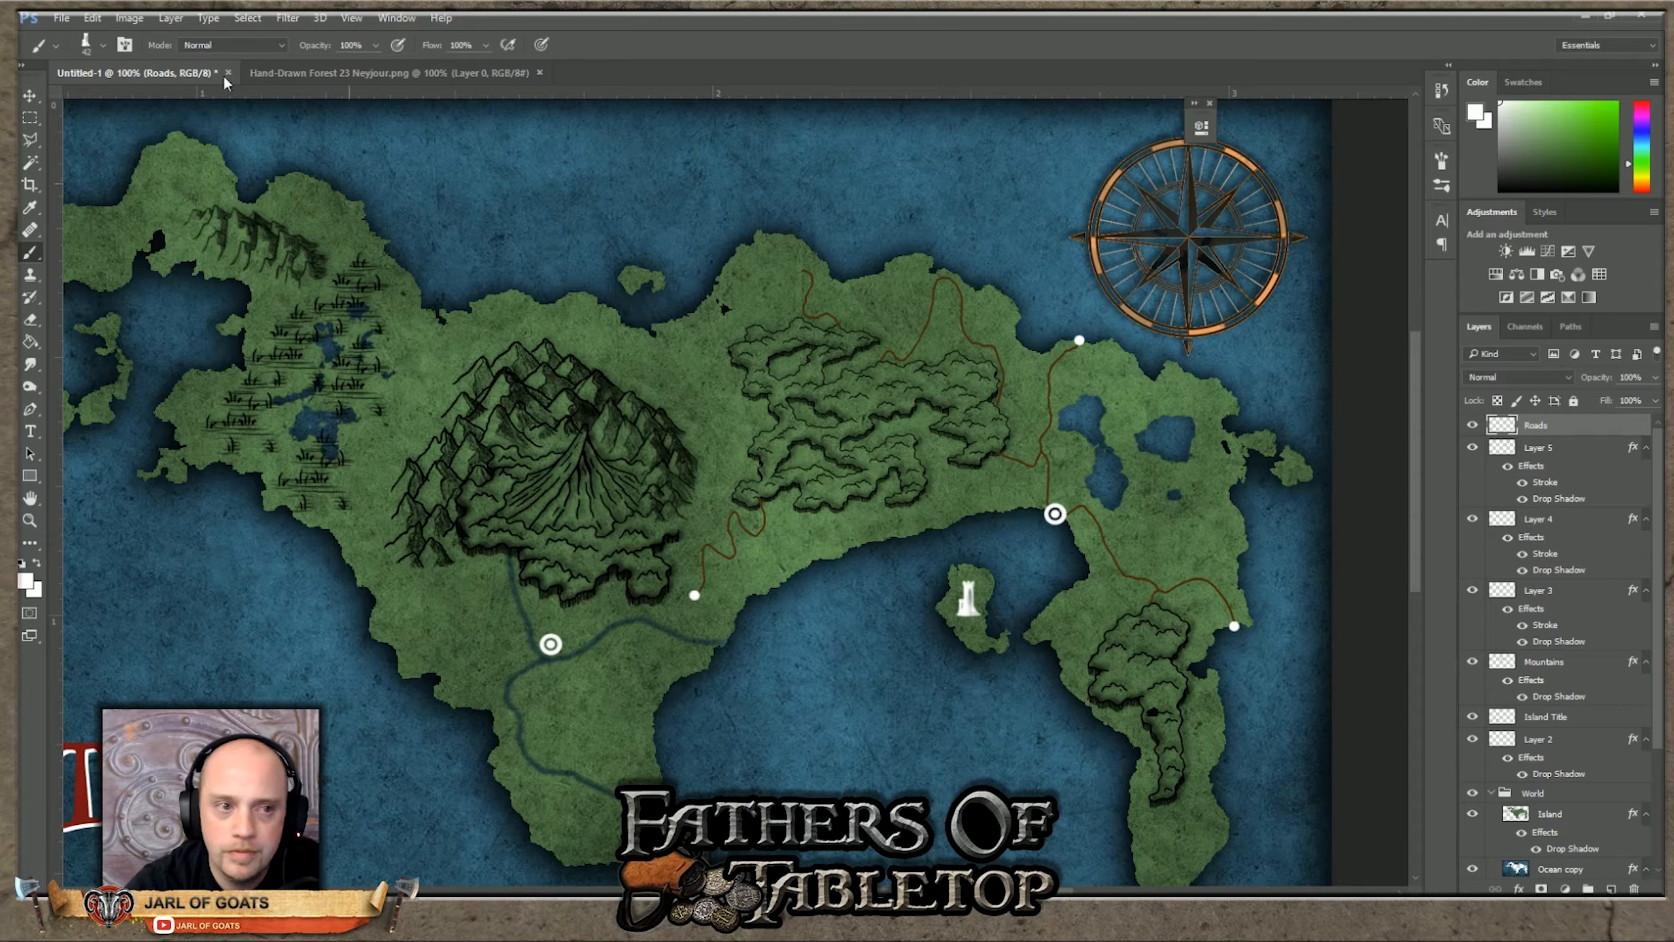
click(92, 17)
click(105, 29)
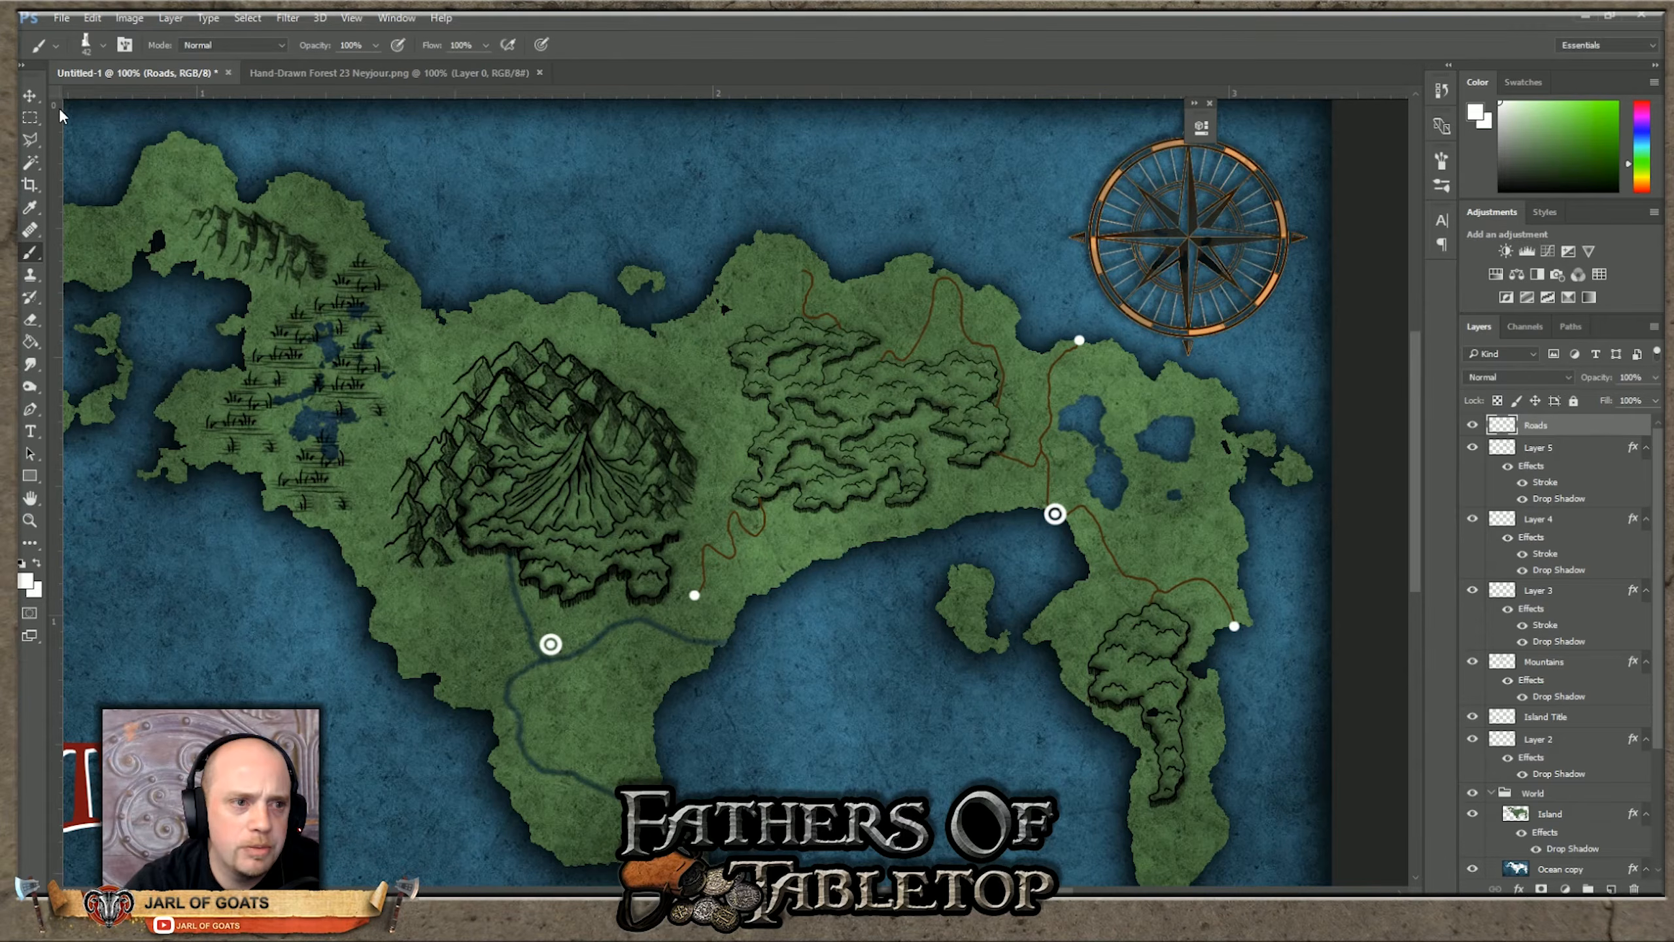
Step: Stamp a white tower on the small island in the southern bay using the 930 px tower brush at 39 px
click(104, 46)
click(105, 248)
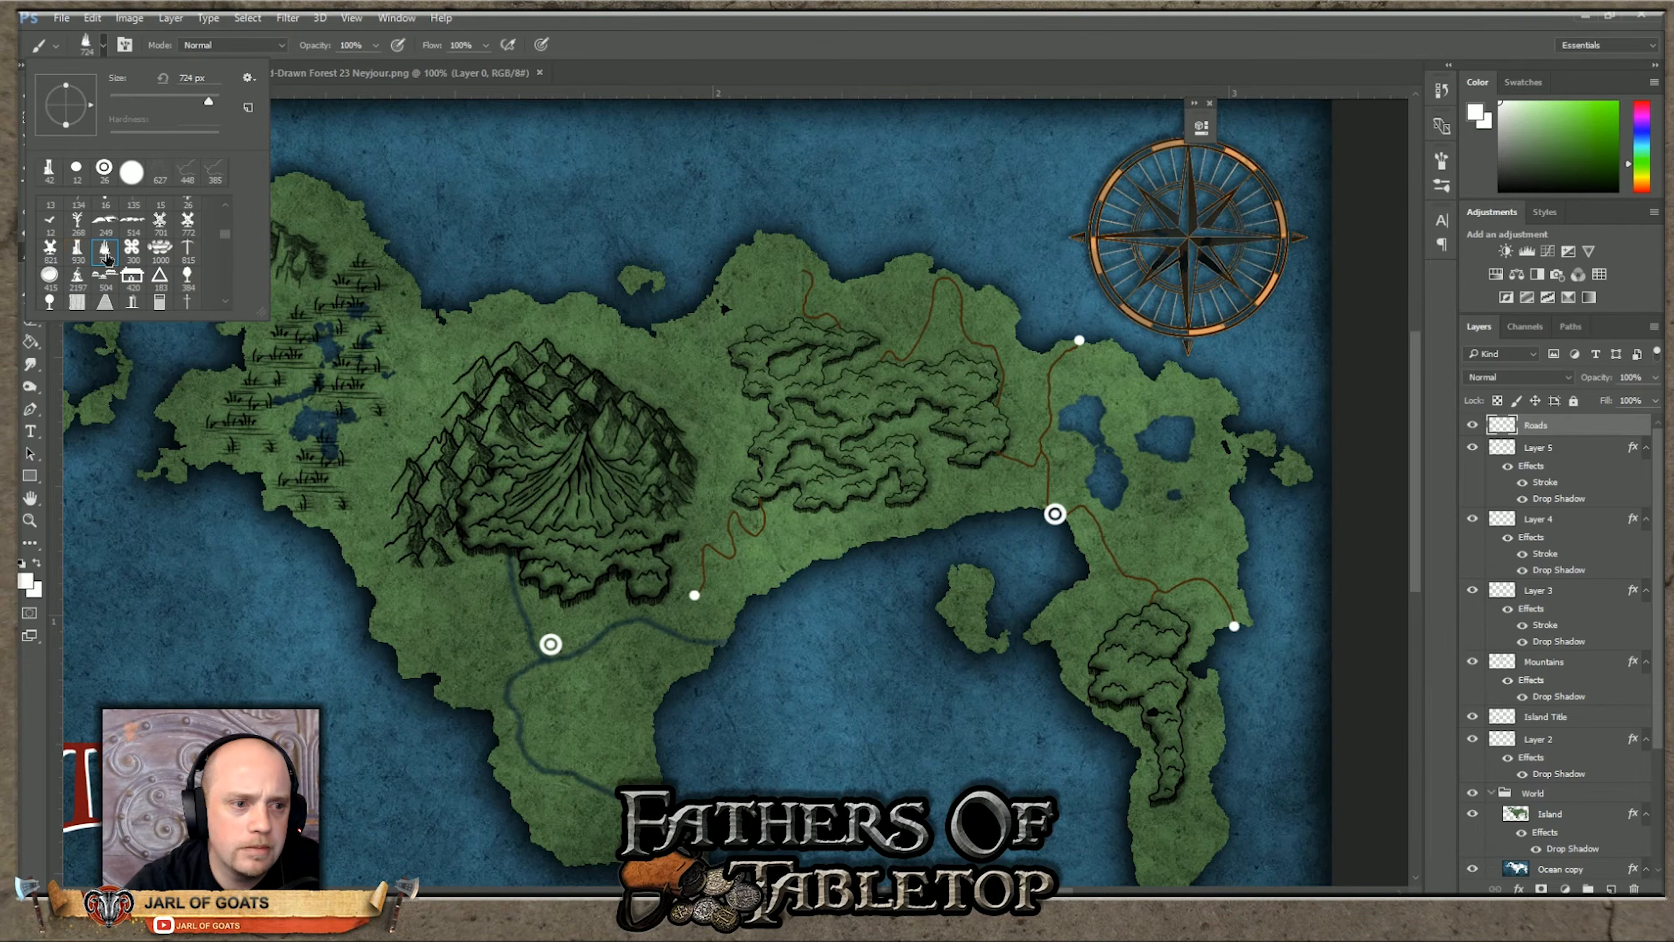
click(75, 251)
drag(212, 99, 123, 99)
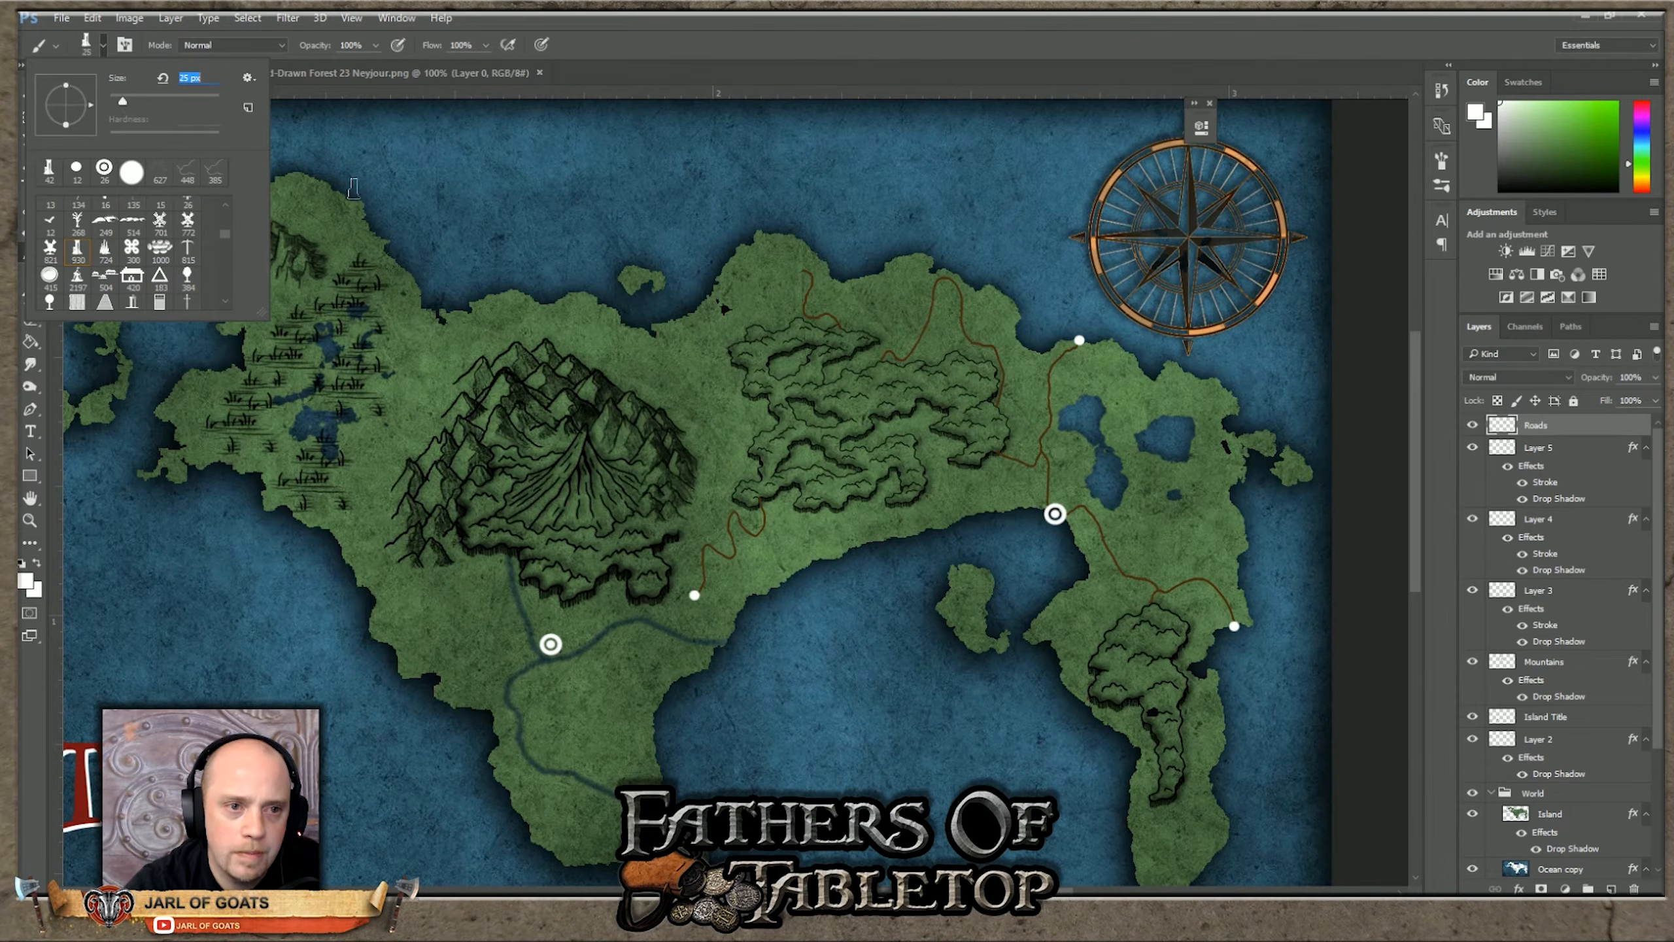
click(351, 17)
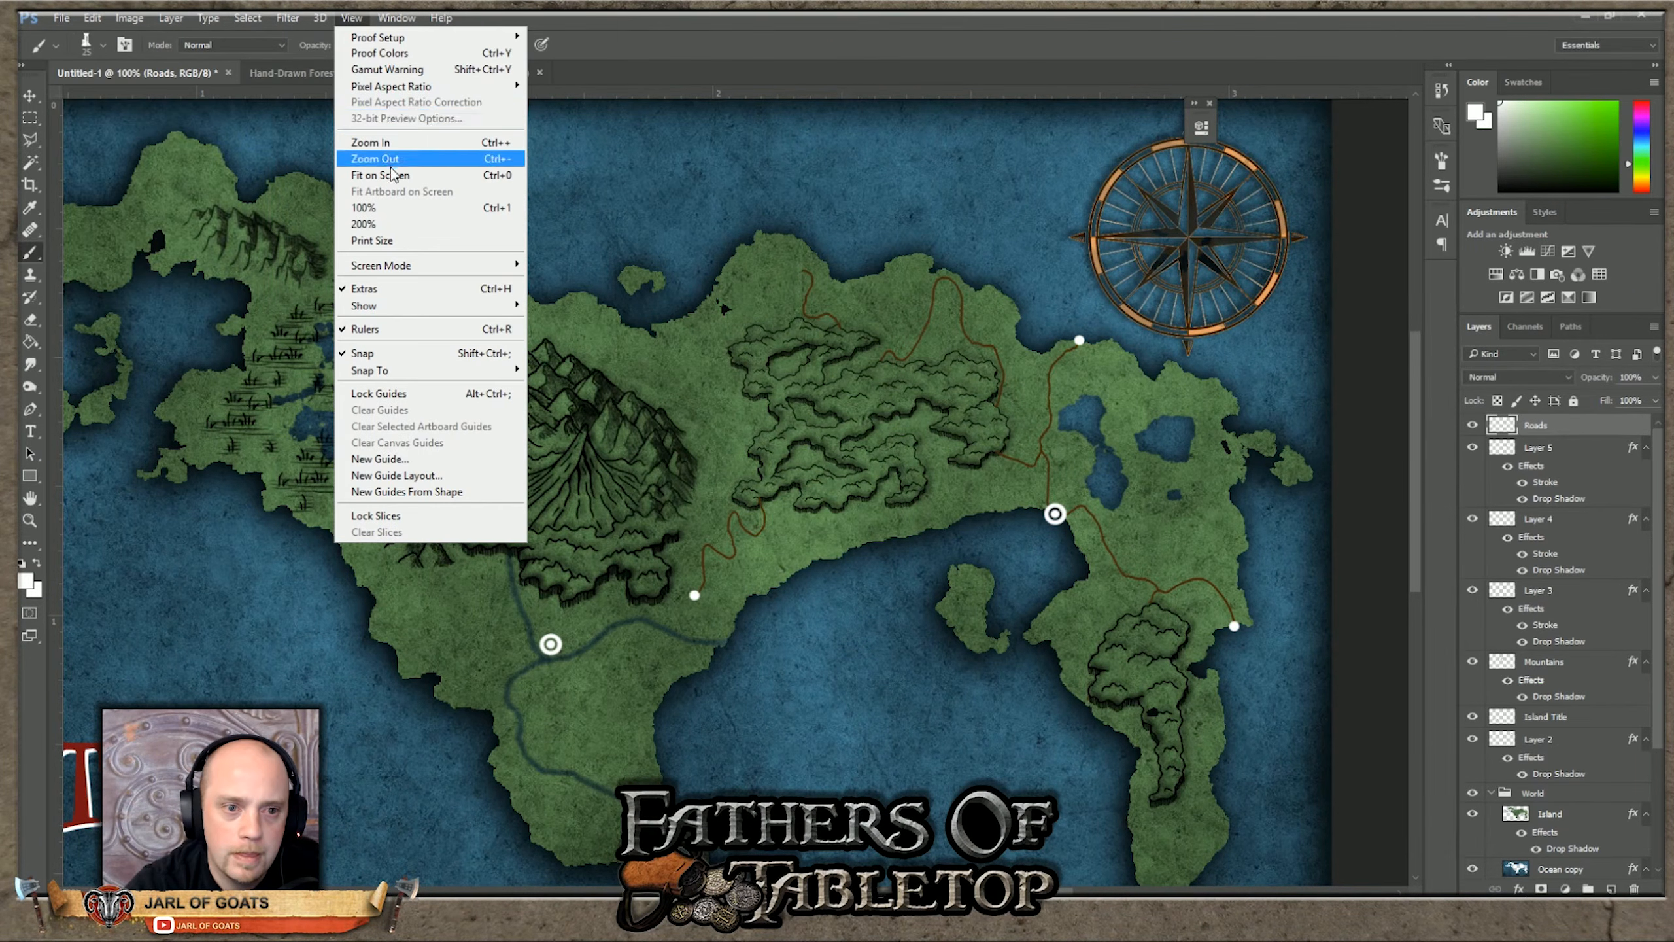
click(387, 210)
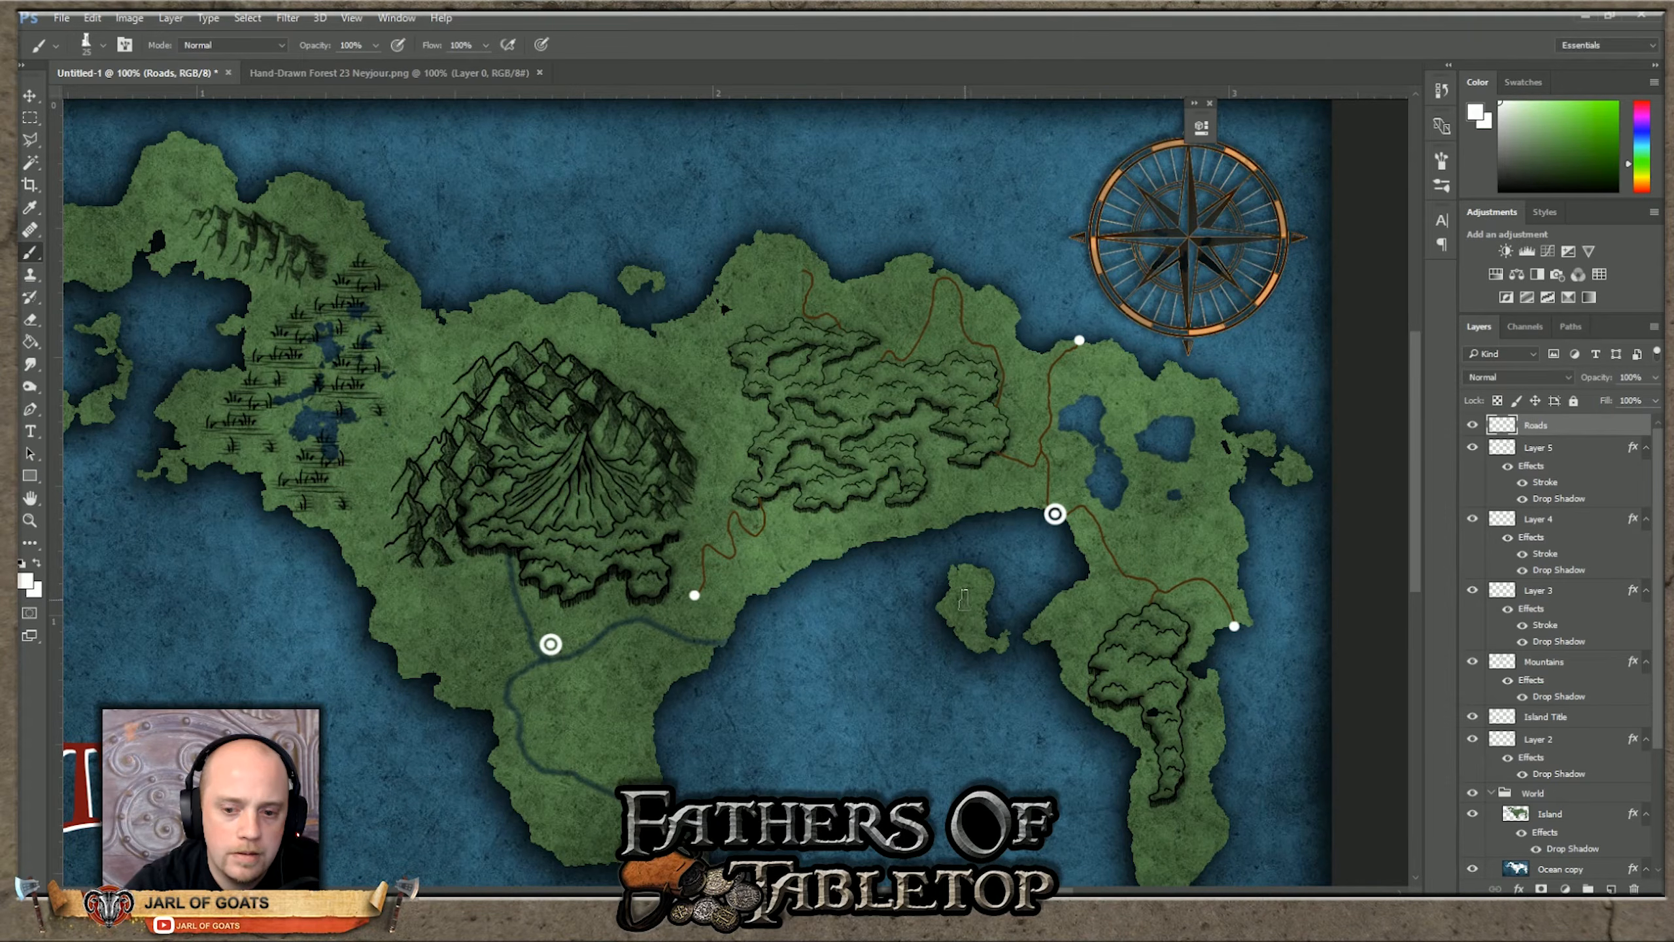
click(103, 44)
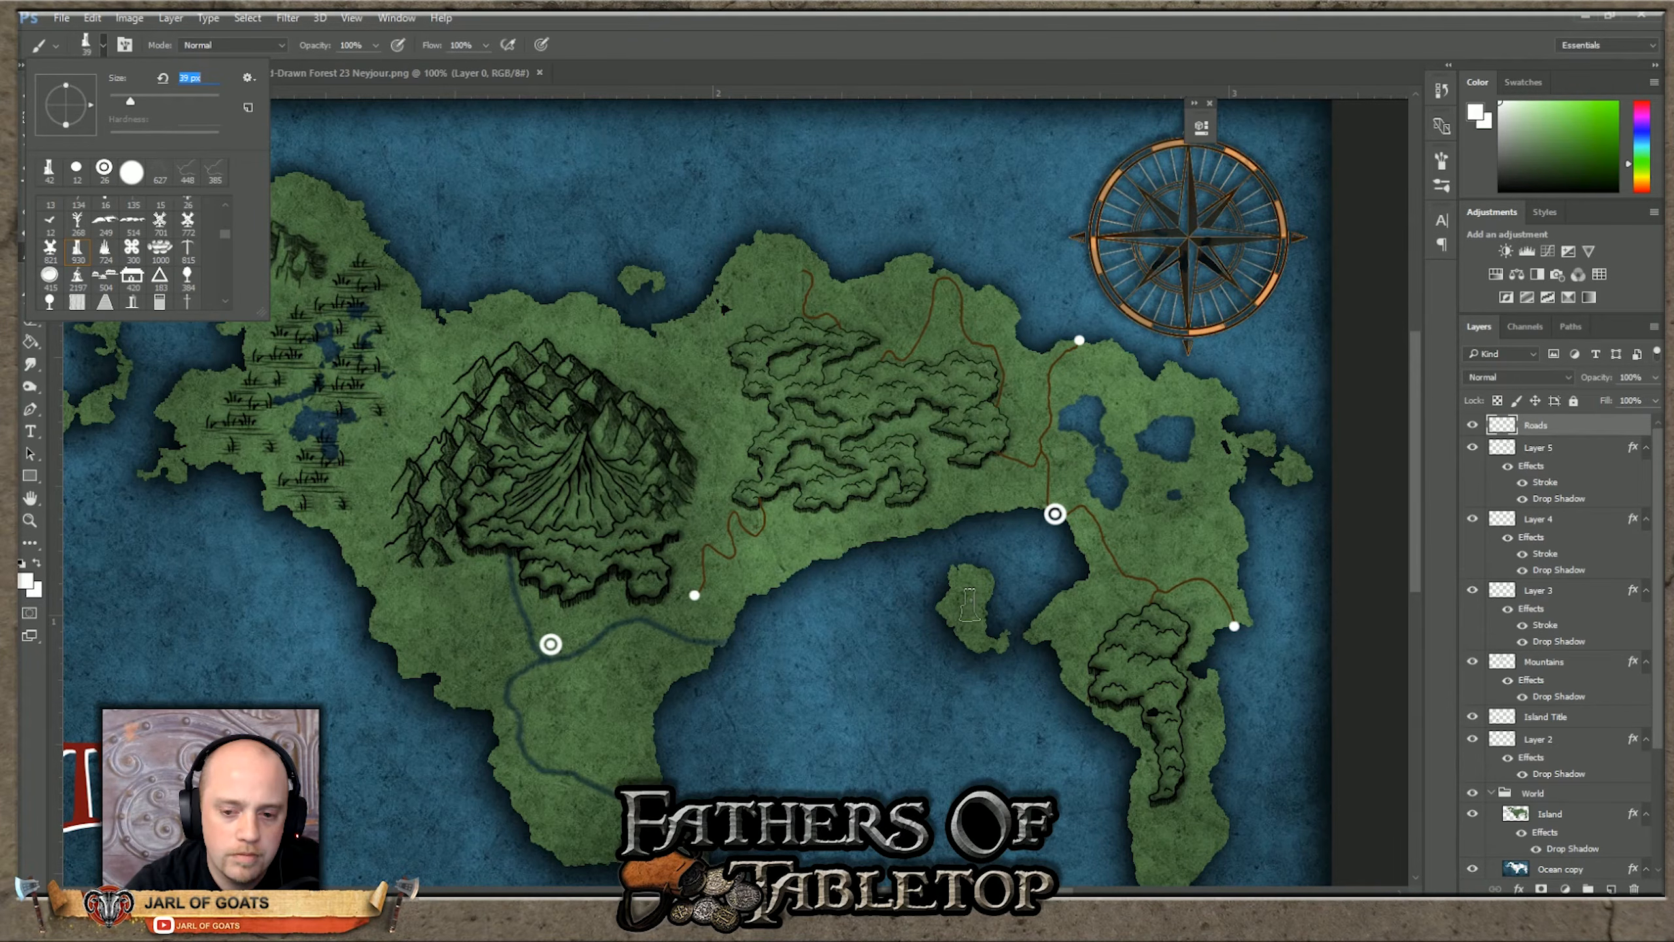
click(970, 603)
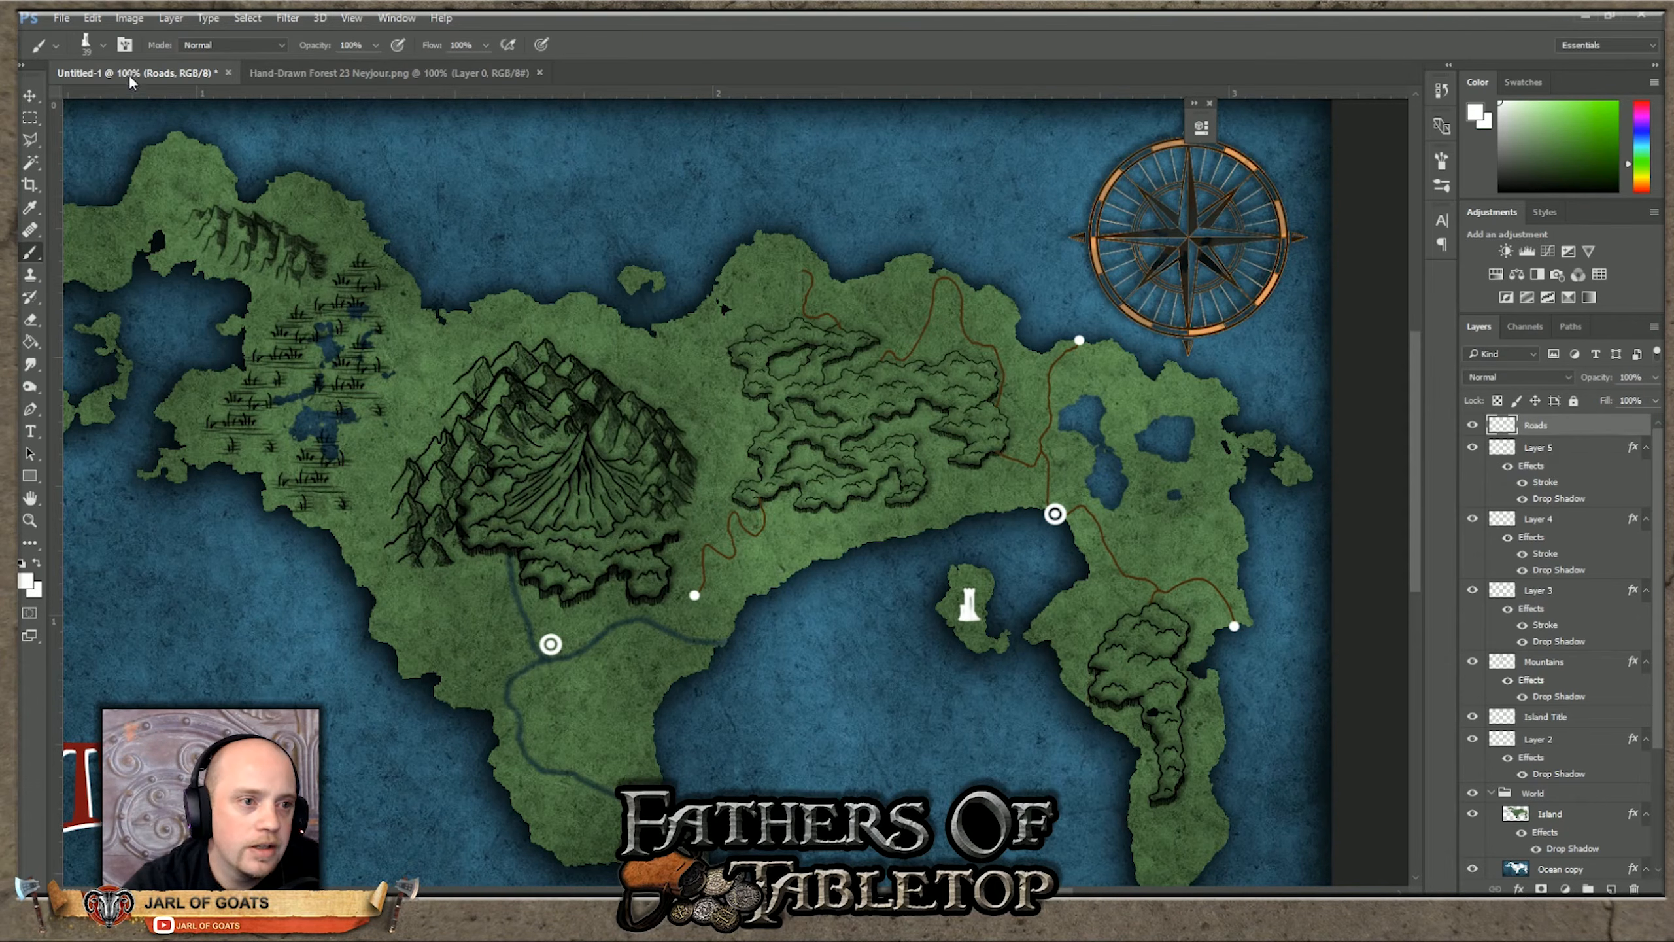
Step: Stamp white pickaxes on the northwestern mountain range and the central mountain using the 815 px pickaxe brush at 34 px
click(104, 44)
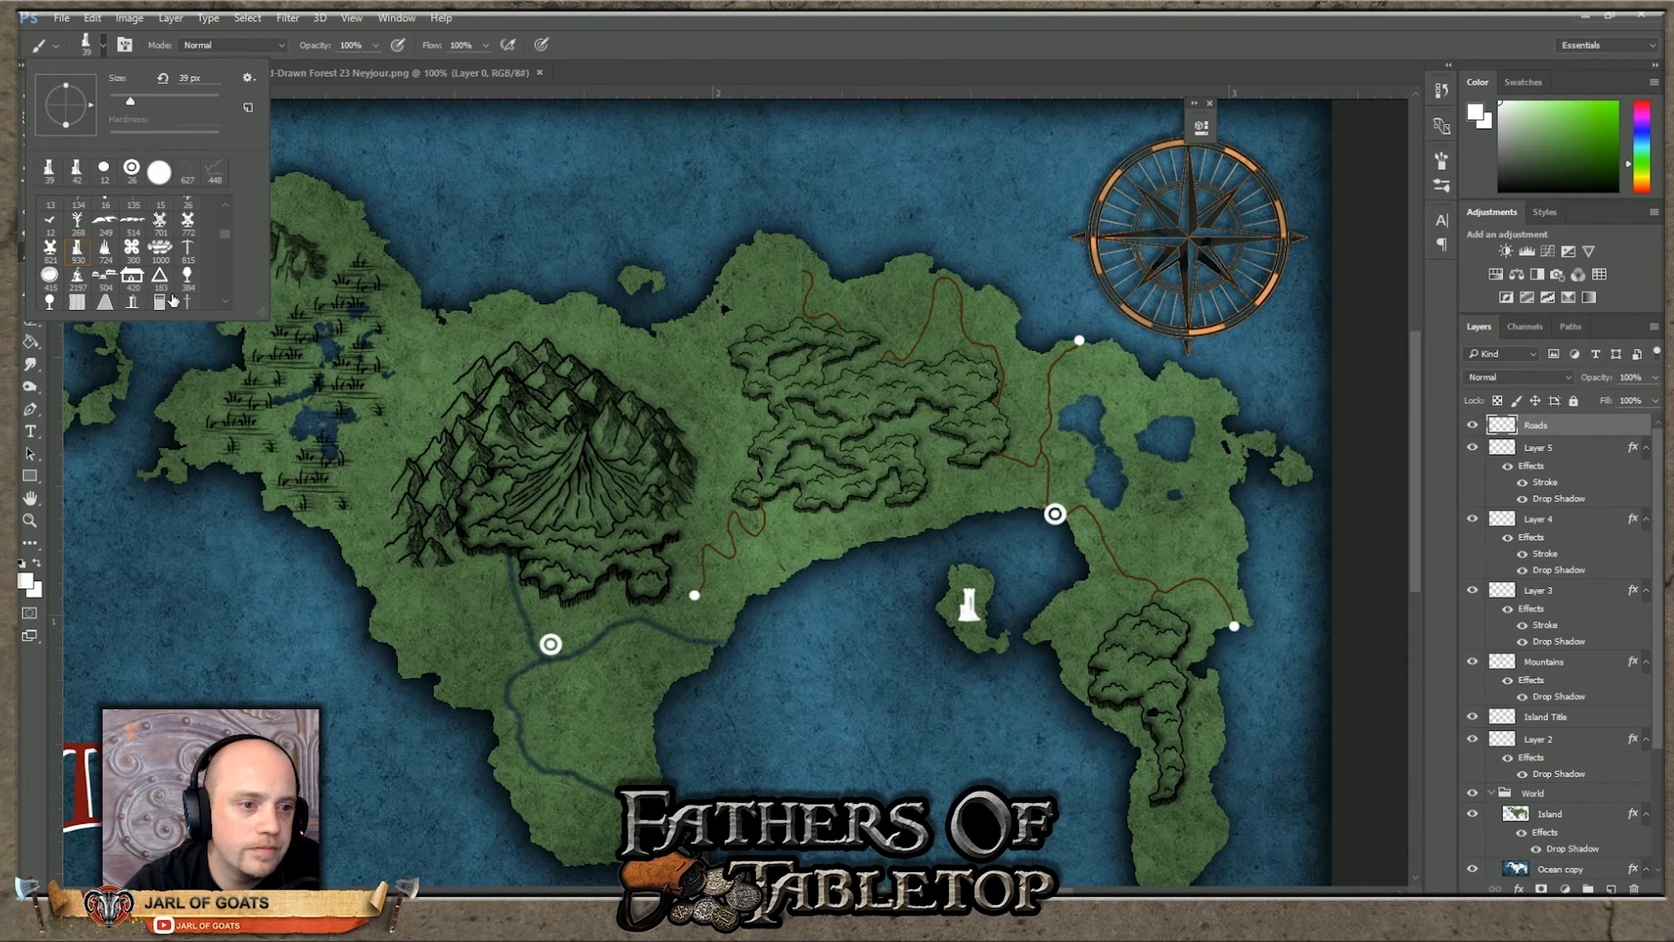
click(189, 251)
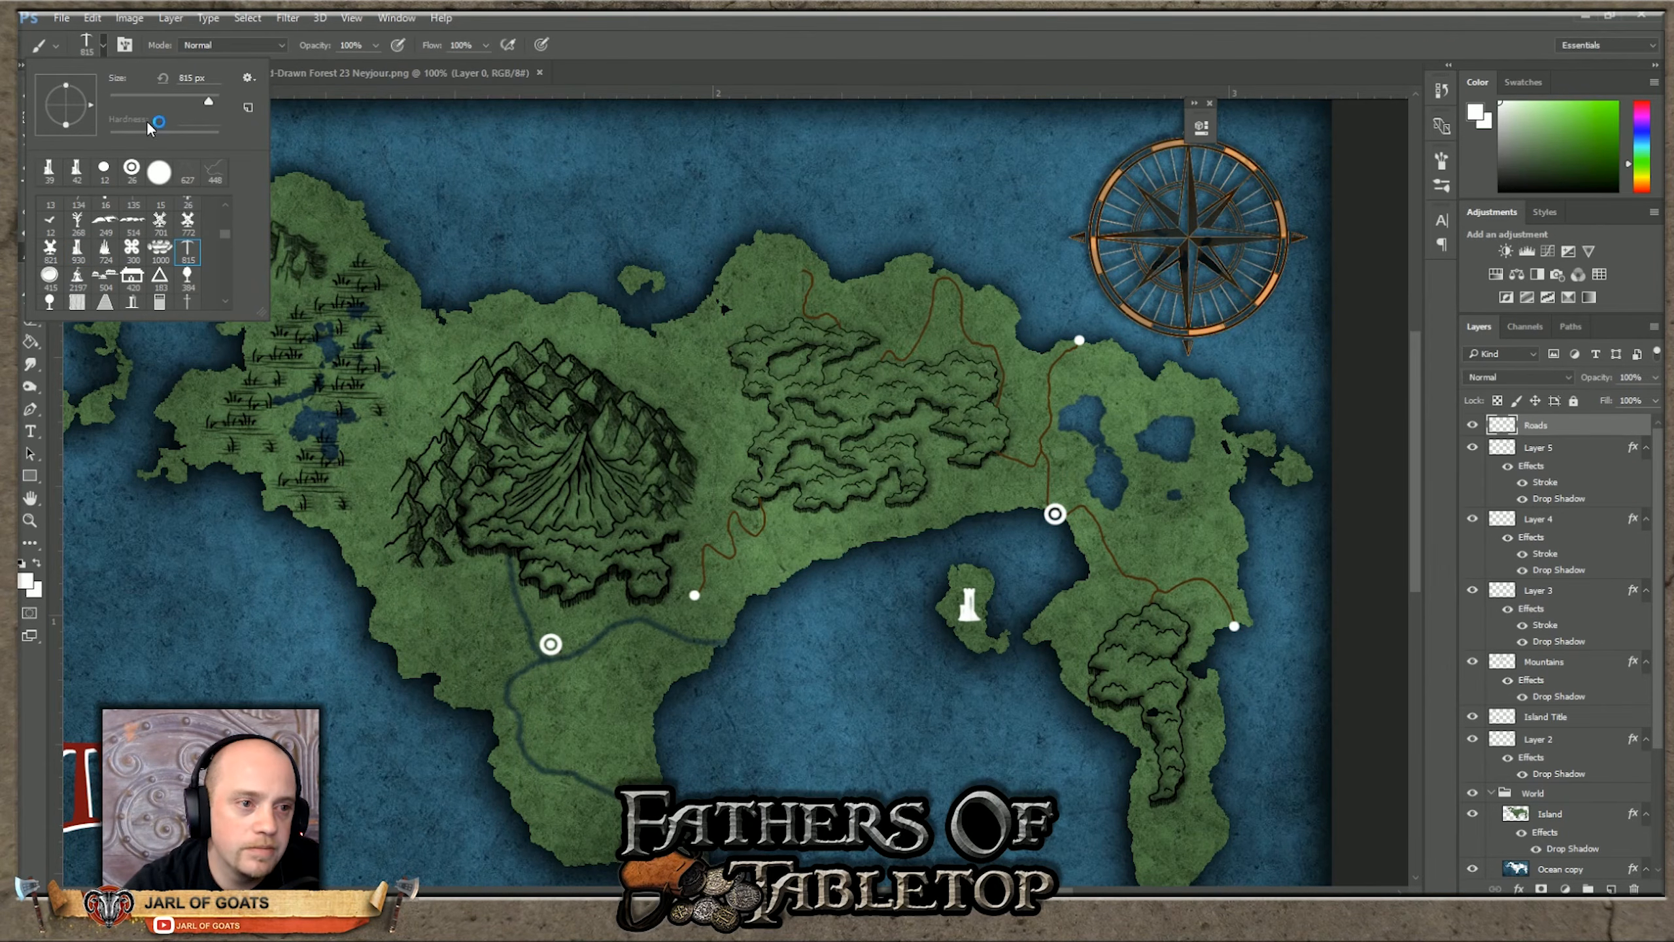
drag(134, 95, 119, 97)
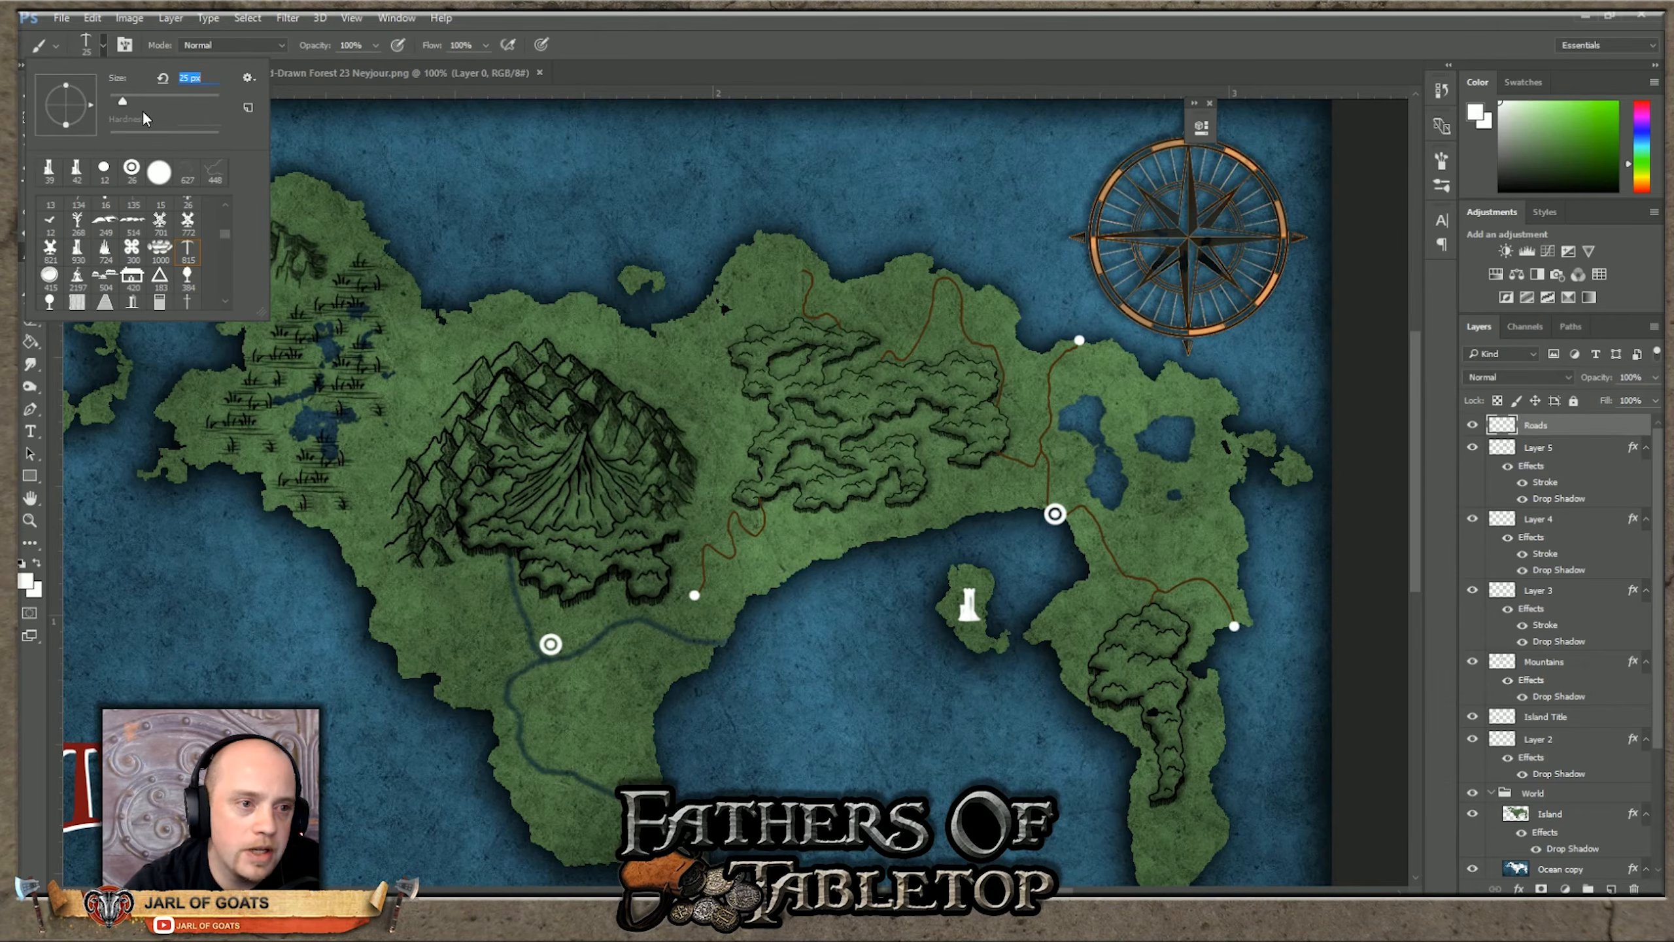
drag(127, 105, 131, 105)
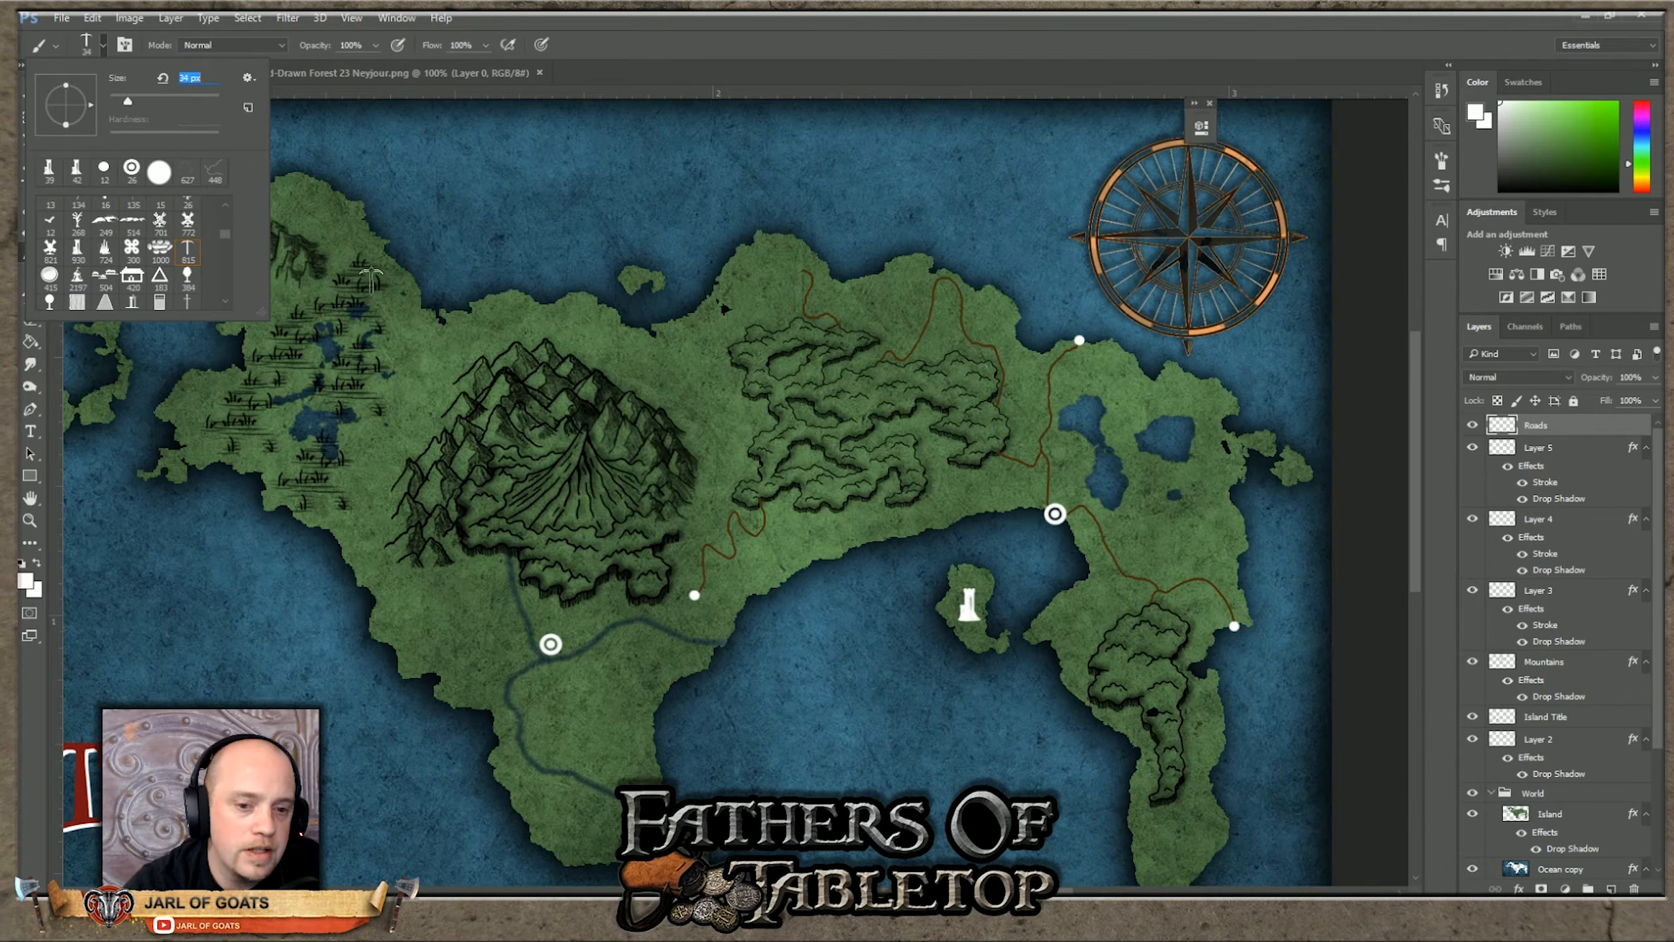
click(584, 435)
click(583, 436)
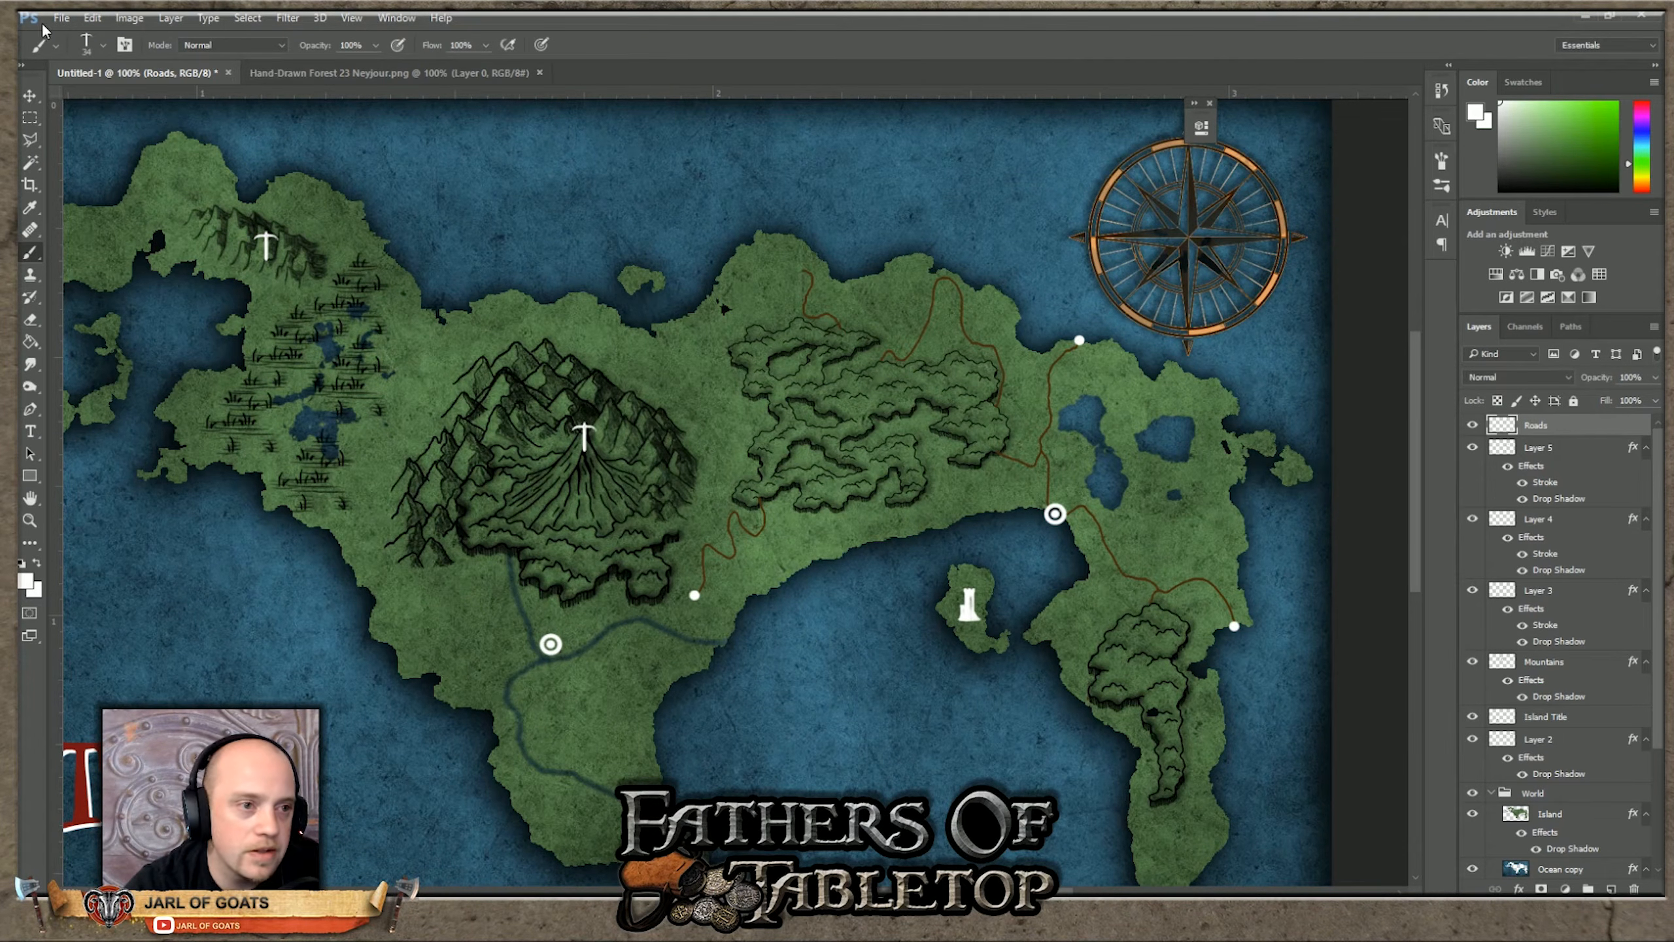
Step: Look through the brush presets for another landmark symbol
click(103, 45)
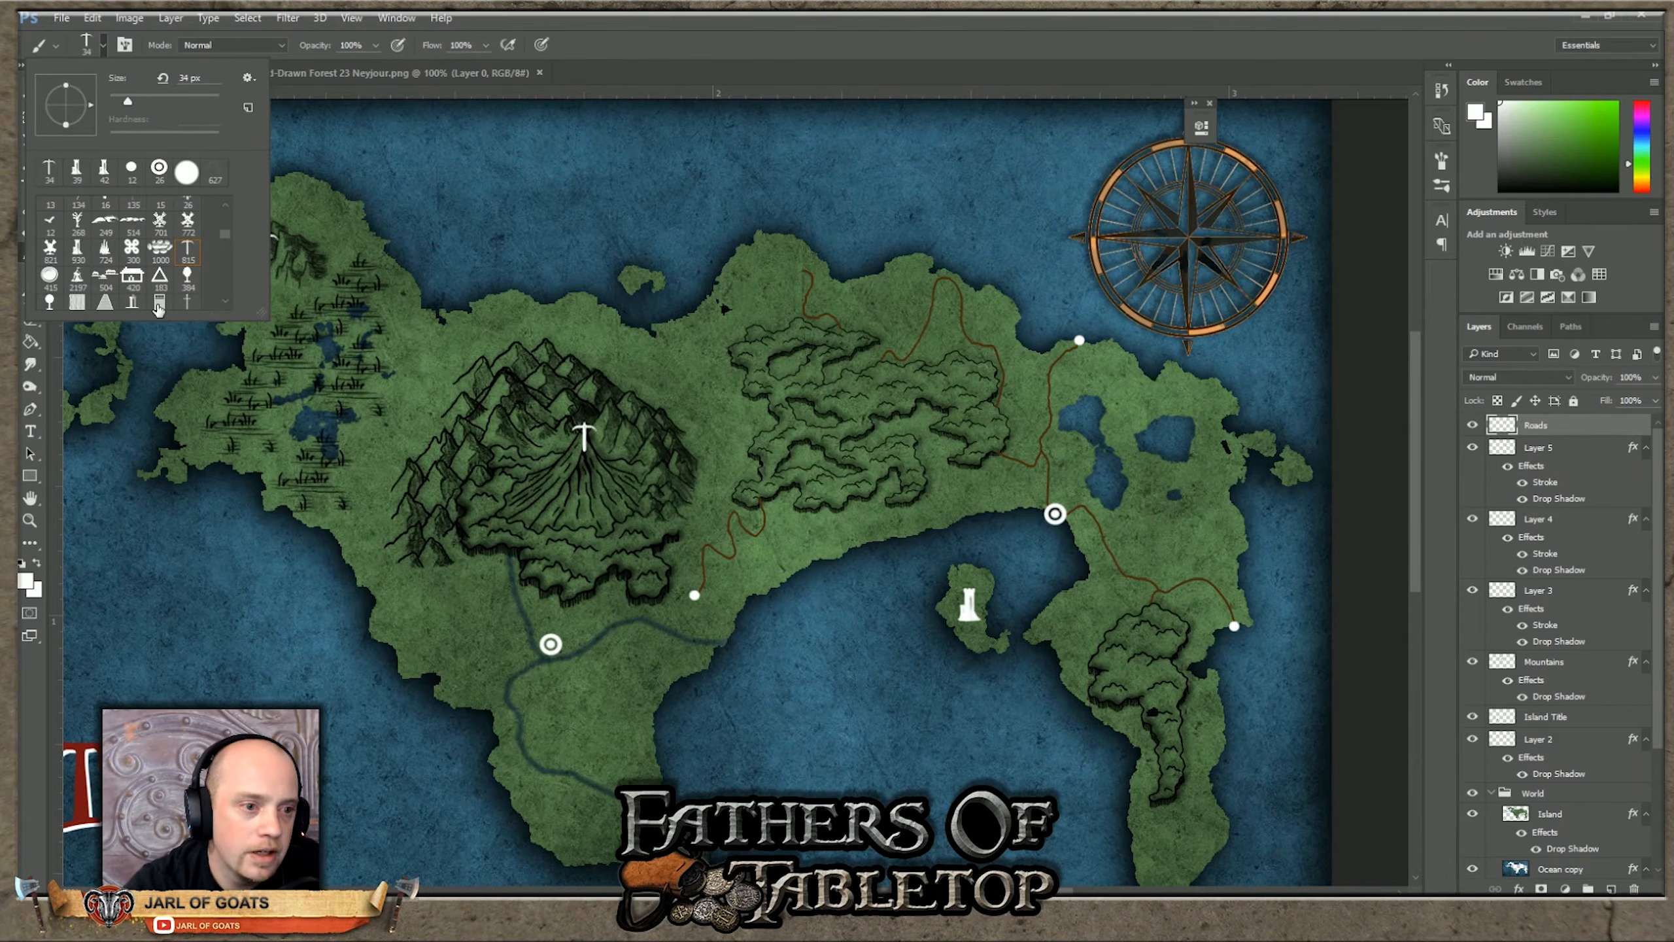
scroll(135, 301, down, 3)
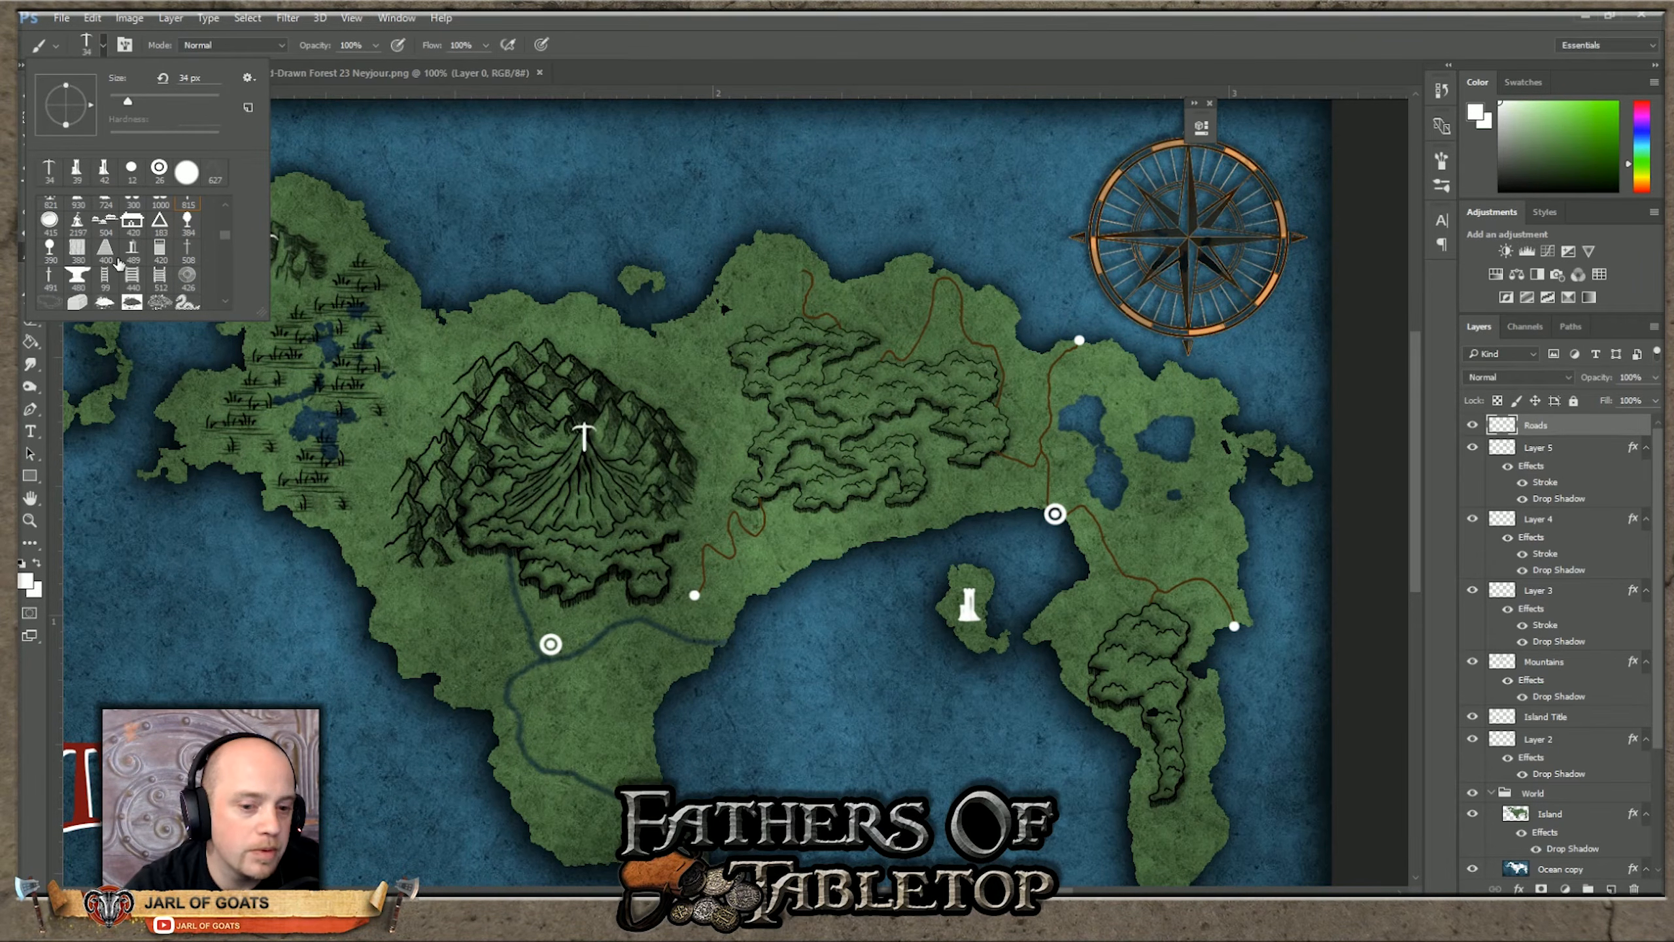
click(105, 223)
scroll(168, 255, down, 1)
scroll(168, 256, down, 1)
scroll(166, 256, down, 5)
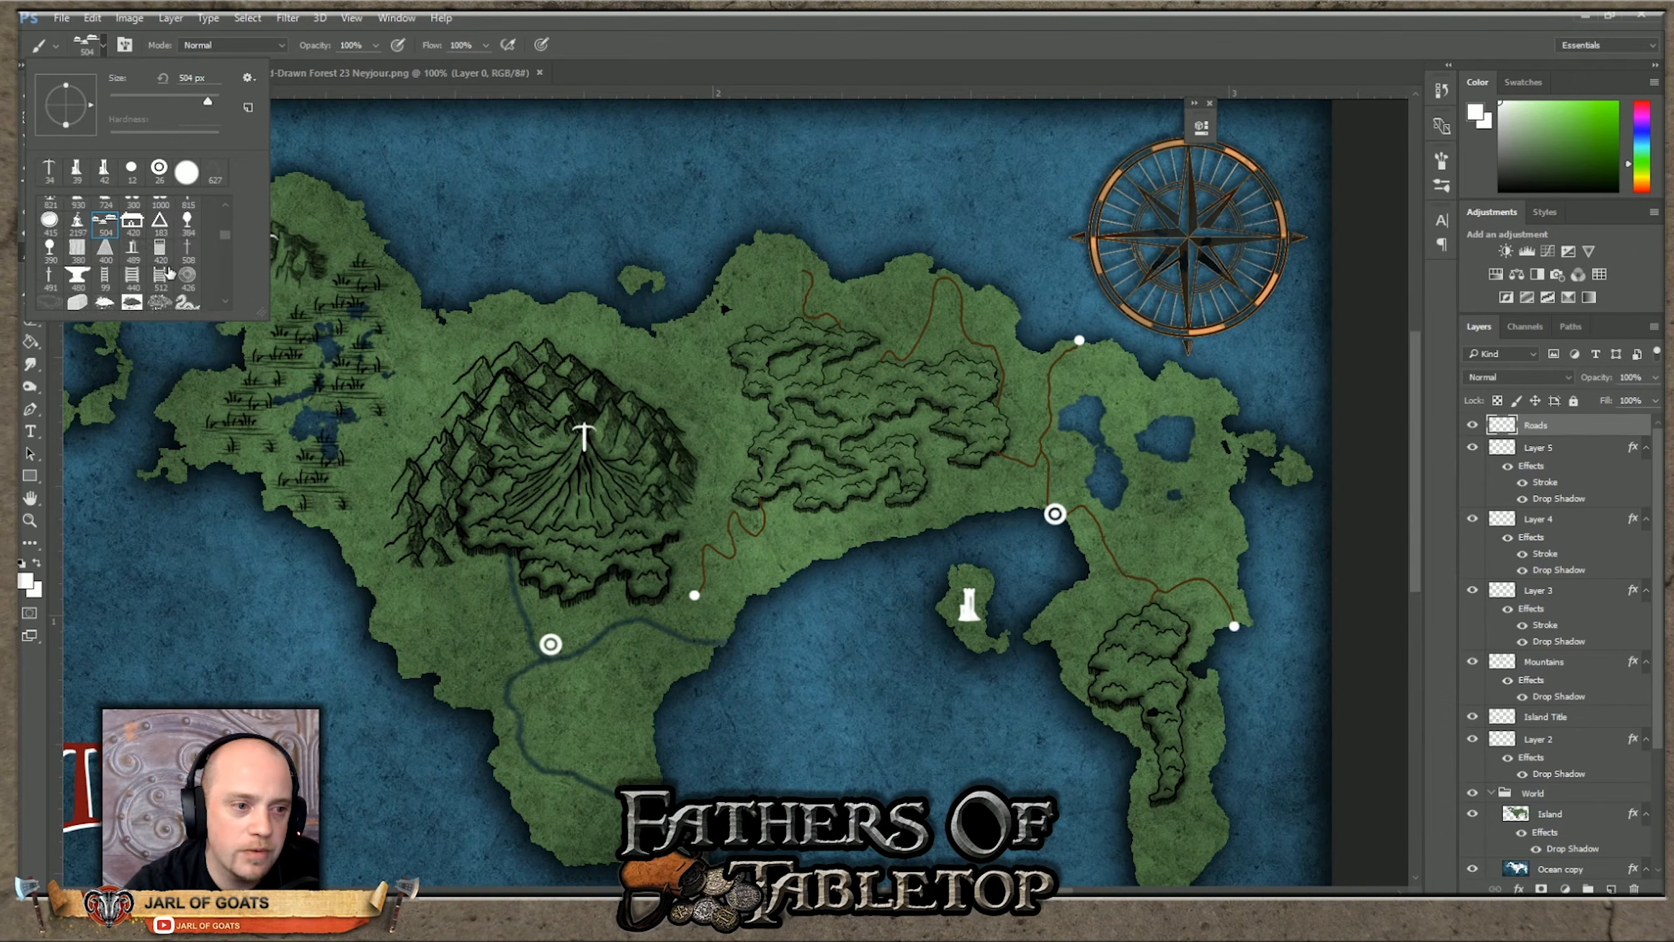
scroll(142, 272, up, 4)
scroll(158, 274, up, 6)
scroll(164, 272, down, 3)
scroll(162, 273, down, 5)
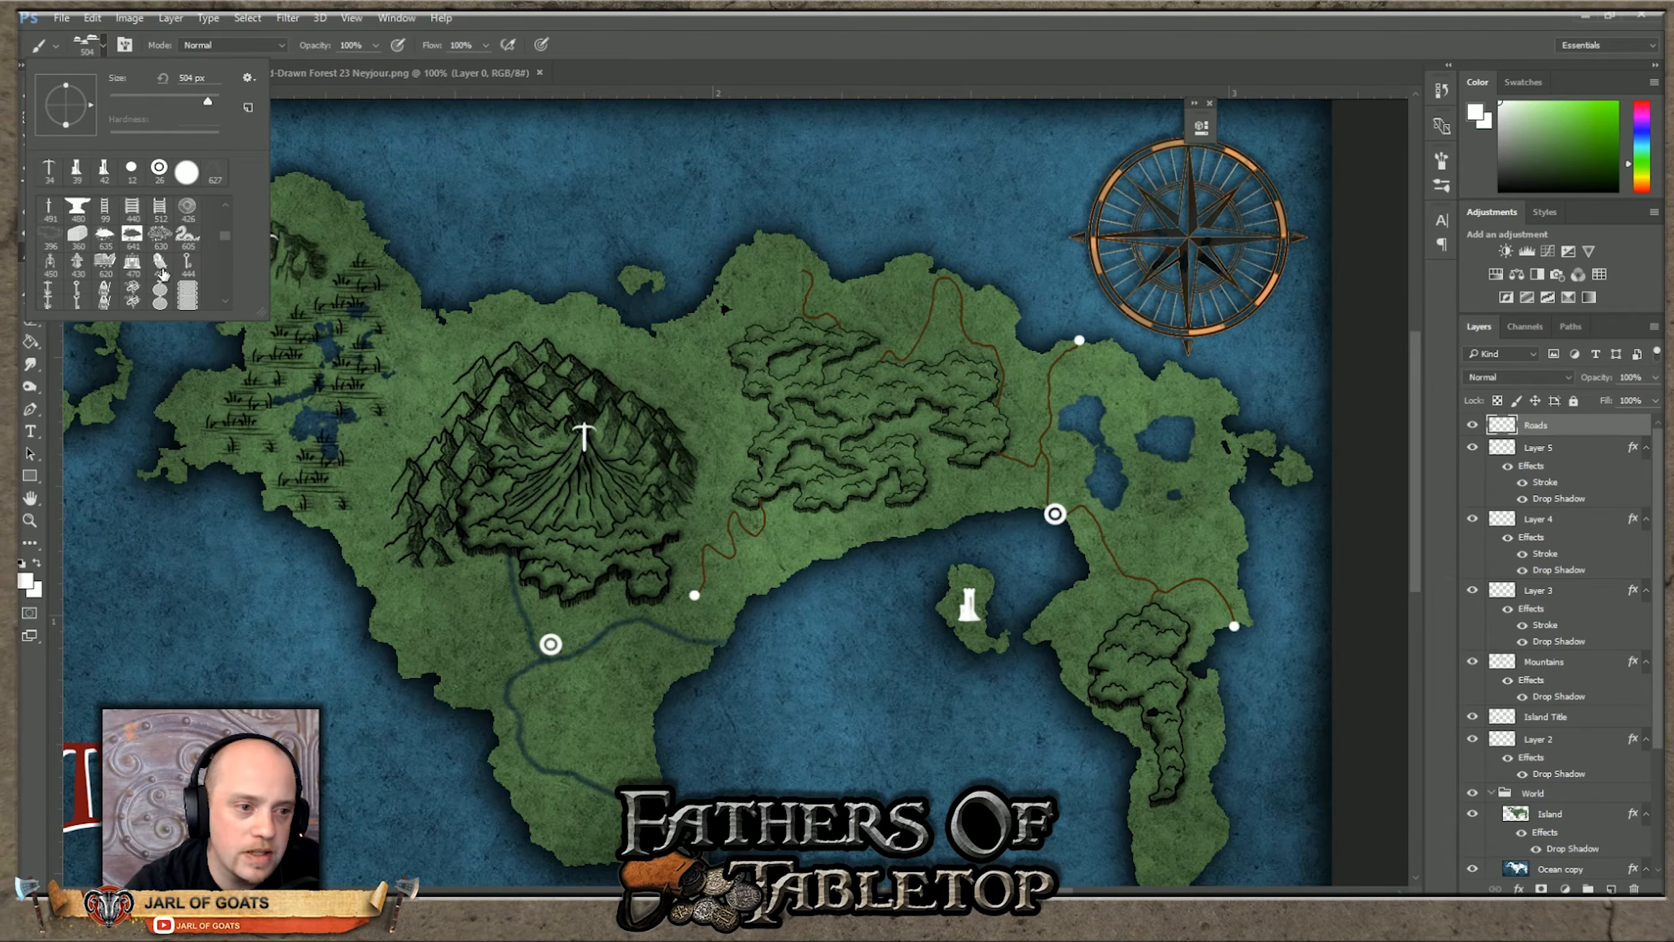
scroll(162, 273, down, 8)
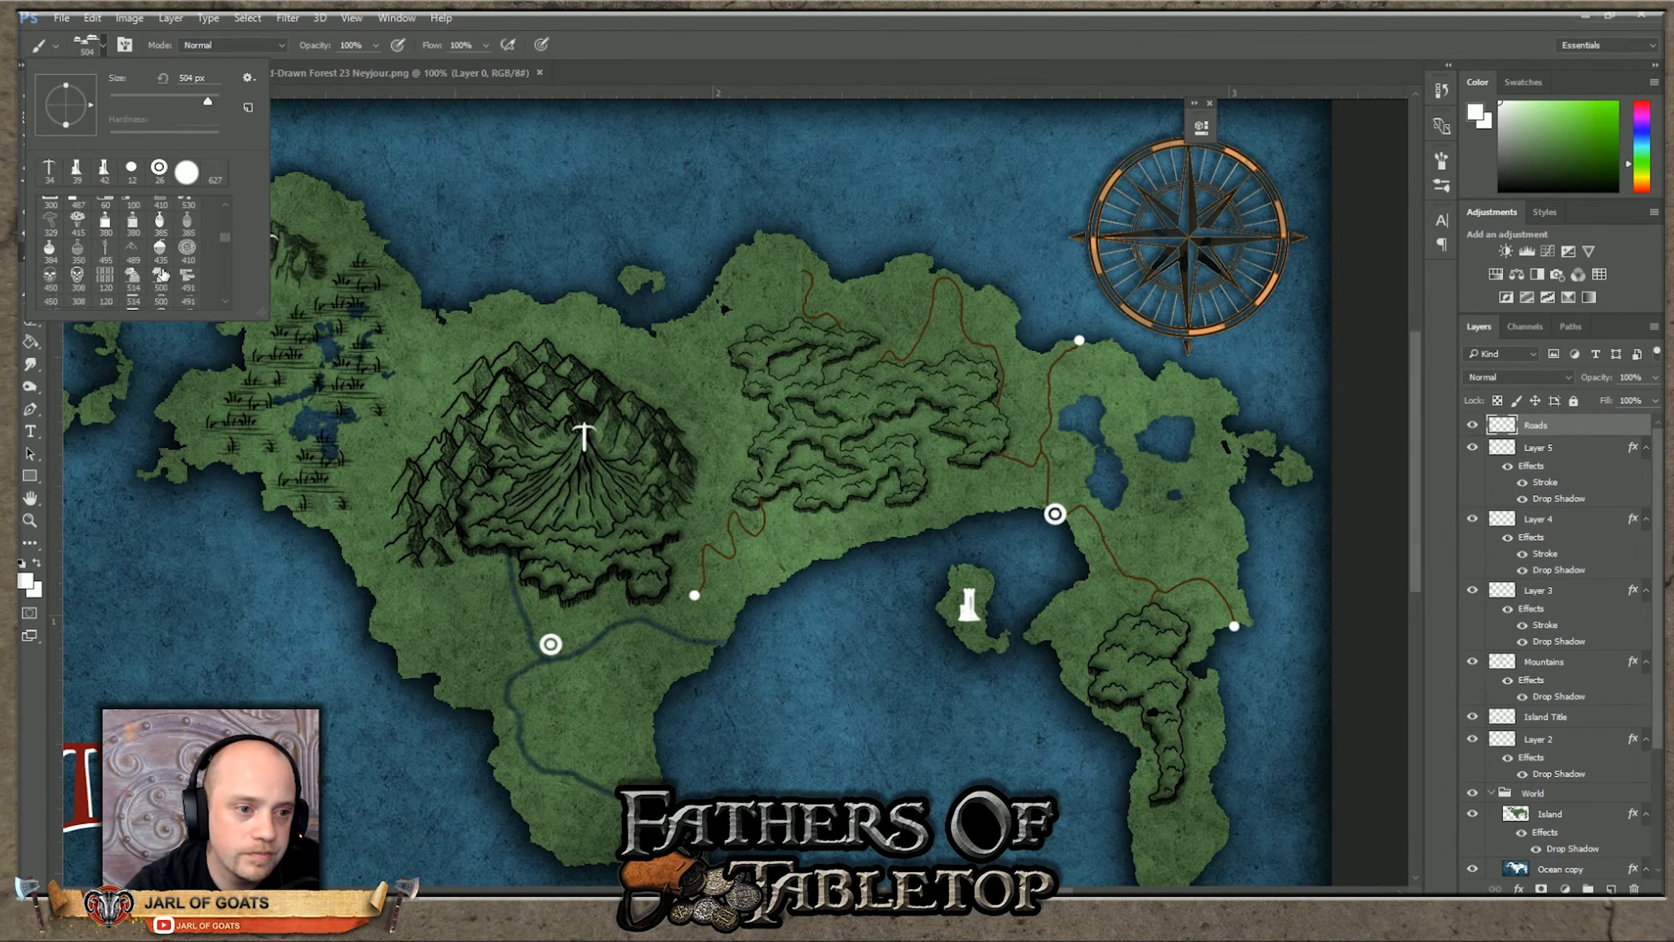
scroll(163, 273, down, 8)
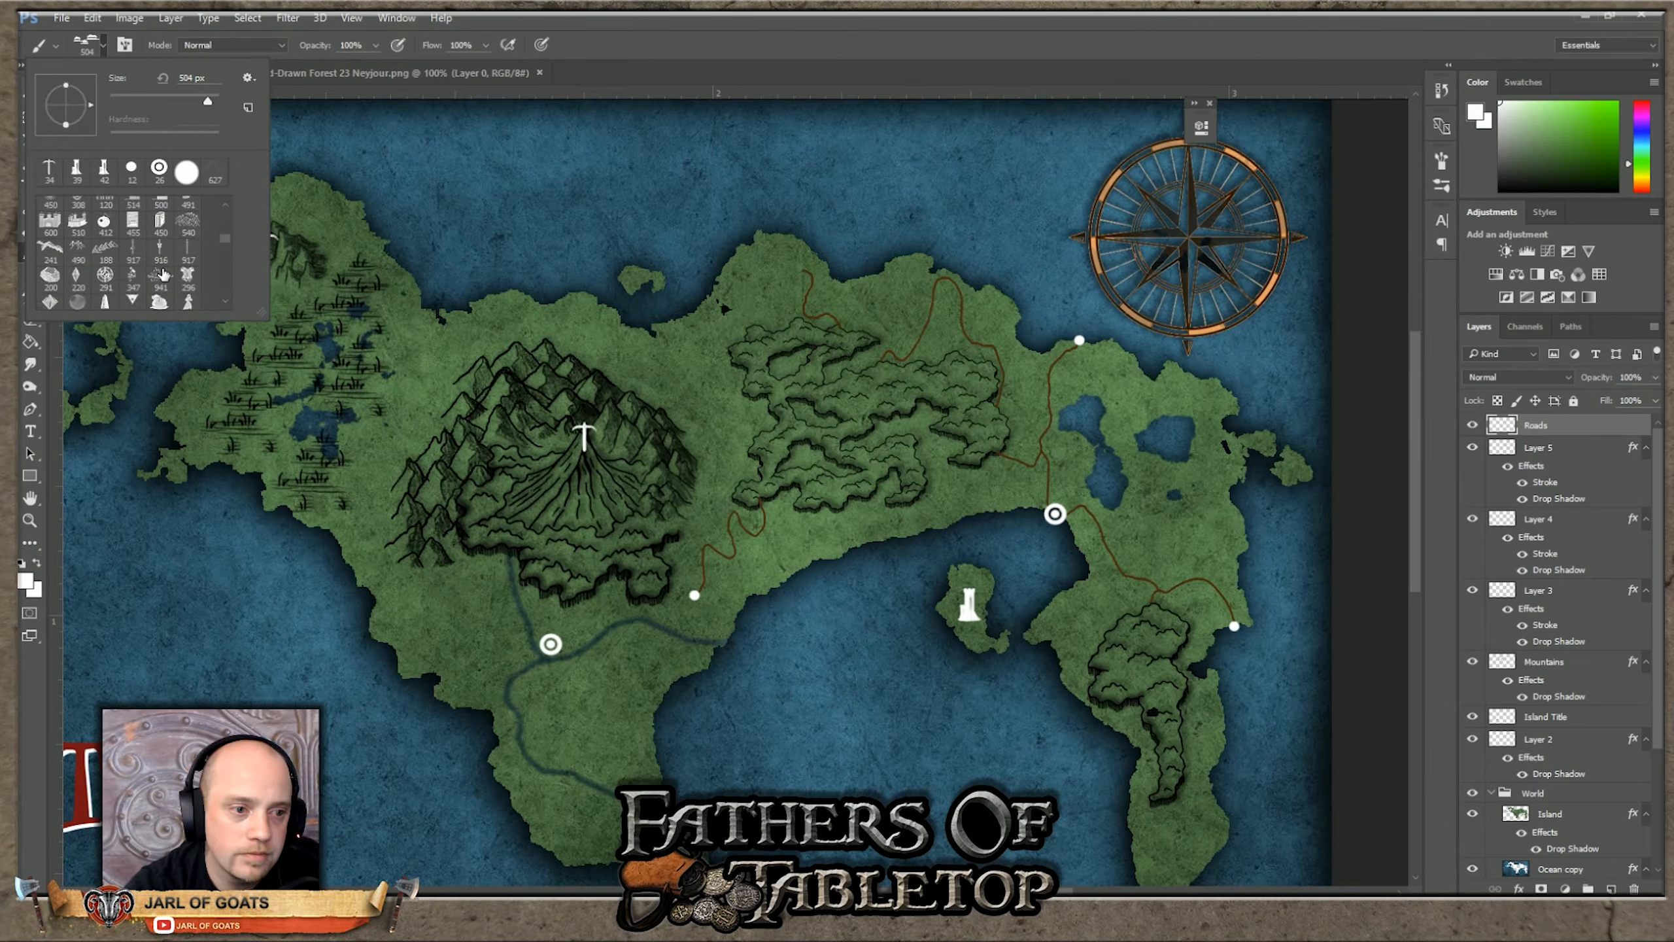
scroll(163, 274, down, 4)
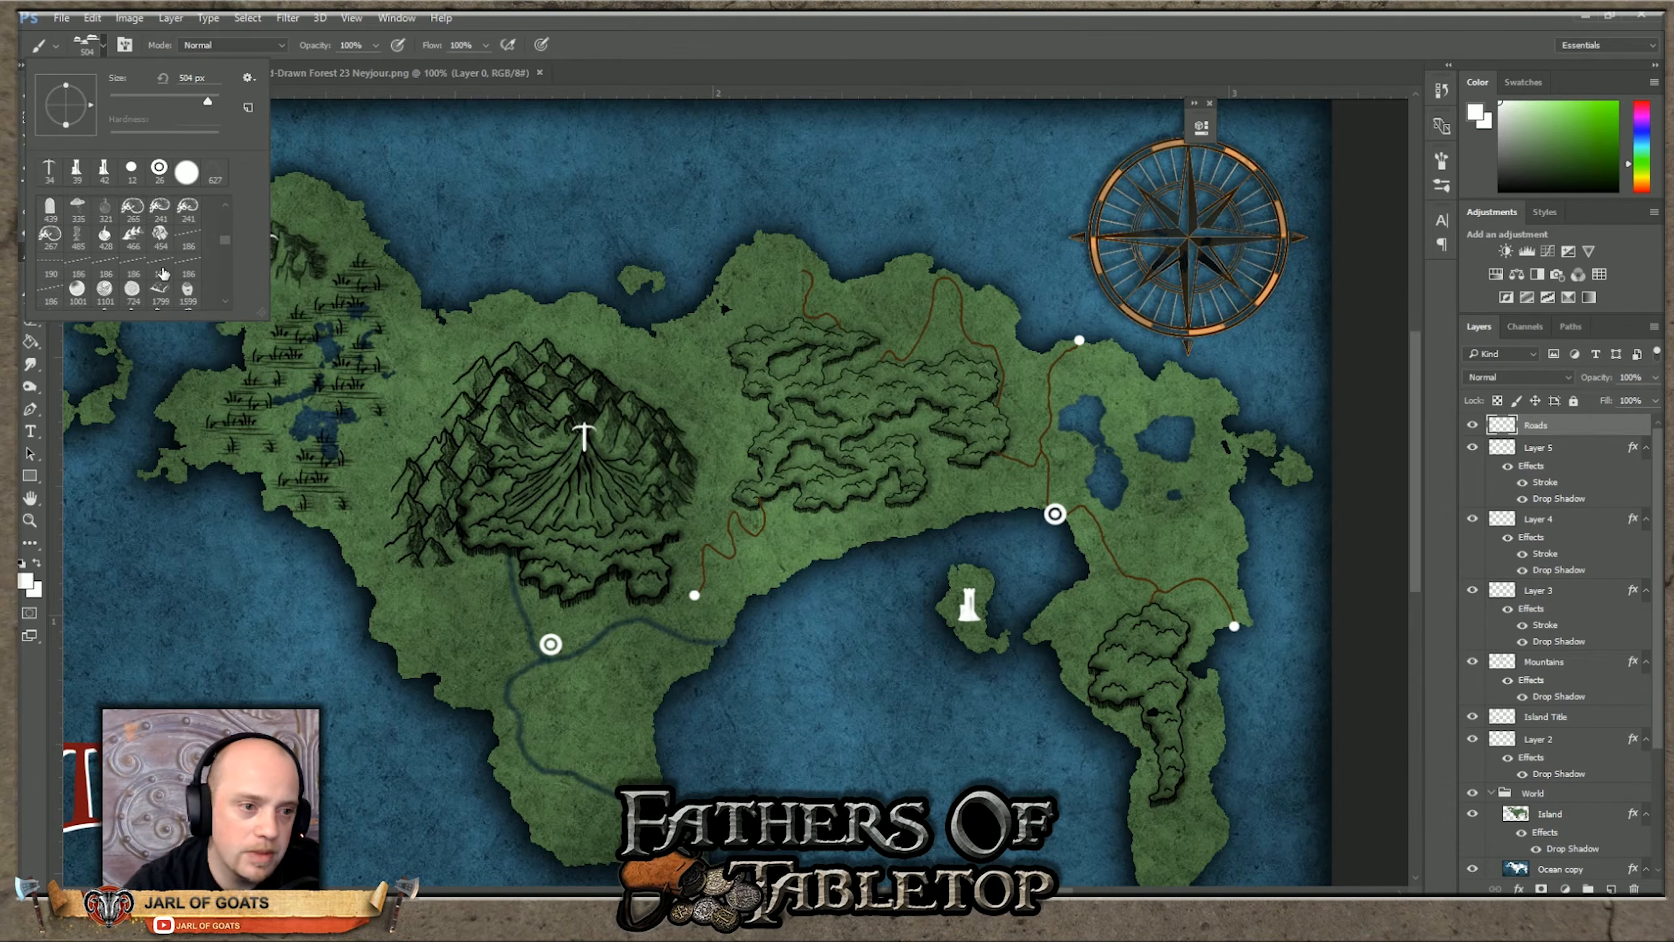
scroll(163, 273, down, 1)
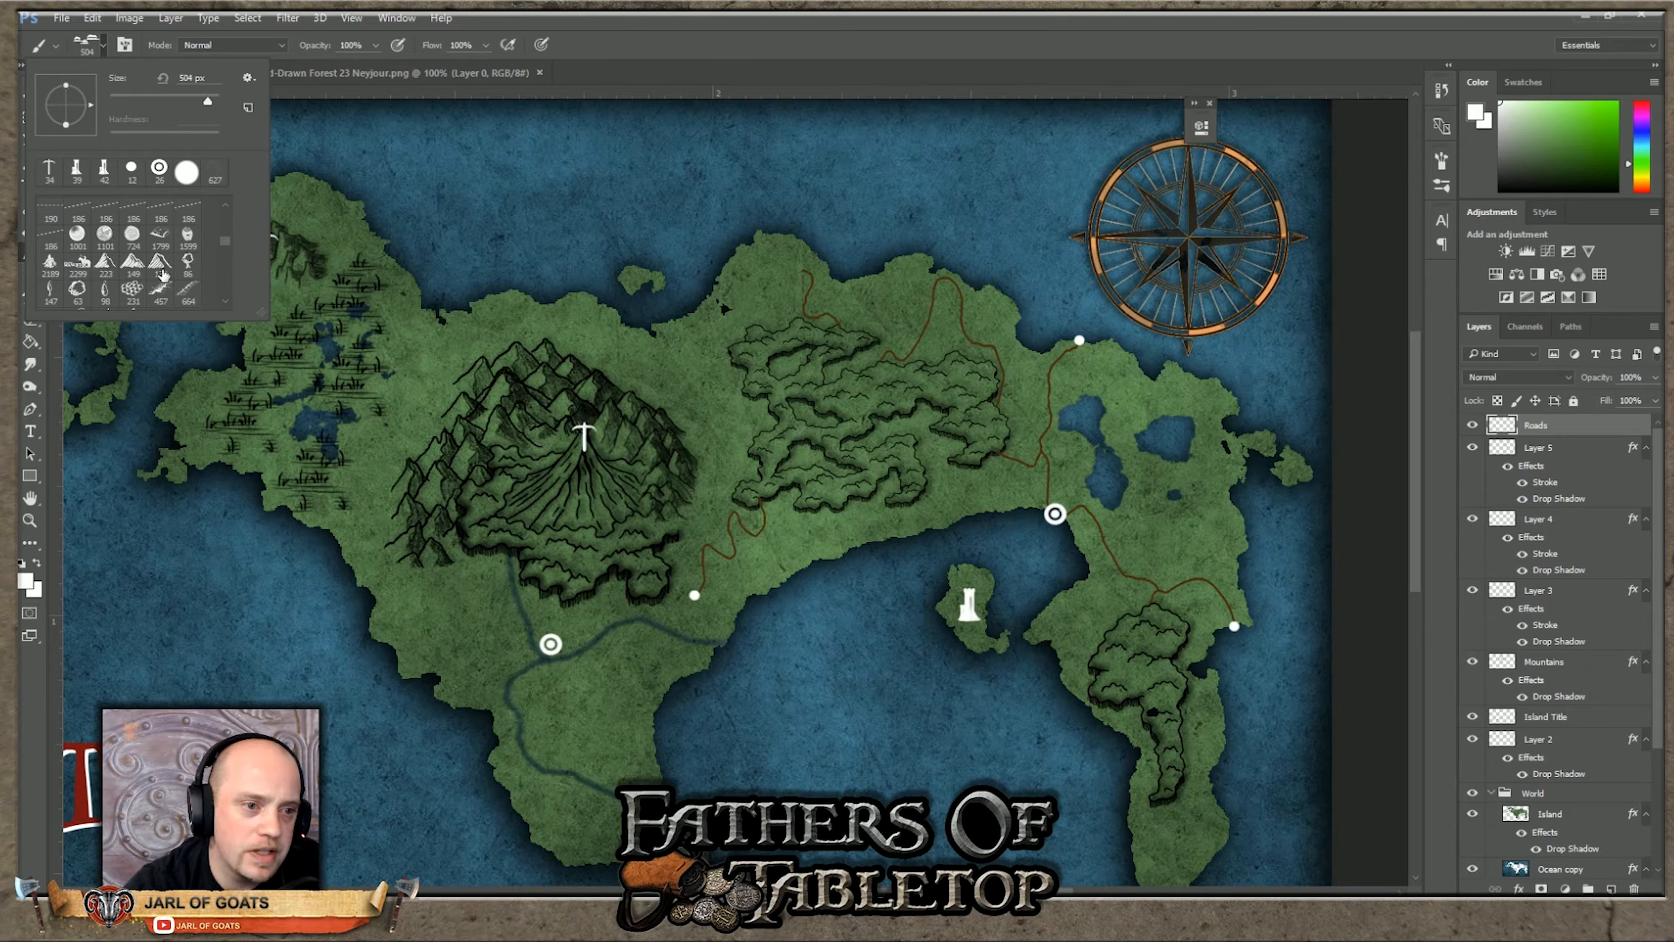
scroll(164, 274, down, 3)
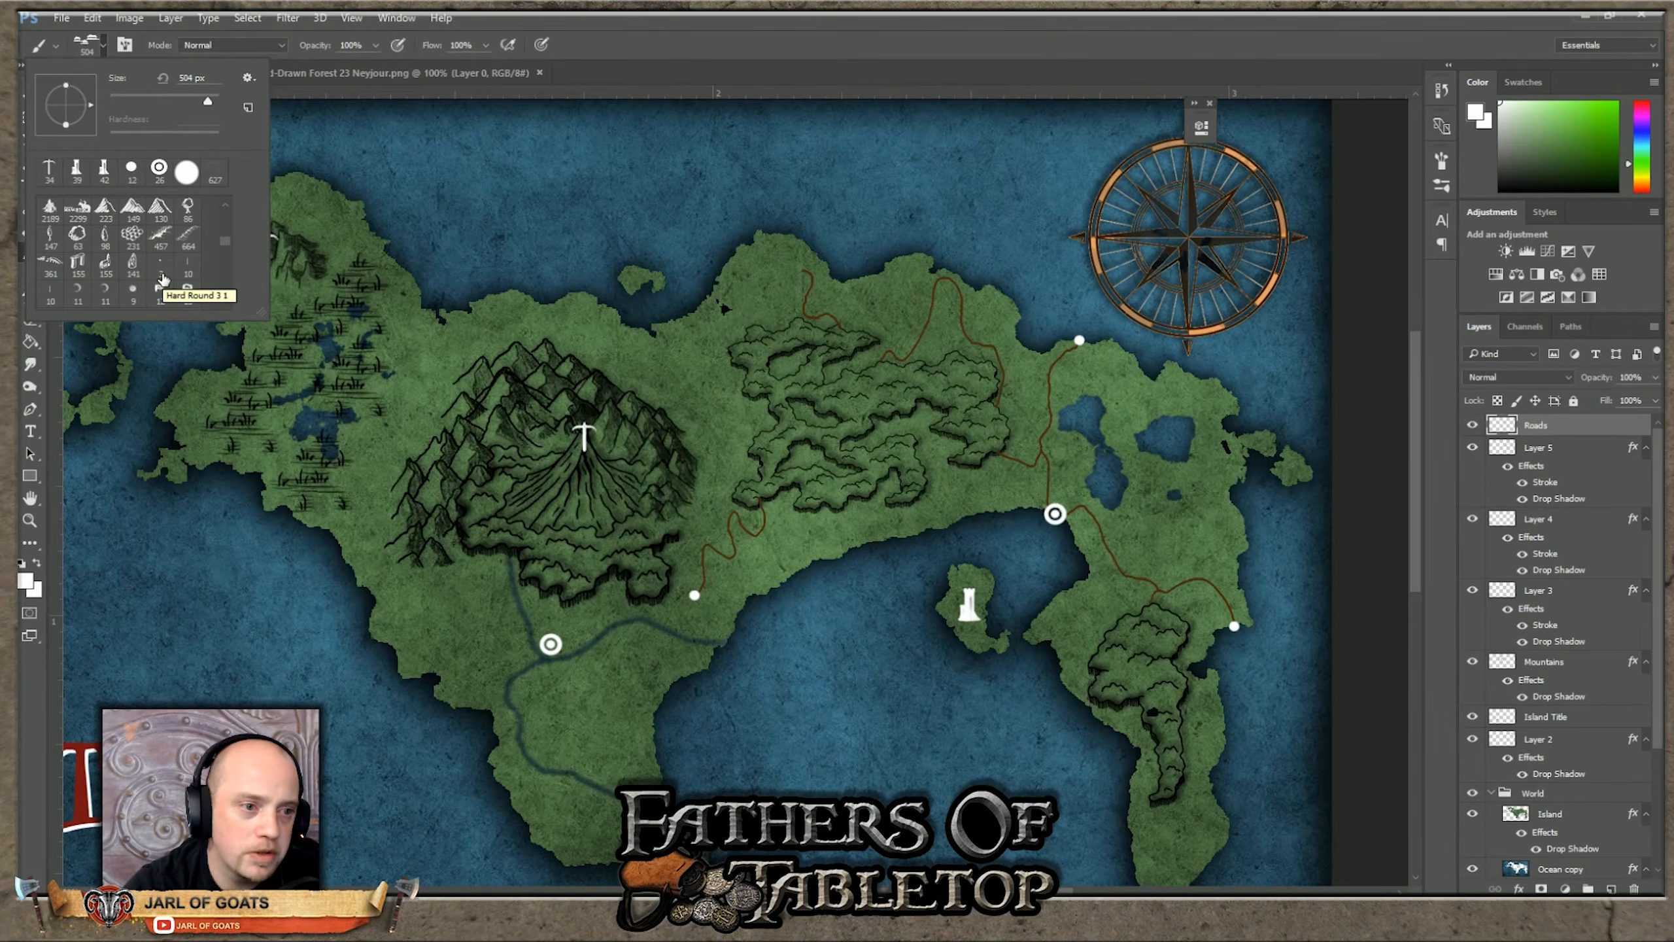
scroll(163, 278, down, 2)
scroll(161, 277, up, 1)
Step: Stamp white ruined archways on the small northern island and at two spots in the western marsh using the 155 px ruin brush at 28 px
click(78, 252)
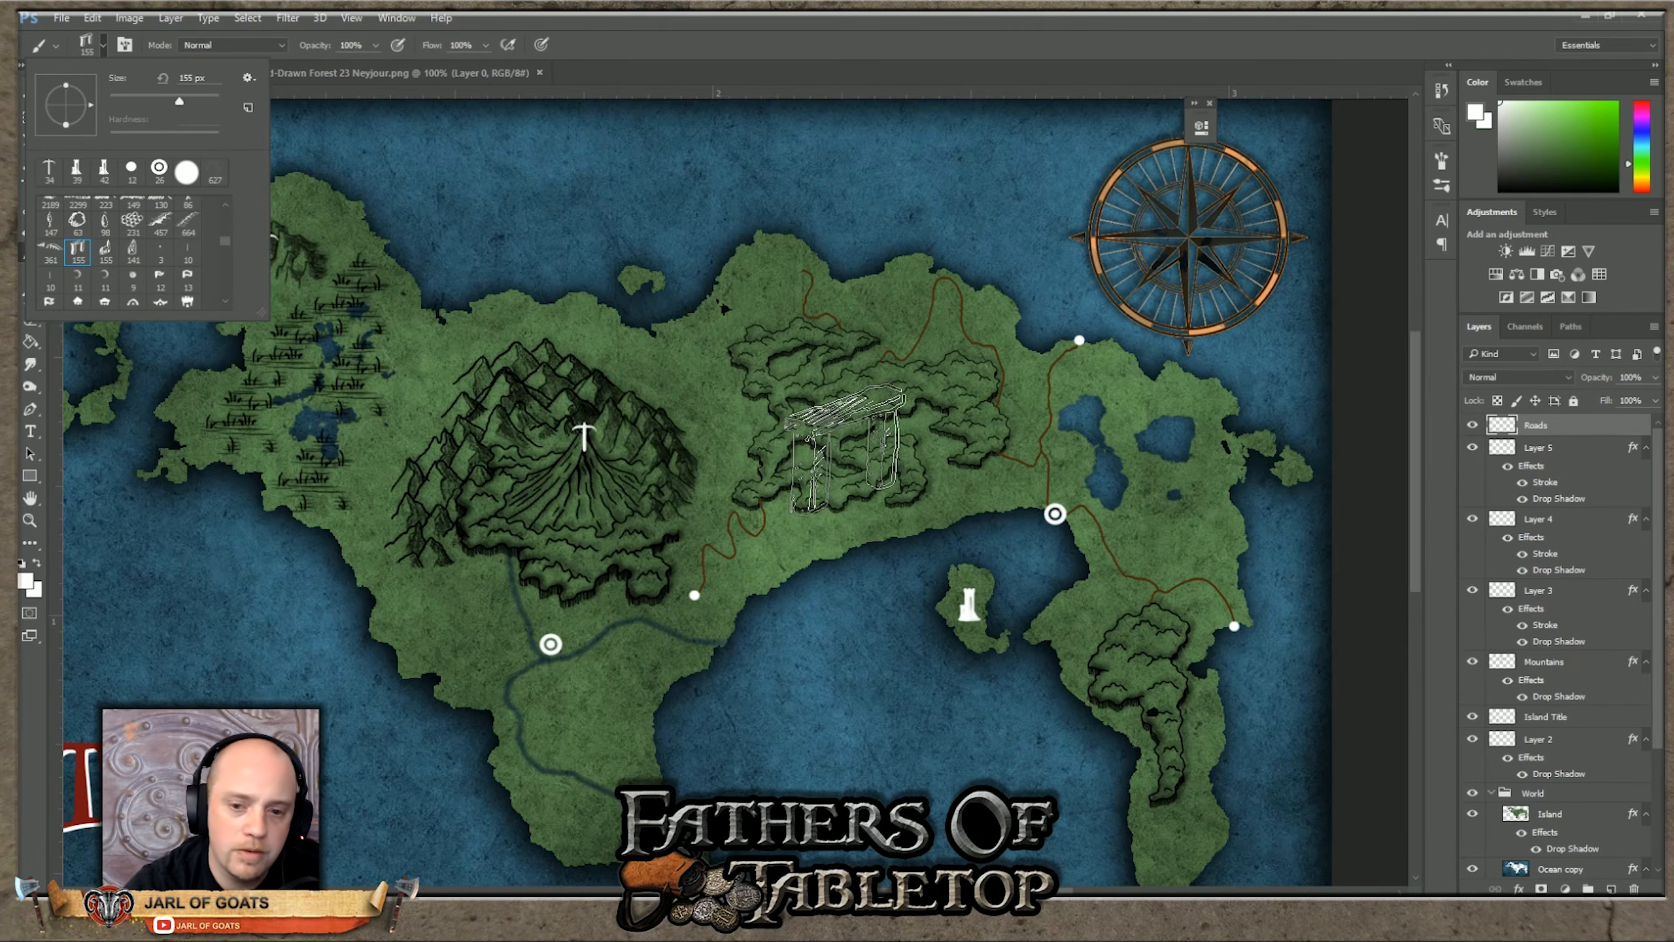
click(146, 93)
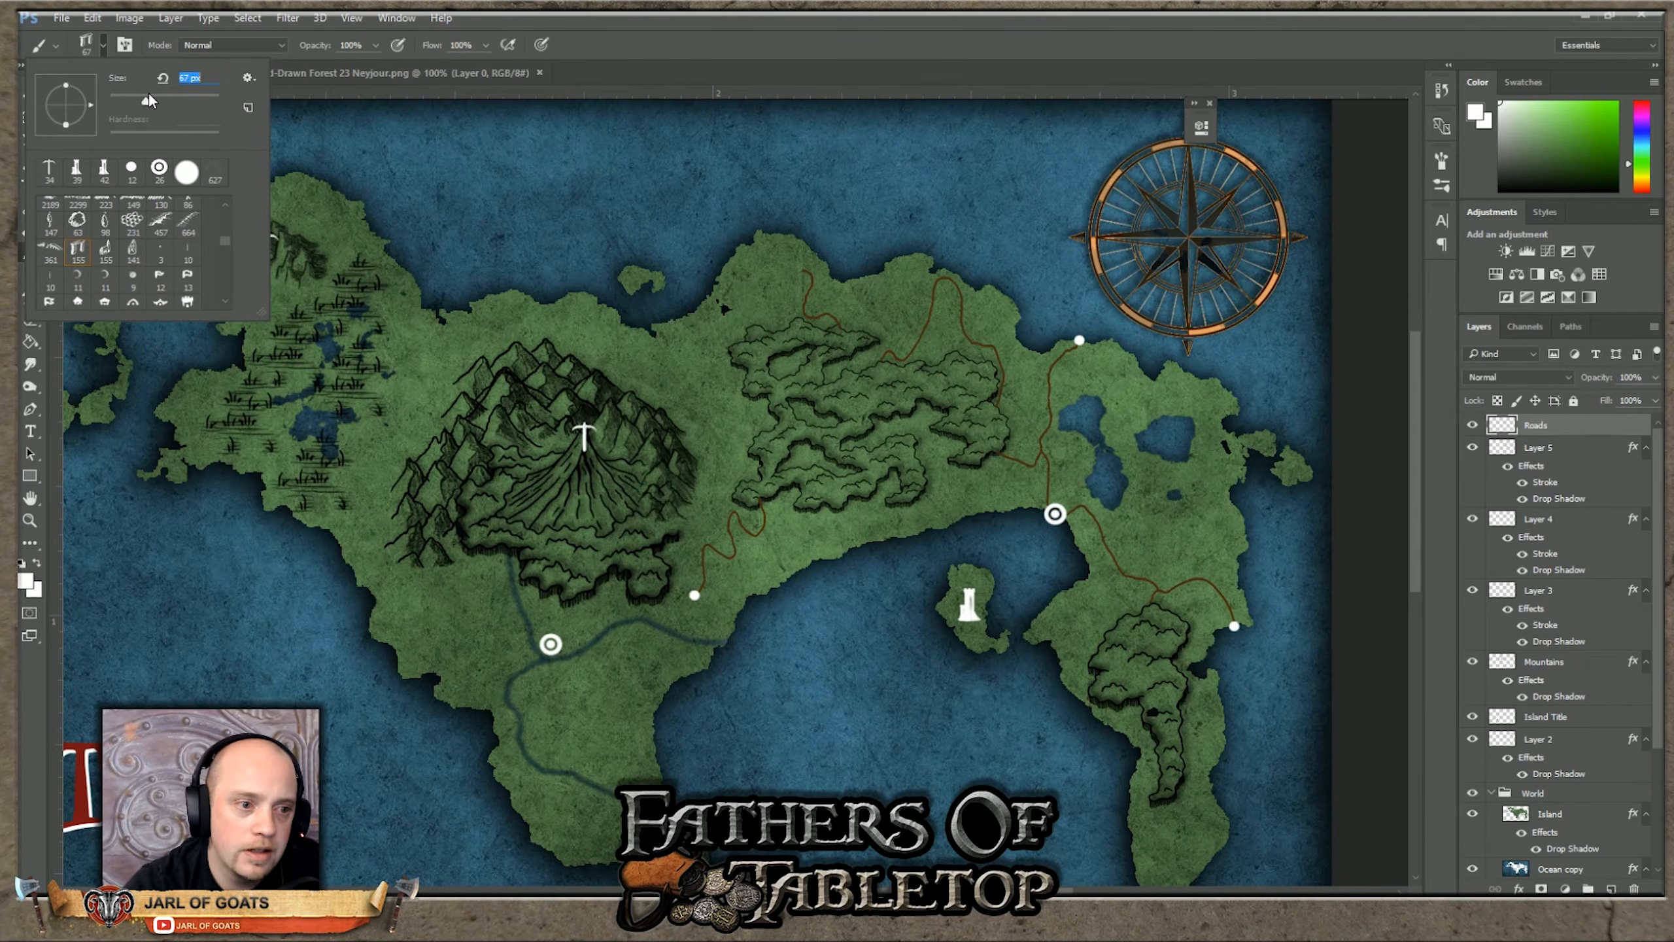
drag(140, 93, 124, 101)
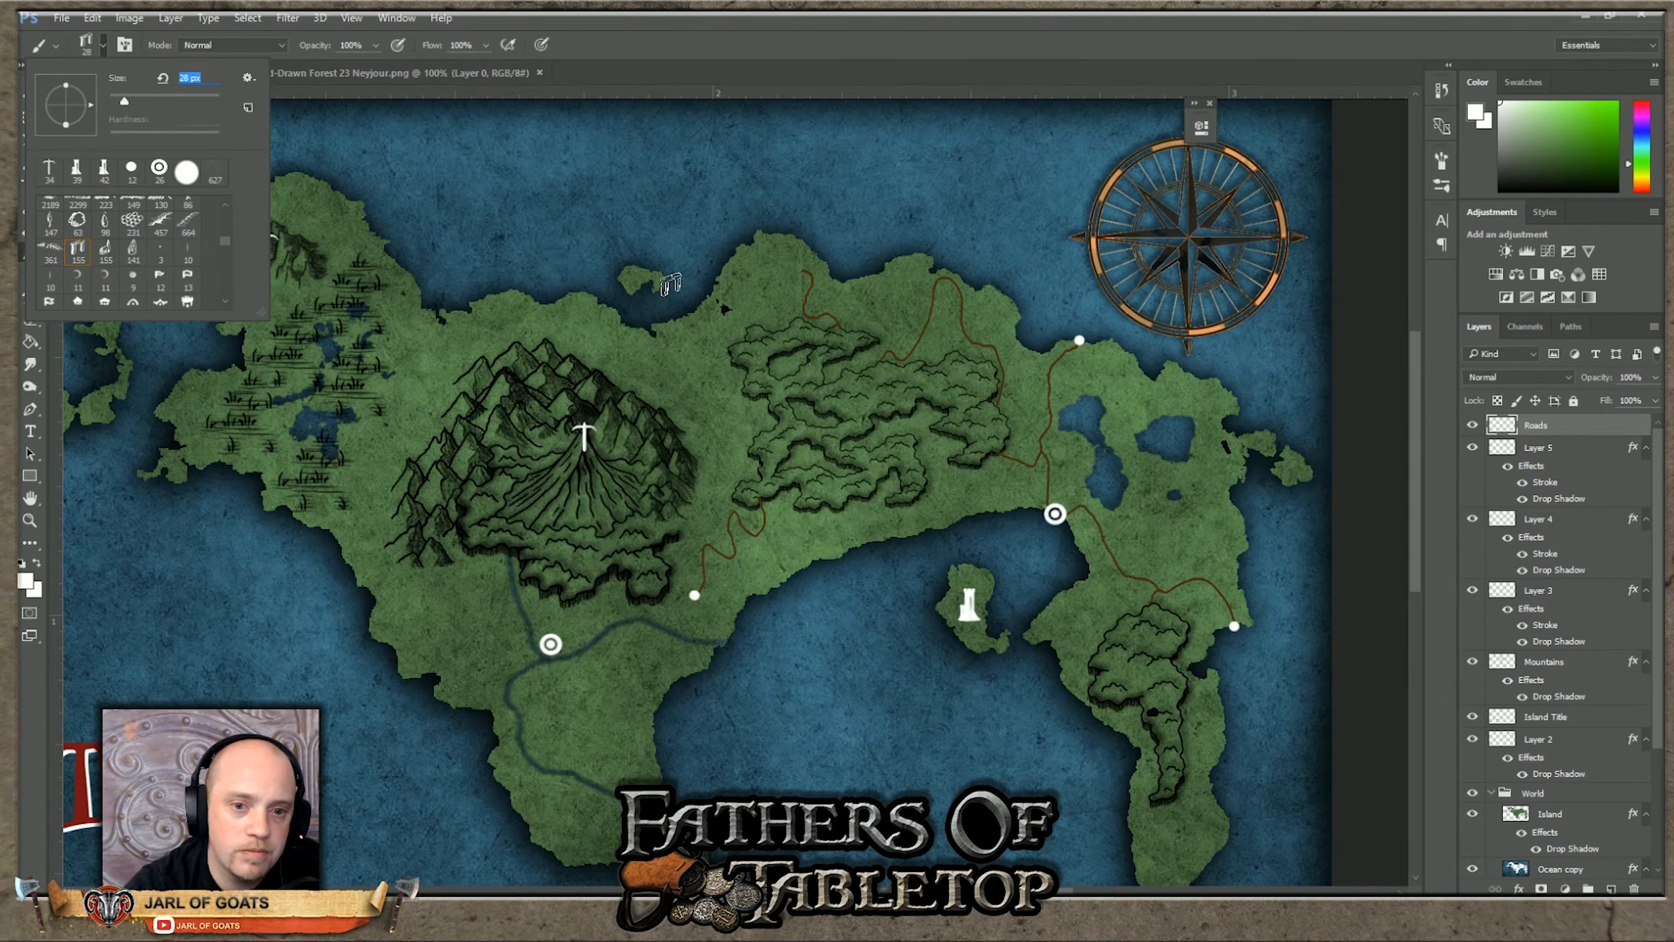
key(Return)
click(637, 268)
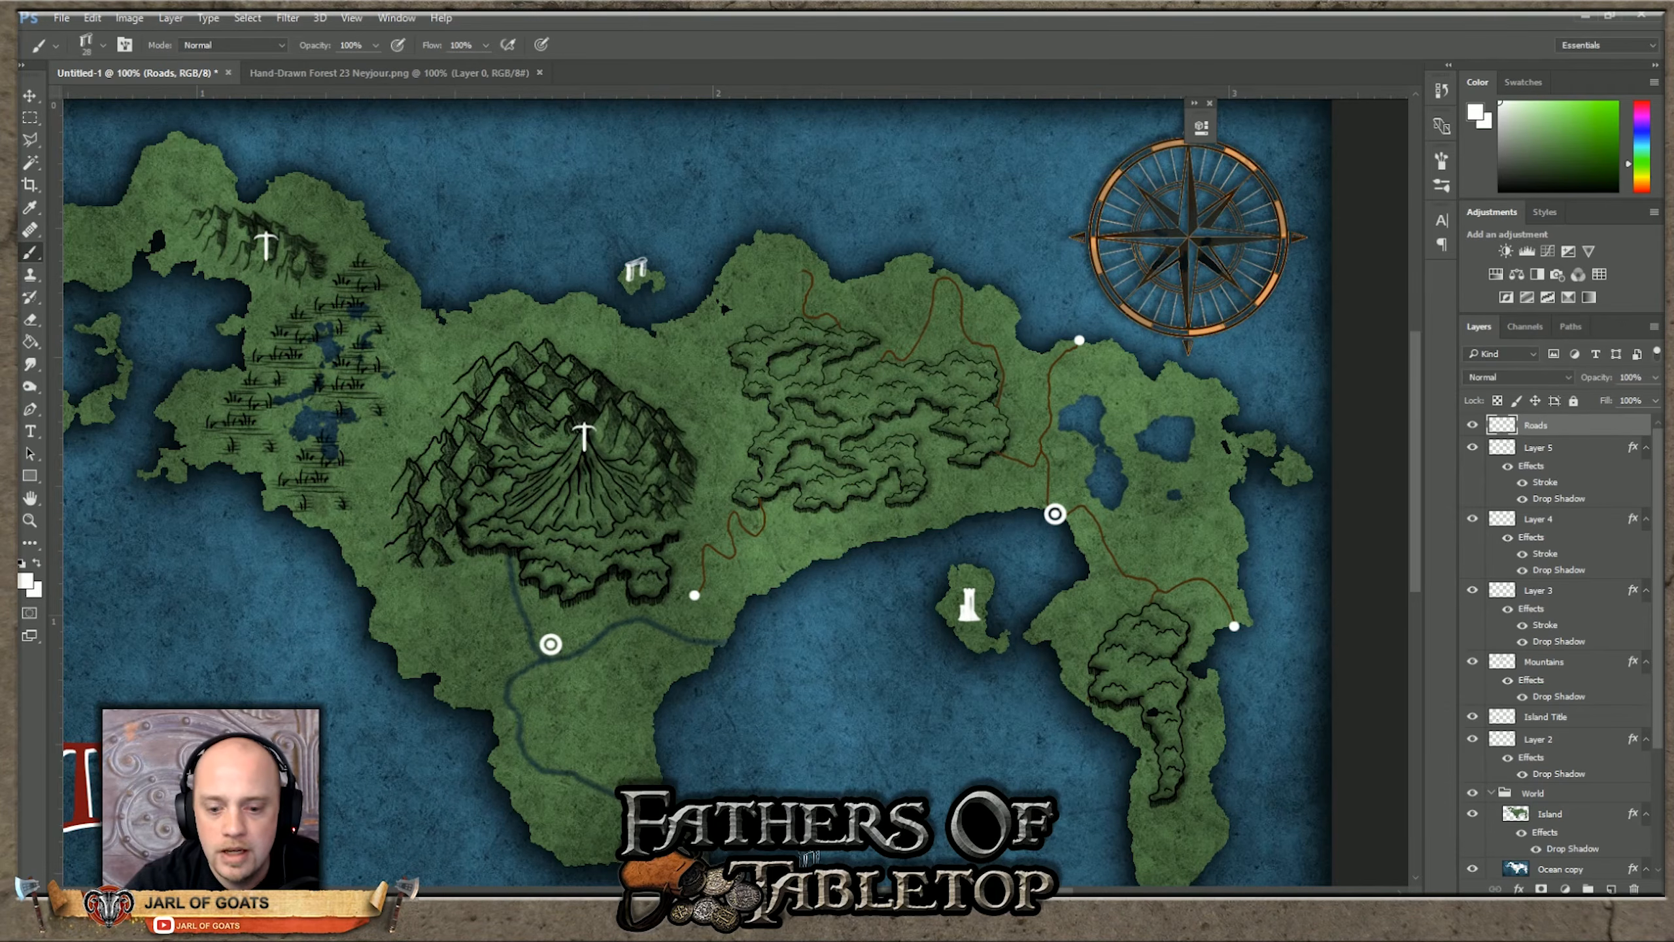
scroll(330, 277, left, 5)
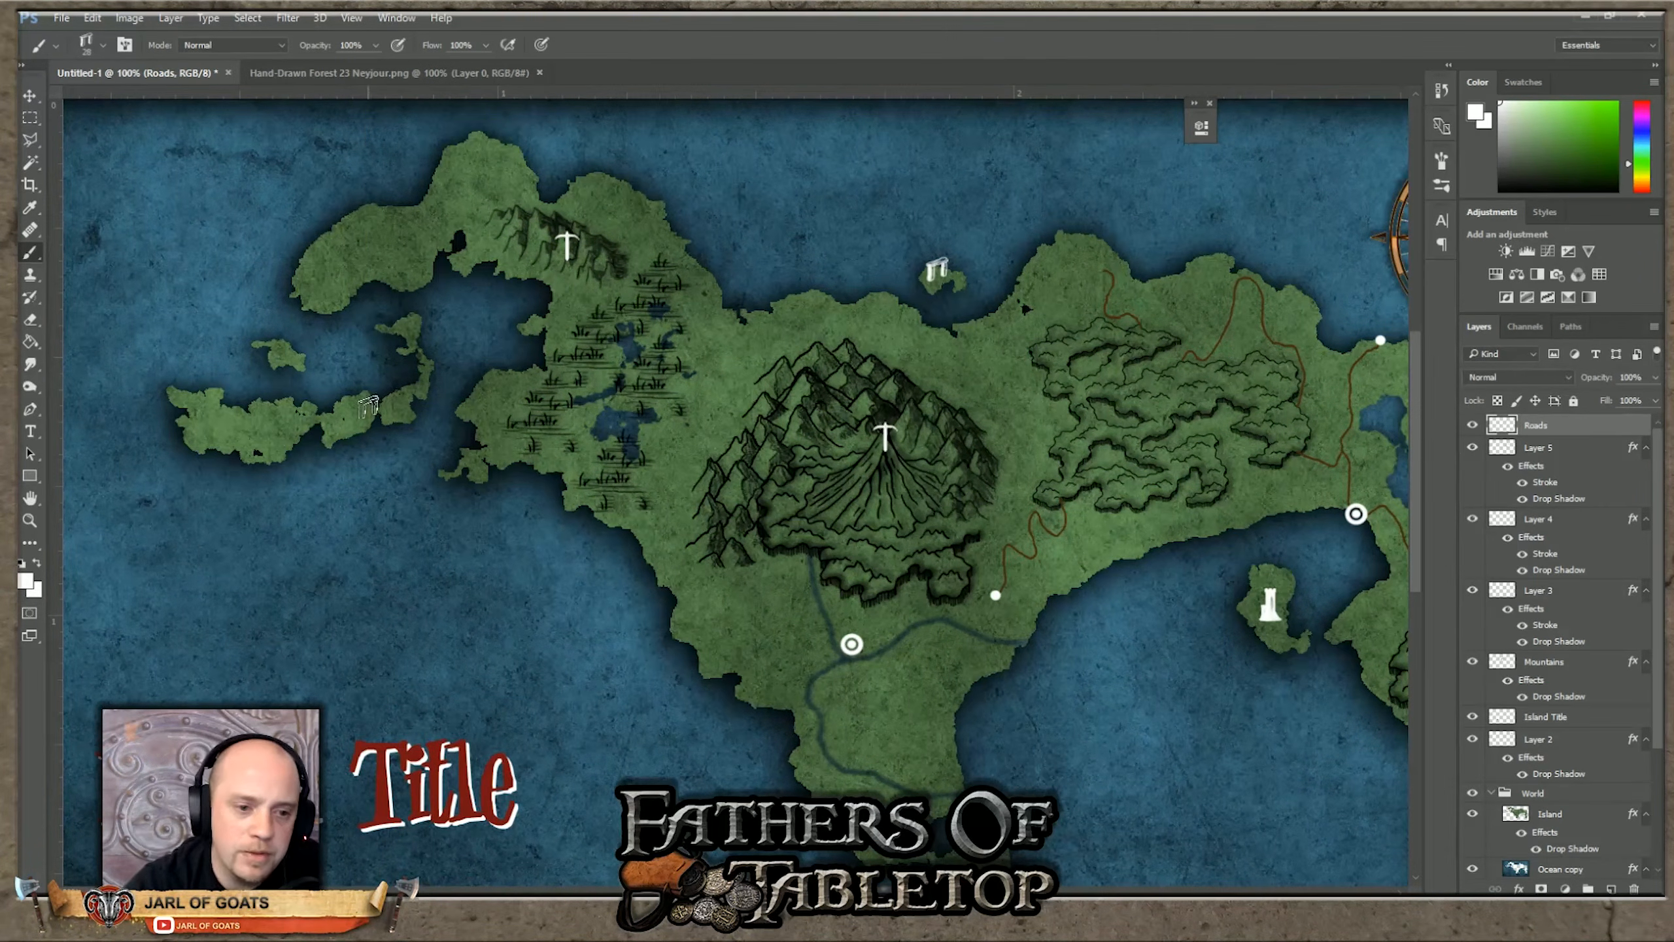
click(611, 363)
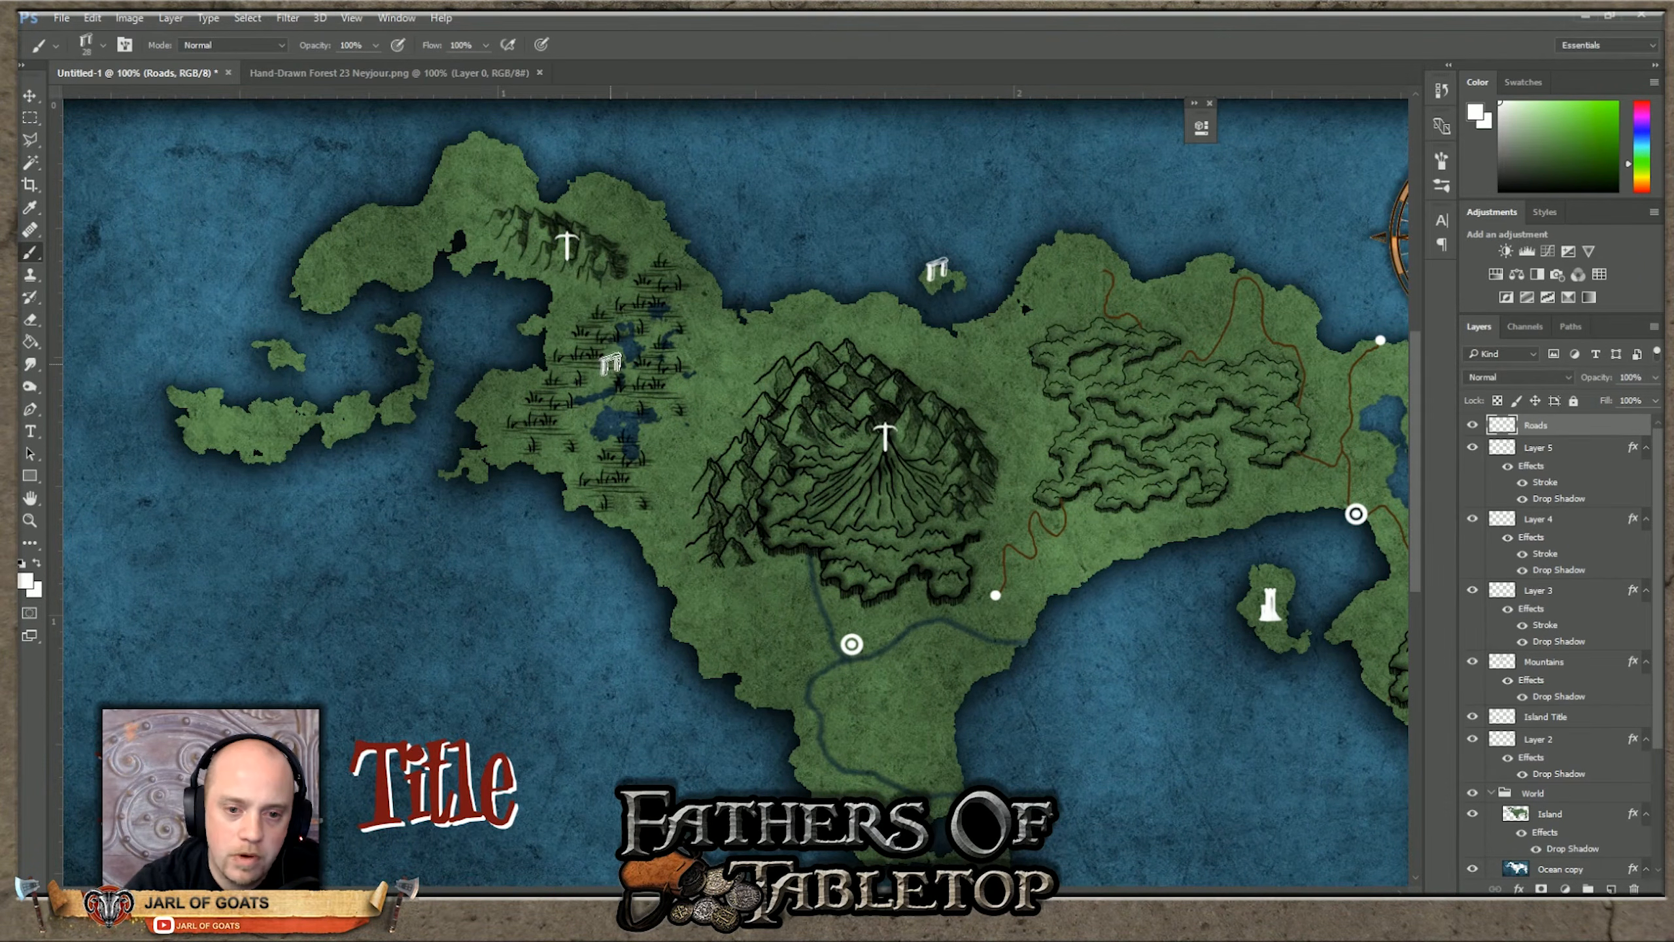
click(643, 472)
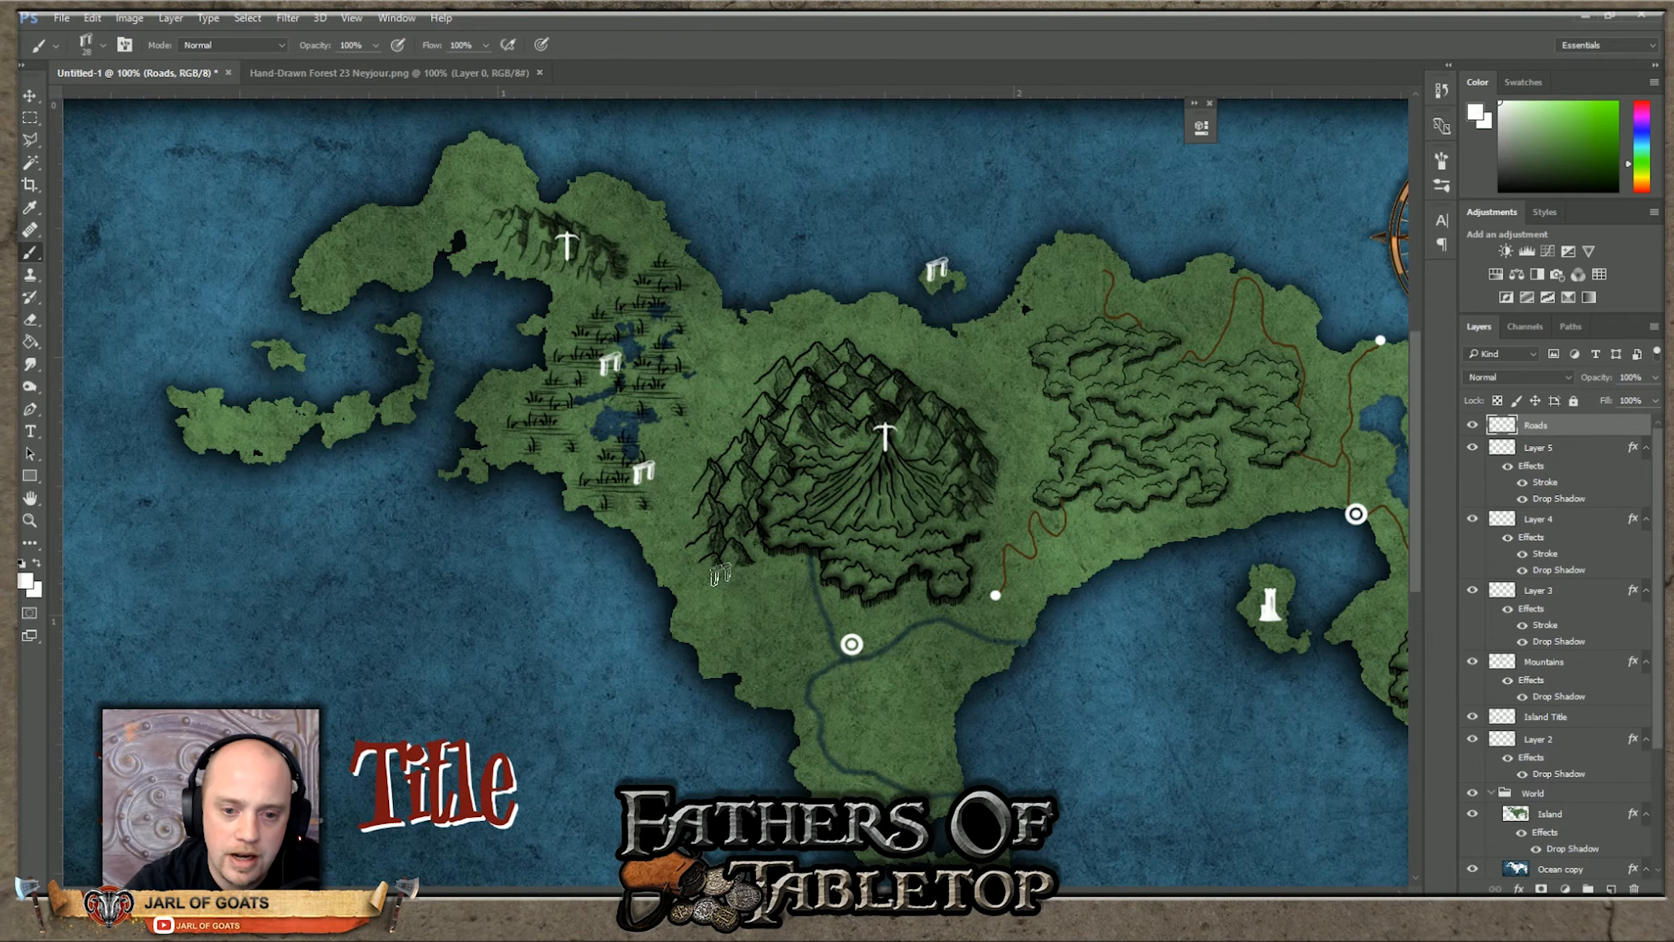
Step: Stamp a white castle just west of the ringed marker at the river fork using the 81 px castle brush
scroll(1189, 819, right, 1)
drag(897, 890, 996, 890)
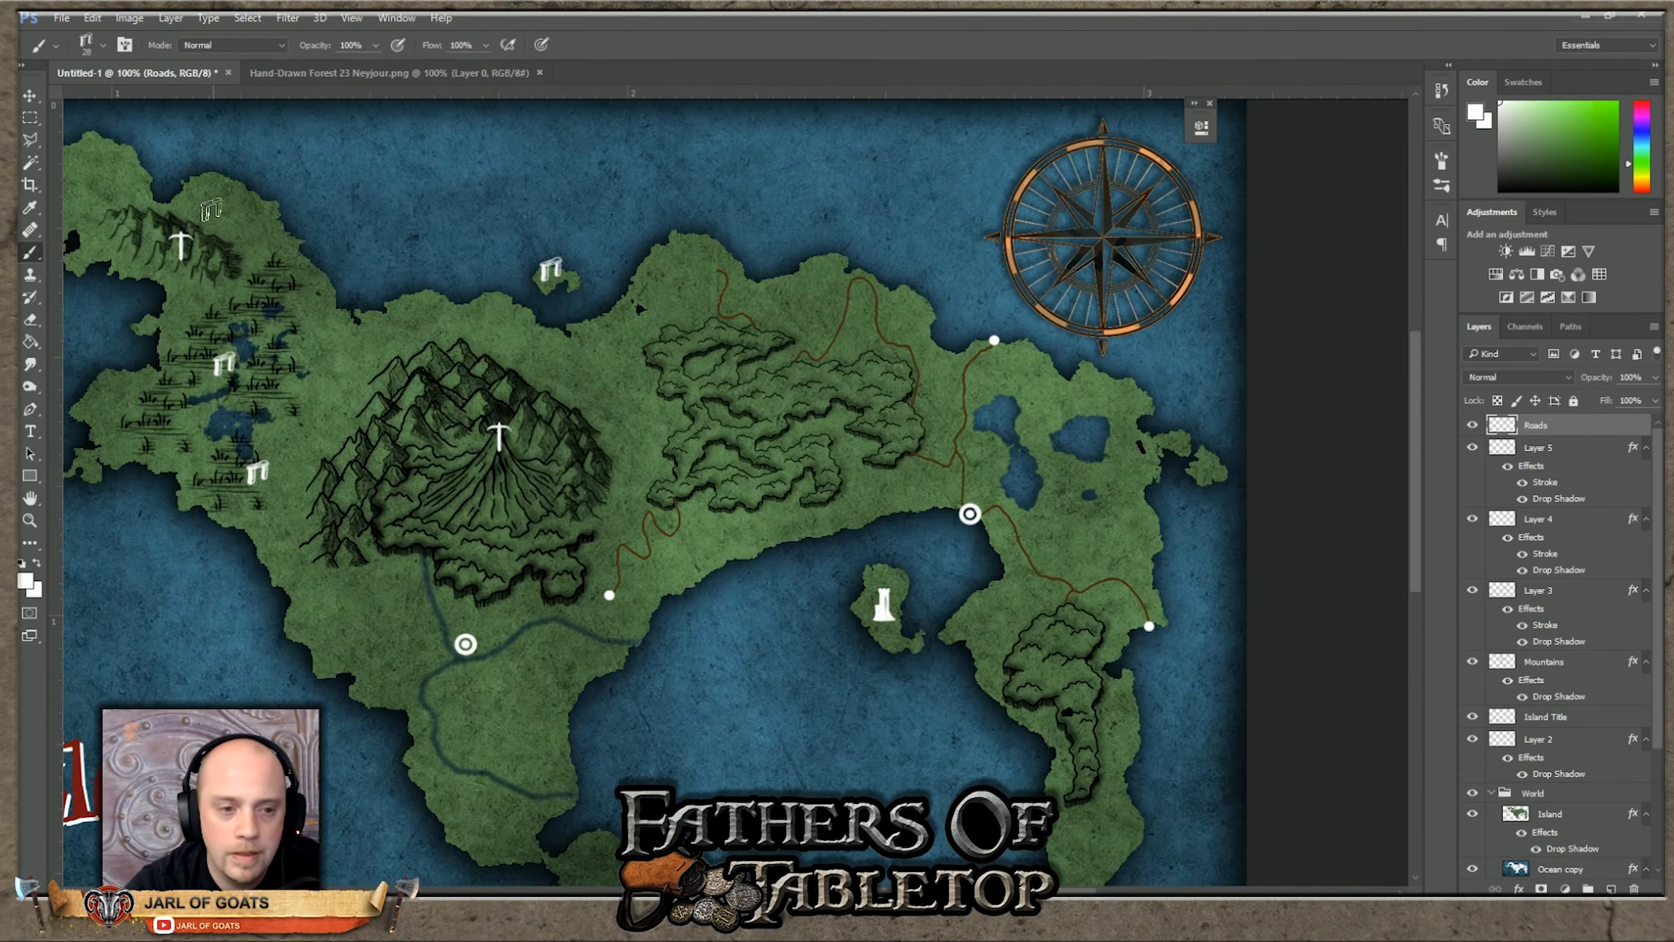
click(105, 44)
scroll(141, 270, up, 1)
scroll(170, 256, up, 3)
scroll(143, 266, down, 10)
scroll(143, 266, down, 2)
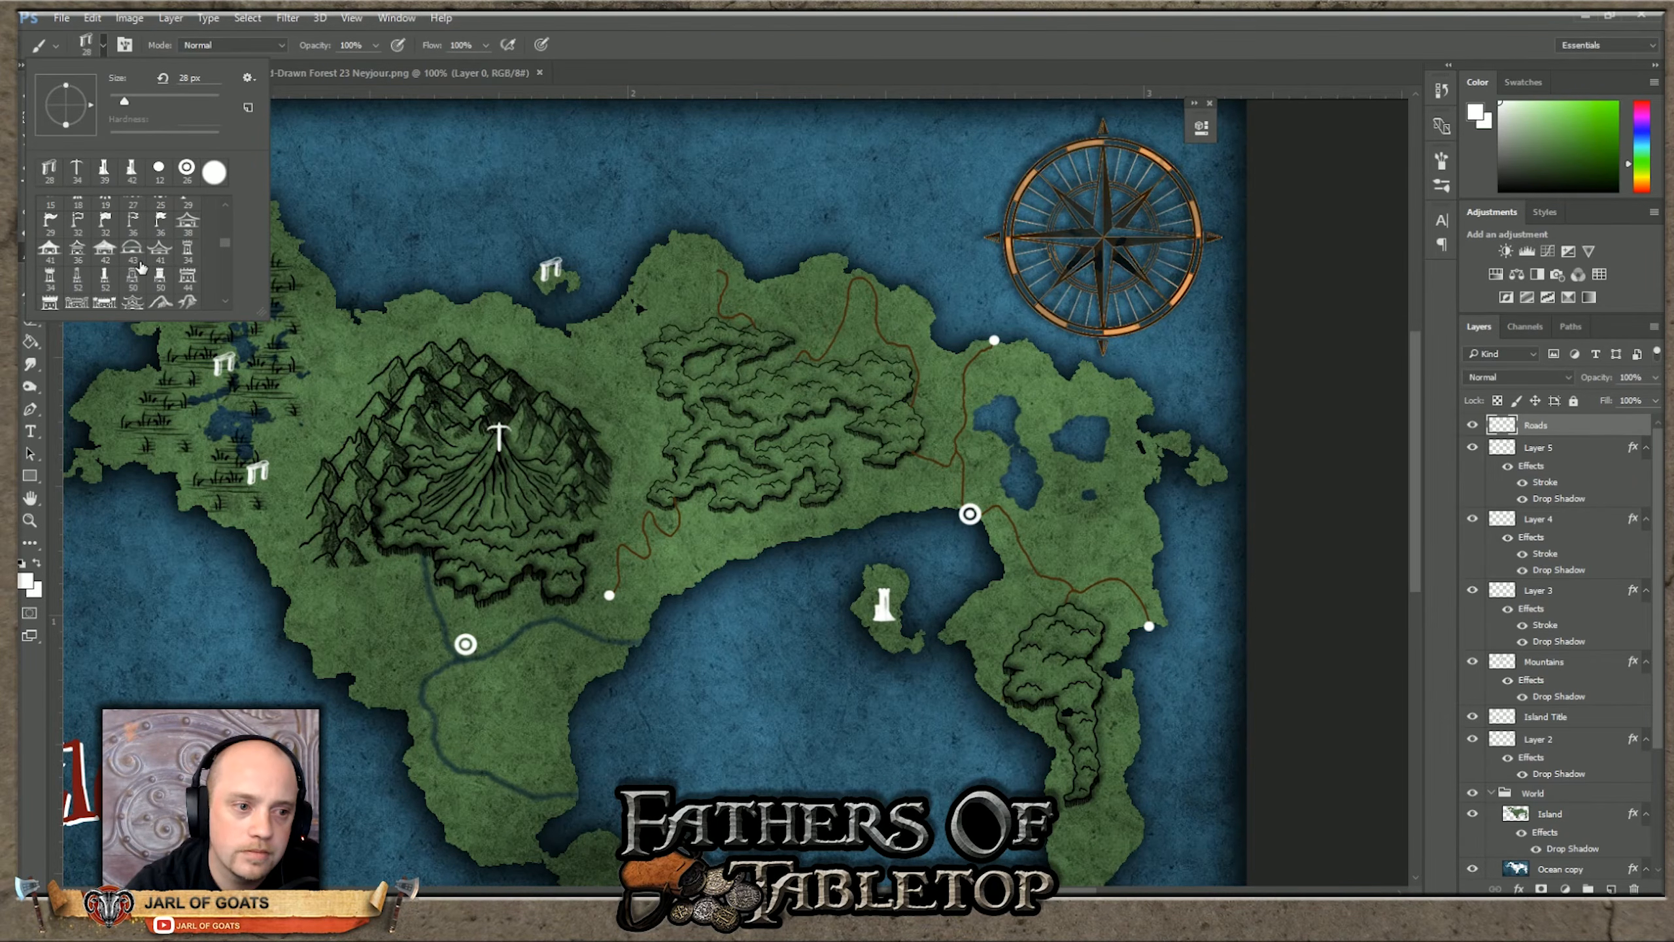
scroll(142, 266, down, 2)
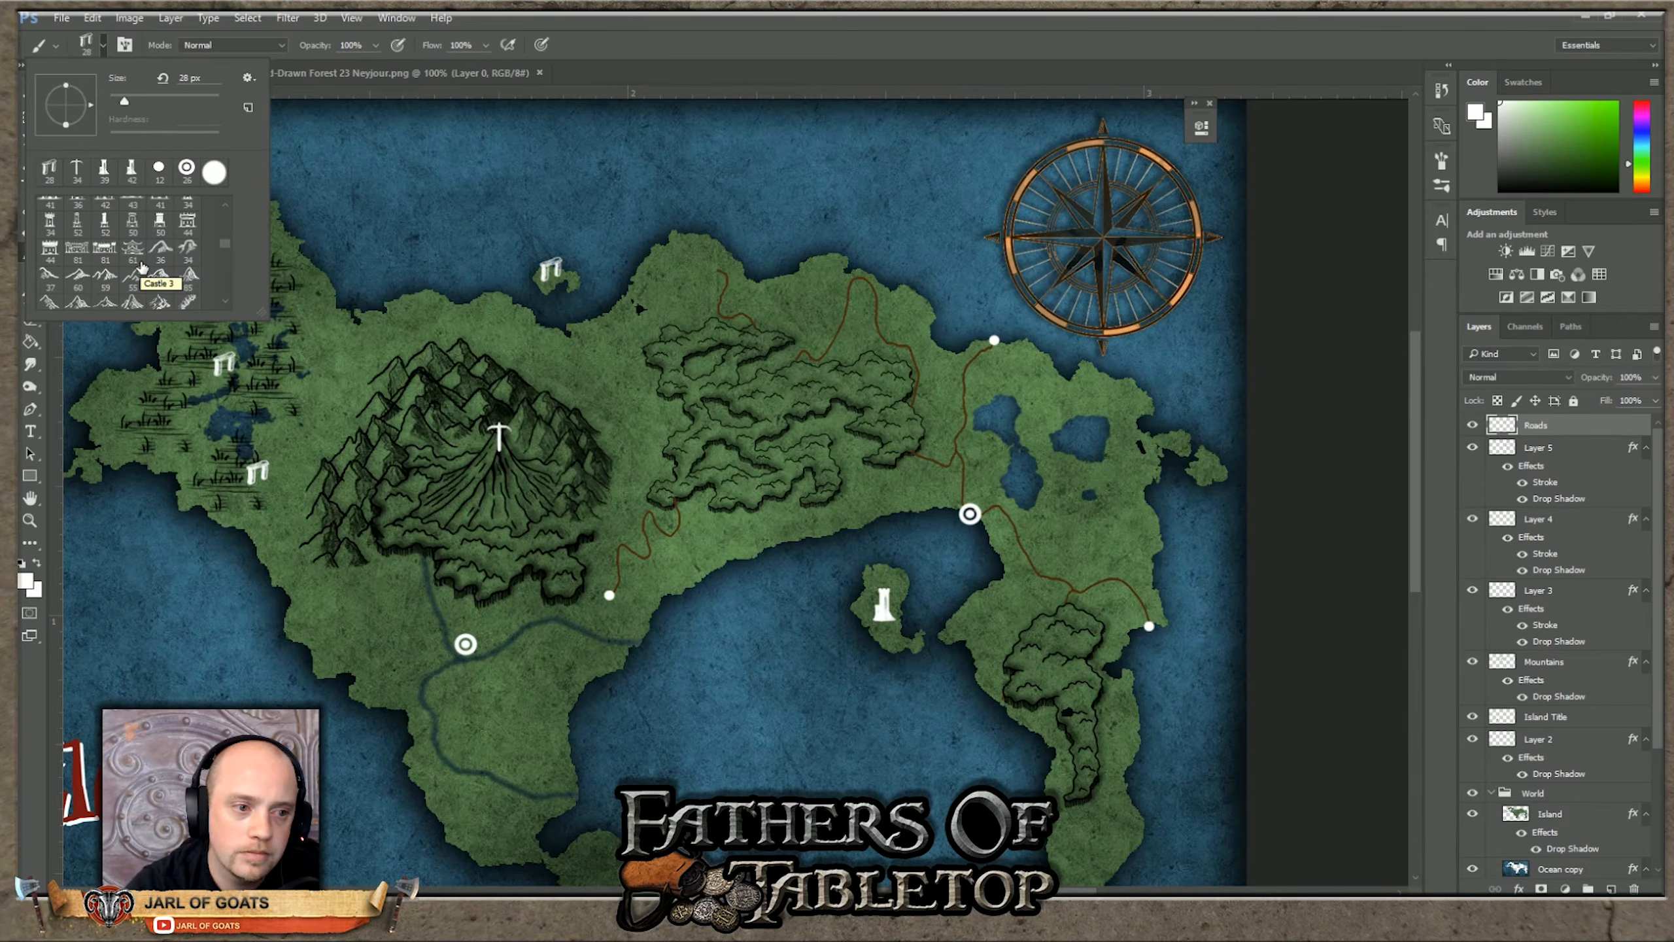
click(111, 255)
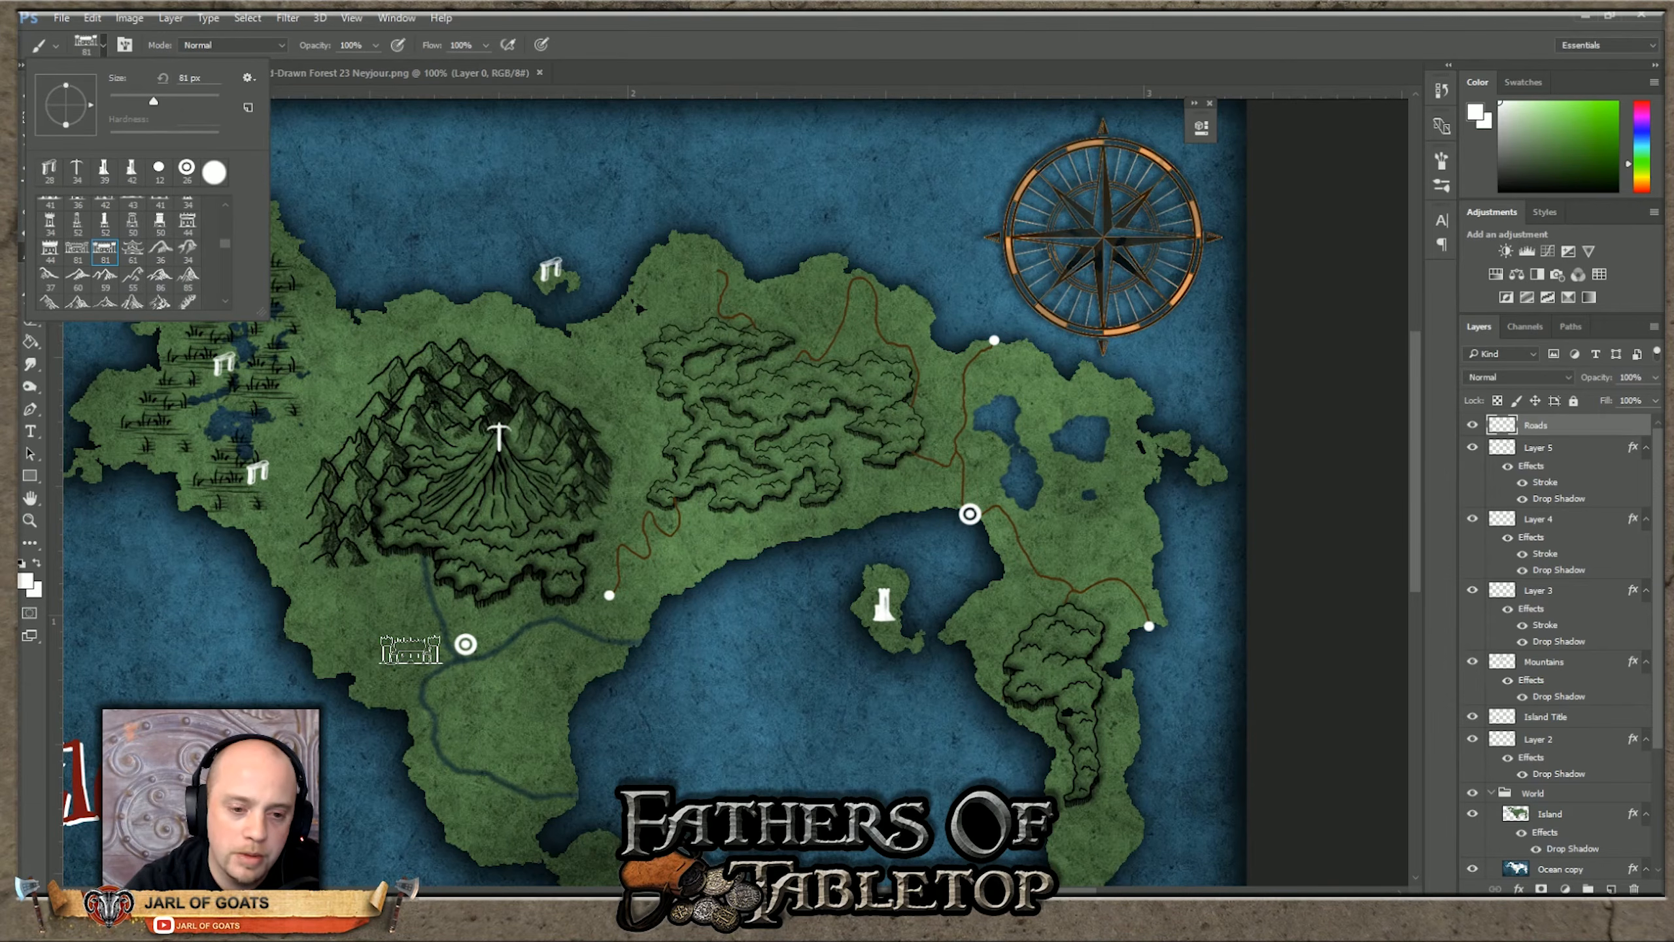
click(412, 648)
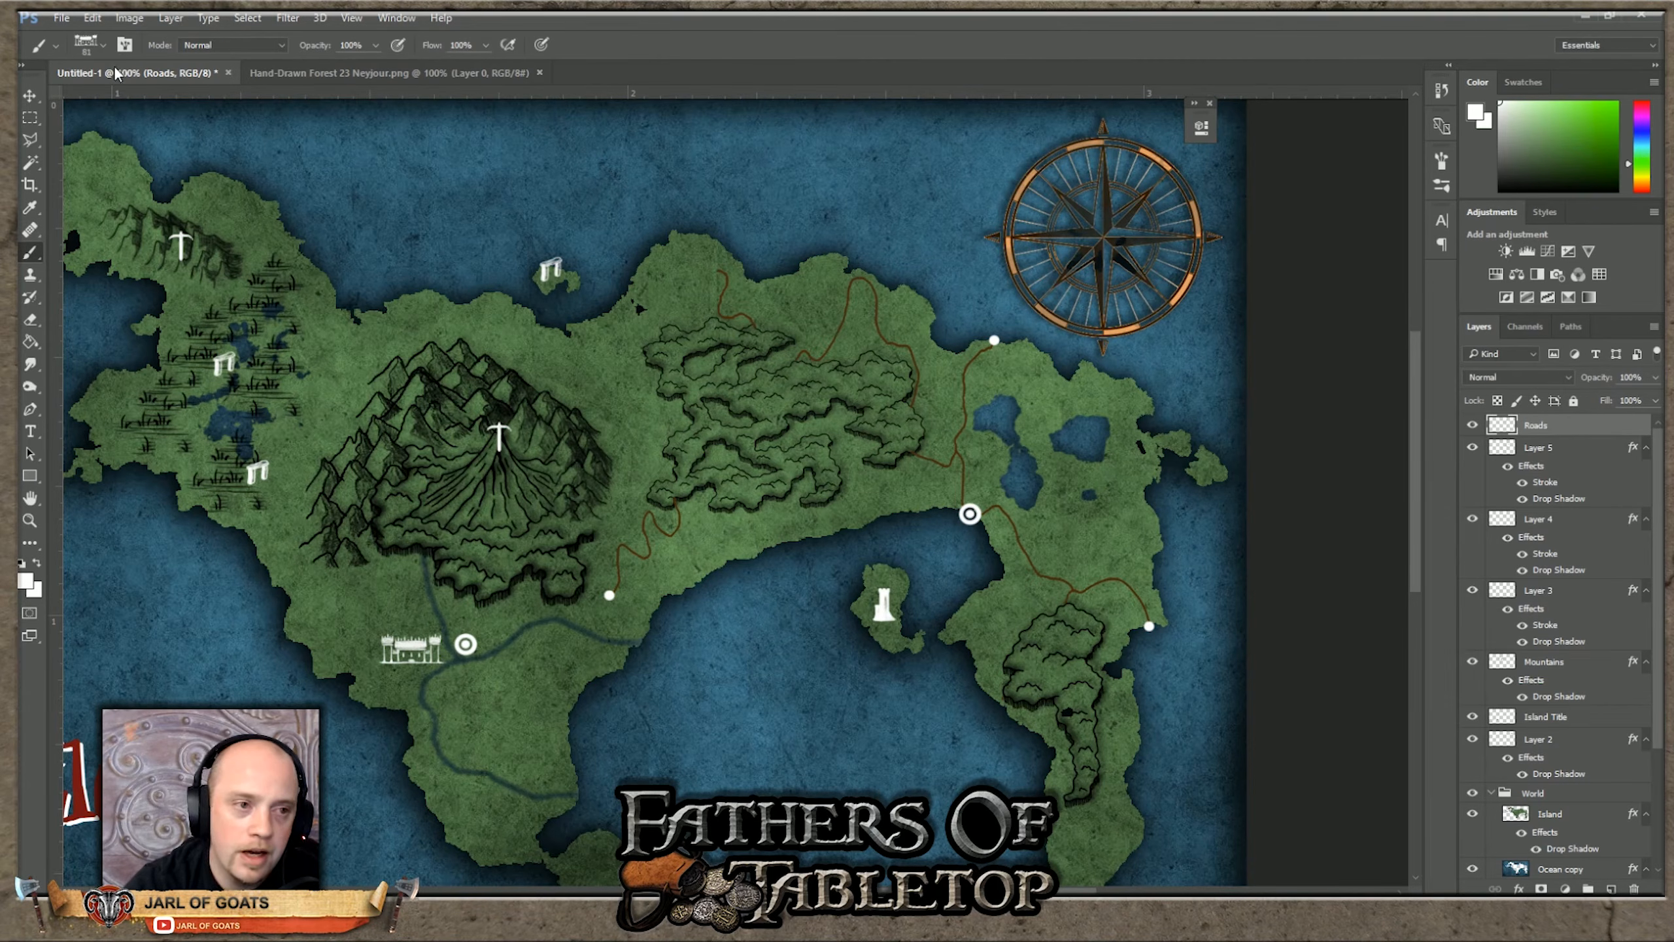
Step: Pick the 52 px tower brush and look through the remaining stamp presets to the end of the list
click(102, 45)
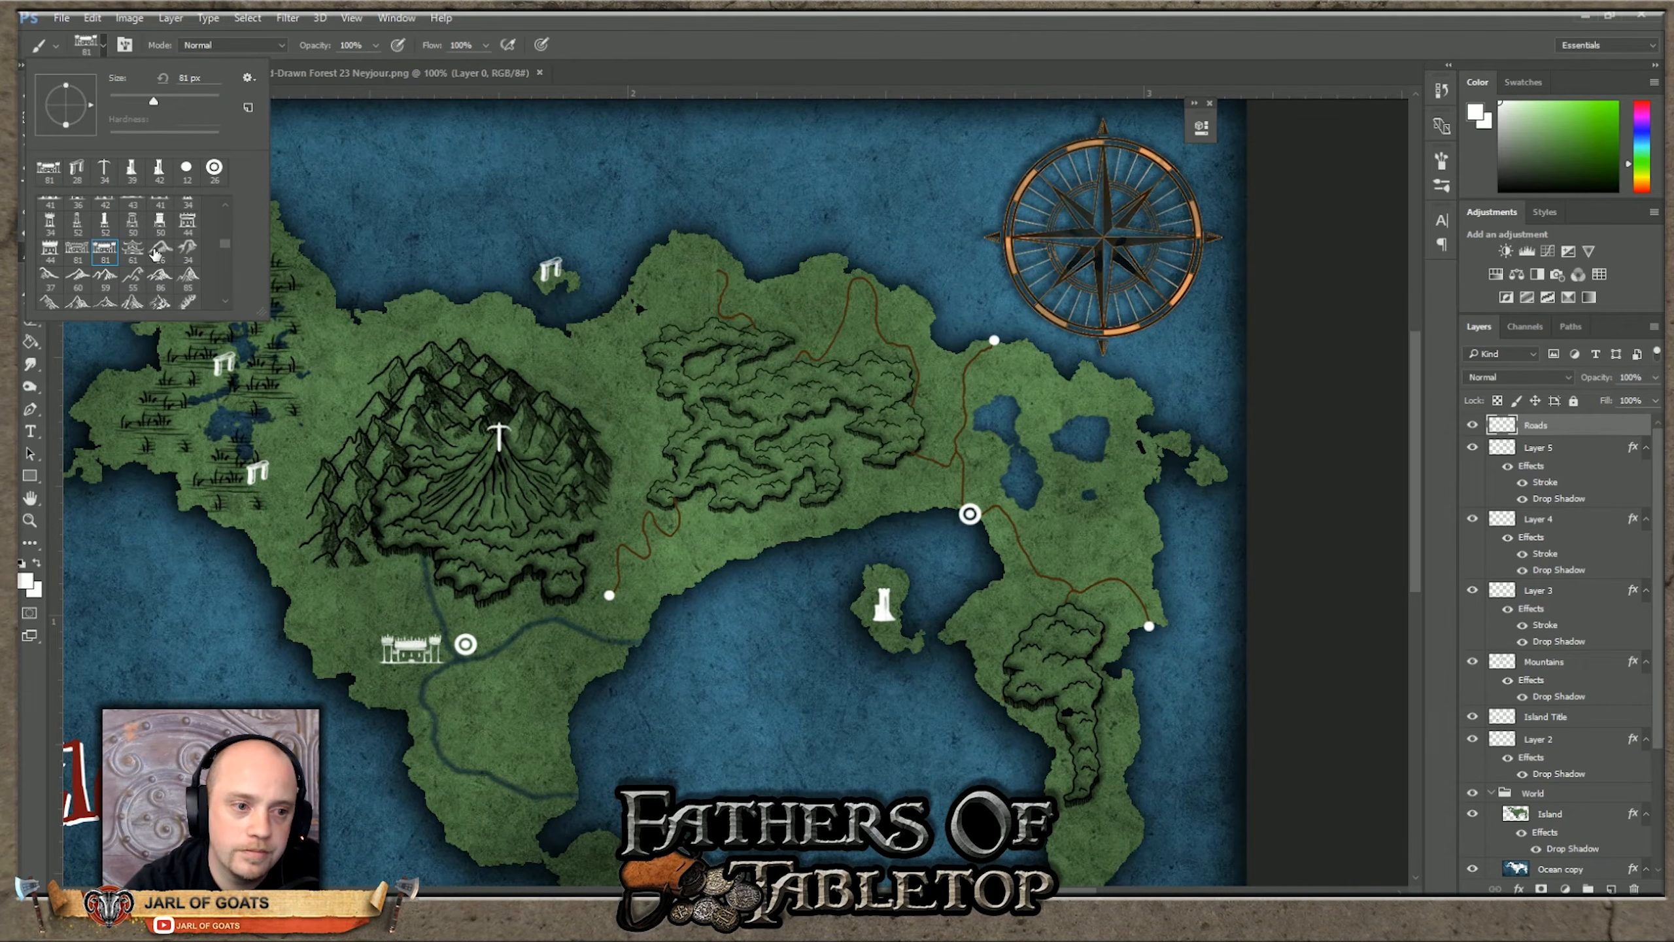
click(104, 225)
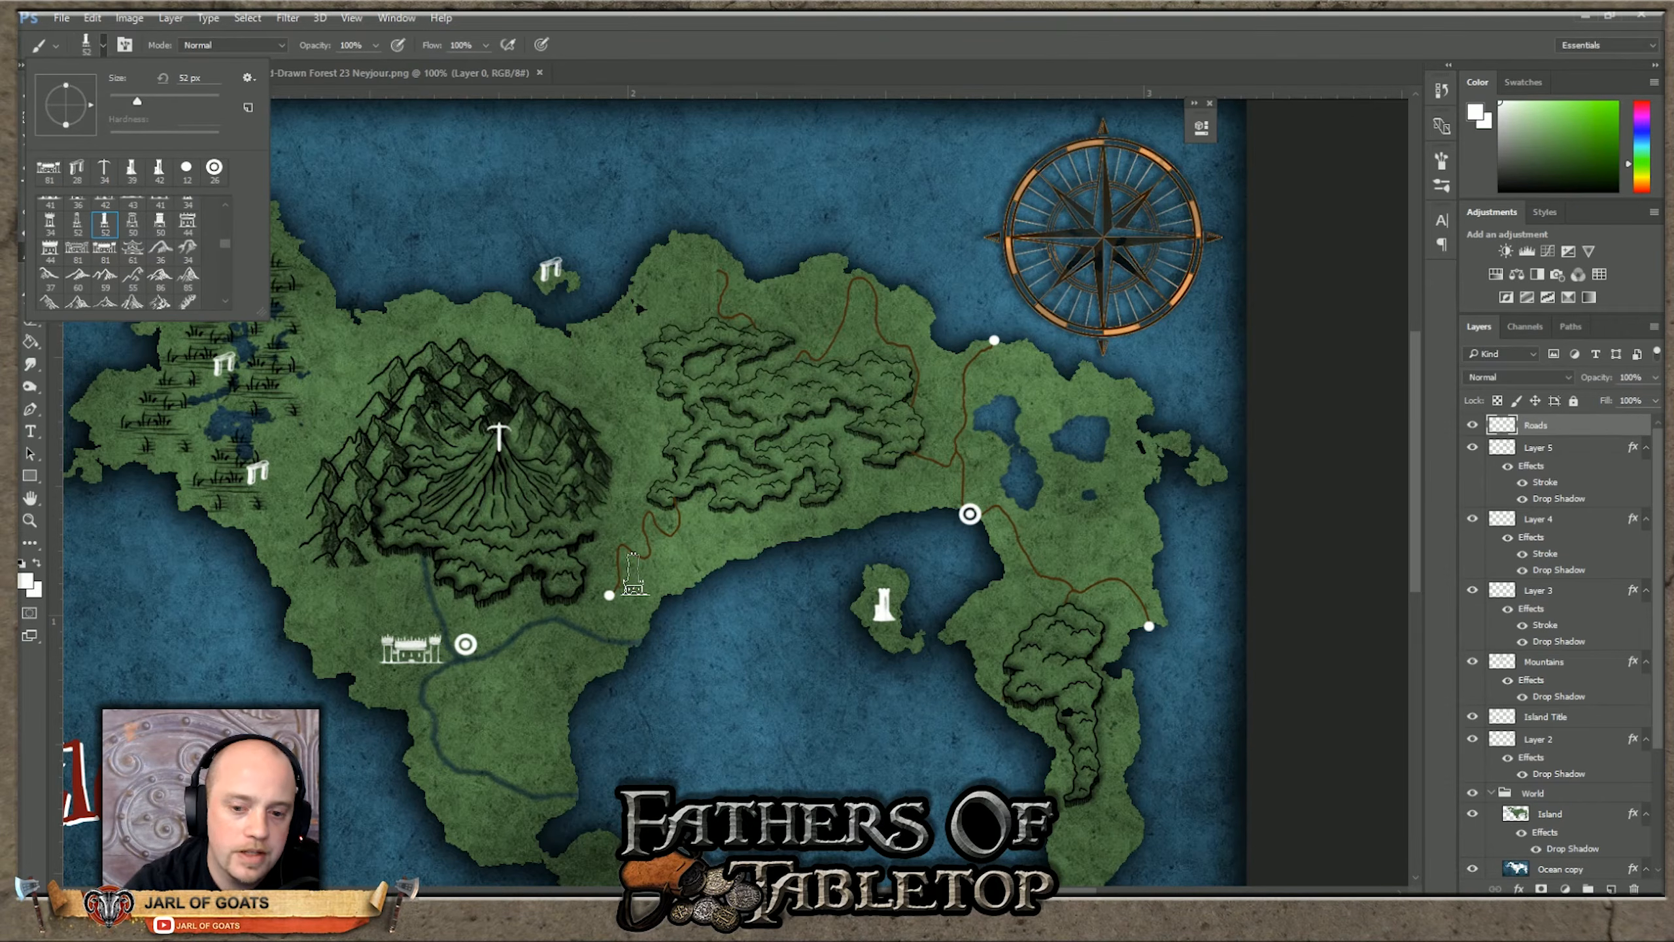
scroll(169, 282, down, 3)
scroll(142, 310, down, 10)
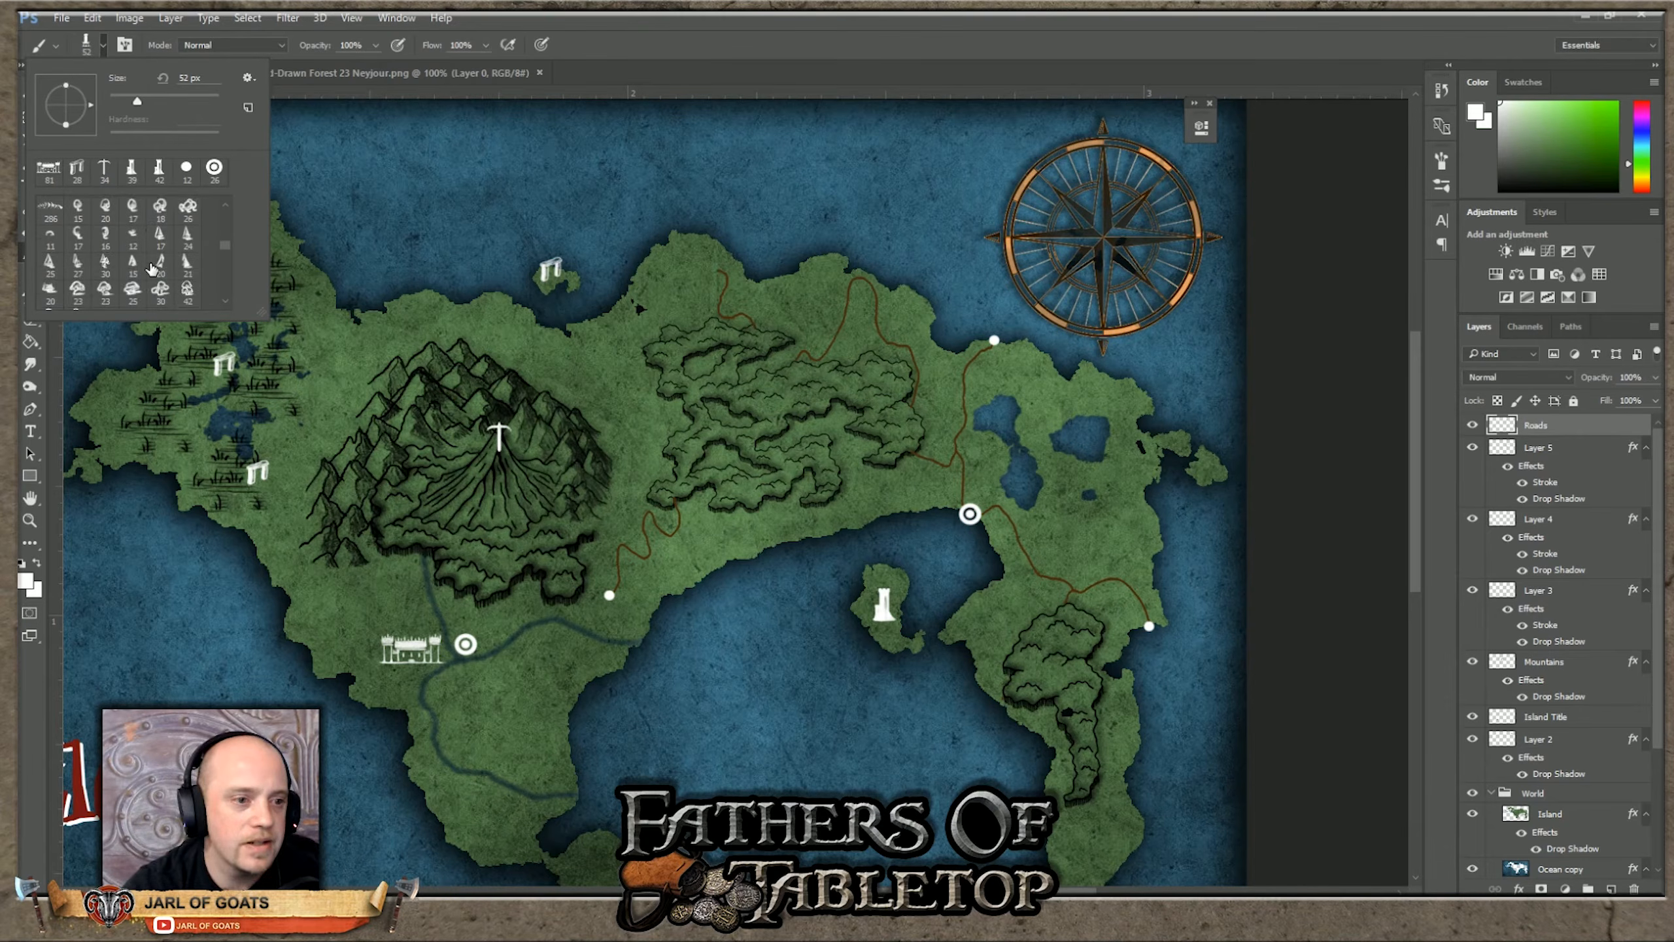
scroll(173, 263, down, 10)
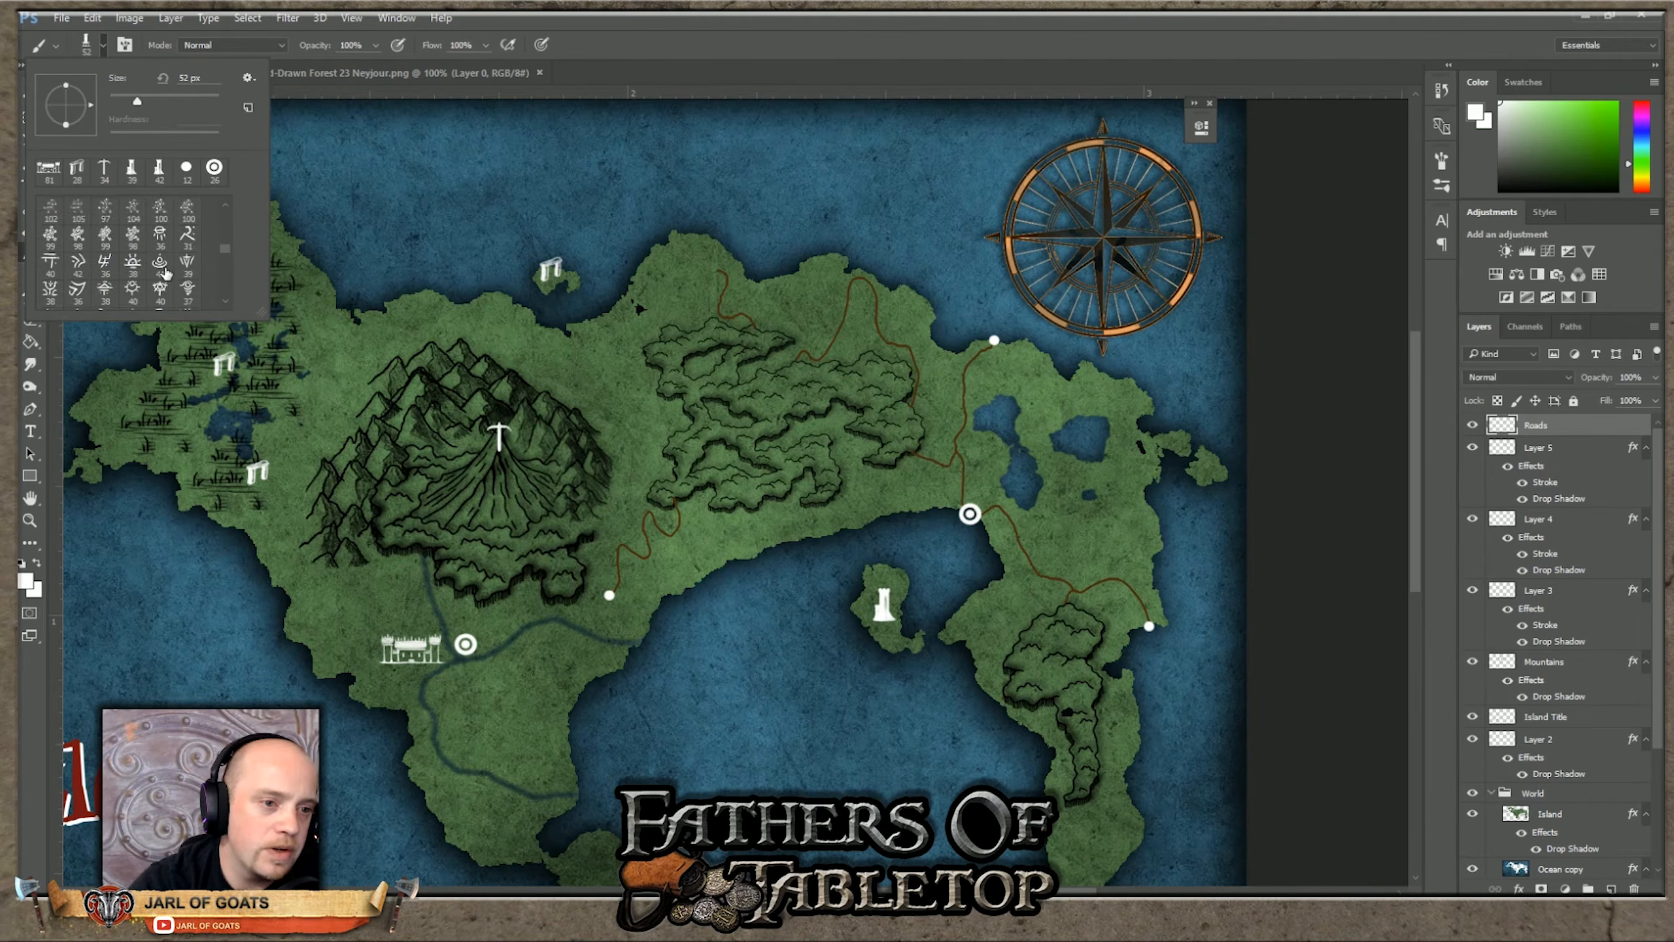
scroll(180, 255, down, 2)
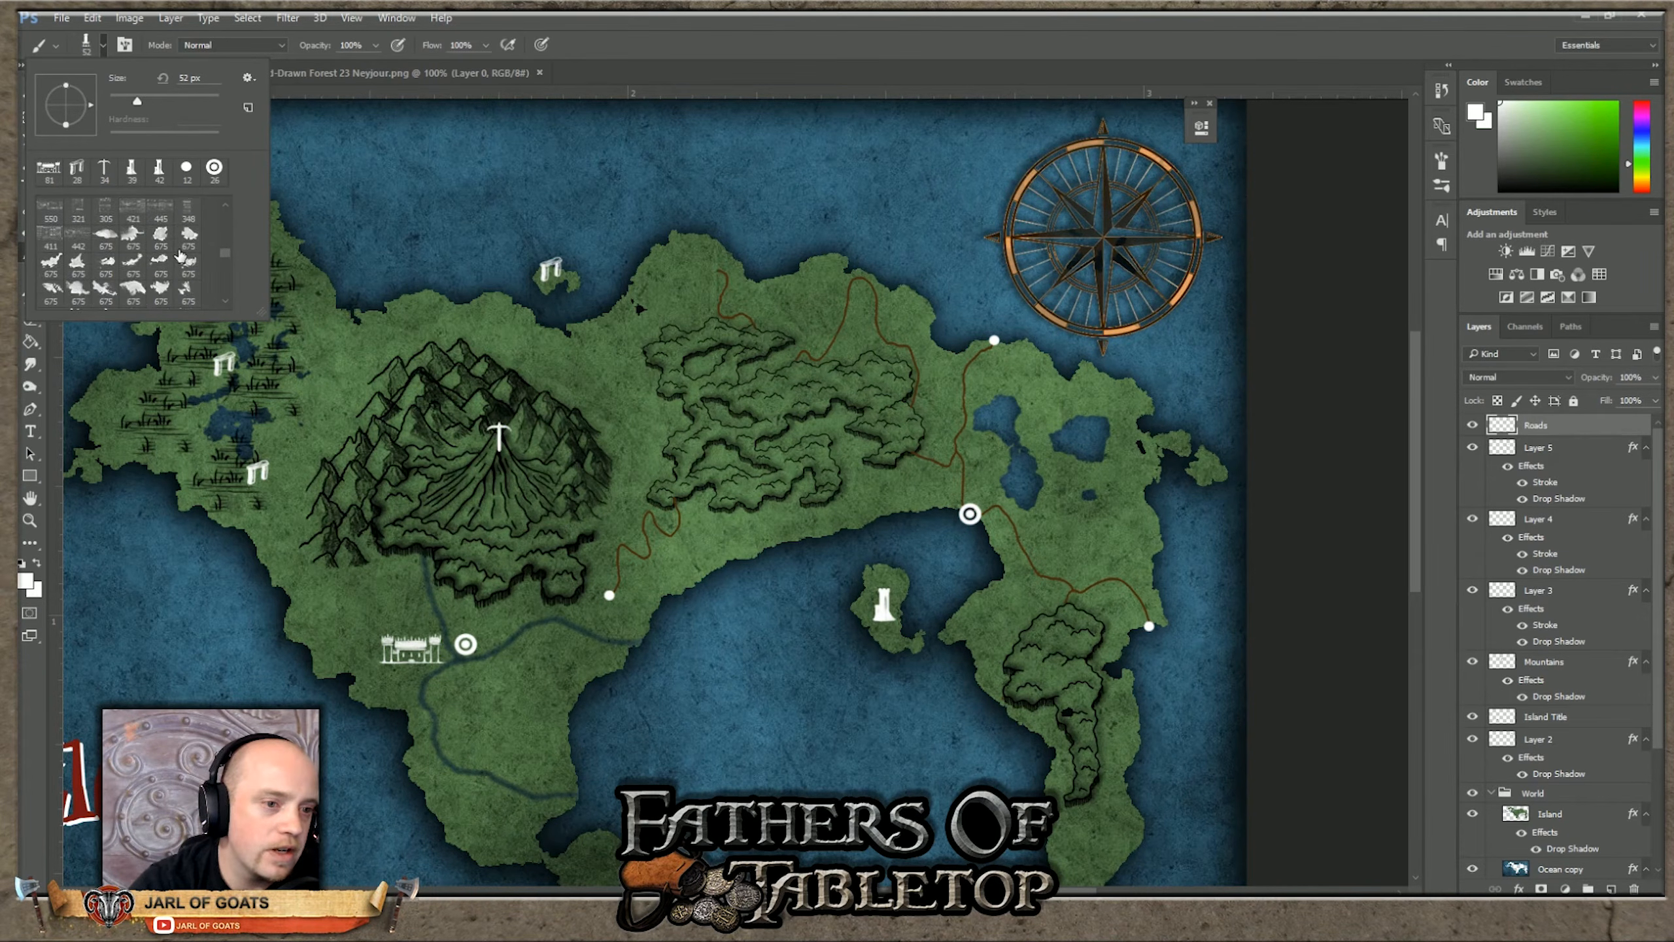
scroll(181, 260, down, 4)
drag(225, 250, 229, 267)
drag(228, 267, 213, 312)
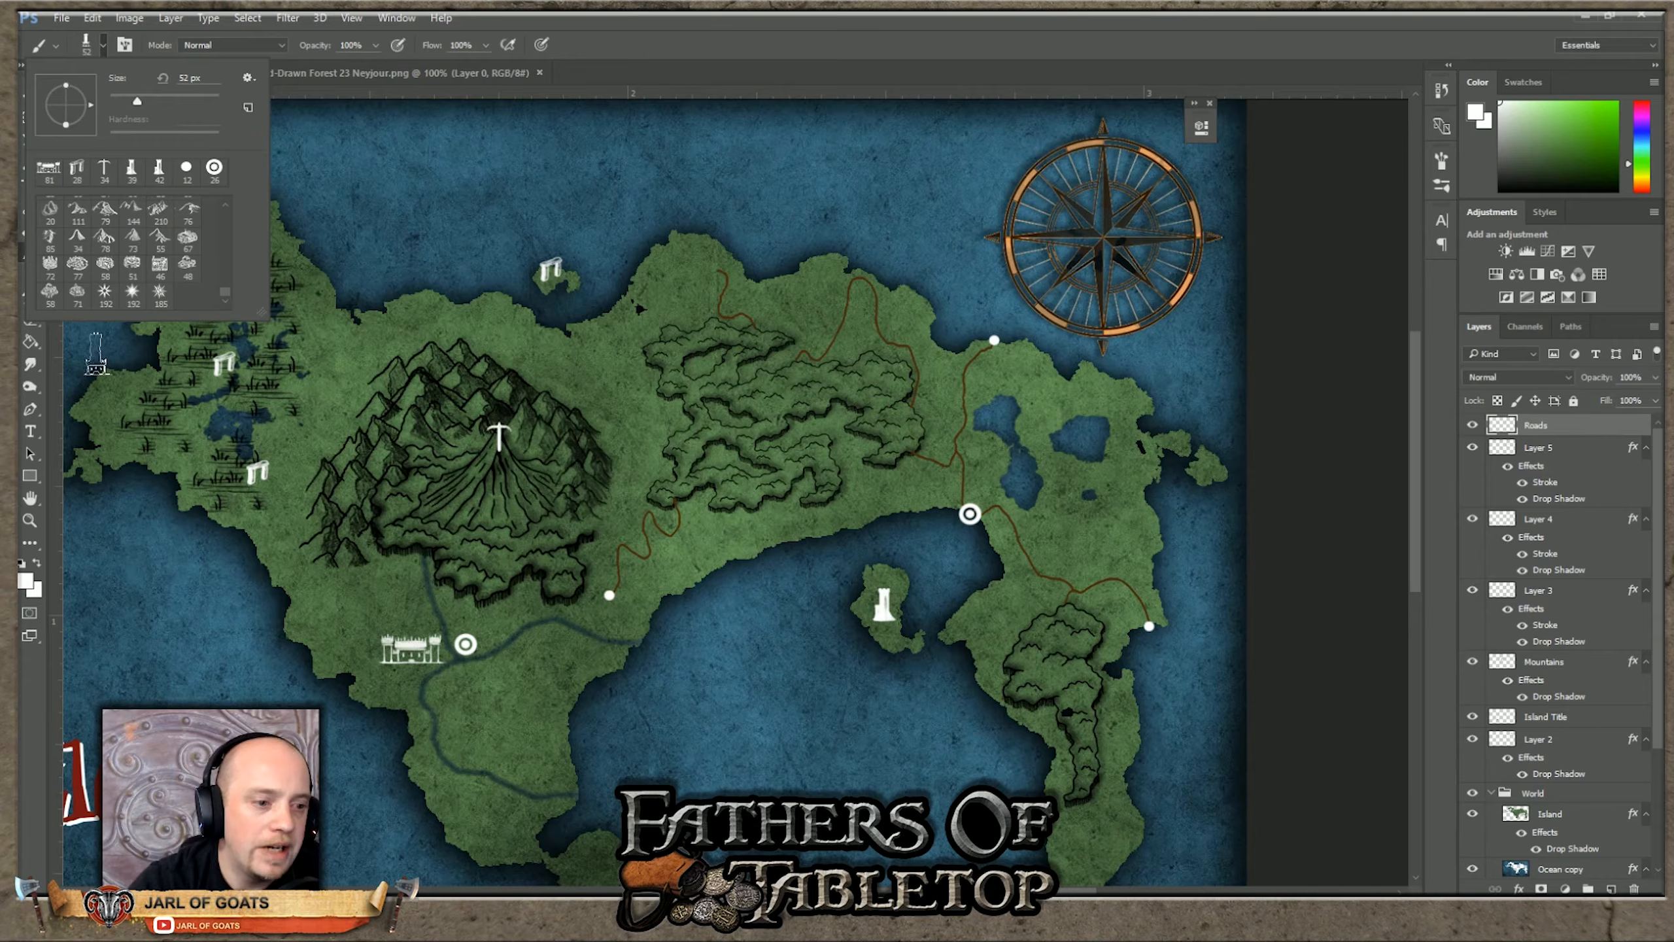
Step: Set up the Type tool for white Jungle Juice map labels at 12 pt
click(29, 430)
mouse_move(864, 890)
mouse_down()
mouse_move(729, 890)
mouse_move(847, 890)
mouse_up()
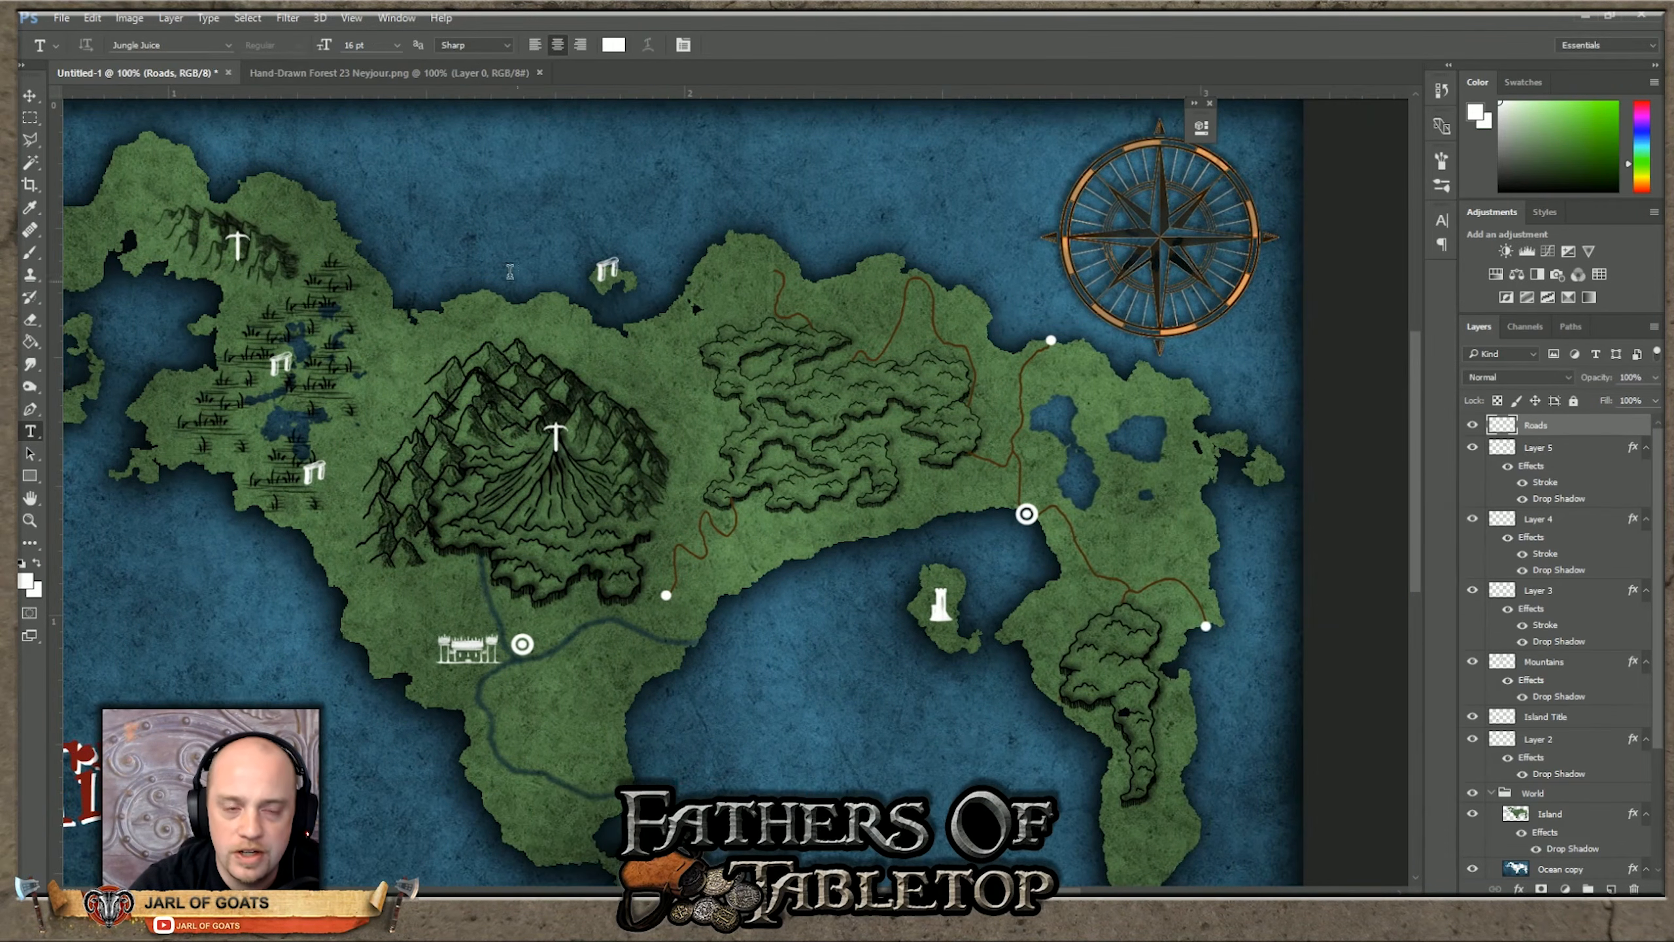
double_click(353, 45)
text(12)
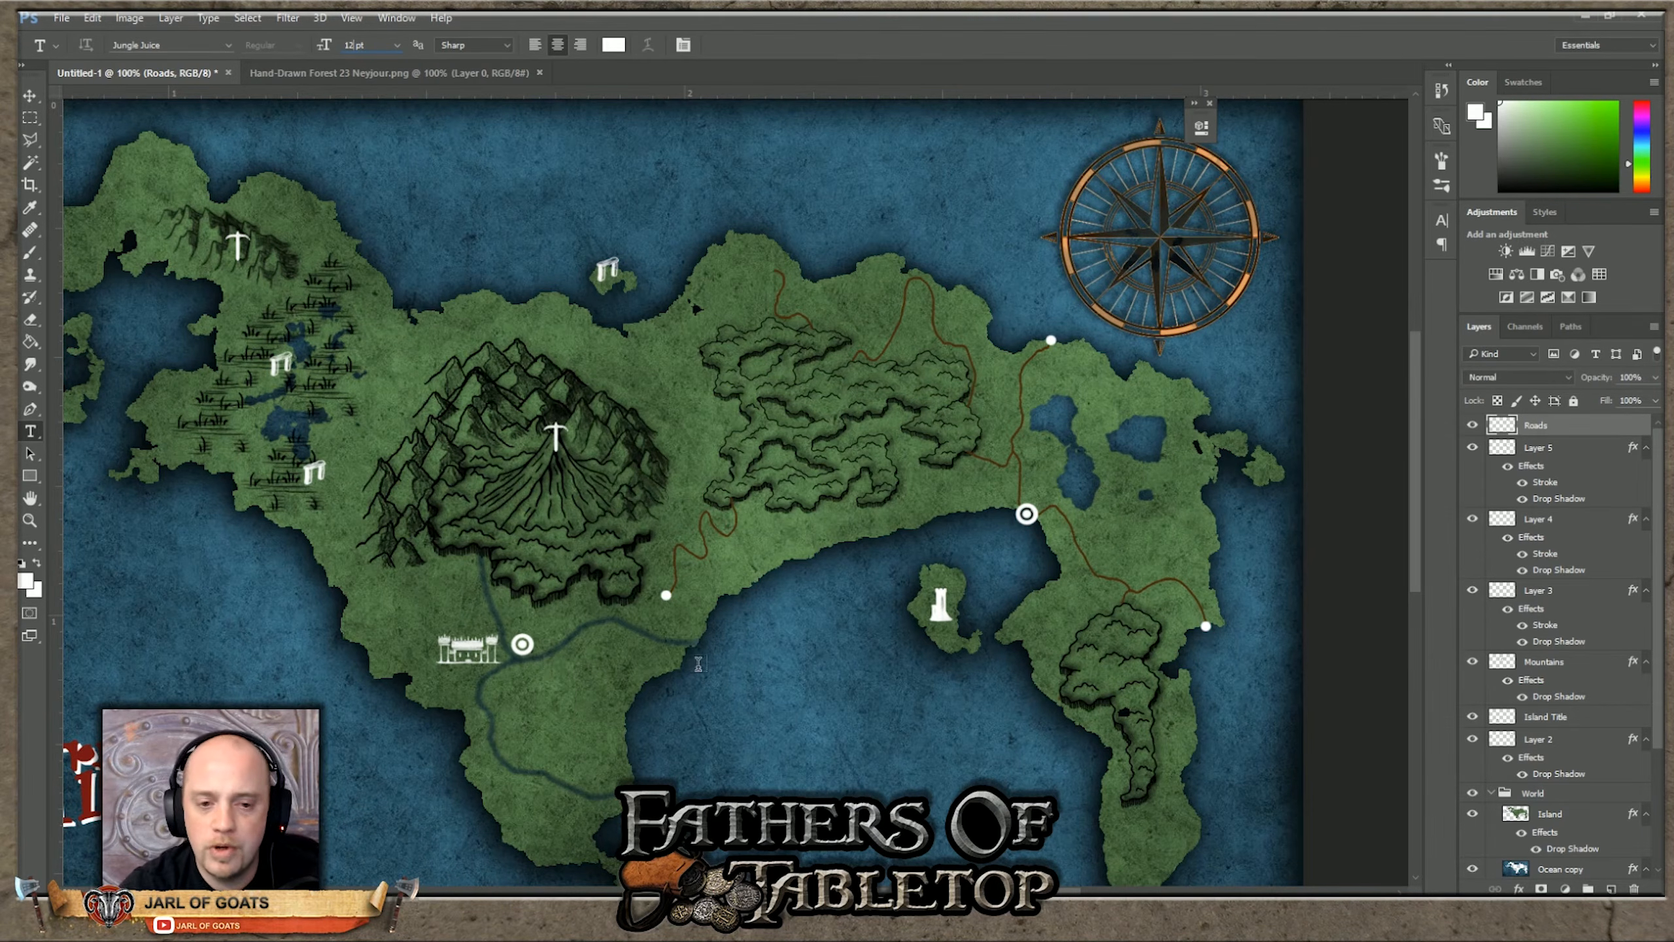
drag(551, 657, 817, 707)
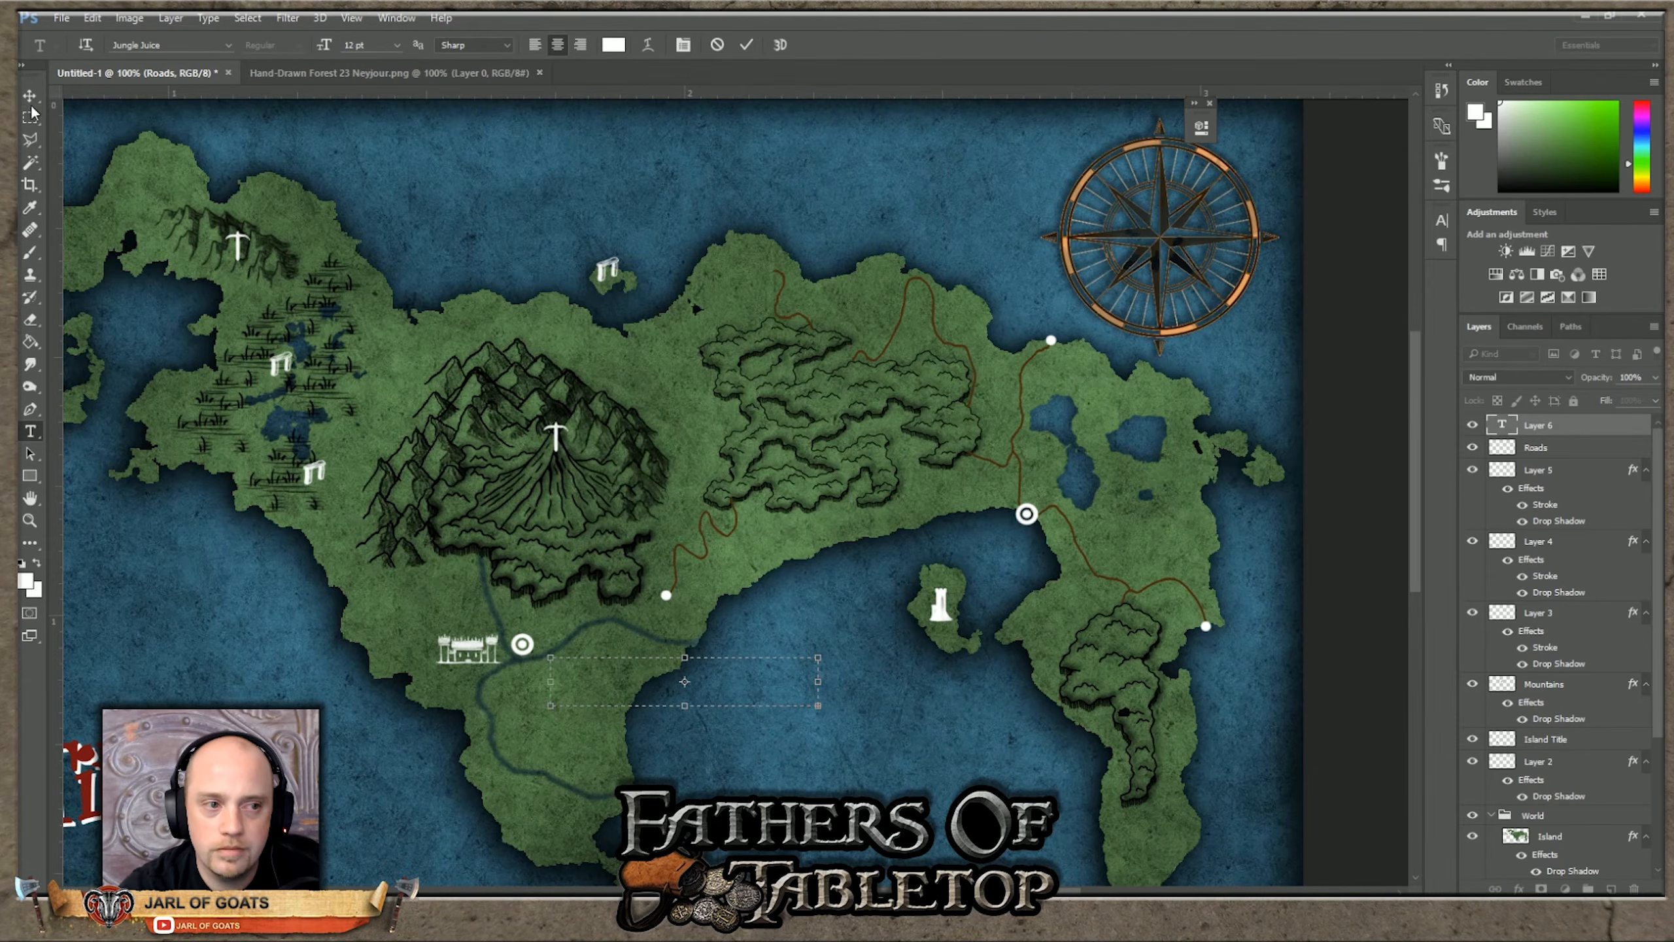
click(1524, 428)
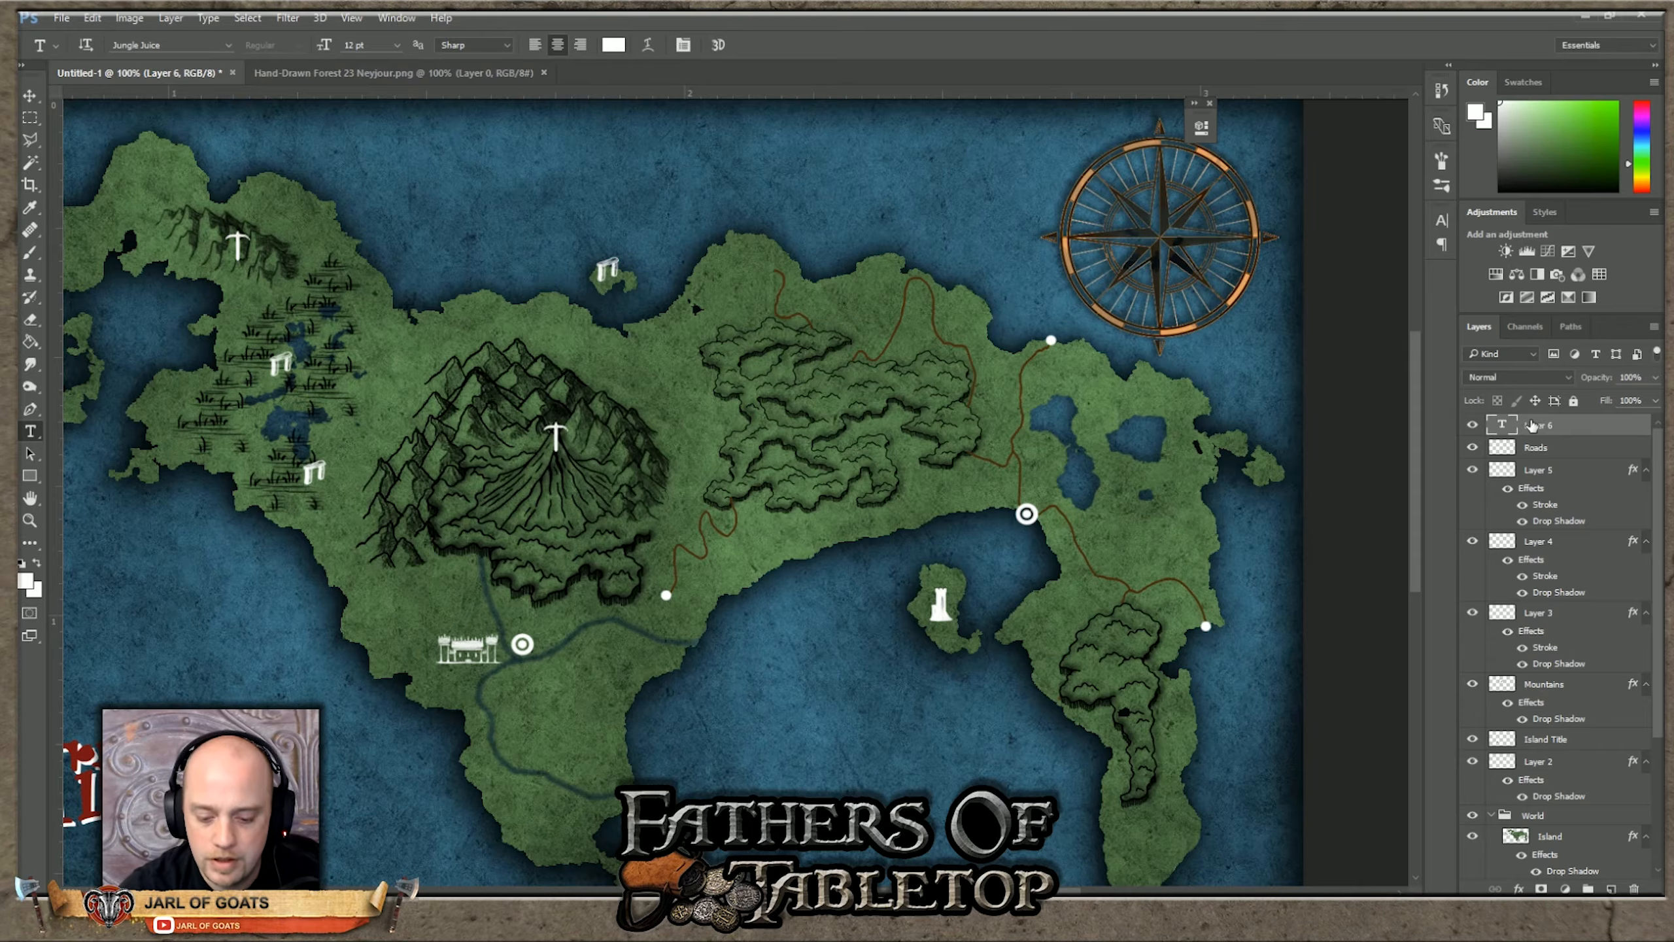
key(Delete)
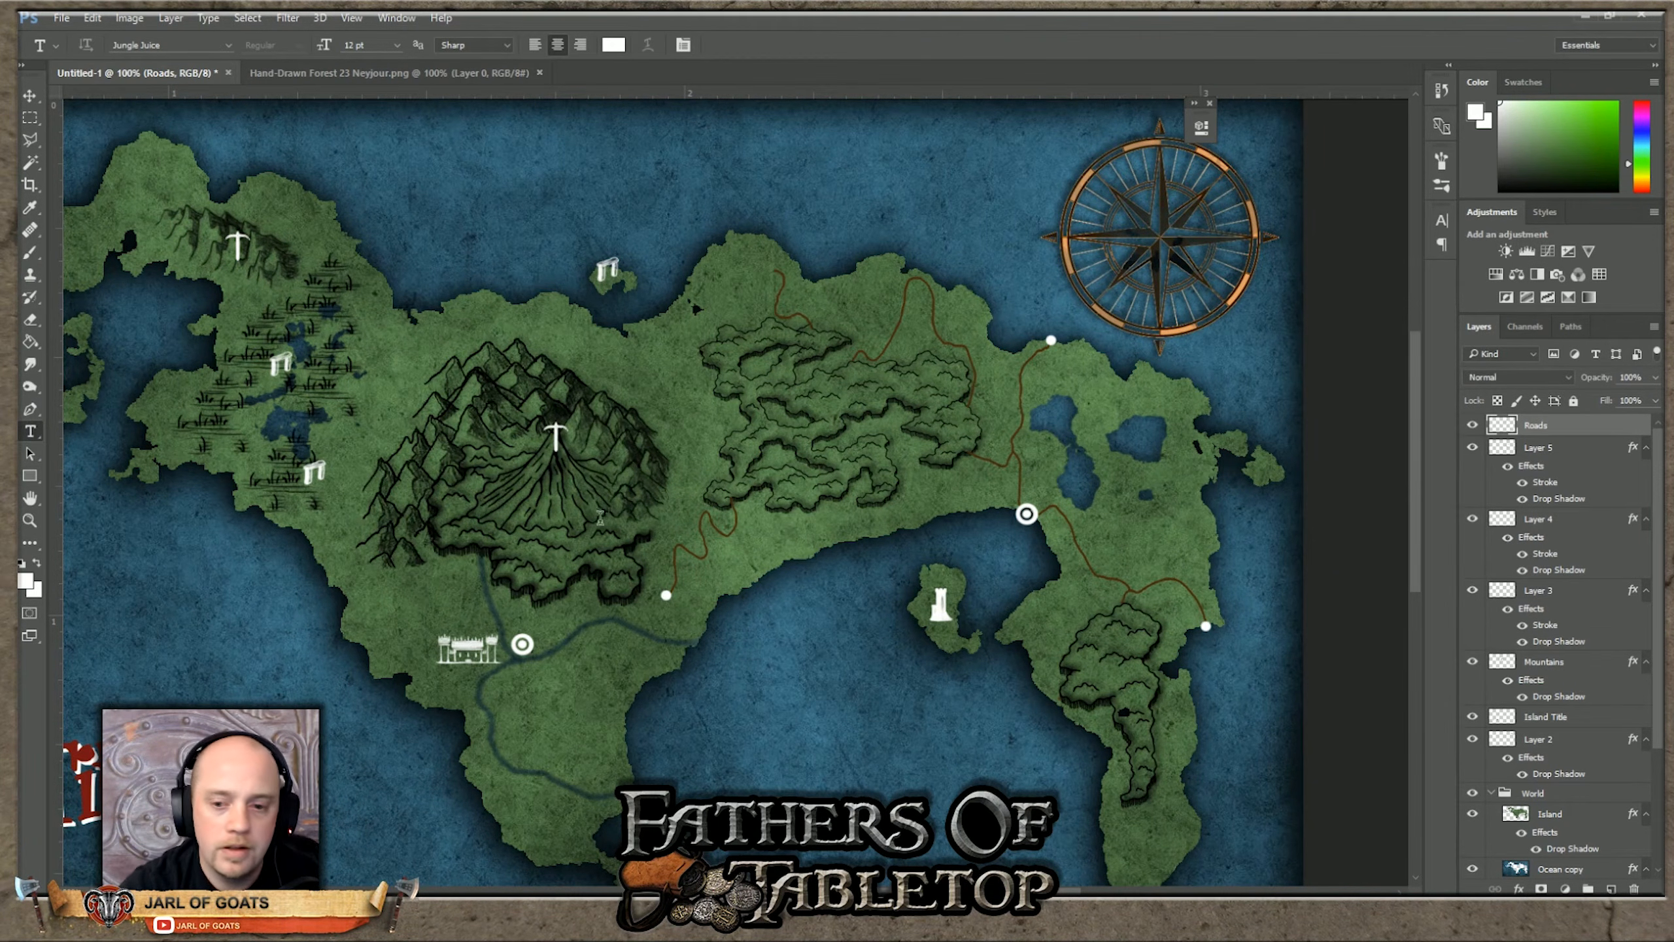
Step: Add a text label reading "Raven's Reach" in a wide text box across the coast south of the large forest
drag(852, 504, 1012, 545)
drag(851, 526, 745, 518)
drag(879, 553, 878, 578)
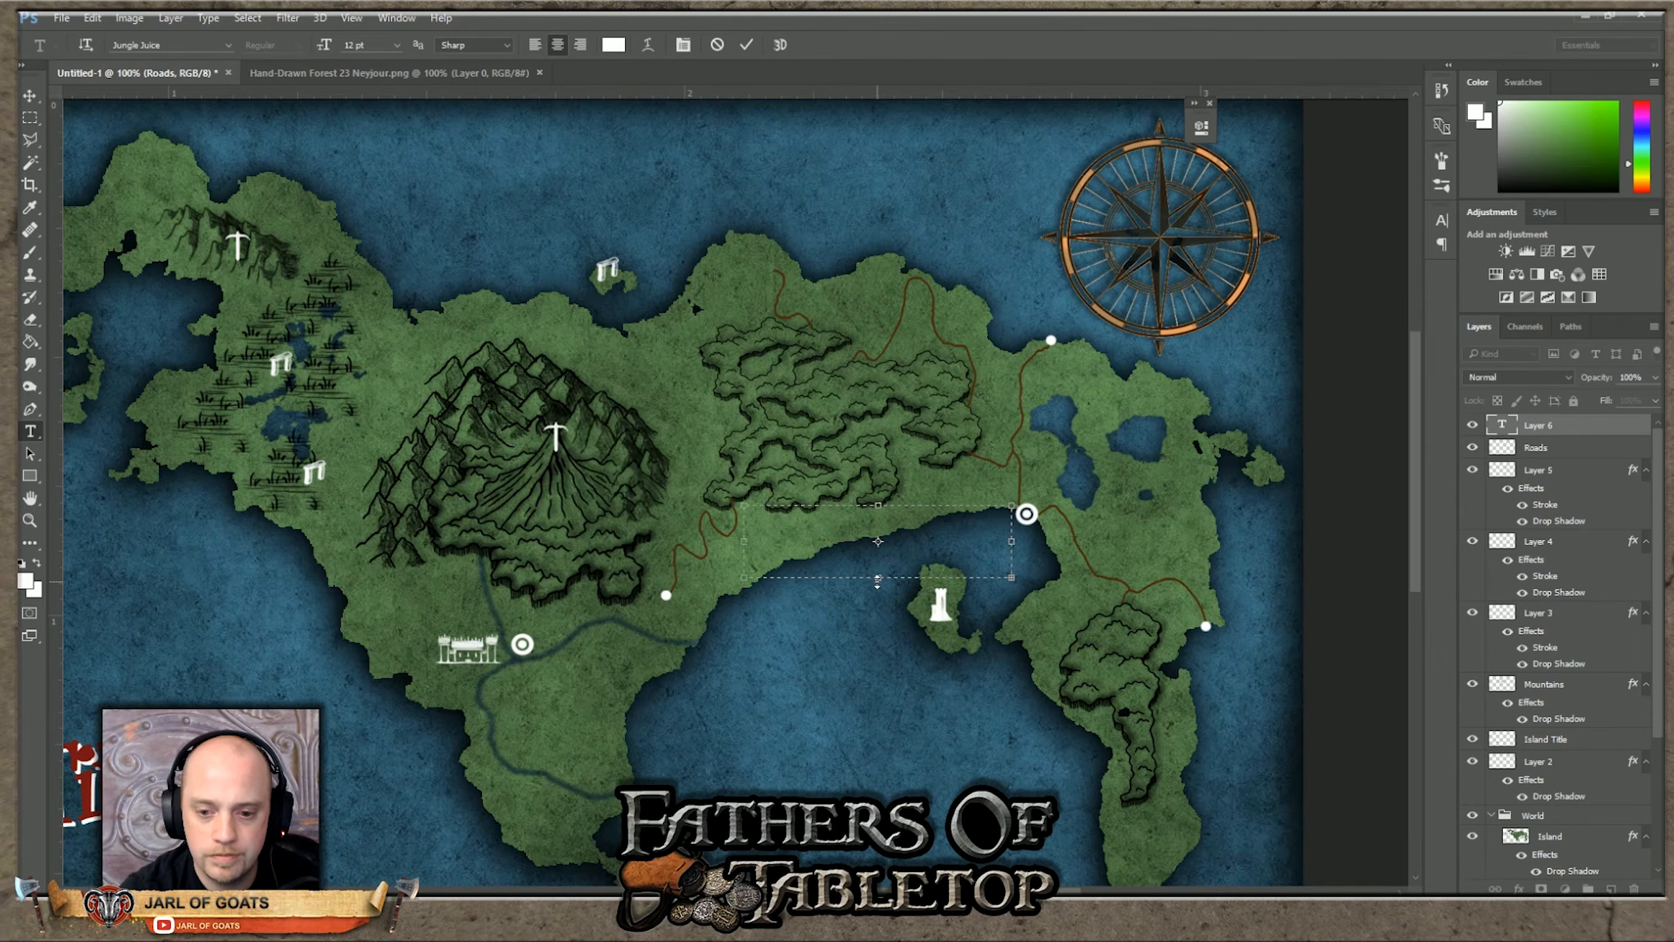
drag(877, 580, 878, 634)
text(R)
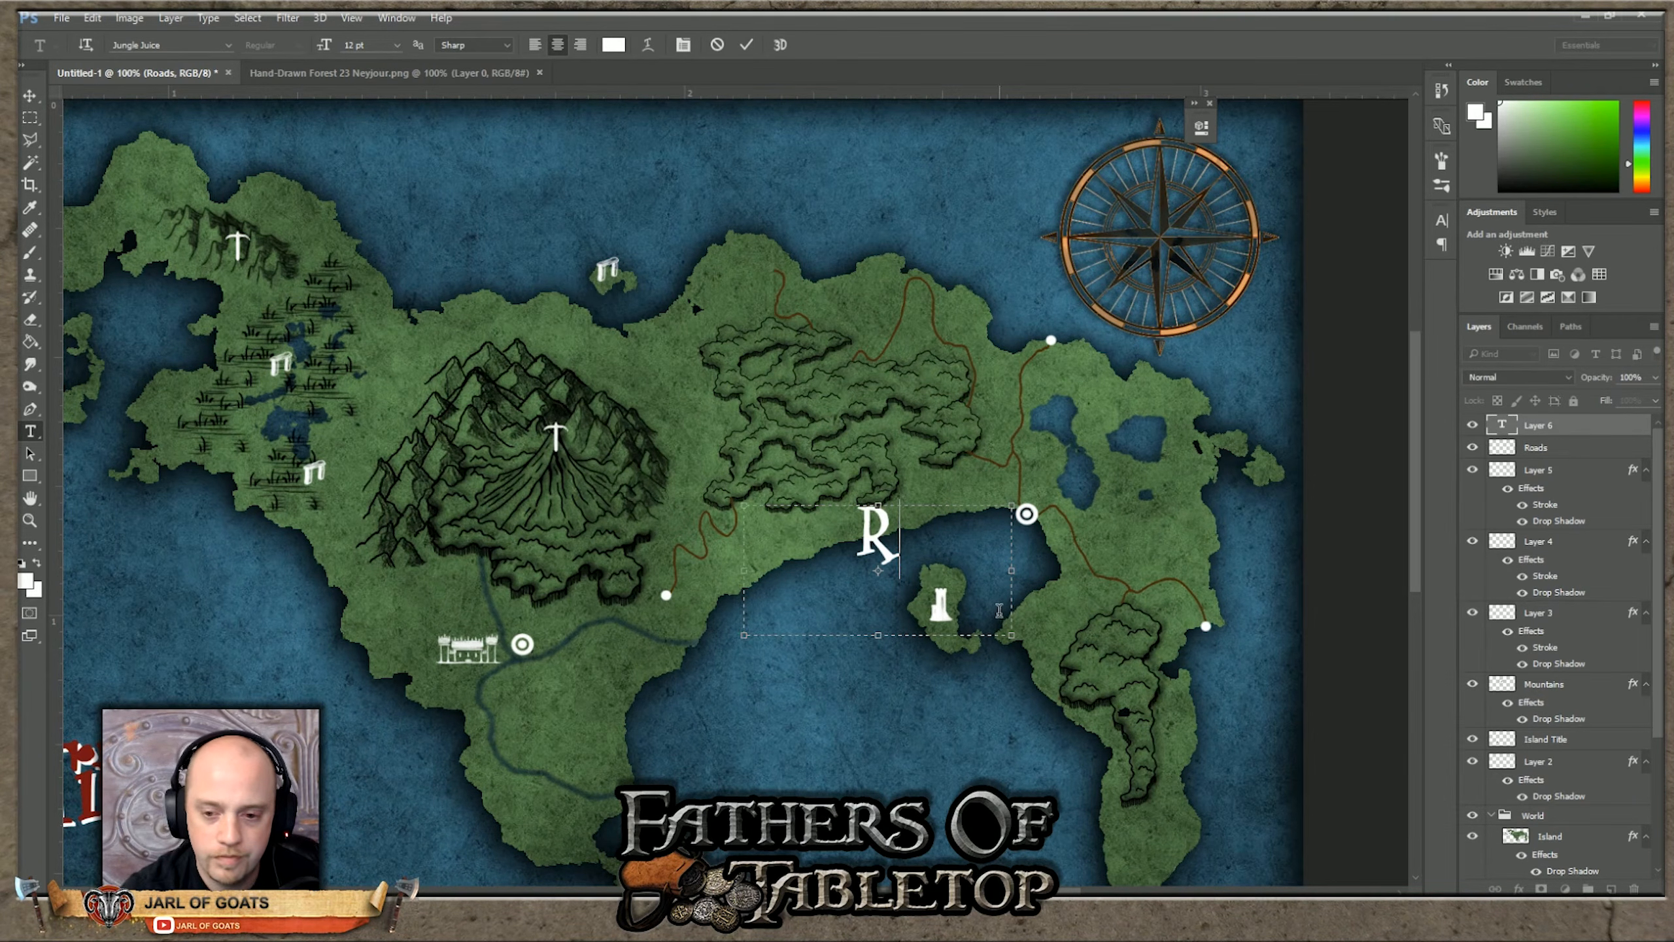
drag(747, 577, 608, 571)
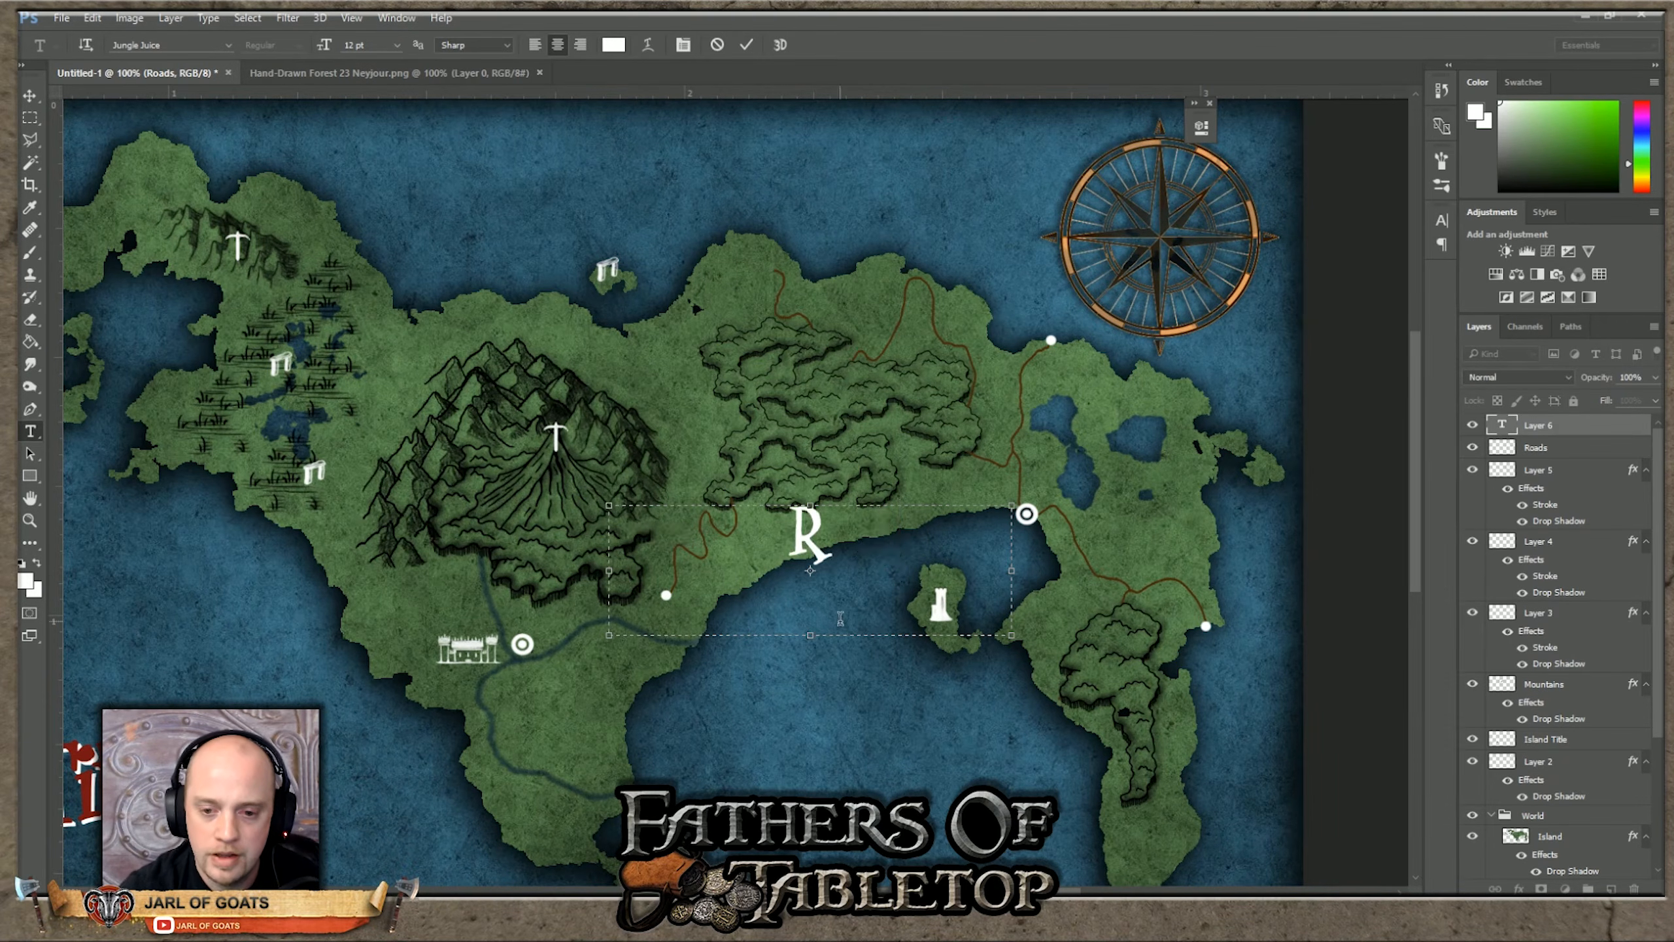
text(aven's Reach)
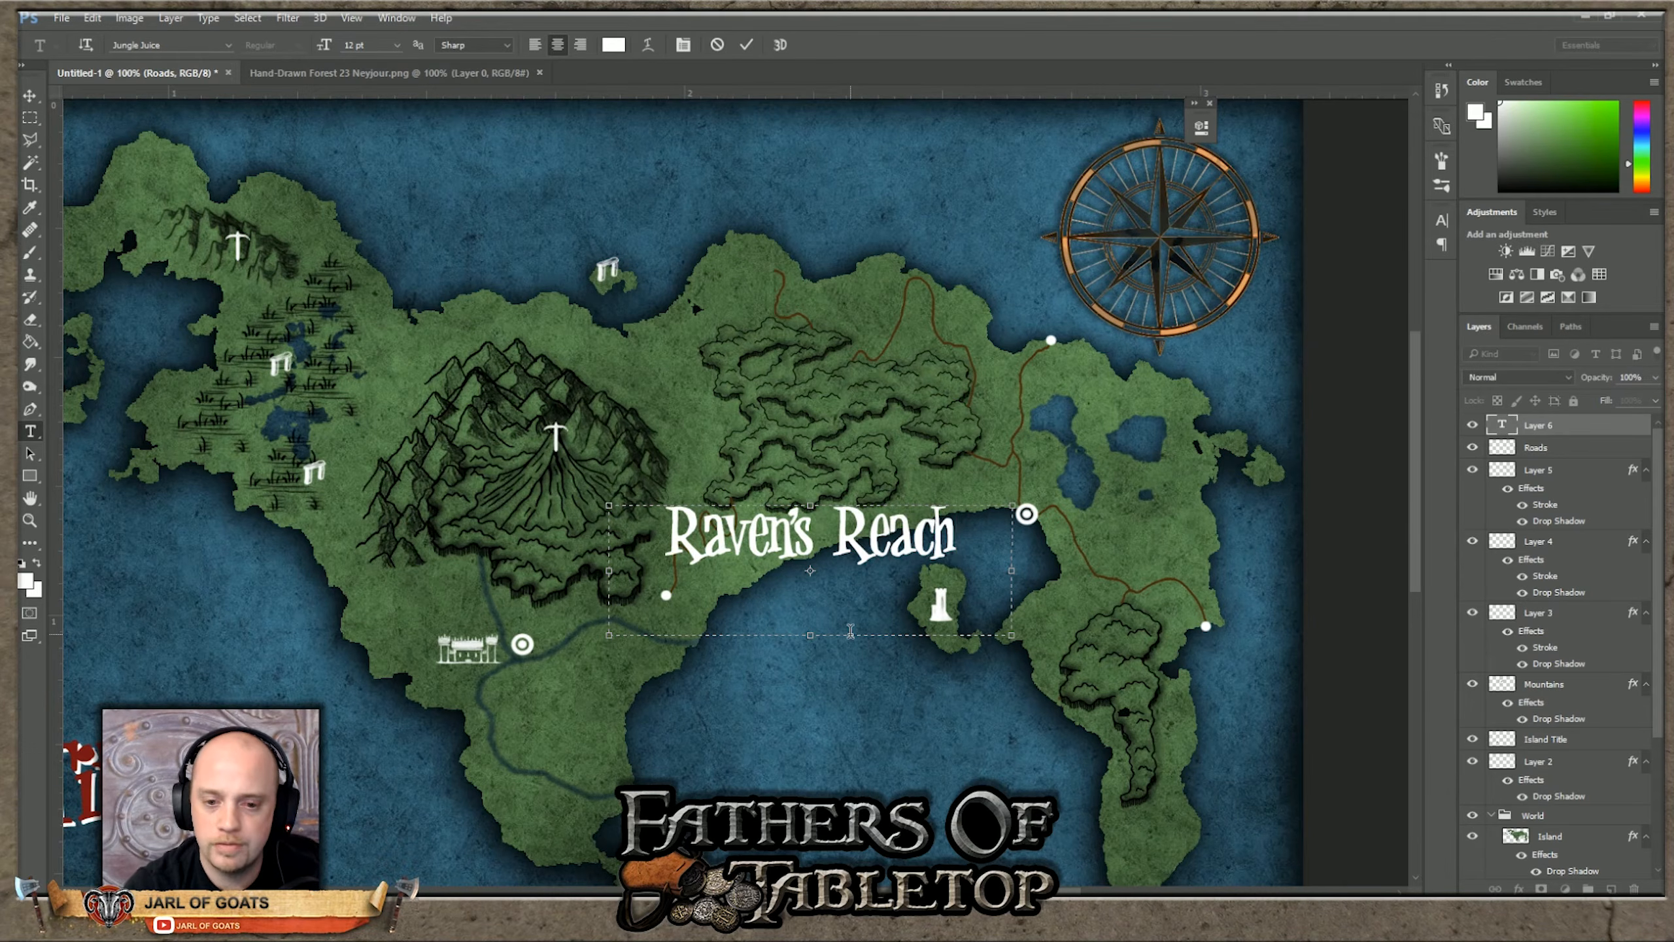
Step: Set the size of the whole "Raven's Reach" text to 9 pt and commit it
drag(959, 538, 651, 491)
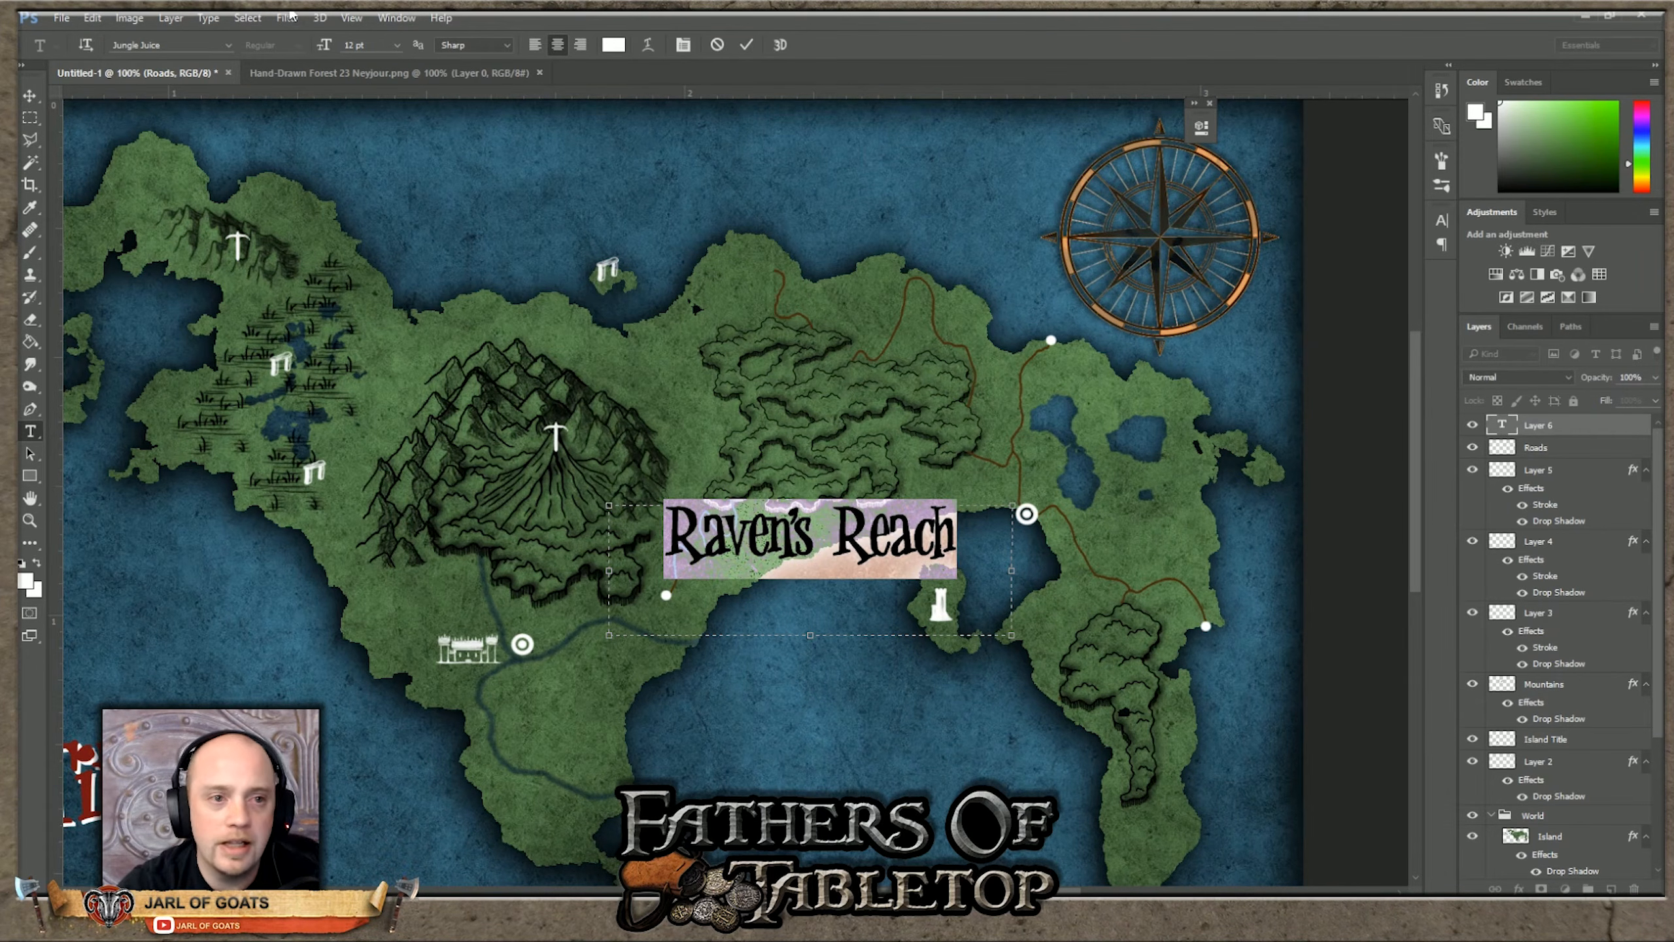
click(399, 46)
click(381, 122)
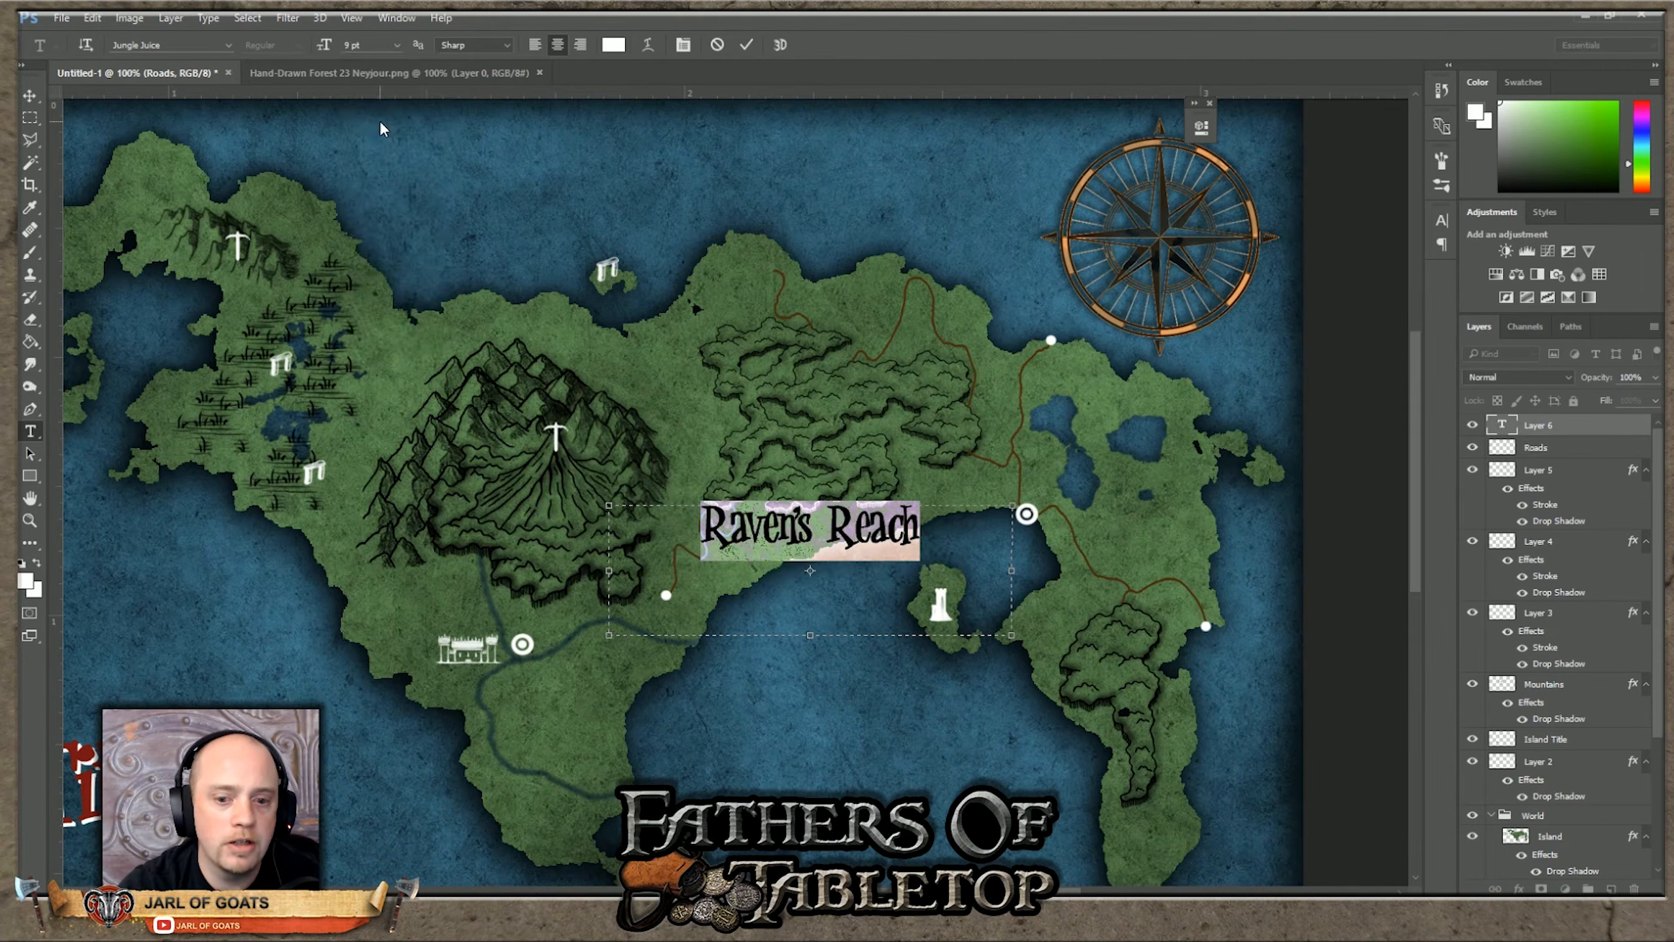
key(ctrl+Return)
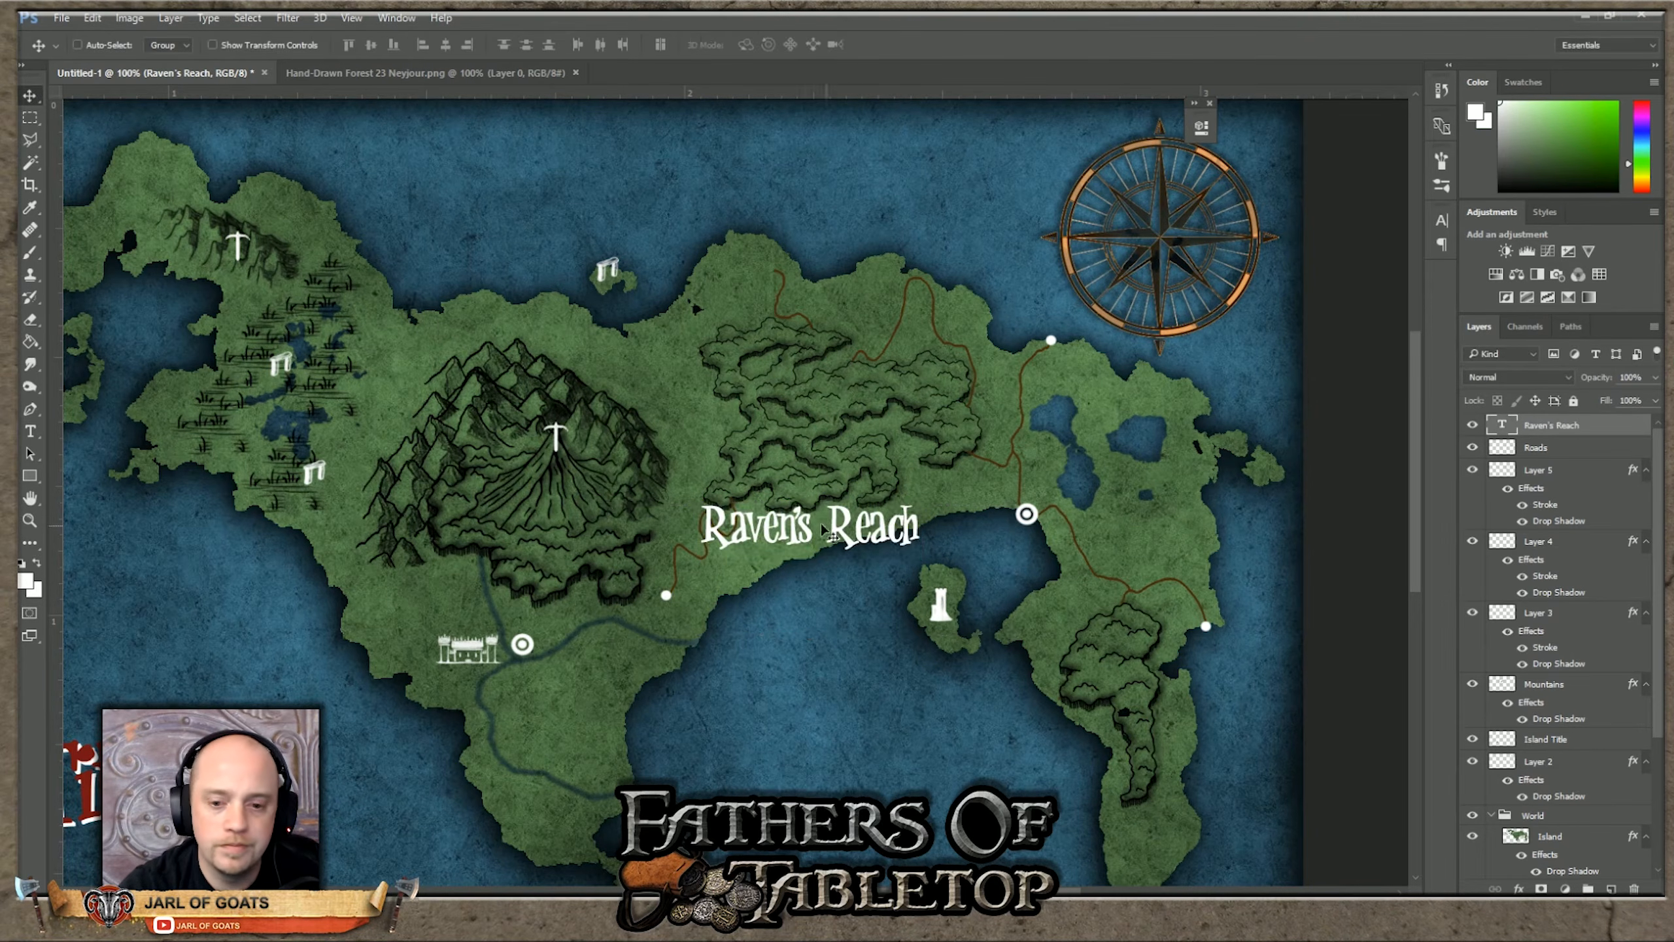
Step: Scale down the "Raven's Reach" label and place it just below the ringed marker on the eastern road
drag(846, 551, 1056, 553)
key(ctrl+t)
drag(1248, 517, 1172, 541)
key(Return)
drag(1034, 563, 1014, 546)
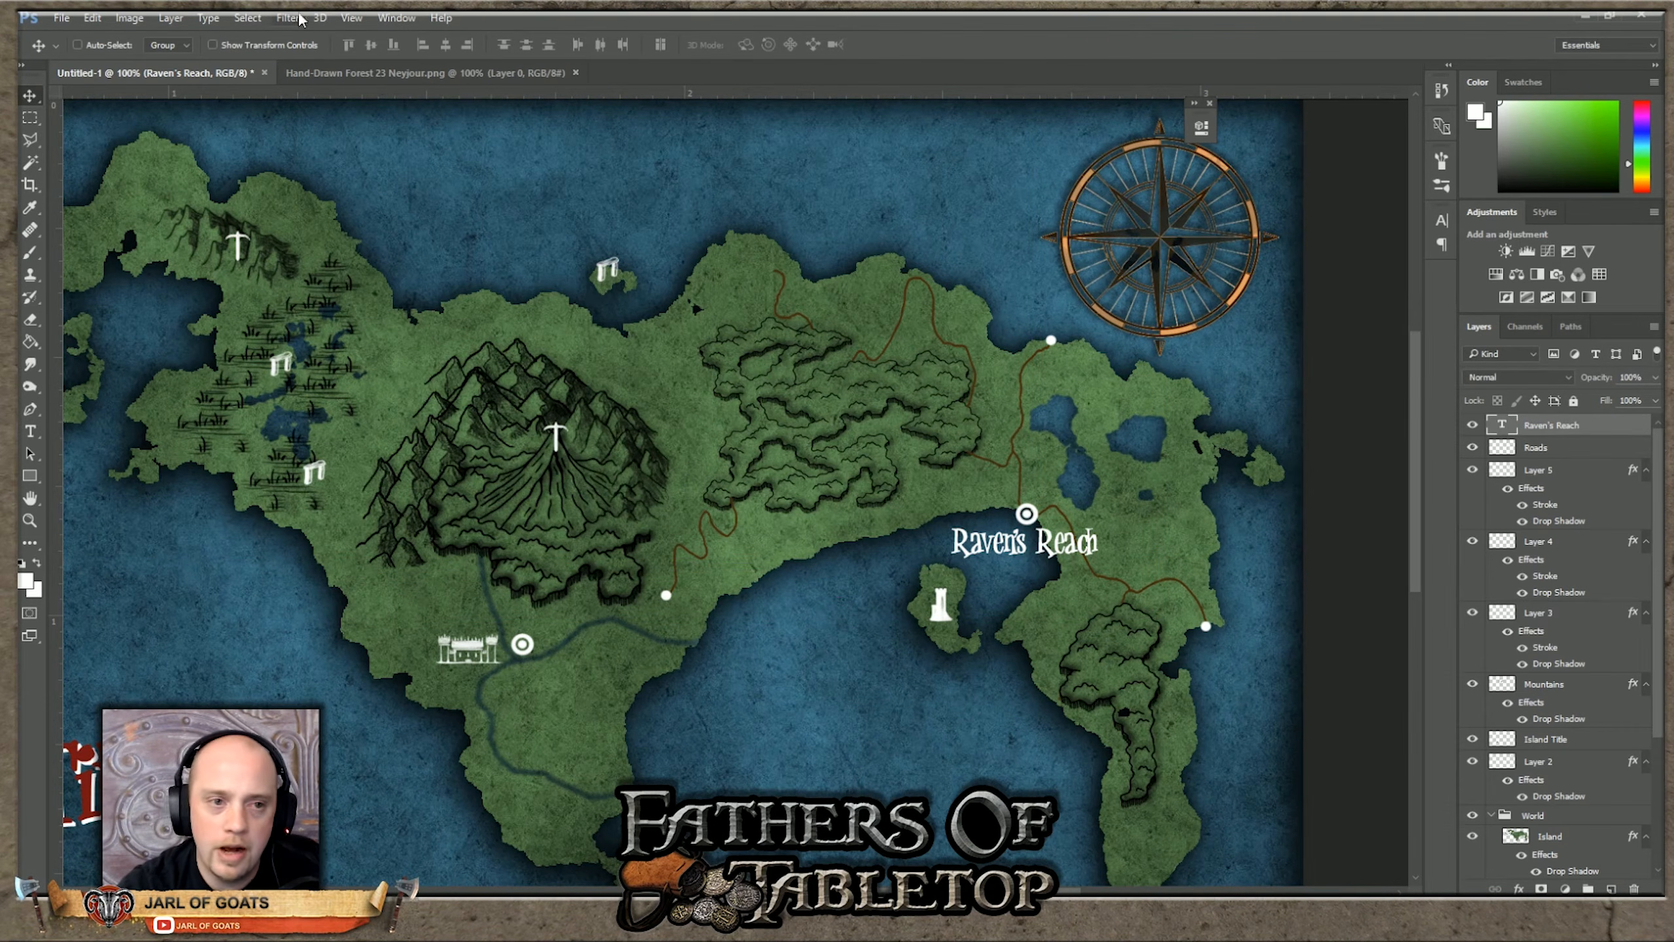
Step: Check the label against the whole map, then duplicate "Raven's Reach" and place the copy over the large forest
click(351, 18)
click(381, 160)
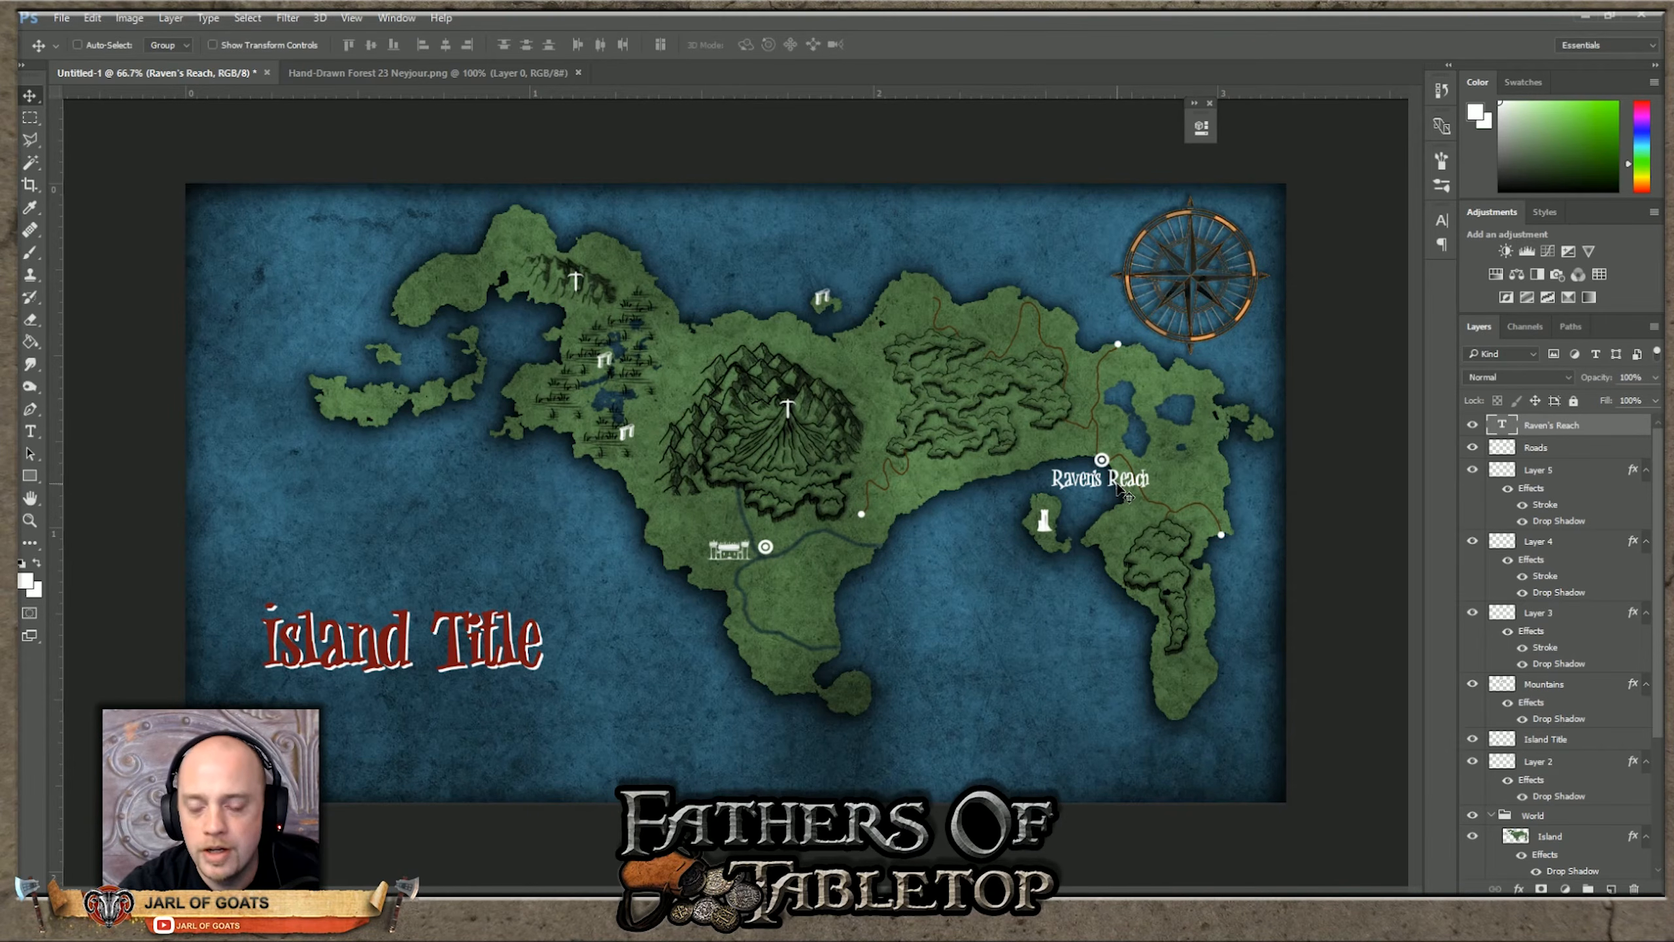
click(351, 18)
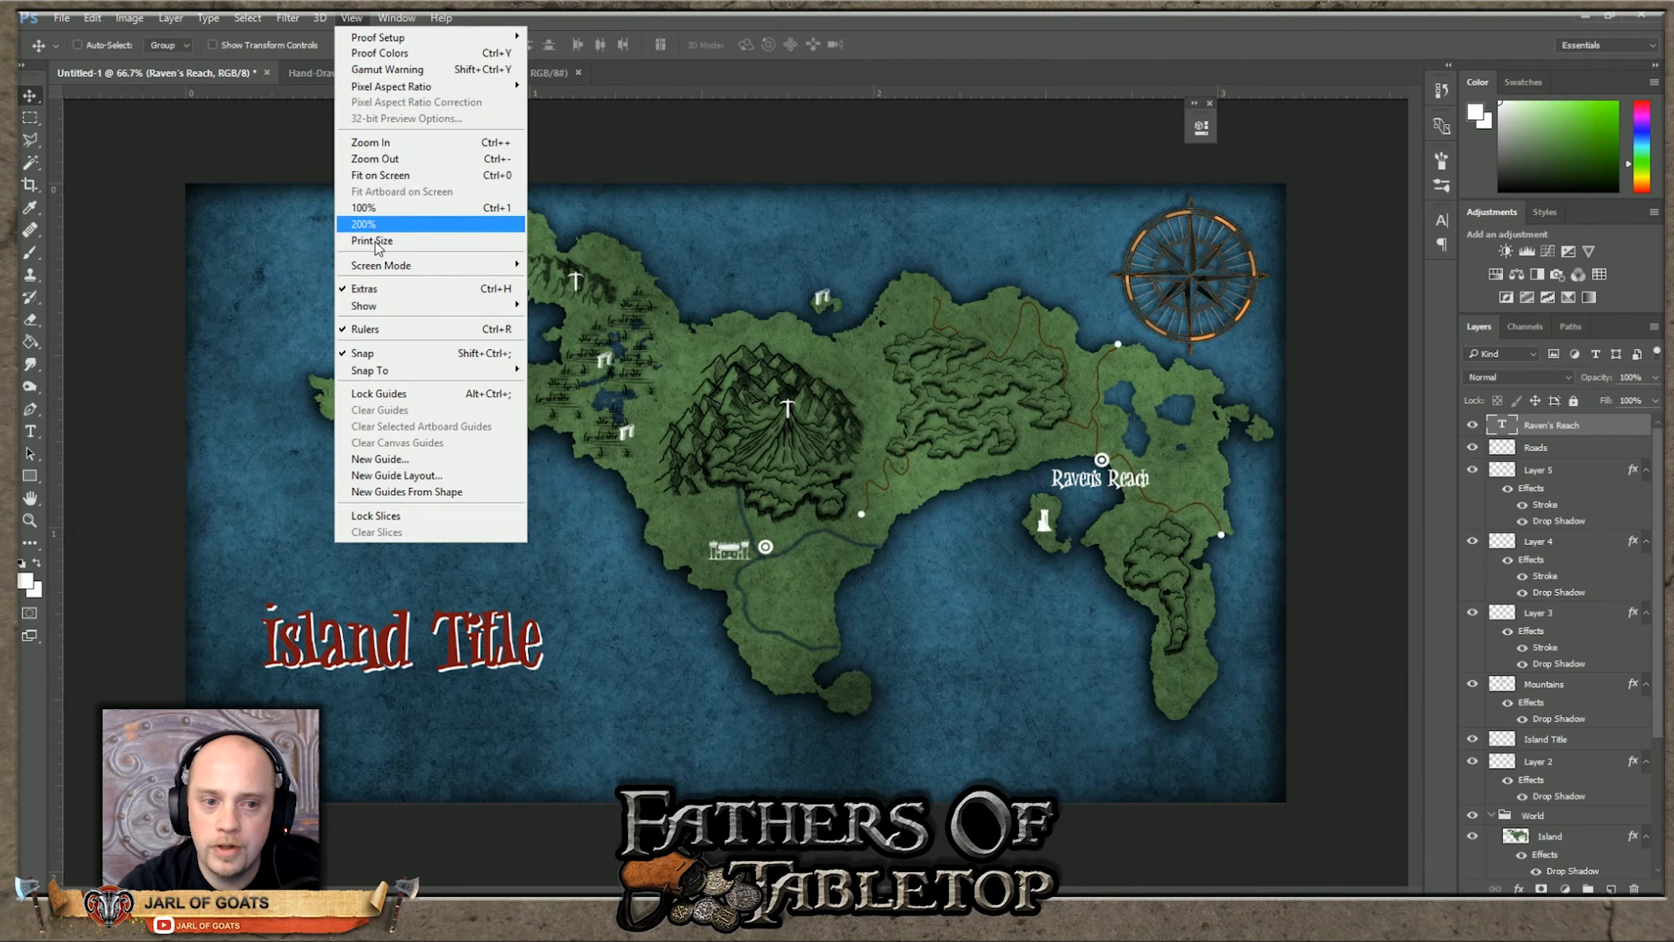
click(372, 209)
drag(660, 890, 731, 890)
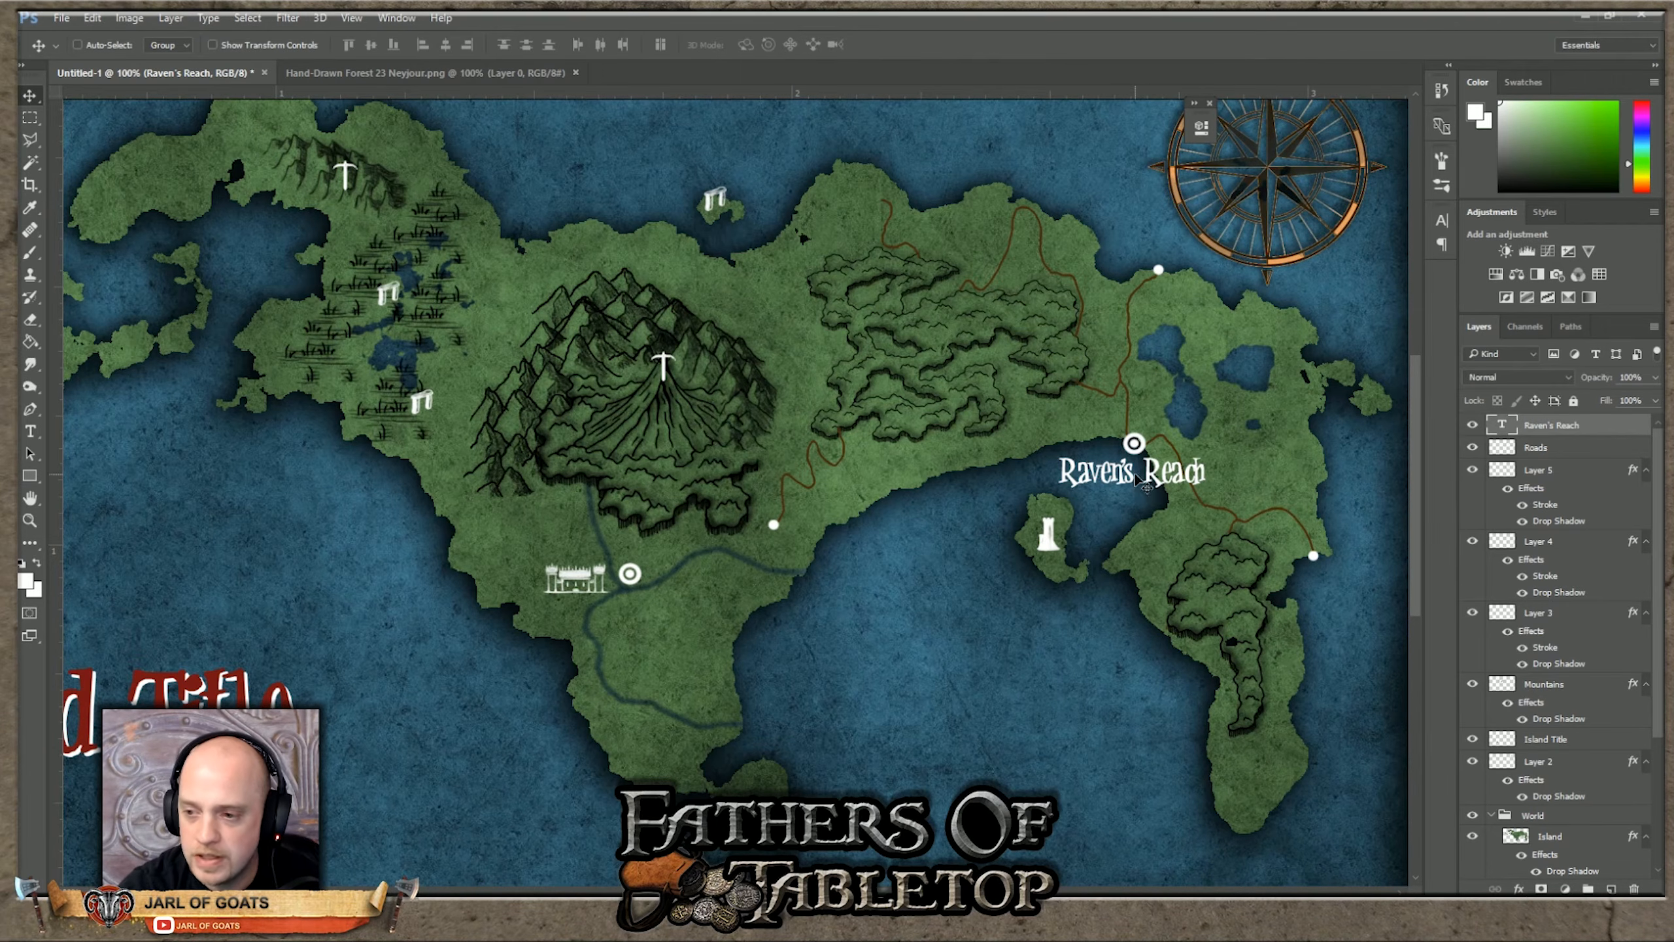
alt+click(1147, 501)
drag(1147, 501, 965, 360)
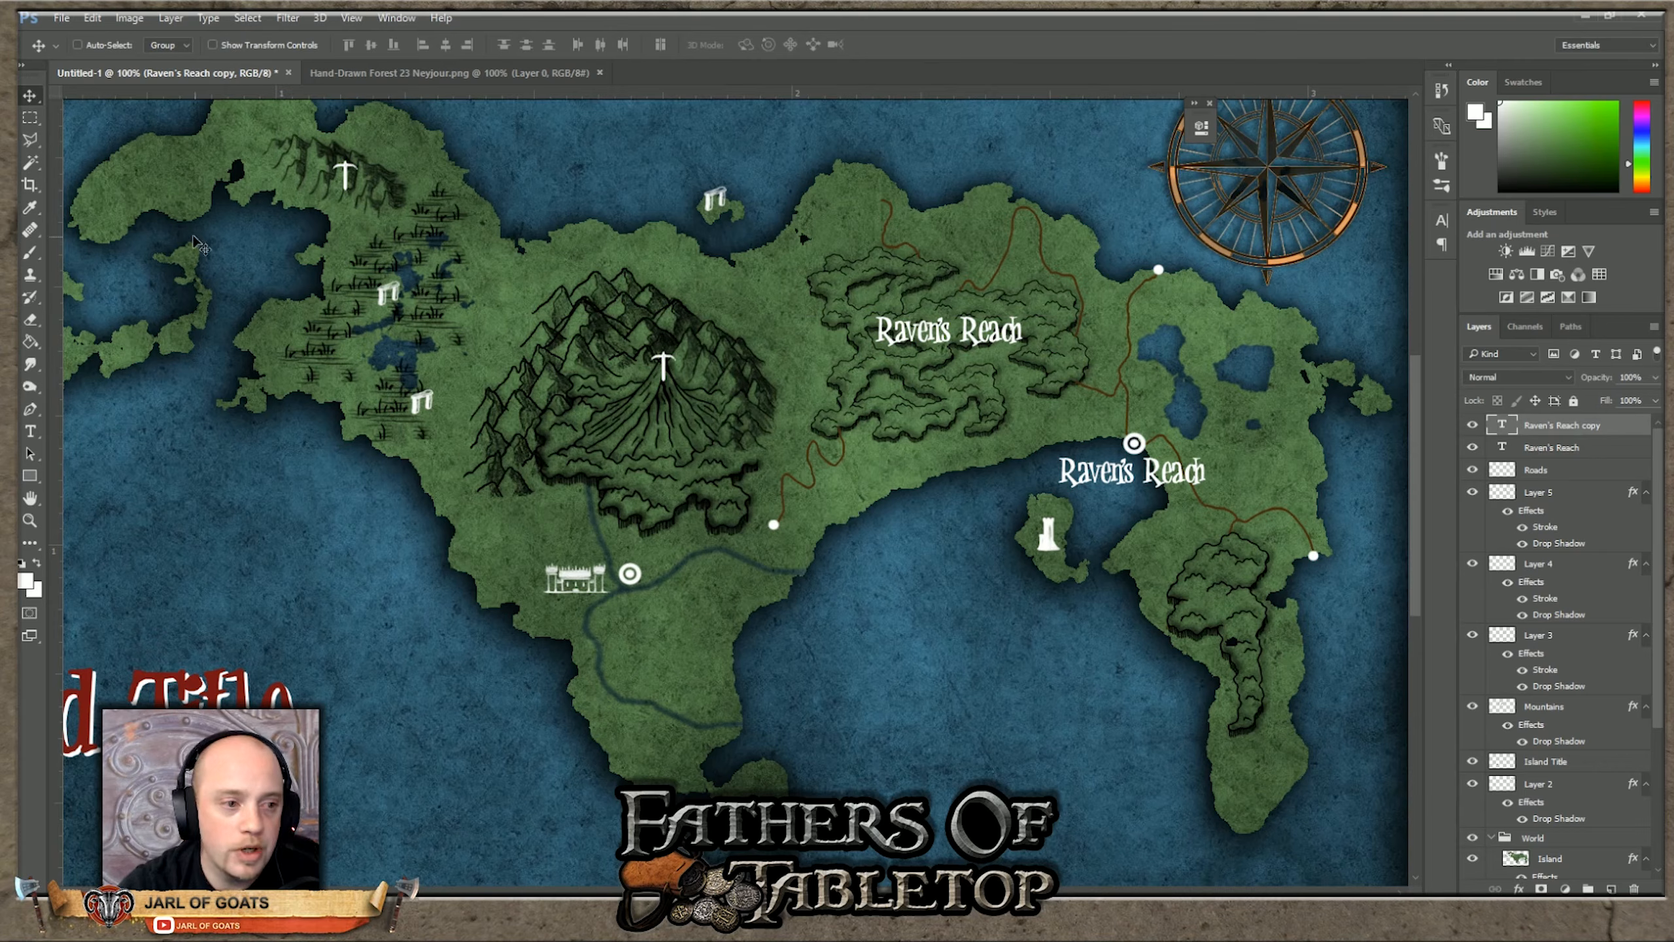
Step: Replace the text of the forest label with "Spiderthick" in the Jungle Juice font
click(30, 434)
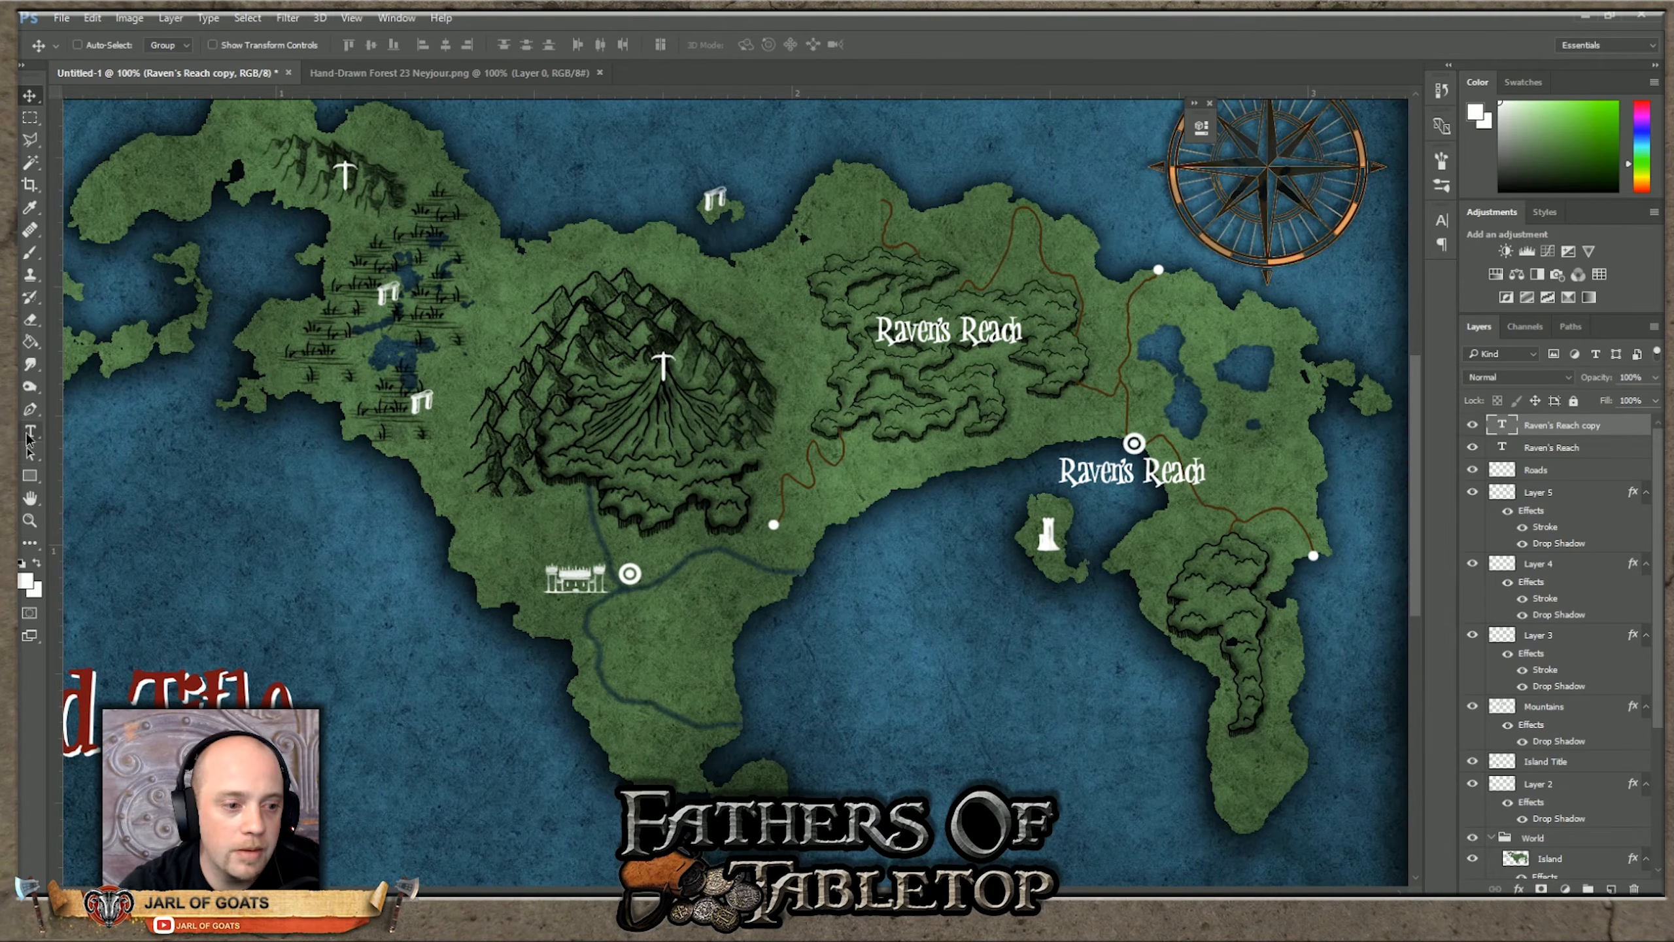
drag(1023, 333, 862, 338)
text(Sp)
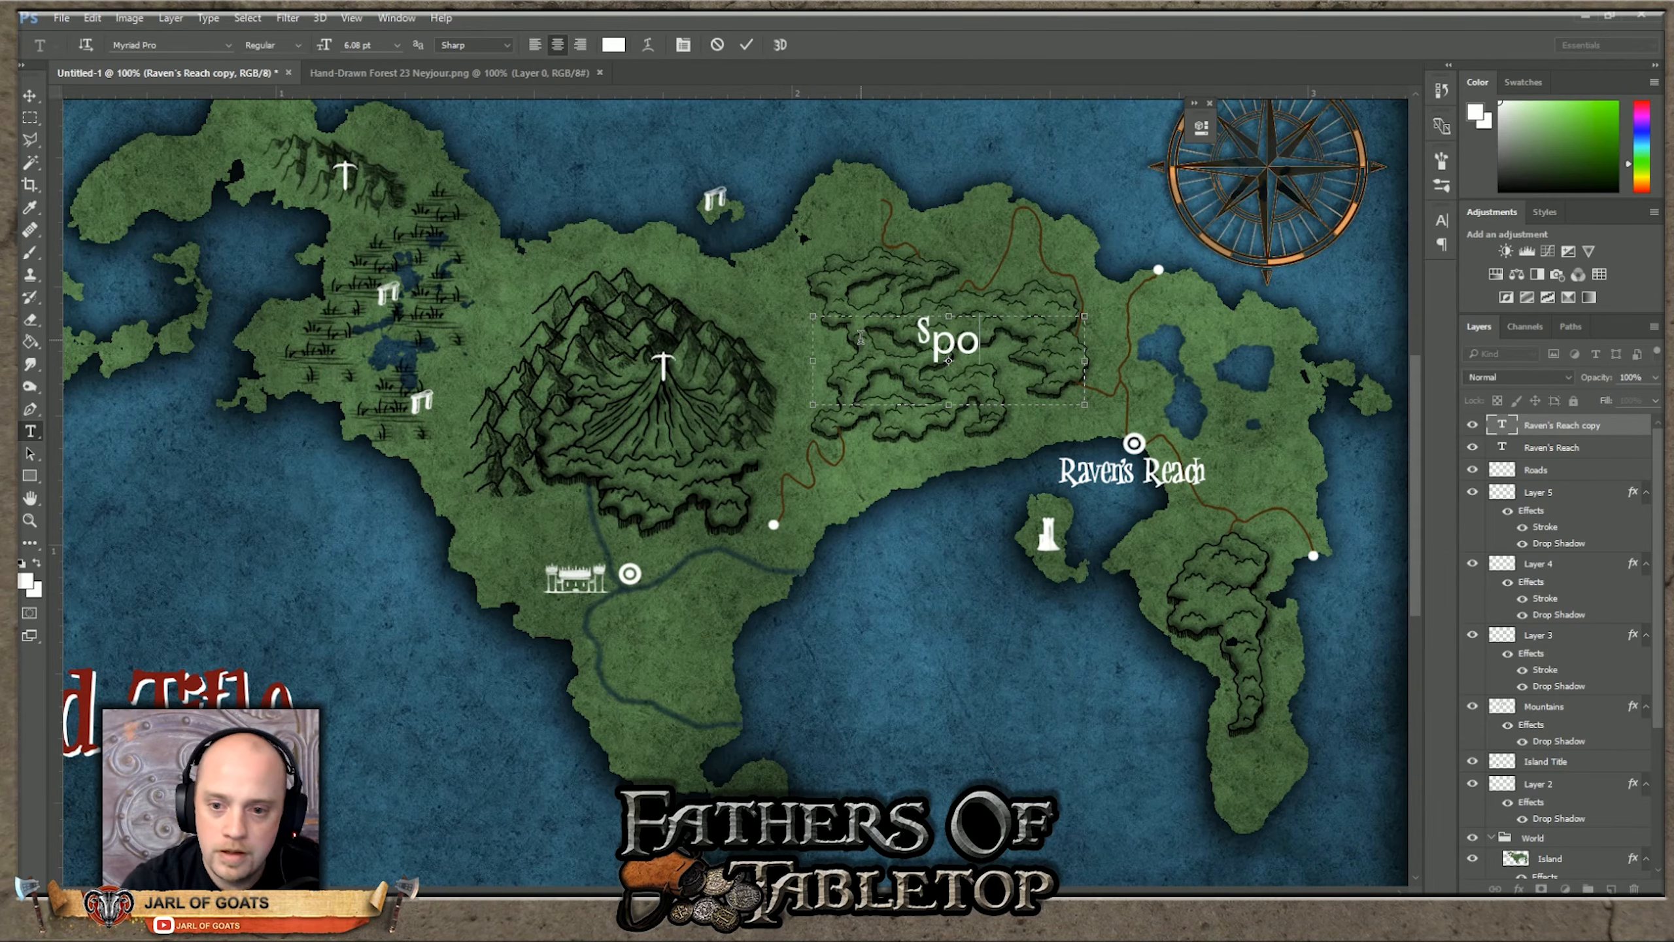
key(BackSpace)
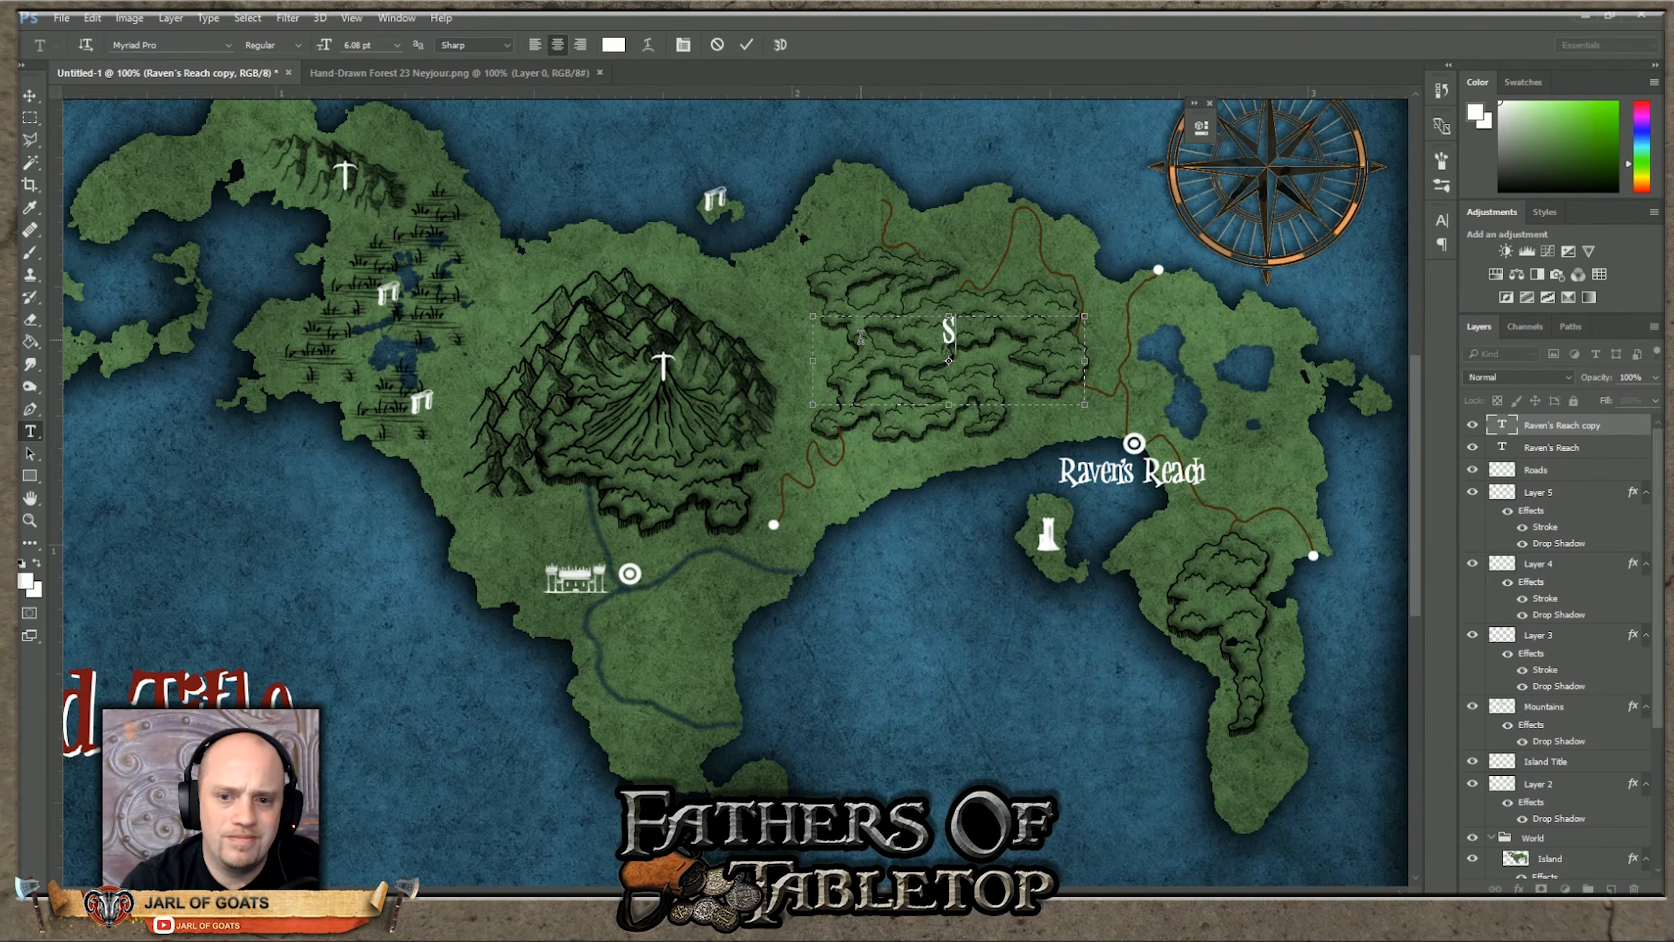
text(o)
key(BackSpace)
text(piderthick)
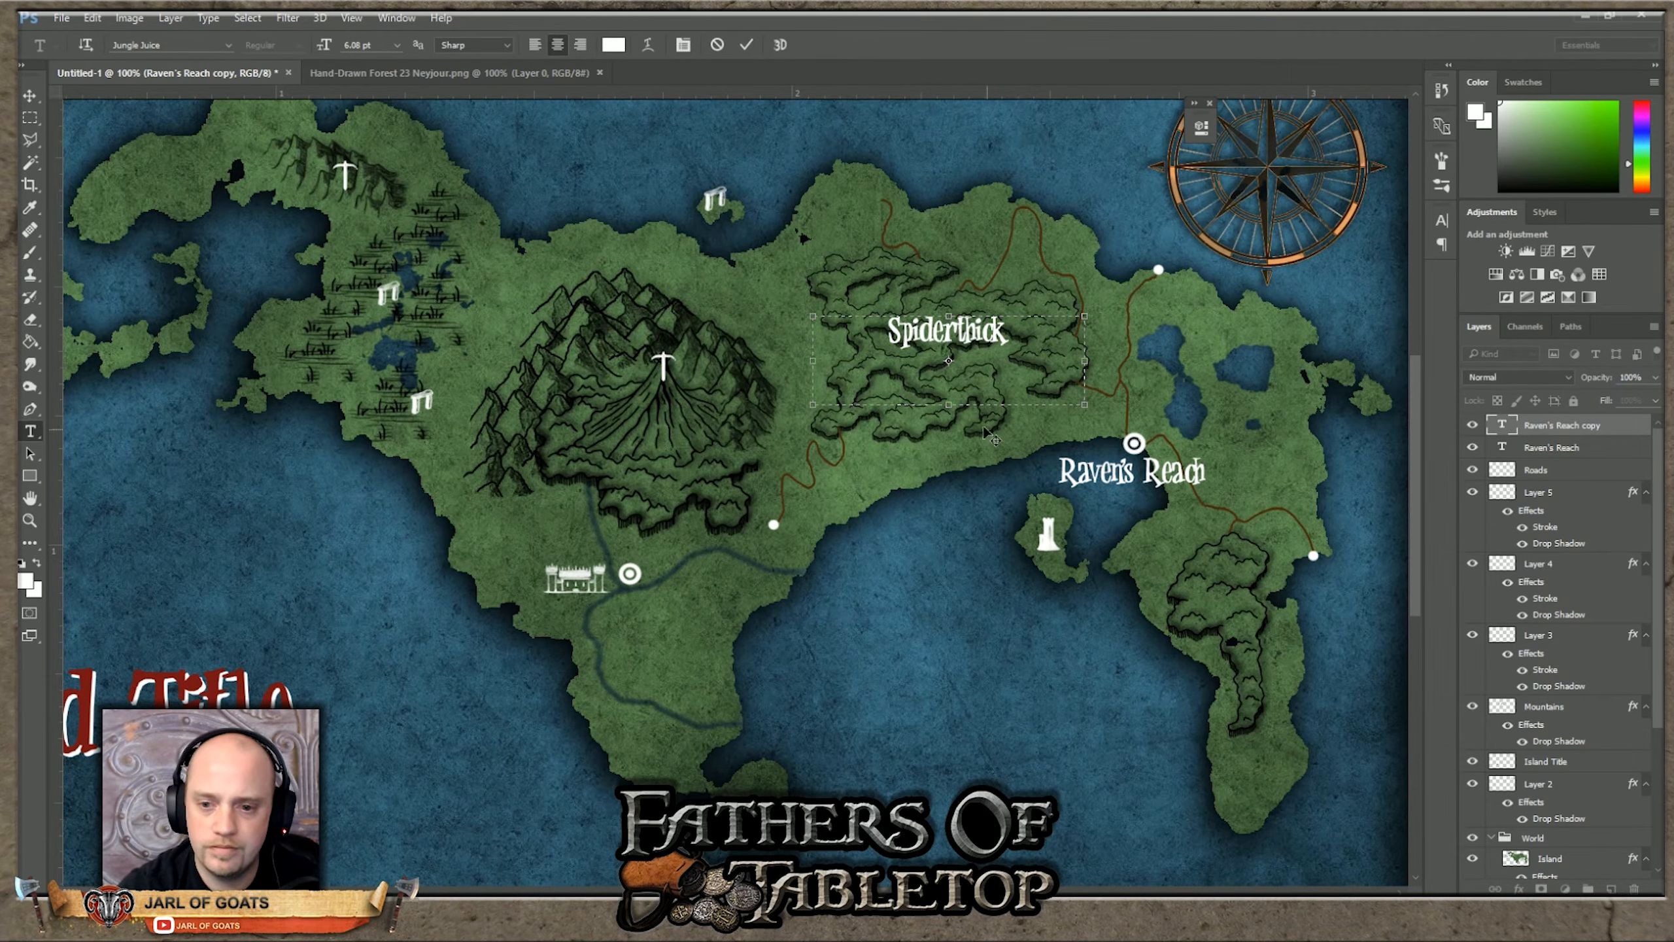
Step: Make the forest label's text box taller and add "Labrynth" on a second line
drag(950, 404, 970, 449)
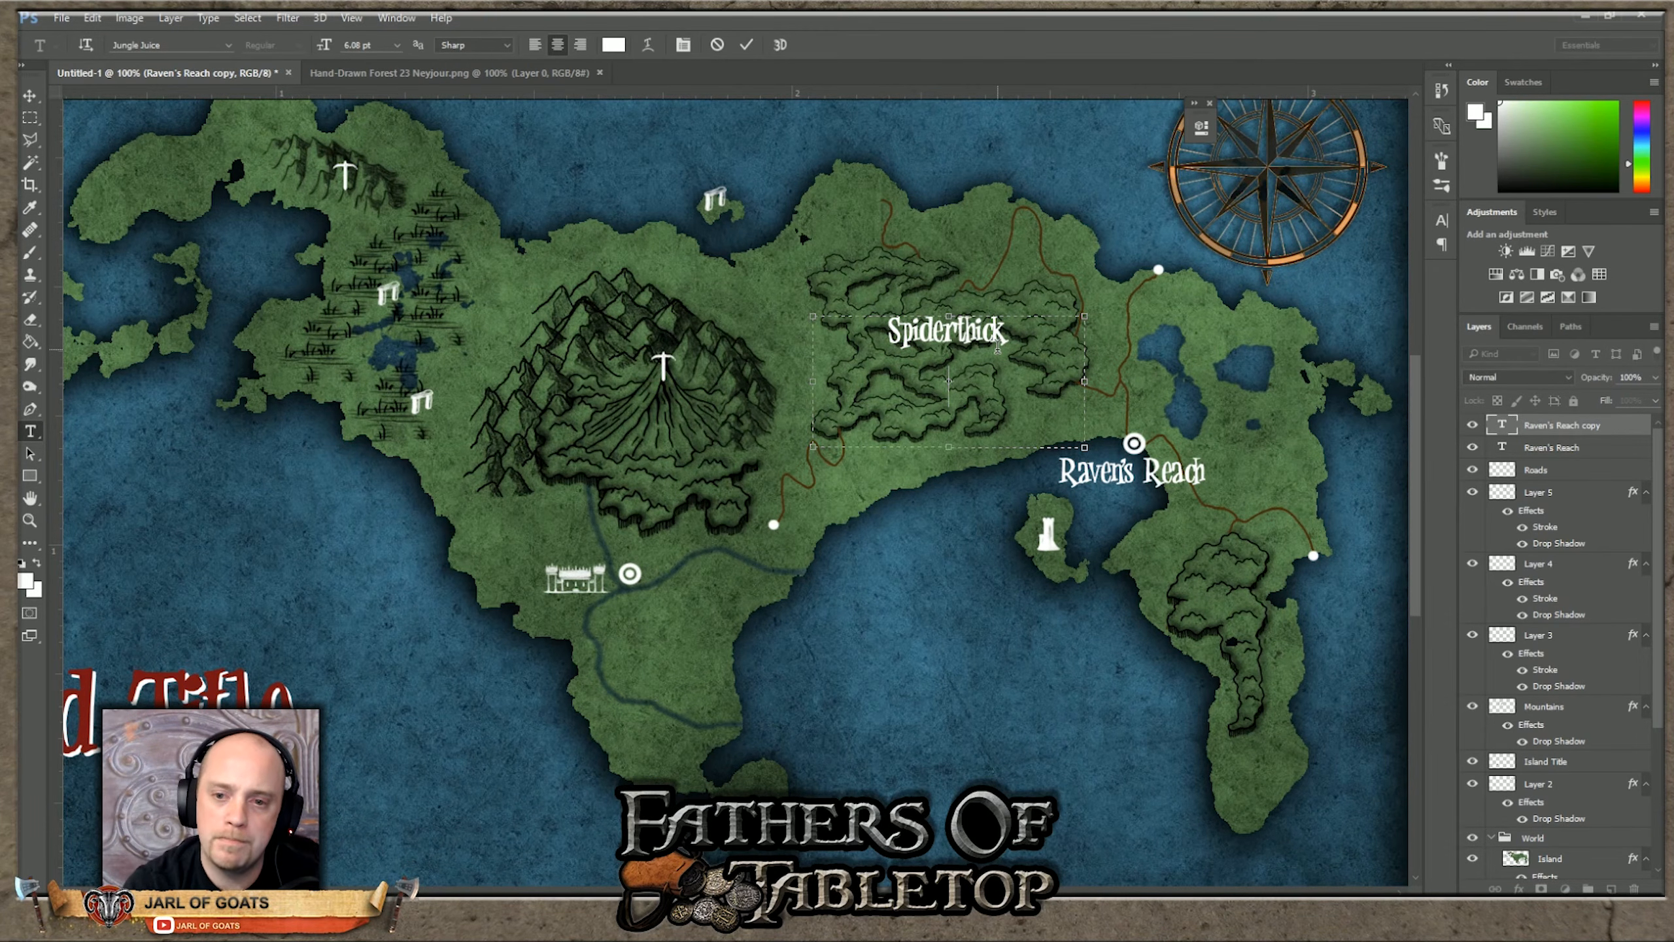
key(Return)
text(Labrybnig)
key(BackSpace)
key(BackSpace)
key(BackSpace)
key(BackSpace)
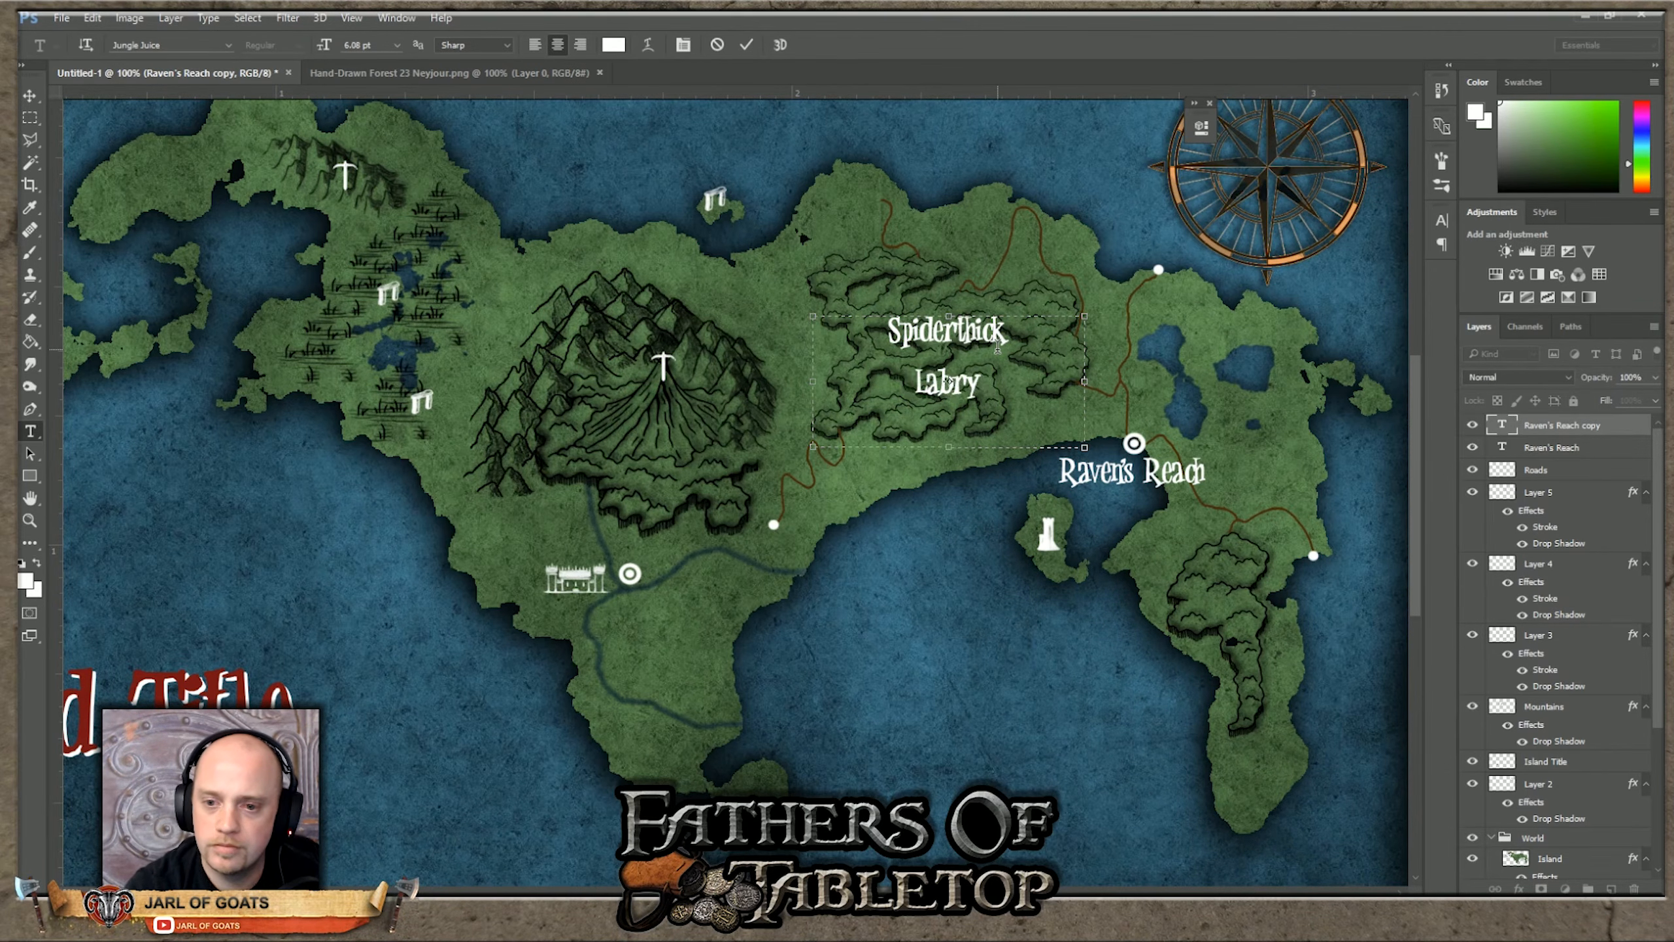
text(nth)
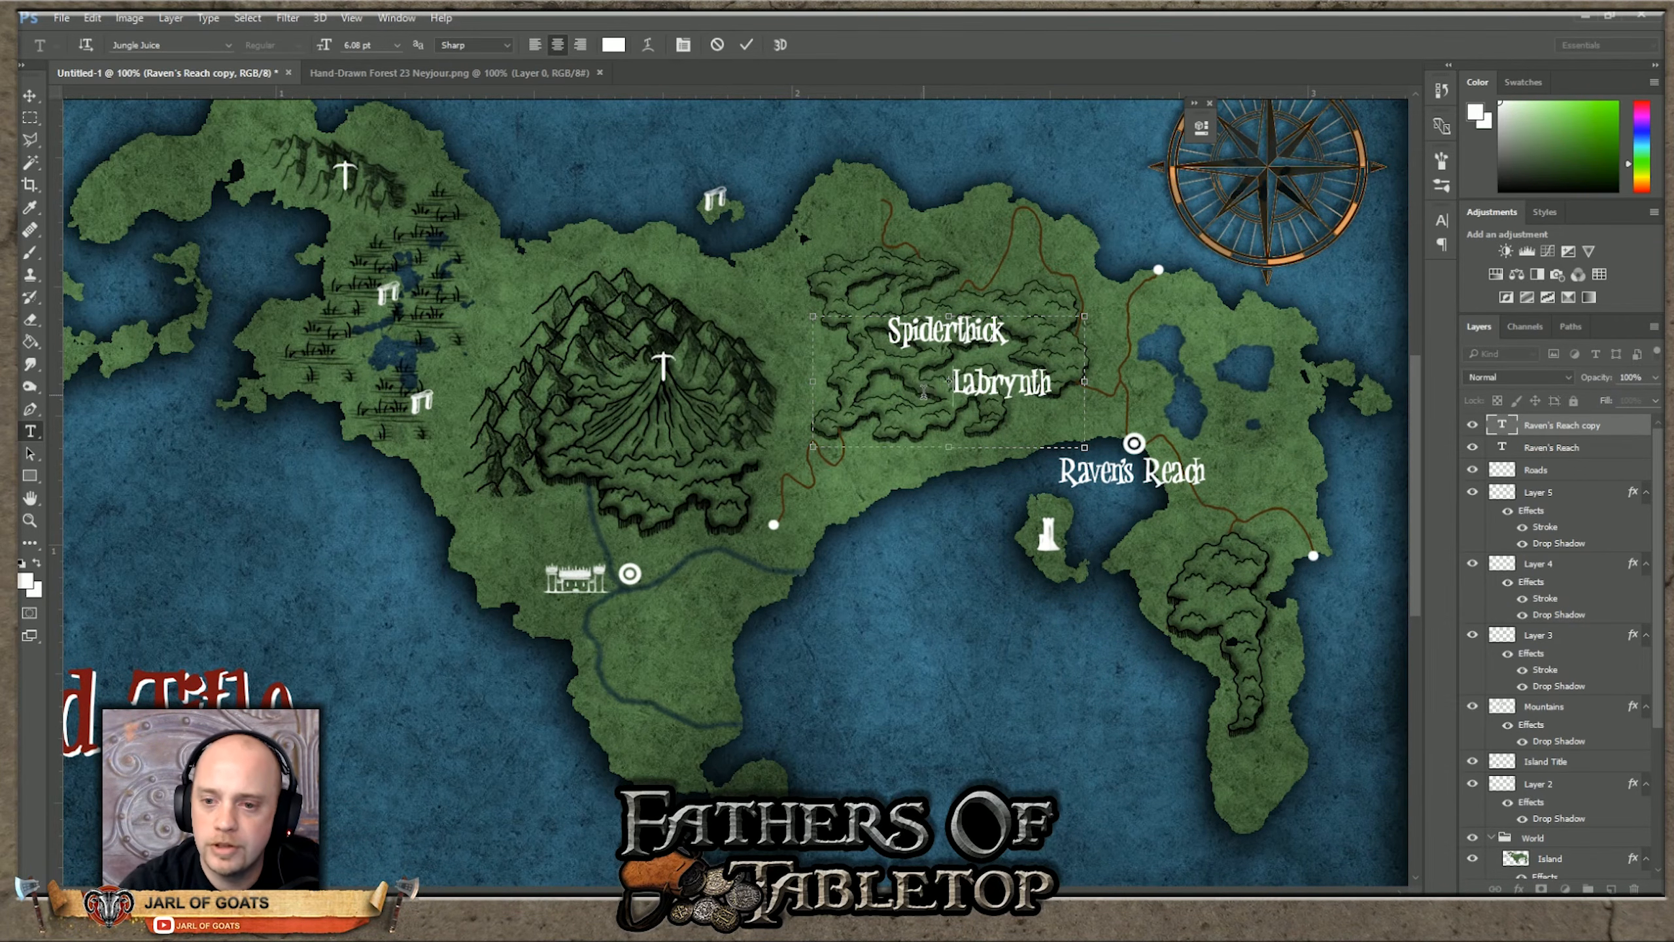
Step: Join the two lines of the forest label into the single line "Spiderthick Labrynth" and commit the text
key(BackSpace)
key(BackSpace)
key(BackSpace)
key(BackSpace)
key(BackSpace)
key(BackSpace)
key(BackSpace)
key(BackSpace)
key(BackSpace)
key(BackSpace)
key(BackSpace)
key(BackSpace)
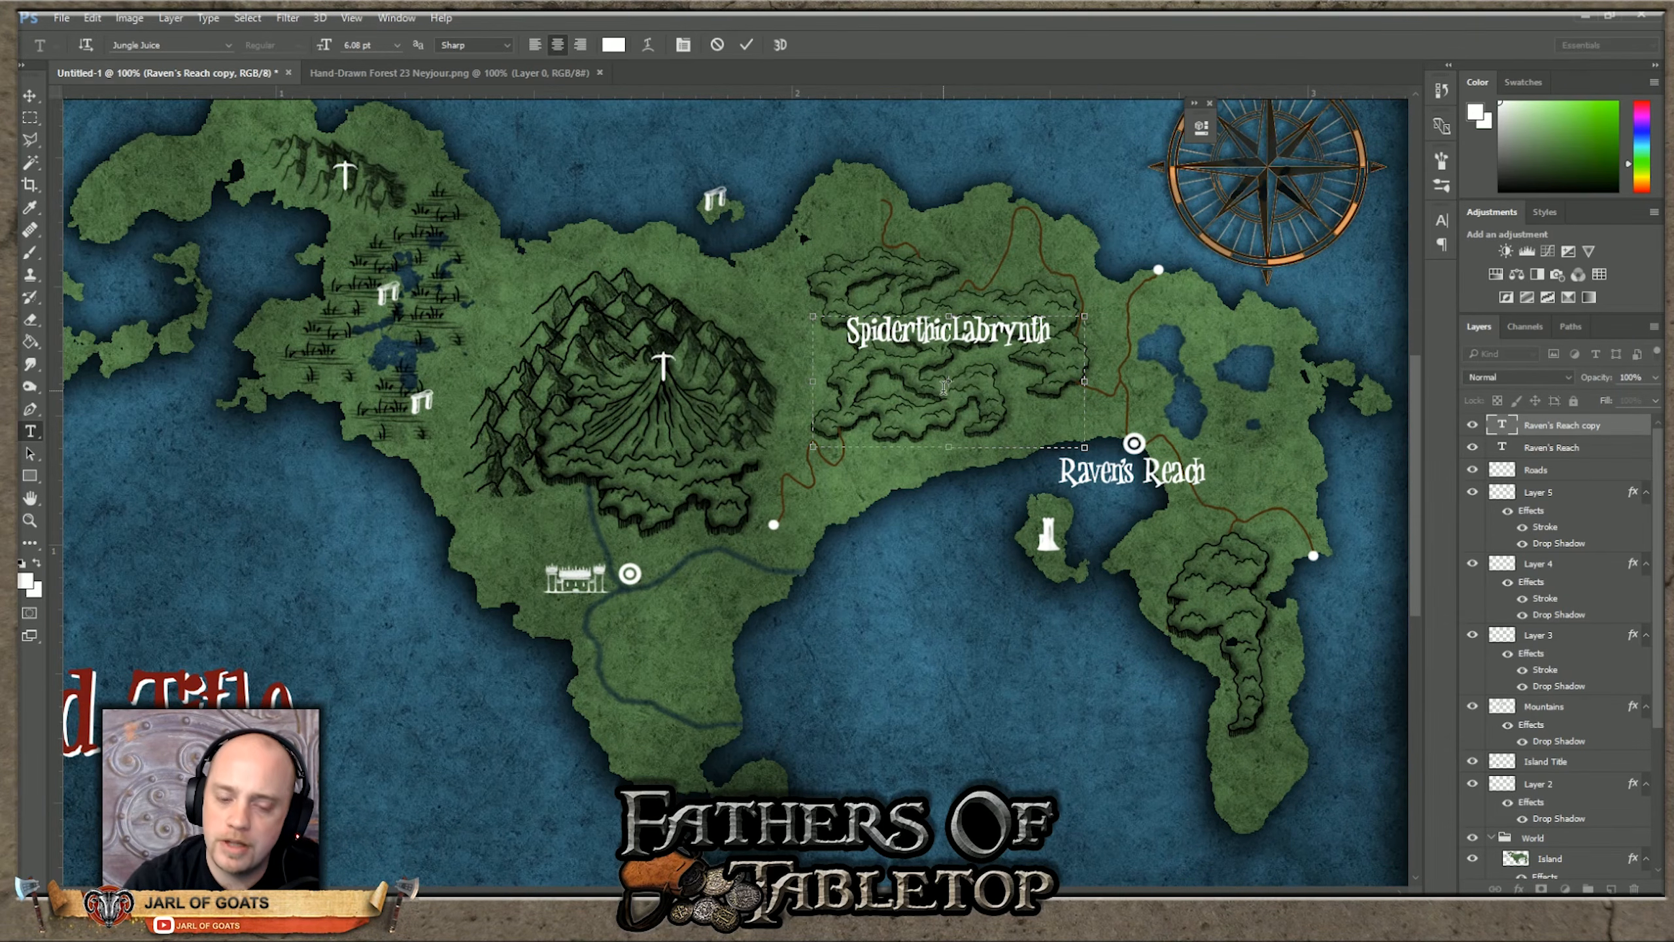
text(k)
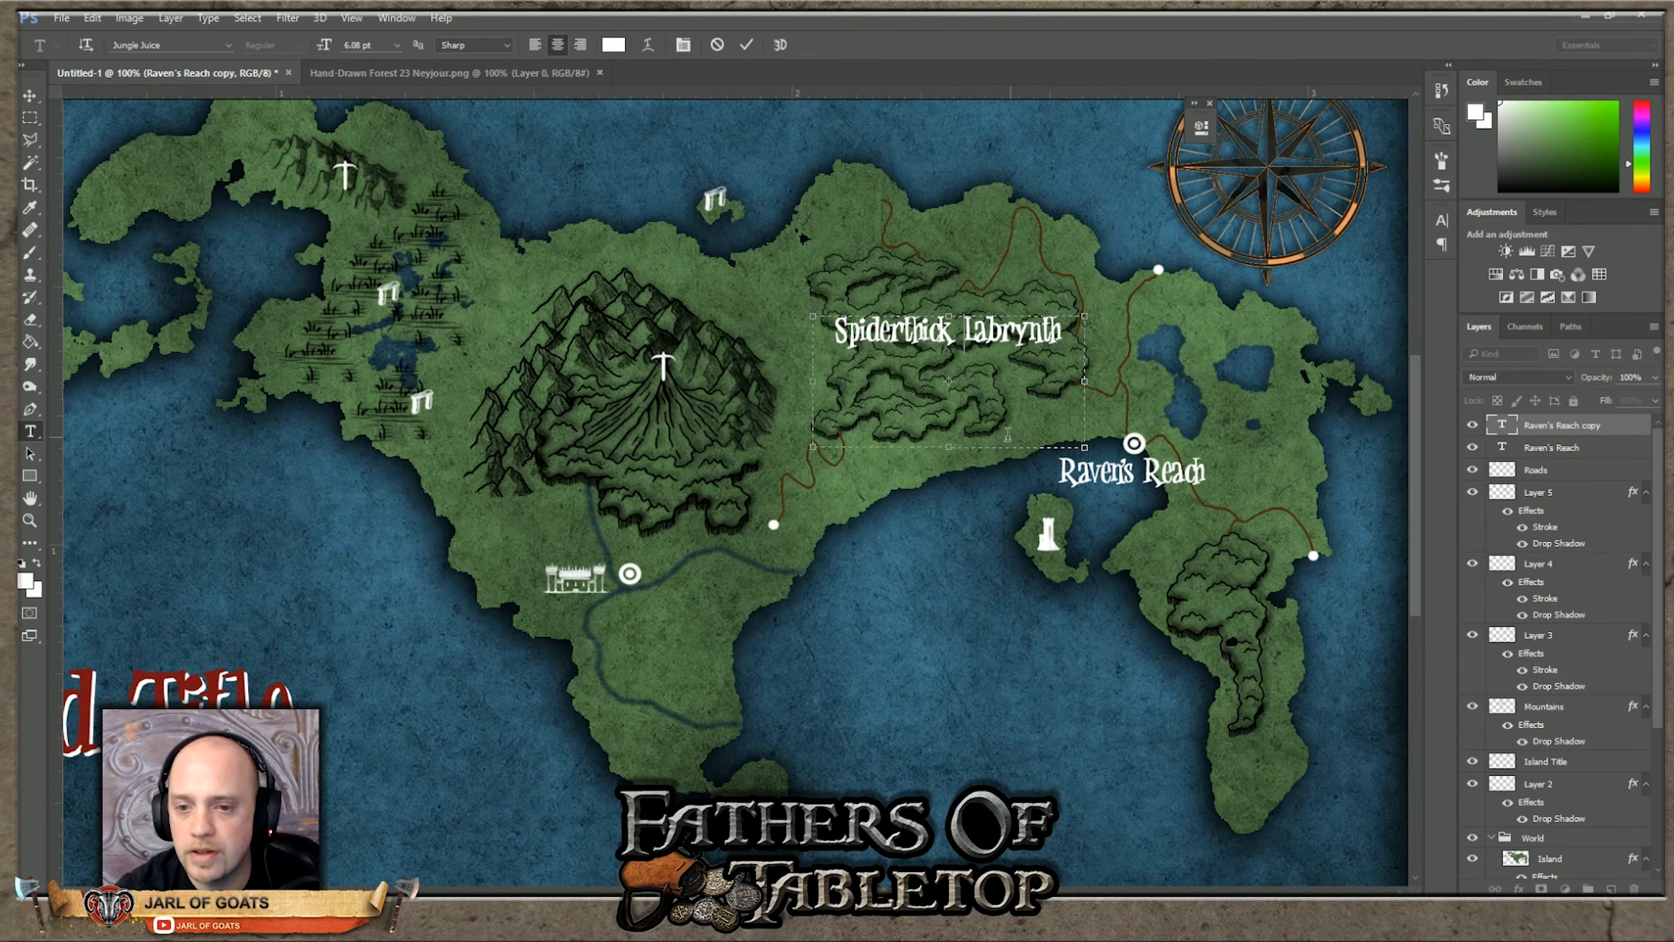
click(1016, 525)
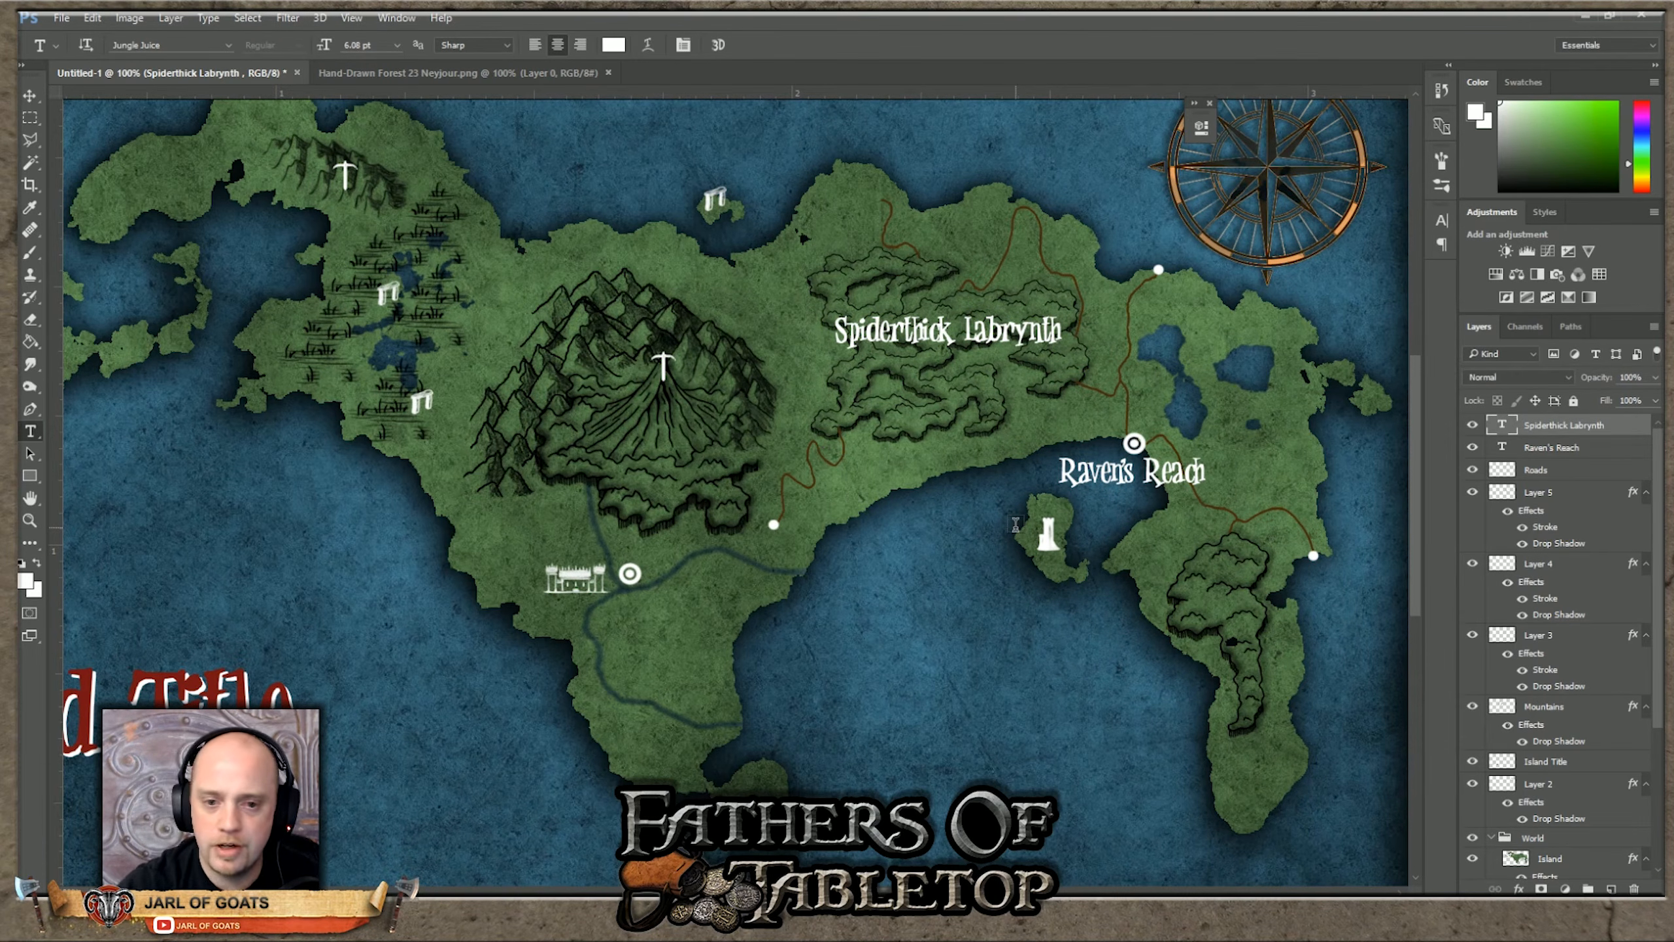
Step: Add a 9 pt text label reading "Dolen's Peak" over the lower part of the central mountain
drag(559, 414, 871, 506)
text(Dolen's Peak)
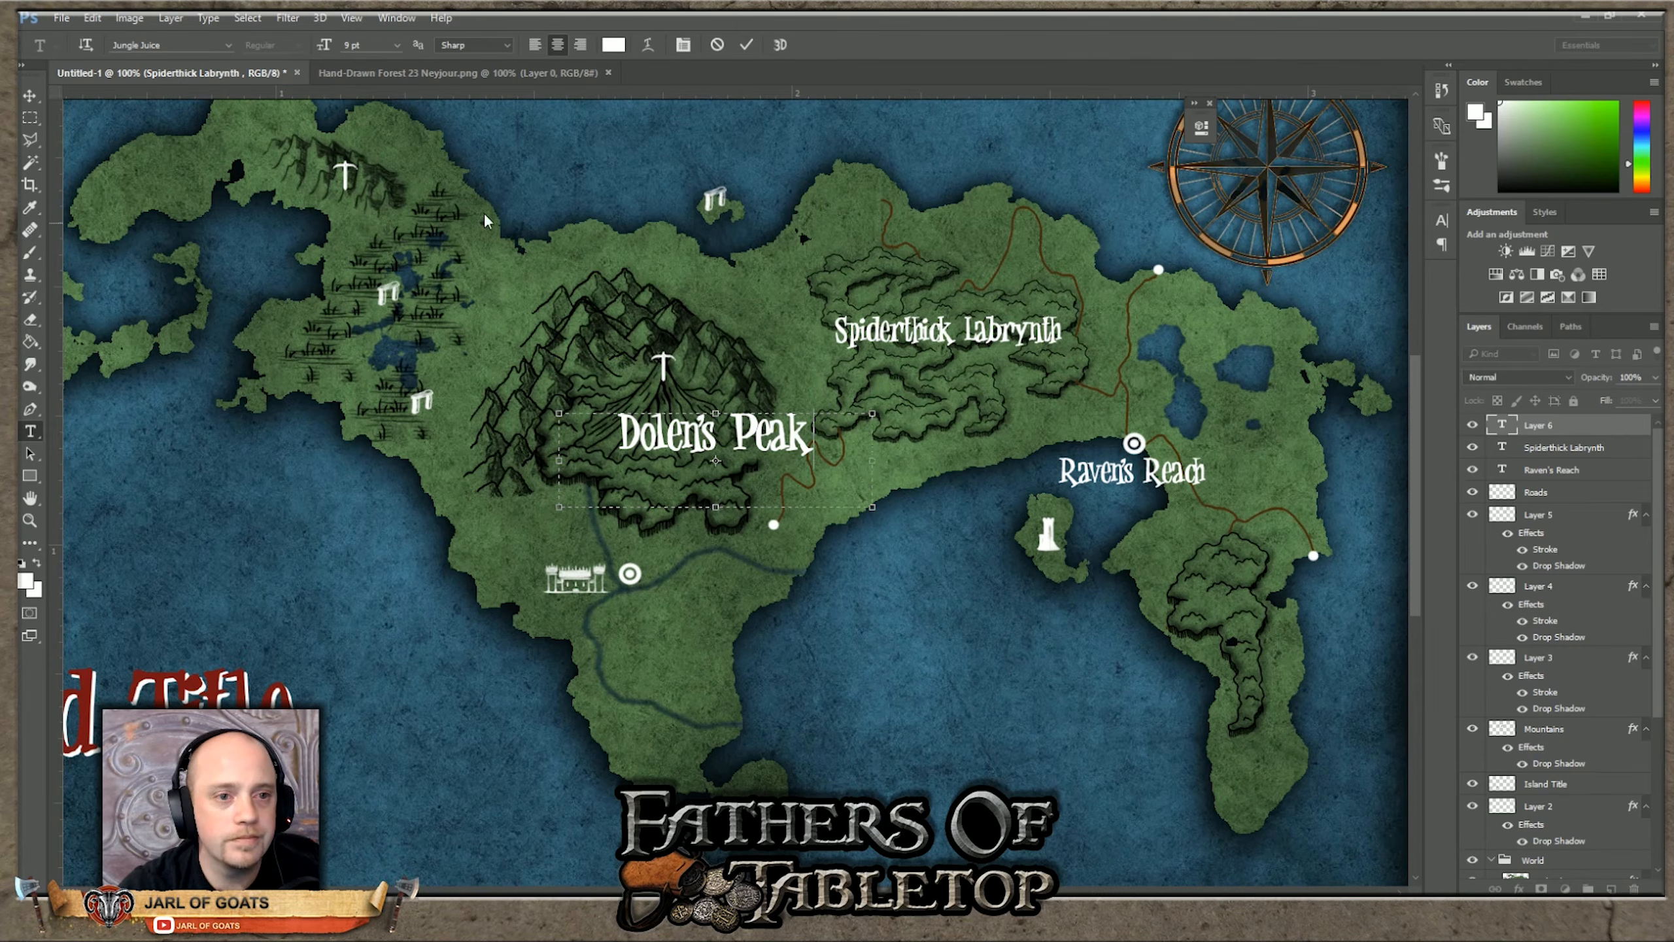
click(29, 95)
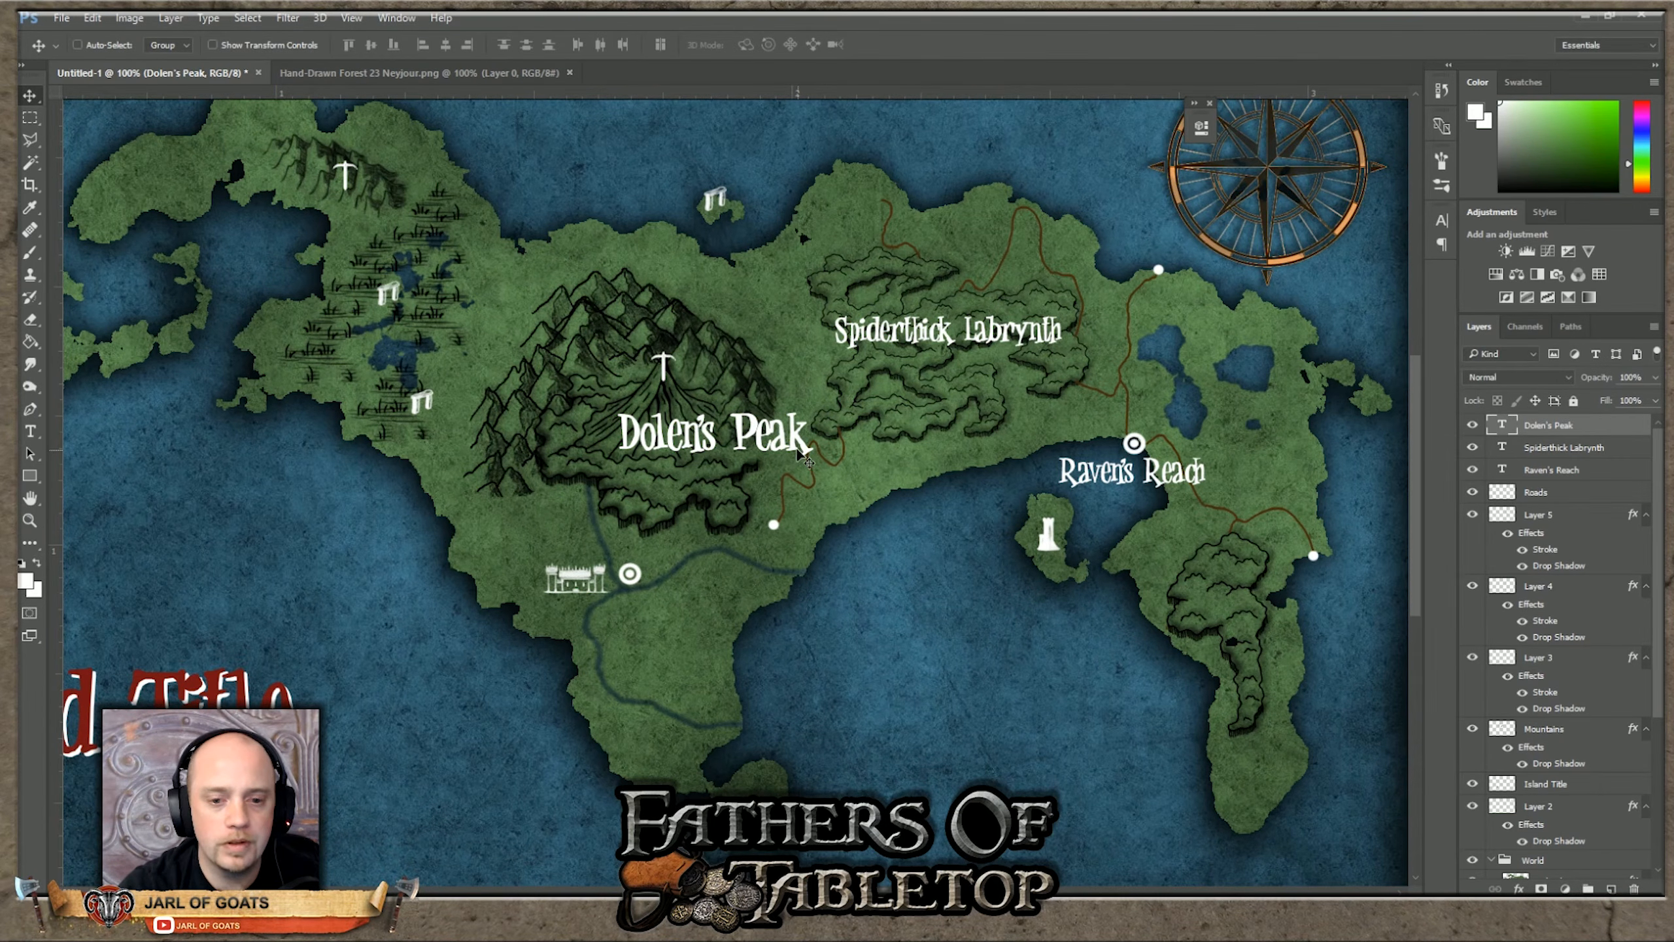
Step: Set the font size of the "Dolen's Peak" label to 6 pt
click(31, 321)
click(31, 431)
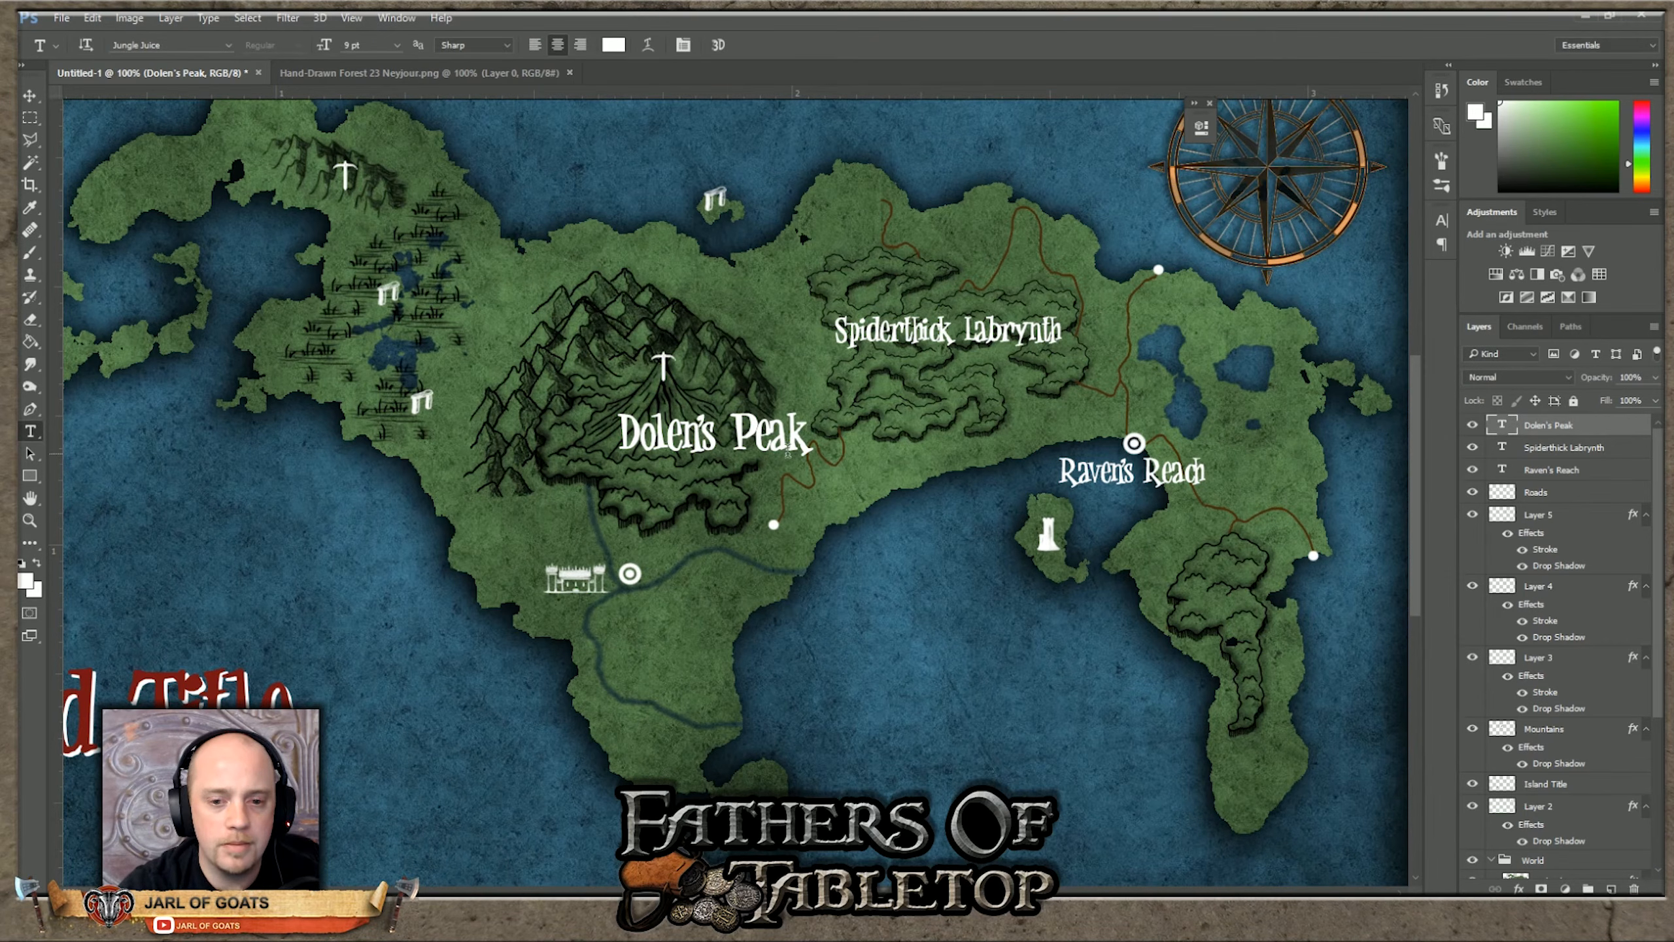
drag(806, 448, 616, 439)
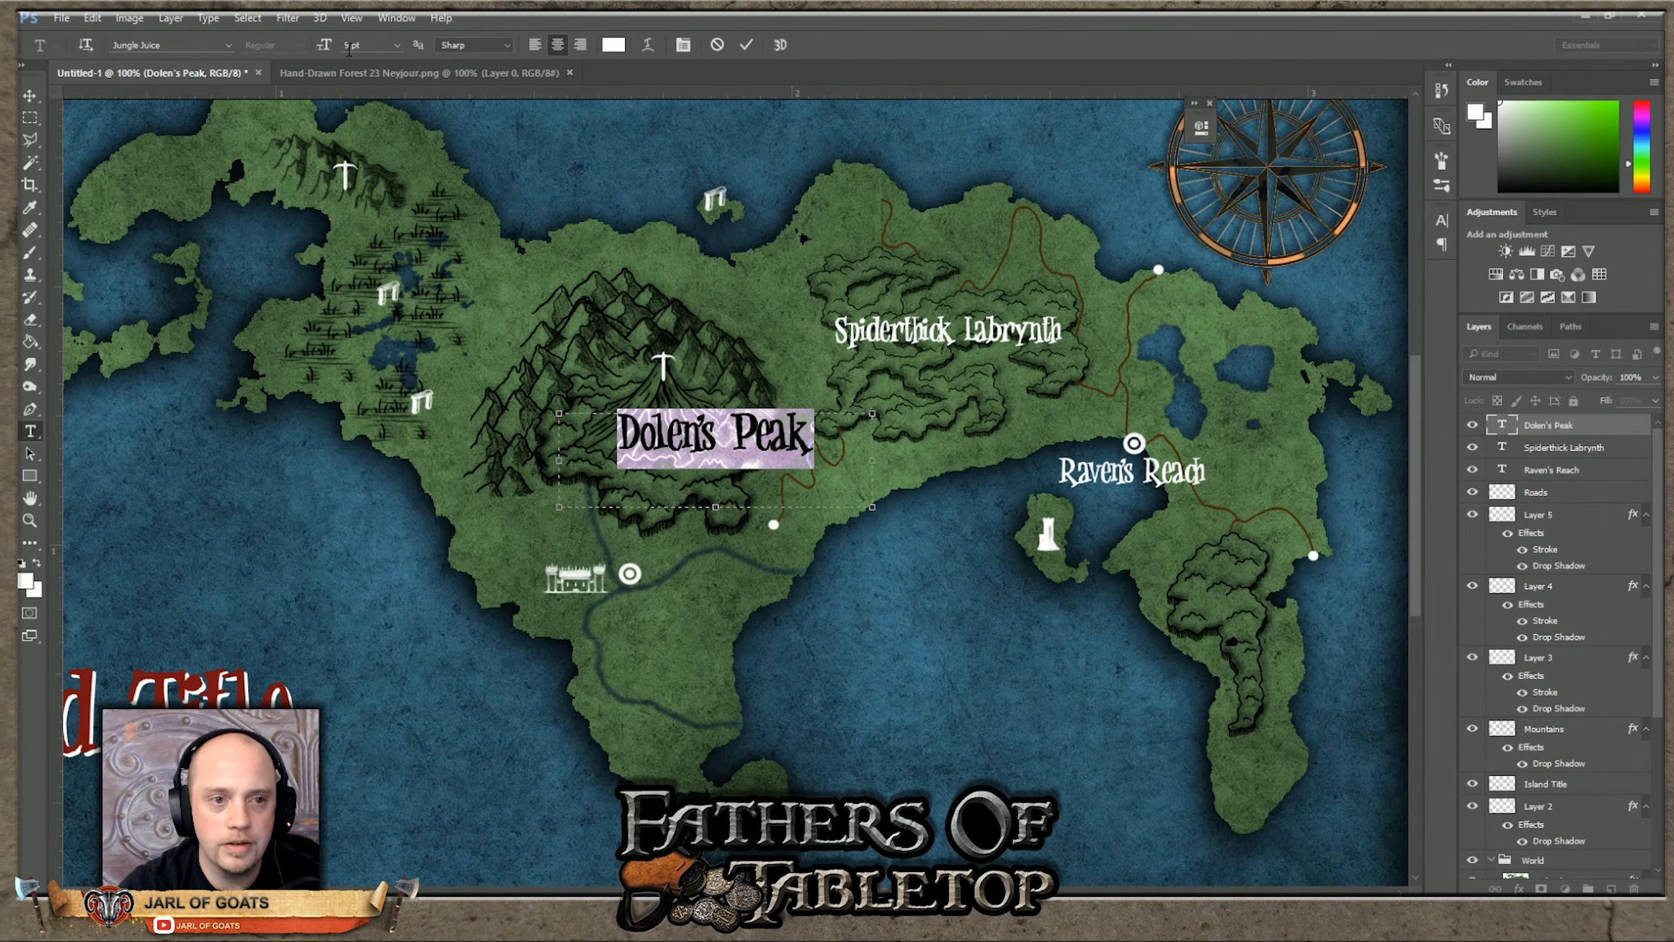
text(6)
key(Return)
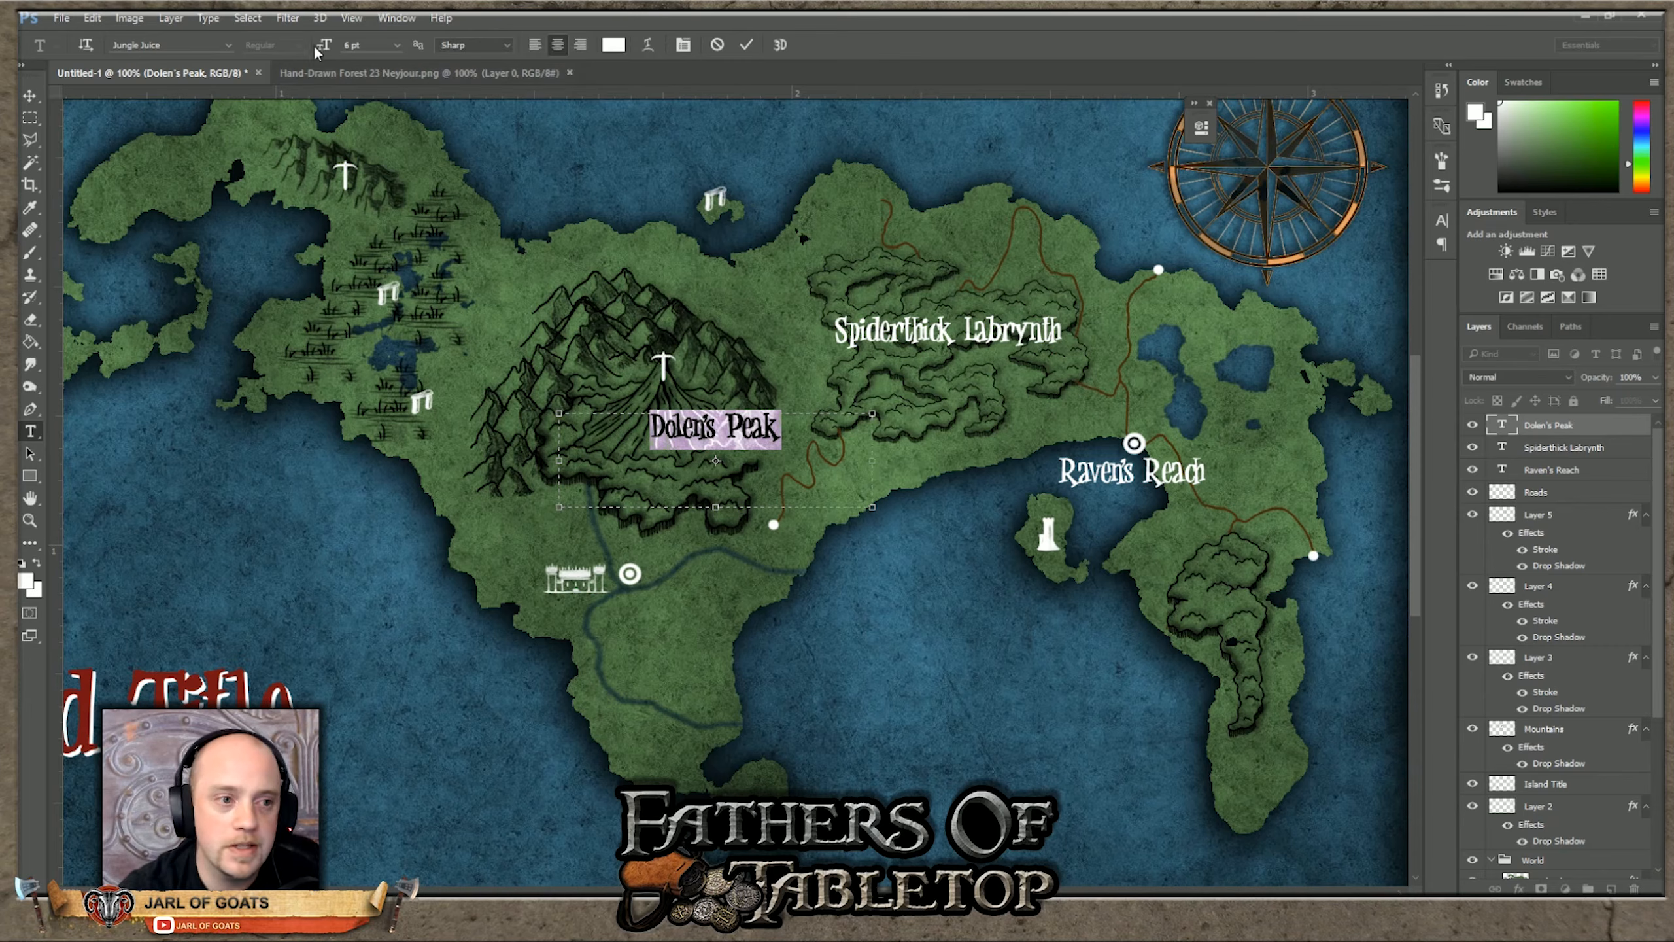
Step: Reposition the "Dolen's Peak" label just below the central mountain's pickaxe stamp and place a duplicate of it over the western marsh
click(30, 95)
drag(753, 432, 422, 342)
key(ctrl+j)
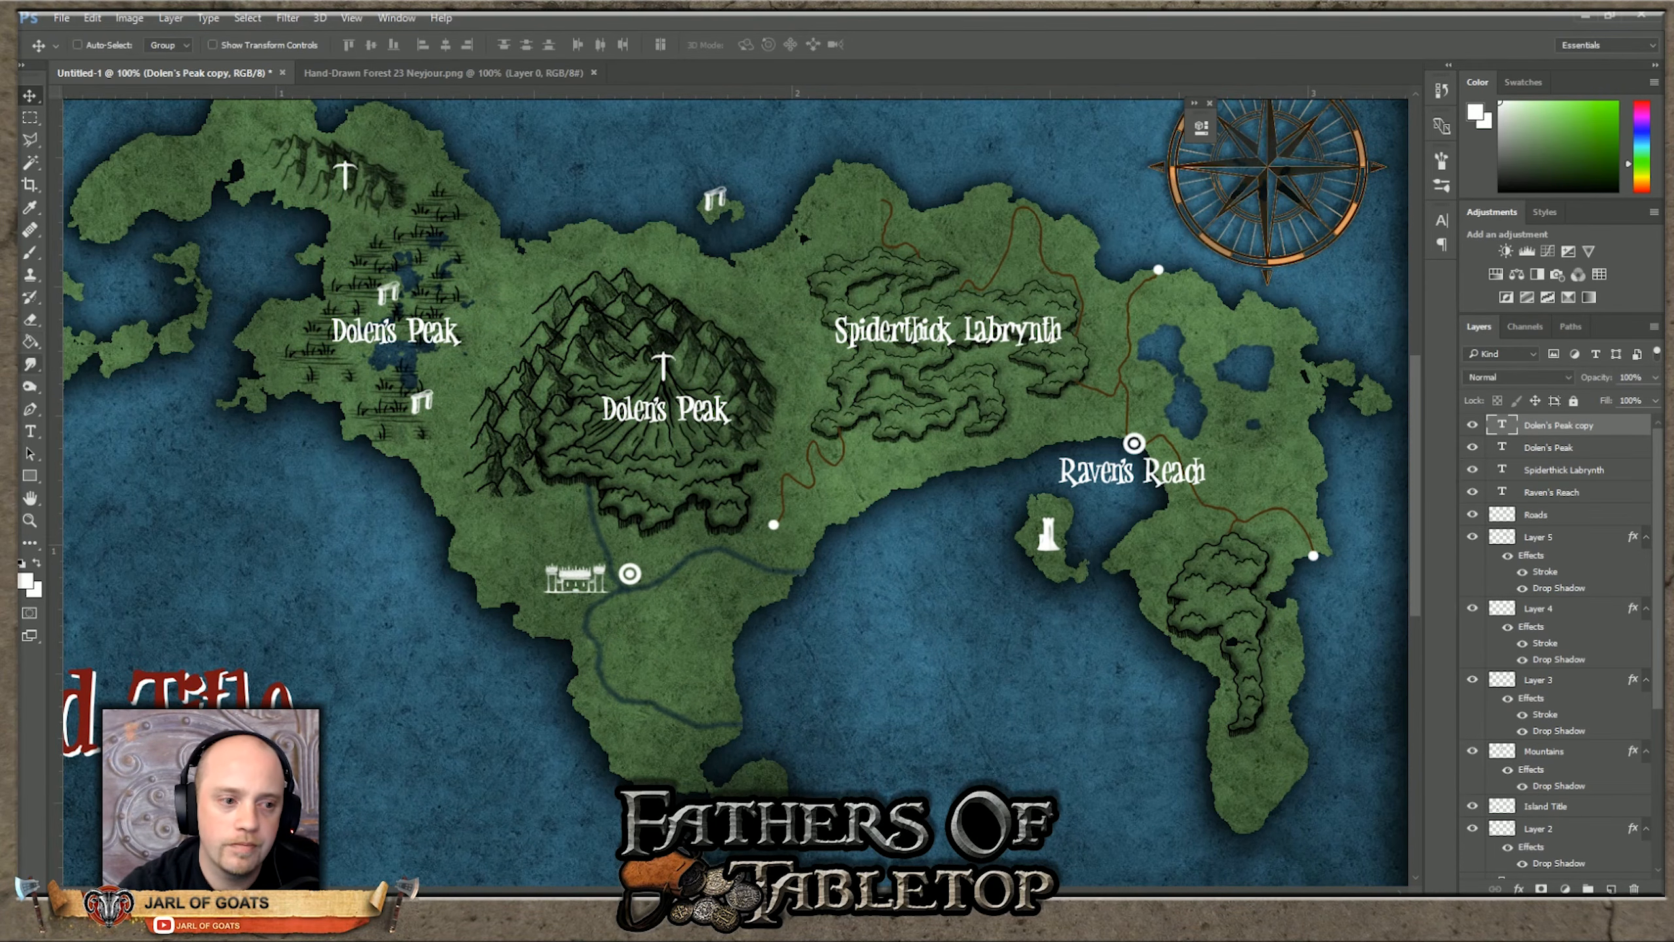
Step: Replace the text of the duplicated label over the marsh with "Mutineer's Marsh" and commit it
click(30, 431)
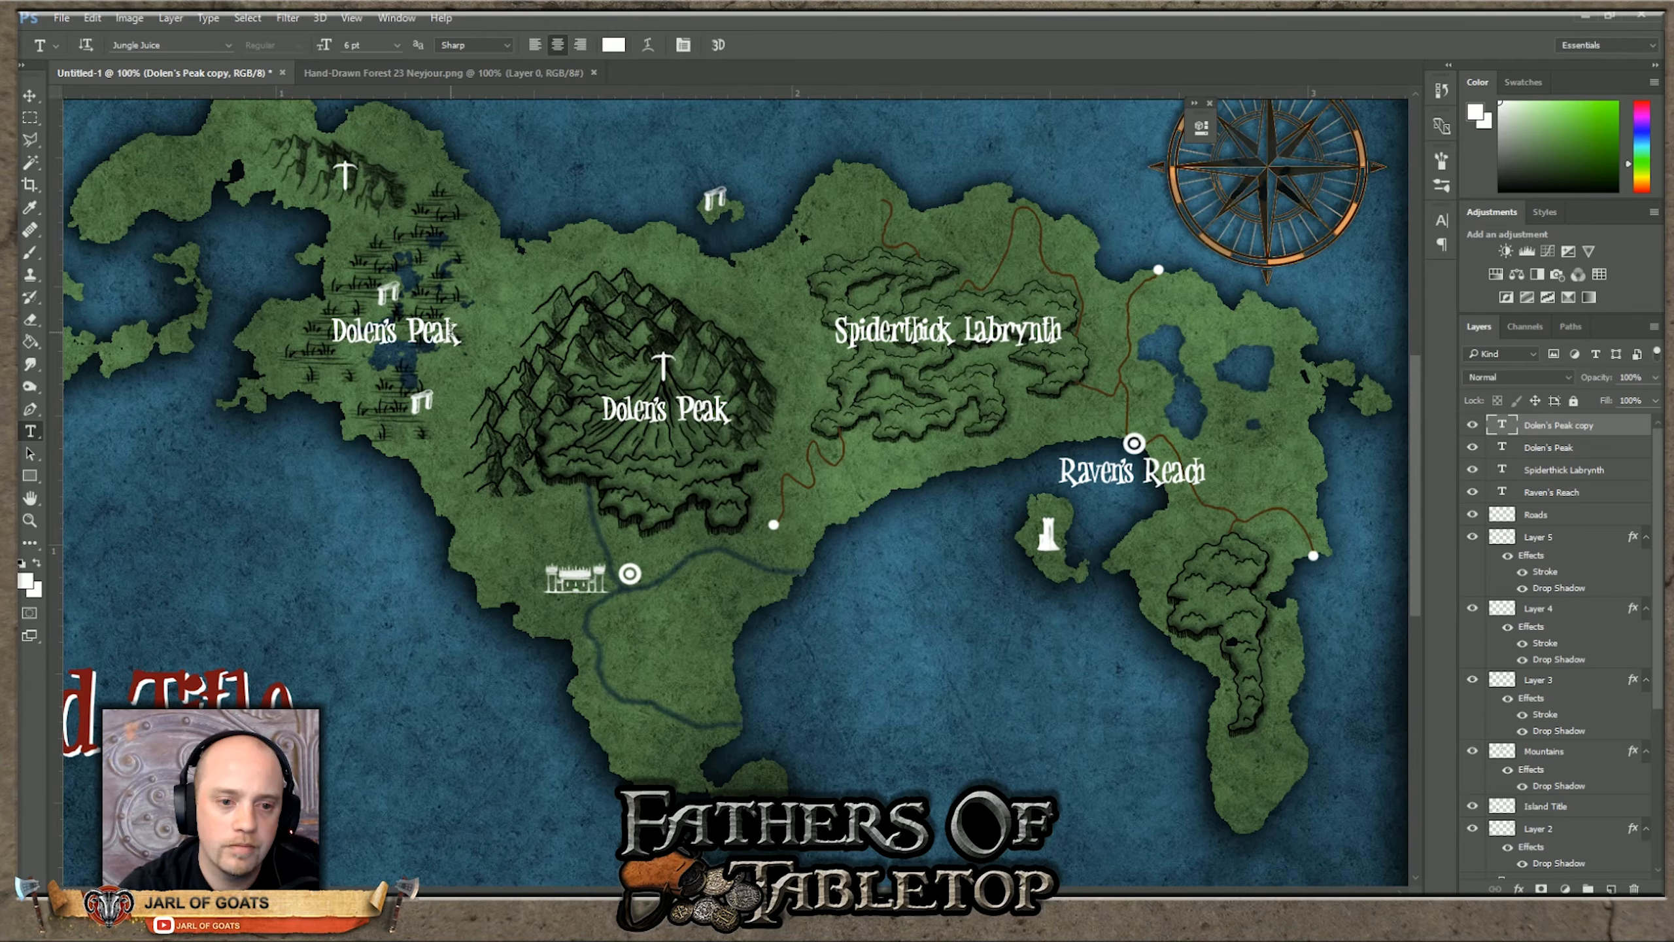
drag(465, 333, 333, 357)
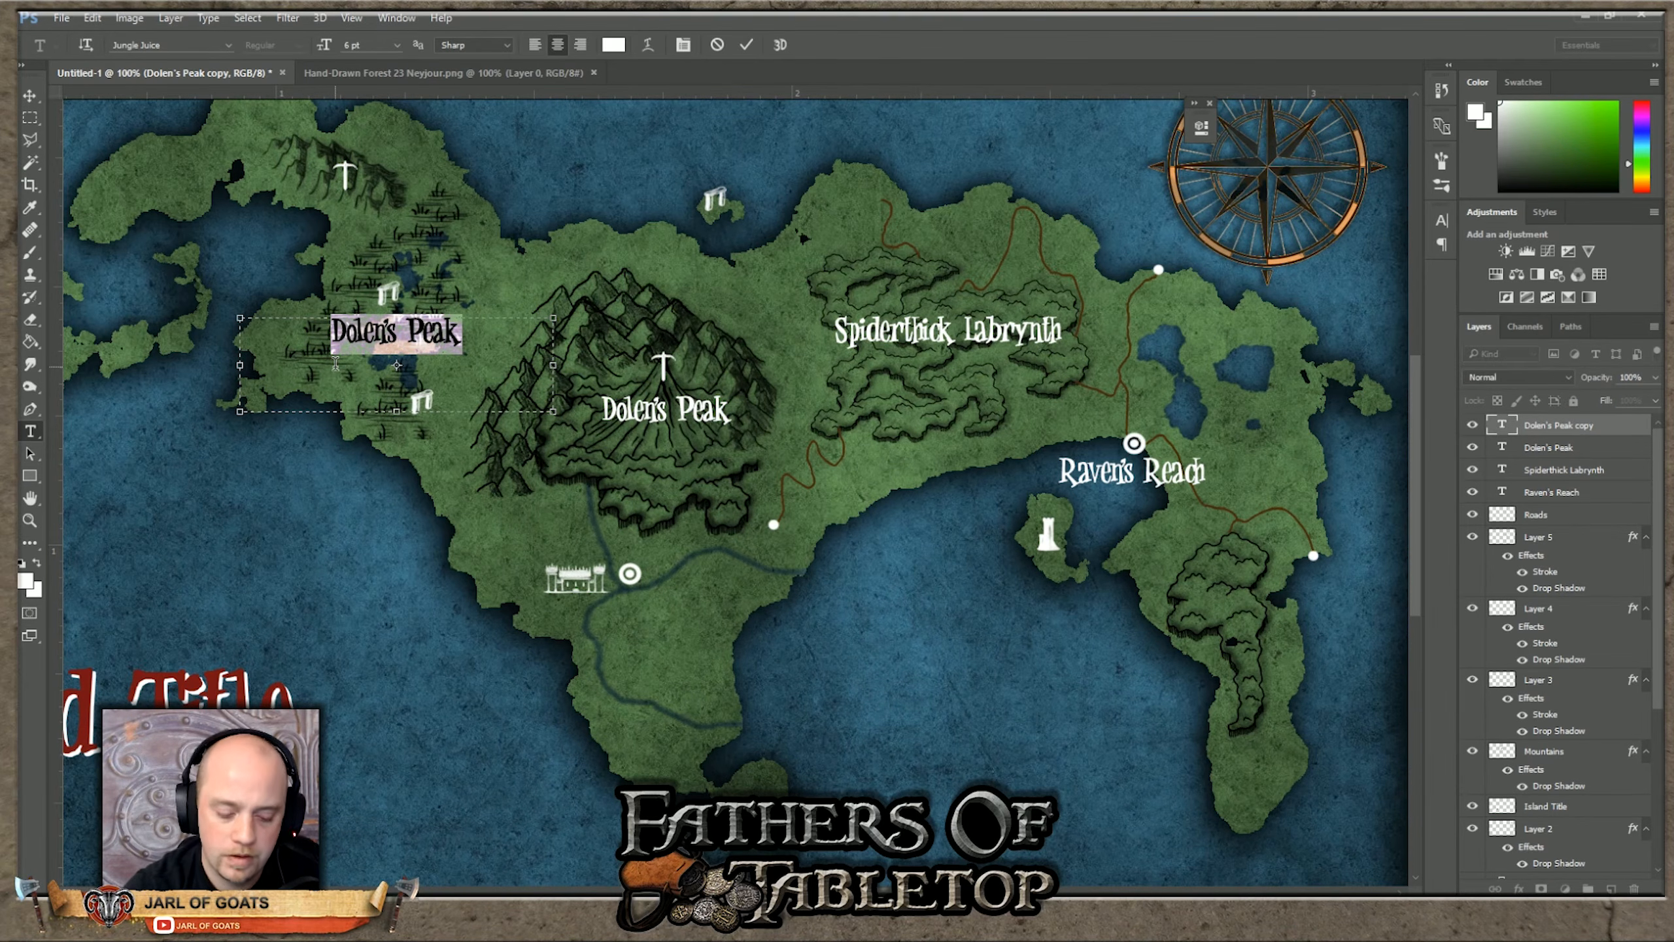
text(Ma)
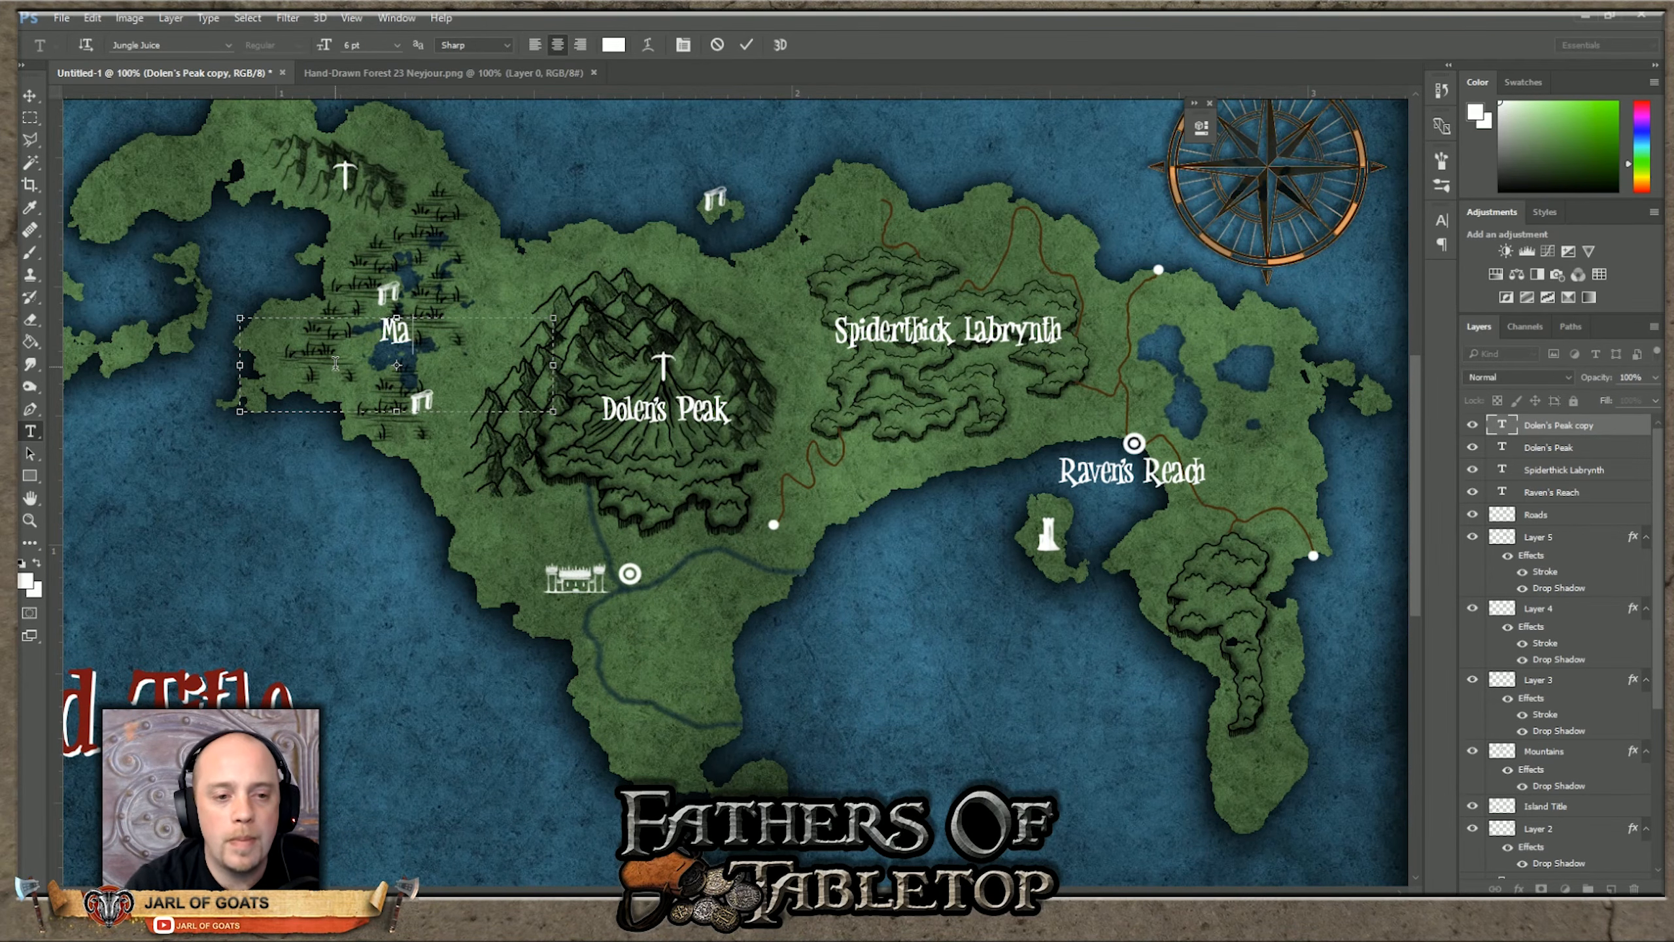
text(rsh)
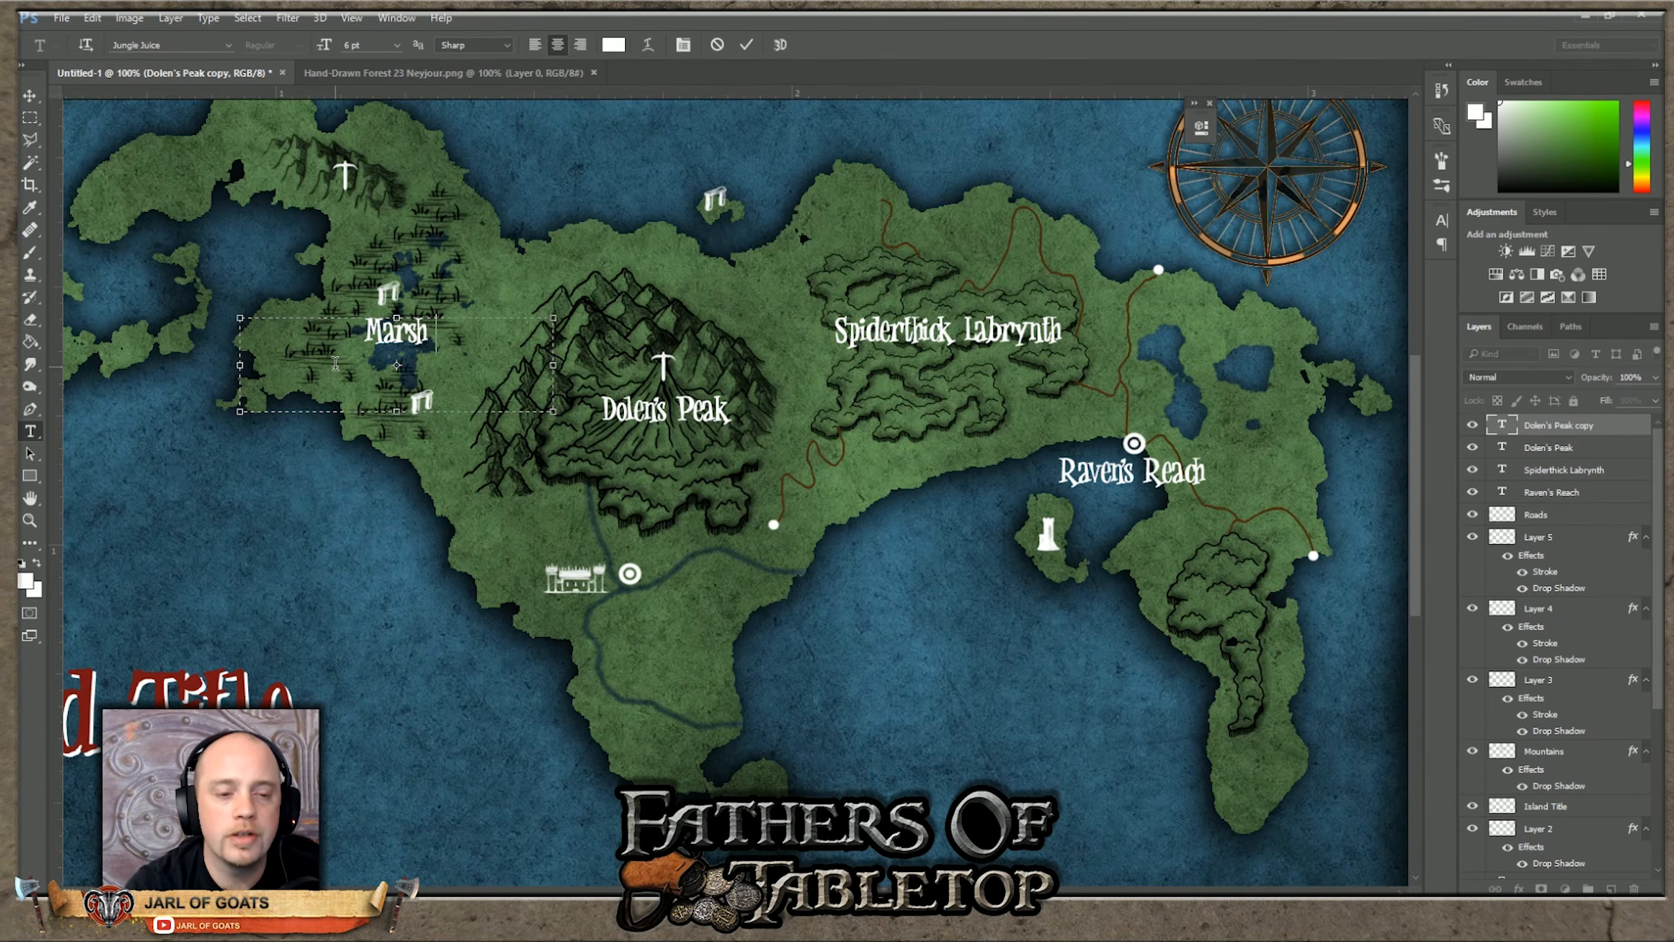
text( of)
key(BackSpace)
key(BackSpace)
key(BackSpace)
key(BackSpace)
key(BackSpace)
key(BackSpace)
key(BackSpace)
key(BackSpace)
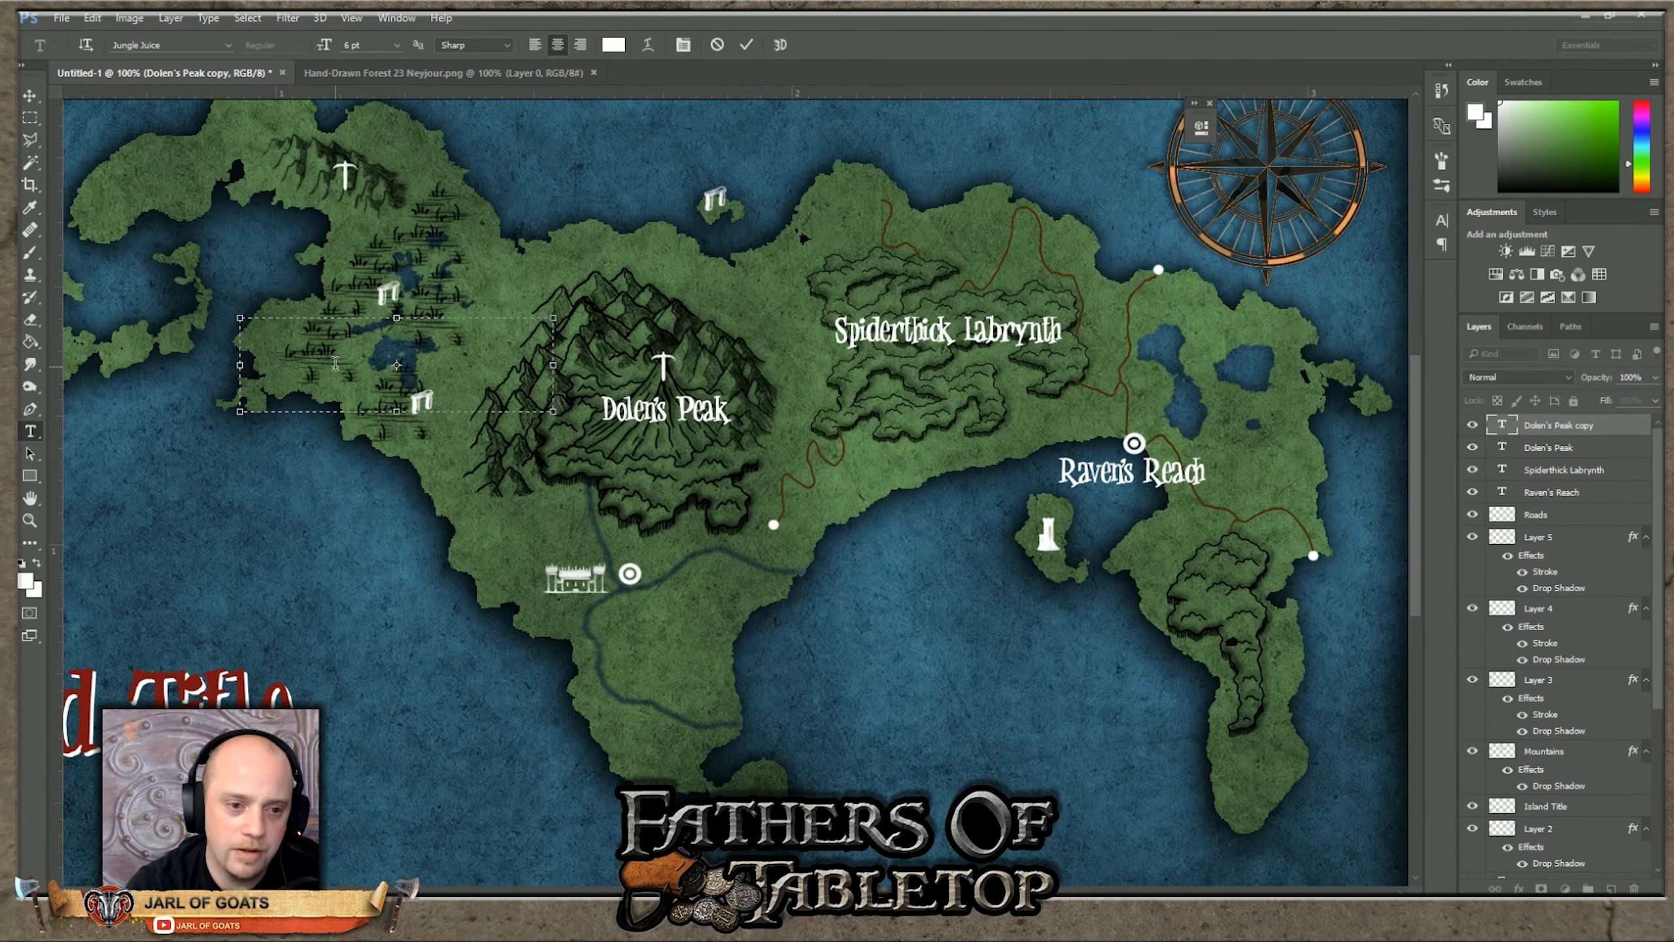
text(M)
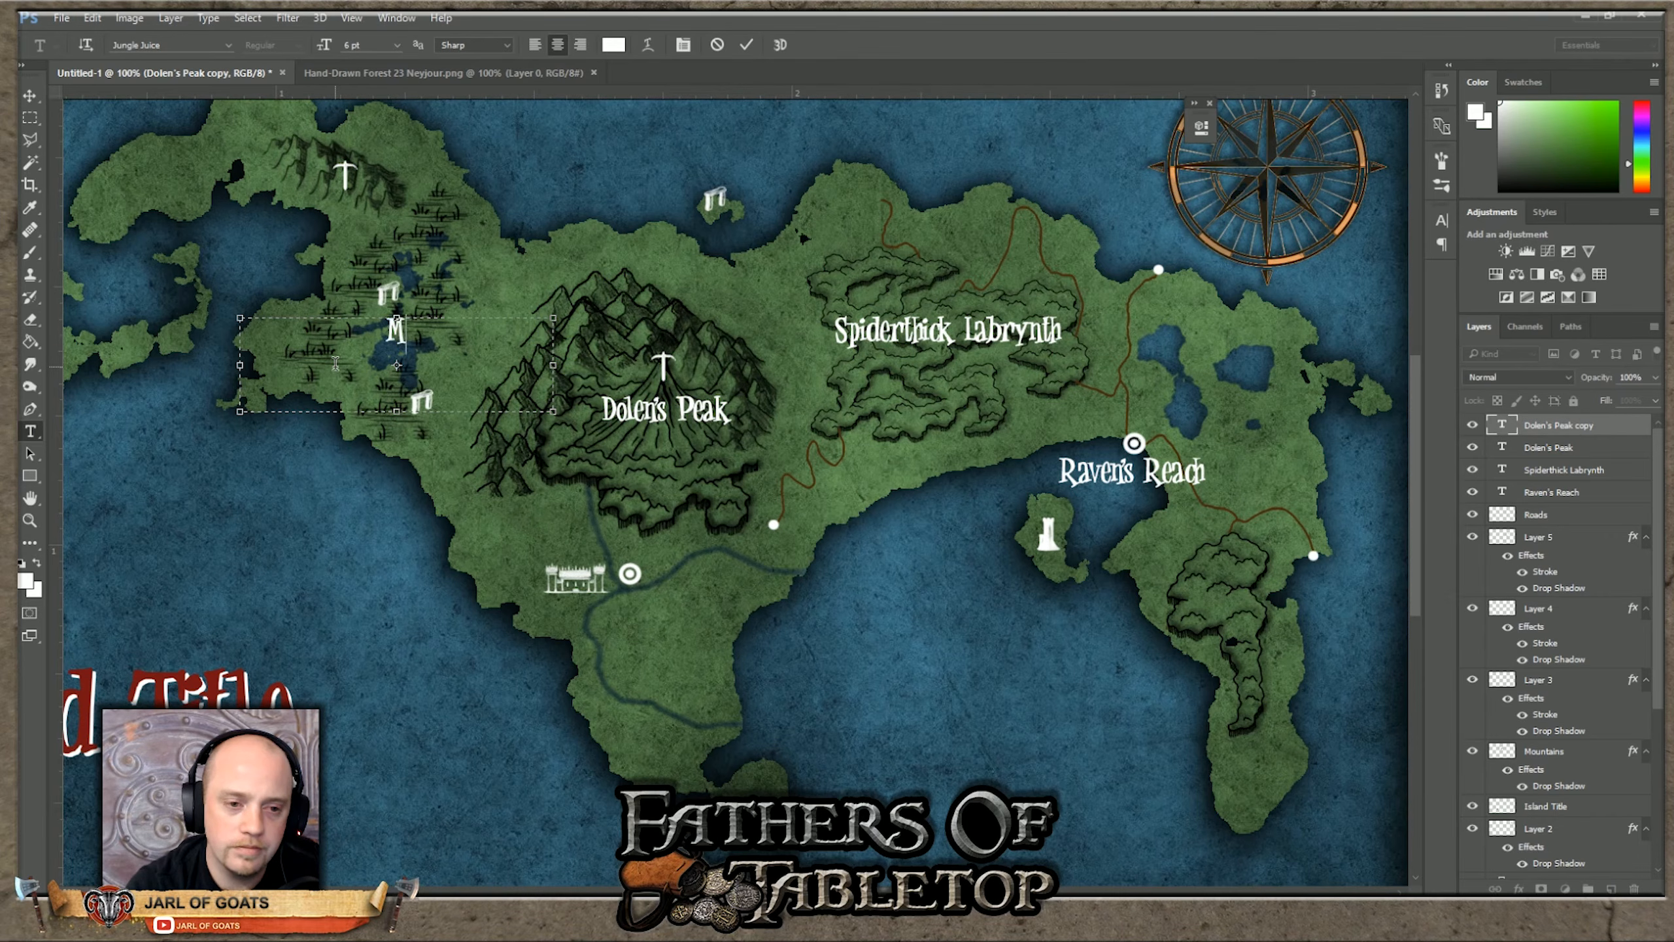
text(utineers)
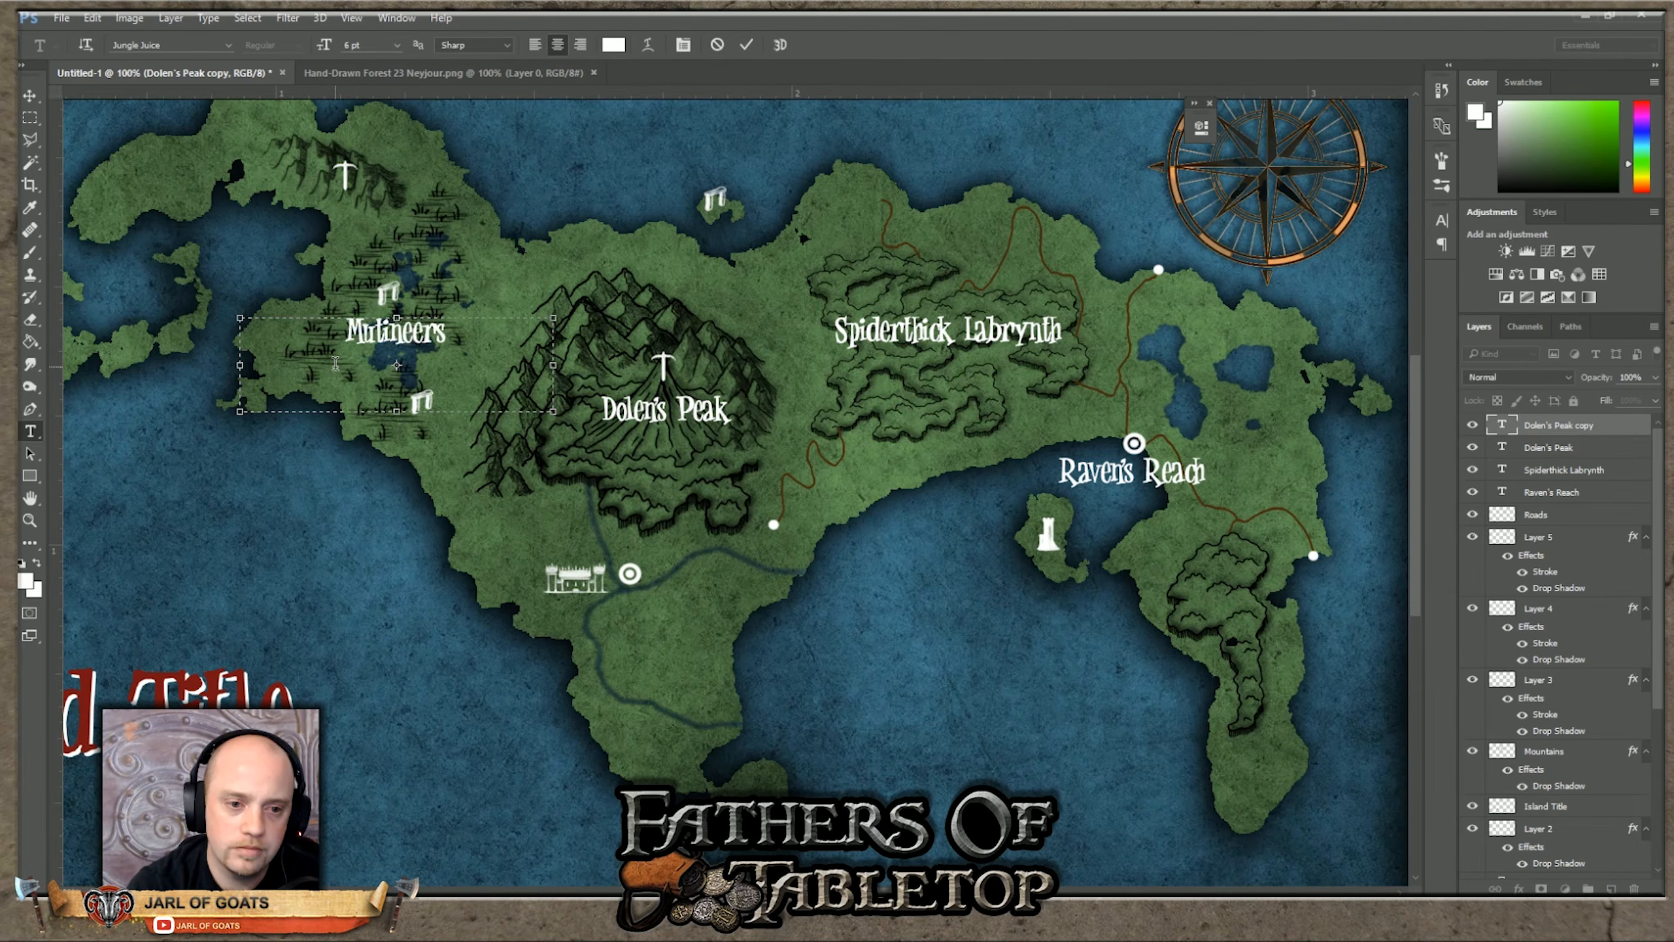
key(BackSpace)
text('s Marsh)
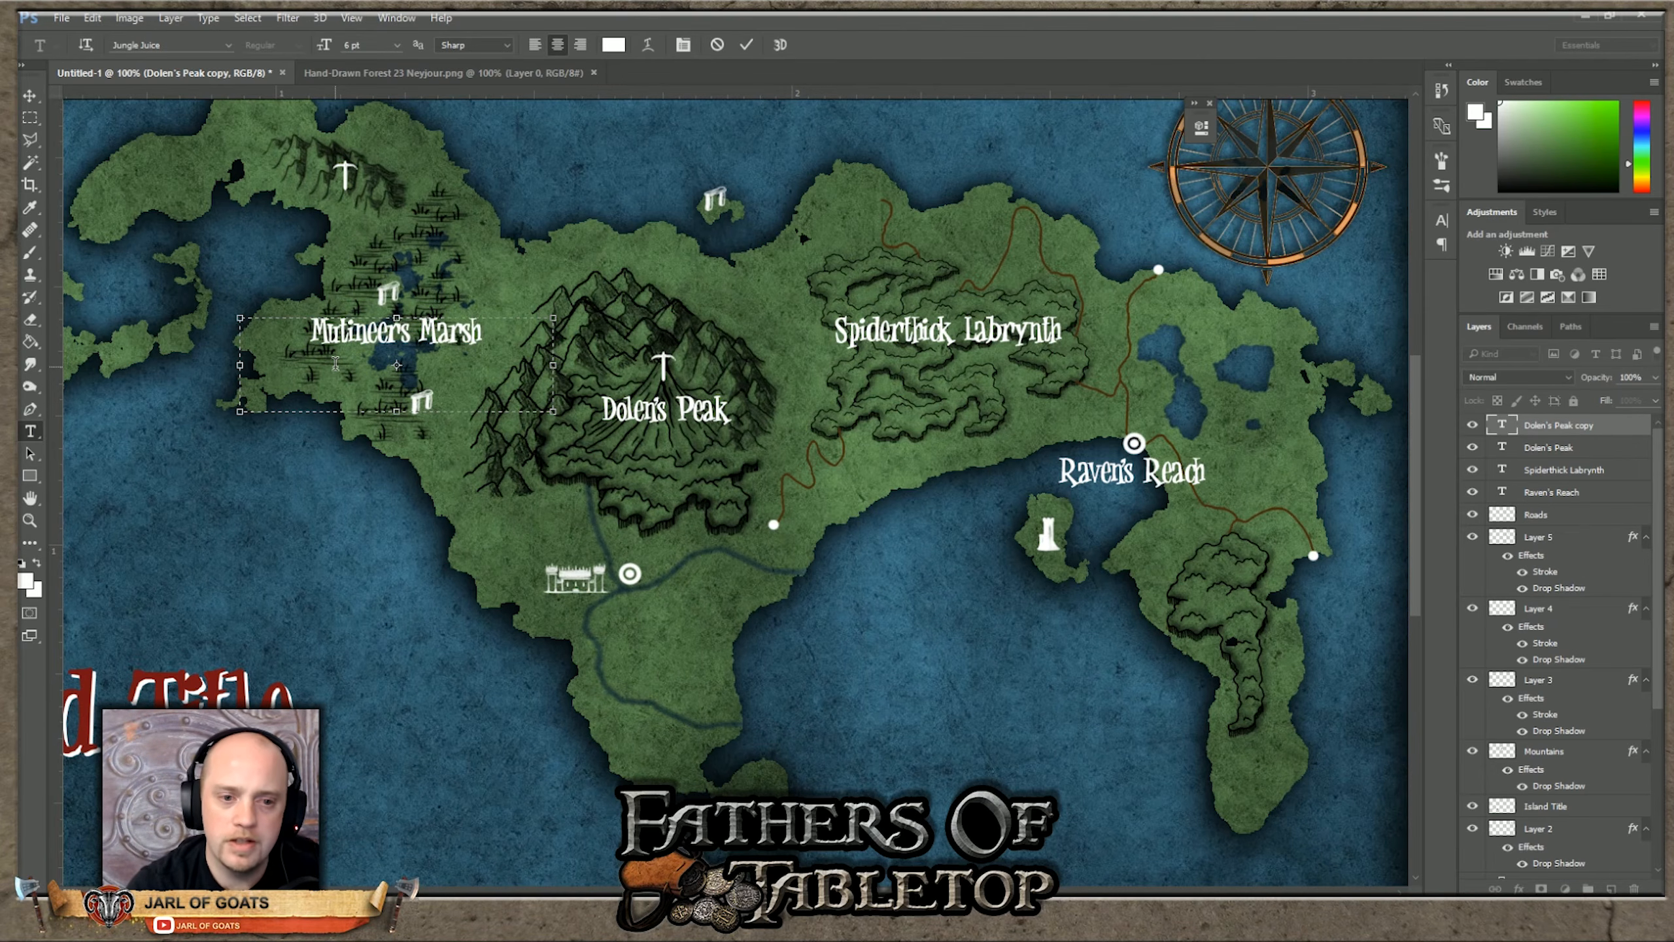
key(ctrl+Return)
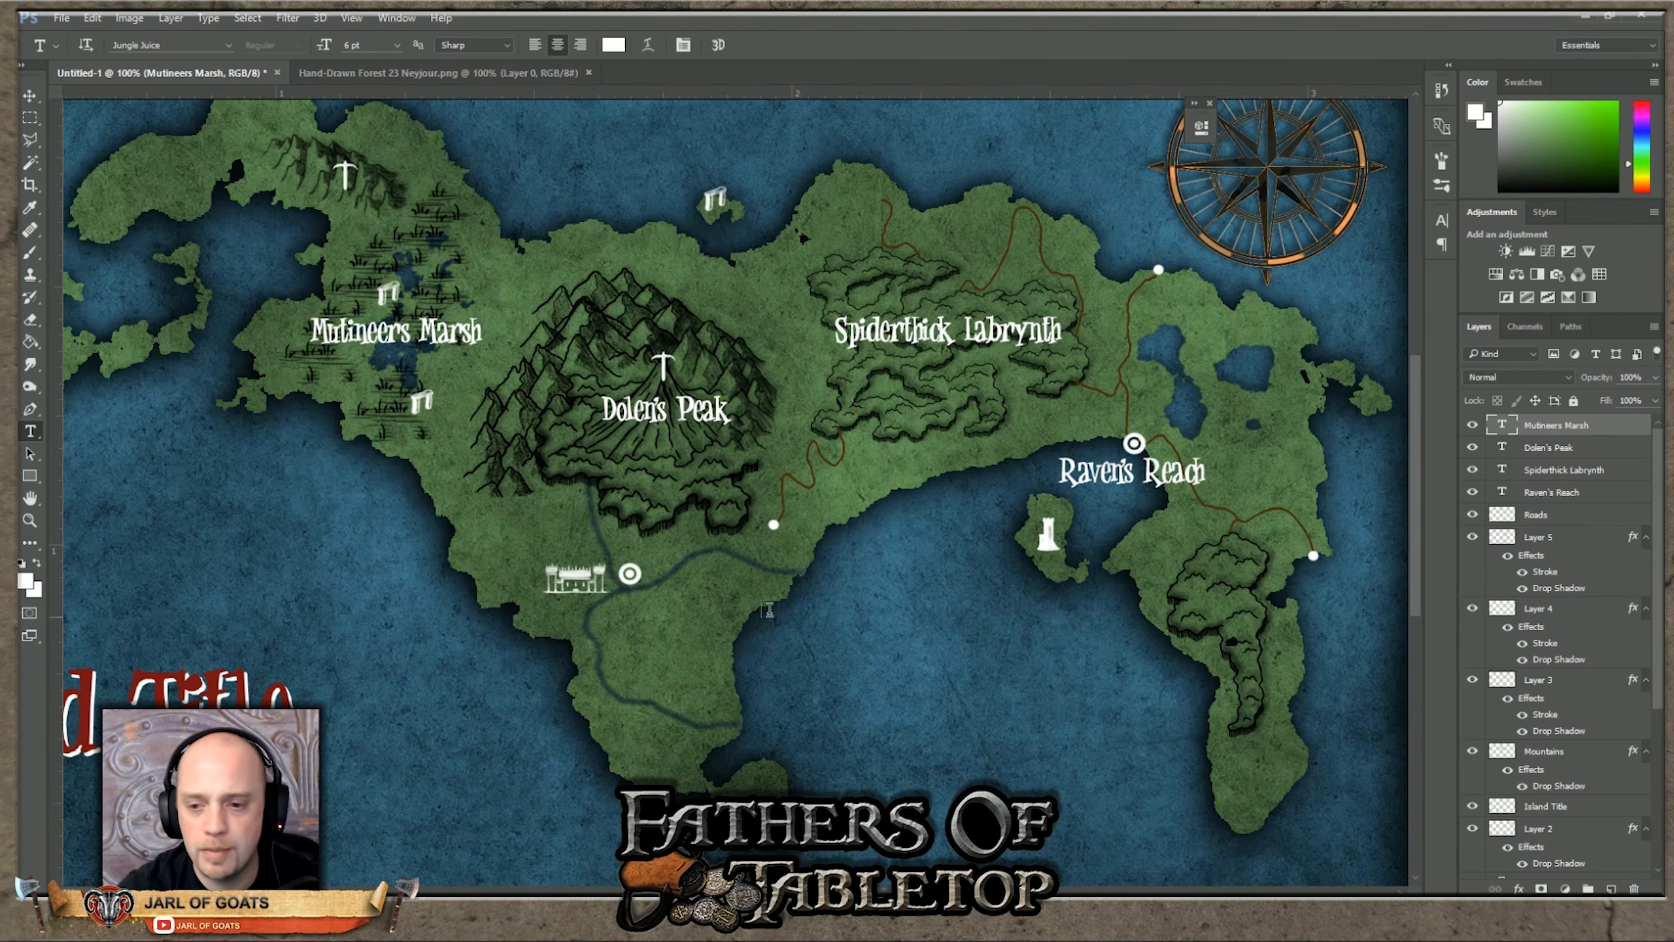
Step: Add a 6 pt text label reading "Fort Locke" and place it directly below the fort stamp and its town marker
drag(613, 607, 1071, 683)
text(Fort)
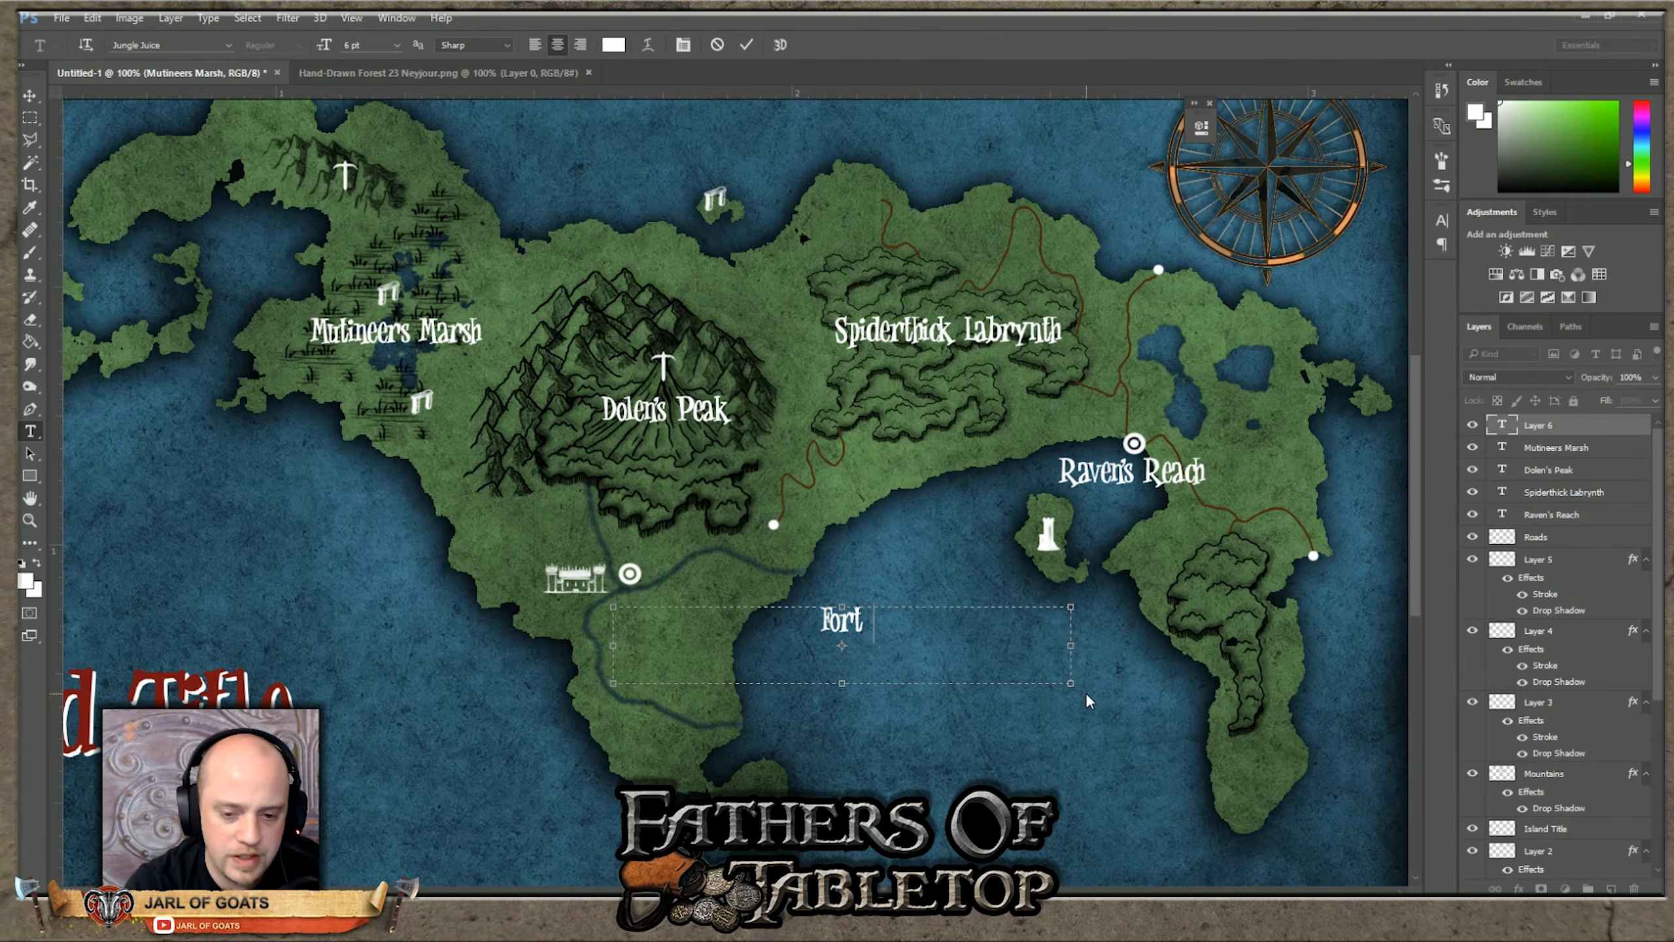
text(Locke)
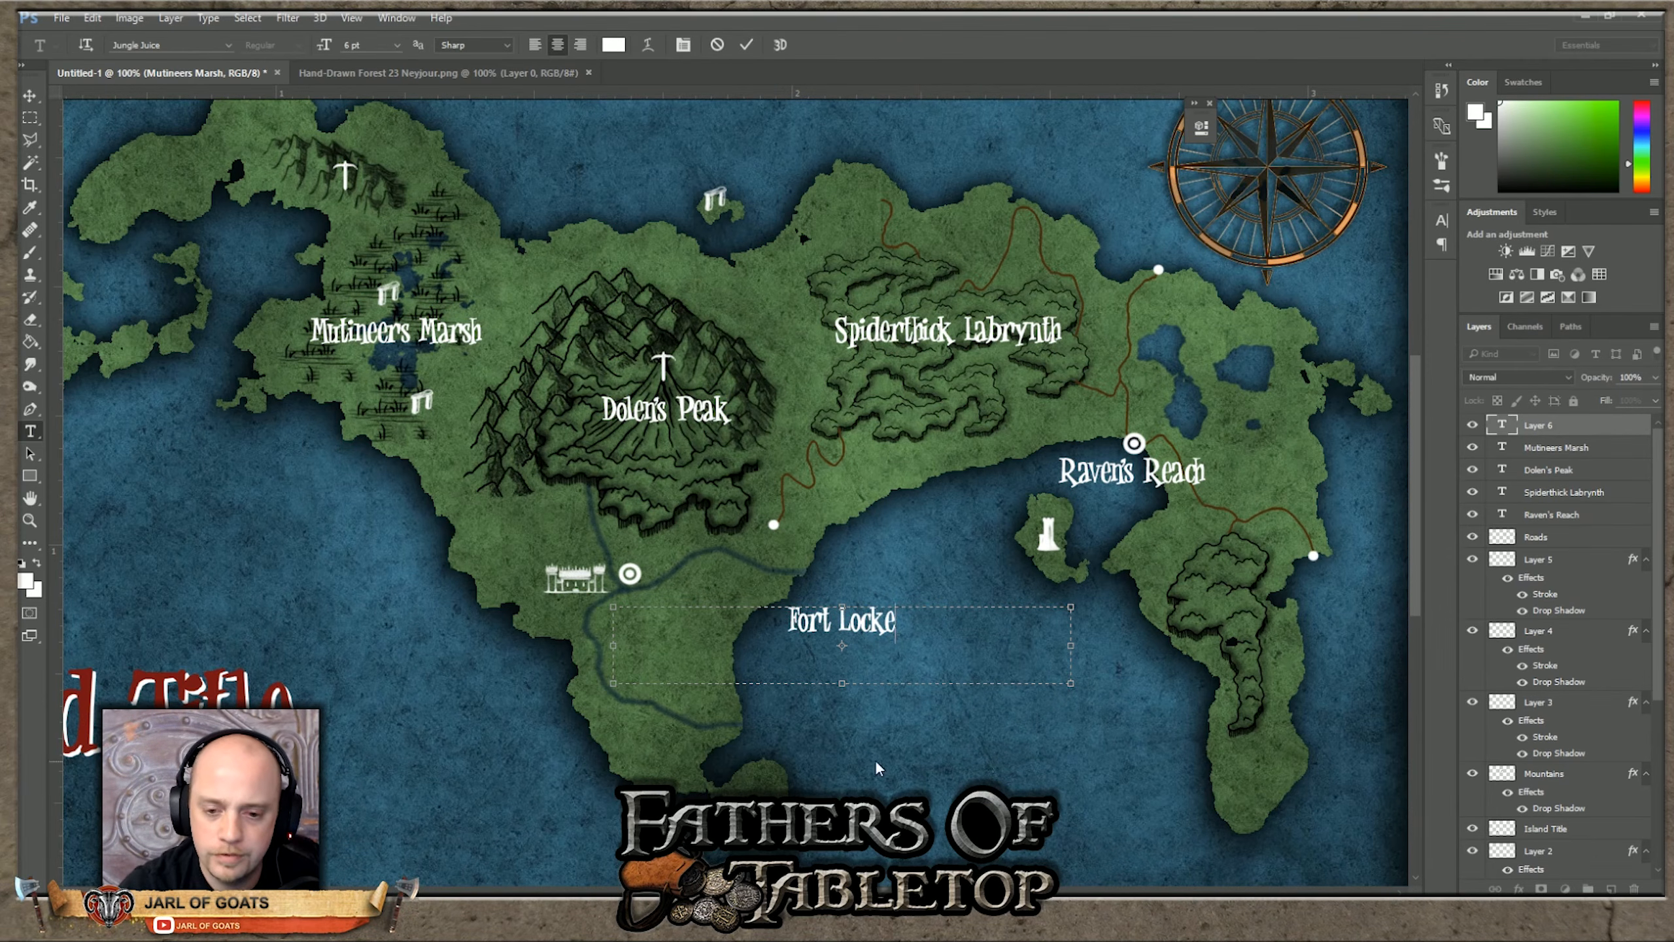
drag(1085, 654, 633, 626)
click(29, 95)
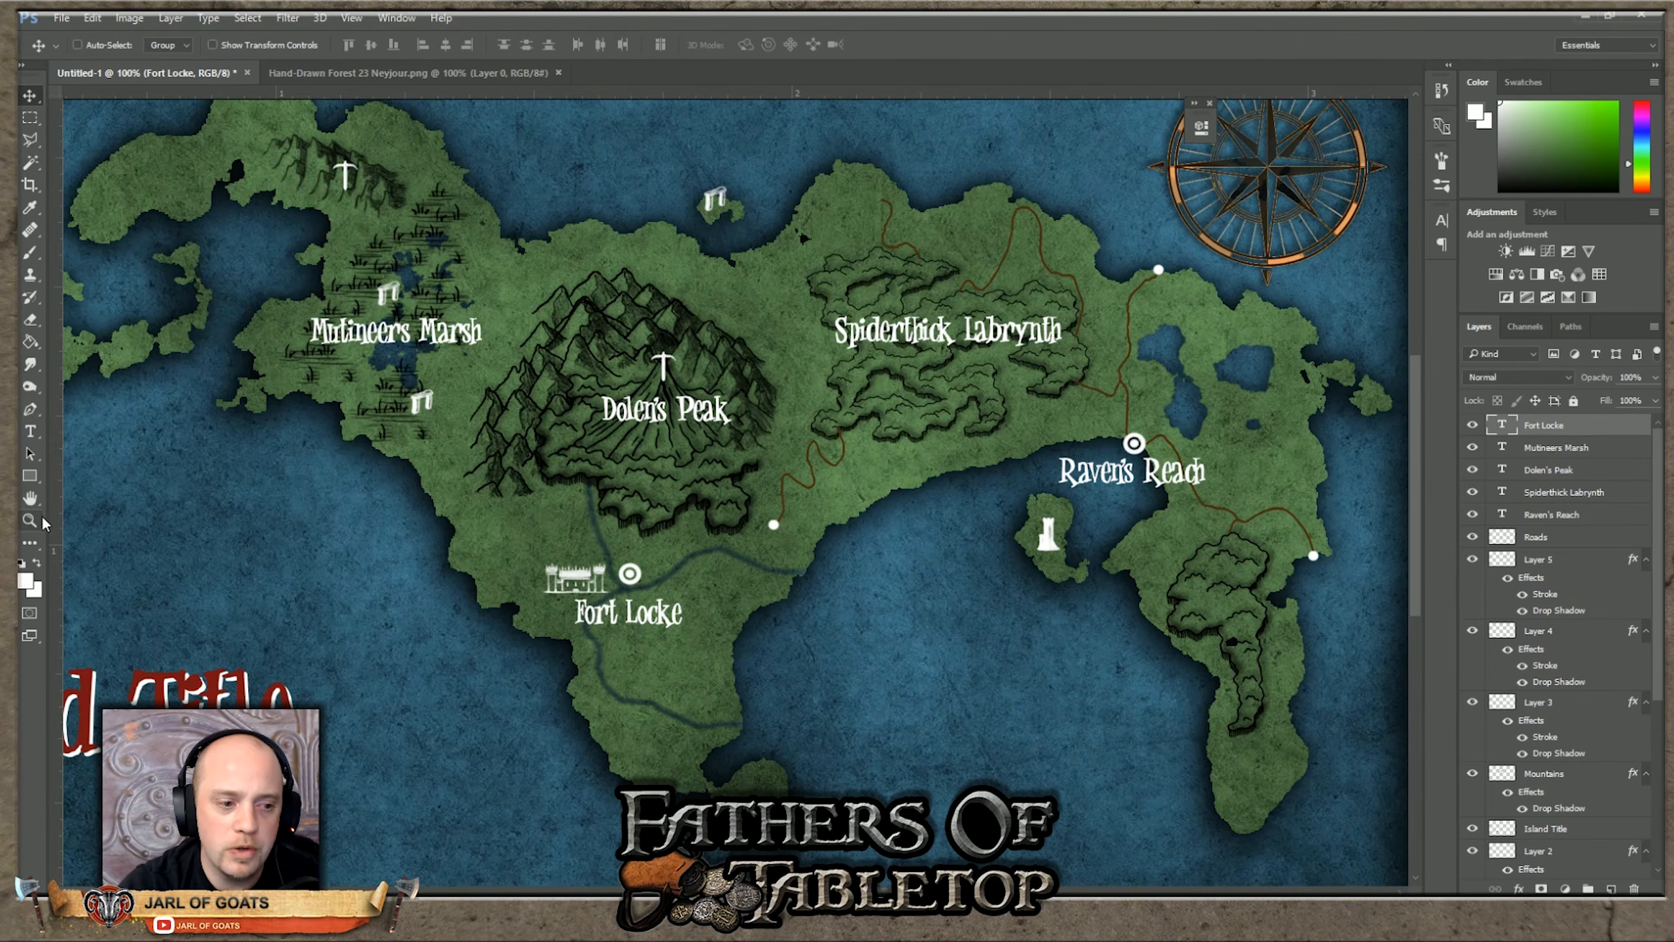
Step: Add a text label reading "Ander's Village" and place it just above the town marker southeast of the central mountain
click(29, 432)
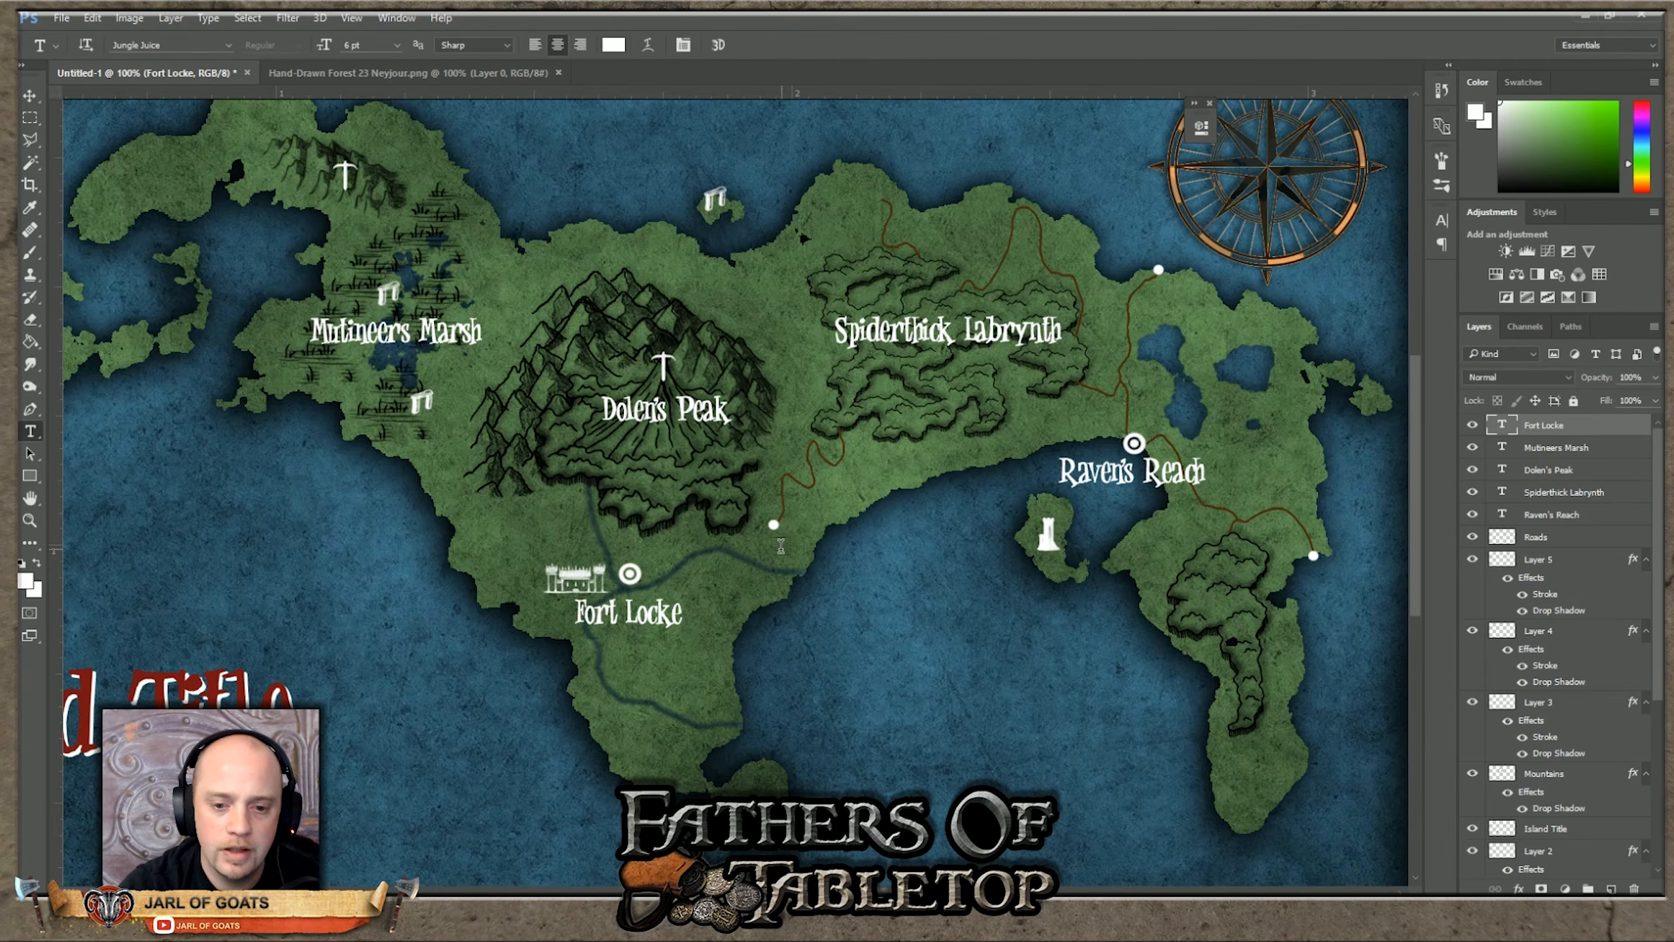
drag(779, 545, 984, 588)
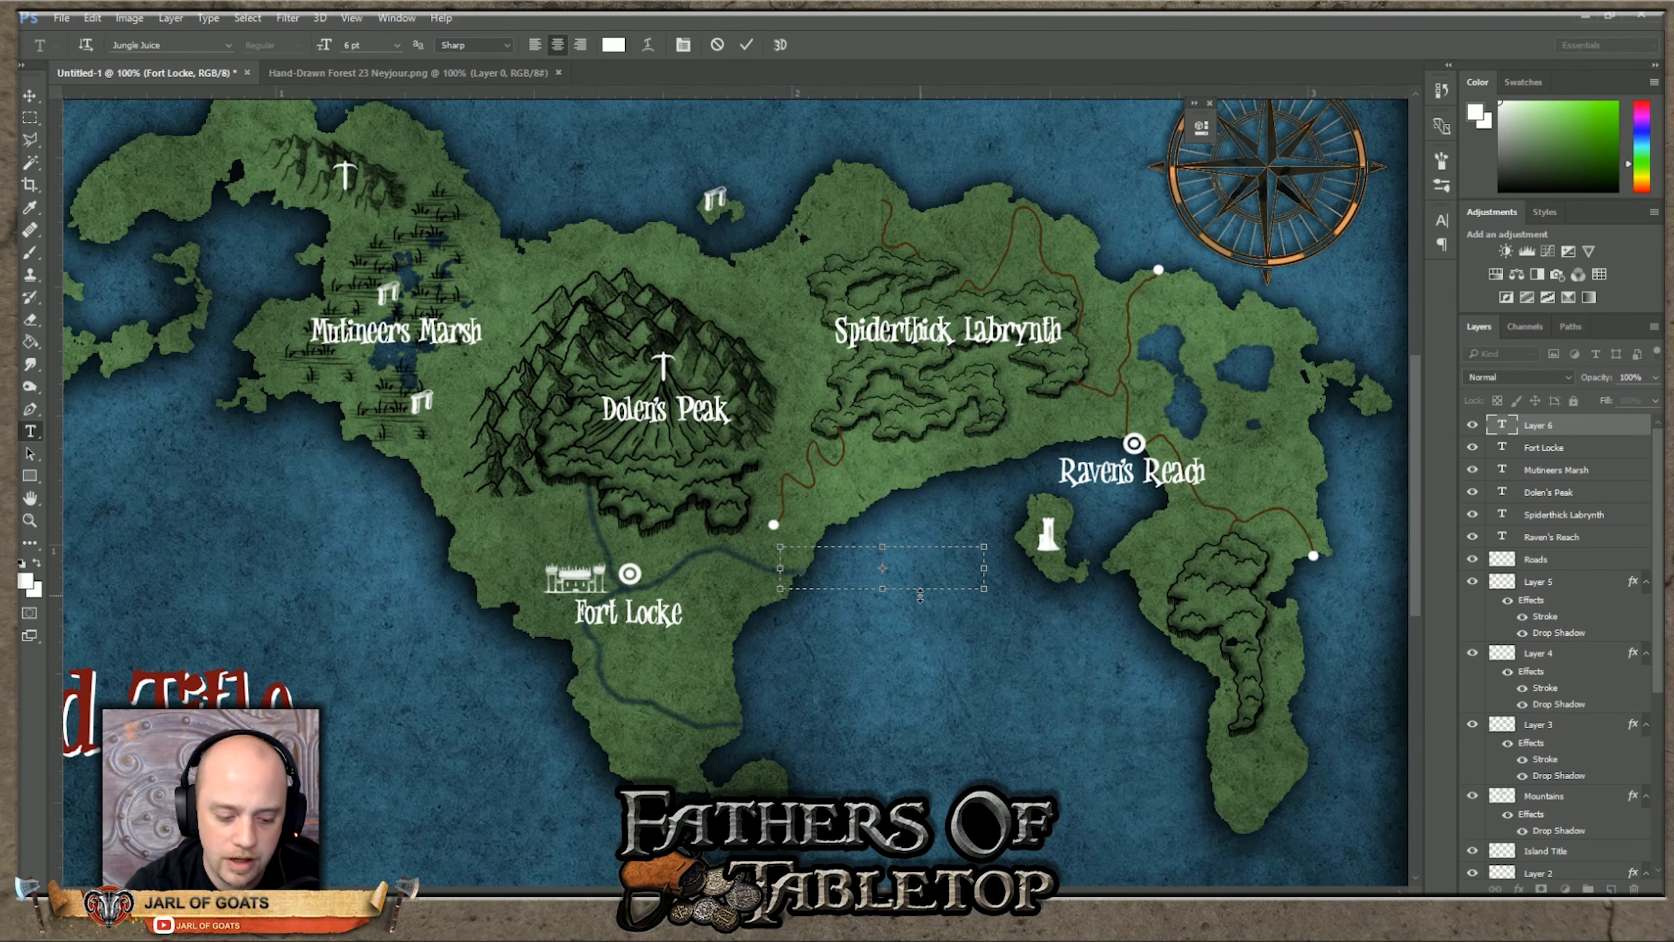
text(Ander)
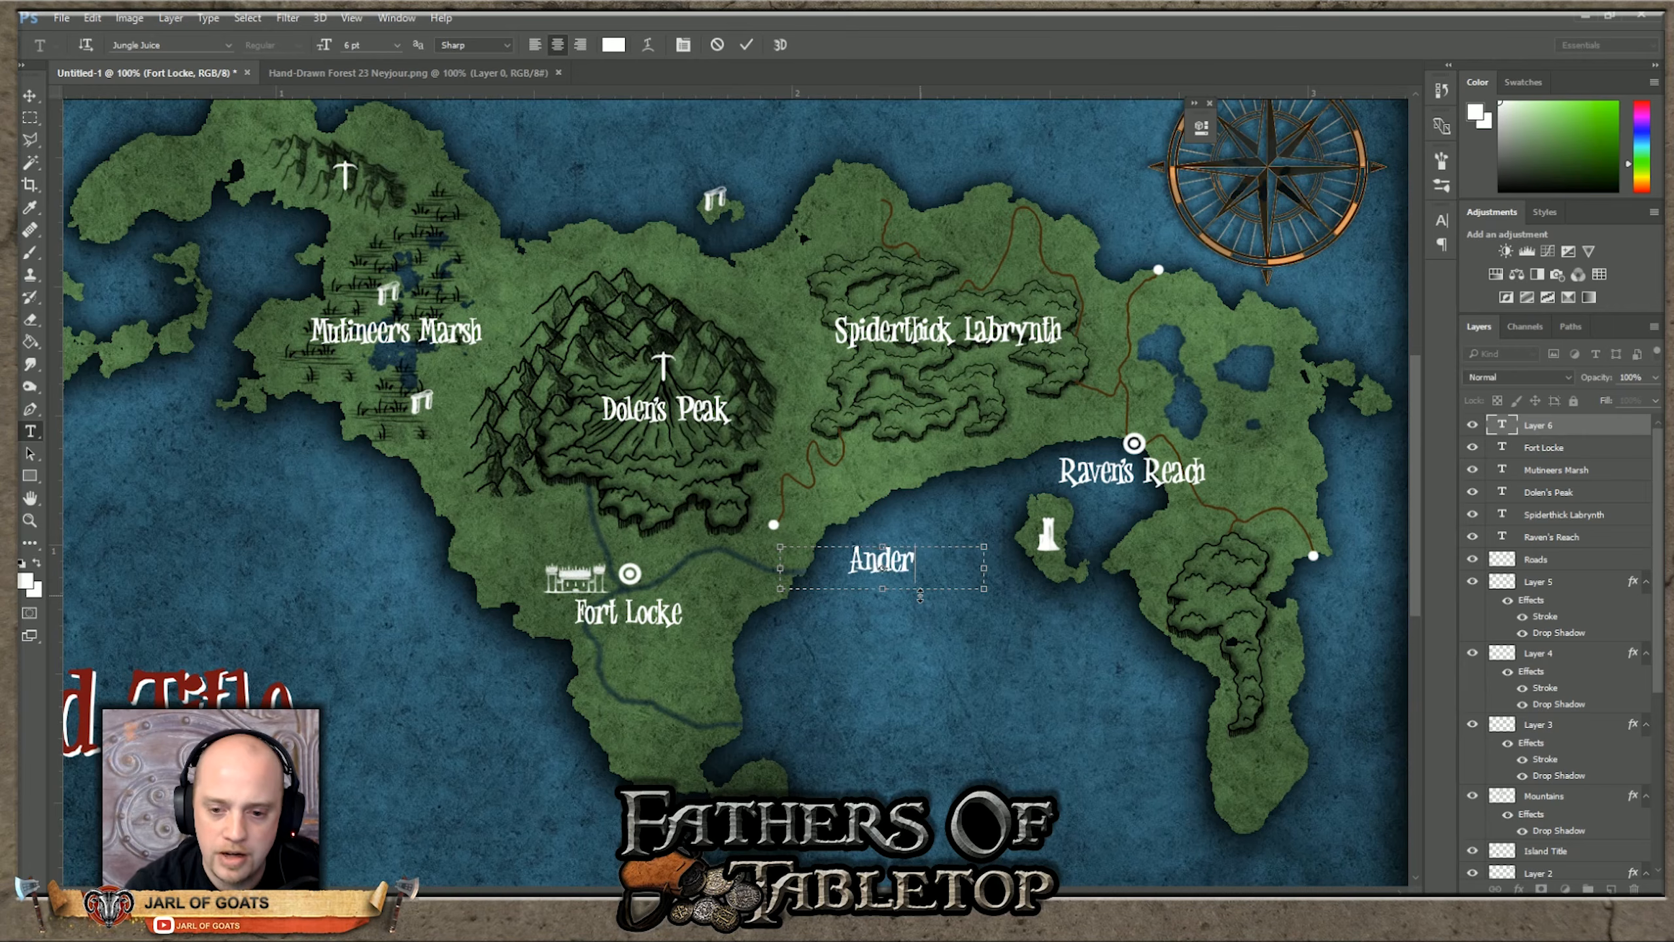
text('s C)
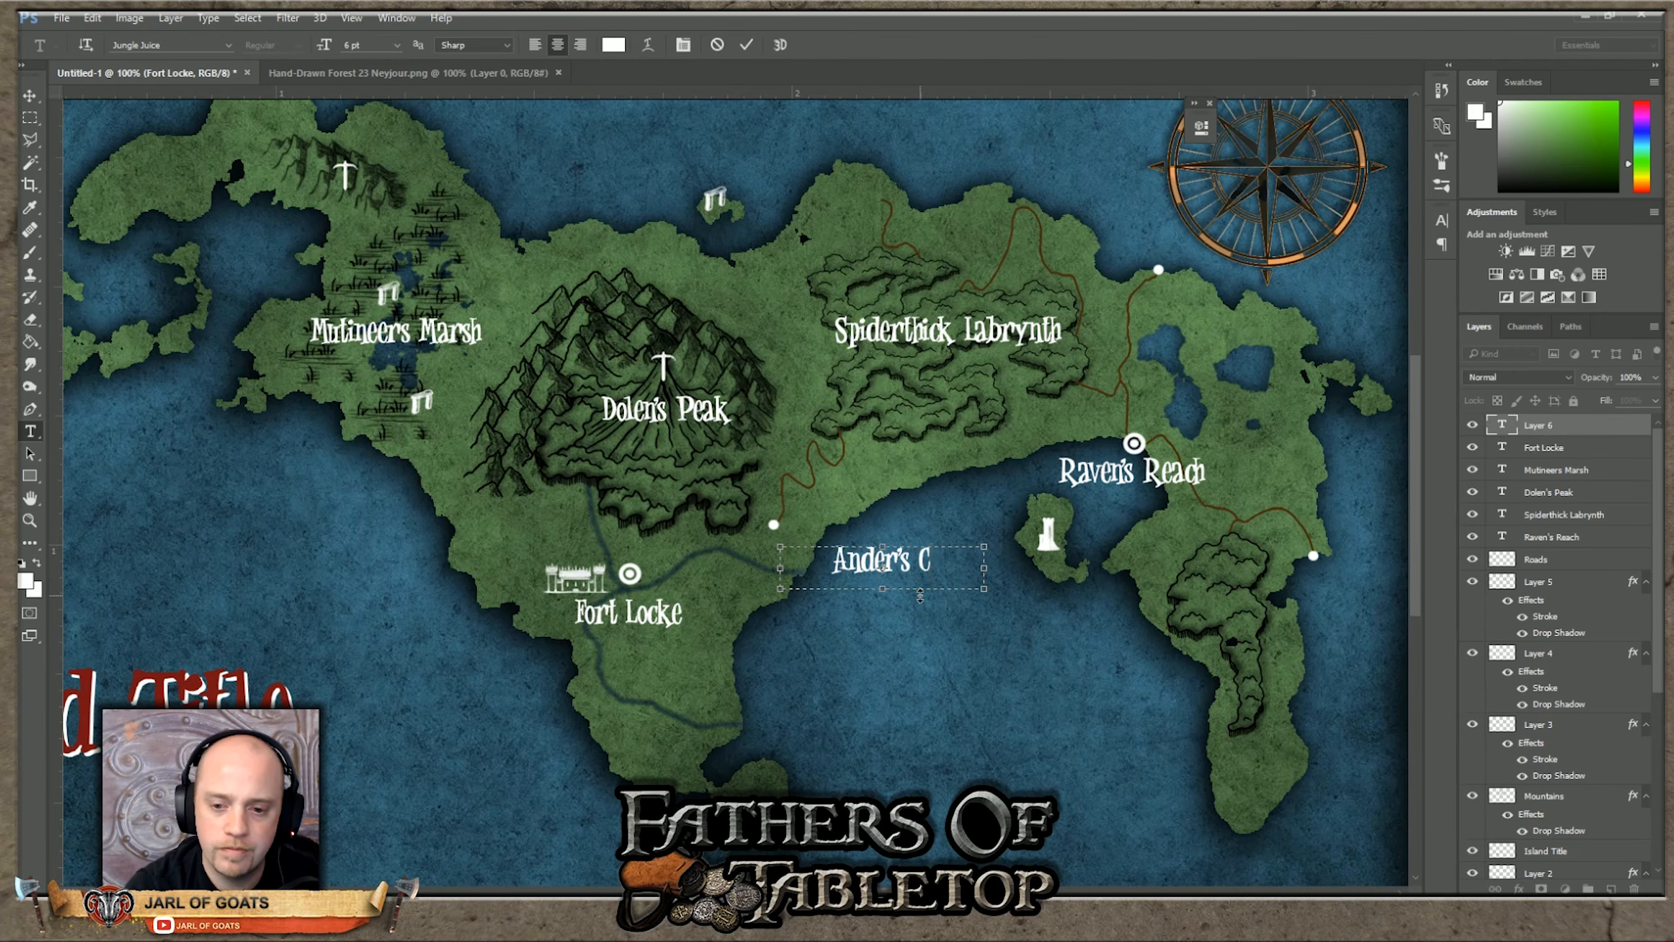
key(BackSpace)
text(Village)
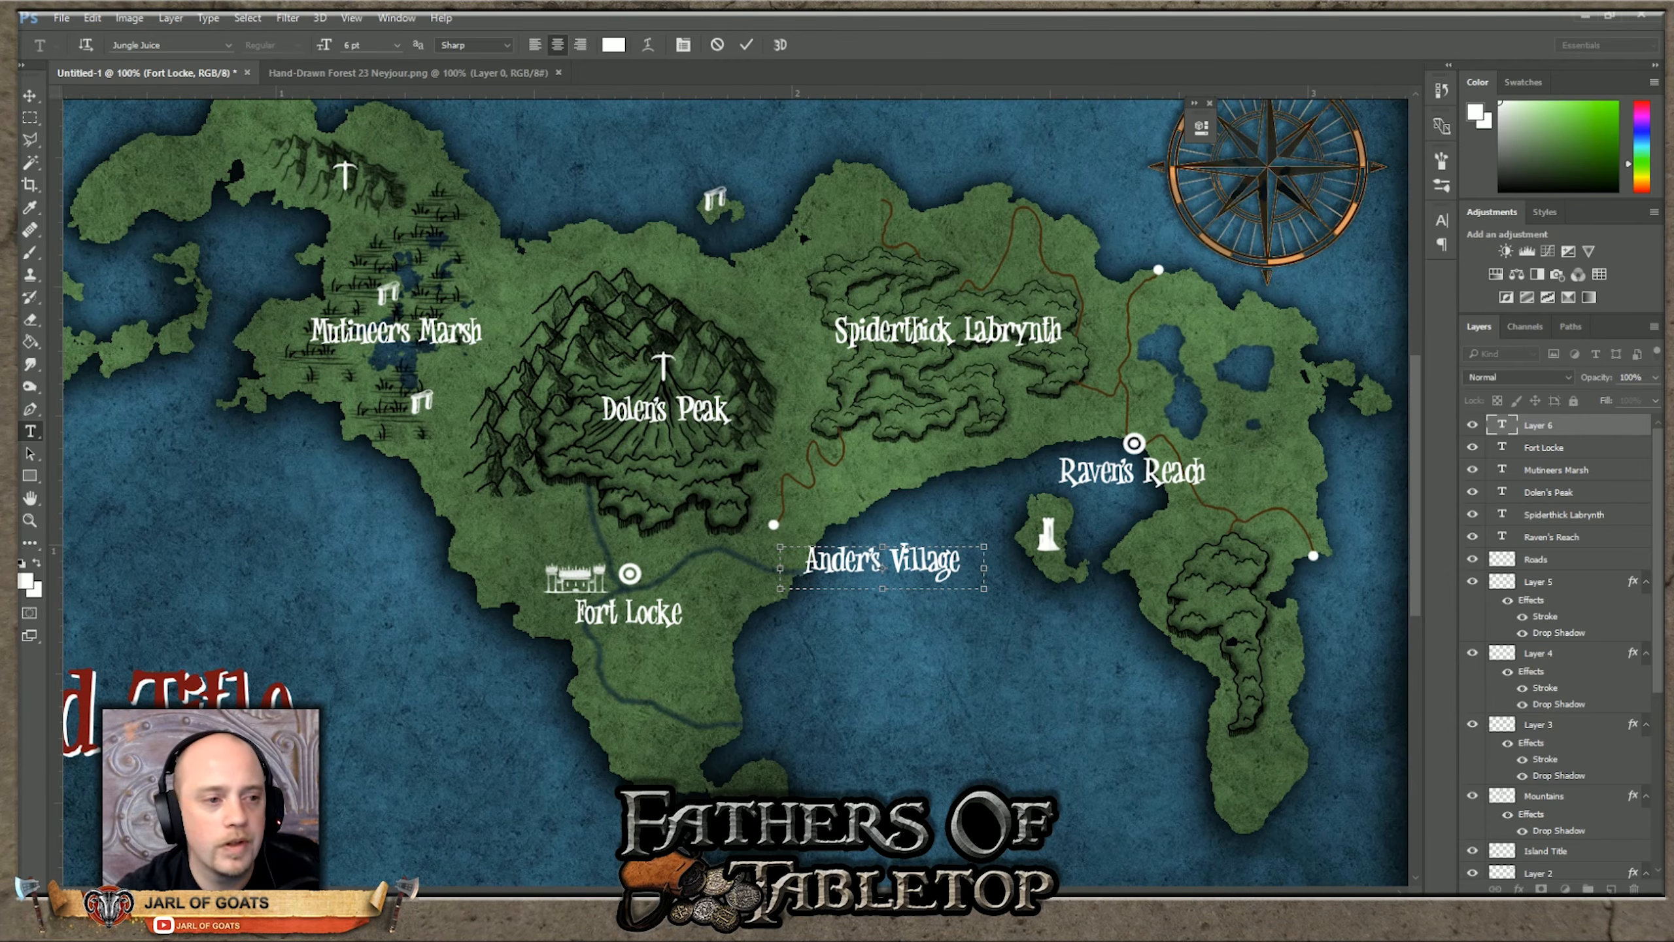
click(31, 96)
drag(863, 567, 748, 508)
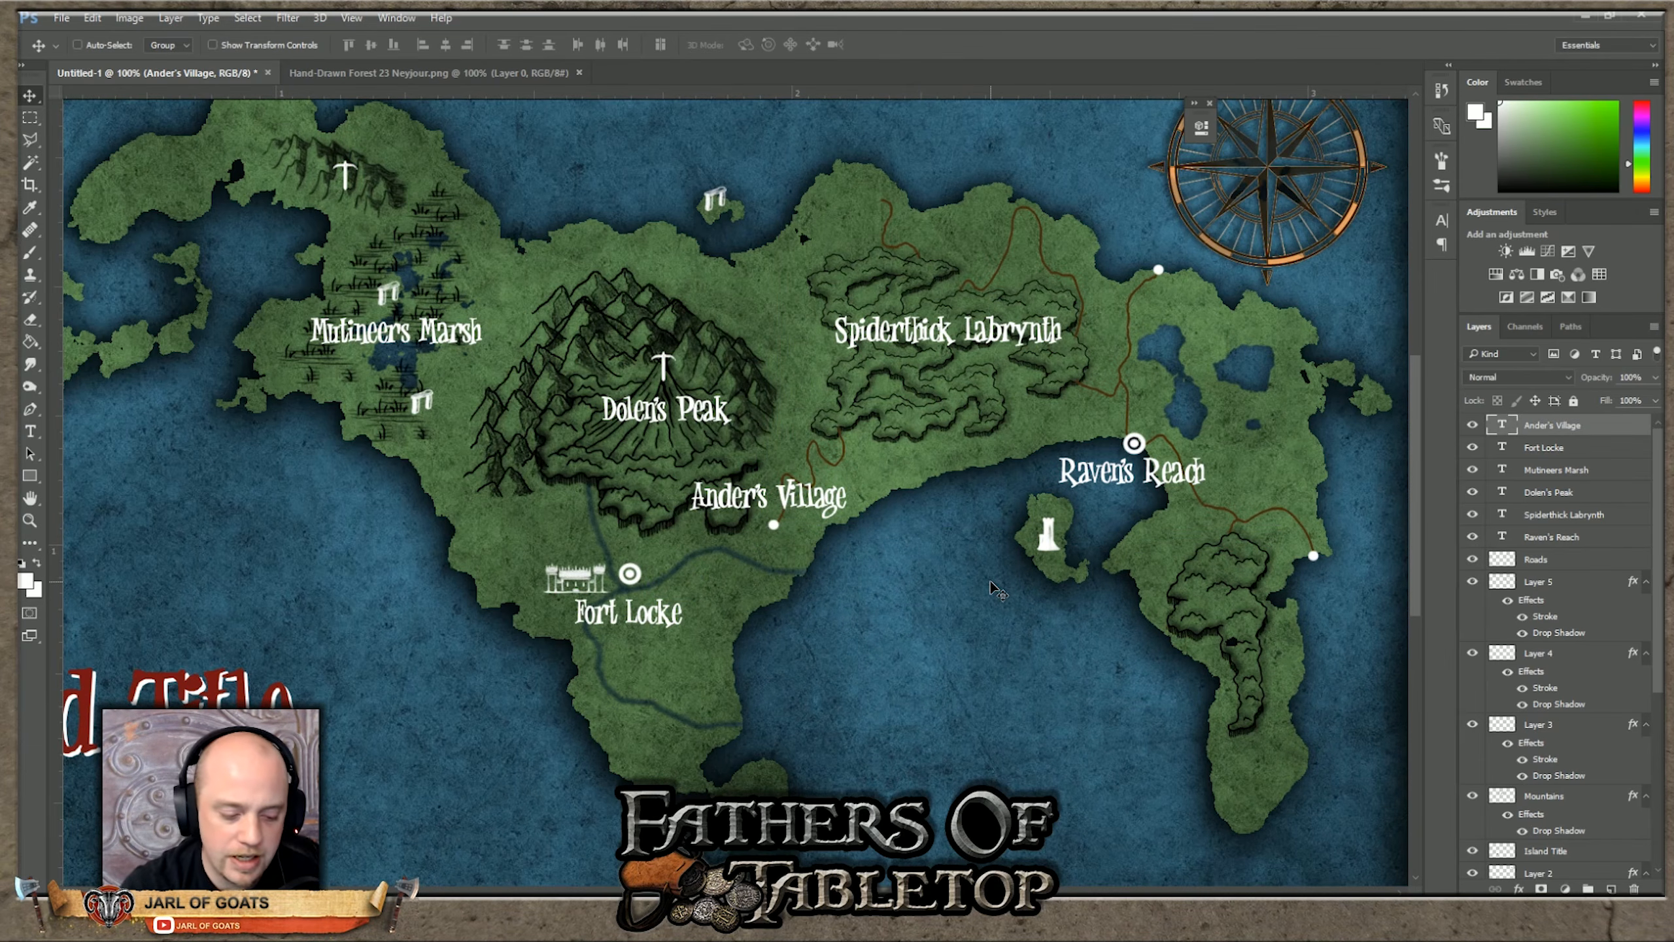
Step: Scale the "Ander's Village" label down slightly and keep it centered just above its town marker
key(ctrl)
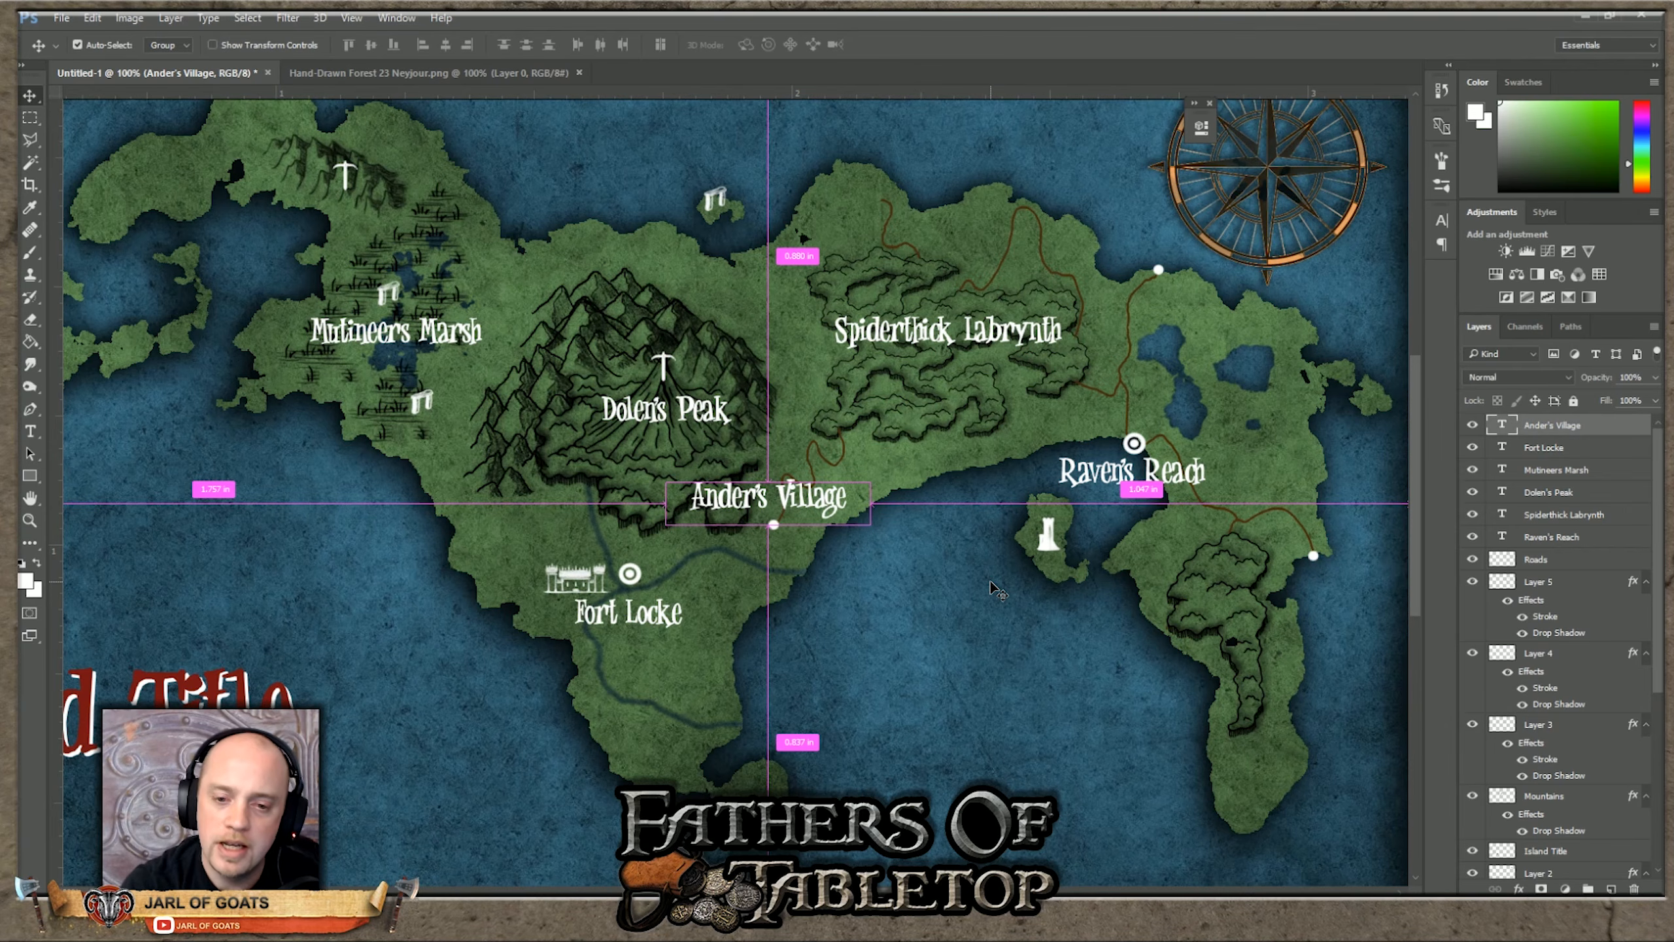
key(ctrl+t)
drag(870, 483, 775, 509)
key(Return)
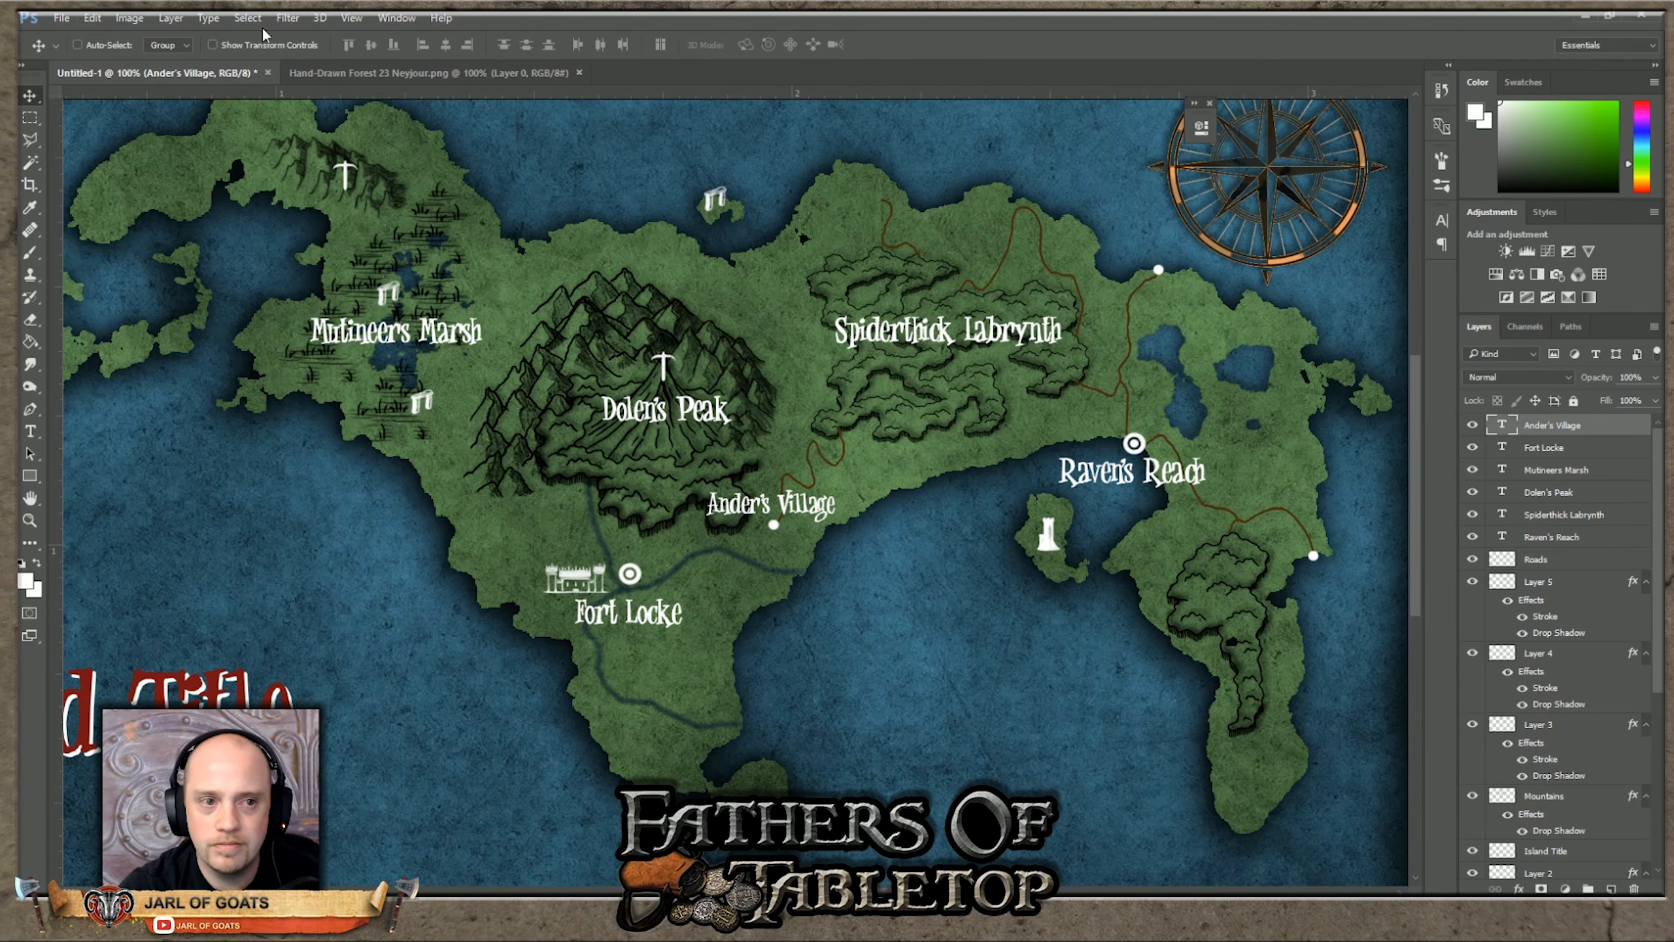
Step: Close the Hand-Drawn Forest 23 Neyjour.png document, leaving only the island map open
click(346, 18)
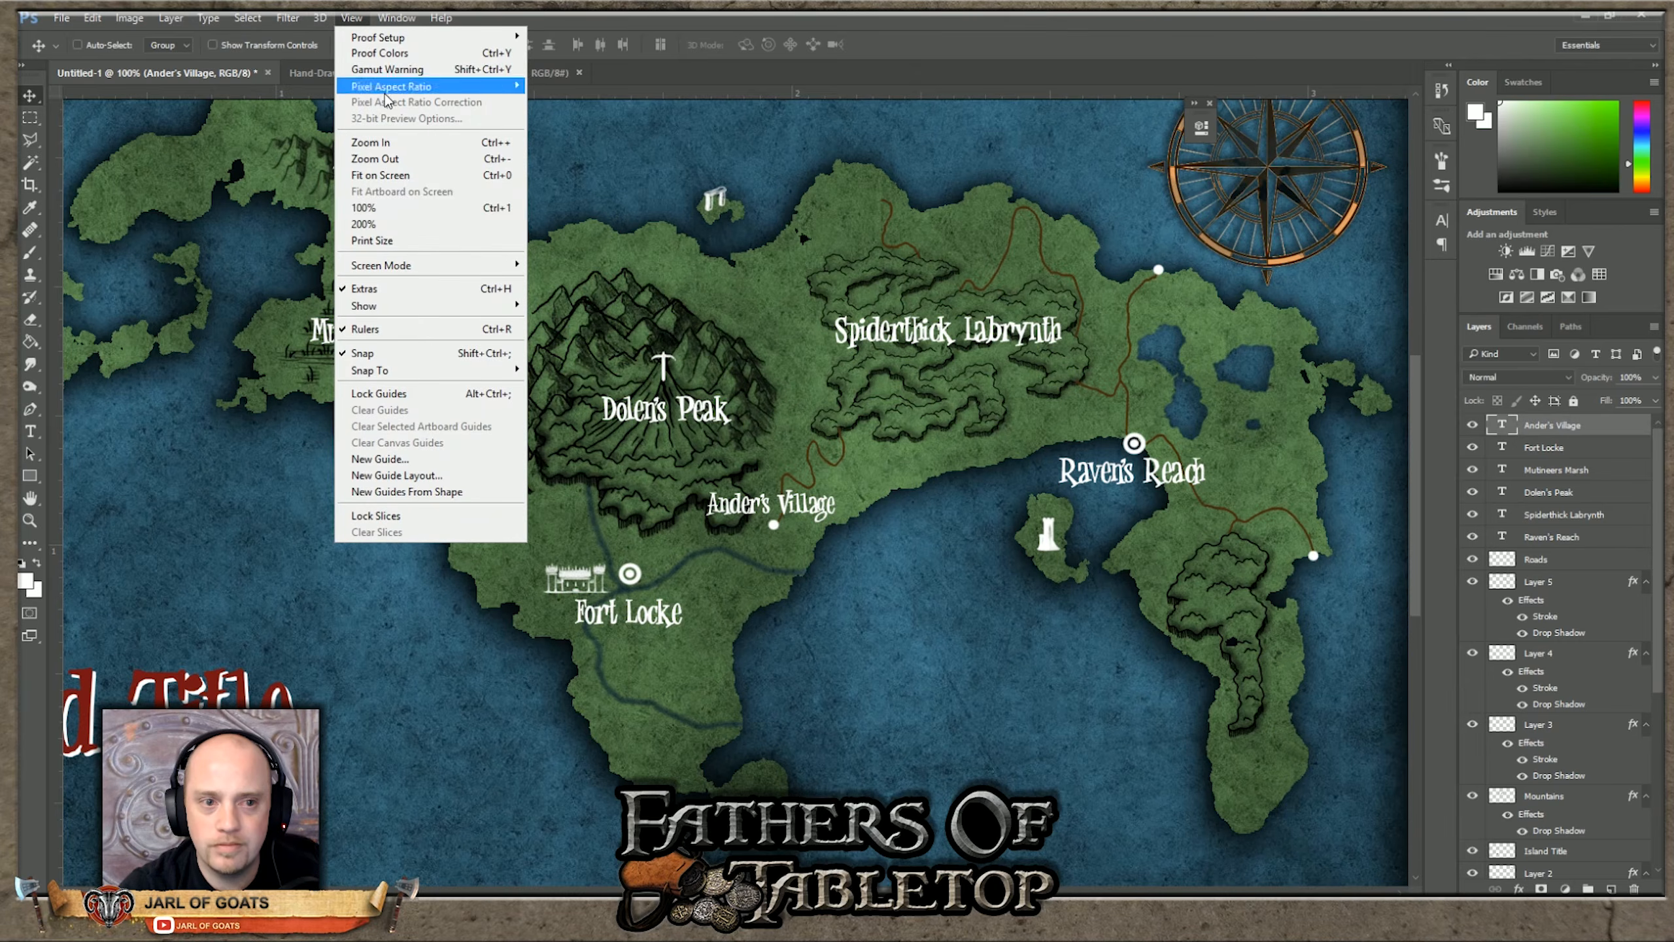
click(388, 160)
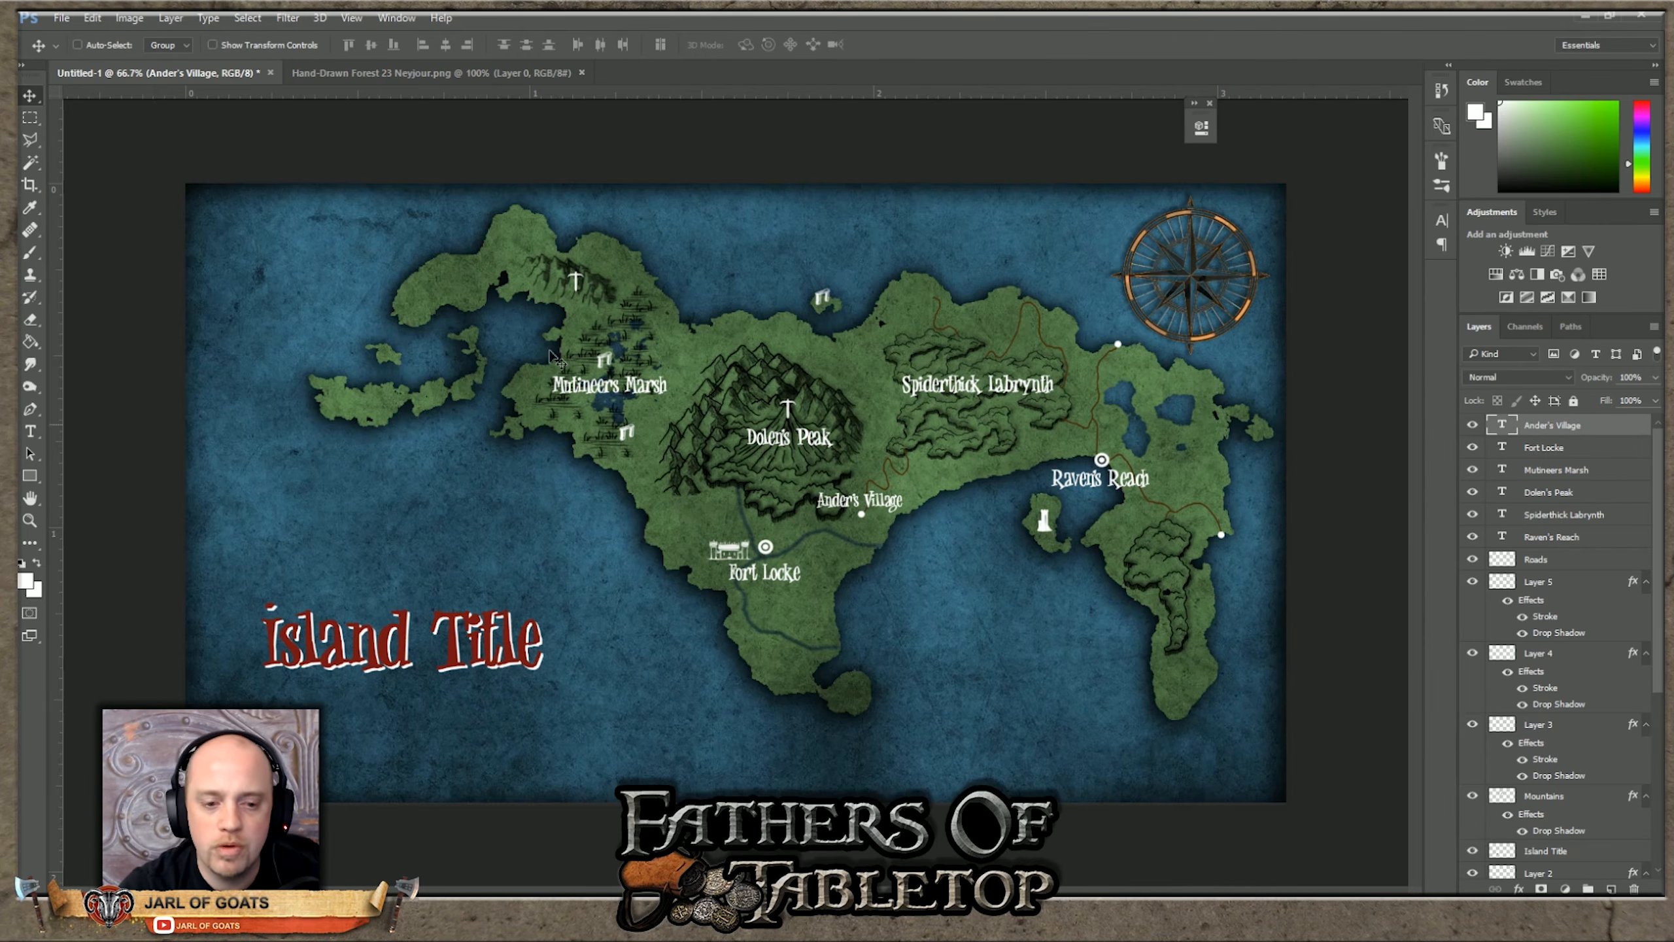
click(494, 72)
click(582, 73)
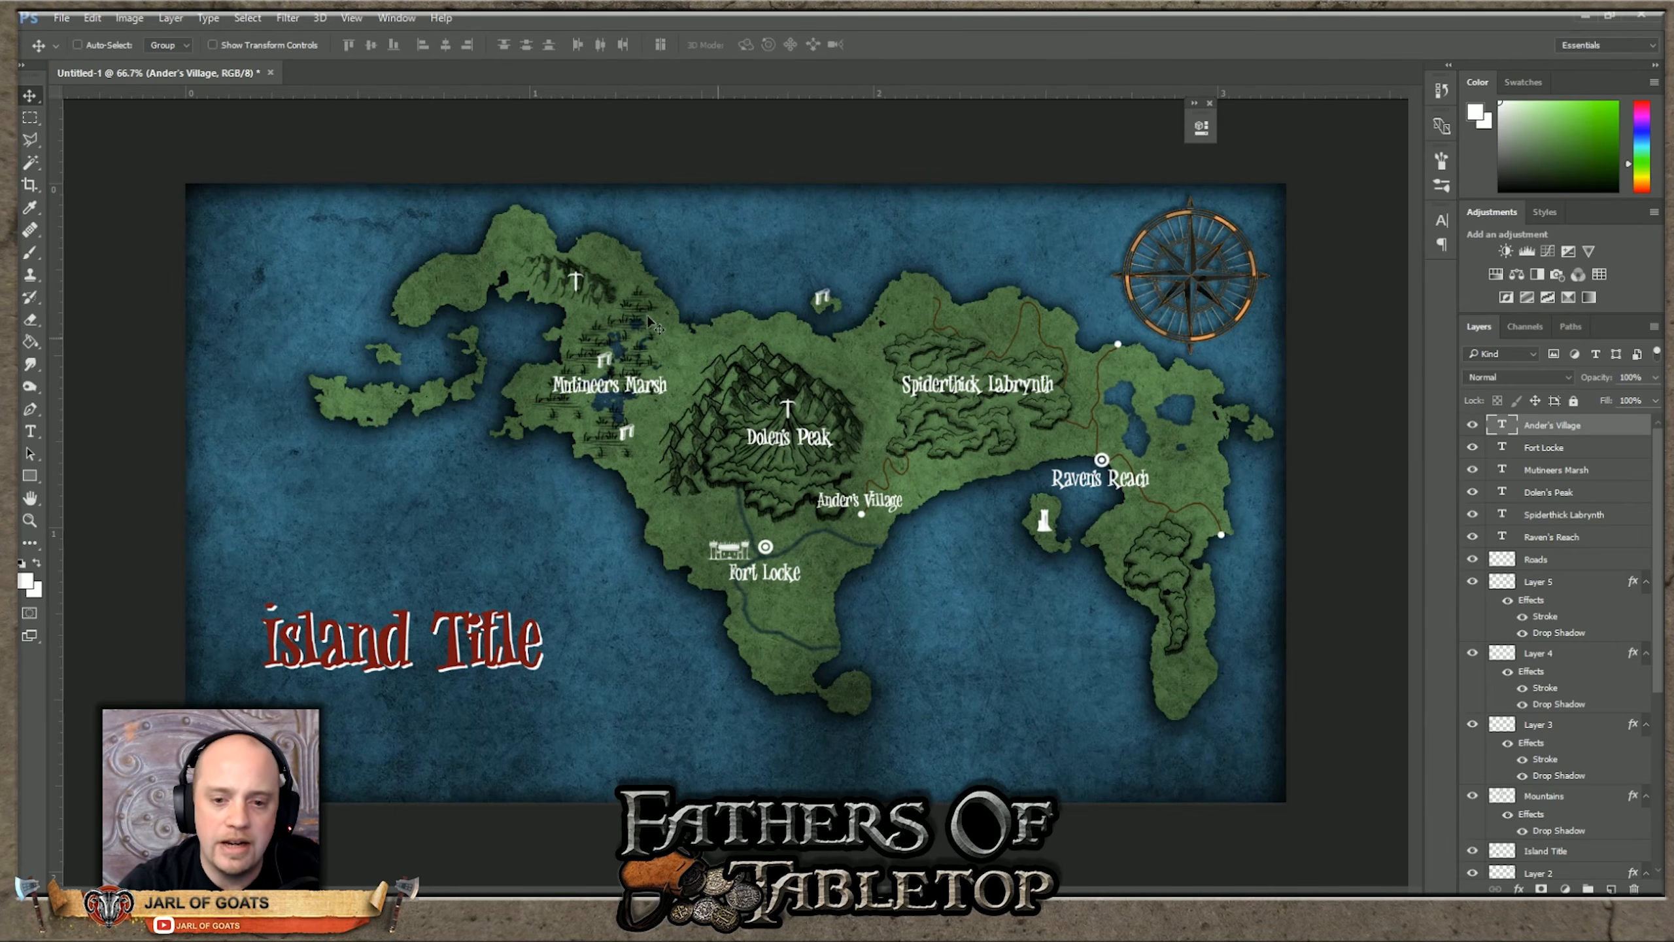